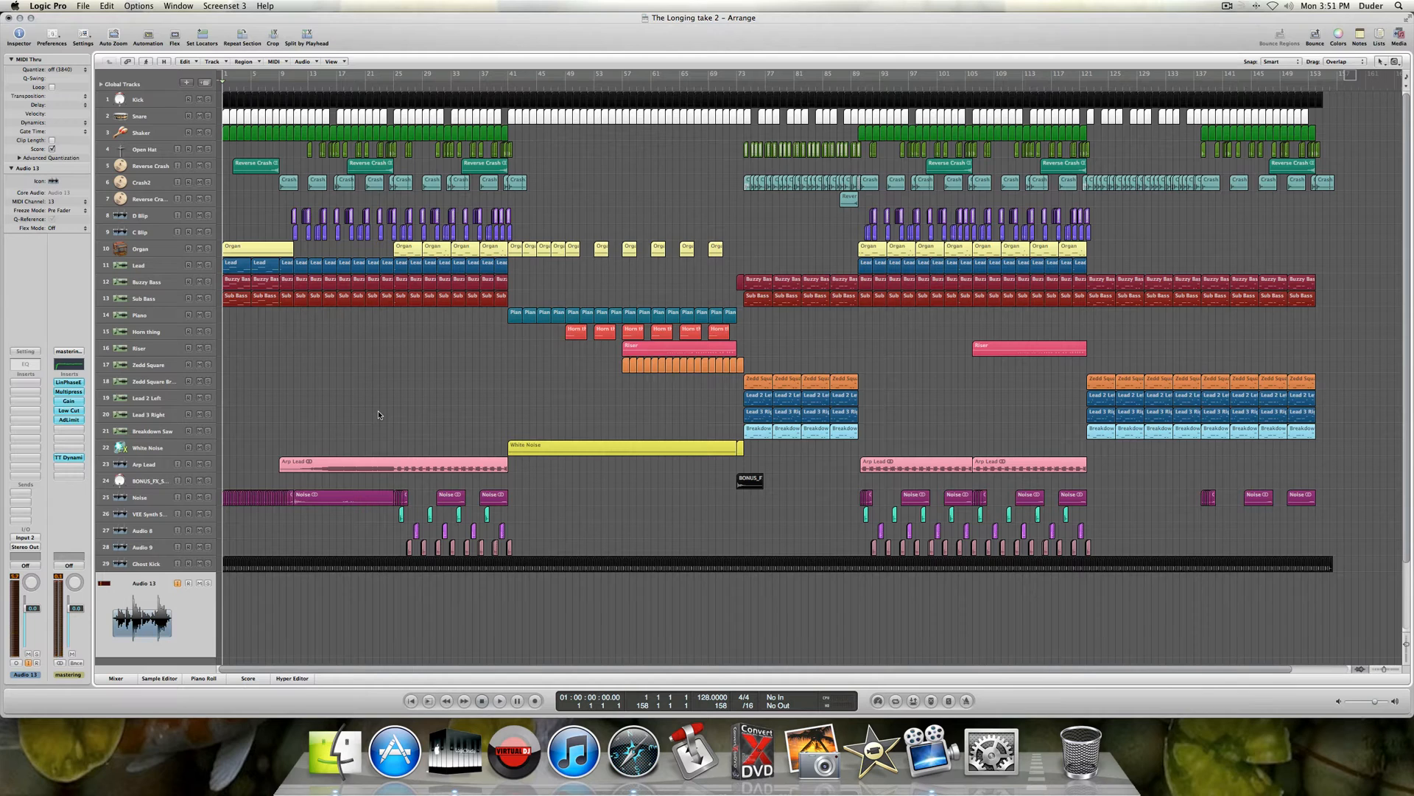
- Select the Kick track and solo it along with the Audio 13 track
{"action": "left_click", "coordinate": [378, 411]}
{"action": "left_click", "coordinate": [146, 100]}
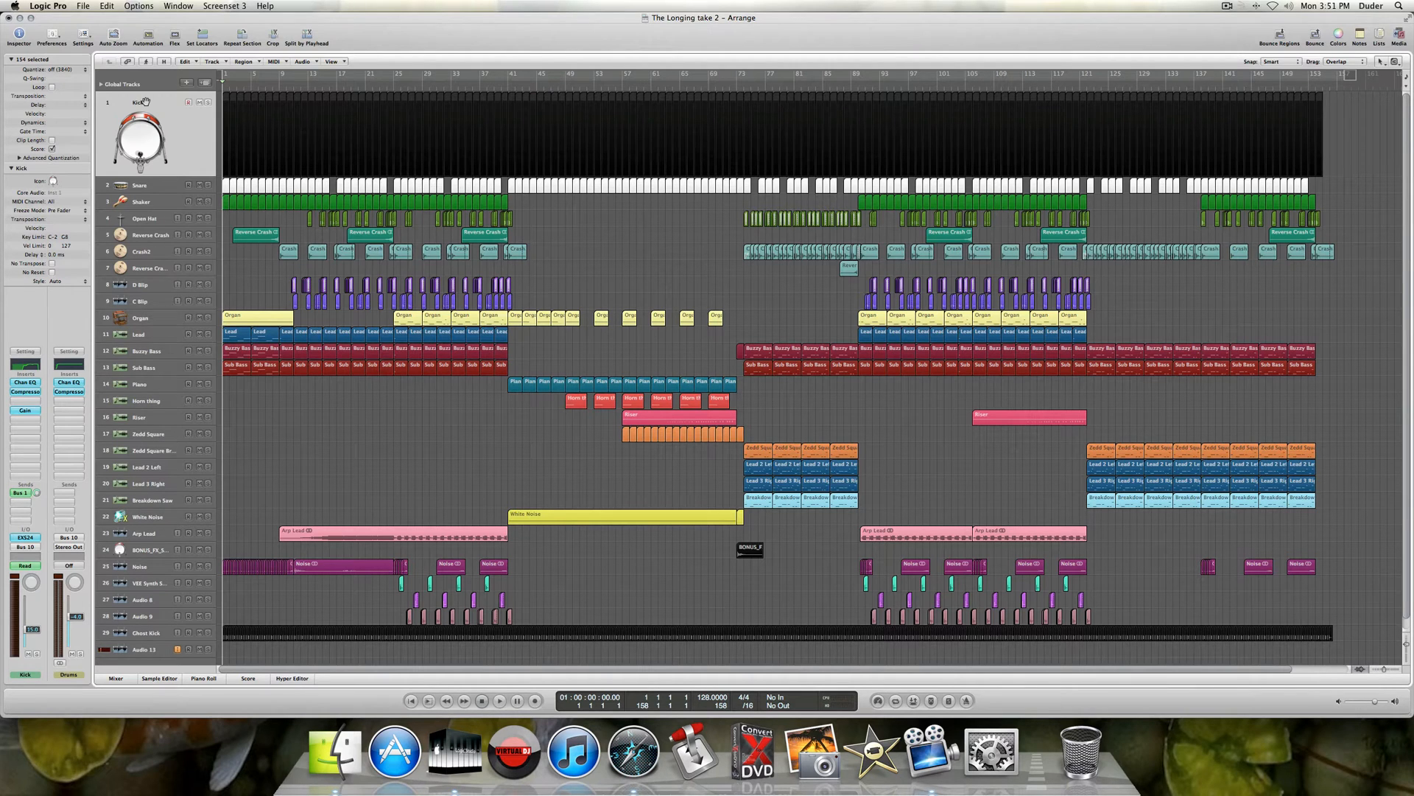
{"action": "left_click", "coordinate": [262, 283]}
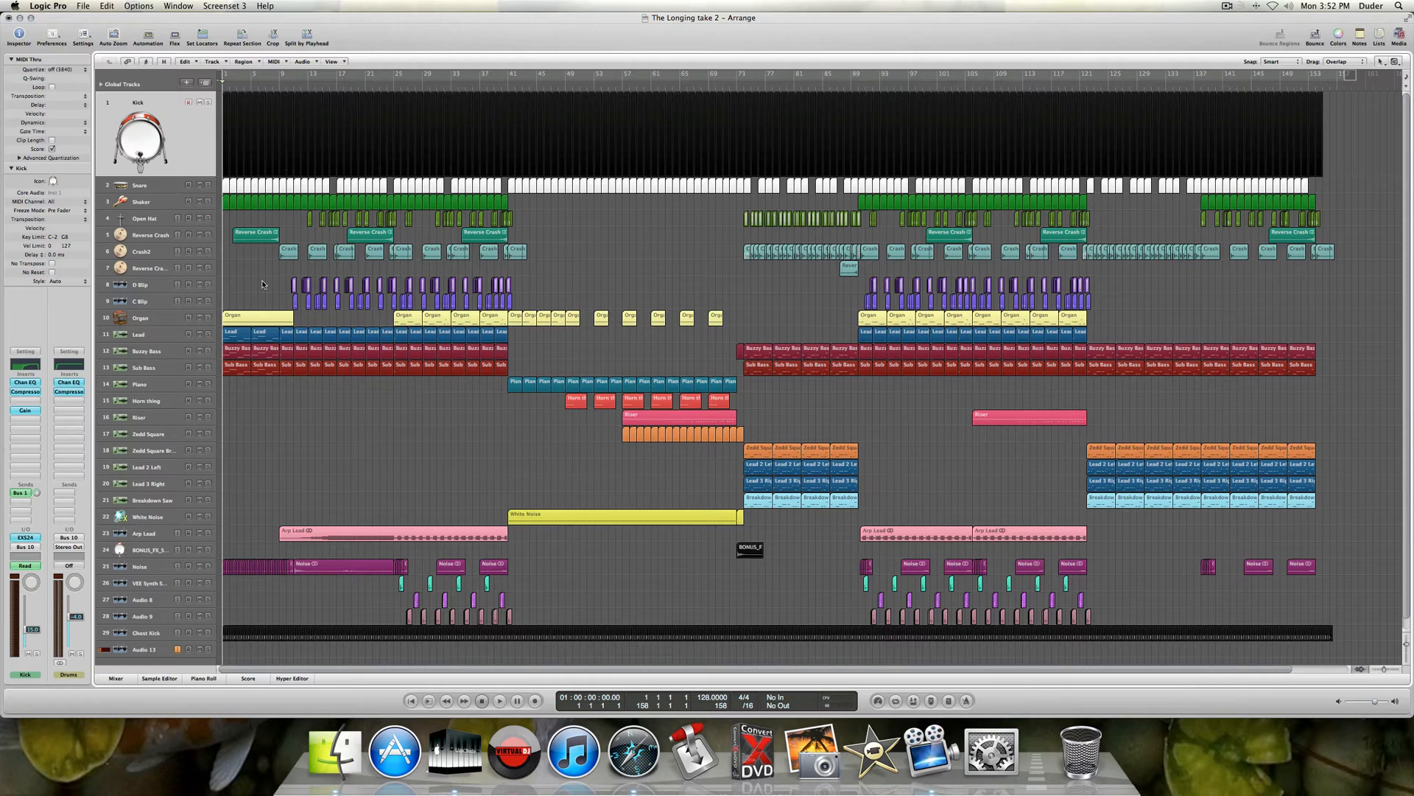
{"action": "left_click", "coordinate": [190, 131]}
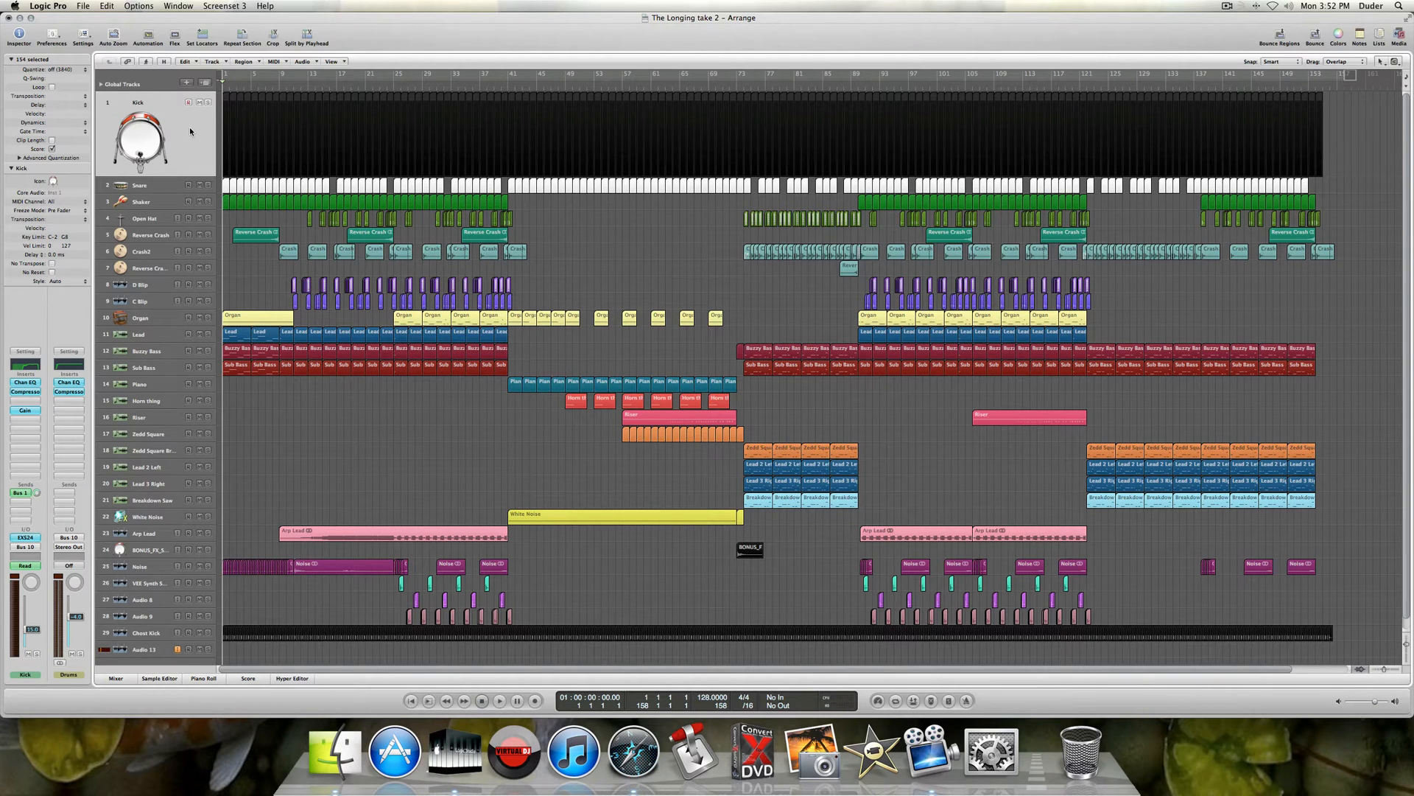
{"action": "left_click", "coordinate": [190, 131]}
{"action": "left_click", "coordinate": [208, 652]}
{"action": "left_click", "coordinate": [208, 102]}
- Bypass the LinPhase EQ, Multipressor, Gain, Low Cut and AdLimit plug-ins on the mastering channel, then hide the mixer
{"action": "left_click", "coordinate": [116, 679]}
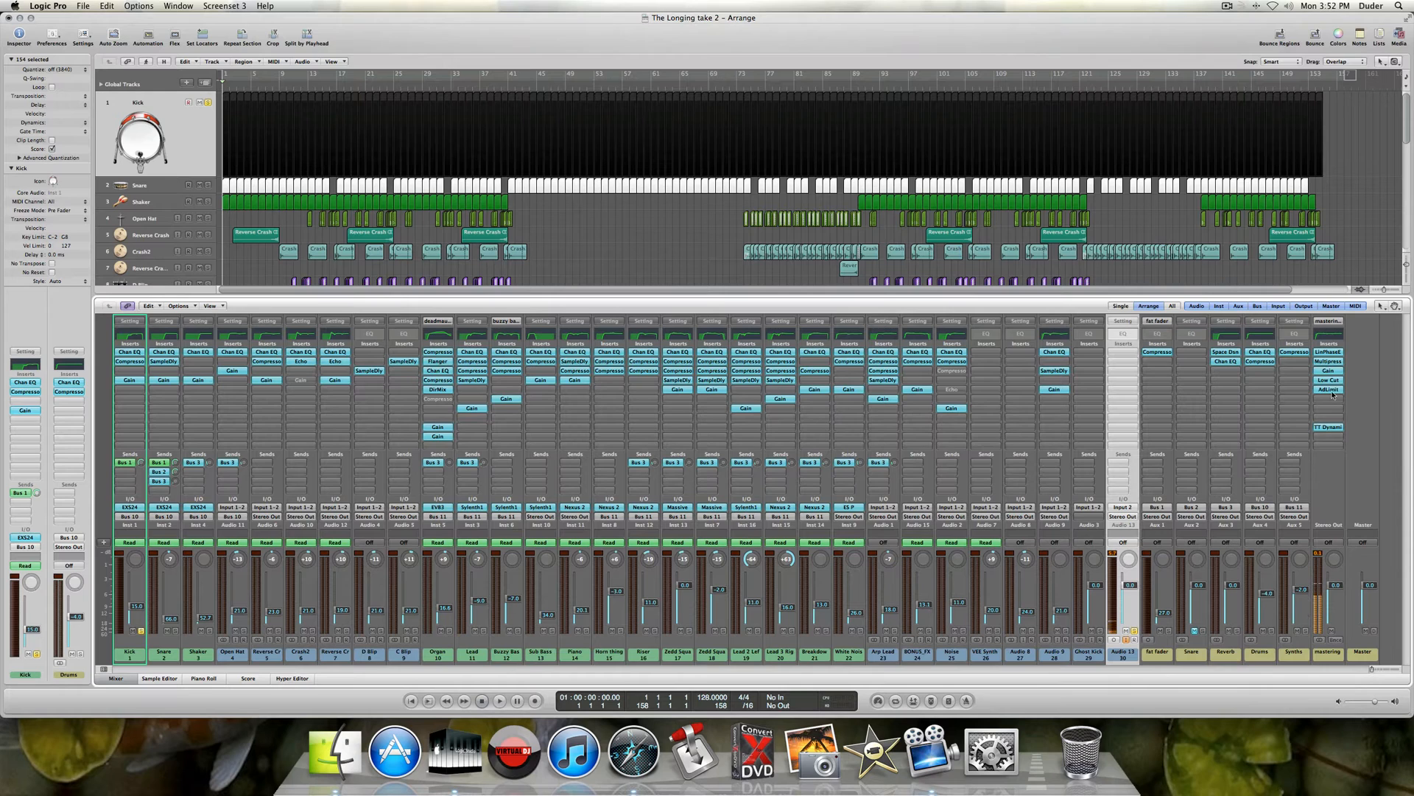
{"action": "left_click", "coordinate": [1334, 355]}
{"action": "left_click_drag", "start_coordinate": [1334, 355], "coordinate": [1338, 392]}
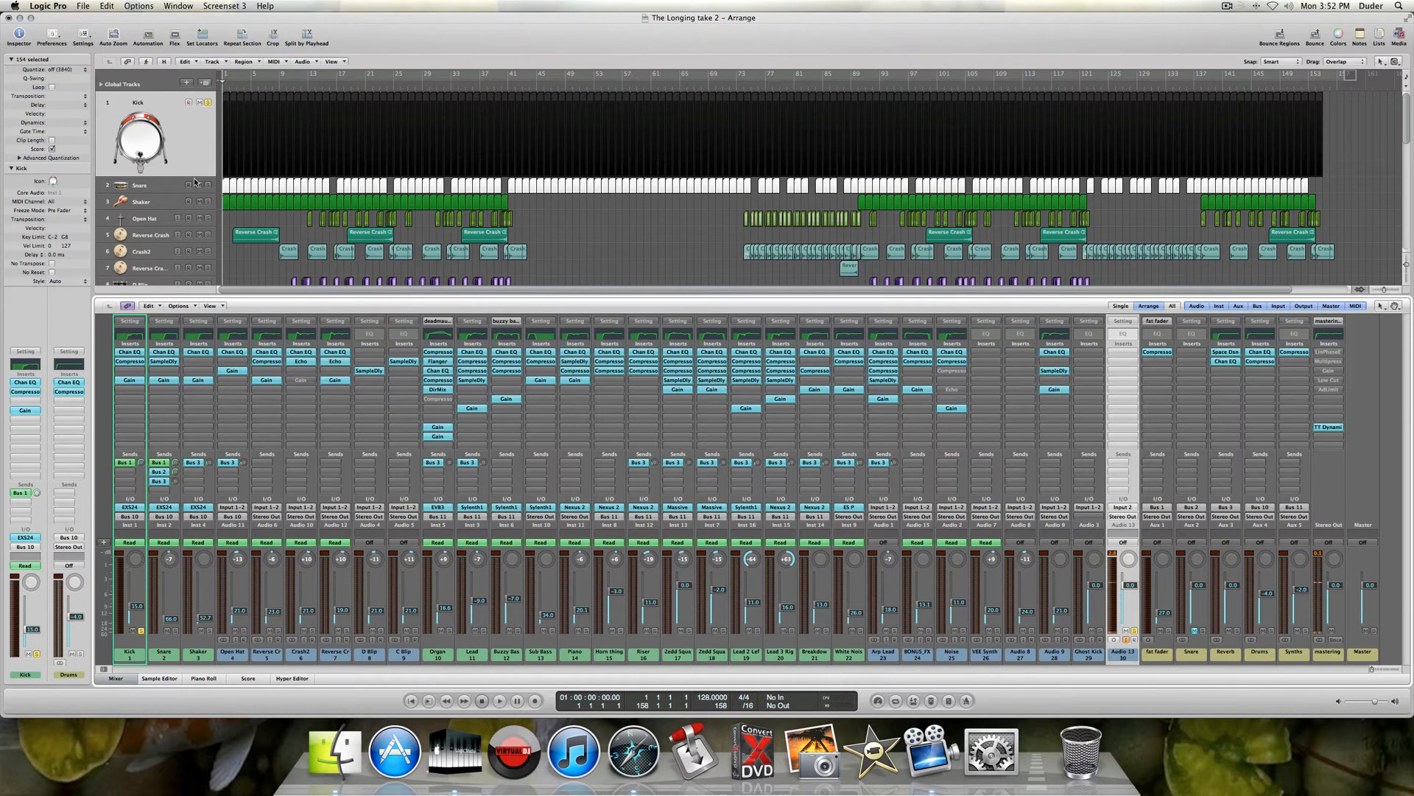
{"action": "left_click", "coordinate": [112, 678]}
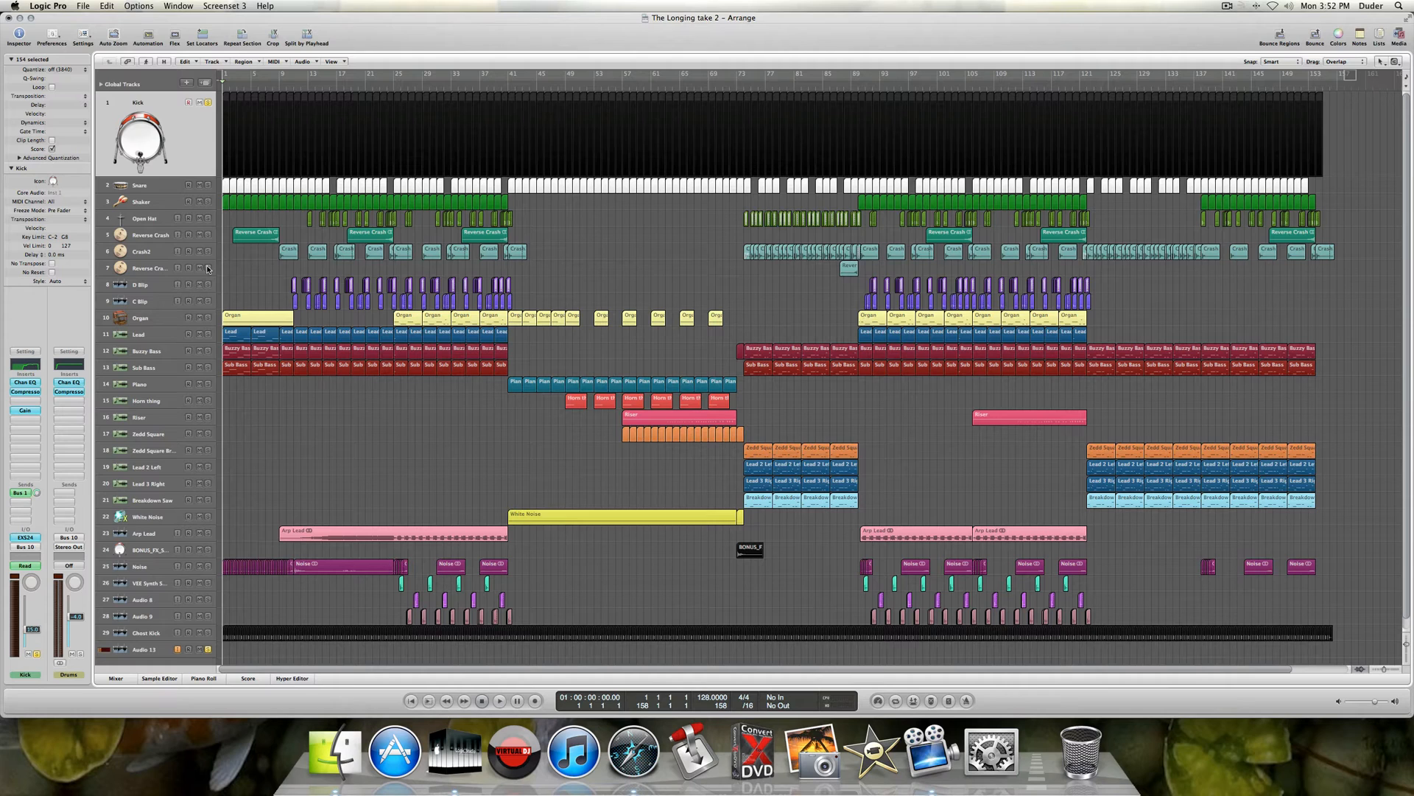
- Play the soloed Kick track from the start of the song
{"action": "key", "text": "space"}
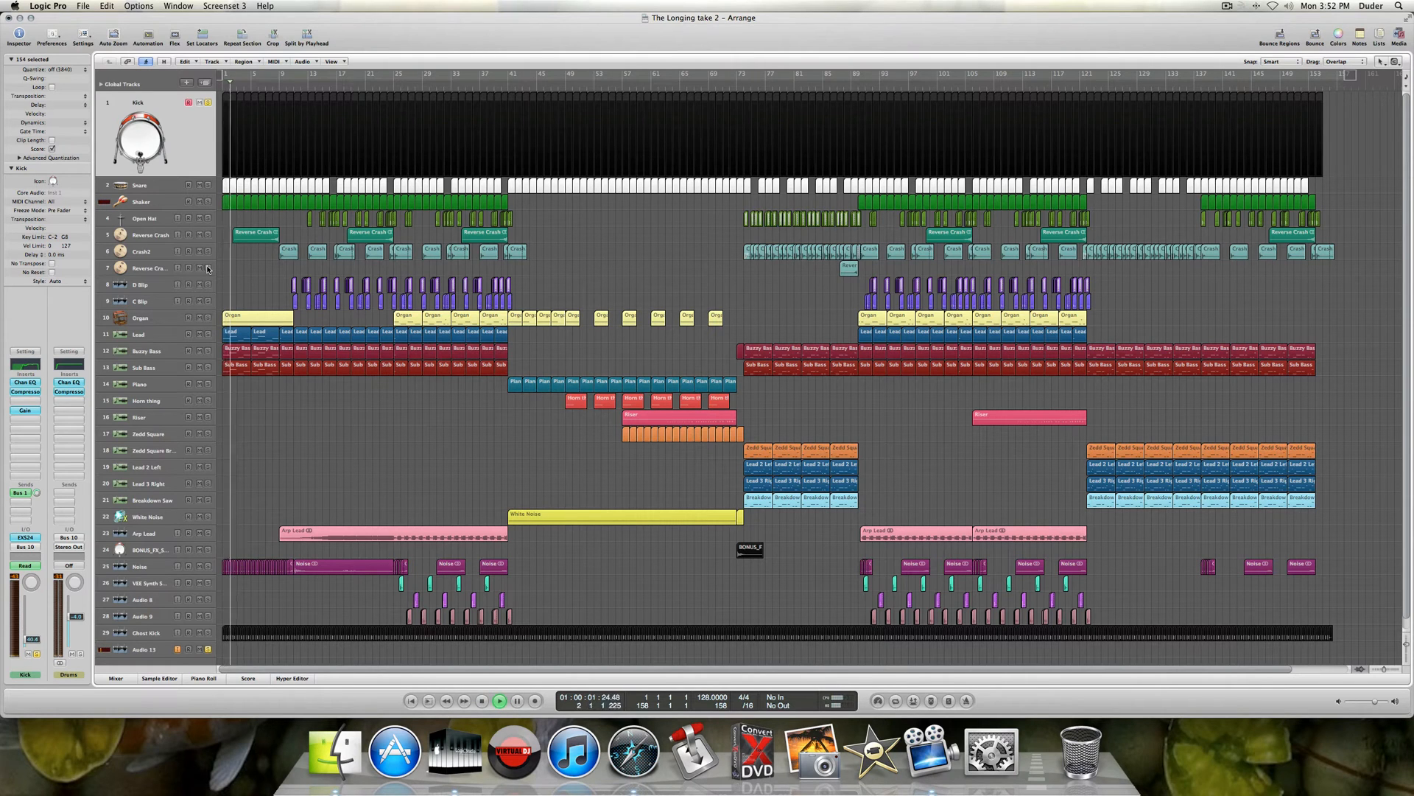
{"action": "key", "text": "space"}
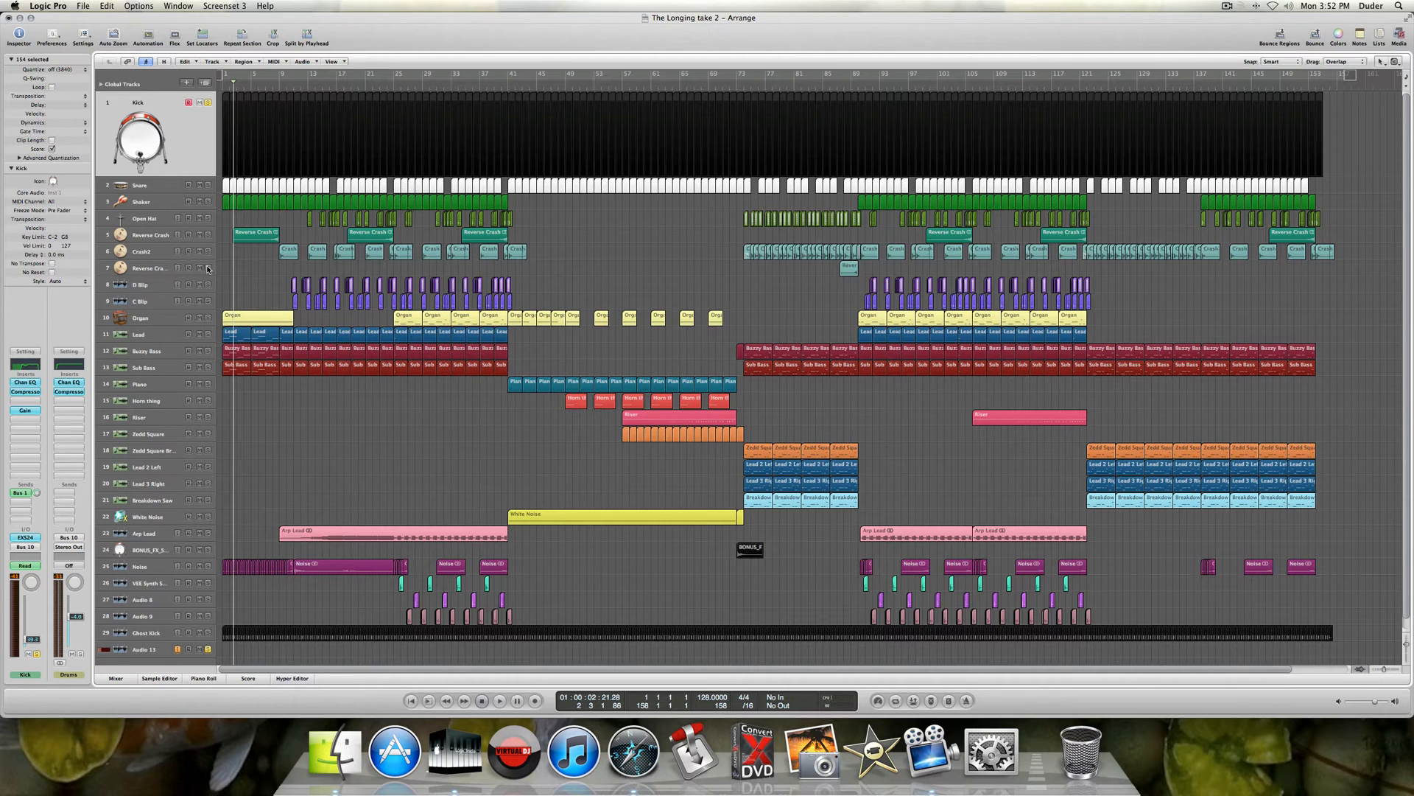
{"action": "key", "text": "space"}
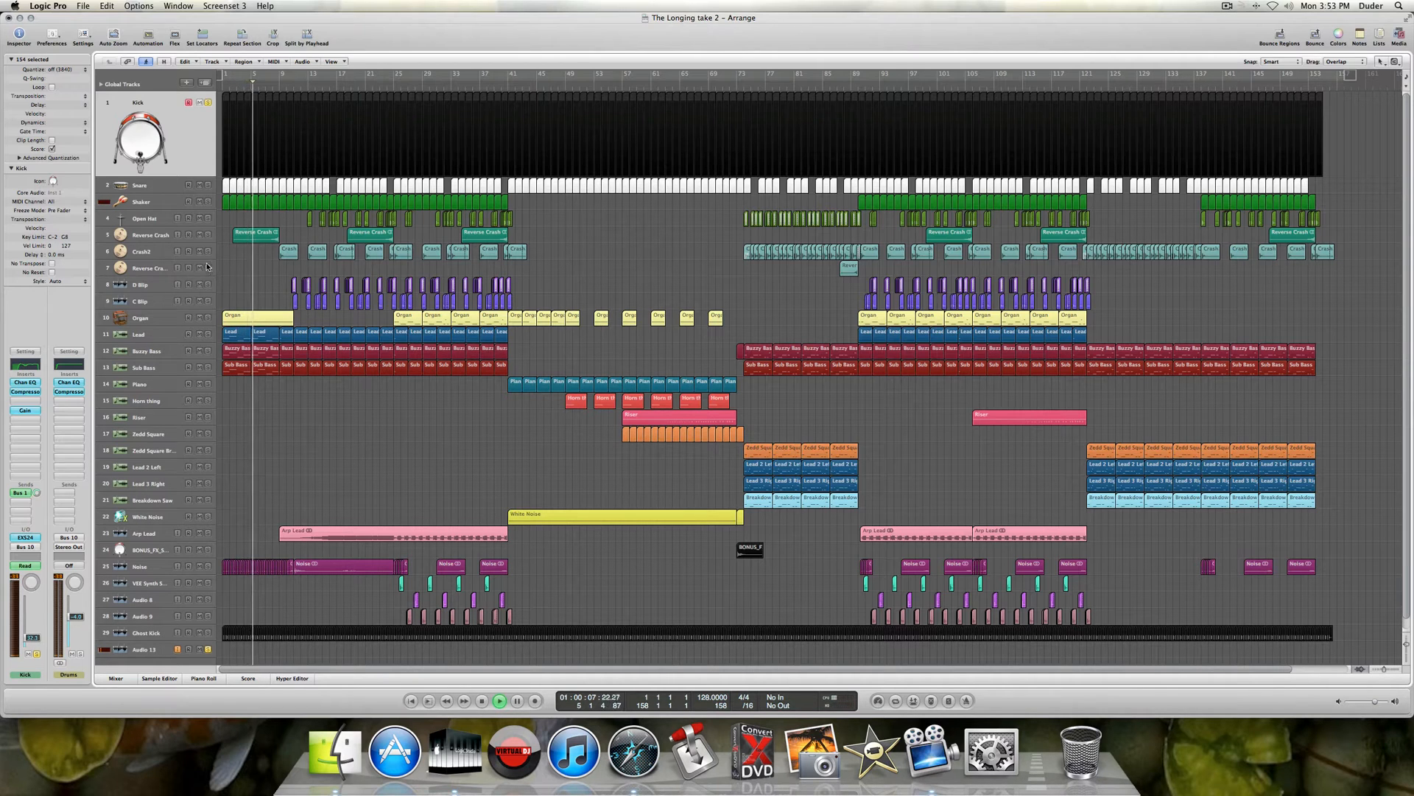
- Show the track automation, stop playback, and set a cycle range from bar 13 to bar 17
{"action": "key", "text": "a"}
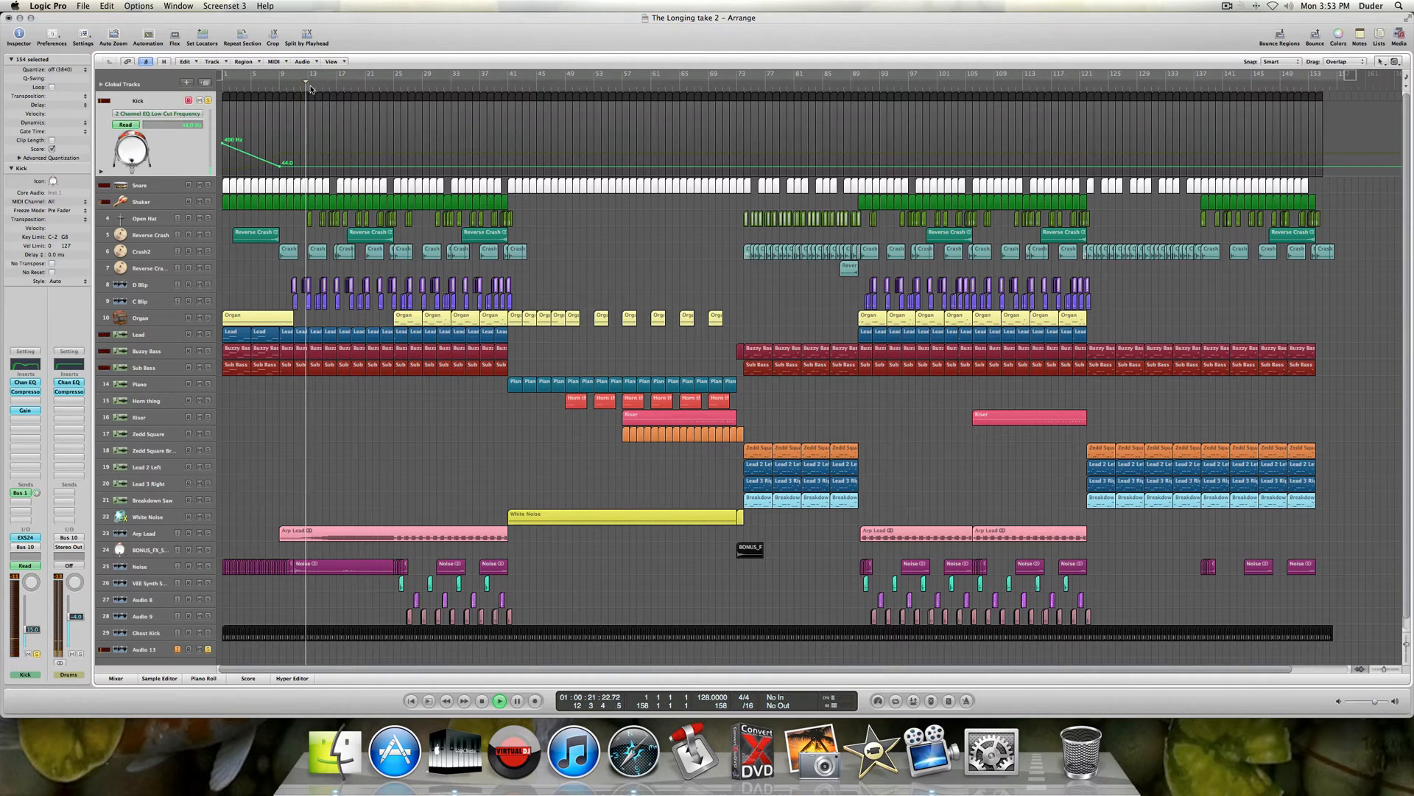
{"action": "key", "text": "space"}
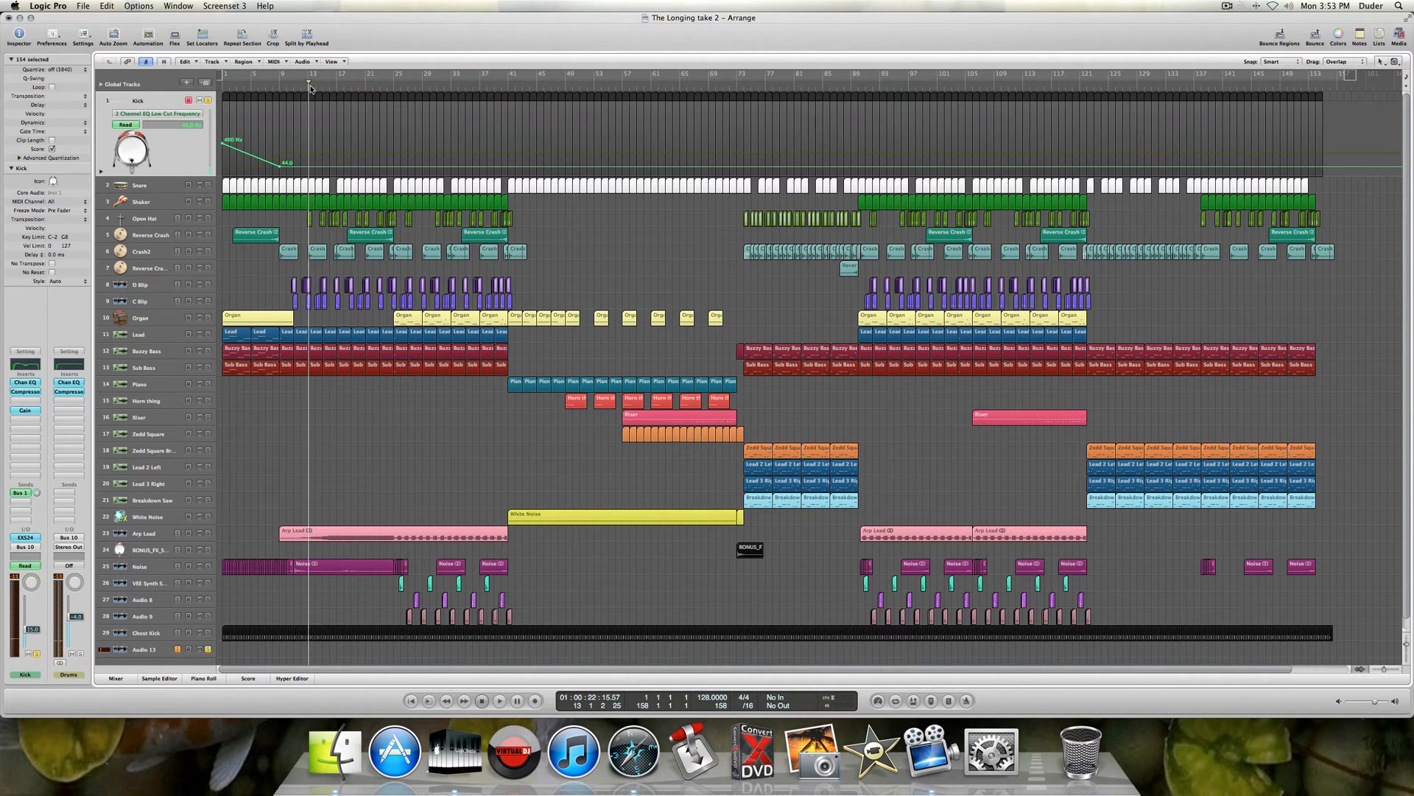
{"action": "left_click_drag", "start_coordinate": [310, 74], "coordinate": [338, 75]}
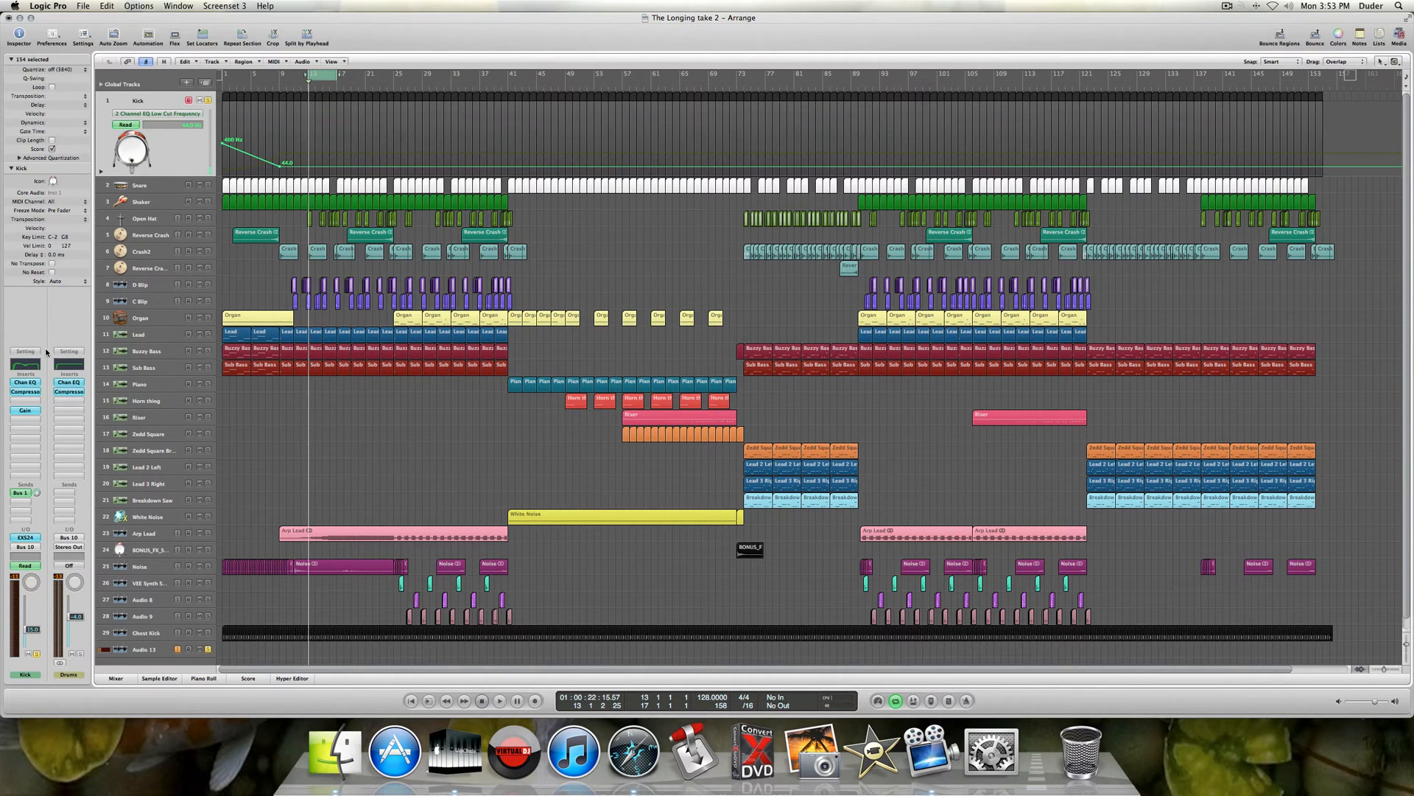
- Open the Kick's Channel EQ and EXS24 sampler, and show the loaded sample in the EXS24 Instrument Editor
{"action": "left_click", "coordinate": [30, 367]}
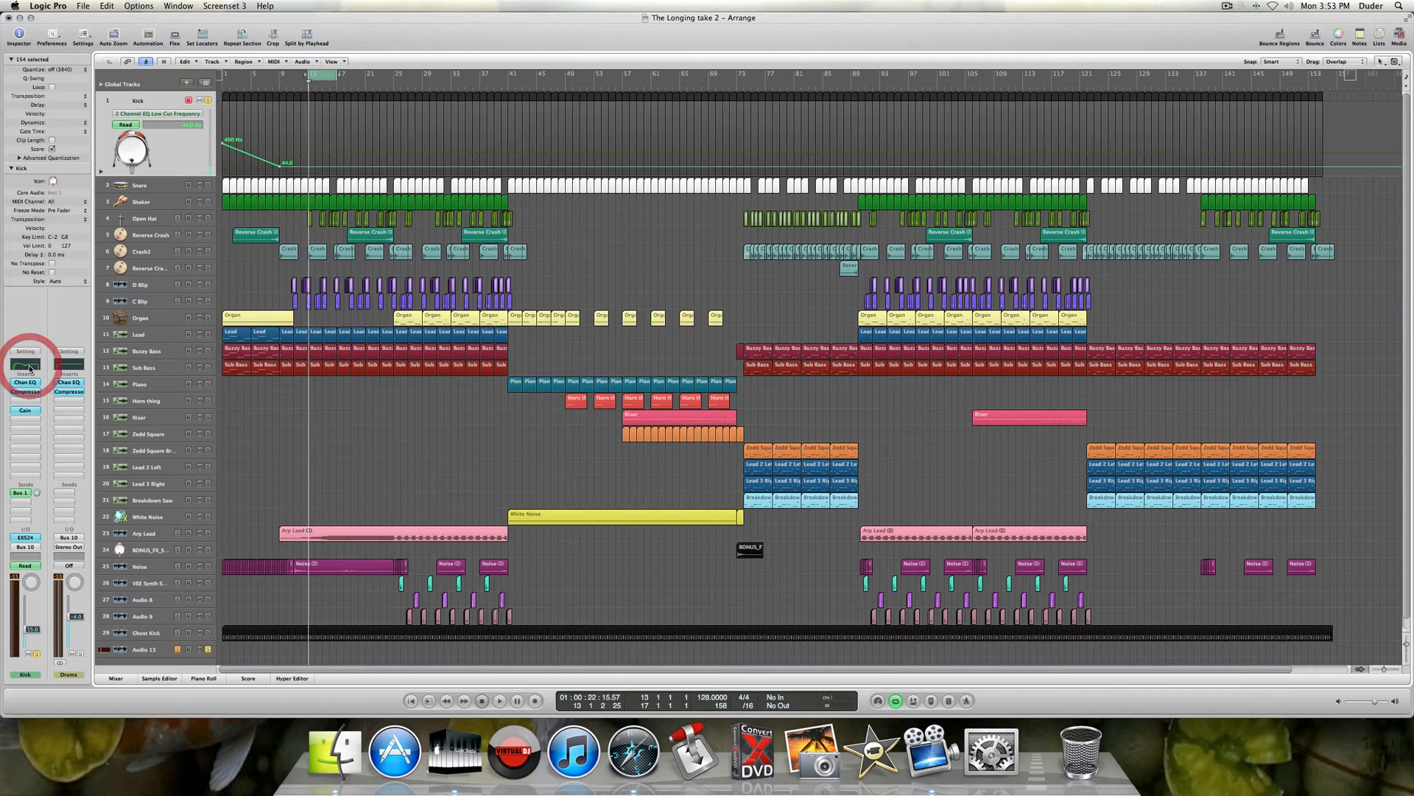
{"action": "left_click", "coordinate": [27, 542]}
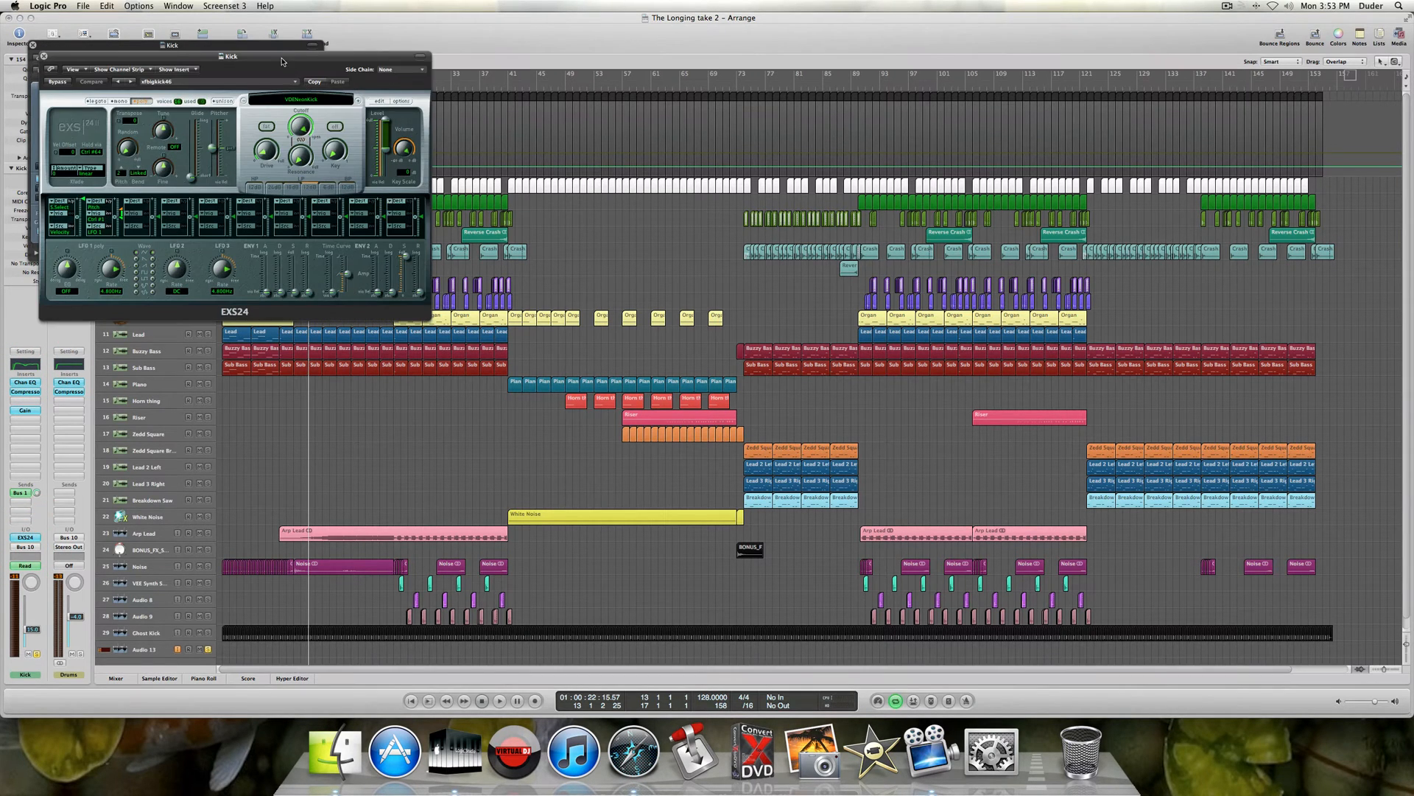
{"action": "left_click_drag", "start_coordinate": [286, 57], "coordinate": [636, 103]}
{"action": "left_click", "coordinate": [733, 146]}
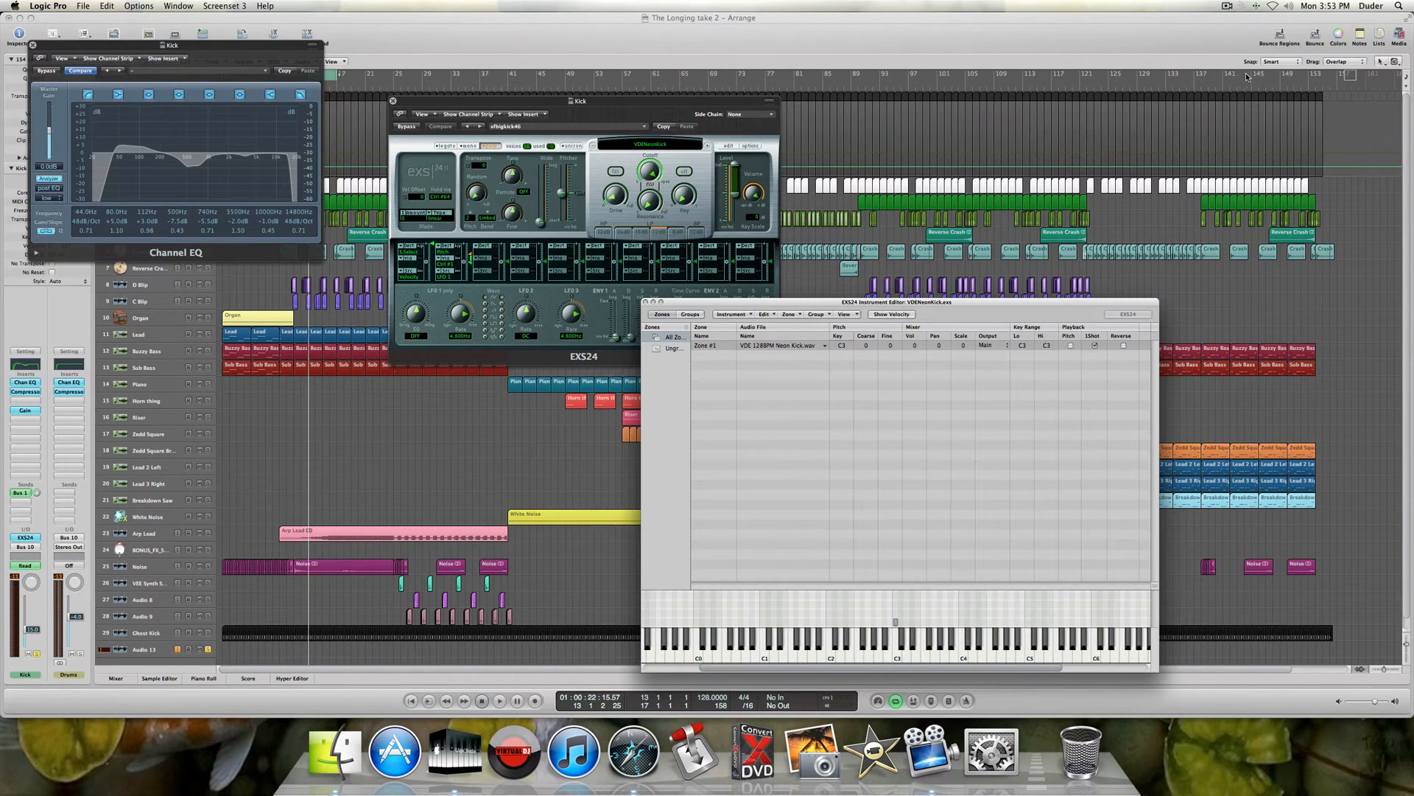
- Browse the media files to Samples, Vengeance Dirty Electro Kicks, and select VDE 128BPM Neon Kick.wav
{"action": "left_click", "coordinate": [1400, 37]}
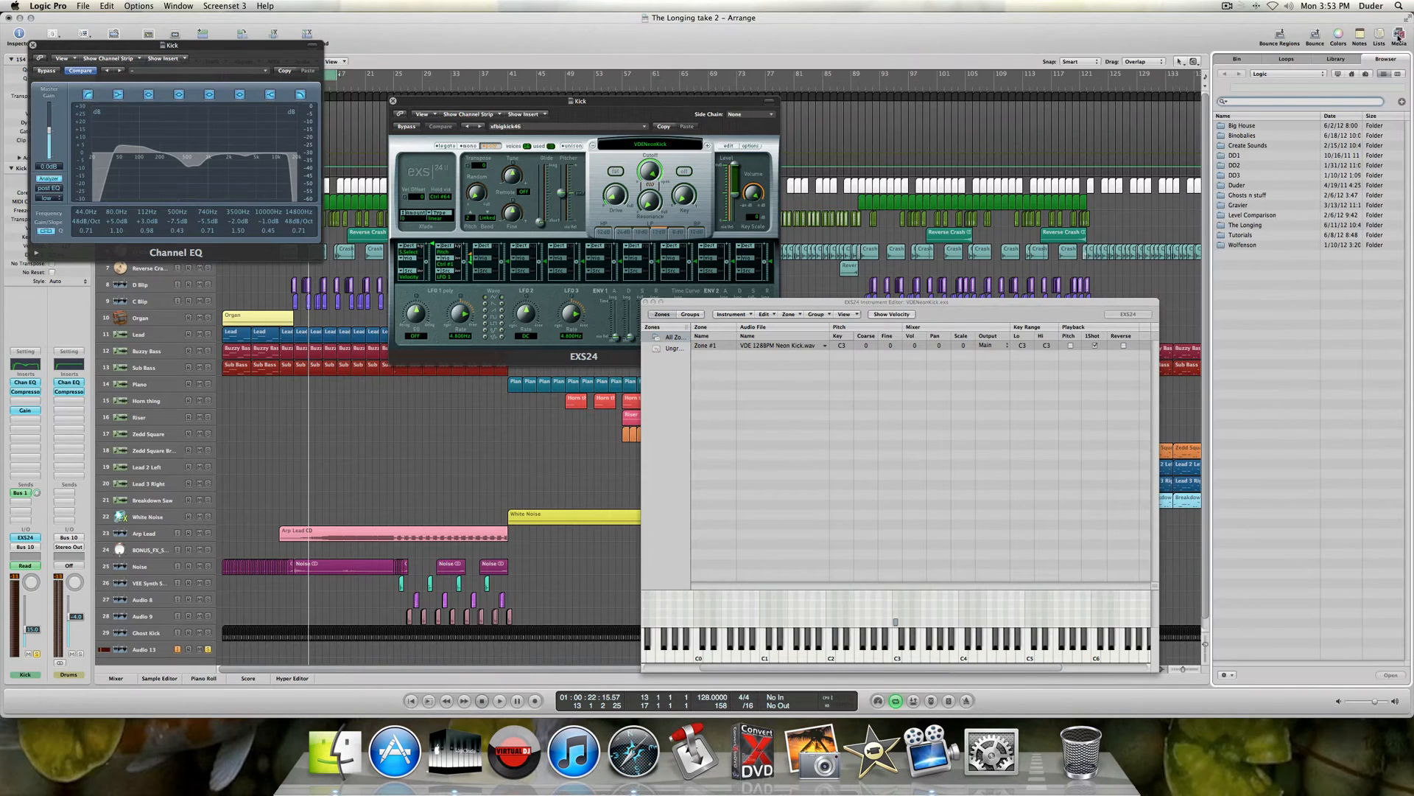
{"action": "left_click", "coordinate": [1352, 74]}
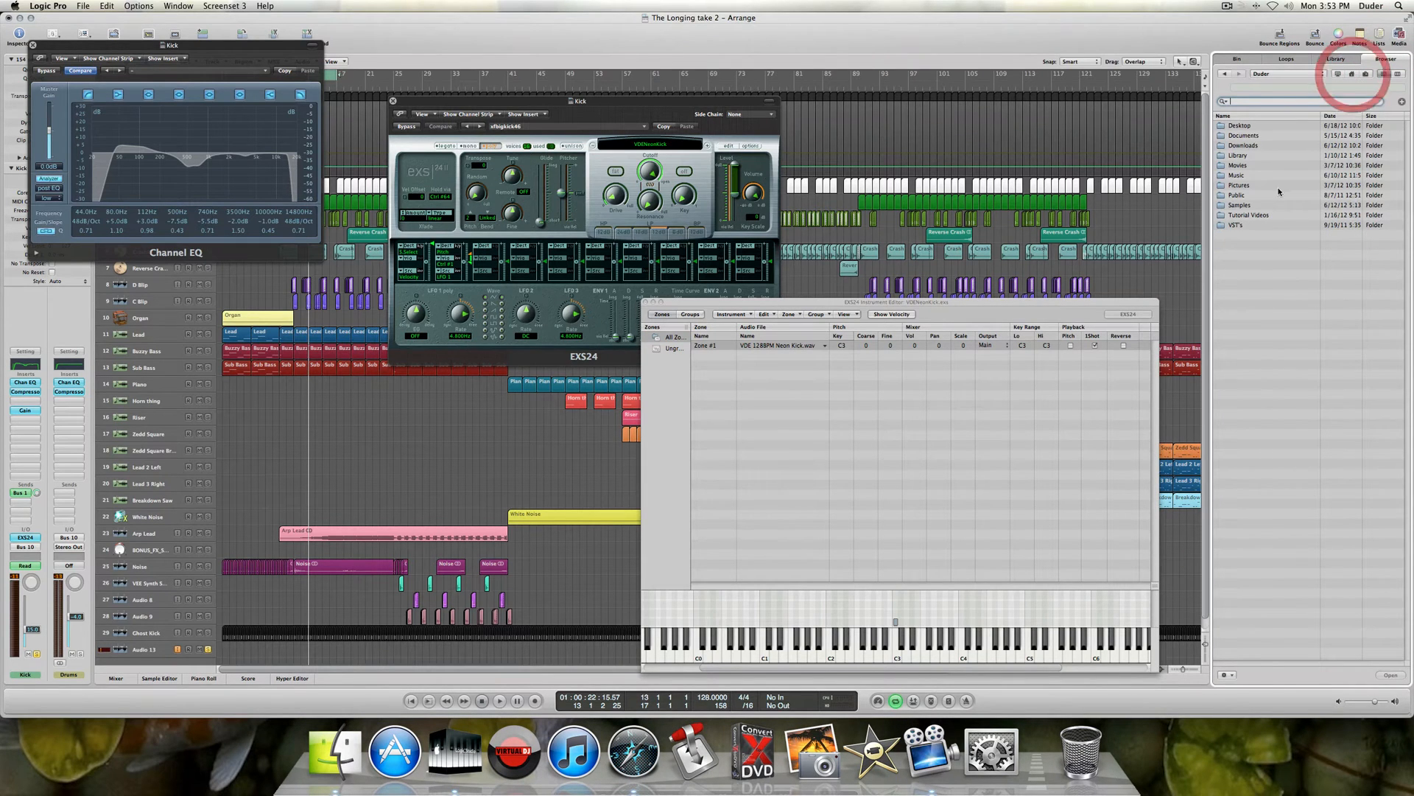
{"action": "double_click", "coordinate": [1239, 206]}
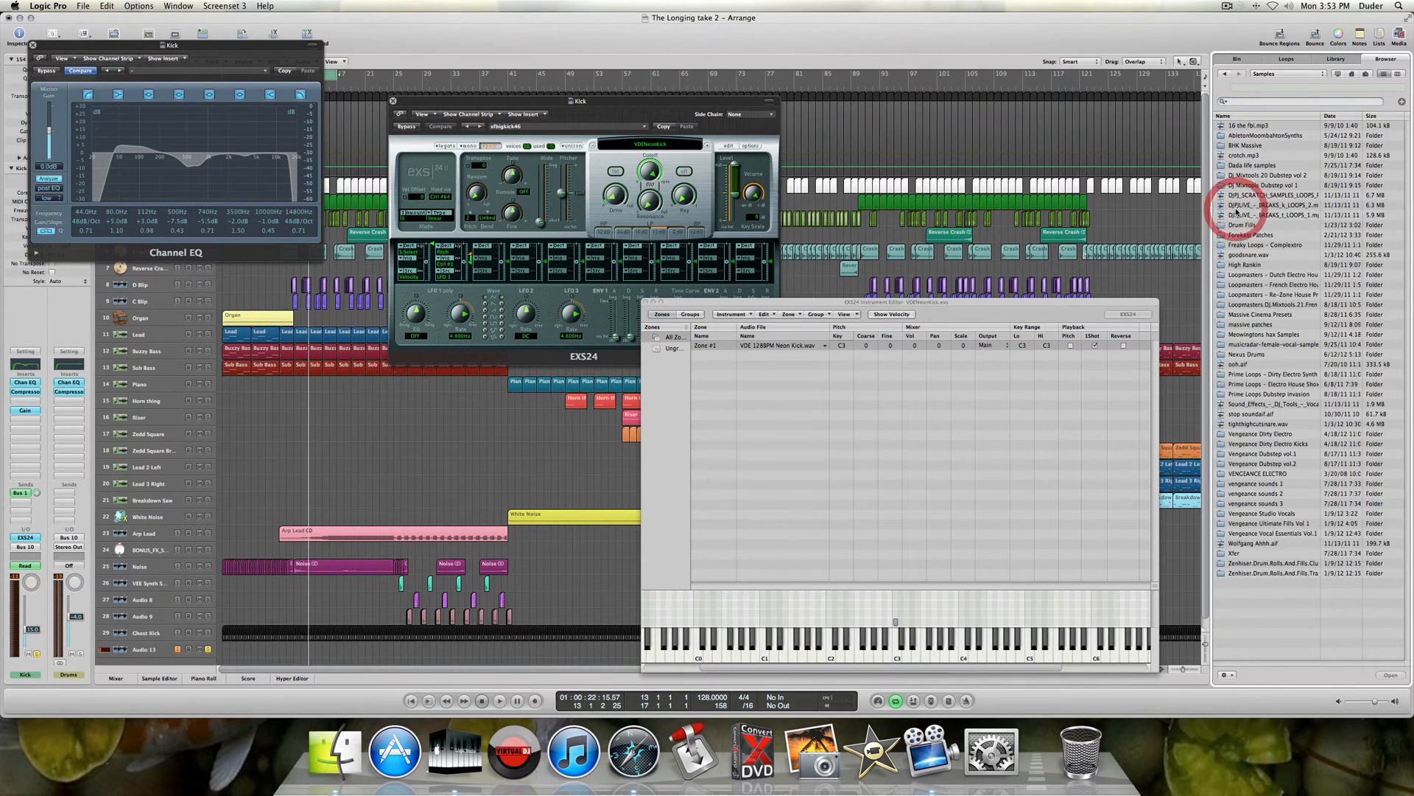
{"action": "double_click", "coordinate": [1271, 445]}
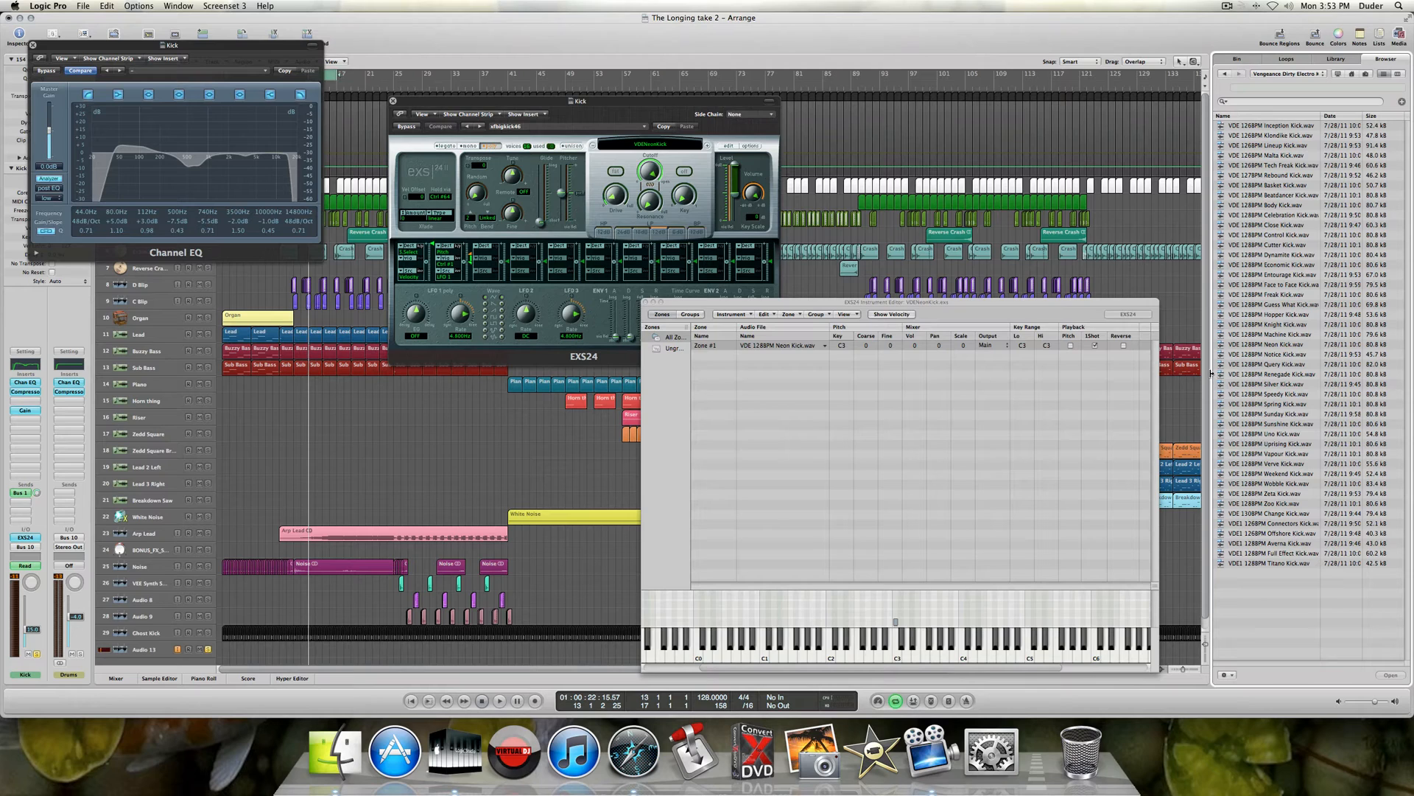
{"action": "left_click", "coordinate": [1263, 344]}
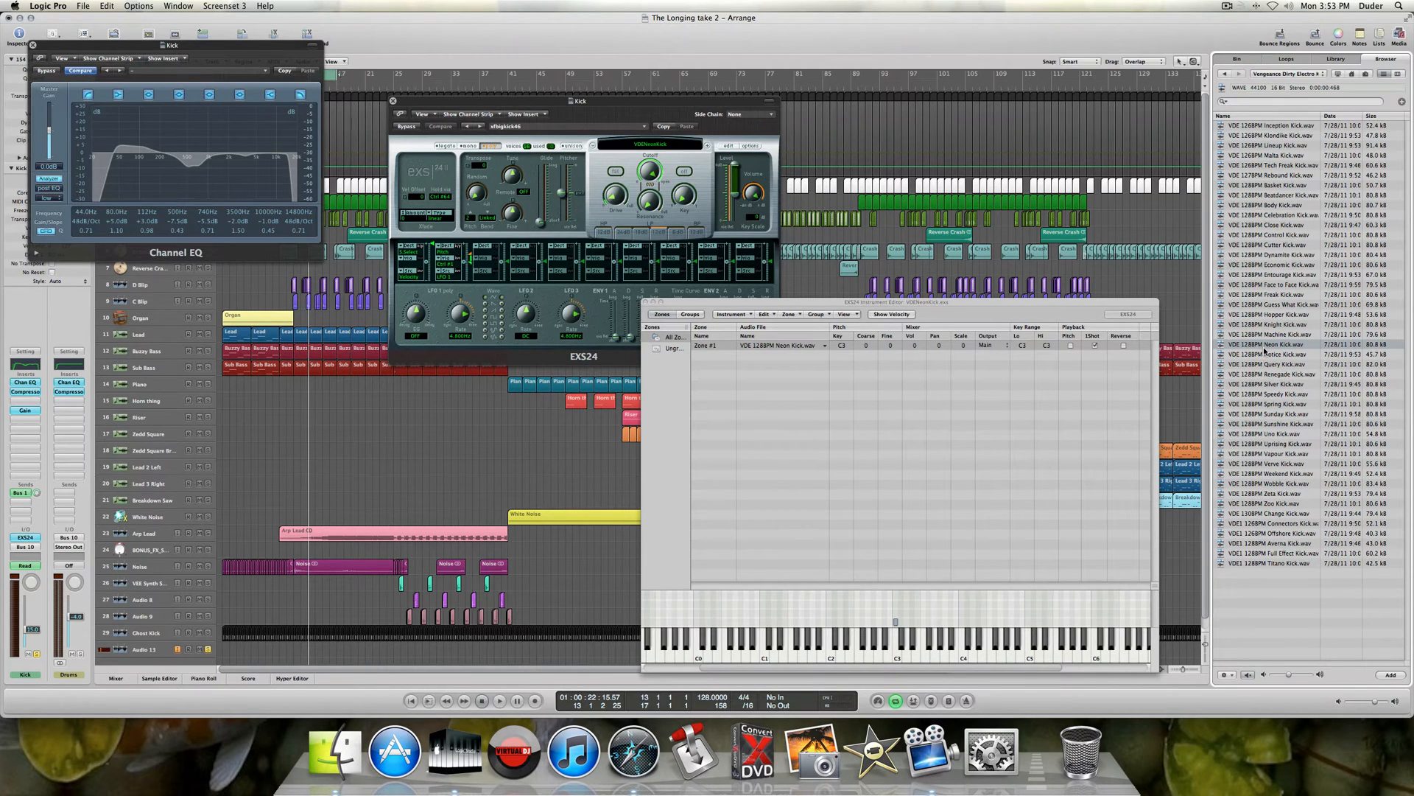
{"action": "left_click", "coordinate": [1265, 348]}
- Close the Instrument Editor and the EXS24 window, and move the Channel EQ window clear of the Kick track header
{"action": "left_click", "coordinate": [646, 302]}
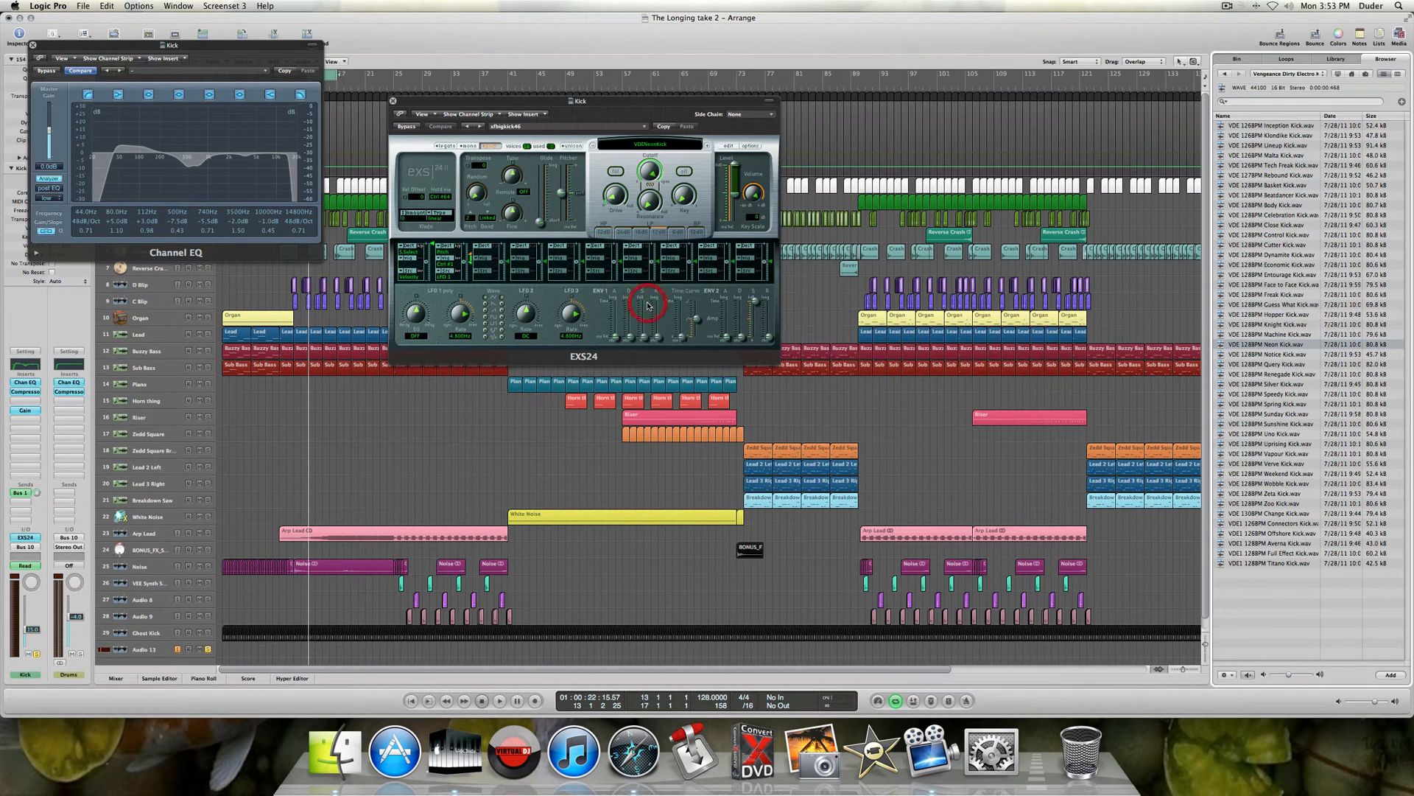
{"action": "left_click", "coordinate": [393, 101]}
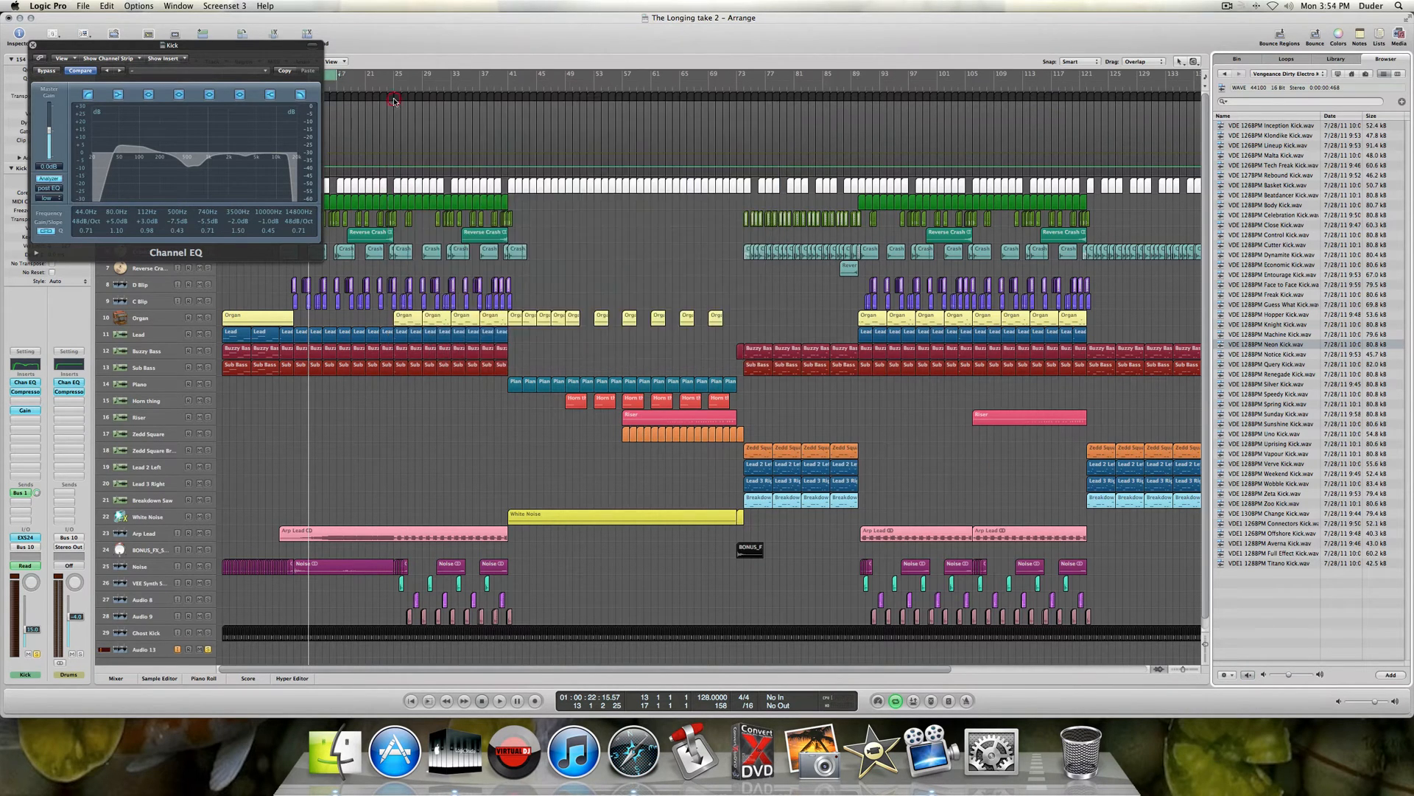
{"action": "left_click_drag", "start_coordinate": [203, 48], "coordinate": [745, 66]}
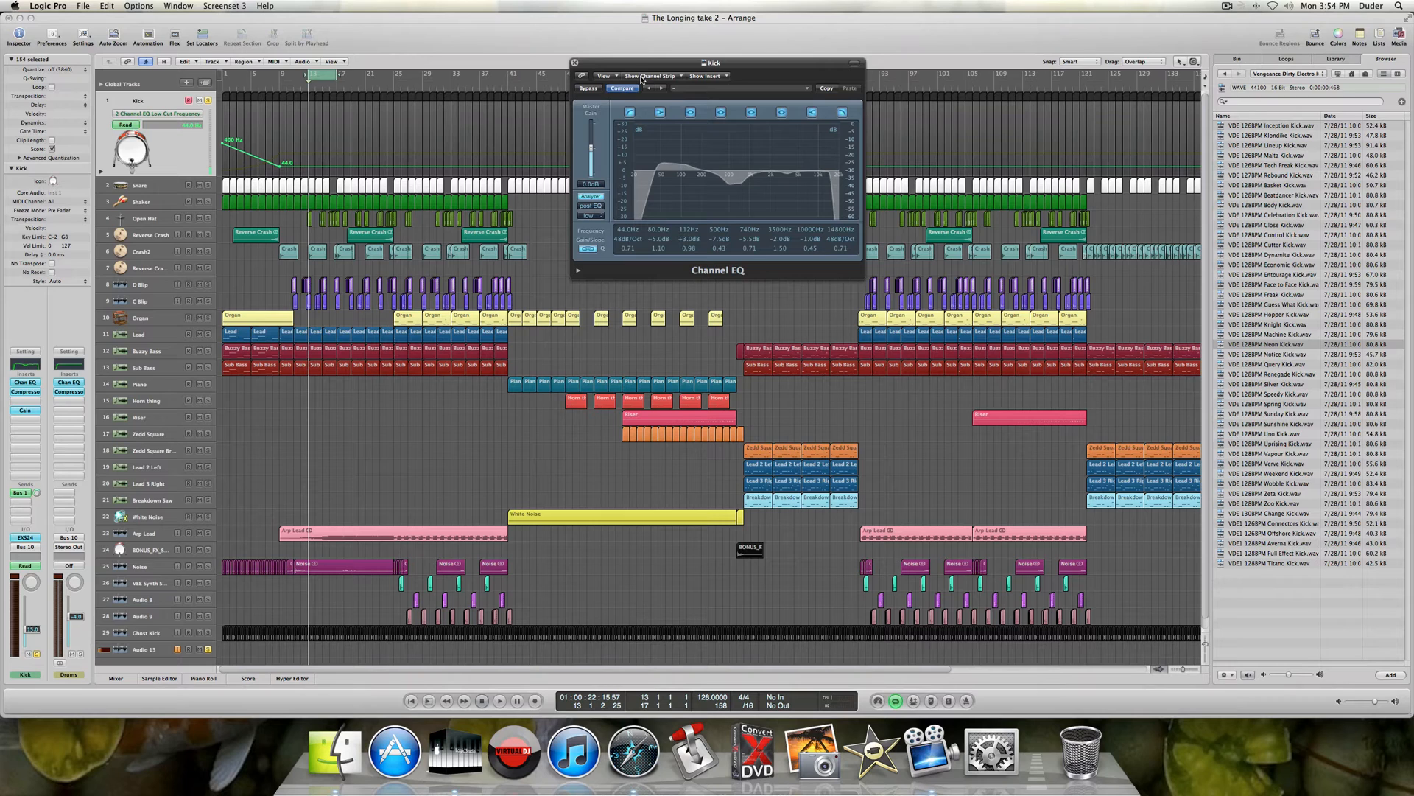
- Bypass the Kick's Compressor and Gain, play the loop, and bypass its Channel EQ during playback
{"action": "left_click", "coordinate": [17, 391]}
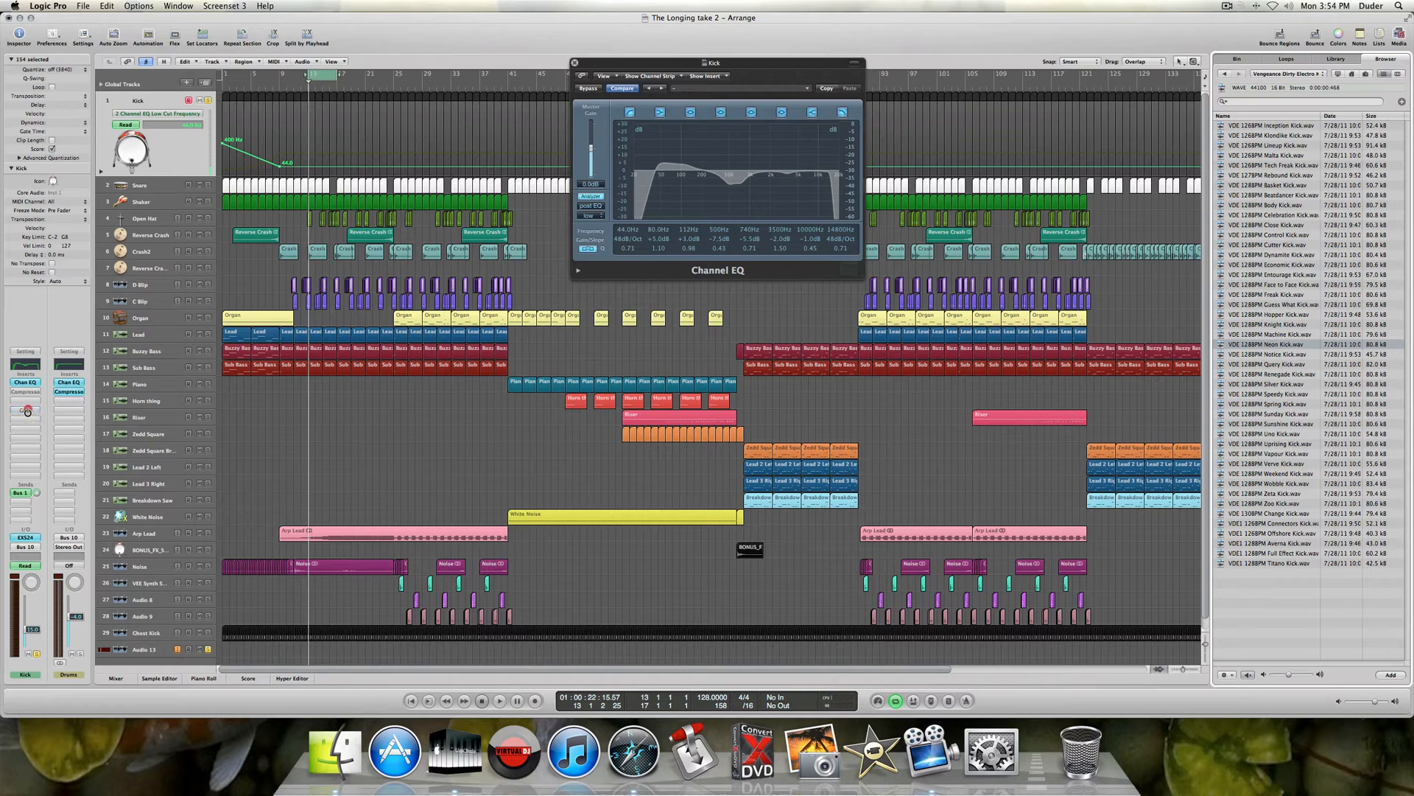
{"action": "left_click", "coordinate": [26, 411]}
{"action": "left_click", "coordinate": [287, 444]}
{"action": "key", "text": "space"}
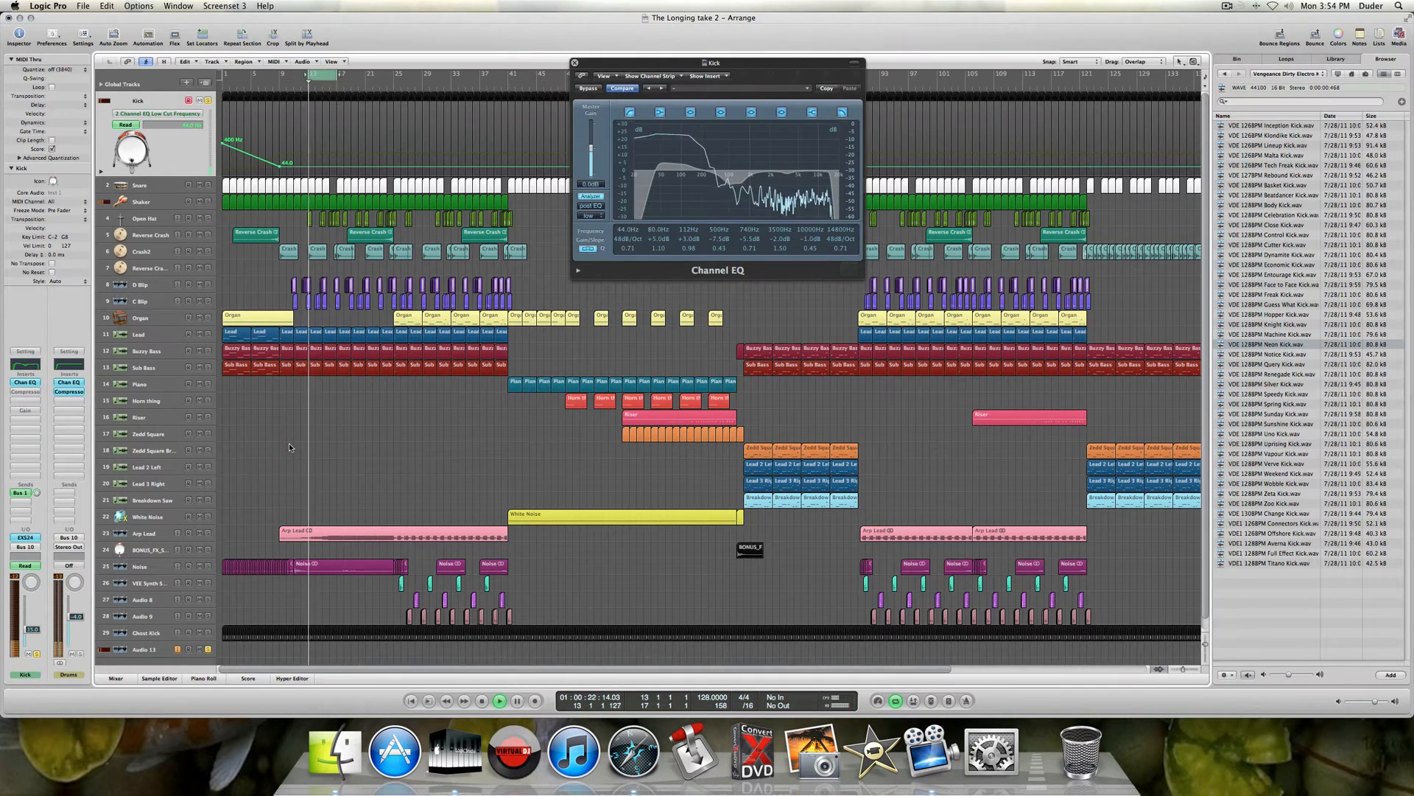
{"action": "left_click", "coordinate": [588, 89]}
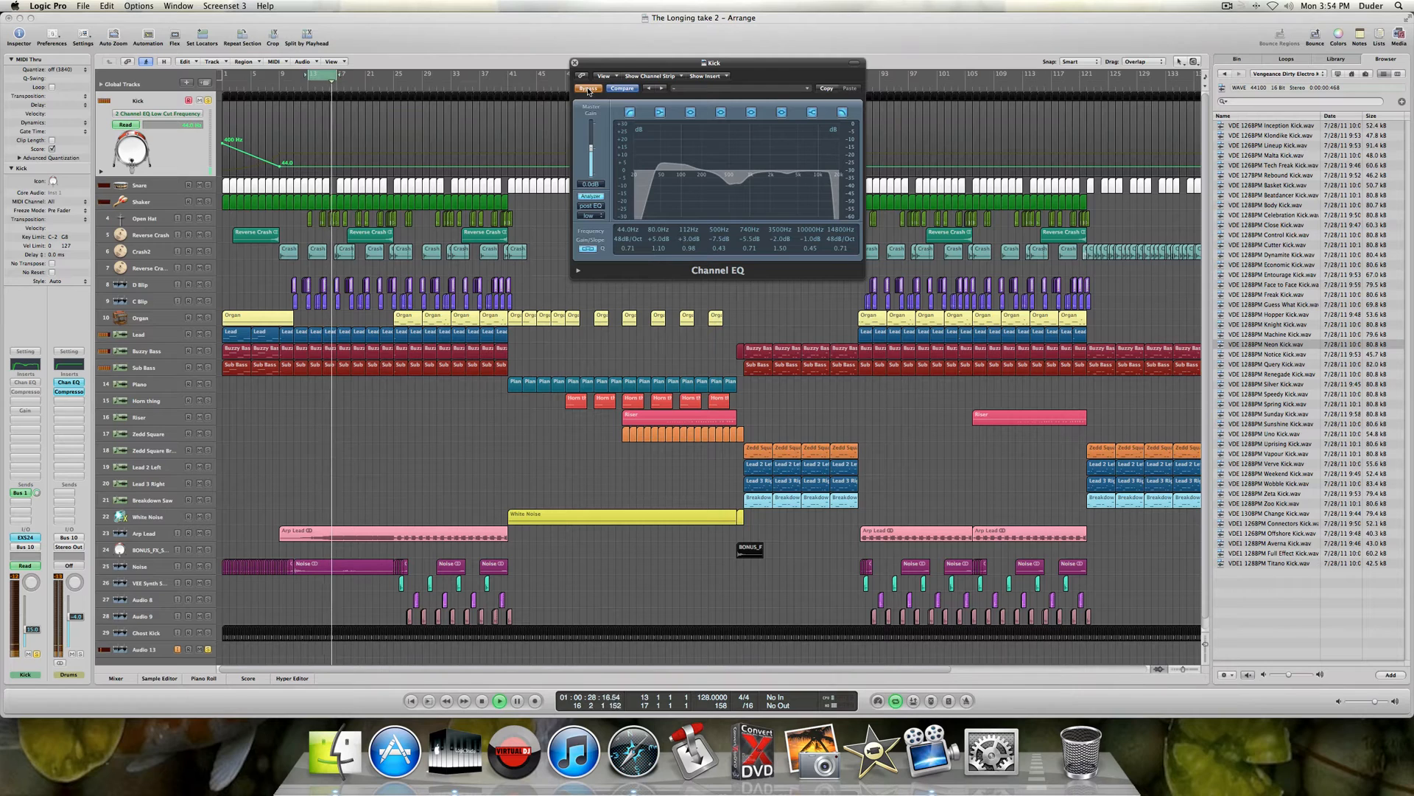
{"action": "key", "text": "space"}
- Bypass the Kick's Bus 1 send and listen to the dry kick in the loop
{"action": "left_click", "coordinate": [22, 493]}
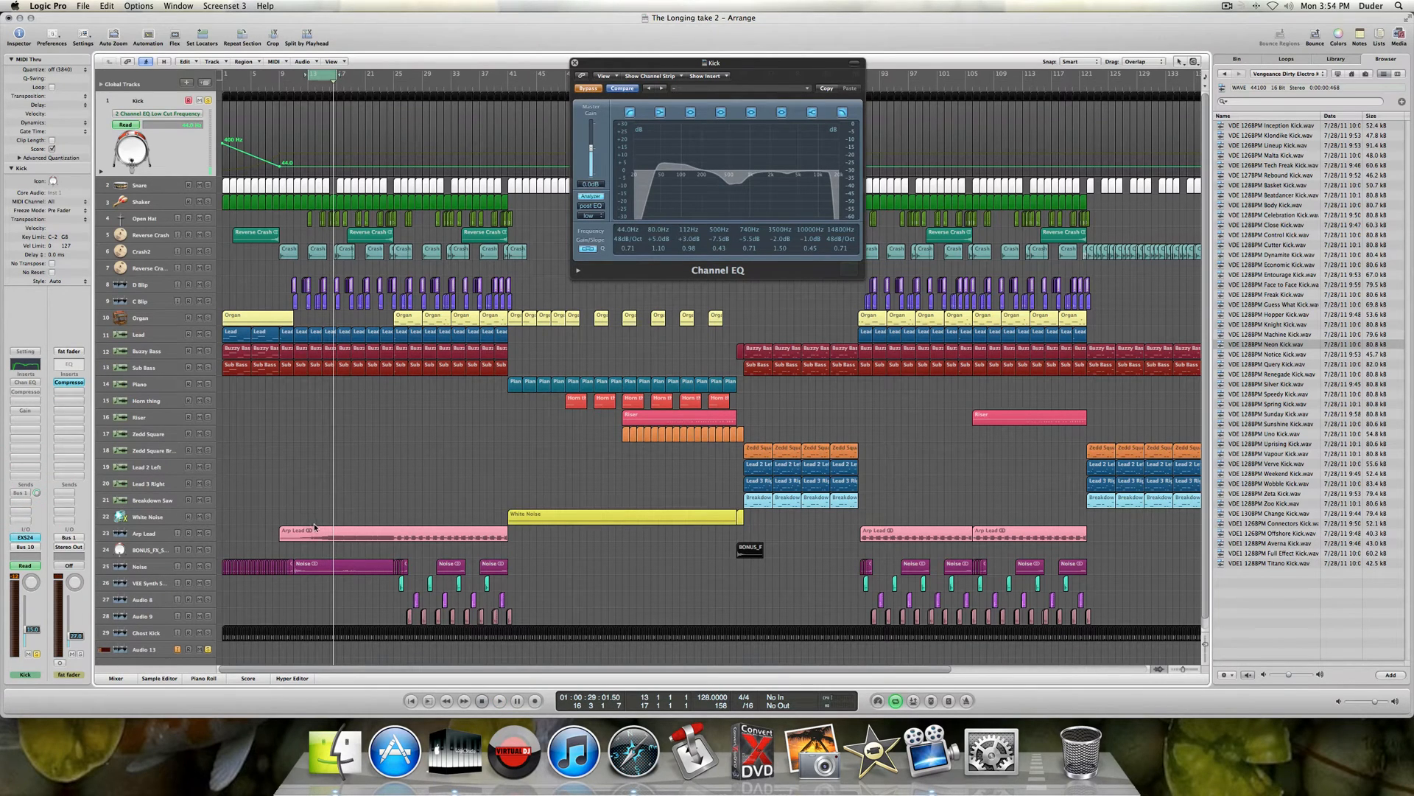
{"action": "key", "text": "space"}
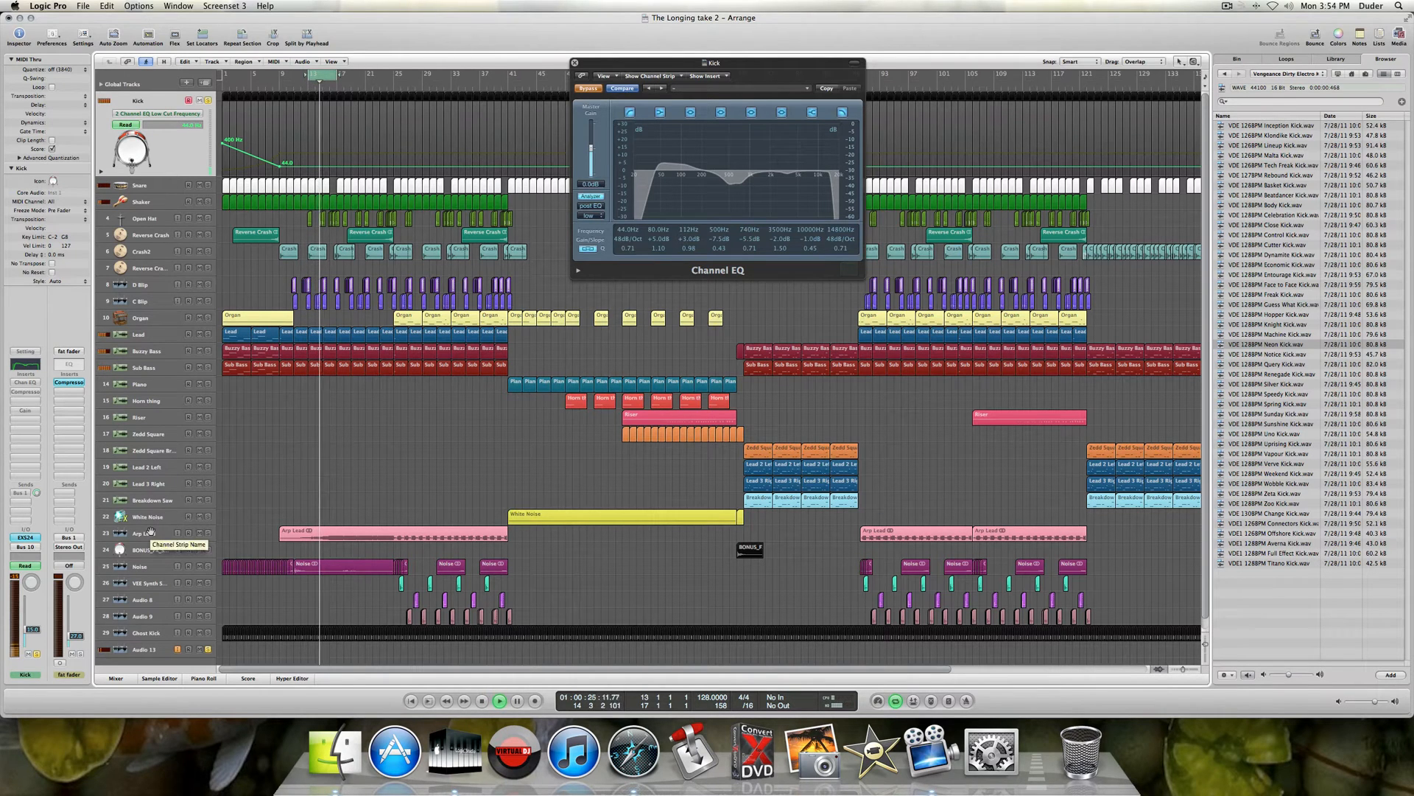
{"action": "key", "text": "space"}
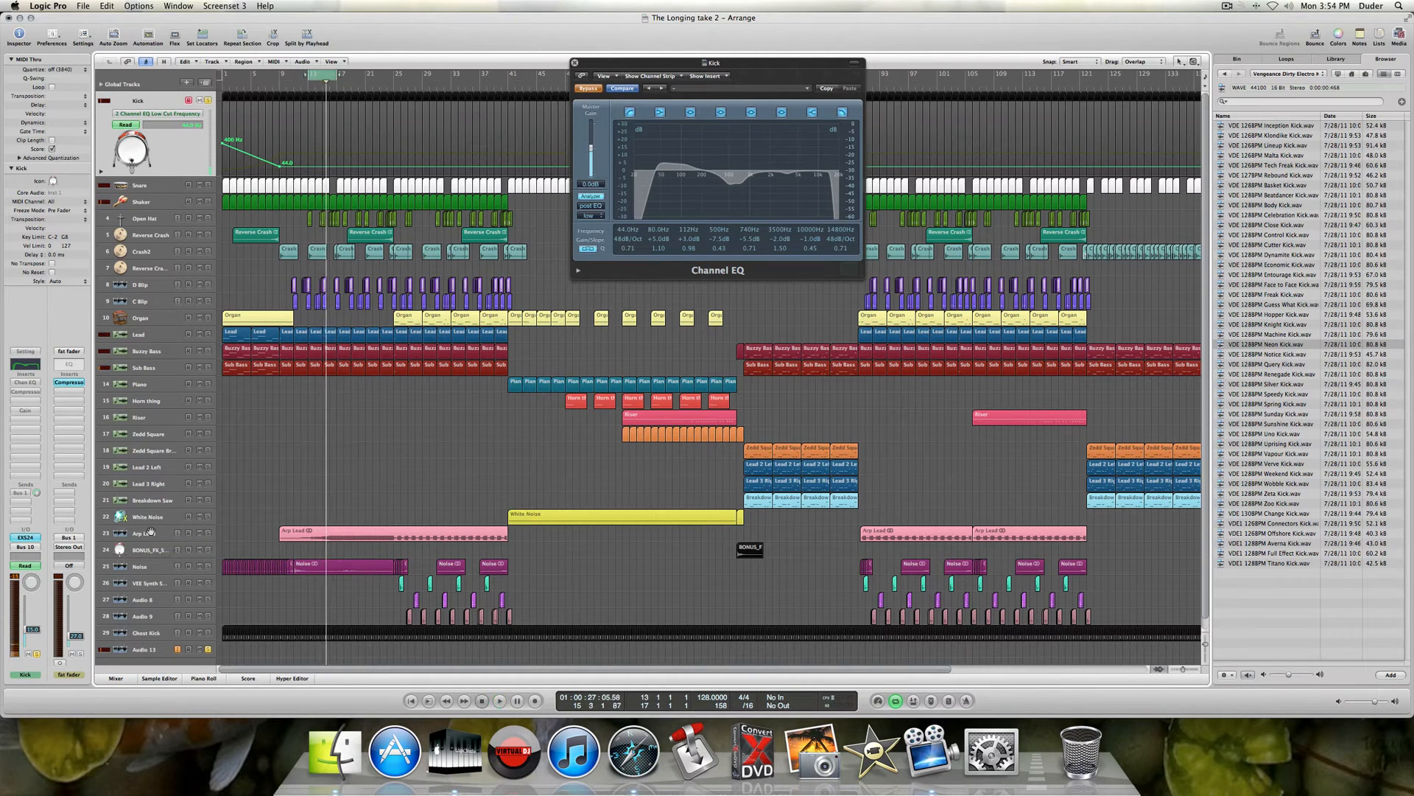
- Re-enable the LinPhase EQ, Multipressor, Gain, Low Cut and AdLimit plug-ins on the mastering channel and play the loop
{"action": "left_click", "coordinate": [118, 678]}
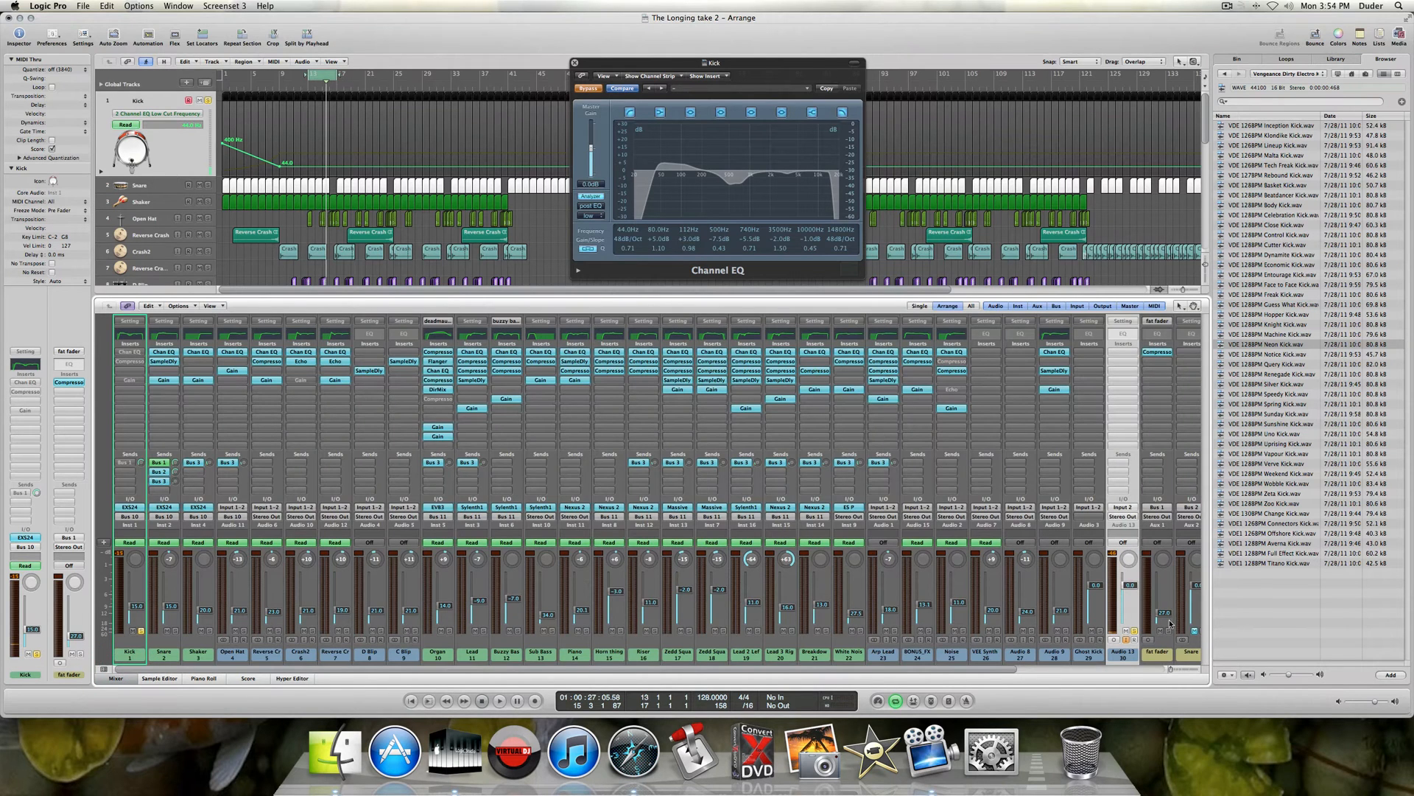
{"action": "scroll", "coordinate": [1170, 623], "scroll_direction": "right", "scroll_amount": 5}
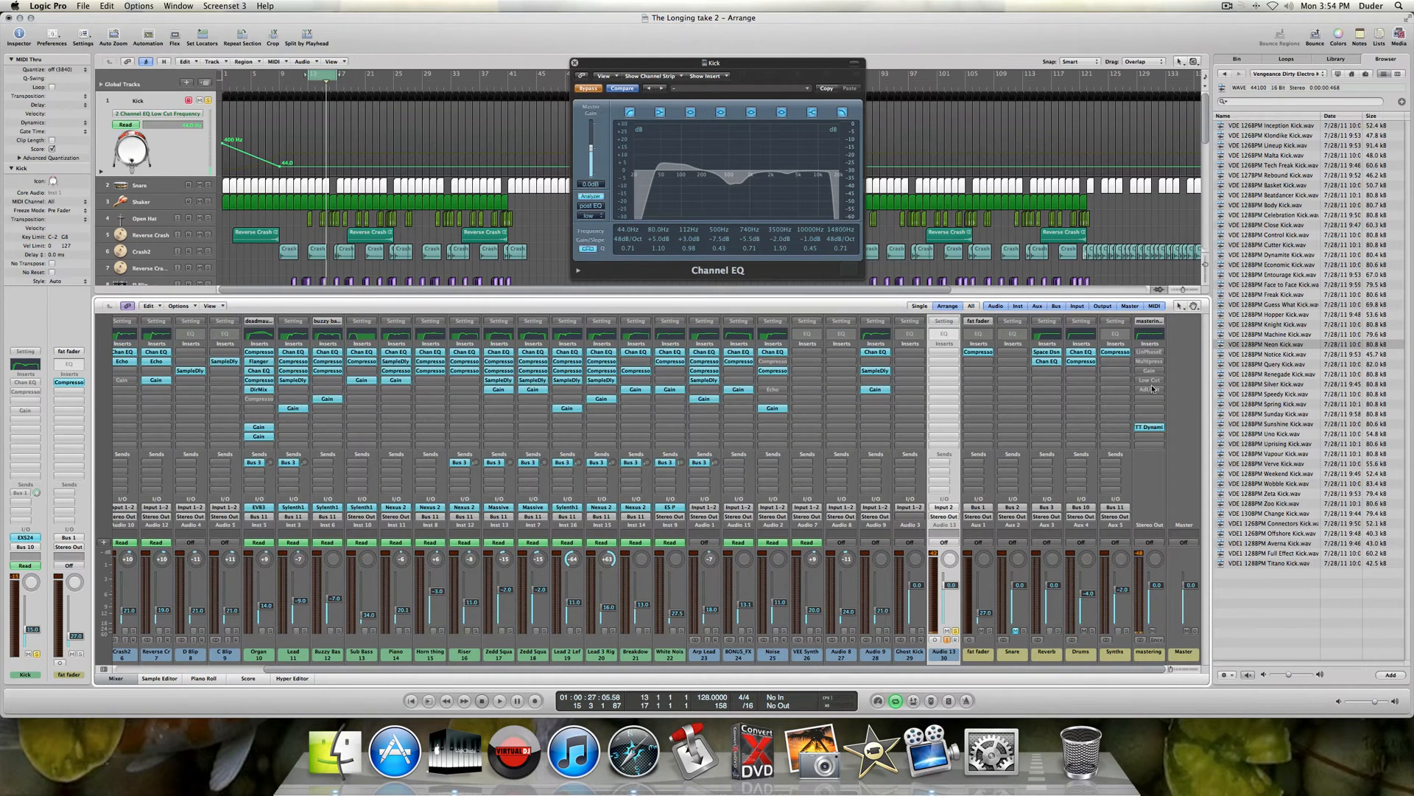
{"action": "left_click", "coordinate": [1149, 353], "text": "alt"}
{"action": "left_click", "coordinate": [1150, 360], "text": "alt"}
{"action": "left_click", "coordinate": [1153, 370], "text": "alt"}
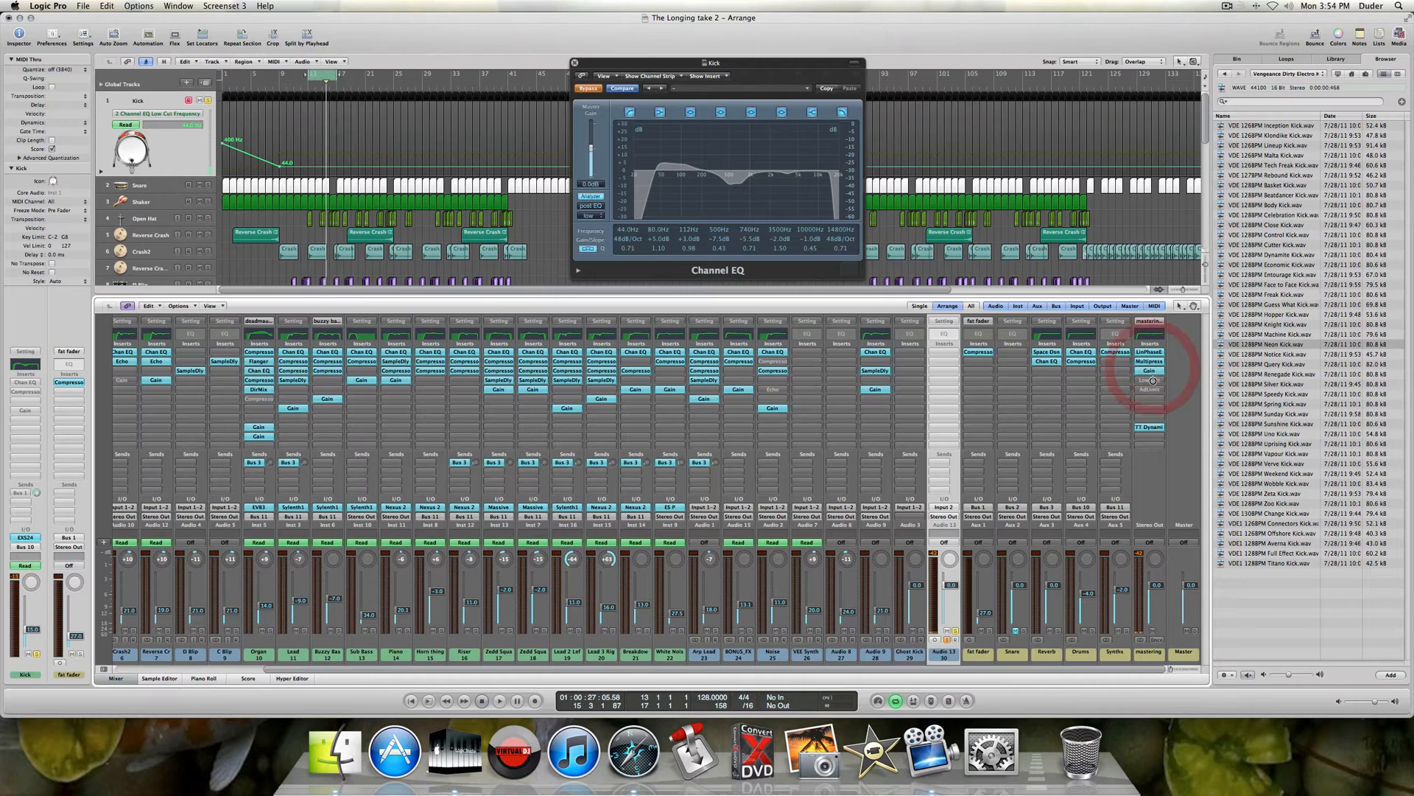
{"action": "left_click", "coordinate": [1153, 379], "text": "alt"}
{"action": "left_click", "coordinate": [1151, 389], "text": "alt"}
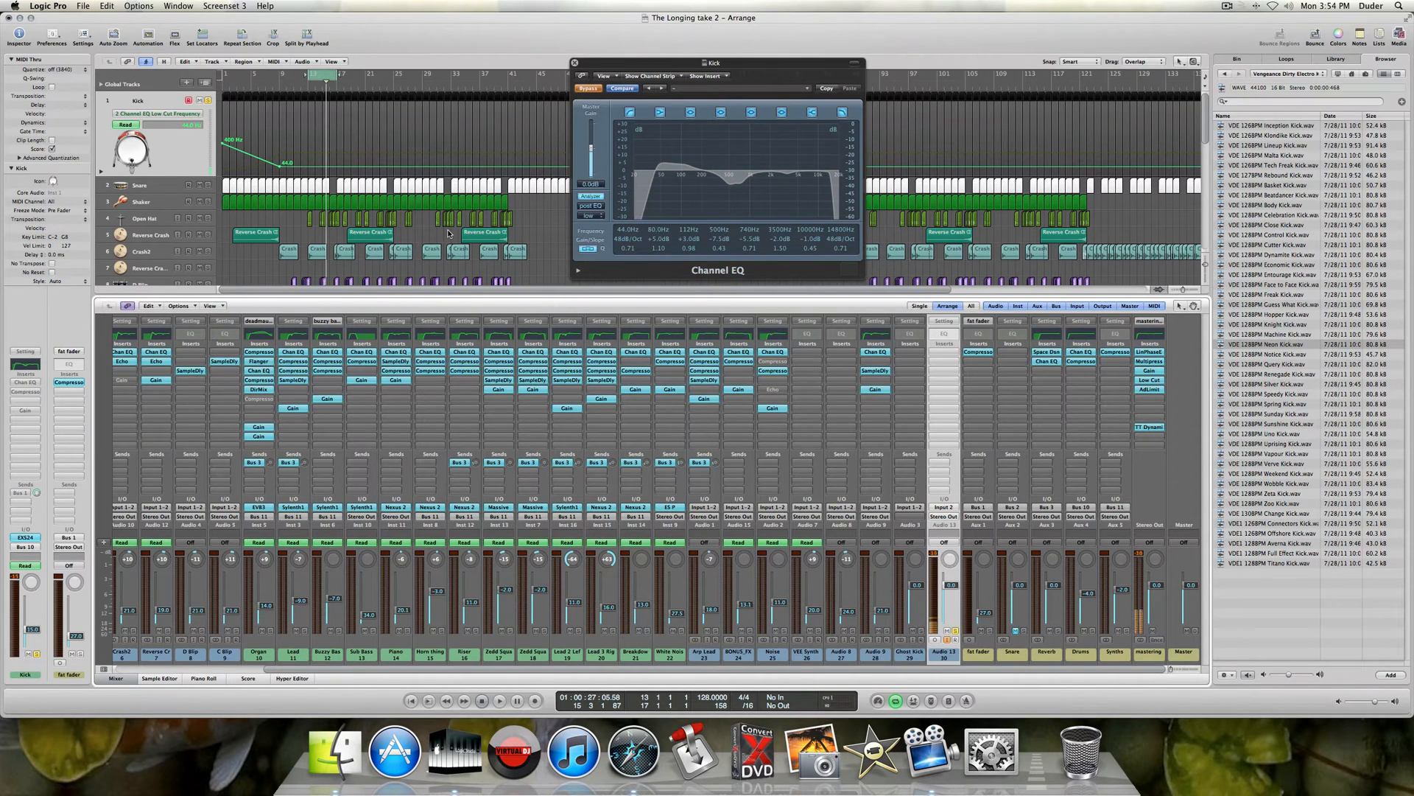
{"action": "key", "text": "space"}
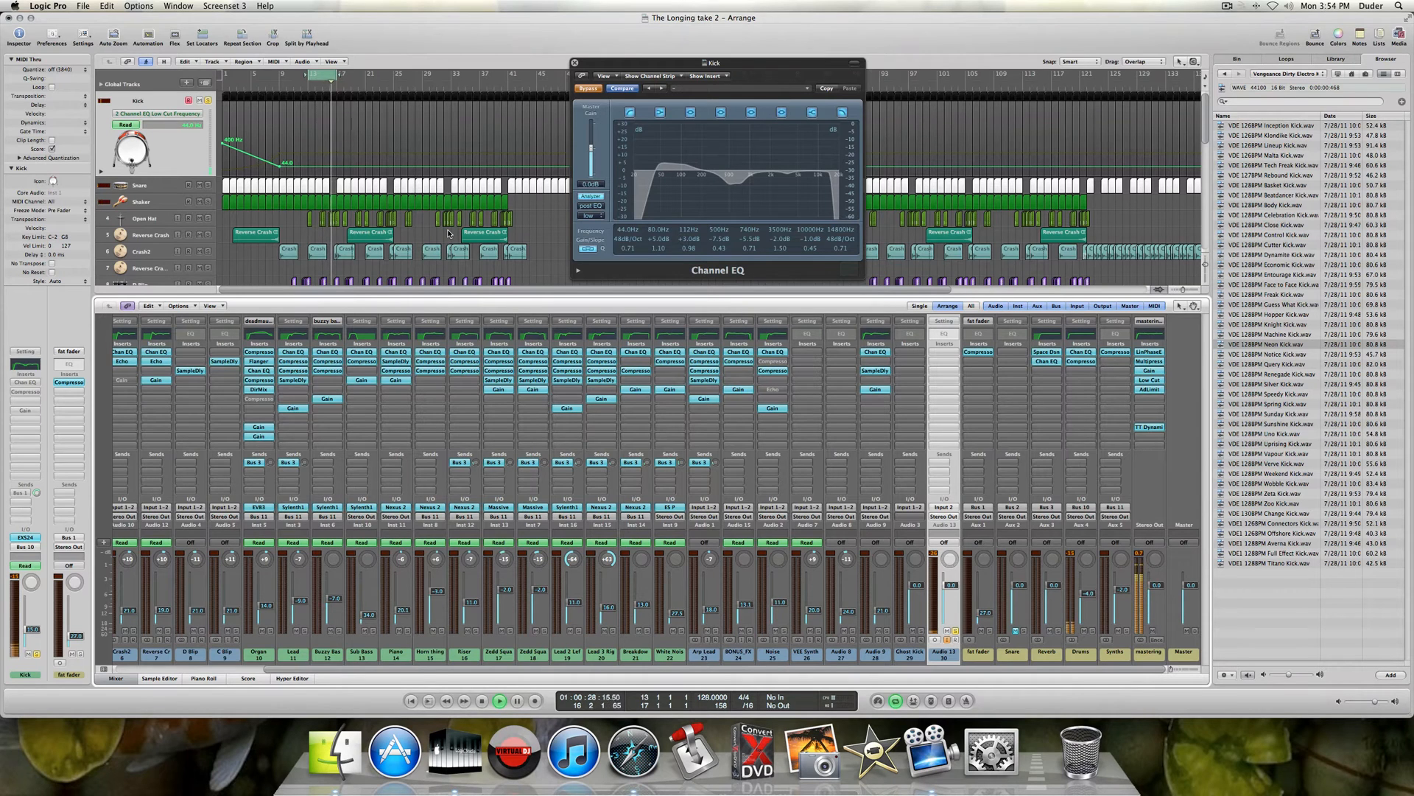
{"action": "key", "text": "space"}
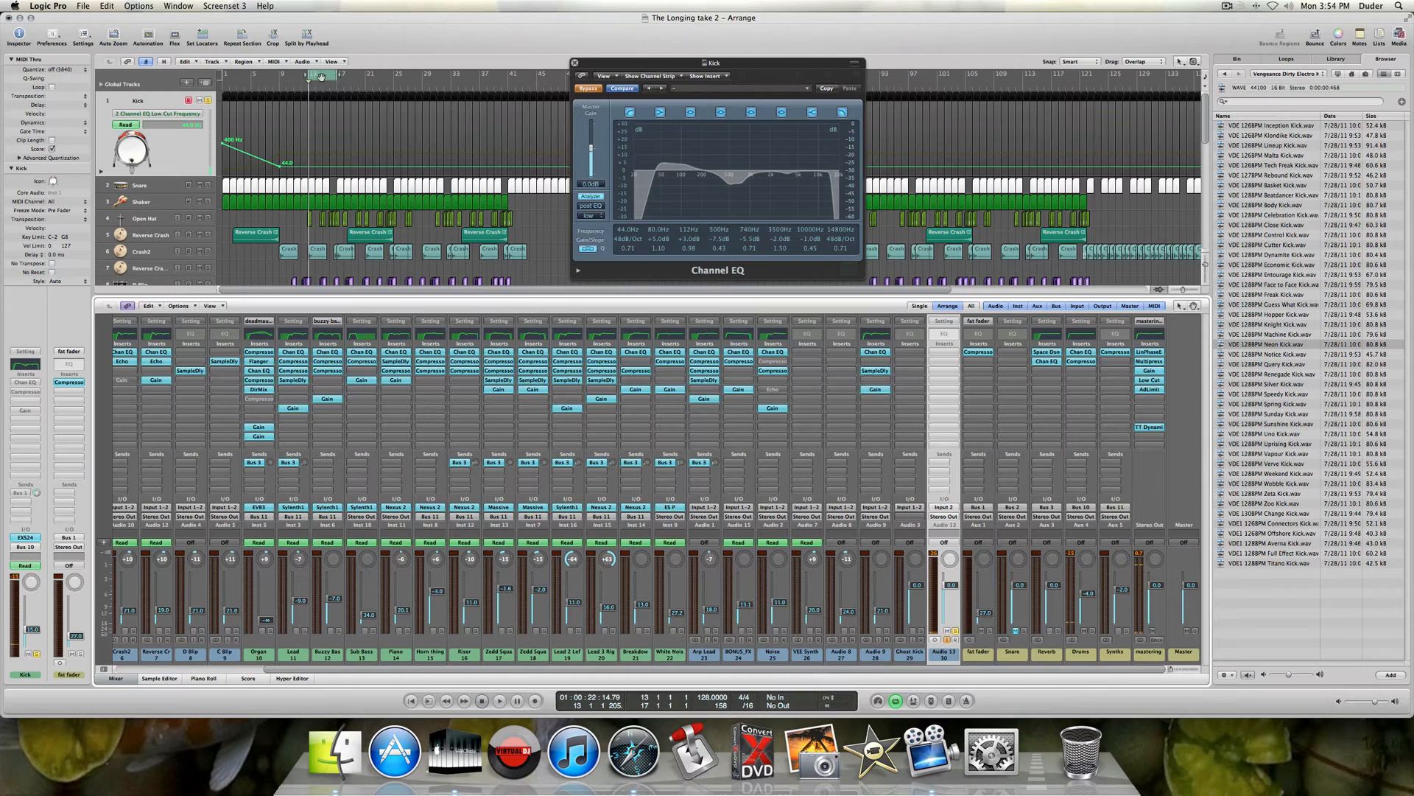
- Move the cycle range to bars 17–21 and play the kick in that loop
{"action": "left_click_drag", "start_coordinate": [321, 76], "coordinate": [350, 76]}
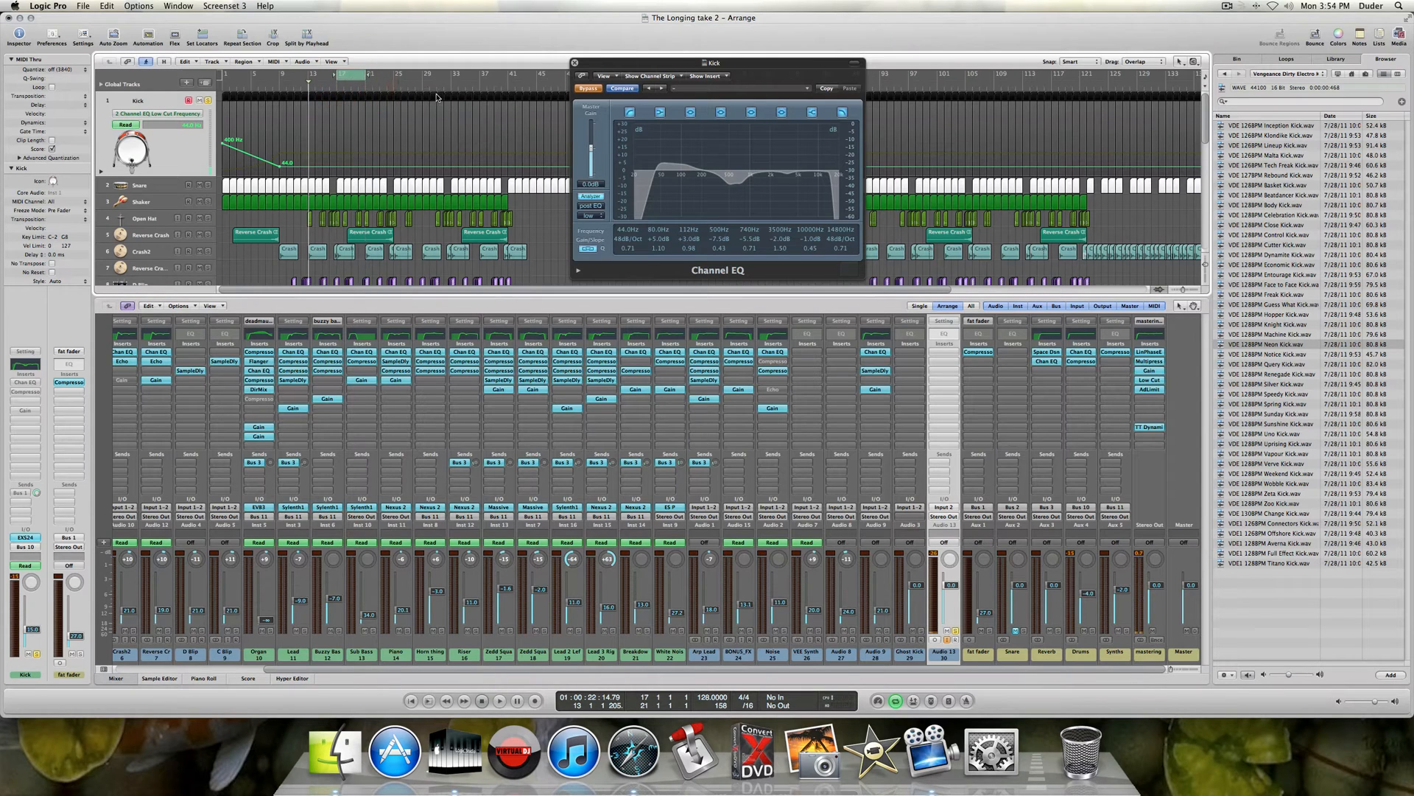
{"action": "key", "text": "space"}
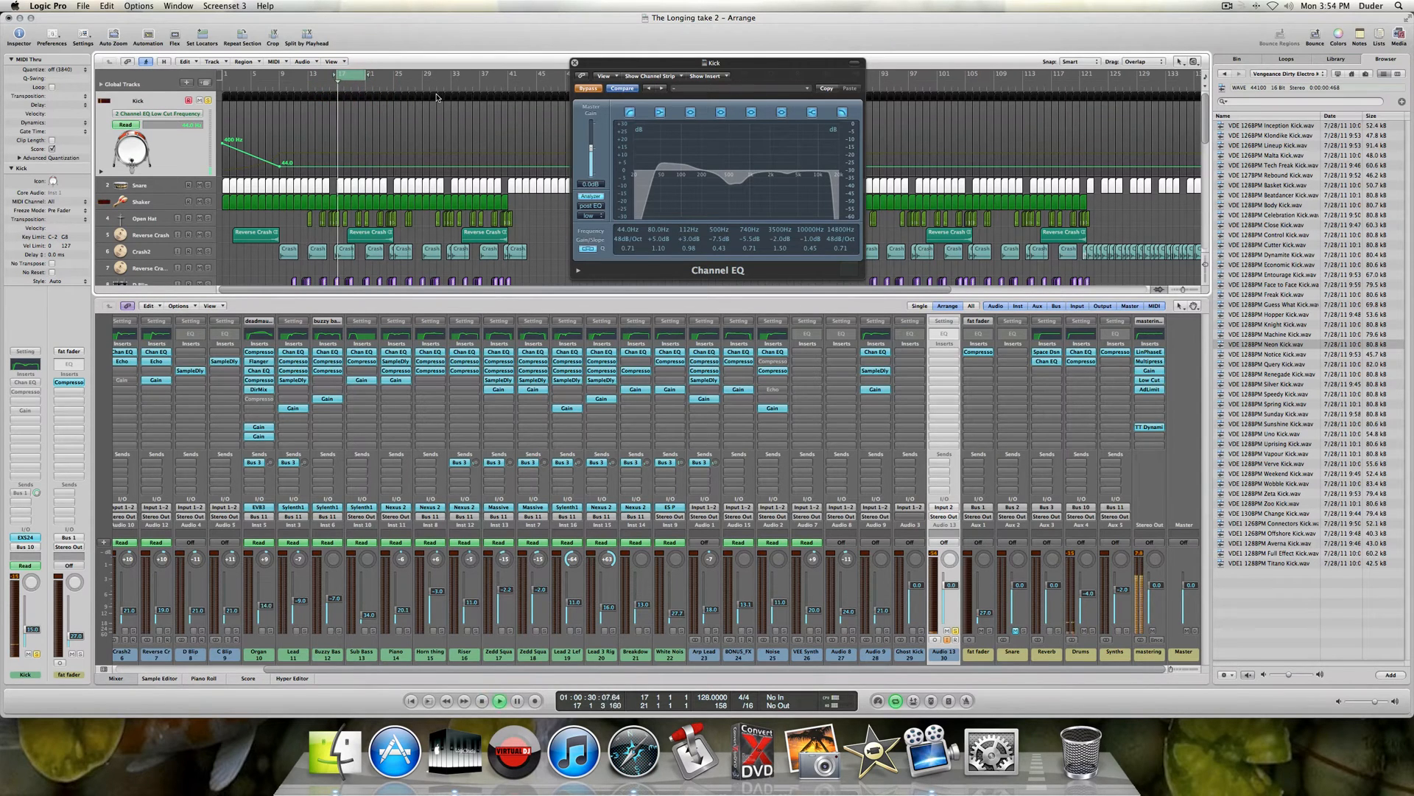
{"action": "key", "text": "space"}
- Compare the looping kick with its Channel EQ active and bypassed, ending with the EQ bypassed
{"action": "left_click", "coordinate": [589, 89]}
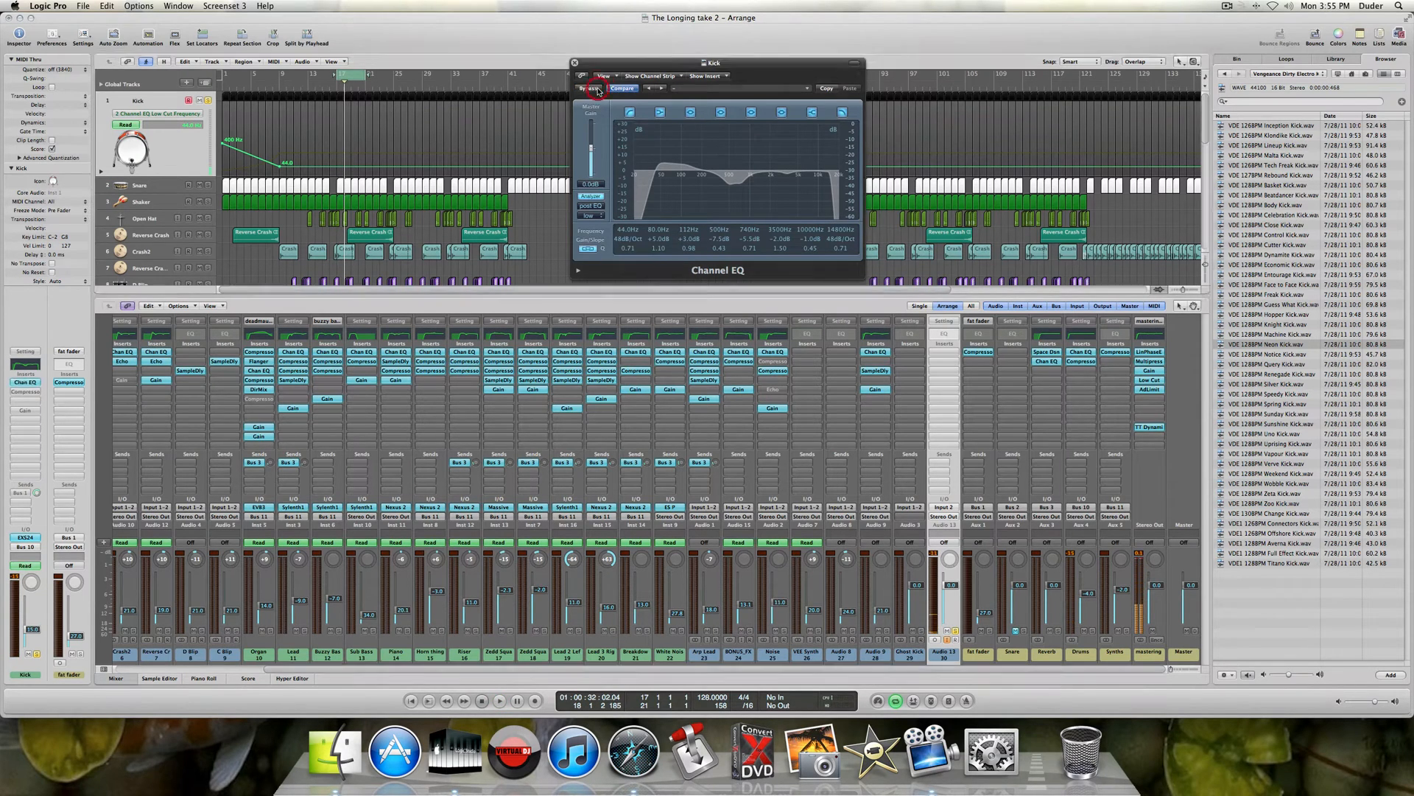
{"action": "key", "text": "space"}
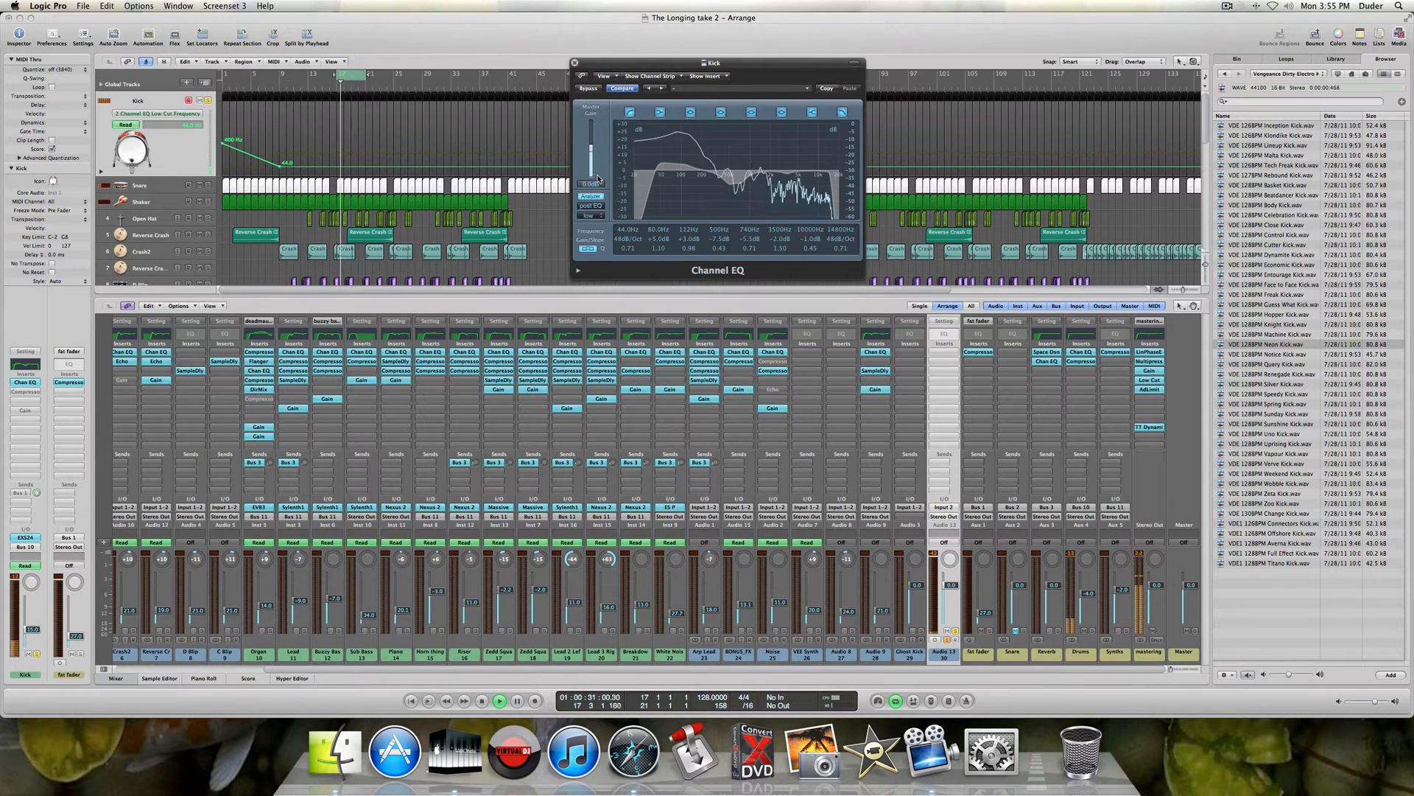
{"action": "left_click", "coordinate": [592, 90]}
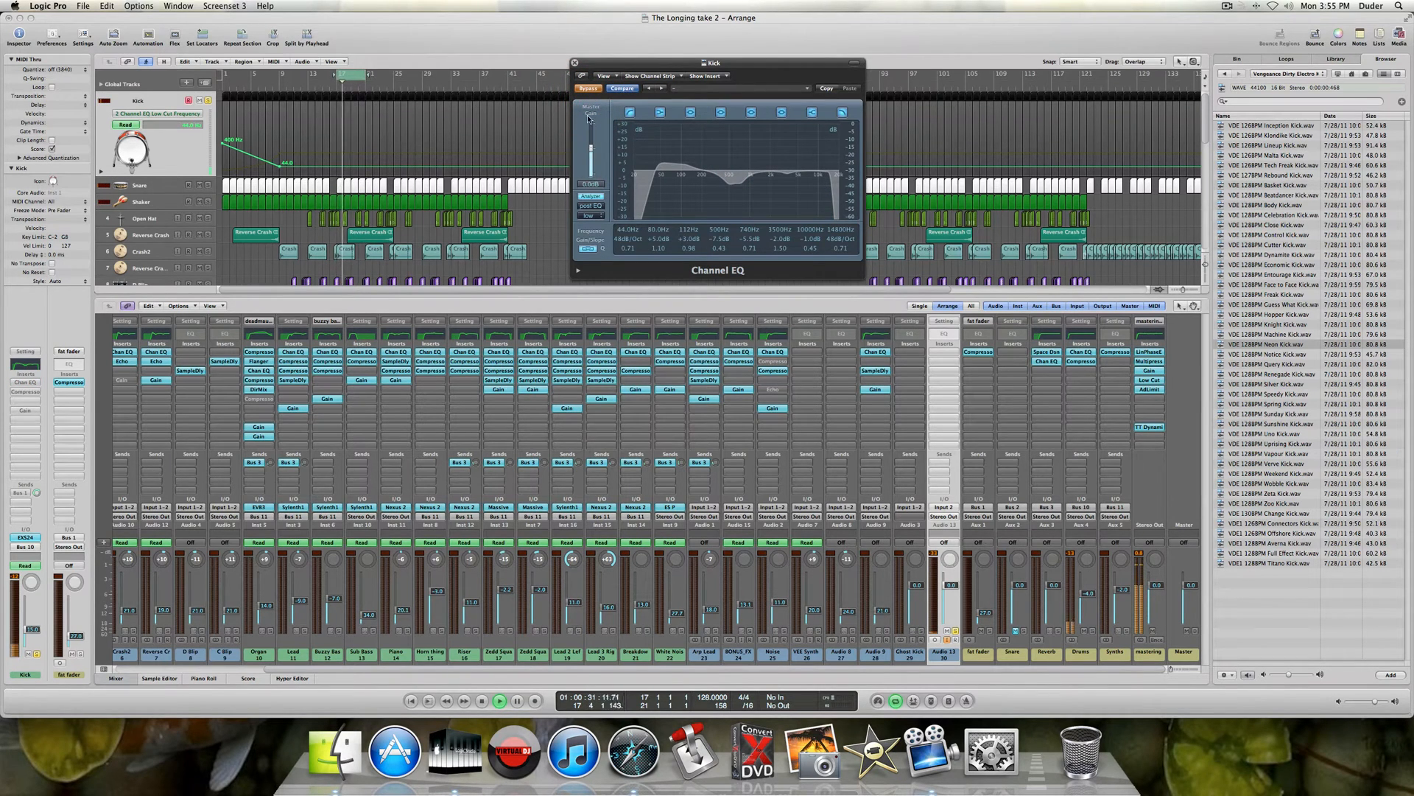
{"action": "left_click", "coordinate": [589, 90]}
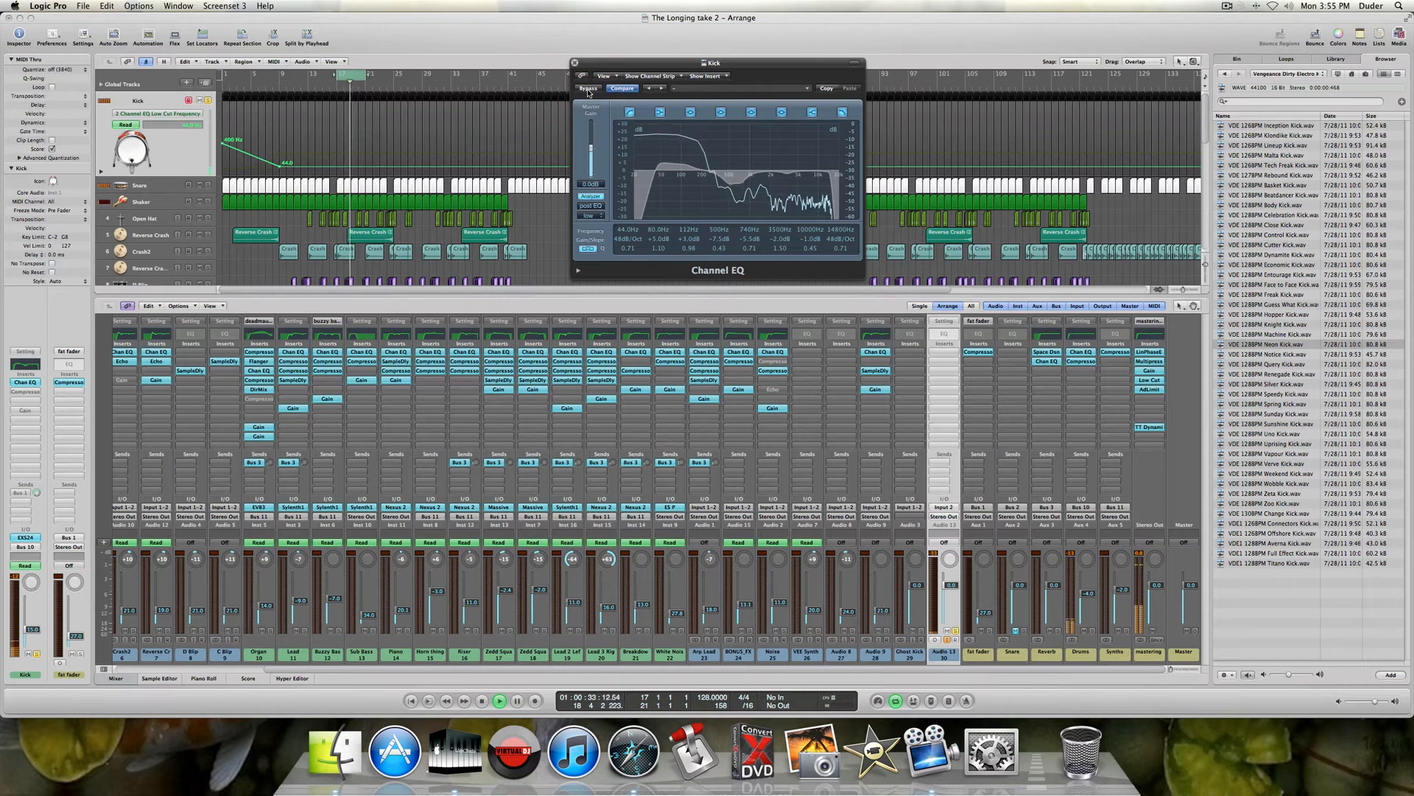
{"action": "left_click", "coordinate": [589, 90]}
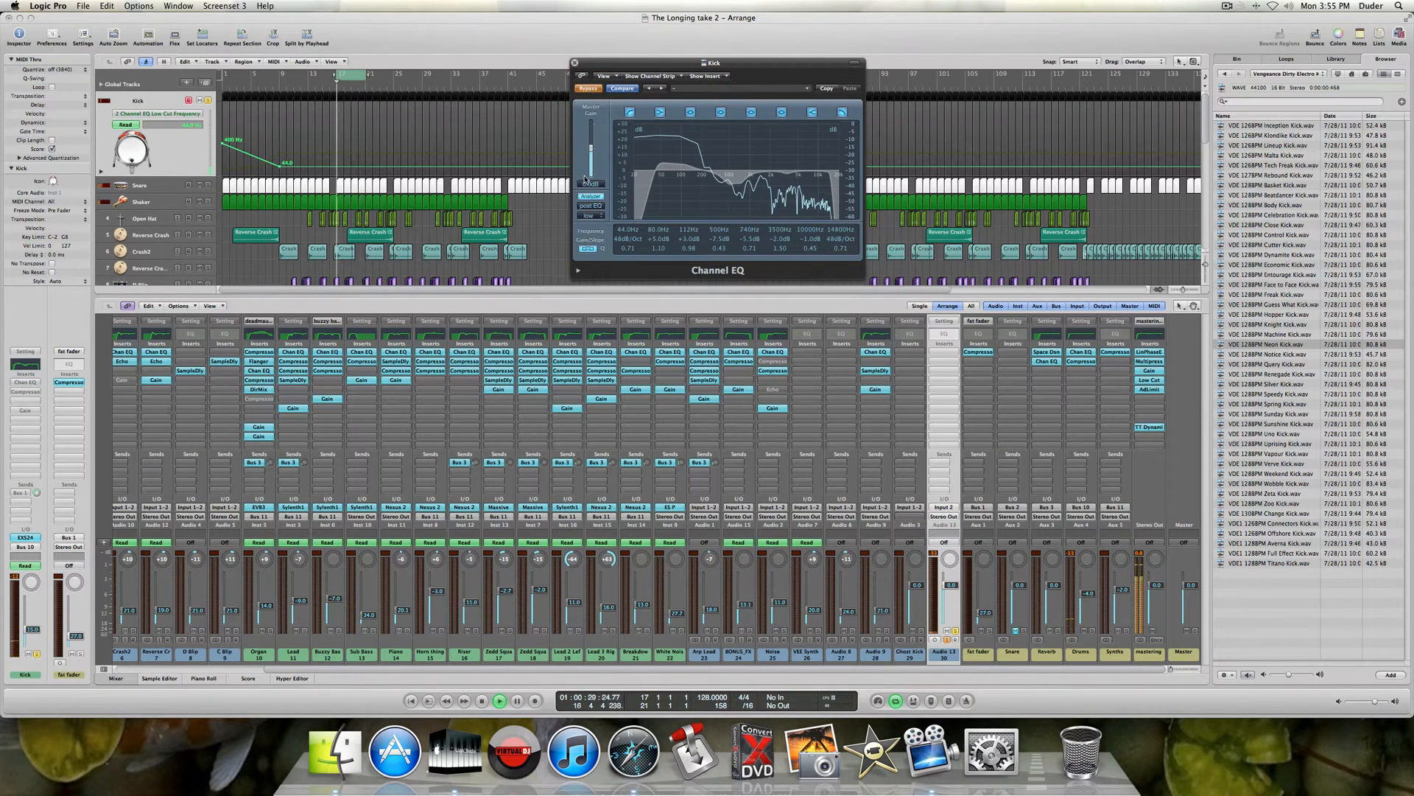
{"action": "key", "text": "space"}
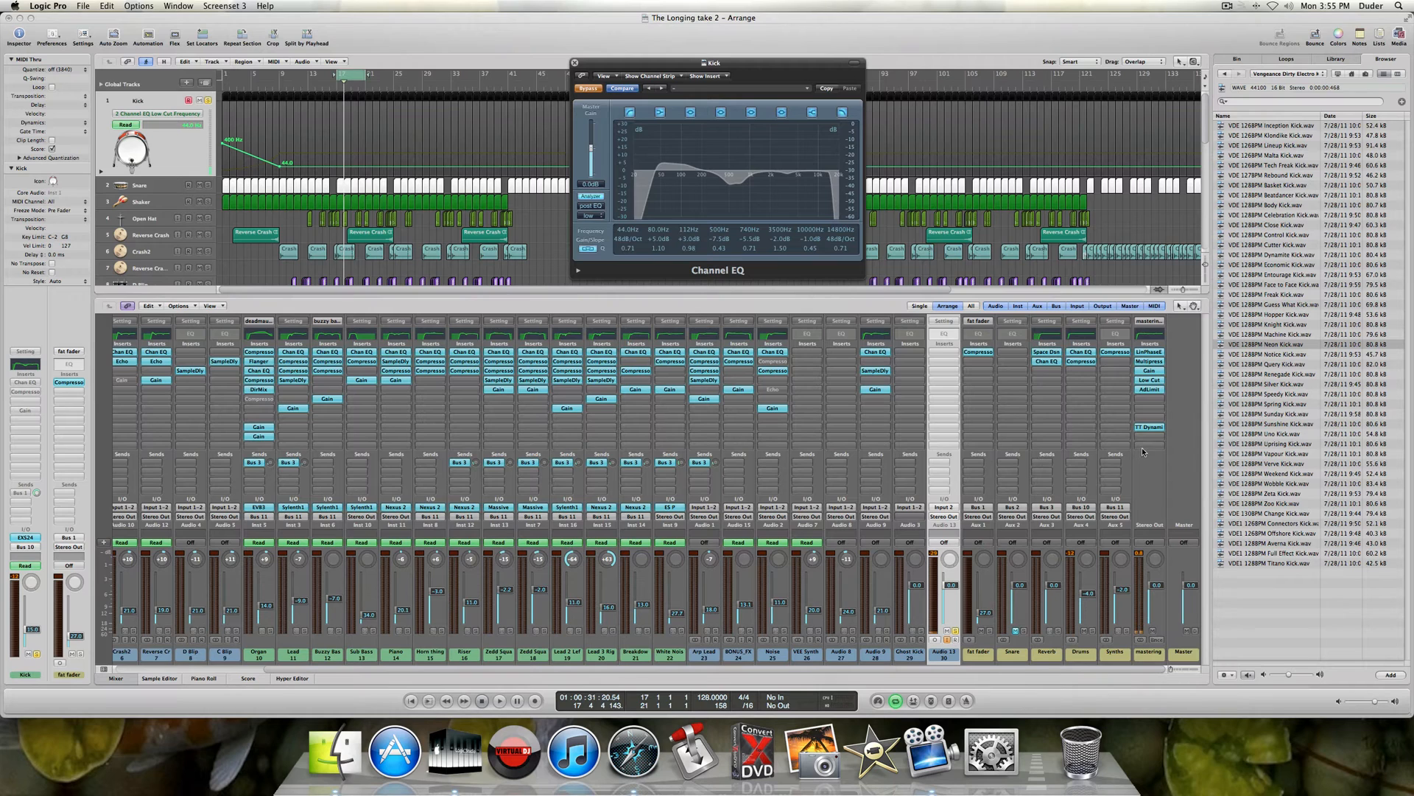
- Bypass the LinPhase EQ, Multipressor, Gain, Low Cut and AdLimit plug-ins on the mastering channel
{"action": "left_click", "coordinate": [1150, 354], "text": "alt"}
{"action": "left_click", "coordinate": [1155, 361], "text": "alt"}
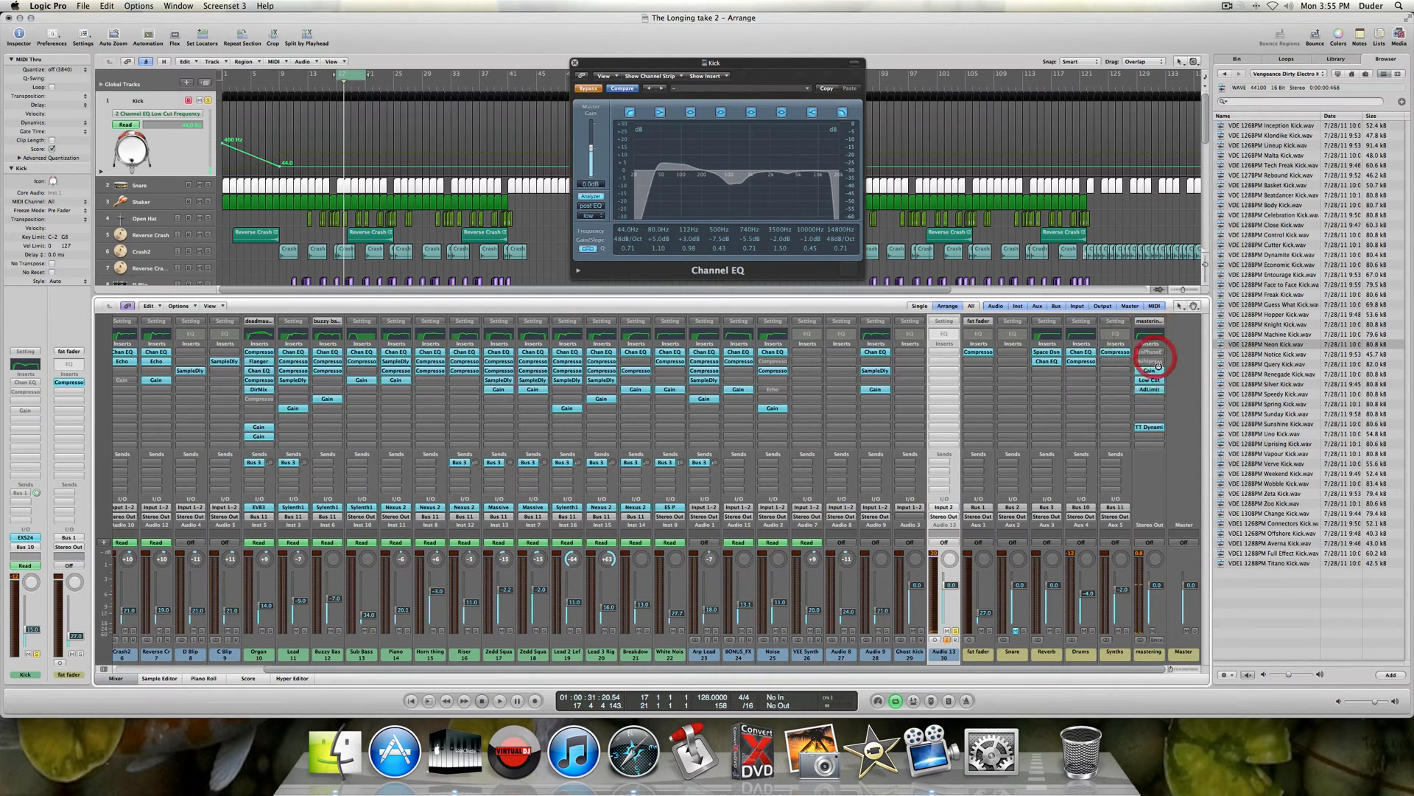
{"action": "left_click", "coordinate": [1159, 369], "text": "alt"}
{"action": "left_click", "coordinate": [1160, 379], "text": "alt"}
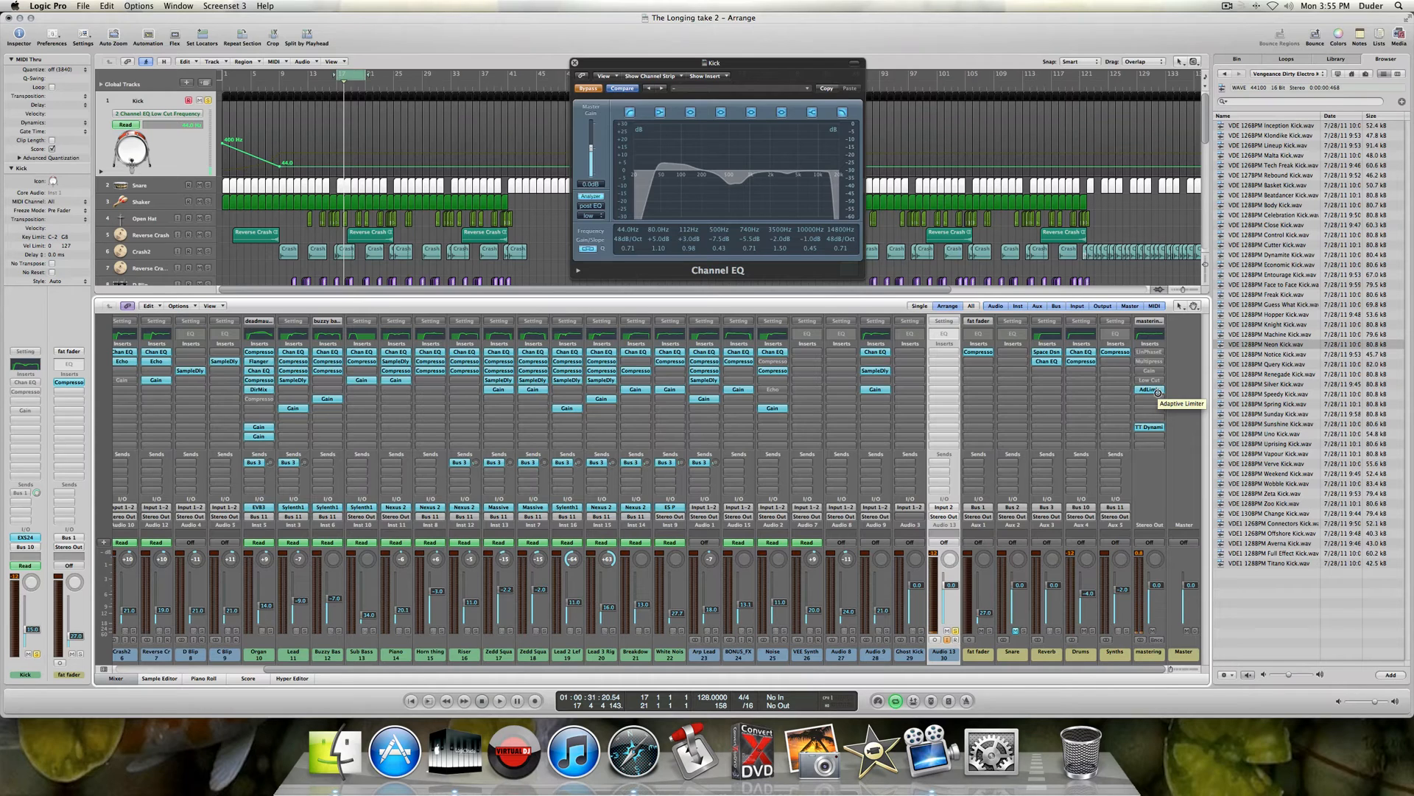
{"action": "left_click", "coordinate": [1159, 391], "text": "alt"}
- Insert a Limiter in the free slot below AdLimit on the mastering channel and move its window near that channel strip
{"action": "left_click", "coordinate": [1155, 402]}
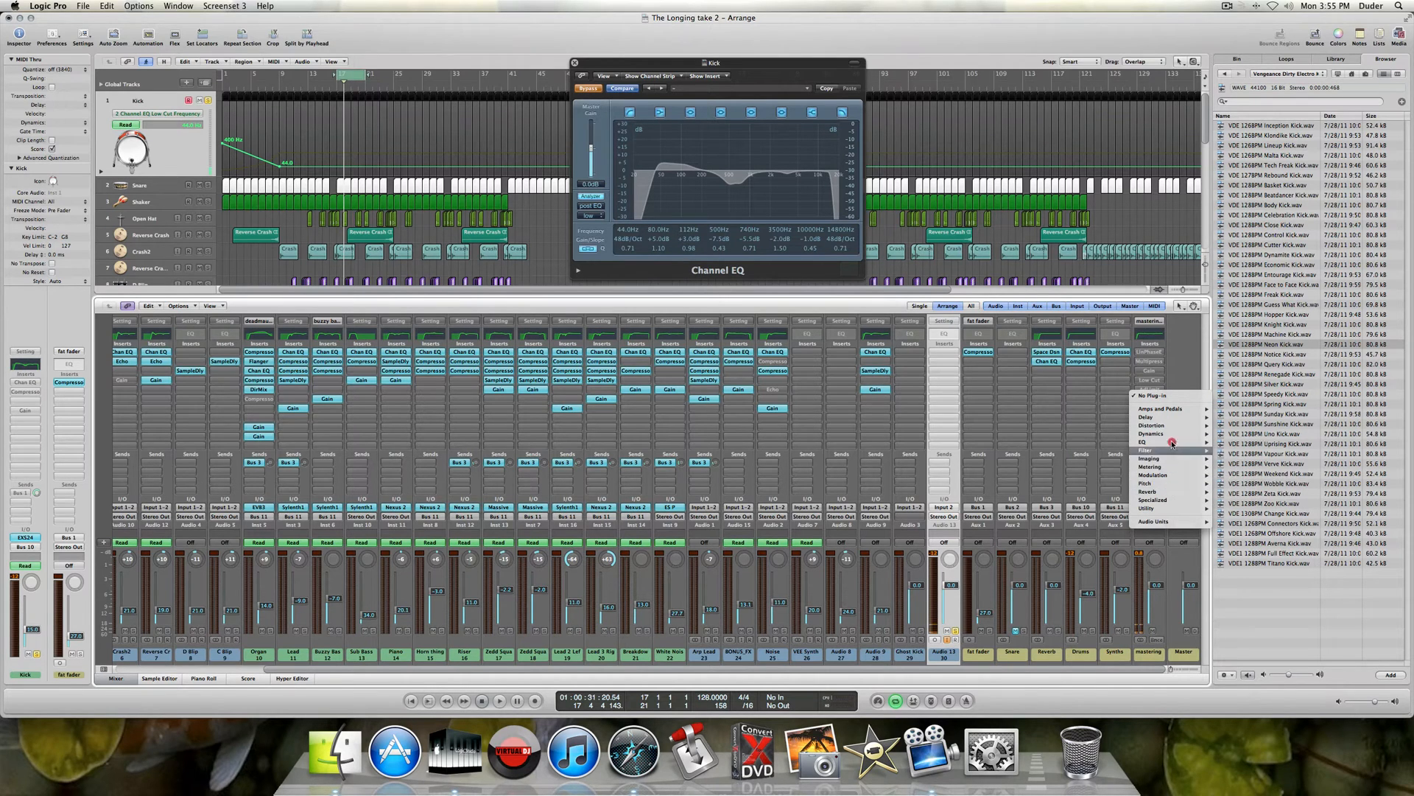
{"action": "mouse_move", "coordinate": [1185, 525]}
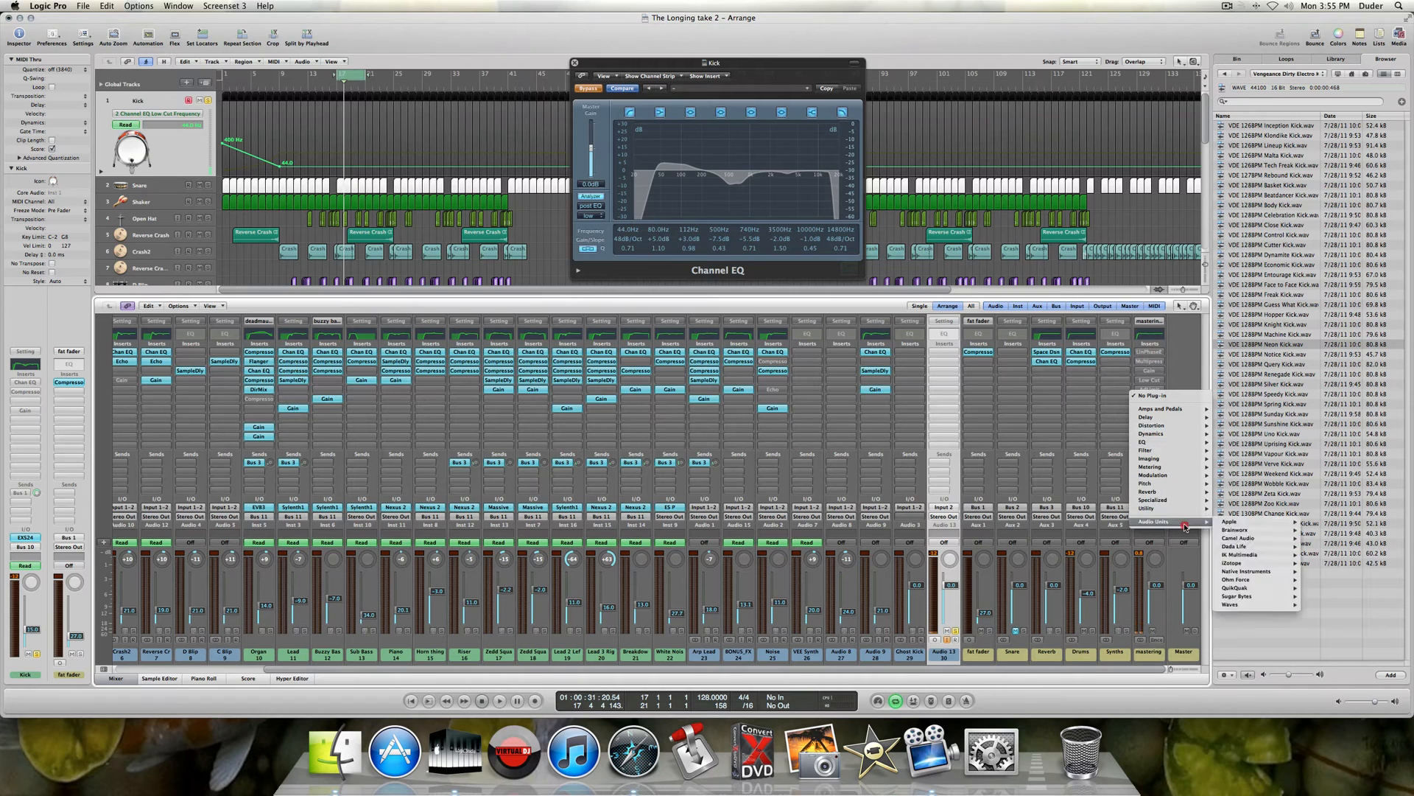
{"action": "mouse_move", "coordinate": [1178, 426]}
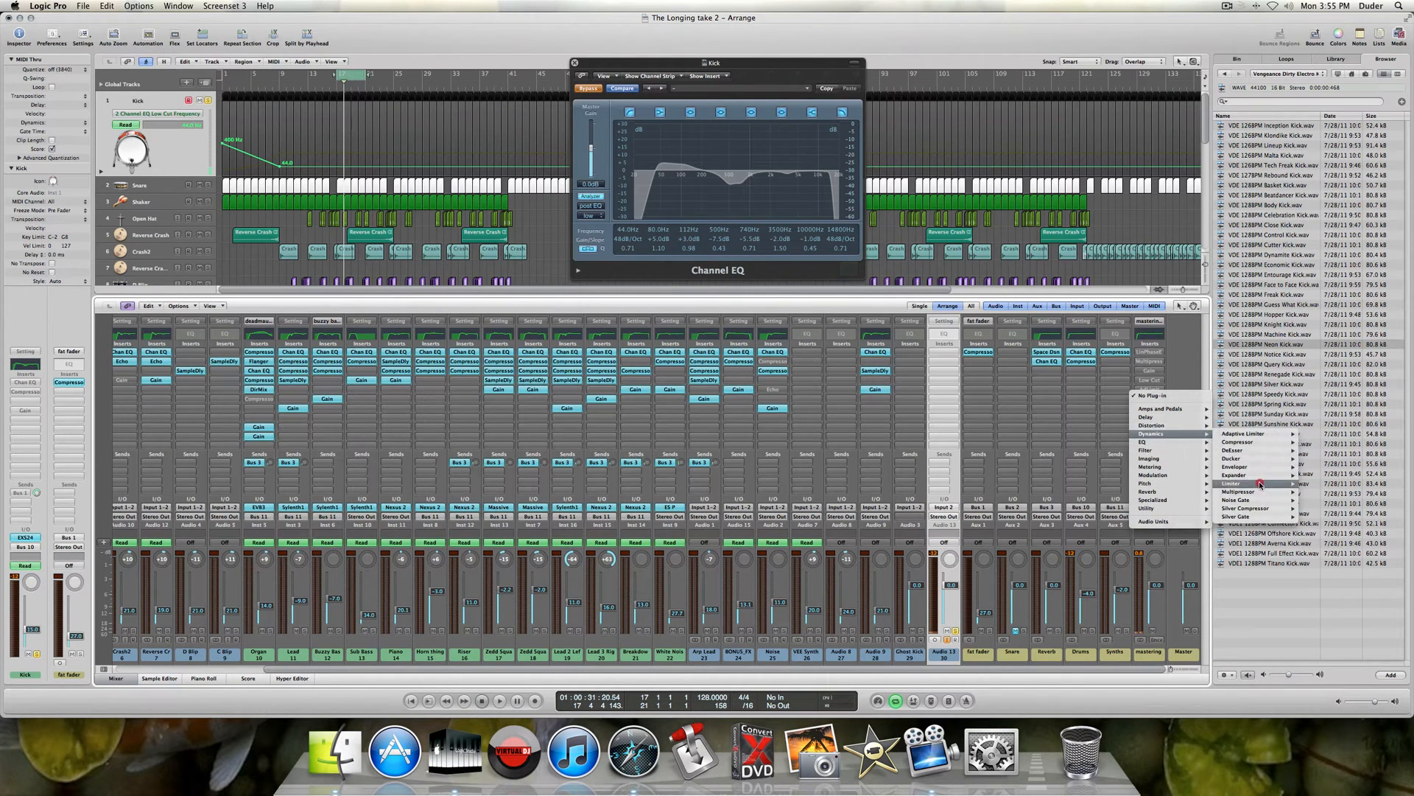
{"action": "mouse_move", "coordinate": [1260, 484]}
{"action": "left_click", "coordinate": [1311, 484]}
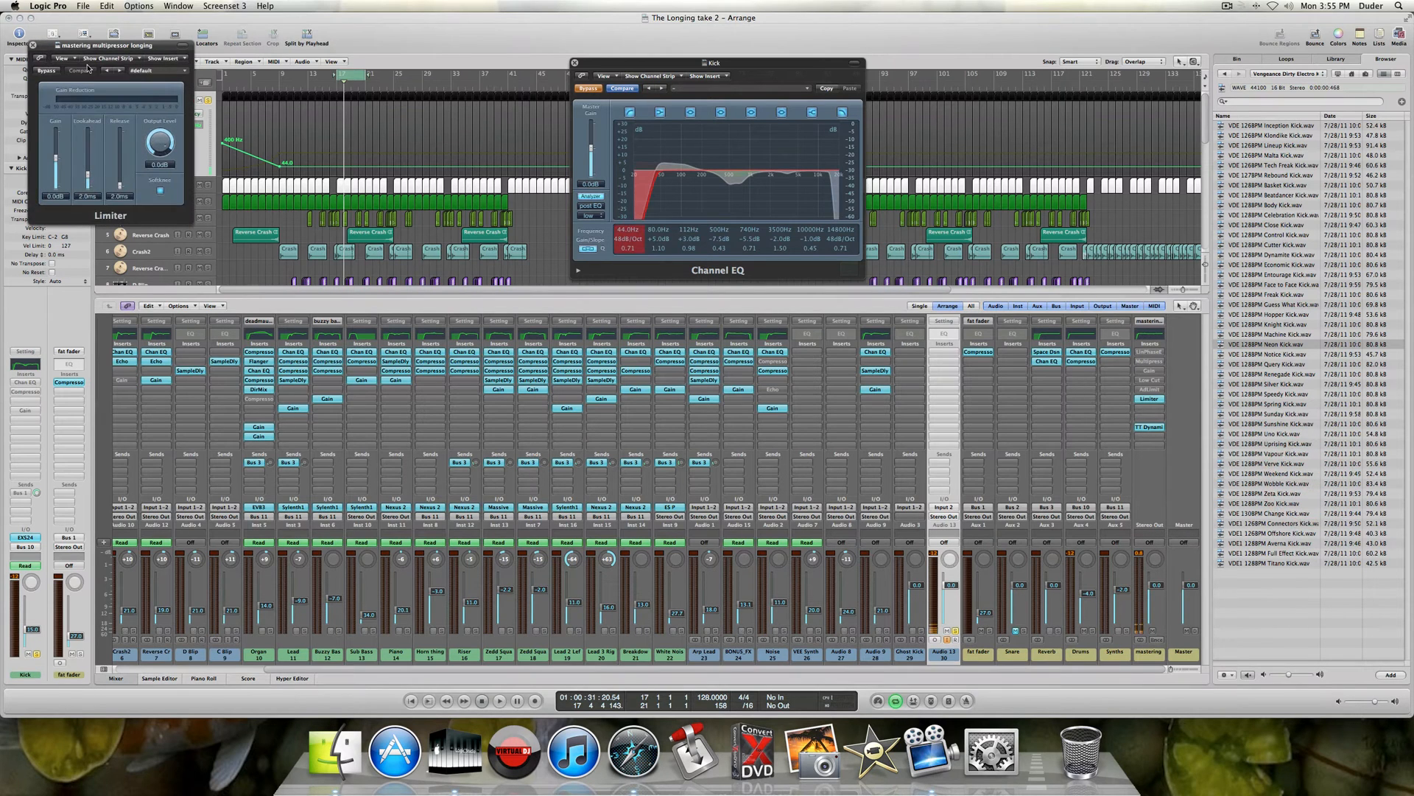
{"action": "left_click_drag", "start_coordinate": [110, 46], "coordinate": [1087, 403]}
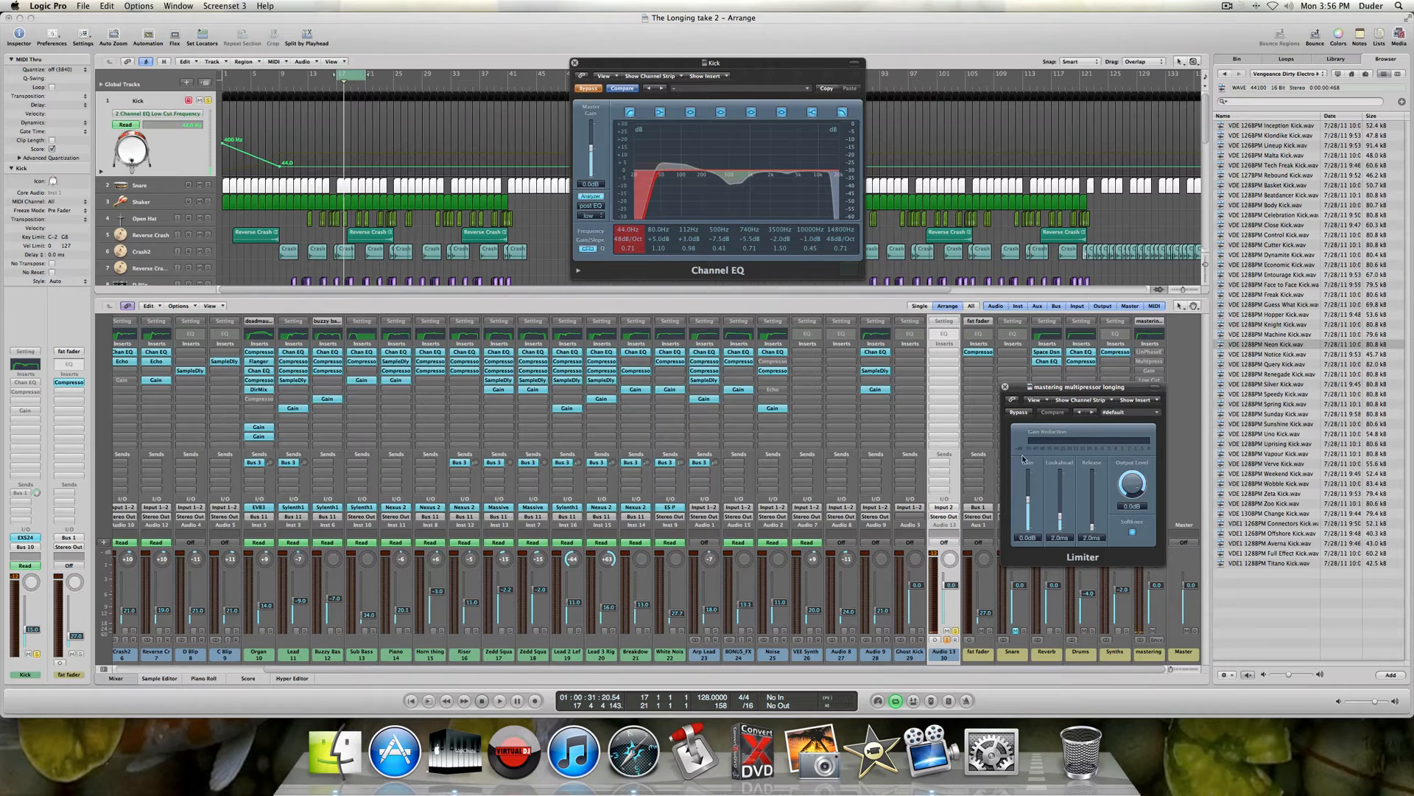
- Raise the mastering Limiter's gain to about +18 dB while the loop plays, and close its window
{"action": "key", "text": "space"}
{"action": "left_click_drag", "start_coordinate": [1032, 501], "coordinate": [1030, 475]}
{"action": "left_click_drag", "start_coordinate": [1061, 387], "coordinate": [980, 366]}
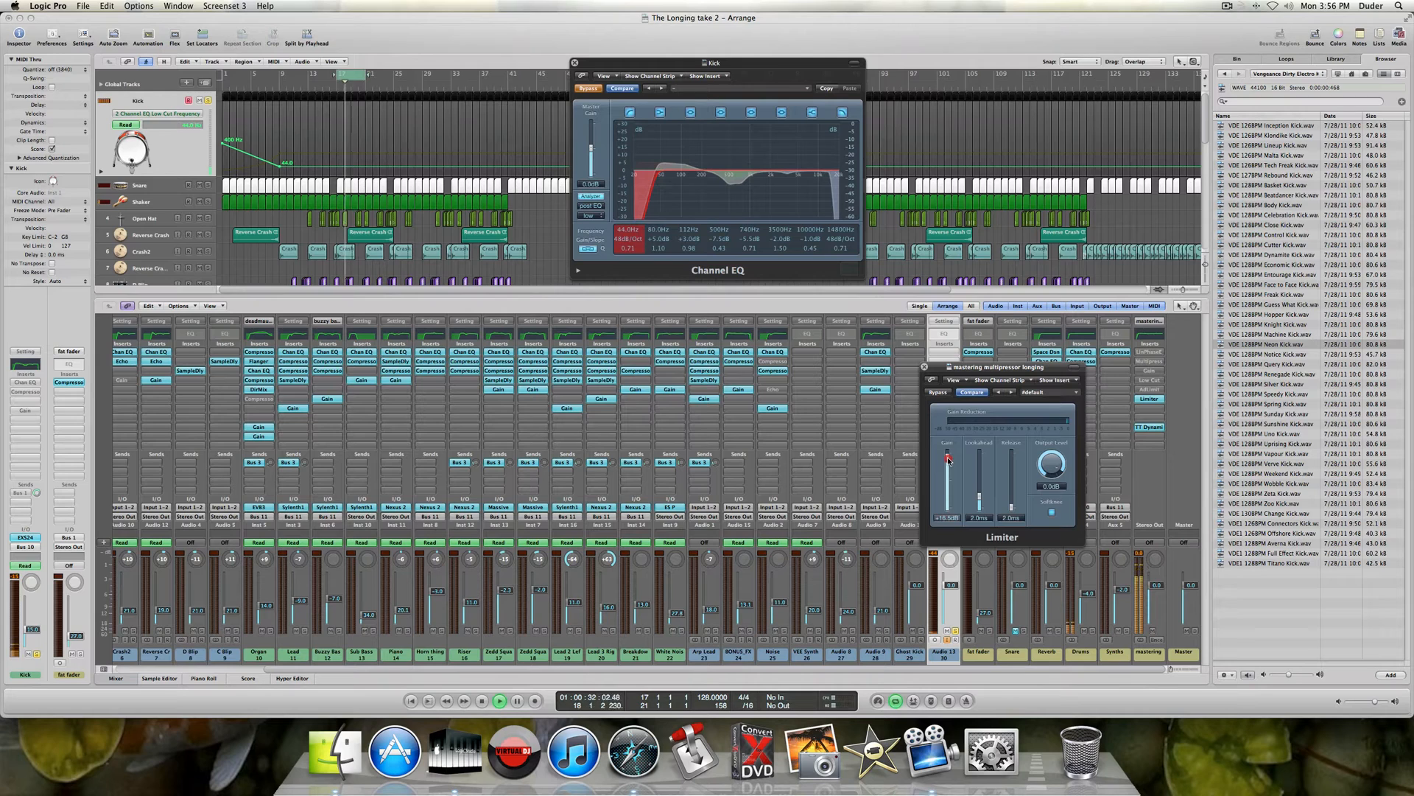
{"action": "left_click_drag", "start_coordinate": [949, 461], "coordinate": [950, 460]}
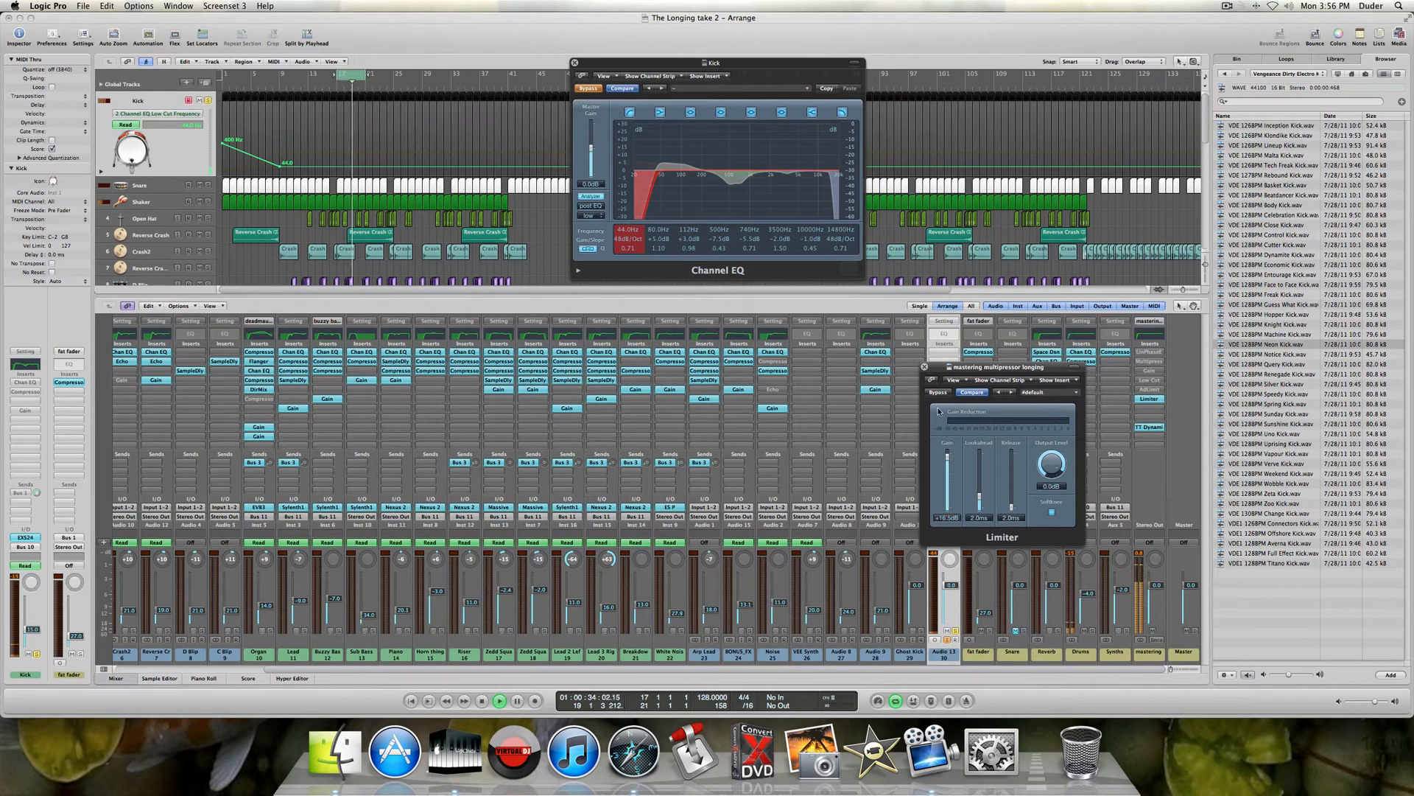
{"action": "left_click", "coordinate": [926, 367]}
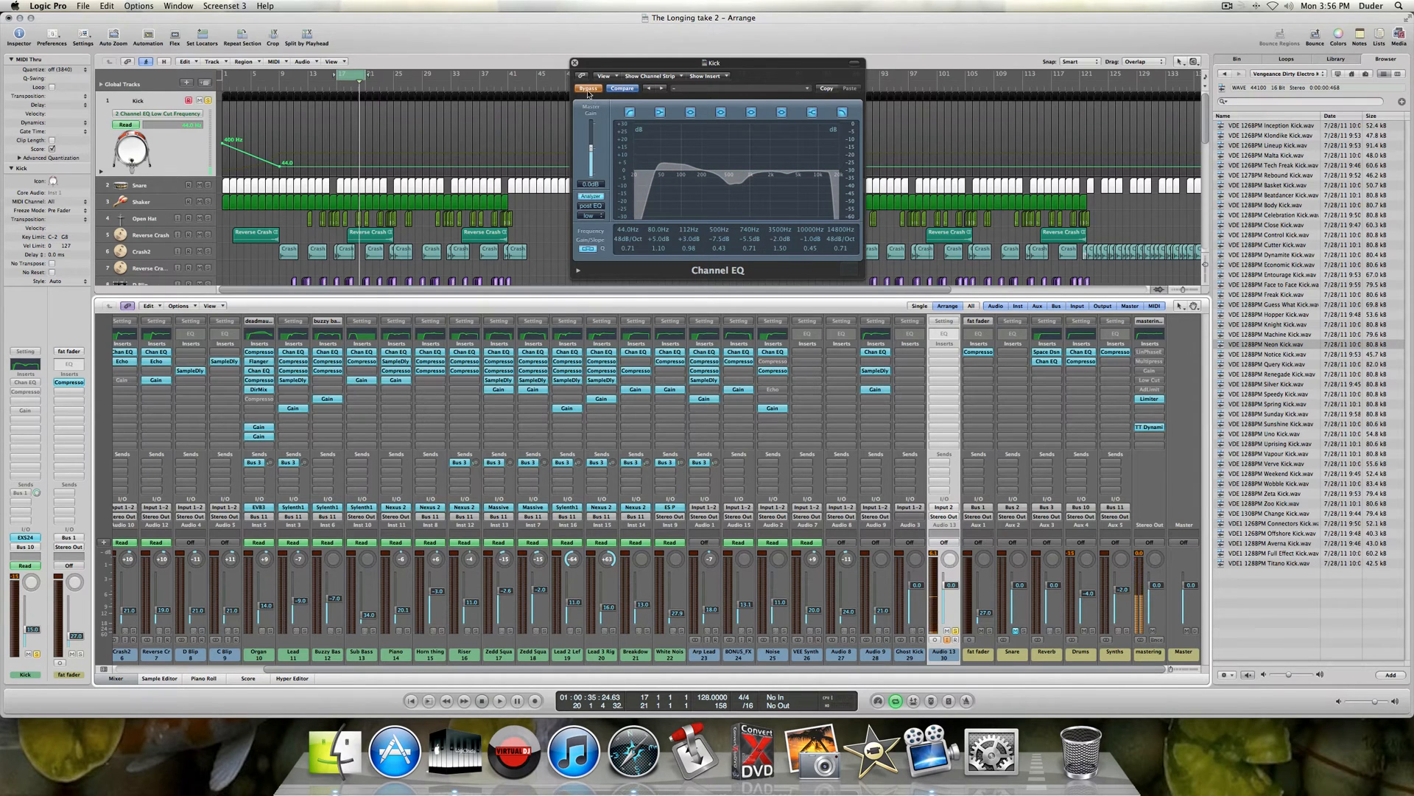
- Play the loop through the Limiter and re-enable the Kick's Channel EQ during playback
{"action": "key", "text": "space"}
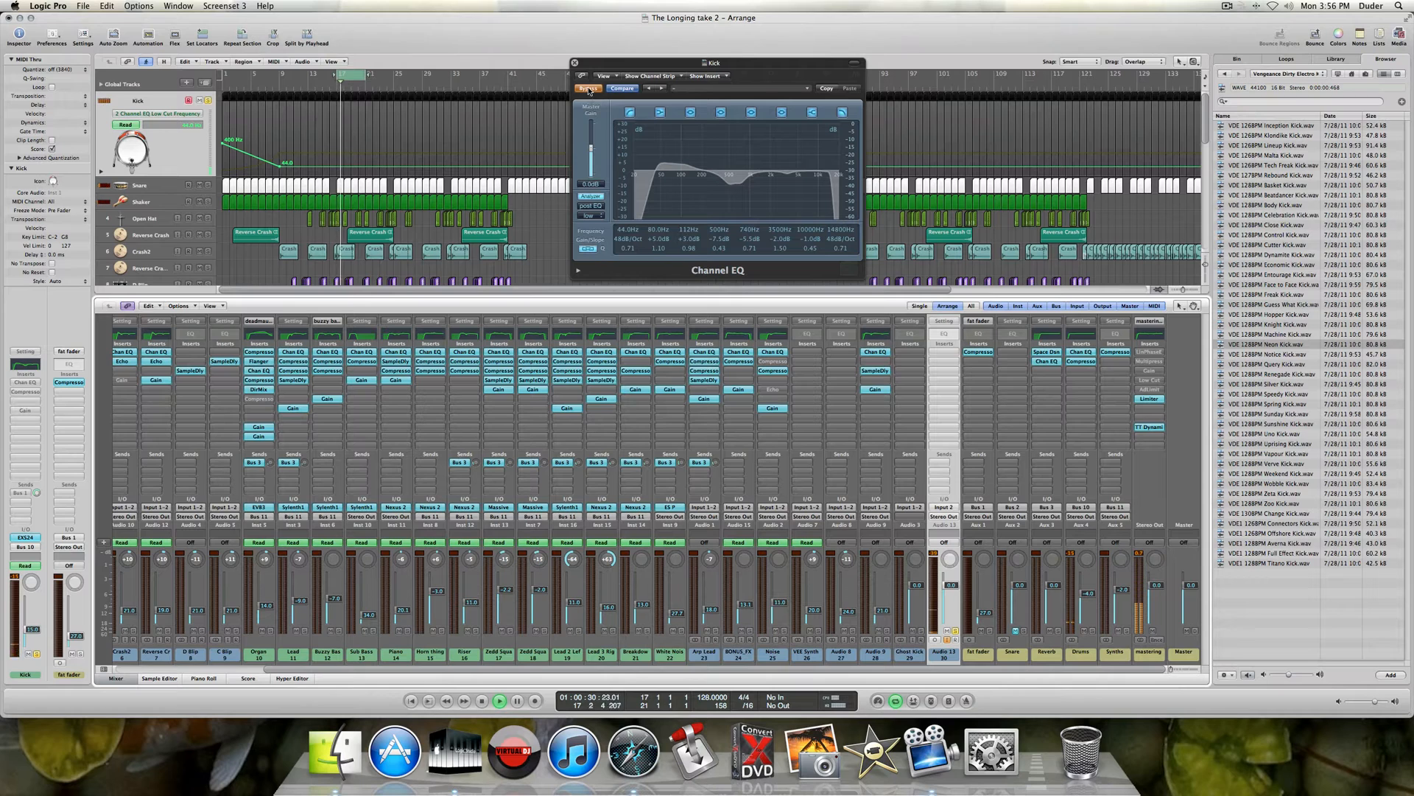
{"action": "left_click", "coordinate": [588, 89]}
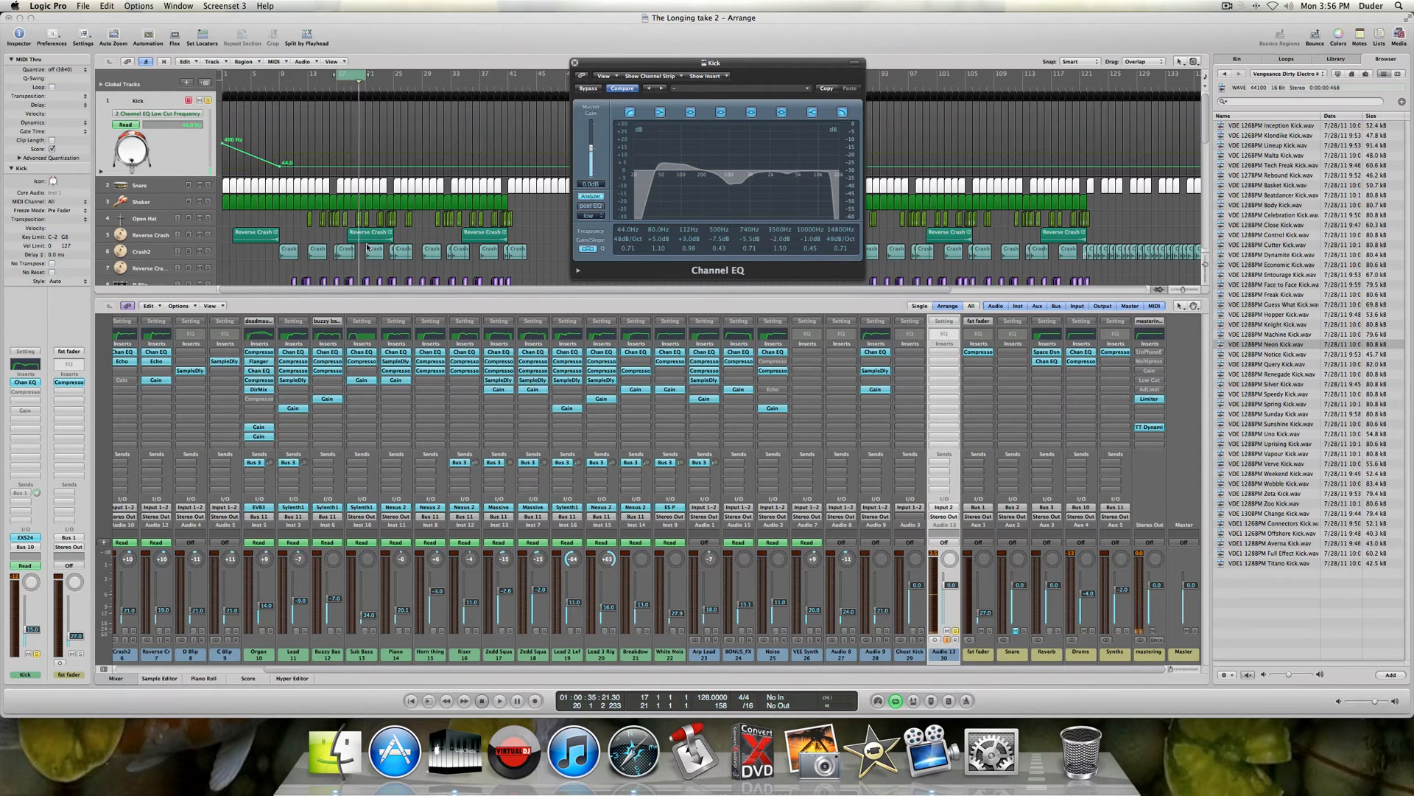
{"action": "scroll", "coordinate": [367, 246], "scroll_direction": "down", "scroll_amount": 3}
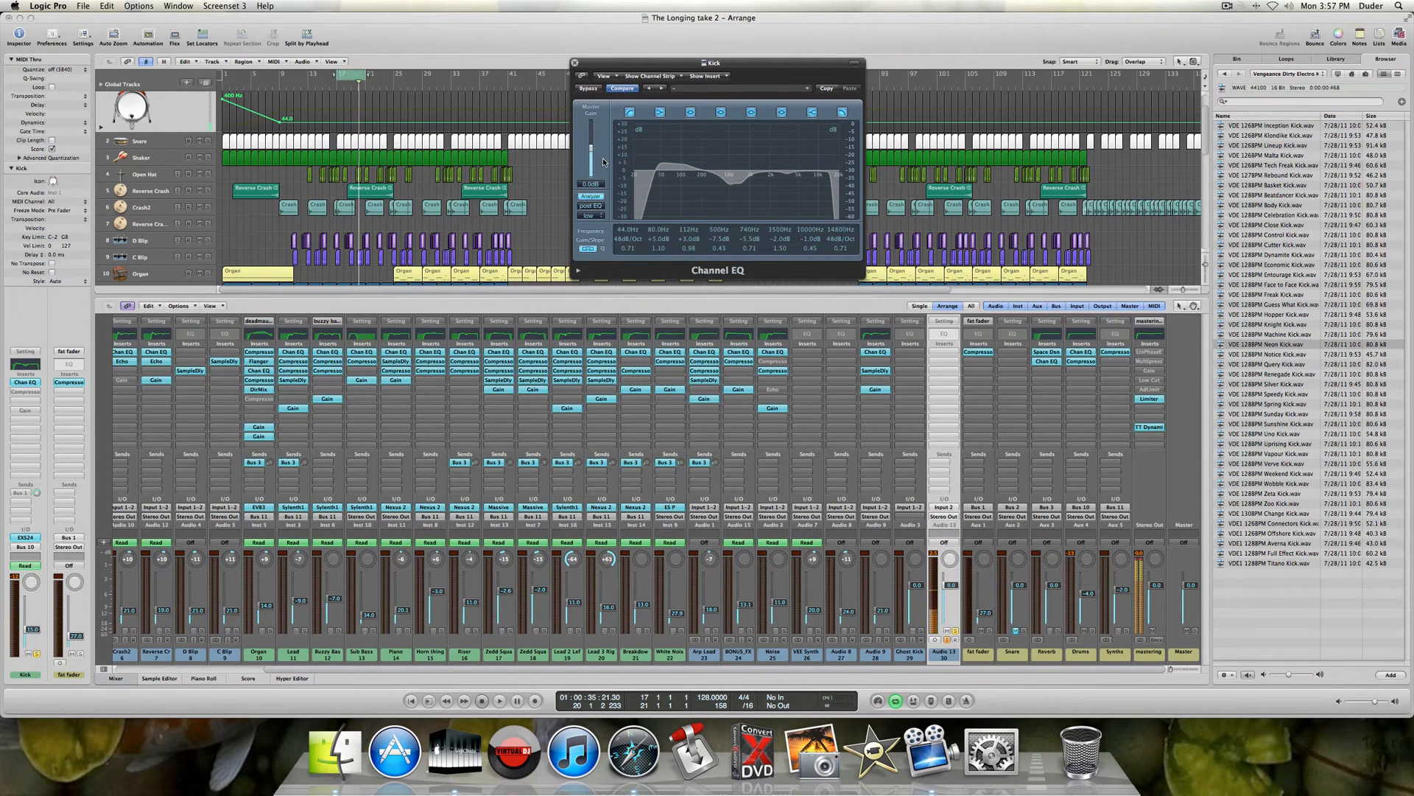
{"action": "scroll", "coordinate": [140, 210], "scroll_direction": "down", "scroll_amount": 10}
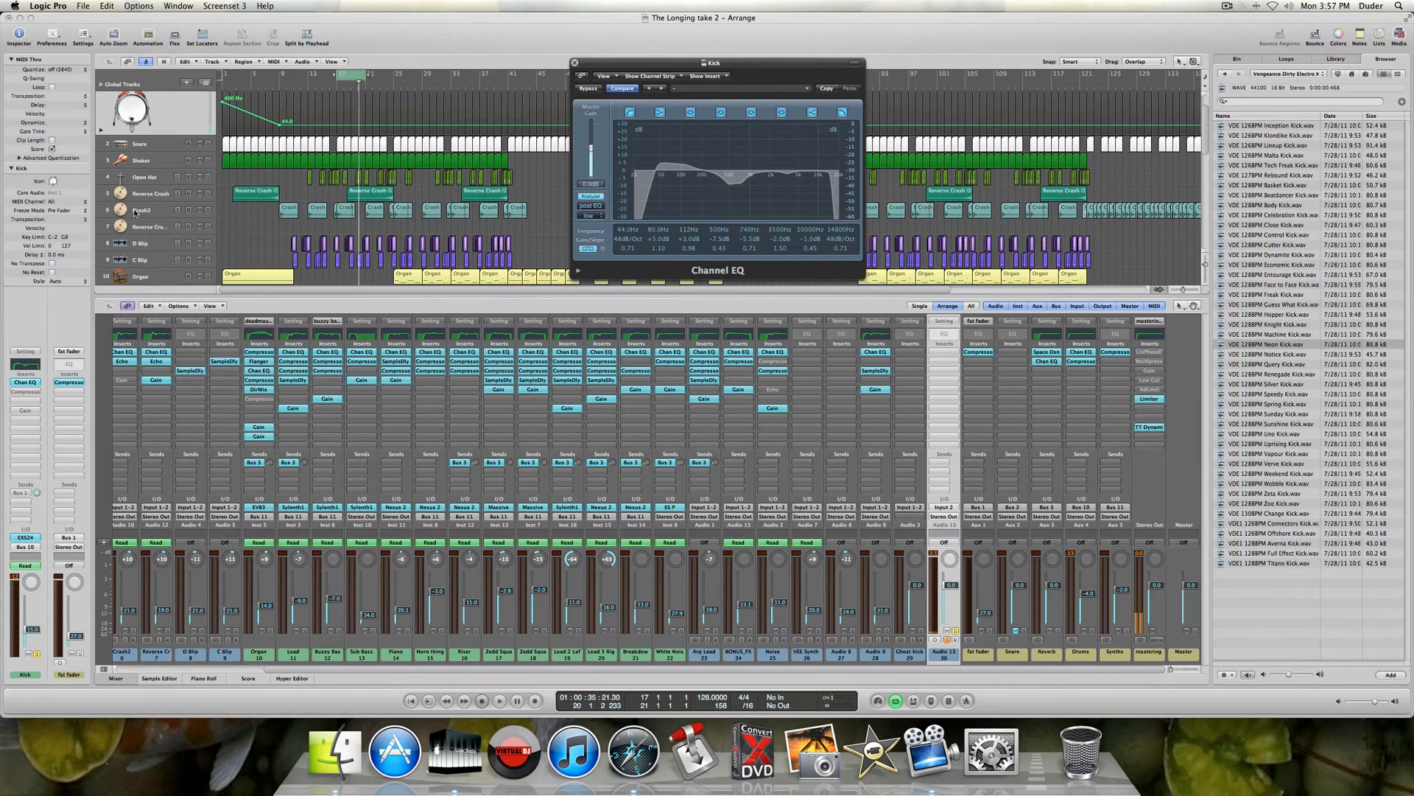
{"action": "scroll", "coordinate": [150, 207], "scroll_direction": "right", "scroll_amount": 8}
{"action": "scroll", "coordinate": [149, 207], "scroll_direction": "up", "scroll_amount": 10}
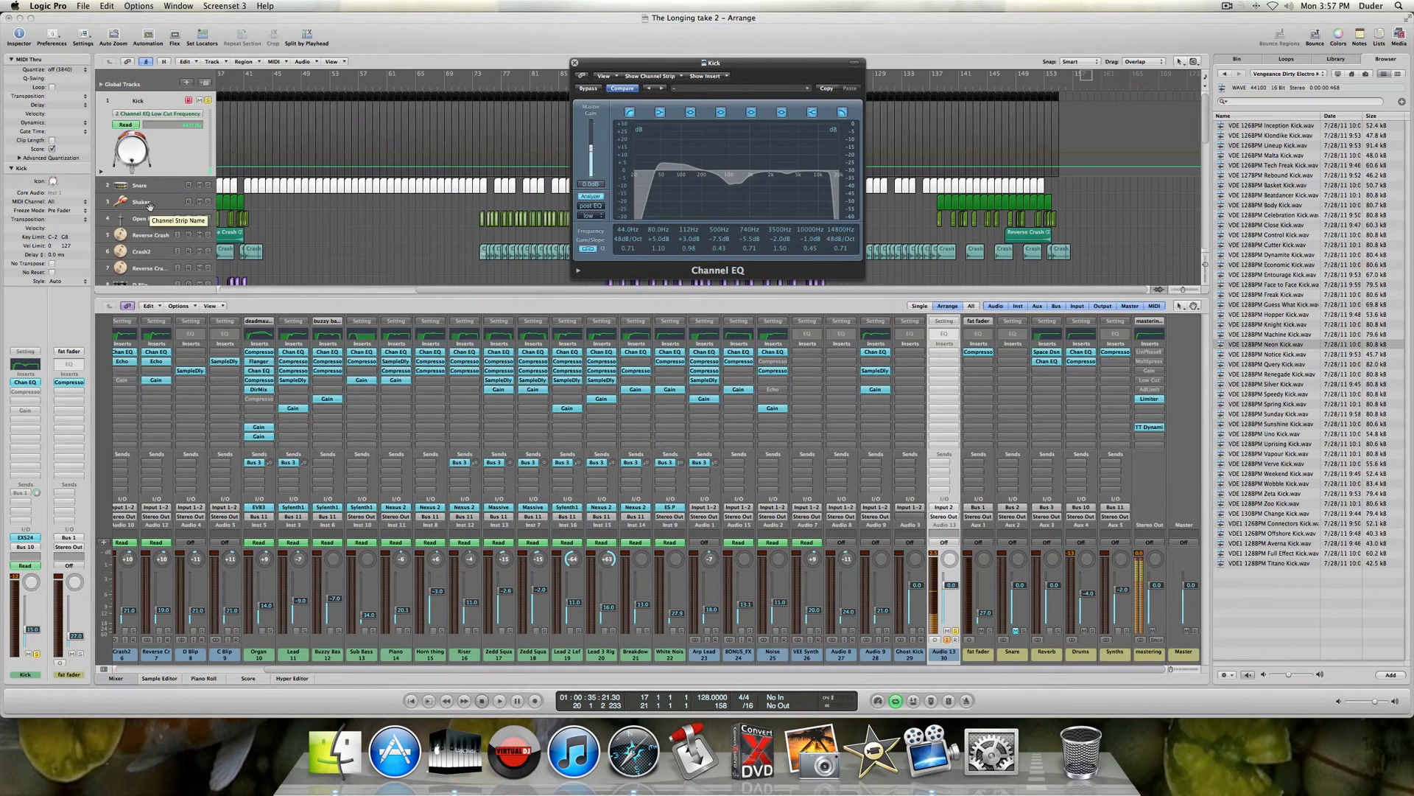
{"action": "scroll", "coordinate": [306, 204], "scroll_direction": "left", "scroll_amount": 3}
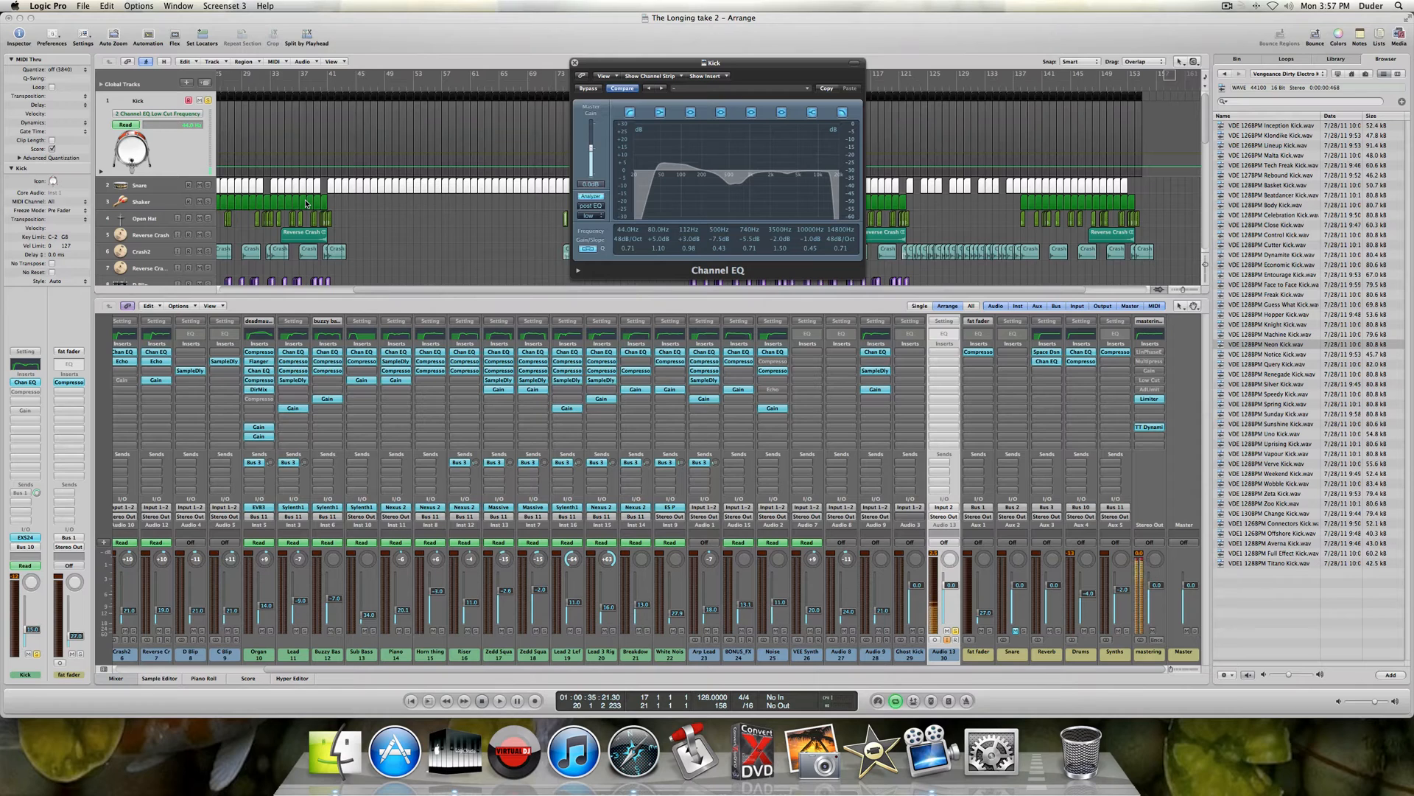
{"action": "scroll", "coordinate": [306, 204], "scroll_direction": "left", "scroll_amount": 14}
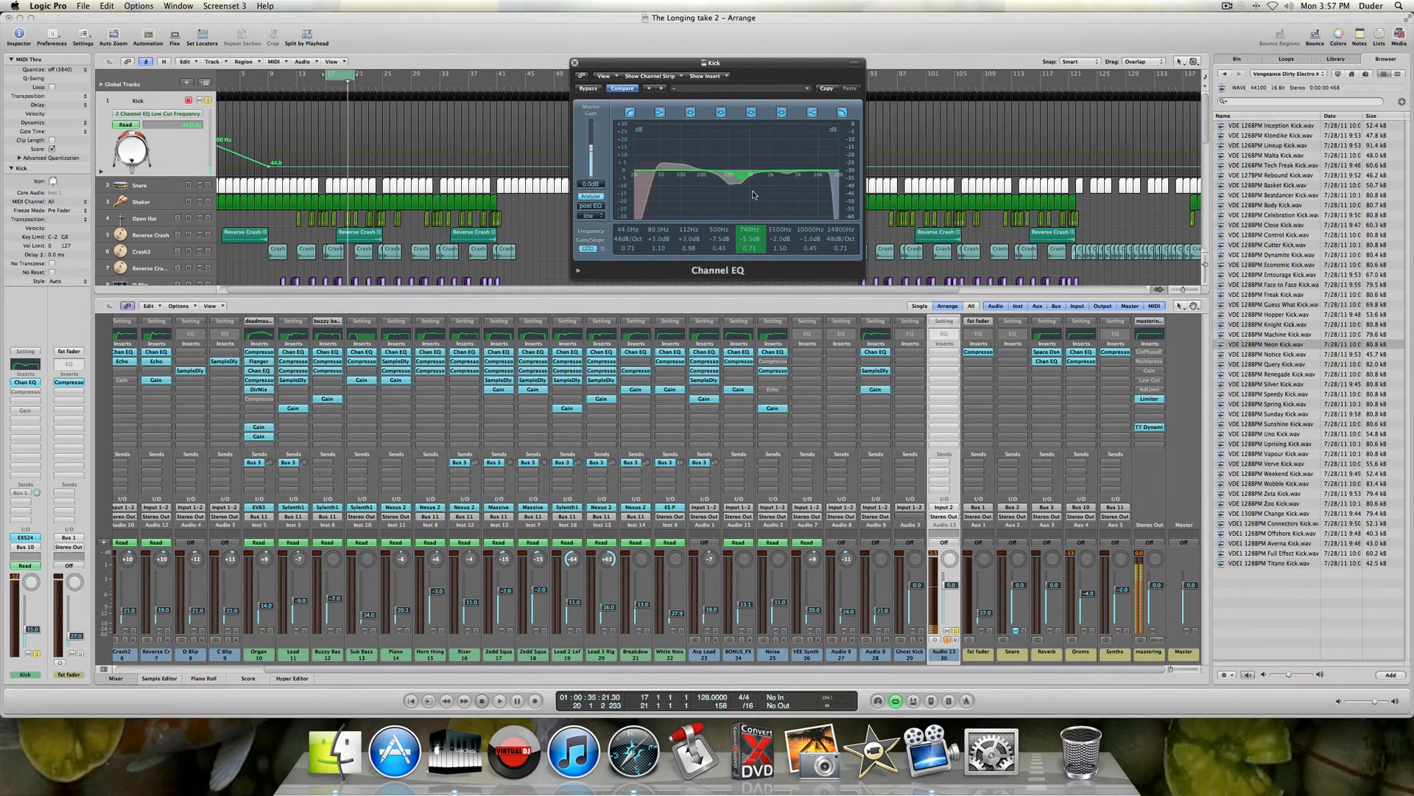
- Open the Kick's Compressor, close the Channel EQ window, and move the Compressor window clear of the track headers
{"action": "left_click", "coordinate": [24, 394]}
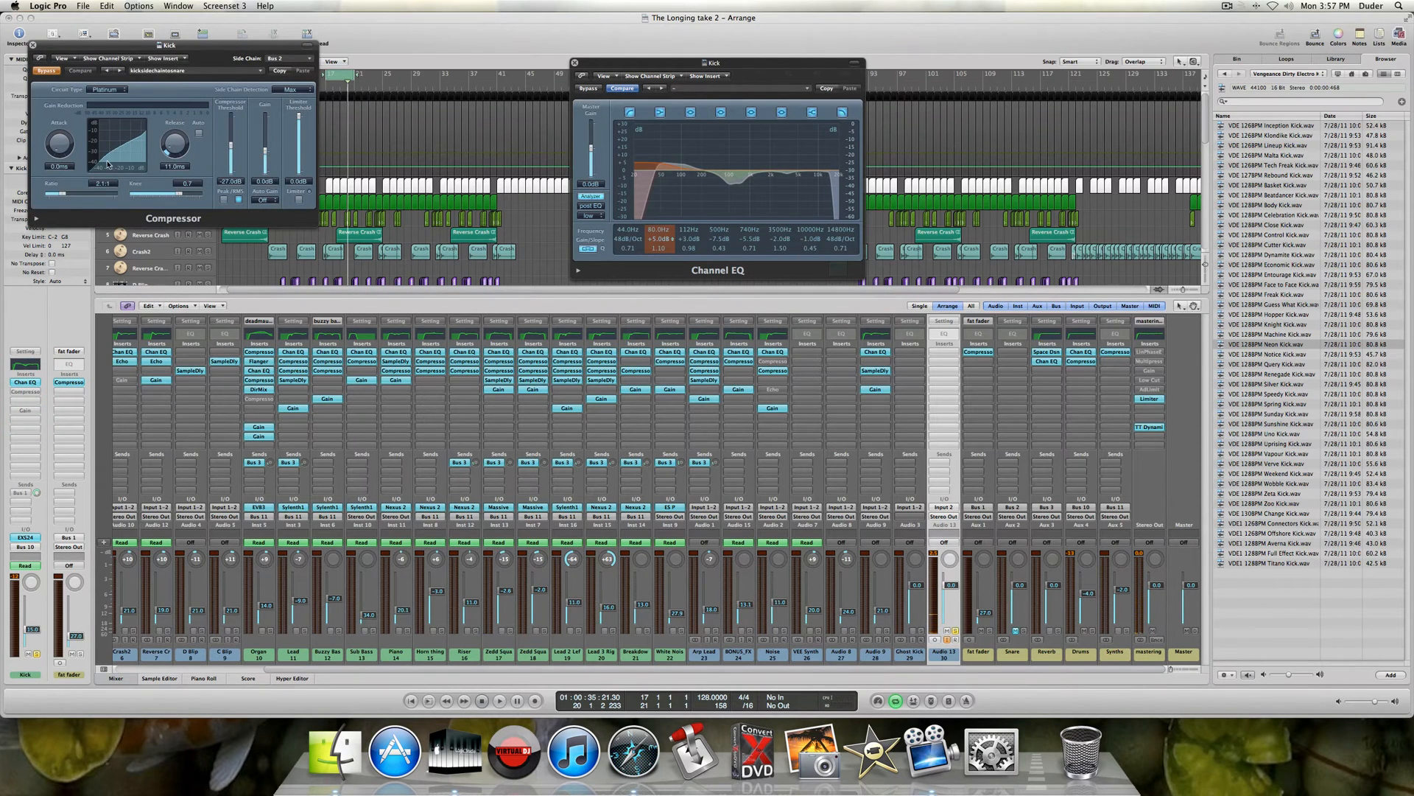
{"action": "left_click_drag", "start_coordinate": [115, 53], "coordinate": [315, 112]}
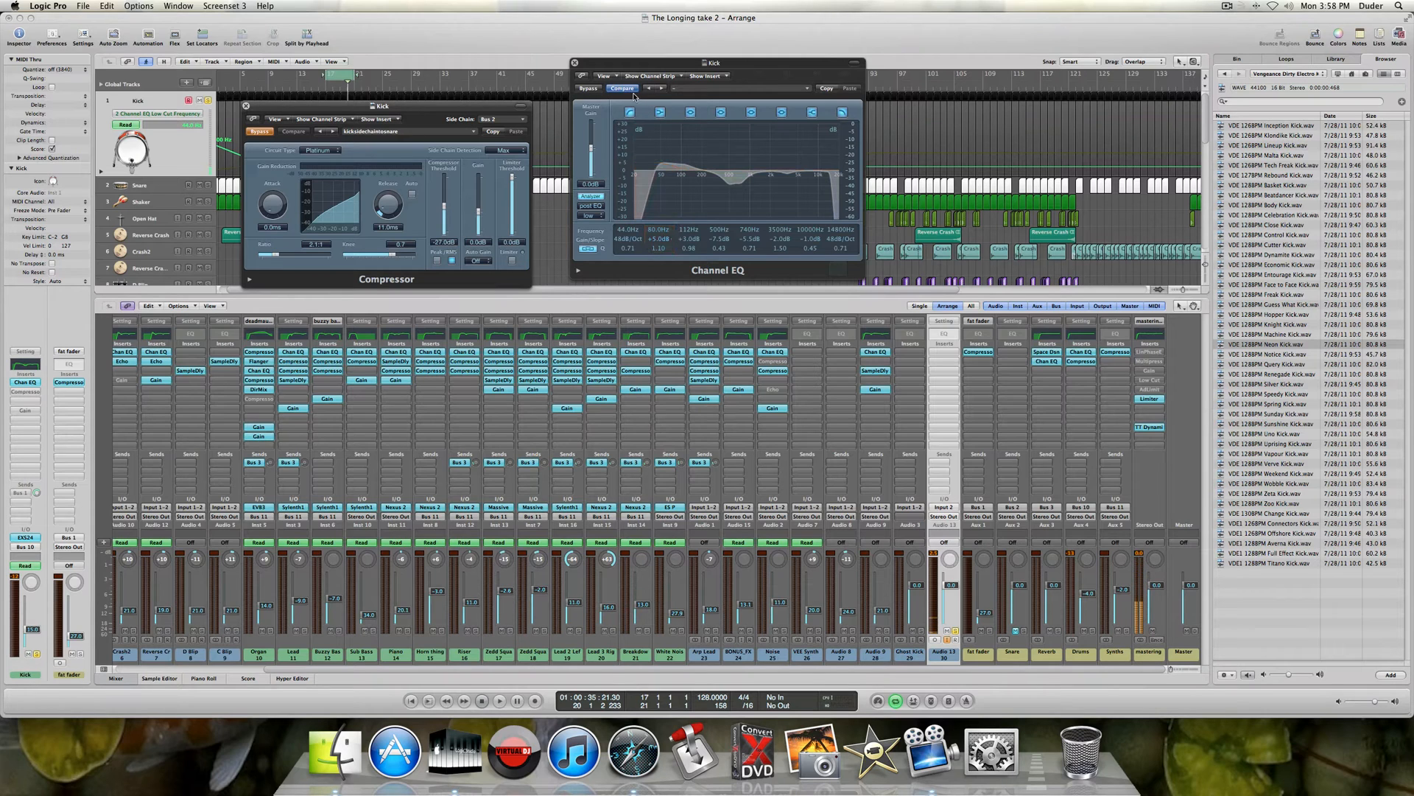
{"action": "left_click", "coordinate": [574, 63]}
{"action": "left_click_drag", "start_coordinate": [317, 107], "coordinate": [535, 123]}
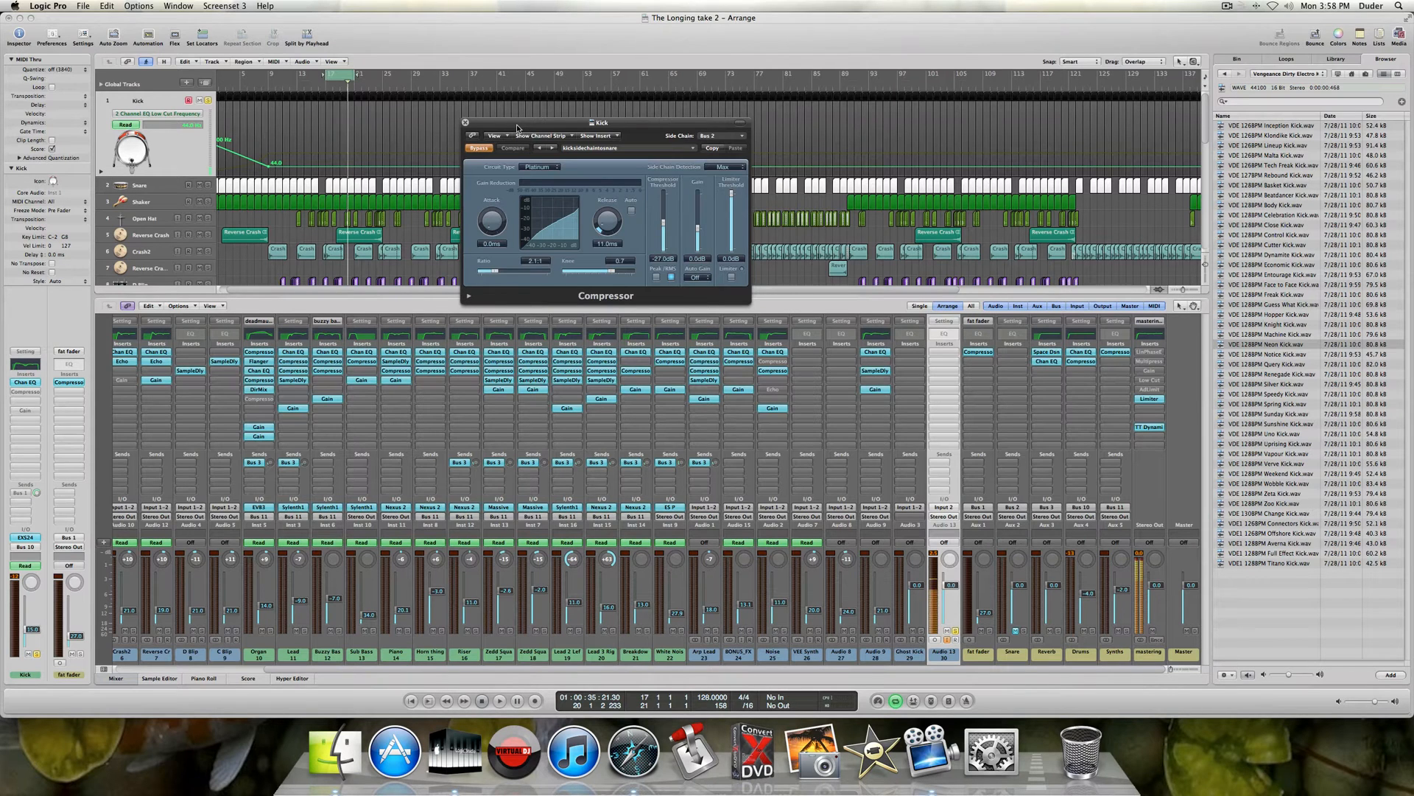
{"action": "left_click_drag", "start_coordinate": [517, 126], "coordinate": [507, 118]}
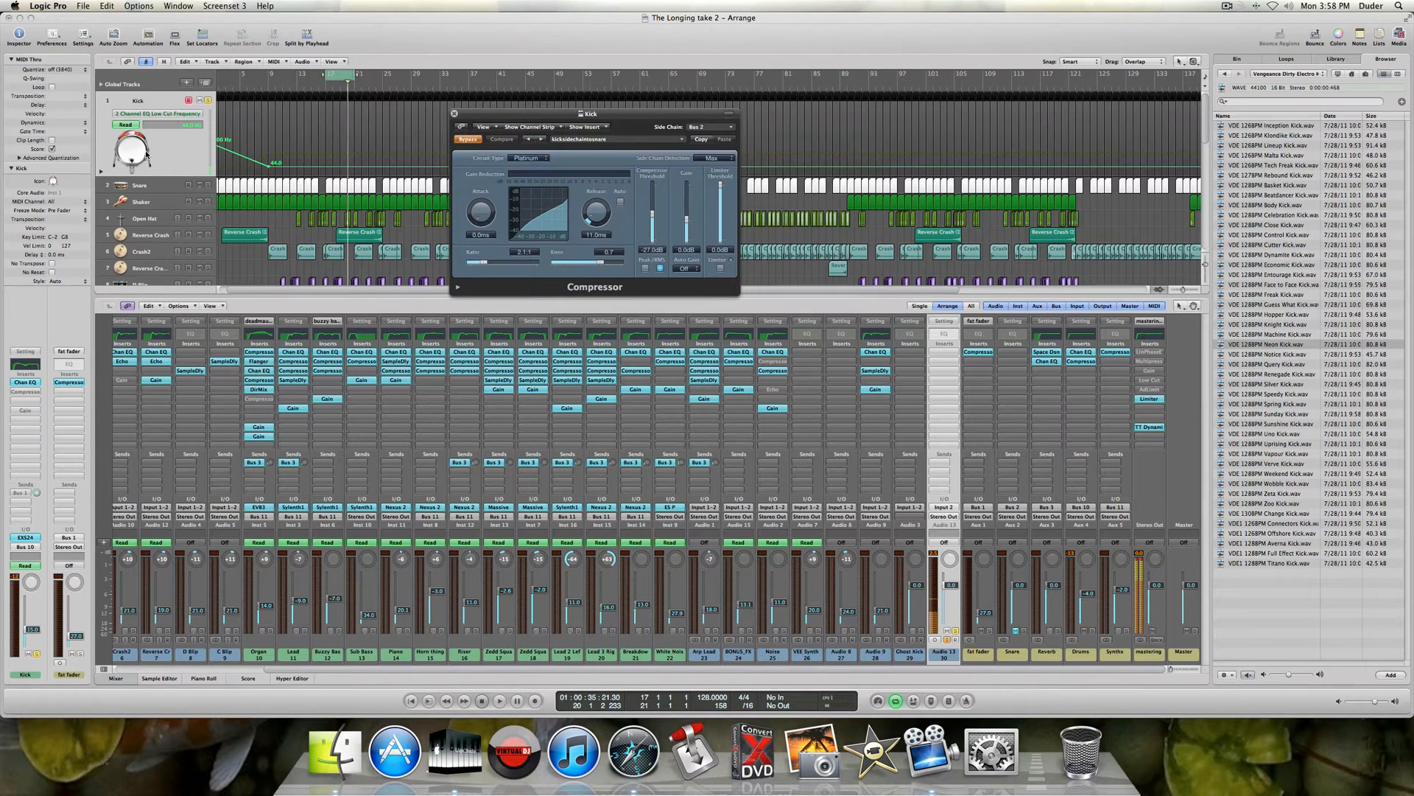
- Select the Snare track, close the Mixer, and hide the track automation
{"action": "left_click", "coordinate": [165, 186]}
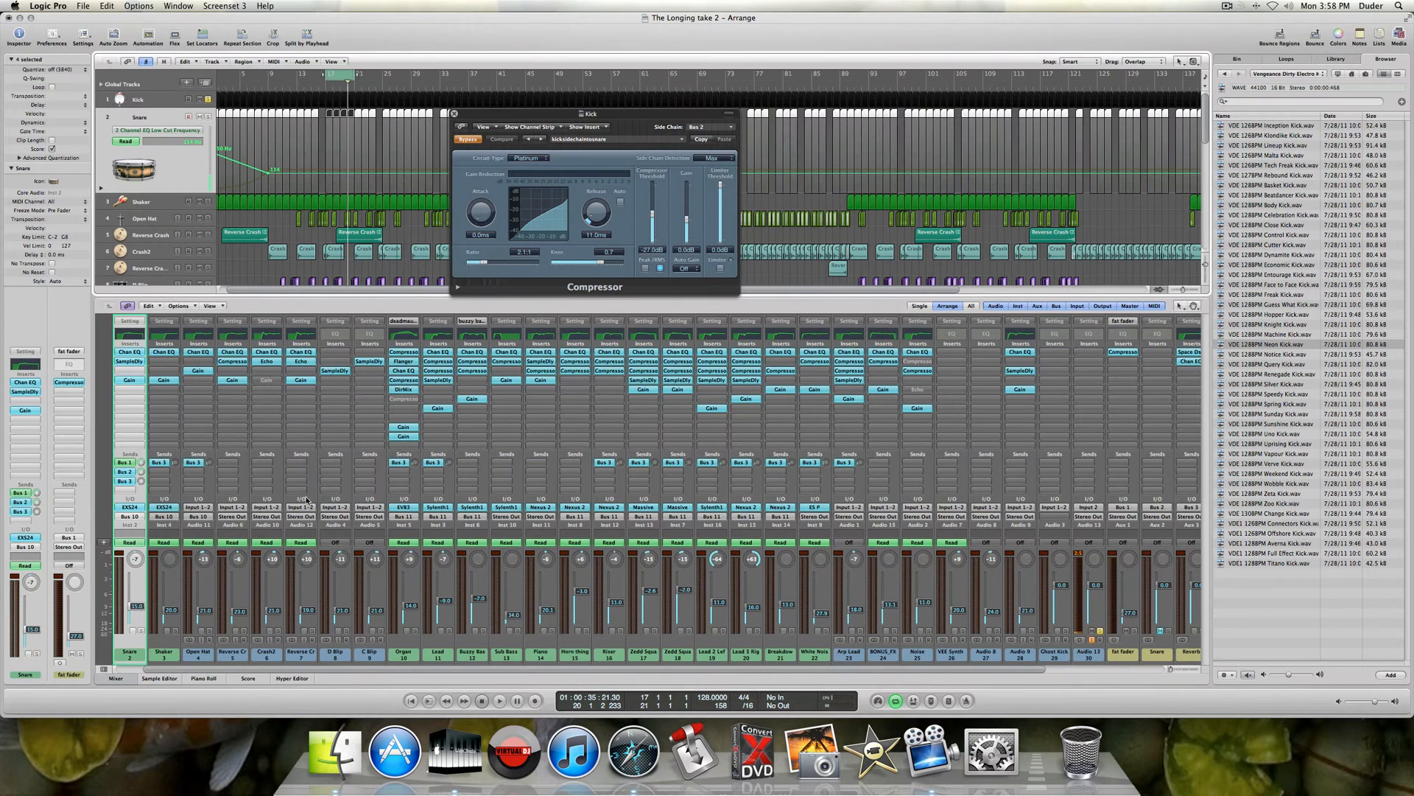
{"action": "left_click", "coordinate": [115, 678]}
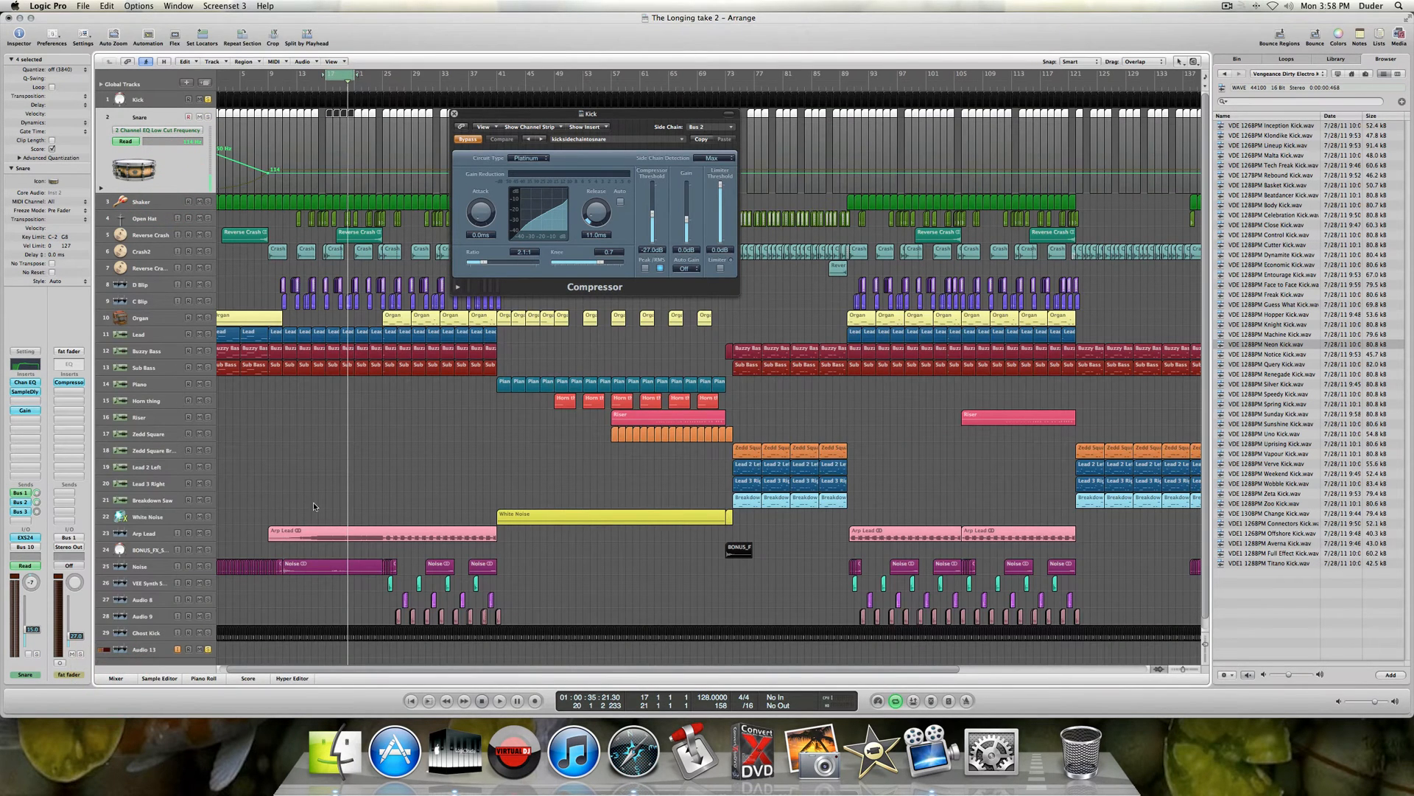
{"action": "key", "text": "a"}
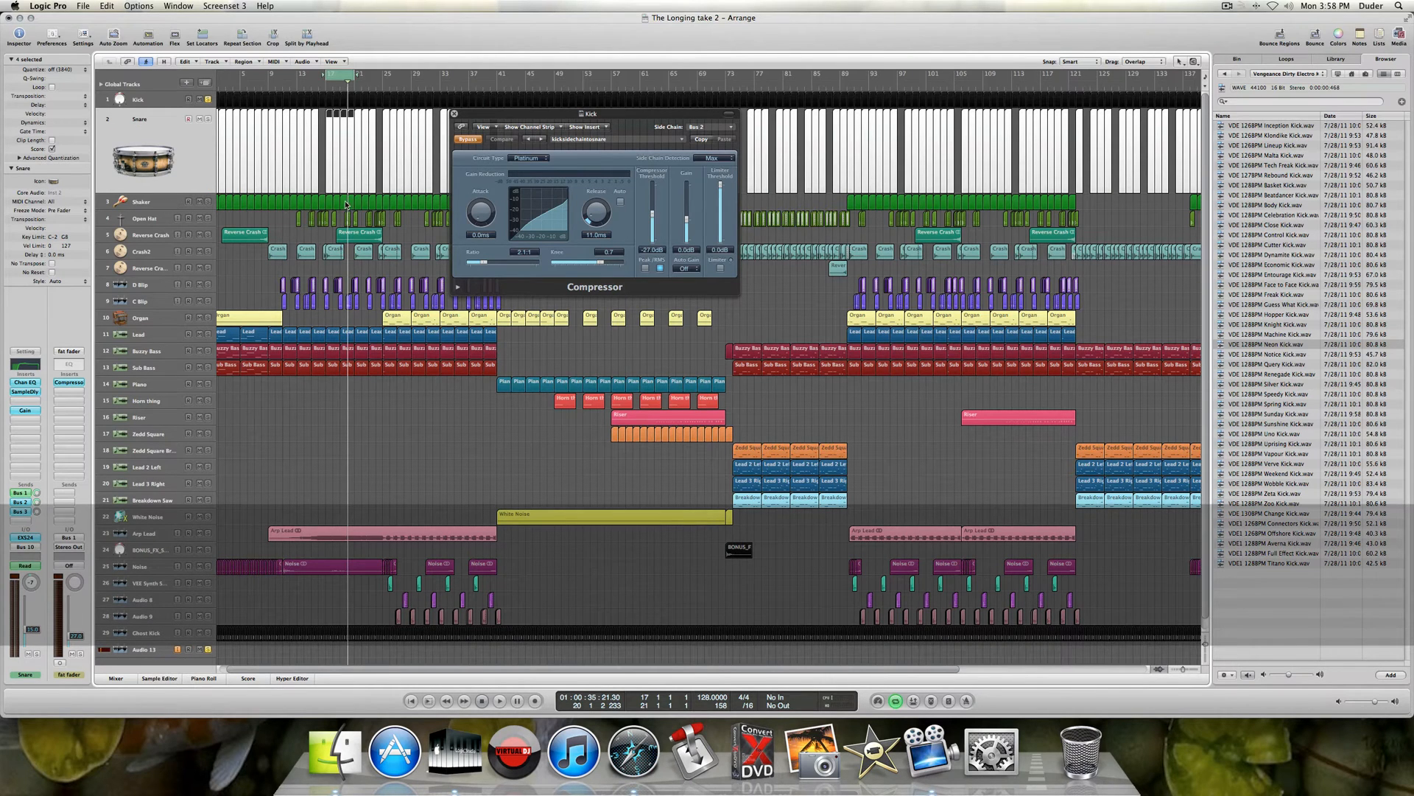
- Open the Snare region at bar 17 in the Piano Roll, play the loop, and select the Kick track to view its notes
{"action": "double_click", "coordinate": [329, 135]}
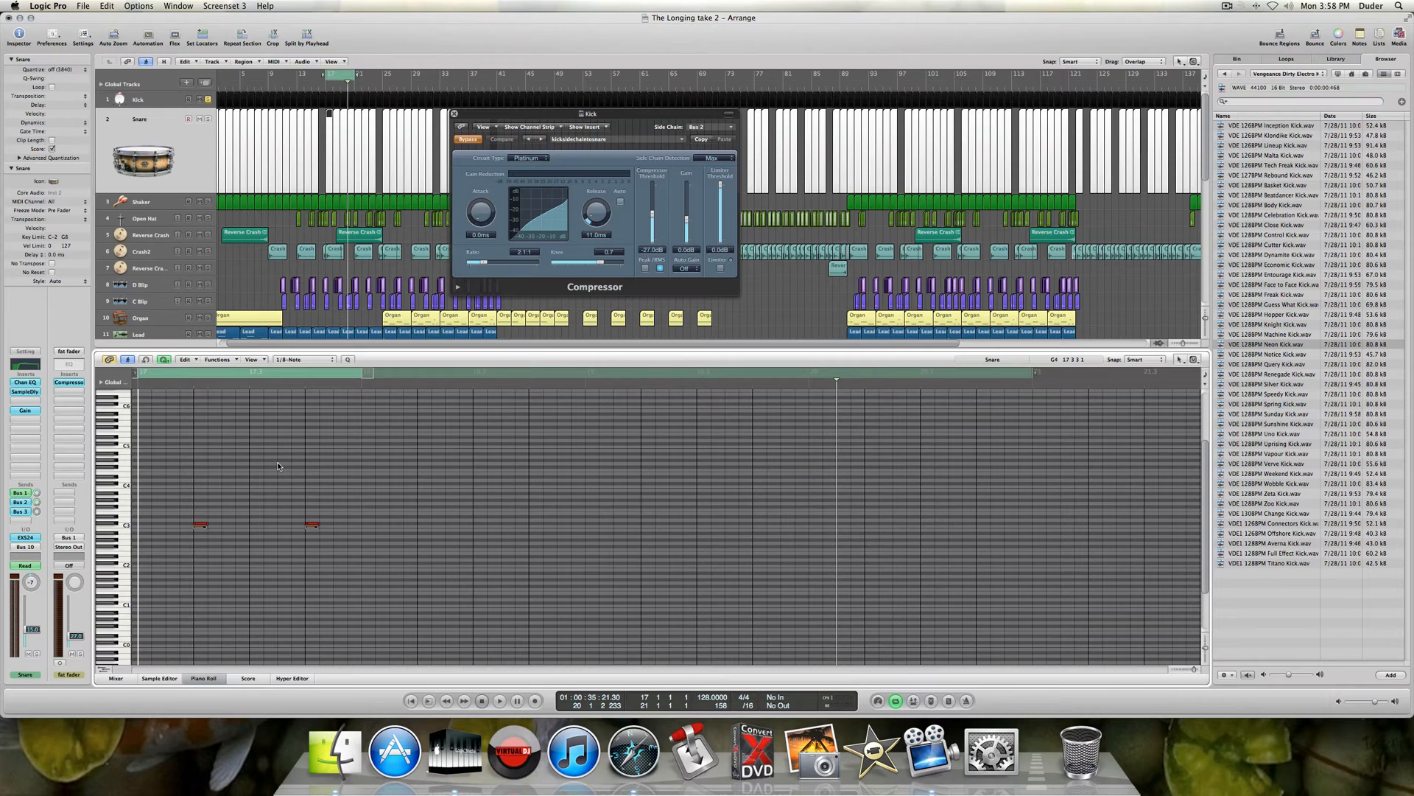
{"action": "key", "text": "space"}
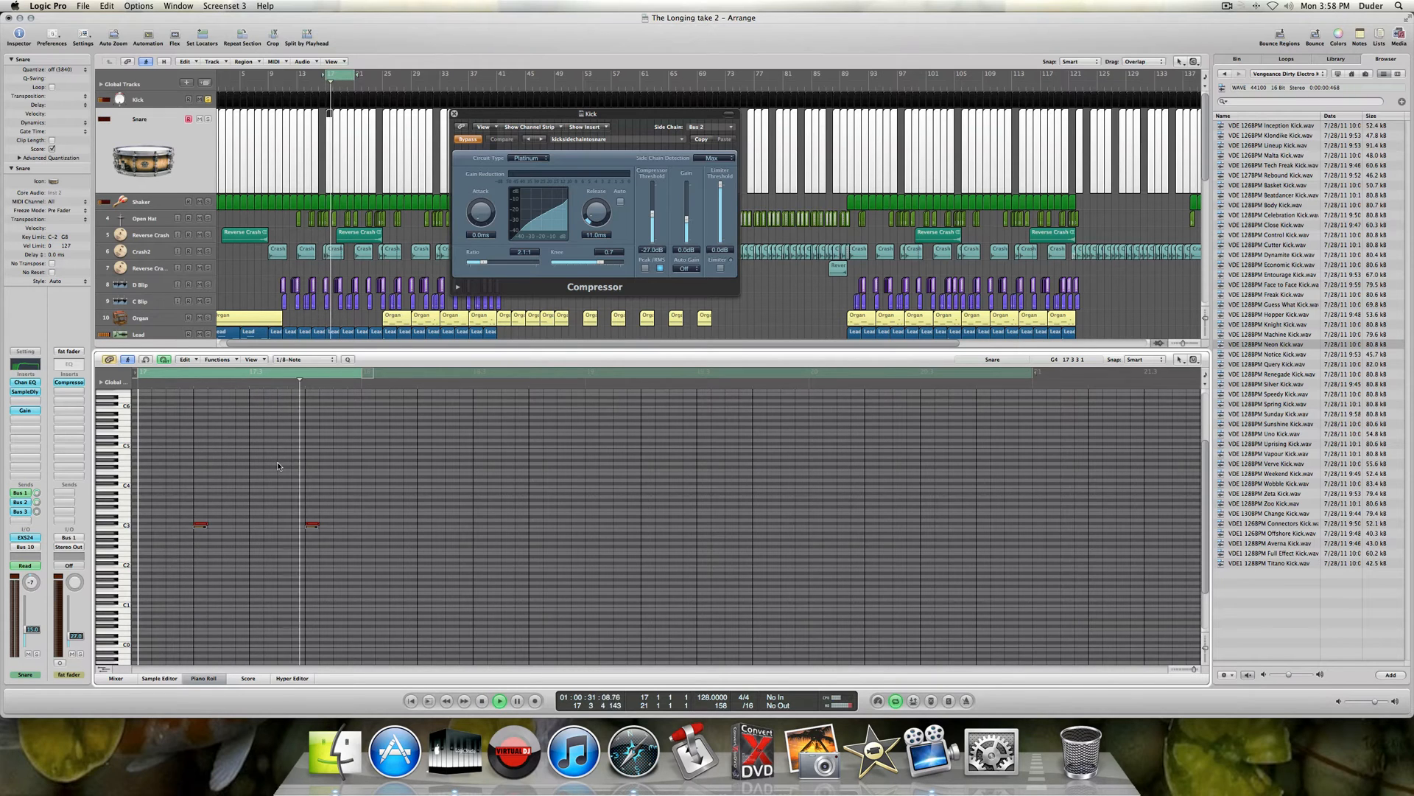
{"action": "left_click", "coordinate": [144, 100]}
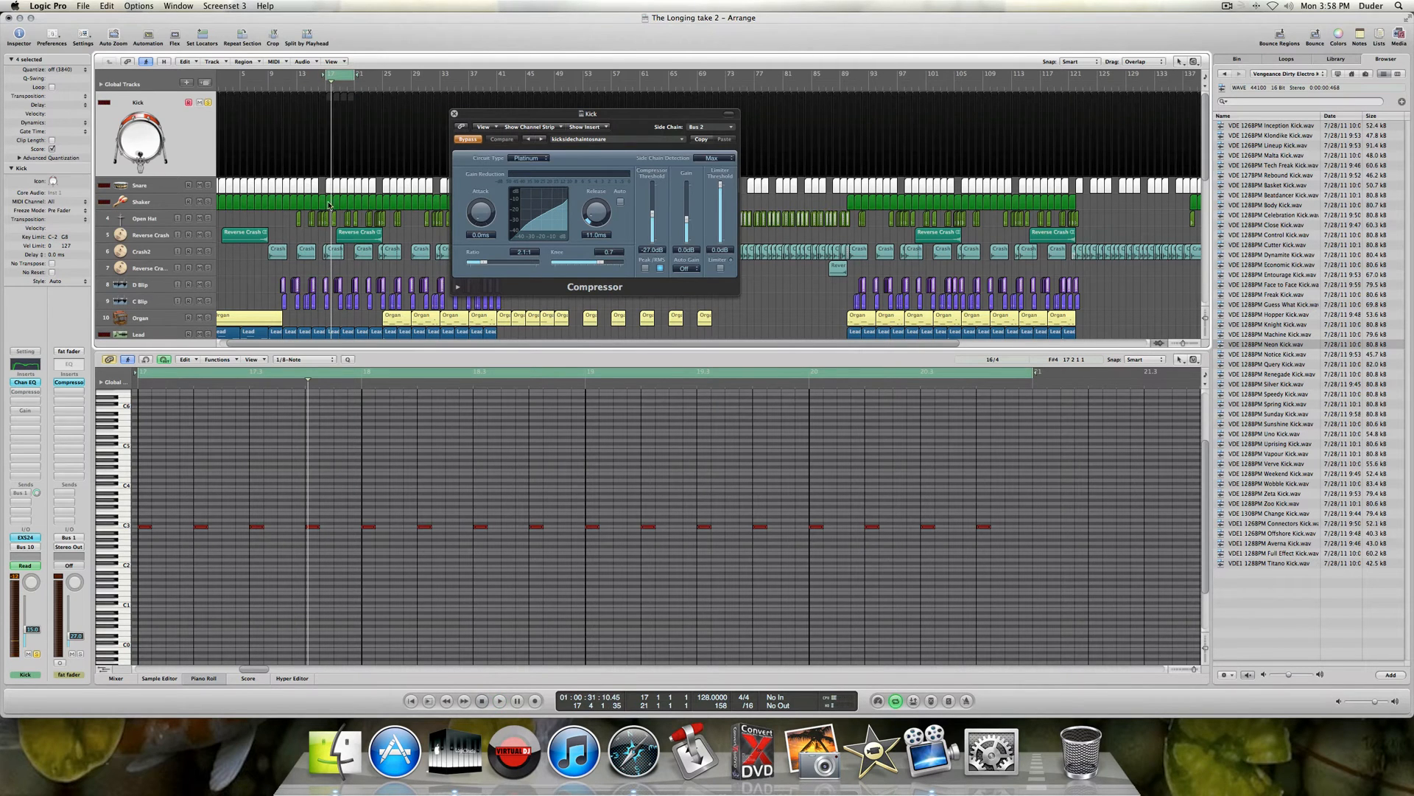
- Select the Snare track during playback, stop the loop, and examine where the snare notes fall in the Piano Roll
{"action": "left_click", "coordinate": [134, 186]}
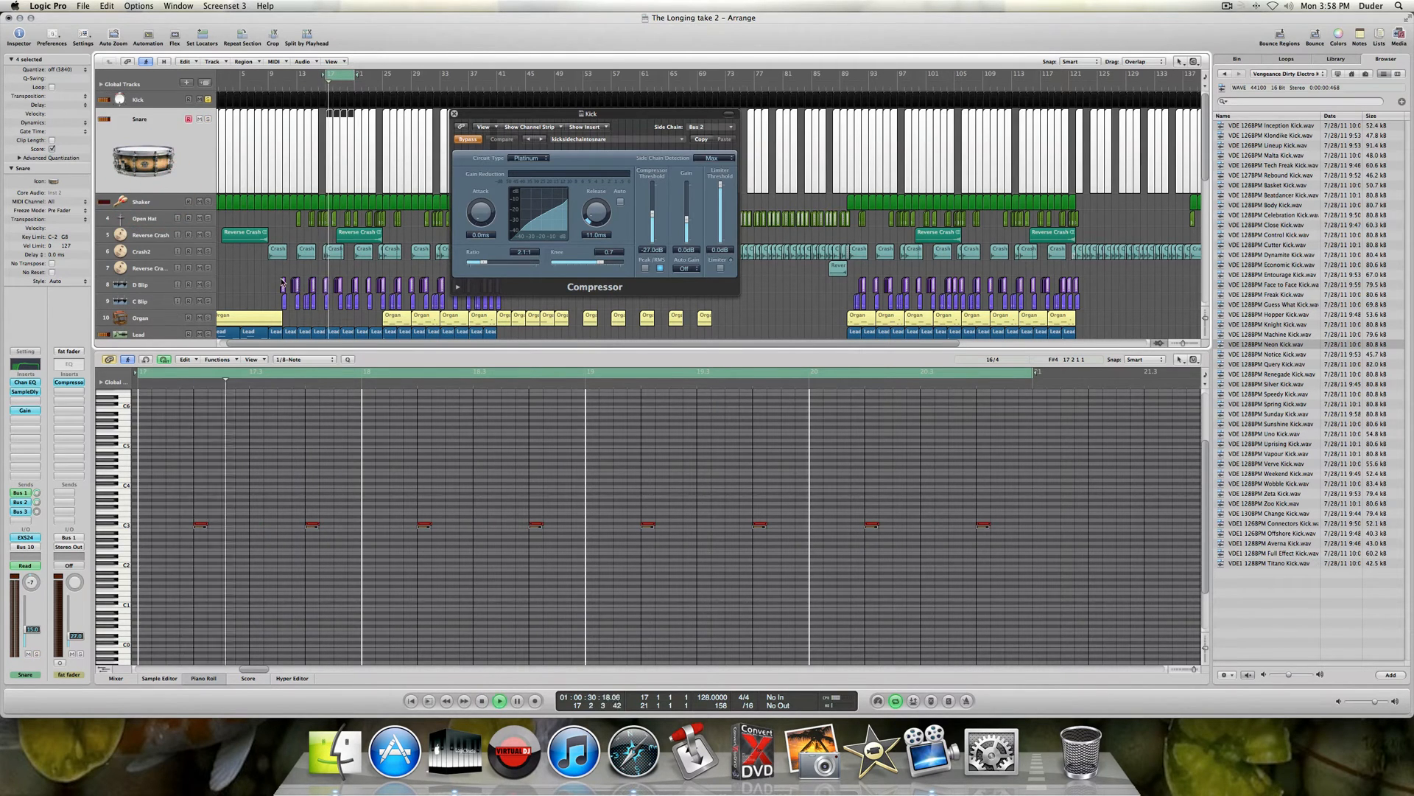
{"action": "key", "text": "space"}
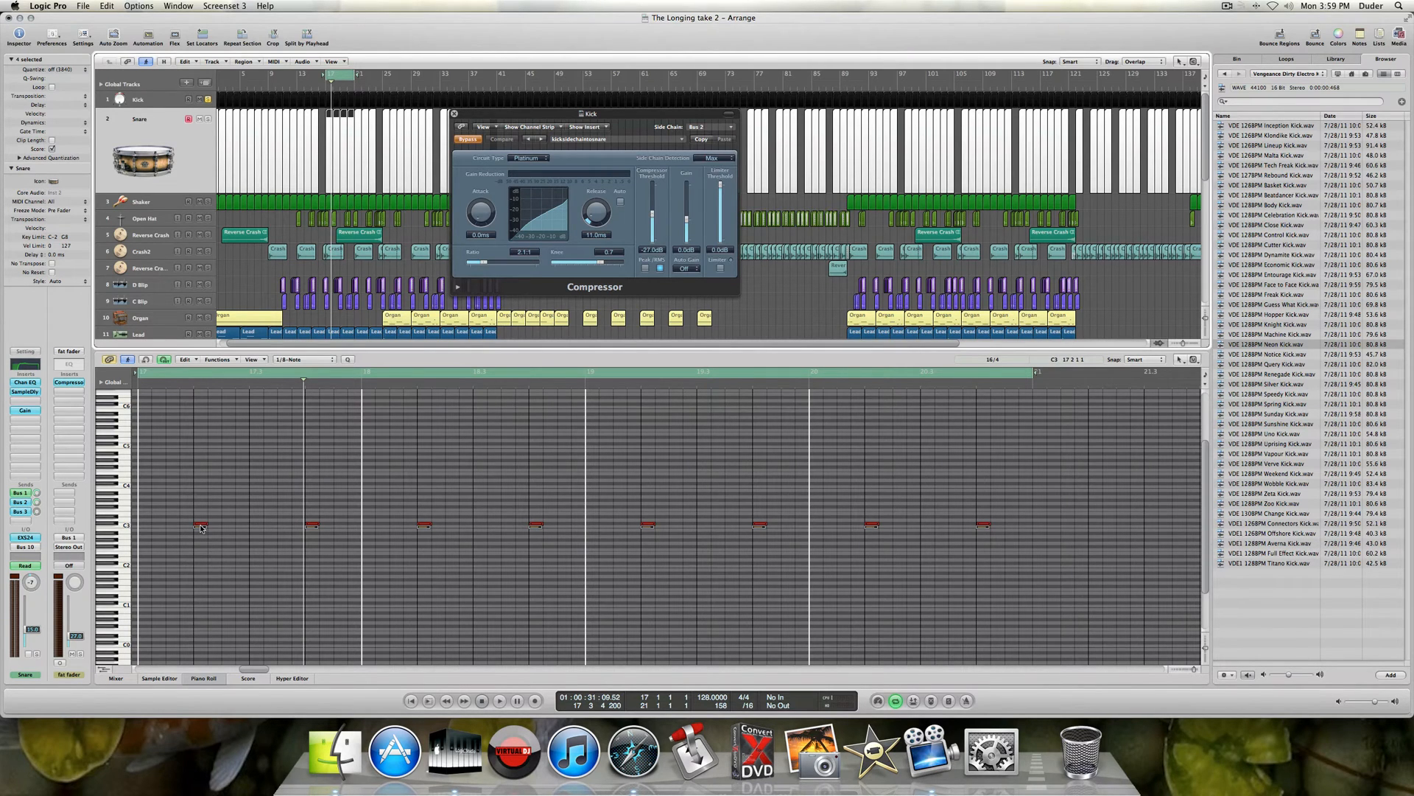
{"action": "scroll", "coordinate": [267, 425], "scroll_direction": "up", "scroll_amount": 4}
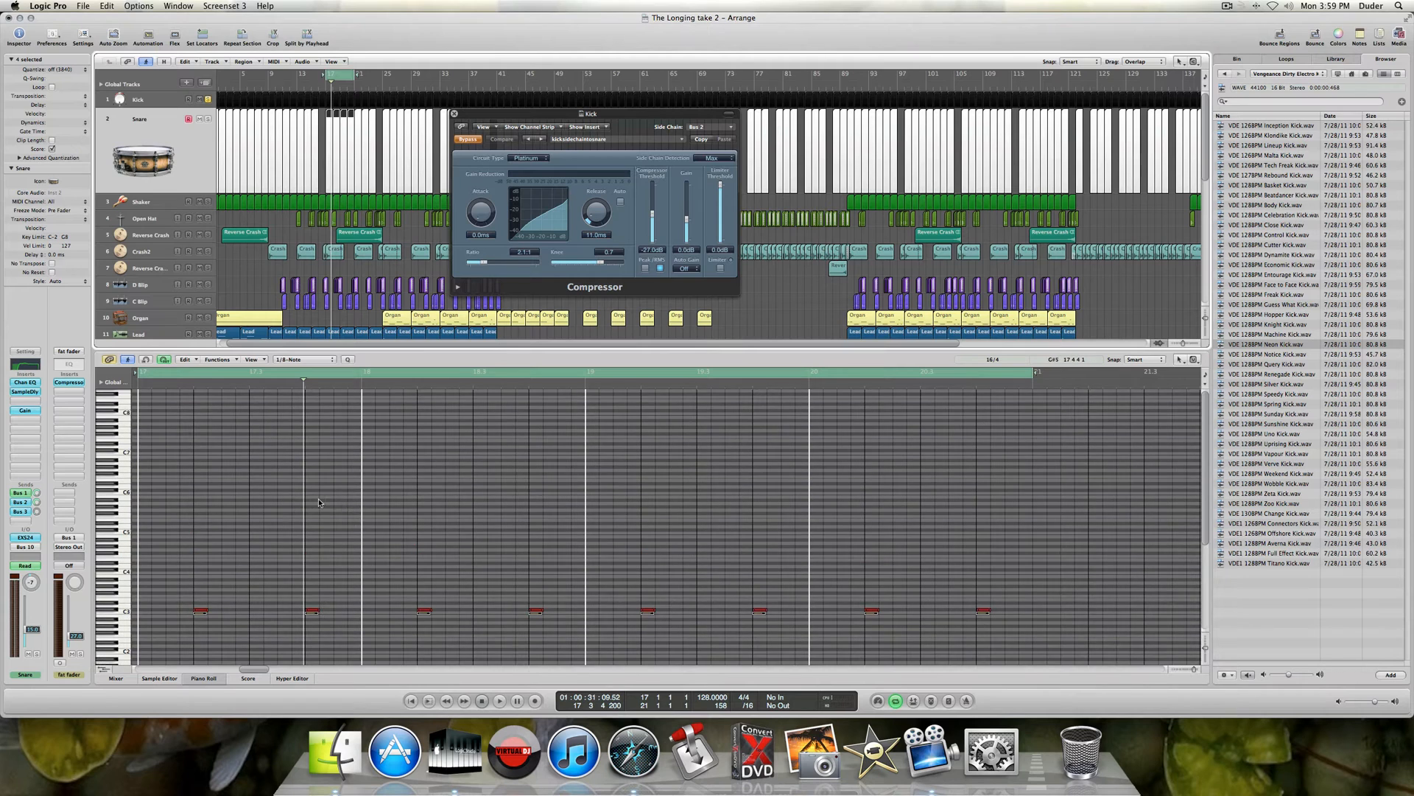
{"action": "scroll", "coordinate": [313, 498], "scroll_direction": "down", "scroll_amount": 2}
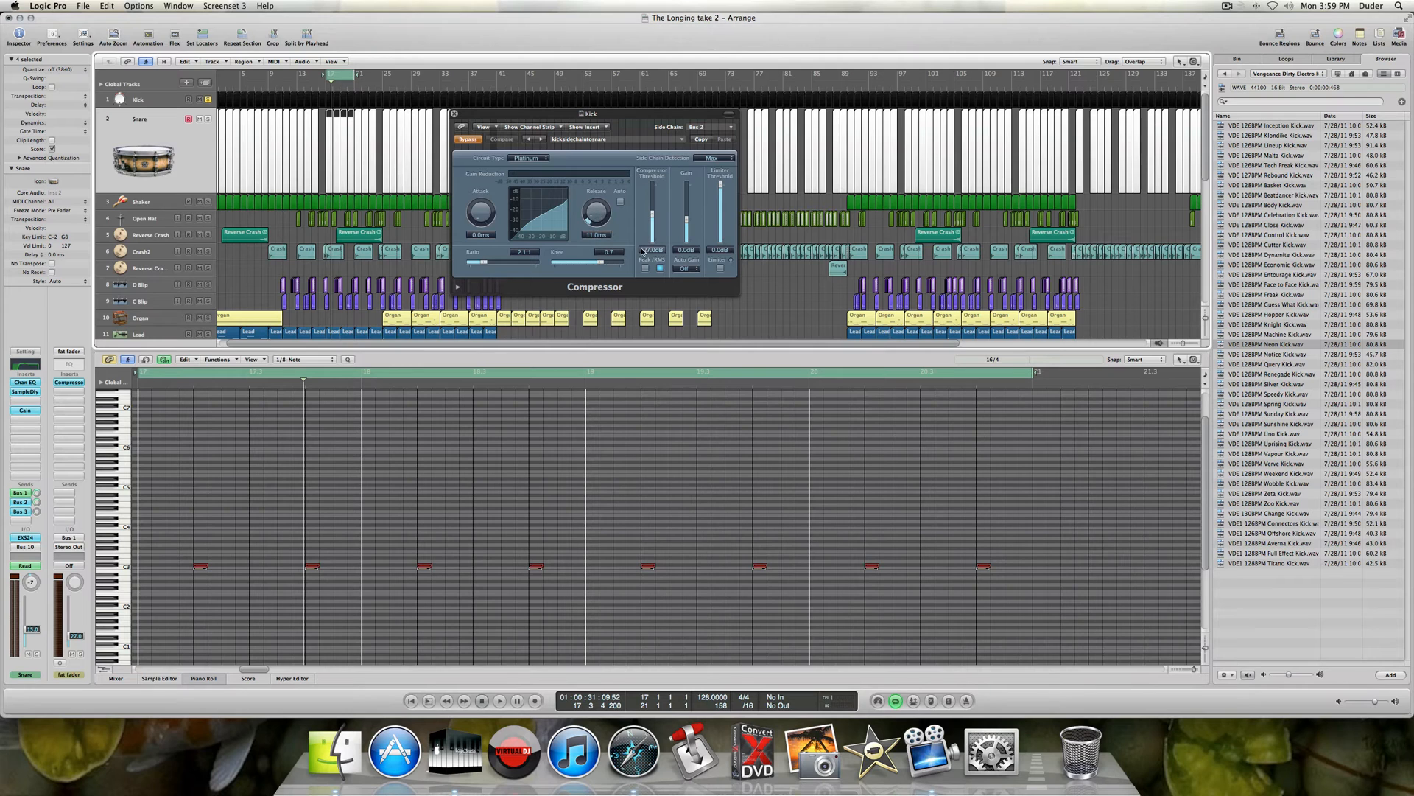
- Take the Kick's Compressor out of bypass, solo the Snare track alongside the Kick, and audition the loop
{"action": "left_click", "coordinate": [474, 138]}
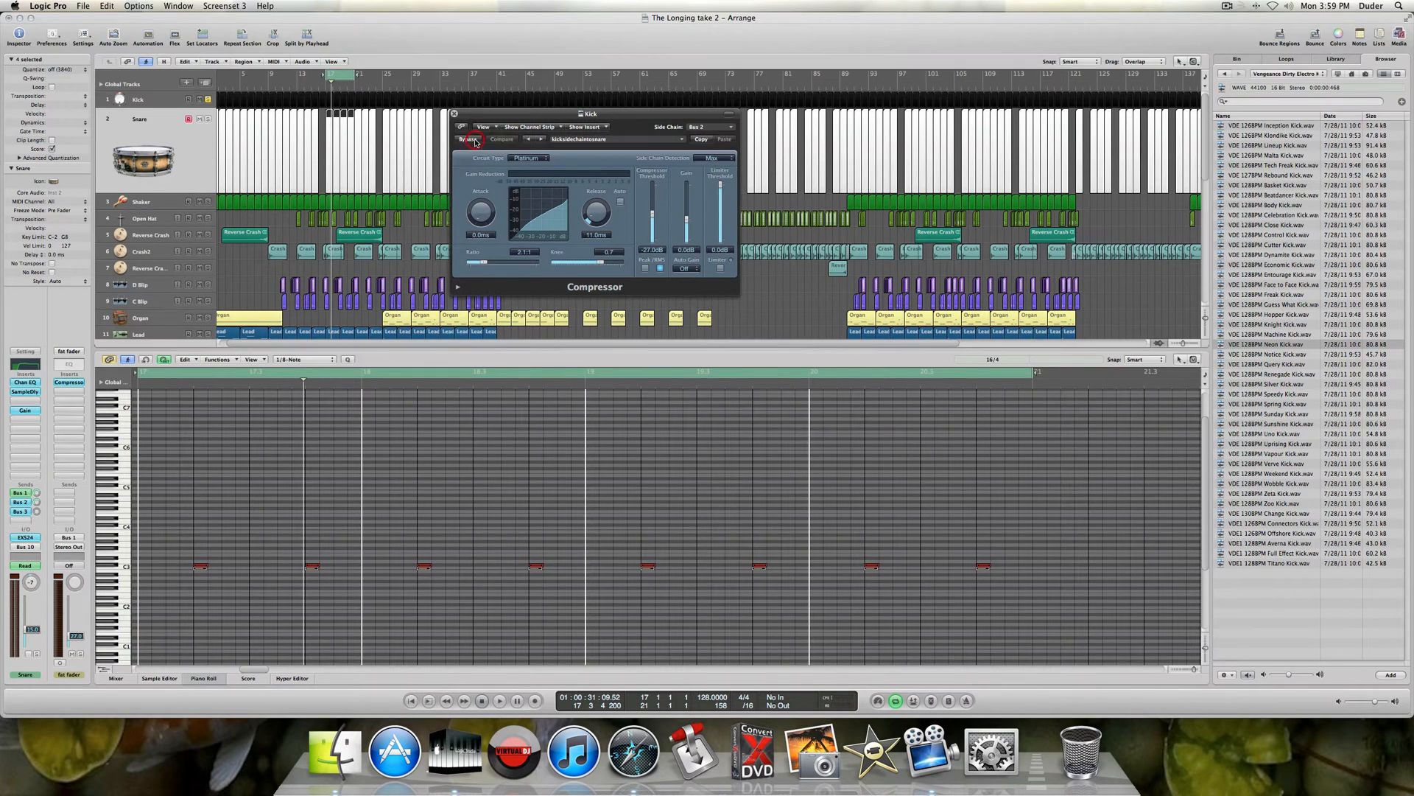
{"action": "key", "text": "space"}
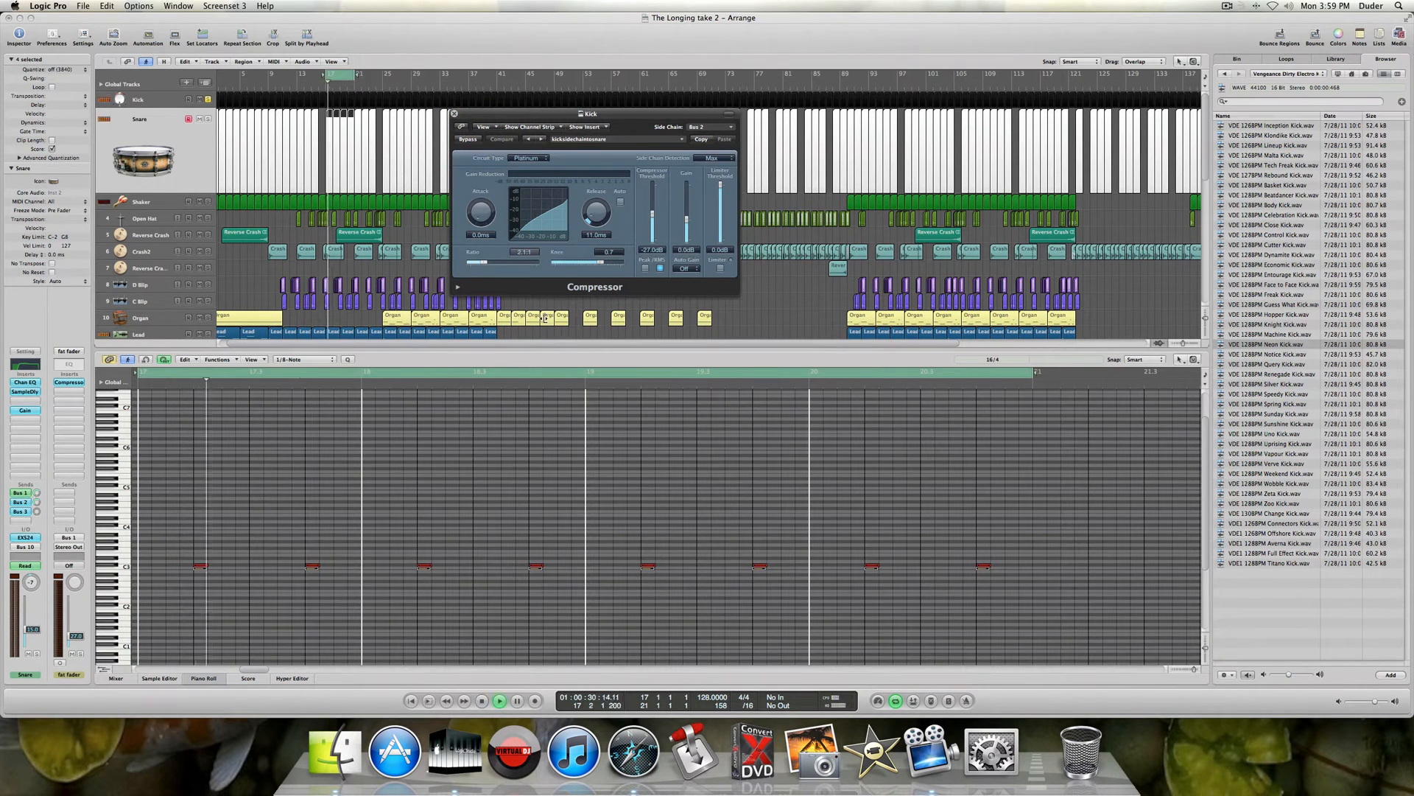
{"action": "key", "text": "space"}
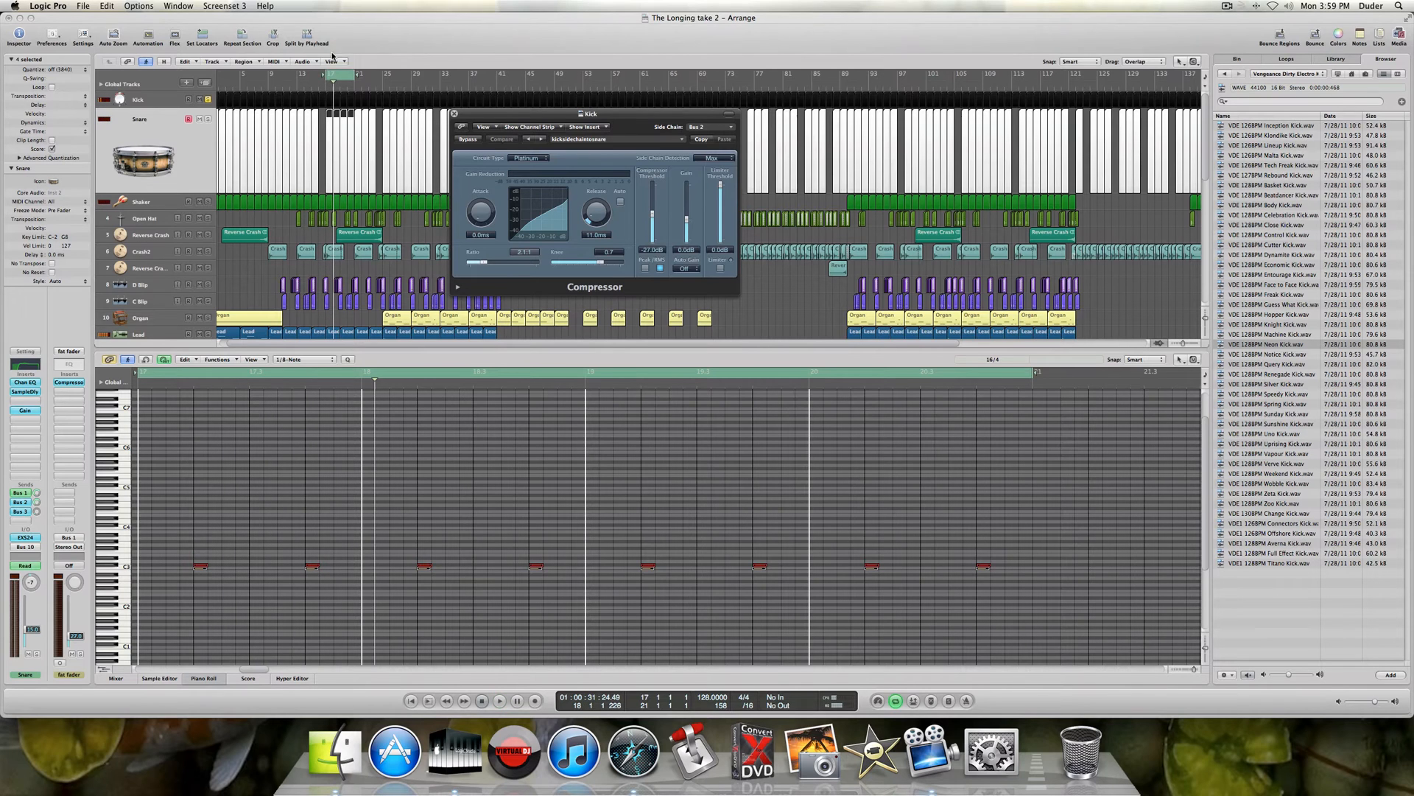
{"action": "left_click", "coordinate": [207, 119]}
{"action": "key", "text": "space"}
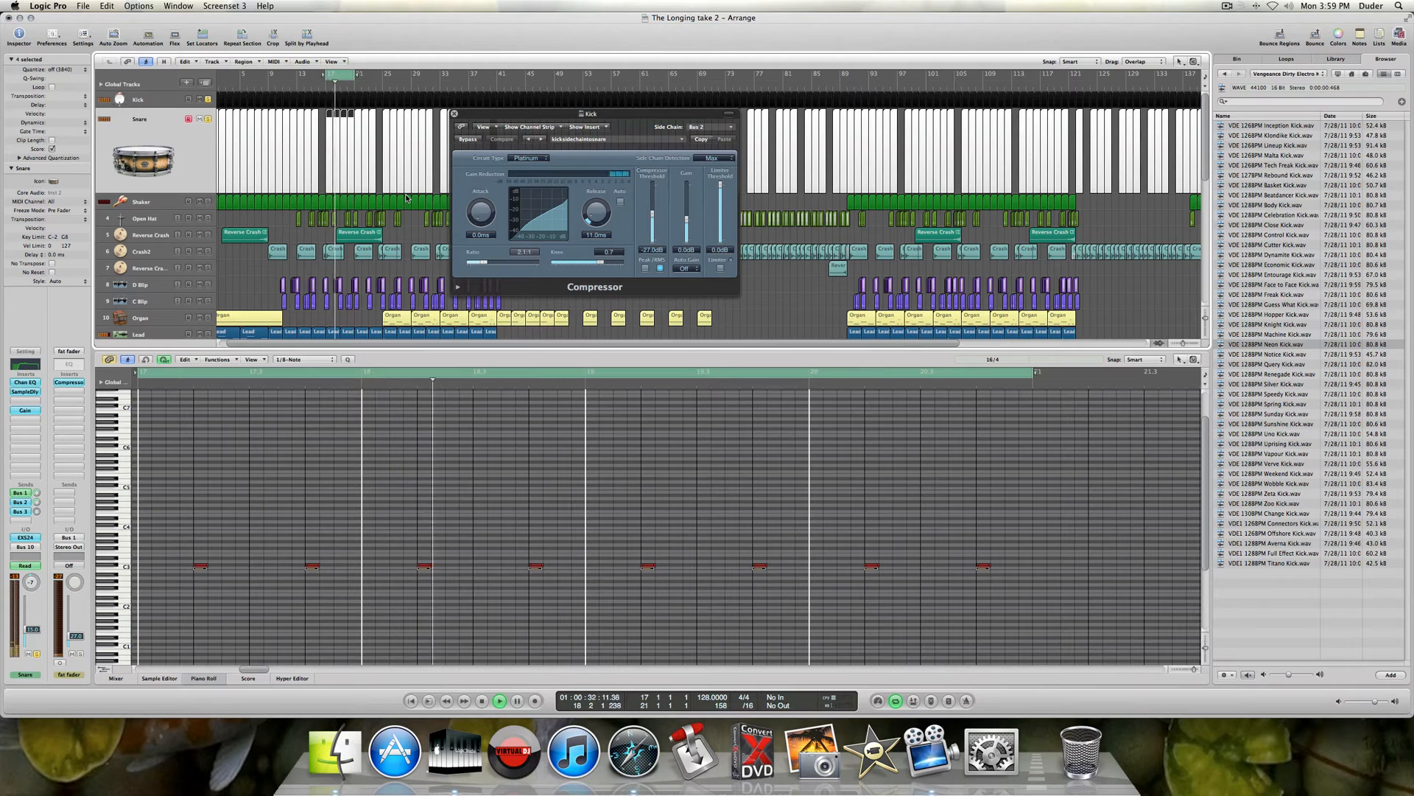
{"action": "key", "text": "space"}
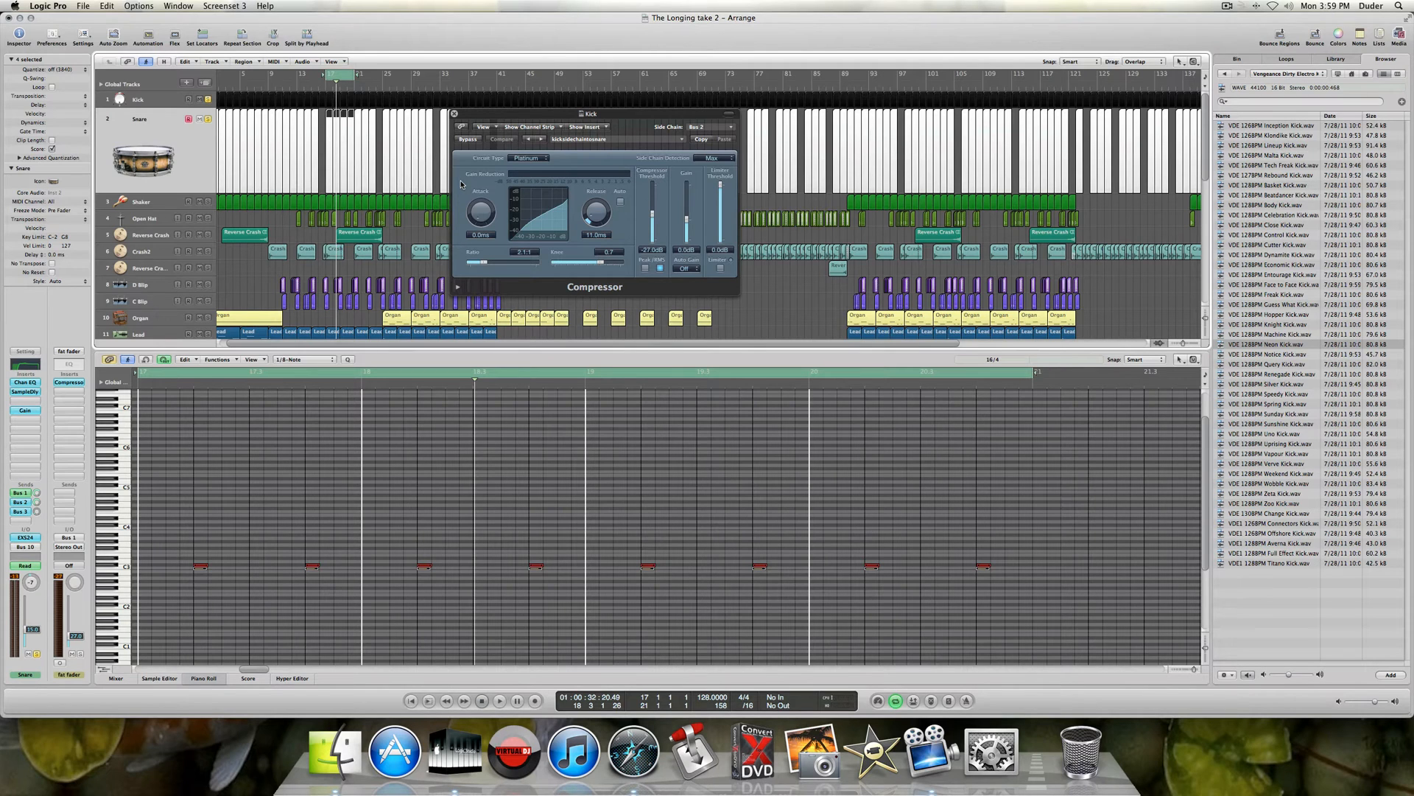
- Play the loop while bypassing and re-enabling the Kick's Compressor to compare the sound, and stop playback
{"action": "key", "text": "space"}
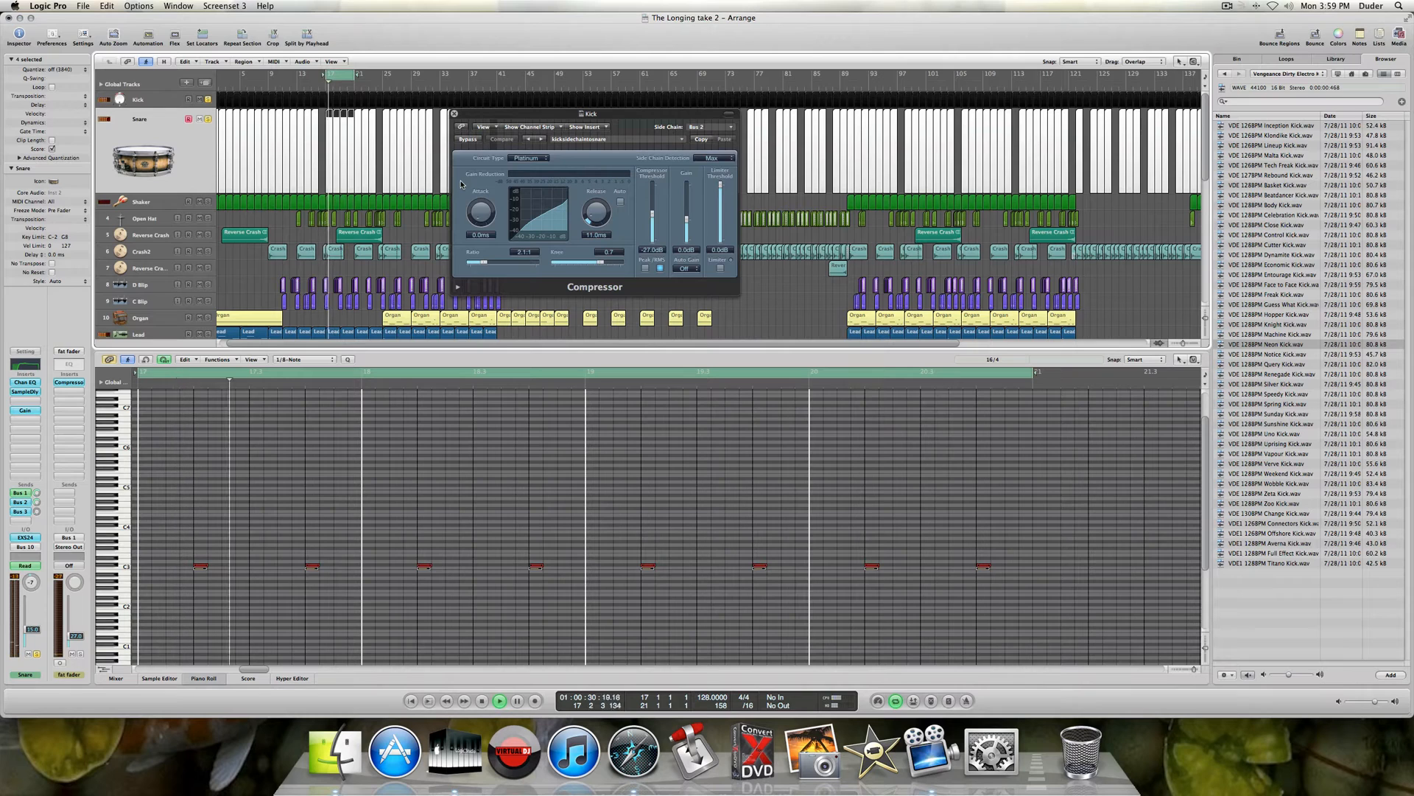
{"action": "left_click", "coordinate": [466, 142]}
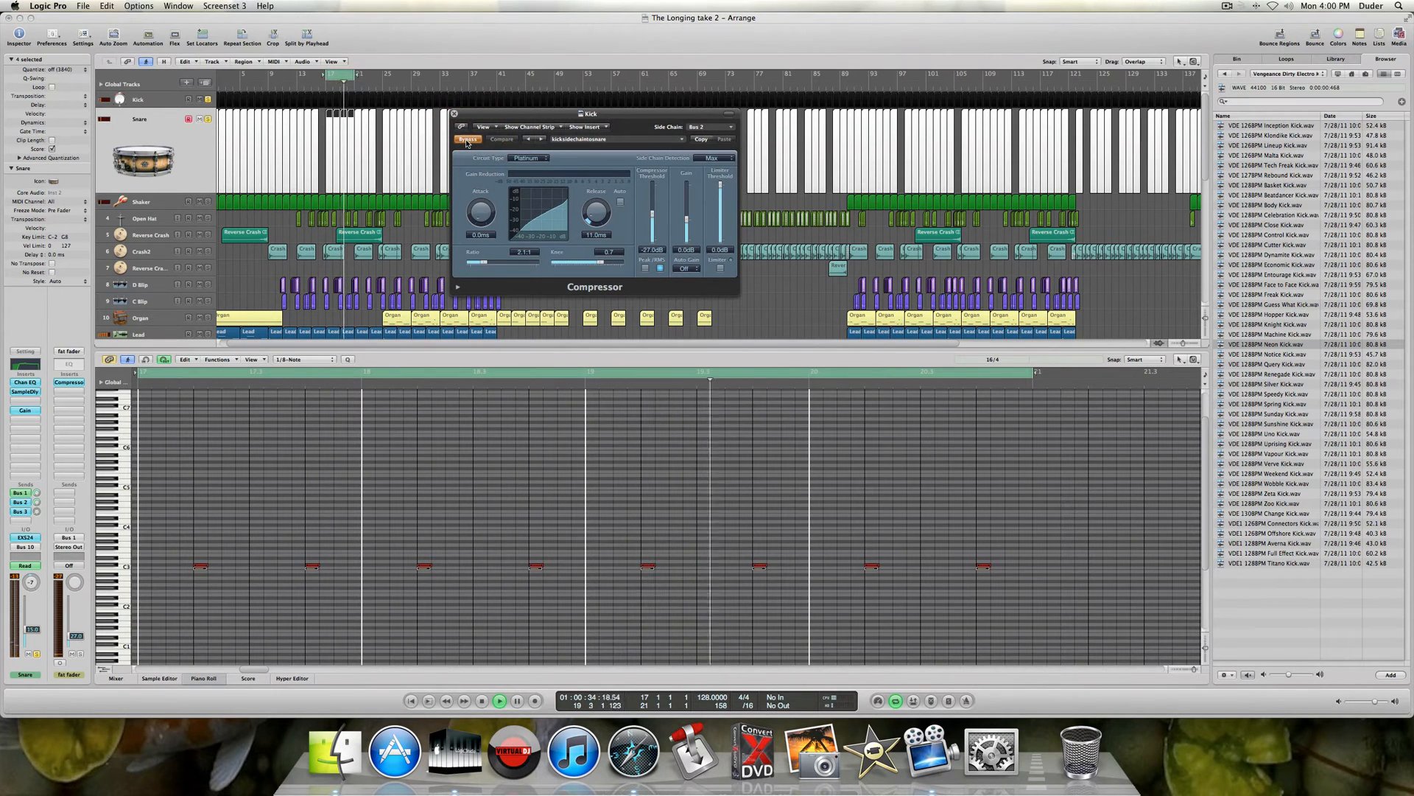
{"action": "left_click", "coordinate": [466, 141]}
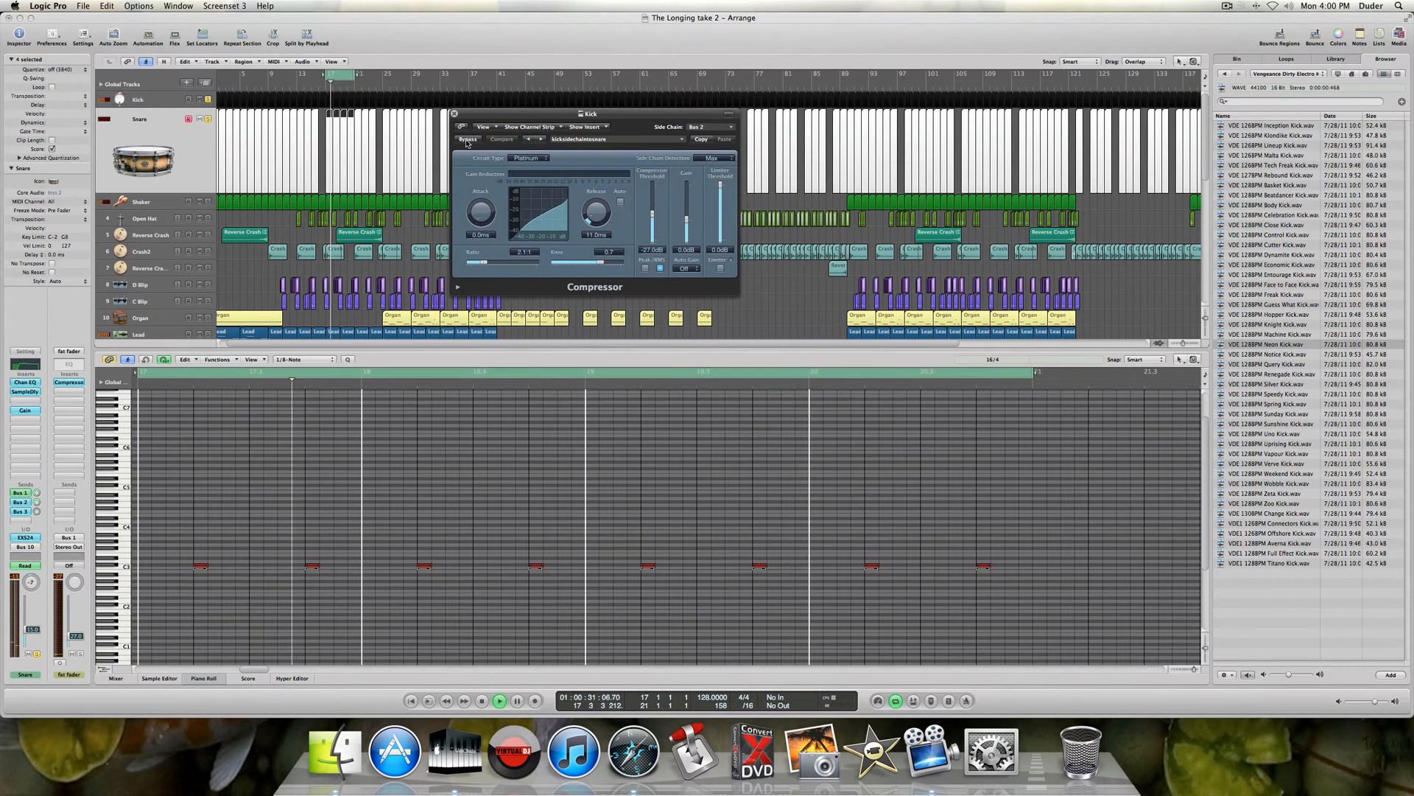
{"action": "key", "text": "space"}
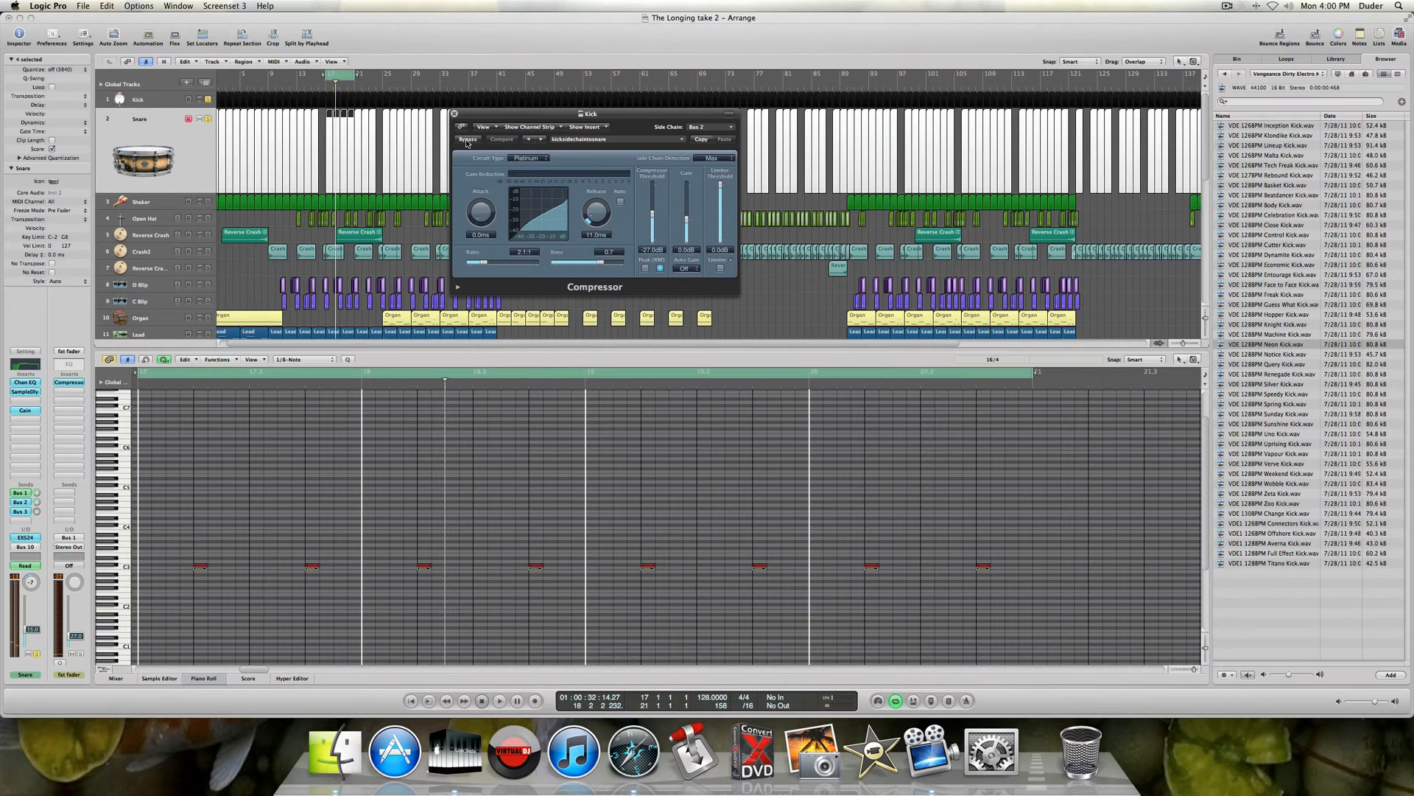
- Close the Kick's Compressor window, turn off solo on the Snare, and select the Kick track
{"action": "left_click", "coordinate": [453, 114]}
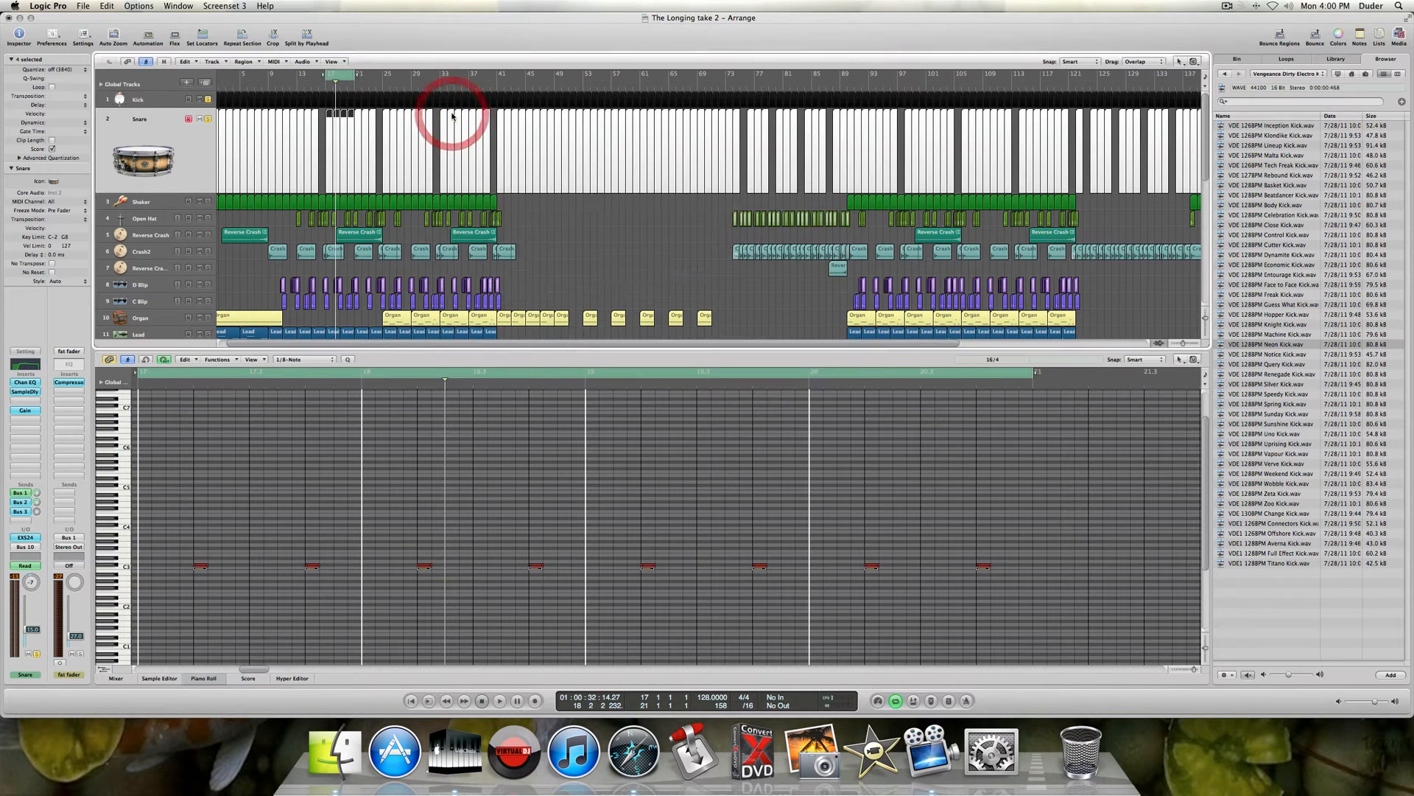
{"action": "left_click", "coordinate": [209, 123]}
{"action": "left_click", "coordinate": [162, 100]}
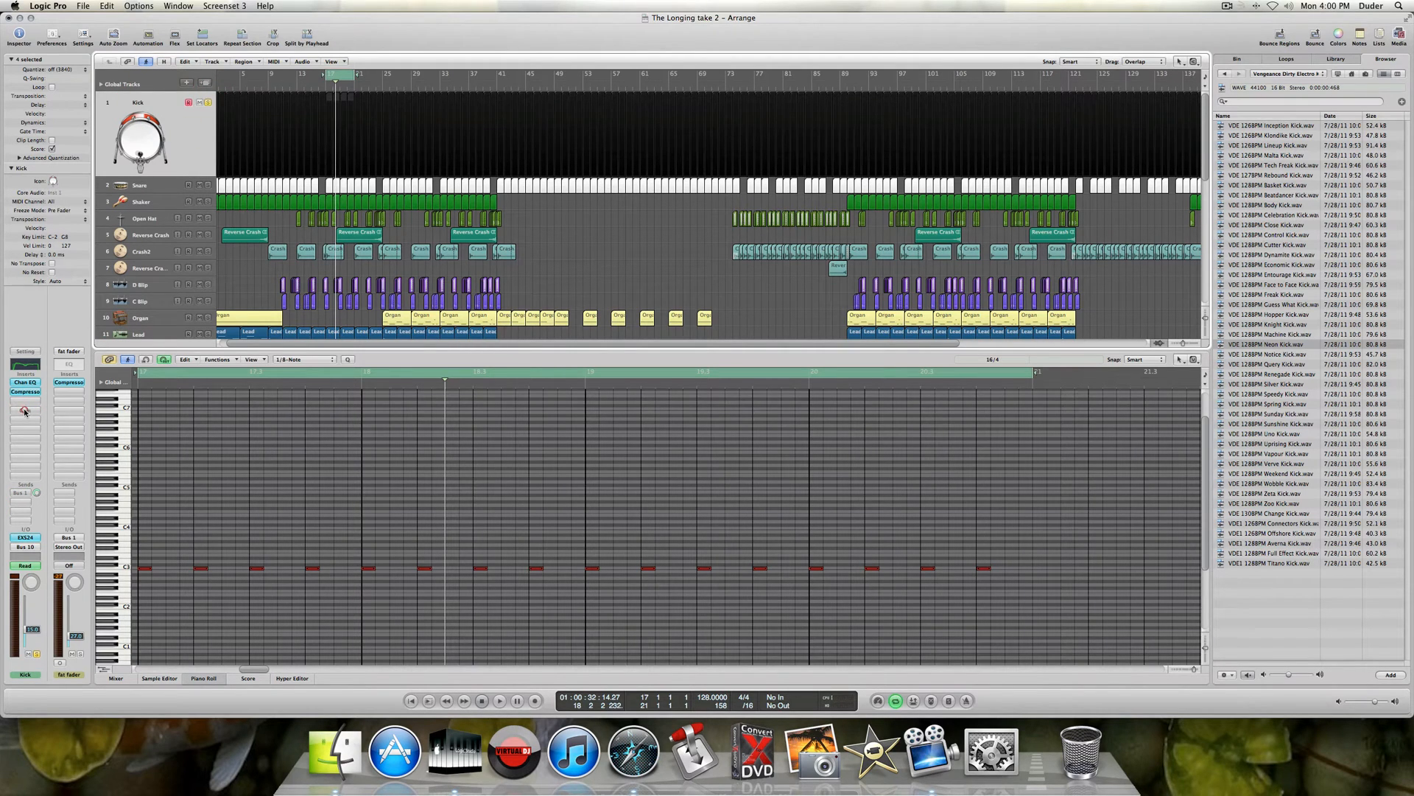
- Check the Kick's Gain plug-in, close its window, and enable both the Gain insert and the Bus 1 send
{"action": "left_click", "coordinate": [24, 411]}
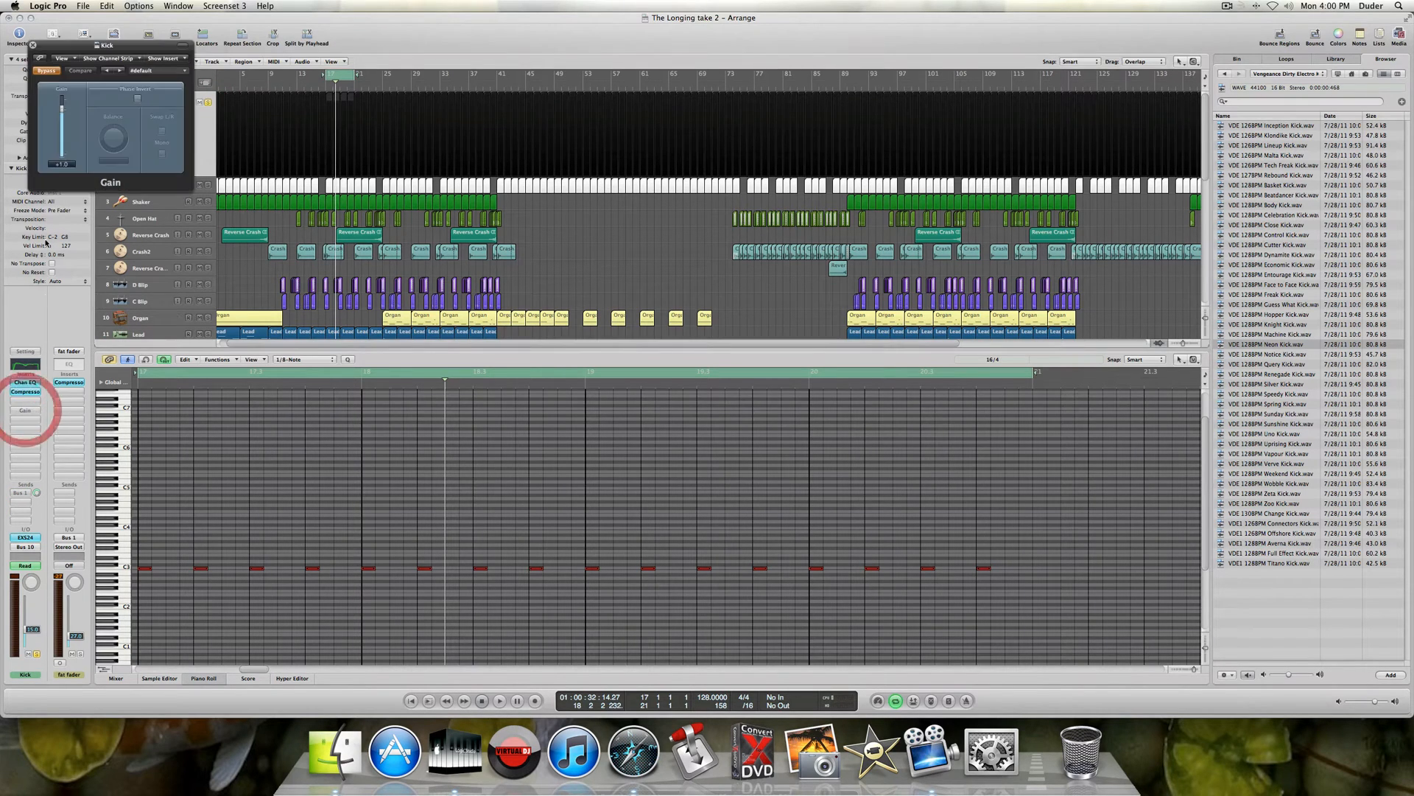
{"action": "left_click", "coordinate": [32, 45]}
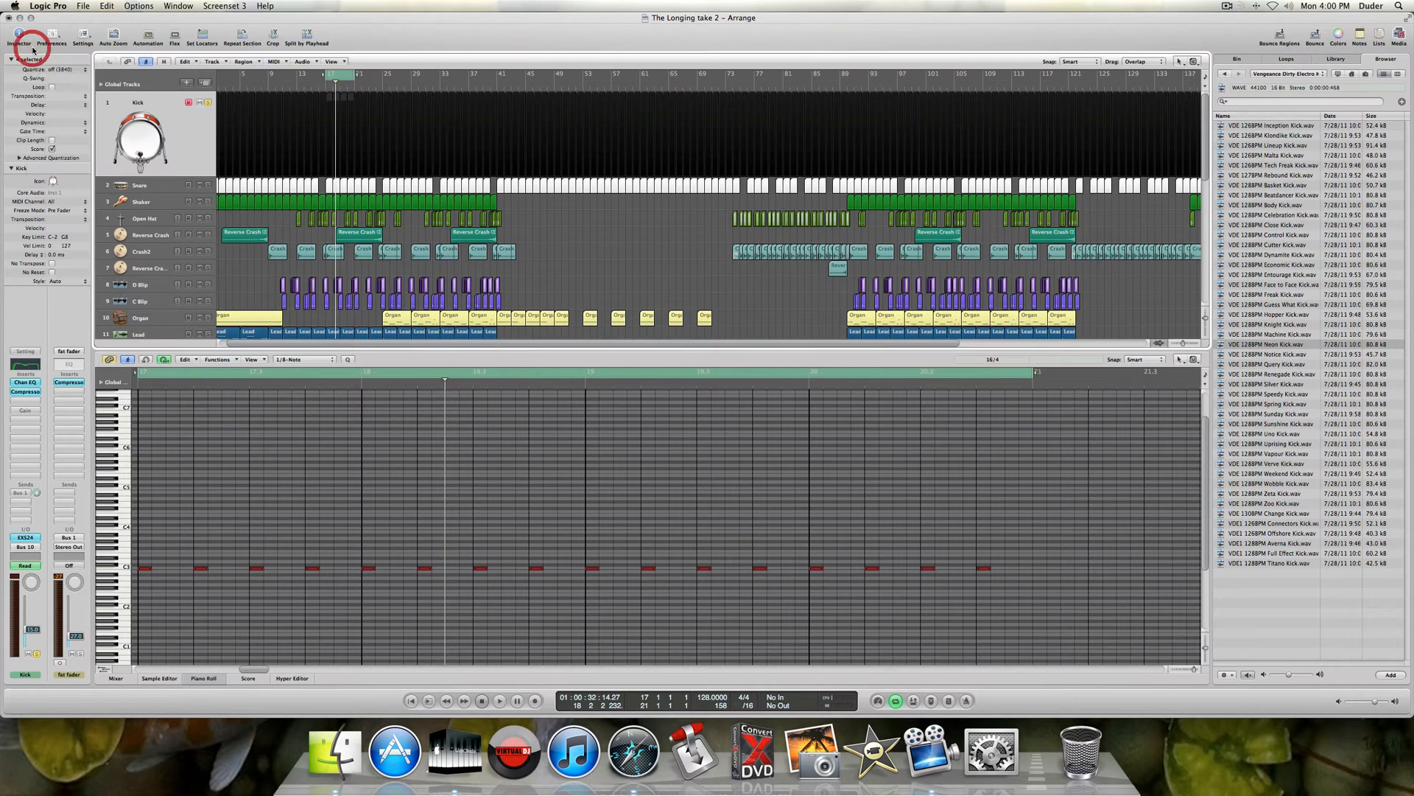
{"action": "left_click", "coordinate": [25, 411], "text": "alt"}
{"action": "left_click", "coordinate": [23, 494], "text": "alt"}
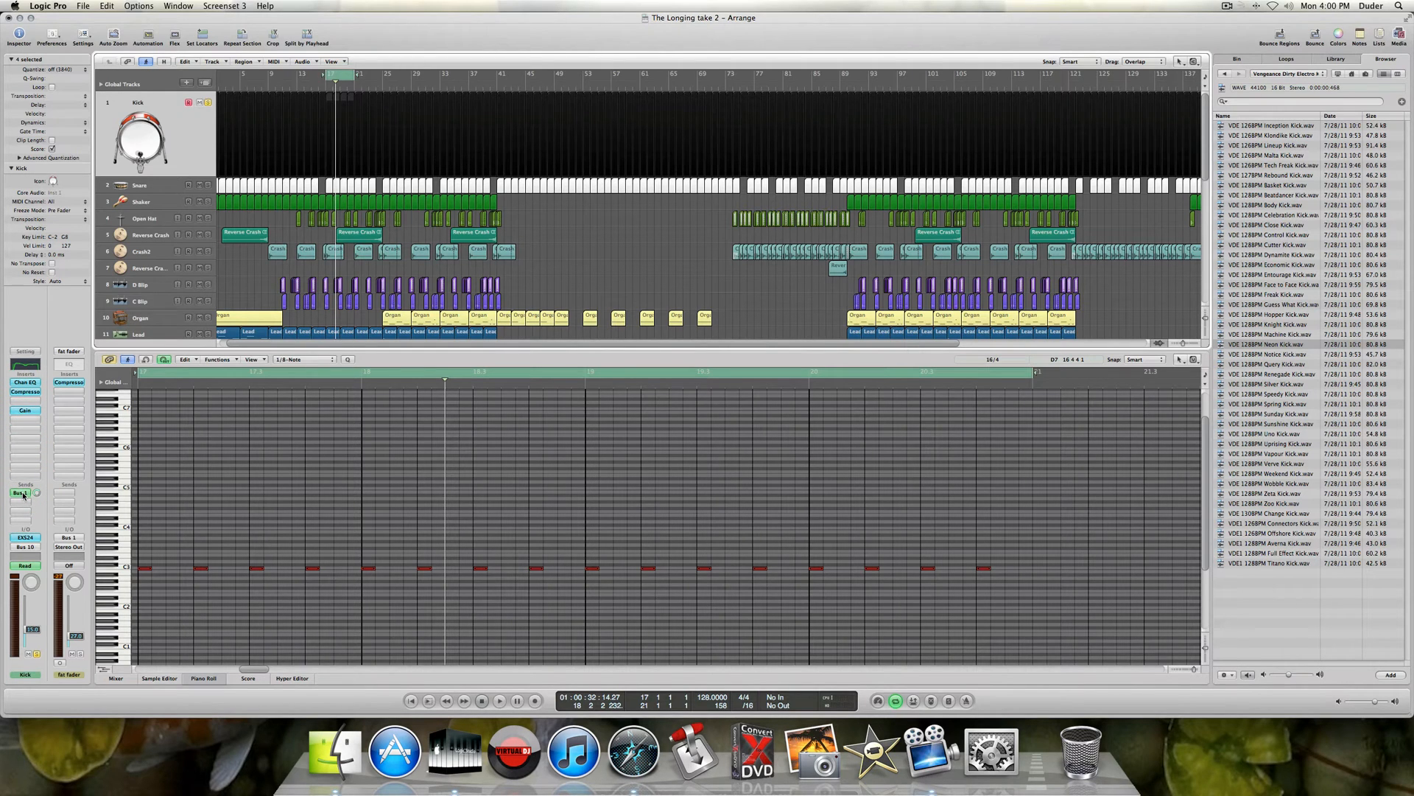
- Open the Mixer, select the fat fader aux, and inspect the Kick's Bus 1 send mode and the aux's Compressor settings
{"action": "left_click", "coordinate": [116, 678]}
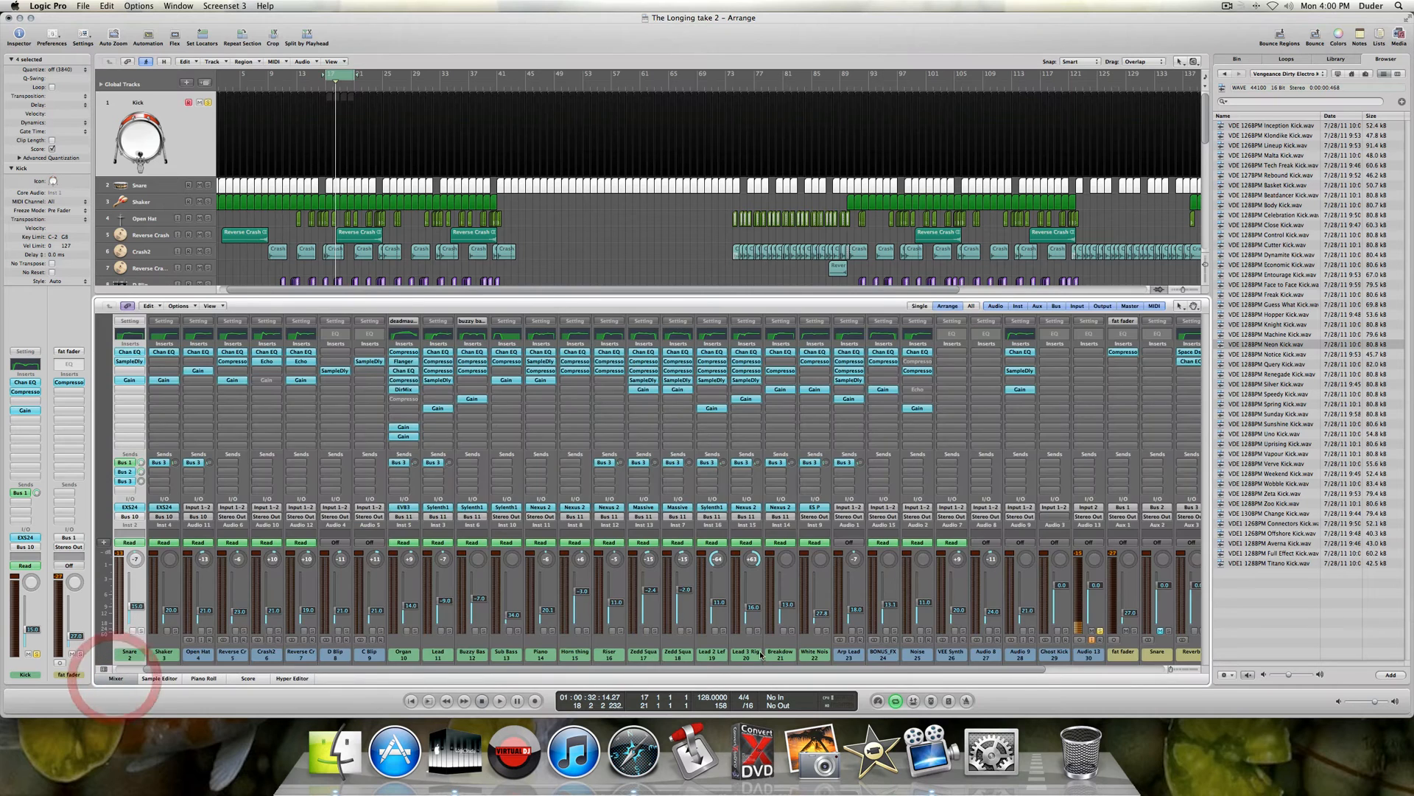
{"action": "left_click", "coordinate": [980, 656]}
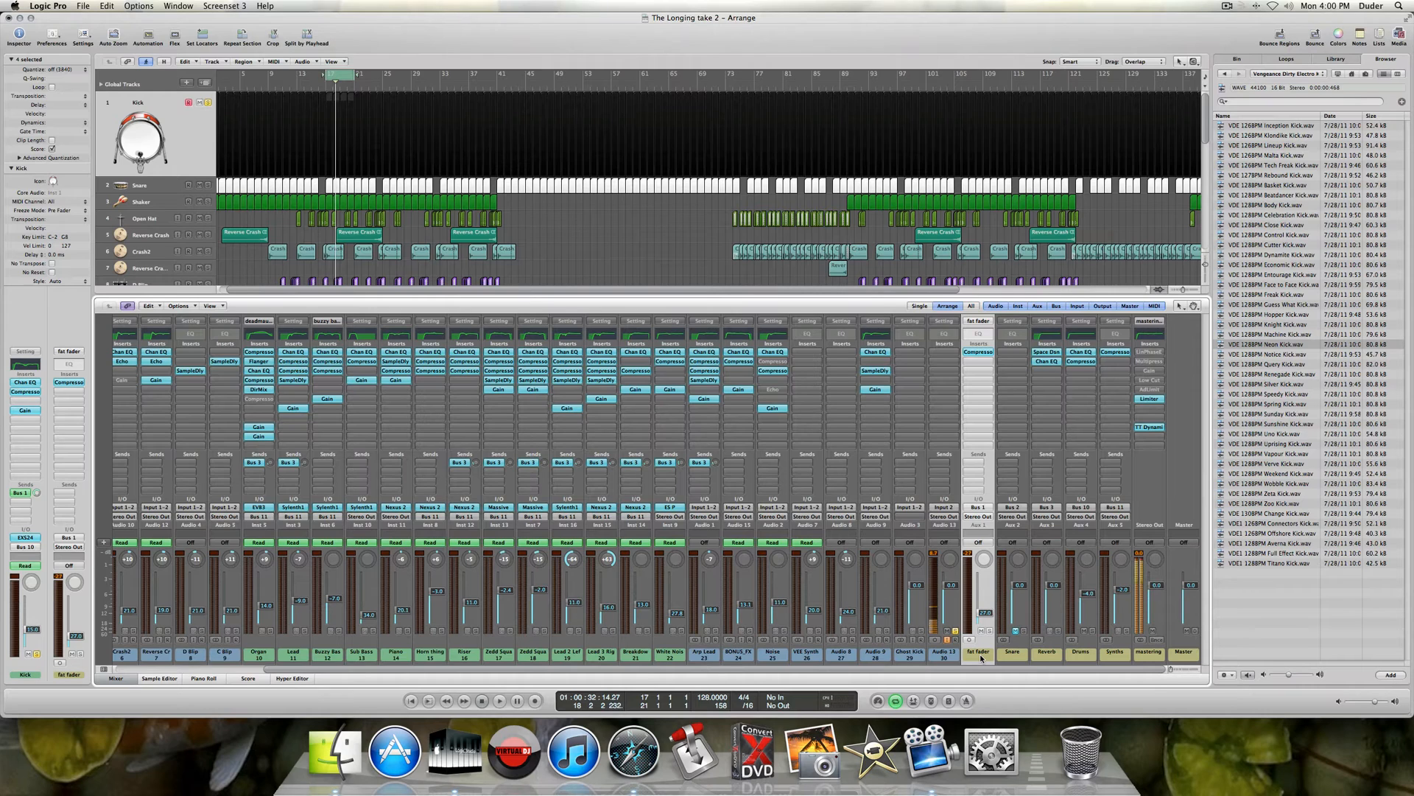
{"action": "left_click", "coordinate": [26, 493]}
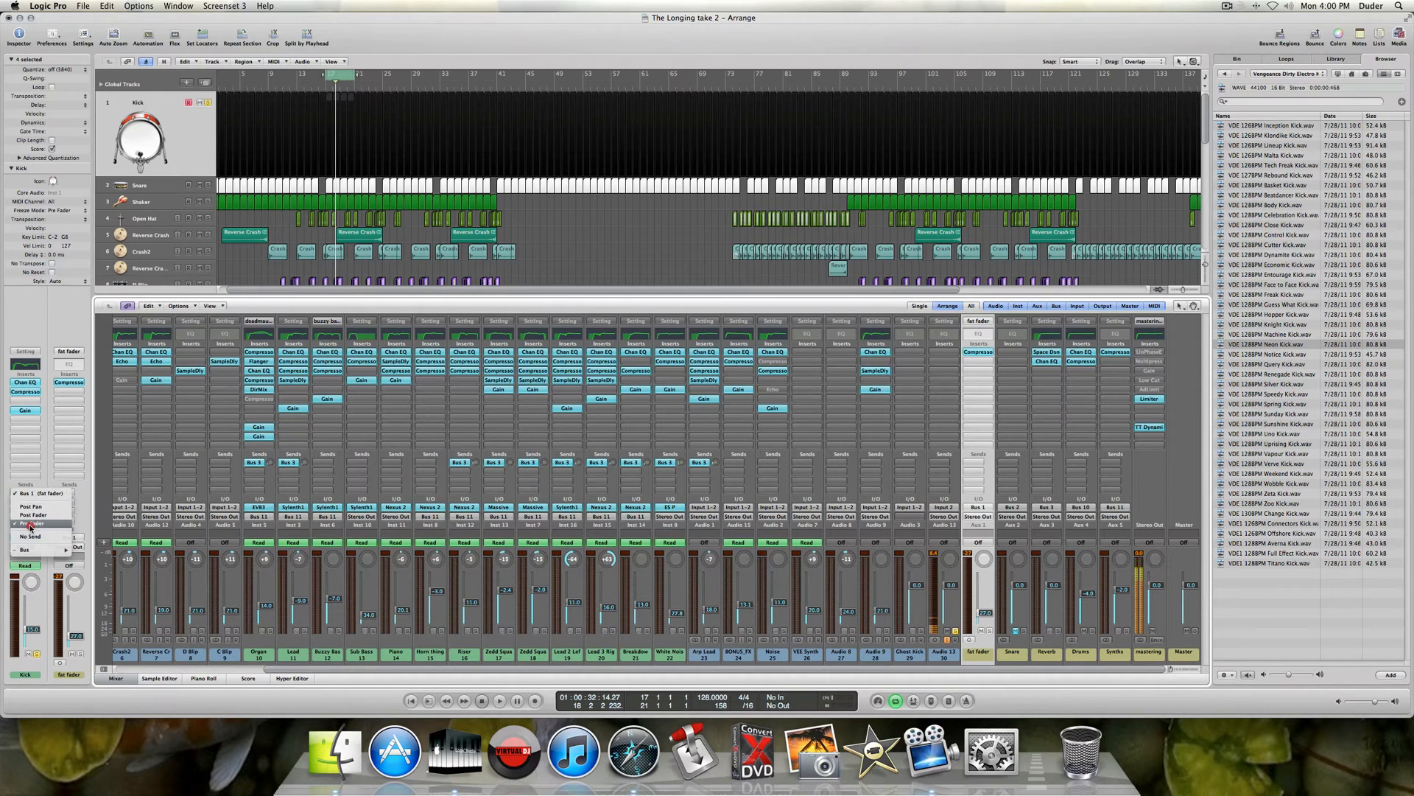
{"action": "left_click", "coordinate": [37, 311]}
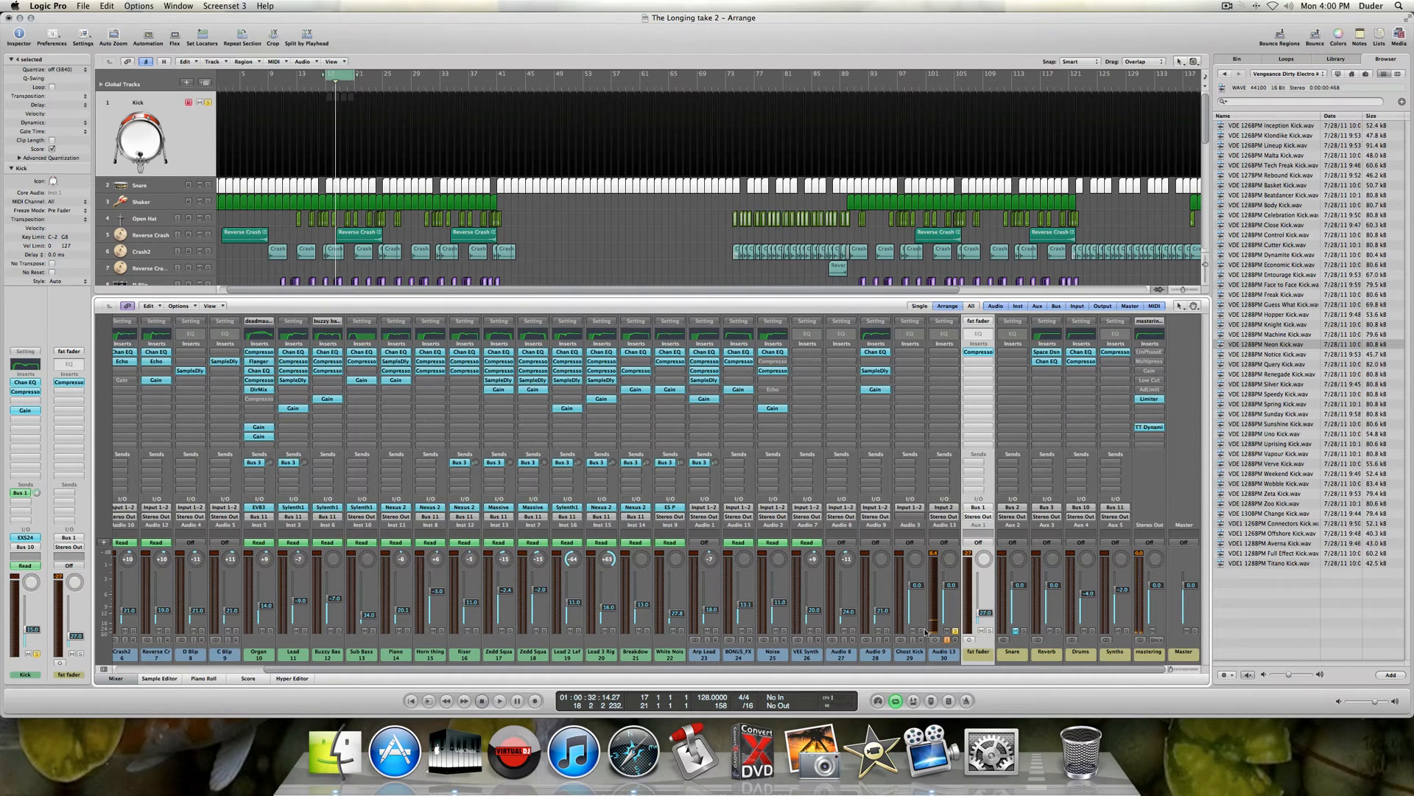
{"action": "left_click", "coordinate": [979, 352]}
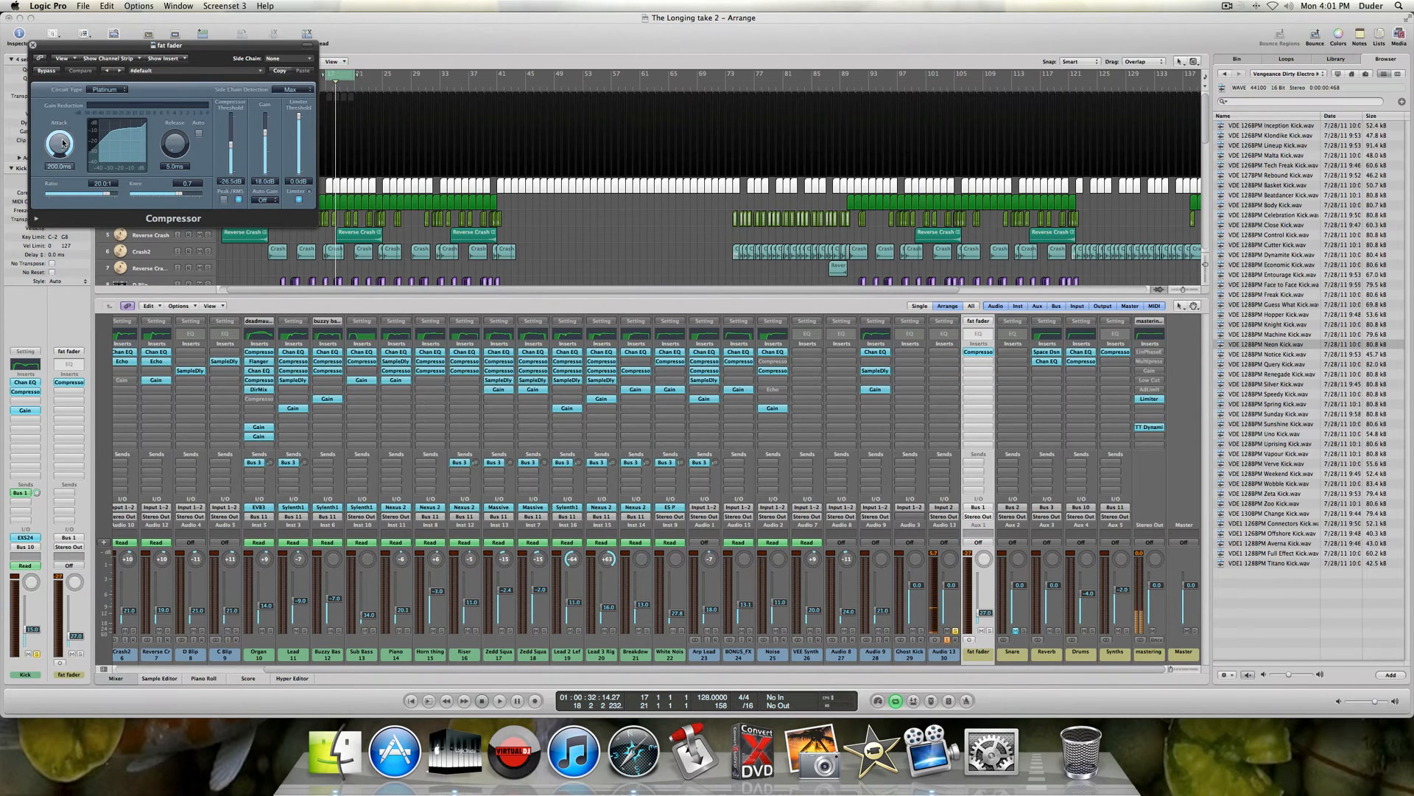
{"action": "left_click", "coordinate": [33, 45]}
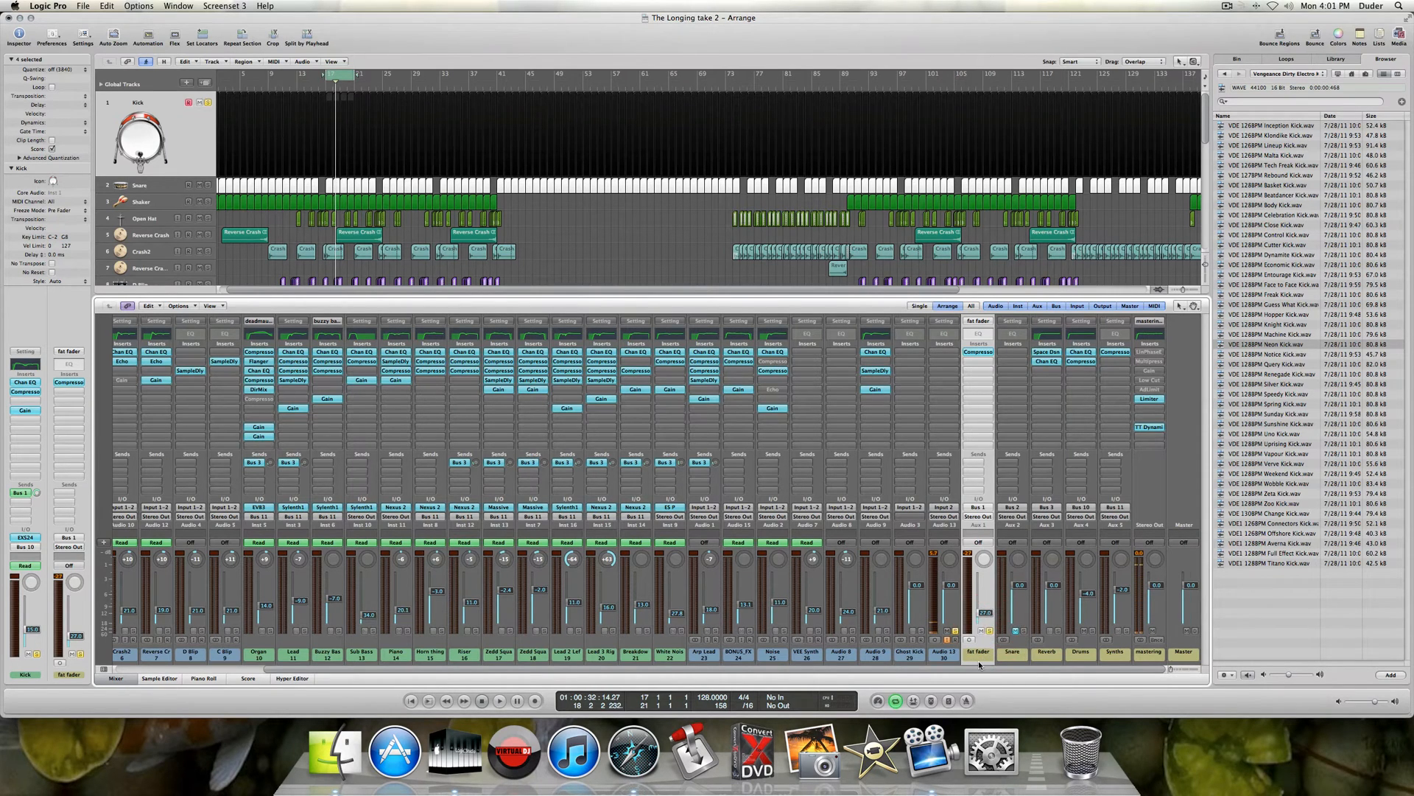
- Turn off solo on the Kick channel and return to the fat fader aux in the Mixer
{"action": "left_click_drag", "start_coordinate": [980, 668], "coordinate": [833, 658]}
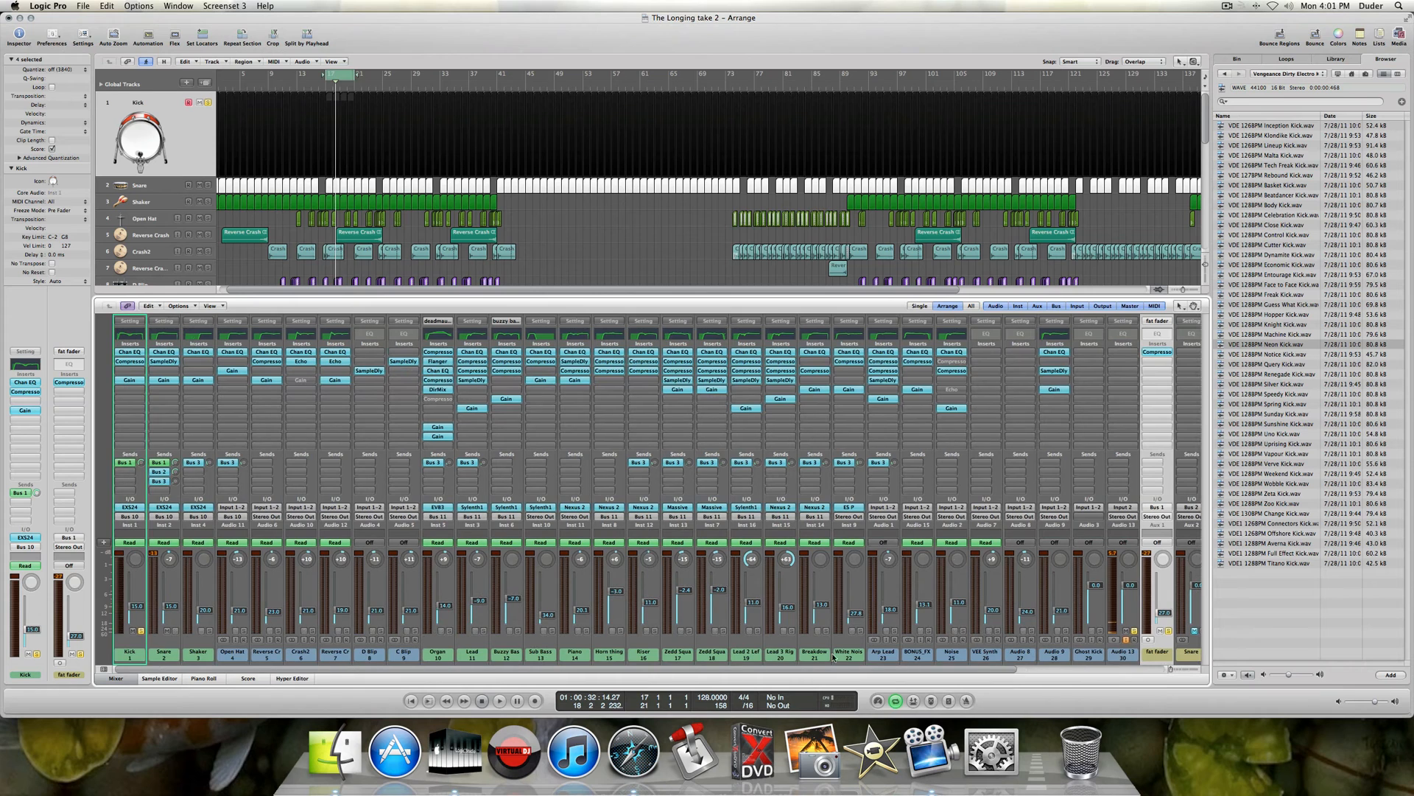
{"action": "left_click", "coordinate": [140, 631]}
{"action": "left_click_drag", "start_coordinate": [613, 669], "coordinate": [660, 654]}
{"action": "scroll", "coordinate": [659, 654], "scroll_direction": "right", "scroll_amount": 5}
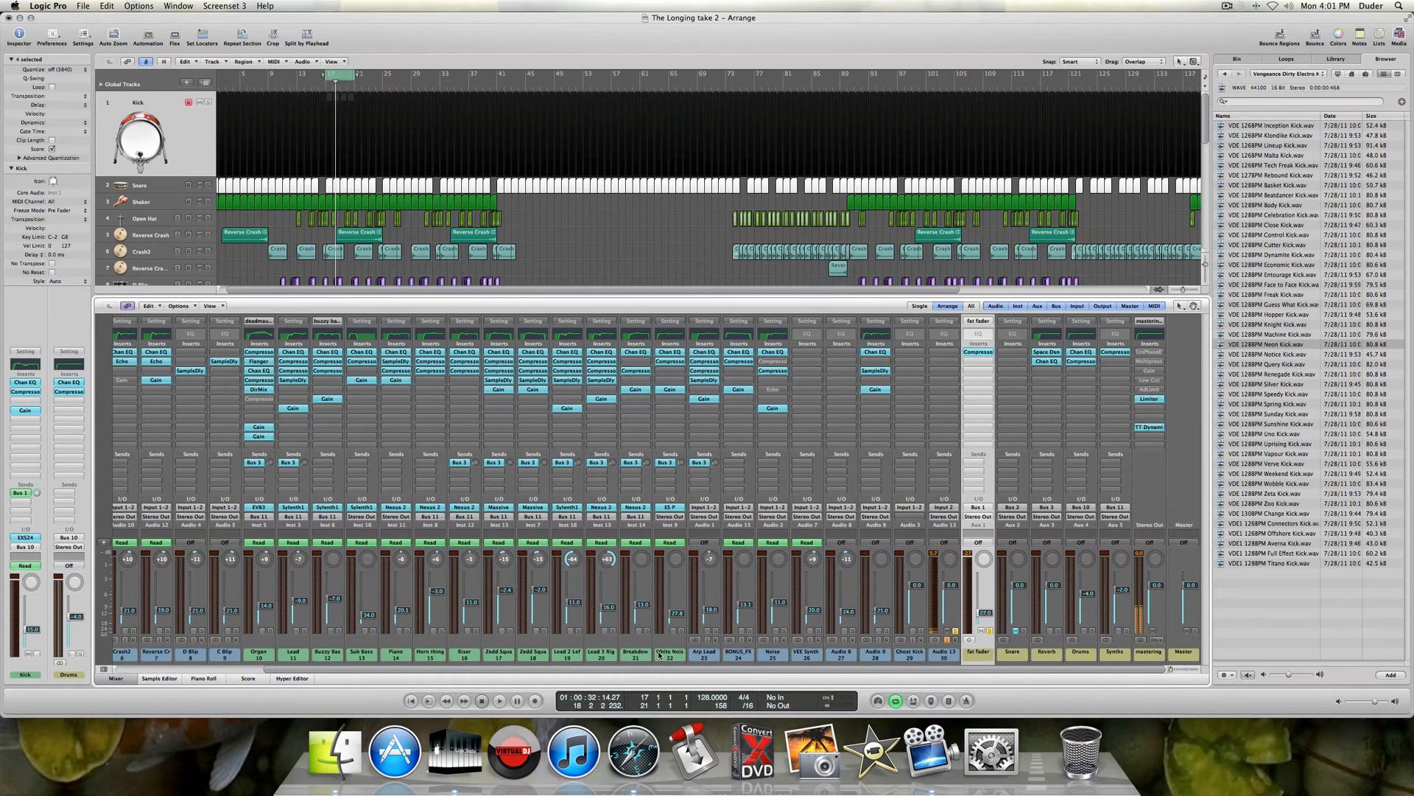
- Audition the soloed fat fader aux while raising its volume fader, stop playback, and lower the fader back
{"action": "key", "text": "space"}
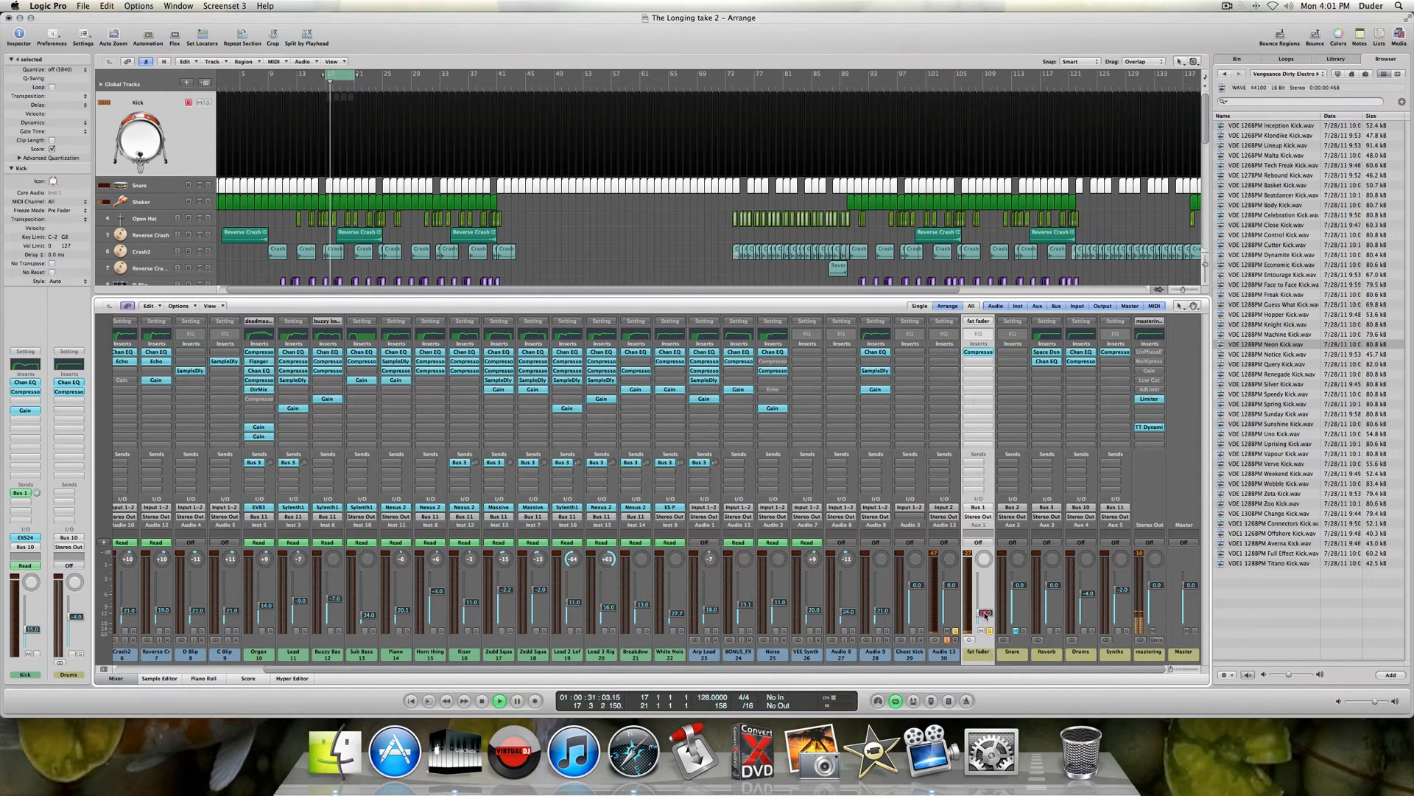
{"action": "left_click_drag", "start_coordinate": [984, 623], "coordinate": [986, 591]}
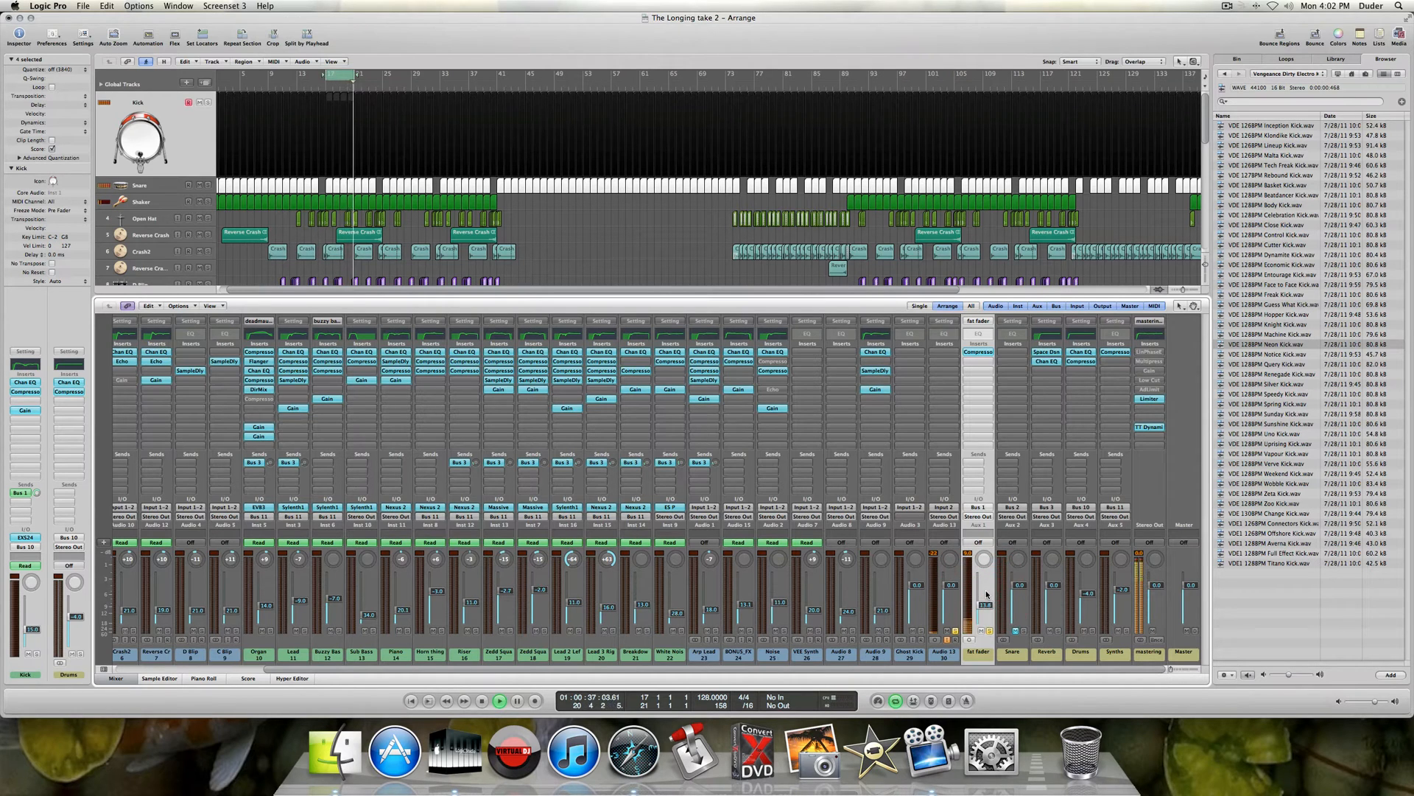
{"action": "key", "text": "space"}
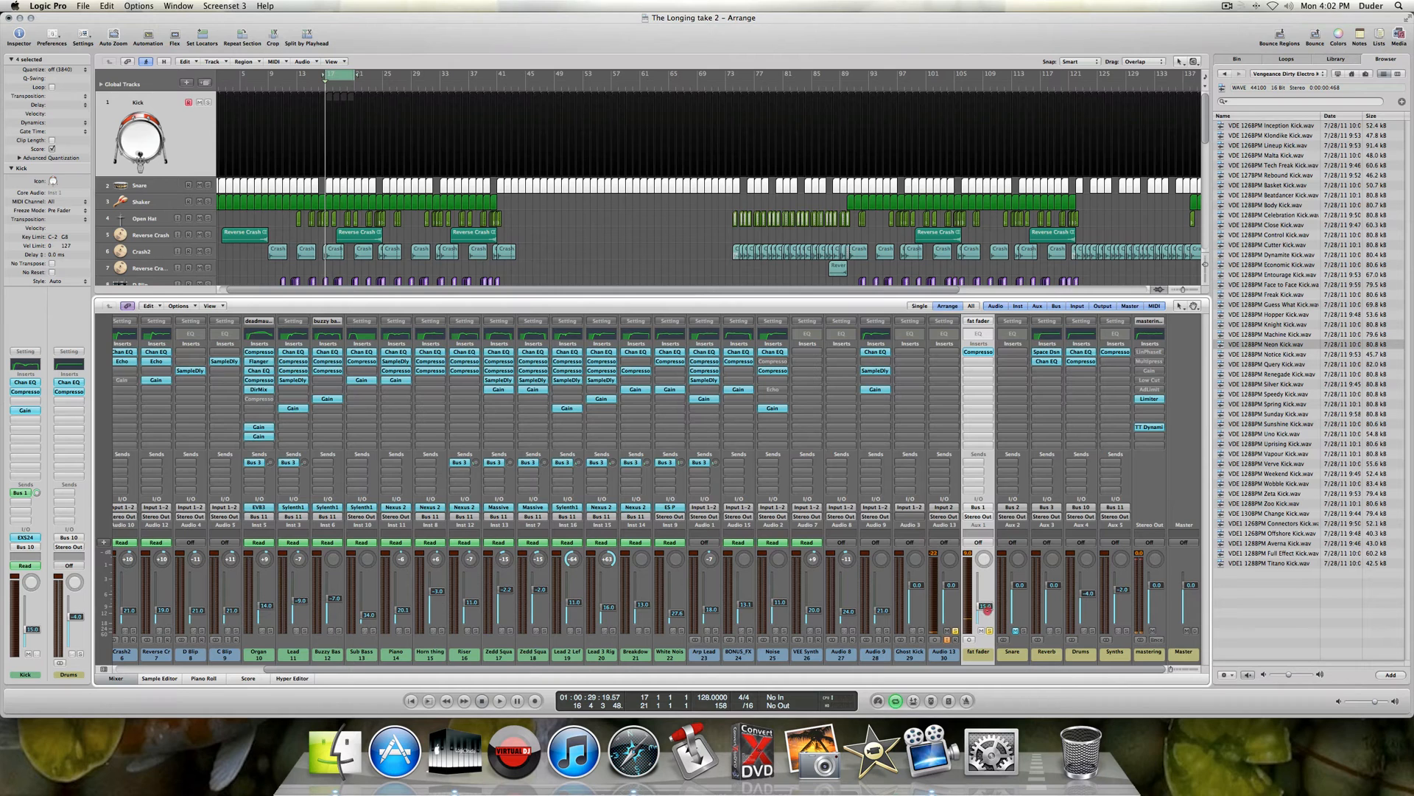
{"action": "left_click_drag", "start_coordinate": [987, 620], "coordinate": [987, 628]}
- Solo the Kick and Snare channels, turn off solo on the fat fader aux, and mute that aux
{"action": "scroll", "coordinate": [692, 658], "scroll_direction": "left", "scroll_amount": 5}
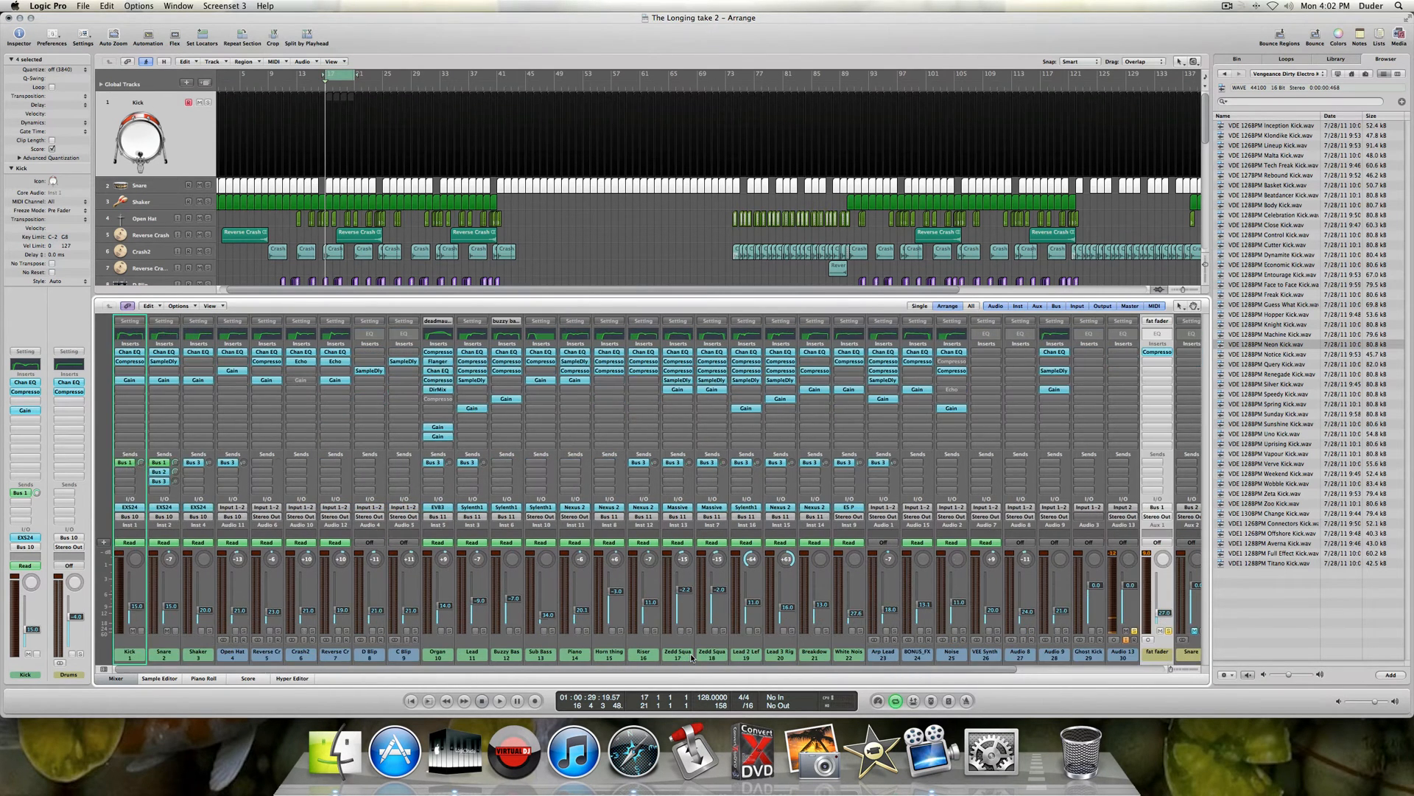
{"action": "left_click", "coordinate": [133, 631]}
{"action": "left_click", "coordinate": [134, 631]}
{"action": "left_click", "coordinate": [140, 631]}
{"action": "left_click", "coordinate": [176, 631]}
{"action": "scroll", "coordinate": [519, 651], "scroll_direction": "right", "scroll_amount": 5}
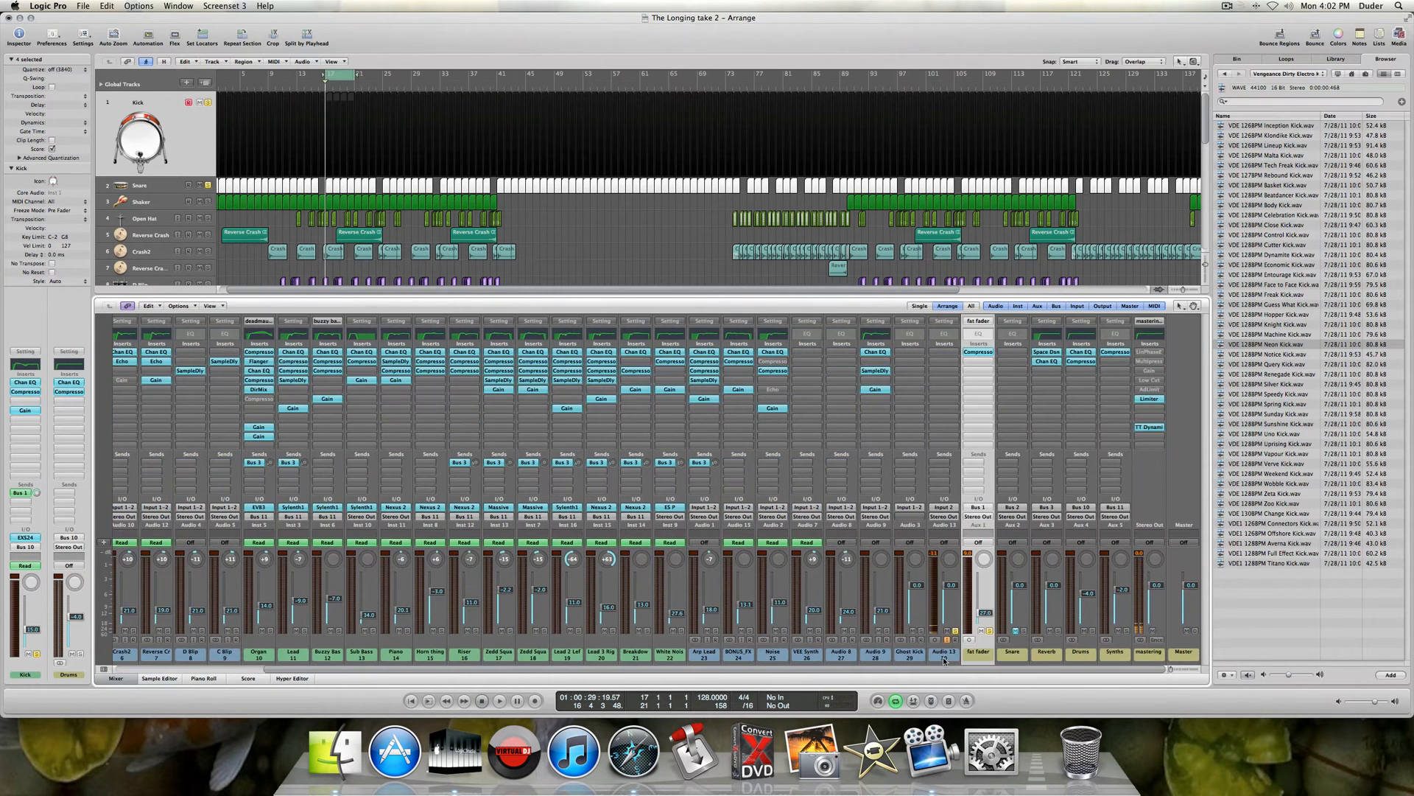
{"action": "left_click", "coordinate": [990, 631]}
{"action": "left_click", "coordinate": [981, 631]}
- Play the loop while toggling the fat fader aux's mute to compare the drums with and without it, leaving it unmuted
{"action": "key", "text": "space"}
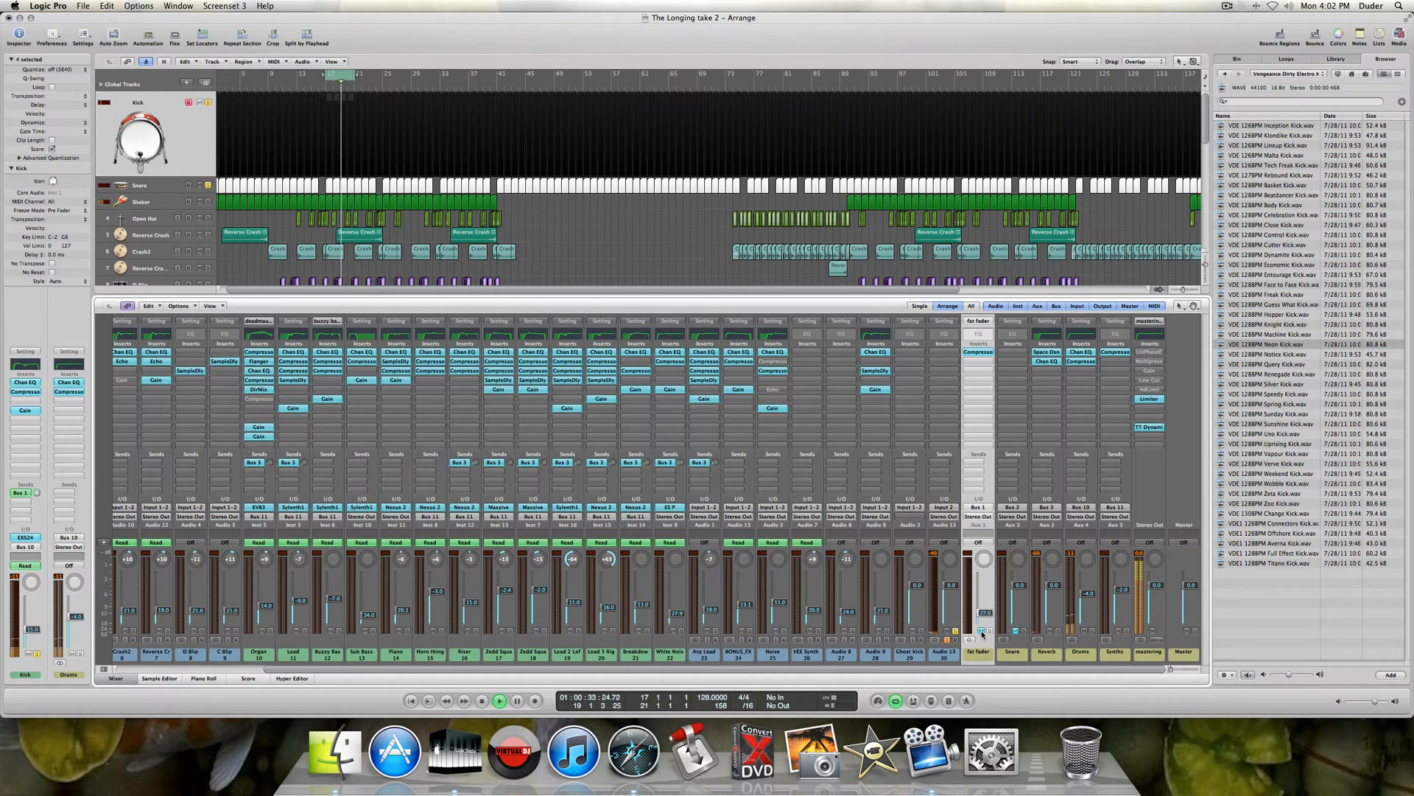
{"action": "left_click", "coordinate": [981, 631]}
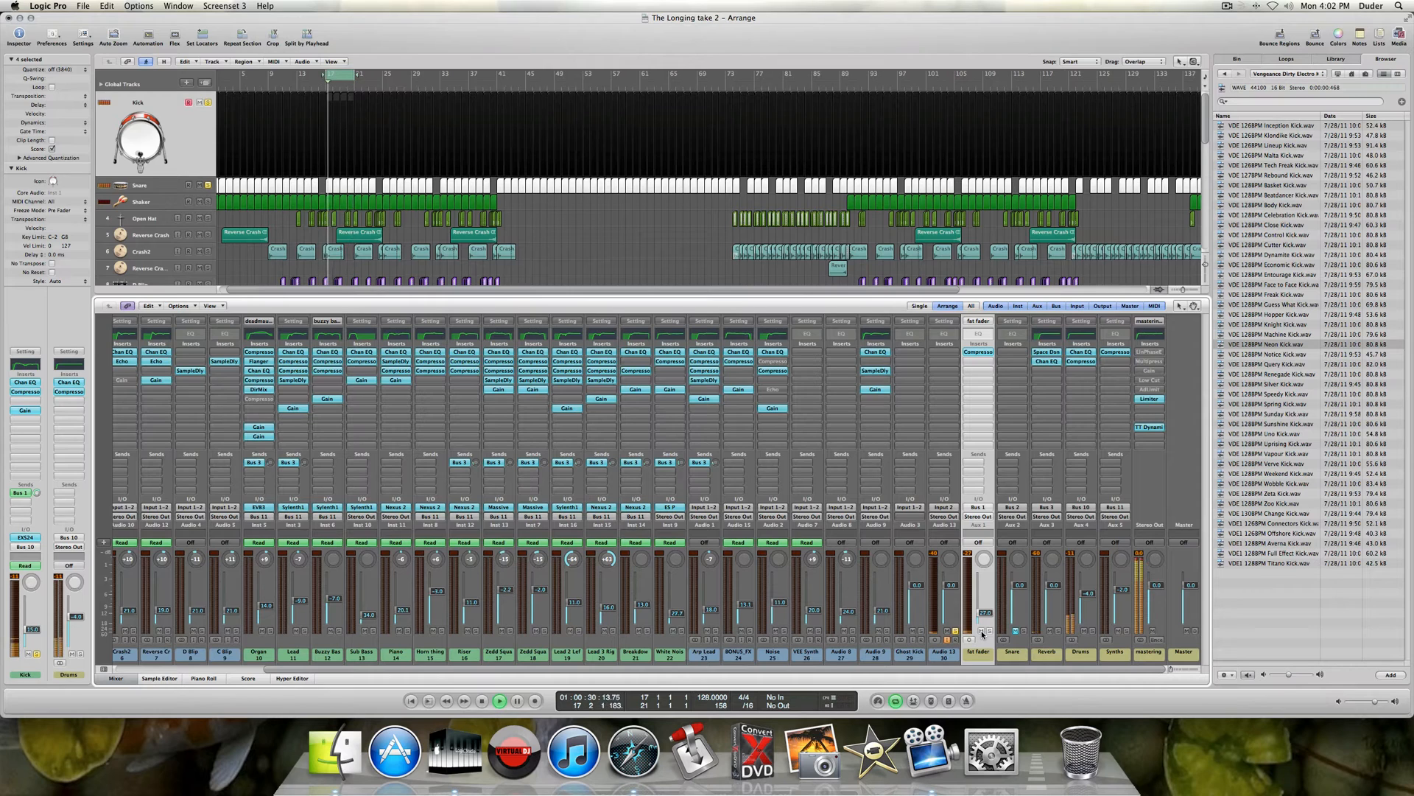
{"action": "left_click", "coordinate": [981, 631]}
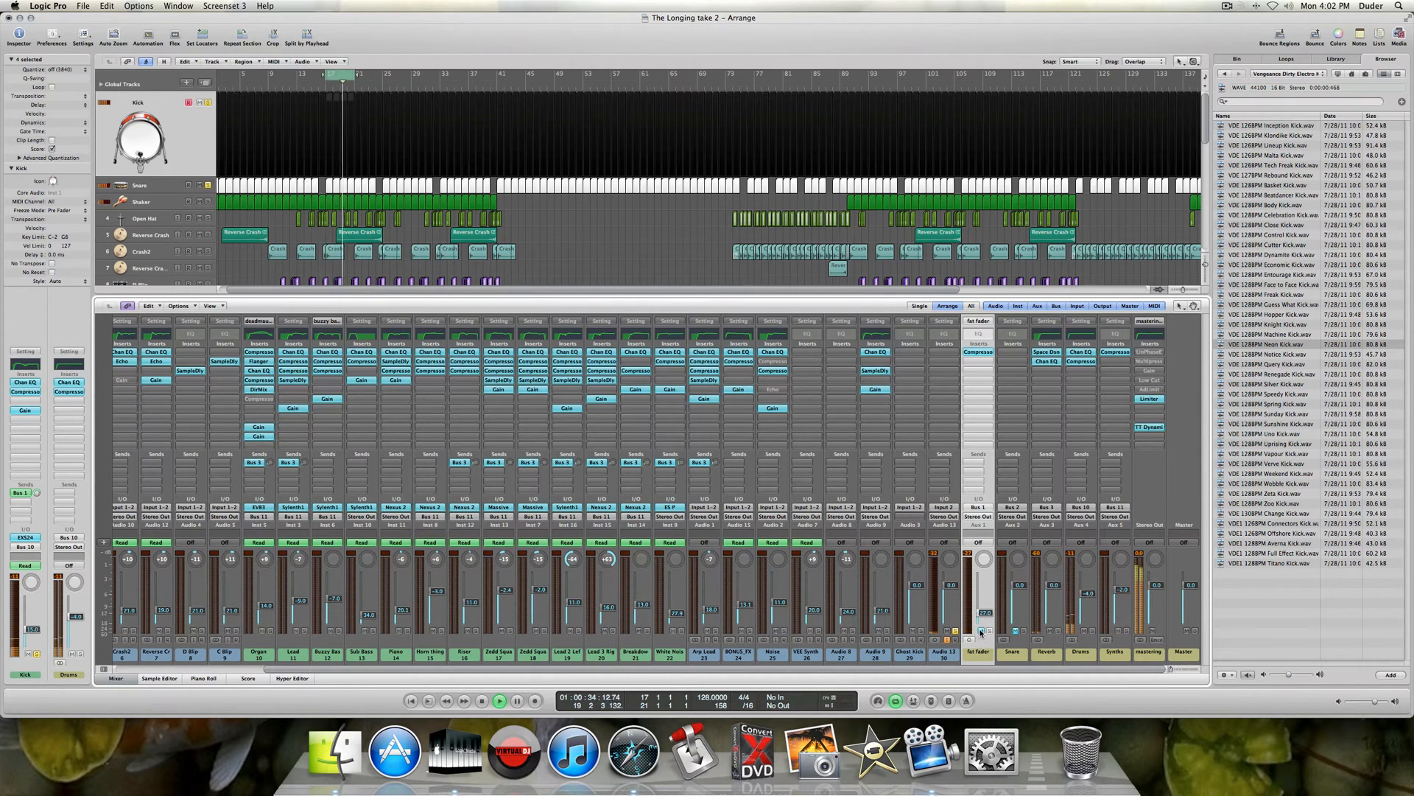
{"action": "left_click", "coordinate": [982, 632]}
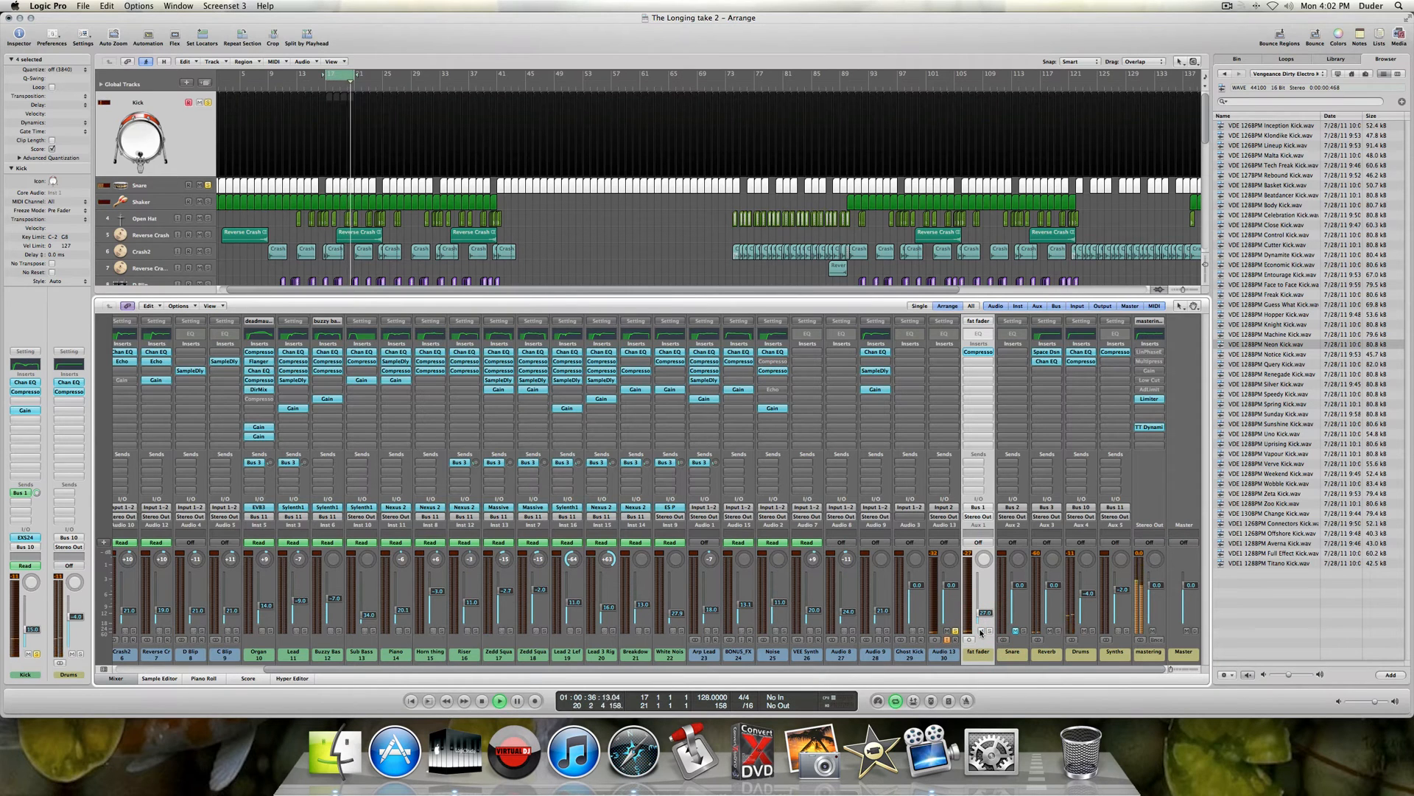
- Mute and unmute the fat fader aux once more during playback, and stop the loop with the aux unmuted
{"action": "left_click", "coordinate": [981, 631]}
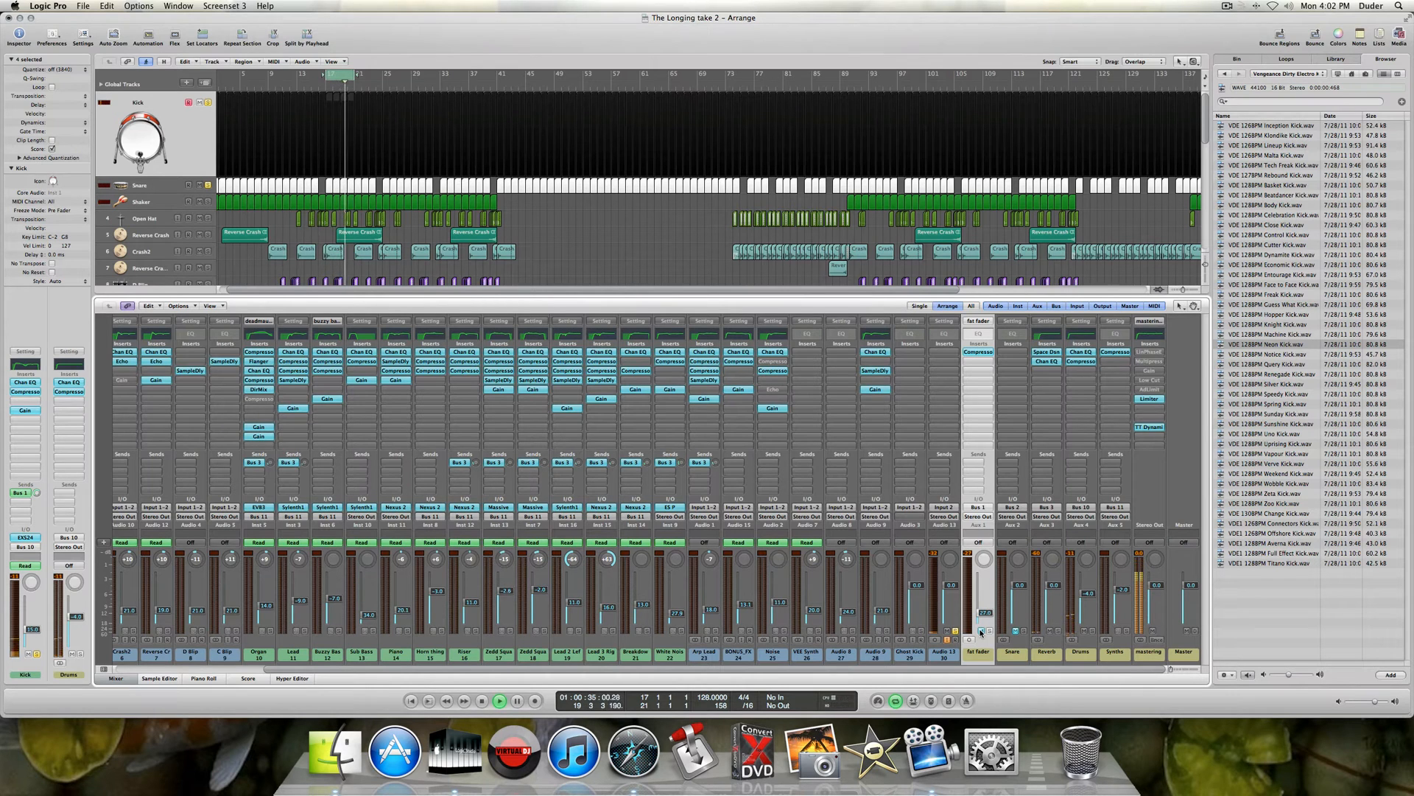
{"action": "left_click", "coordinate": [981, 632]}
{"action": "key", "text": "space"}
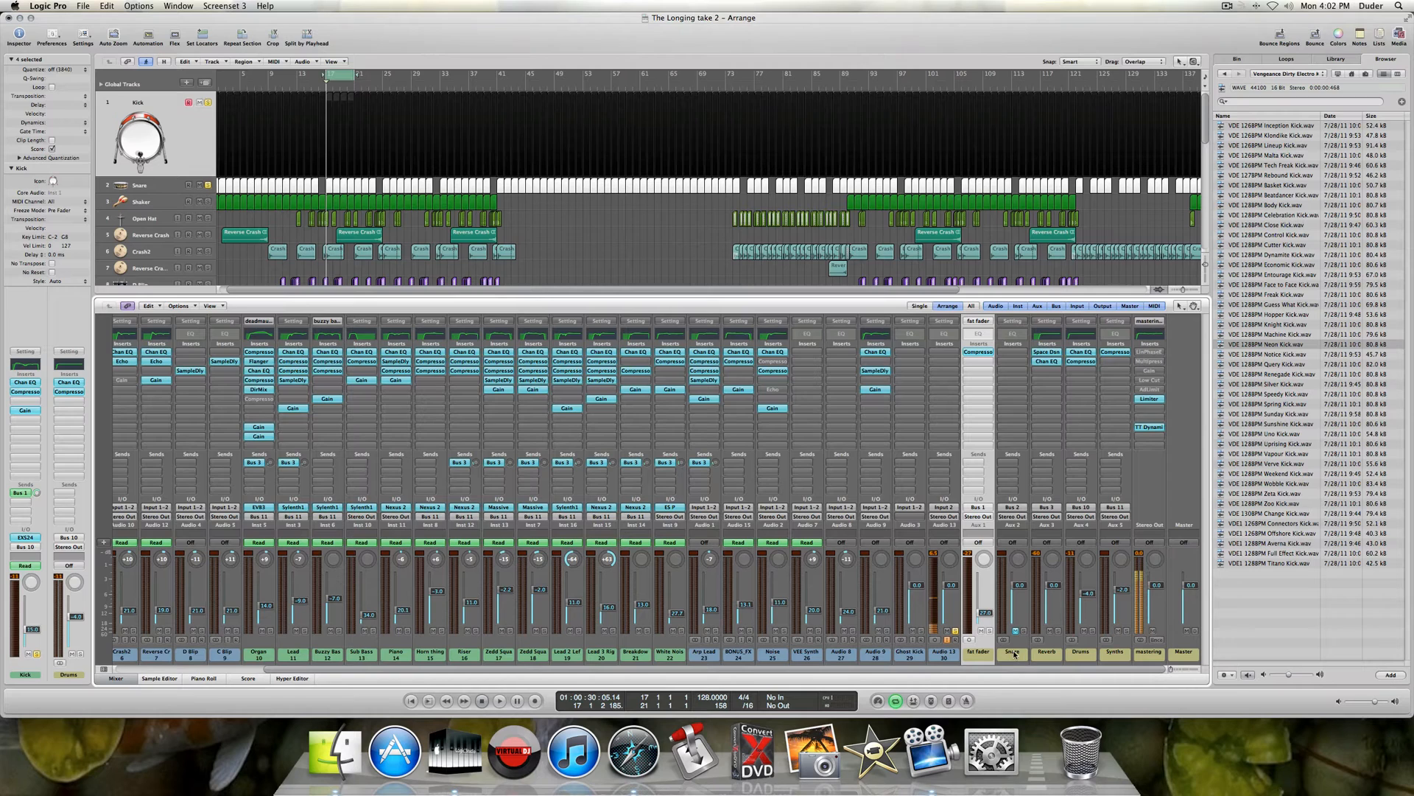
- Select the Snare channel in the Mixer and open its EXS24 sampler together with the instrument editor
{"action": "left_click", "coordinate": [1083, 658]}
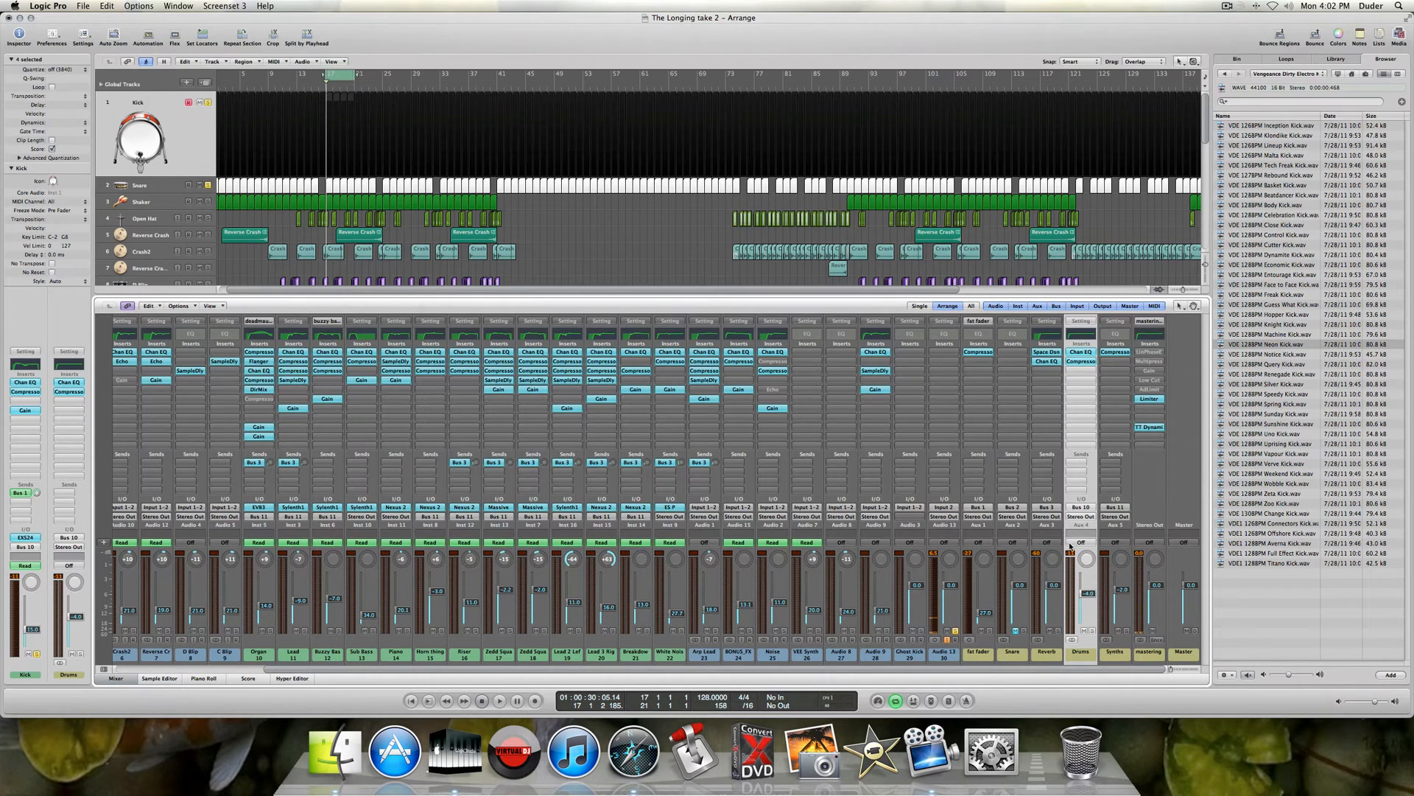
{"action": "scroll", "coordinate": [1063, 654], "scroll_direction": "left", "scroll_amount": 2}
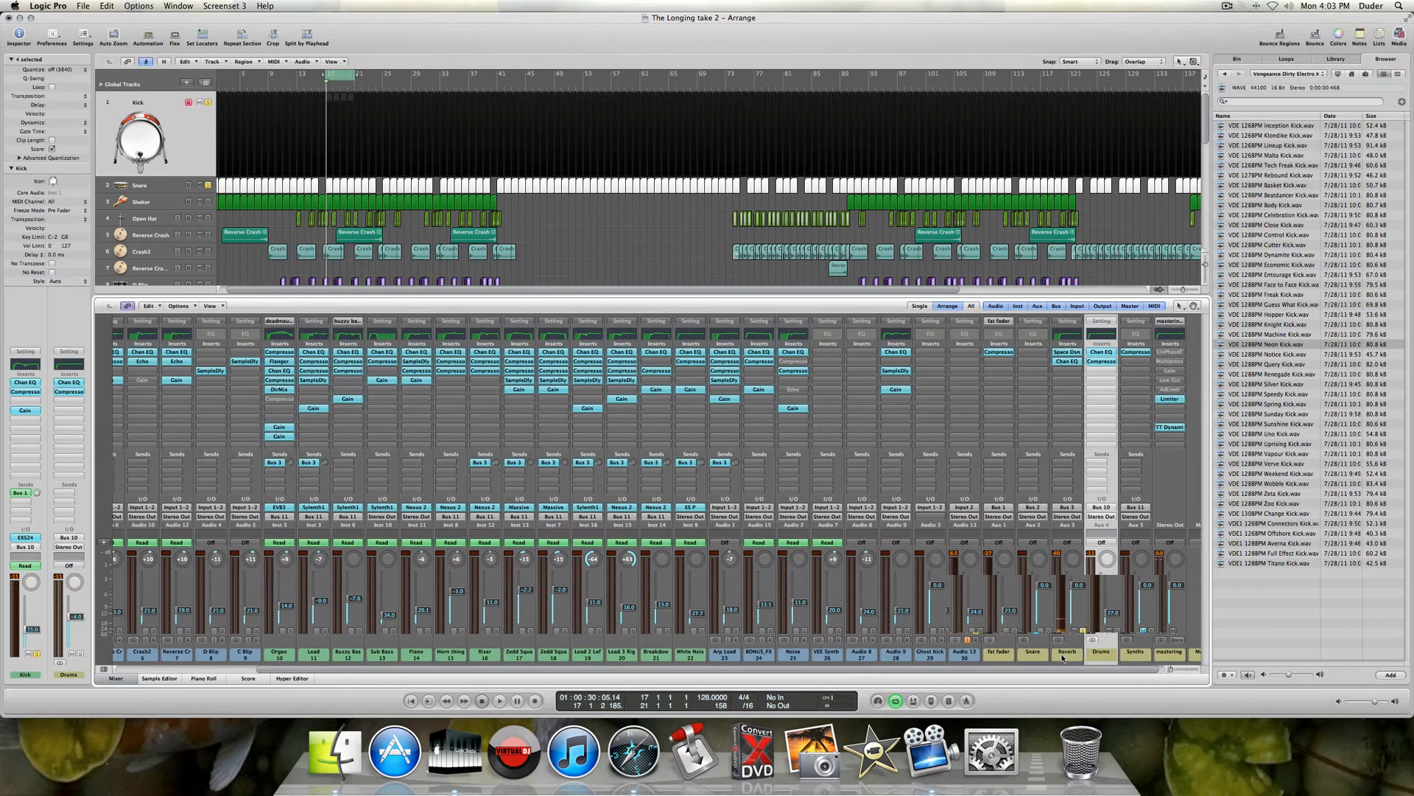
{"action": "scroll", "coordinate": [1063, 658], "scroll_direction": "left", "scroll_amount": 5}
{"action": "left_click", "coordinate": [164, 652]}
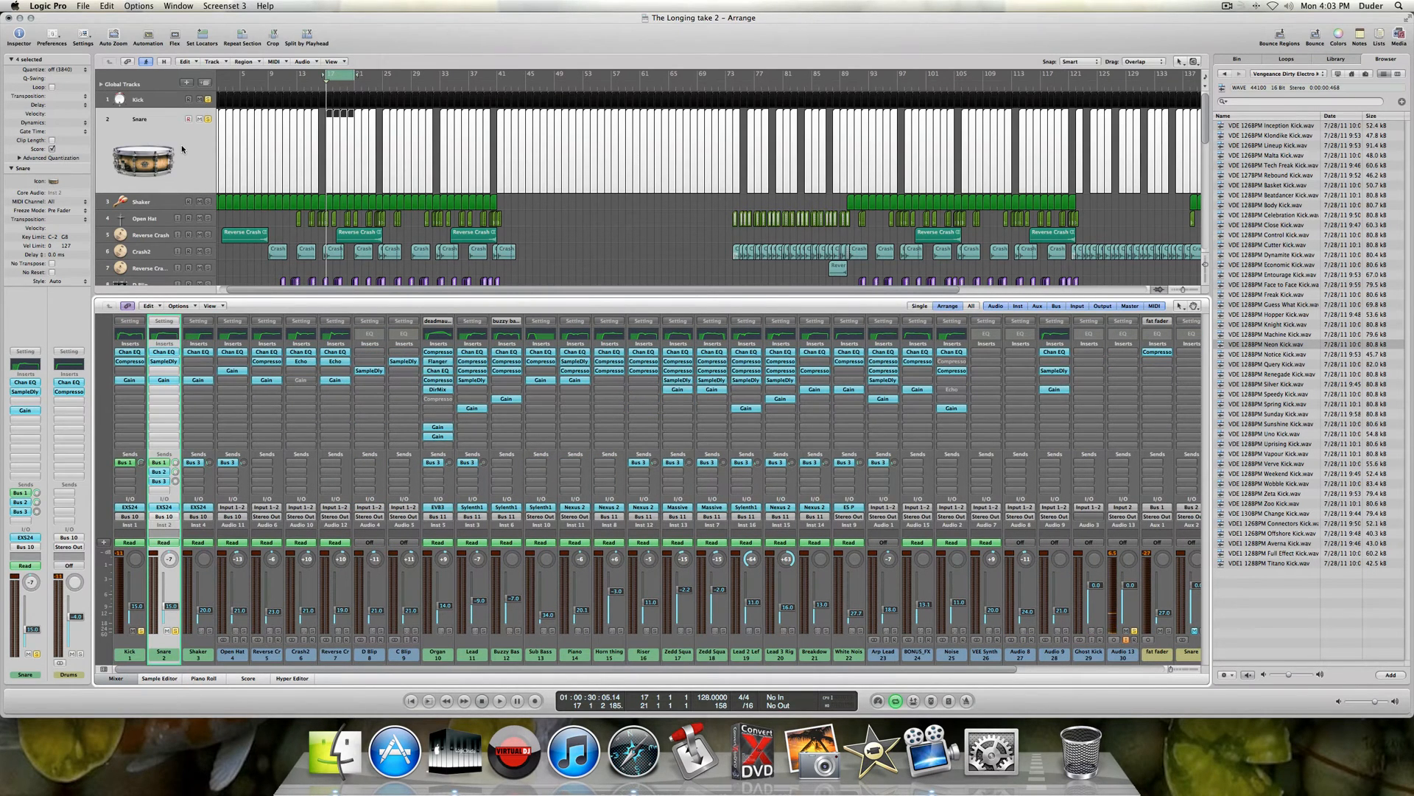
{"action": "left_click", "coordinate": [29, 537]}
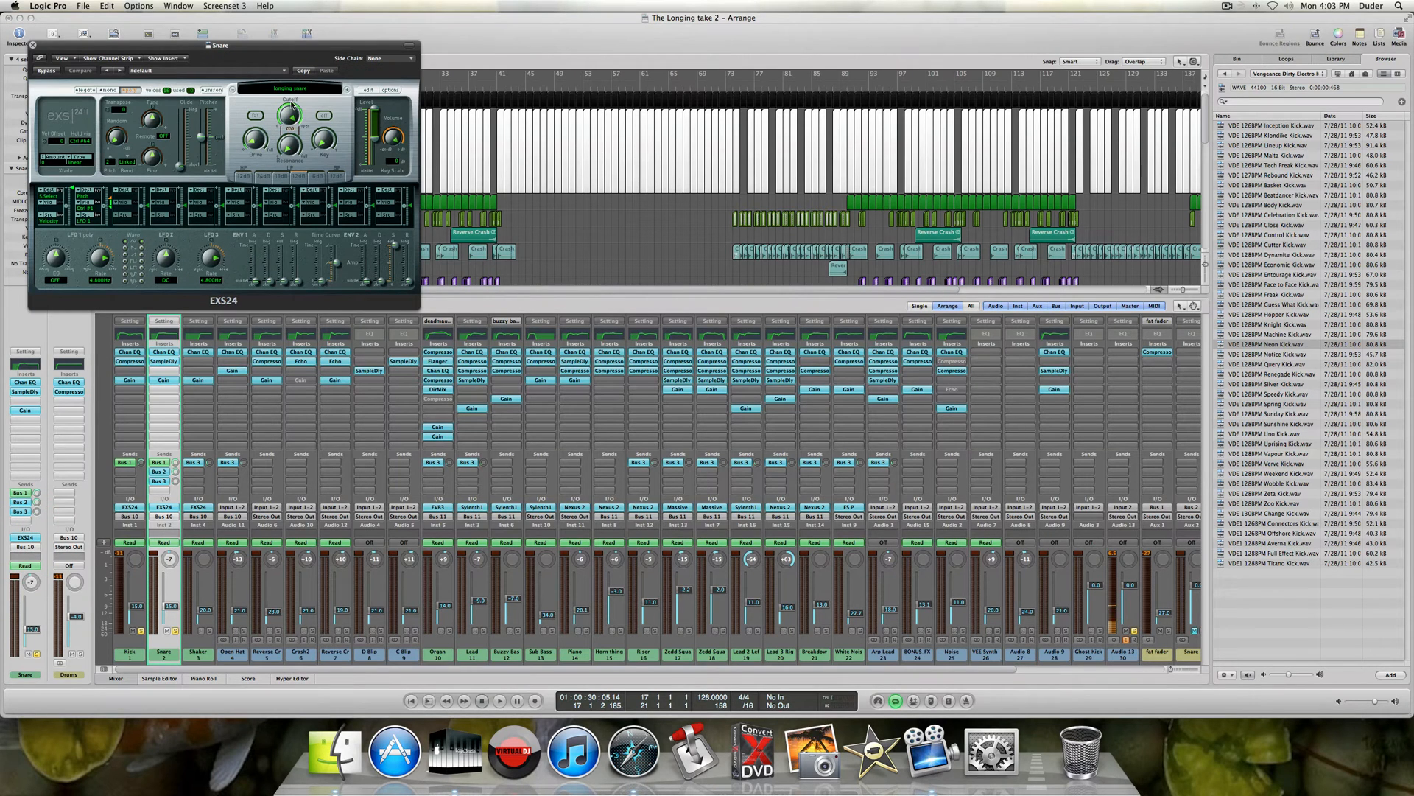
{"action": "left_click", "coordinate": [367, 91]}
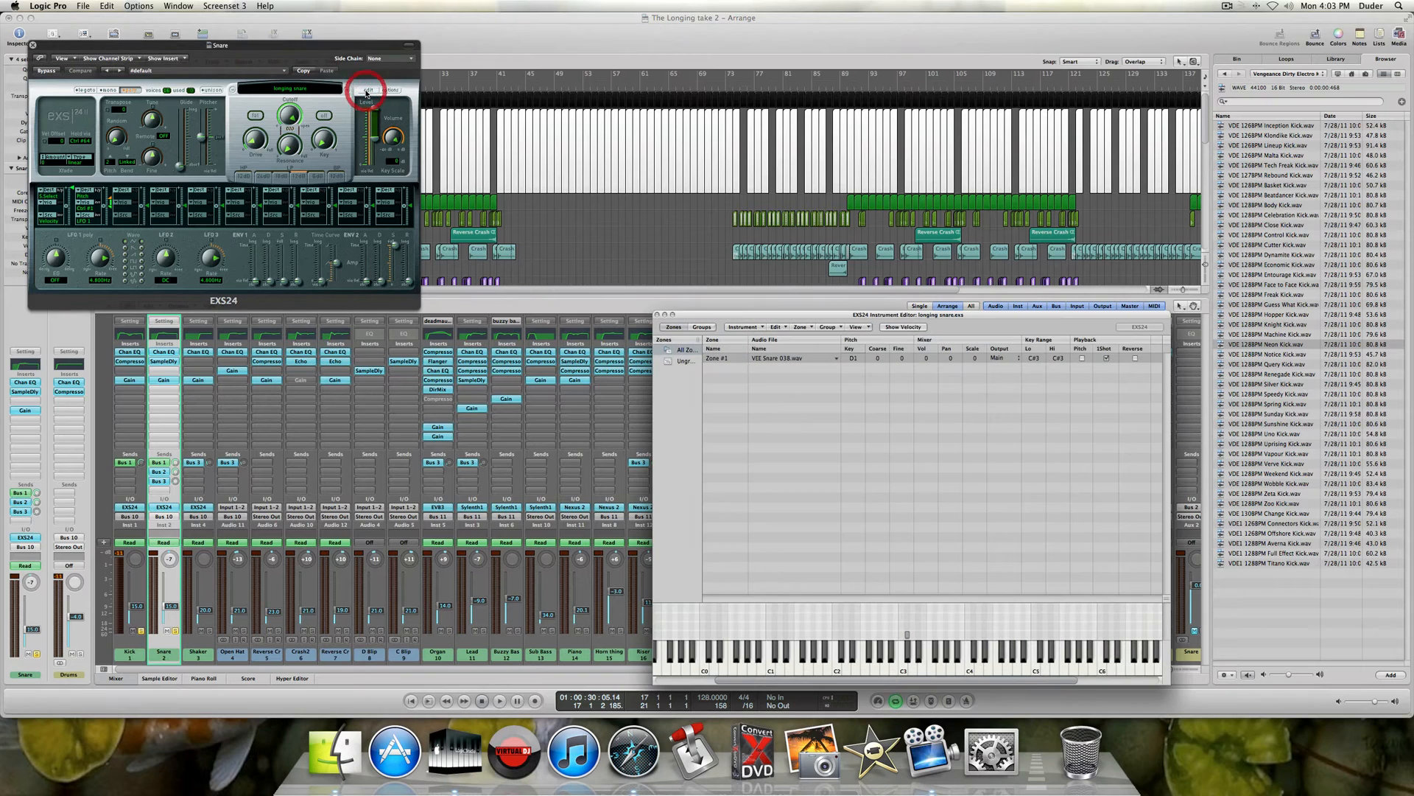
- Browse from the home folder through Samples and VENGEANCE ELECTRO to the VEE Snares folder
{"action": "left_click", "coordinate": [1359, 75]}
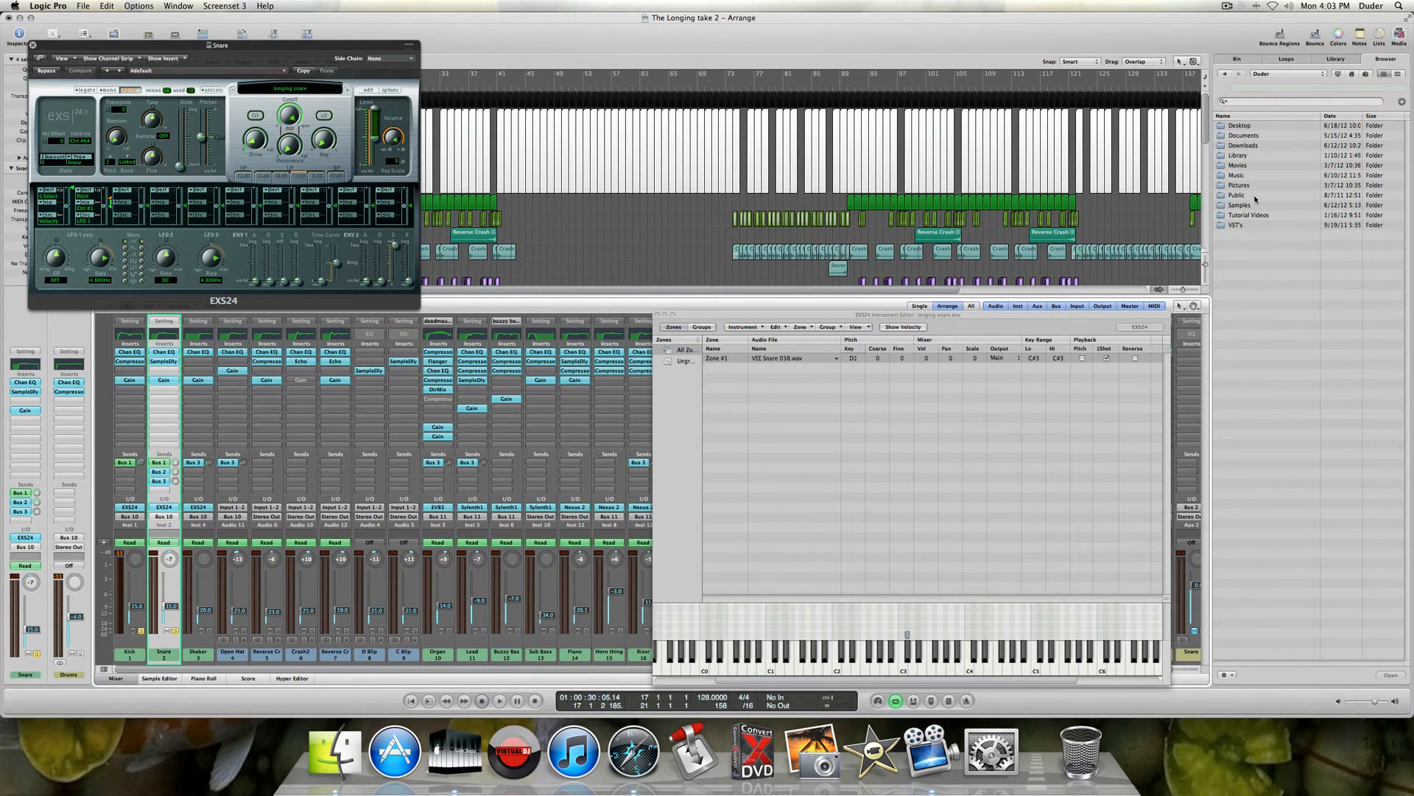
{"action": "left_click", "coordinate": [1245, 207]}
{"action": "double_click", "coordinate": [1244, 207]}
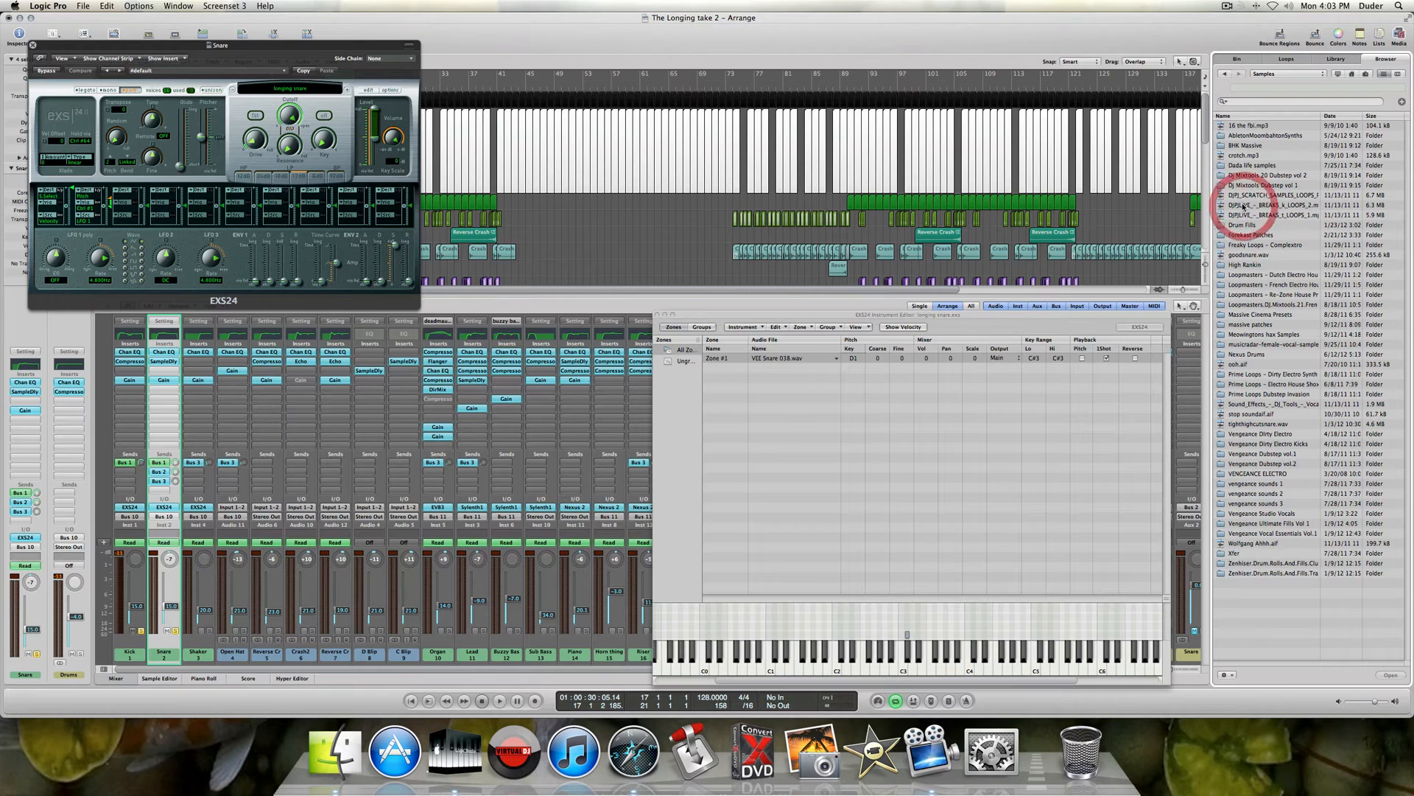
{"action": "double_click", "coordinate": [1256, 474]}
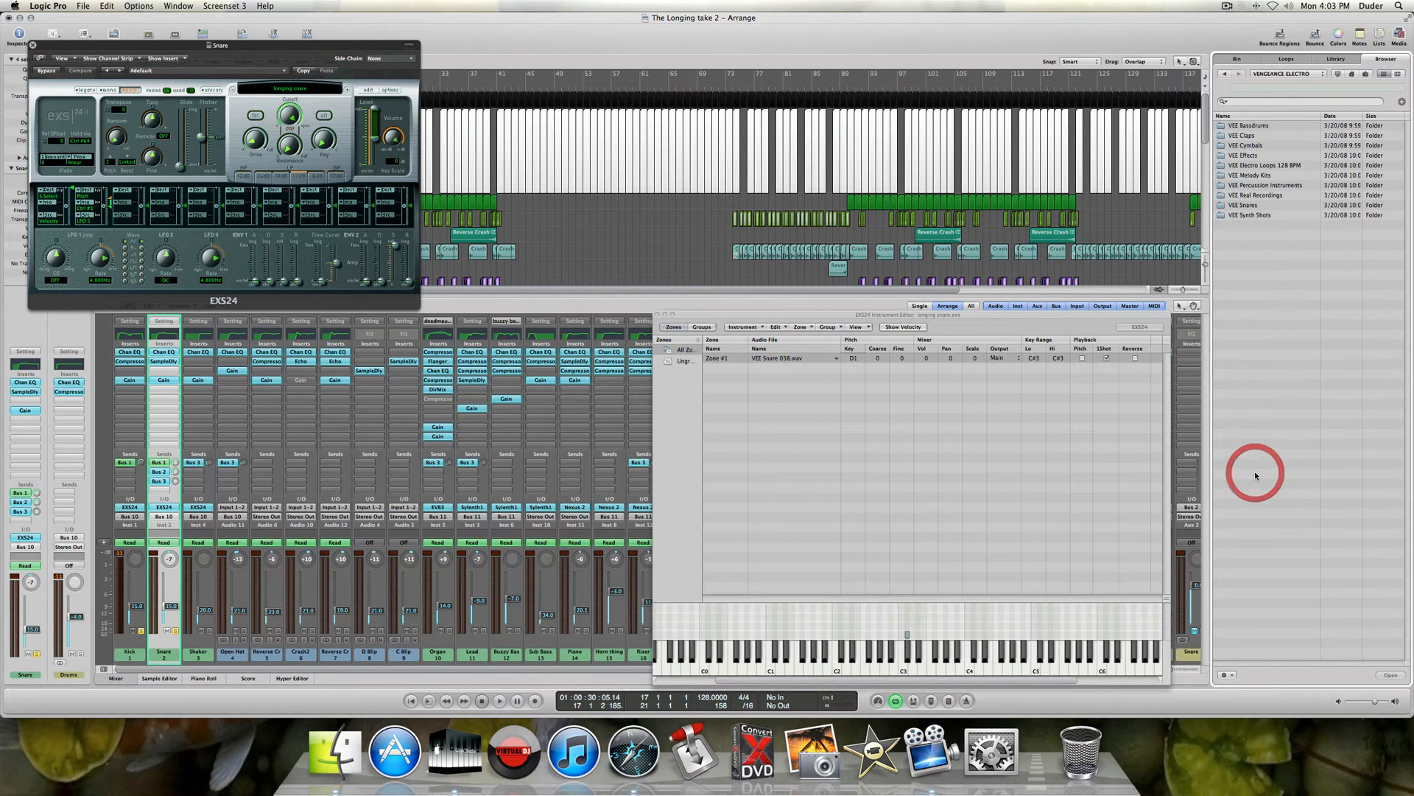
{"action": "left_click", "coordinate": [1244, 206]}
{"action": "double_click", "coordinate": [1244, 206]}
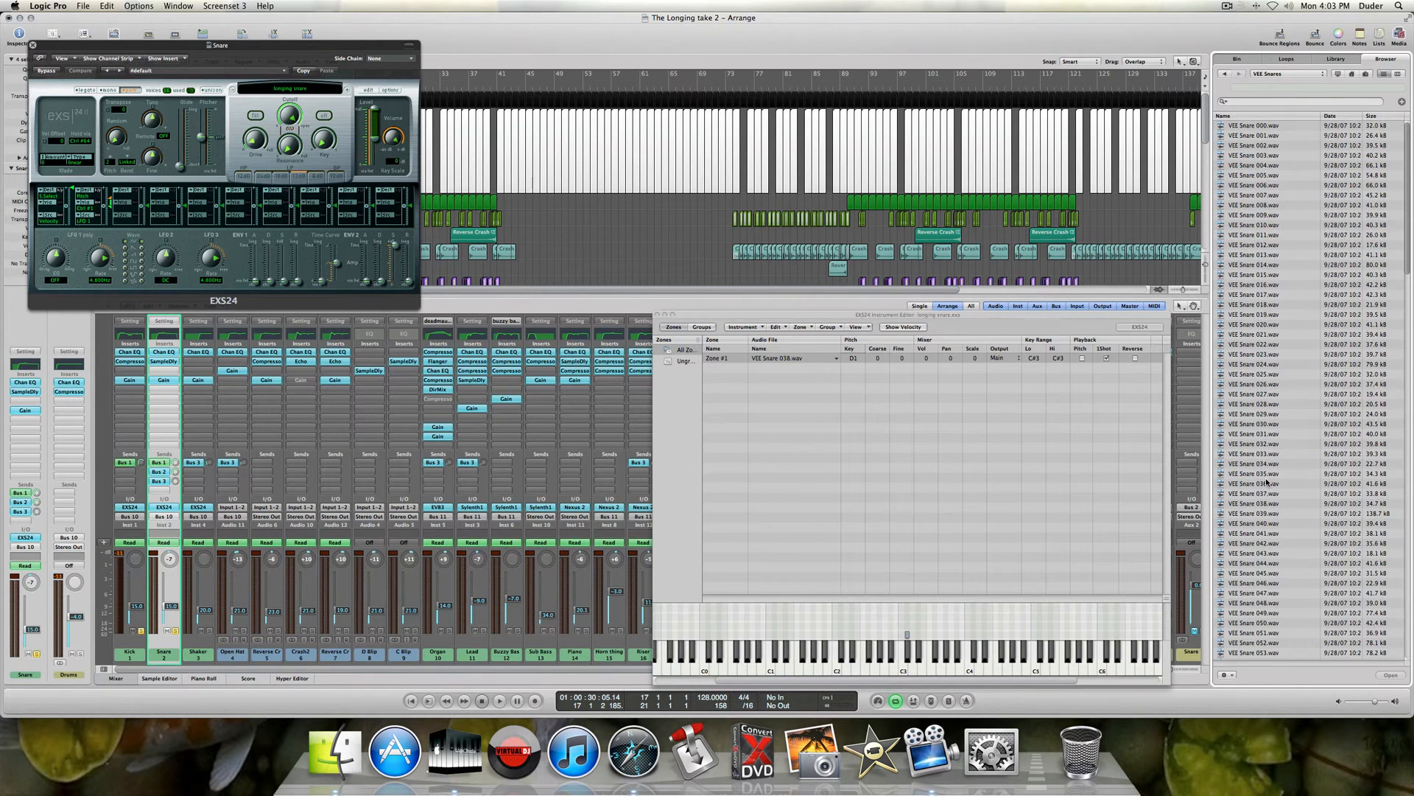
- Audition VEE Snare 038.wav from the folder, and close the EXS24 instrument editor and the sampler window
{"action": "scroll", "coordinate": [1266, 482], "scroll_direction": "down", "scroll_amount": 2}
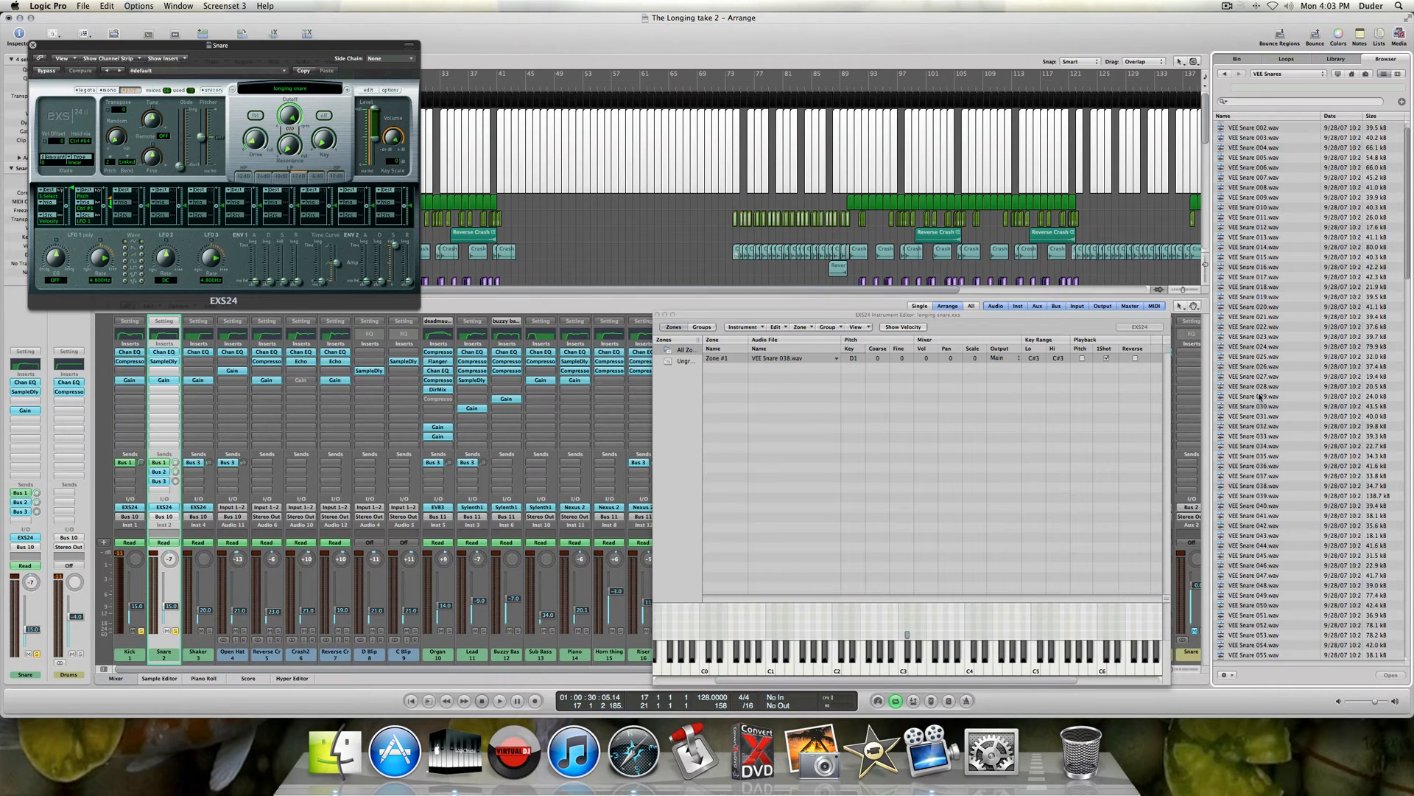
{"action": "scroll", "coordinate": [1266, 546], "scroll_direction": "down", "scroll_amount": 1}
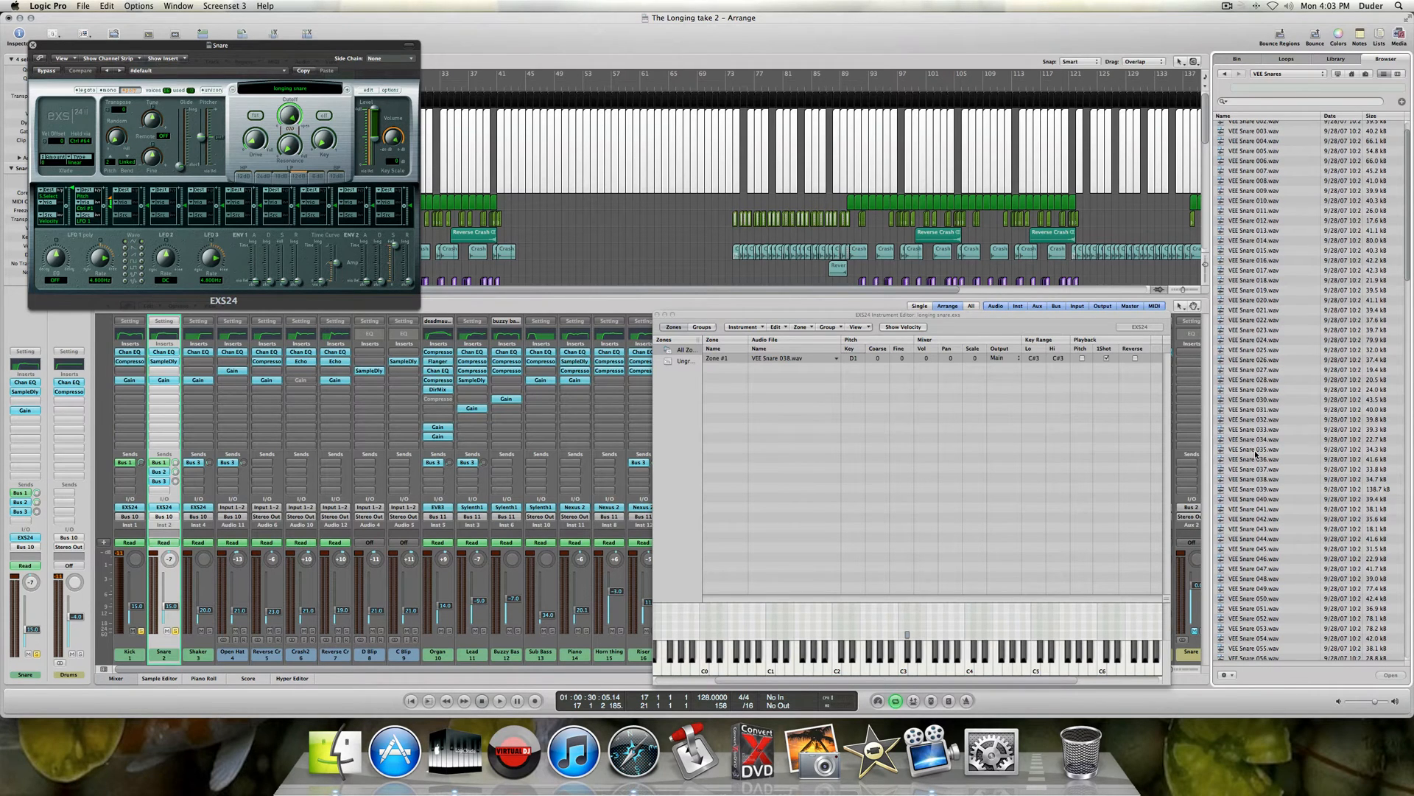
{"action": "left_click", "coordinate": [1264, 481]}
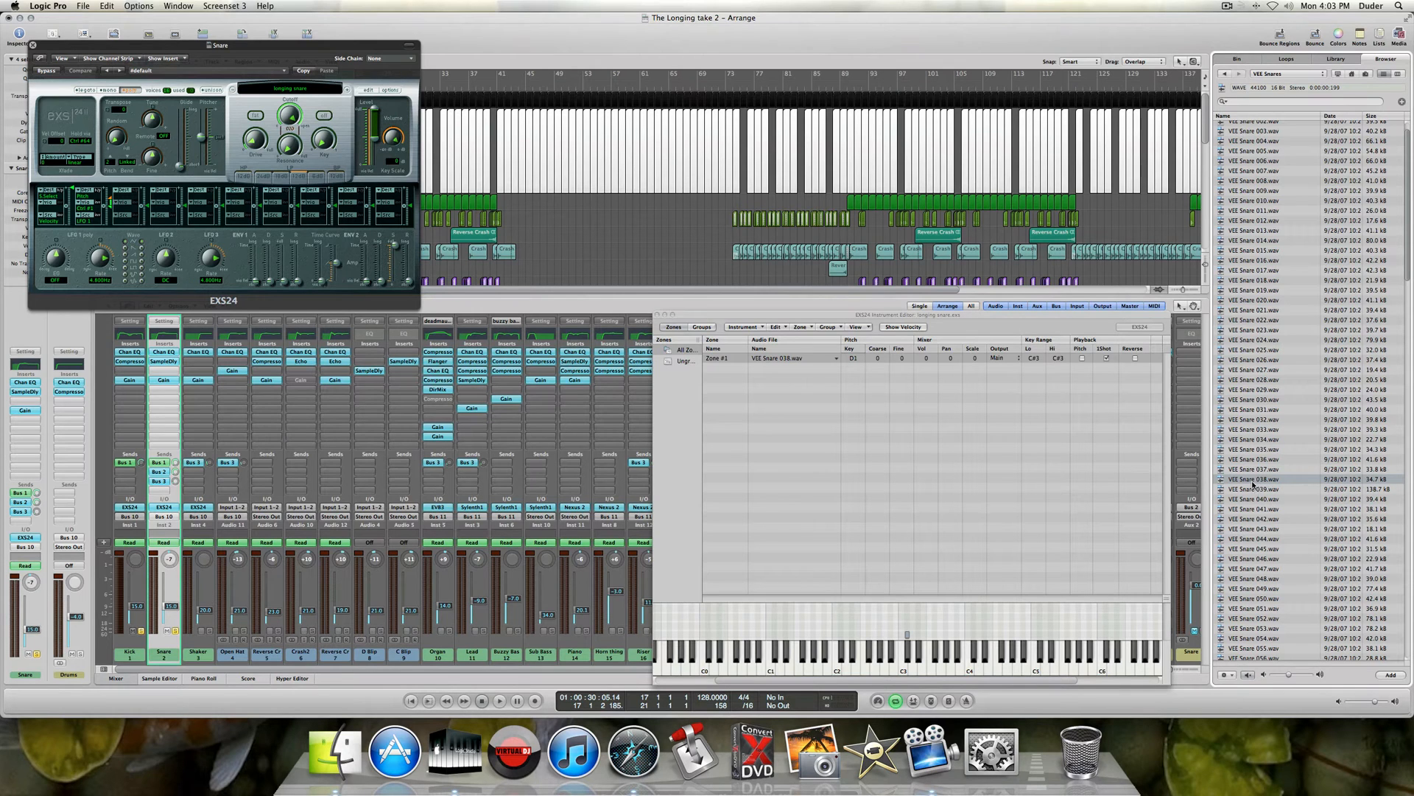
{"action": "left_click", "coordinate": [1254, 483]}
{"action": "left_click", "coordinate": [1255, 482]}
{"action": "left_click", "coordinate": [658, 314]}
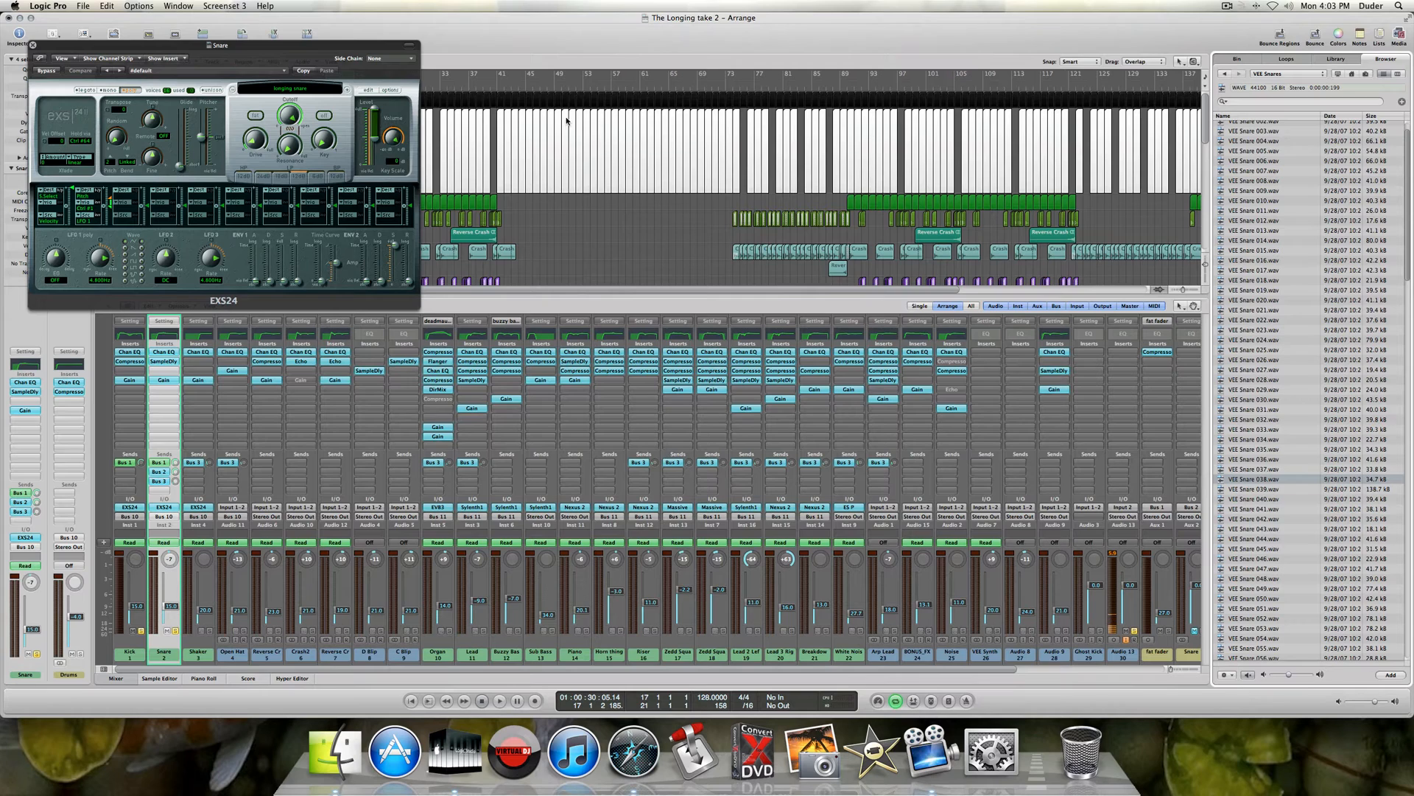
{"action": "left_click", "coordinate": [32, 45]}
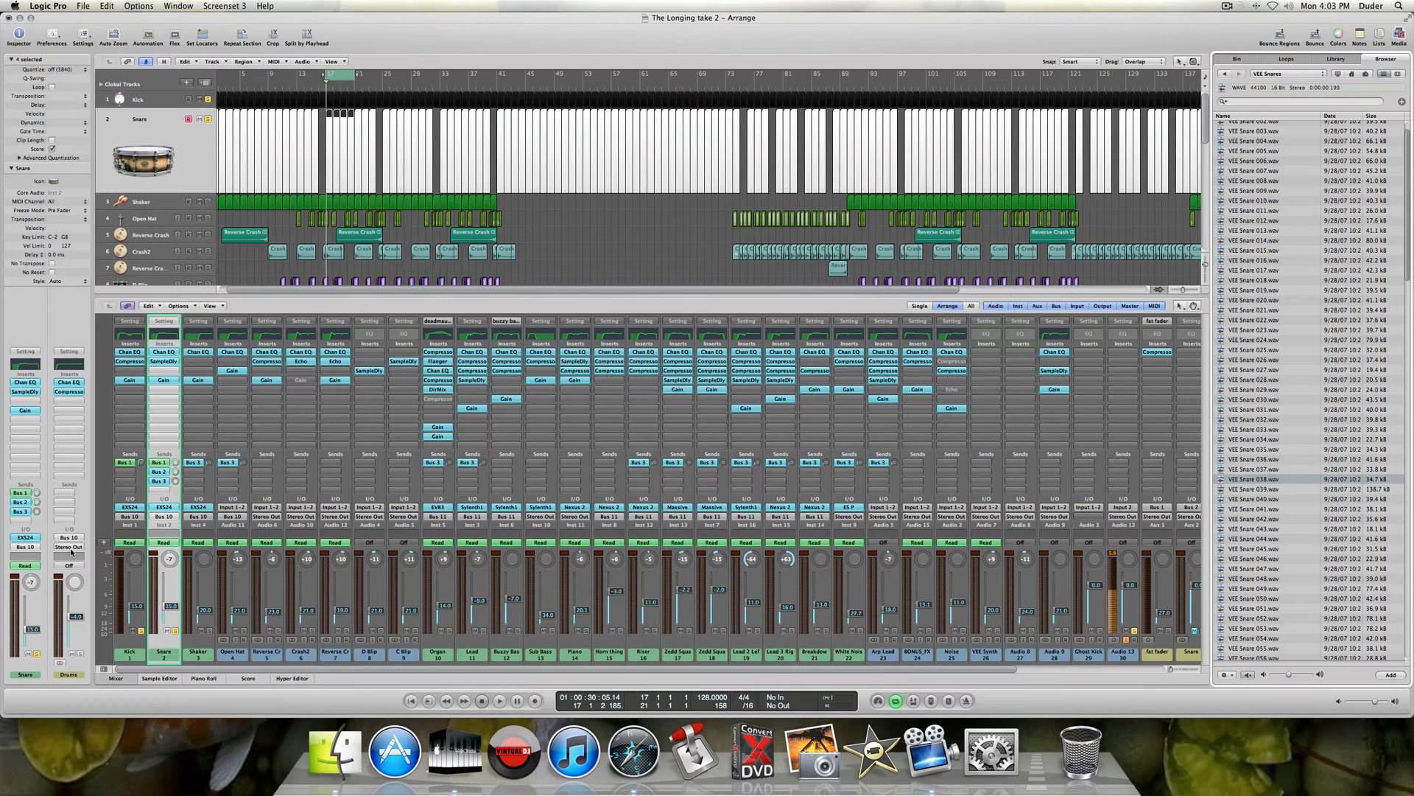
- Reopen the Snare channel's EXS24, examine its level slider, and close the sampler
{"action": "left_click", "coordinate": [26, 538]}
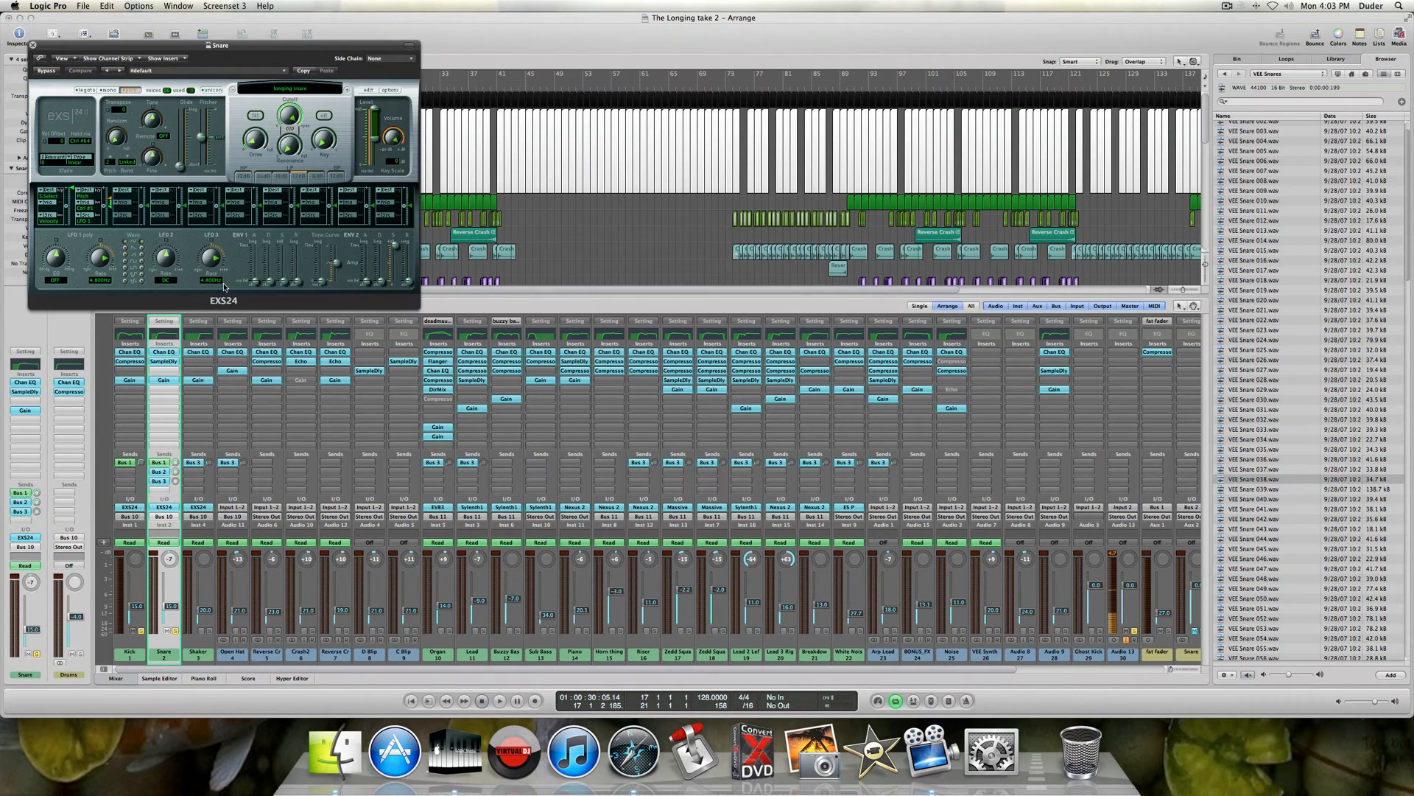
{"action": "left_click", "coordinate": [364, 123]}
{"action": "mouse_move", "coordinate": [376, 142]}
{"action": "left_mouse_down"}
{"action": "mouse_move", "coordinate": [375, 111]}
{"action": "mouse_move", "coordinate": [375, 141]}
{"action": "left_mouse_up"}
{"action": "left_click", "coordinate": [374, 141]}
{"action": "left_click", "coordinate": [32, 44]}
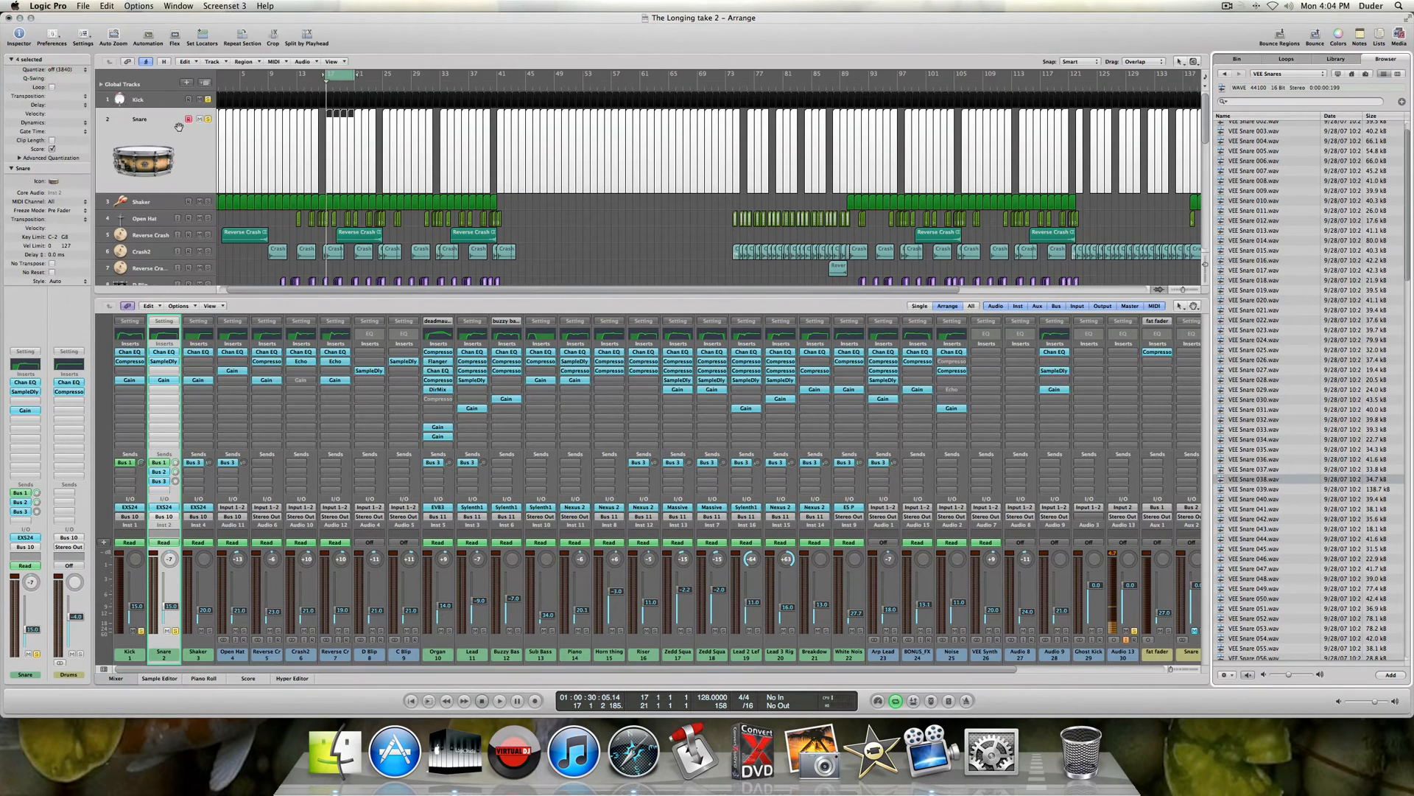
- Open the selected snare regions at bar 17 in the Piano Roll and examine the first snare hits
{"action": "double_click", "coordinate": [329, 148]}
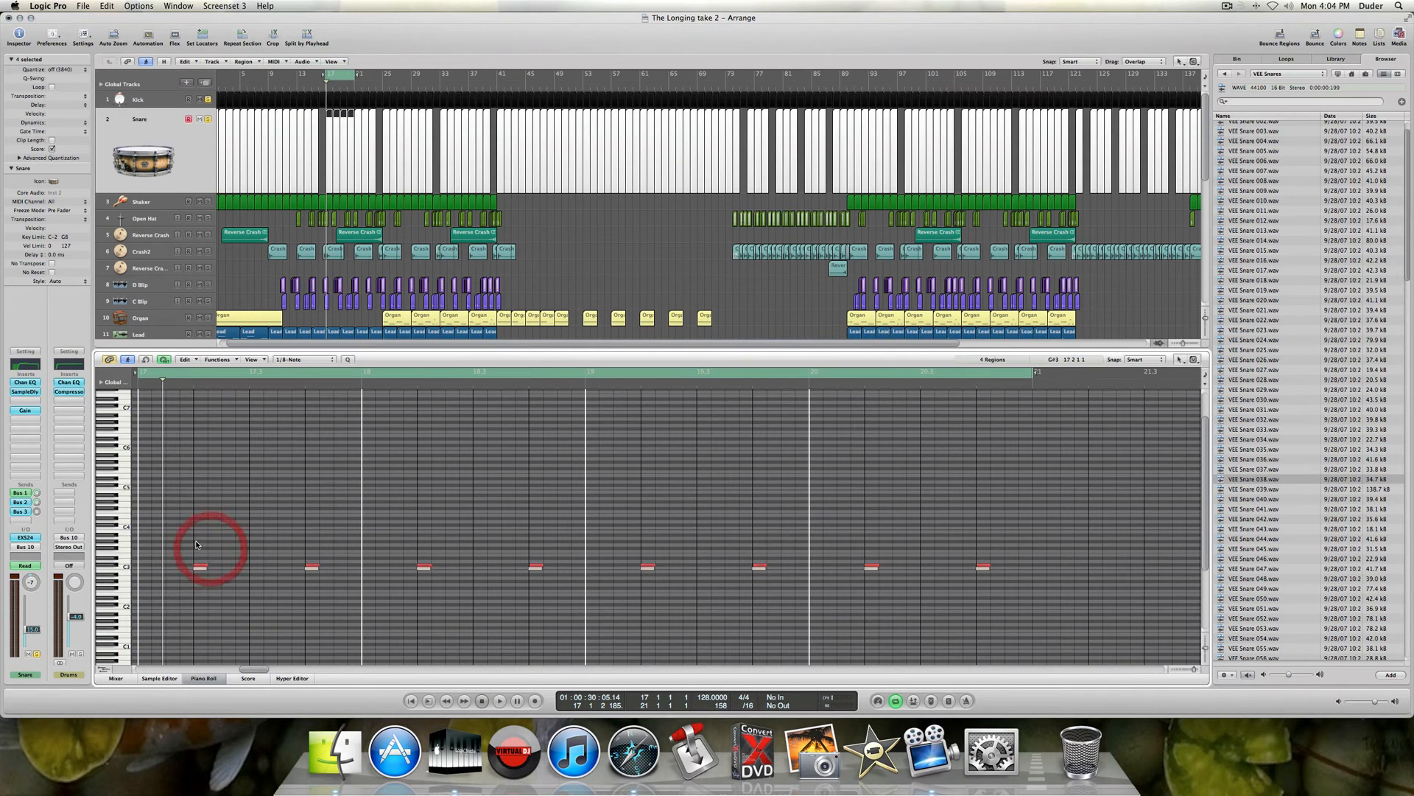
{"action": "left_click", "coordinate": [202, 566]}
{"action": "left_click_drag", "start_coordinate": [202, 567], "coordinate": [316, 549]}
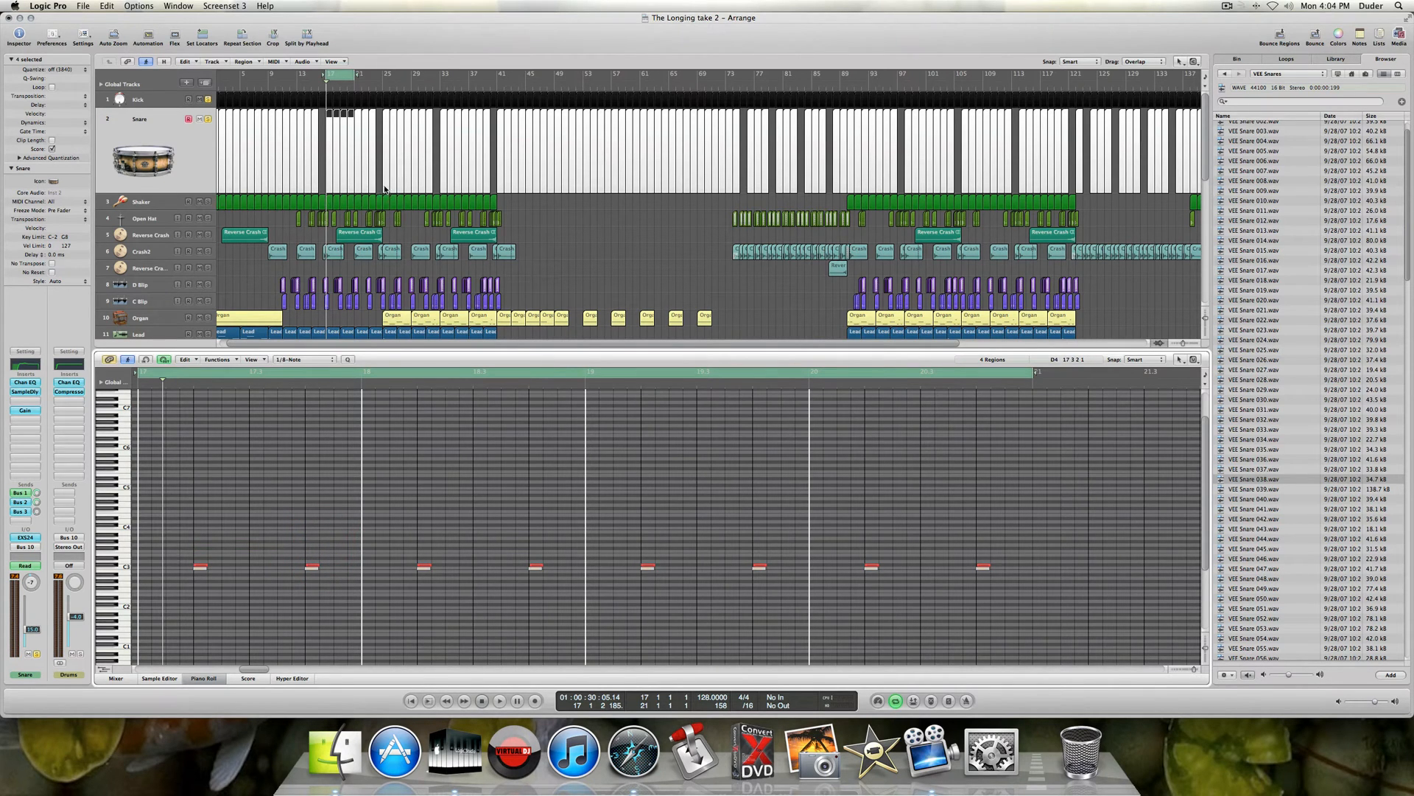
- Show the snare region at bar 71 in the Piano Roll to compare its notes, and reselect the bar 17 region
{"action": "left_click", "coordinate": [716, 144]}
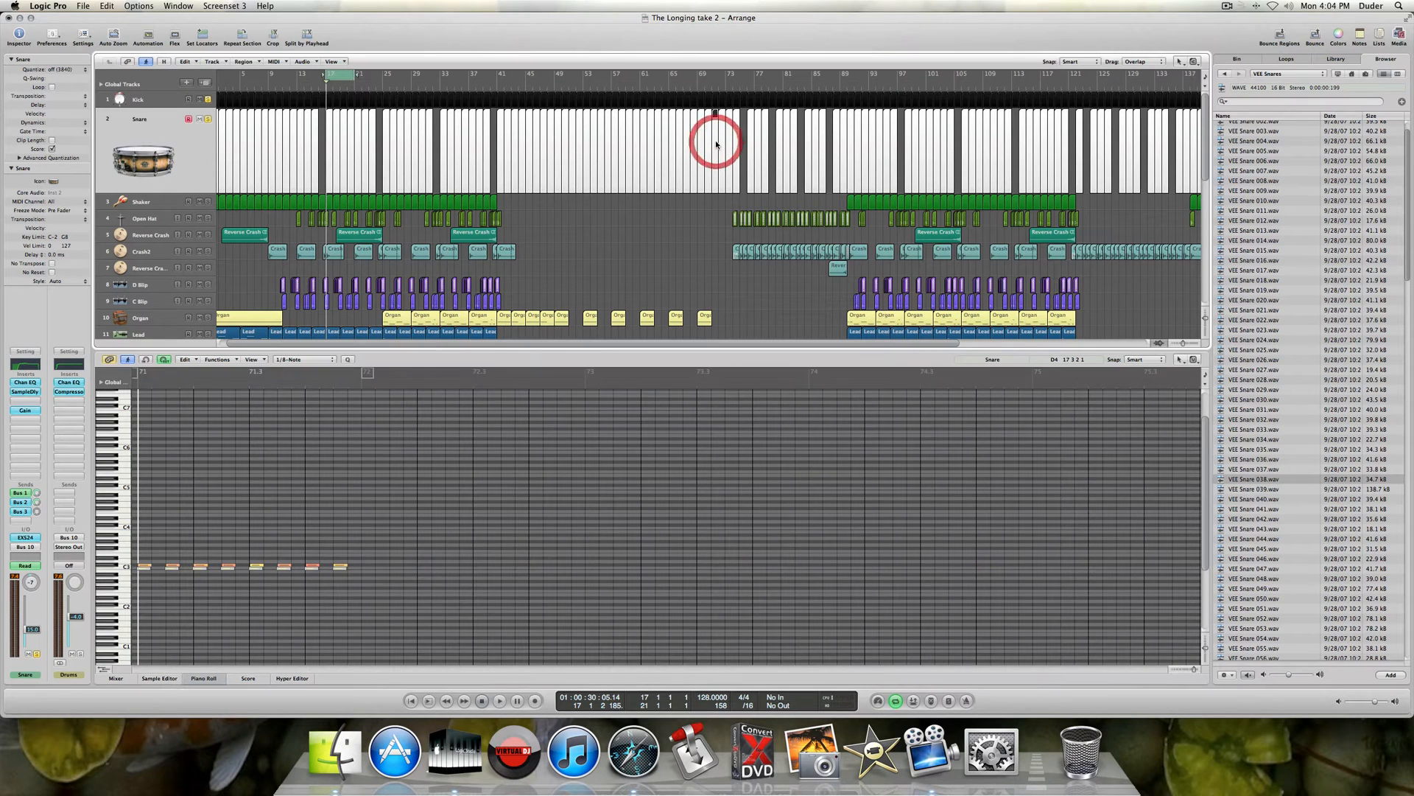
{"action": "left_click", "coordinate": [141, 555]}
{"action": "left_click", "coordinate": [141, 554]}
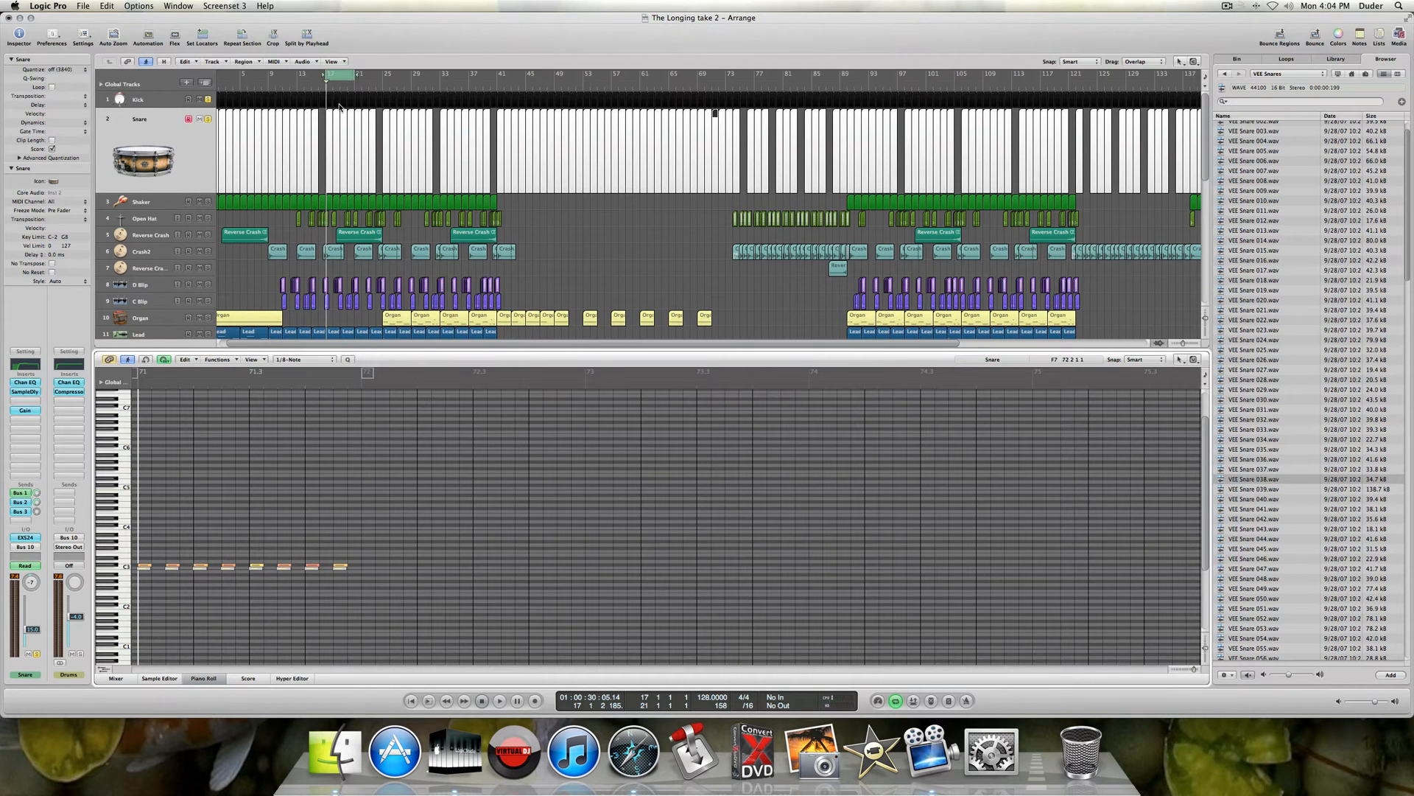
{"action": "left_click", "coordinate": [329, 129]}
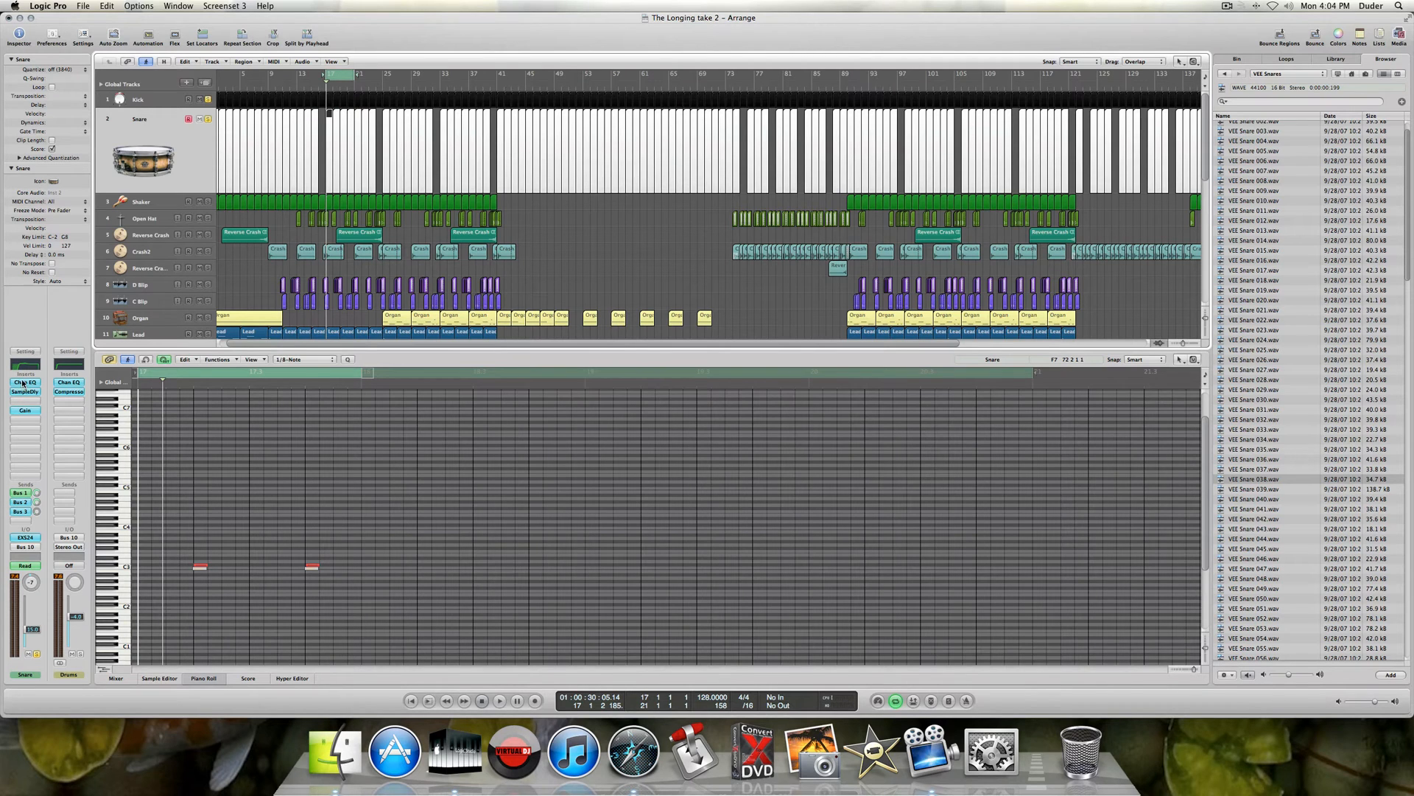
- Turn off solo on the Kick track and bypass the Snare channel's Channel EQ, Sample Delay and Gain inserts
{"action": "left_click", "coordinate": [208, 100]}
{"action": "left_click", "coordinate": [29, 383], "text": "alt"}
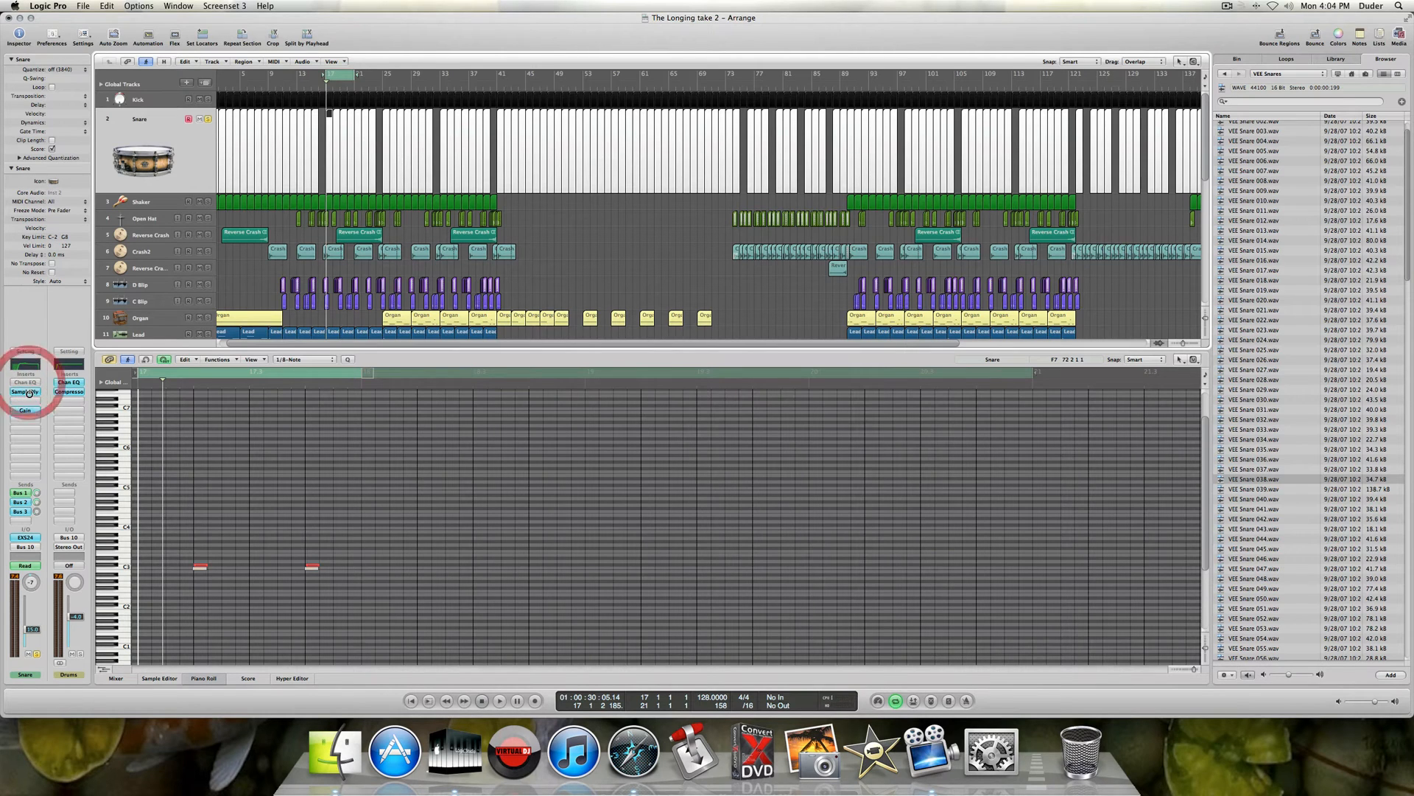
{"action": "left_click", "coordinate": [29, 391], "text": "alt"}
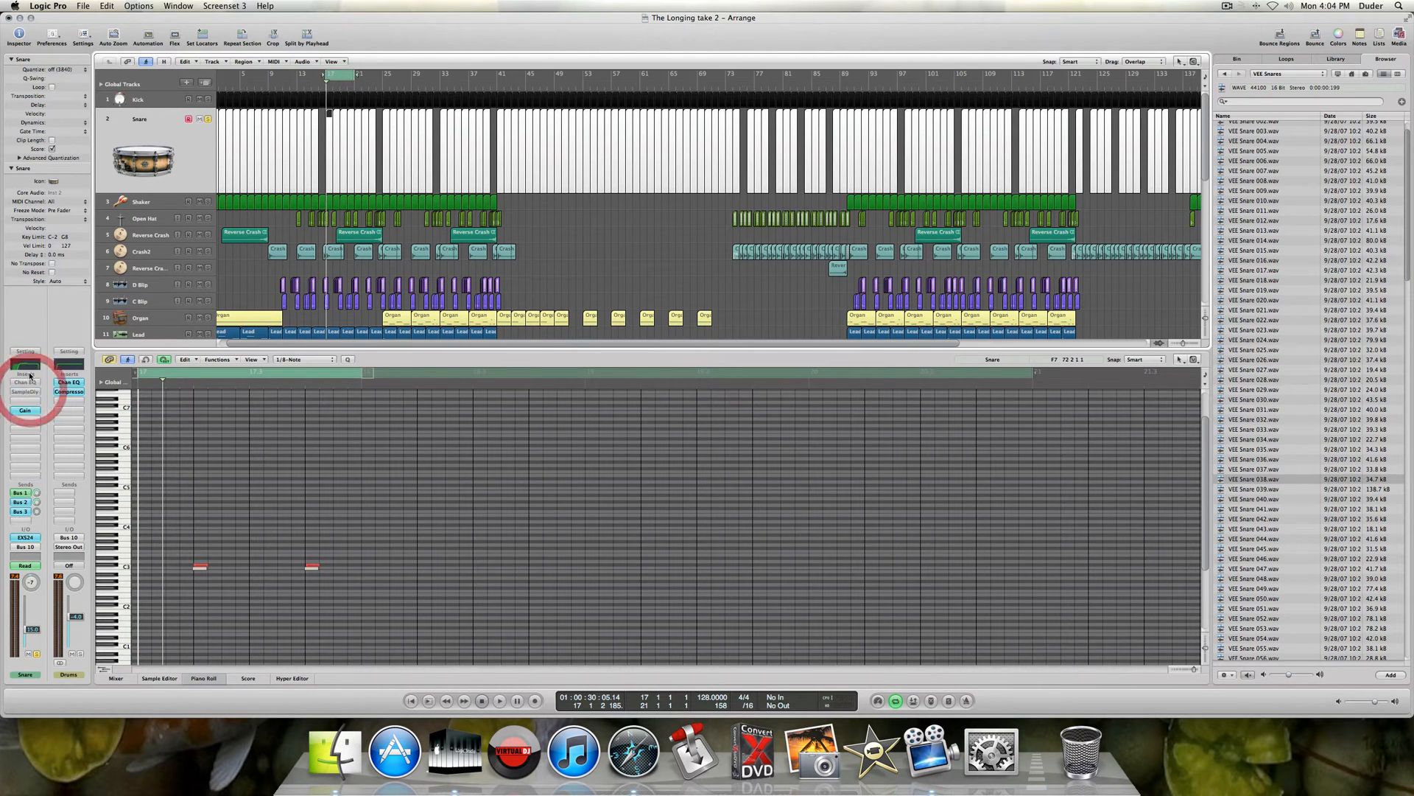
{"action": "left_click", "coordinate": [27, 411], "text": "alt"}
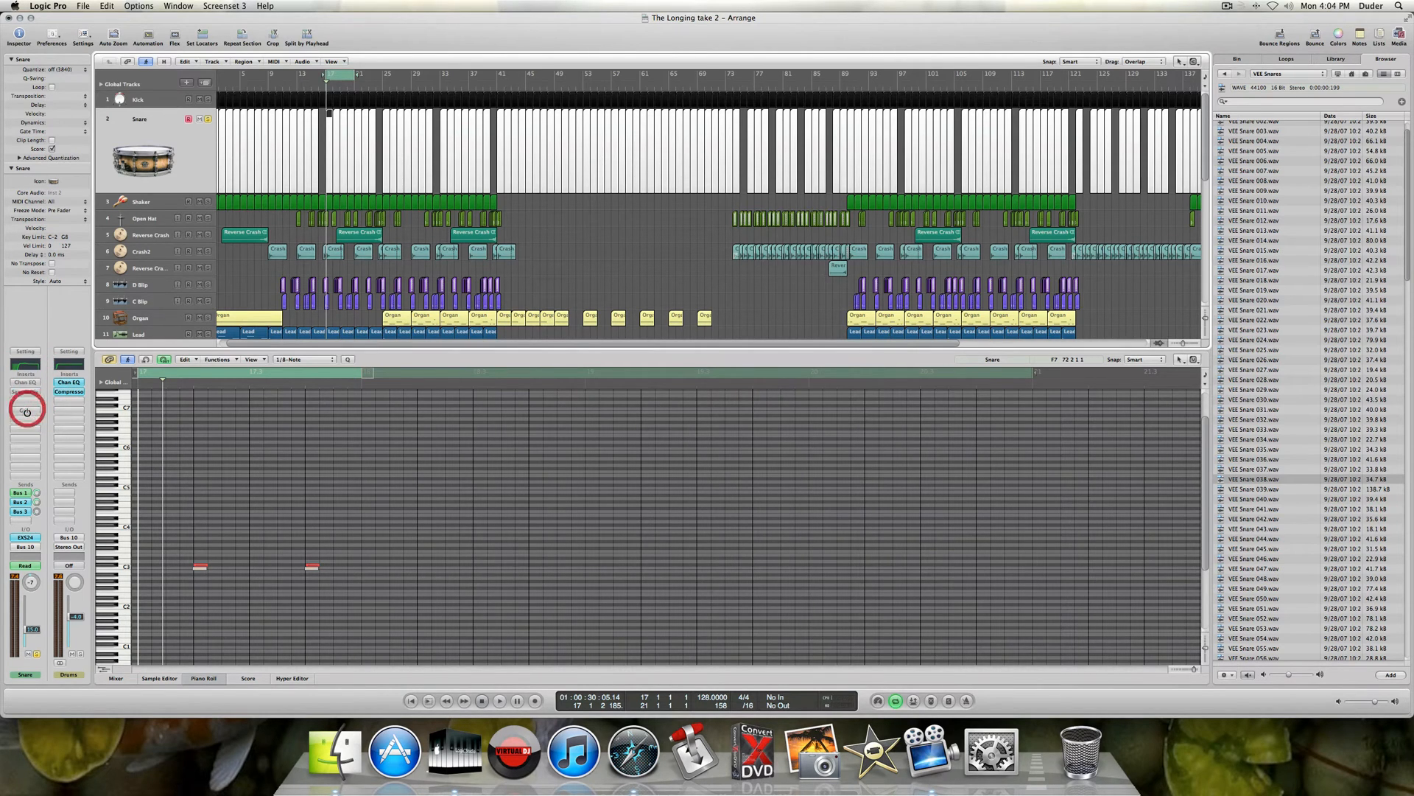
- Bypass the Snare channel's Bus 1, Bus 2 and Bus 3 sends and audition the unprocessed snare
{"action": "left_click", "coordinate": [21, 495], "text": "alt"}
{"action": "left_click", "coordinate": [23, 500], "text": "alt"}
{"action": "left_click", "coordinate": [24, 504], "text": "alt"}
{"action": "left_click", "coordinate": [25, 509], "text": "alt"}
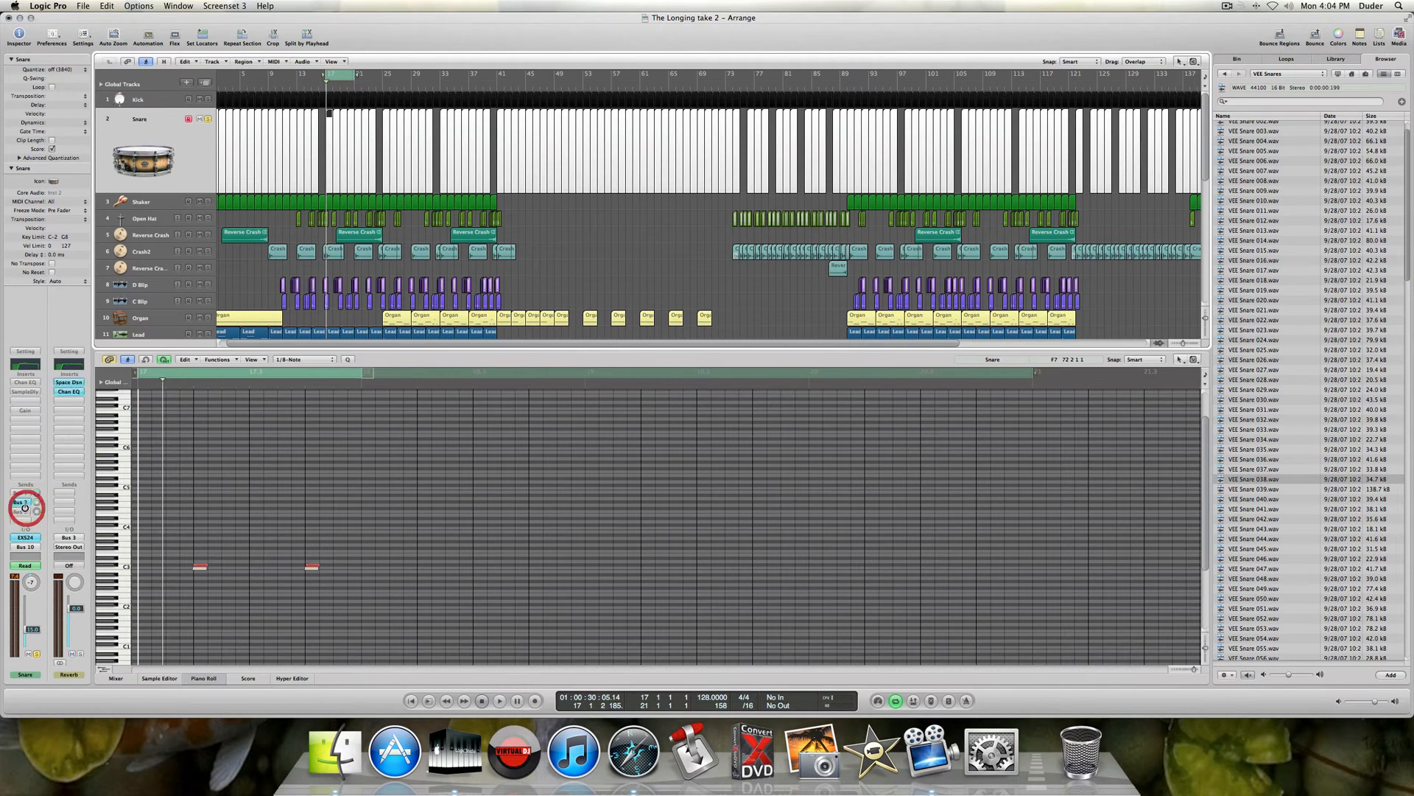
{"action": "left_click", "coordinate": [24, 505], "text": "alt"}
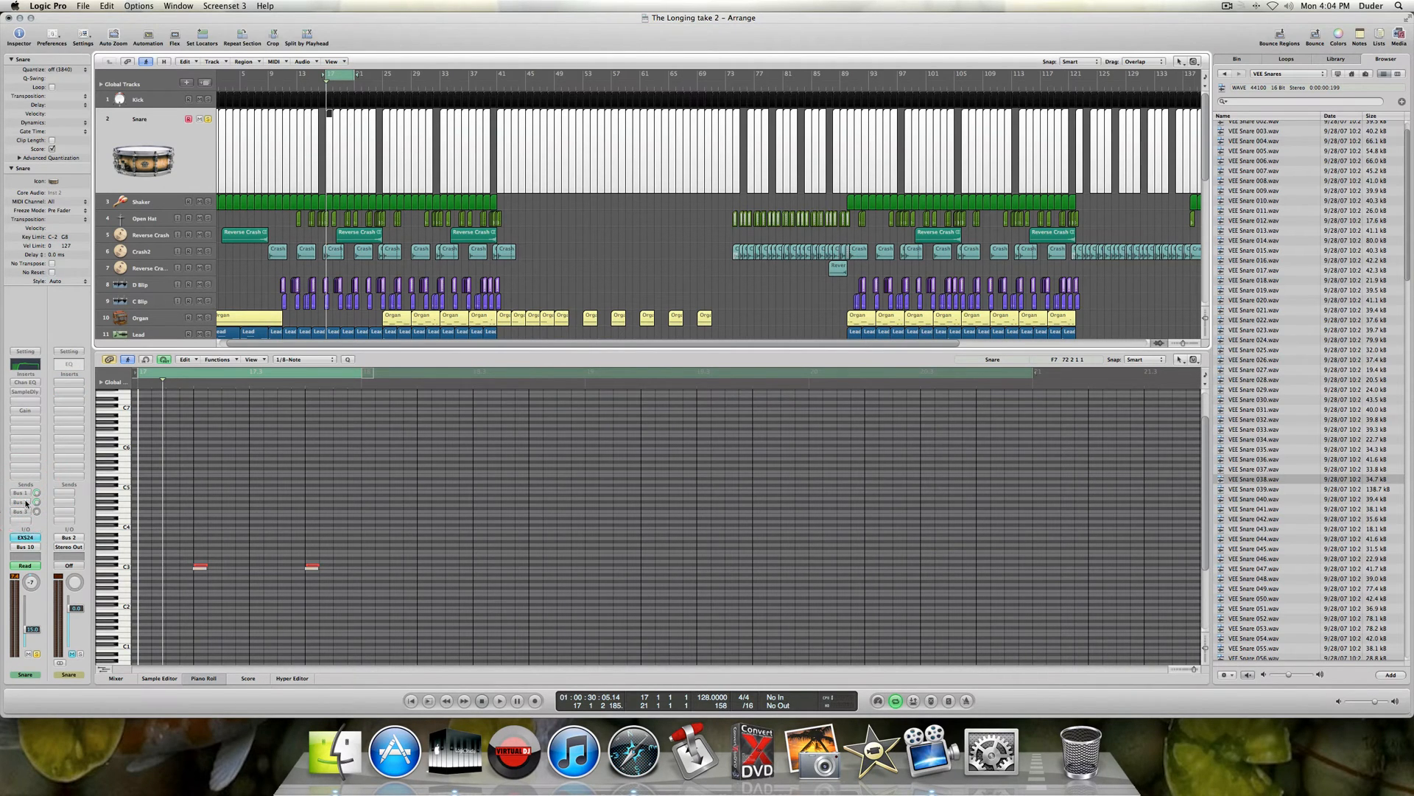
{"action": "key", "text": "space"}
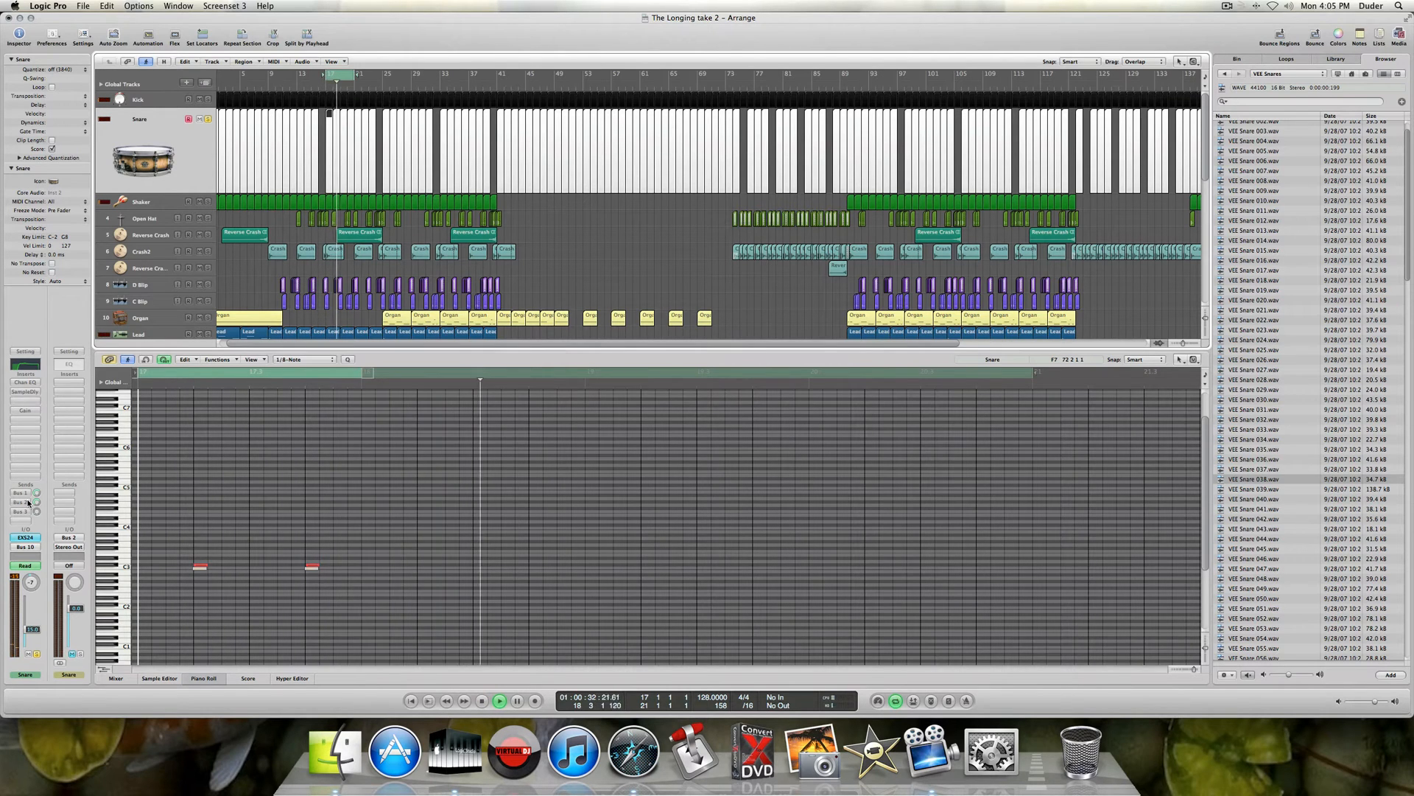
{"action": "key", "text": "space"}
- Re-enable the Snare's Channel EQ, start playback, and open the EQ to show its curve
{"action": "left_click", "coordinate": [25, 382], "text": "alt"}
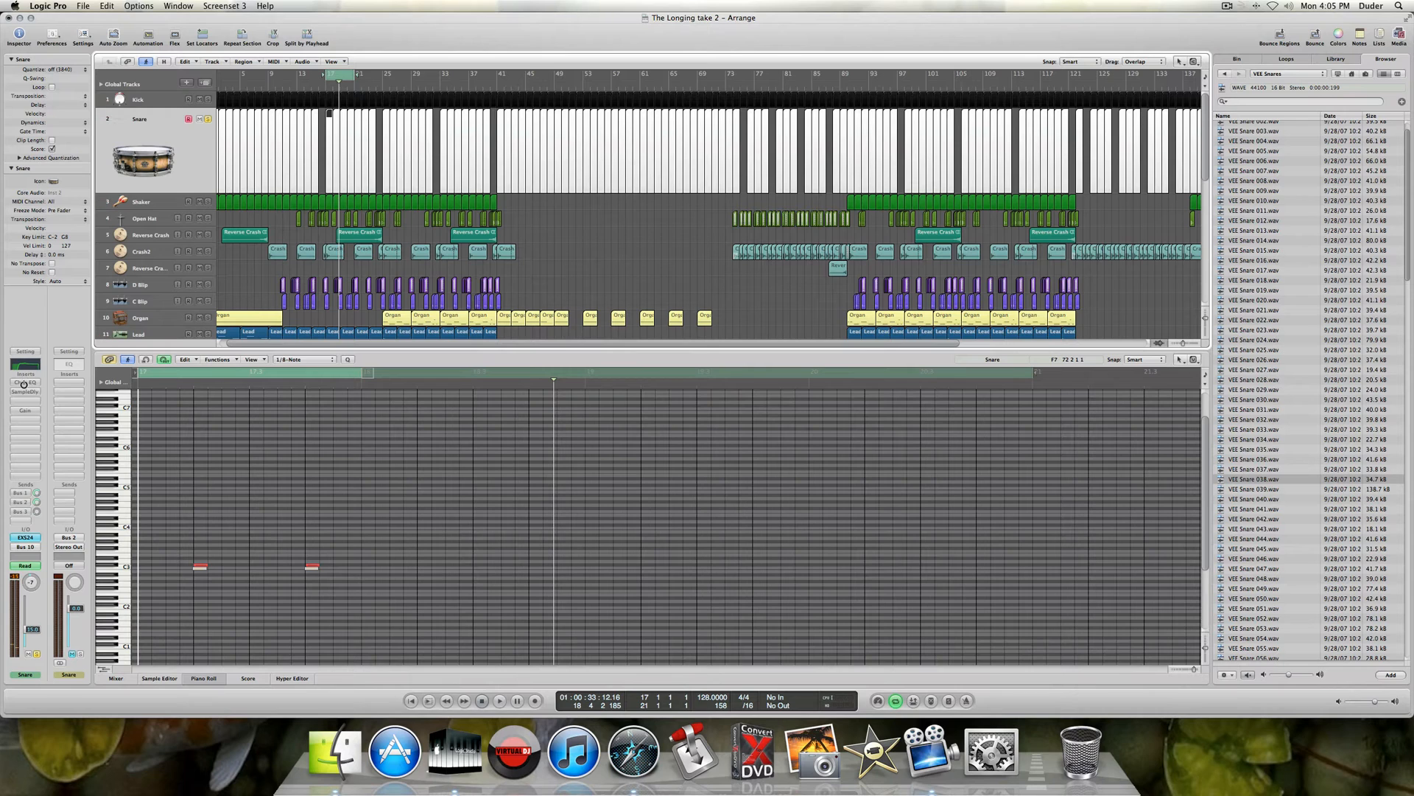
{"action": "key", "text": "space"}
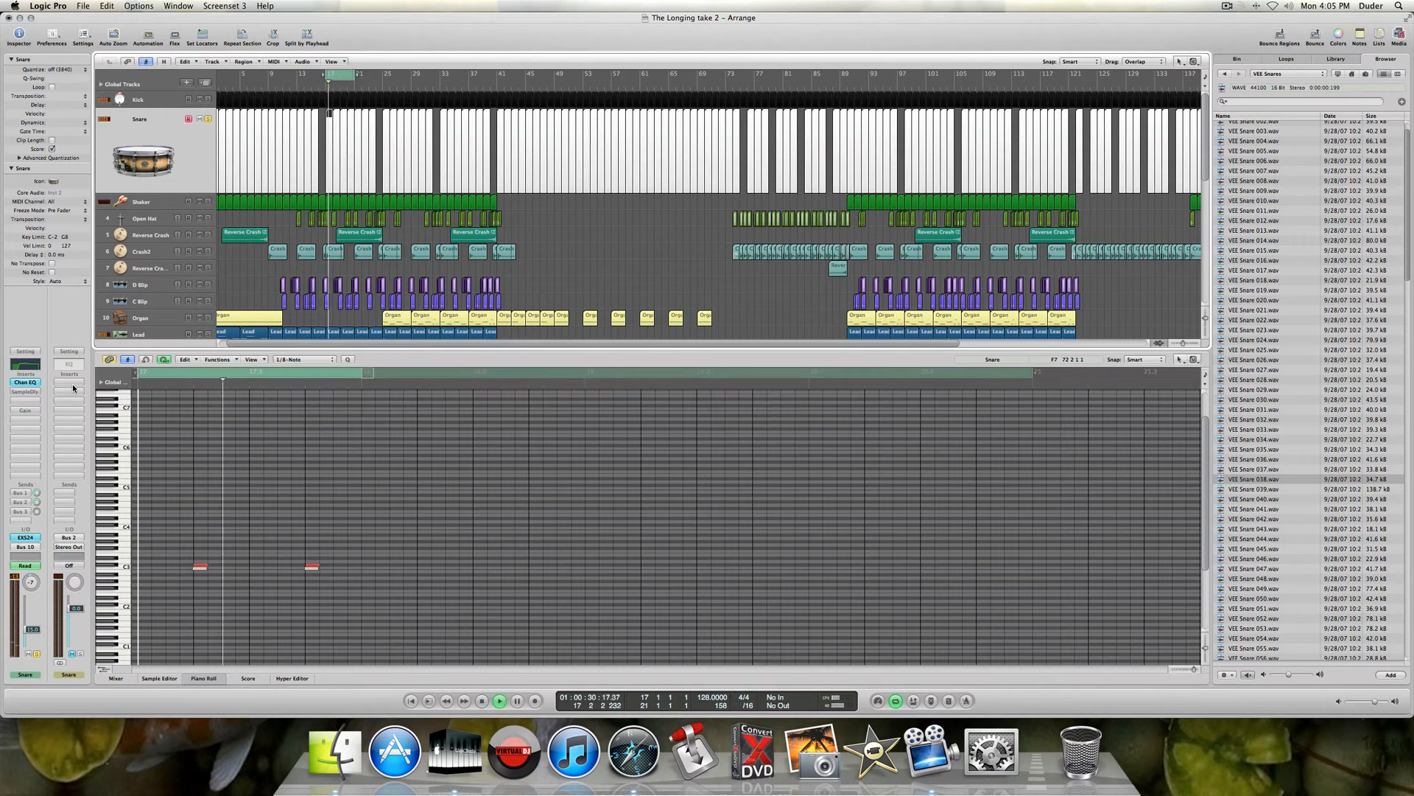
{"action": "left_click", "coordinate": [26, 382]}
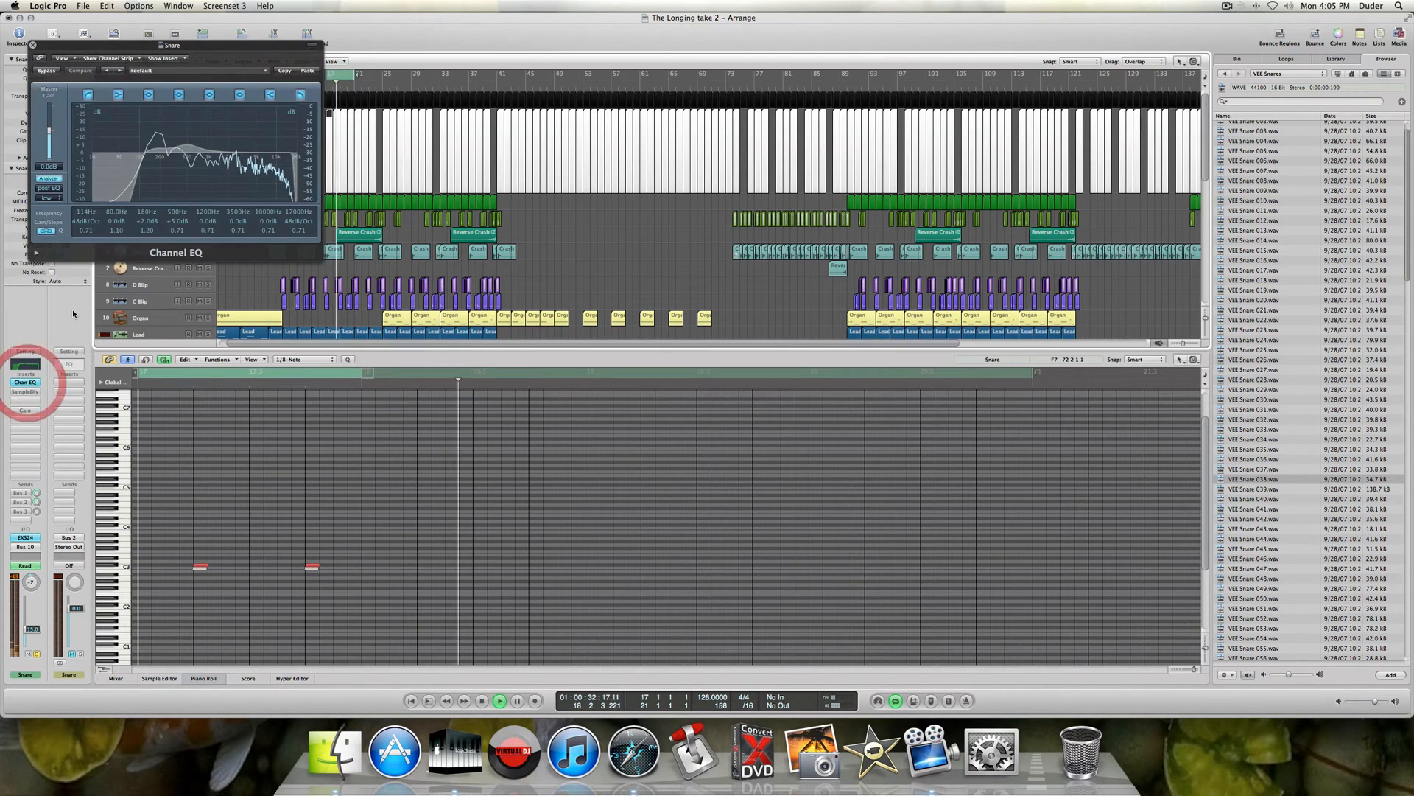
- Bypass and reactivate the Channel EQ during playback to compare the snare, close its window, and stop playback
{"action": "left_click", "coordinate": [45, 71]}
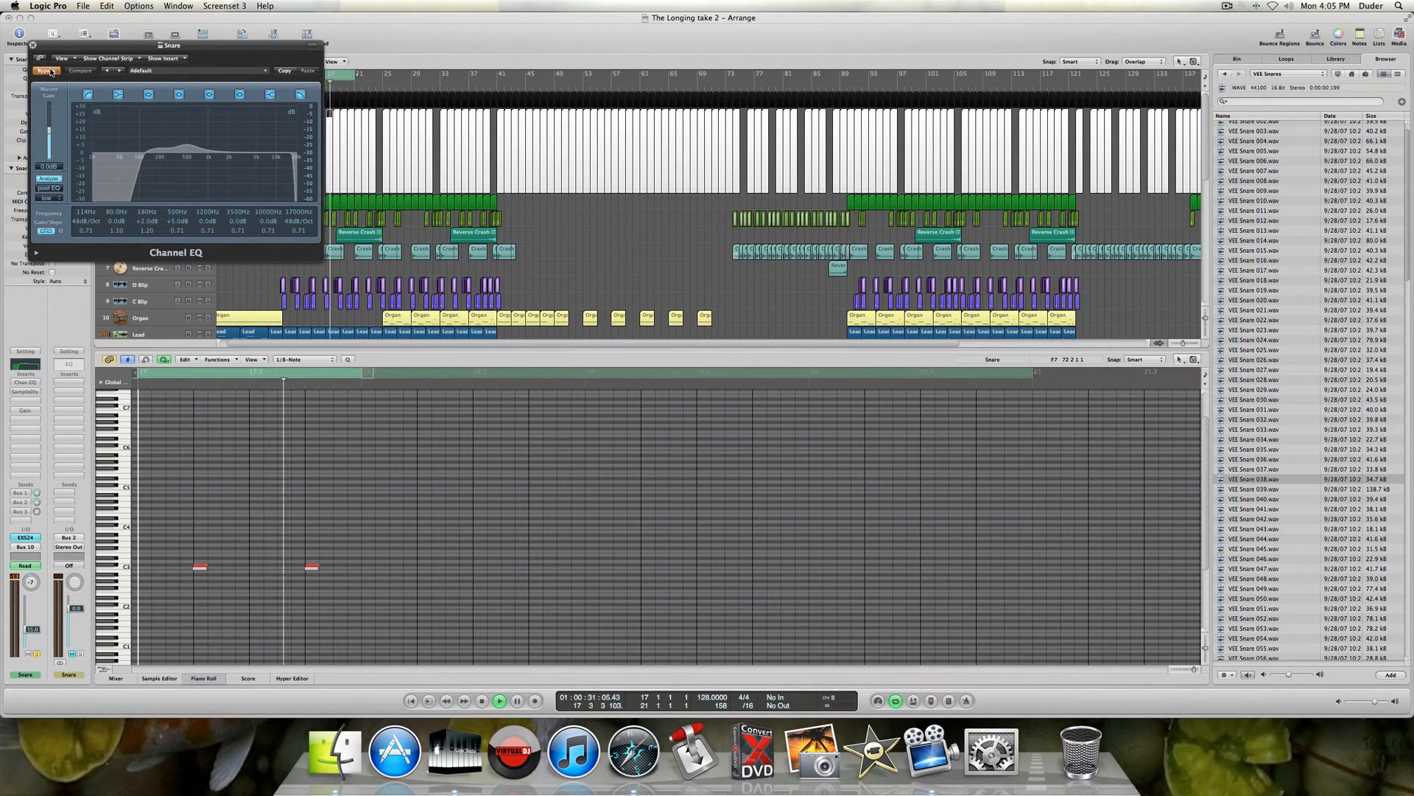
{"action": "left_click", "coordinate": [46, 70]}
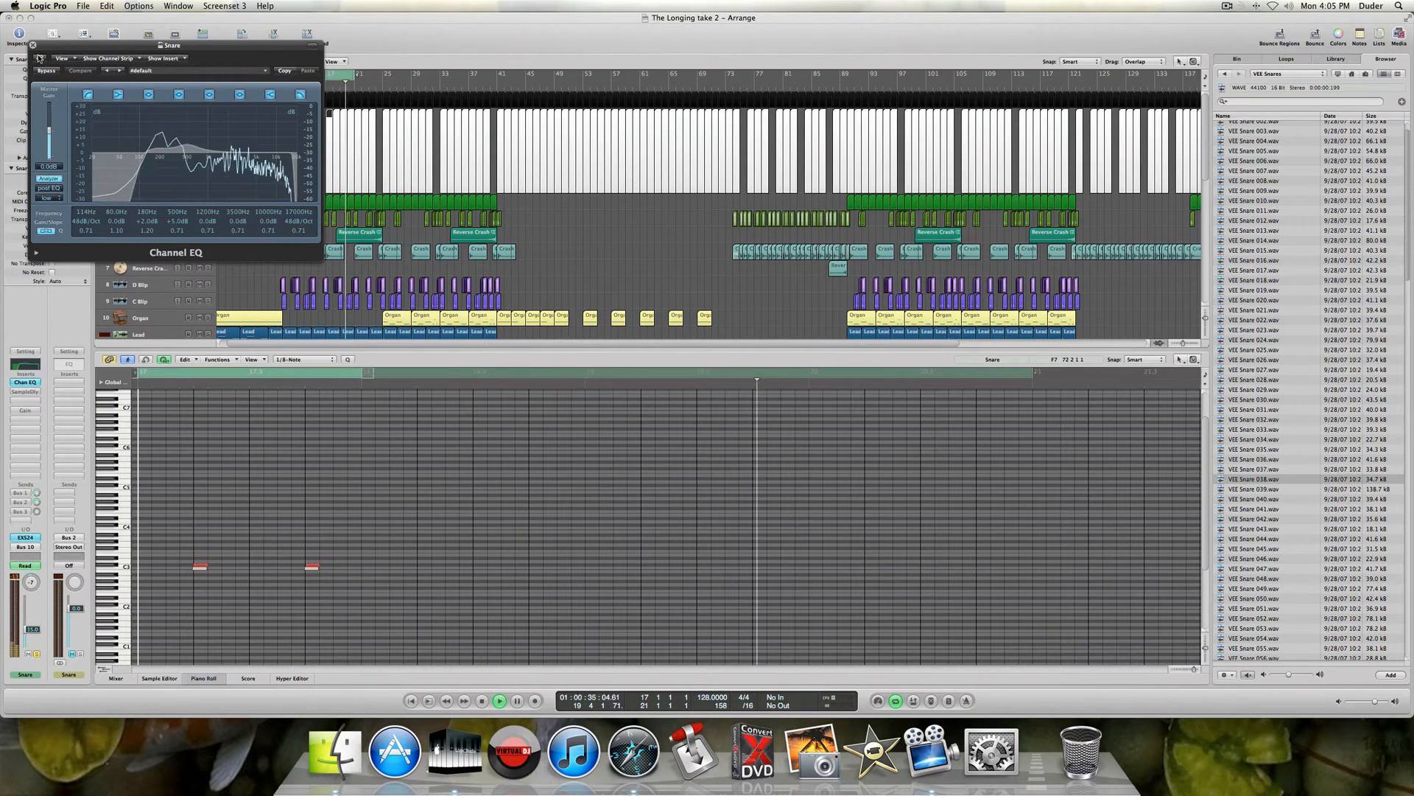
{"action": "left_click", "coordinate": [33, 45]}
{"action": "key", "text": "space"}
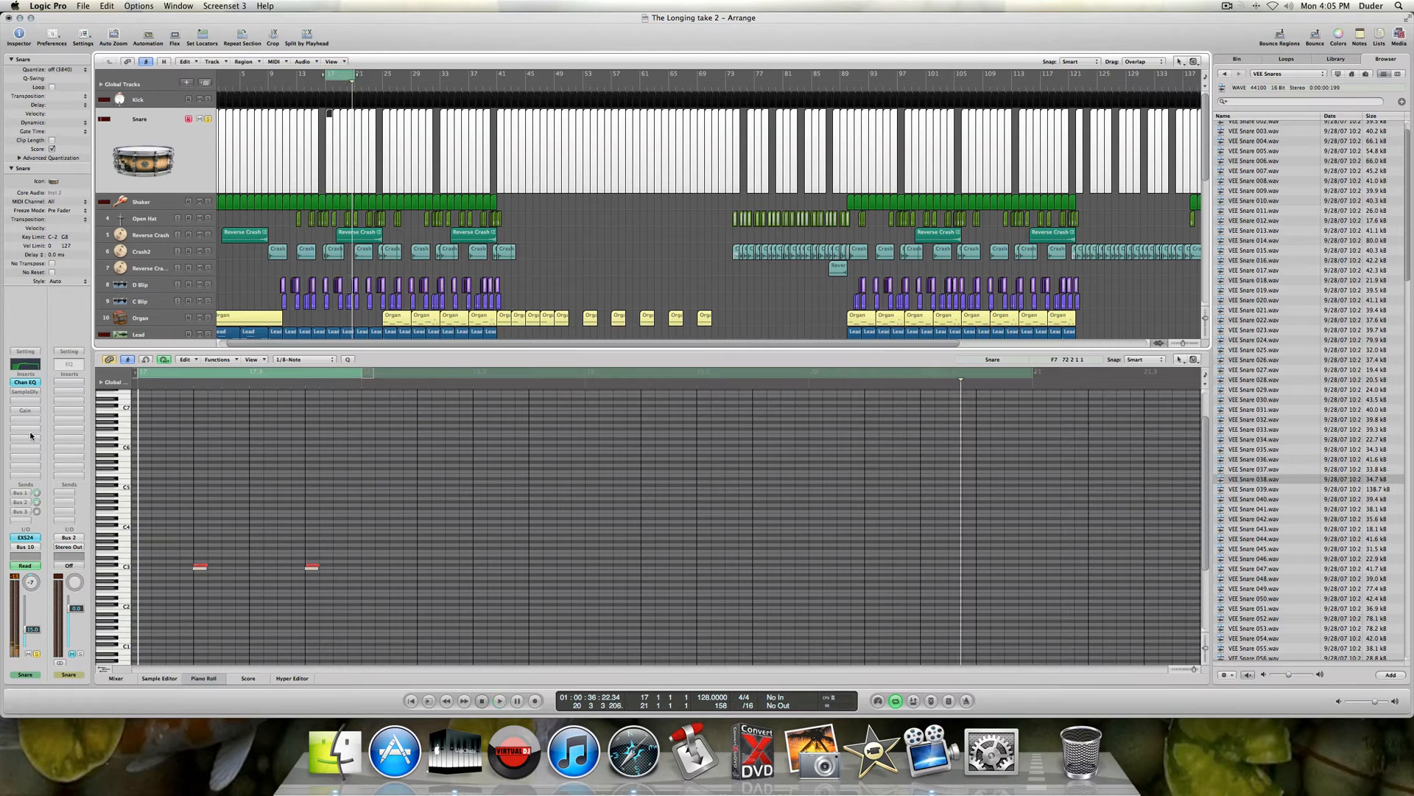
- Re-enable the Snare's Sample Delay, compare the snare with it bypassed and active during playback, then close its window
{"action": "left_click", "coordinate": [33, 392]}
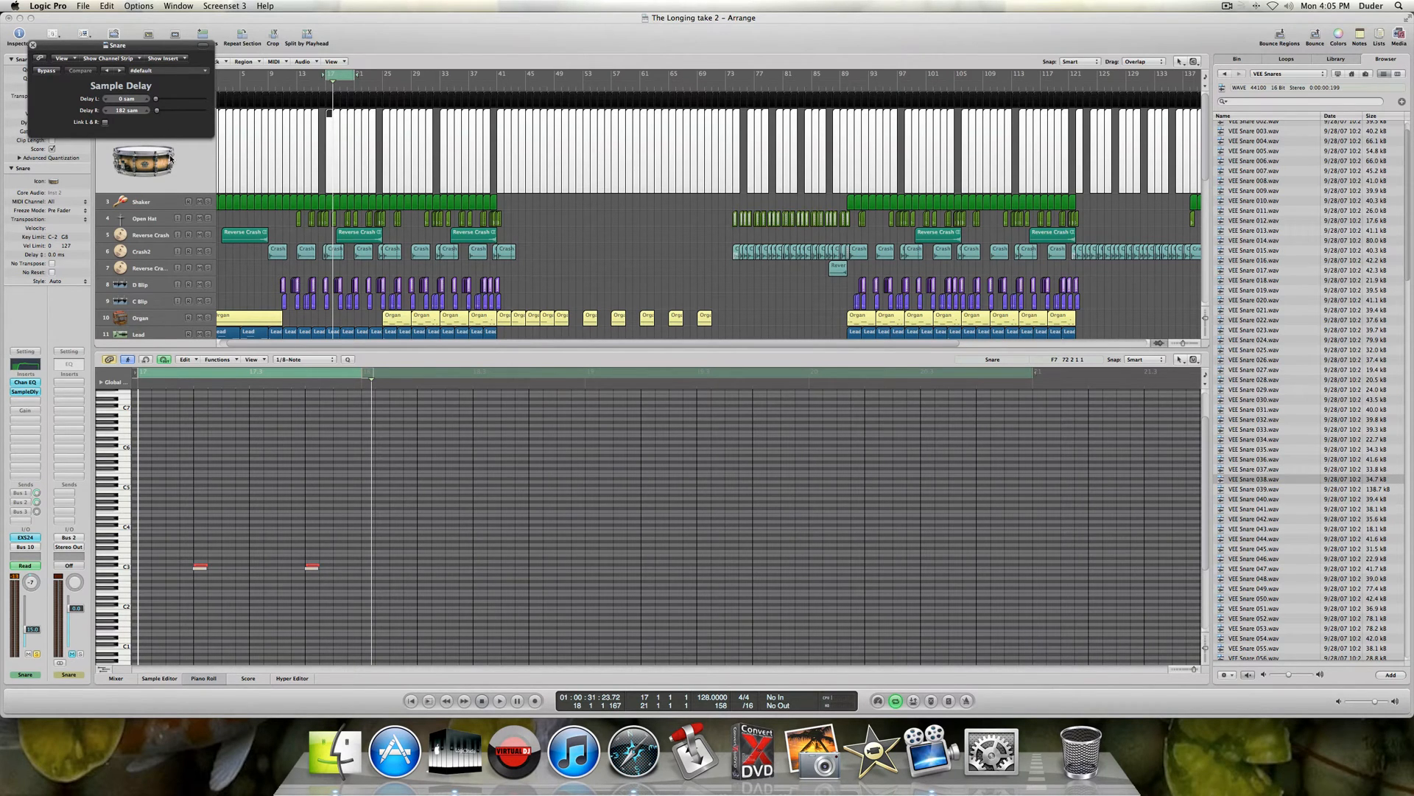
{"action": "key", "text": "space"}
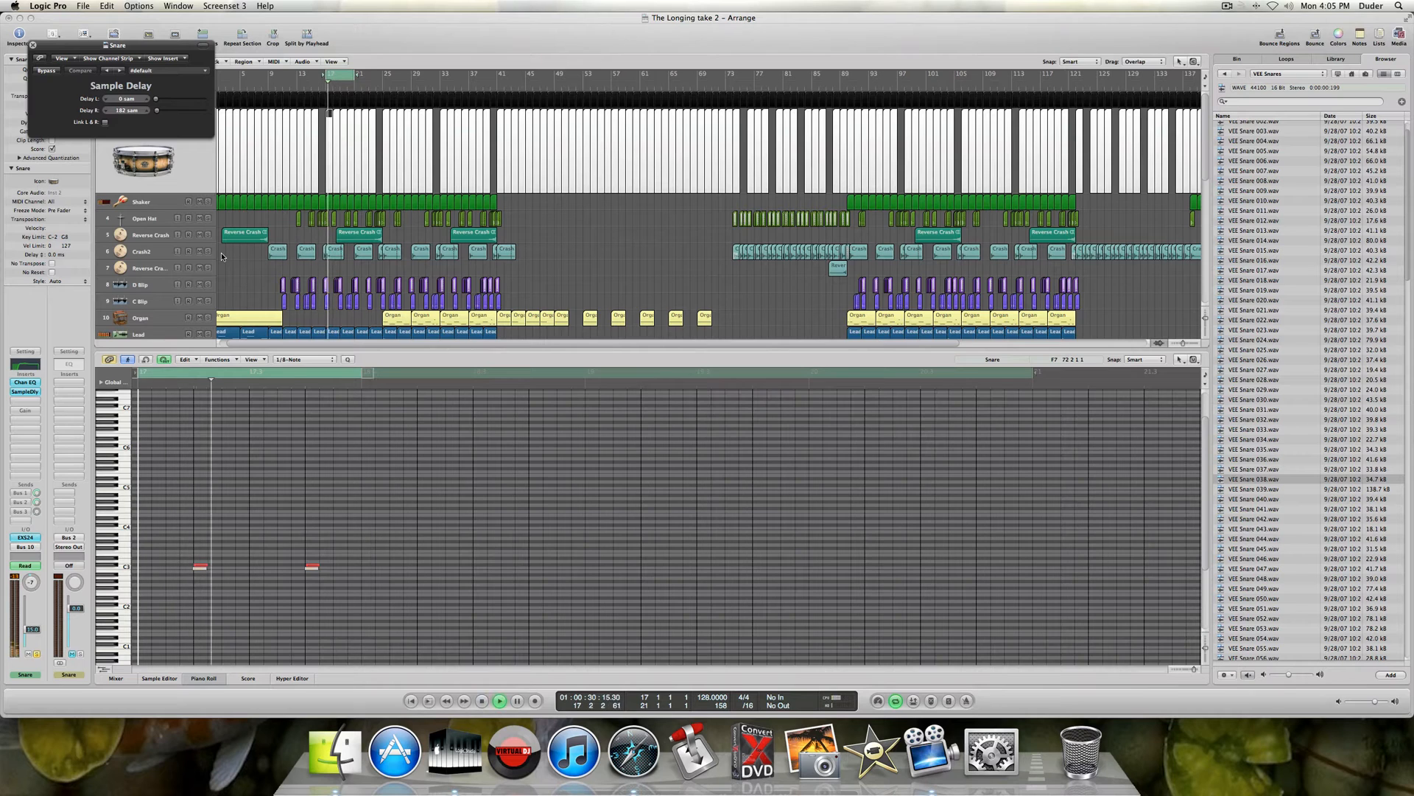
{"action": "left_click", "coordinate": [47, 71]}
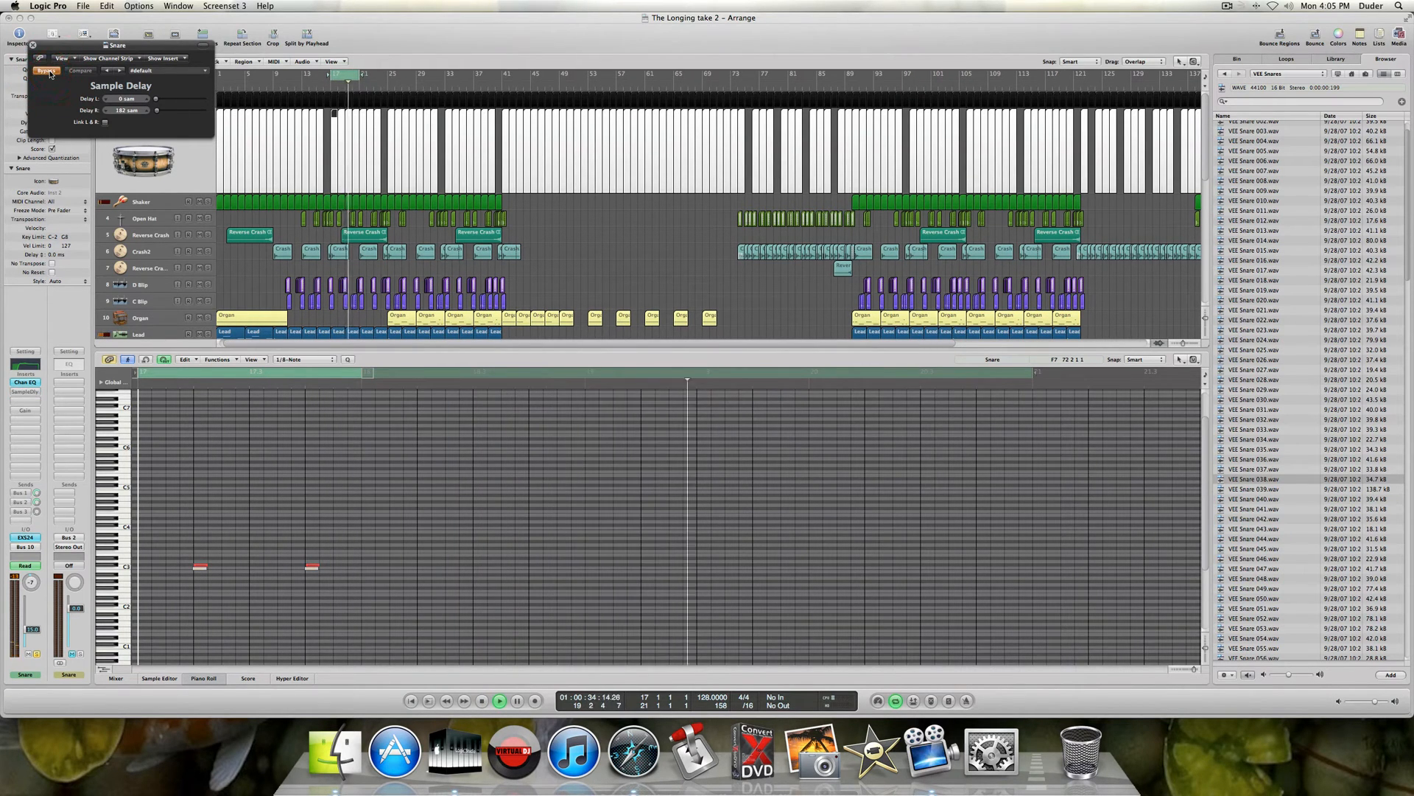
{"action": "left_click", "coordinate": [48, 70]}
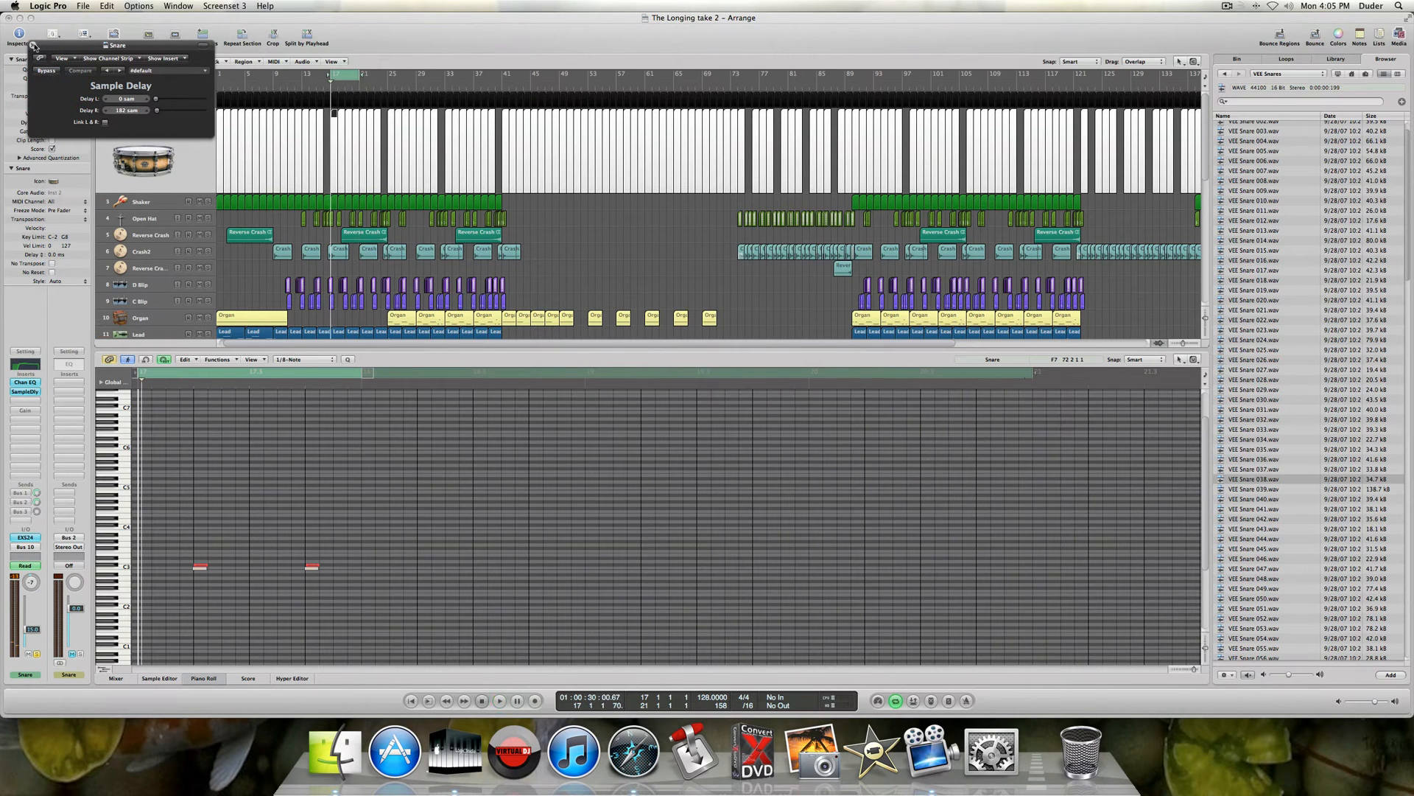
{"action": "left_click", "coordinate": [33, 45]}
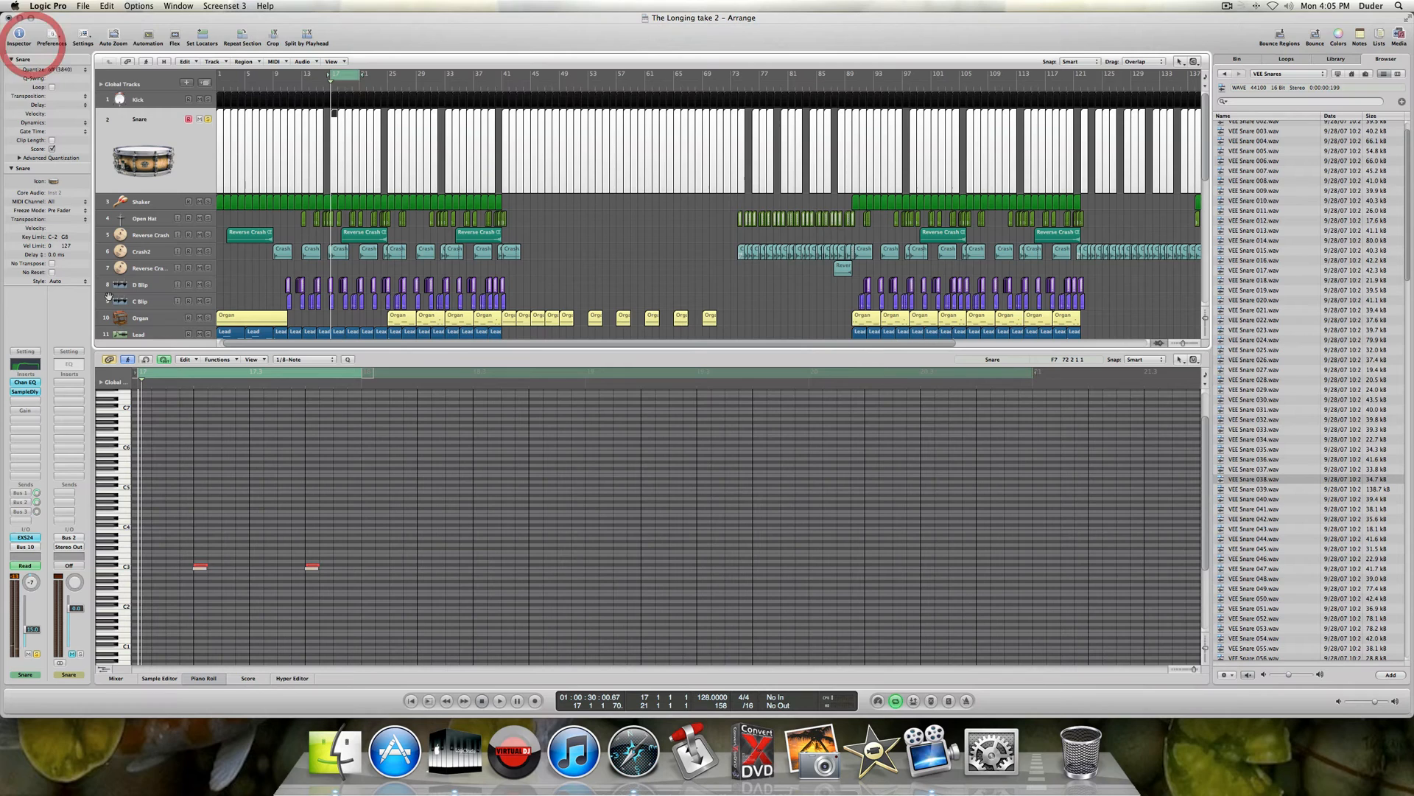
- Re-enable the Snare channel's Gain insert and its Bus 1 and Bus 2 sends
{"action": "left_click", "coordinate": [31, 411]}
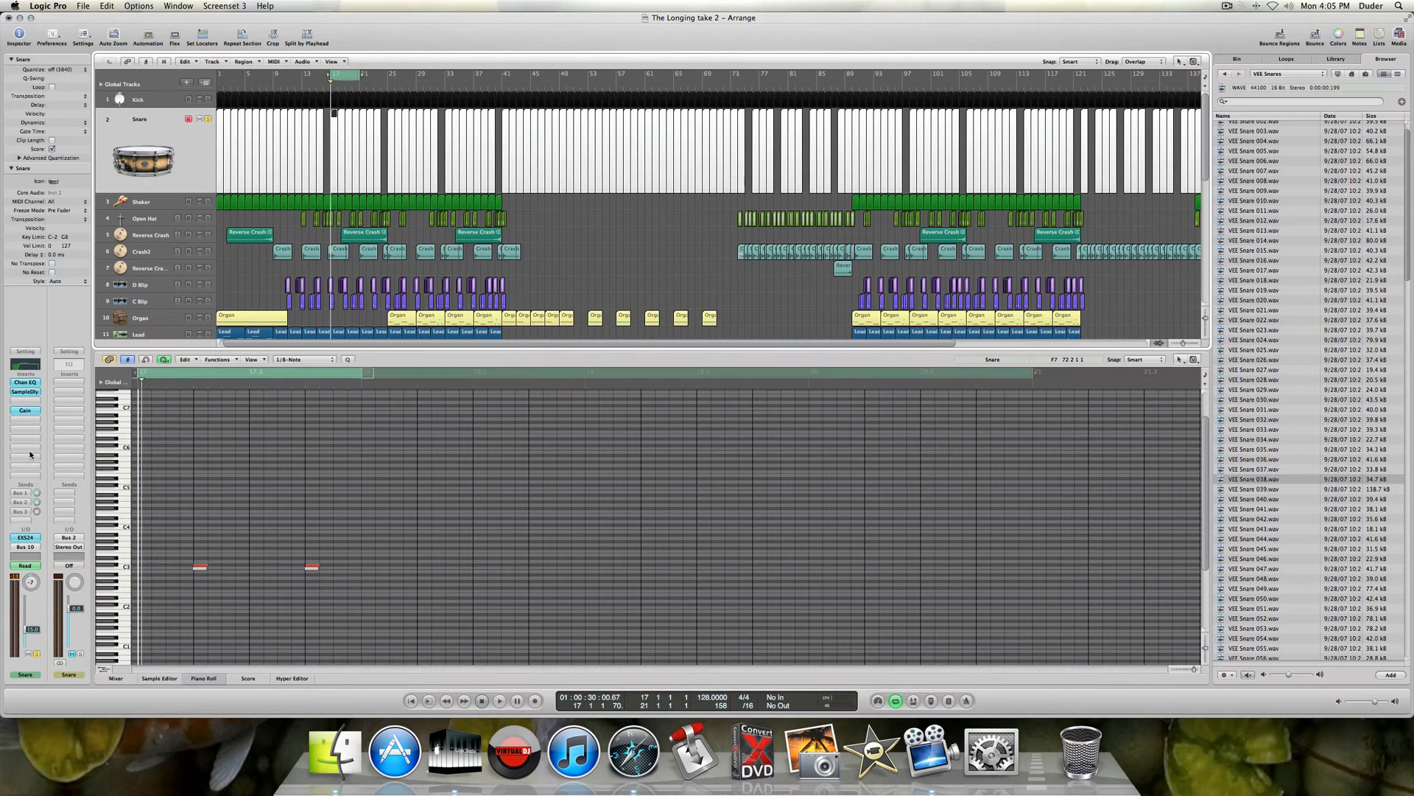
{"action": "left_click", "coordinate": [19, 497]}
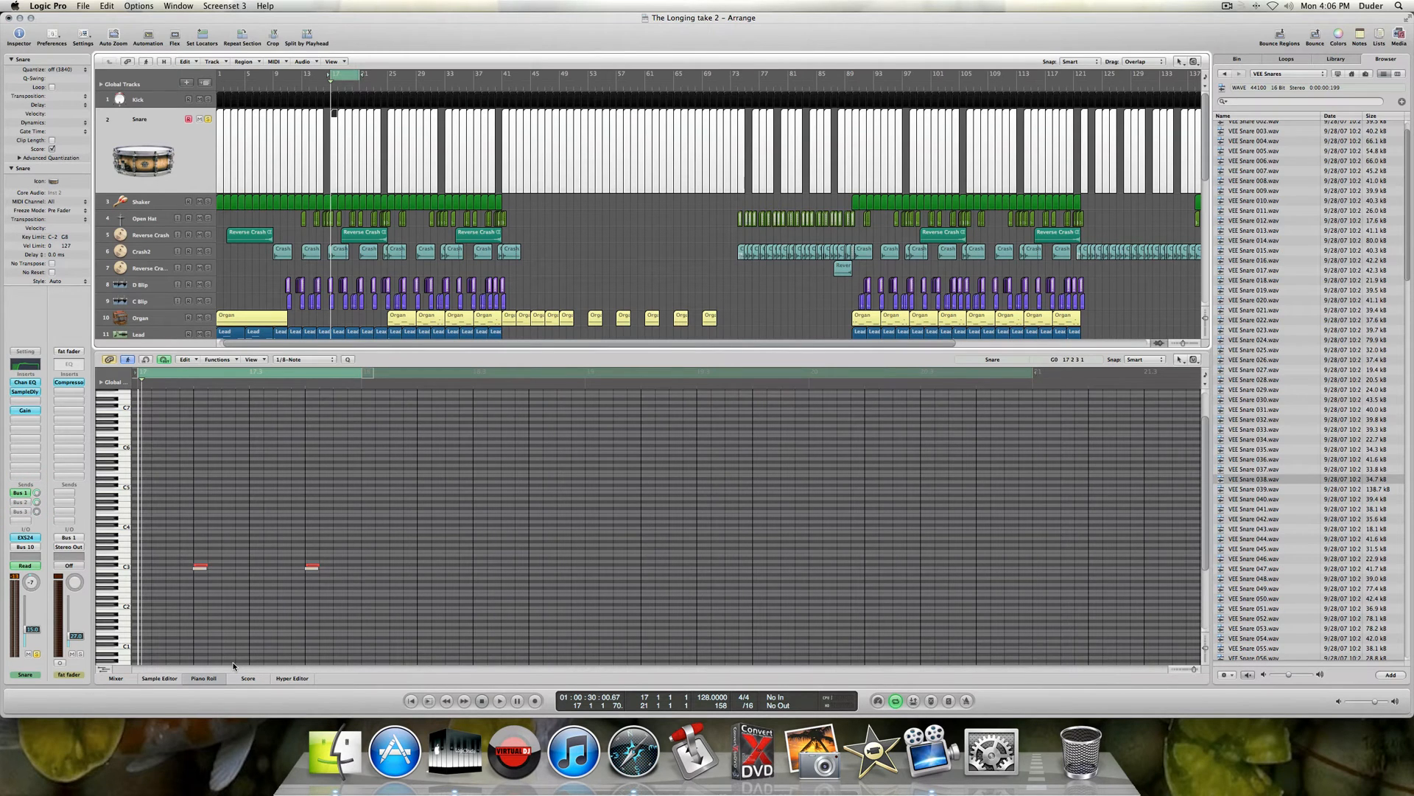
{"action": "left_click", "coordinate": [19, 502]}
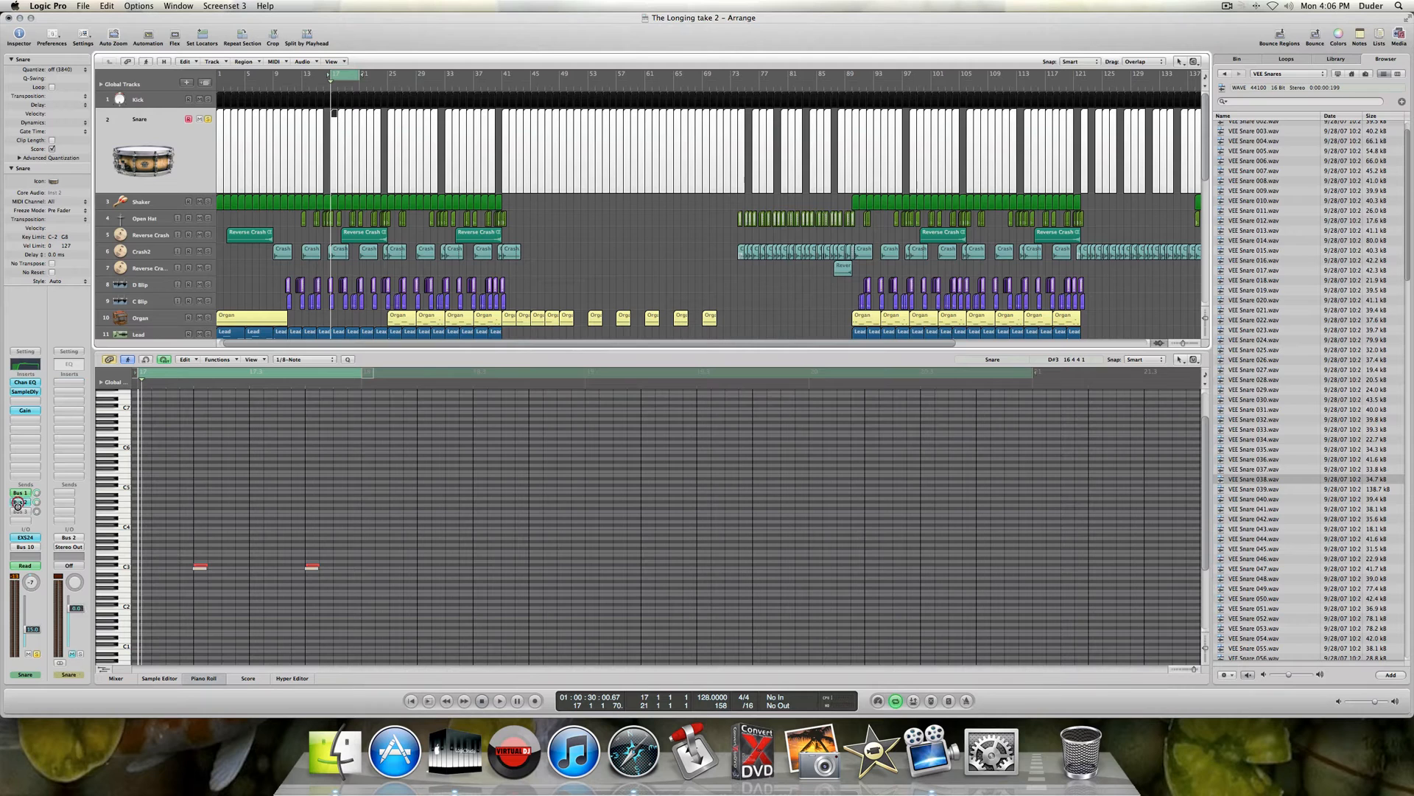
- Show the mixer and select the Snare aux channel fed by Bus 2
{"action": "left_click", "coordinate": [118, 677]}
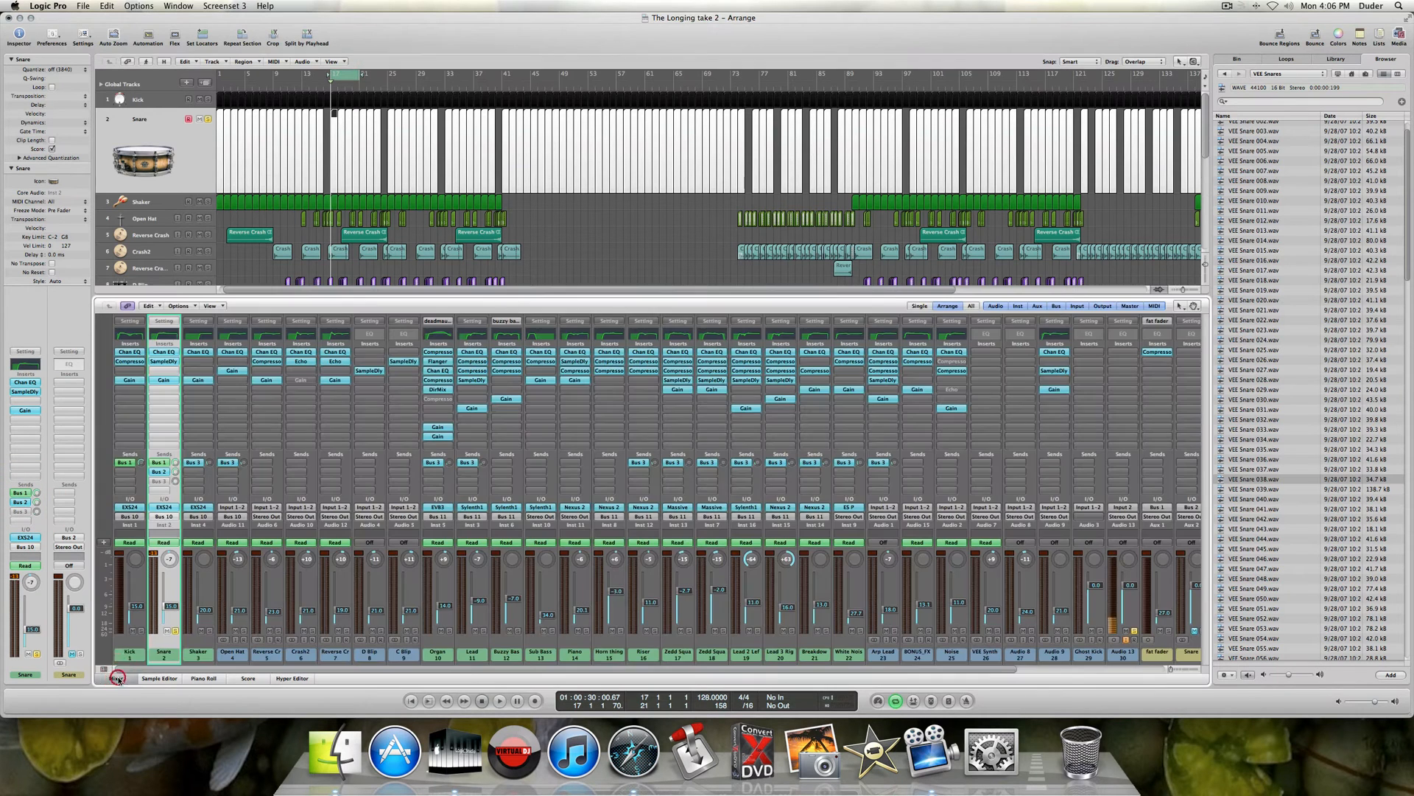
{"action": "scroll", "coordinate": [1182, 659], "scroll_direction": "right", "scroll_amount": 5}
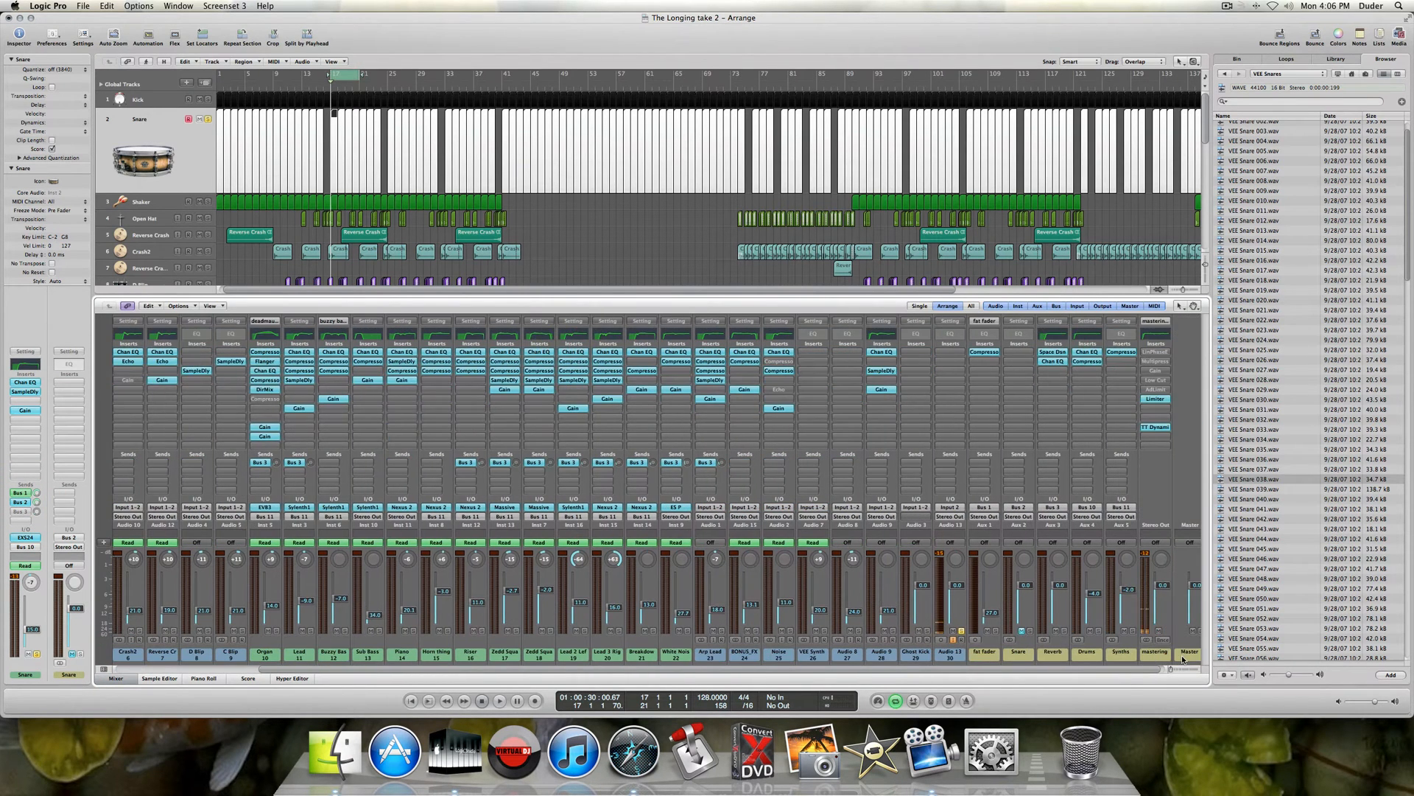
{"action": "scroll", "coordinate": [1011, 651], "scroll_direction": "right", "scroll_amount": 1}
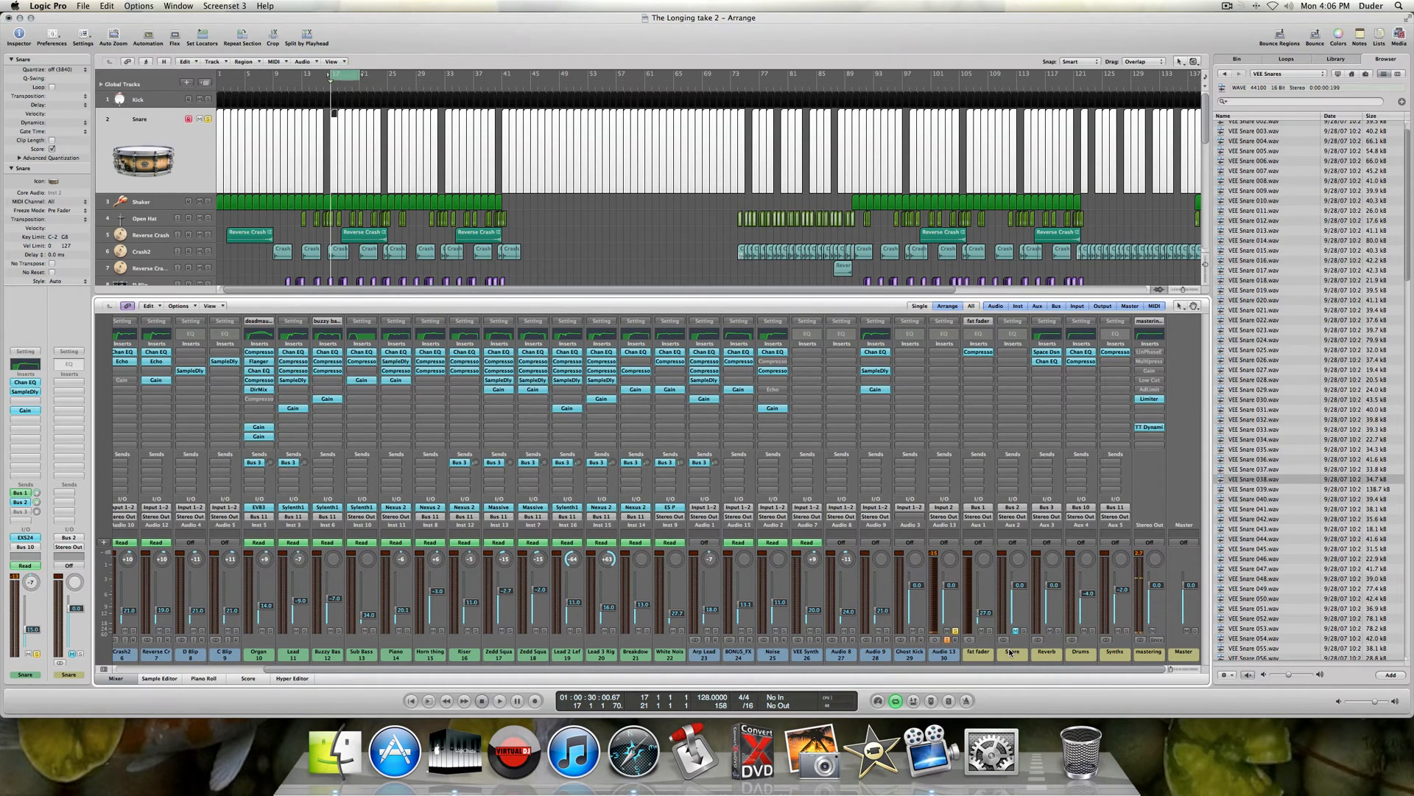
{"action": "left_click", "coordinate": [1011, 652]}
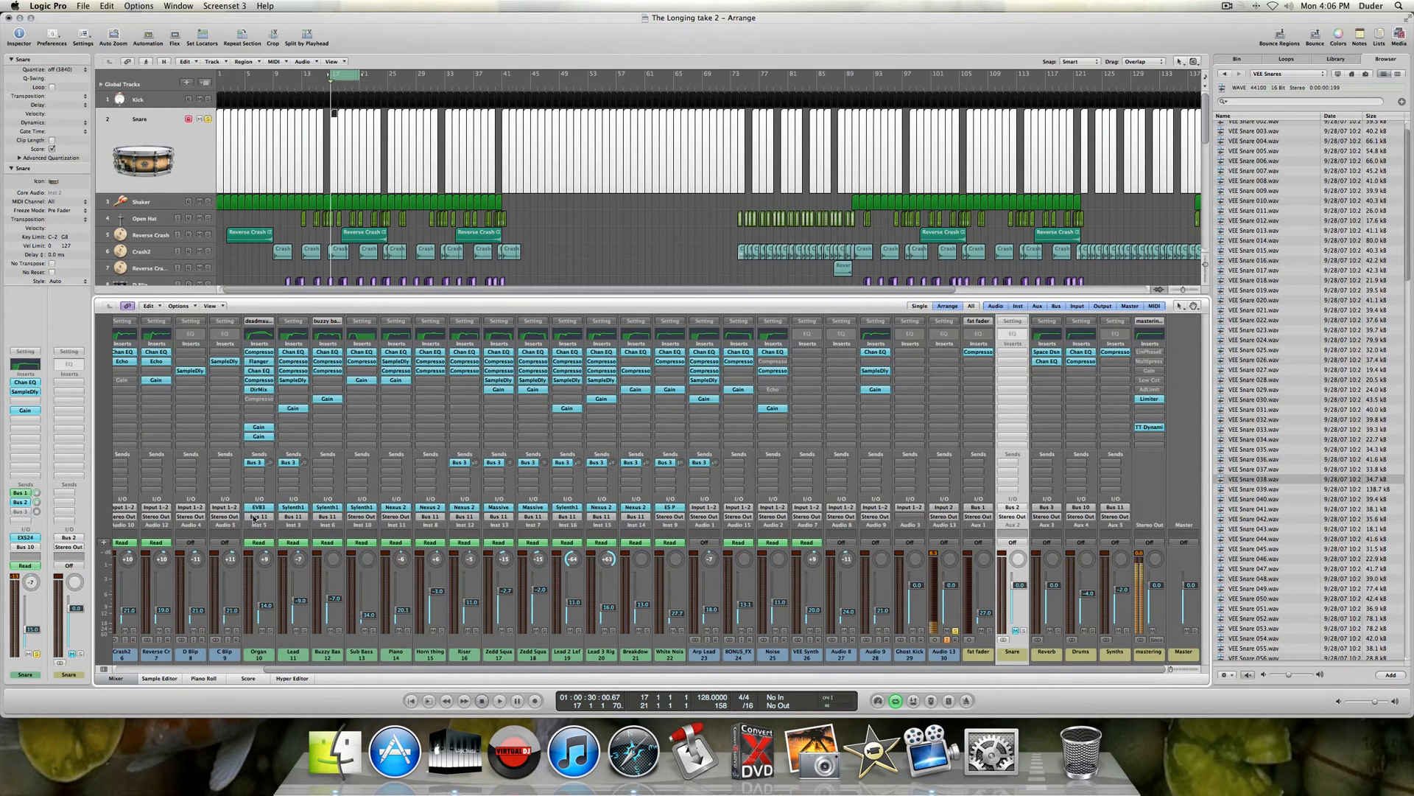
- Re-enable the Snare's Bus 3 send, select the Reverb aux channel, and view its Space Designer settings
{"action": "left_click", "coordinate": [22, 512]}
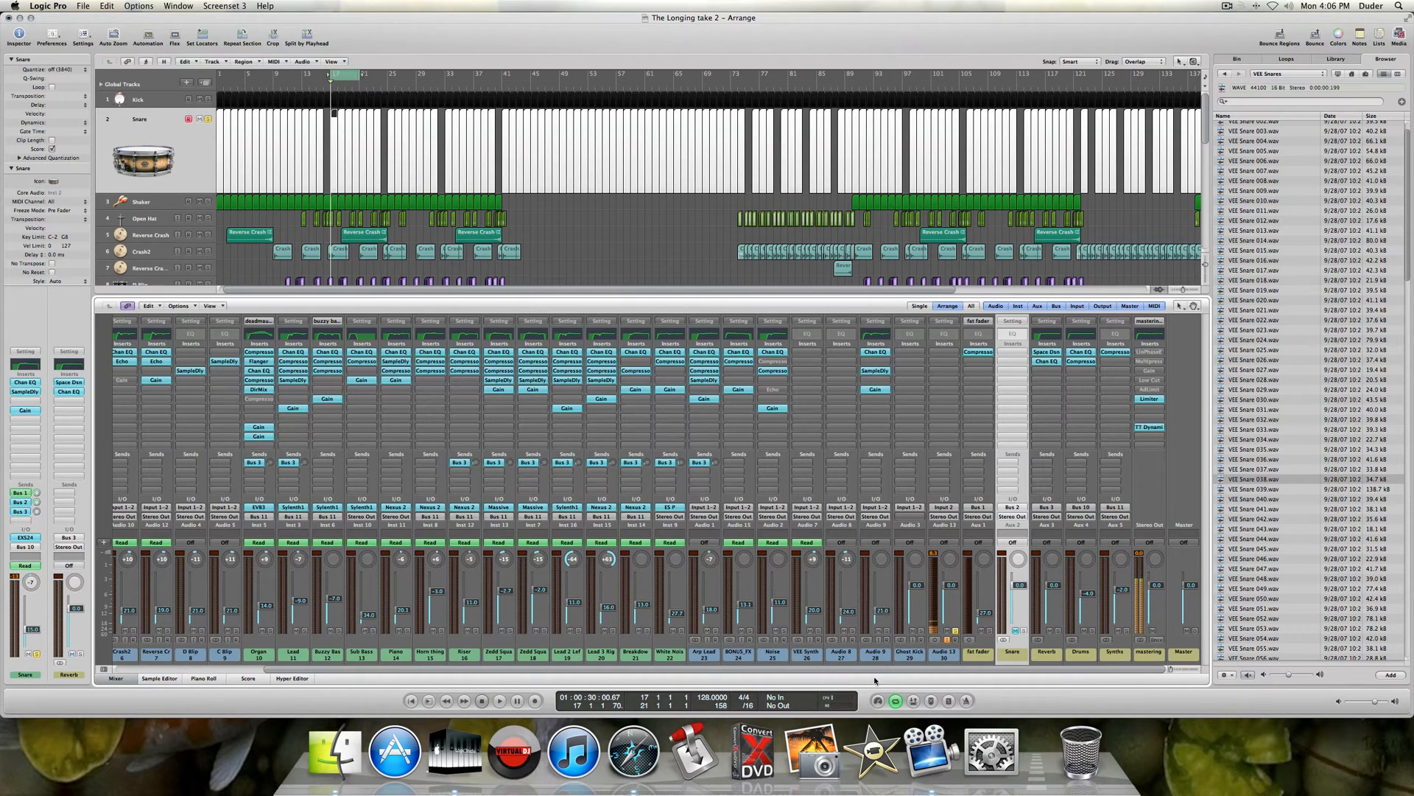
{"action": "left_click", "coordinate": [1049, 653]}
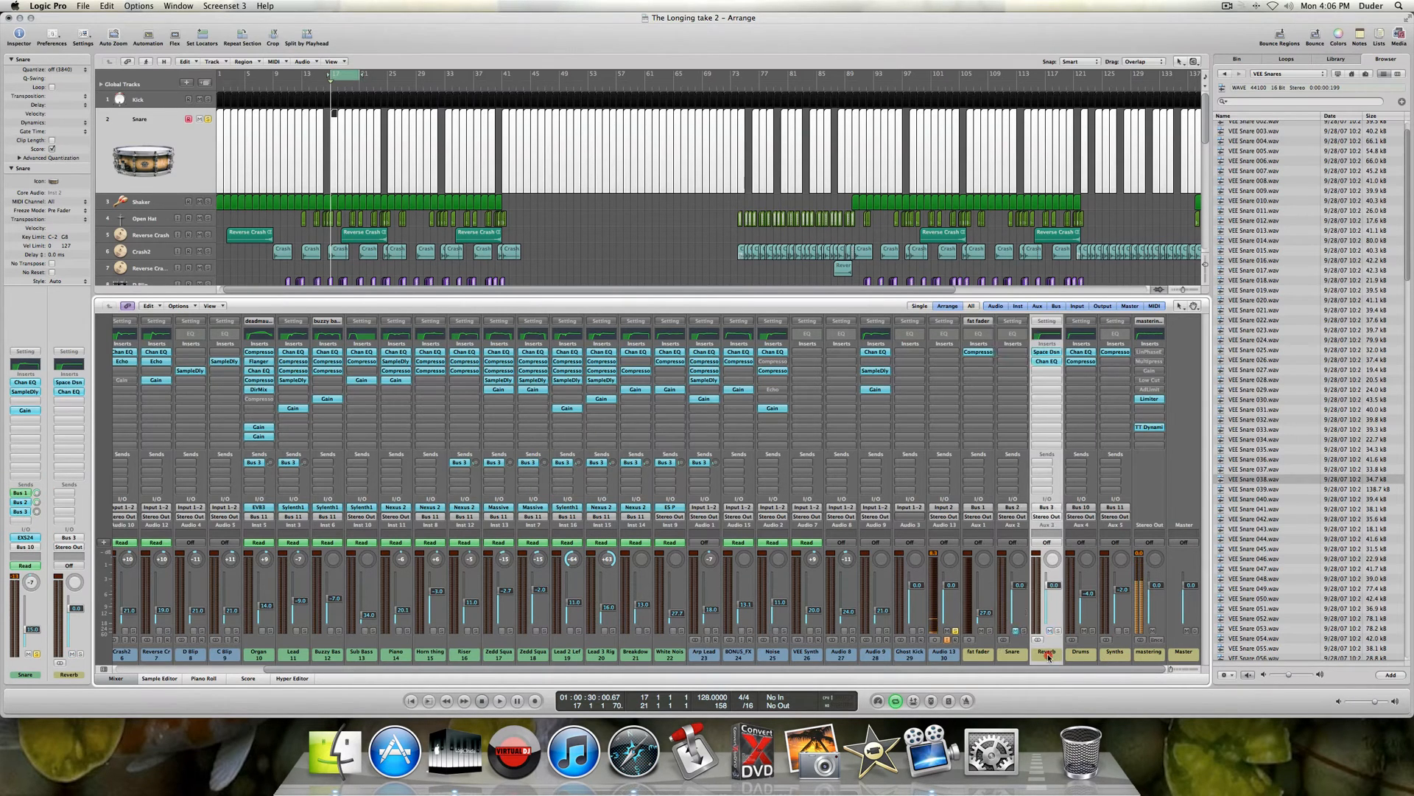
{"action": "left_click", "coordinate": [1044, 352]}
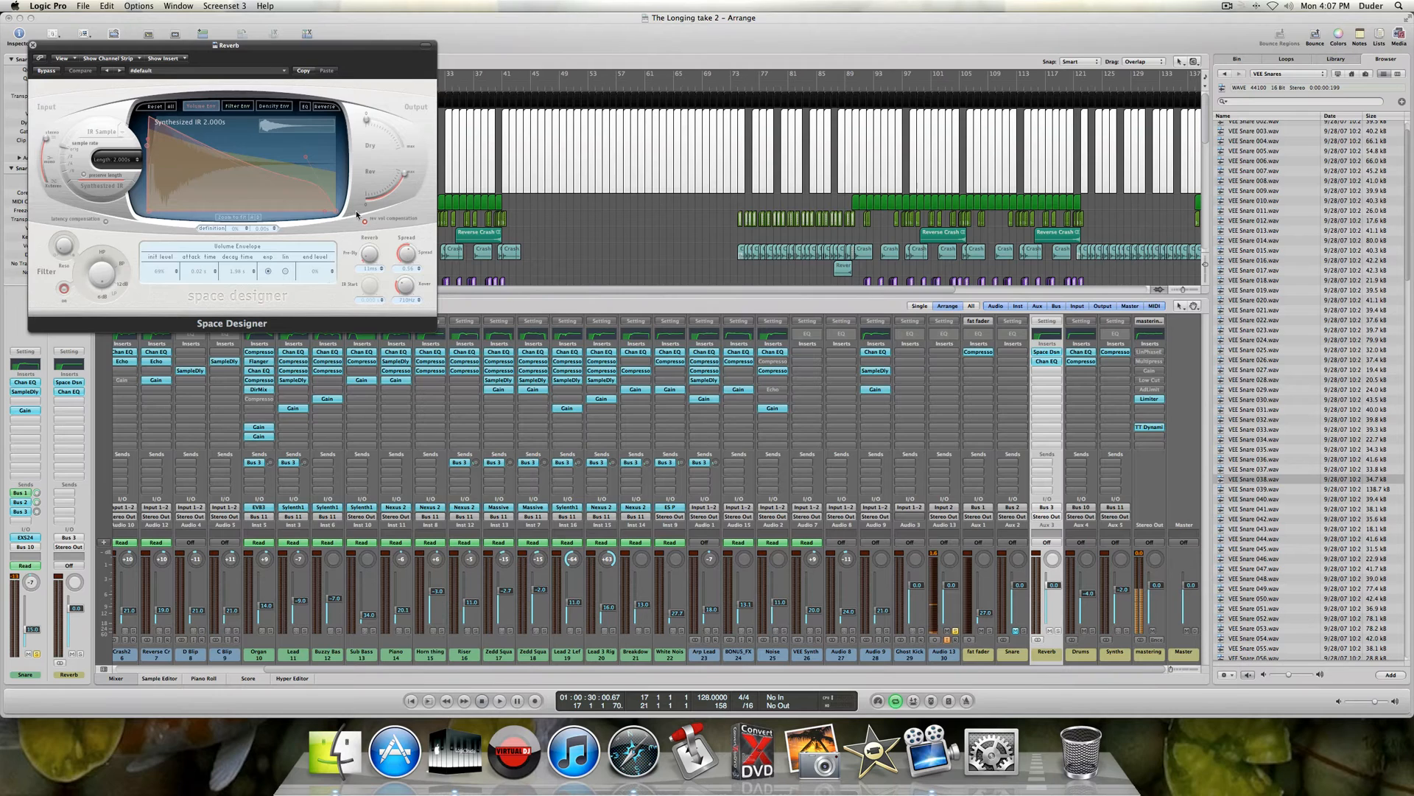
{"action": "left_click", "coordinate": [33, 46]}
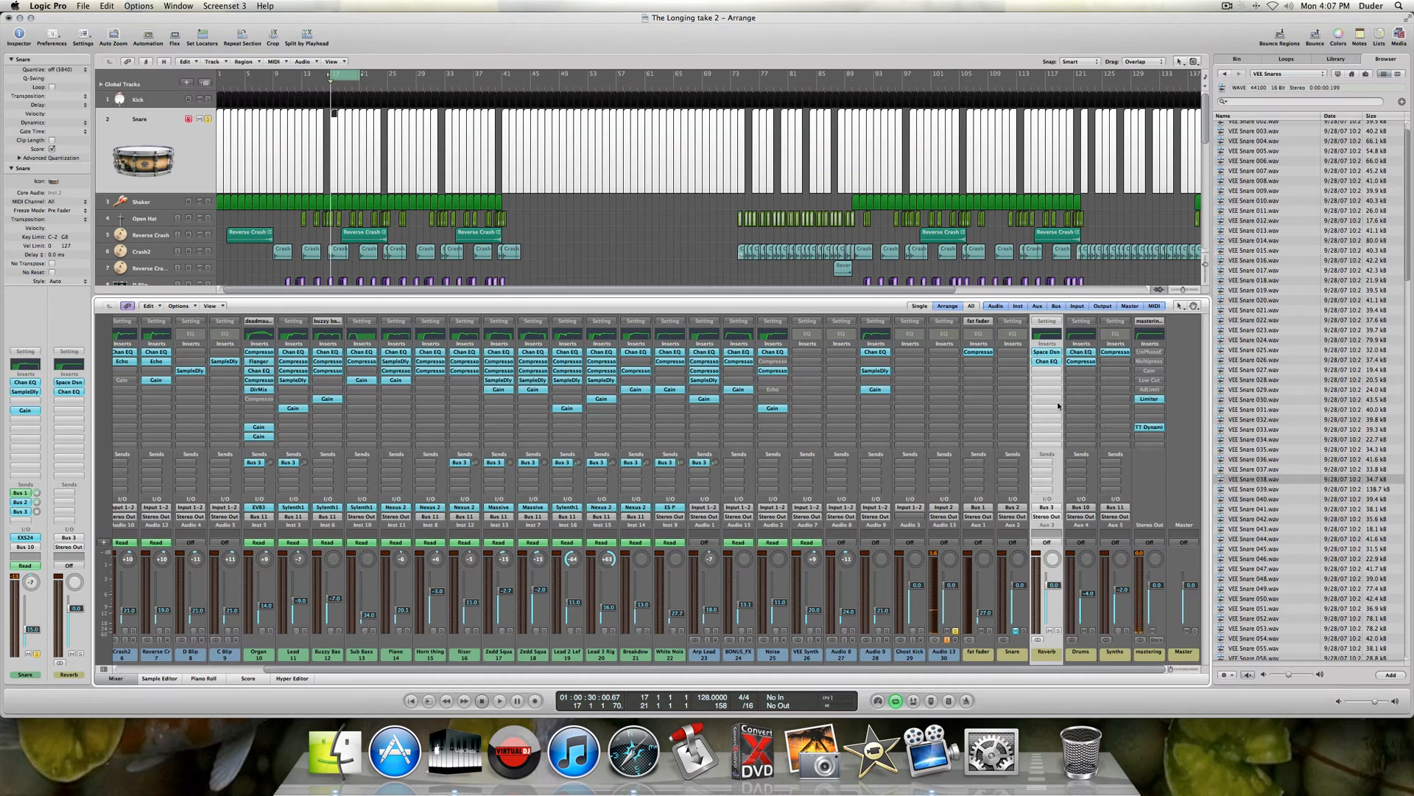
- Open the Reverb aux's Channel EQ, play the snare with the EQ active and bypassed, then close it and stop playback
{"action": "left_click", "coordinate": [1054, 337]}
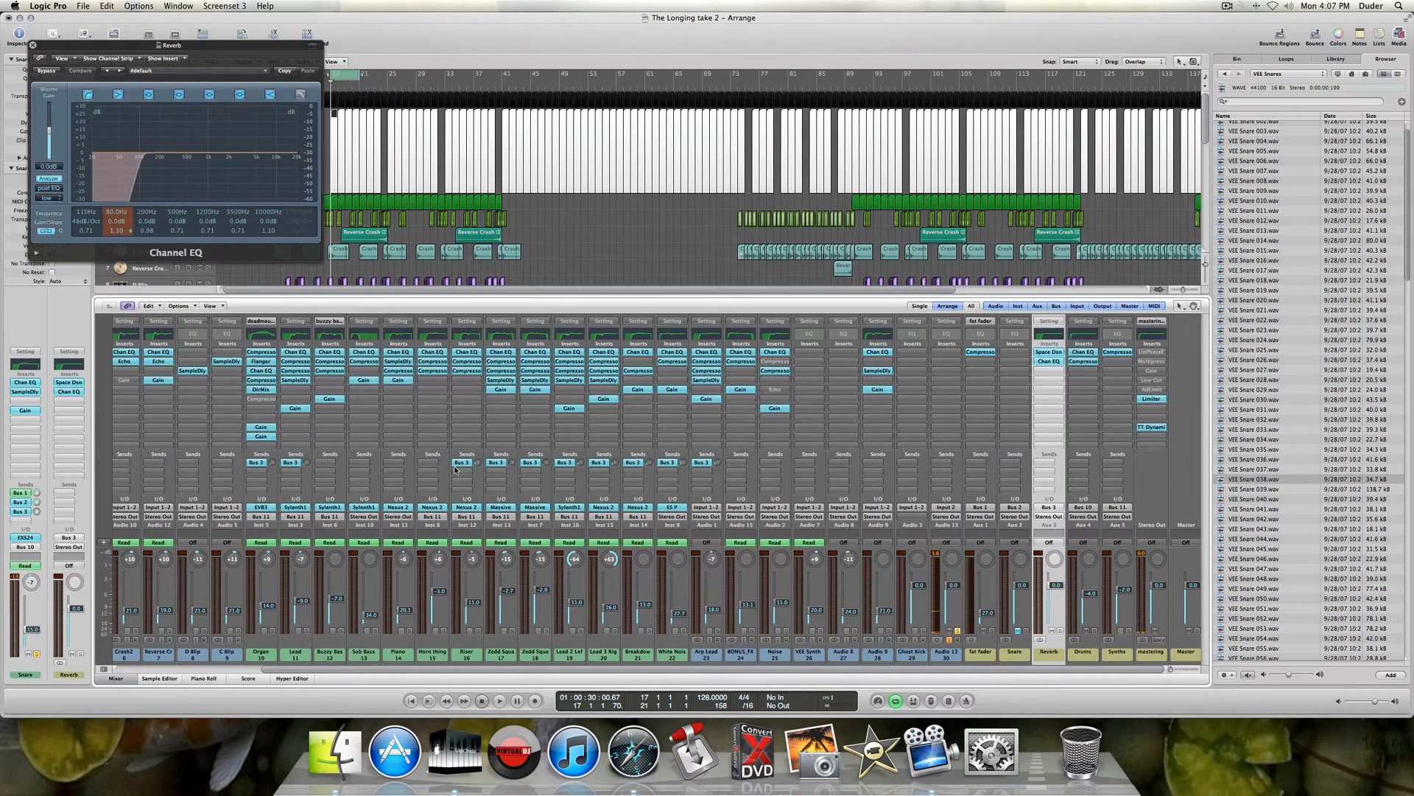
{"action": "scroll", "coordinate": [464, 487], "scroll_direction": "left", "scroll_amount": 5}
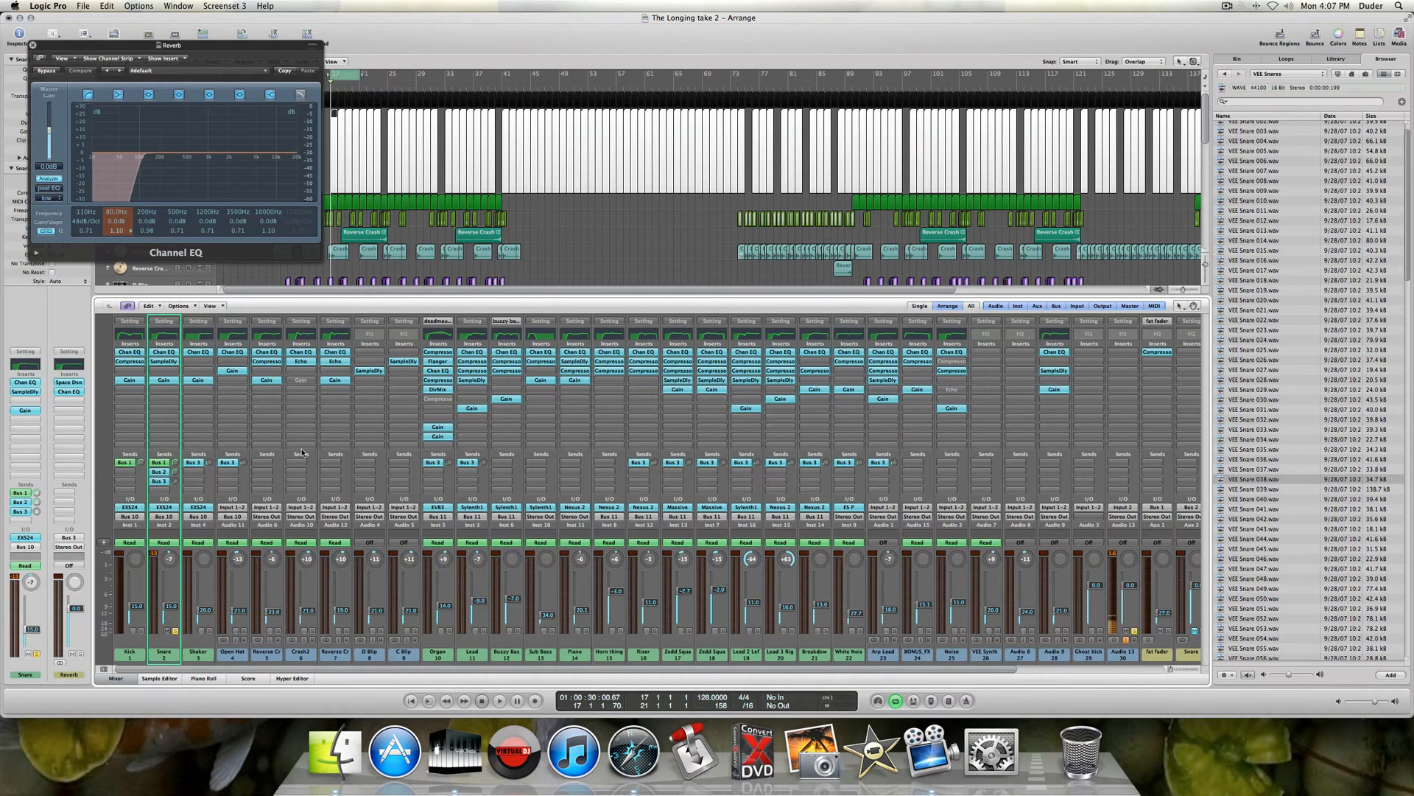
{"action": "key", "text": "space"}
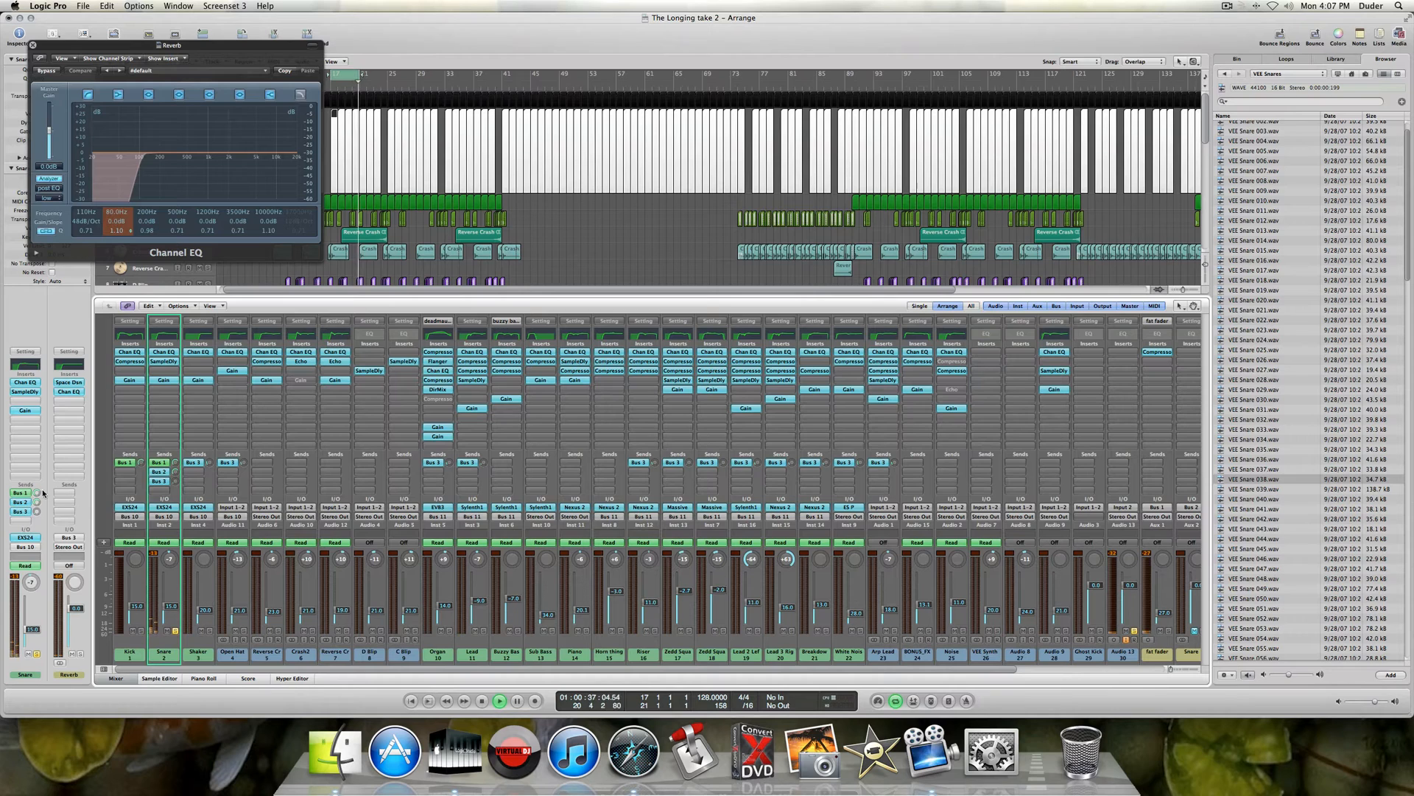
{"action": "left_click", "coordinate": [40, 71]}
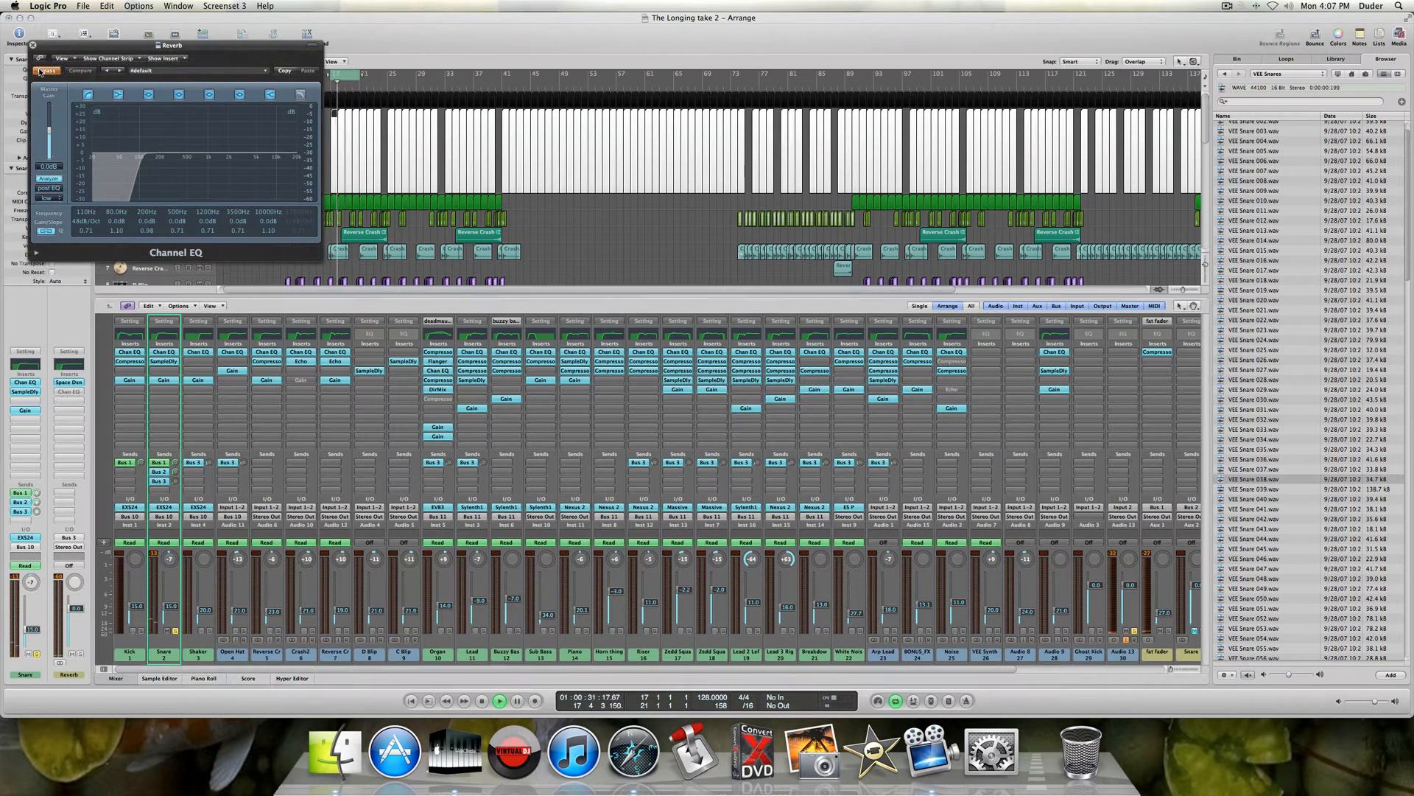
{"action": "left_click", "coordinate": [32, 45]}
{"action": "key", "text": "space"}
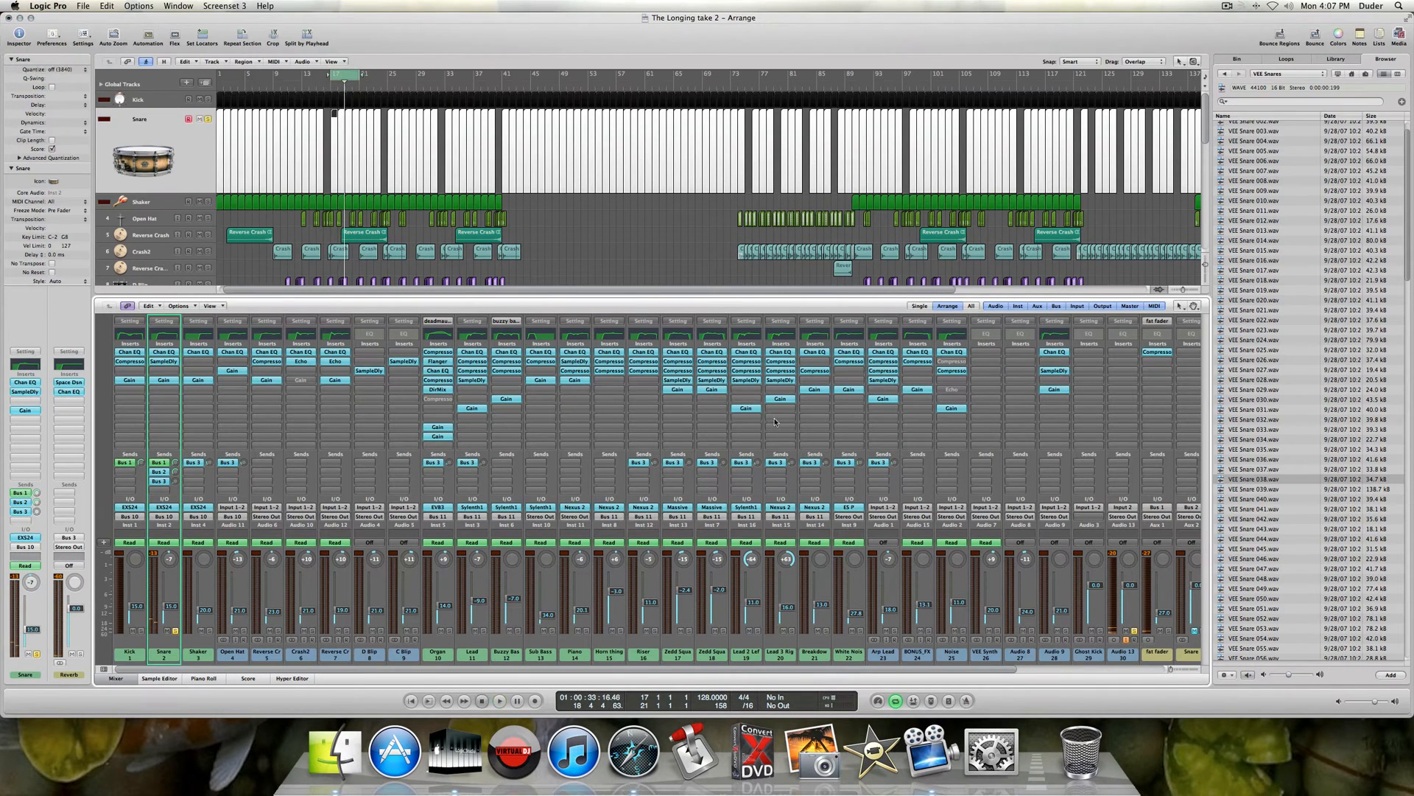
- Mute and unmute the Reverb aux during playback to compare the snare with and without reverb
{"action": "scroll", "coordinate": [1135, 651], "scroll_direction": "right", "scroll_amount": 4}
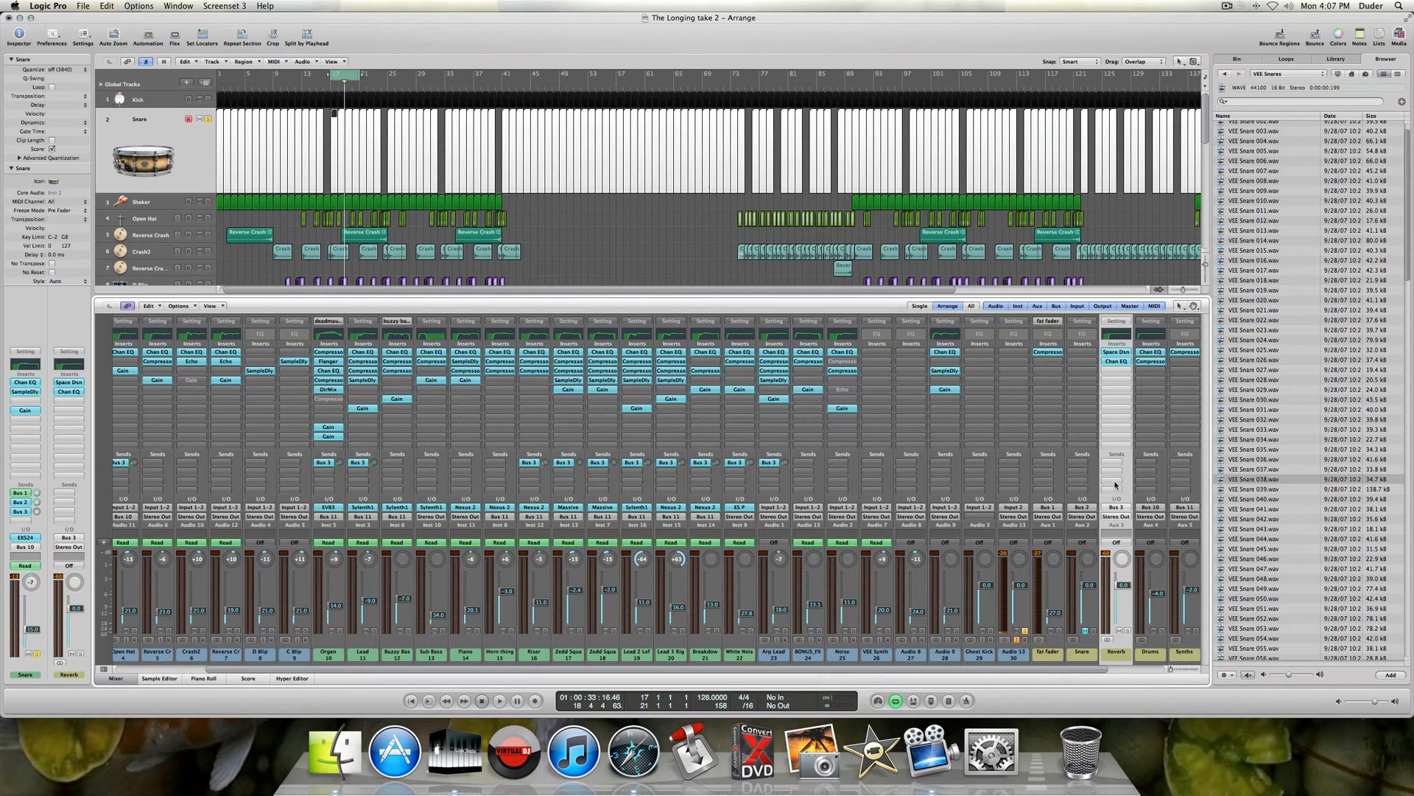
{"action": "key", "text": "space"}
{"action": "left_click", "coordinate": [1119, 631]}
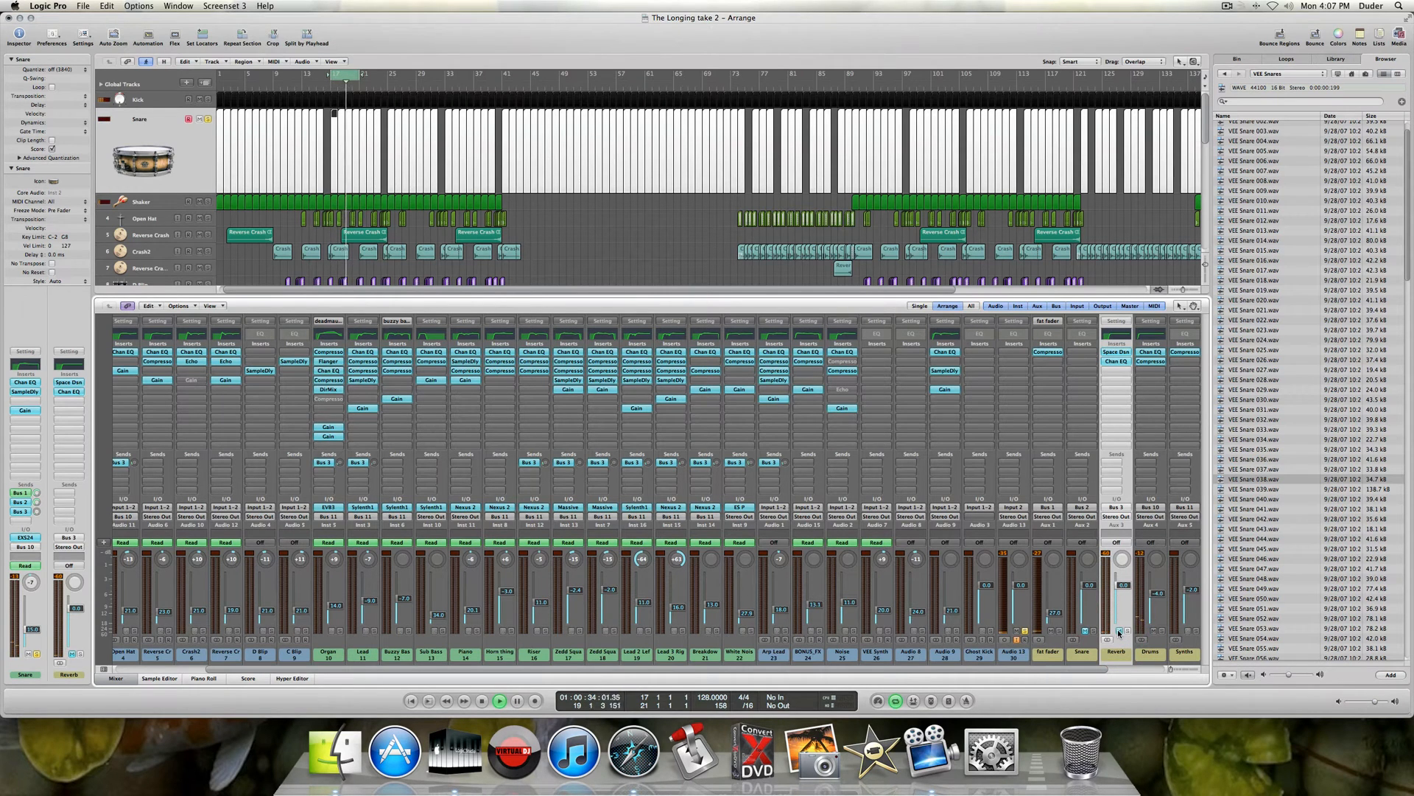
{"action": "left_click", "coordinate": [1120, 631]}
{"action": "key", "text": "space"}
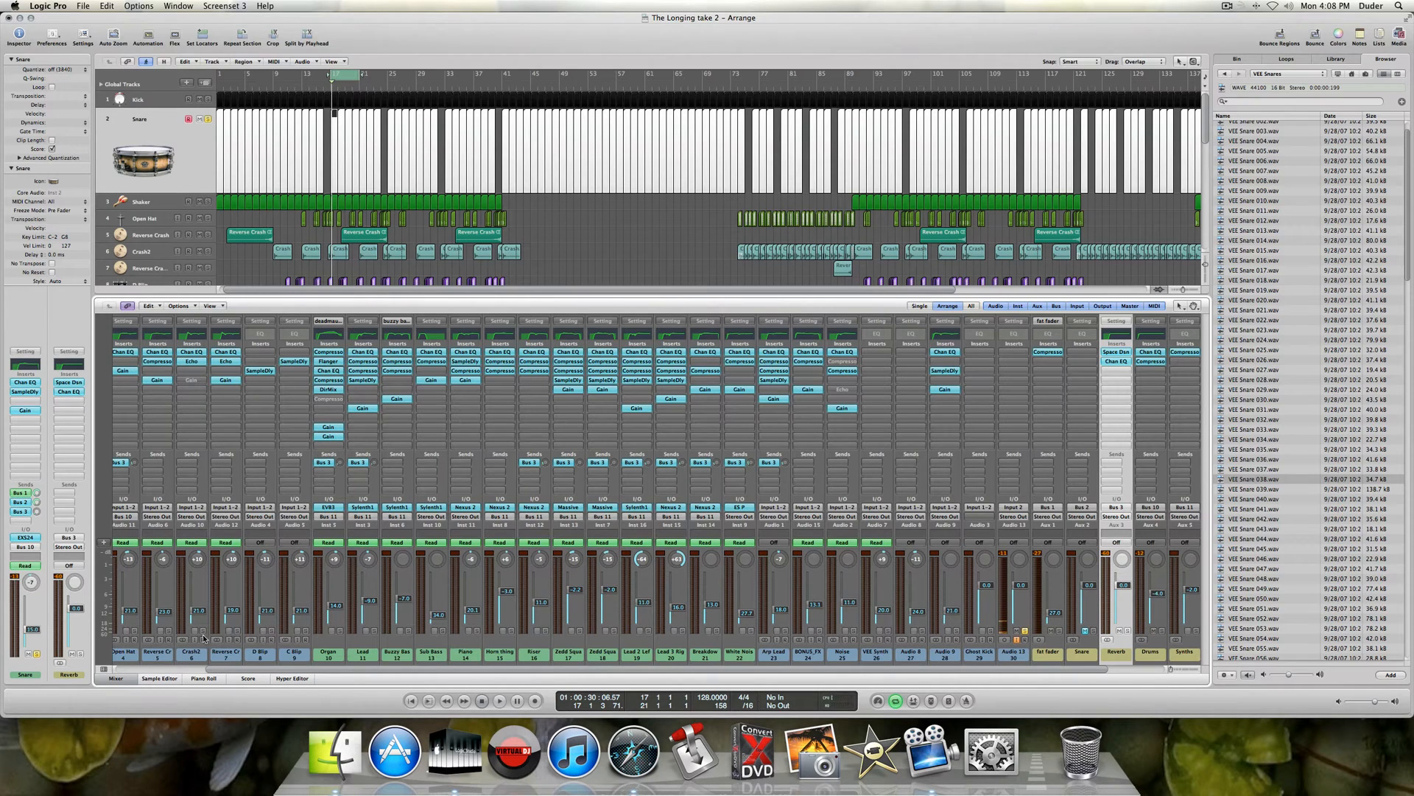
{"action": "left_click", "coordinate": [37, 511]}
- Select the Drums aux channel and view the curve of its Channel EQ
{"action": "left_click", "coordinate": [1149, 653]}
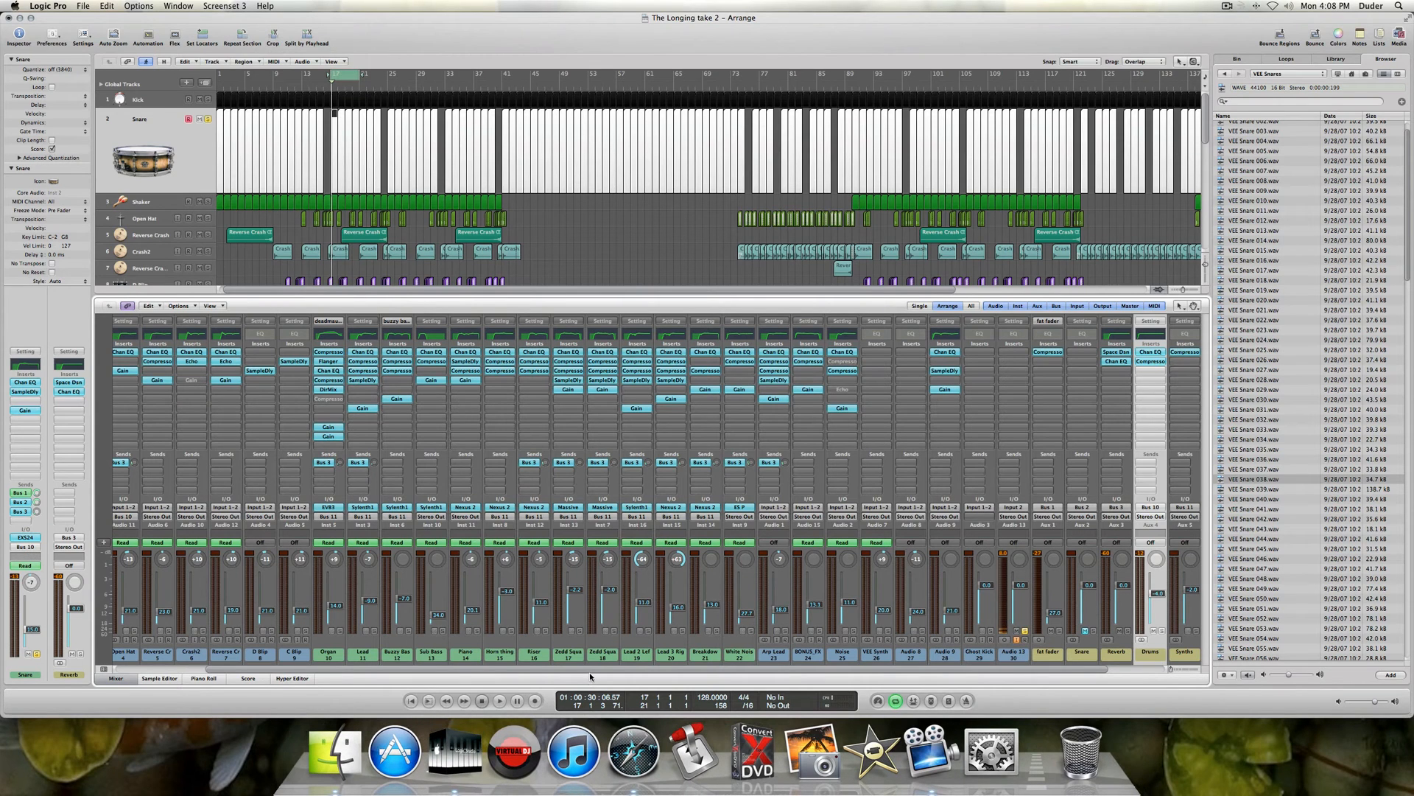
{"action": "left_click", "coordinate": [1151, 352]}
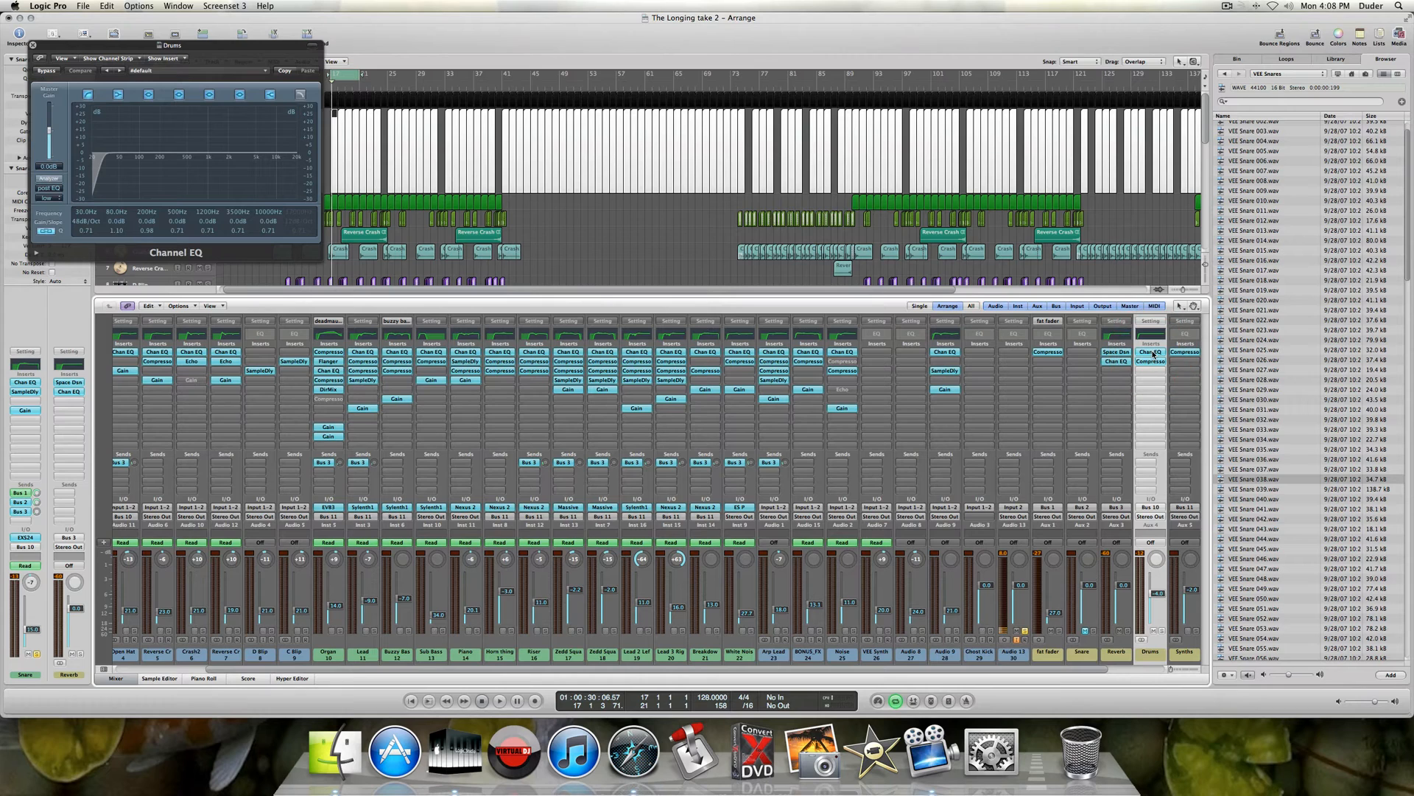
{"action": "left_click", "coordinate": [33, 48]}
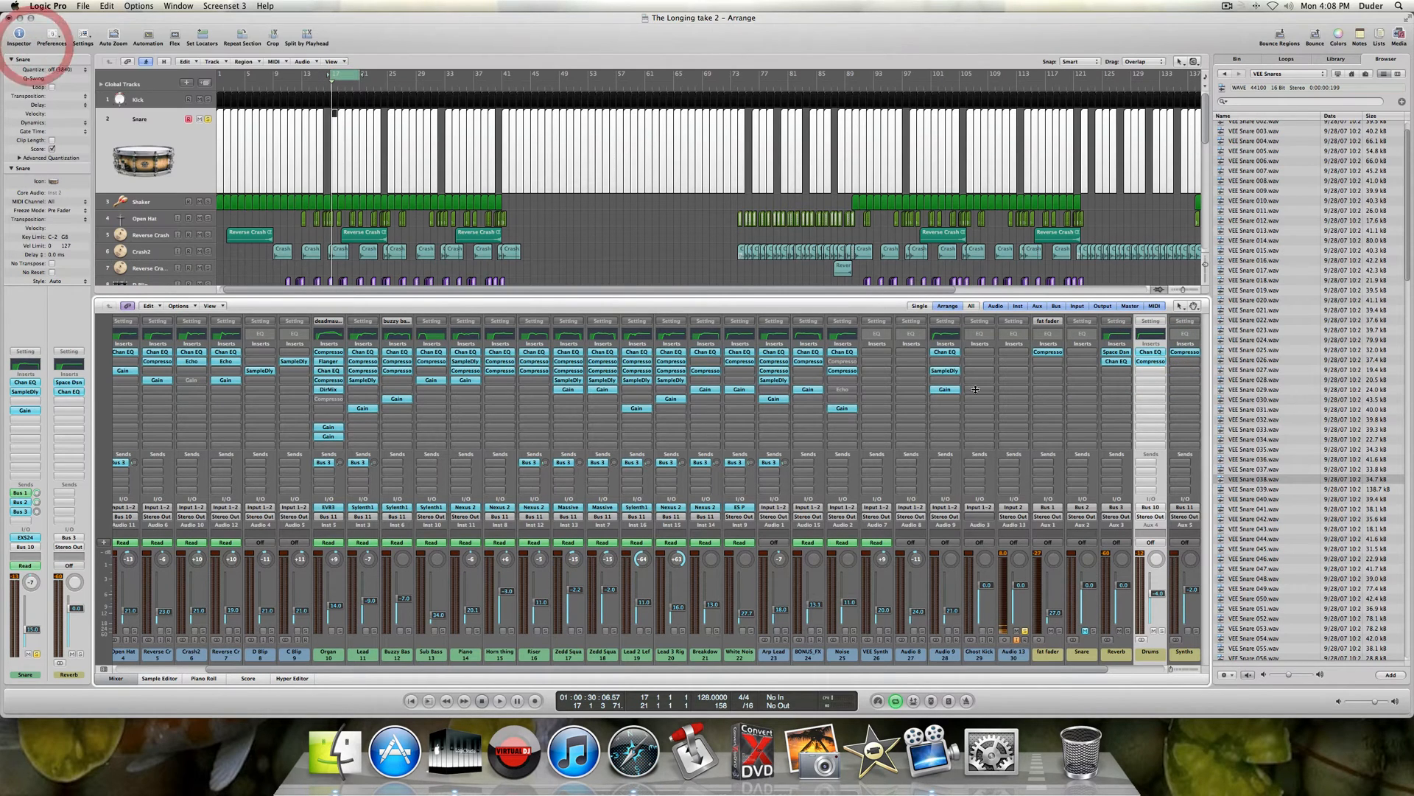
- Open the Drums aux's Compressor, solo the aux, audition the compression in short playbacks, and close the plug-in window
{"action": "left_click", "coordinate": [1148, 362]}
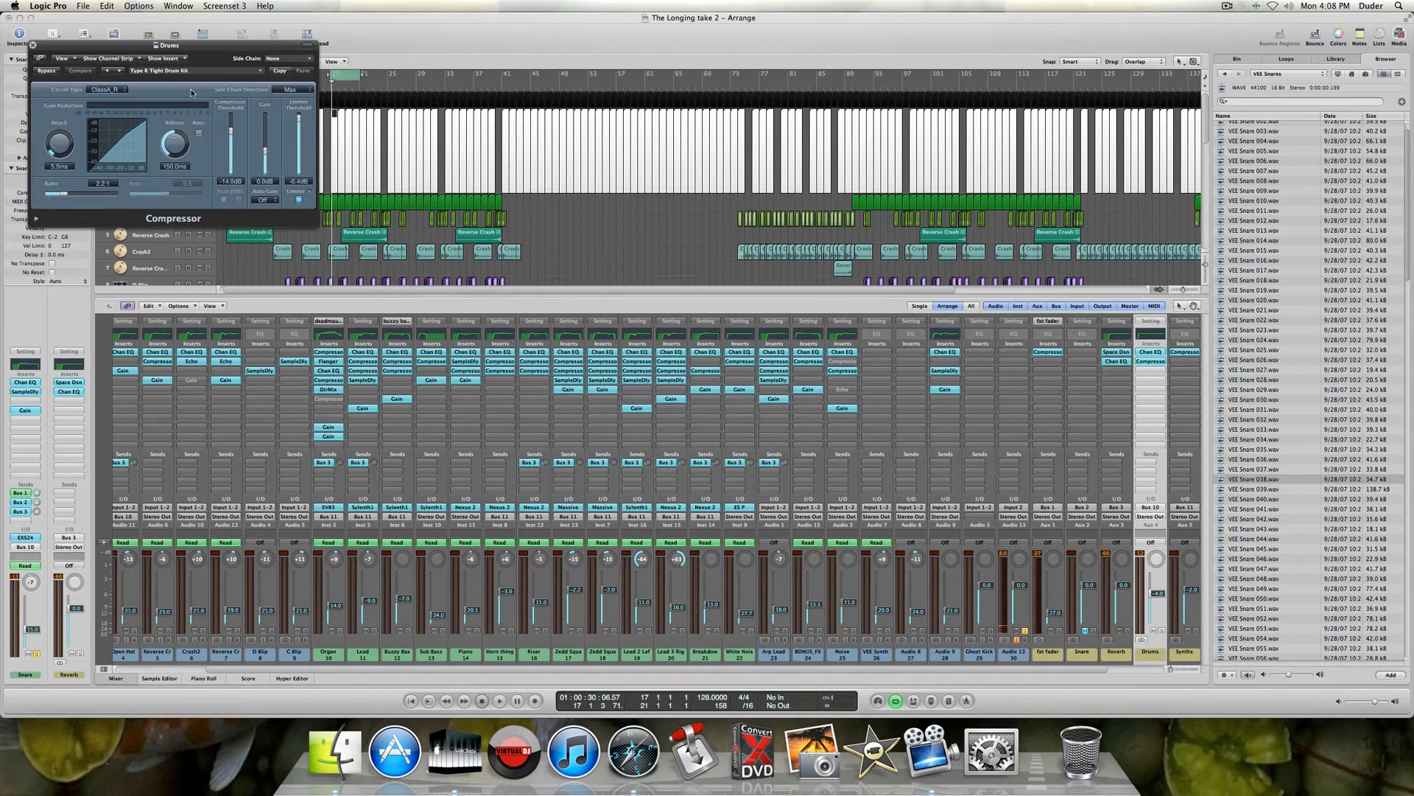
{"action": "key", "text": "space"}
{"action": "key", "text": "space"}
{"action": "left_click", "coordinate": [1161, 631]}
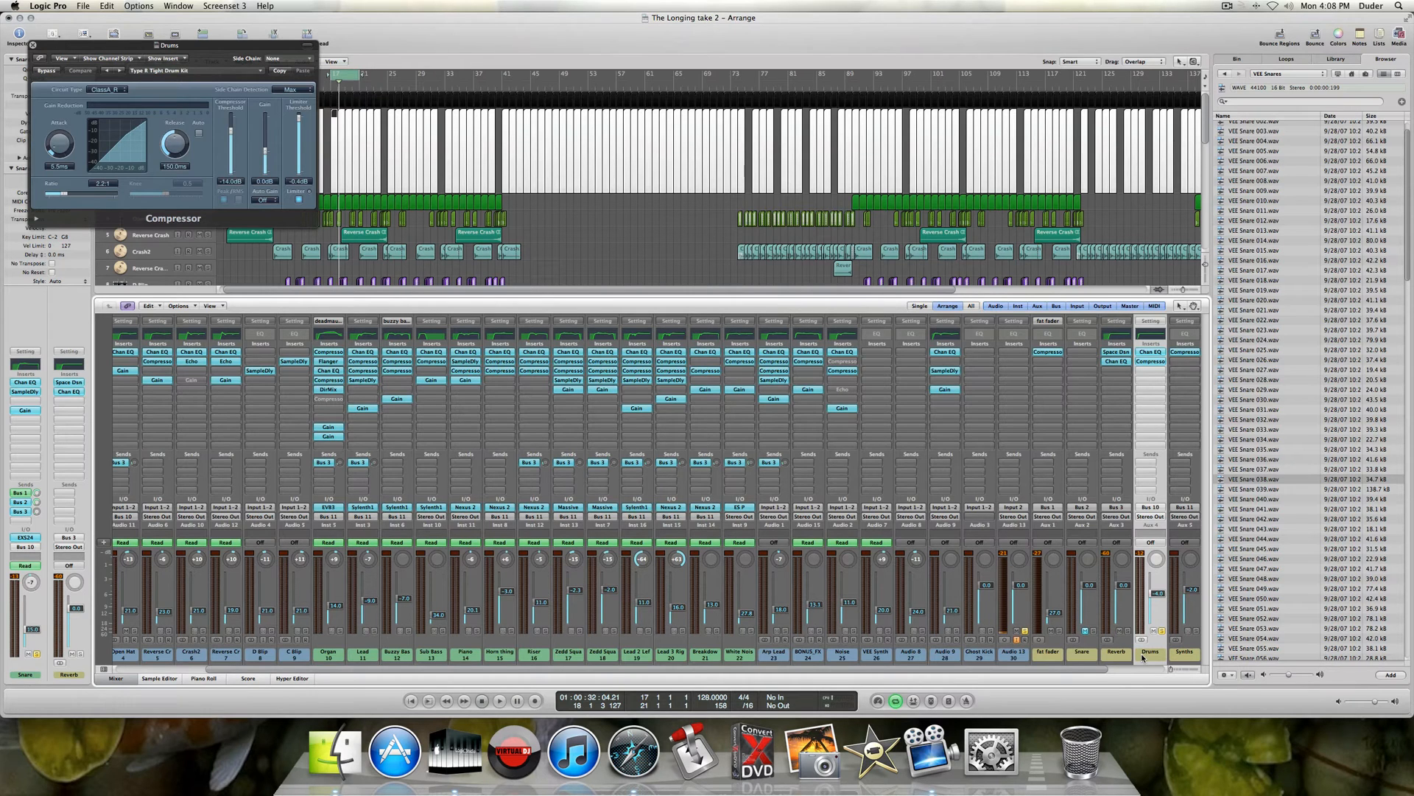
{"action": "key", "text": "space"}
{"action": "key", "text": "space"}
{"action": "left_click", "coordinate": [32, 45]}
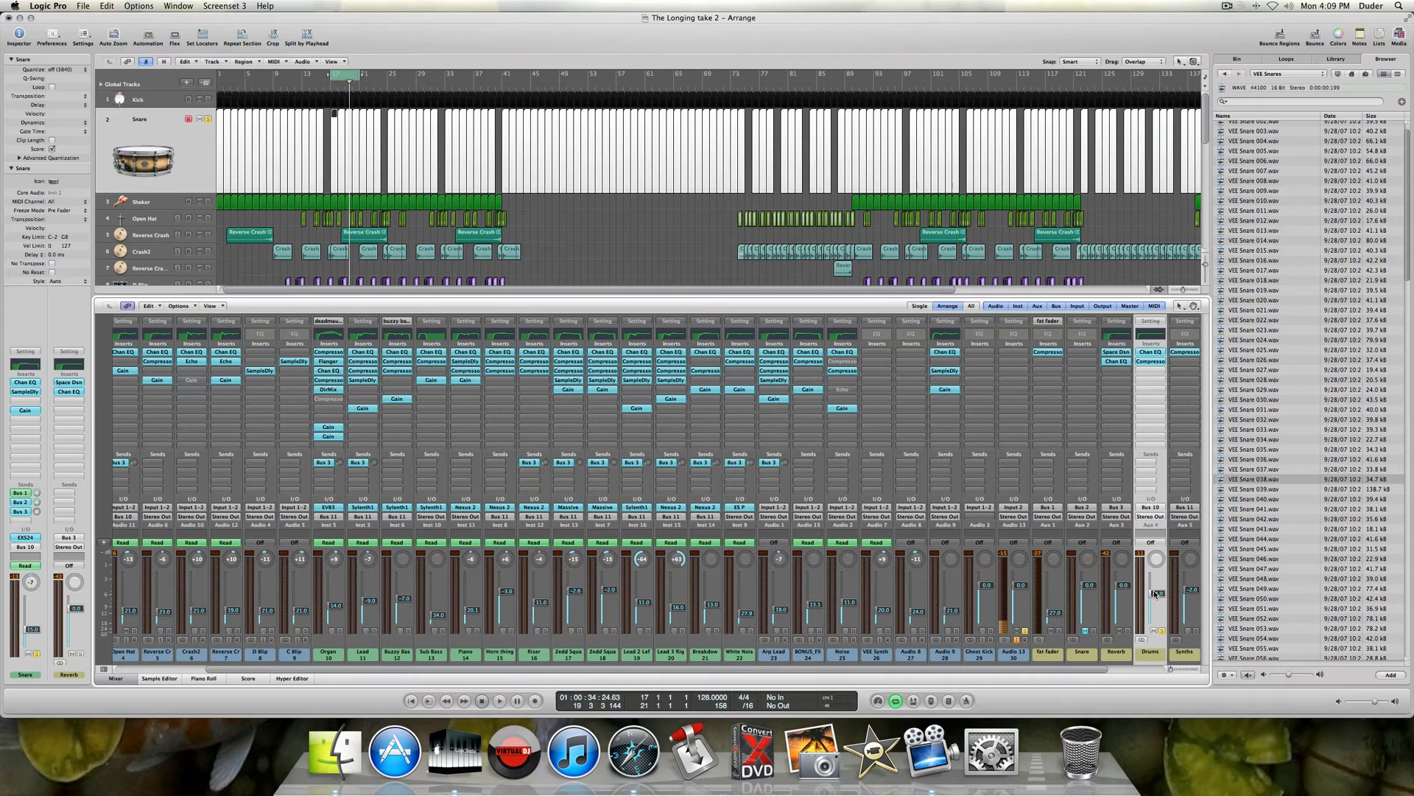
- Try out the Drums aux fader, and turn off solo on the Drums aux and the Snare channel
{"action": "left_click_drag", "start_coordinate": [1154, 594], "coordinate": [1154, 601]}
{"action": "left_click", "coordinate": [1163, 631]}
{"action": "scroll", "coordinate": [1081, 652], "scroll_direction": "left", "scroll_amount": 5}
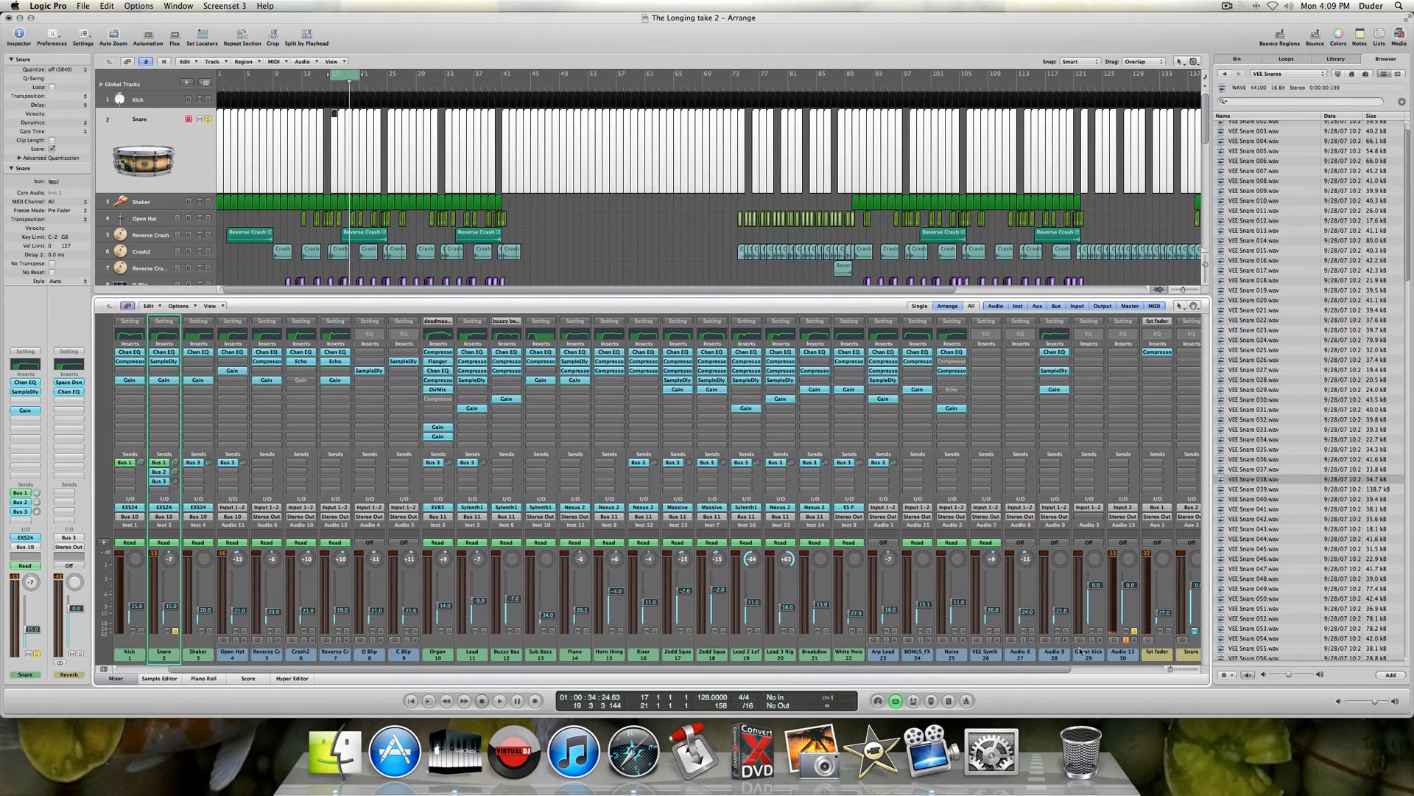
{"action": "left_click", "coordinate": [175, 631]}
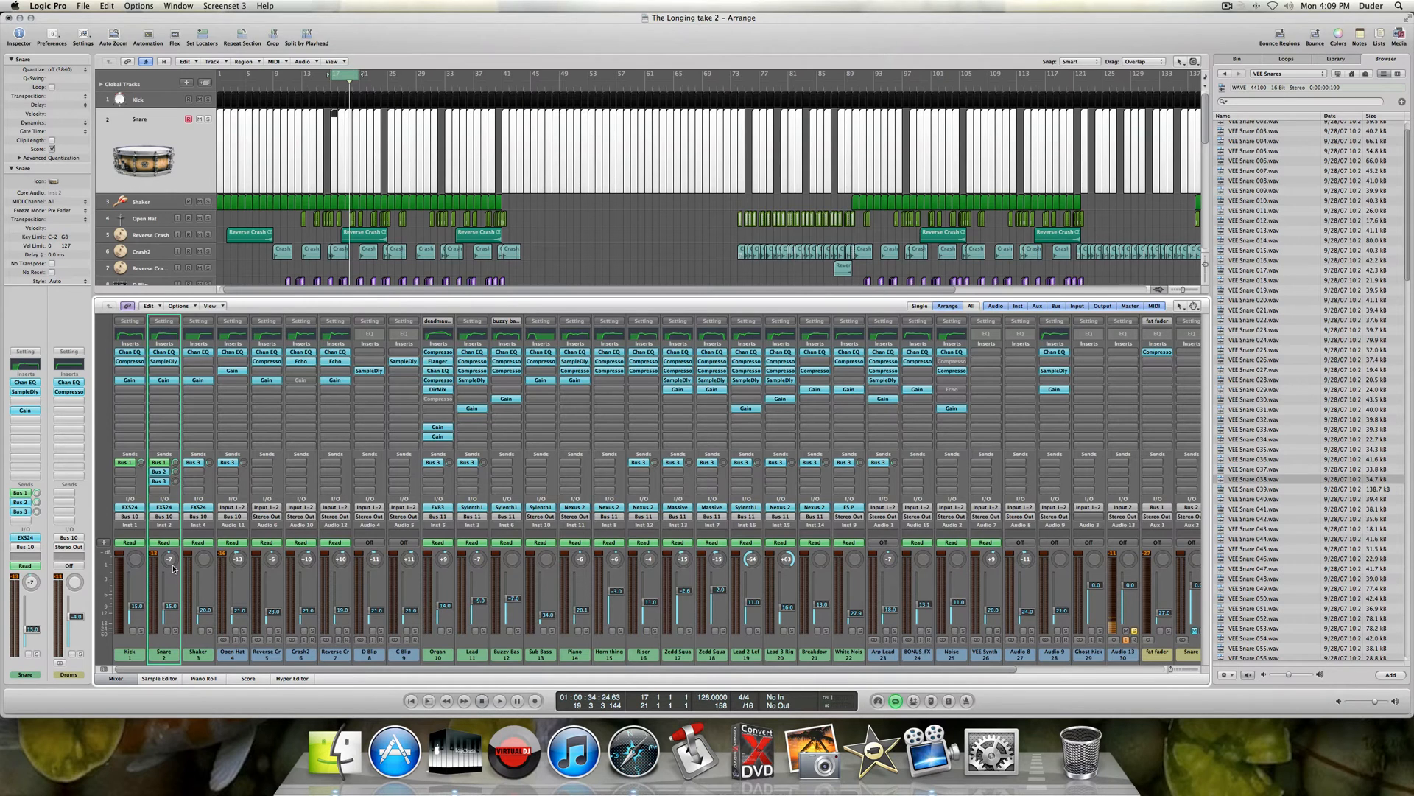
- Select and solo the Shaker channel, bypass its Bus 3 send and Channel EQ, and audition the shaker without them
{"action": "left_click", "coordinate": [192, 651]}
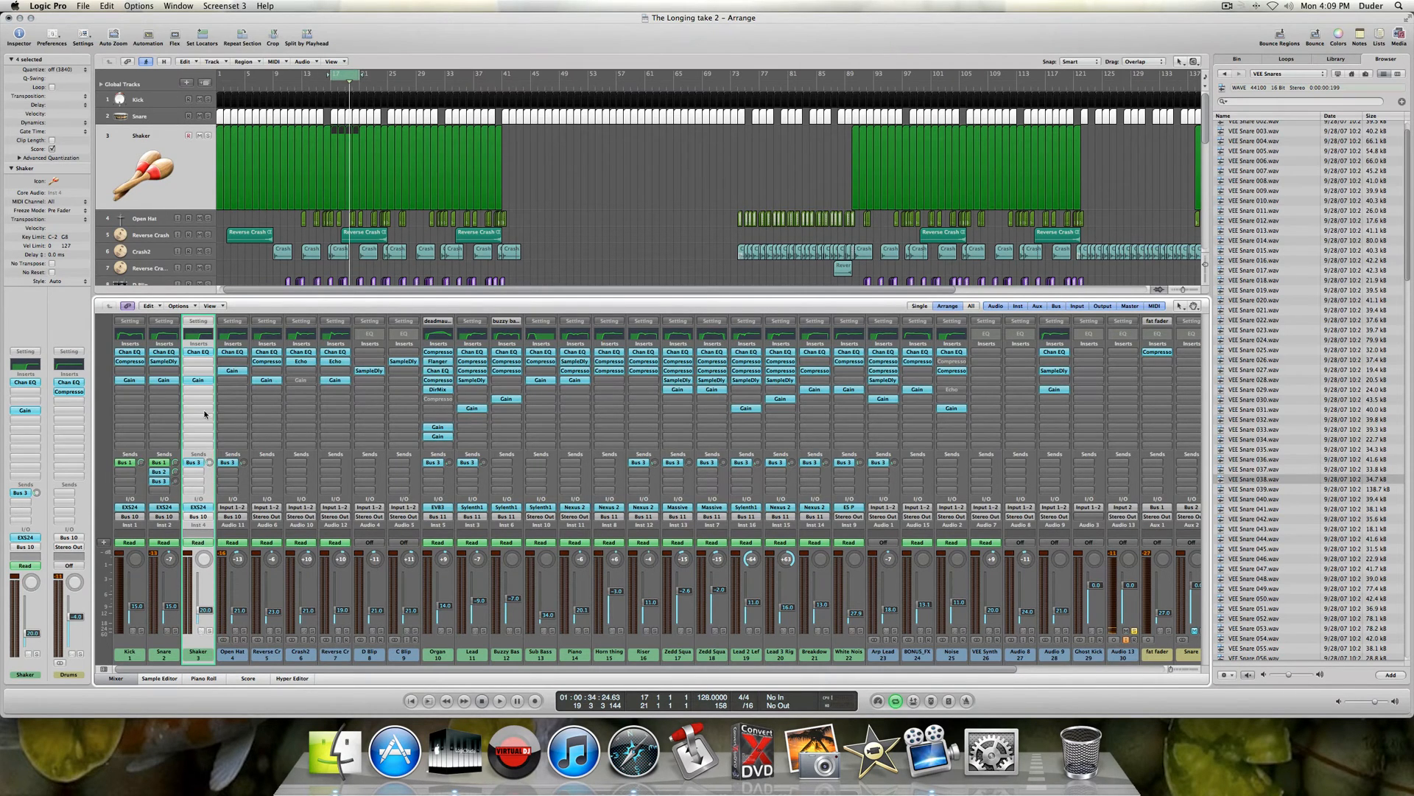
{"action": "left_click", "coordinate": [208, 135]}
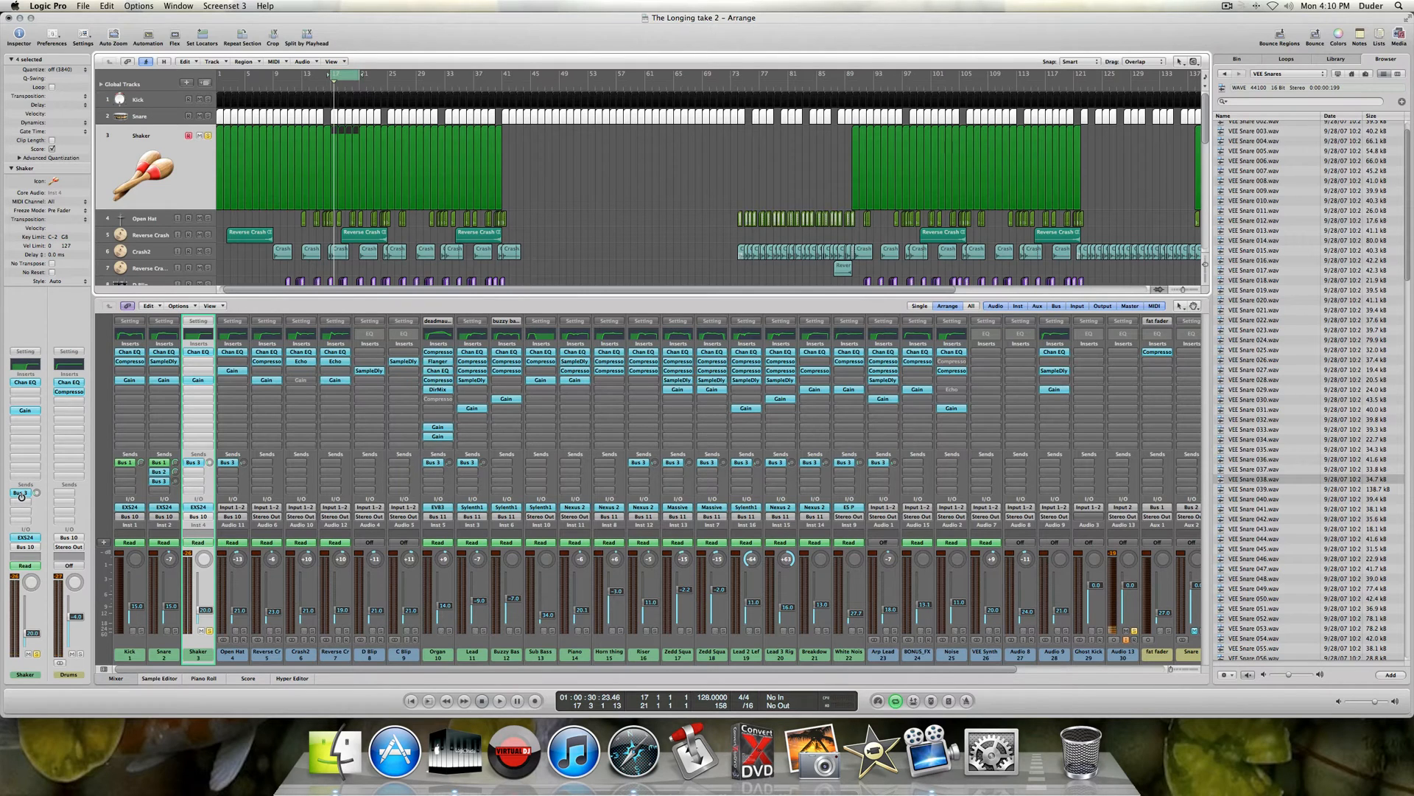
{"action": "left_click", "coordinate": [21, 493]}
{"action": "left_click", "coordinate": [25, 410]}
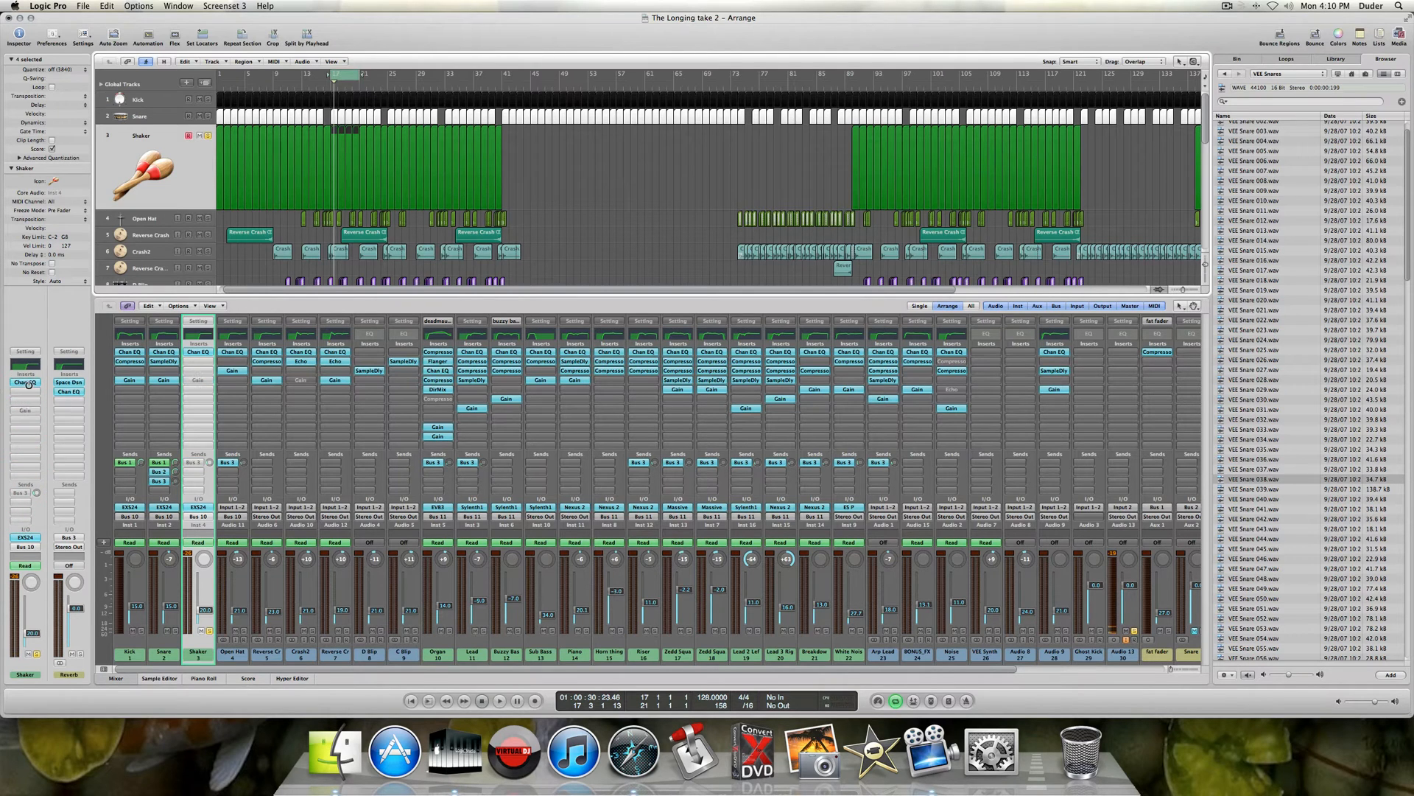
{"action": "left_click", "coordinate": [23, 412]}
{"action": "left_click", "coordinate": [28, 382]}
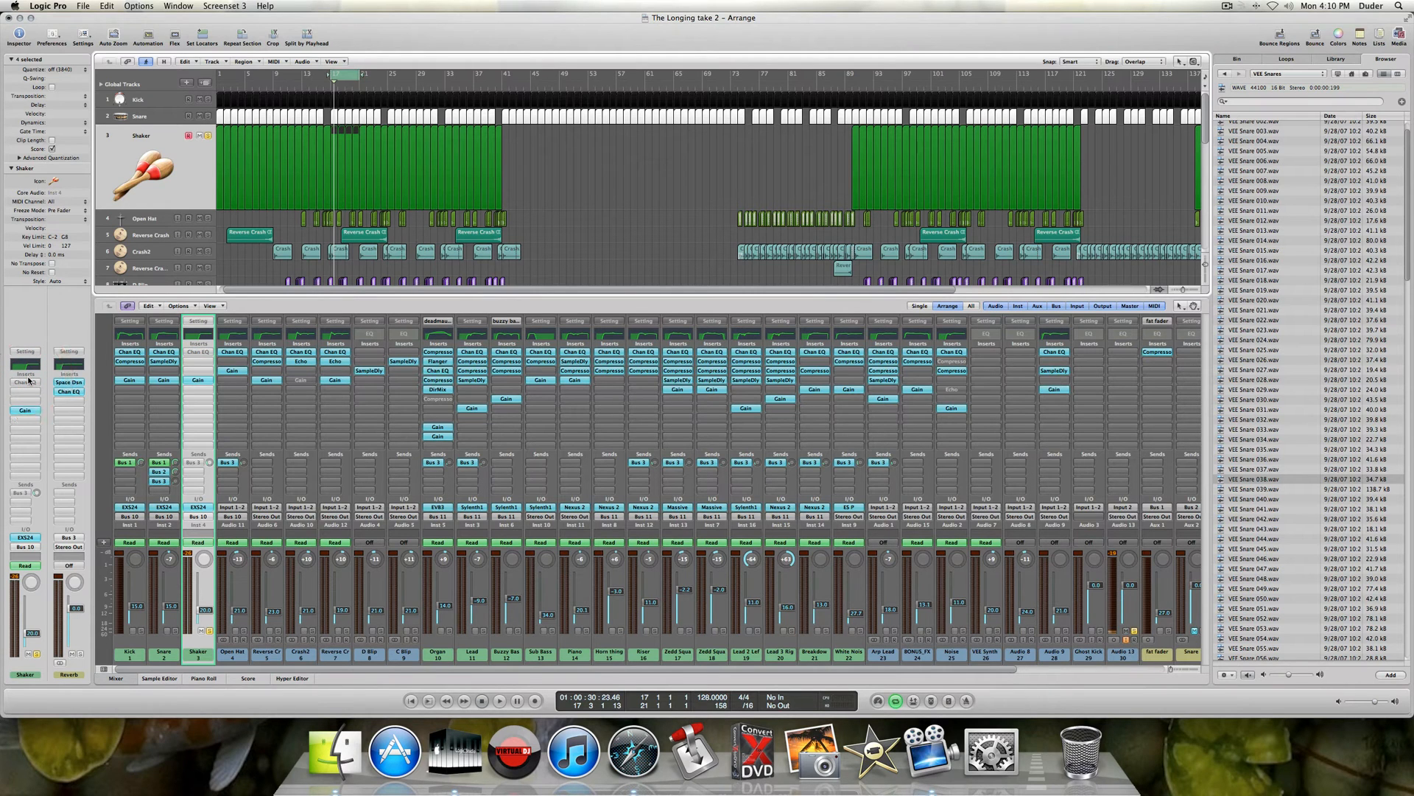
{"action": "key", "text": "space"}
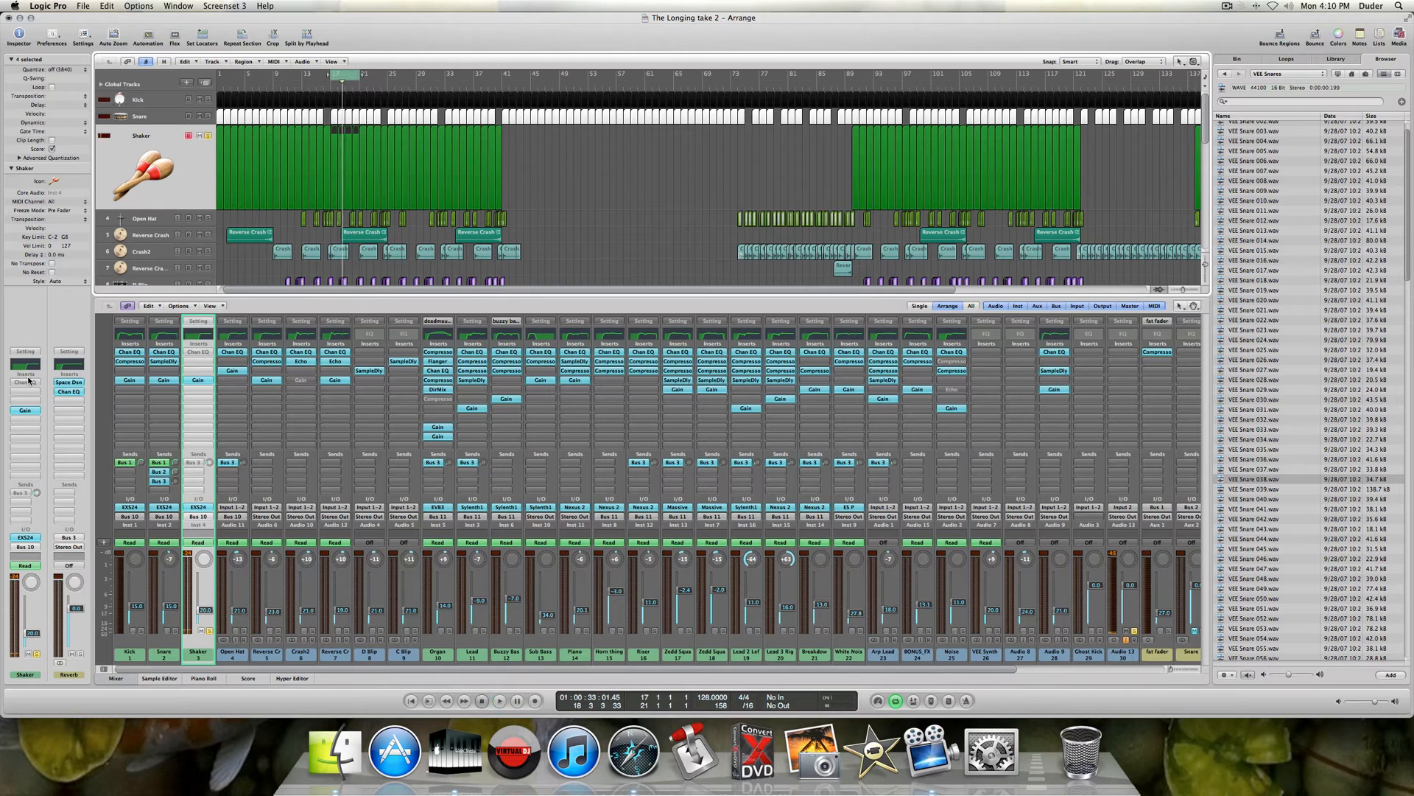
- Look up the Shaker's sample in the EXS24 Instrument Editor, preview VEE Percussion 036.wav from the percussion folder, and close both EXS24 windows
{"action": "left_click", "coordinate": [33, 537]}
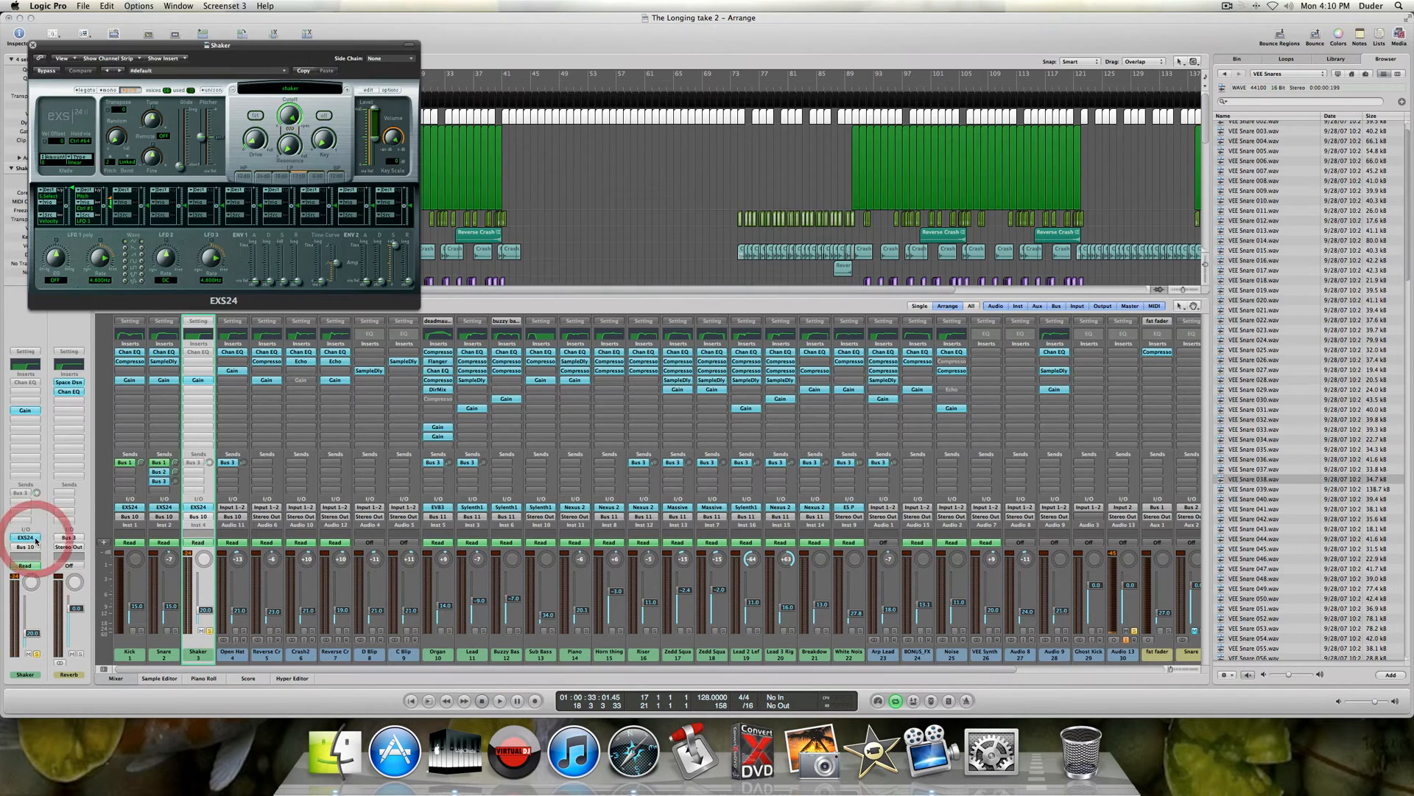
{"action": "left_click", "coordinate": [368, 90]}
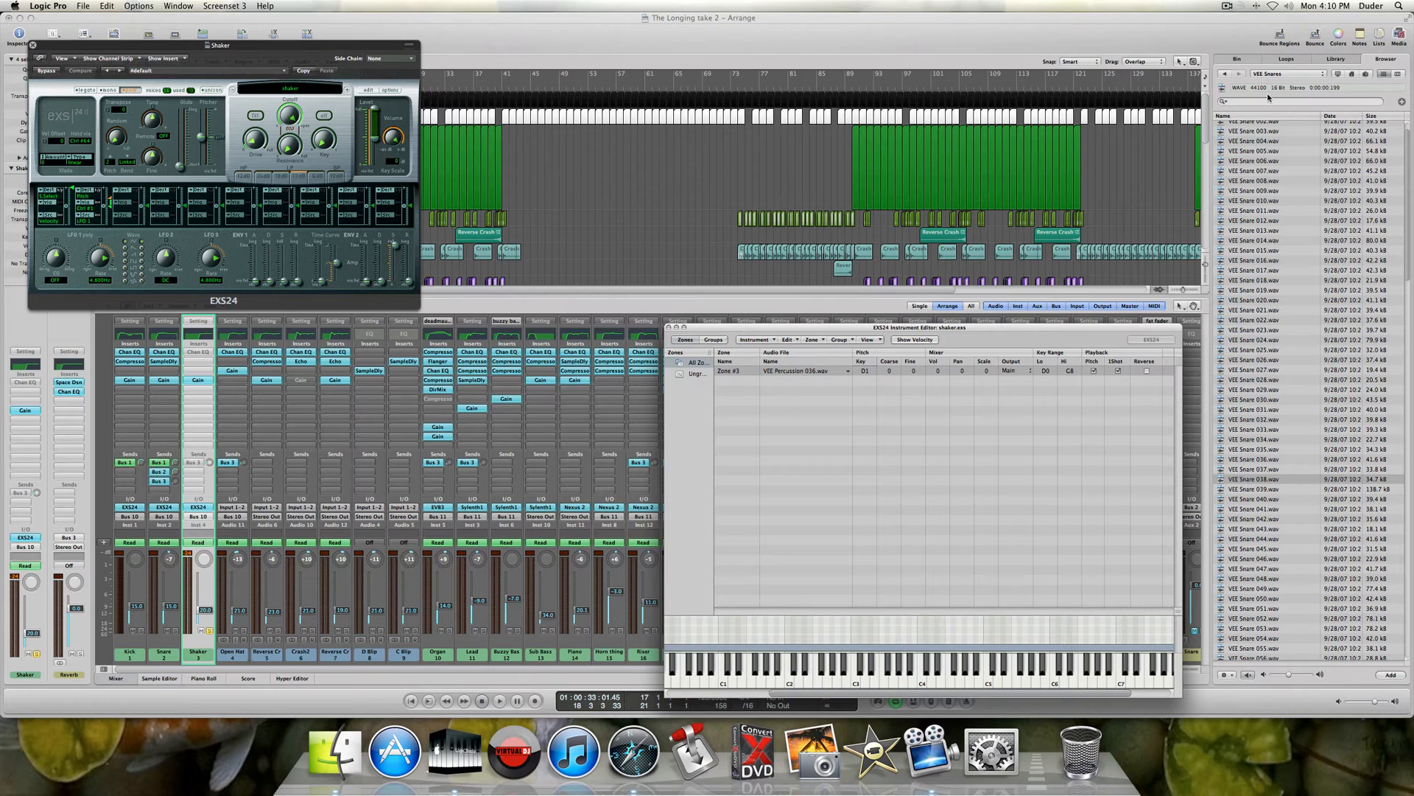
{"action": "left_click", "coordinate": [1226, 73]}
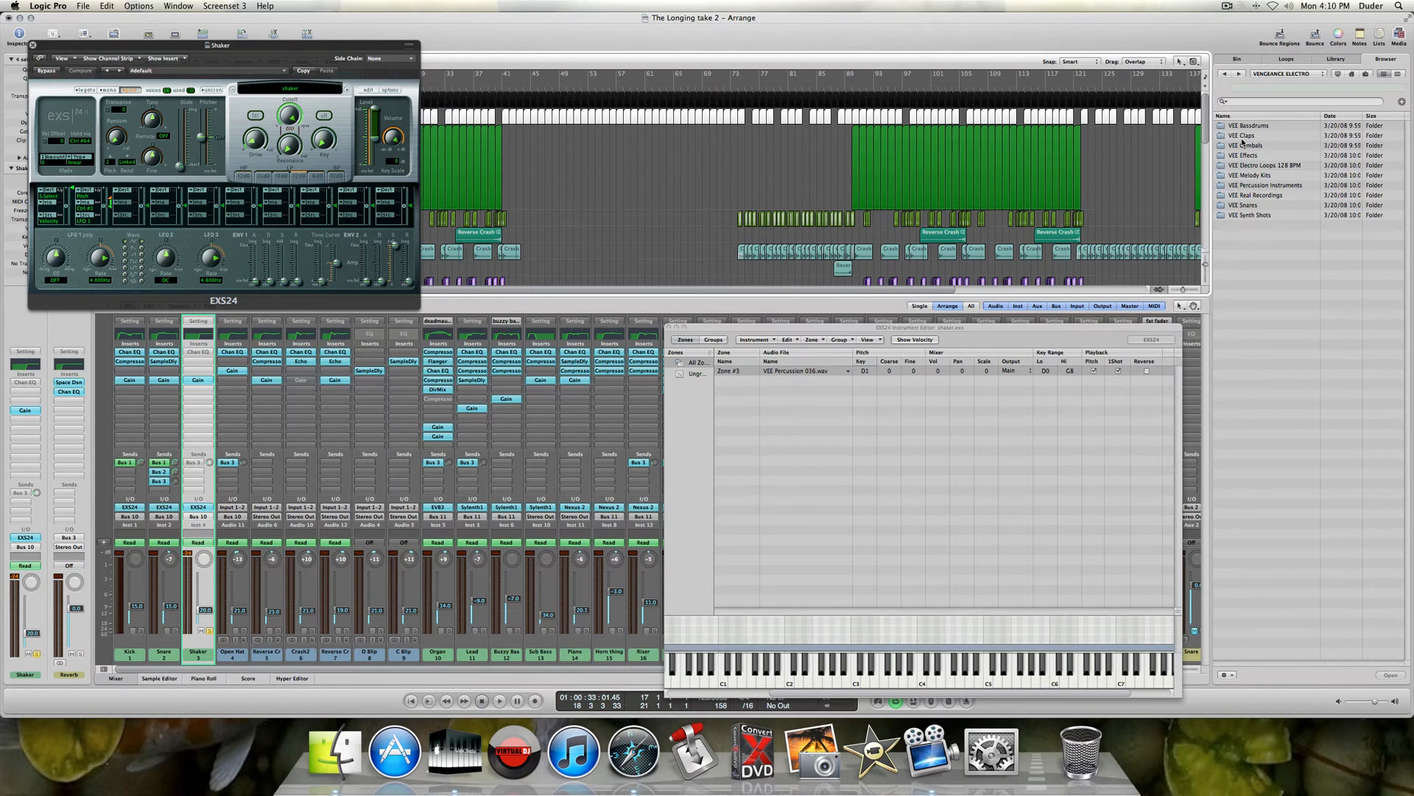
{"action": "double_click", "coordinate": [1257, 185]}
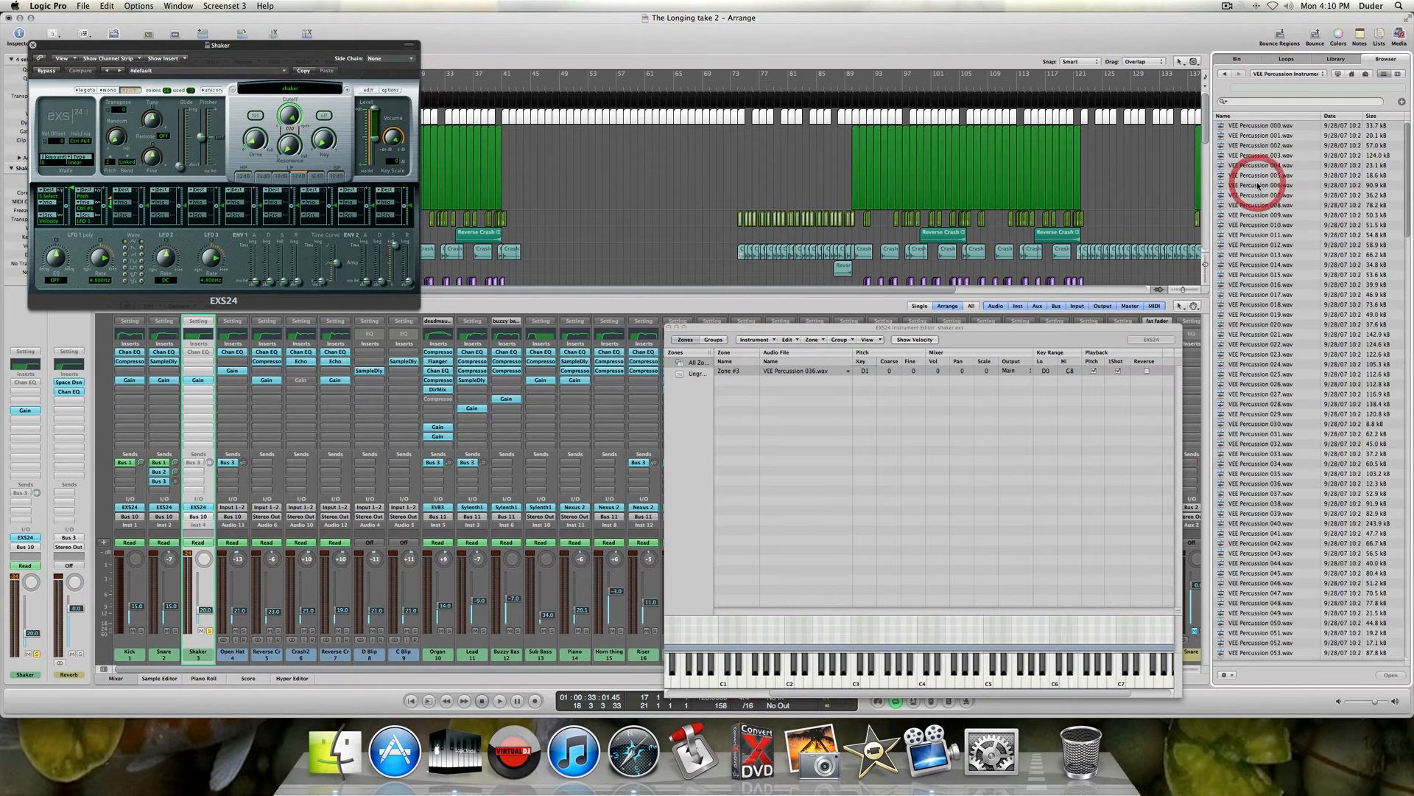
{"action": "left_click", "coordinate": [1262, 483]}
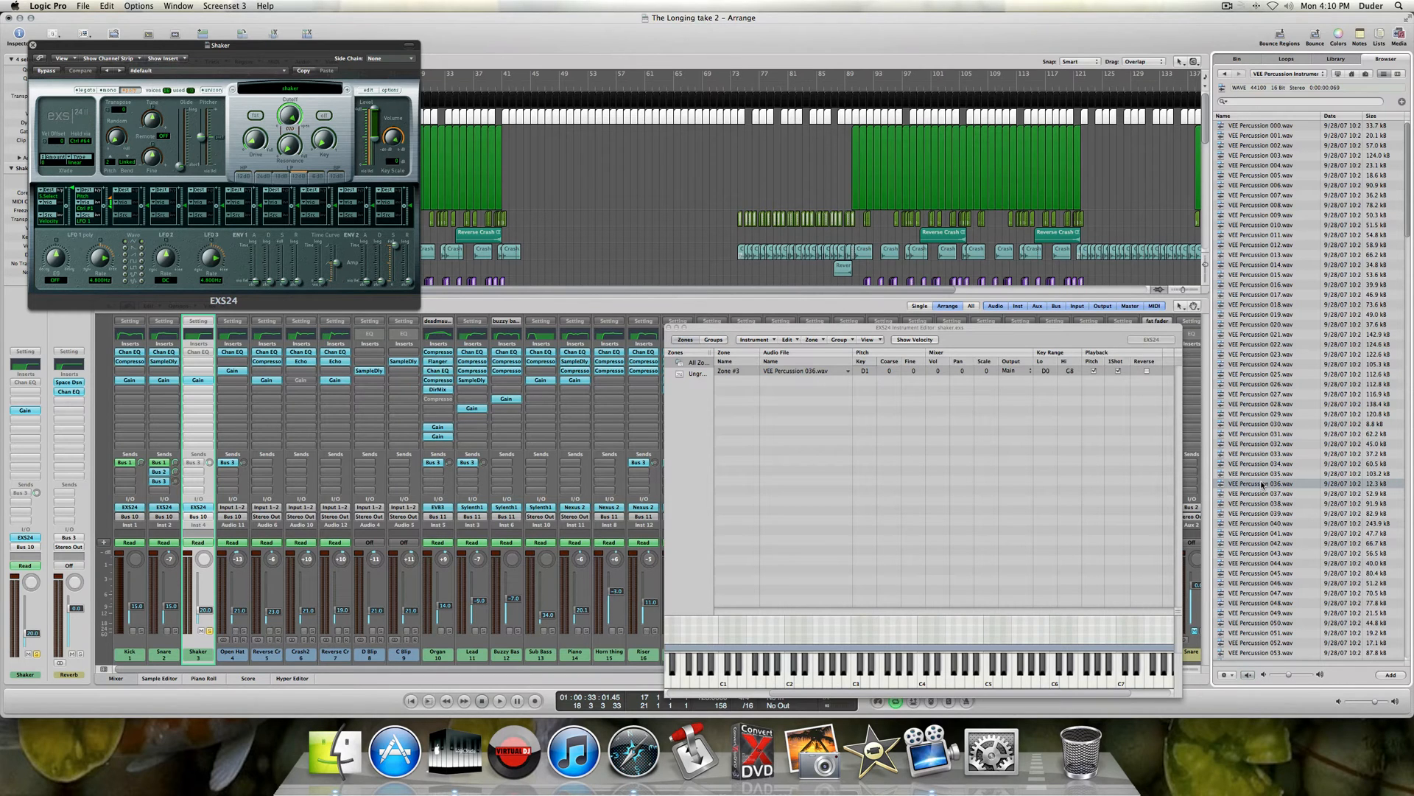
{"action": "left_click", "coordinate": [1262, 485]}
{"action": "left_click", "coordinate": [669, 327]}
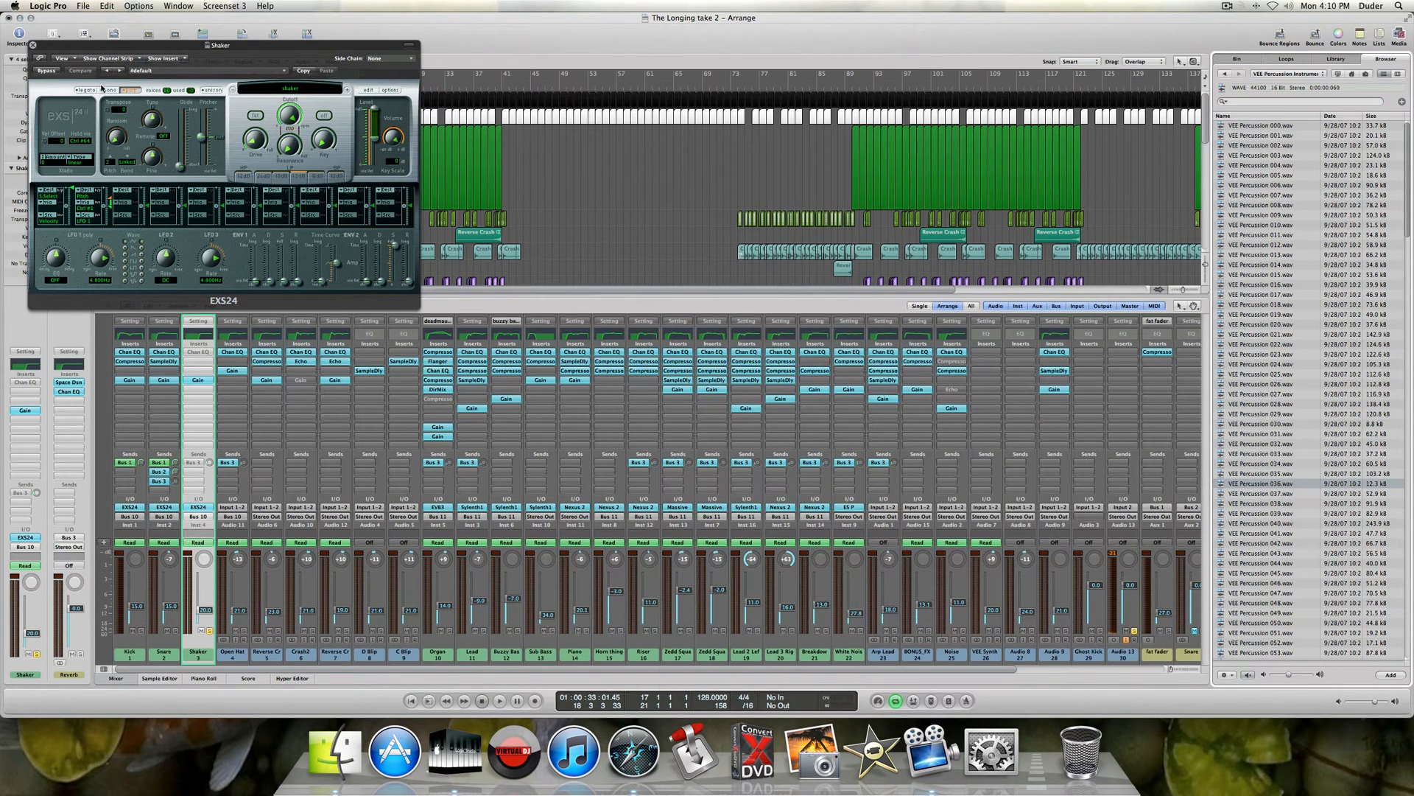
{"action": "left_click", "coordinate": [376, 140]}
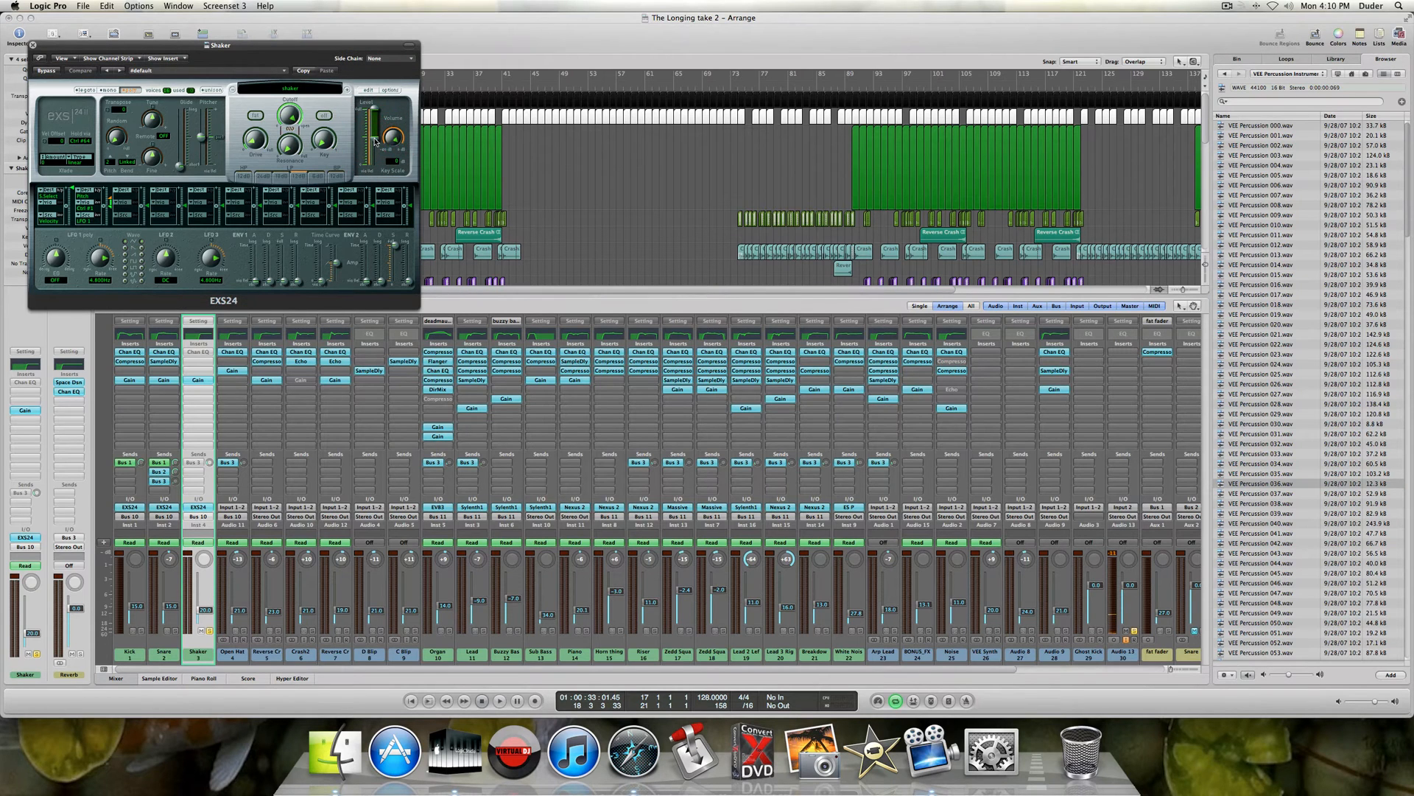
{"action": "left_click", "coordinate": [33, 45]}
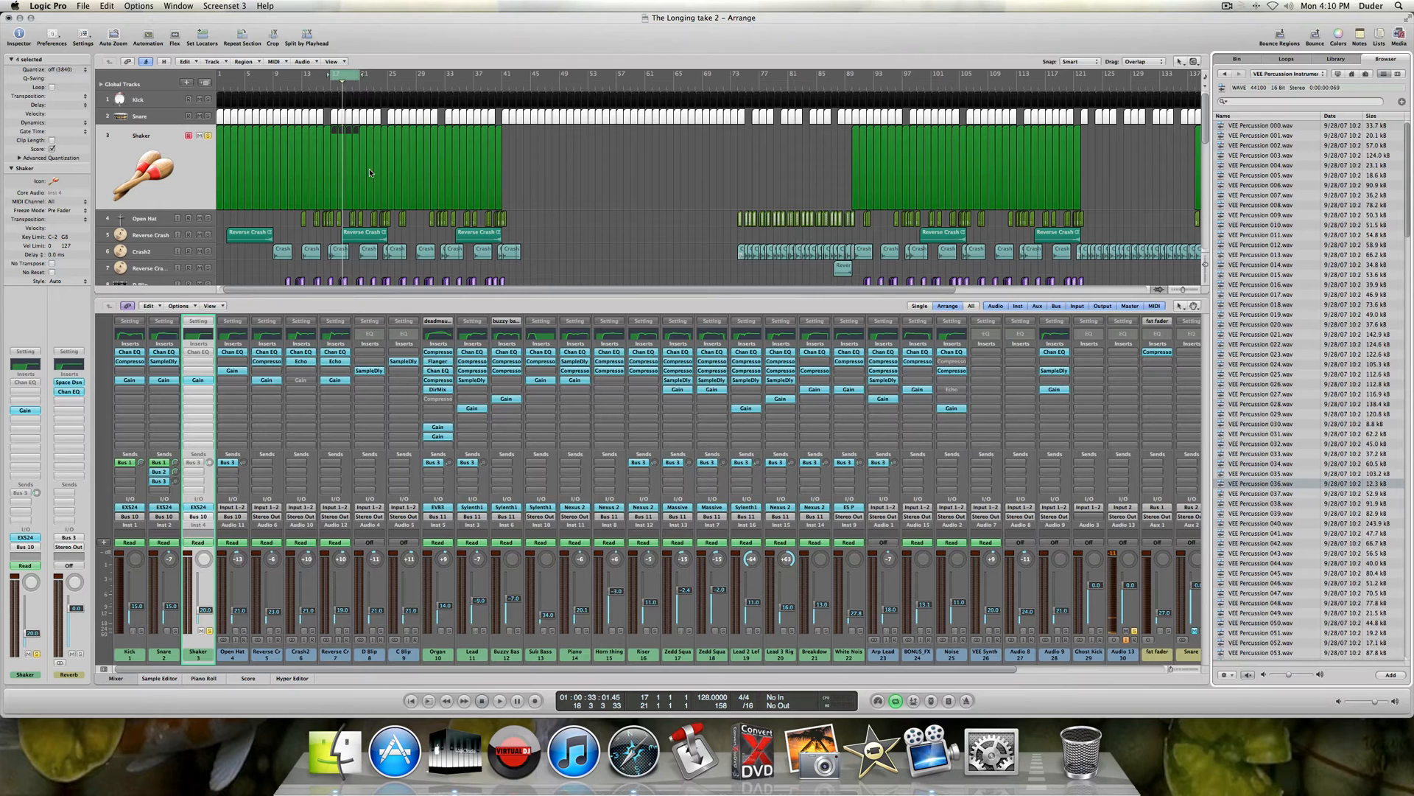
- Open the Shaker region near bar 17 in the Piano Roll and listen to its note pattern over the cycle range
{"action": "double_click", "coordinate": [332, 161]}
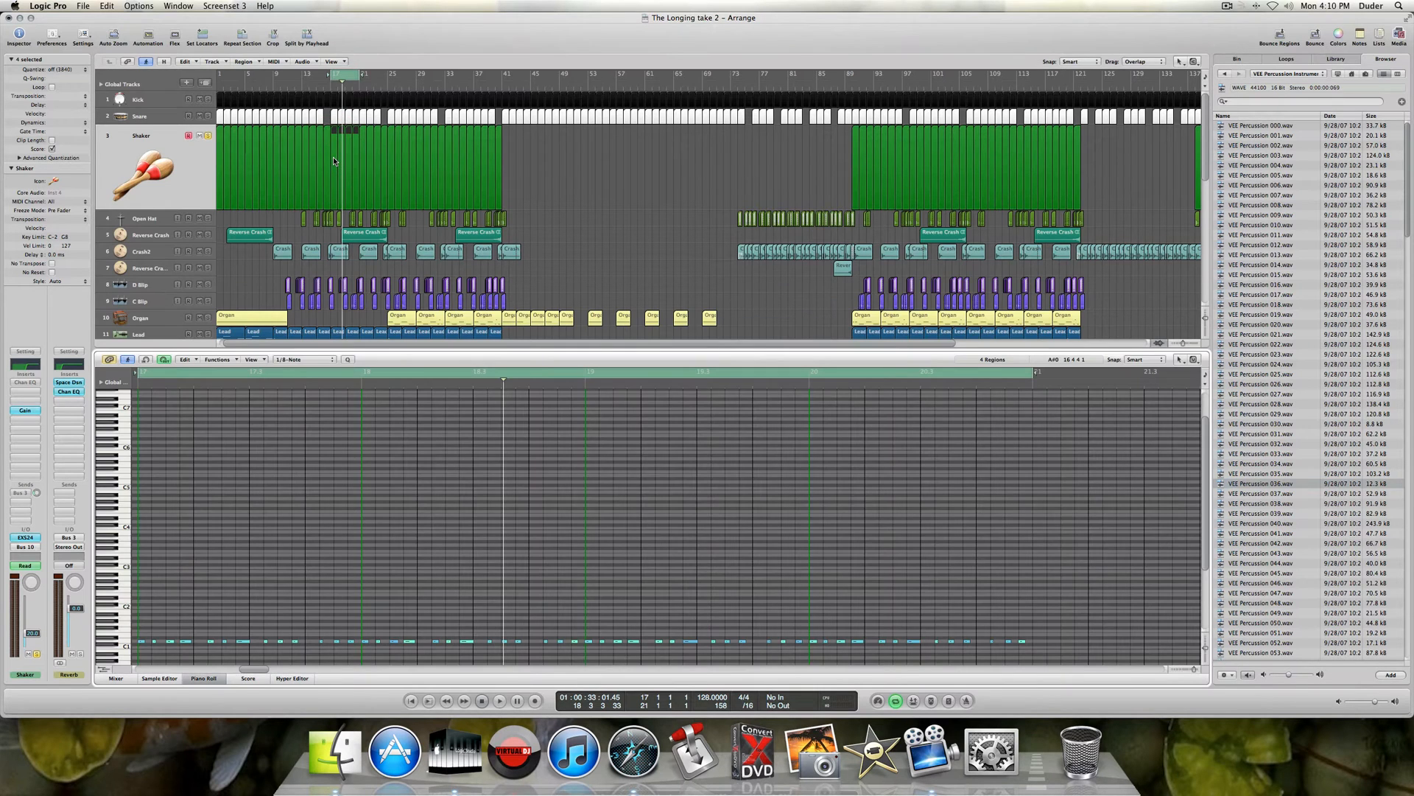
{"action": "scroll", "coordinate": [329, 570], "scroll_direction": "left", "scroll_amount": 2}
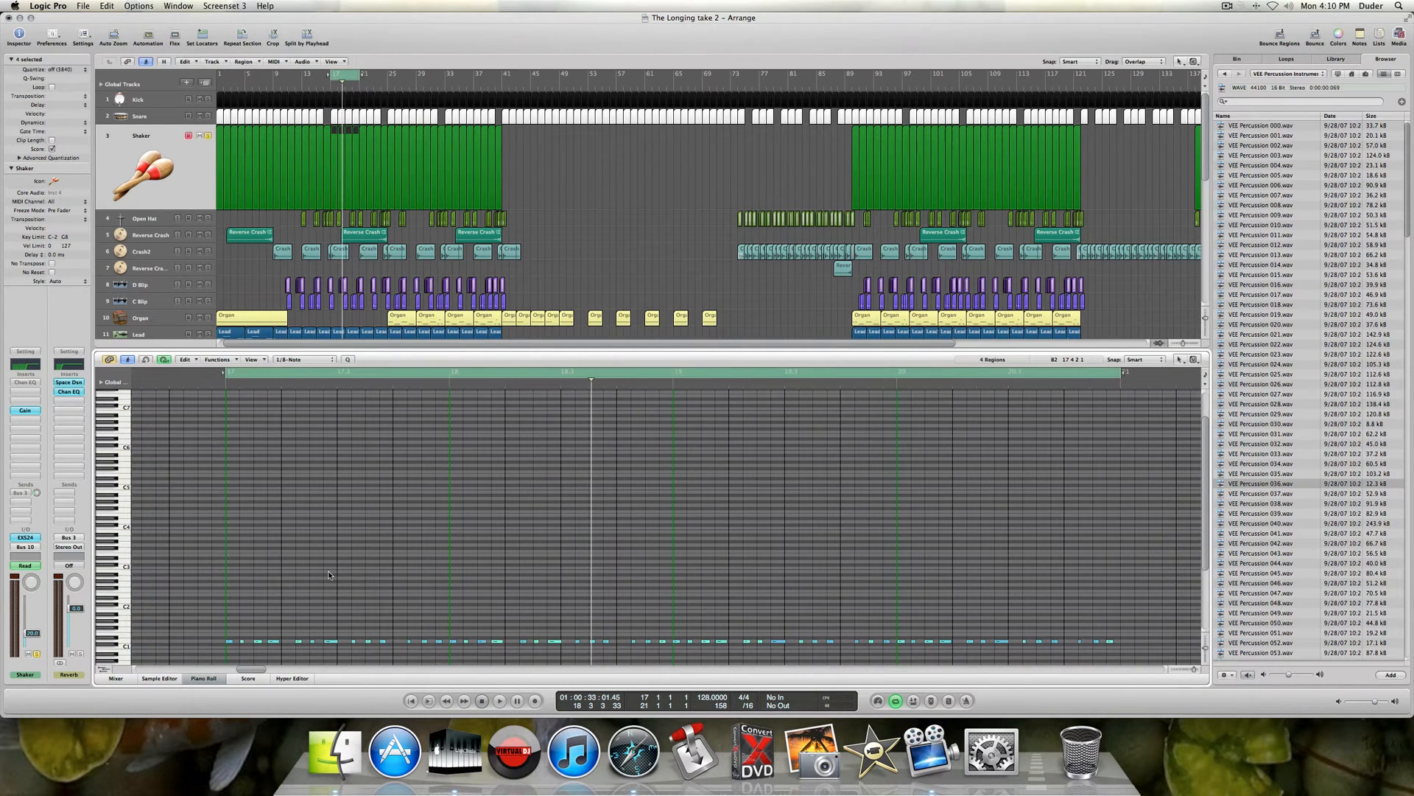
{"action": "scroll", "coordinate": [328, 576], "scroll_direction": "right", "scroll_amount": 1}
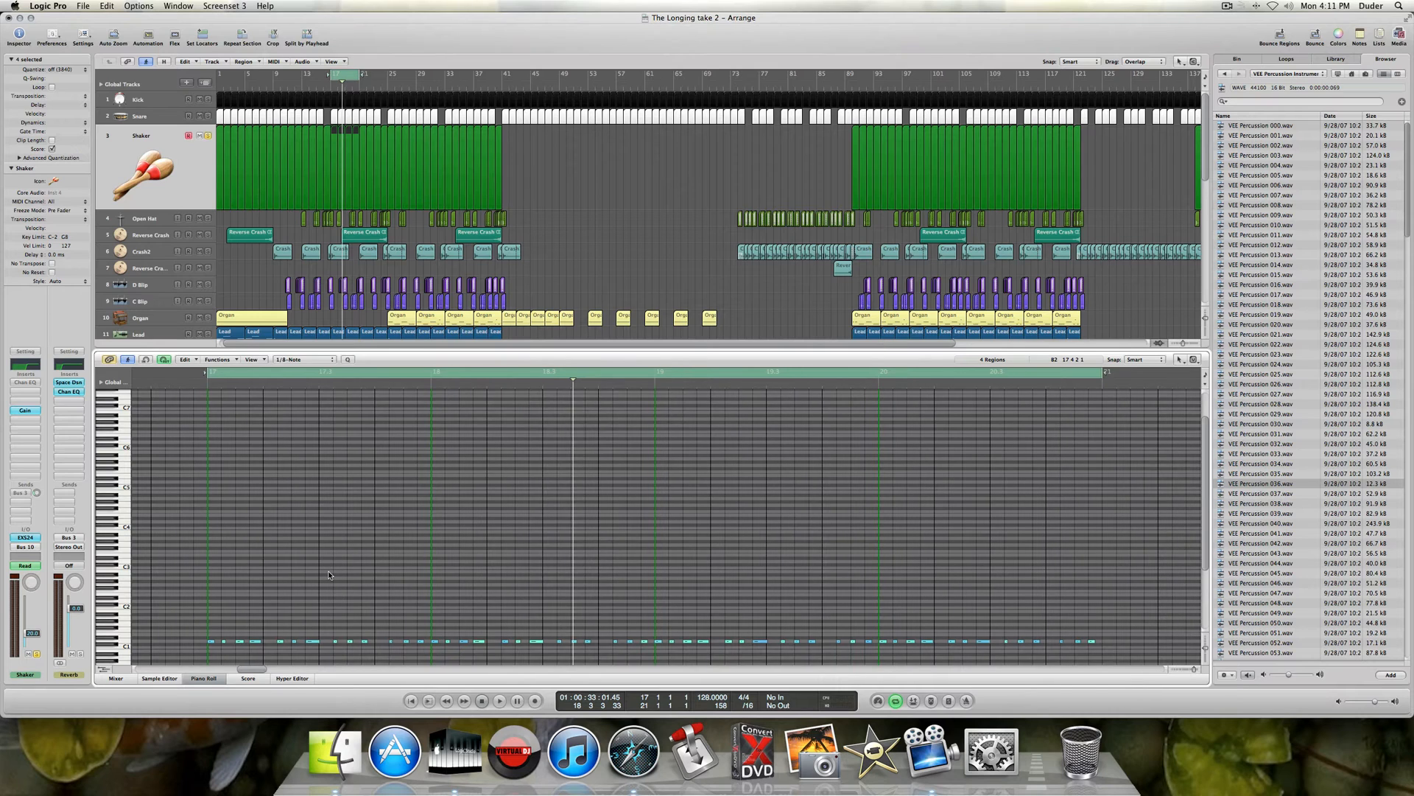
{"action": "key", "text": "space"}
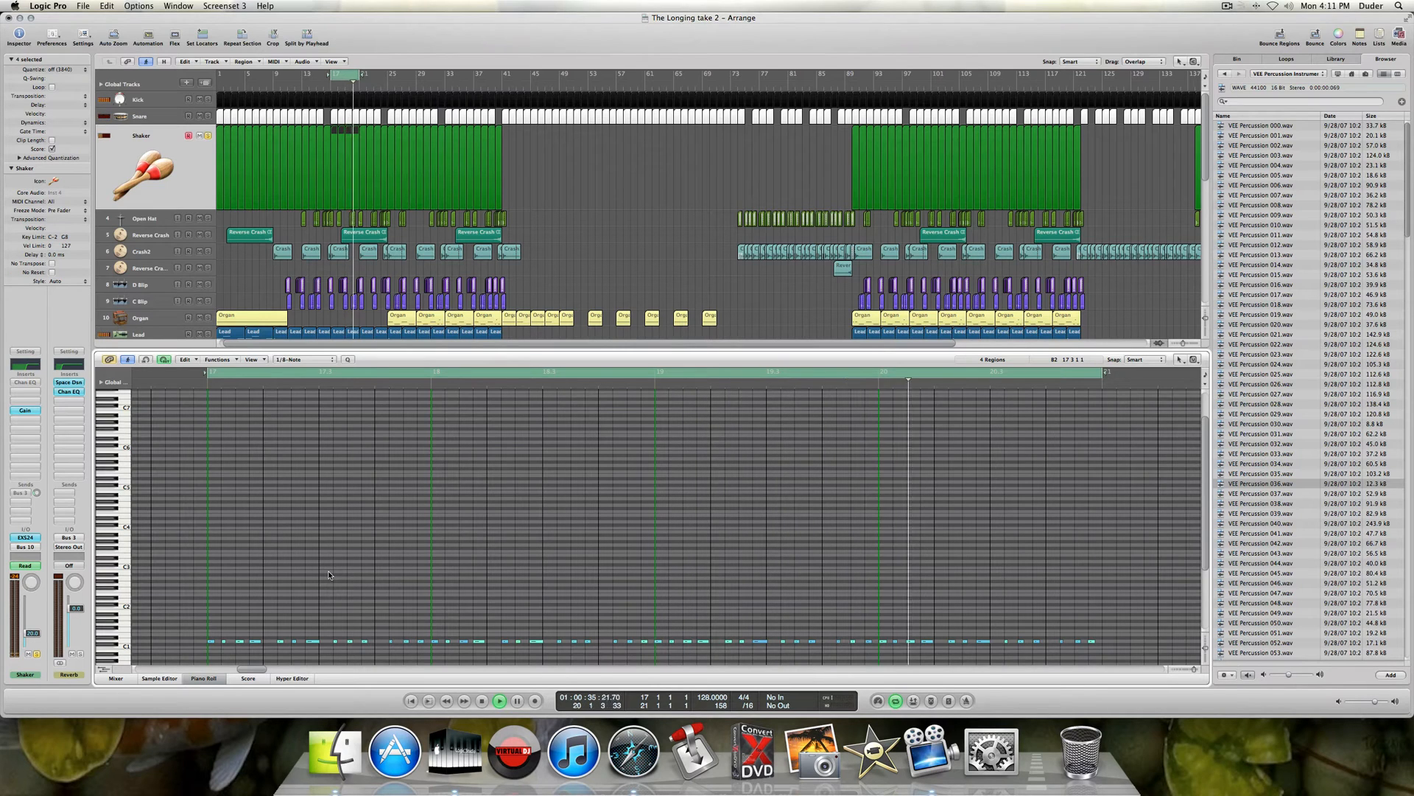
{"action": "key", "text": "space"}
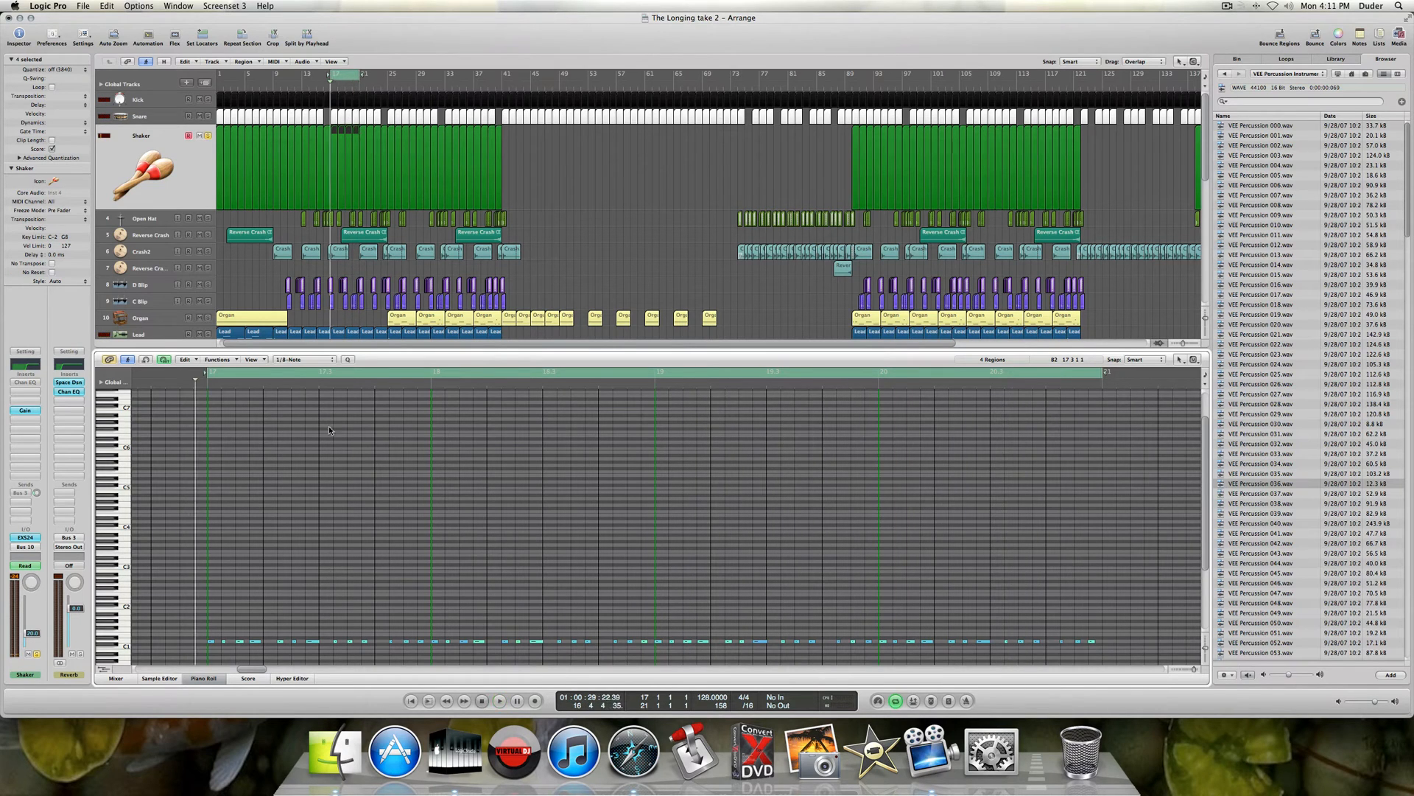
- Solo the Kick and Snare together with the Shaker, audition the three in playback, and turn off all their solos
{"action": "left_click_drag", "start_coordinate": [207, 100], "coordinate": [208, 116]}
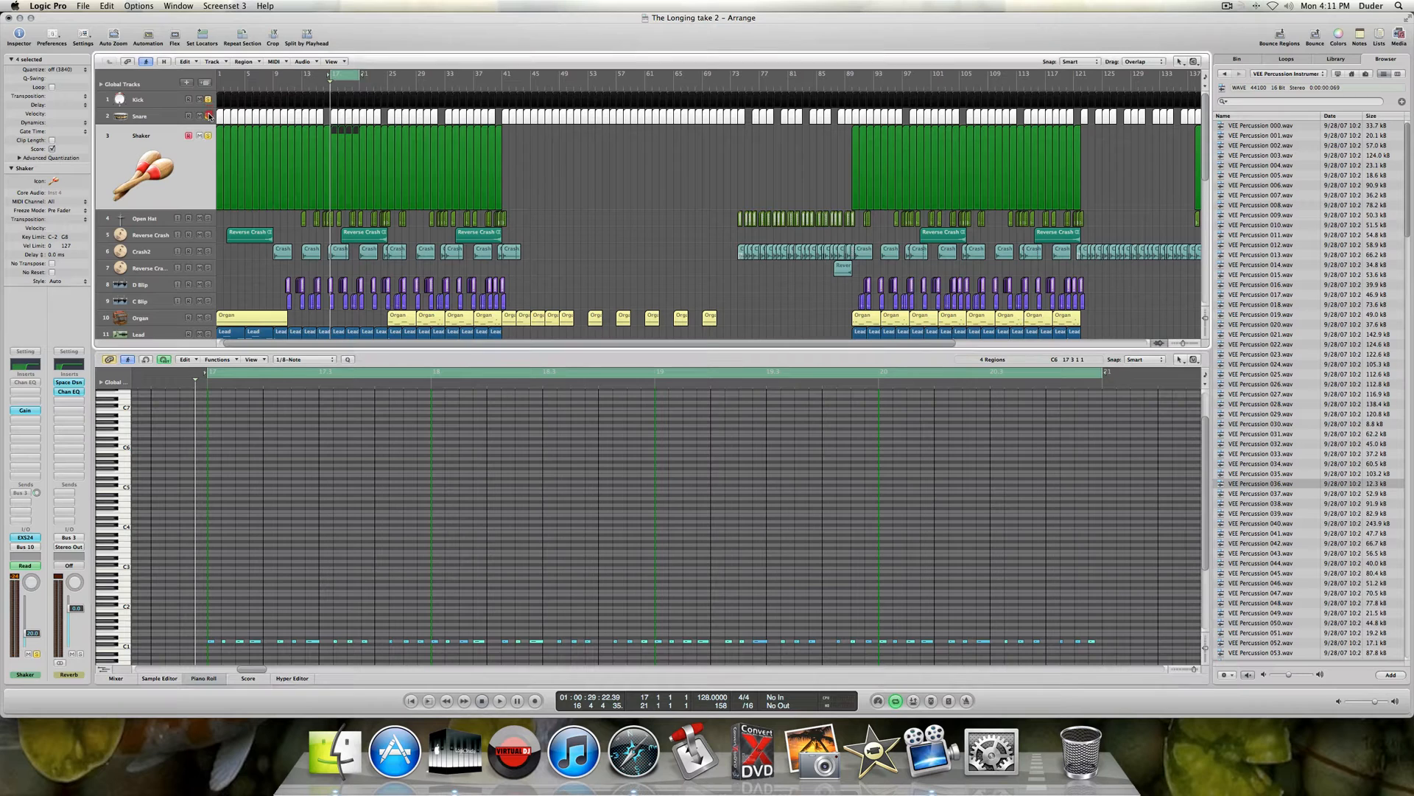
{"action": "key", "text": "space"}
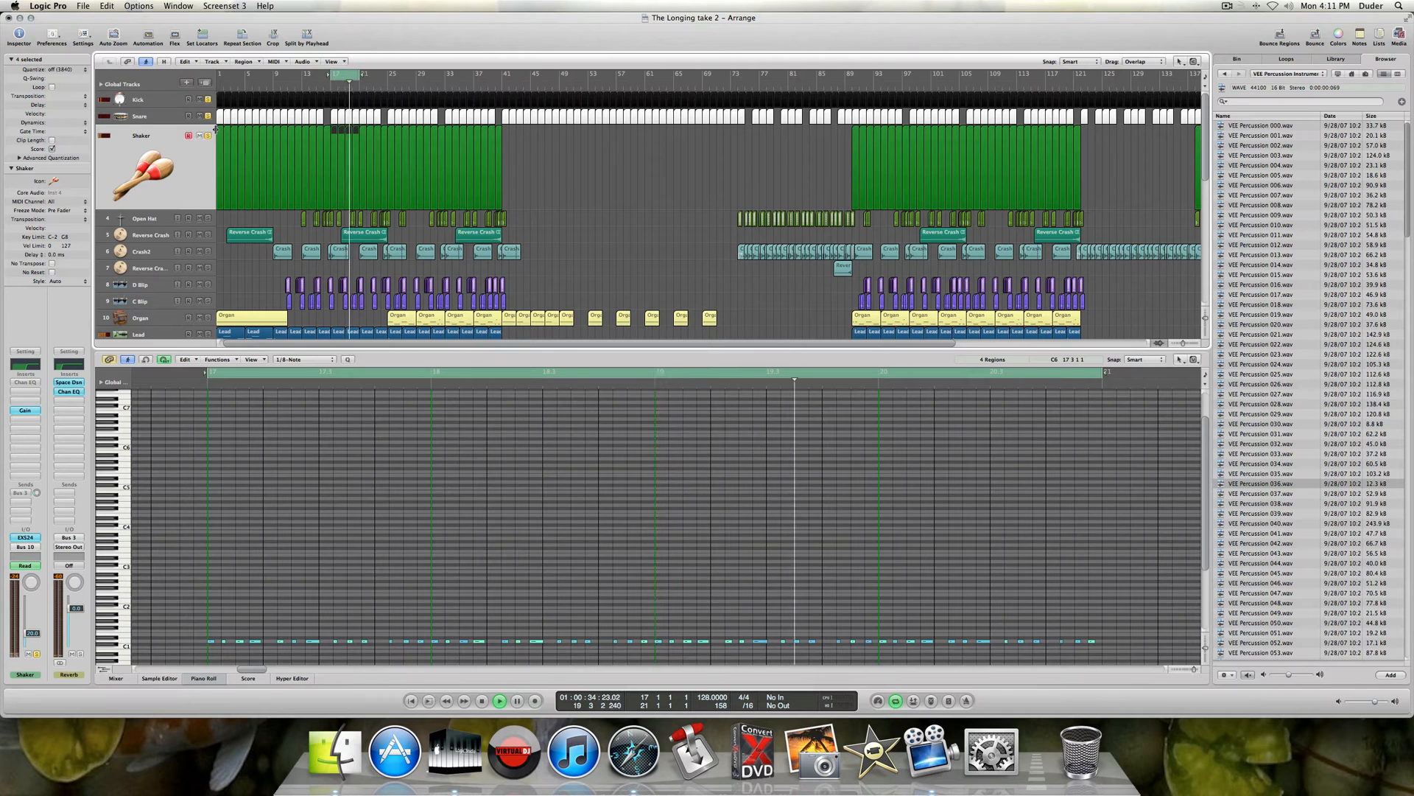
{"action": "key", "text": "space"}
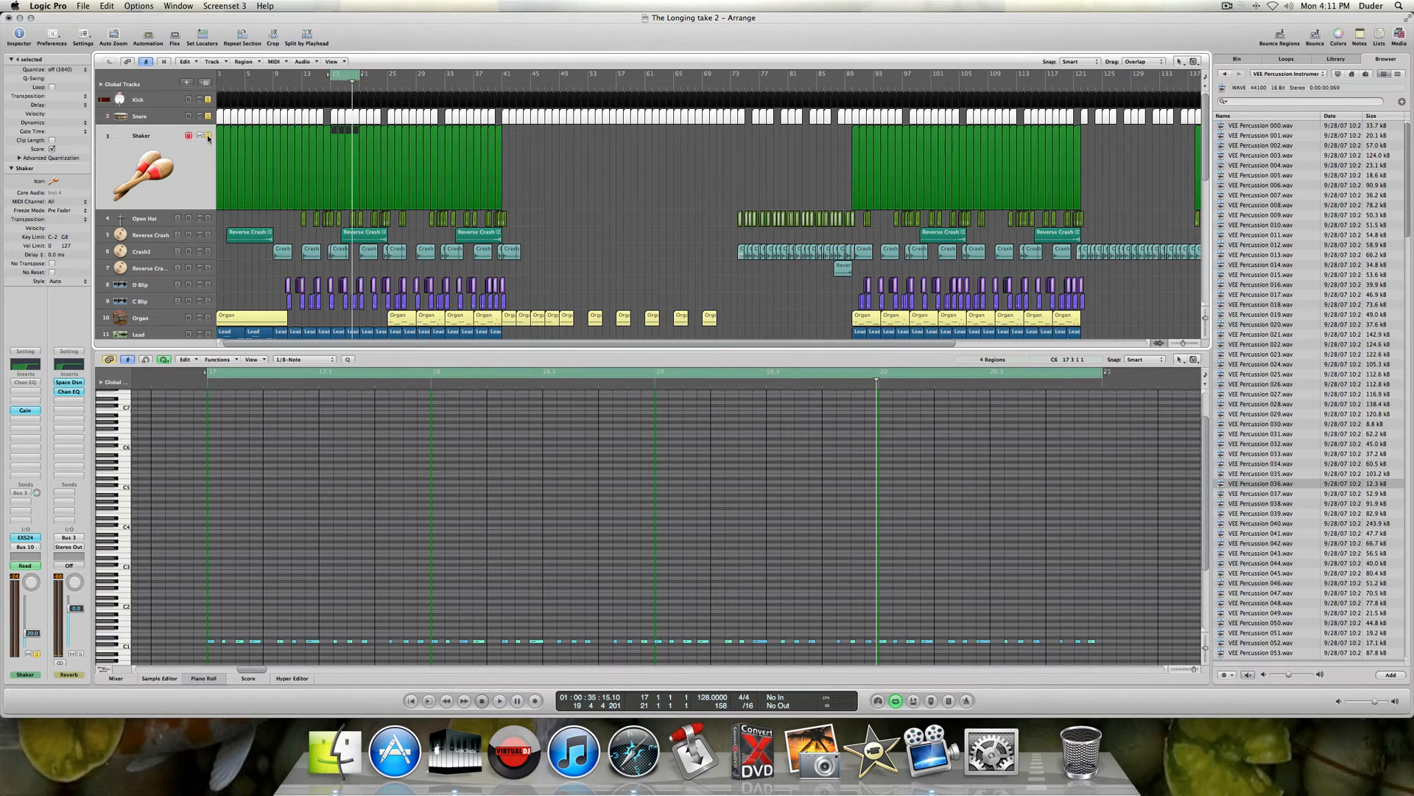
{"action": "left_click", "coordinate": [209, 136]}
{"action": "left_click", "coordinate": [207, 116]}
{"action": "left_click", "coordinate": [207, 99]}
- Re-enable the Shaker's Channel EQ, play briefly to view its analyzer, and move the plug-in window clear of the track headers
{"action": "left_click", "coordinate": [27, 382]}
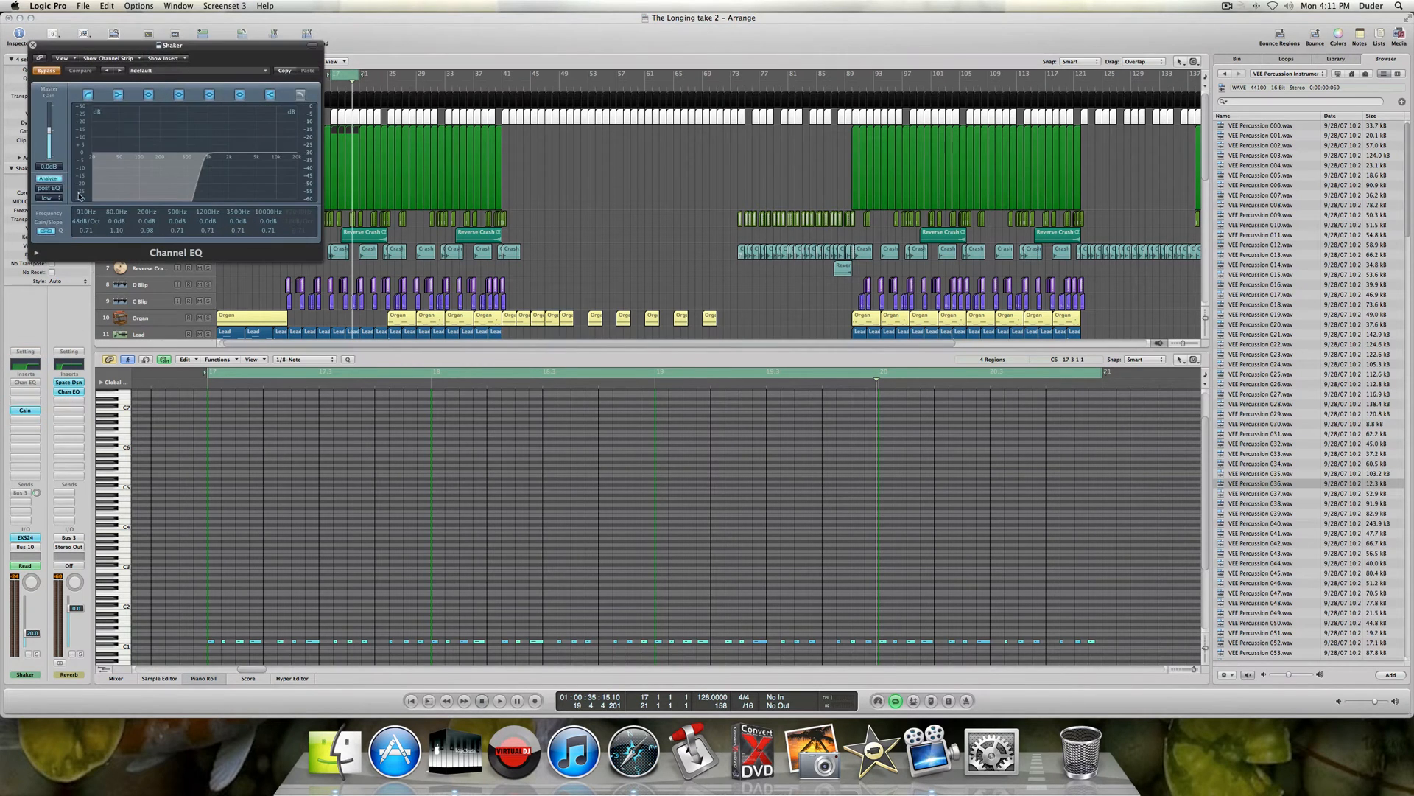
{"action": "left_click", "coordinate": [40, 72]}
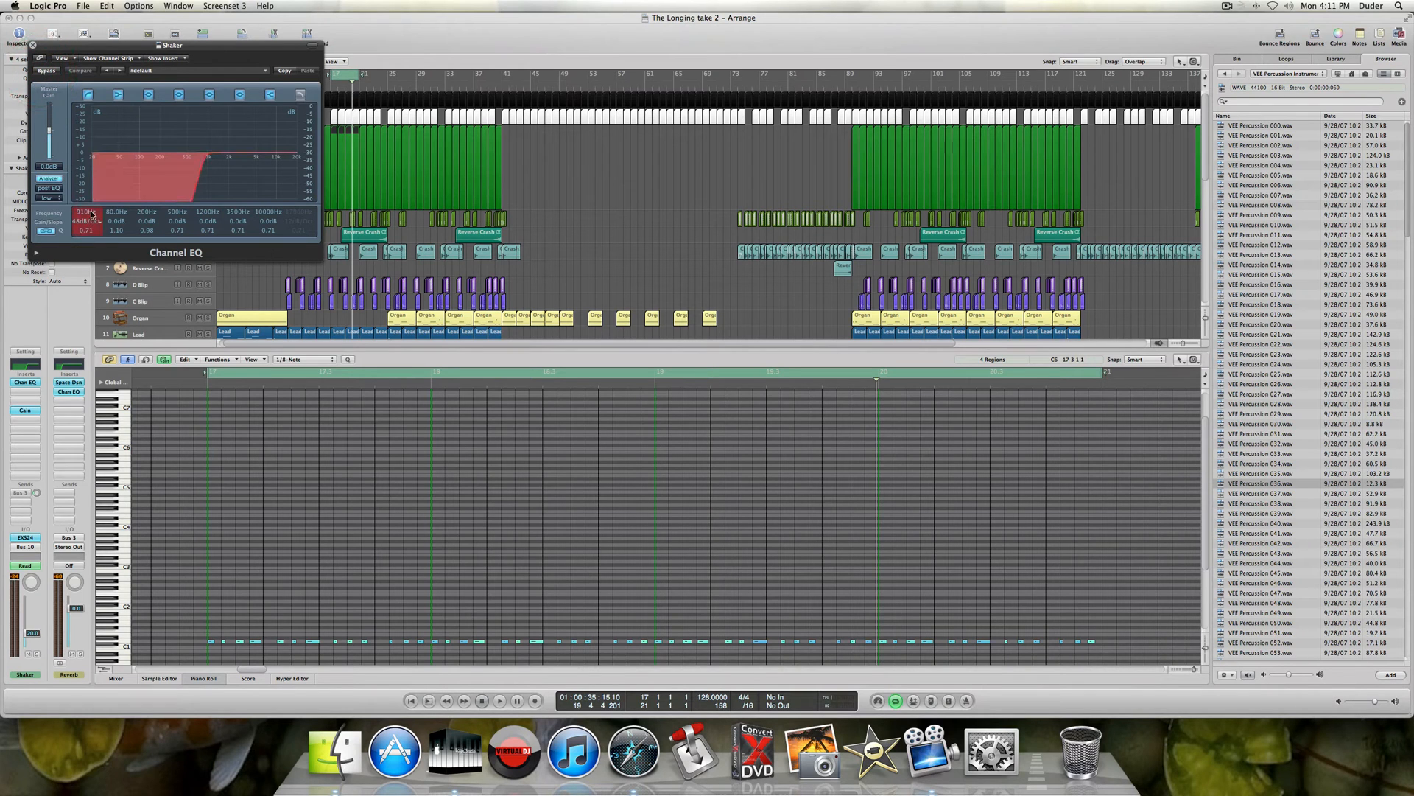
{"action": "key", "text": "space"}
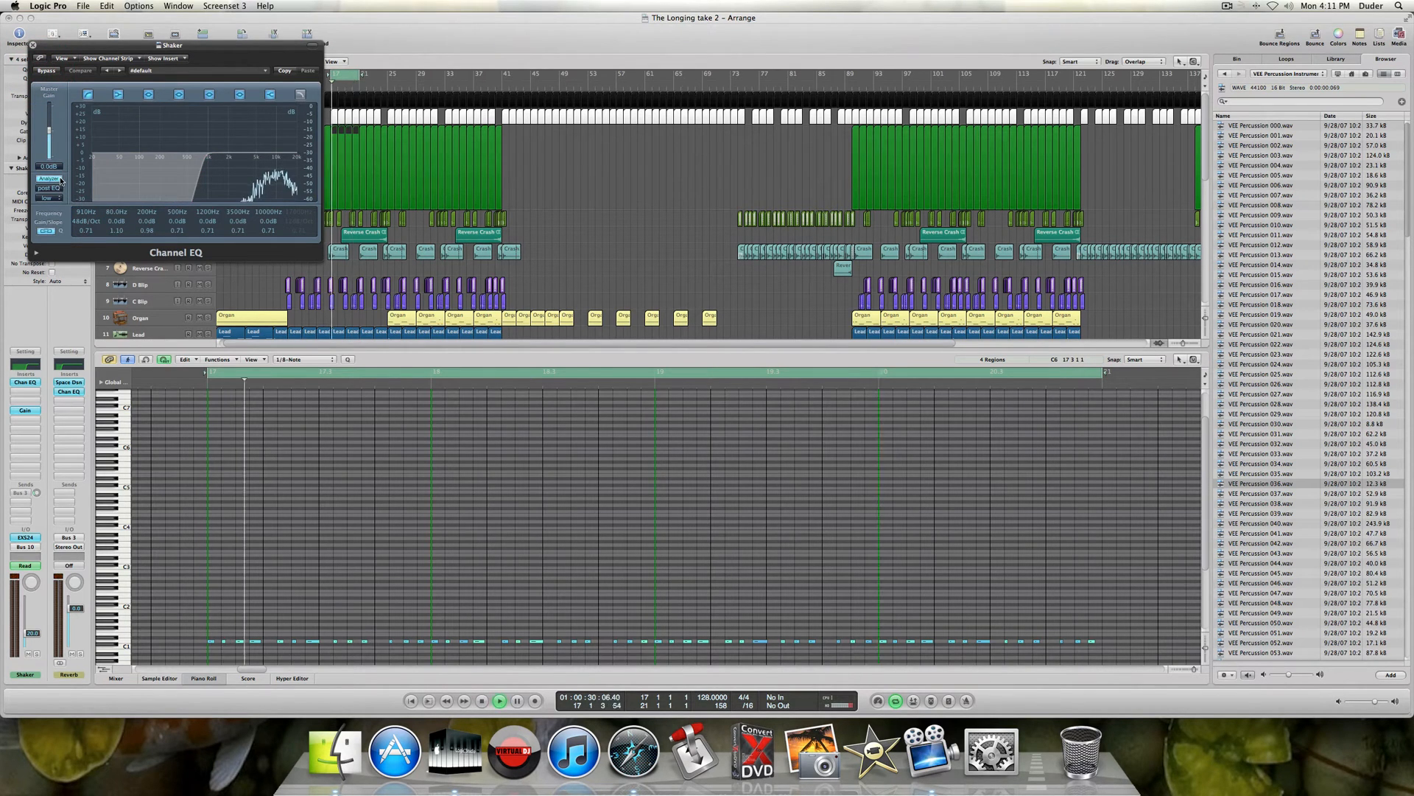
{"action": "key", "text": "space"}
{"action": "left_click_drag", "start_coordinate": [92, 52], "coordinate": [384, 96]}
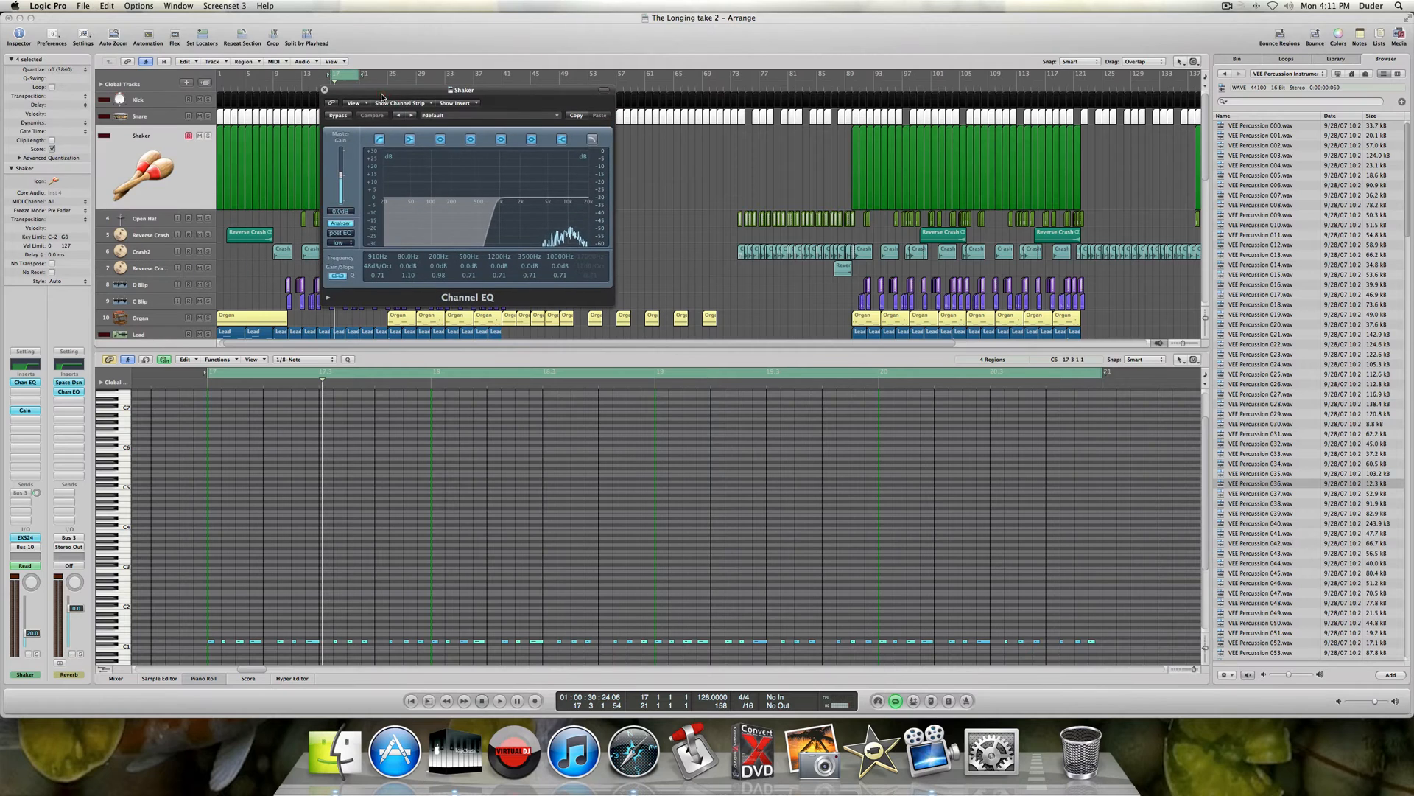
- Solo the Shaker, sweep the Channel EQ's low-cut frequency to 15.5 Hz and back to 910 Hz during playback, and close the plug-in window
{"action": "left_click", "coordinate": [209, 136]}
{"action": "key", "text": "space"}
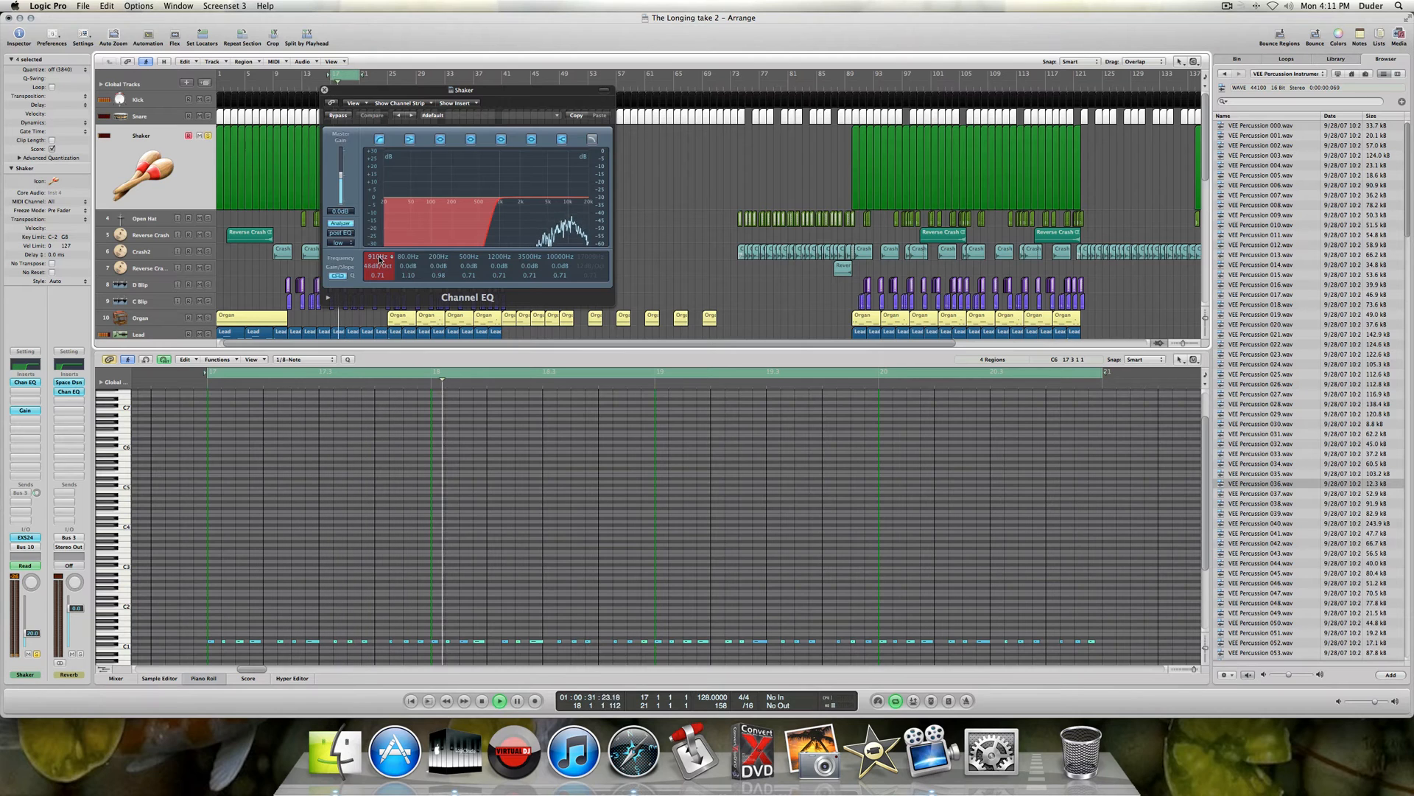
{"action": "left_click_drag", "start_coordinate": [380, 260], "coordinate": [406, 382]}
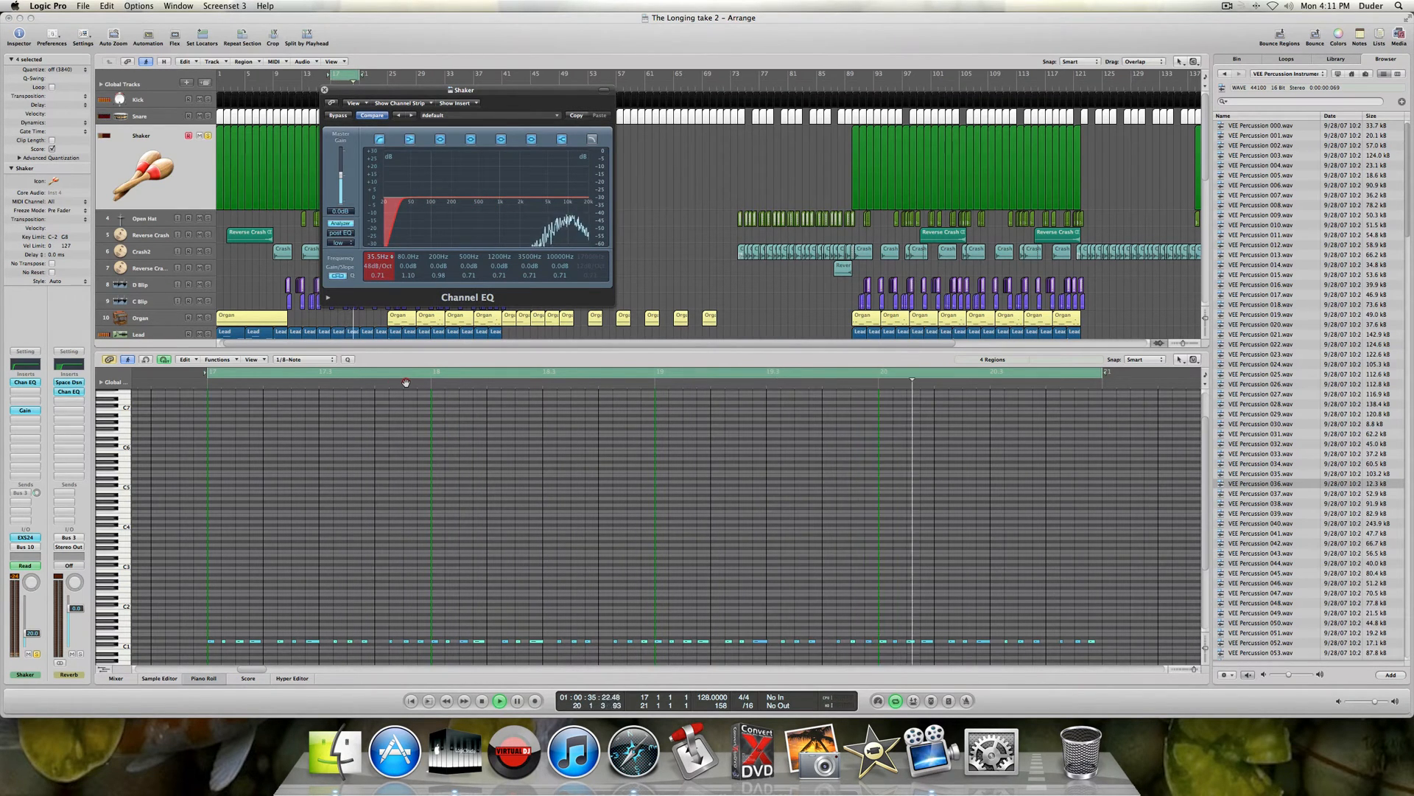
{"action": "left_click_drag", "start_coordinate": [406, 383], "coordinate": [421, 245]}
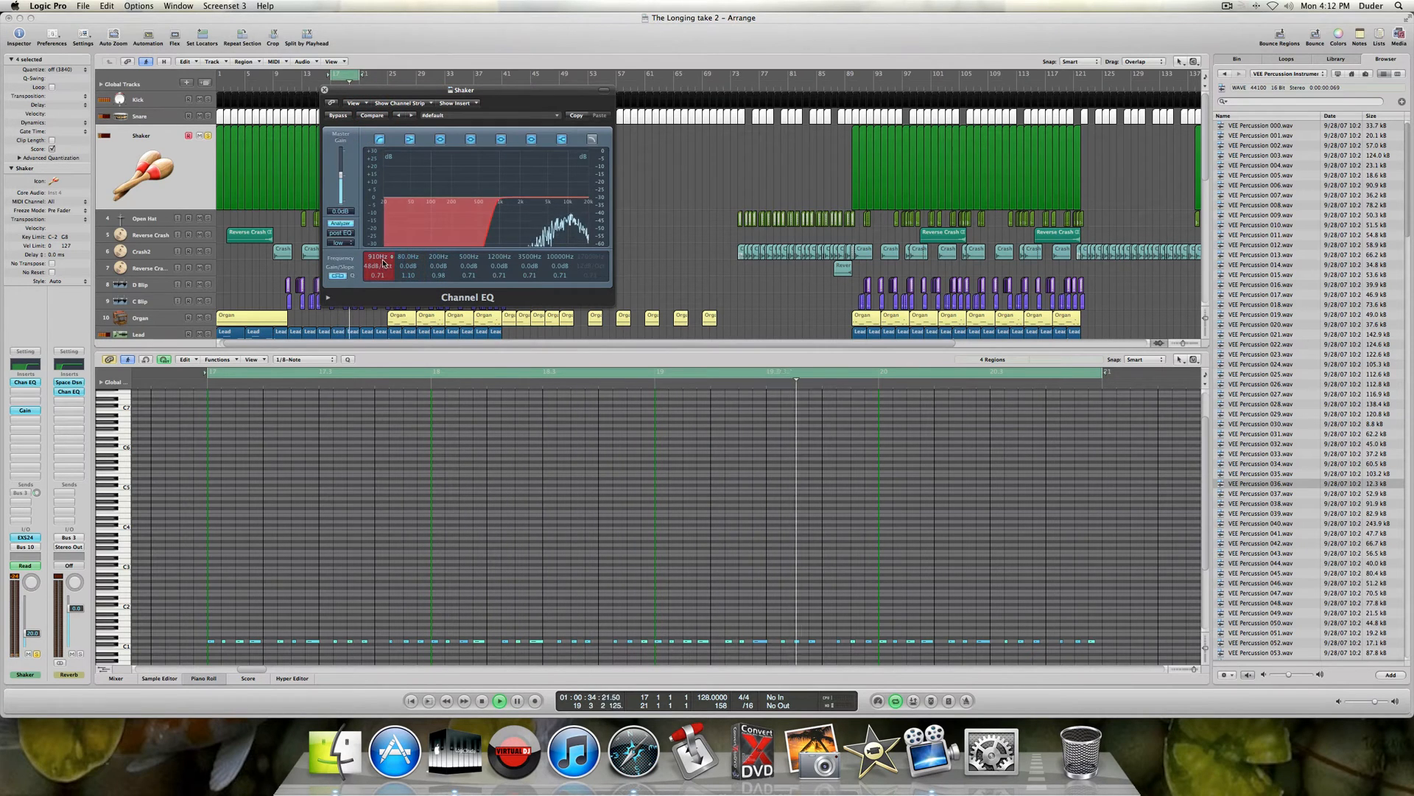
{"action": "left_click", "coordinate": [324, 90]}
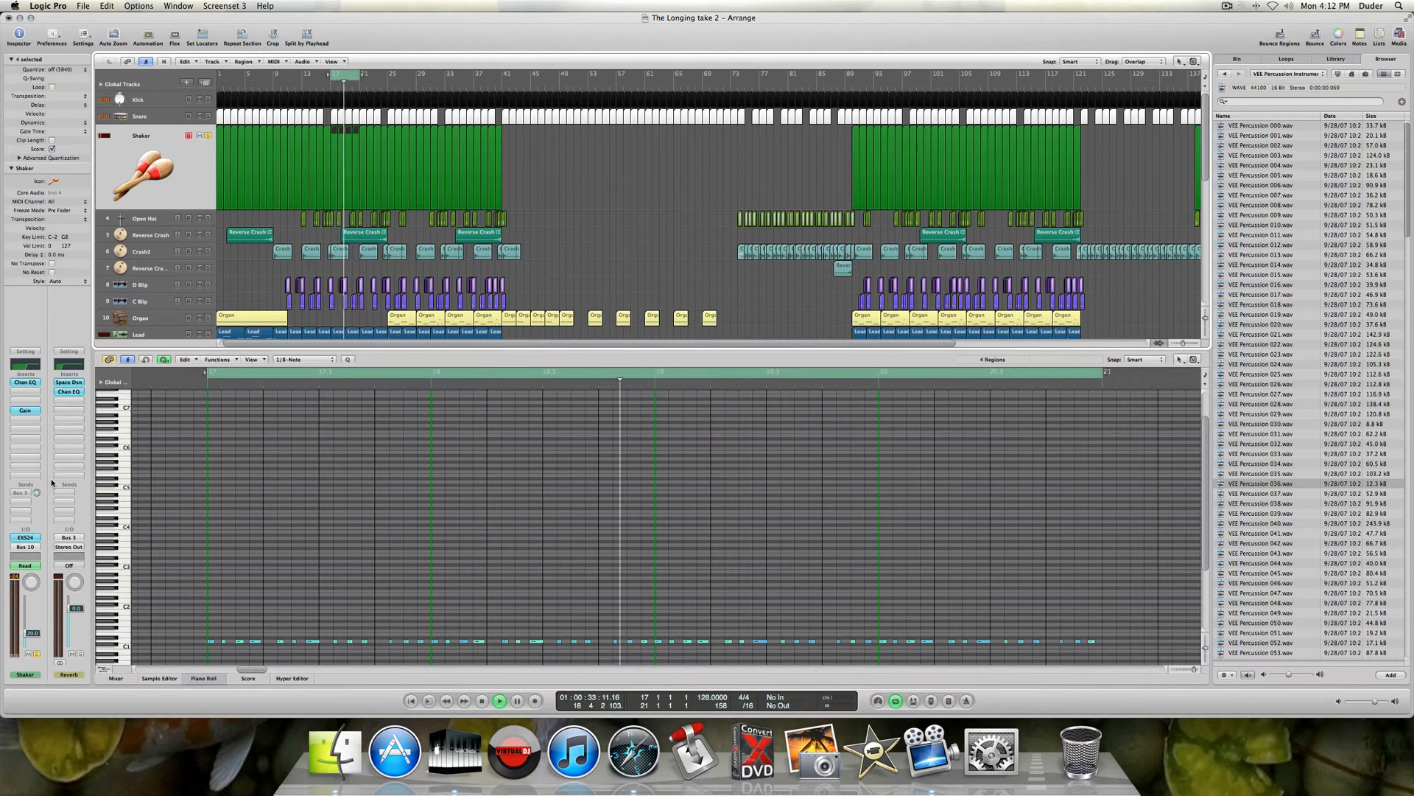
- Re-enable the Shaker's Bus 3 reverb send and audition the shaker with reverb
{"action": "left_click", "coordinate": [22, 495]}
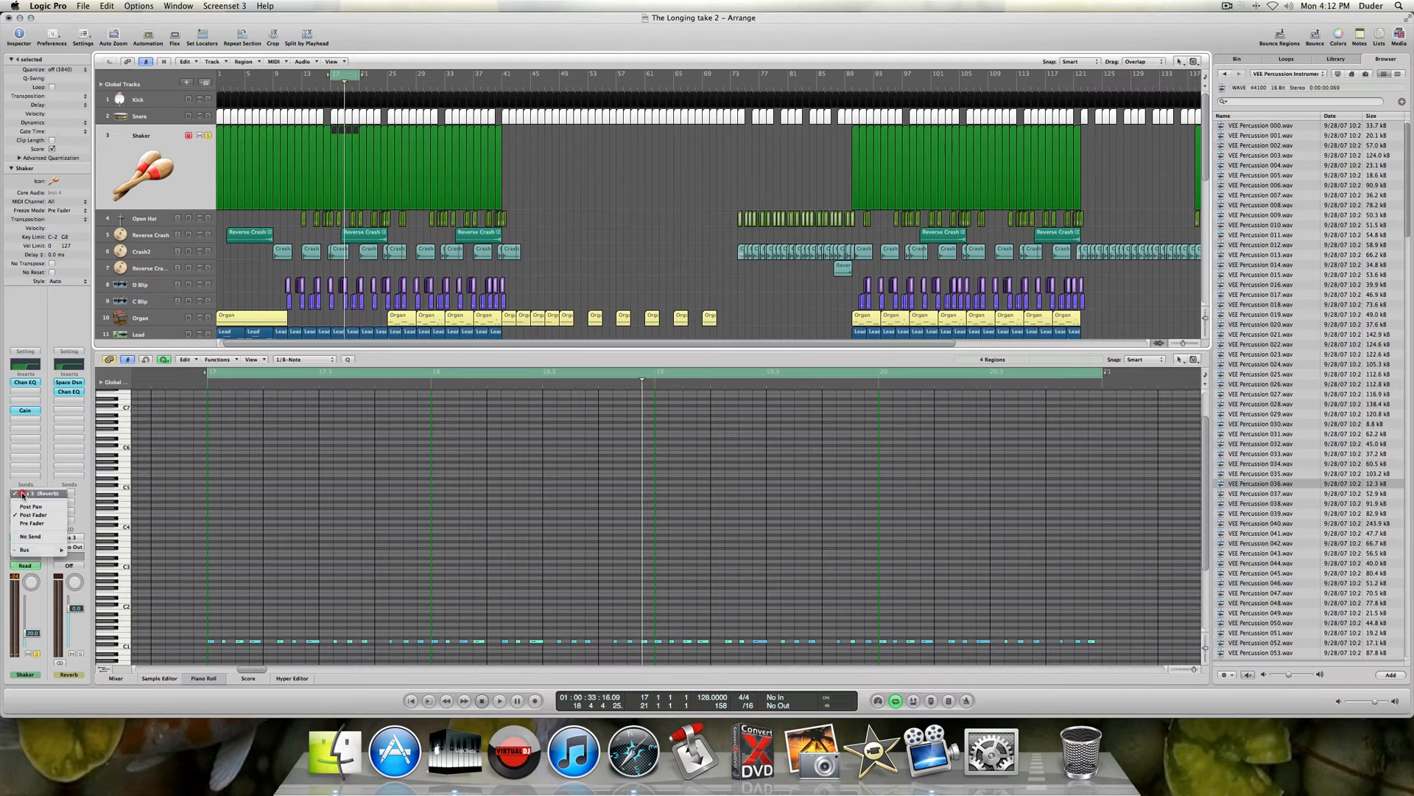
{"action": "left_click", "coordinate": [36, 322]}
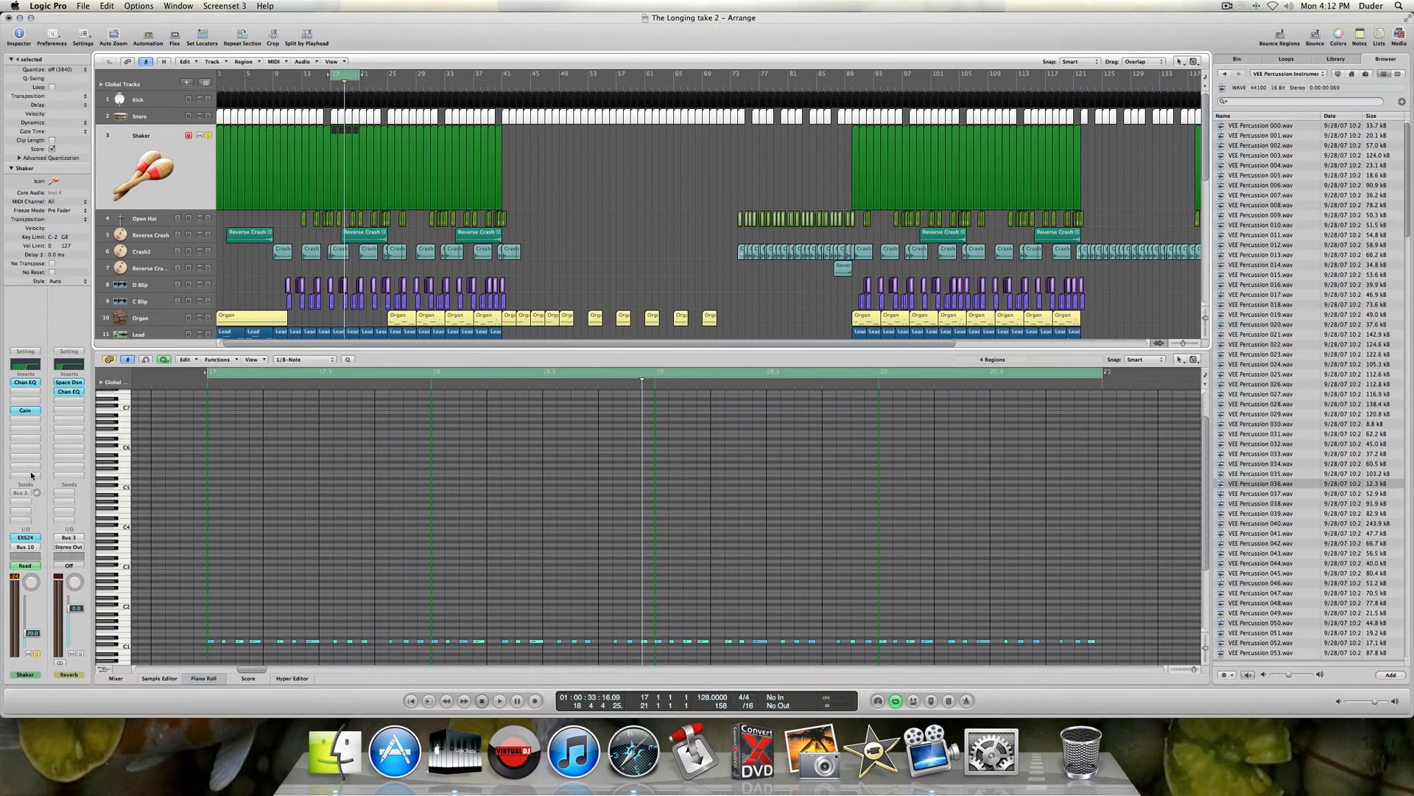
{"action": "left_click", "coordinate": [22, 493]}
{"action": "key", "text": "space"}
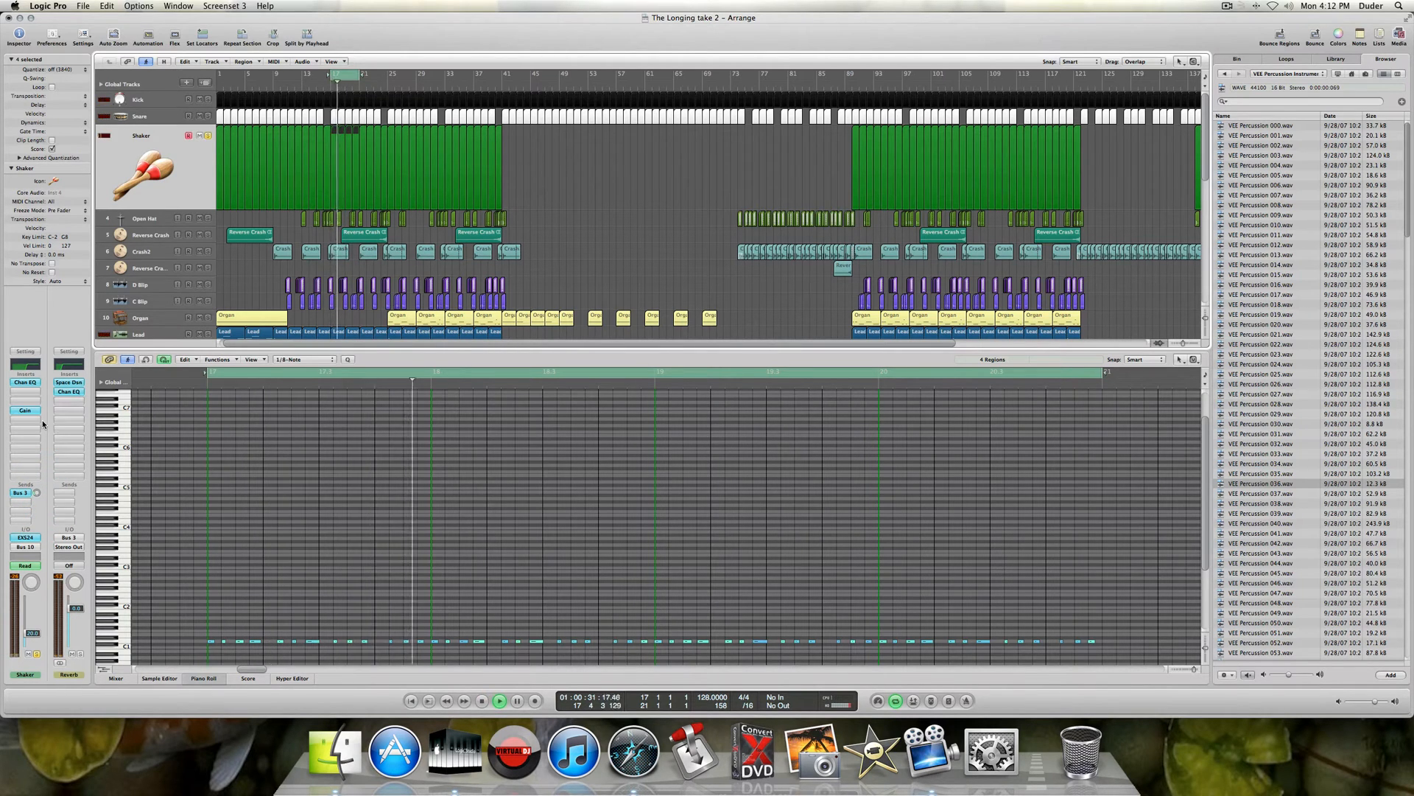
{"action": "key", "text": "space"}
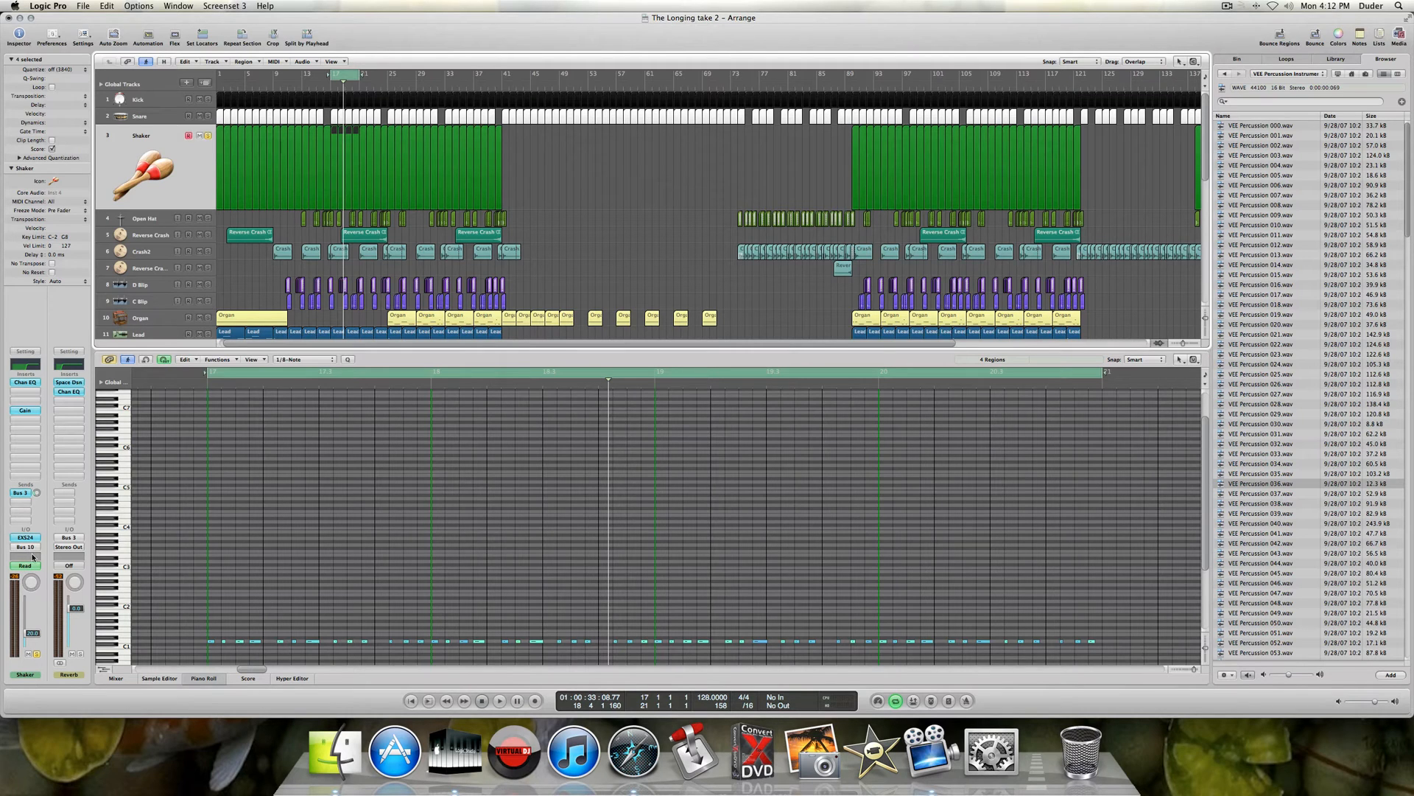
- Turn off the Shaker's solo, and select and solo the Open Hat track for playback
{"action": "left_click", "coordinate": [209, 136]}
{"action": "left_click", "coordinate": [208, 136]}
{"action": "left_click", "coordinate": [158, 219]}
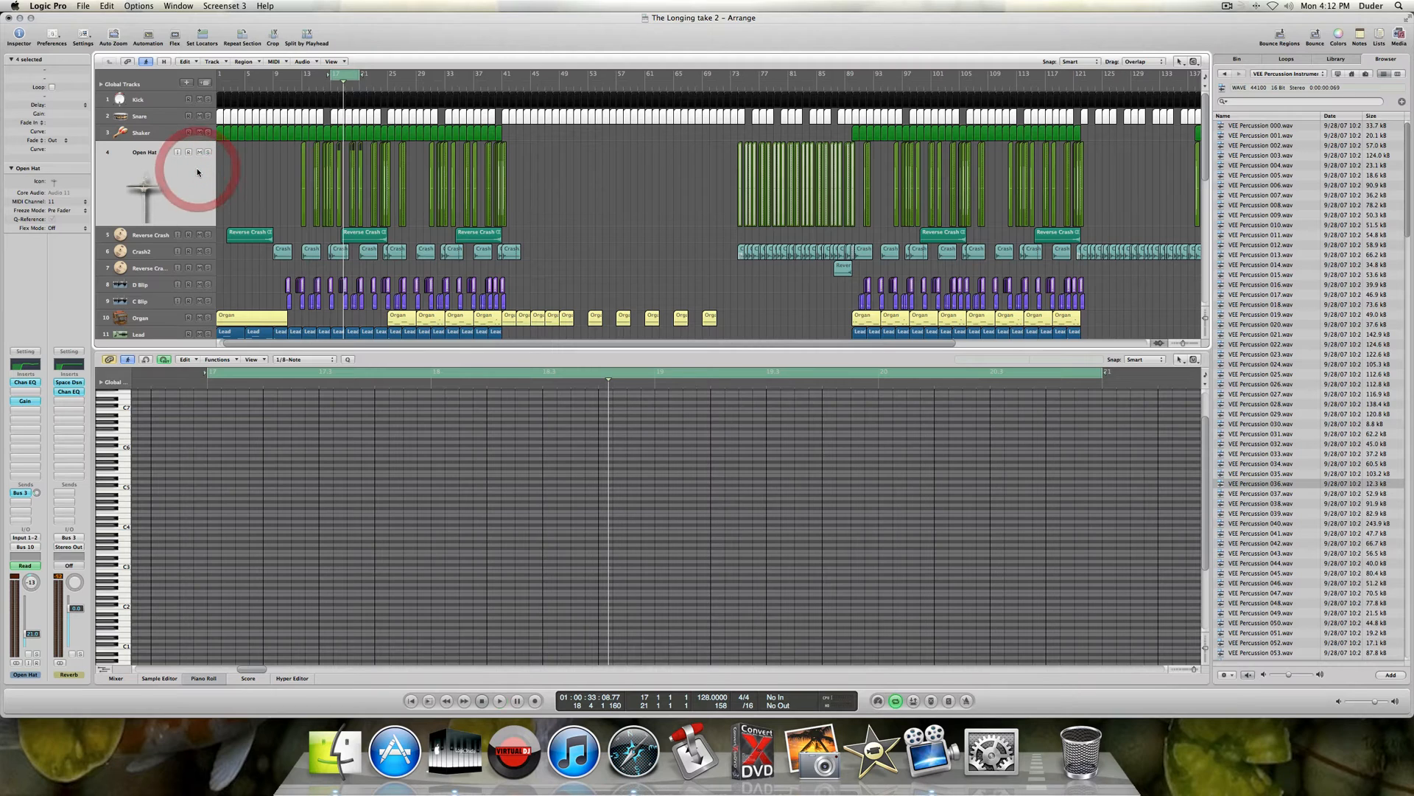
{"action": "key", "text": "space"}
{"action": "key", "text": "space"}
{"action": "left_click", "coordinate": [208, 152]}
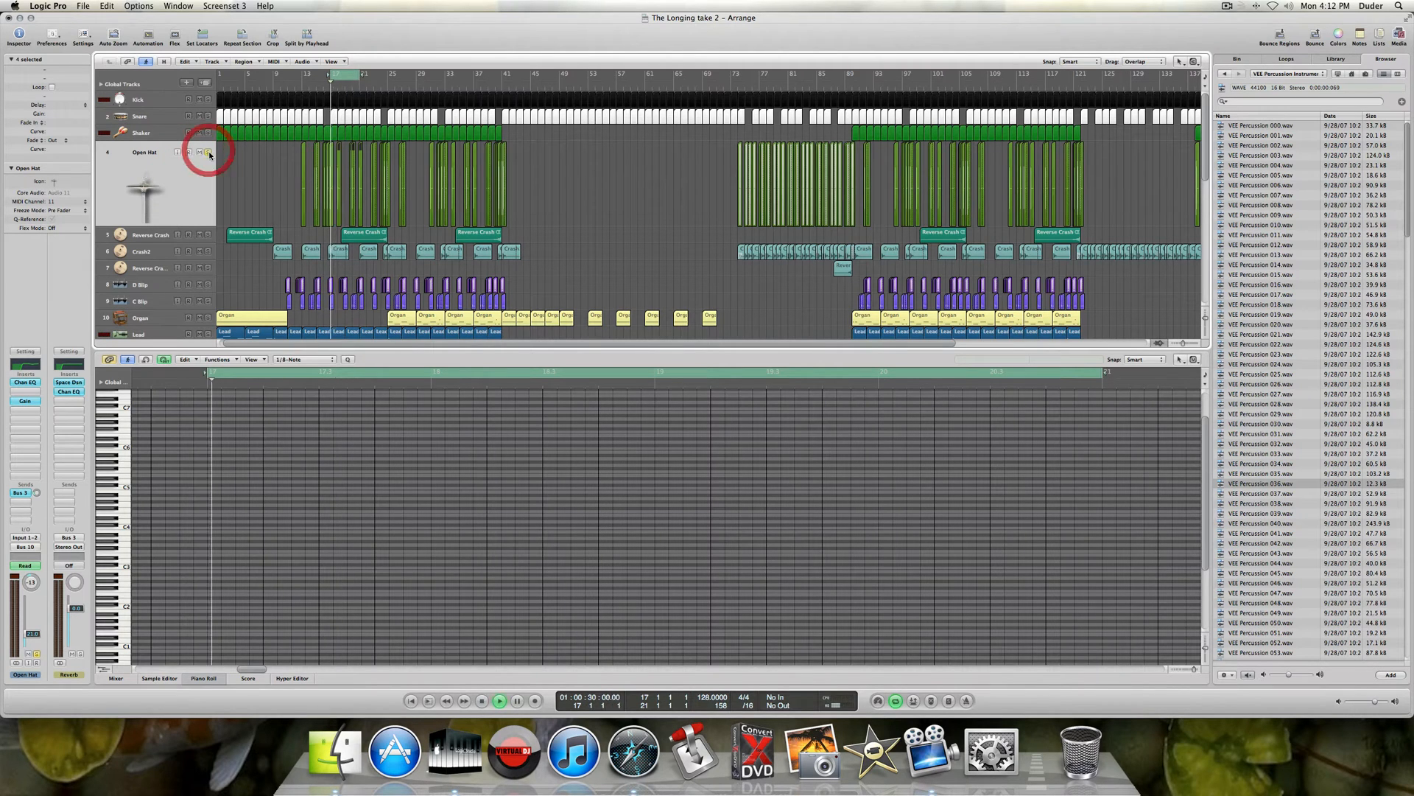
- Play the soloed Open Hat briefly and enlarge the arrangement around its first regions
{"action": "key", "text": "space"}
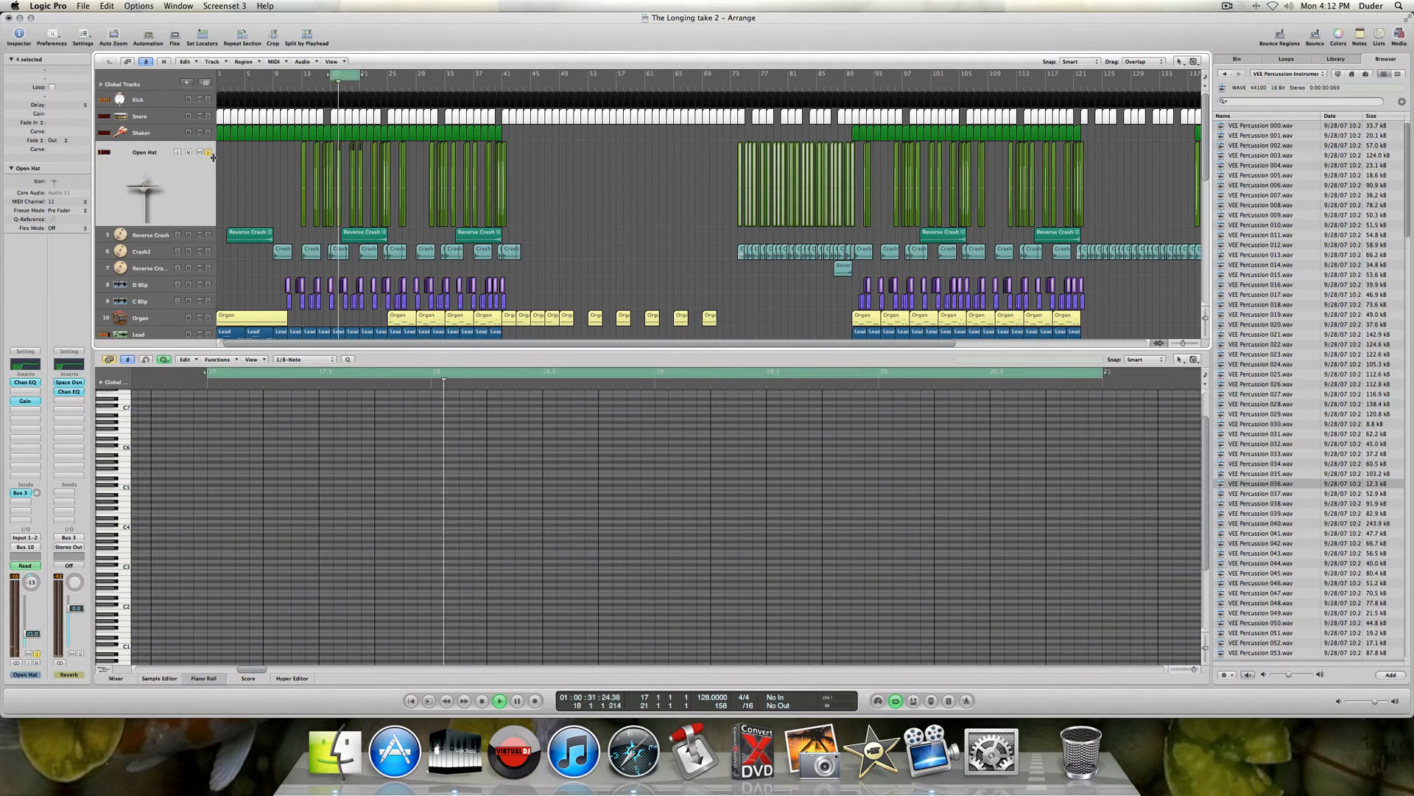
{"action": "key", "text": "space"}
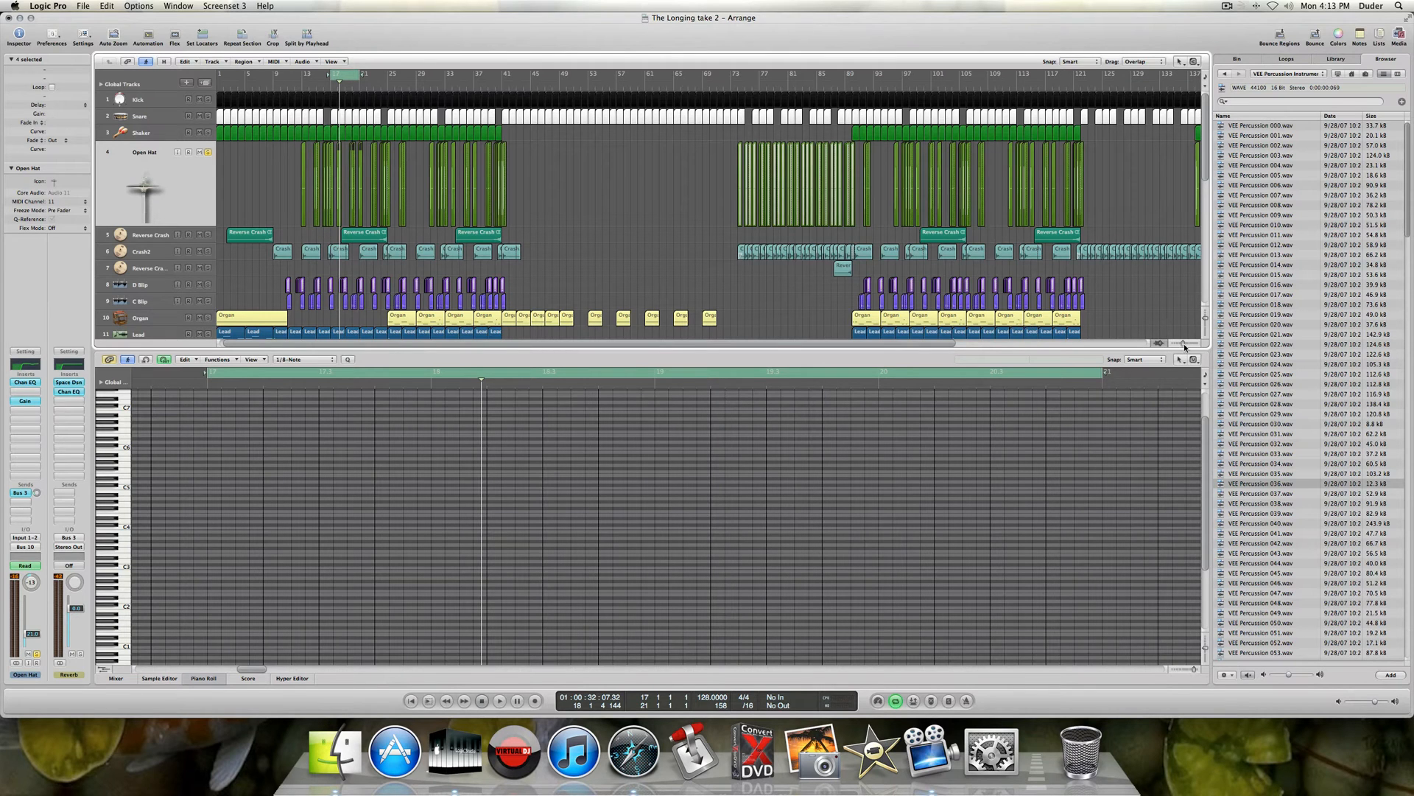
{"action": "left_click_drag", "start_coordinate": [1184, 347], "coordinate": [1186, 345]}
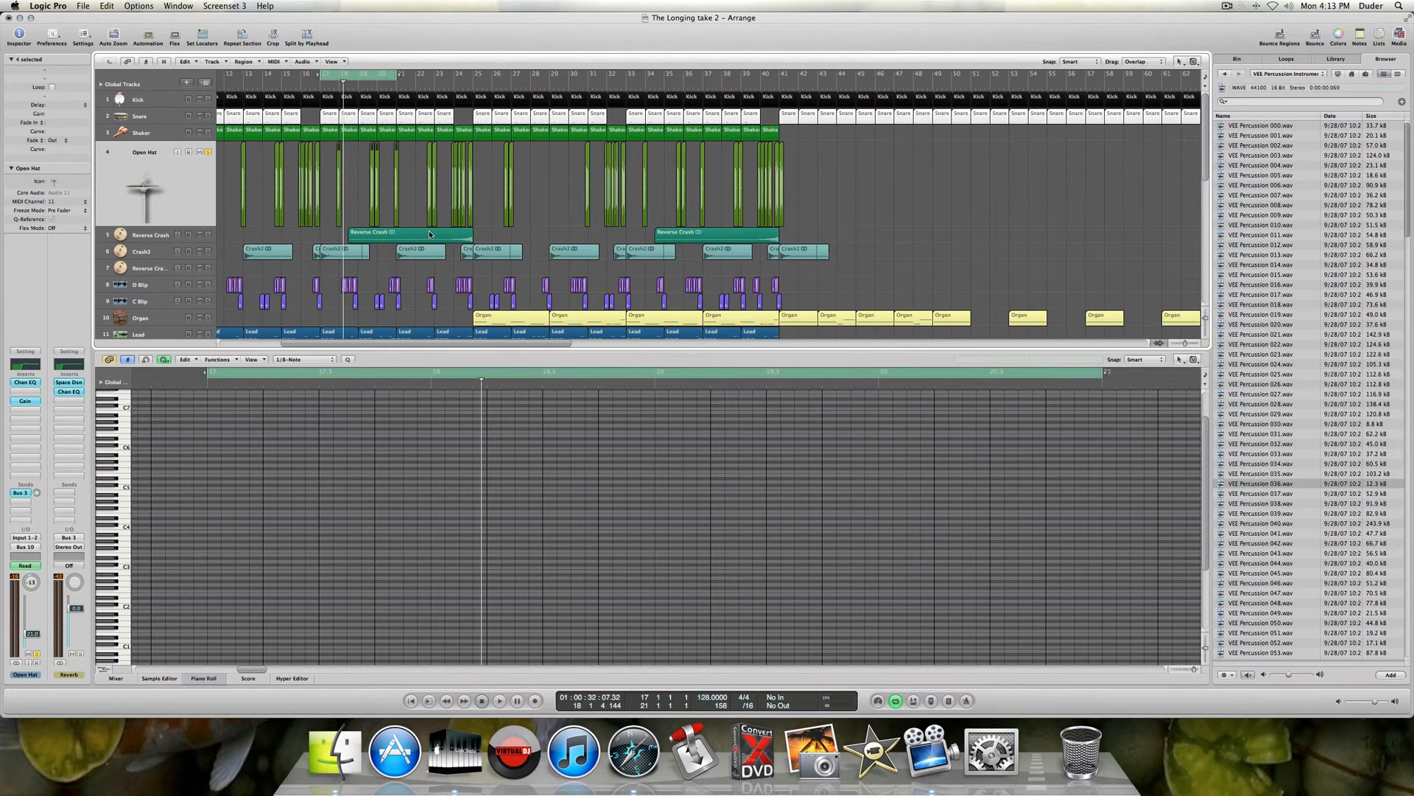
{"action": "scroll", "coordinate": [348, 219], "scroll_direction": "left", "scroll_amount": 5}
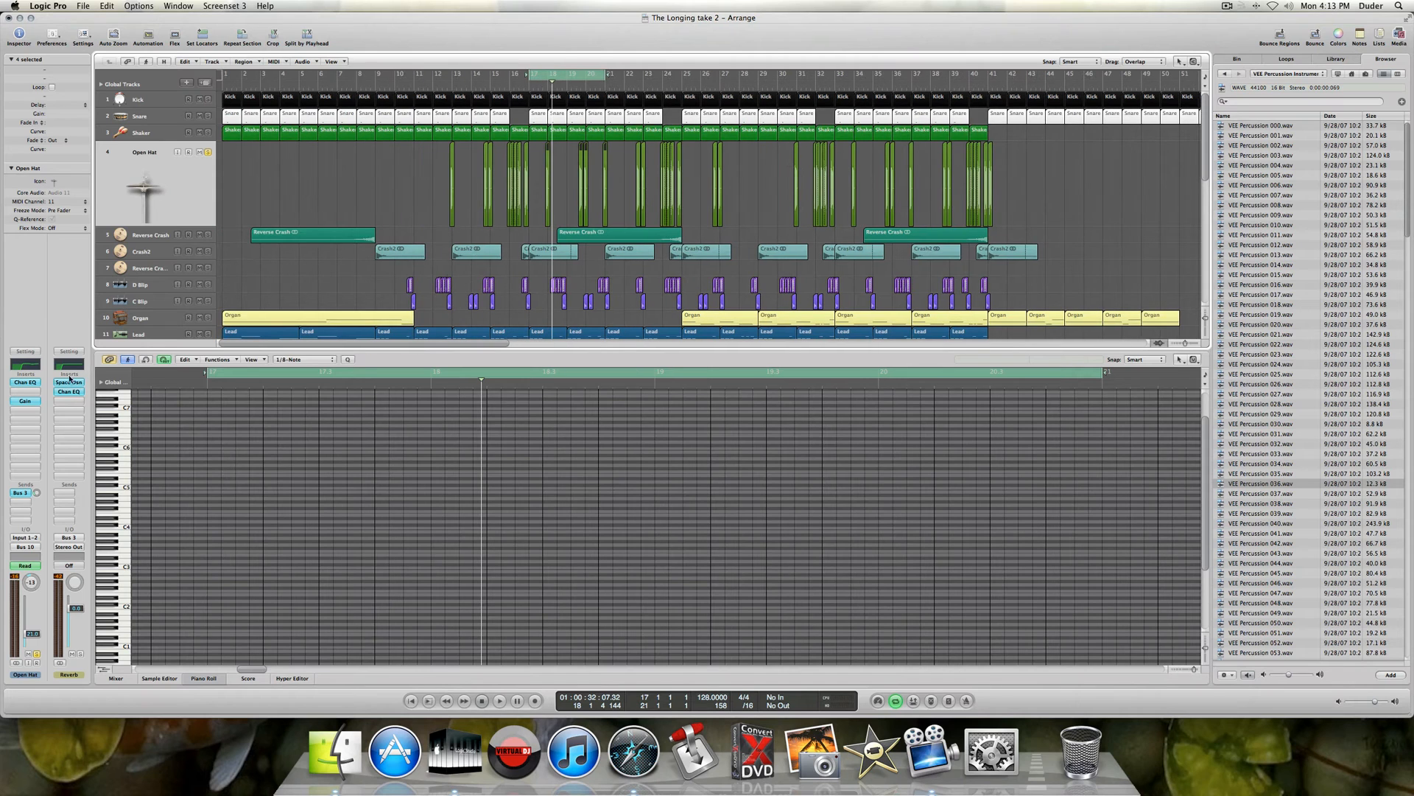
- Open the Open Hat's Channel EQ, play the part to check its low-cut curve, and close the plug-in window
{"action": "left_click", "coordinate": [25, 382]}
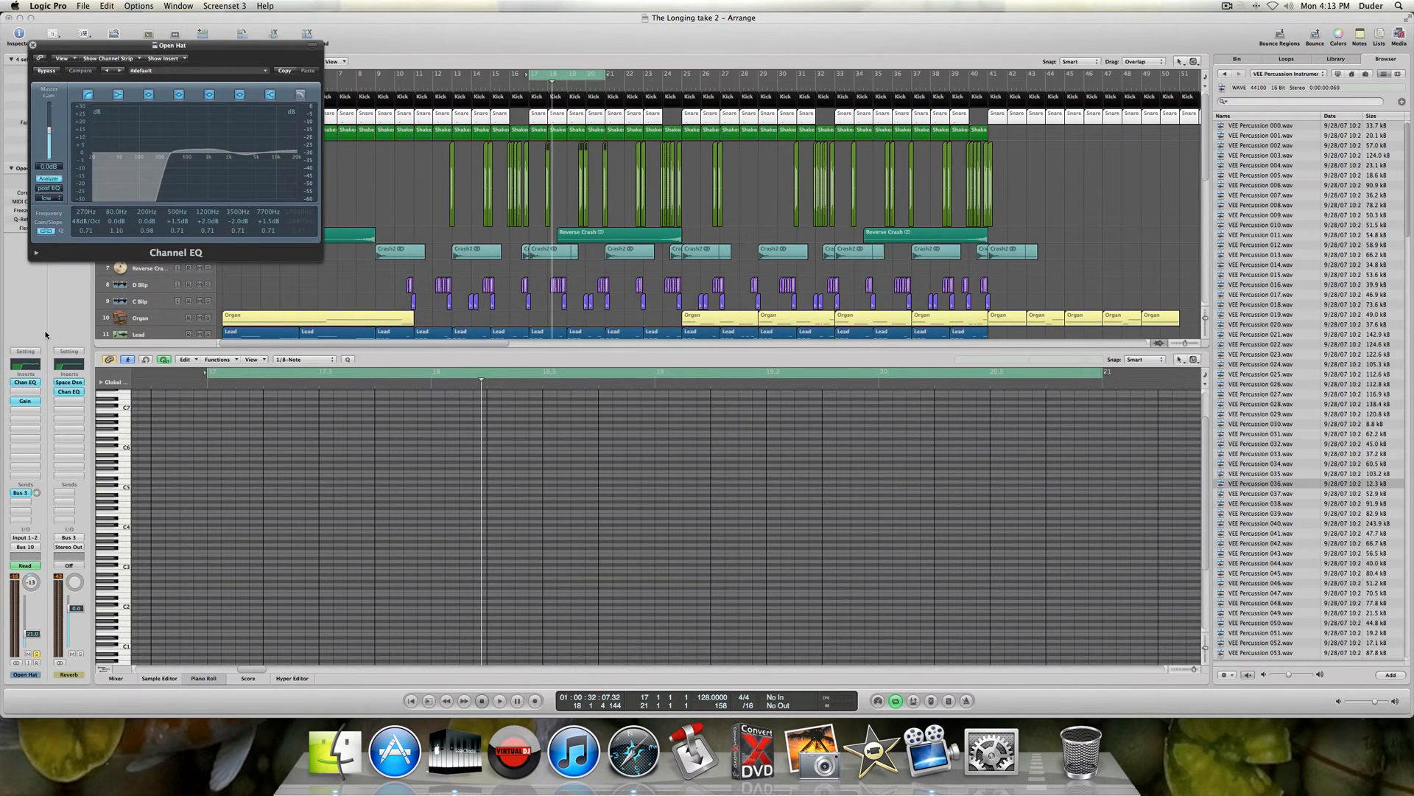
{"action": "key", "text": "space"}
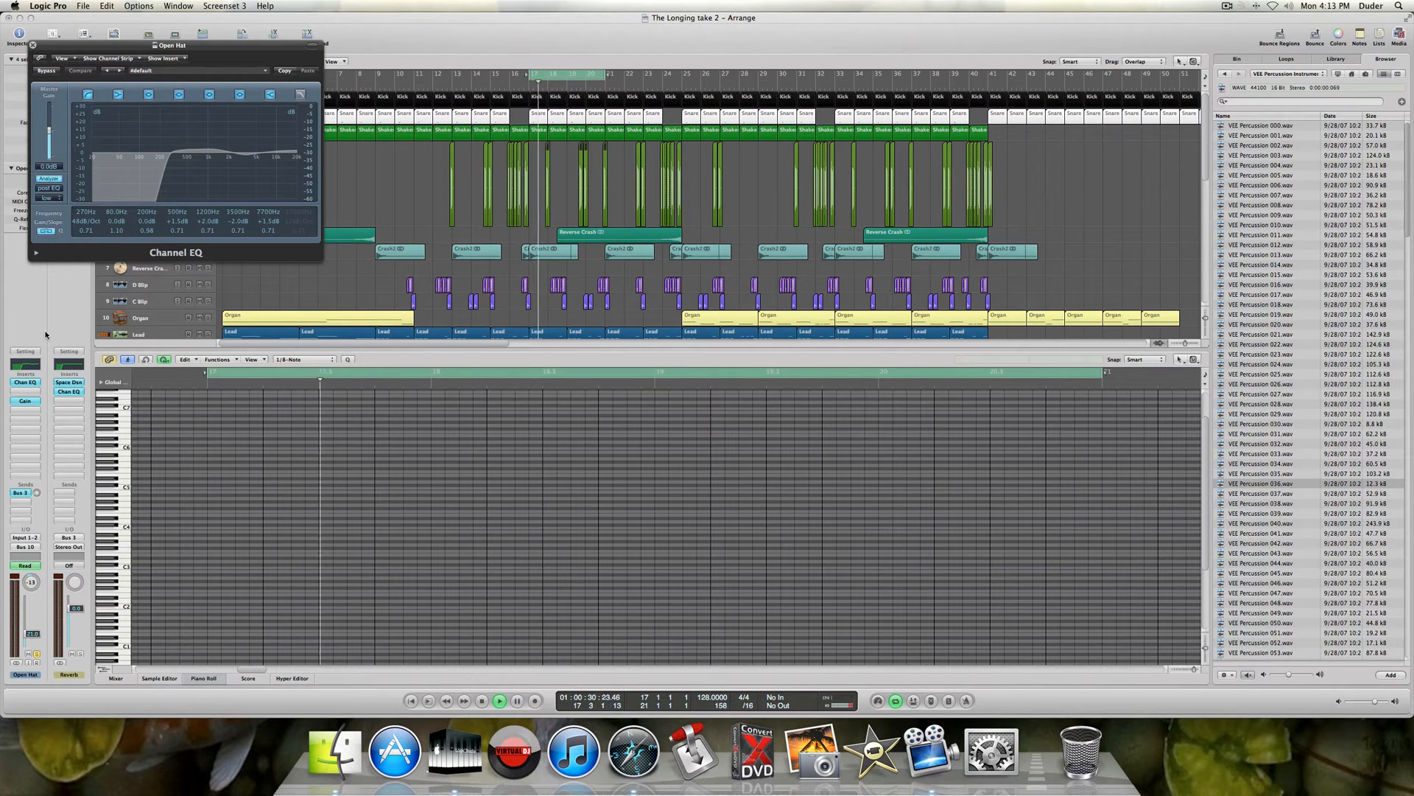
{"action": "key", "text": "space"}
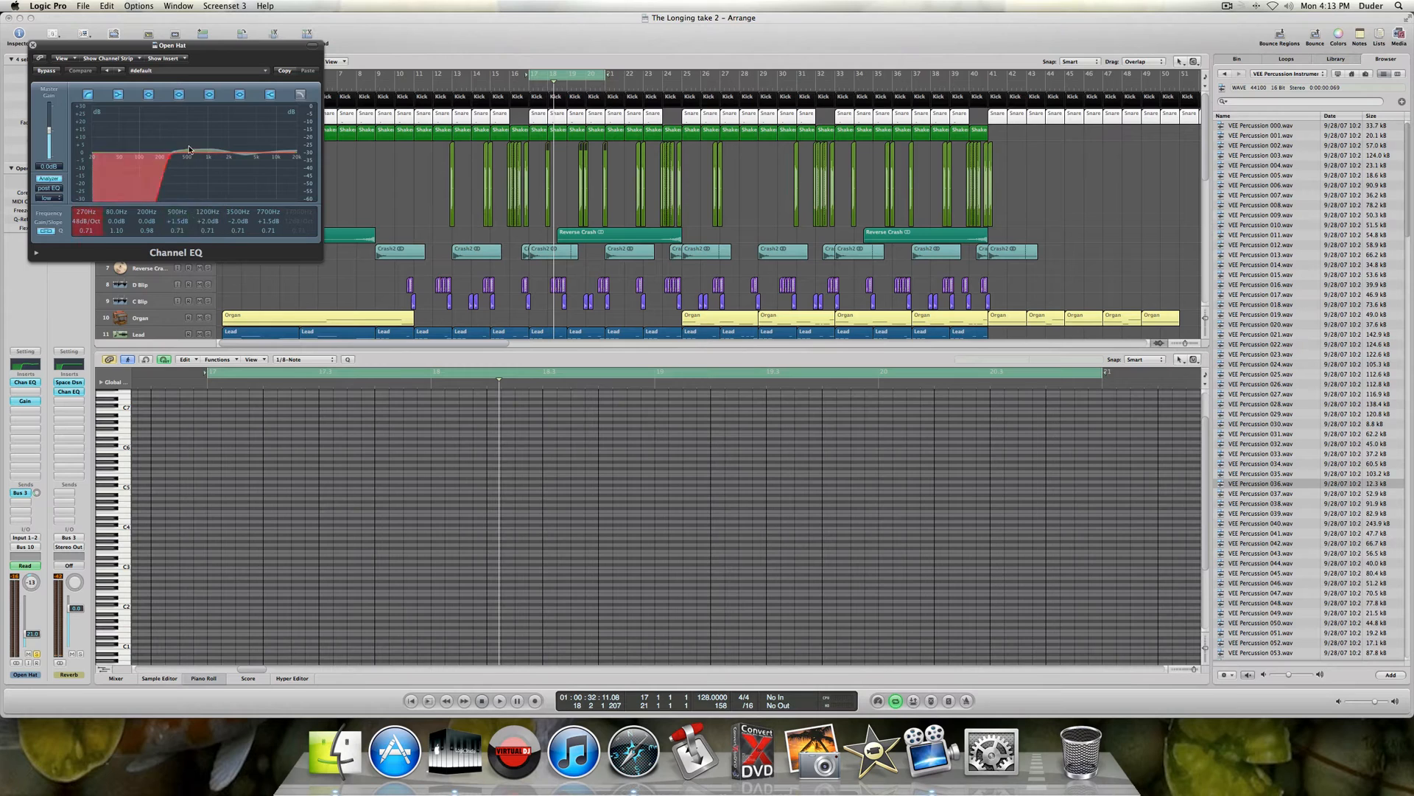
{"action": "left_click", "coordinate": [32, 46]}
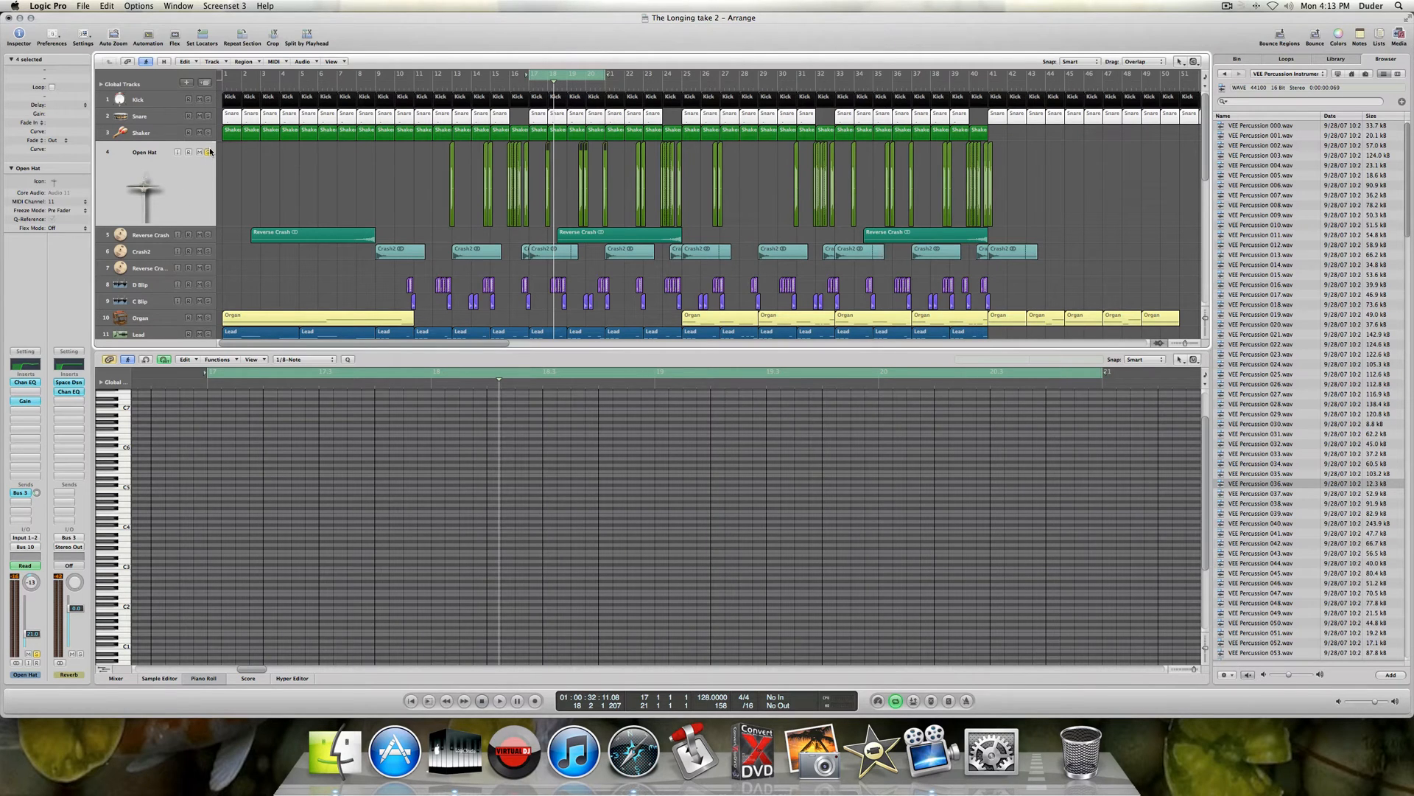
- Solo the Kick, Snare and Shaker along with the Open Hat and play the four parts together
{"action": "left_click_drag", "start_coordinate": [210, 101], "coordinate": [210, 129]}
{"action": "key", "text": "space"}
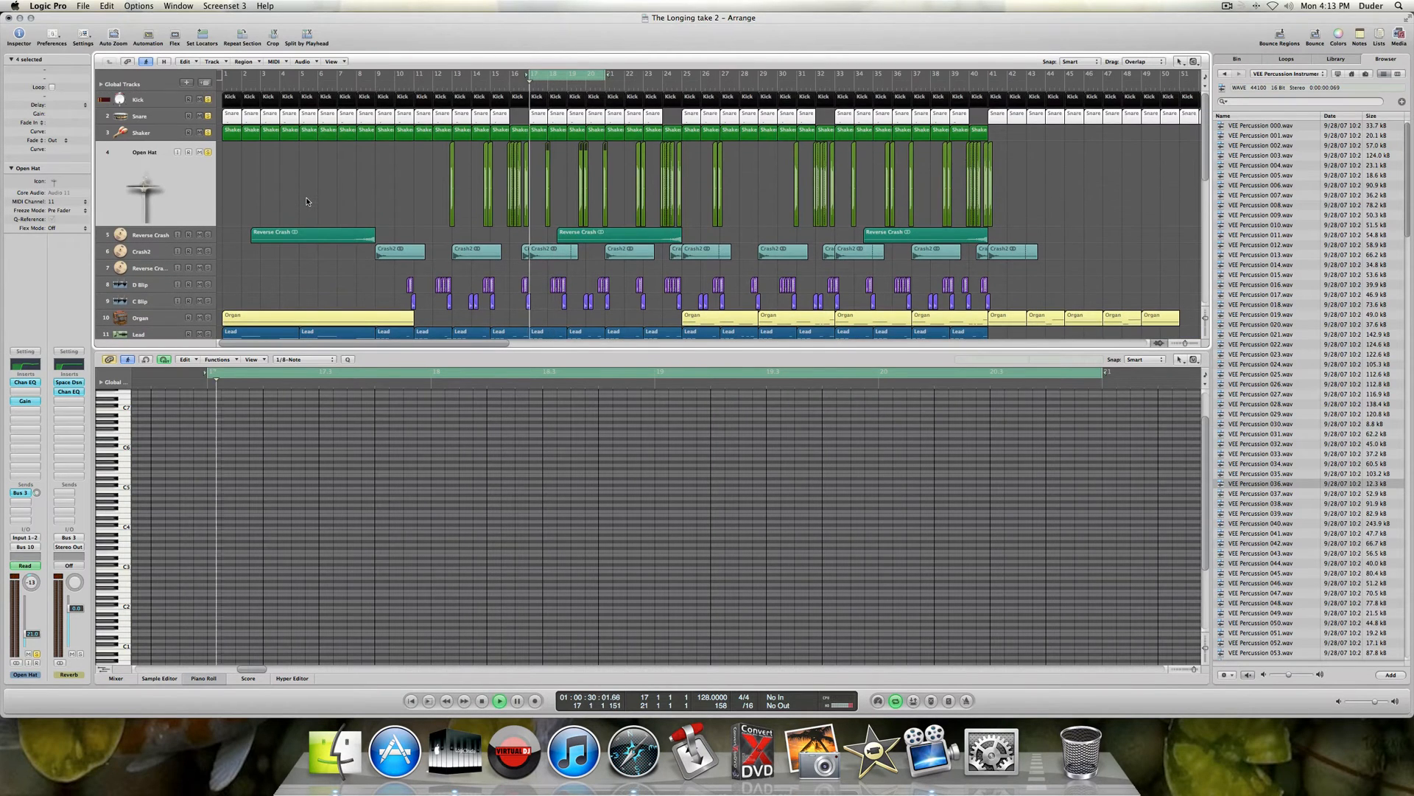
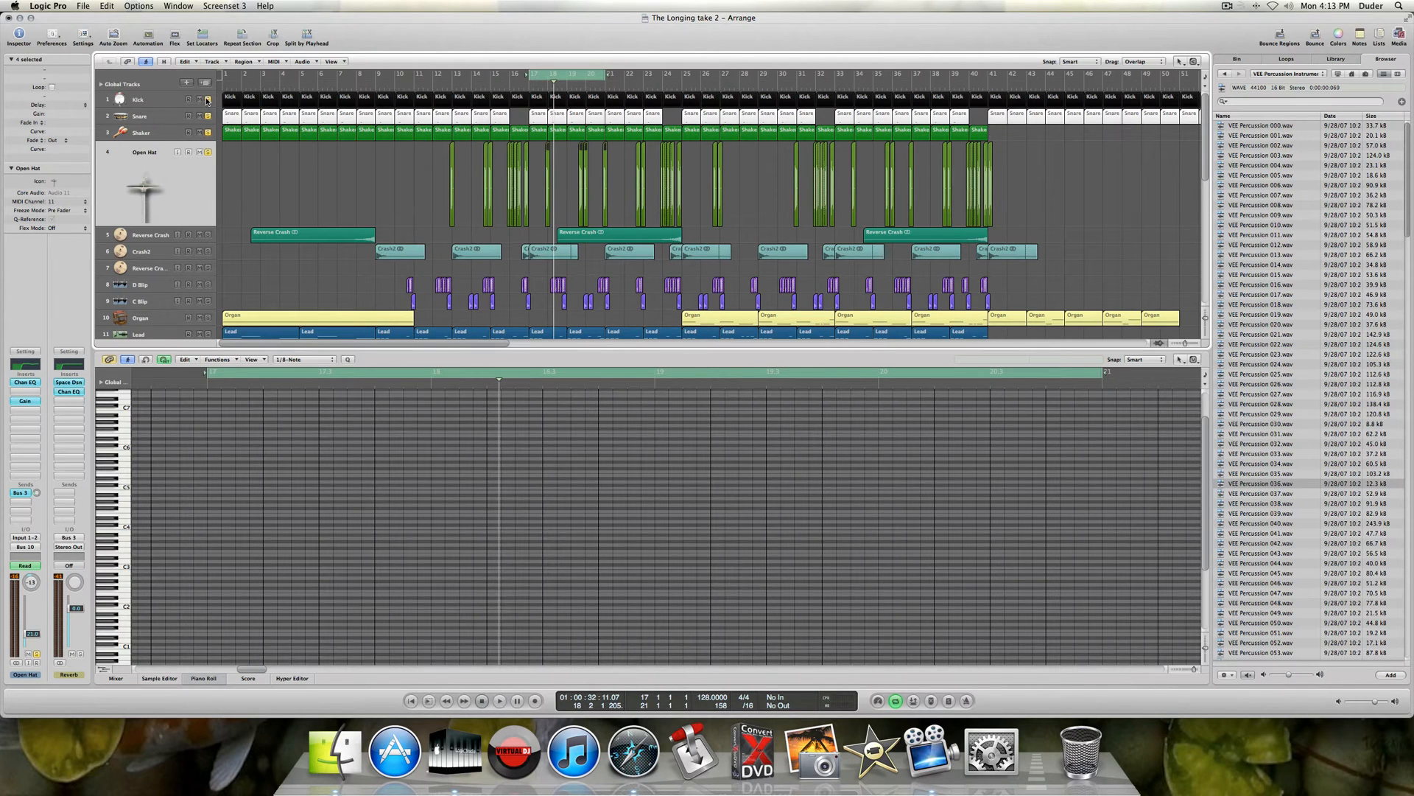
- Turn off the solos on the four drum tracks and on Audio 13, and play the full arrangement
{"action": "left_click_drag", "start_coordinate": [213, 134], "coordinate": [210, 153]}
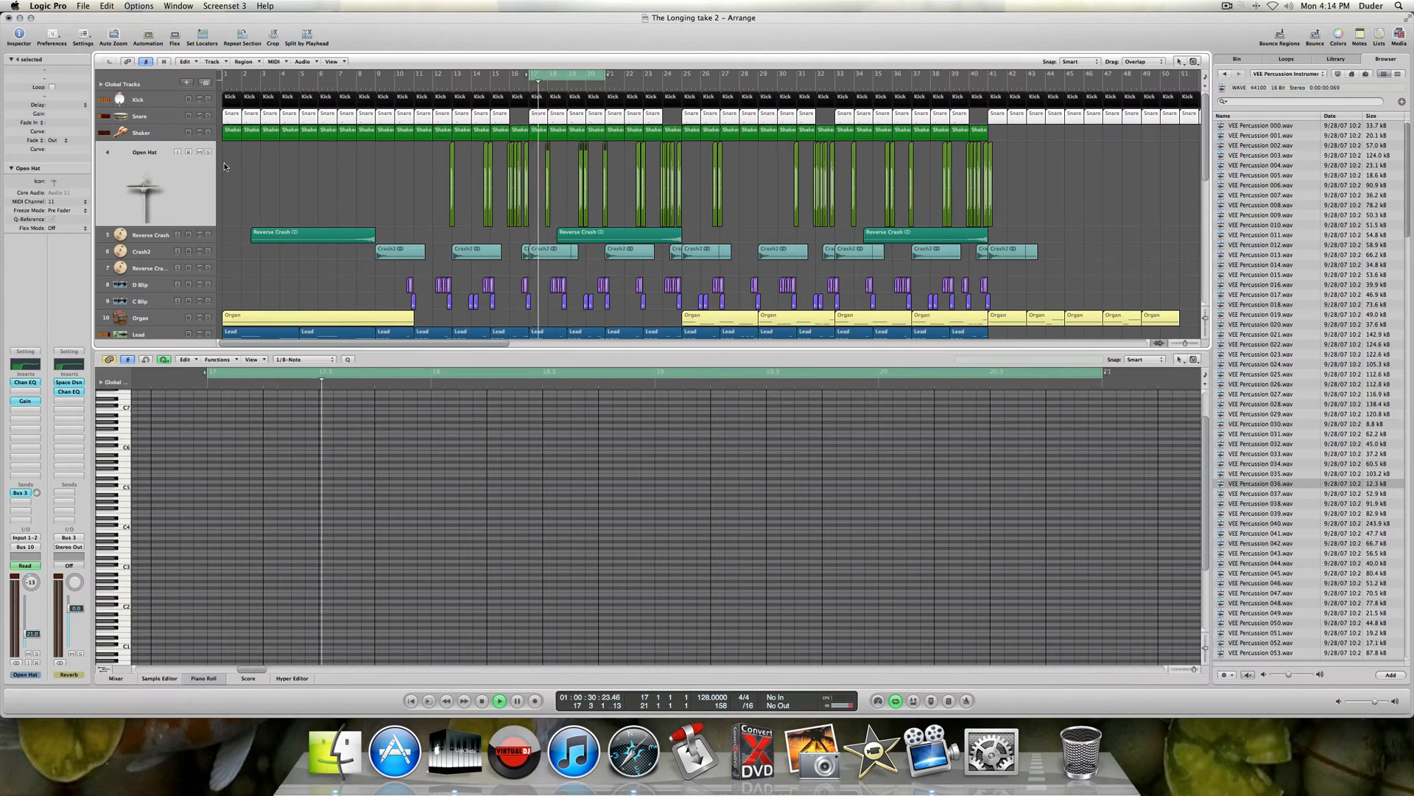
{"action": "scroll", "coordinate": [243, 190], "scroll_direction": "down", "scroll_amount": 3}
{"action": "scroll", "coordinate": [242, 190], "scroll_direction": "down", "scroll_amount": 5}
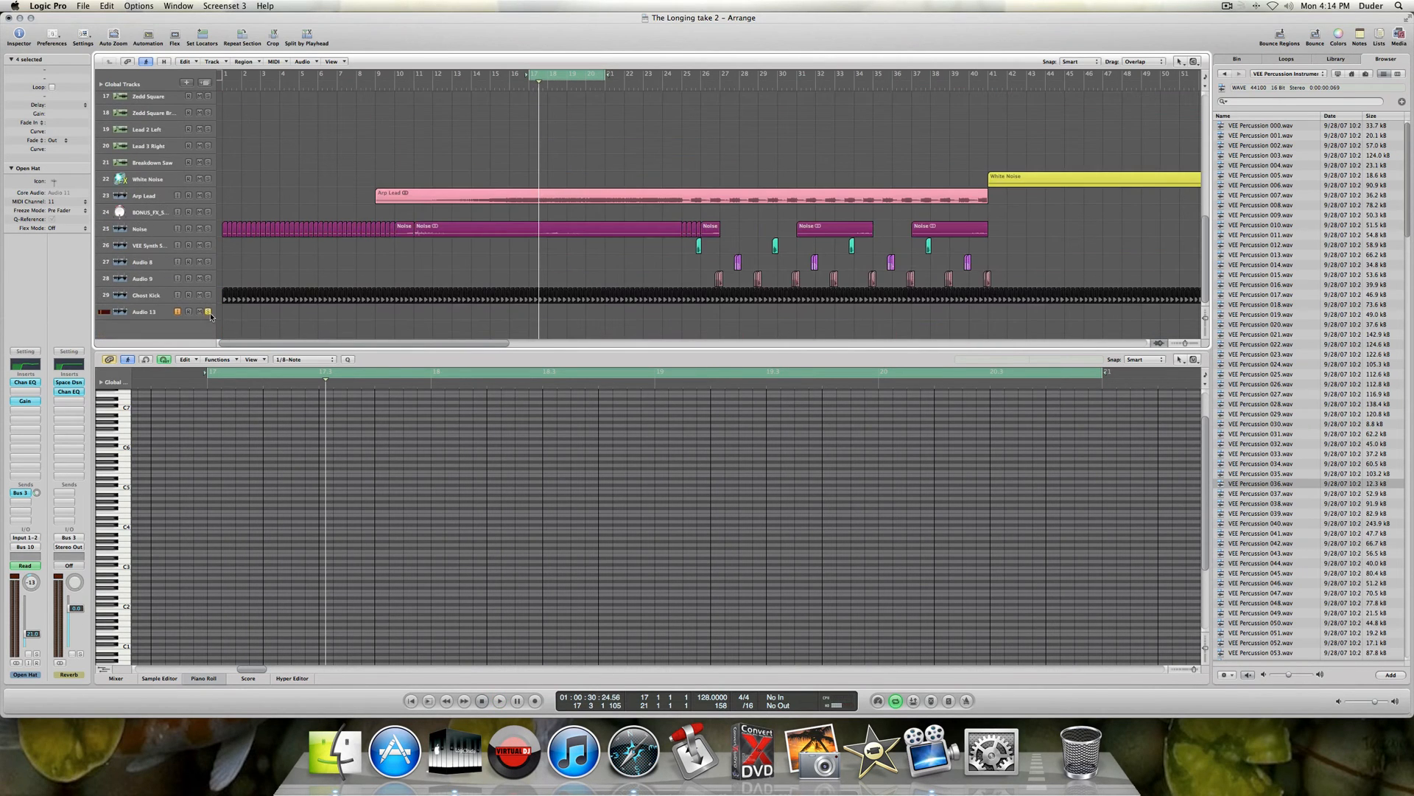
{"action": "scroll", "coordinate": [317, 299], "scroll_direction": "up", "scroll_amount": 8}
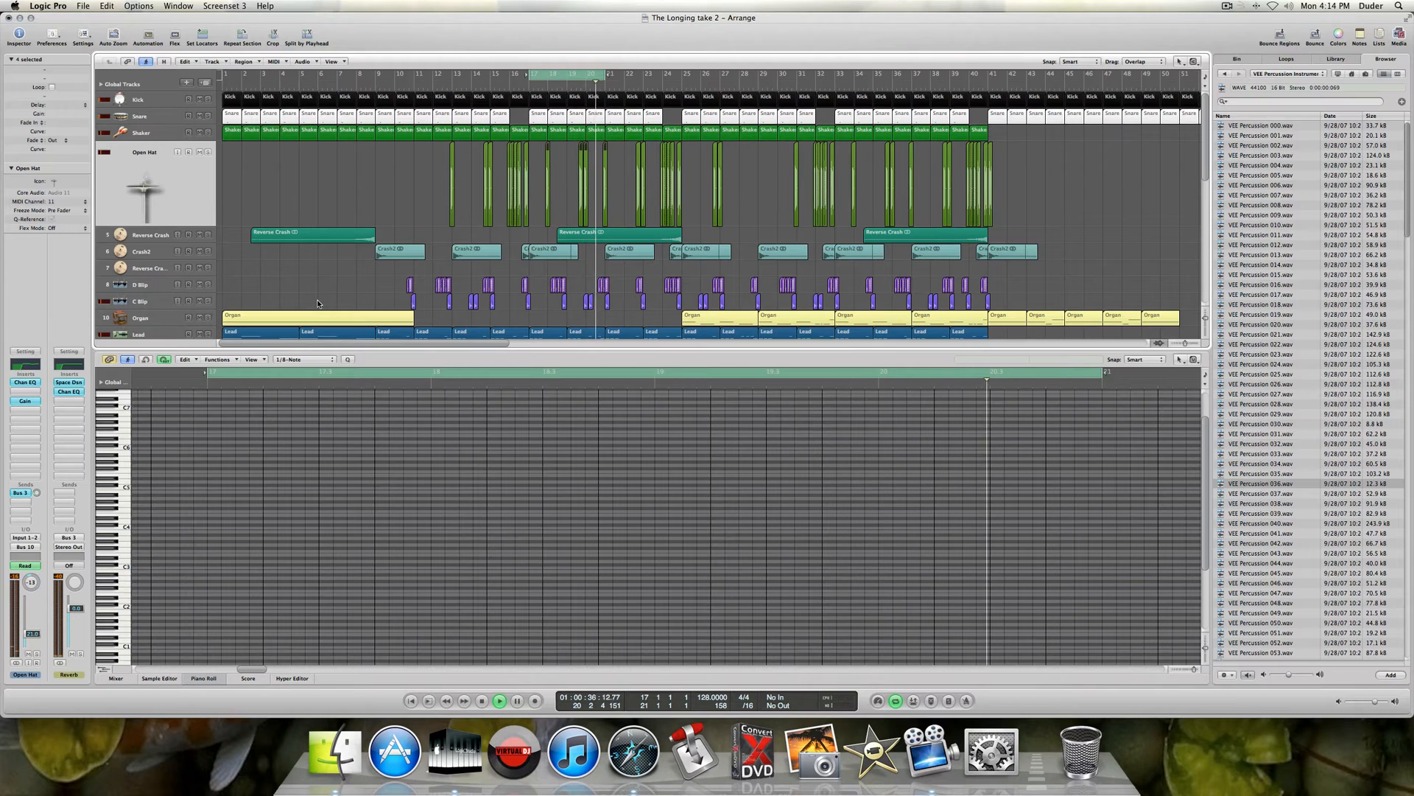
{"action": "key", "text": "space"}
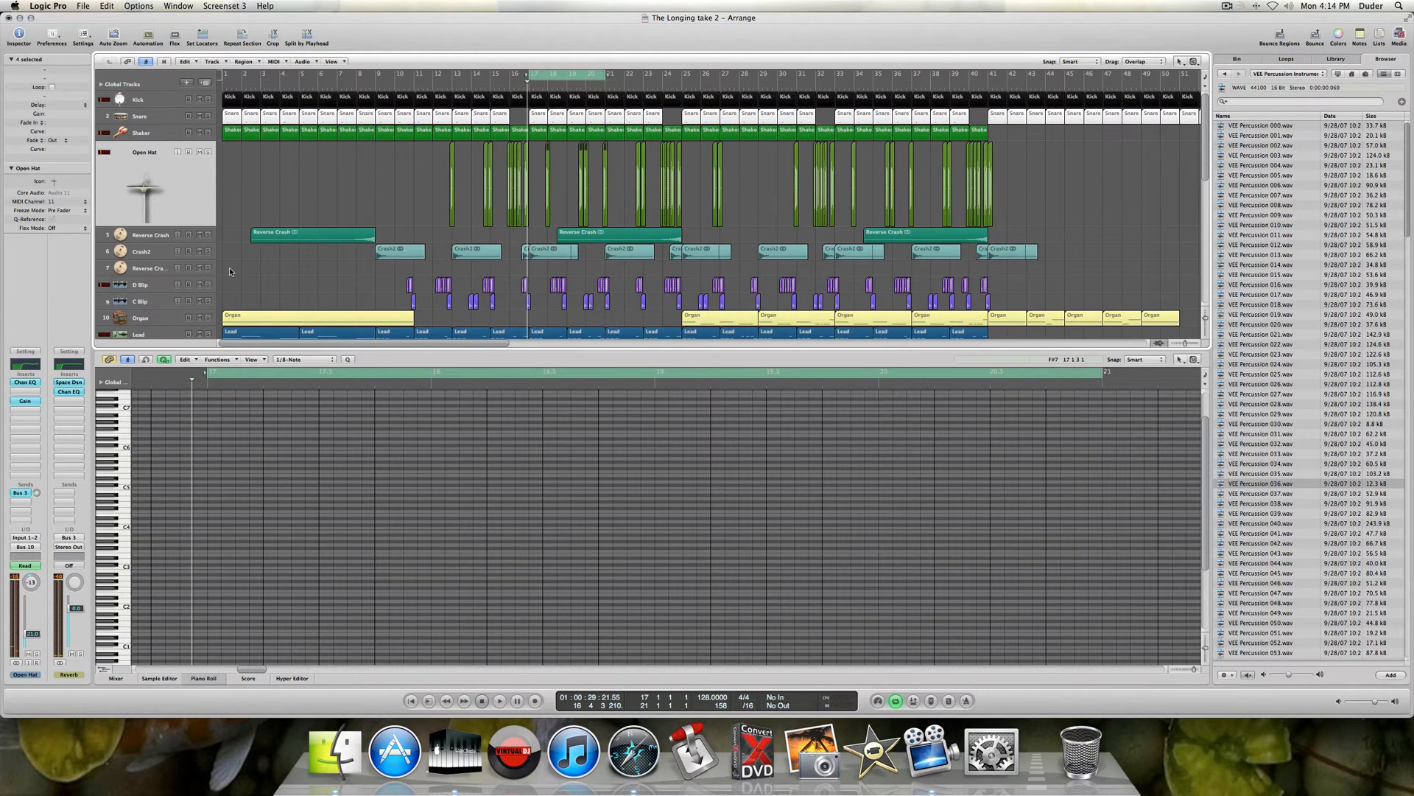
- Select the Reverse Crash track and fit the cycle range to its middle region, from 18 3 1 1 to 25 1 1 1
{"action": "scroll", "coordinate": [229, 266], "scroll_direction": "down", "scroll_amount": 5}
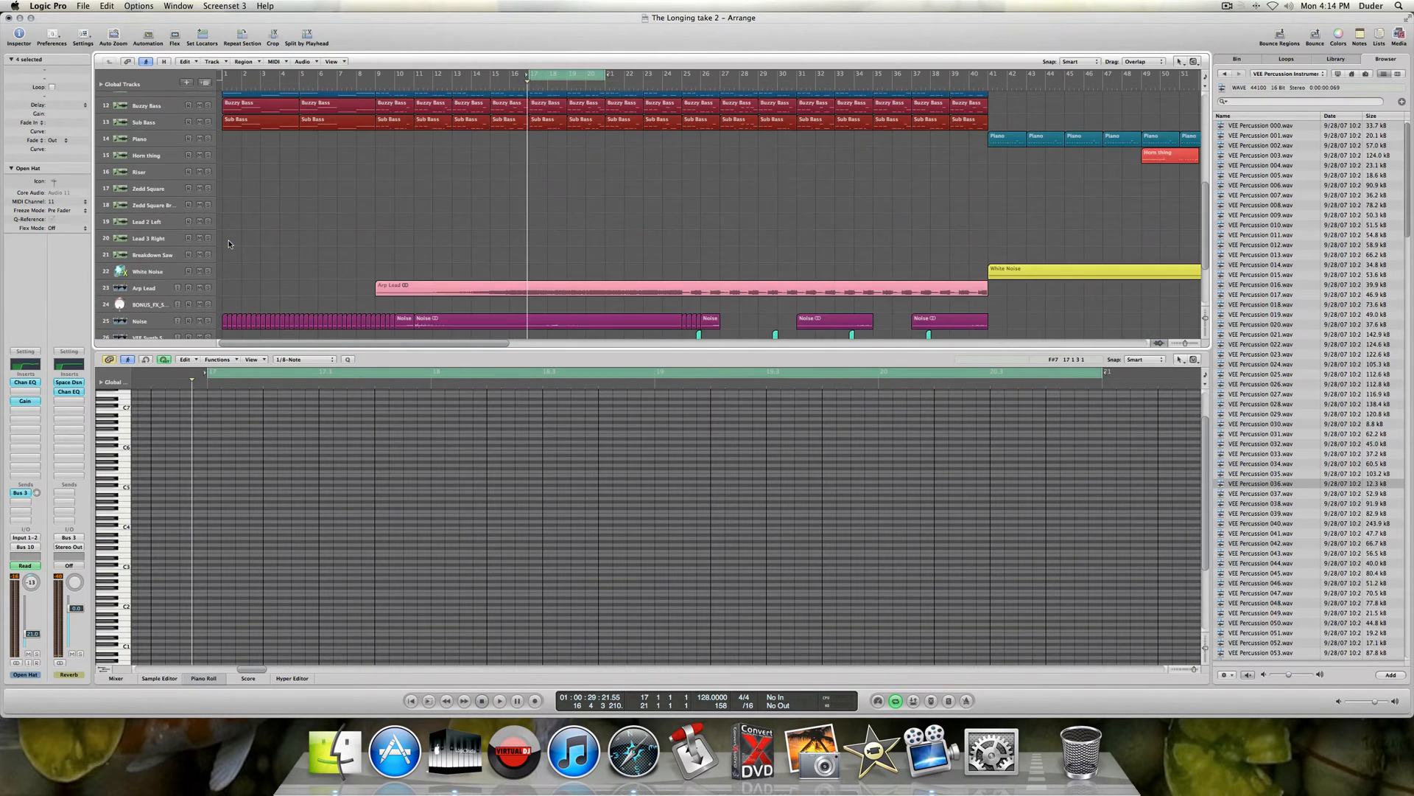
{"action": "scroll", "coordinate": [229, 244], "scroll_direction": "down", "scroll_amount": 3}
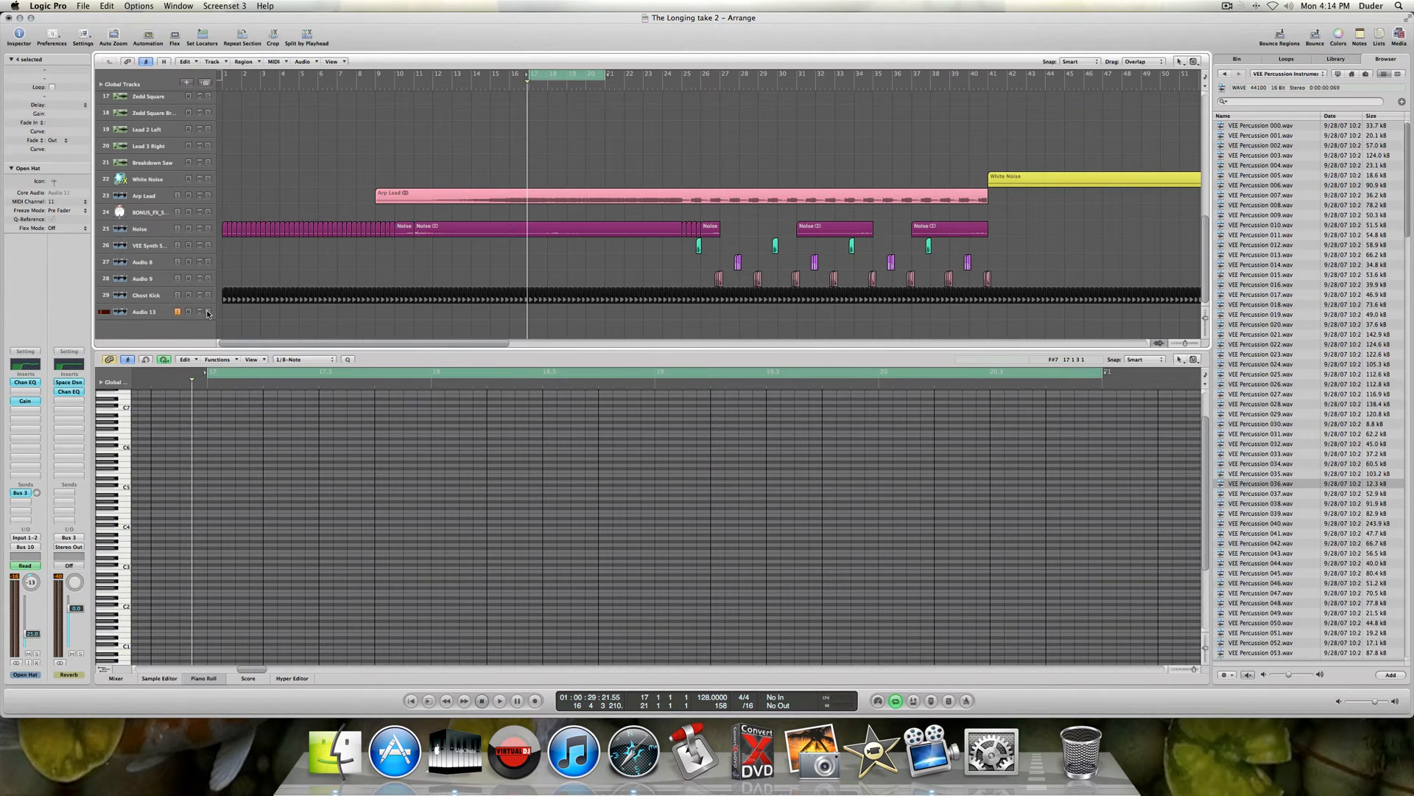
{"action": "scroll", "coordinate": [266, 301], "scroll_direction": "up", "scroll_amount": 8}
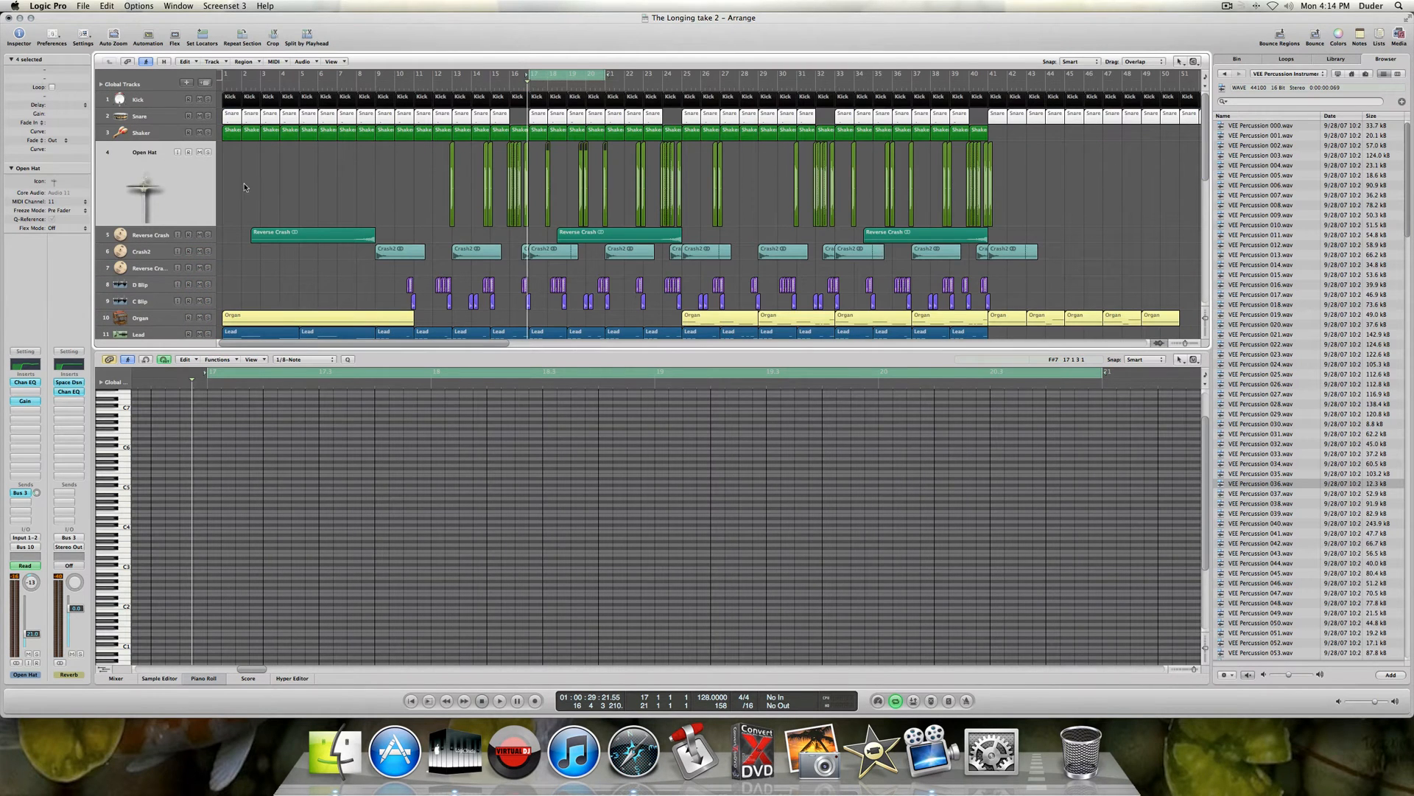
{"action": "left_click", "coordinate": [148, 237]}
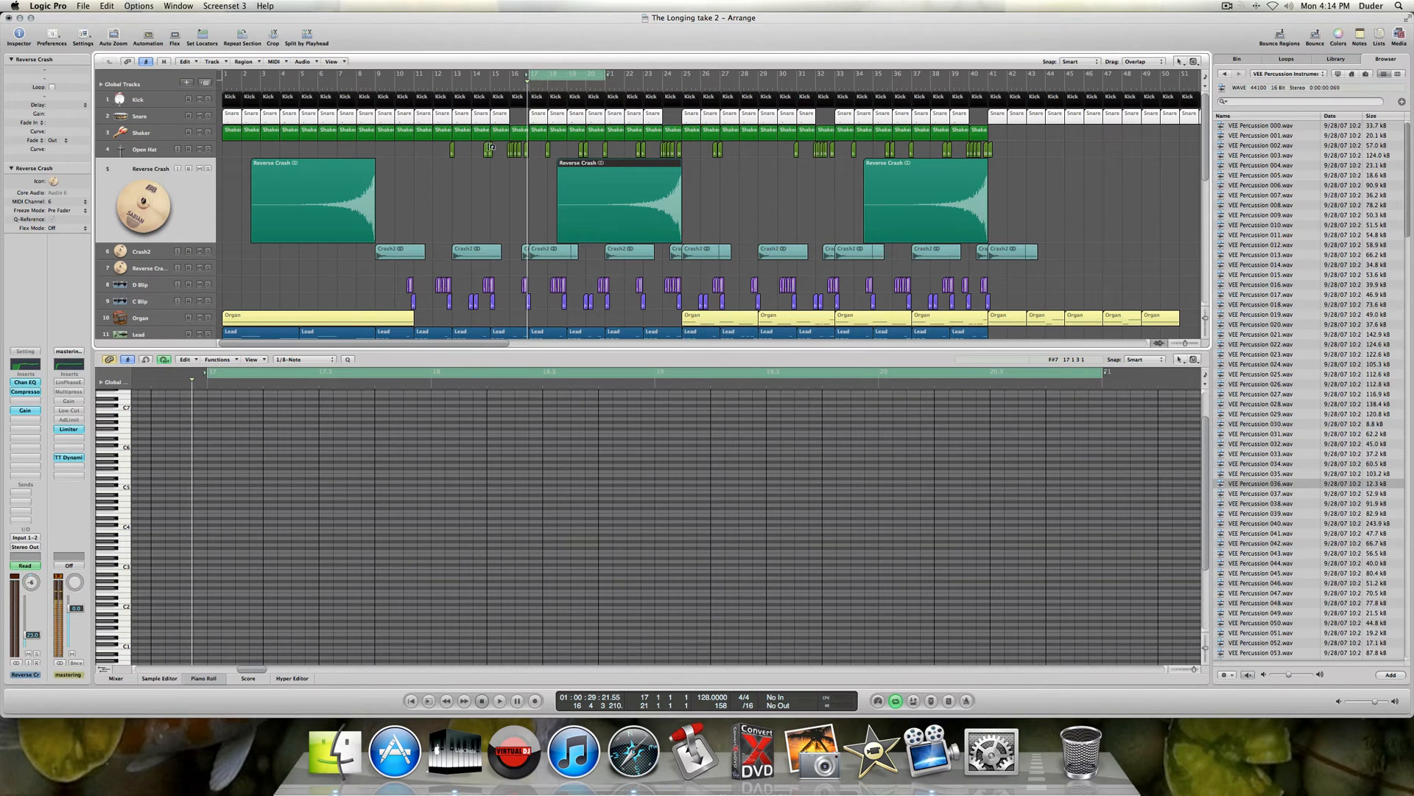
{"action": "left_click_drag", "start_coordinate": [607, 74], "coordinate": [679, 77]}
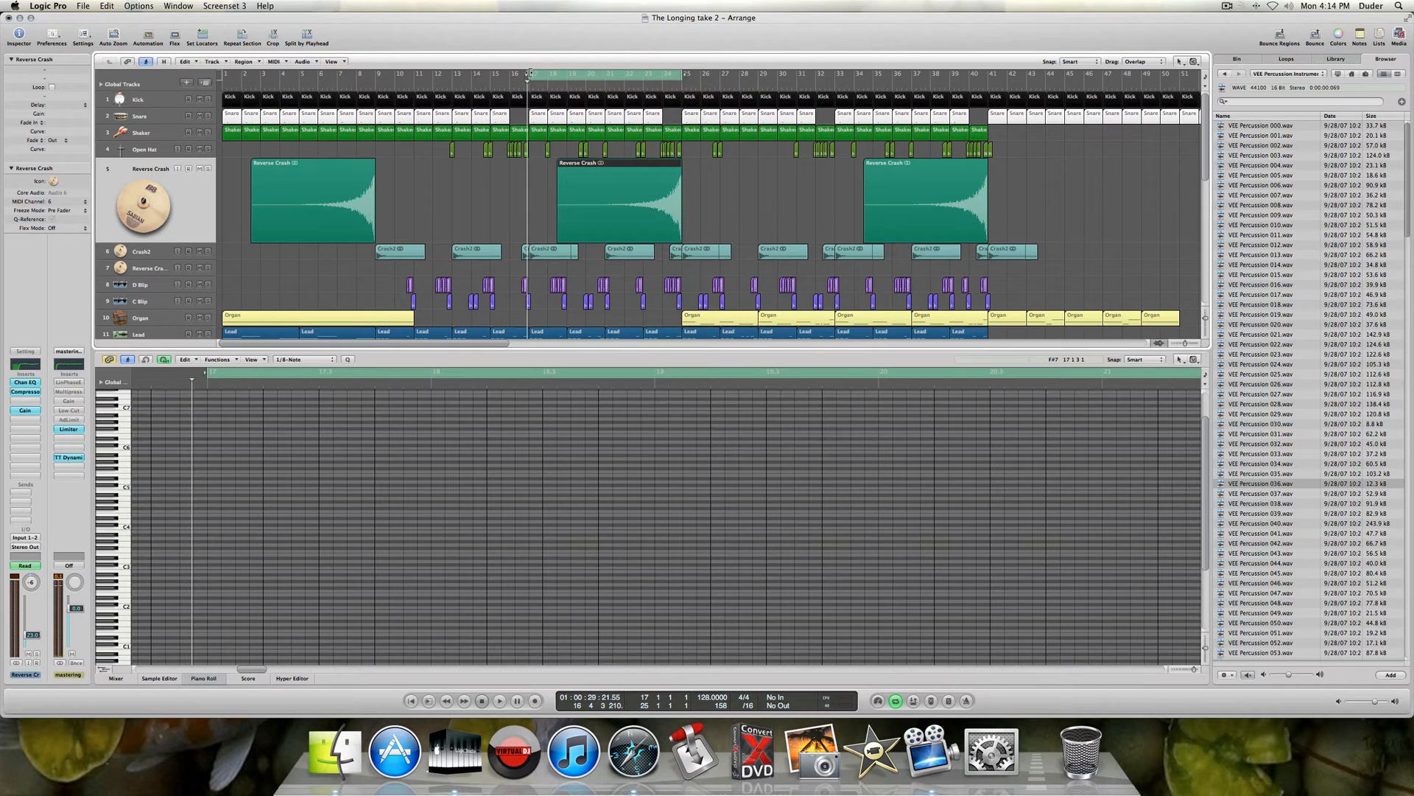
{"action": "left_click_drag", "start_coordinate": [531, 74], "coordinate": [612, 81]}
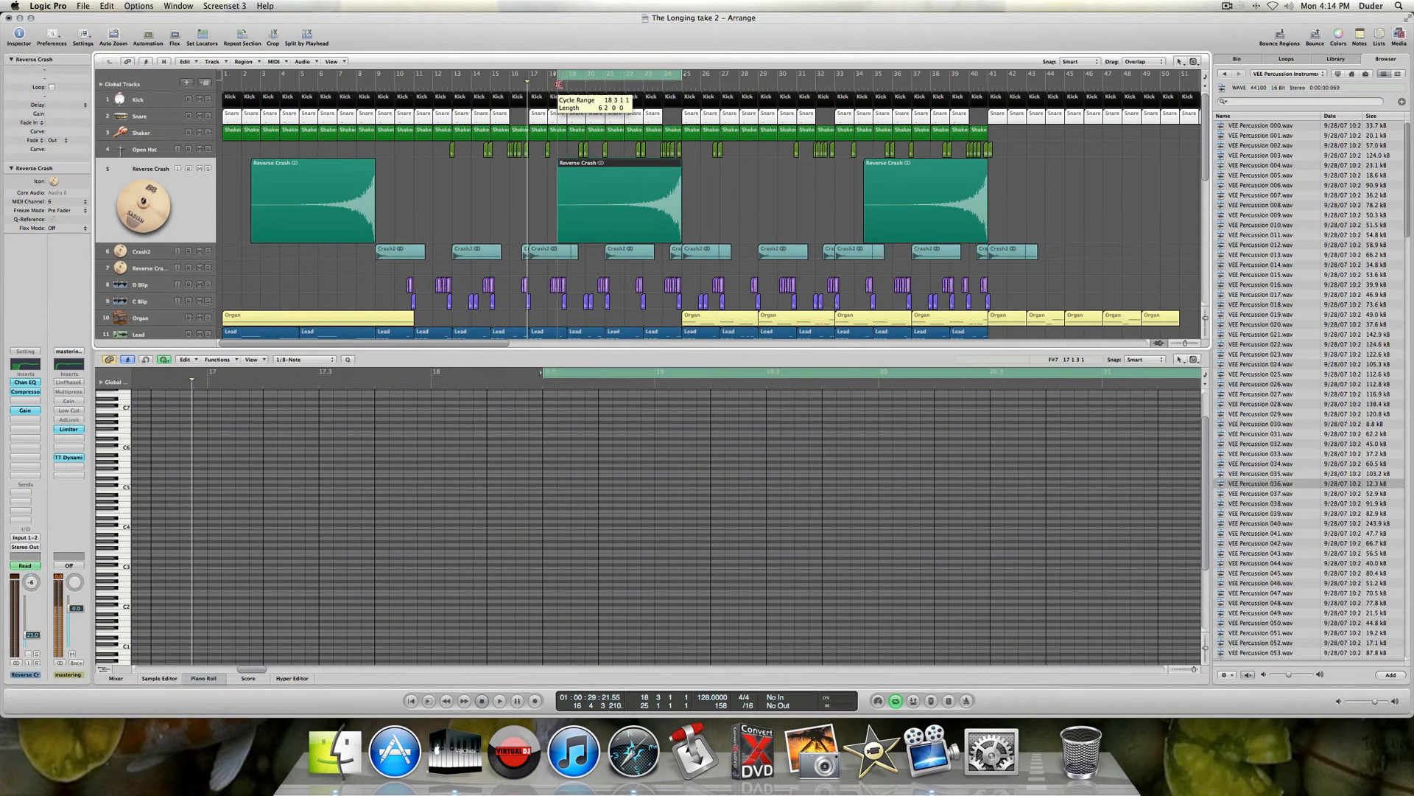
{"action": "left_click_drag", "start_coordinate": [559, 85], "coordinate": [558, 85]}
- Solo the Reverse Crash and audition the cycled region
{"action": "left_click", "coordinate": [209, 169]}
{"action": "key", "text": "space"}
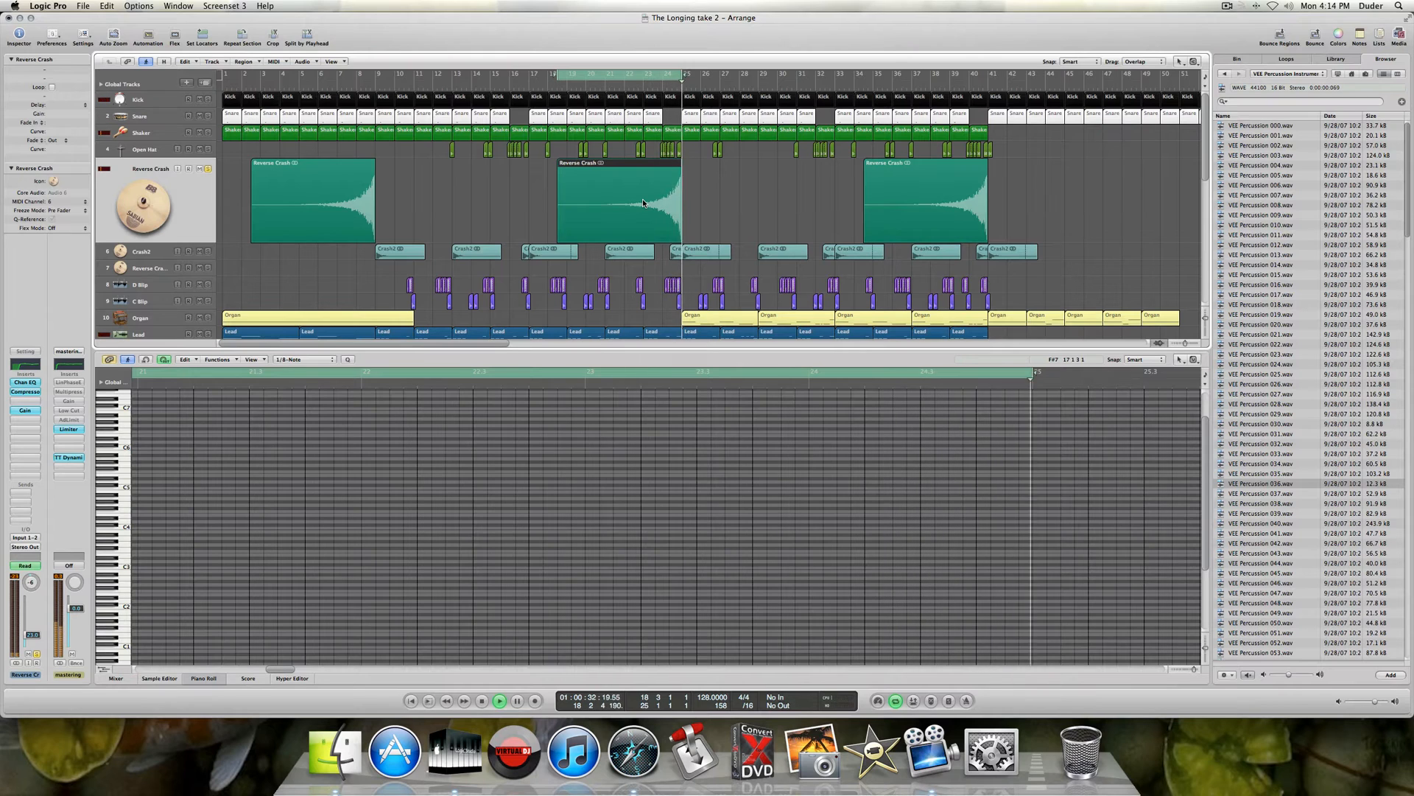
{"action": "key", "text": "space"}
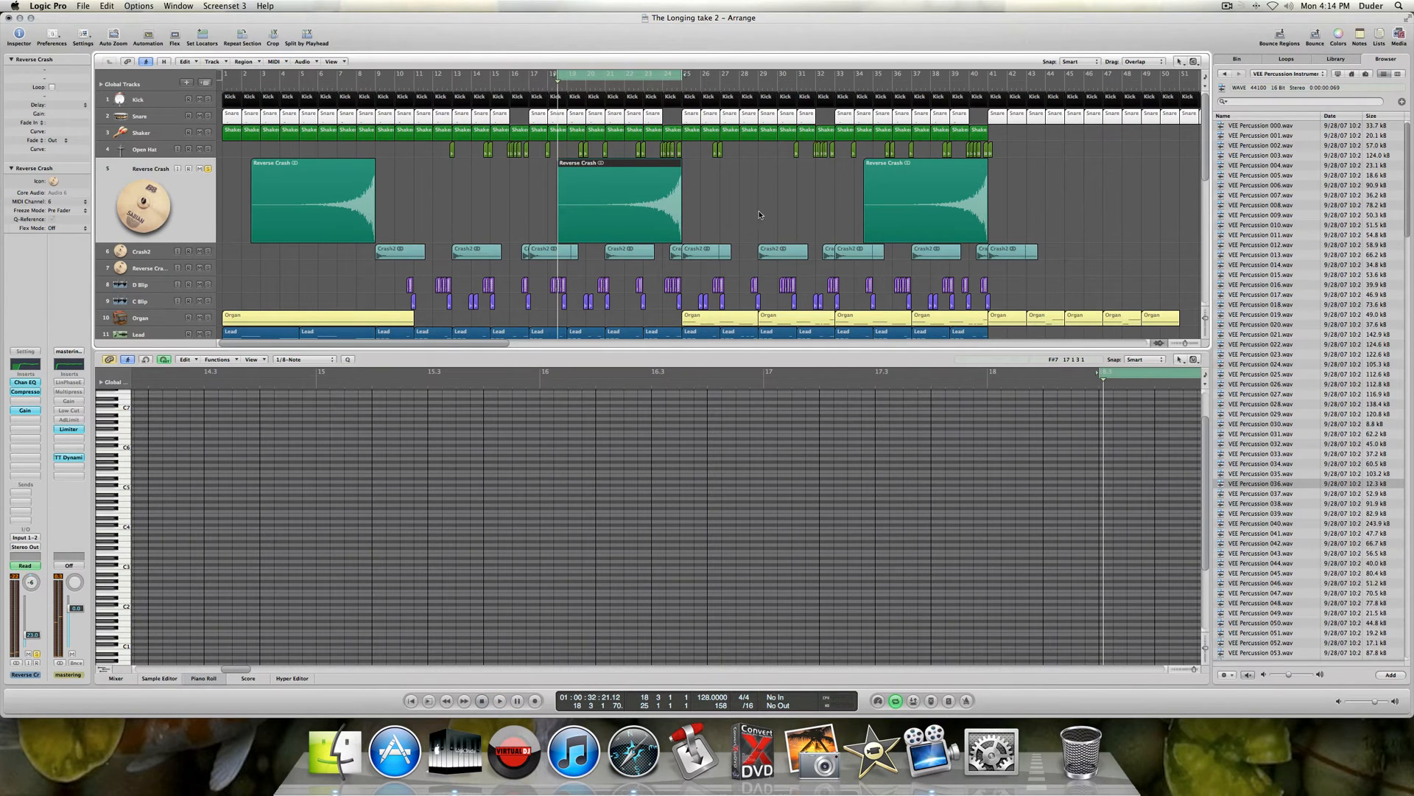
- Open the Reverse Crash's Channel EQ to examine its curve, and close the plug-in window
{"action": "scroll", "coordinate": [738, 215], "scroll_direction": "down", "scroll_amount": 4}
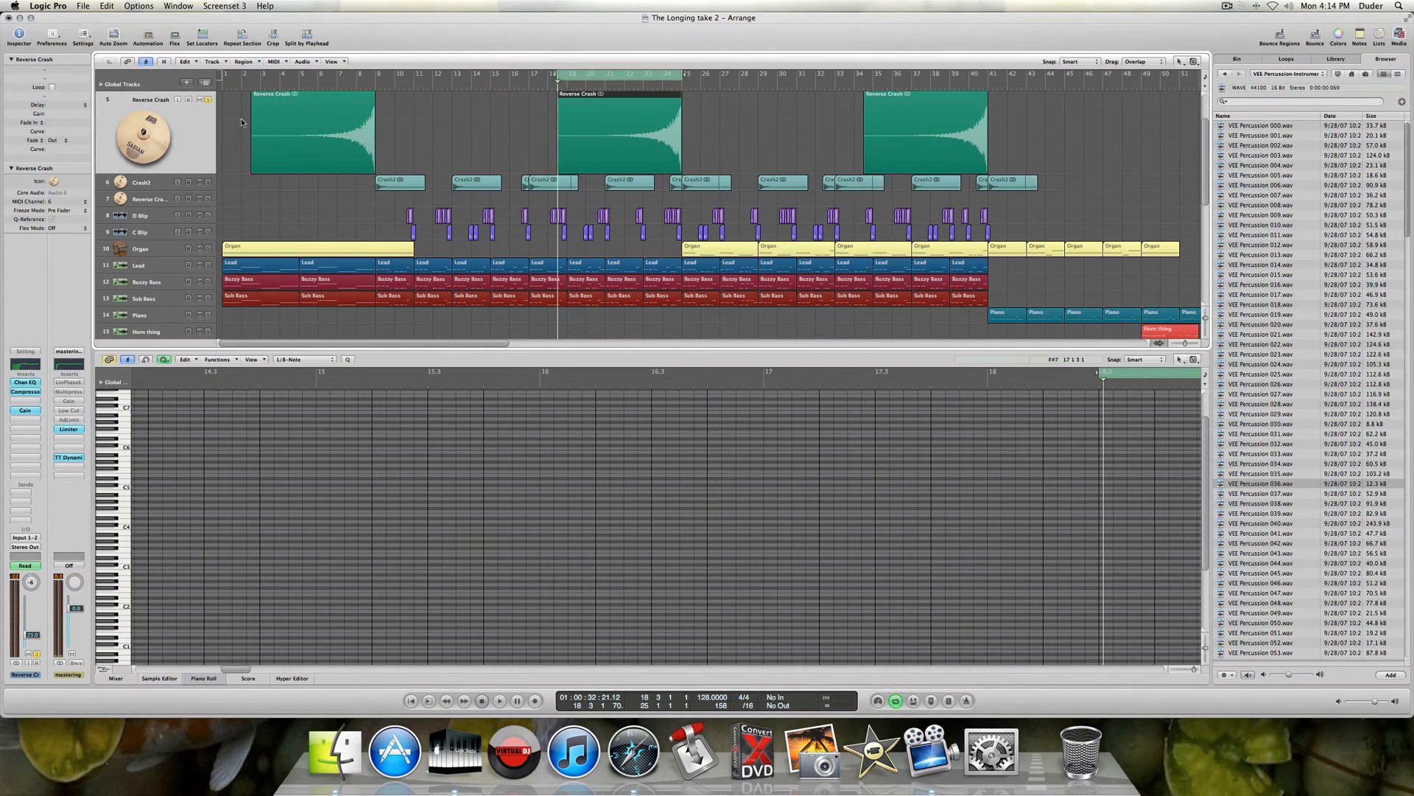
{"action": "left_click", "coordinate": [25, 382]}
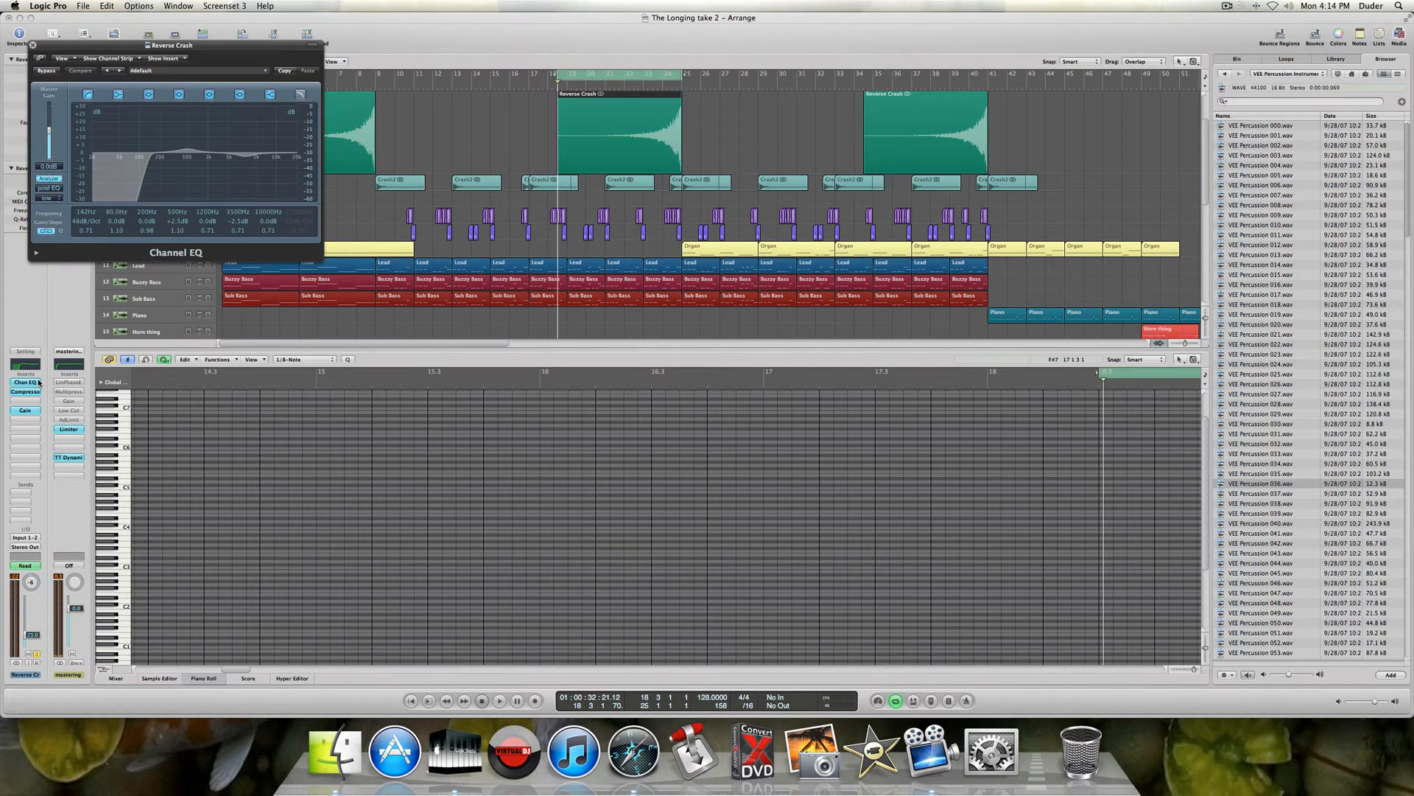
{"action": "left_click", "coordinate": [31, 45]}
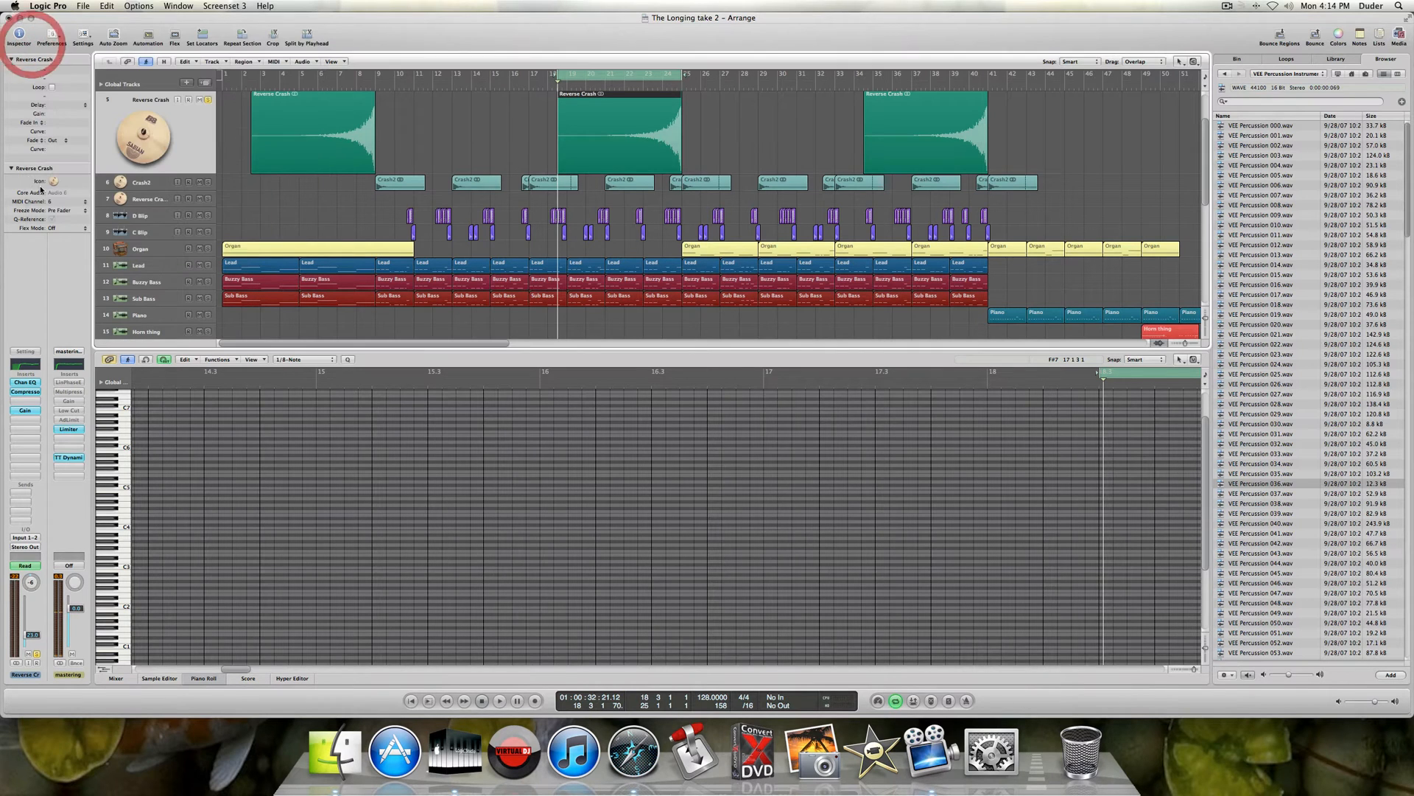
- Open the Reverse Crash's Compressor, check it during playback, move its window clear of the track header, and close it
{"action": "left_click", "coordinate": [26, 392]}
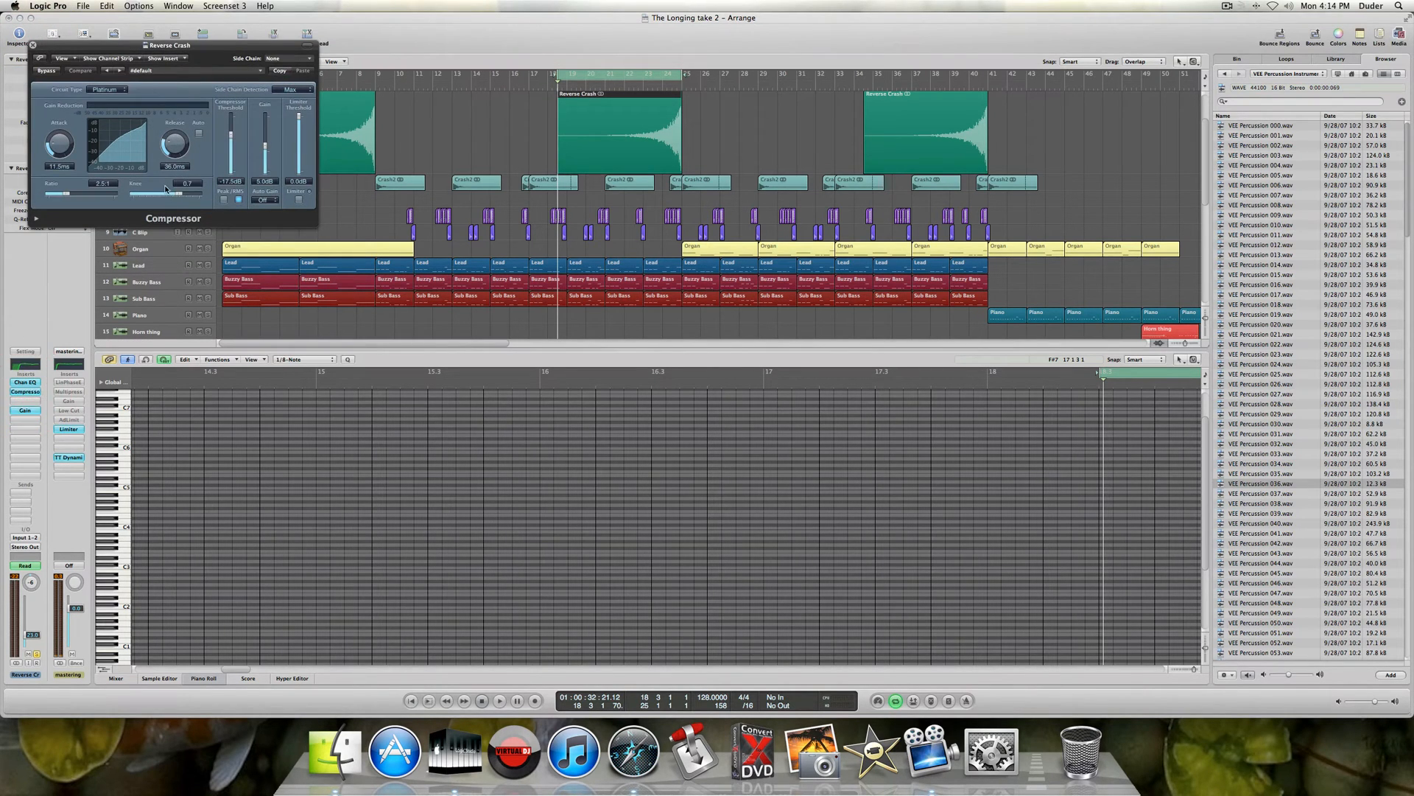
{"action": "key", "text": "space"}
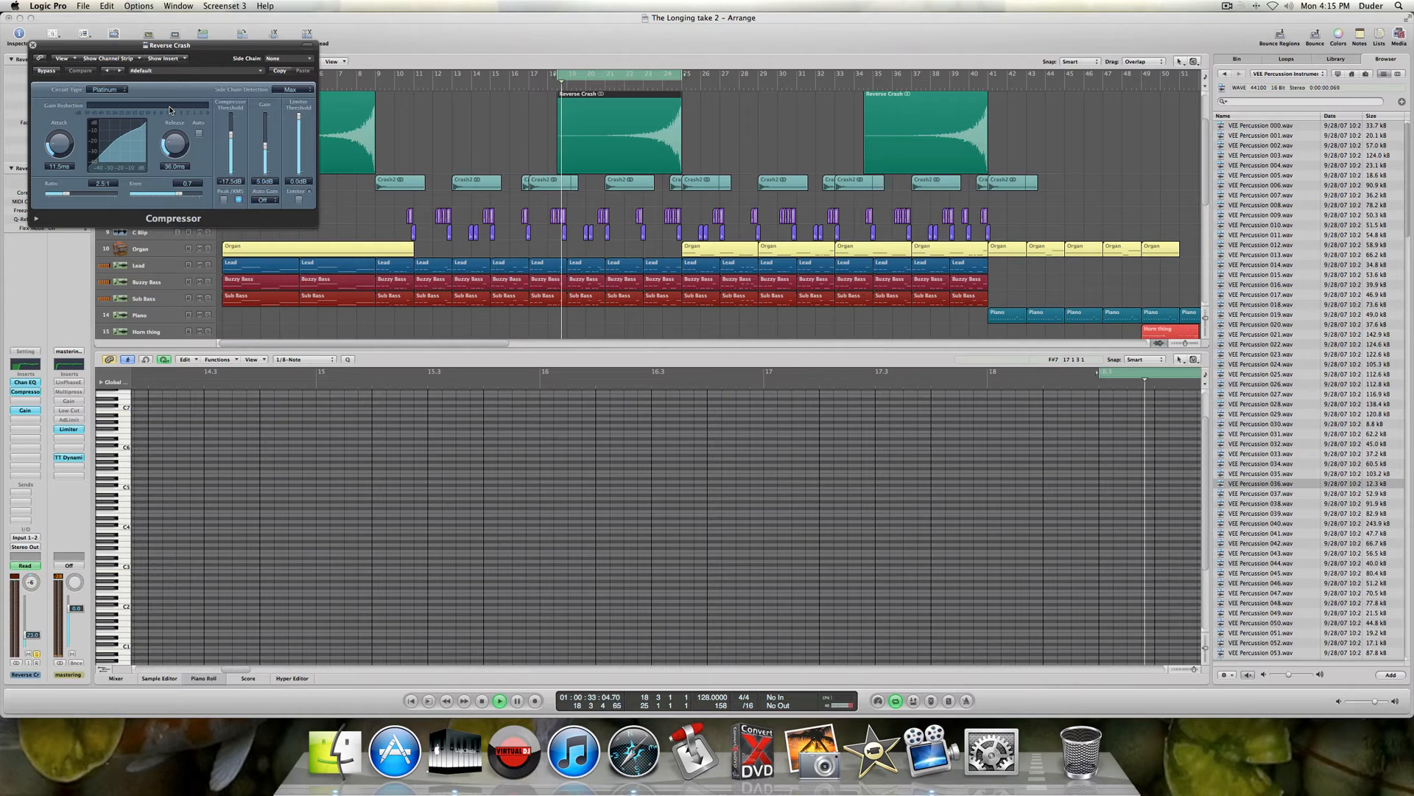
{"action": "left_click_drag", "start_coordinate": [105, 45], "coordinate": [397, 185]}
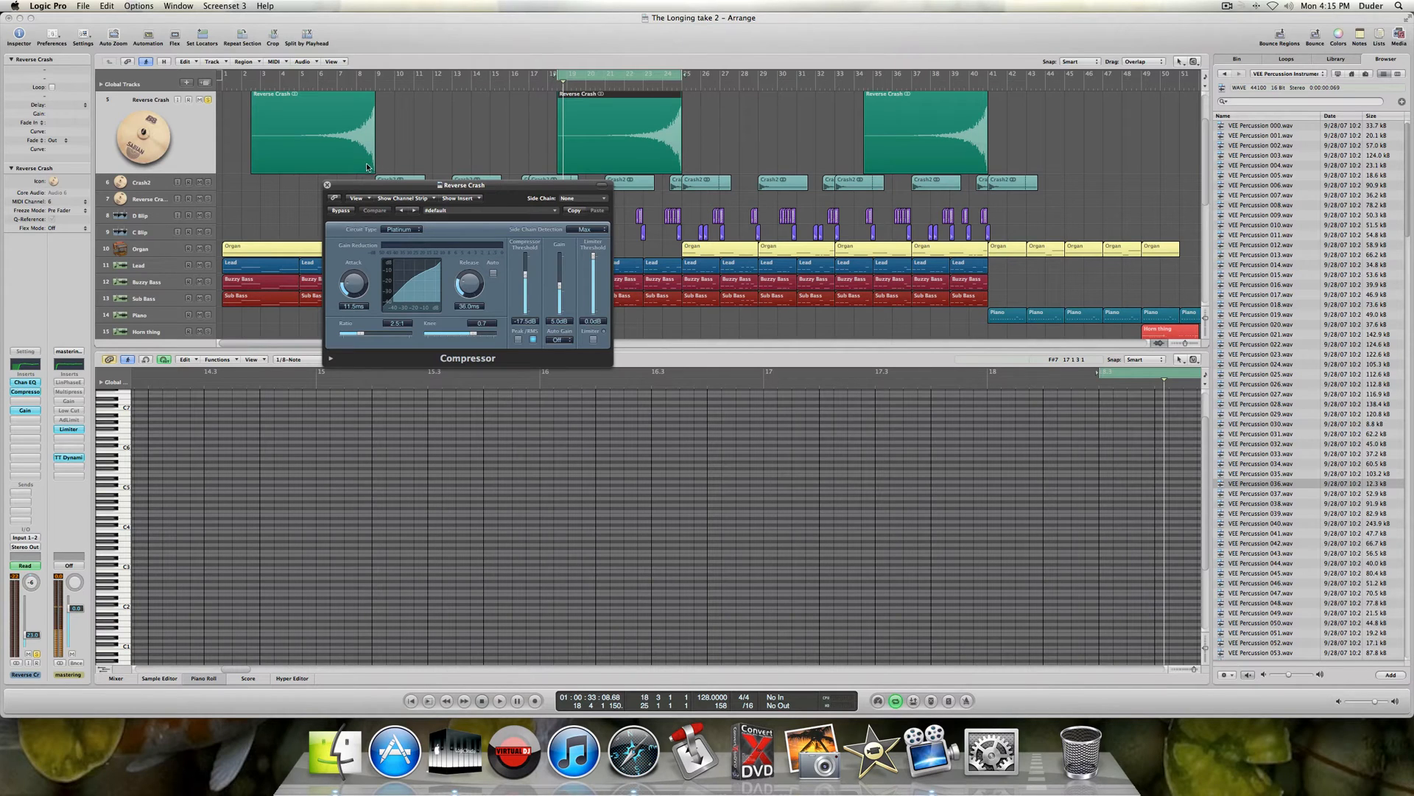
{"action": "left_click", "coordinate": [325, 185]}
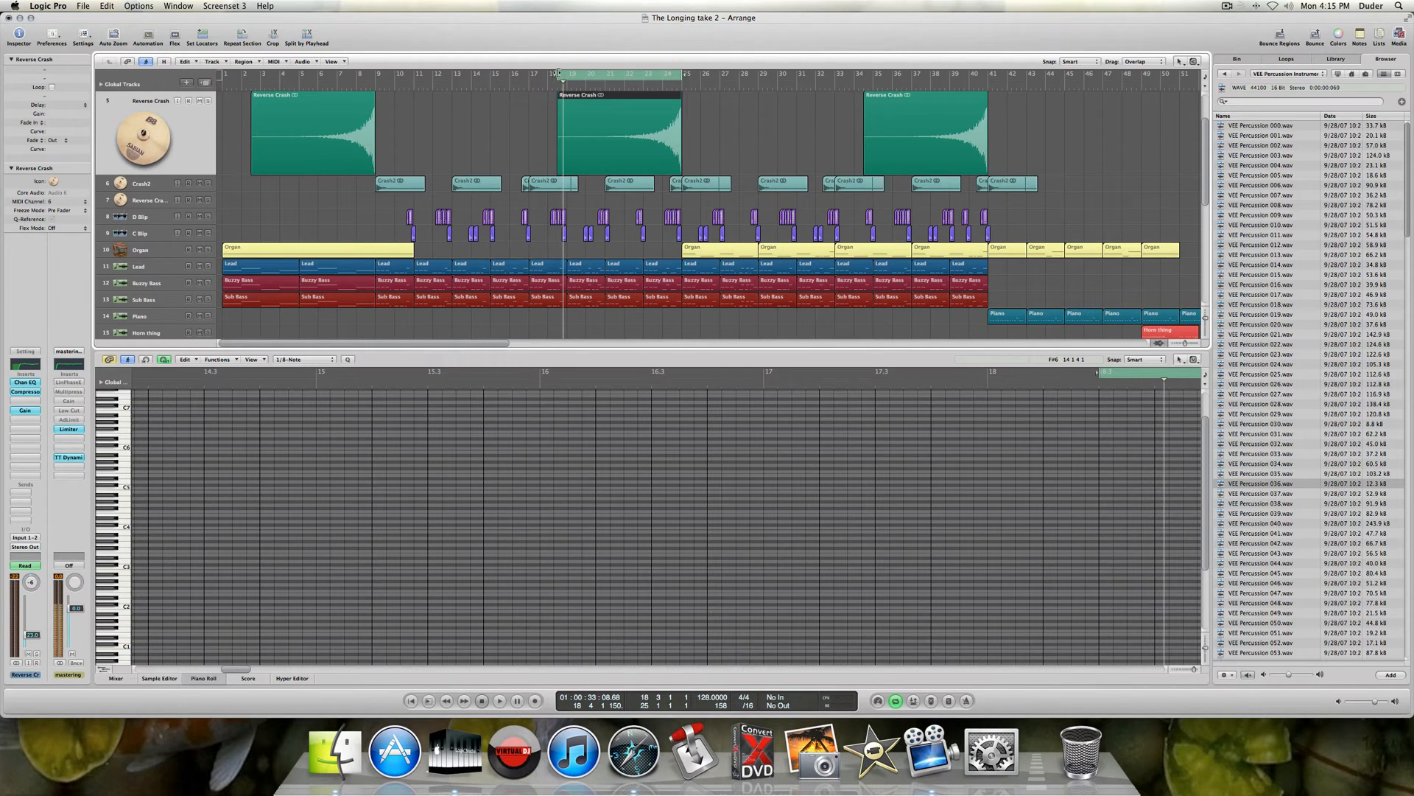
- Extend the cycle range back to start at bar 11, turn off Audio 13's solo, and play the full mix
{"action": "left_click_drag", "start_coordinate": [558, 74], "coordinate": [414, 96]}
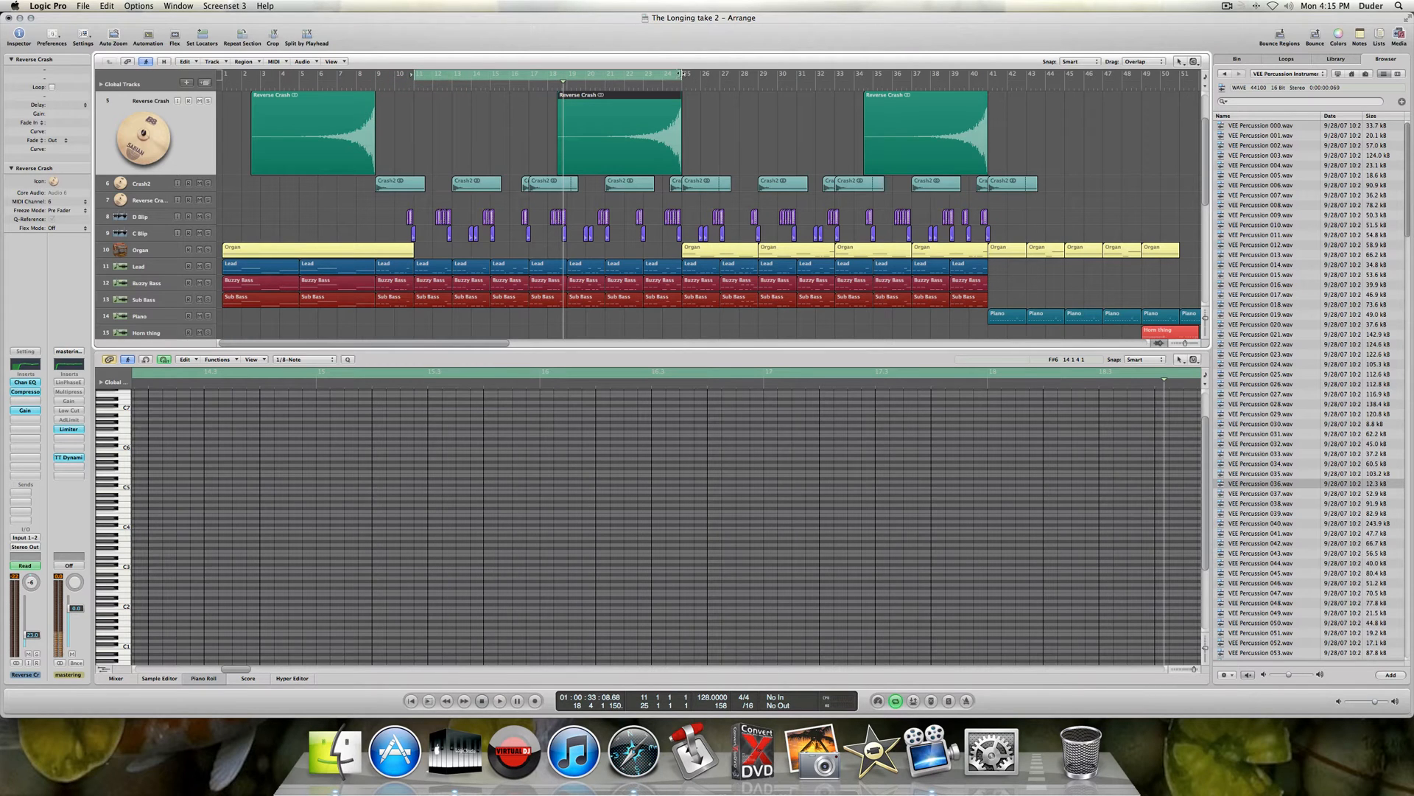
{"action": "key", "text": "space"}
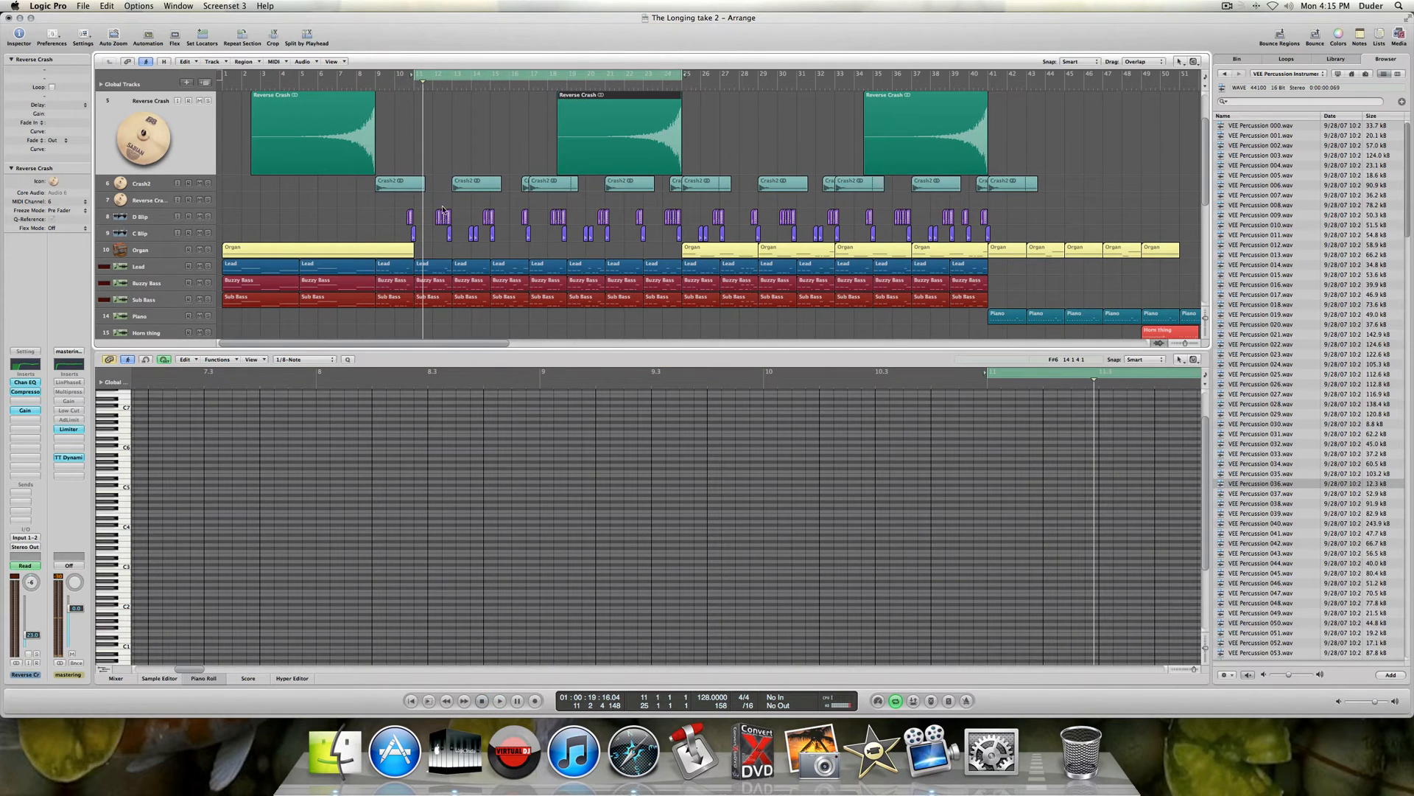
{"action": "scroll", "coordinate": [280, 226], "scroll_direction": "down", "scroll_amount": 6}
{"action": "left_click", "coordinate": [209, 314]}
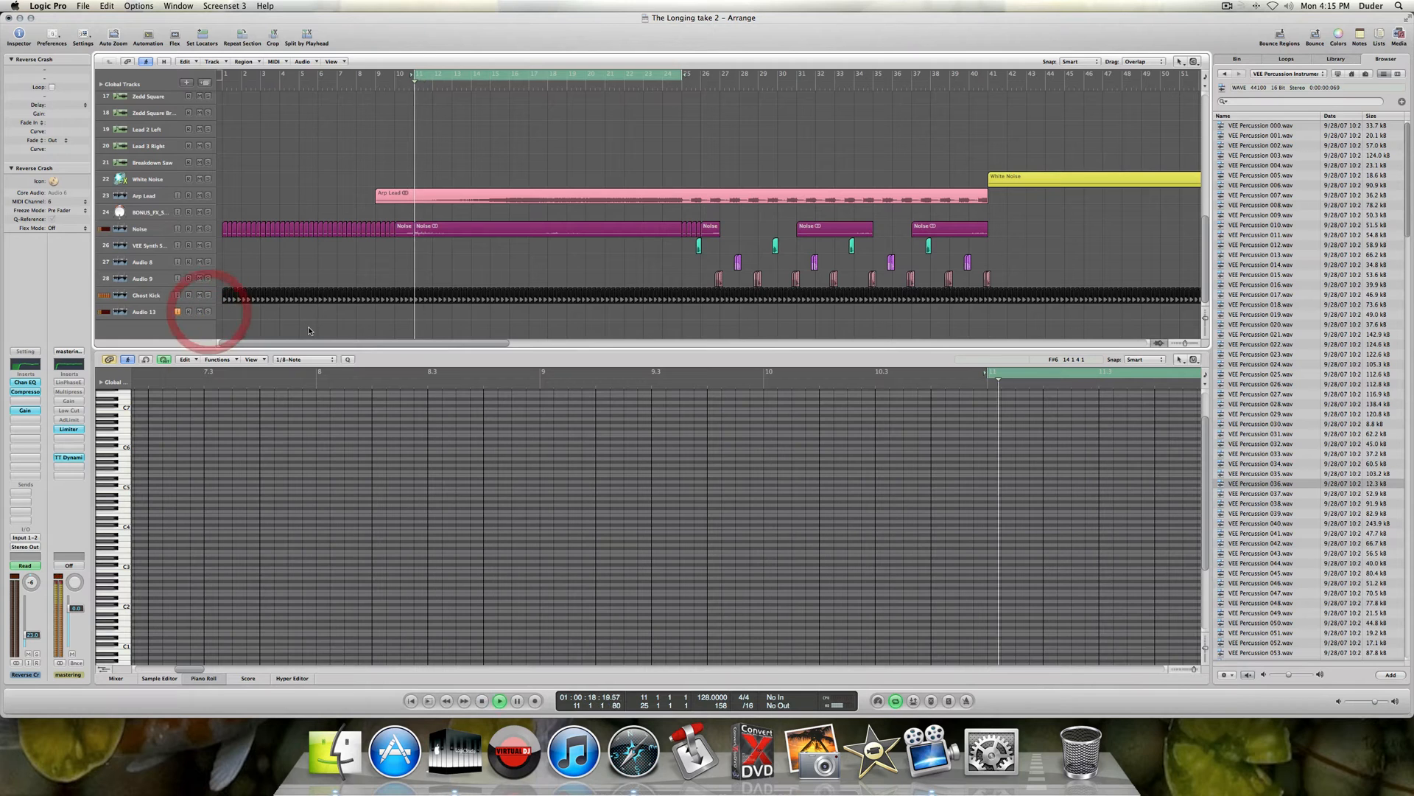
{"action": "scroll", "coordinate": [310, 326], "scroll_direction": "up", "scroll_amount": 8}
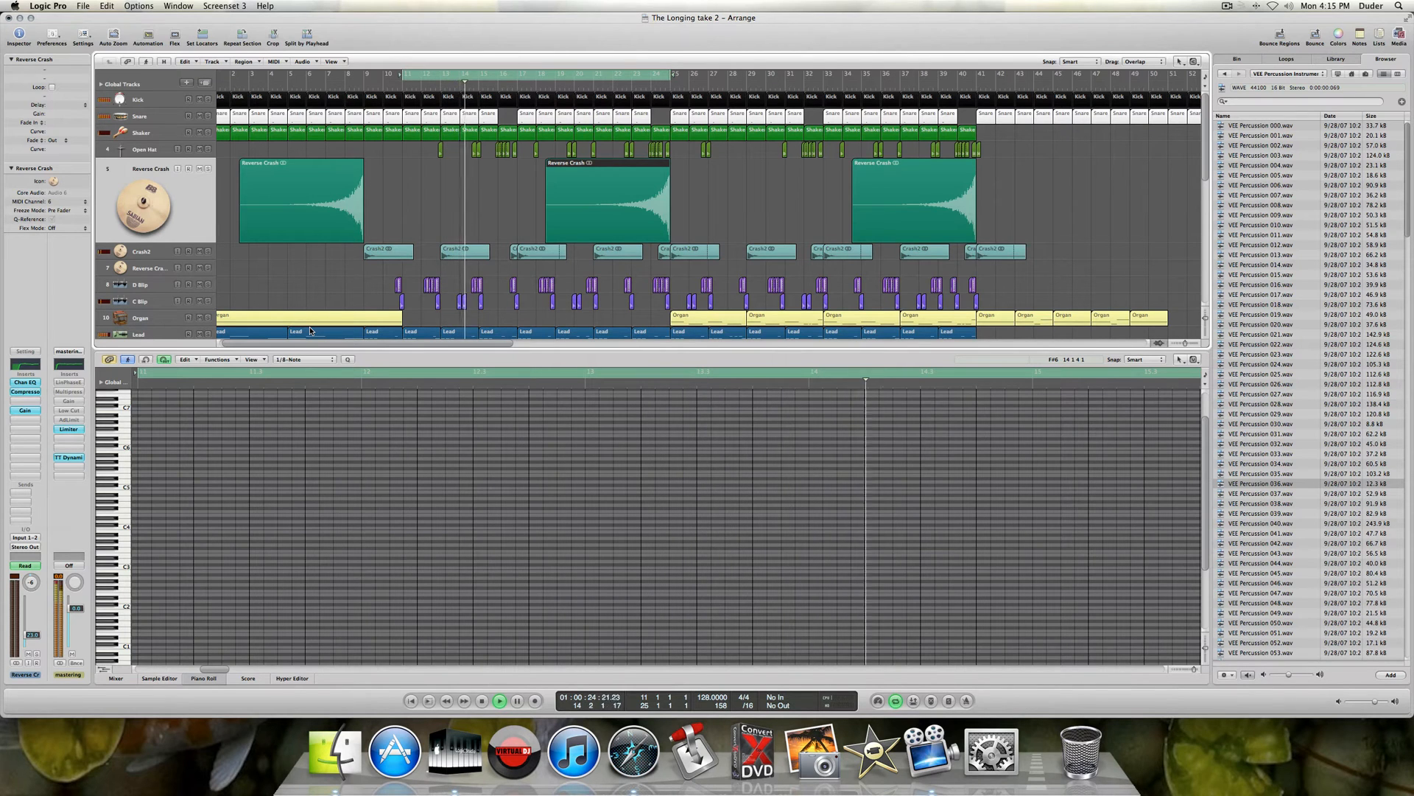
- Open the Limiter on the mastering channel and lower its gain to +14.0 dB during playback
{"action": "left_click", "coordinate": [62, 429]}
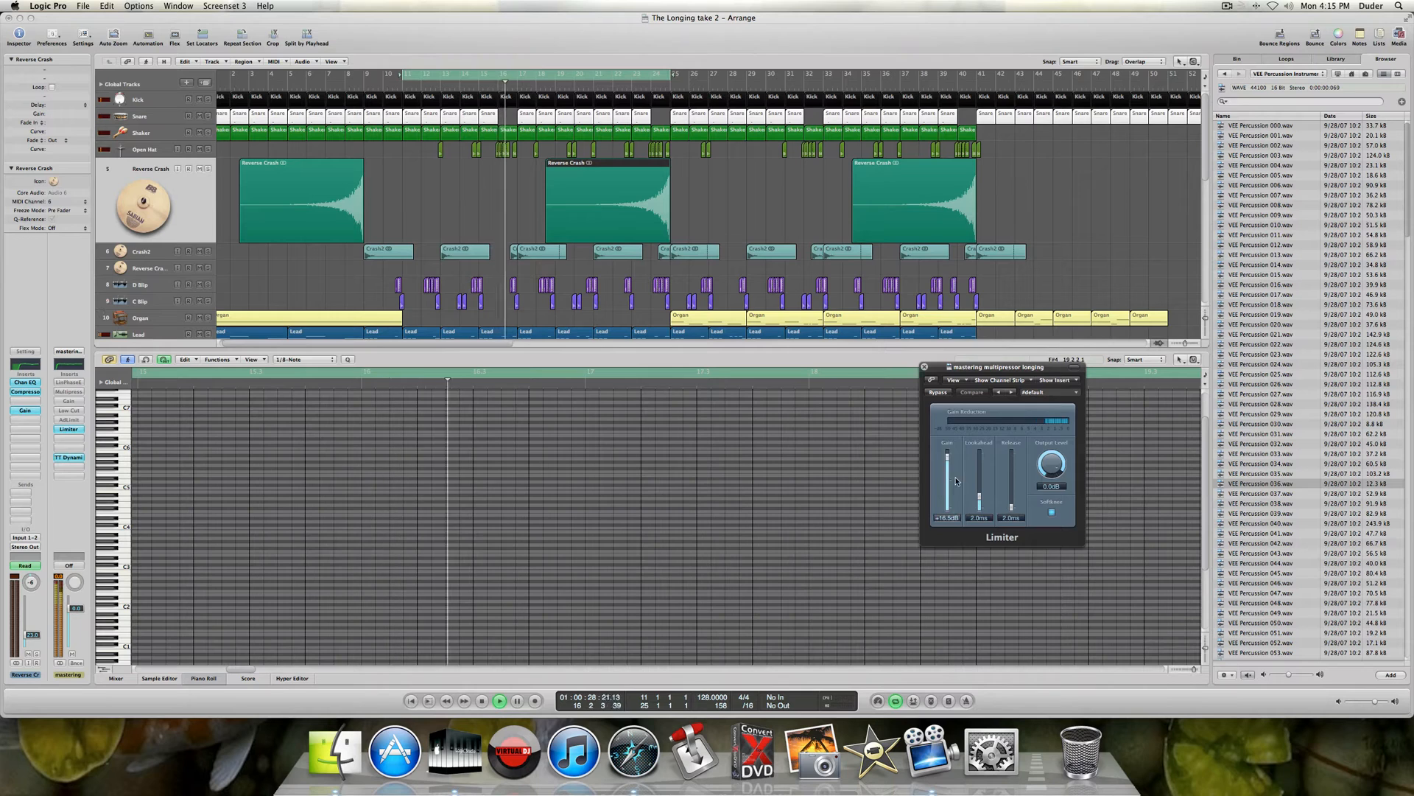
{"action": "left_click_drag", "start_coordinate": [948, 459], "coordinate": [949, 463]}
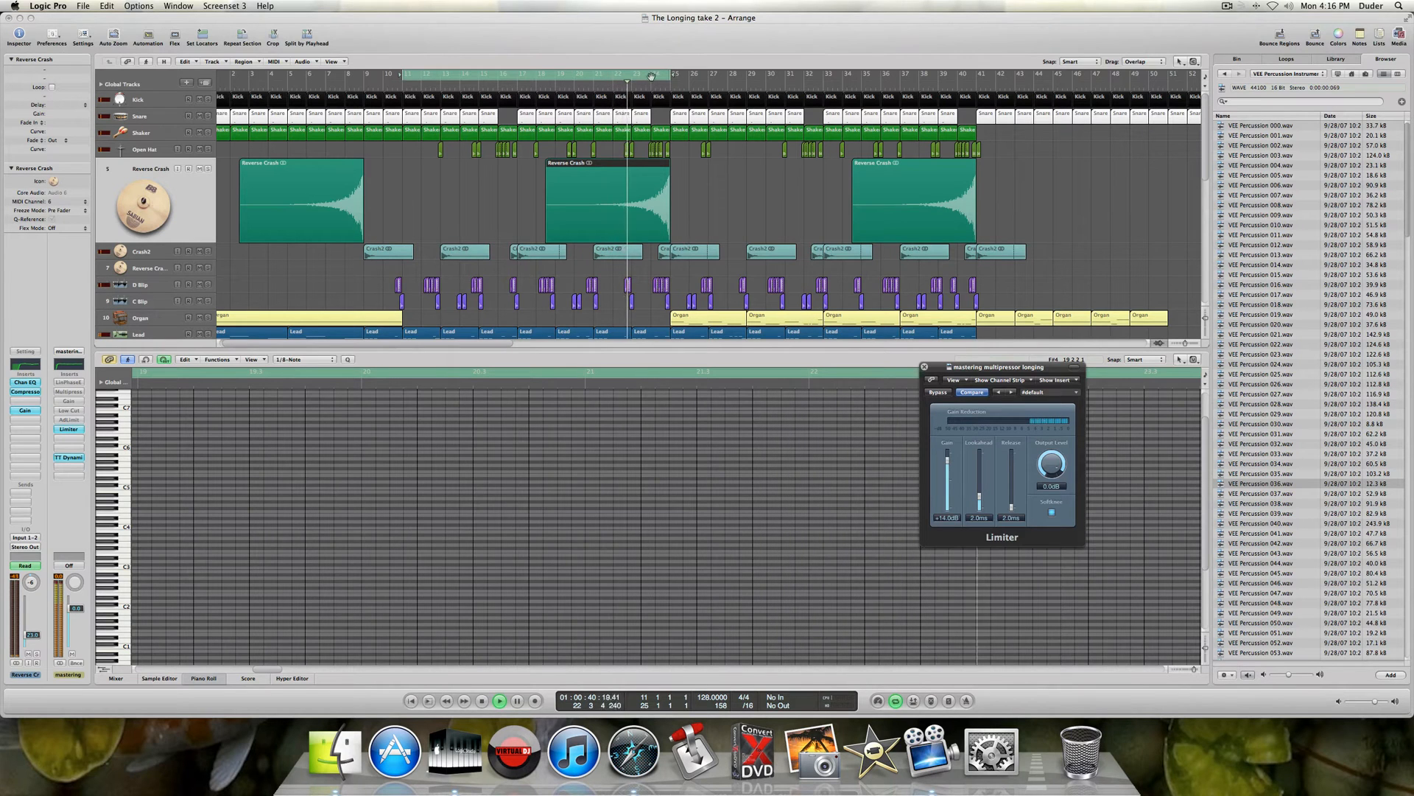
- Extend the cycle range's end to bar 26, stop playback, and close the mastering channel's Limiter
{"action": "left_click_drag", "start_coordinate": [670, 76], "coordinate": [688, 77]}
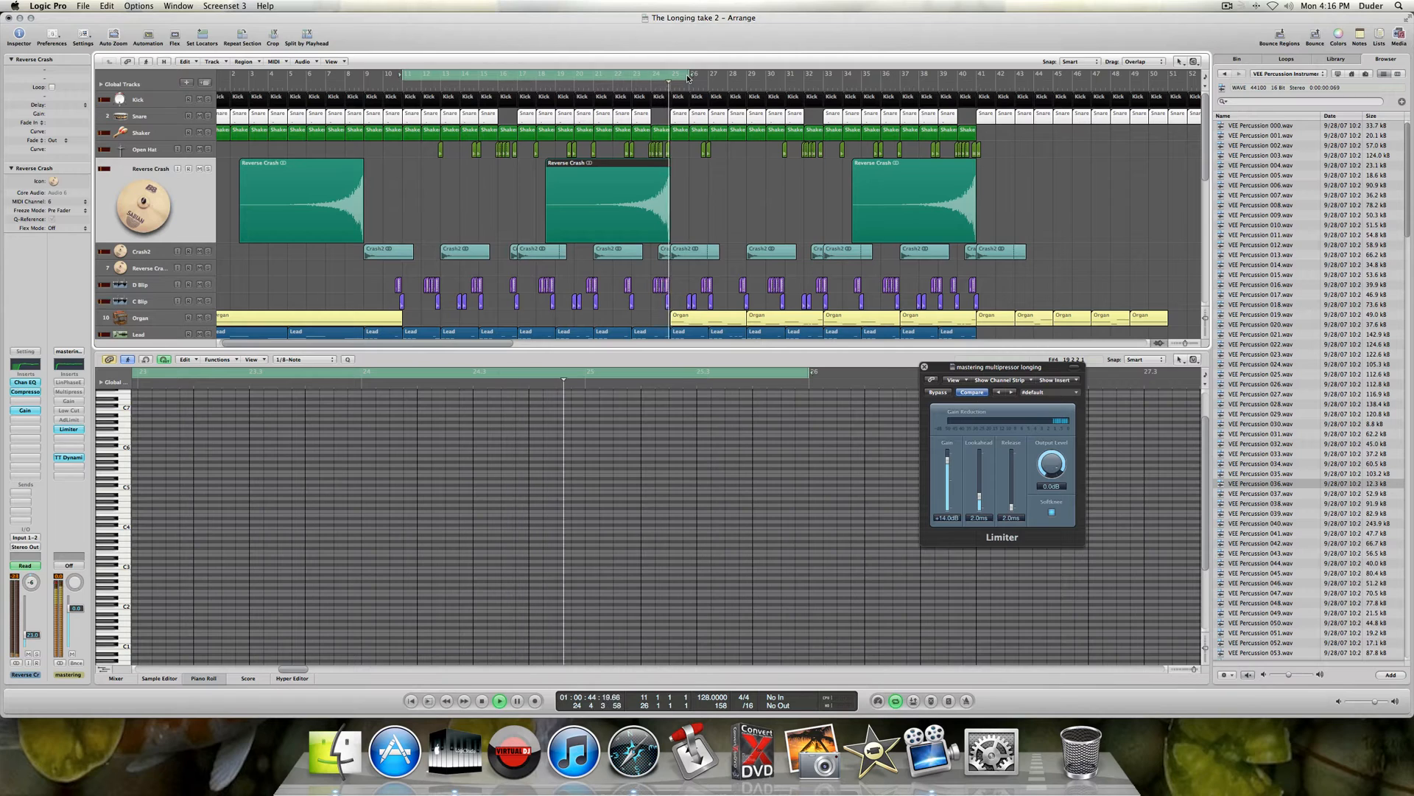
{"action": "key", "text": "space"}
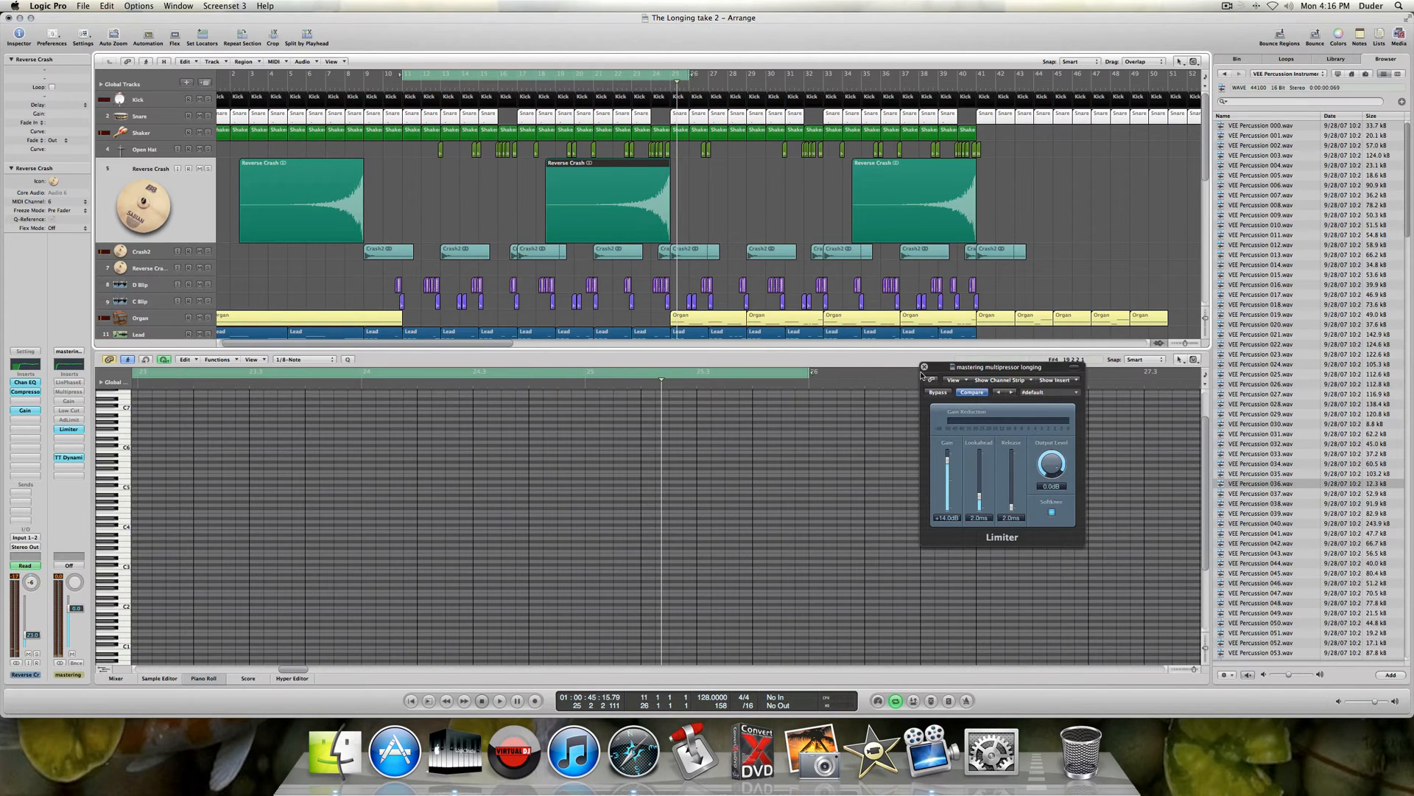
{"action": "left_click", "coordinate": [925, 367]}
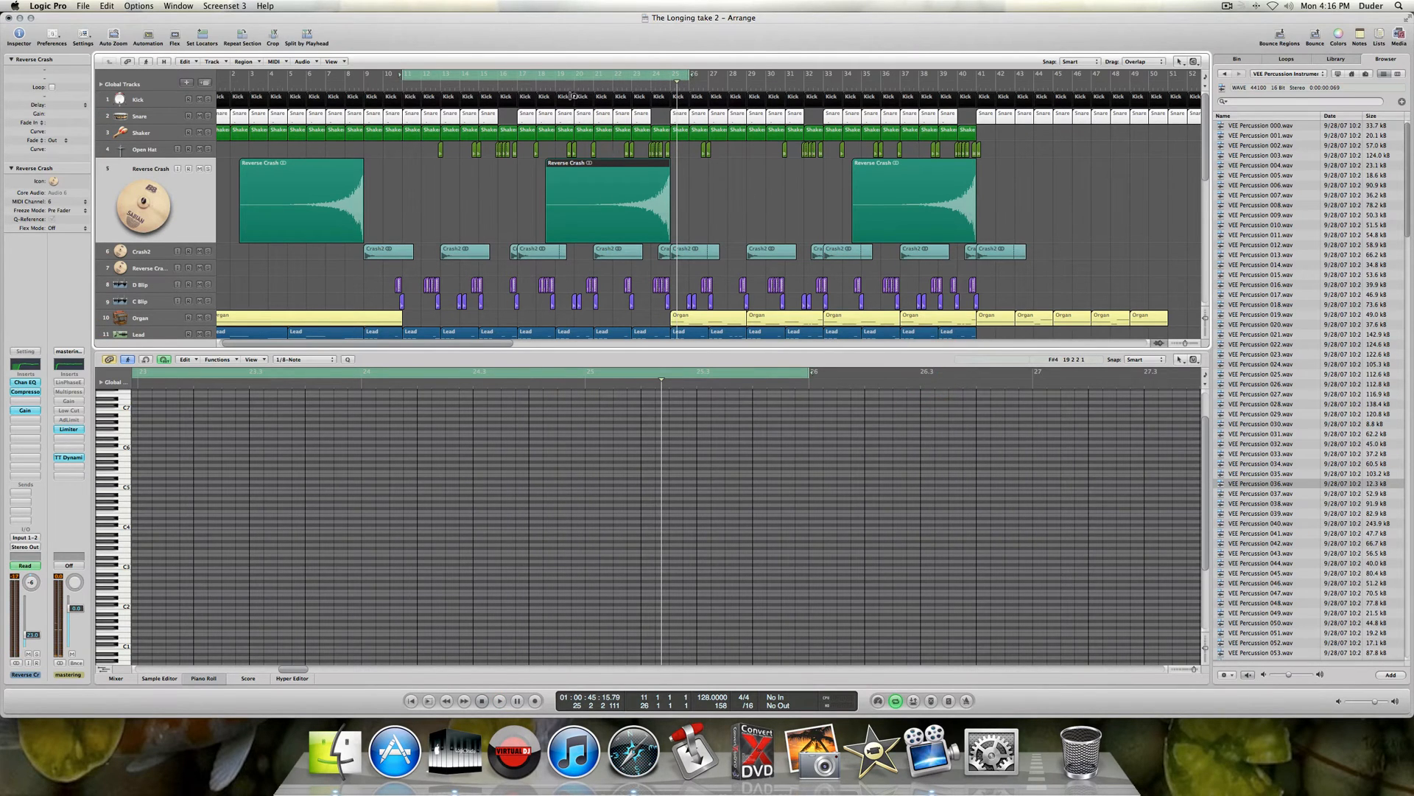
- Select the Crash2 track, start playback, and solo the track
{"action": "scroll", "coordinate": [454, 185], "scroll_direction": "down", "scroll_amount": 1}
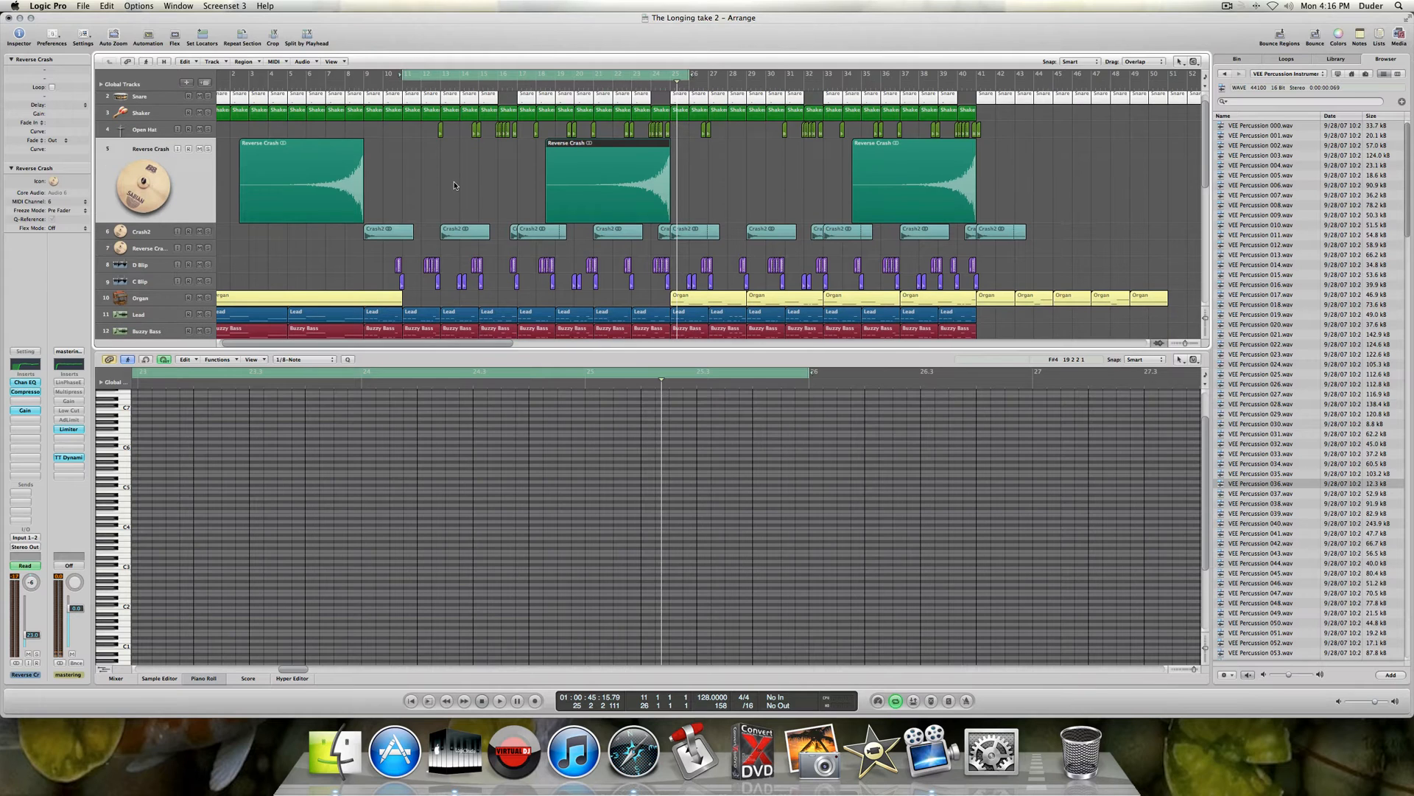
{"action": "scroll", "coordinate": [210, 200], "scroll_direction": "down", "scroll_amount": 10}
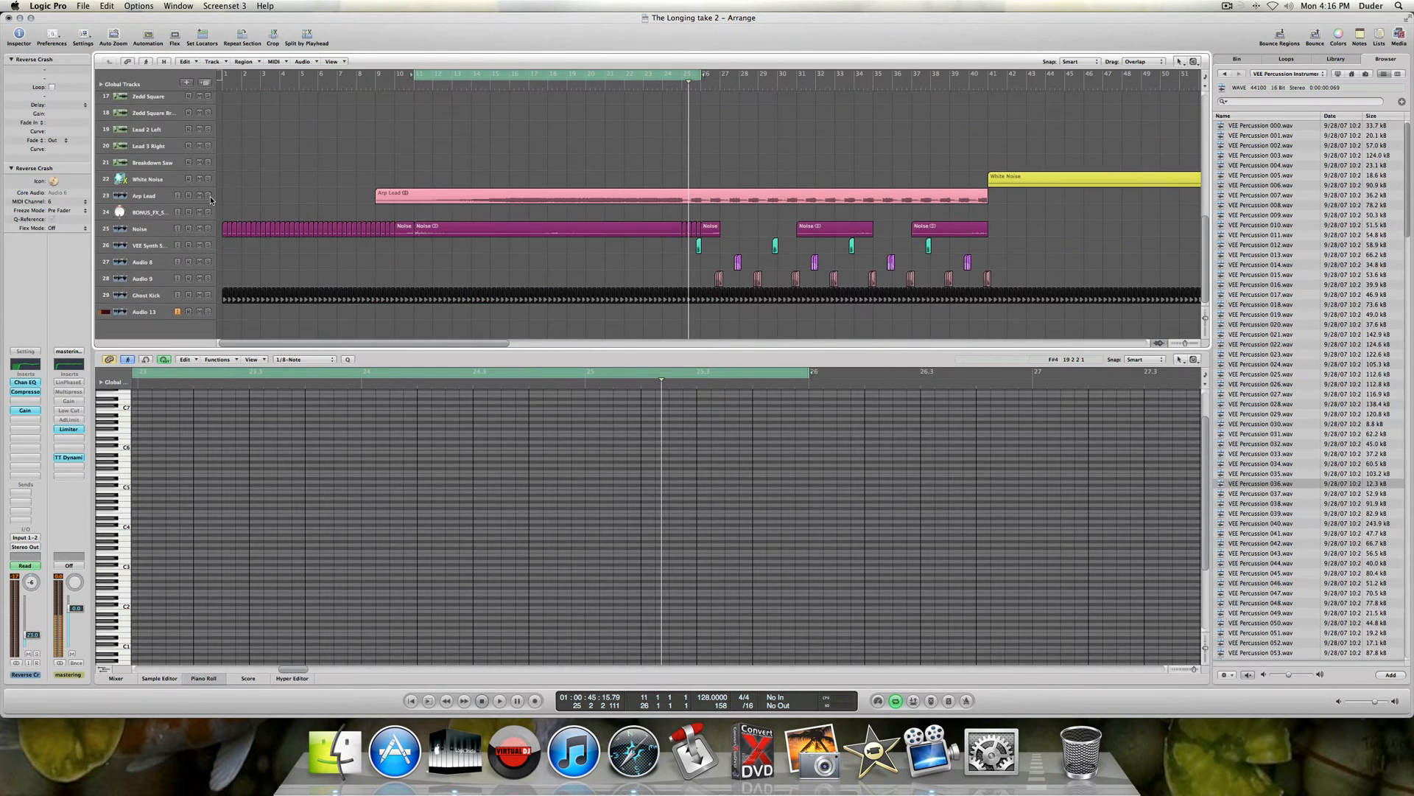
{"action": "scroll", "coordinate": [211, 201], "scroll_direction": "up", "scroll_amount": 10}
{"action": "scroll", "coordinate": [211, 200], "scroll_direction": "down", "scroll_amount": 10}
{"action": "scroll", "coordinate": [330, 301], "scroll_direction": "up", "scroll_amount": 10}
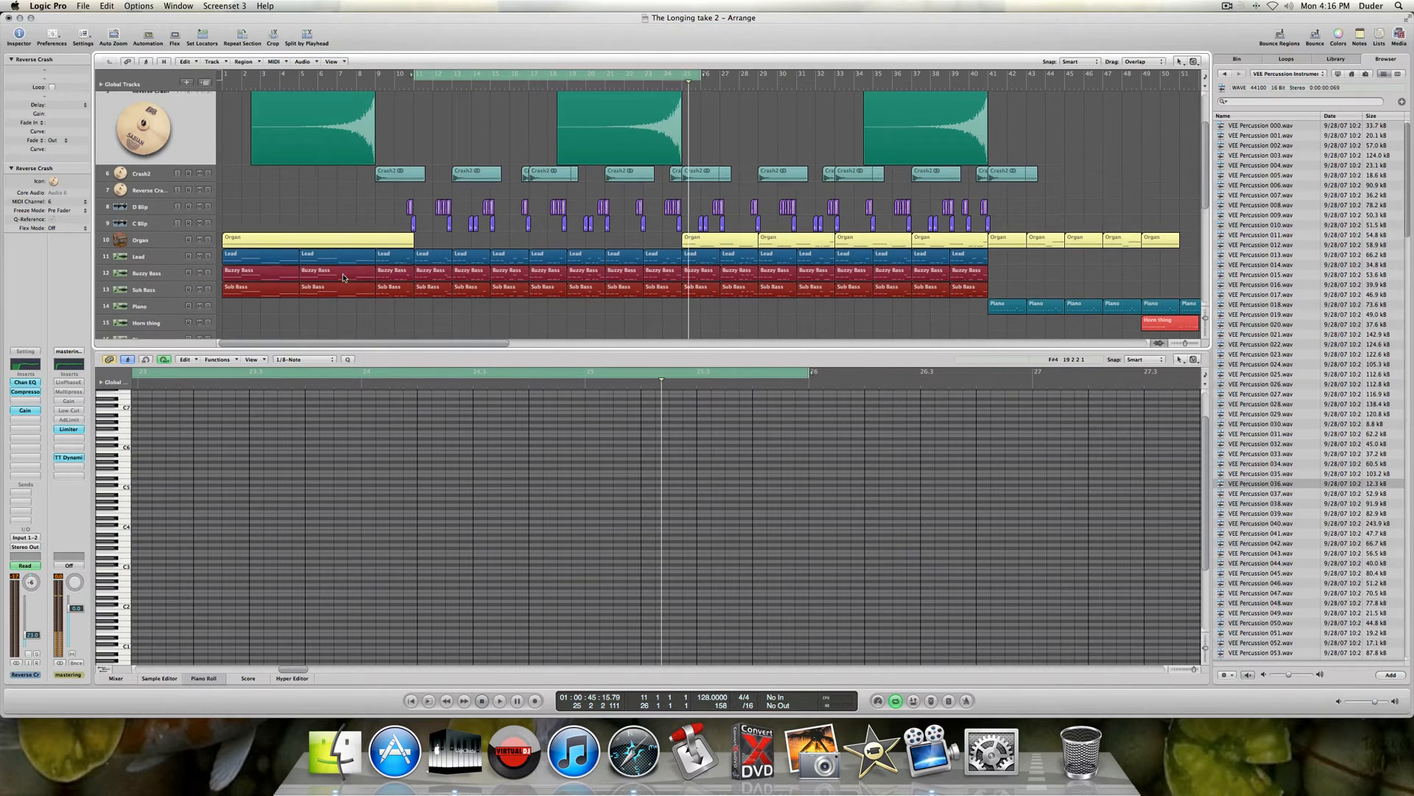
{"action": "left_click", "coordinate": [158, 257]}
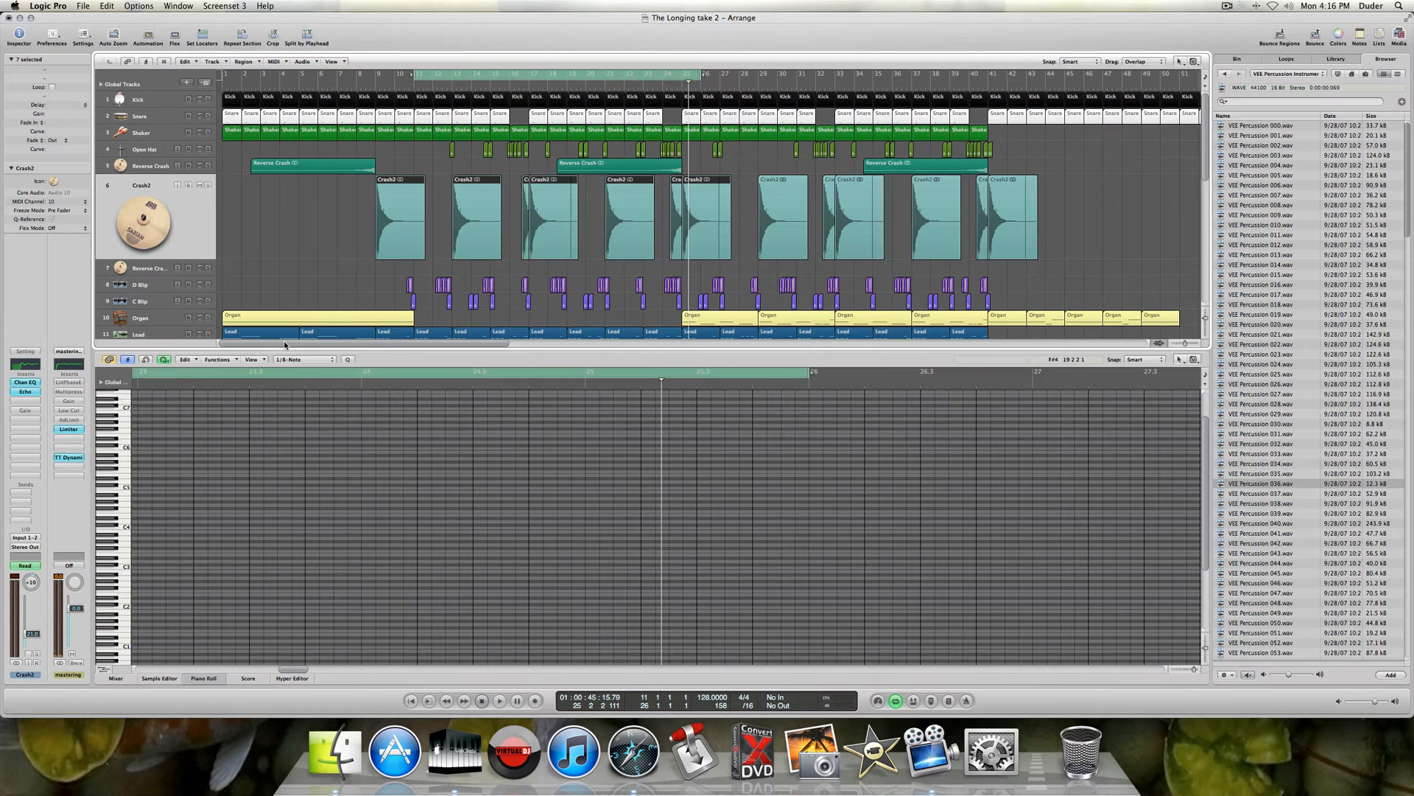
{"action": "key", "text": "space"}
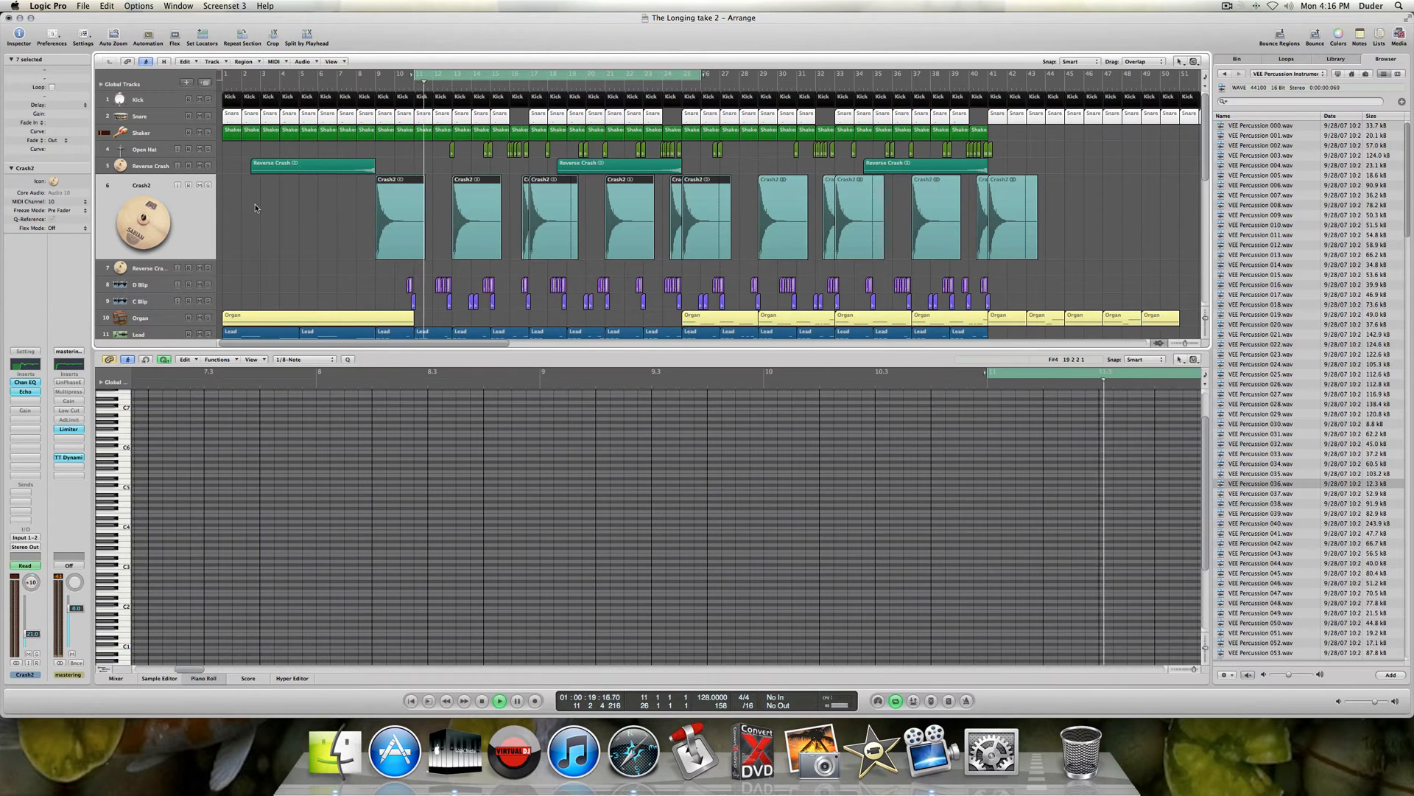
{"action": "left_click", "coordinate": [208, 185]}
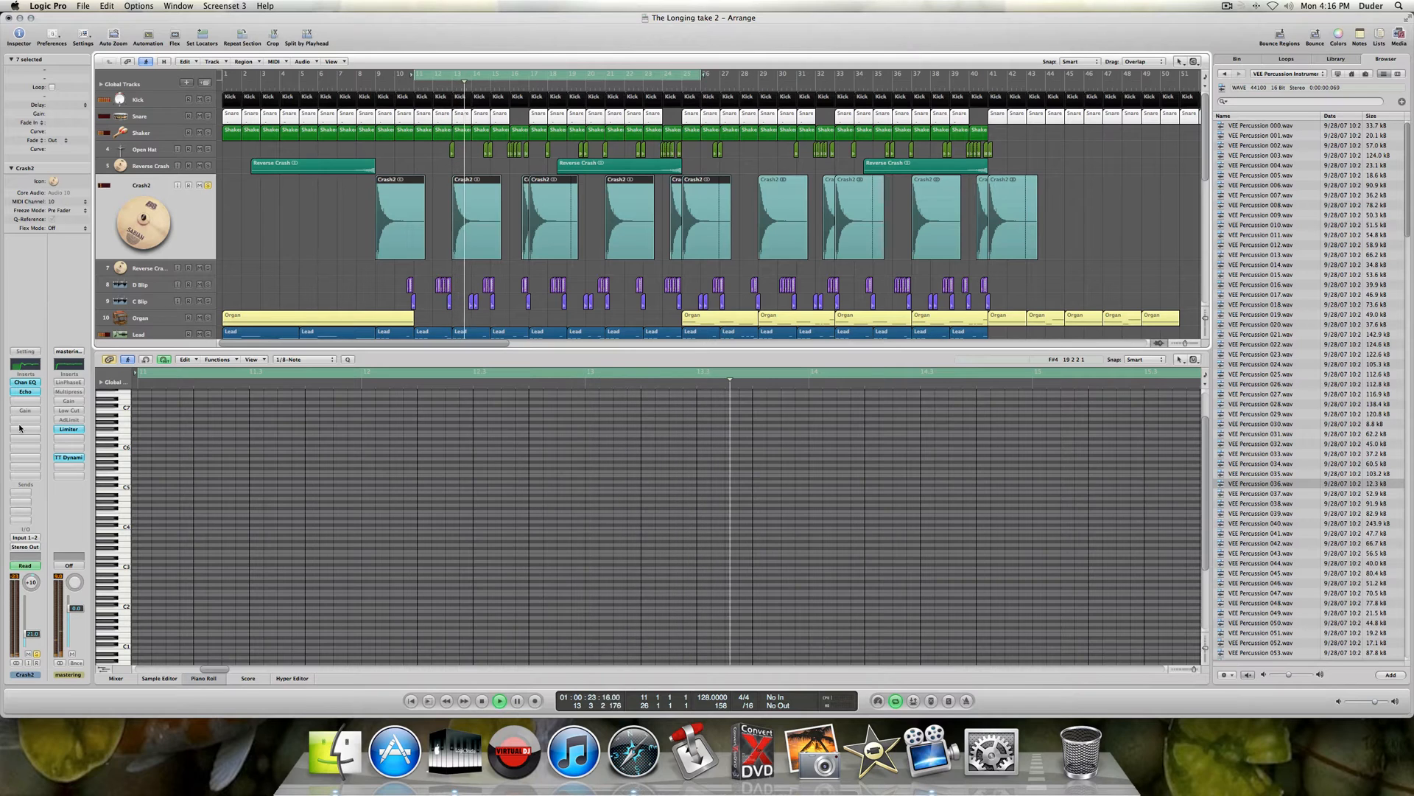
- Open Crash2's Channel EQ and examine its analyzer curve during solo playback
{"action": "left_click", "coordinate": [23, 384]}
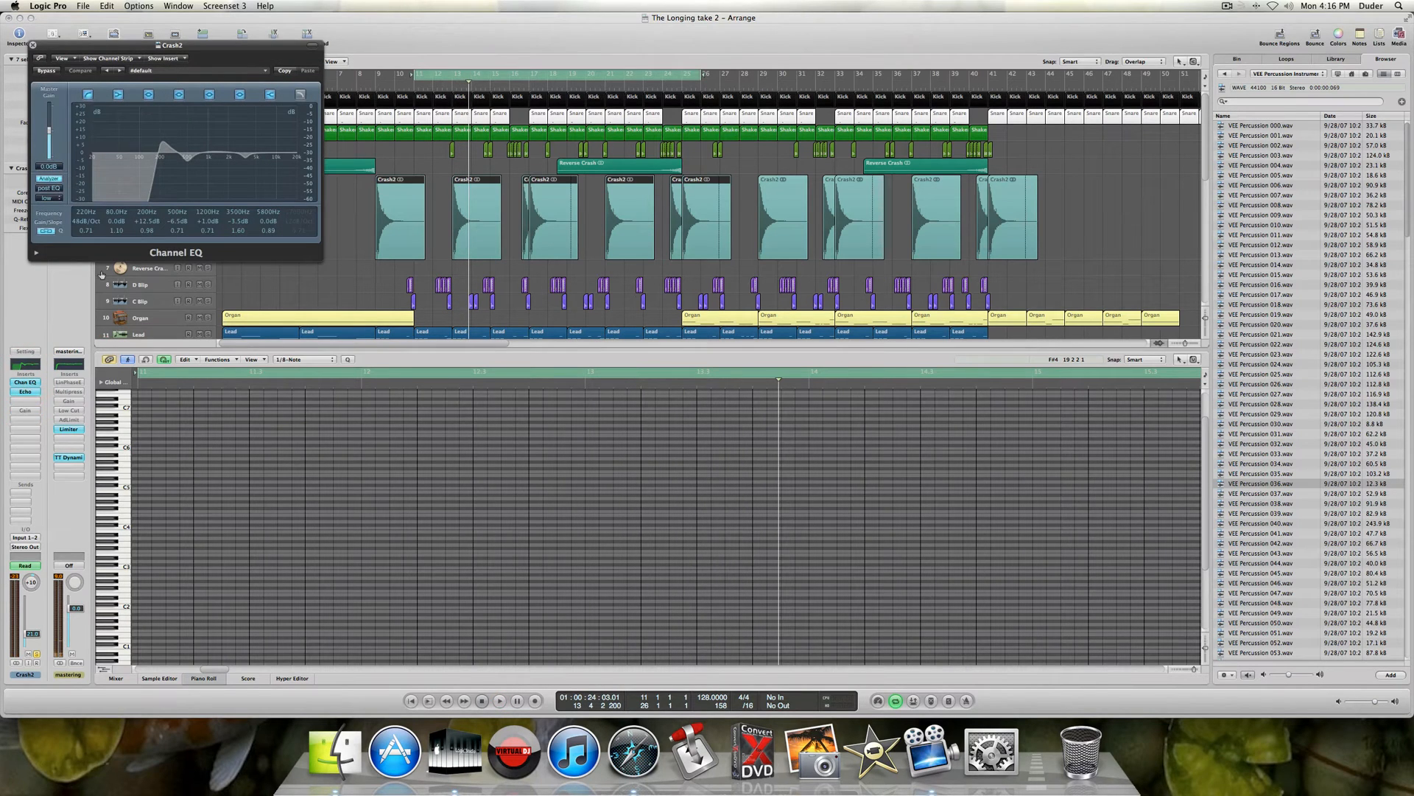
{"action": "key", "text": "space"}
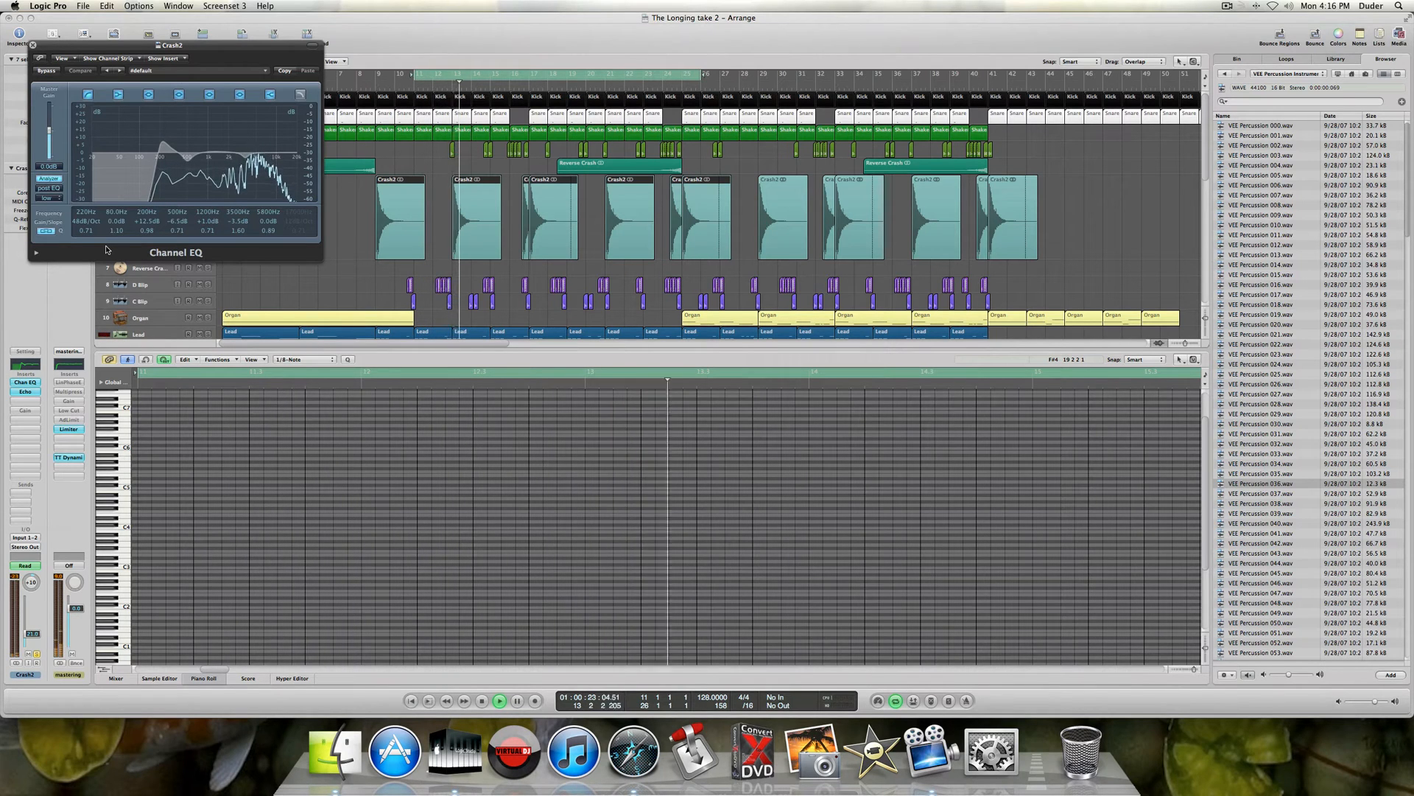
{"action": "key", "text": "space"}
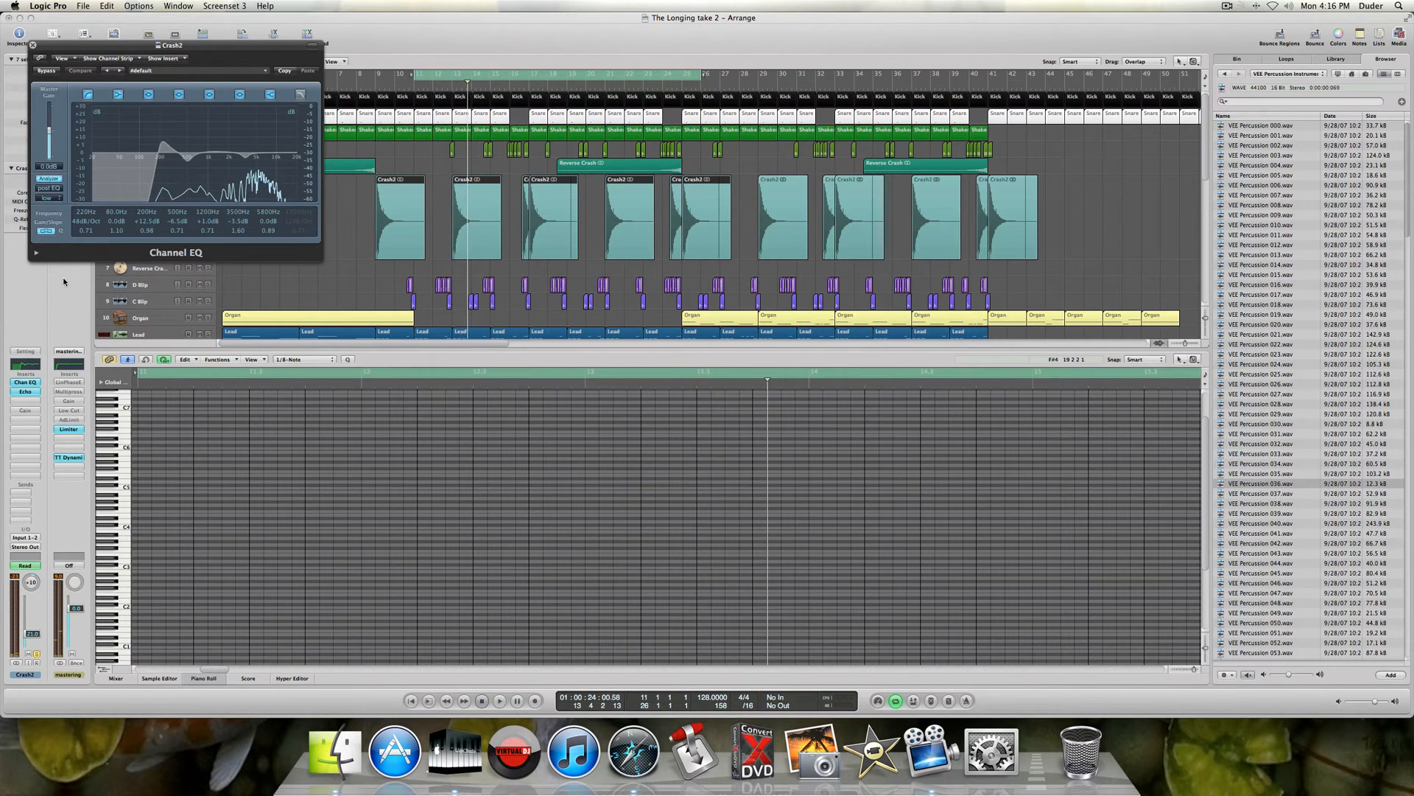
- Compare Crash2 with its Channel EQ bypassed and active while cycling from 12 4 1 1 to 15 3 1 1, and close the plug-in
{"action": "left_click", "coordinate": [47, 72]}
{"action": "key", "text": "space"}
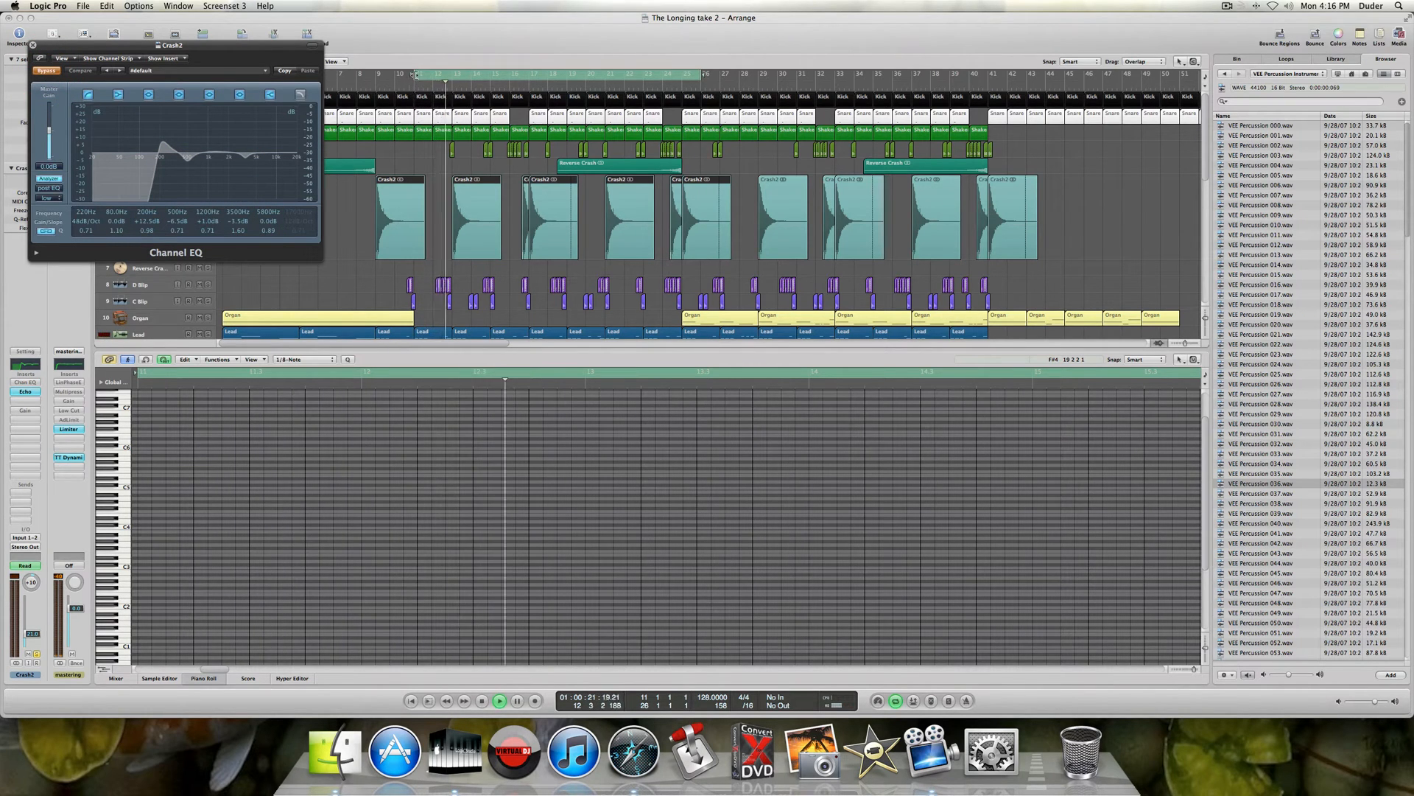
{"action": "left_click_drag", "start_coordinate": [416, 74], "coordinate": [448, 74]}
{"action": "left_click_drag", "start_coordinate": [702, 75], "coordinate": [500, 94]}
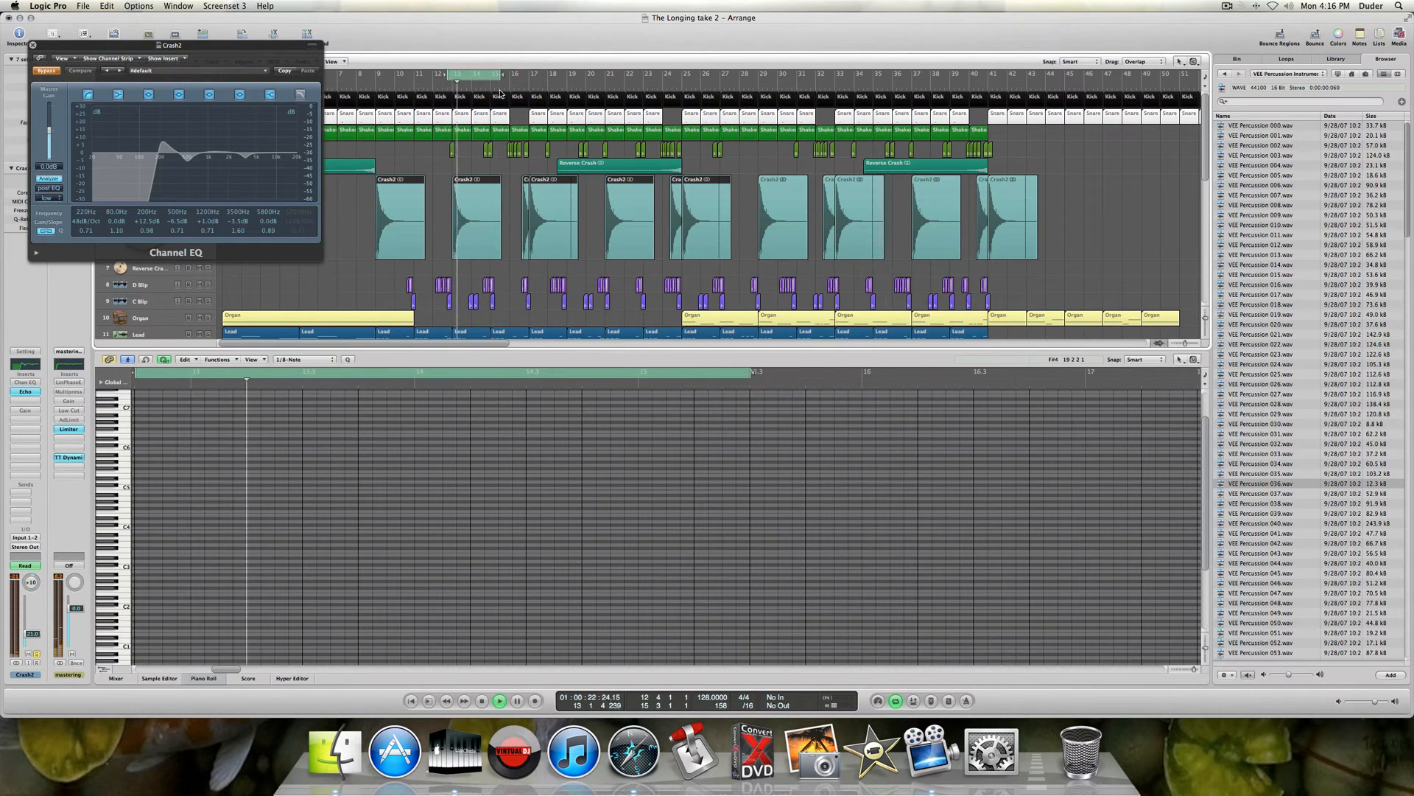
{"action": "left_click", "coordinate": [49, 71]}
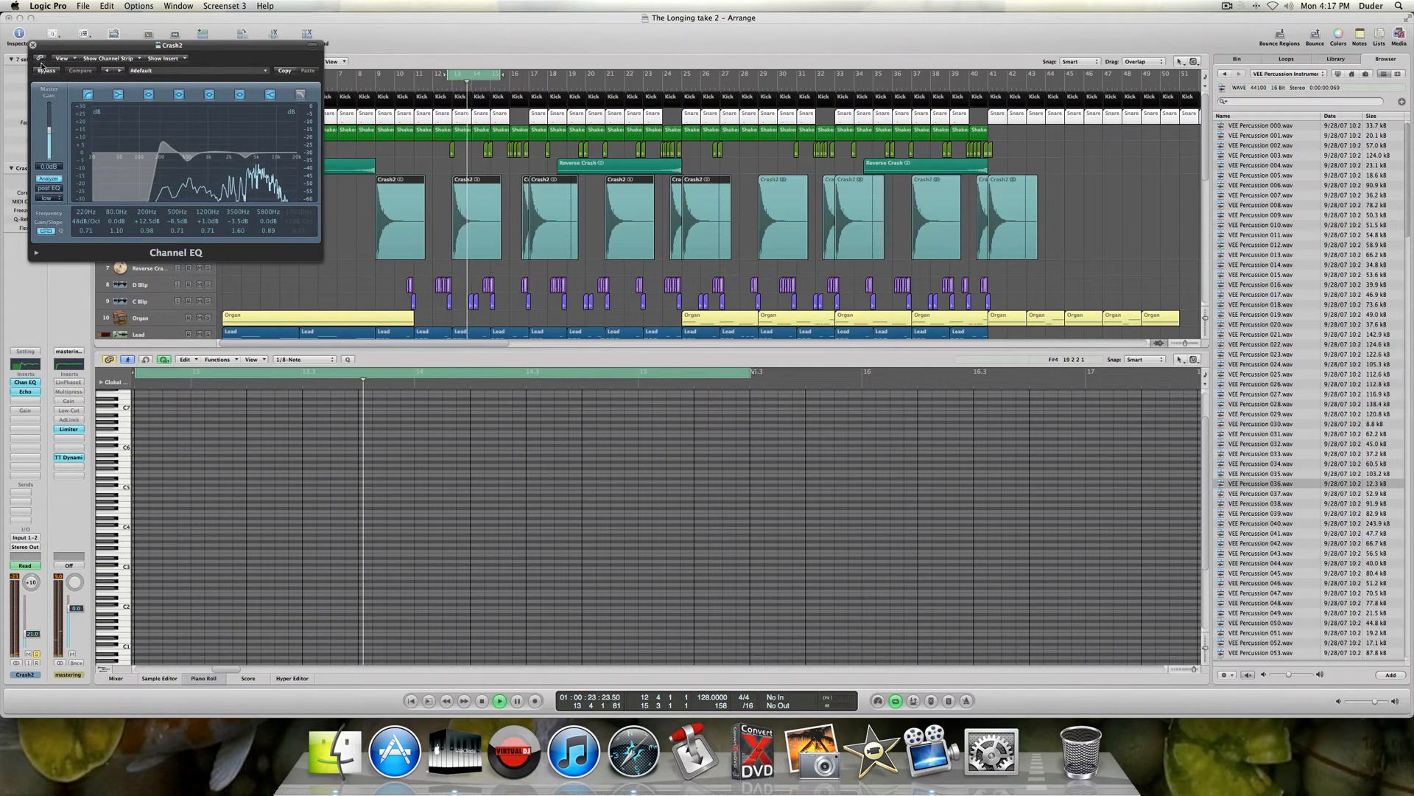
{"action": "left_click", "coordinate": [33, 45]}
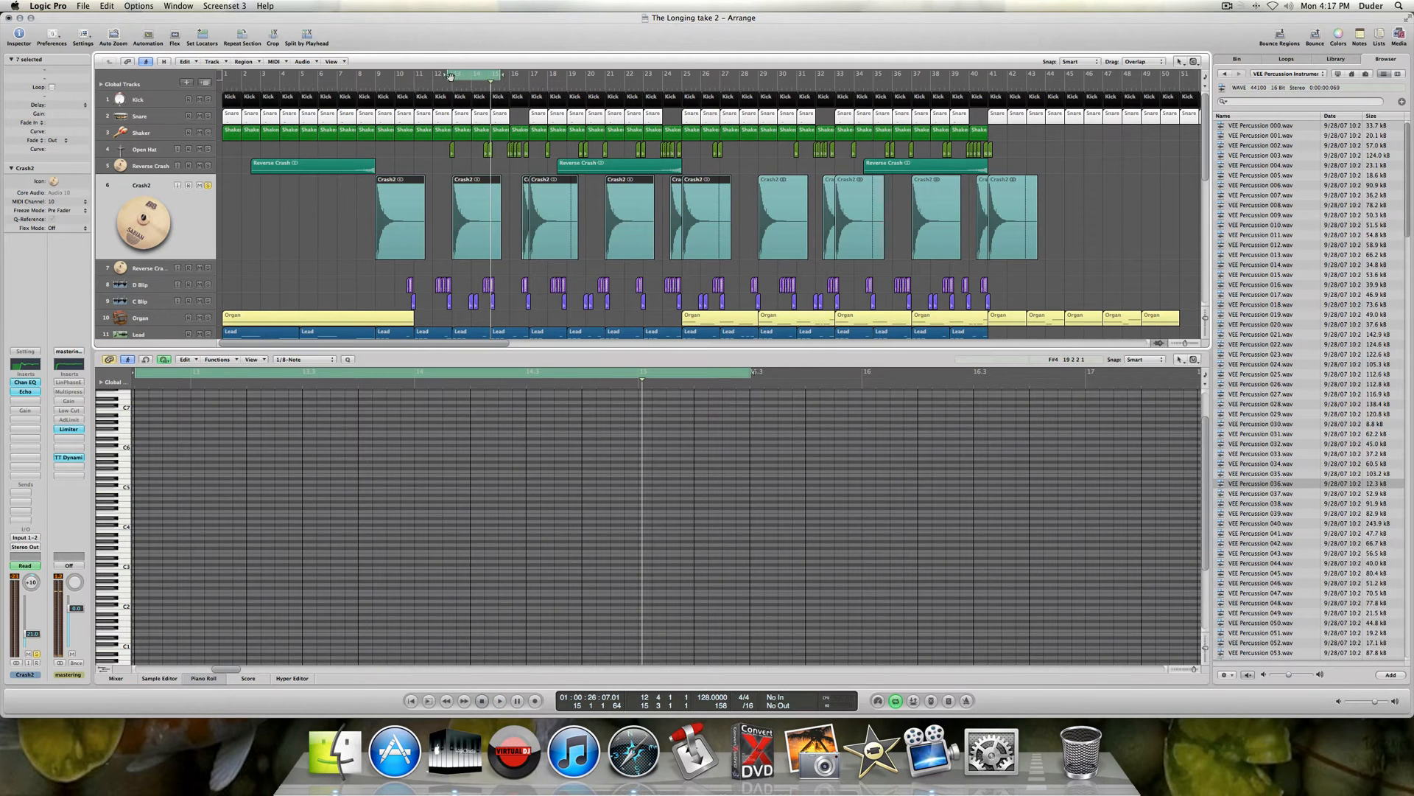
- Set the cycle range to bars 13 through 25, open Crash2's Echo plug-in, and audition the soloed crash
{"action": "left_click_drag", "start_coordinate": [449, 75], "coordinate": [679, 91]}
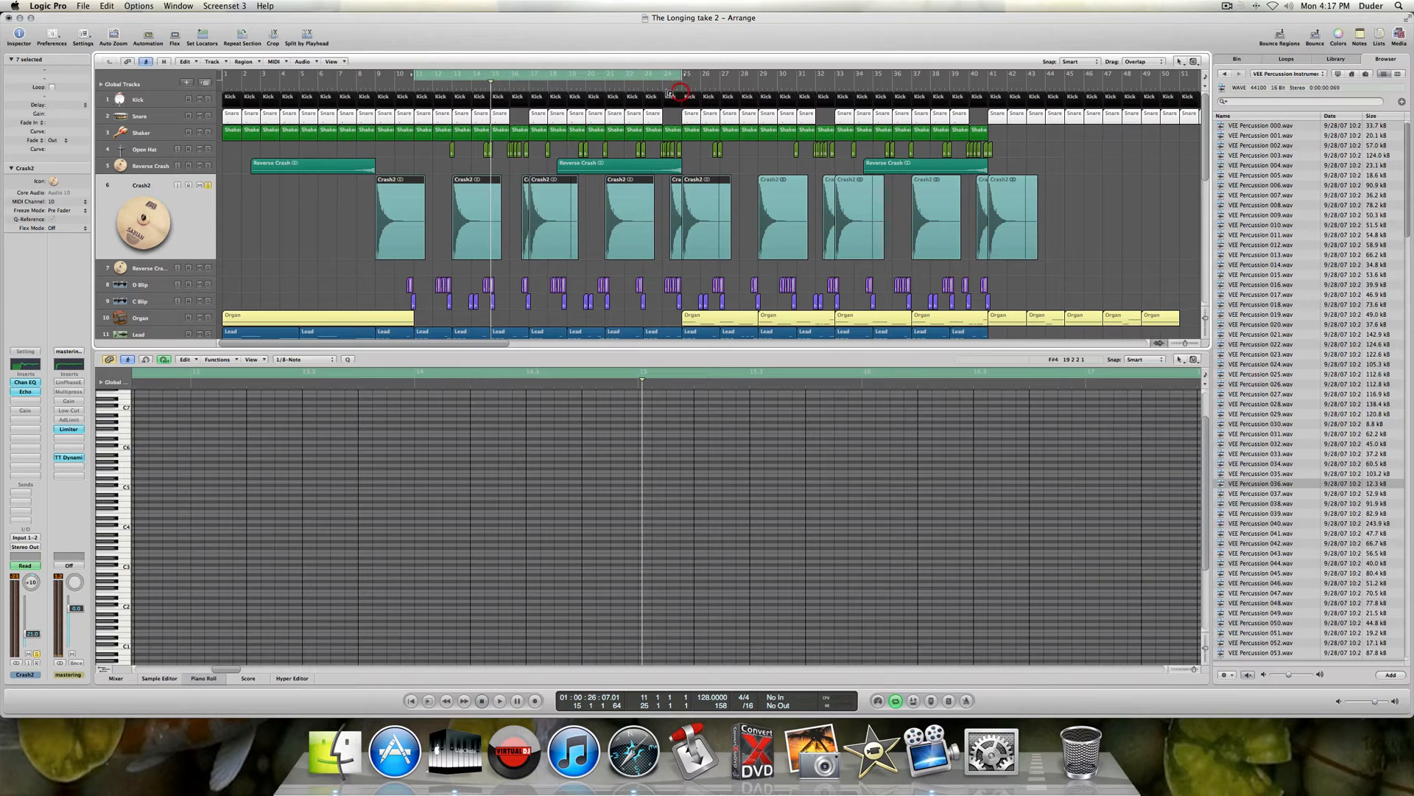
{"action": "left_click", "coordinate": [32, 393]}
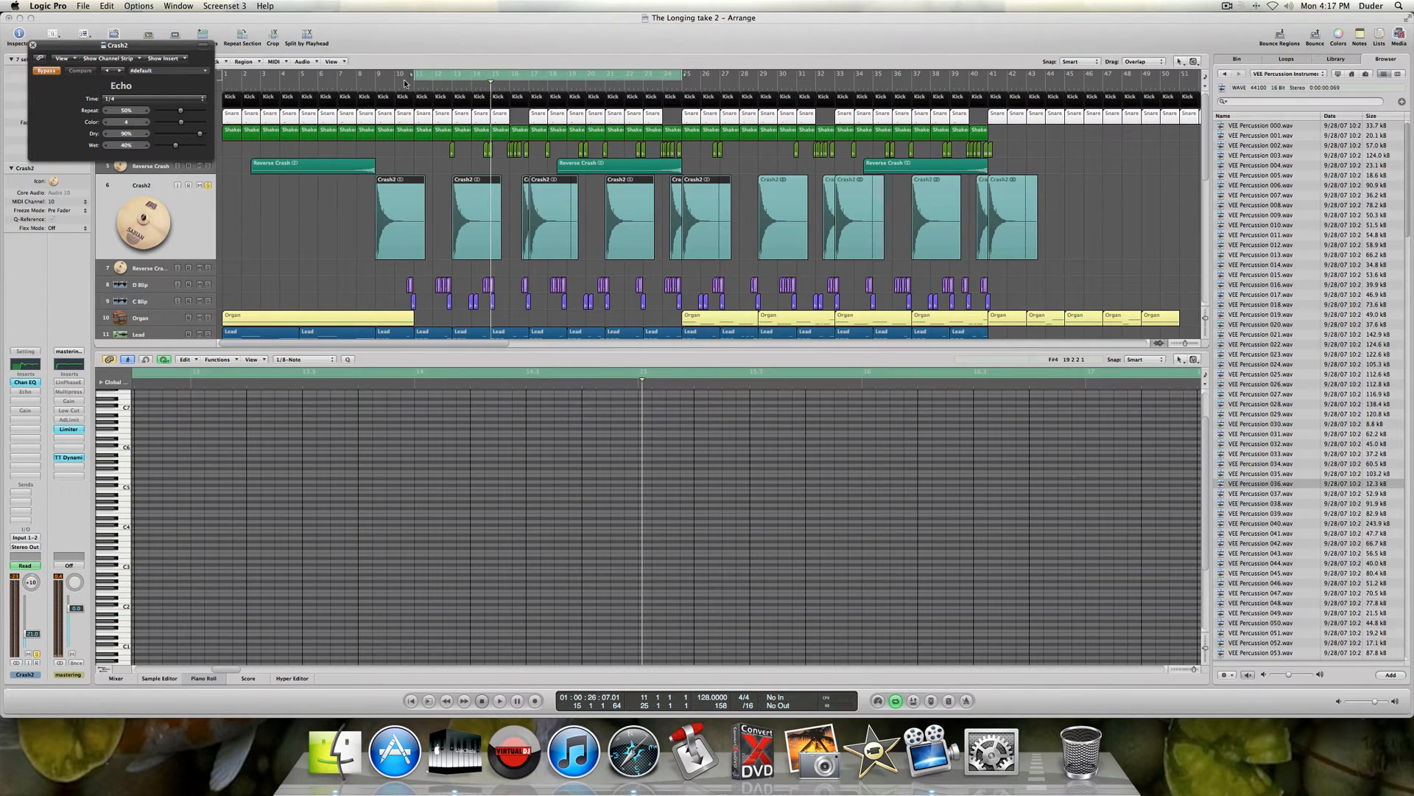
{"action": "left_click_drag", "start_coordinate": [415, 75], "coordinate": [452, 78]}
{"action": "key", "text": "space"}
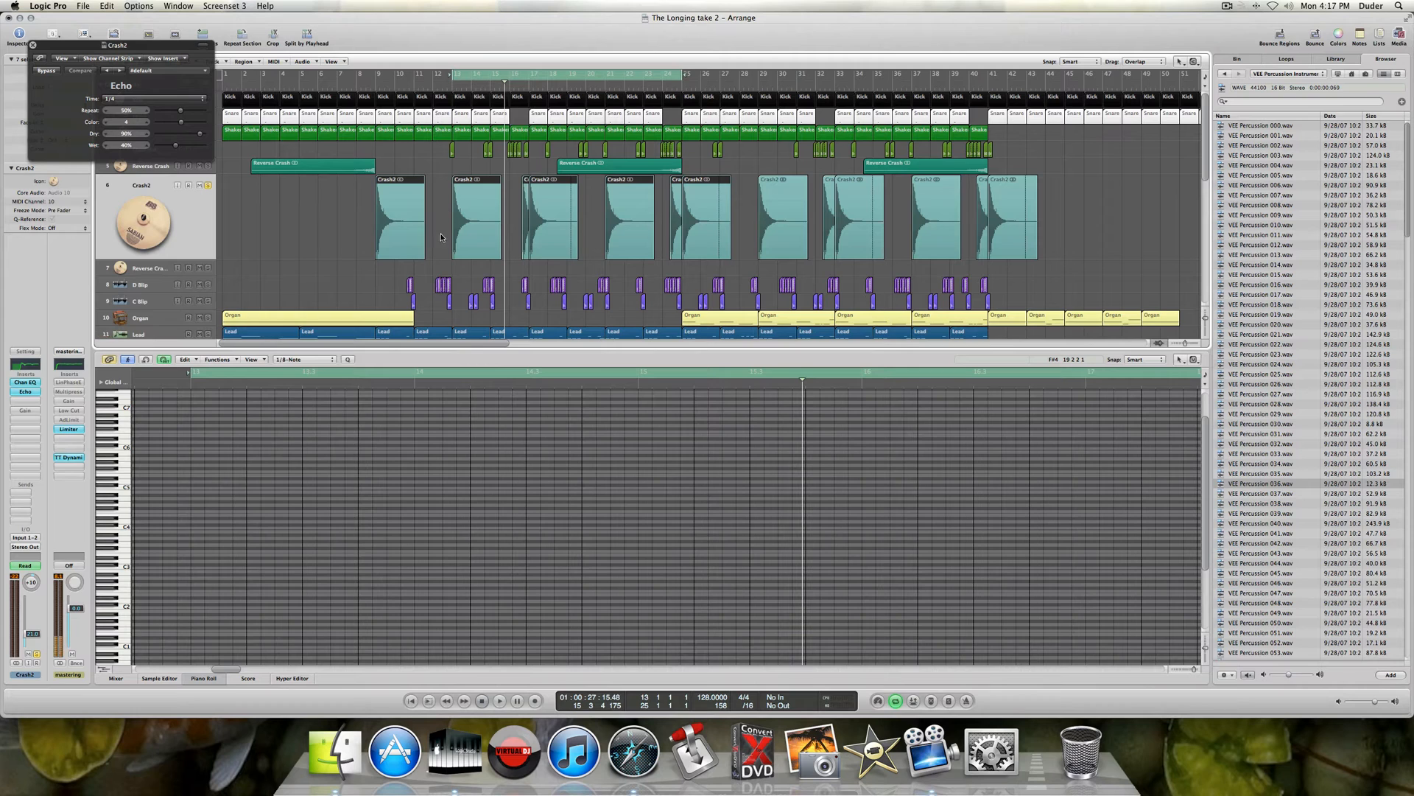
- Show track automation, display Crash2's Insert #2 Bypass lane, and play the section to check the Echo
{"action": "key", "text": "a"}
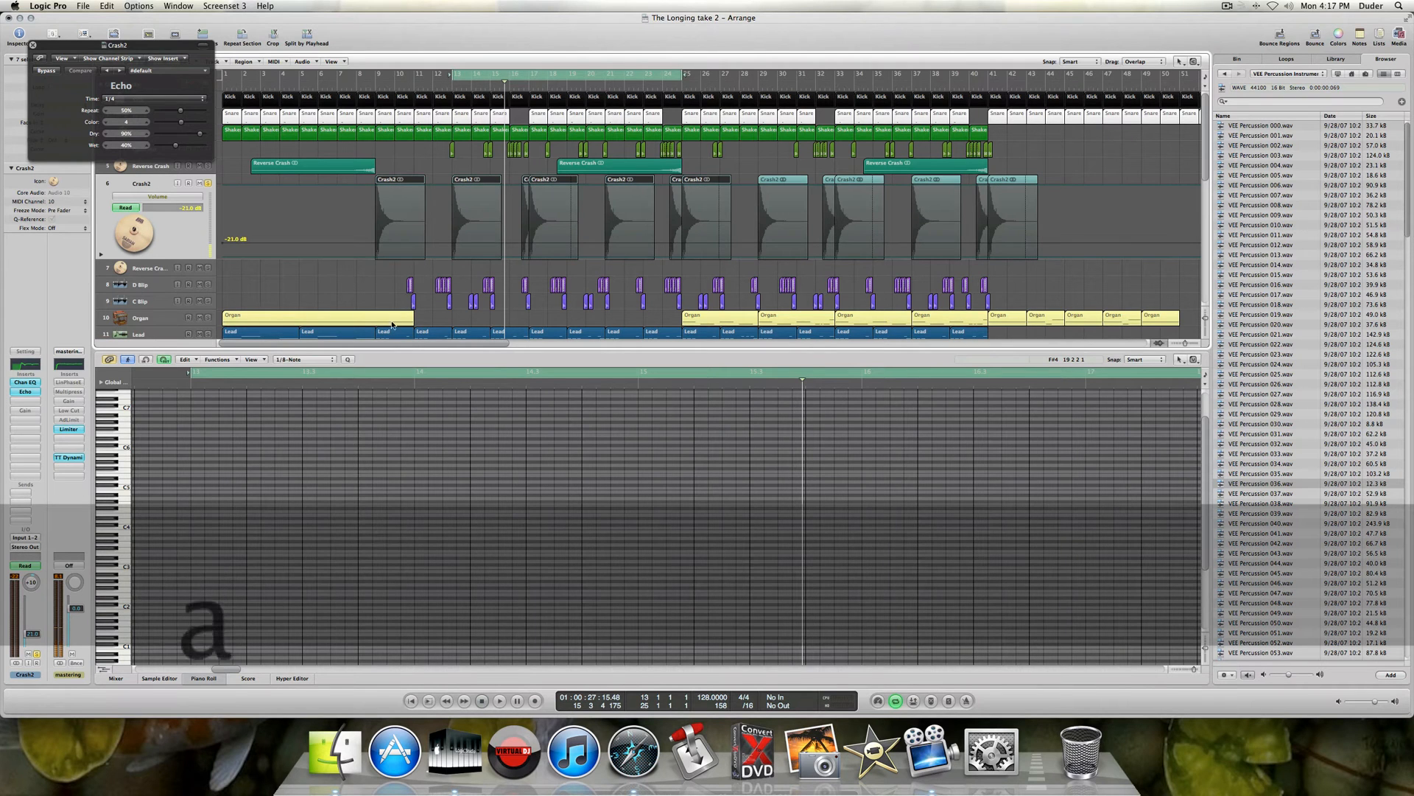
{"action": "left_click", "coordinate": [173, 198]}
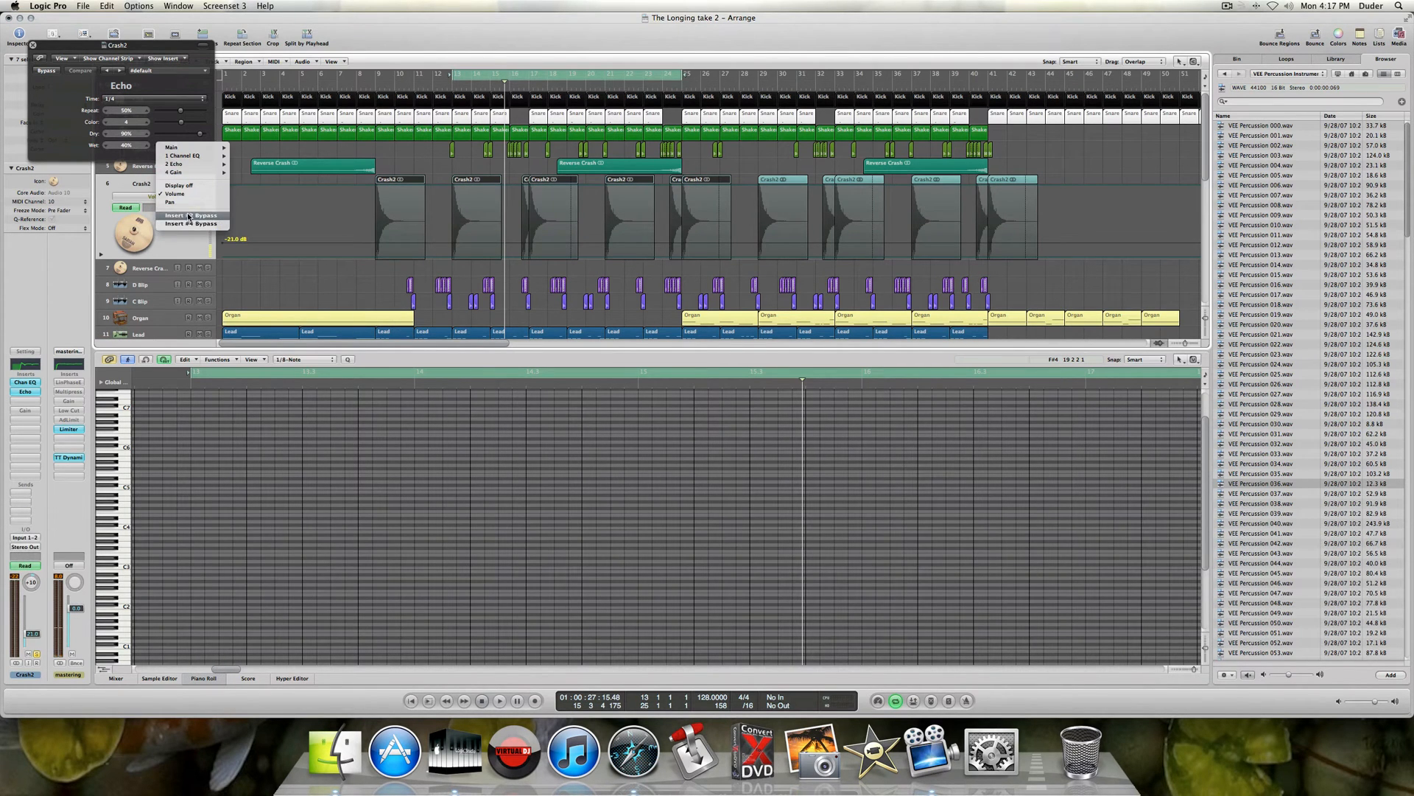
{"action": "left_click", "coordinate": [189, 215]}
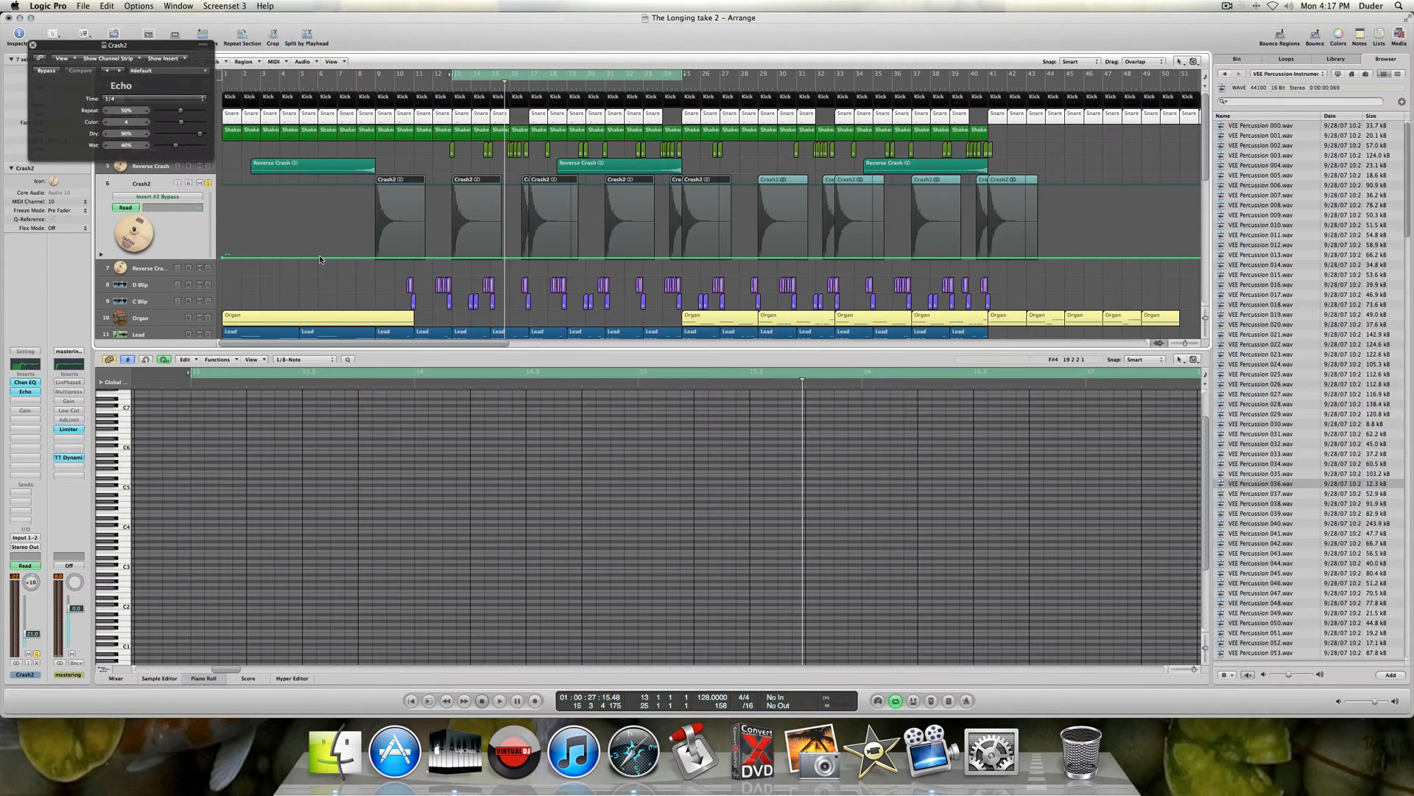
{"action": "key", "text": "space"}
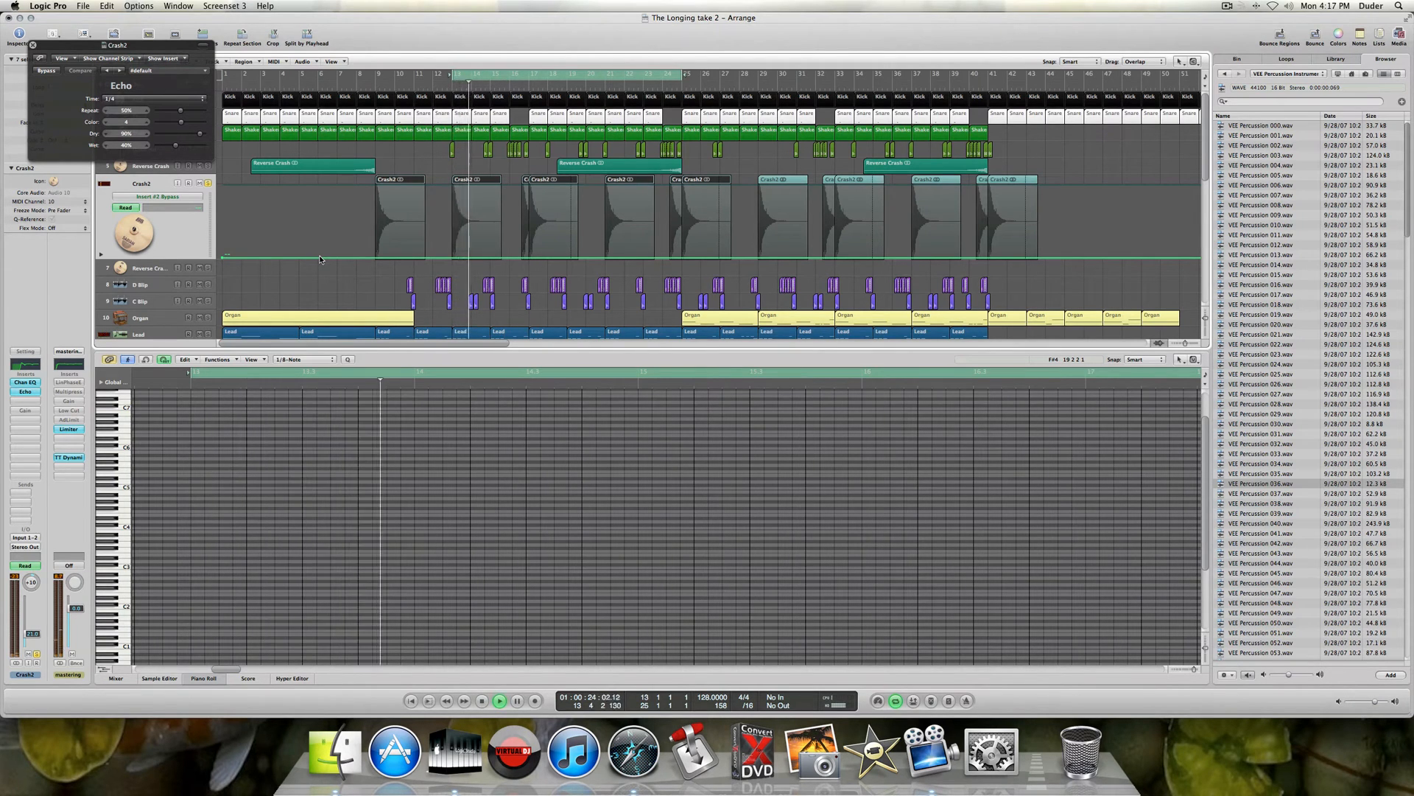
{"action": "key", "text": "space"}
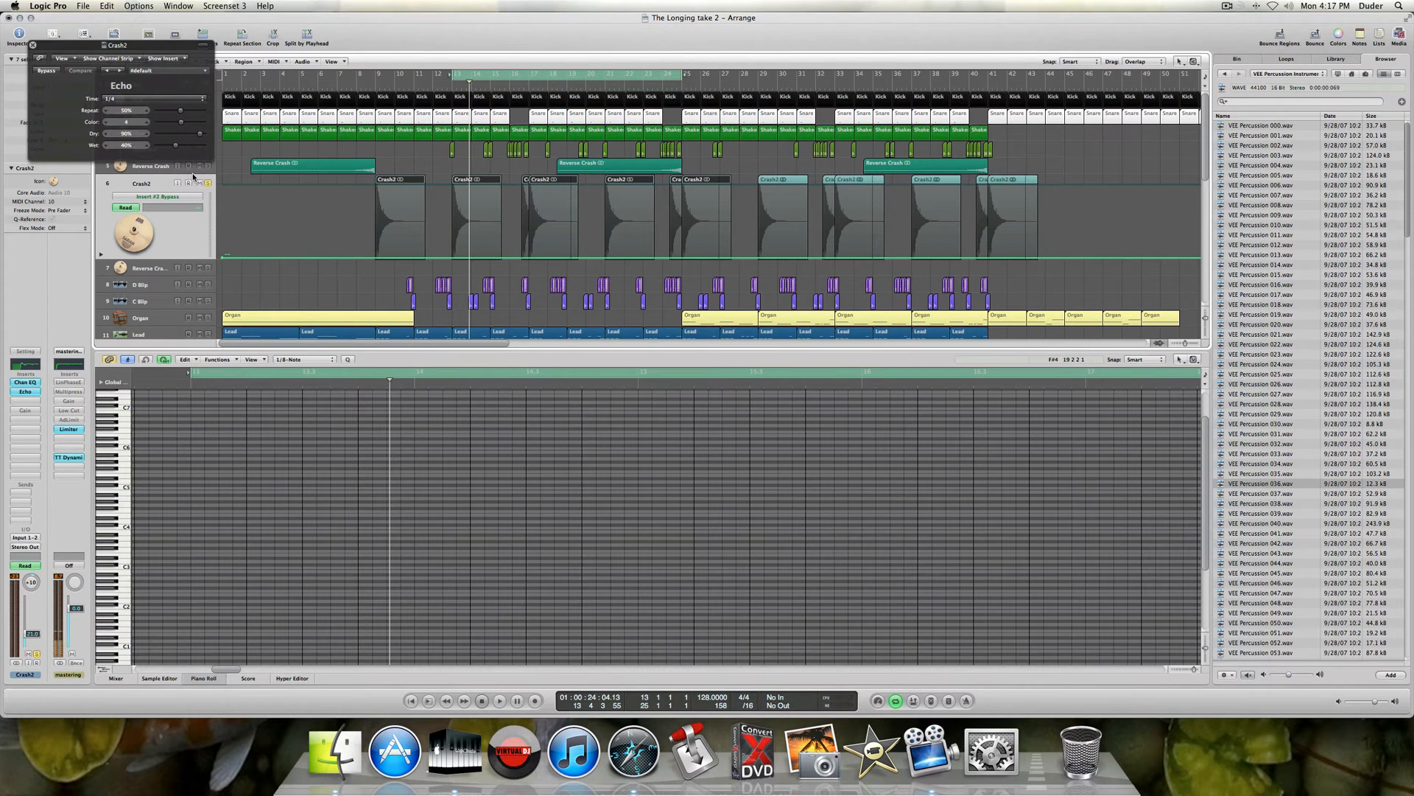
- Close the Echo plug-in, play the crash once more, and hide track automation
{"action": "left_click", "coordinate": [32, 46]}
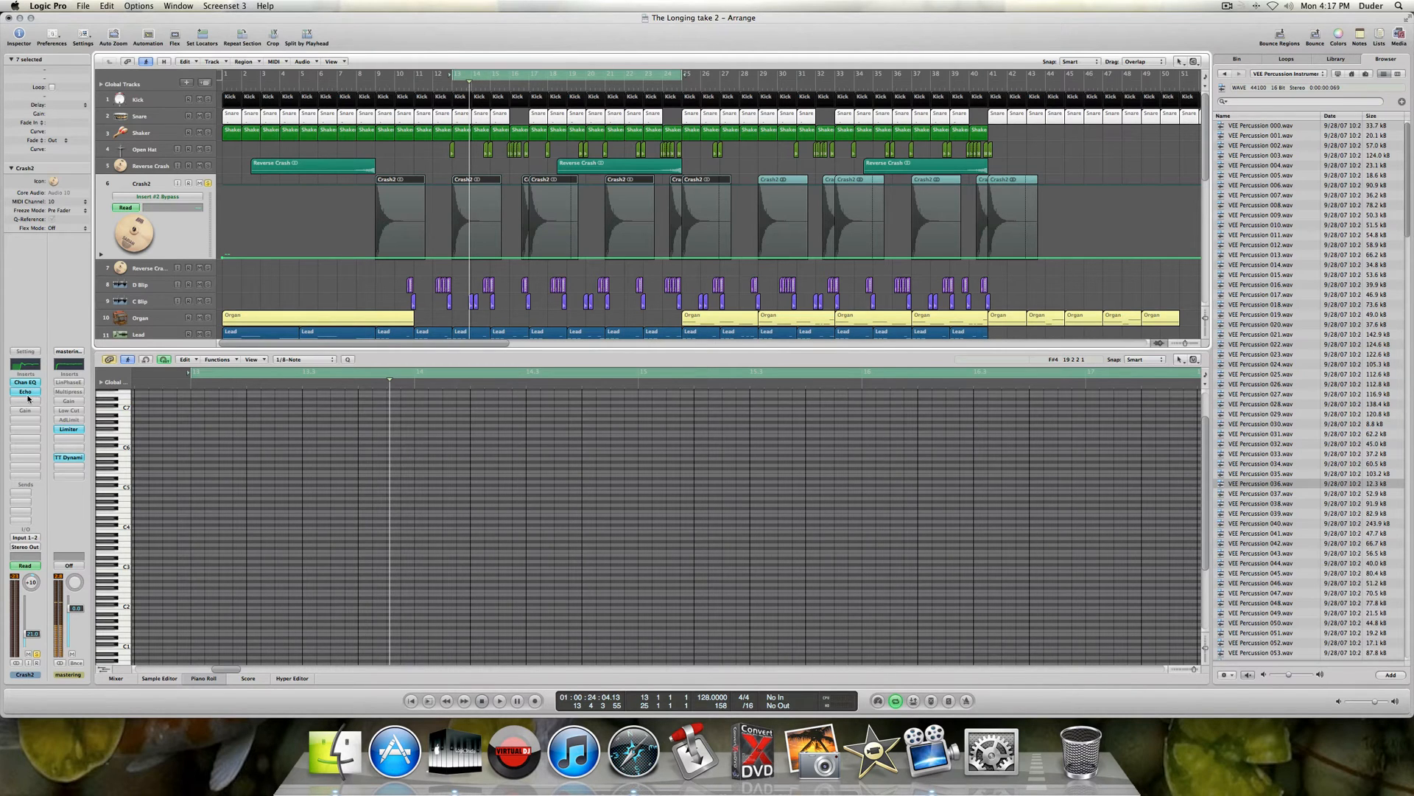
{"action": "key", "text": "space"}
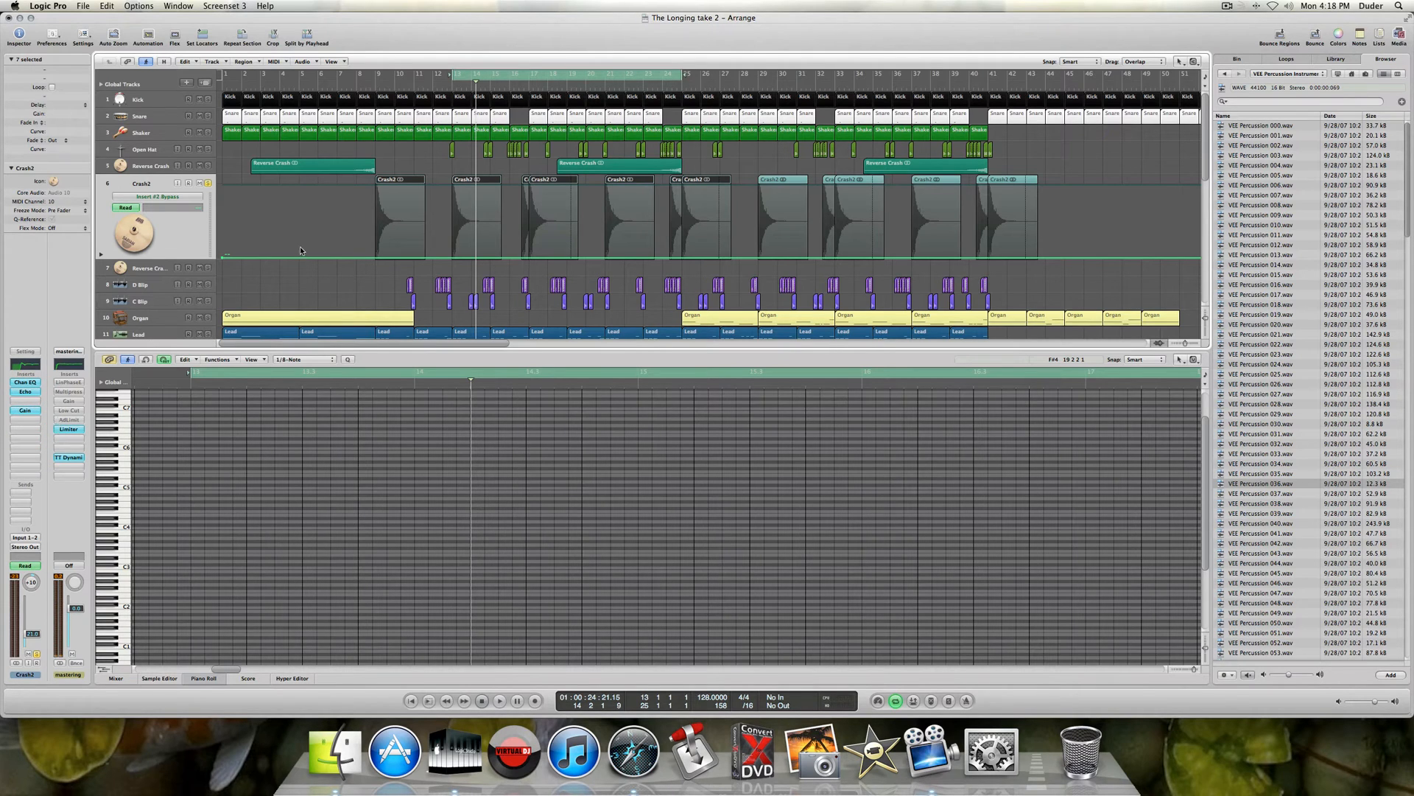
{"action": "key", "text": "a"}
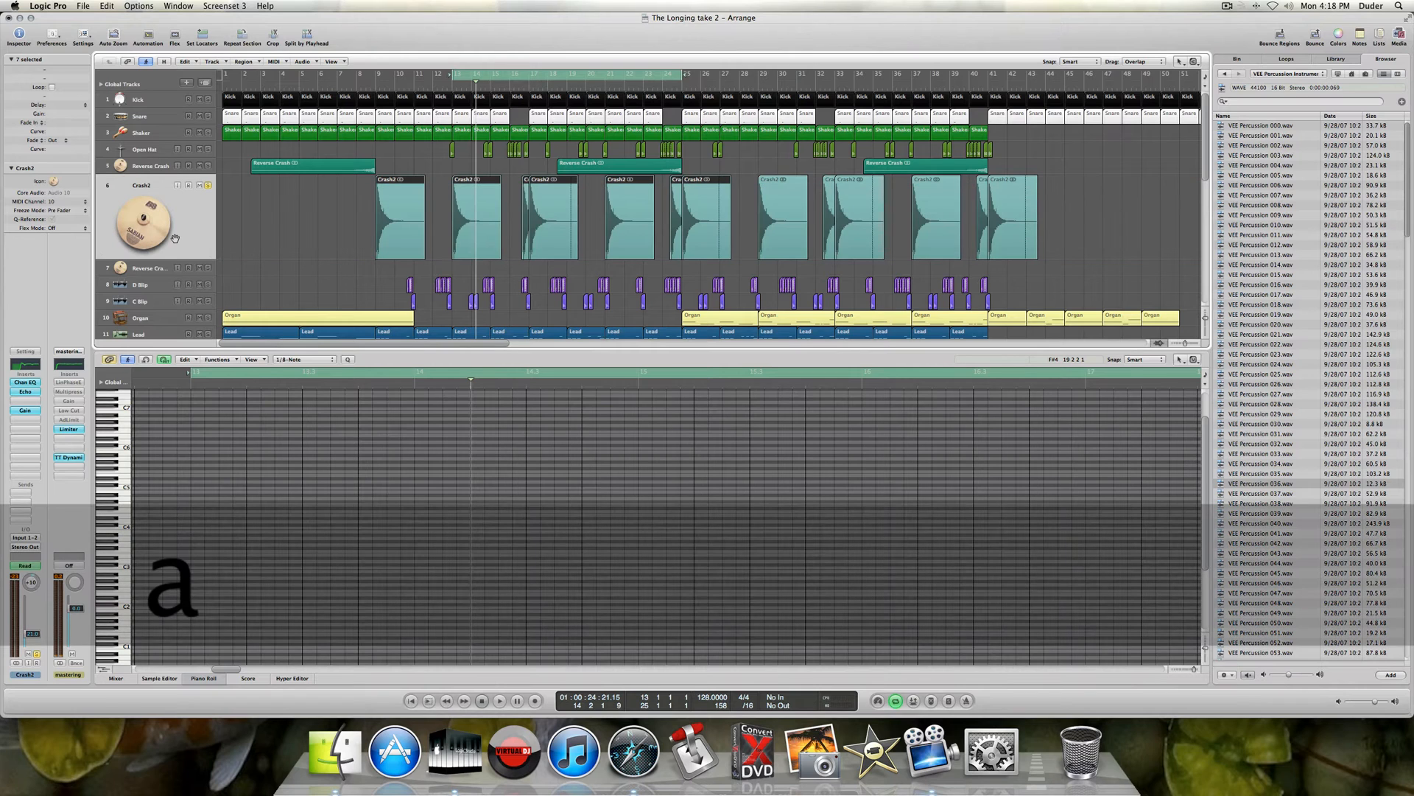
- Look over the Crash2 regions across the rest of the arrangement and return to the song's beginning
{"action": "scroll", "coordinate": [442, 271], "scroll_direction": "down", "scroll_amount": 1}
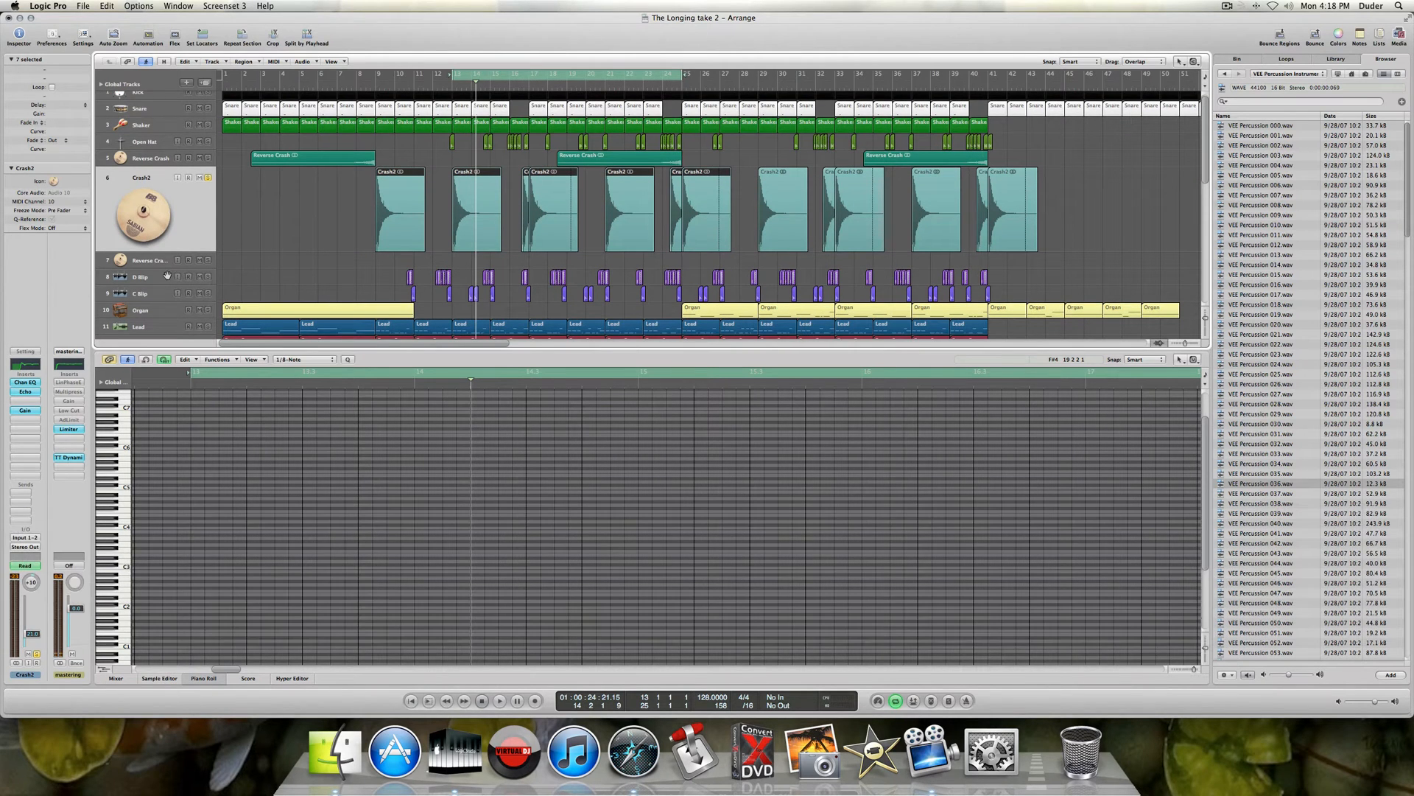
{"action": "scroll", "coordinate": [272, 266], "scroll_direction": "right", "scroll_amount": 15}
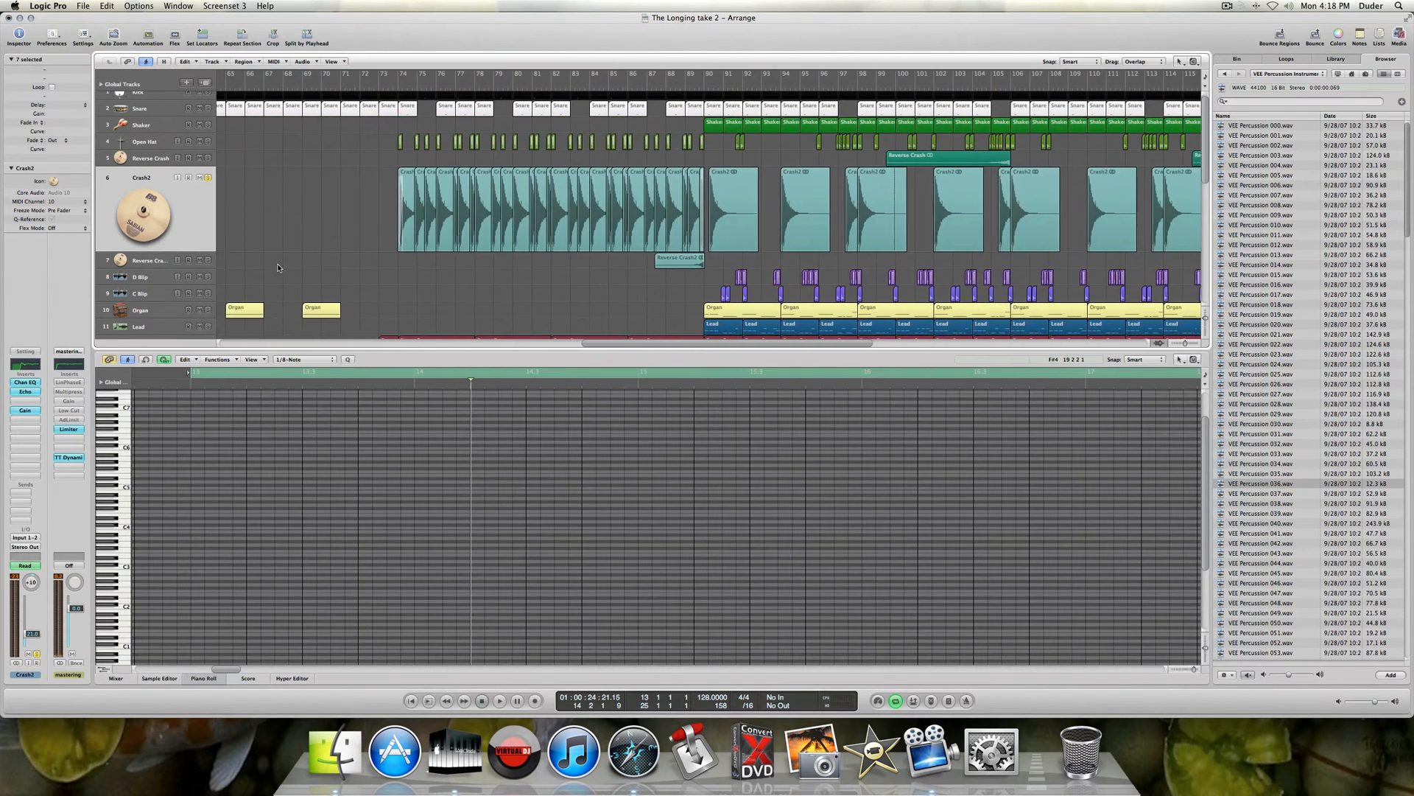
{"action": "scroll", "coordinate": [278, 268], "scroll_direction": "left", "scroll_amount": 2}
{"action": "scroll", "coordinate": [278, 267], "scroll_direction": "right", "scroll_amount": 2}
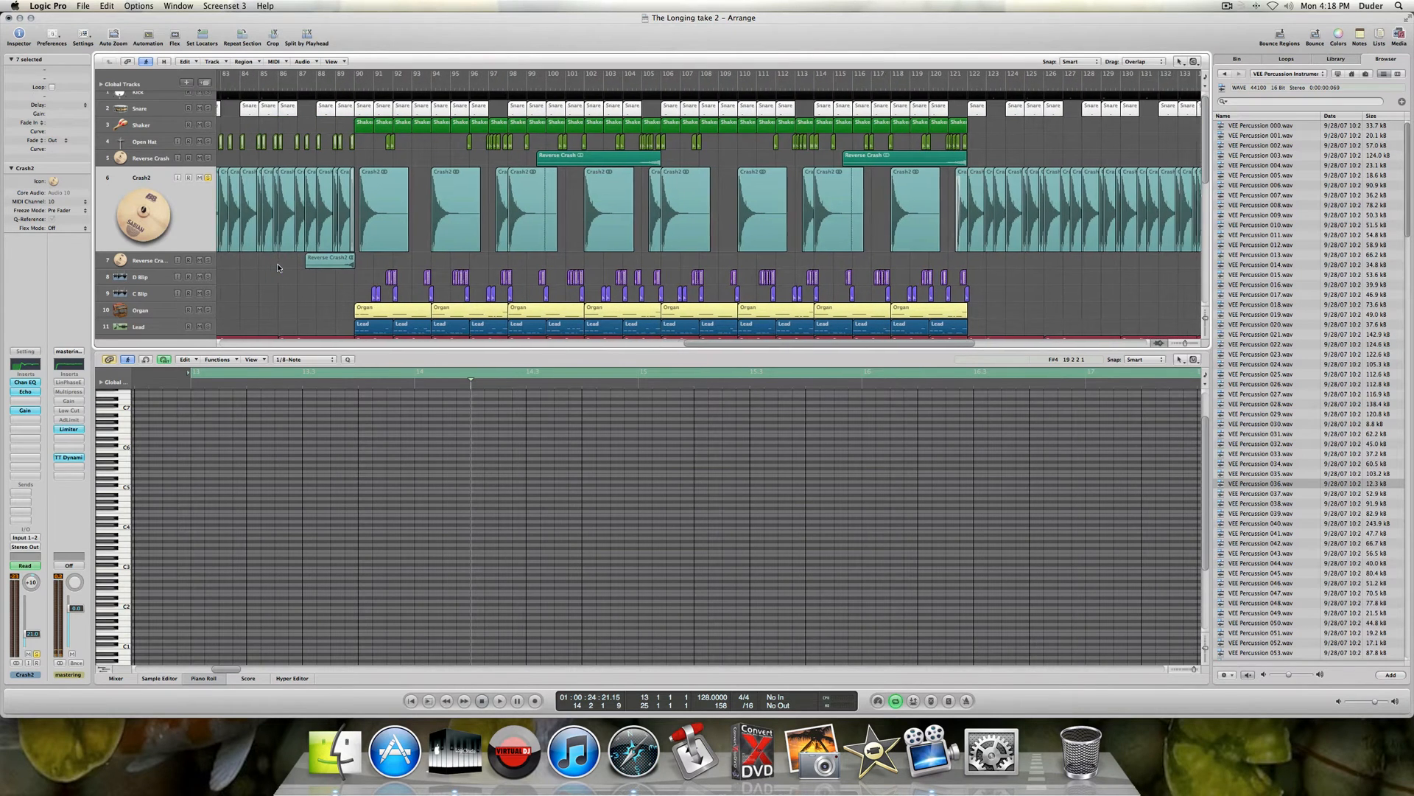
{"action": "scroll", "coordinate": [281, 265], "scroll_direction": "left", "scroll_amount": 11}
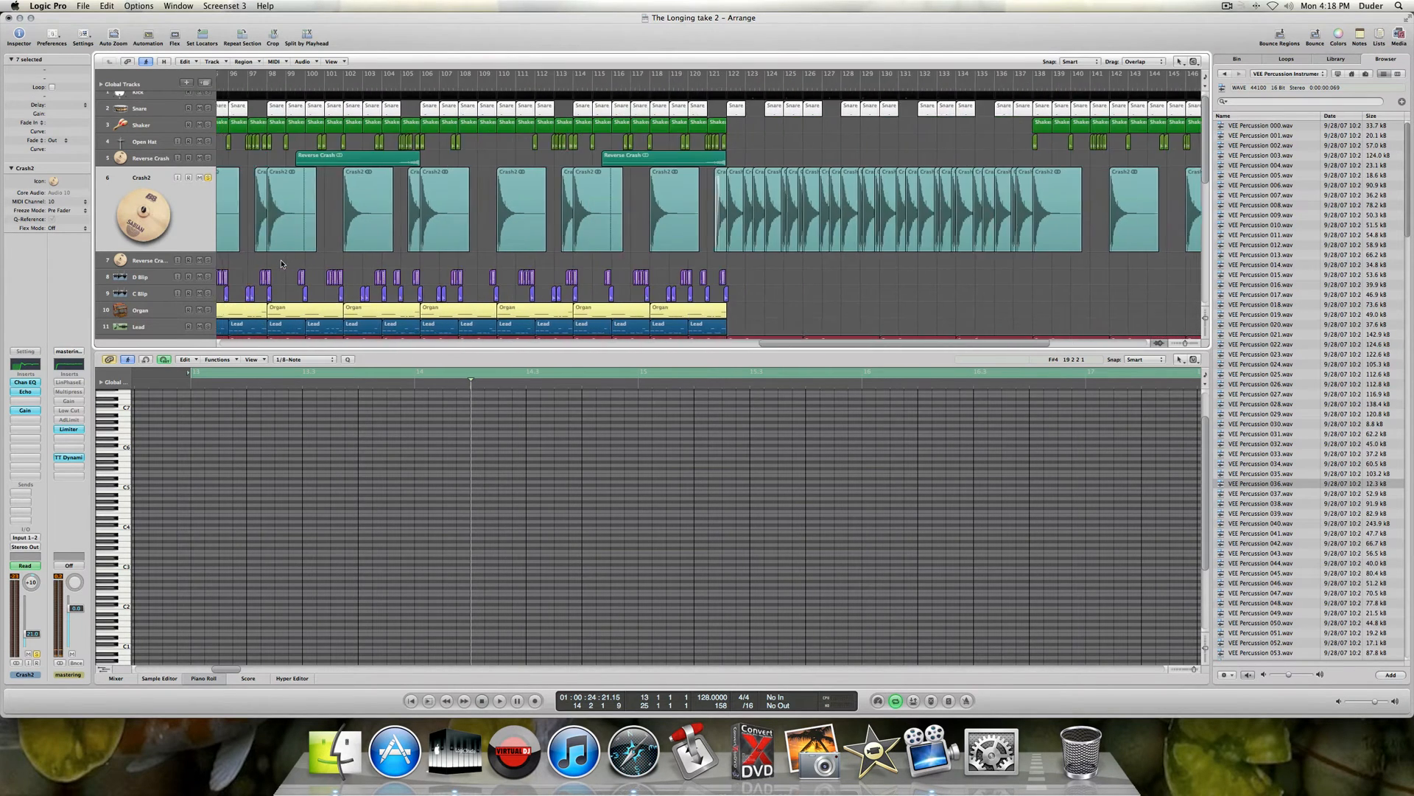
{"action": "scroll", "coordinate": [280, 262], "scroll_direction": "left", "scroll_amount": 5}
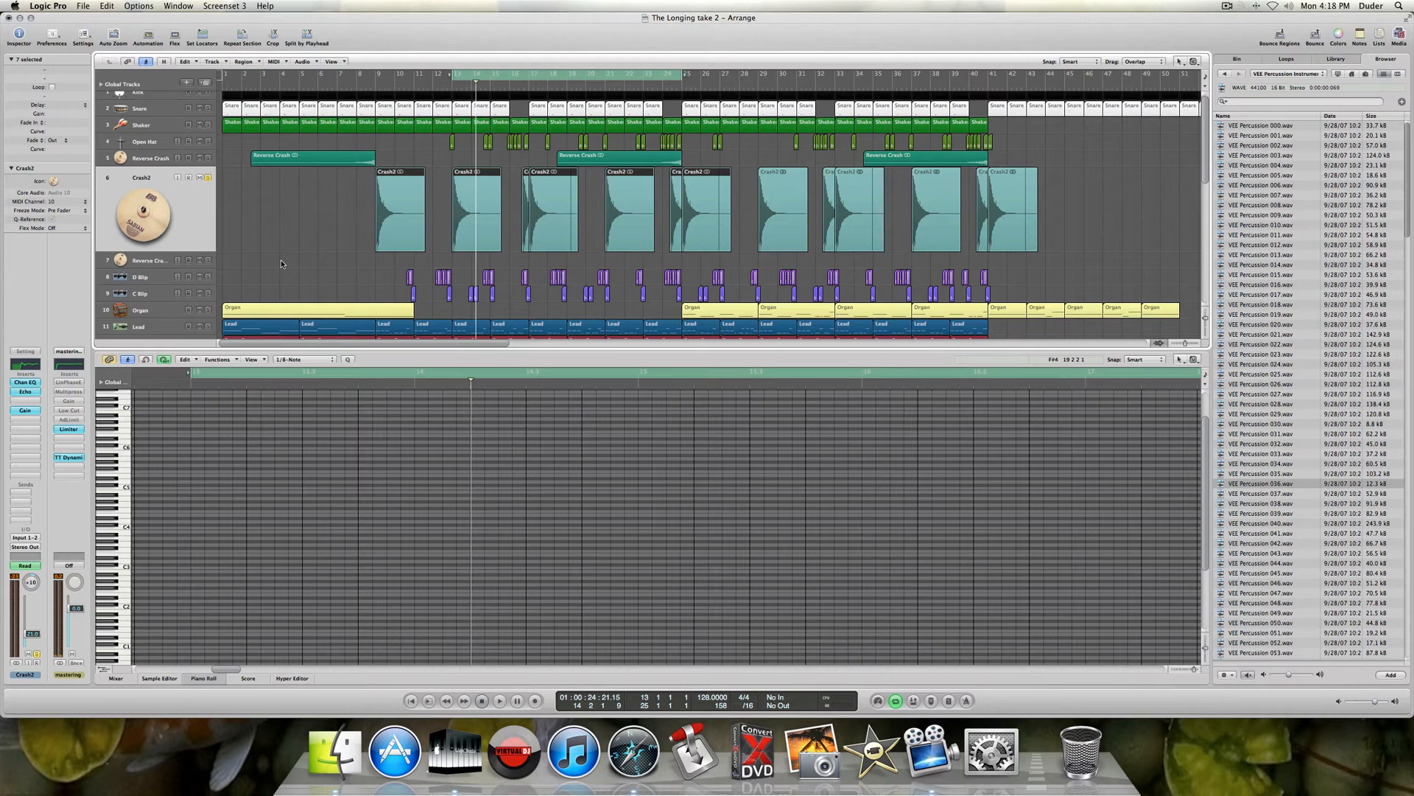
- Look at the Reverse Crash and Crash2 tracks in turn, and select the Reverse Crash2 track
{"action": "left_click", "coordinate": [150, 158]}
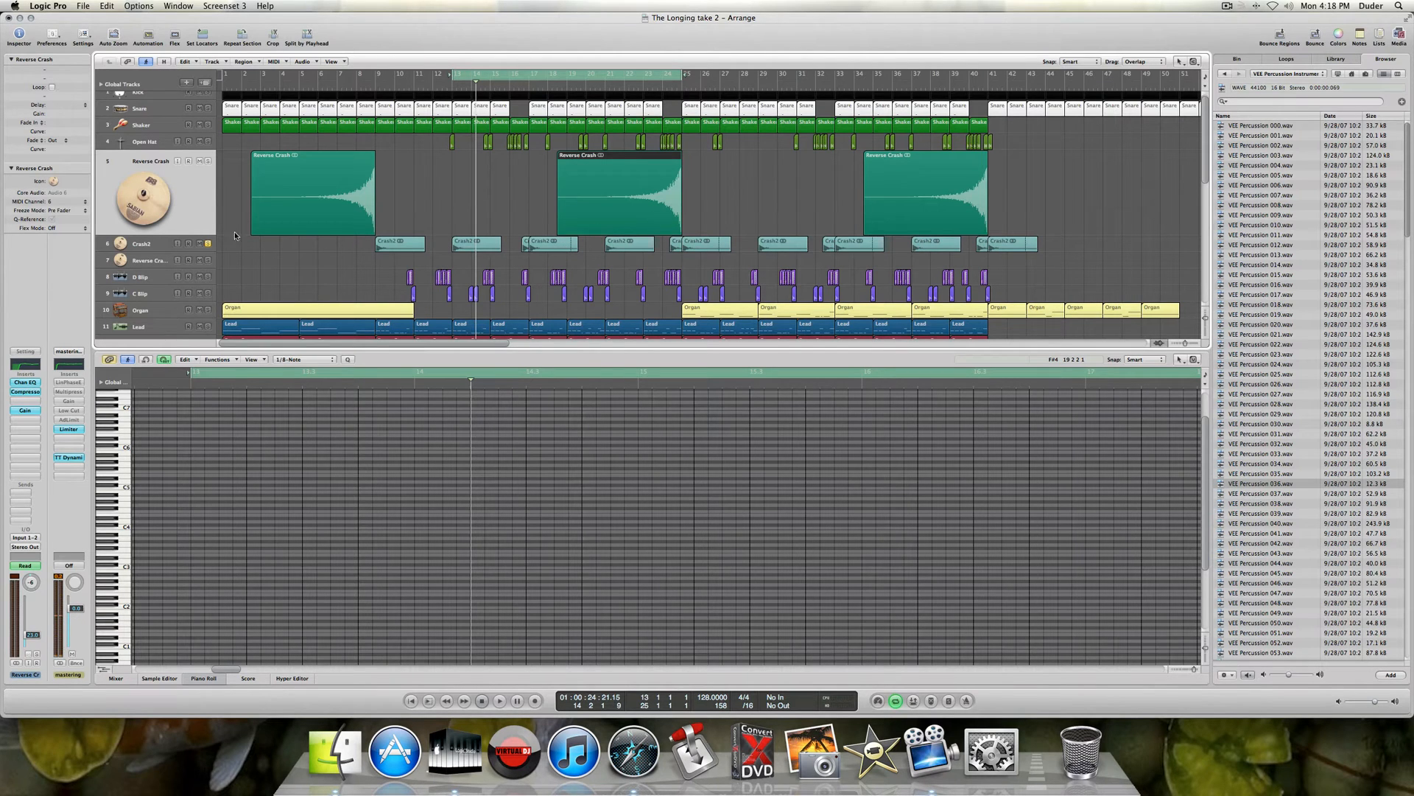
{"action": "left_click", "coordinate": [152, 246]}
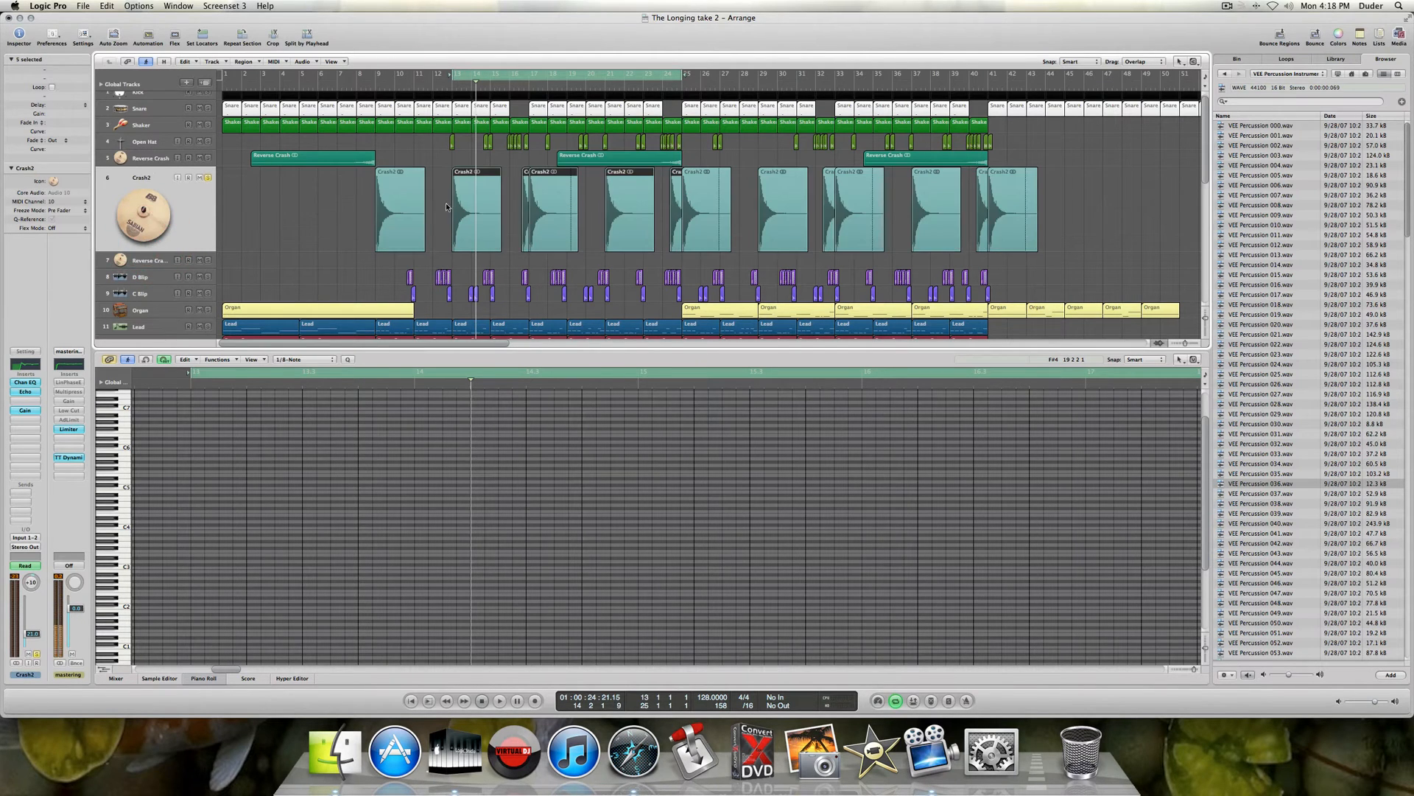
{"action": "left_click", "coordinate": [153, 159]}
{"action": "left_click", "coordinate": [160, 262]}
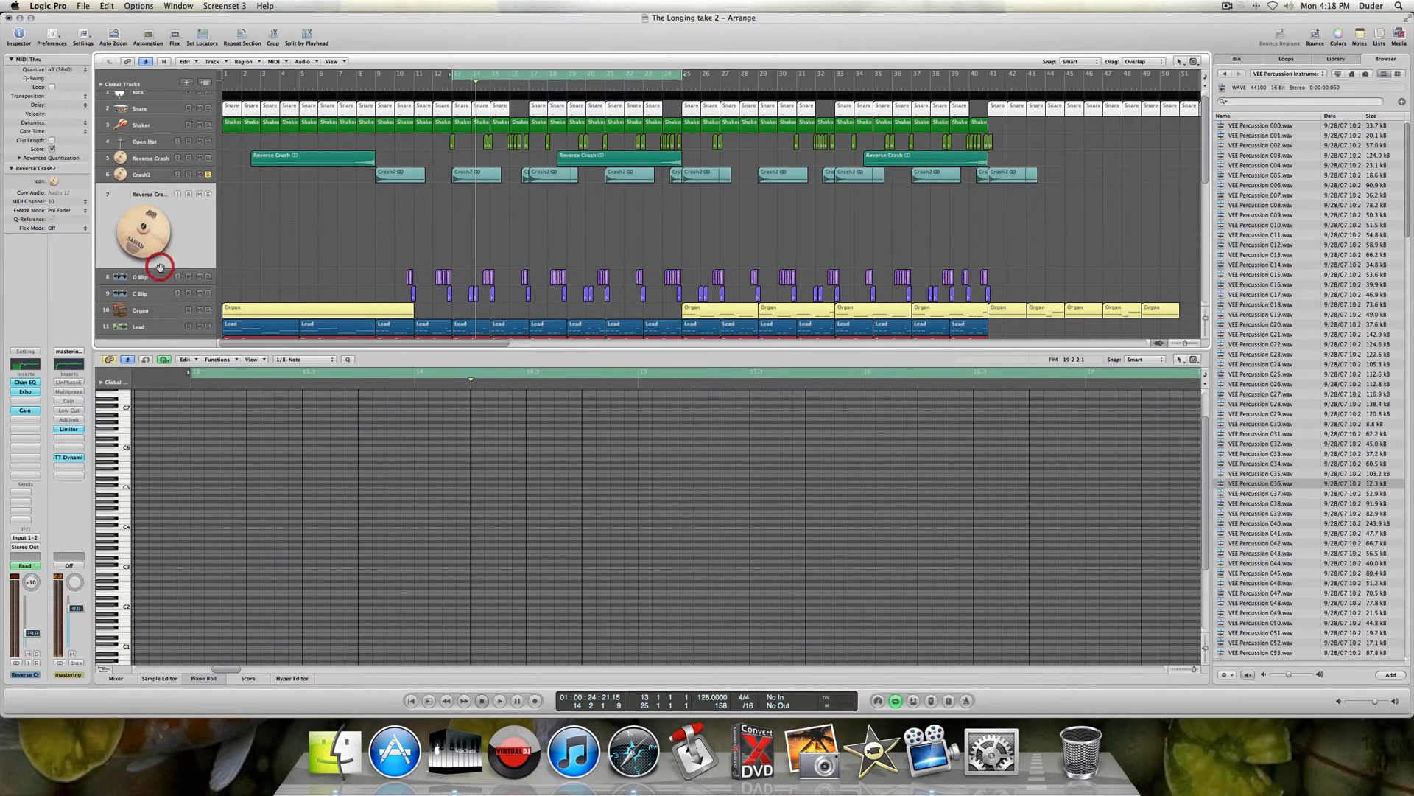
- Select the Crash2 region at bar 13 and take the crash tracks out of solo
{"action": "left_click", "coordinate": [479, 176]}
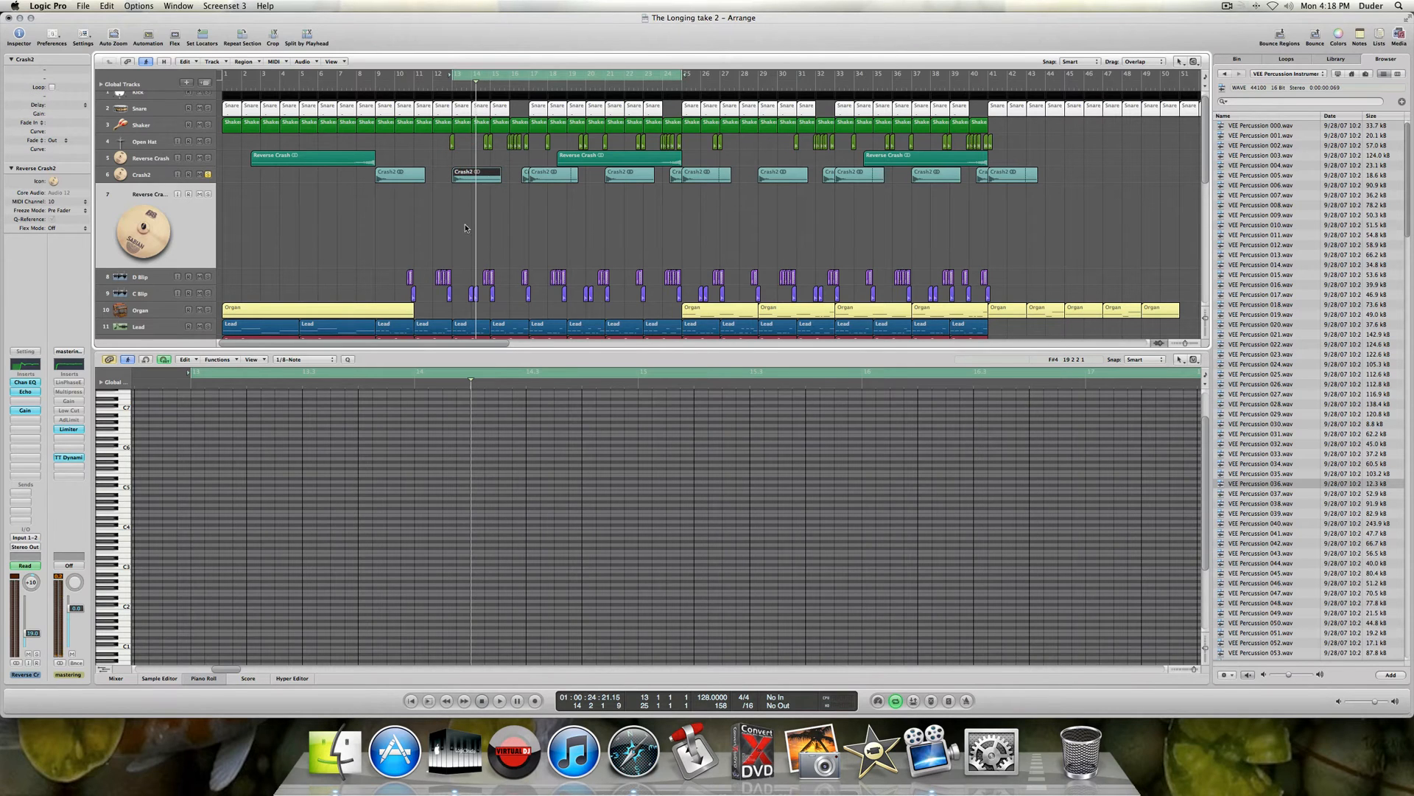
{"action": "left_click", "coordinate": [208, 194]}
{"action": "left_click", "coordinate": [208, 194]}
{"action": "scroll", "coordinate": [148, 239], "scroll_direction": "down", "scroll_amount": 3}
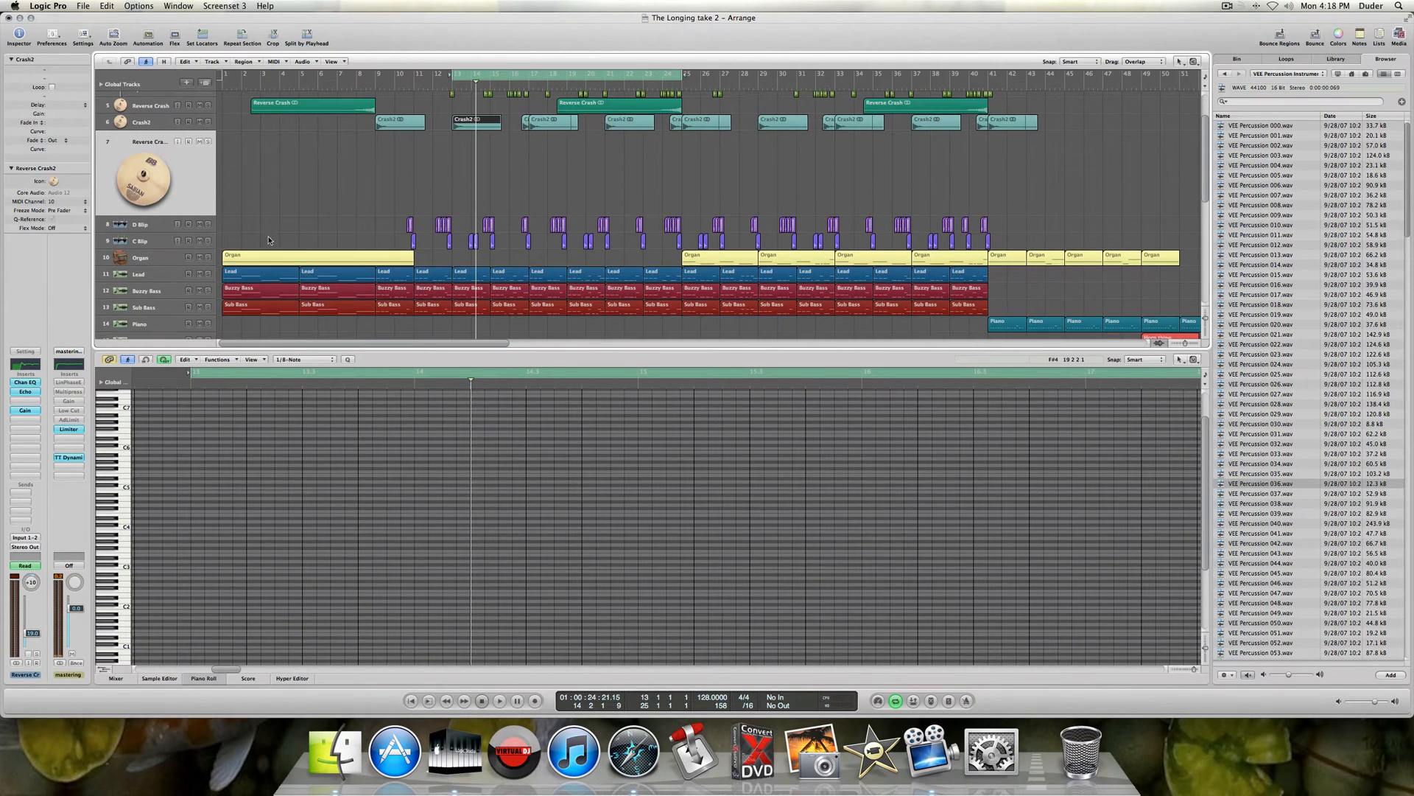
- Select the D Blip track, move the cycle start to bar 14, and play the track in solo
{"action": "left_click", "coordinate": [152, 224]}
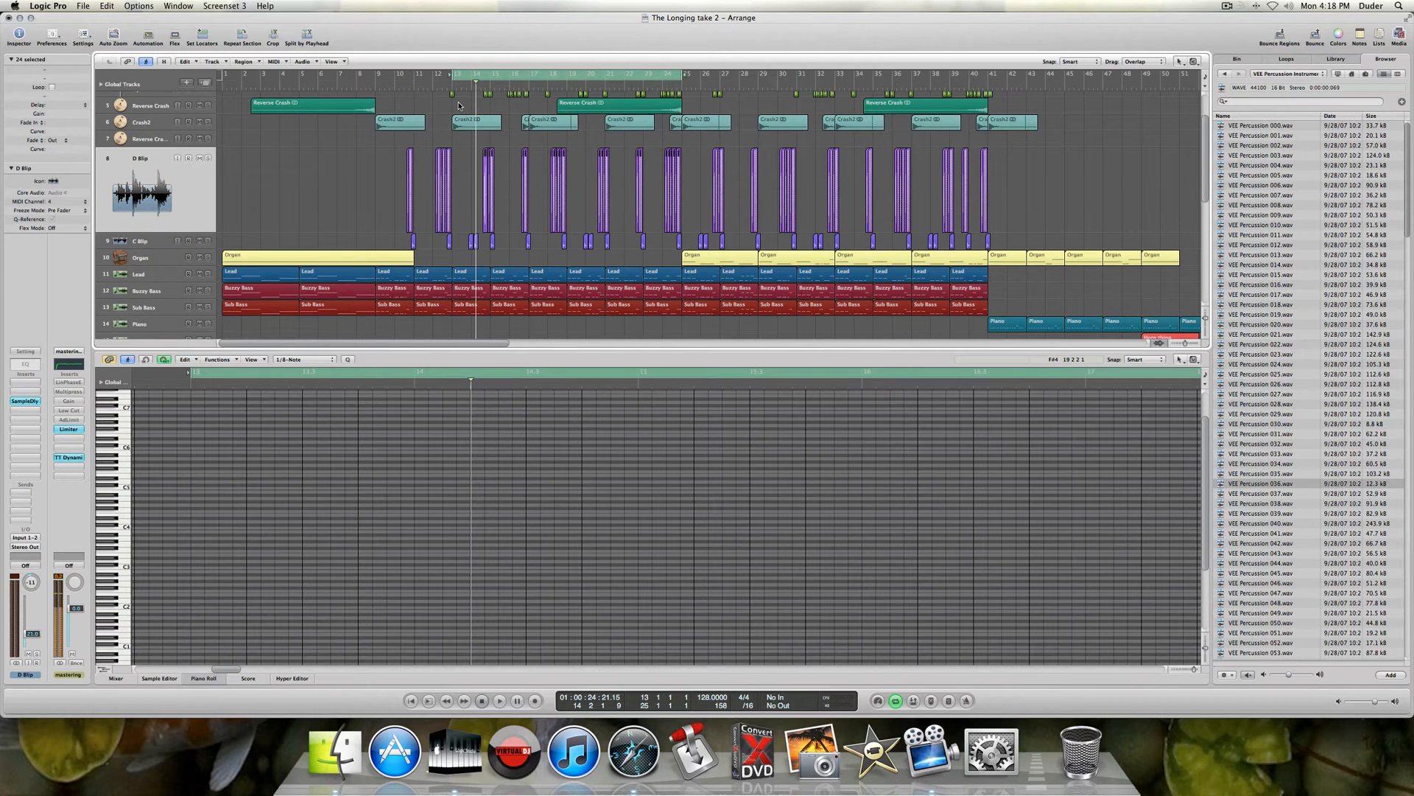
{"action": "left_click_drag", "start_coordinate": [454, 74], "coordinate": [483, 75]}
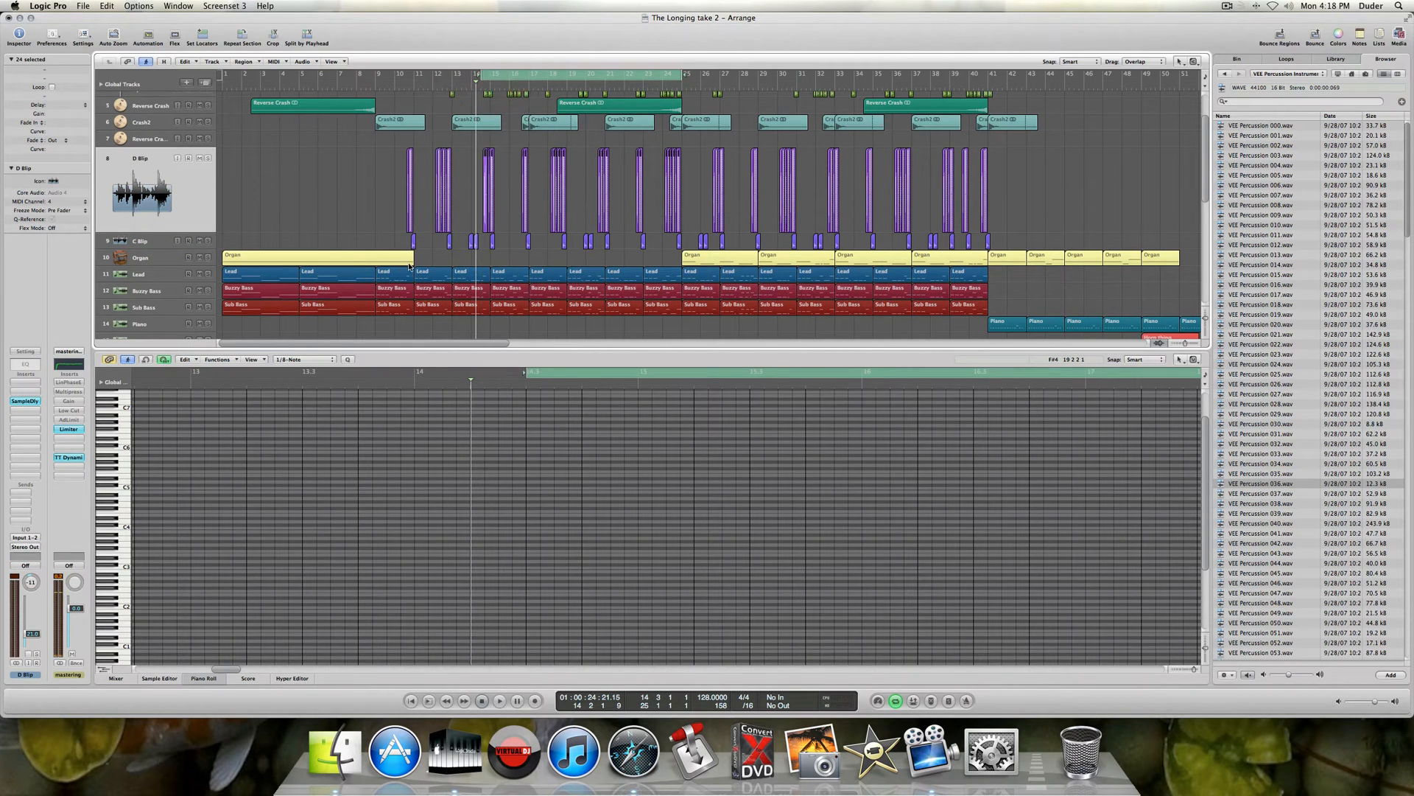
{"action": "left_click", "coordinate": [208, 158]}
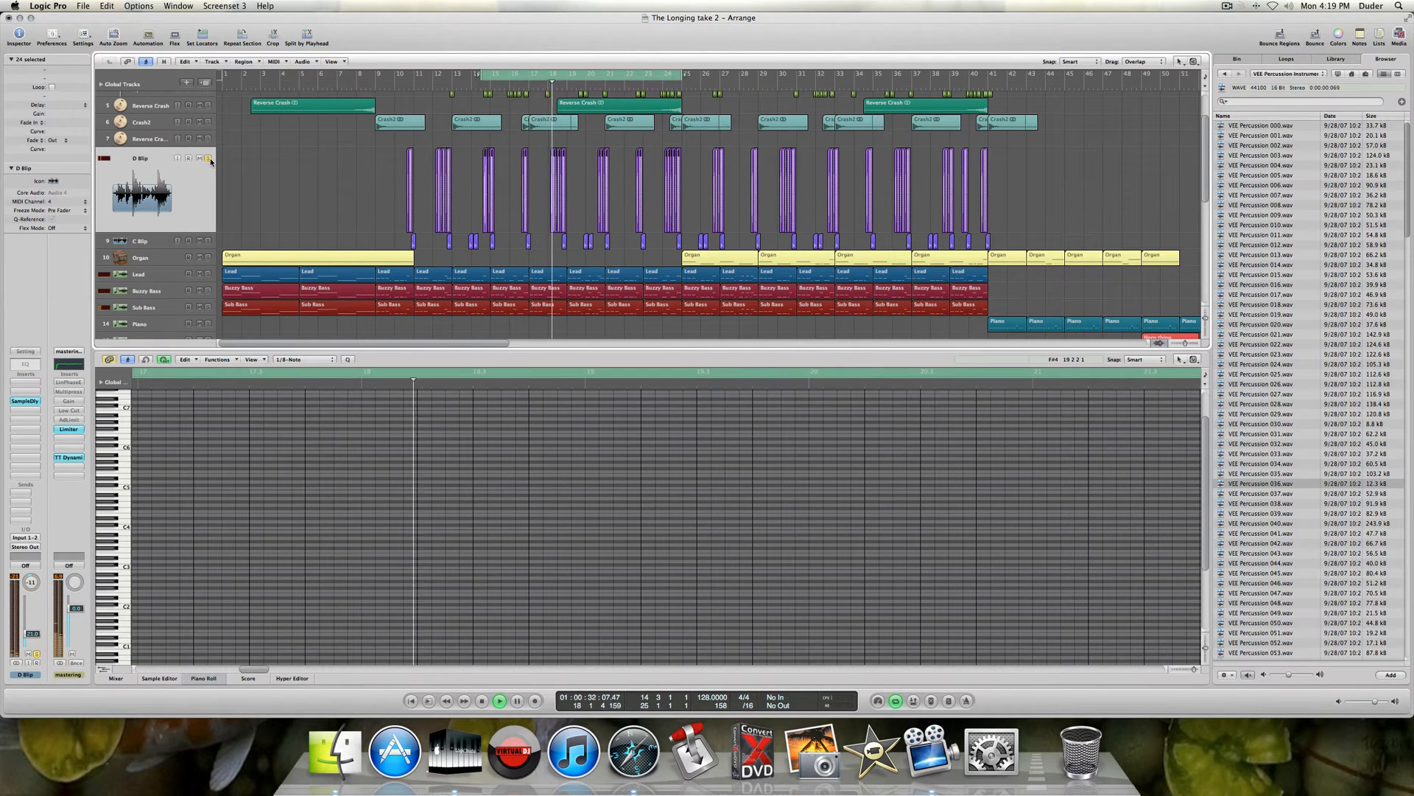
{"action": "key", "text": "space"}
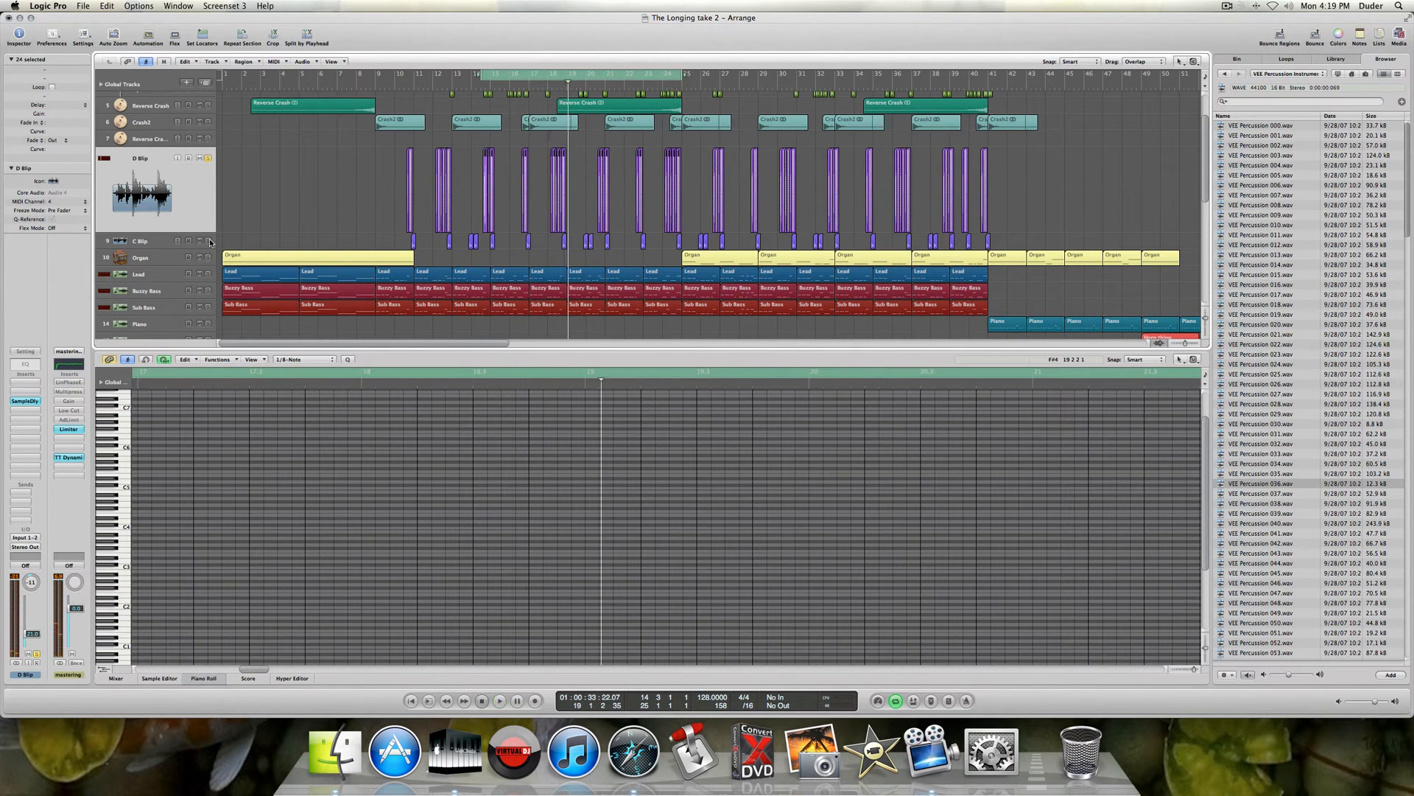
- Add the C Blip track to the solo and play both blips together
{"action": "left_click", "coordinate": [208, 240]}
{"action": "key", "text": "space"}
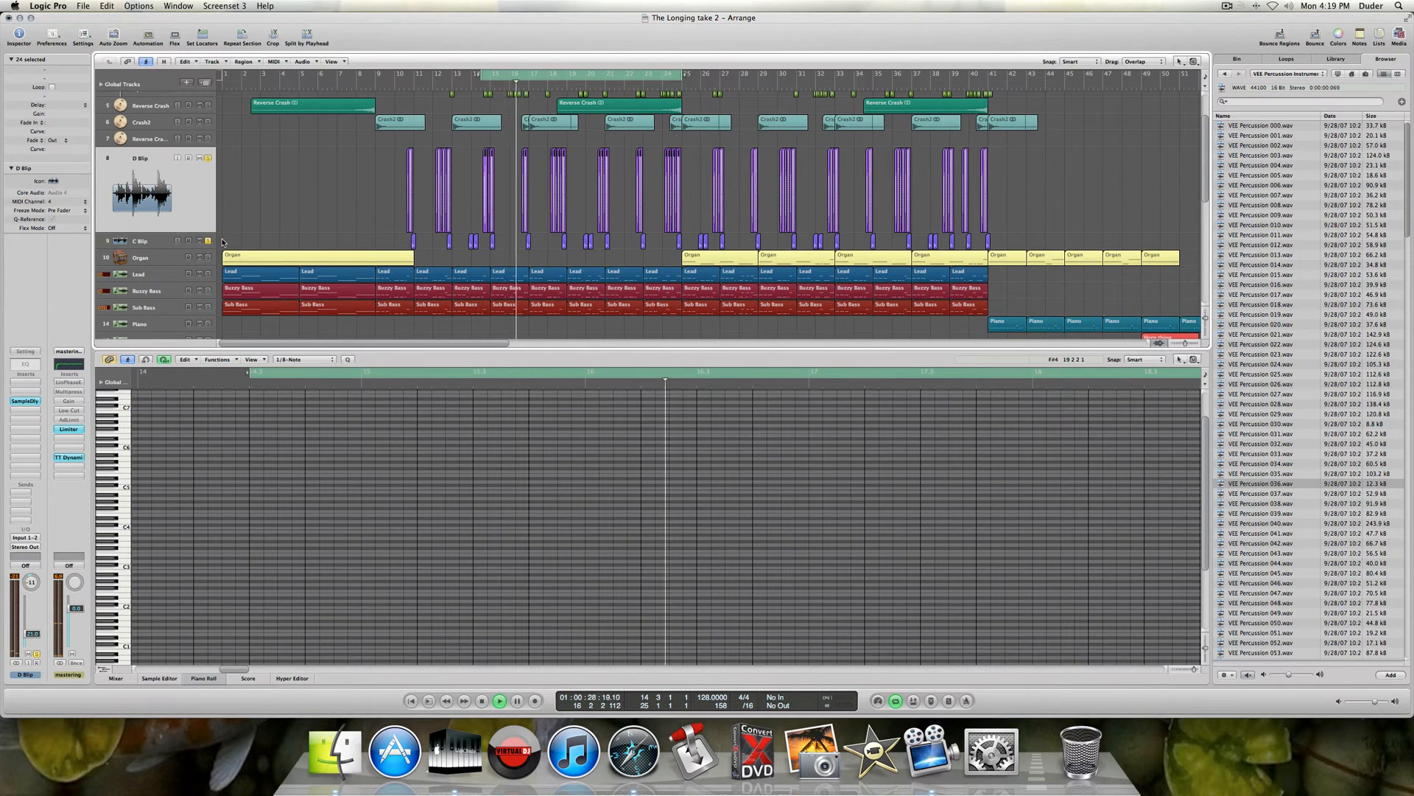
{"action": "key", "text": "space"}
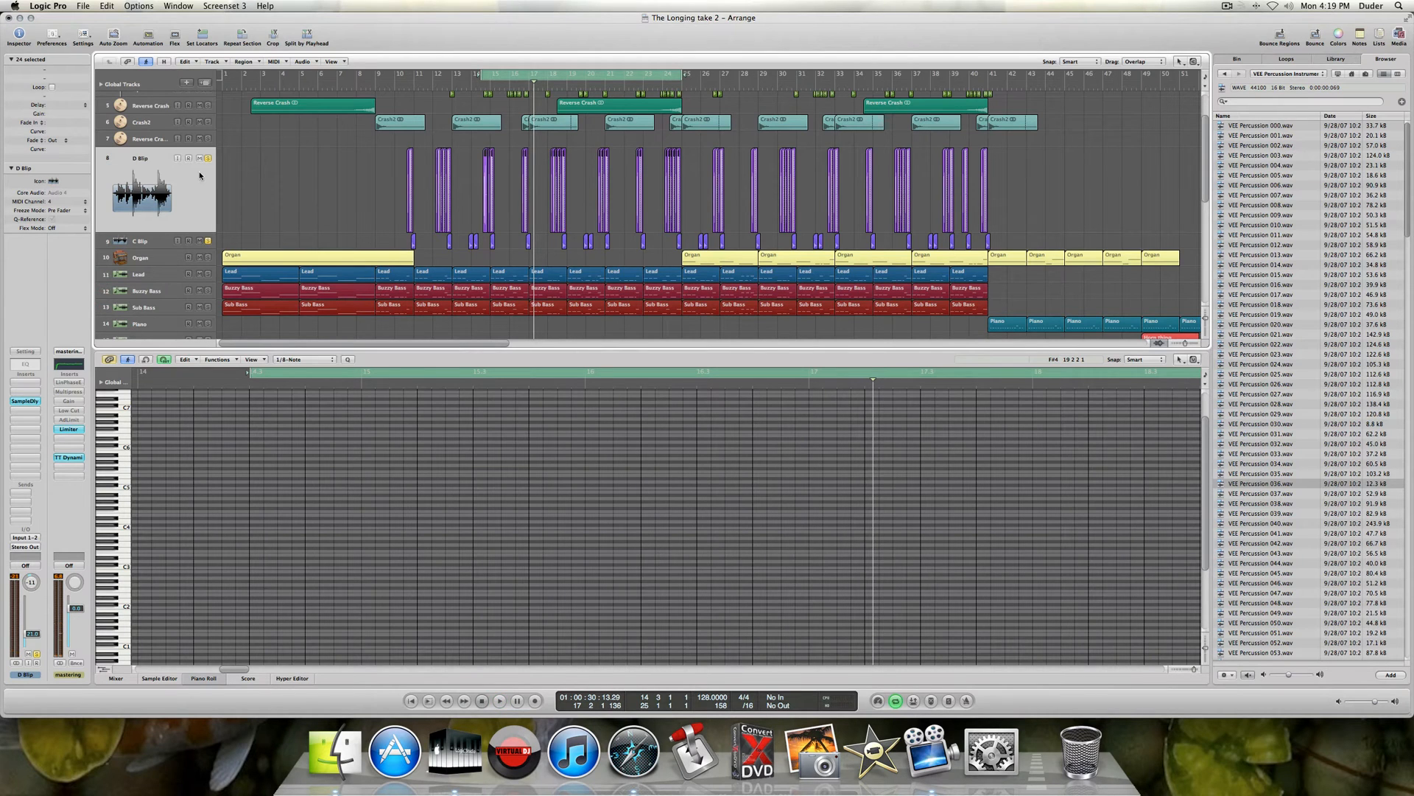
- View the D Blip's Sample Delay settings, close the plug-in, and select the C Blip track
{"action": "left_click", "coordinate": [28, 402]}
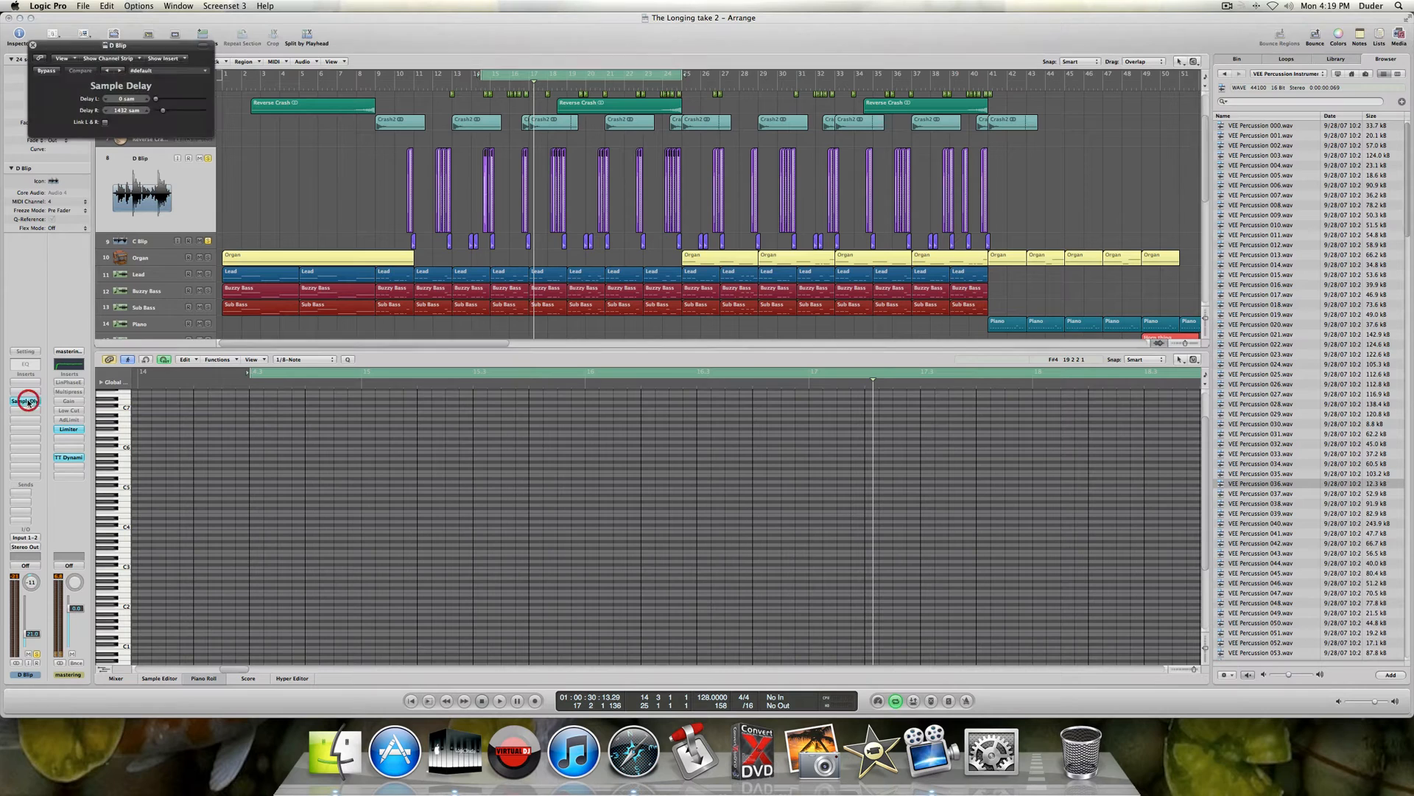
{"action": "left_click", "coordinate": [31, 45]}
{"action": "left_click", "coordinate": [151, 244]}
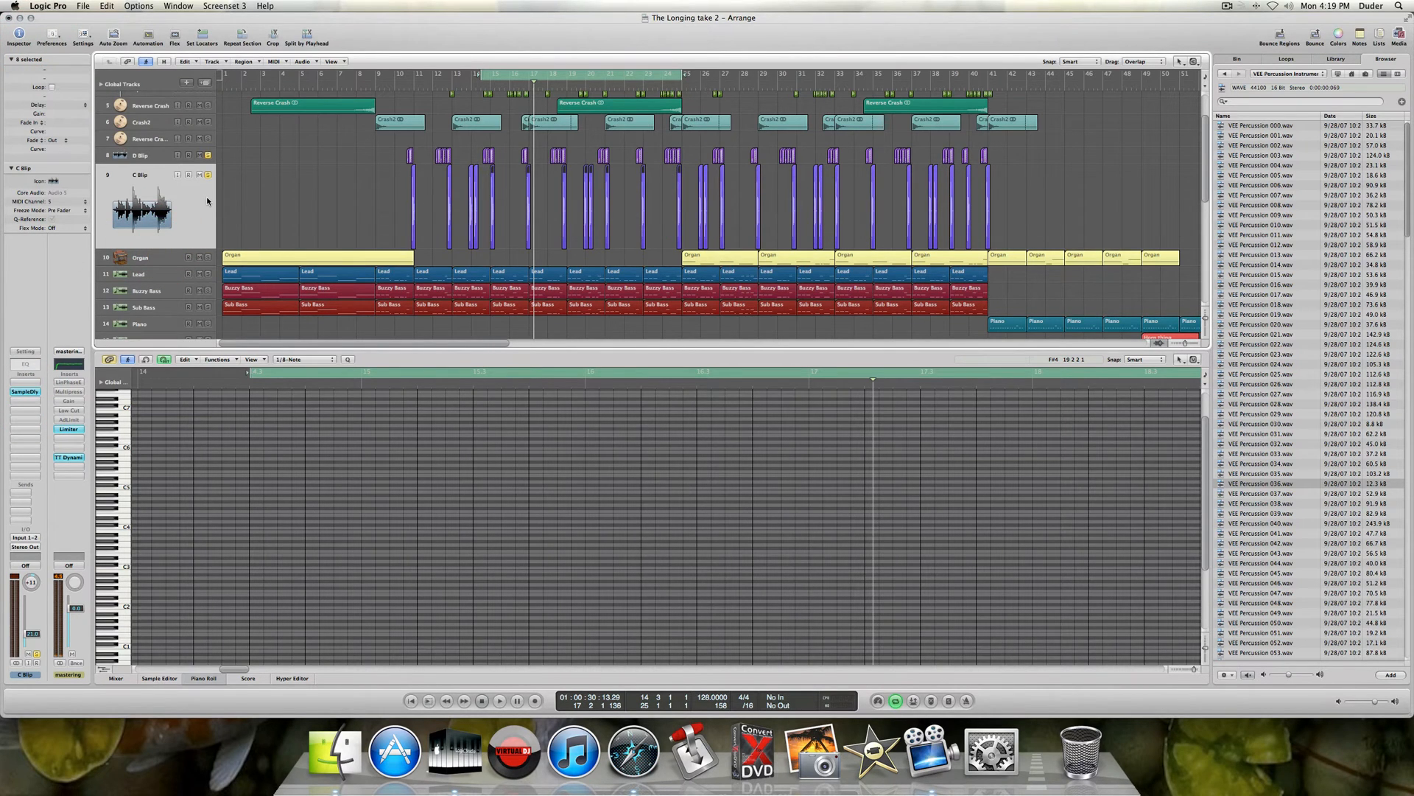
- Play the two blips once more and take both tracks out of solo
{"action": "key", "text": "space"}
{"action": "key", "text": "space"}
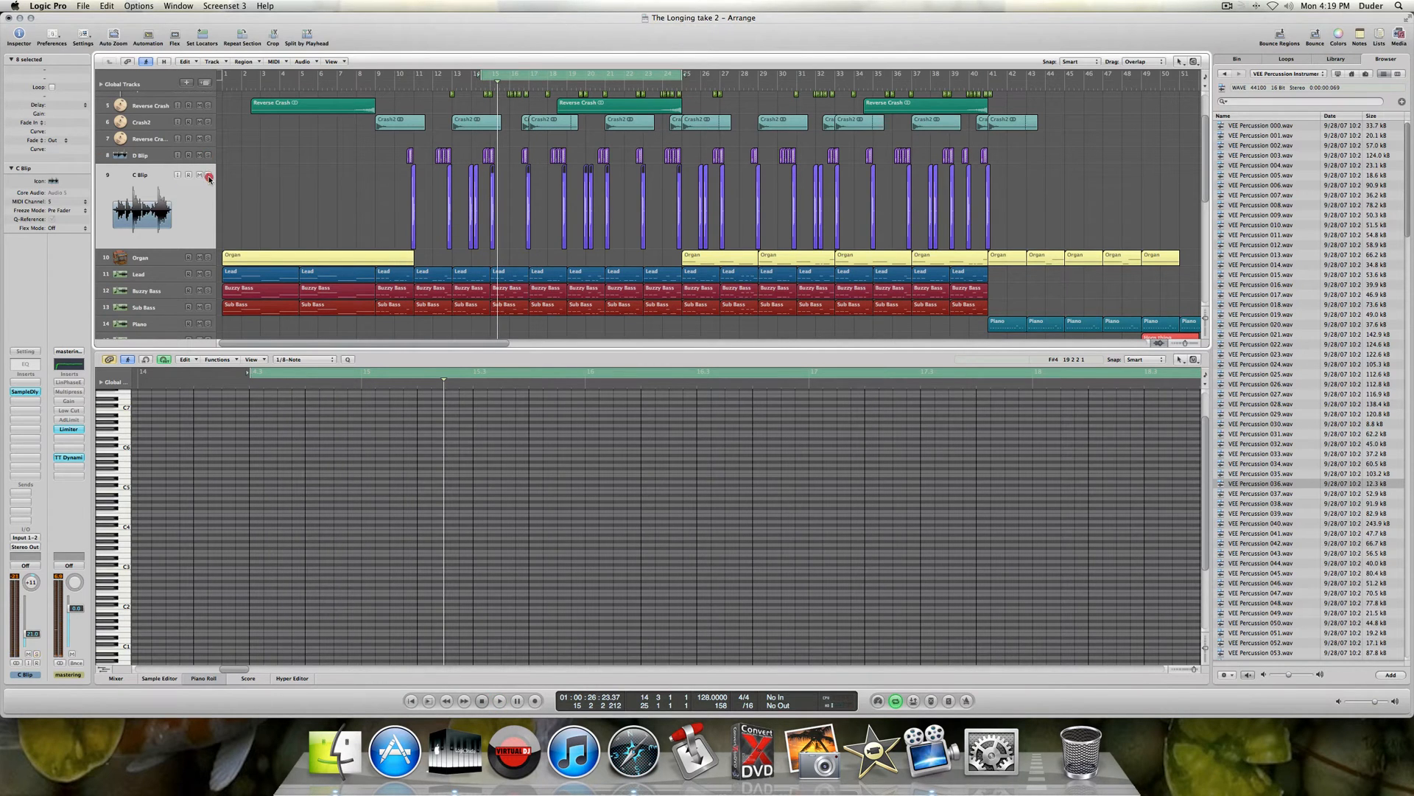
{"action": "left_click", "coordinate": [209, 179]}
{"action": "scroll", "coordinate": [204, 224], "scroll_direction": "up", "scroll_amount": 3}
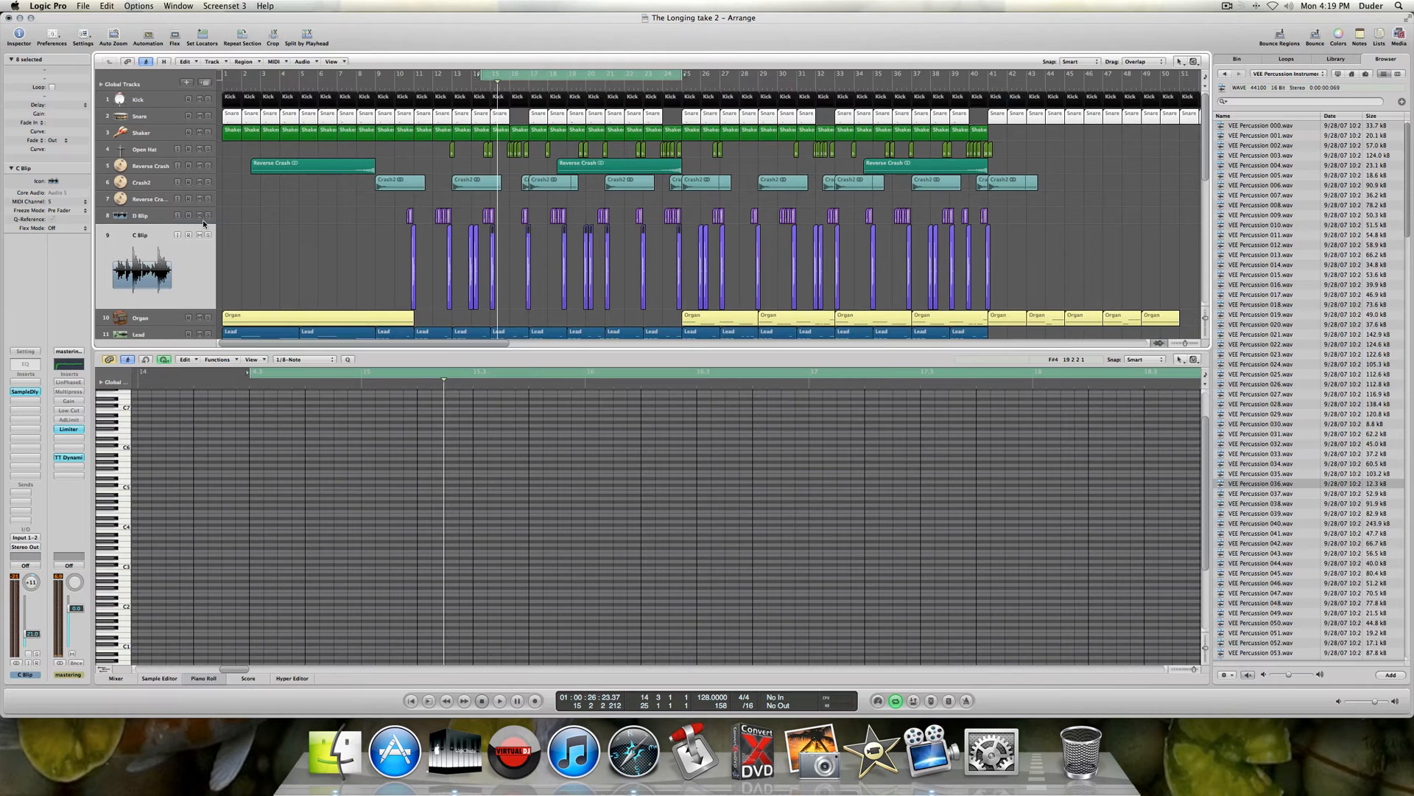
- Solo all drum, crash and blip tracks and play them together with the cycle starting at bar 11
{"action": "left_click", "coordinate": [208, 235]}
{"action": "left_click", "coordinate": [208, 199]}
{"action": "left_click_drag", "start_coordinate": [480, 76], "coordinate": [410, 86]}
{"action": "key", "text": "space"}
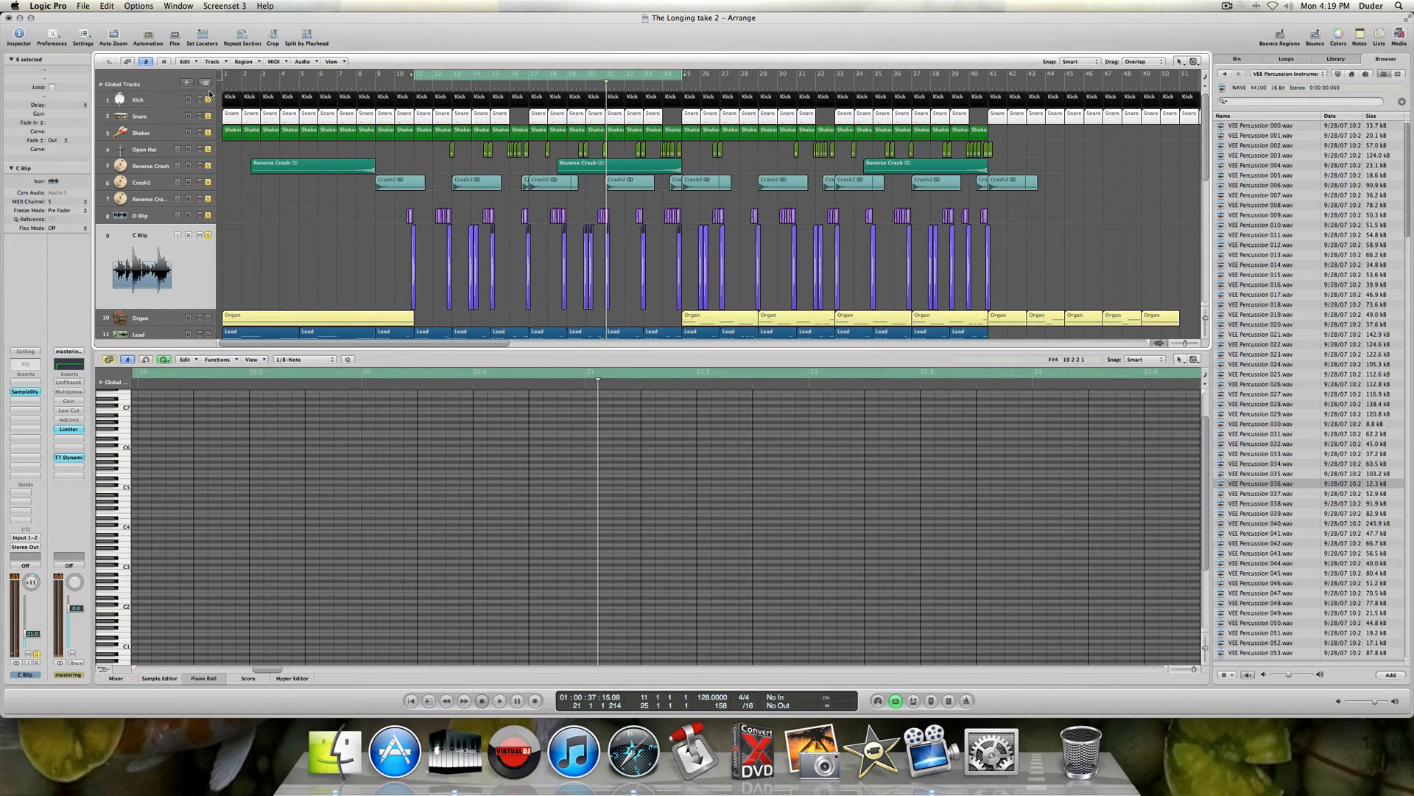
- Take the drum and blip tracks out of solo and look through the remaining tracks of the arrangement
{"action": "left_click", "coordinate": [205, 233]}
{"action": "scroll", "coordinate": [392, 219], "scroll_direction": "down", "scroll_amount": 10}
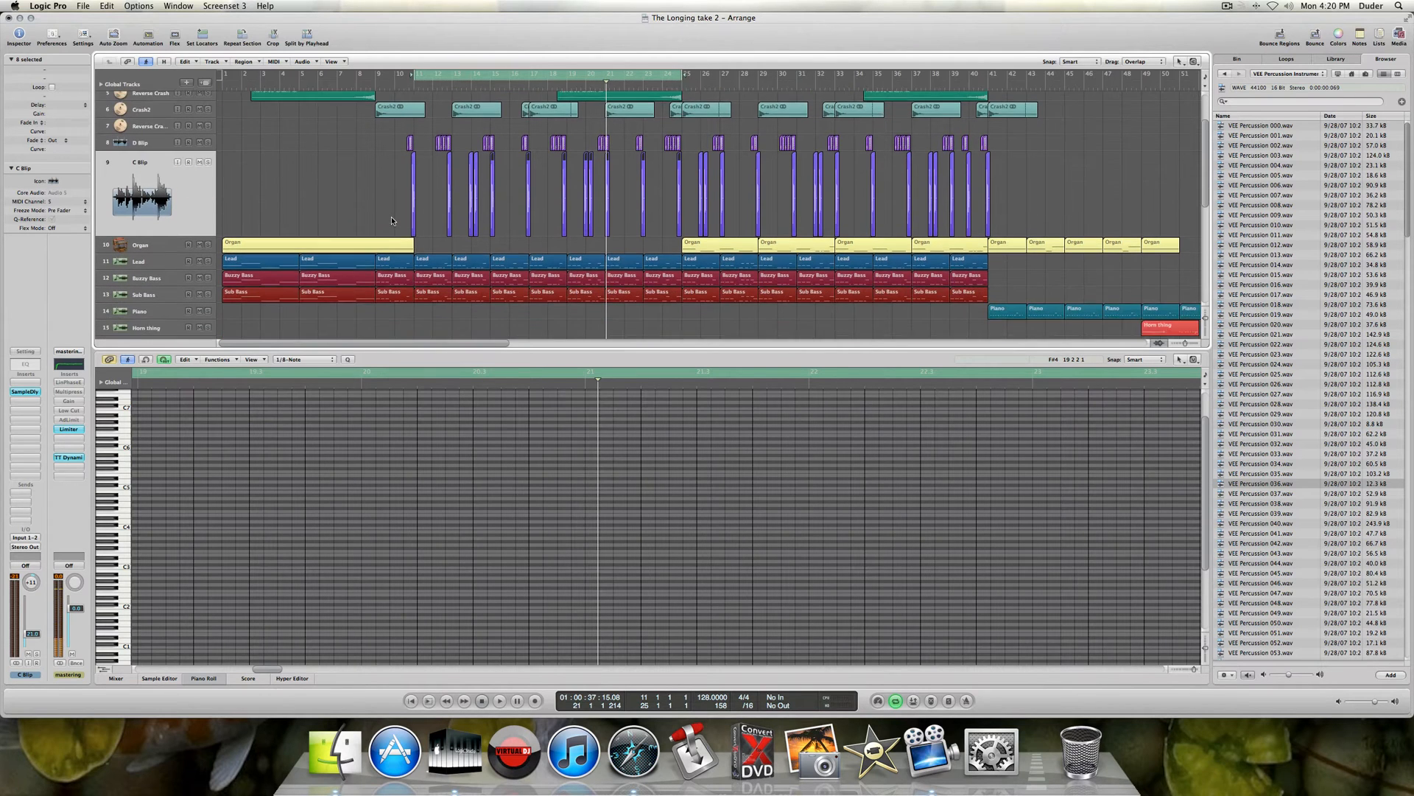
{"action": "scroll", "coordinate": [392, 217], "scroll_direction": "up", "scroll_amount": 8}
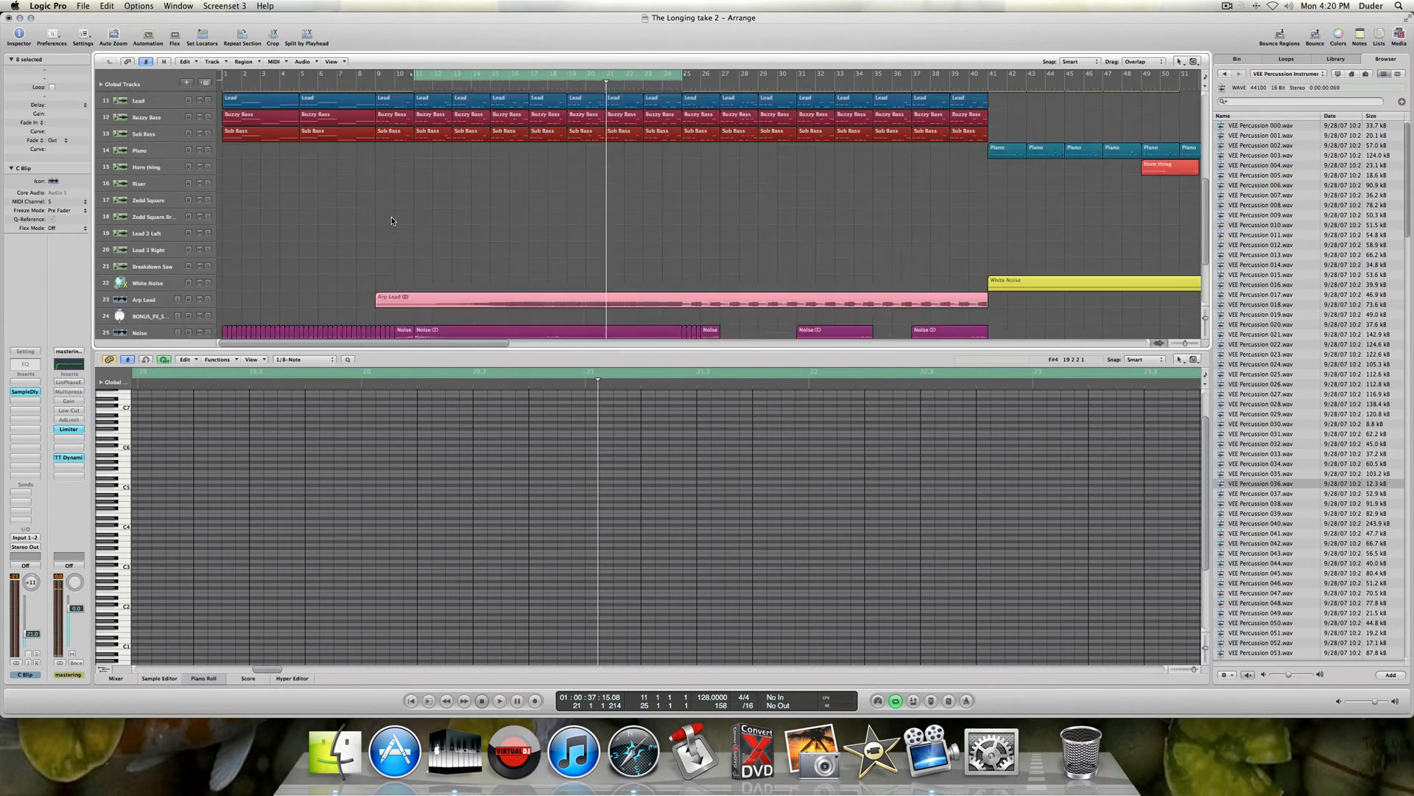
{"action": "scroll", "coordinate": [391, 219], "scroll_direction": "down", "scroll_amount": 10}
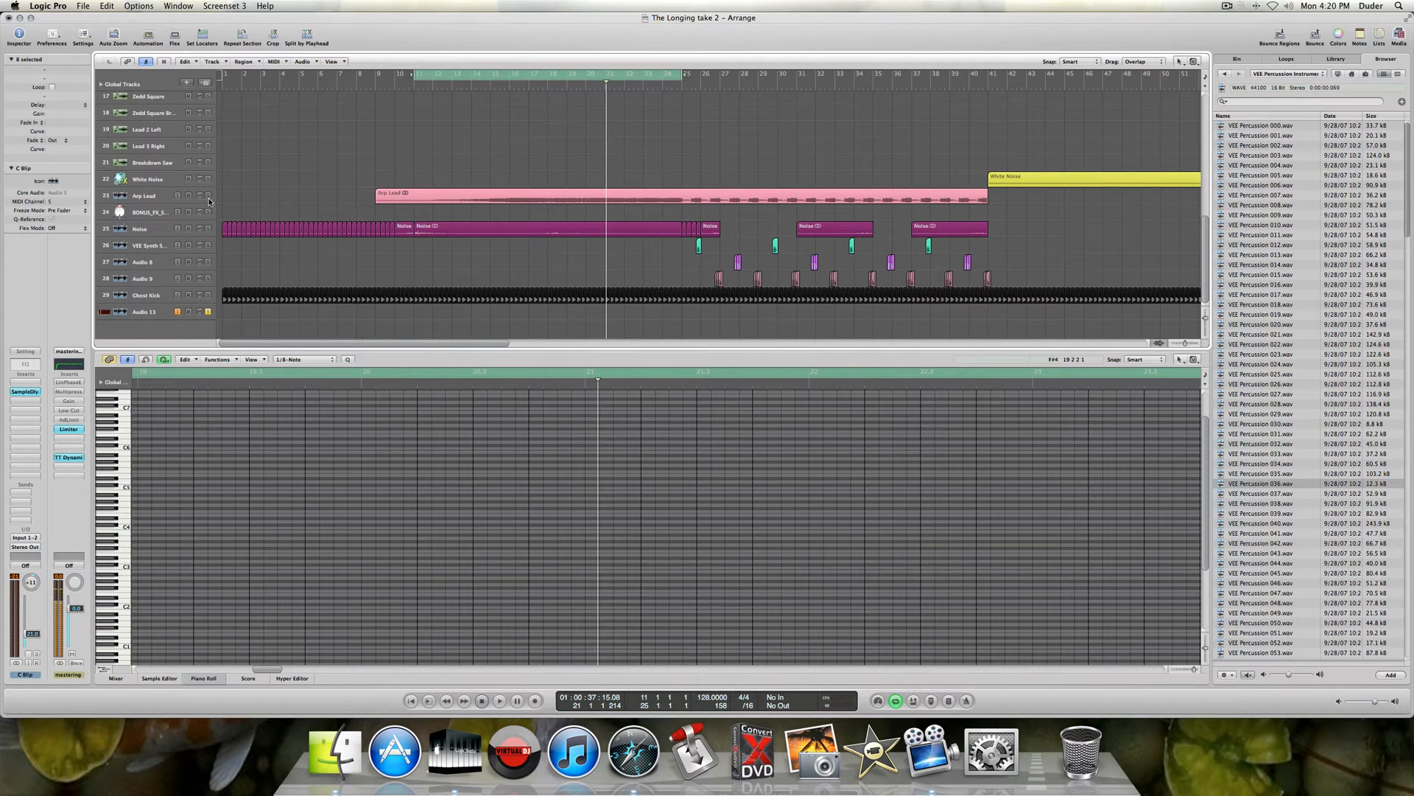
{"action": "scroll", "coordinate": [209, 201], "scroll_direction": "up", "scroll_amount": 8}
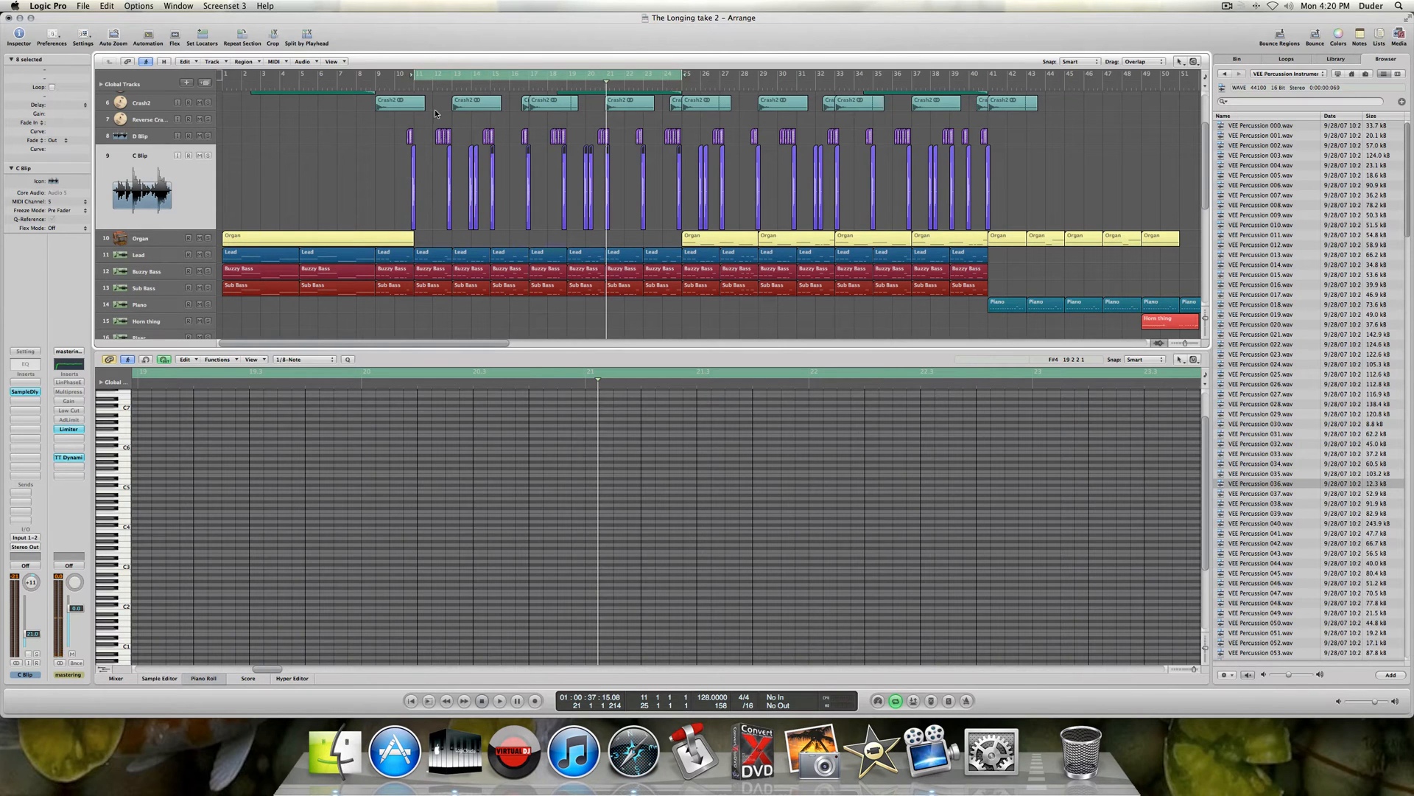
- Solo the Lead track and start playing the cycled section
{"action": "left_click", "coordinate": [208, 254]}
{"action": "scroll", "coordinate": [214, 254], "scroll_direction": "up", "scroll_amount": 4}
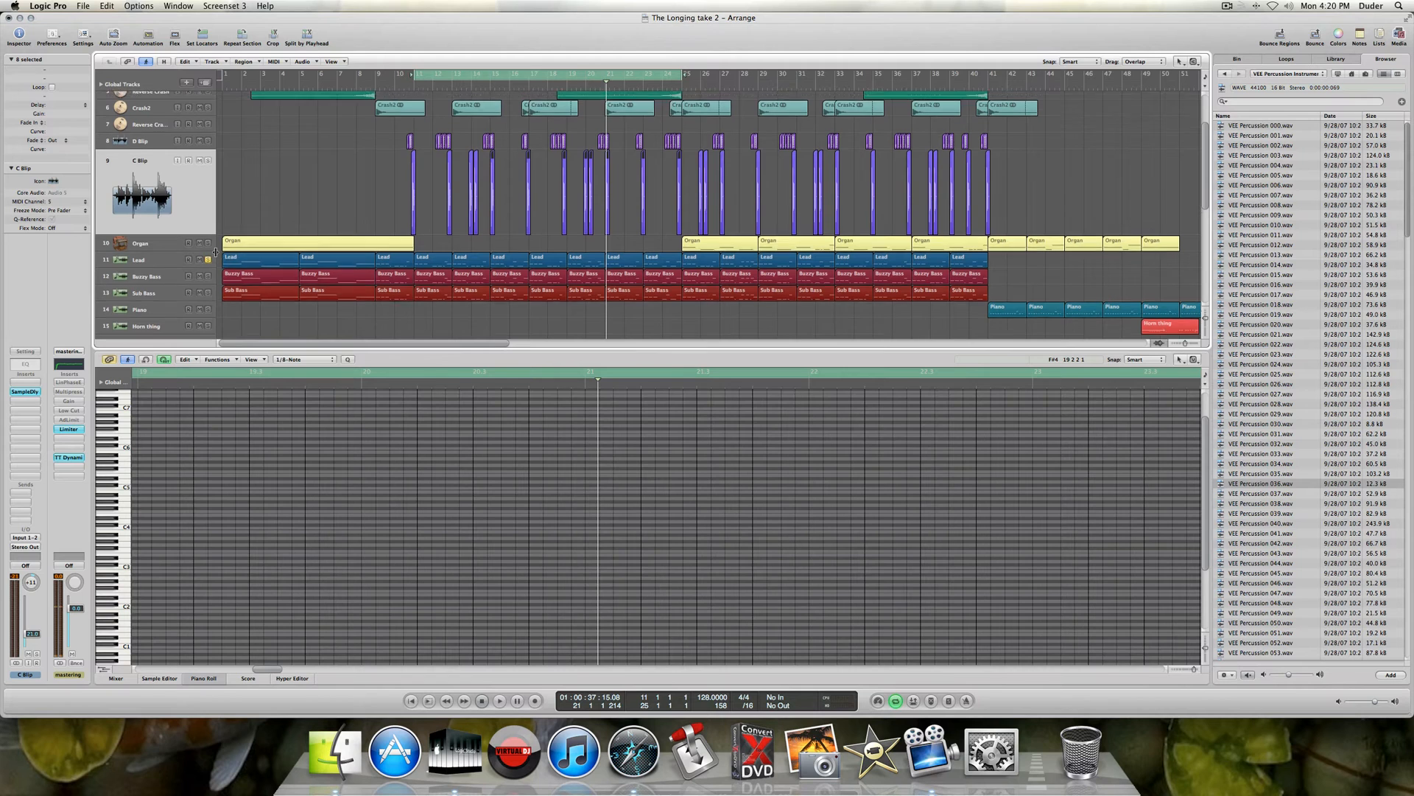
{"action": "scroll", "coordinate": [216, 252], "scroll_direction": "down", "scroll_amount": 5}
{"action": "key", "text": "space"}
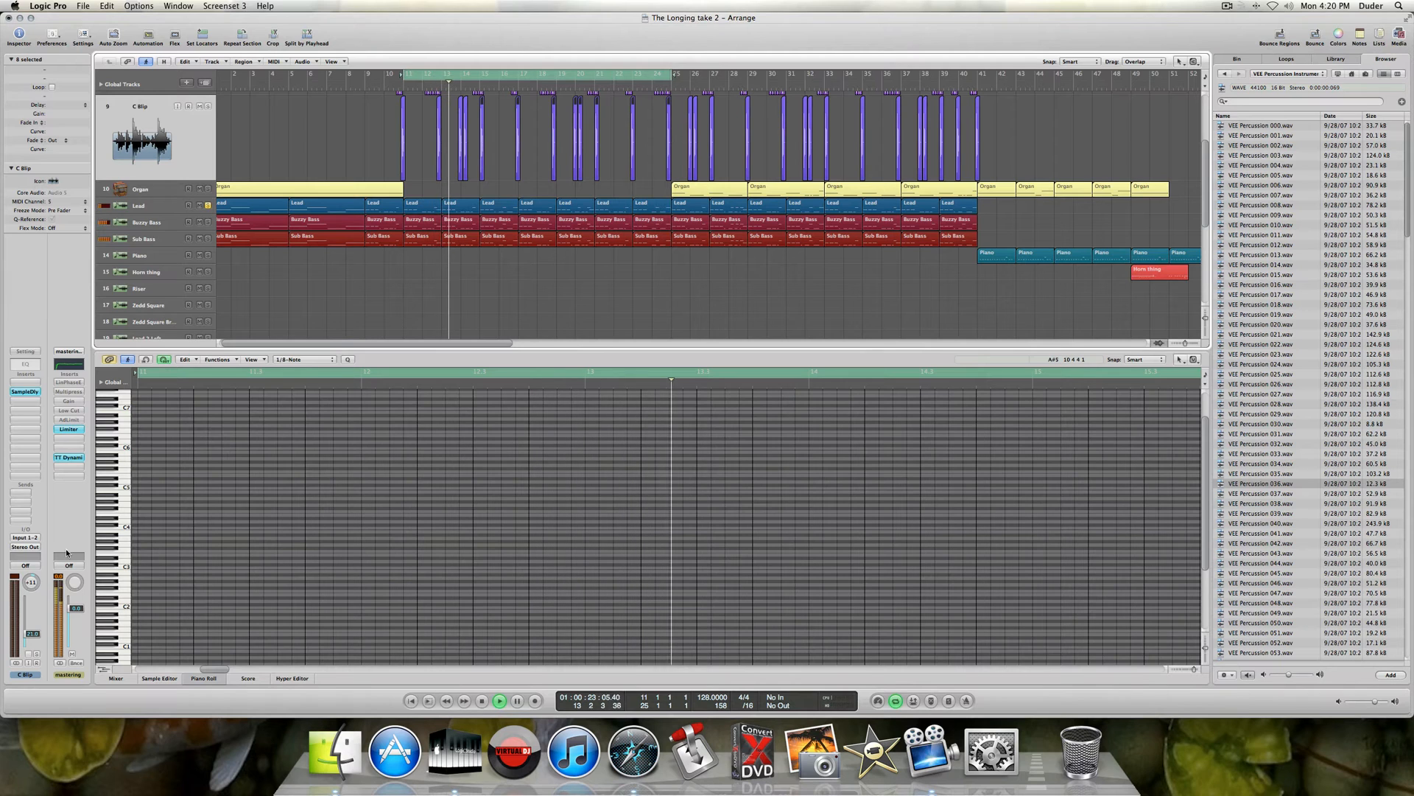
- Select the Lead track and fit its cycled notes in the piano roll while listening
{"action": "left_click", "coordinate": [158, 203]}
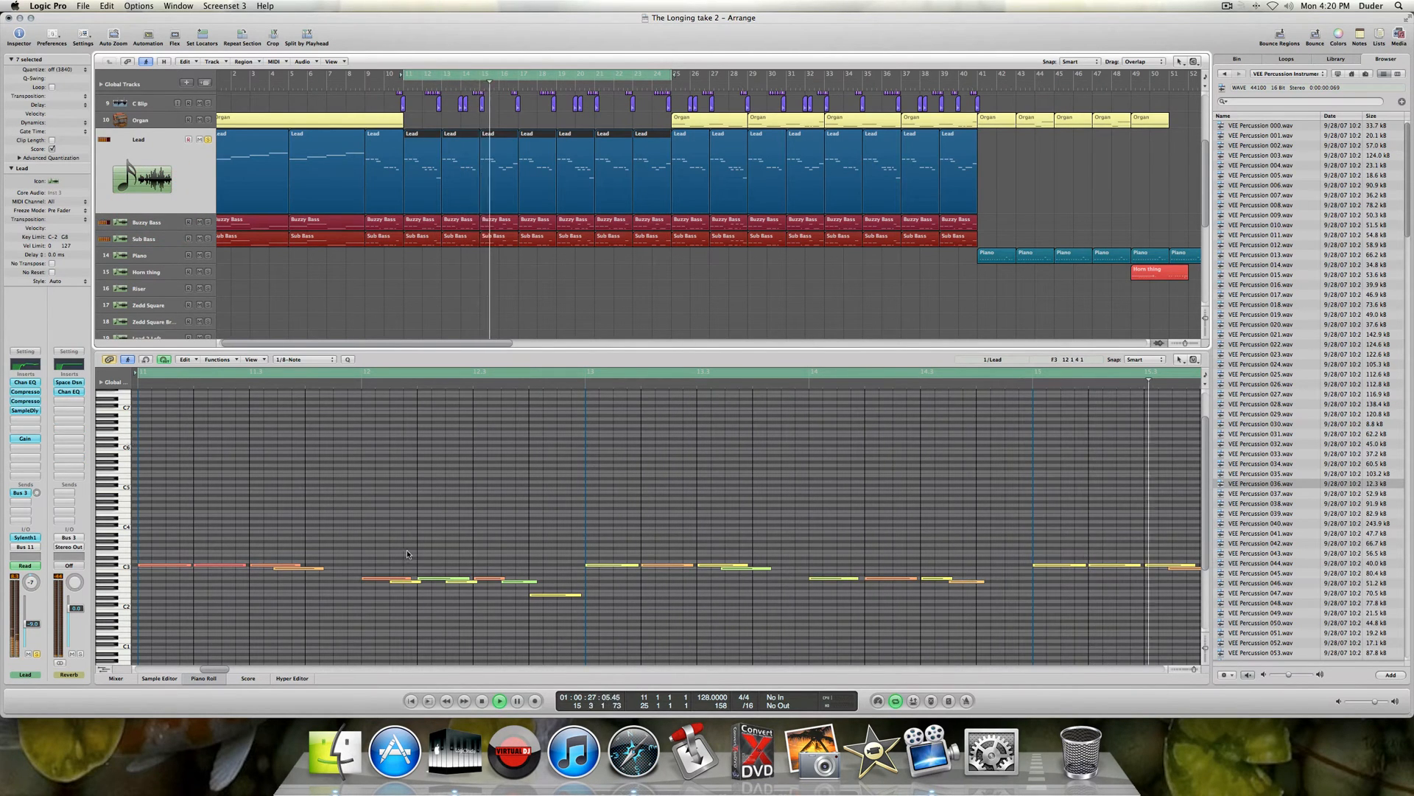
{"action": "left_click_drag", "start_coordinate": [1195, 672], "coordinate": [1186, 670]}
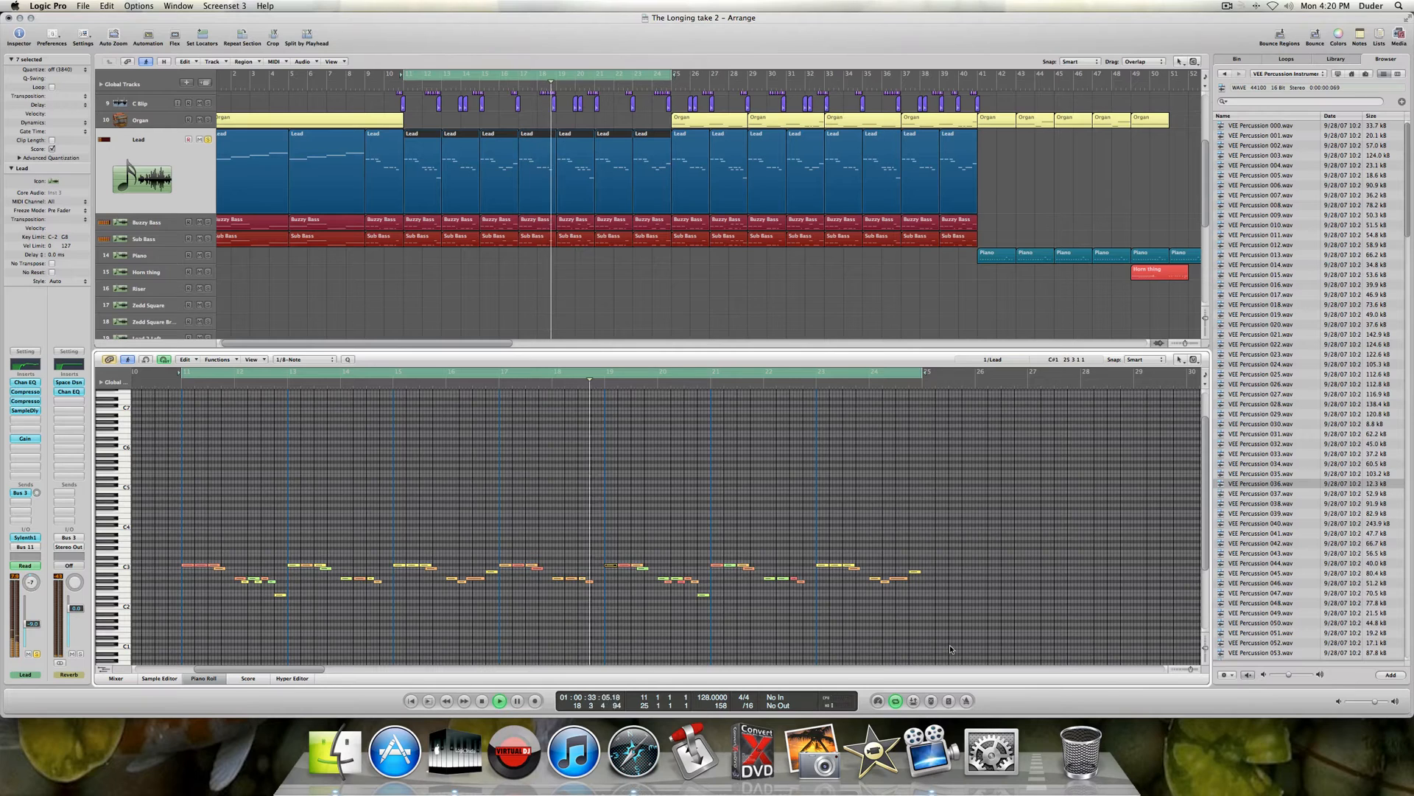
{"action": "left_click_drag", "start_coordinate": [1194, 671], "coordinate": [1194, 671]}
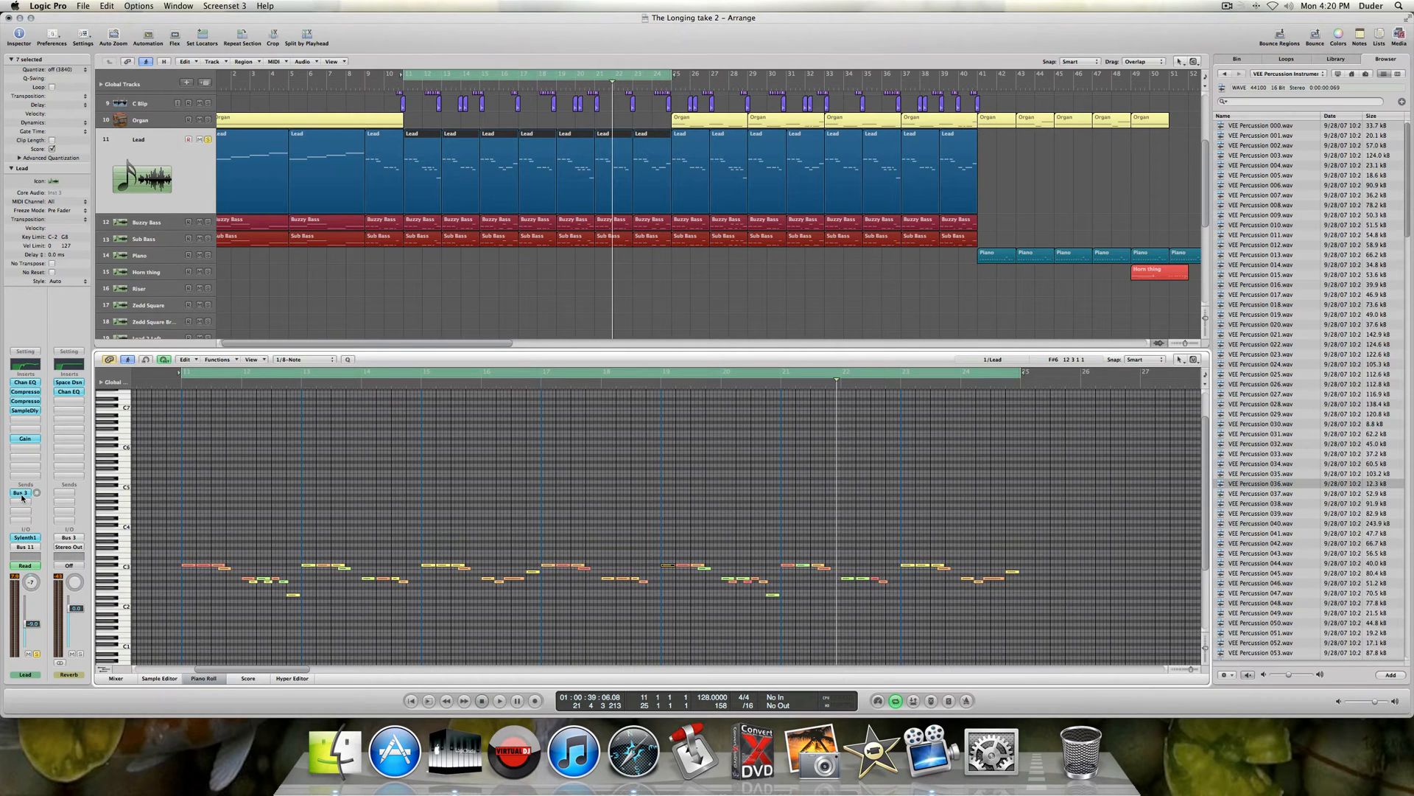
- Bypass the Lead's Channel EQ, both Compressors, Sample Delay and Bus 3 send, and play the lead without them
{"action": "left_click_drag", "start_coordinate": [31, 383], "coordinate": [31, 446]}
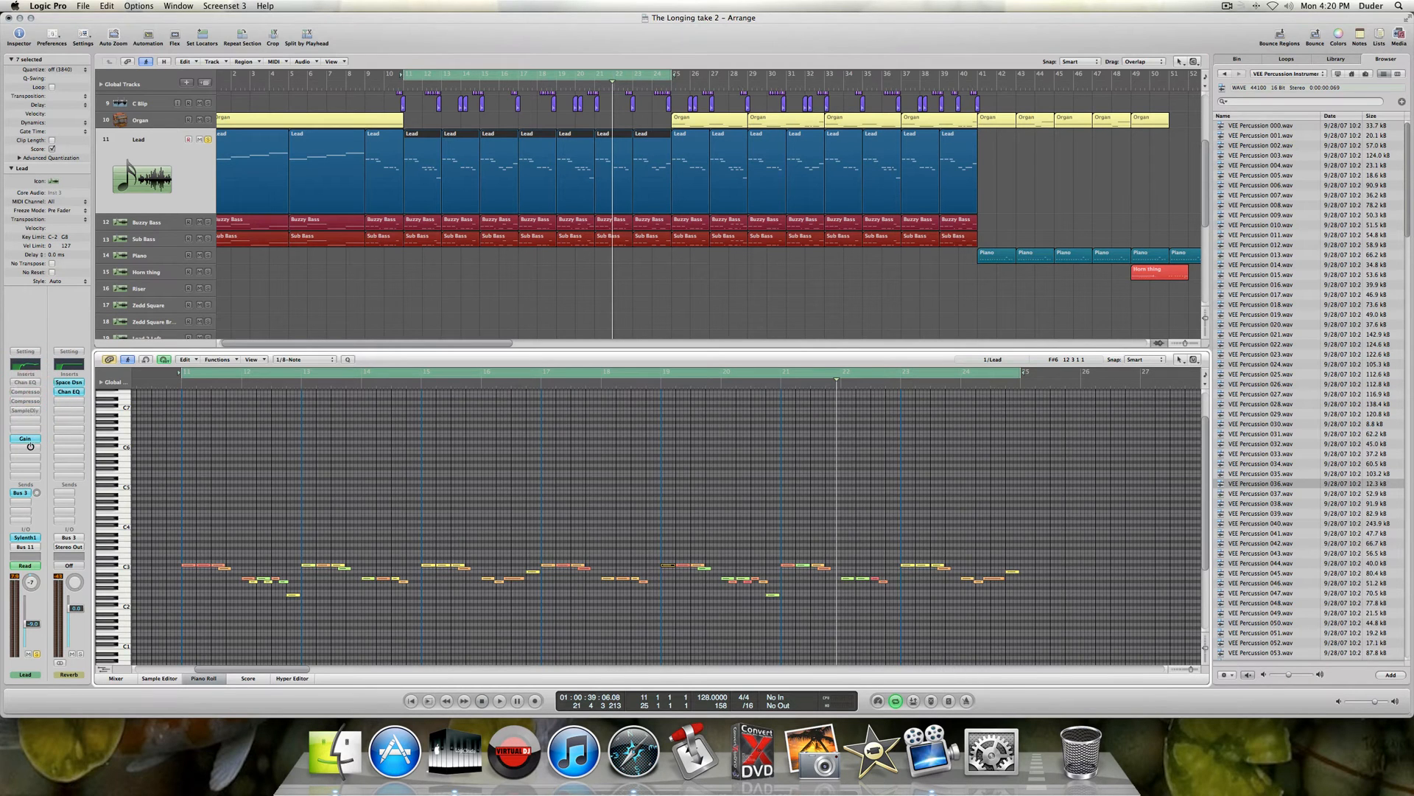
{"action": "left_click", "coordinate": [22, 492]}
{"action": "key", "text": "space"}
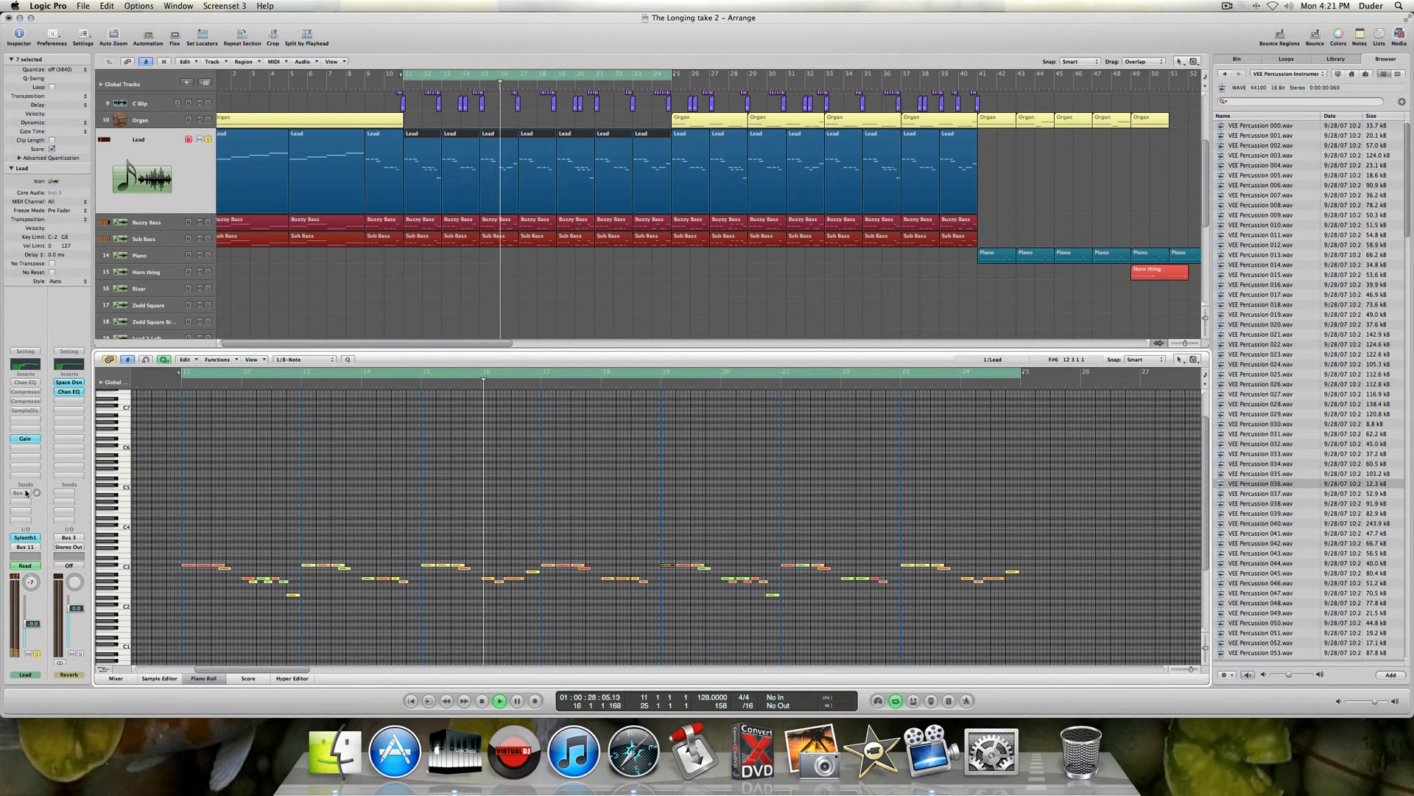
{"action": "key", "text": "space"}
- Show the mixer, find the Synths bus, and open its Compressor
{"action": "left_click", "coordinate": [116, 678]}
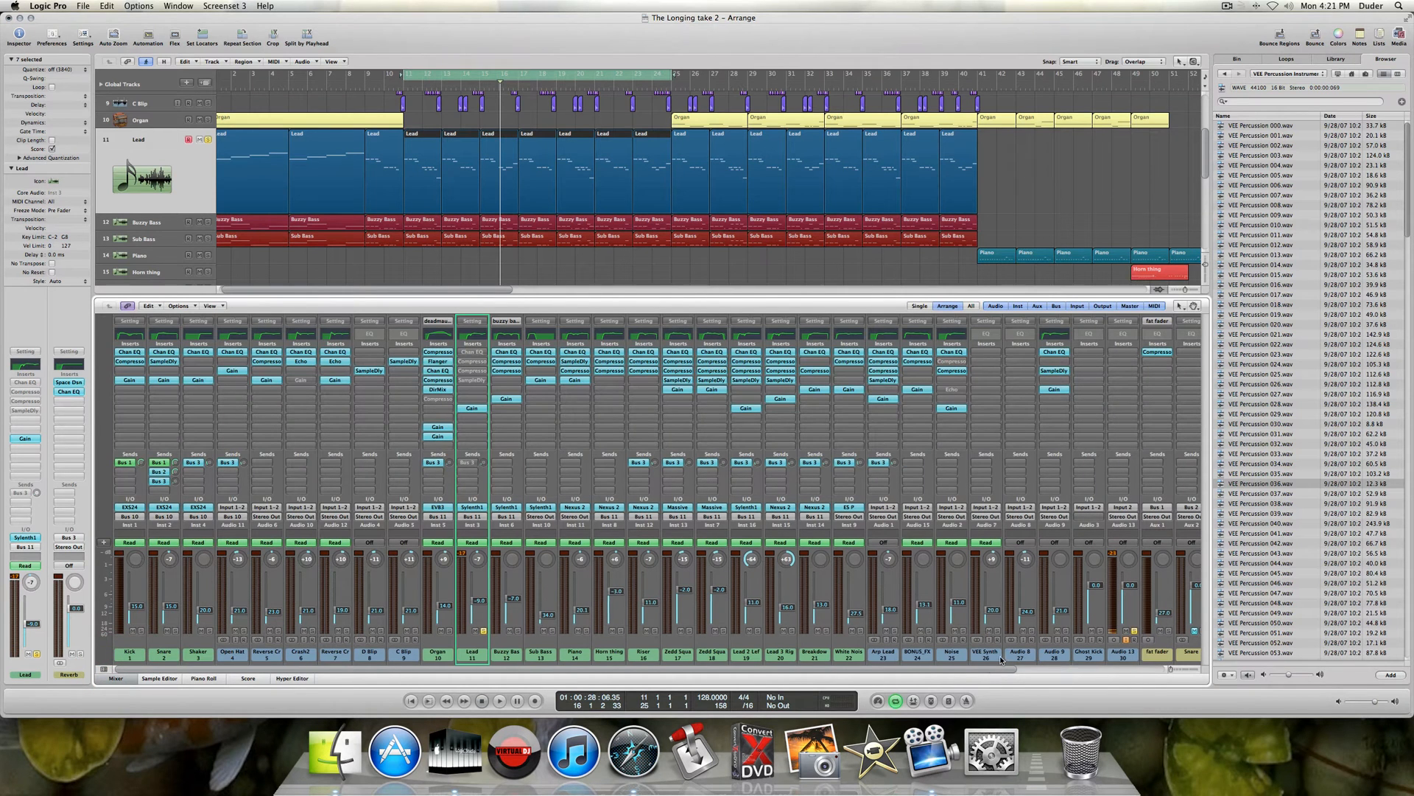
{"action": "scroll", "coordinate": [1000, 659], "scroll_direction": "right", "scroll_amount": 5}
{"action": "left_click", "coordinate": [1121, 655]}
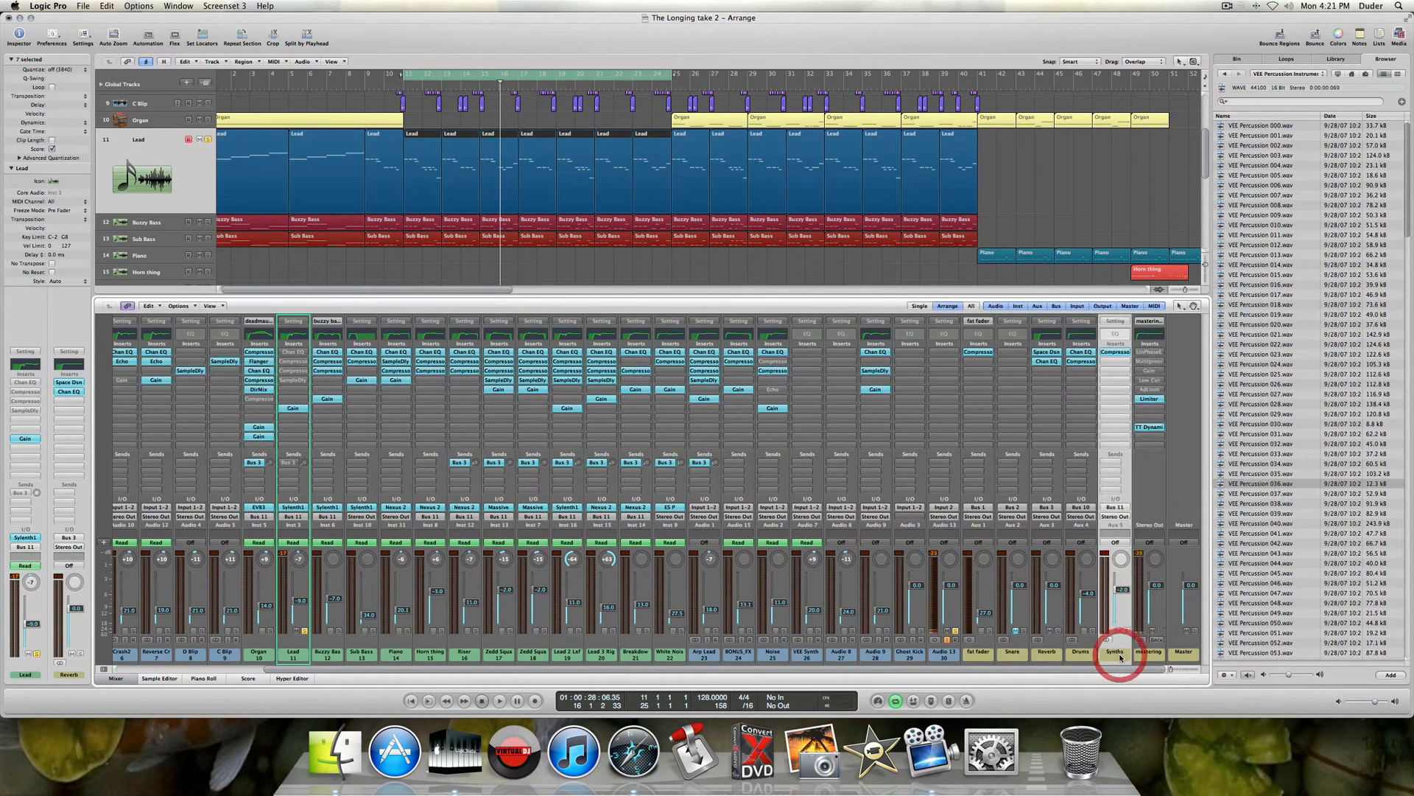
{"action": "key", "text": "space"}
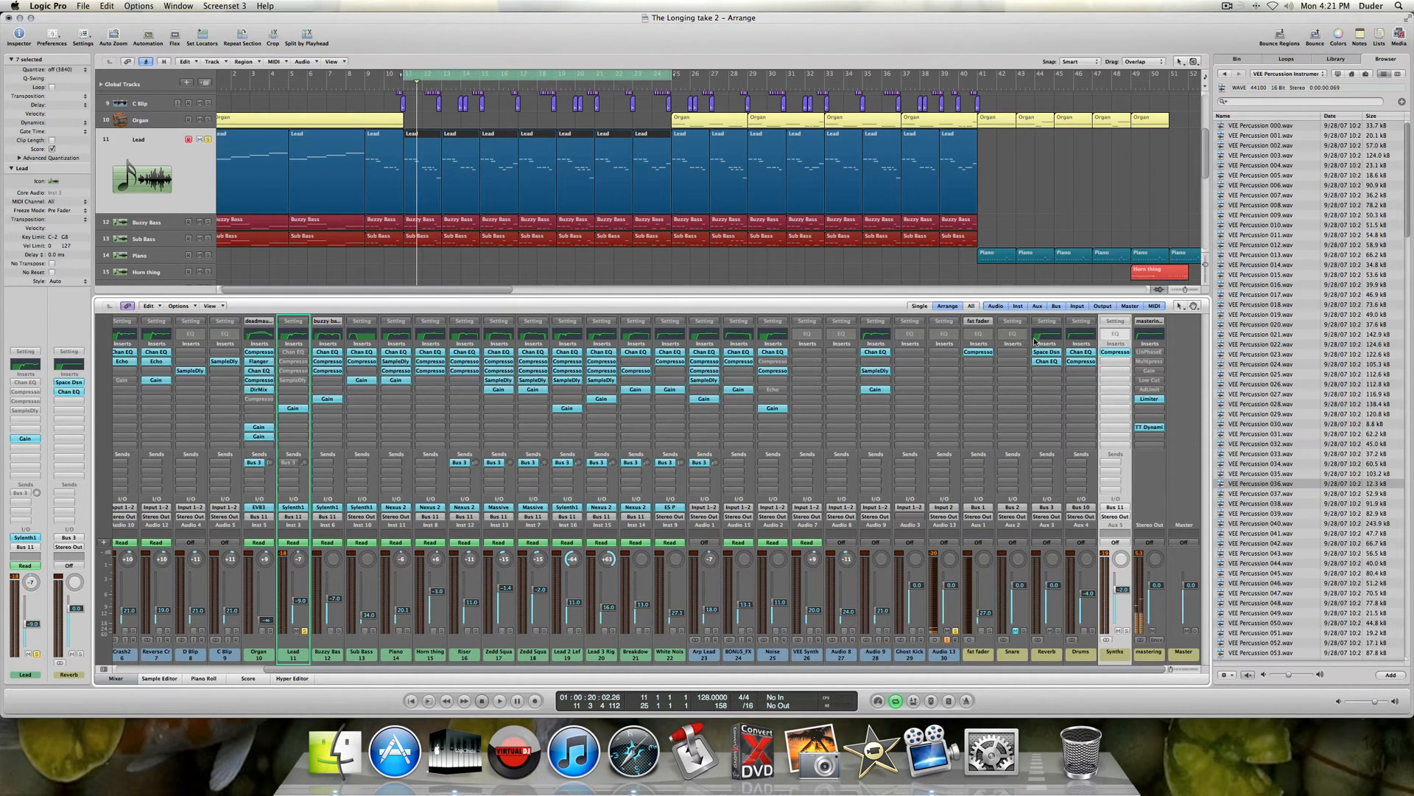
{"action": "left_click", "coordinate": [1120, 357]}
- Play the section with the Compressor open, switching solo from the Lead channel to the Synths bus
{"action": "key", "text": "space"}
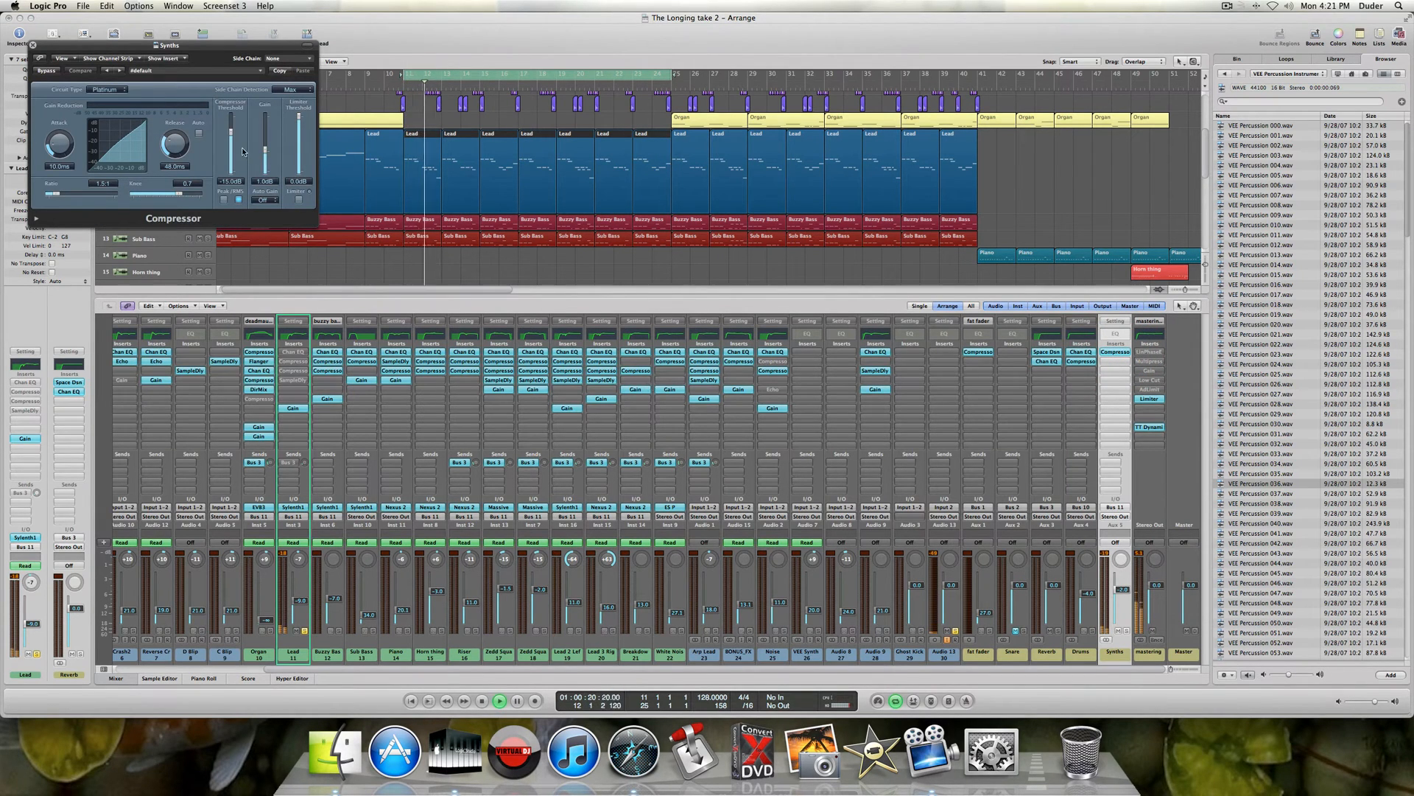
{"action": "left_click", "coordinate": [1126, 632]}
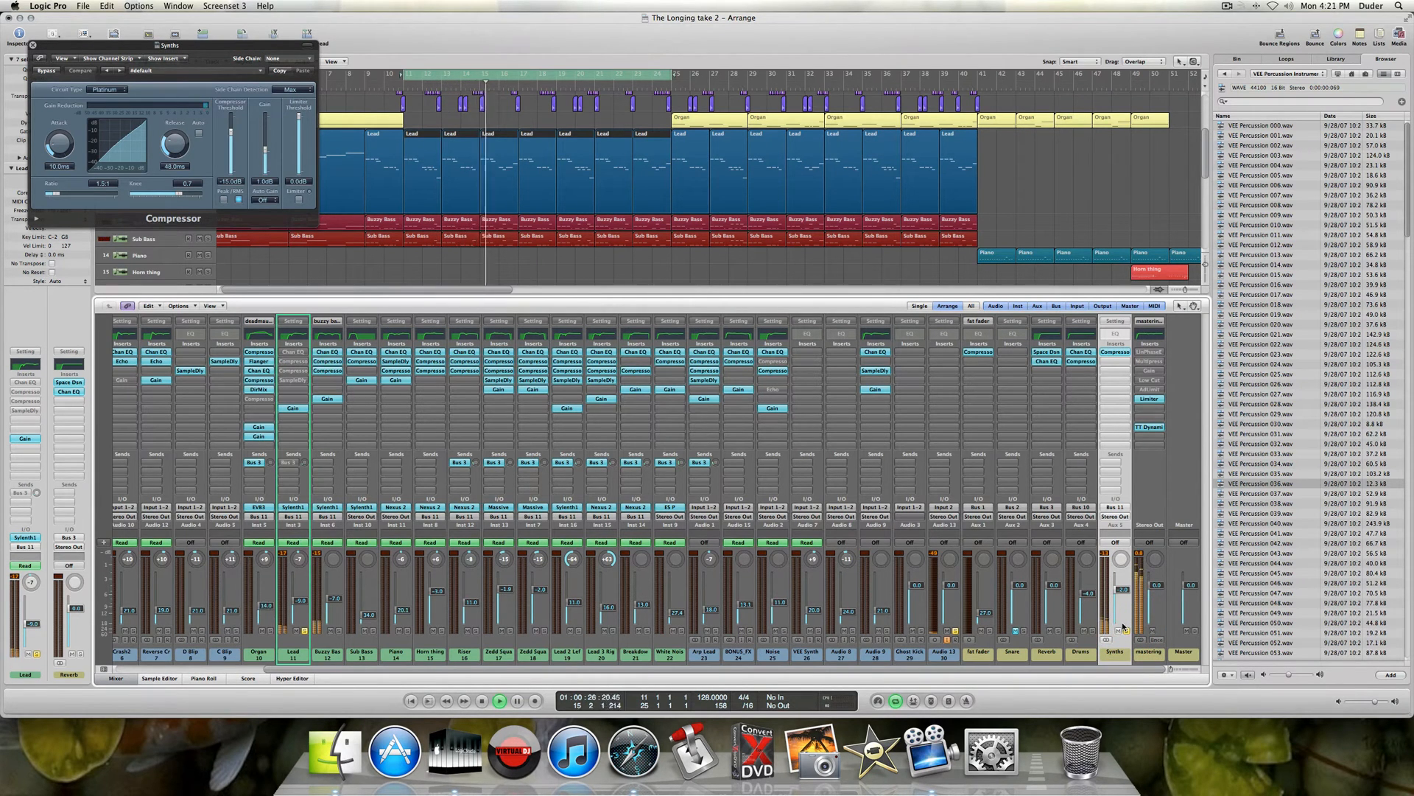
{"action": "left_click", "coordinate": [302, 632]}
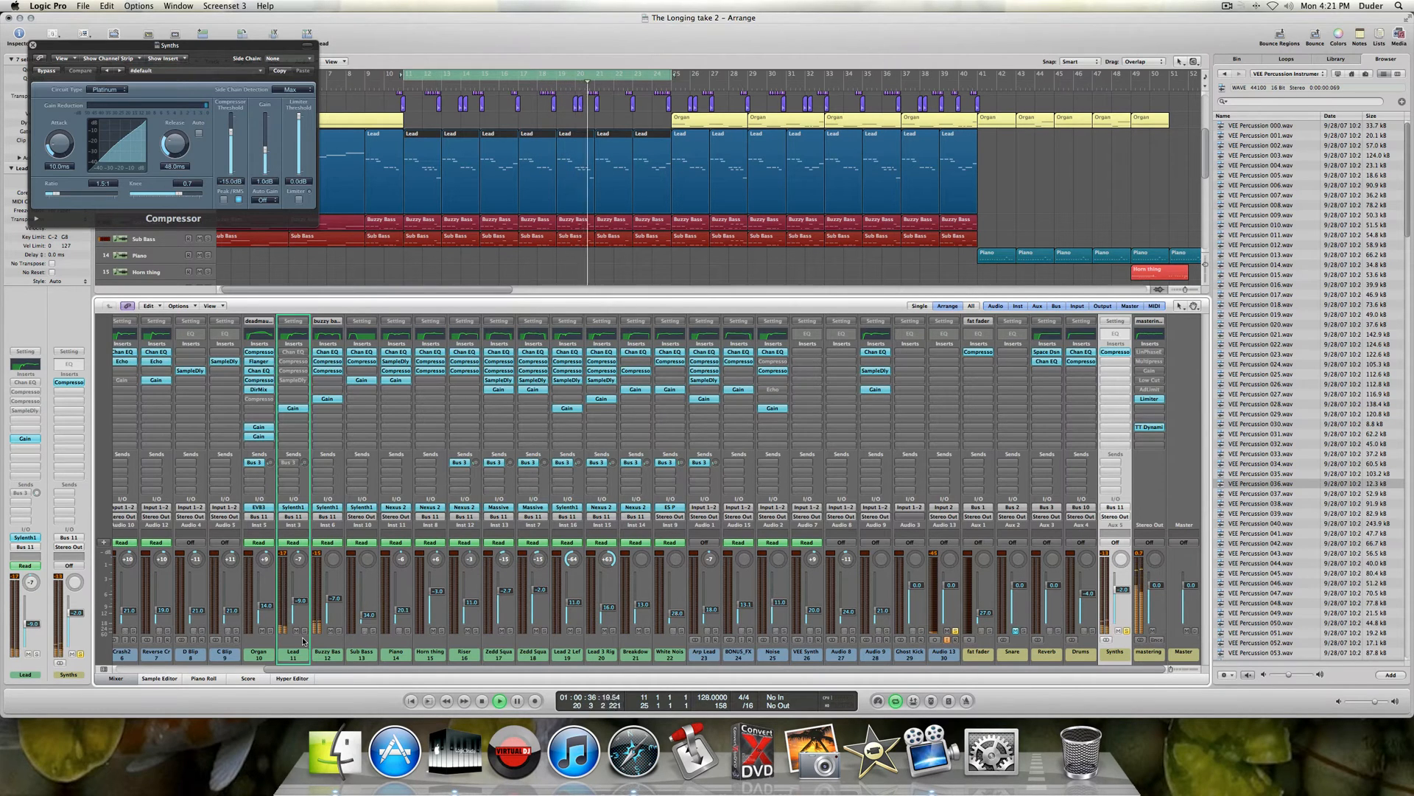
{"action": "key", "text": "space"}
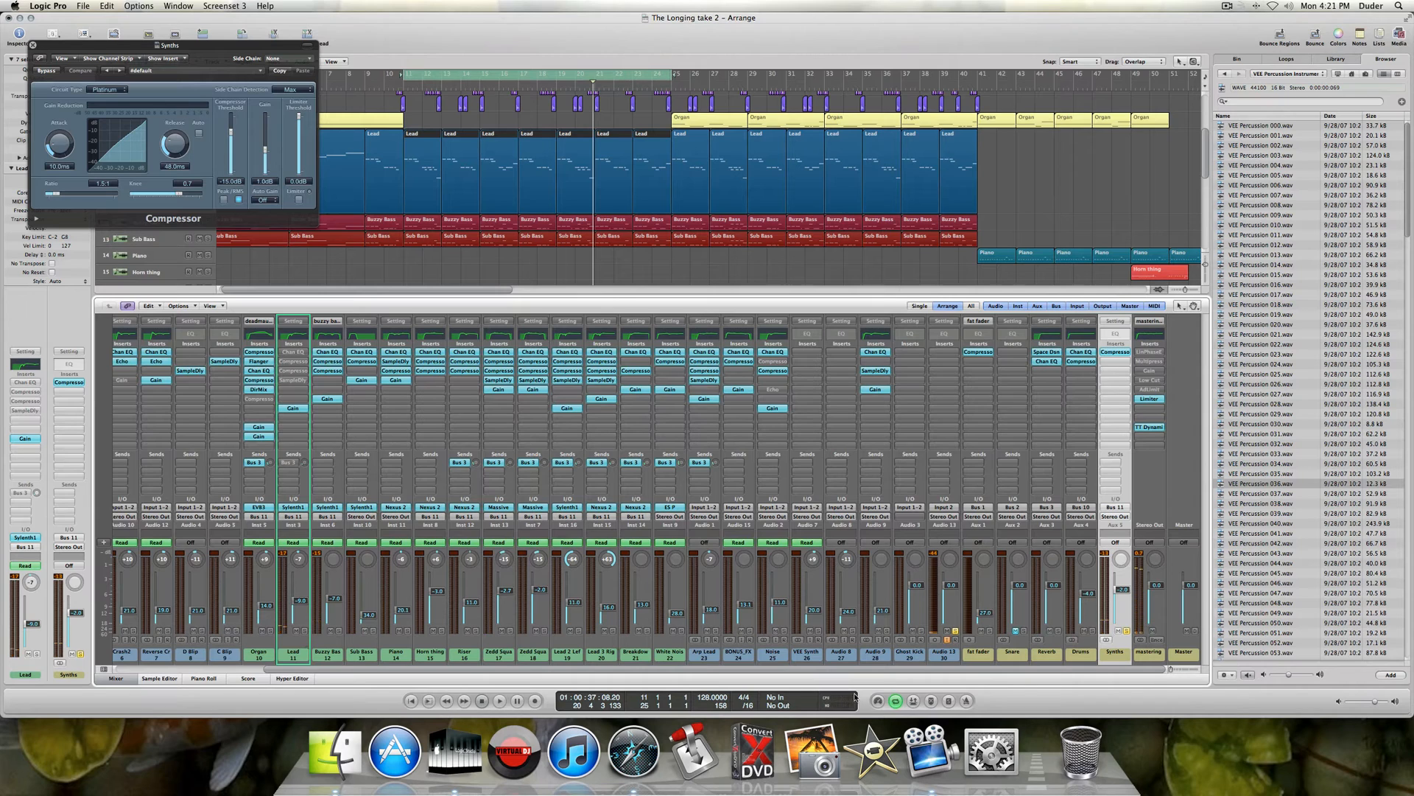
- Put the Lead channel back in solo instead of the Synths bus and close the Compressor
{"action": "left_click", "coordinate": [304, 631]}
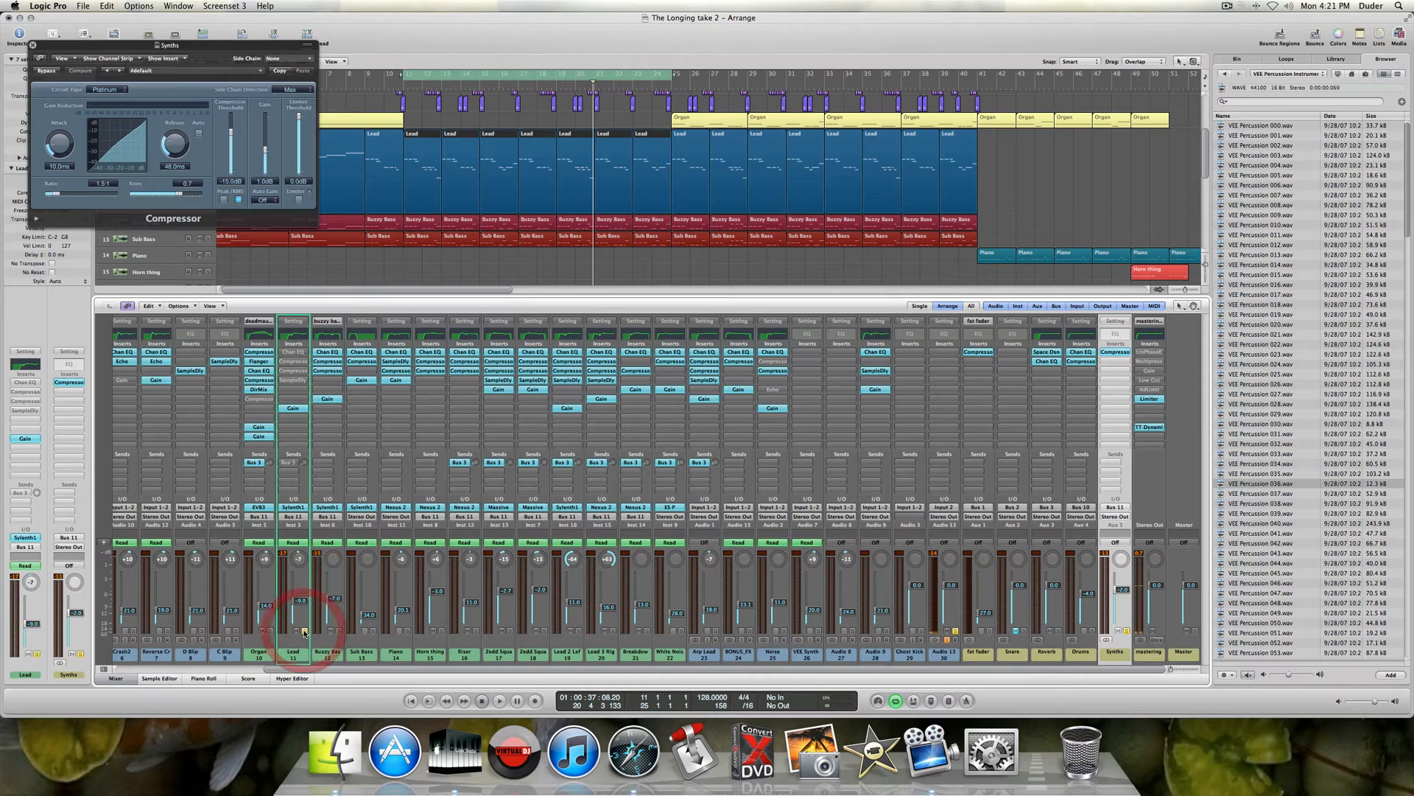
{"action": "left_click", "coordinate": [1127, 632]}
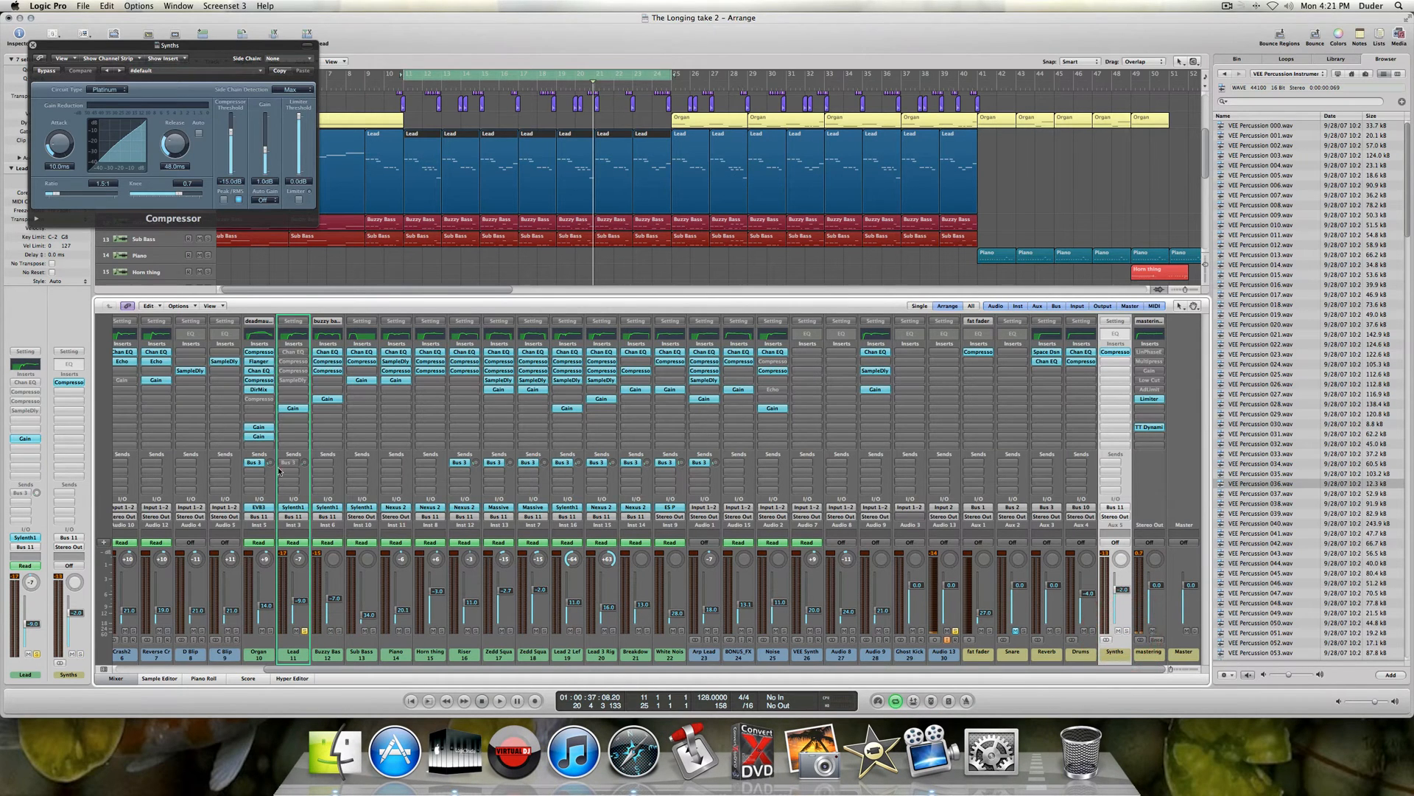
{"action": "left_click", "coordinate": [32, 46]}
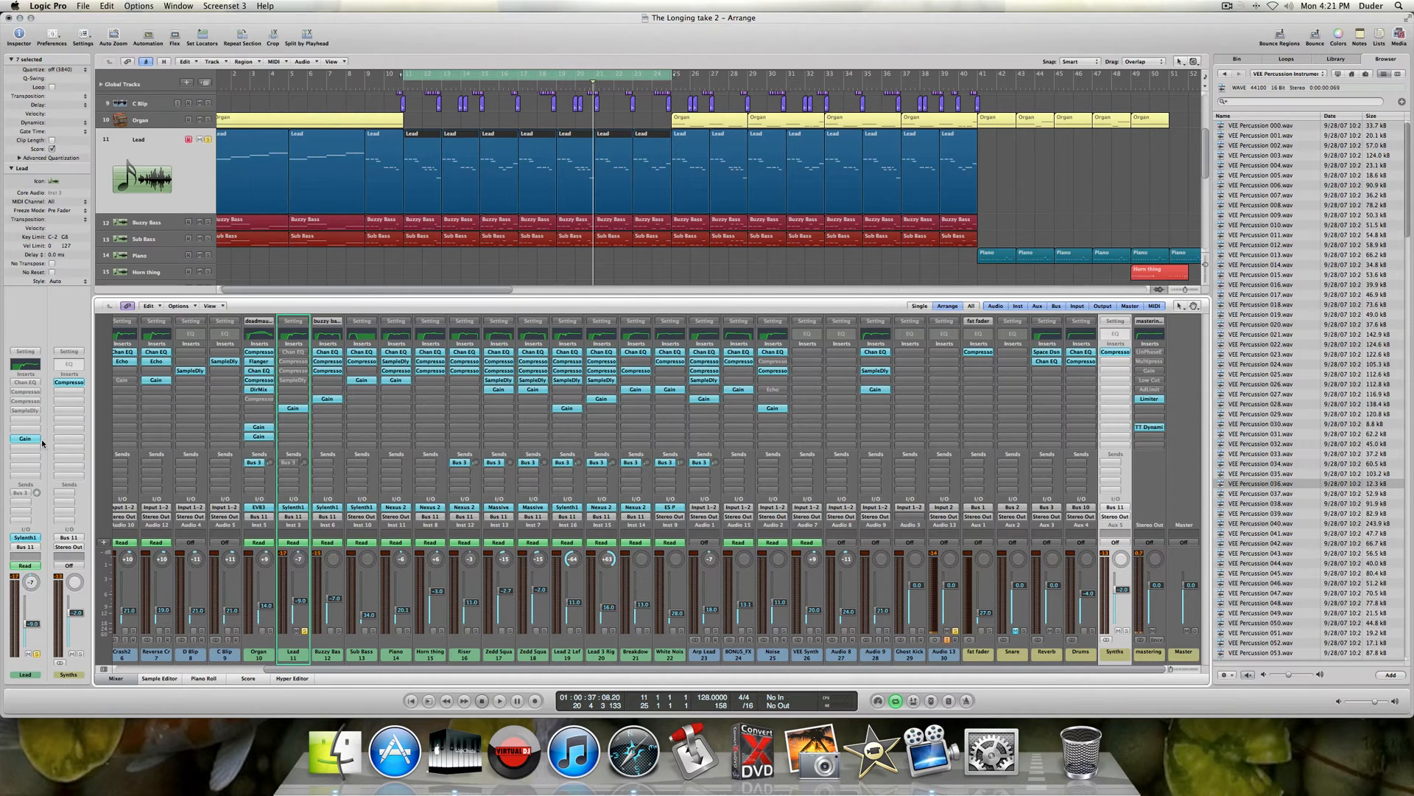
{"action": "left_click", "coordinate": [198, 184]}
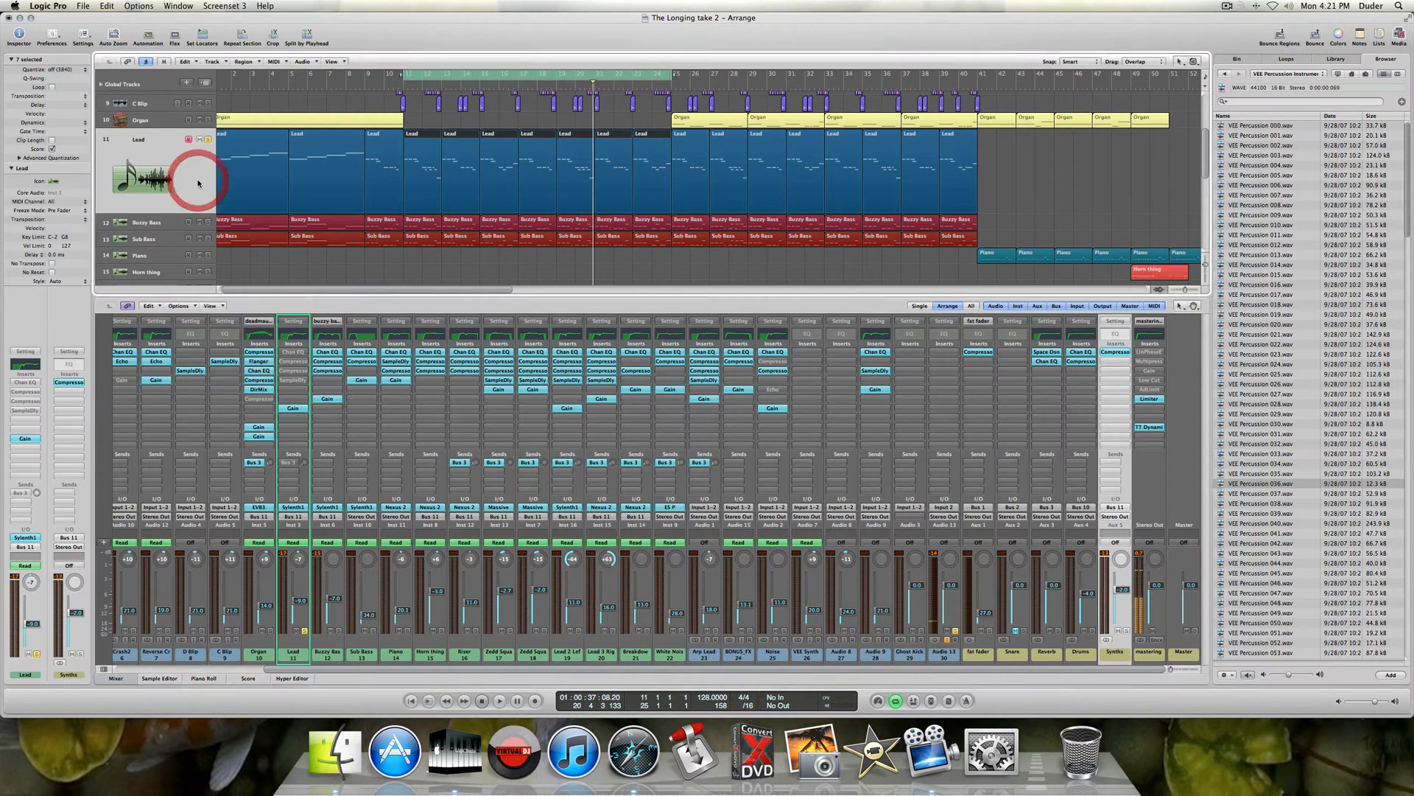
- Open the Lead channel's bypassed Channel EQ and switch it on while the section plays
{"action": "key", "text": "space"}
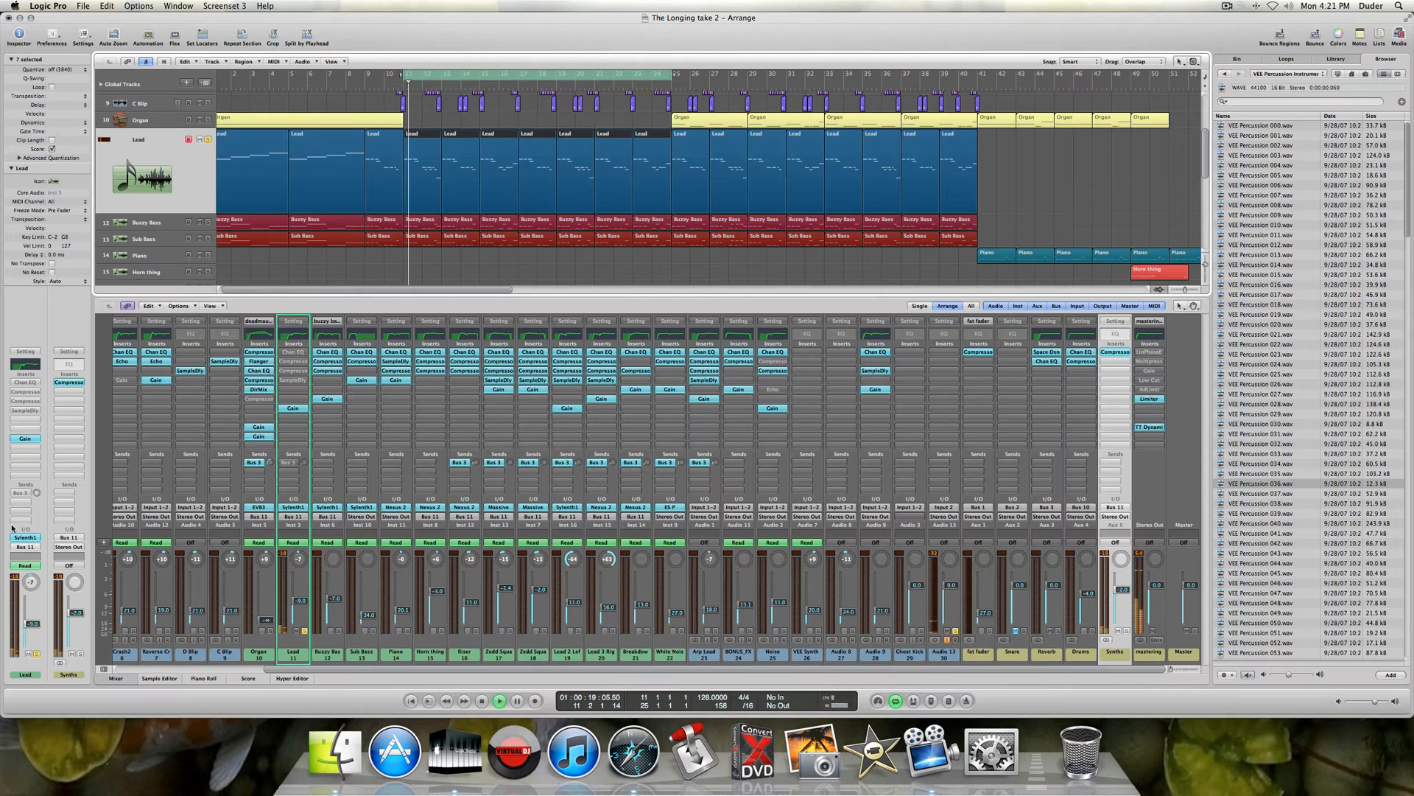
{"action": "left_click", "coordinate": [24, 382]}
{"action": "key", "text": "space"}
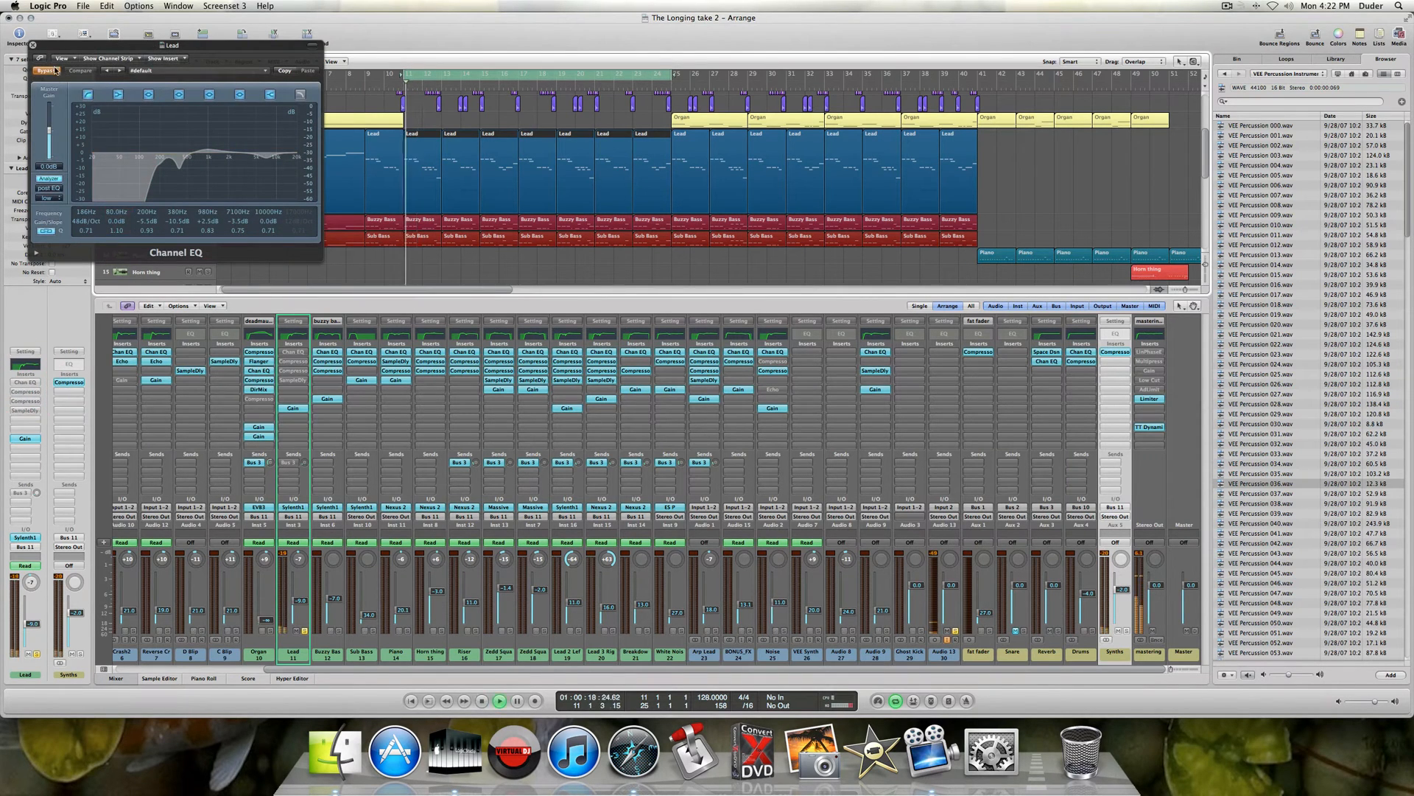
{"action": "left_click", "coordinate": [45, 70]}
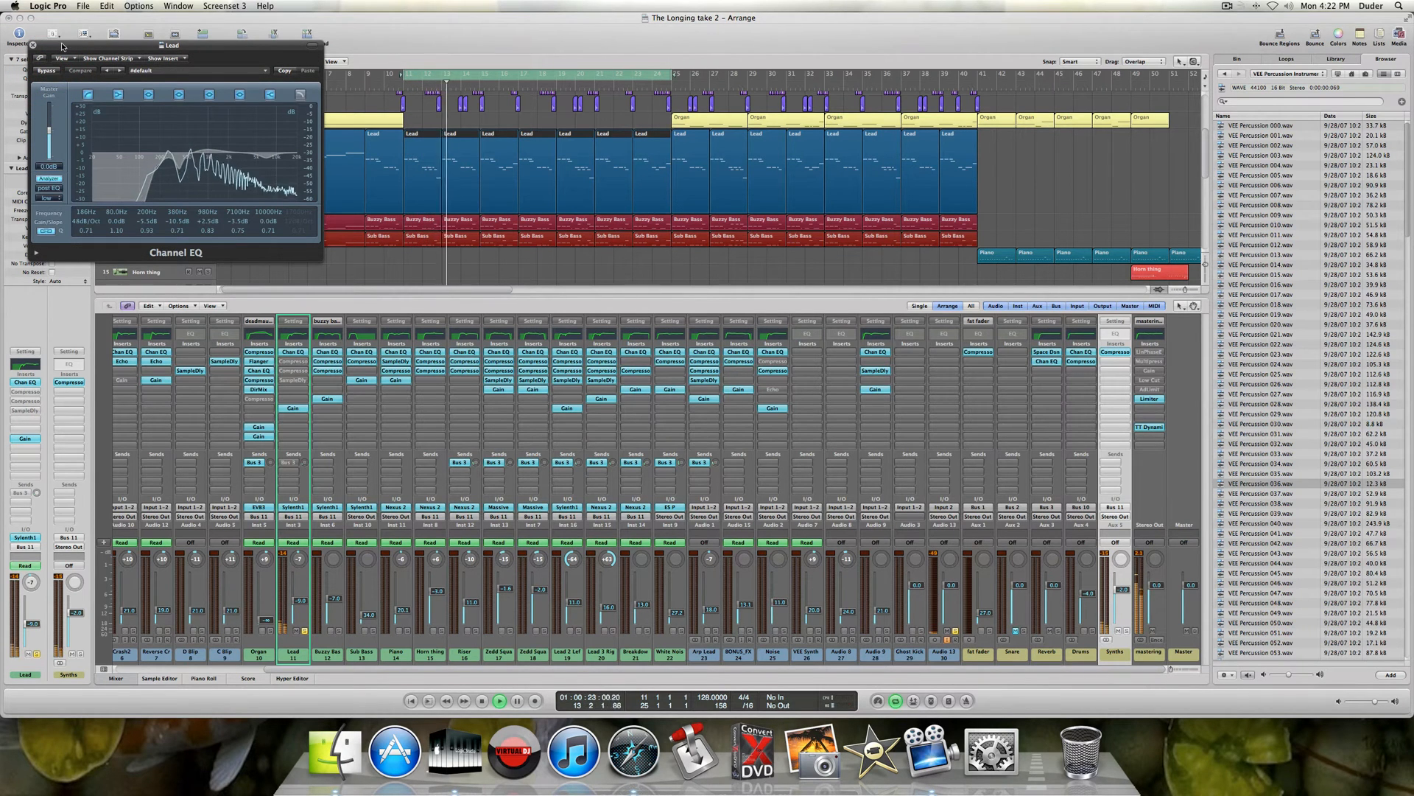
- Move the Channel EQ window clear of the screen edge, bypass the EQ for comparison, and stop playback
{"action": "left_click_drag", "start_coordinate": [62, 45], "coordinate": [167, 92]}
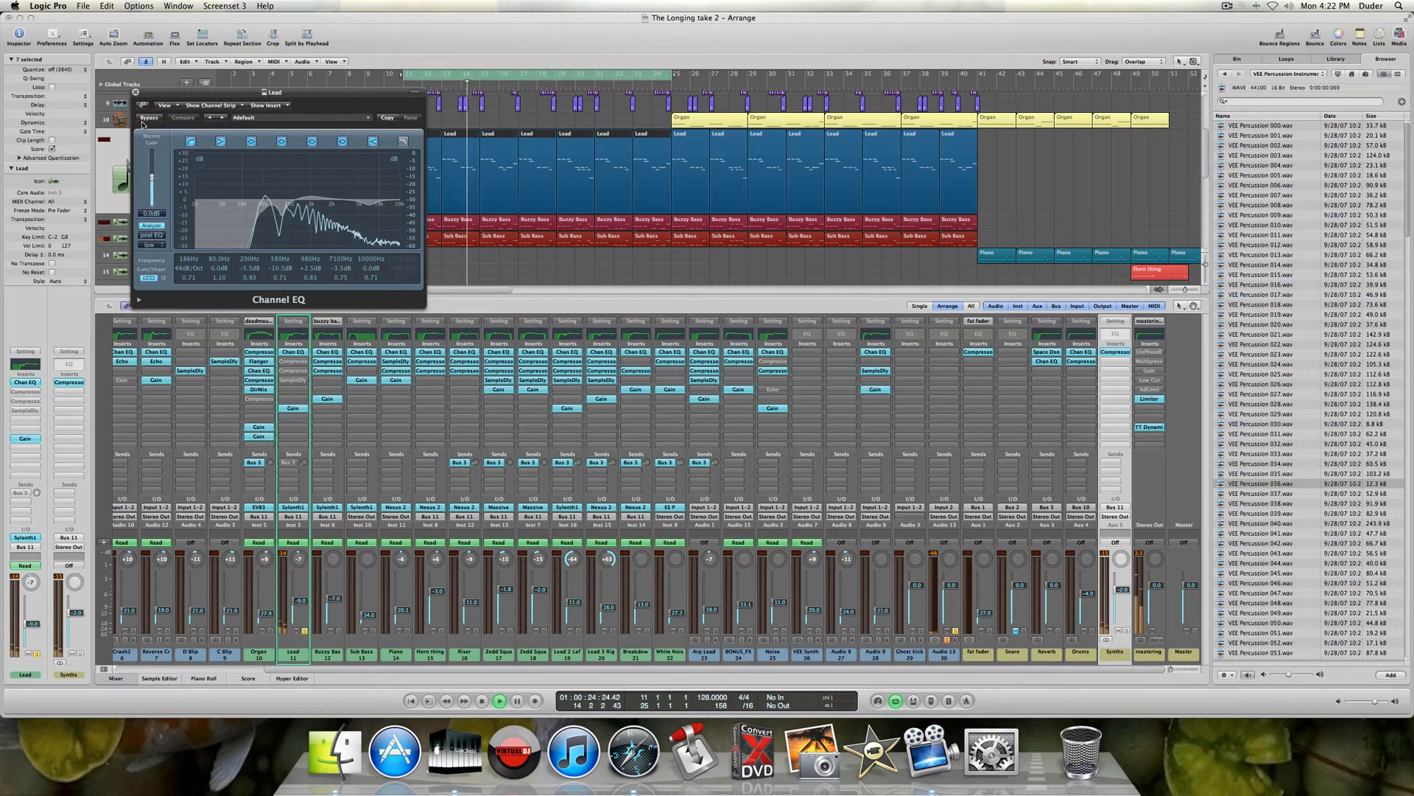
{"action": "left_click", "coordinate": [146, 119]}
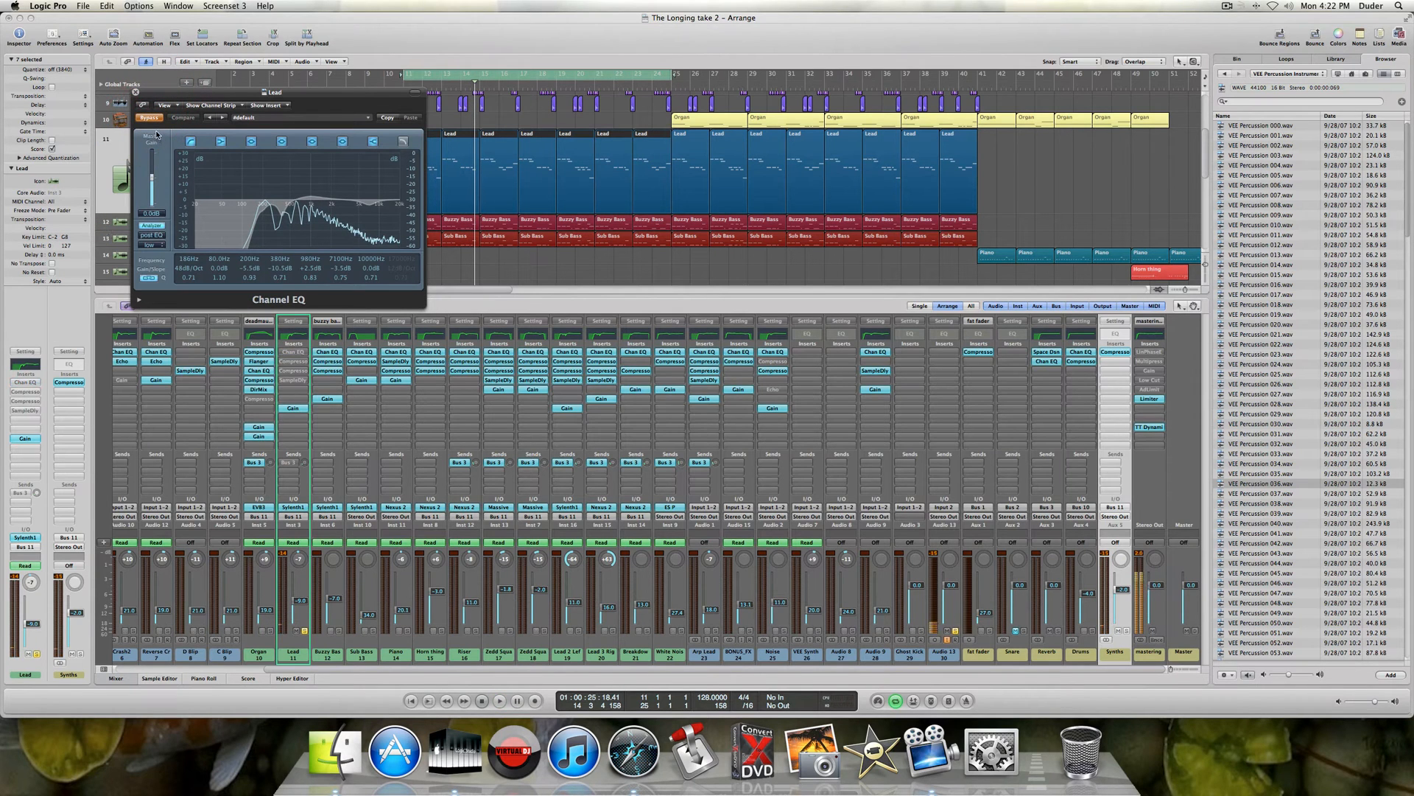
{"action": "key", "text": "space"}
- Reactivate the Lead's Channel EQ and move its window over the middle of the arrangement, clear of the Lead track header
{"action": "left_click_drag", "start_coordinate": [177, 95], "coordinate": [142, 81]}
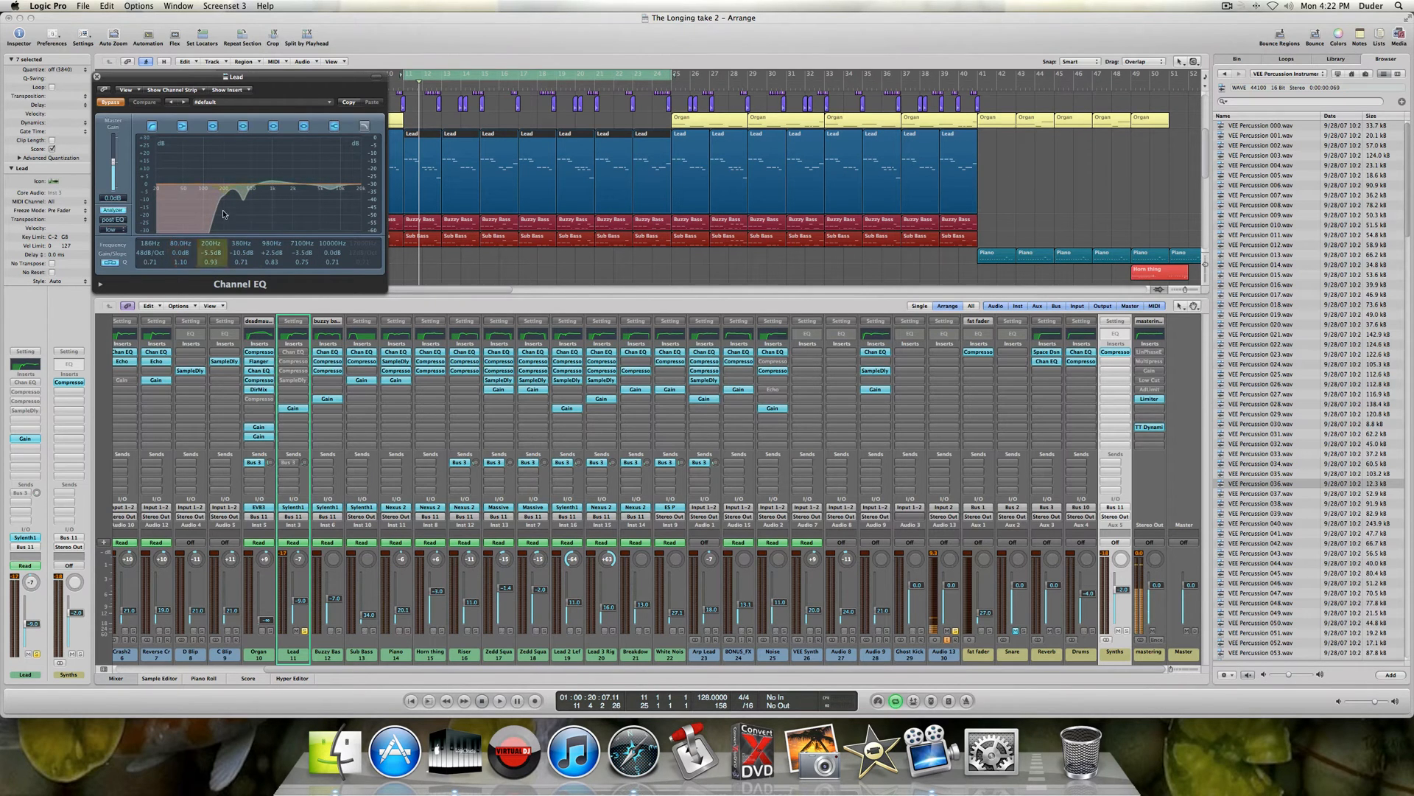
{"action": "left_click", "coordinate": [111, 102]}
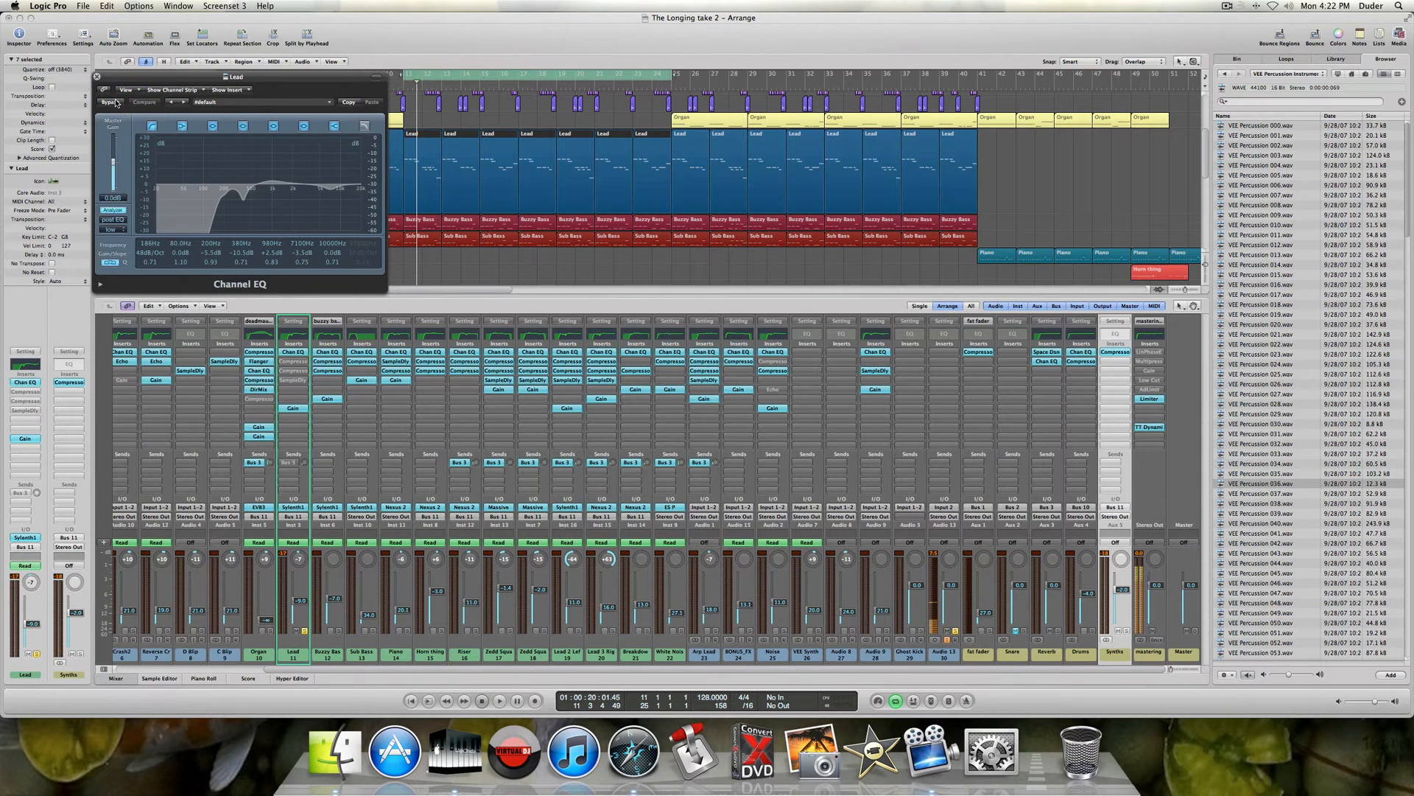
{"action": "left_click_drag", "start_coordinate": [125, 83], "coordinate": [531, 167]}
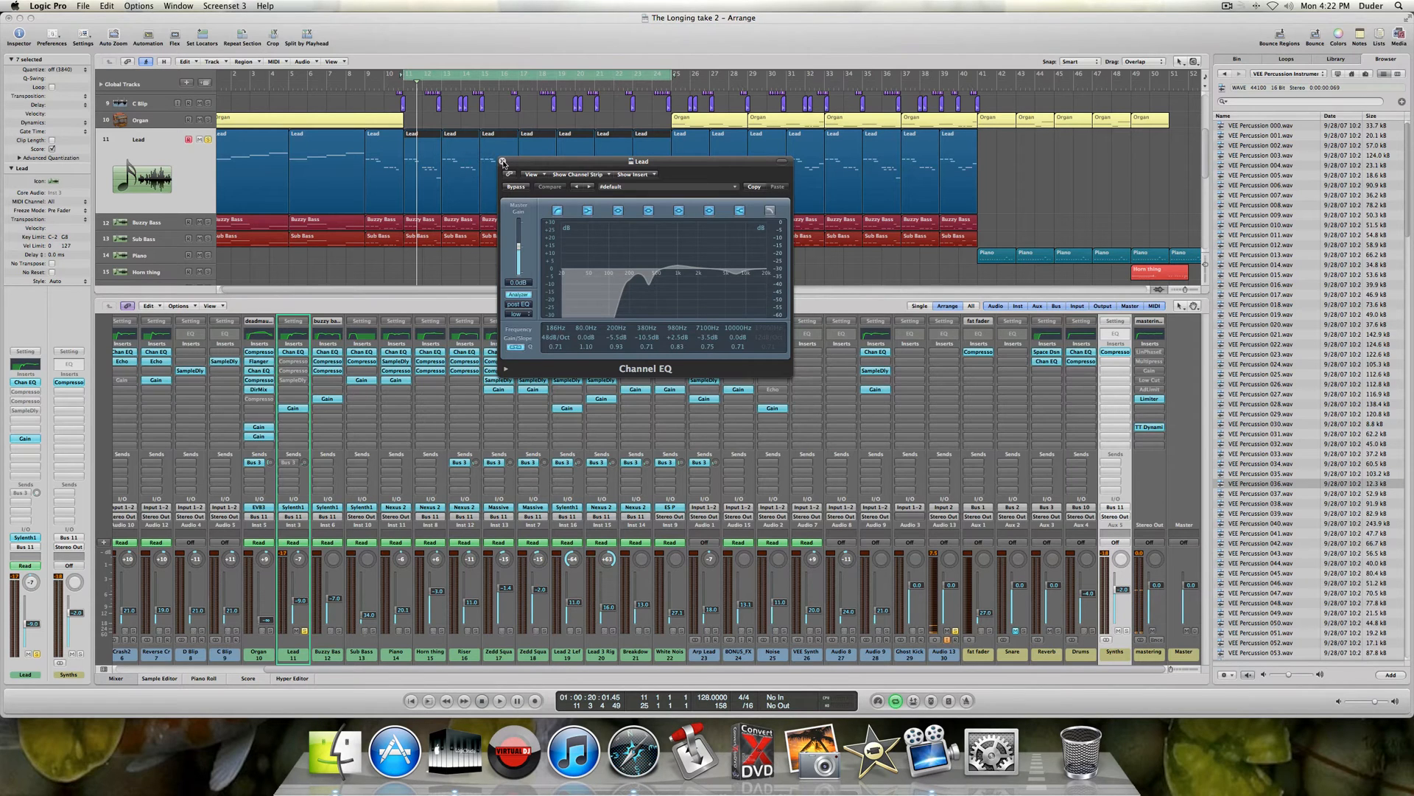
- Play the lead while bypassing the Channel EQ and switching it back on to compare the sound
{"action": "key", "text": "space"}
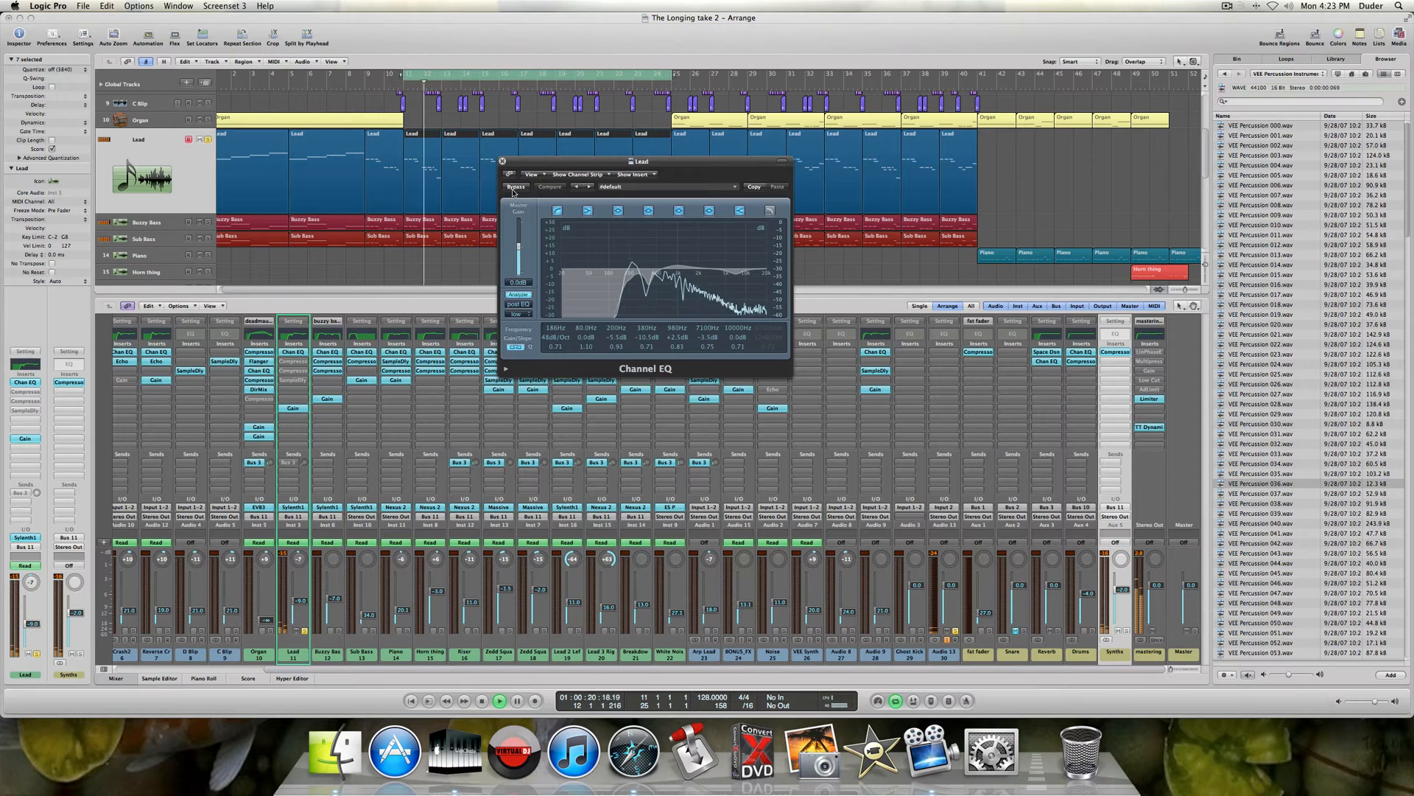
{"action": "left_click", "coordinate": [516, 187]}
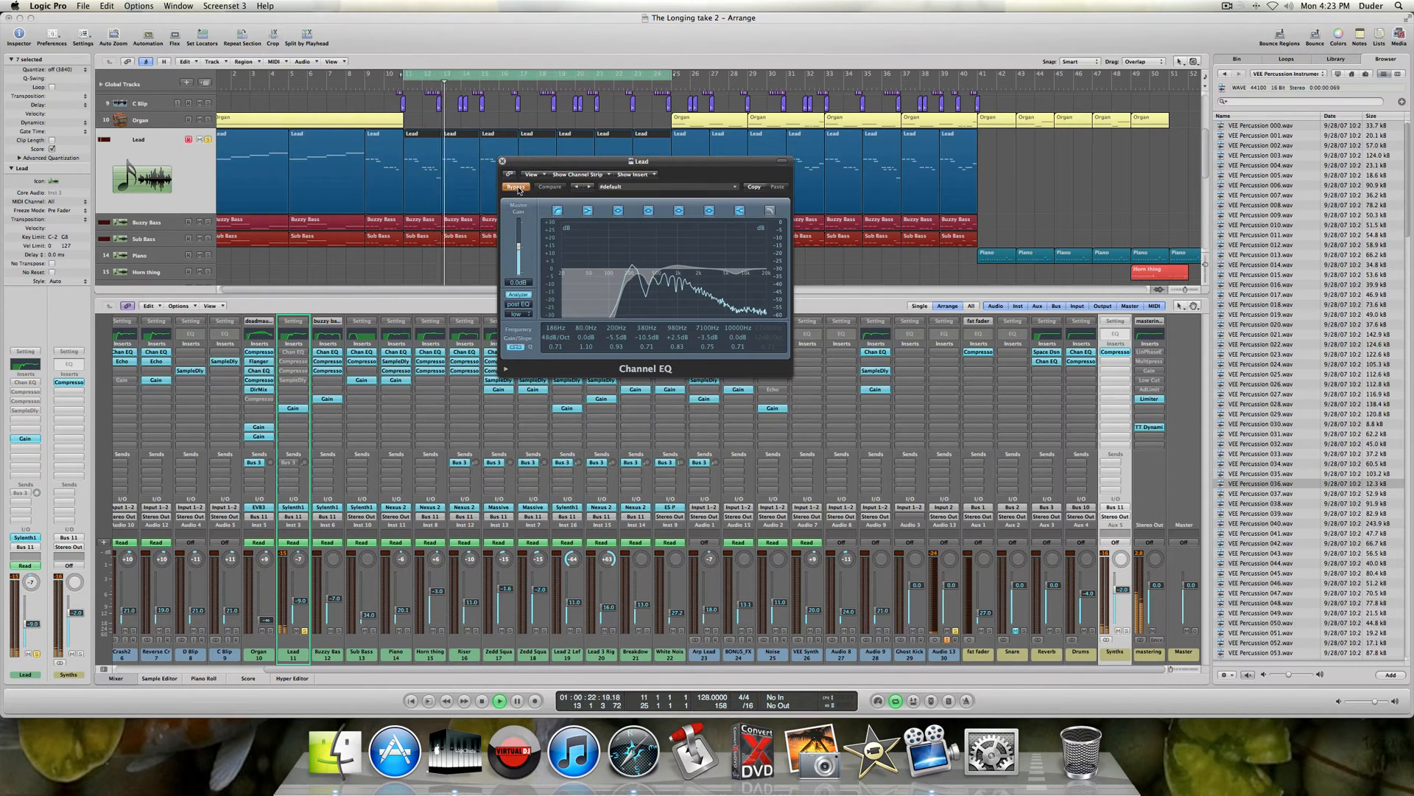
{"action": "left_click", "coordinate": [516, 188]}
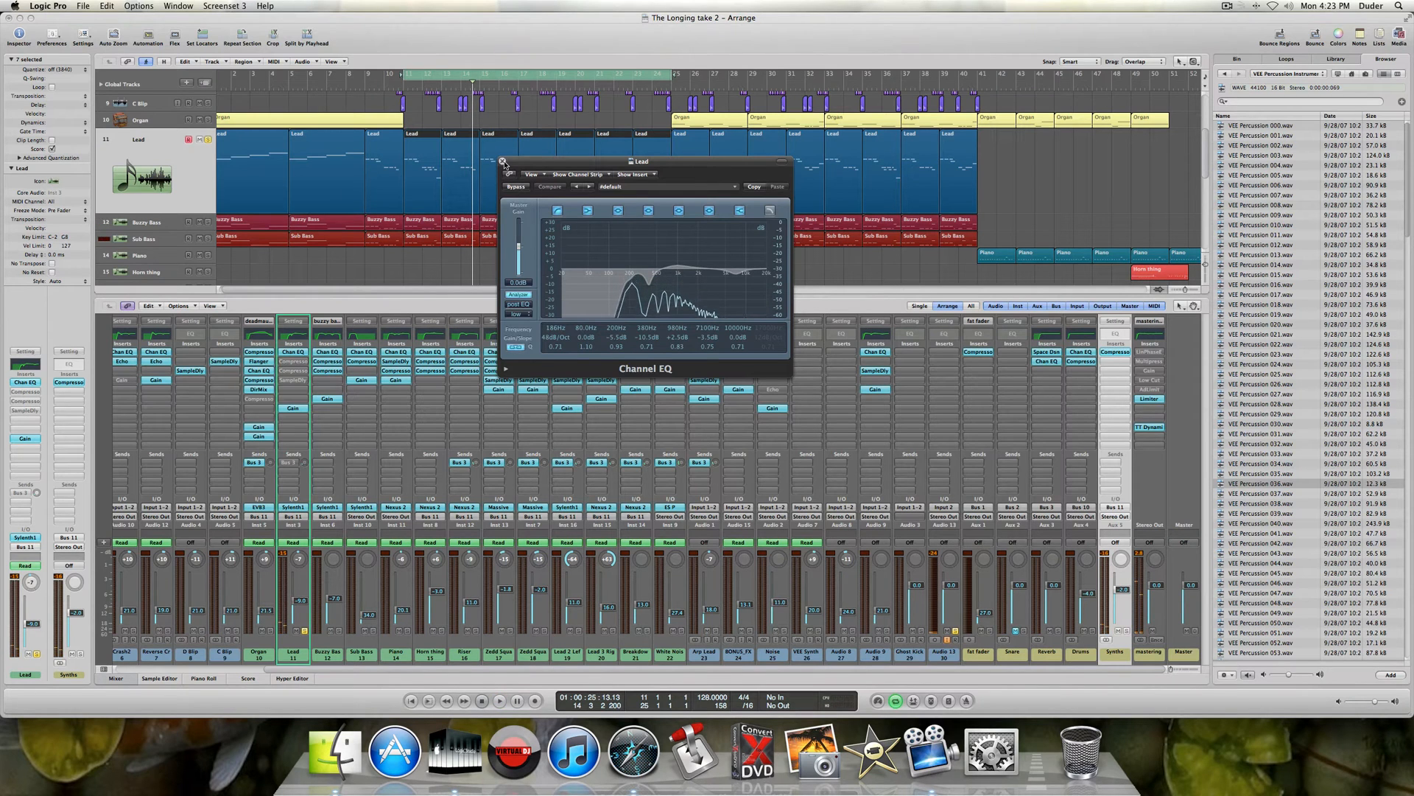
- Close the Channel EQ, look over the Buzzy Bass and Sub Bass tracks, and reselect the Lead track
{"action": "left_click", "coordinate": [502, 161]}
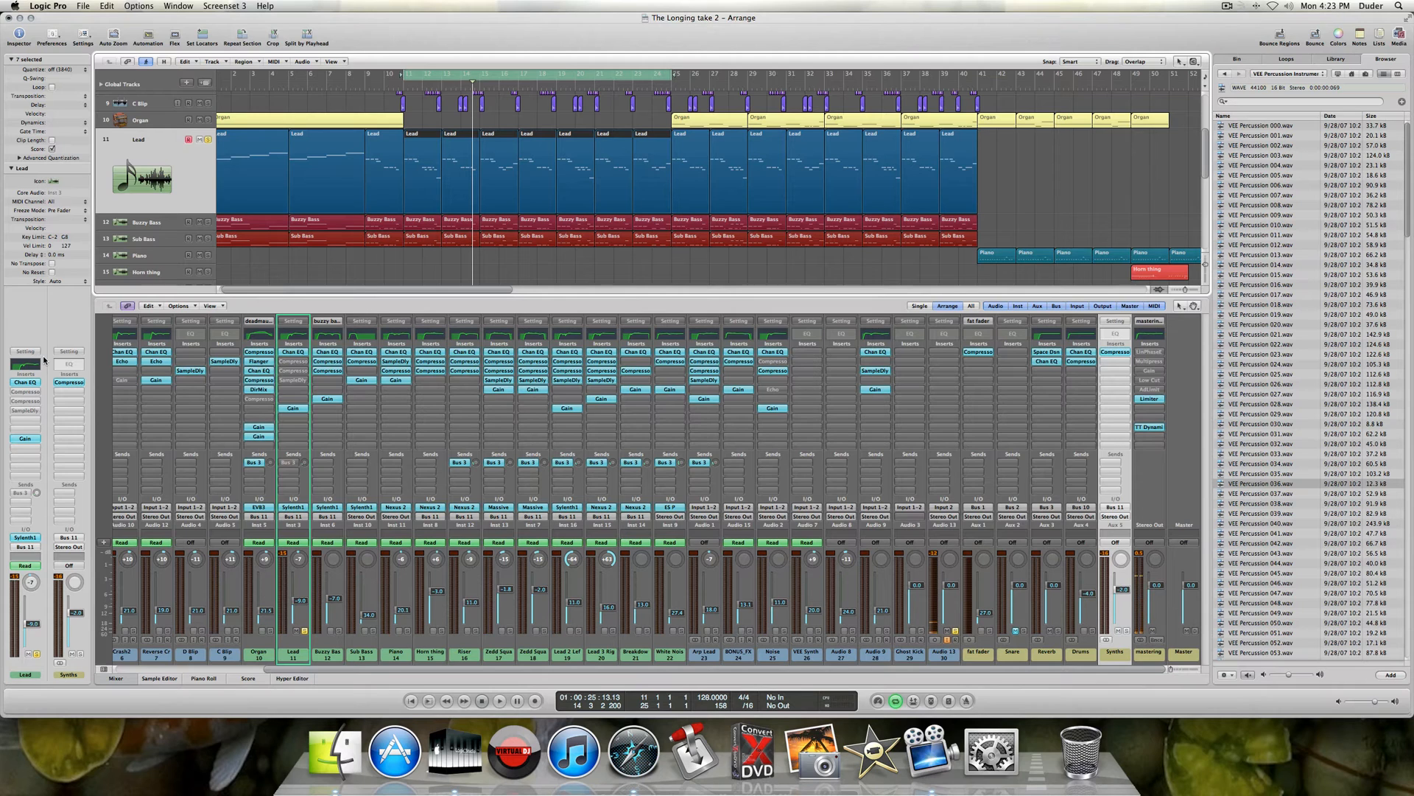
{"action": "left_click", "coordinate": [152, 223]}
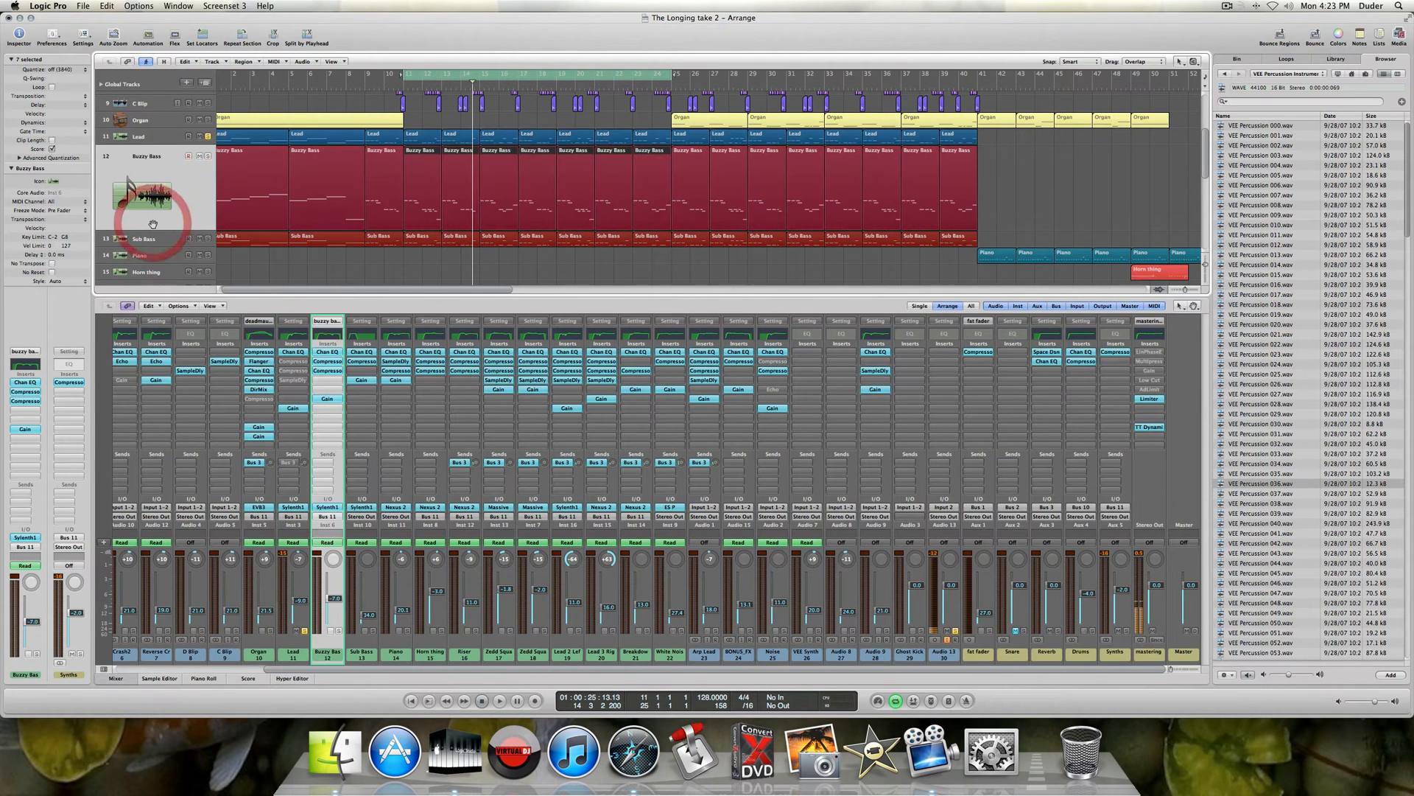
{"action": "left_click", "coordinate": [160, 239]}
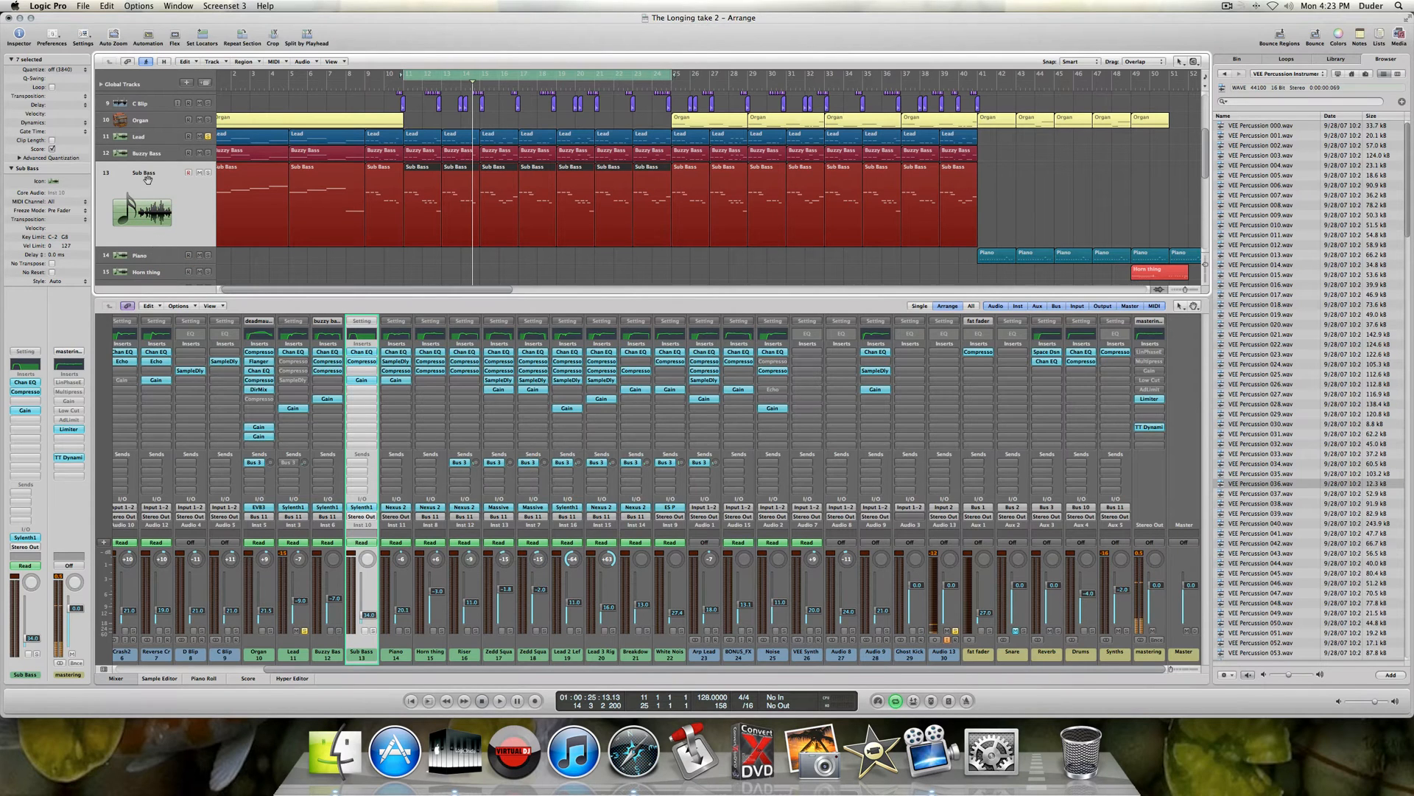
{"action": "left_click", "coordinate": [163, 139]}
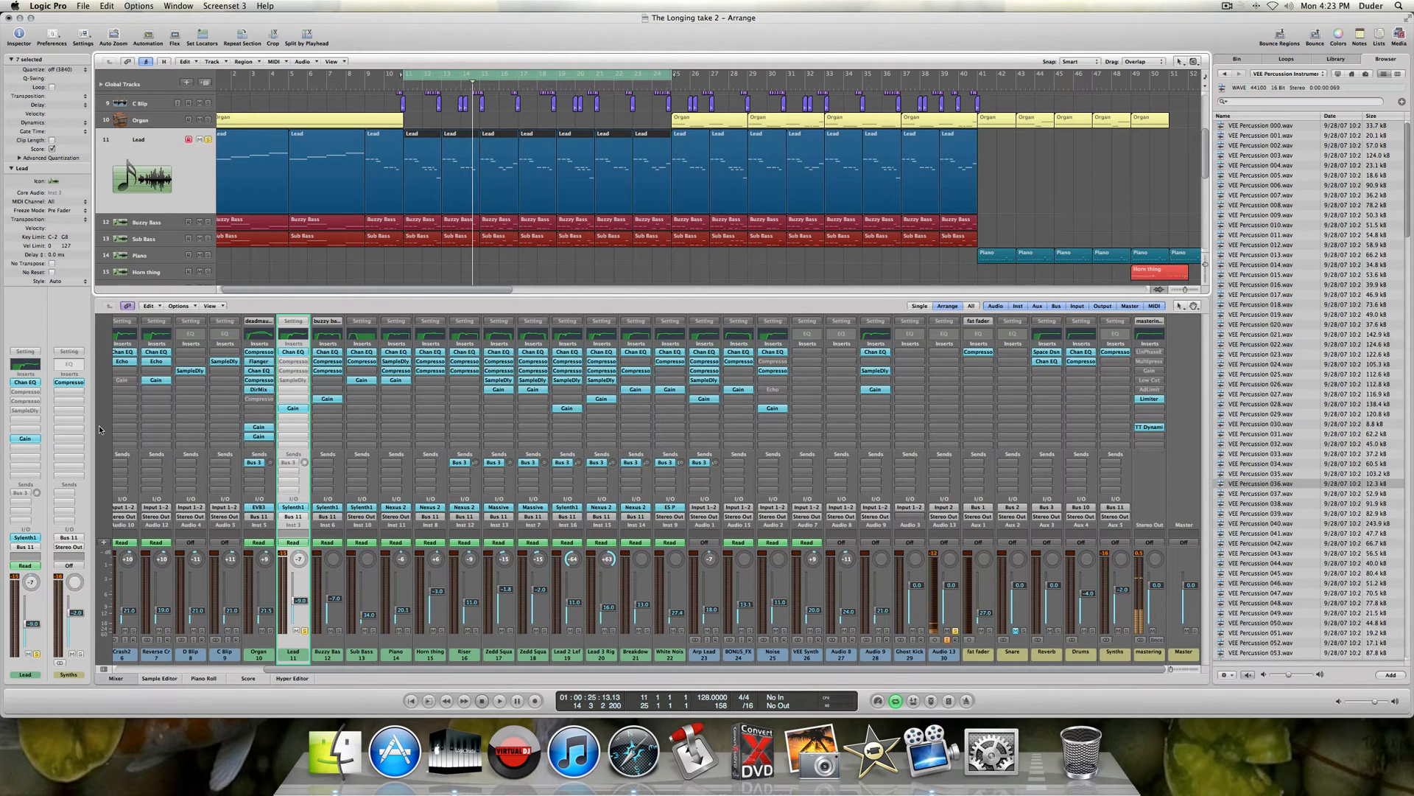
- Enable the first Compressor on the Lead track and set its knee to 1.0
{"action": "left_click", "coordinate": [30, 392]}
{"action": "left_click", "coordinate": [36, 392]}
{"action": "left_click_drag", "start_coordinate": [183, 194], "coordinate": [194, 194]}
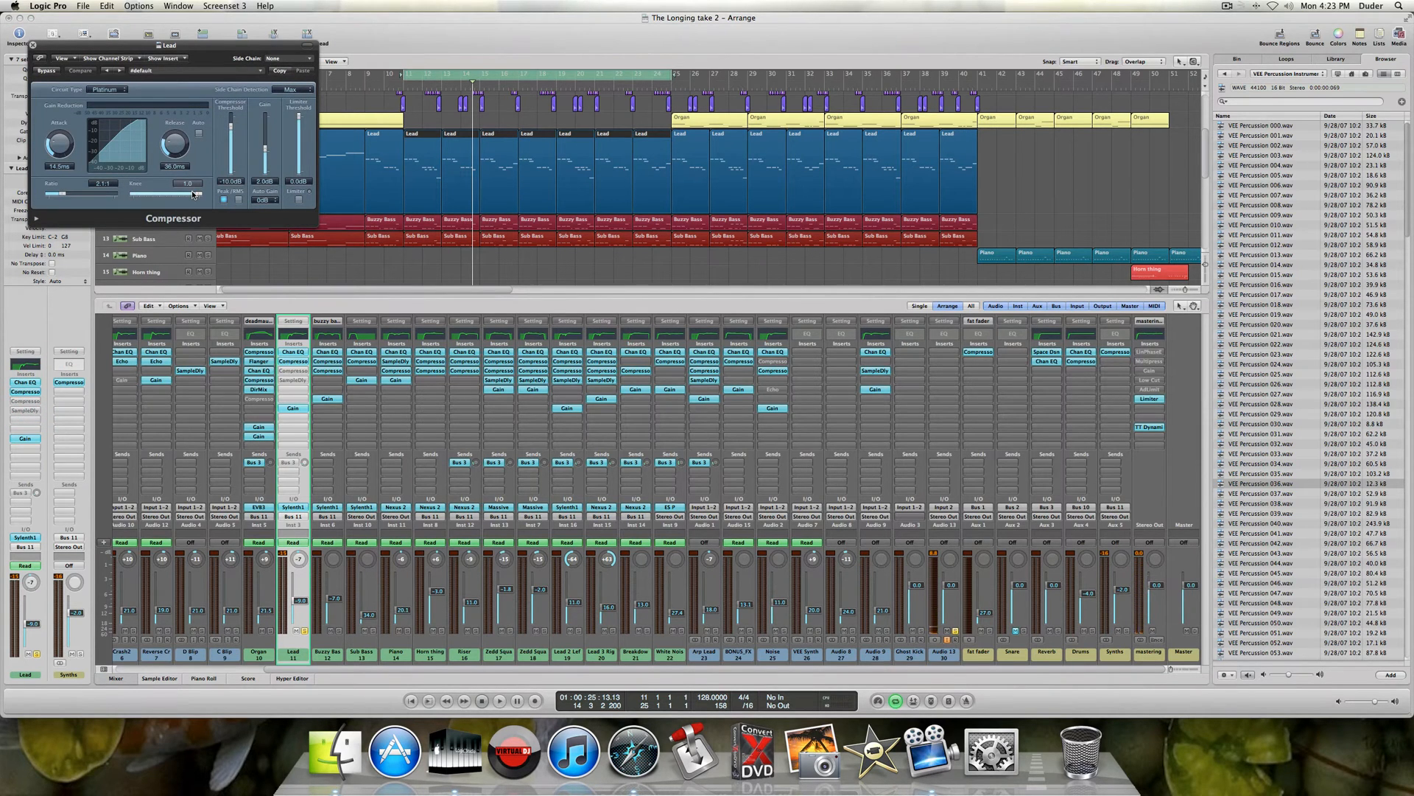
- Compare the Lead's playback with the first Compressor bypassed and active, and close the Compressor
{"action": "key", "text": "space"}
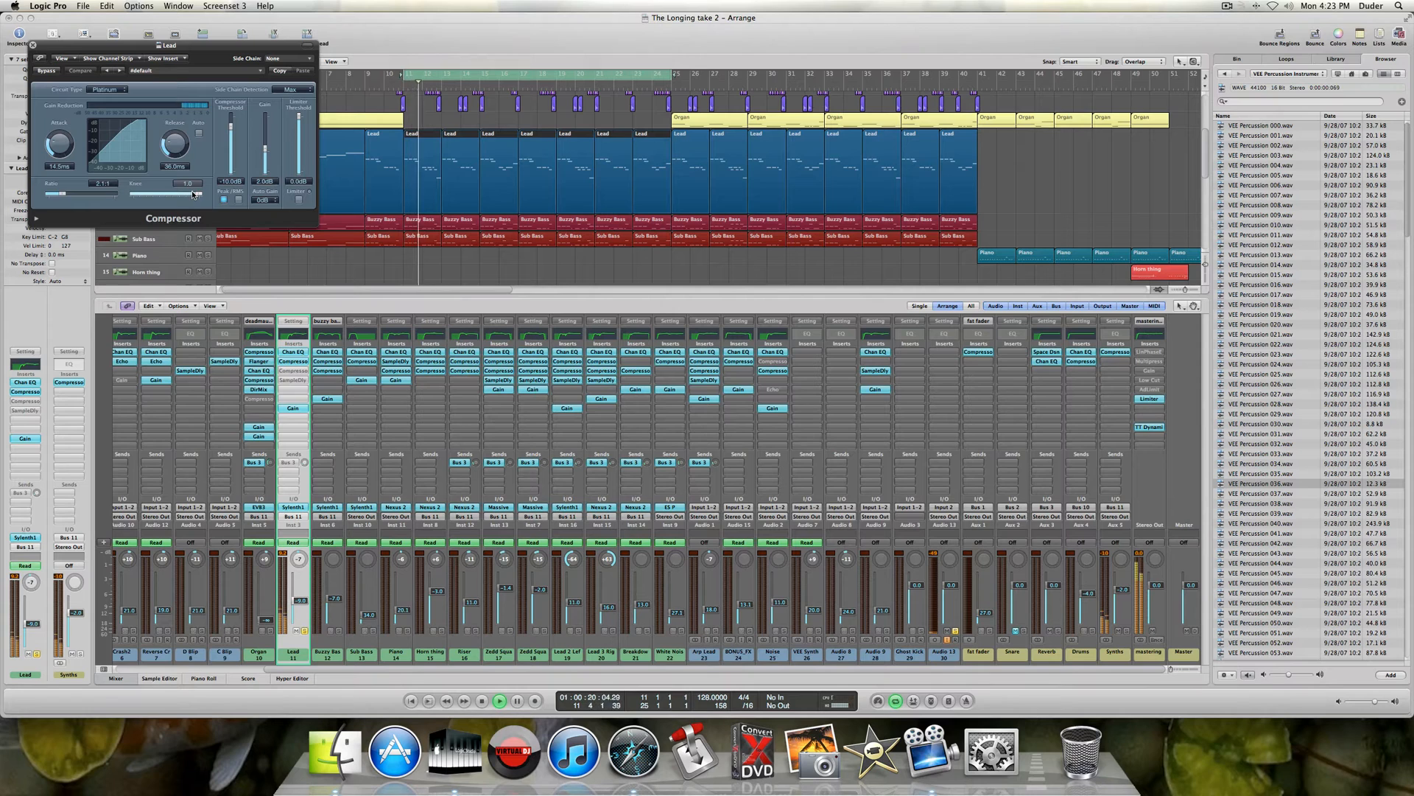
{"action": "left_click", "coordinate": [48, 71]}
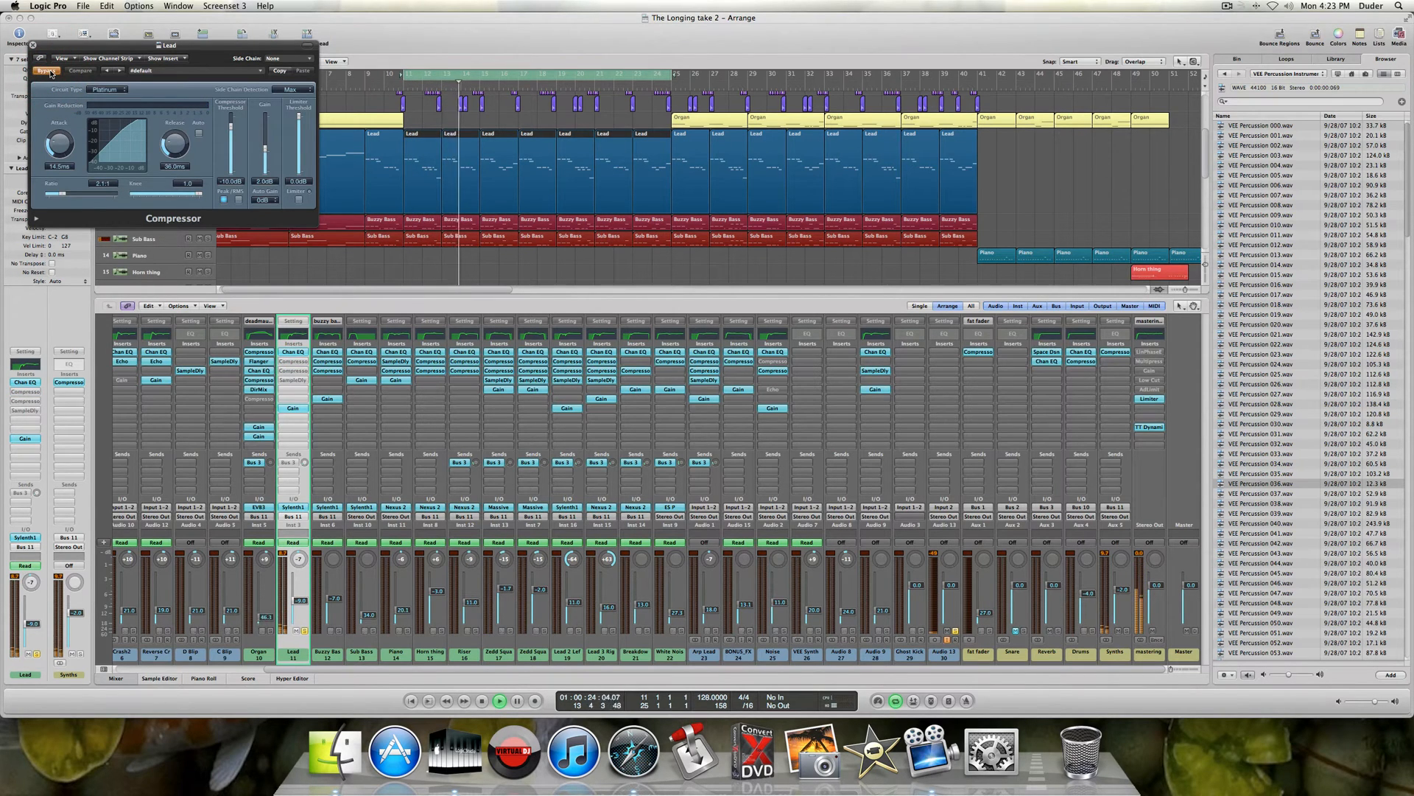
{"action": "left_click", "coordinate": [48, 71]}
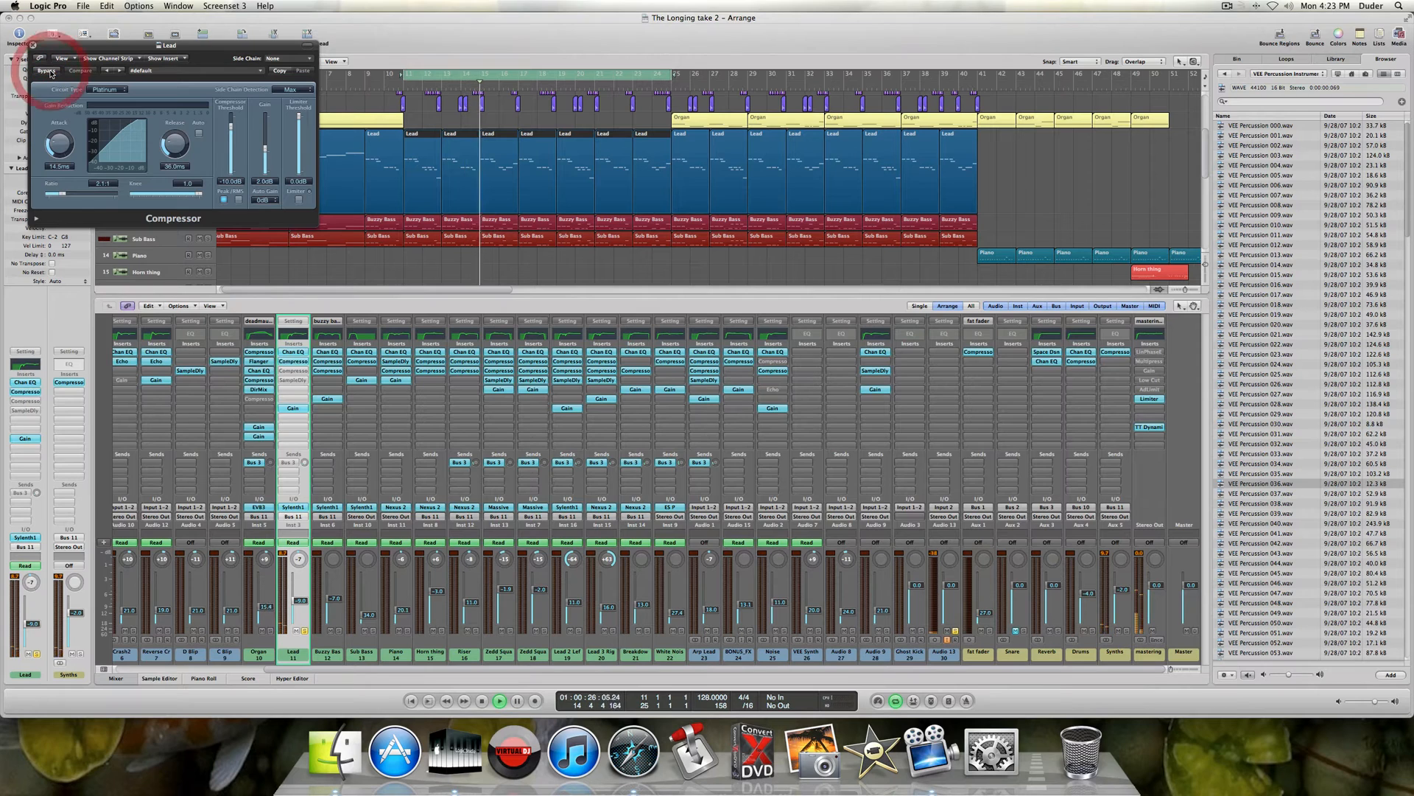
{"action": "key", "text": "space"}
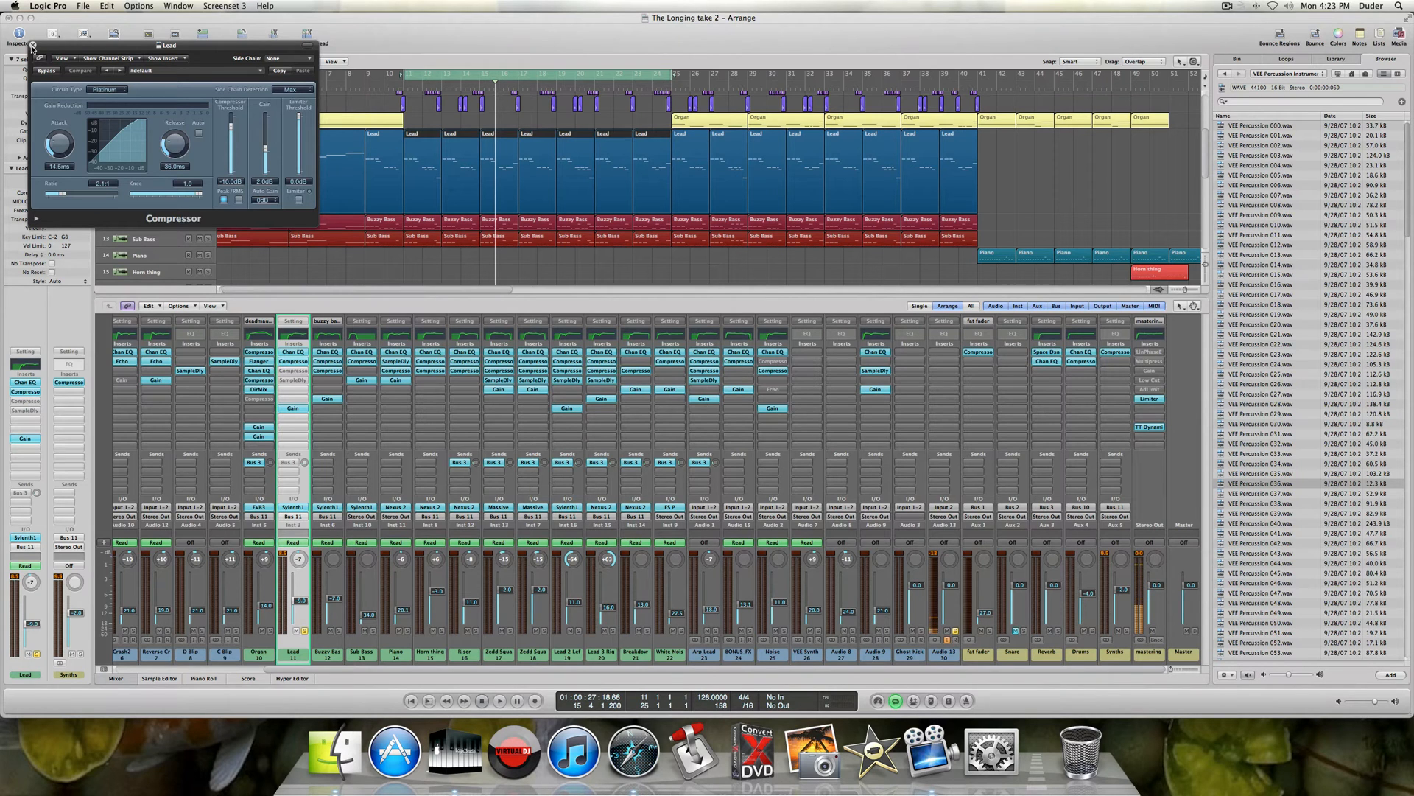
{"action": "left_click", "coordinate": [32, 45]}
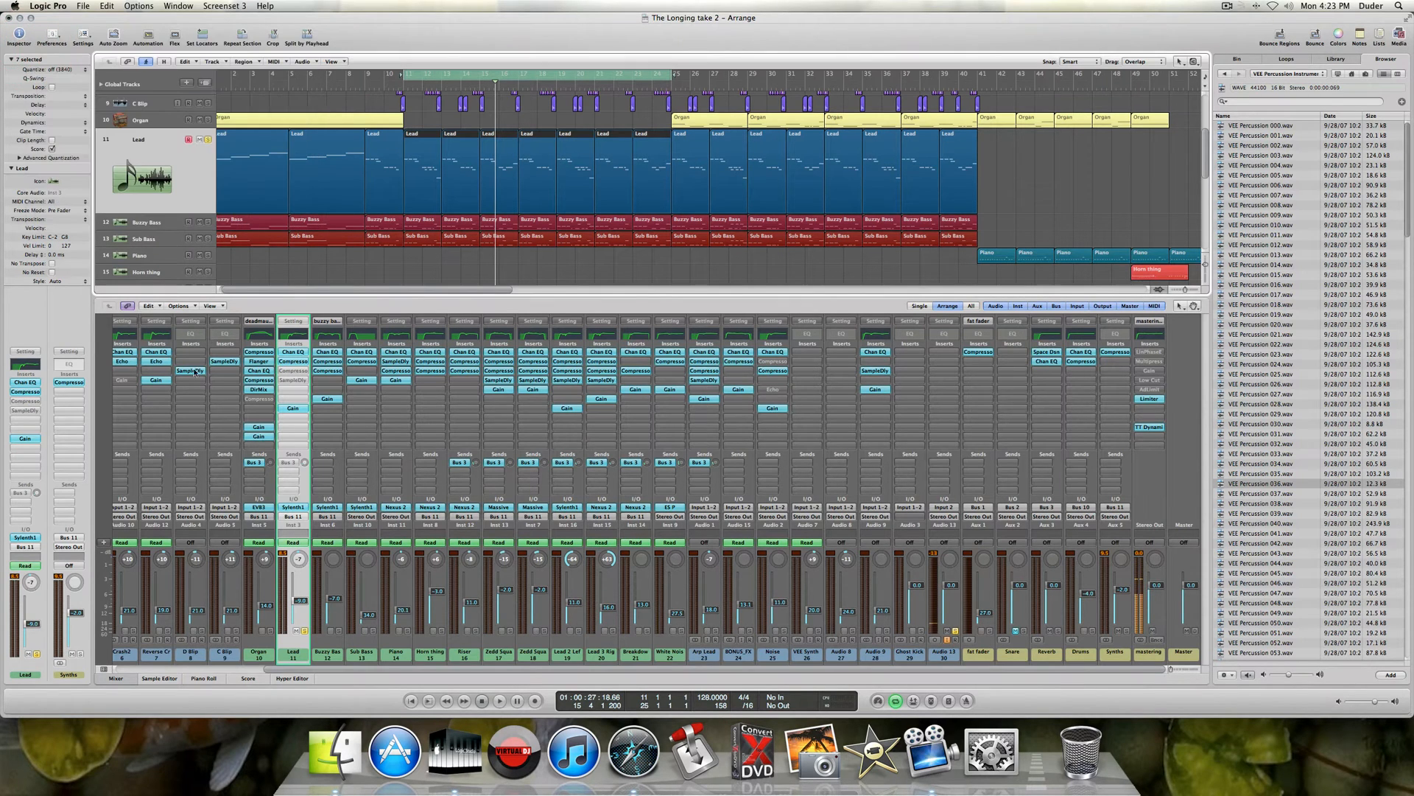
- Enable the Lead track's second Compressor, side-chained to Bus 1, and play back the looped section
{"action": "left_click", "coordinate": [28, 403]}
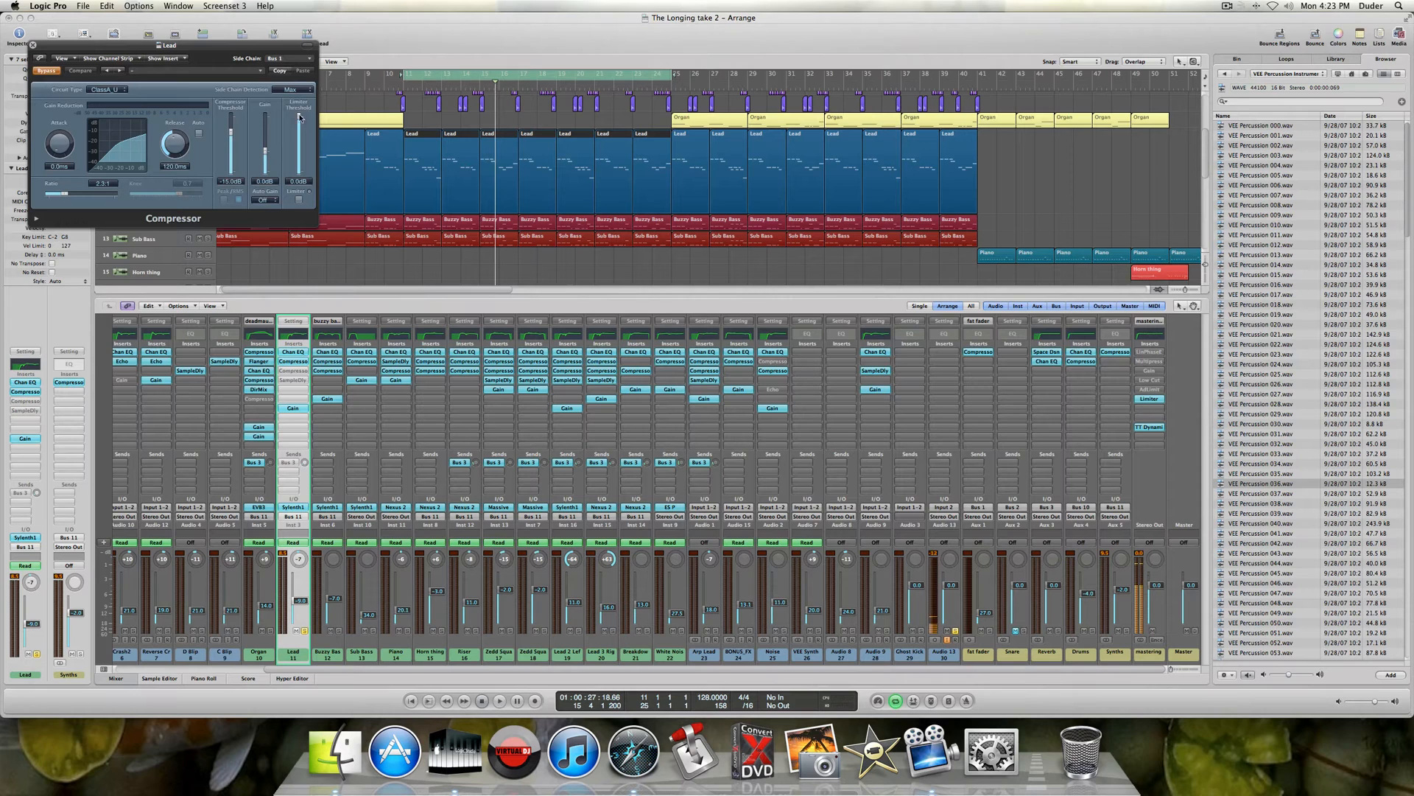
{"action": "left_click", "coordinate": [45, 71]}
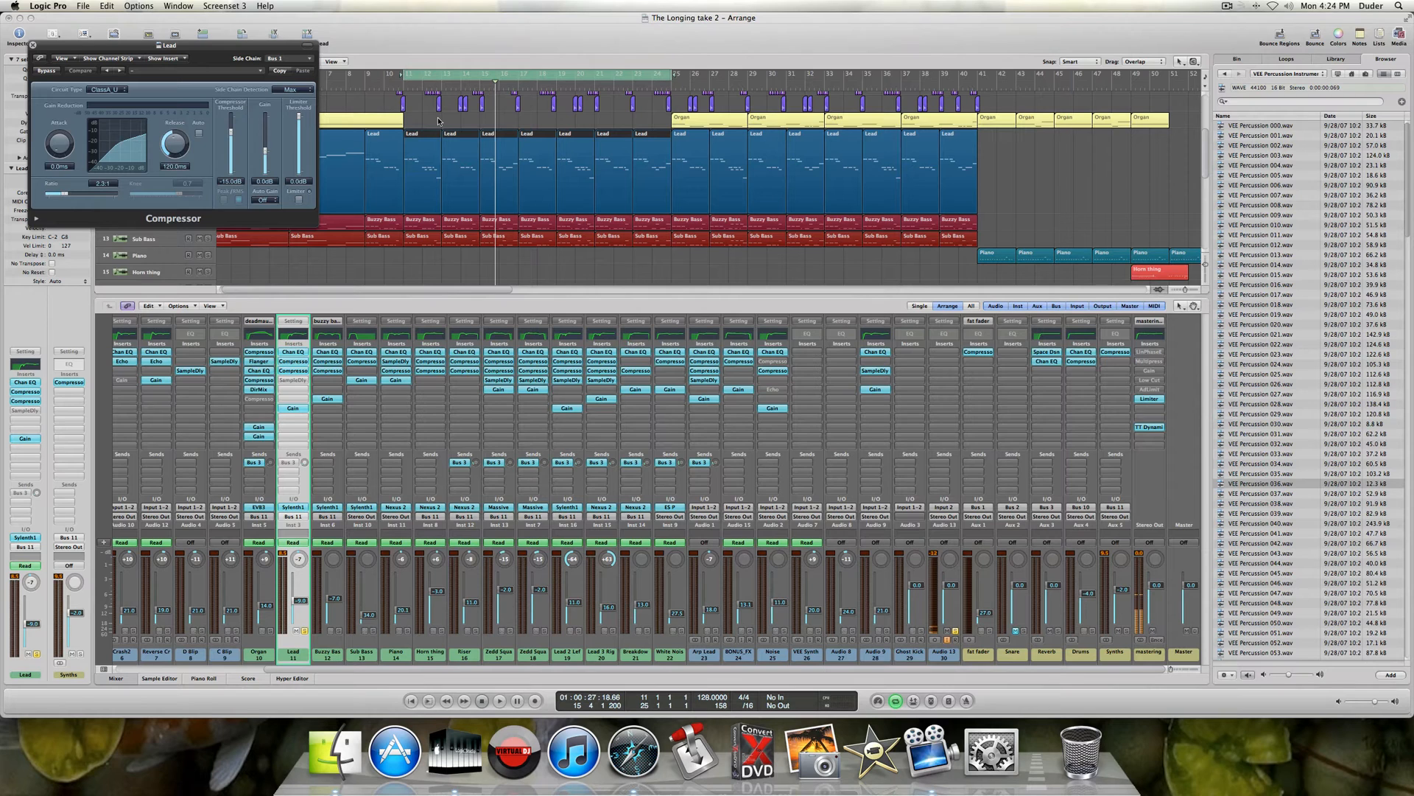
{"action": "key", "text": "space"}
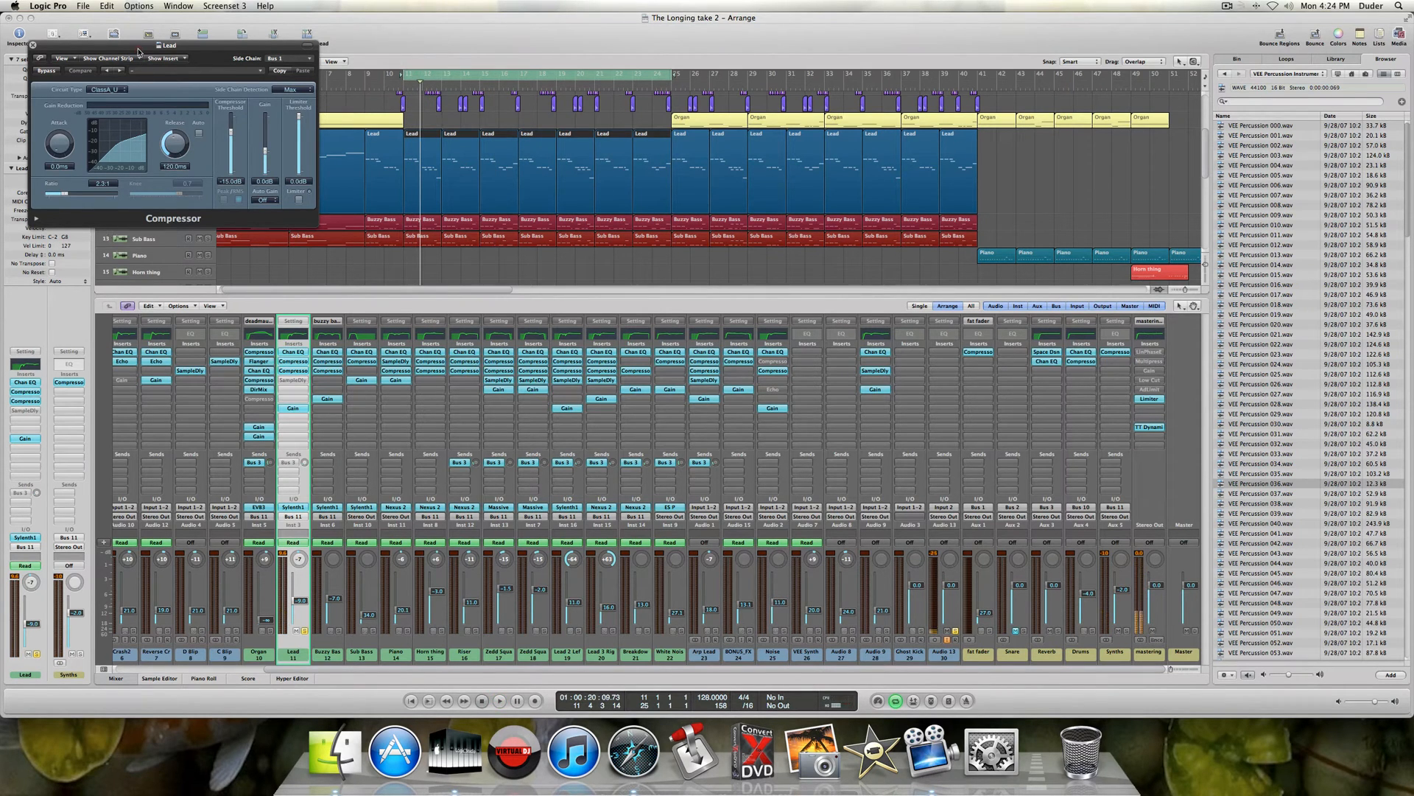
- Try Audio 3 - Ghost Kick as the Compressor's side-chain source during playback, and restore Bus 1
{"action": "left_click_drag", "start_coordinate": [140, 46], "coordinate": [243, 131]}
{"action": "left_click", "coordinate": [390, 144]}
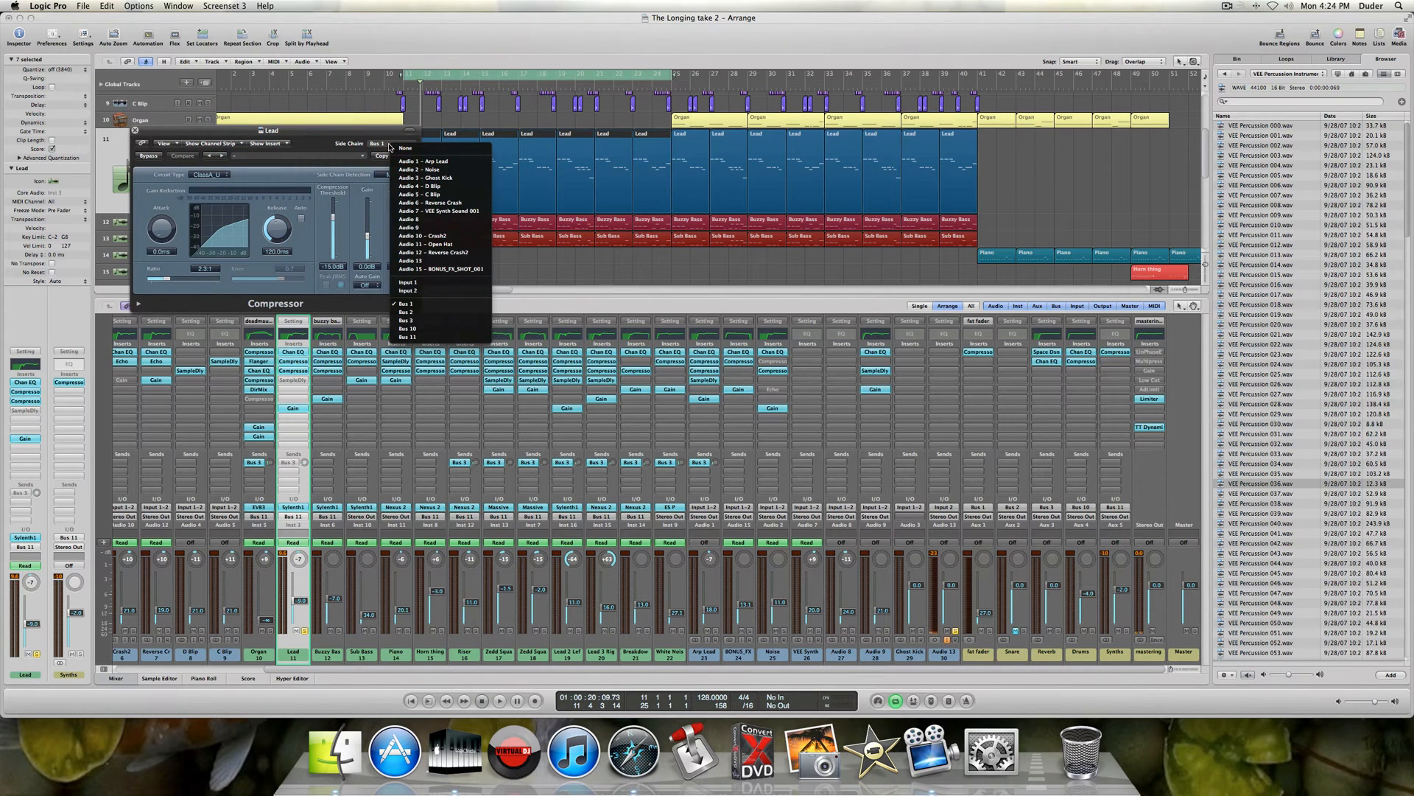
{"action": "left_click", "coordinate": [417, 178]}
{"action": "key", "text": "space"}
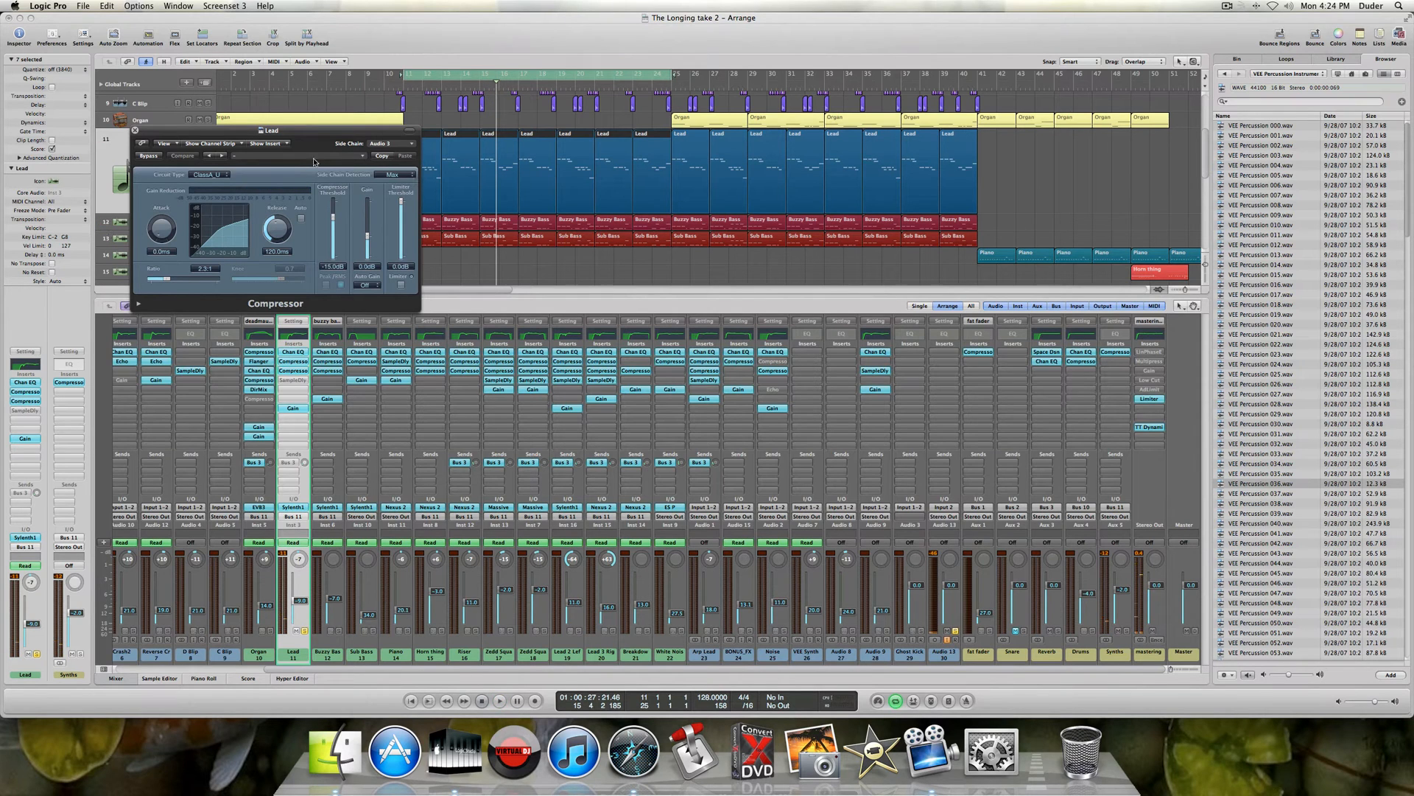
{"action": "left_click", "coordinate": [400, 147]}
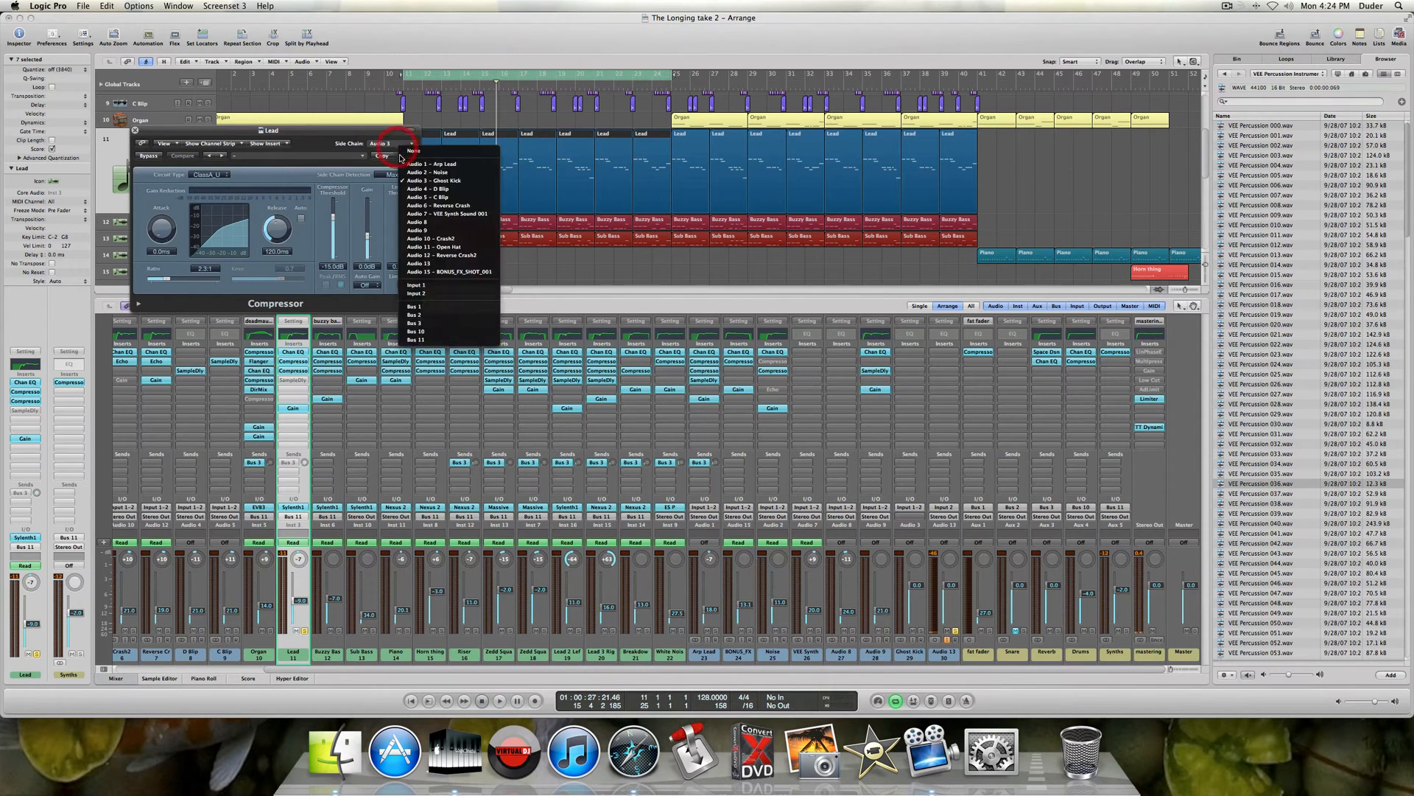
{"action": "left_click", "coordinate": [417, 306]}
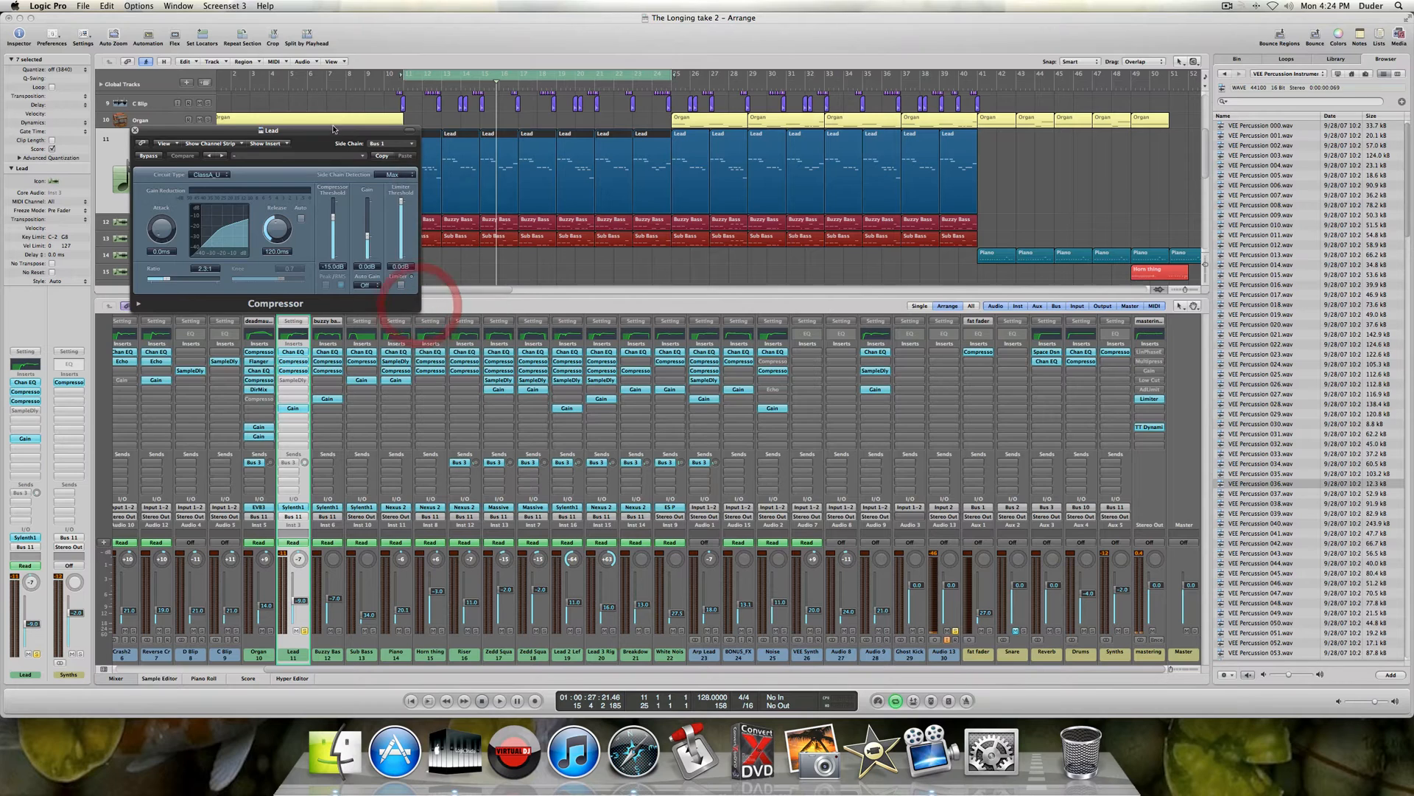
- Solo the Kick and Snare tracks alongside the Lead to audition the side-chain compression, and close the Compressor
{"action": "scroll", "coordinate": [166, 114], "scroll_direction": "up", "scroll_amount": 5}
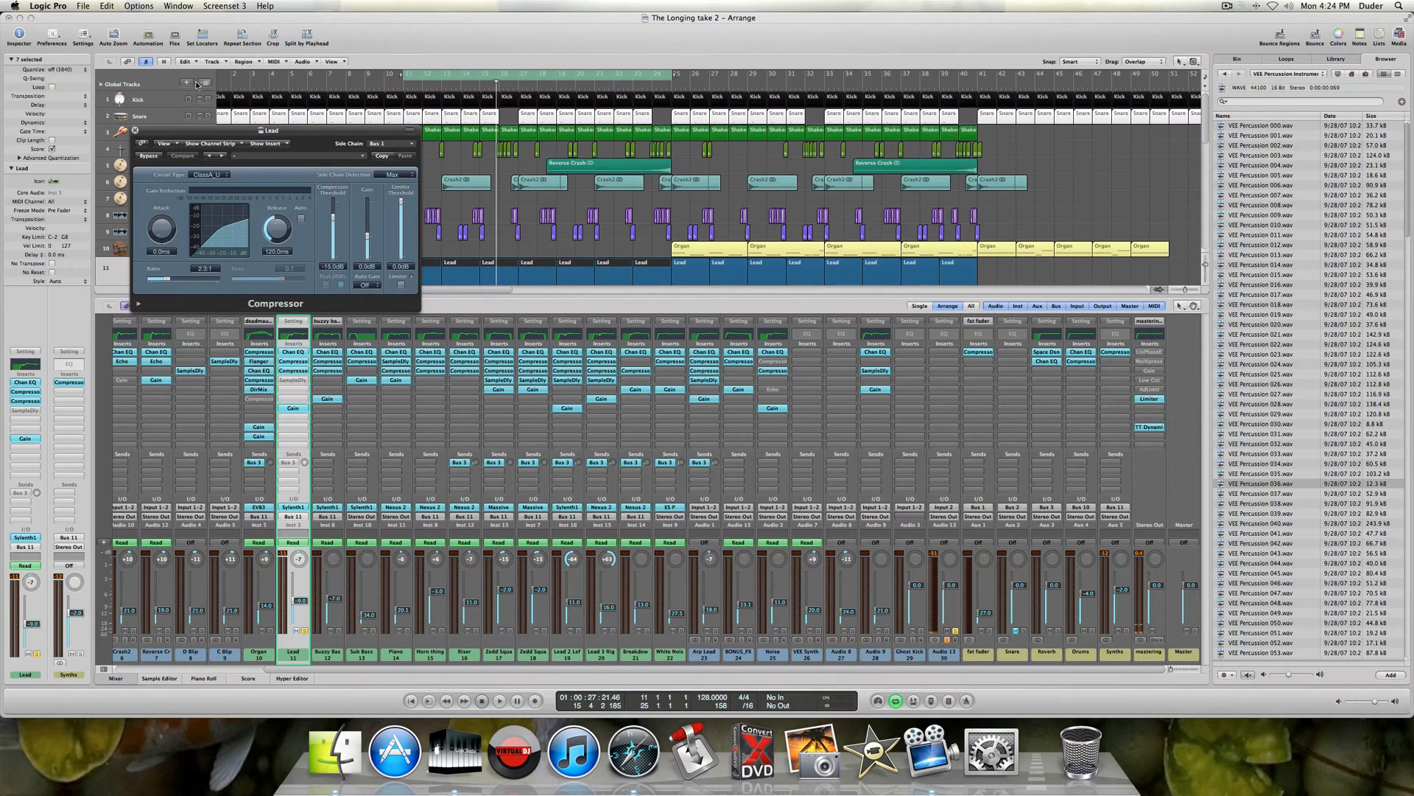
{"action": "left_click", "coordinate": [208, 99]}
{"action": "left_click", "coordinate": [208, 117]}
{"action": "key", "text": "space"}
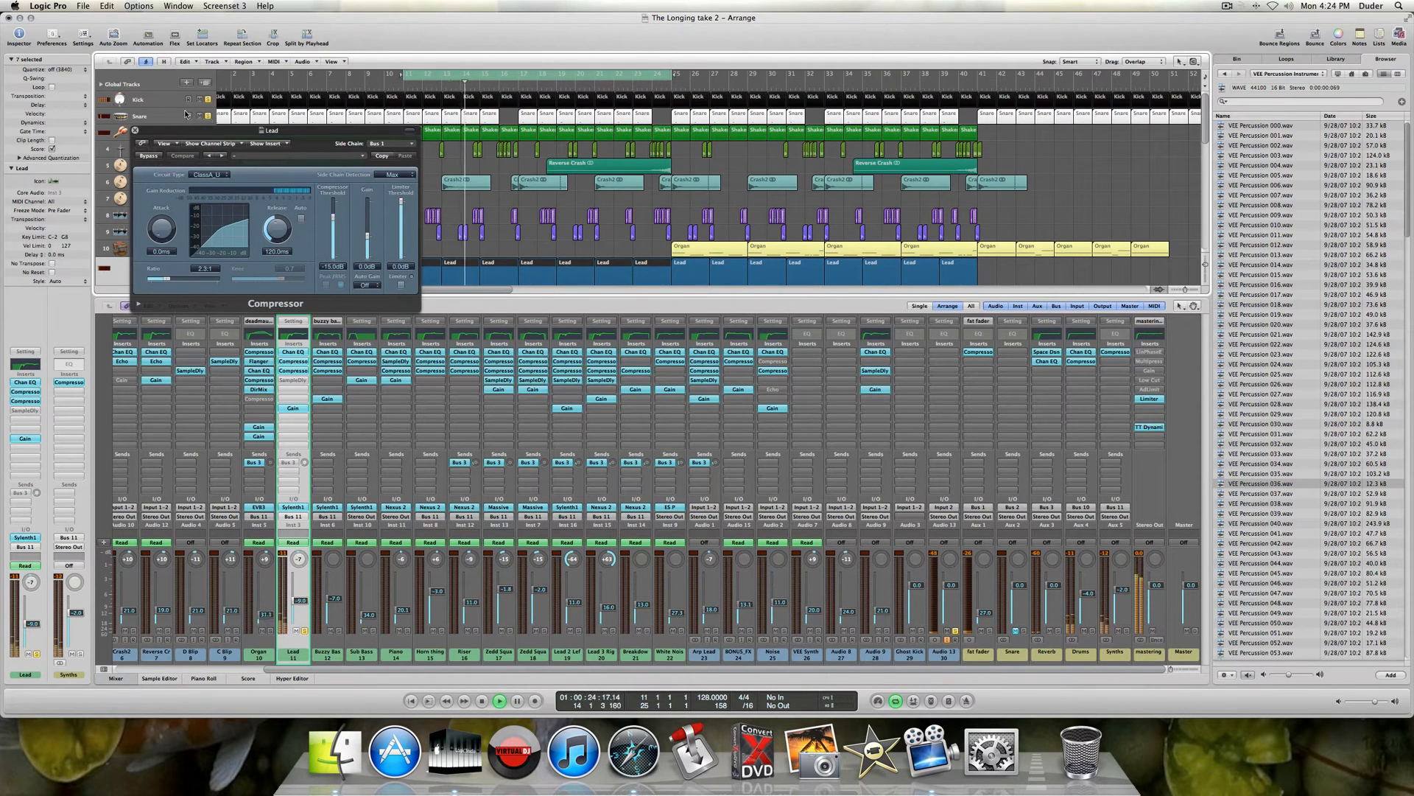
{"action": "left_click_drag", "start_coordinate": [146, 131], "coordinate": [197, 217]}
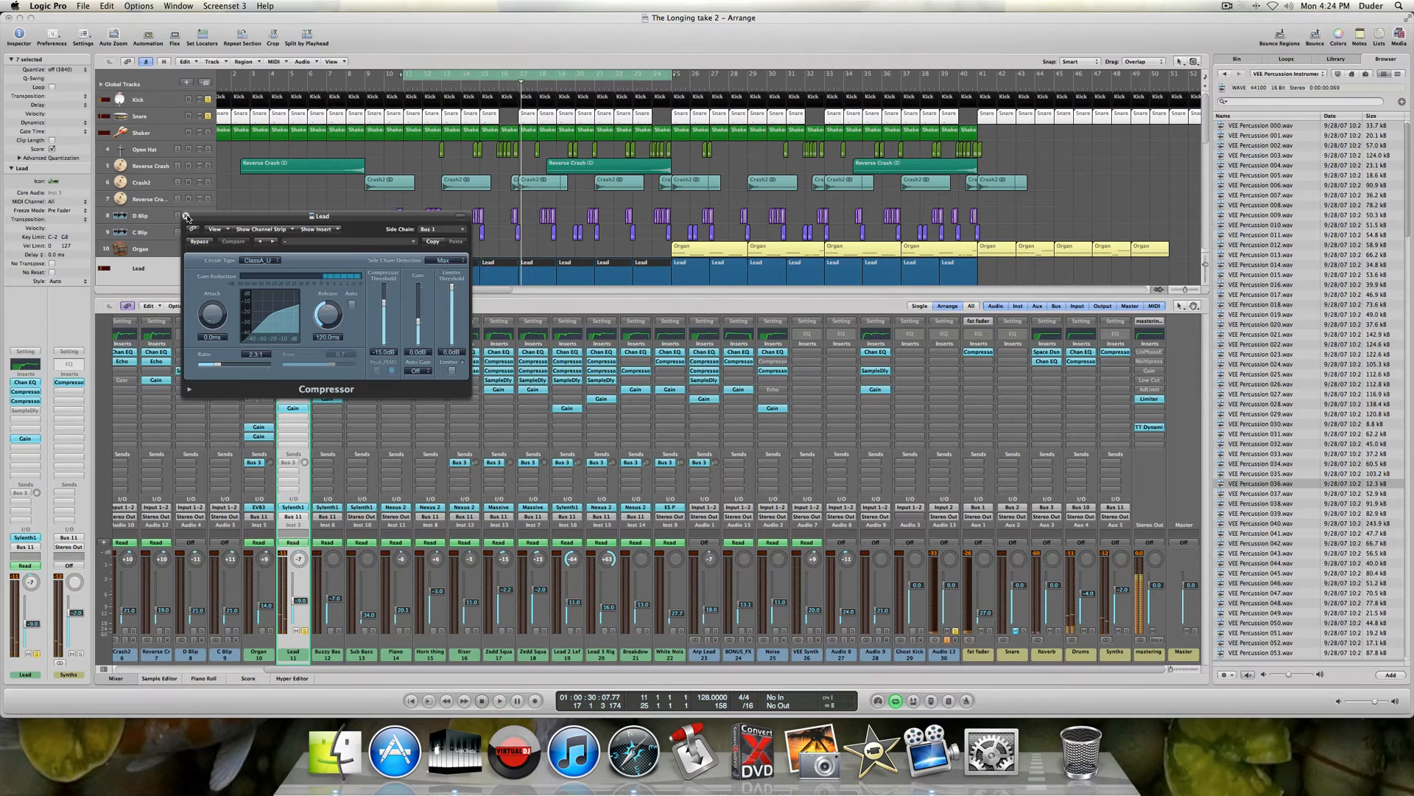
{"action": "left_click", "coordinate": [186, 218]}
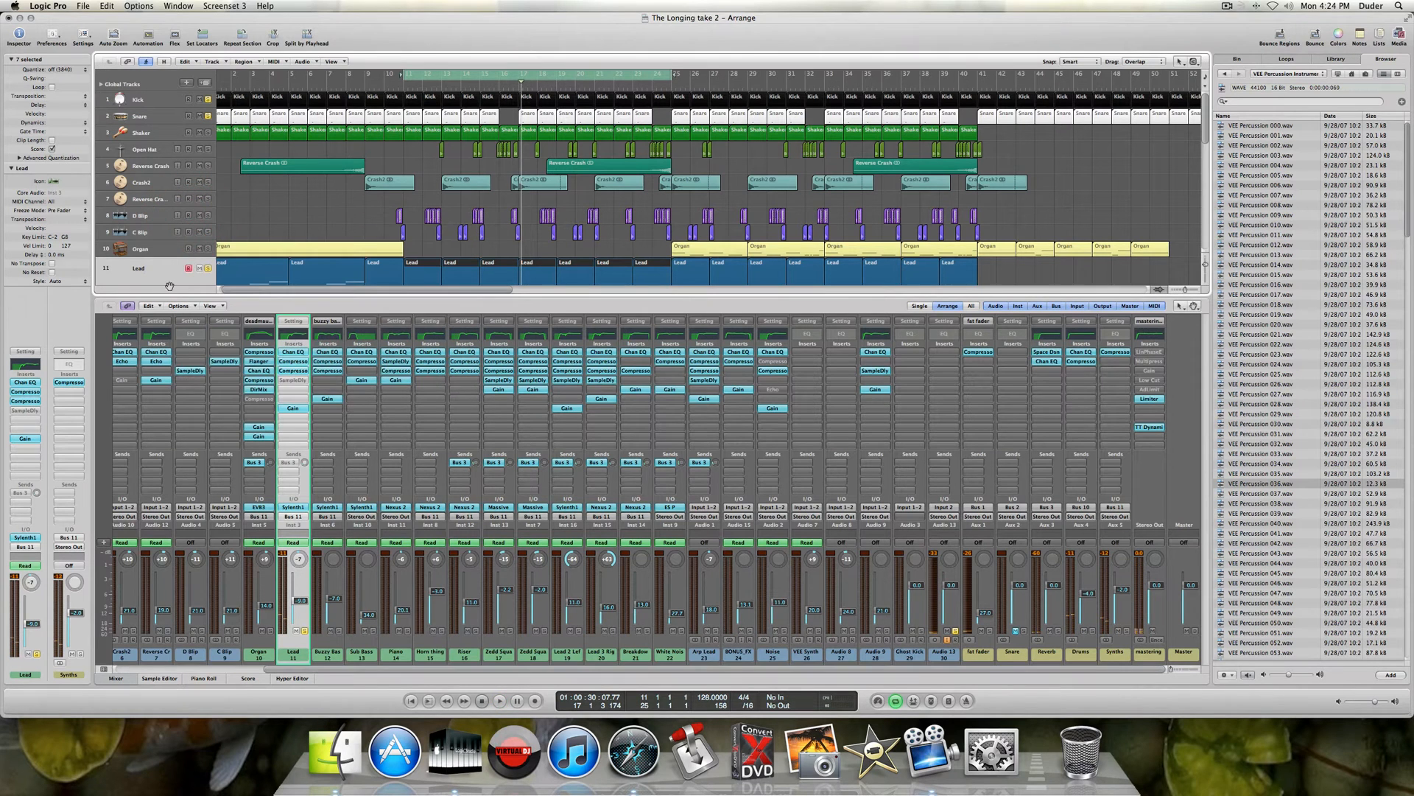
- Enable the Sample Delay on the Lead track and compare playback with the effect active and bypassed
{"action": "left_click", "coordinate": [29, 410]}
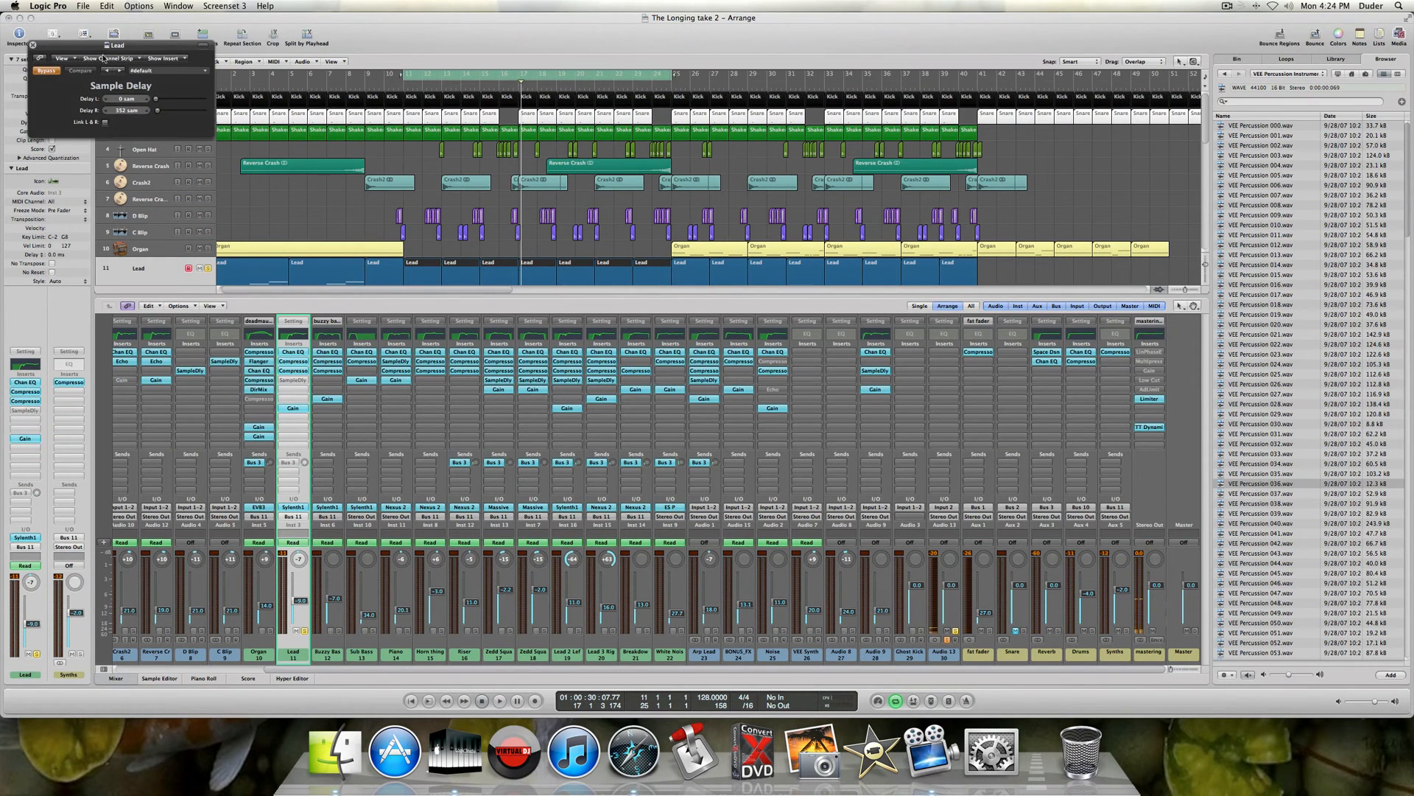
{"action": "left_click", "coordinate": [46, 71]}
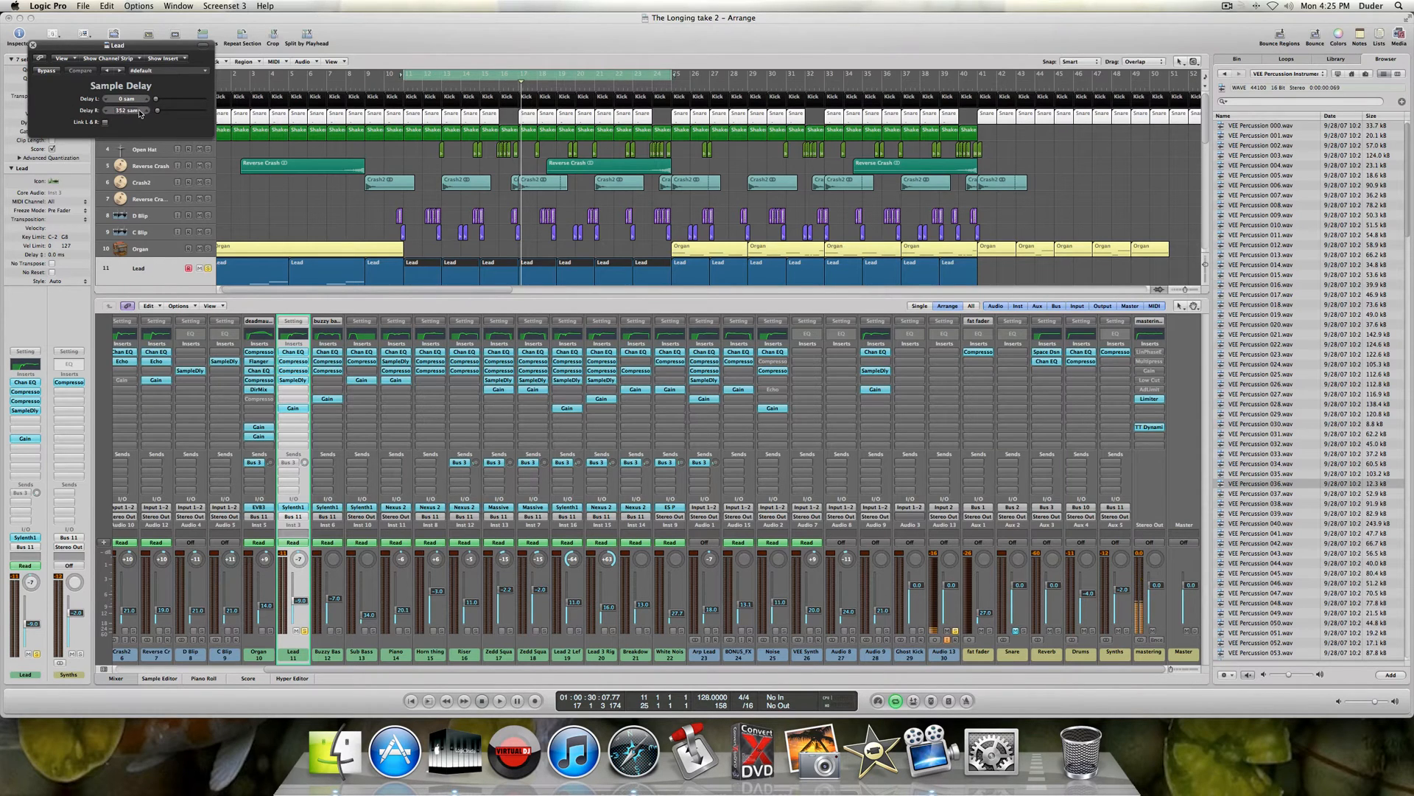
{"action": "key", "text": "space"}
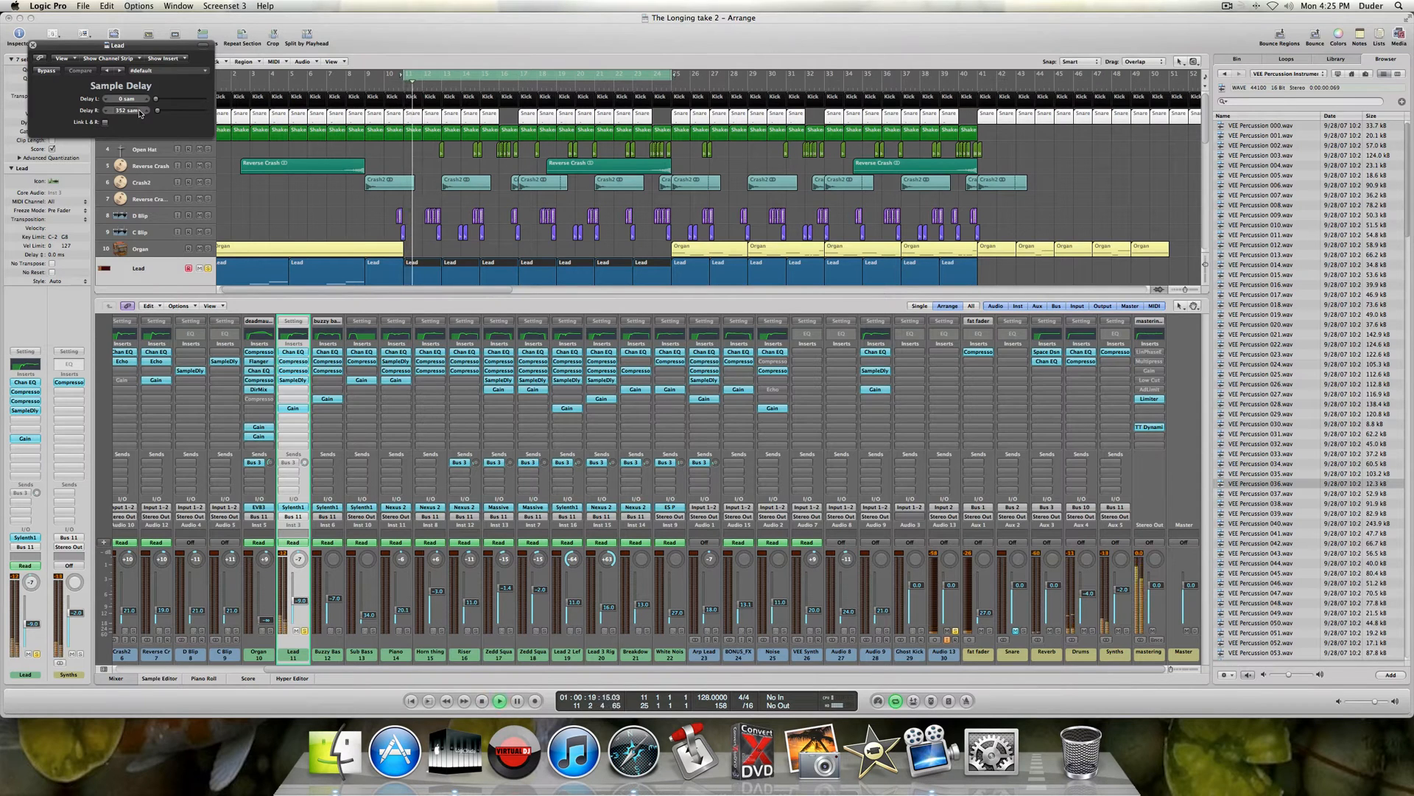
{"action": "left_click", "coordinate": [54, 73]}
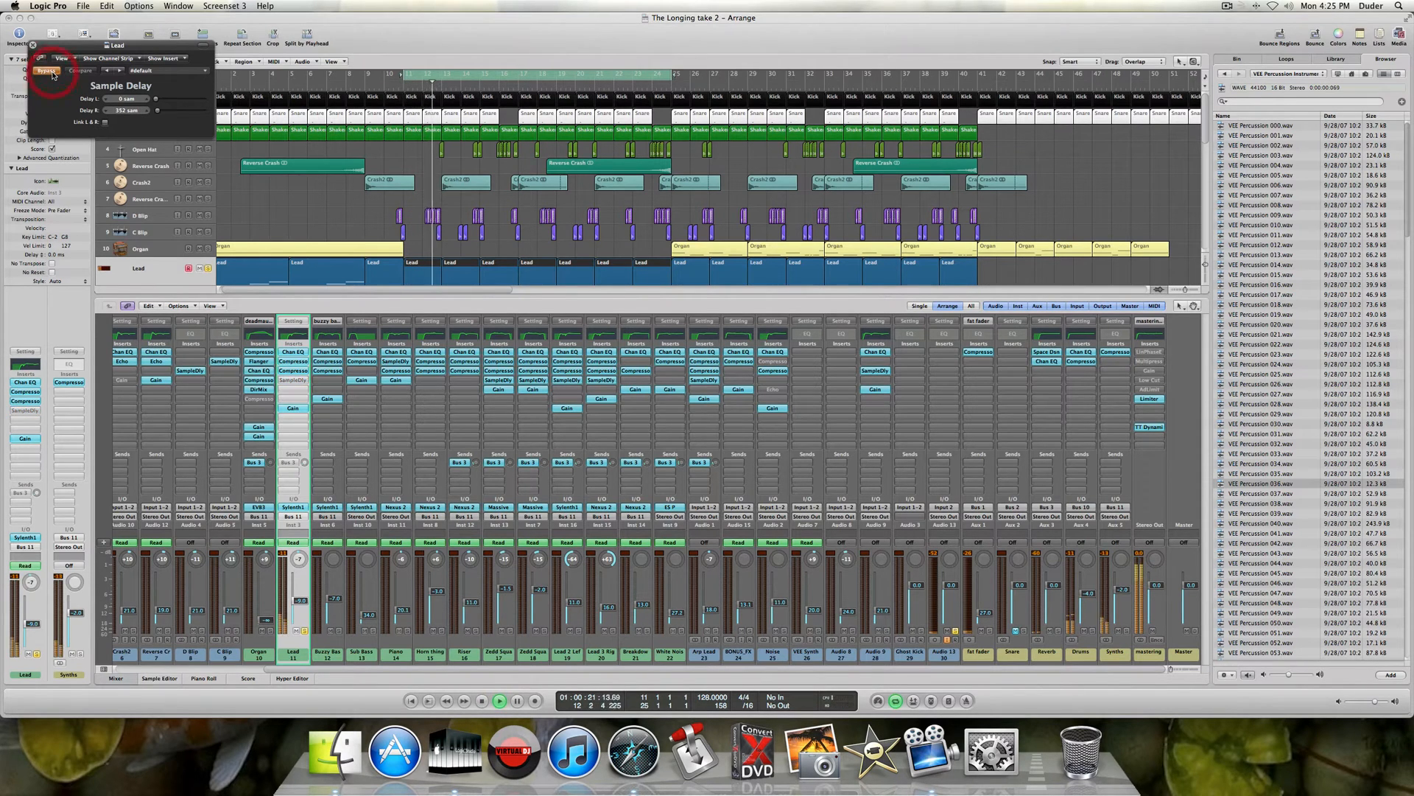
{"action": "left_click", "coordinate": [47, 71]}
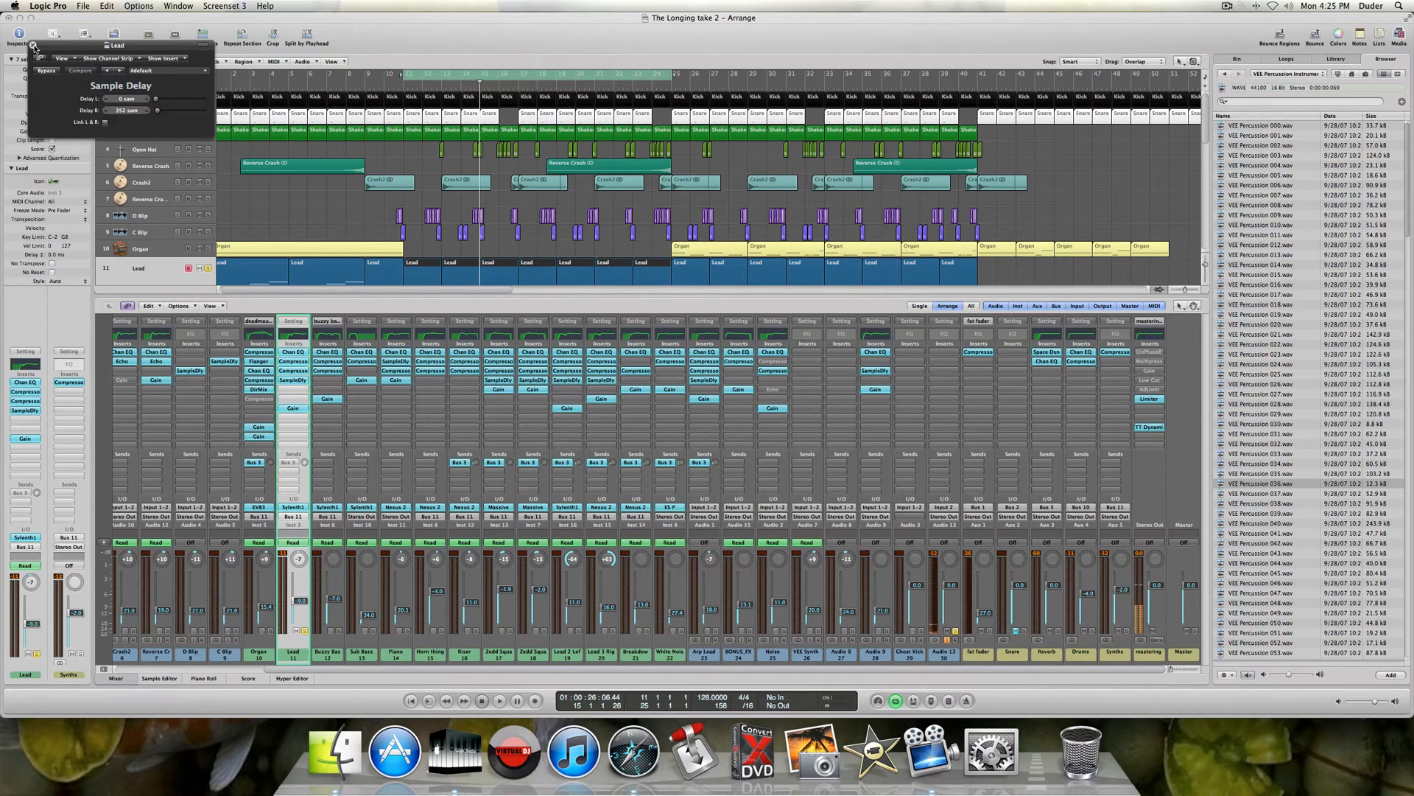
{"action": "left_click", "coordinate": [32, 46]}
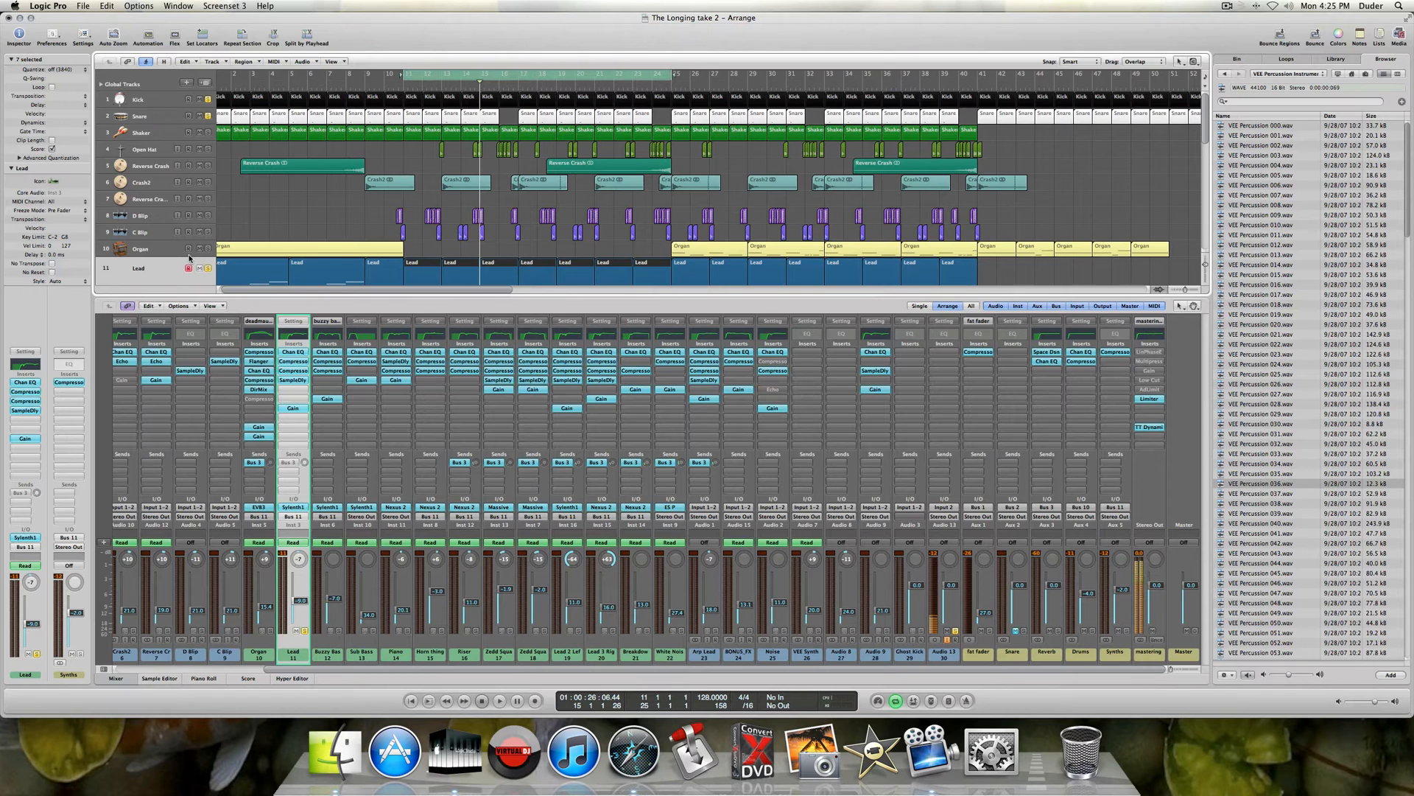
- Enable the Lead track's reverb send for playback and take the Kick and Snare tracks out of solo
{"action": "left_click", "coordinate": [22, 493]}
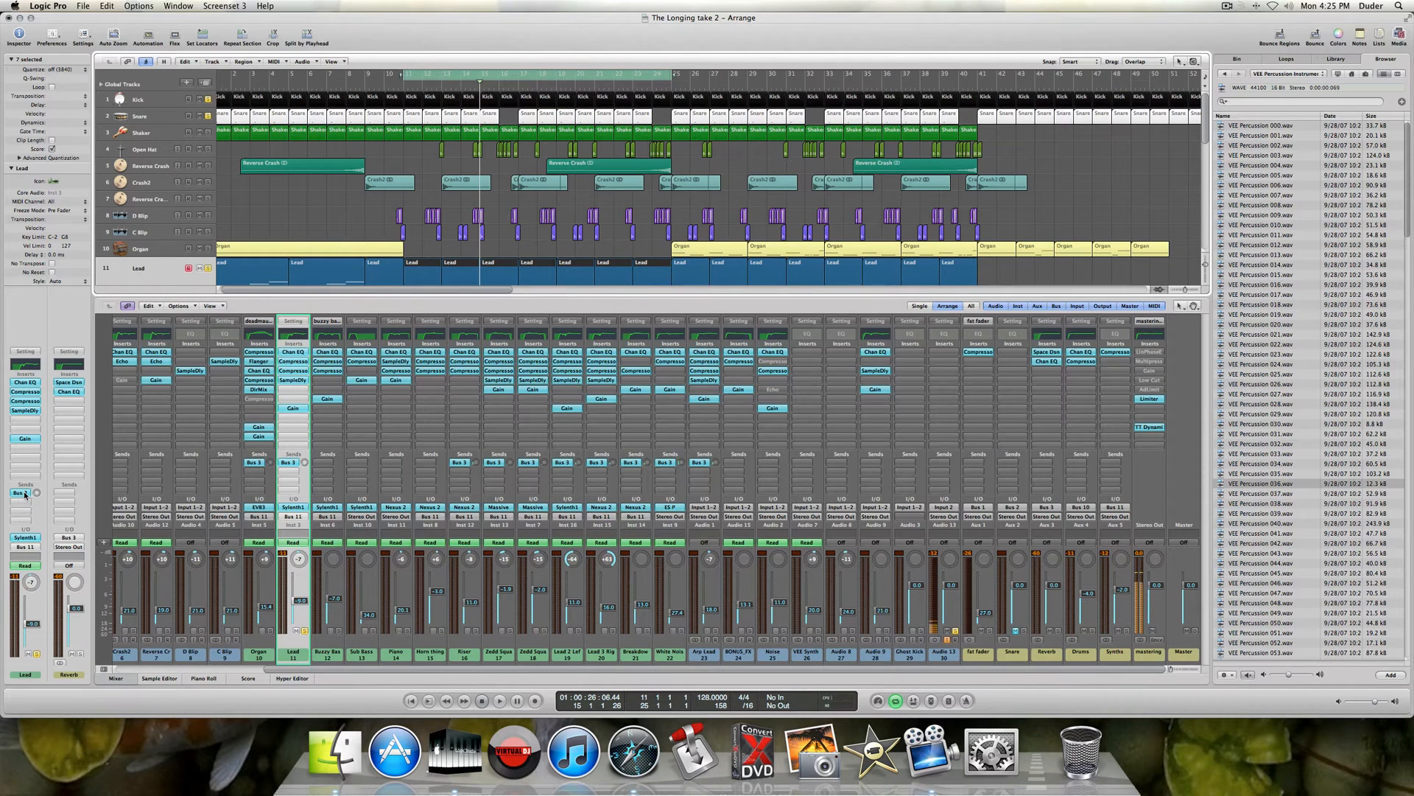
{"action": "key", "text": "space"}
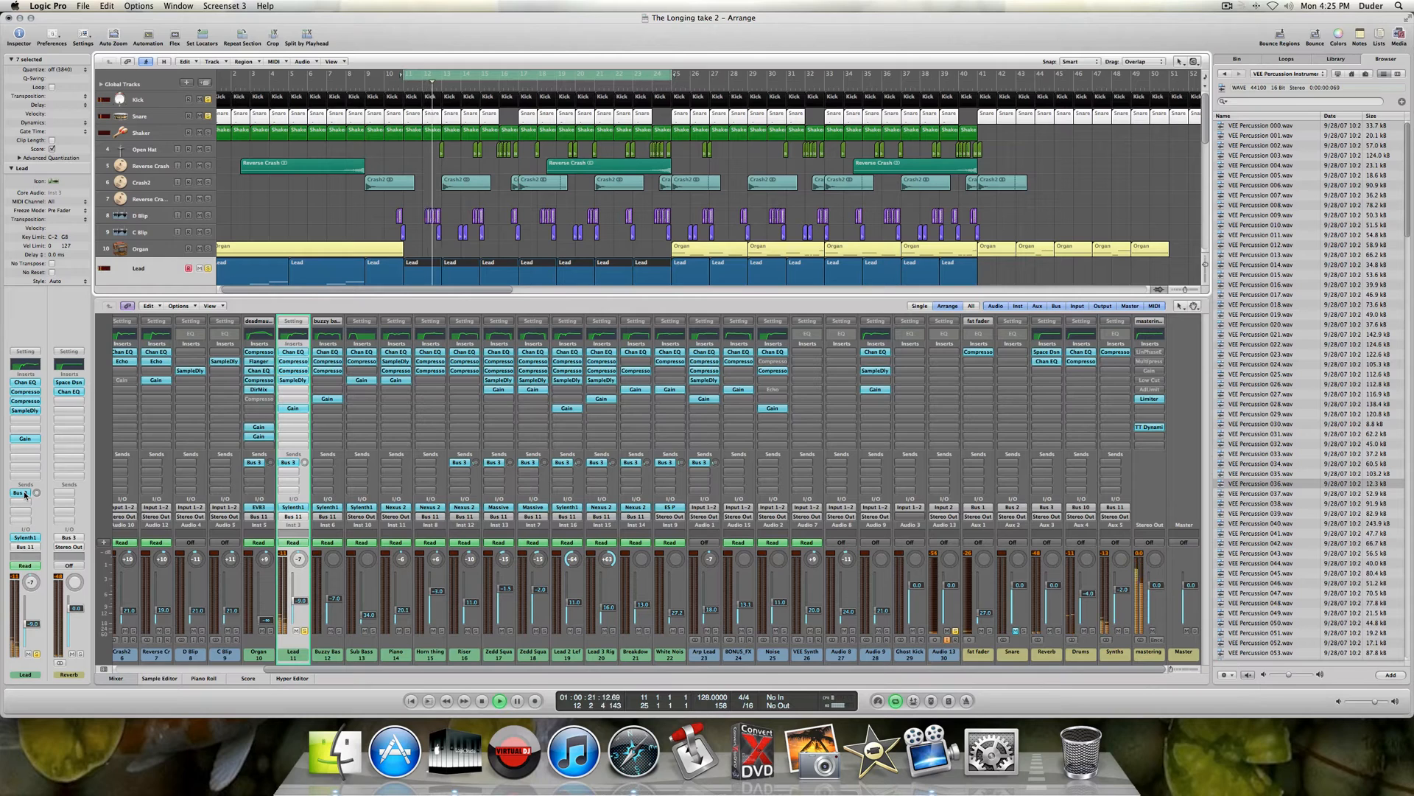
{"action": "left_click", "coordinate": [208, 116]}
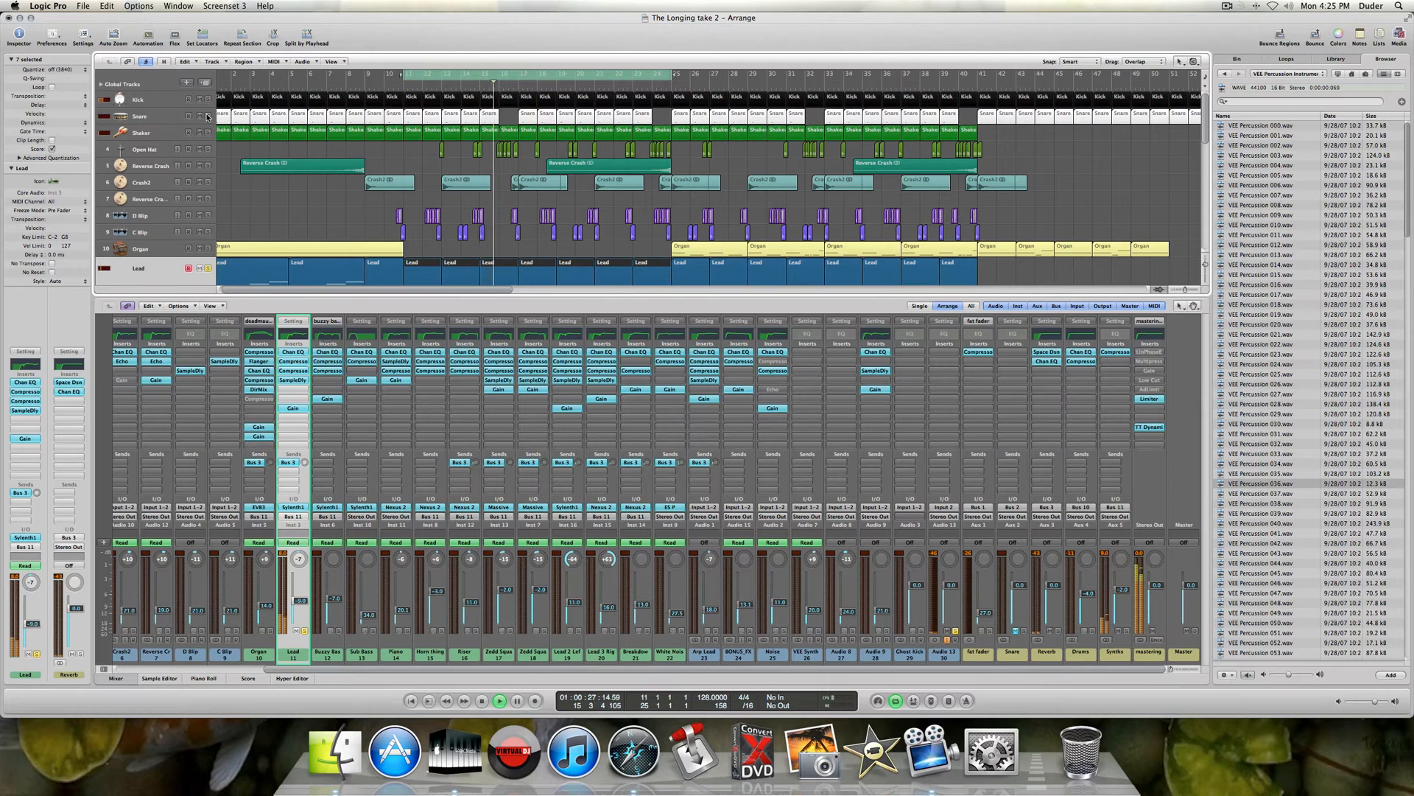
{"action": "key", "text": "space"}
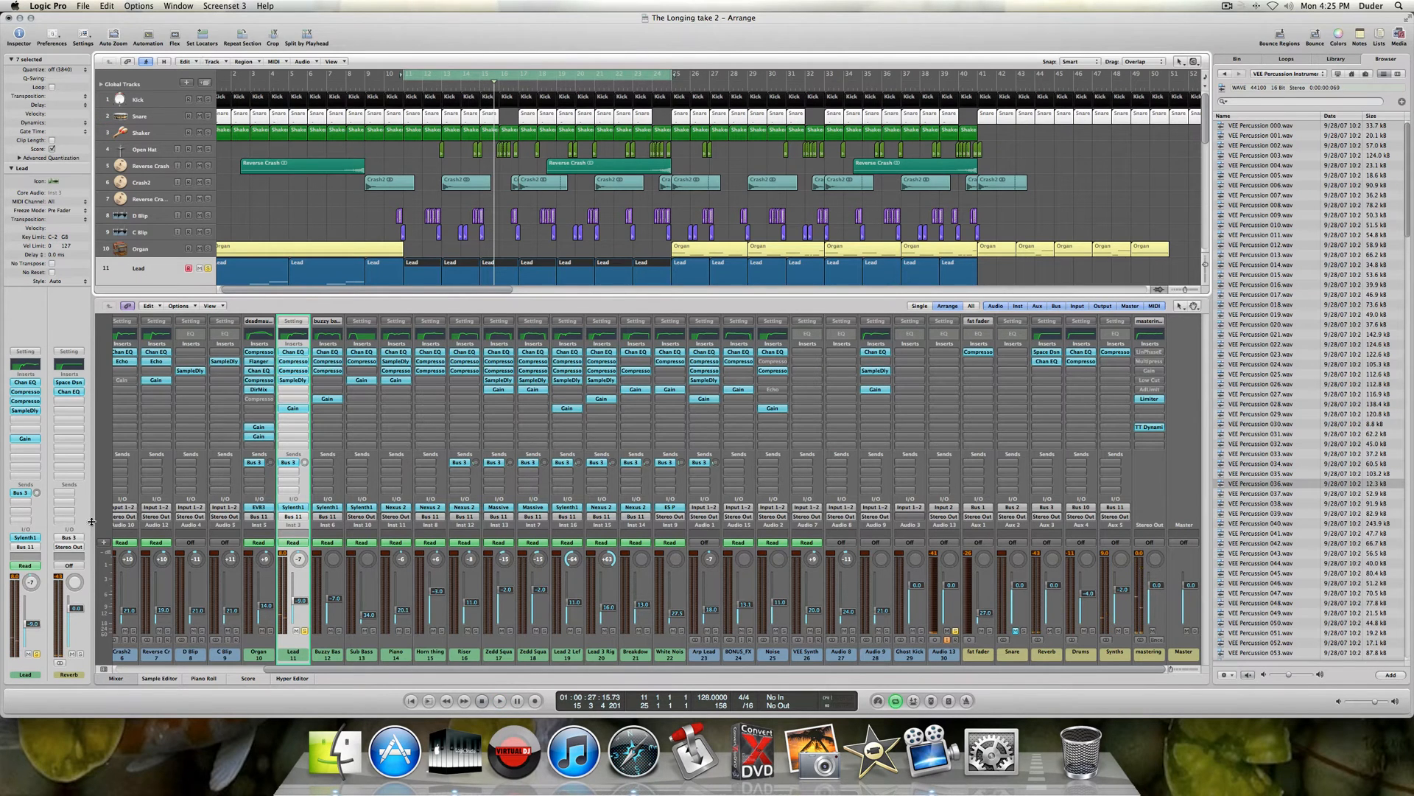
- Open the Lead track's Sylenth1 instrument, audition the Longing Lead sound, and display its Part B settings
{"action": "left_click", "coordinate": [27, 537]}
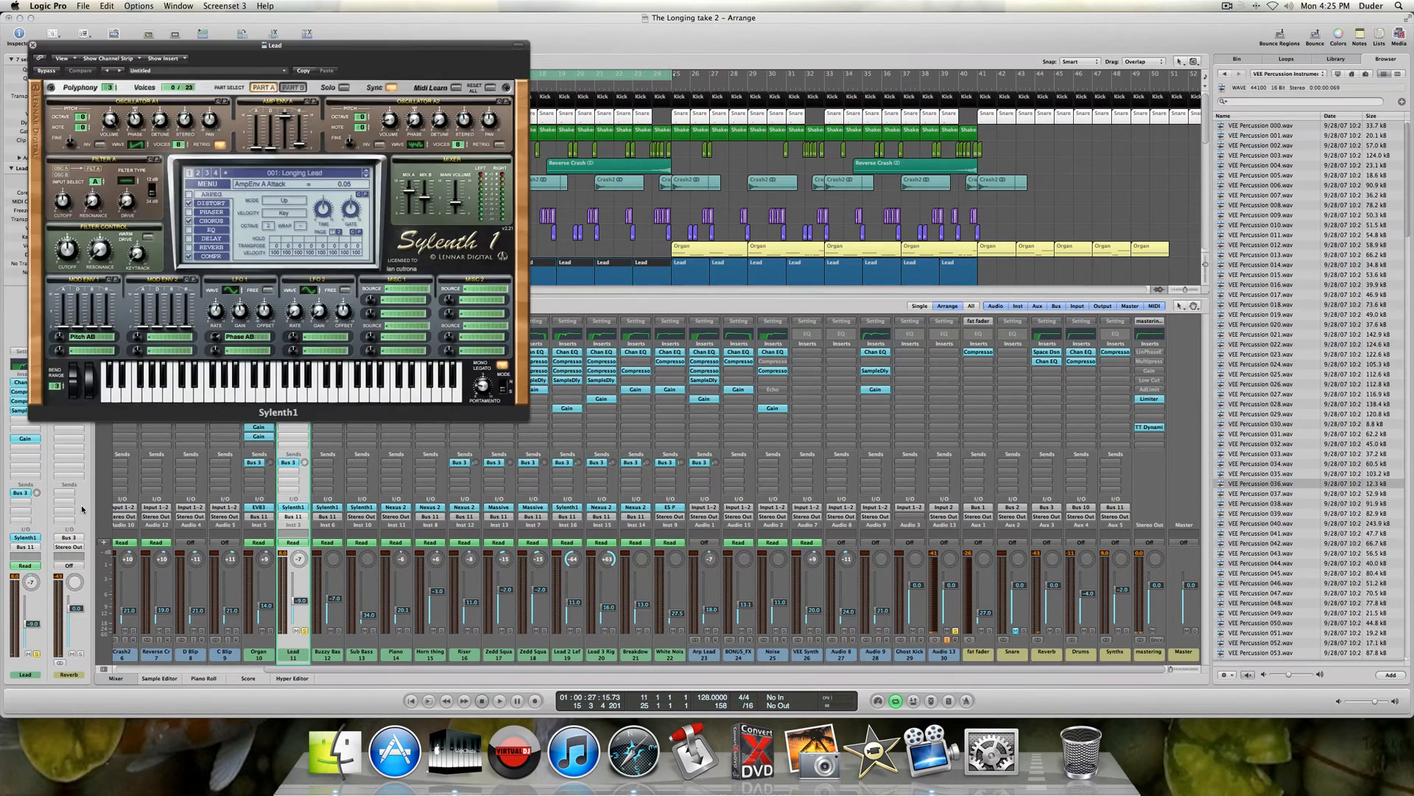
{"action": "left_click_drag", "start_coordinate": [196, 48], "coordinate": [448, 65]}
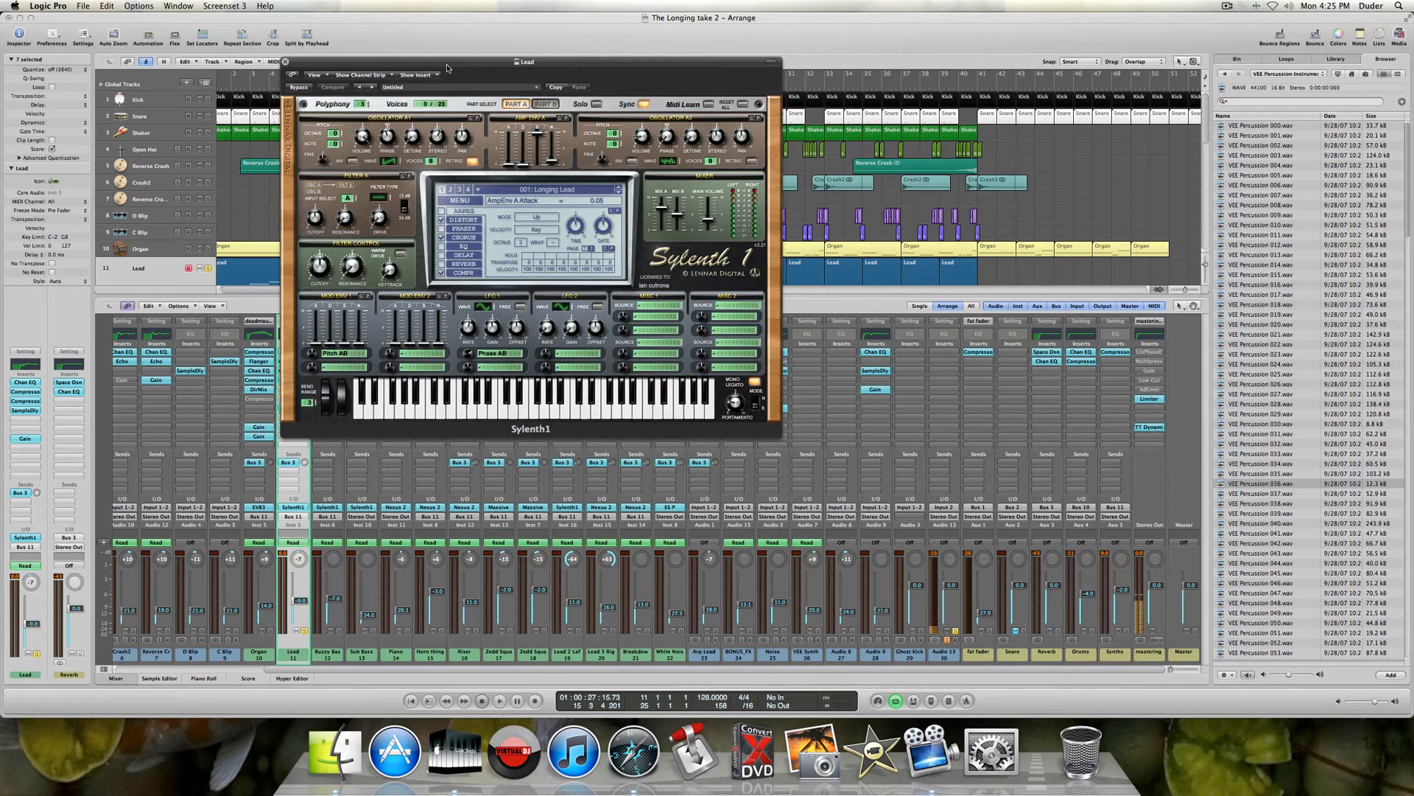
{"action": "key", "text": "space"}
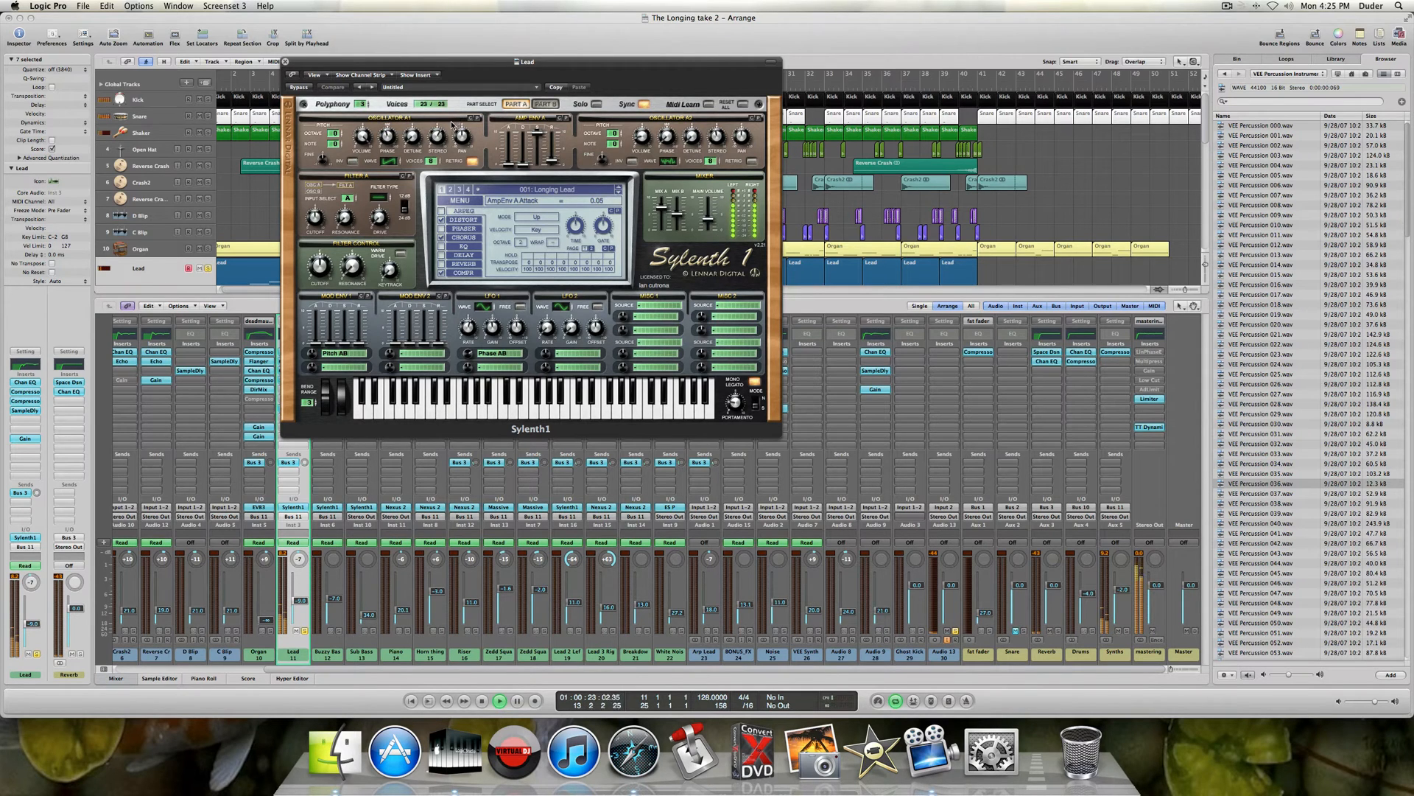
{"action": "key", "text": "space"}
{"action": "left_click", "coordinate": [546, 103]}
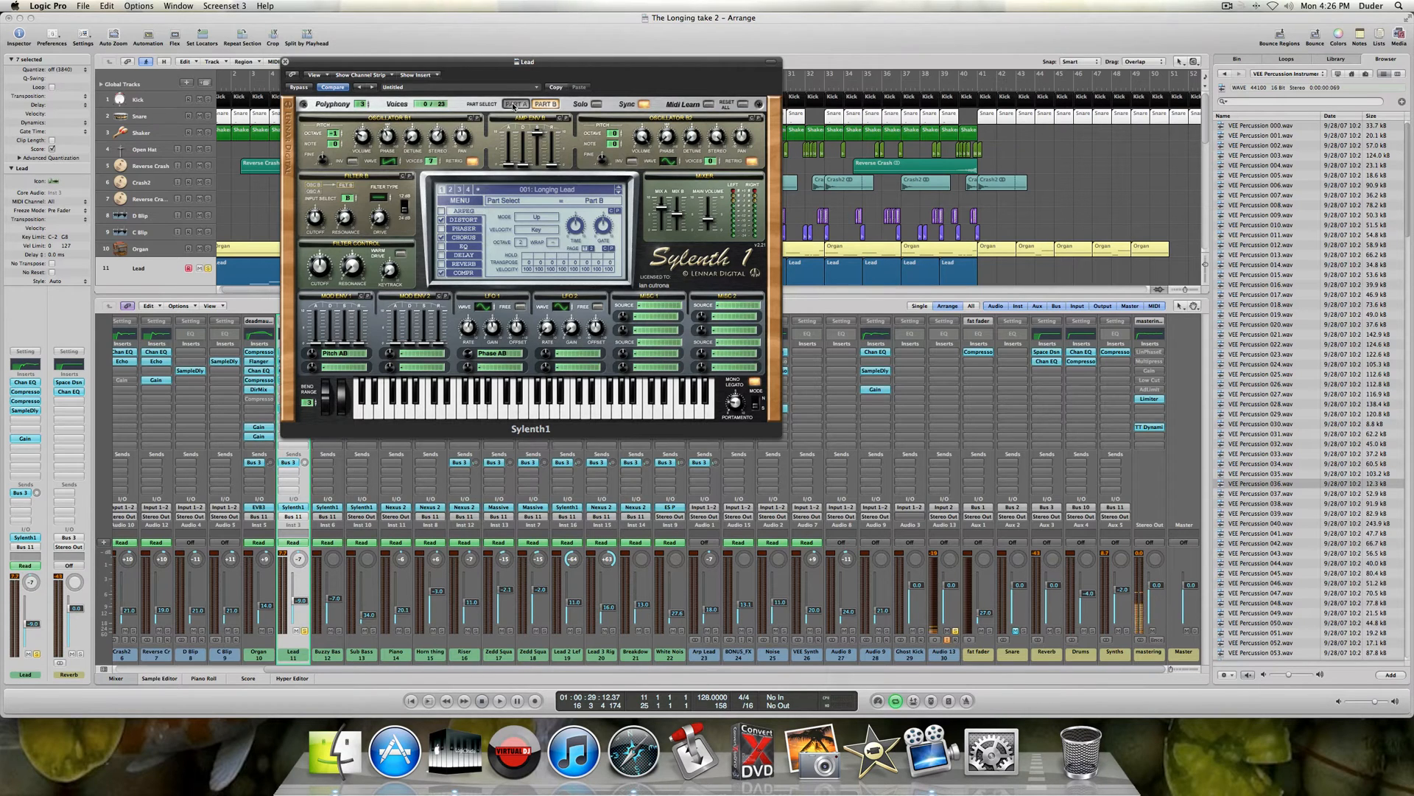
- Inspect Parts A and B of the Lead's Sylenth1 sound, view its distortion, chorus and compressor effect settings, and close the instrument
{"action": "left_click", "coordinate": [513, 105]}
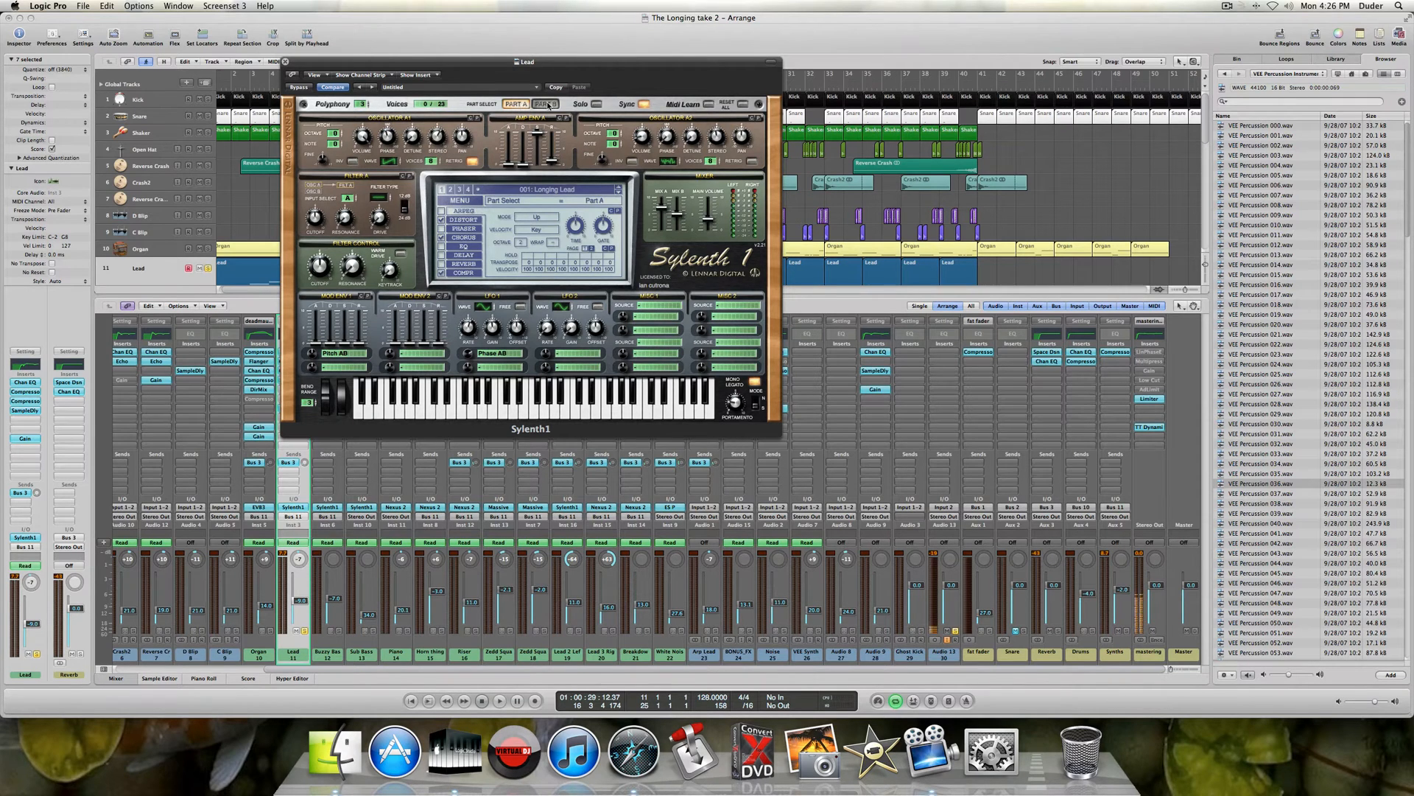
{"action": "left_click", "coordinate": [546, 104]}
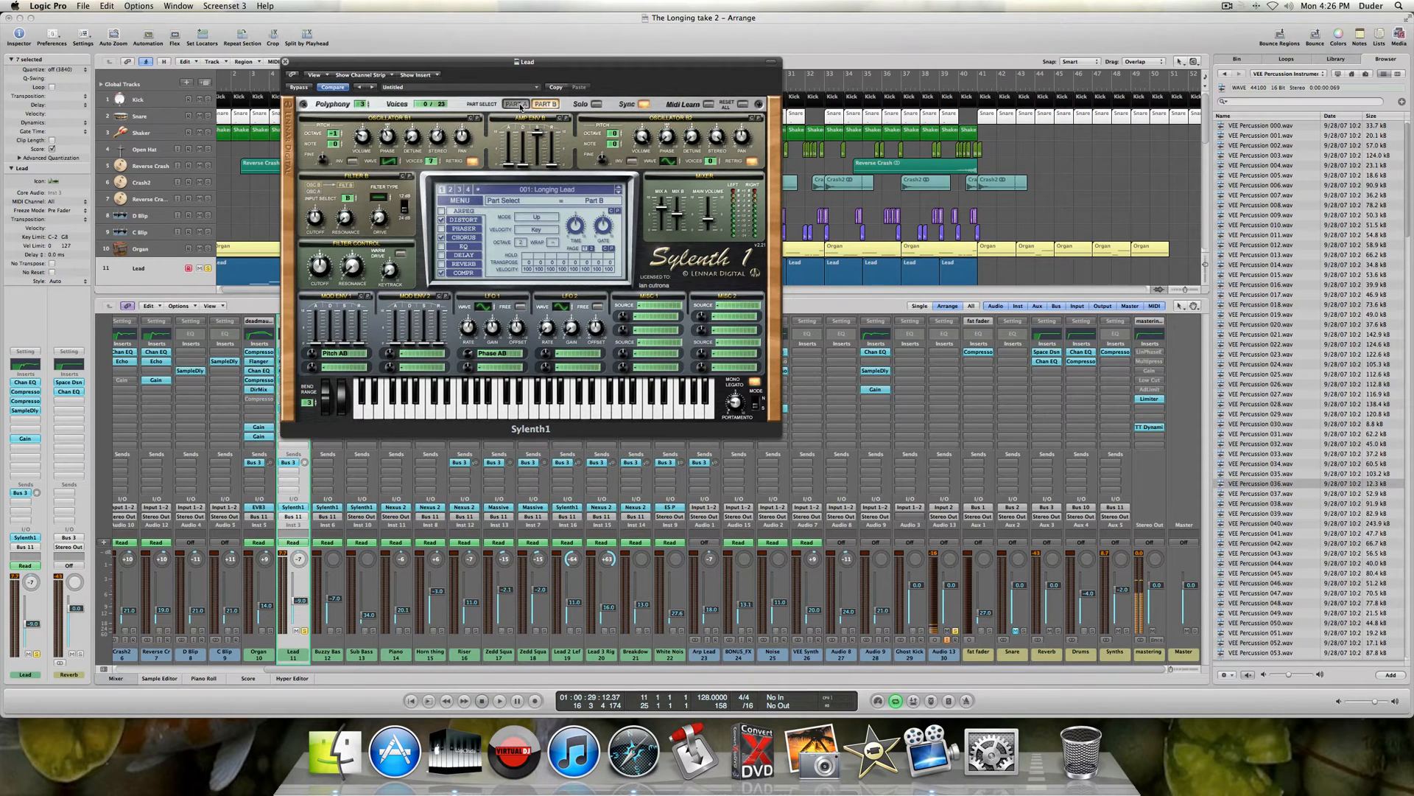
{"action": "left_click", "coordinate": [518, 105]}
{"action": "left_click", "coordinate": [464, 219]}
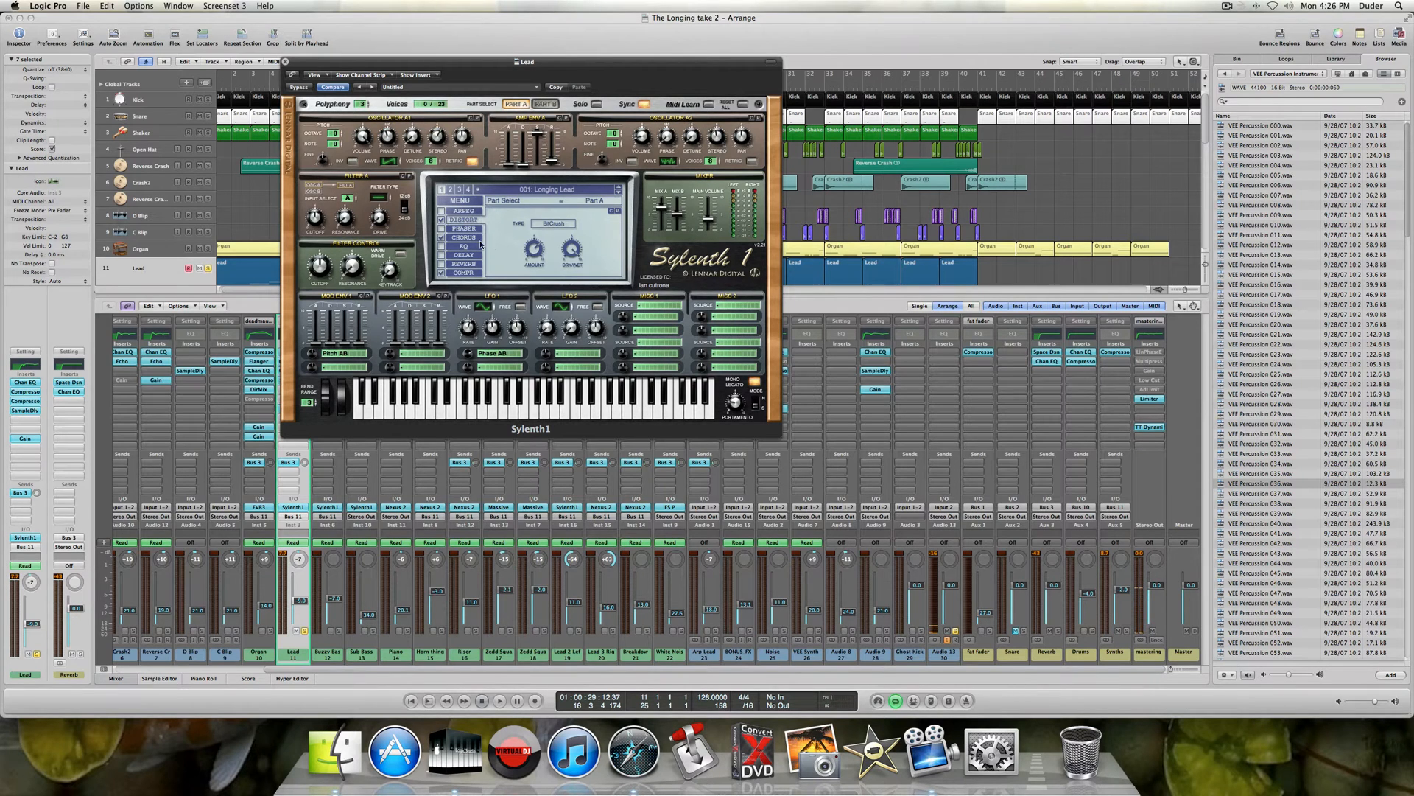
{"action": "left_click", "coordinate": [477, 238]}
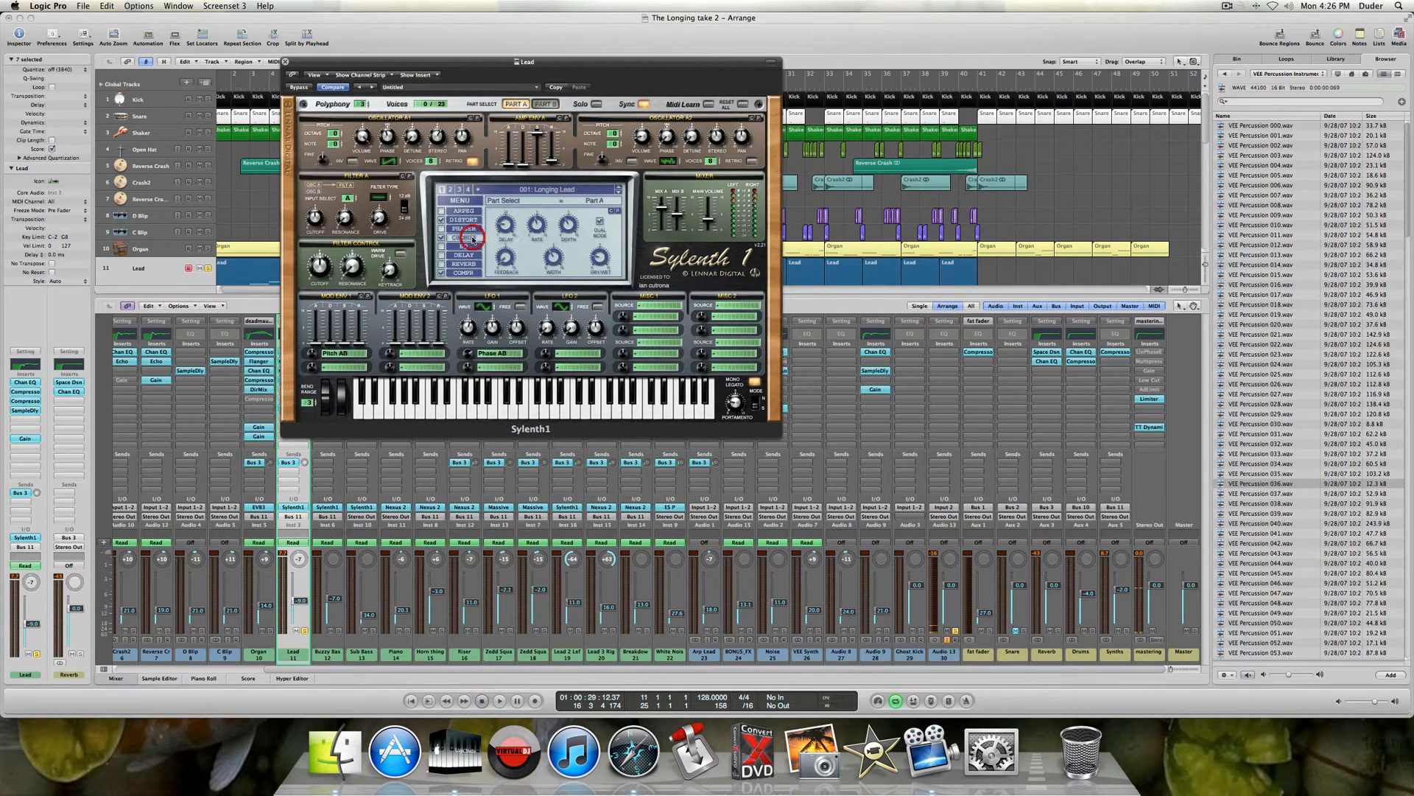
{"action": "left_click", "coordinate": [464, 273]}
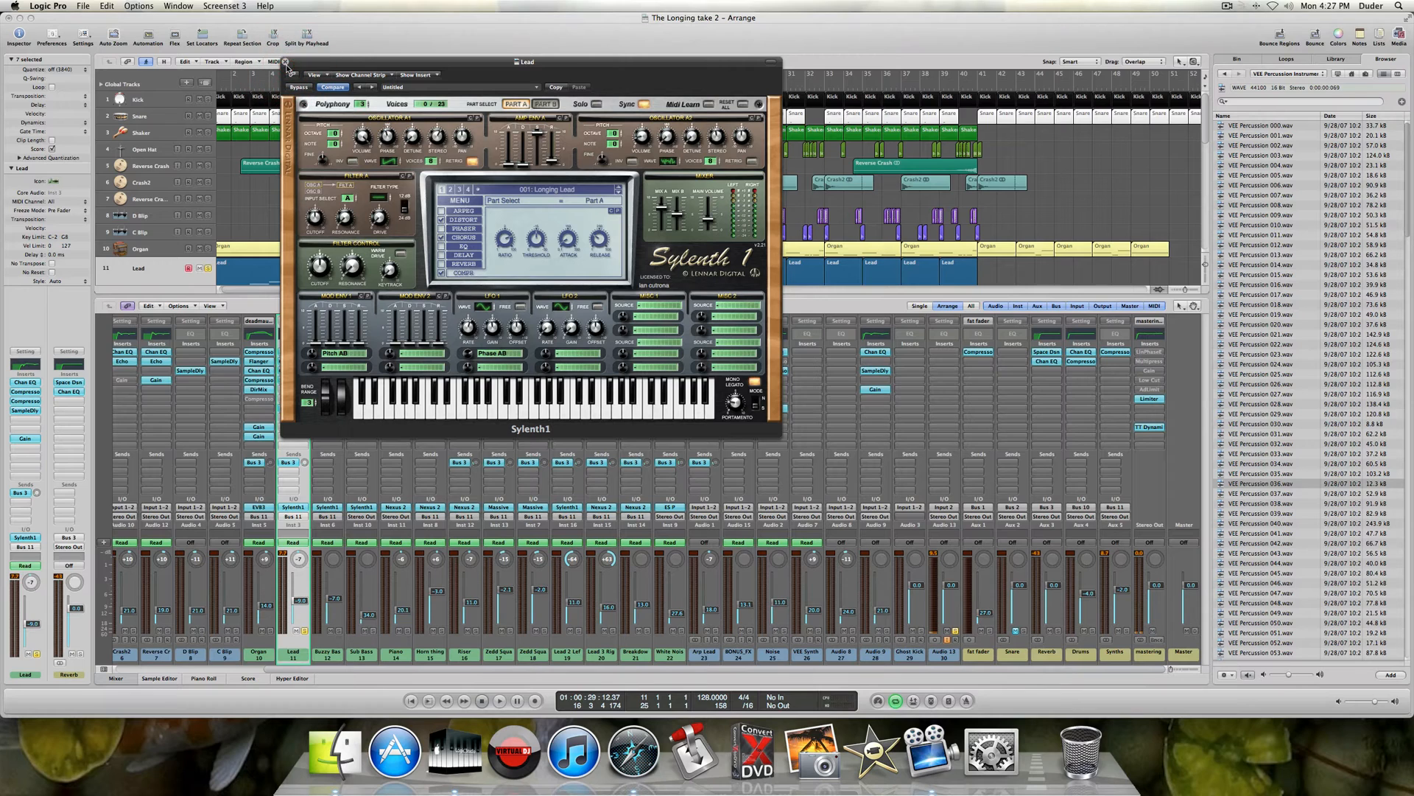
{"action": "left_click", "coordinate": [285, 62]}
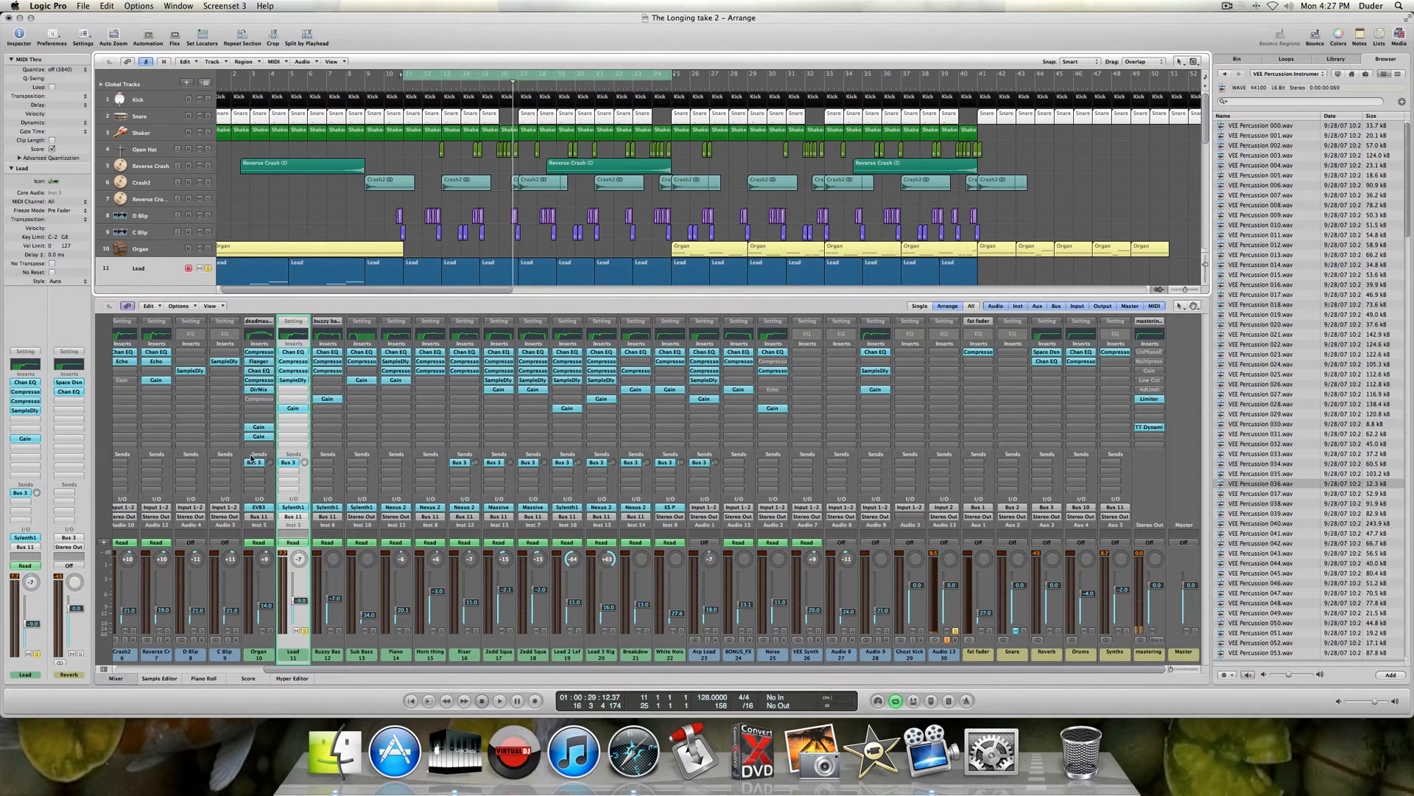
- Take the Lead track out of solo, and select and solo the Buzzy Bass track for playback
{"action": "left_click", "coordinate": [209, 270]}
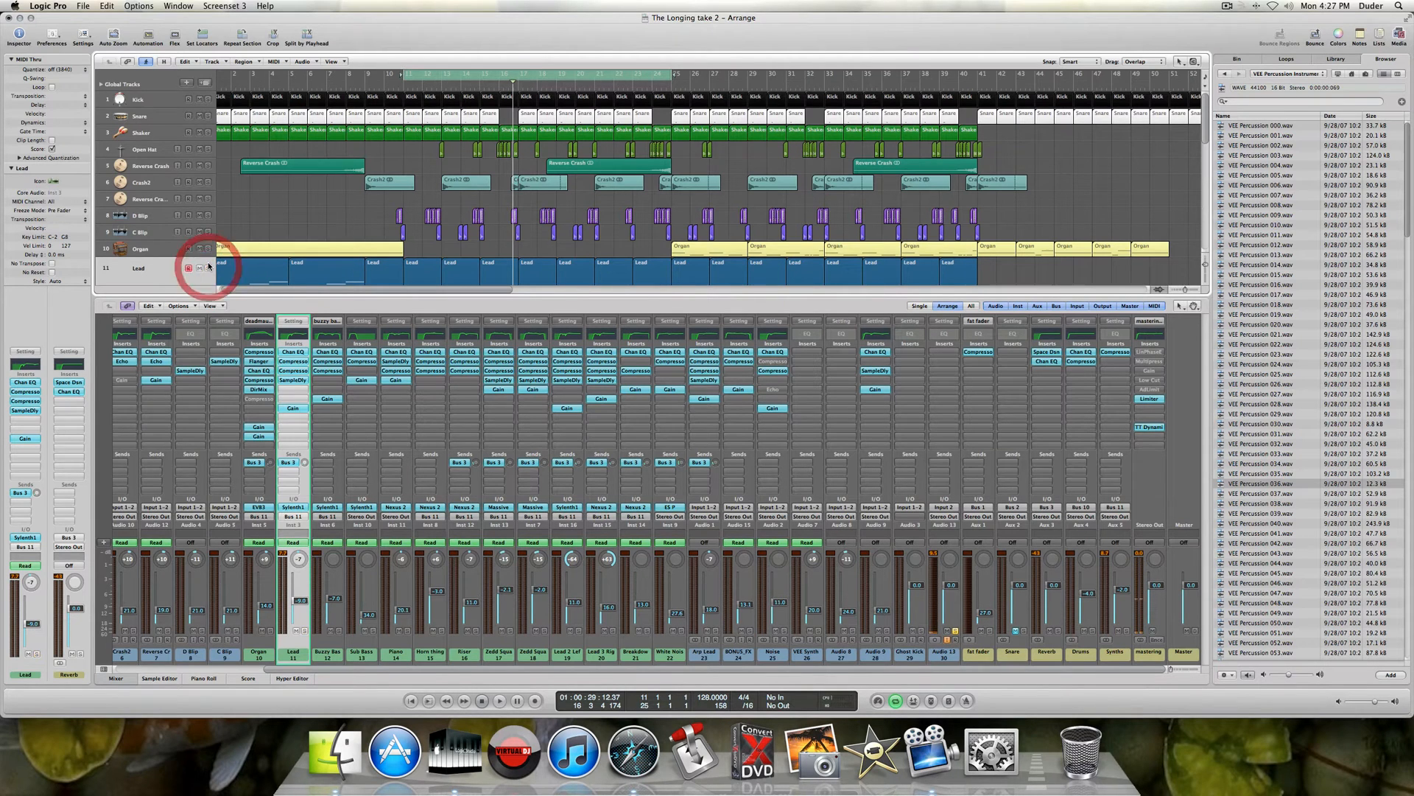
{"action": "left_click", "coordinate": [180, 245]}
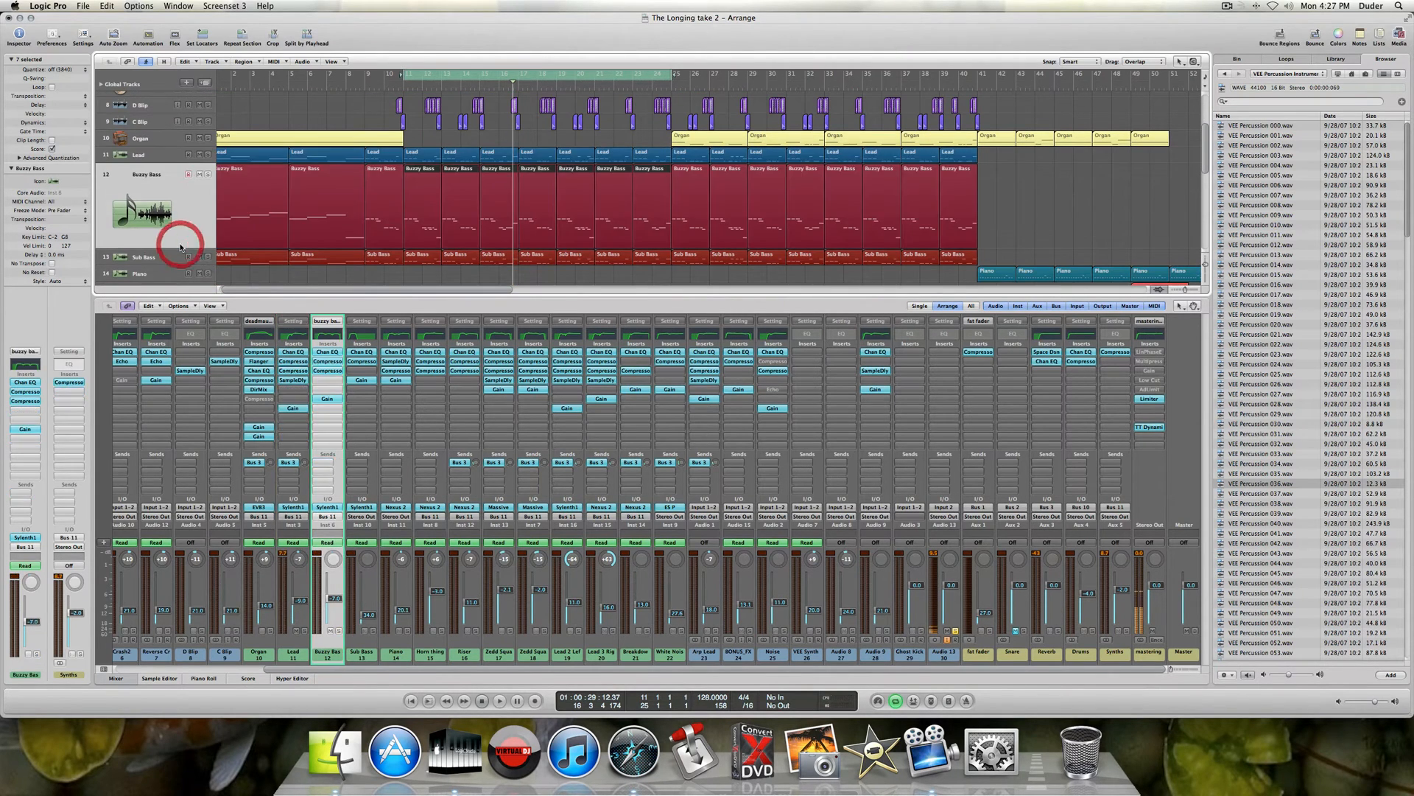
{"action": "left_click", "coordinate": [210, 175]}
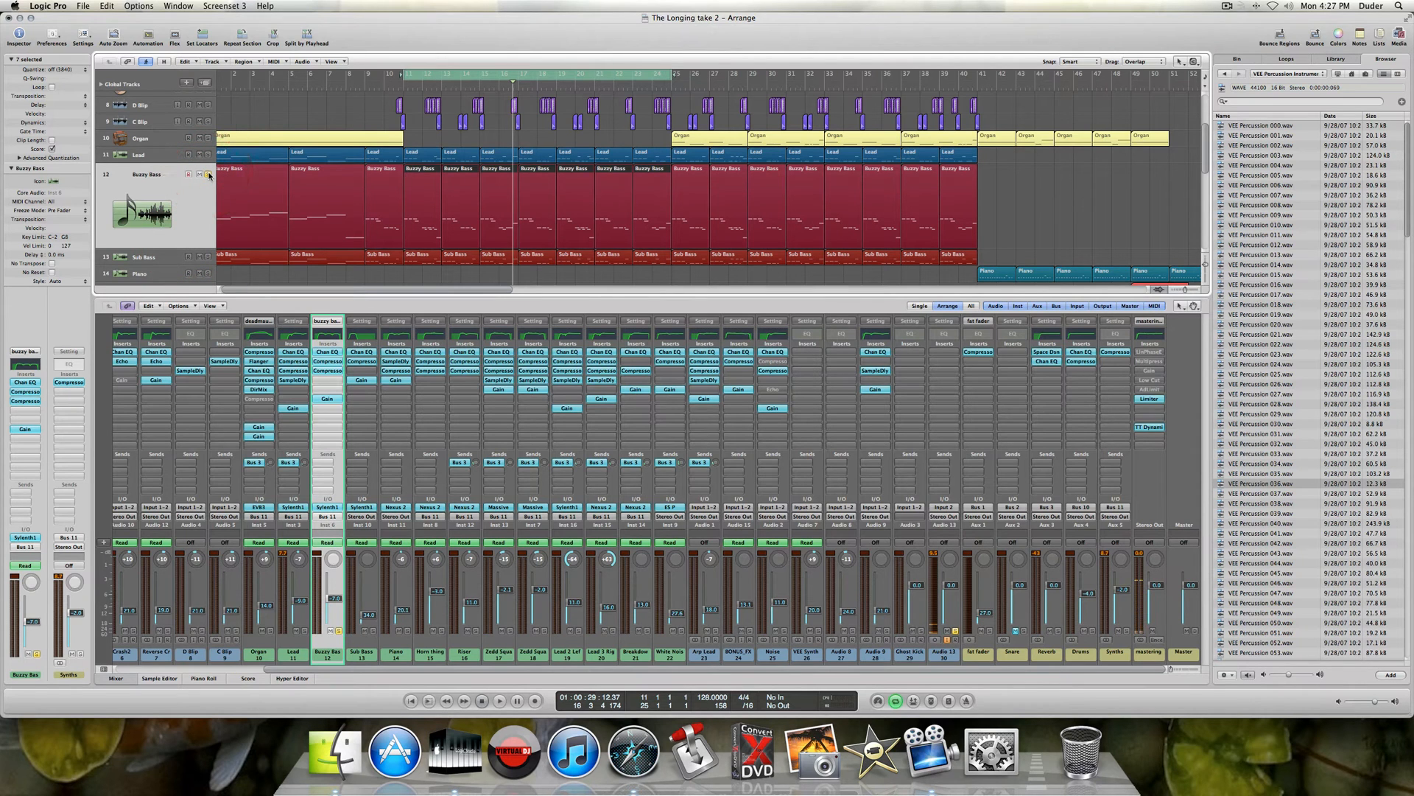
{"action": "key", "text": "space"}
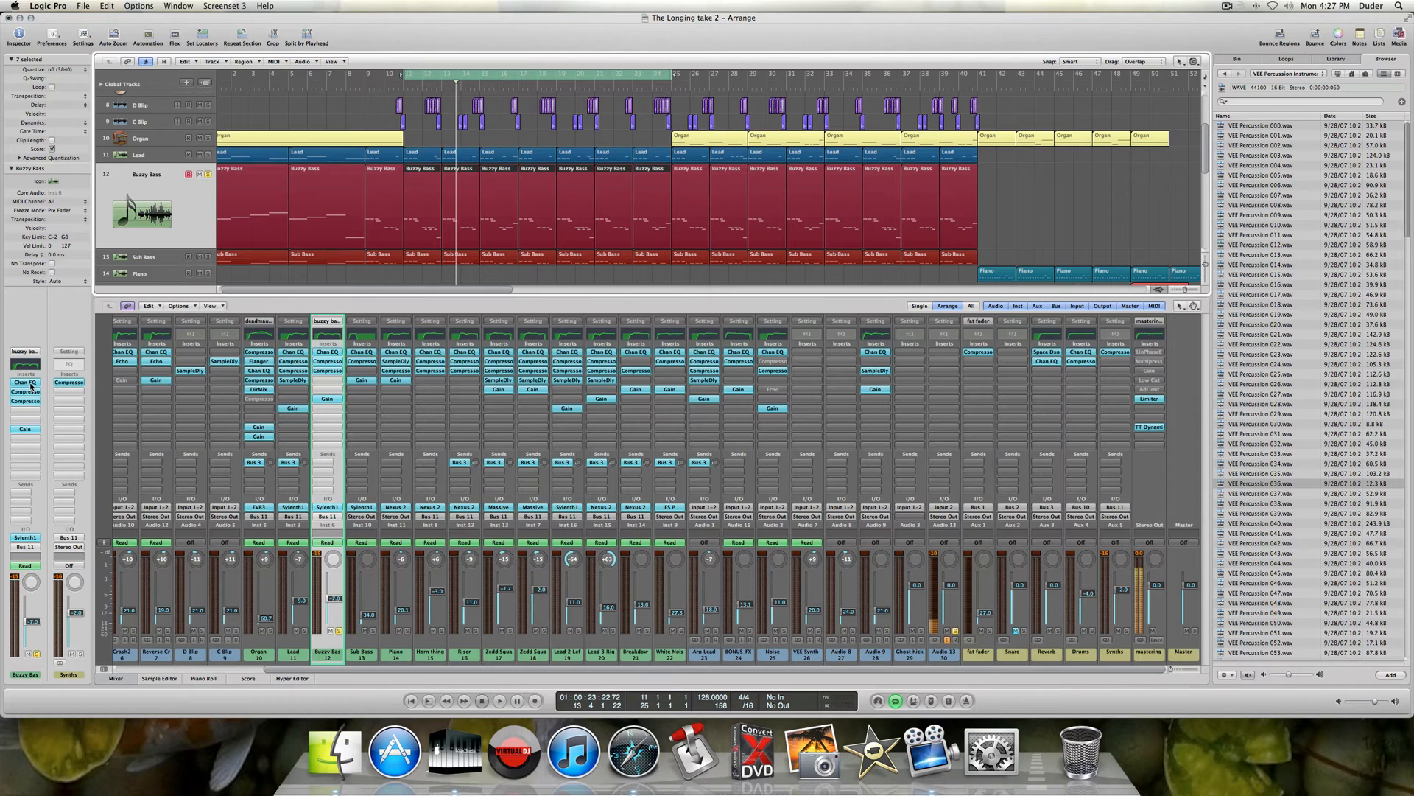
- Bypass the Channel EQ and both Compressors on the Buzzy Bass track and play its unprocessed sound
{"action": "left_click", "coordinate": [30, 384], "text": "alt"}
{"action": "left_click", "coordinate": [29, 401], "text": "alt"}
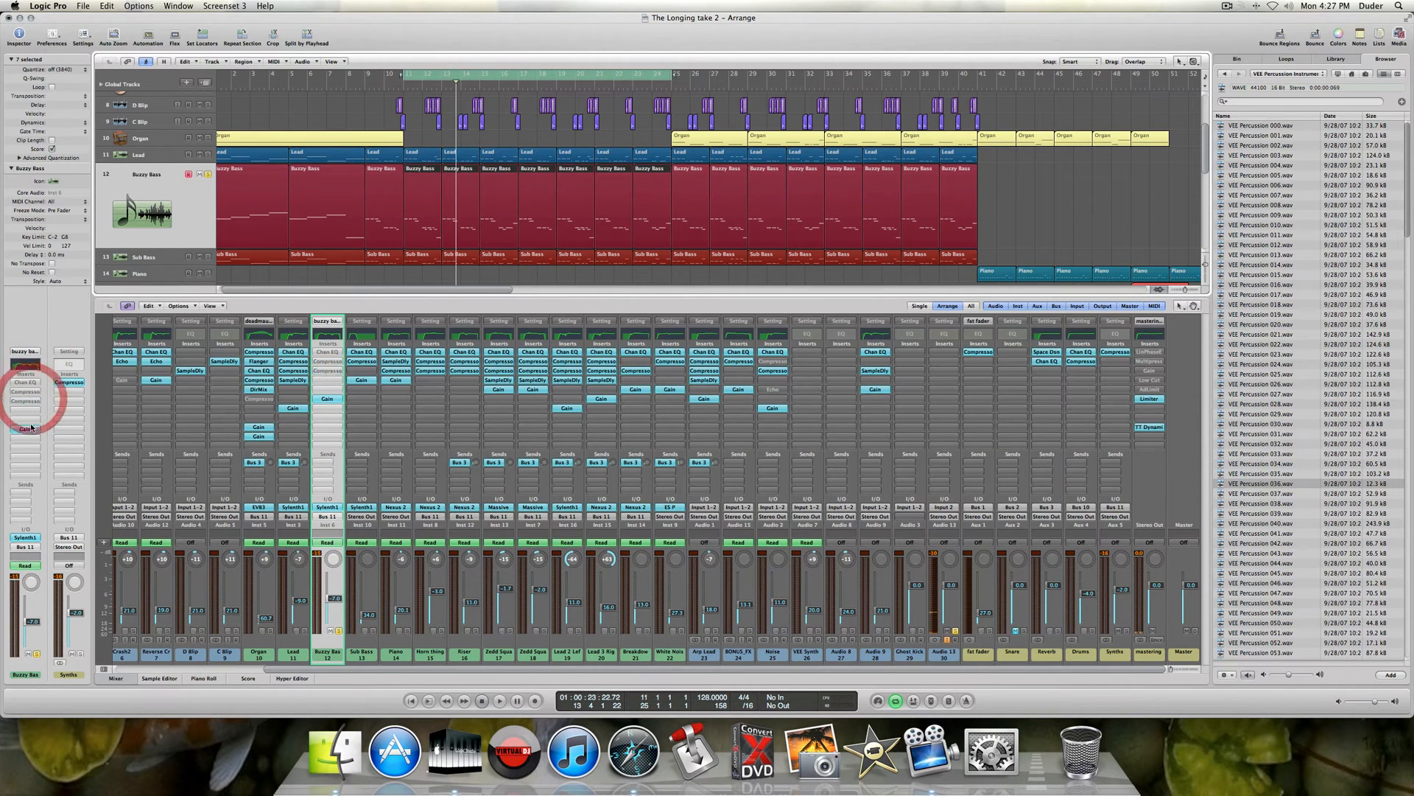
{"action": "key", "text": "space"}
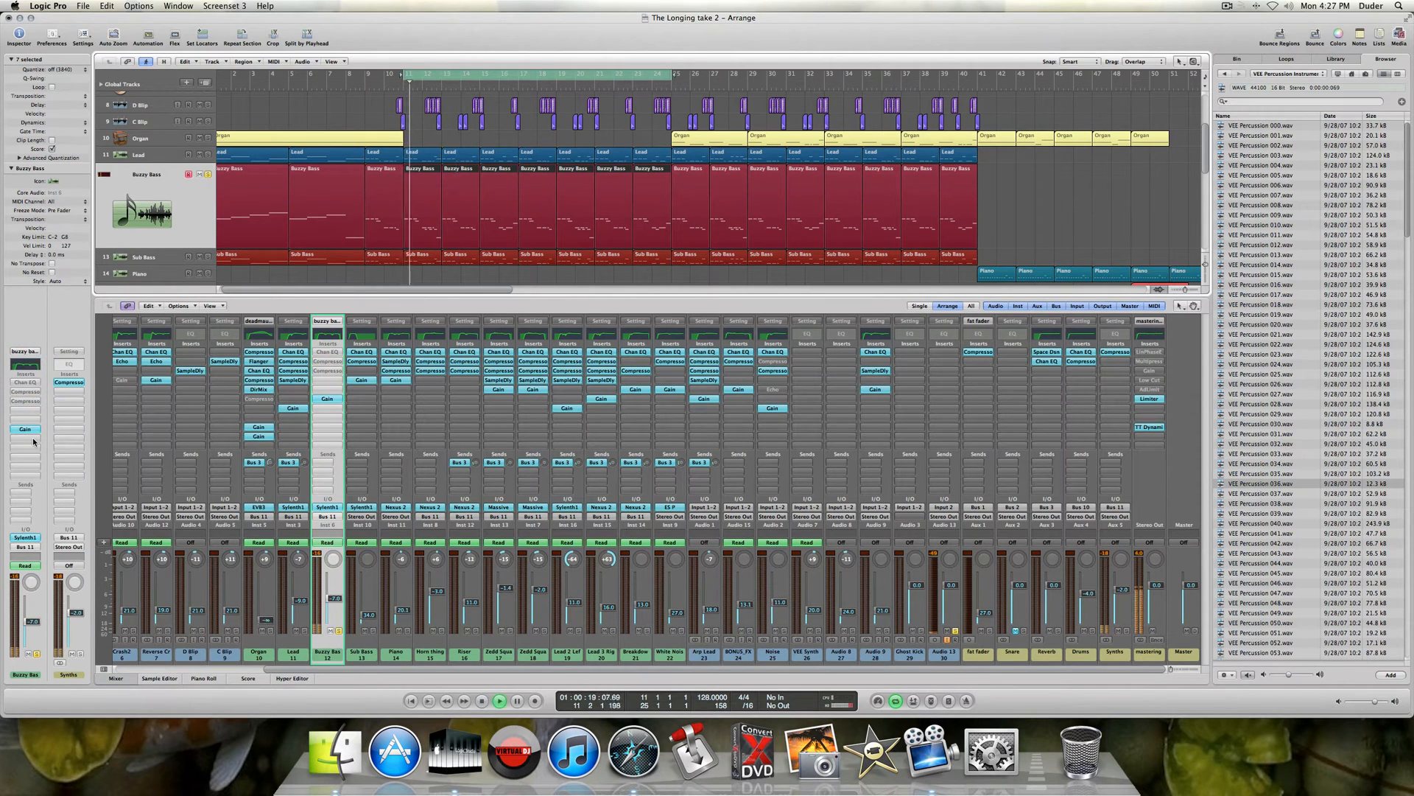
- Enable the Channel EQ on the Buzzy Bass track, compare playback with it active and bypassed, and close it while active
{"action": "left_click", "coordinate": [24, 383]}
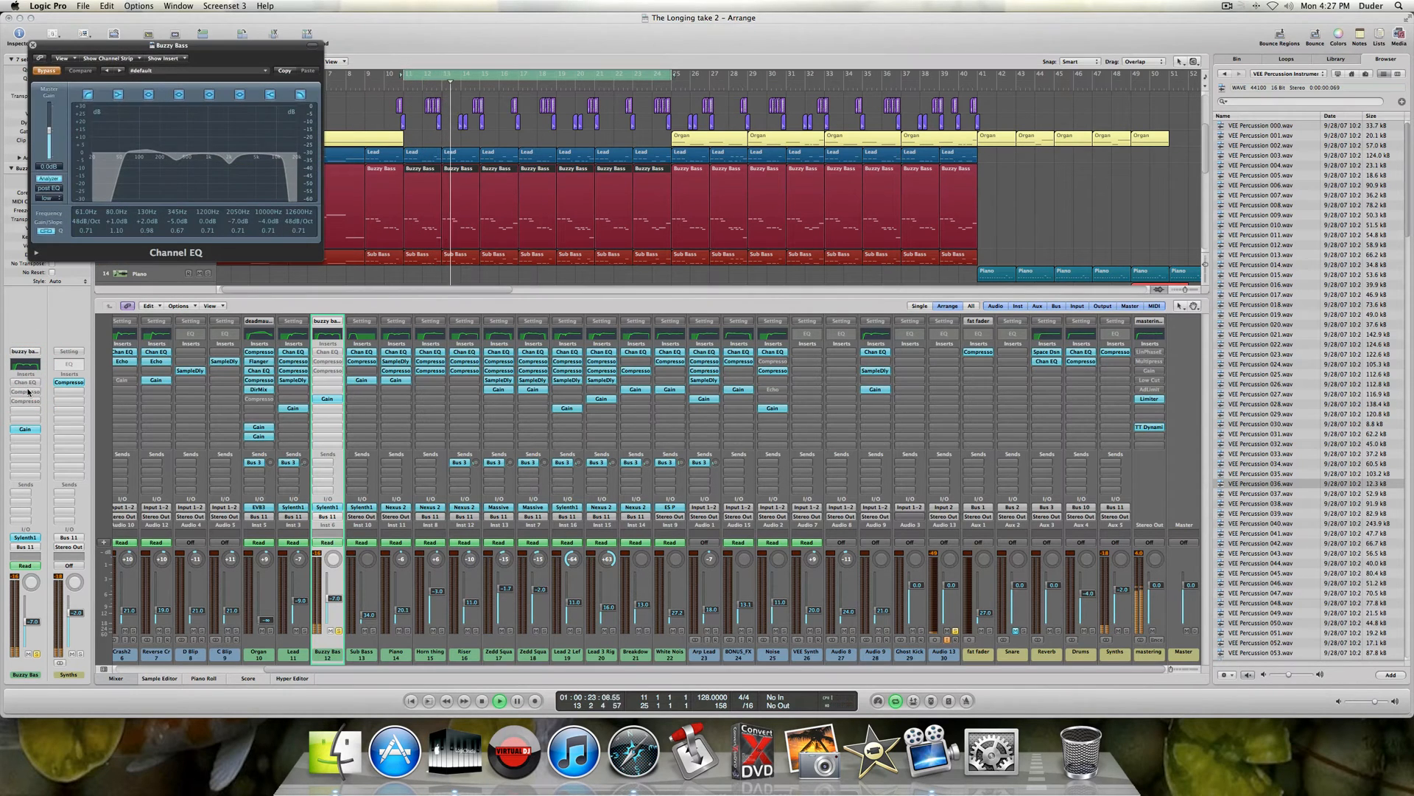
{"action": "left_click", "coordinate": [48, 72]}
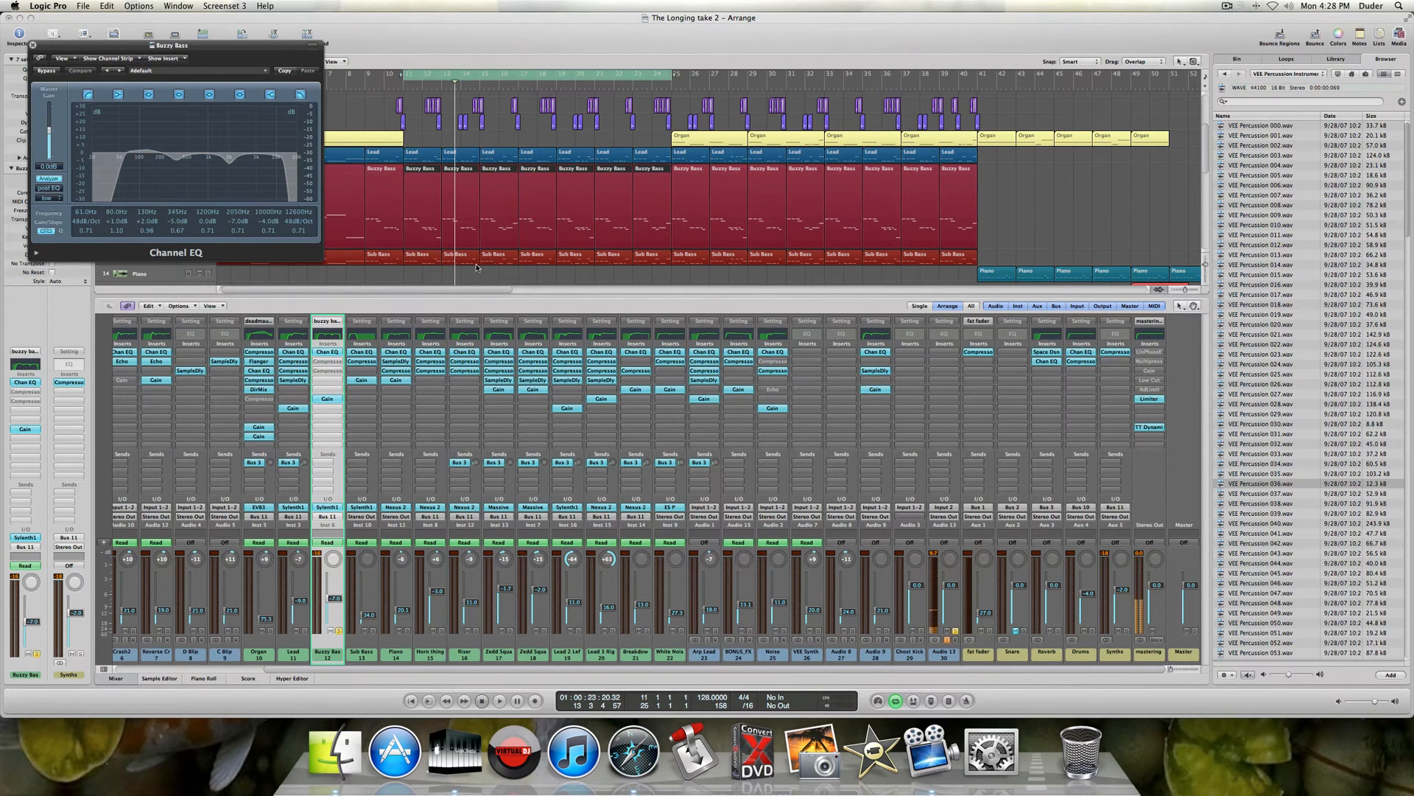
{"action": "key", "text": "space"}
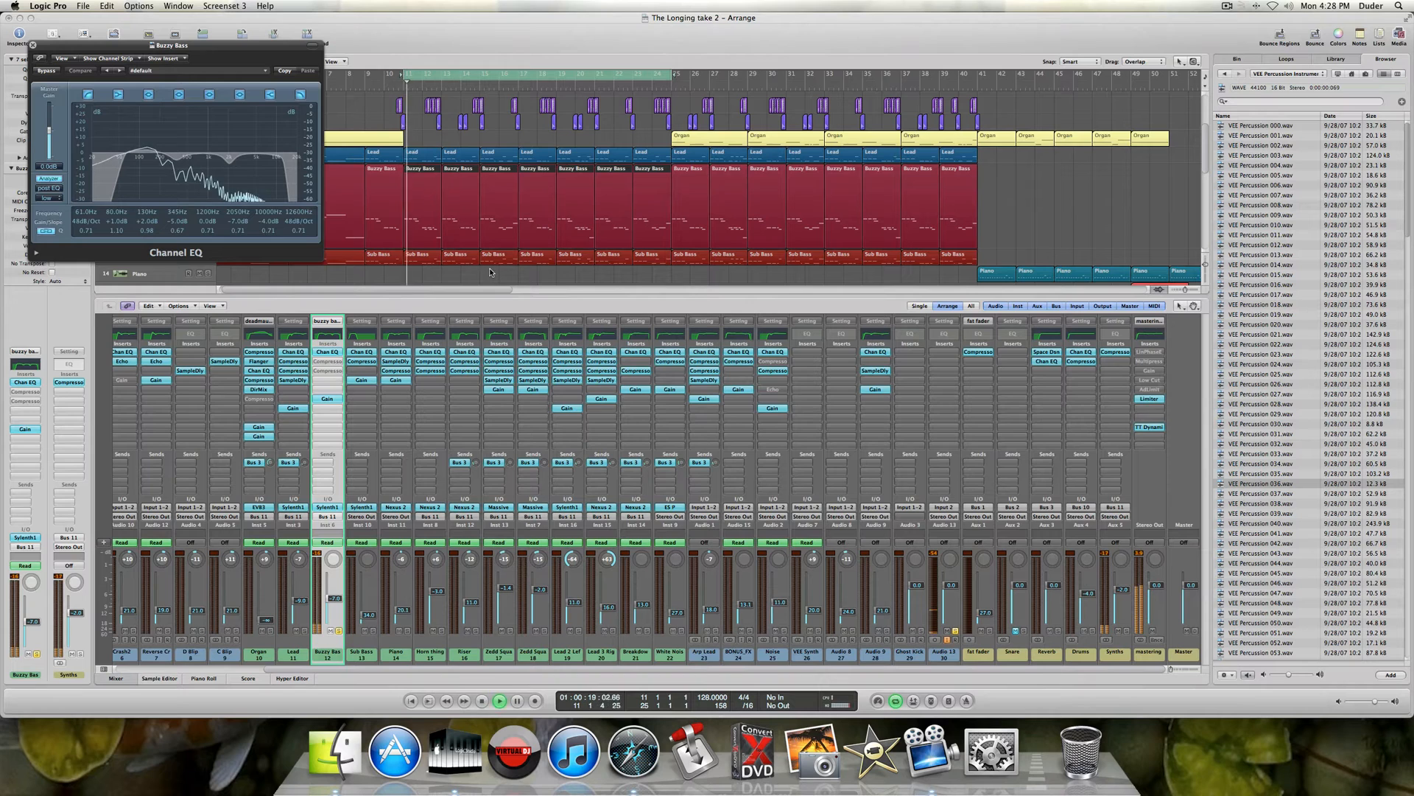
{"action": "left_click", "coordinate": [45, 71]}
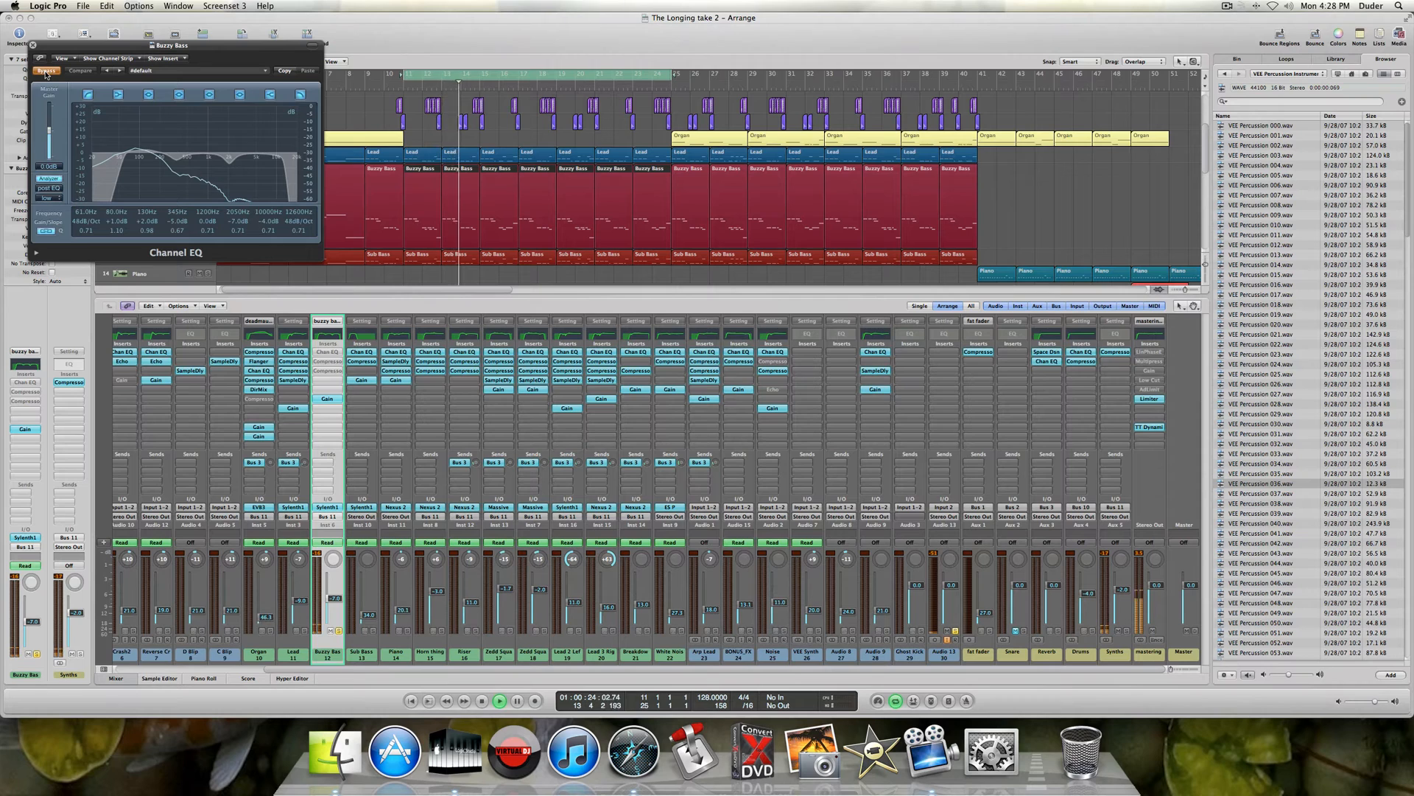
{"action": "key", "text": "space"}
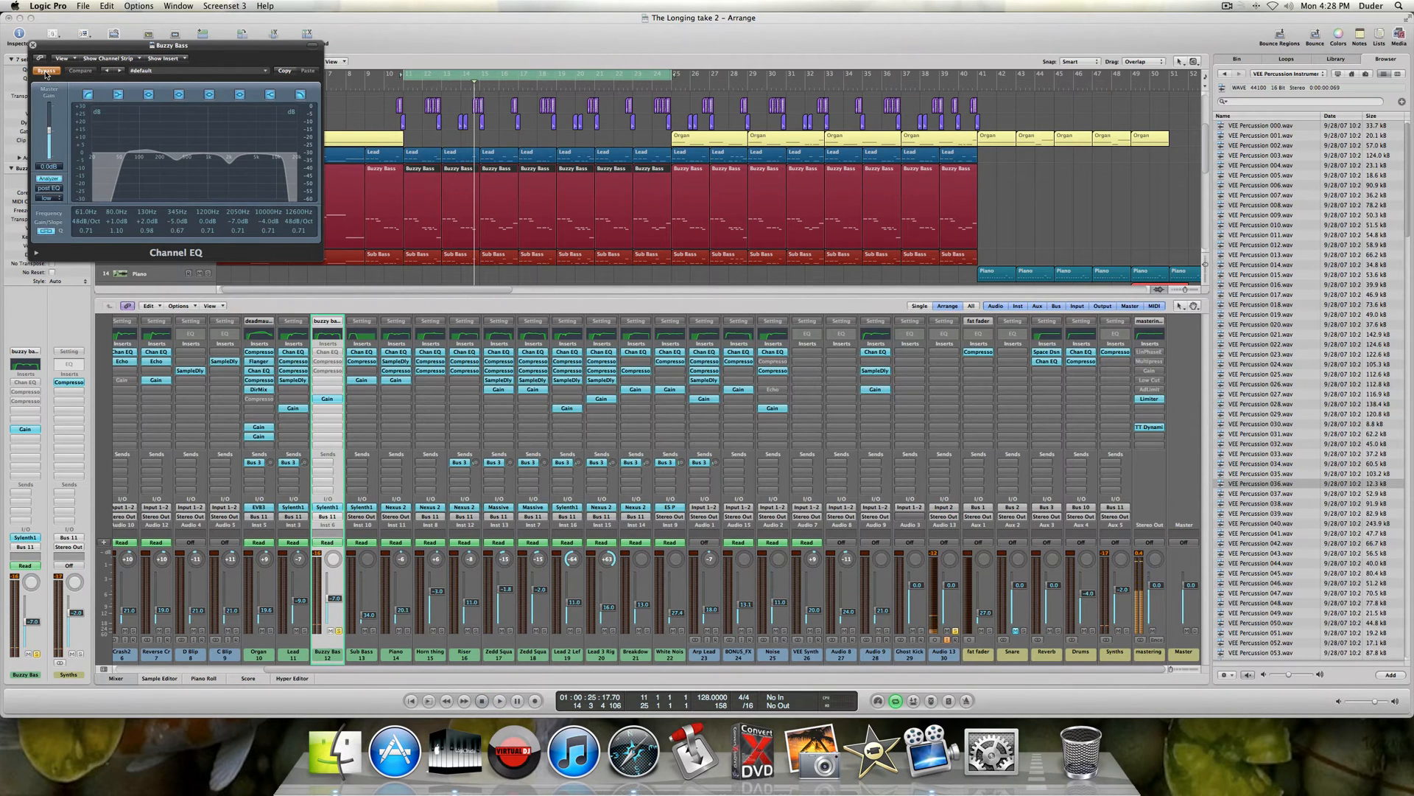
{"action": "left_click", "coordinate": [45, 71]}
{"action": "left_click_drag", "start_coordinate": [98, 51], "coordinate": [121, 79]}
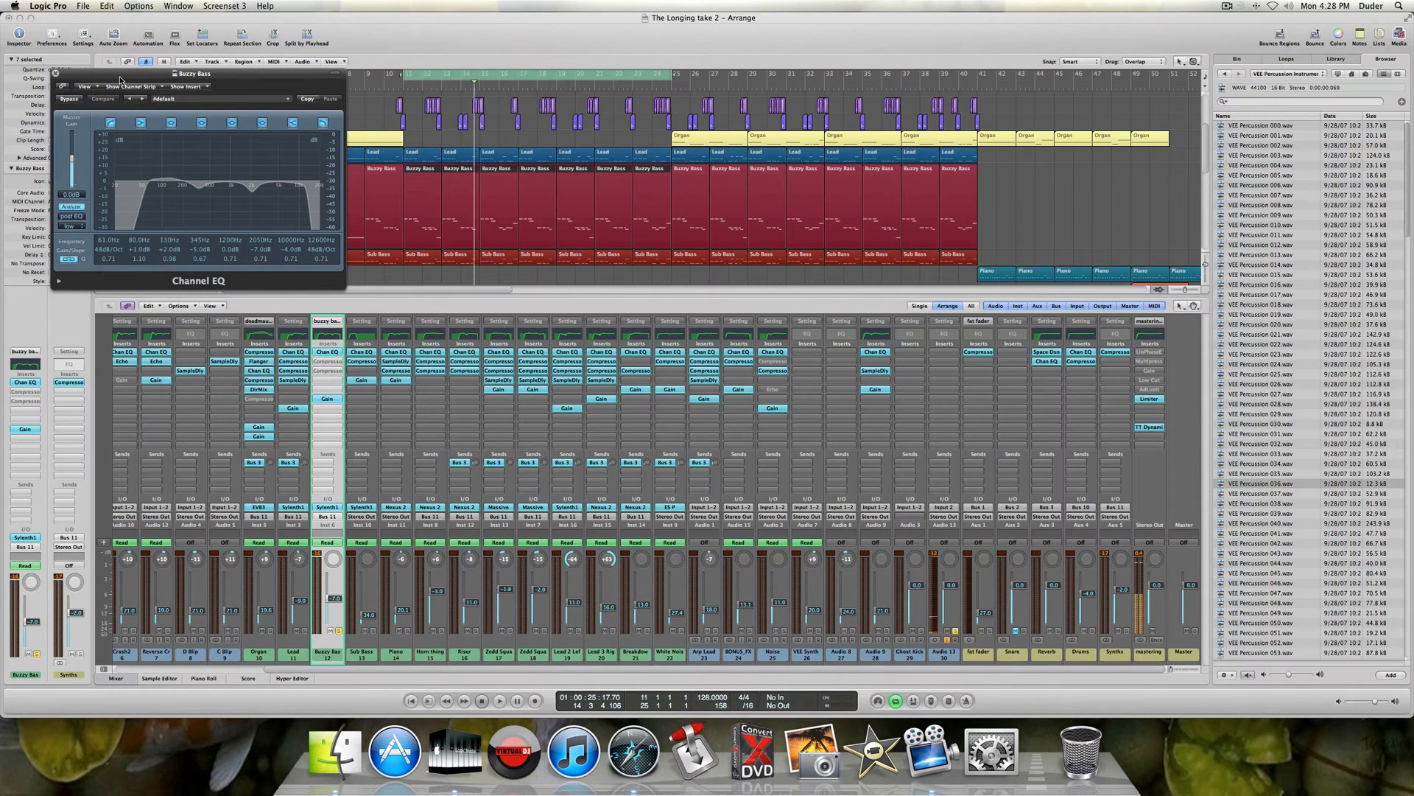
{"action": "key", "text": "space"}
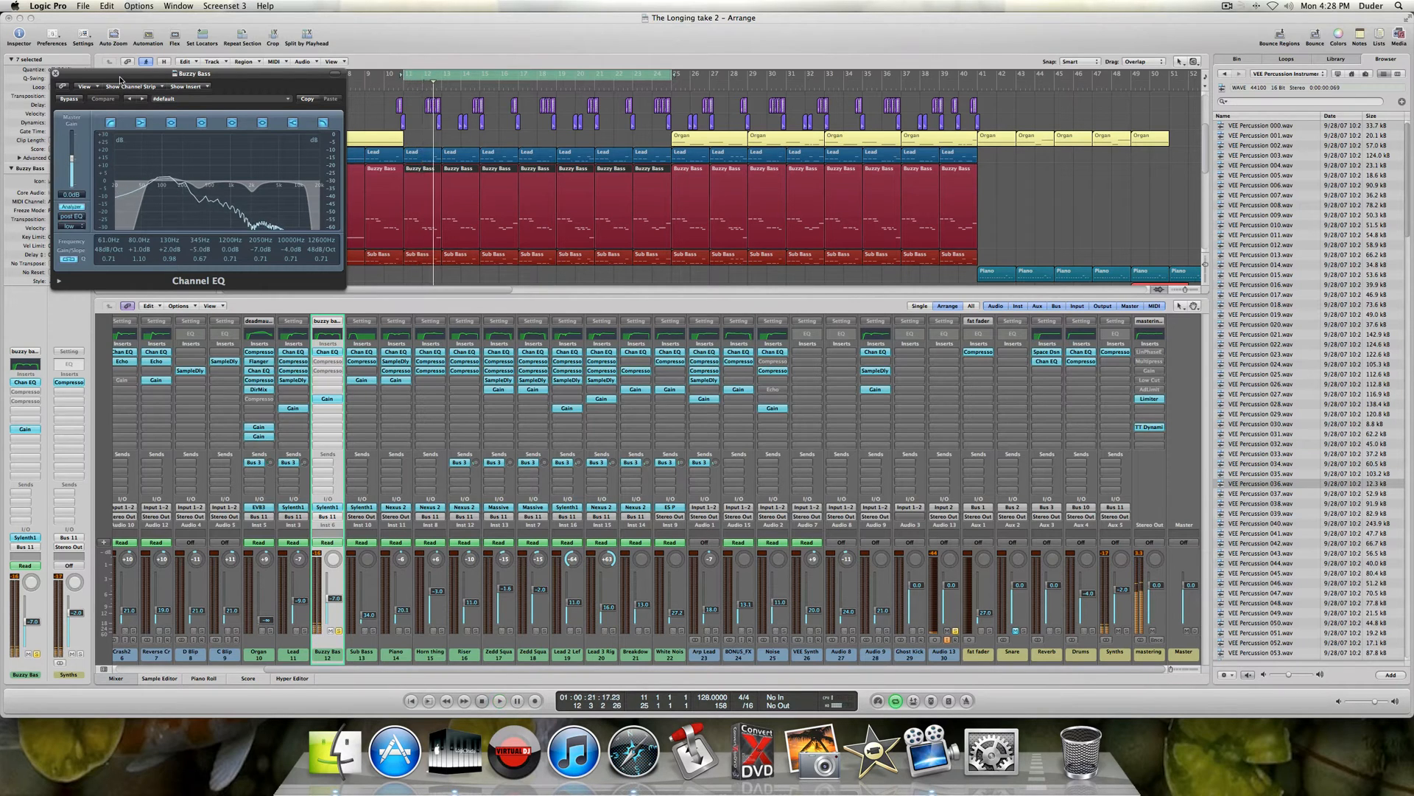
{"action": "left_click", "coordinate": [56, 73]}
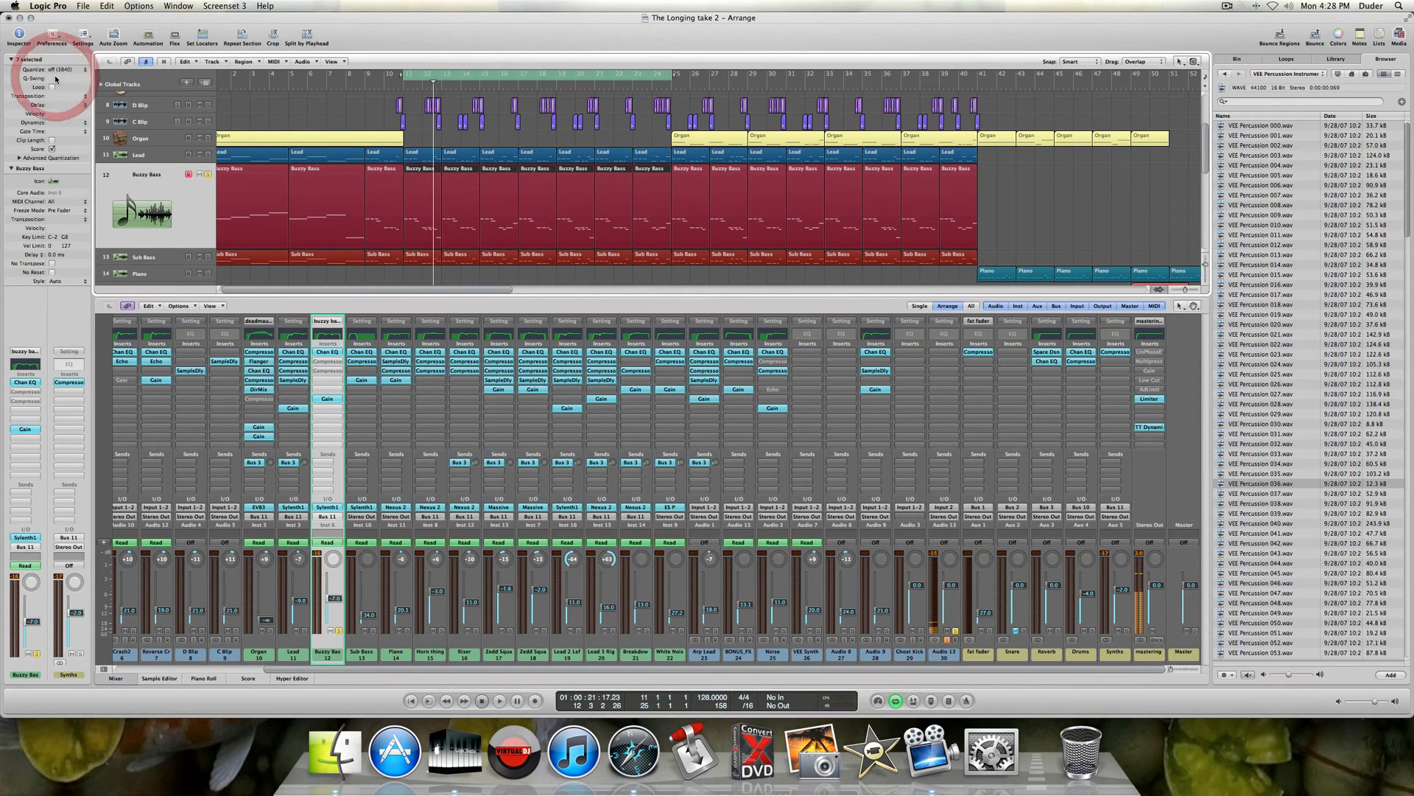
- Enable the first Compressor on the Buzzy Bass track, audition the soloed bass through it, and close the plug-in
{"action": "left_click", "coordinate": [208, 176]}
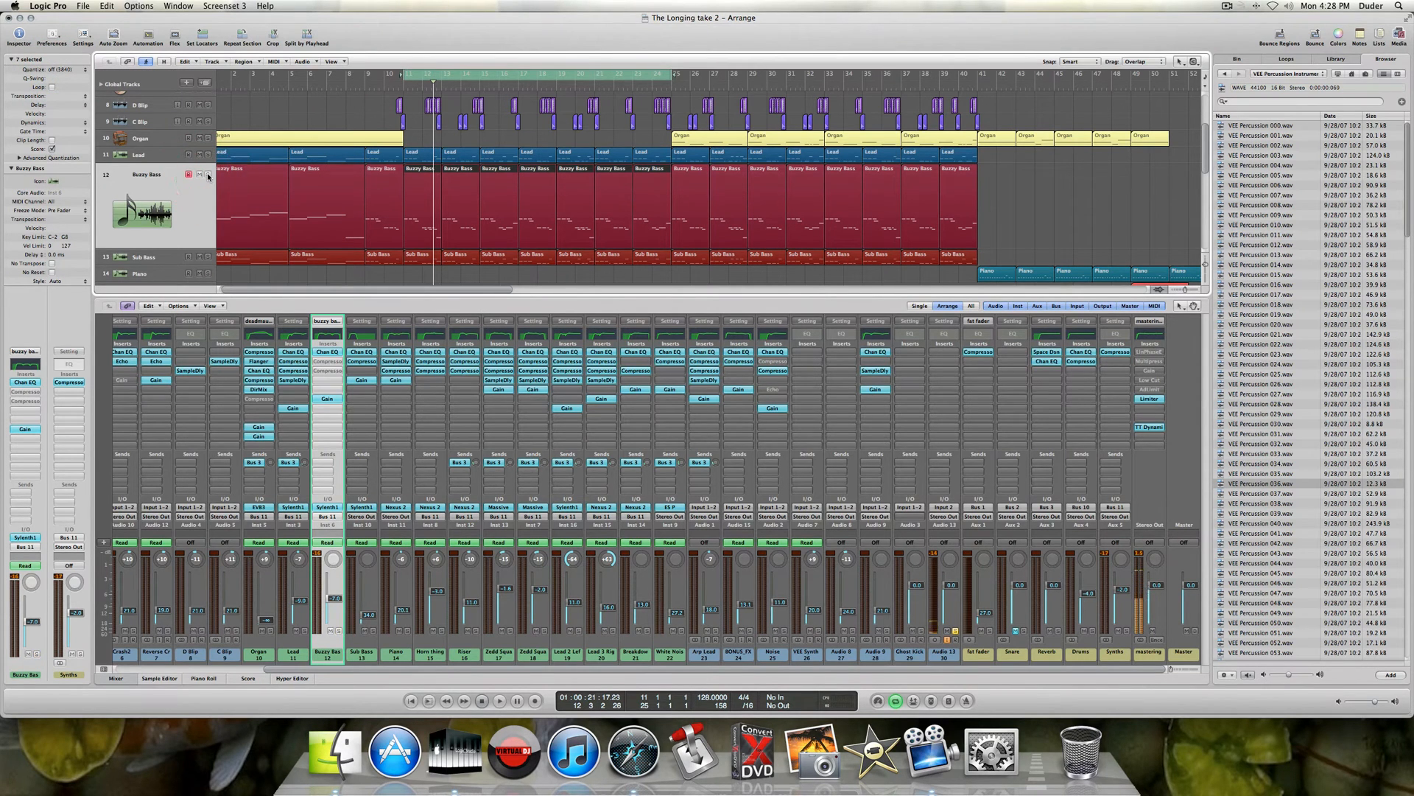
{"action": "left_click", "coordinate": [209, 176]}
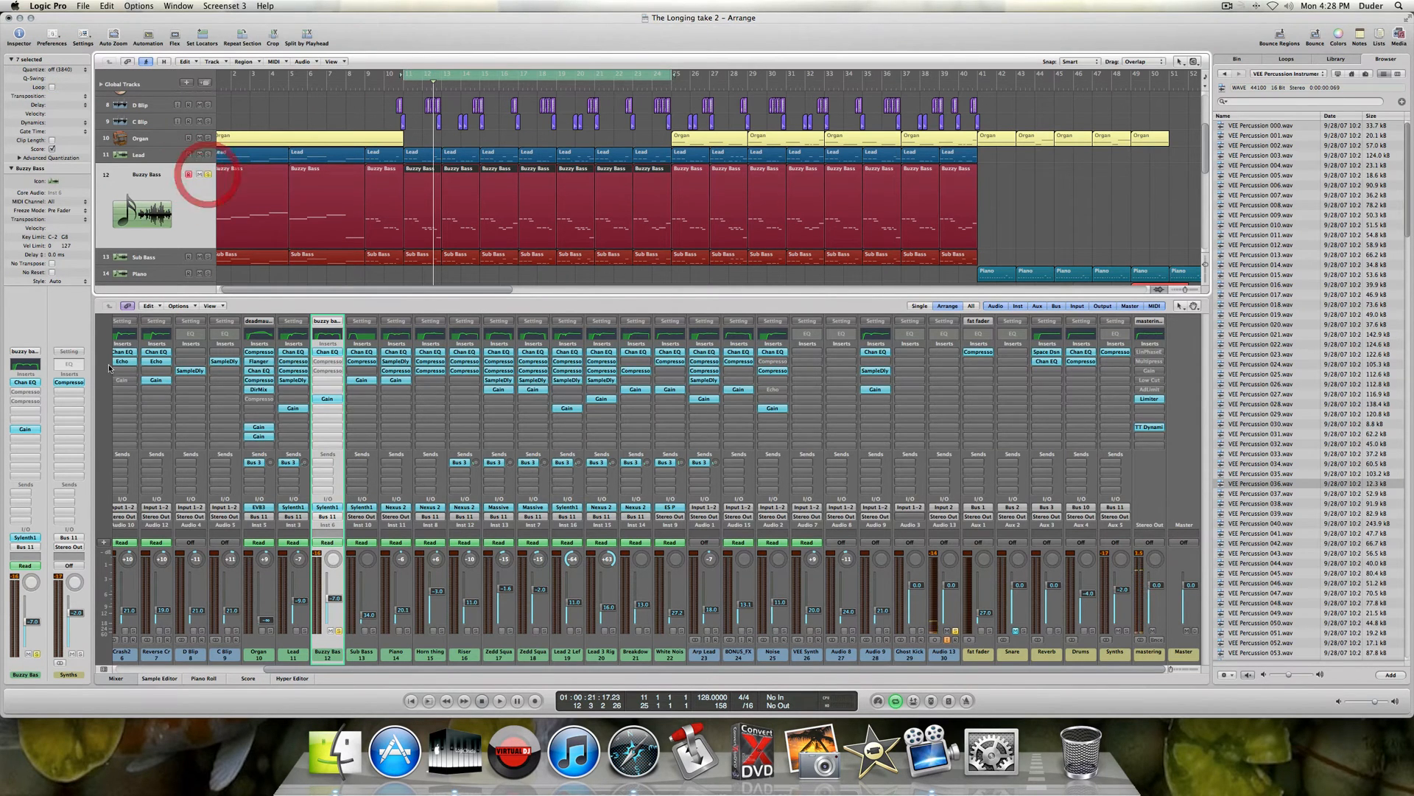
{"action": "left_click", "coordinate": [25, 394]}
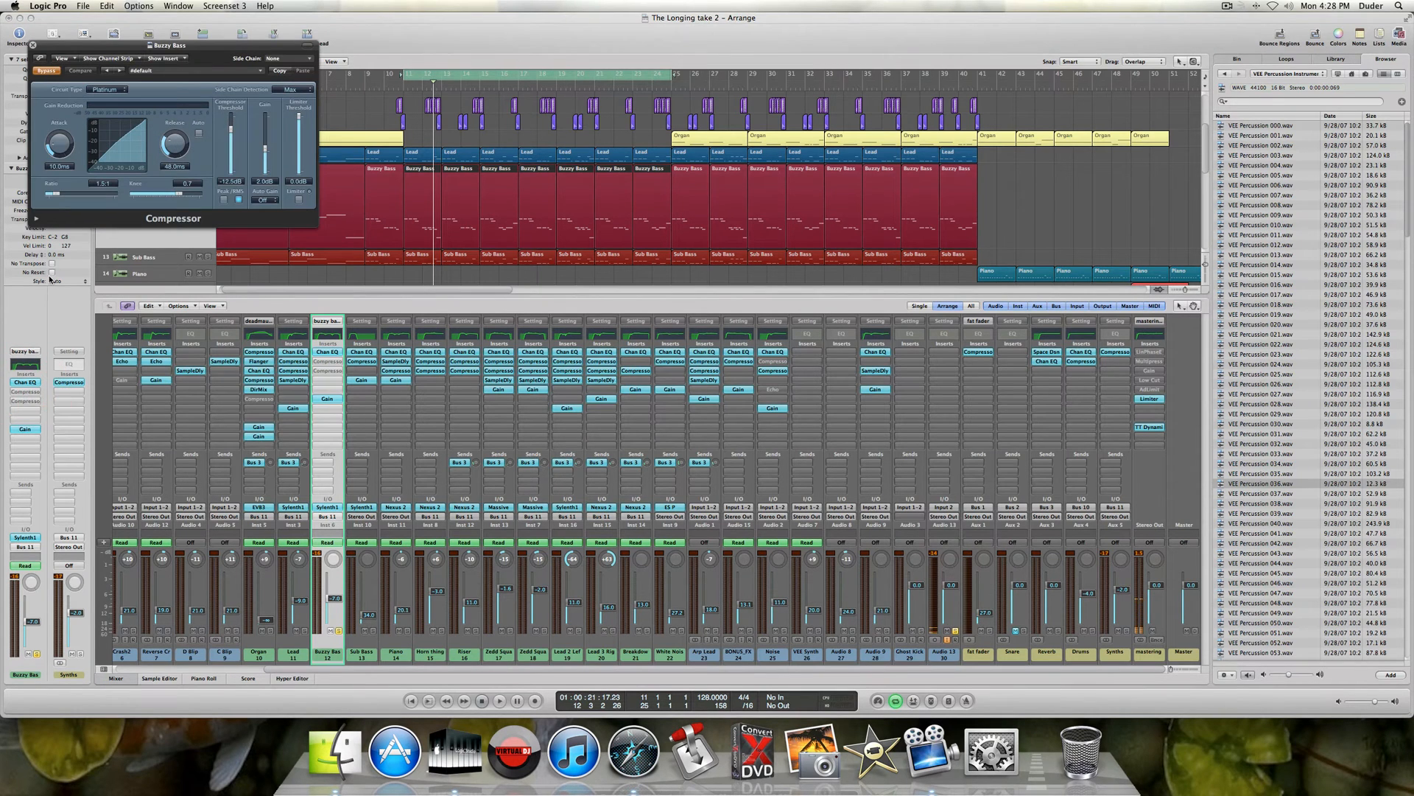
{"action": "left_click", "coordinate": [46, 71]}
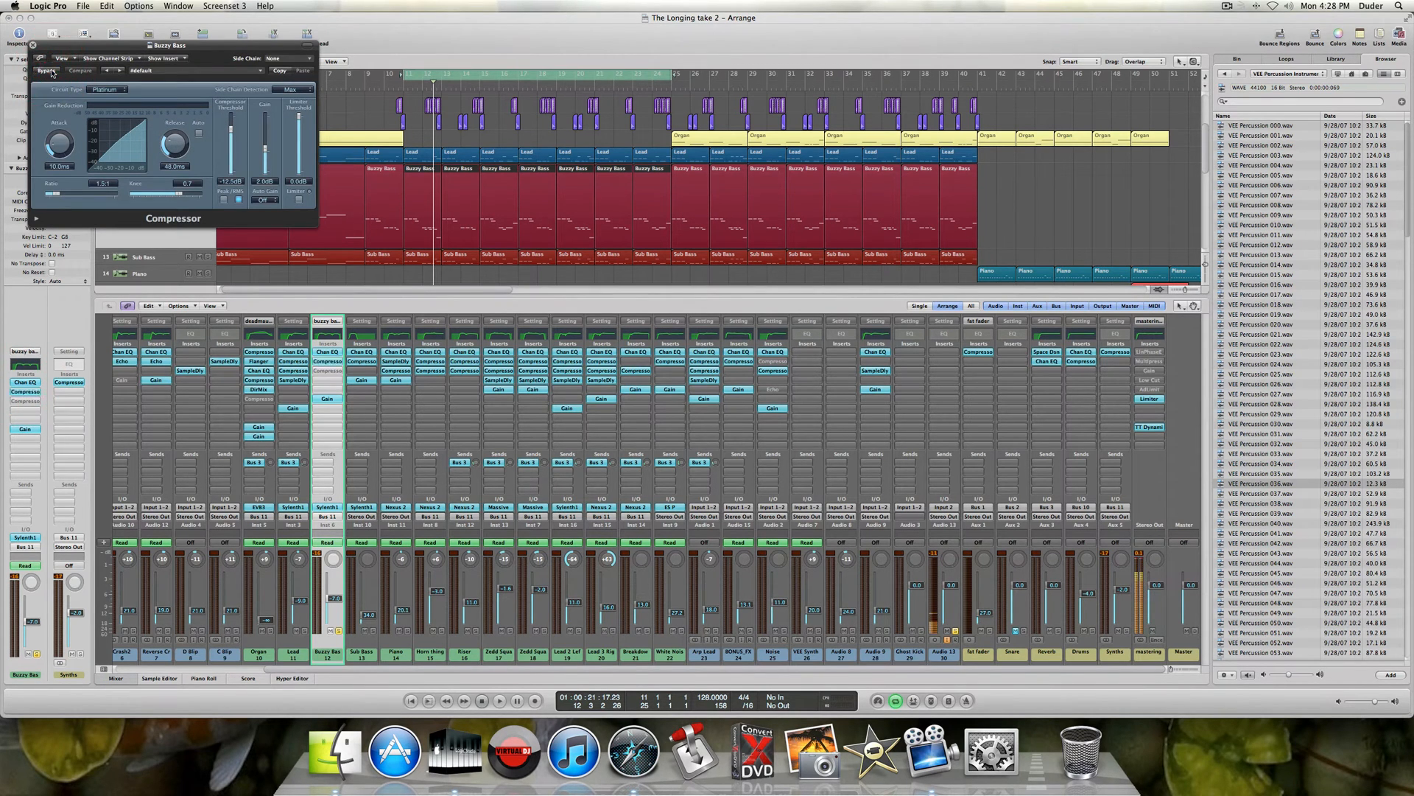
{"action": "key", "text": "space"}
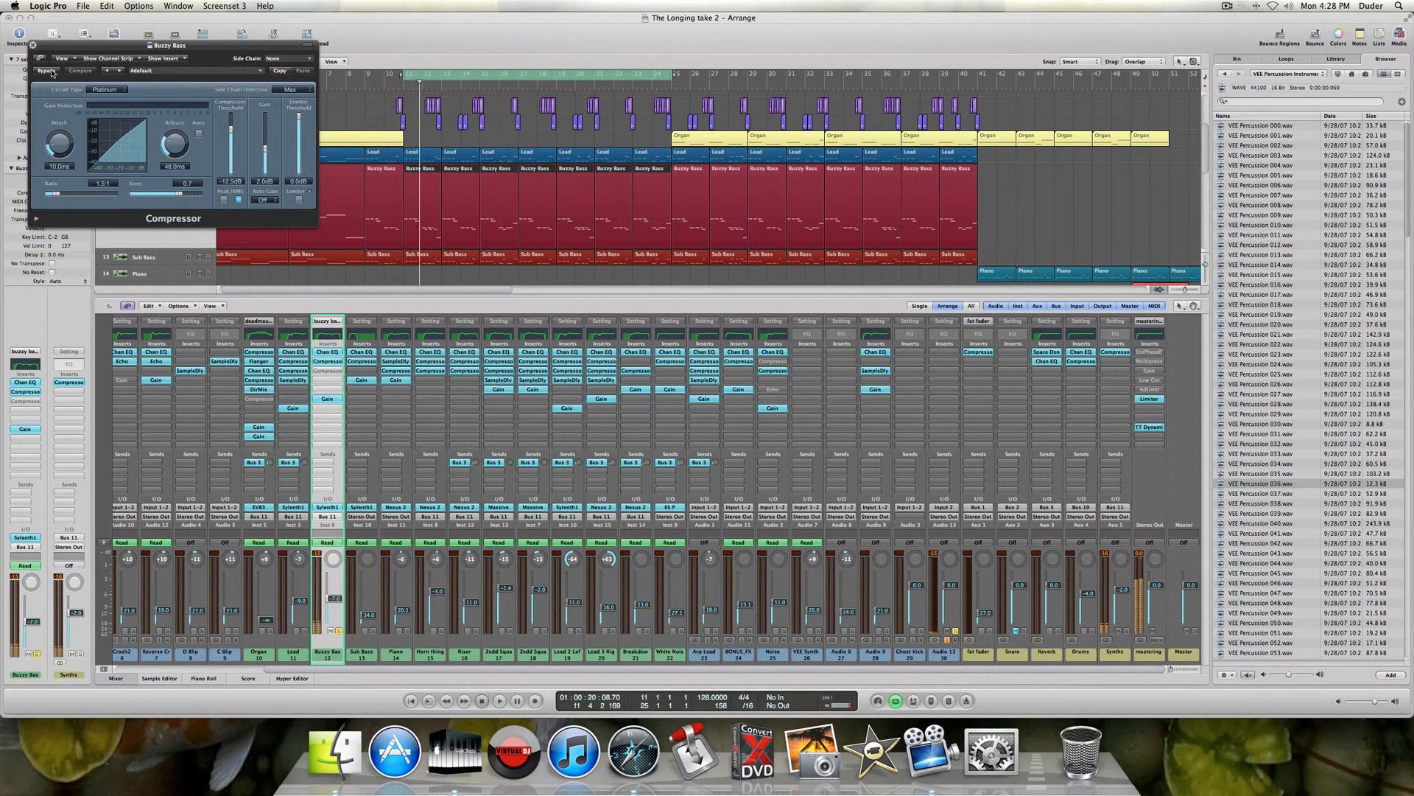
{"action": "left_click", "coordinate": [32, 47]}
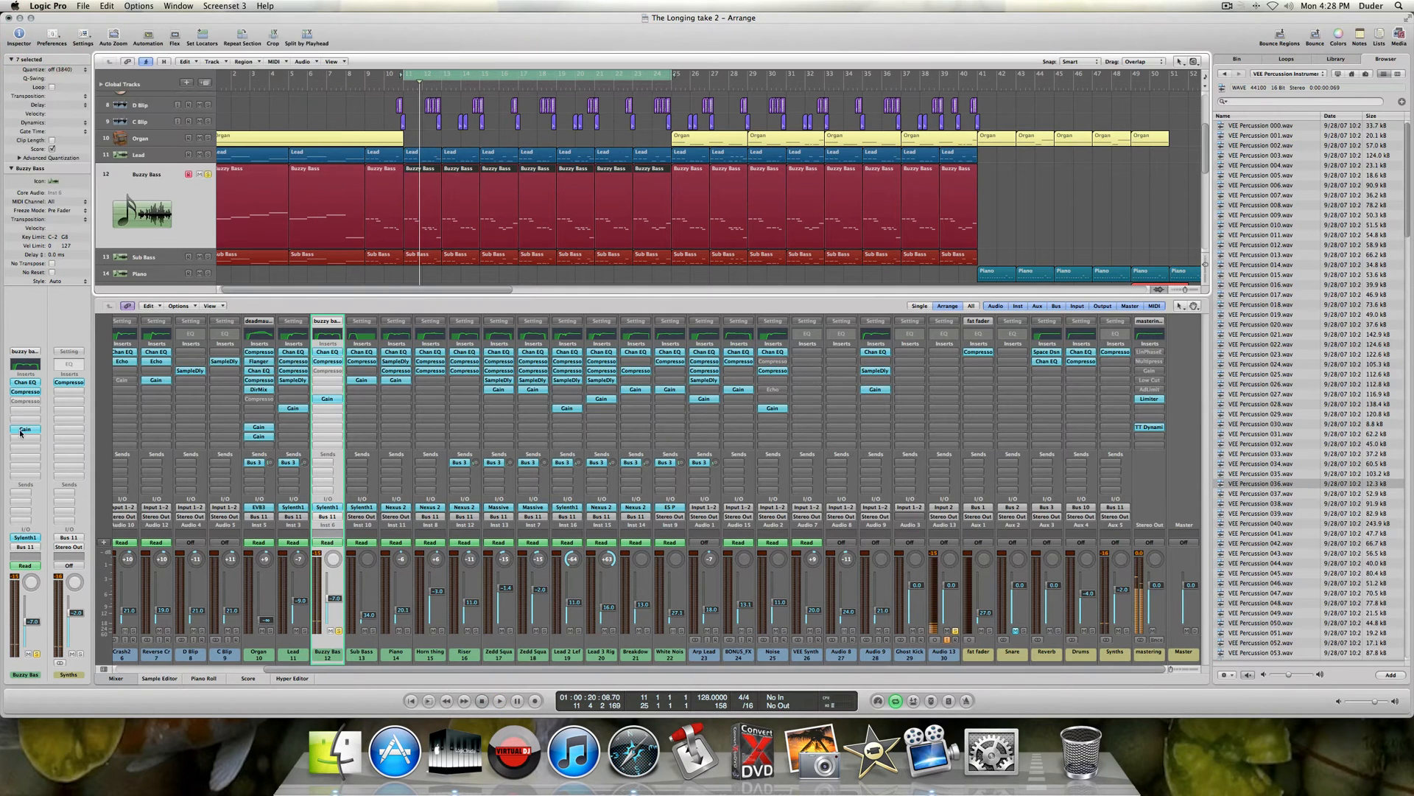
- Enable the side-chained second Compressor on the Buzzy Bass track, and check the Synths bus channel before returning to the Buzzy Bass channel
{"action": "left_click", "coordinate": [32, 402]}
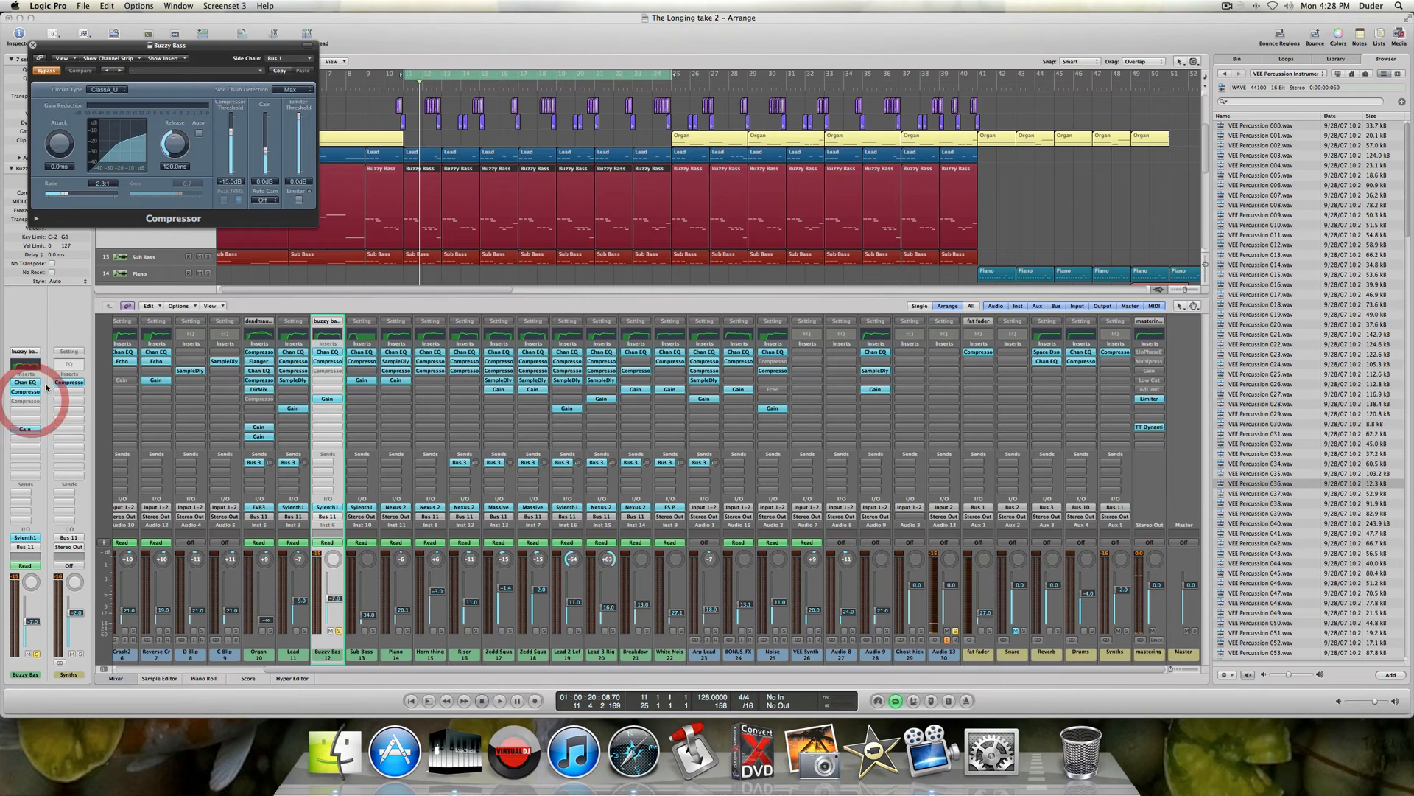
{"action": "left_click", "coordinate": [44, 73]}
{"action": "left_click", "coordinate": [32, 47]}
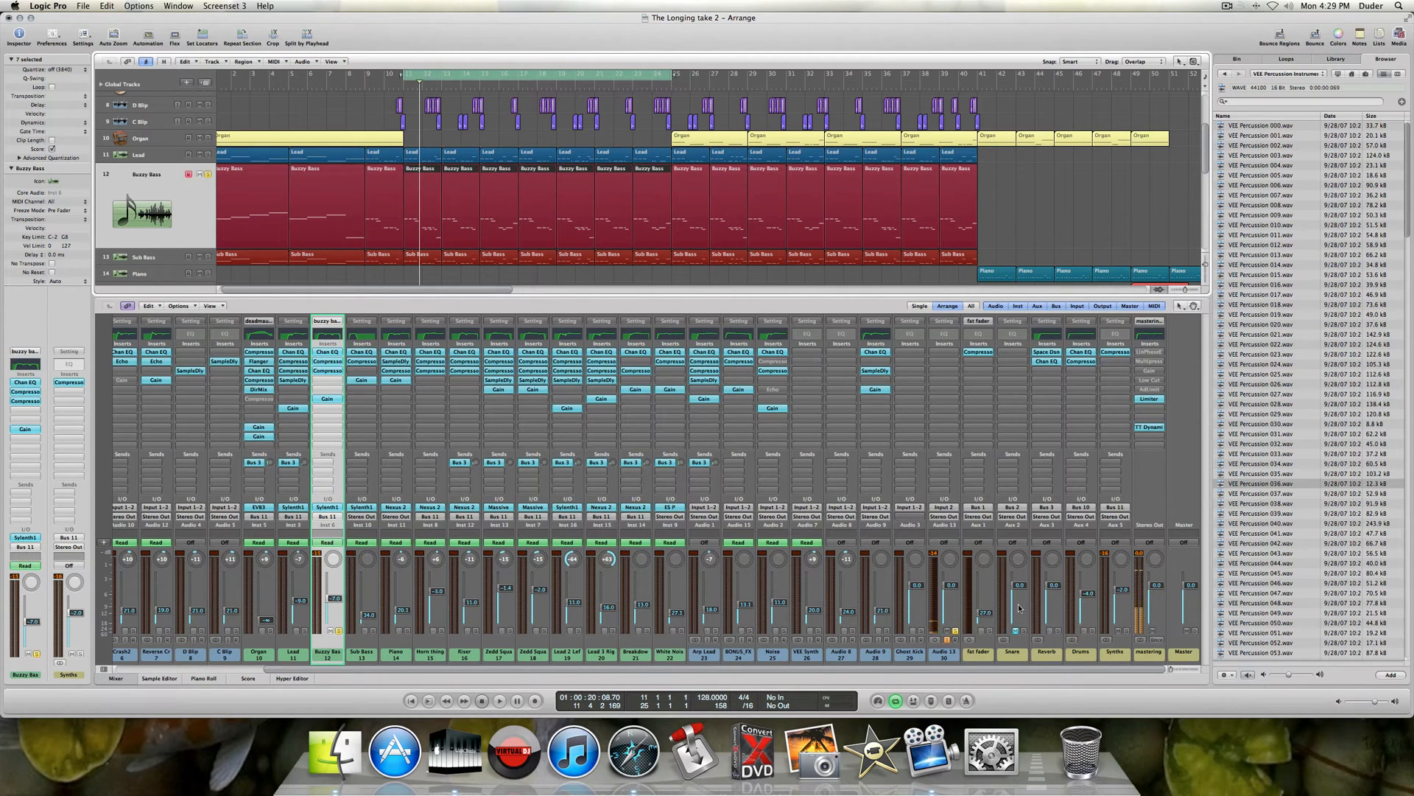
{"action": "left_click", "coordinate": [1117, 659]}
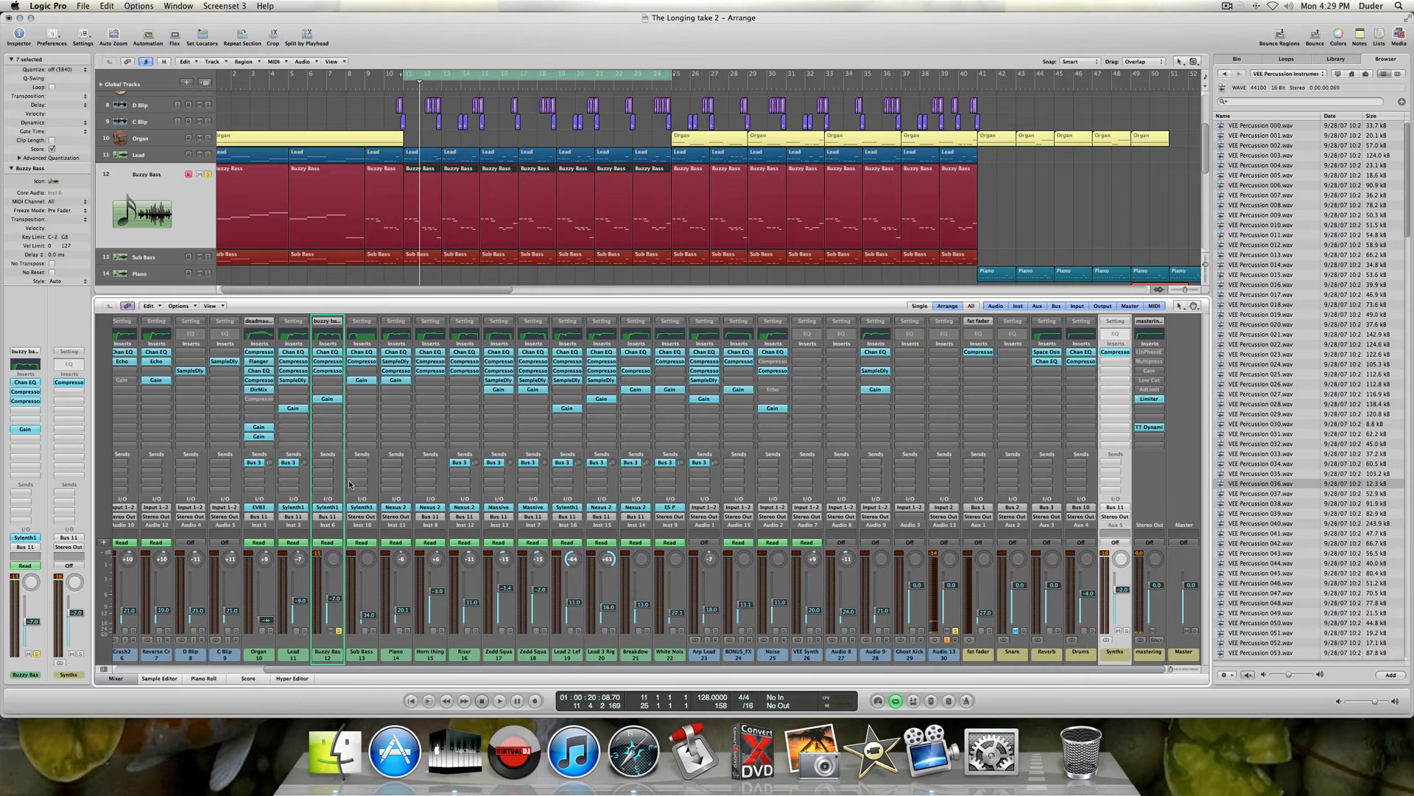
{"action": "left_click", "coordinate": [324, 654]}
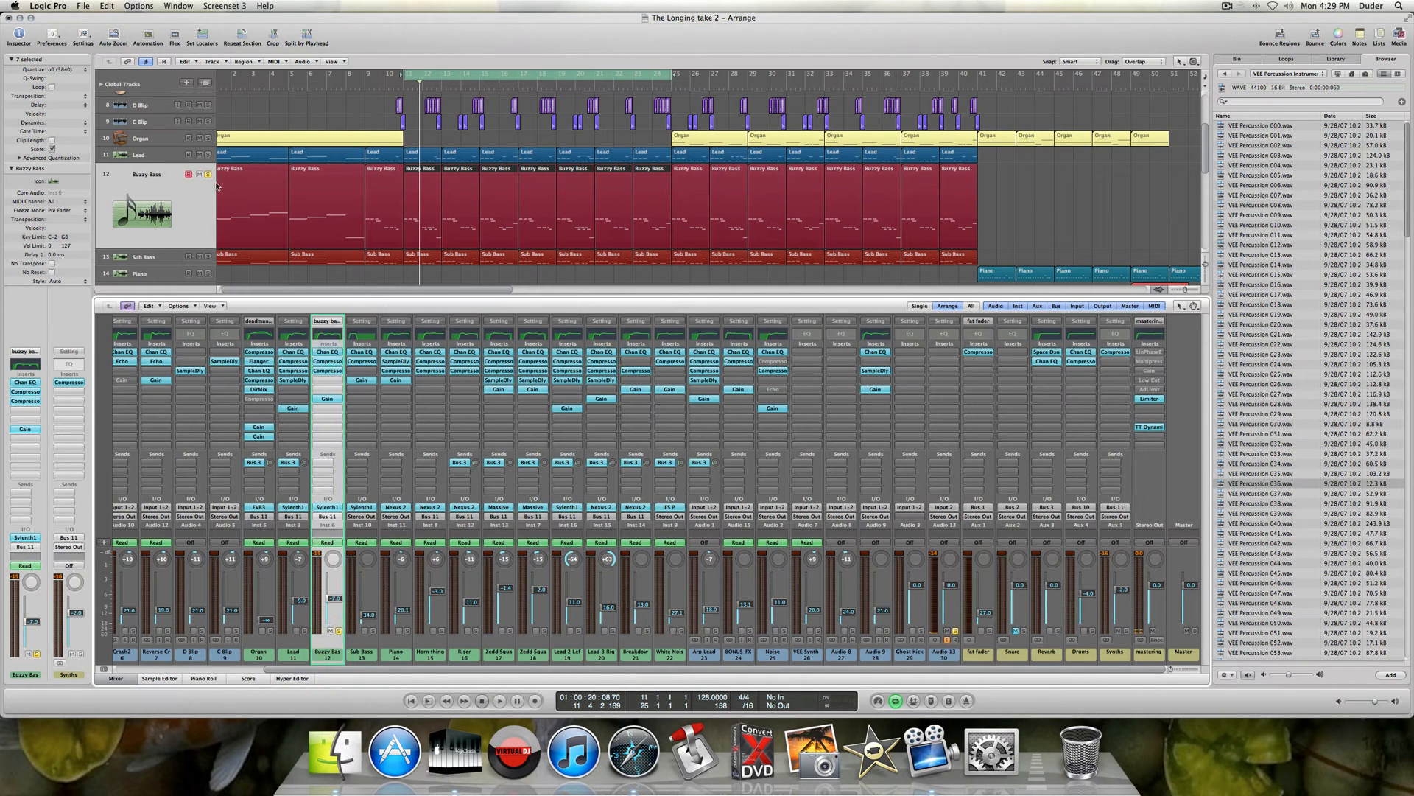
- Audition the Buzzy Bass soloed together with the Lead and the tracks above it, and take the tracks above the Lead out of solo
{"action": "left_click", "coordinate": [208, 156]}
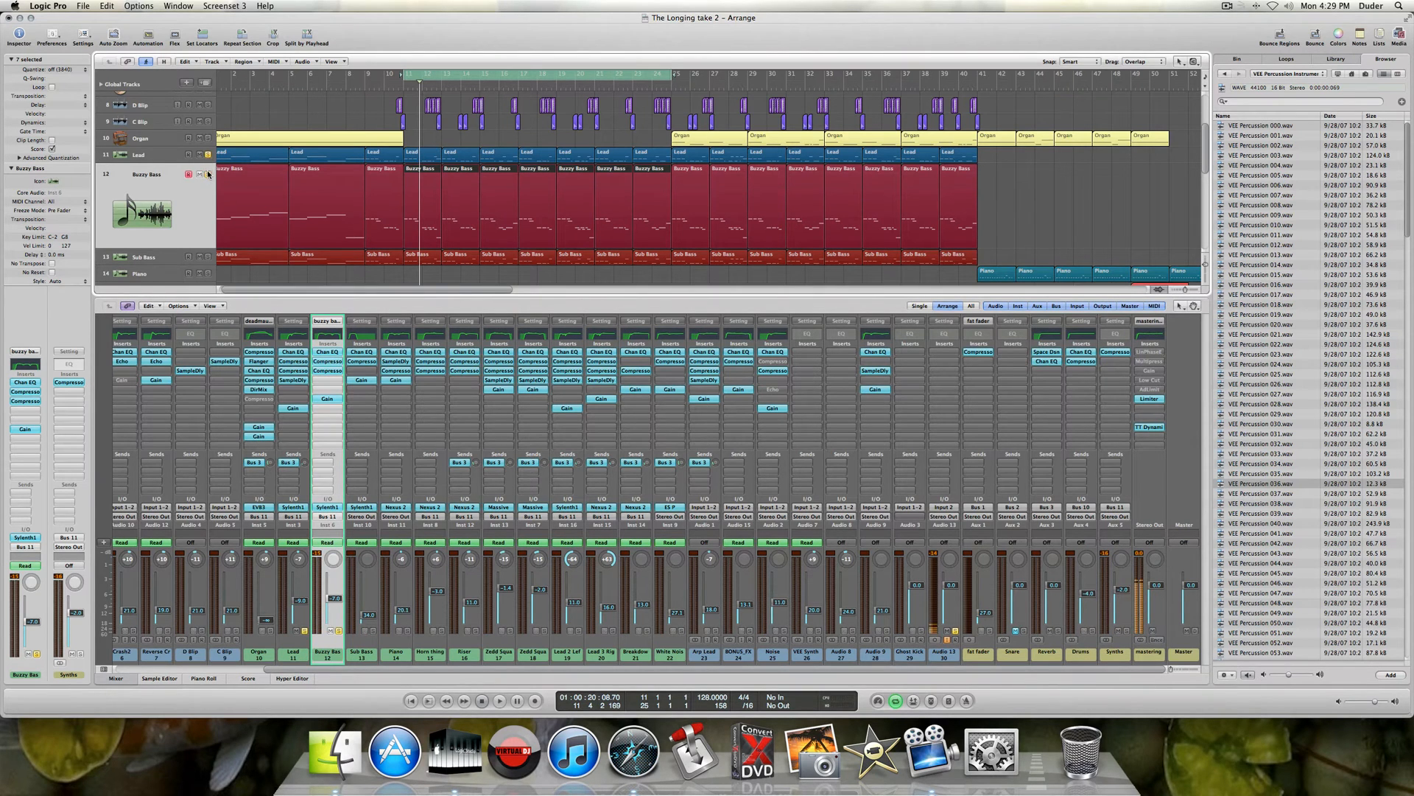
{"action": "scroll", "coordinate": [208, 172], "scroll_direction": "up", "scroll_amount": 5}
{"action": "left_click", "coordinate": [207, 136]}
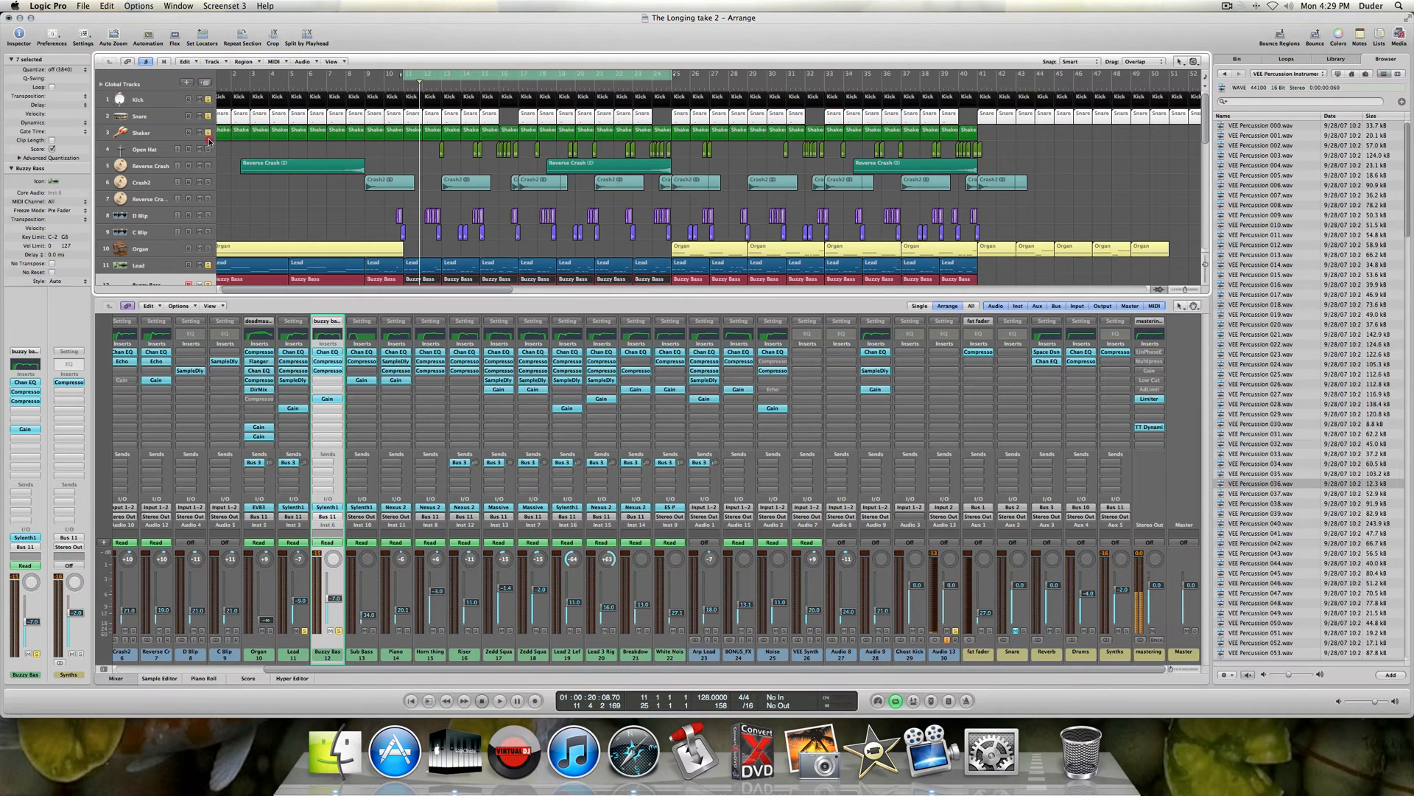
{"action": "left_click_drag", "start_coordinate": [210, 140], "coordinate": [209, 202]}
{"action": "key", "text": "space"}
{"action": "scroll", "coordinate": [357, 188], "scroll_direction": "down", "scroll_amount": 5}
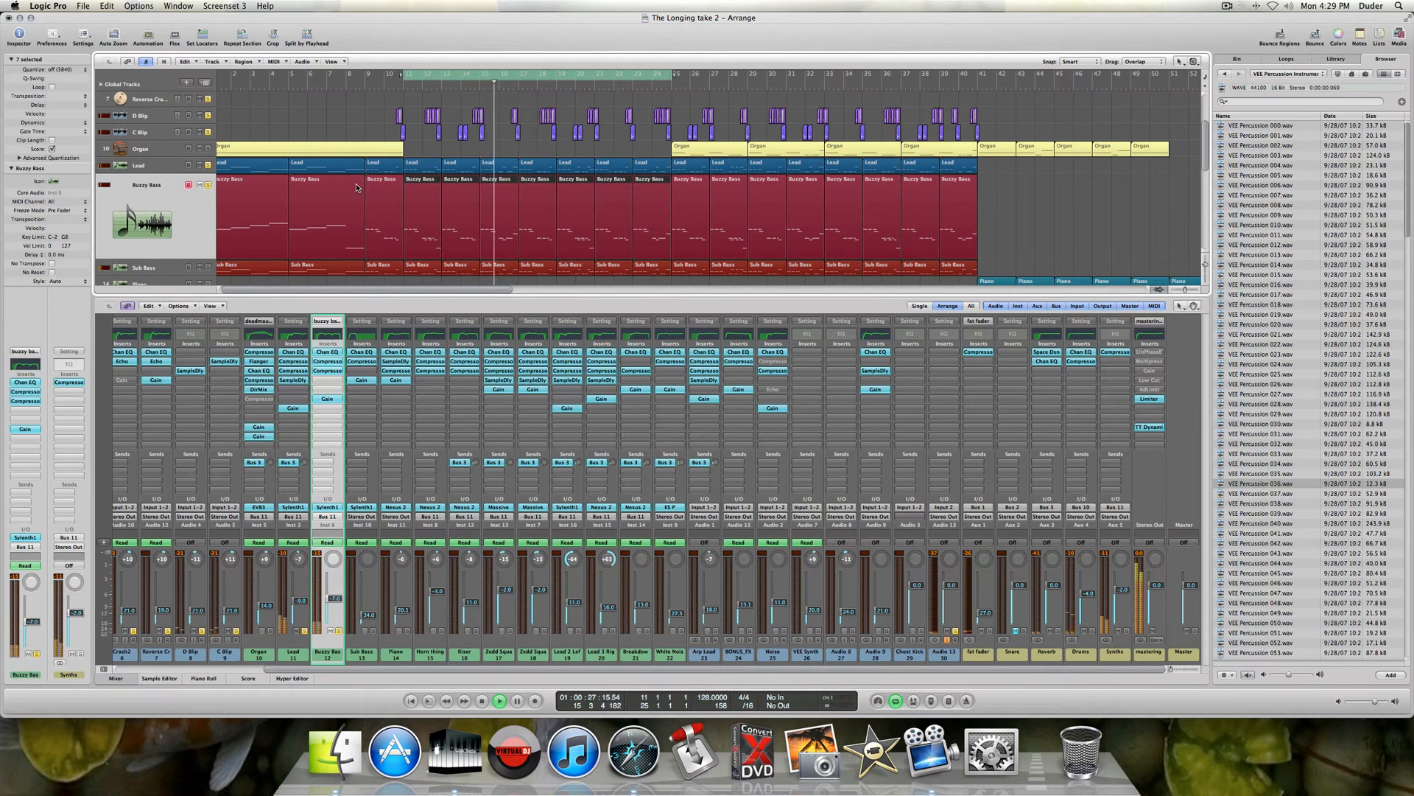
{"action": "scroll", "coordinate": [218, 161], "scroll_direction": "up", "scroll_amount": 5}
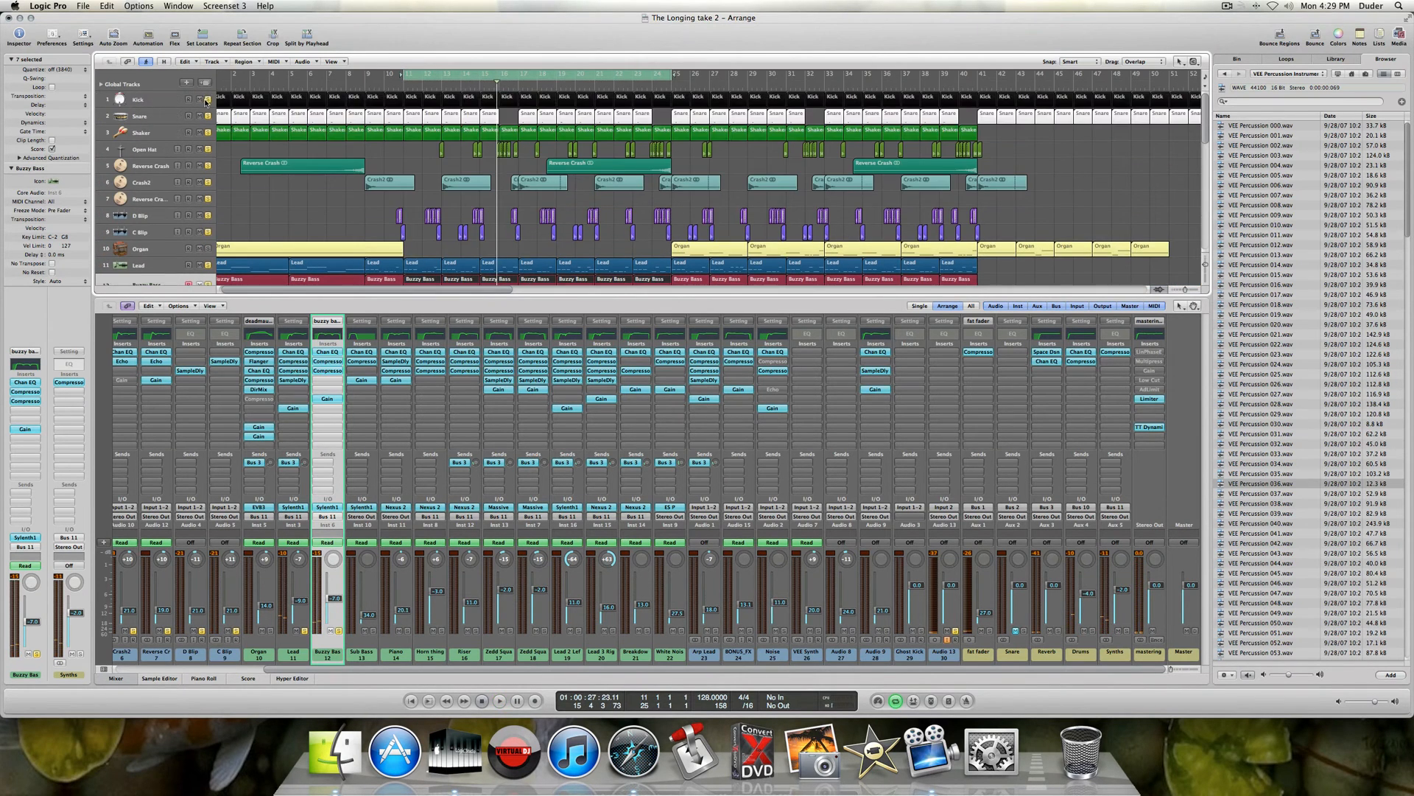
{"action": "left_click", "coordinate": [210, 233]}
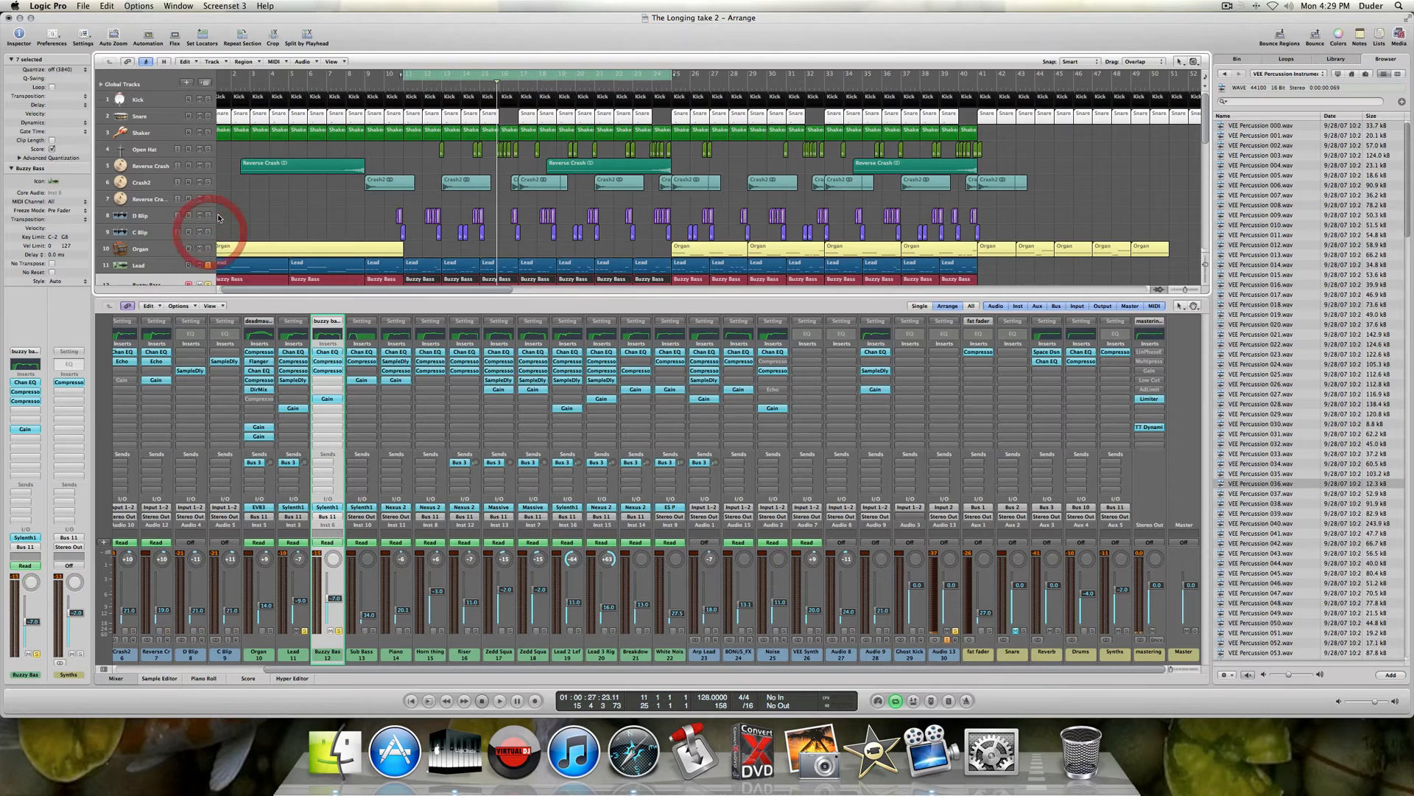
- Take the Buzzy Bass out of solo and open the Sylenth1 instrument on the Sub Bass track
{"action": "scroll", "coordinate": [218, 215], "scroll_direction": "down", "scroll_amount": 5}
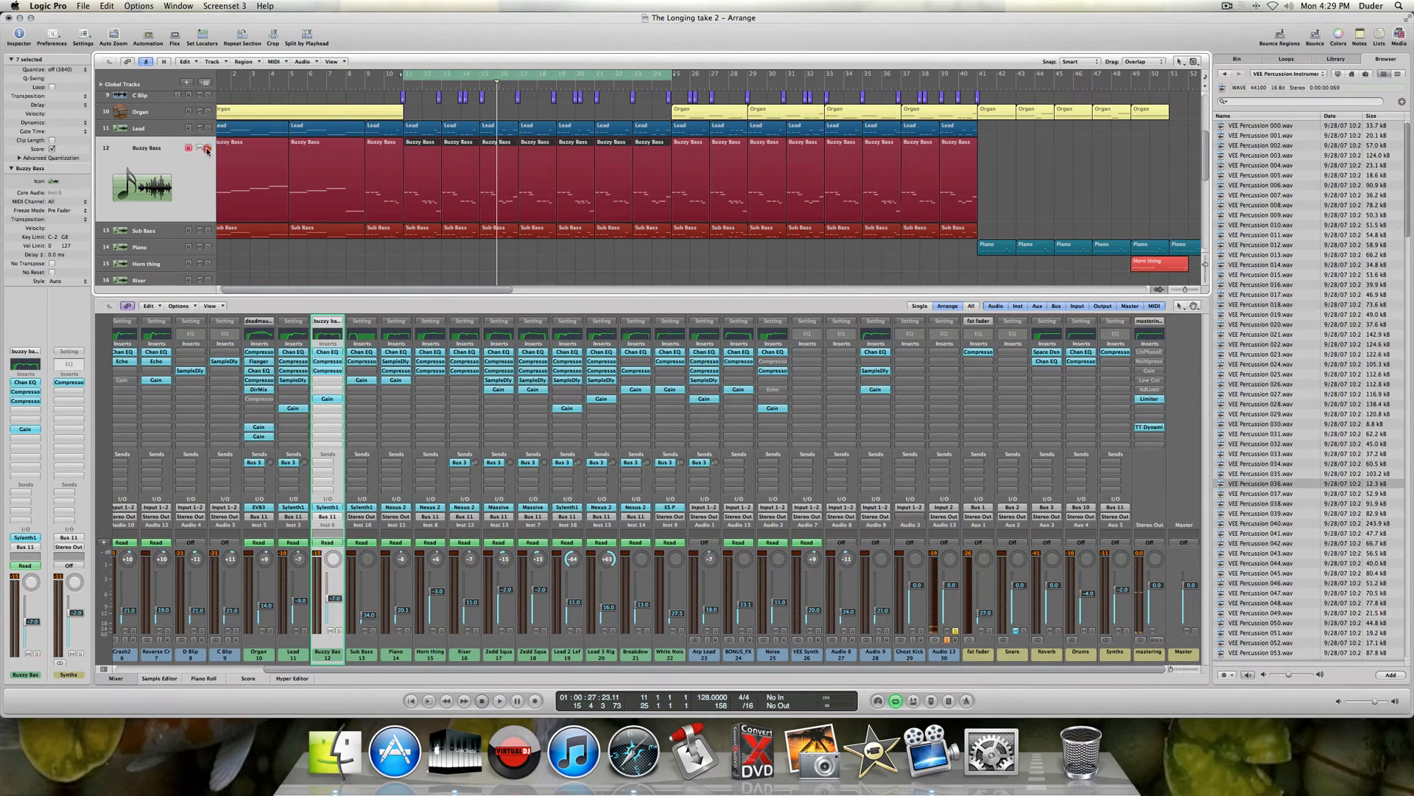
{"action": "left_click", "coordinate": [207, 148]}
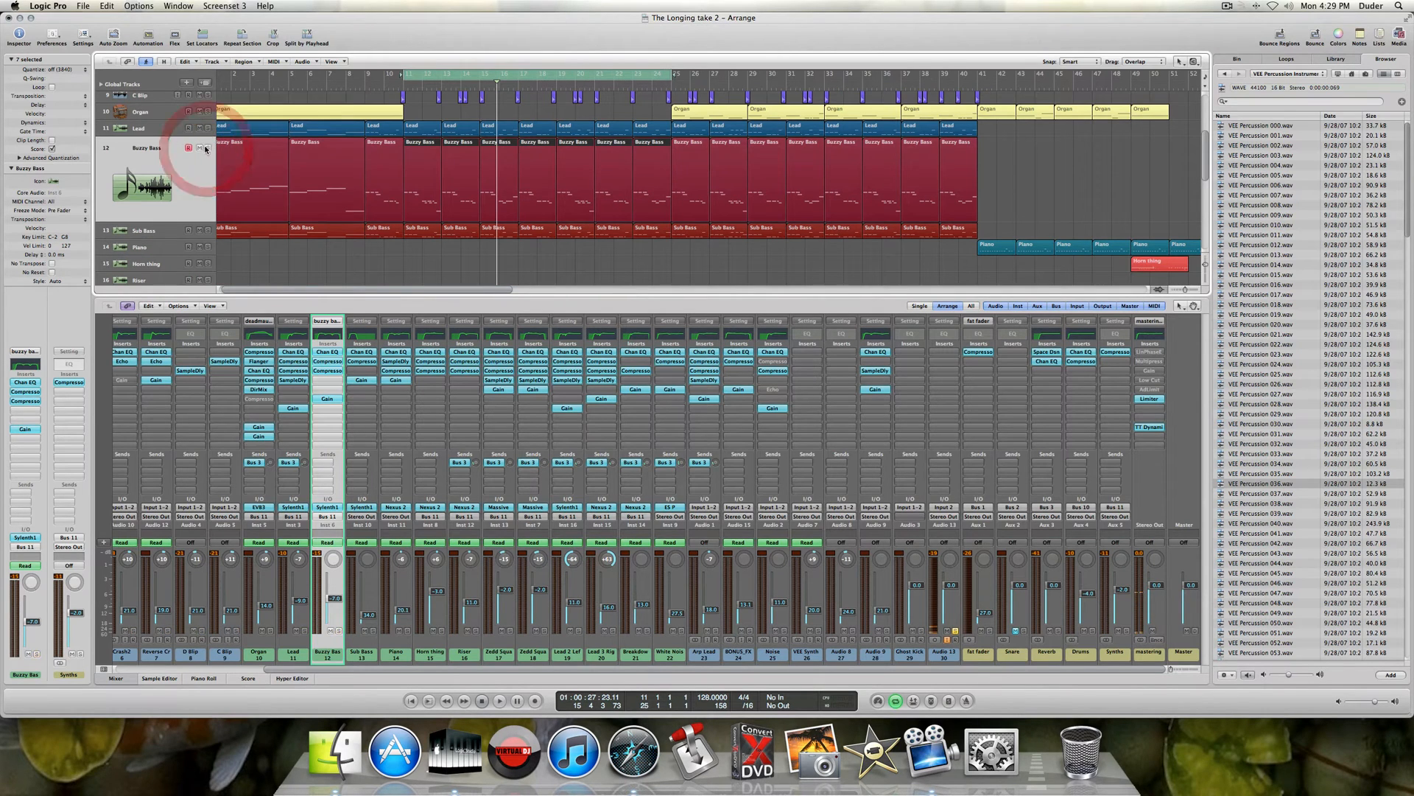
{"action": "left_click", "coordinate": [157, 230]}
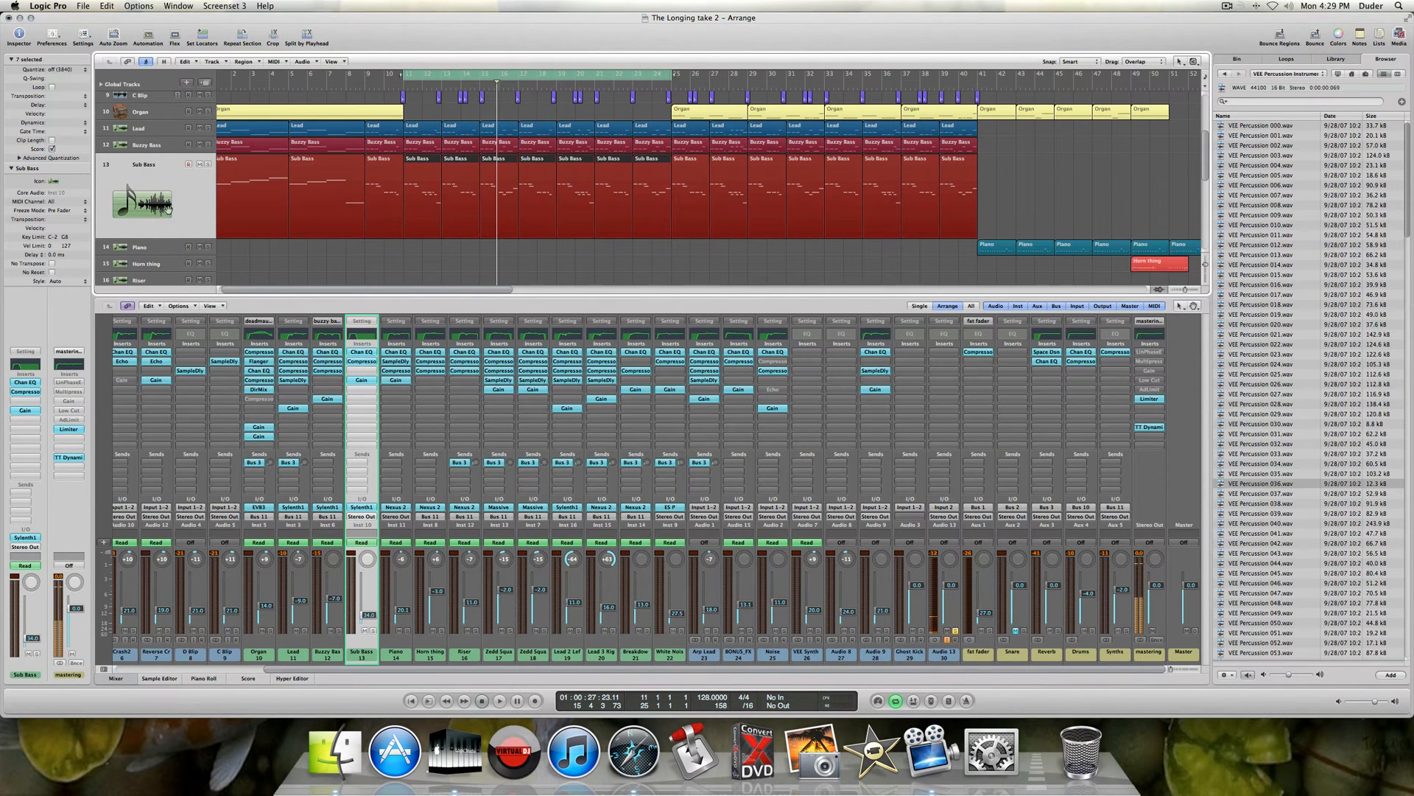
{"action": "left_click", "coordinate": [26, 538]}
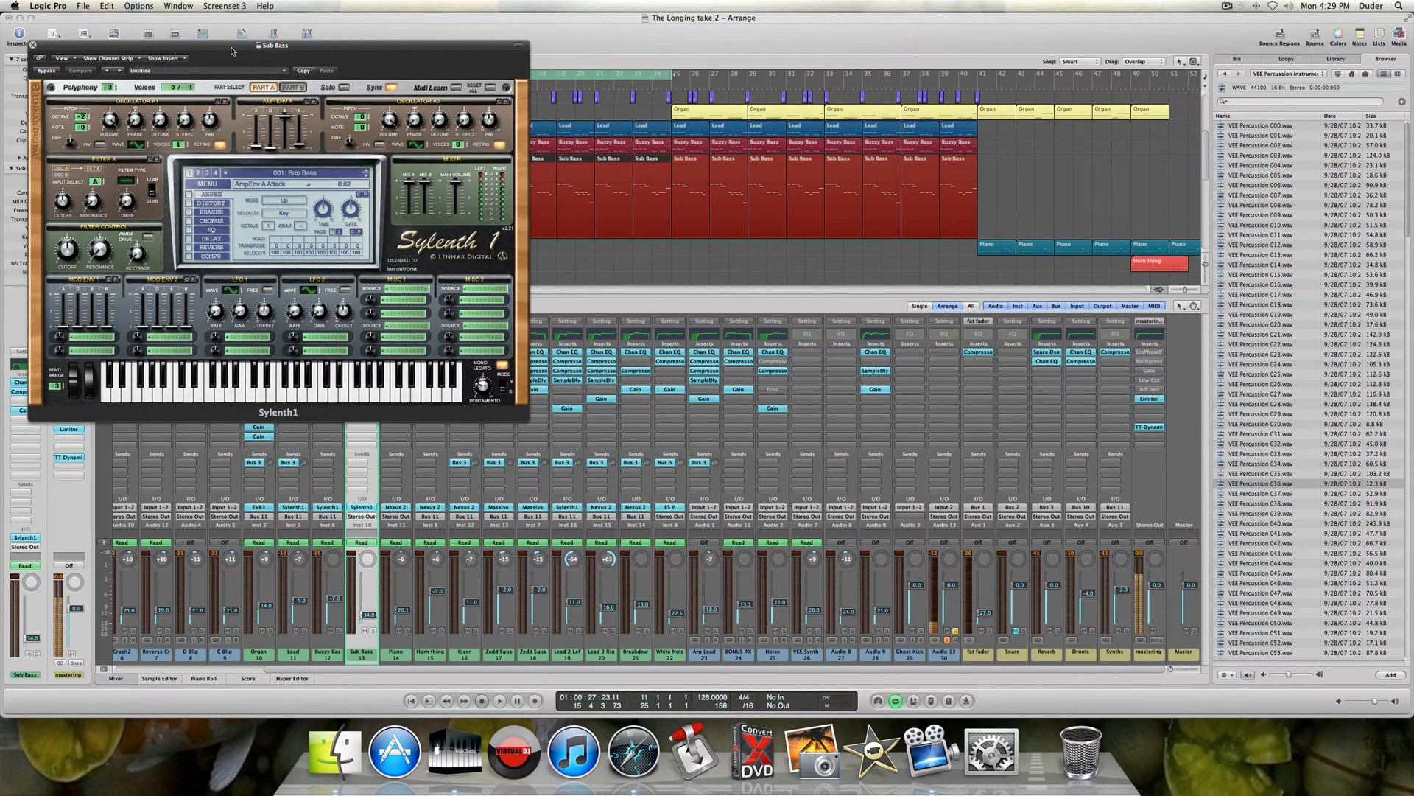
{"action": "left_click_drag", "start_coordinate": [232, 50], "coordinate": [328, 51]}
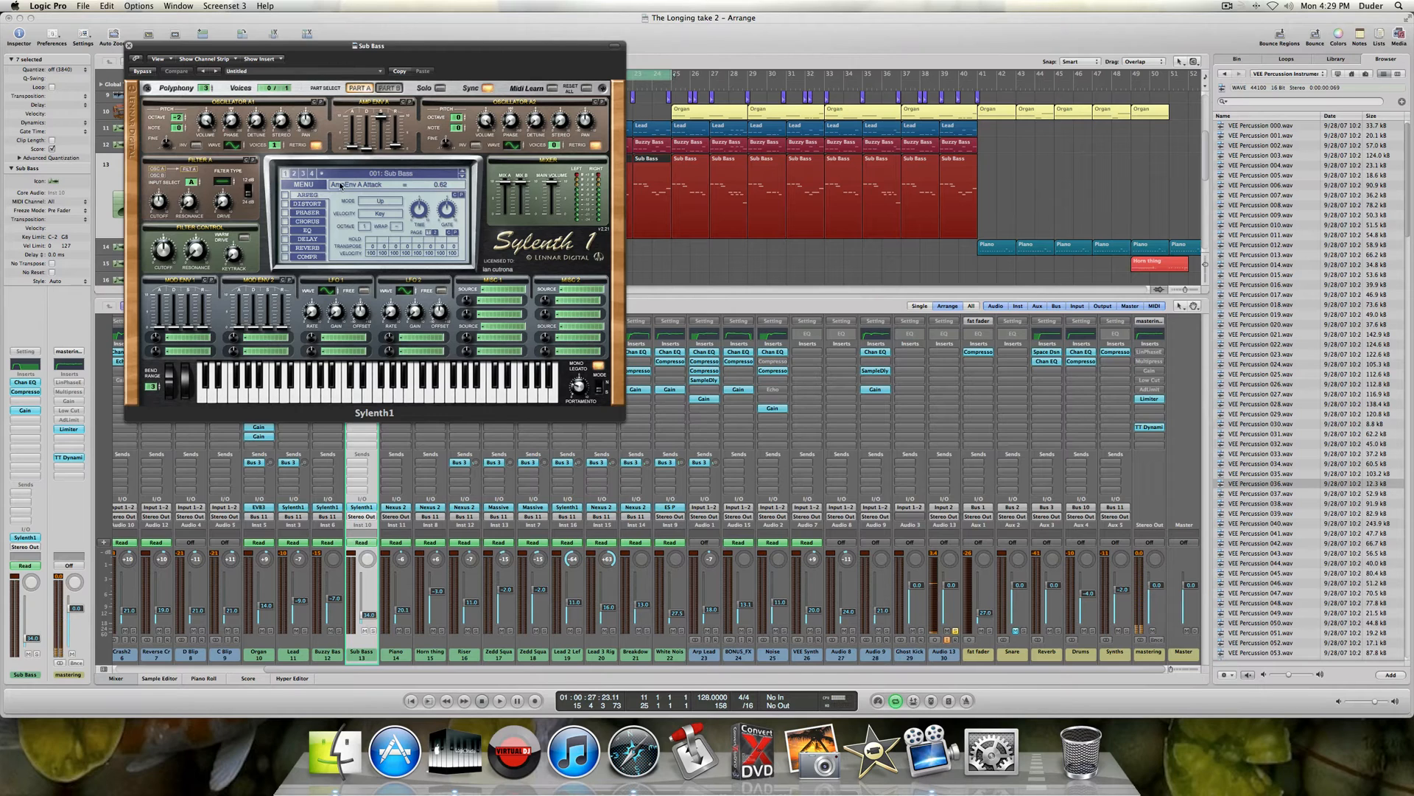
- Inspect Parts A and B and oscillator A1's waveform in the Sub Bass Sylenth1, and play a few test notes
{"action": "left_click", "coordinate": [383, 87]}
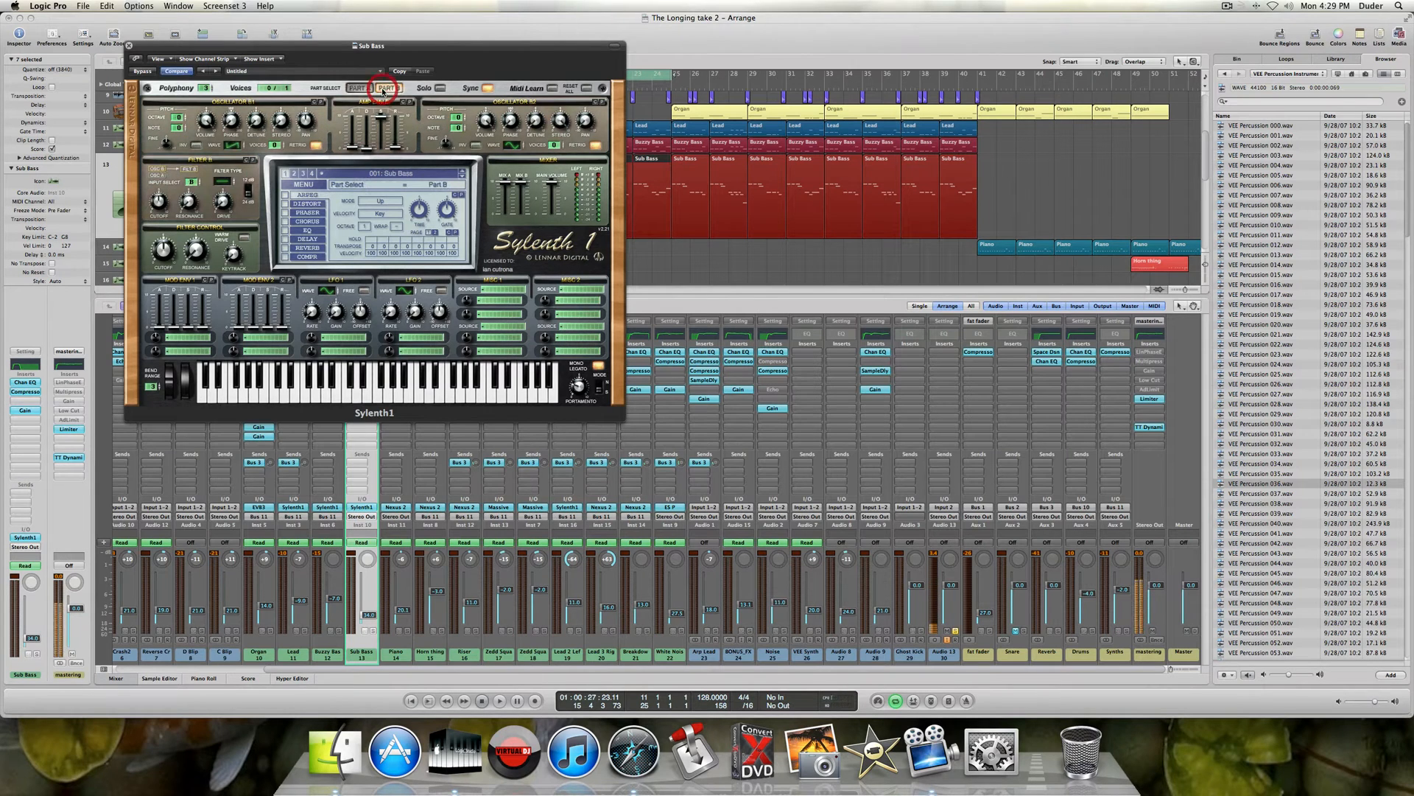
{"action": "left_click", "coordinate": [358, 87]}
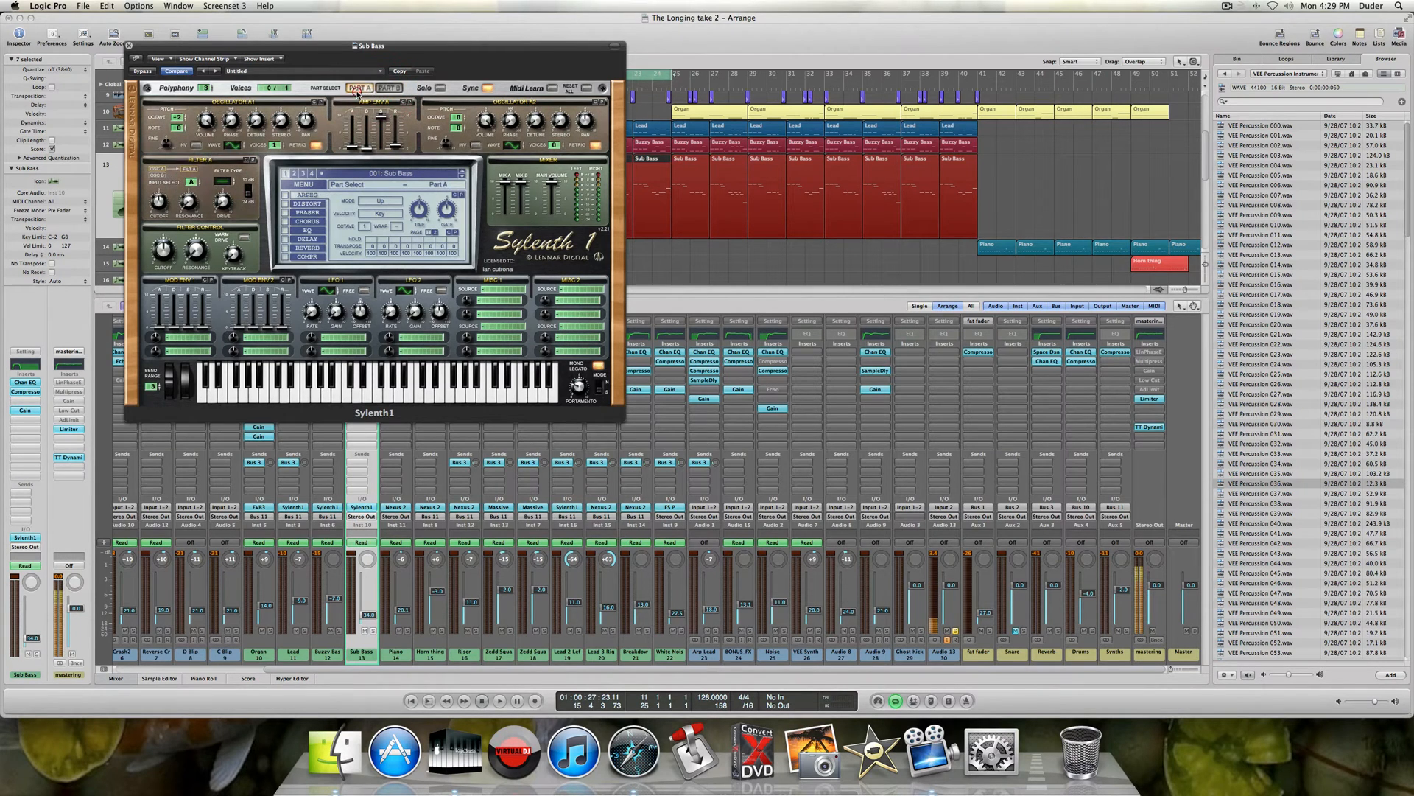
{"action": "left_click", "coordinate": [231, 145]}
{"action": "left_click", "coordinate": [392, 391]}
{"action": "left_click", "coordinate": [481, 391]}
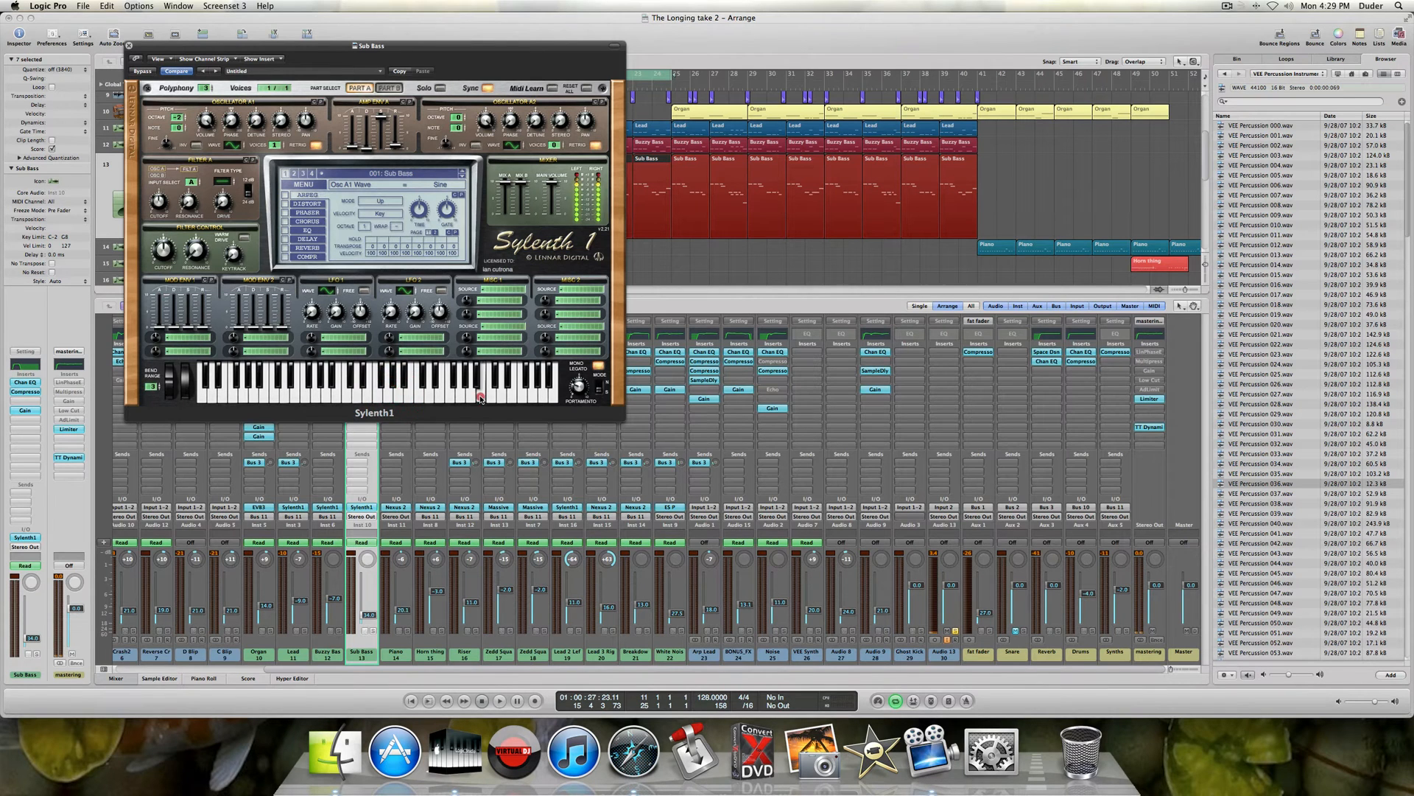
{"action": "left_click", "coordinate": [531, 395]}
{"action": "left_click_drag", "start_coordinate": [234, 45], "coordinate": [518, 79]}
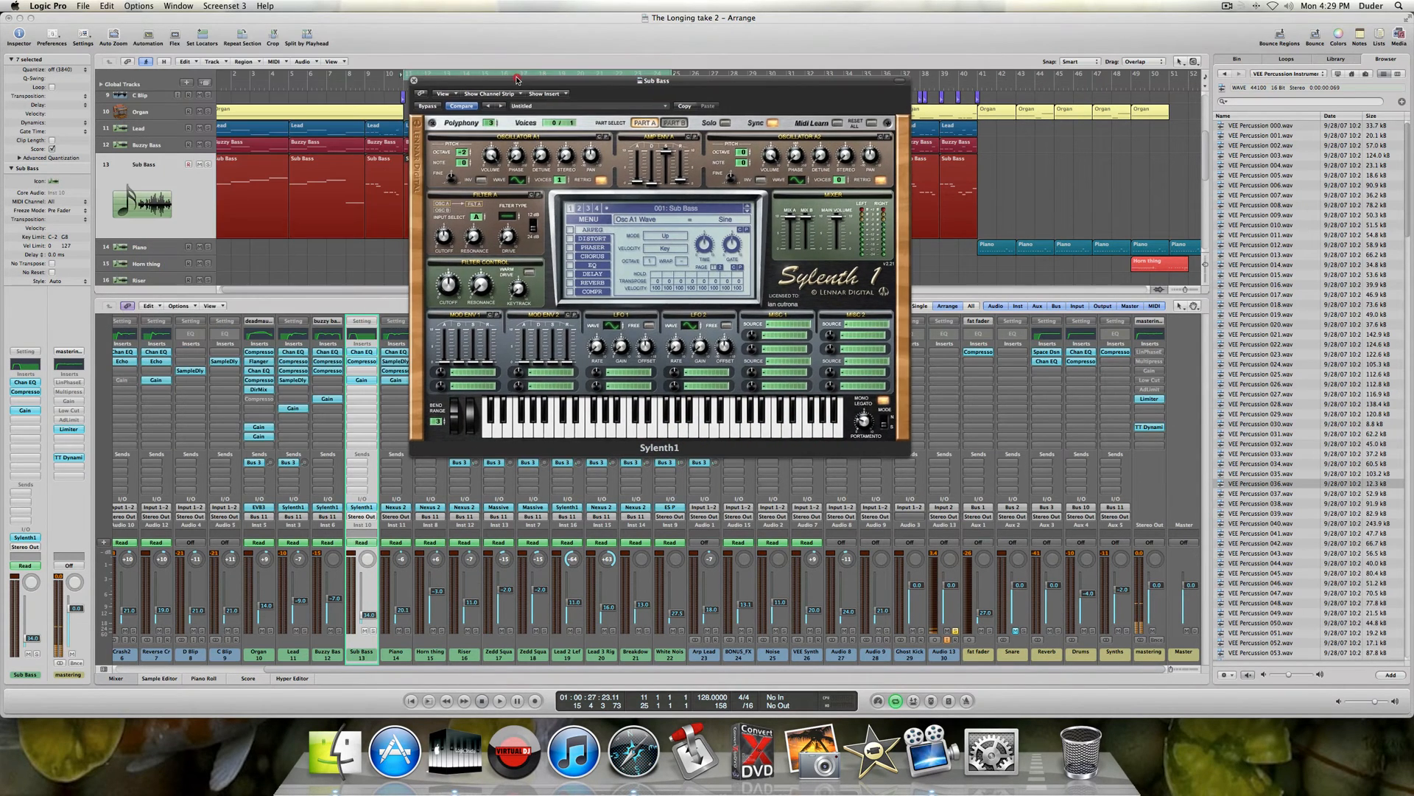
- Solo the Sub Bass, play low and high notes on the Sylenth1 keyboard, and close the instrument
{"action": "left_click", "coordinate": [209, 163]}
{"action": "left_click", "coordinate": [671, 435]}
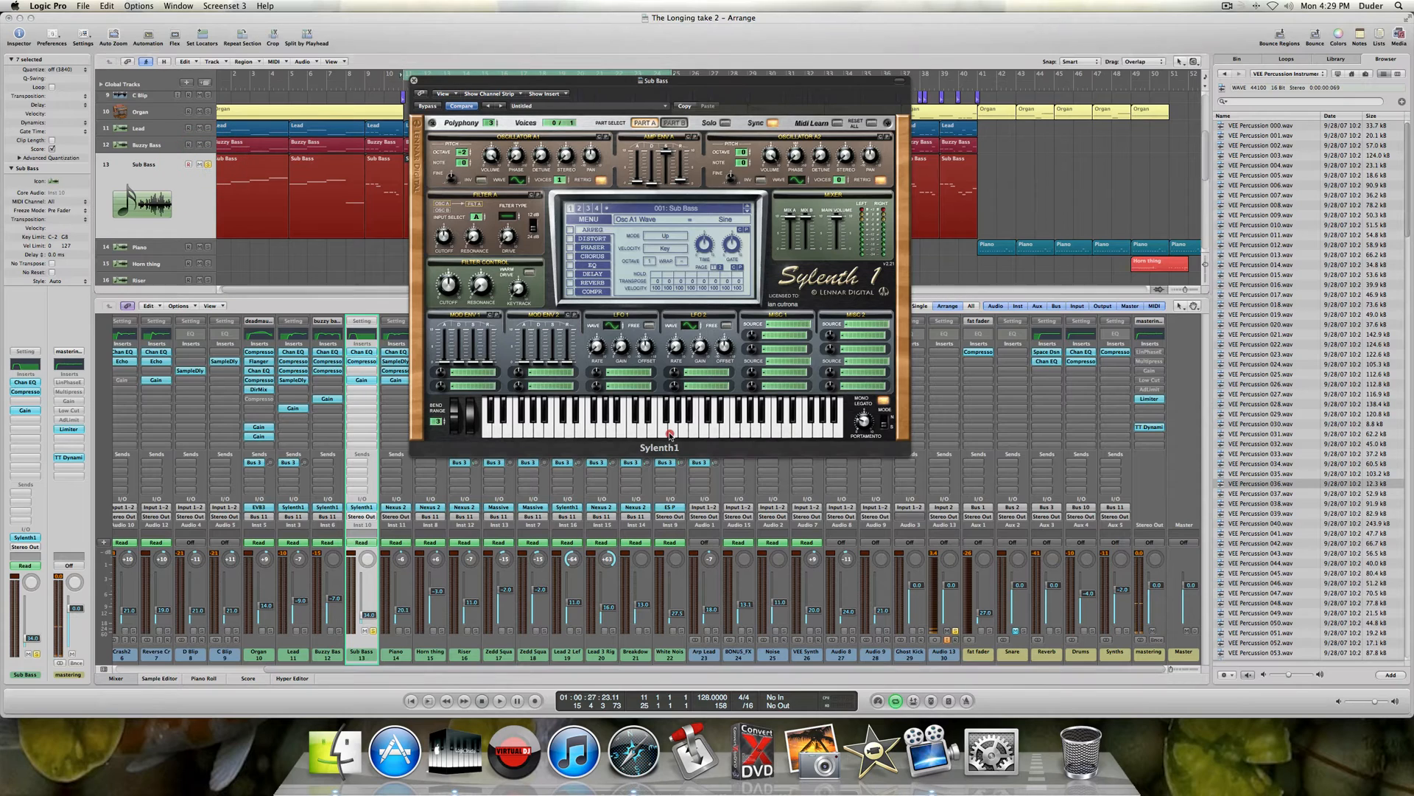
{"action": "left_click", "coordinate": [575, 433]}
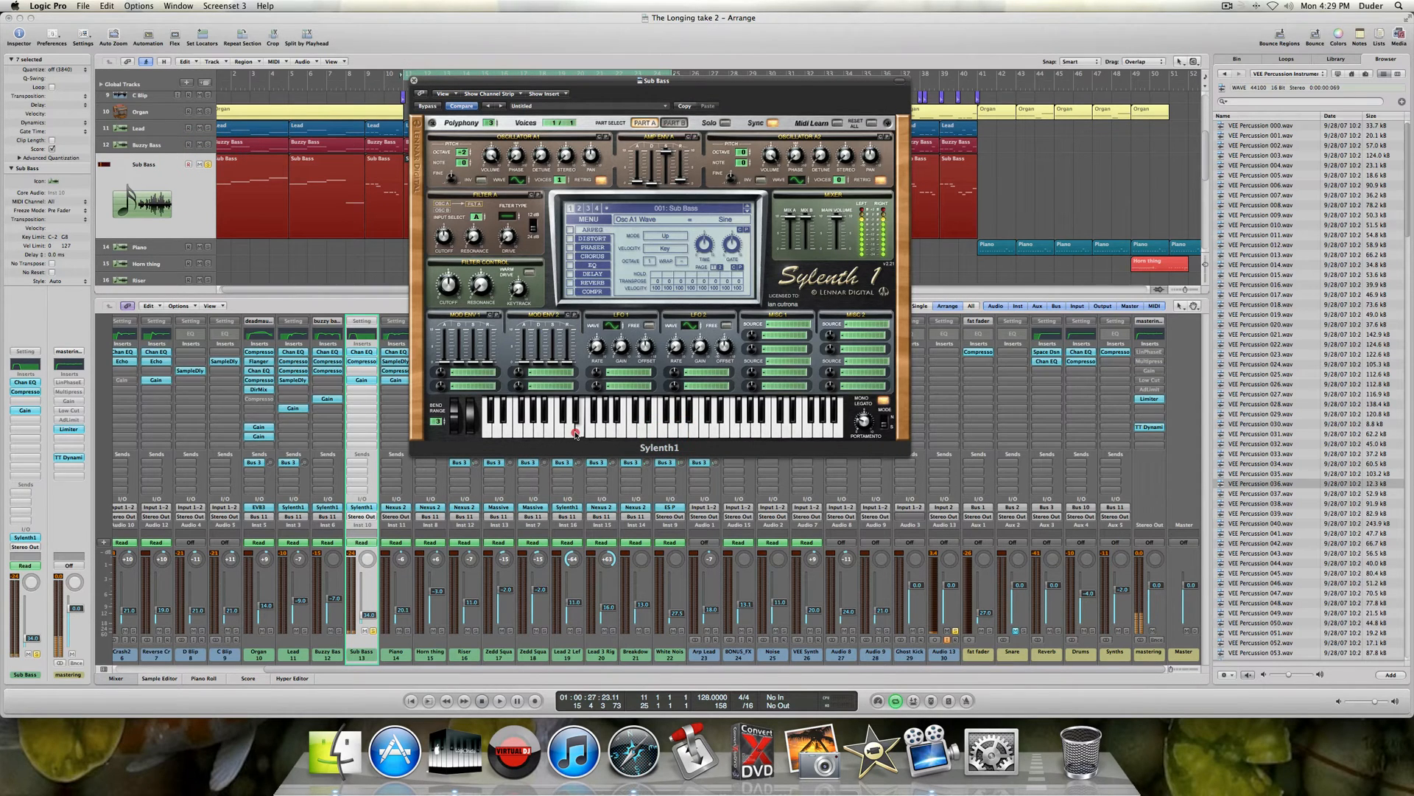
{"action": "left_click", "coordinate": [783, 431]}
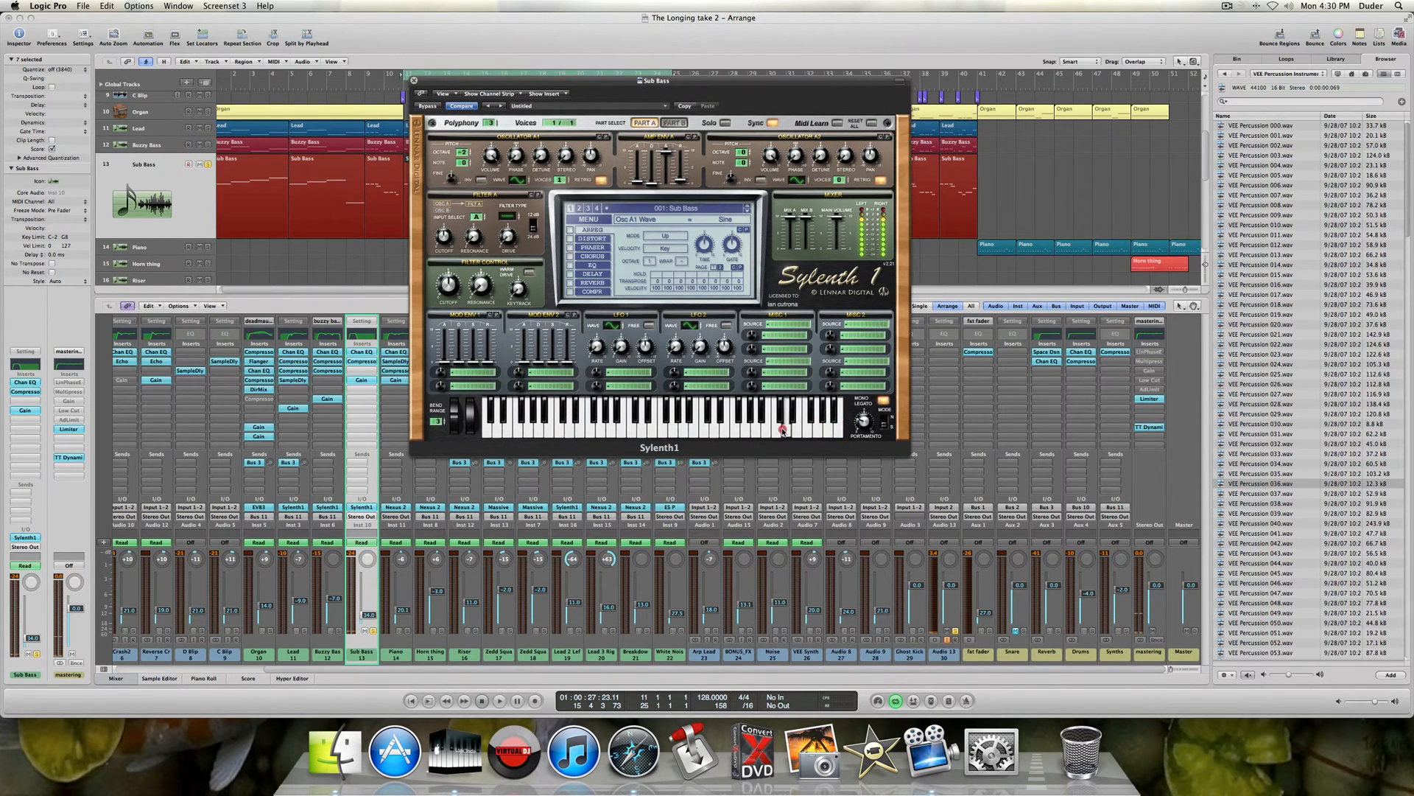
{"action": "left_click", "coordinate": [714, 432]}
{"action": "left_click", "coordinate": [582, 432]}
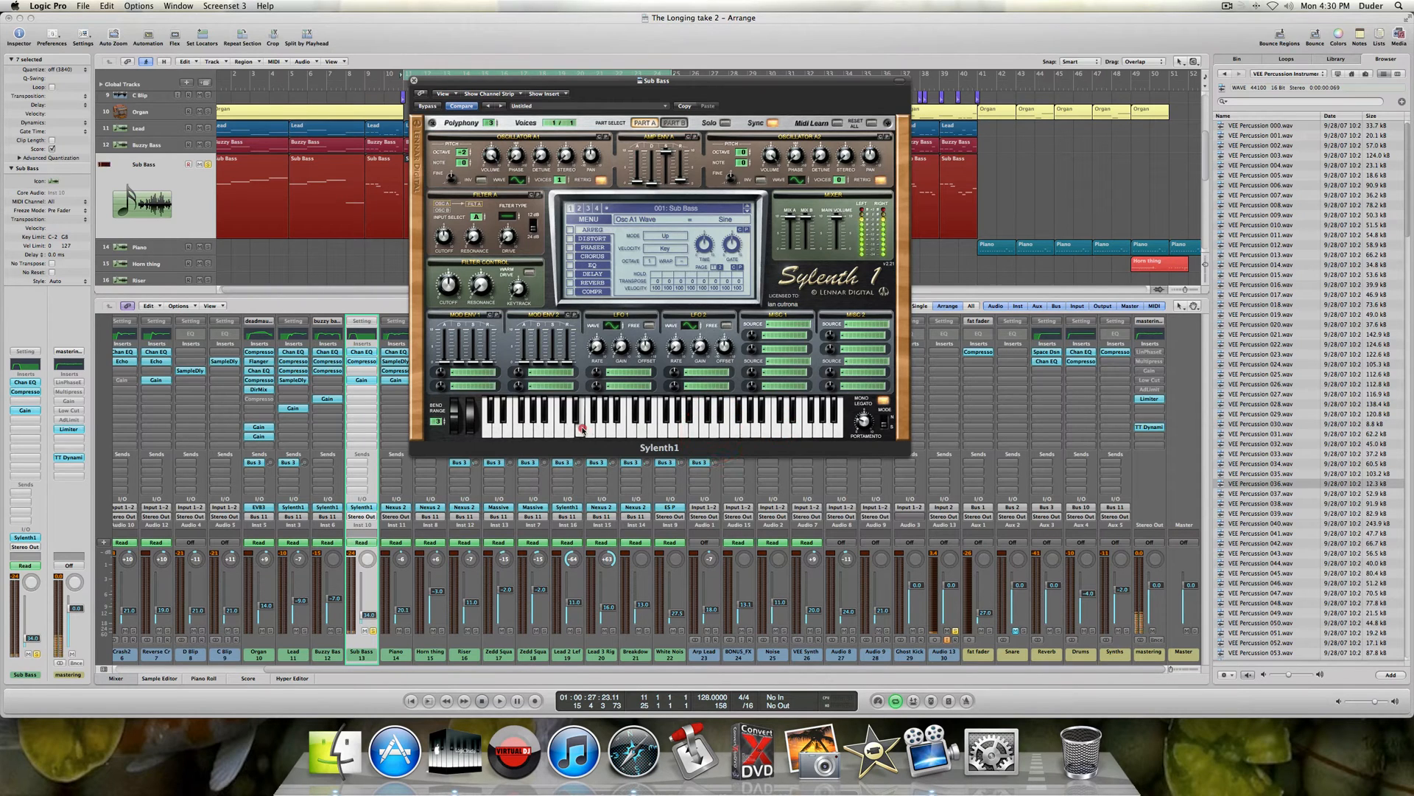
{"action": "left_click", "coordinate": [548, 432]}
{"action": "left_click", "coordinate": [626, 433]}
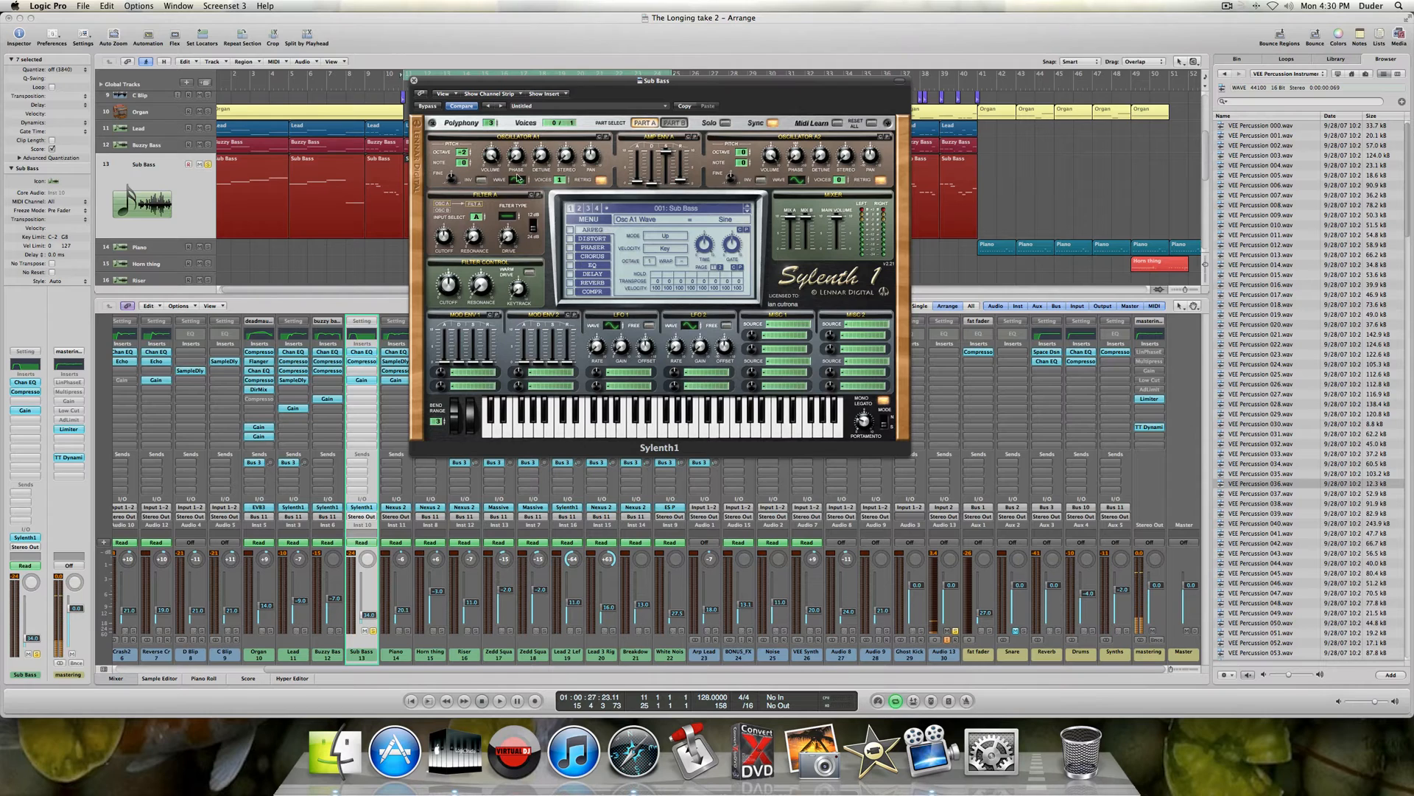
{"action": "left_click", "coordinate": [414, 81]}
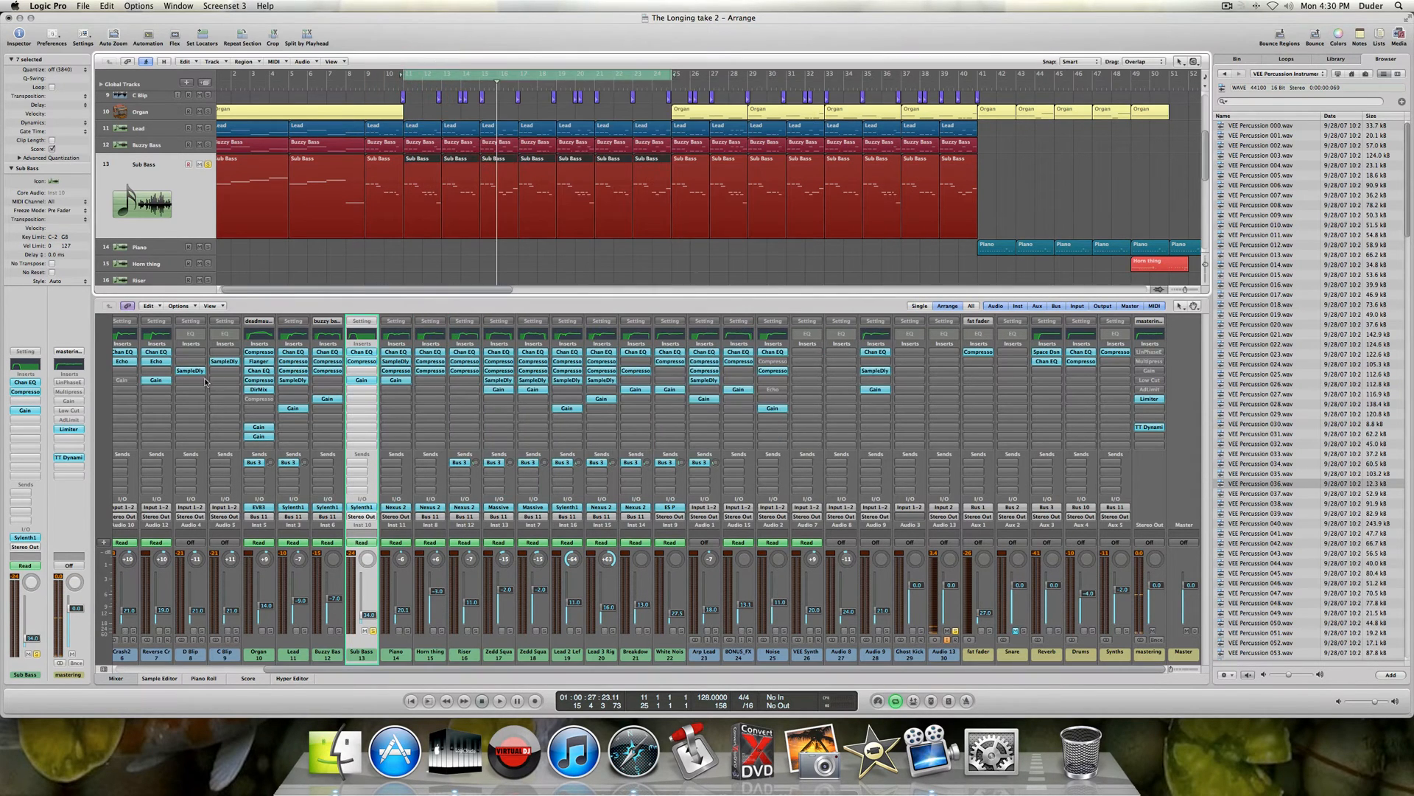
- Audition the soloed Sub Bass with its Channel EQ open, and check the settings of its side-chained Compressor
{"action": "left_click", "coordinate": [23, 382]}
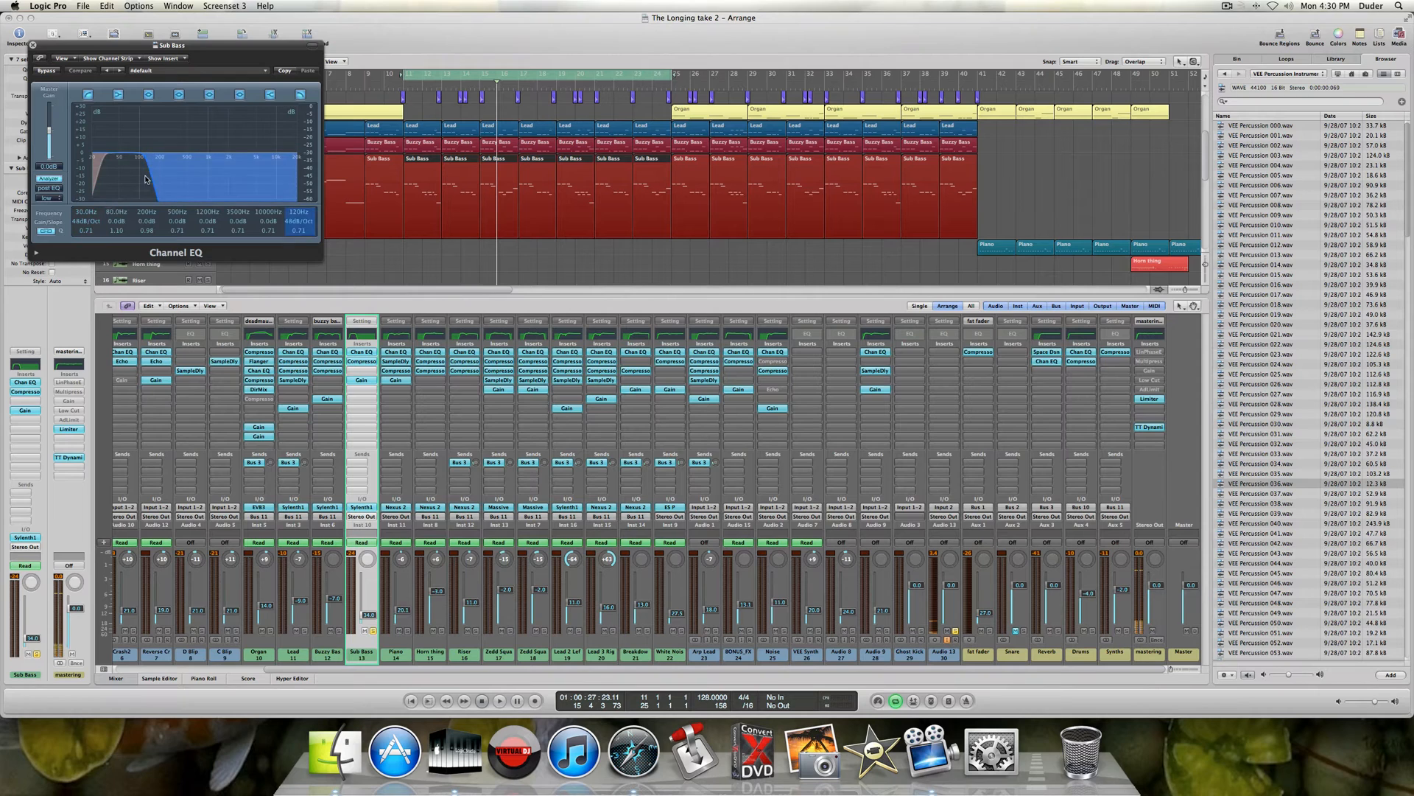
{"action": "key", "text": "space"}
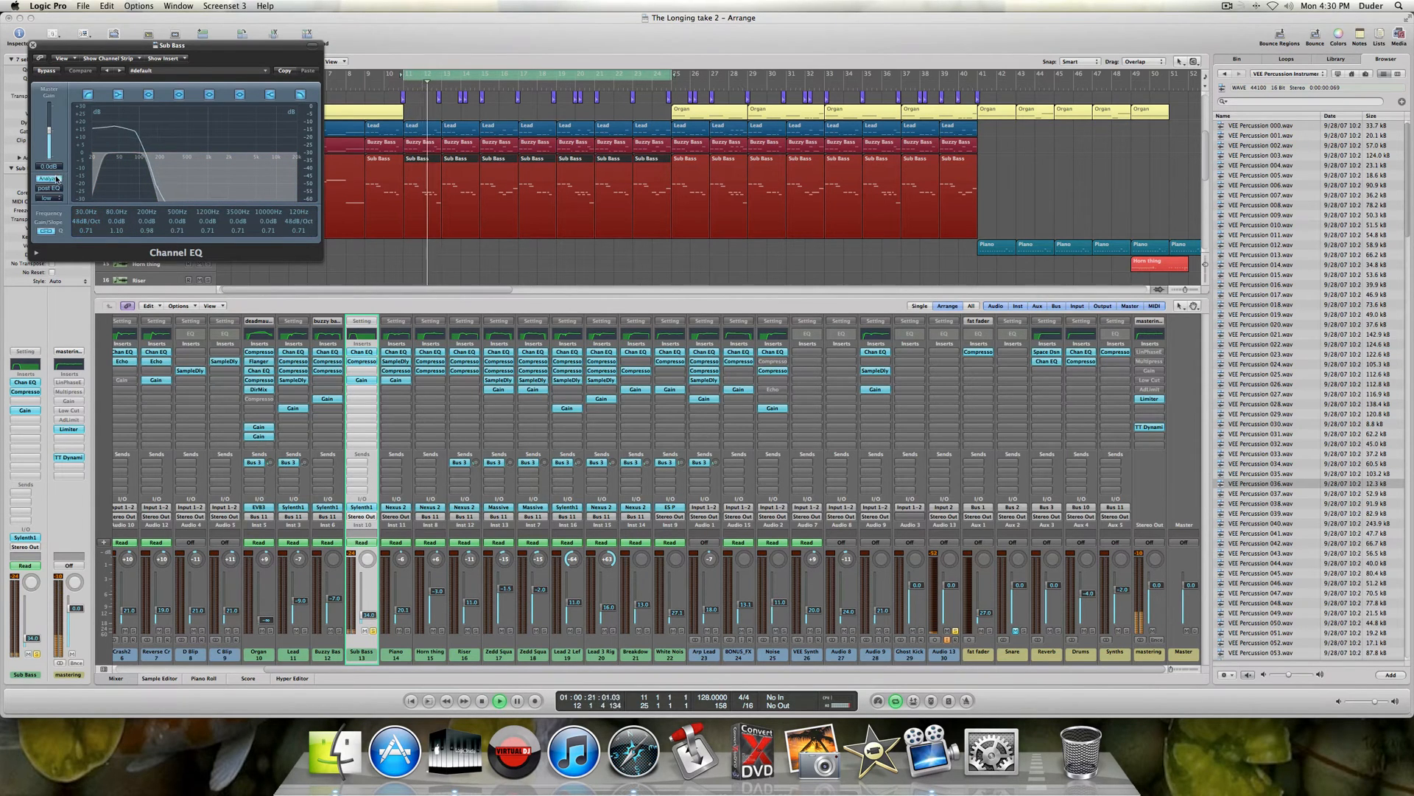
{"action": "key", "text": "space"}
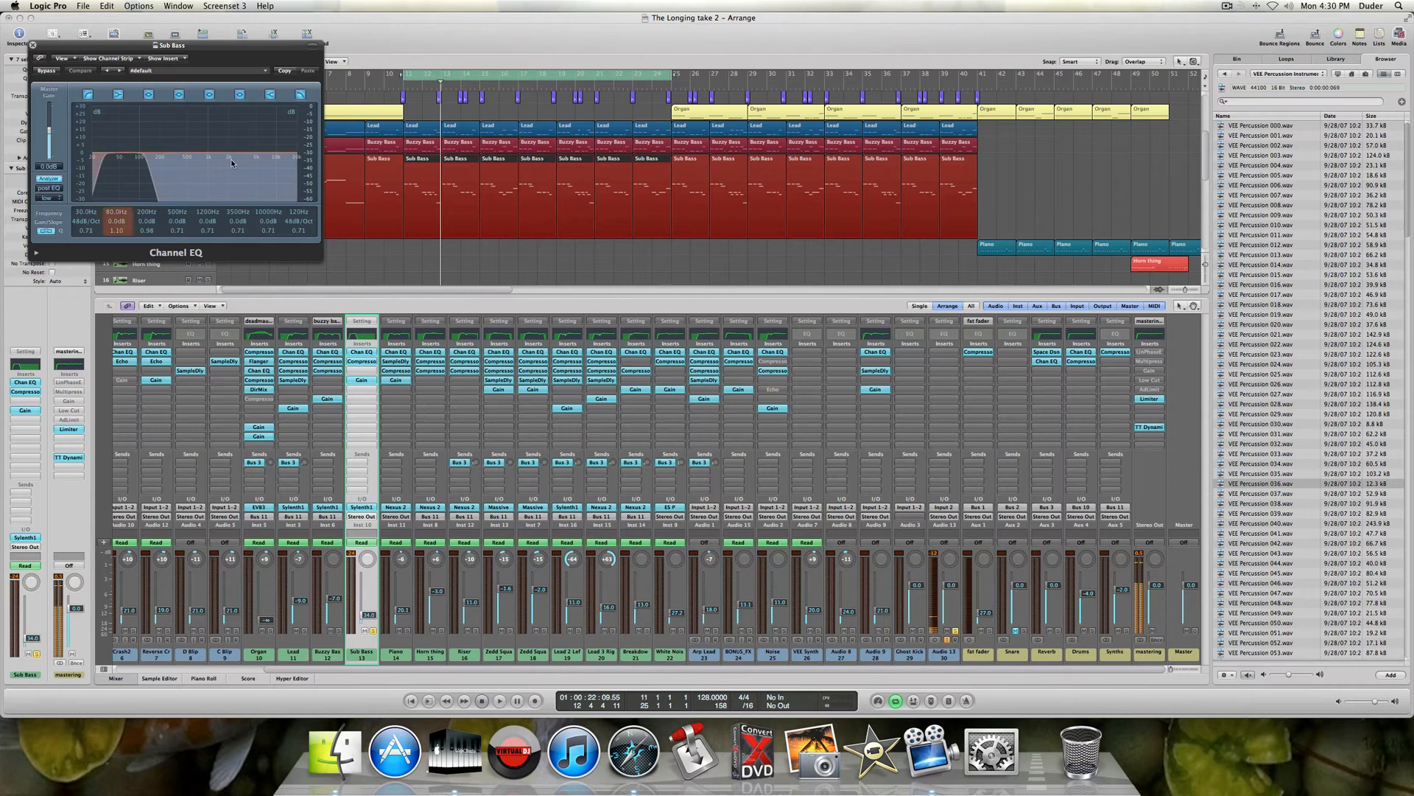
{"action": "left_click", "coordinate": [32, 45]}
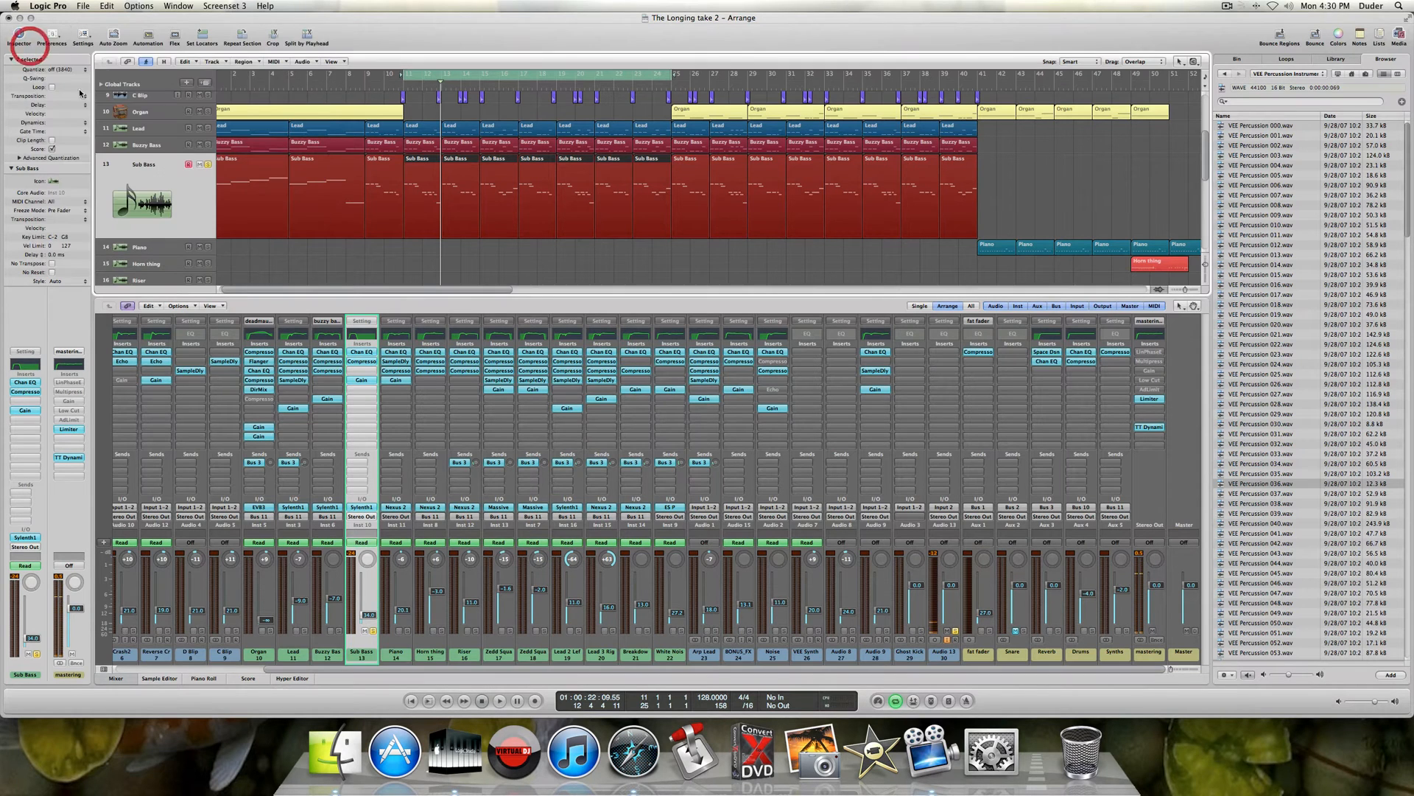
{"action": "left_click", "coordinate": [35, 392]}
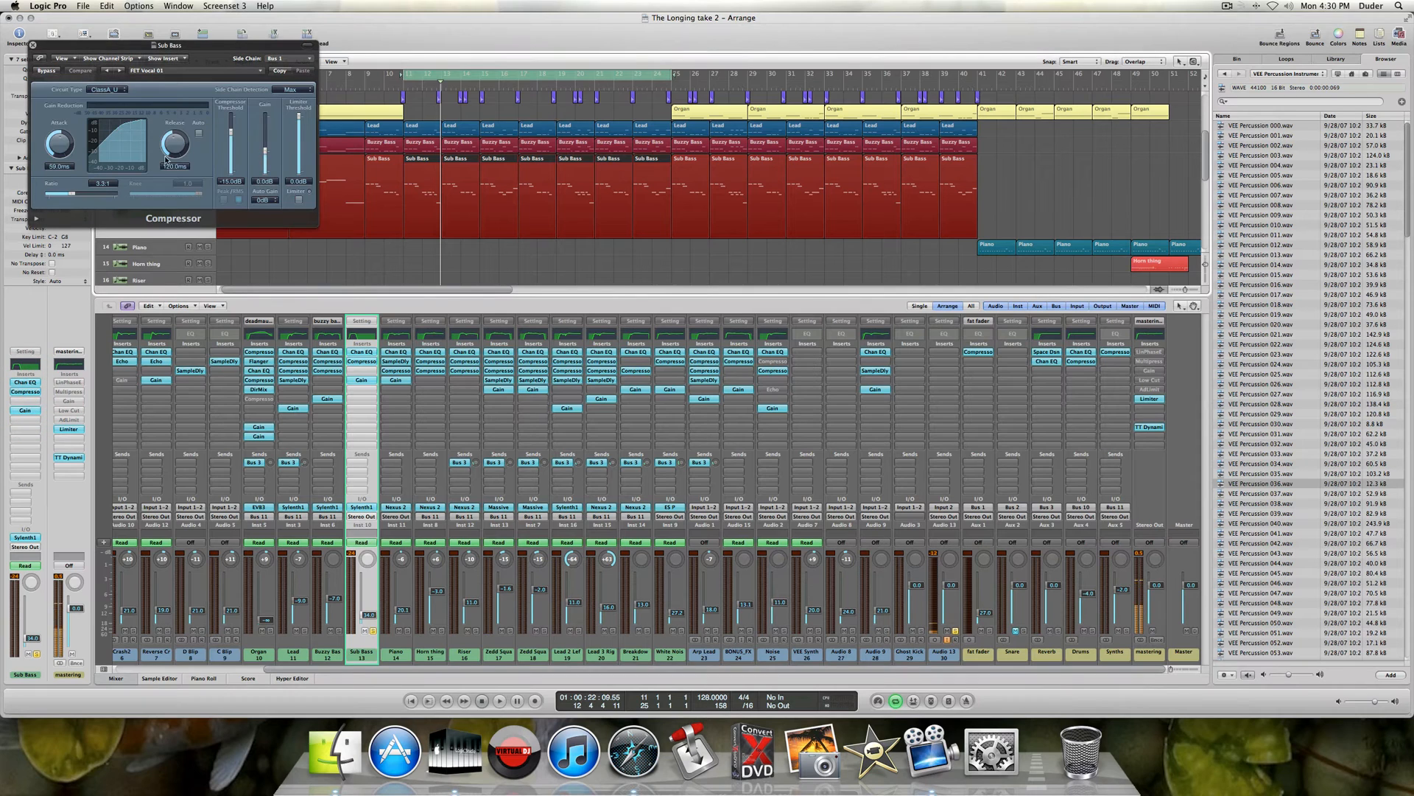
{"action": "left_click", "coordinate": [33, 45]}
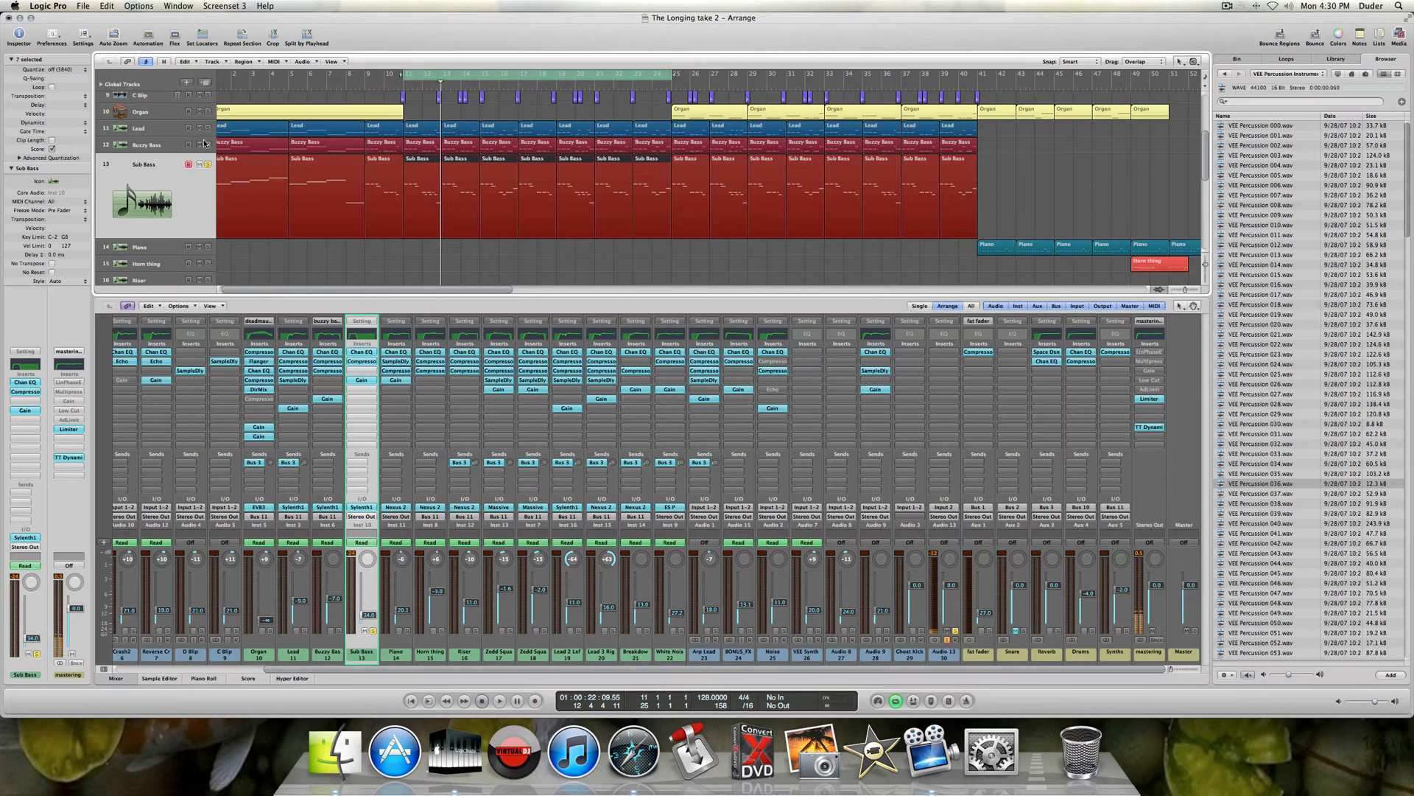
- Solo the tracks from Kick through C Blip along with the Lead, Buzzy Bass and Sub Bass, and play them together
{"action": "scroll", "coordinate": [207, 155], "scroll_direction": "up", "scroll_amount": 5}
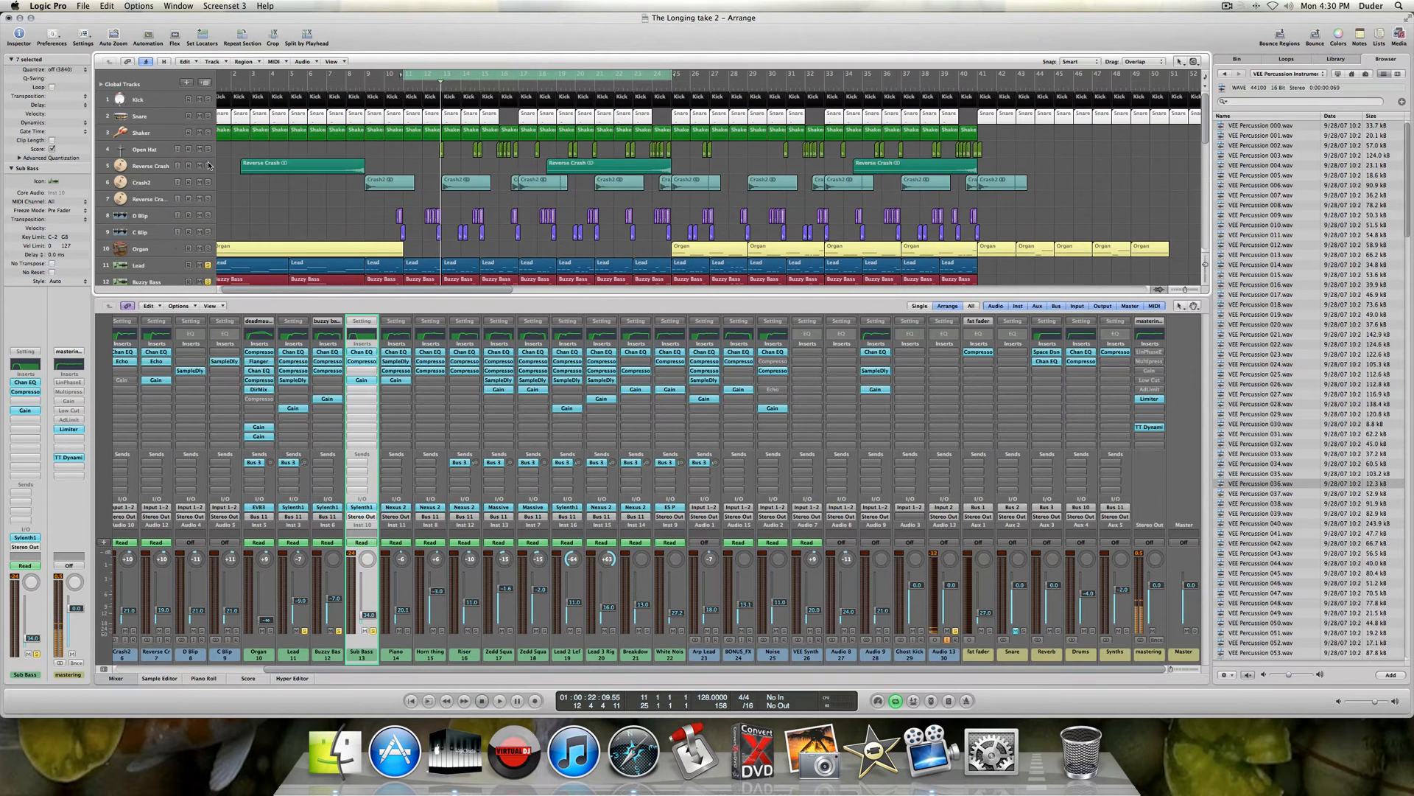
{"action": "left_click_drag", "start_coordinate": [204, 176], "coordinate": [206, 229]}
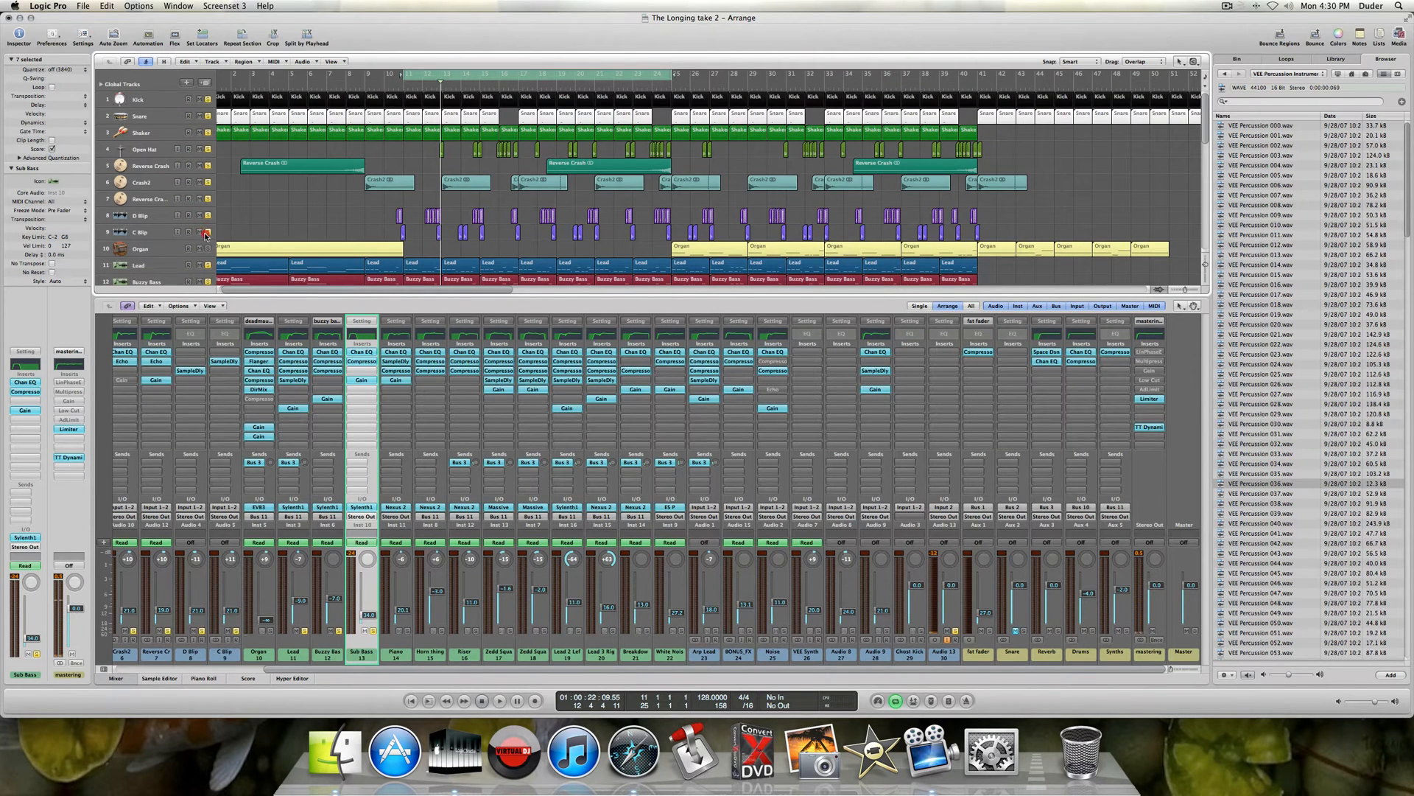
{"action": "key", "text": "space"}
{"action": "scroll", "coordinate": [296, 193], "scroll_direction": "down", "scroll_amount": 3}
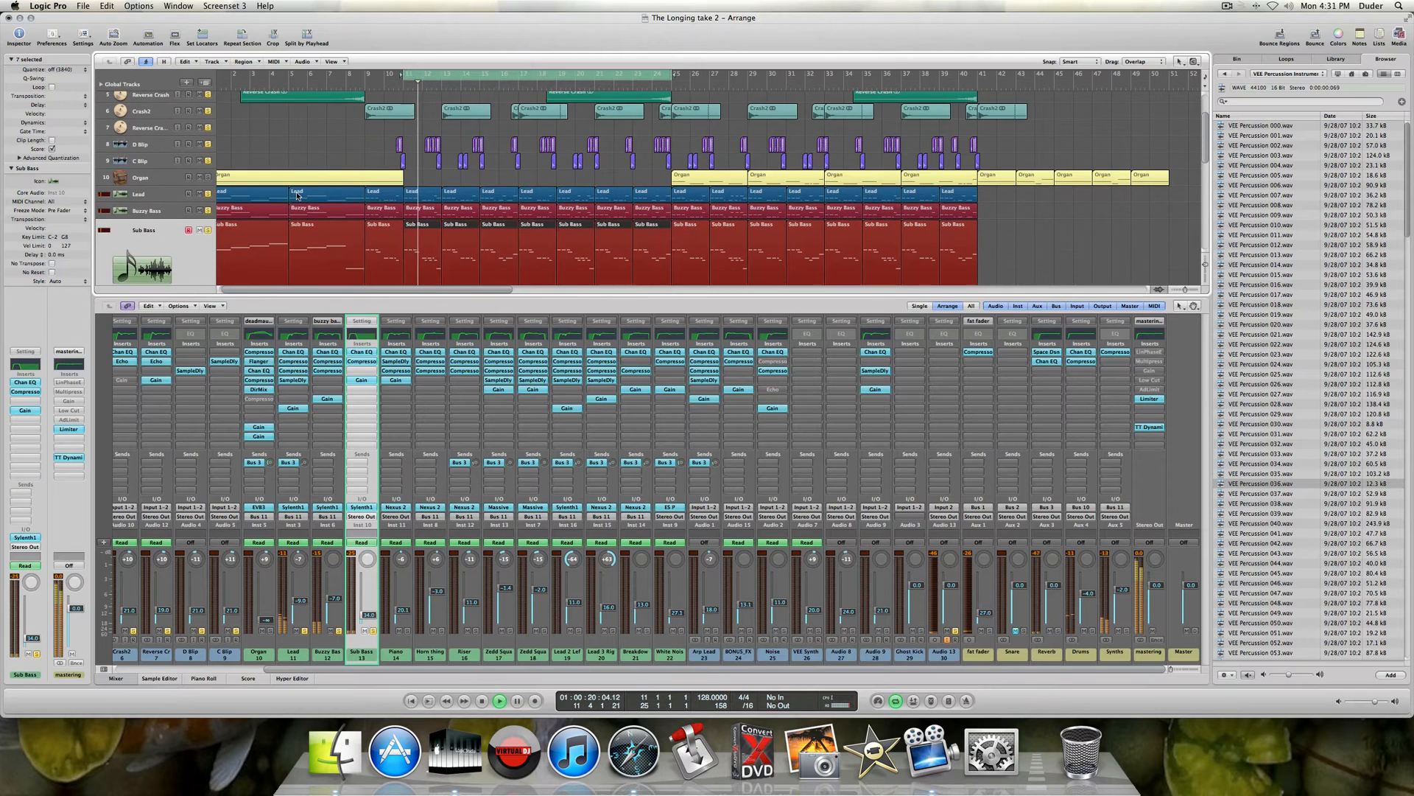
{"action": "scroll", "coordinate": [297, 195], "scroll_direction": "down", "scroll_amount": 3}
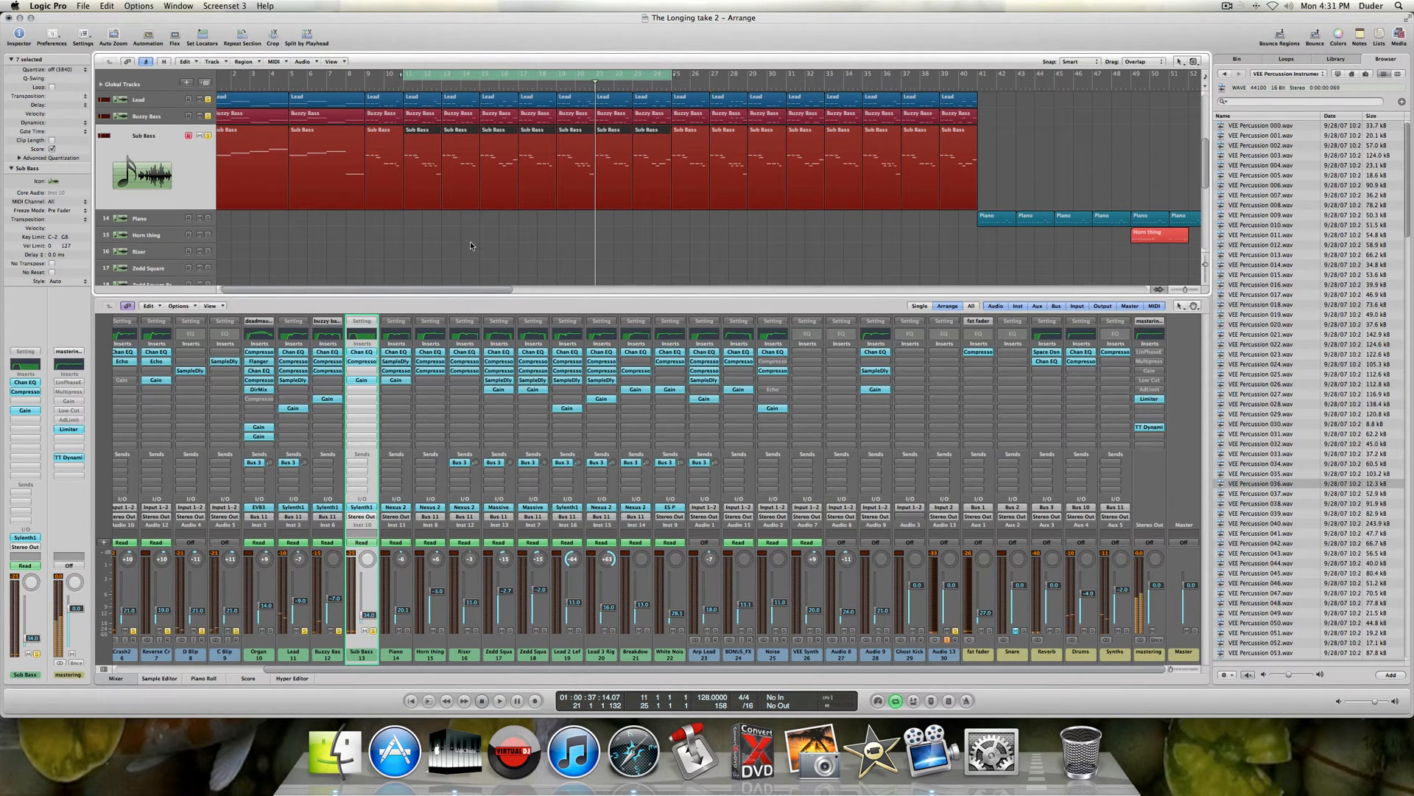
- Take the tracks from Kick through Sub Bass out of solo, and hide the Mixer to show the full arrangement
{"action": "scroll", "coordinate": [215, 140], "scroll_direction": "up", "scroll_amount": 5}
{"action": "scroll", "coordinate": [215, 140], "scroll_direction": "up", "scroll_amount": 2}
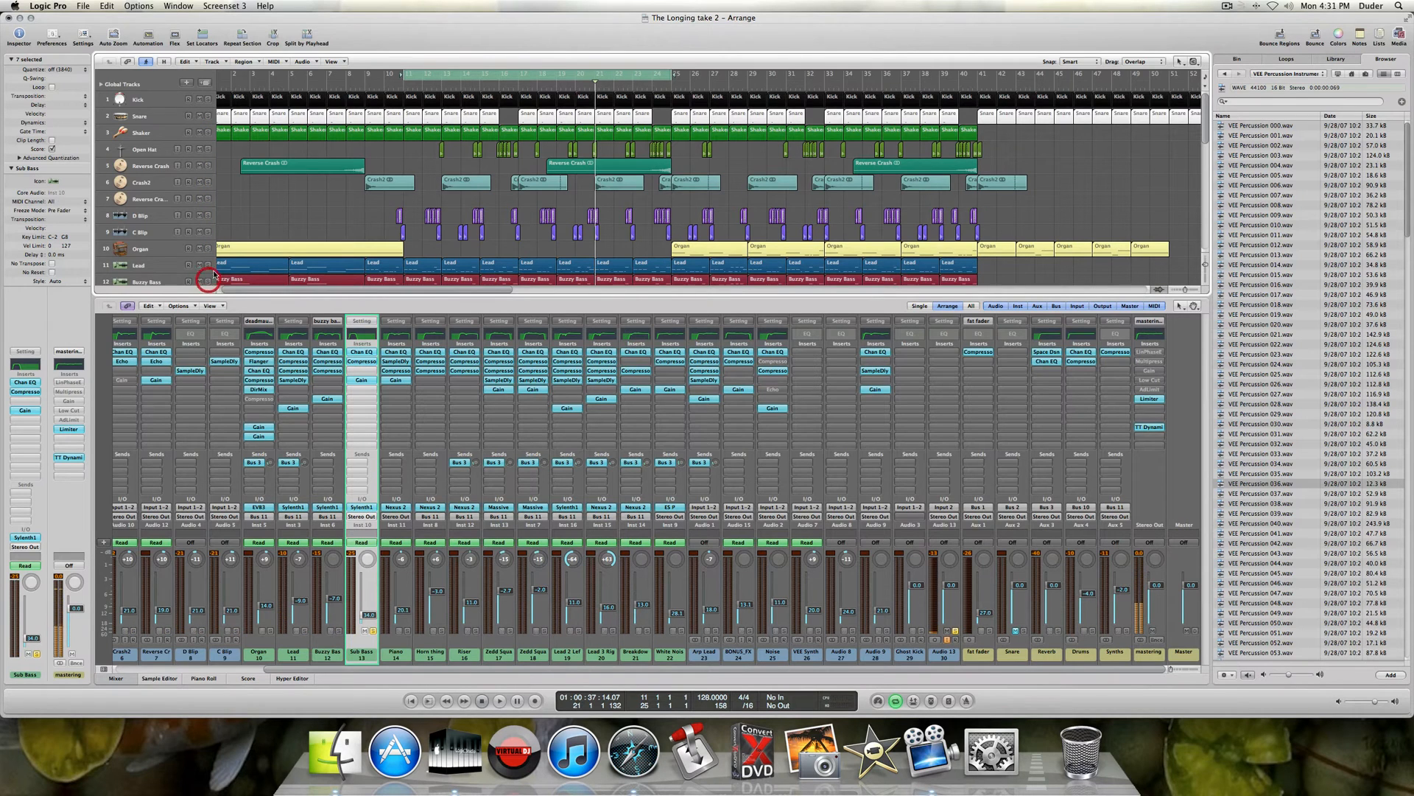
{"action": "scroll", "coordinate": [218, 259], "scroll_direction": "down", "scroll_amount": 5}
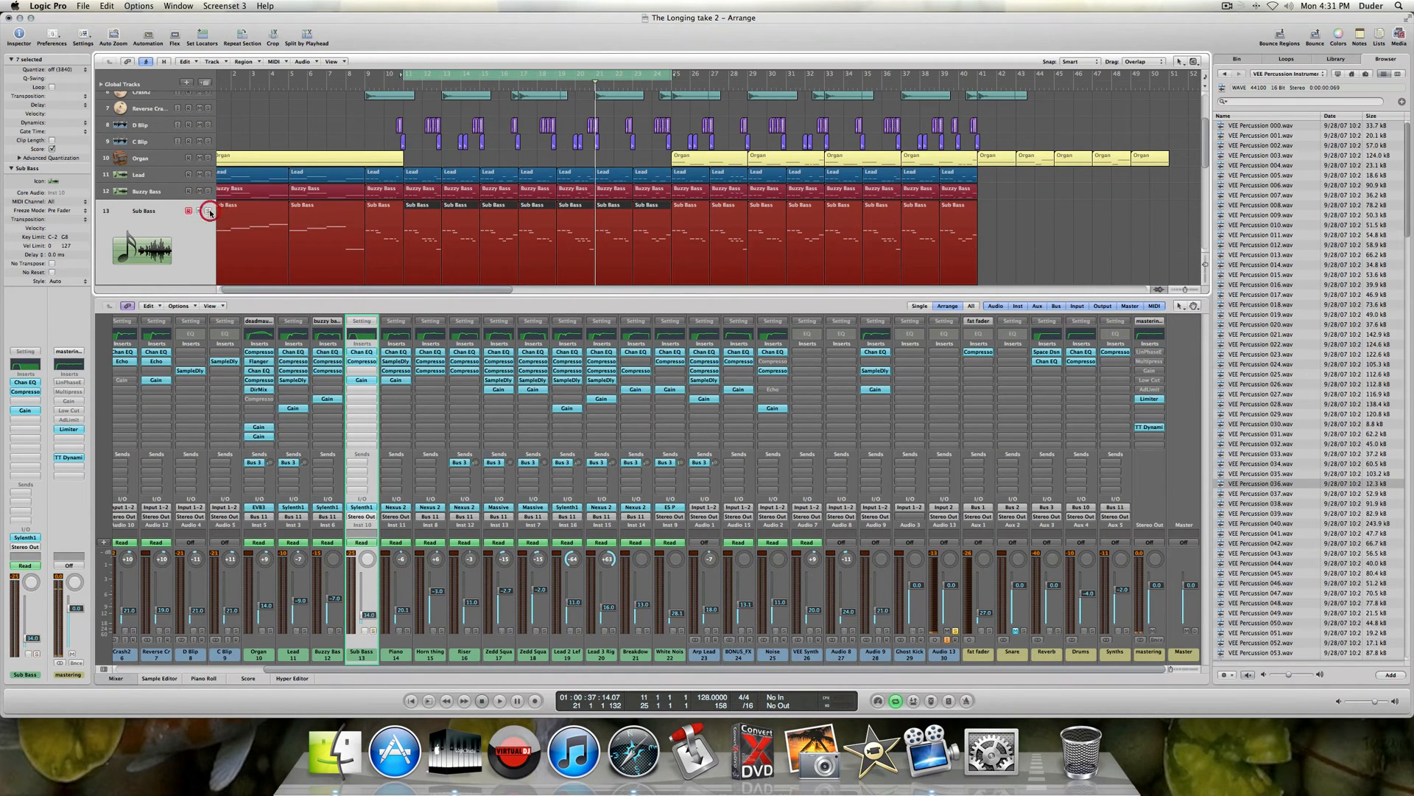
{"action": "scroll", "coordinate": [471, 204], "scroll_direction": "down", "scroll_amount": 15}
{"action": "scroll", "coordinate": [471, 202], "scroll_direction": "up", "scroll_amount": 10}
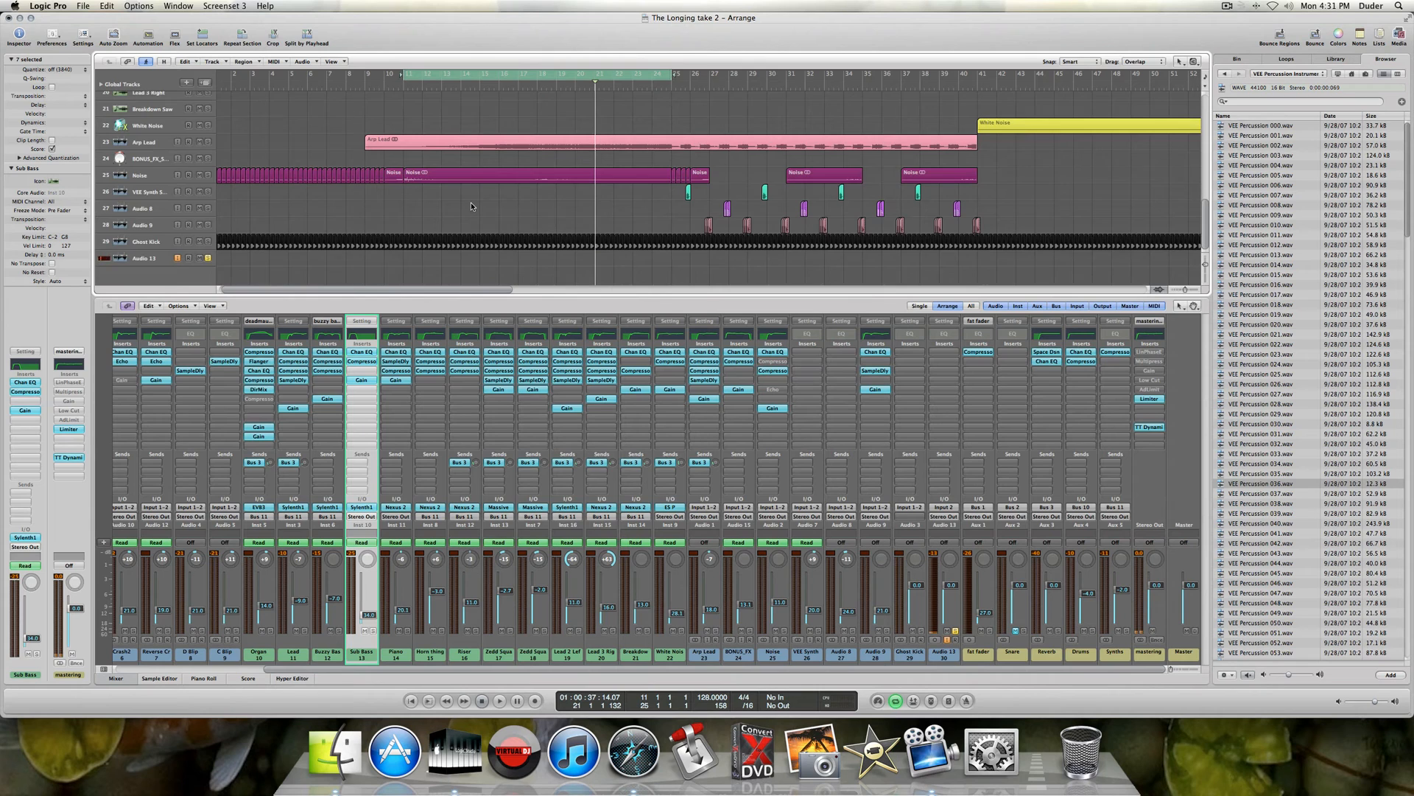
{"action": "scroll", "coordinate": [471, 202], "scroll_direction": "down", "scroll_amount": 10}
{"action": "scroll", "coordinate": [471, 201], "scroll_direction": "up", "scroll_amount": 10}
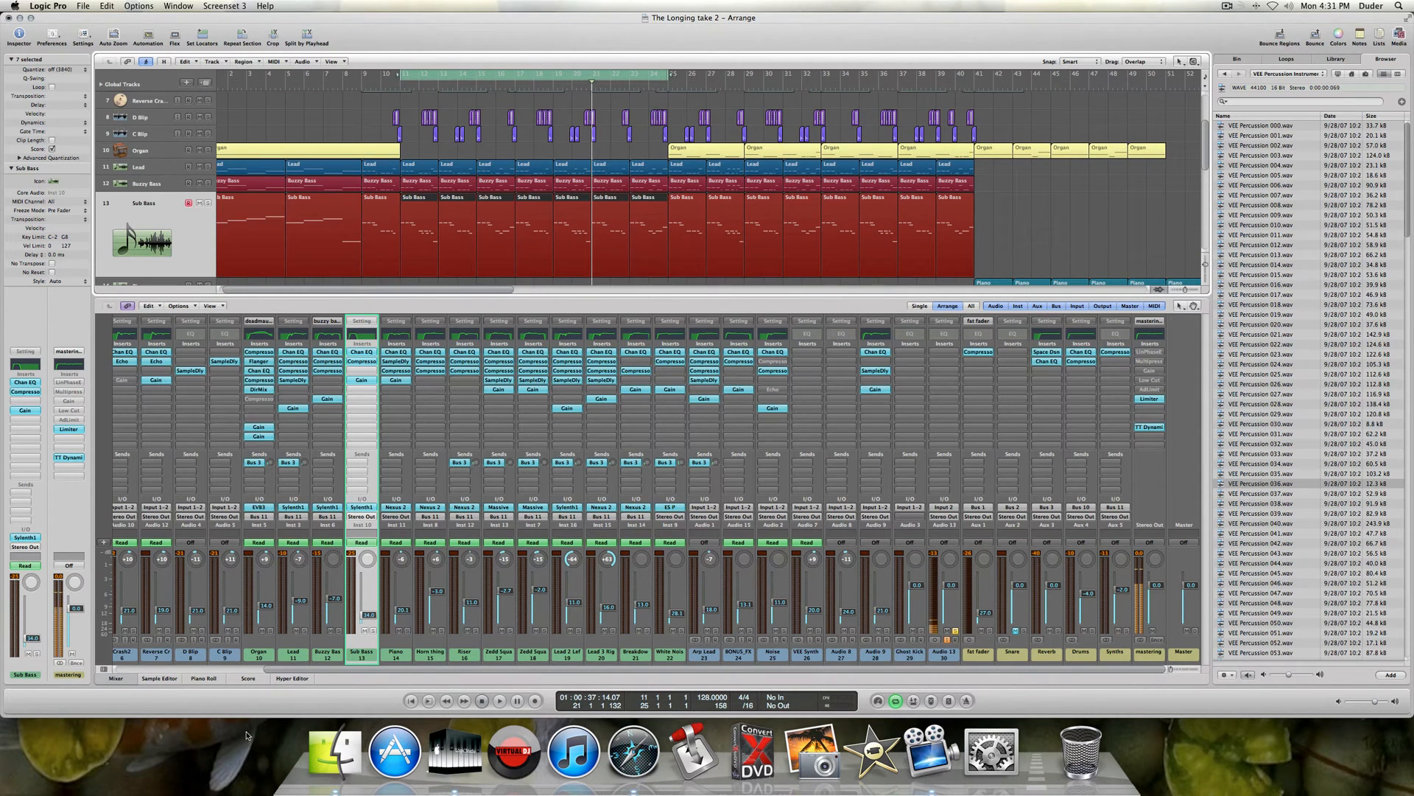
{"action": "left_click", "coordinate": [124, 681]}
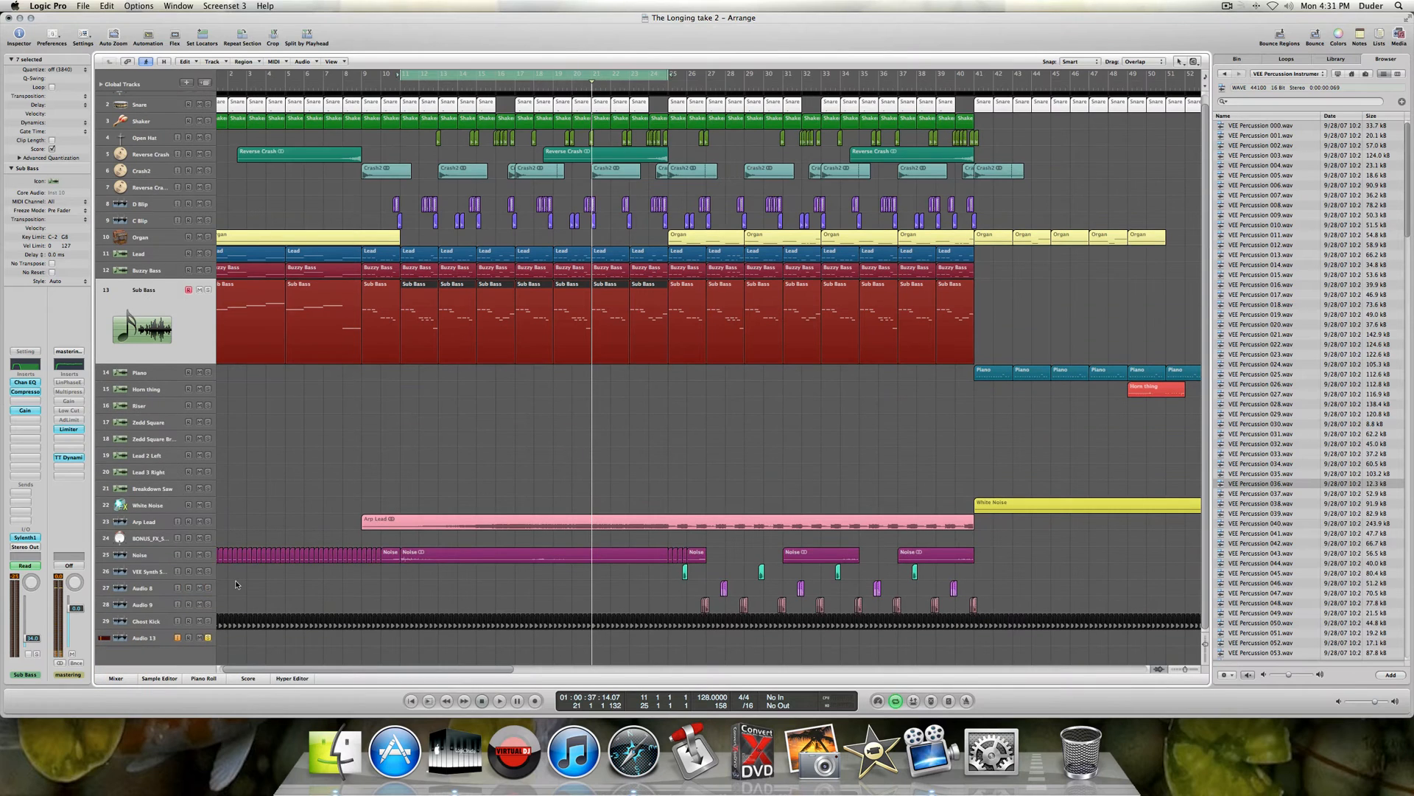
- Solo the Organ track and audition it with the cycle range set from bar 25 to bar 29
{"action": "left_click", "coordinate": [151, 239]}
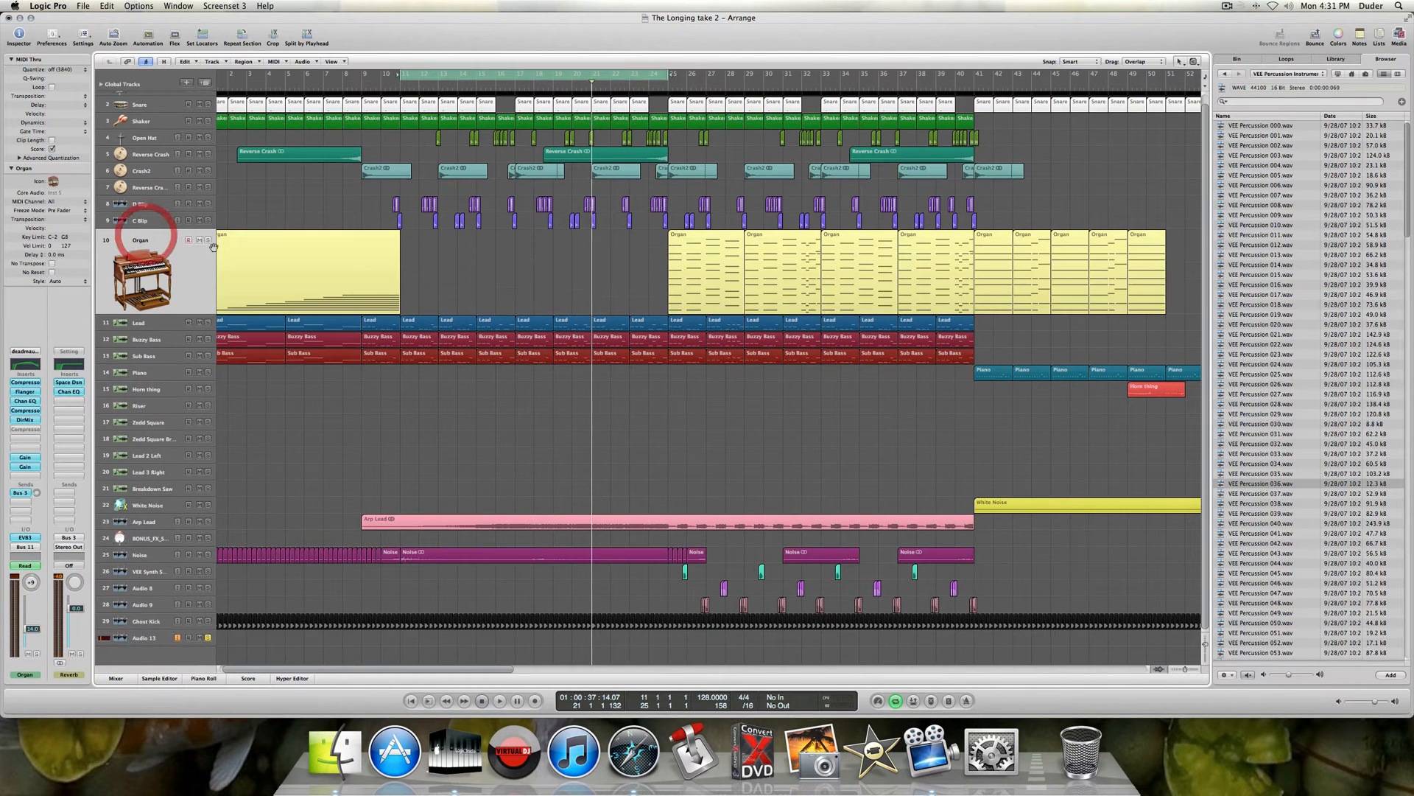
{"action": "scroll", "coordinate": [198, 243], "scroll_direction": "left", "scroll_amount": 1}
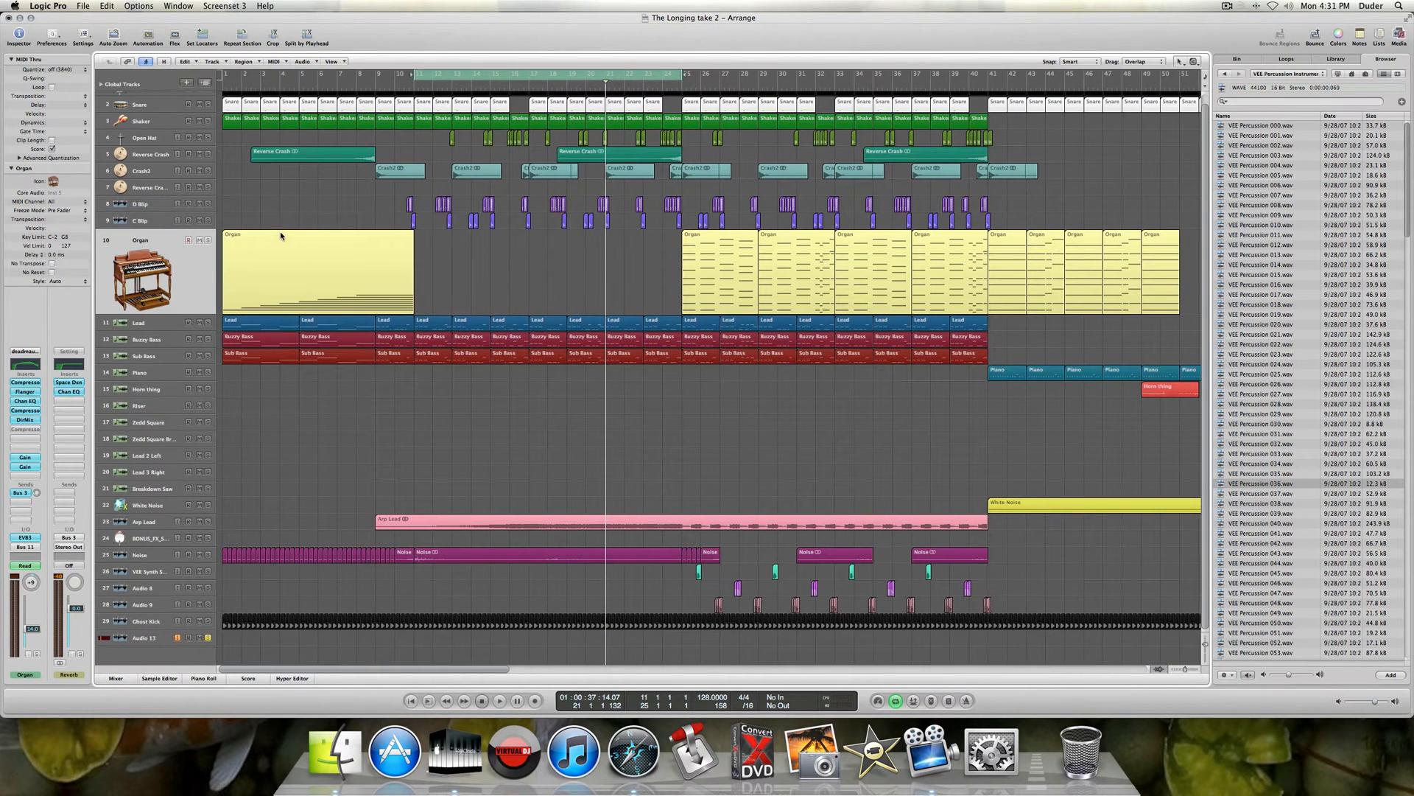
{"action": "left_click", "coordinate": [208, 240]}
{"action": "left_click", "coordinate": [433, 82]}
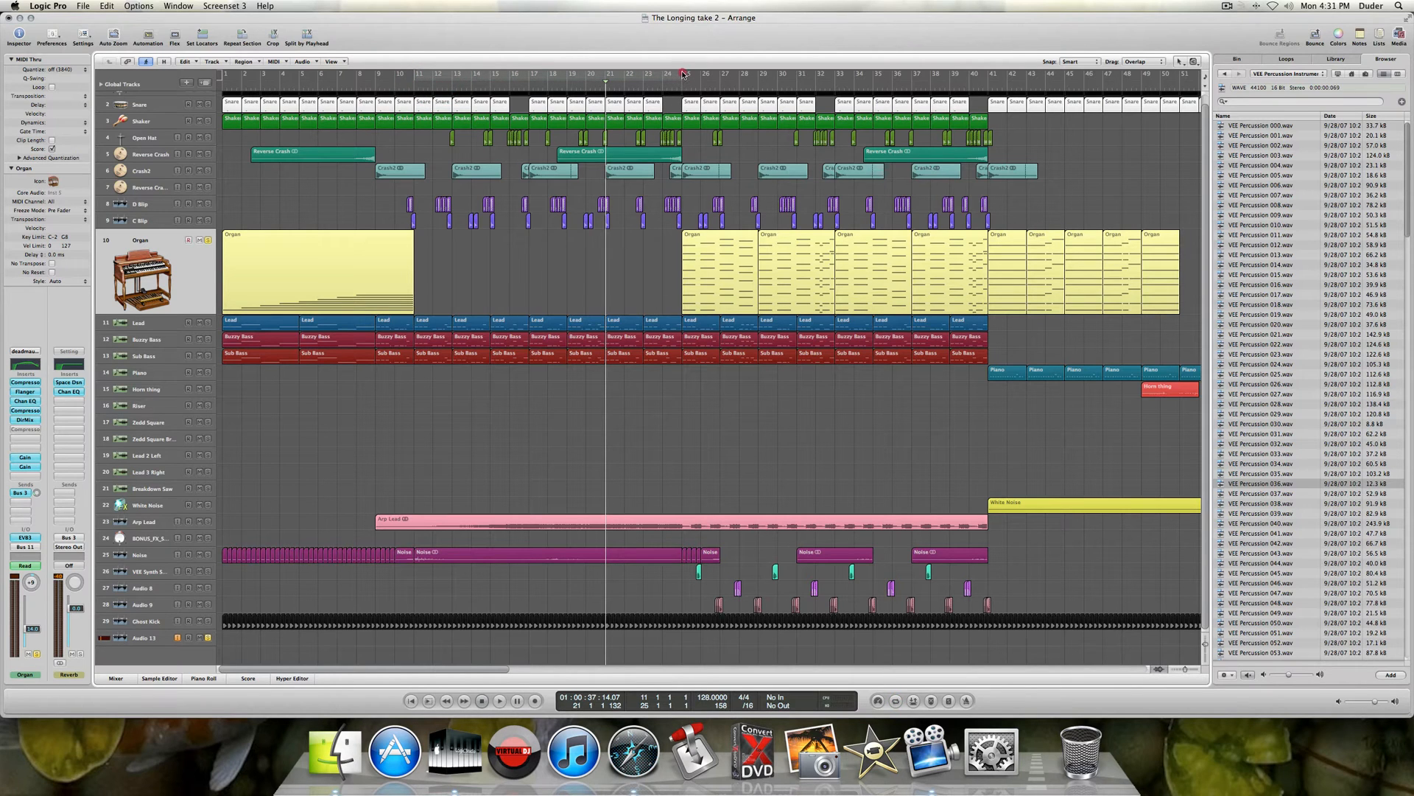
{"action": "left_click_drag", "start_coordinate": [683, 73], "coordinate": [759, 73]}
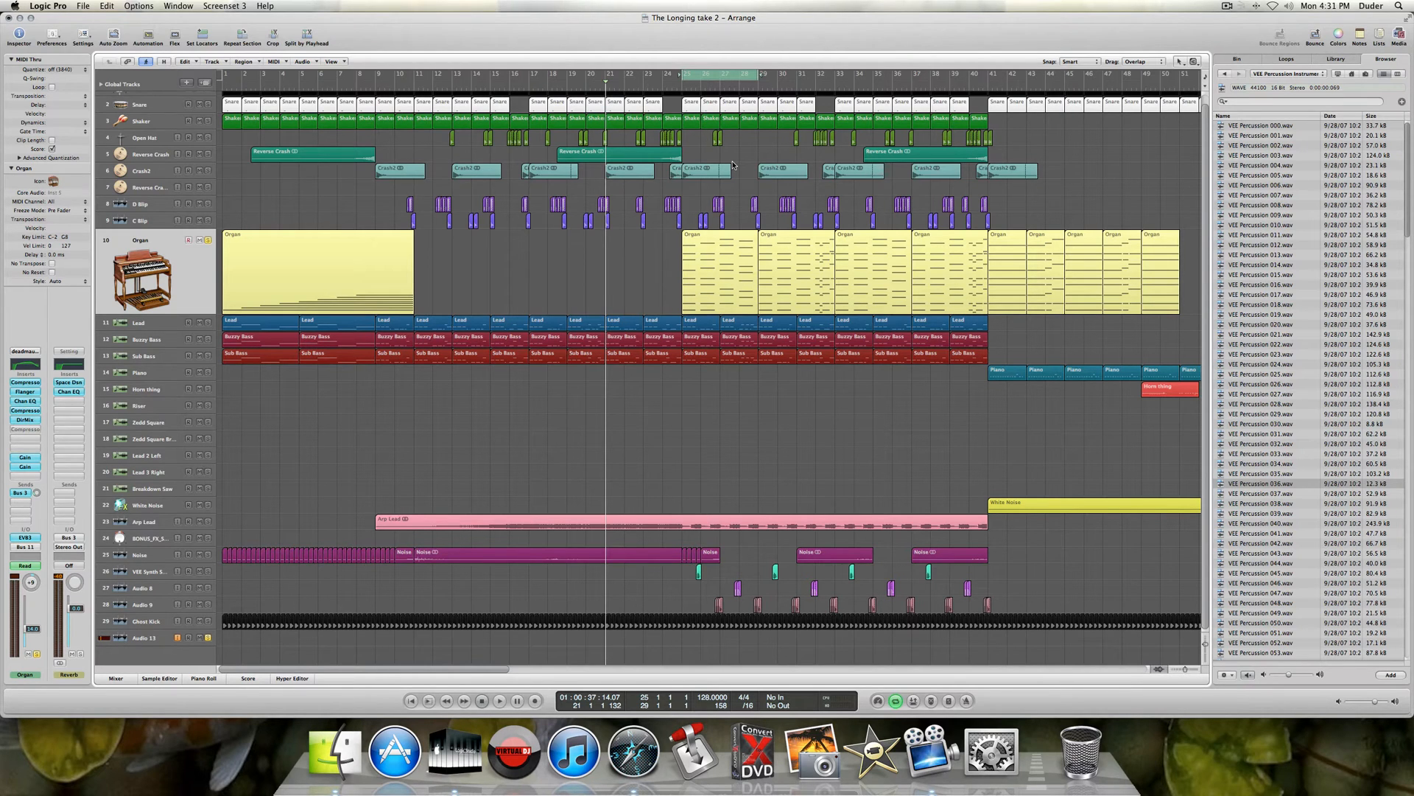
{"action": "key", "text": "space"}
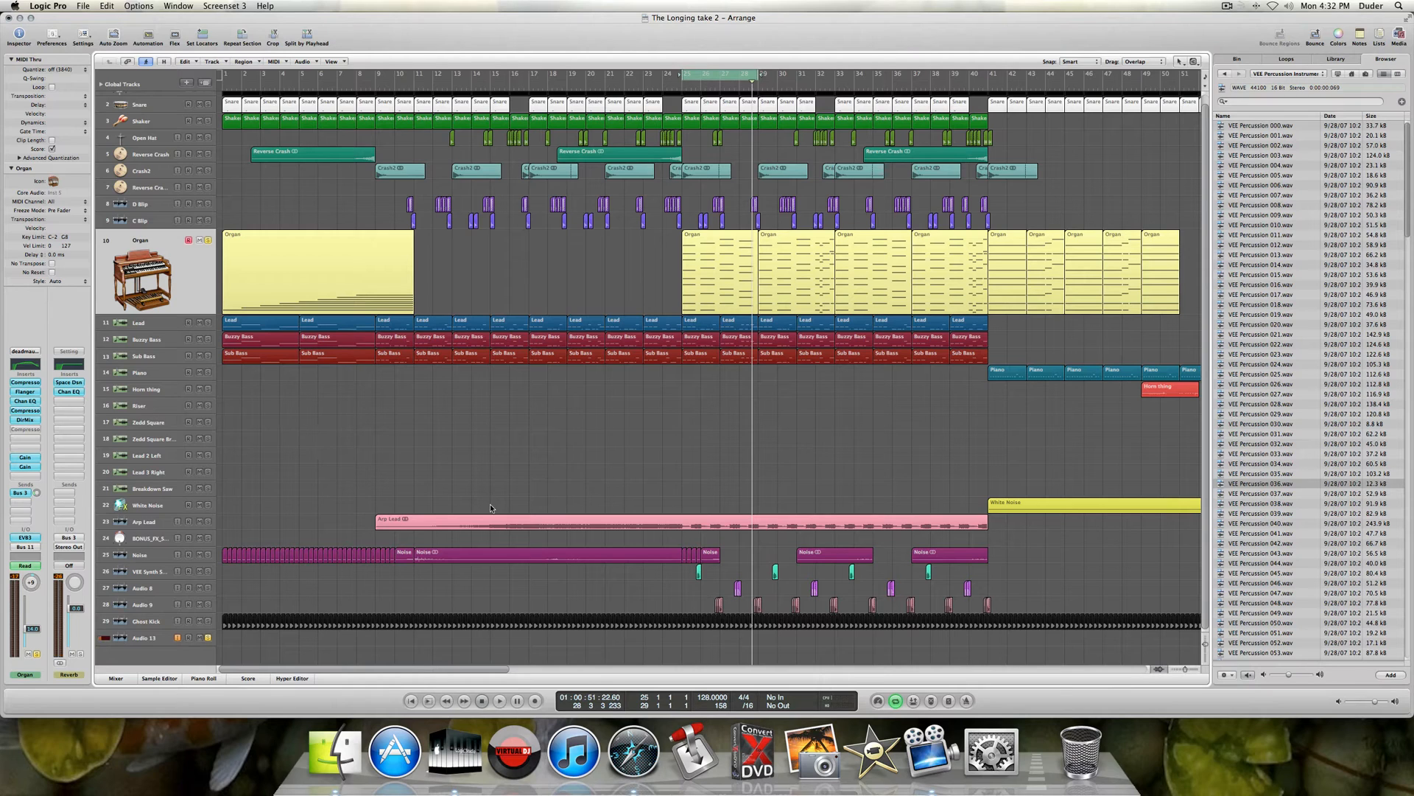
- Open the Organ's Channel EQ, inspect its EVB3 instrument and the preset categories, and close the EVB3 window
{"action": "left_click", "coordinate": [26, 401]}
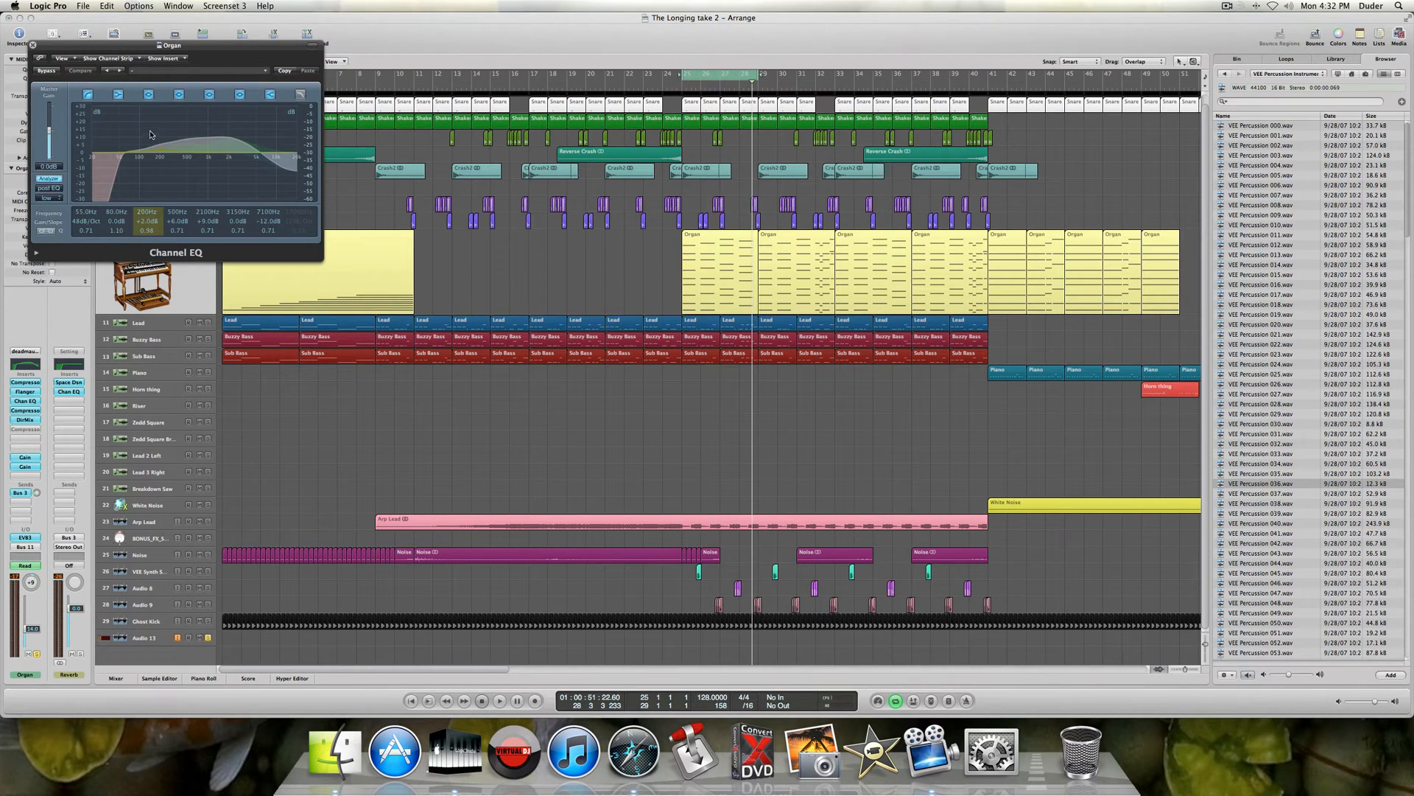
{"action": "left_click", "coordinate": [30, 538]}
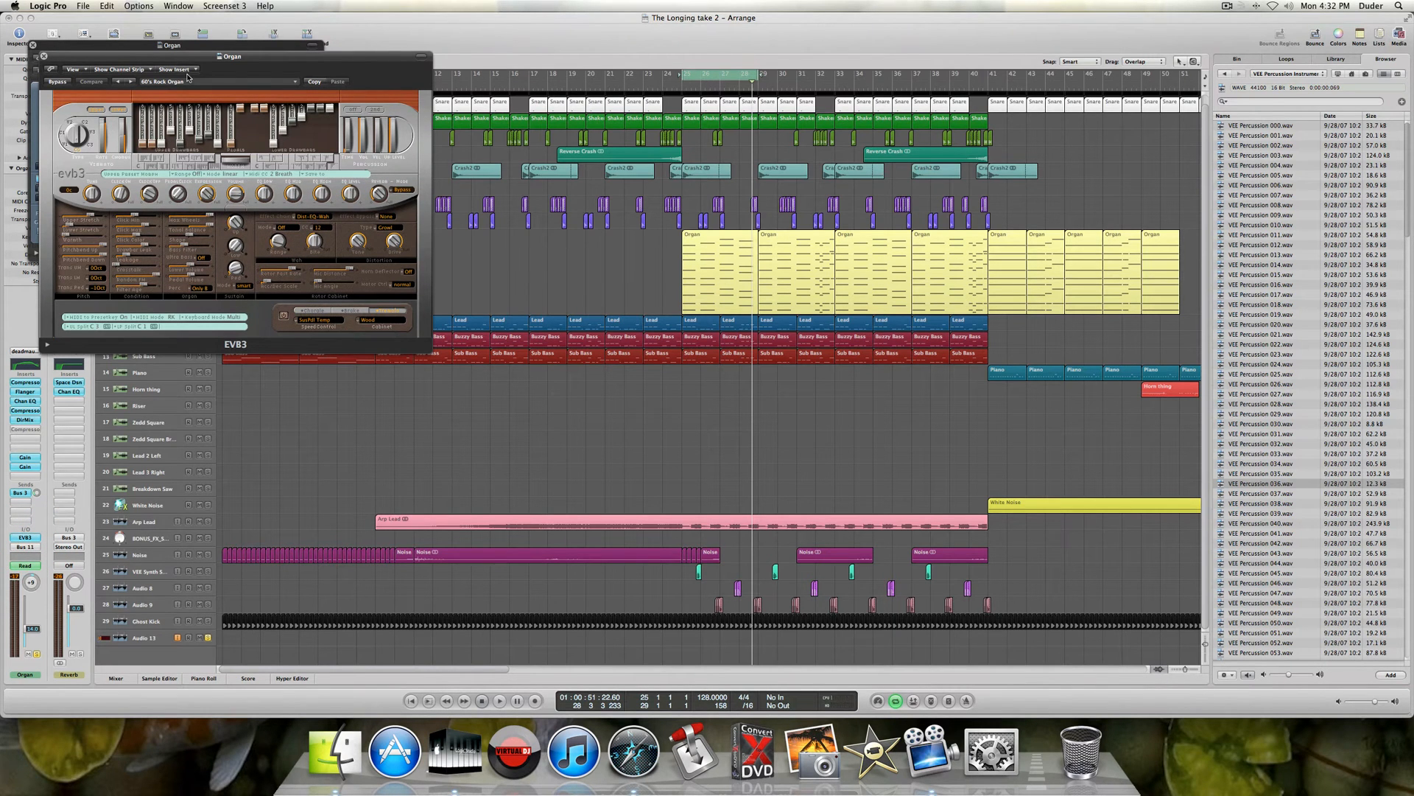
{"action": "left_click_drag", "start_coordinate": [189, 59], "coordinate": [514, 258]}
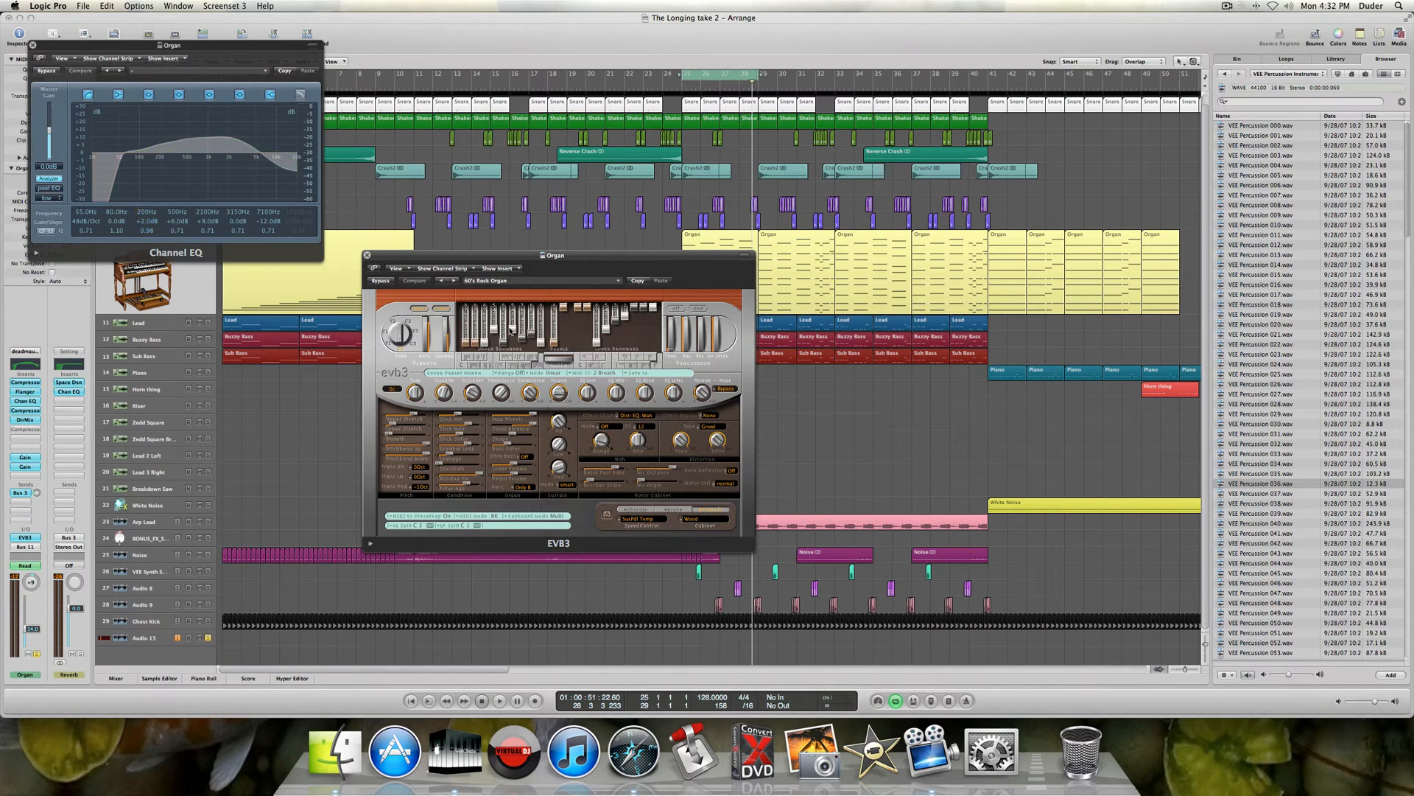
{"action": "left_click", "coordinate": [524, 283]}
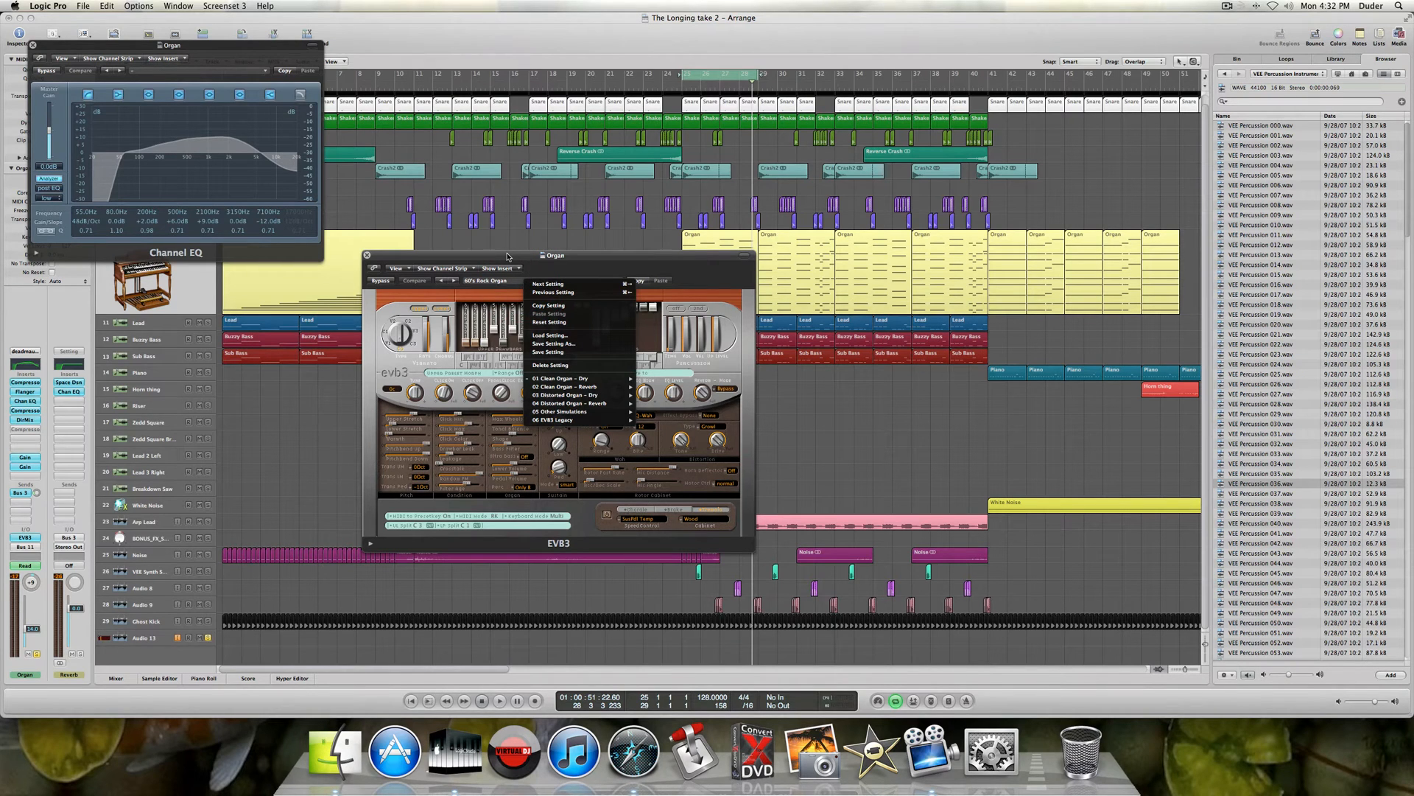
{"action": "left_click", "coordinate": [508, 257]}
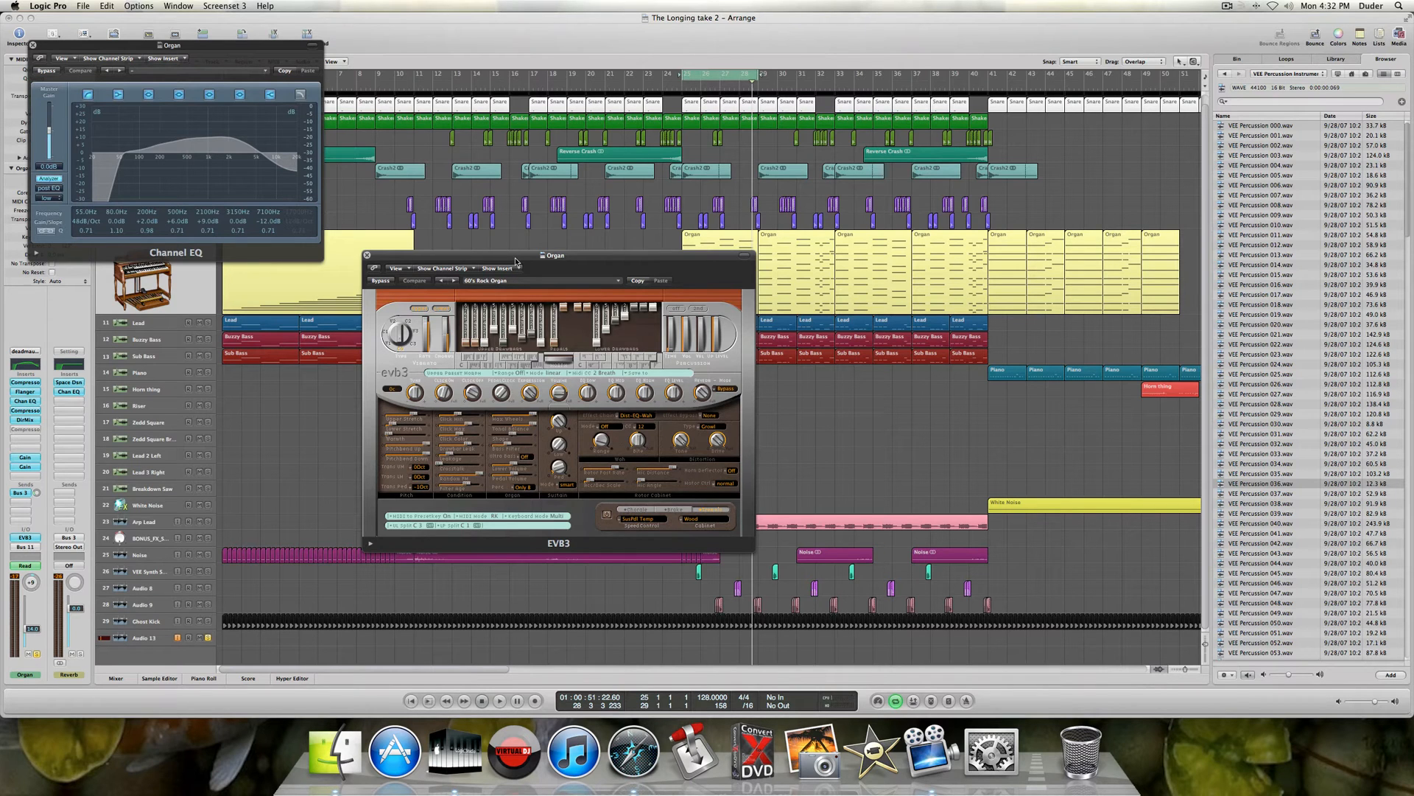
{"action": "left_click_drag", "start_coordinate": [516, 261], "coordinate": [518, 248]}
{"action": "left_click", "coordinate": [540, 269]}
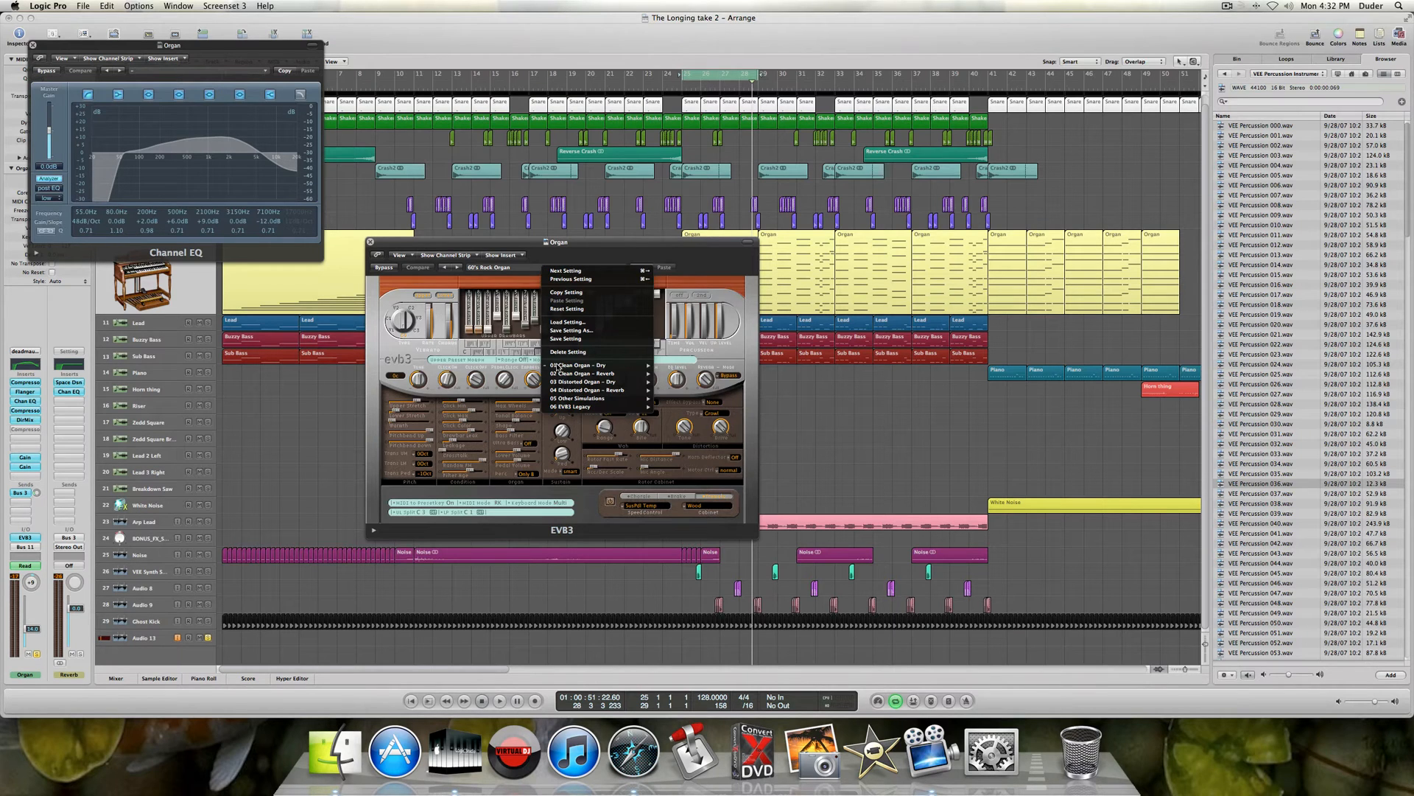
{"action": "mouse_move", "coordinate": [559, 367]}
{"action": "left_click", "coordinate": [537, 223]}
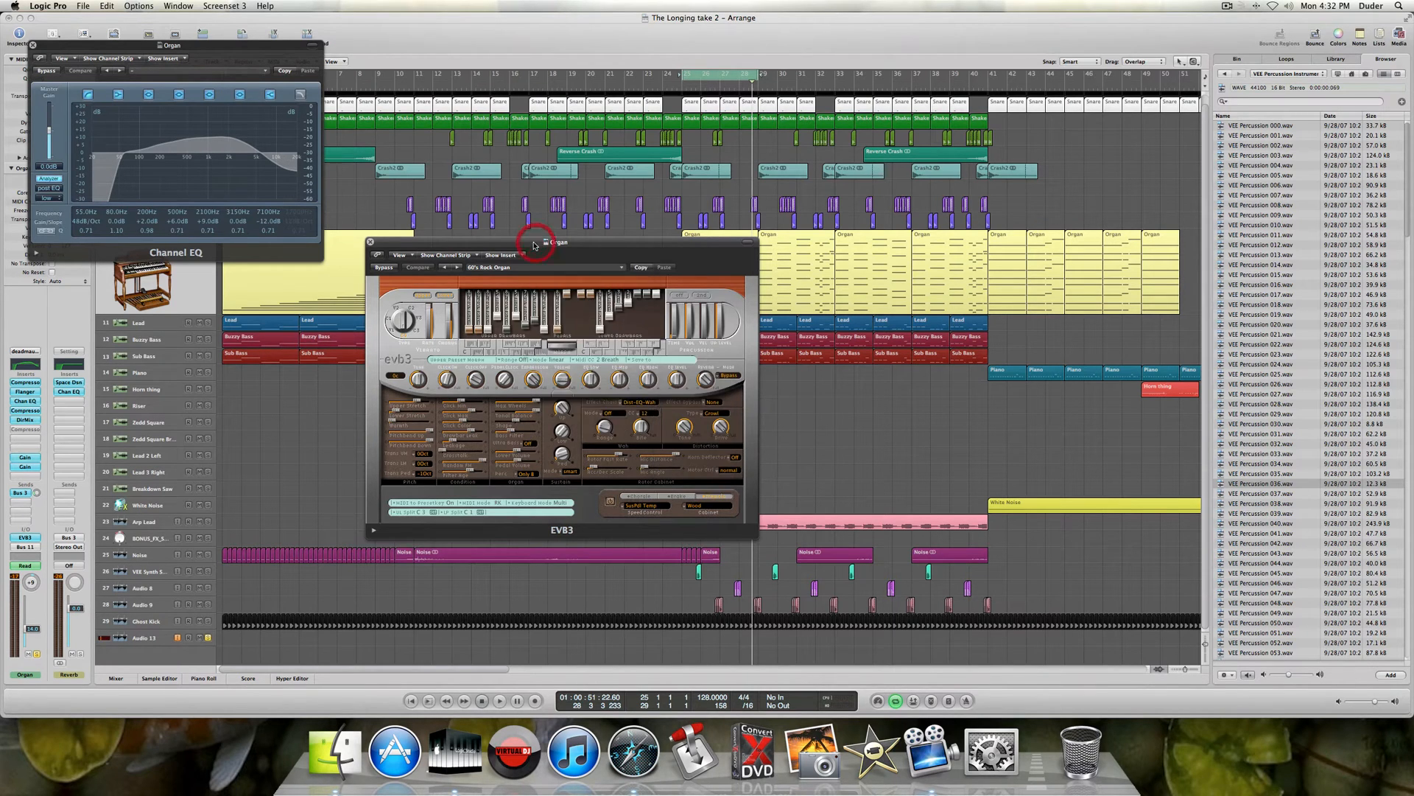
{"action": "left_click", "coordinate": [371, 242]}
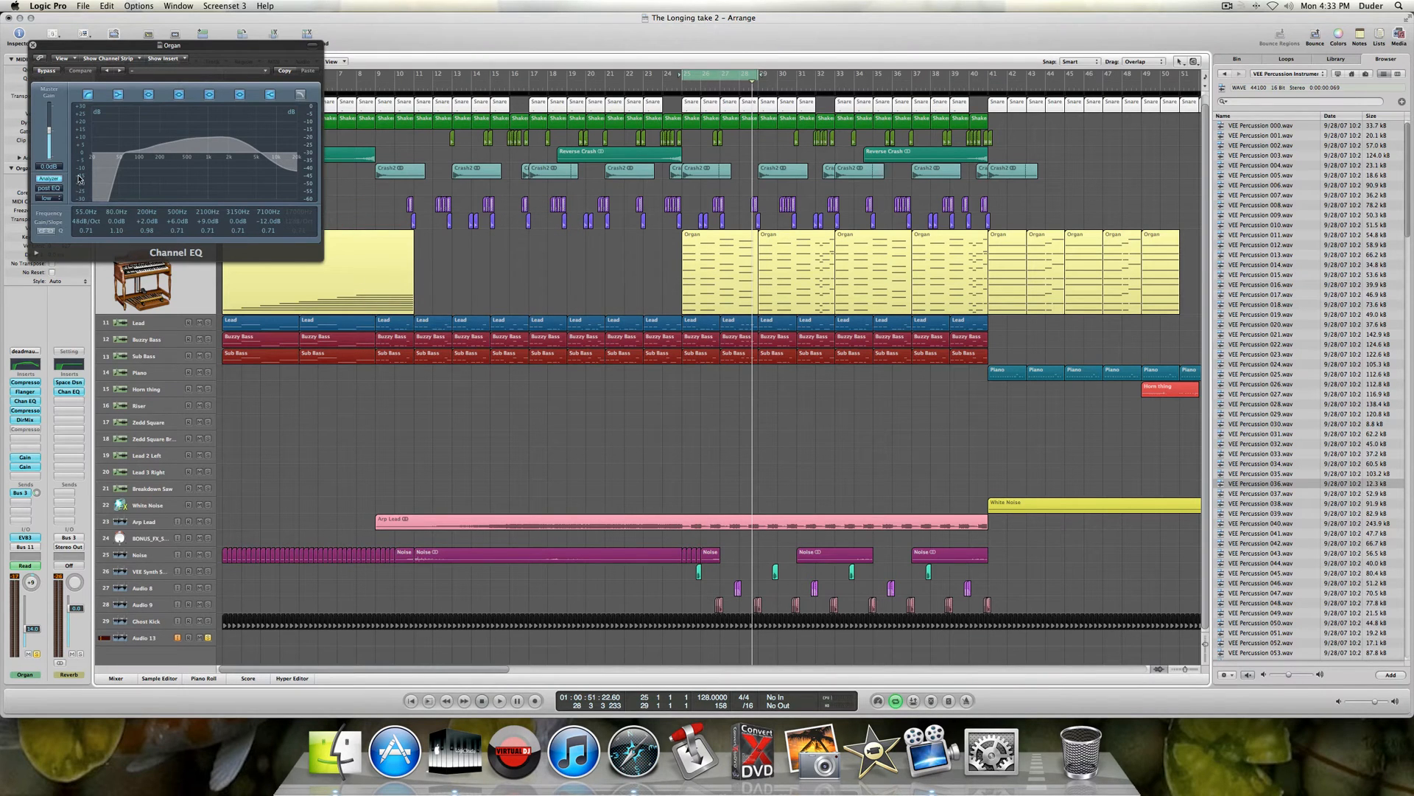
- Compare the Organ with its Channel EQ bypassed and active during playback, leaving the EQ active and closing its window
{"action": "left_click", "coordinate": [42, 72]}
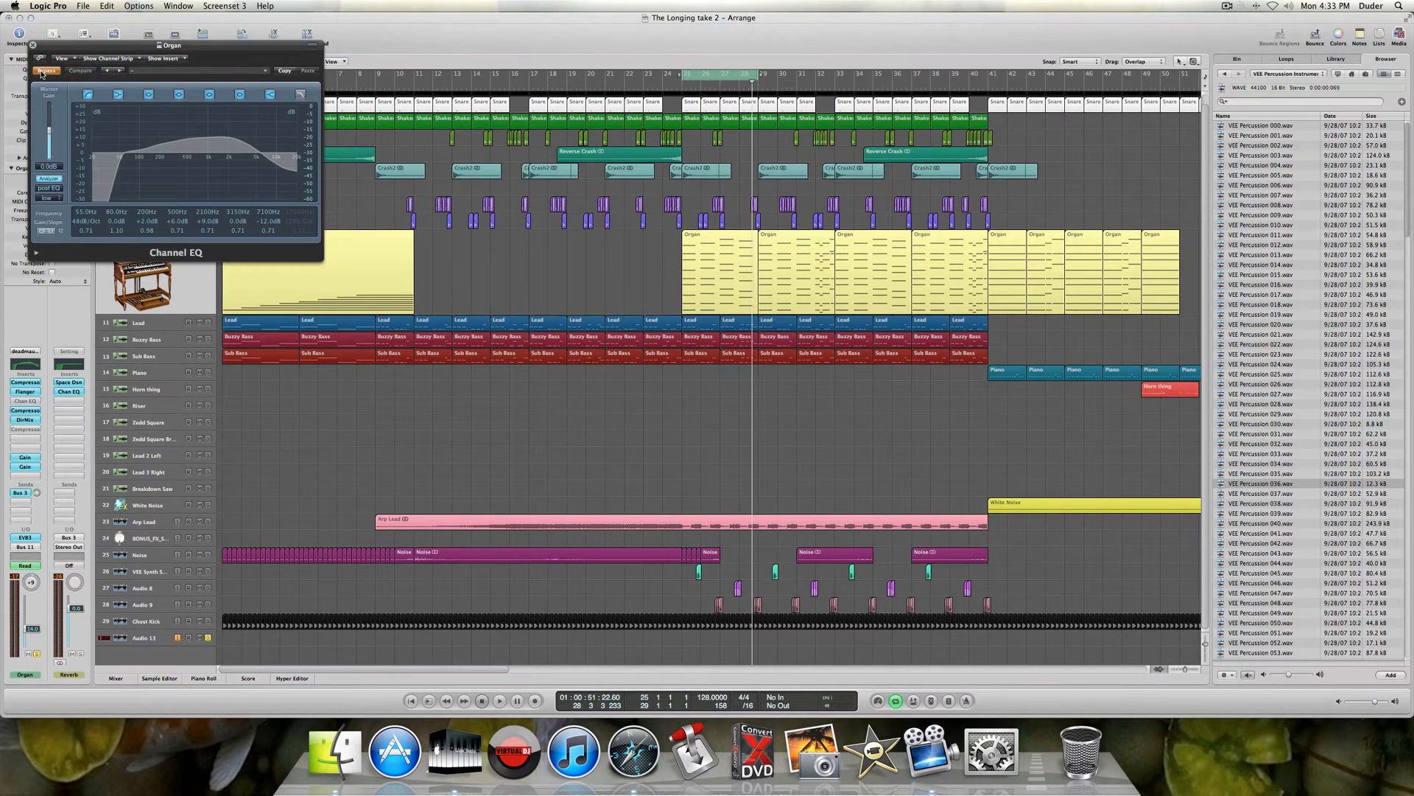
{"action": "key", "text": "space"}
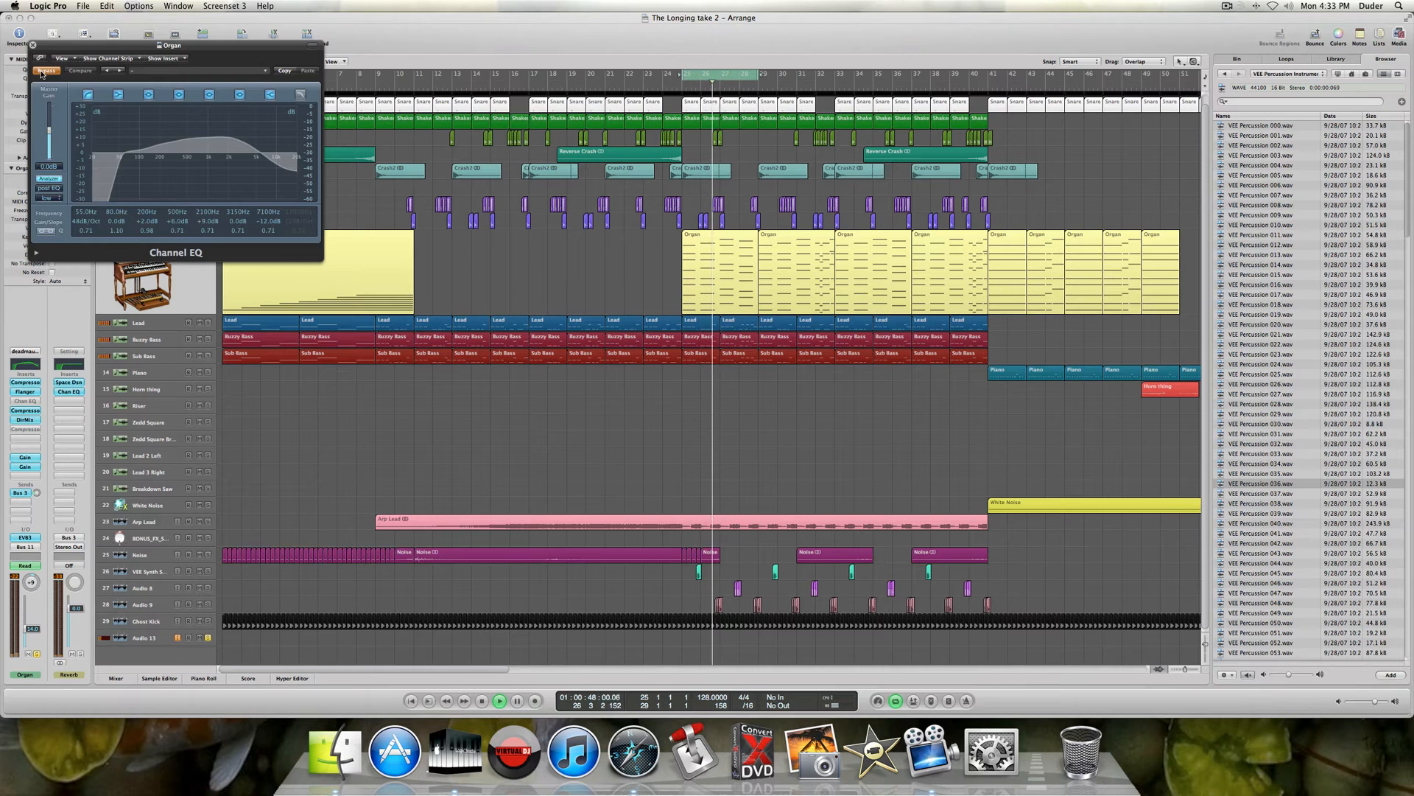
{"action": "left_click", "coordinate": [42, 72]}
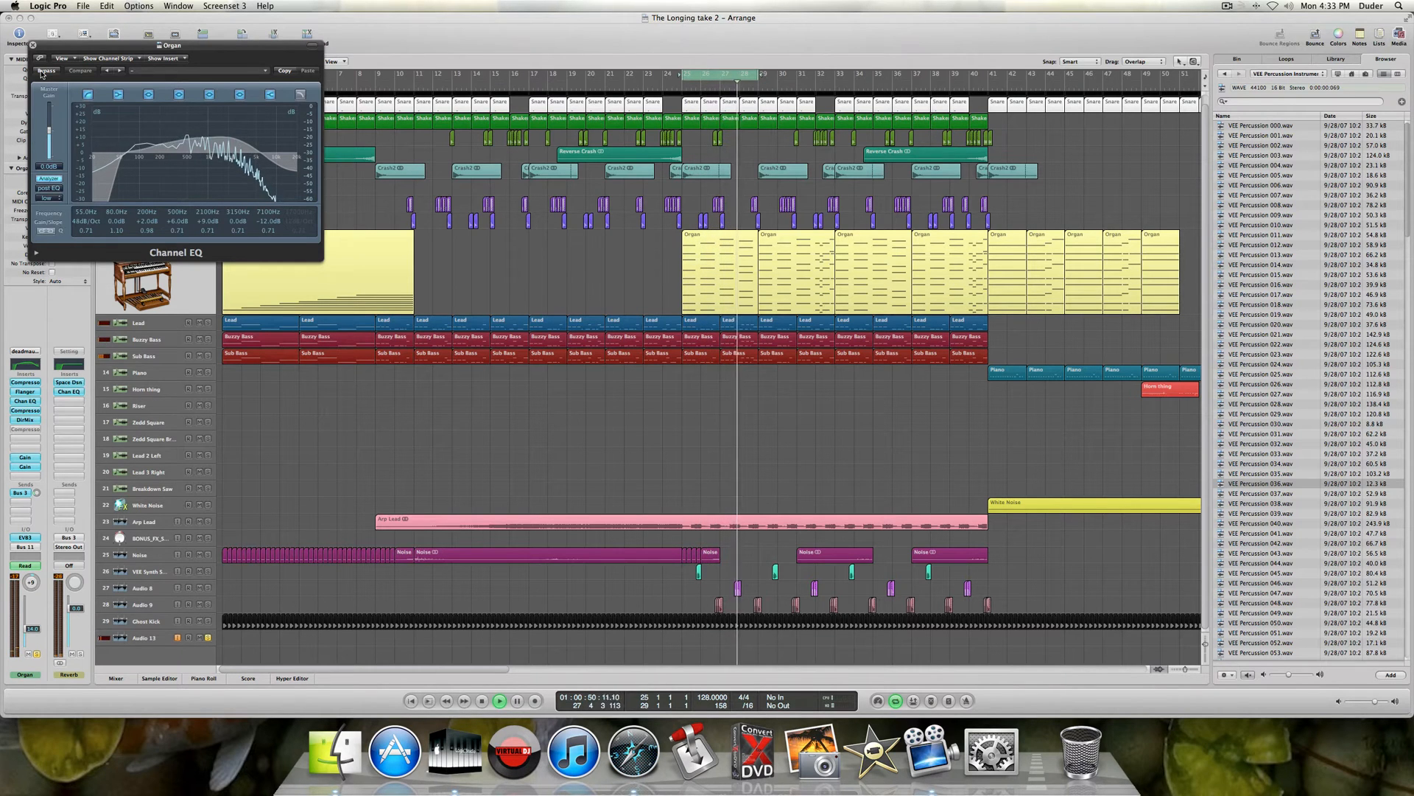
{"action": "left_click", "coordinate": [46, 70]}
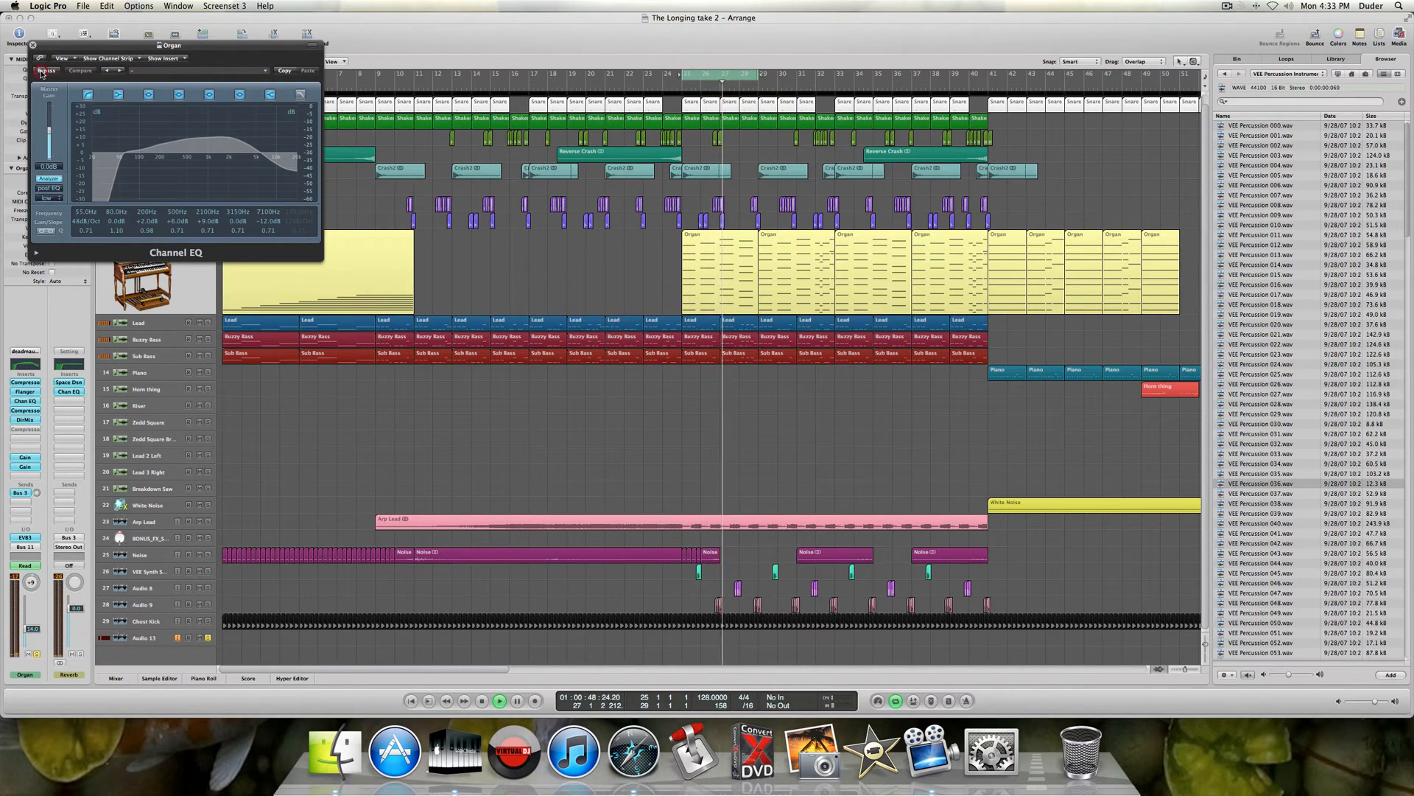
{"action": "left_click", "coordinate": [45, 71]}
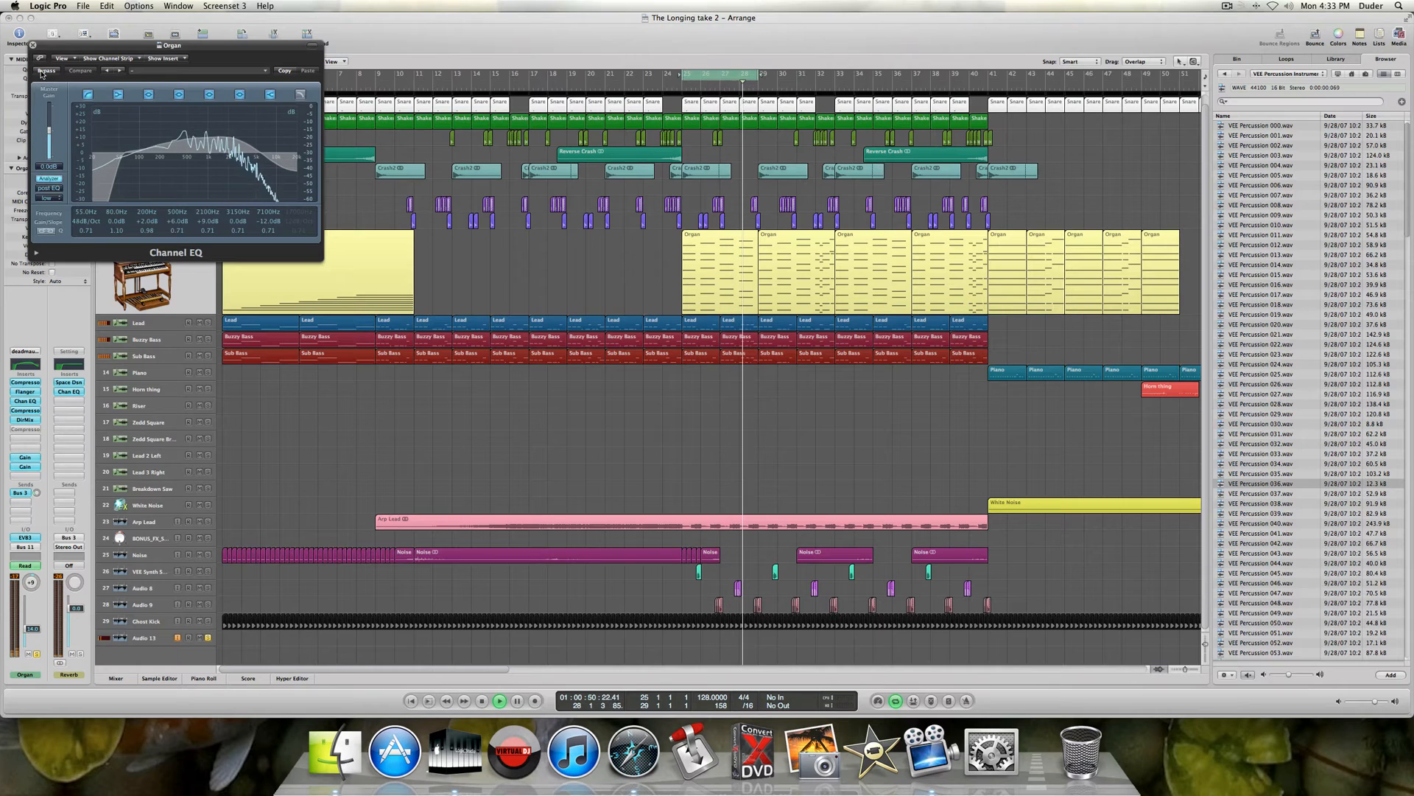
{"action": "key", "text": "space"}
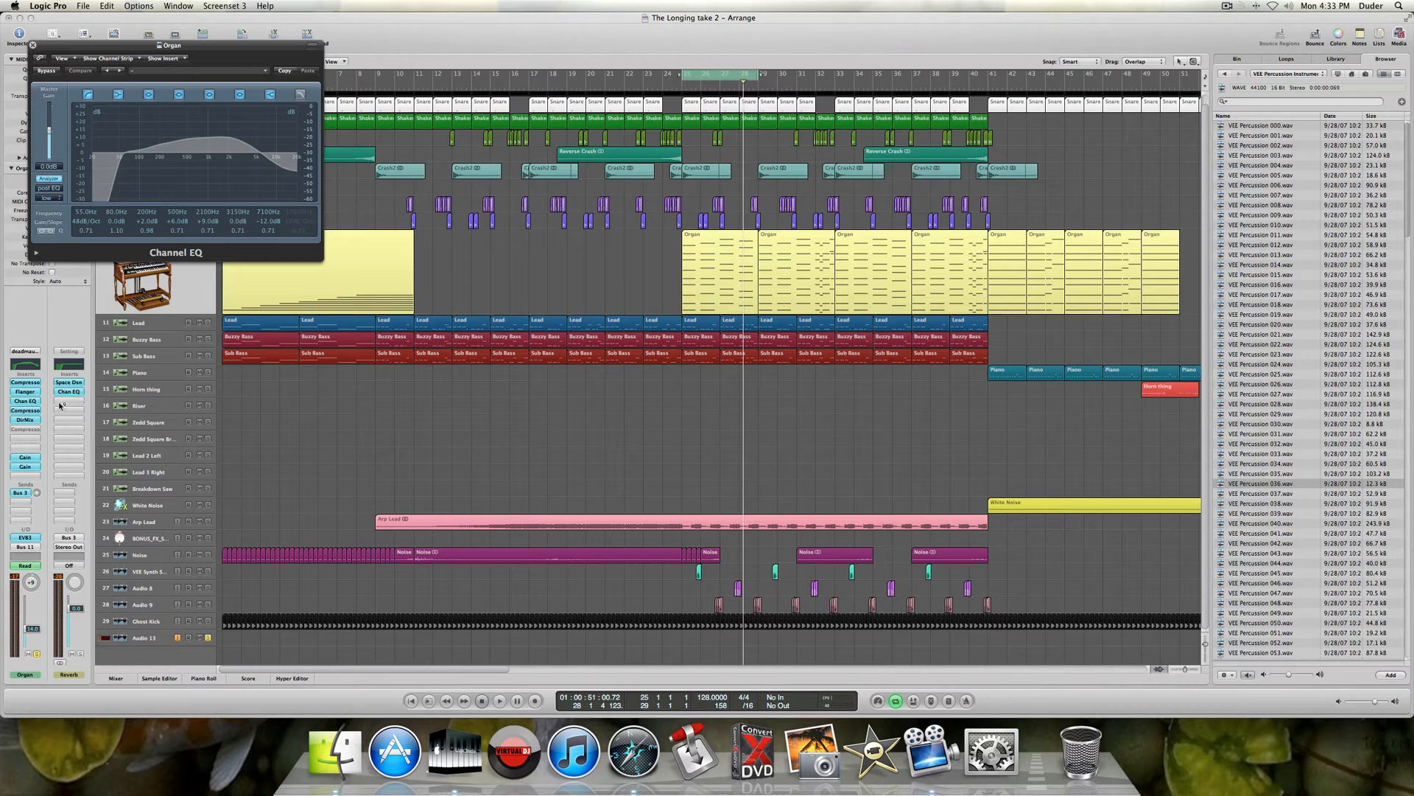
{"action": "left_click", "coordinate": [33, 45]}
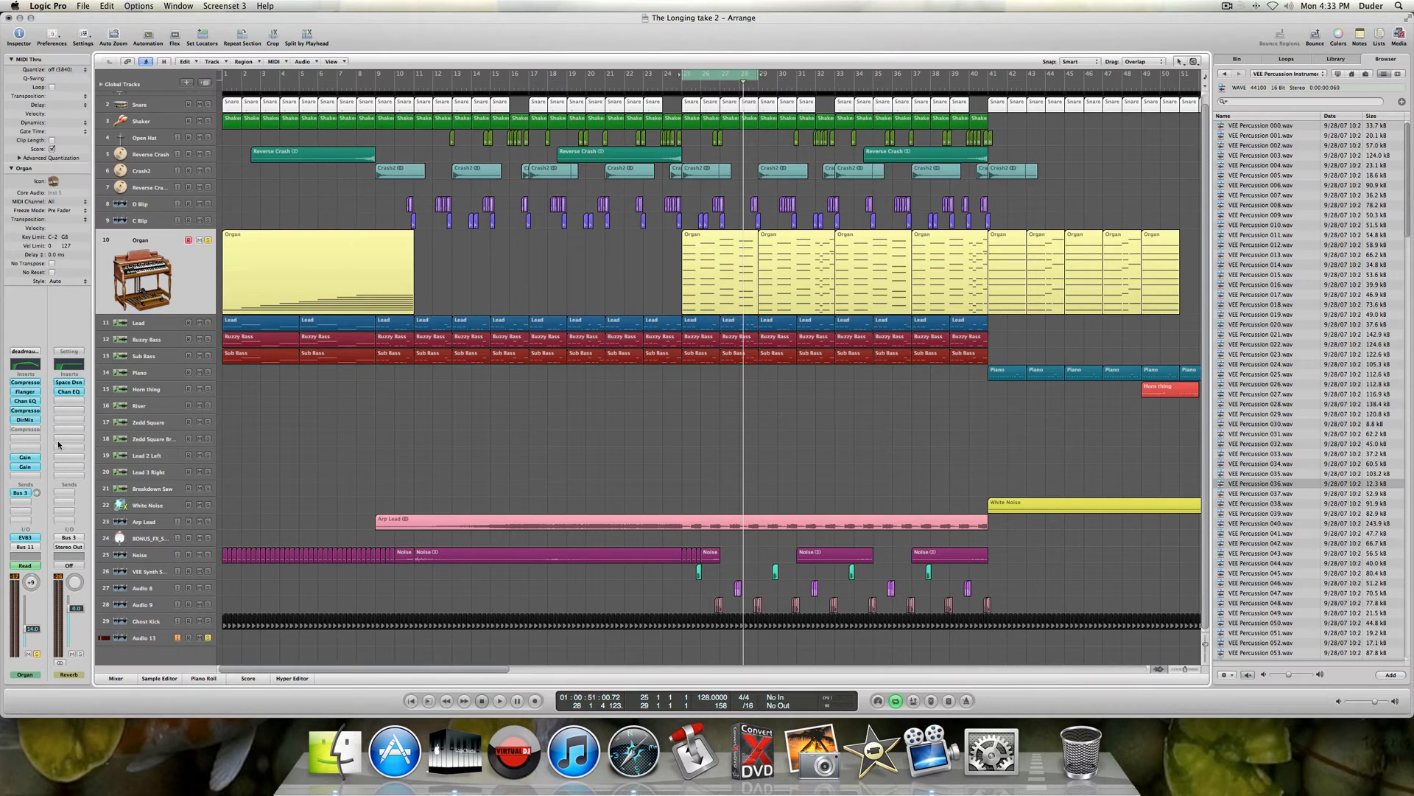
- Open the Organ's Flanger, compare the sound with it bypassed and active, then leave it on and close it
{"action": "left_click", "coordinate": [34, 392]}
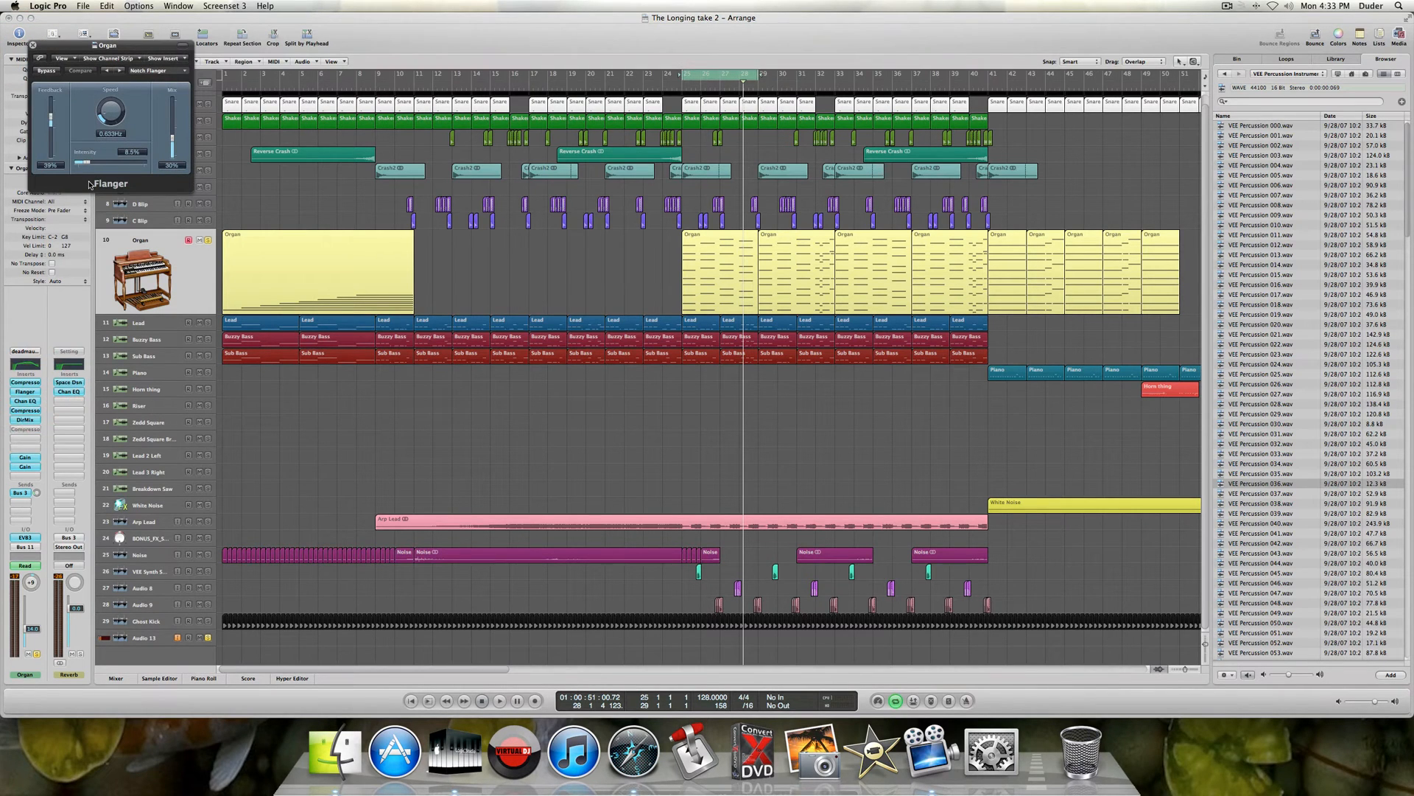
{"action": "key", "text": "space"}
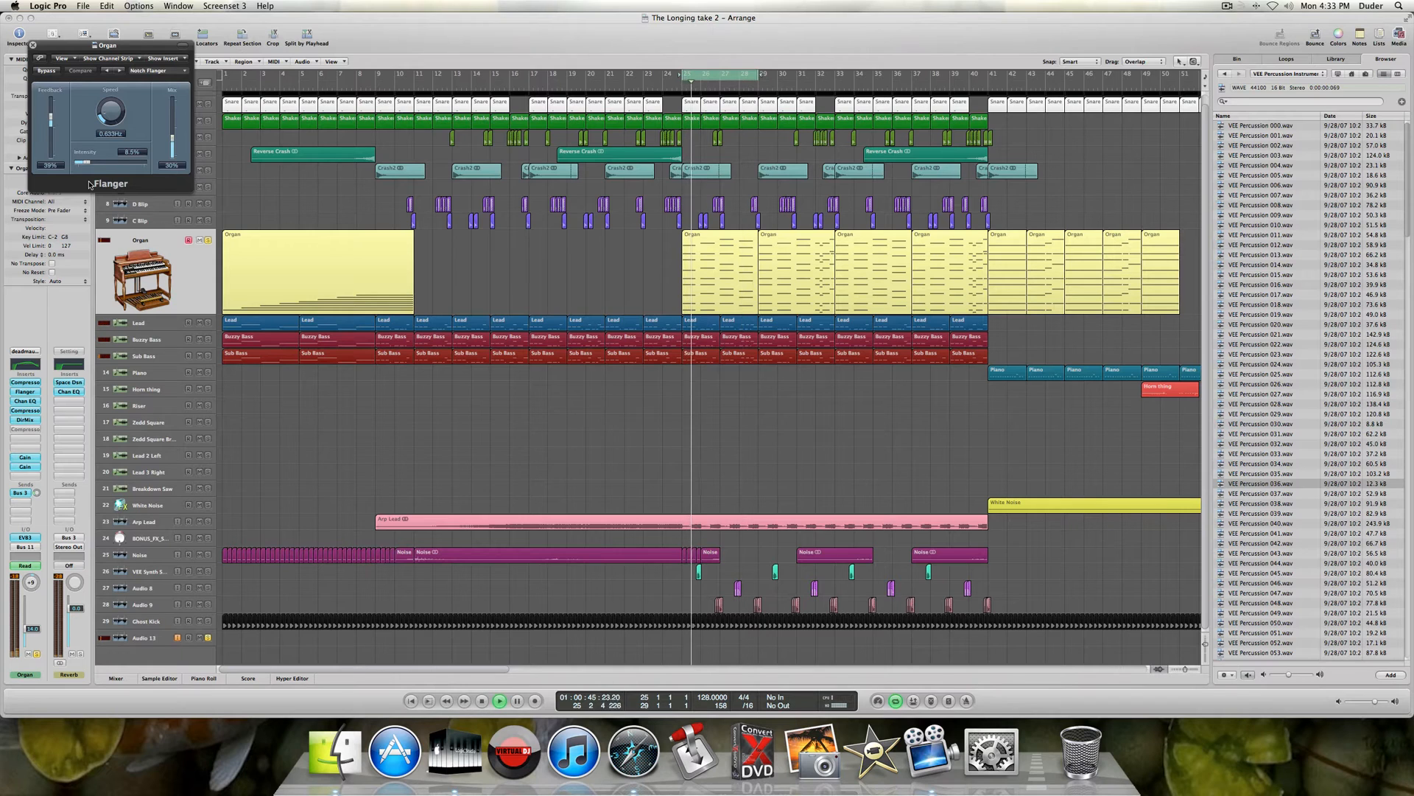
{"action": "left_click", "coordinate": [46, 70]}
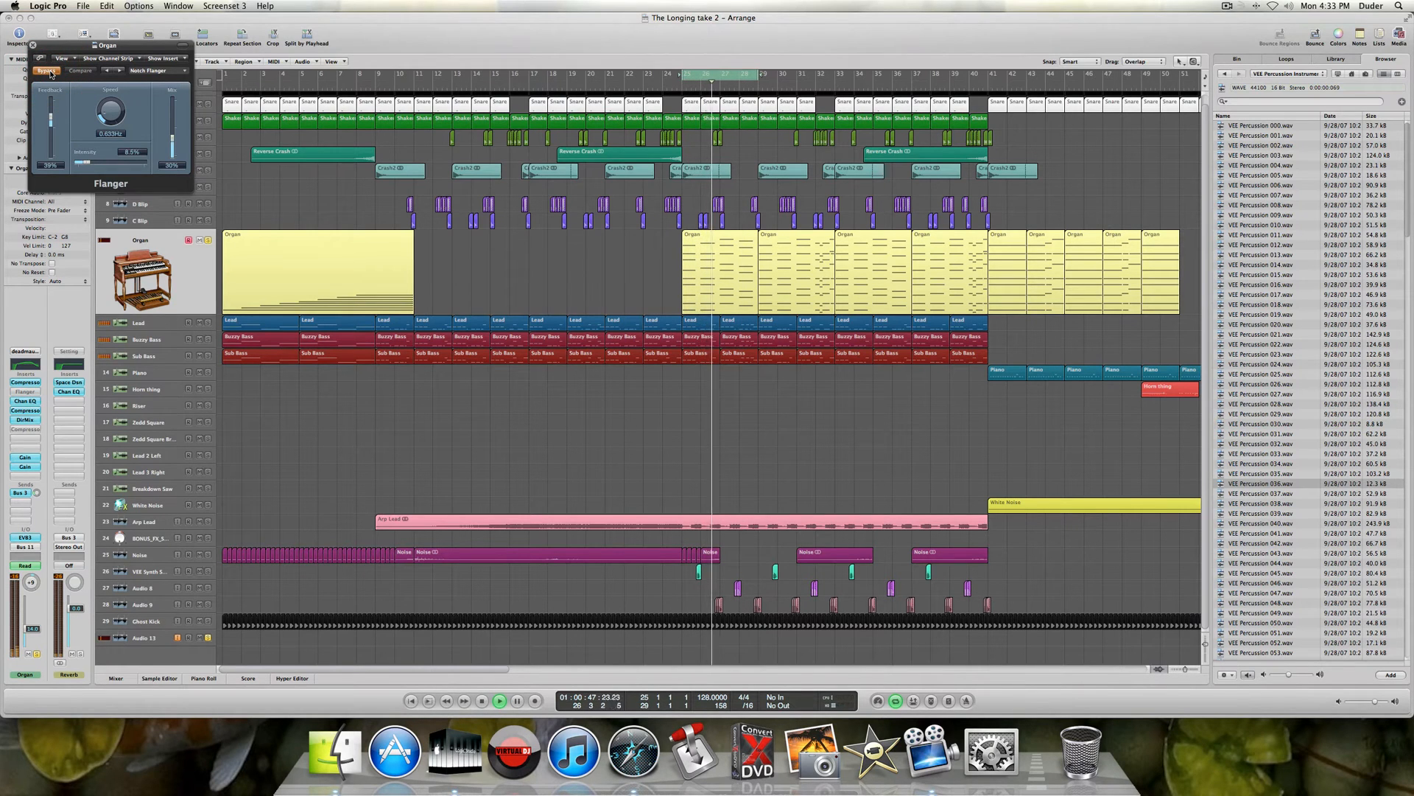
{"action": "left_click", "coordinate": [47, 71]}
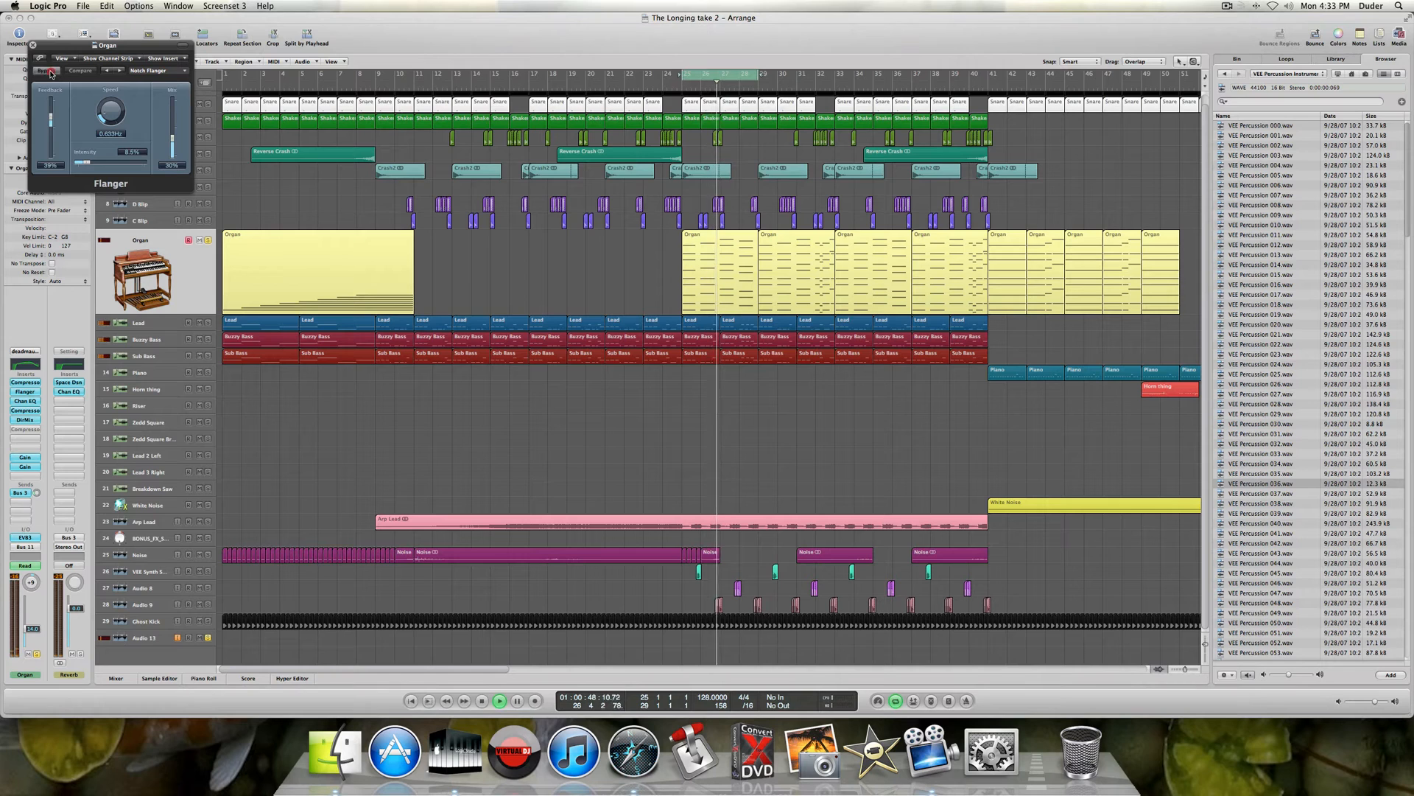
{"action": "left_click", "coordinate": [47, 71]}
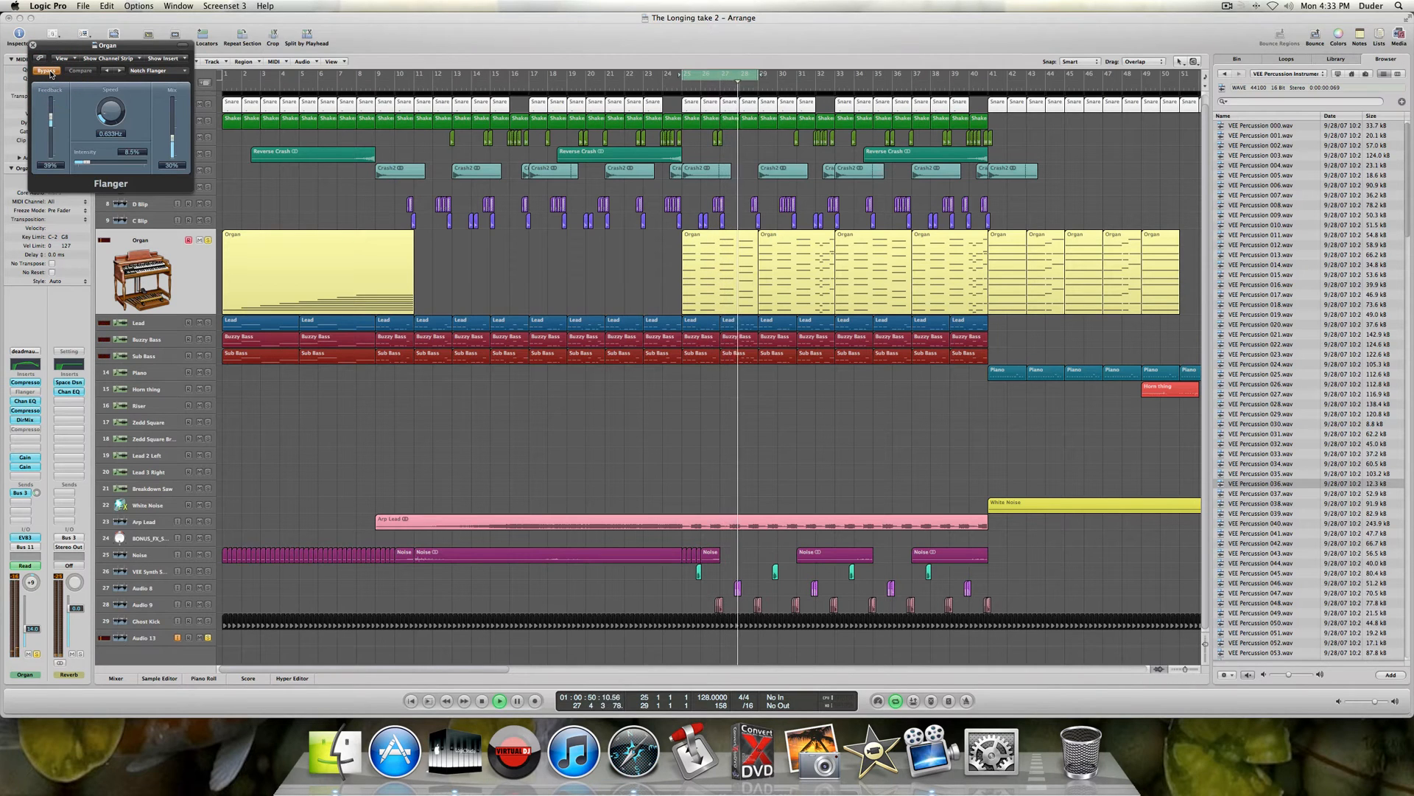
{"action": "left_click", "coordinate": [49, 72]}
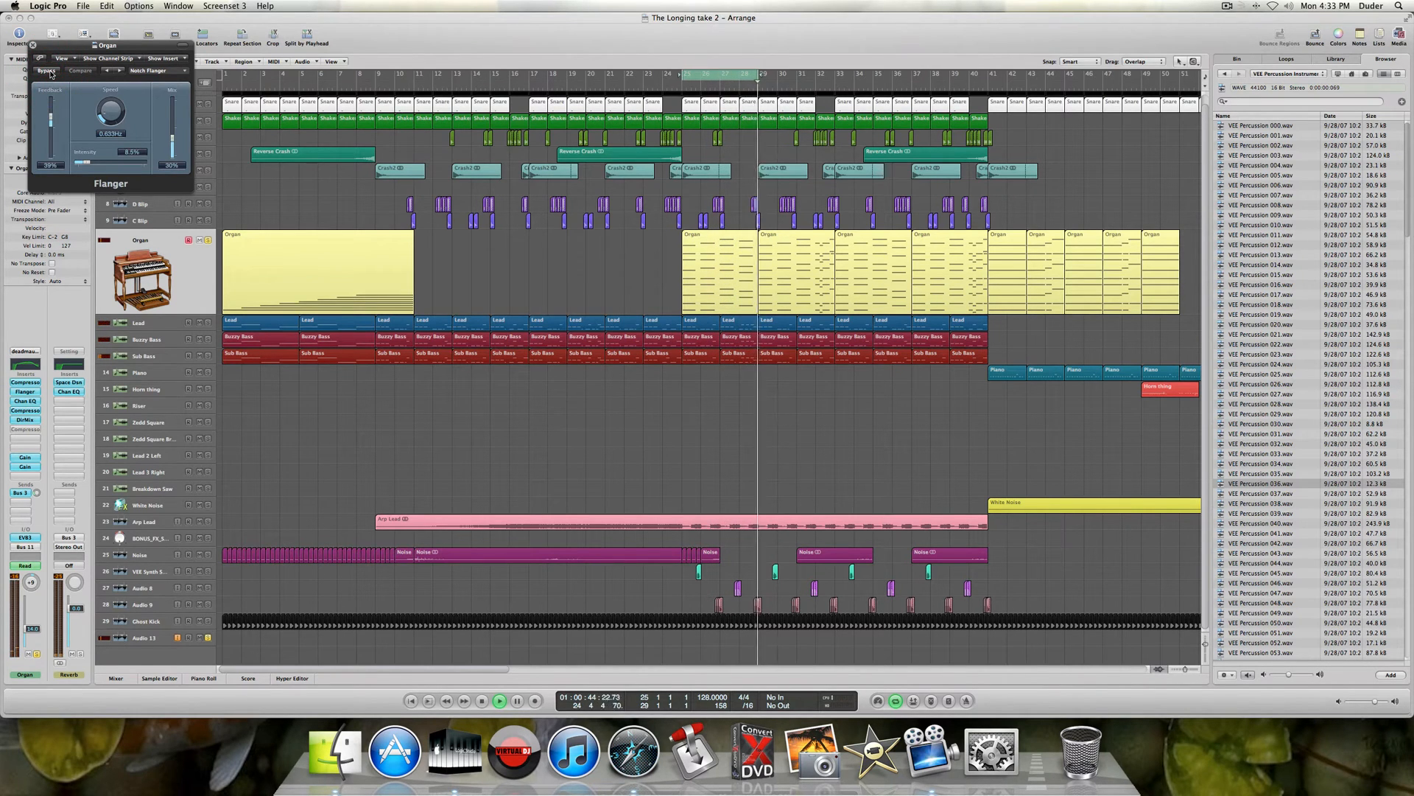
{"action": "key", "text": "space"}
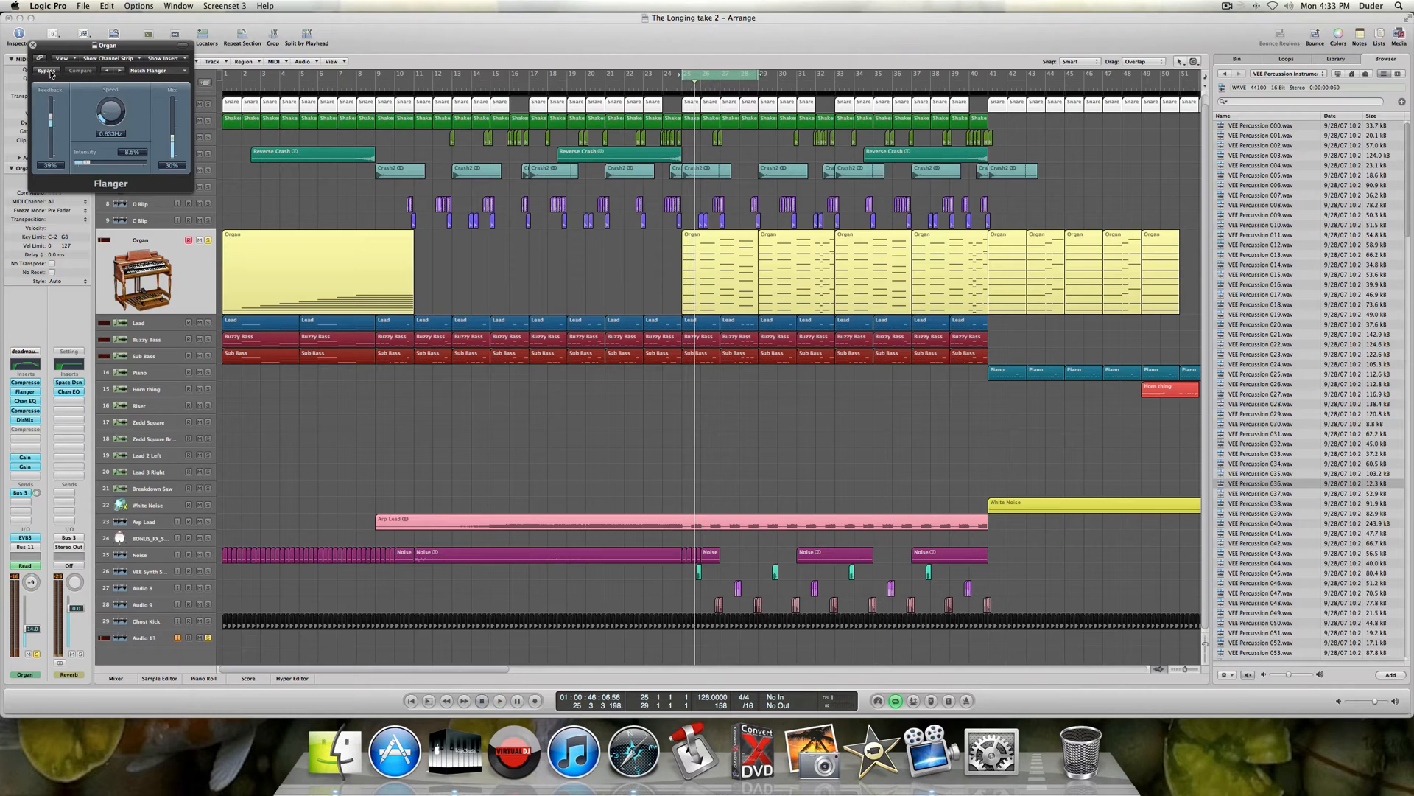
{"action": "left_click", "coordinate": [32, 45]}
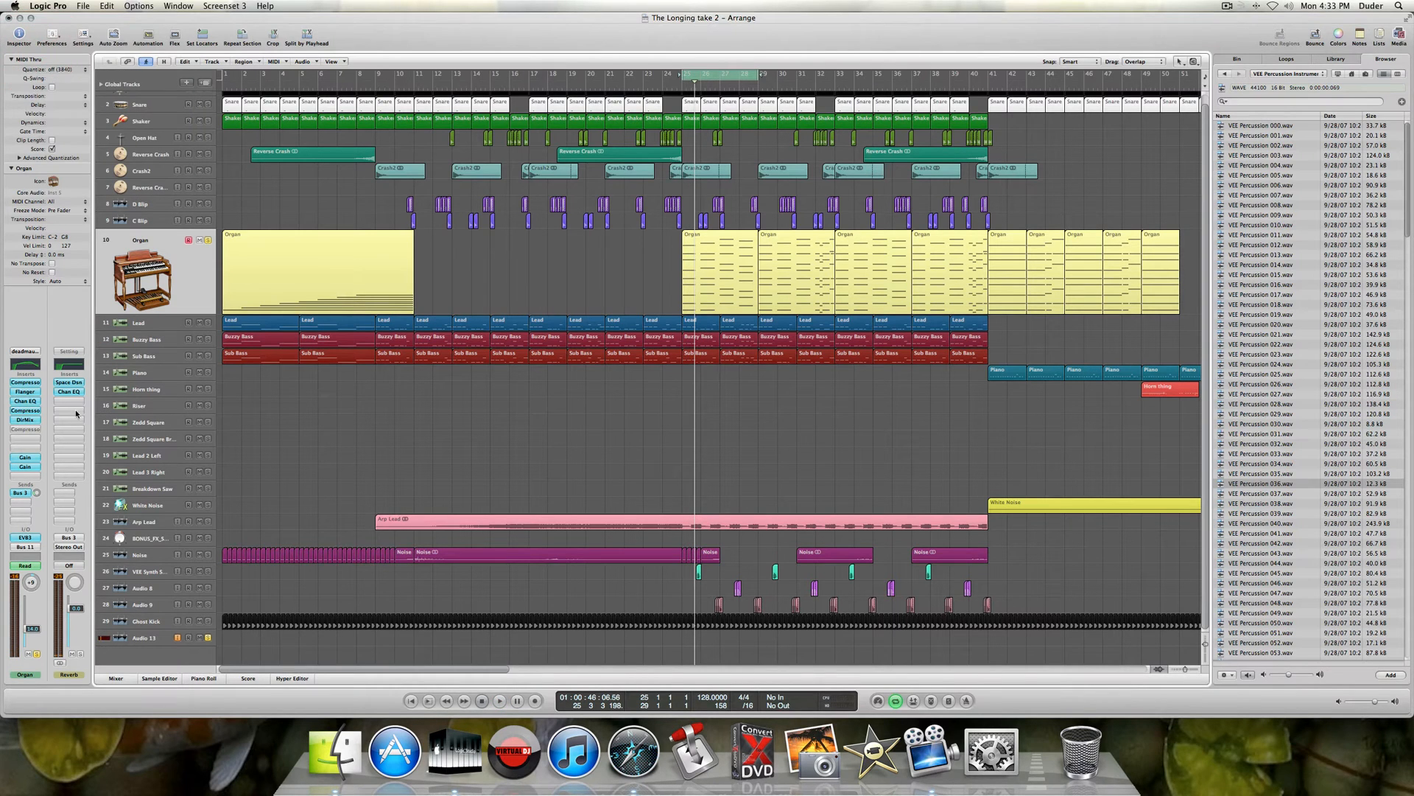
- Audition the Organ's Compressor placed after the Channel EQ, comparing it bypassed and active, then leave it on and close it
{"action": "left_click", "coordinate": [18, 414]}
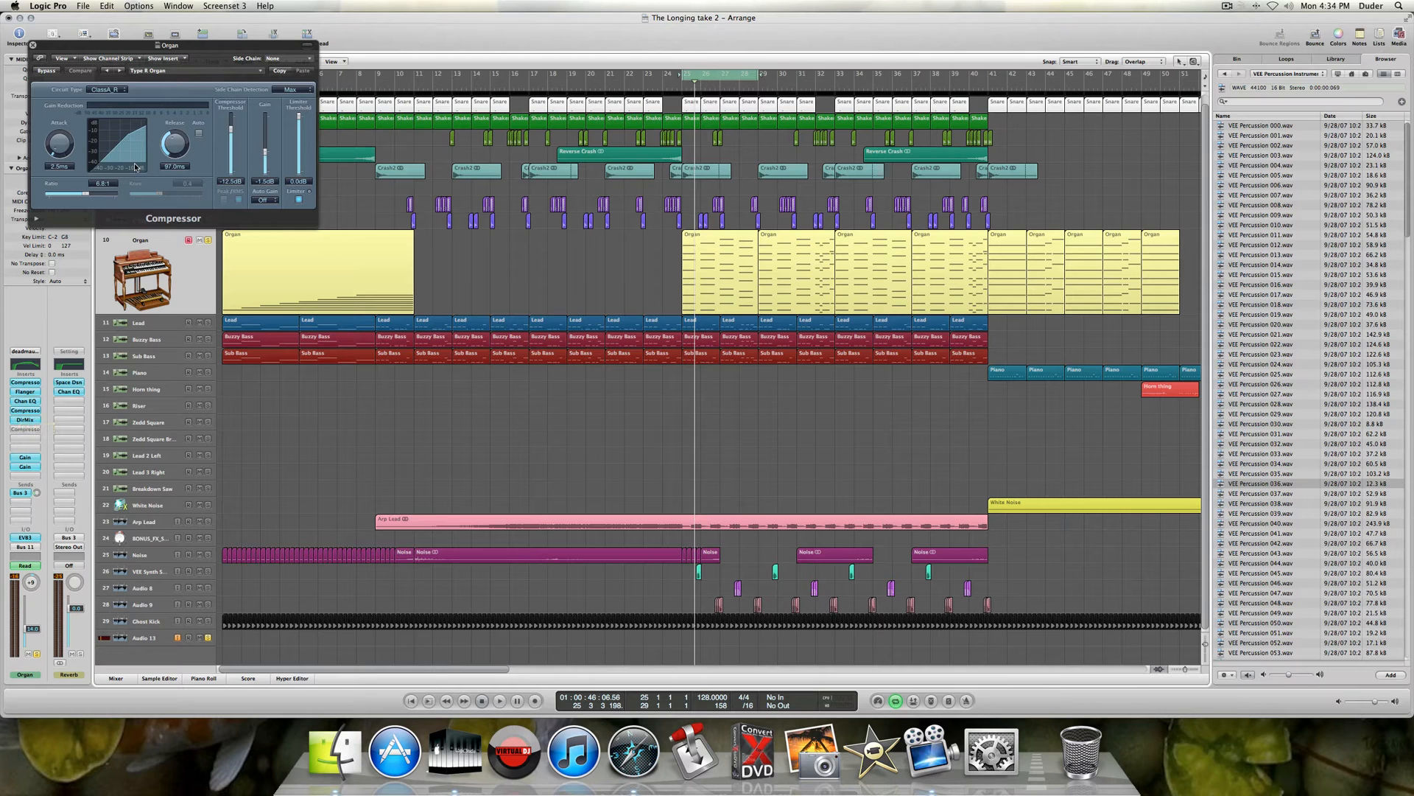
{"action": "key", "text": "space"}
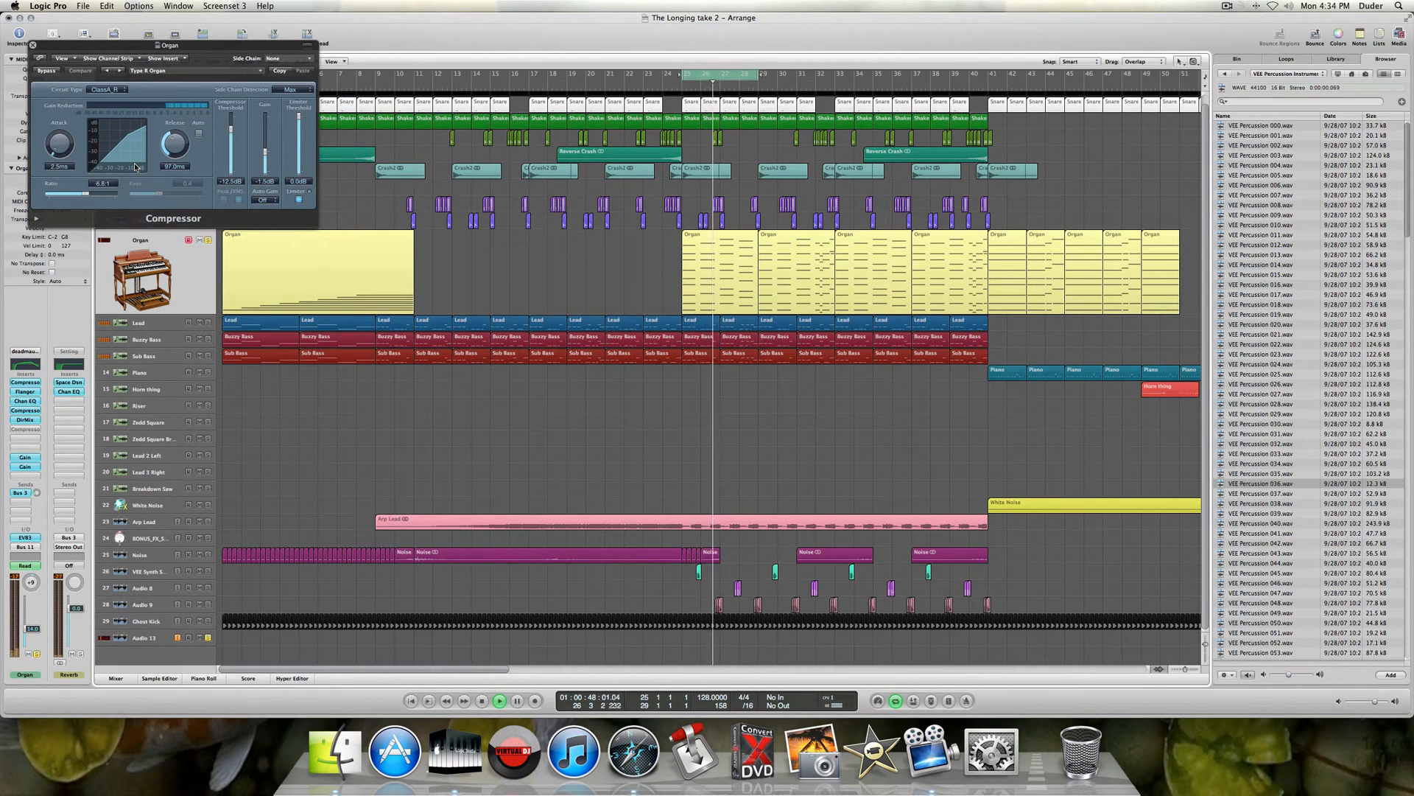
{"action": "key", "text": "space"}
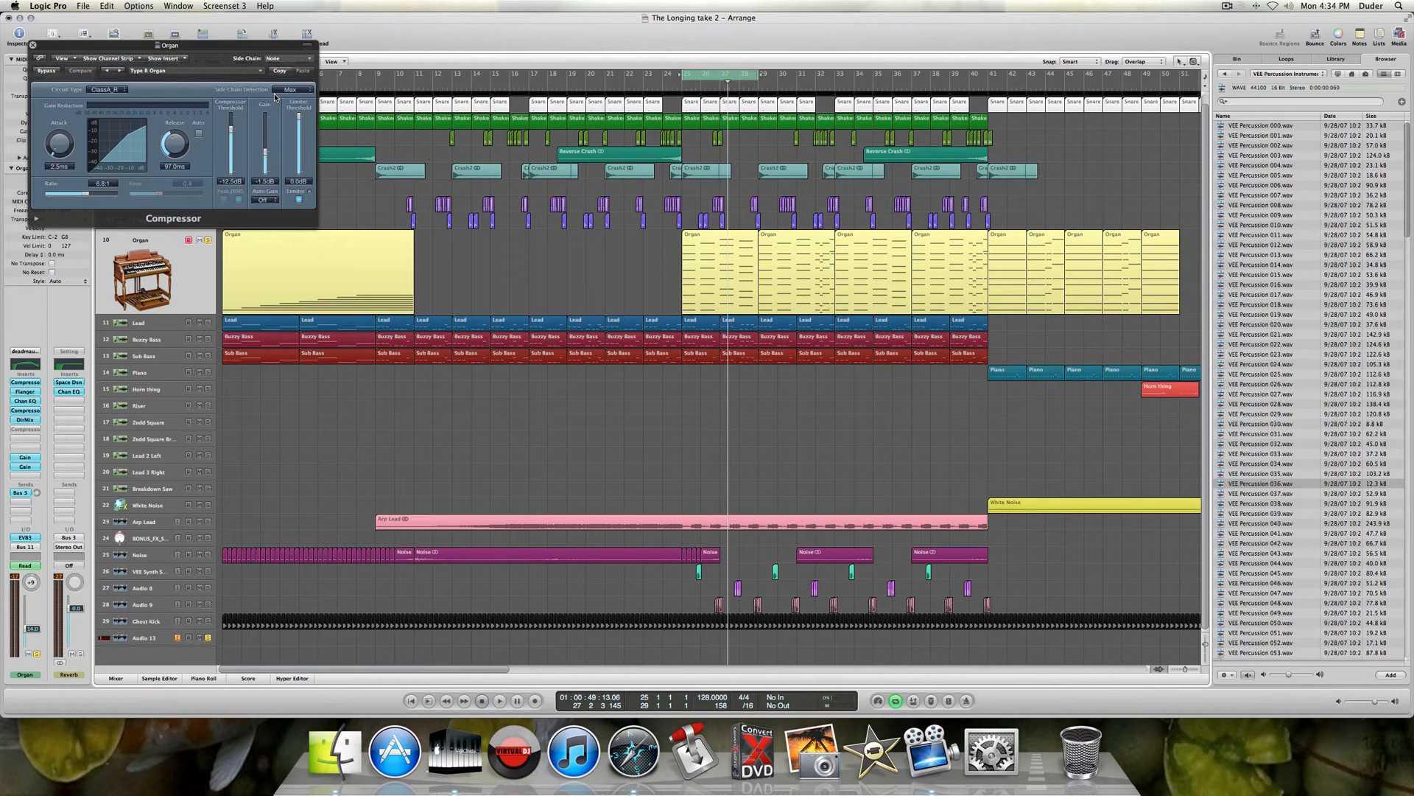
{"action": "left_click", "coordinate": [46, 71]}
{"action": "key", "text": "space"}
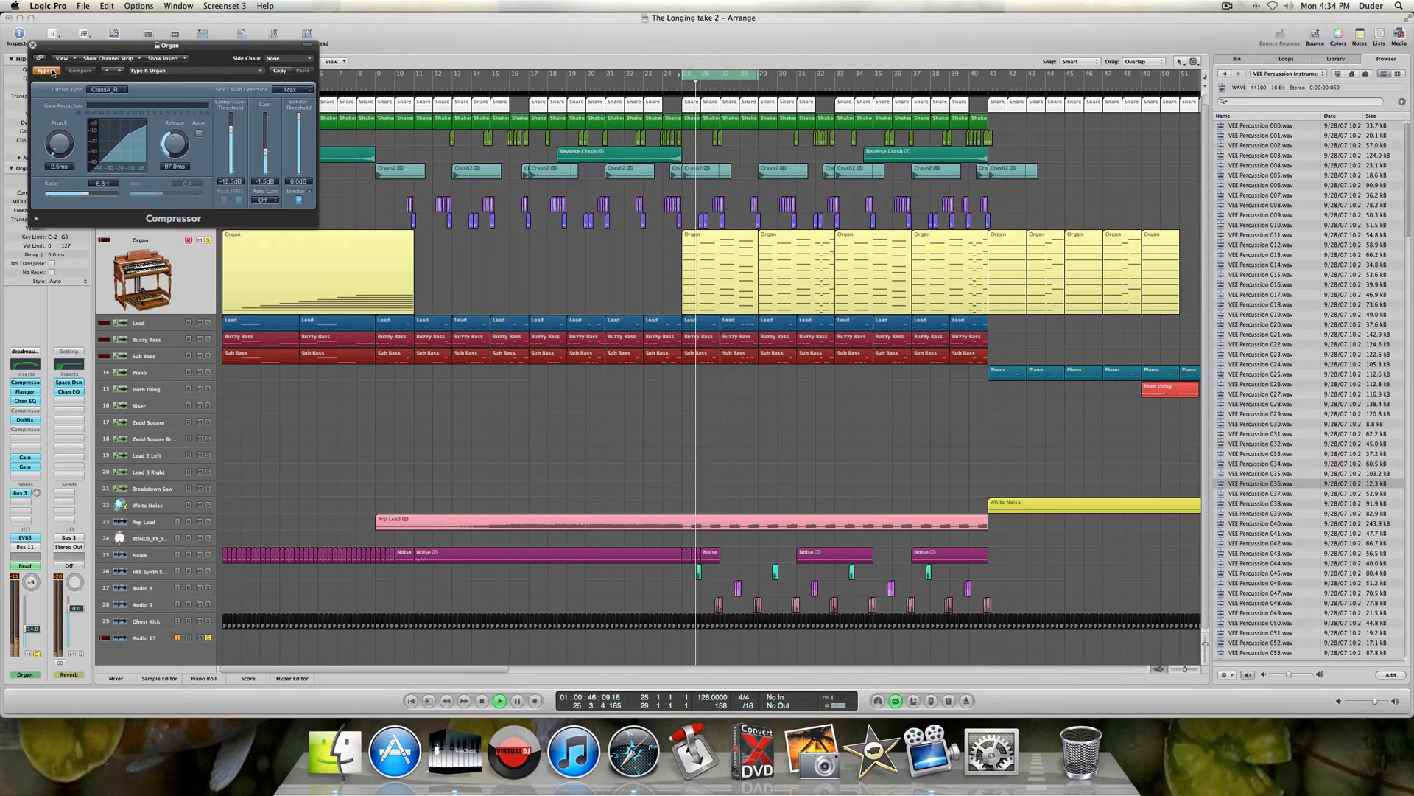
{"action": "left_click", "coordinate": [48, 71]}
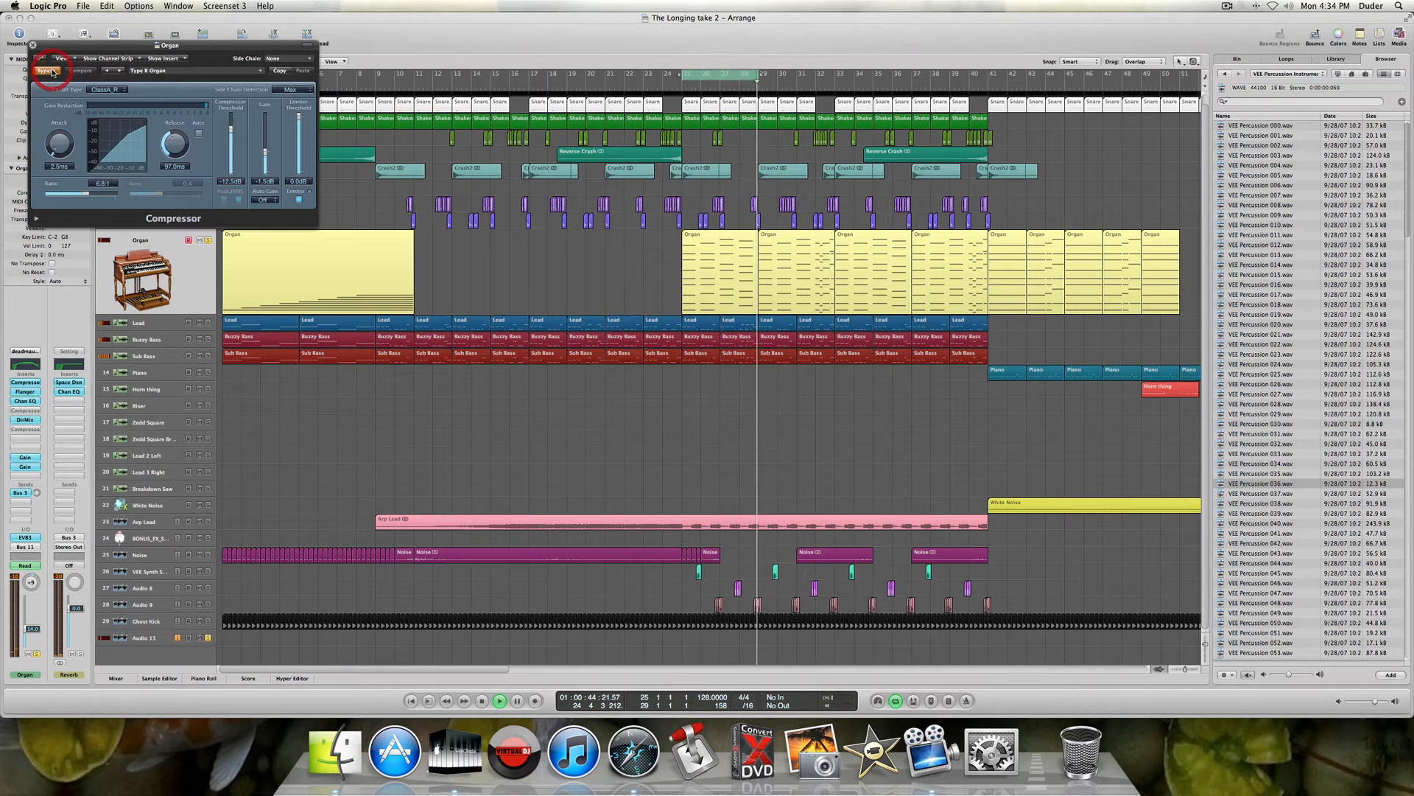
{"action": "left_click", "coordinate": [52, 72]}
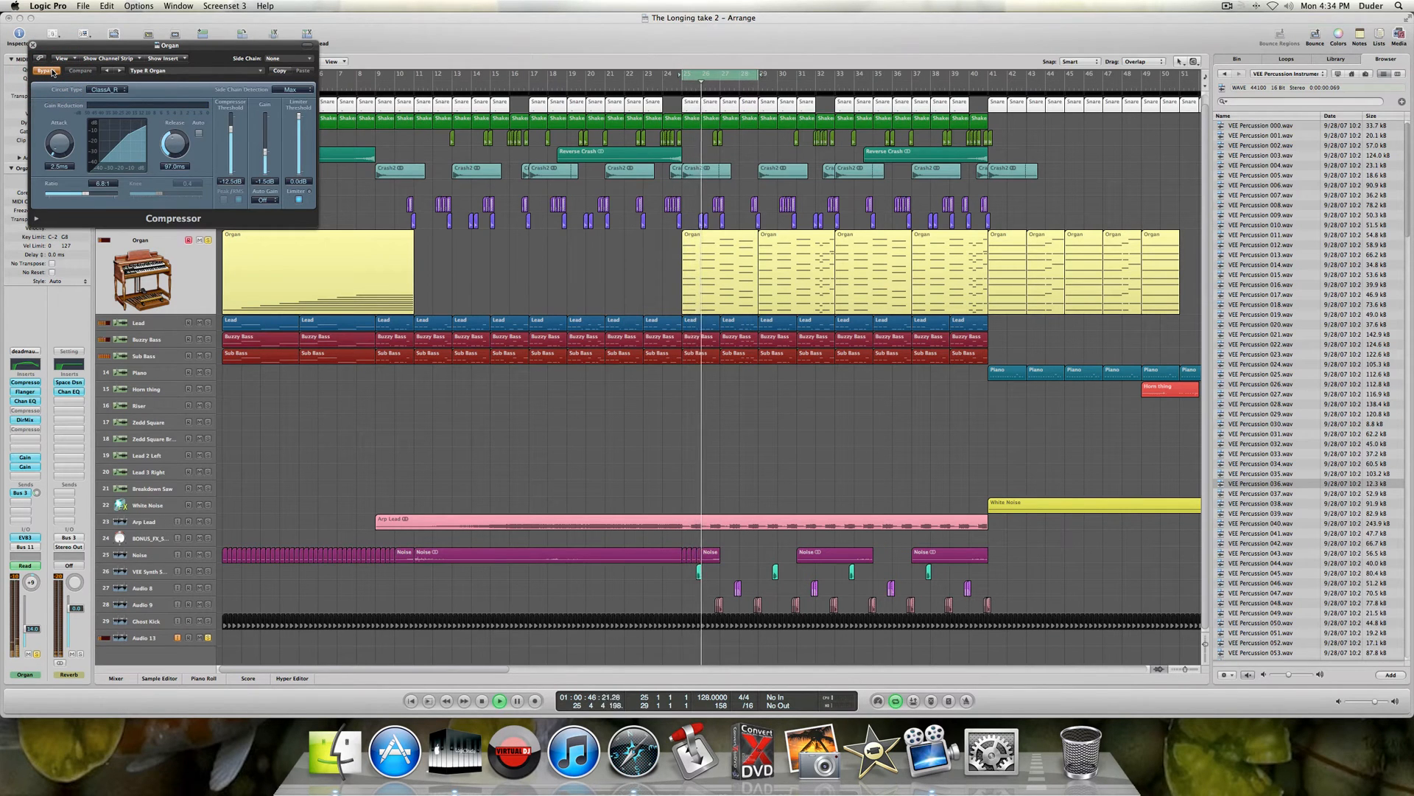
{"action": "left_click", "coordinate": [52, 72]}
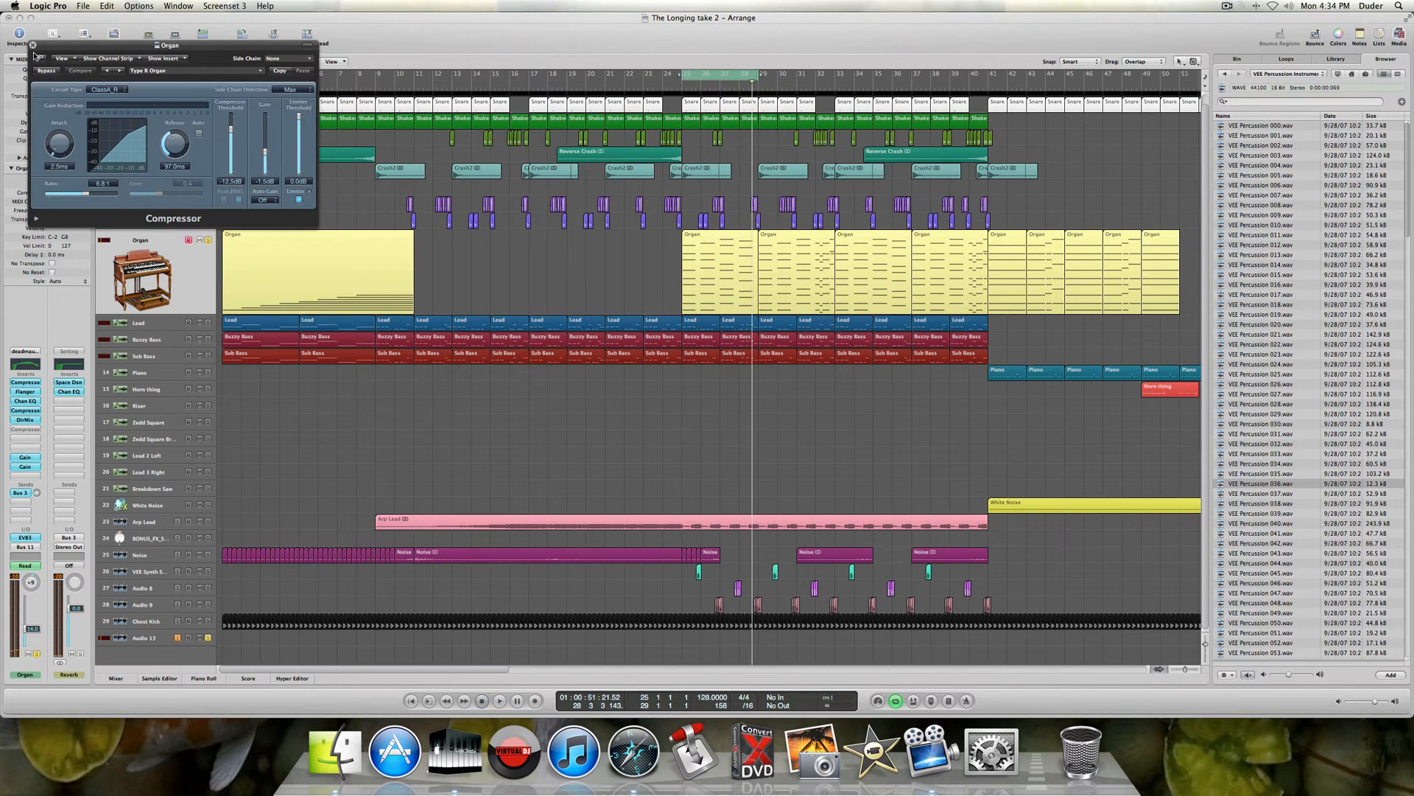
{"action": "left_click", "coordinate": [33, 45]}
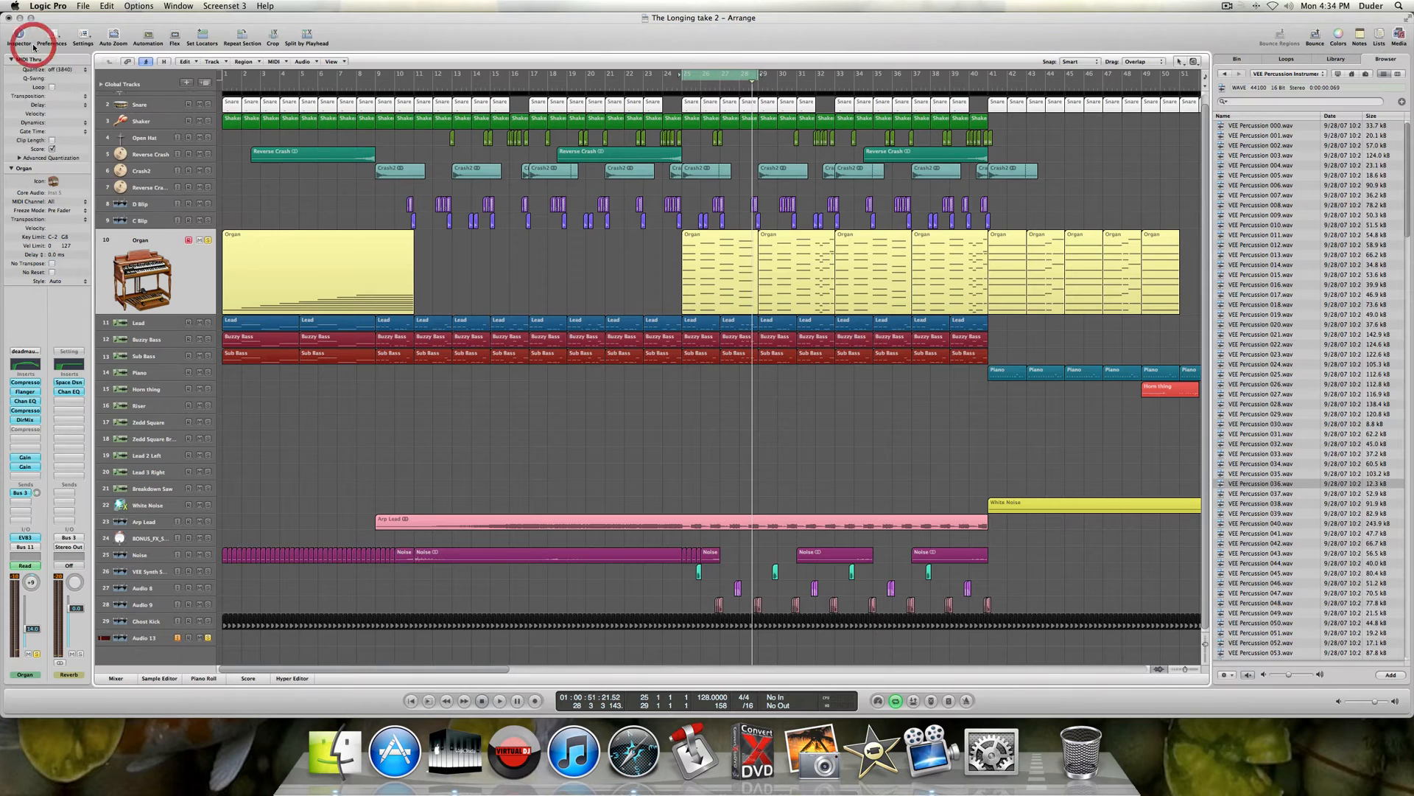
- Audition the Organ's Direction Mixer during playback, comparing it bypassed and active, then leave it on and close its window
{"action": "left_click", "coordinate": [17, 420]}
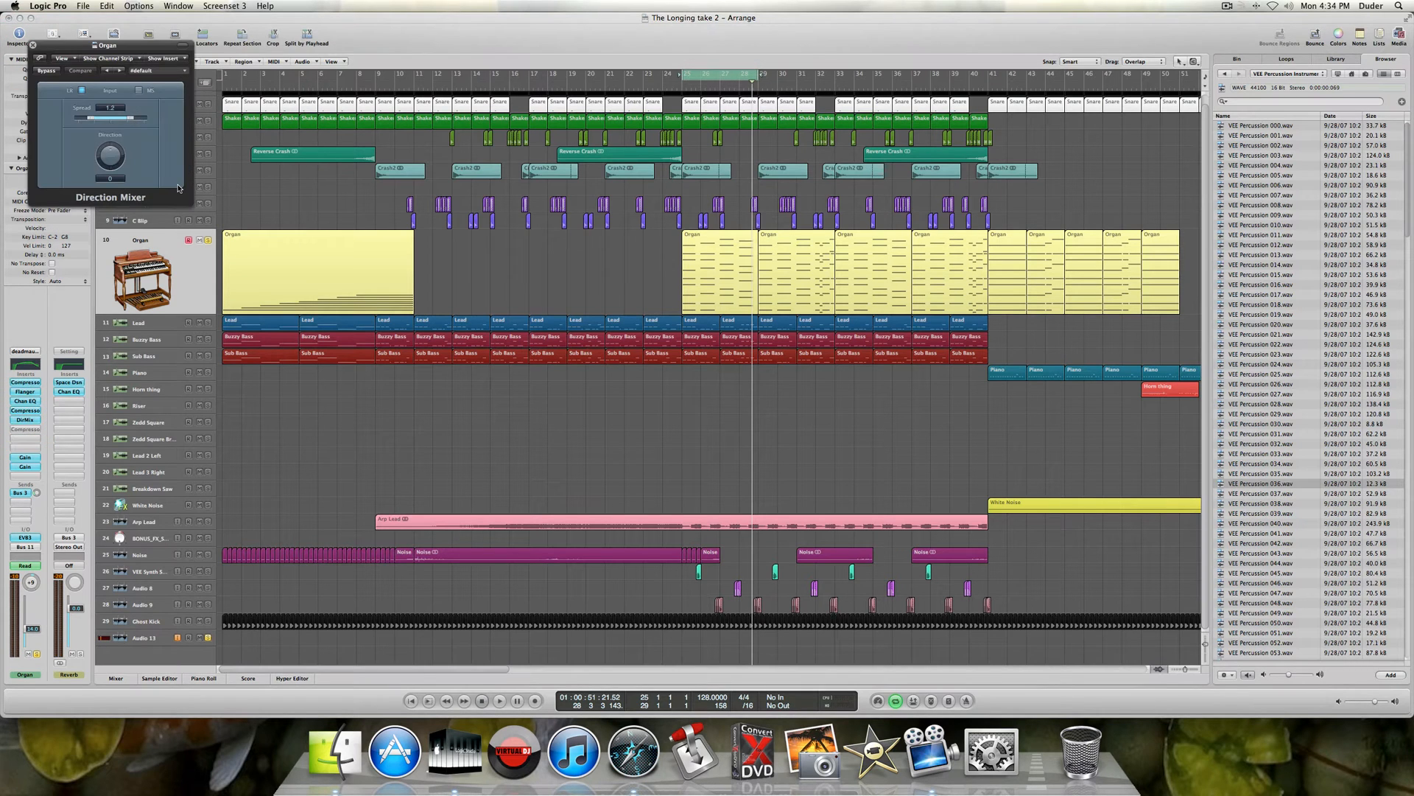
{"action": "key", "text": "space"}
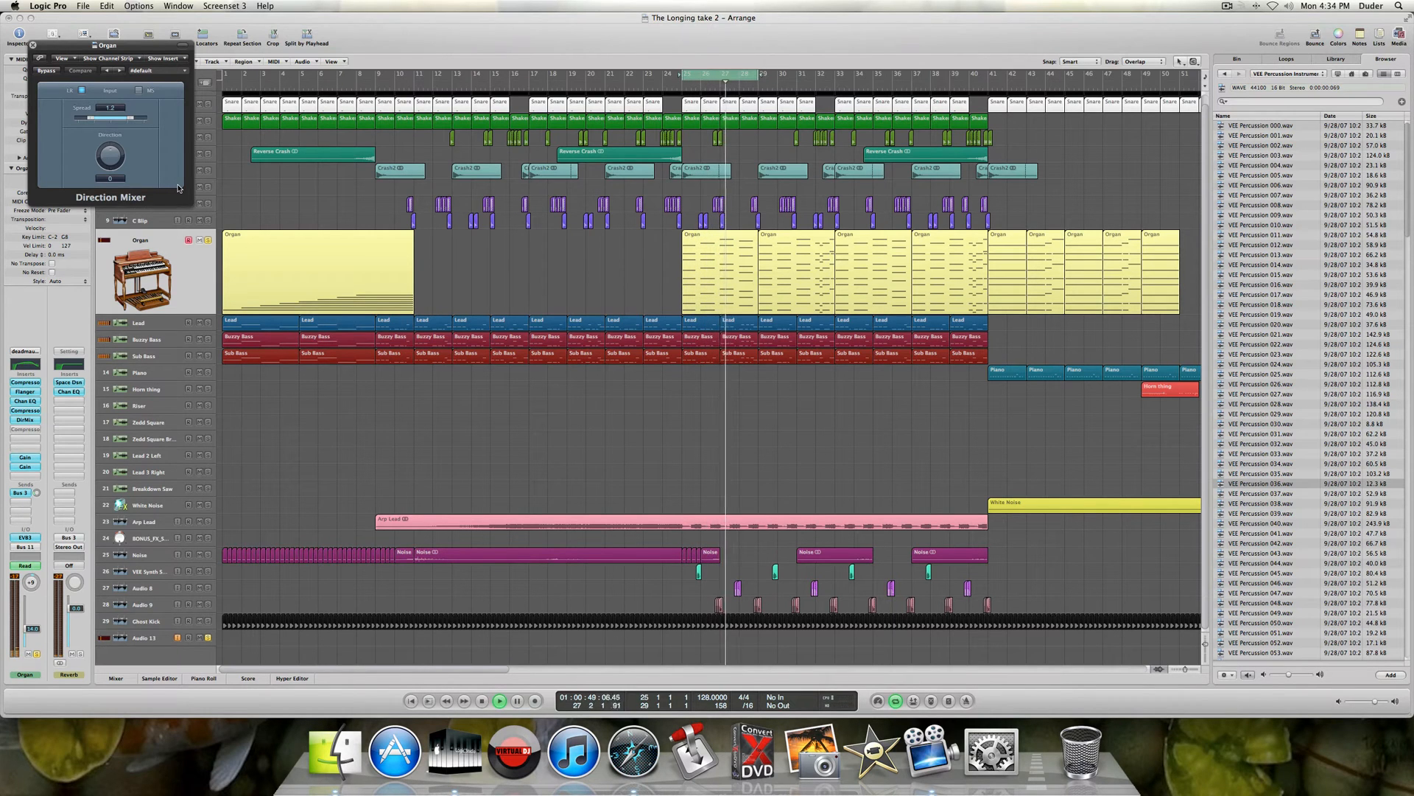
{"action": "left_click", "coordinate": [47, 70]}
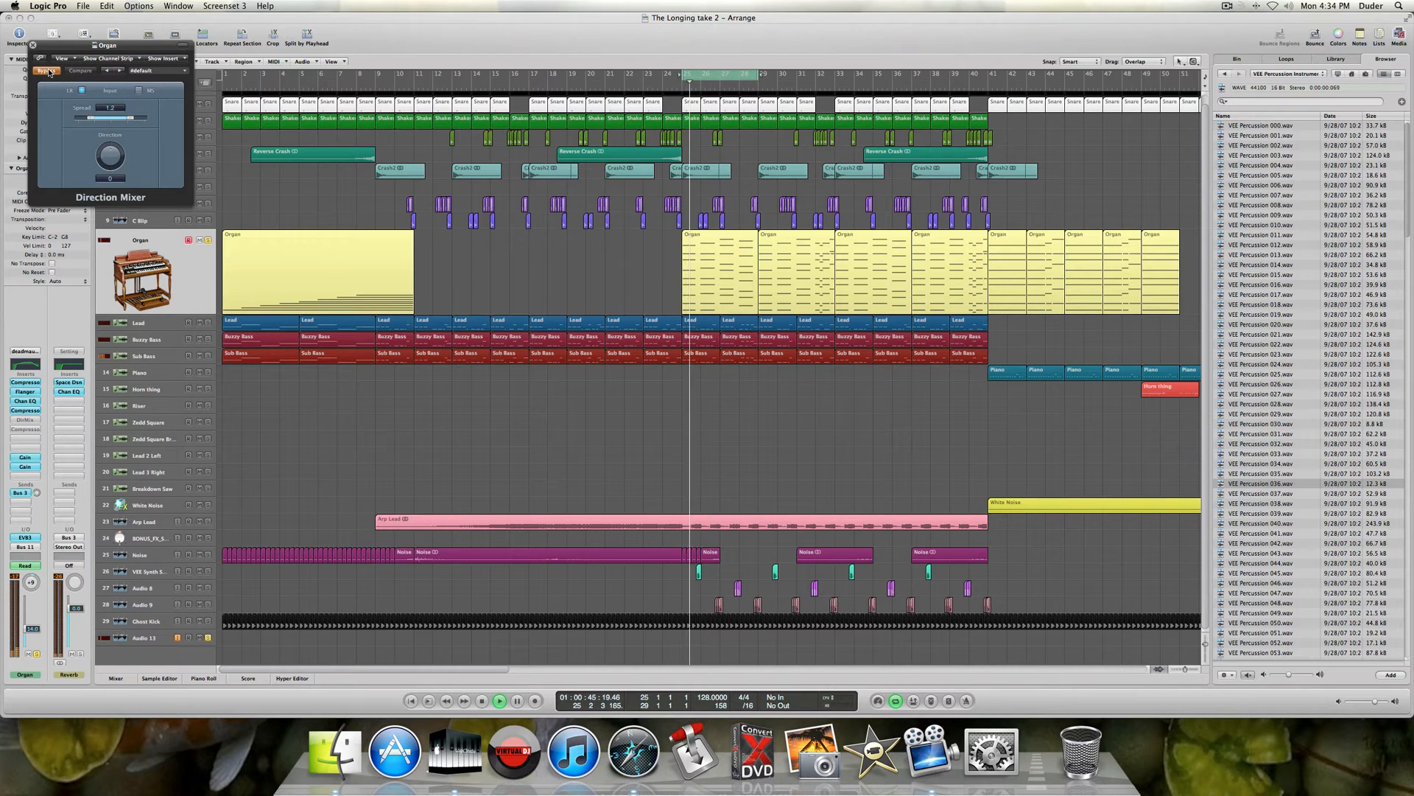
{"action": "left_click", "coordinate": [49, 71]}
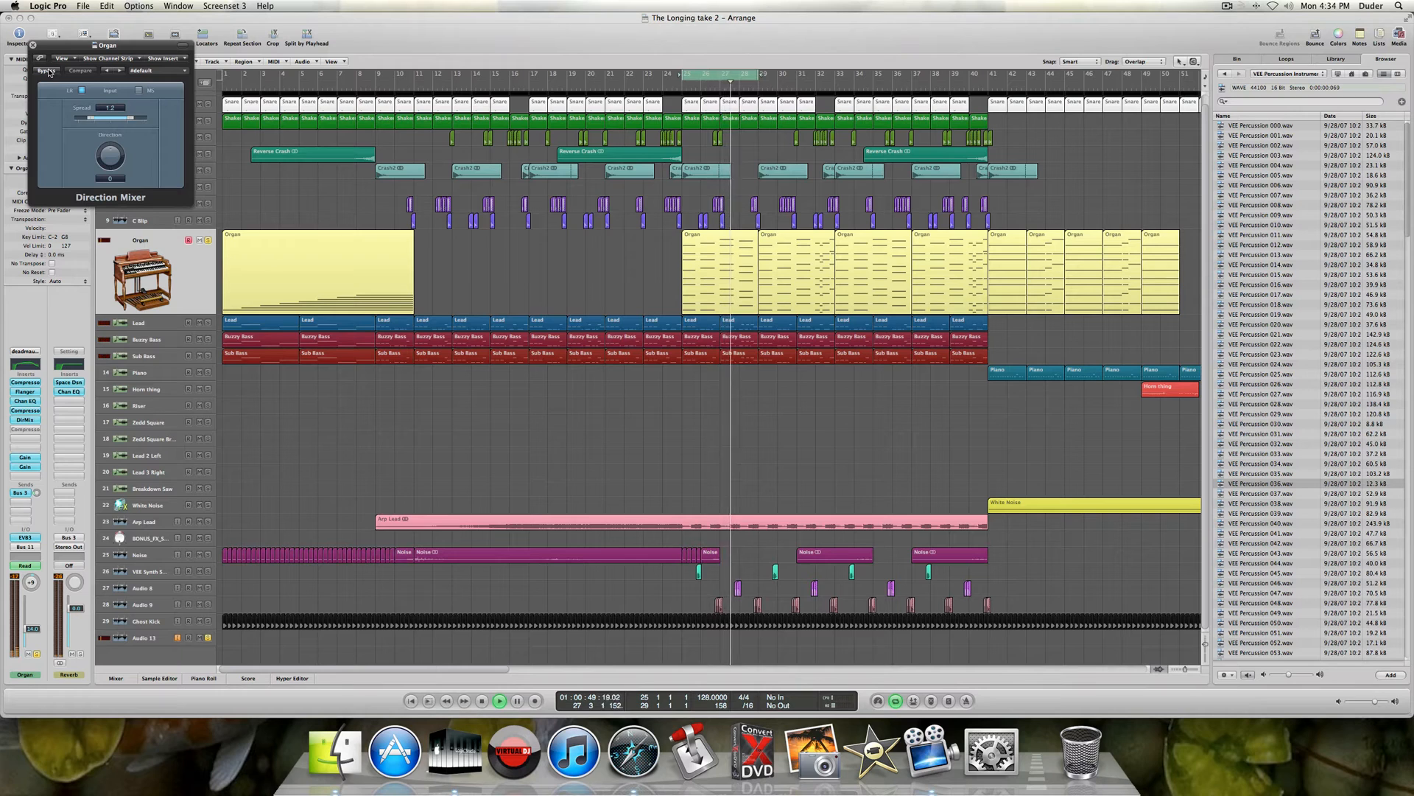
{"action": "left_click", "coordinate": [47, 71]}
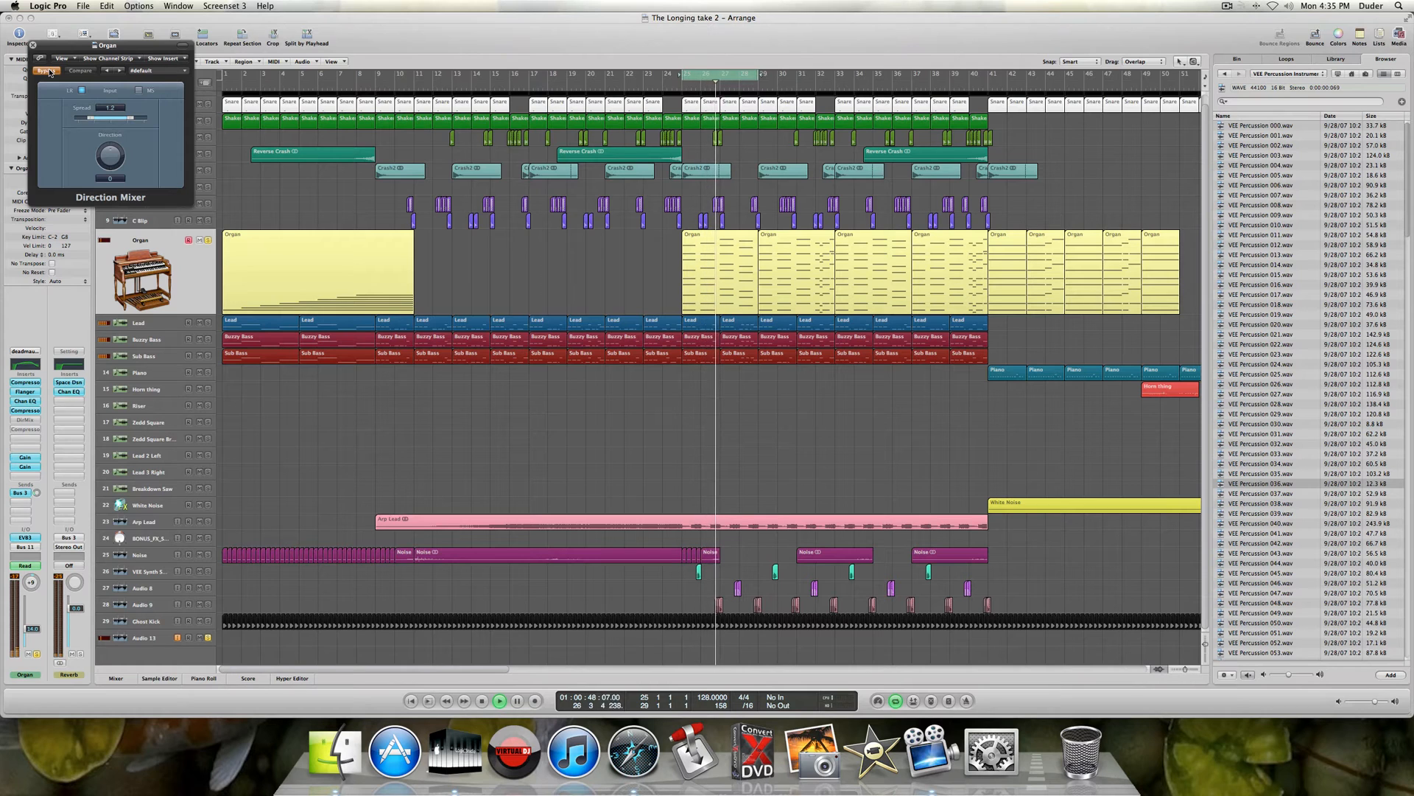
{"action": "left_click", "coordinate": [48, 72]}
{"action": "left_click", "coordinate": [32, 47]}
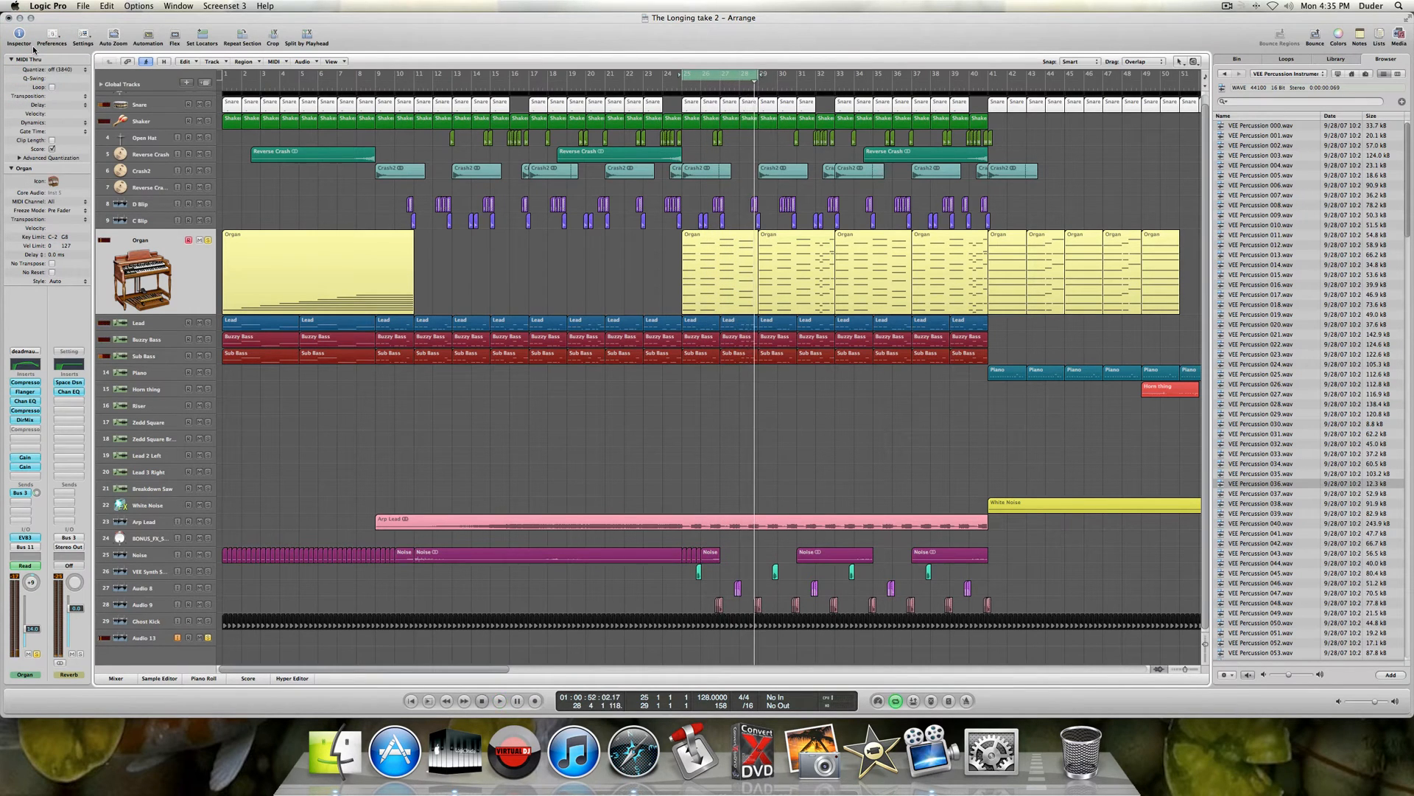
- Open the Organ's bypassed side-chain Compressor placed after the Direction Mixer, inspect its settings alongside the arrangement, and close it
{"action": "left_click", "coordinate": [26, 429]}
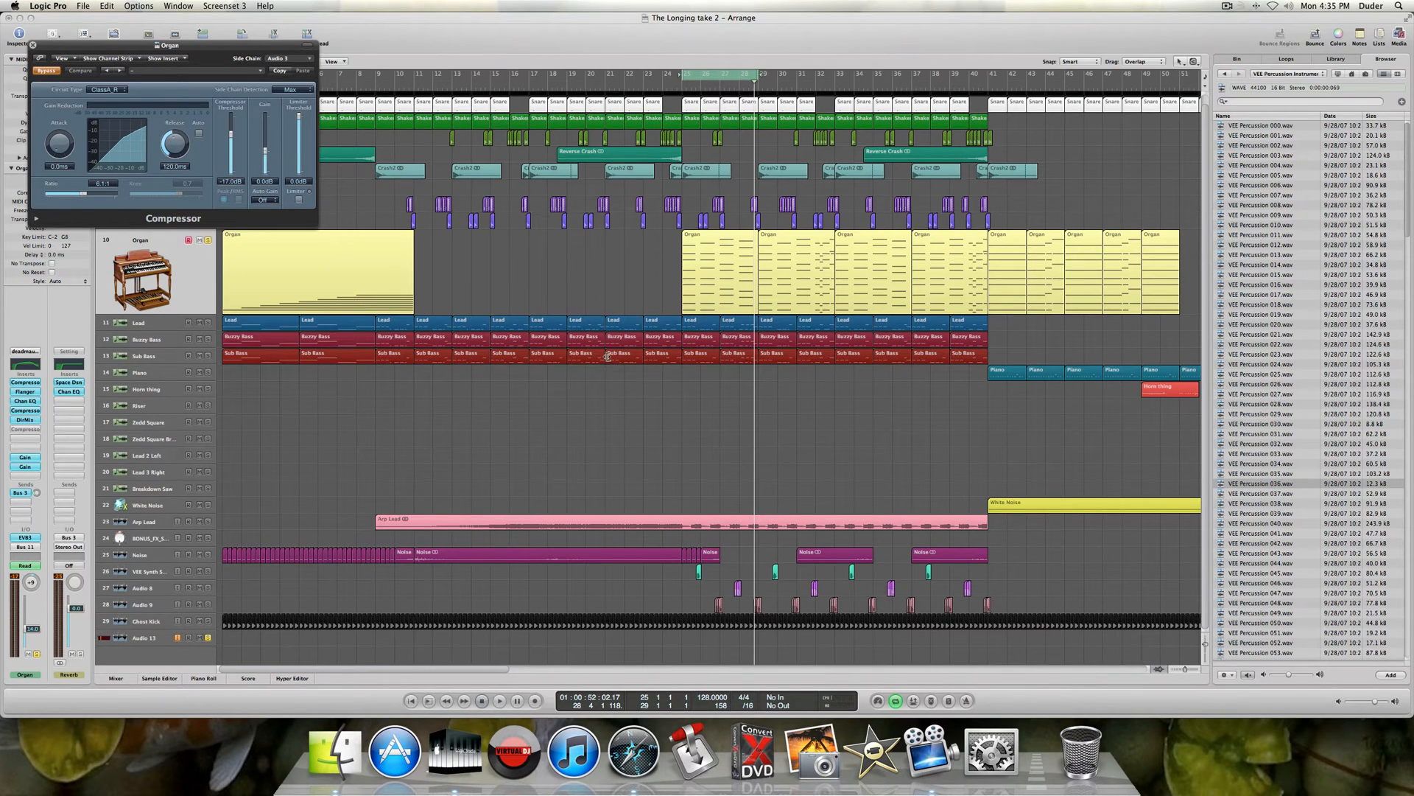
{"action": "scroll", "coordinate": [603, 356], "scroll_direction": "right", "scroll_amount": 10}
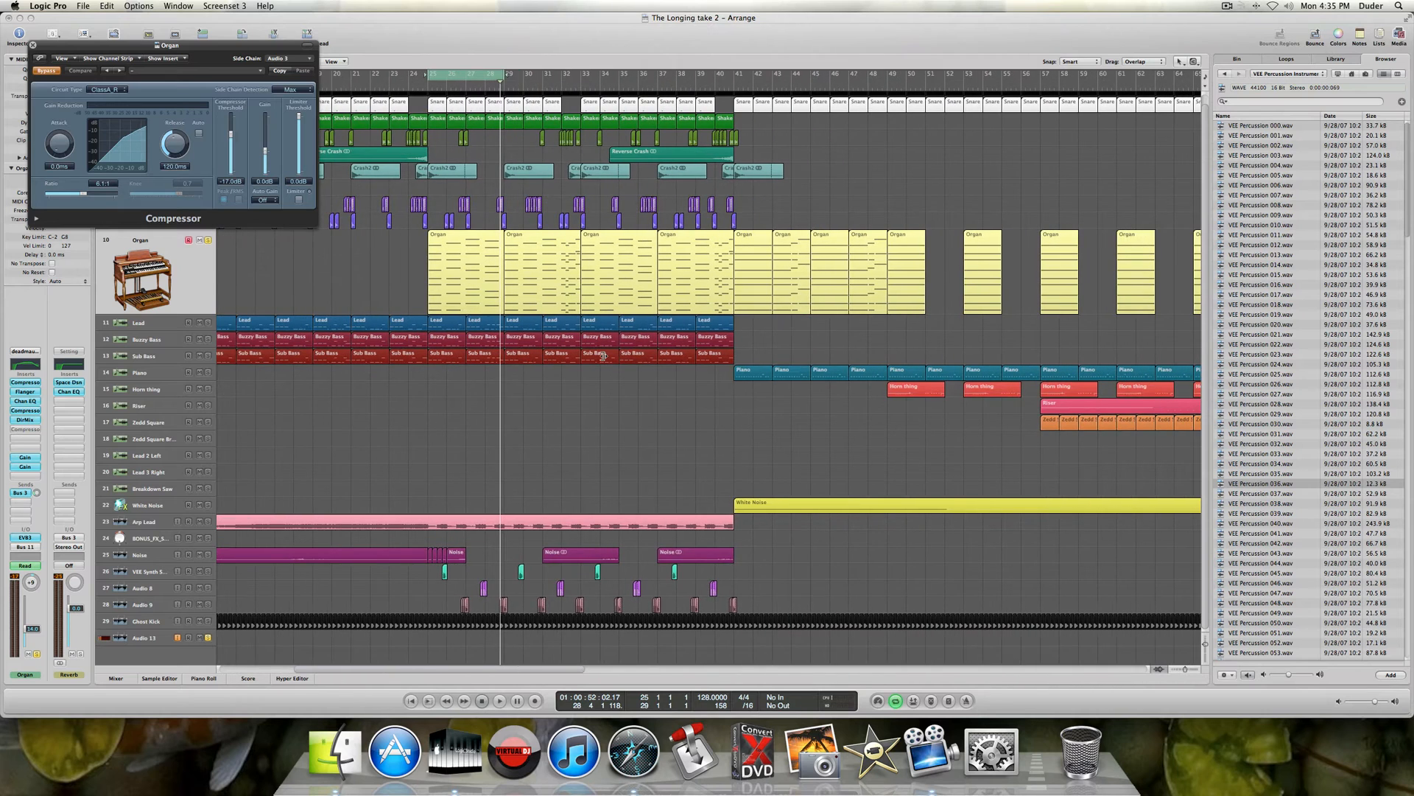
{"action": "scroll", "coordinate": [602, 357], "scroll_direction": "left", "scroll_amount": 4}
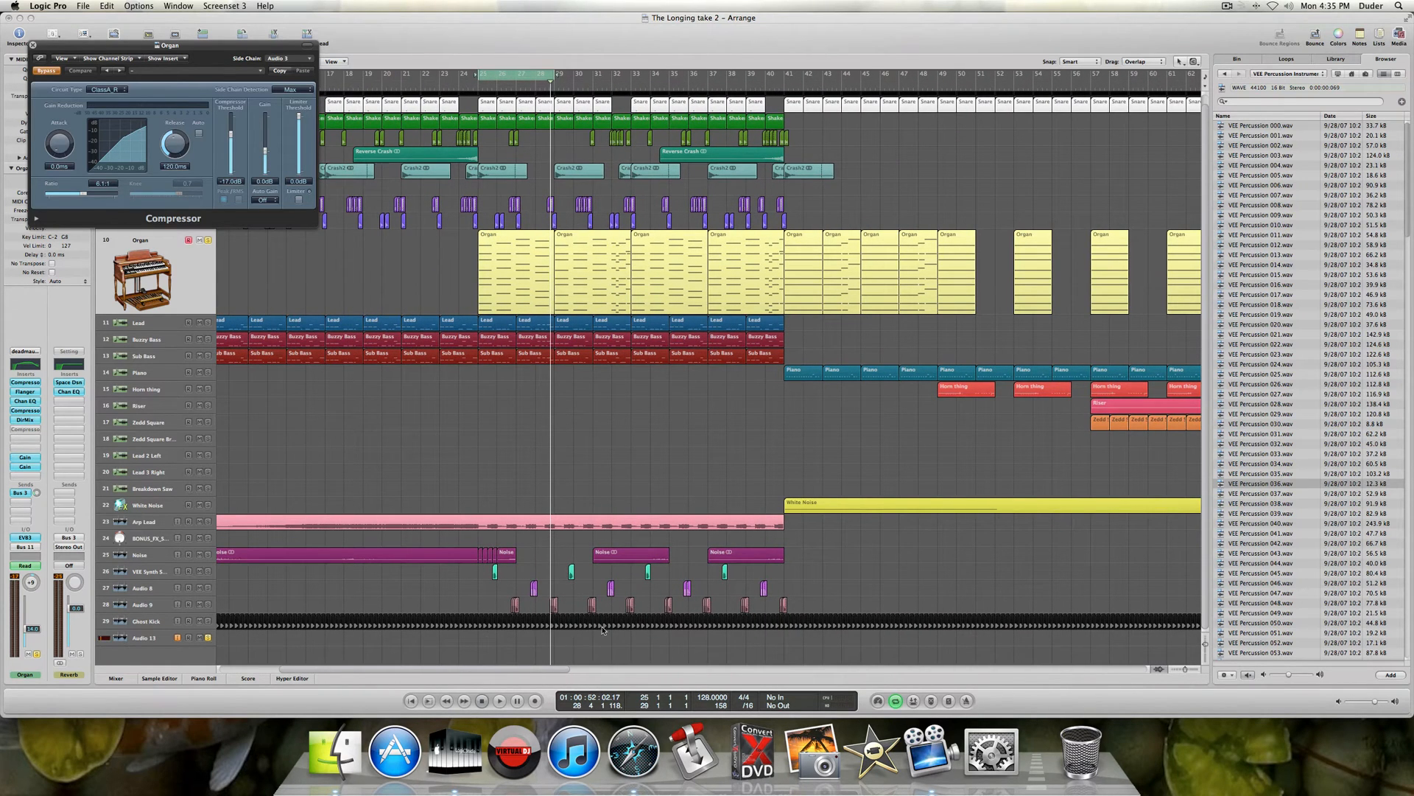
{"action": "left_click", "coordinate": [32, 46]}
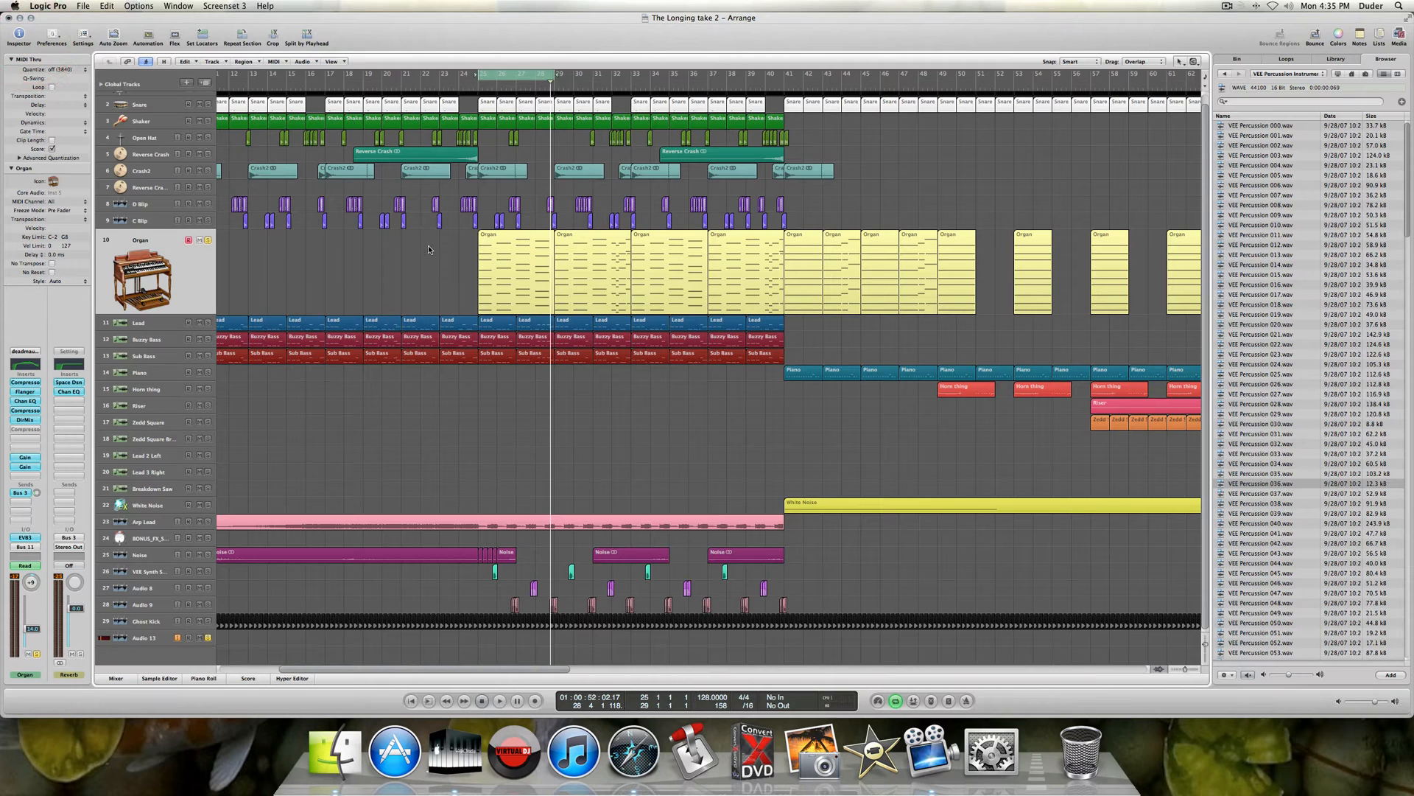
- Show track automation and display the Organ's Insert #7 Bypass lane
{"action": "key", "text": "a"}
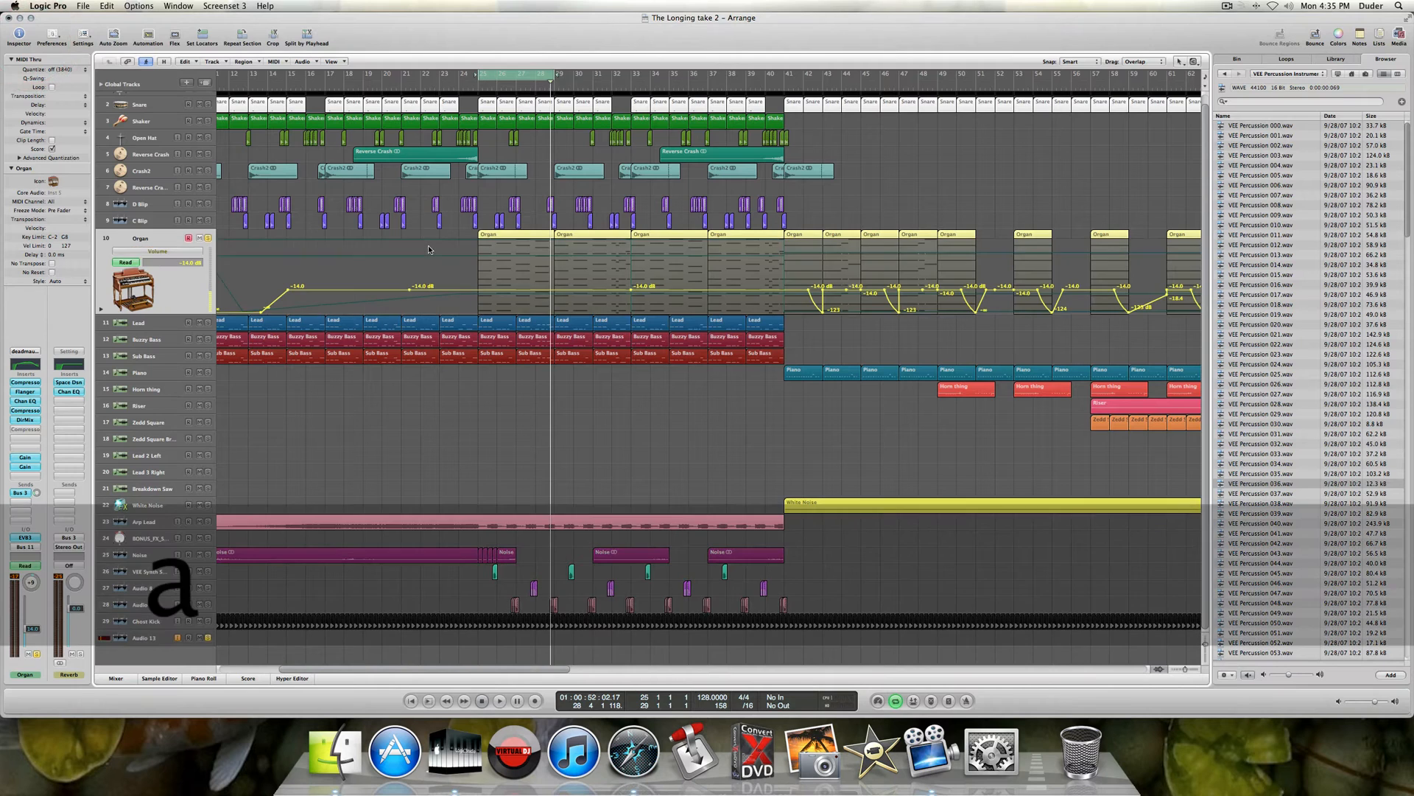
{"action": "left_click", "coordinate": [158, 249]}
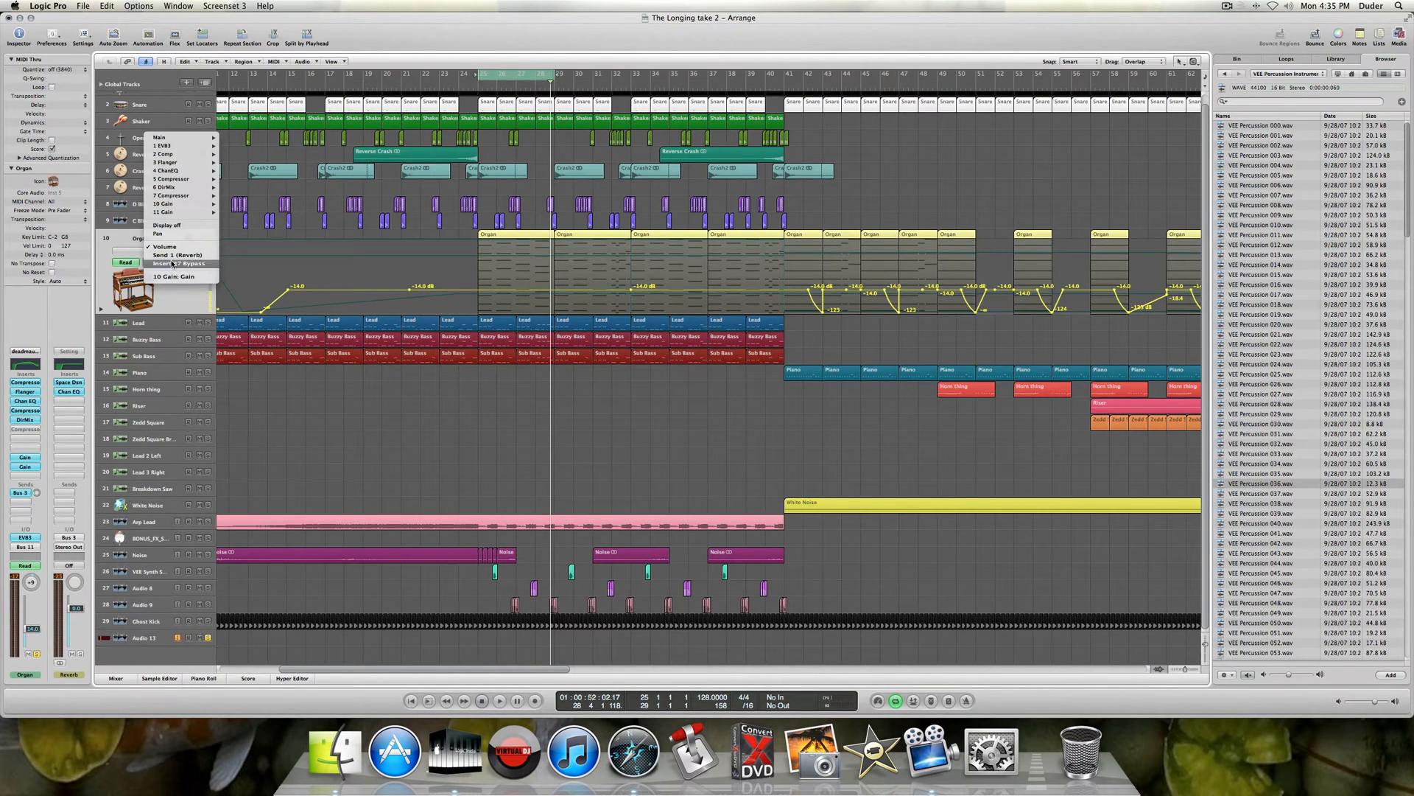
{"action": "left_click", "coordinate": [172, 263]}
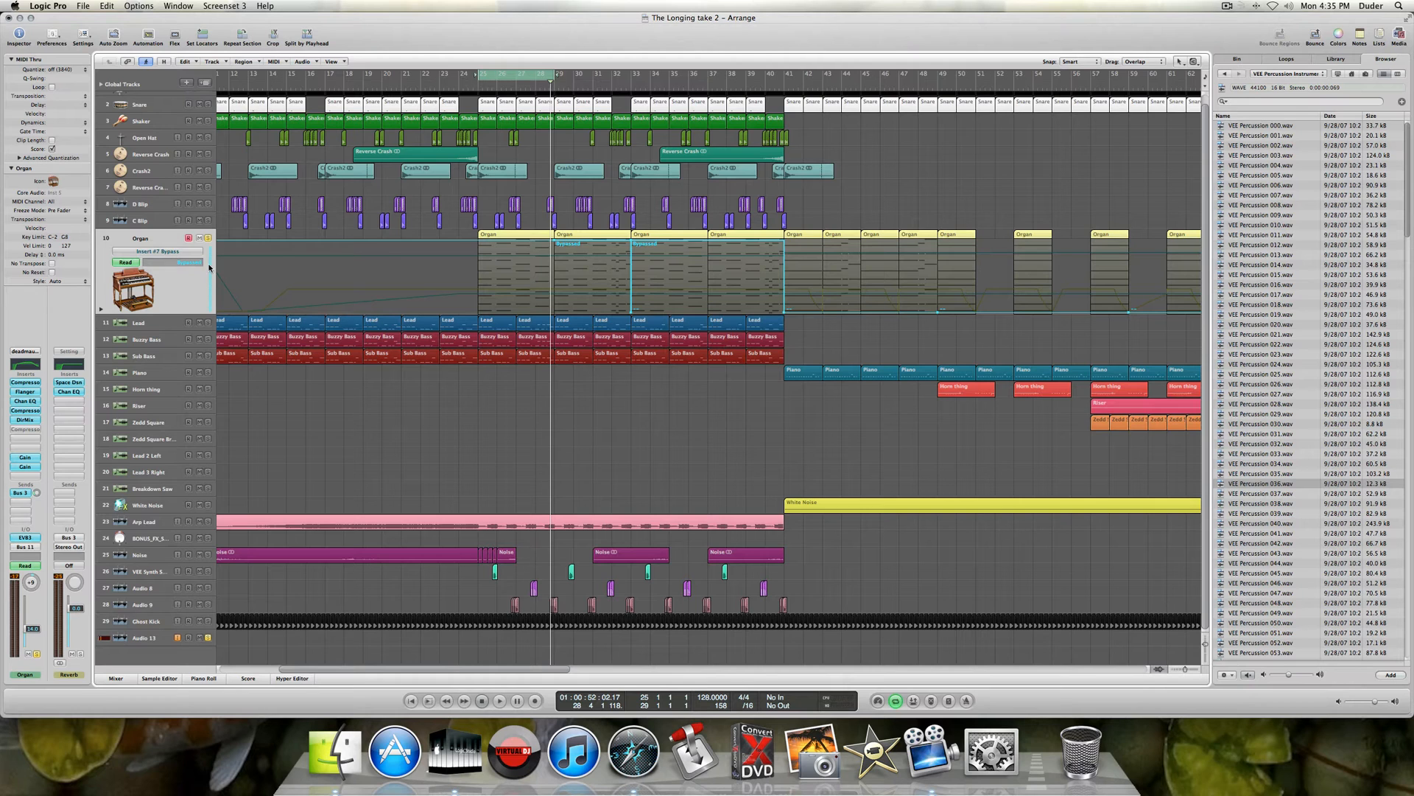
- Examine where the Organ's Insert #7 Bypass automation switches across the whole arrangement, including the sections from bars 41 and 90
{"action": "scroll", "coordinate": [265, 274], "scroll_direction": "left", "scroll_amount": 5}
{"action": "scroll", "coordinate": [265, 276], "scroll_direction": "right", "scroll_amount": 6}
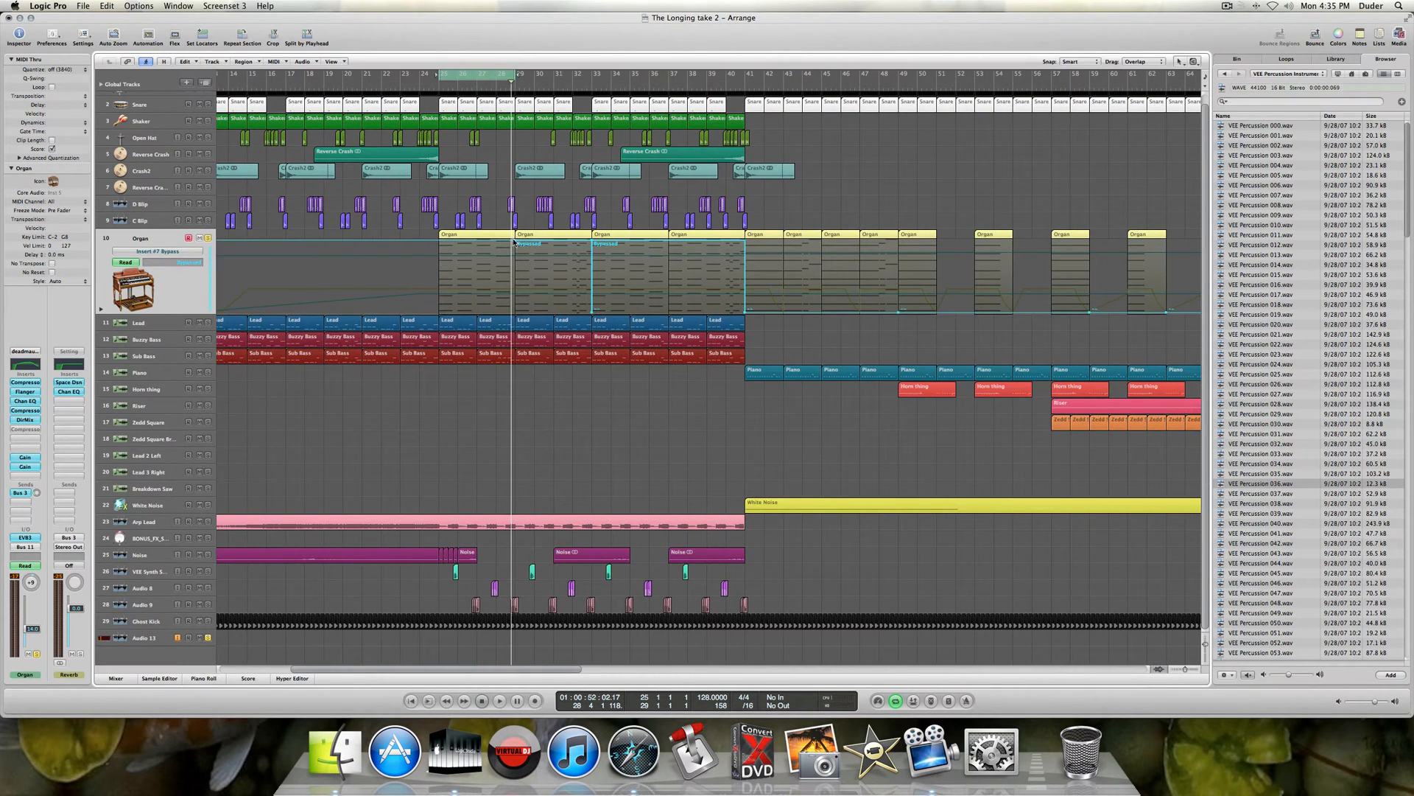
{"action": "left_click_drag", "start_coordinate": [515, 241], "coordinate": [705, 245]}
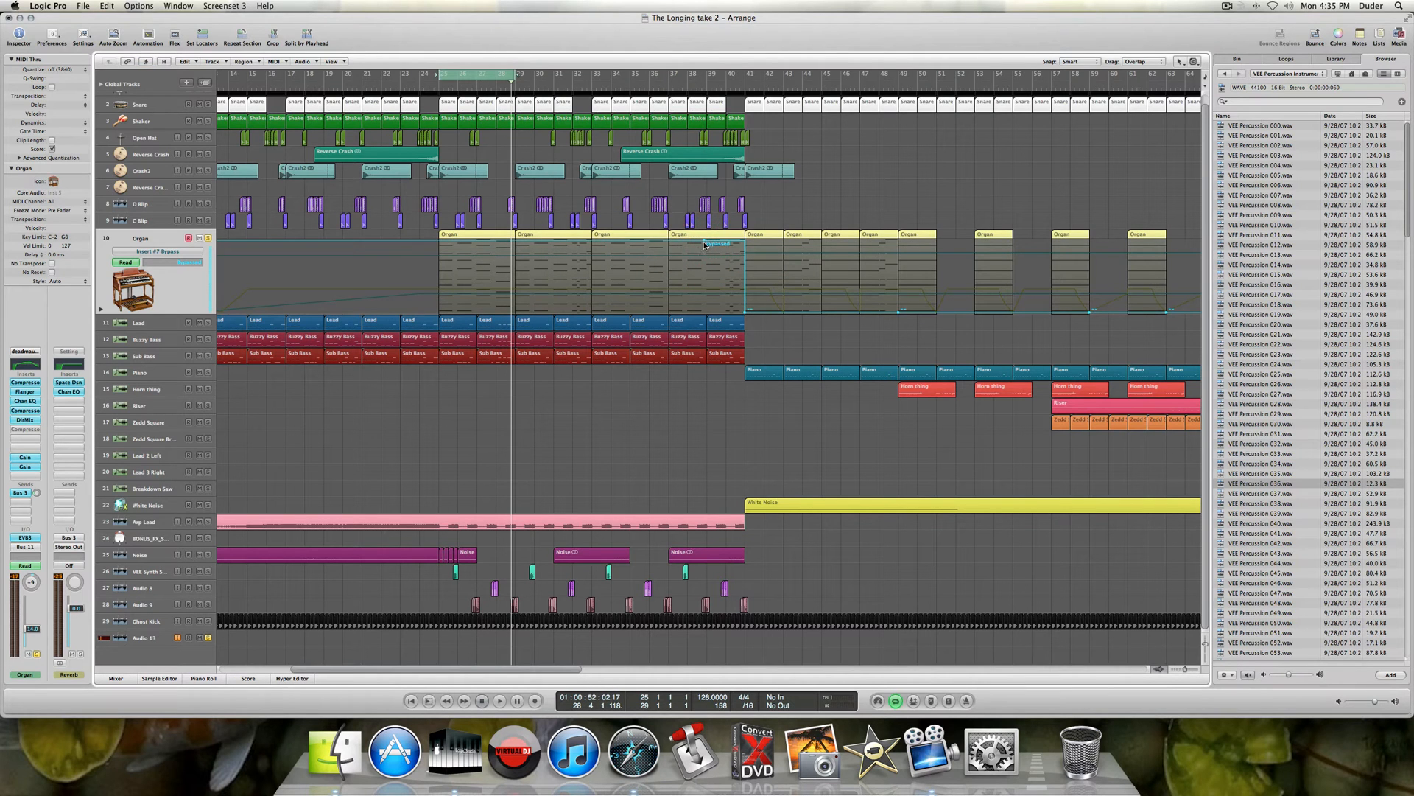
{"action": "scroll", "coordinate": [705, 245], "scroll_direction": "right", "scroll_amount": 15}
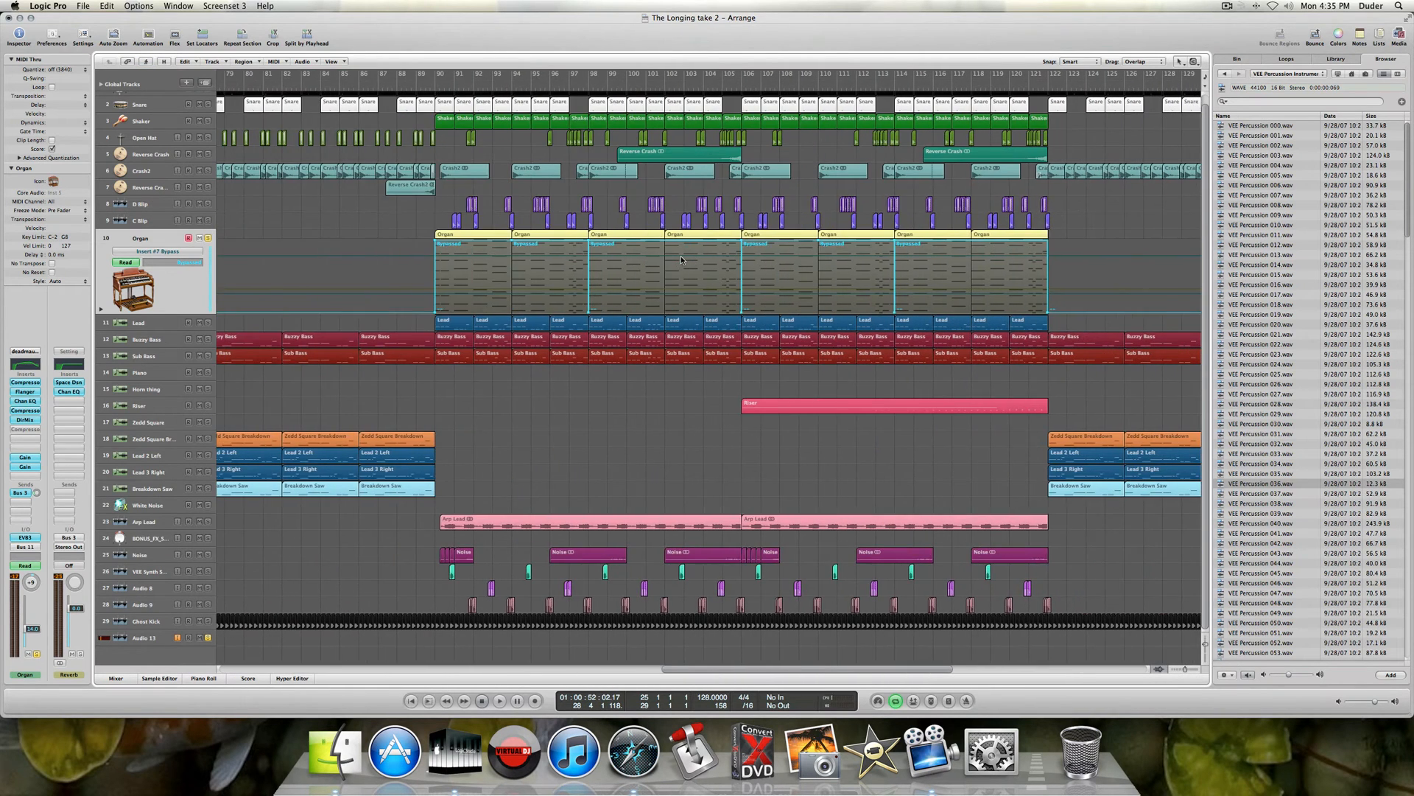
{"action": "scroll", "coordinate": [681, 259], "scroll_direction": "left", "scroll_amount": 1}
{"action": "left_click_drag", "start_coordinate": [743, 241], "coordinate": [763, 244]}
{"action": "left_click_drag", "start_coordinate": [577, 244], "coordinate": [943, 248]}
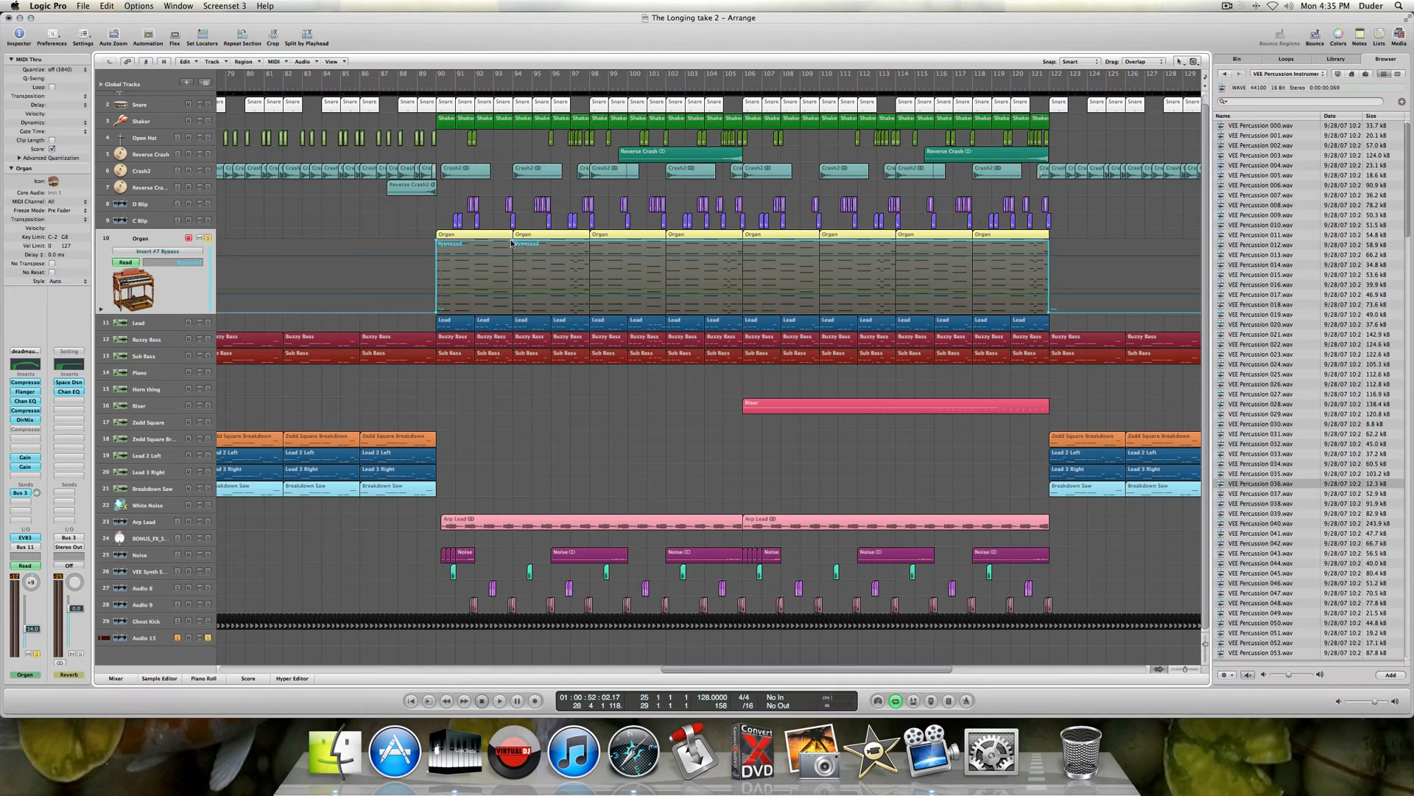
{"action": "scroll", "coordinate": [516, 254], "scroll_direction": "left", "scroll_amount": 6}
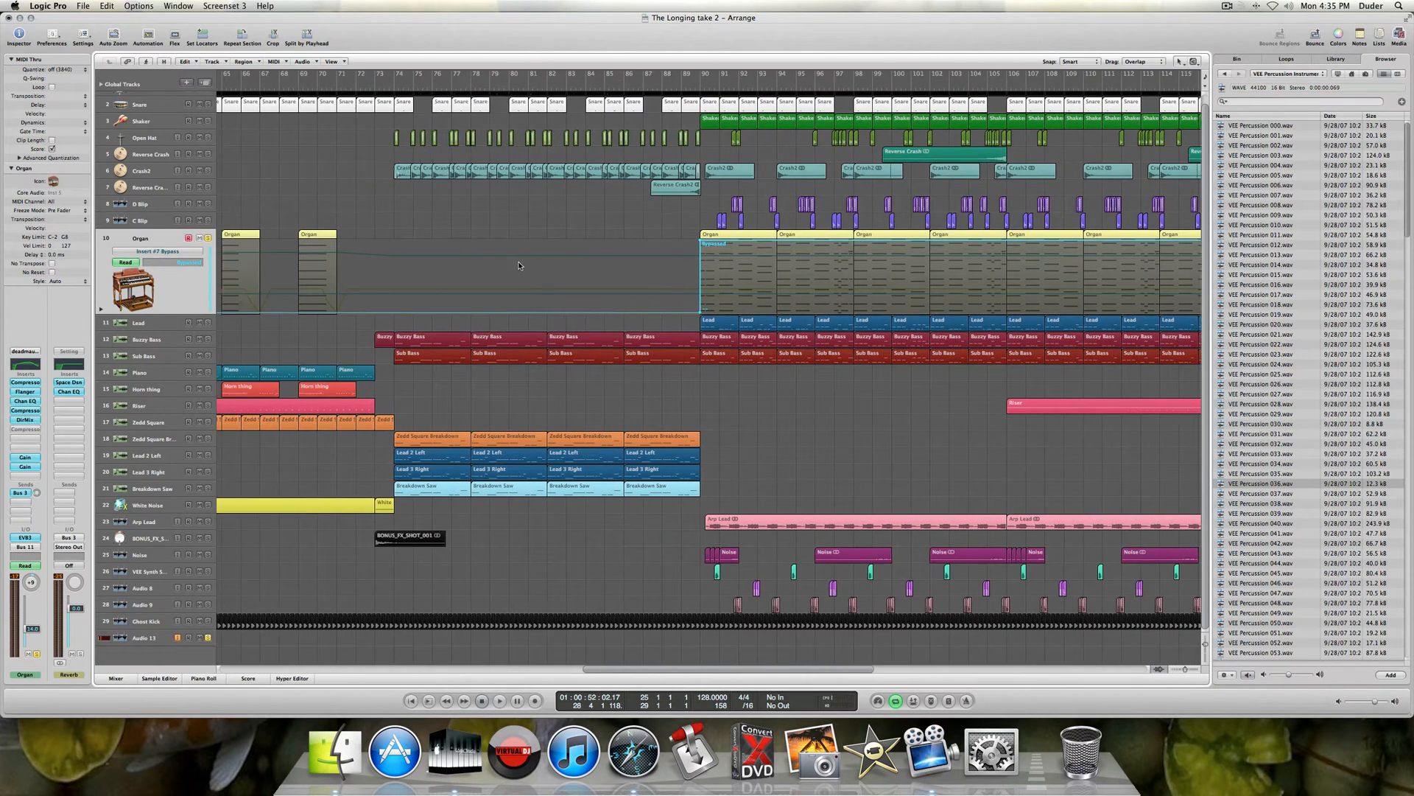
{"action": "scroll", "coordinate": [519, 265], "scroll_direction": "left", "scroll_amount": 9}
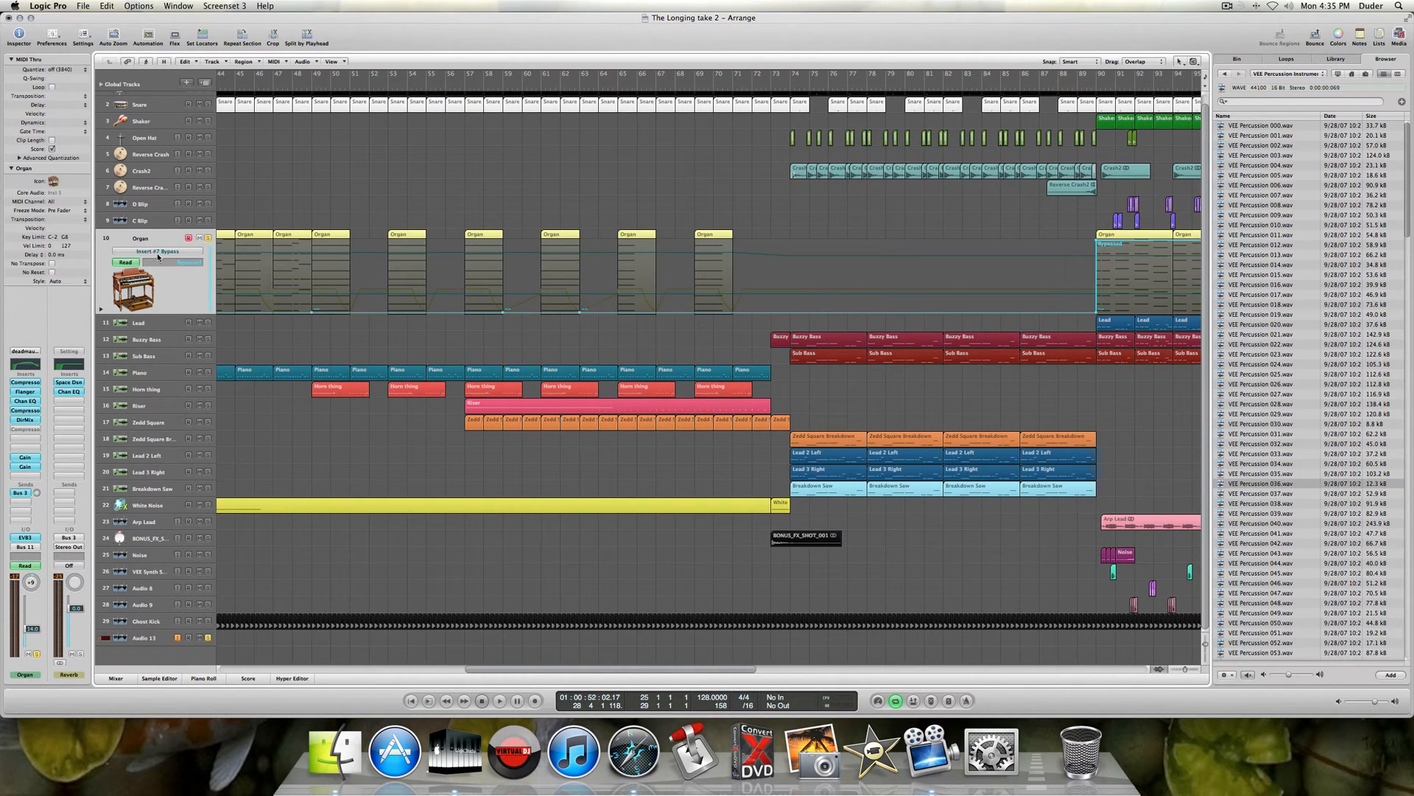
{"action": "scroll", "coordinate": [401, 286], "scroll_direction": "left", "scroll_amount": 12}
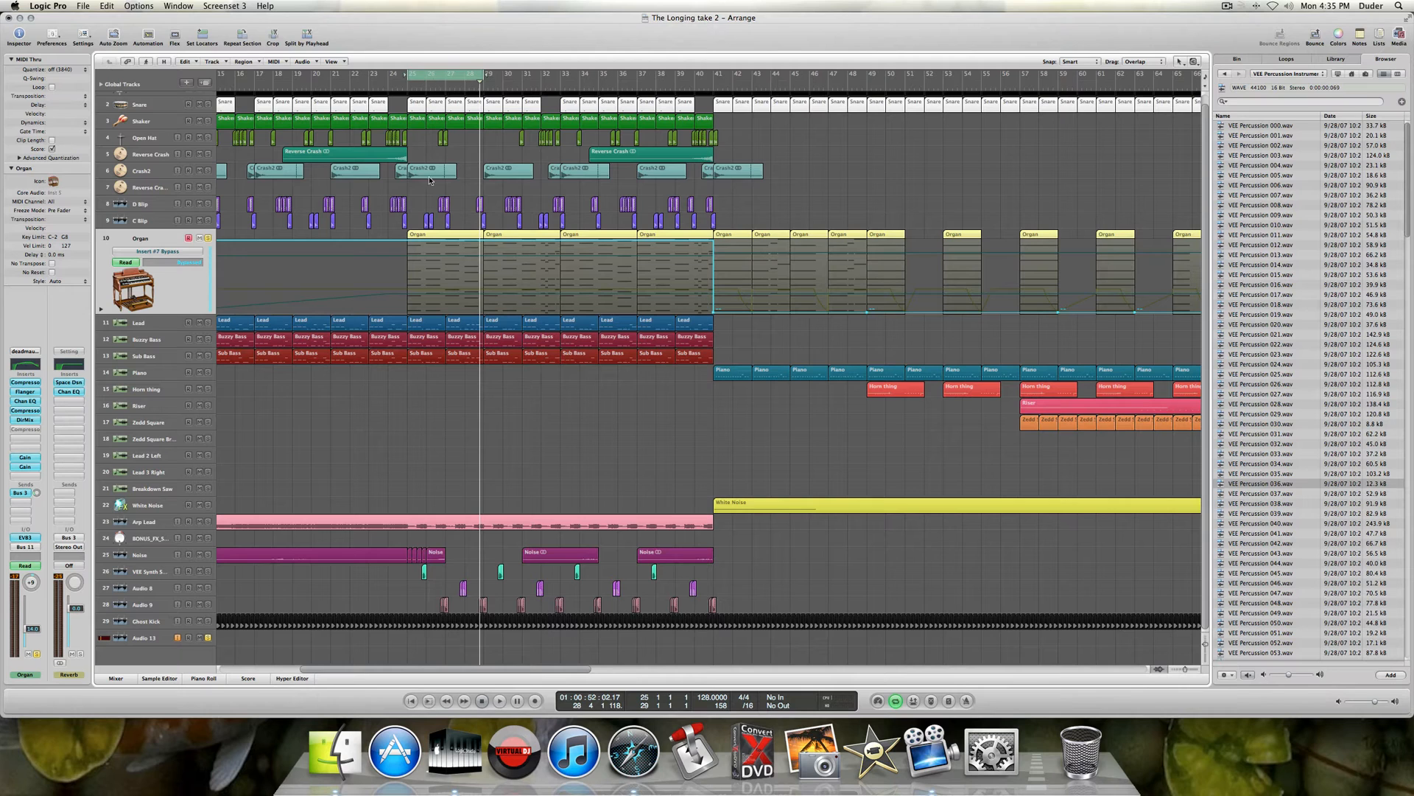
{"action": "scroll", "coordinate": [495, 276], "scroll_direction": "left", "scroll_amount": 5}
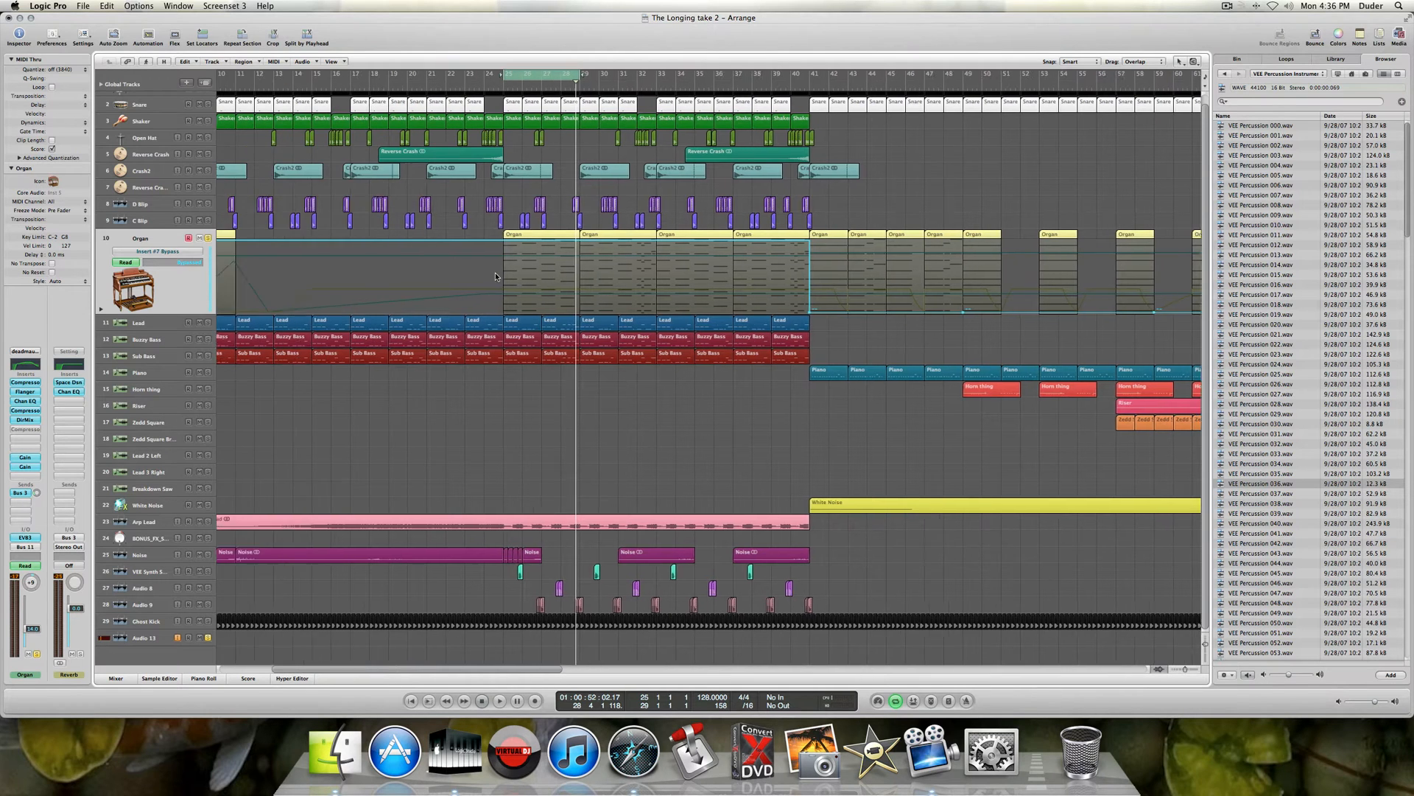
- Clear the solos on the Organ and Audio 13 tracks, play the full mix, and select the Organ track
{"action": "key", "text": "space"}
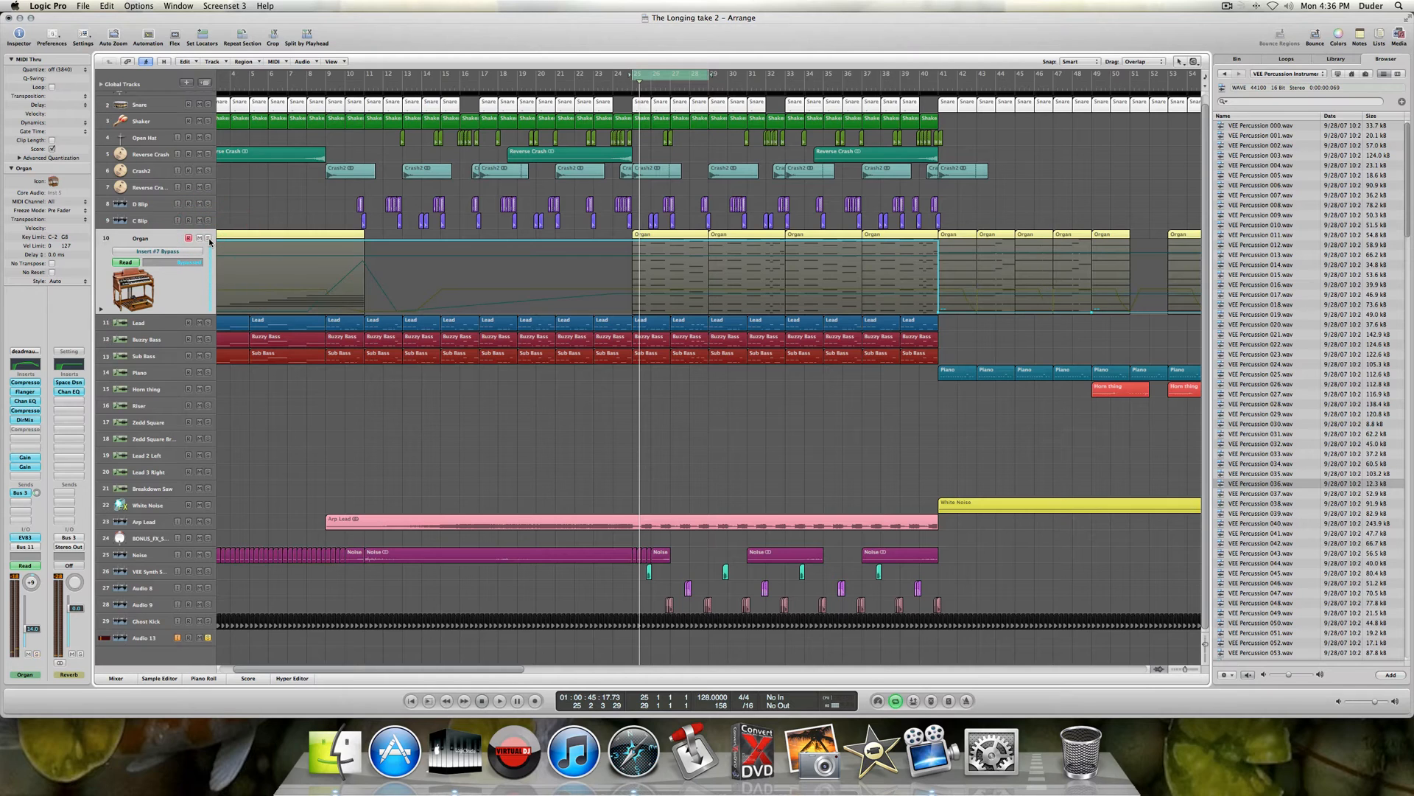
{"action": "left_click", "coordinate": [208, 638]}
{"action": "key", "text": "space"}
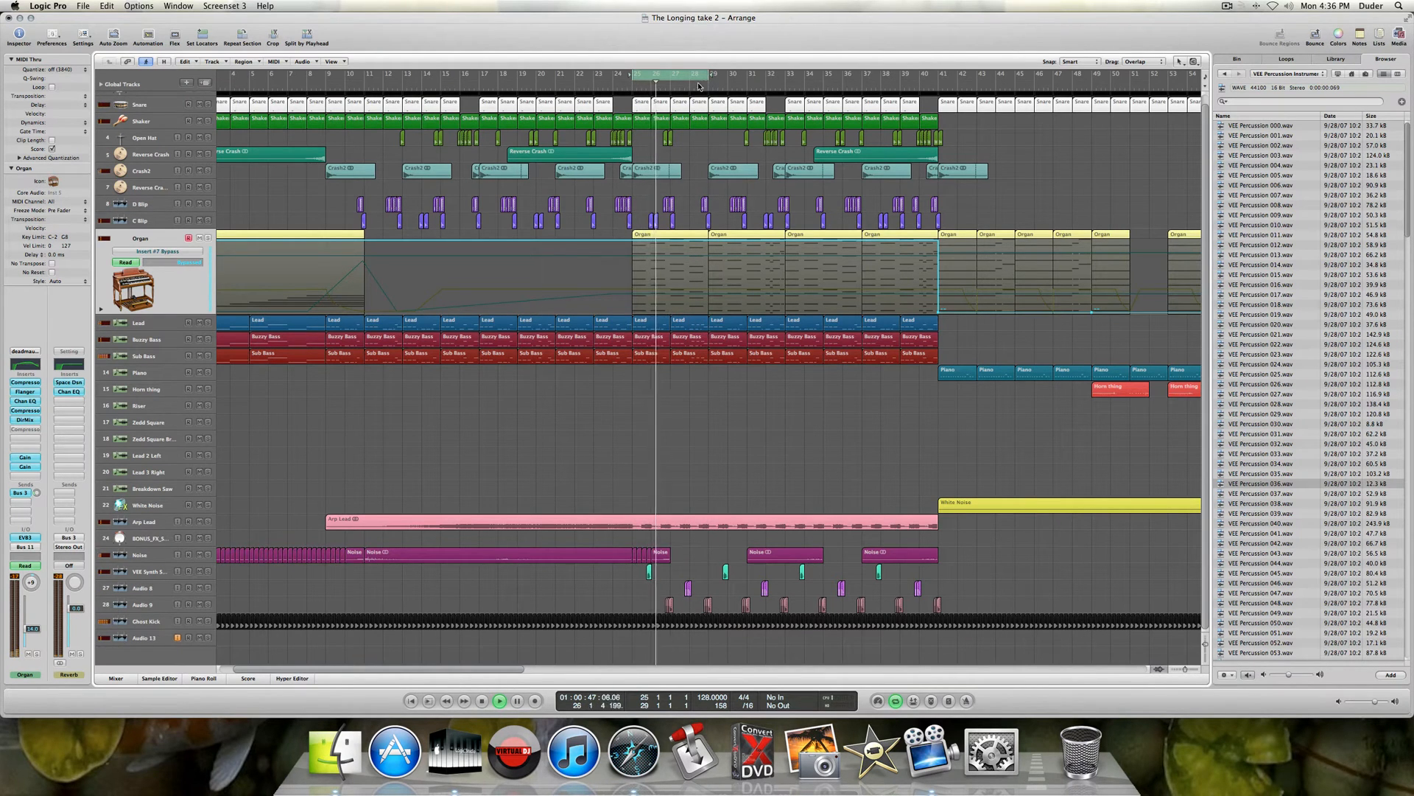
{"action": "left_click", "coordinate": [163, 273]}
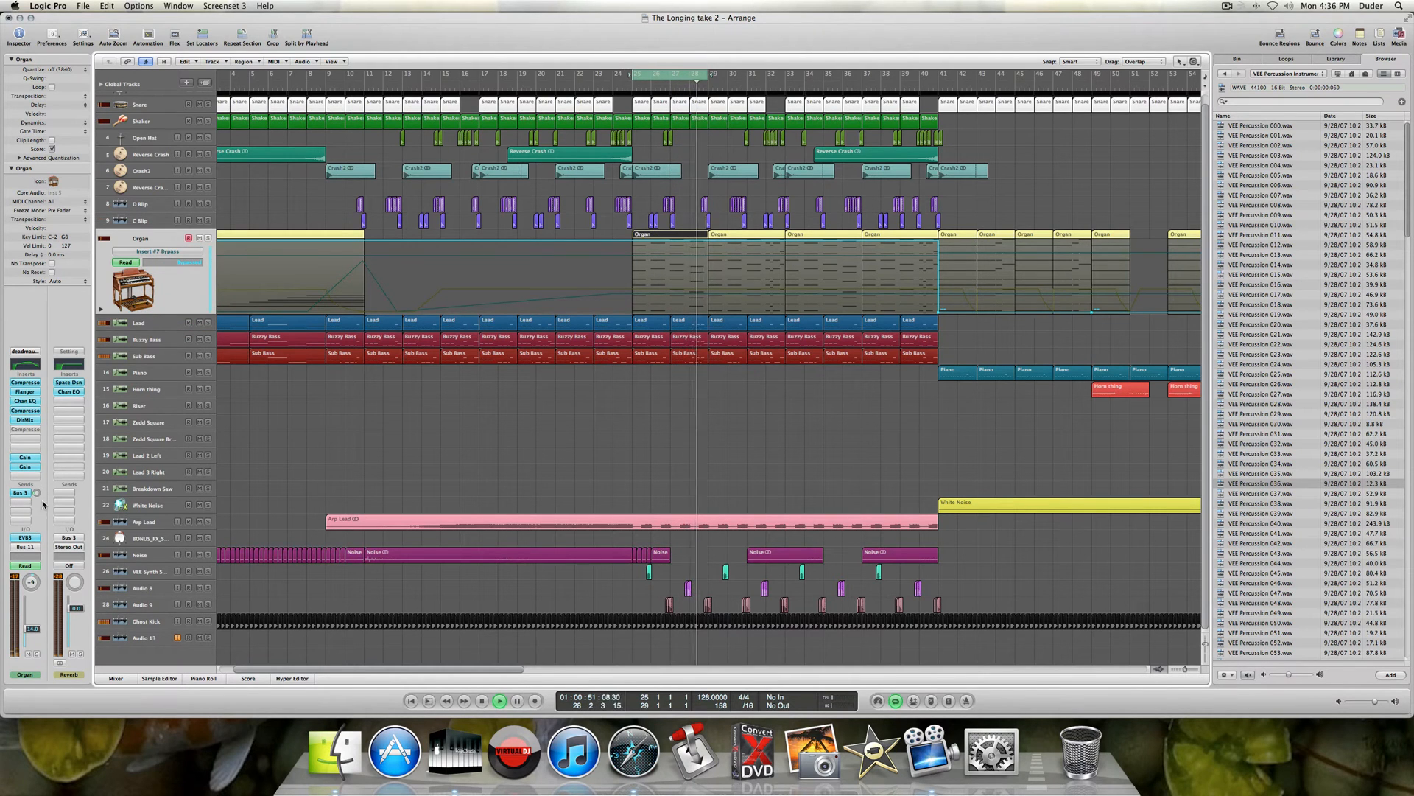
- Solo the Organ, Audio 13, Ghost Kick, Kick and Snare tracks during playback
{"action": "left_click", "coordinate": [208, 238]}
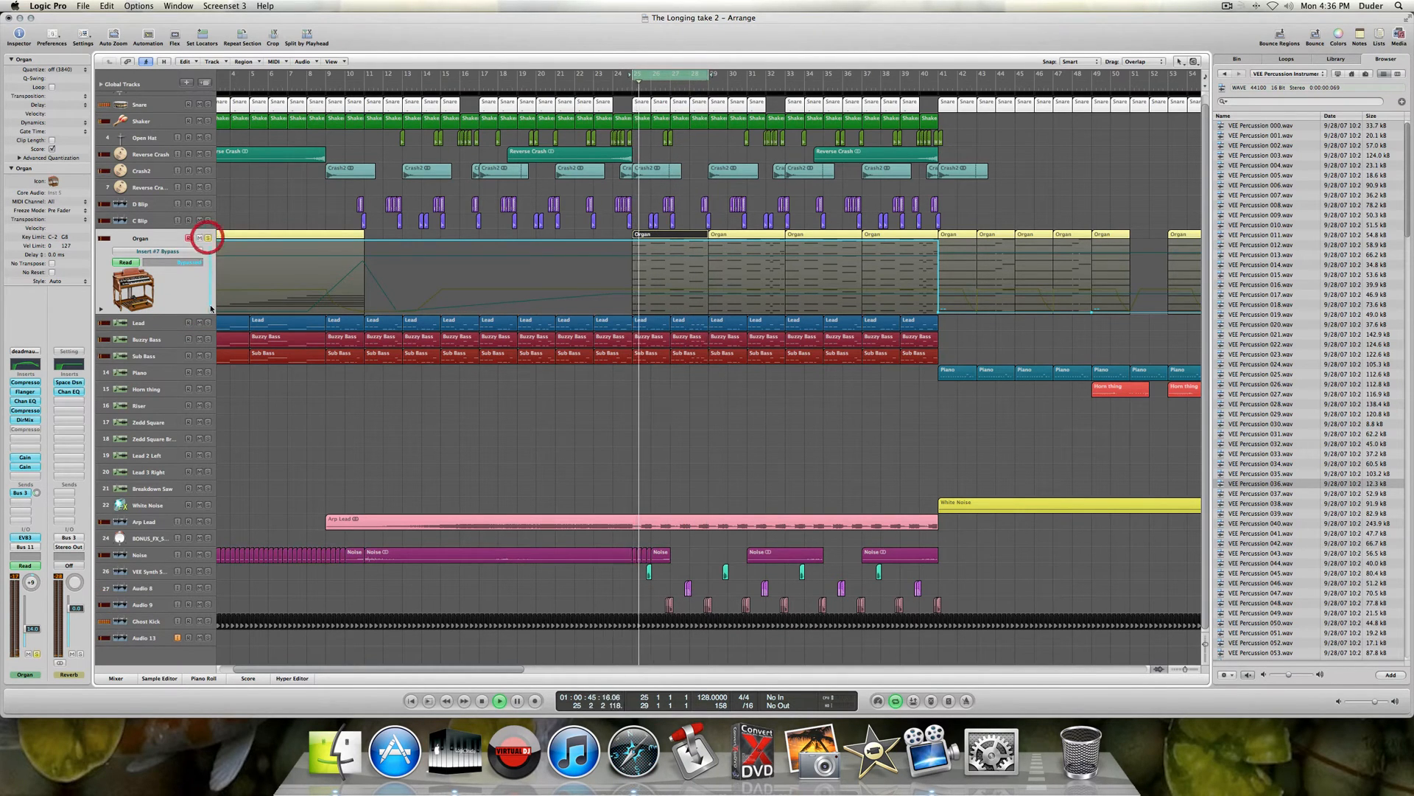
{"action": "left_click", "coordinate": [208, 637]}
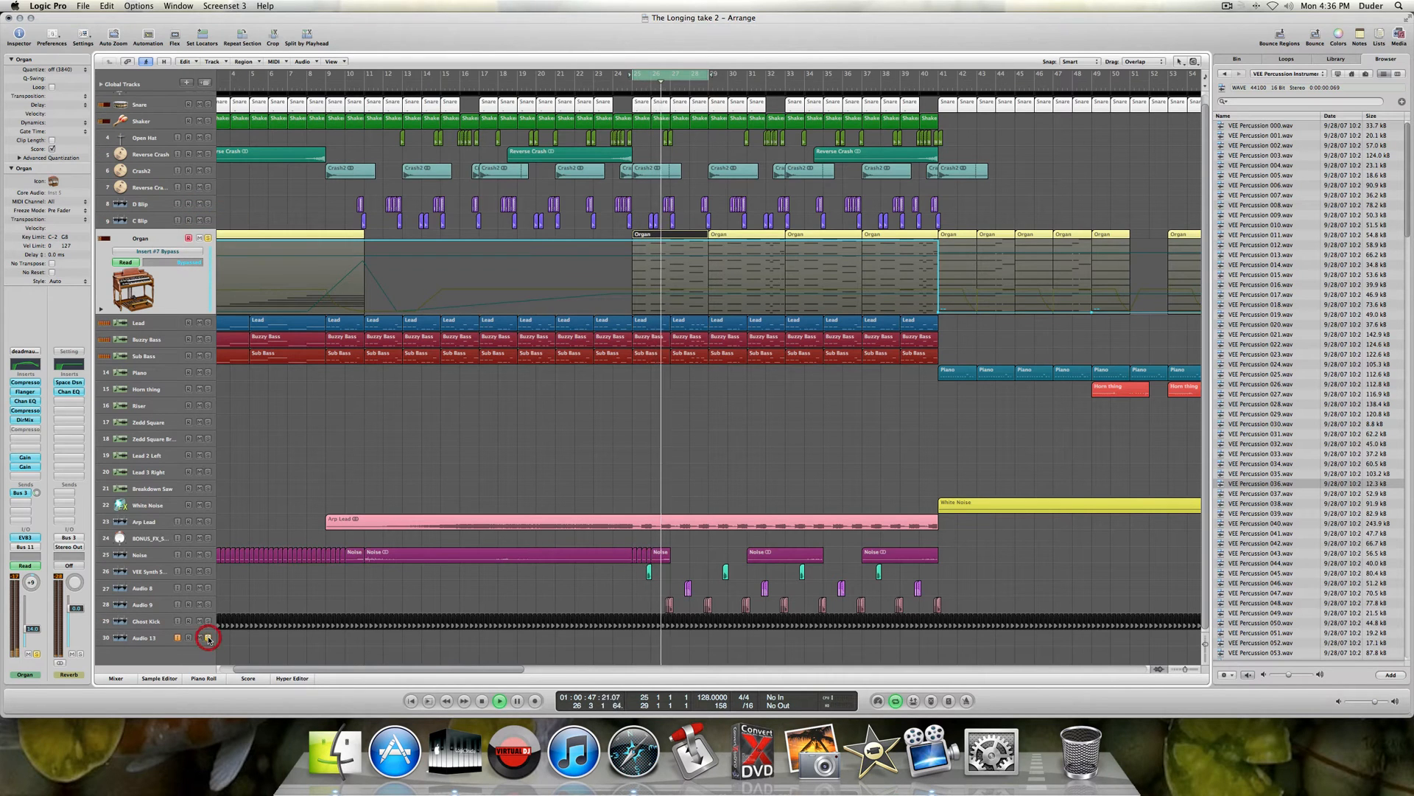
{"action": "left_click", "coordinate": [209, 621]}
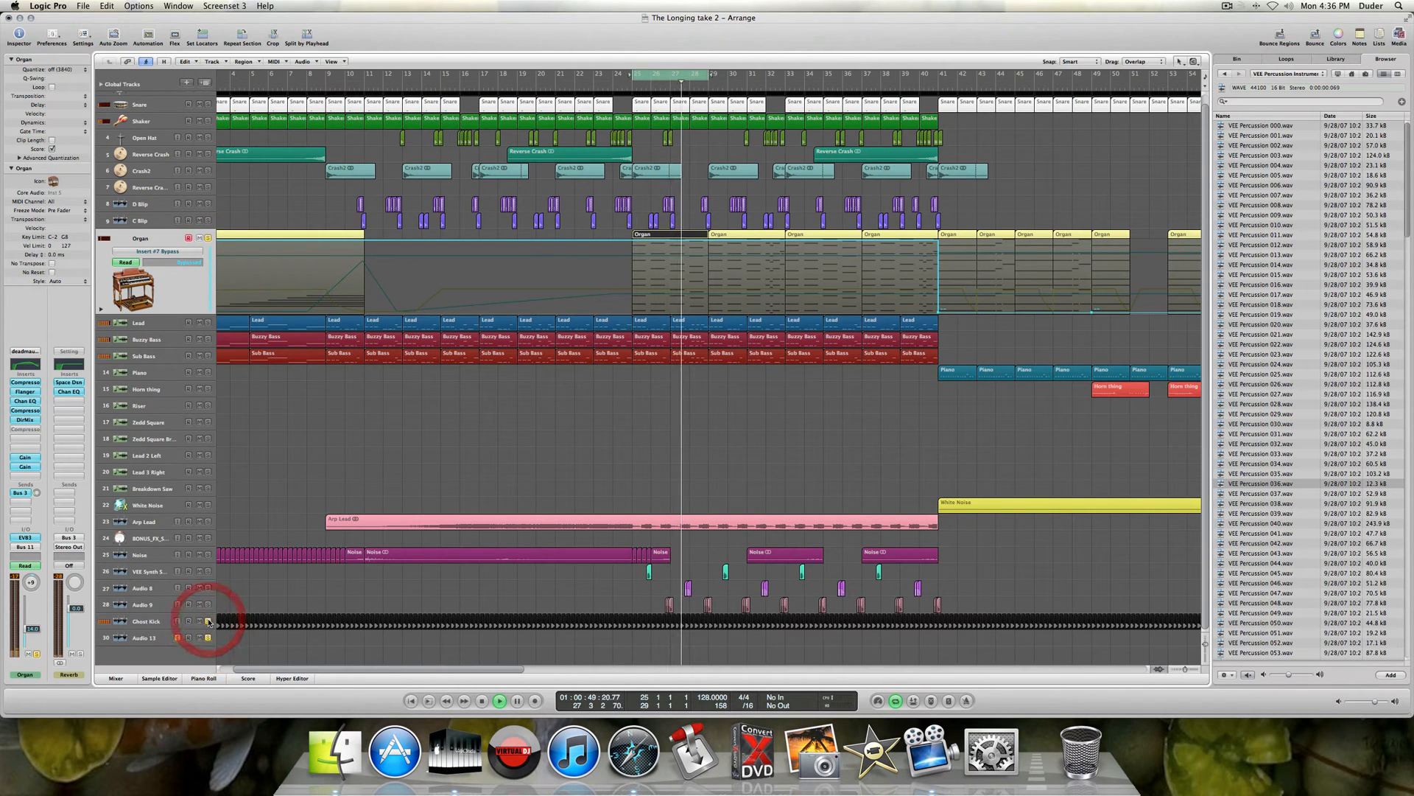
{"action": "scroll", "coordinate": [203, 96], "scroll_direction": "up", "scroll_amount": 1}
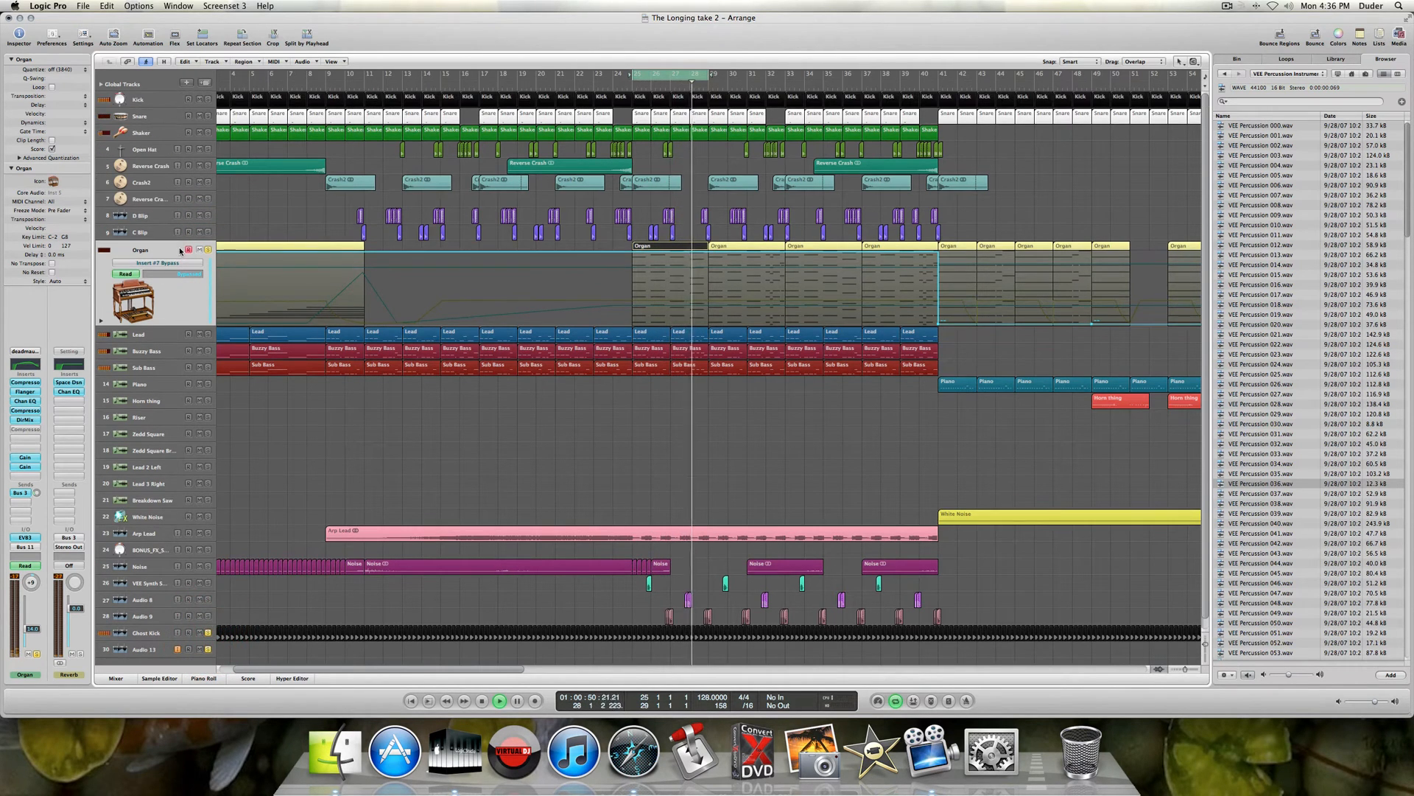
{"action": "left_click", "coordinate": [208, 99]}
{"action": "left_click", "coordinate": [208, 116]}
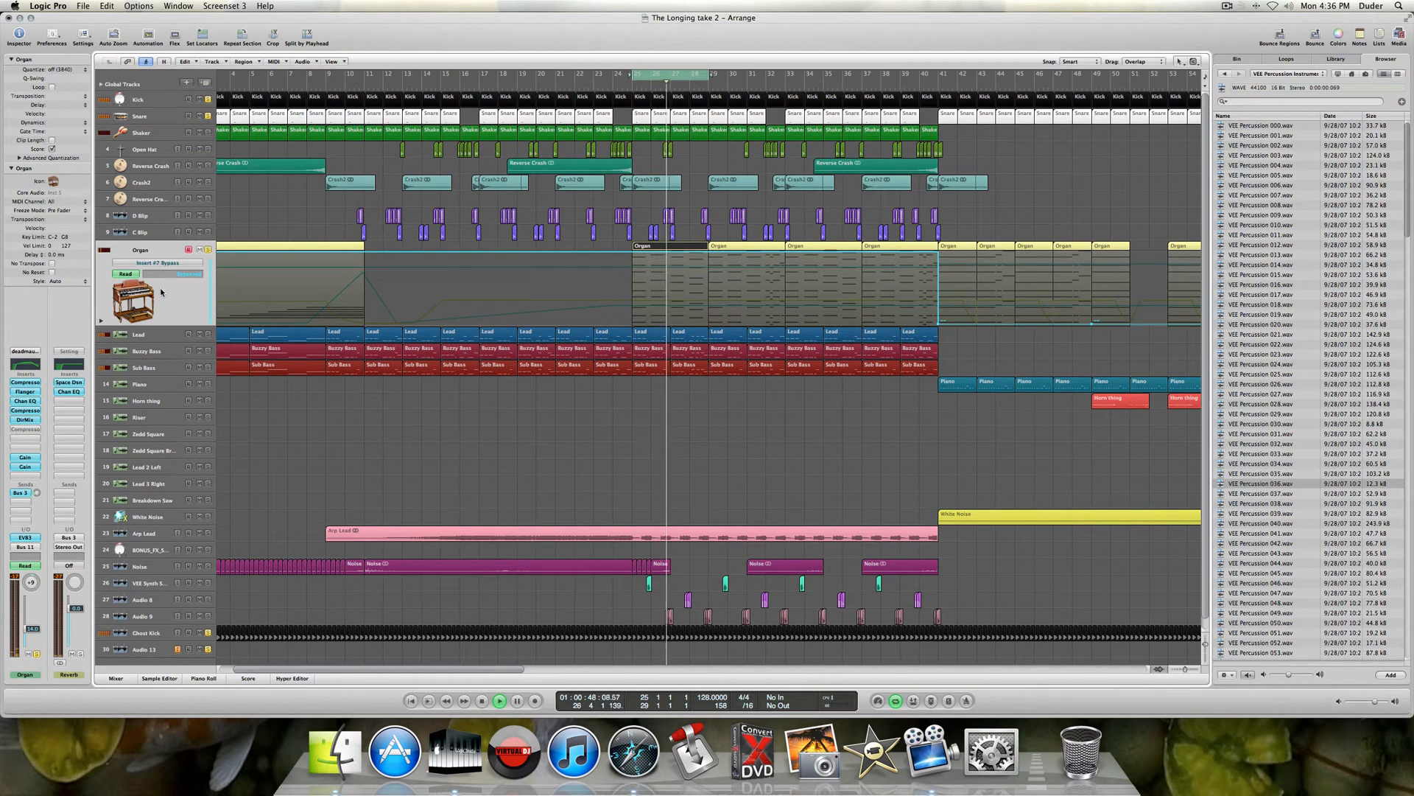
- Open the Organ's Compressor placed before the Direction Mixer for a look, close it, and stop playback
{"action": "left_click", "coordinate": [30, 412]}
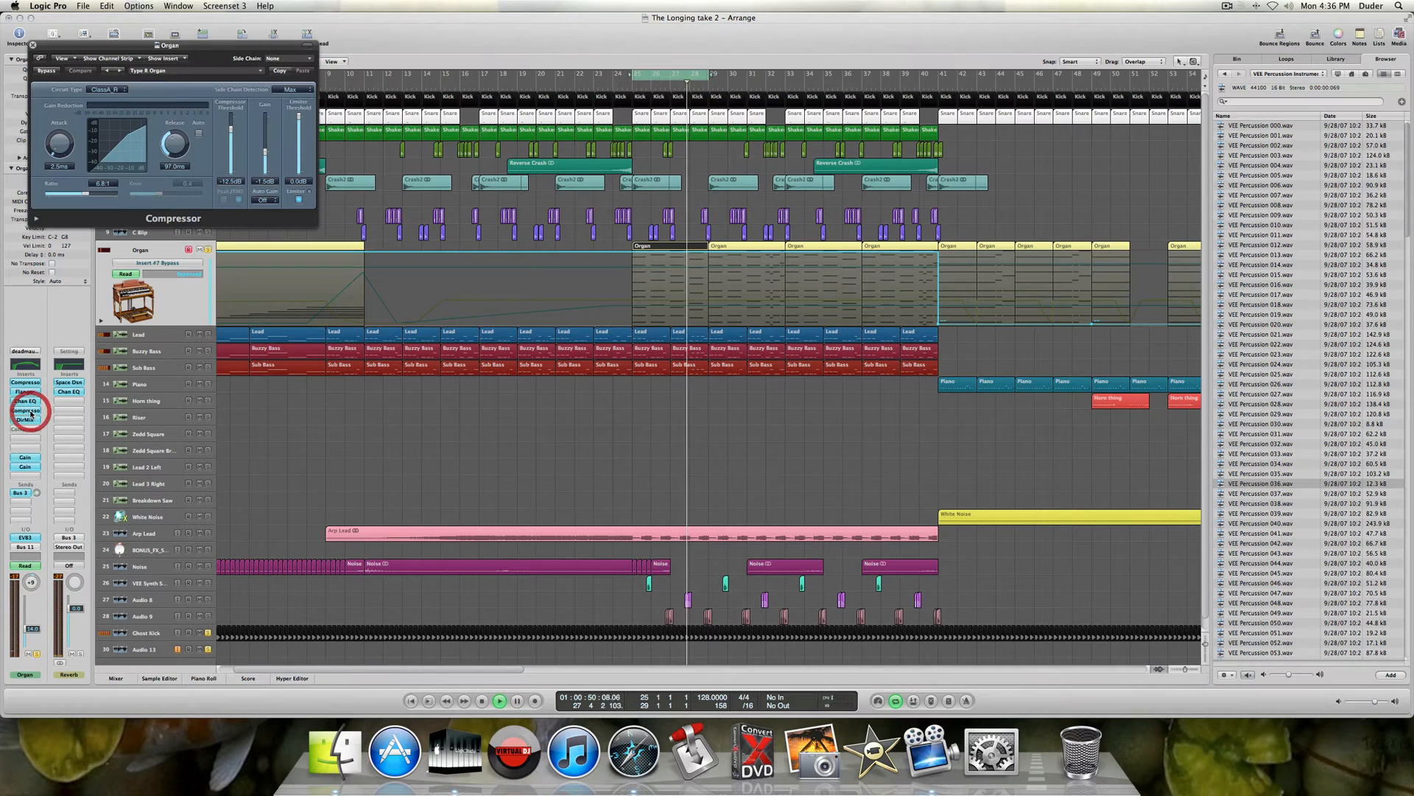
{"action": "left_click", "coordinate": [32, 46]}
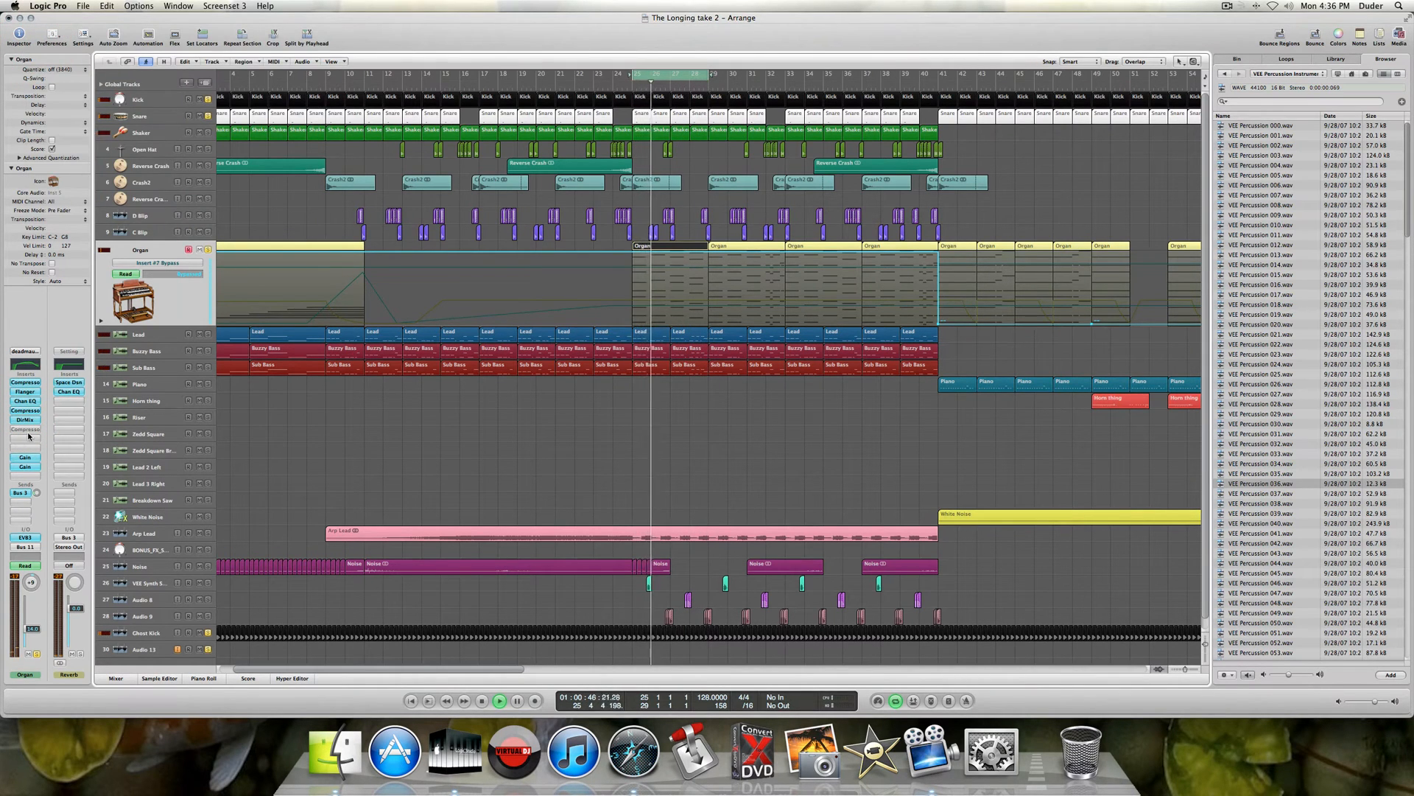
{"action": "key", "text": "space"}
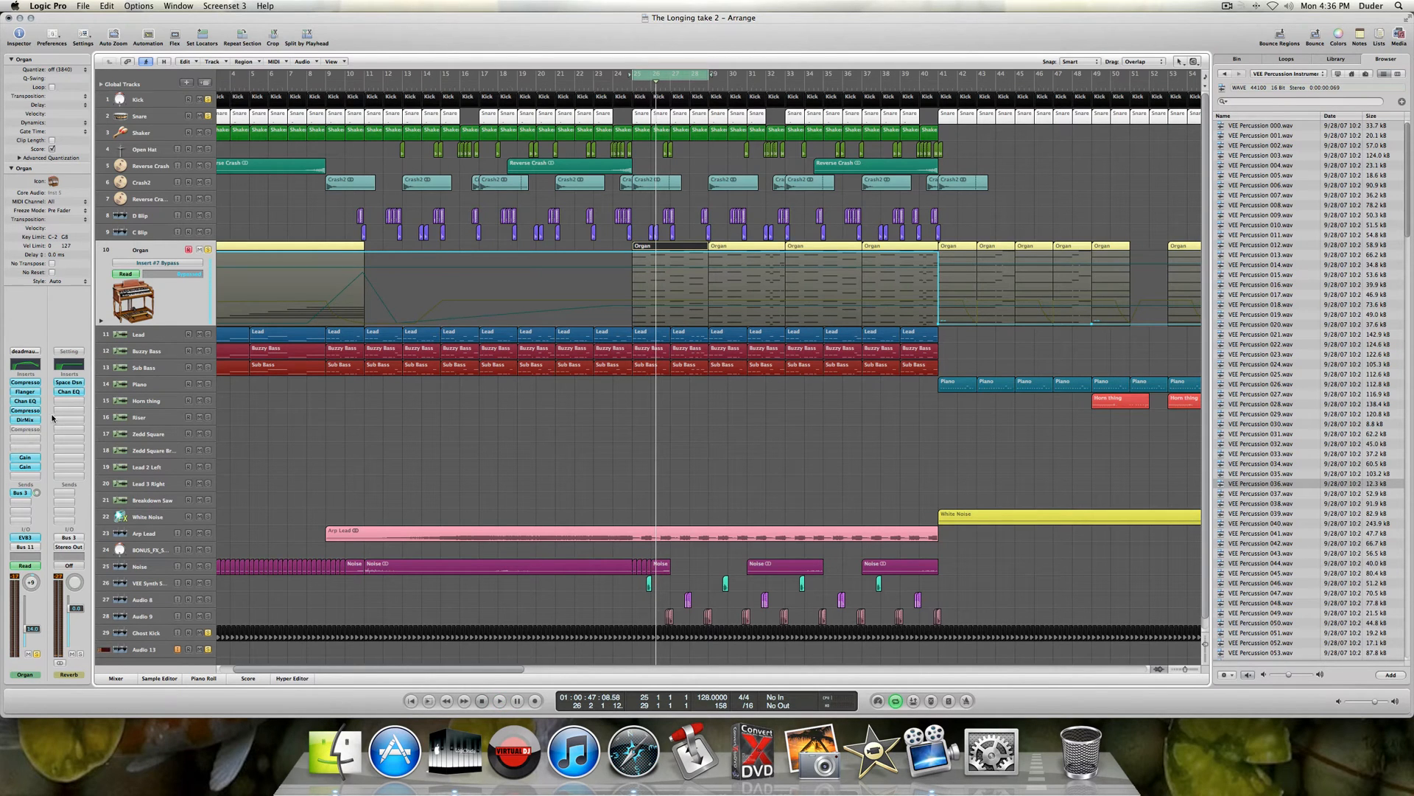
- Move the cycle region to bars 41–45, audition the soloed tracks there, and turn cycle mode off
{"action": "scroll", "coordinate": [753, 295], "scroll_direction": "right", "scroll_amount": 5}
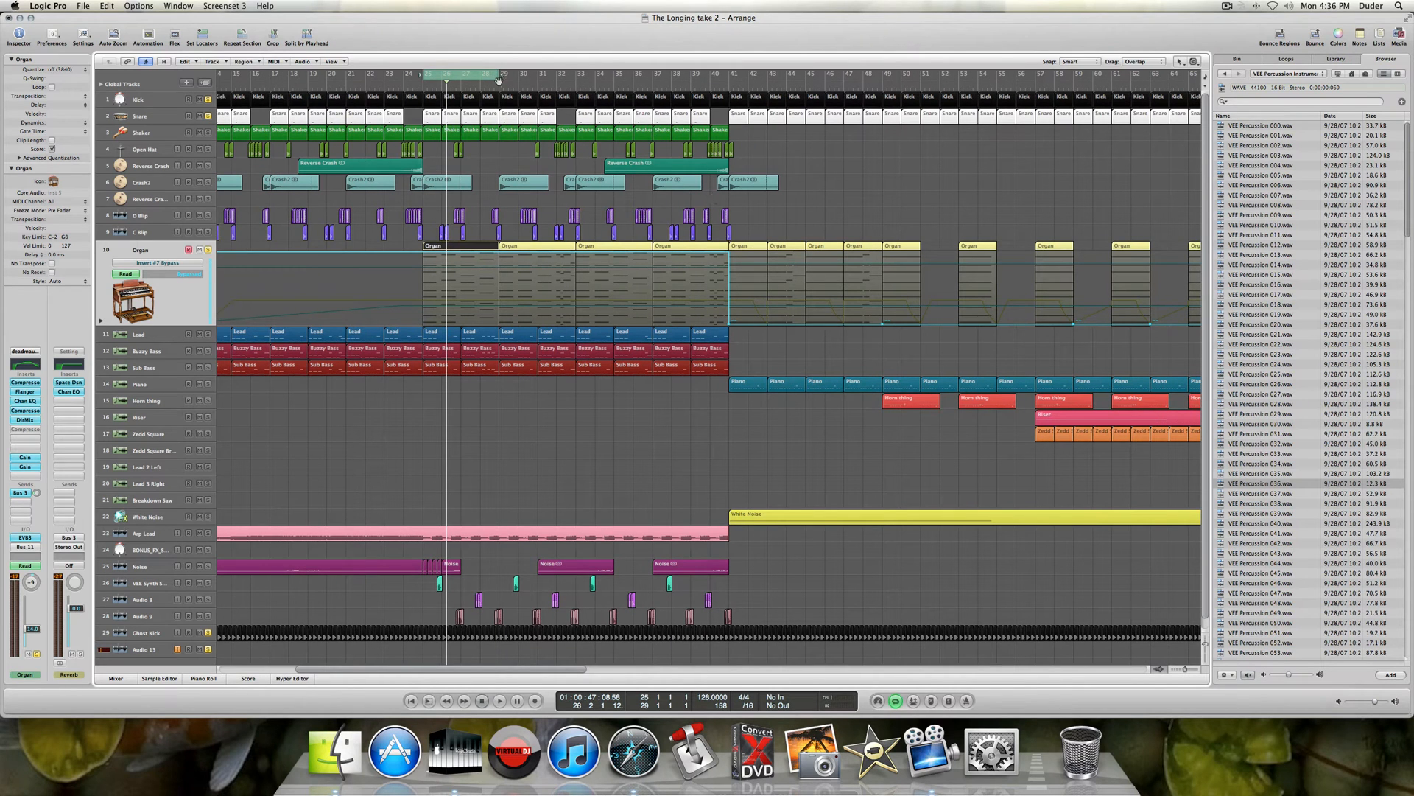
{"action": "left_click_drag", "start_coordinate": [467, 79], "coordinate": [773, 74]}
{"action": "key", "text": "space"}
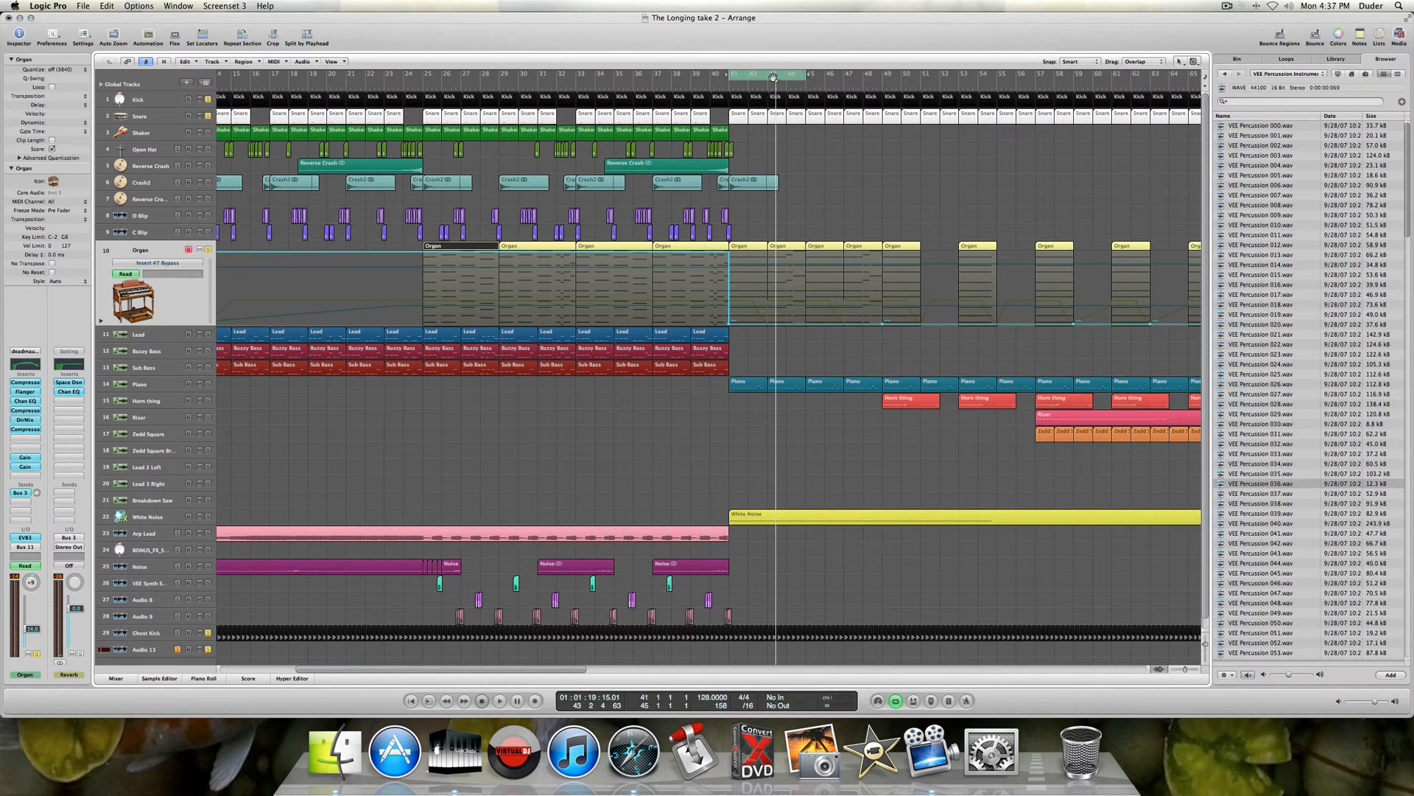
{"action": "left_click", "coordinate": [773, 76]}
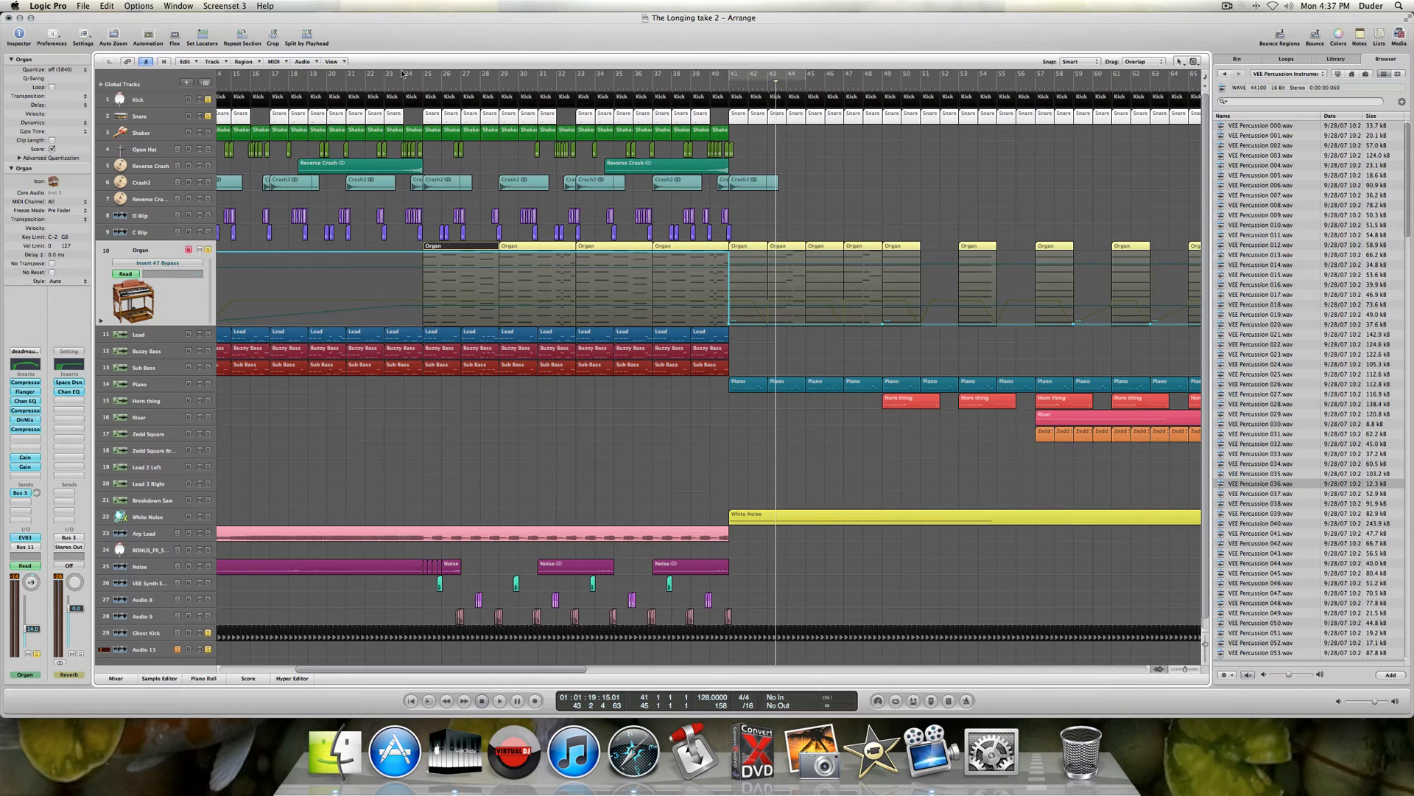
- Set the cycle region to bars 25–29 and audition the soloed tracks there
{"action": "left_click_drag", "start_coordinate": [426, 74], "coordinate": [500, 75]}
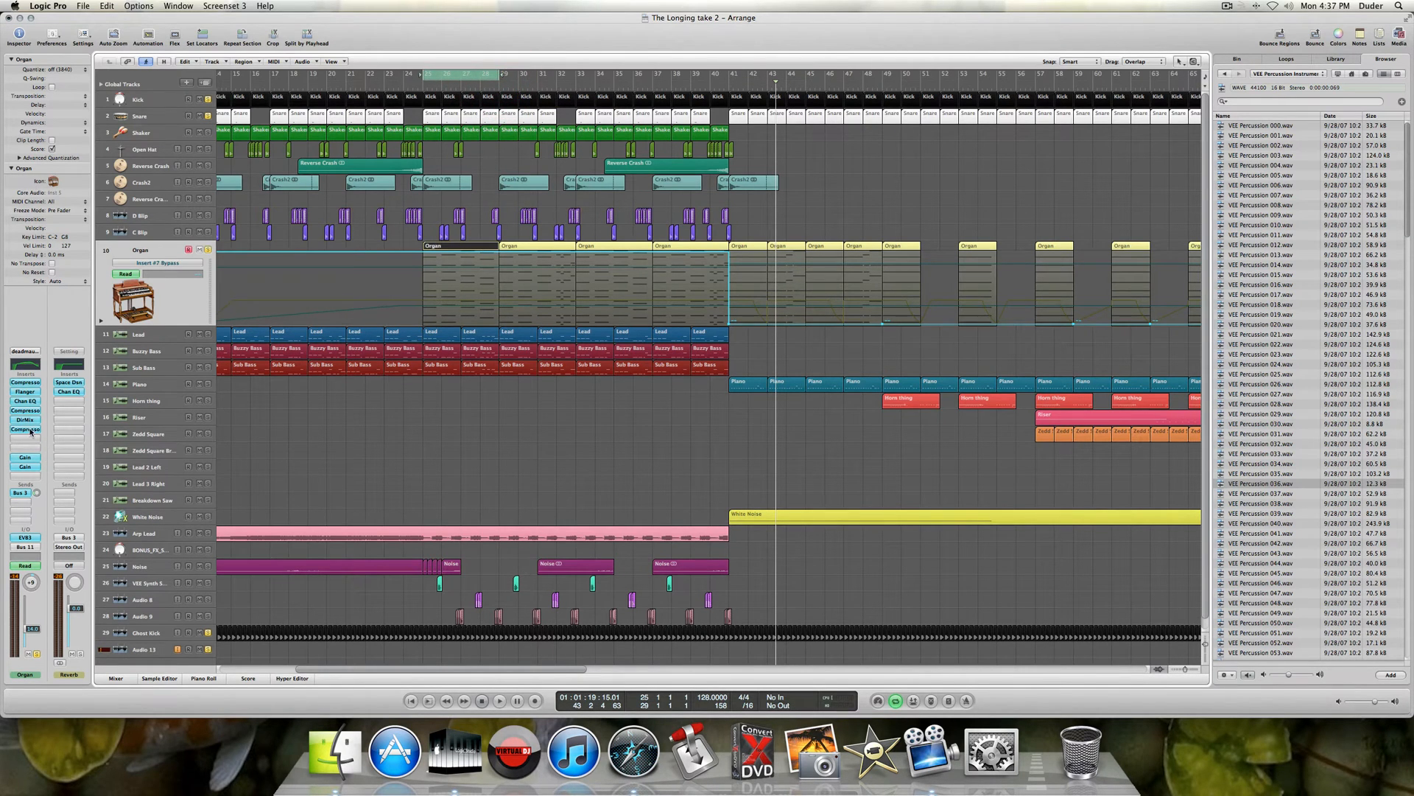
{"action": "key", "text": "space"}
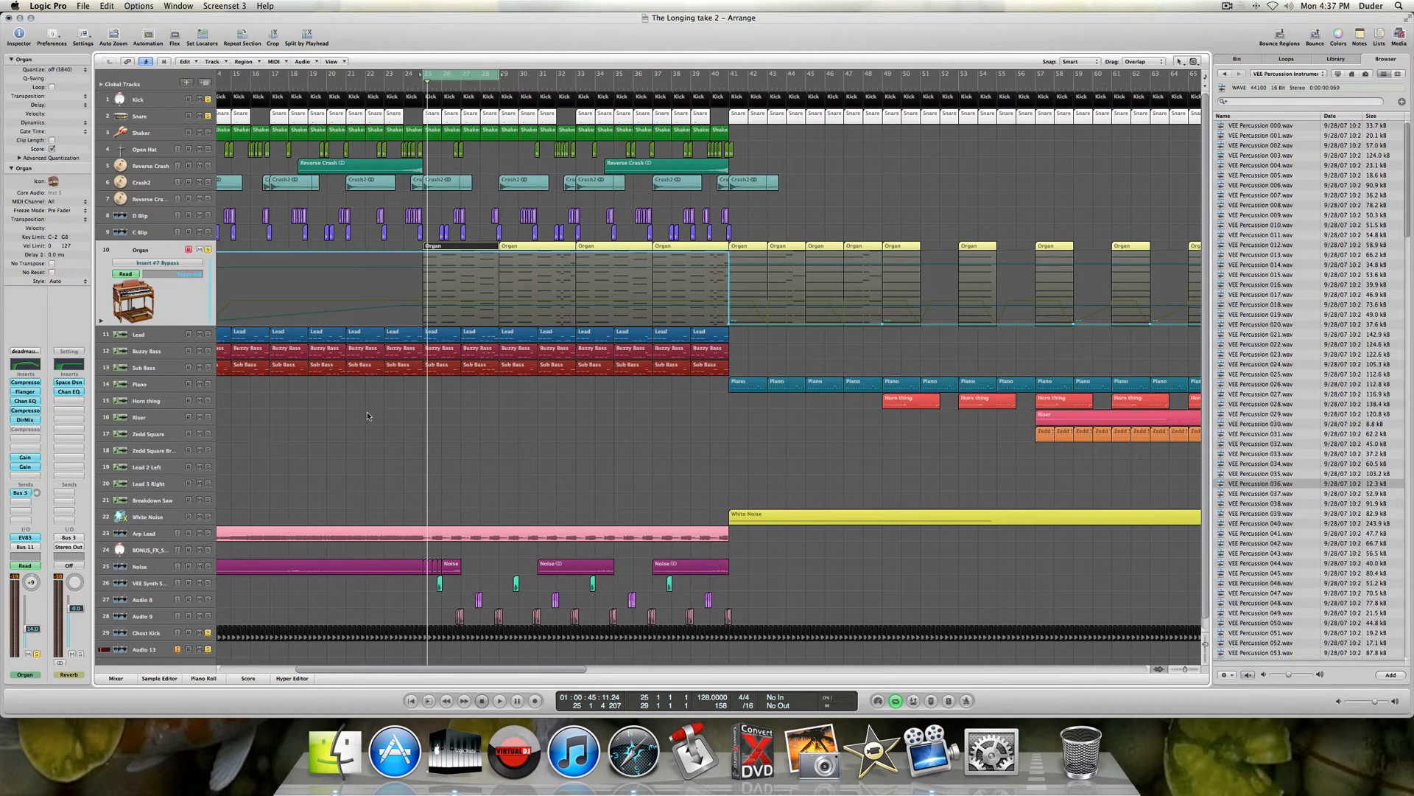
- Display the Organ track's 10 Gain: Gain automation and examine its curve along the arrangement
{"action": "scroll", "coordinate": [363, 385], "scroll_direction": "left", "scroll_amount": 5}
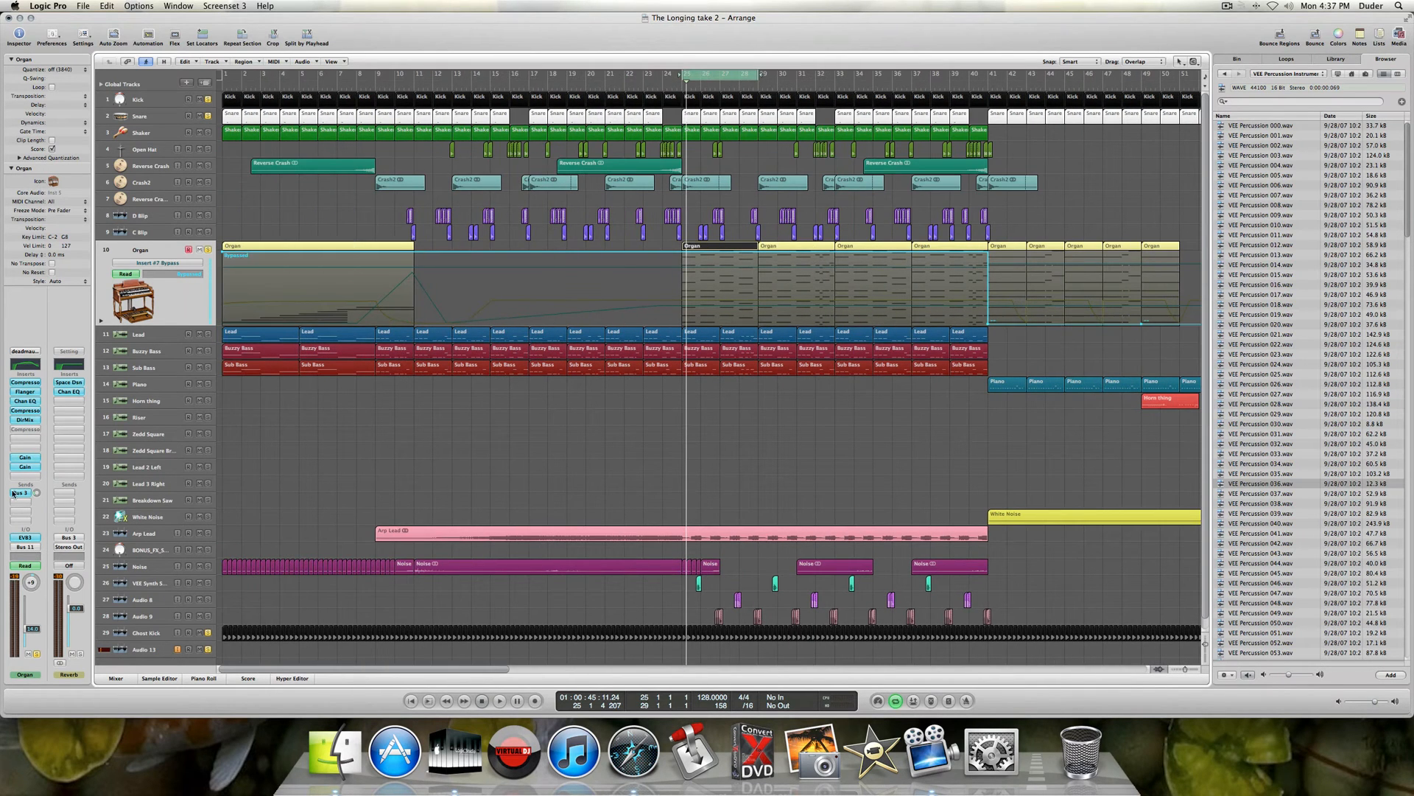
{"action": "left_click", "coordinate": [168, 263]}
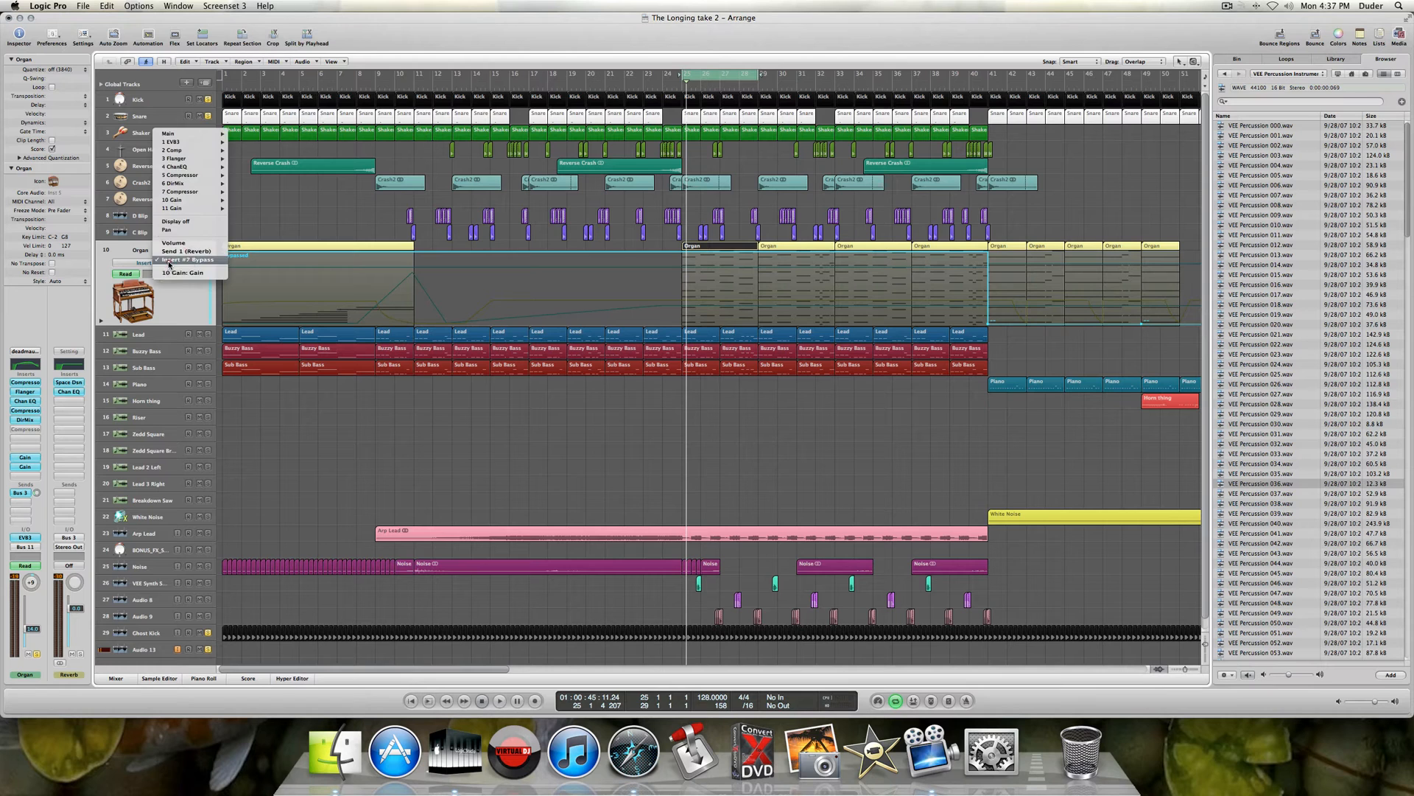
{"action": "left_click", "coordinate": [172, 274]}
{"action": "scroll", "coordinate": [358, 302], "scroll_direction": "right", "scroll_amount": 15}
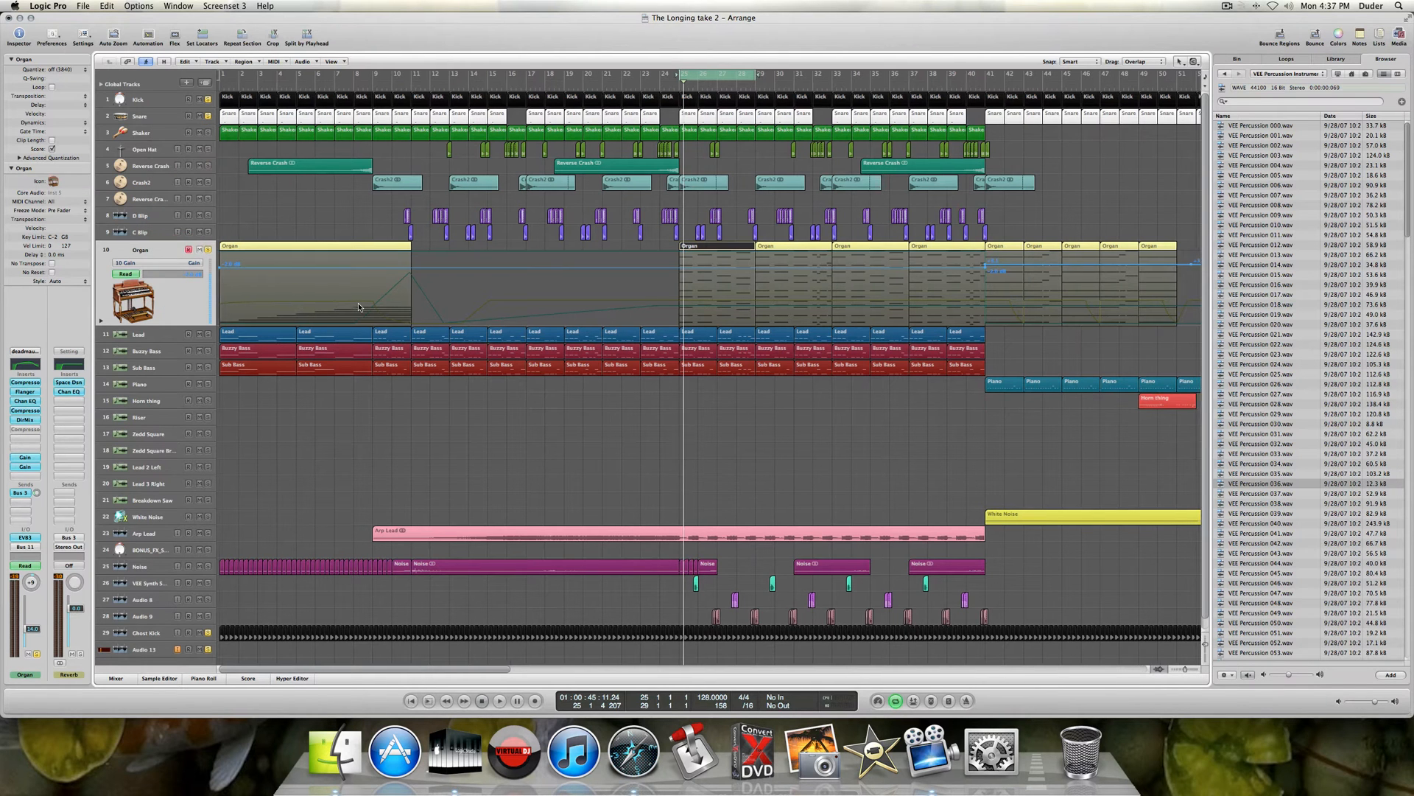
{"action": "scroll", "coordinate": [353, 299], "scroll_direction": "left", "scroll_amount": 10}
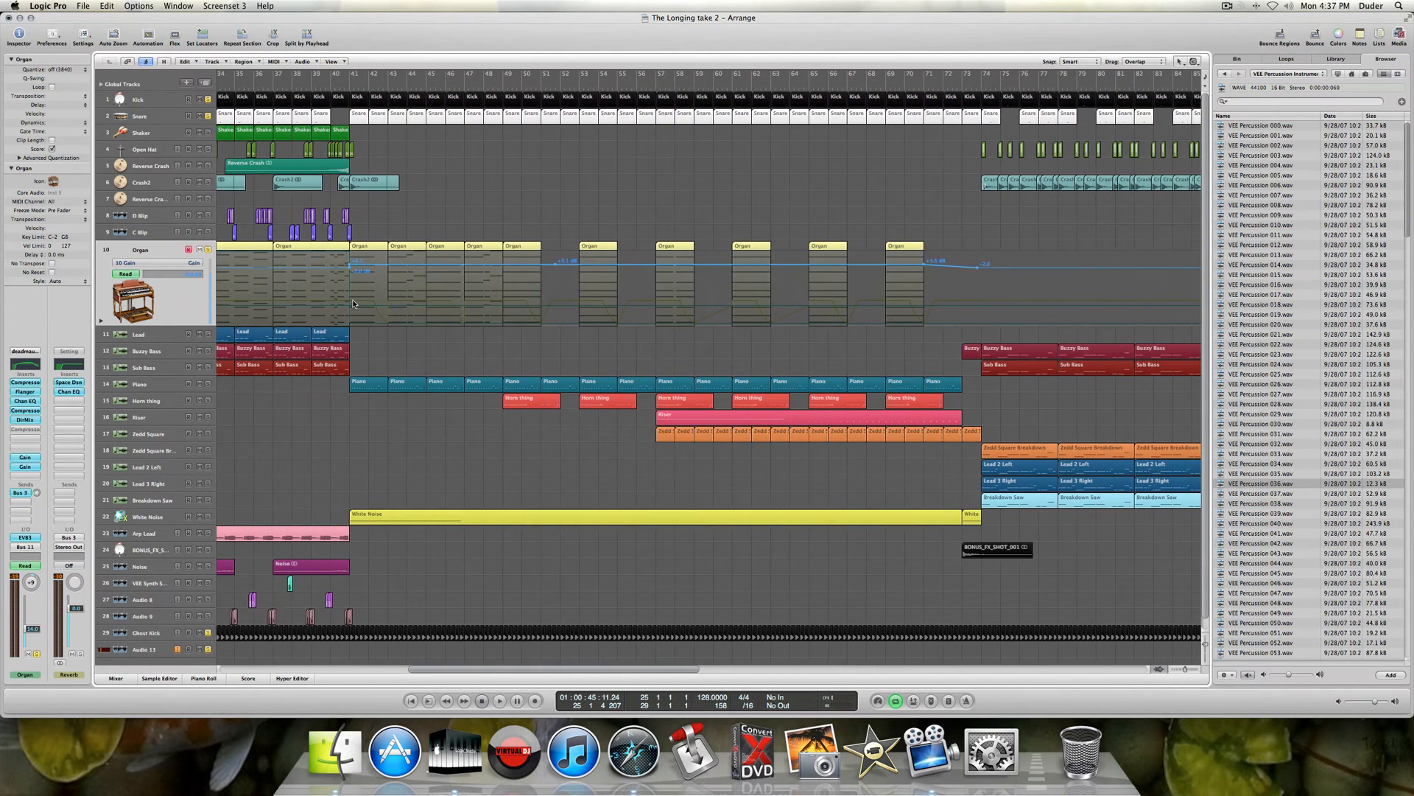
- Clear the solos on the Organ, Kick and Snare tracks and turn cycle mode off
{"action": "left_click", "coordinate": [208, 250]}
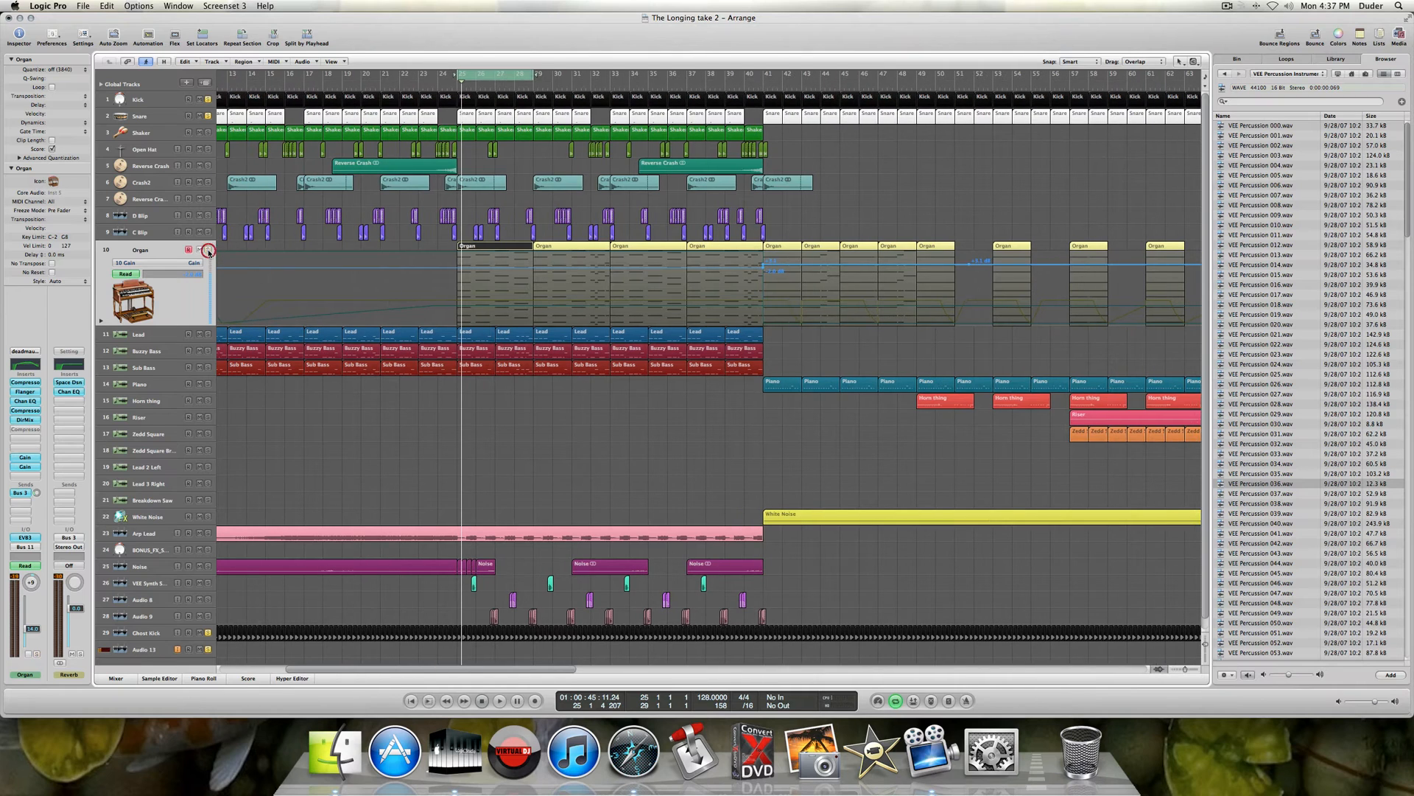
{"action": "left_click", "coordinate": [506, 80]}
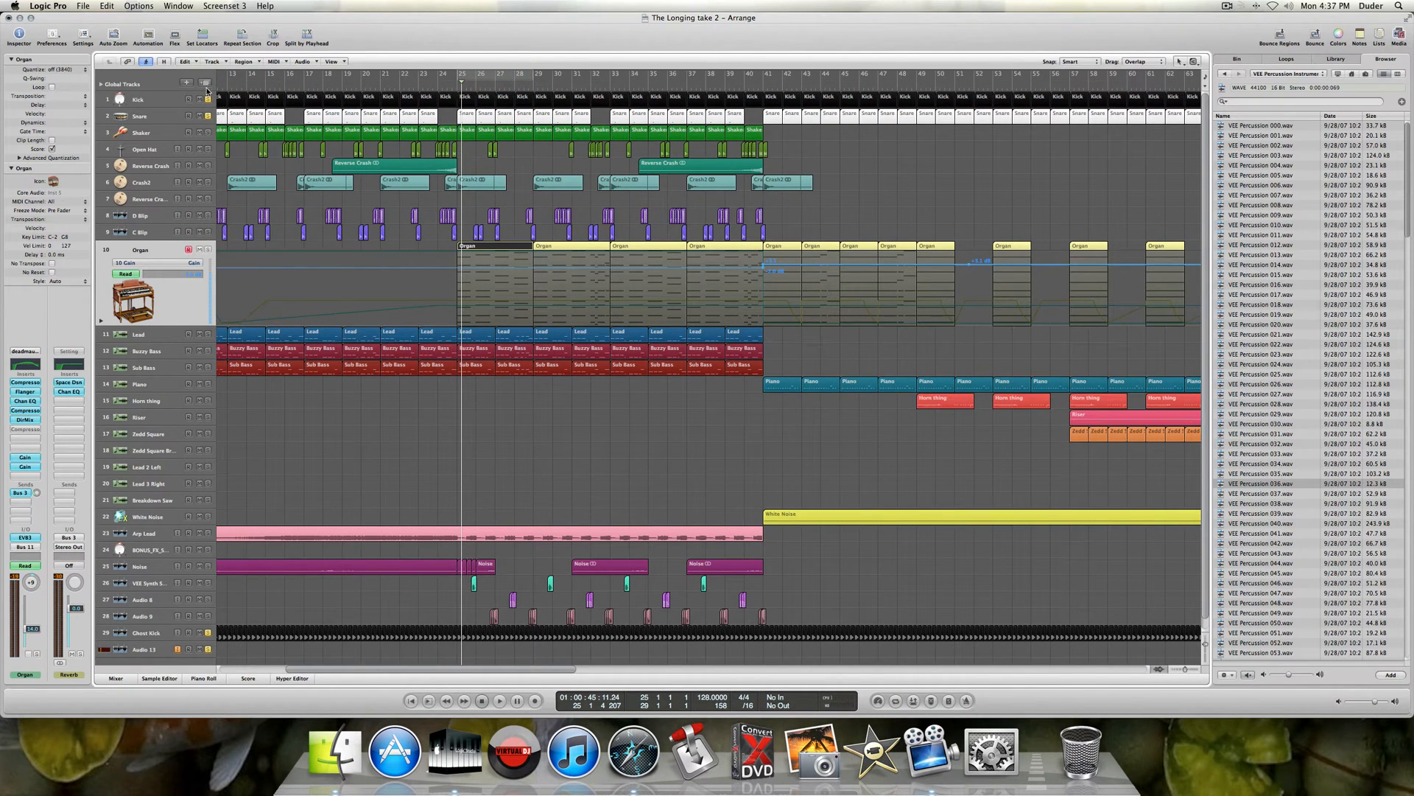
{"action": "left_click", "coordinate": [209, 116]}
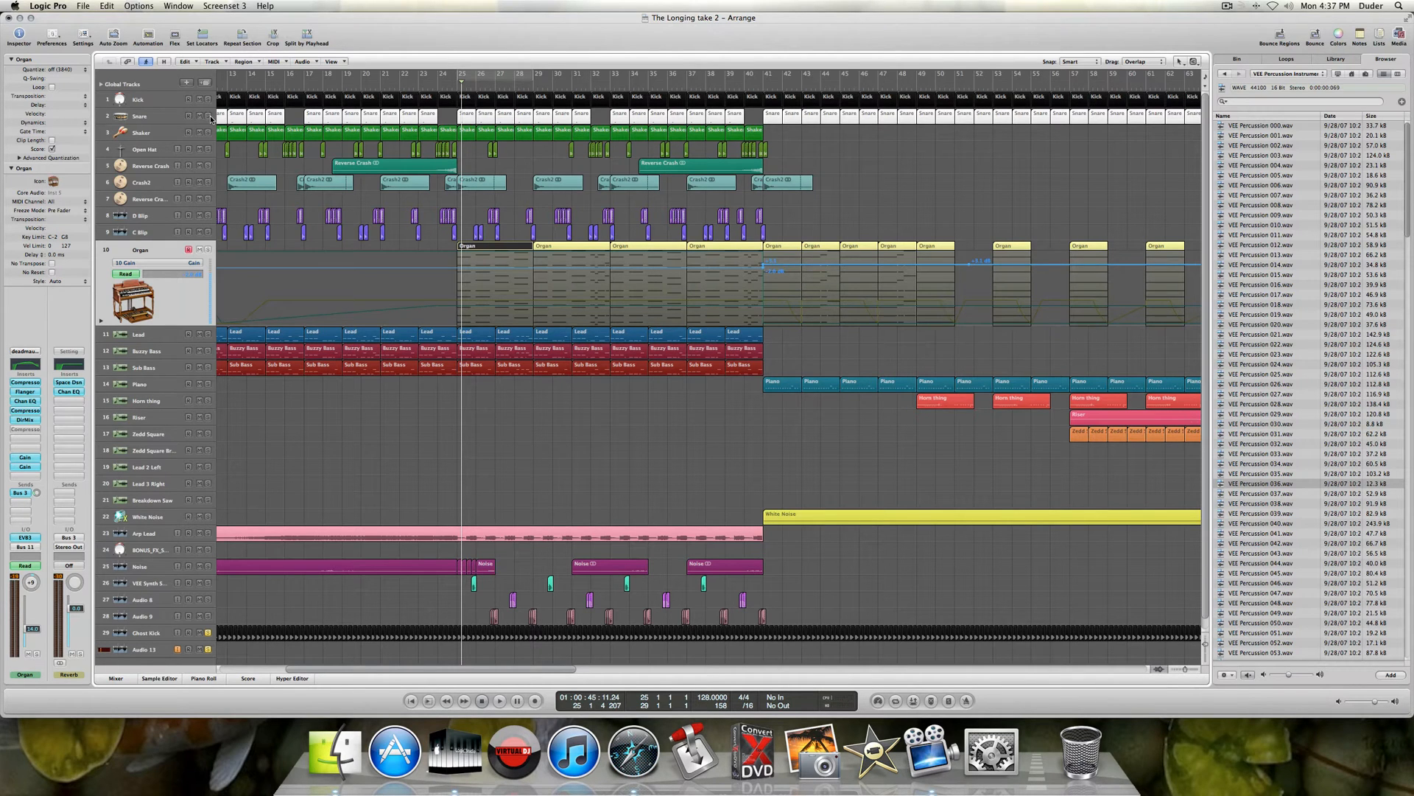
- Turn cycle mode back on for bars 25–29
{"action": "scroll", "coordinate": [542, 187], "scroll_direction": "right", "scroll_amount": 1}
{"action": "scroll", "coordinate": [543, 187], "scroll_direction": "left", "scroll_amount": 3}
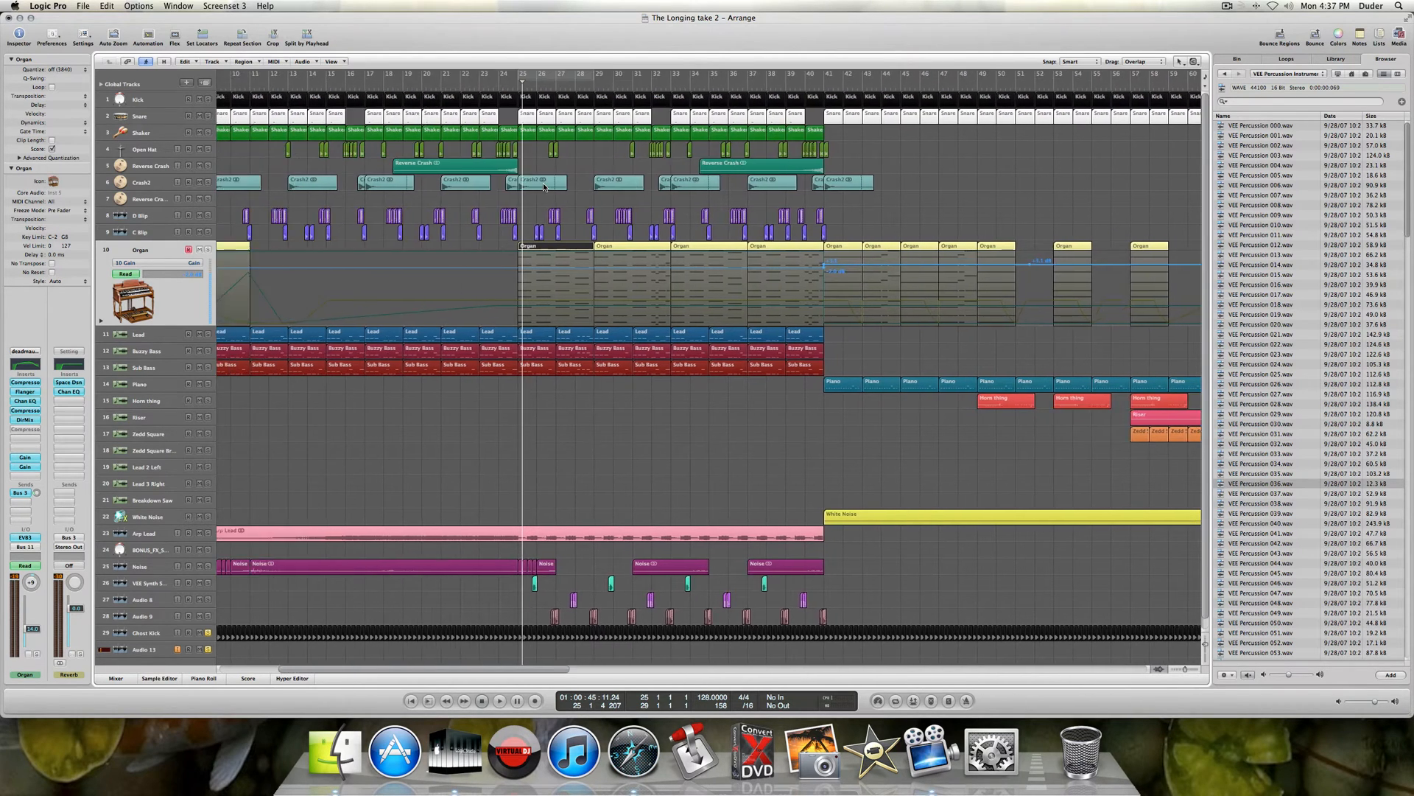
{"action": "scroll", "coordinate": [544, 187], "scroll_direction": "left", "scroll_amount": 4}
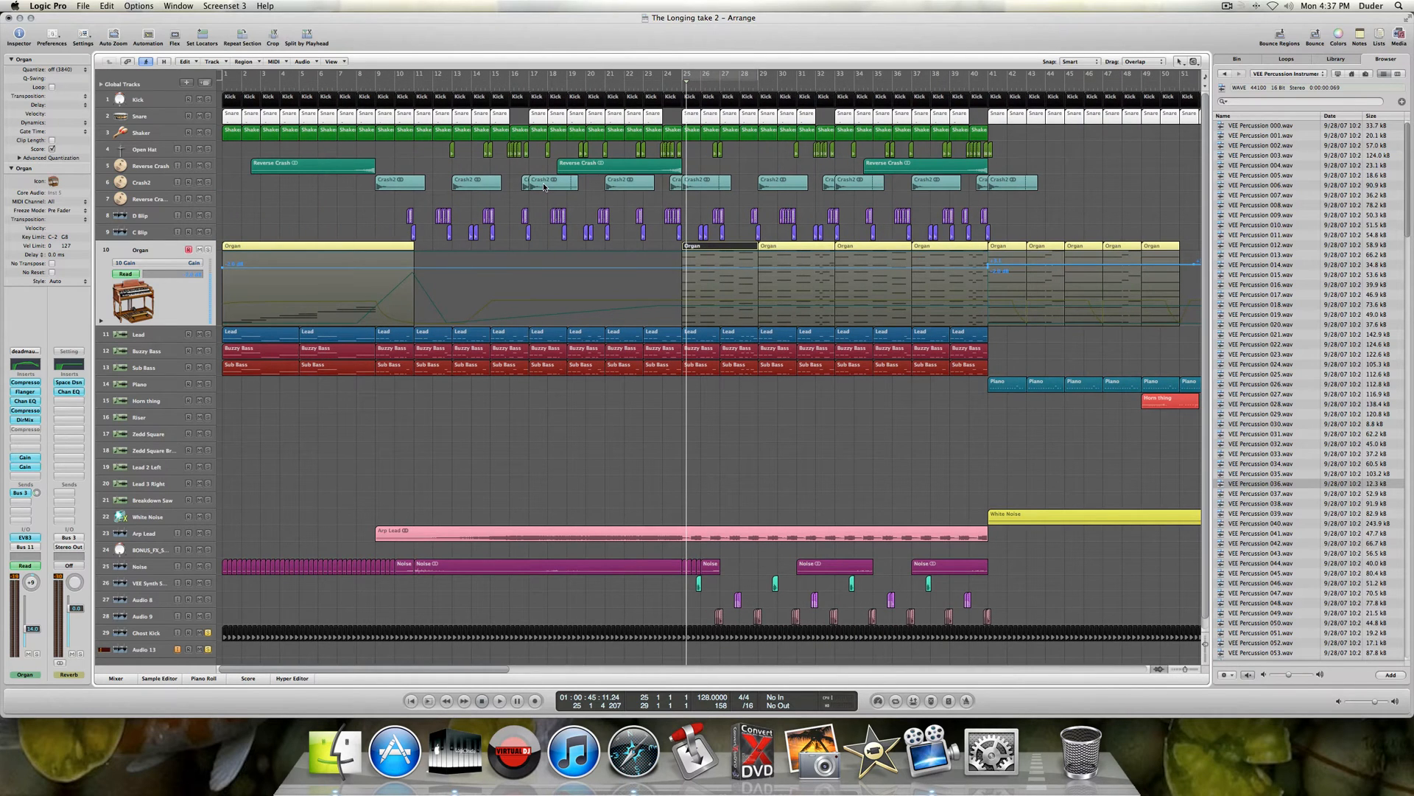
{"action": "scroll", "coordinate": [543, 187], "scroll_direction": "right", "scroll_amount": 3}
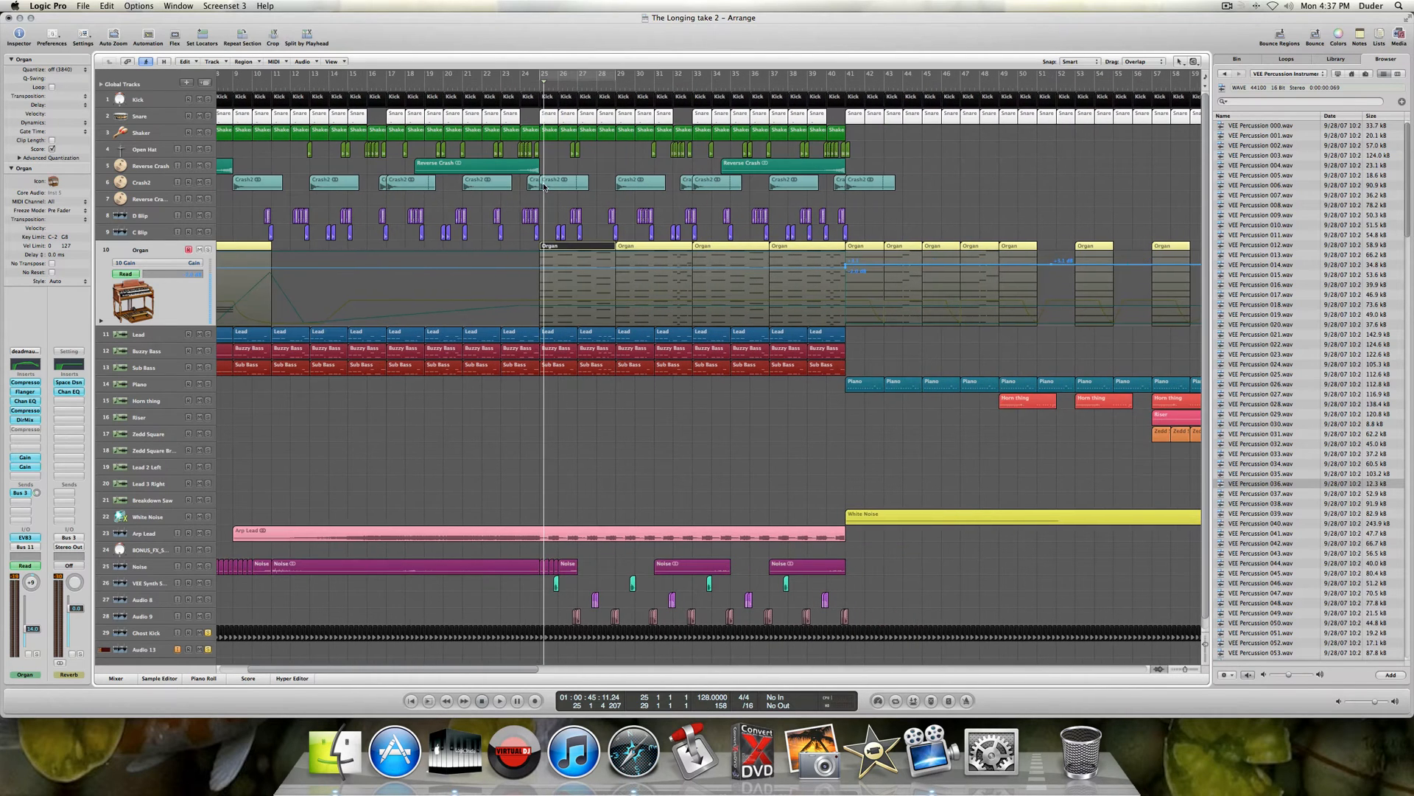
{"action": "left_click", "coordinate": [572, 76]}
{"action": "scroll", "coordinate": [572, 77], "scroll_direction": "right", "scroll_amount": 4}
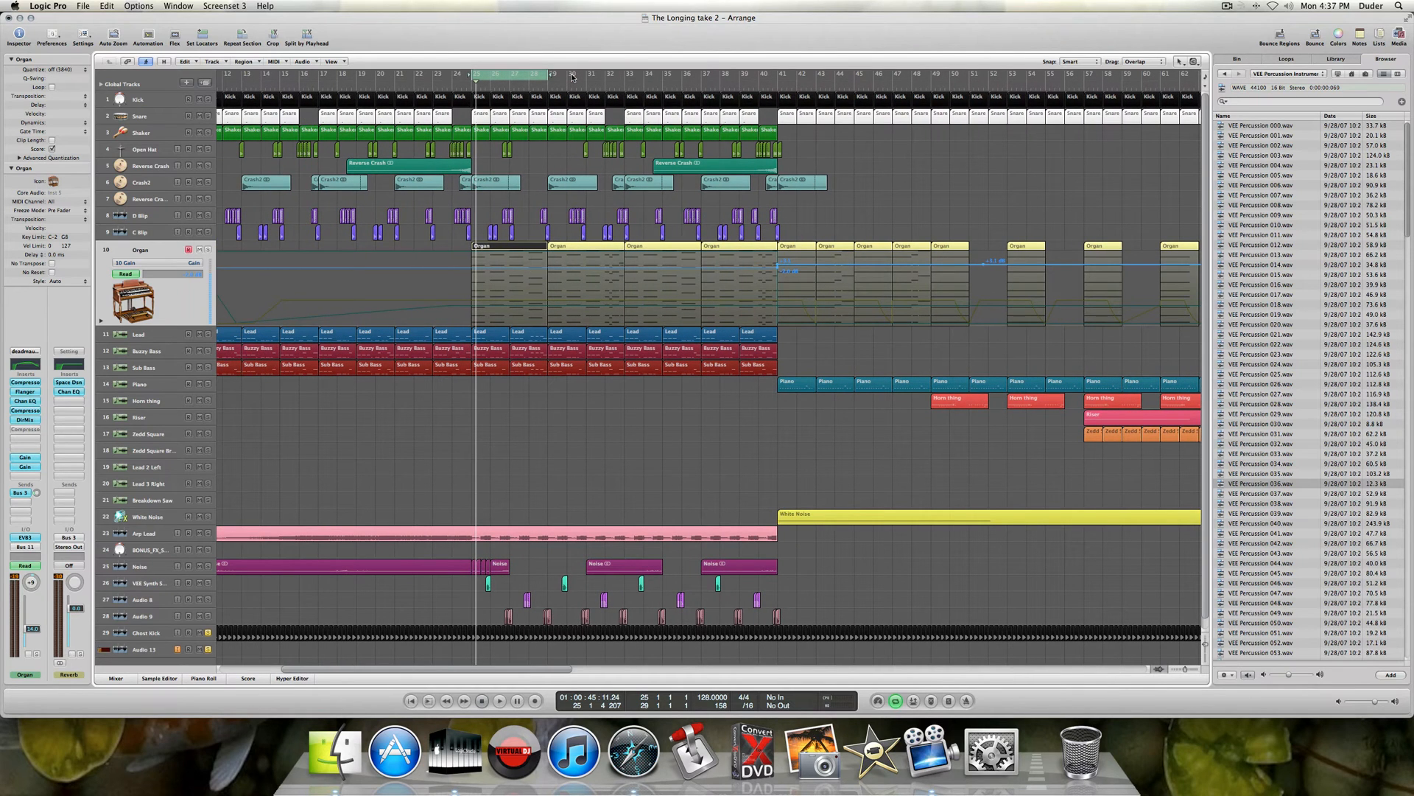
- Clear the solos on the Ghost Kick and Audio 13 tracks and play the full mix within the cycle region
{"action": "left_click", "coordinate": [210, 638]}
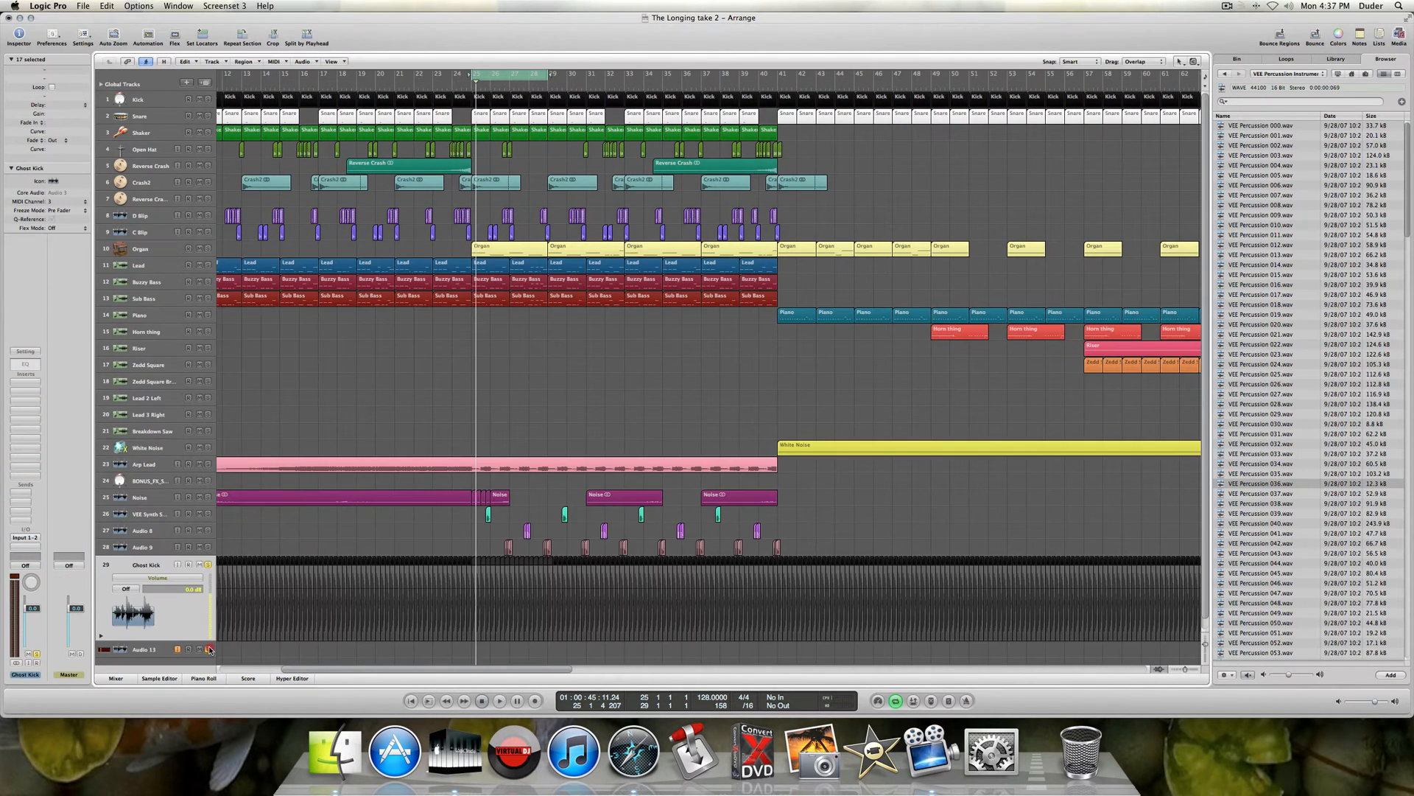
{"action": "left_click", "coordinate": [207, 566]}
{"action": "key", "text": "space"}
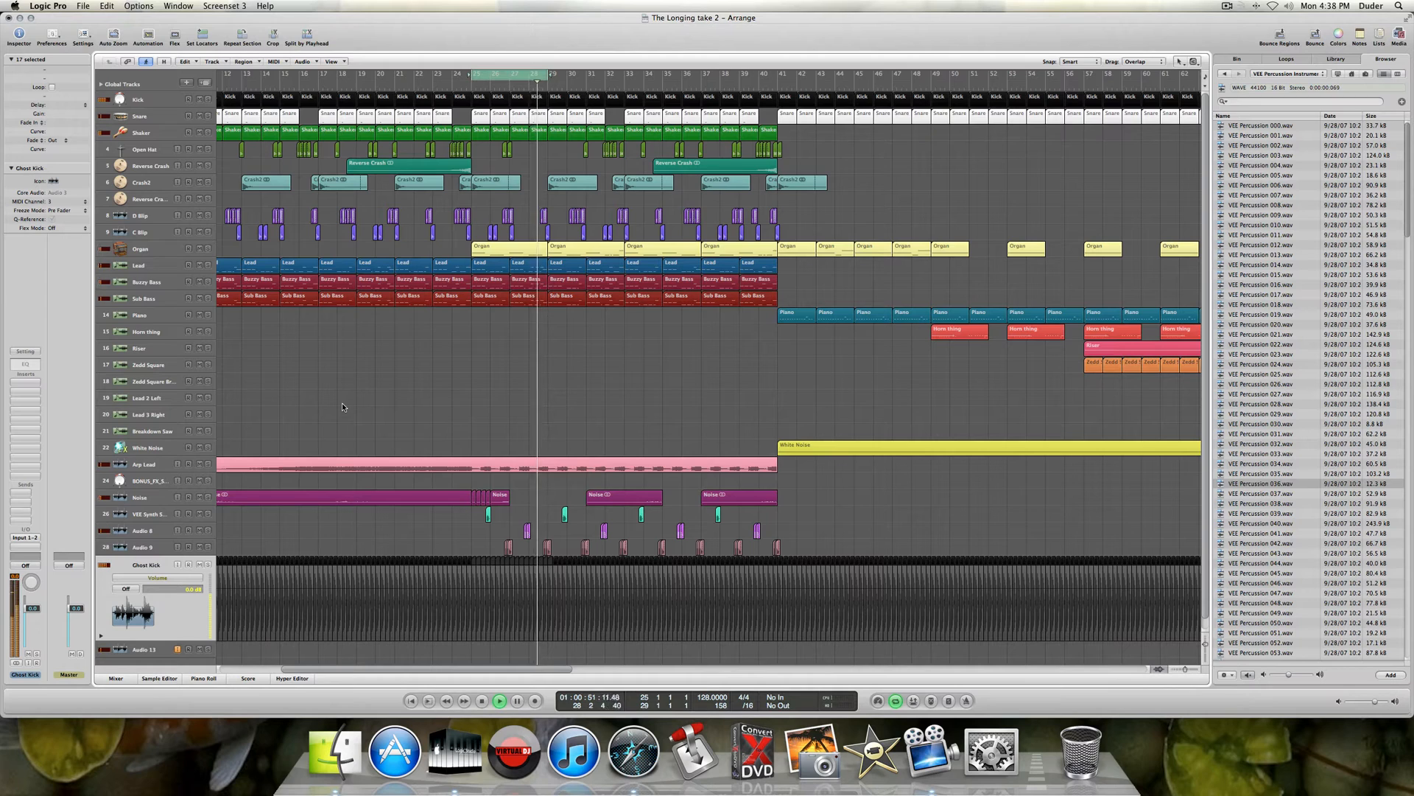
{"action": "key", "text": "space"}
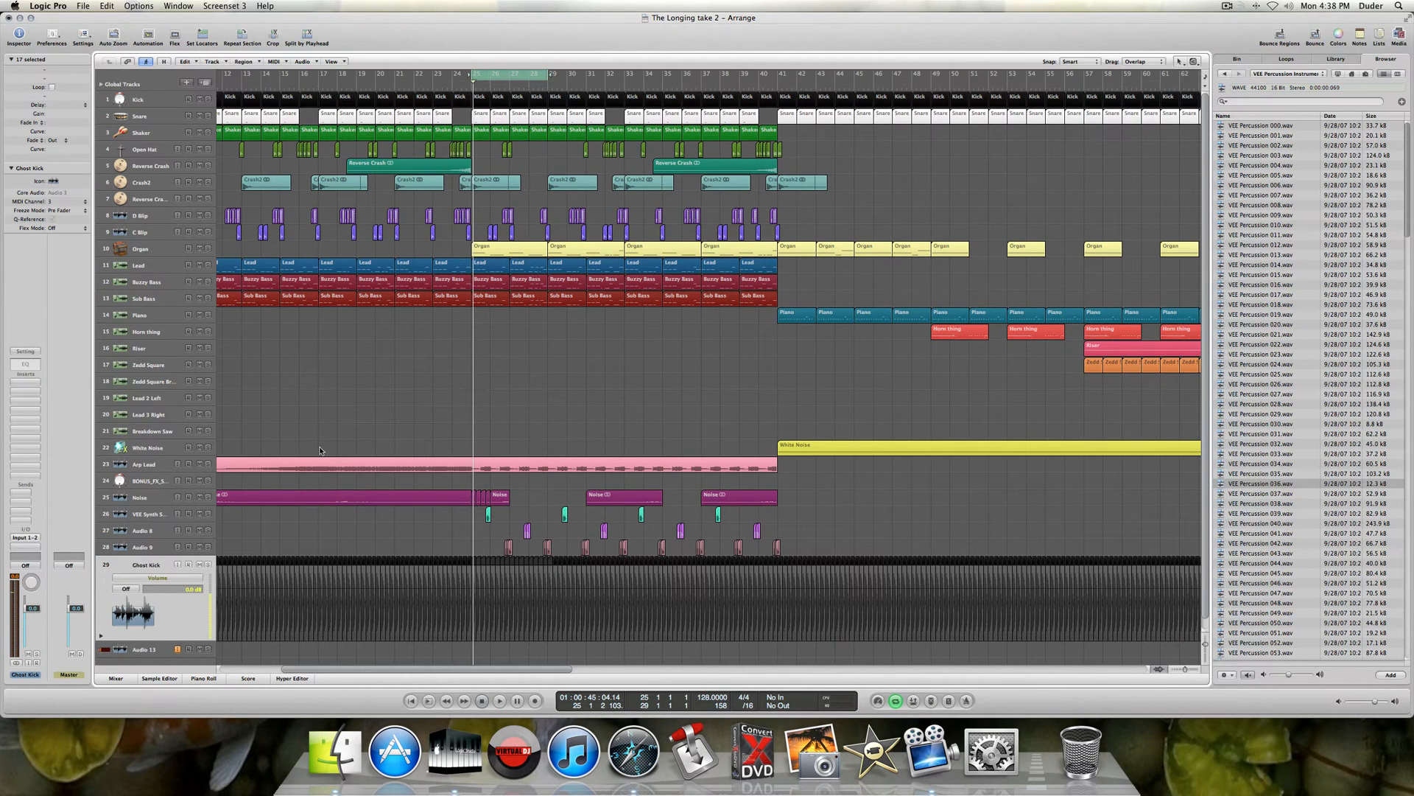
- Select the Arp Lead track, solo it together with Audio 13, and audition it in the cycle region
{"action": "left_click", "coordinate": [145, 465]}
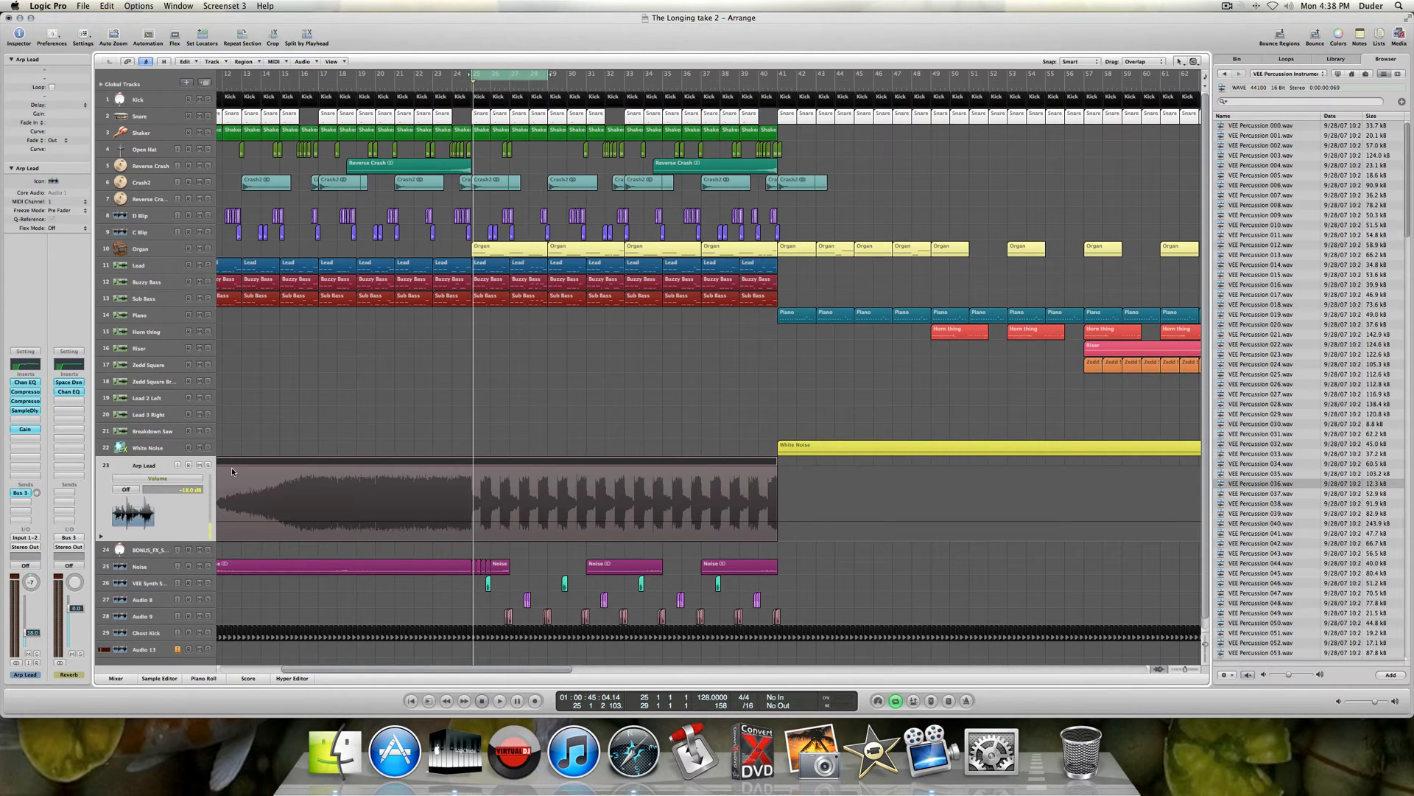
{"action": "left_click", "coordinate": [210, 466]}
{"action": "left_click", "coordinate": [208, 650]}
{"action": "key", "text": "space"}
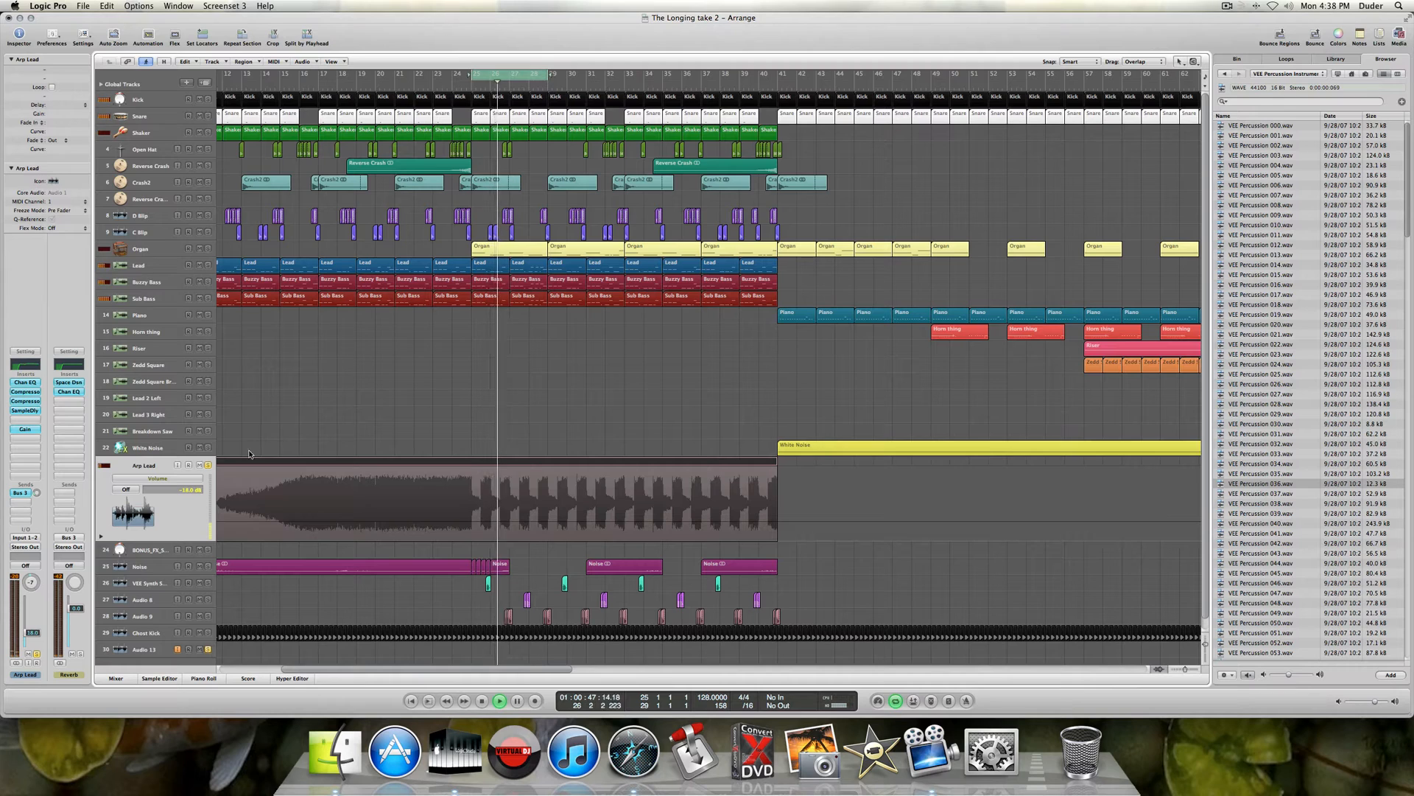
{"action": "key", "text": "space"}
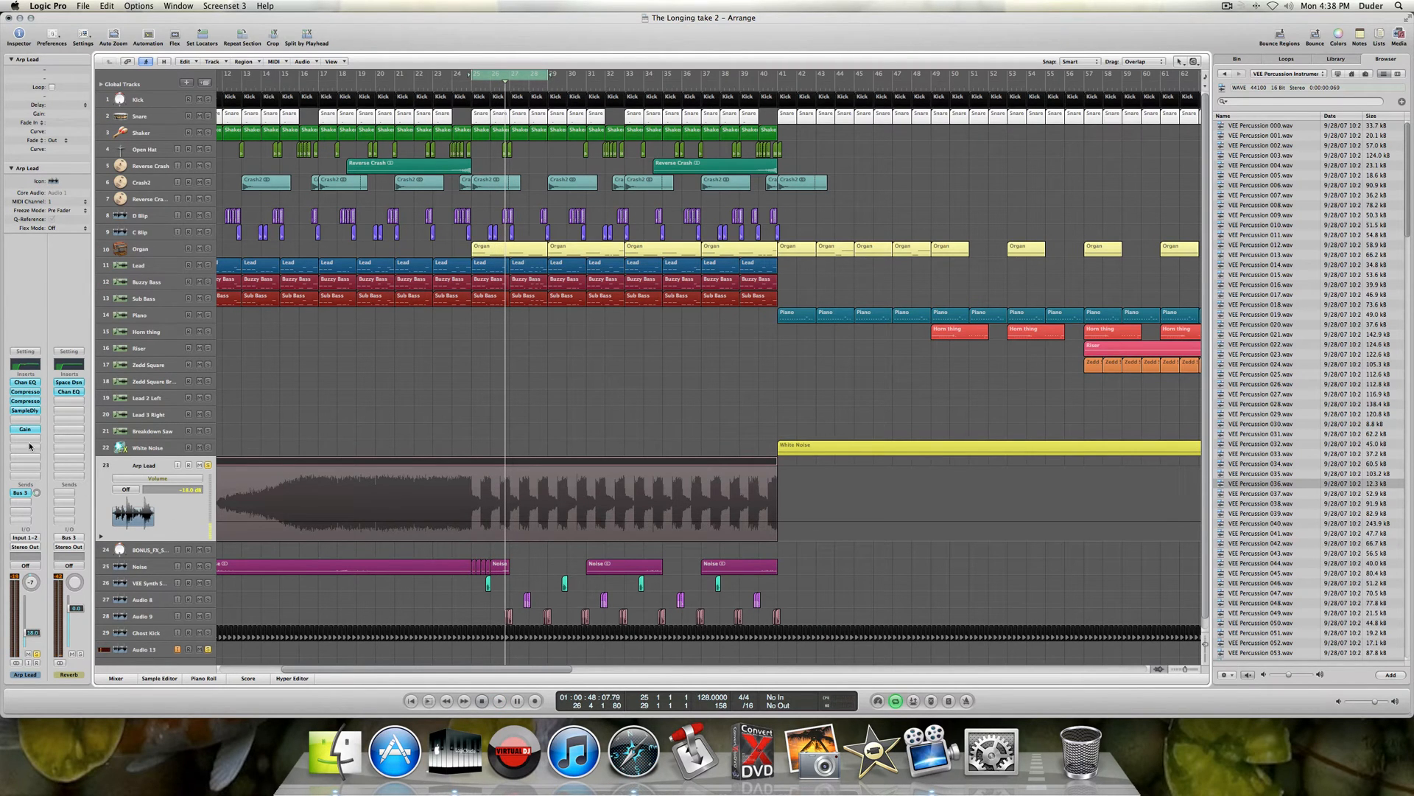
- Compare the Arp Lead against the full mix by clearing its and Audio 13's solos for playback, then solo both again
{"action": "left_click", "coordinate": [209, 464]}
{"action": "left_click", "coordinate": [207, 650]}
{"action": "key", "text": "space"}
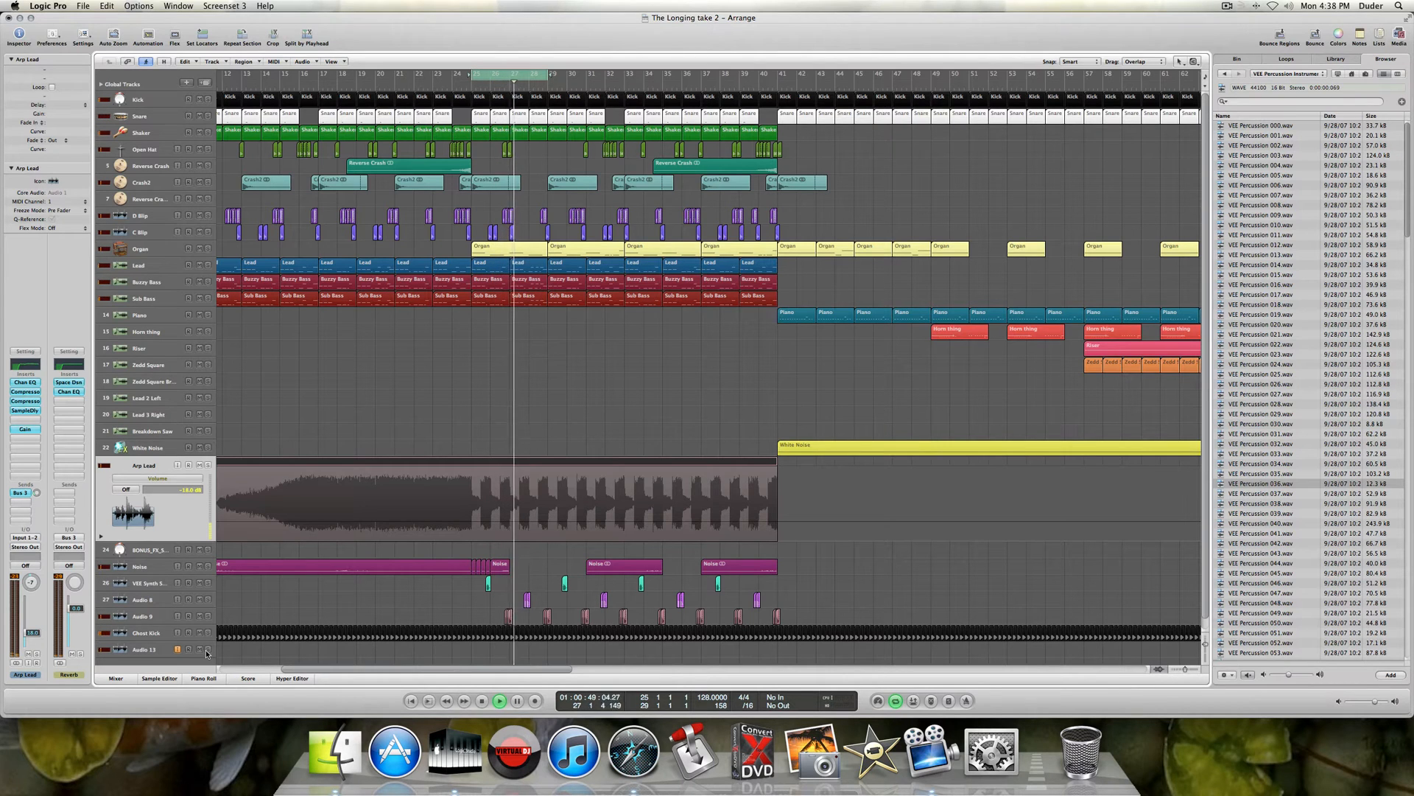
{"action": "key", "text": "space"}
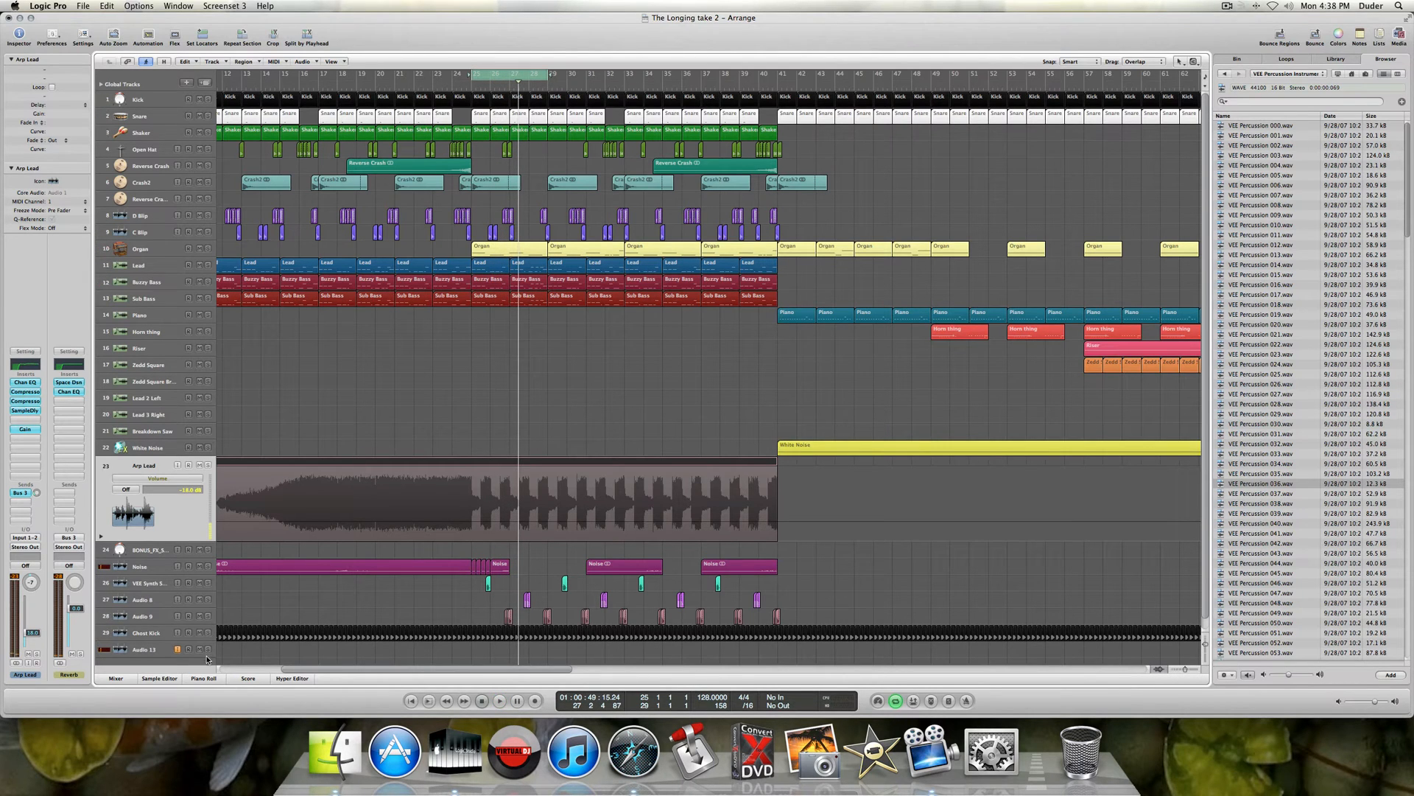
{"action": "left_click", "coordinate": [208, 649]}
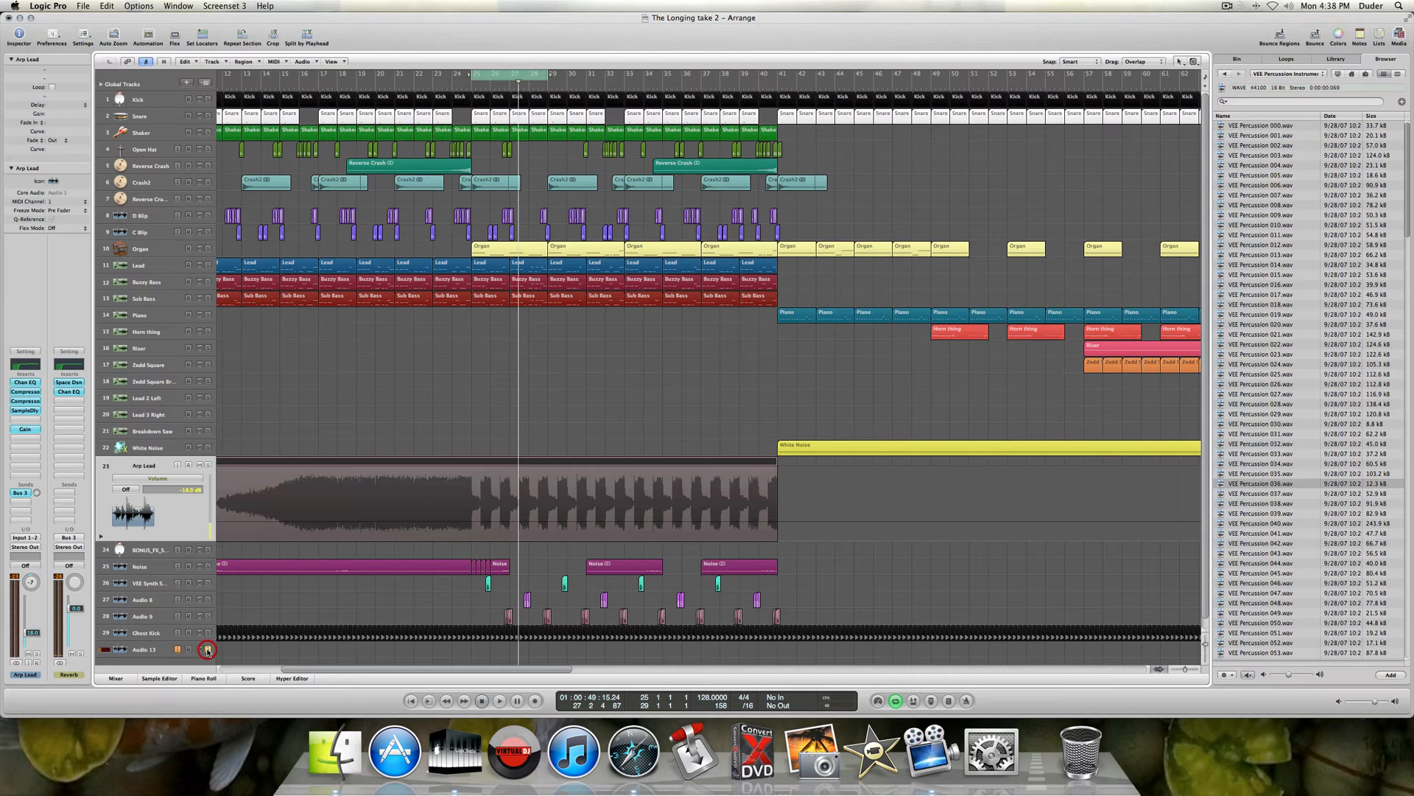
{"action": "left_click", "coordinate": [209, 466]}
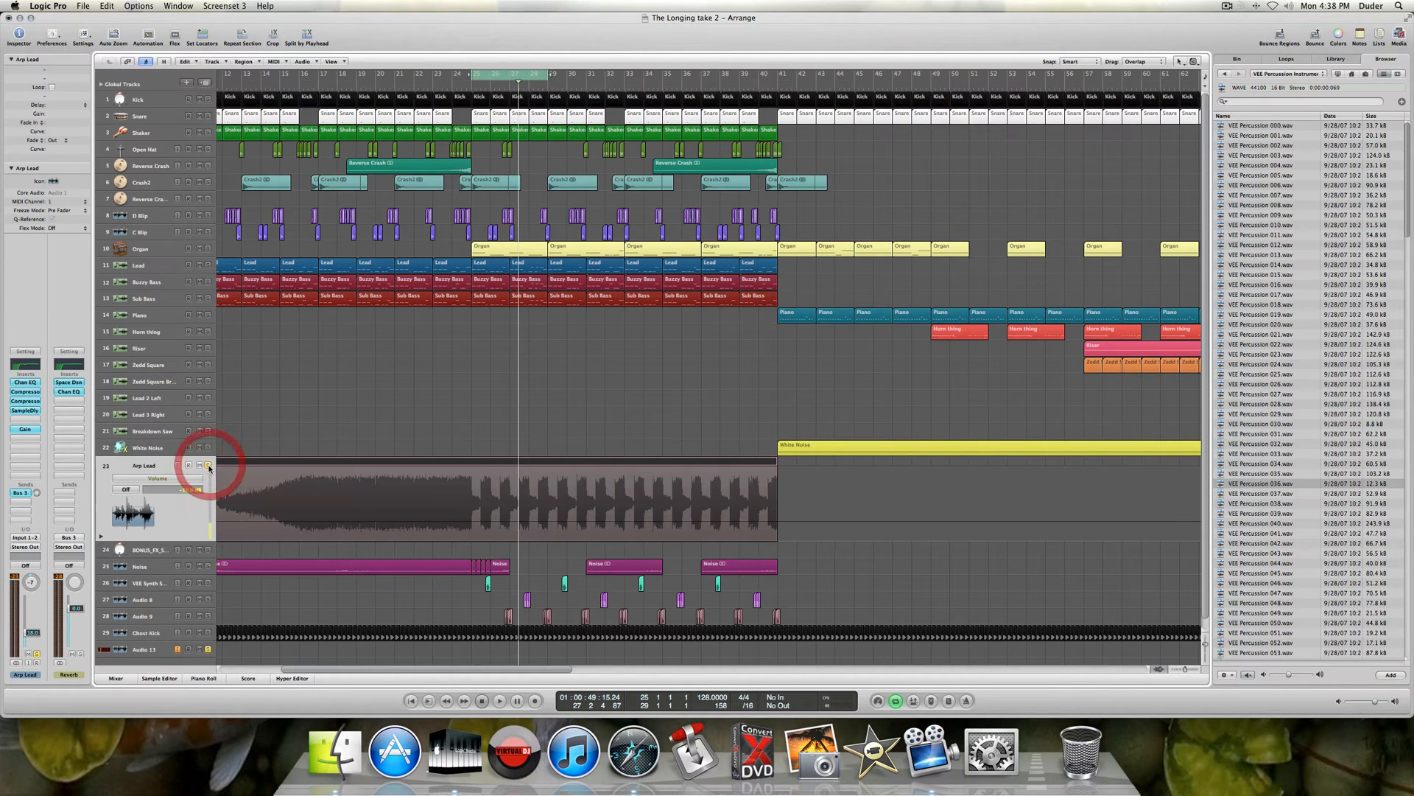
- Inspect the Arp Lead's Channel EQ, both Compressors and the Sample Delay one after another, closing each
{"action": "left_click", "coordinate": [26, 383]}
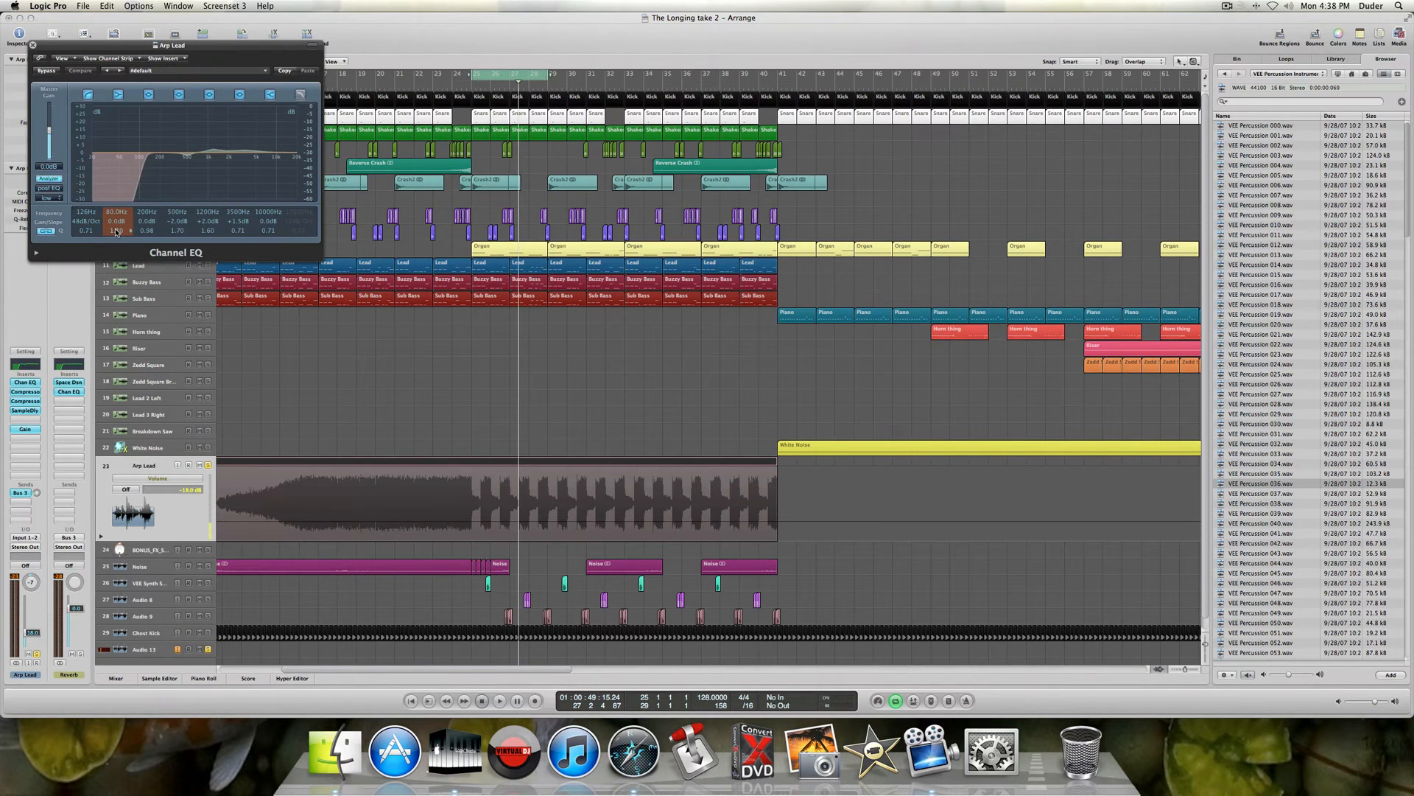
{"action": "left_click", "coordinate": [32, 47]}
{"action": "left_click", "coordinate": [27, 392]}
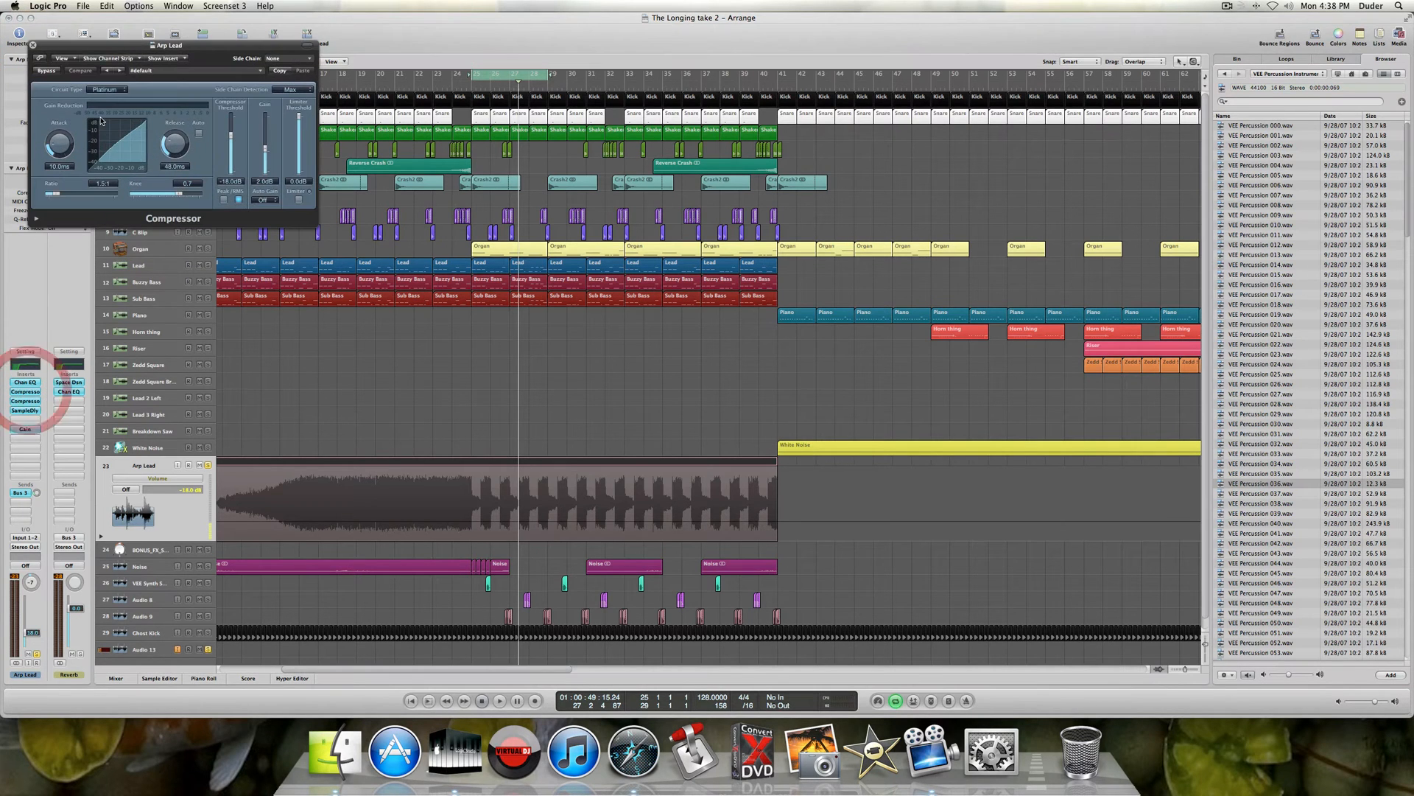
{"action": "left_click", "coordinate": [32, 45]}
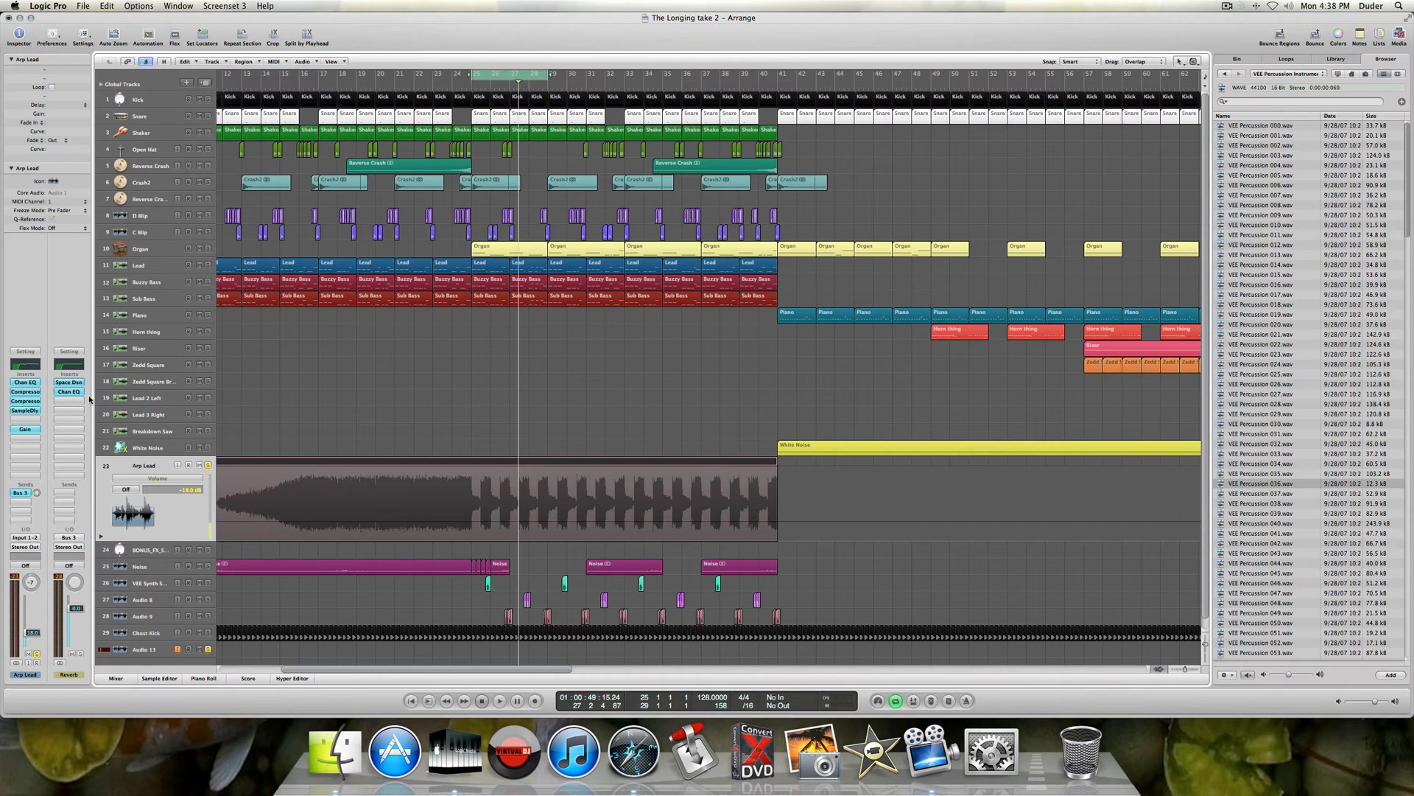
{"action": "left_click", "coordinate": [22, 401]}
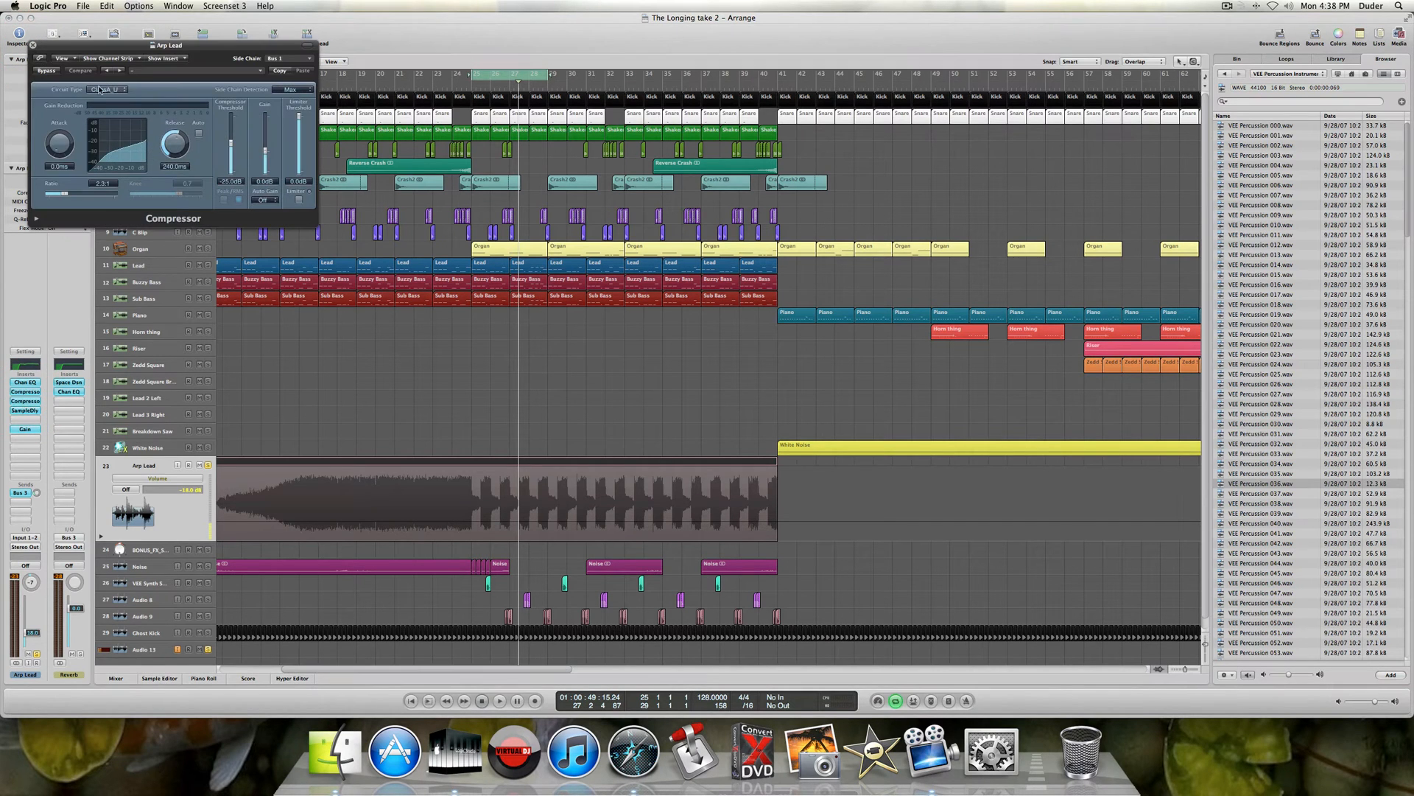
{"action": "left_click", "coordinate": [33, 46]}
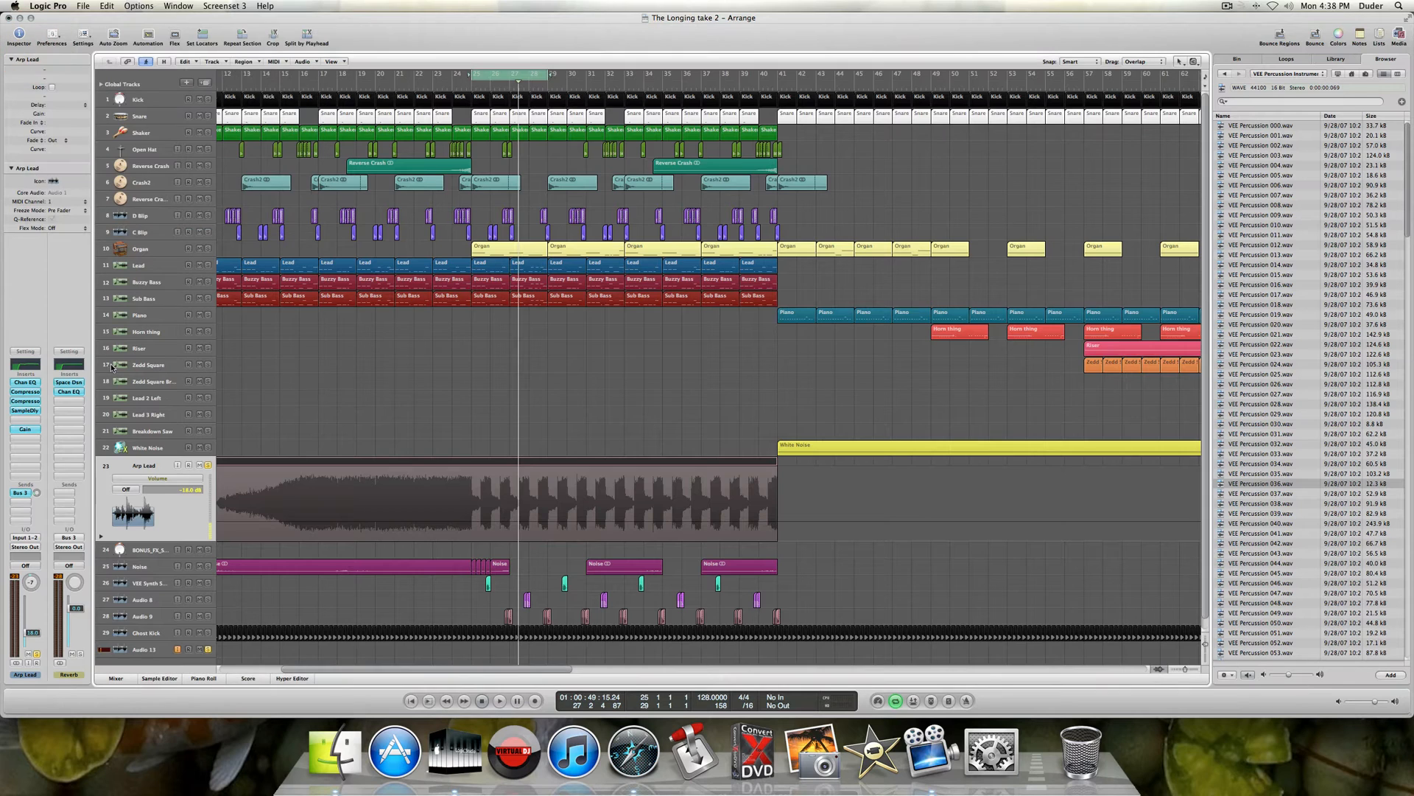
{"action": "left_click", "coordinate": [31, 411]}
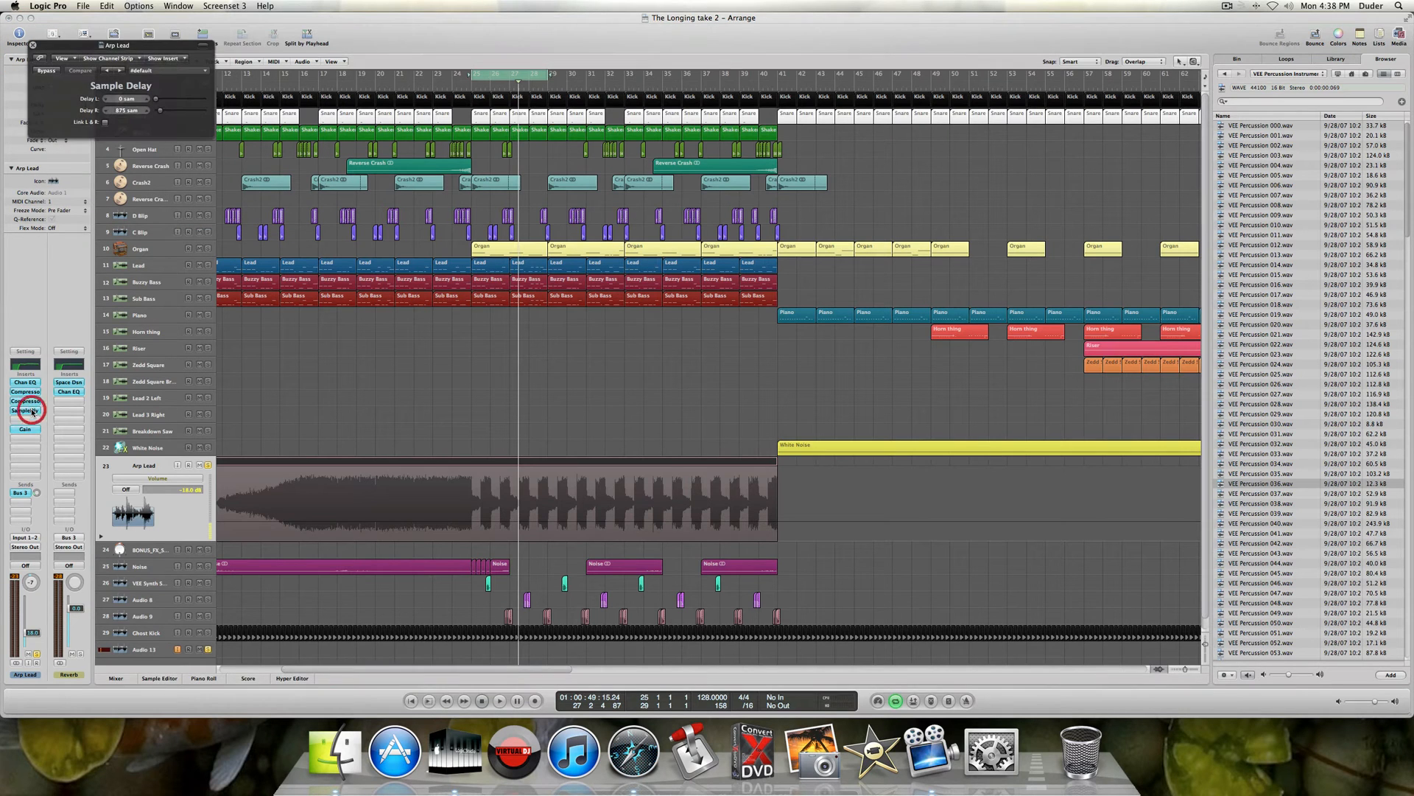
{"action": "left_click", "coordinate": [33, 46]}
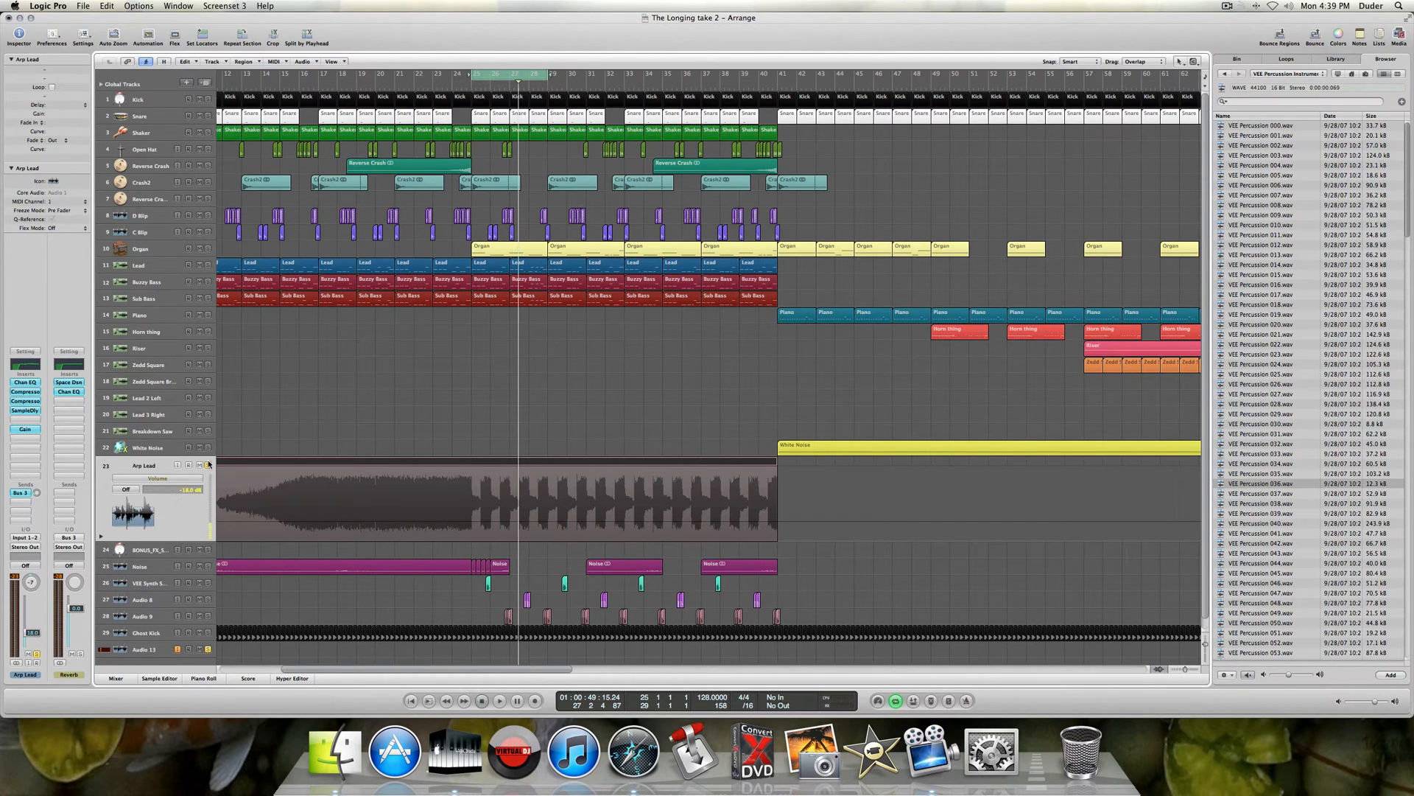
- Select and solo the Noise track, clear the Arp Lead's solo during playback, and audition the Noise in the cycle region
{"action": "left_click", "coordinate": [161, 570]}
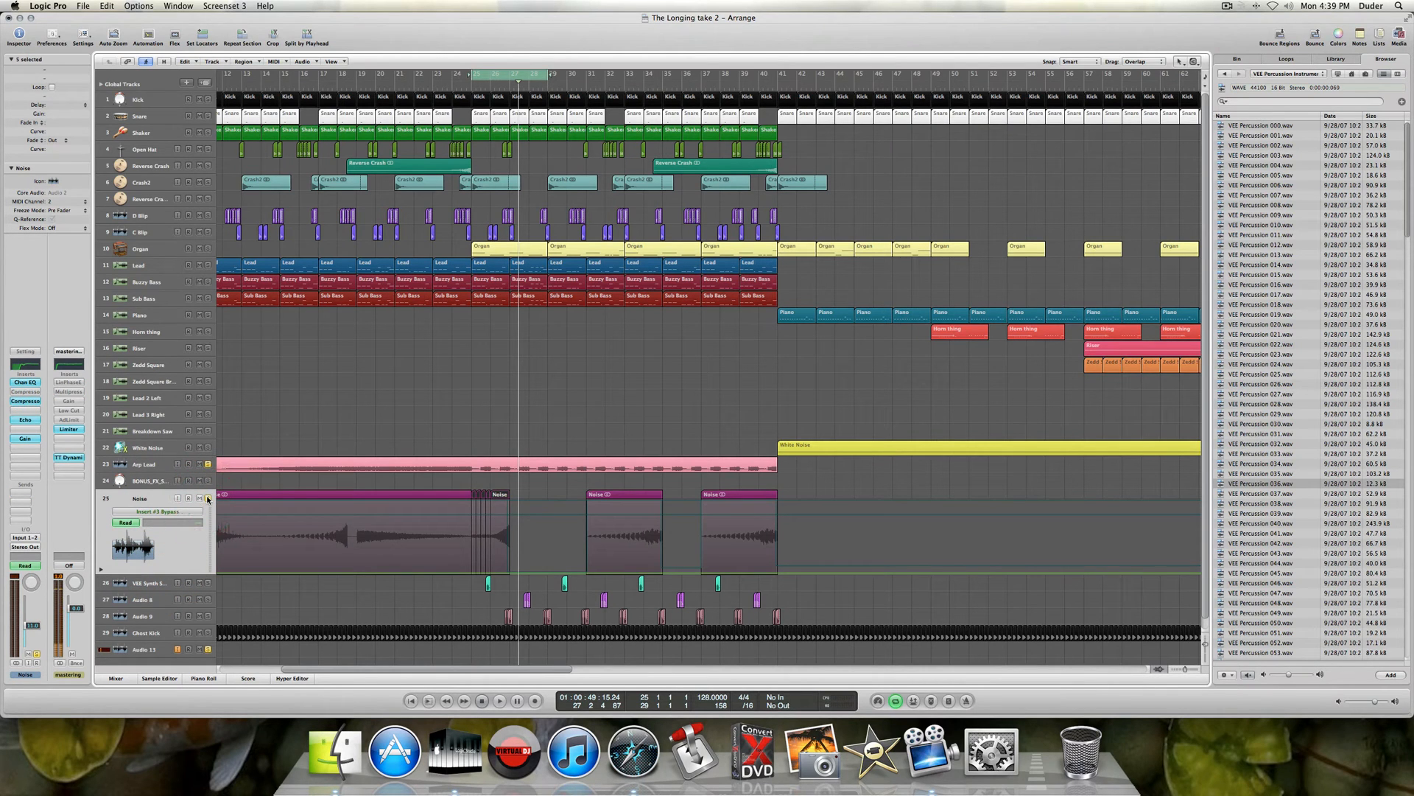
{"action": "key", "text": "space"}
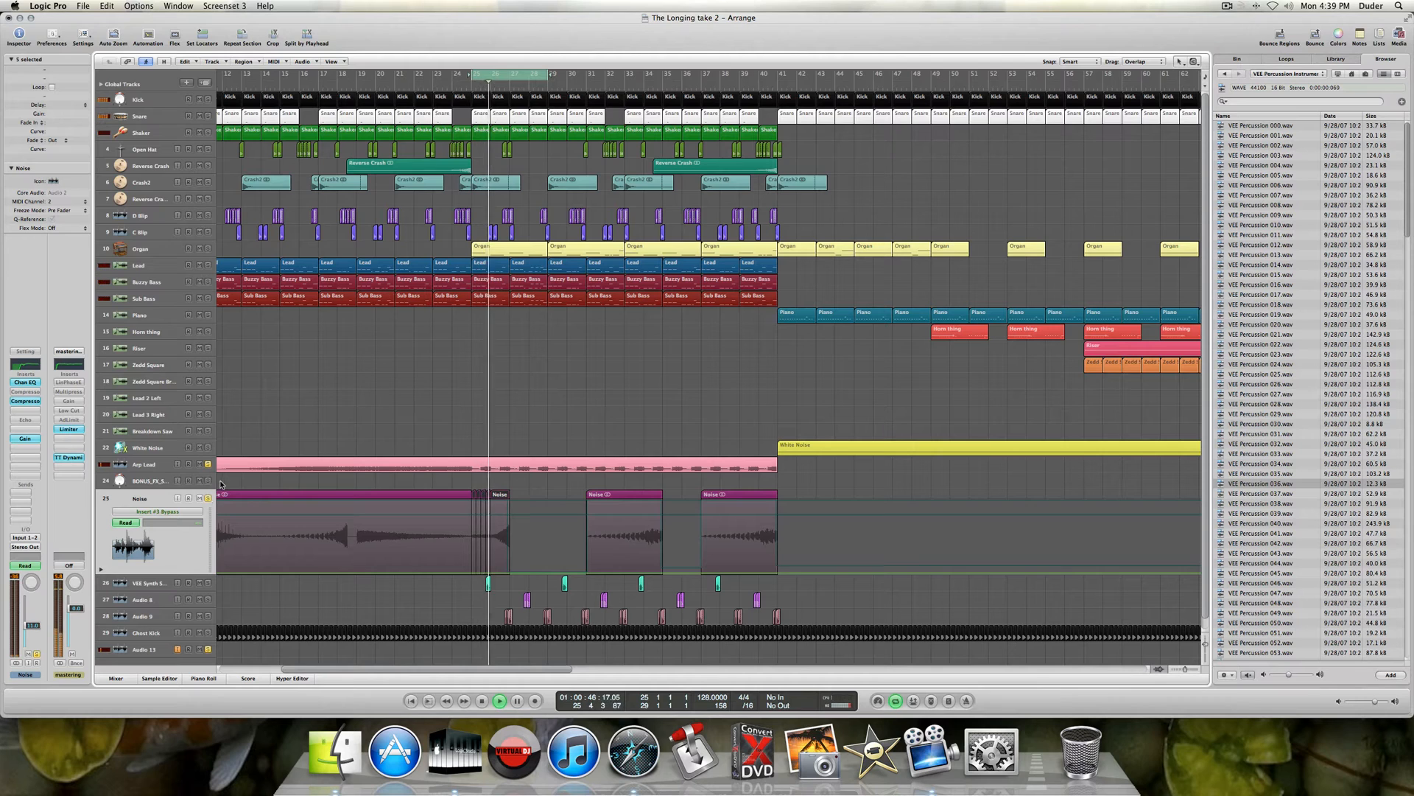
{"action": "left_click", "coordinate": [208, 465]}
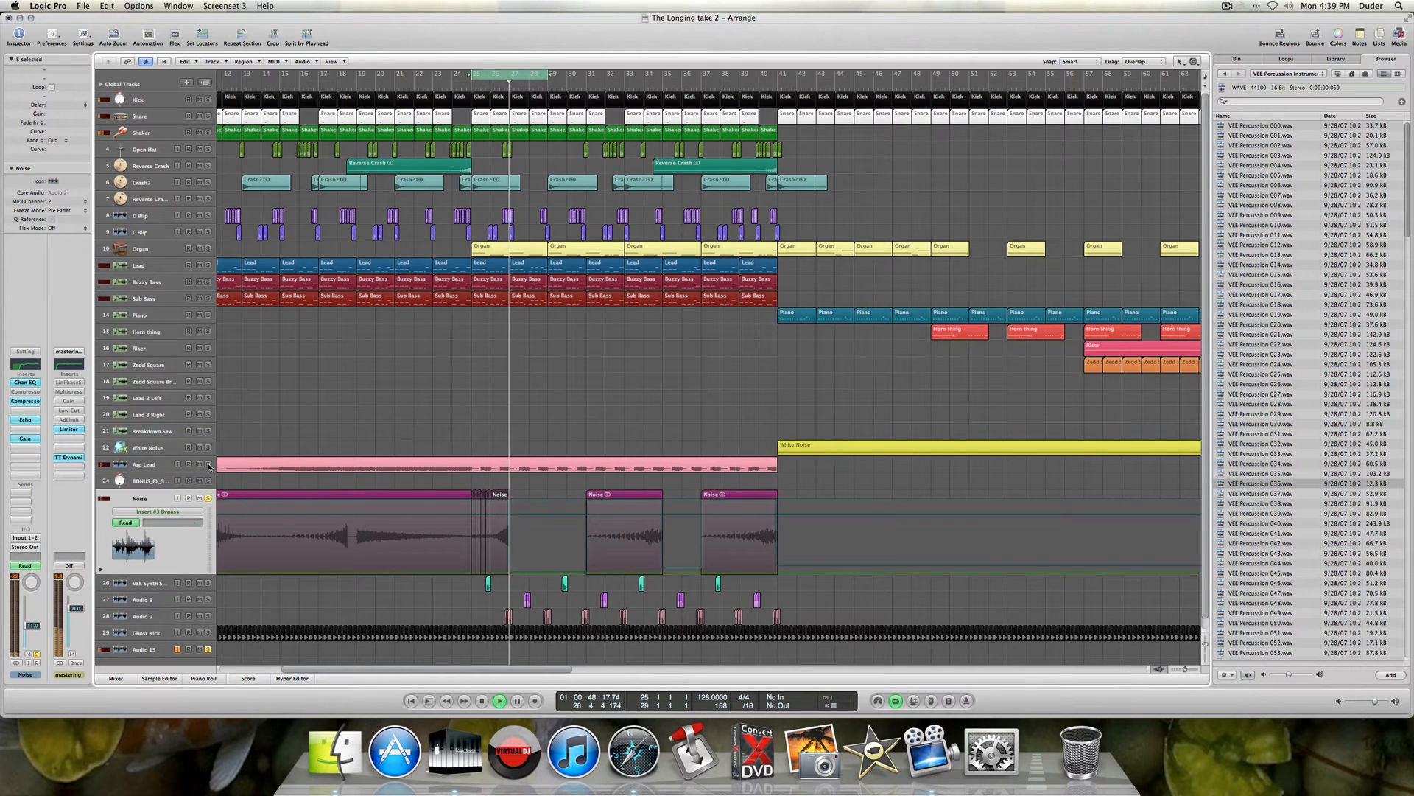
{"action": "key", "text": "space"}
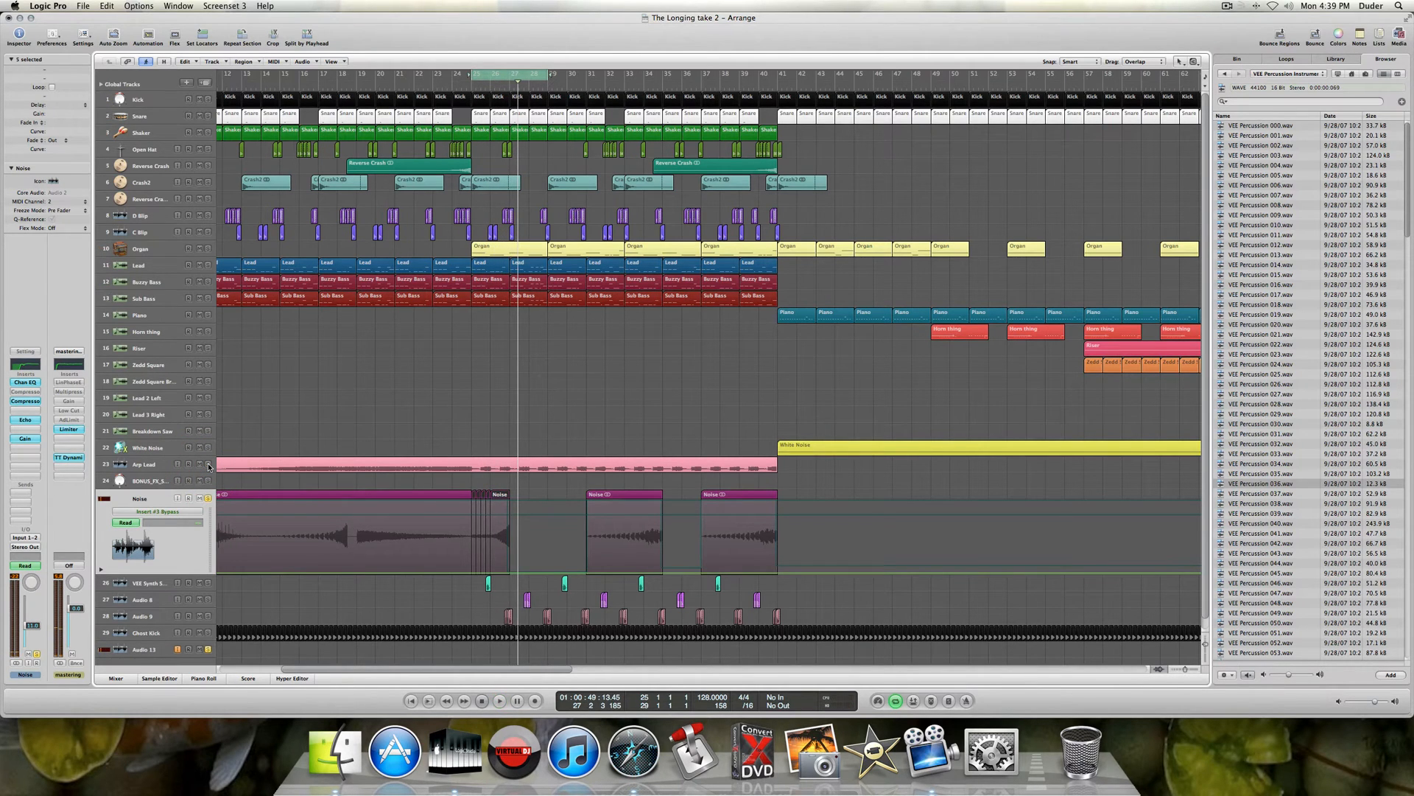
{"action": "key", "text": "space"}
{"action": "key", "text": "space"}
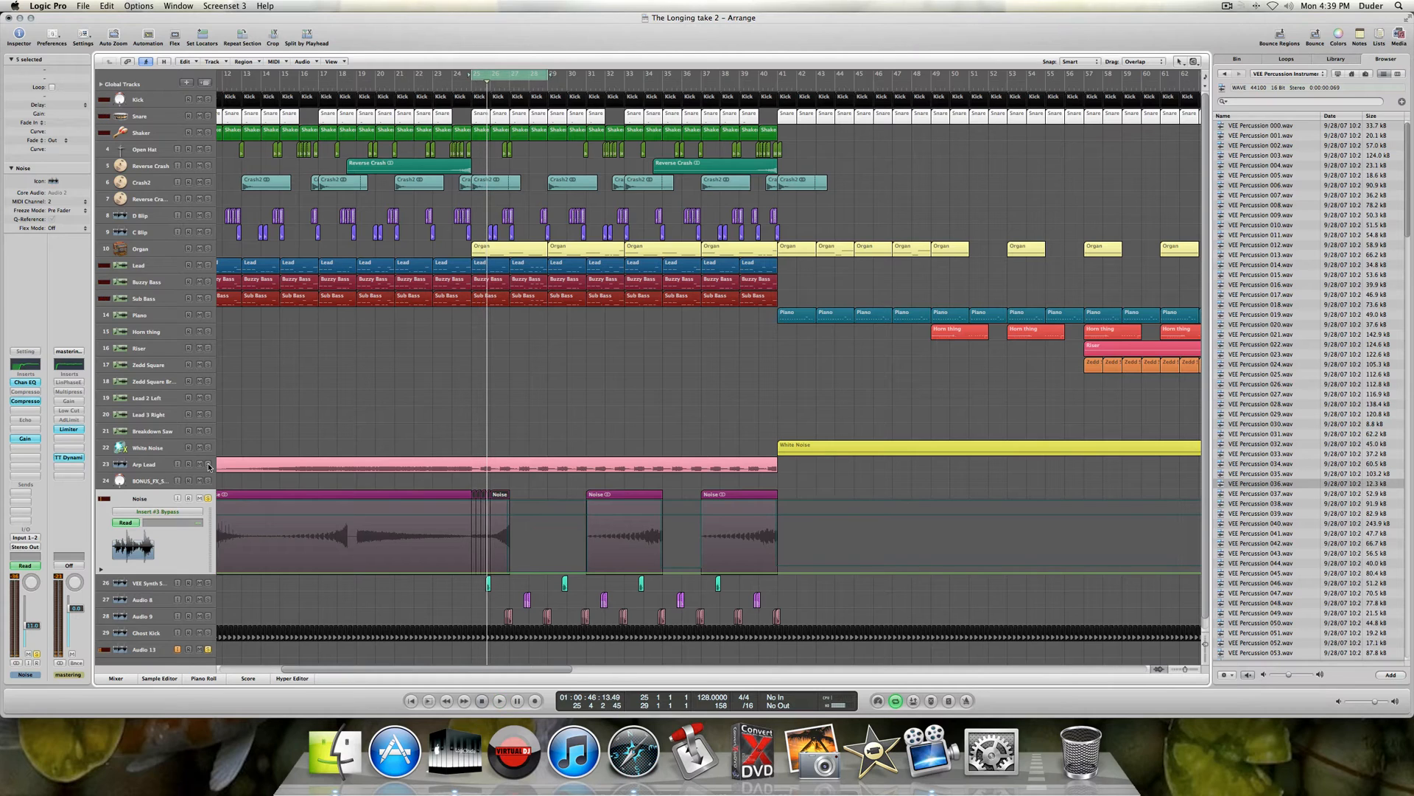
- Extend the cycle region's start back to bar 19, audition the soloed Noise track, and clear its solo
{"action": "left_click_drag", "start_coordinate": [473, 75], "coordinate": [359, 112]}
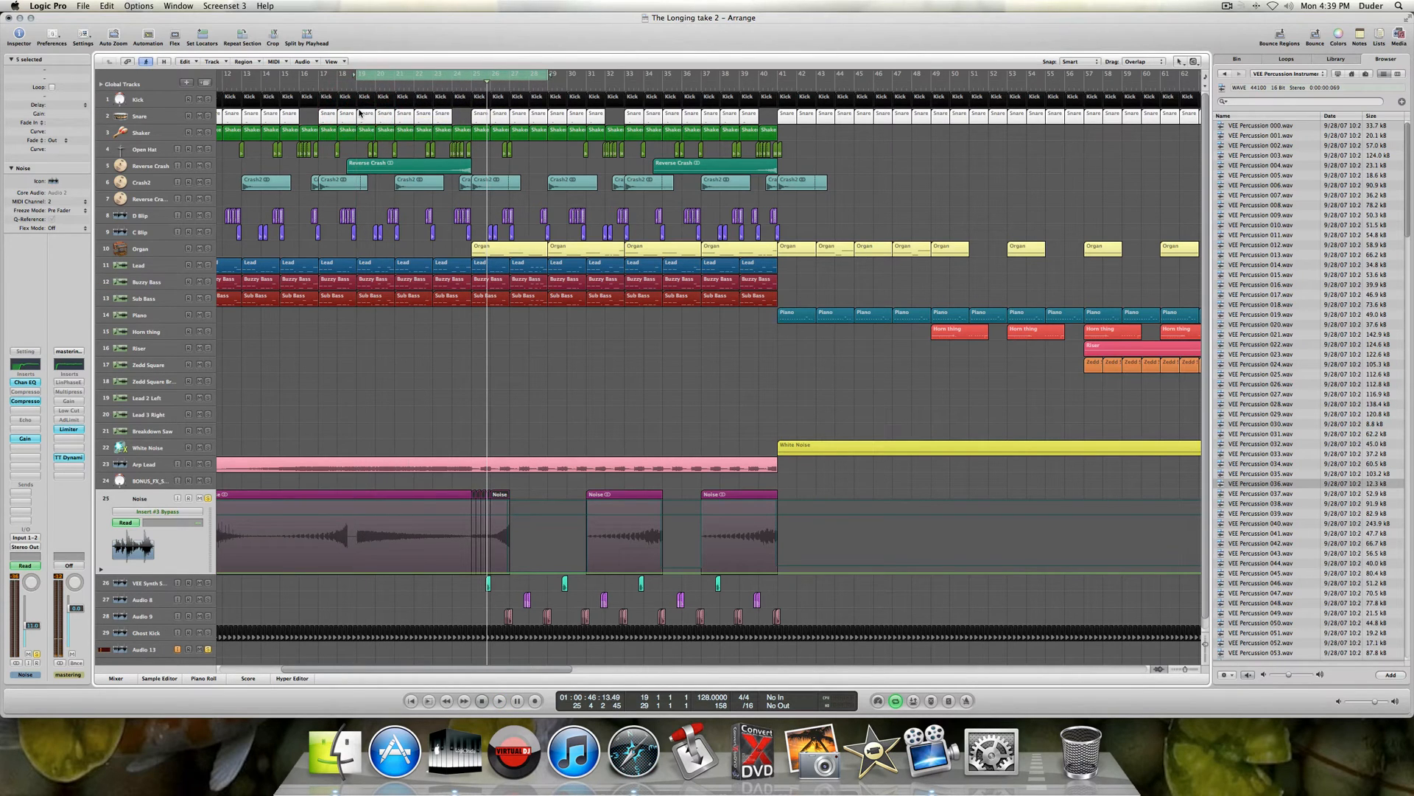
{"action": "key", "text": "space"}
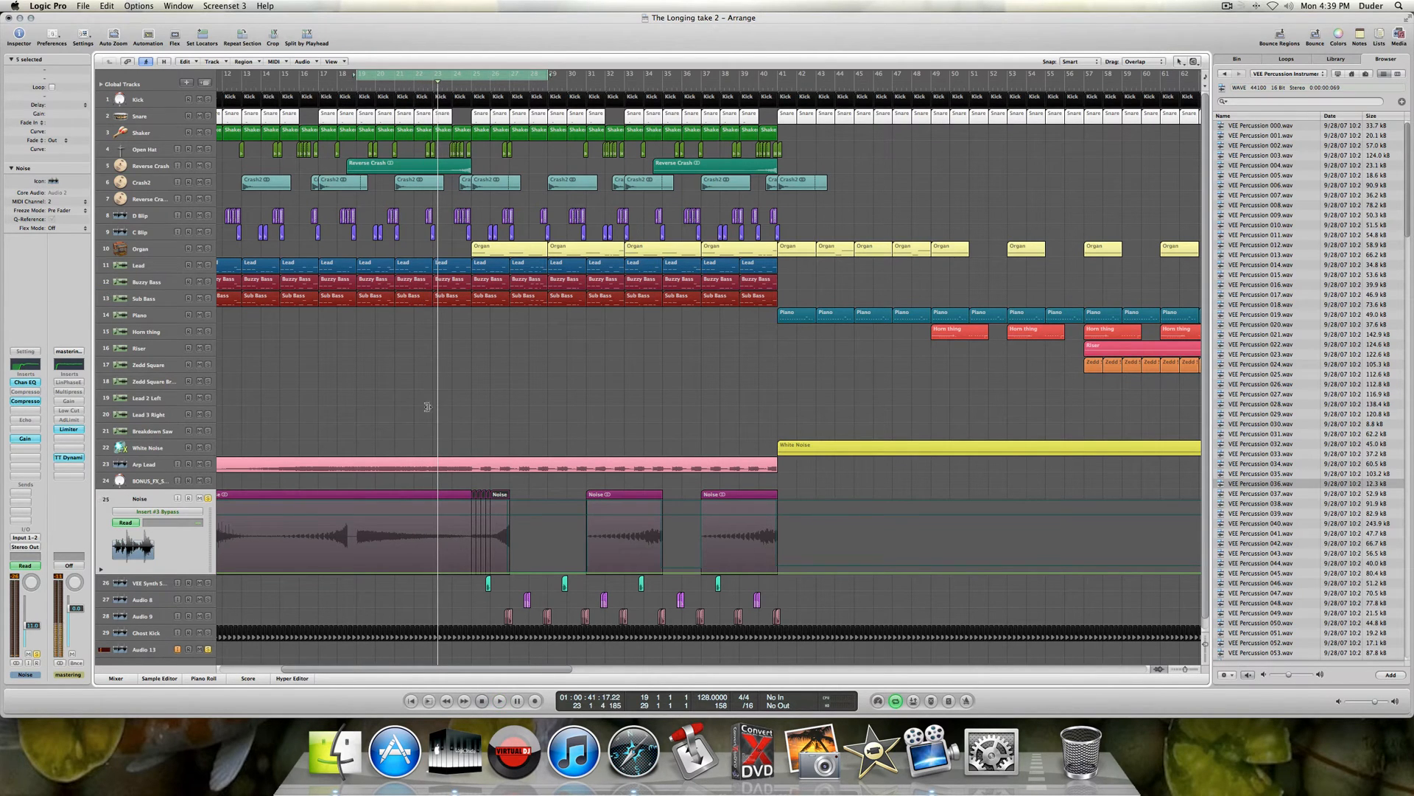
{"action": "left_click", "coordinate": [208, 499]}
- Inspect the Noise track's bypassed Compressor and its second Compressor one after another, closing each
{"action": "left_click", "coordinate": [27, 401]}
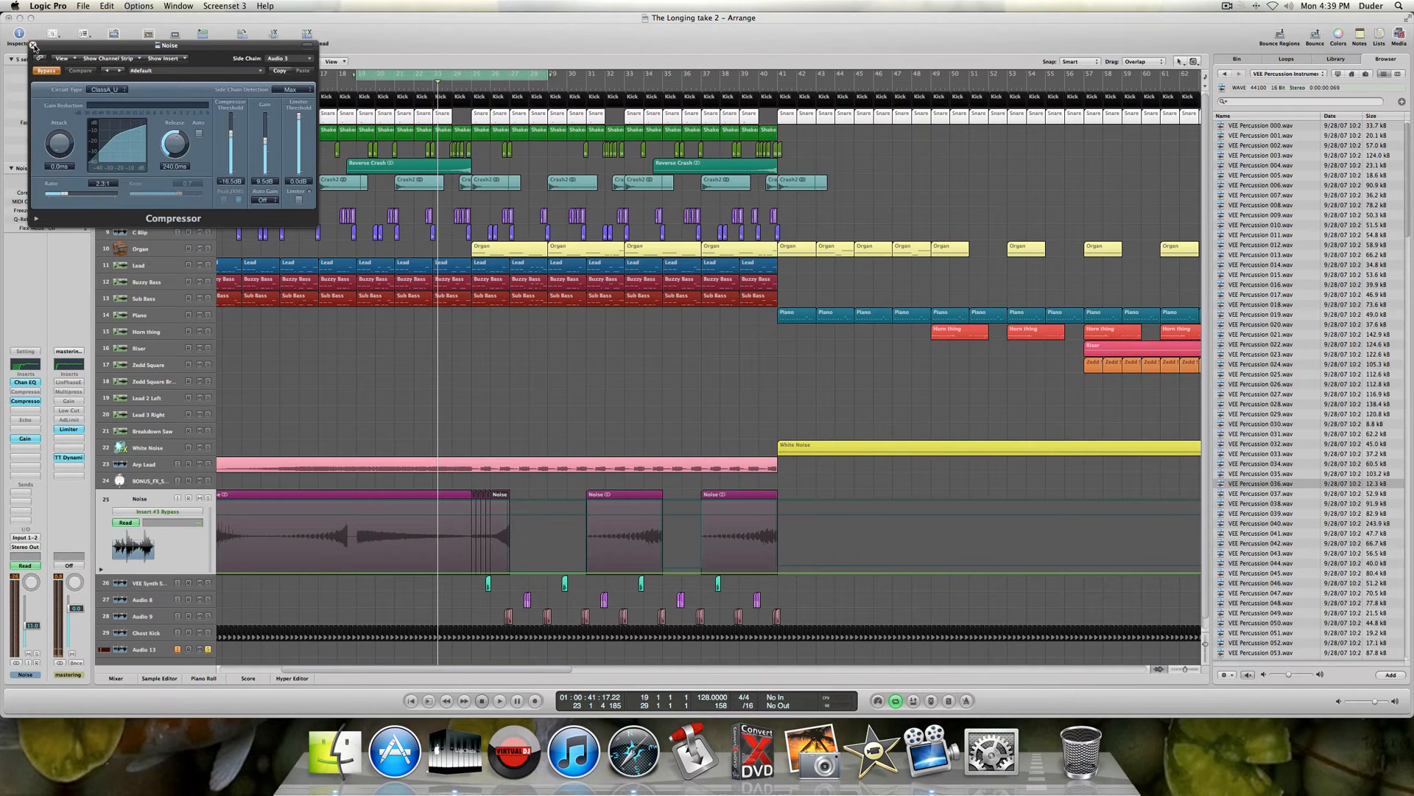
{"action": "left_click", "coordinate": [33, 47]}
{"action": "left_click", "coordinate": [30, 402]}
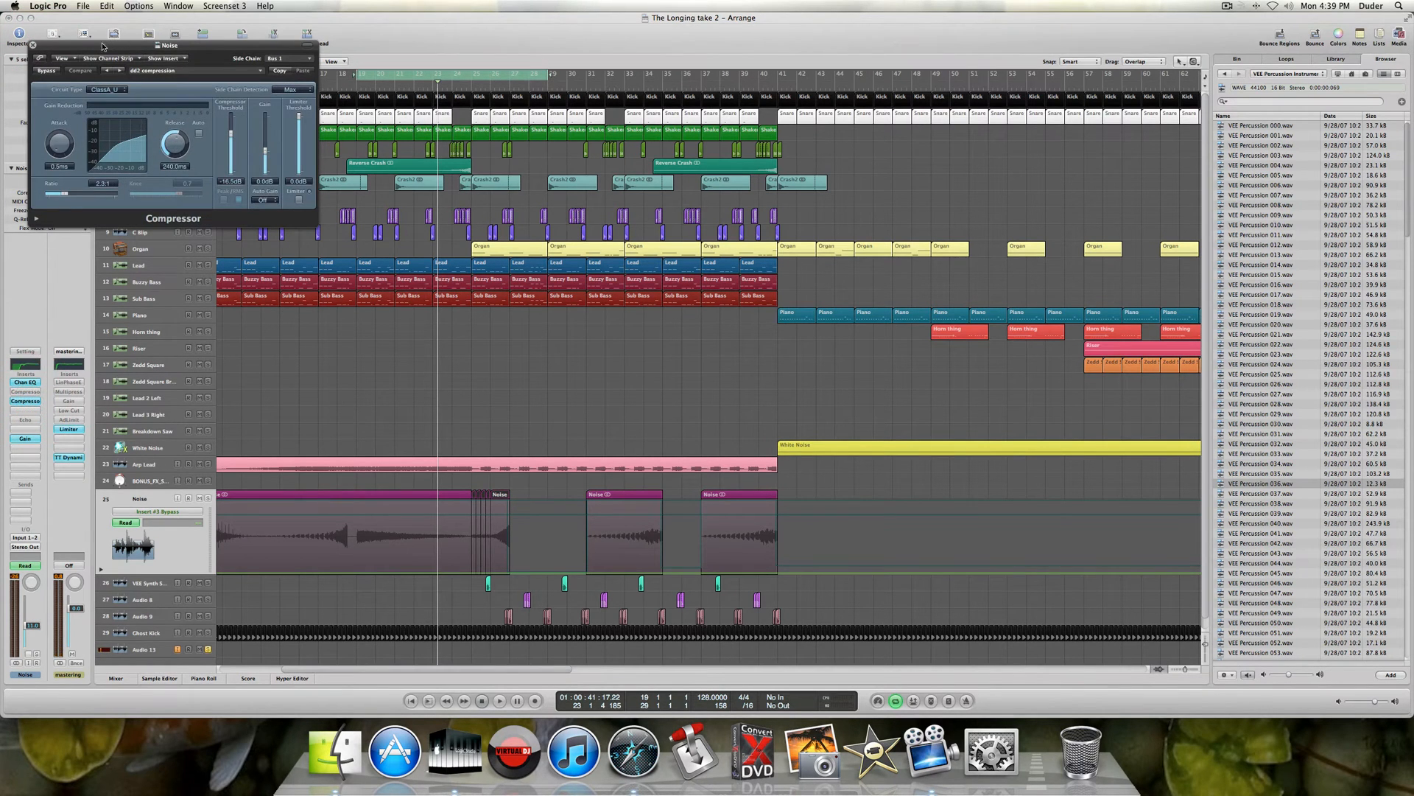
{"action": "left_click", "coordinate": [32, 47]}
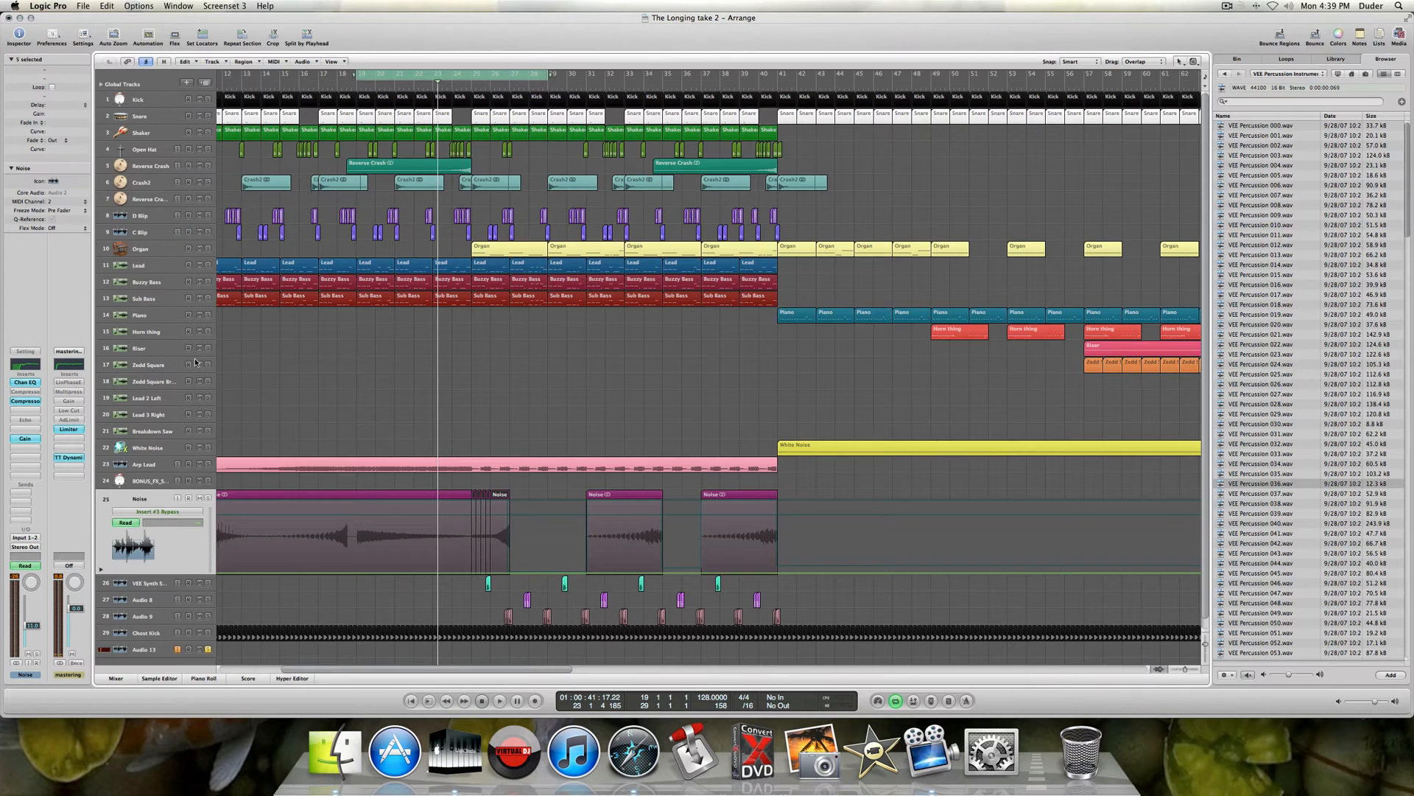
- Open the Noise track's Channel EQ, solo the track for playback, check the bypassed Compressor, and close both plug-ins
{"action": "left_click", "coordinate": [25, 381]}
{"action": "left_click", "coordinate": [207, 498]}
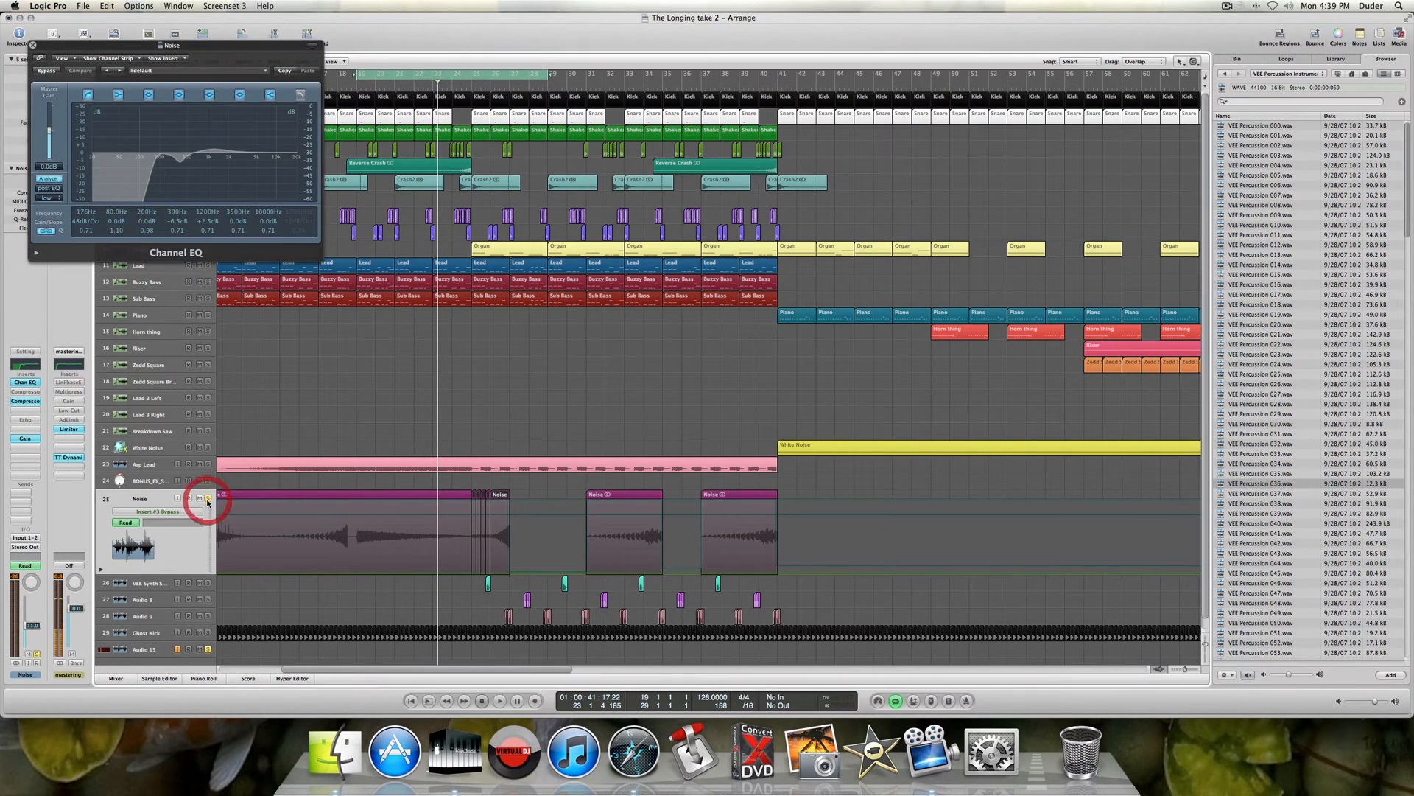
{"action": "key", "text": "space"}
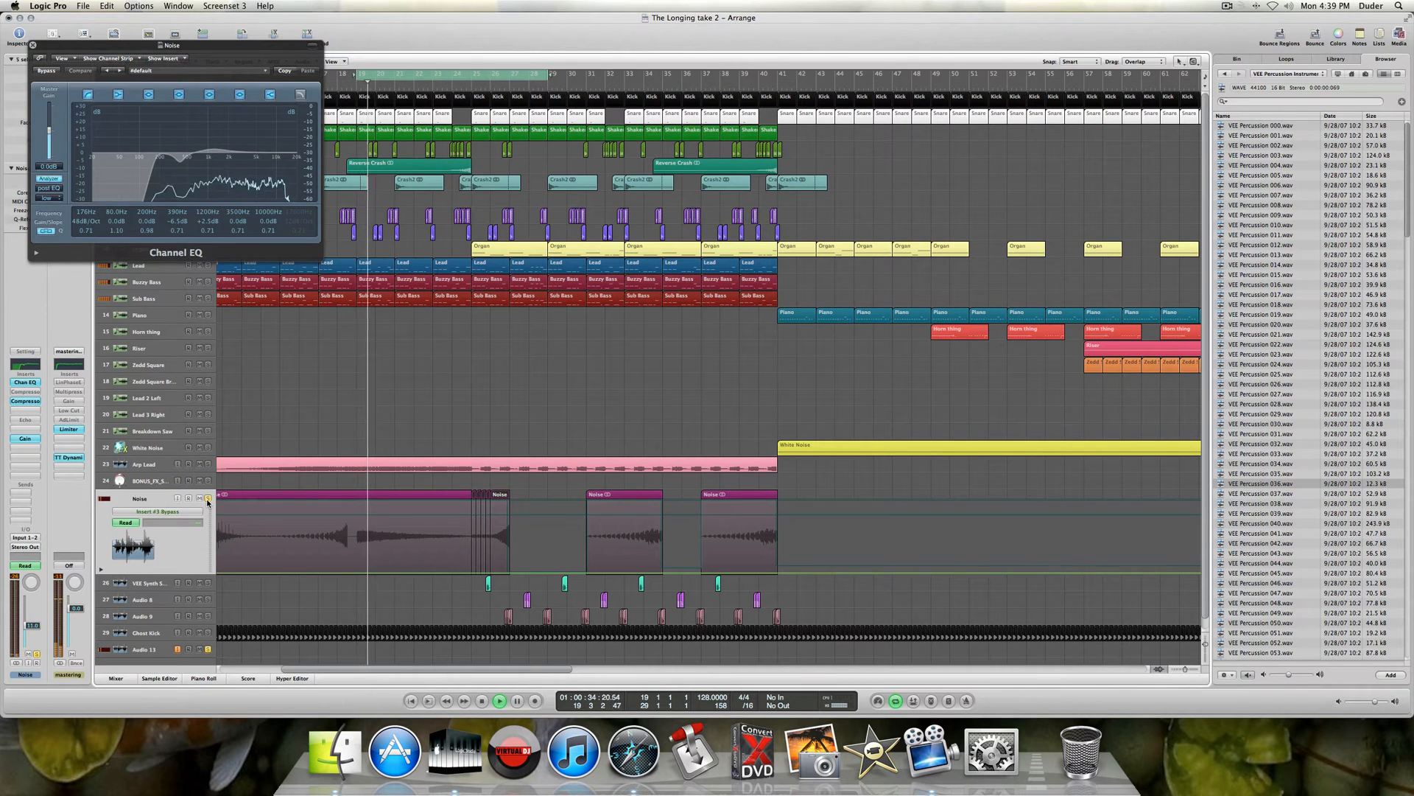
{"action": "left_click", "coordinate": [25, 392]}
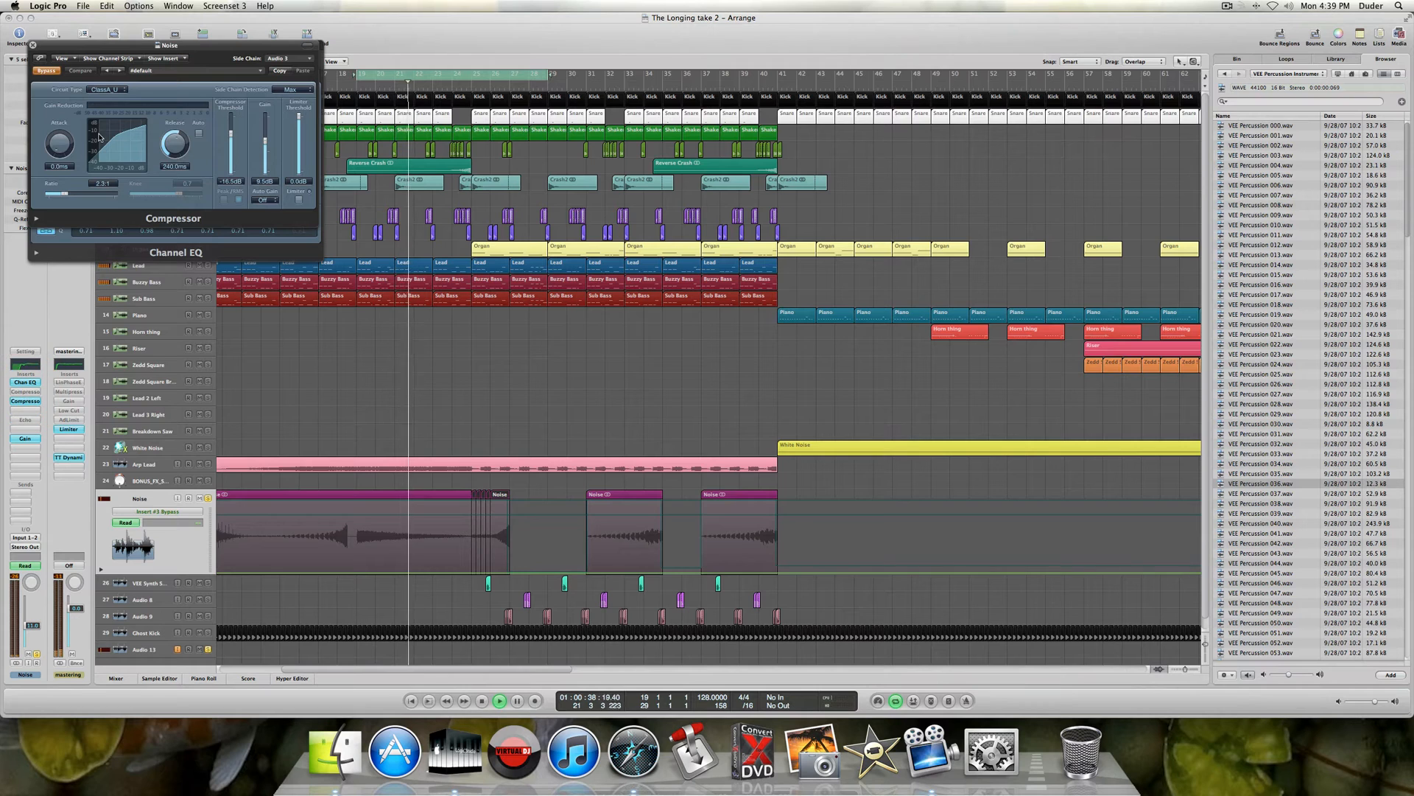
{"action": "left_click", "coordinate": [33, 45]}
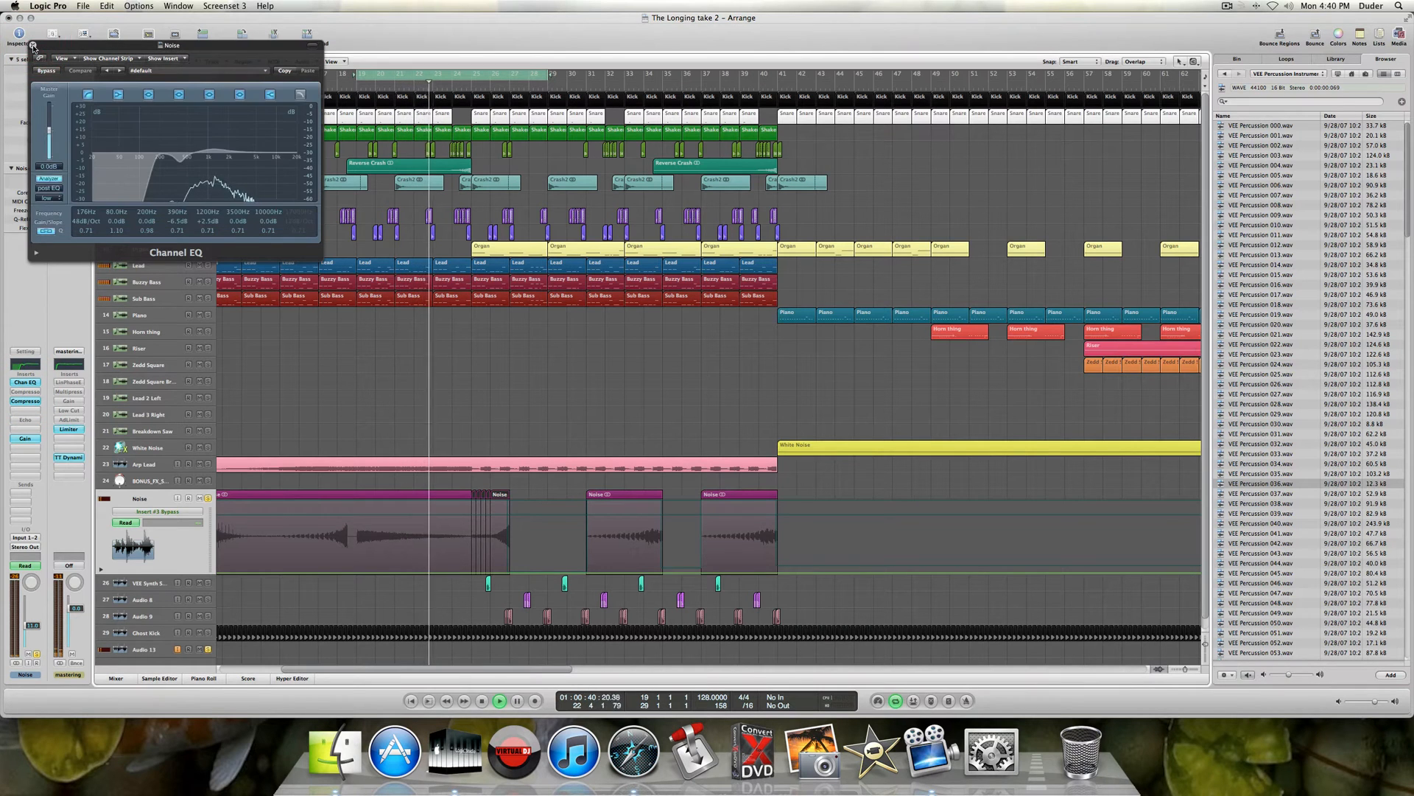
{"action": "left_click", "coordinate": [33, 46]}
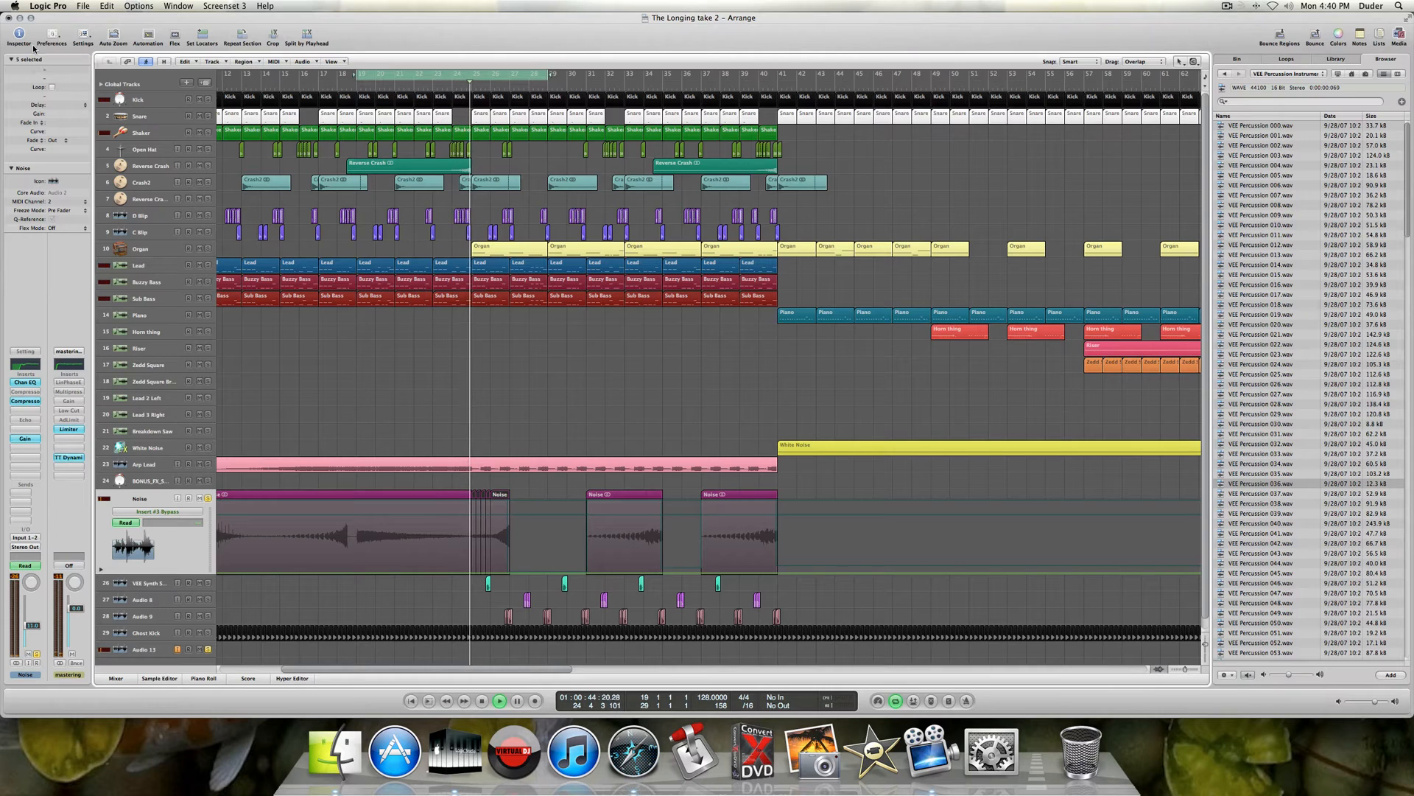
{"action": "key", "text": "space"}
- Reopen and close the Noise track's bypassed Compressor and examine the second Compressor's Bus 1 side chain
{"action": "left_click", "coordinate": [32, 398]}
{"action": "left_click", "coordinate": [34, 45]}
{"action": "left_click", "coordinate": [25, 401]}
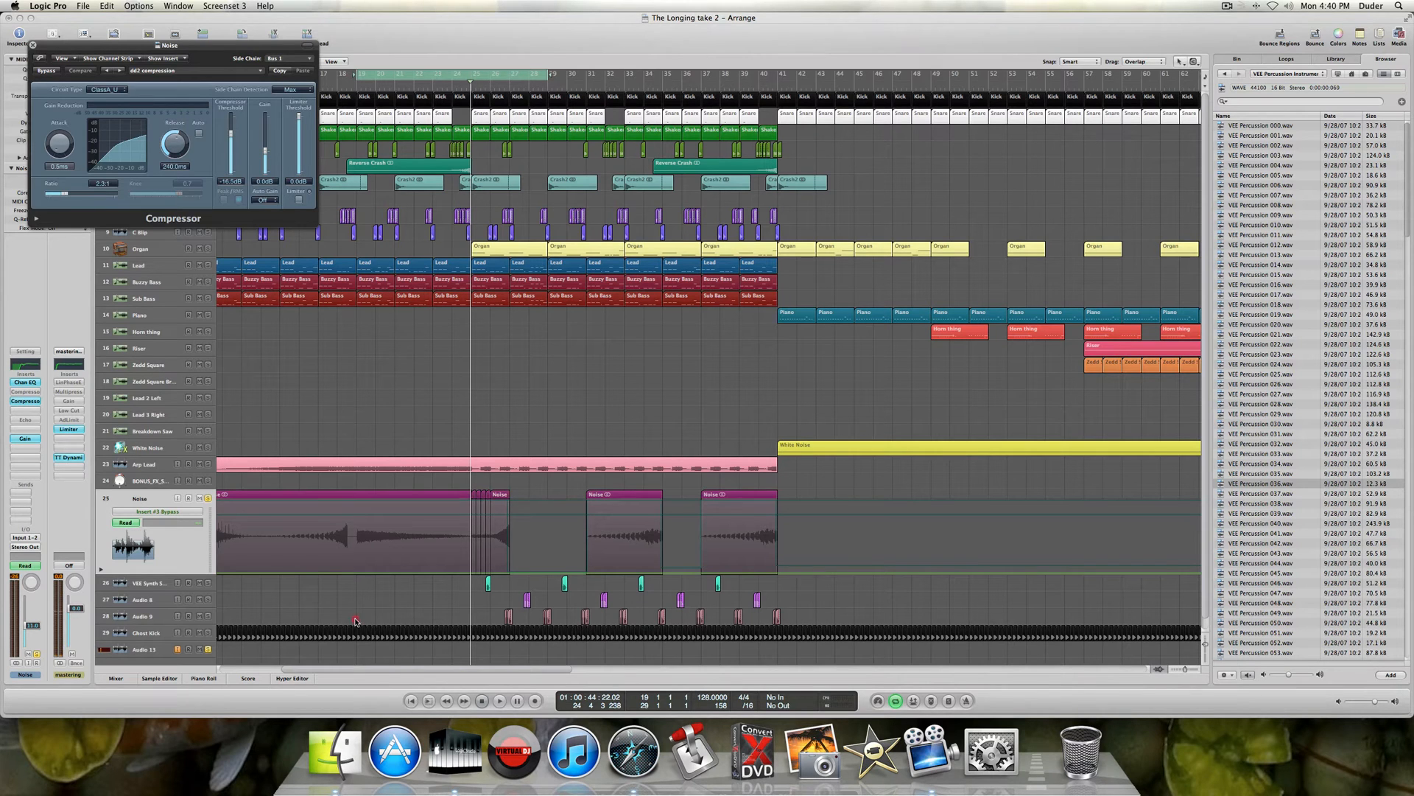
{"action": "left_click", "coordinate": [354, 623]}
{"action": "left_click", "coordinate": [354, 623]}
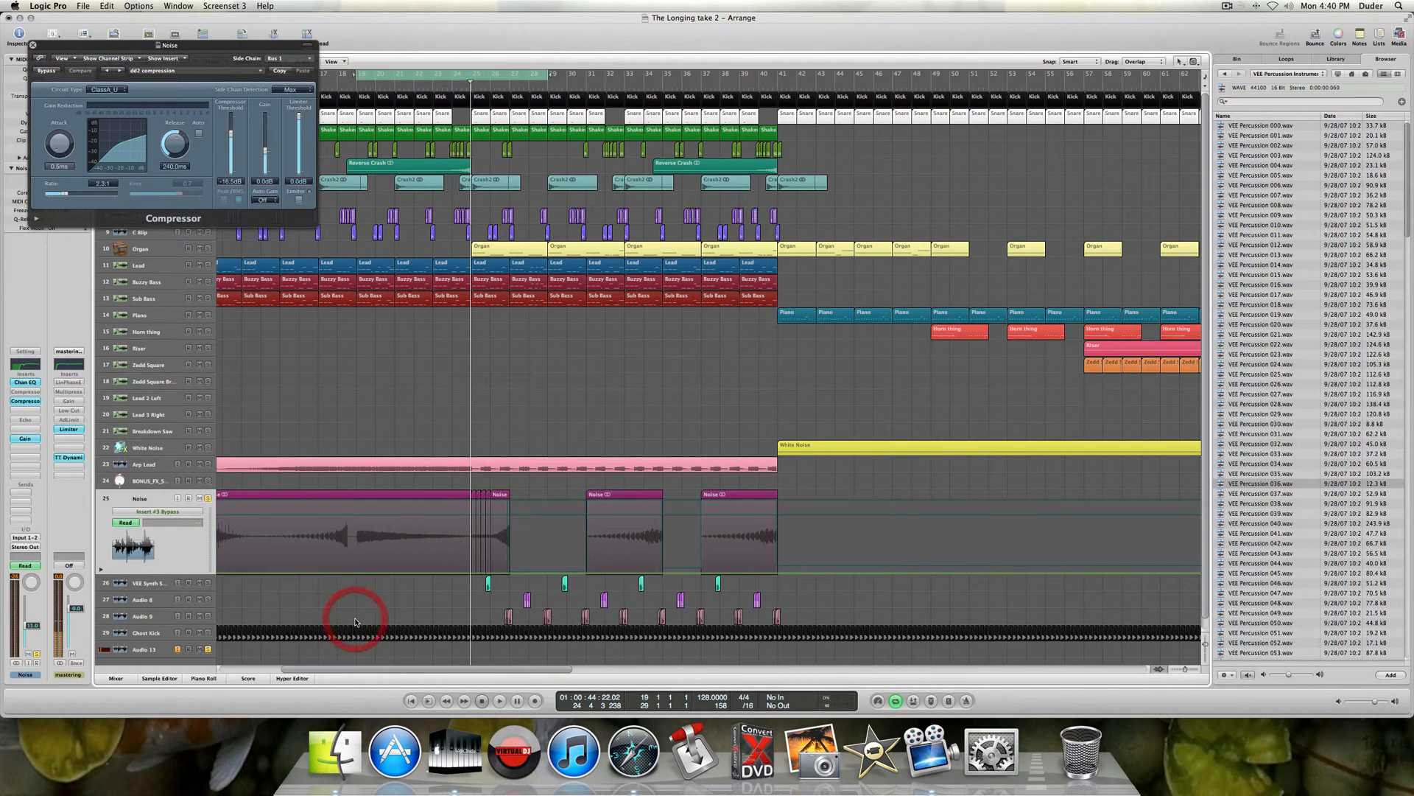
{"action": "left_click", "coordinate": [354, 622]}
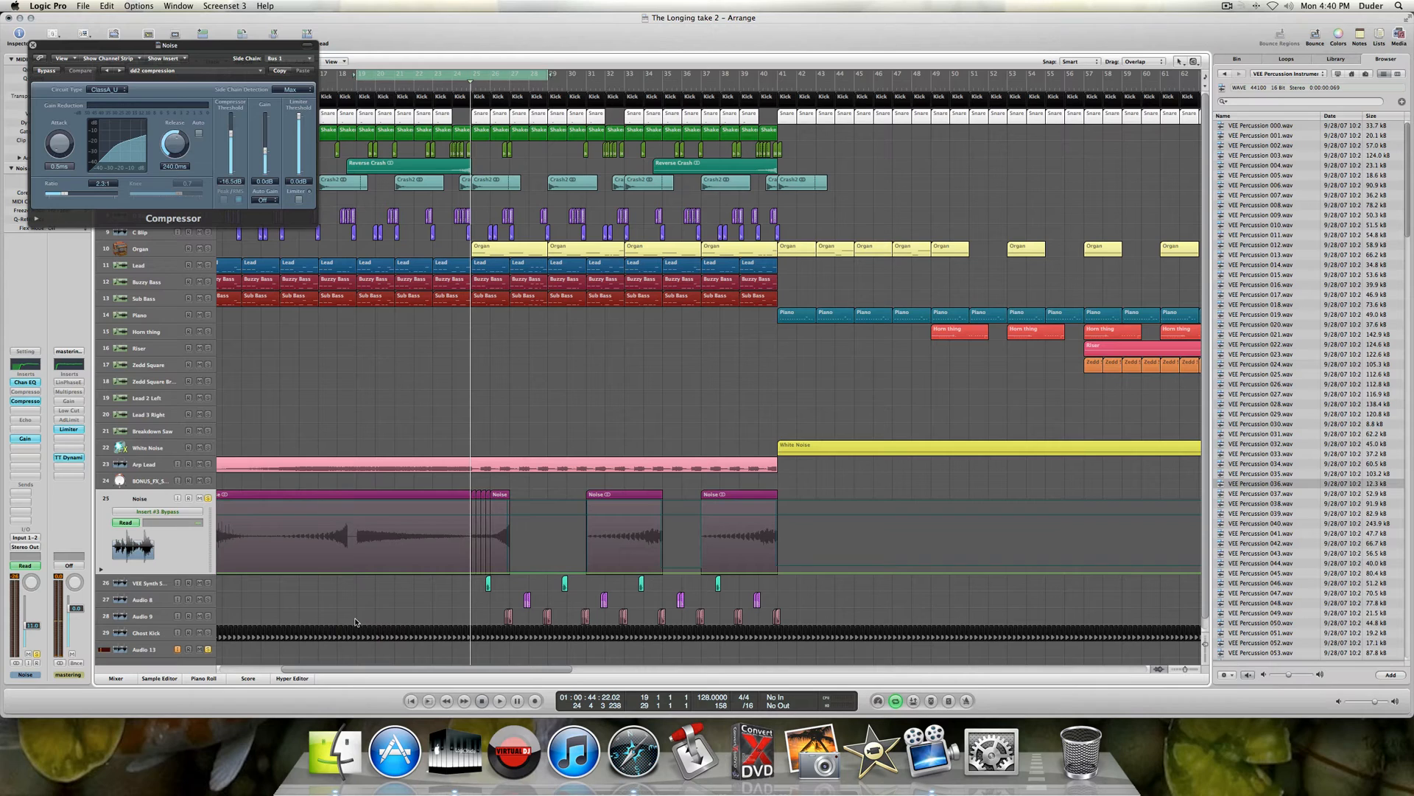
{"action": "left_click", "coordinate": [355, 623]}
- Move the cycle region's start to bar 23, clear Audio 13's solo, and close the Noise track's Compressor
{"action": "left_click_drag", "start_coordinate": [358, 74], "coordinate": [436, 78]}
{"action": "left_click", "coordinate": [207, 650]}
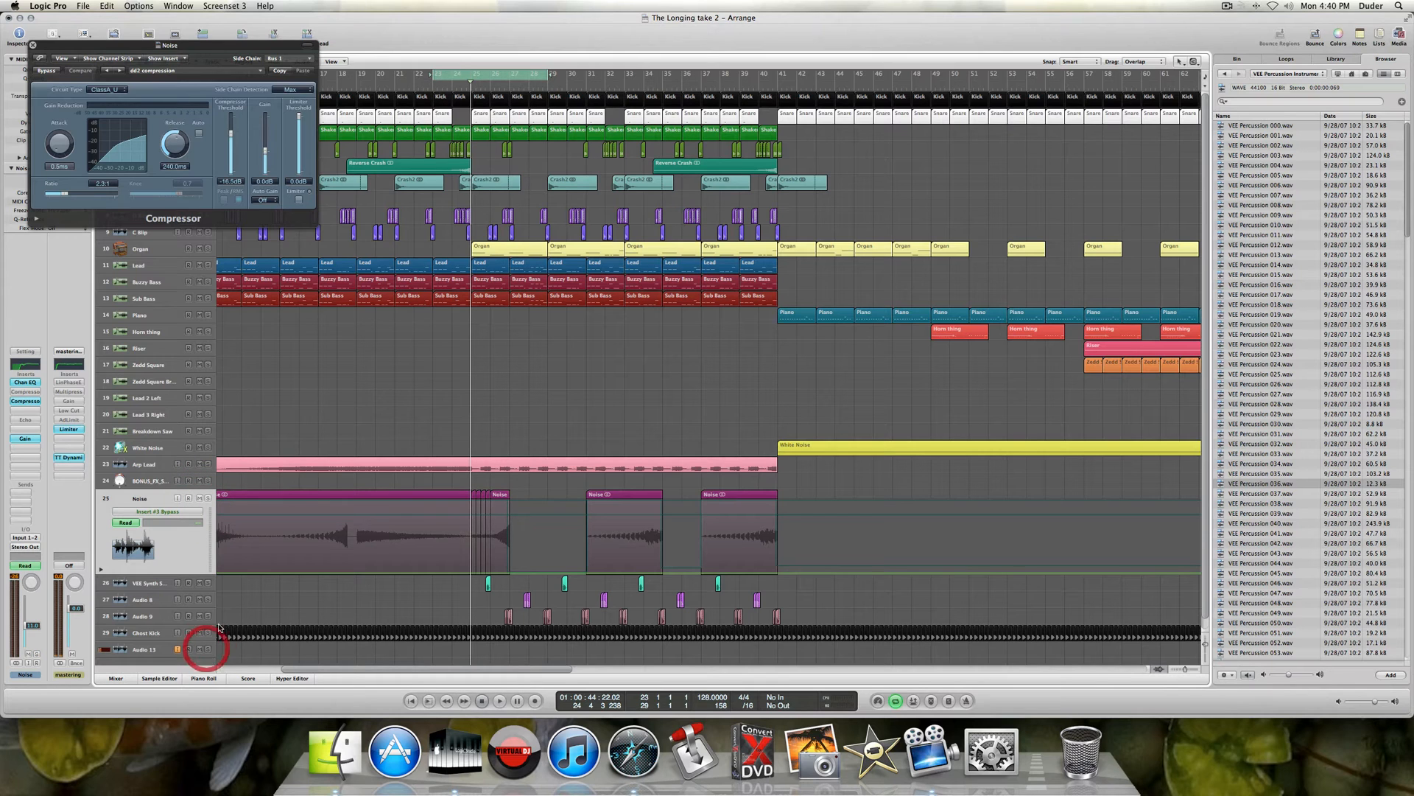
{"action": "left_click_drag", "start_coordinate": [182, 50], "coordinate": [355, 145]}
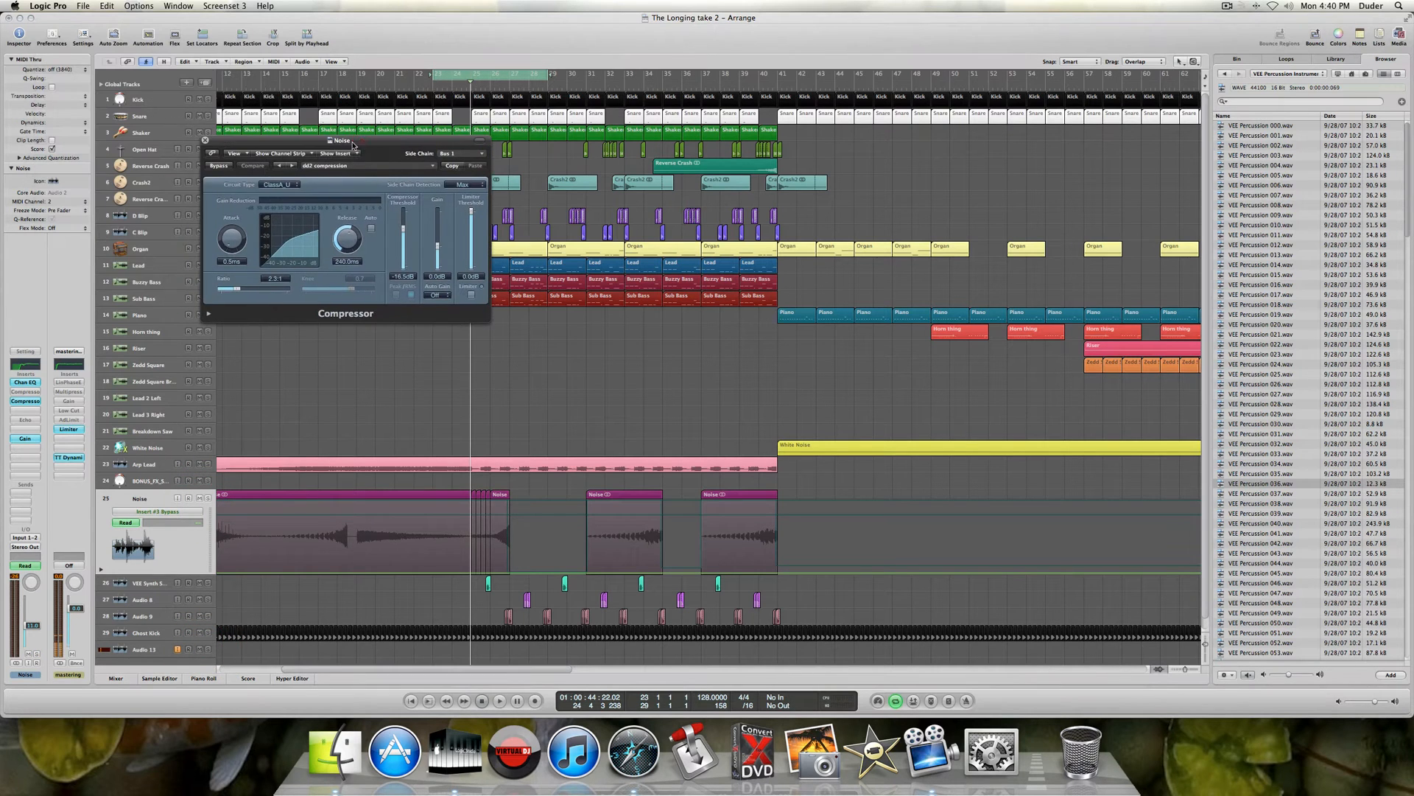
{"action": "left_click", "coordinate": [207, 142]}
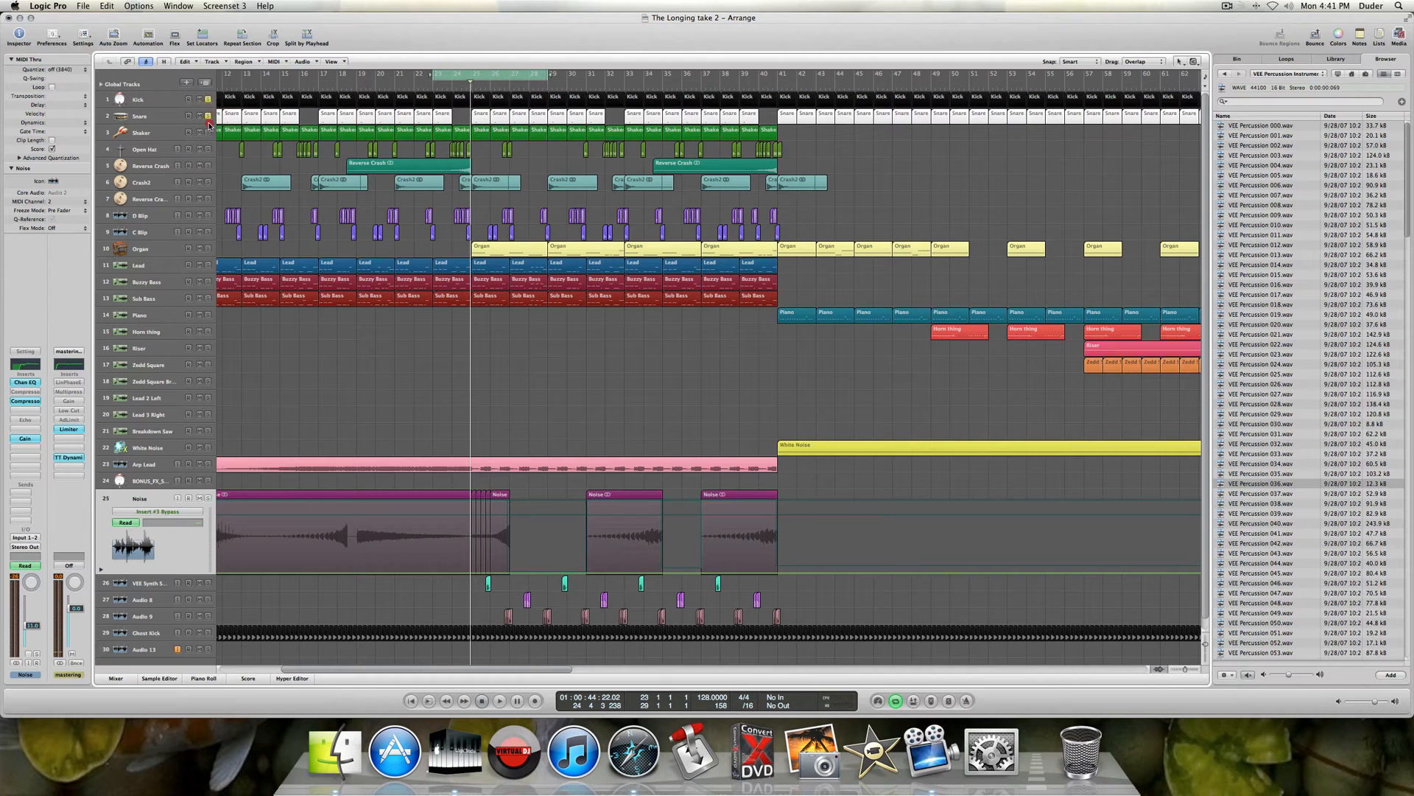
- Select and solo Audio 13 and audition the cycle region
{"action": "left_click", "coordinate": [209, 655]}
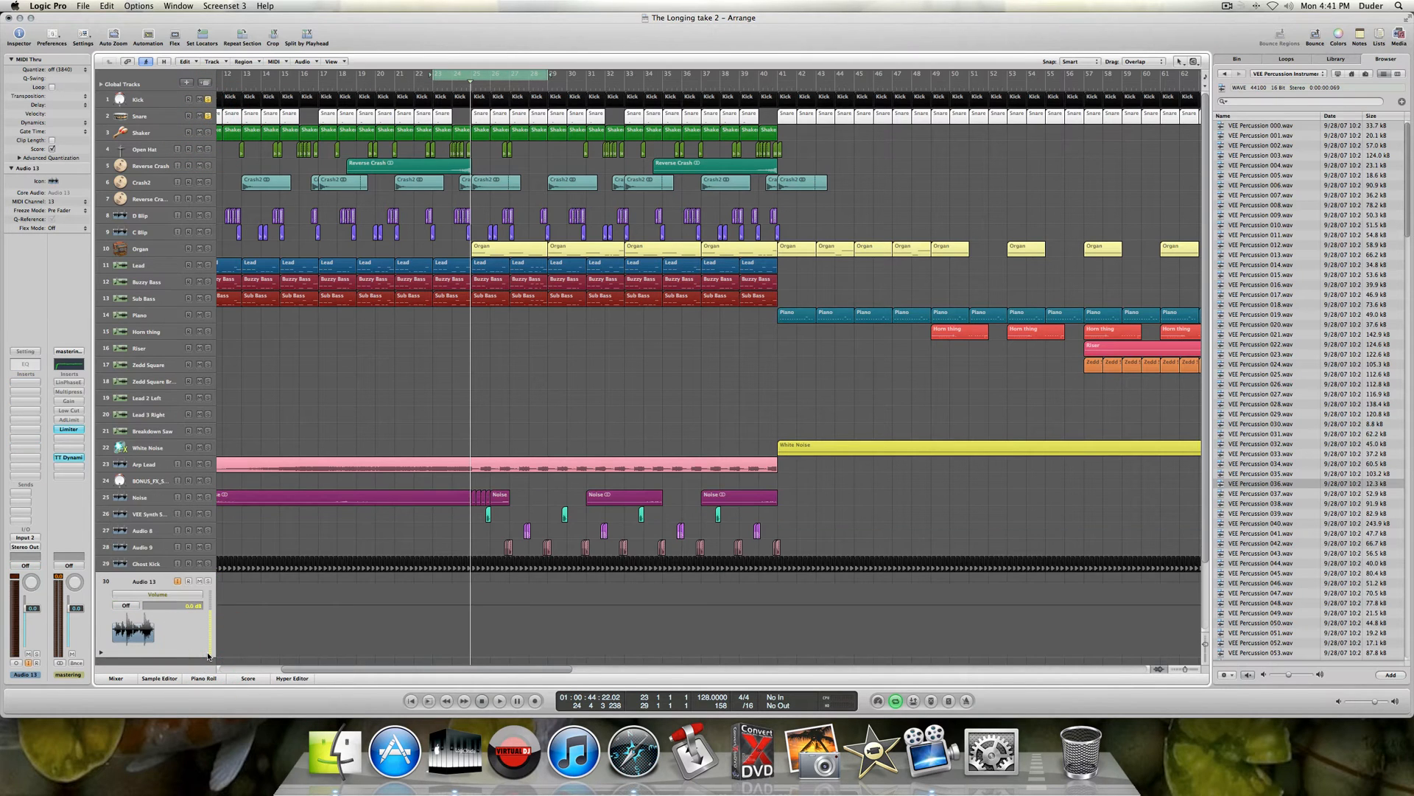
{"action": "left_click", "coordinate": [207, 582]}
{"action": "key", "text": "space"}
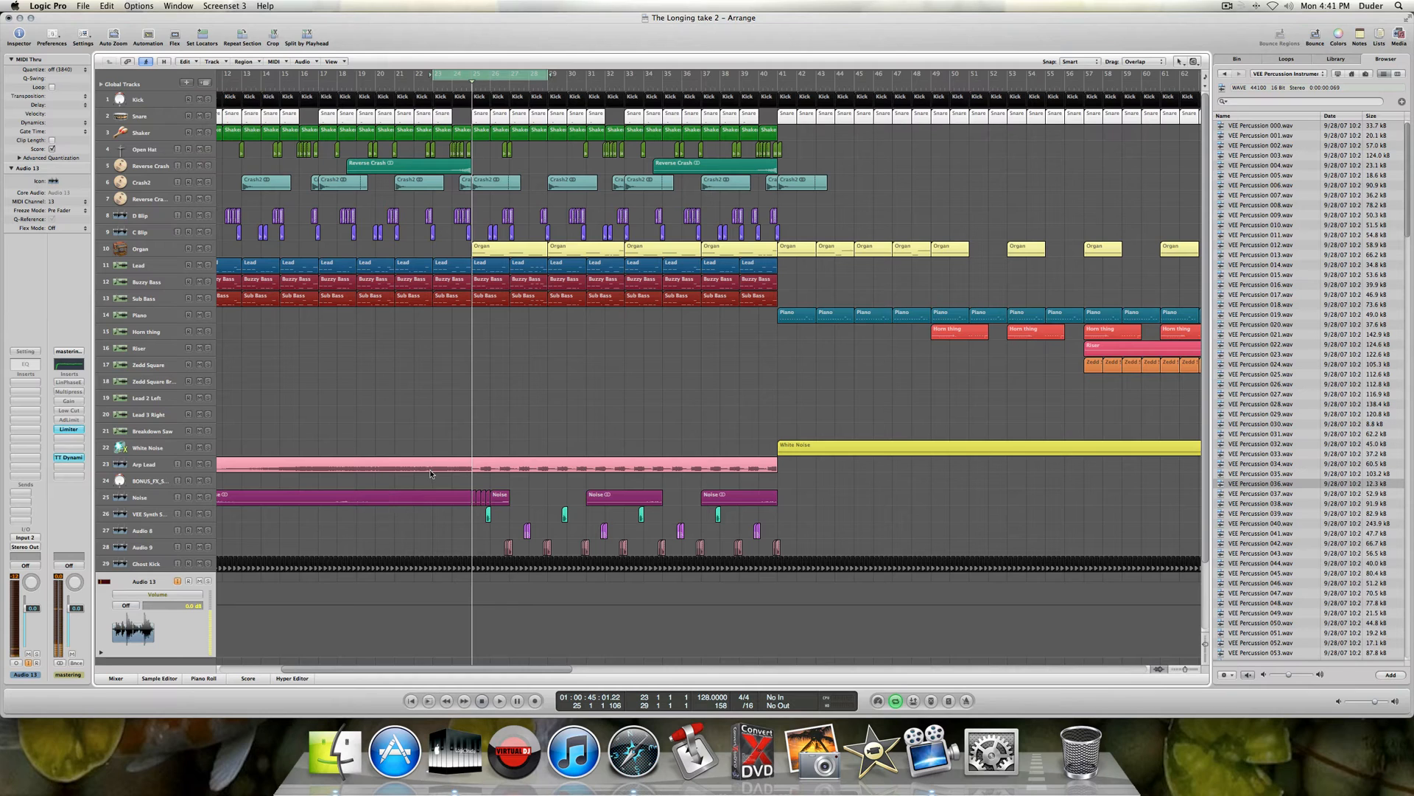
- Solo the VEE Synth, Audio 8 and Audio 9 tracks, and select the VEE Synth track
{"action": "scroll", "coordinate": [419, 432], "scroll_direction": "down", "scroll_amount": 3}
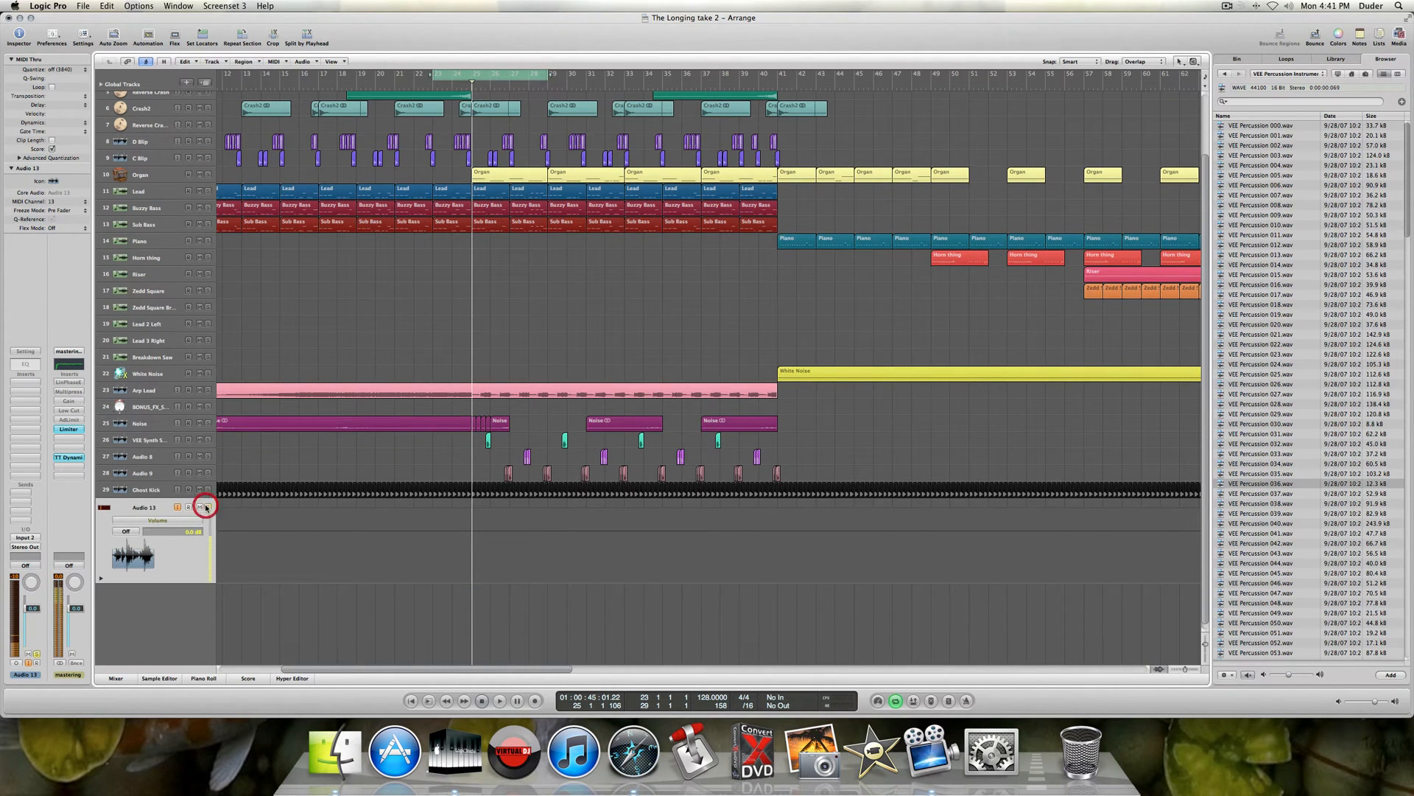
{"action": "left_click", "coordinate": [207, 440]}
{"action": "left_click", "coordinate": [208, 458]}
{"action": "left_click", "coordinate": [208, 473]}
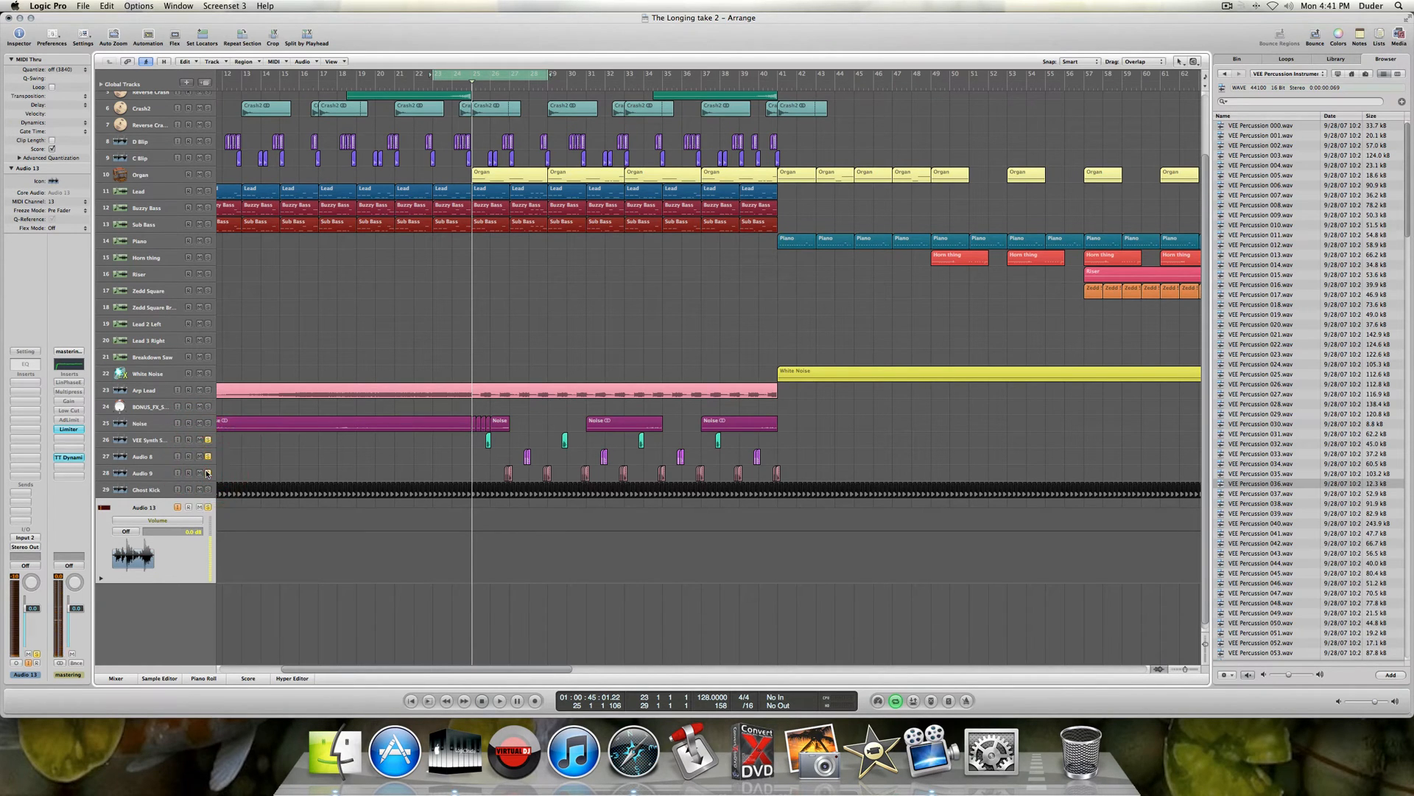
{"action": "left_click", "coordinate": [161, 436]}
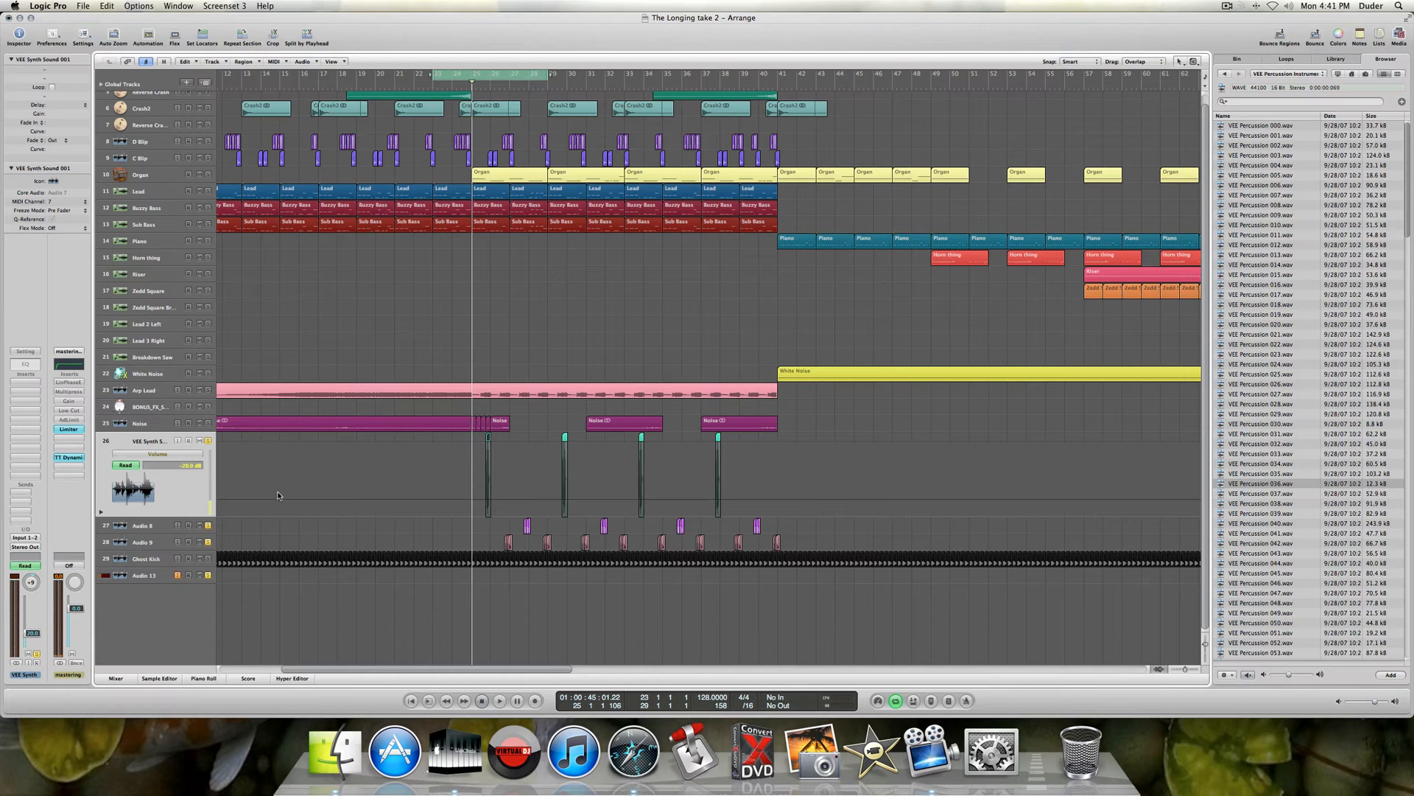
- Audition the soloed effect tracks, moving the cycle region's start to bar 25 for a second playback
{"action": "key", "text": "space"}
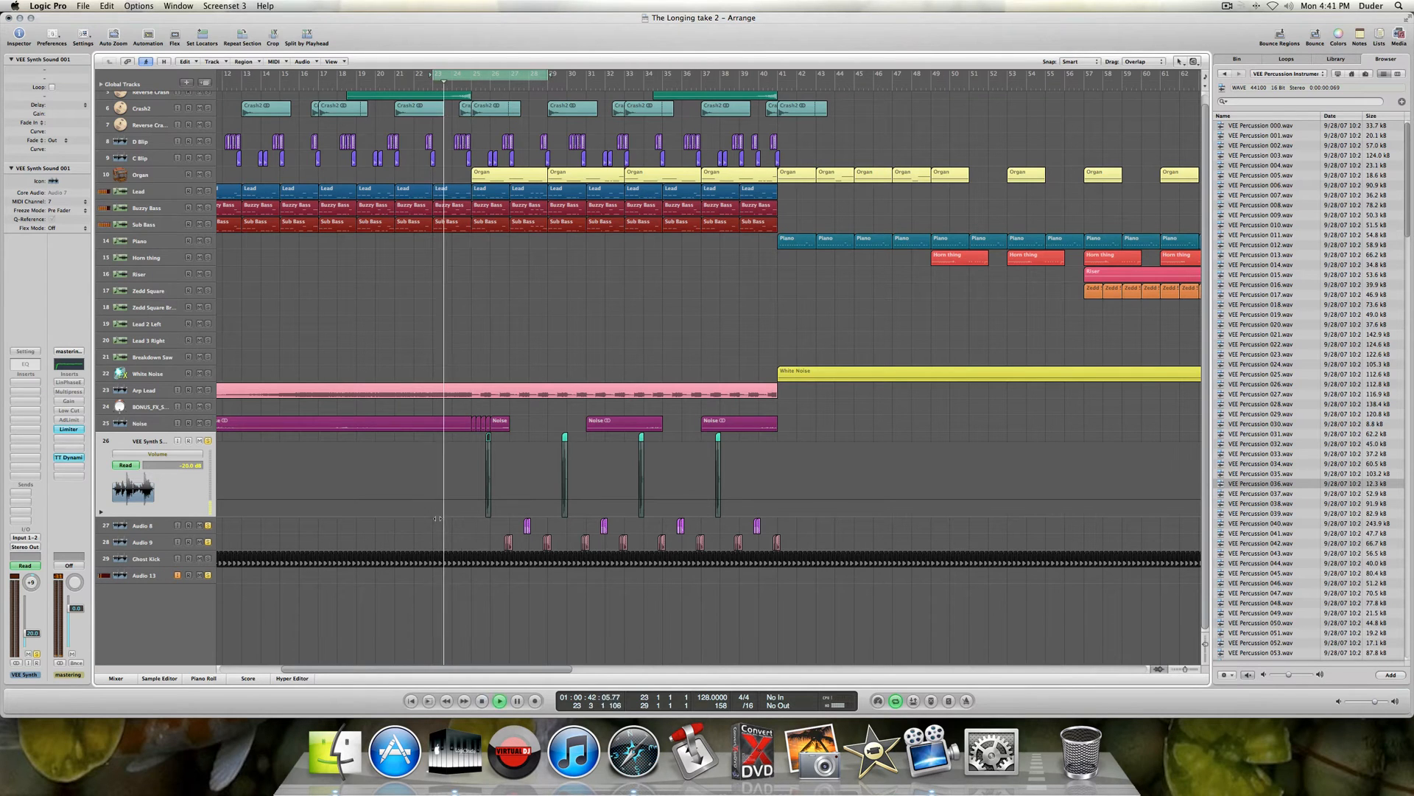
{"action": "key", "text": "space"}
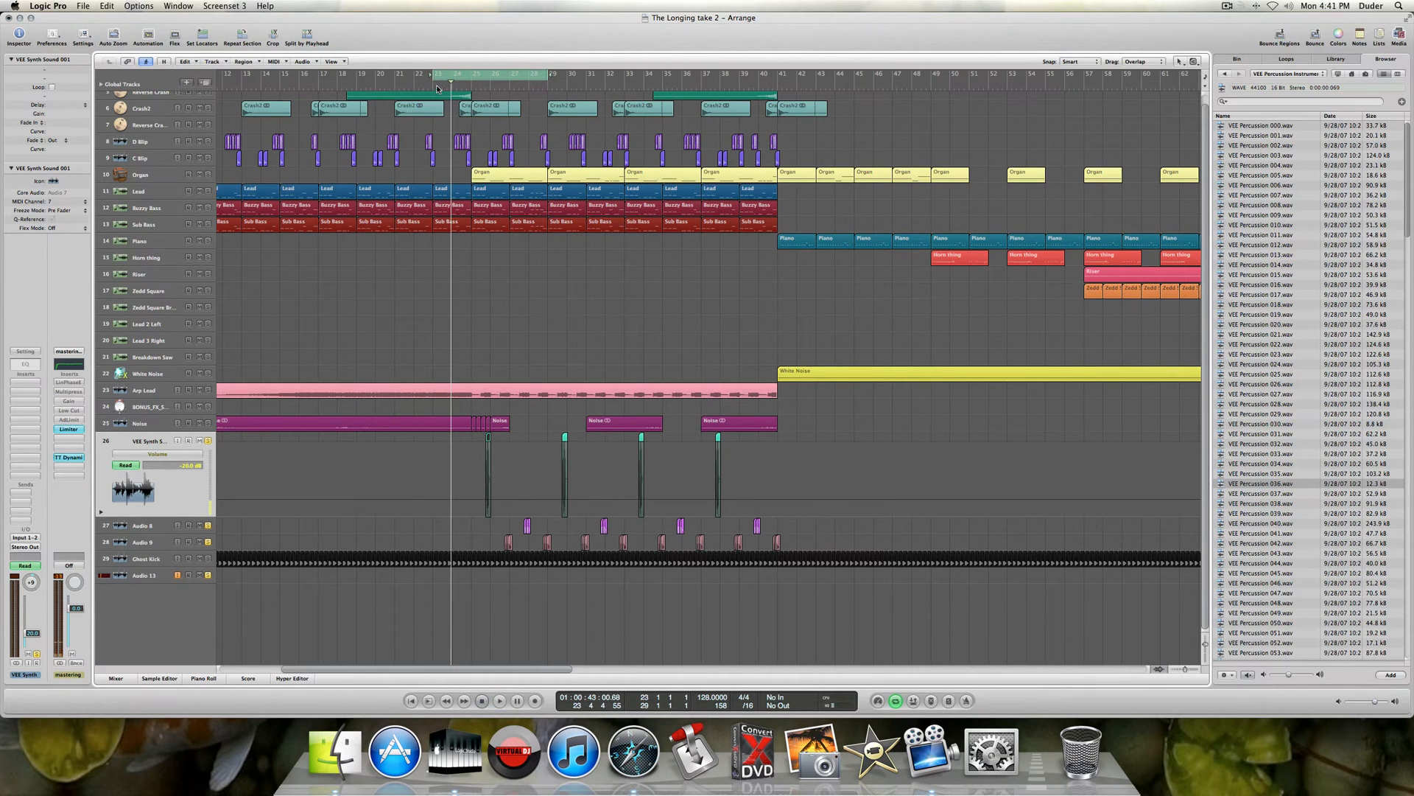
{"action": "left_click_drag", "start_coordinate": [432, 72], "coordinate": [475, 86]}
{"action": "key", "text": "space"}
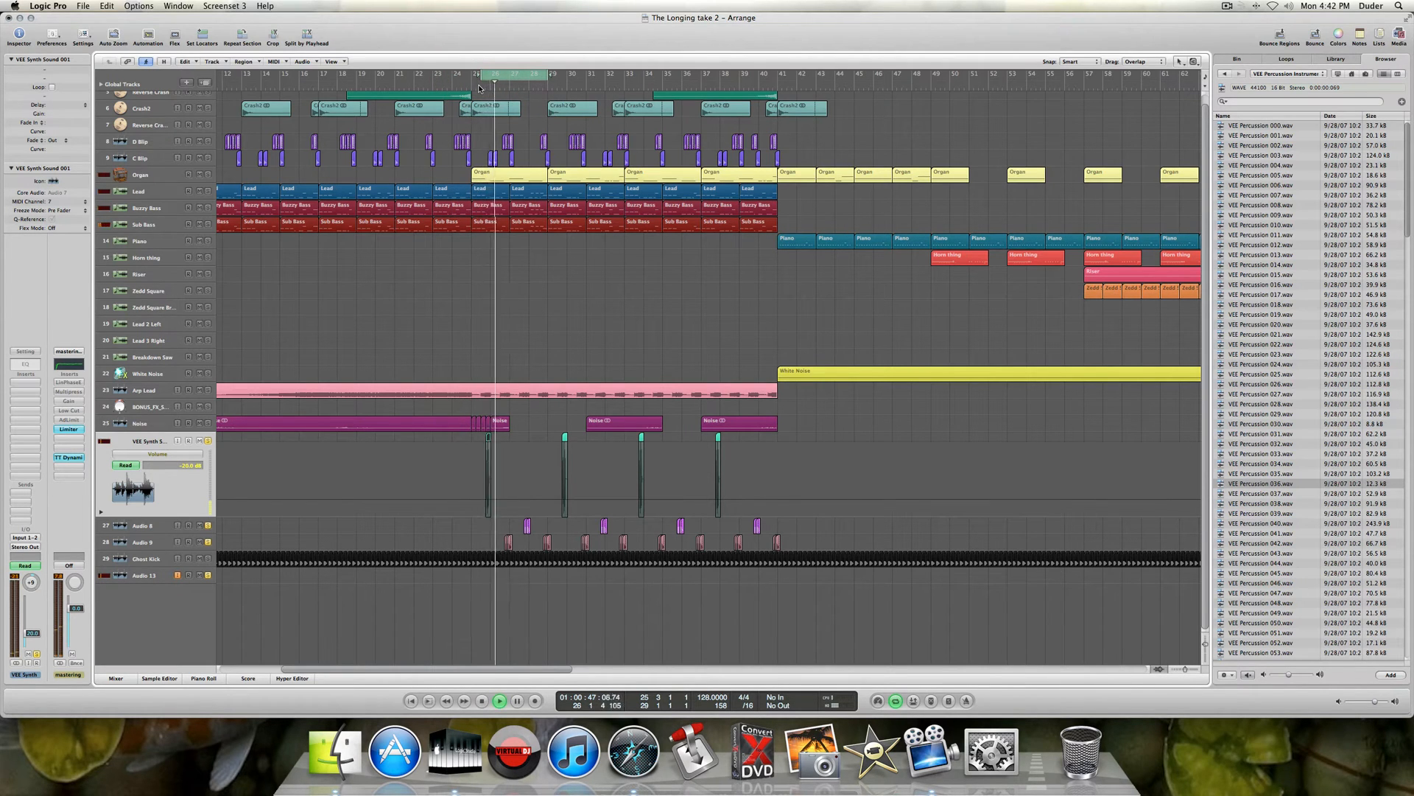
{"action": "key", "text": "space"}
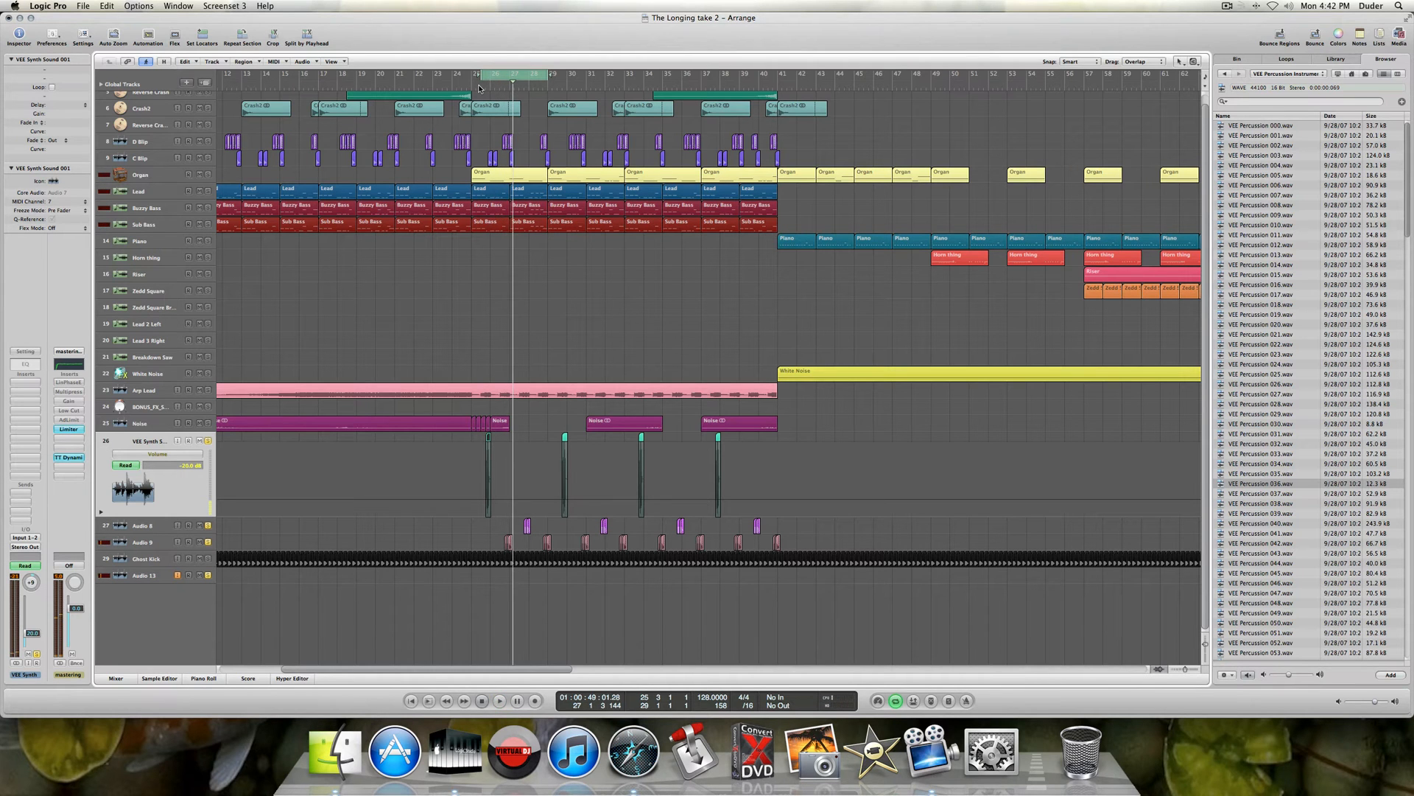
- Select the Audio 8 track and play the cycle region with the effect tracks soloed
{"action": "scroll", "coordinate": [372, 442], "scroll_direction": "up", "scroll_amount": 5}
{"action": "scroll", "coordinate": [372, 442], "scroll_direction": "right", "scroll_amount": 10}
{"action": "scroll", "coordinate": [372, 447], "scroll_direction": "left", "scroll_amount": 10}
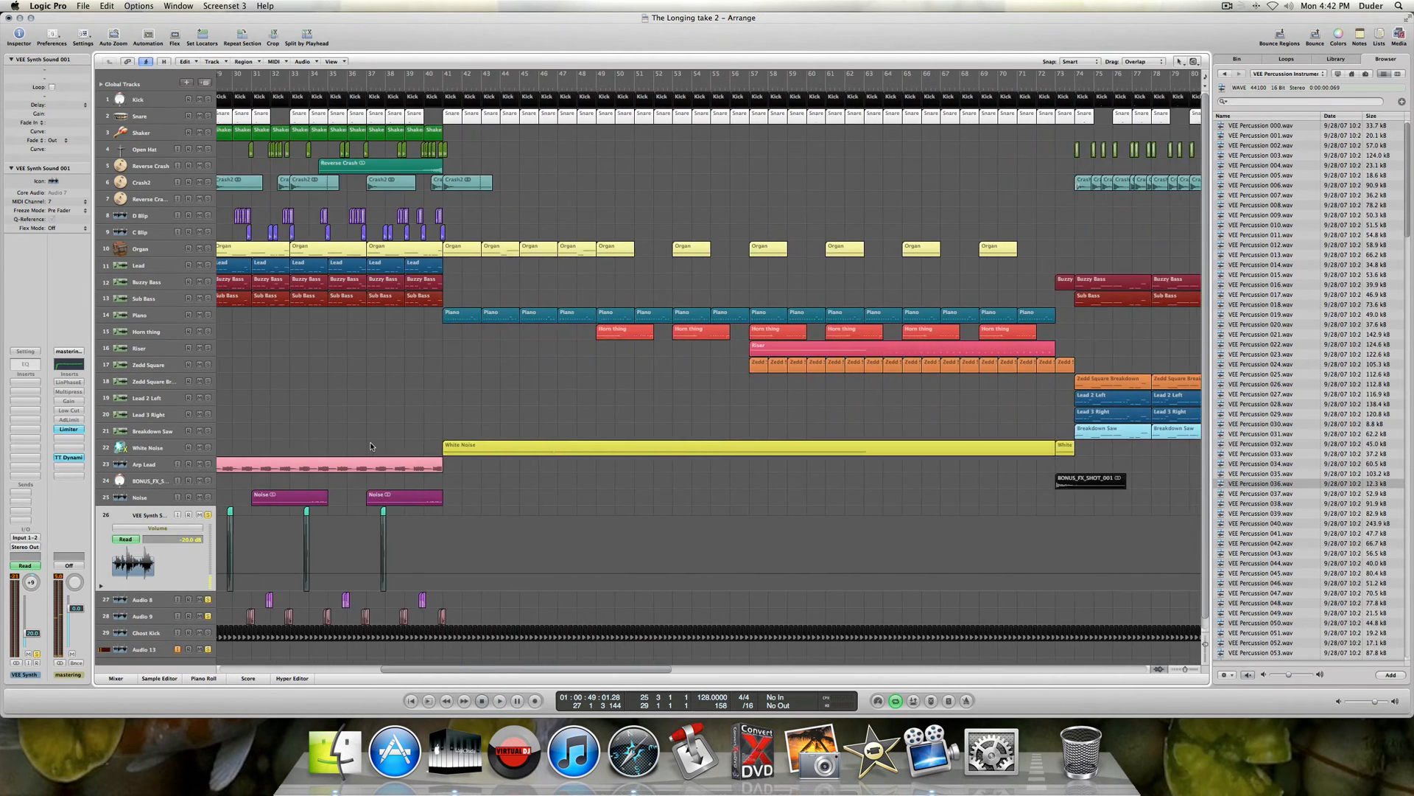
{"action": "scroll", "coordinate": [372, 446], "scroll_direction": "down", "scroll_amount": 1}
{"action": "scroll", "coordinate": [419, 511], "scroll_direction": "left", "scroll_amount": 1}
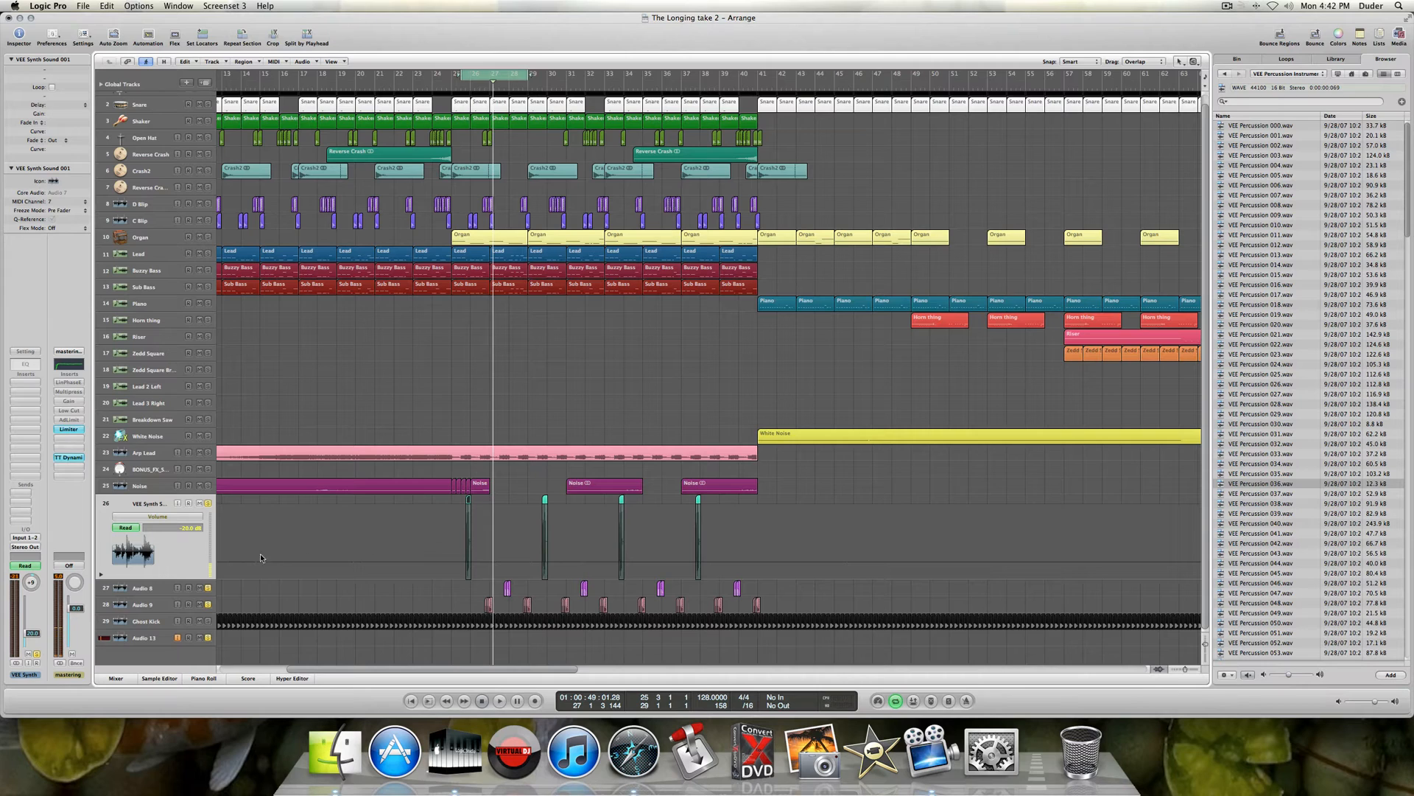
{"action": "left_click", "coordinate": [156, 503]}
{"action": "left_click", "coordinate": [167, 584]}
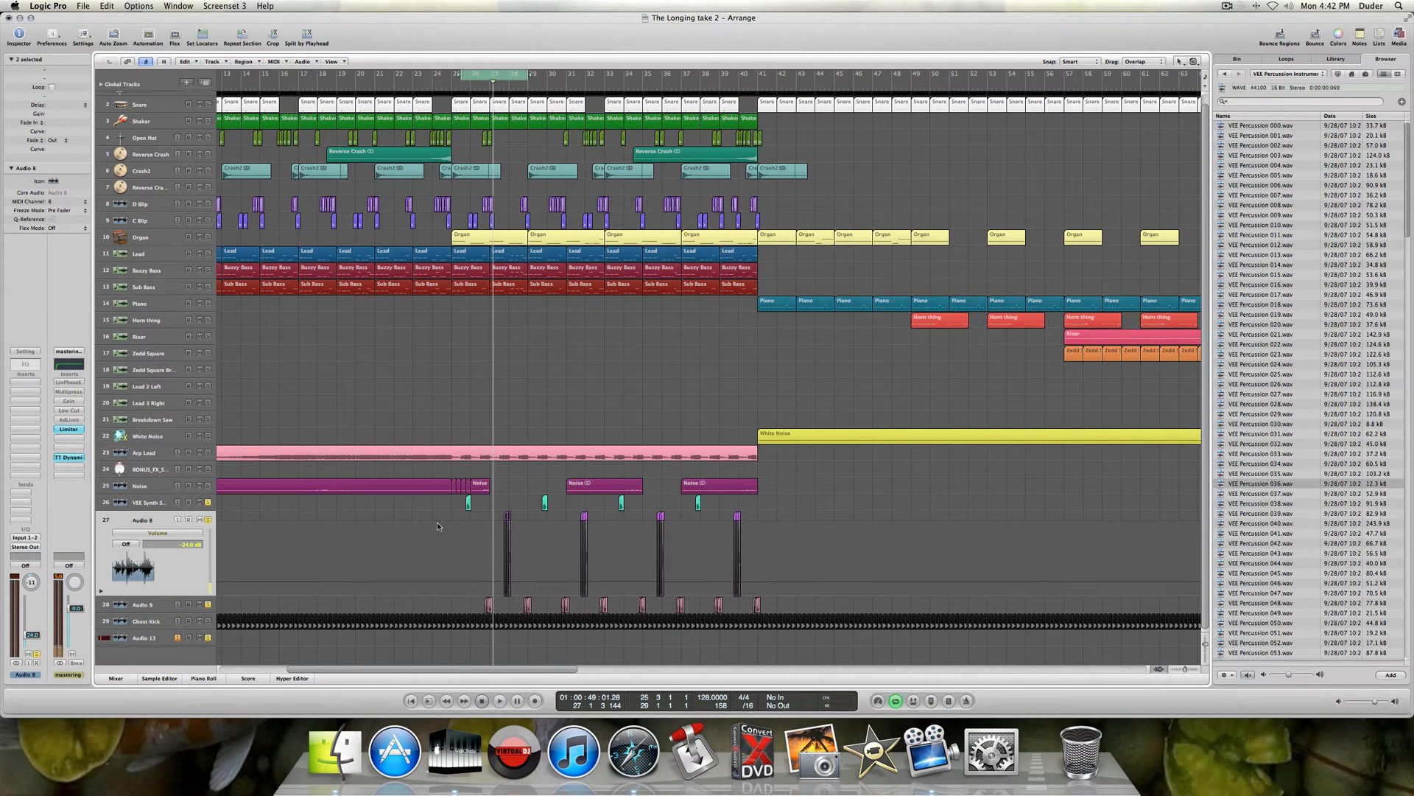
{"action": "key", "text": "space"}
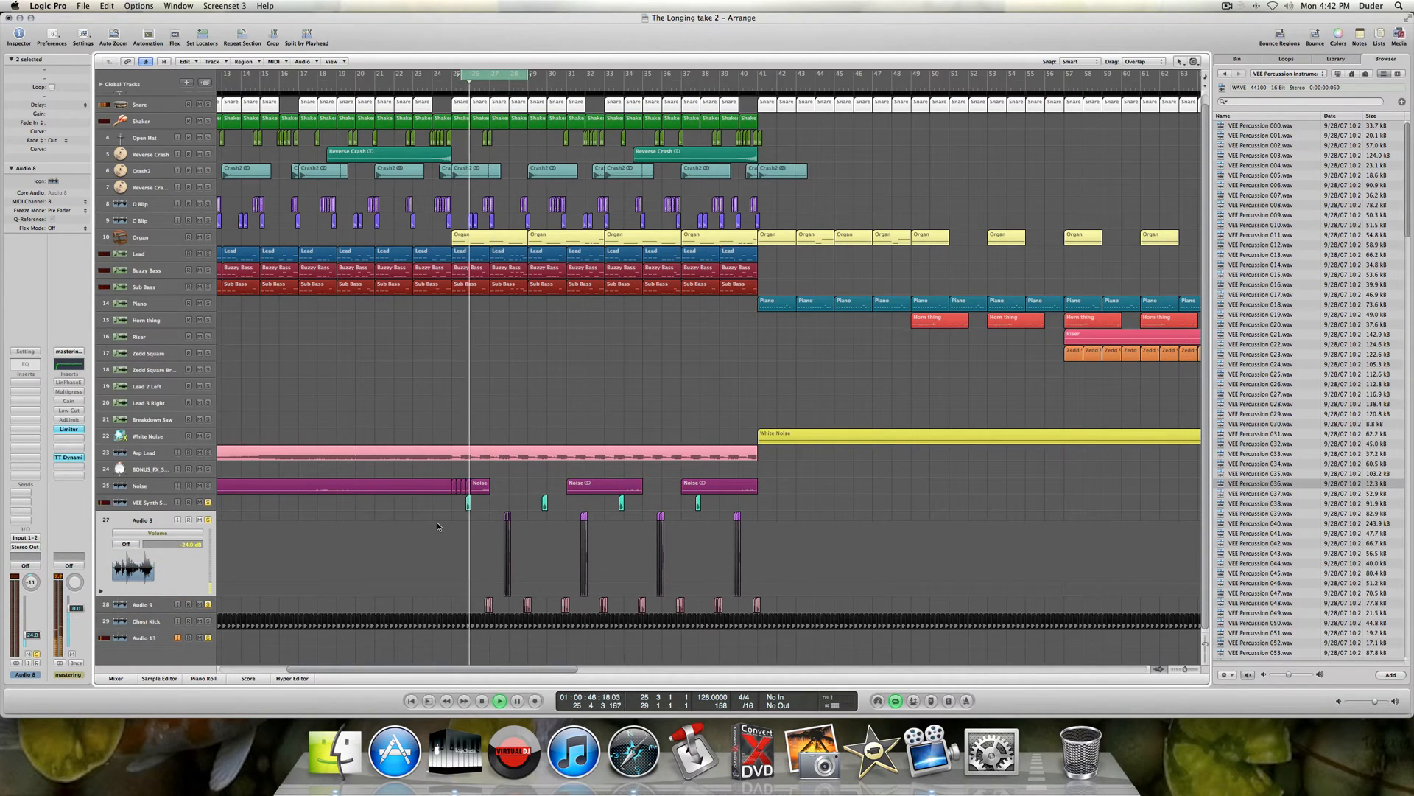
- Select the Audio 9 track during playback and replay the cycle region to hear it
{"action": "left_click", "coordinate": [151, 603]}
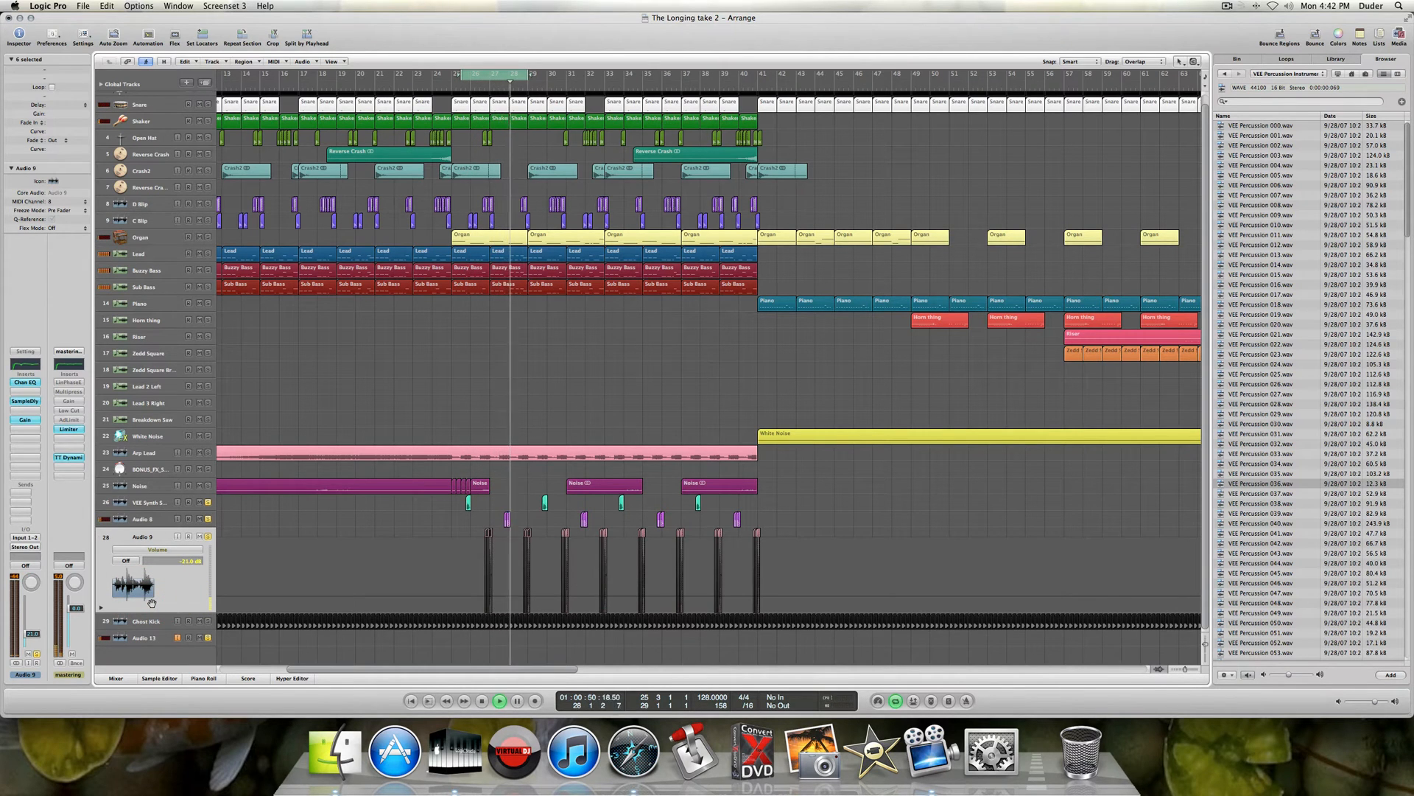
{"action": "key", "text": "space"}
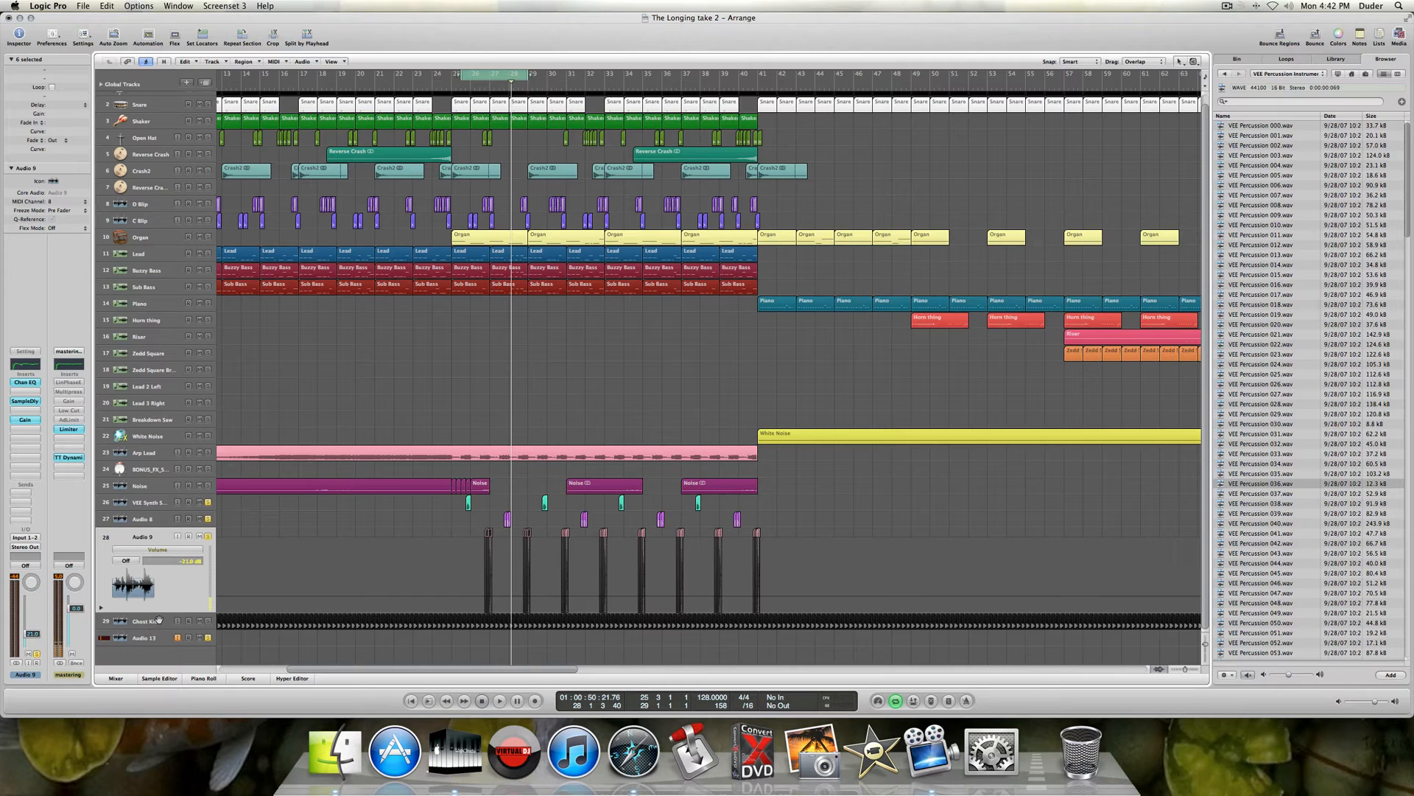
{"action": "key", "text": "space"}
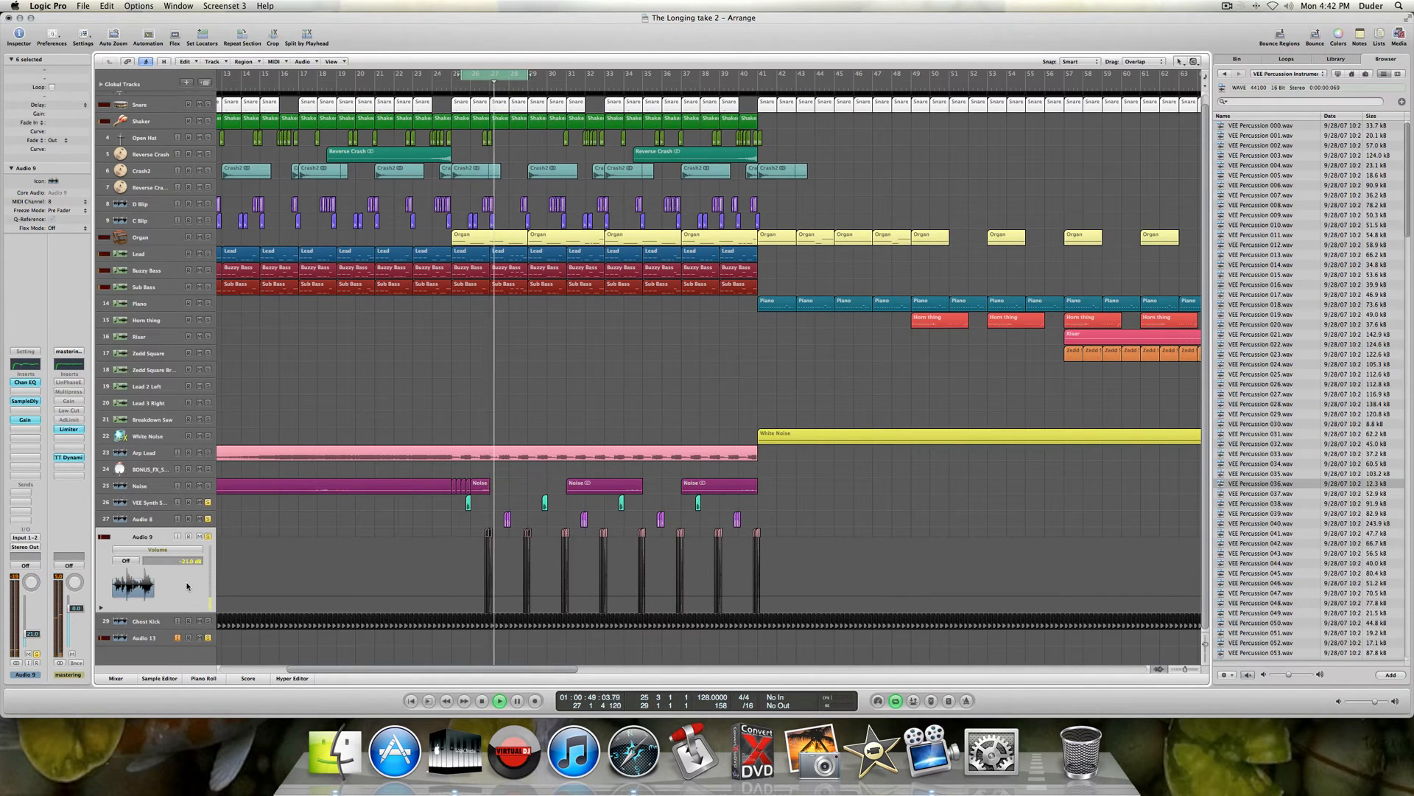
{"action": "key", "text": "space"}
- Inspect Audio 9's Channel EQ and compare its Sample Delay bypassed and active by replaying the cycle region
{"action": "left_click", "coordinate": [25, 363]}
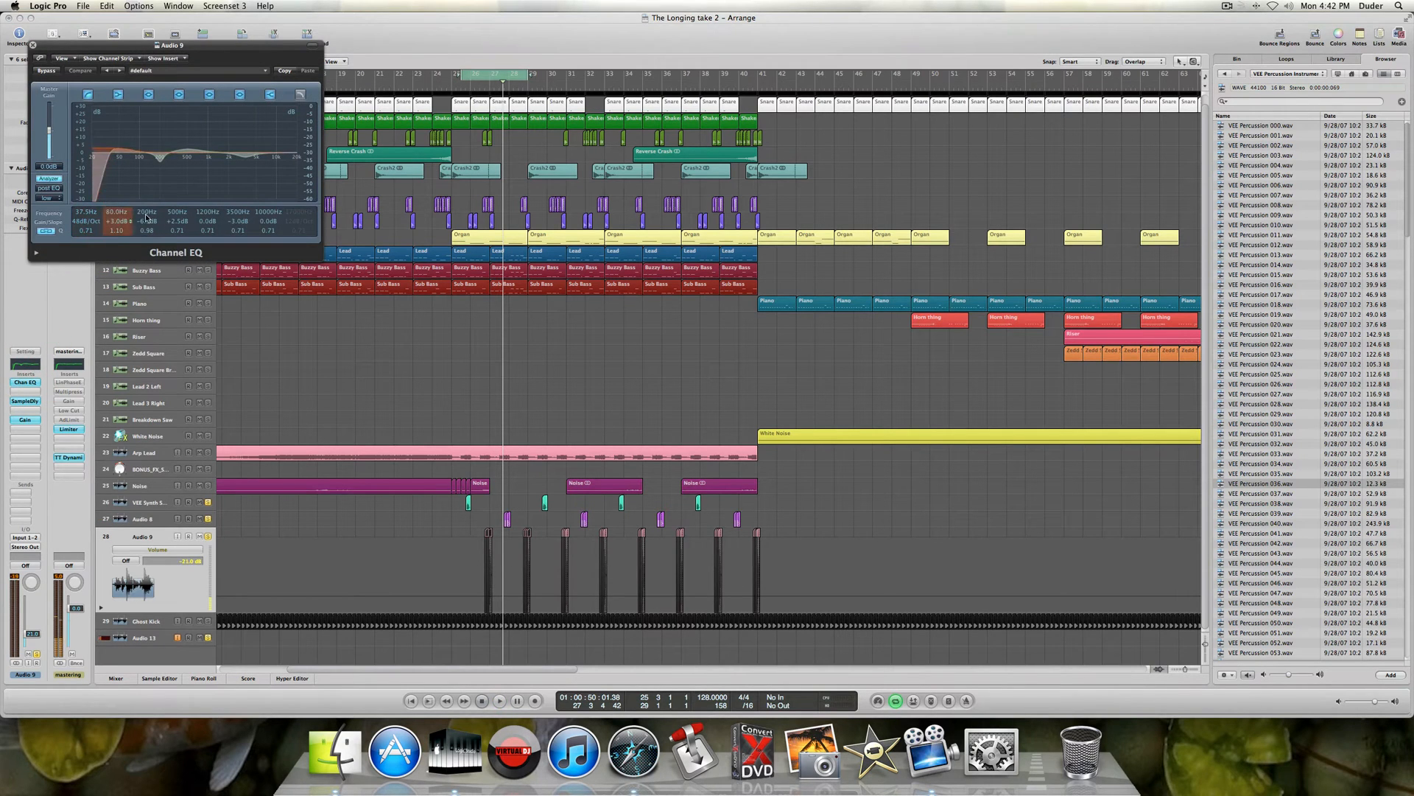
{"action": "left_click", "coordinate": [33, 47]}
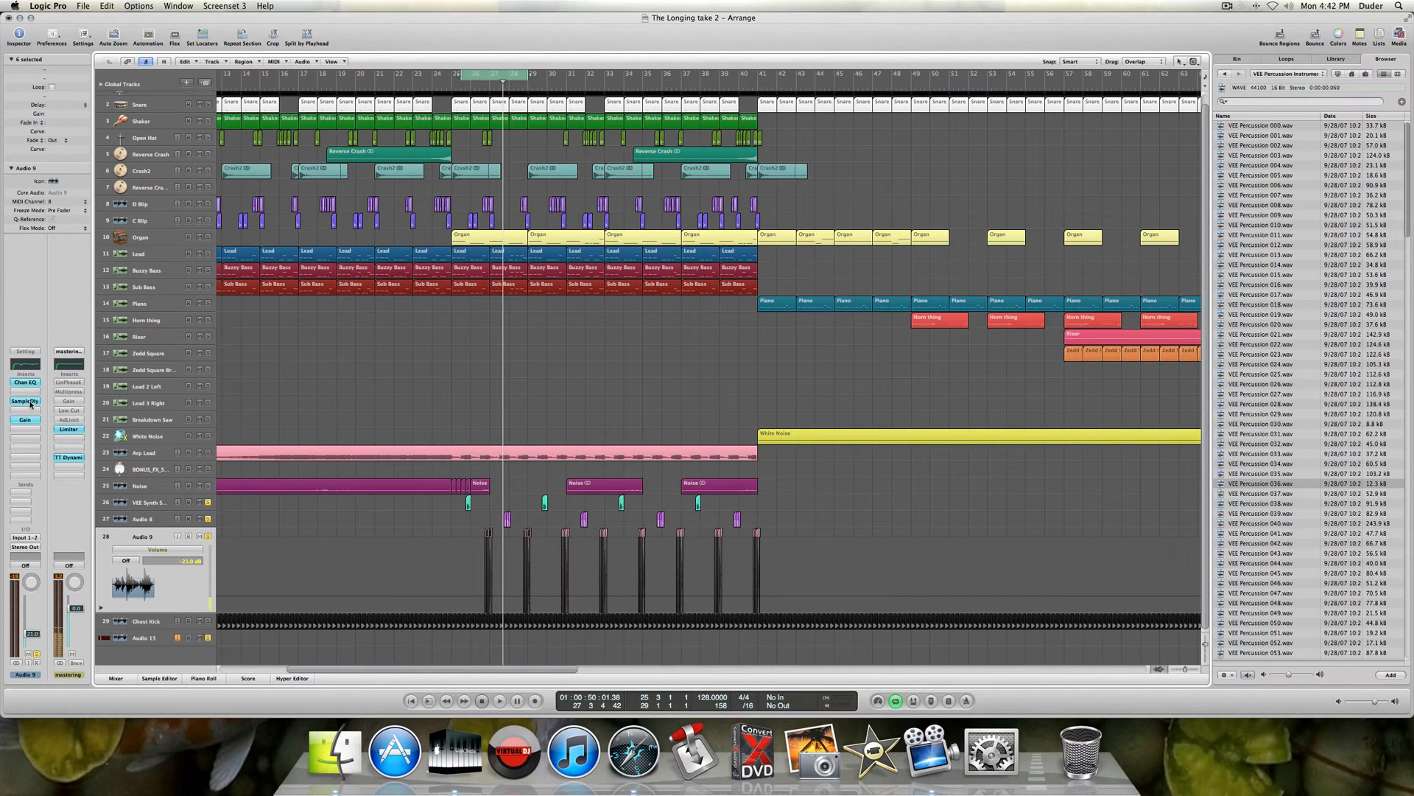
{"action": "left_click", "coordinate": [25, 401]}
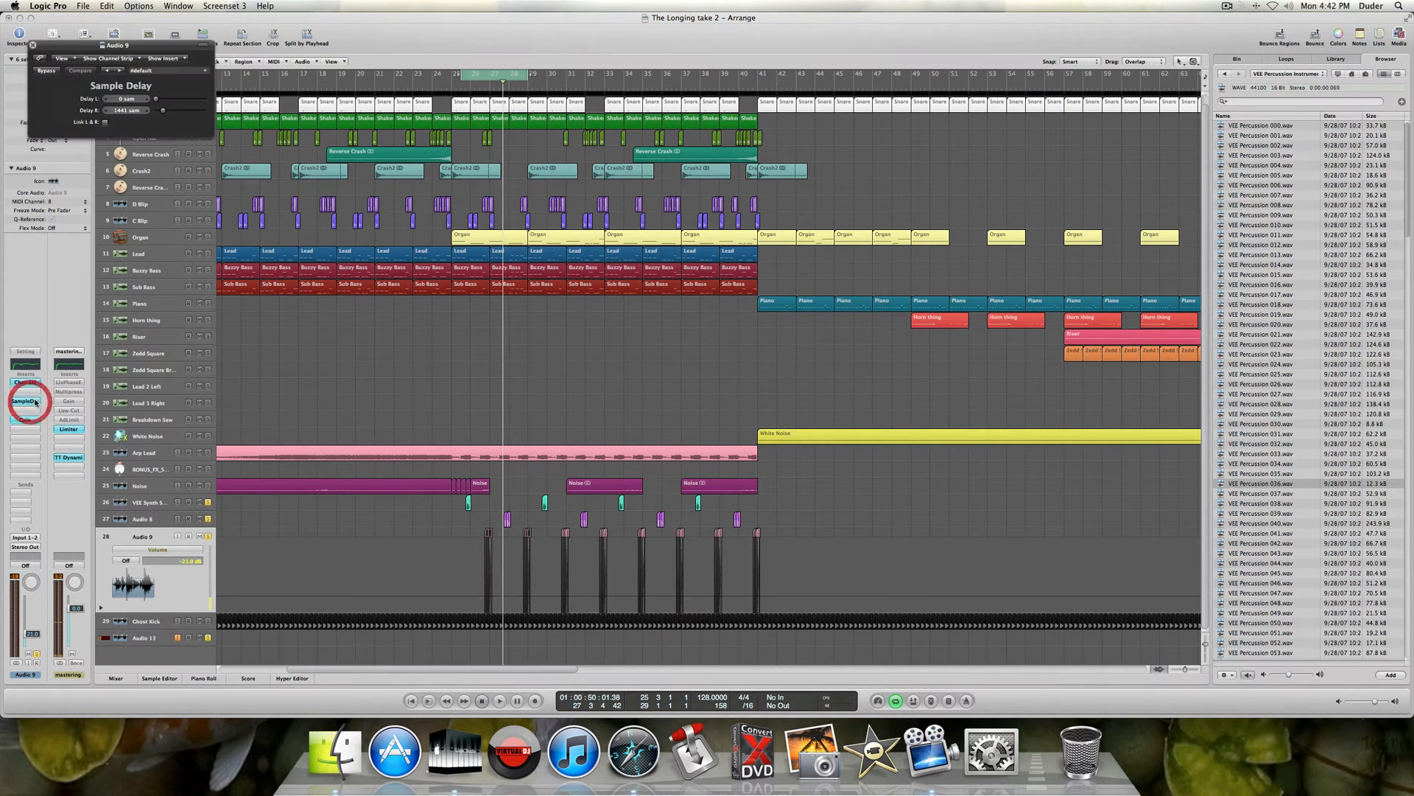
{"action": "left_click", "coordinate": [47, 72]}
{"action": "key", "text": "space"}
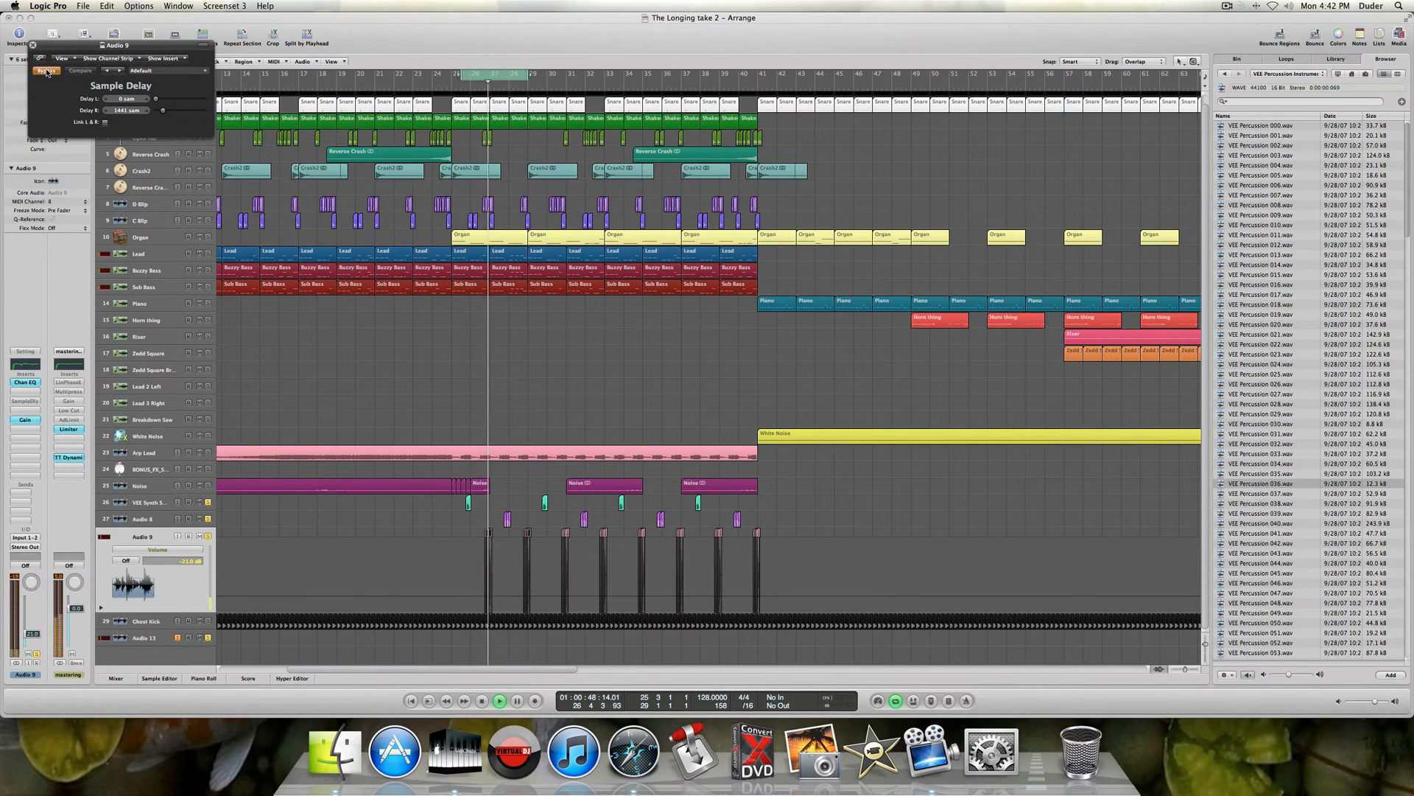
{"action": "key", "text": "space"}
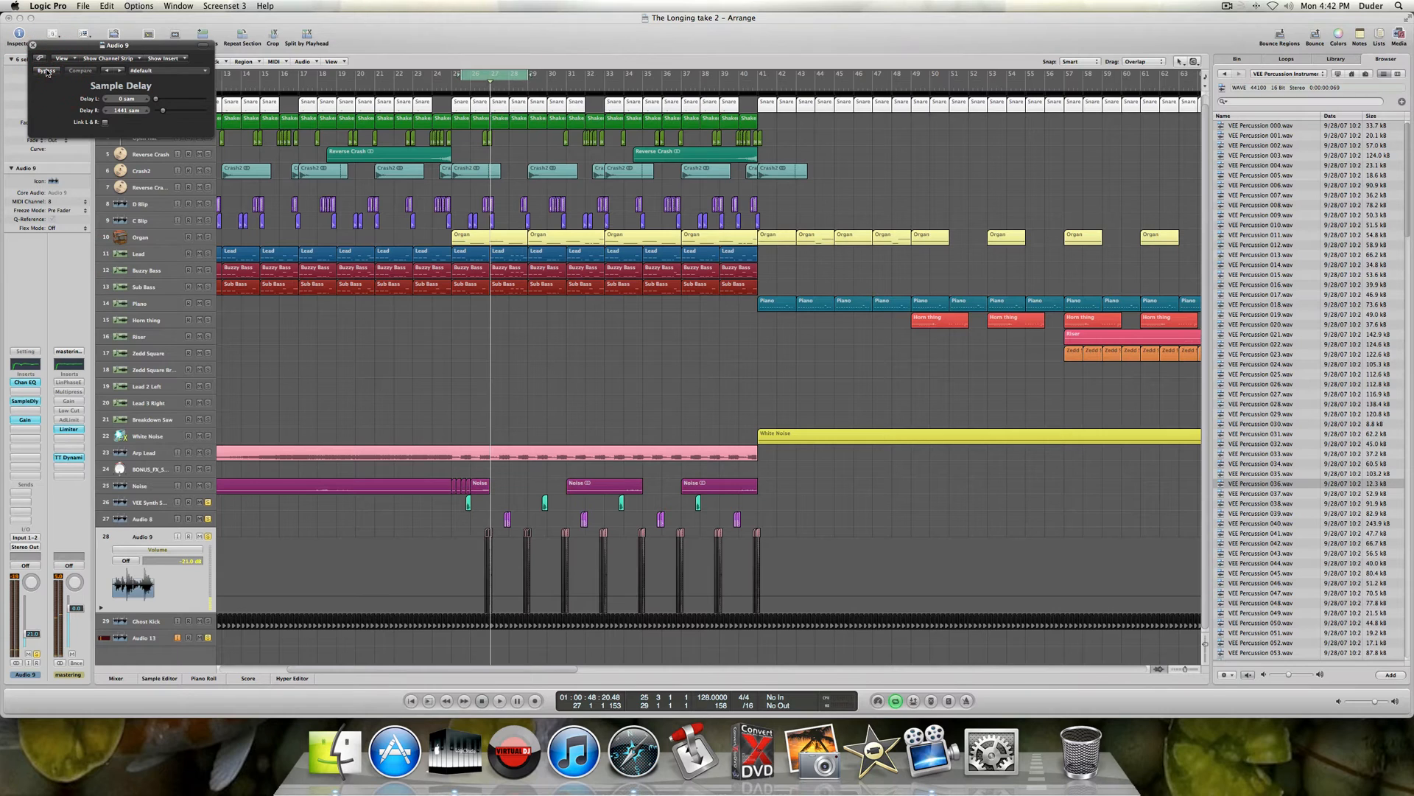
{"action": "key", "text": "space"}
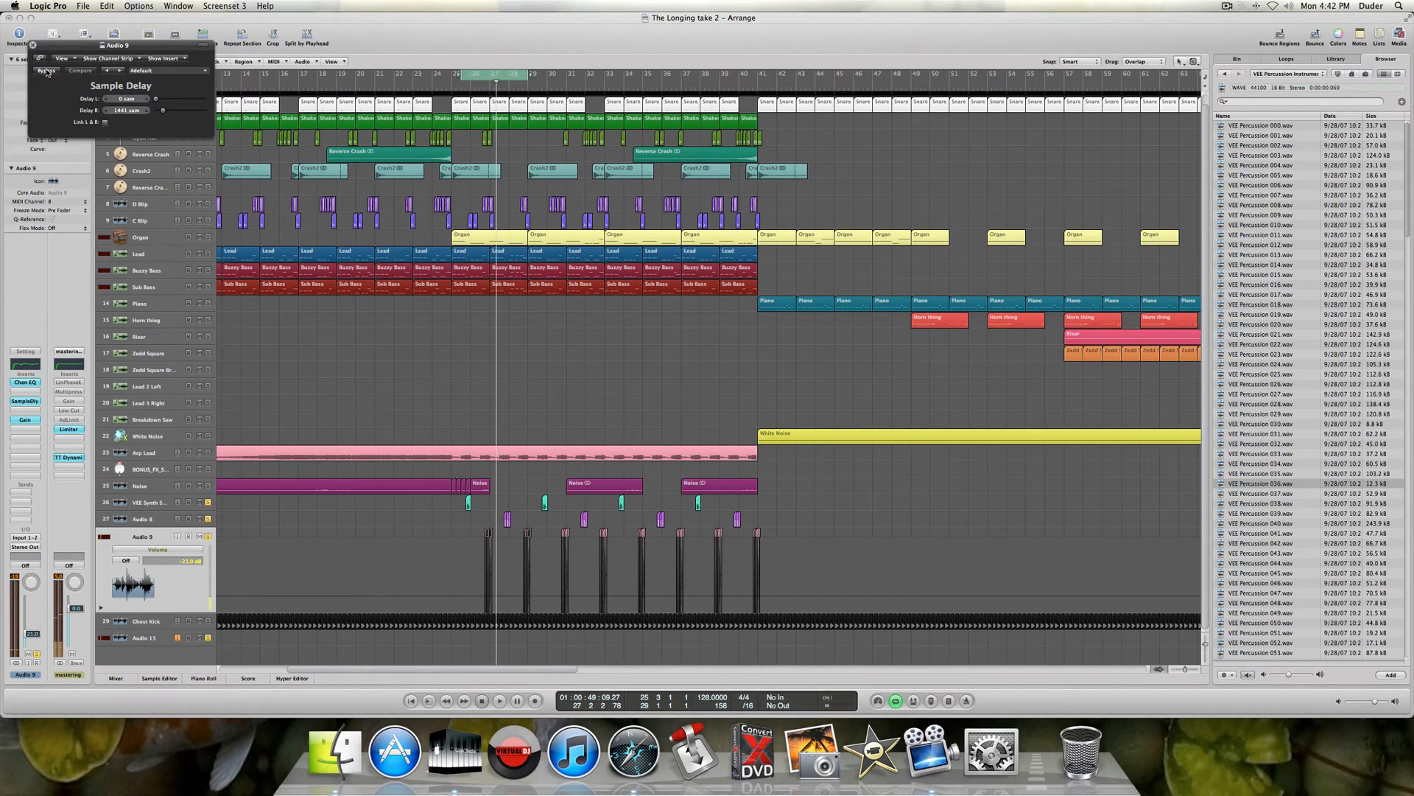
{"action": "left_click", "coordinate": [32, 45]}
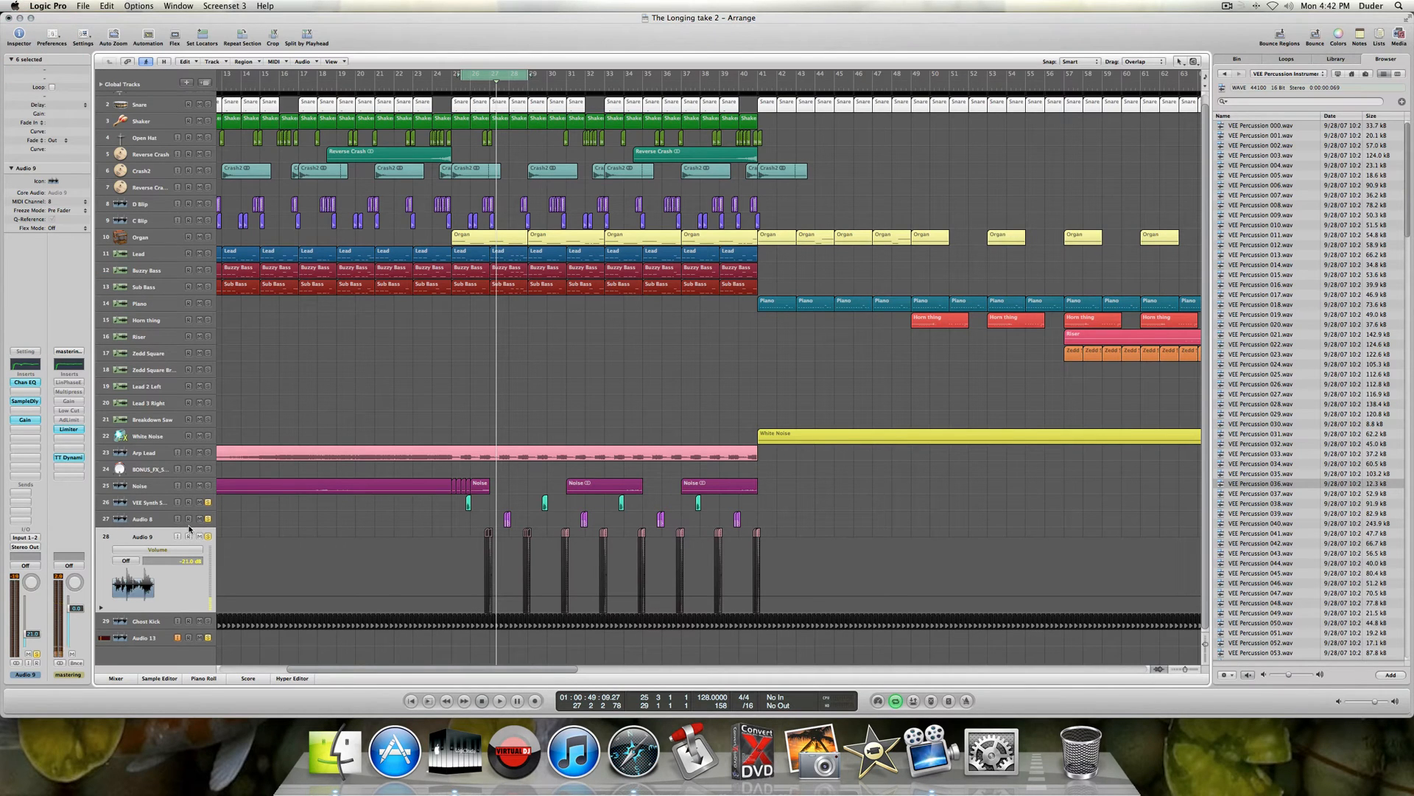
- Select the Audio 8, VEE Synth and Audio 9 tracks in turn to compare their channel strips
{"action": "left_click", "coordinate": [157, 521]}
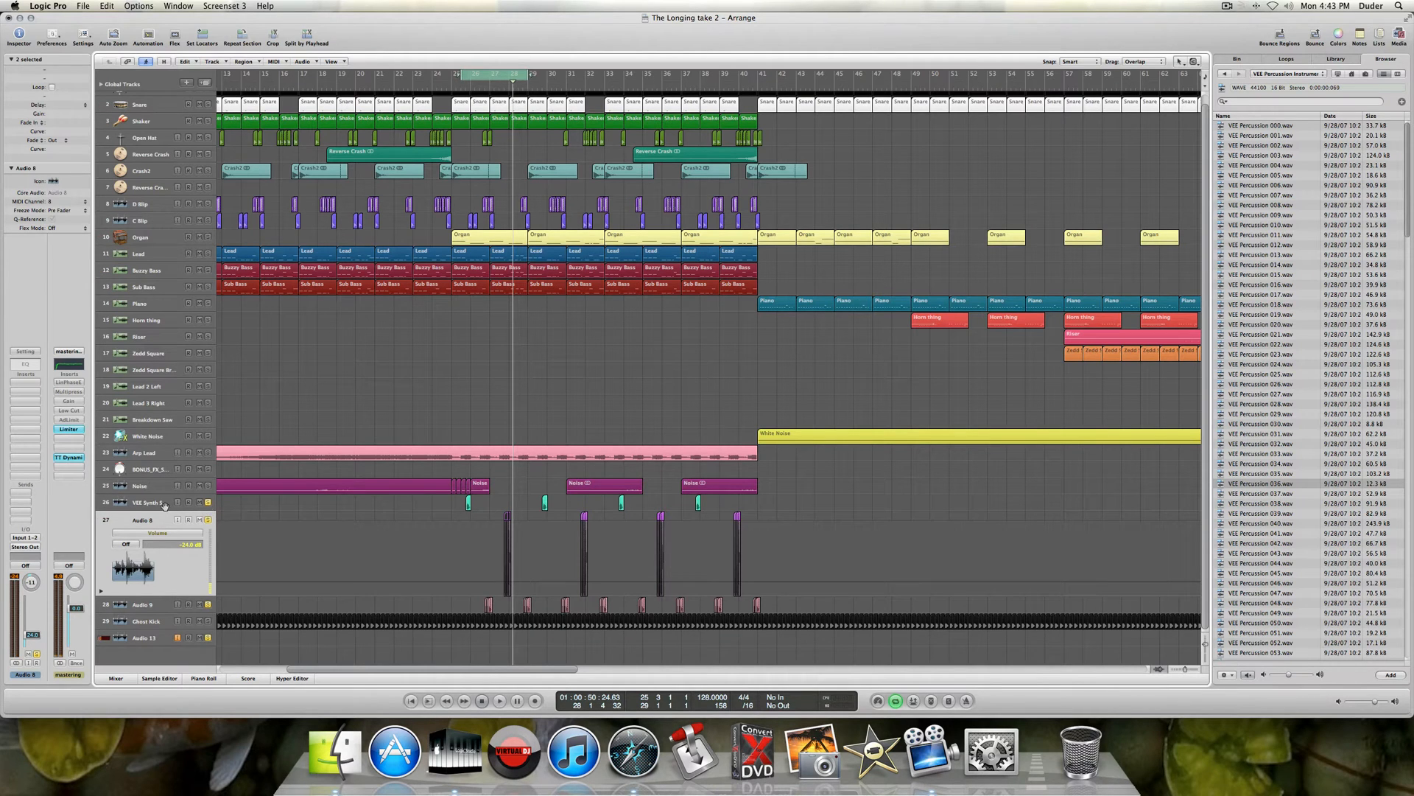
{"action": "left_click", "coordinate": [161, 502]}
{"action": "left_click", "coordinate": [156, 589]}
{"action": "left_click", "coordinate": [159, 605]}
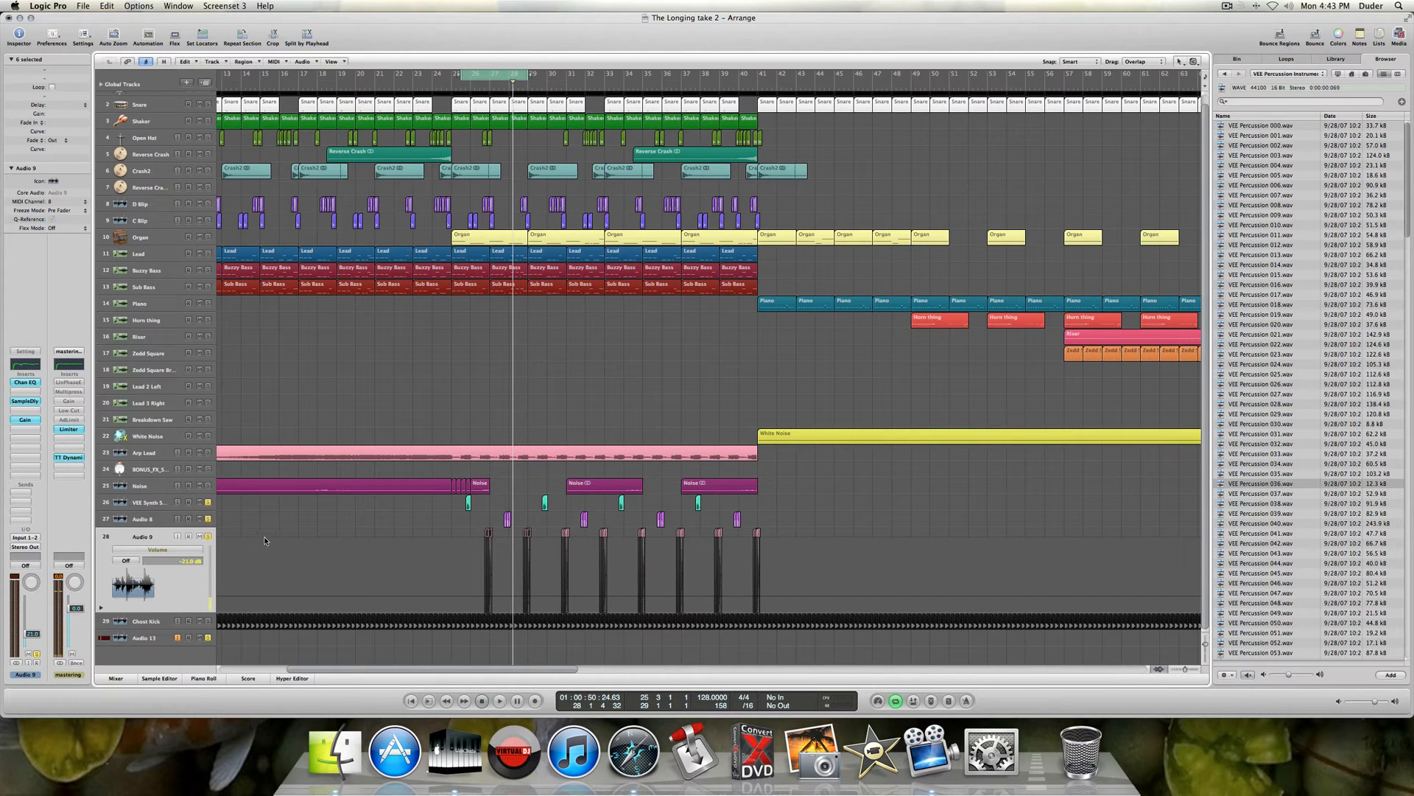
- Turn off soloing on the tracks, extend the cycle region to bars 1–41 and briefly play it
{"action": "left_click", "coordinate": [207, 638]}
{"action": "scroll", "coordinate": [369, 574], "scroll_direction": "up", "scroll_amount": 1}
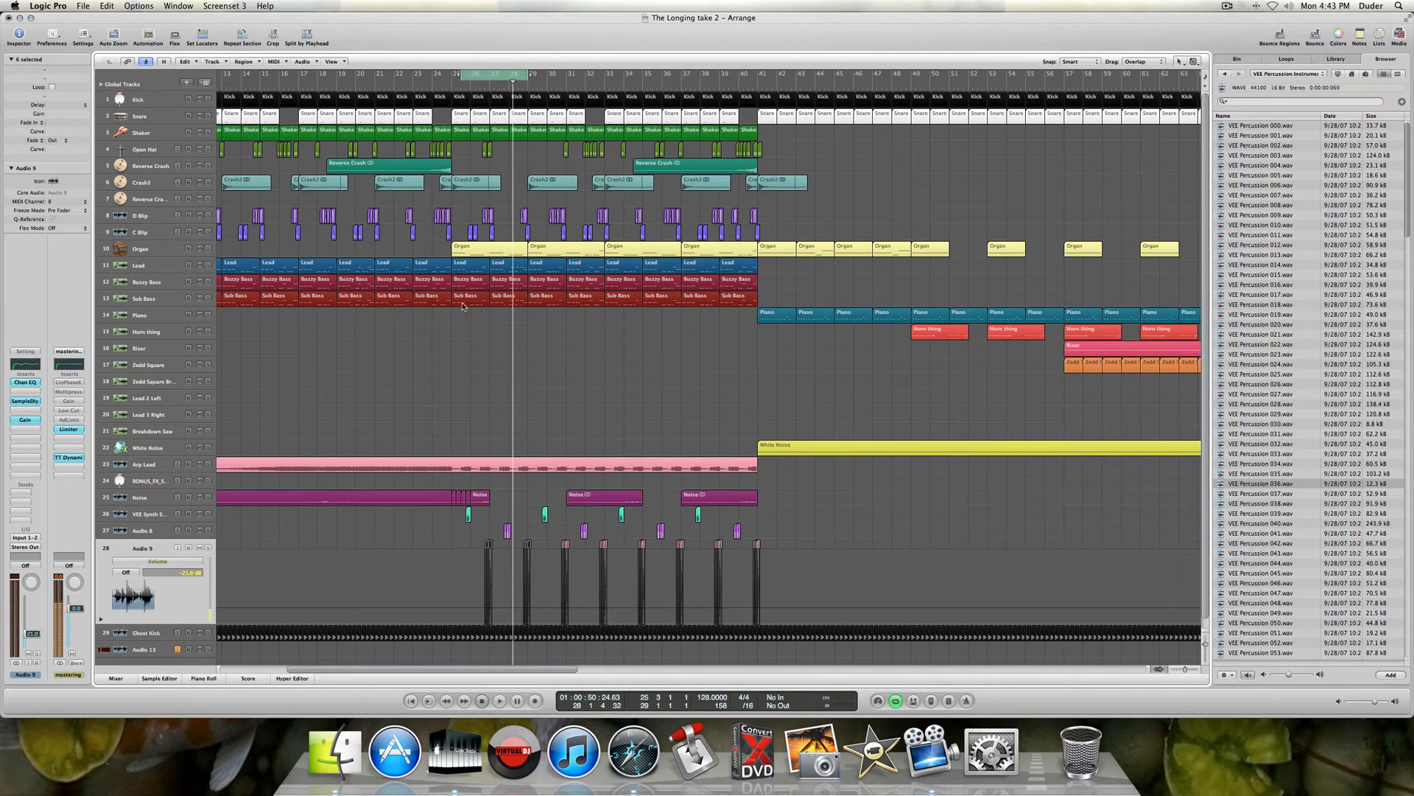
{"action": "left_click_drag", "start_coordinate": [461, 74], "coordinate": [209, 119]}
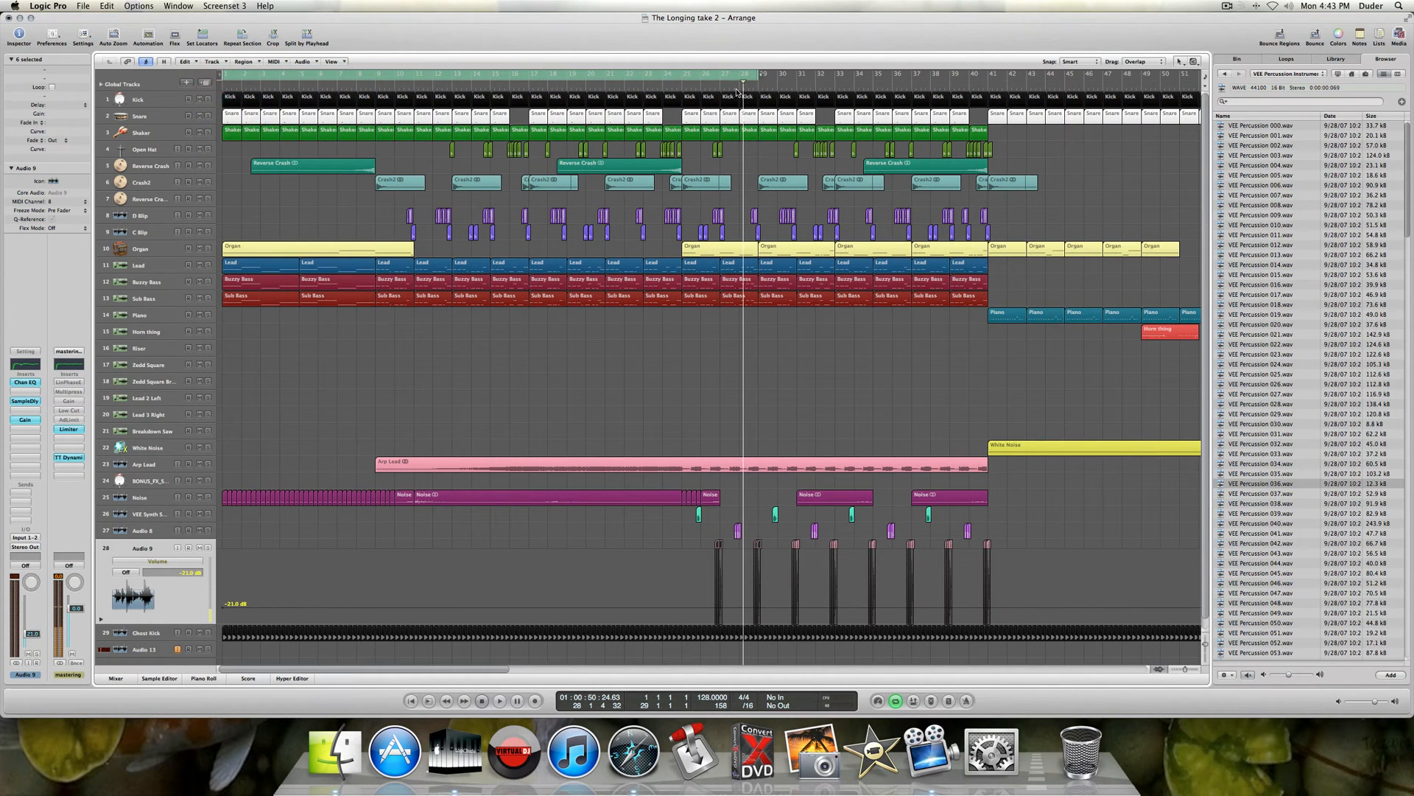
{"action": "left_click_drag", "start_coordinate": [759, 75], "coordinate": [990, 83]}
{"action": "key", "text": "space"}
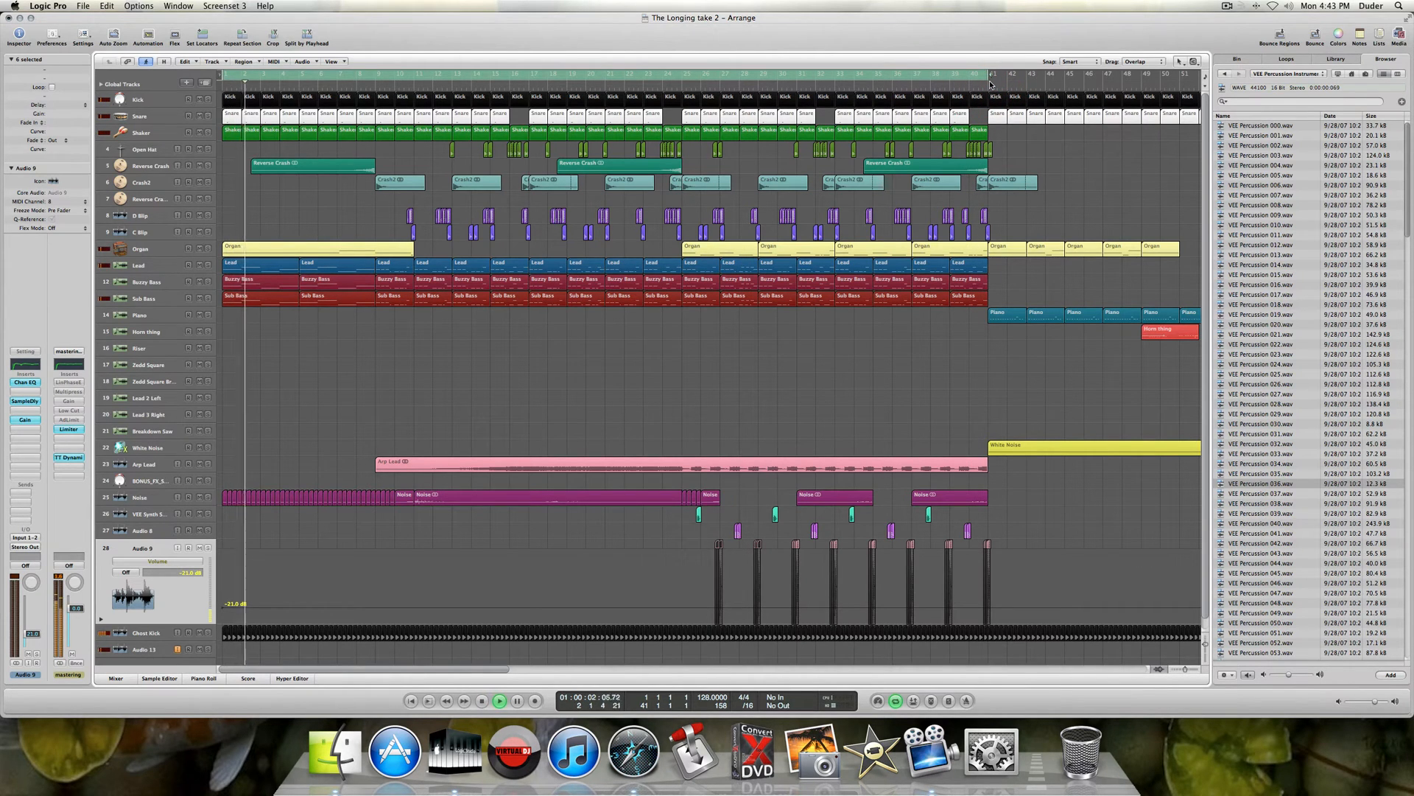
{"action": "key", "text": "space"}
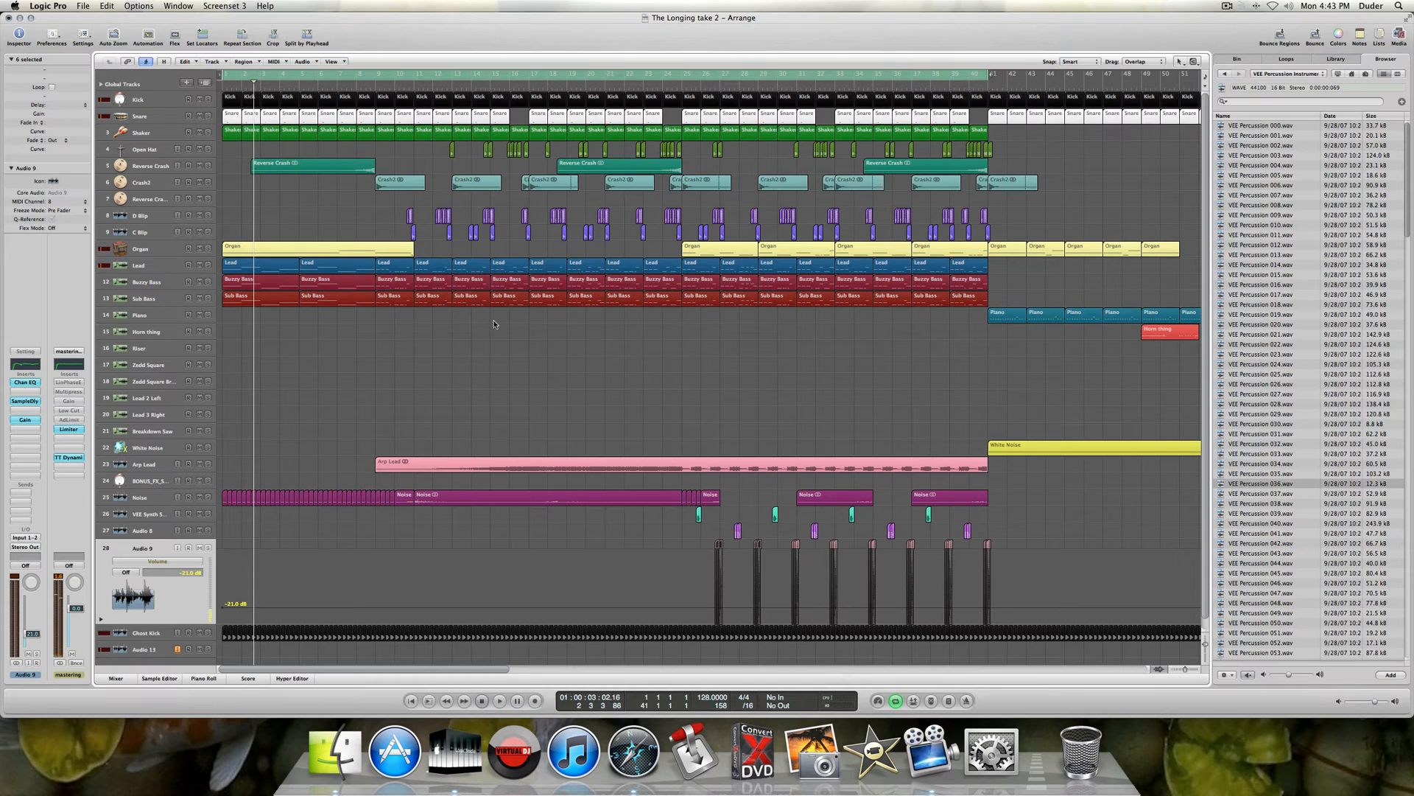
- Activate the mastering channel's linear phase EQ, Multipressor, Gain, Low Cut and AdLimit, bypass its Limiter, and play the song from the start
{"action": "left_click", "coordinate": [73, 381], "text": "alt"}
{"action": "left_click", "coordinate": [73, 391], "text": "alt"}
{"action": "left_click", "coordinate": [73, 400], "text": "alt"}
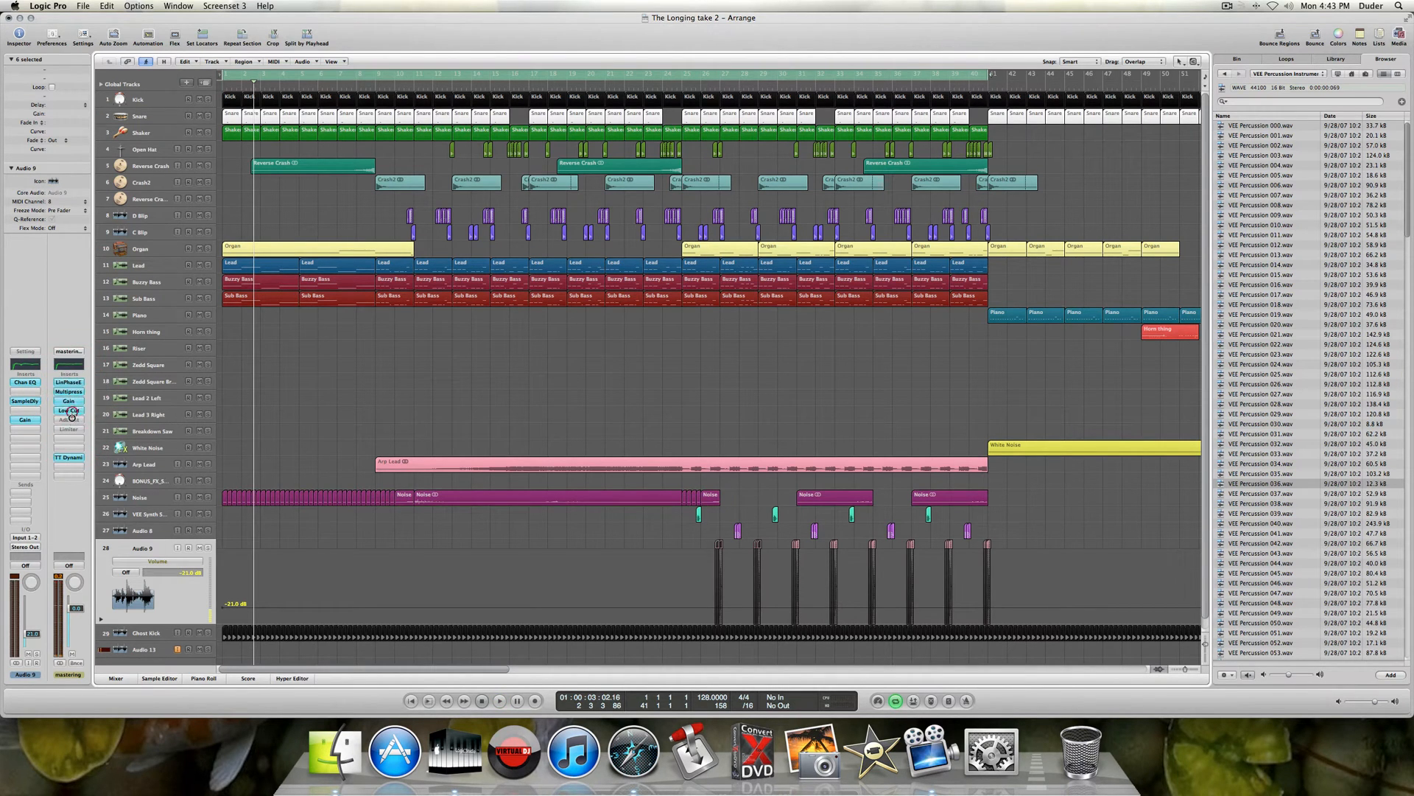
{"action": "left_click", "coordinate": [73, 419], "text": "alt"}
{"action": "left_click", "coordinate": [74, 429], "text": "alt"}
{"action": "key", "text": "Return"}
{"action": "key", "text": "space"}
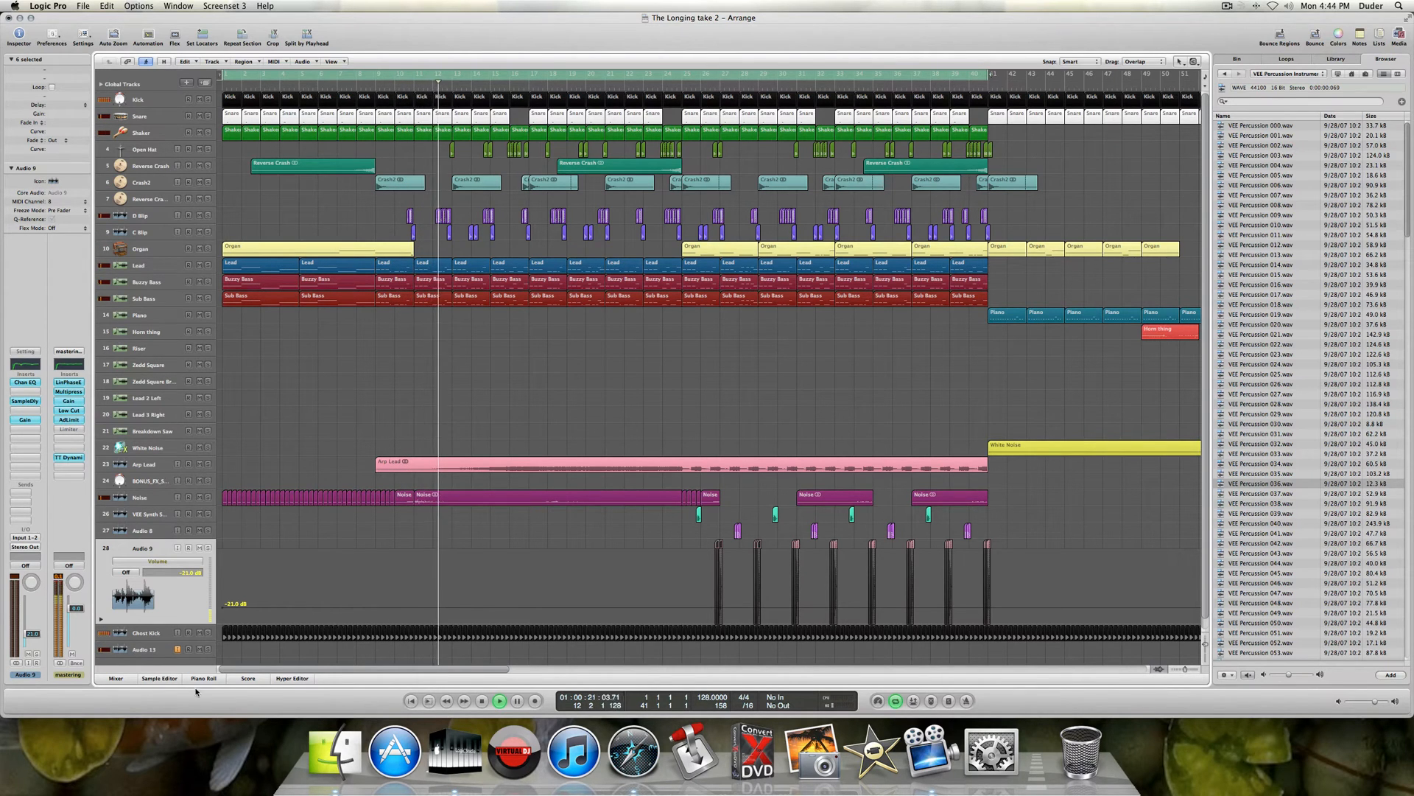
- Mute Audio 13 and hide the media browser area during playback, stopping after the cycle region has played through
{"action": "left_click", "coordinate": [198, 650]}
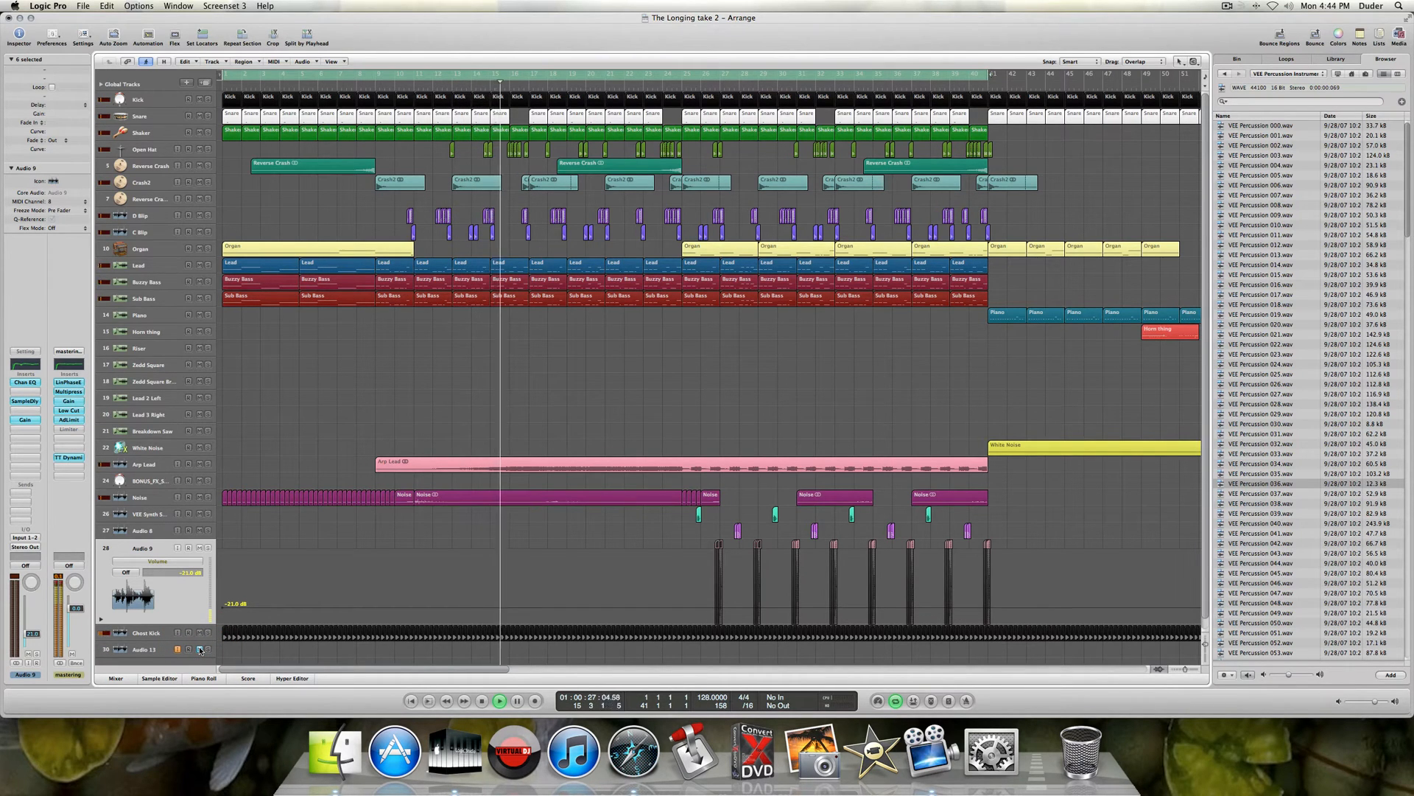
{"action": "scroll", "coordinate": [390, 519], "scroll_direction": "right", "scroll_amount": 1}
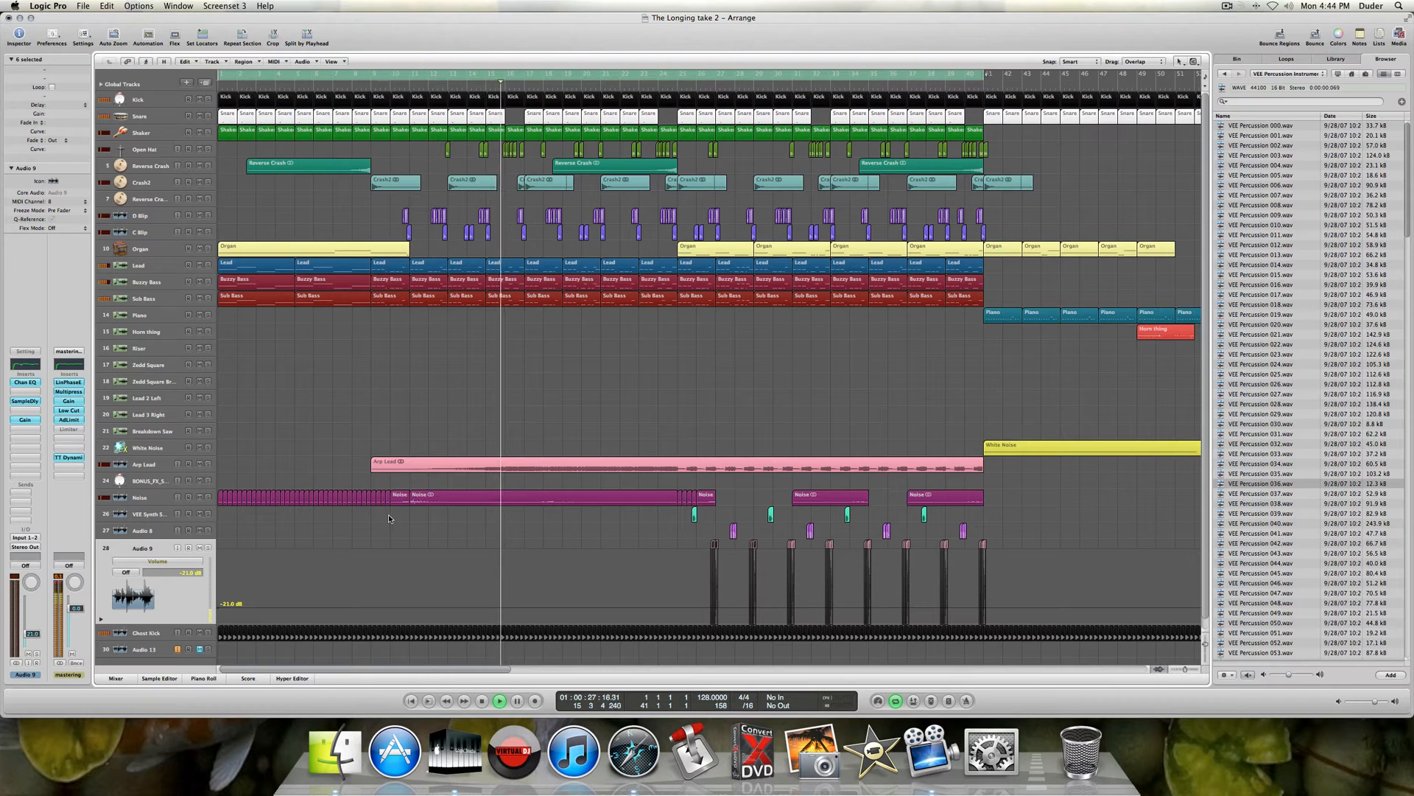
{"action": "left_click", "coordinate": [1399, 37]}
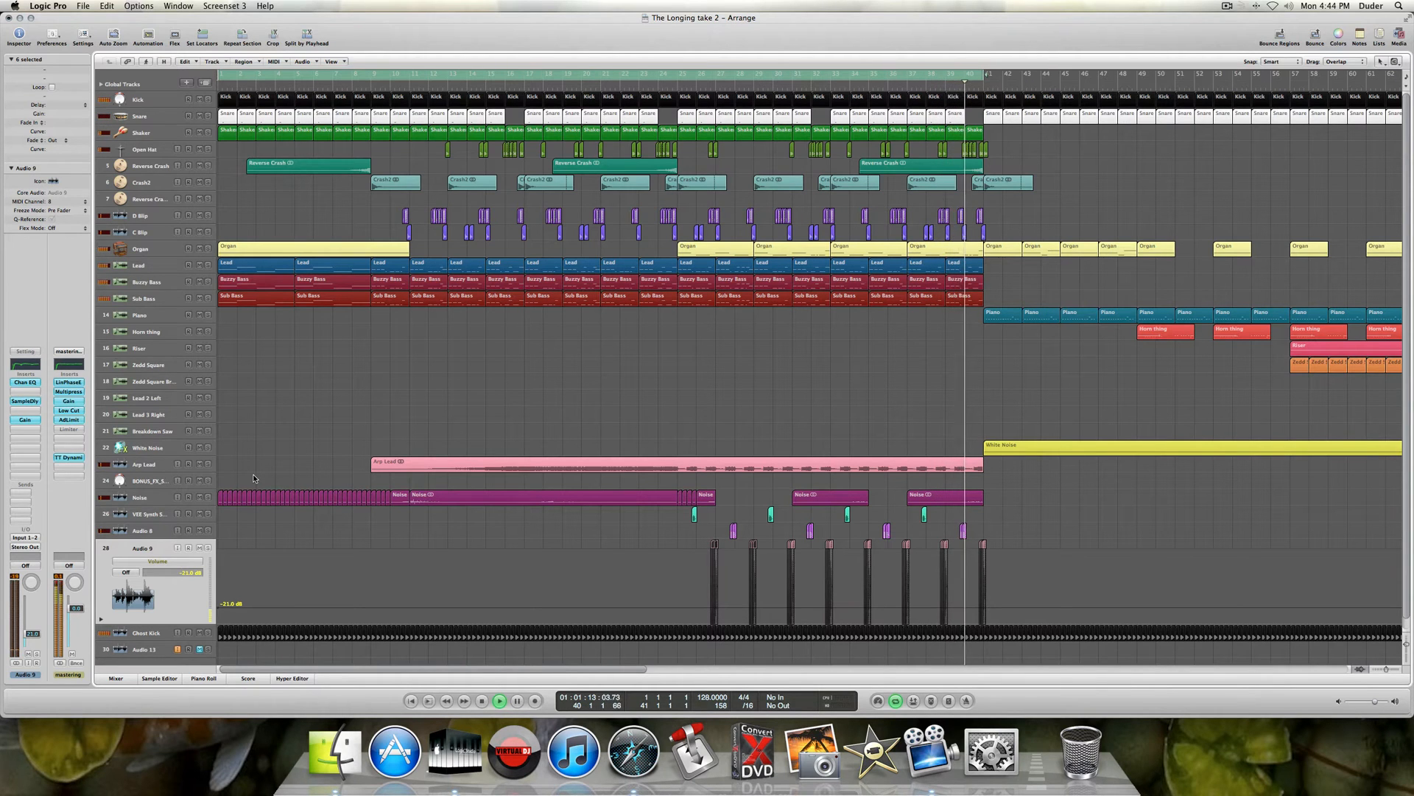
{"action": "key", "text": "space"}
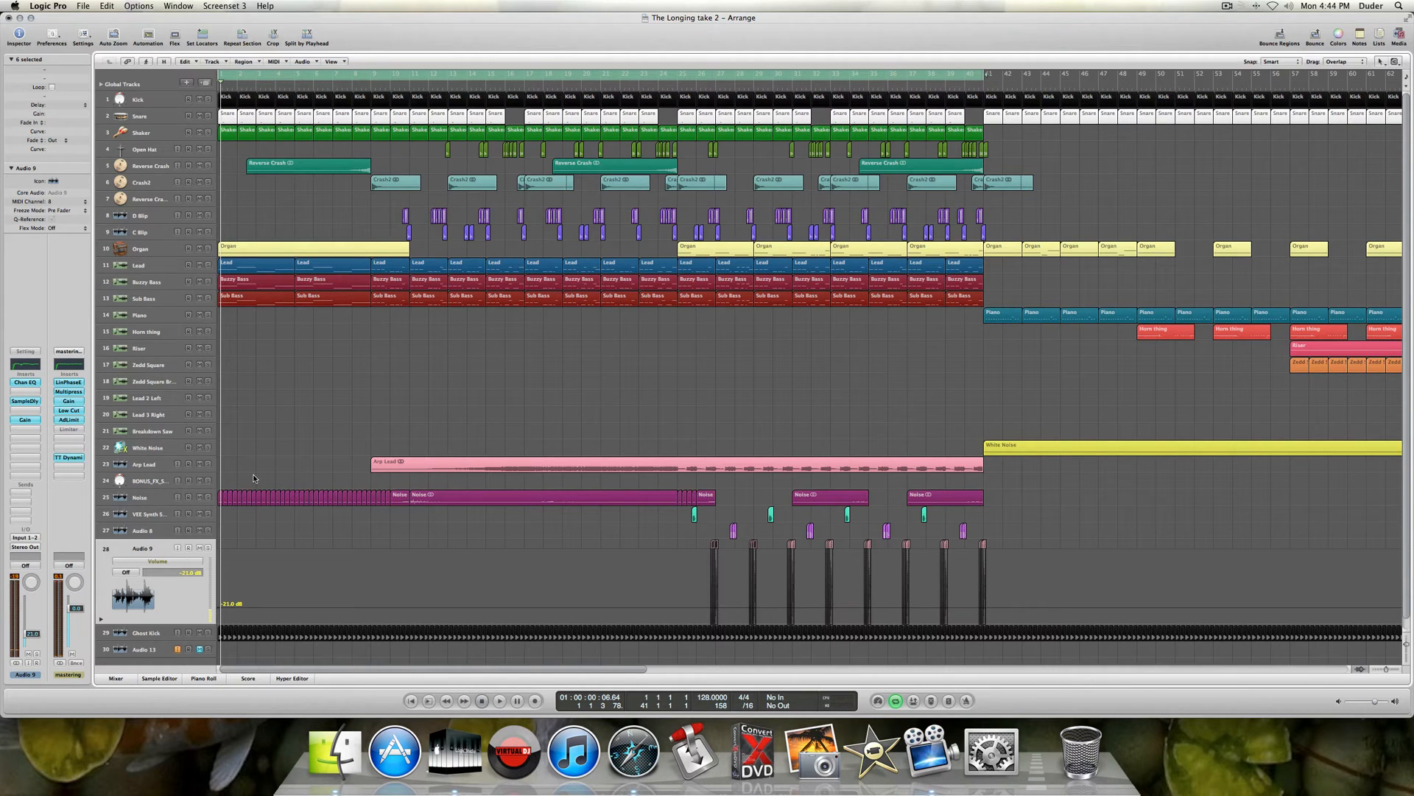
- Unmute Audio 13 and return the mastering channel to the Limiter with its other mastering plug-ins bypassed
{"action": "left_click", "coordinate": [201, 649]}
{"action": "left_click", "coordinate": [73, 431]}
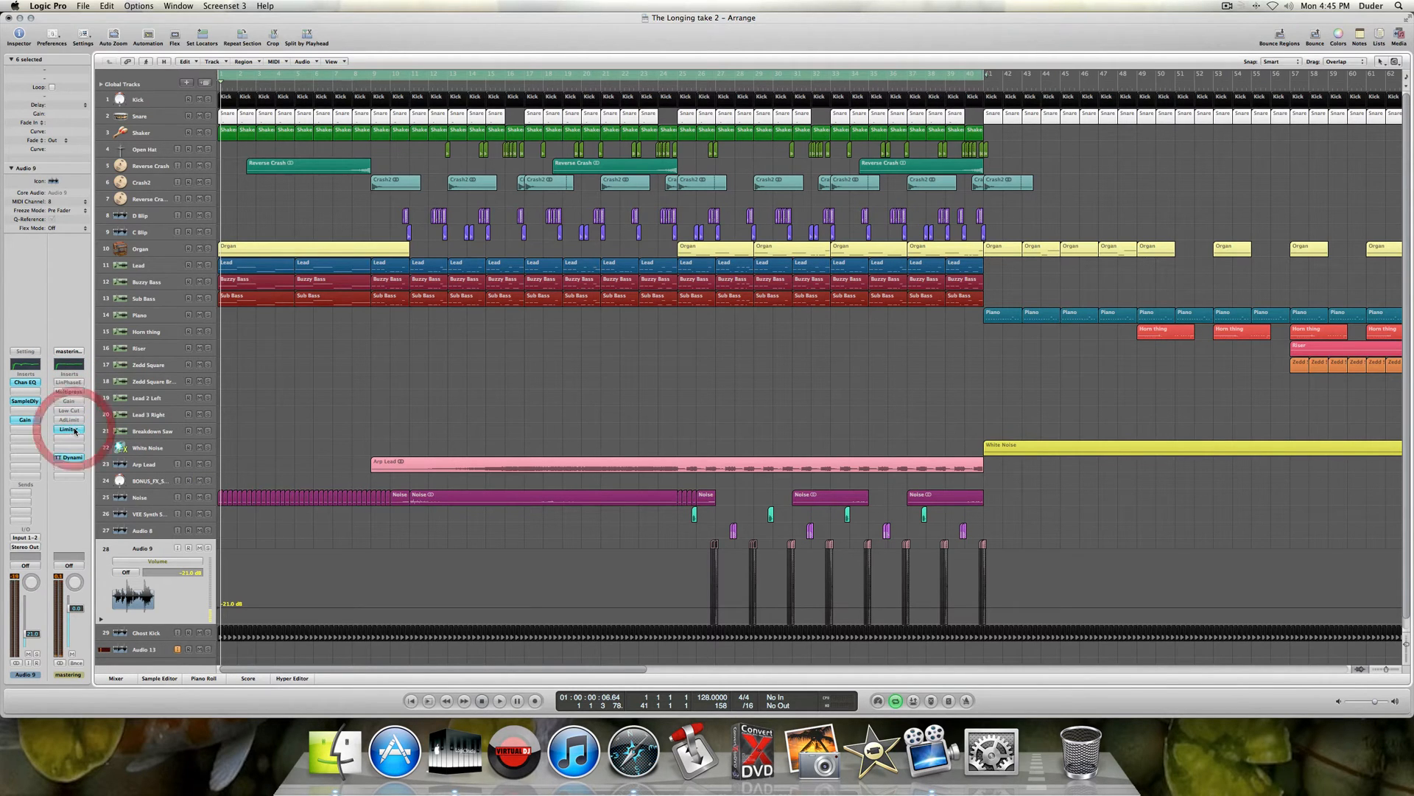
- Set the cycle region to the breakdown at bars 41–74 and briefly play it
{"action": "left_click", "coordinate": [357, 73]}
{"action": "scroll", "coordinate": [828, 90], "scroll_direction": "right", "scroll_amount": 10}
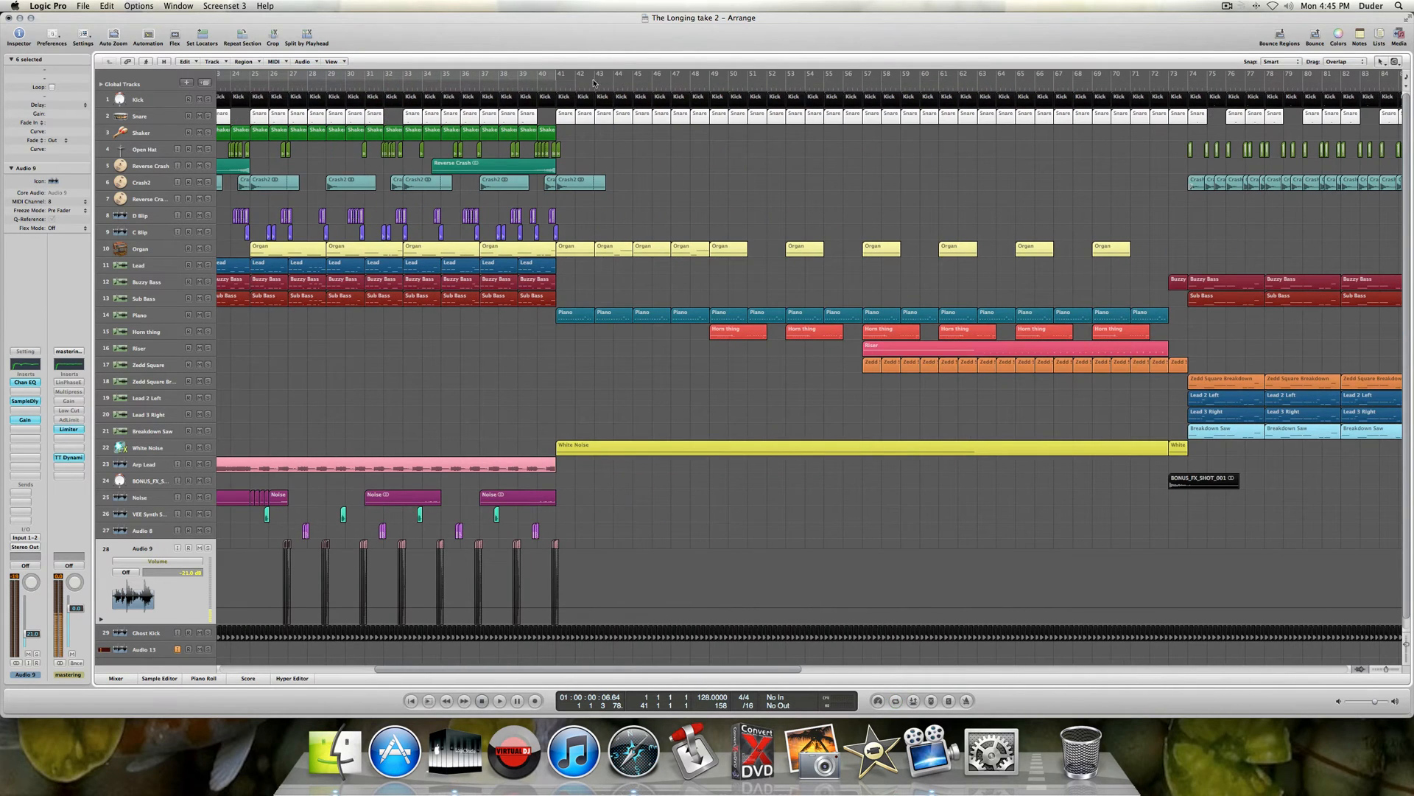
{"action": "left_click_drag", "start_coordinate": [562, 76], "coordinate": [1191, 93]}
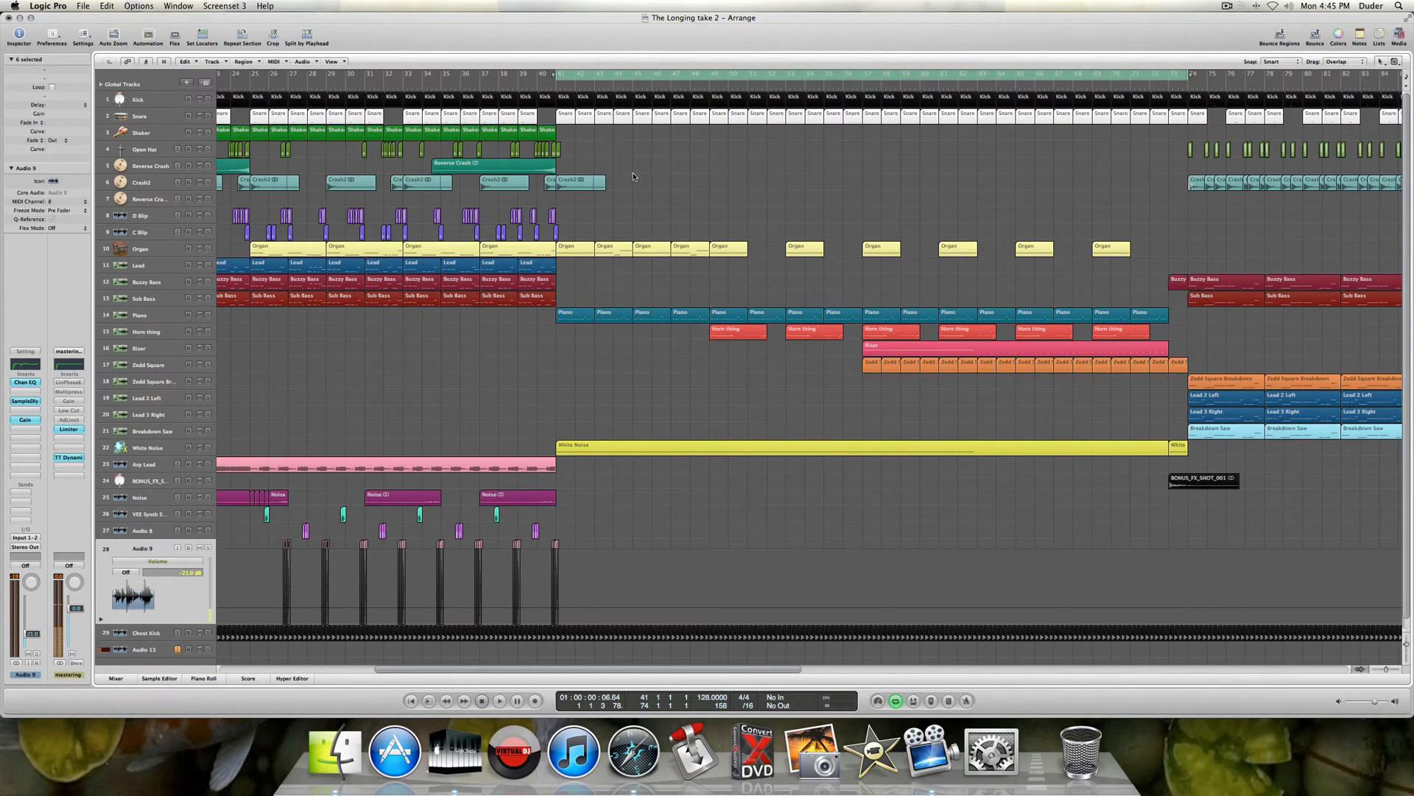
{"action": "key", "text": "space"}
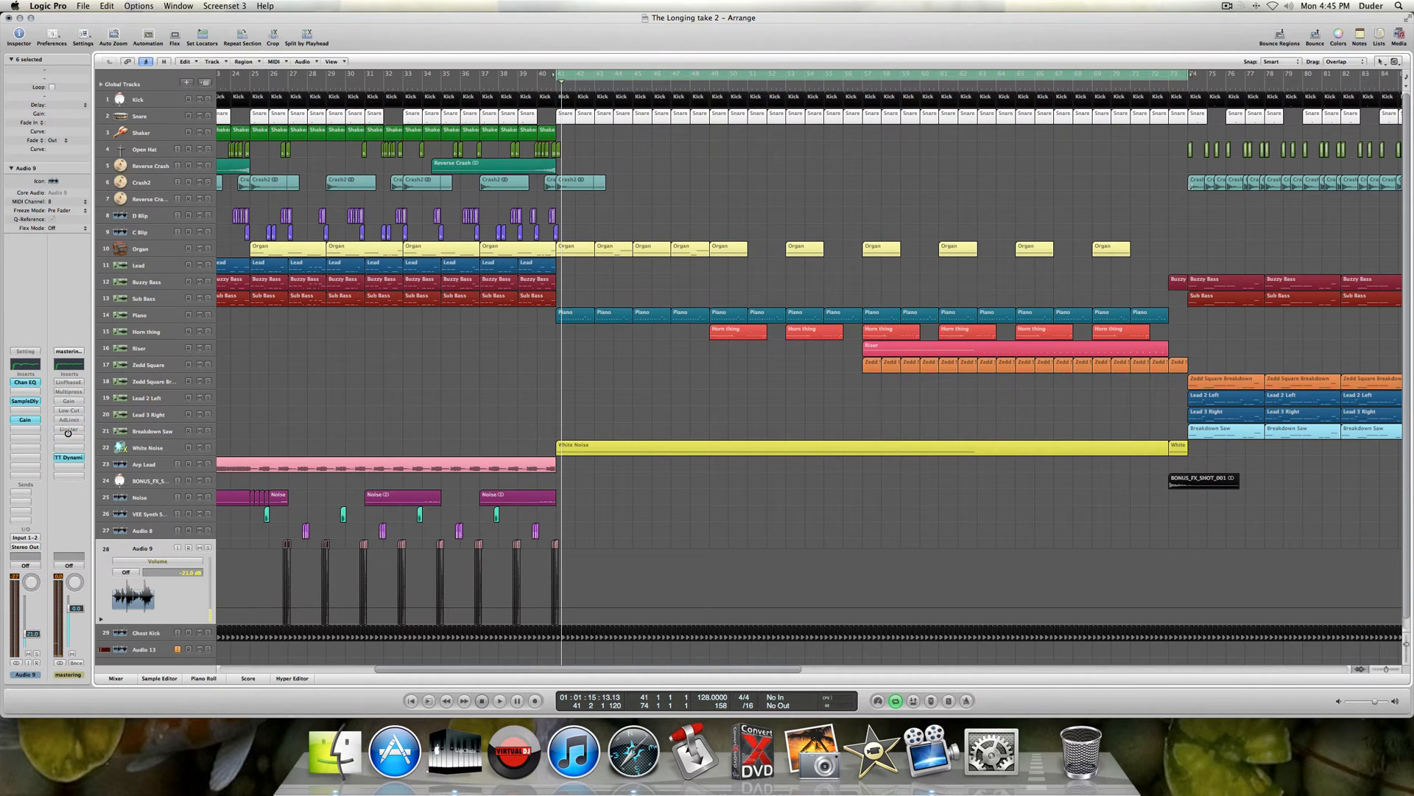
- Audition the breakdown with the mastering EQ, Multipressor, Gain, Low Cut and AdLimit active and the Limiter bypassed
{"action": "left_click", "coordinate": [67, 390], "text": "alt"}
{"action": "left_click", "coordinate": [65, 400], "text": "alt"}
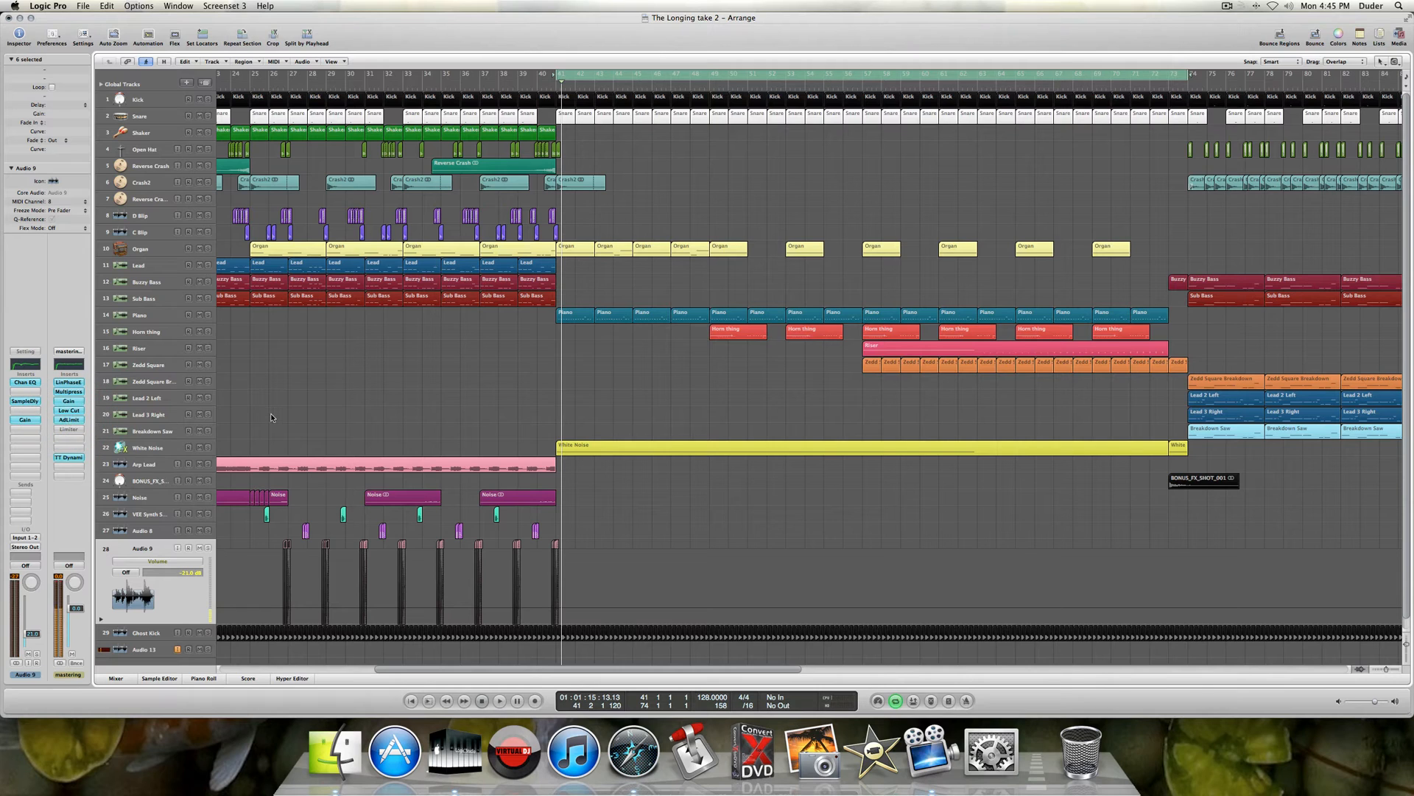
{"action": "key", "text": "space"}
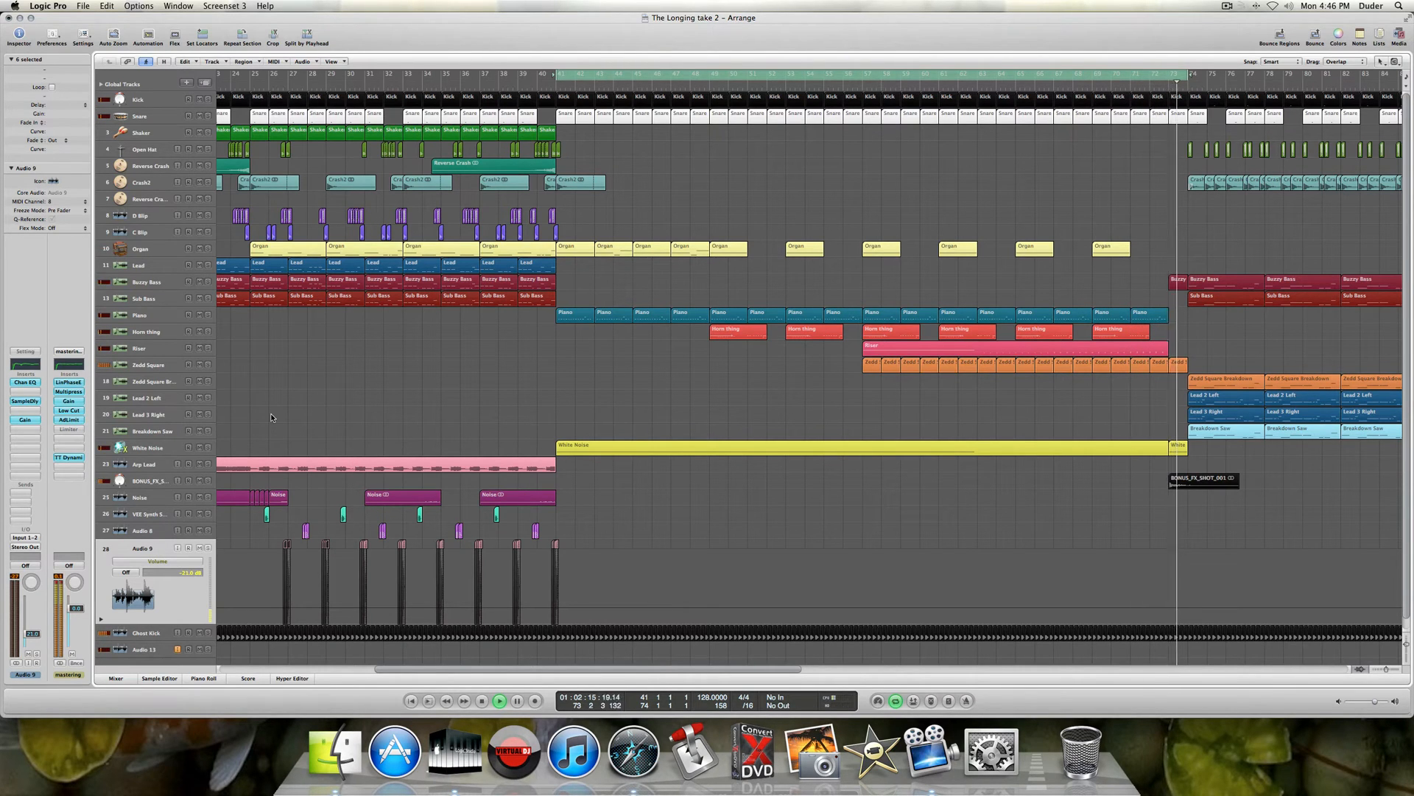
{"action": "key", "text": "space"}
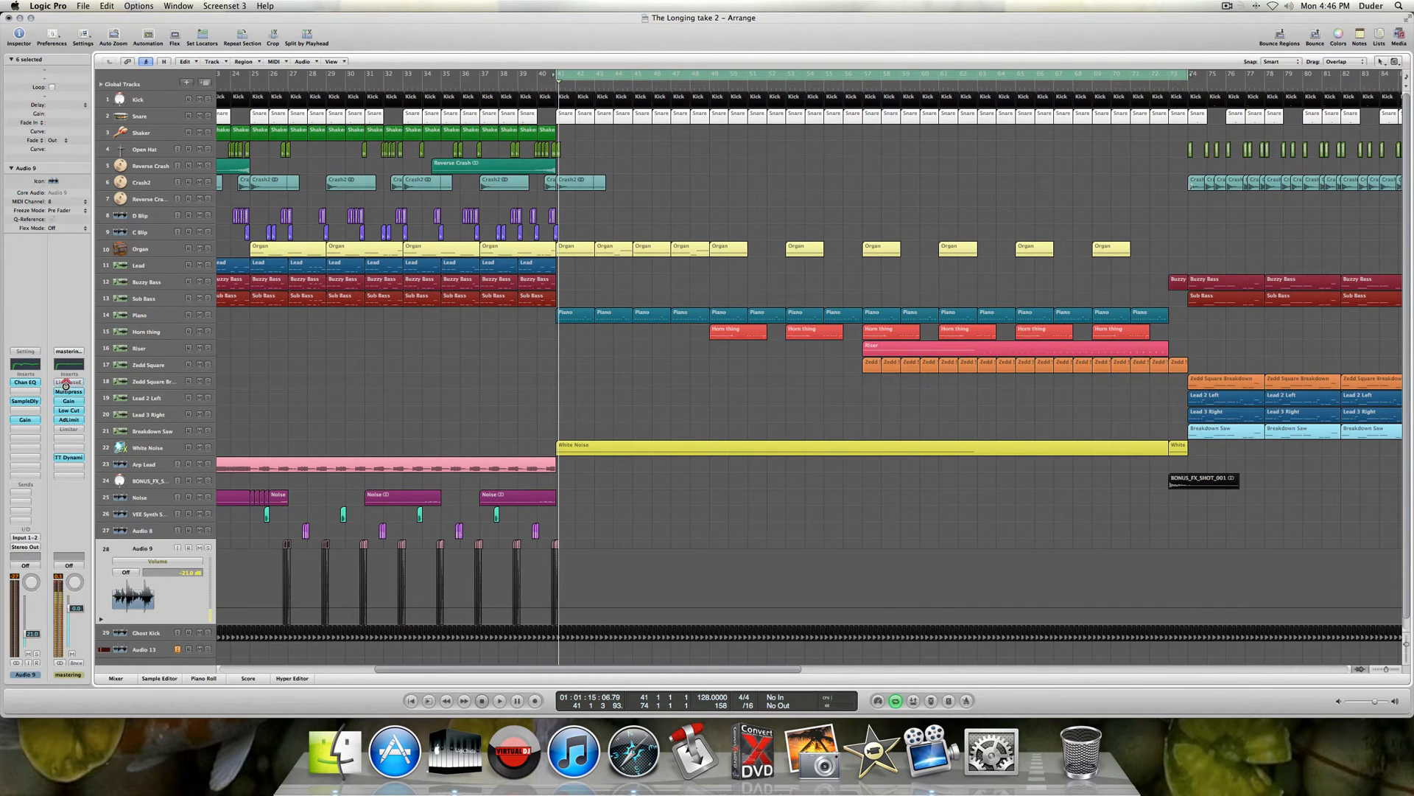
- Bypass the mastering EQ, Multipressor, Gain, Low Cut and AdLimit again and reactivate the Limiter
{"action": "left_click", "coordinate": [69, 392], "text": "alt"}
{"action": "left_click", "coordinate": [71, 402], "text": "alt"}
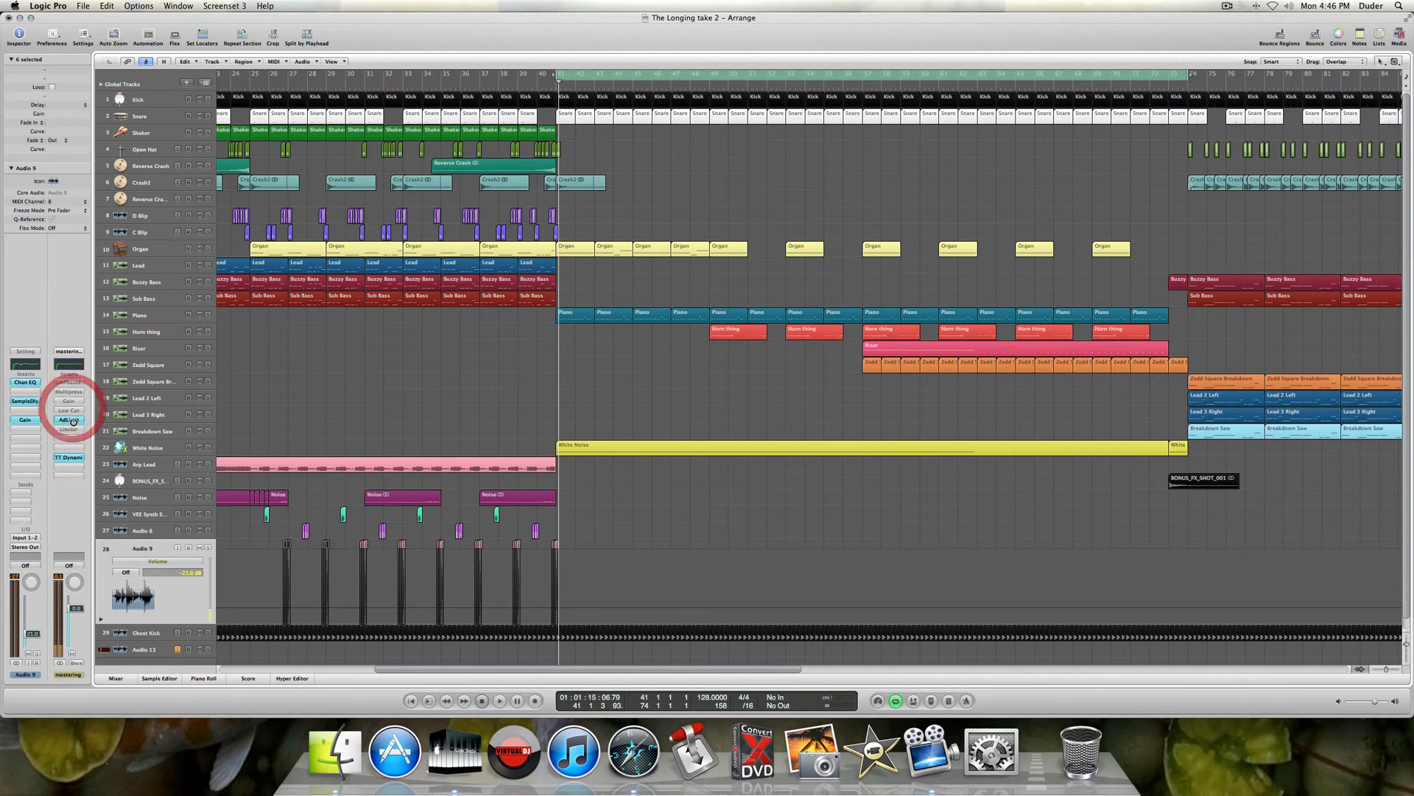
{"action": "left_click", "coordinate": [73, 421], "text": "alt"}
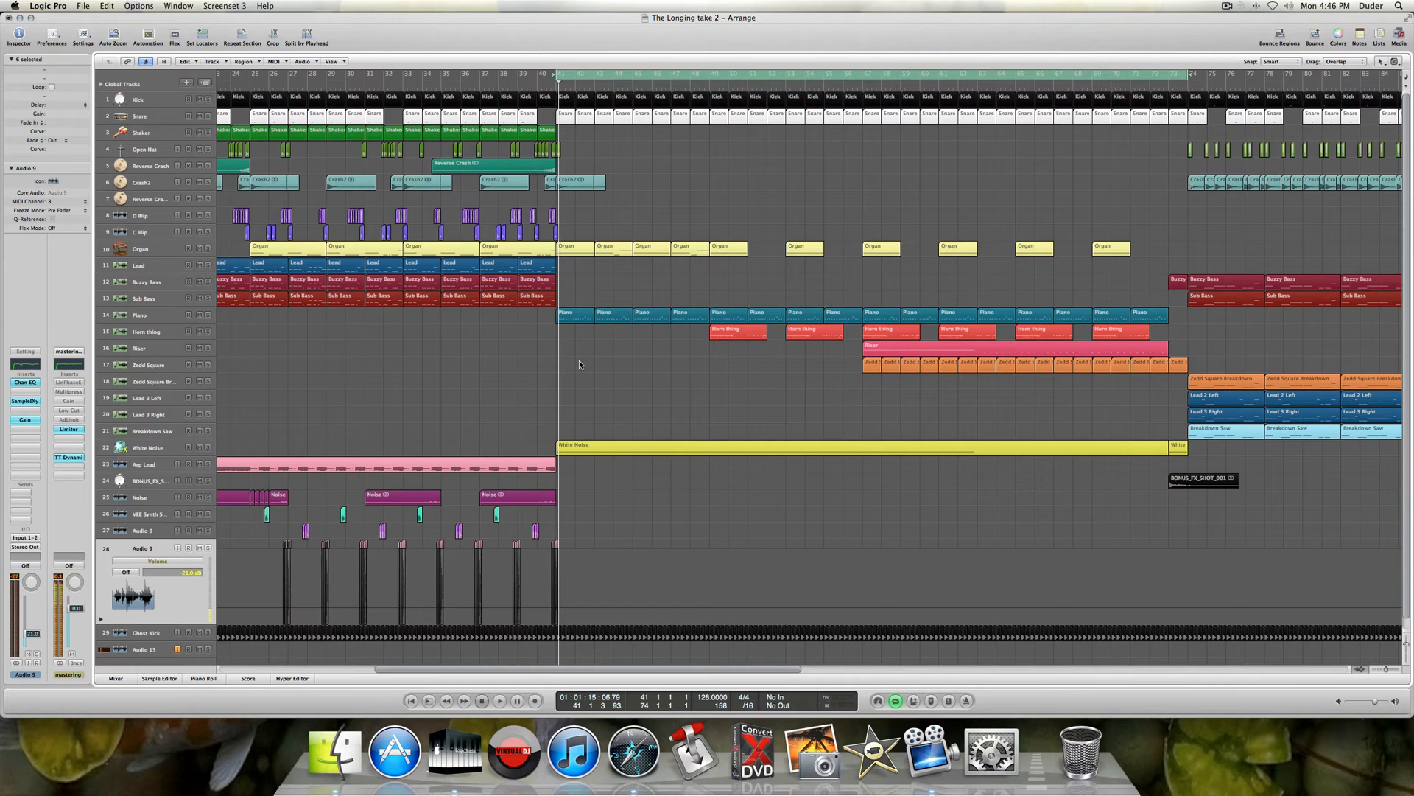
- Select the Organ track, hide the automation, and solo the track to audition it in the breakdown
{"action": "left_click", "coordinate": [172, 254]}
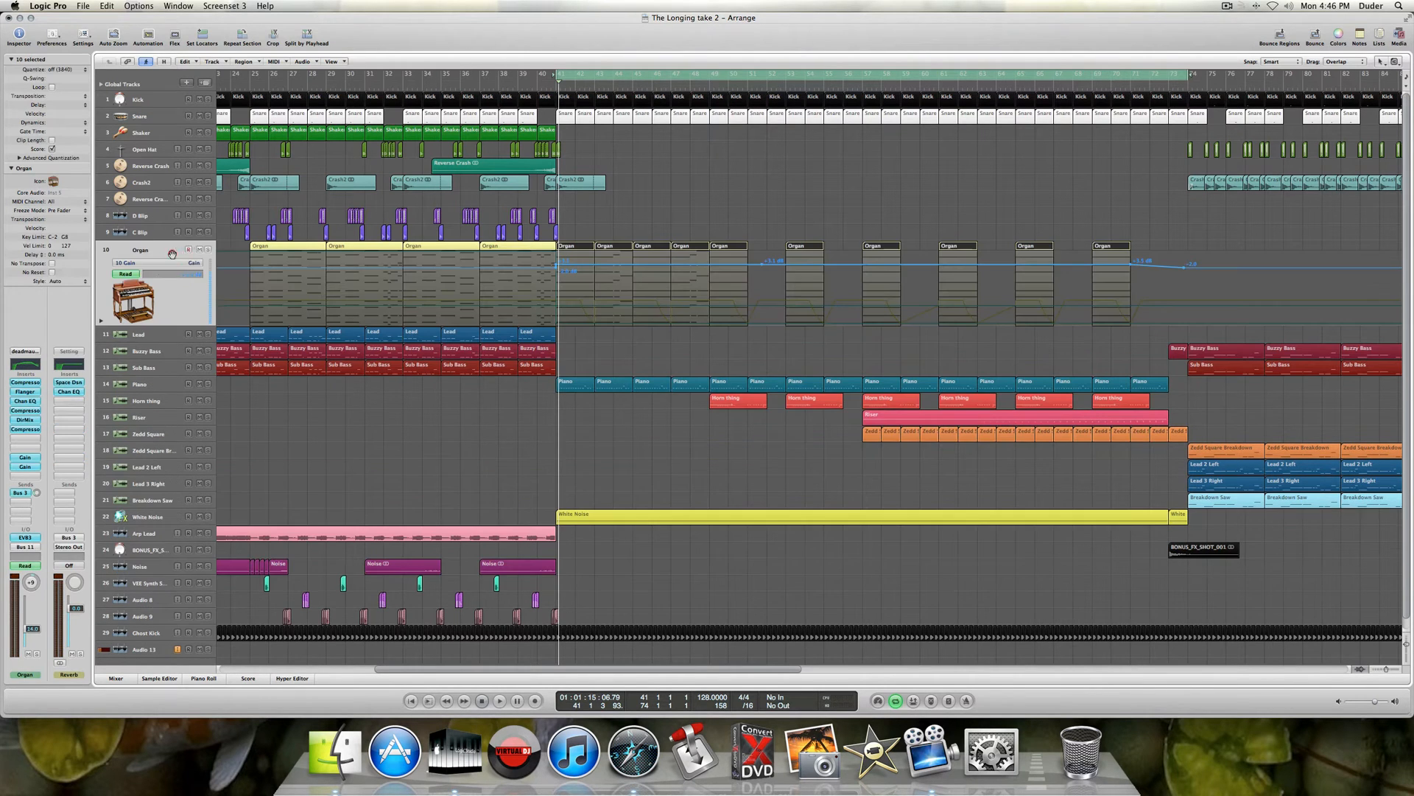
{"action": "key", "text": "a"}
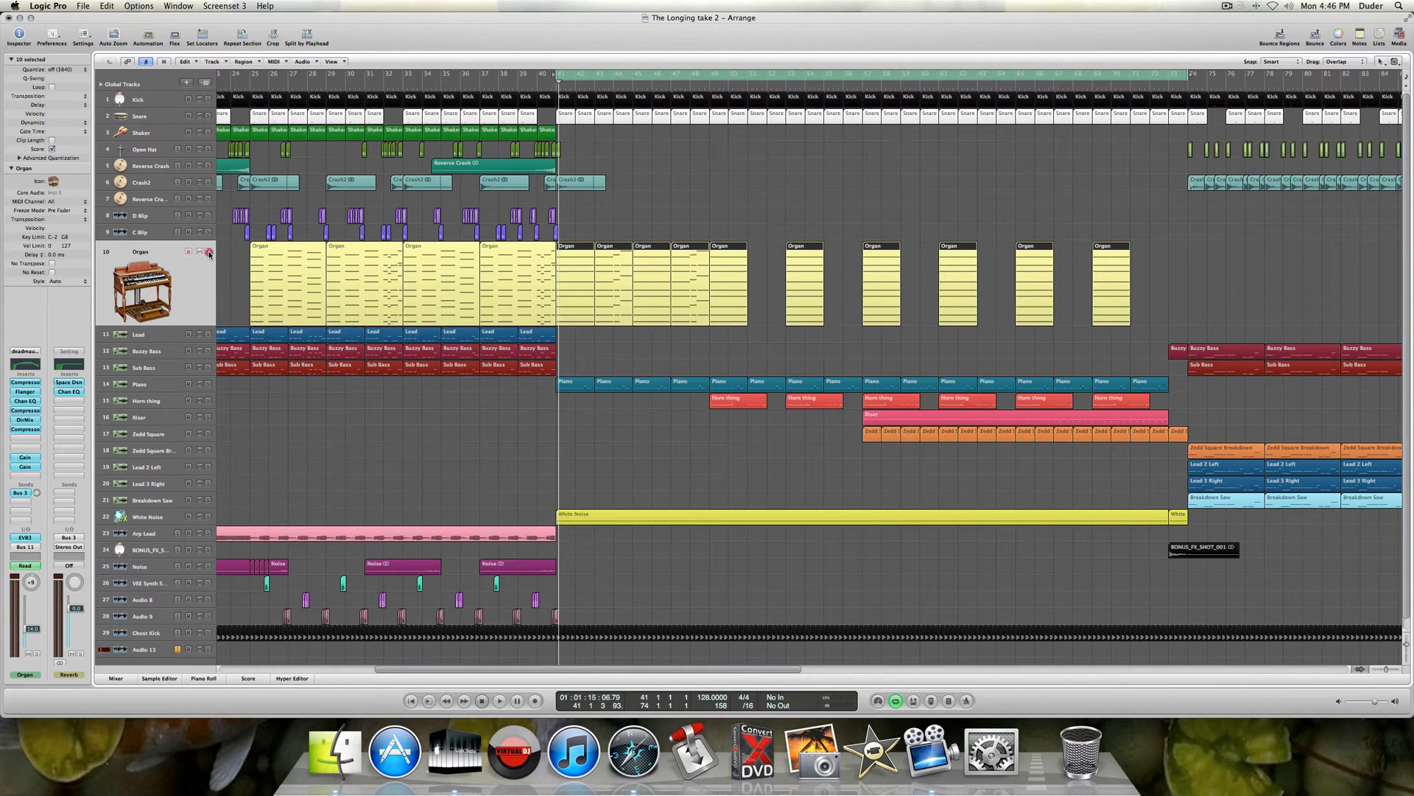
{"action": "left_click", "coordinate": [209, 253]}
{"action": "key", "text": "space"}
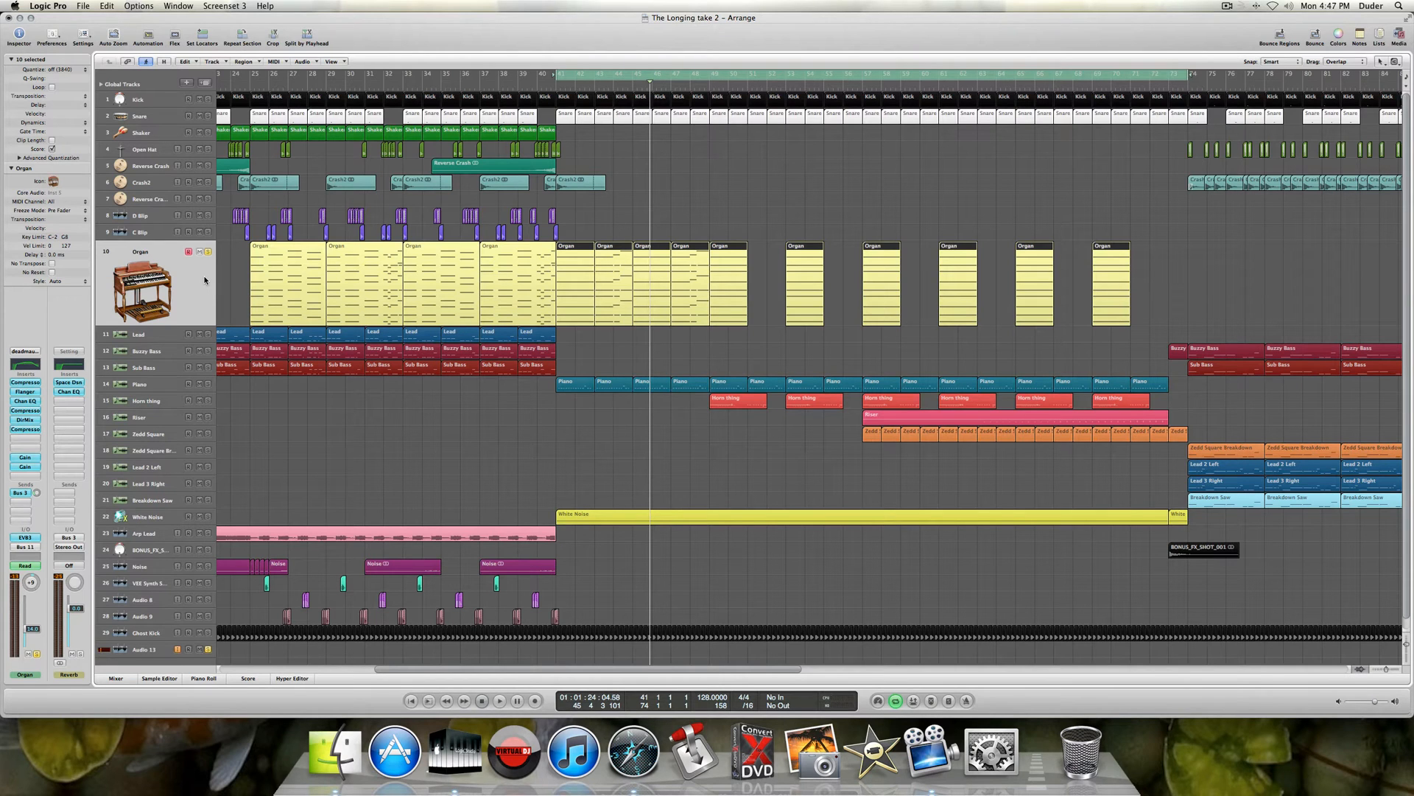
- Show the Organ track's Volume automation and play the breakdown's opening bars to hear it
{"action": "key", "text": "a"}
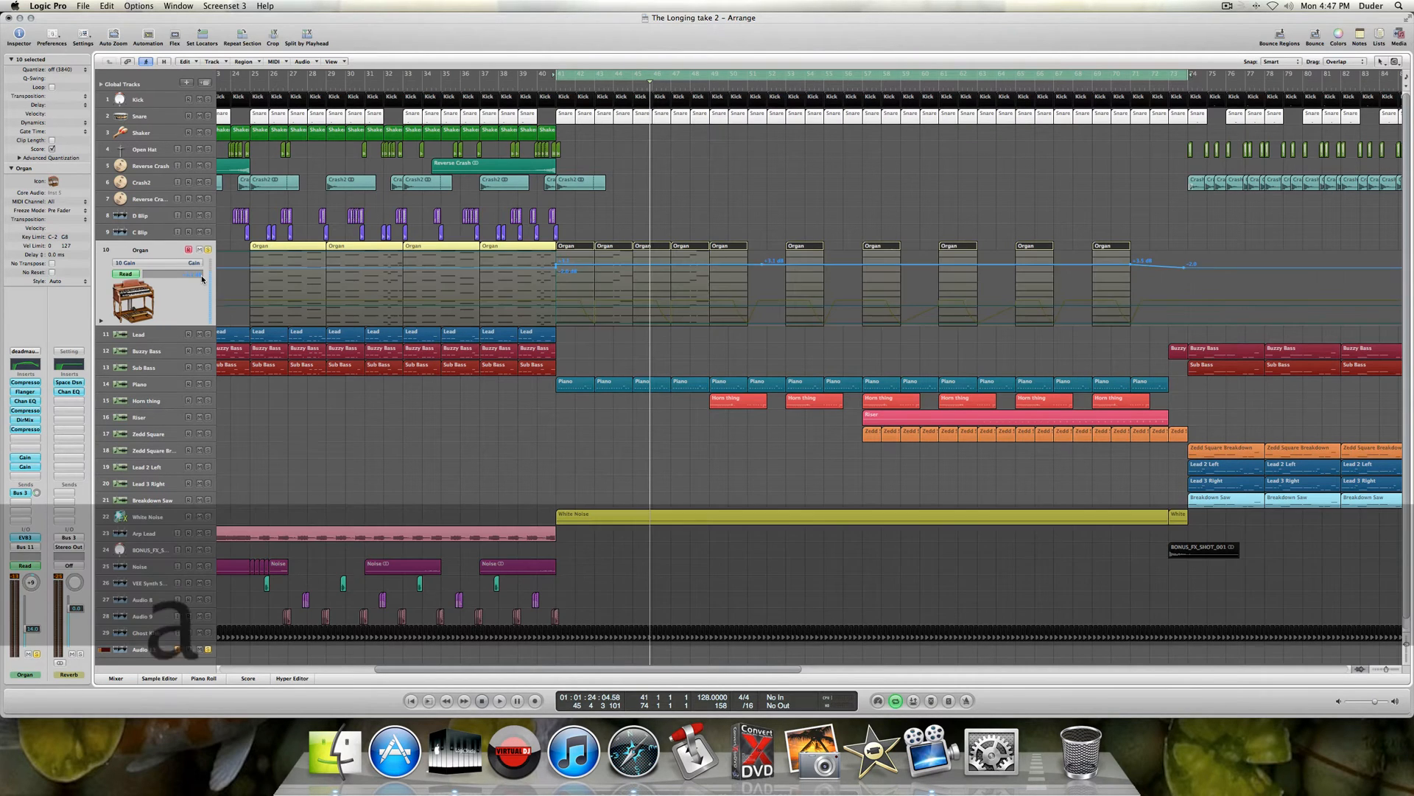
{"action": "left_click", "coordinate": [167, 261]}
{"action": "left_click", "coordinate": [172, 234]}
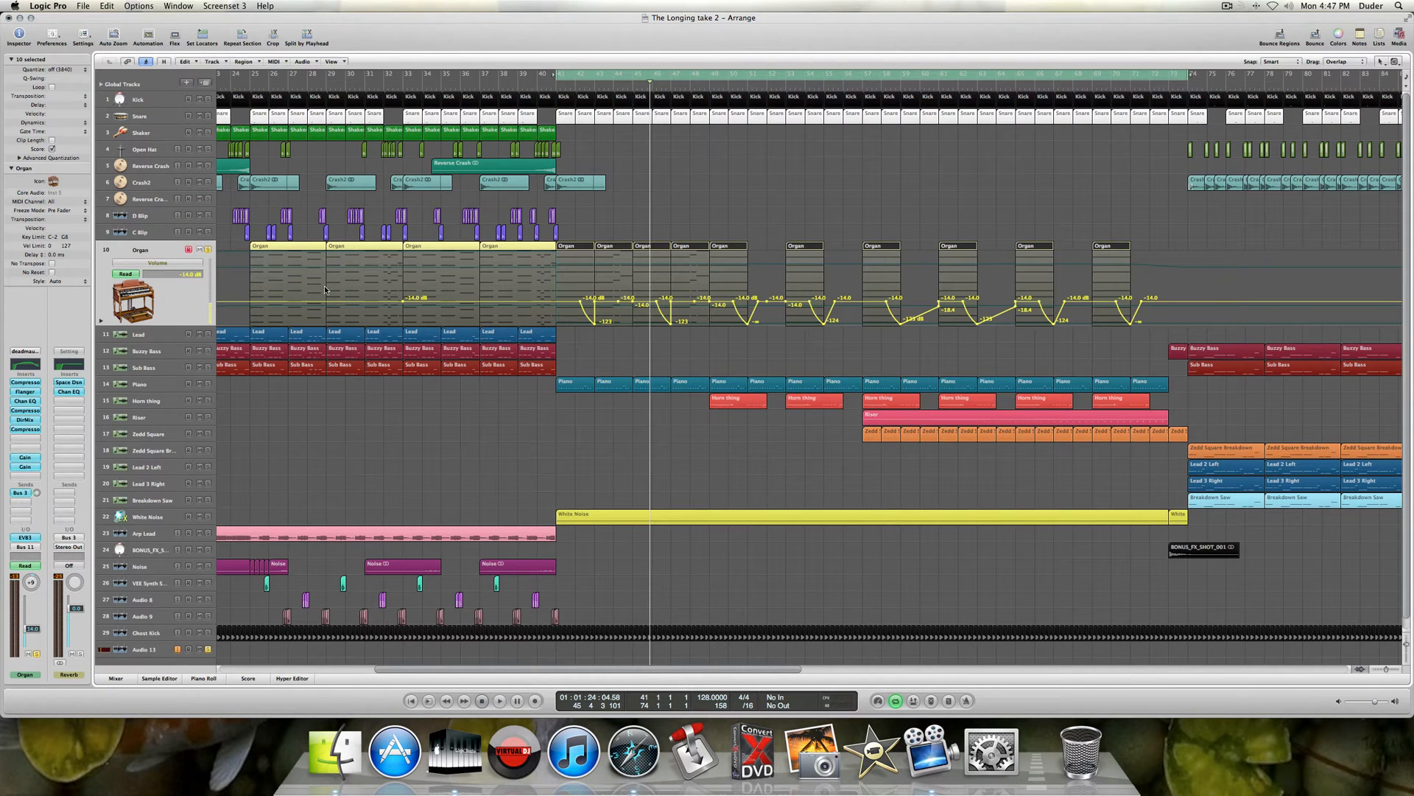
{"action": "key", "text": "space"}
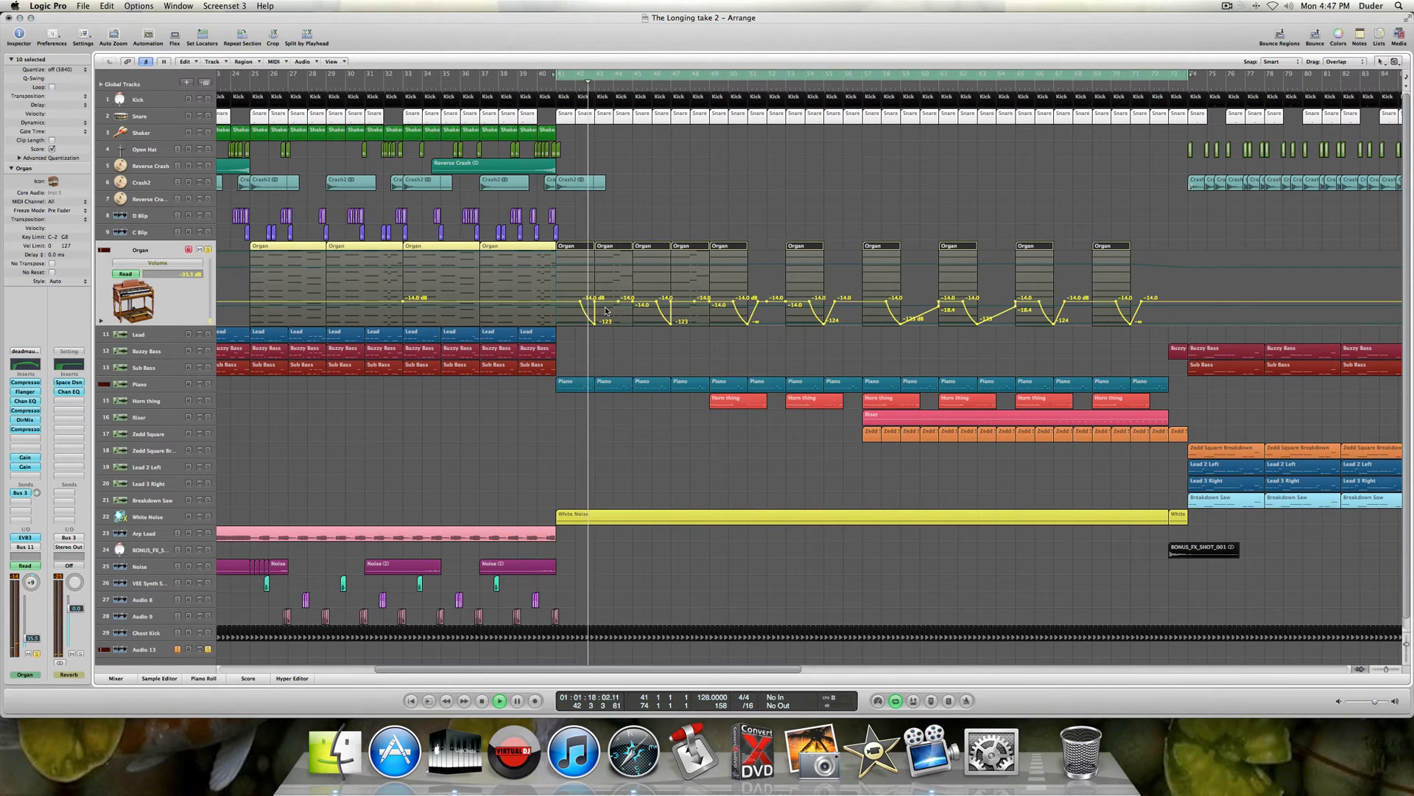
{"action": "key", "text": "space"}
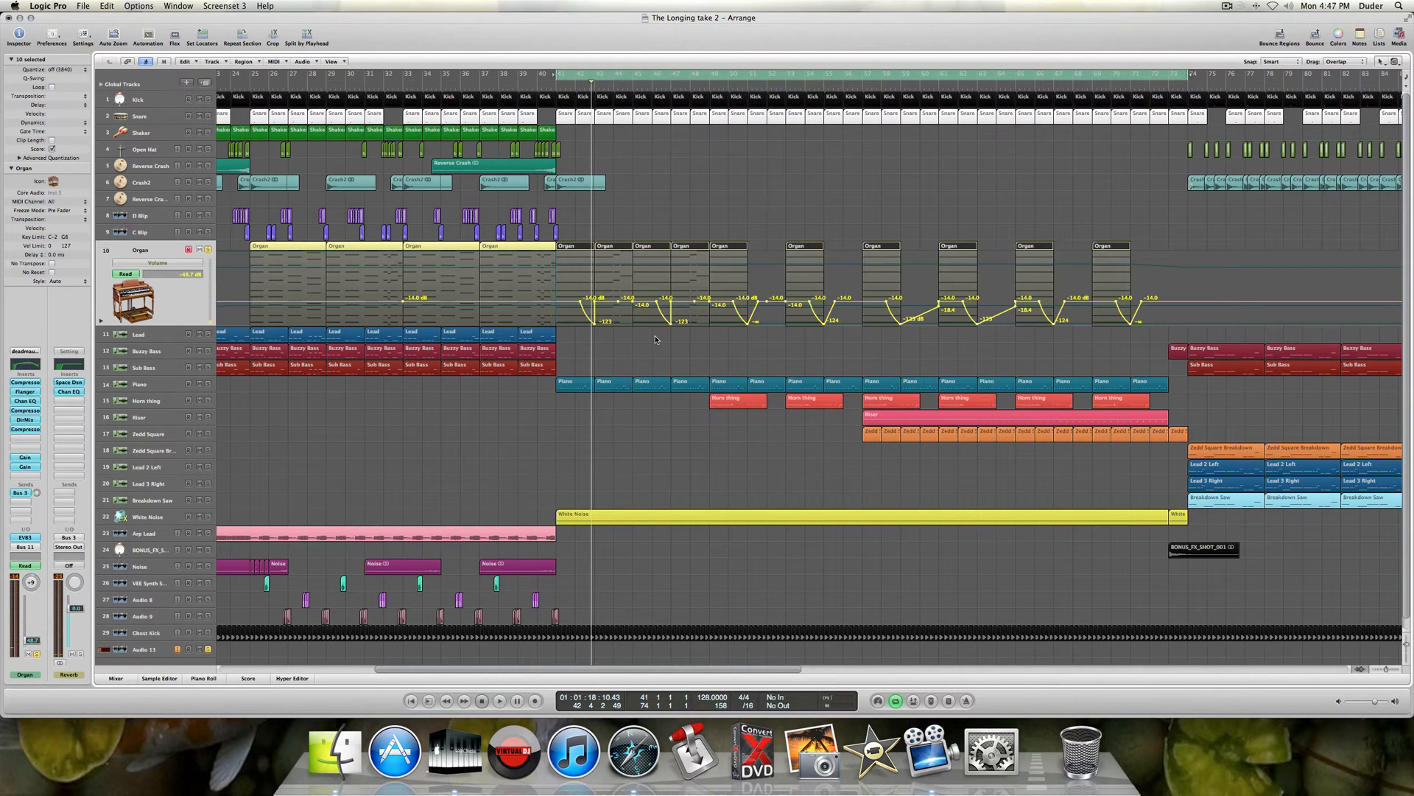
- Display the Organ track's Send 1 (Reverb) automation and look it over along the whole arrangement
{"action": "key", "text": "a"}
{"action": "key", "text": "a"}
{"action": "left_click", "coordinate": [189, 262]}
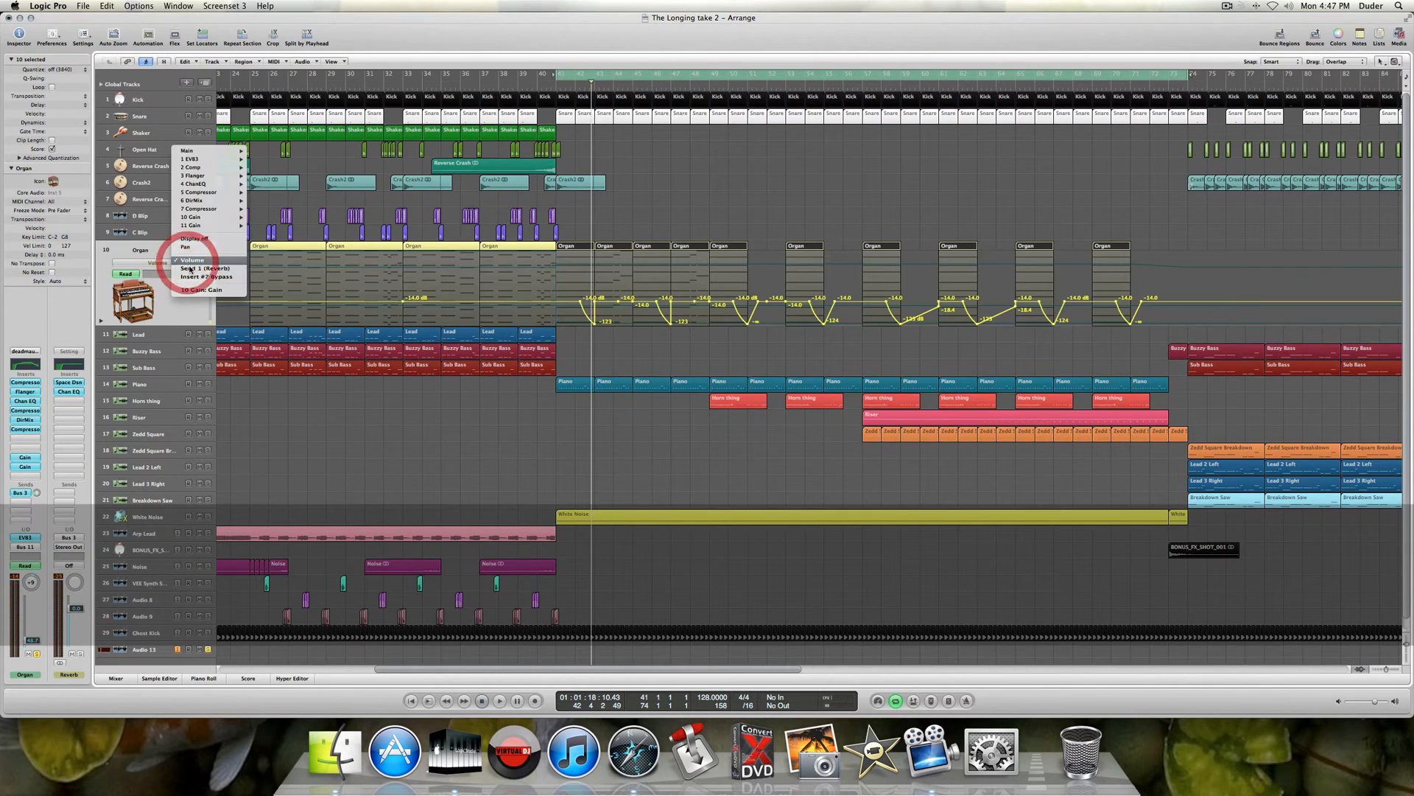
{"action": "left_click", "coordinate": [192, 269]}
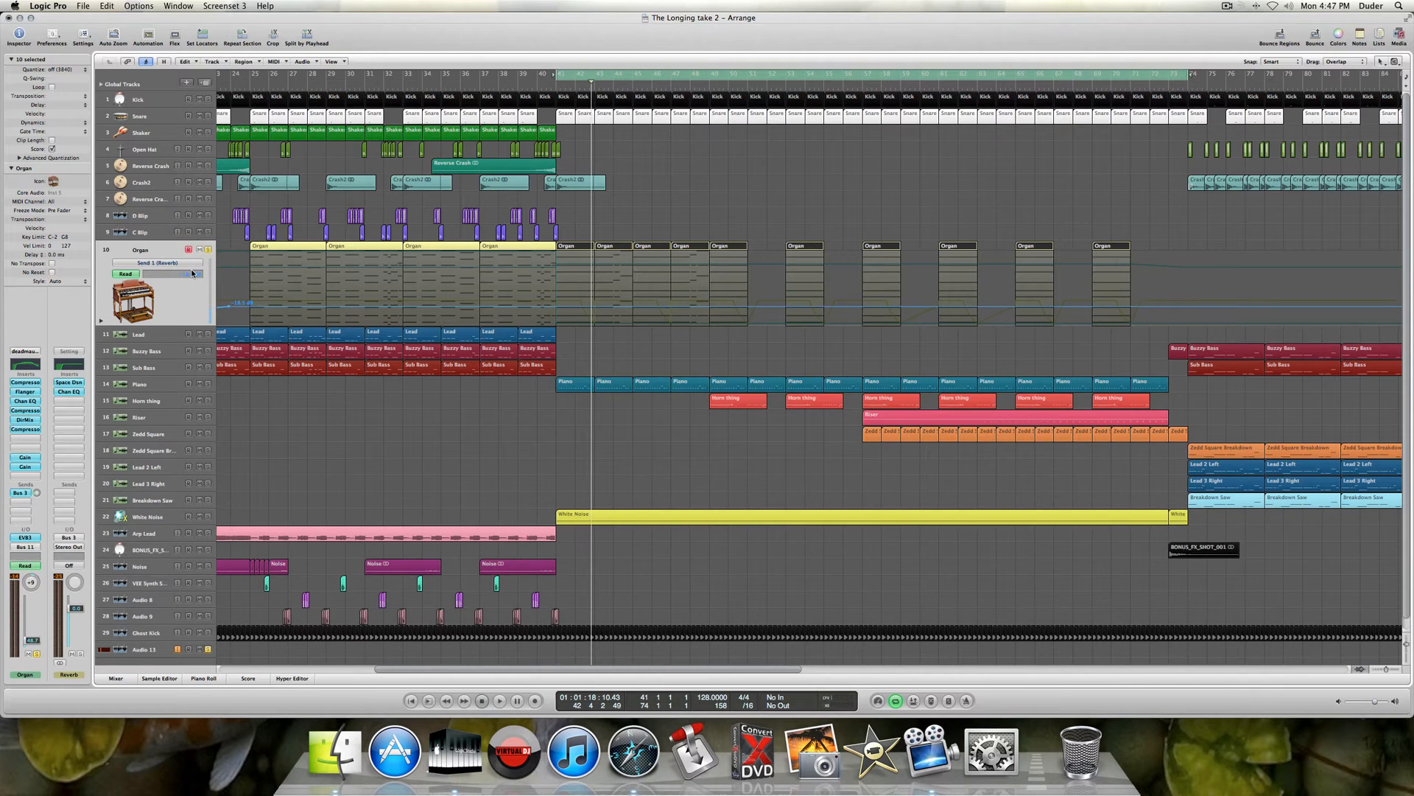
{"action": "scroll", "coordinate": [371, 297], "scroll_direction": "left", "scroll_amount": 10}
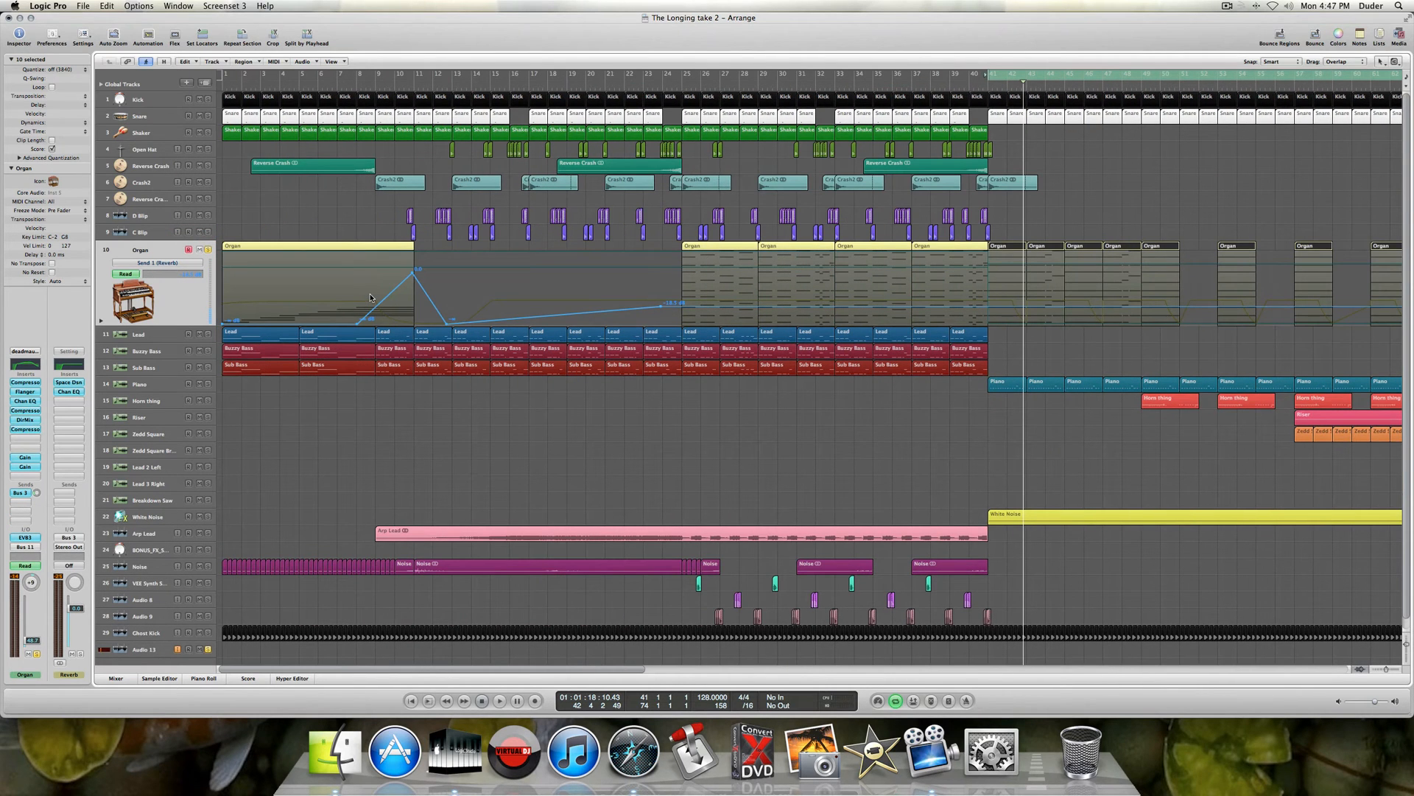
{"action": "scroll", "coordinate": [371, 297], "scroll_direction": "right", "scroll_amount": 20}
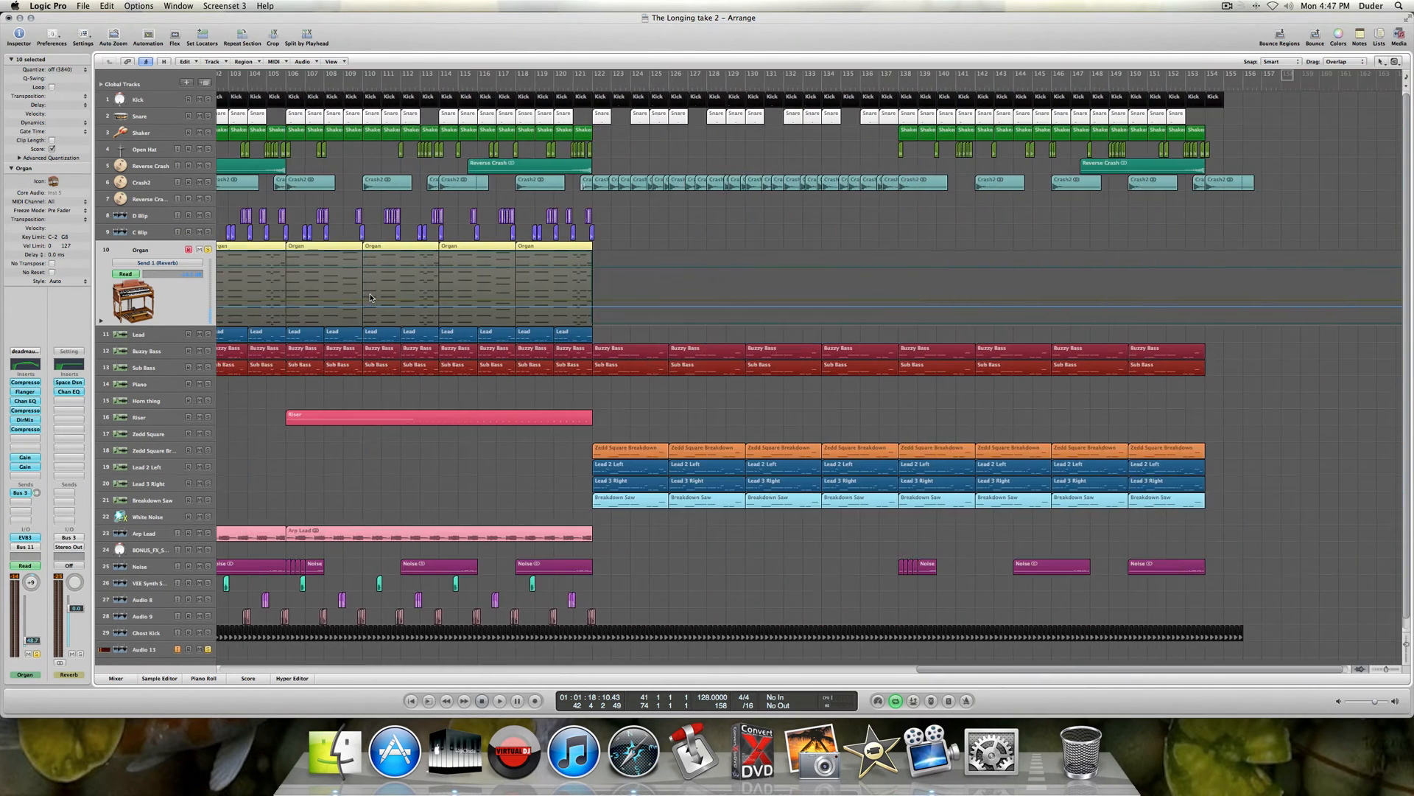
{"action": "scroll", "coordinate": [370, 298], "scroll_direction": "left", "scroll_amount": 20}
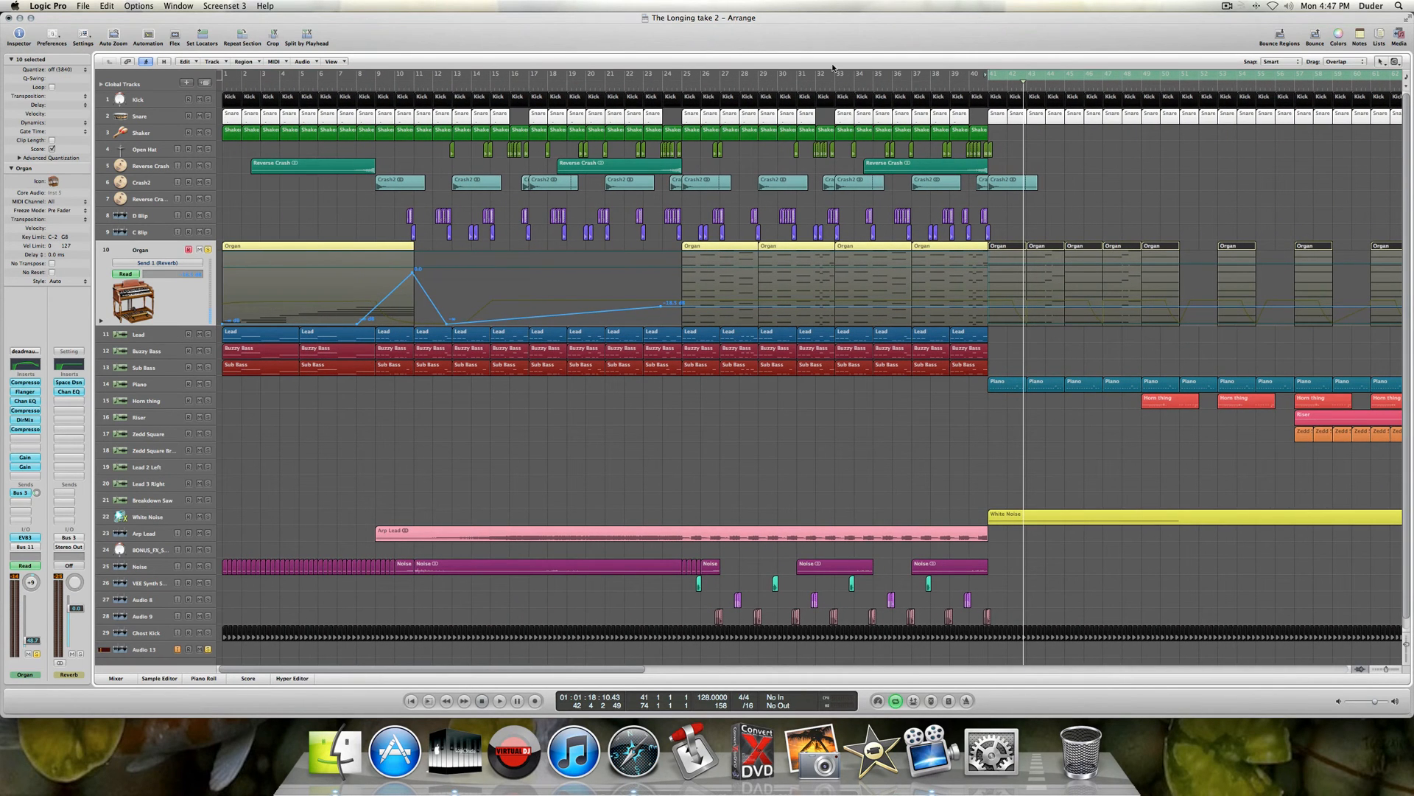
- Switch off the cycle and play the soloed Organ from bar 1 through its reverb send rise up to bar 10
{"action": "left_click", "coordinate": [1025, 82]}
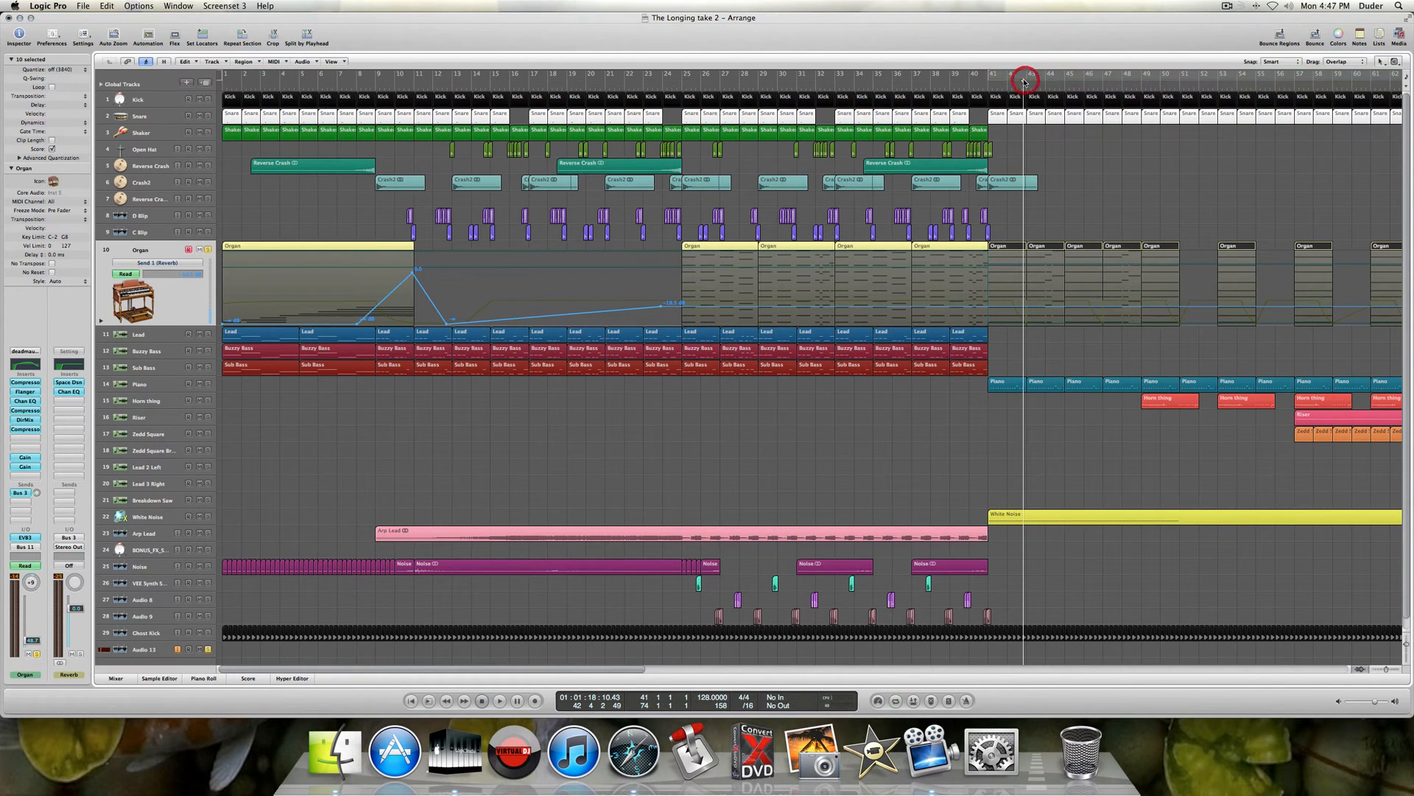
{"action": "left_click", "coordinate": [364, 84]}
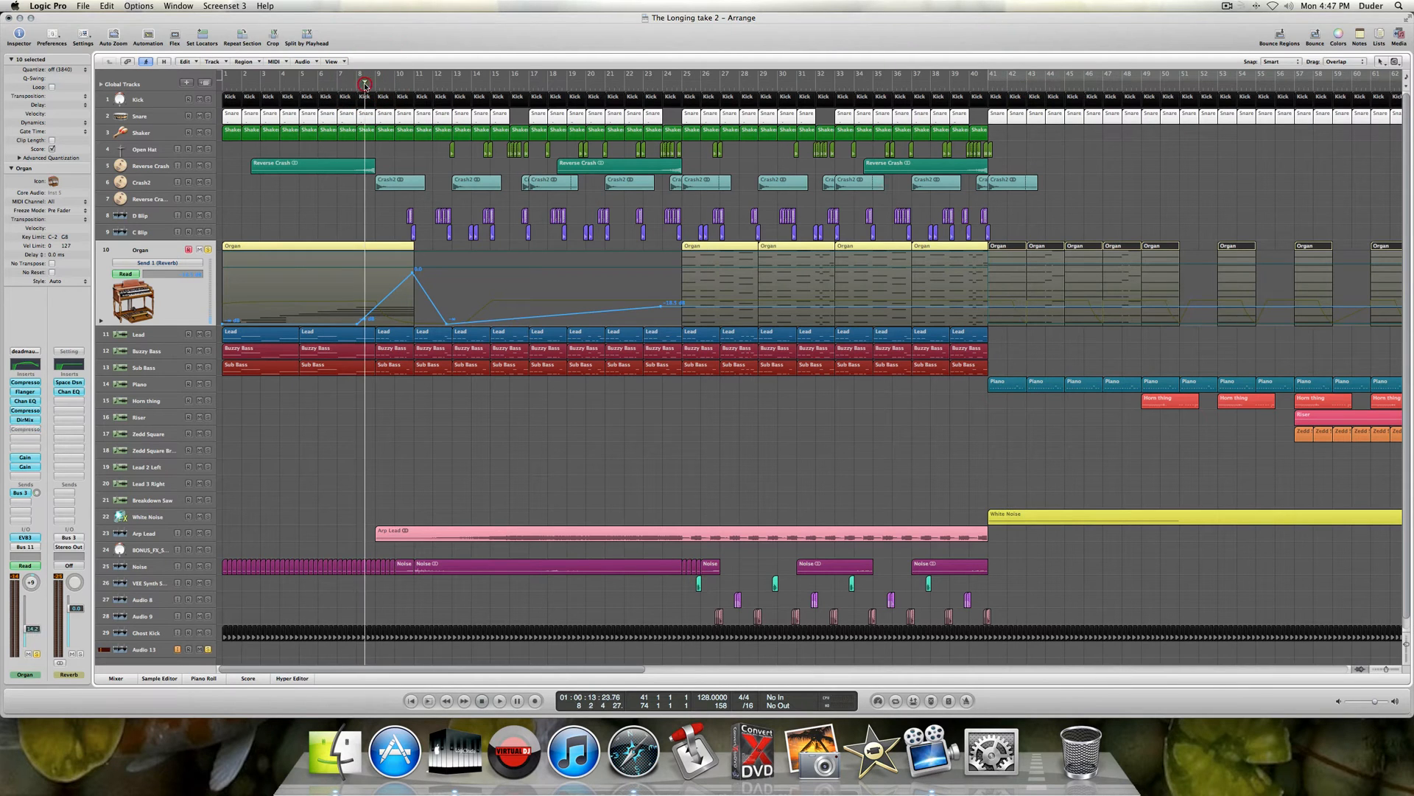
{"action": "left_click", "coordinate": [223, 84]}
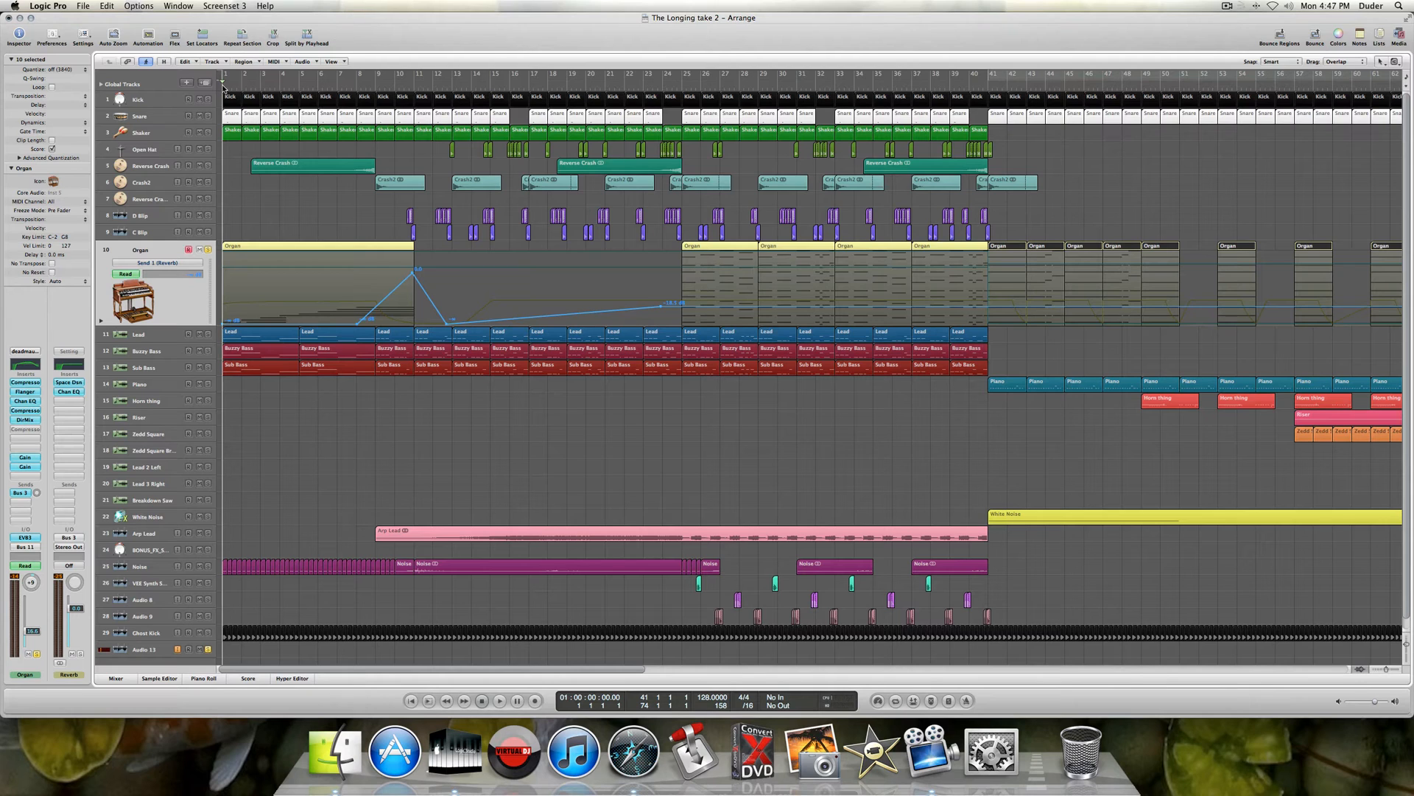
{"action": "key", "text": "space"}
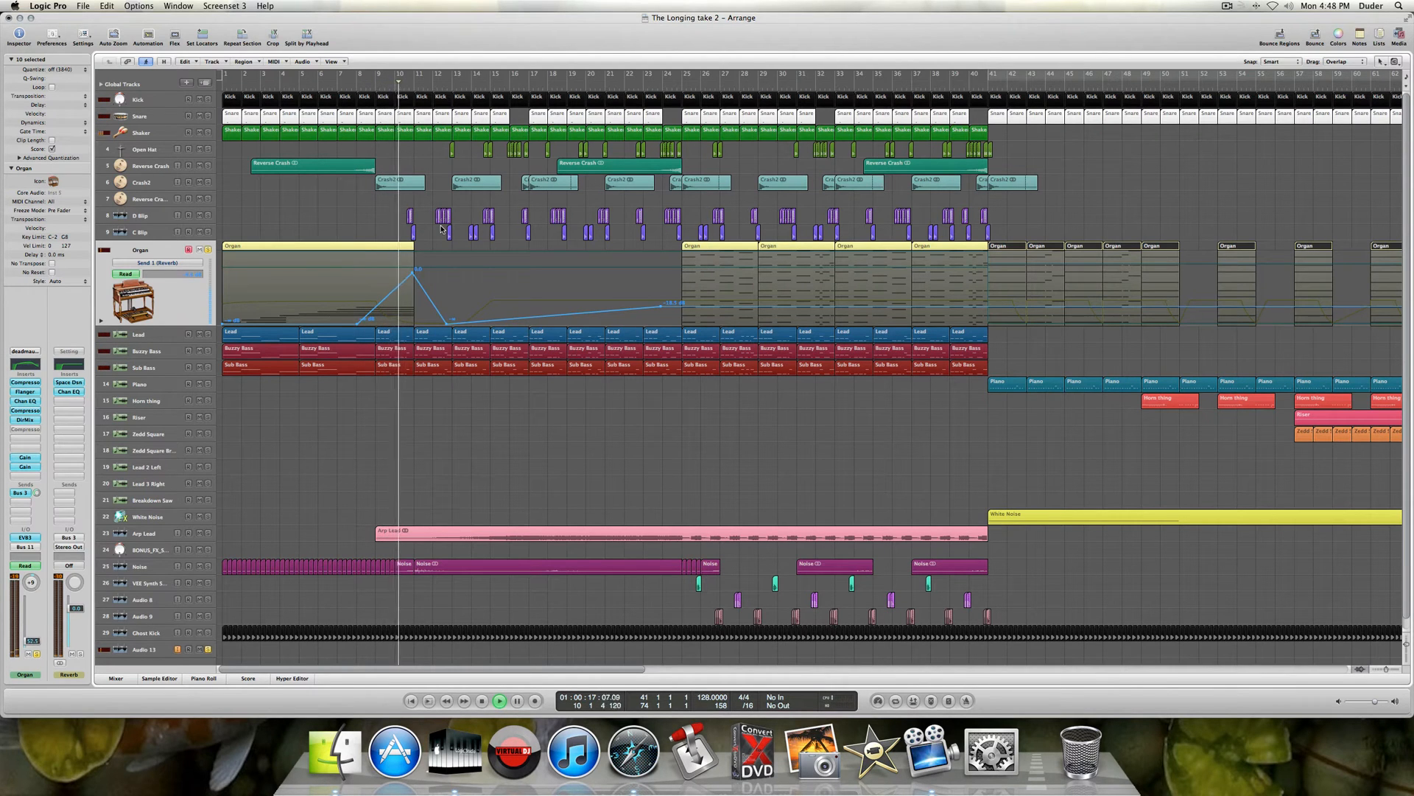
{"action": "key", "text": "space"}
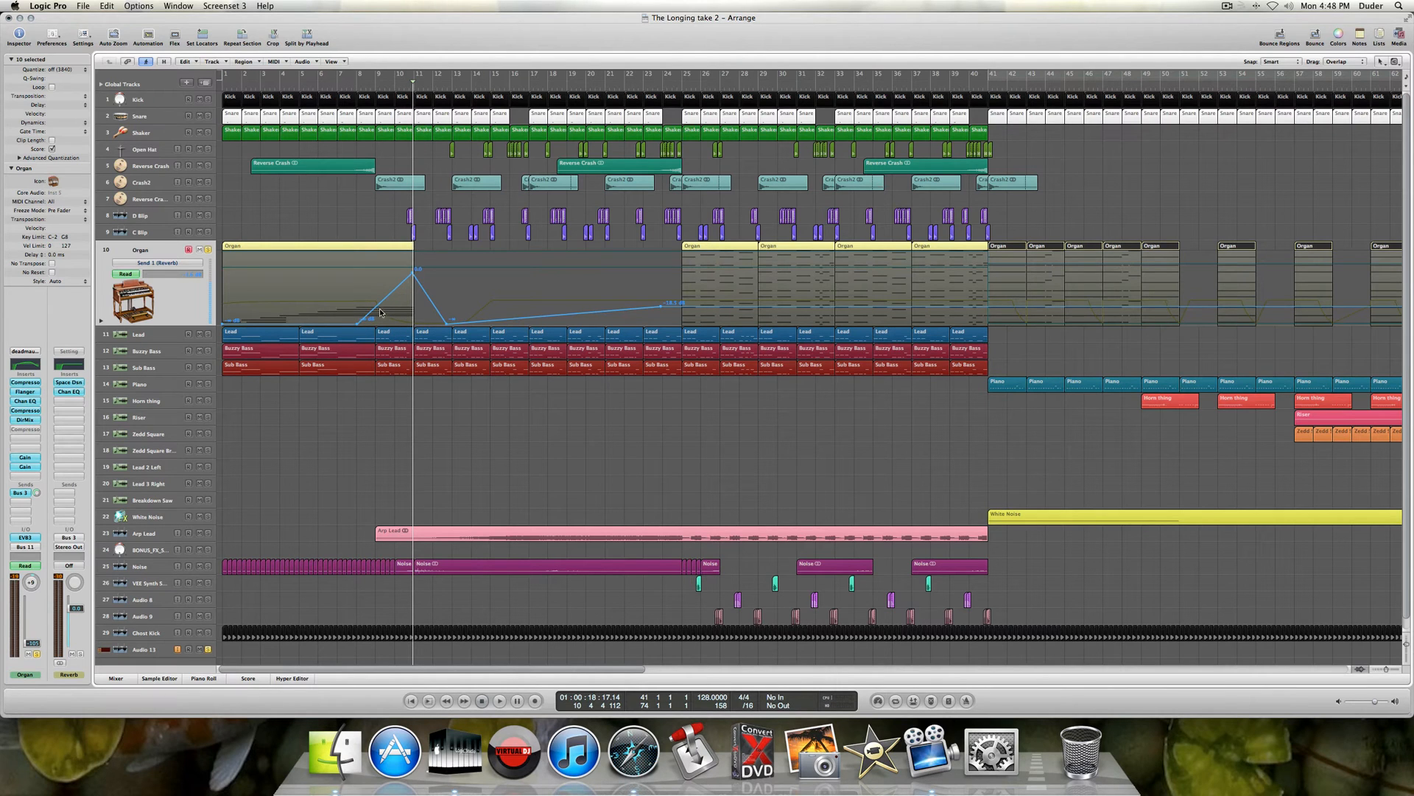
- Switch the Organ track back to Volume automation, review its curve into the breakdown, and hide the automation
{"action": "left_click", "coordinate": [190, 266]}
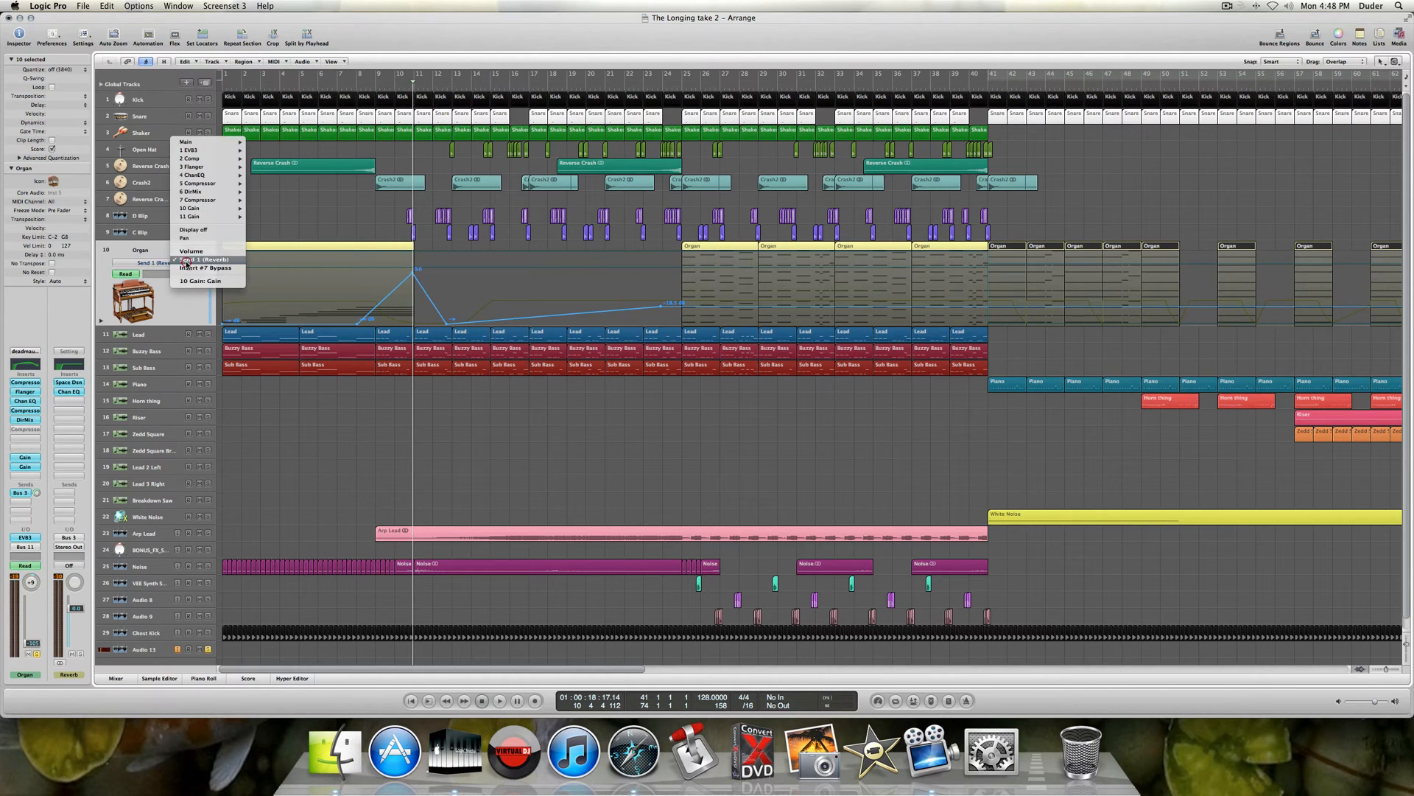
{"action": "left_click", "coordinate": [191, 252]}
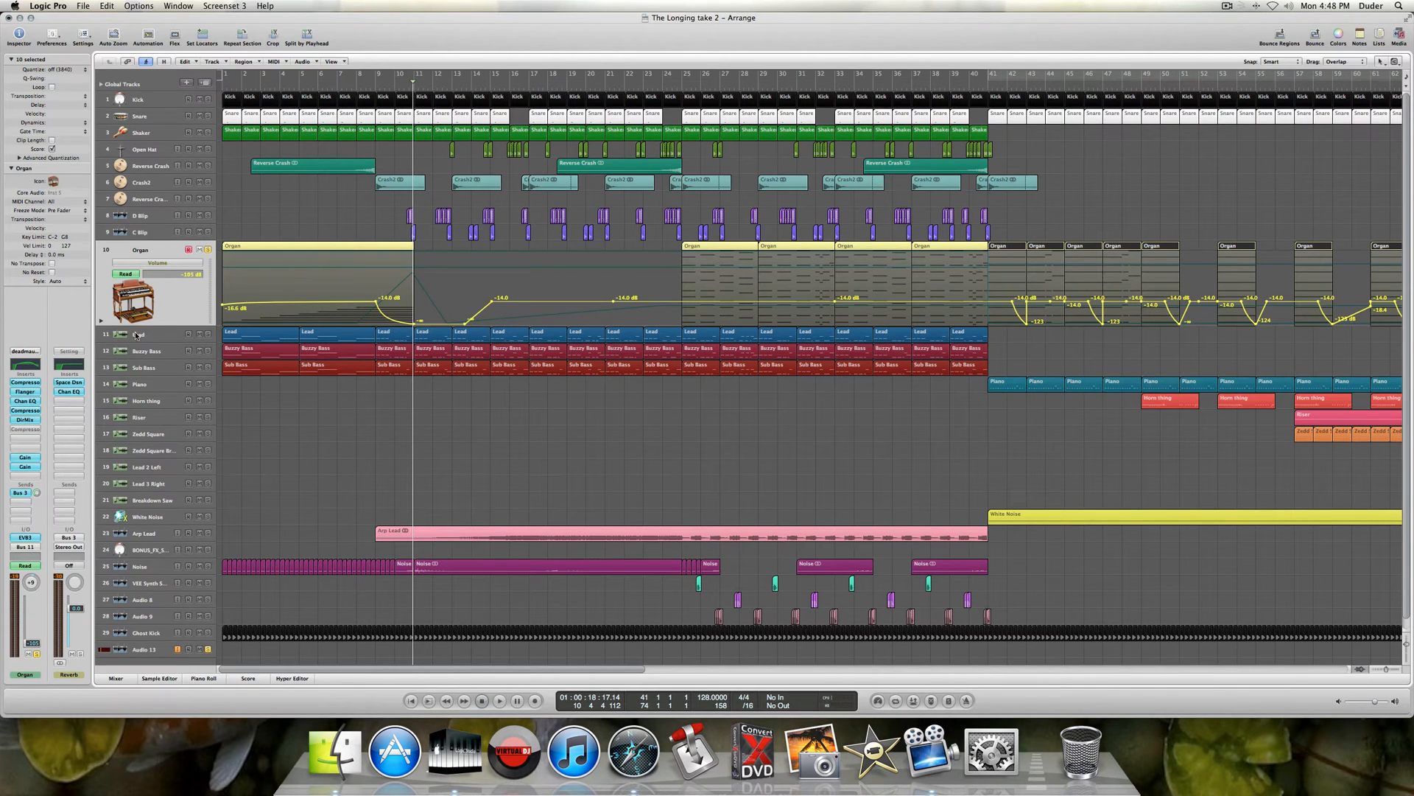
{"action": "scroll", "coordinate": [300, 288], "scroll_direction": "right", "scroll_amount": 15}
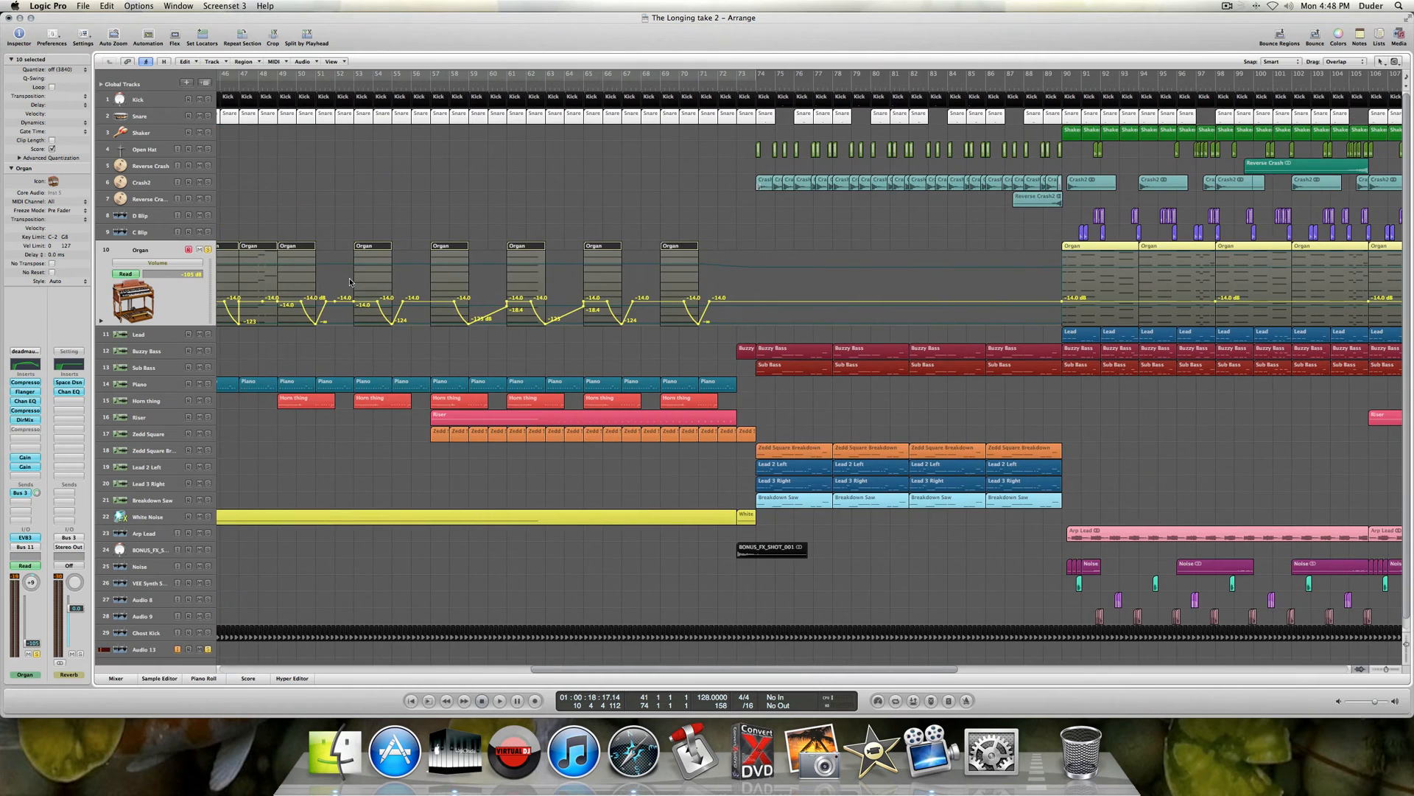
{"action": "key", "text": "a"}
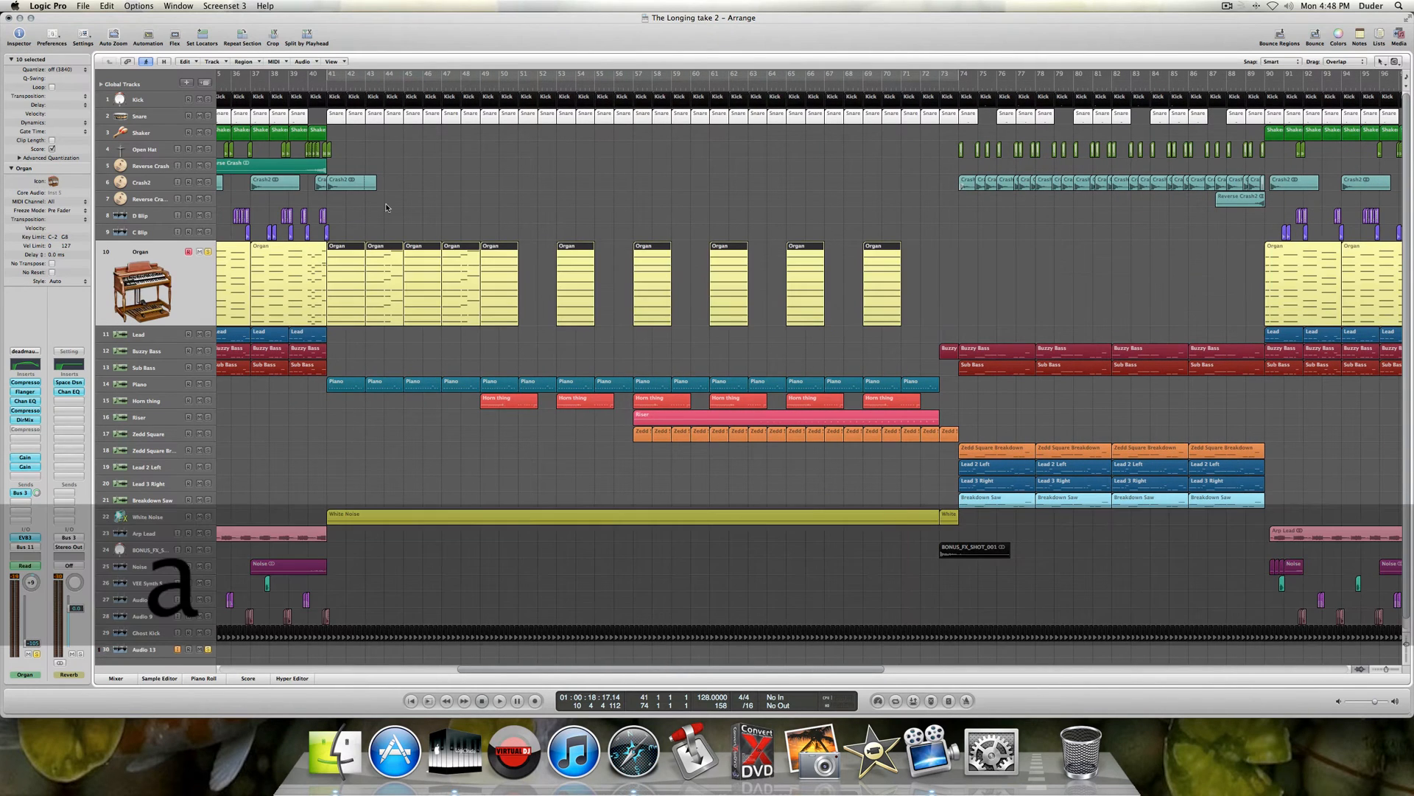
- Turn the breakdown cycle back on, play the soloed Organ there, and examine its notes in the Piano Roll
{"action": "left_click", "coordinate": [423, 72]}
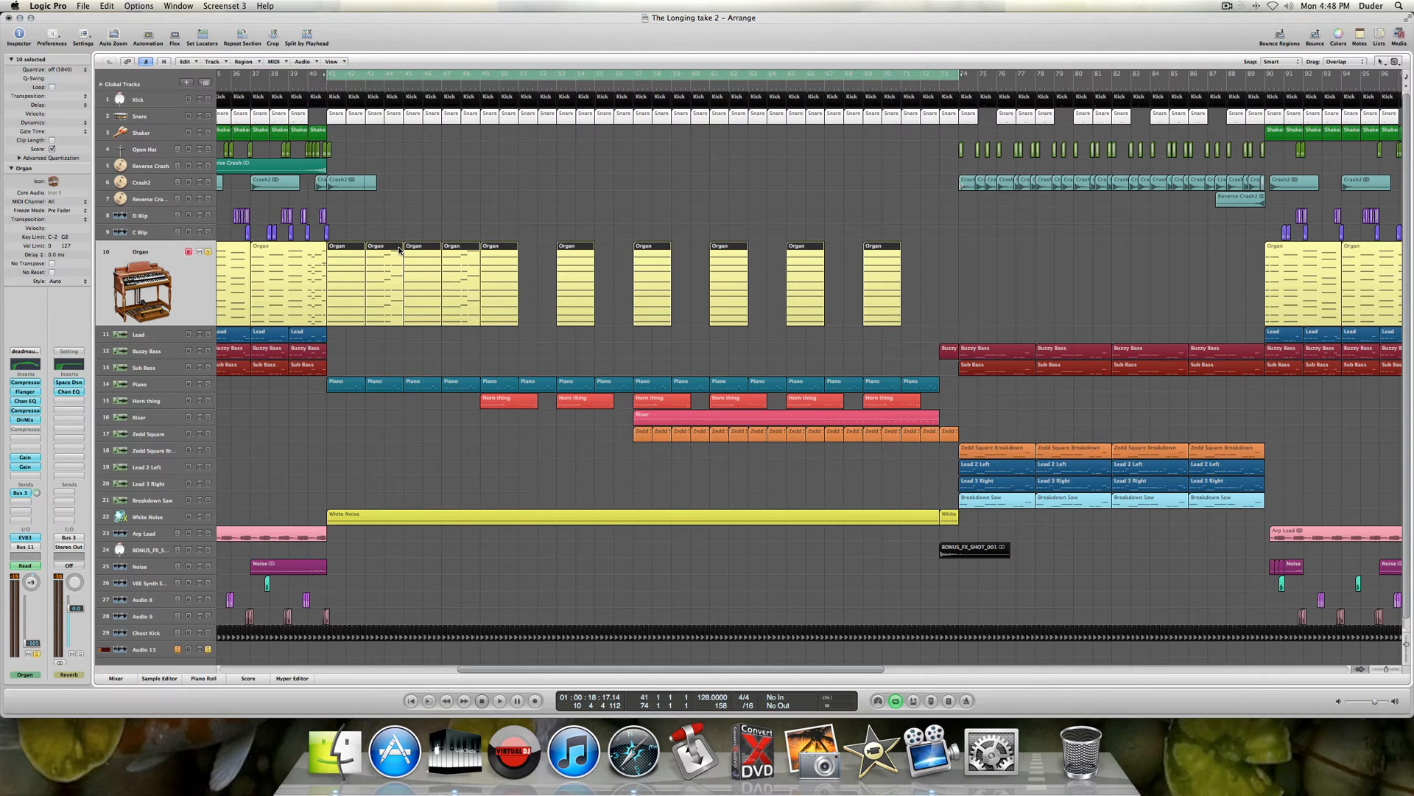
{"action": "key", "text": "space"}
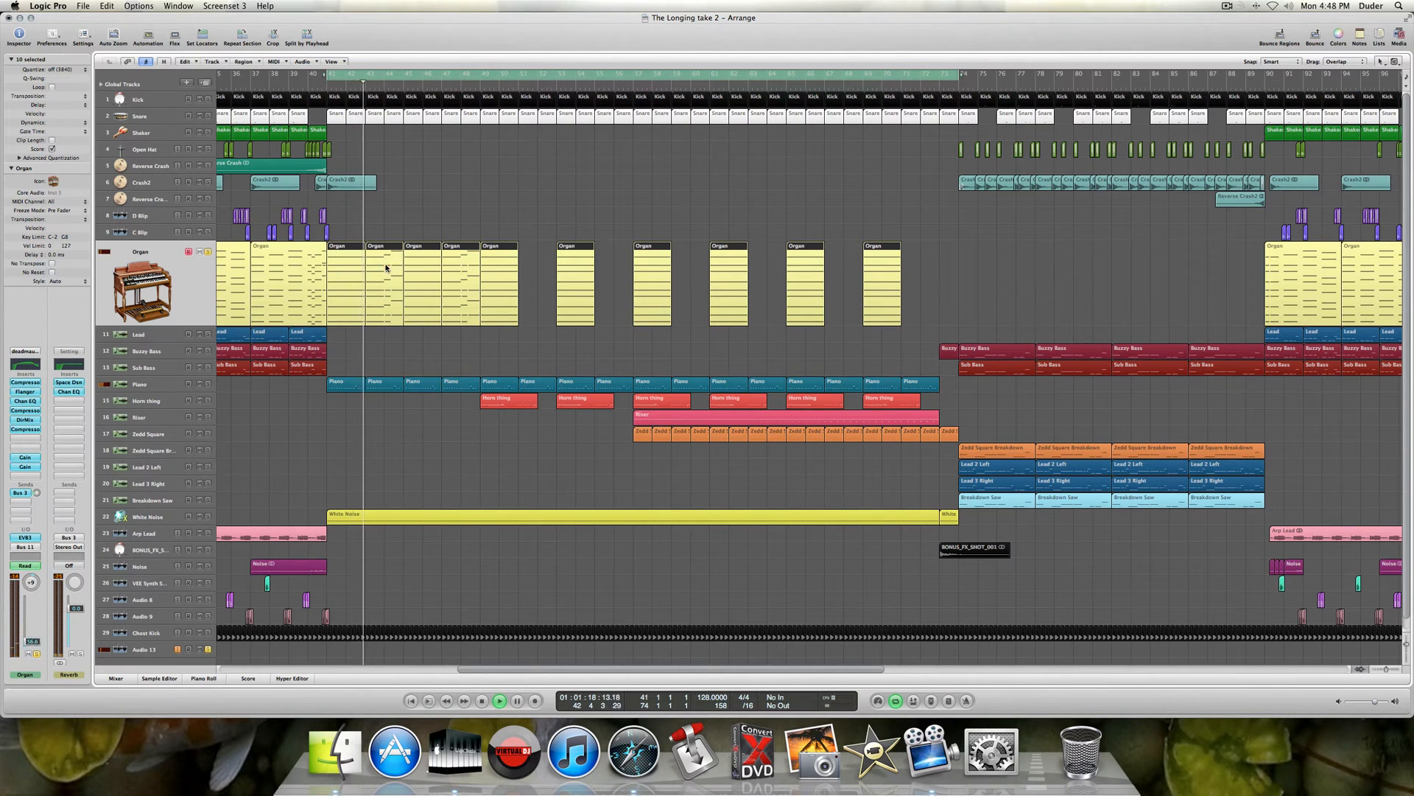
{"action": "key", "text": "p"}
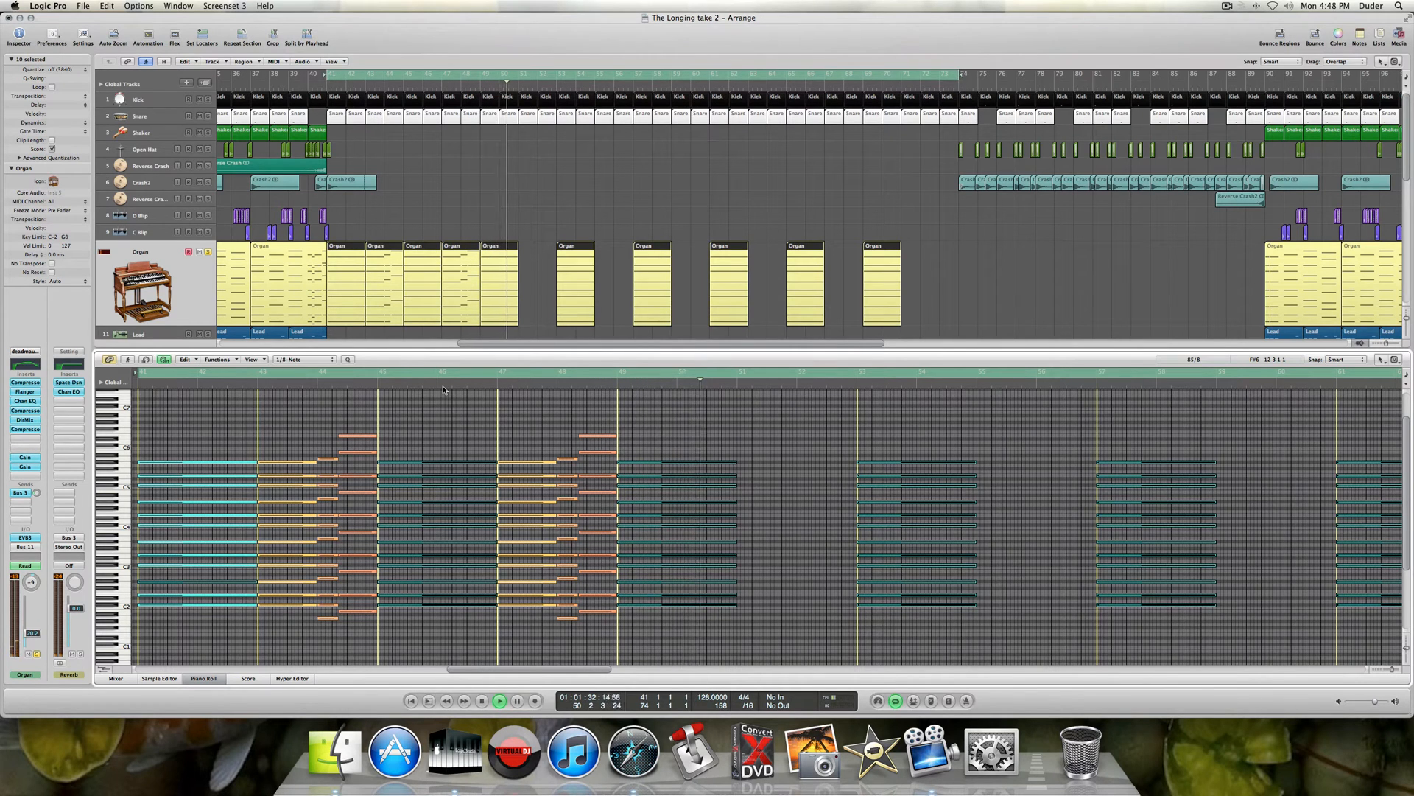
{"action": "key", "text": "space"}
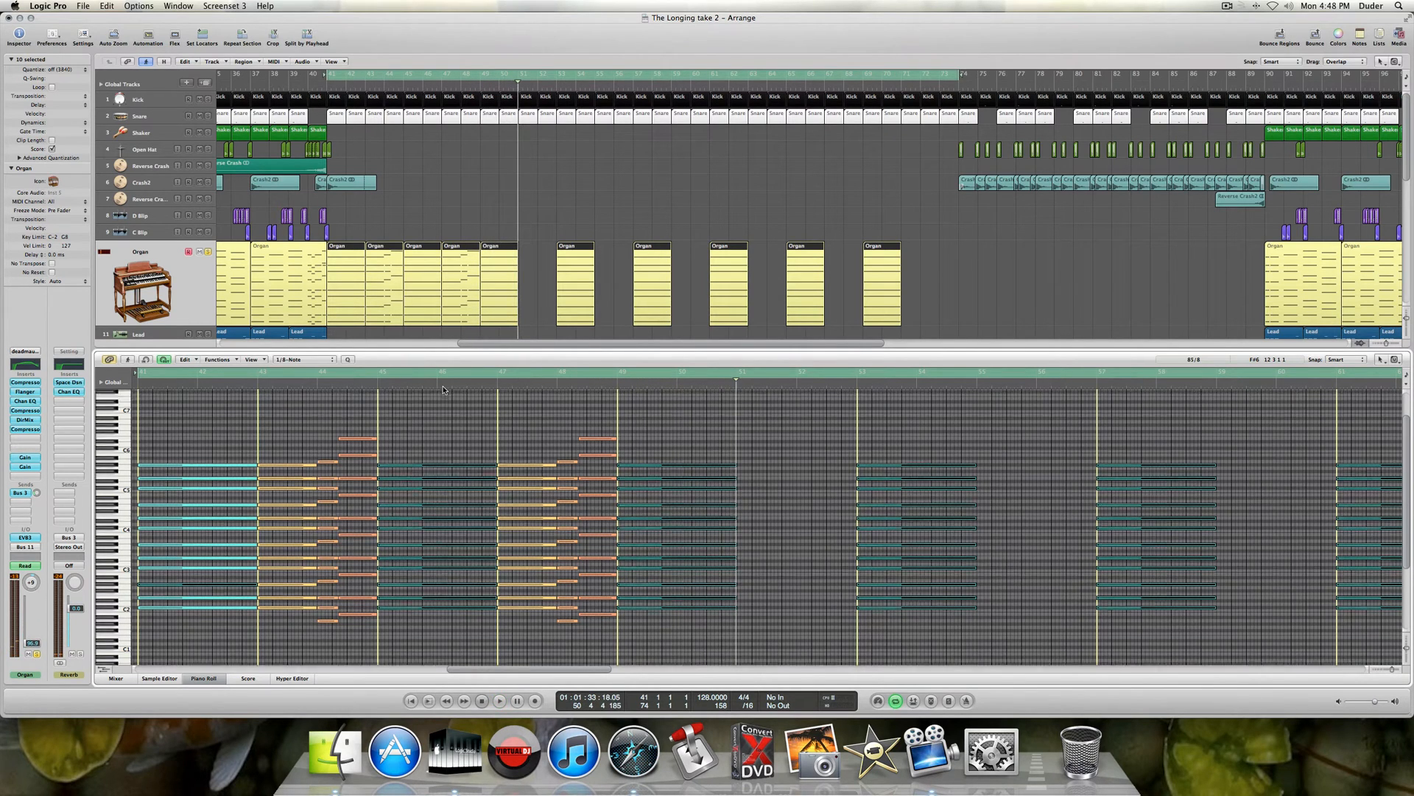
- Select the Piano track and view its Nexus 2 instrument with the PN Dancepiano 2k7 preset, then close it
{"action": "scroll", "coordinate": [443, 390], "scroll_direction": "up", "scroll_amount": 2}
{"action": "scroll", "coordinate": [466, 196], "scroll_direction": "down", "scroll_amount": 5}
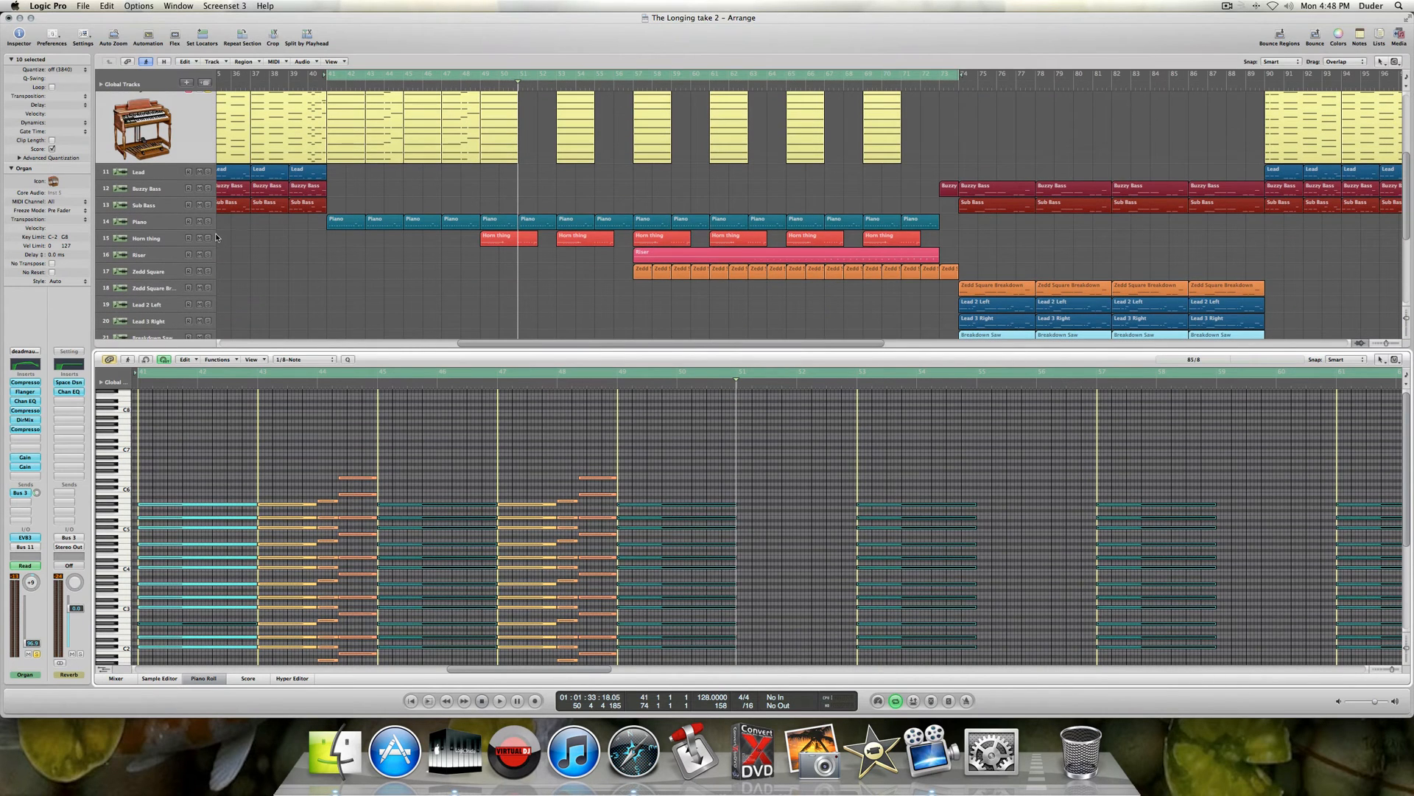
{"action": "left_click", "coordinate": [164, 226]}
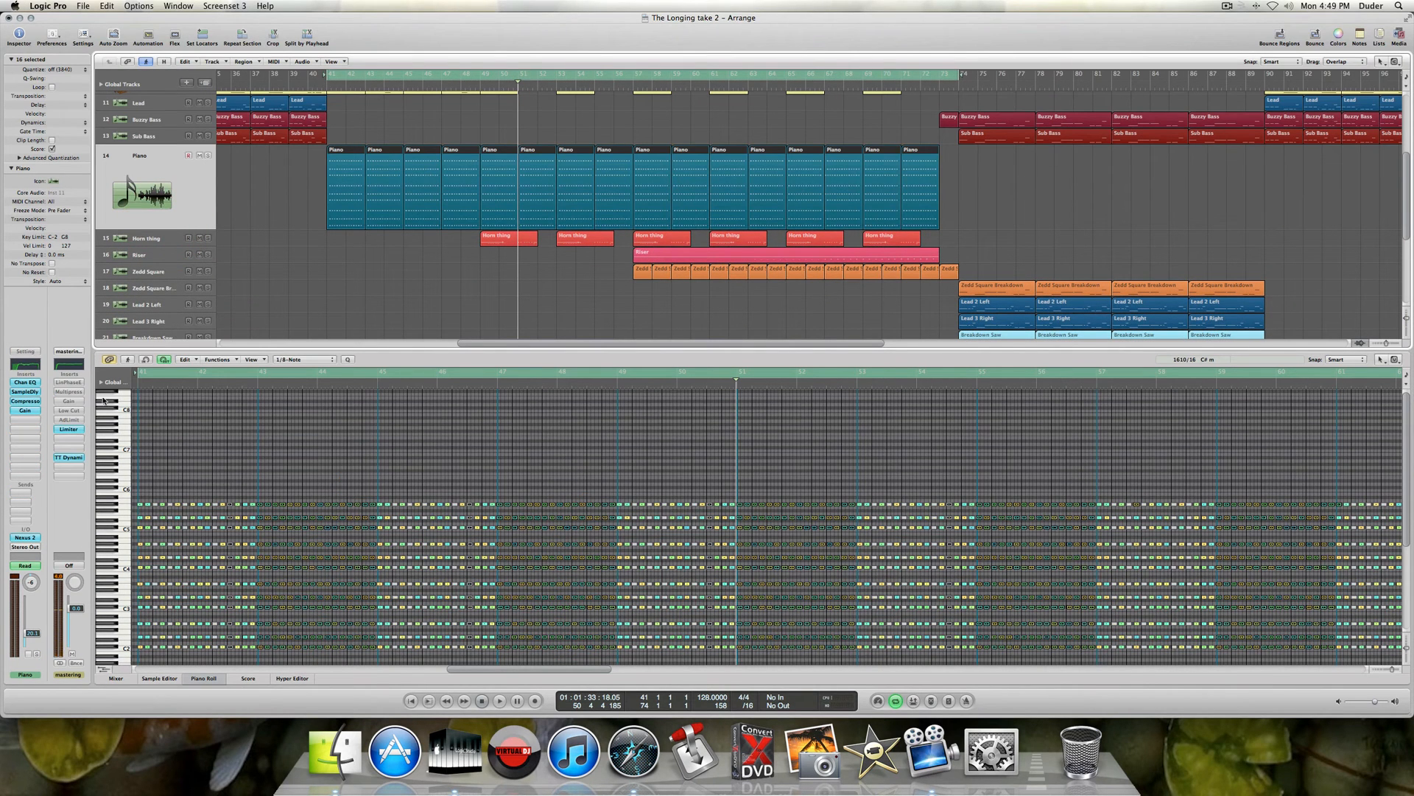
{"action": "left_click", "coordinate": [30, 538]}
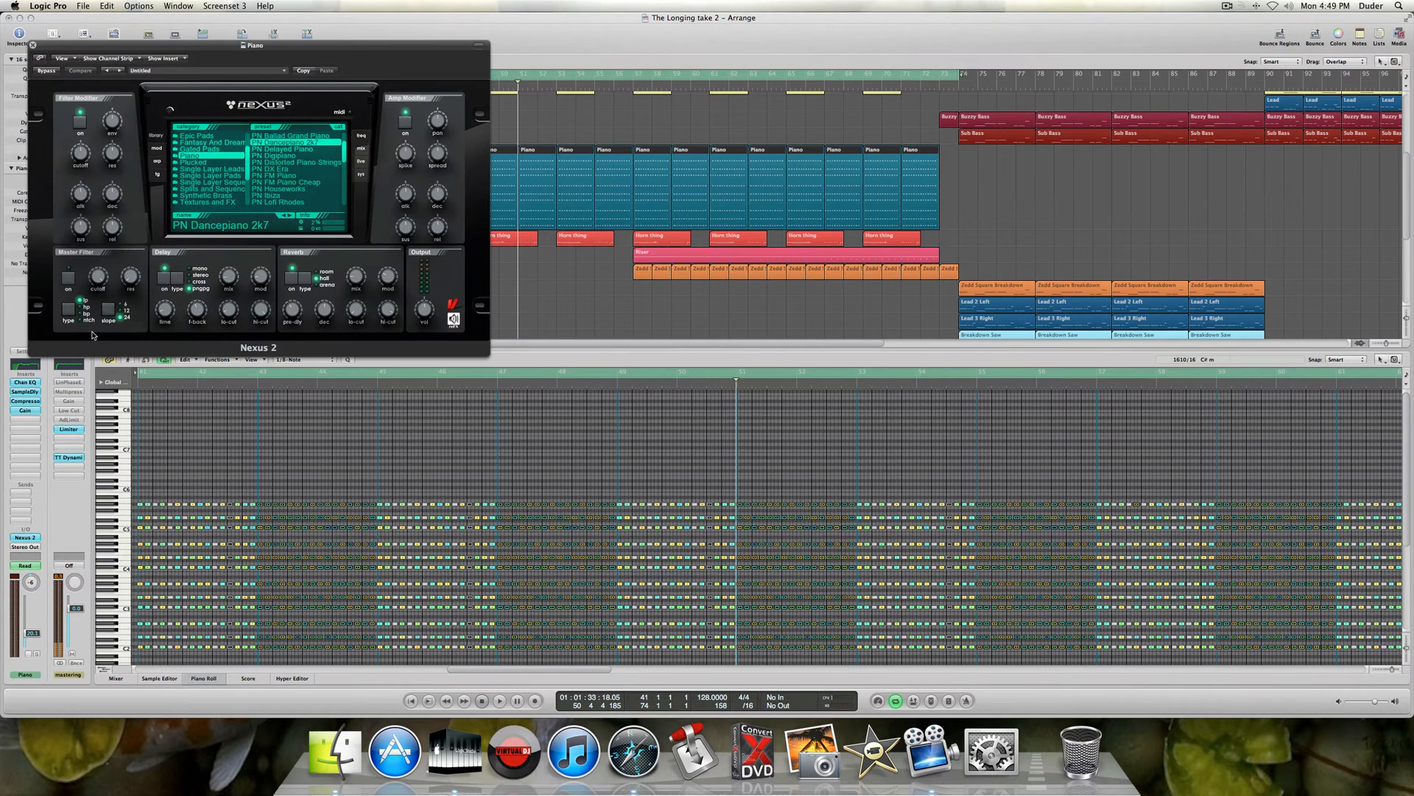
{"action": "left_click_drag", "start_coordinate": [95, 46], "coordinate": [336, 199]}
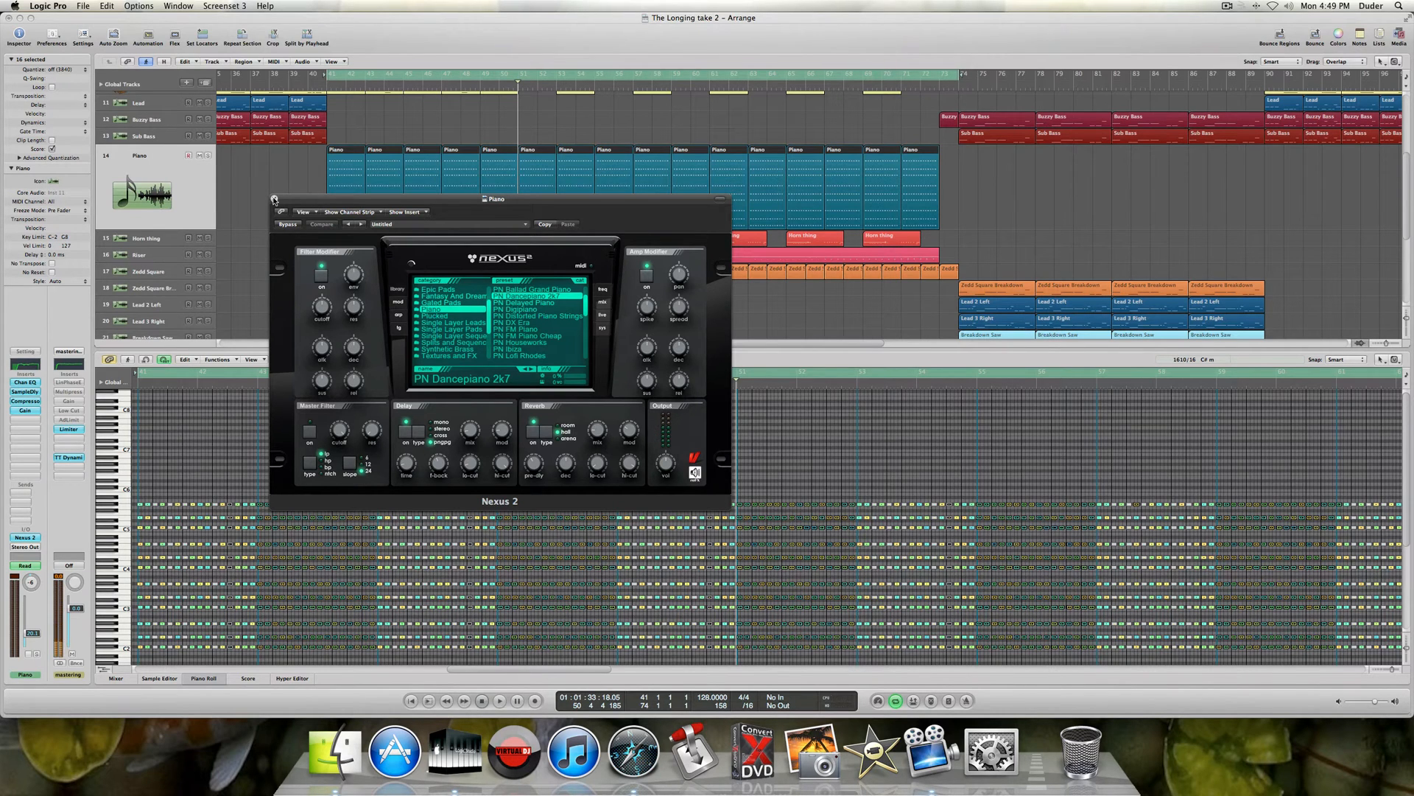
{"action": "left_click", "coordinate": [274, 199]}
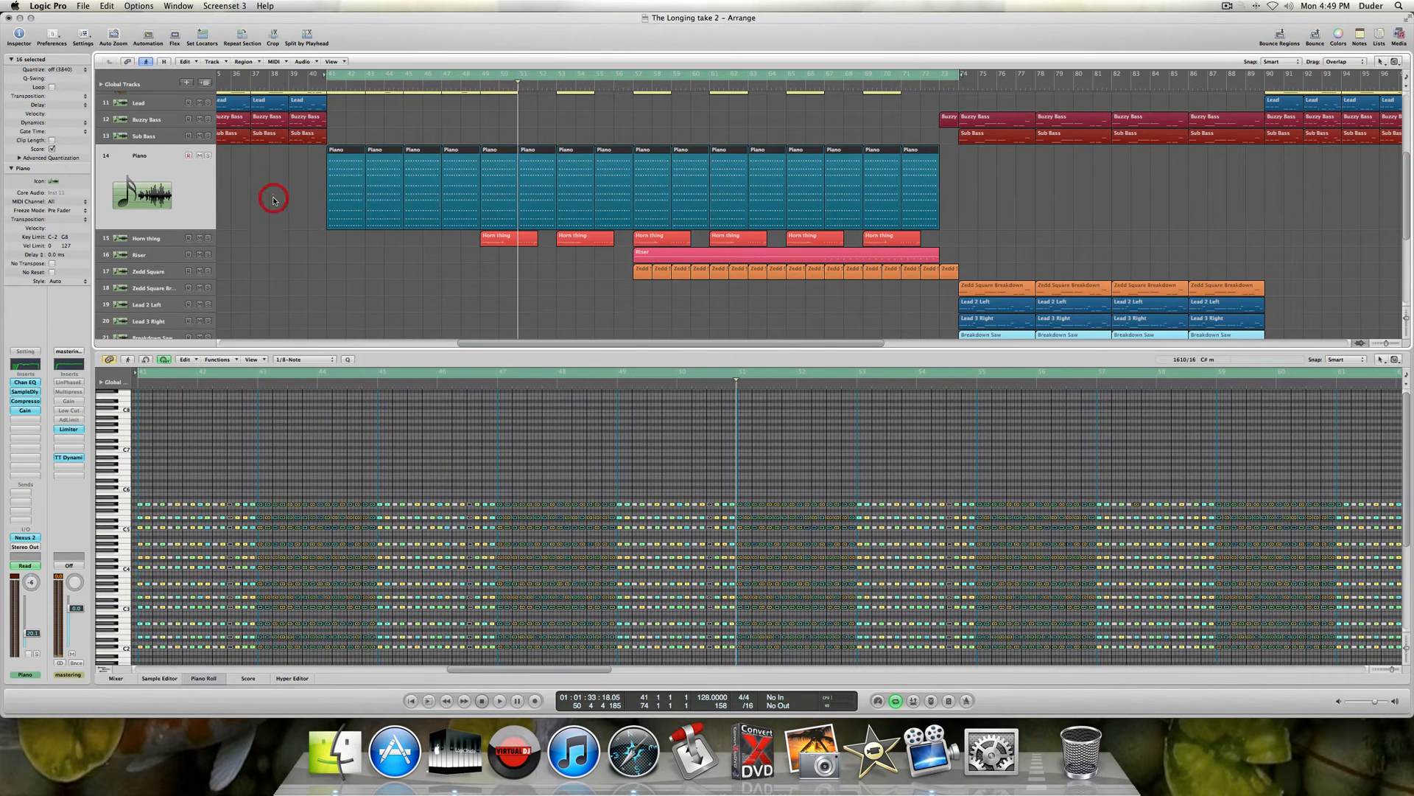
- Reopen the Piano's Nexus 2 instrument, move its window clear of the Piano regions to examine it, and close it
{"action": "left_click", "coordinate": [26, 538]}
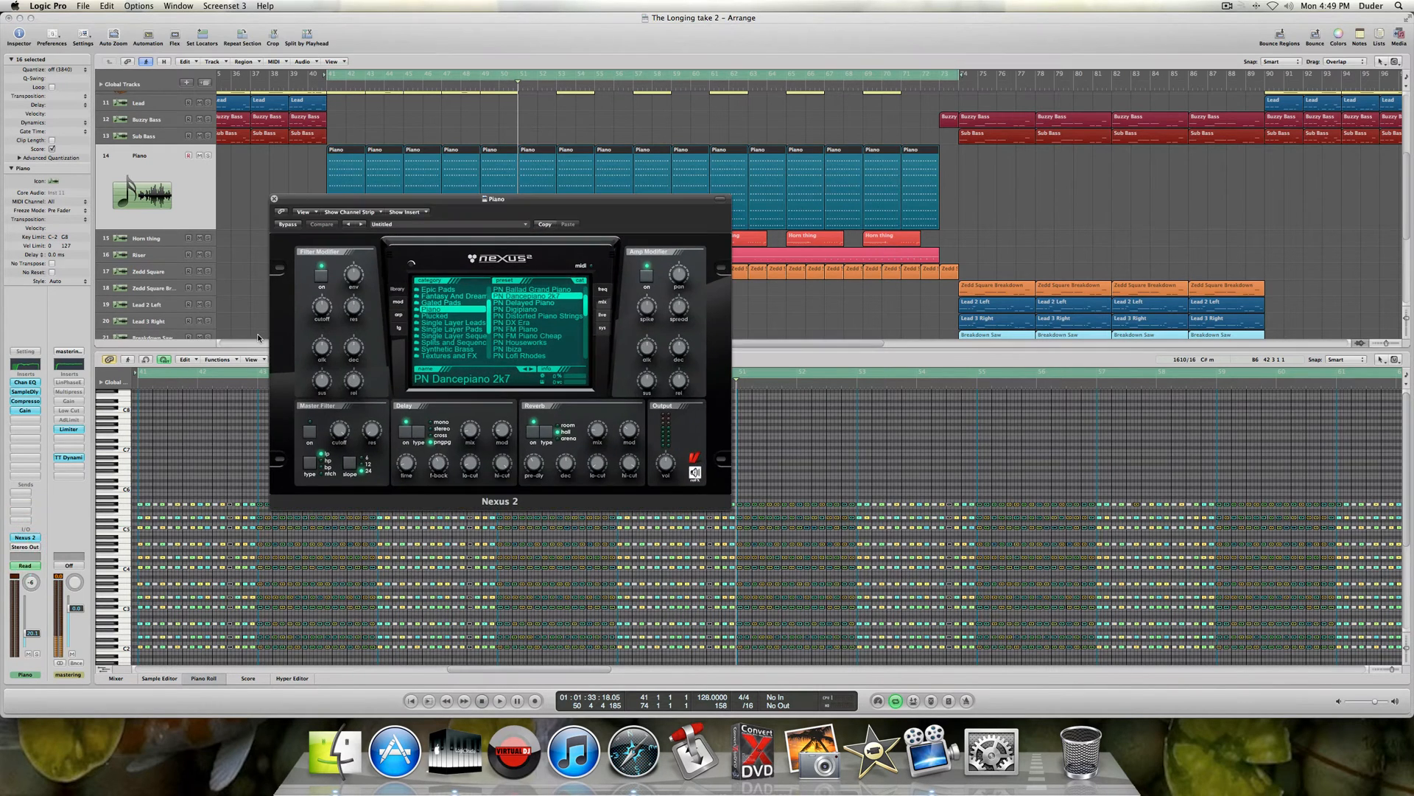
{"action": "left_click_drag", "start_coordinate": [317, 204], "coordinate": [305, 154]}
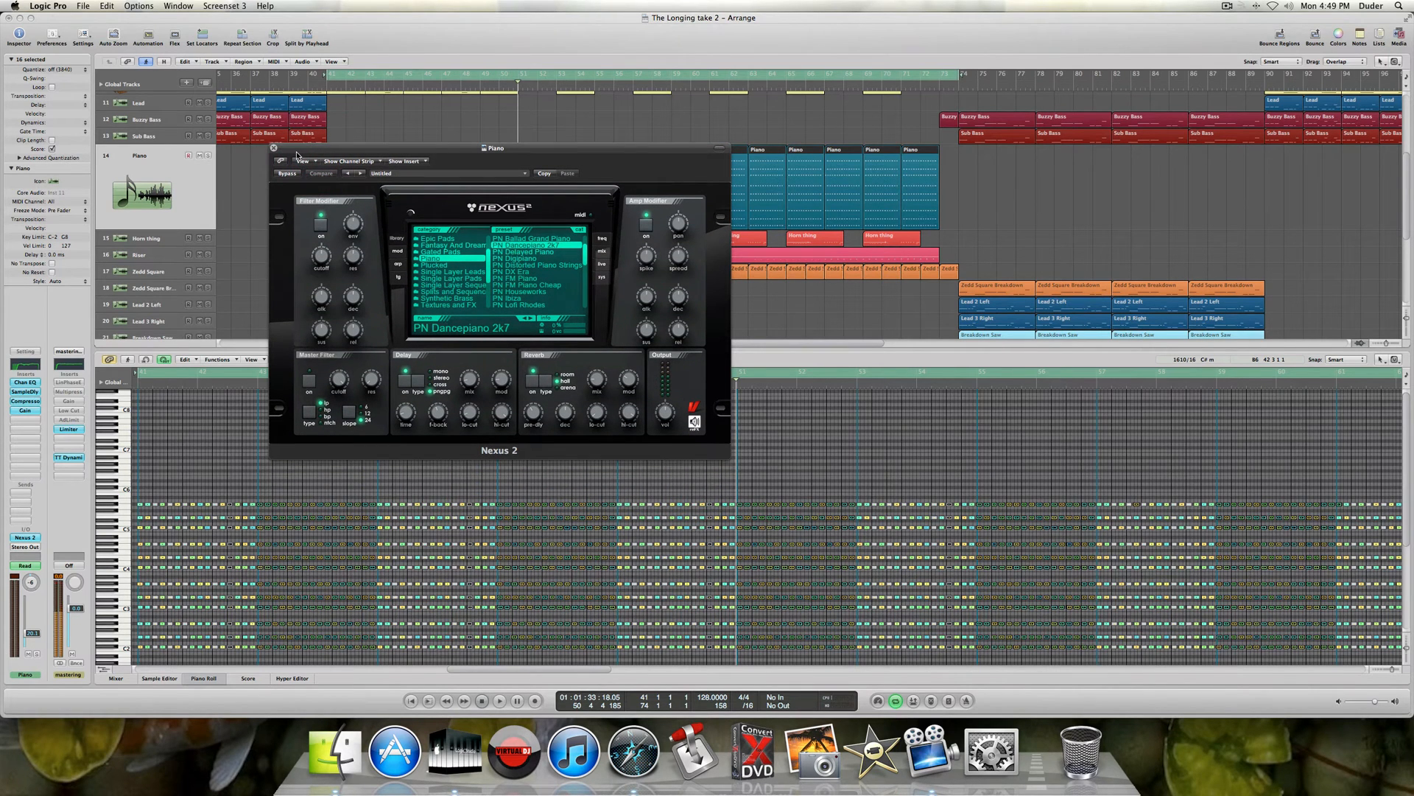
{"action": "left_click_drag", "start_coordinate": [296, 156], "coordinate": [322, 251]}
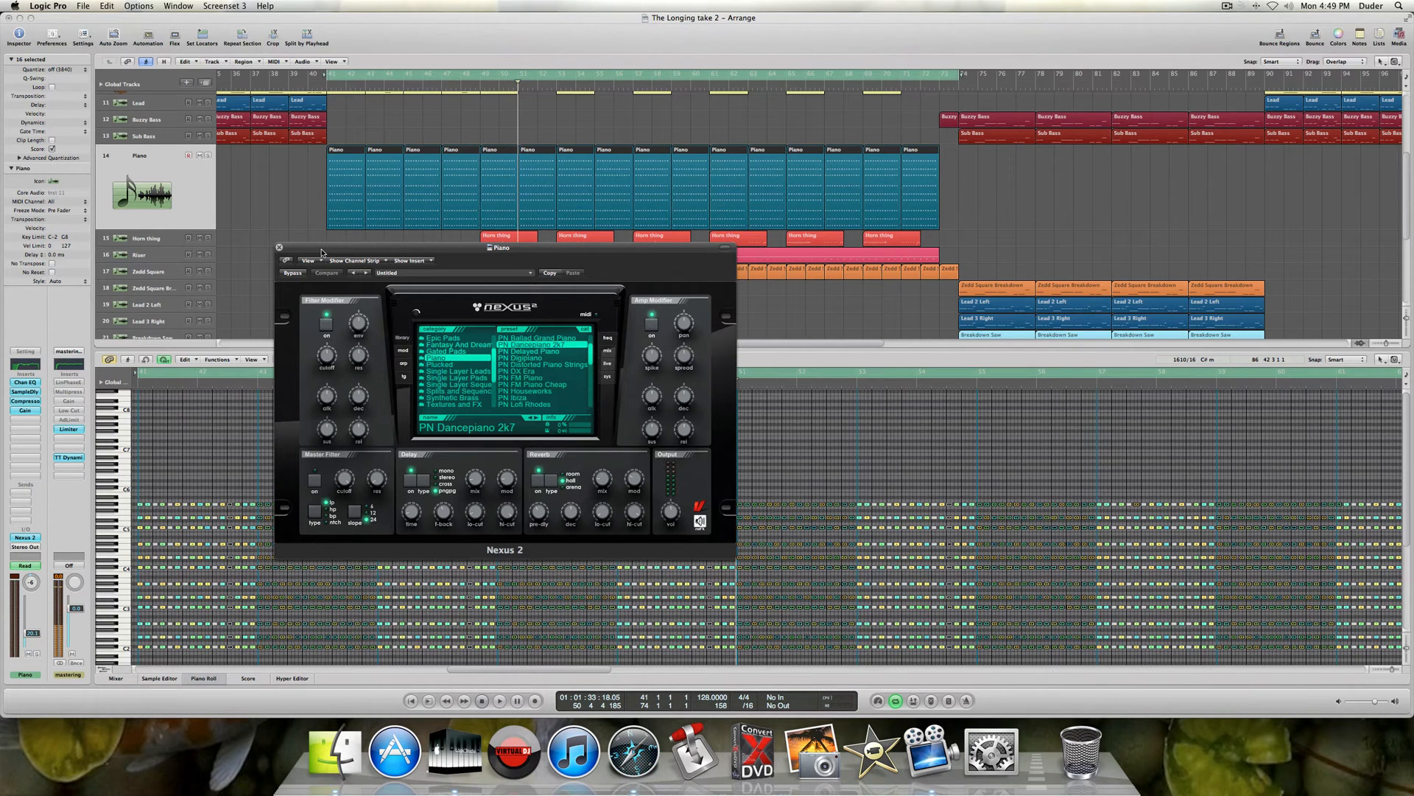
{"action": "left_click_drag", "start_coordinate": [394, 253], "coordinate": [390, 295]}
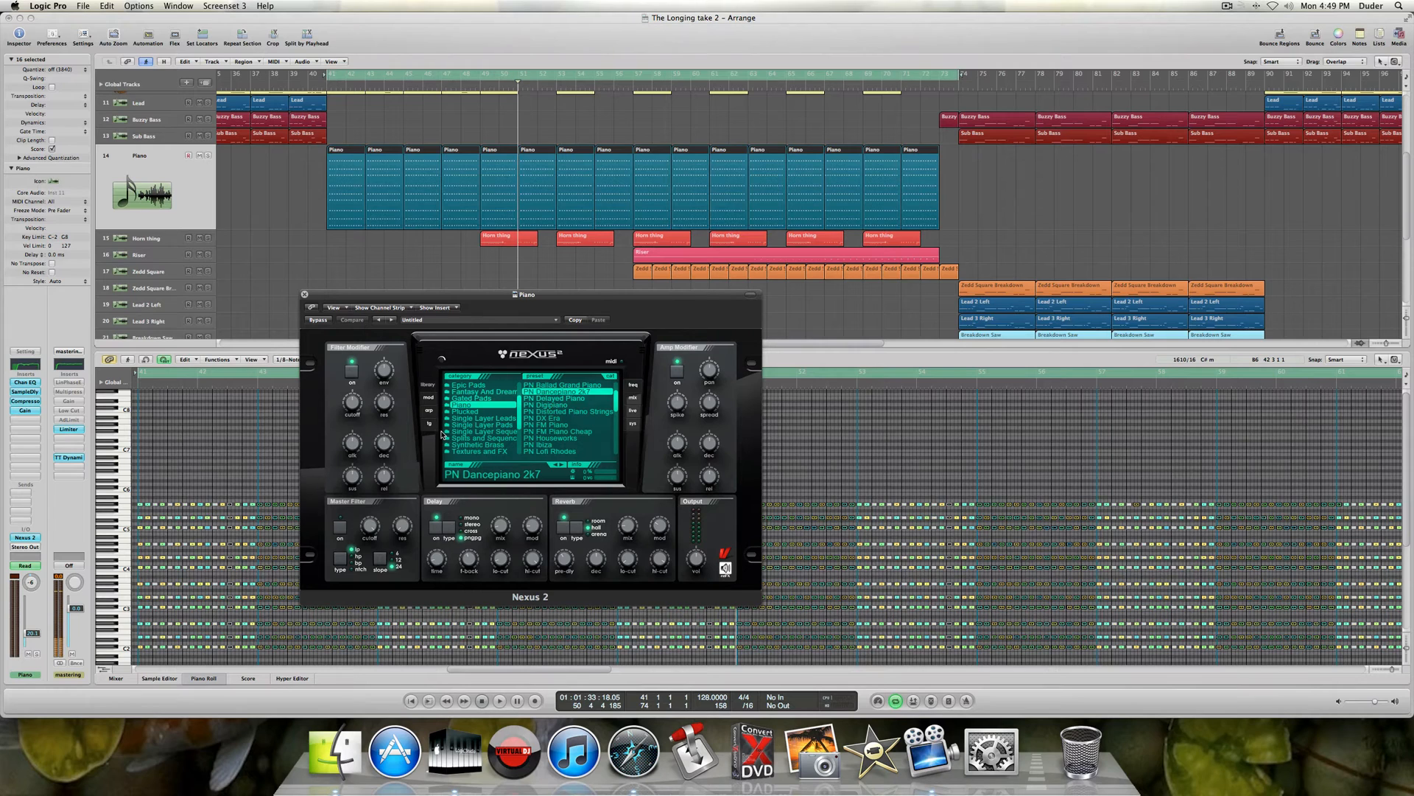
{"action": "left_click", "coordinate": [303, 295]}
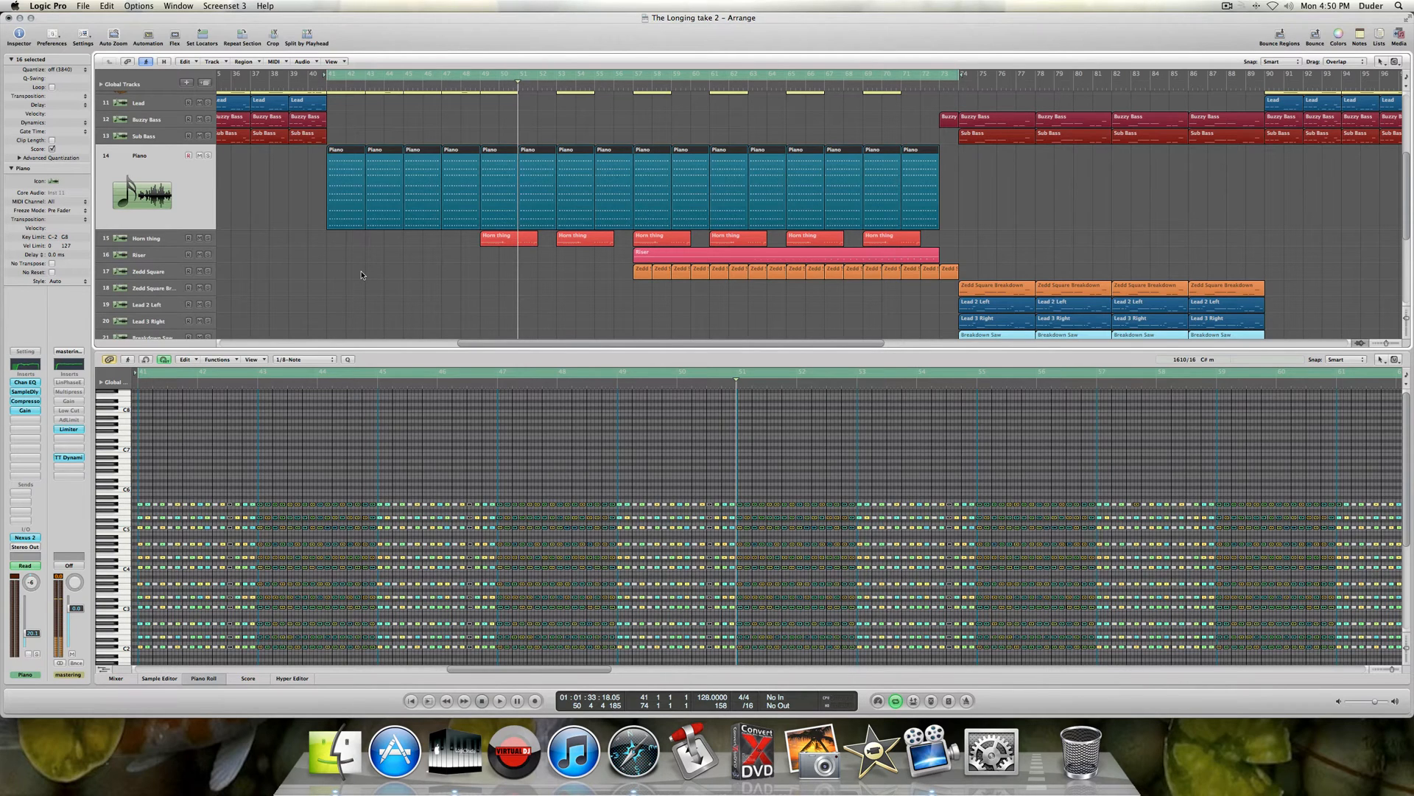
{"action": "scroll", "coordinate": [352, 271], "scroll_direction": "left", "scroll_amount": 1}
{"action": "scroll", "coordinate": [352, 272], "scroll_direction": "left", "scroll_amount": 2}
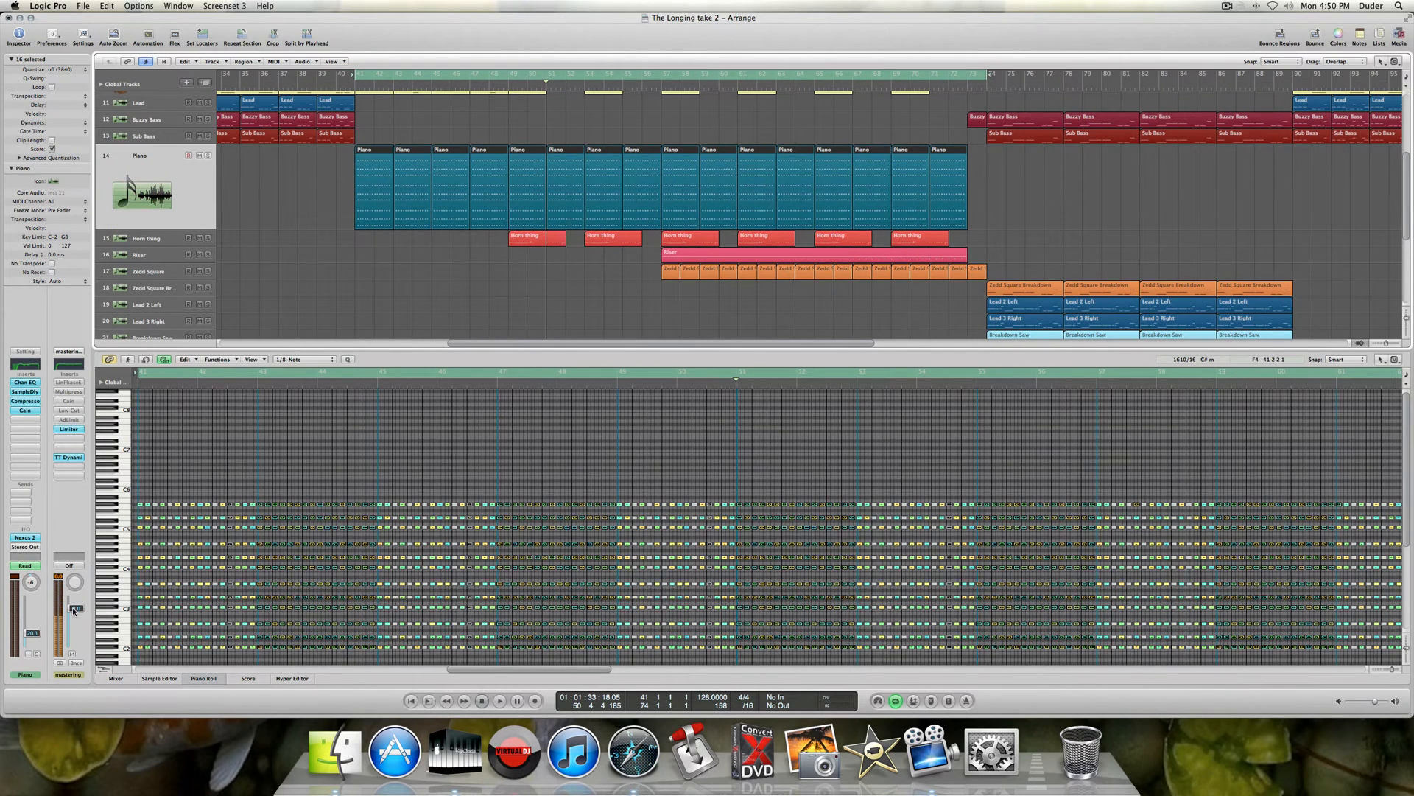
- Browse the preset categories in the Piano's Nexus 2 without changing the preset, then close the instrument
{"action": "left_click", "coordinate": [34, 537]}
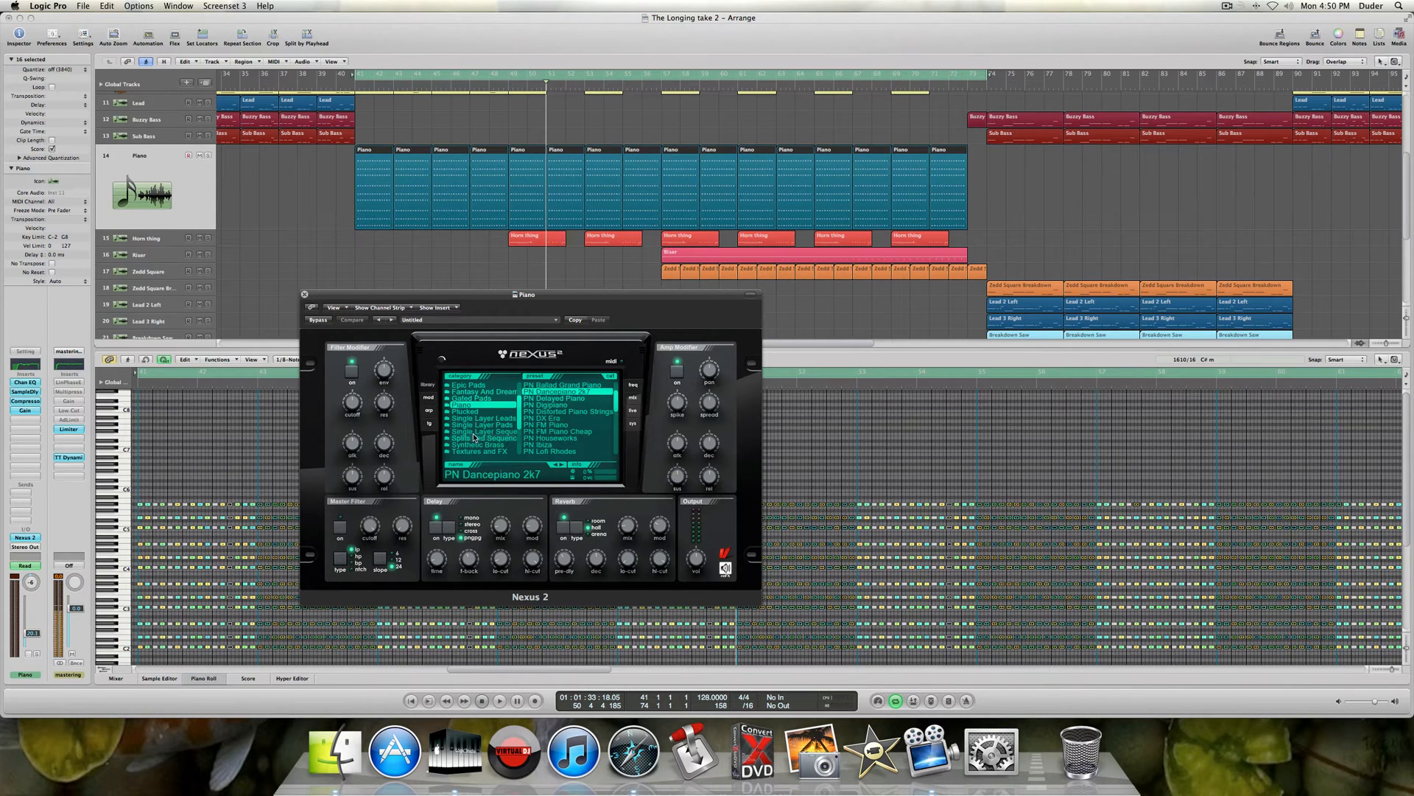
{"action": "scroll", "coordinate": [474, 437], "scroll_direction": "up", "scroll_amount": 3}
{"action": "scroll", "coordinate": [474, 437], "scroll_direction": "down", "scroll_amount": 10}
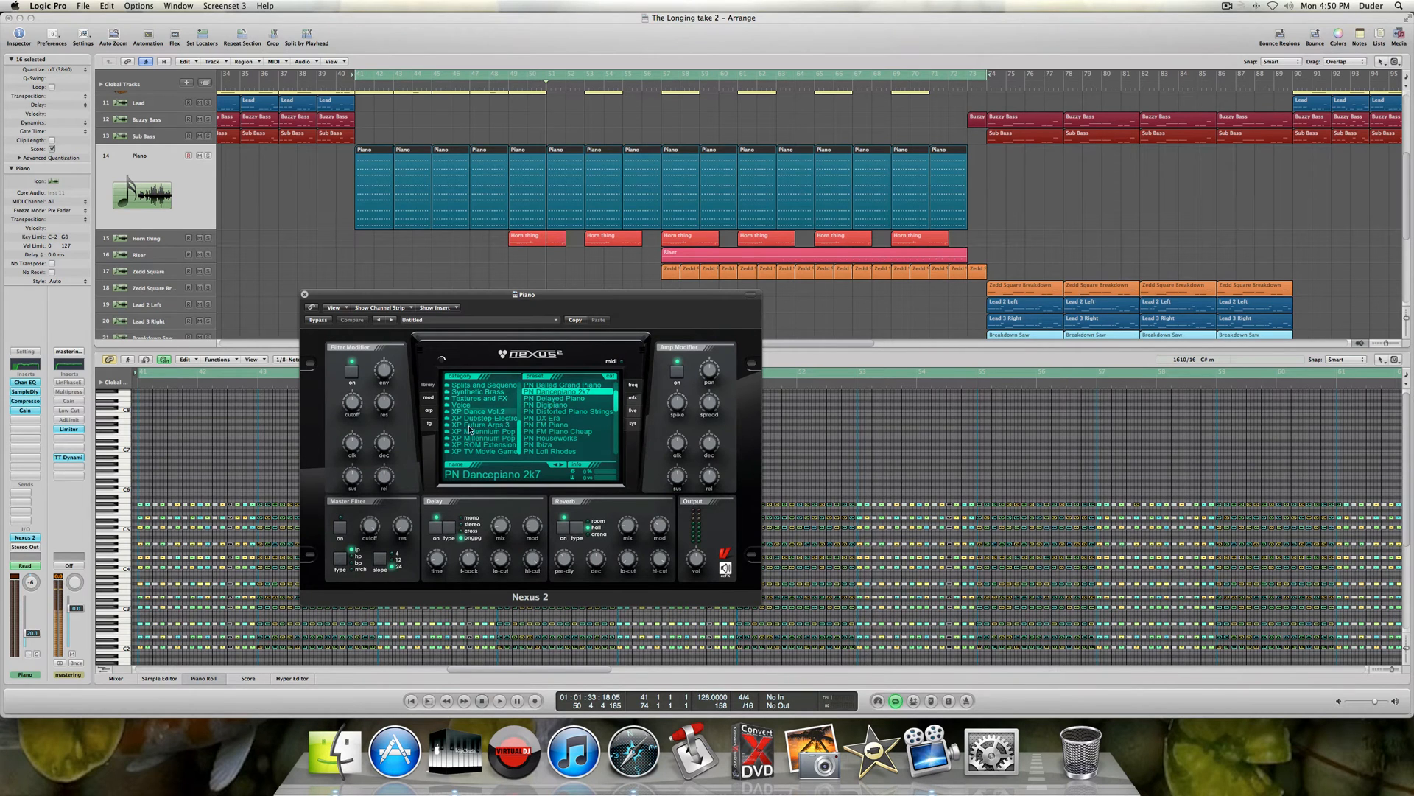
{"action": "scroll", "coordinate": [466, 439], "scroll_direction": "up", "scroll_amount": 2}
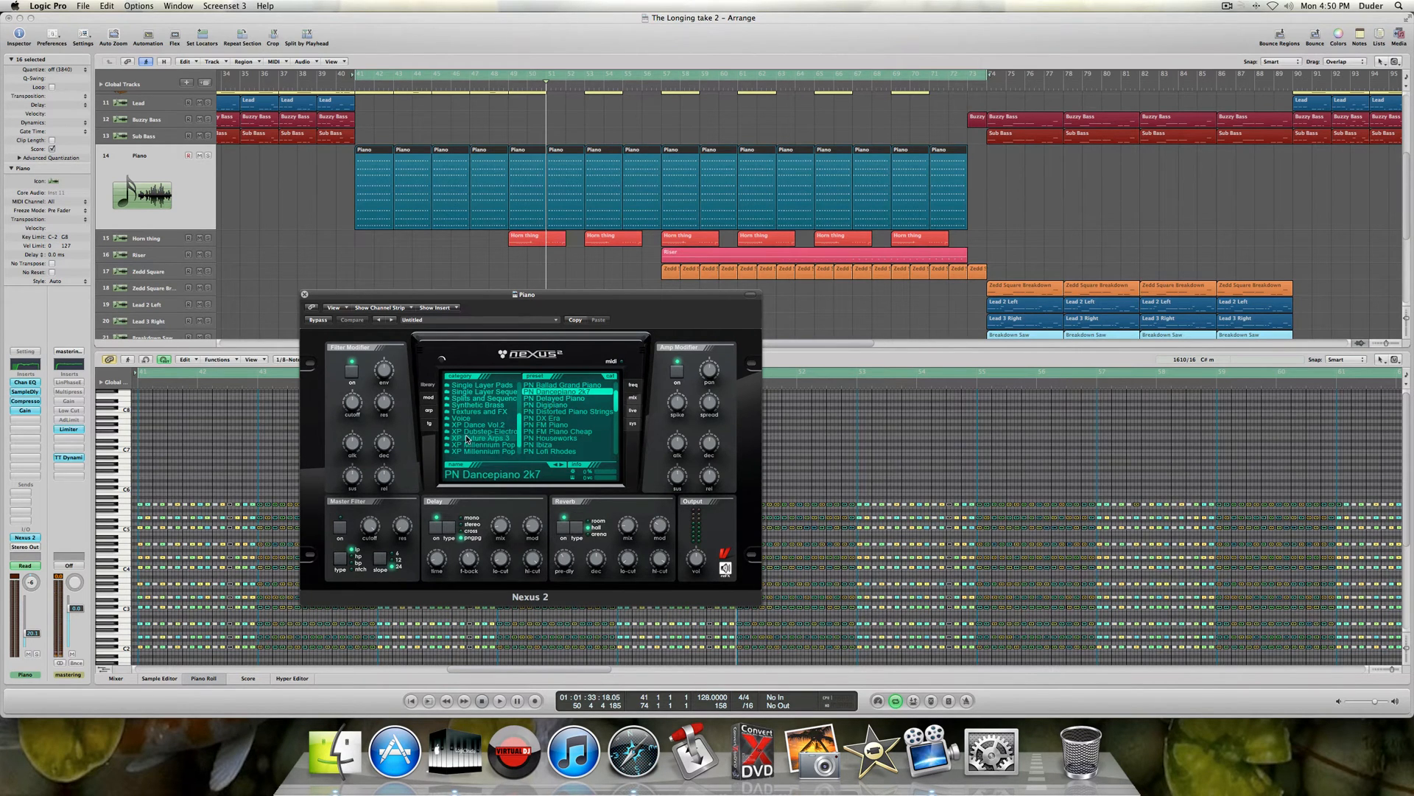
{"action": "scroll", "coordinate": [467, 439], "scroll_direction": "up", "scroll_amount": 5}
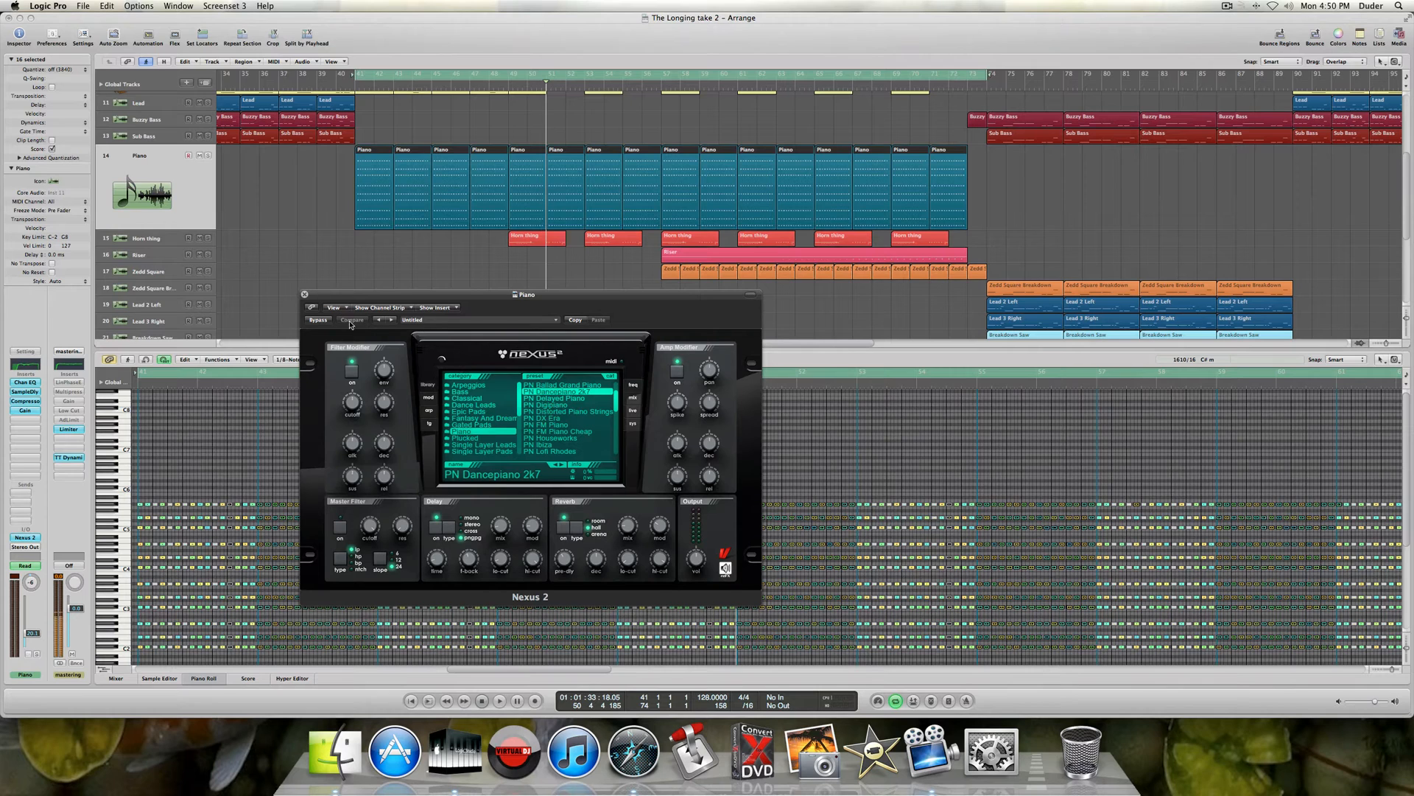
{"action": "left_click", "coordinate": [305, 295]}
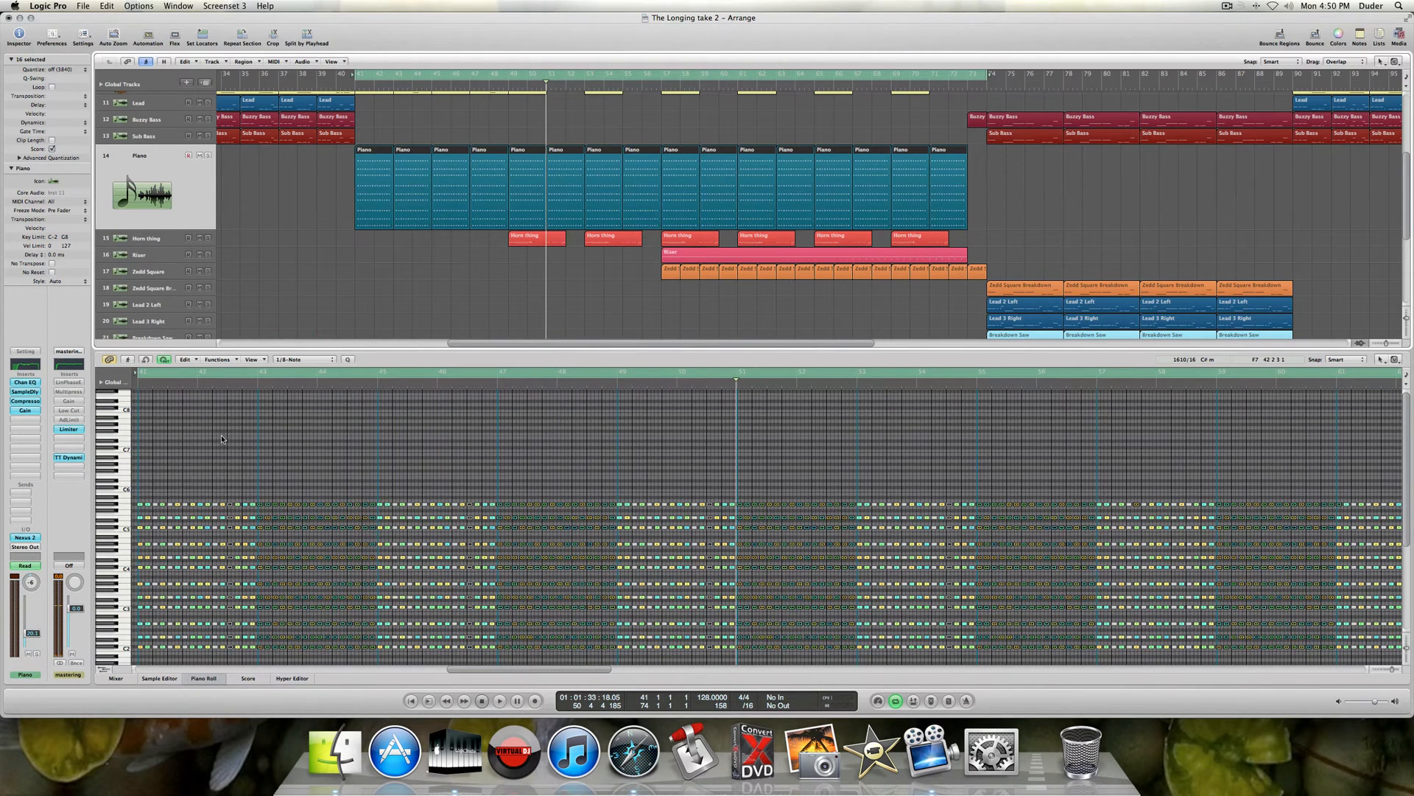
- Solo the Piano track and play it from the start of the breakdown
{"action": "left_click", "coordinate": [209, 155]}
{"action": "key", "text": "space"}
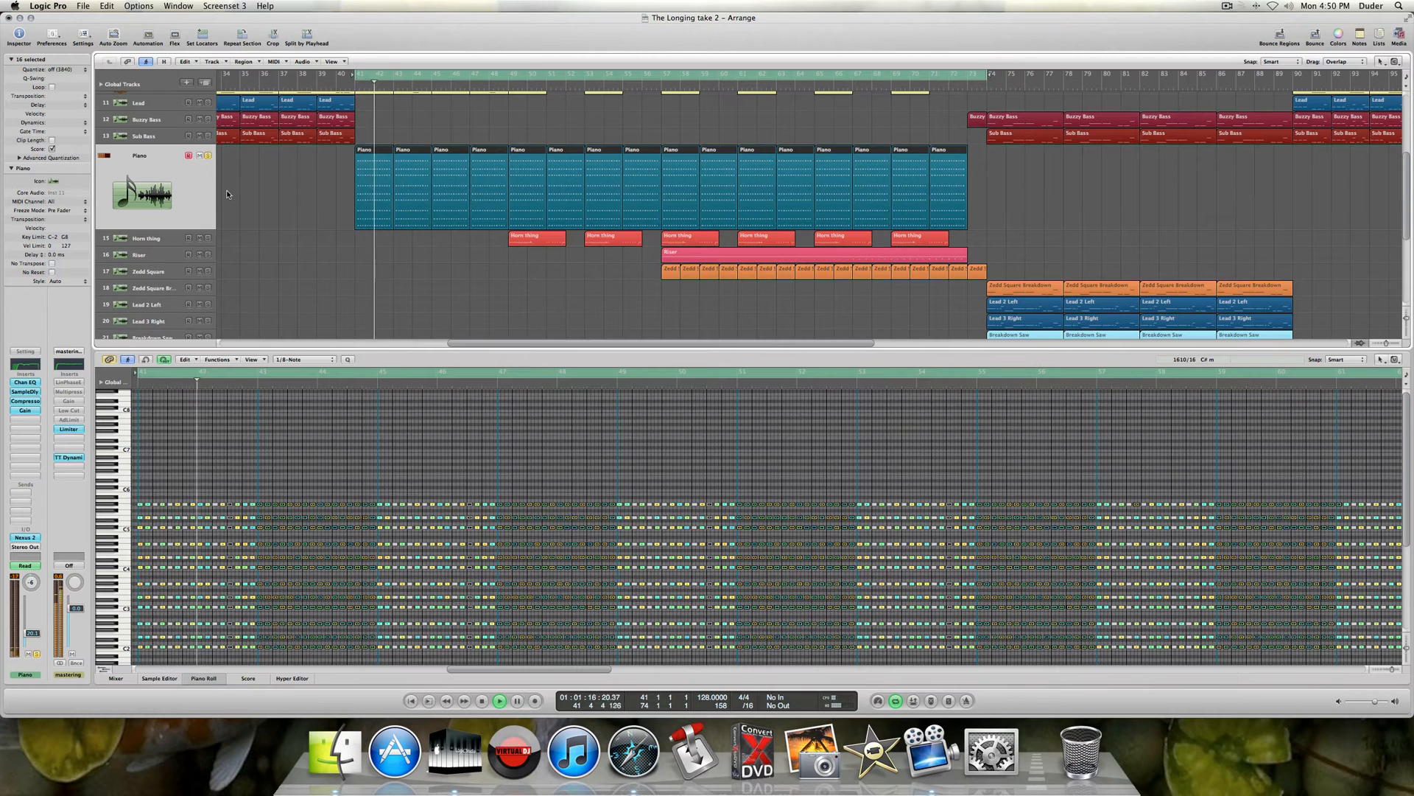
- Play the soloed Piano track from the breakdown once more, with the Organ track in view, and stop playback
{"action": "key", "text": "space"}
{"action": "scroll", "coordinate": [224, 140], "scroll_direction": "up", "scroll_amount": 1}
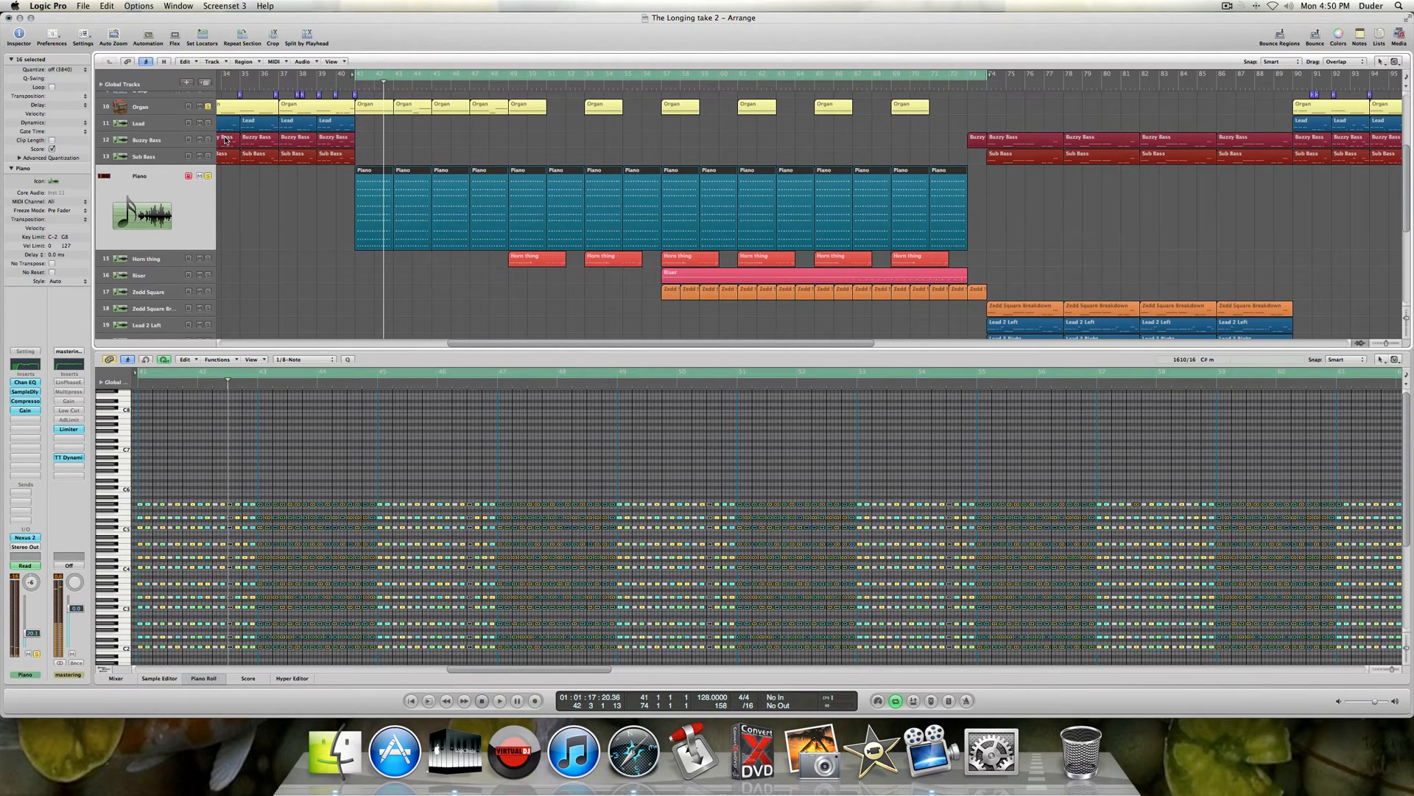
{"action": "key", "text": "space"}
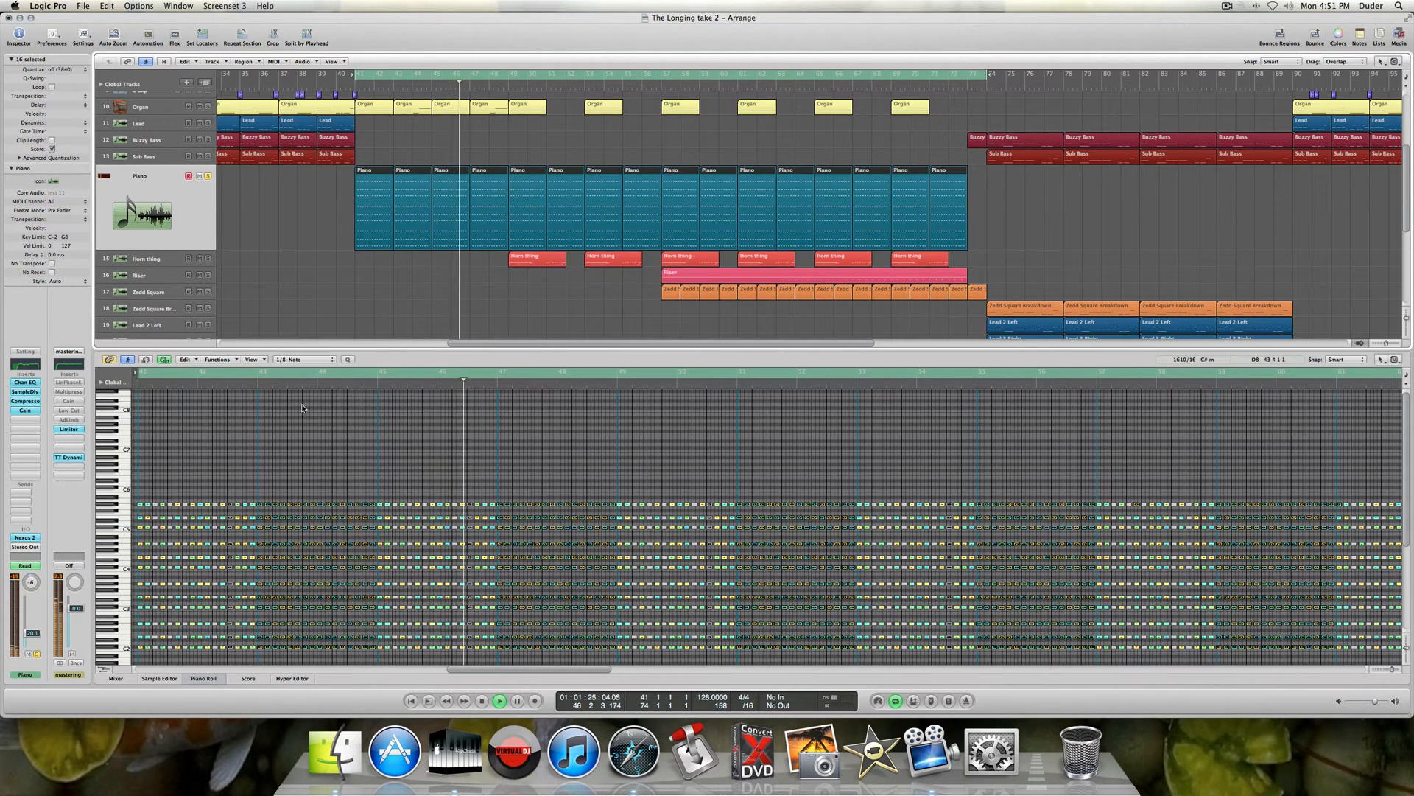
{"action": "key", "text": "space"}
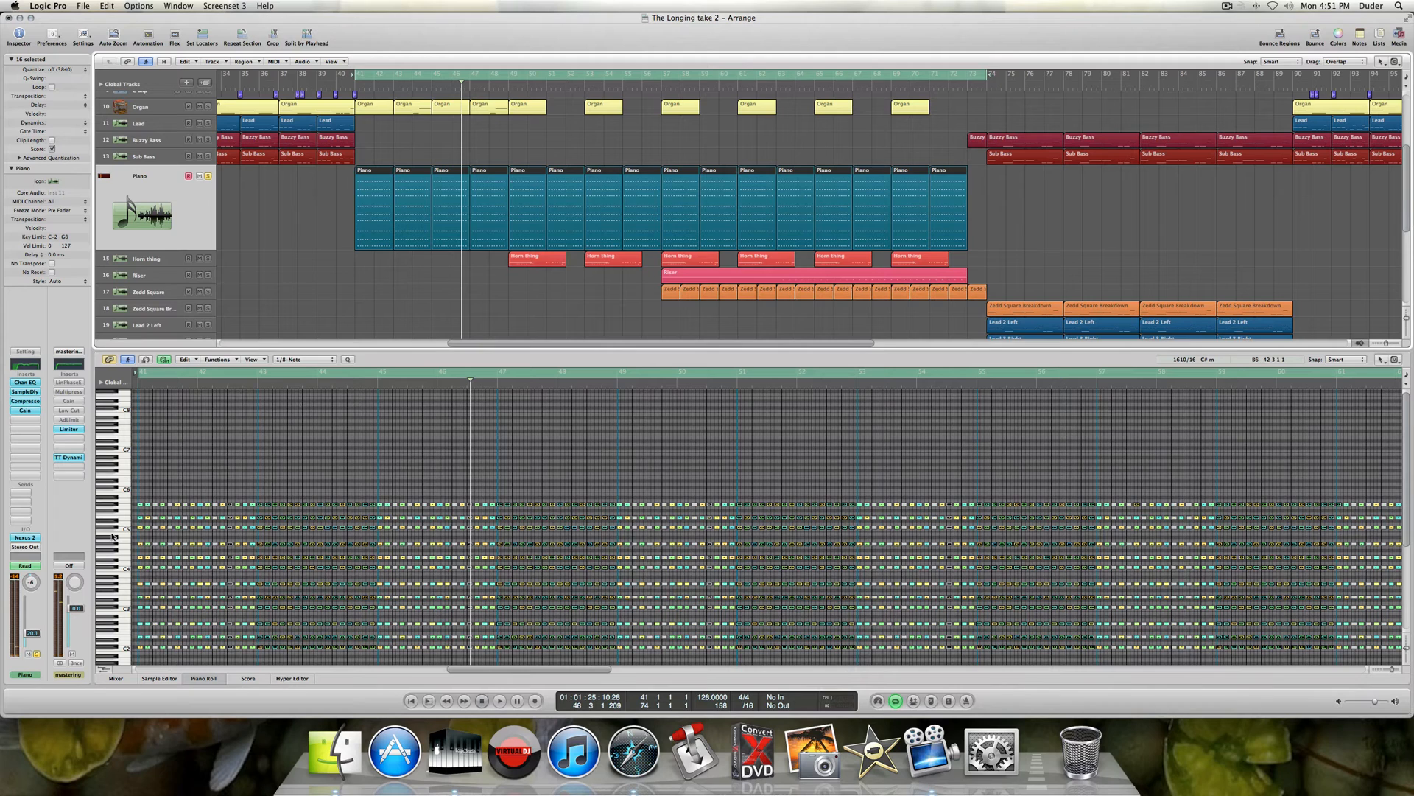
- Bypass the Piano channel's Channel EQ, Sample Delay and Compressor inserts, and play the breakdown to hear the sound without them
{"action": "left_click", "coordinate": [26, 382], "text": "alt"}
{"action": "left_click", "coordinate": [27, 391], "text": "alt"}
{"action": "left_click", "coordinate": [28, 401], "text": "alt"}
{"action": "key", "text": "space"}
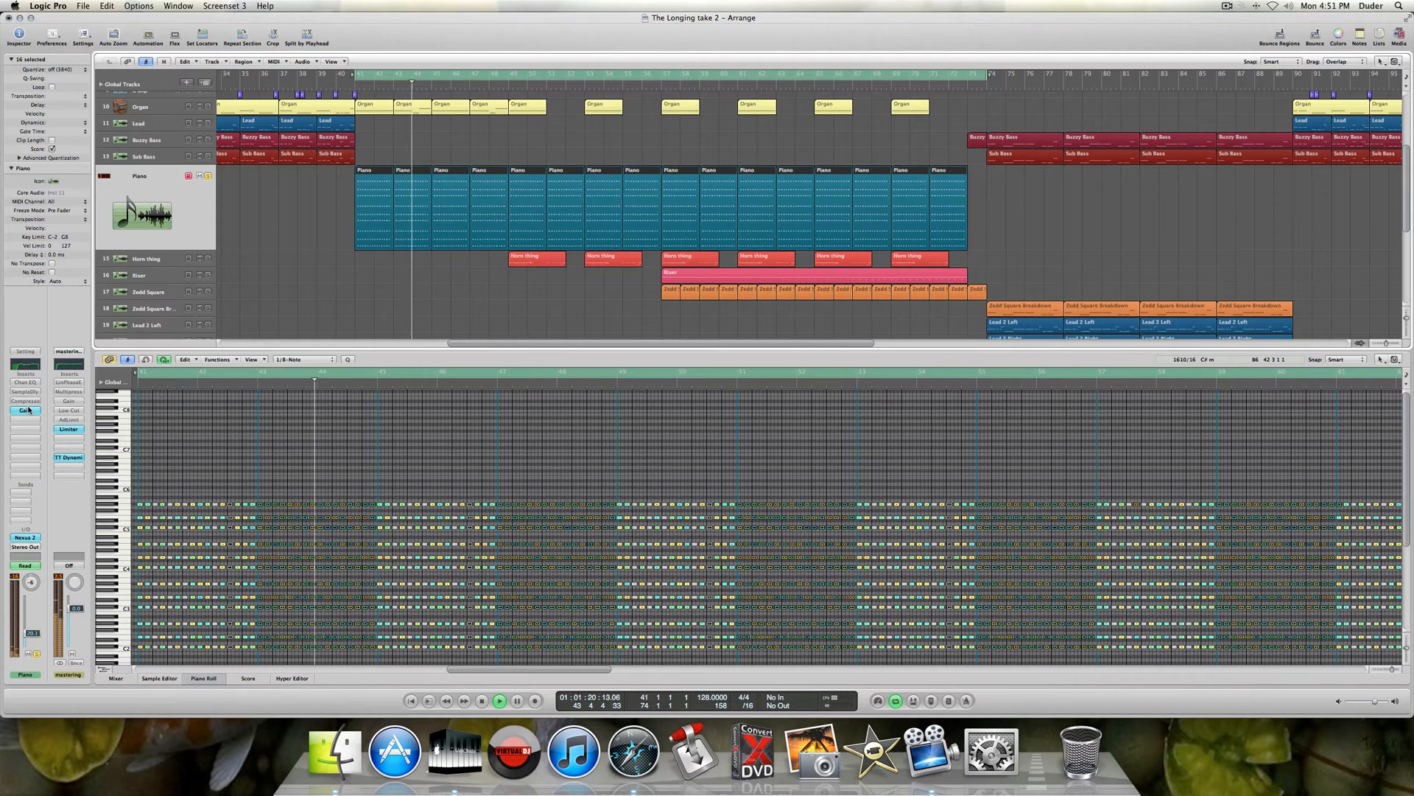
{"action": "key", "text": "space"}
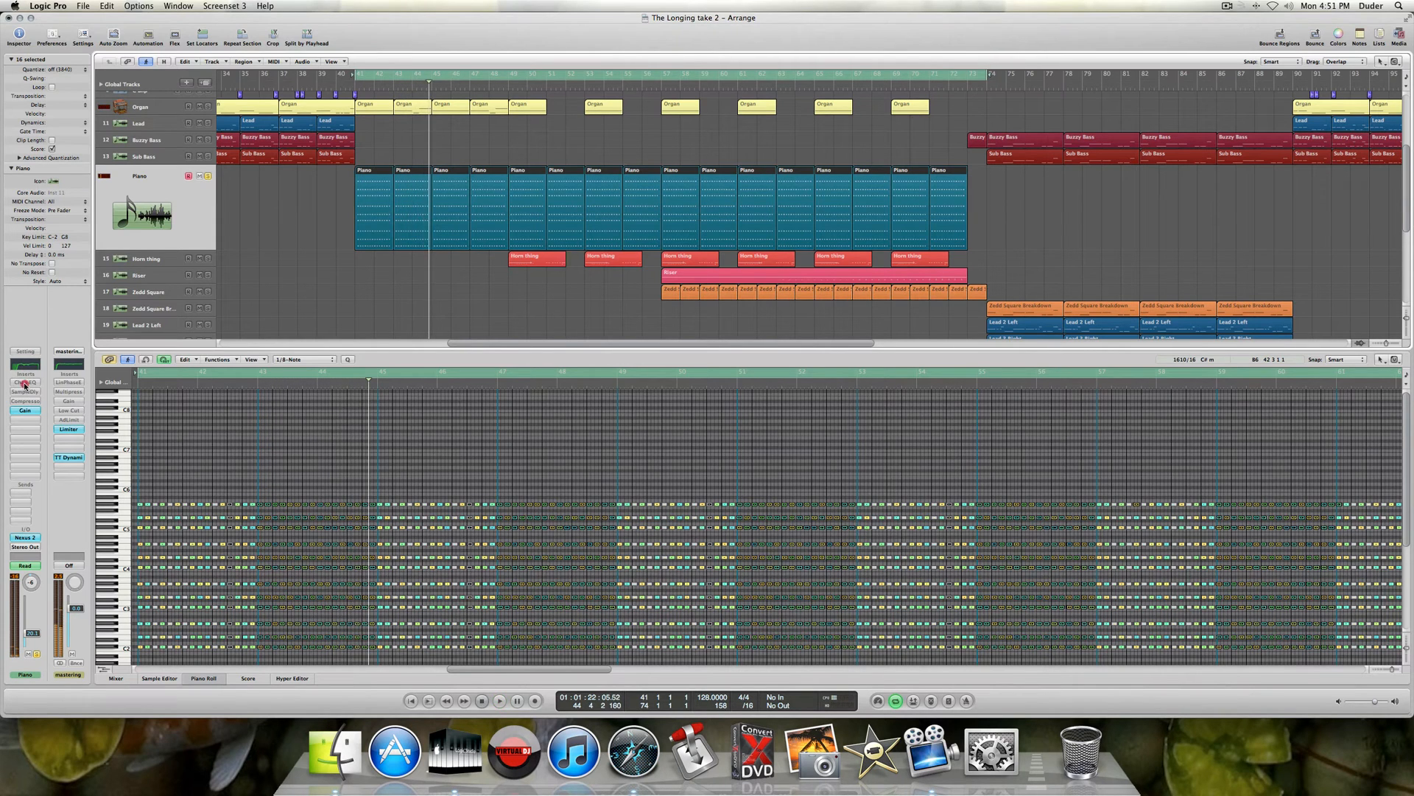
- Open the Piano's bypassed Channel EQ and move its window clear of the channel strip, then briefly view the Nexus 2 instrument and close it
{"action": "left_click", "coordinate": [25, 382]}
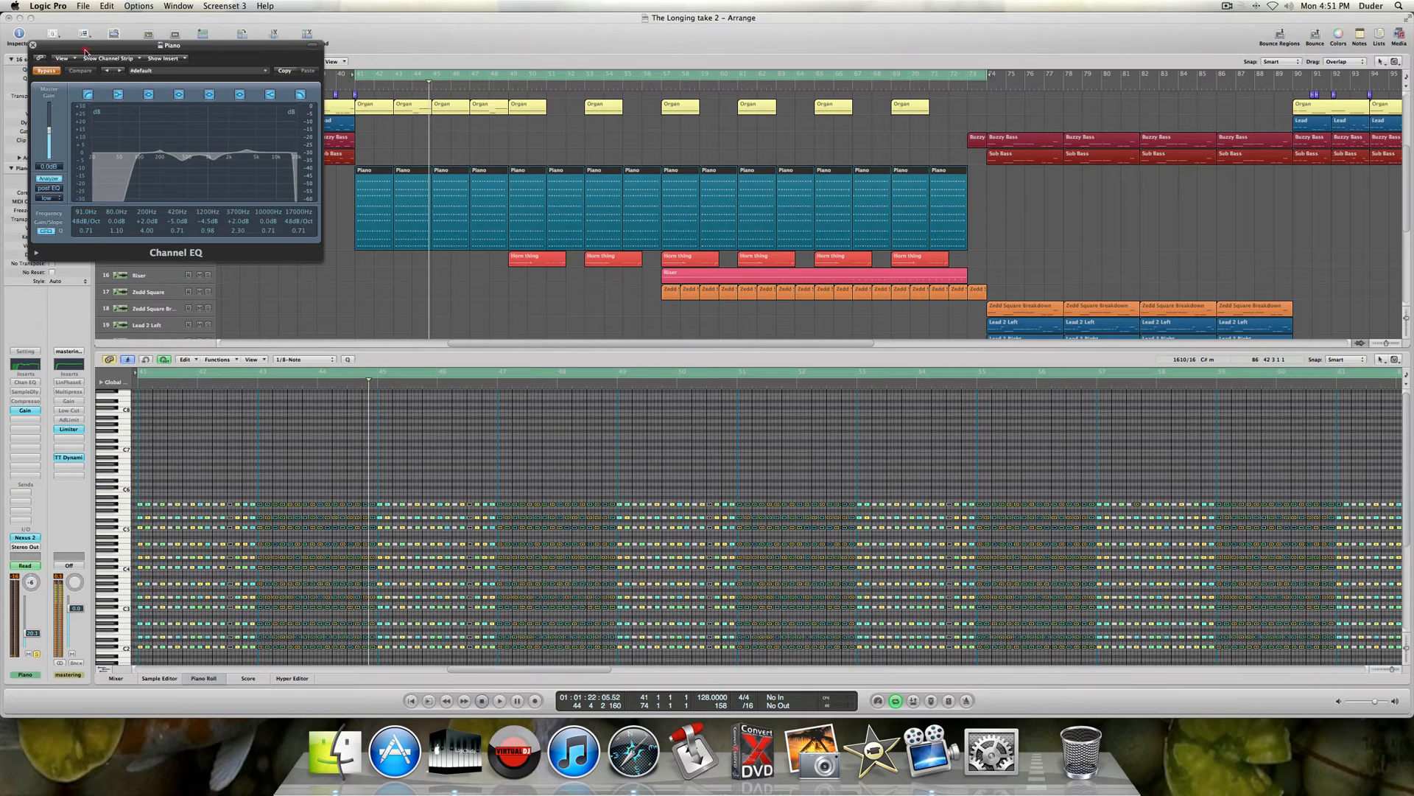
{"action": "left_click", "coordinate": [168, 115]}
{"action": "left_click_drag", "start_coordinate": [114, 46], "coordinate": [159, 103]}
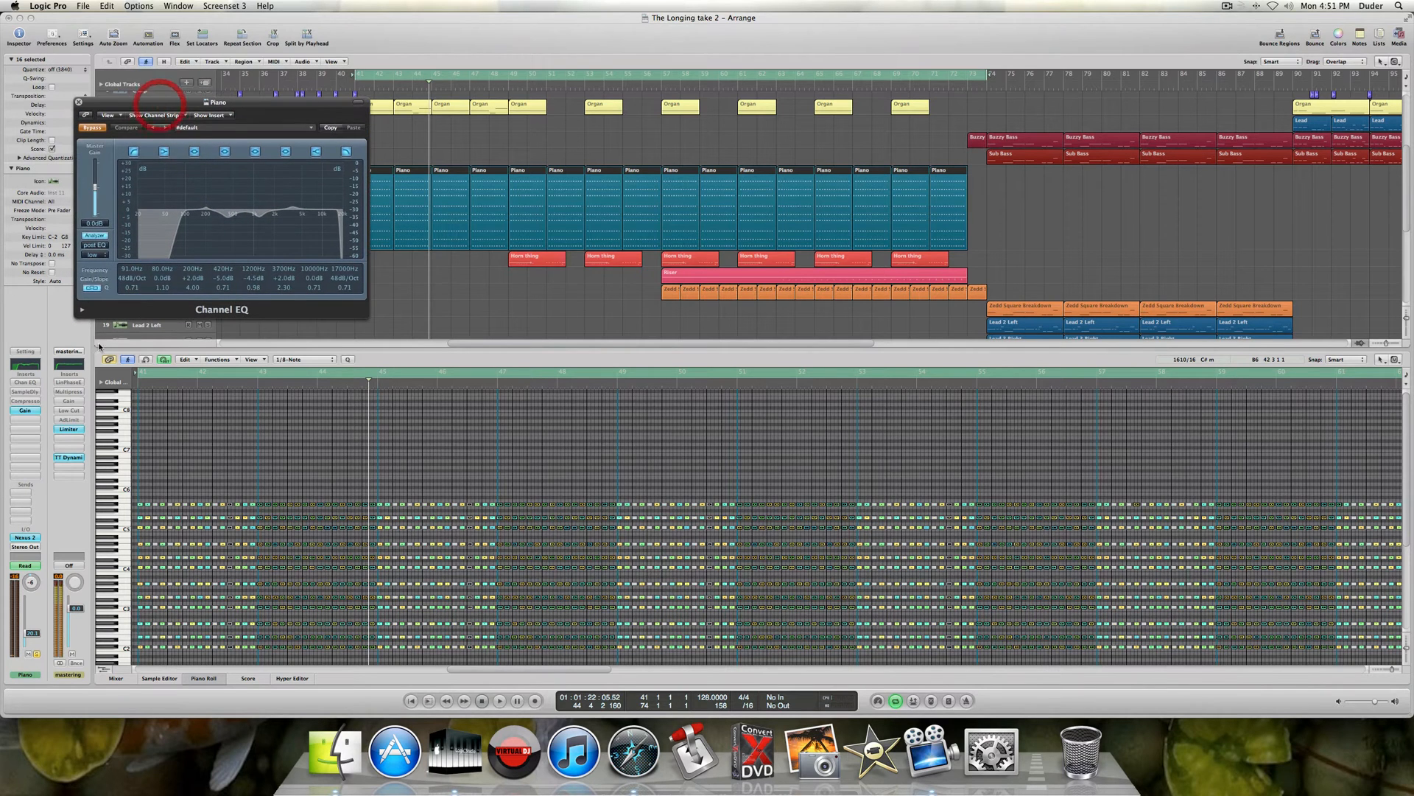
{"action": "left_click", "coordinate": [31, 539]}
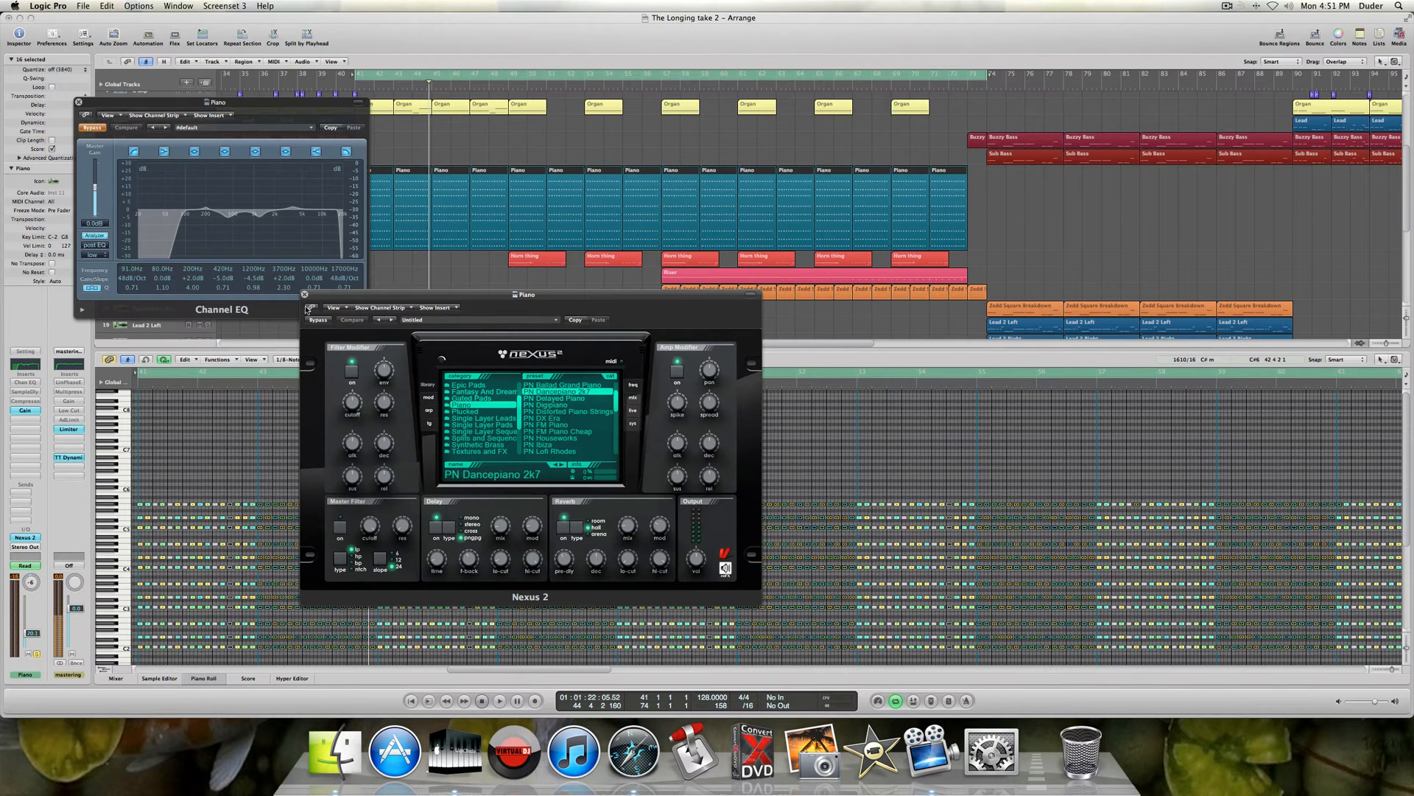
{"action": "left_click", "coordinate": [305, 294]}
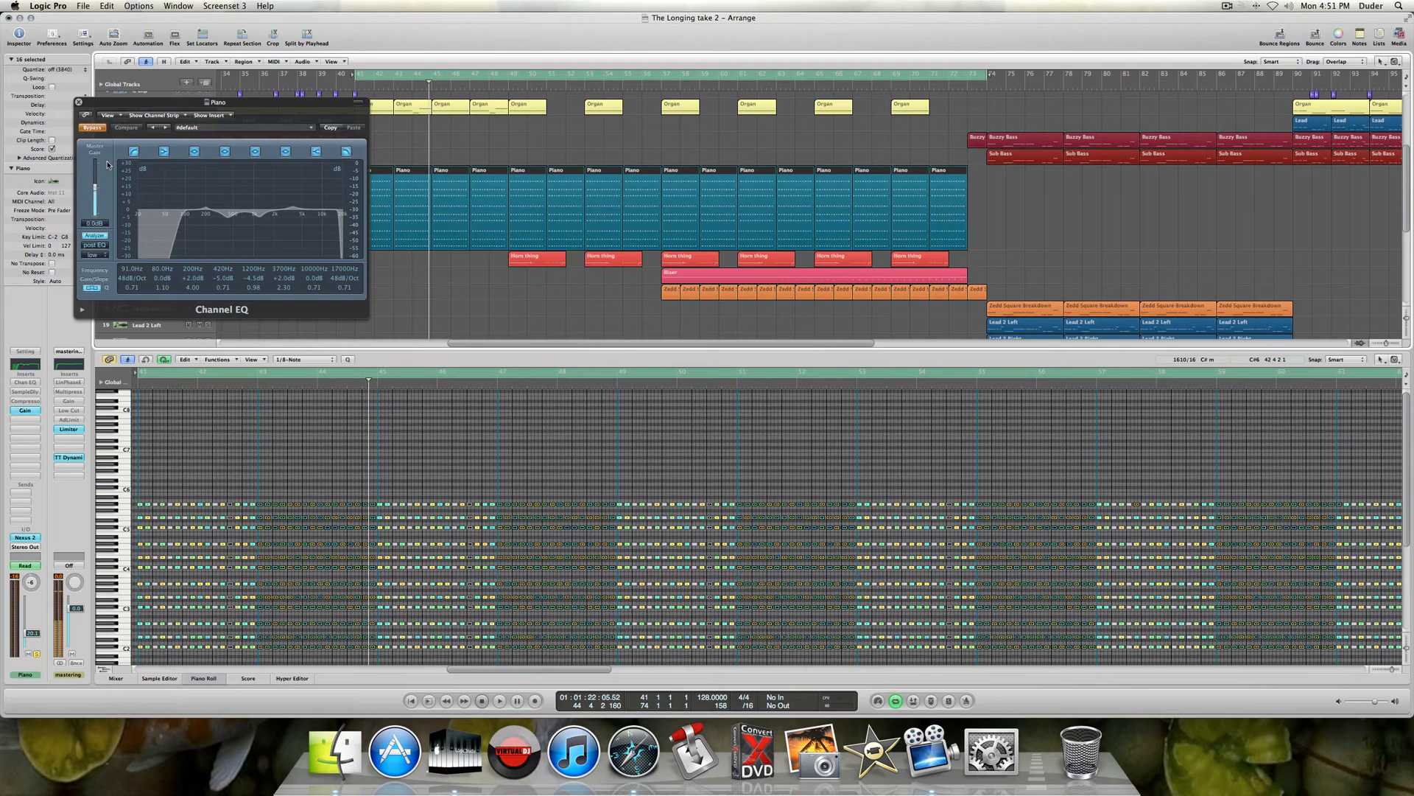
- Reactivate the Piano's Channel EQ and compare it with its bypassed sound during playback, then stop and leave the EQ active
{"action": "left_click", "coordinate": [93, 128]}
{"action": "key", "text": "space"}
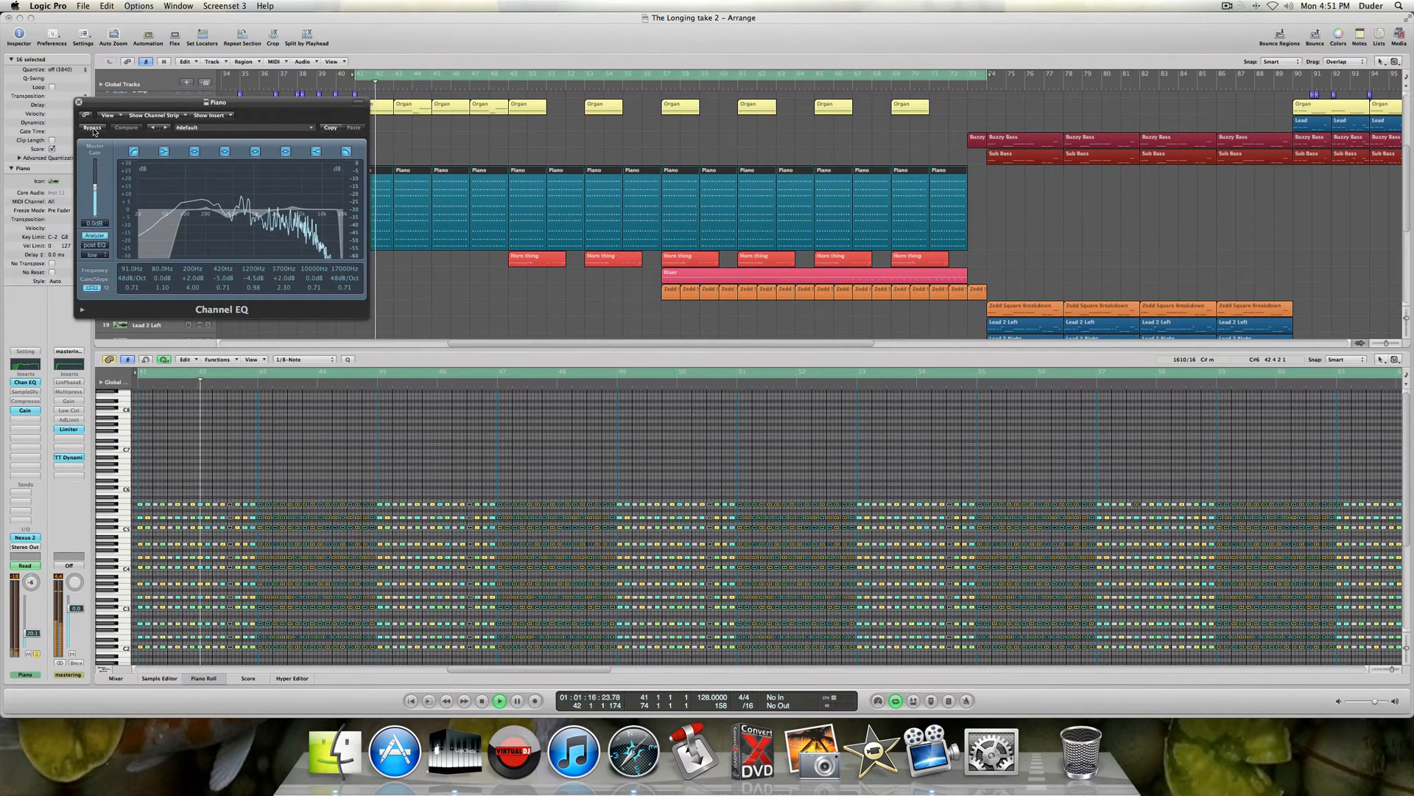
{"action": "left_click", "coordinate": [92, 128]}
{"action": "left_click", "coordinate": [92, 128]}
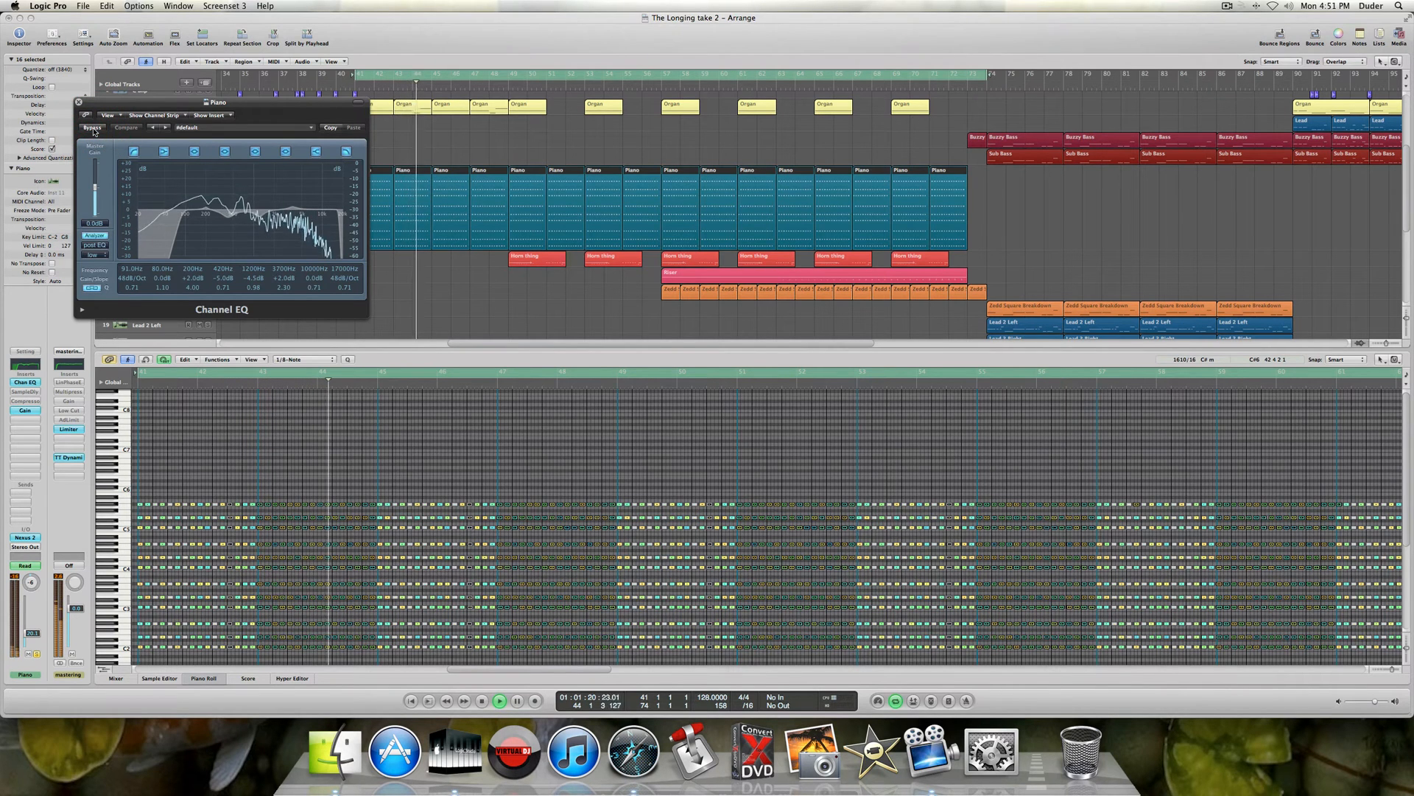
{"action": "left_click_drag", "start_coordinate": [109, 122], "coordinate": [145, 192]}
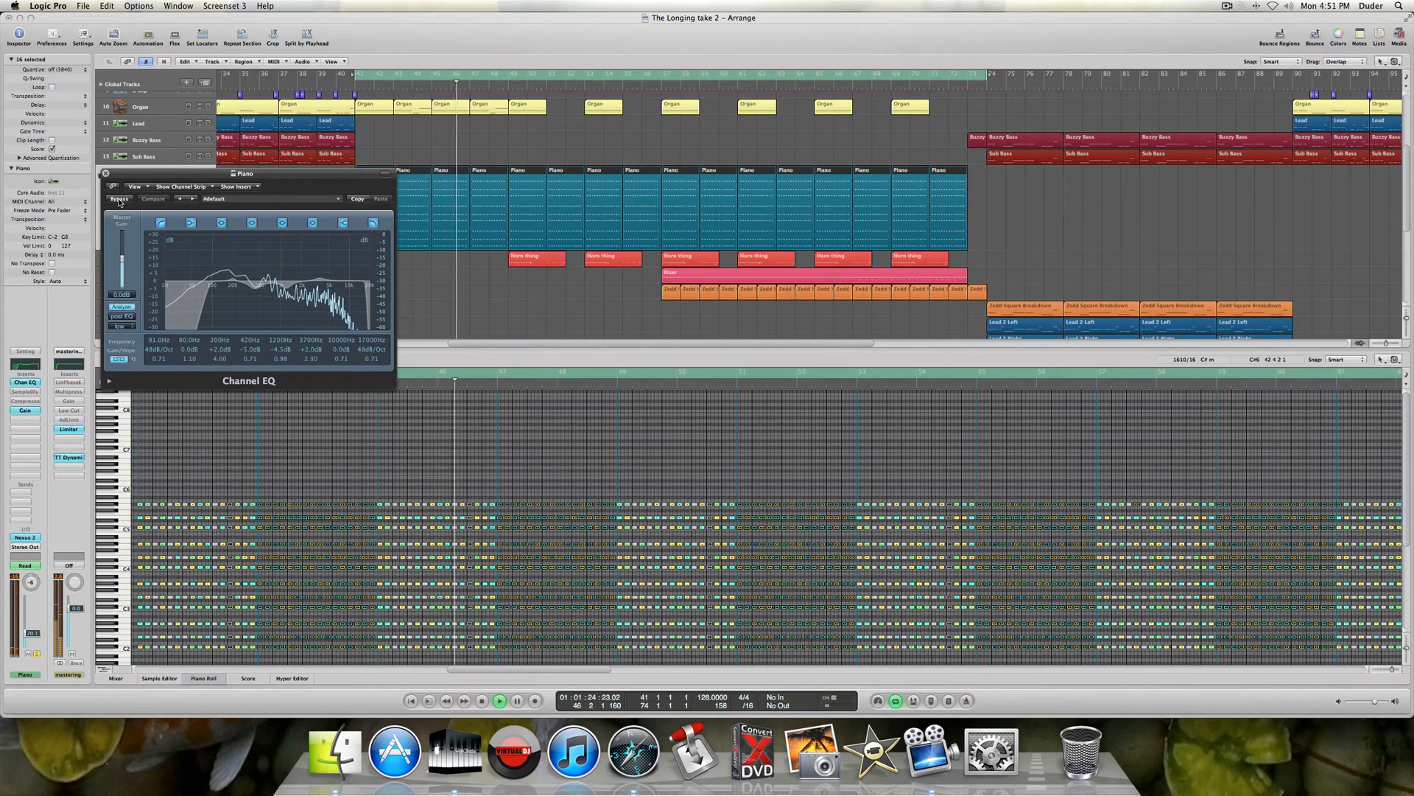
{"action": "left_click", "coordinate": [119, 199]}
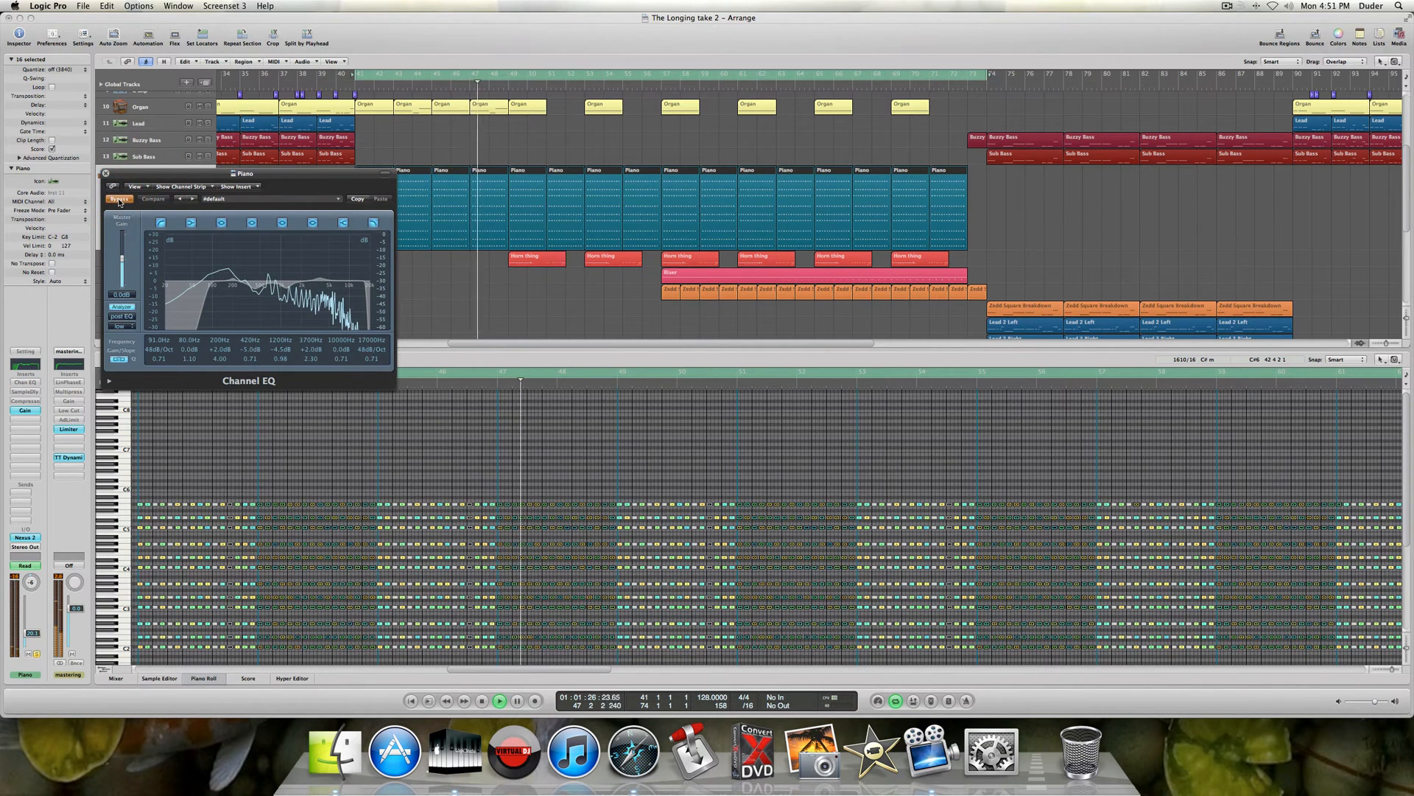
{"action": "key", "text": "space"}
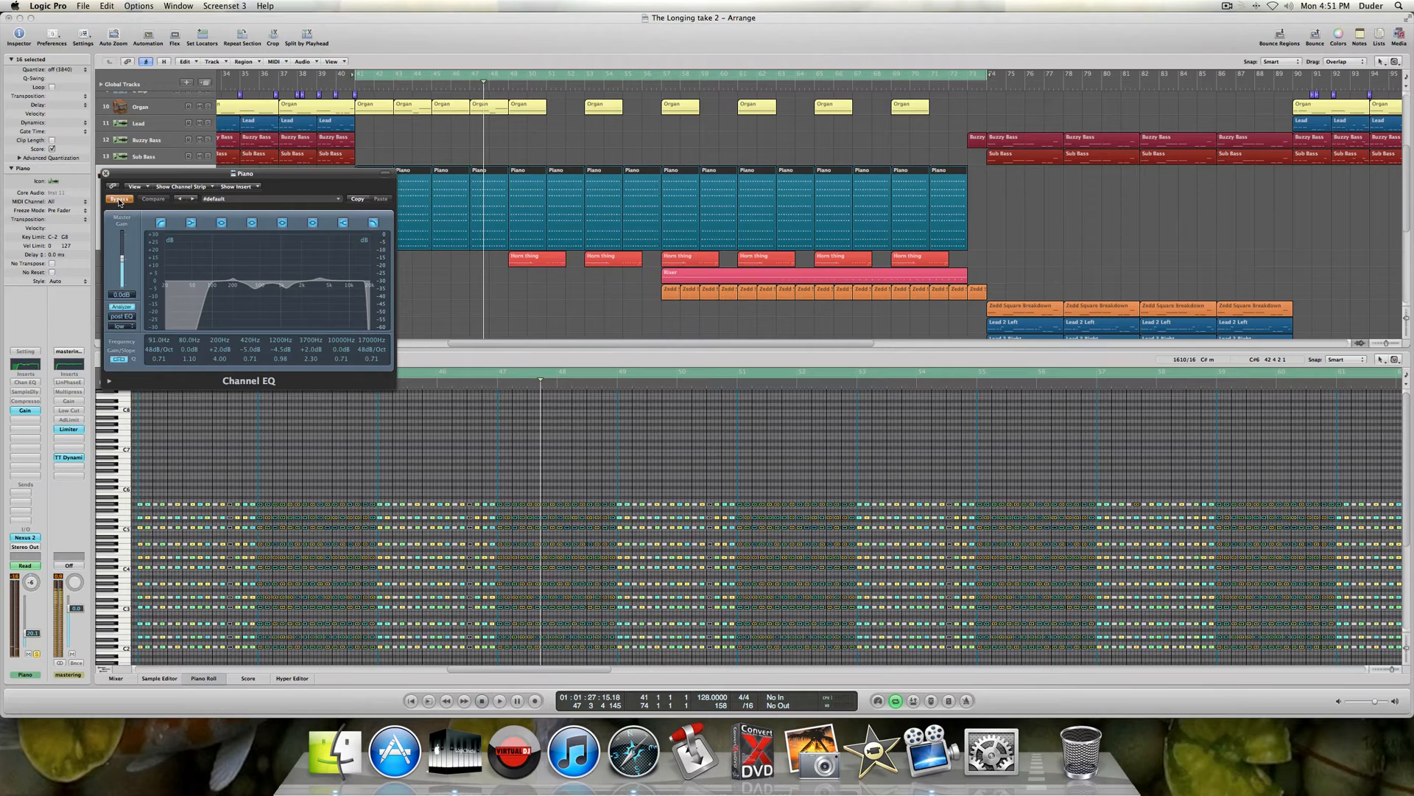
{"action": "left_click", "coordinate": [123, 201]}
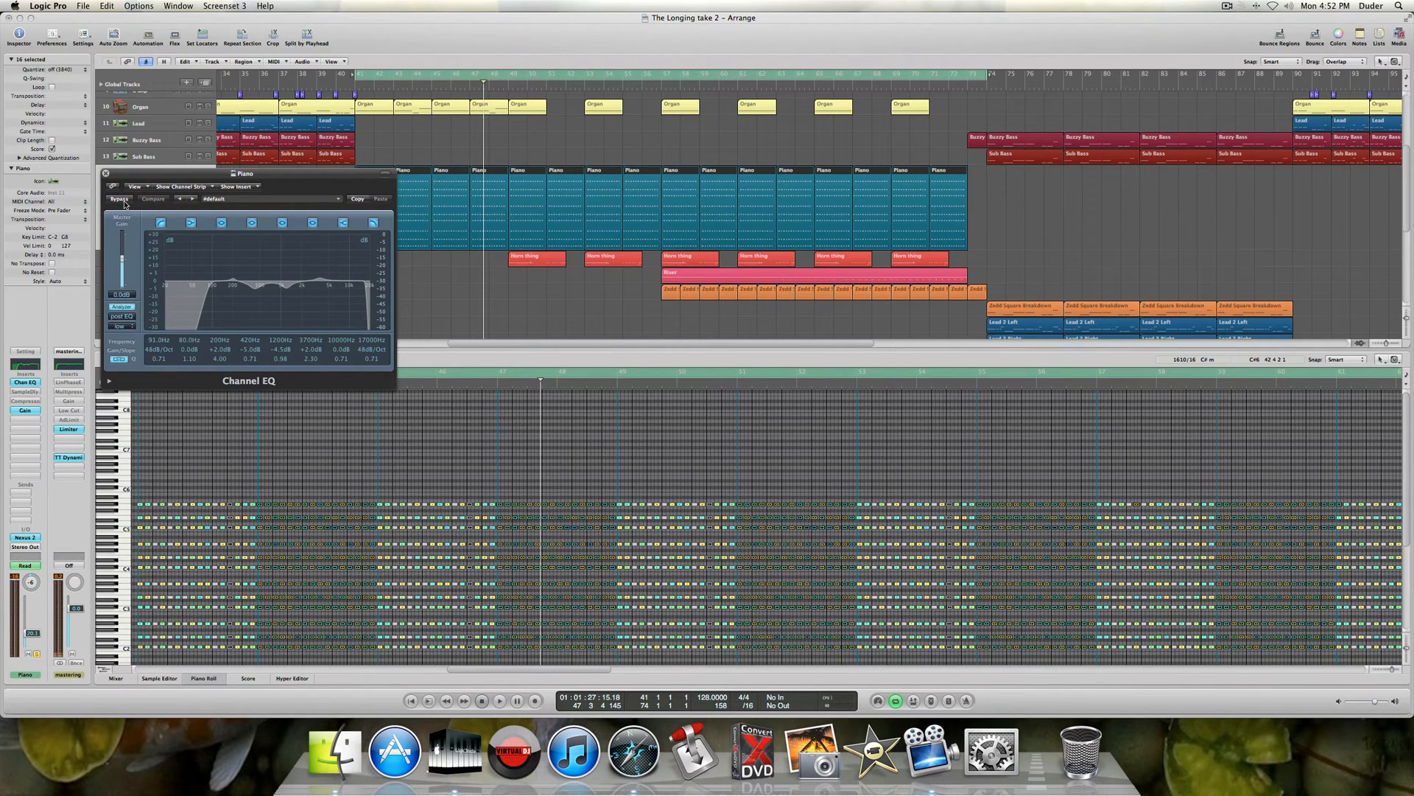
- Turn the Piano track's bypassed Sample Delay back on, and close its window and the Channel EQ window
{"action": "left_click", "coordinate": [34, 393]}
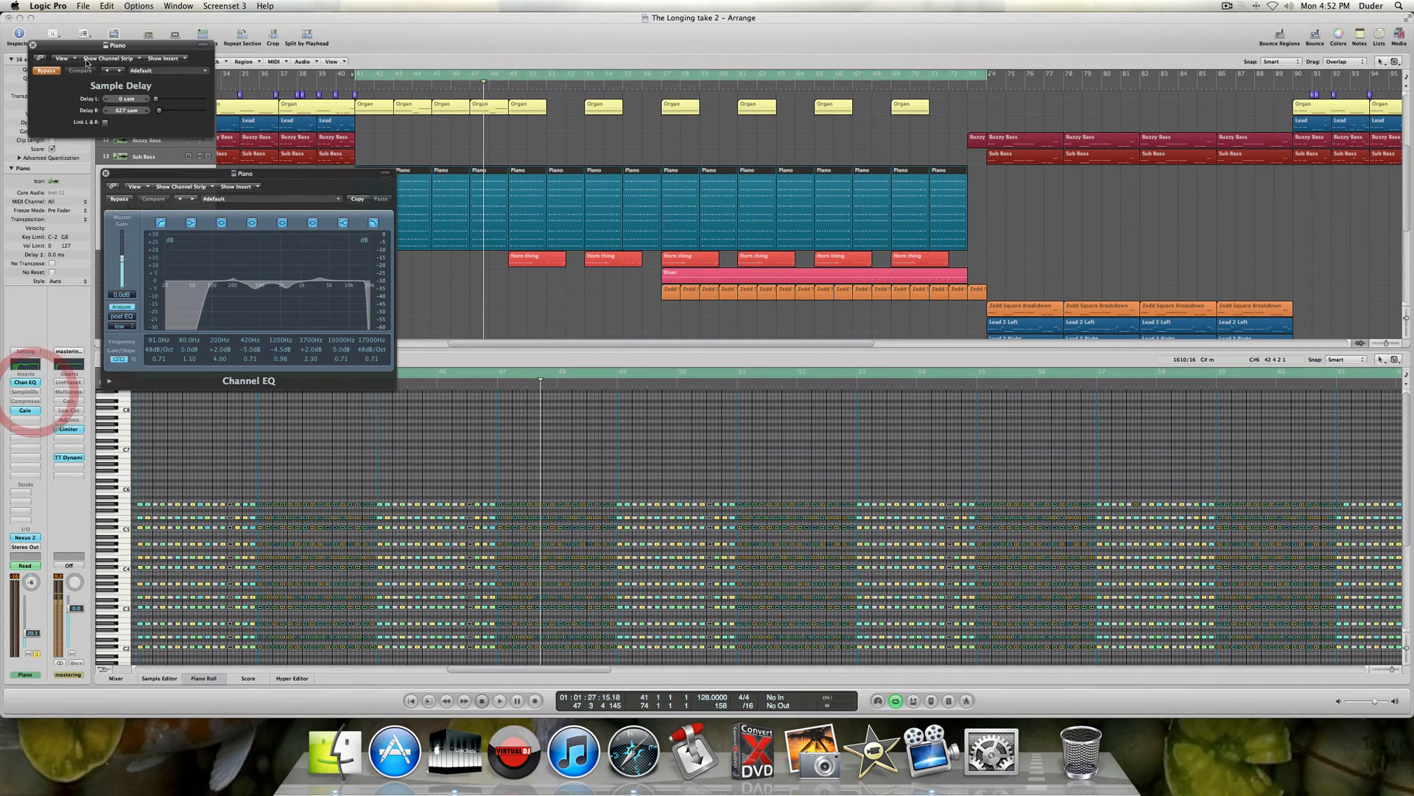
{"action": "left_click", "coordinate": [40, 72]}
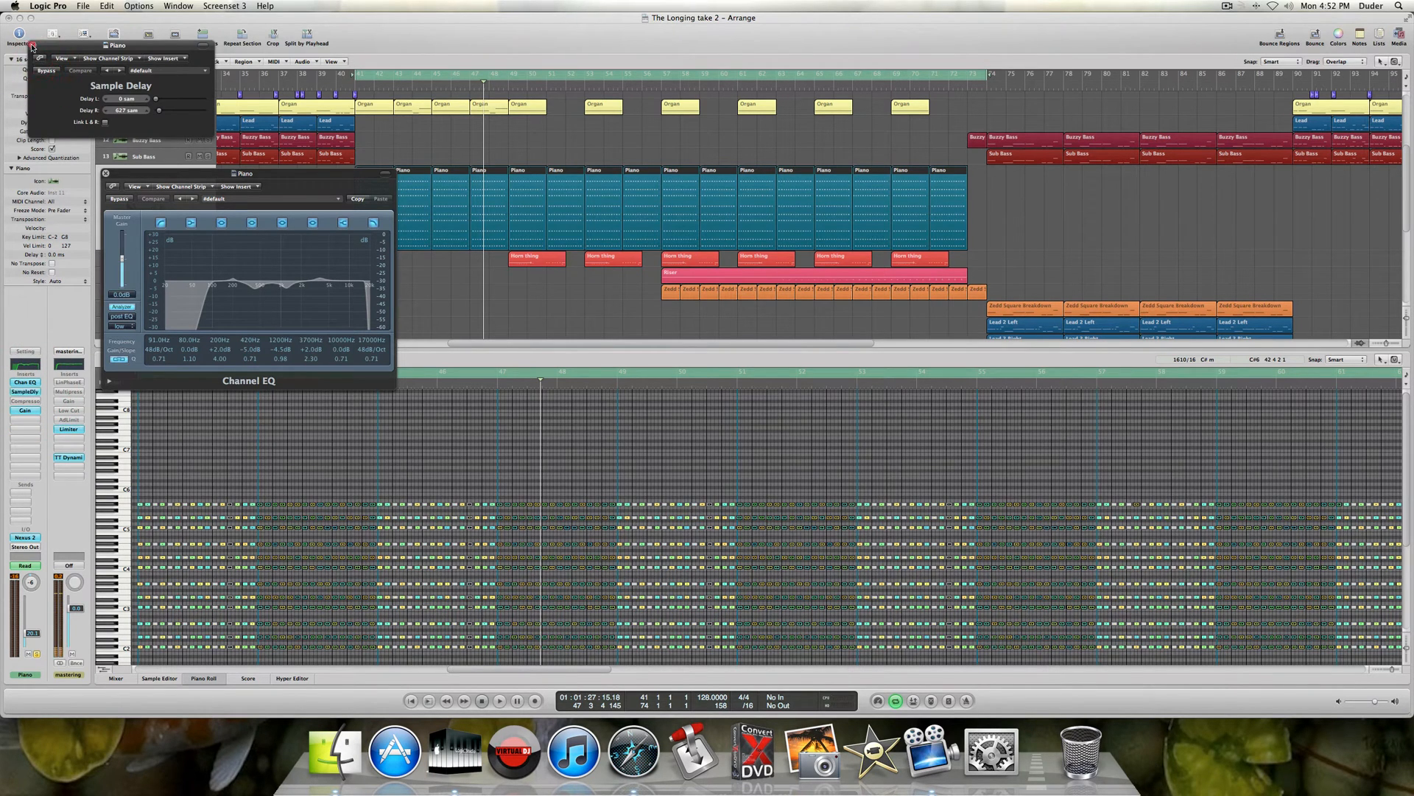
{"action": "left_click", "coordinate": [33, 45]}
{"action": "left_click", "coordinate": [104, 173]}
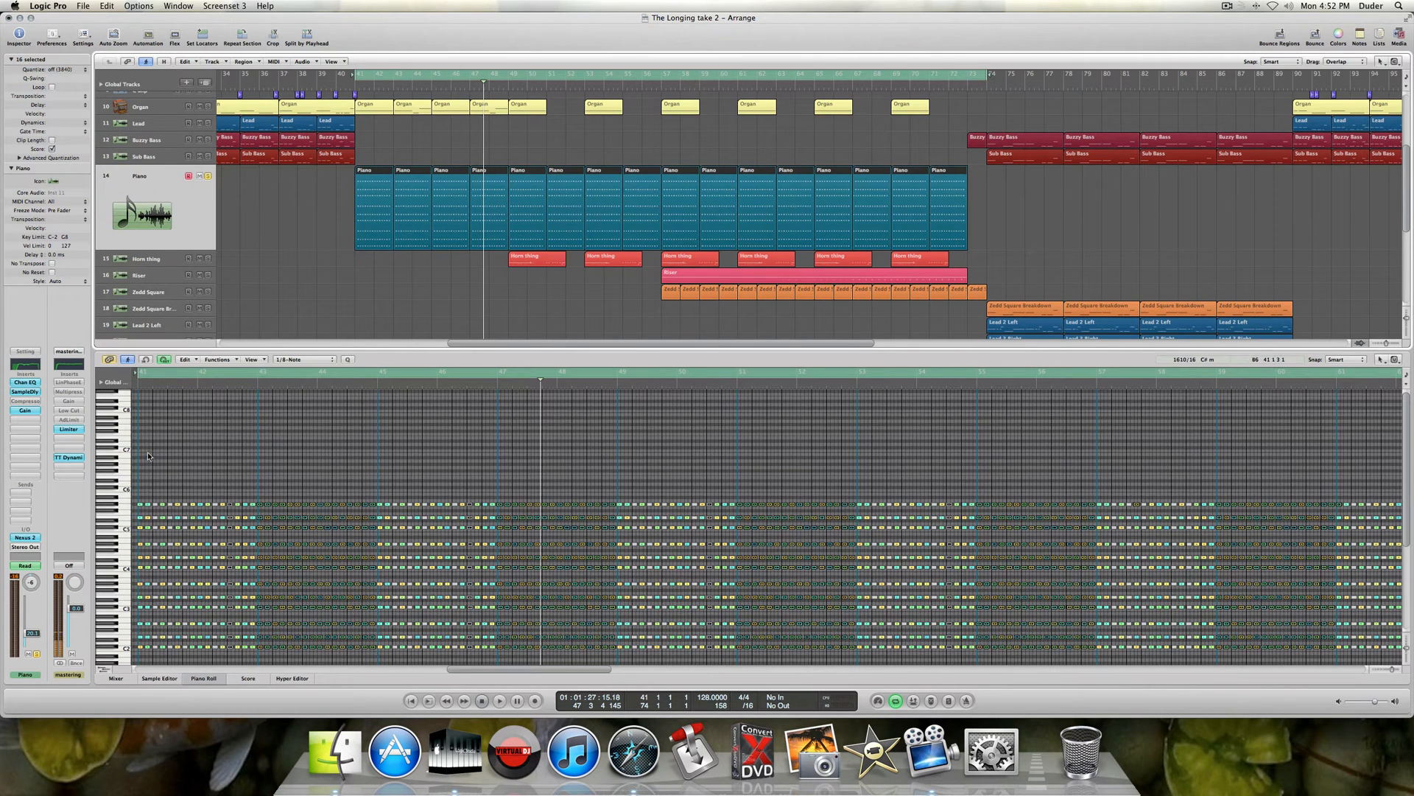
- Reactivate the Piano track's bypassed Compressor, listen to the part with it on, and close the plug-in window
{"action": "left_click", "coordinate": [40, 403]}
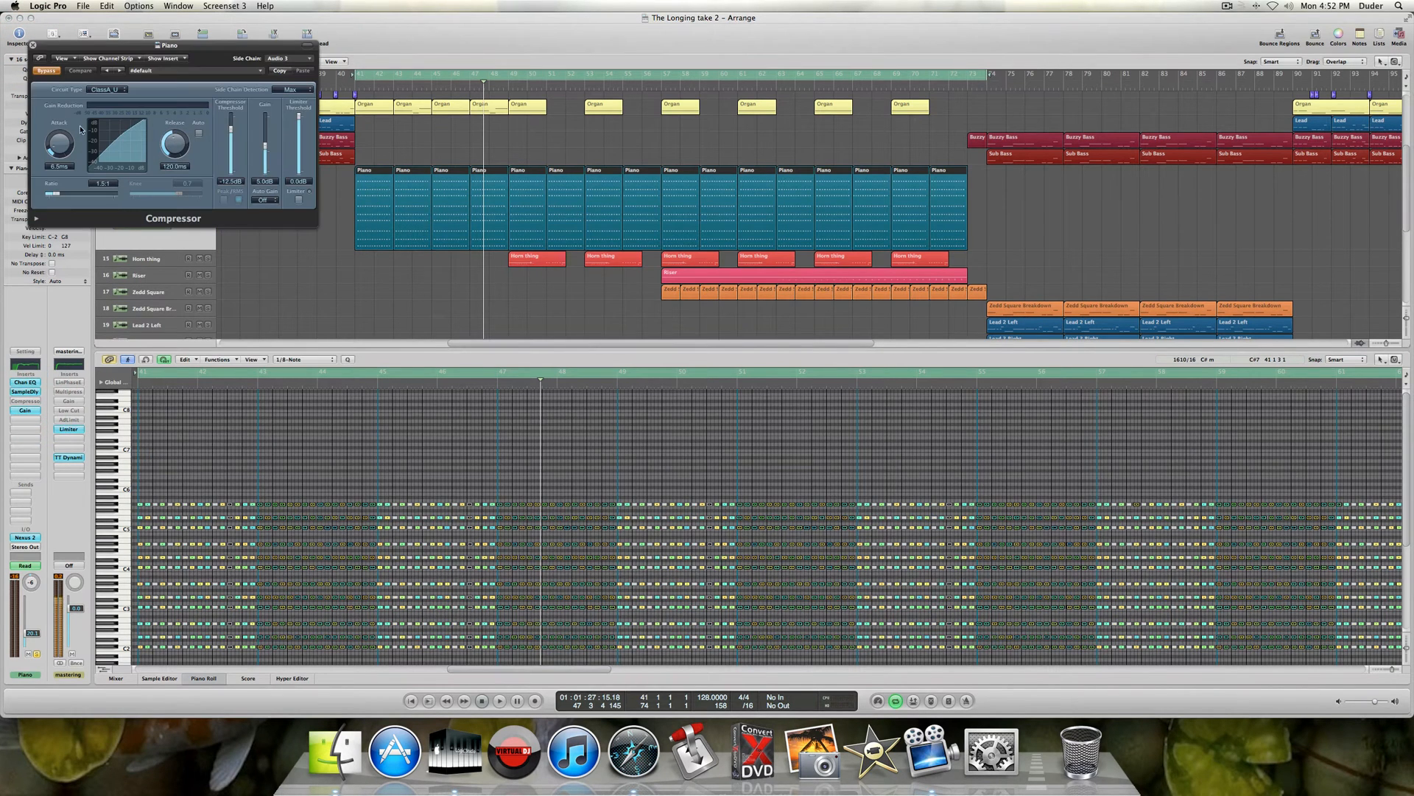
{"action": "left_click", "coordinate": [47, 72]}
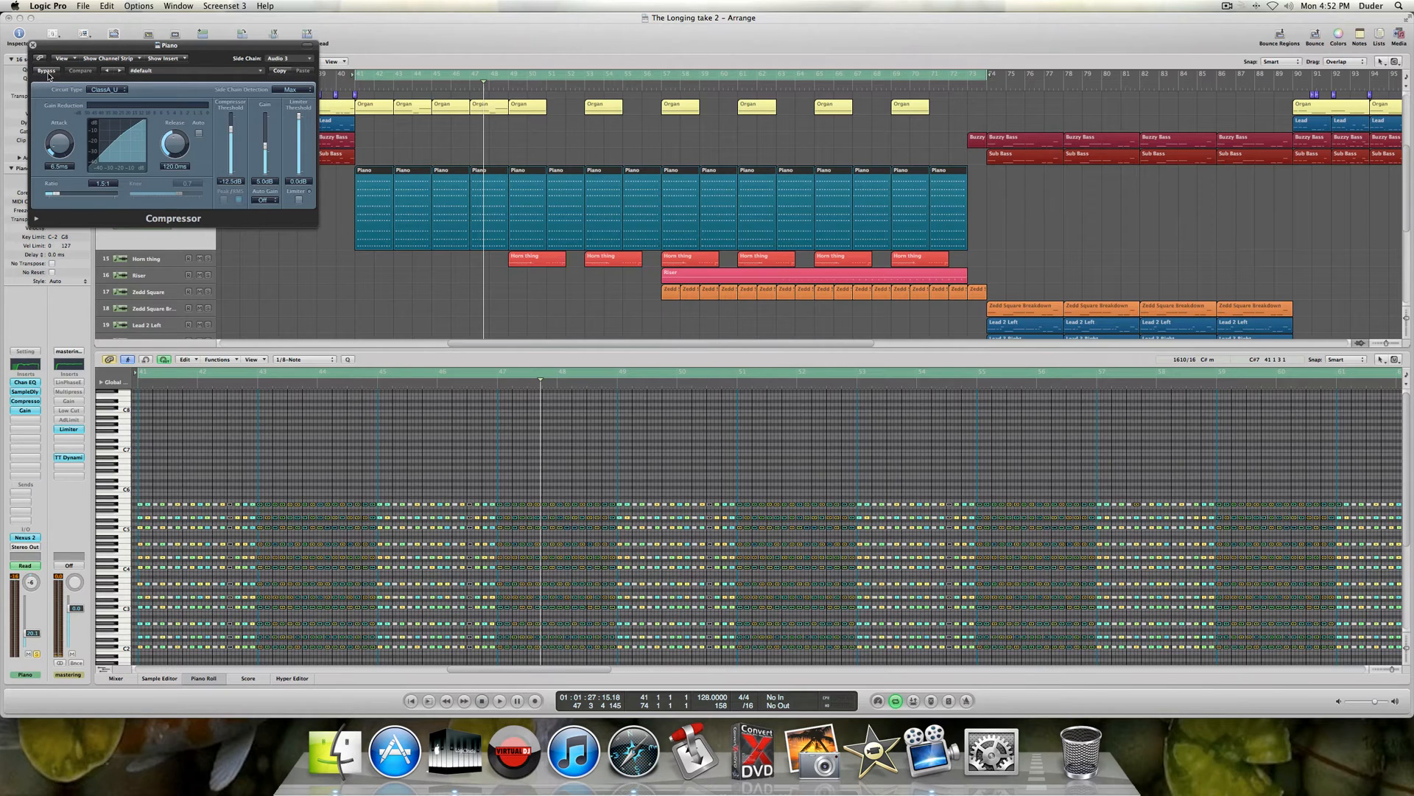
{"action": "key", "text": "space"}
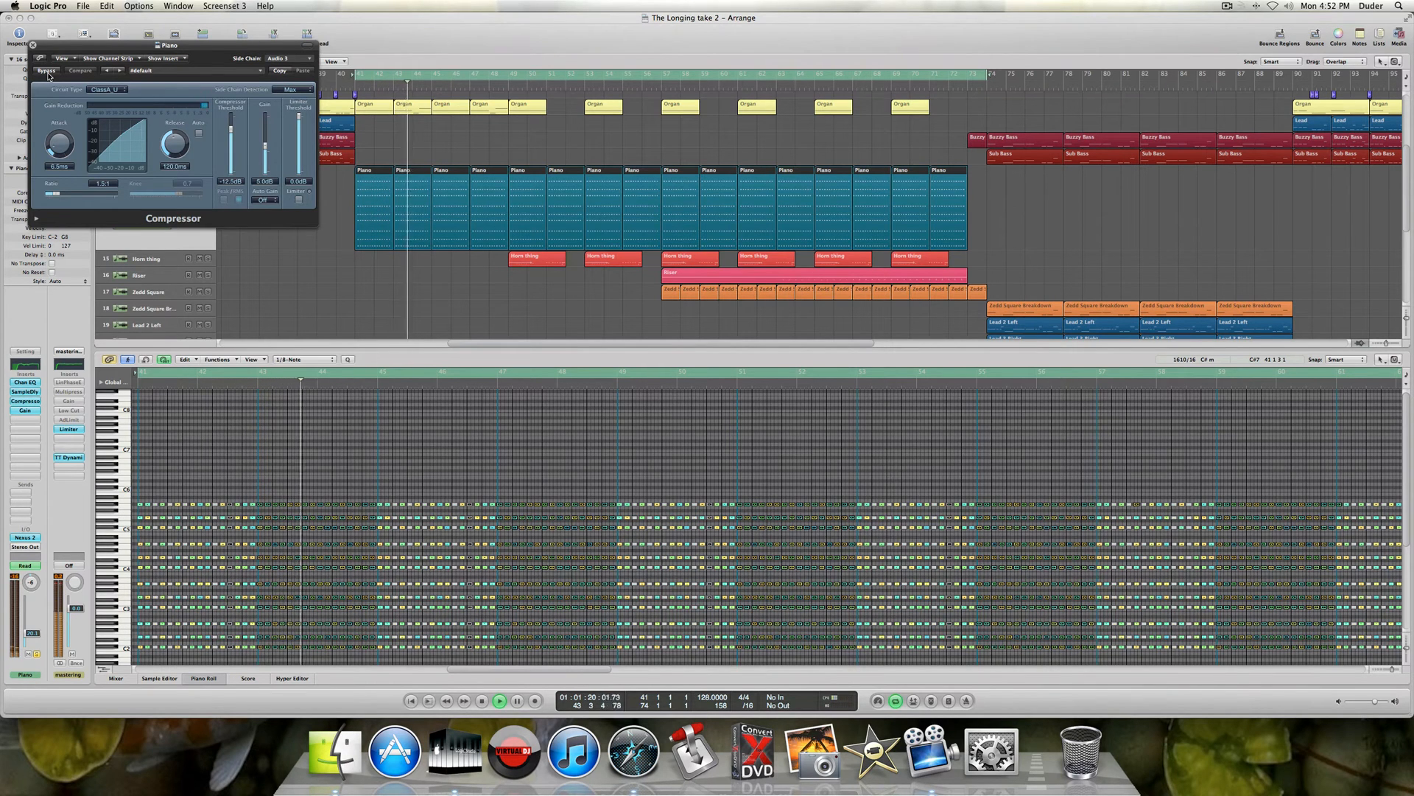
{"action": "key", "text": "space"}
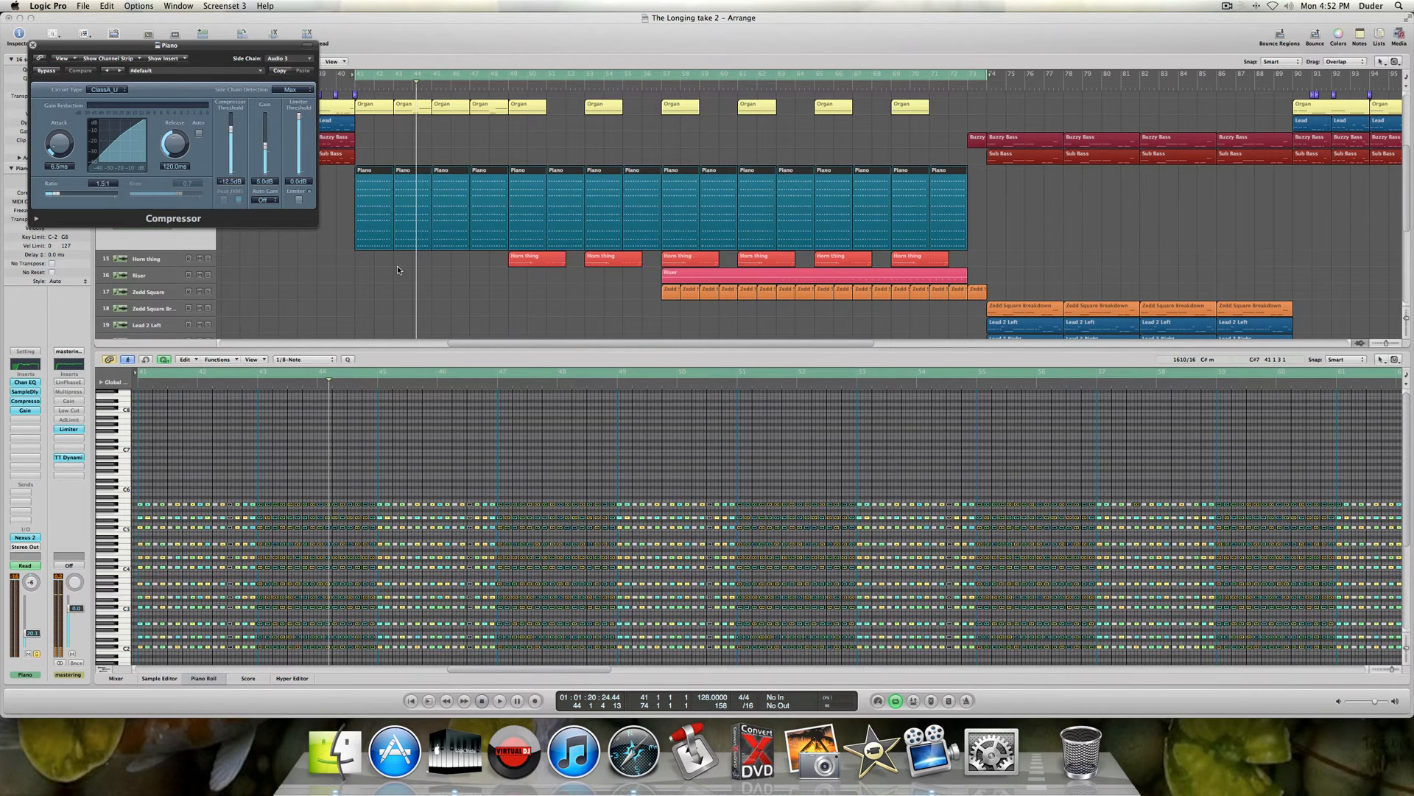
{"action": "scroll", "coordinate": [396, 270], "scroll_direction": "up", "scroll_amount": 5}
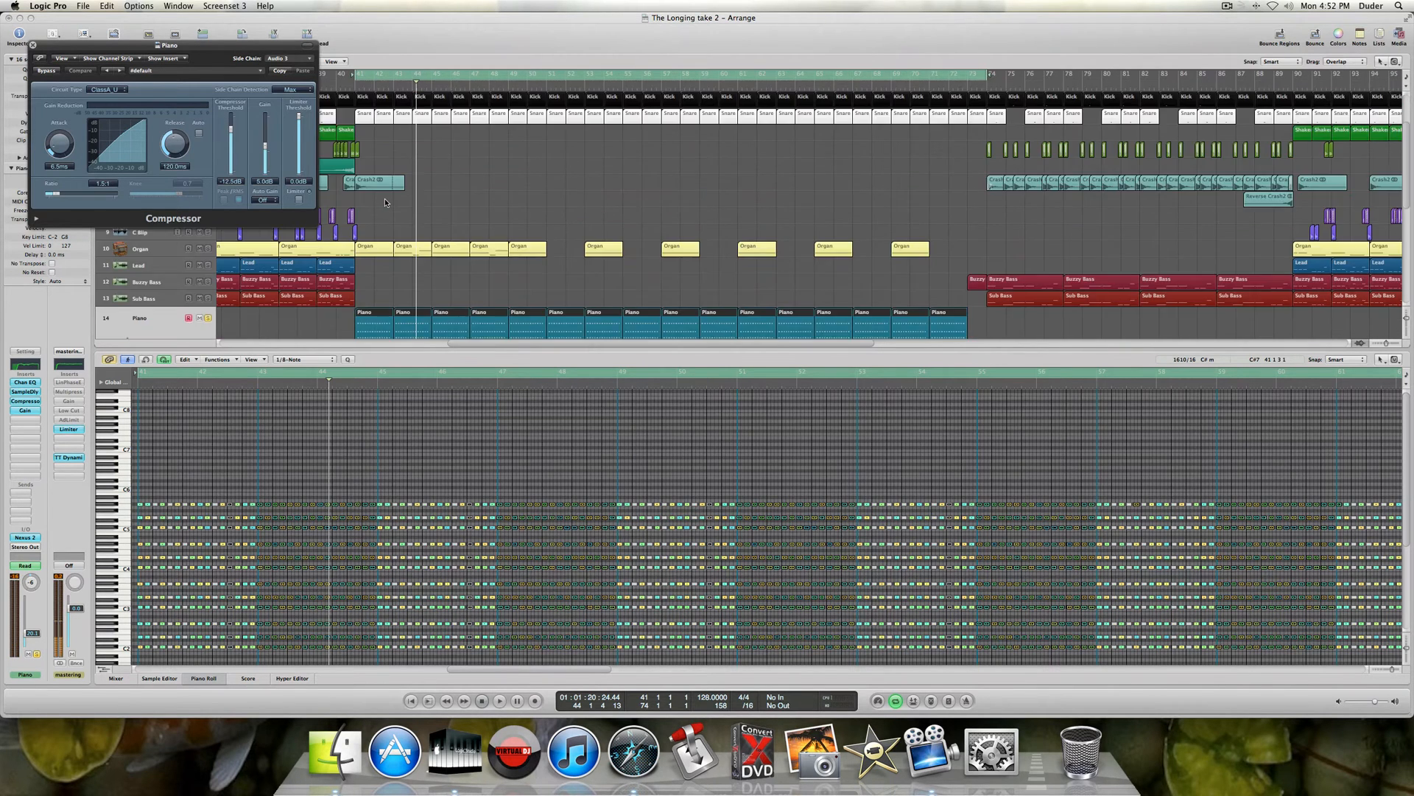
{"action": "scroll", "coordinate": [385, 198], "scroll_direction": "down", "scroll_amount": 5}
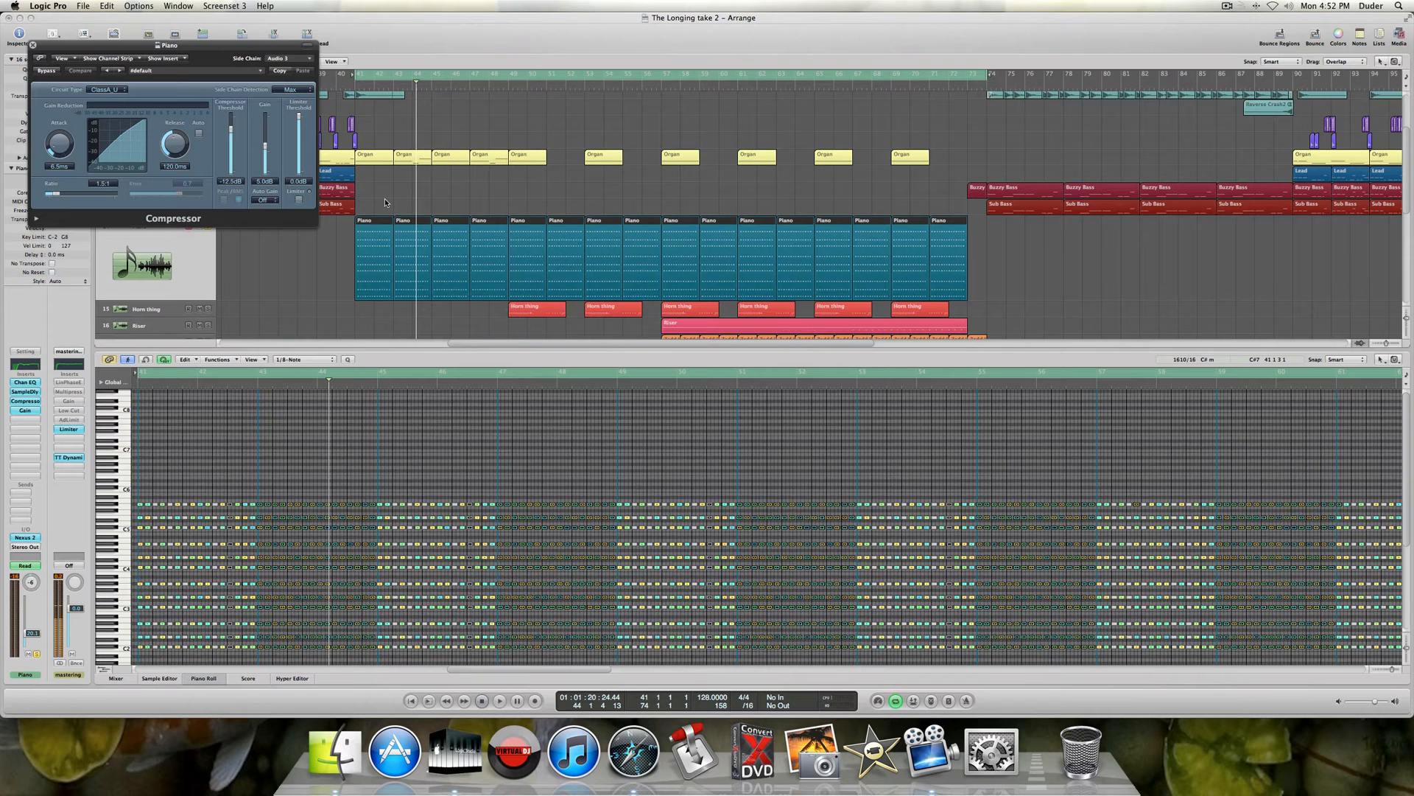
{"action": "left_click", "coordinate": [33, 46]}
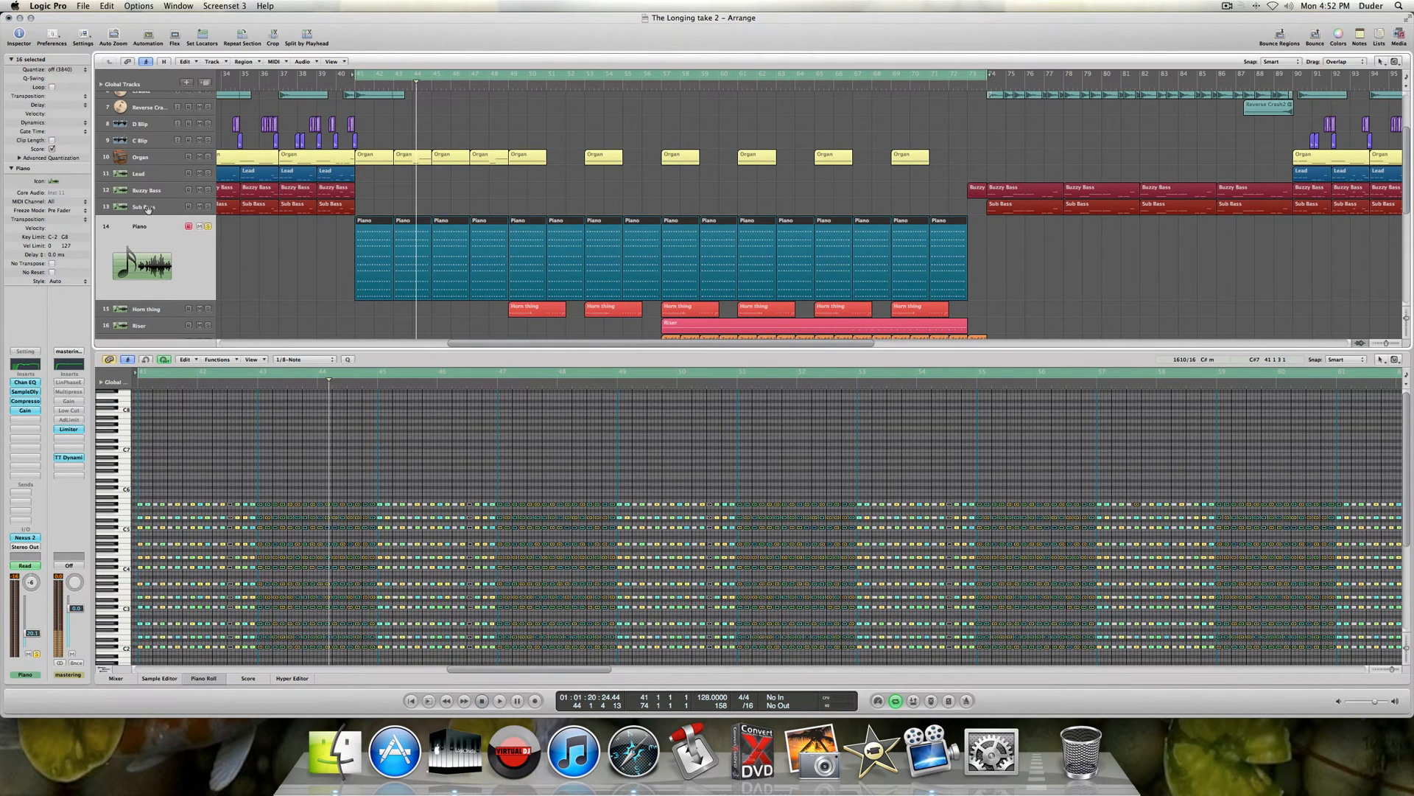
- Select the Horn thing track and solo it in place of the Piano track
{"action": "scroll", "coordinate": [277, 255], "scroll_direction": "down", "scroll_amount": 1}
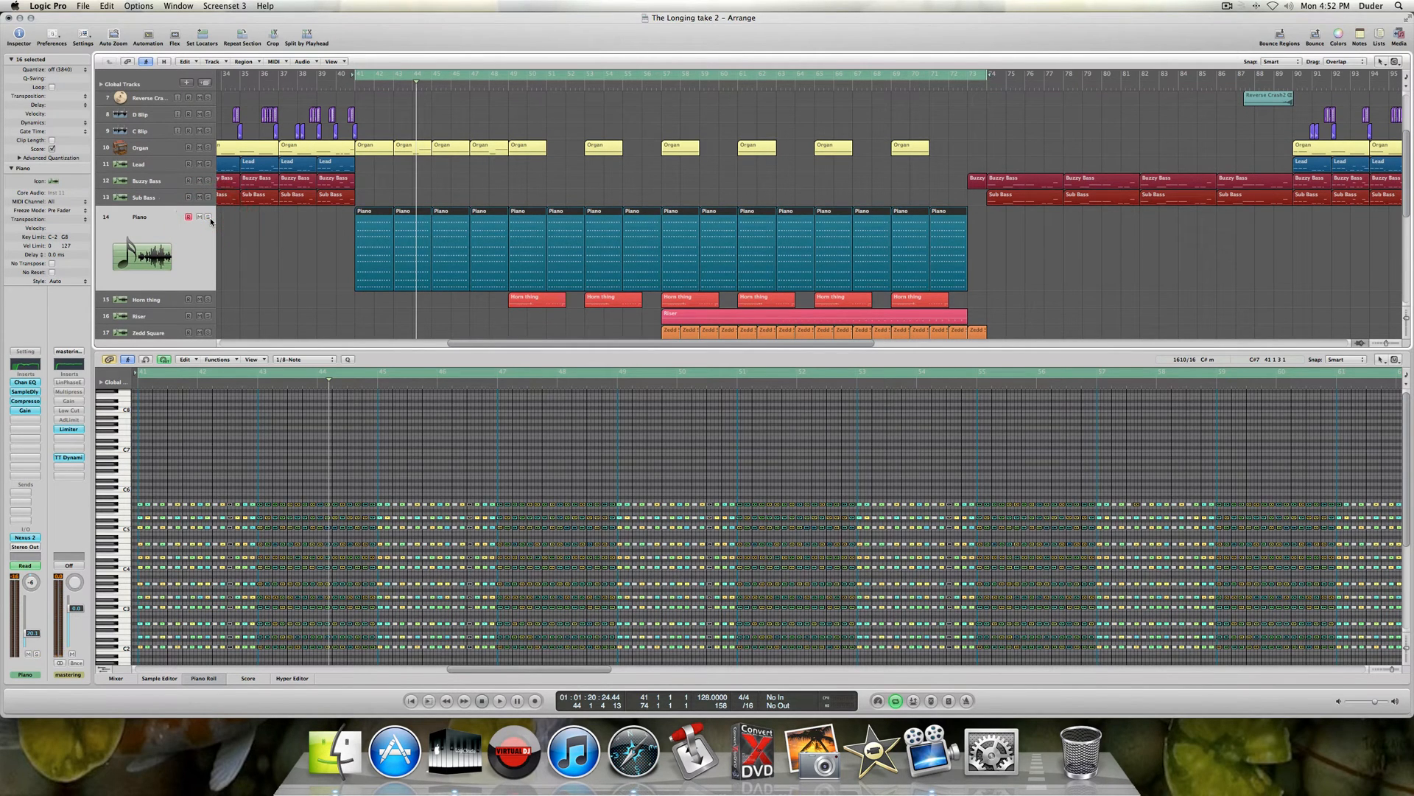
{"action": "scroll", "coordinate": [327, 214], "scroll_direction": "down", "scroll_amount": 3}
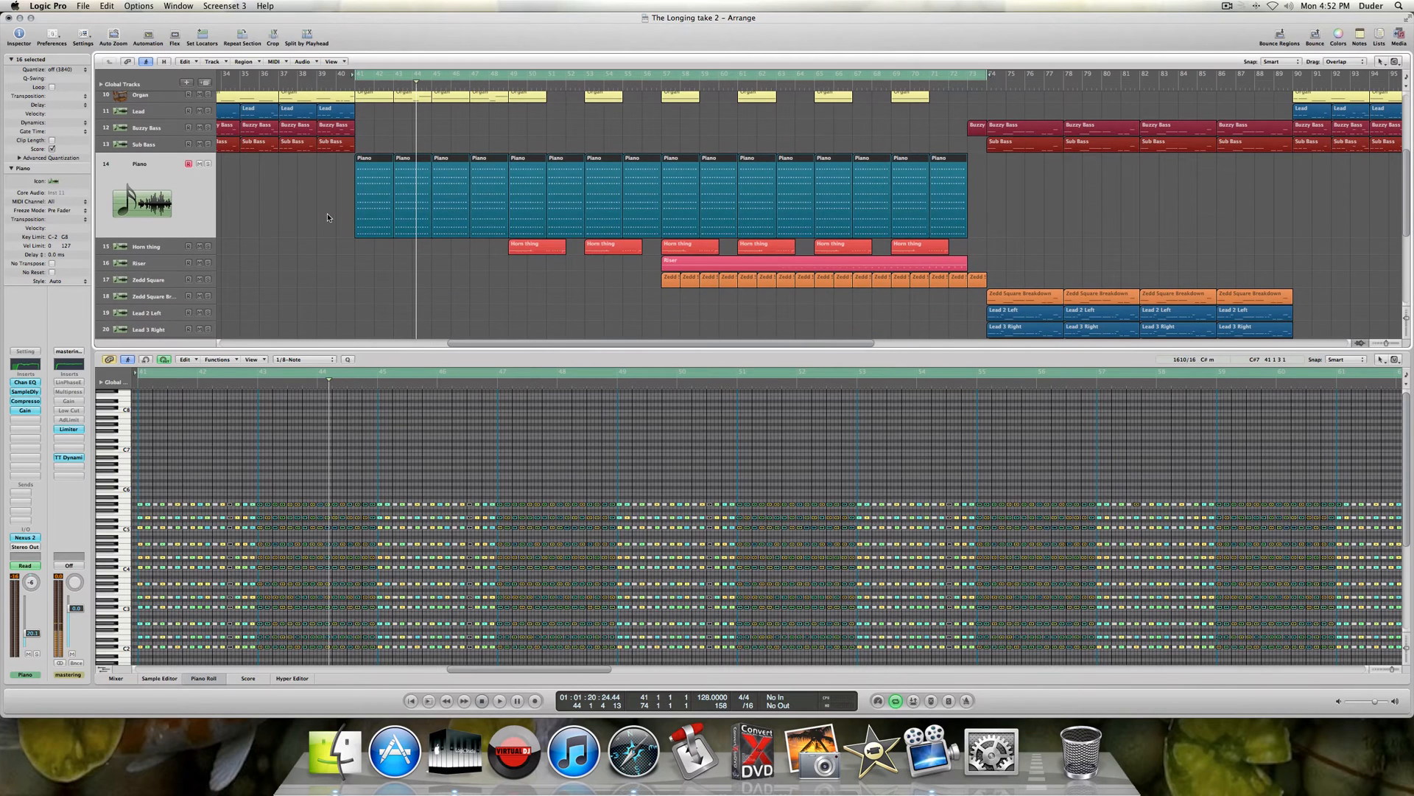
{"action": "left_click", "coordinate": [179, 251]}
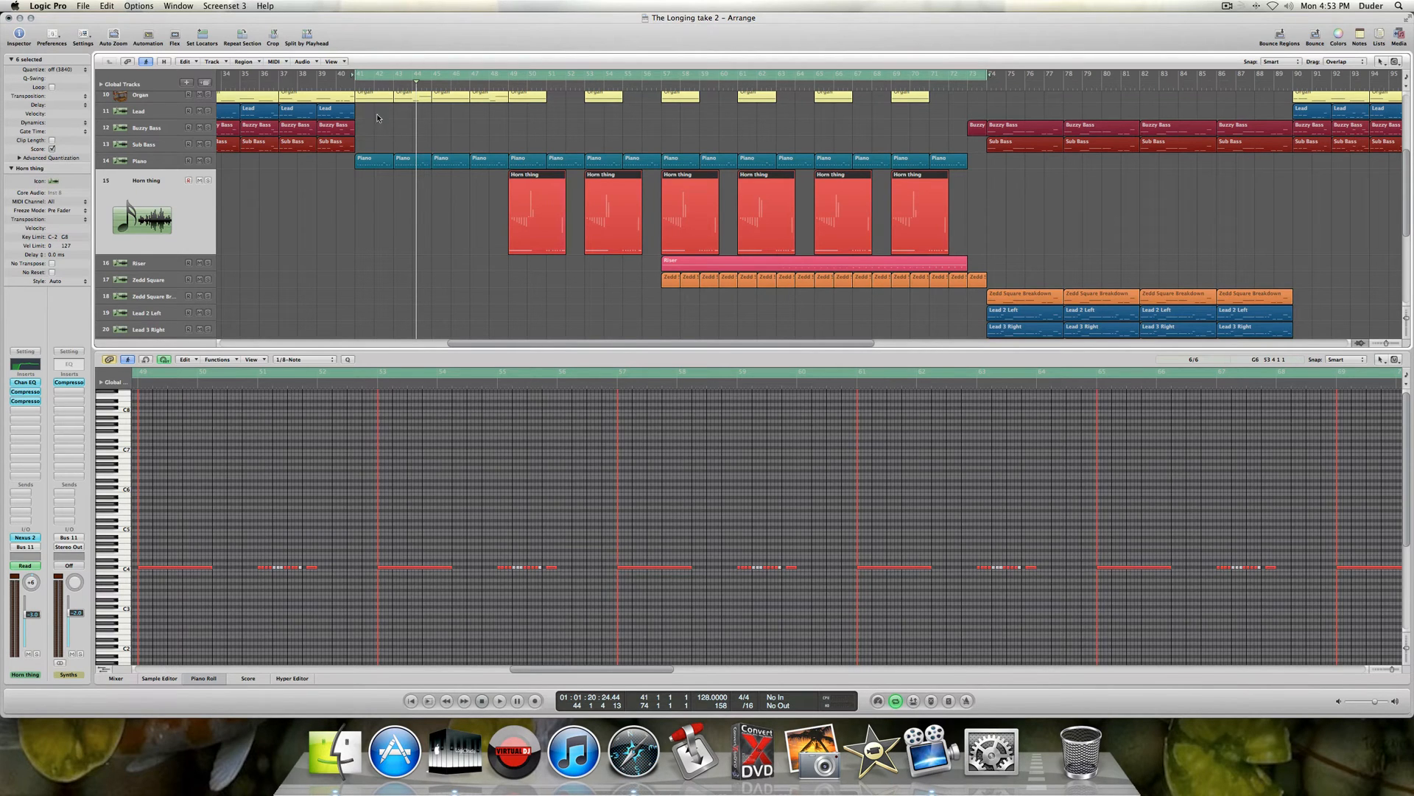
{"action": "left_click", "coordinate": [209, 184]}
- Move the start of the cycle range to bar 49 and play the soloed Horn thing part briefly
{"action": "left_click_drag", "start_coordinate": [355, 76], "coordinate": [506, 85]}
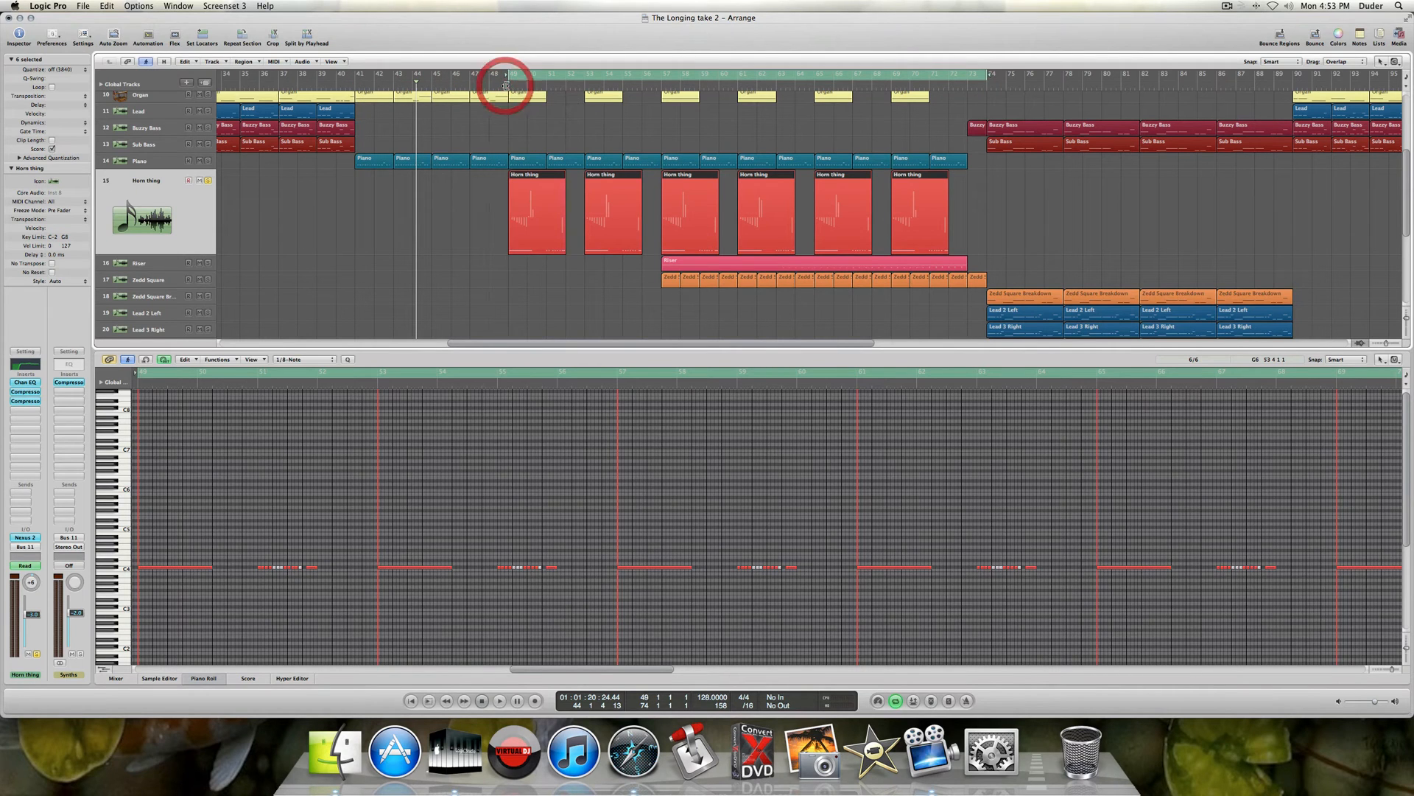
{"action": "key", "text": "space"}
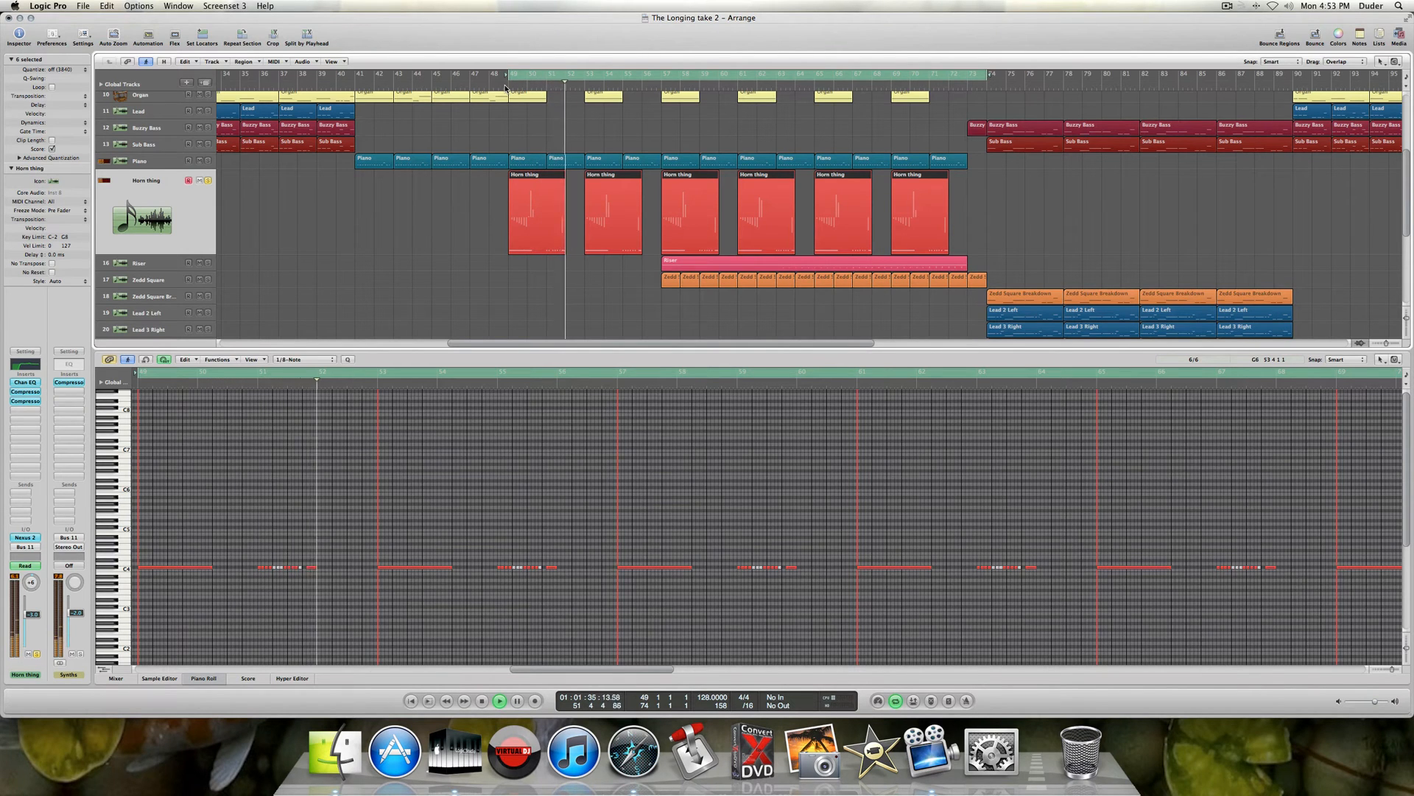
{"action": "key", "text": "space"}
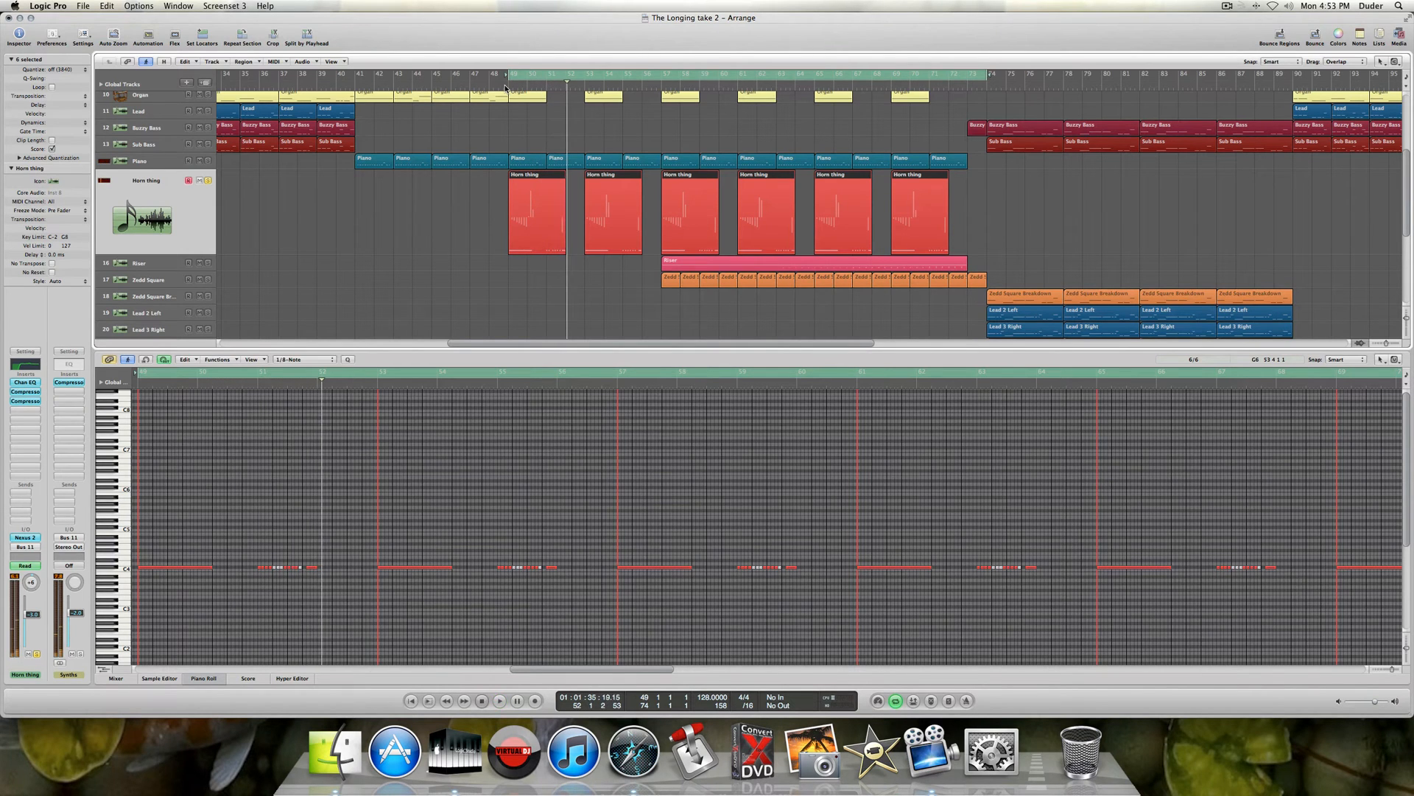
- Open the Horn thing track's Nexus 2 instrument and examine its frequency analyser, effects and preset library pages
{"action": "left_click", "coordinate": [26, 537]}
{"action": "left_click_drag", "start_coordinate": [282, 54], "coordinate": [511, 88]}
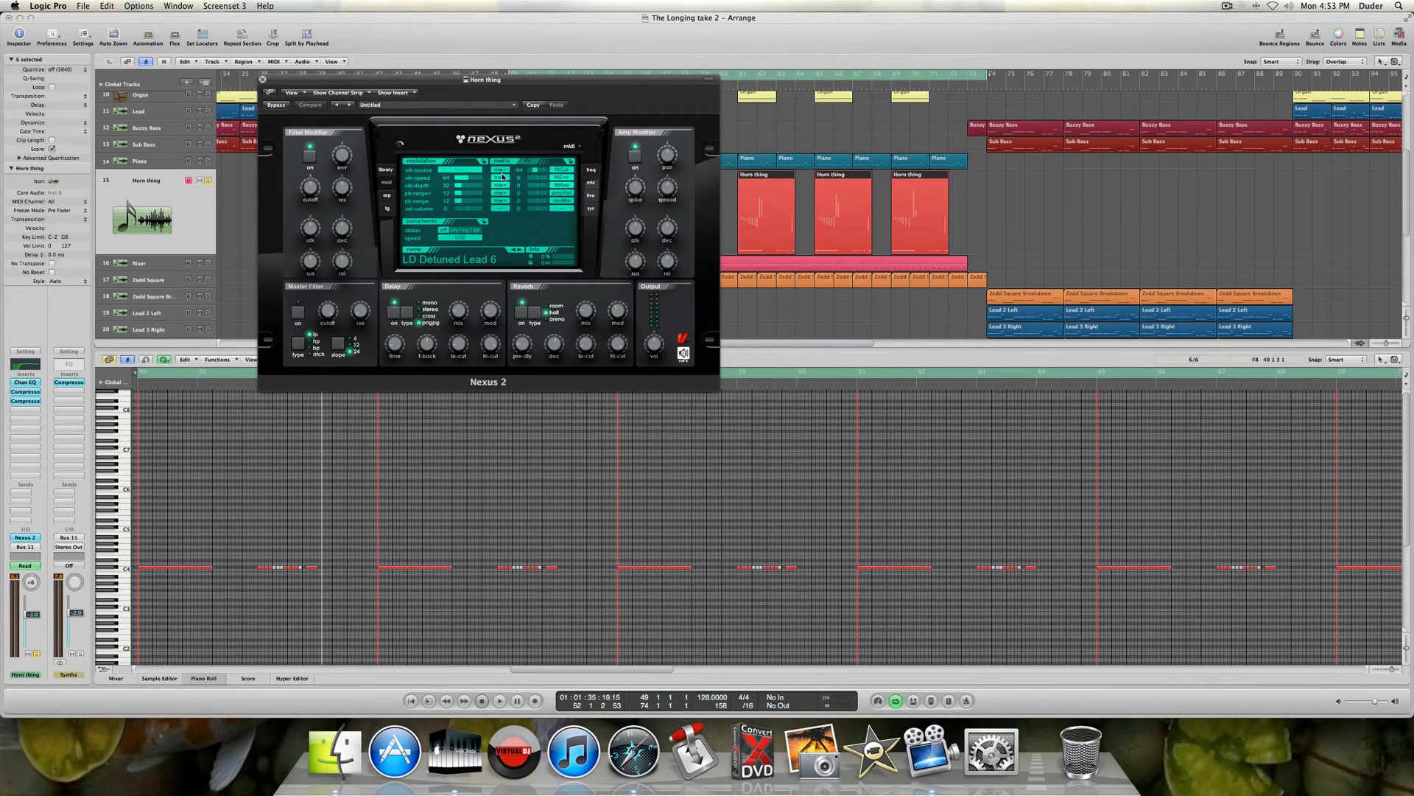
{"action": "left_click", "coordinate": [591, 170]}
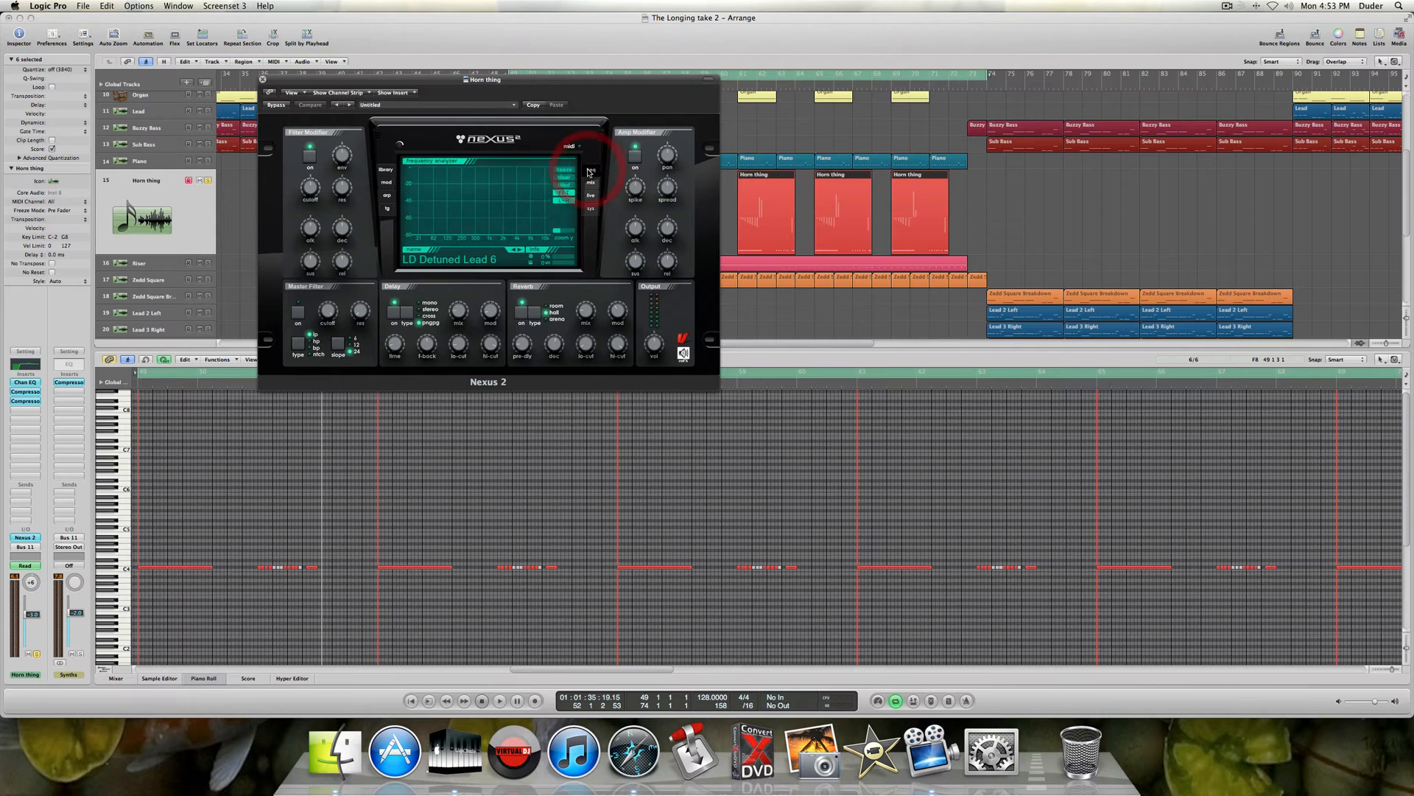
{"action": "left_click", "coordinate": [590, 184]}
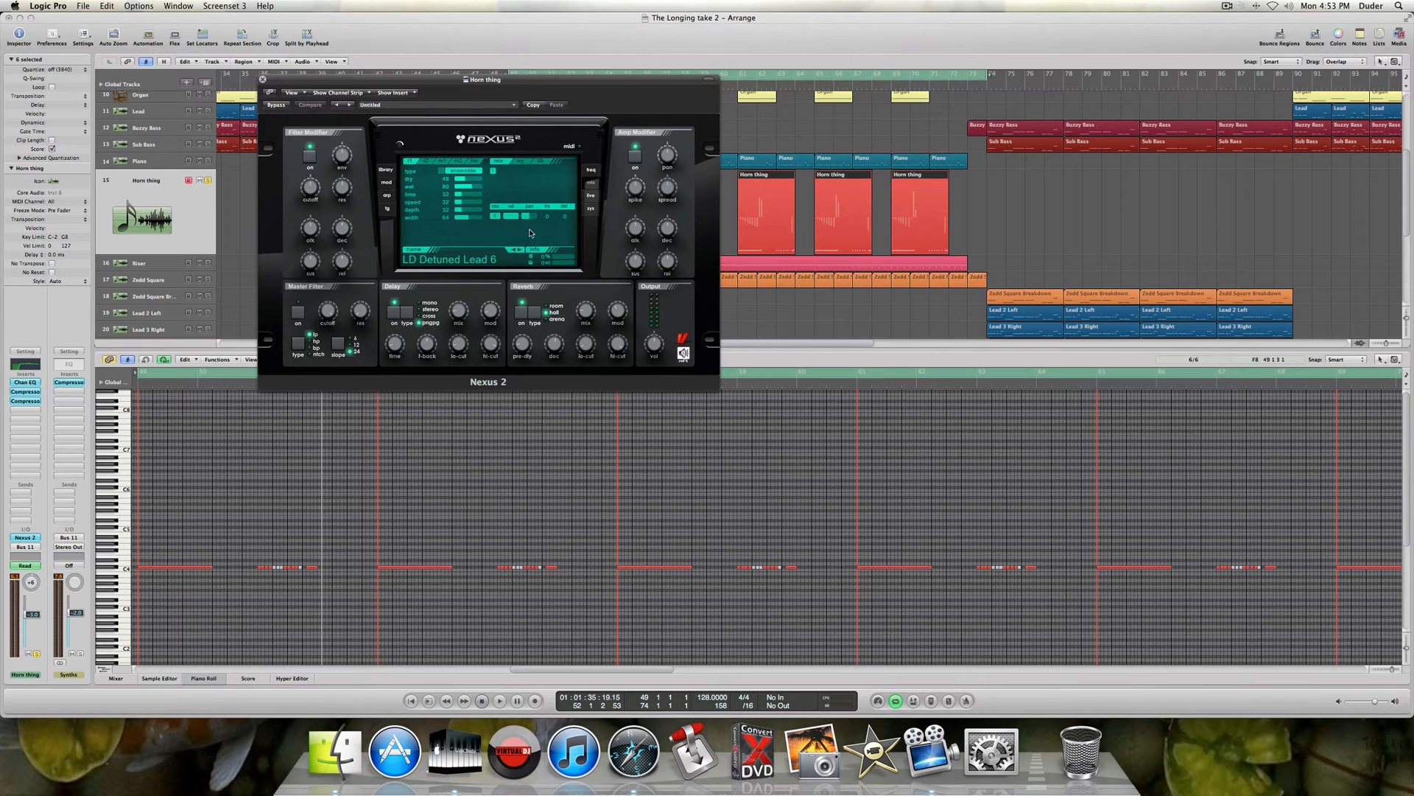
{"action": "left_click", "coordinate": [386, 171]}
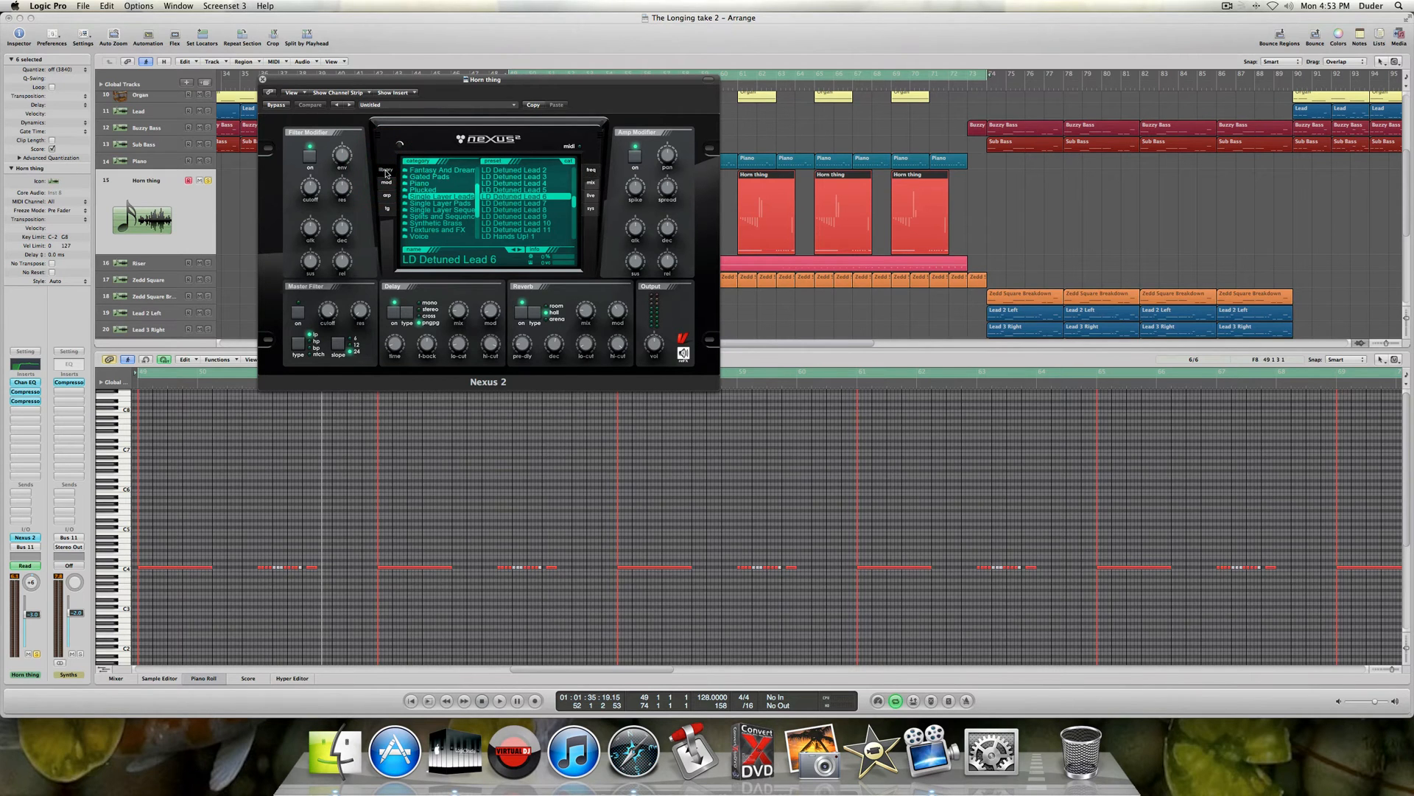
{"action": "scroll", "coordinate": [434, 207], "scroll_direction": "up", "scroll_amount": 2}
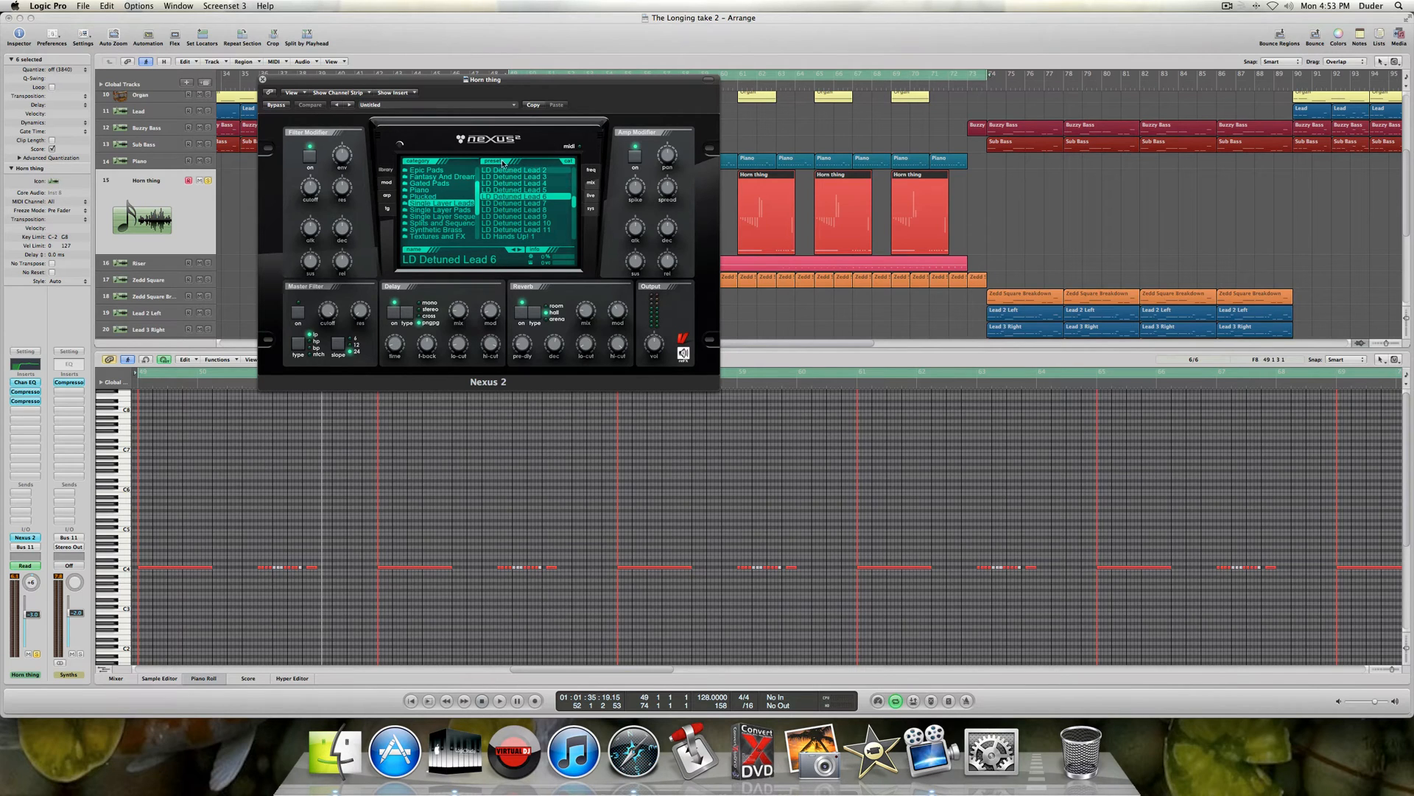
- Examine the modulation, arpeggiator, trancegate and effects pages of Nexus 2, and close the instrument window
{"action": "left_click", "coordinate": [386, 182]}
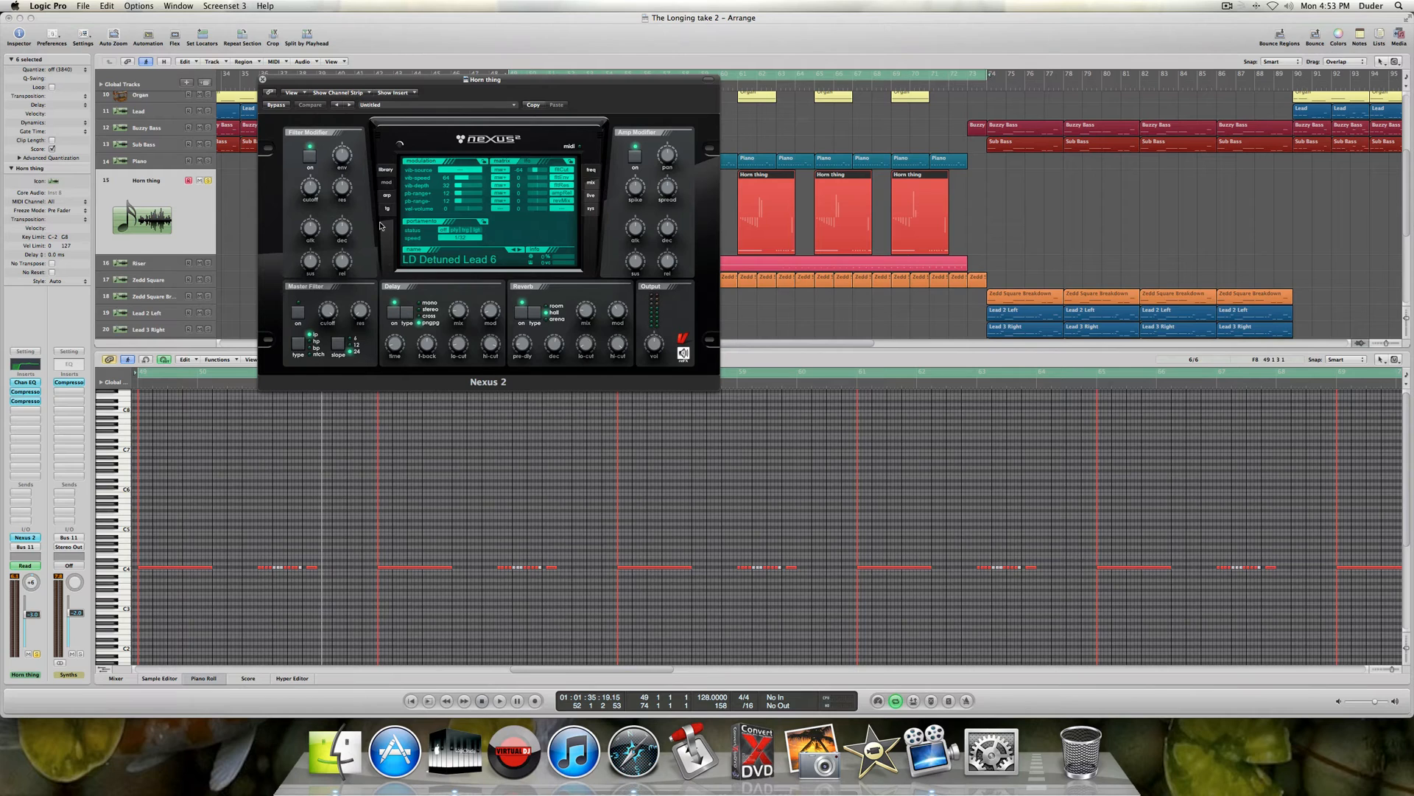
{"action": "left_click", "coordinate": [387, 195]}
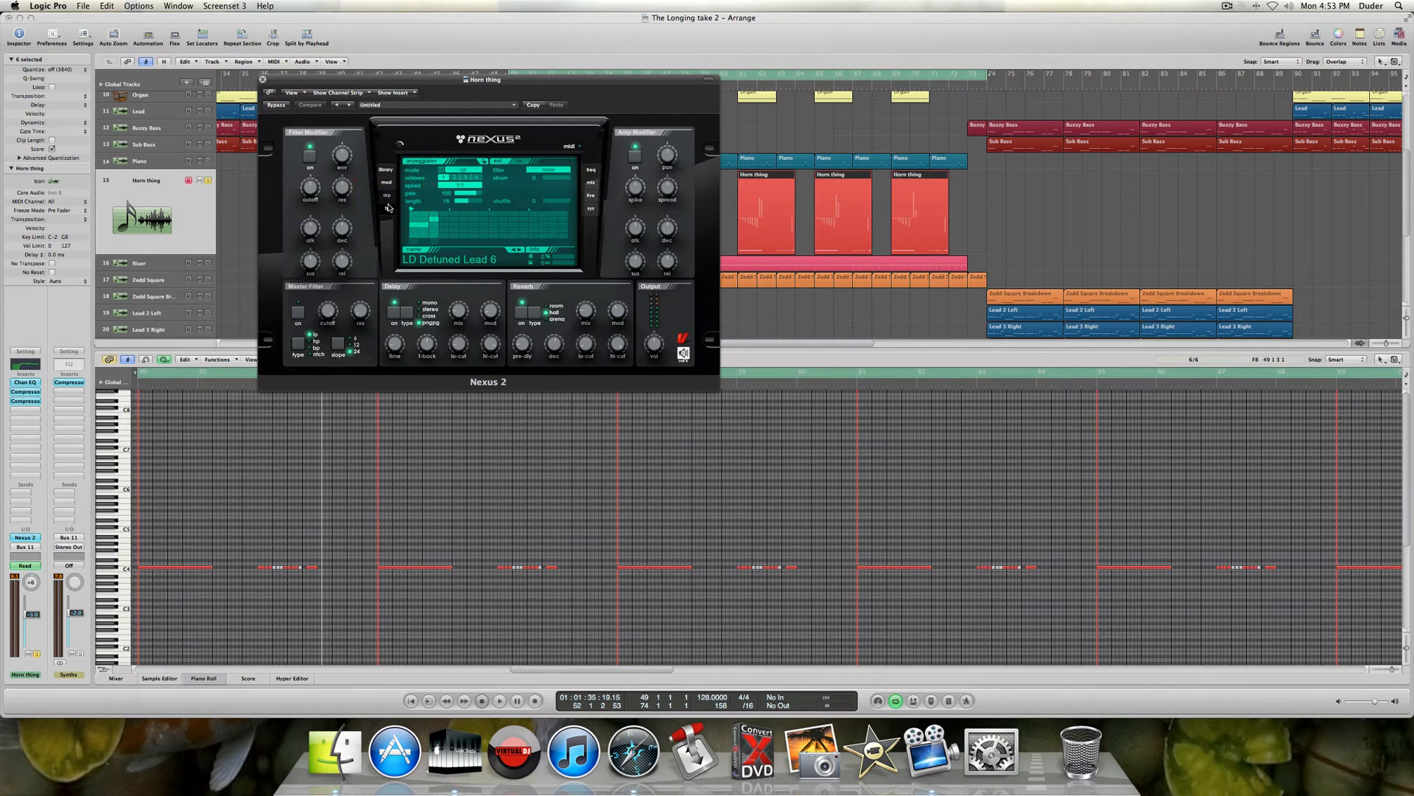
{"action": "left_click", "coordinate": [386, 212]}
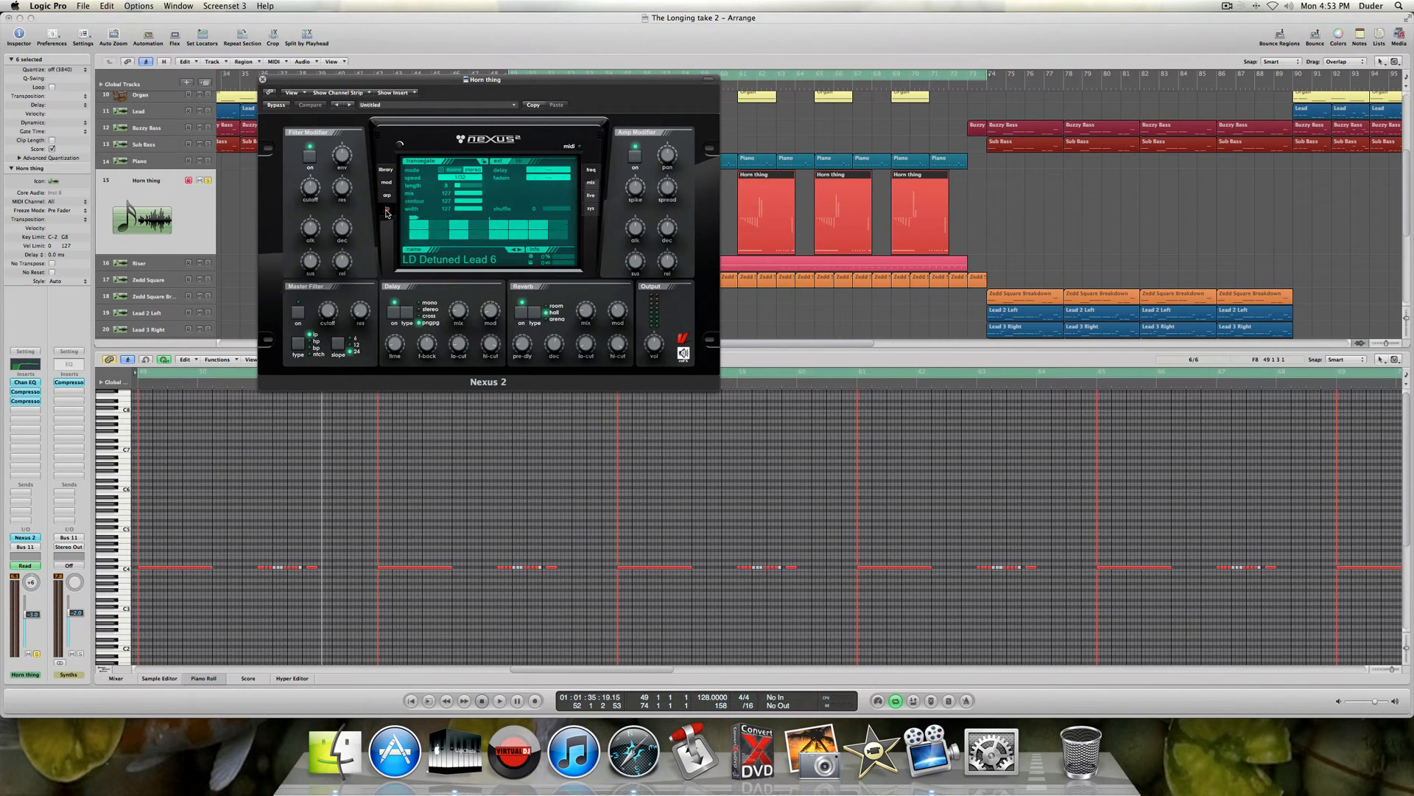
{"action": "left_click", "coordinate": [516, 162]}
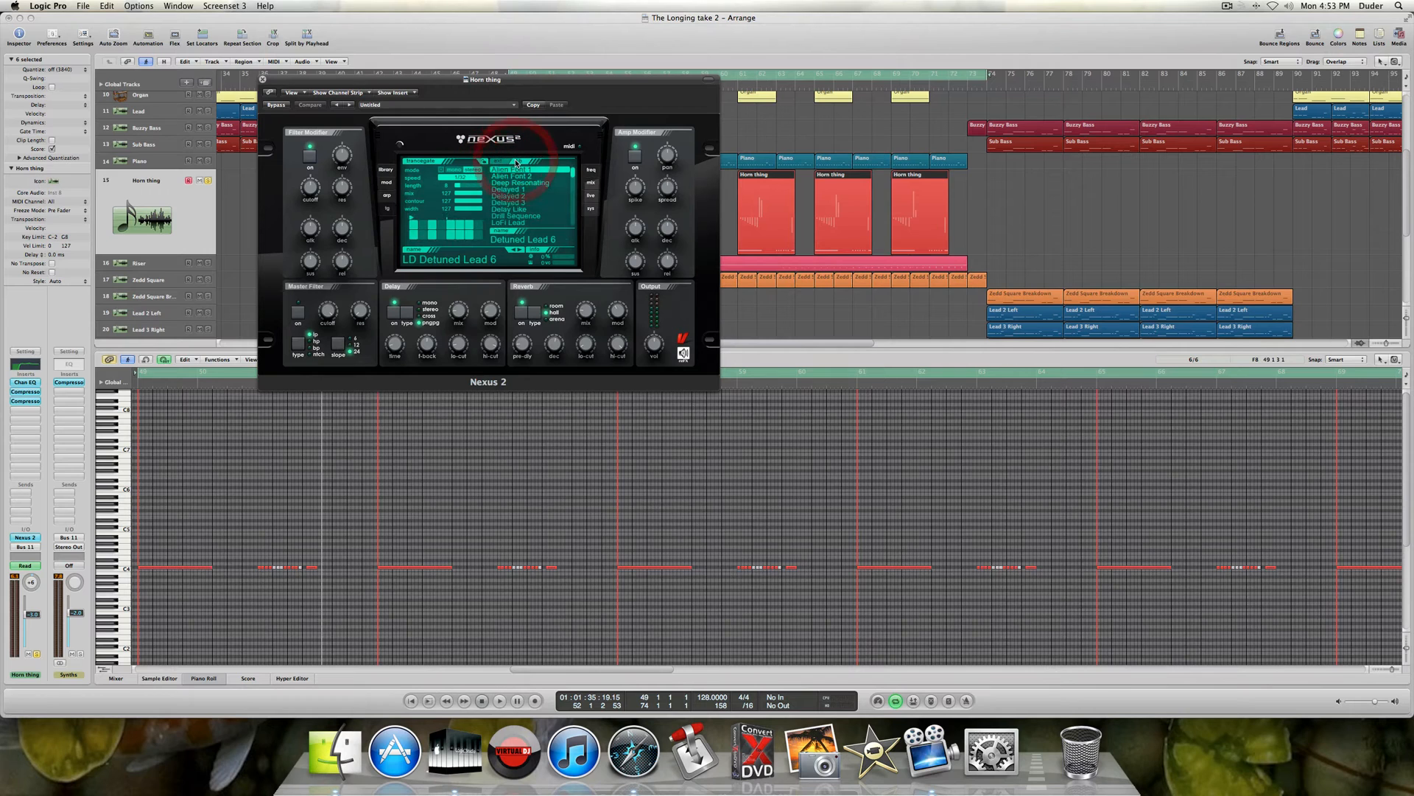
{"action": "left_click", "coordinate": [591, 183]}
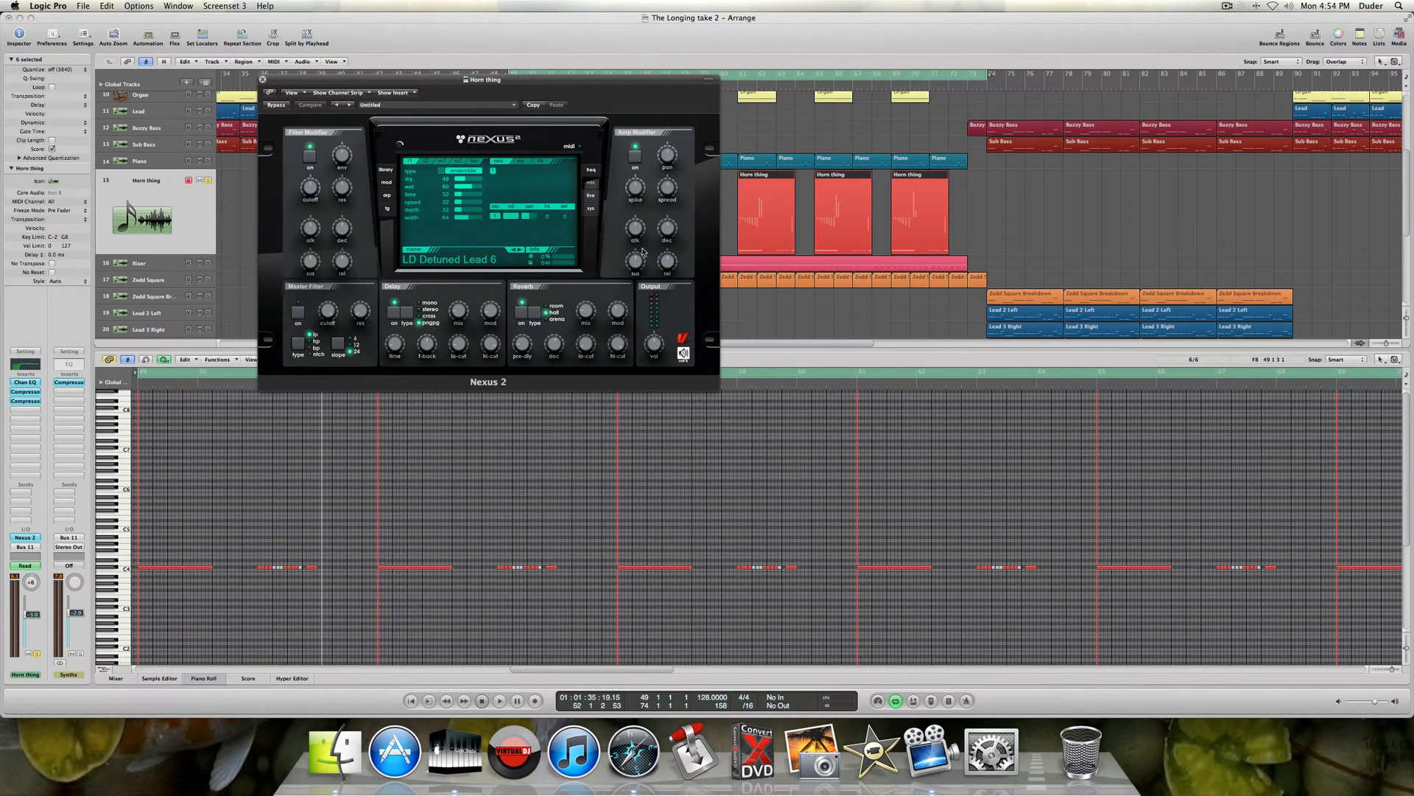
{"action": "left_click", "coordinate": [263, 80]}
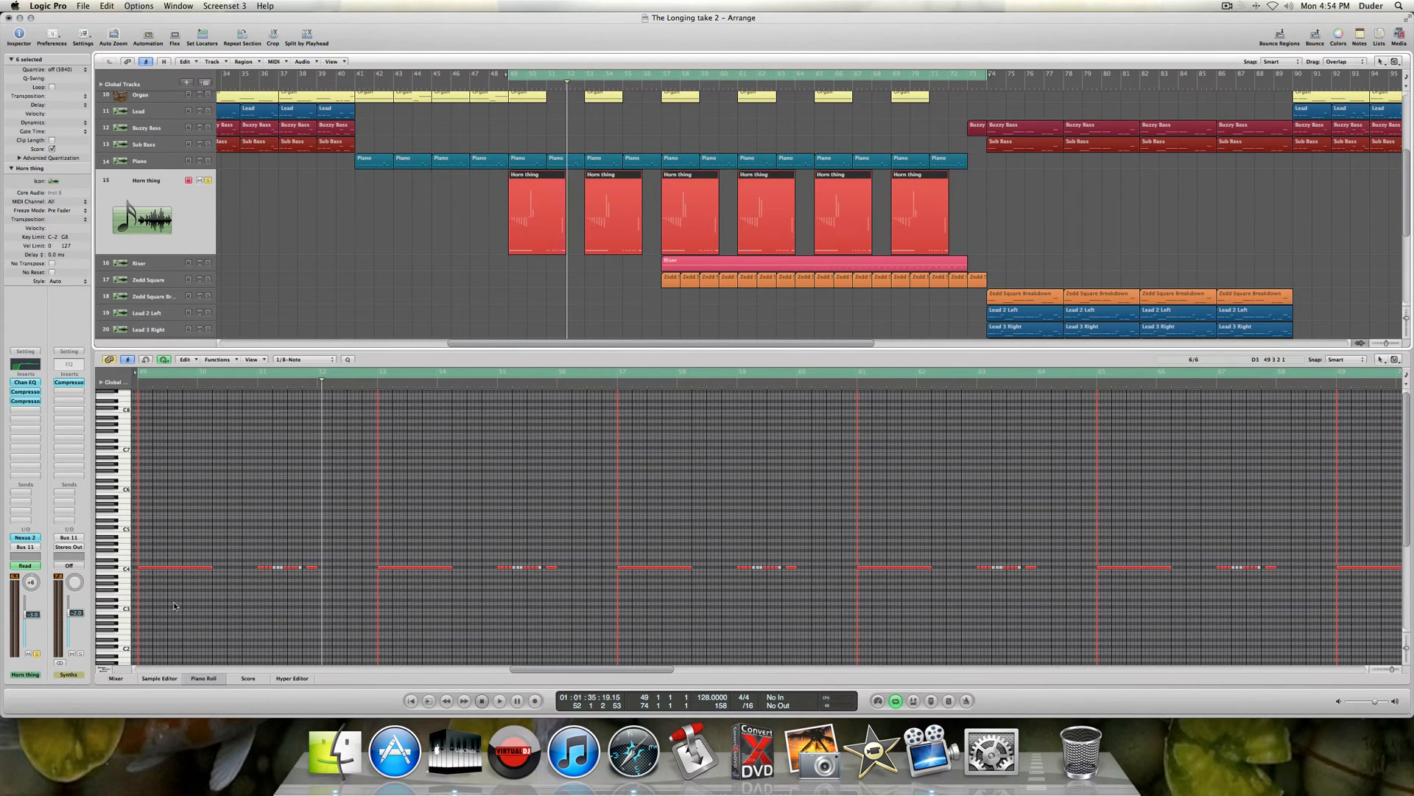
- Show the Pitch Bend curve below the piano roll notes for the first Horn thing region
{"action": "scroll", "coordinate": [174, 605], "scroll_direction": "down", "scroll_amount": 3}
{"action": "left_click", "coordinate": [104, 670]}
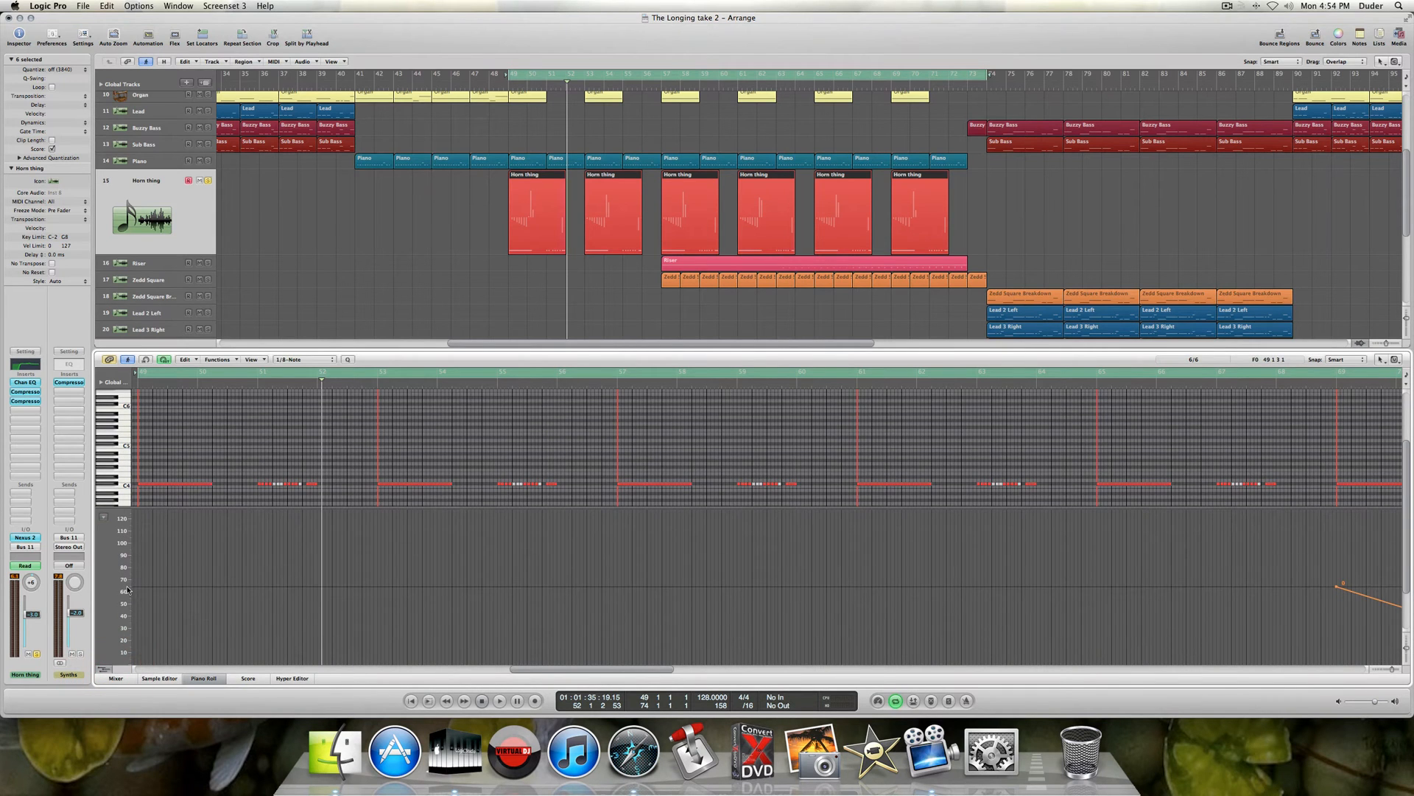
{"action": "scroll", "coordinate": [228, 457], "scroll_direction": "down", "scroll_amount": 2}
{"action": "left_click", "coordinate": [104, 517]}
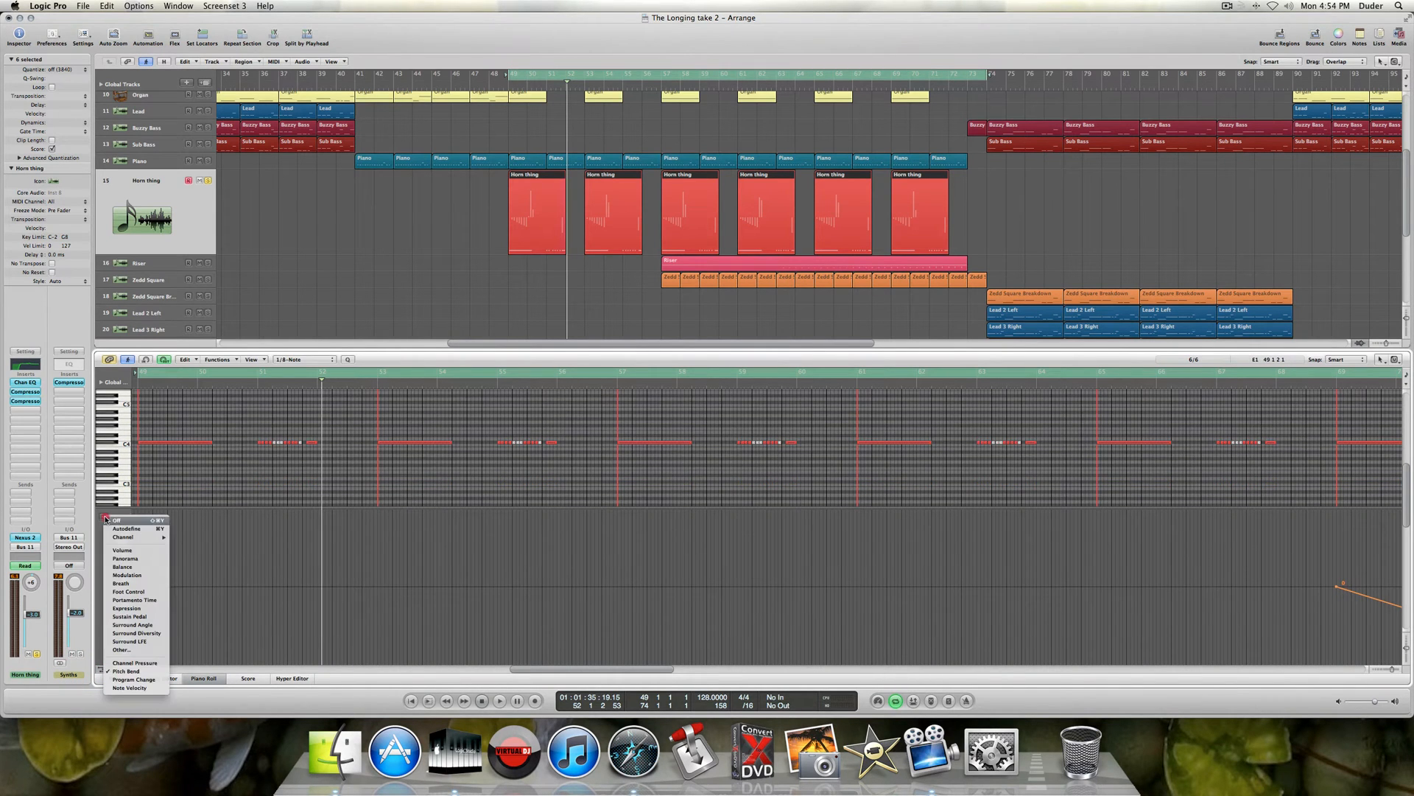
{"action": "left_click", "coordinate": [139, 672]}
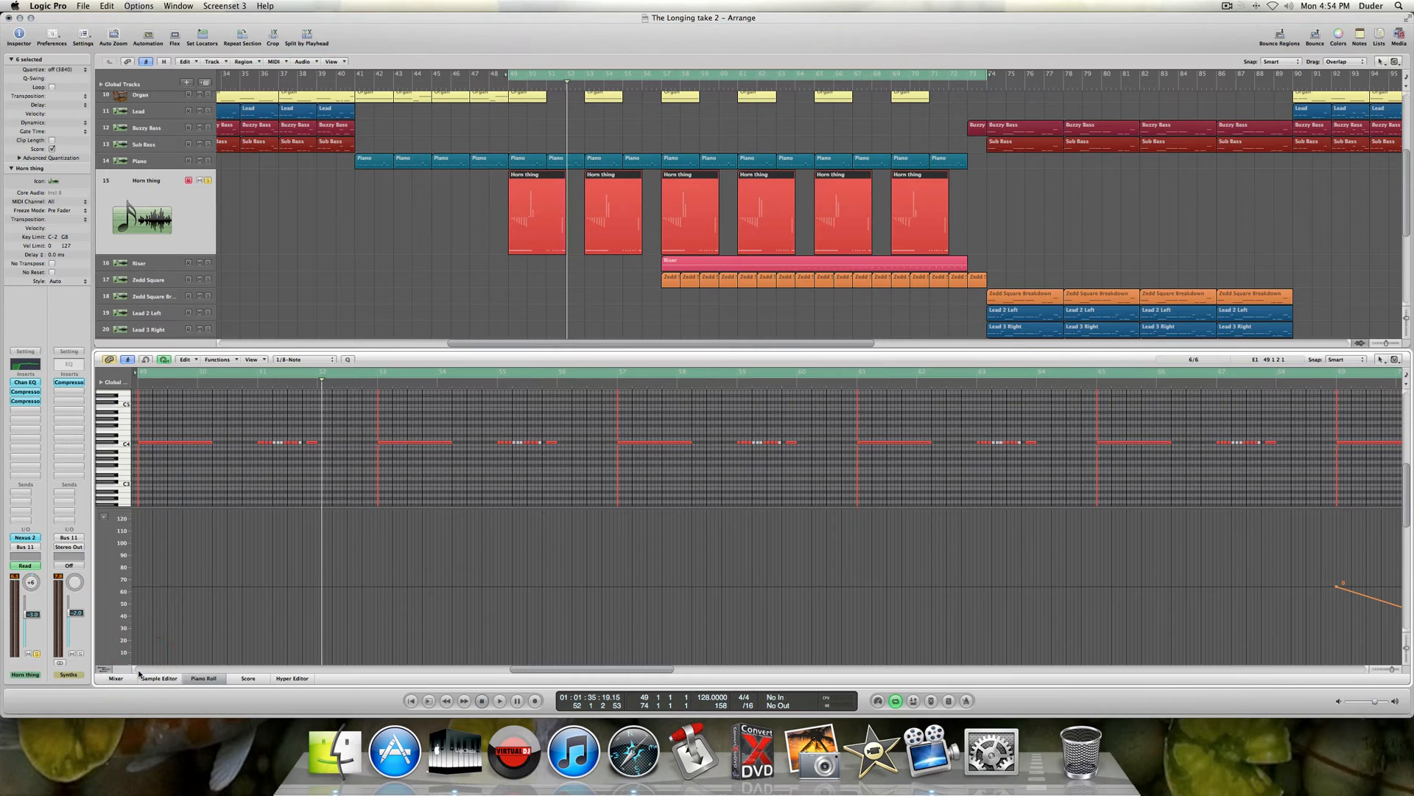
{"action": "scroll", "coordinate": [495, 565], "scroll_direction": "right", "scroll_amount": 5}
{"action": "scroll", "coordinate": [493, 564], "scroll_direction": "left", "scroll_amount": 6}
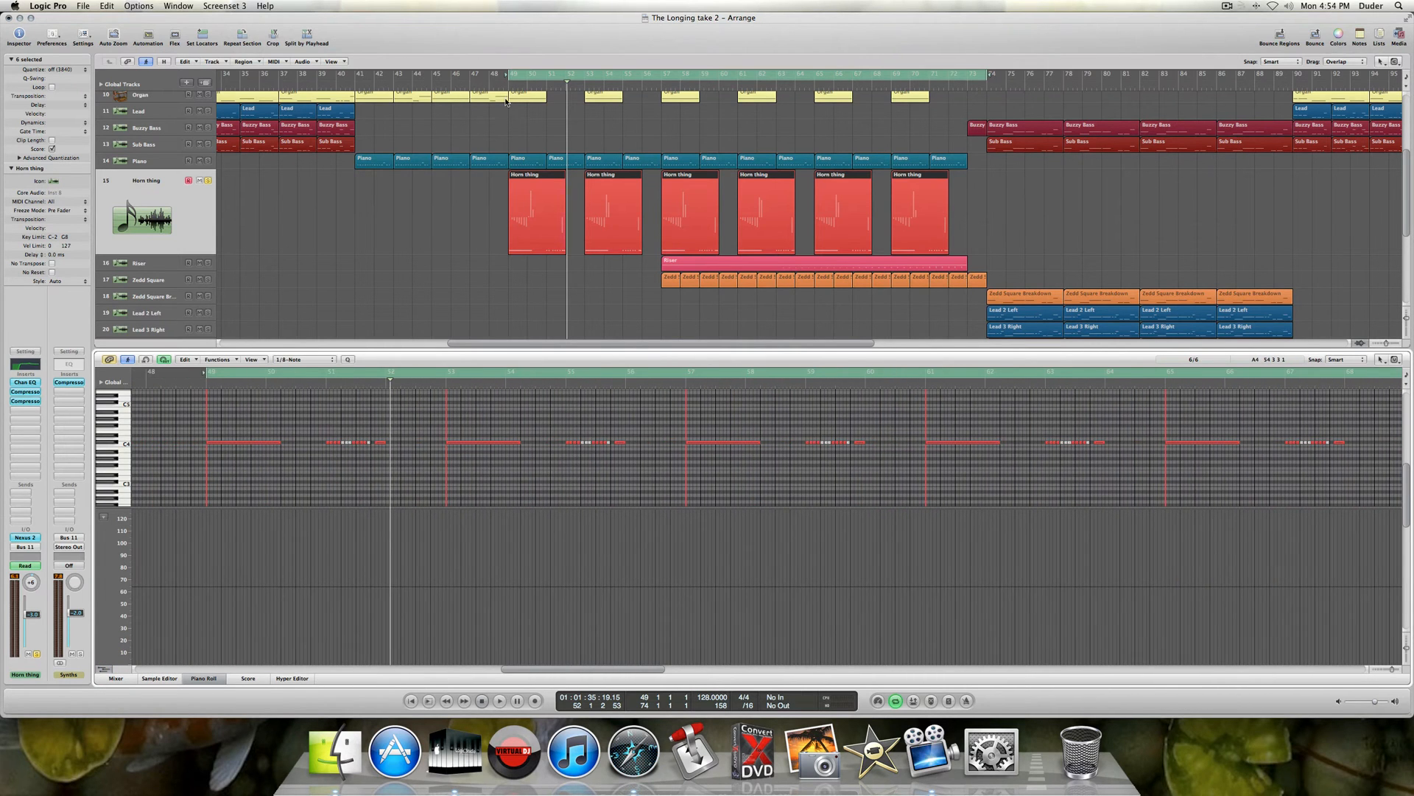
{"action": "left_click", "coordinate": [530, 186]}
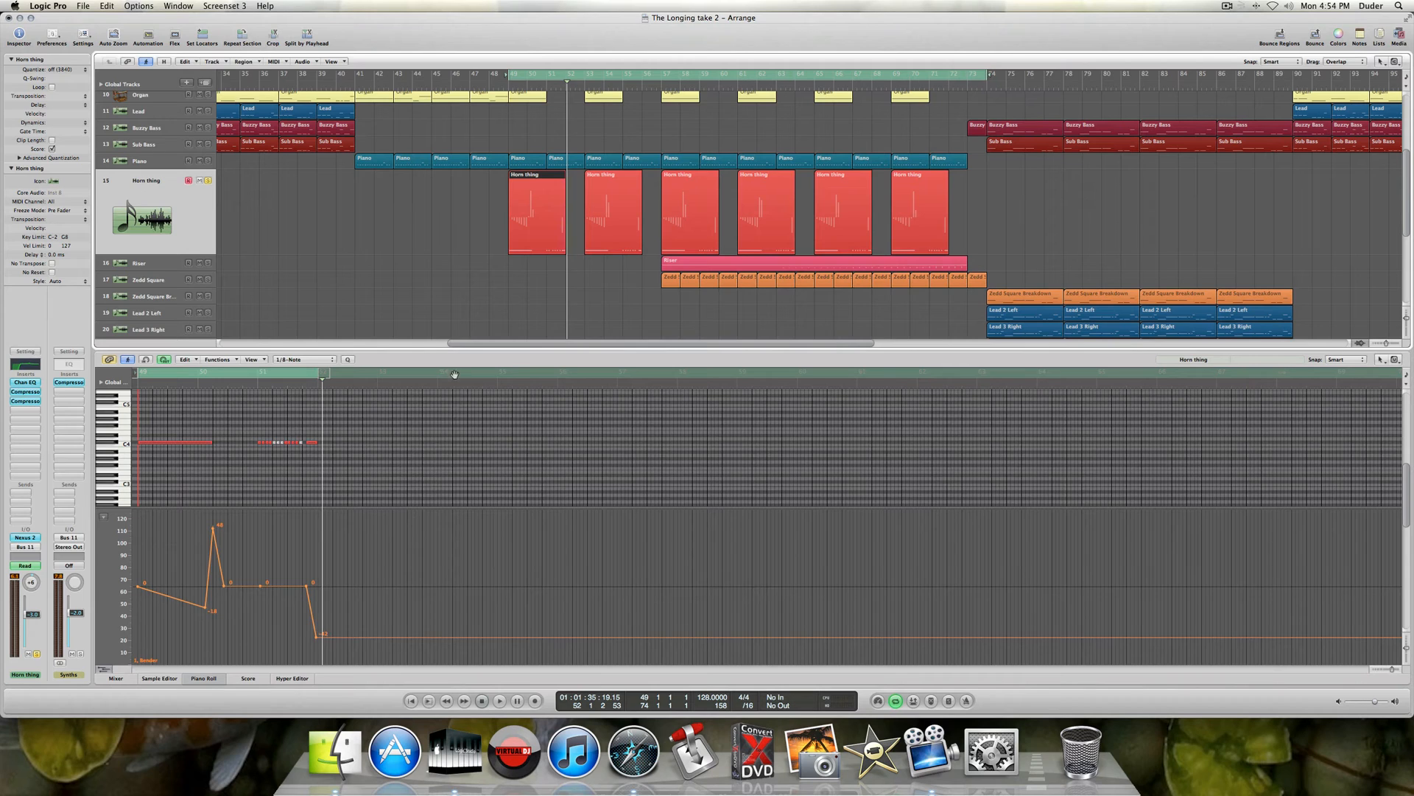
- Open the Horn thing track's Channel EQ, move its window clear of the channel strip, and bypass the track's insert effects
{"action": "left_click", "coordinate": [20, 383]}
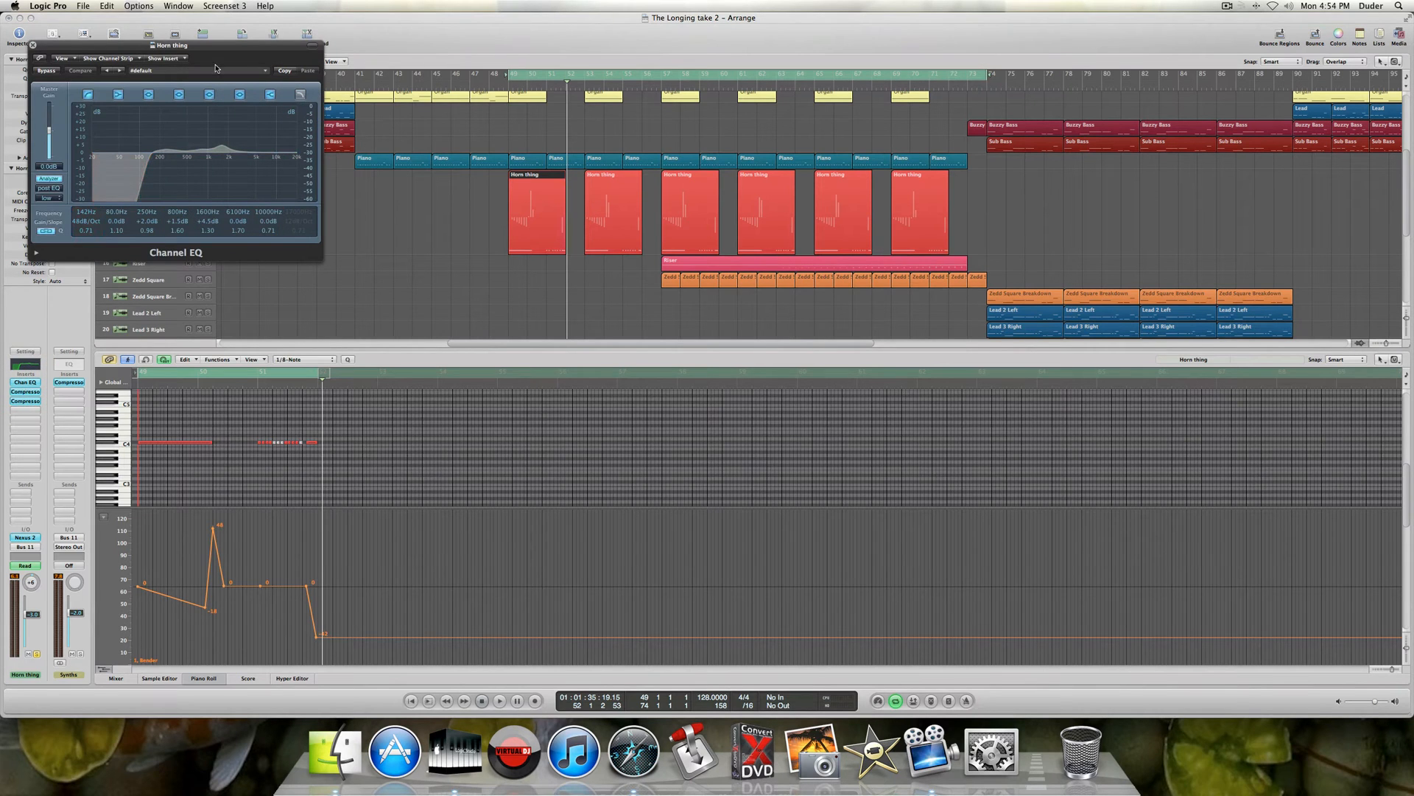
{"action": "left_click_drag", "start_coordinate": [213, 52], "coordinate": [764, 74]}
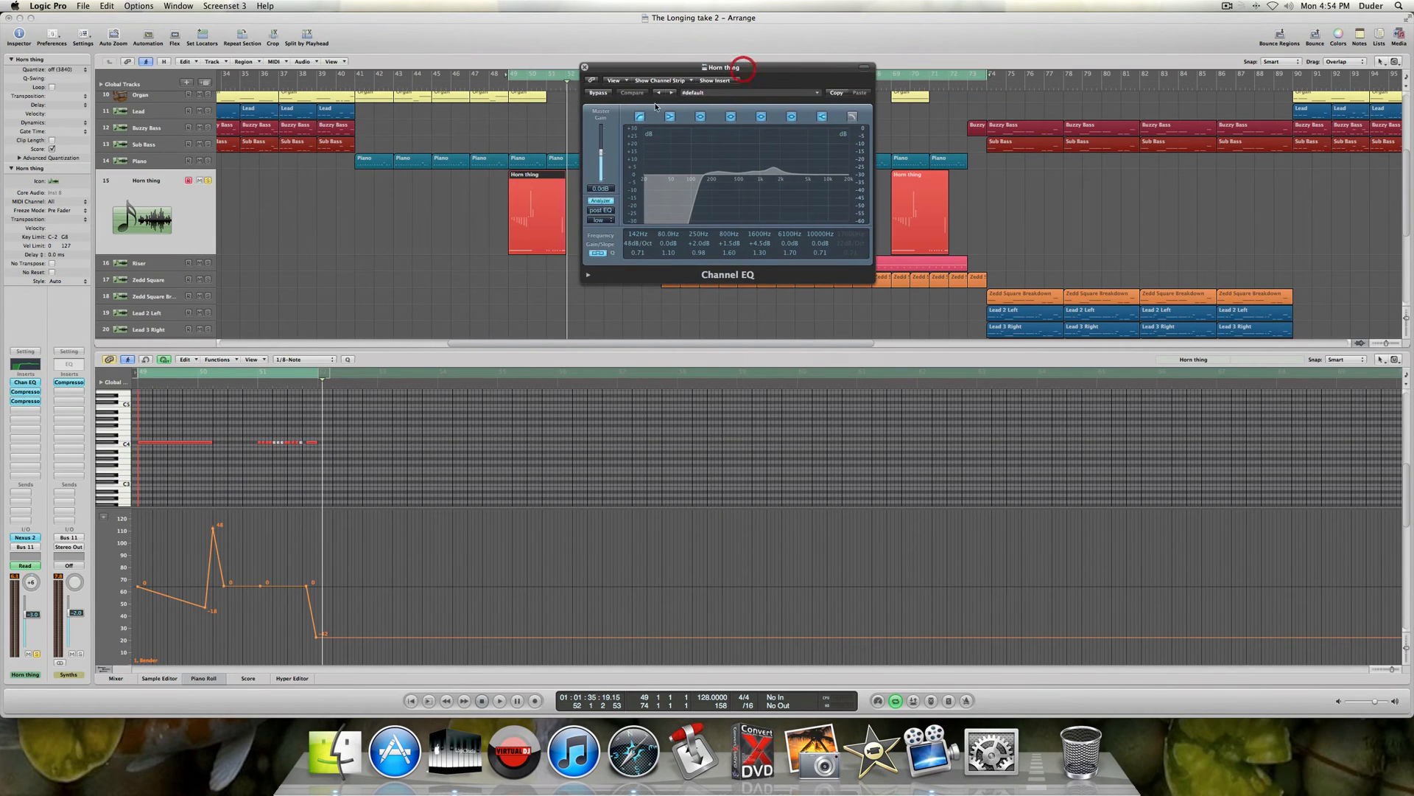
{"action": "left_click", "coordinate": [21, 384], "text": "alt"}
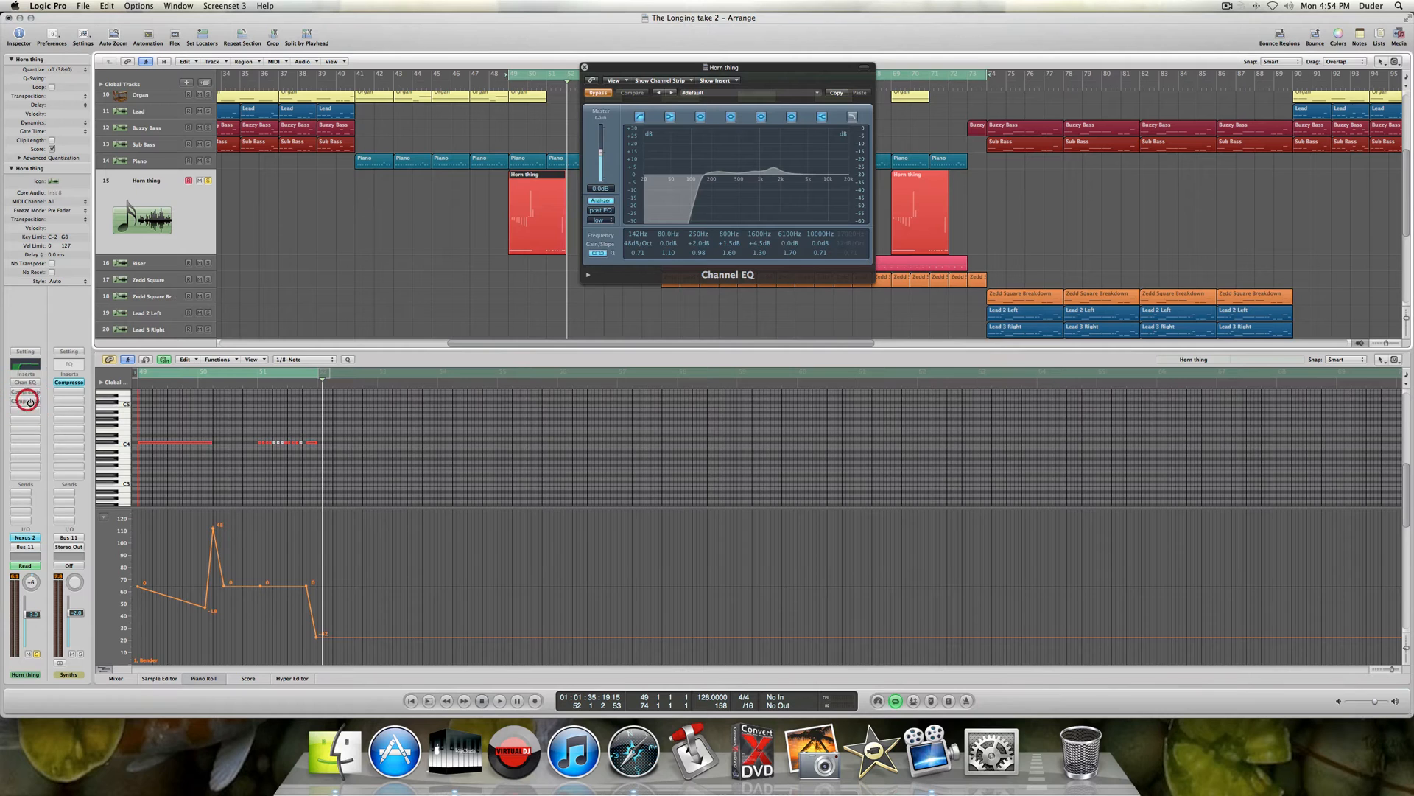
- Play the Horn thing part dry, compare it with the Channel EQ active and bypassed, leave the EQ active and close its window
{"action": "key", "text": "space"}
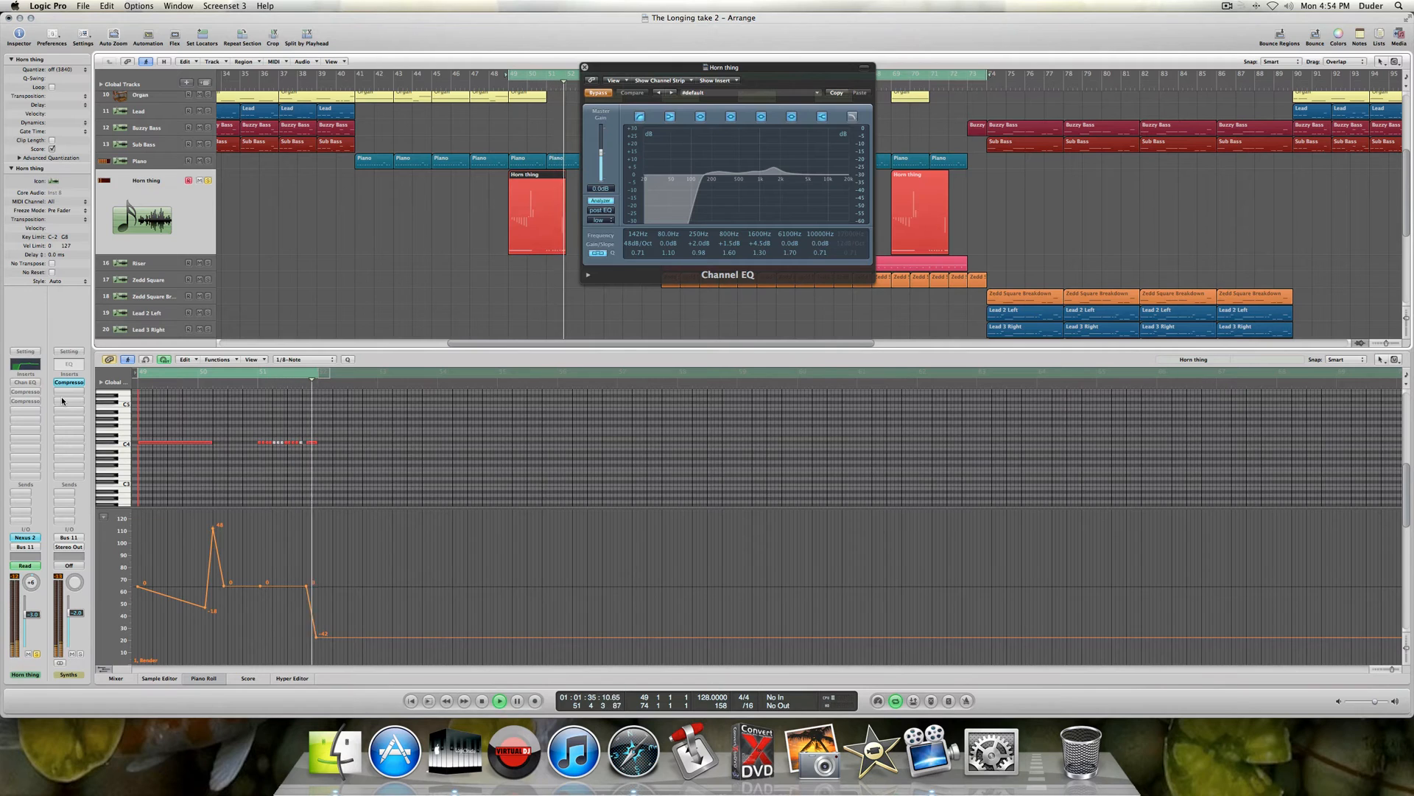
{"action": "key", "text": "space"}
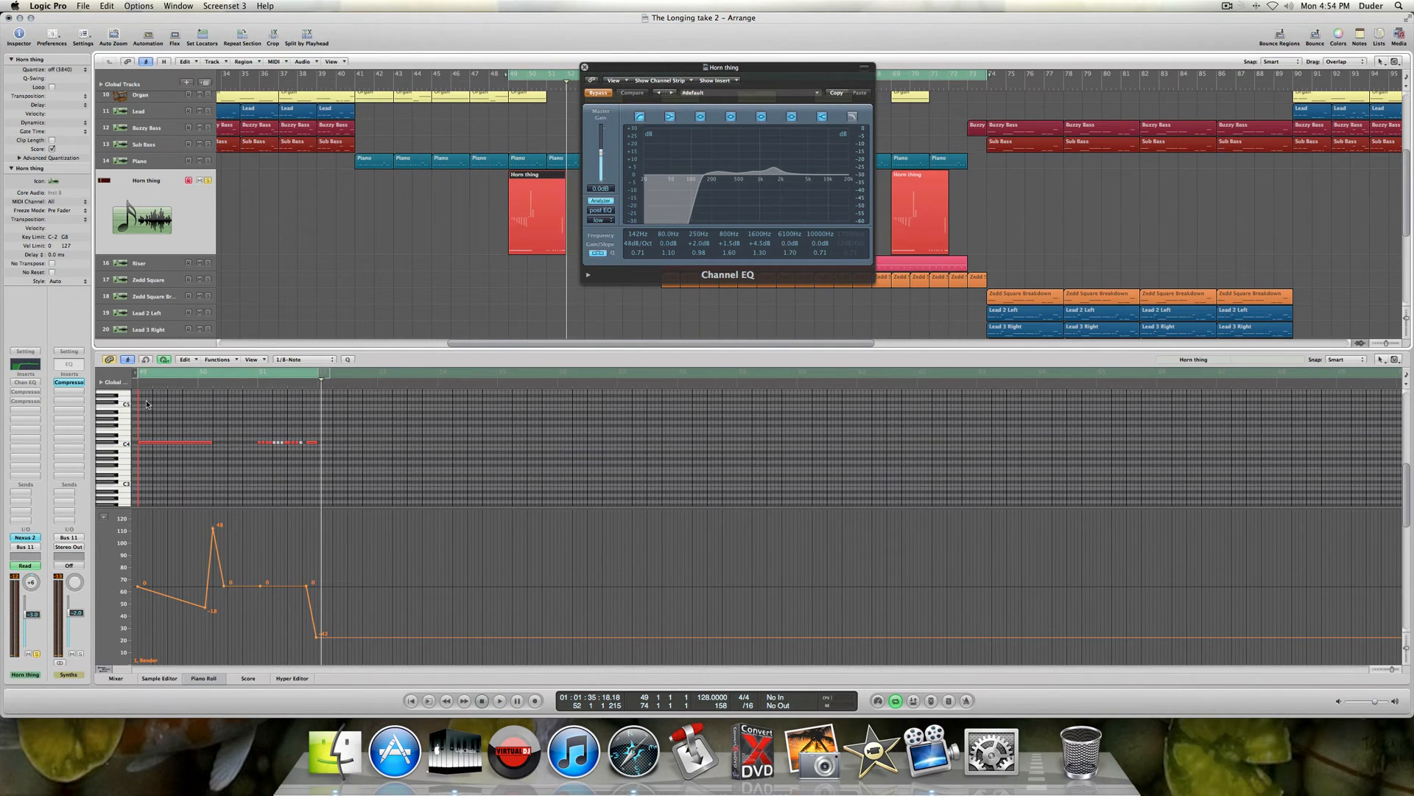
{"action": "left_click", "coordinate": [598, 92]}
{"action": "key", "text": "space"}
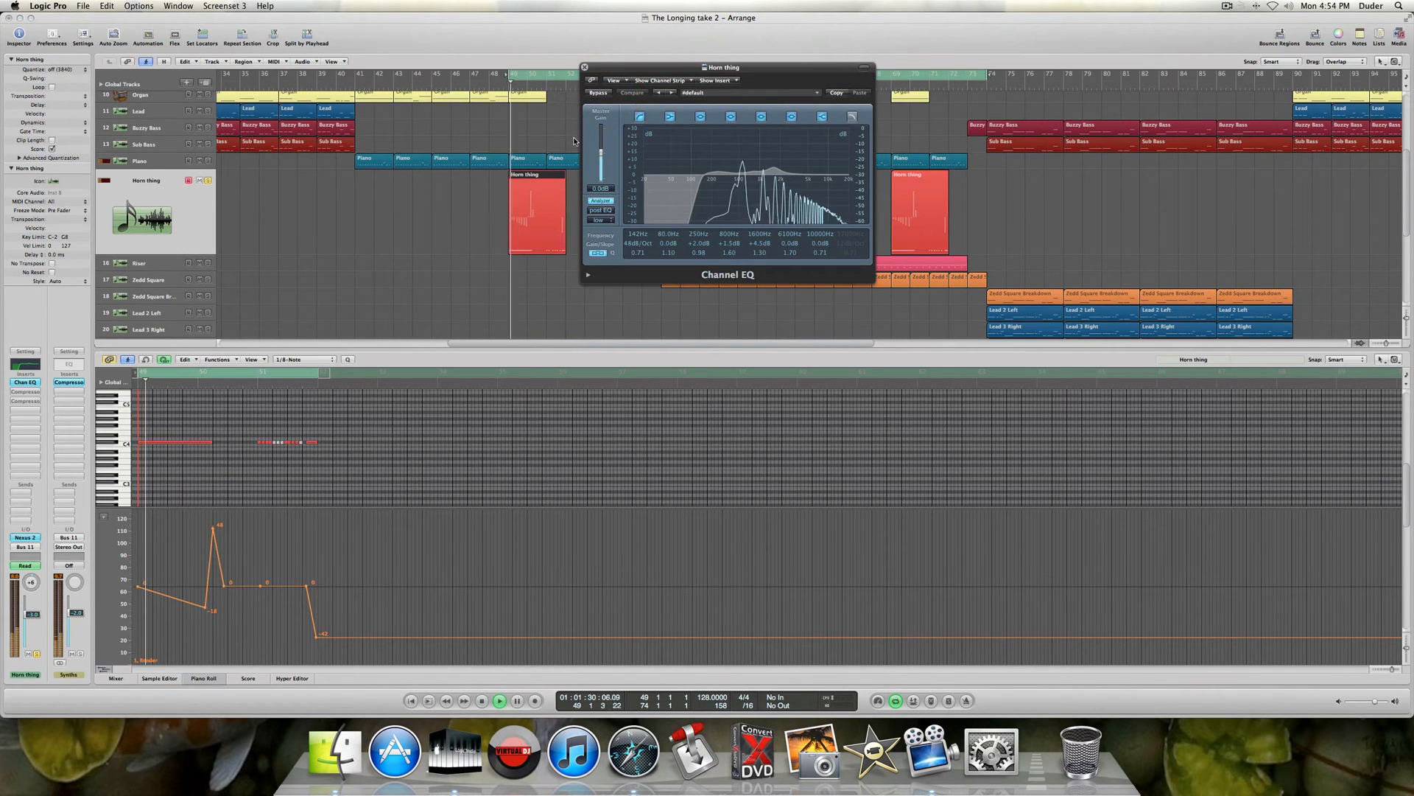
{"action": "left_click", "coordinate": [600, 93]}
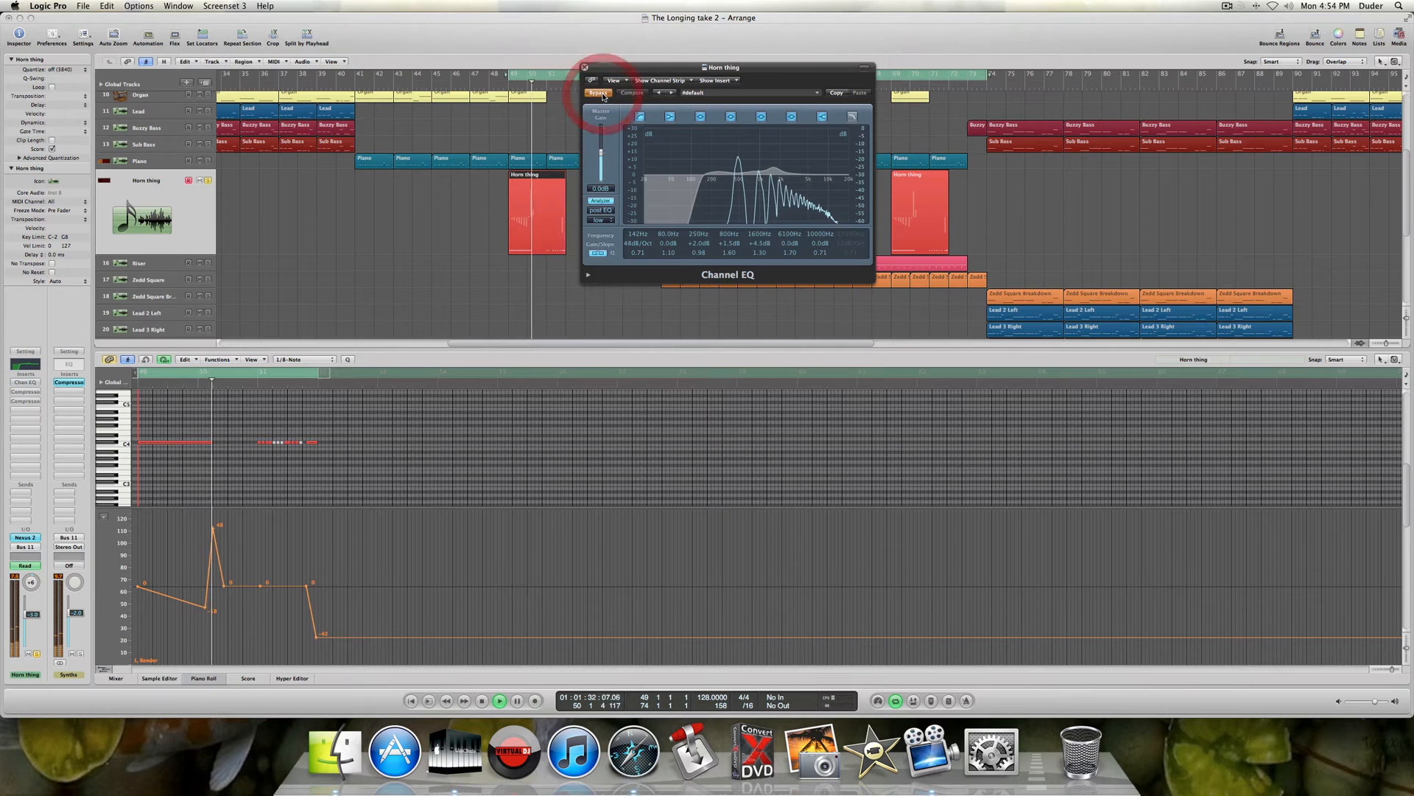
{"action": "left_click", "coordinate": [600, 93]}
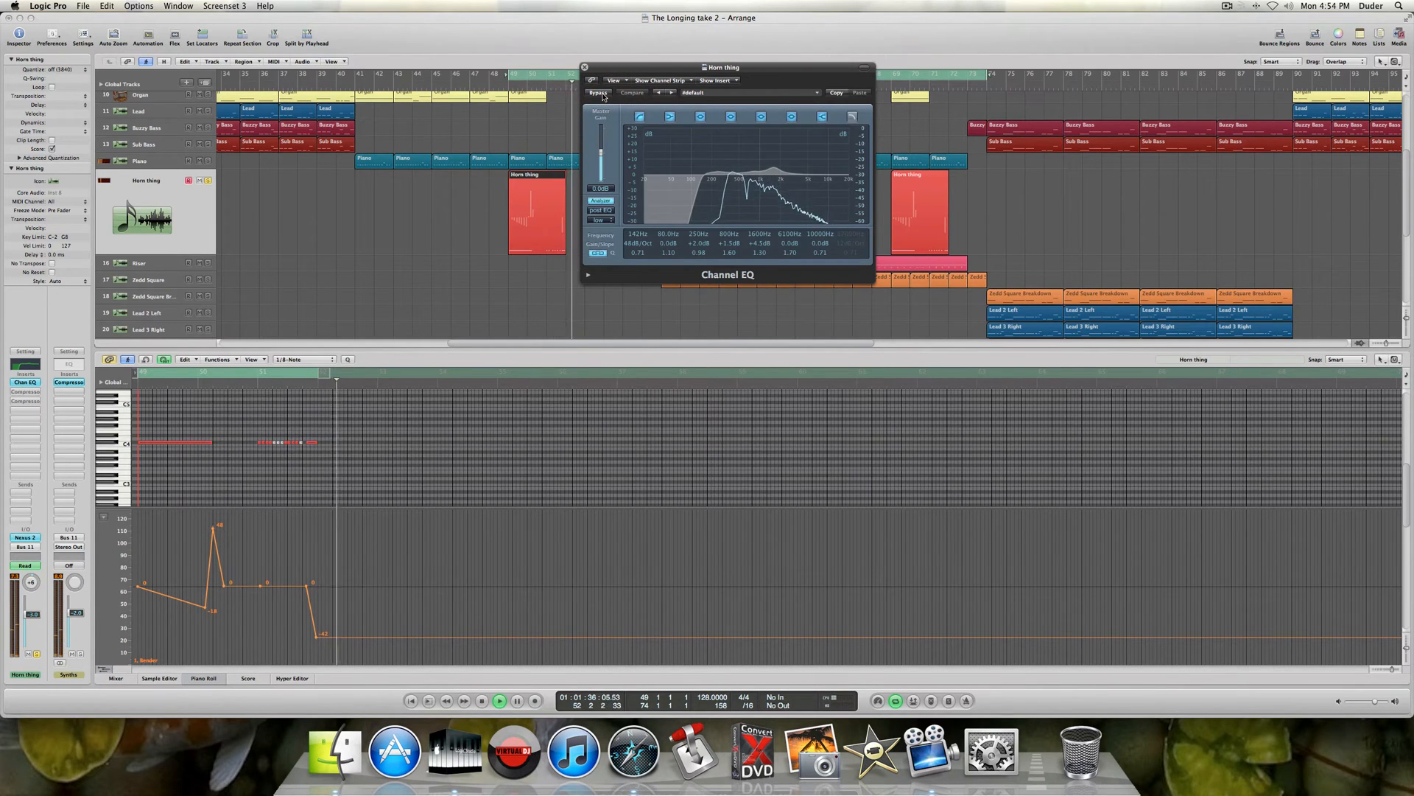
{"action": "left_click", "coordinate": [602, 95]}
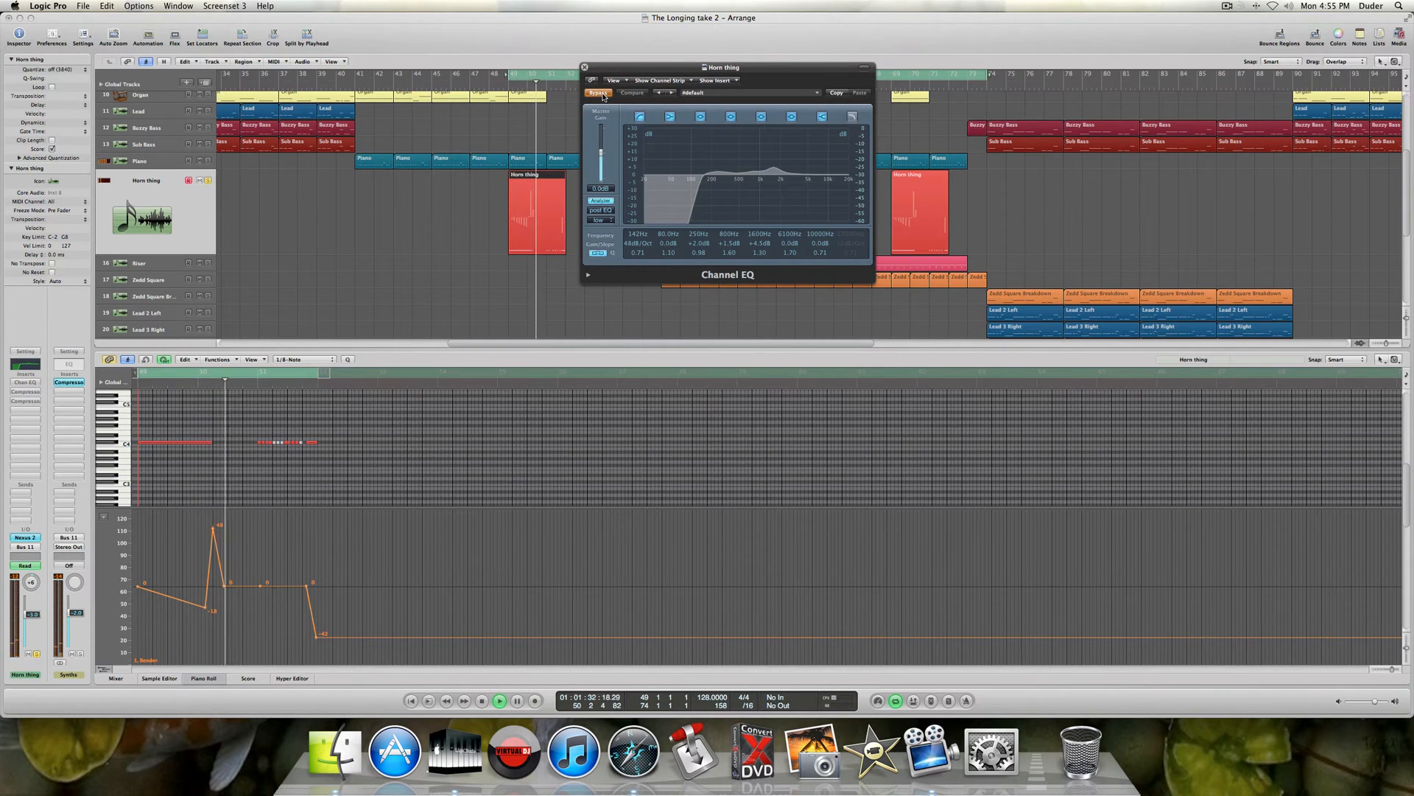
{"action": "left_click", "coordinate": [600, 93]}
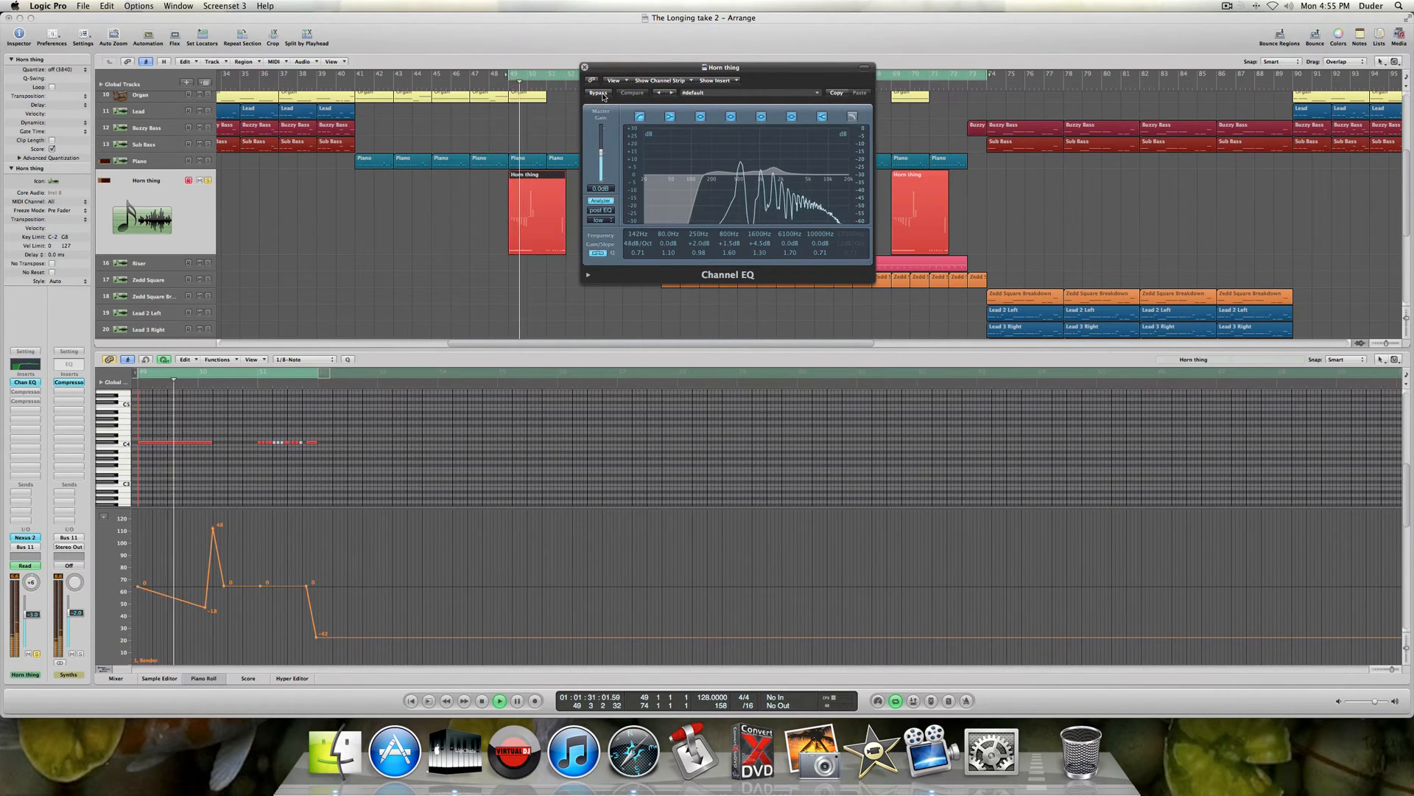
{"action": "key", "text": "space"}
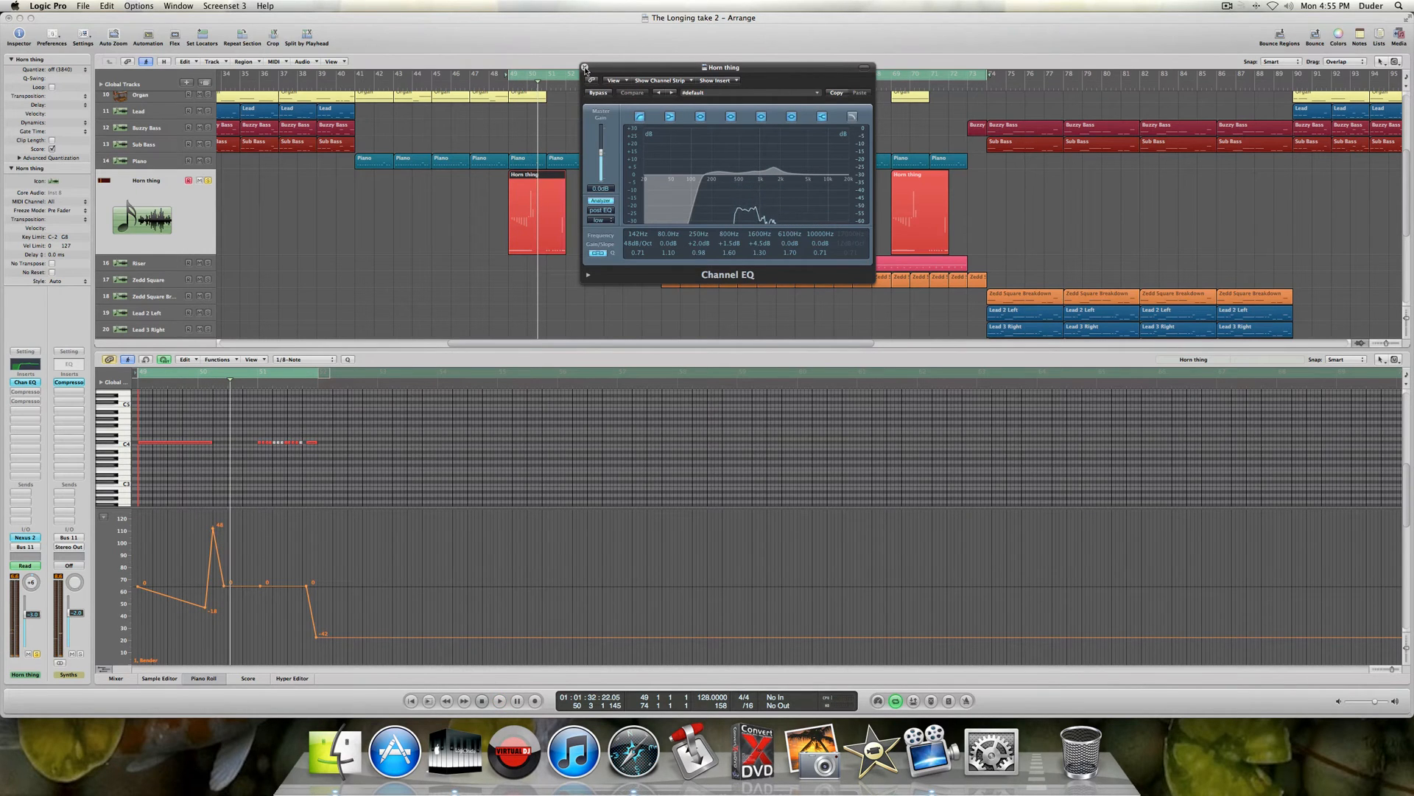
{"action": "left_click", "coordinate": [584, 67]}
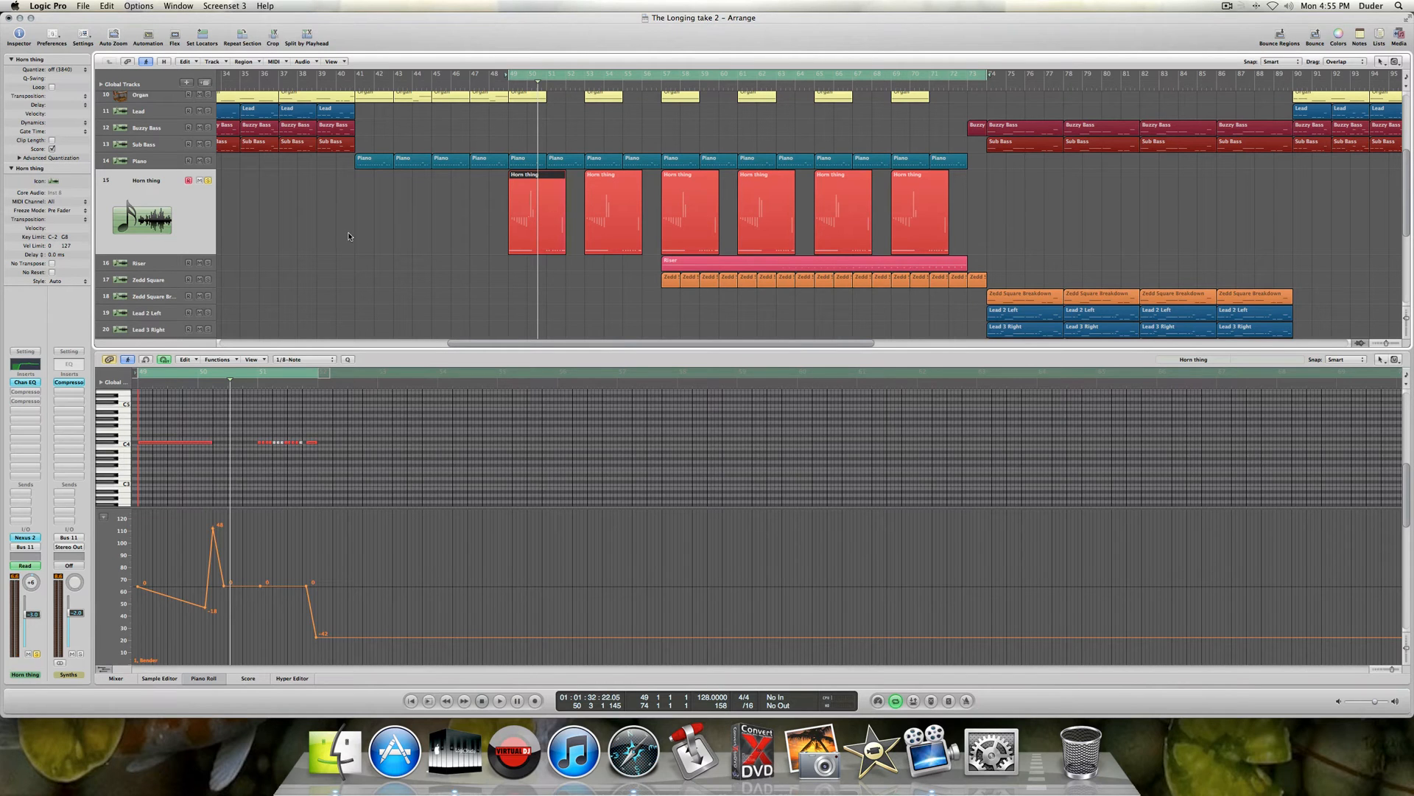
- Reactivate the Horn thing track's first Compressor (Platinum circuit), audition the part with it, and close its window
{"action": "left_click", "coordinate": [23, 394]}
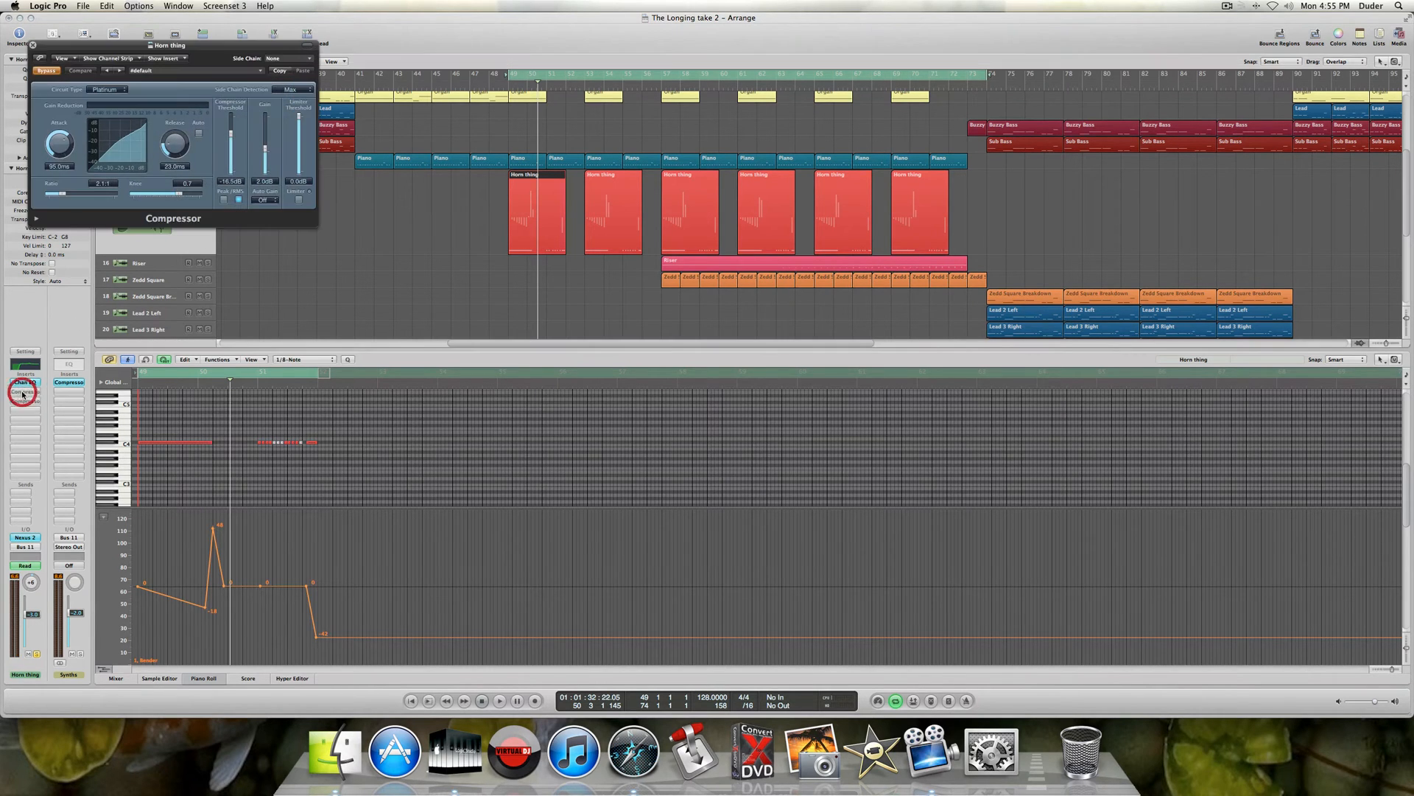
{"action": "left_click", "coordinate": [46, 70]}
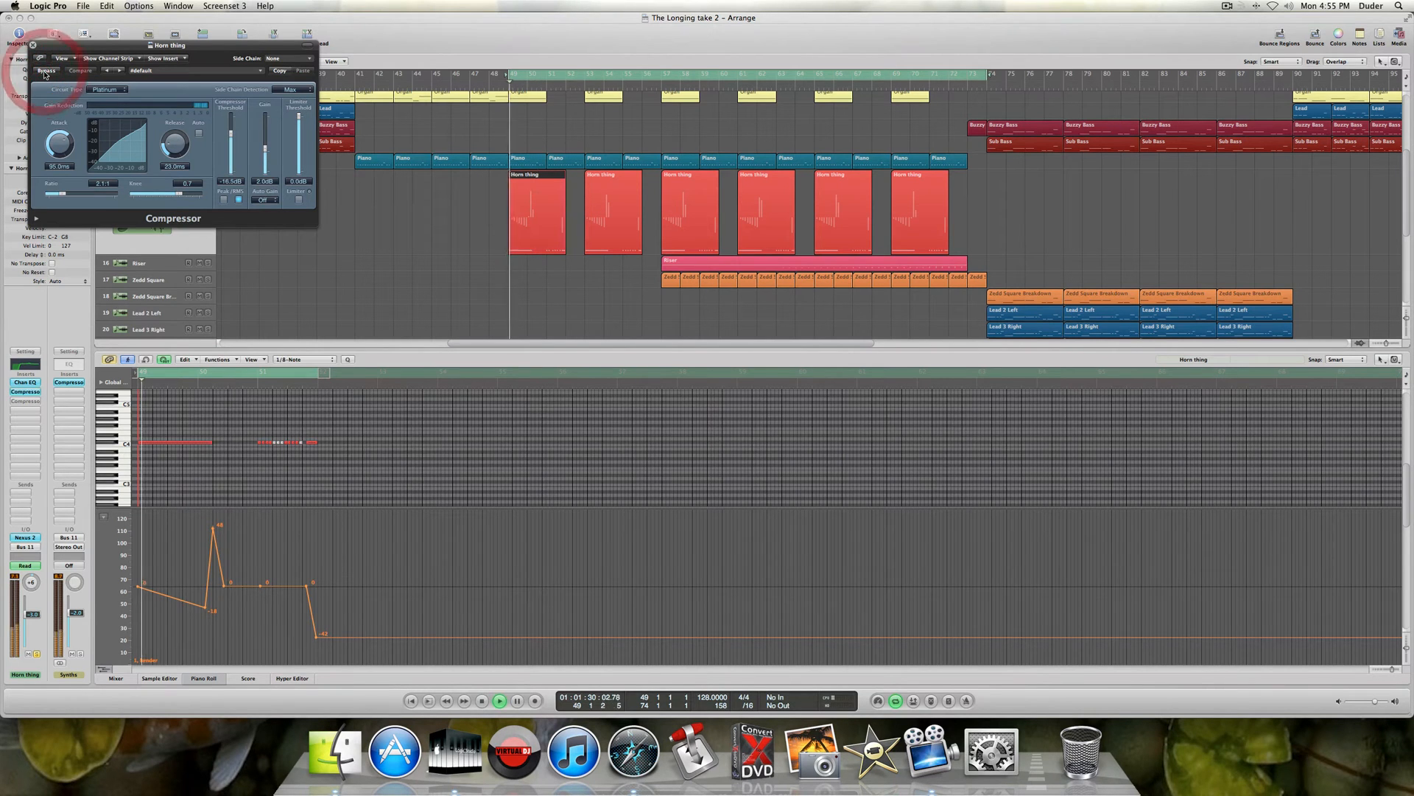
{"action": "key", "text": "space"}
{"action": "left_click_drag", "start_coordinate": [96, 45], "coordinate": [250, 130]}
{"action": "key", "text": "space"}
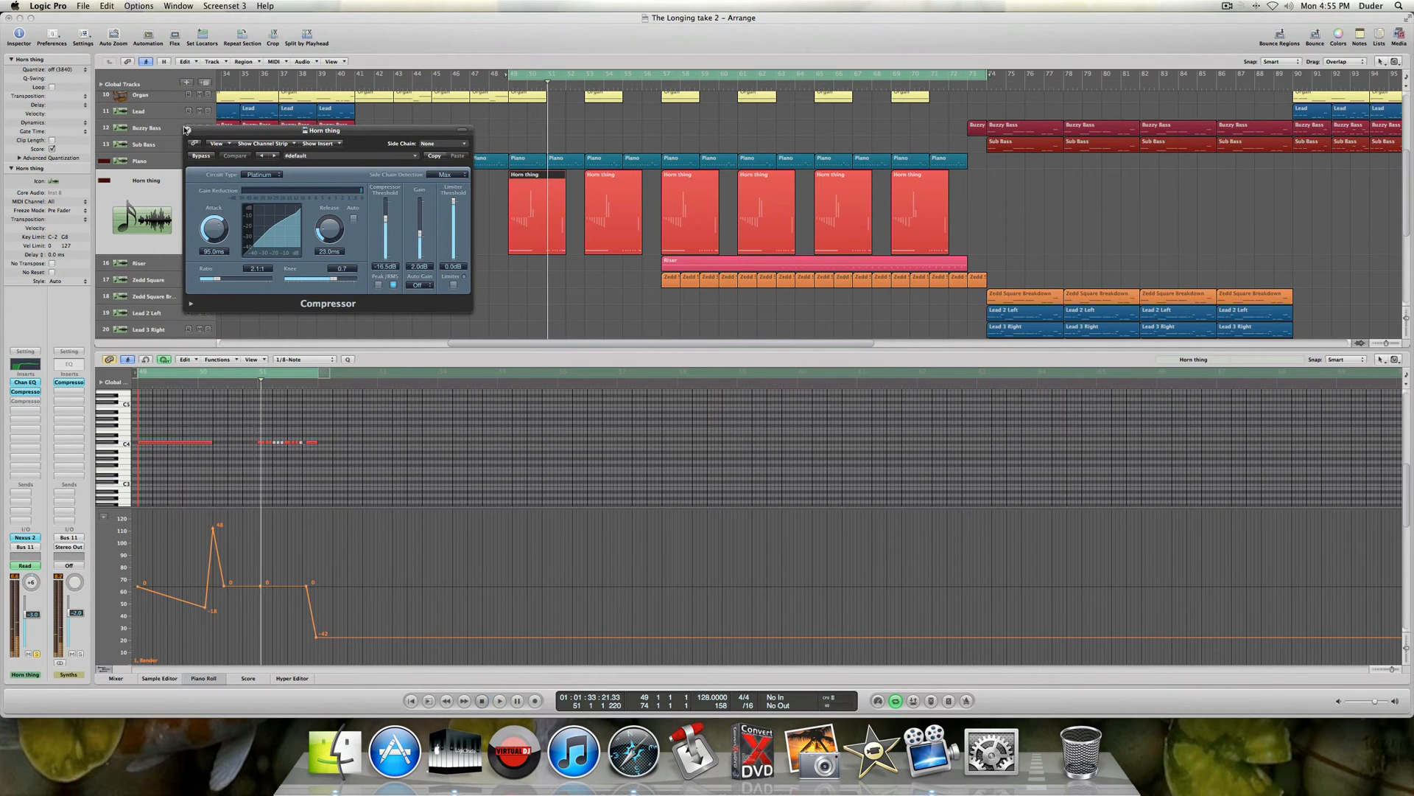
{"action": "left_click", "coordinate": [187, 129]}
- Open the Horn thing track's second Compressor, side-chained to Audio 3, reactivate it during playback, and close its window
{"action": "left_click", "coordinate": [32, 401]}
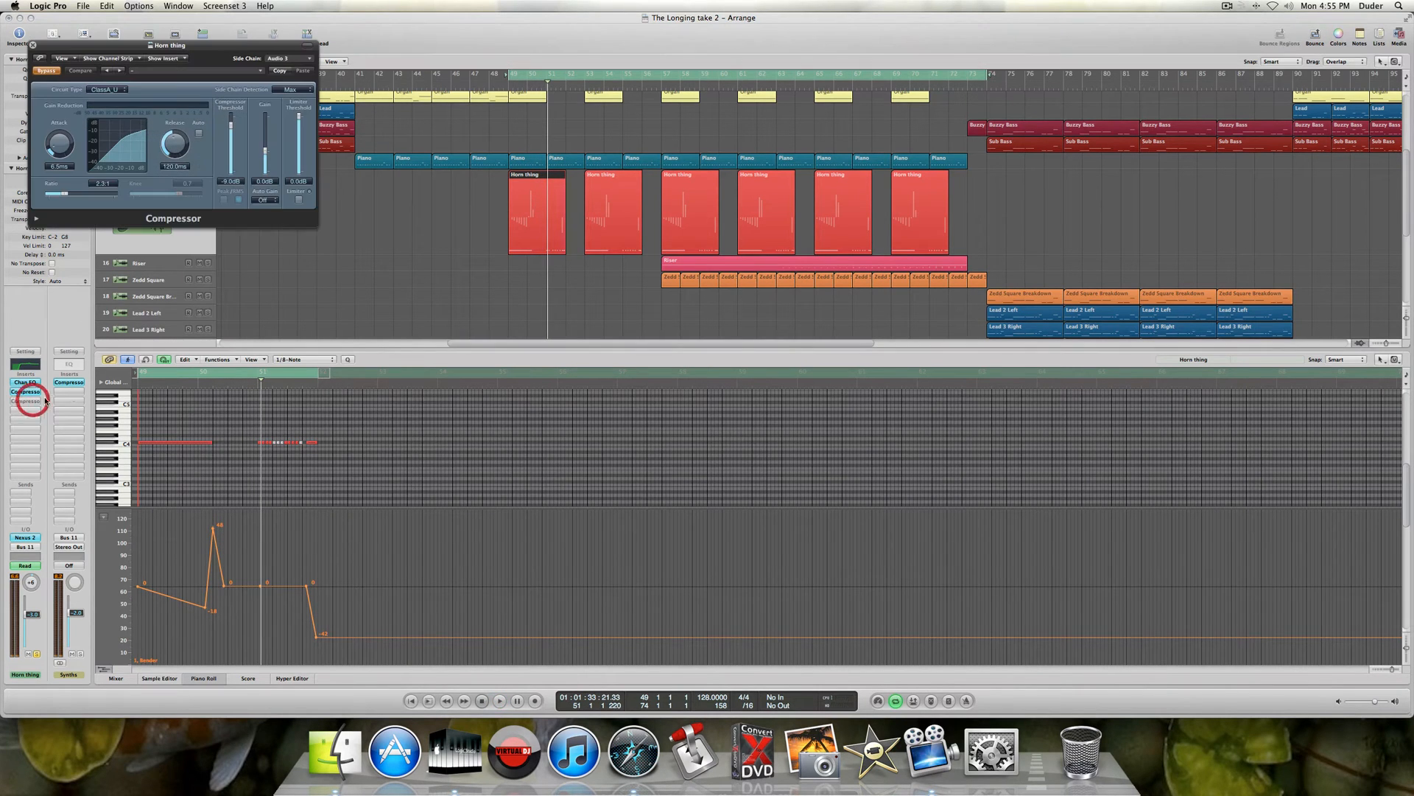
{"action": "key", "text": "space"}
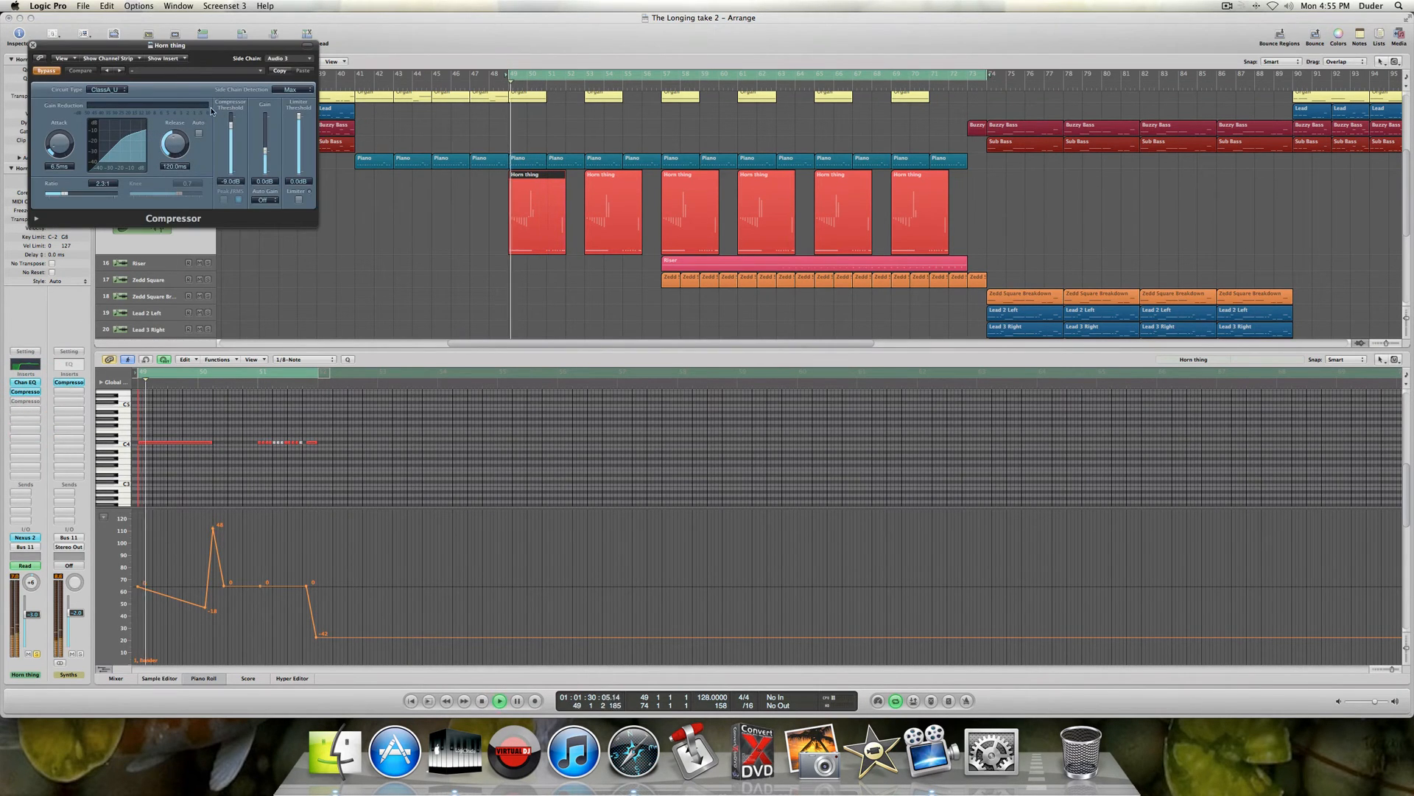
{"action": "left_click", "coordinate": [46, 70]}
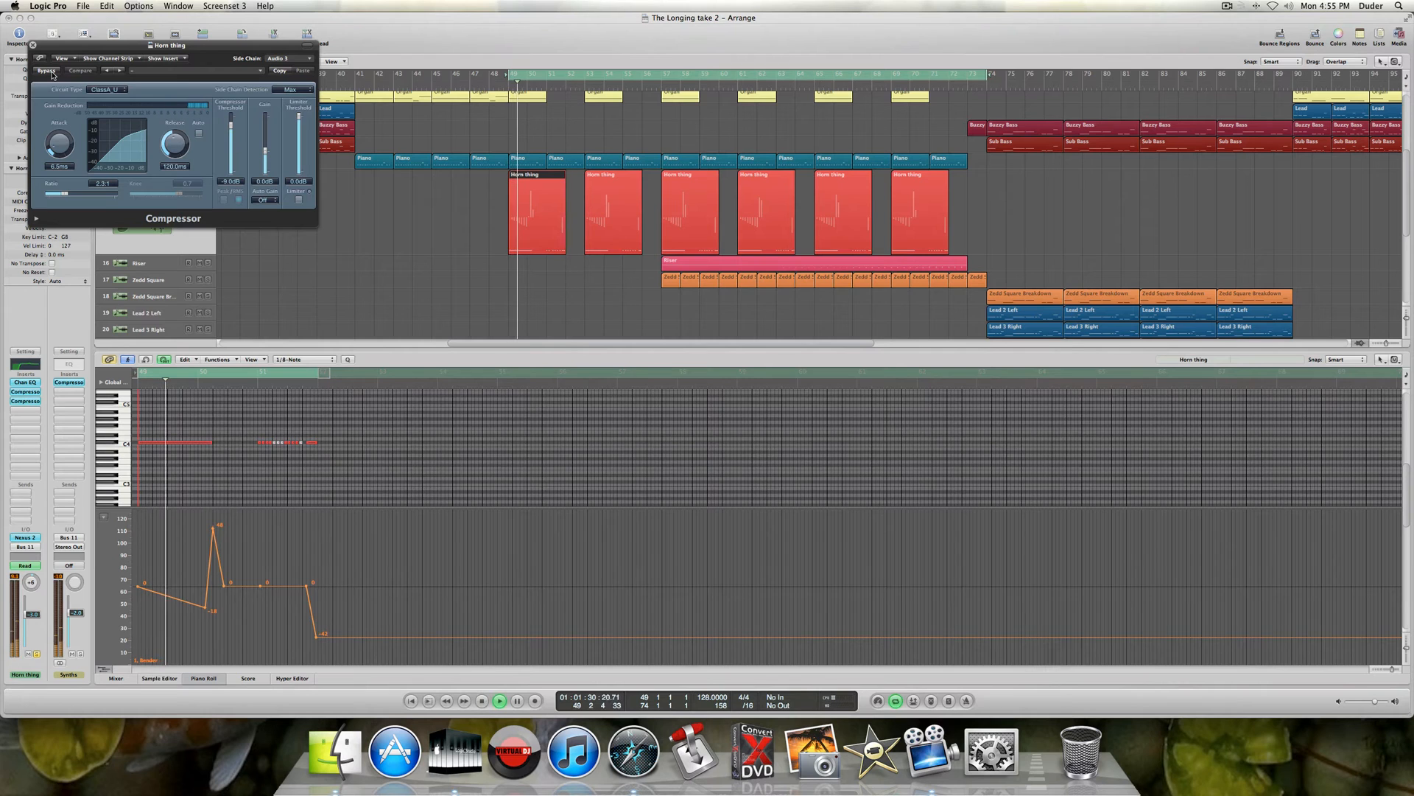
{"action": "key", "text": "space"}
{"action": "left_click", "coordinate": [32, 46]}
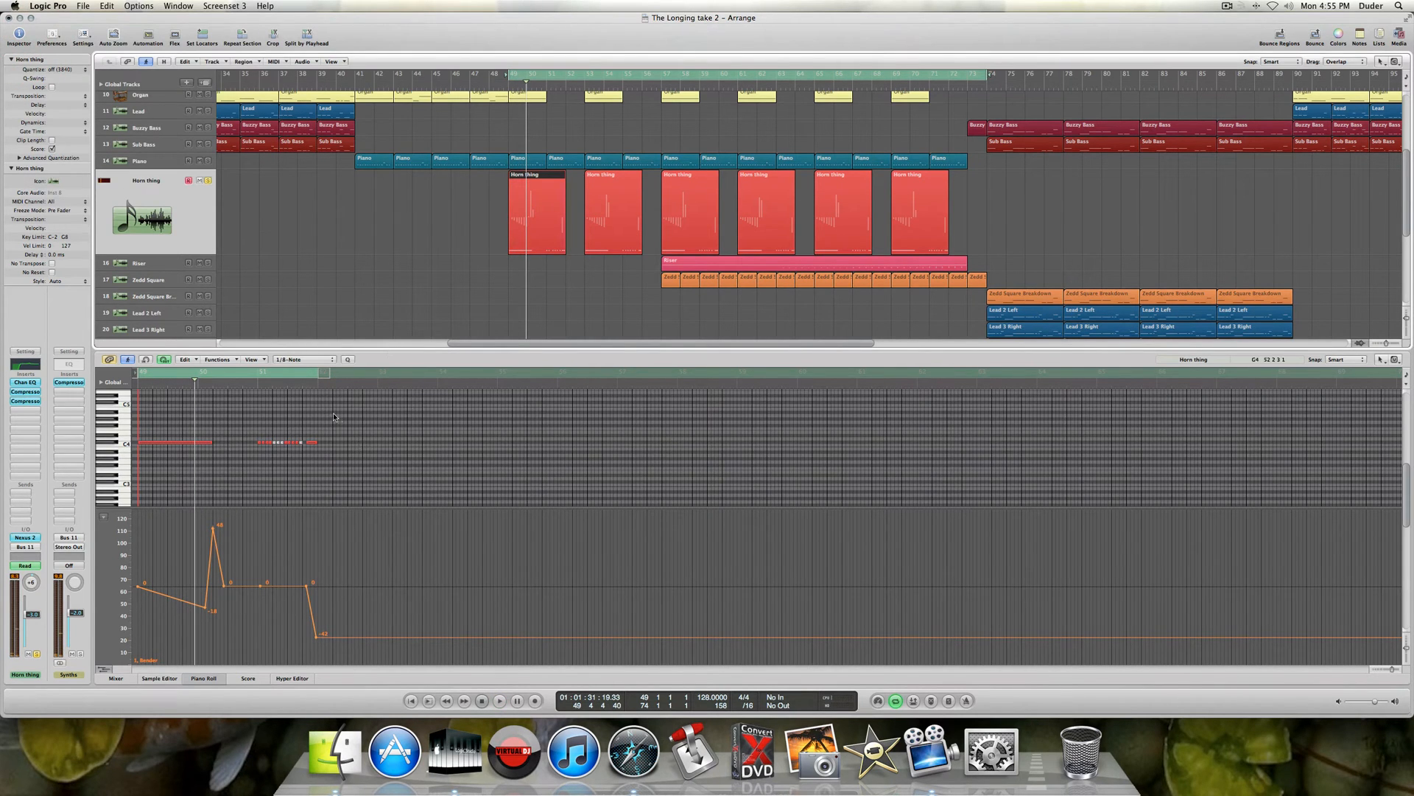
- Unsolo the Horn thing track and look over the other breakdown tracks in the arrangement
{"action": "left_click", "coordinate": [208, 182]}
{"action": "scroll", "coordinate": [445, 312], "scroll_direction": "down", "scroll_amount": 4}
{"action": "scroll", "coordinate": [445, 316], "scroll_direction": "up", "scroll_amount": 2}
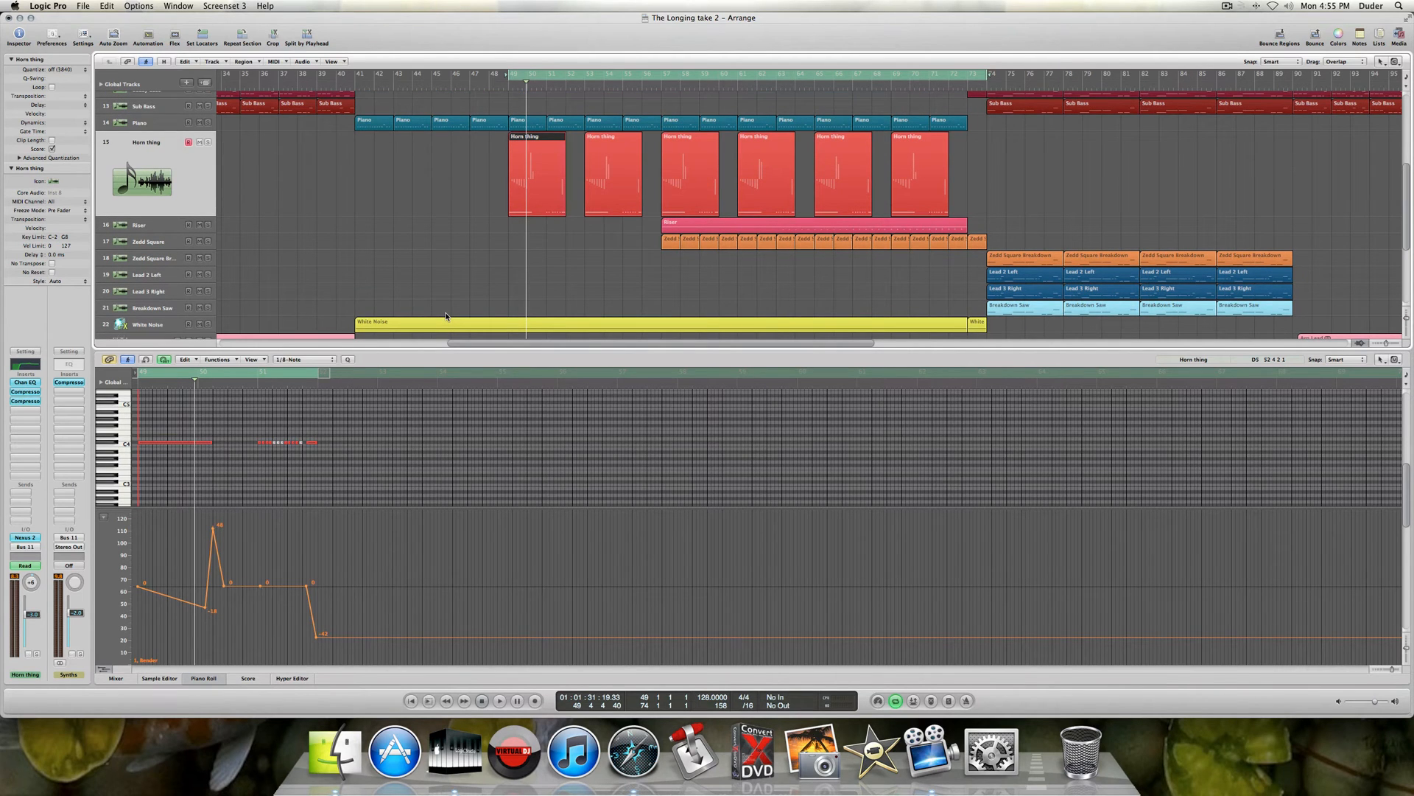
{"action": "scroll", "coordinate": [445, 316], "scroll_direction": "left", "scroll_amount": 3}
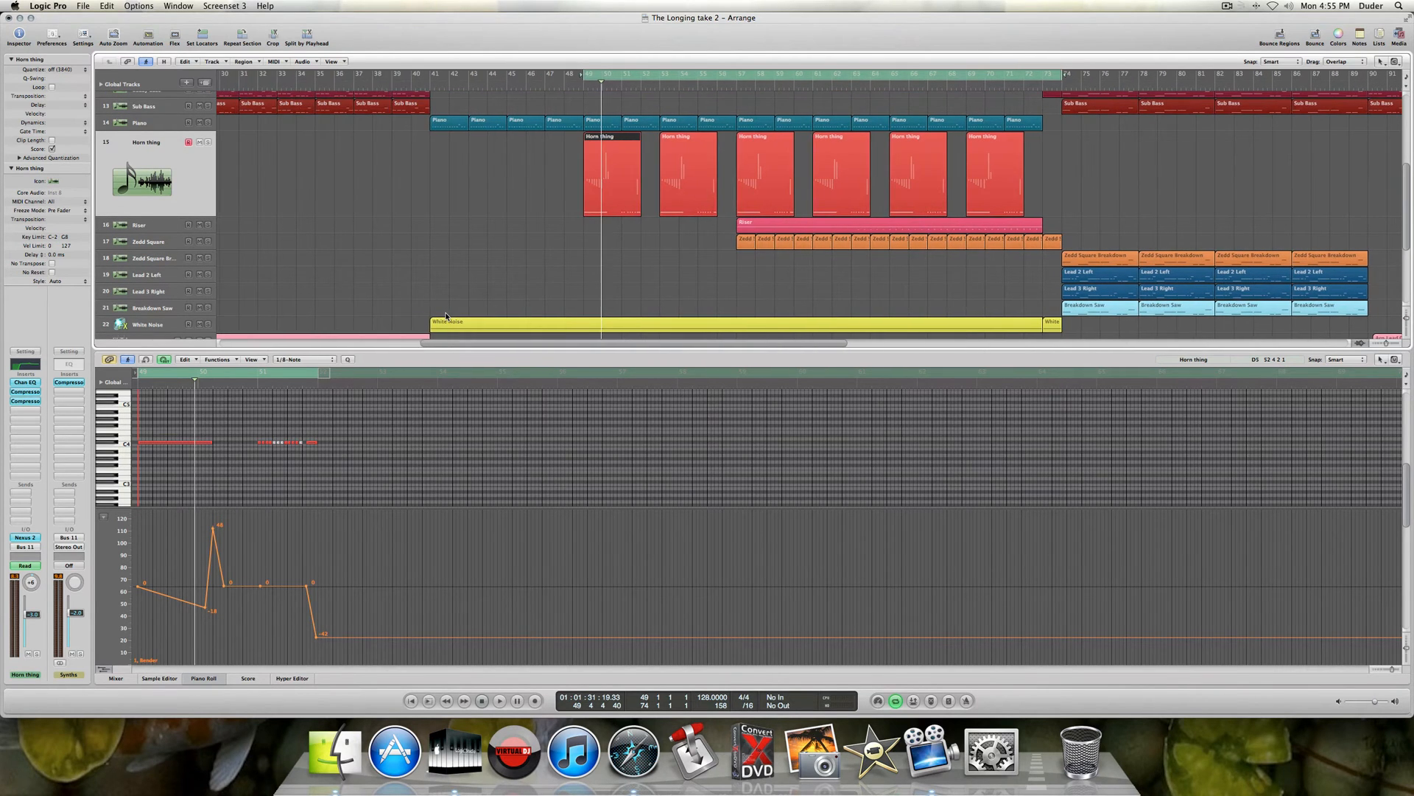
{"action": "scroll", "coordinate": [445, 316], "scroll_direction": "right", "scroll_amount": 4}
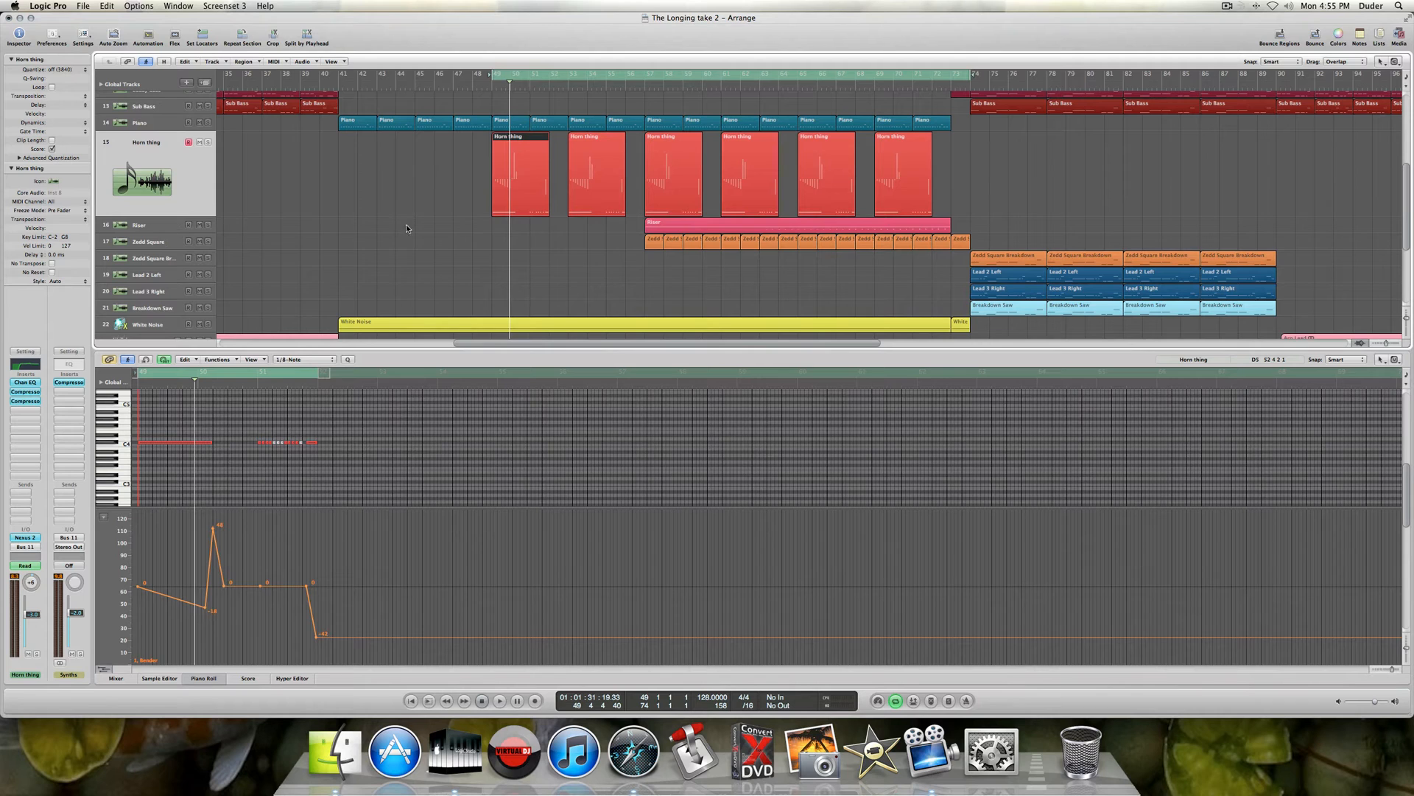
- Solo the Horn thing, Piano, Organ, Kick and Snare tracks and play them together from bar 49
{"action": "scroll", "coordinate": [447, 229], "scroll_direction": "up", "scroll_amount": 2}
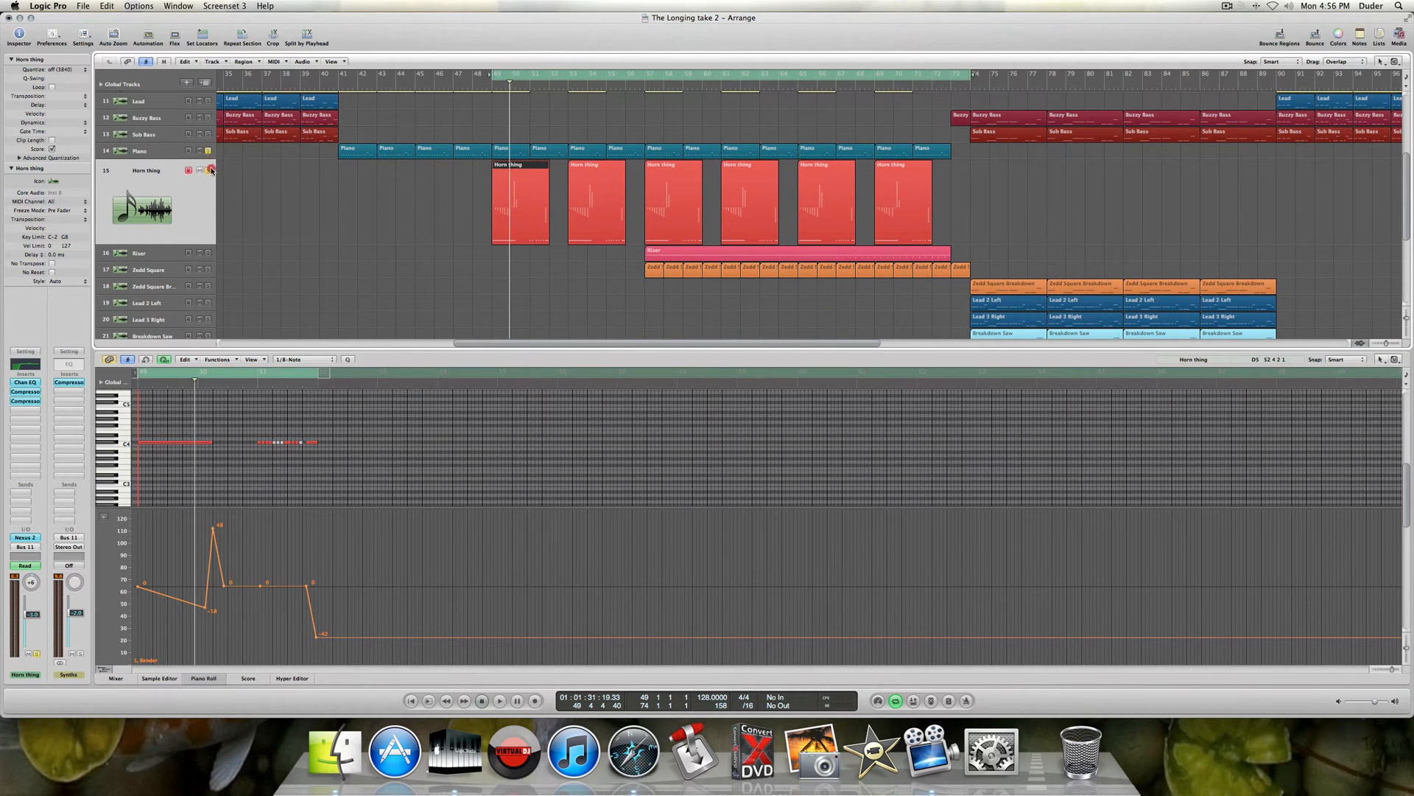
{"action": "left_click", "coordinate": [208, 151]}
{"action": "scroll", "coordinate": [208, 147], "scroll_direction": "up", "scroll_amount": 1}
{"action": "left_click", "coordinate": [208, 105]}
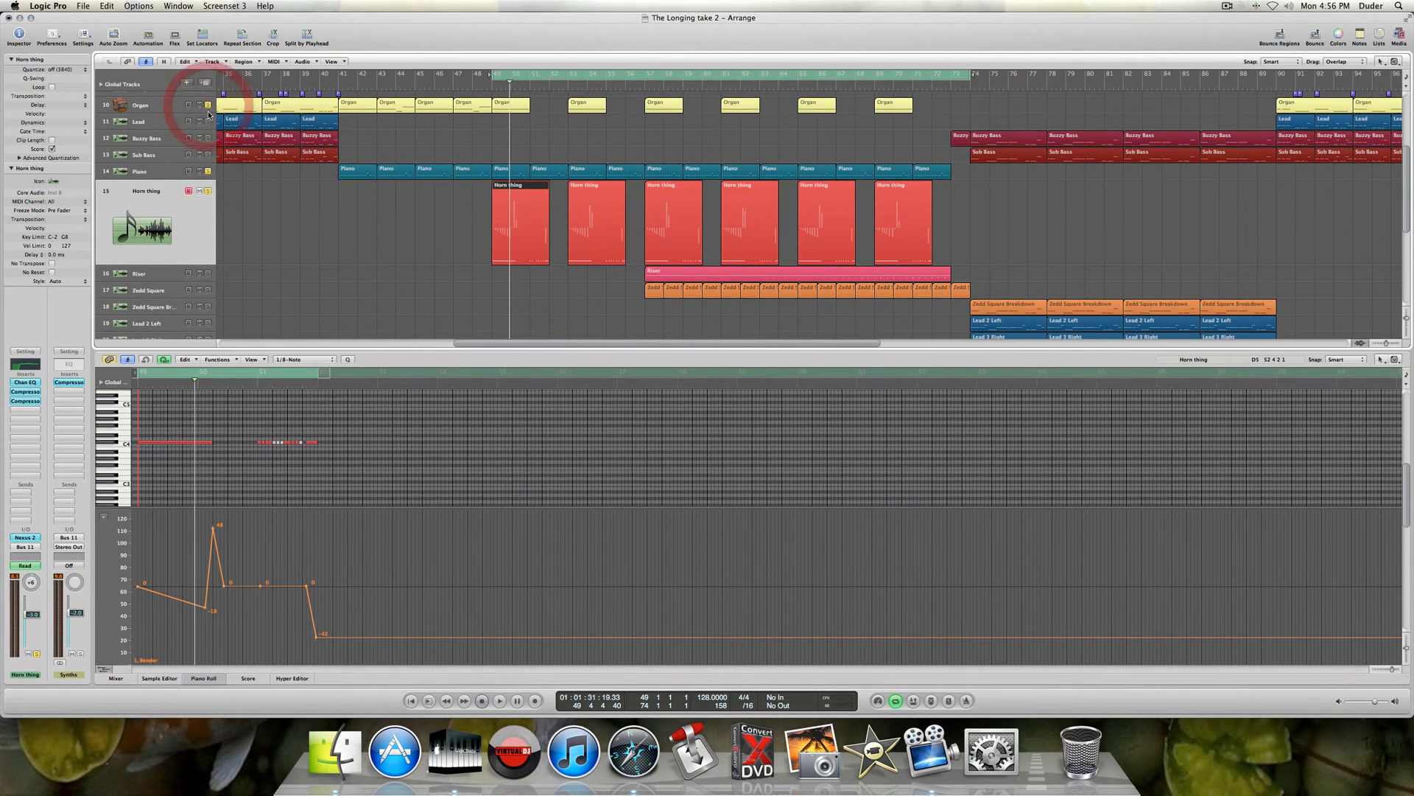
{"action": "scroll", "coordinate": [209, 110], "scroll_direction": "up", "scroll_amount": 9}
{"action": "left_click", "coordinate": [208, 99]}
{"action": "left_click", "coordinate": [209, 115]}
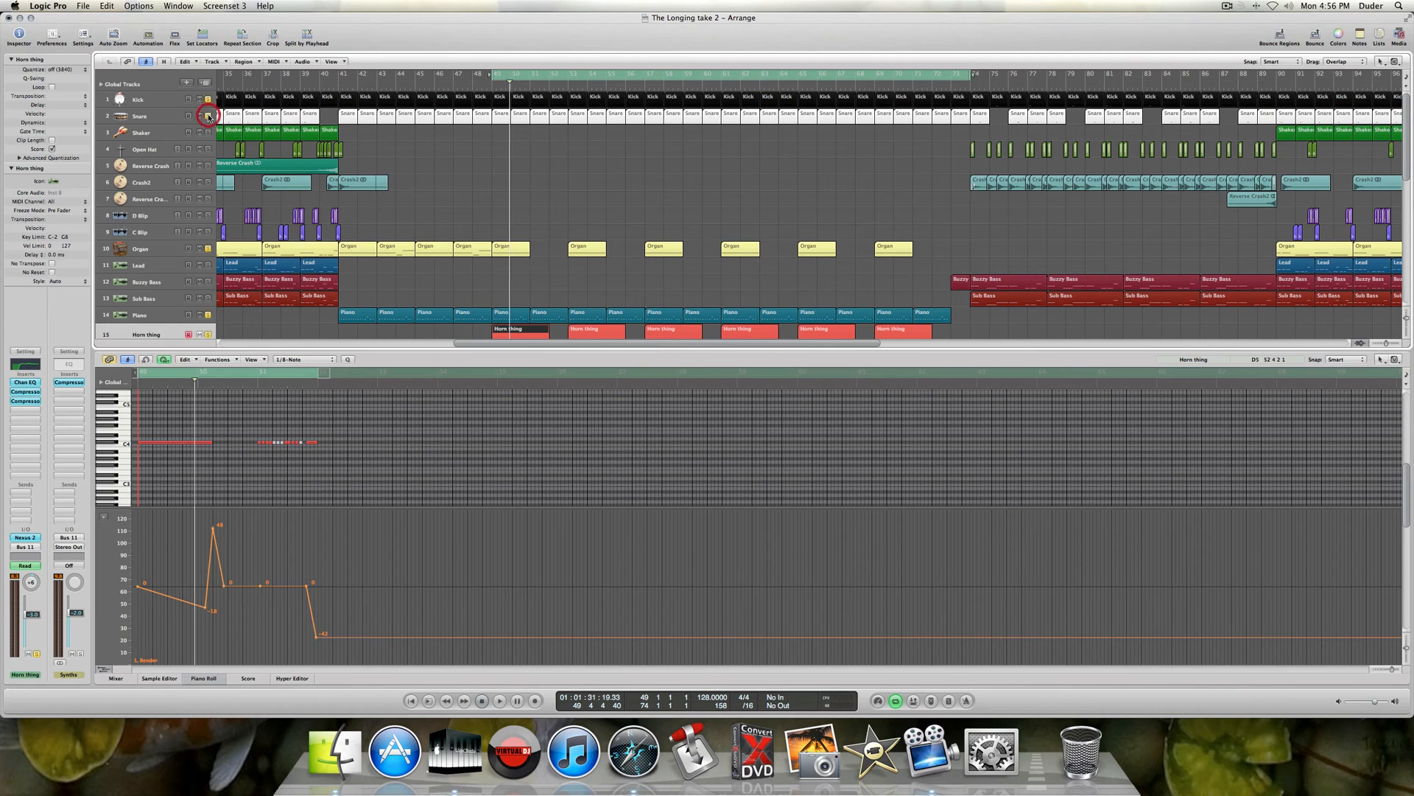
{"action": "key", "text": "space"}
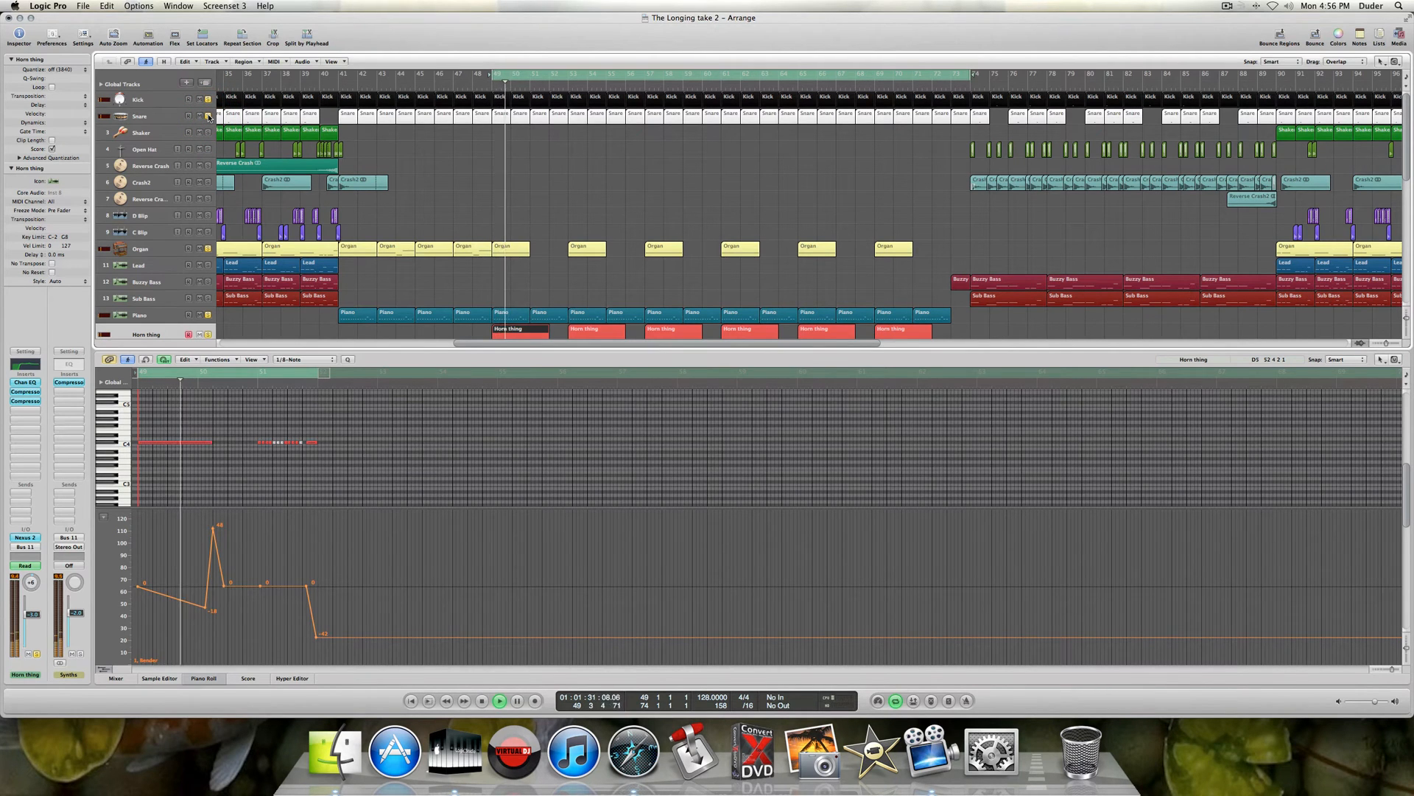
{"action": "scroll", "coordinate": [501, 248], "scroll_direction": "down", "scroll_amount": 6}
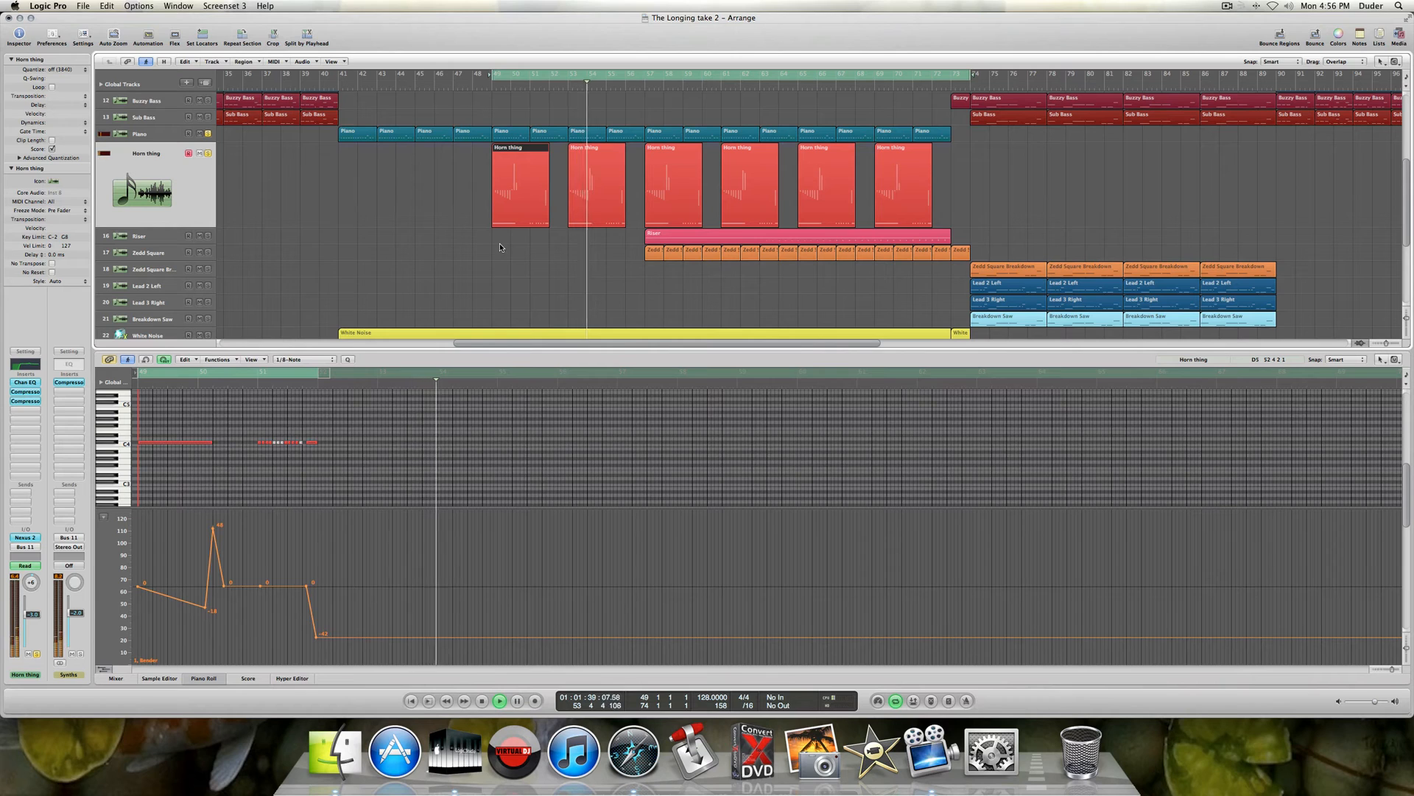
{"action": "key", "text": "space"}
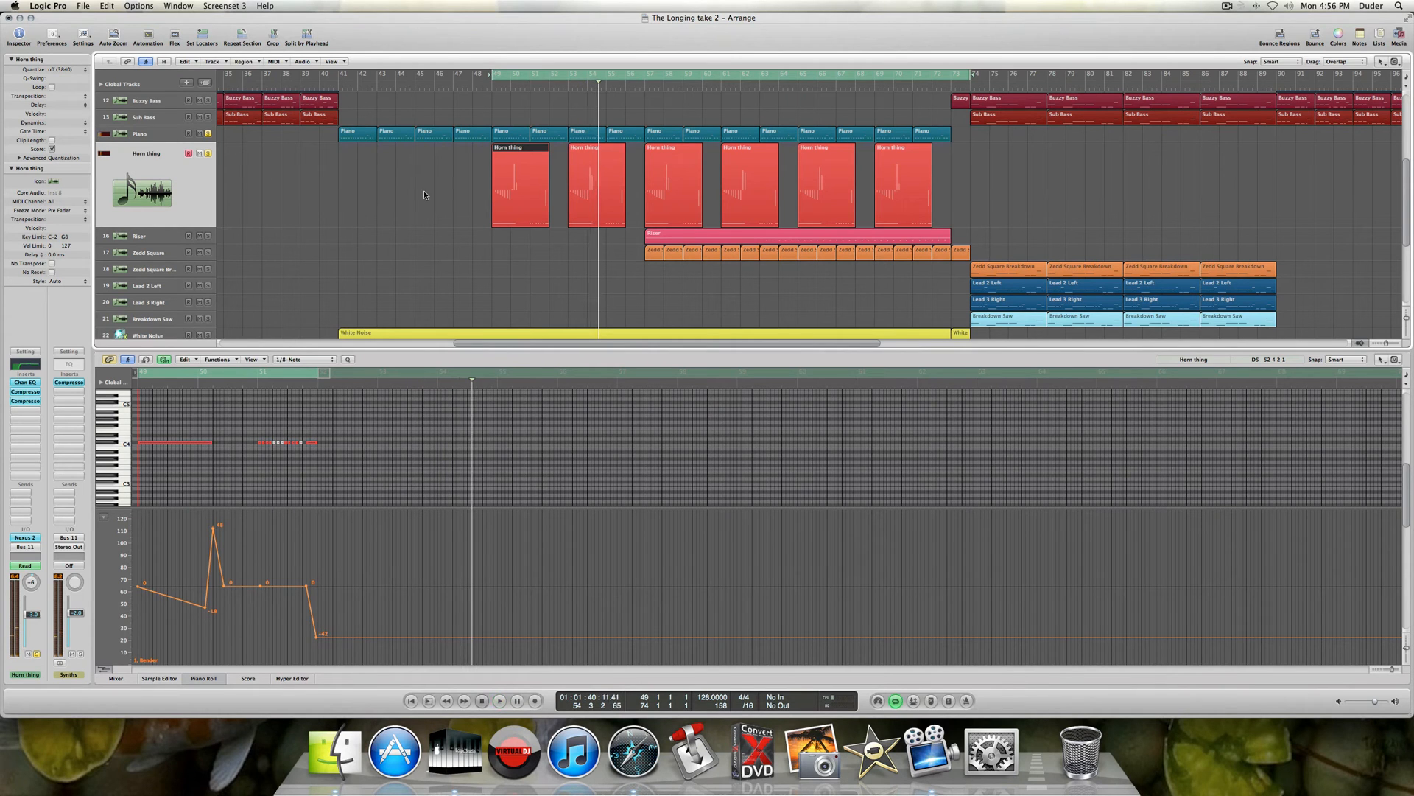
- Turn off solo on the Piano, Horn thing, Kick, Snare and Organ tracks
{"action": "left_click_drag", "start_coordinate": [208, 134], "coordinate": [207, 151]}
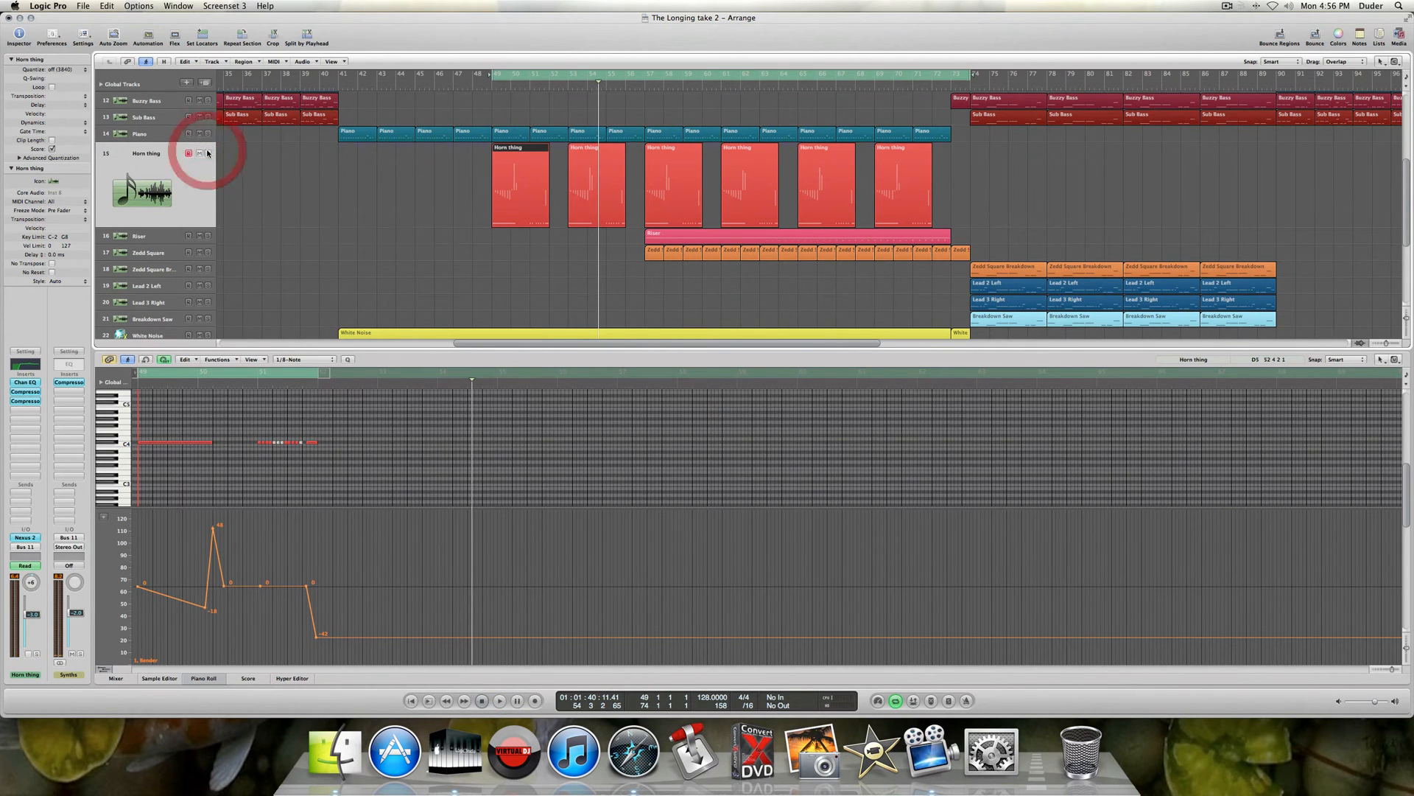
{"action": "scroll", "coordinate": [208, 148], "scroll_direction": "up", "scroll_amount": 6}
{"action": "left_click_drag", "start_coordinate": [209, 99], "coordinate": [210, 126]}
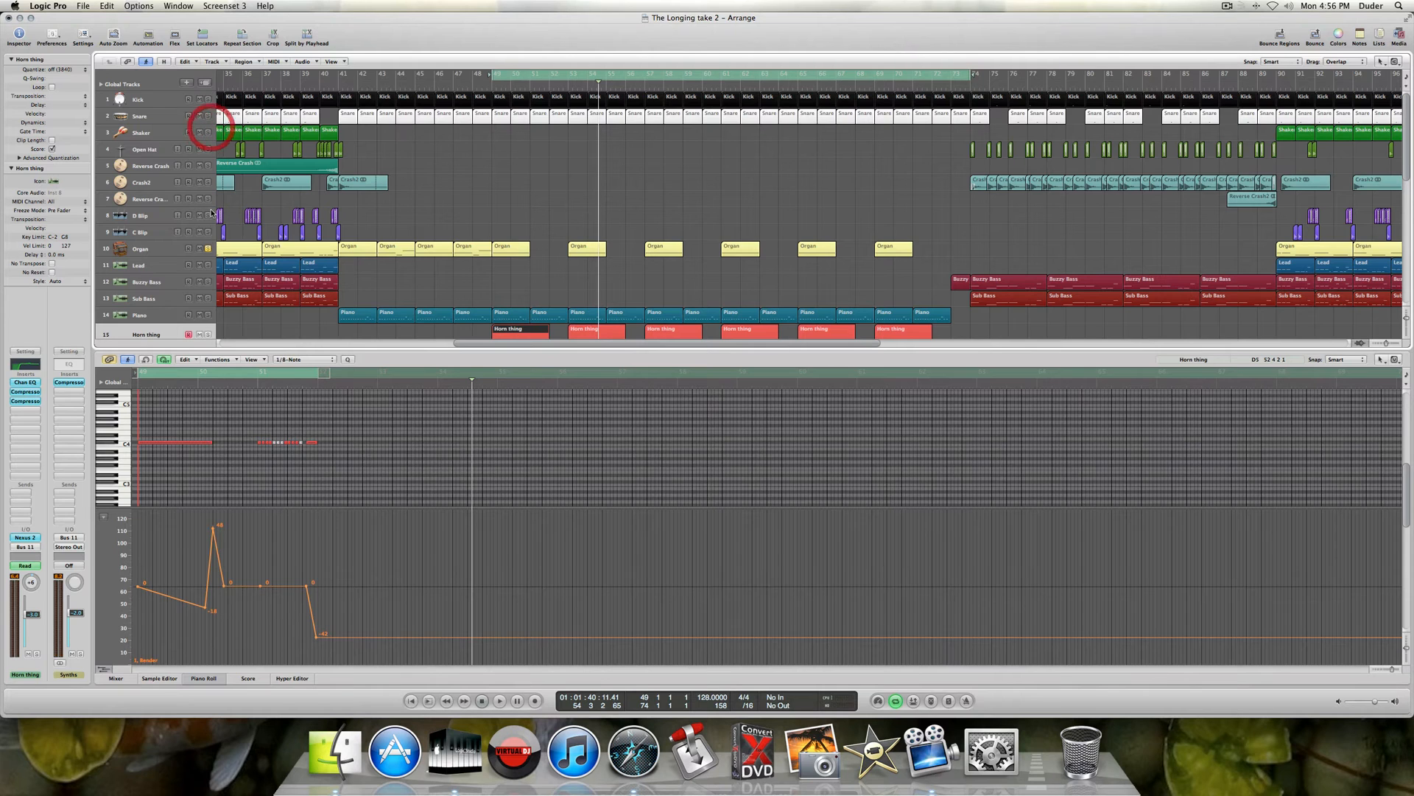
{"action": "left_click", "coordinate": [208, 249]}
- Select the Riser track and move the start of the cycle range to bar 57, where its region begins
{"action": "scroll", "coordinate": [358, 268], "scroll_direction": "down", "scroll_amount": 3}
{"action": "scroll", "coordinate": [358, 268], "scroll_direction": "down", "scroll_amount": 8}
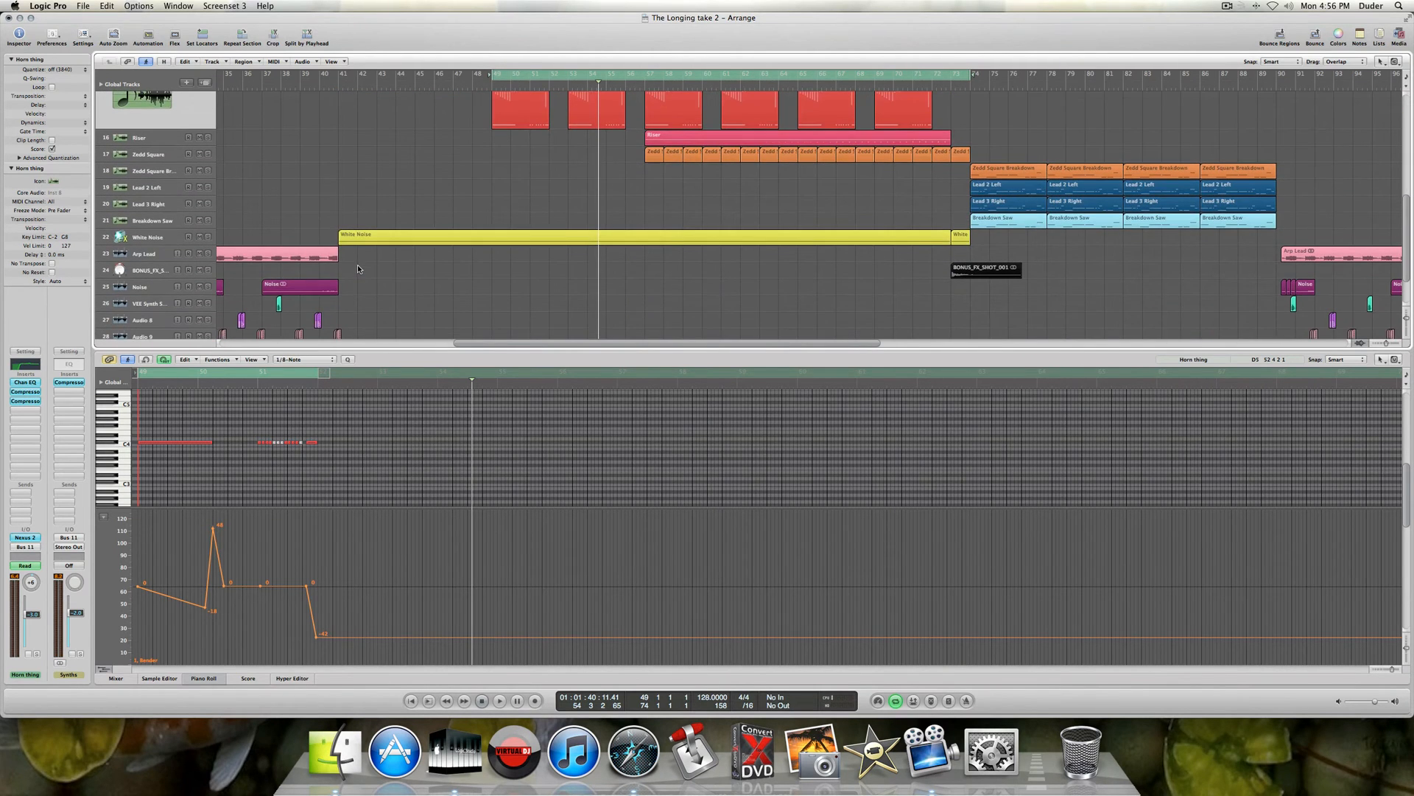
{"action": "left_click", "coordinate": [138, 137]}
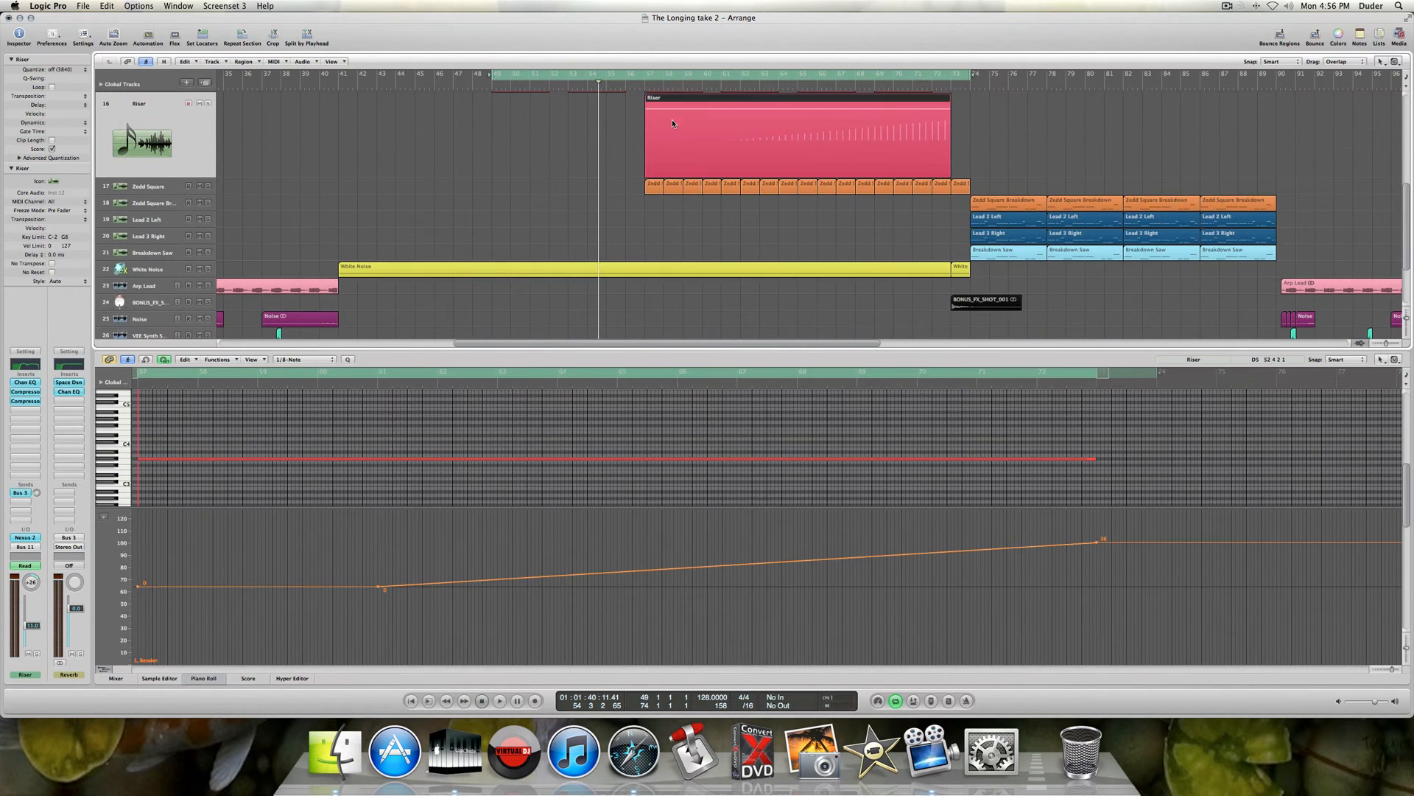
{"action": "left_click_drag", "start_coordinate": [492, 74], "coordinate": [643, 83]}
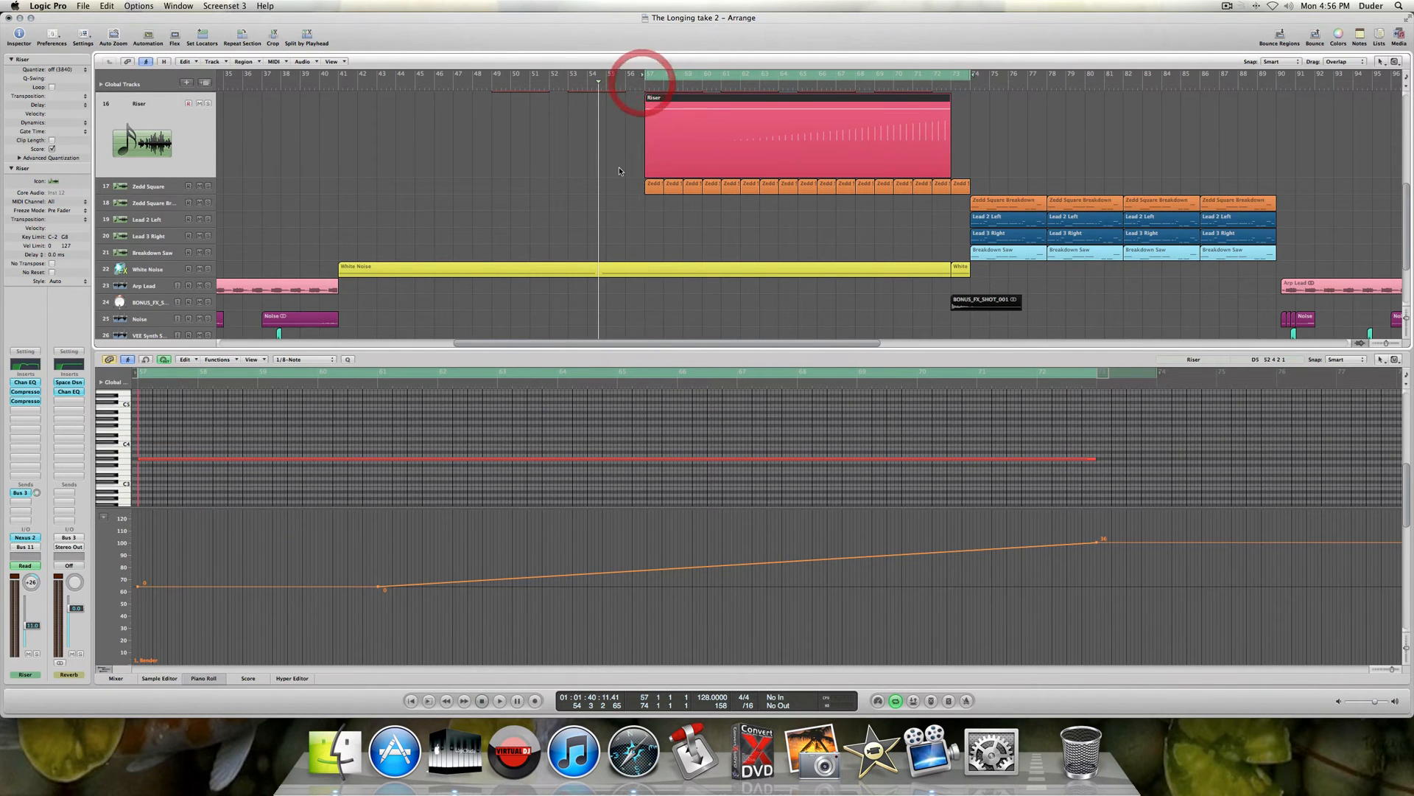
{"action": "scroll", "coordinate": [619, 167], "scroll_direction": "up", "scroll_amount": 7}
{"action": "scroll", "coordinate": [618, 167], "scroll_direction": "down", "scroll_amount": 5}
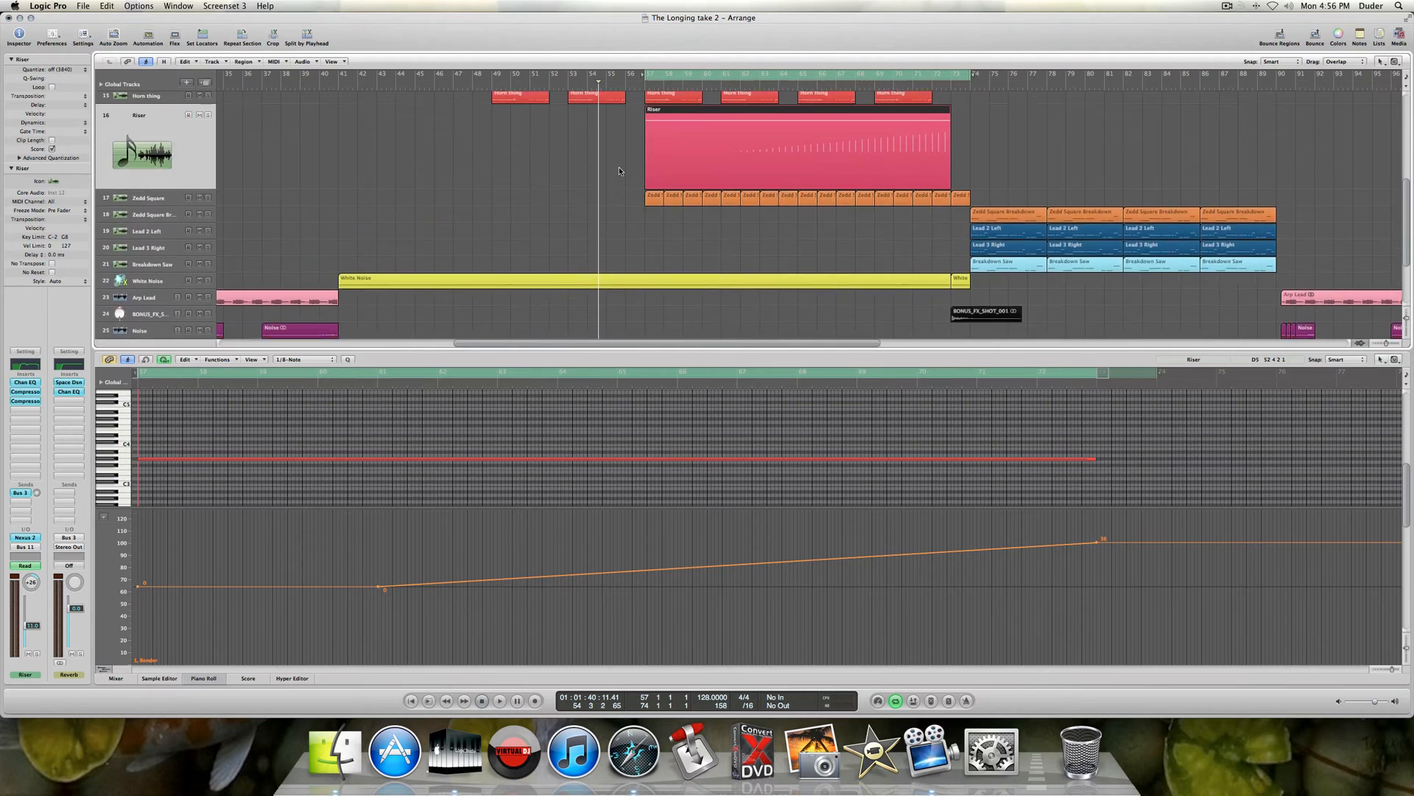
{"action": "left_click", "coordinate": [174, 177]}
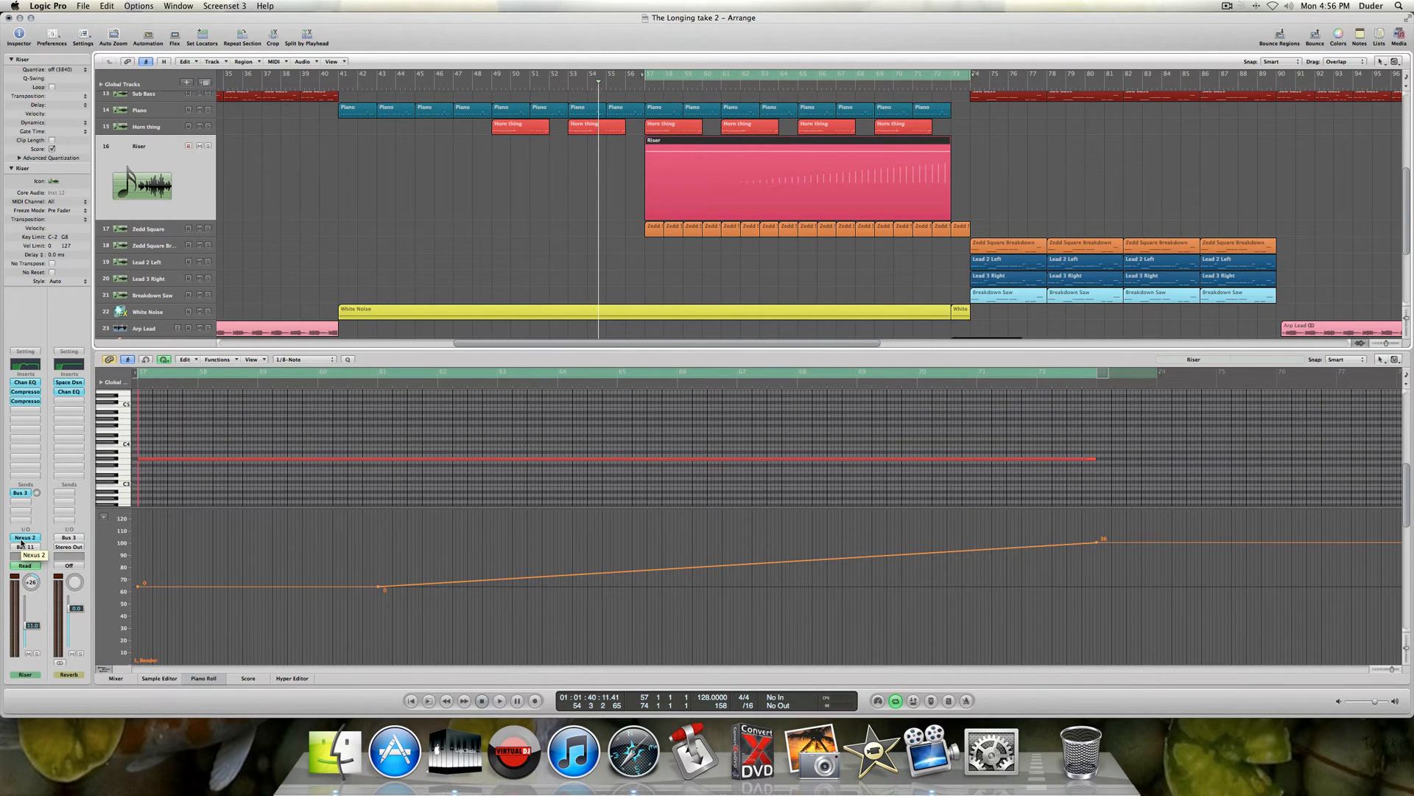
- Open the Riser track's Nexus 2 instrument, show its preset library page, and play the part from bar 57
{"action": "left_click", "coordinate": [21, 543]}
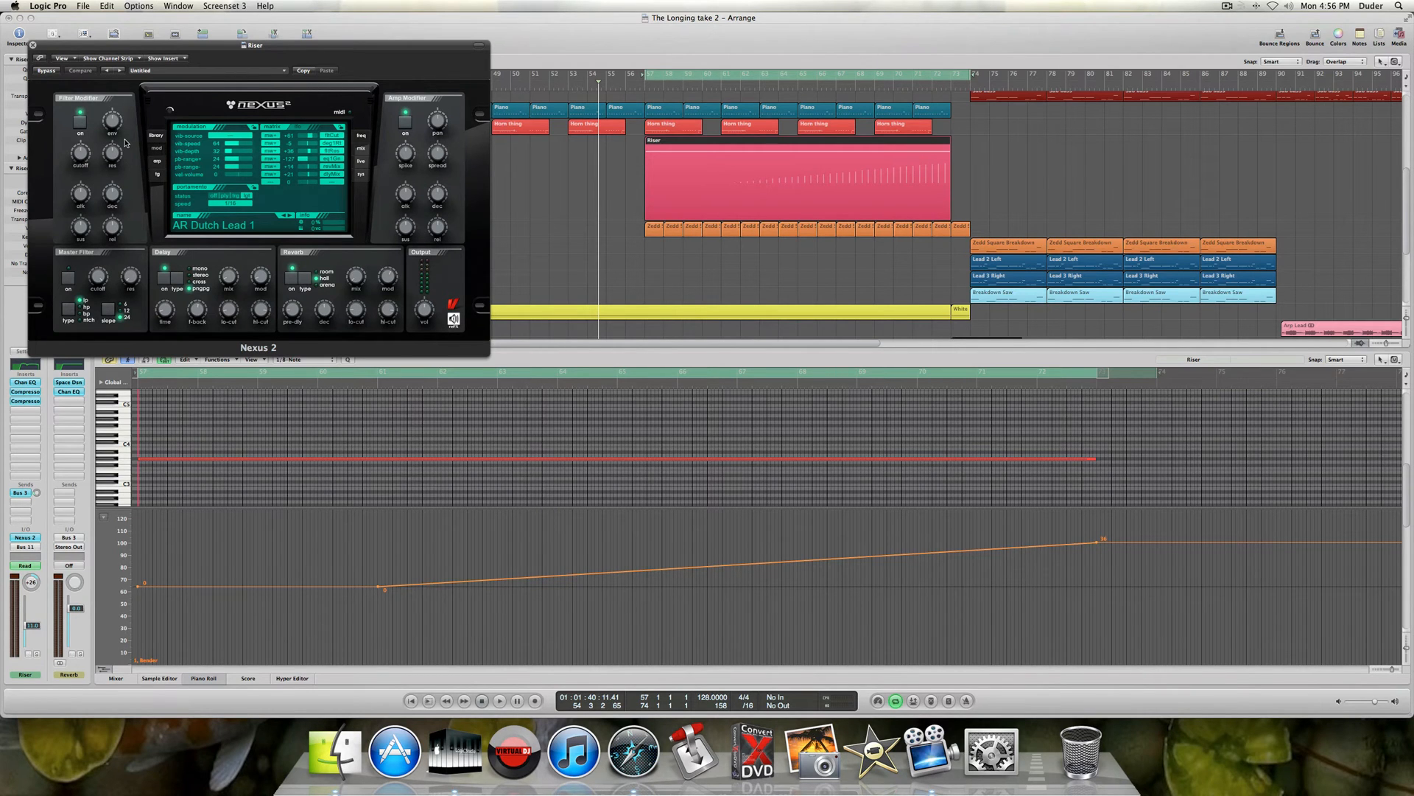
{"action": "left_click", "coordinate": [149, 137]}
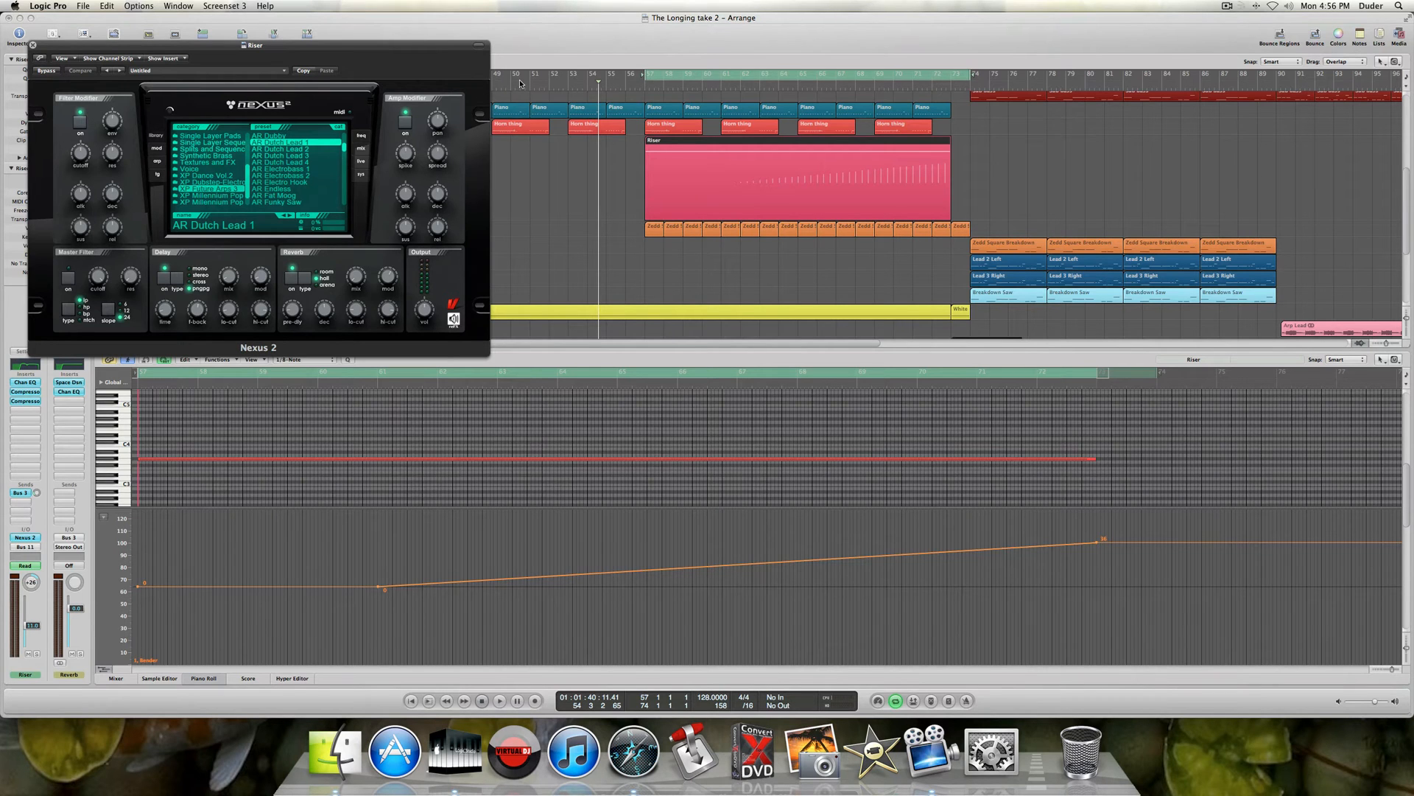
{"action": "key", "text": "space"}
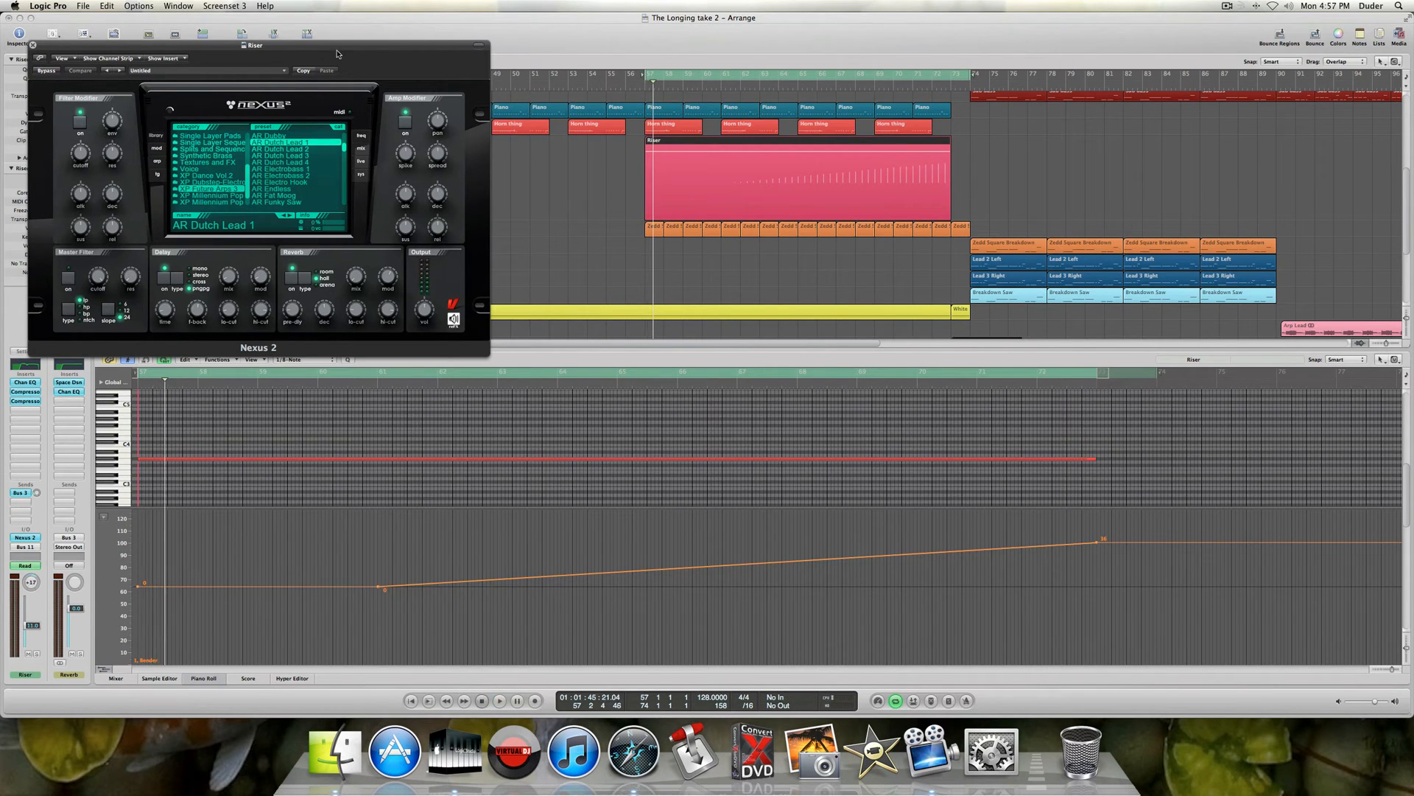
- Solo the Riser track and play it from bar 57 with the Nexus 2 window moved aside
{"action": "left_click_drag", "start_coordinate": [337, 53], "coordinate": [725, 79]}
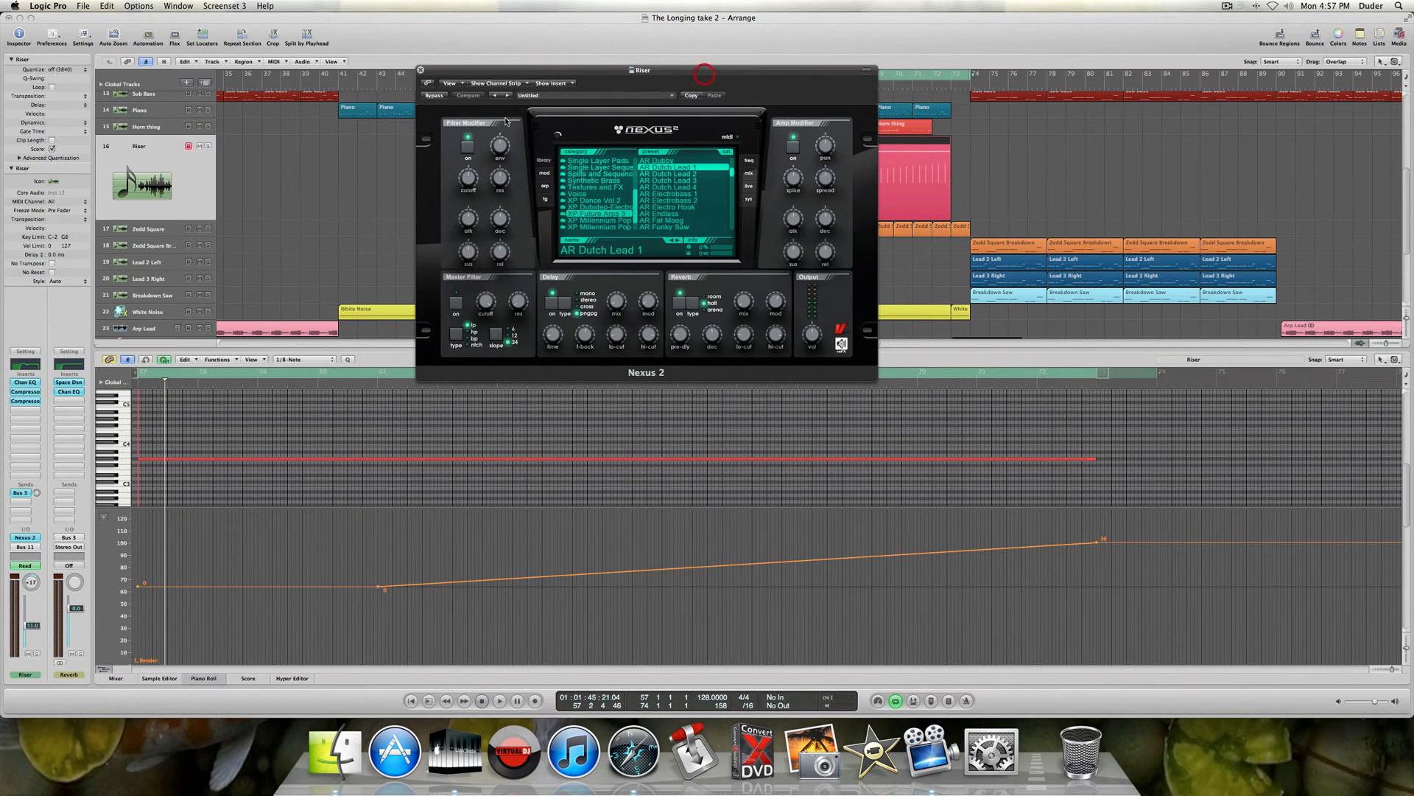
{"action": "left_click", "coordinate": [208, 147]}
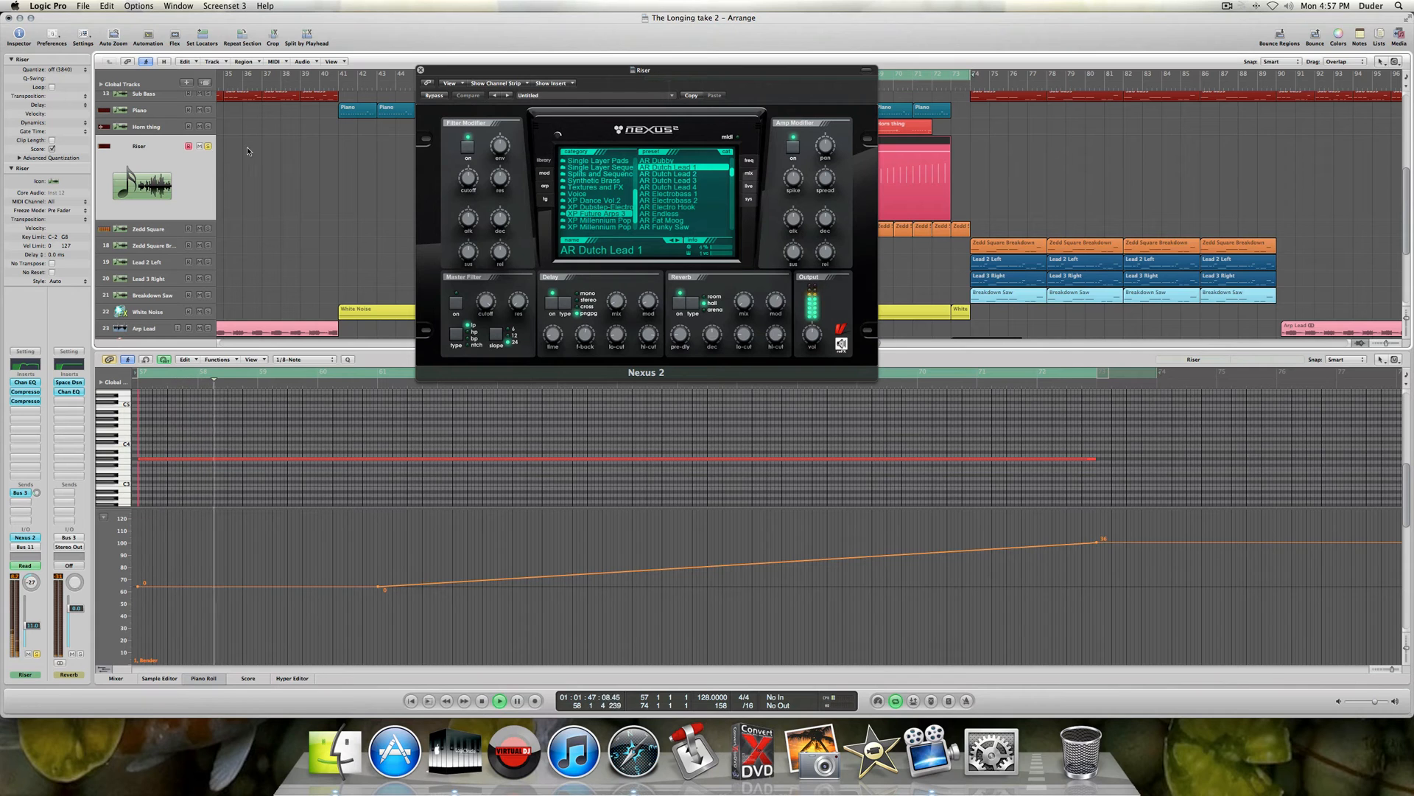
{"action": "left_click_drag", "start_coordinate": [597, 69], "coordinate": [458, 102]}
{"action": "key", "text": "space"}
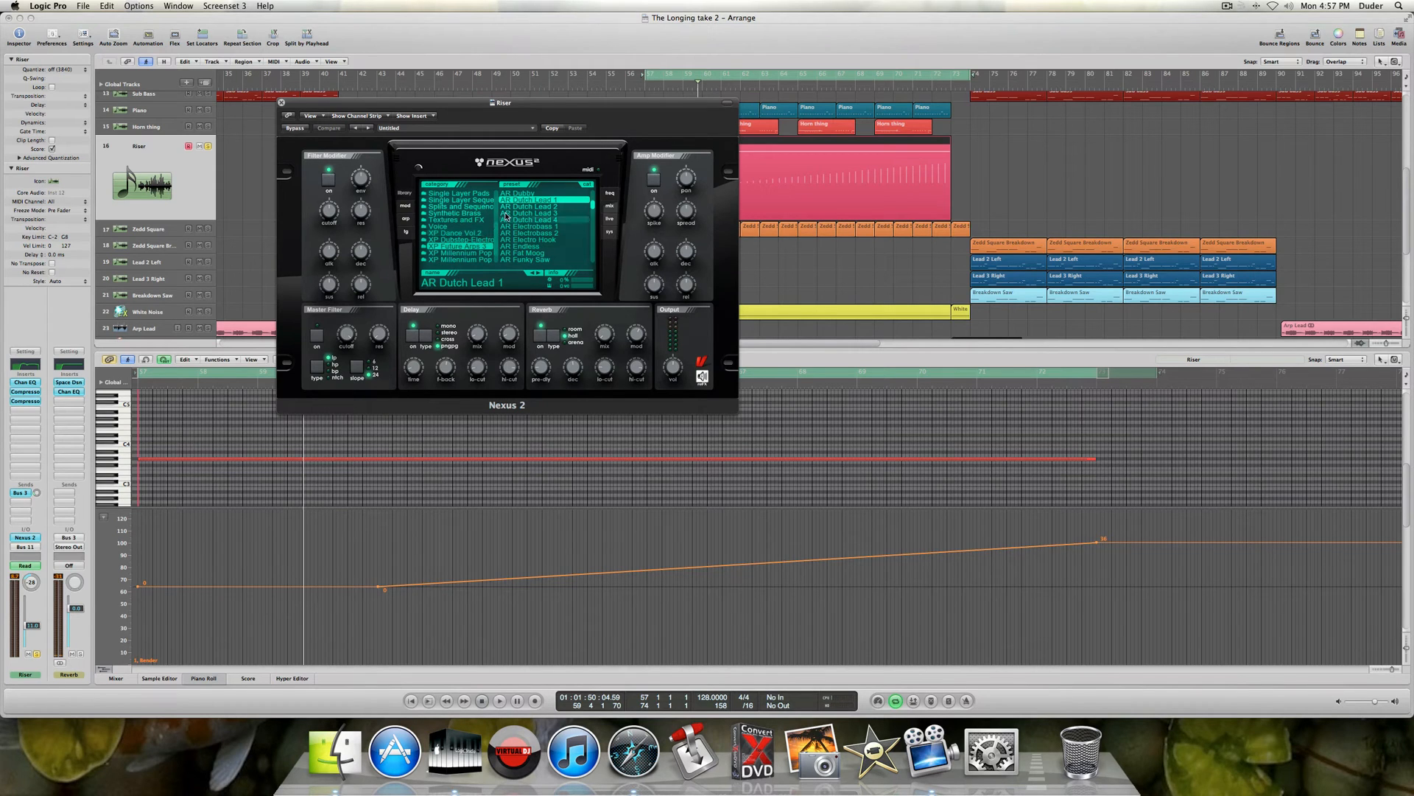
- Examine the modulation, LFO, frequency analyzer, mix and arpeggiator pages of the Riser's Nexus 2 preset, and close the instrument
{"action": "left_click", "coordinate": [406, 208]}
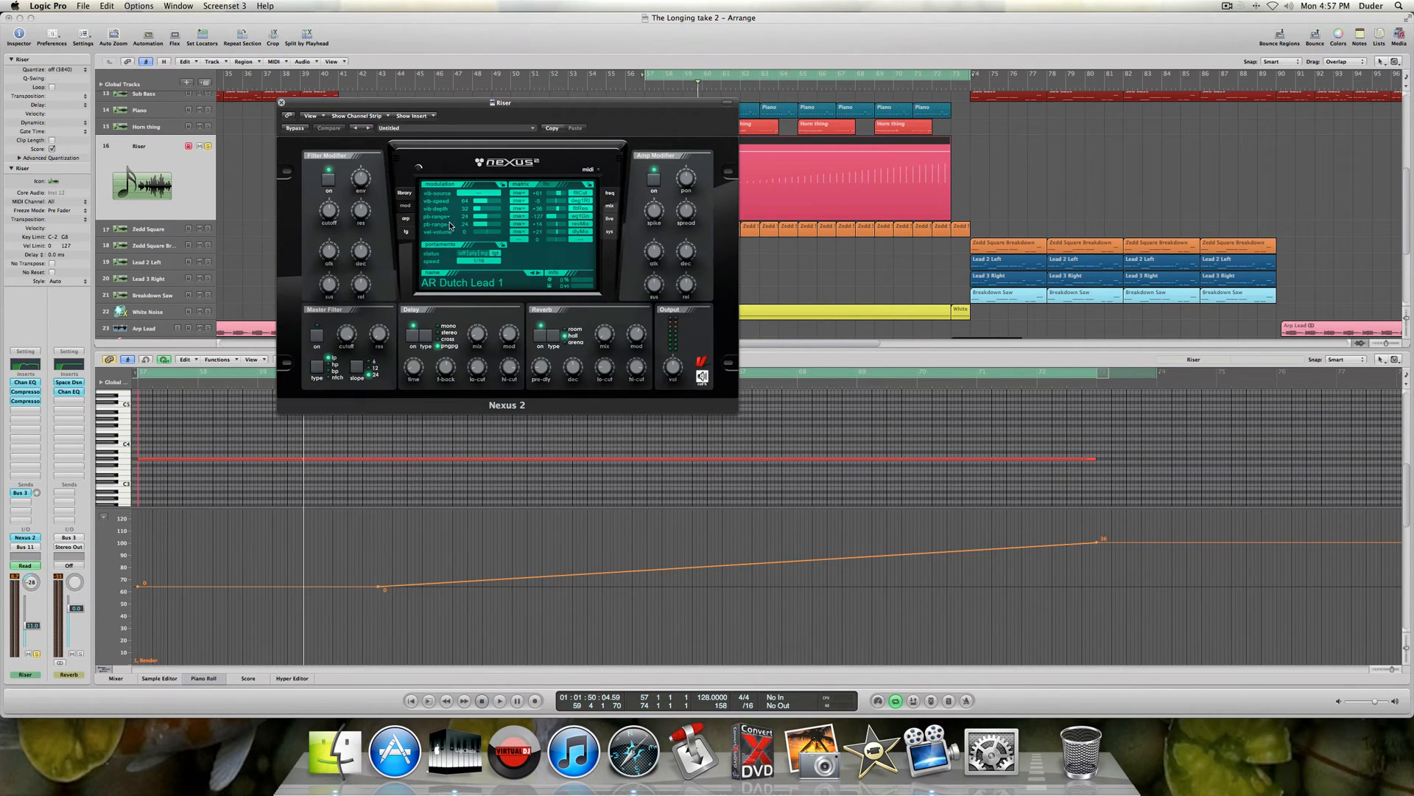
{"action": "left_click", "coordinate": [551, 187]}
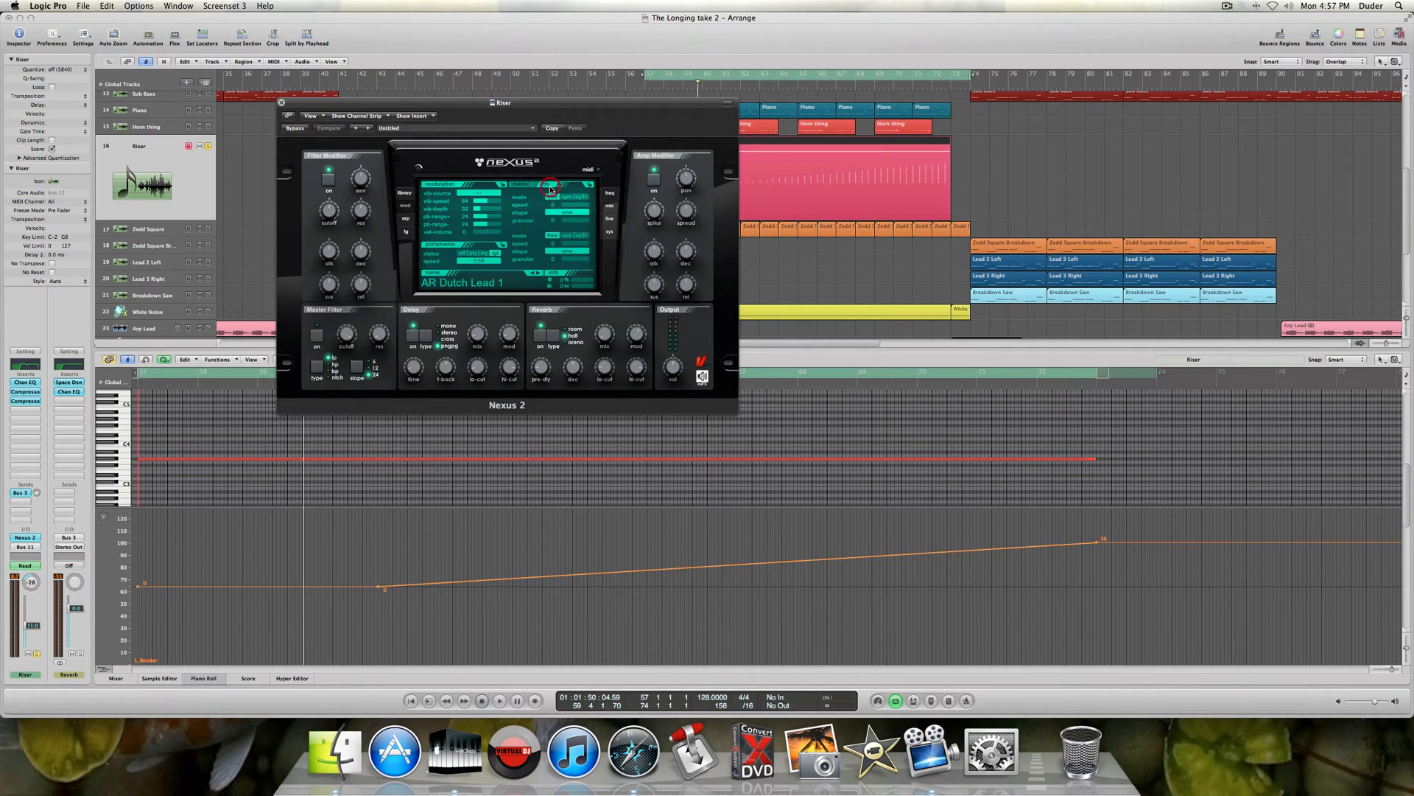
{"action": "left_click", "coordinate": [609, 205]}
{"action": "left_click", "coordinate": [609, 194]}
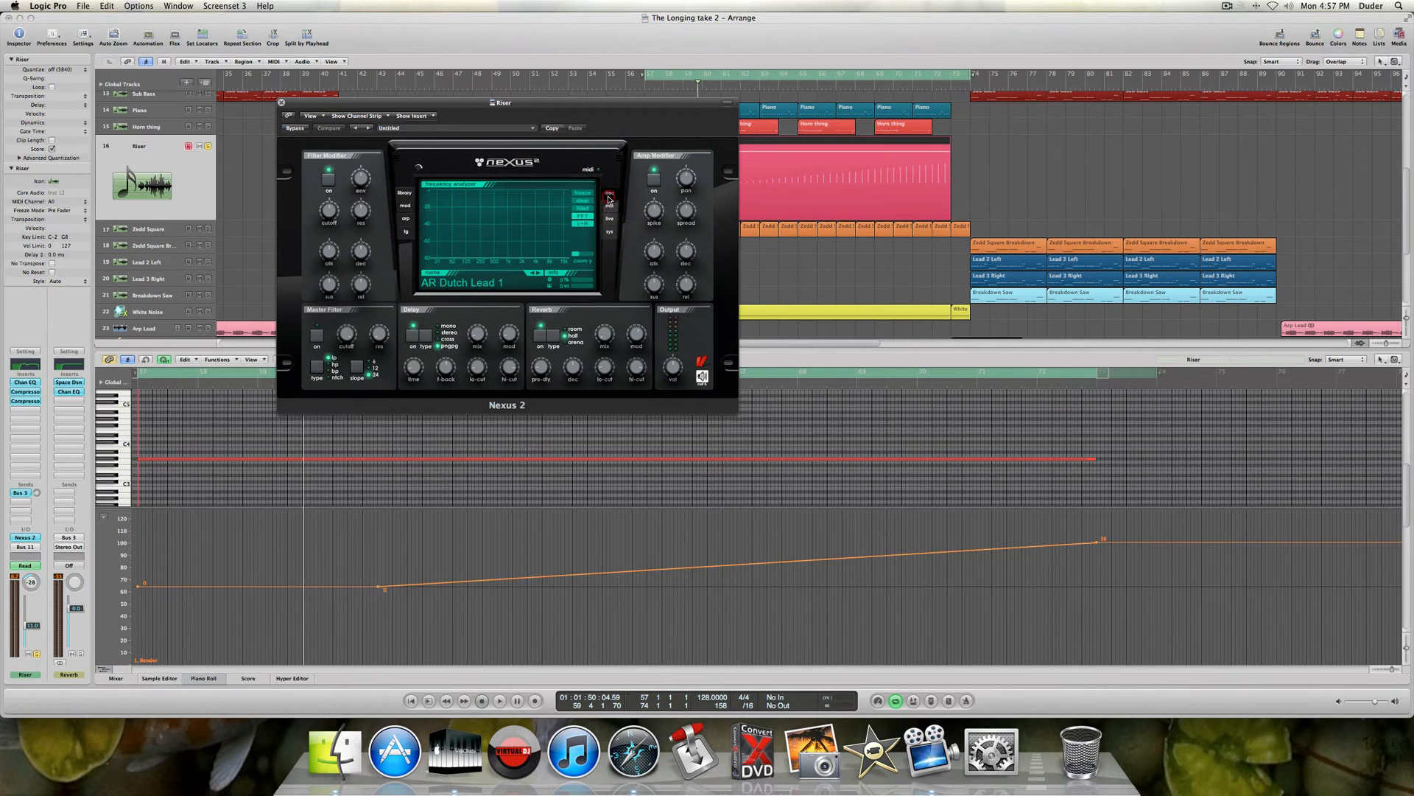
{"action": "left_click", "coordinate": [609, 206]}
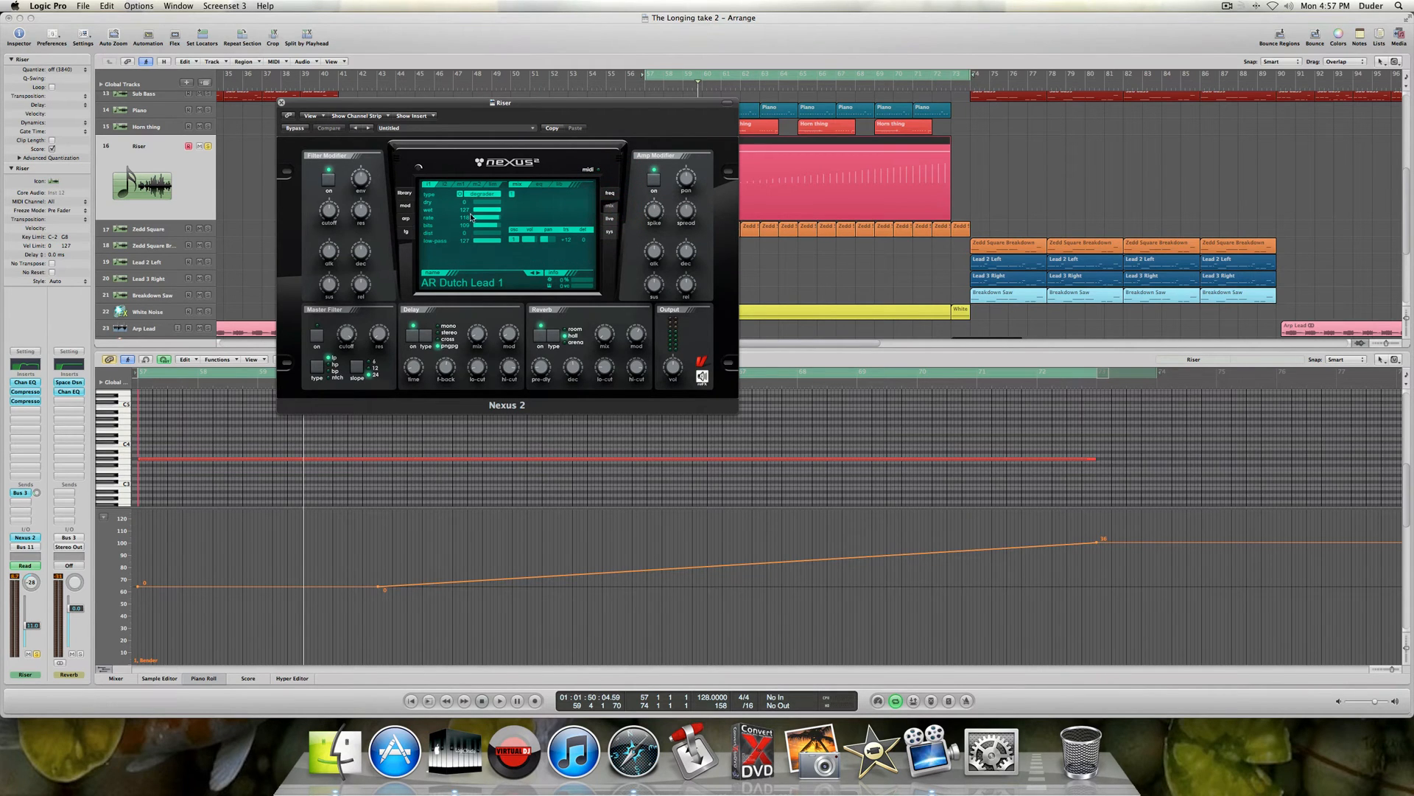
{"action": "left_click", "coordinate": [404, 207]}
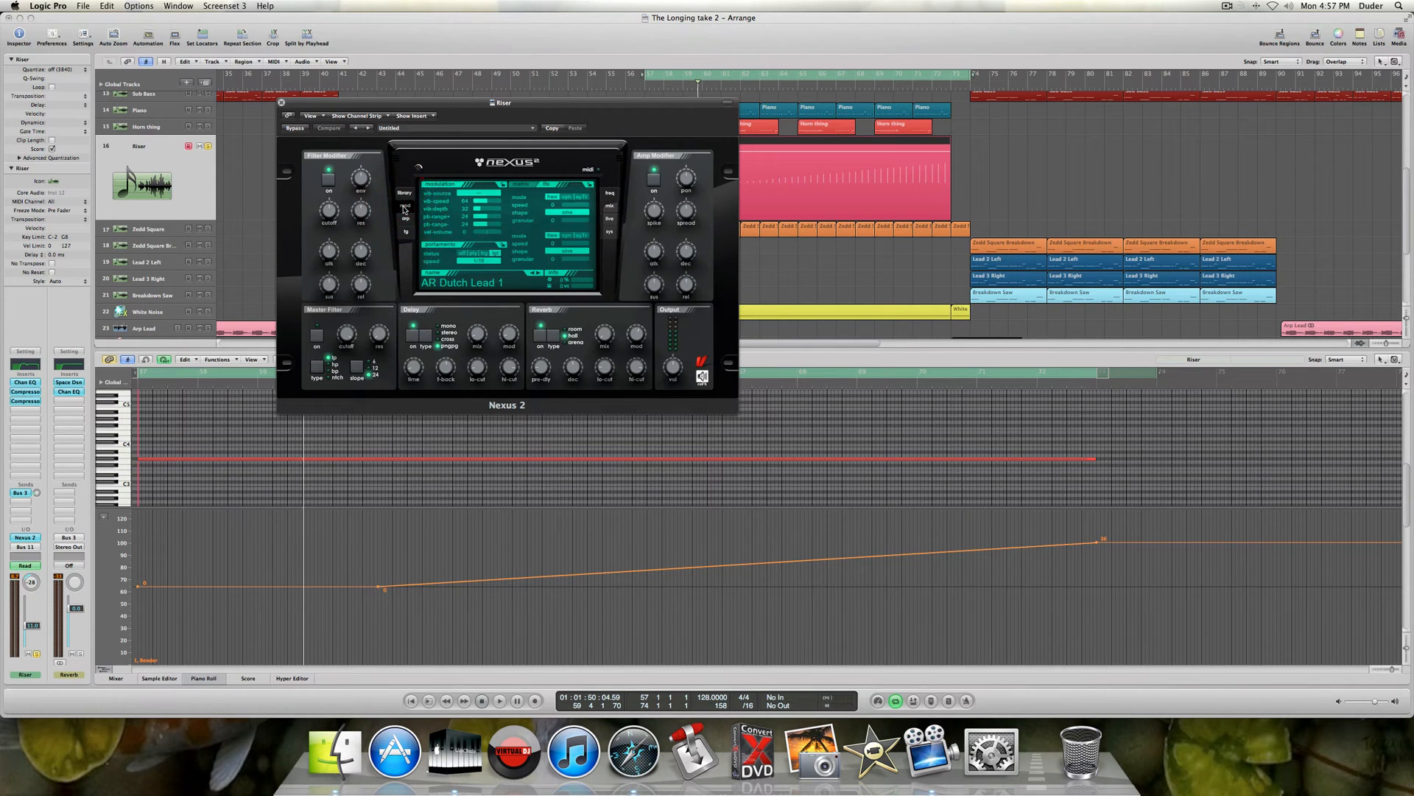
{"action": "left_click", "coordinate": [406, 219]}
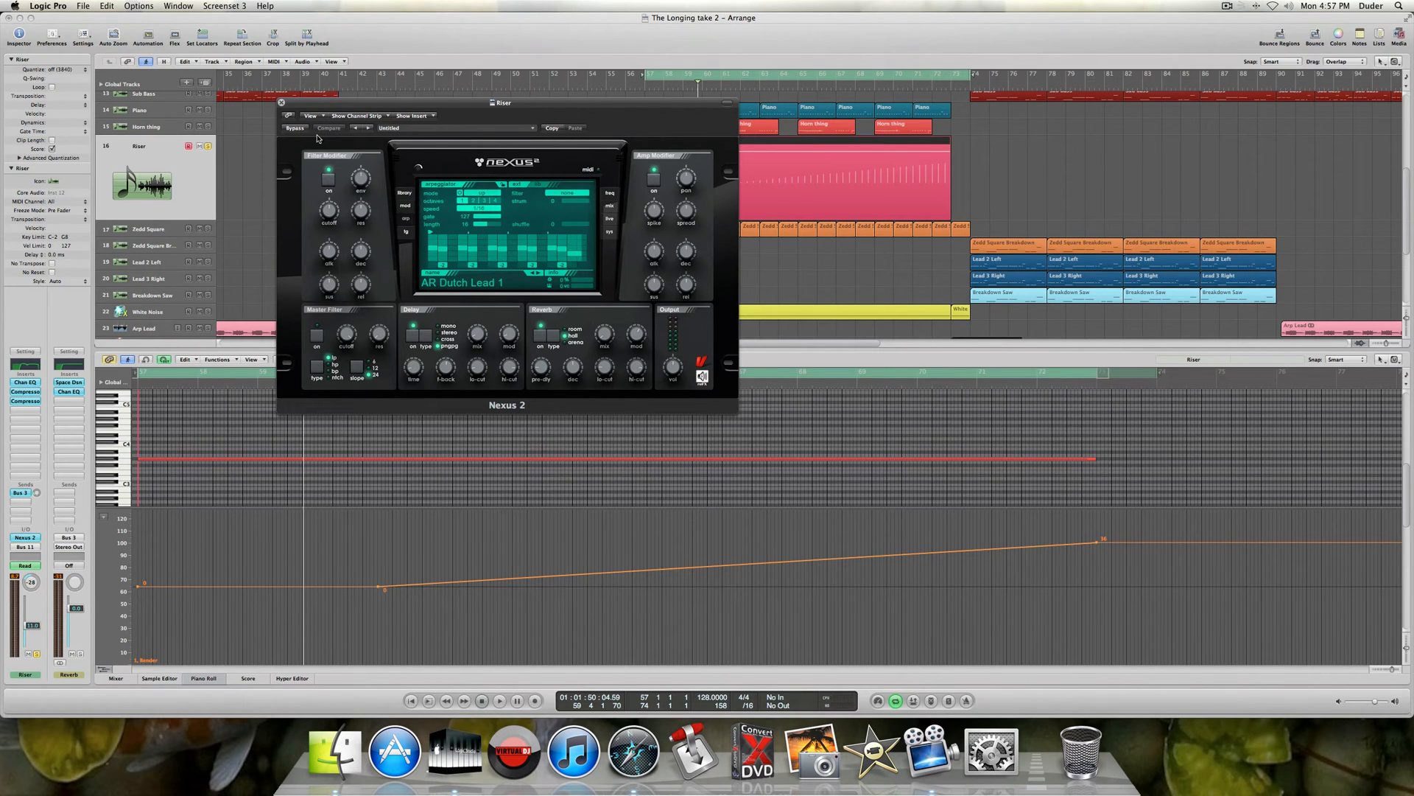
{"action": "left_click", "coordinate": [281, 102]}
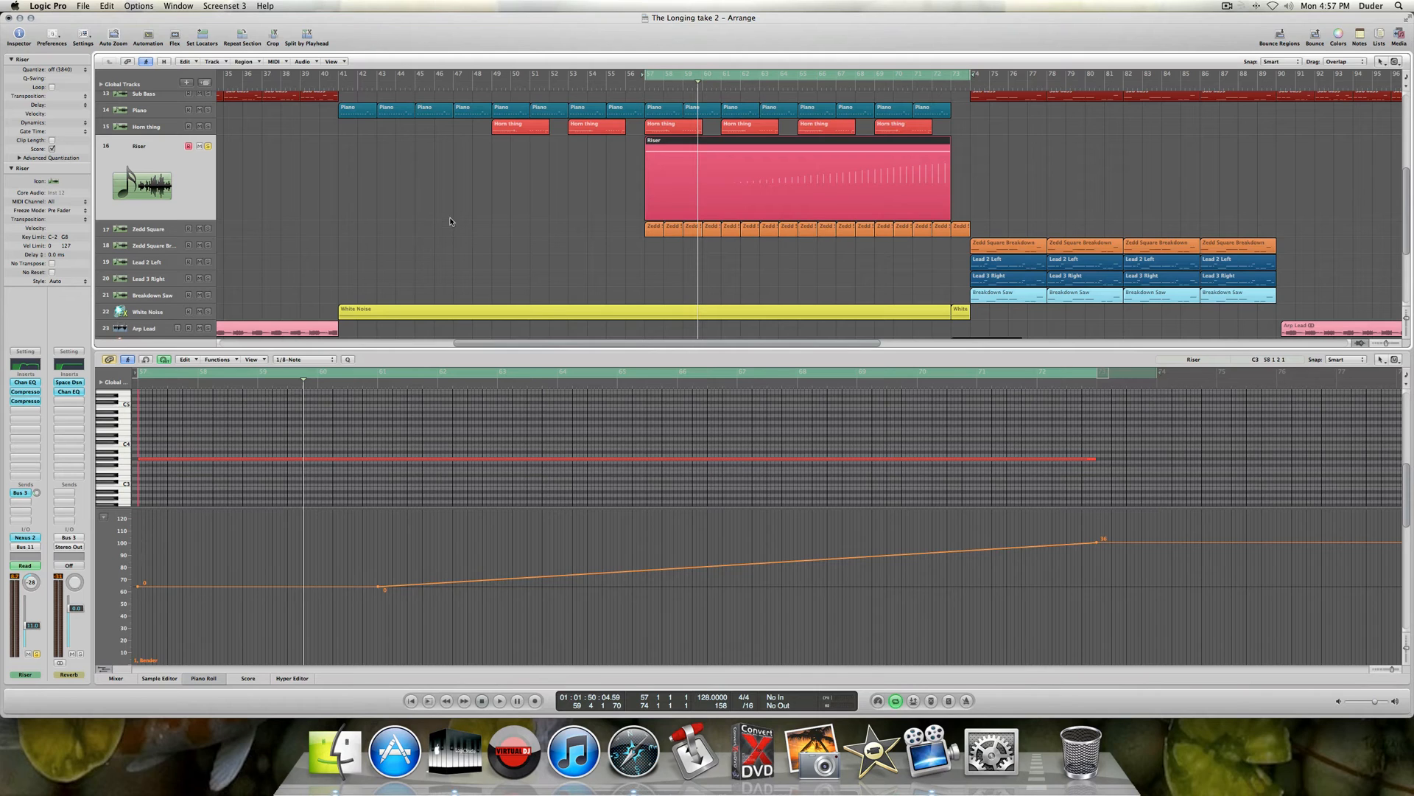
- Play the Riser from bar 57 and bypass its Channel EQ and both Compressor inserts
{"action": "left_click", "coordinate": [473, 238]}
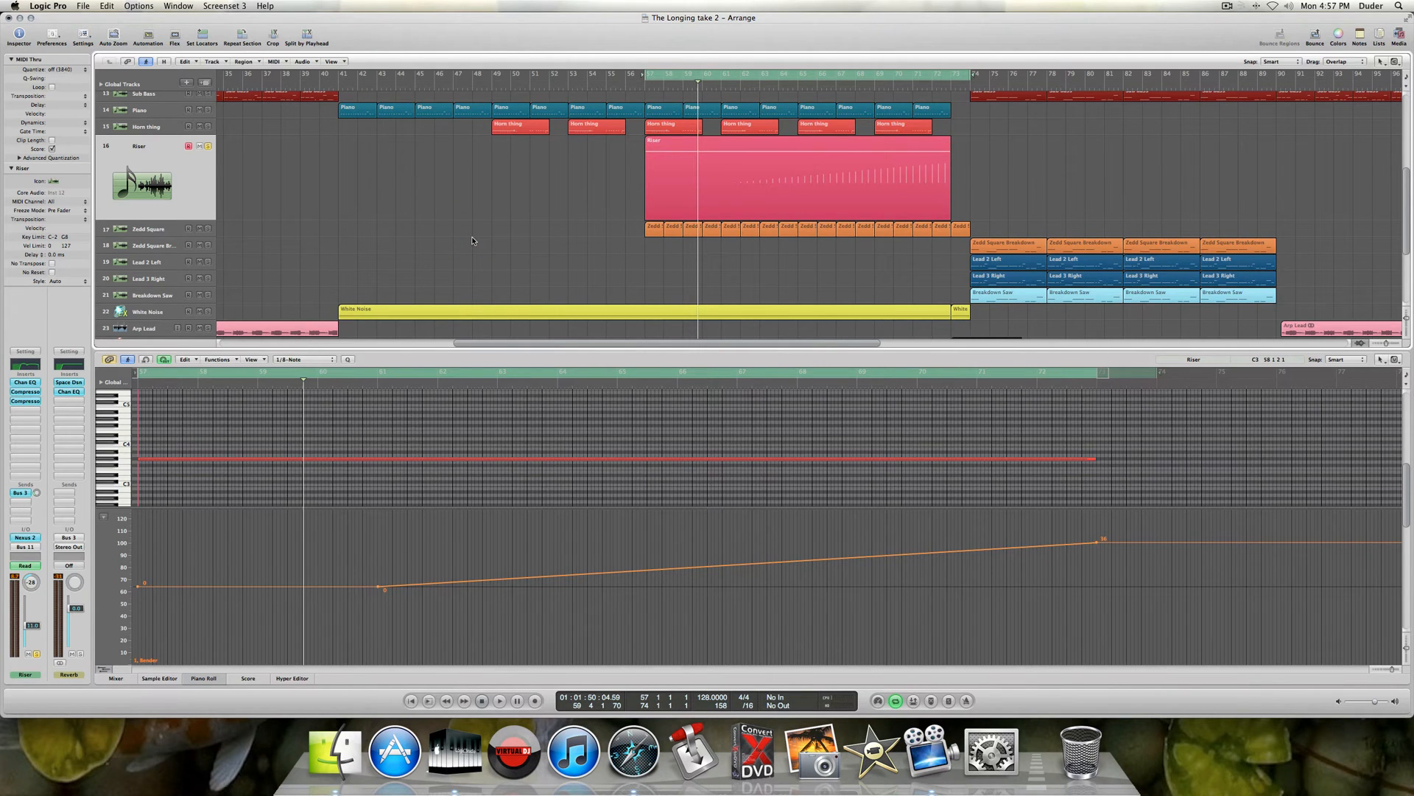
{"action": "key", "text": "space"}
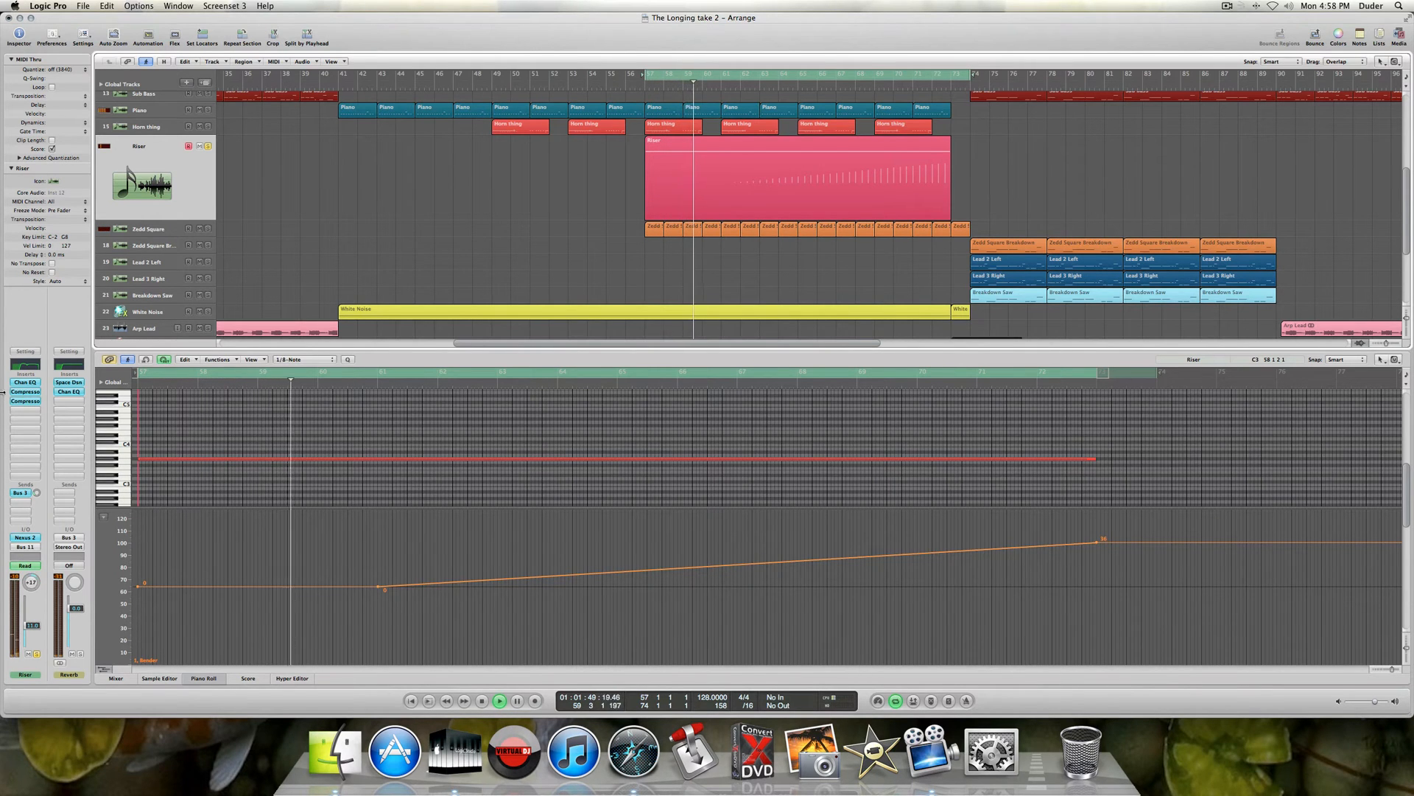
{"action": "left_click", "coordinate": [31, 391], "text": "alt"}
{"action": "left_click", "coordinate": [32, 400], "text": "alt"}
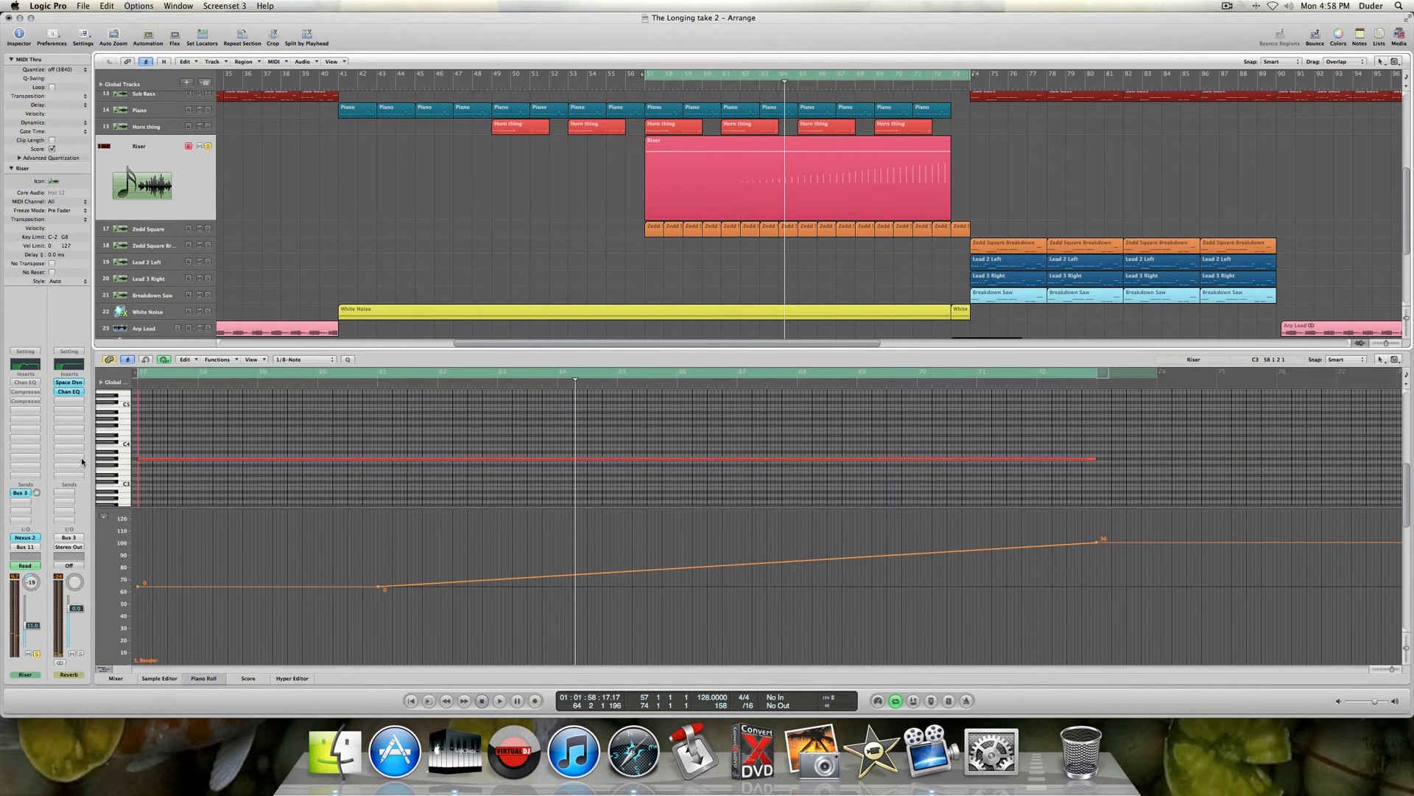
- Show track automation, display the Riser's Pan automation, and play the part from bar 57
{"action": "key", "text": "a"}
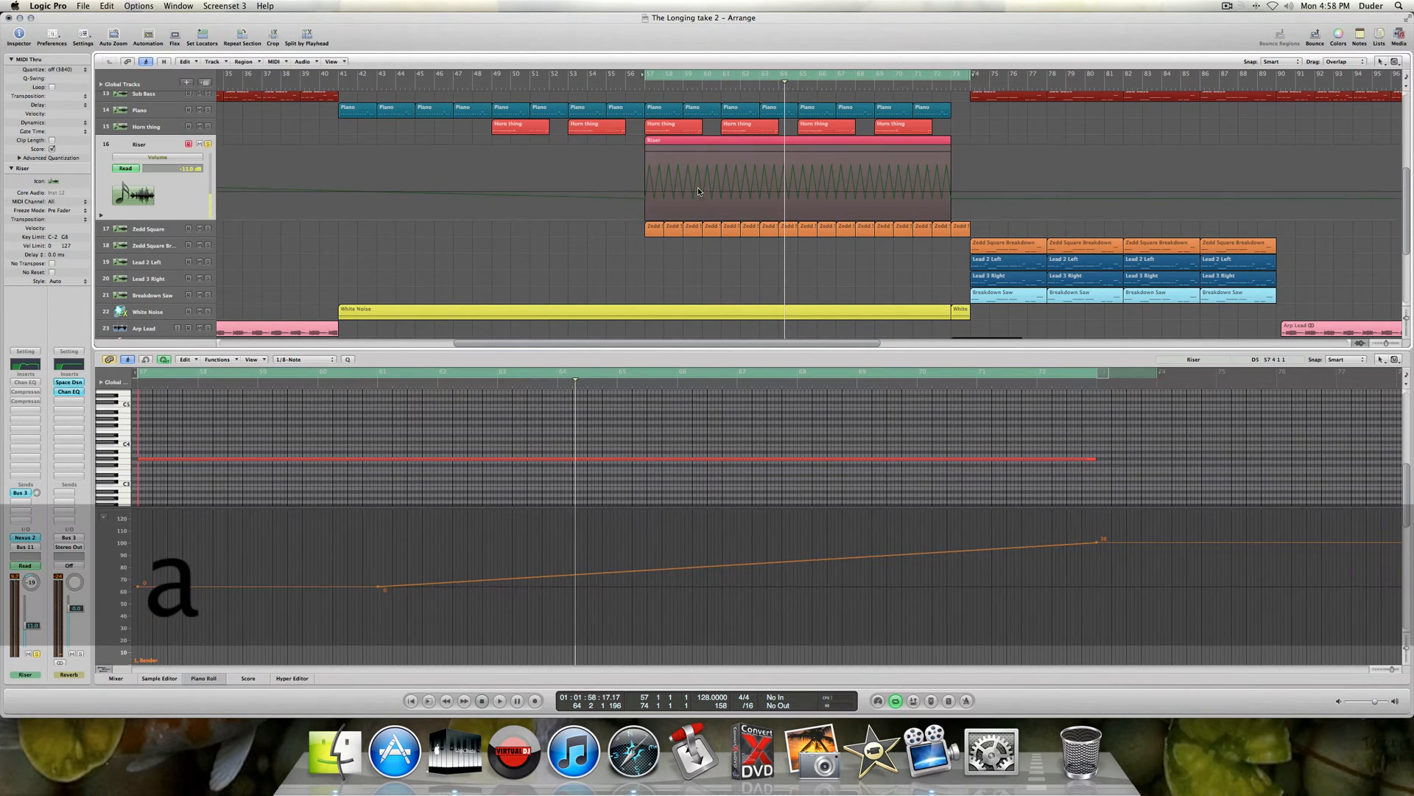
{"action": "left_click", "coordinate": [122, 157]}
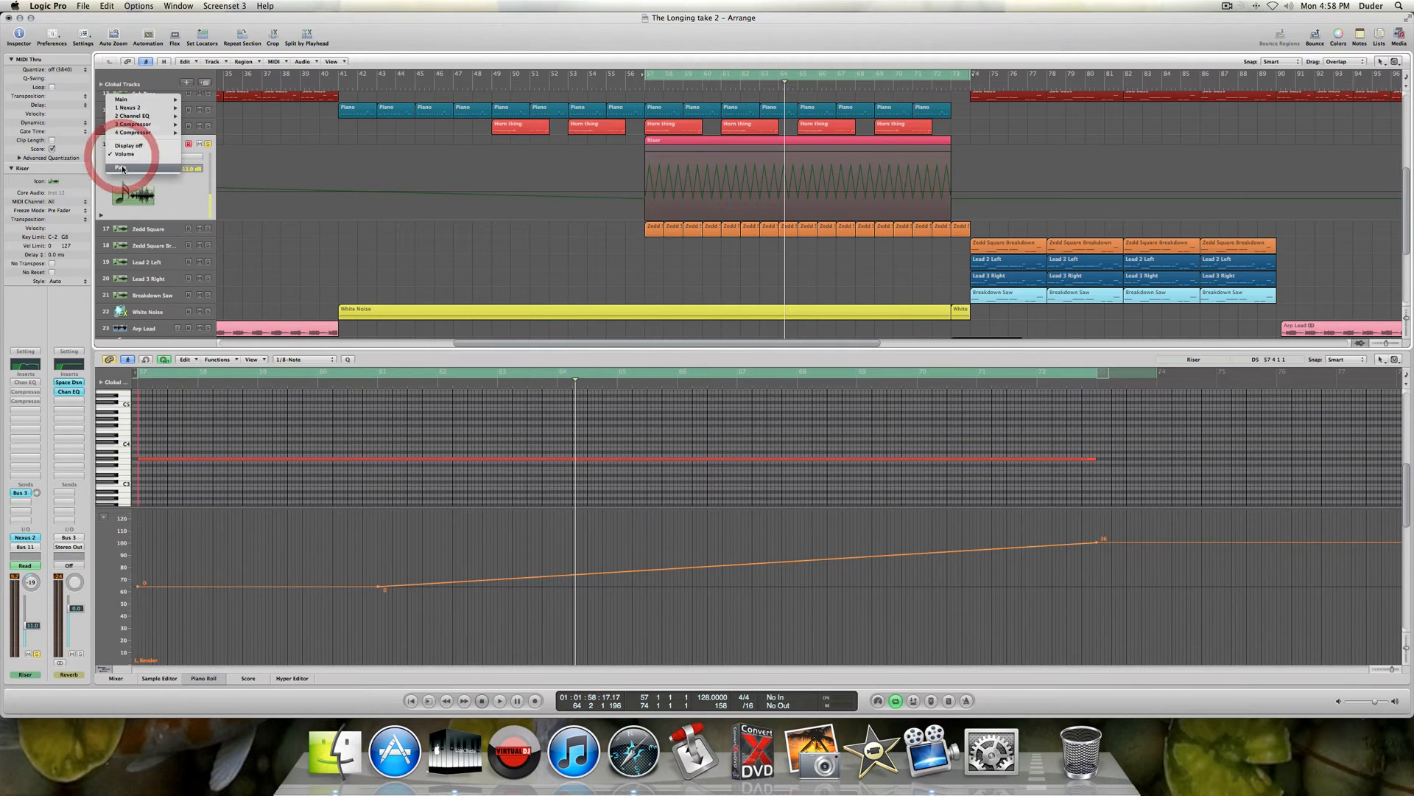
{"action": "left_click", "coordinate": [124, 168]}
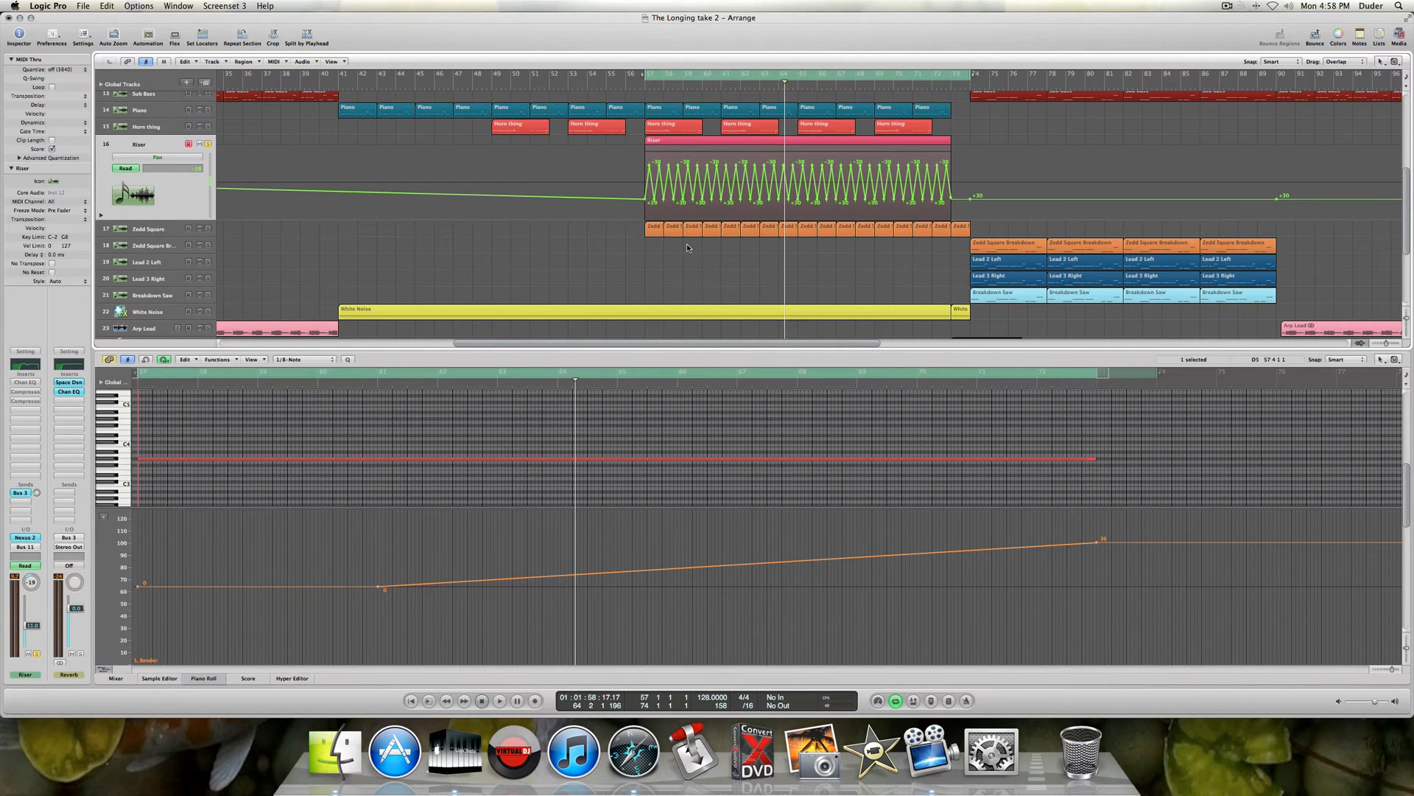
{"action": "key", "text": "space"}
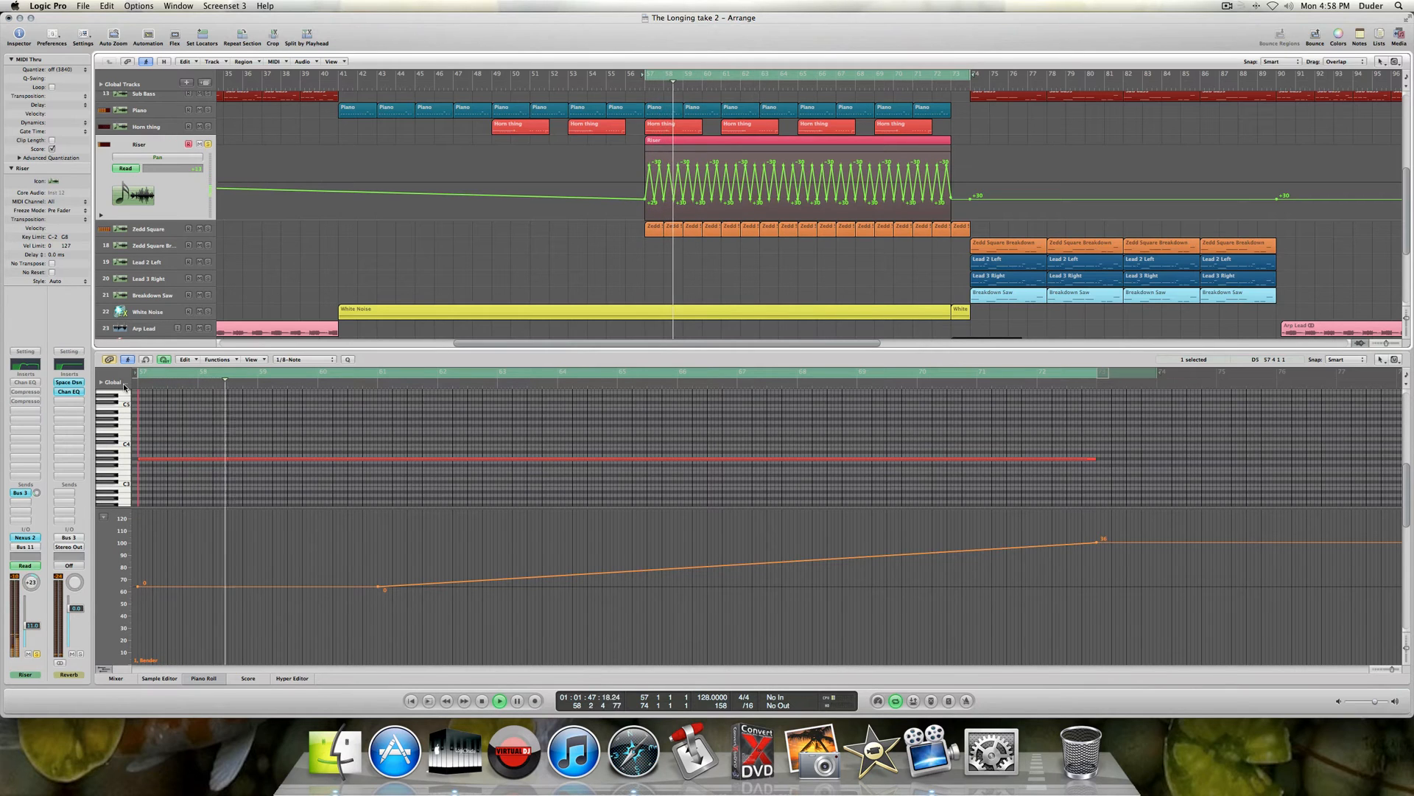
{"action": "key", "text": "space"}
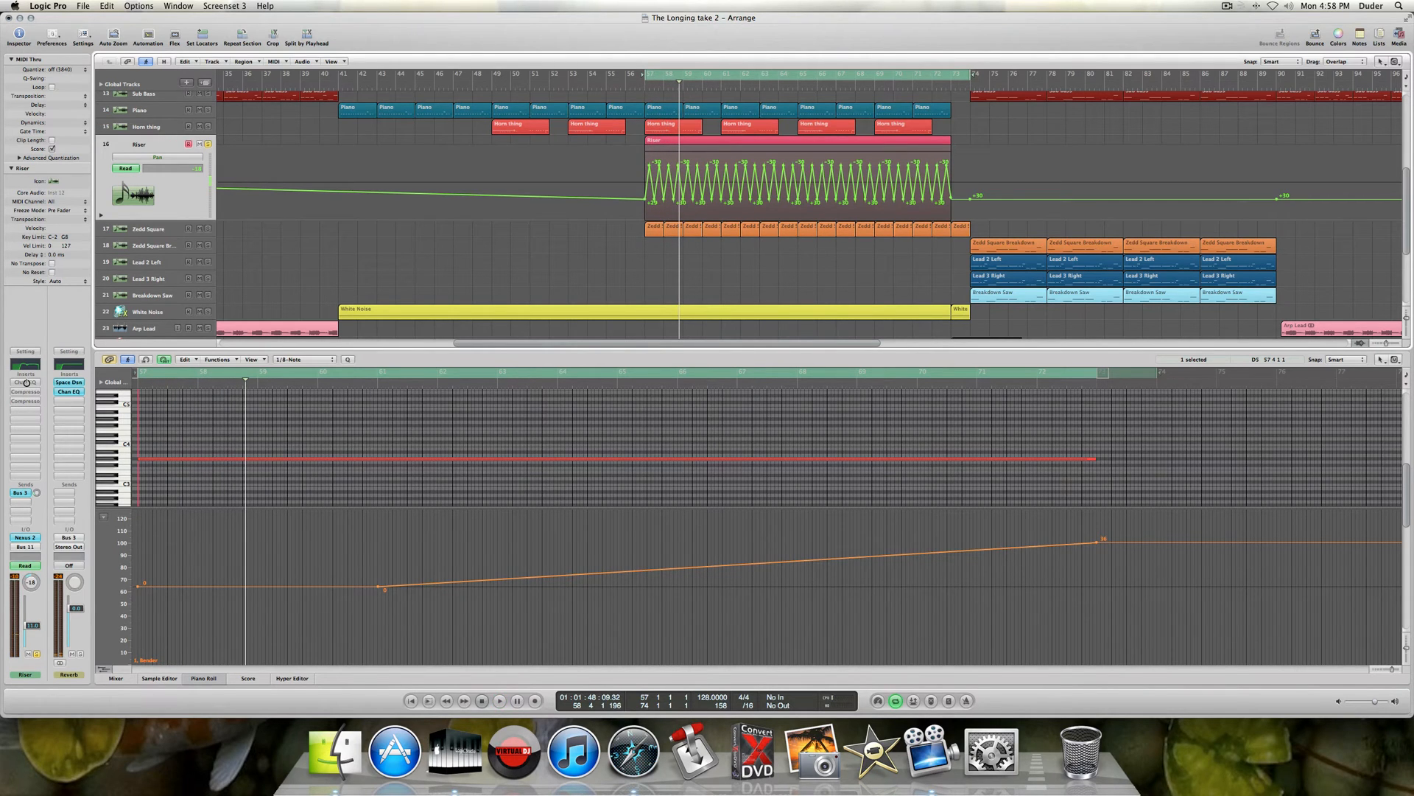
- Open and re-enable the Riser's Channel EQ, compare the playing part with the EQ bypassed and active, and close it
{"action": "left_click", "coordinate": [25, 381]}
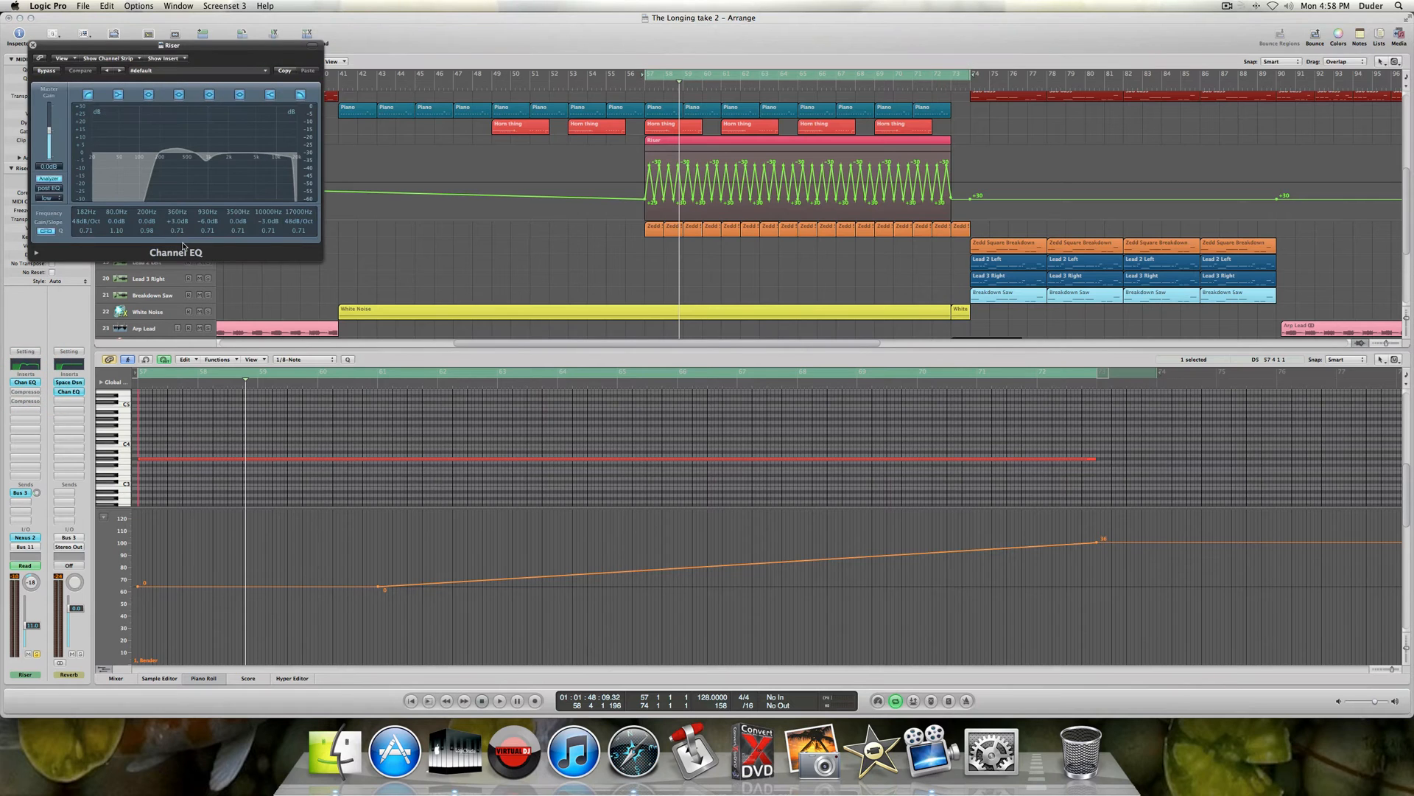
{"action": "key", "text": "space"}
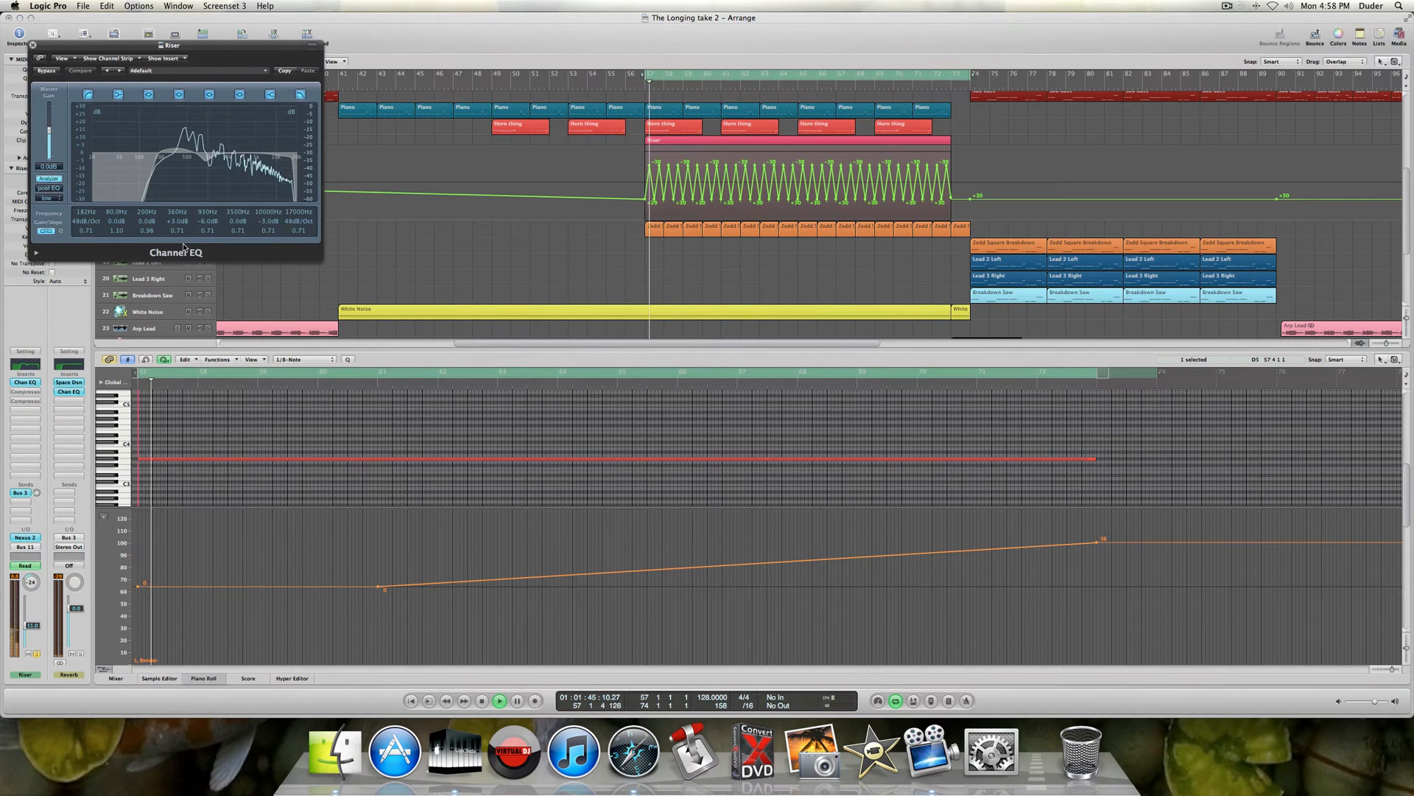
{"action": "left_click", "coordinate": [46, 71]}
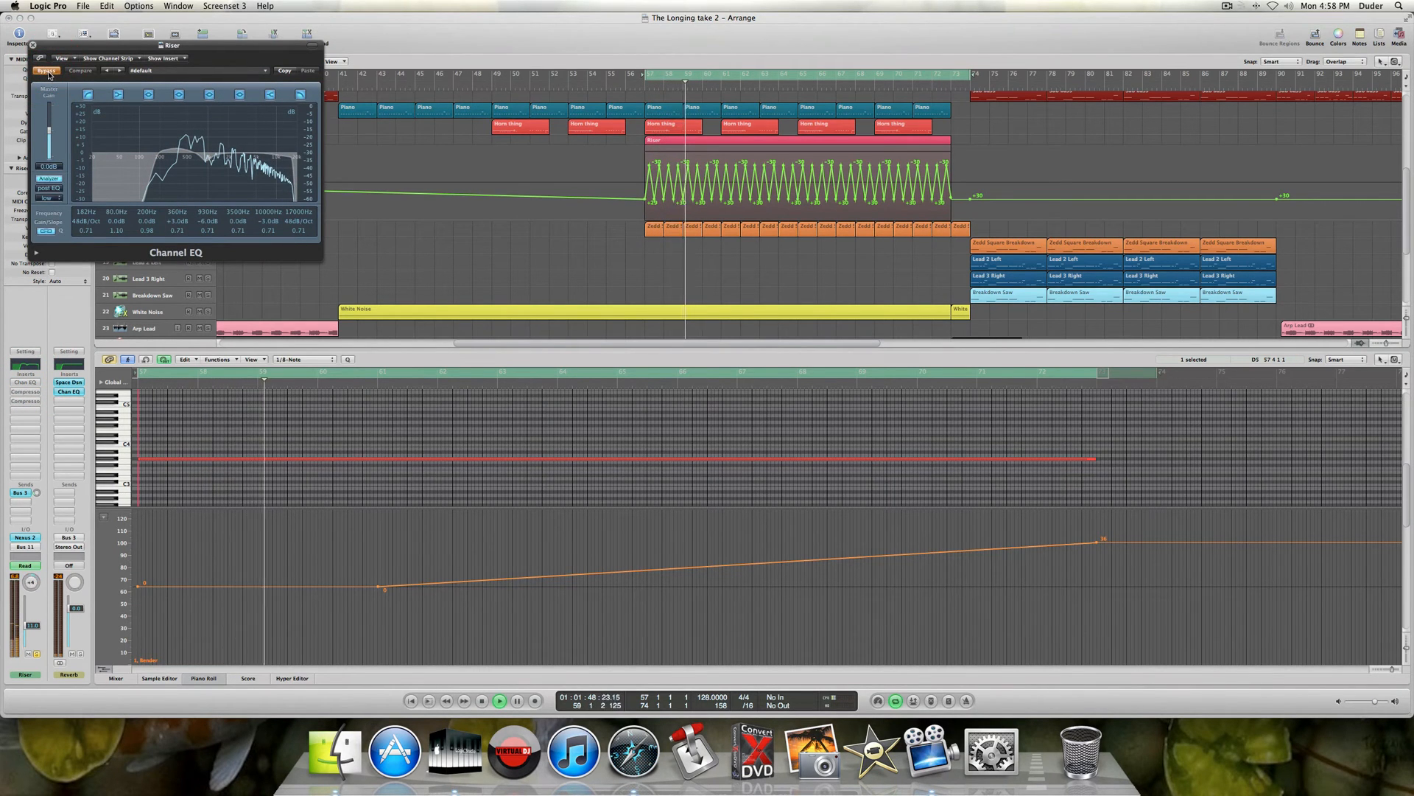
{"action": "left_click", "coordinate": [46, 71]}
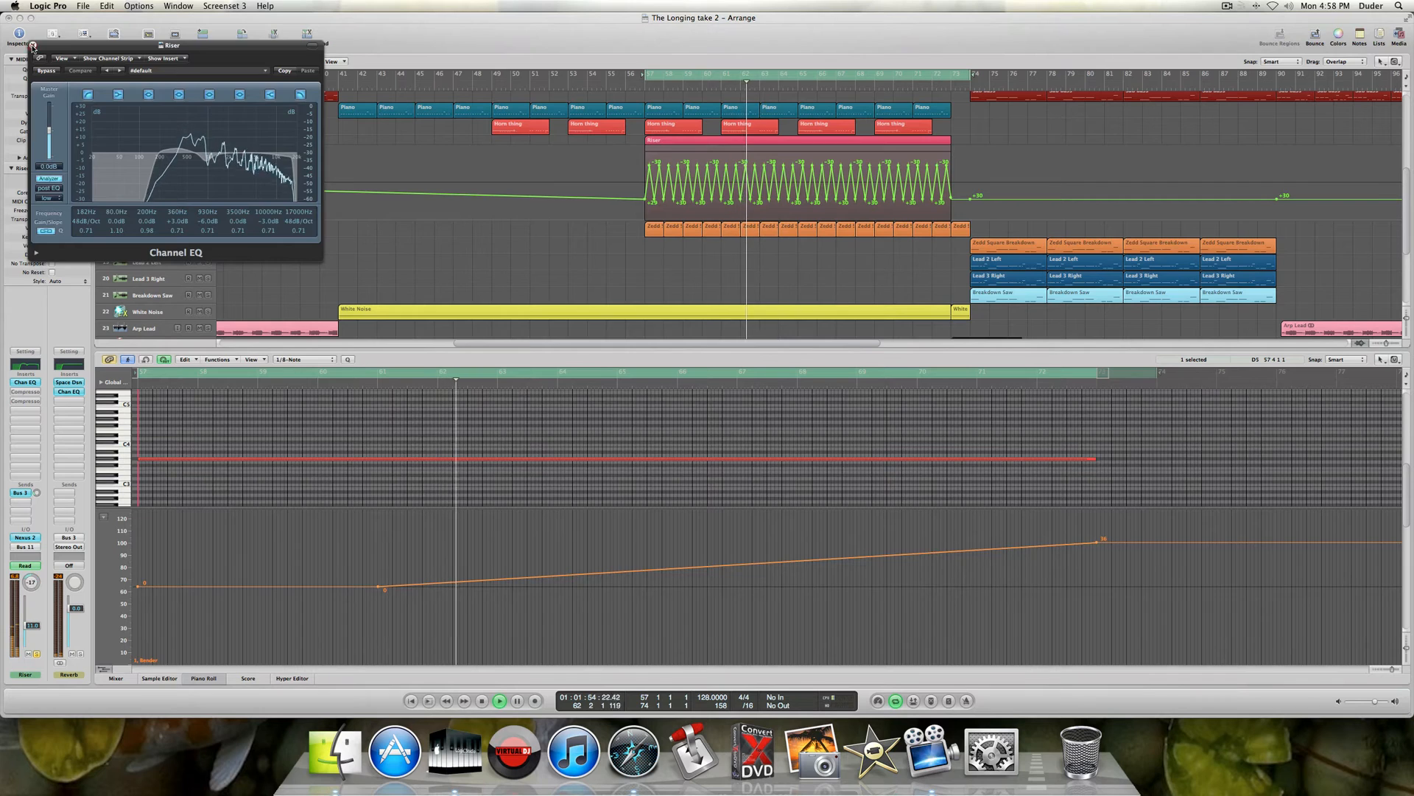
{"action": "left_click", "coordinate": [33, 44]}
{"action": "key", "text": "space"}
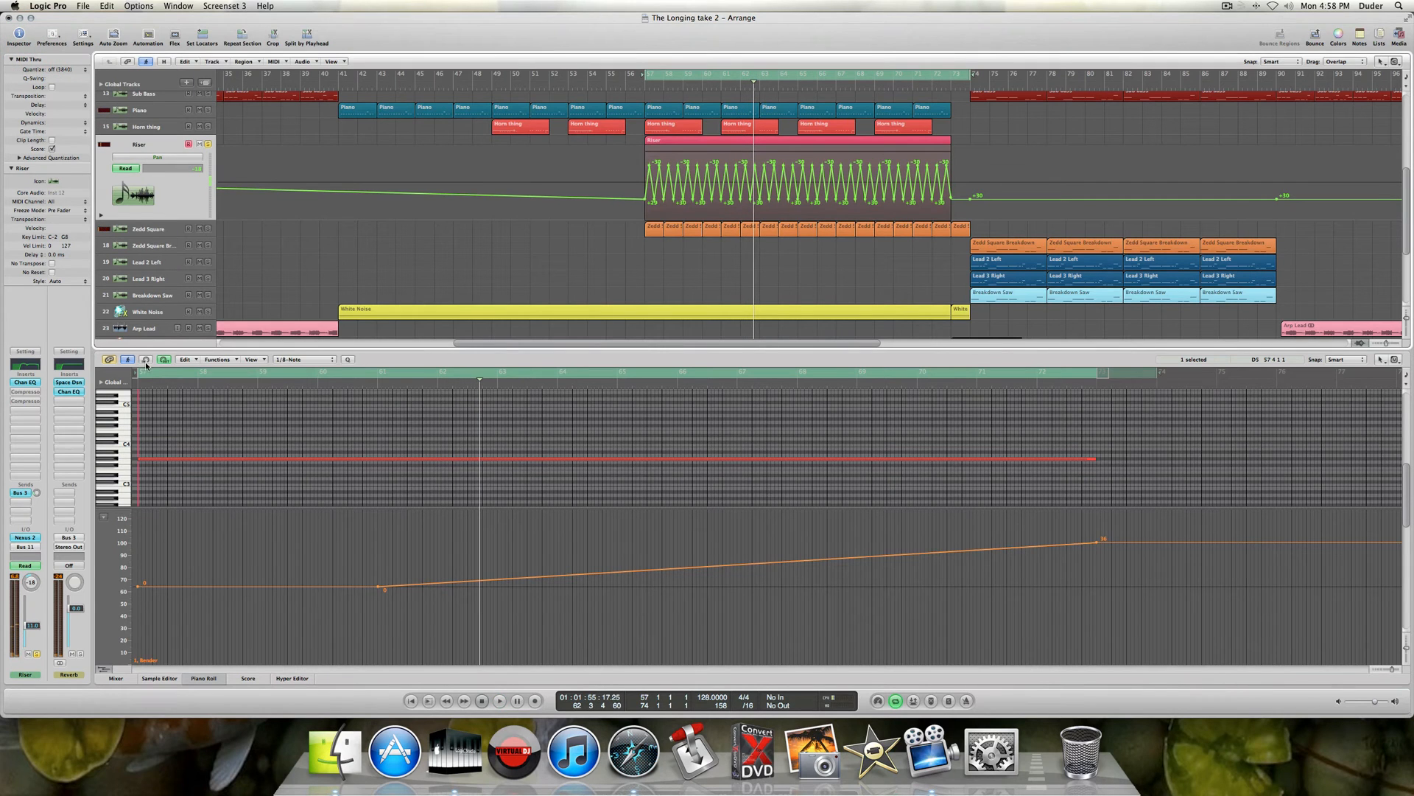
- Re-enable the Riser's first Compressor, the Platinum one, play the part with it active, and close it
{"action": "left_click", "coordinate": [23, 392]}
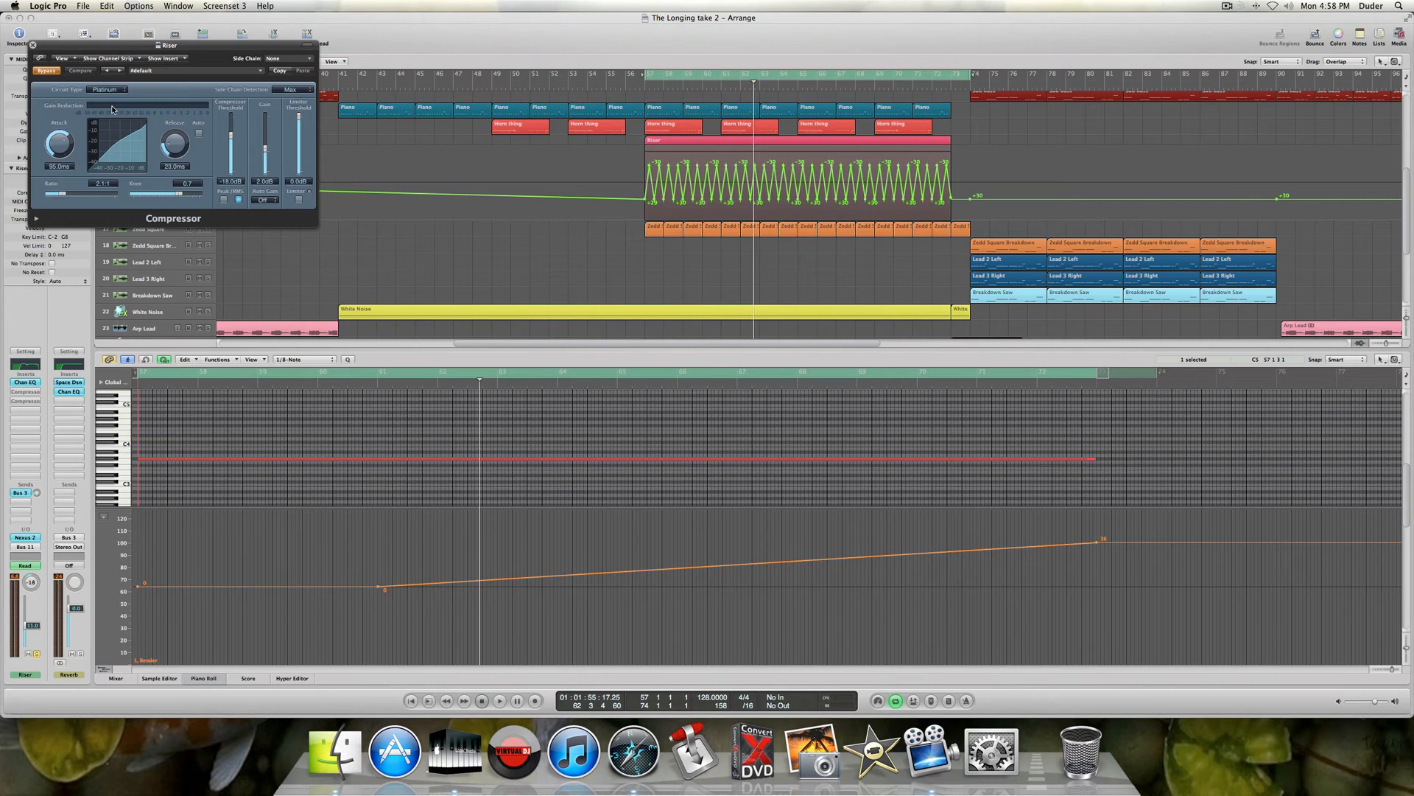
{"action": "left_click", "coordinate": [47, 70]}
{"action": "key", "text": "space"}
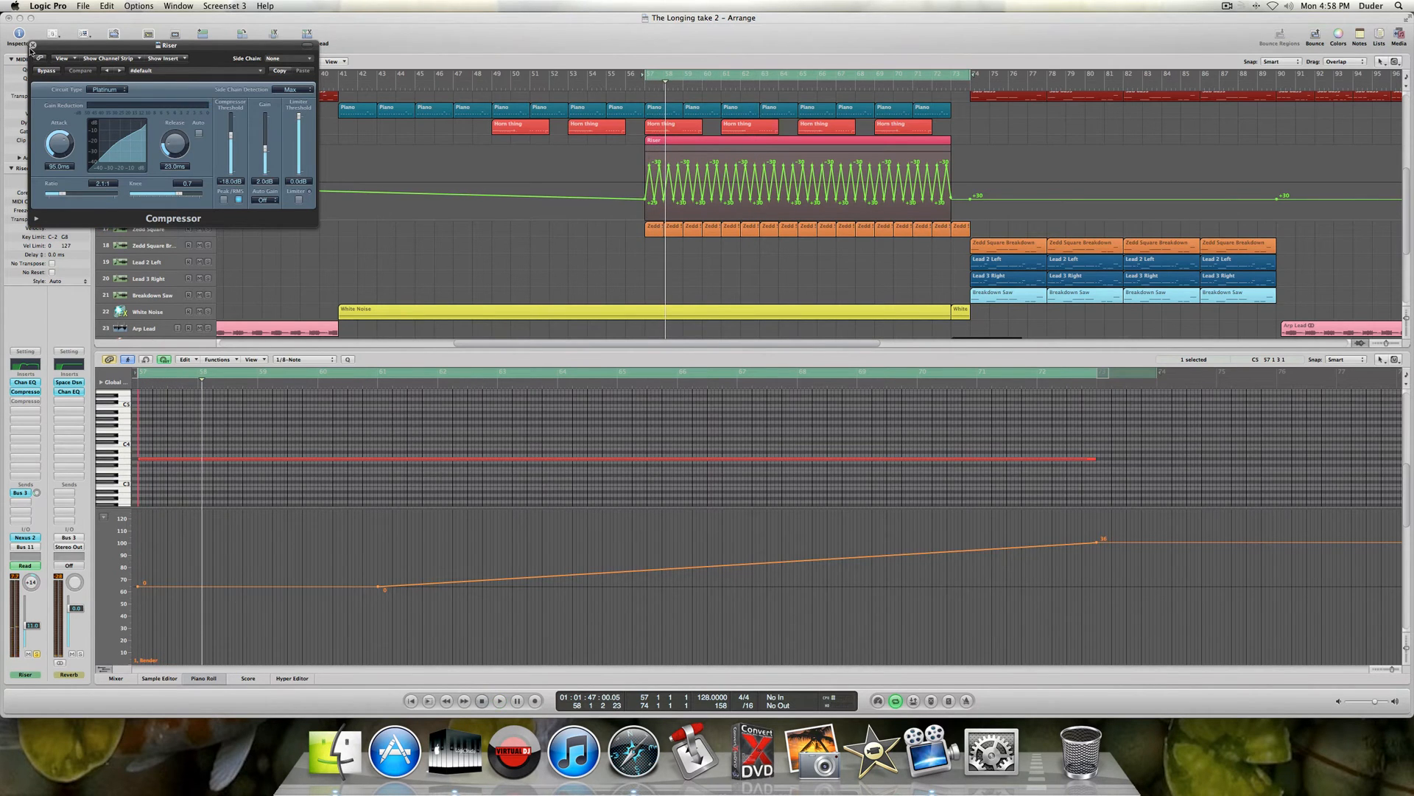
{"action": "left_click", "coordinate": [32, 46]}
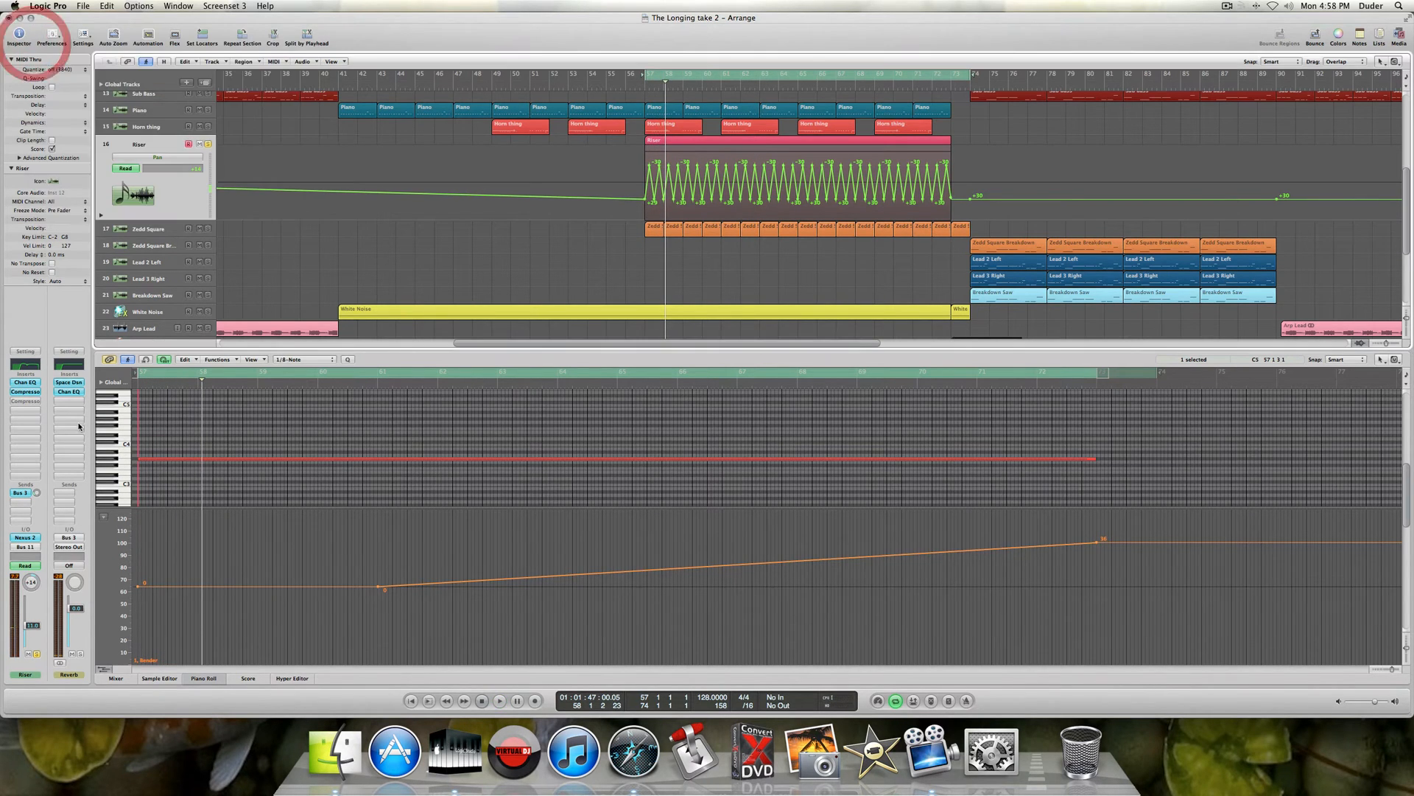
- Re-enable the Riser's second Compressor, side-chained to Audio 3, play the part with it active, and close it
{"action": "left_click", "coordinate": [28, 401]}
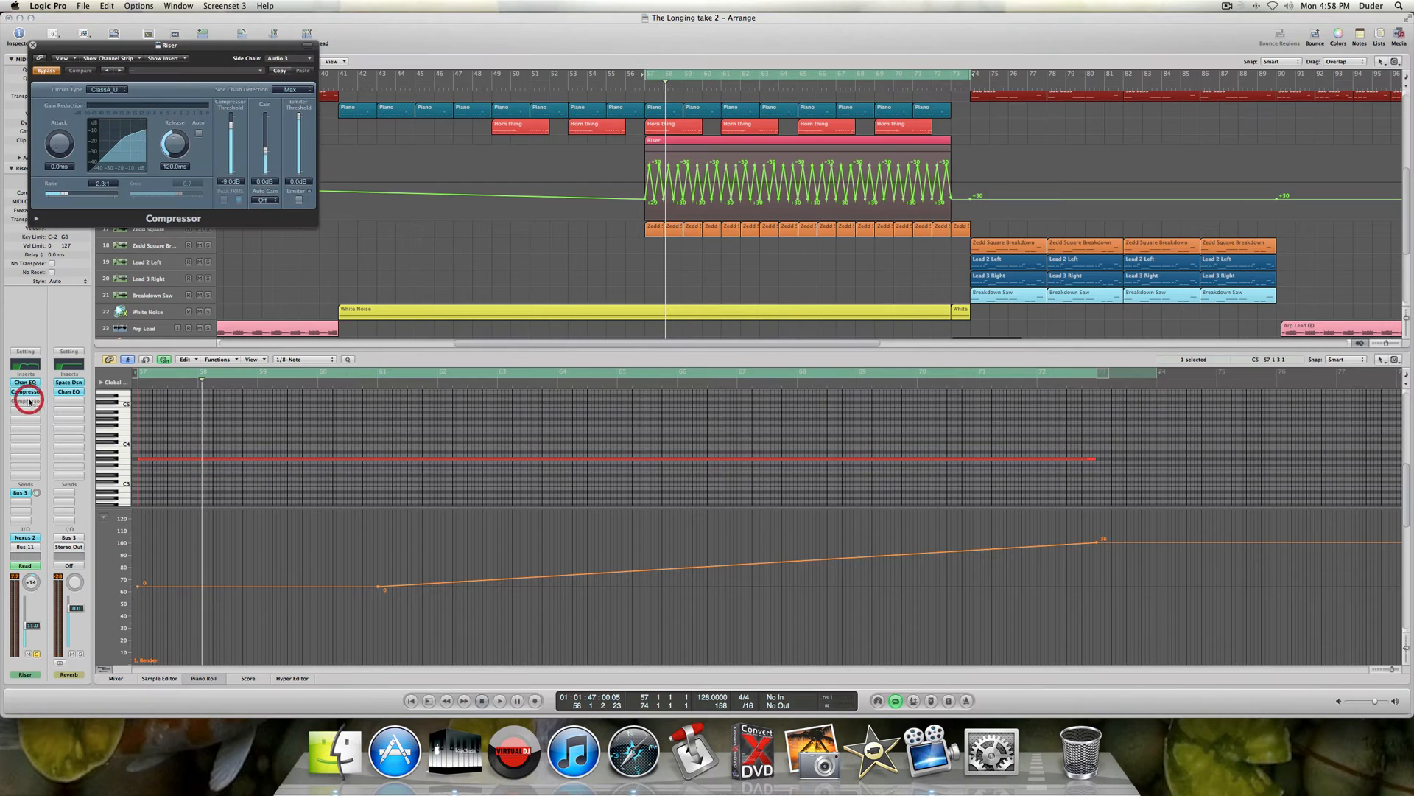
{"action": "left_click", "coordinate": [47, 72]}
{"action": "key", "text": "space"}
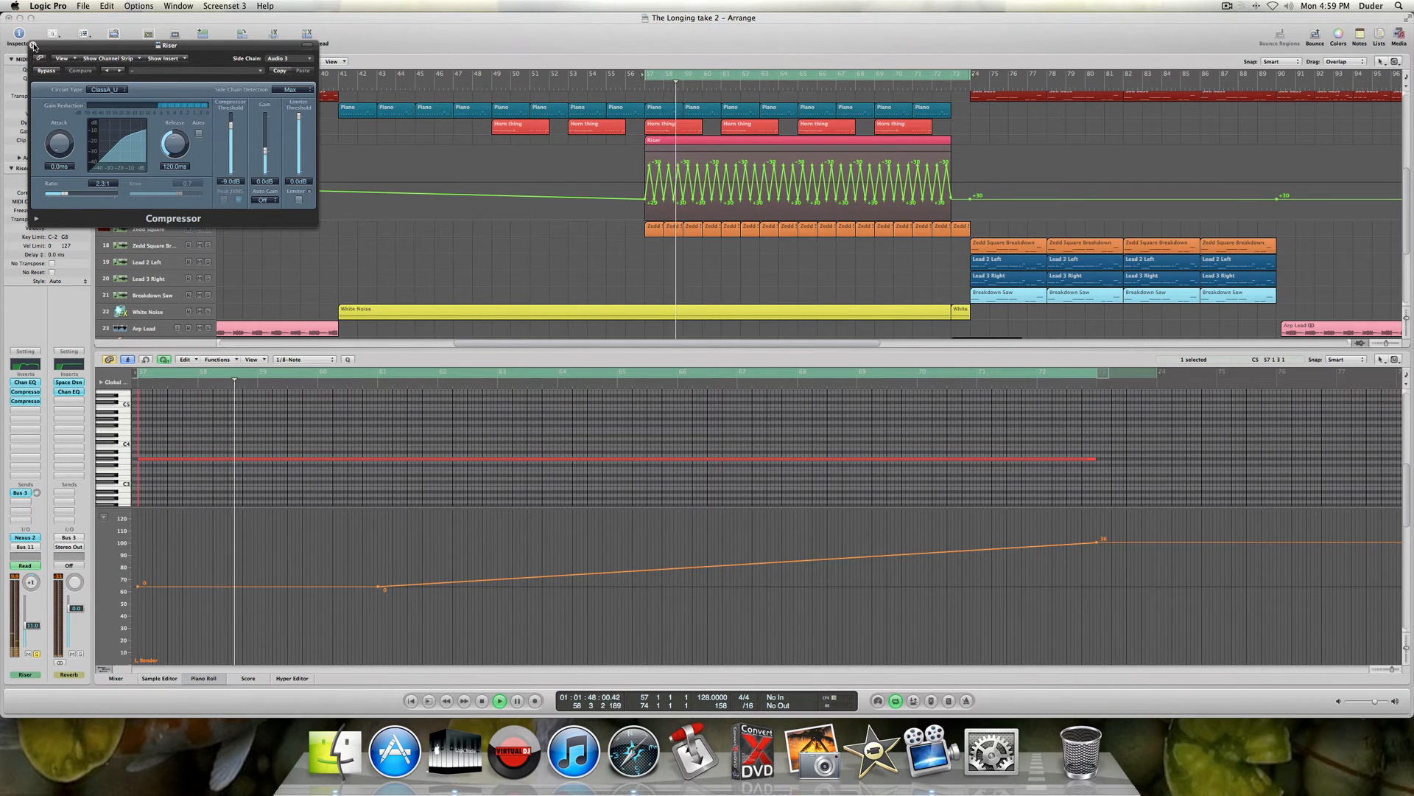
{"action": "left_click", "coordinate": [32, 46]}
{"action": "key", "text": "space"}
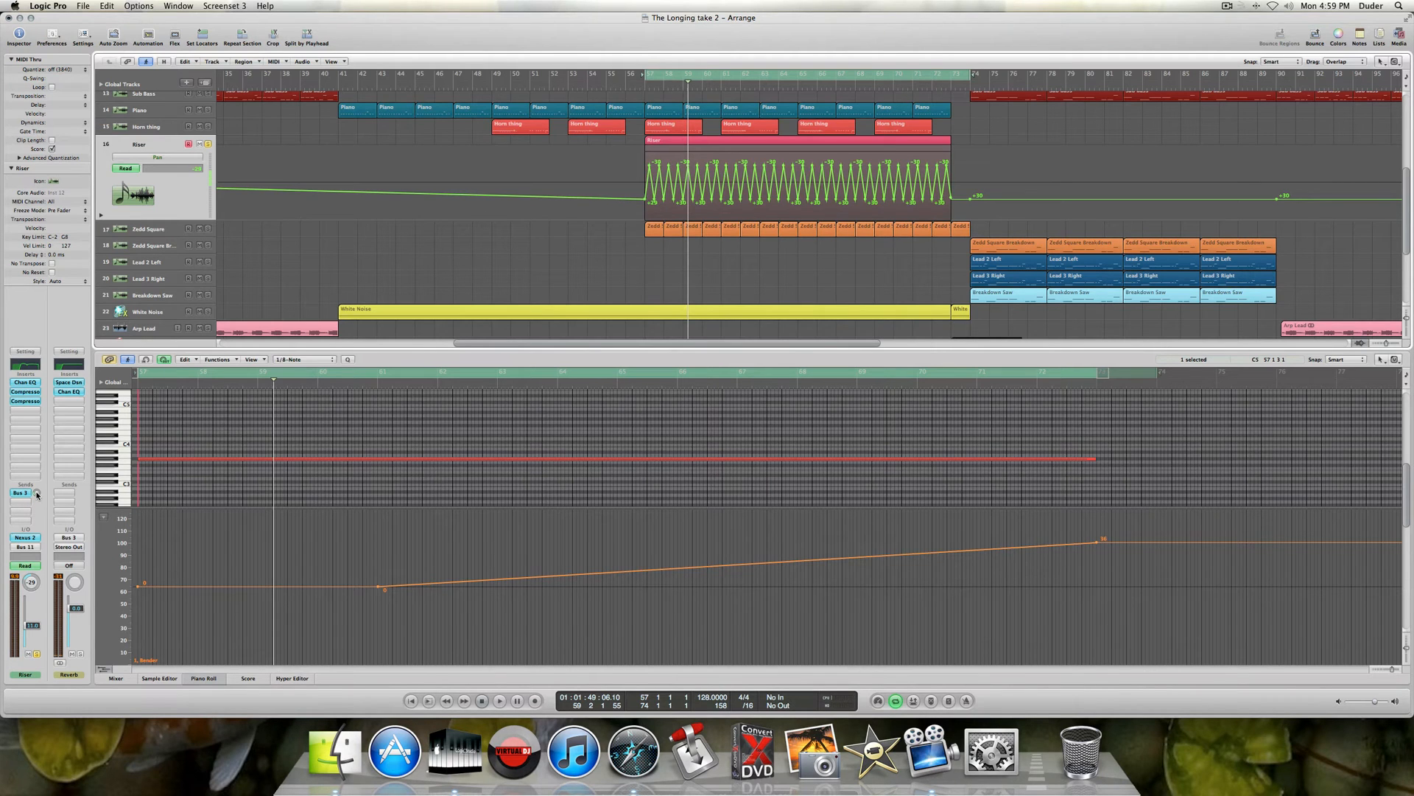
- Play from bar 57 and add the Horn thing, Piano and Organ tracks to the soloed Riser
{"action": "key", "text": "space"}
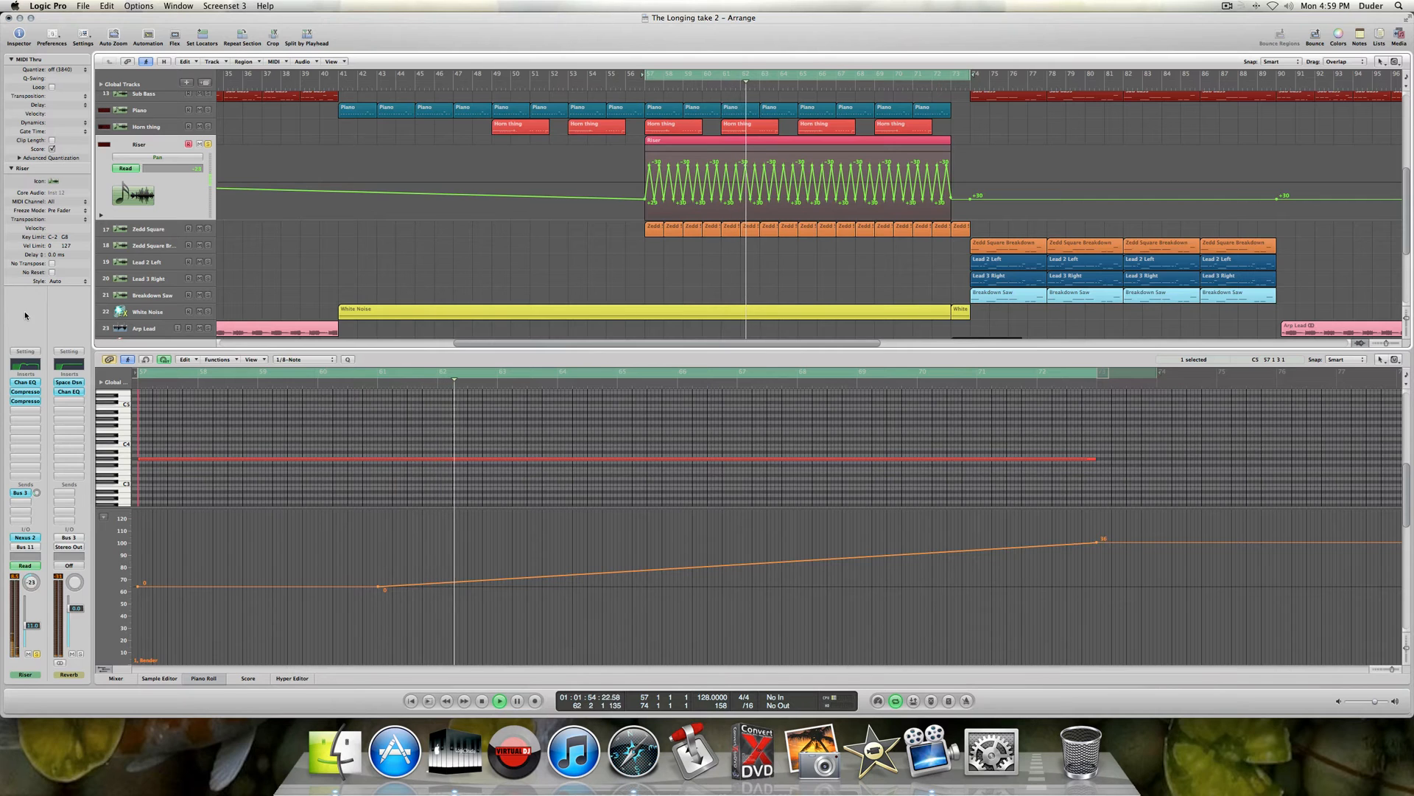
{"action": "scroll", "coordinate": [194, 321], "scroll_direction": "up", "scroll_amount": 5}
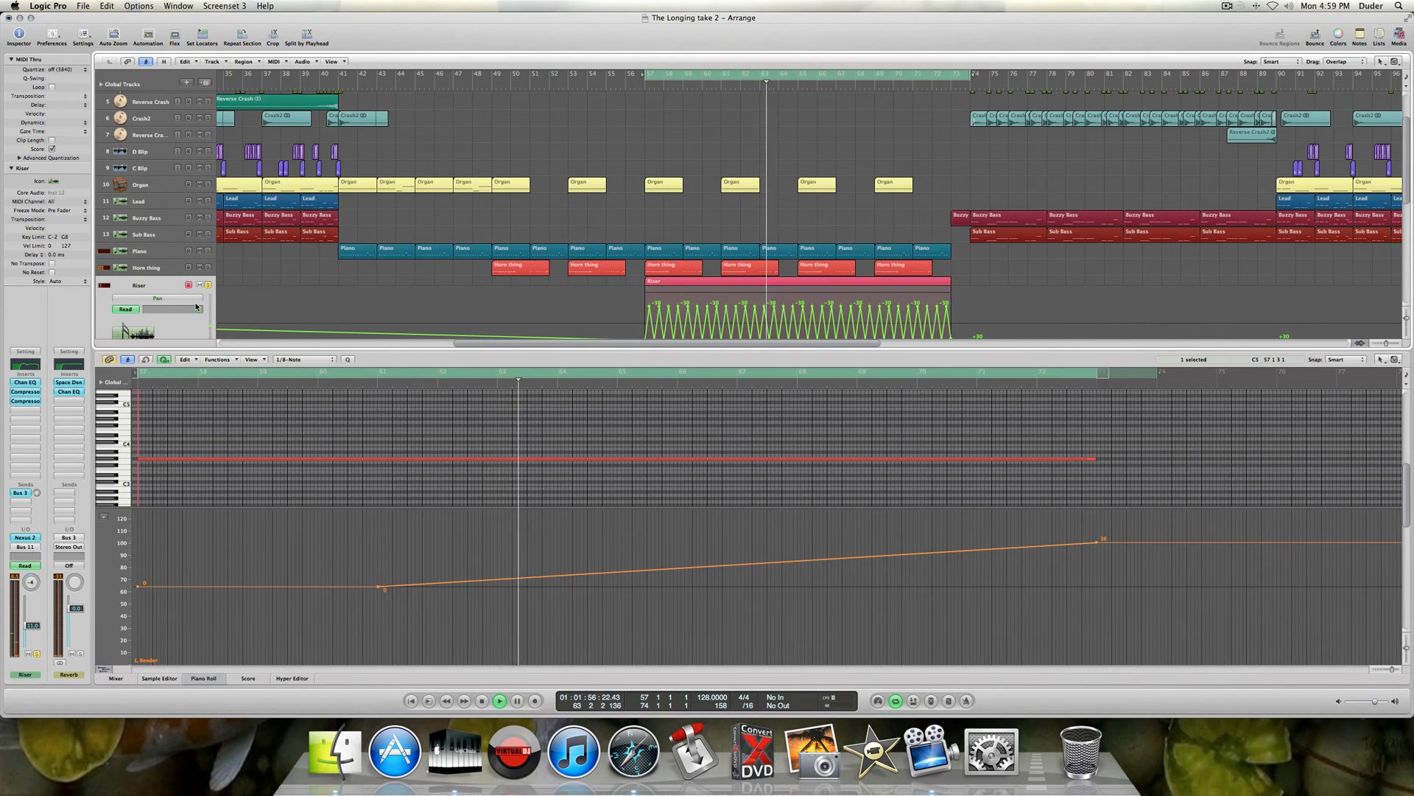
{"action": "left_click", "coordinate": [207, 268]}
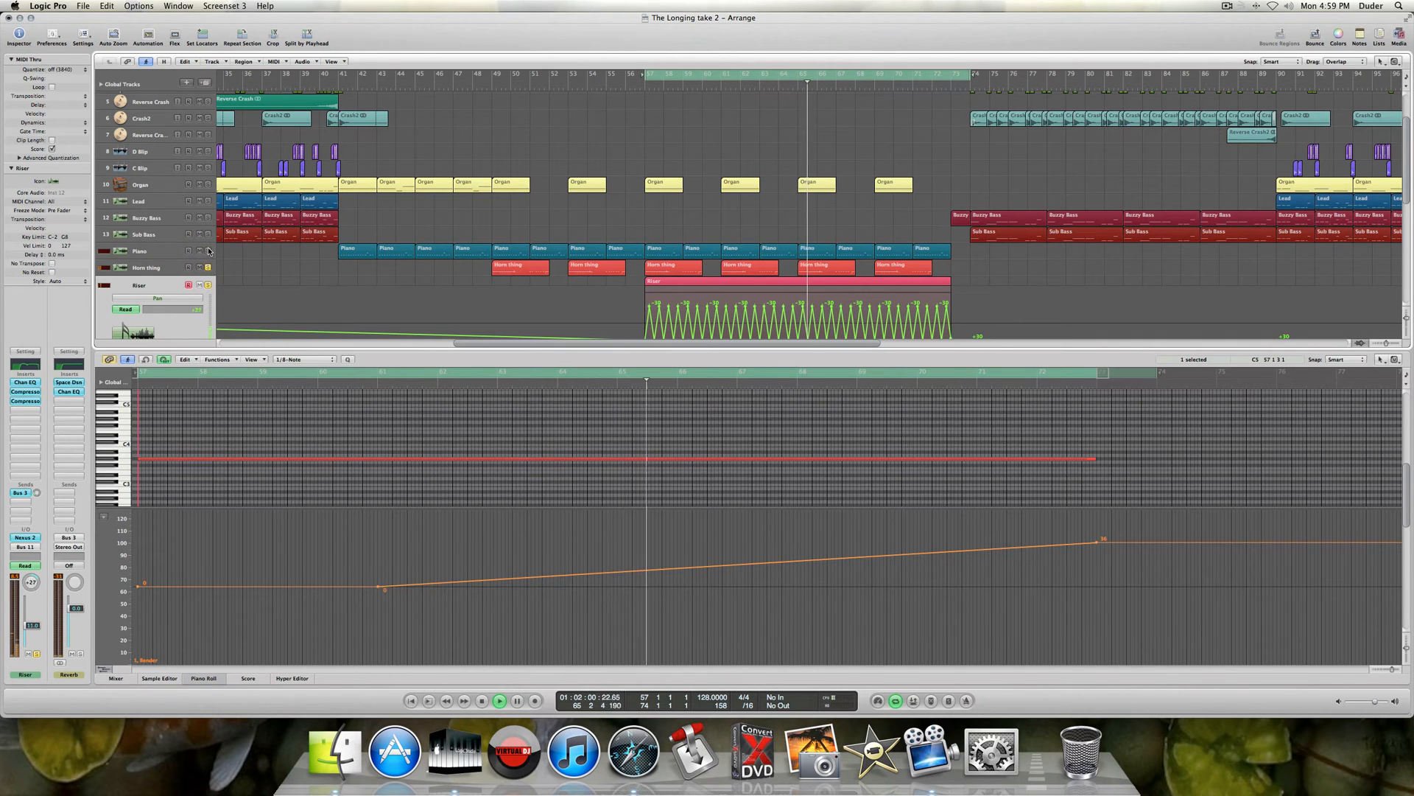
{"action": "left_click", "coordinate": [208, 250]}
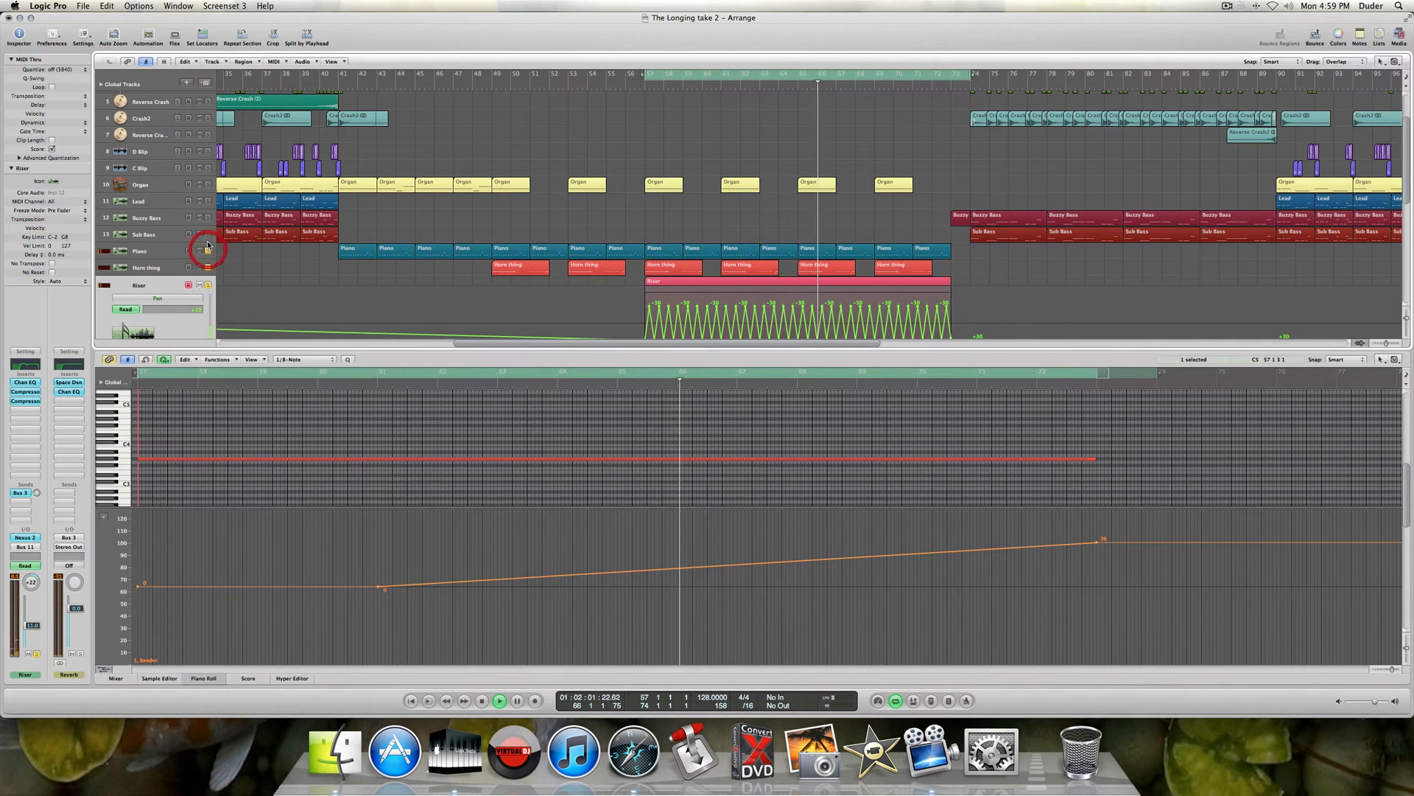
{"action": "left_click", "coordinate": [209, 186]}
{"action": "scroll", "coordinate": [251, 219], "scroll_direction": "up", "scroll_amount": 3}
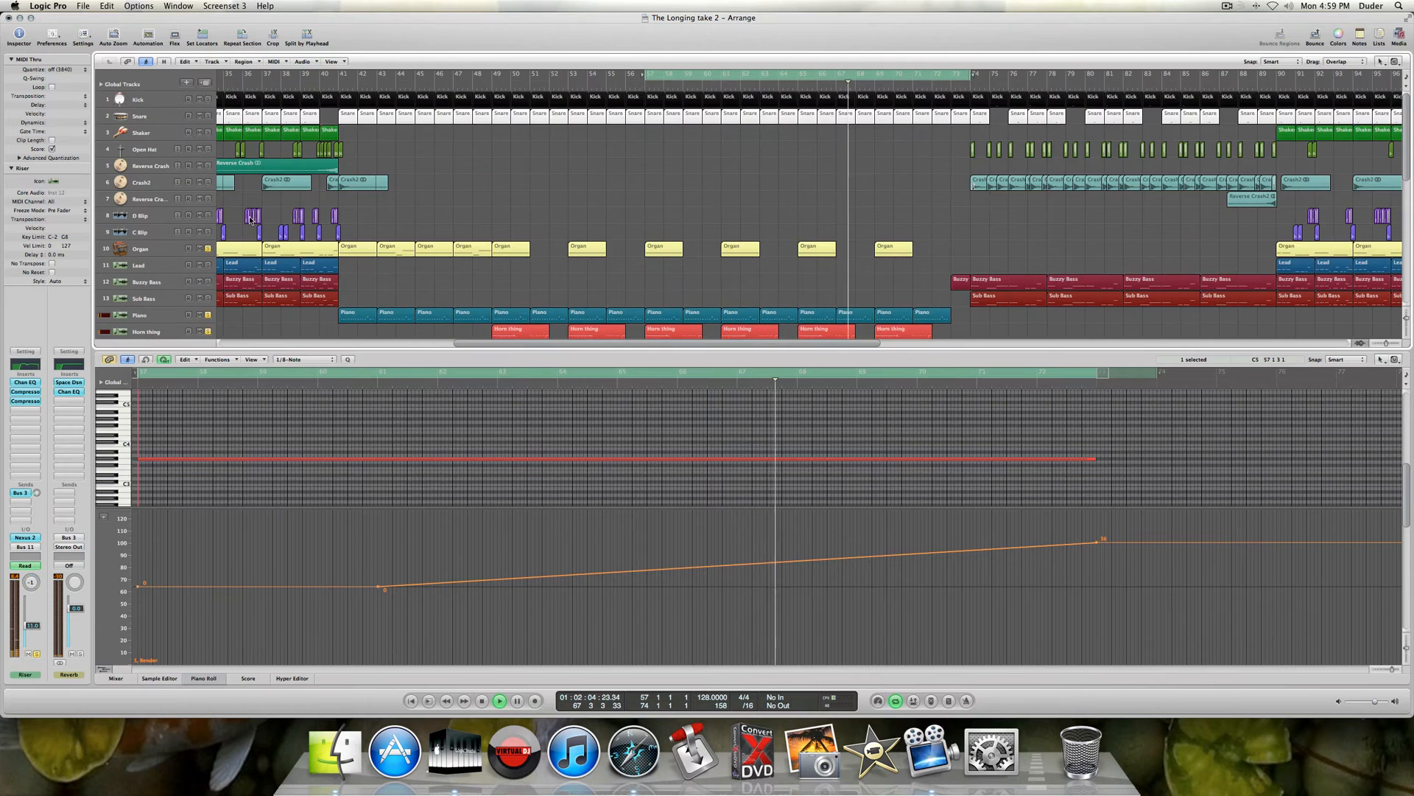
{"action": "scroll", "coordinate": [249, 217], "scroll_direction": "down", "scroll_amount": 3}
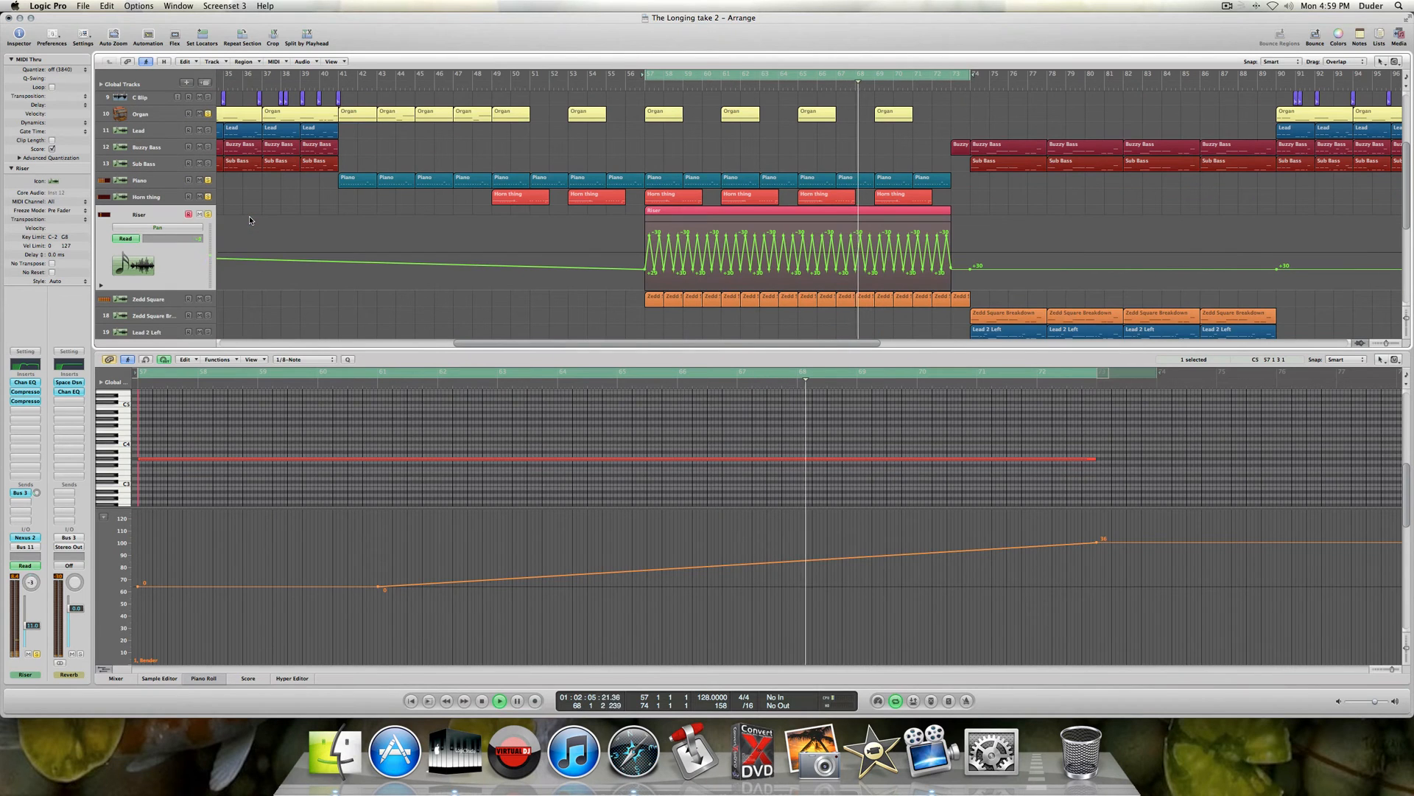
- Take the Organ, Piano and Horn thing tracks out of solo, play the Riser alone to the end of its part, and stop playback
{"action": "left_click", "coordinate": [208, 115]}
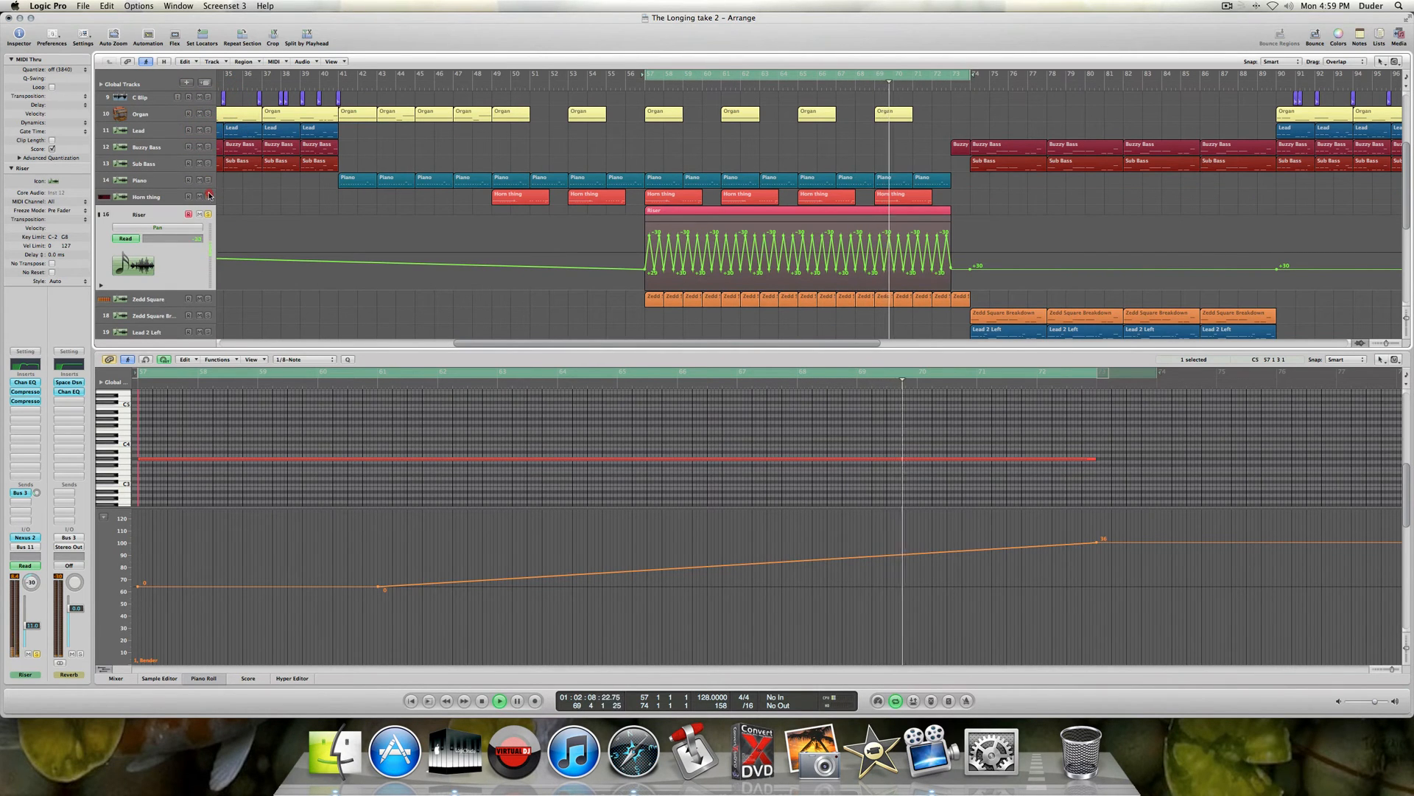
{"action": "left_click", "coordinate": [210, 196]}
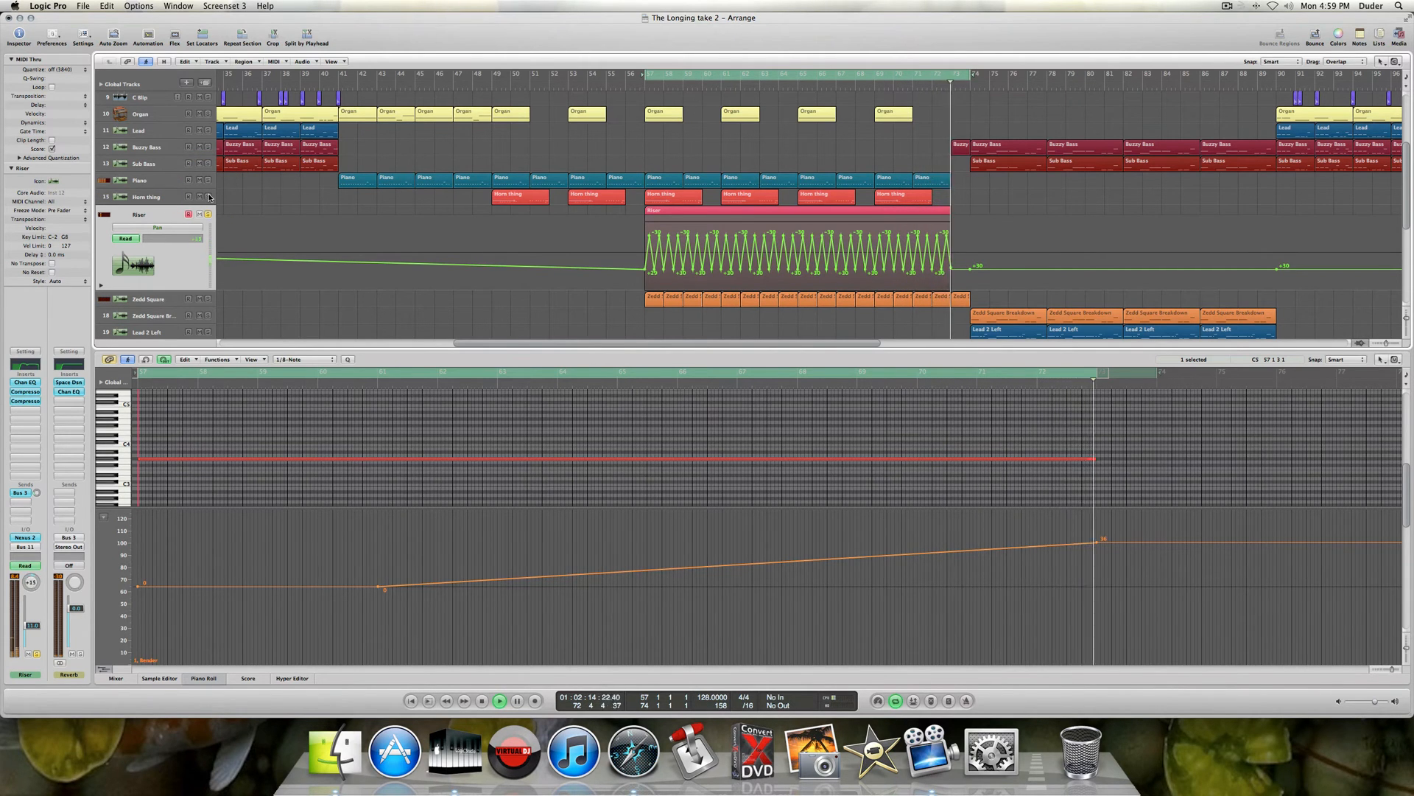
{"action": "key", "text": "space"}
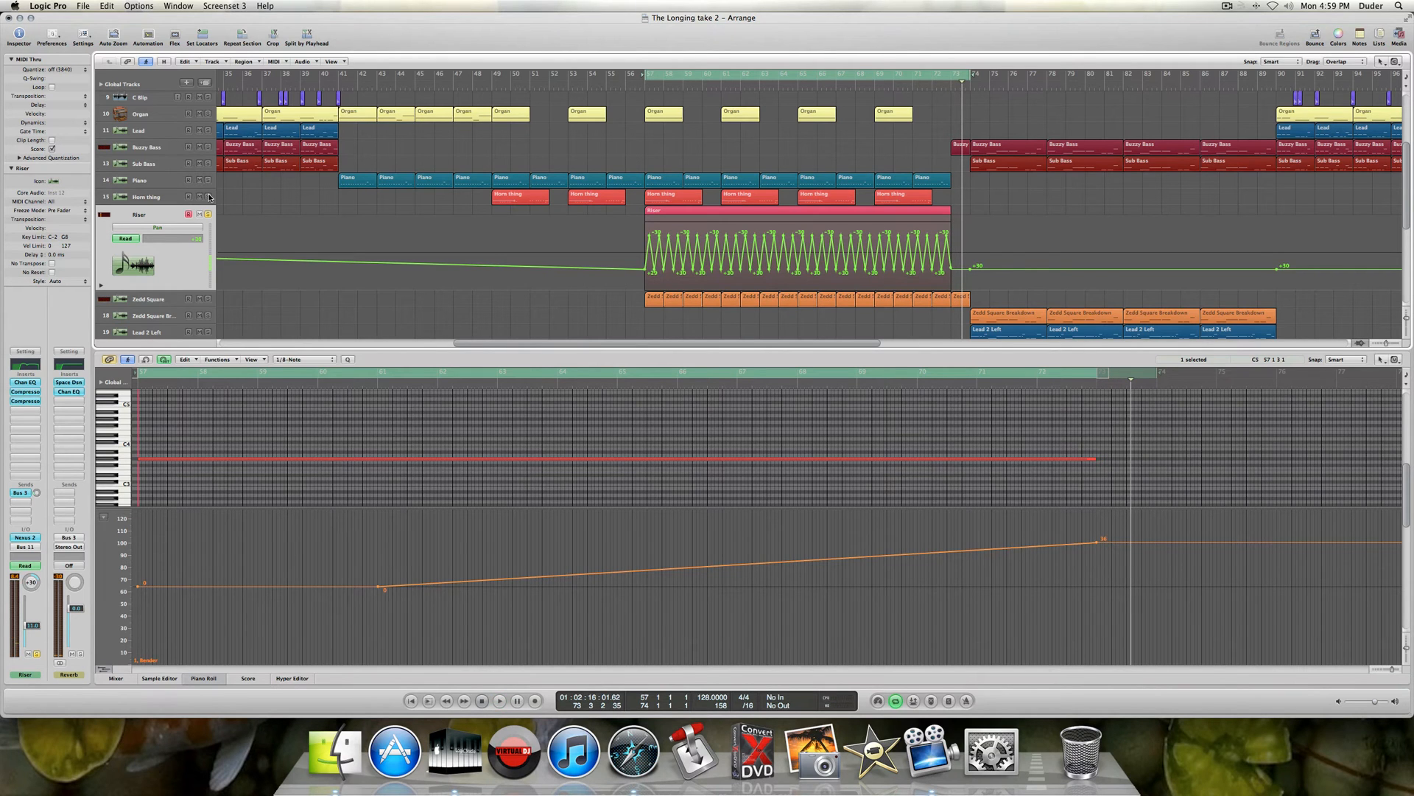
- Select the Zedd Square track and enlarge the Piano Roll's note area by shrinking the automation area below it
{"action": "scroll", "coordinate": [187, 229], "scroll_direction": "down", "scroll_amount": 5}
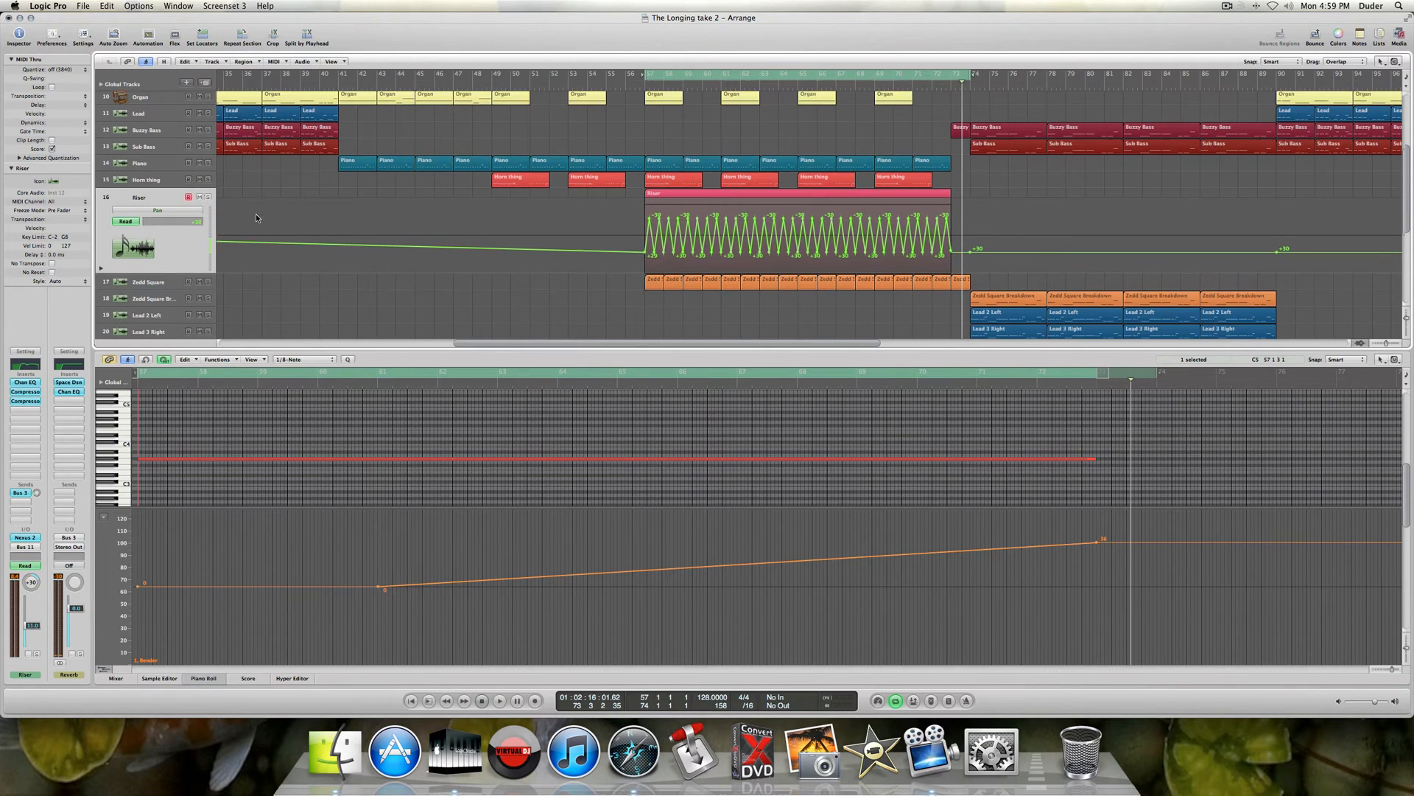
{"action": "left_click", "coordinate": [153, 215]}
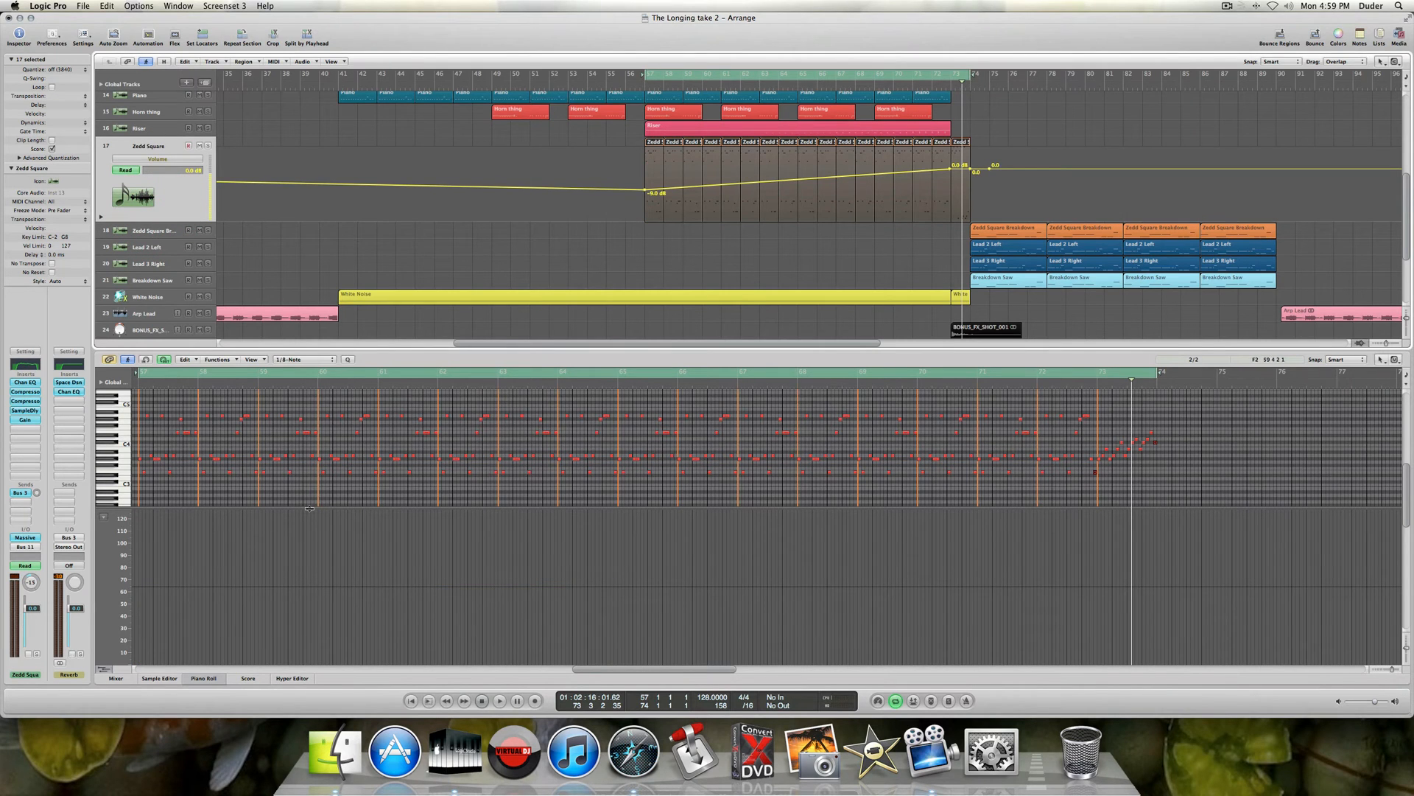
{"action": "left_click_drag", "start_coordinate": [310, 508], "coordinate": [335, 618]}
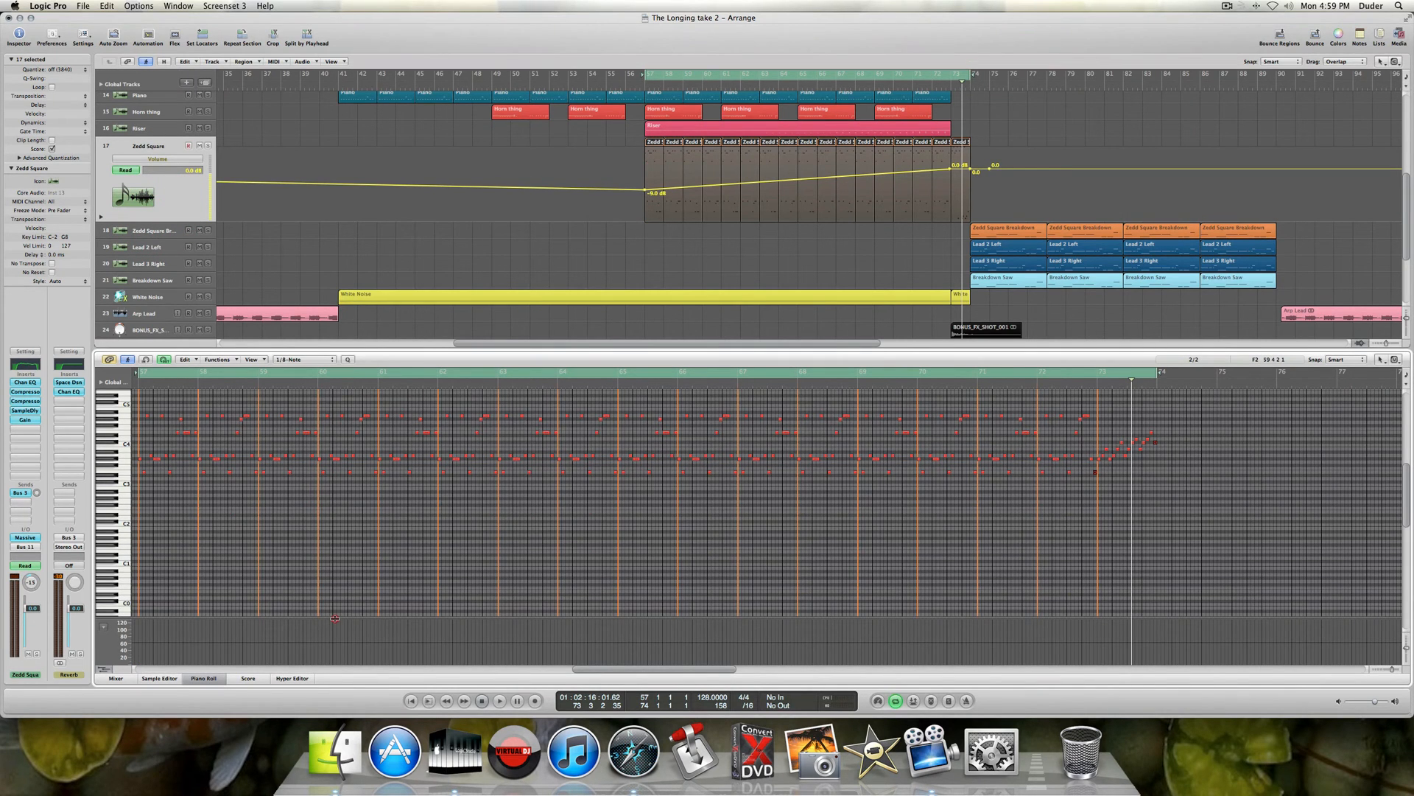
{"action": "scroll", "coordinate": [404, 442], "scroll_direction": "up", "scroll_amount": 1}
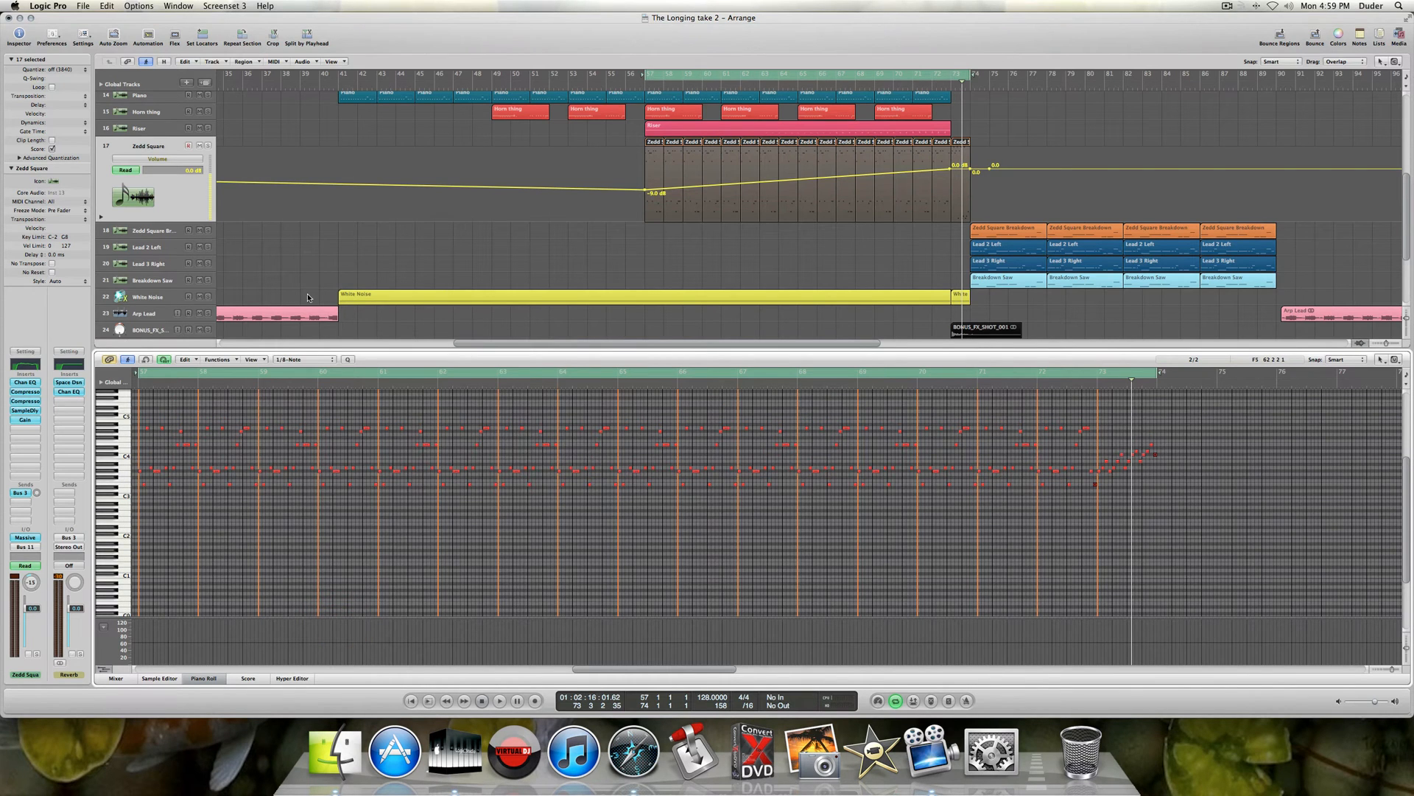
- Check Zedd Square's automation parameters, leaving Volume displayed, and solo and play the track from bar 57
{"action": "left_click", "coordinate": [171, 157]}
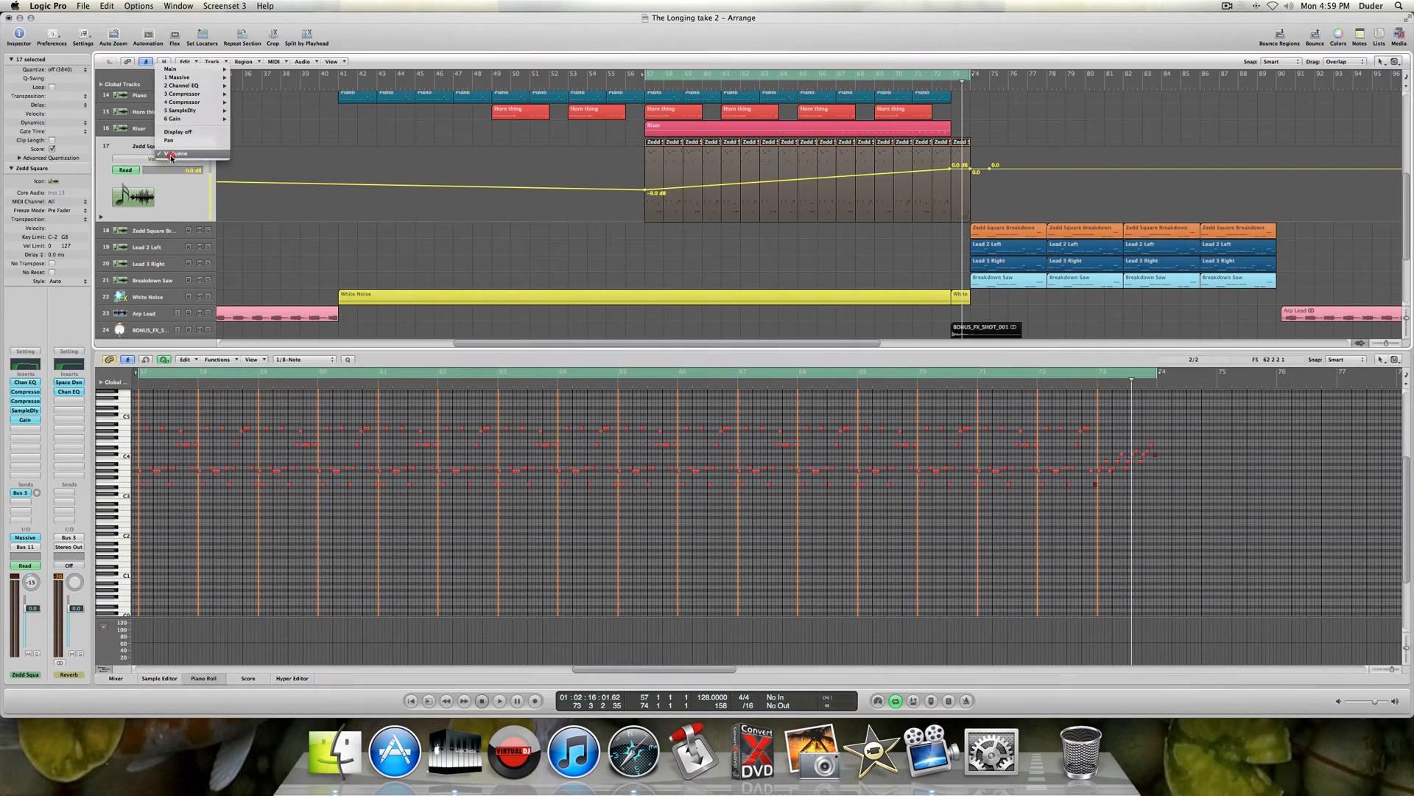
{"action": "left_click", "coordinate": [195, 205]}
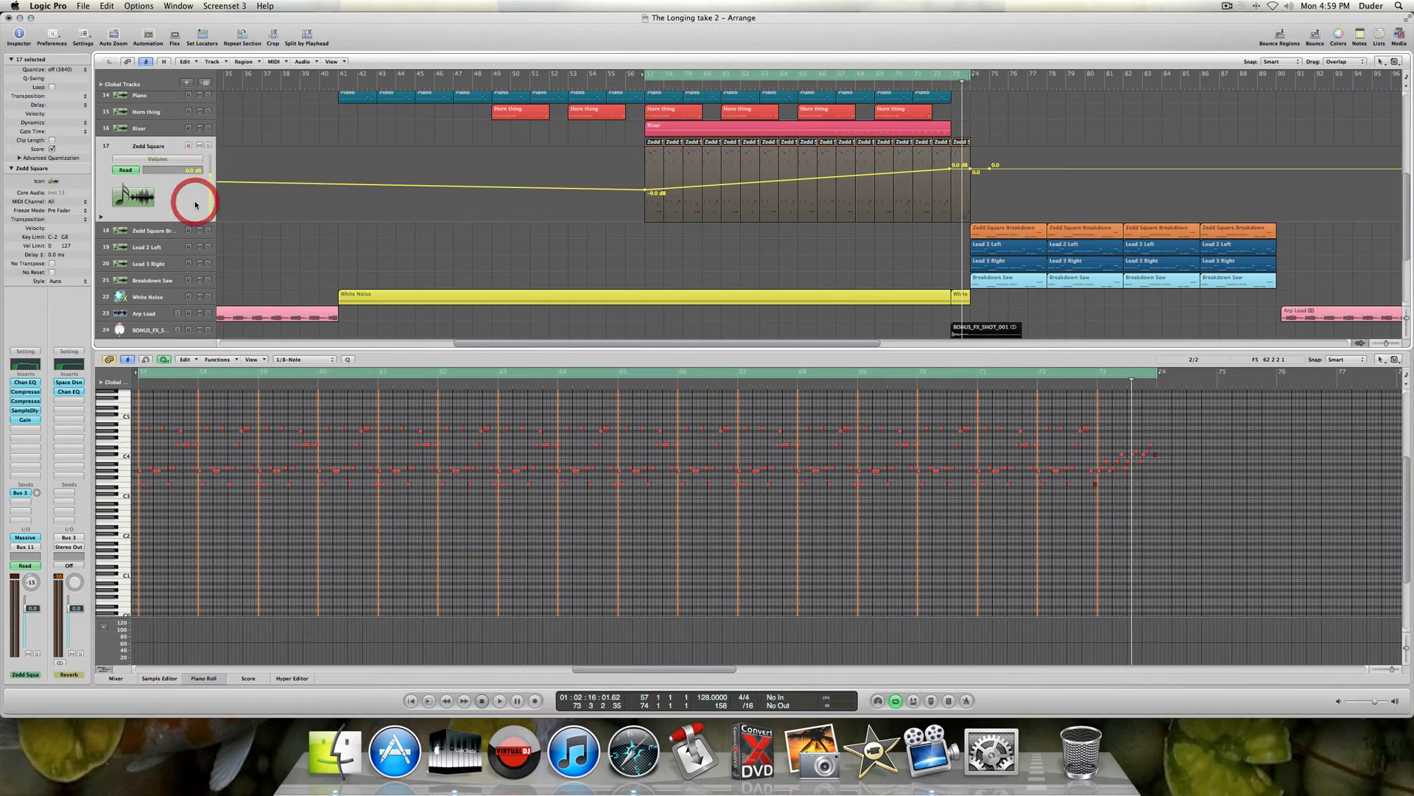
{"action": "left_click", "coordinate": [208, 146]}
{"action": "key", "text": "space"}
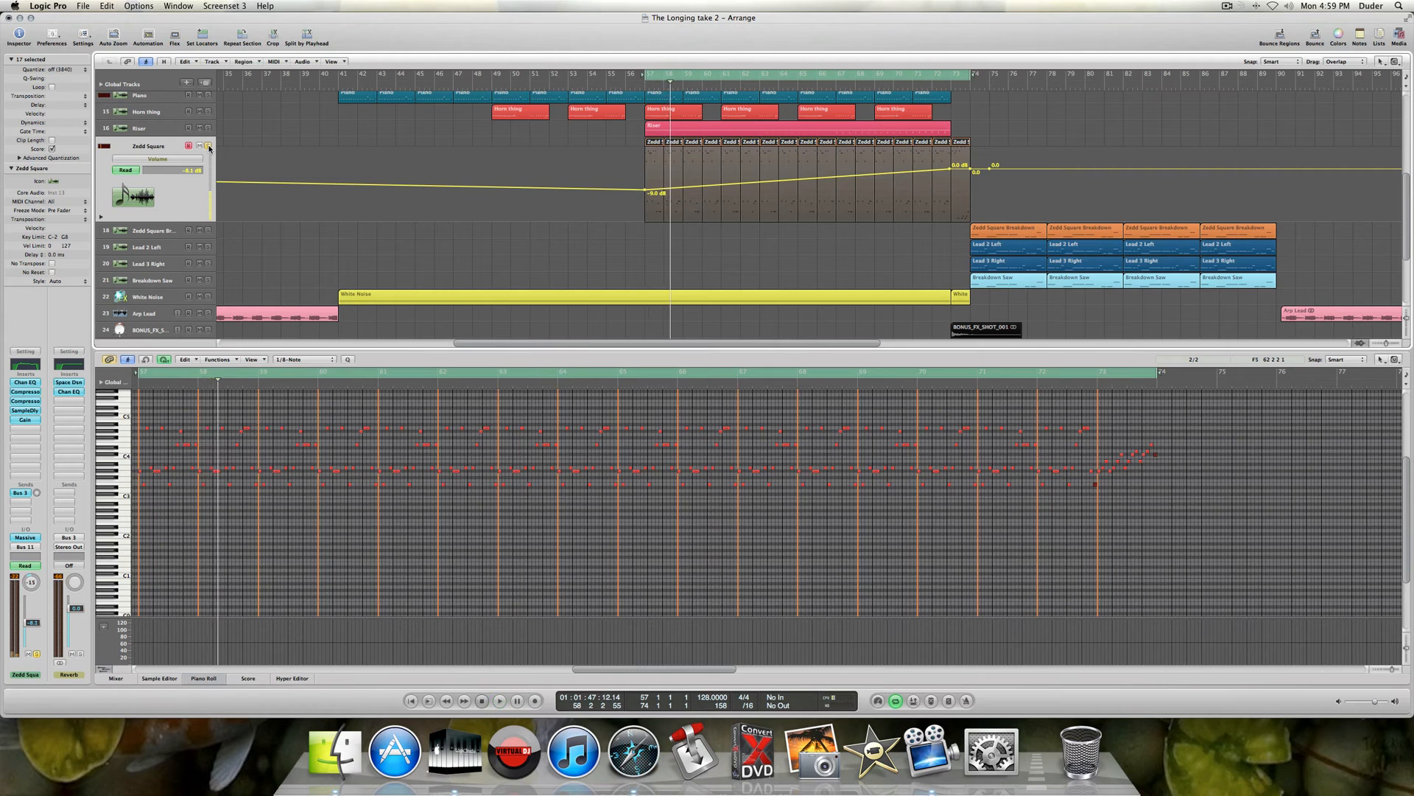
- View Zedd Square's Massive instrument with the Zedd Square Bass preset, close it, and bypass all of the track's insert effects
{"action": "left_click", "coordinate": [33, 537]}
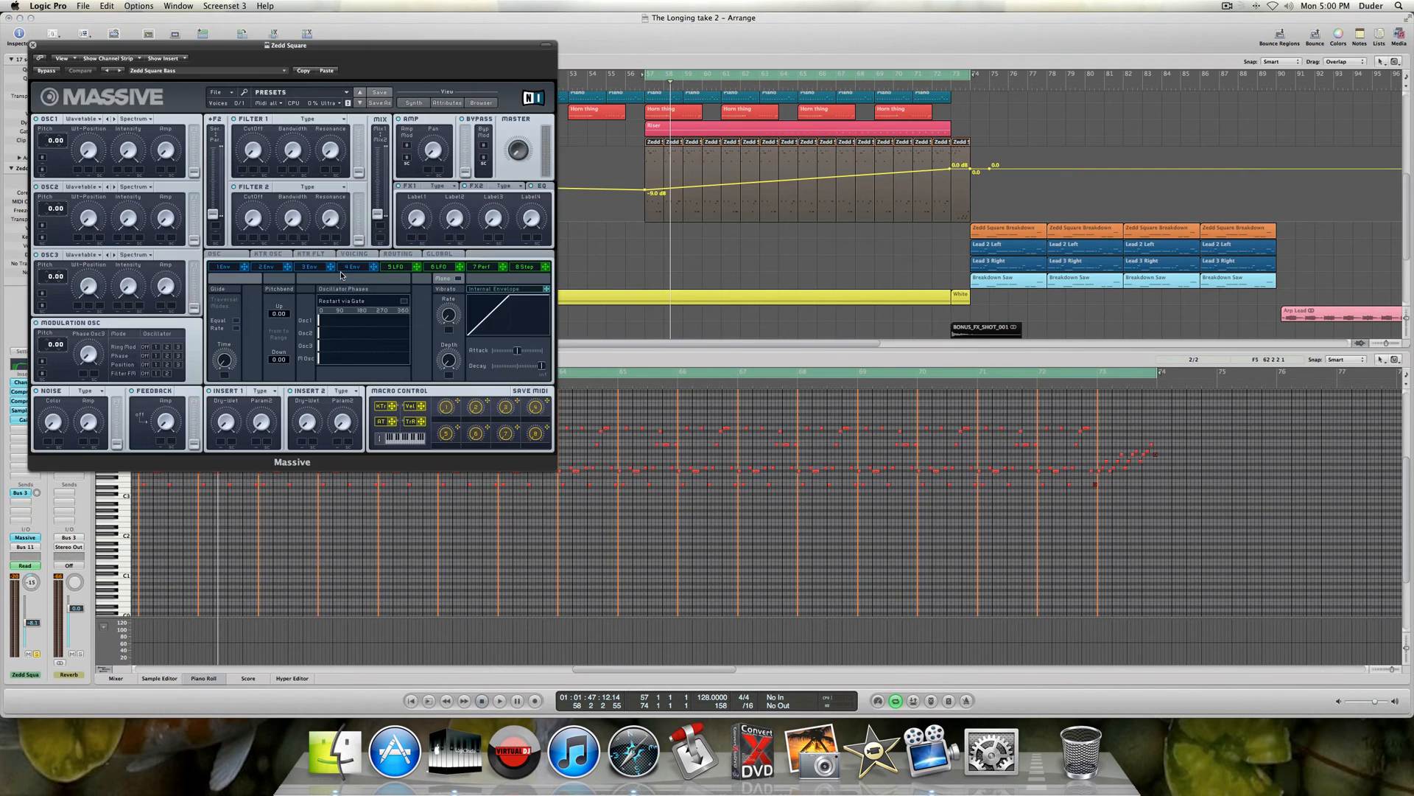
{"action": "left_click_drag", "start_coordinate": [199, 52], "coordinate": [364, 82]}
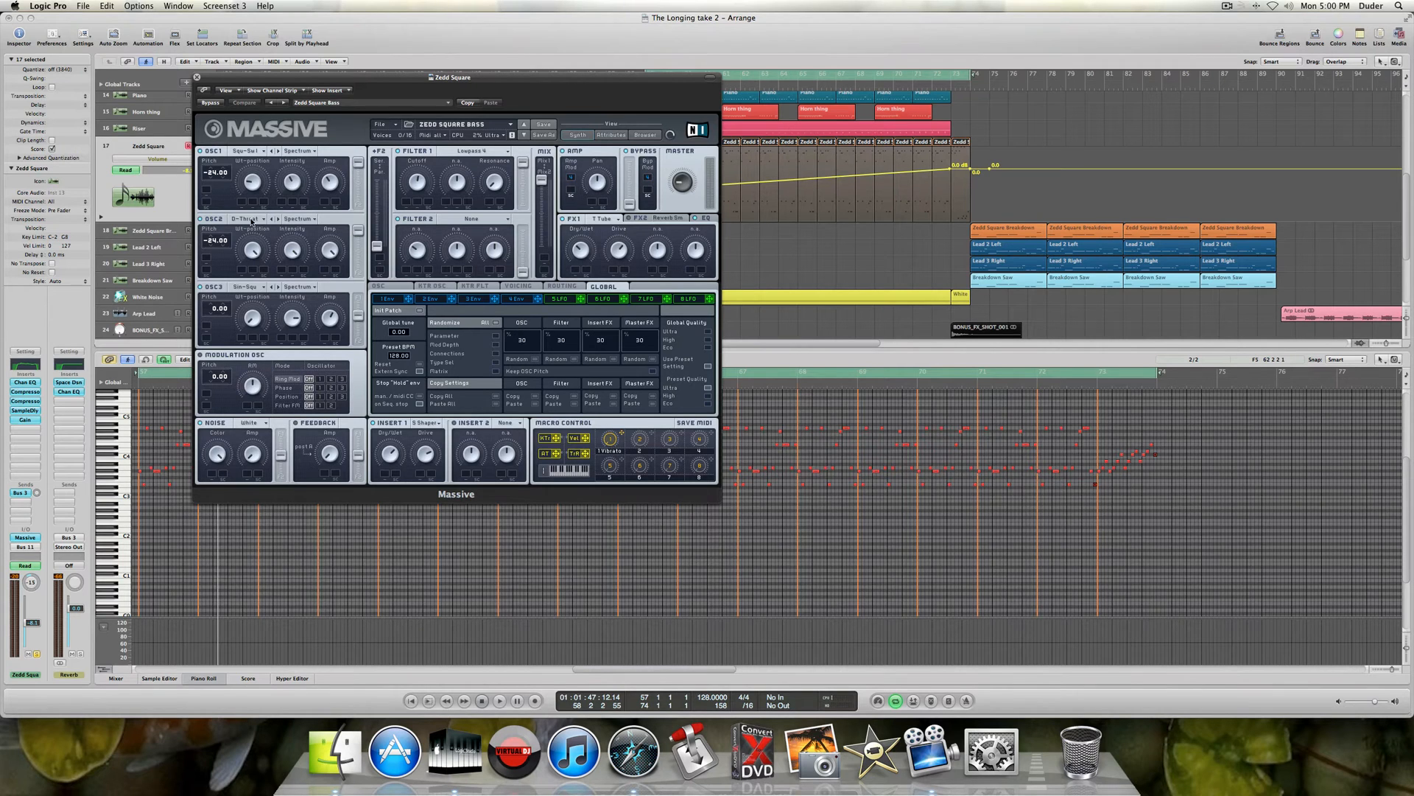
{"action": "left_click", "coordinate": [197, 77]}
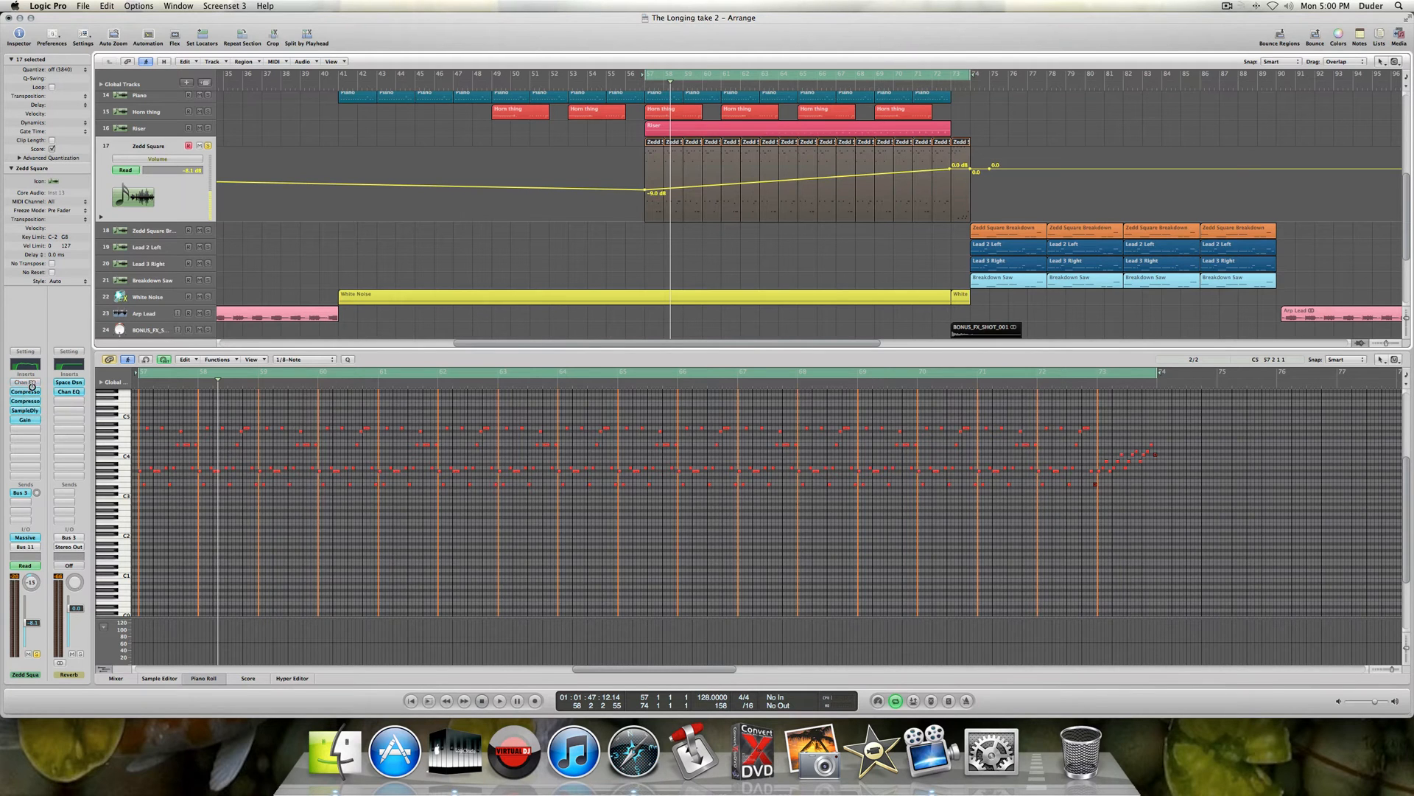
{"action": "left_click_drag", "start_coordinate": [32, 385], "coordinate": [32, 426]}
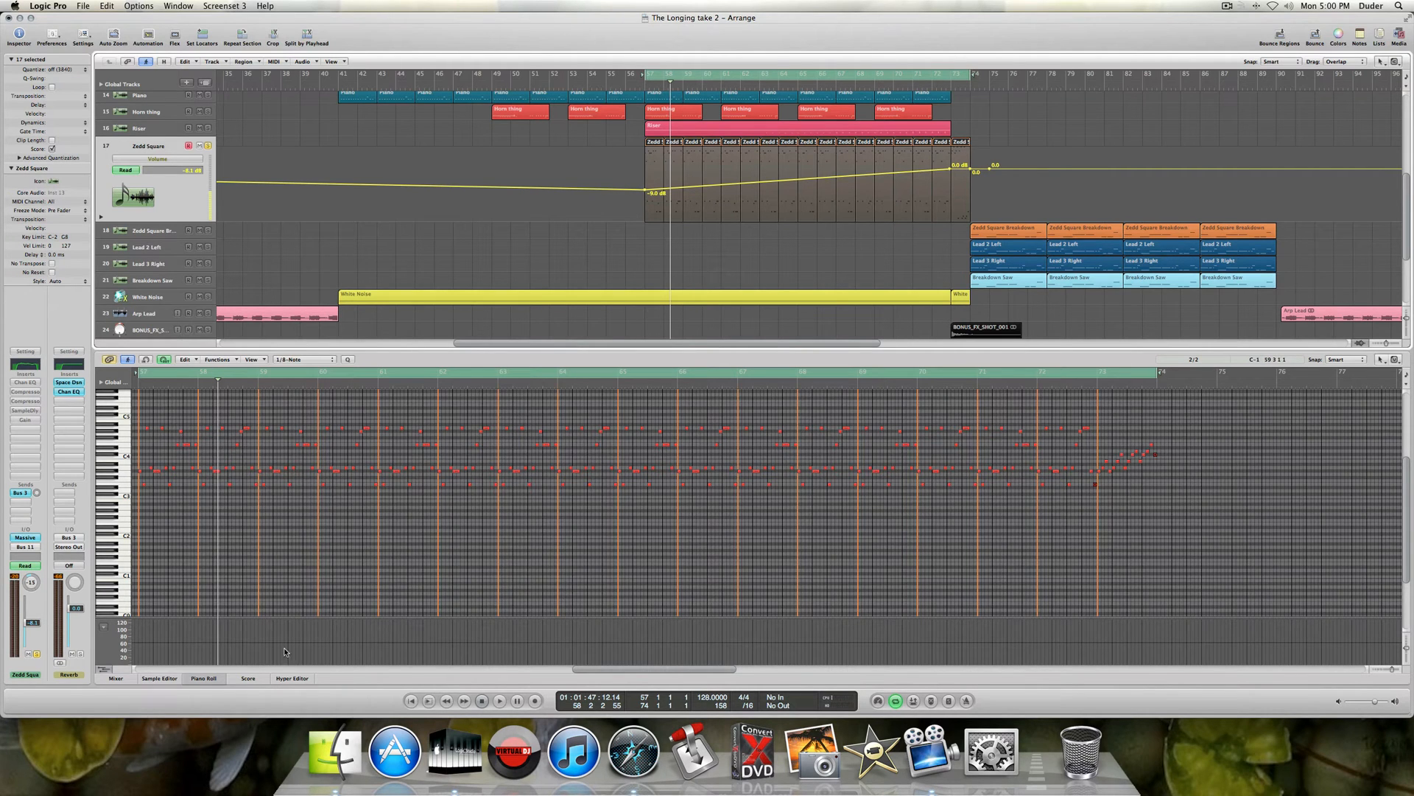
- Look through the neighbouring Riser, Horn thing, Piano and Zedd Square Breakdown tracks and return to Zedd Square
{"action": "left_click", "coordinate": [160, 131]}
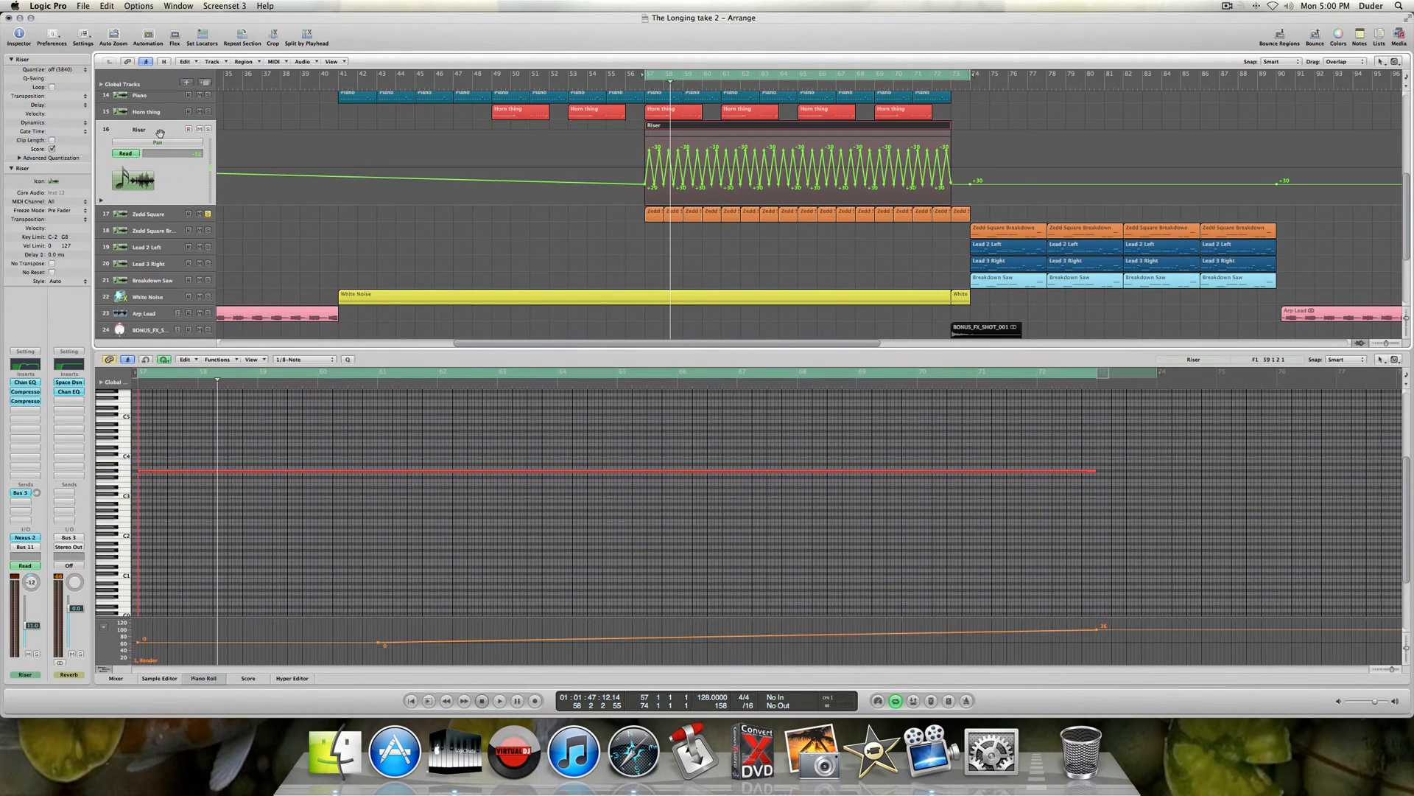
{"action": "left_click", "coordinate": [160, 116]}
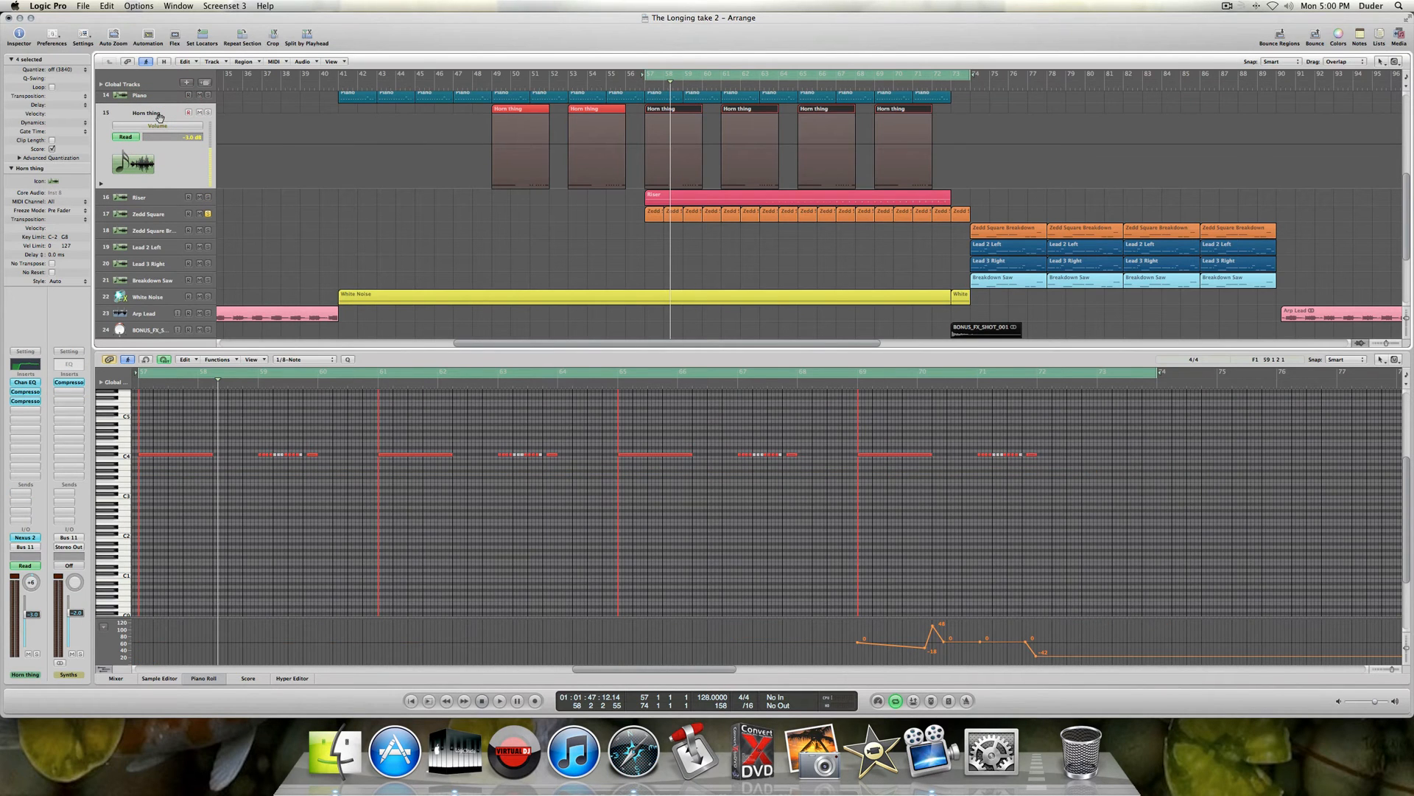
{"action": "left_click", "coordinate": [158, 103]}
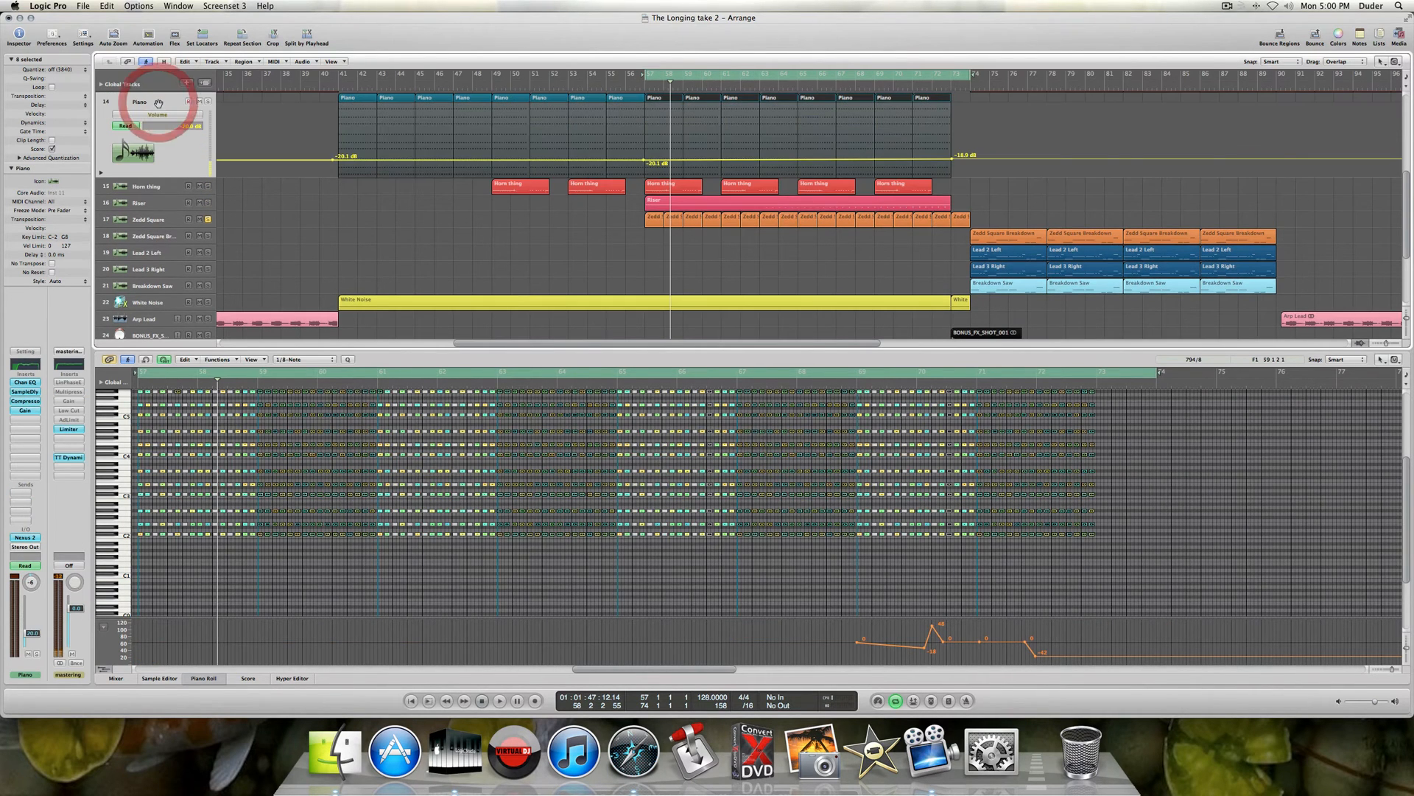
{"action": "scroll", "coordinate": [155, 122], "scroll_direction": "up", "scroll_amount": 4}
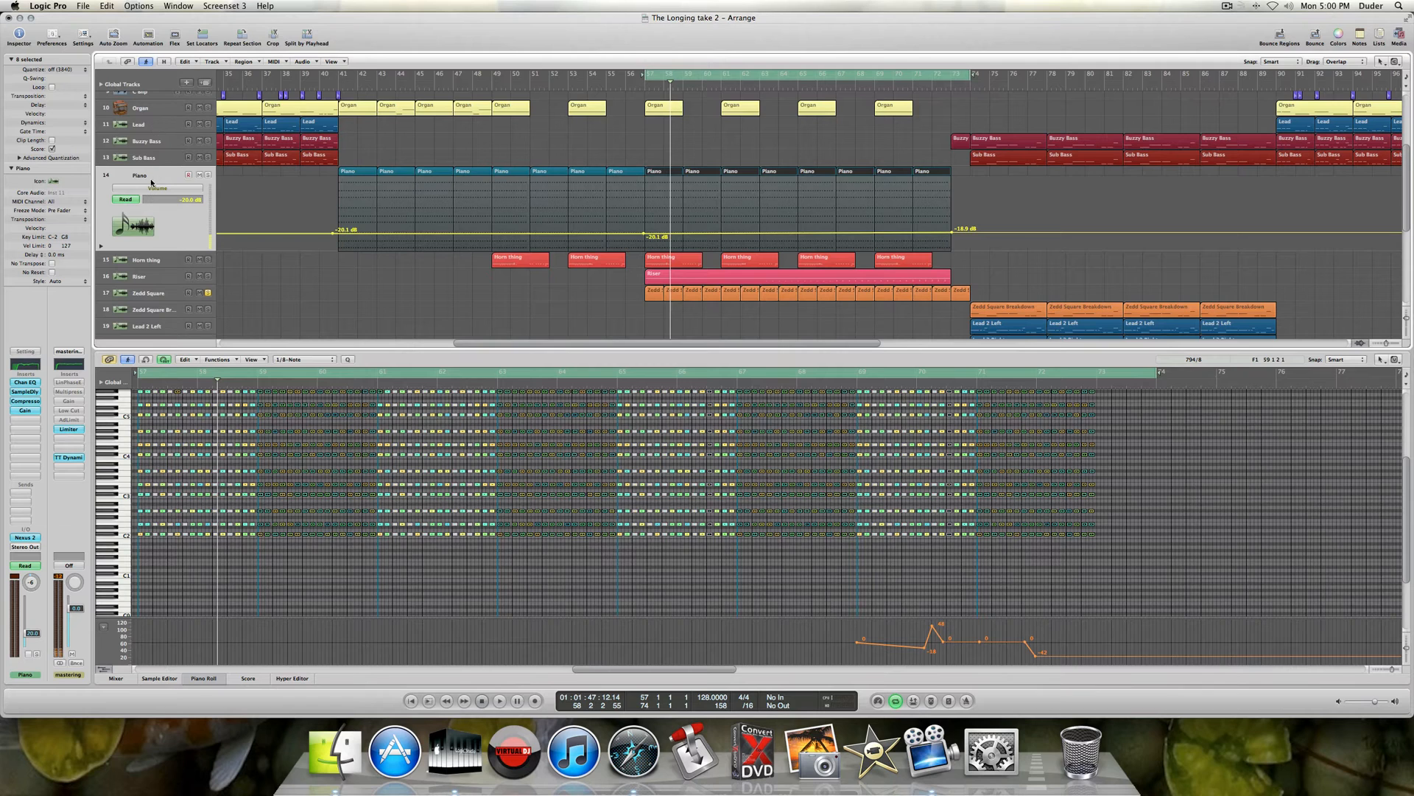
{"action": "left_click", "coordinate": [173, 271]}
{"action": "left_click", "coordinate": [158, 294]}
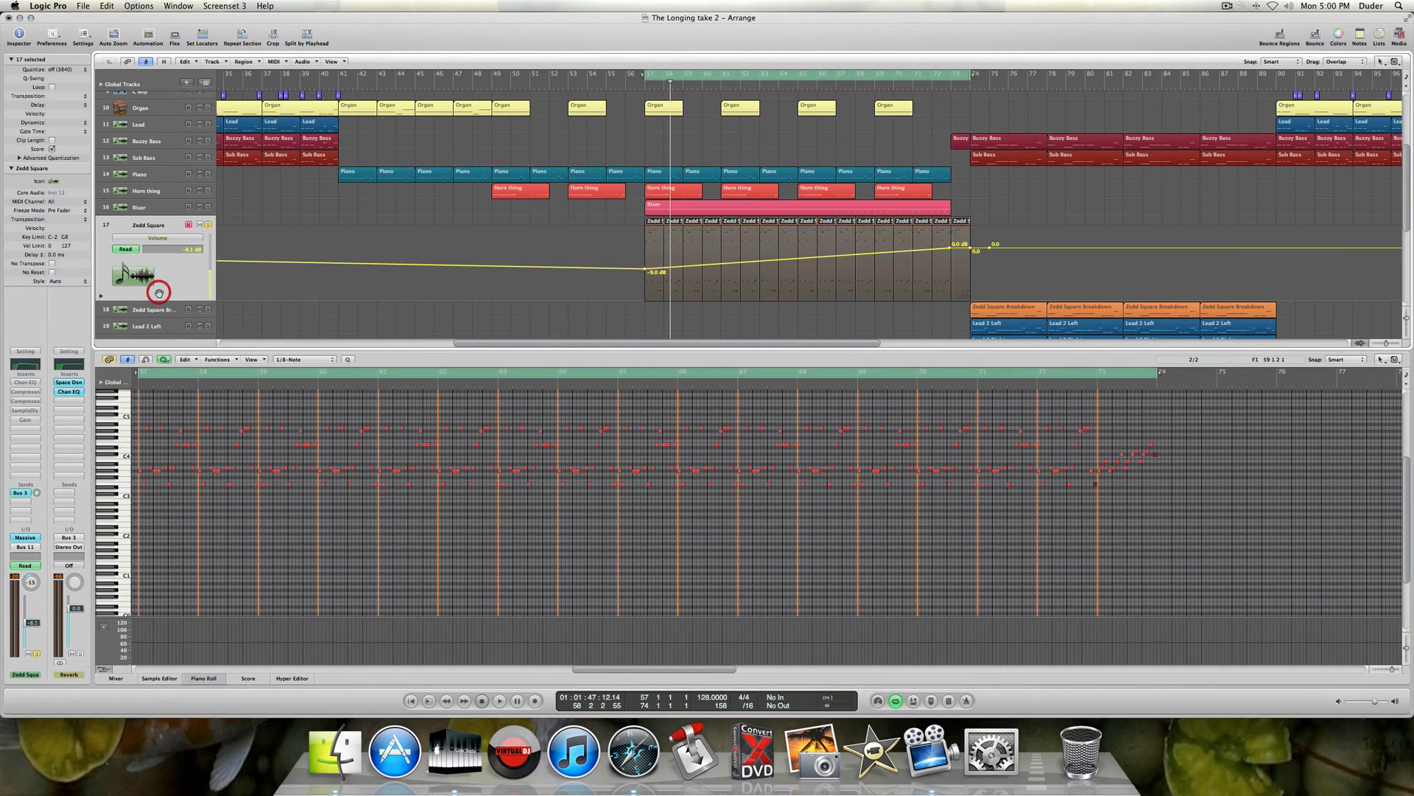
{"action": "scroll", "coordinate": [158, 293], "scroll_direction": "down", "scroll_amount": 5}
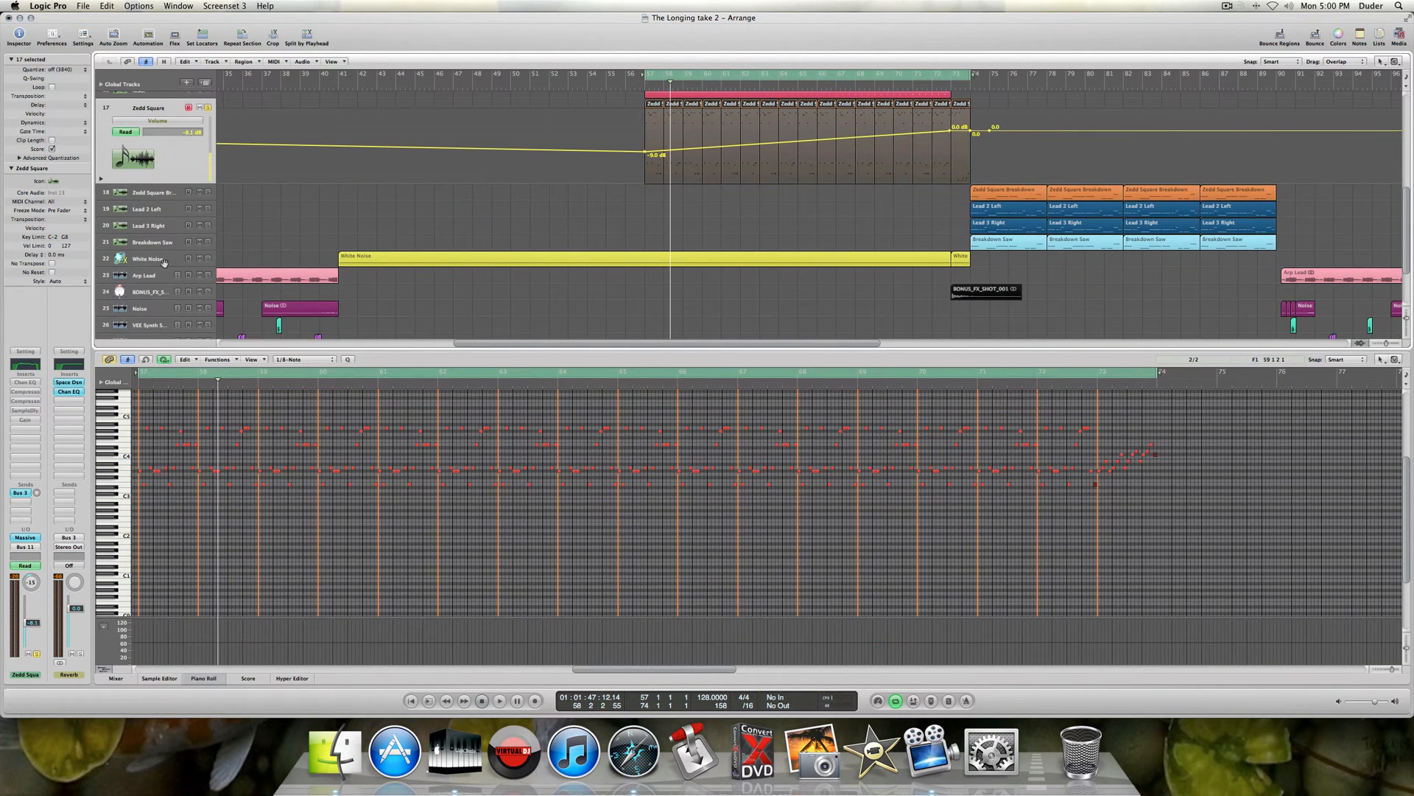
{"action": "left_click", "coordinate": [163, 195]}
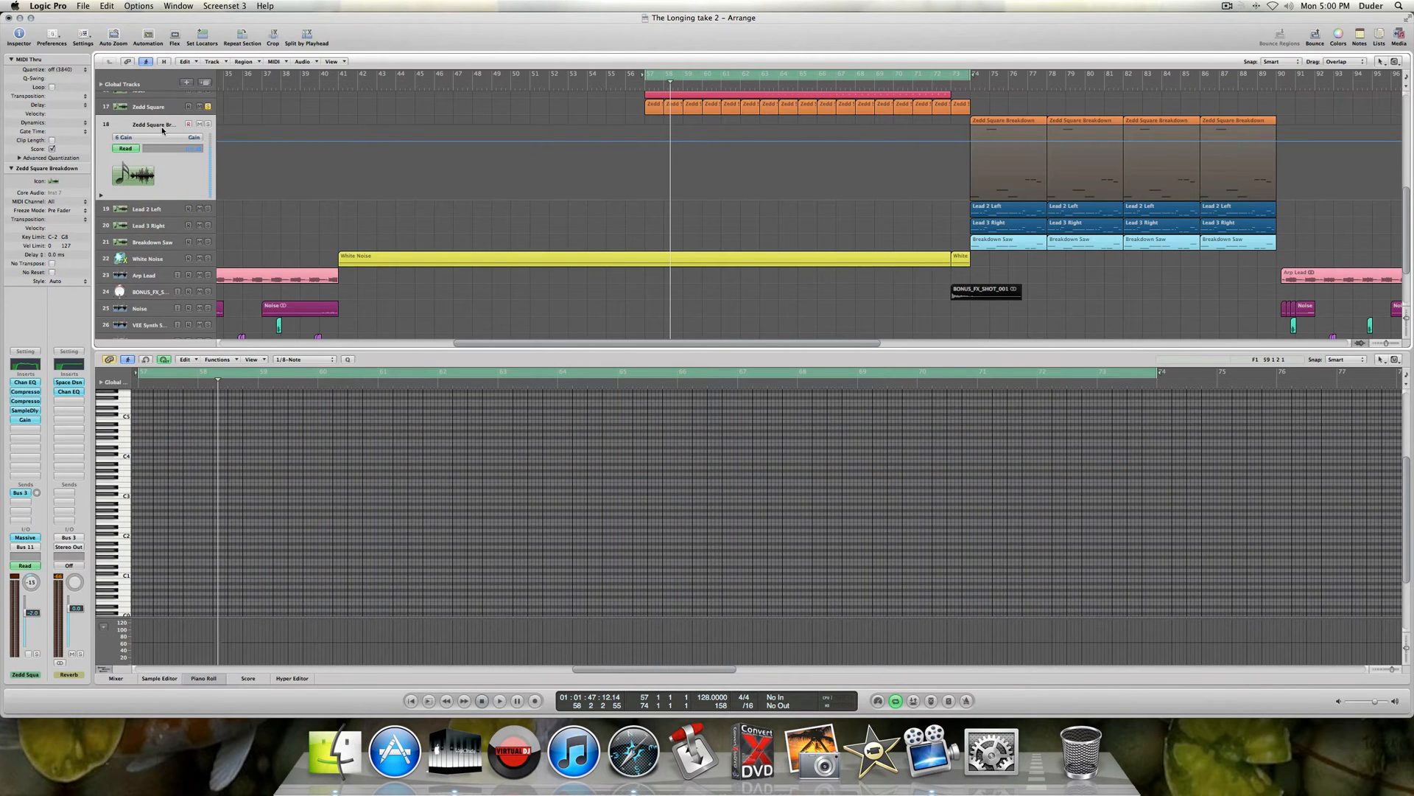
{"action": "left_click", "coordinate": [162, 112]}
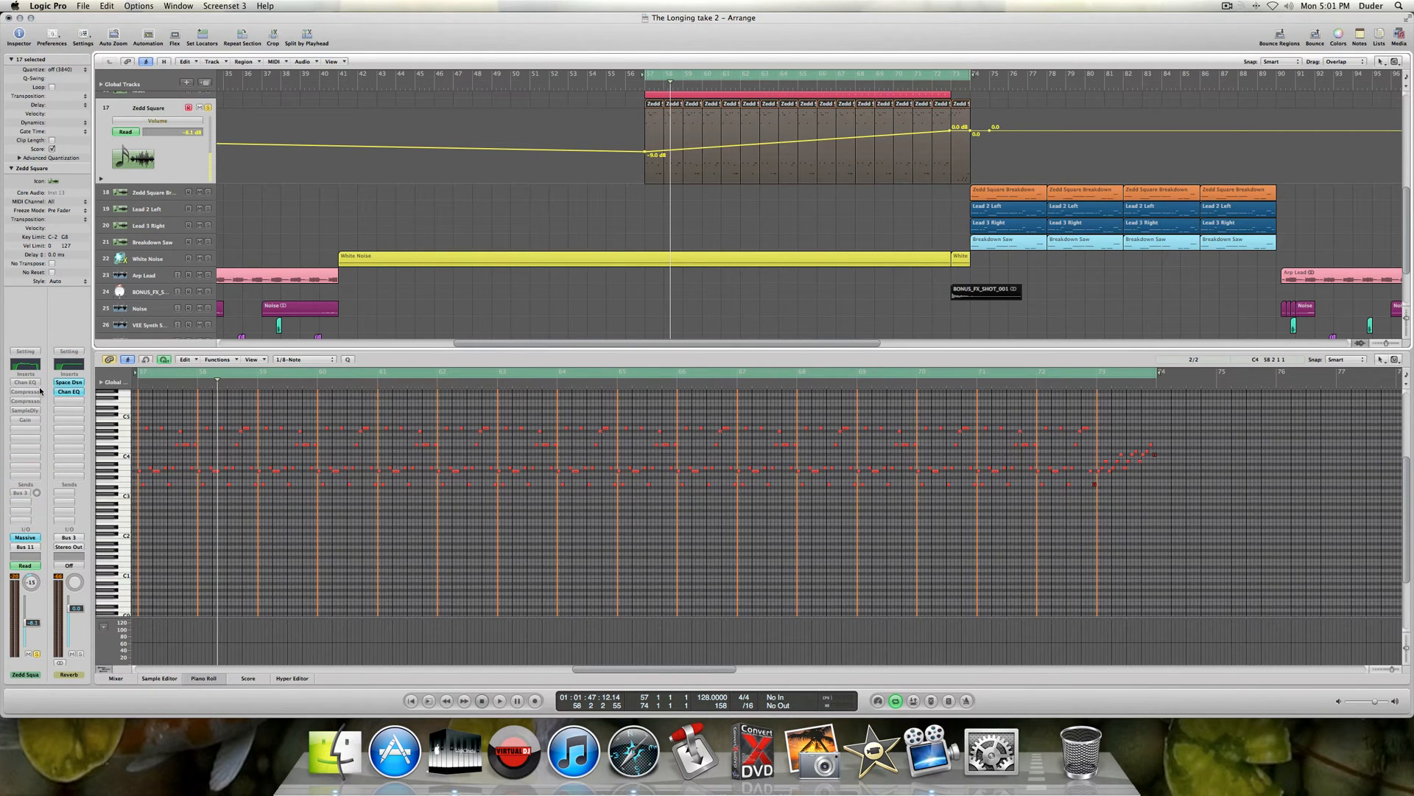
- Play Zedd Square with its inserts bypassed, re-enable its Channel EQ, and play the part with the EQ active
{"action": "key", "text": "space"}
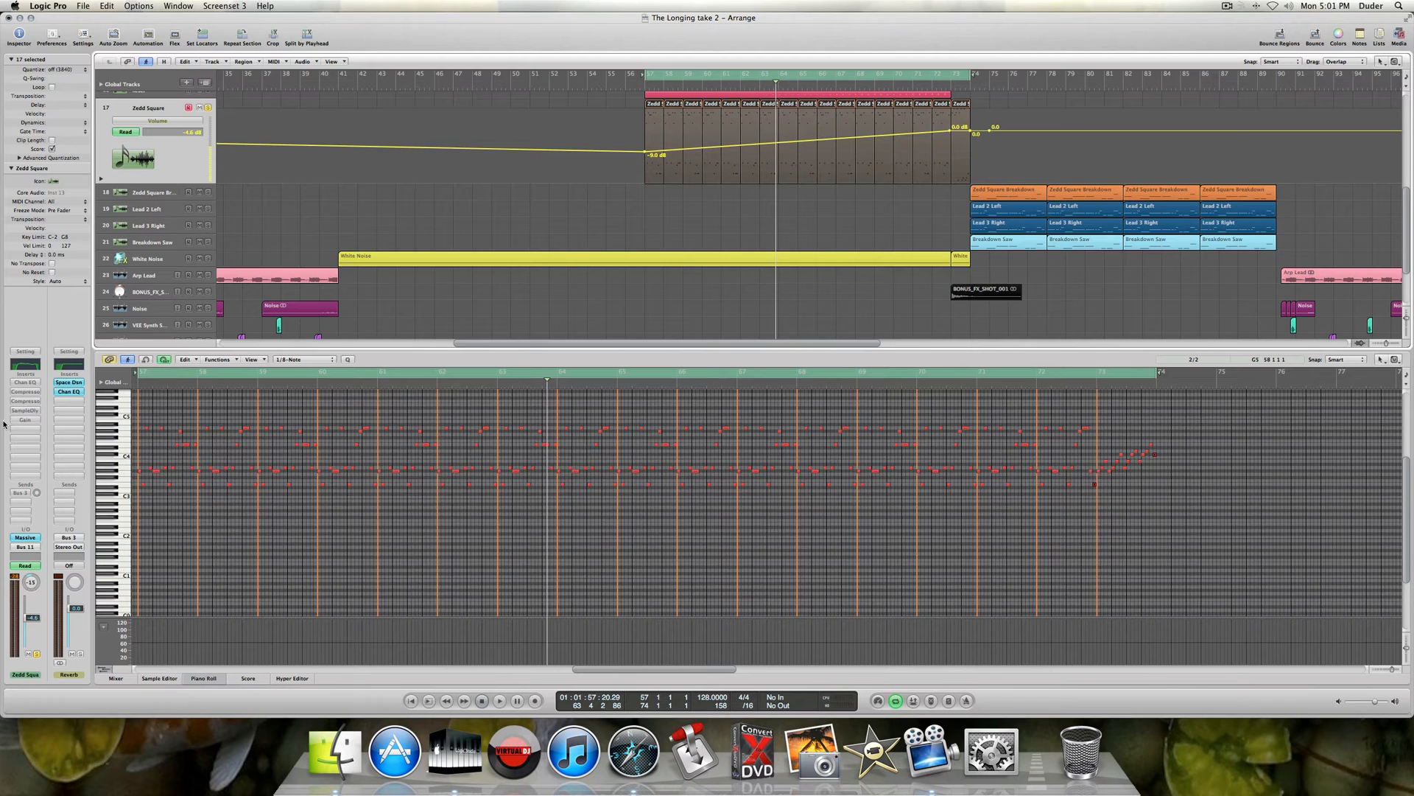
{"action": "left_click", "coordinate": [25, 383]}
{"action": "key", "text": "space"}
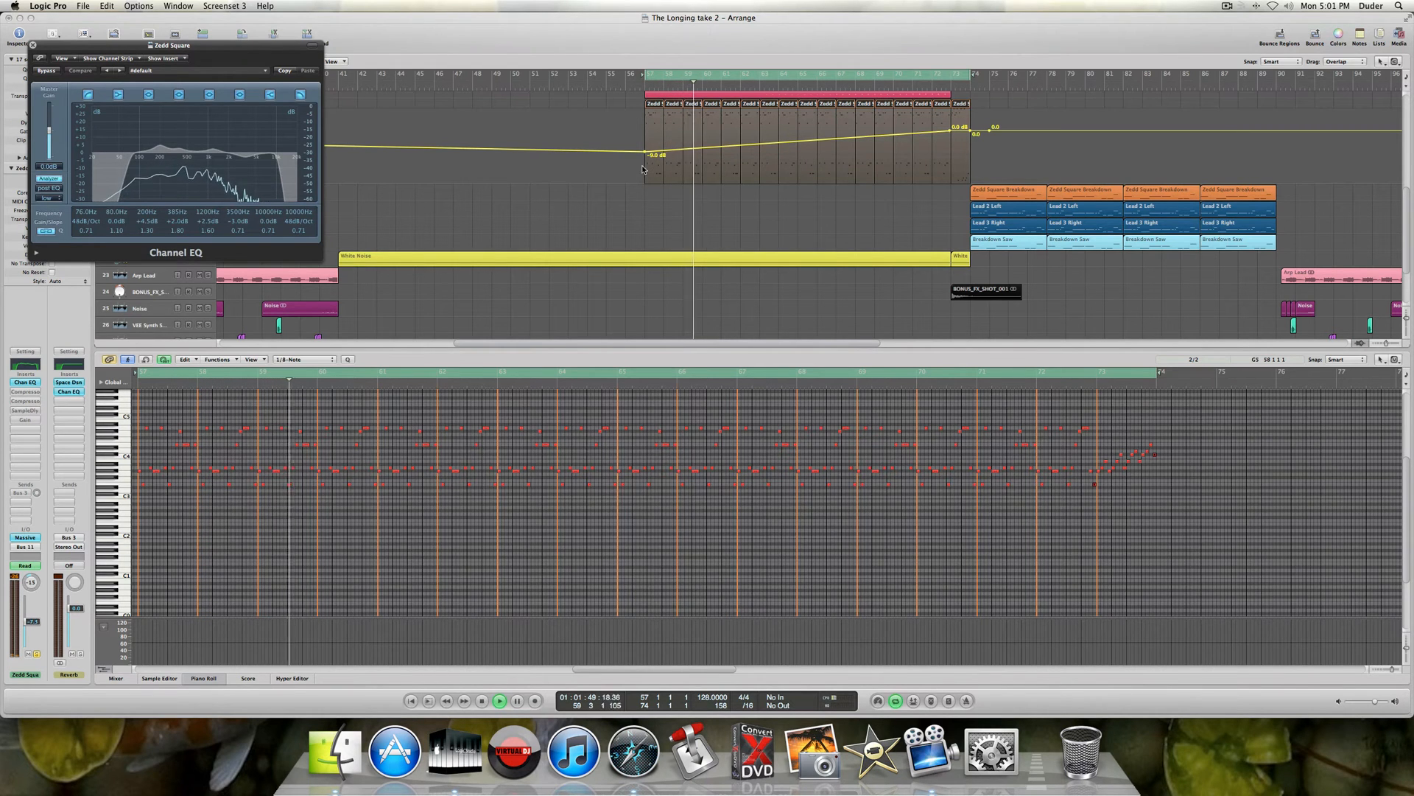
{"action": "key", "text": "space"}
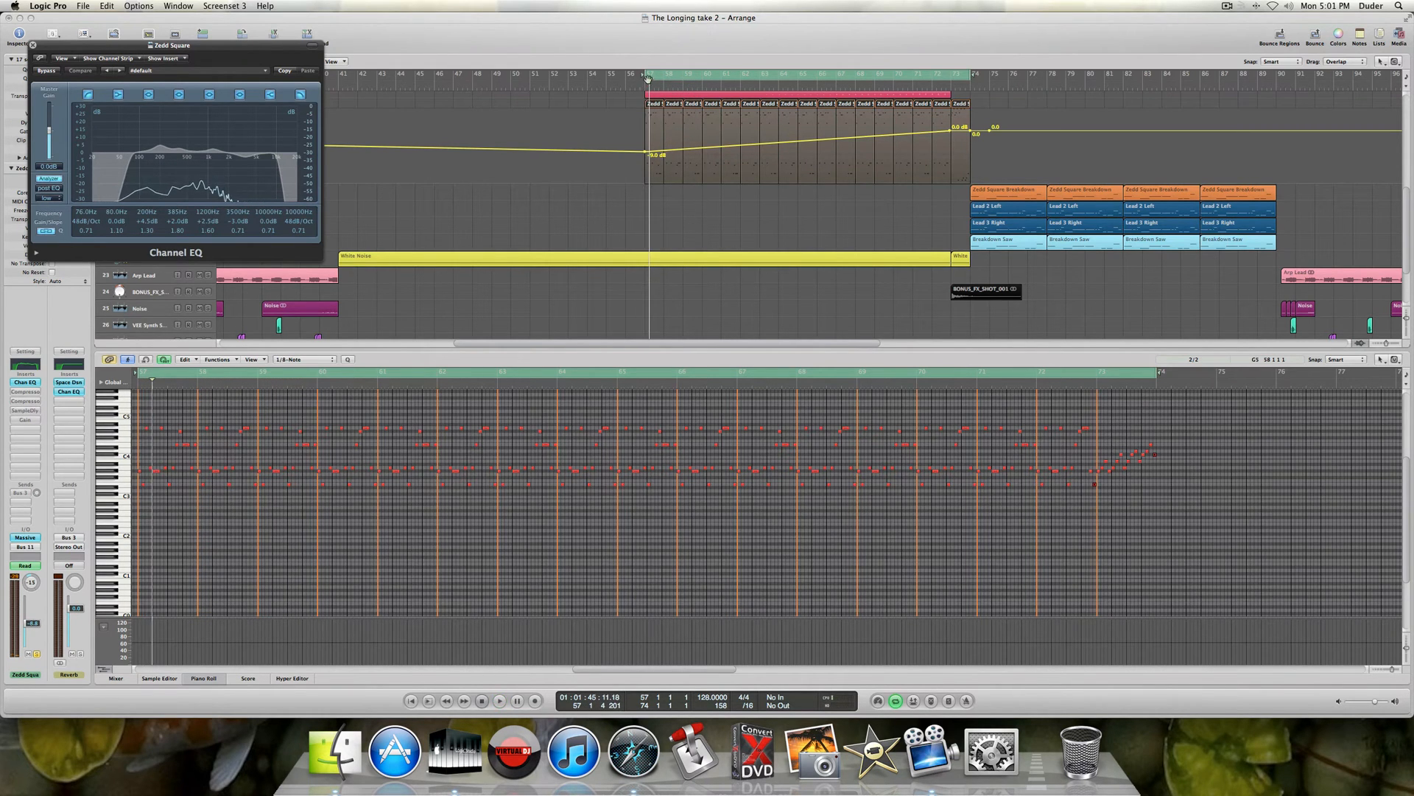
- Shorten the cycle range to start at bar 69, play Zedd Square there with the Channel EQ active, and close the EQ
{"action": "left_click_drag", "start_coordinate": [645, 73], "coordinate": [879, 85]}
{"action": "key", "text": "space"}
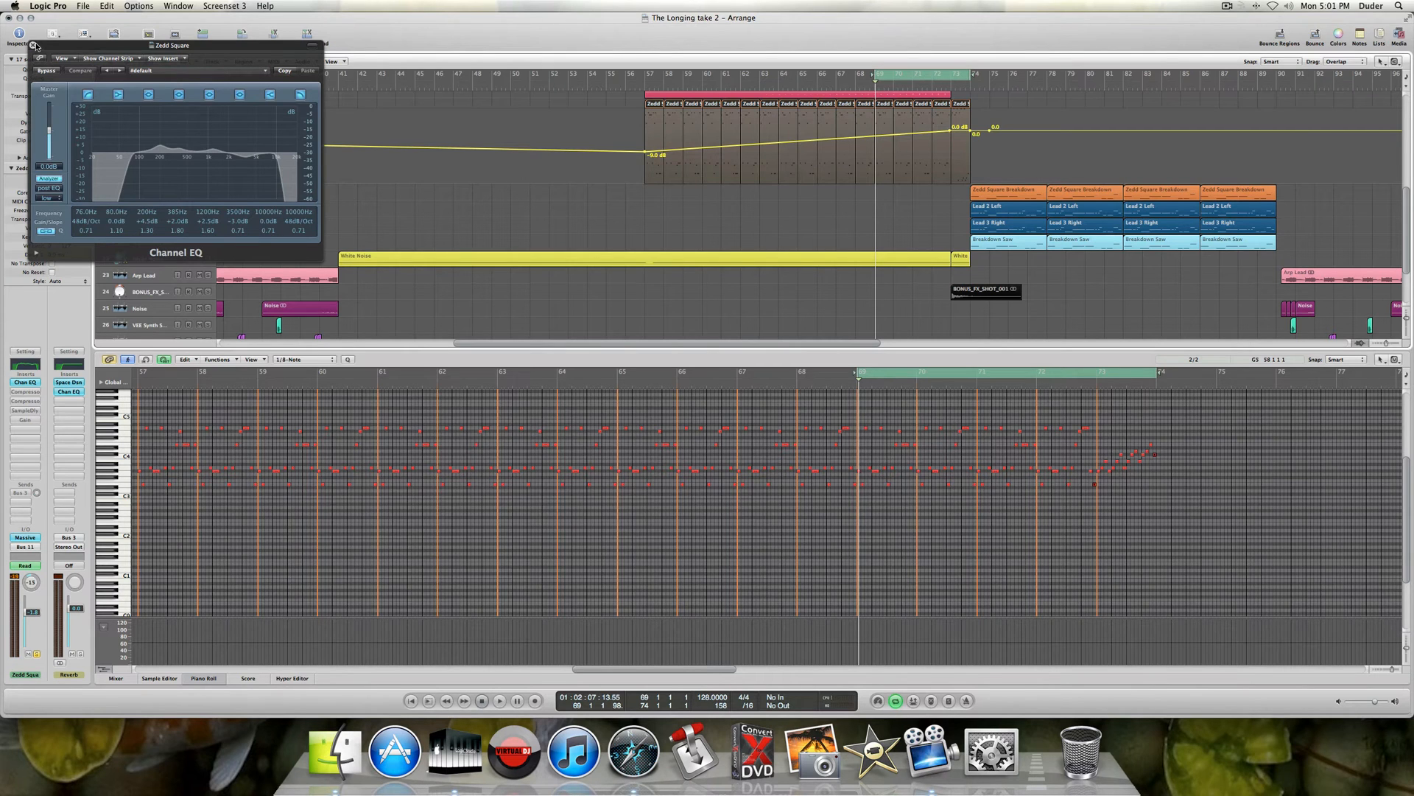
{"action": "left_click", "coordinate": [33, 45]}
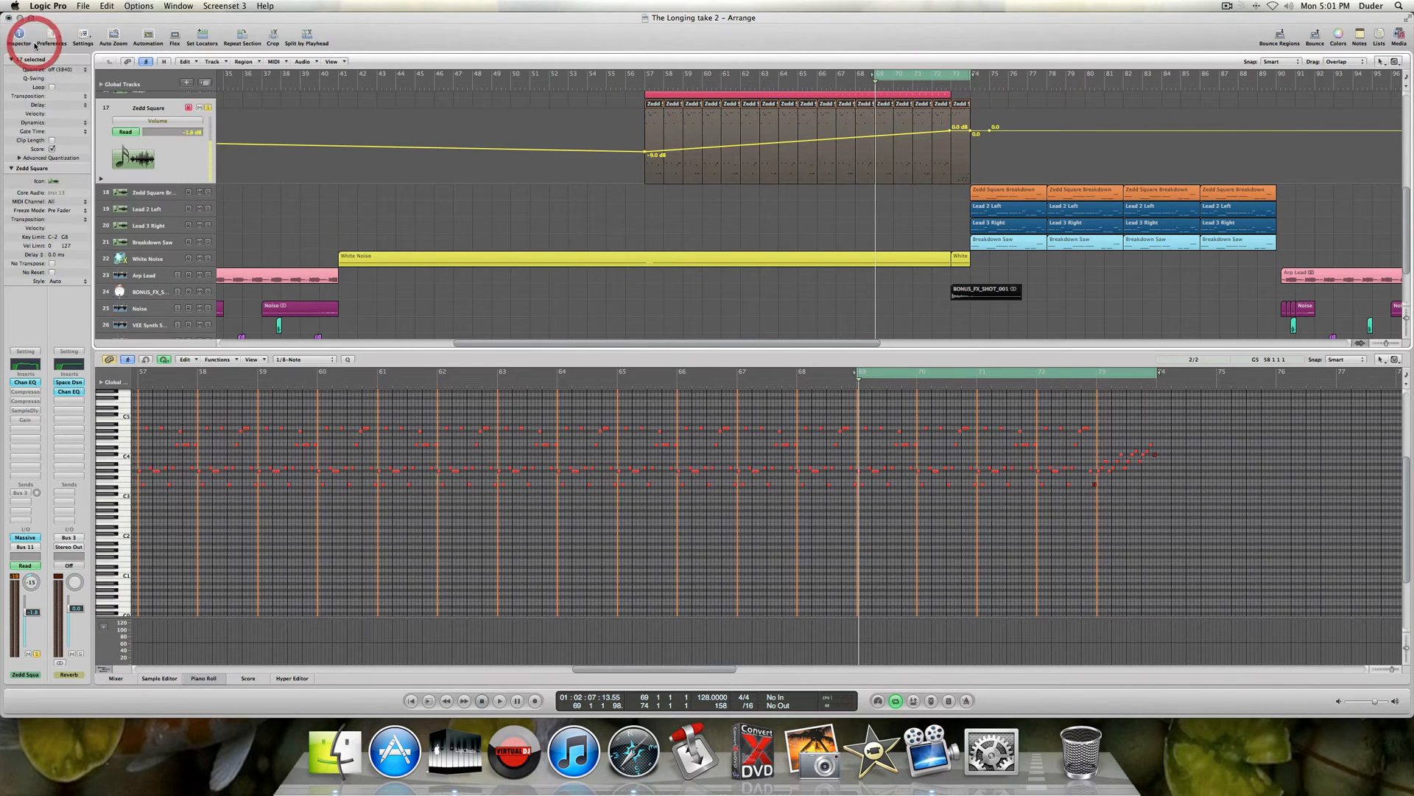
- Re-enable Zedd Square's first Compressor, the Platinum one, play the part with it active, and close it
{"action": "left_click", "coordinate": [28, 394]}
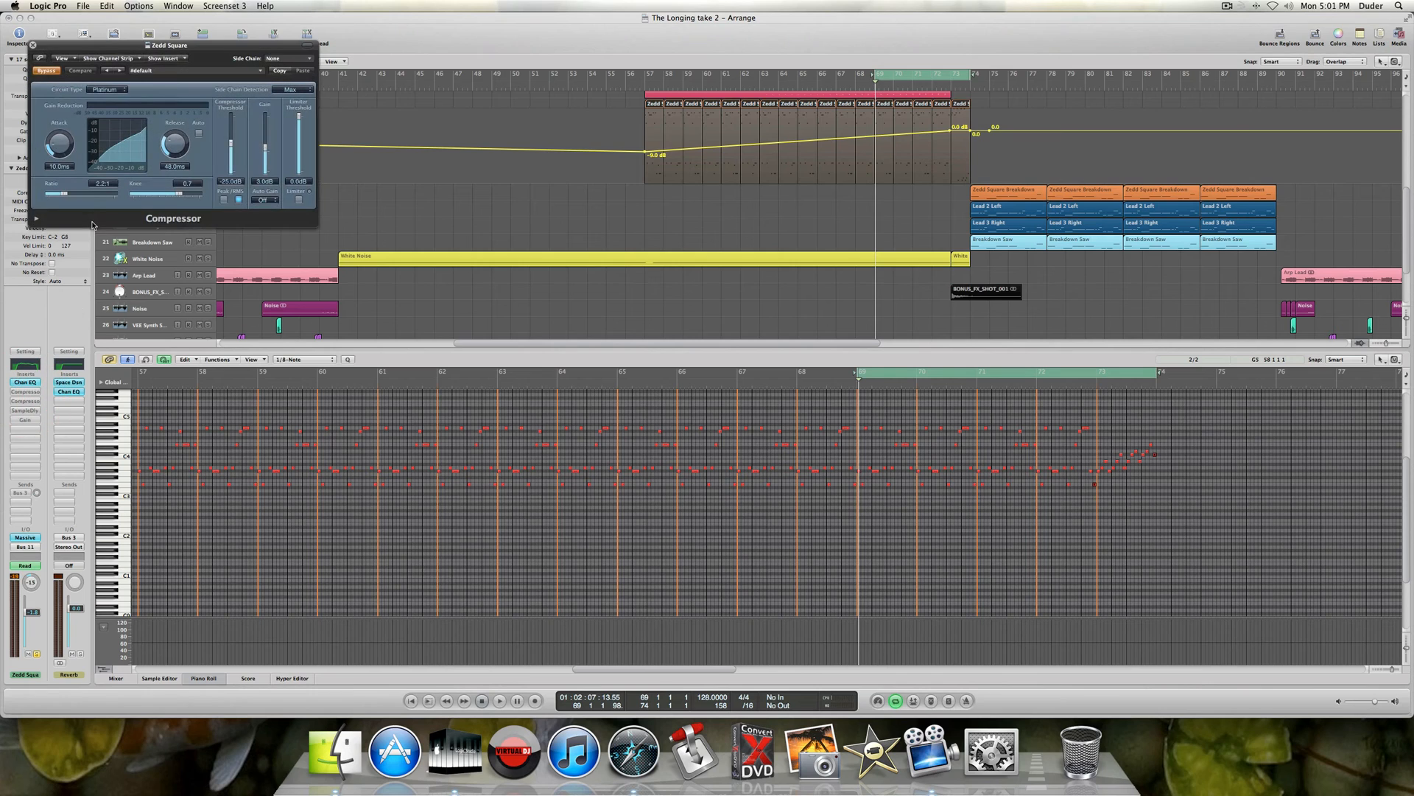
{"action": "left_click", "coordinate": [42, 70]}
{"action": "key", "text": "space"}
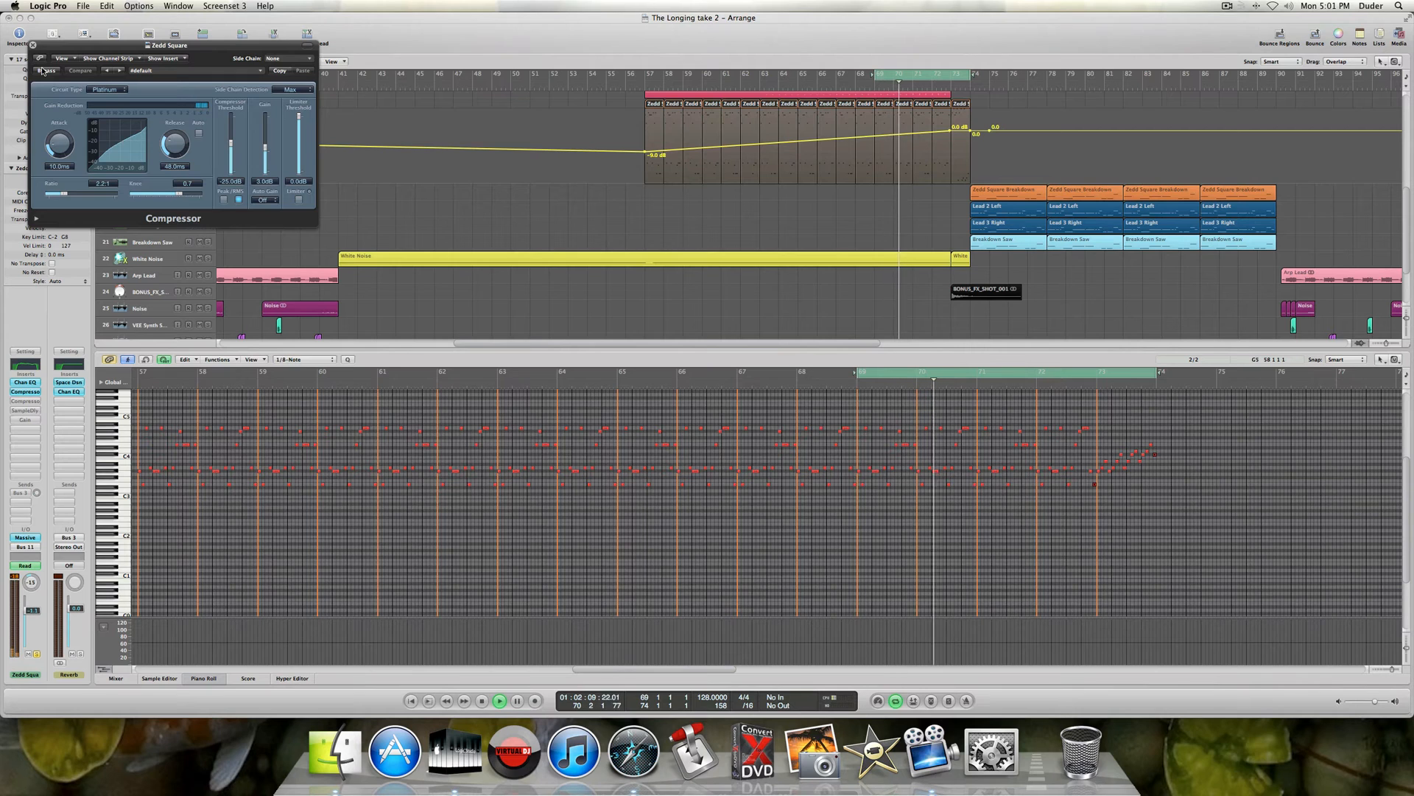
{"action": "key", "text": "space"}
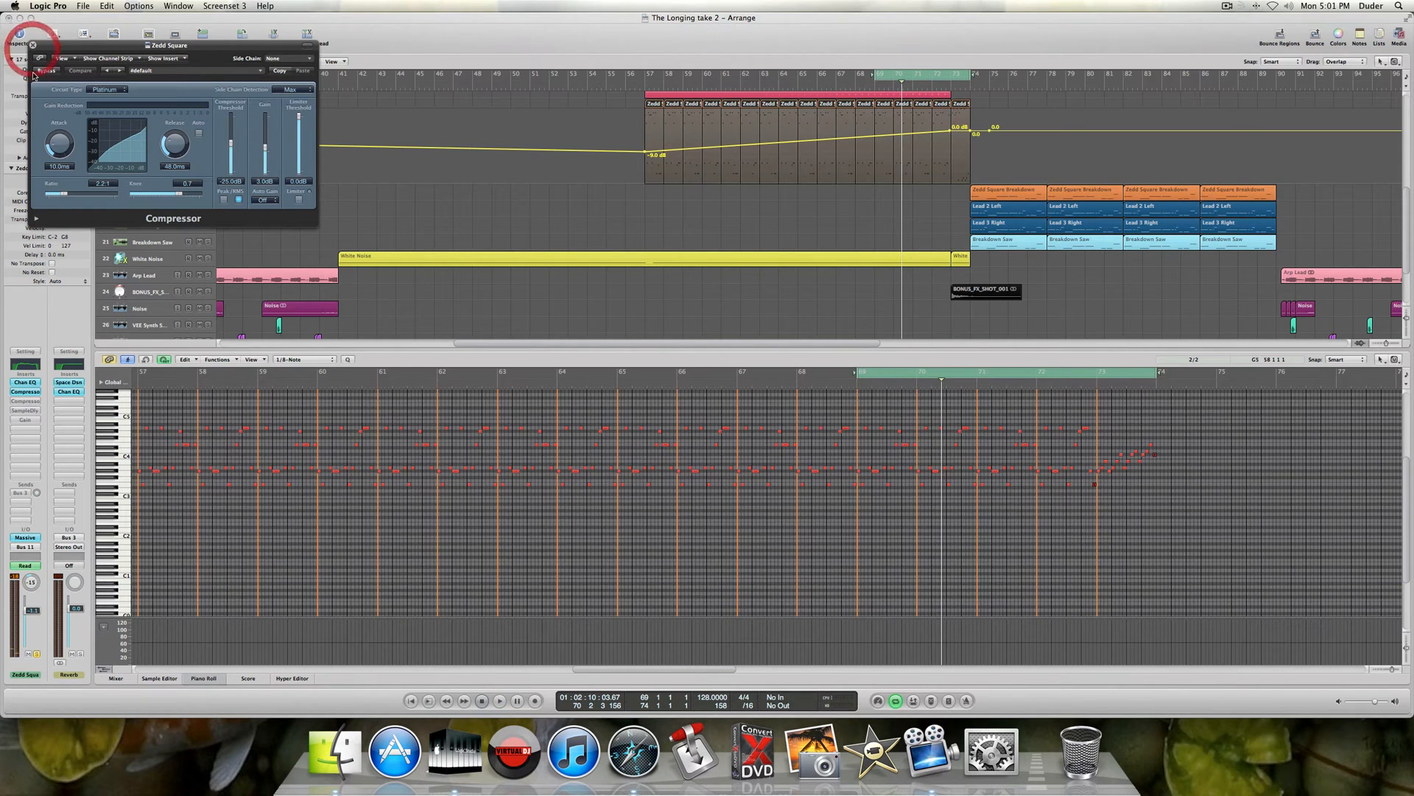
{"action": "left_click", "coordinate": [33, 46]}
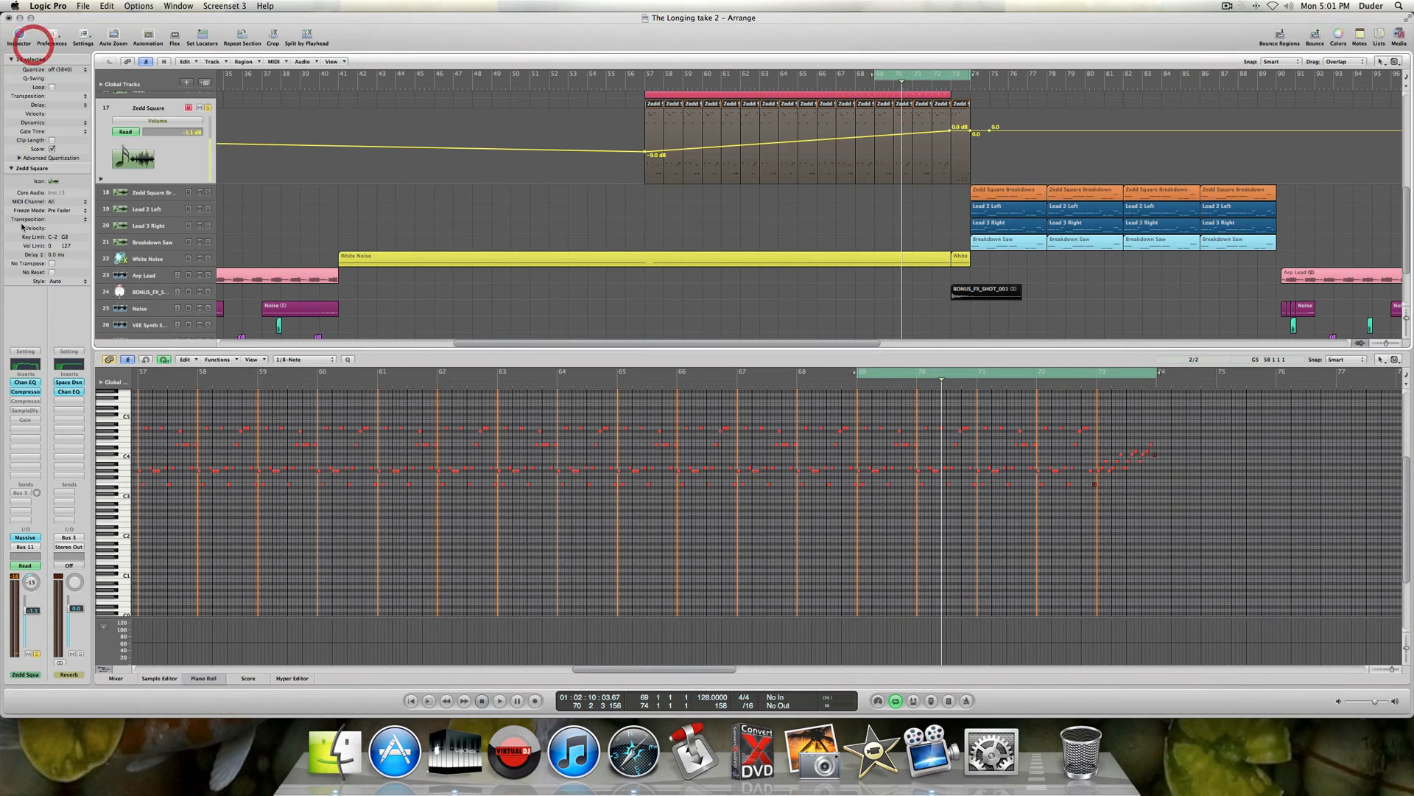
- Re-enable and audition Zedd Square's second Compressor, side-chained to Audio 3, and re-enable the Sample Delay, closing both
{"action": "left_click", "coordinate": [31, 402]}
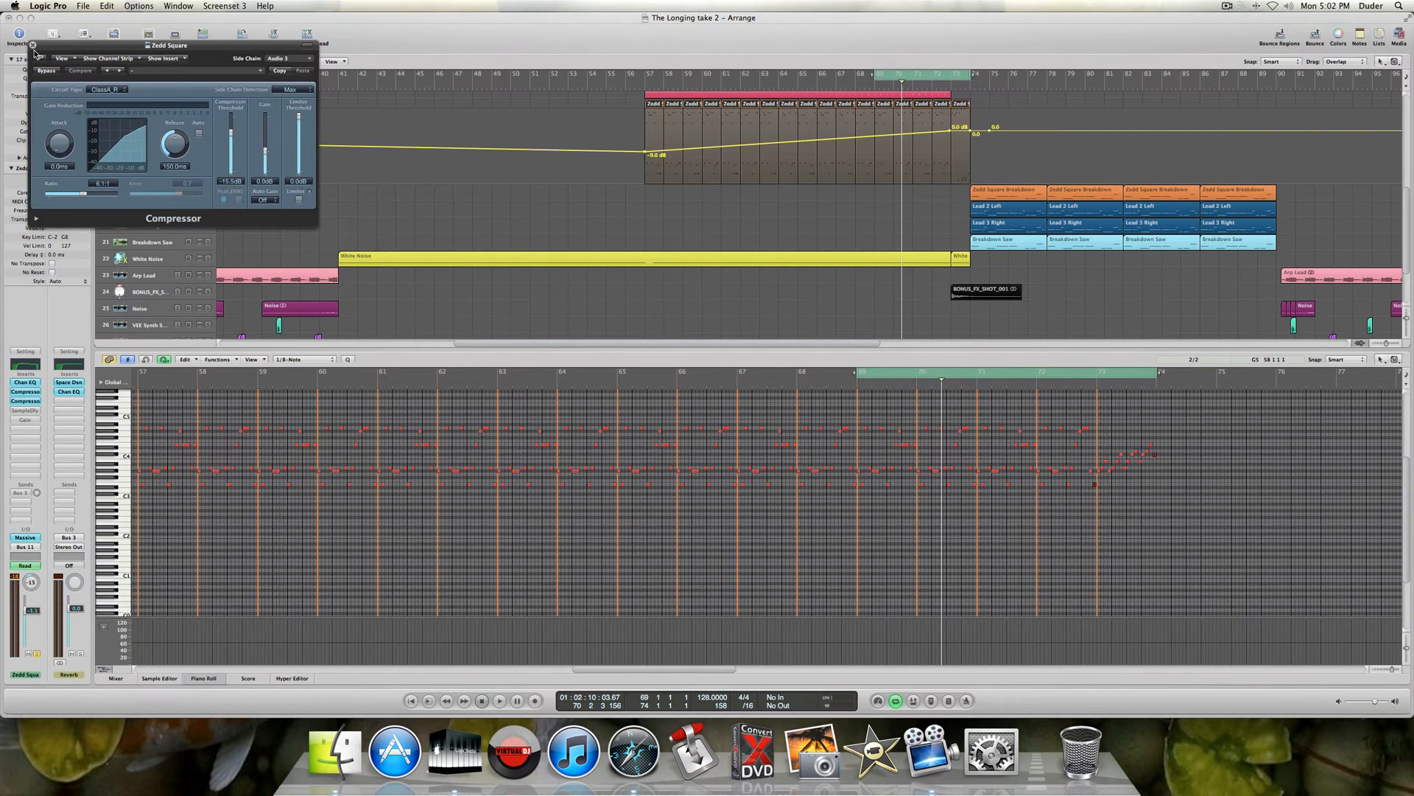
{"action": "key", "text": "space"}
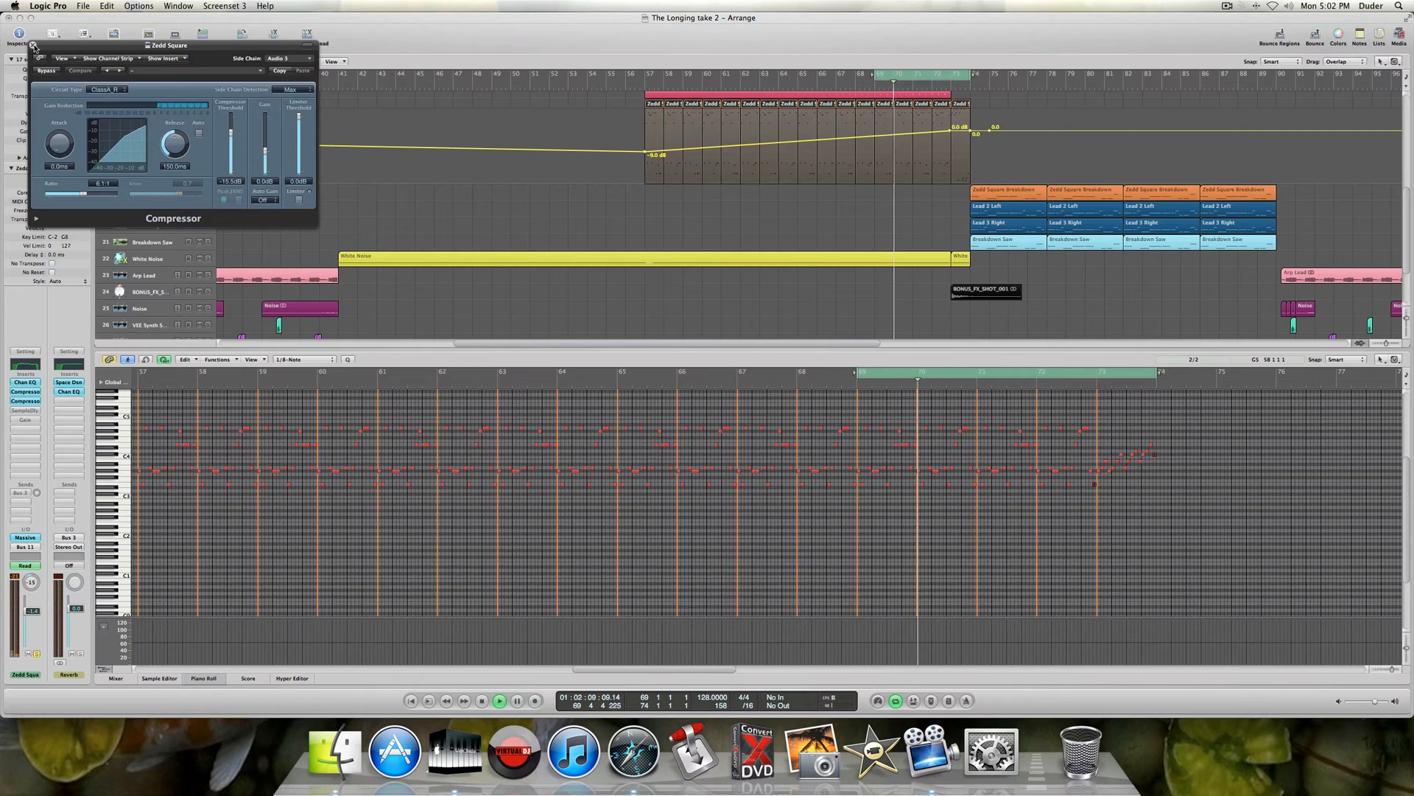
{"action": "key", "text": "space"}
{"action": "left_click", "coordinate": [33, 45]}
{"action": "left_click", "coordinate": [27, 412]}
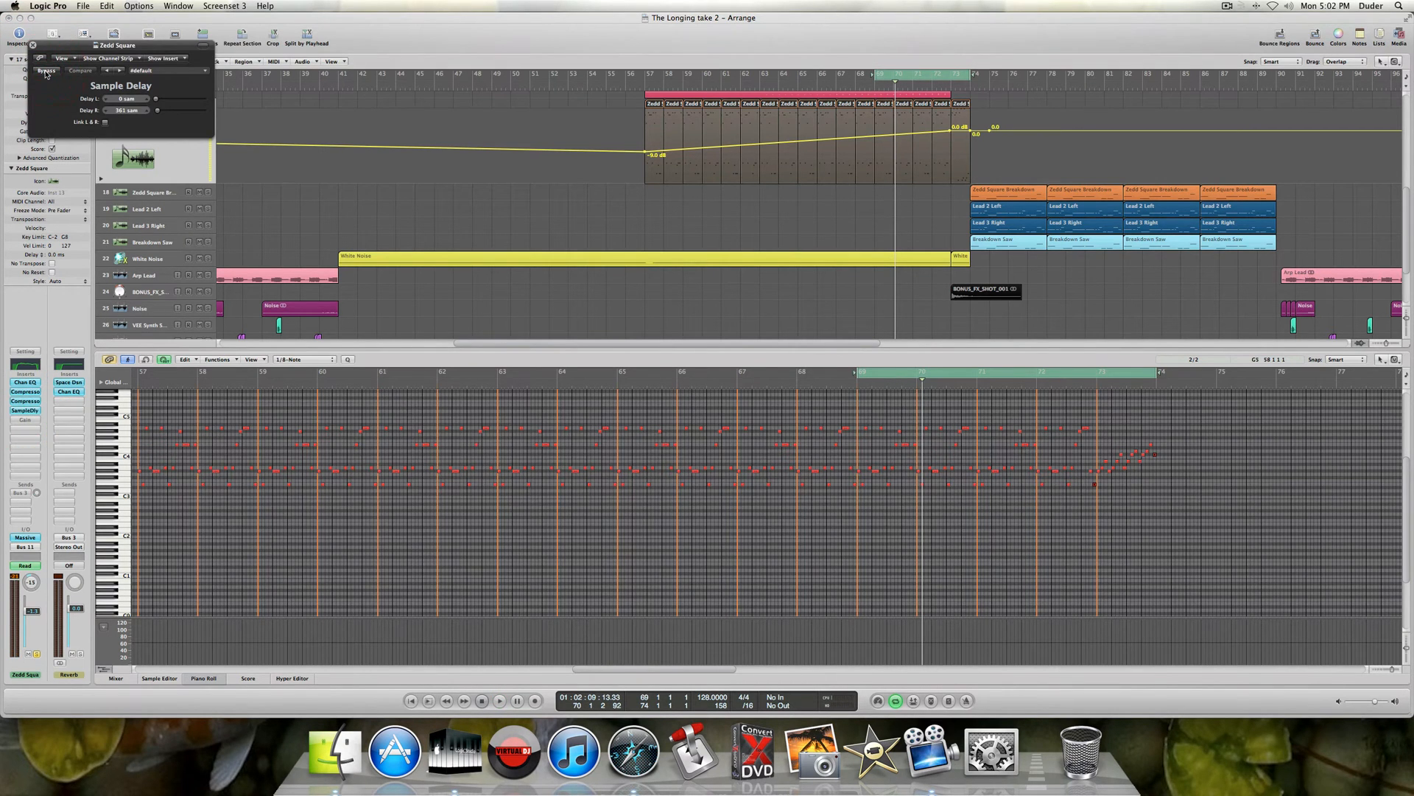
{"action": "left_click", "coordinate": [32, 48]}
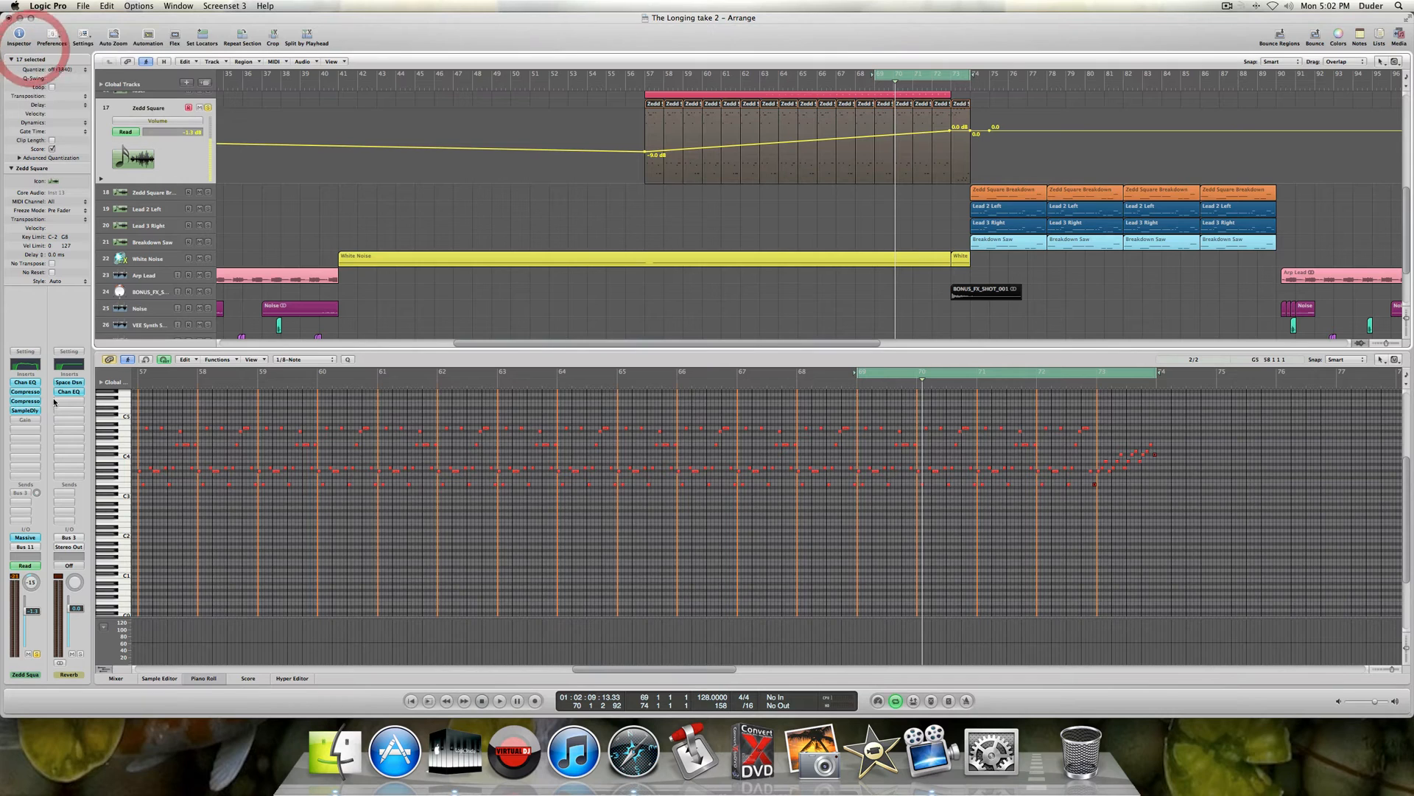
- Re-enable Zedd Square's Gain insert, close it and play the part with the whole effect chain active
{"action": "left_click", "coordinate": [23, 422]}
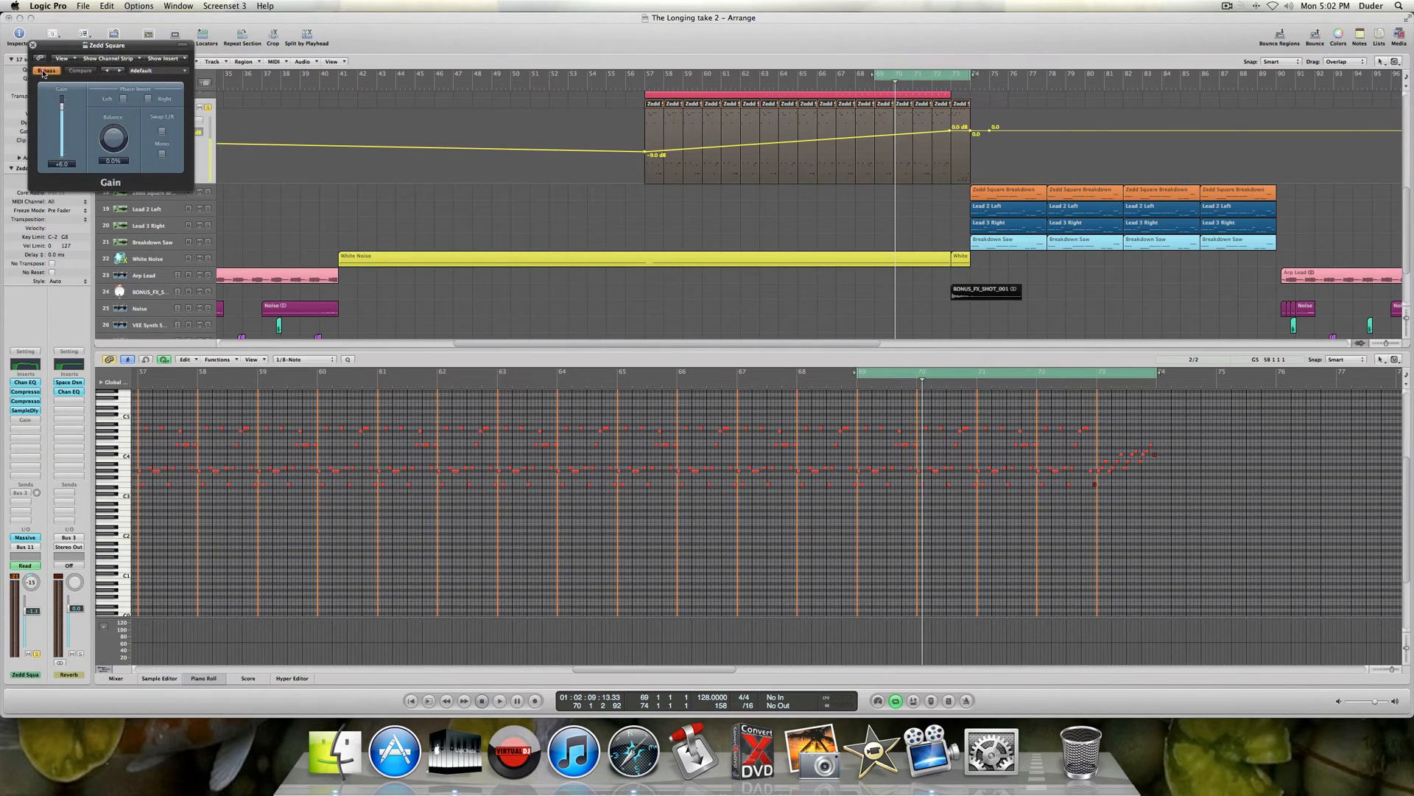
{"action": "left_click", "coordinate": [33, 46]}
{"action": "key", "text": "space"}
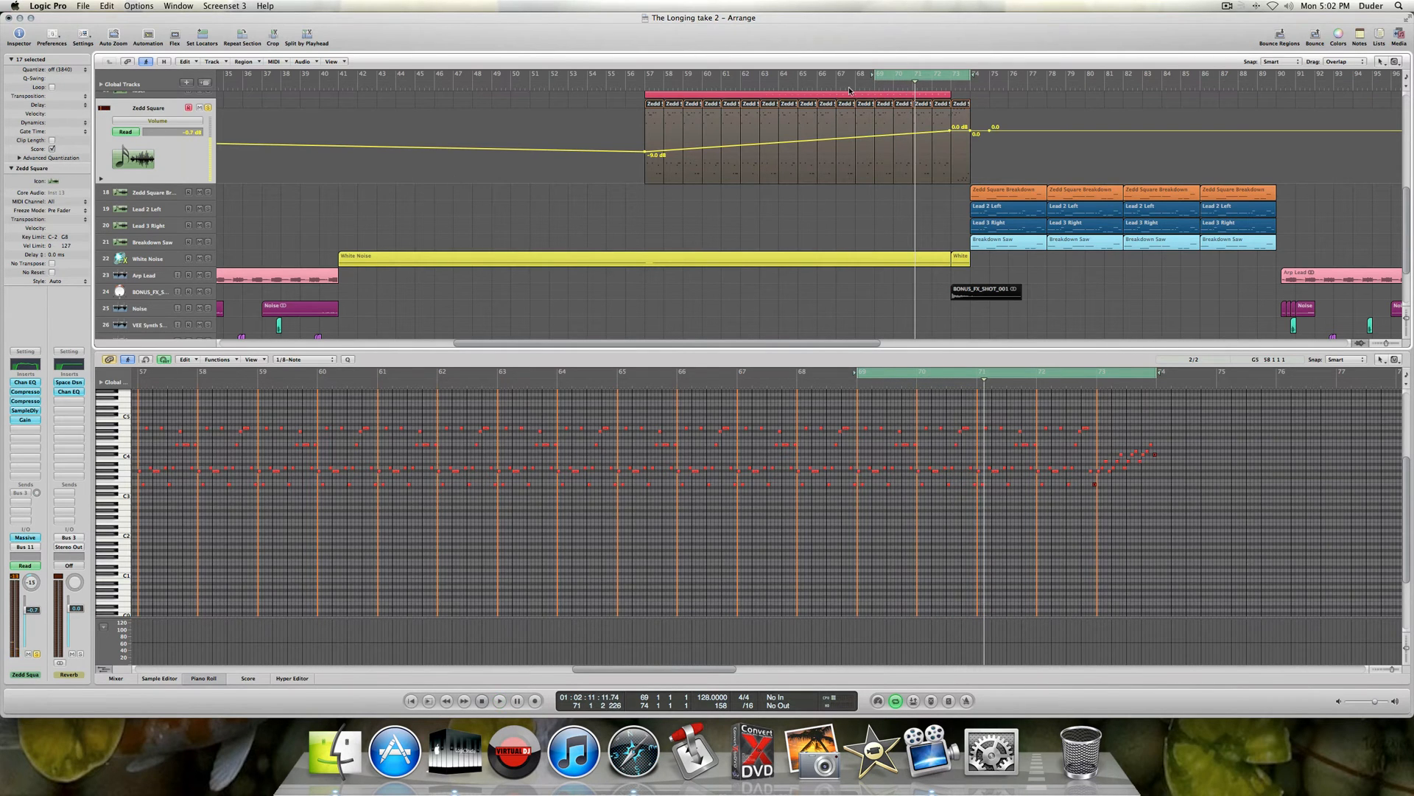
- Extend the cycle range back to start at bar 57, and play the section with the other tracks
{"action": "left_click_drag", "start_coordinate": [874, 74], "coordinate": [645, 89]}
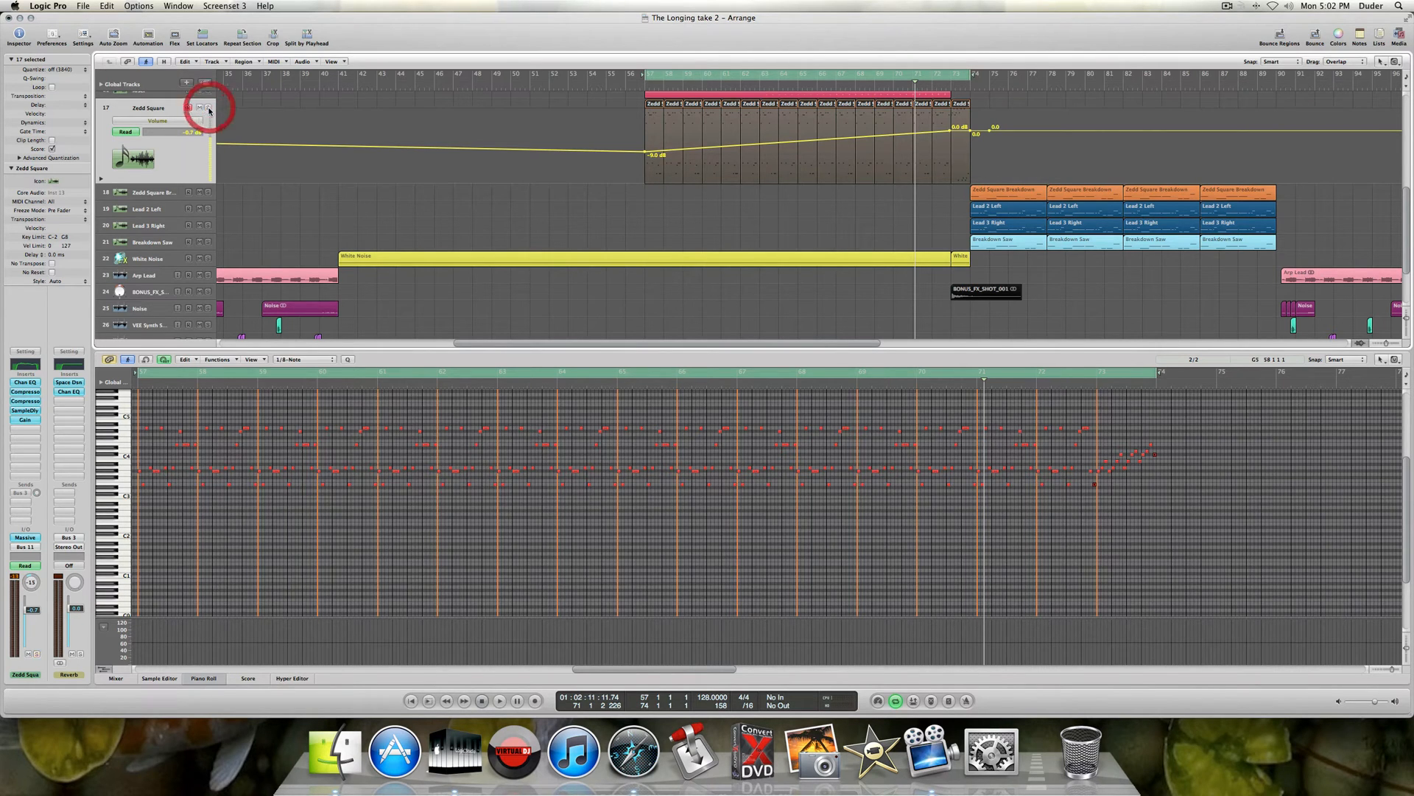
{"action": "scroll", "coordinate": [209, 130], "scroll_direction": "down", "scroll_amount": 4}
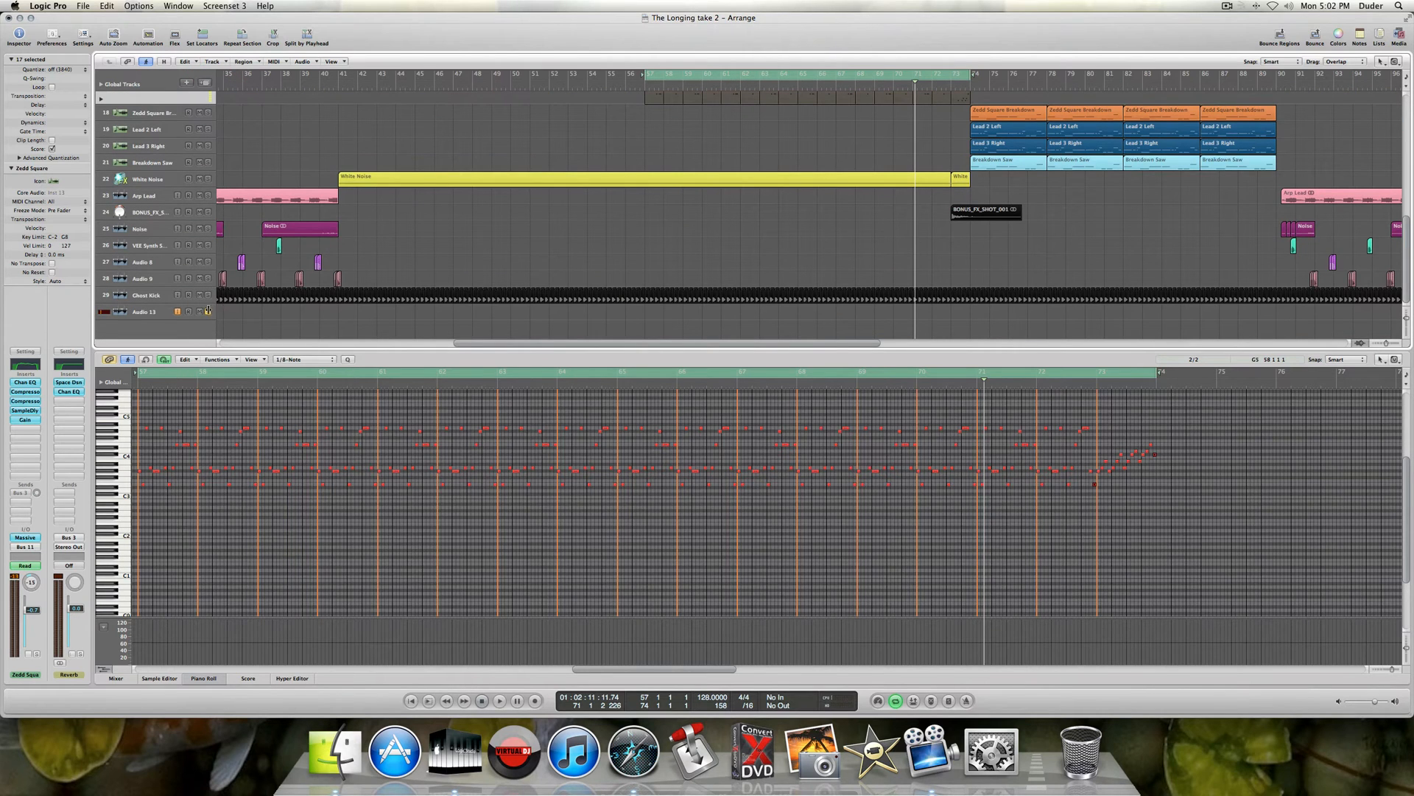
{"action": "key", "text": "space"}
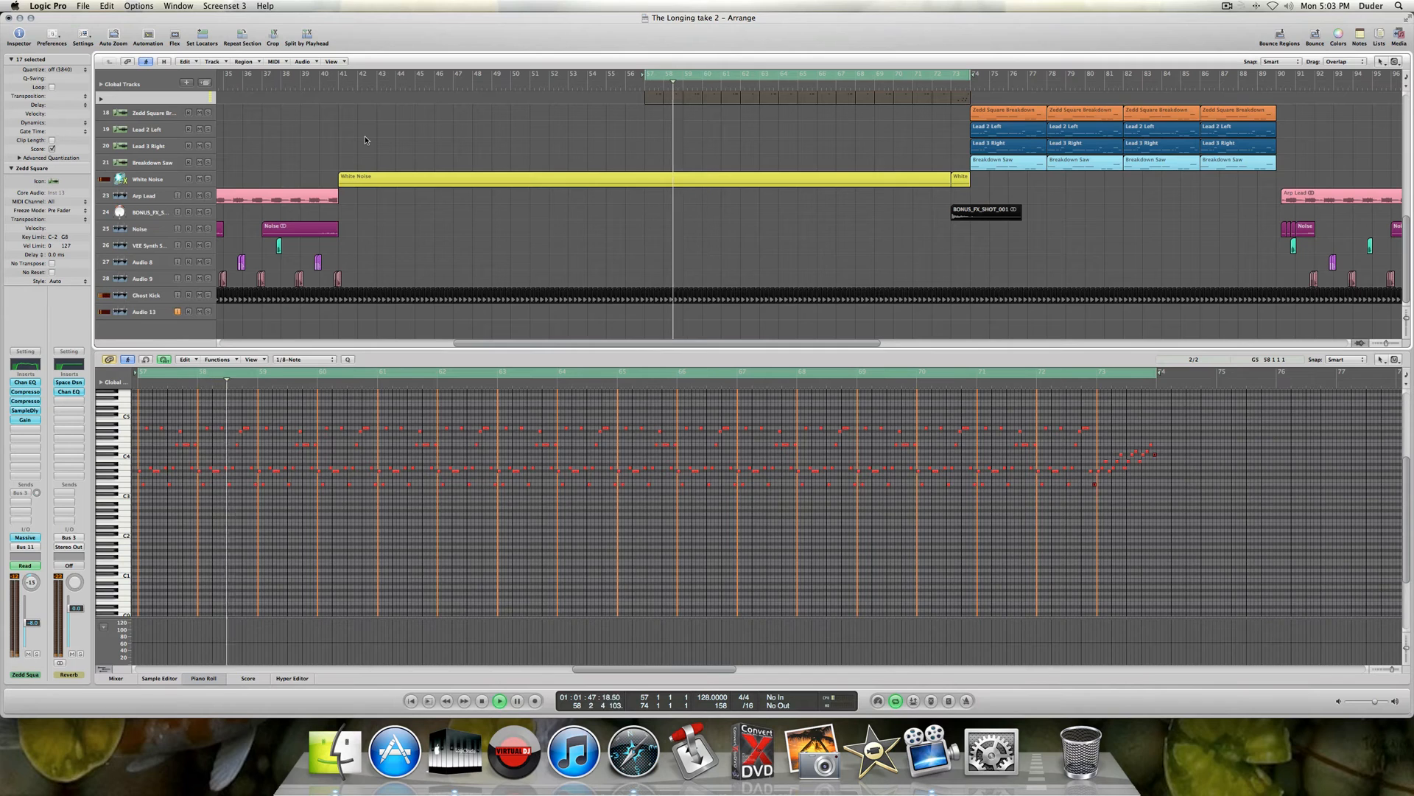
{"action": "key", "text": "space"}
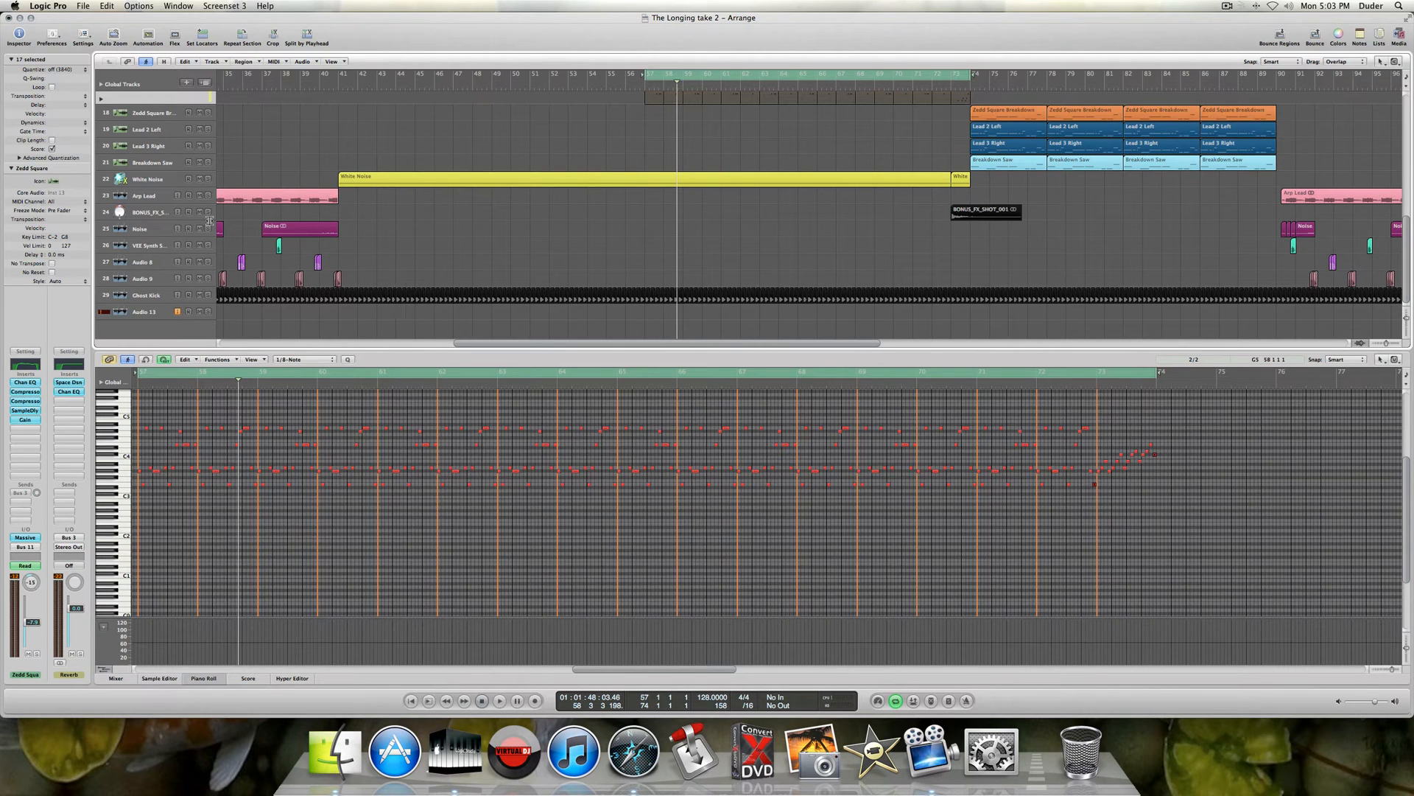
- Select the White Noise track and view its ES P instrument, closing it again
{"action": "left_click", "coordinate": [144, 179]}
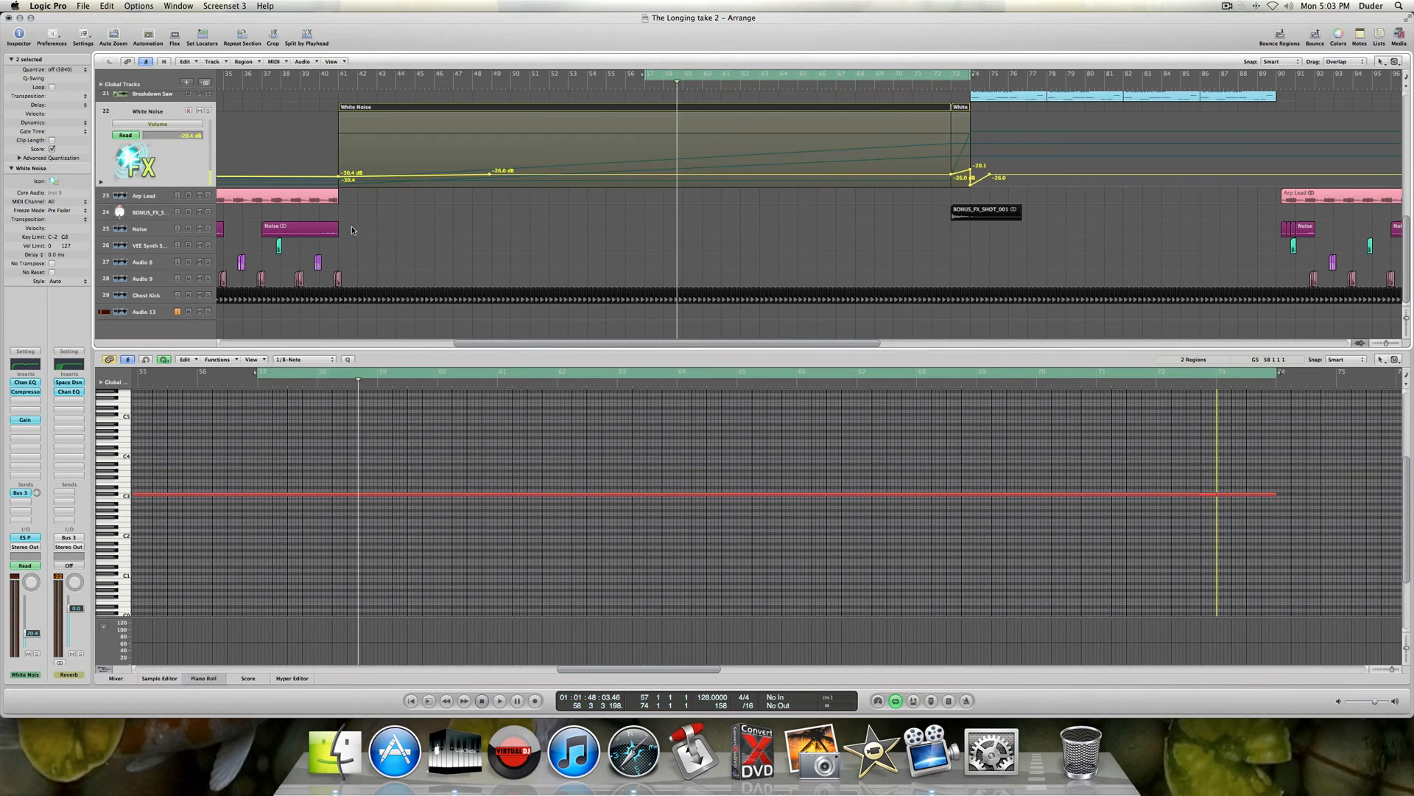
{"action": "left_click", "coordinate": [31, 539]}
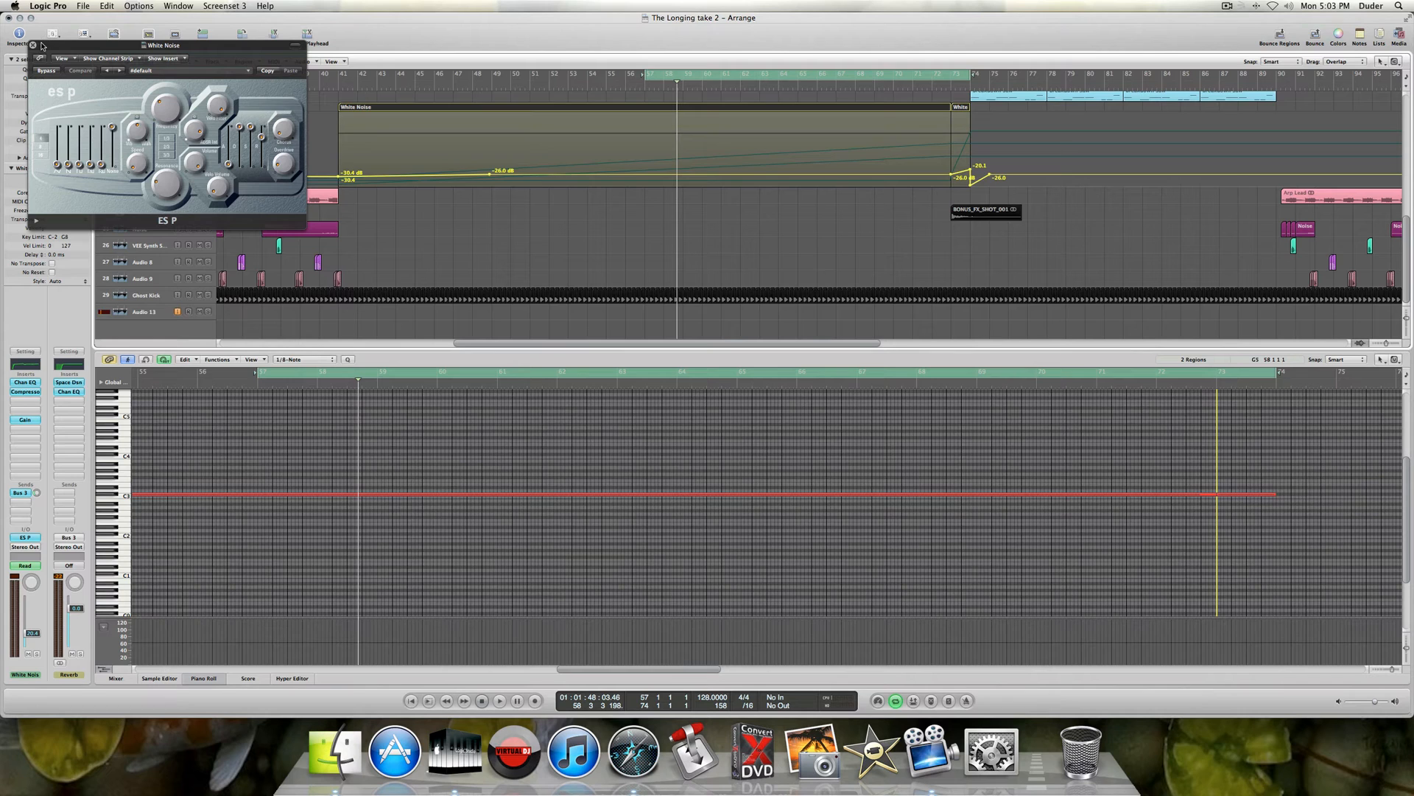
{"action": "left_click", "coordinate": [32, 46]}
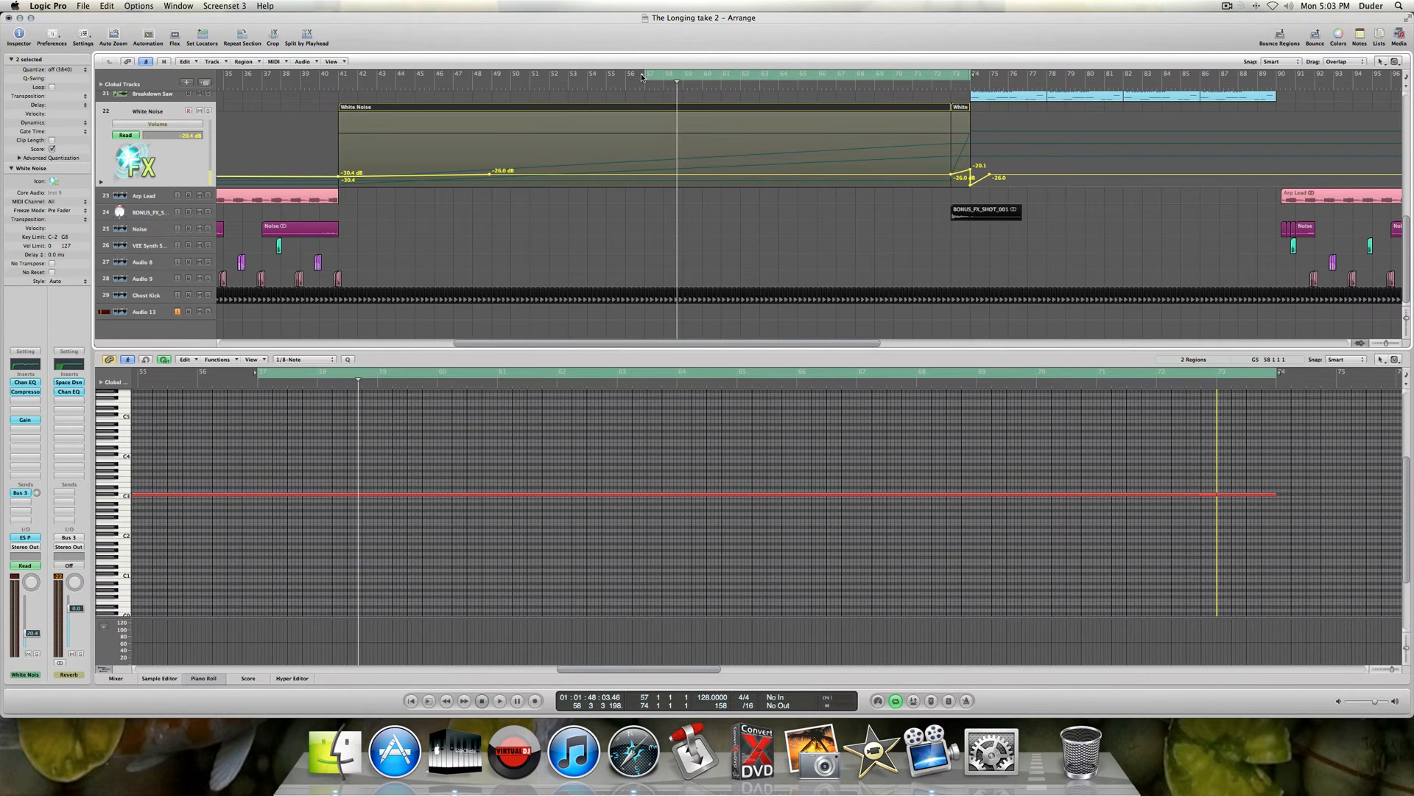
- Extend the cycle range back to start at bar 41, and play the White Noise part soloed
{"action": "left_click_drag", "start_coordinate": [645, 74], "coordinate": [339, 107]}
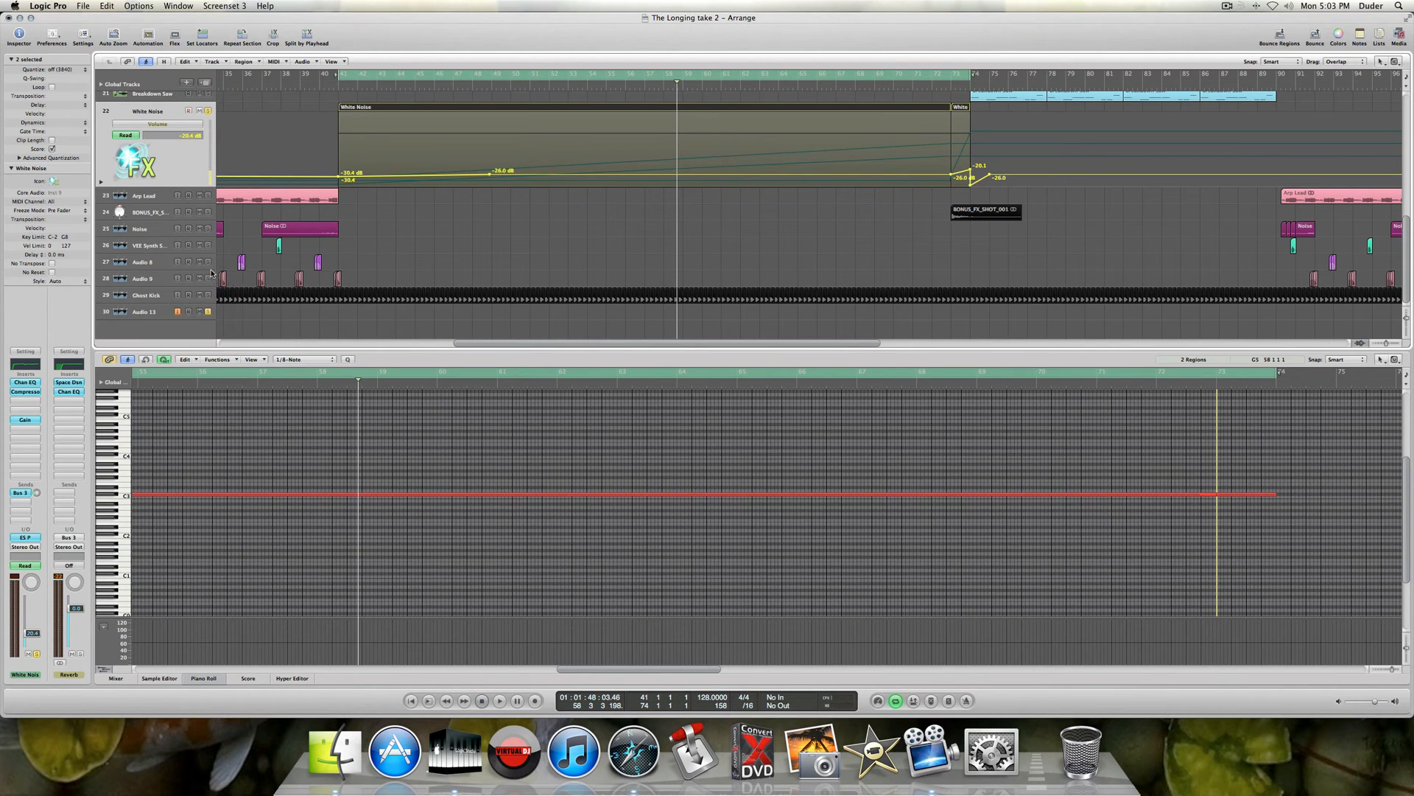
{"action": "key", "text": "space"}
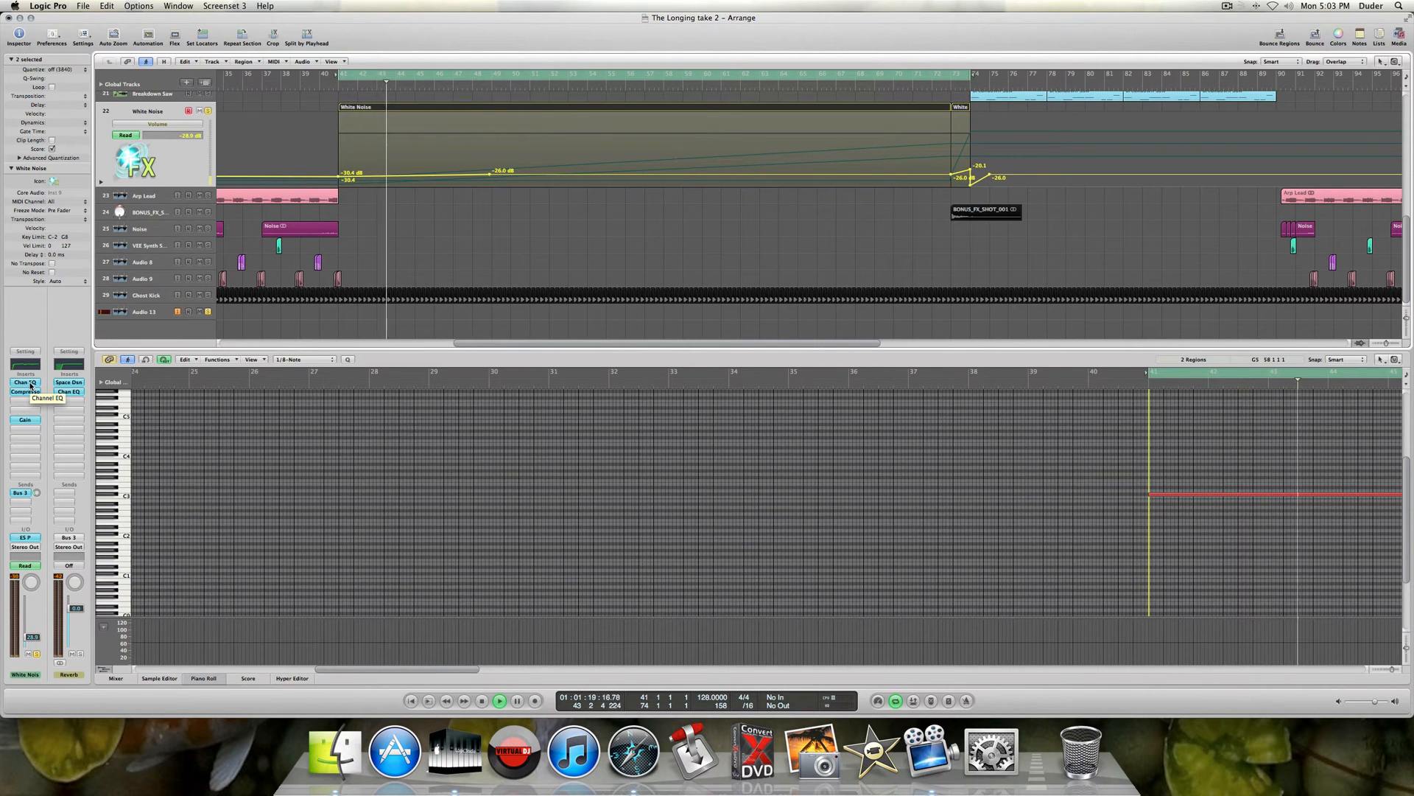
- Display White Noise's ES P Cutoff and Resonance automation curves in turn while the part plays
{"action": "key", "text": "a"}
{"action": "key", "text": "a"}
{"action": "key", "text": "a"}
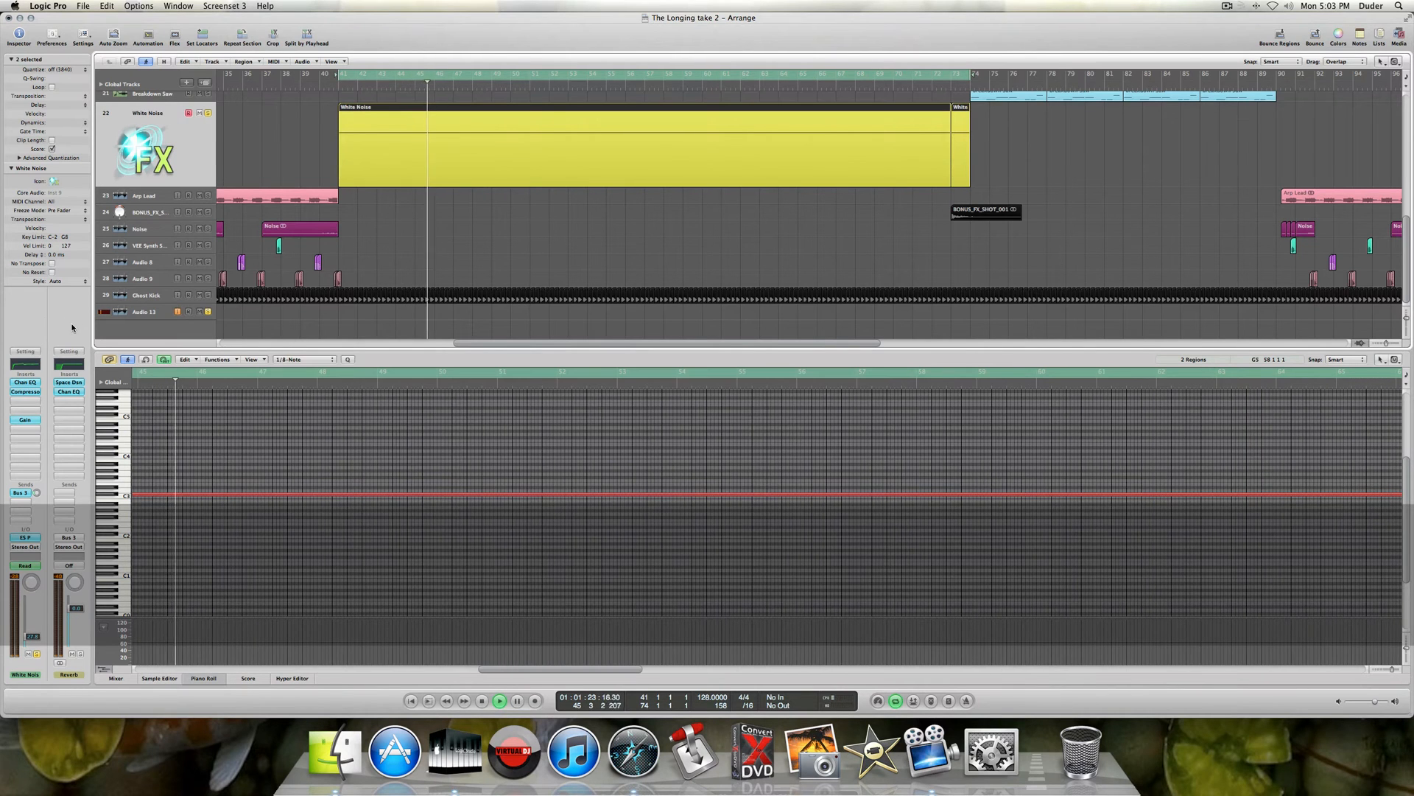
{"action": "key", "text": "a"}
{"action": "left_click", "coordinate": [158, 124]}
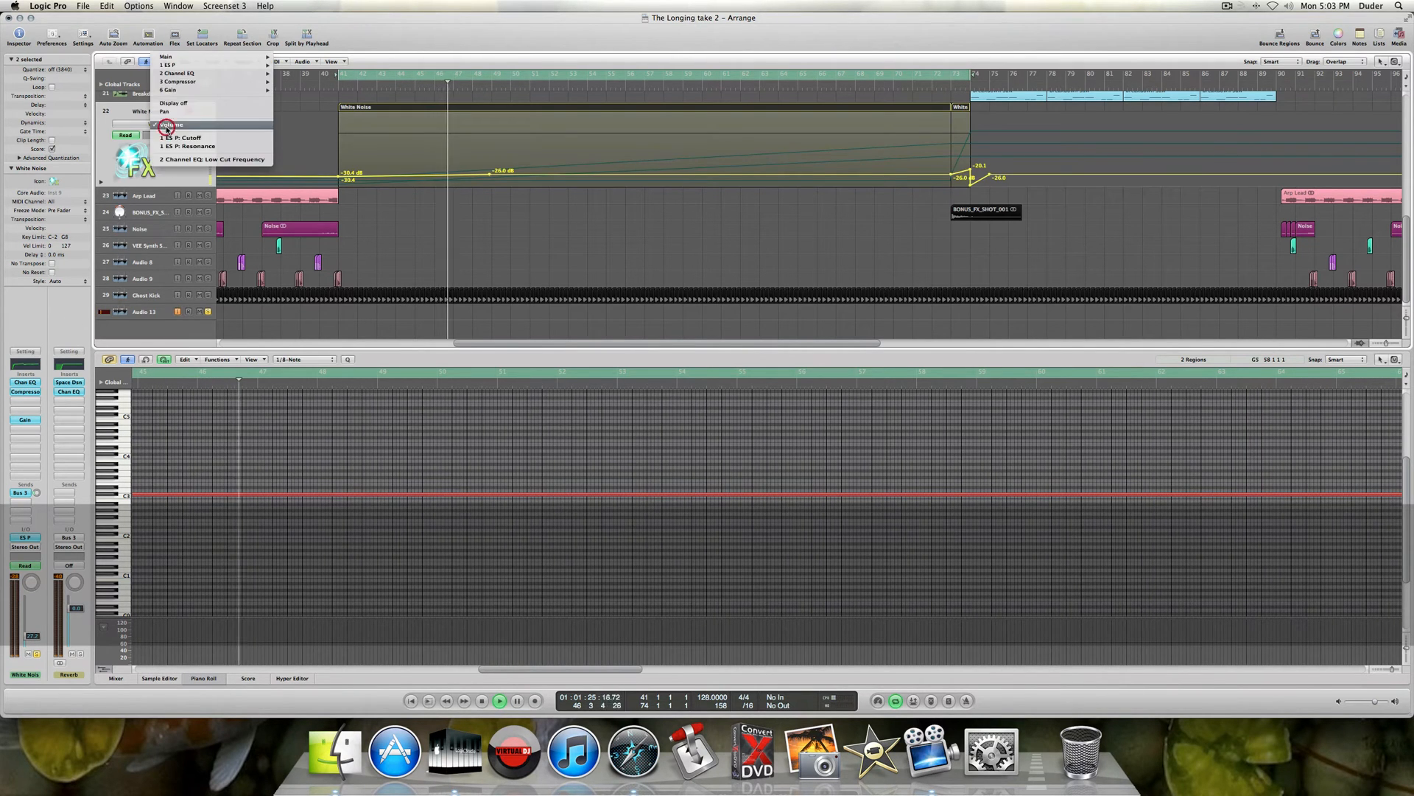
{"action": "left_click", "coordinate": [177, 138]}
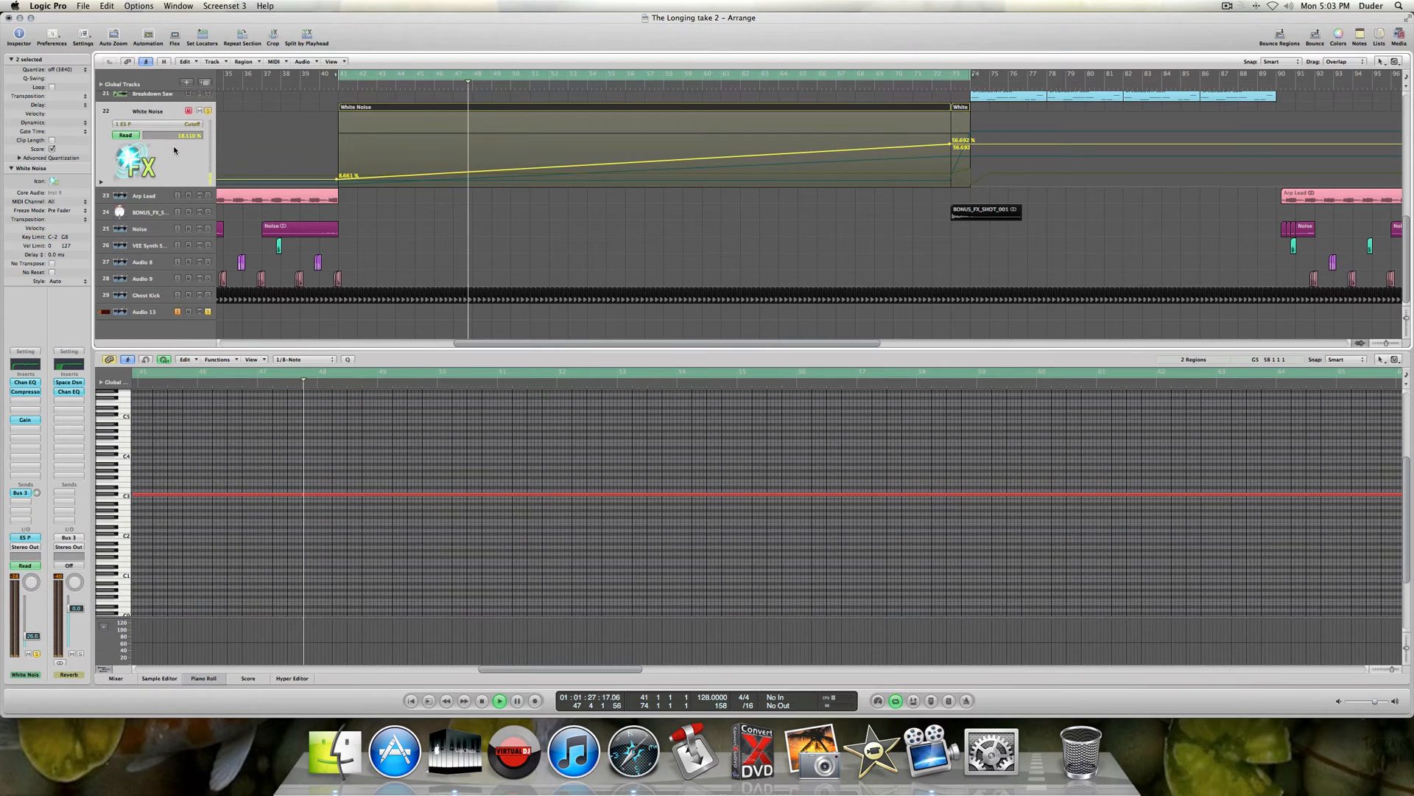
{"action": "left_click", "coordinate": [168, 127]}
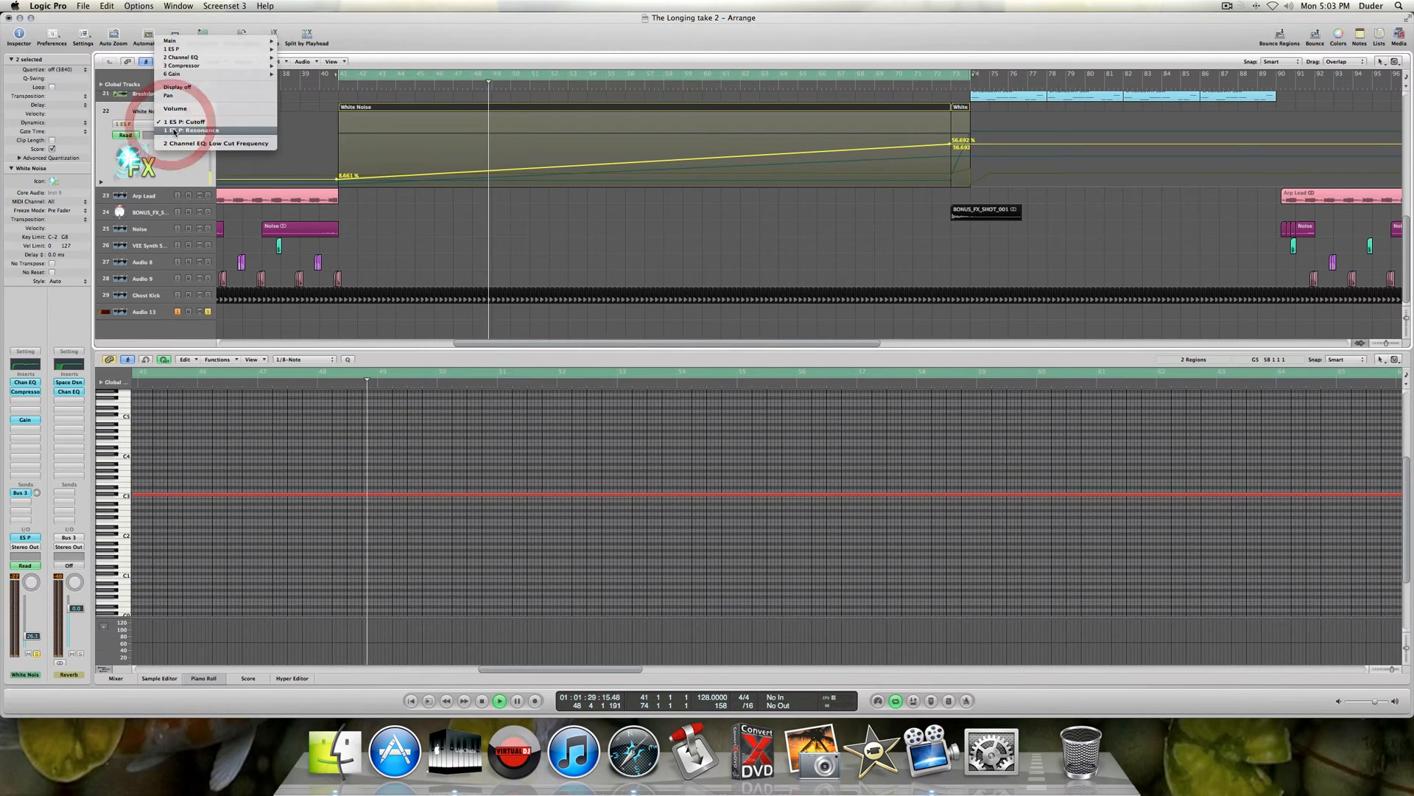
{"action": "left_click", "coordinate": [172, 130]}
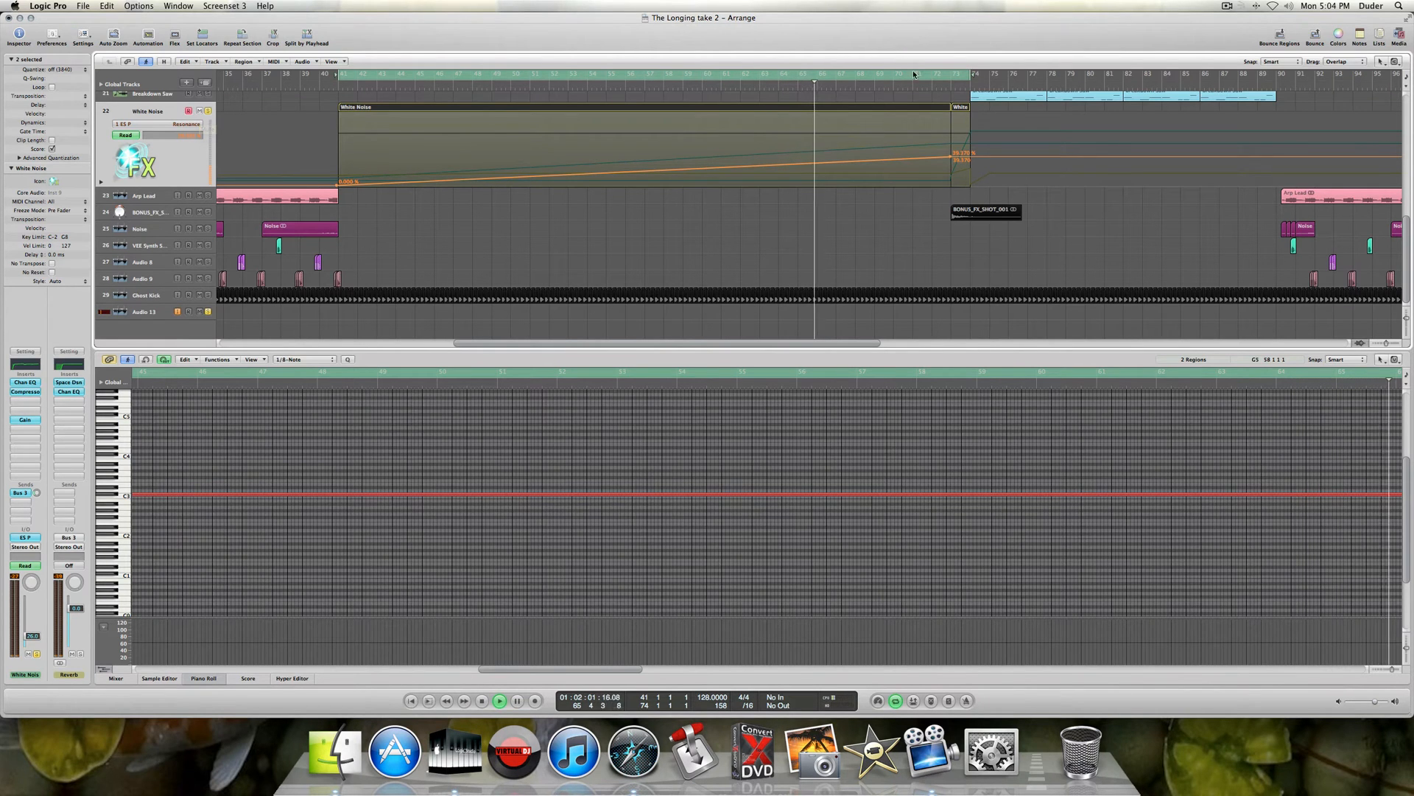
{"action": "left_click", "coordinate": [933, 87]}
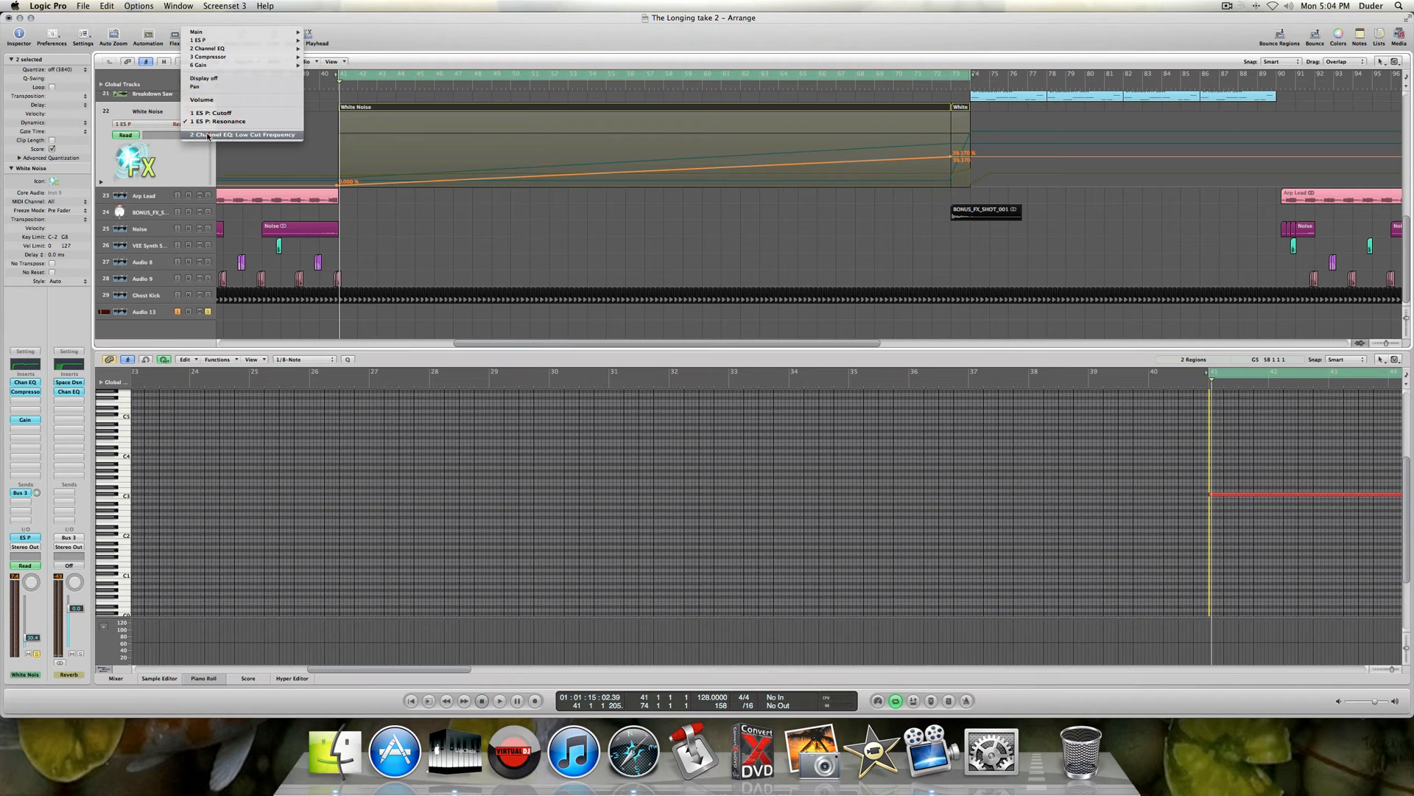
- Display White Noise's Channel EQ Low Cut Frequency automation and play the sweep from just before bar 73
{"action": "left_click", "coordinate": [198, 134]}
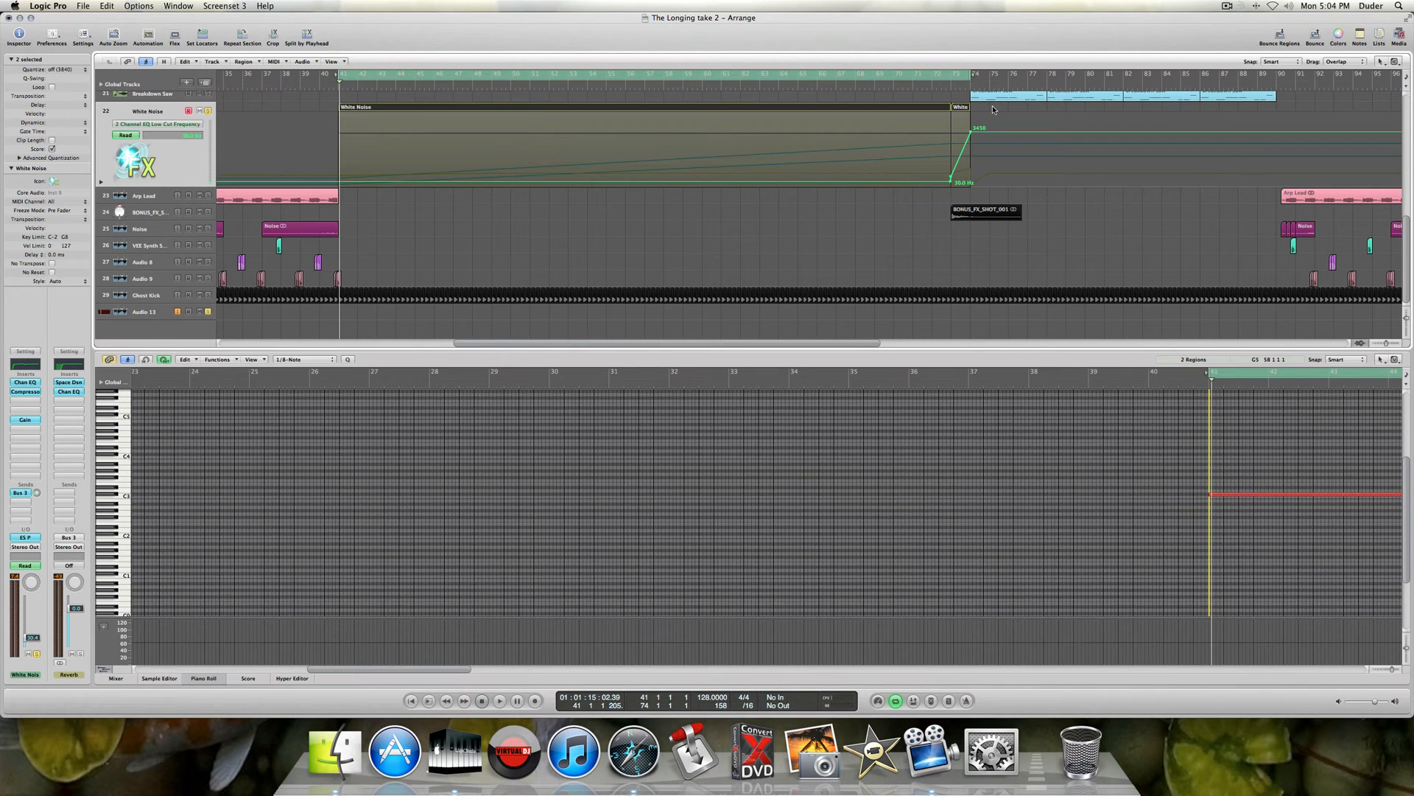
{"action": "left_click", "coordinate": [938, 88]}
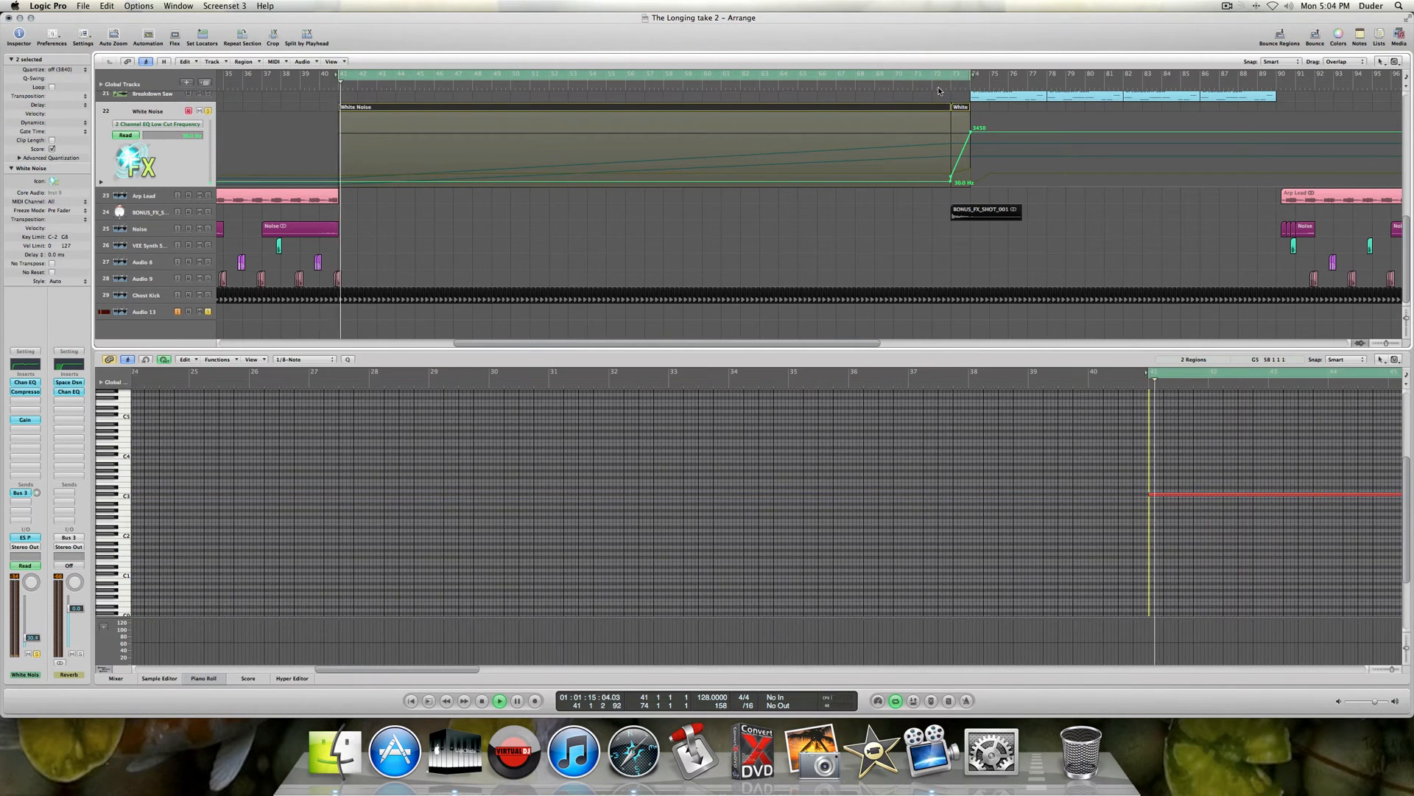
{"action": "left_click", "coordinate": [950, 89]}
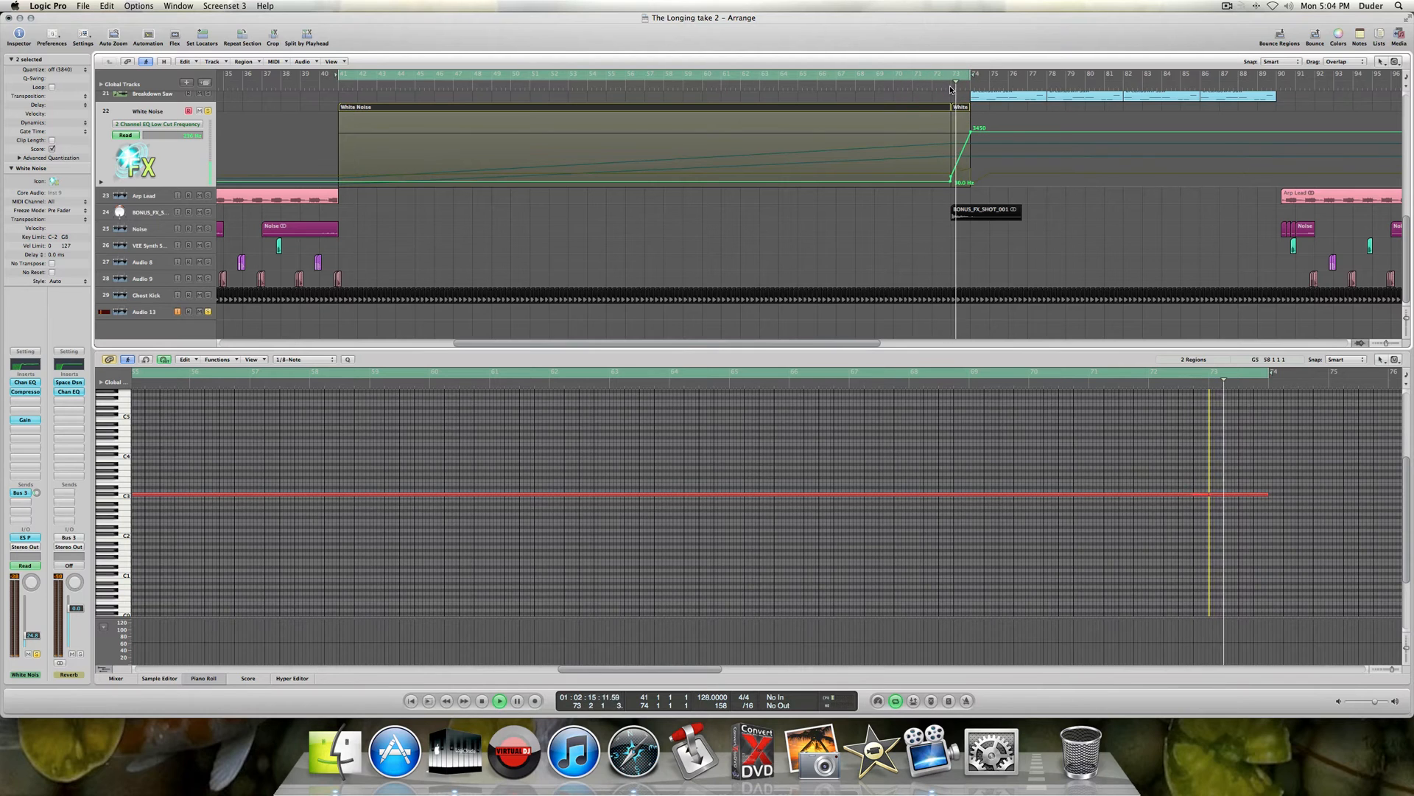
{"action": "key", "text": "space"}
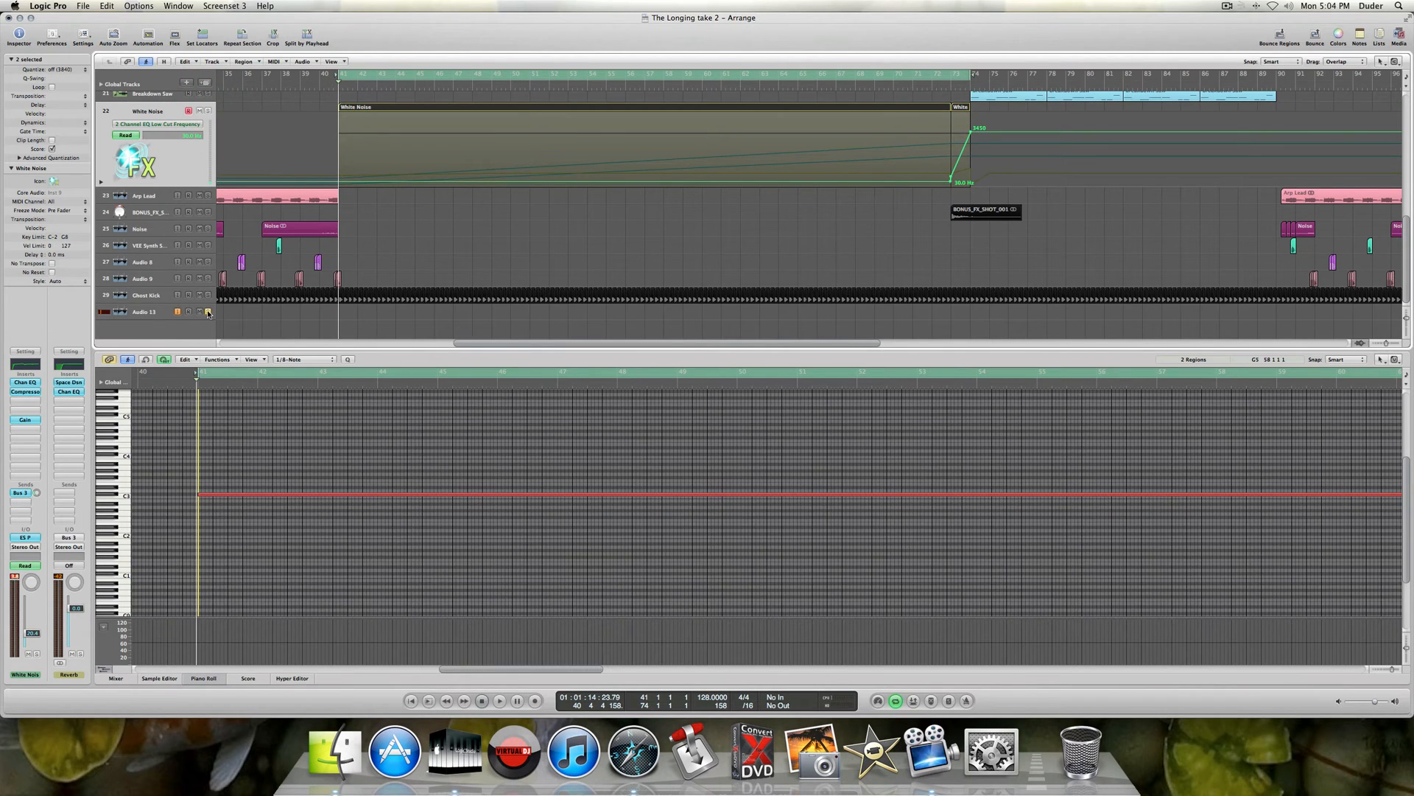
- Hide the automation and view White Noise's Compressor, side-chained to Audio 3, and its Channel EQ, closing both
{"action": "key", "text": "a"}
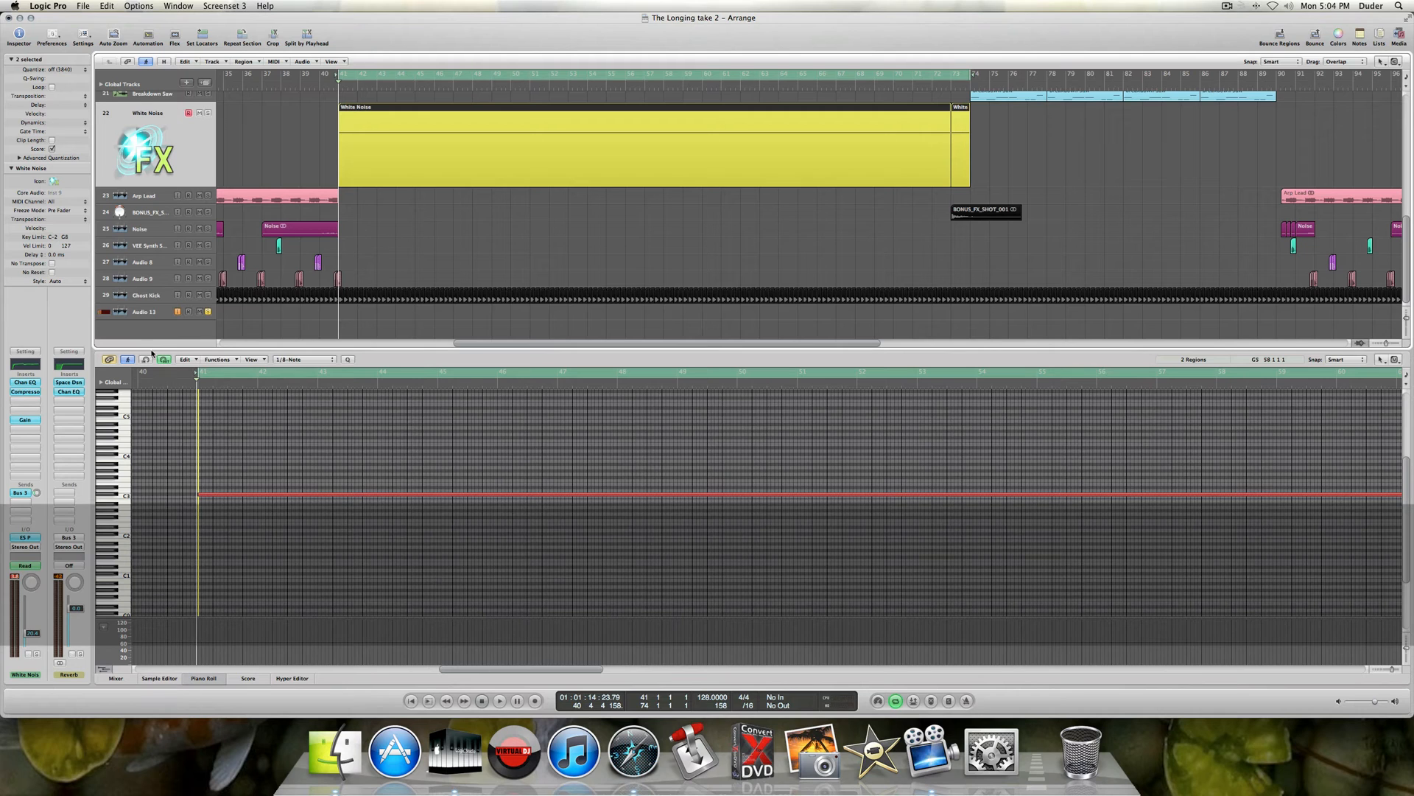
{"action": "left_click", "coordinate": [22, 392]}
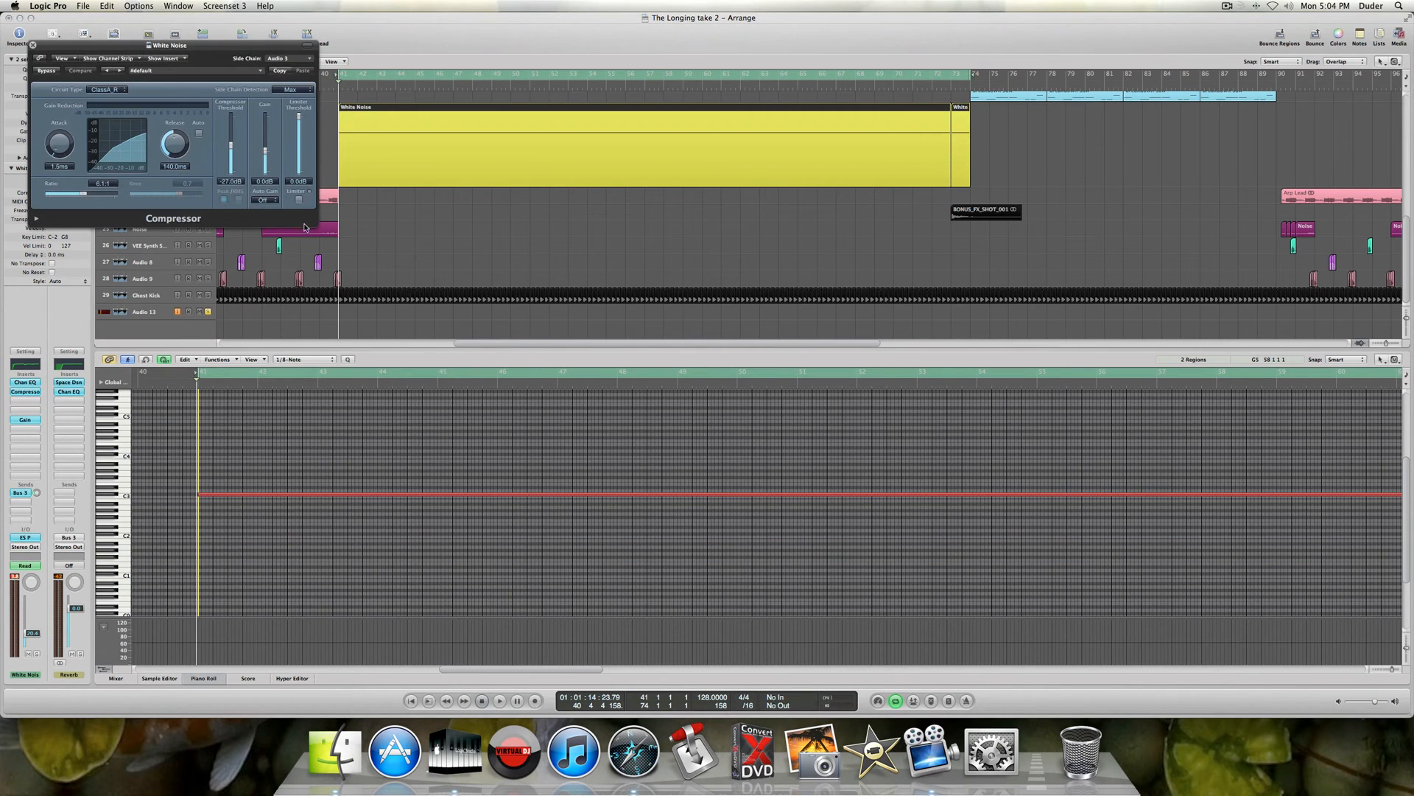
{"action": "left_click", "coordinate": [31, 44]}
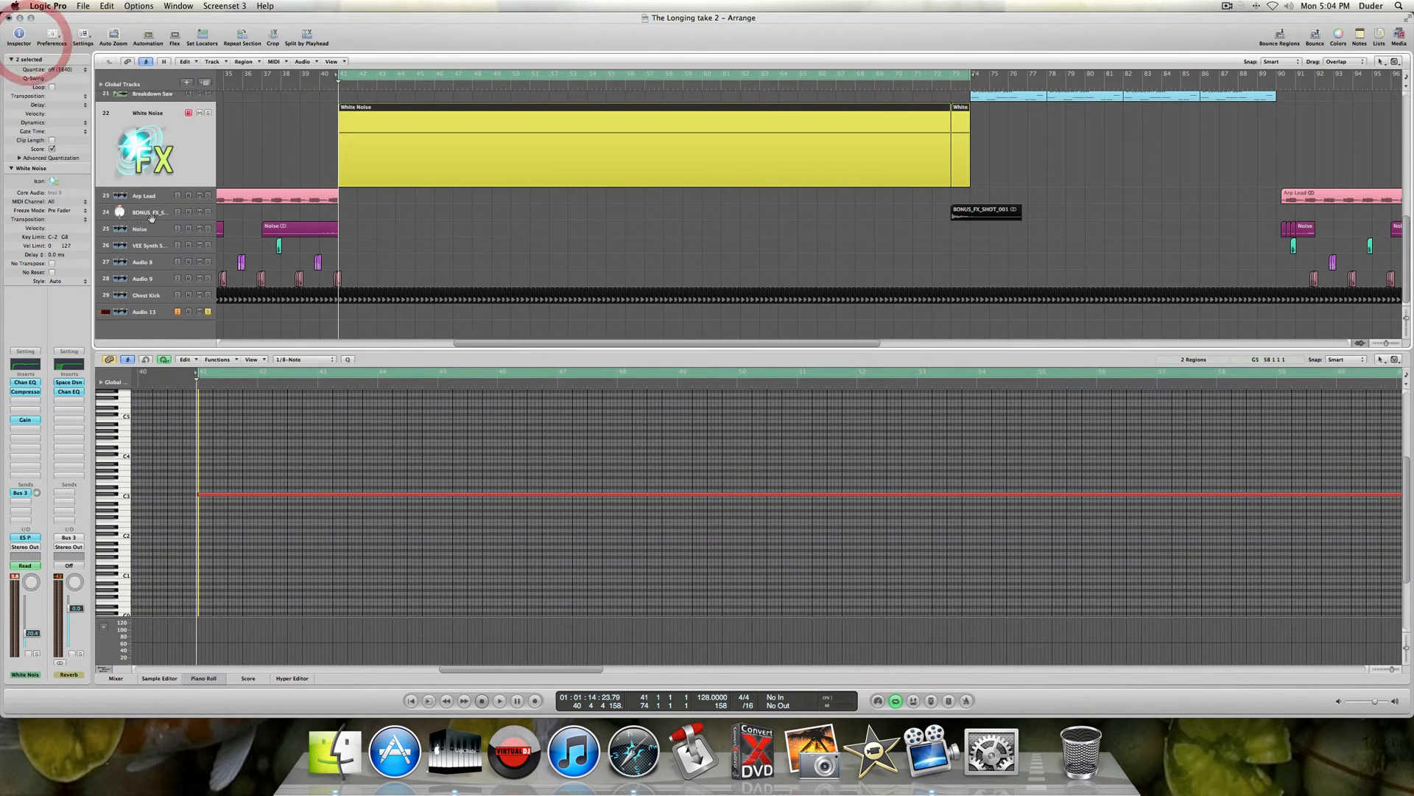
{"action": "left_click", "coordinate": [25, 383]}
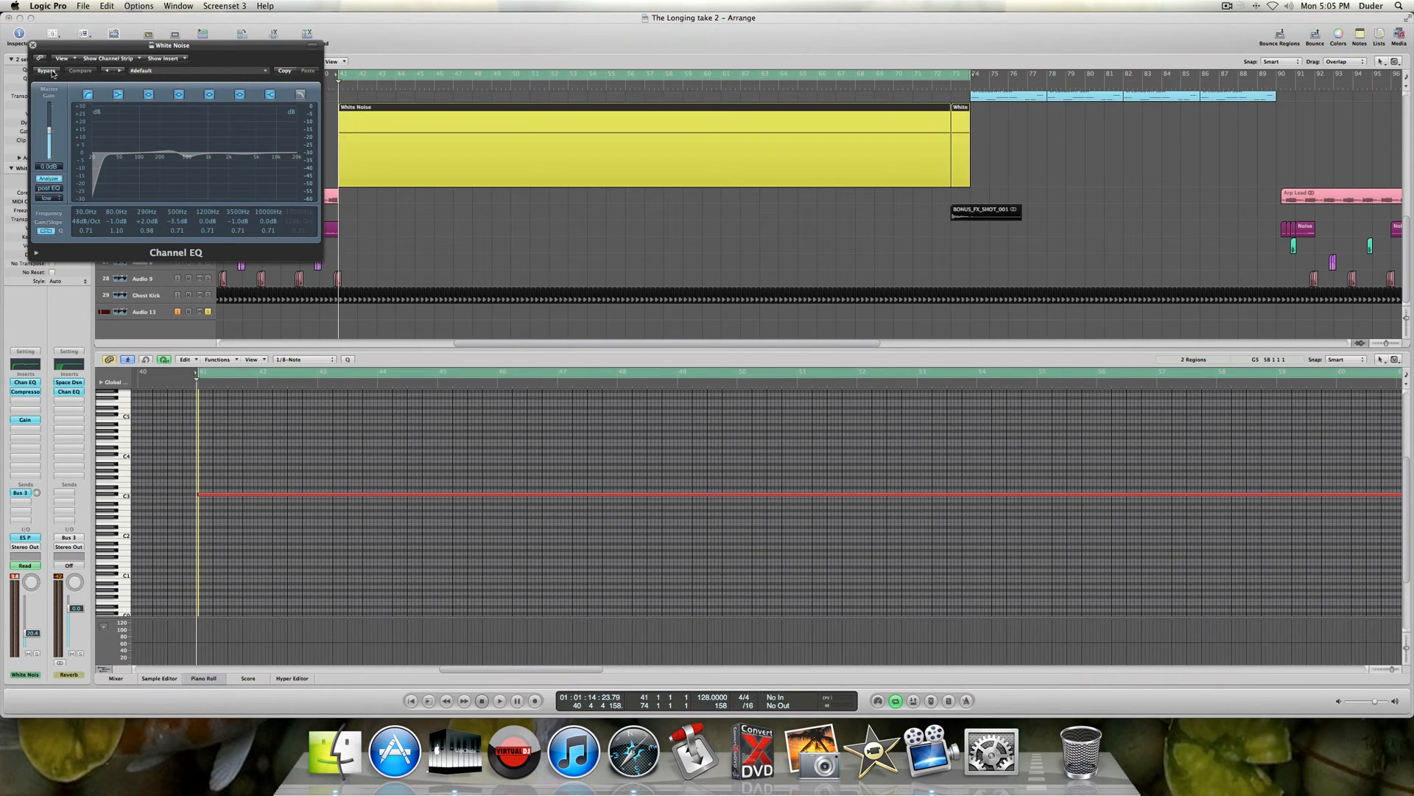
{"action": "left_click", "coordinate": [31, 45]}
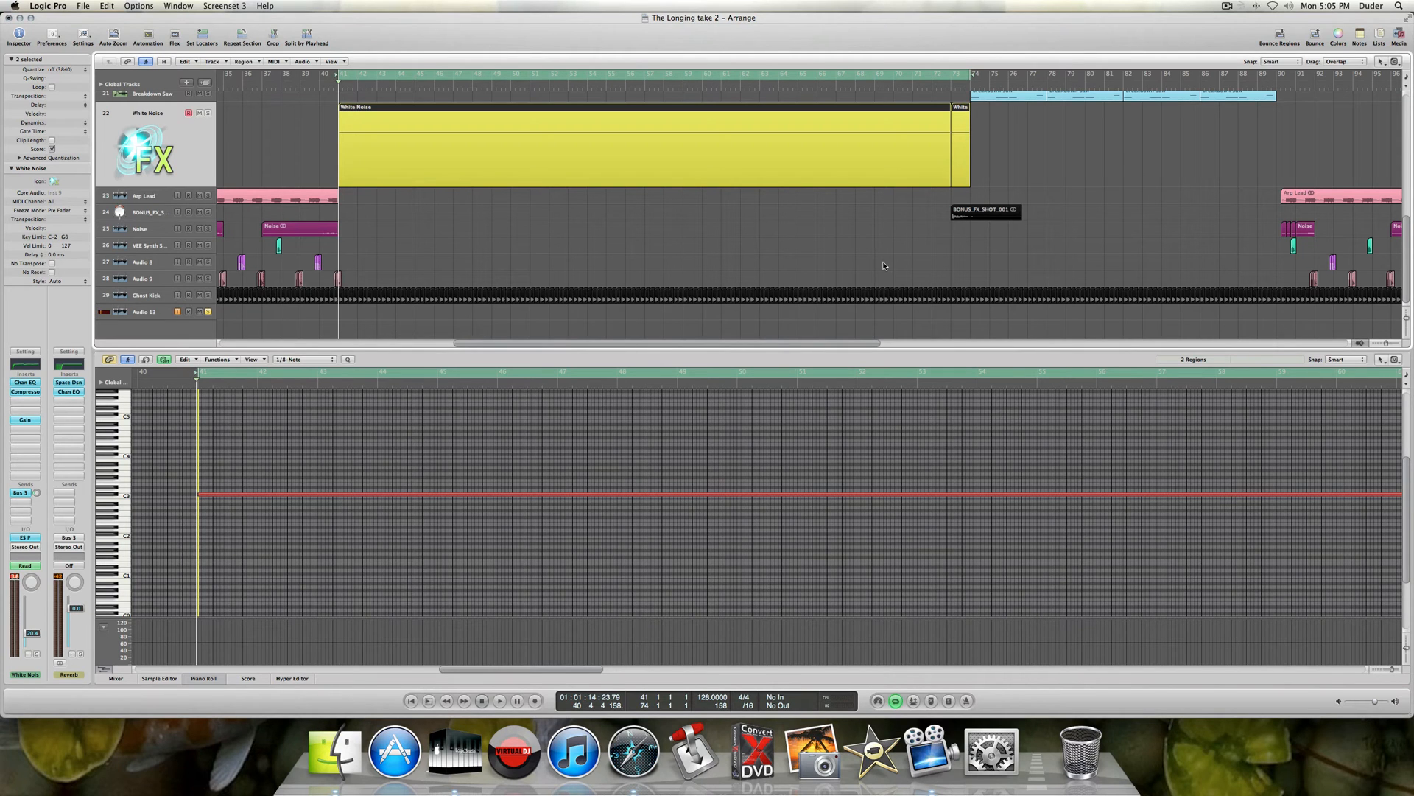
- Select the BONUS_FX_SHOT_001 track and play its effect shot soloed from about bar 73
{"action": "left_click", "coordinate": [161, 214]}
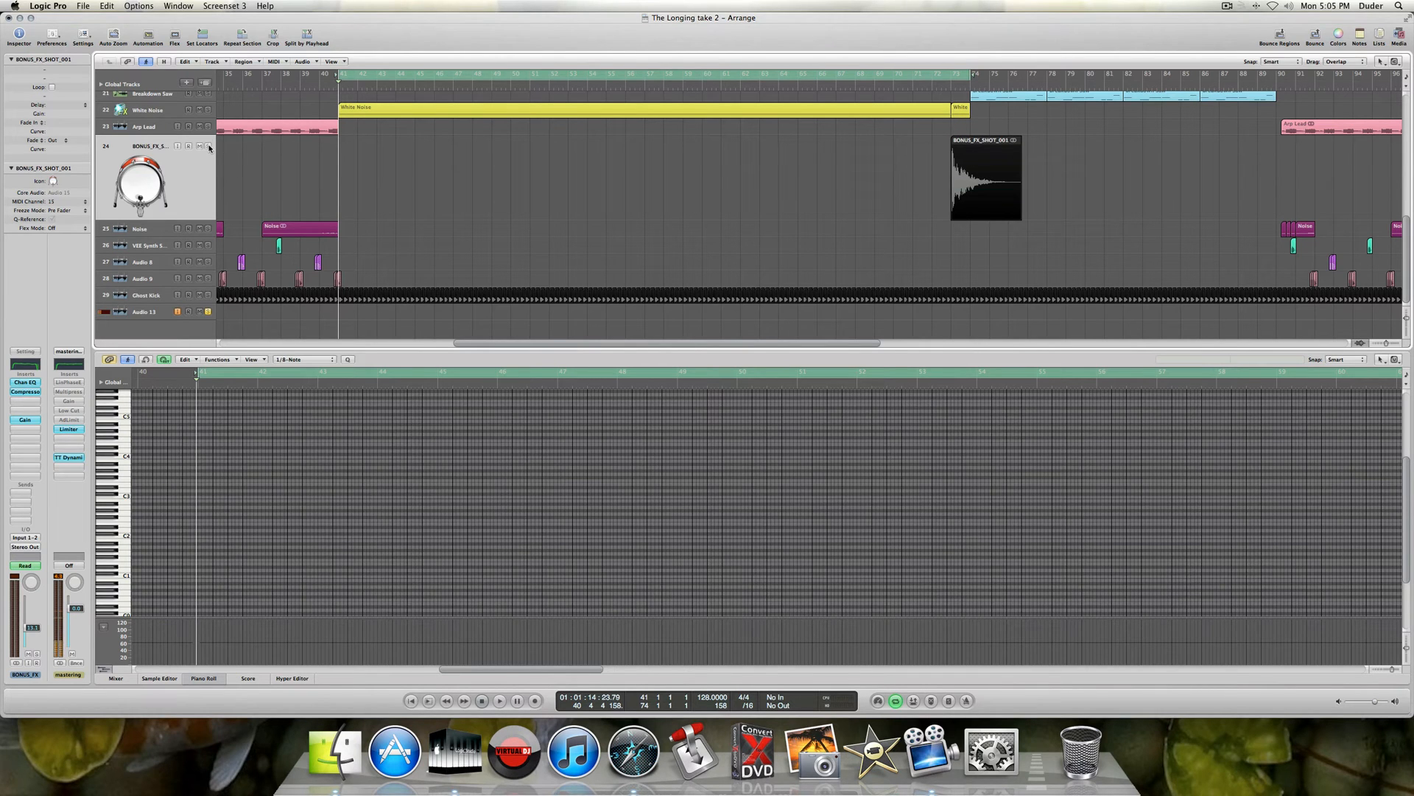
{"action": "left_click", "coordinate": [950, 75]}
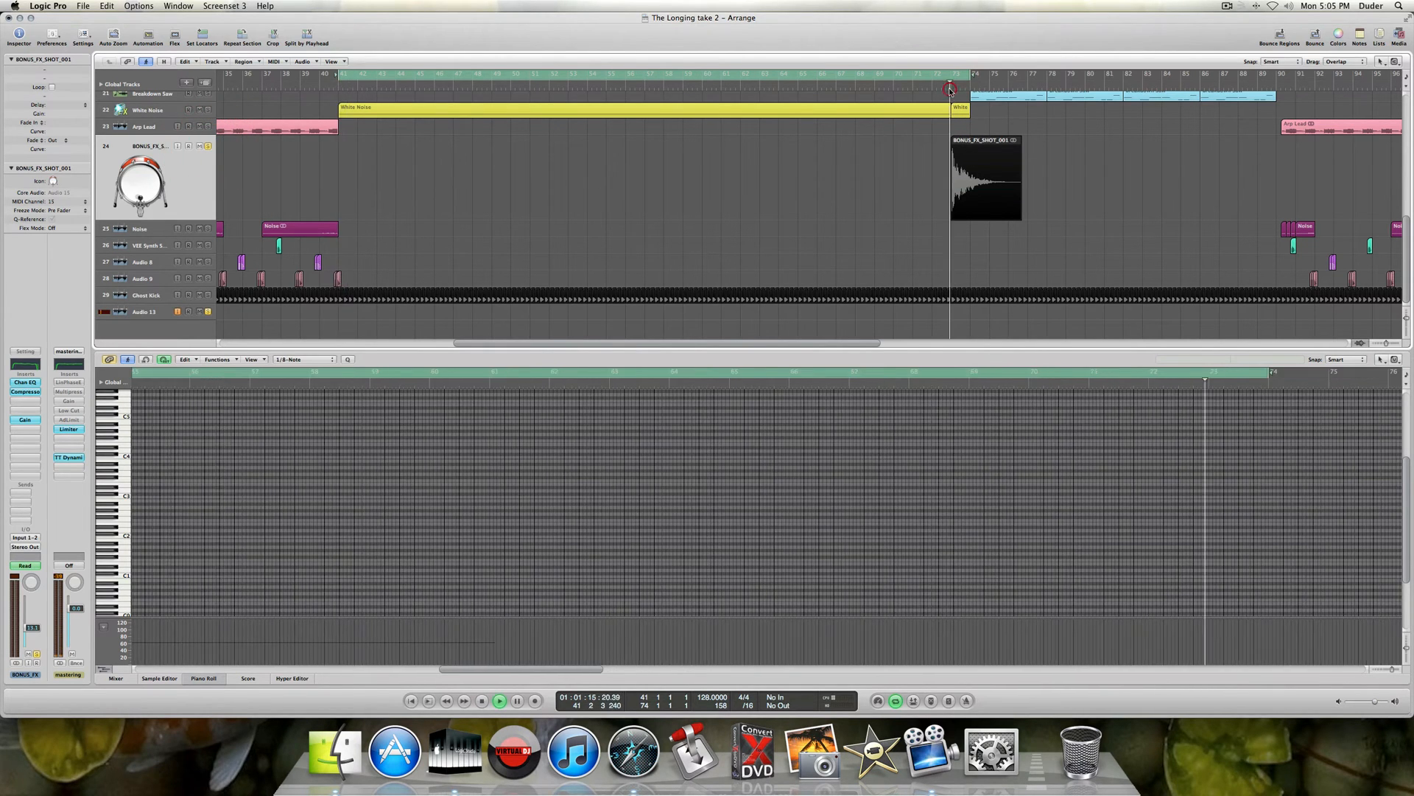
{"action": "key", "text": "space"}
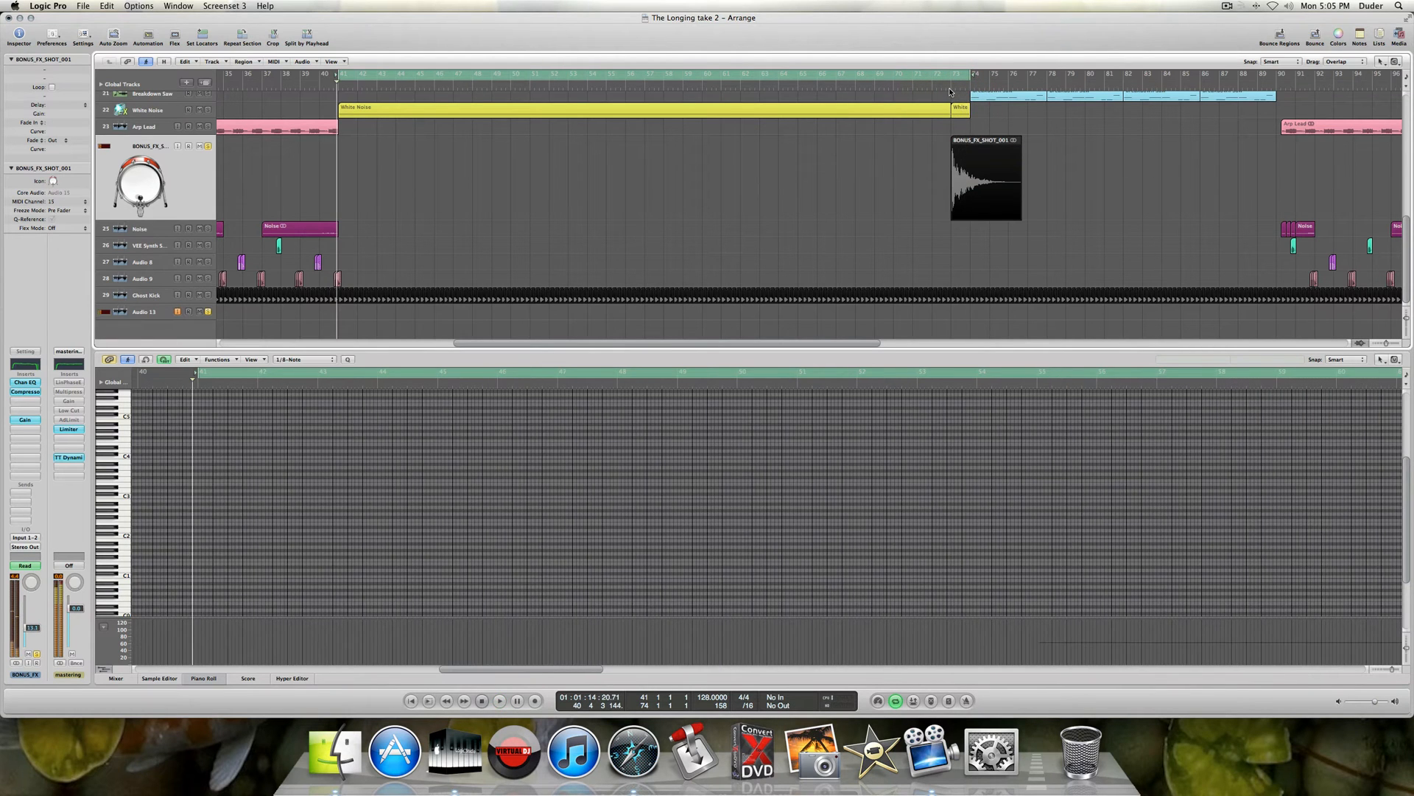
{"action": "left_click", "coordinate": [944, 89]}
{"action": "key", "text": "space"}
{"action": "left_click", "coordinate": [944, 89]}
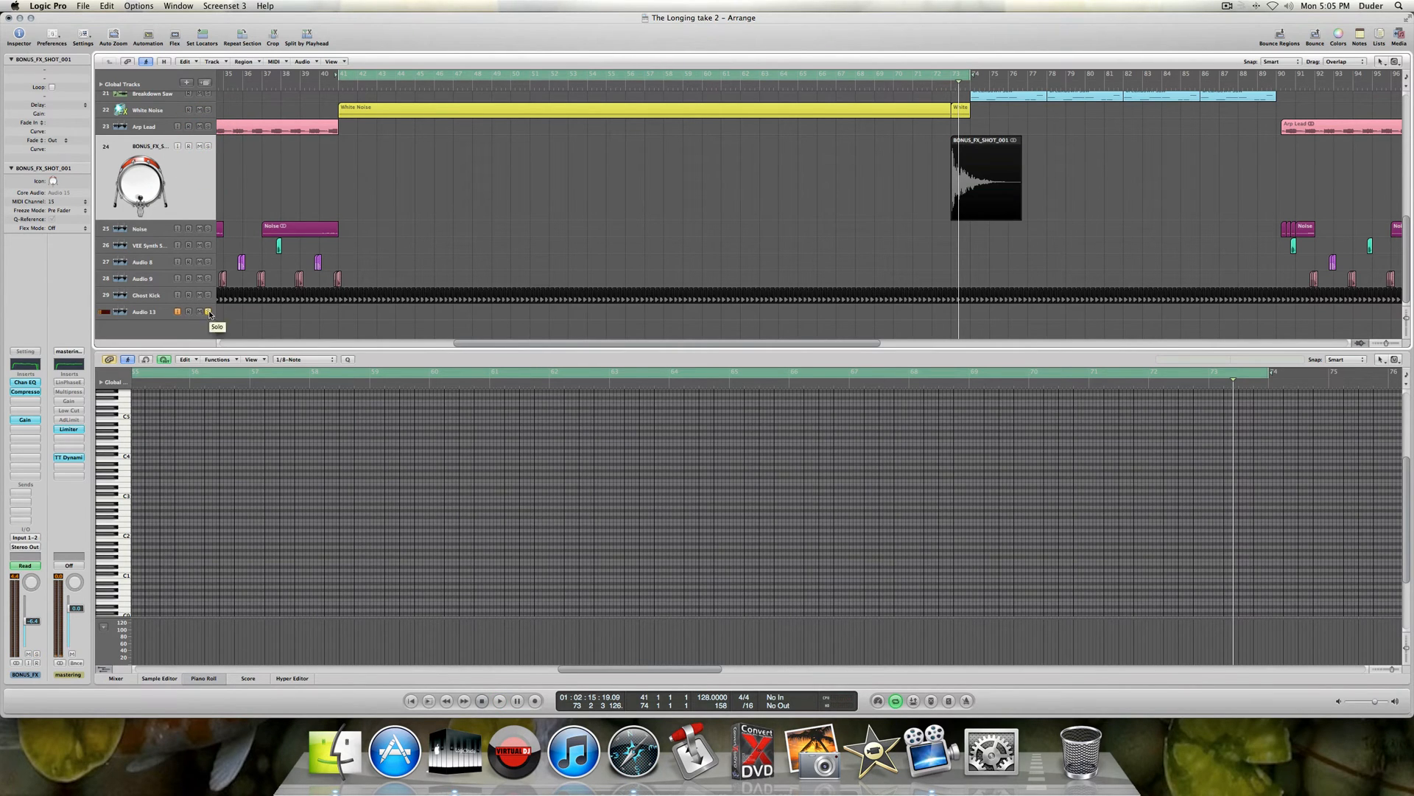
- Play the whole breakdown from bar 41 with all tracks unsoloed, and close the Piano Roll to enlarge the arrangement
{"action": "scroll", "coordinate": [384, 302], "scroll_direction": "up", "scroll_amount": 10}
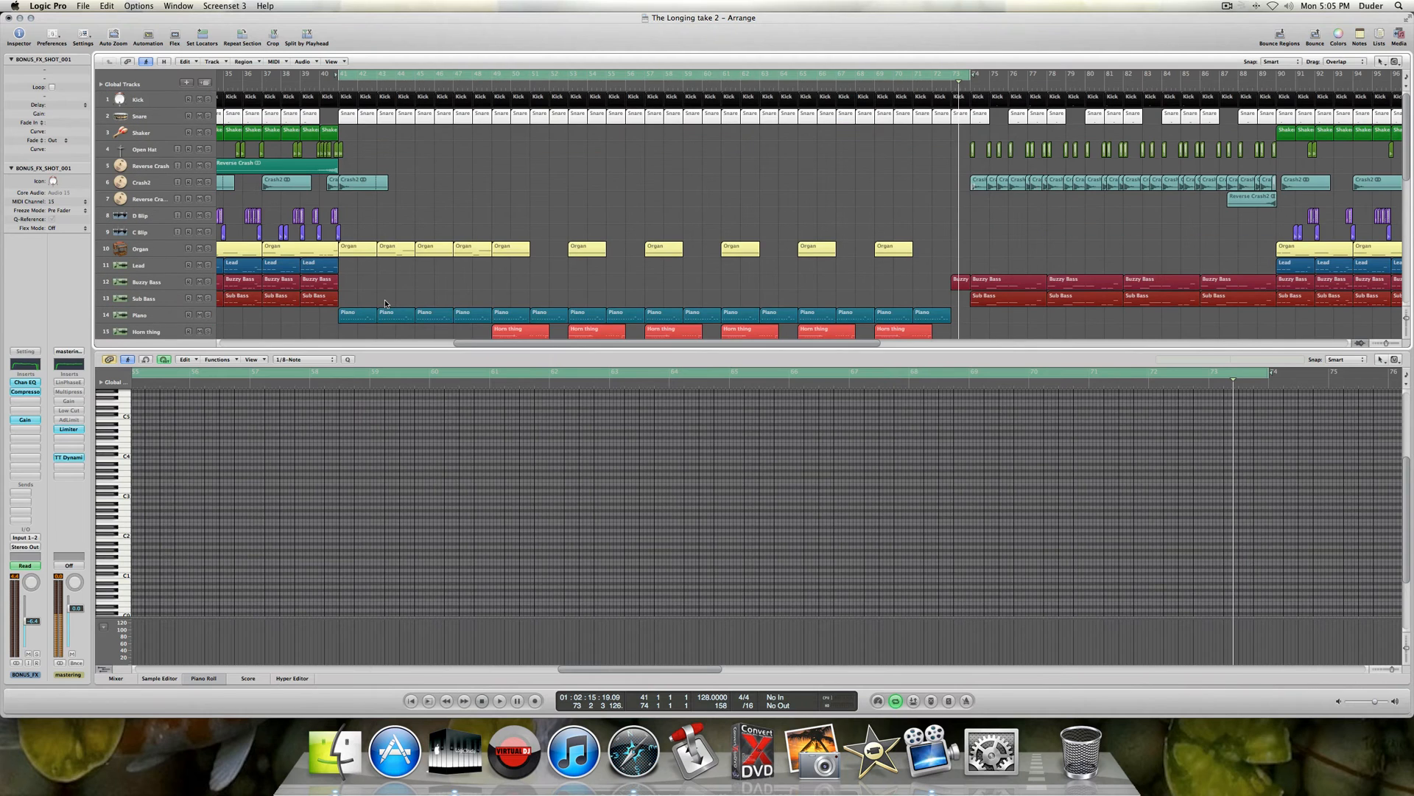
{"action": "scroll", "coordinate": [385, 302], "scroll_direction": "down", "scroll_amount": 8}
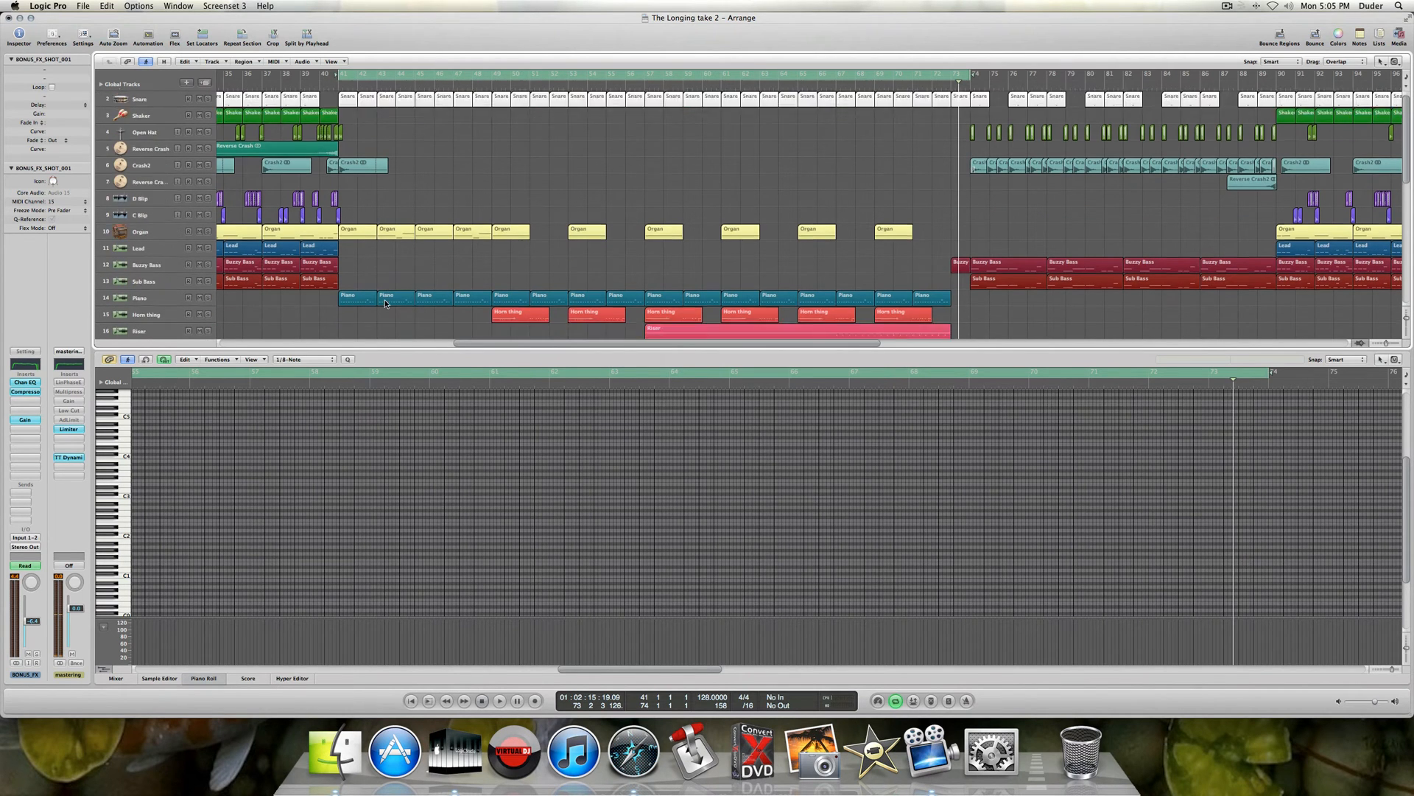
{"action": "scroll", "coordinate": [385, 299], "scroll_direction": "up", "scroll_amount": 5}
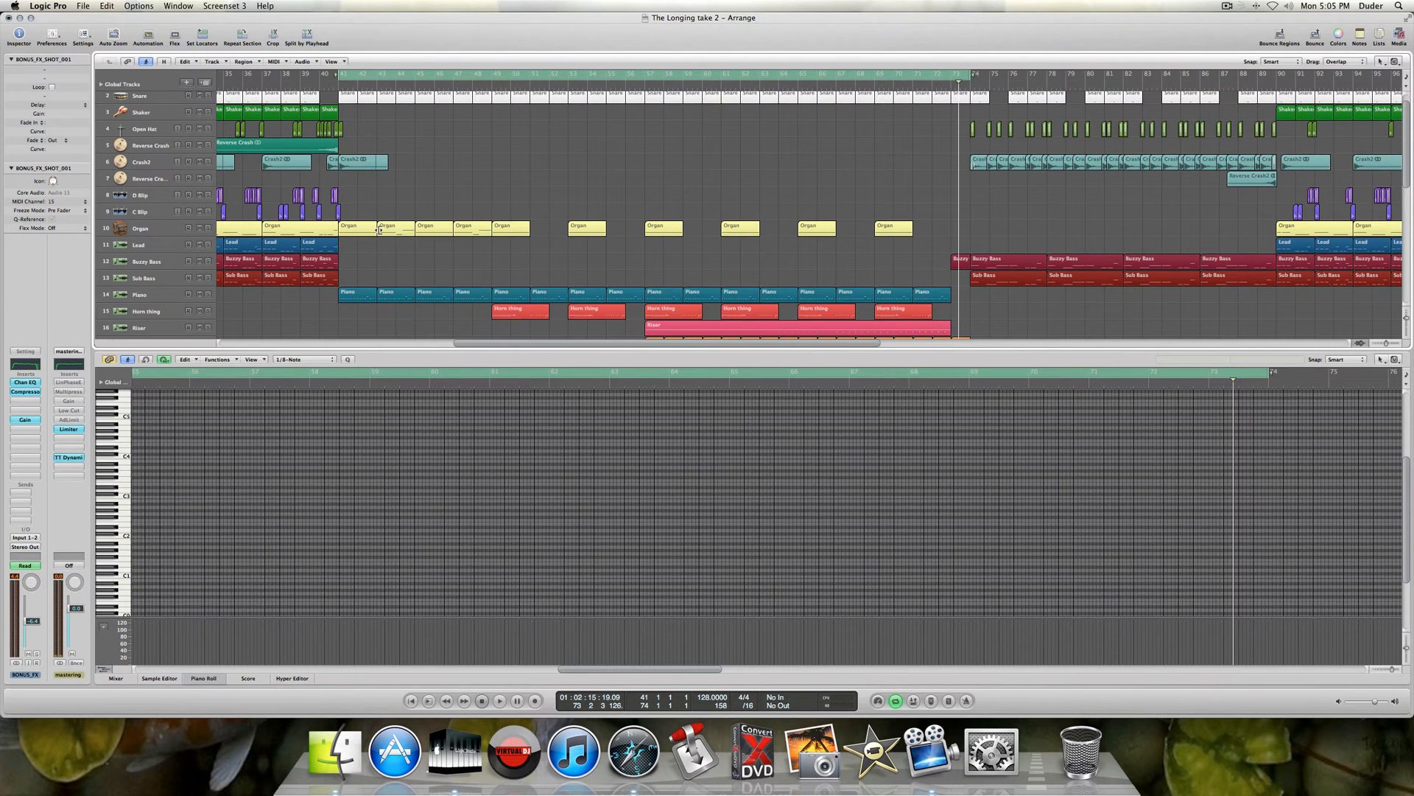
{"action": "key", "text": "space"}
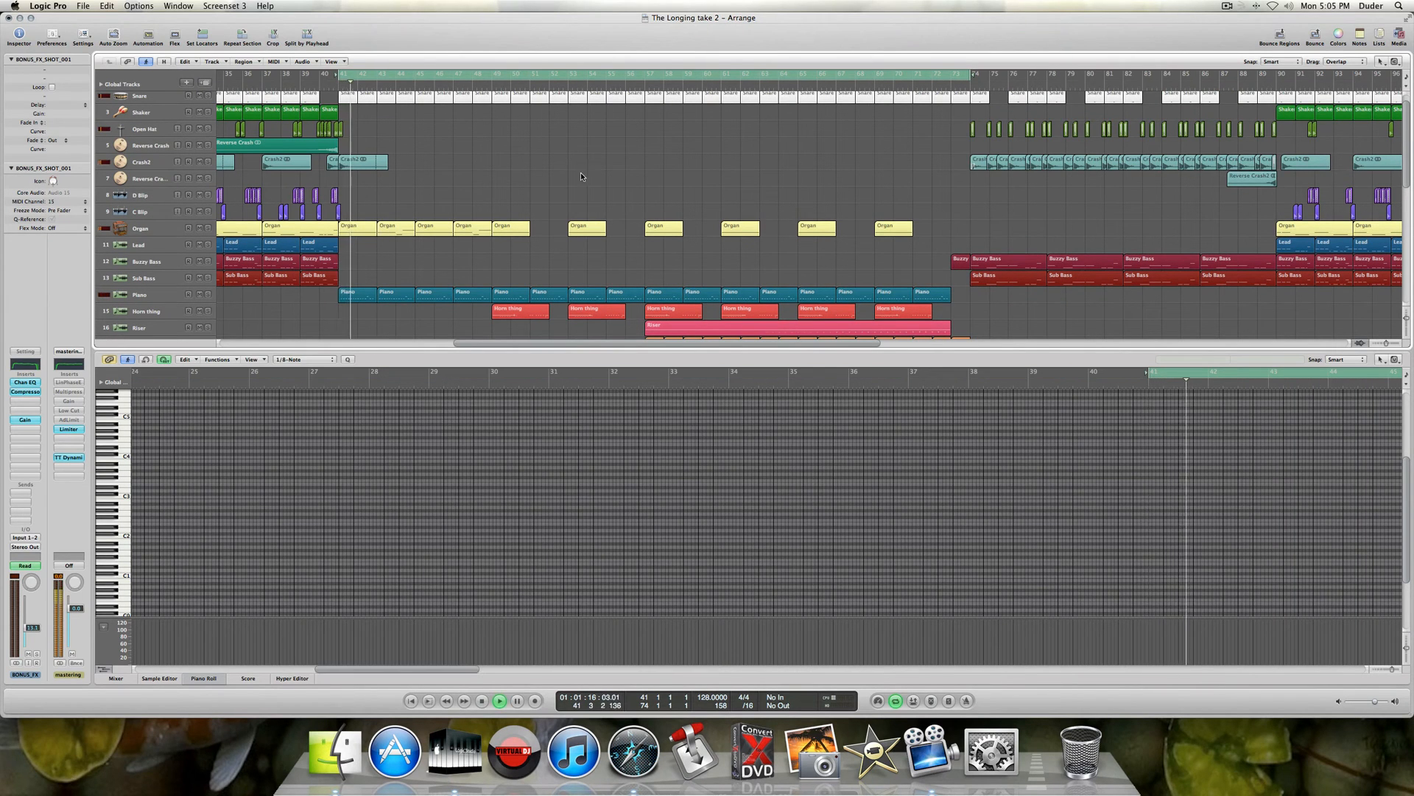
{"action": "scroll", "coordinate": [580, 174], "scroll_direction": "down", "scroll_amount": 3}
{"action": "left_click", "coordinate": [199, 678]}
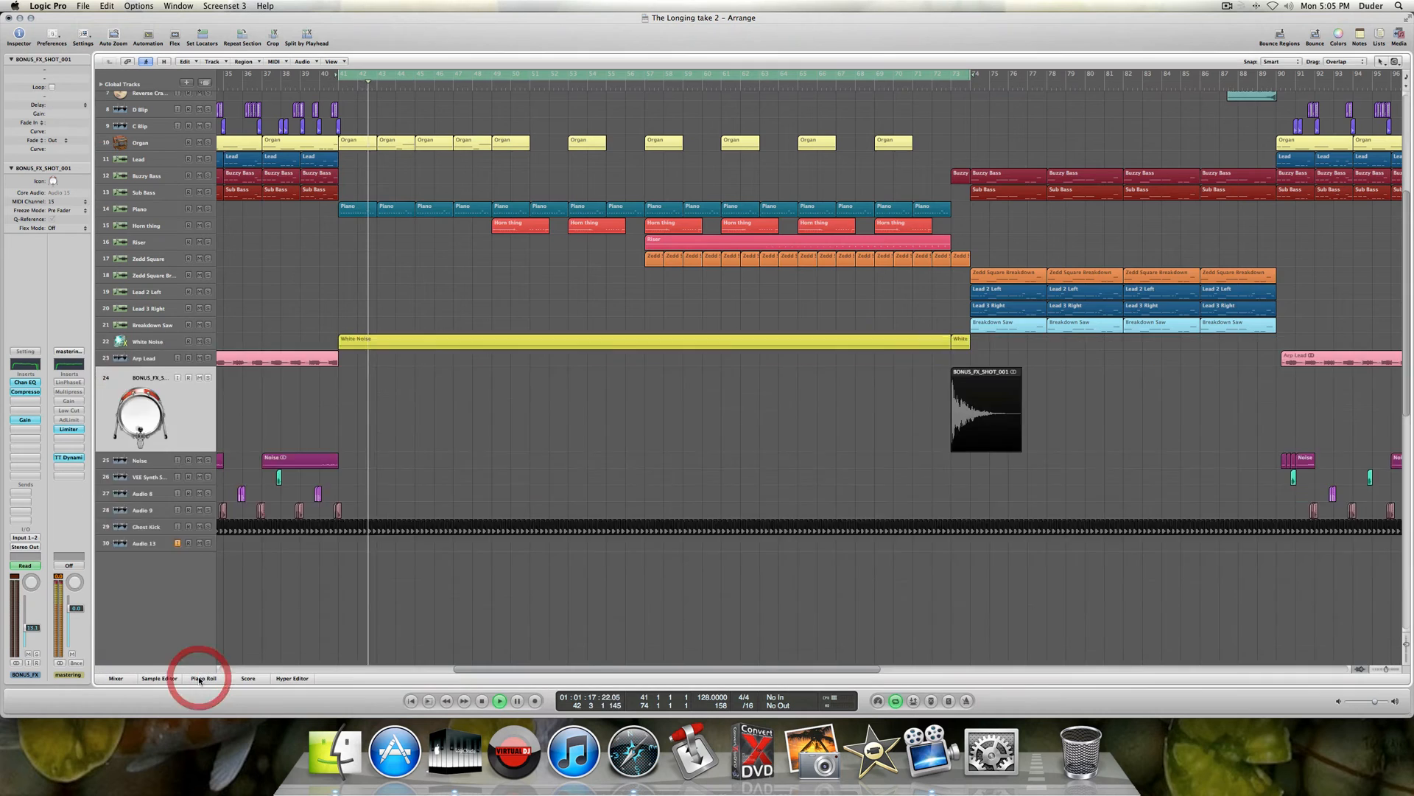
- Extend the end of the cycle range to bar 90 so the section after the breakdown plays too
{"action": "scroll", "coordinate": [445, 566], "scroll_direction": "up", "scroll_amount": 3}
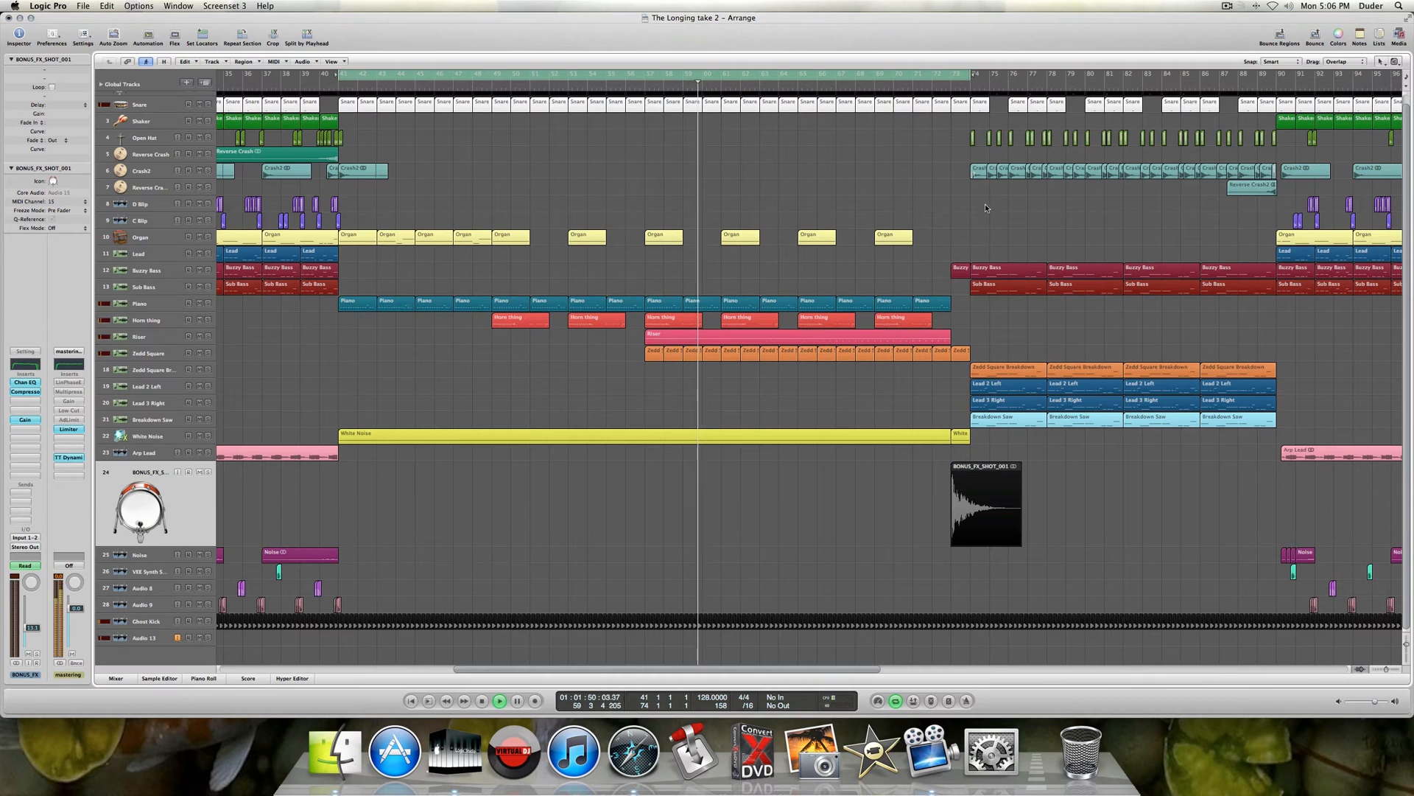
{"action": "left_click_drag", "start_coordinate": [972, 75], "coordinate": [1279, 95]}
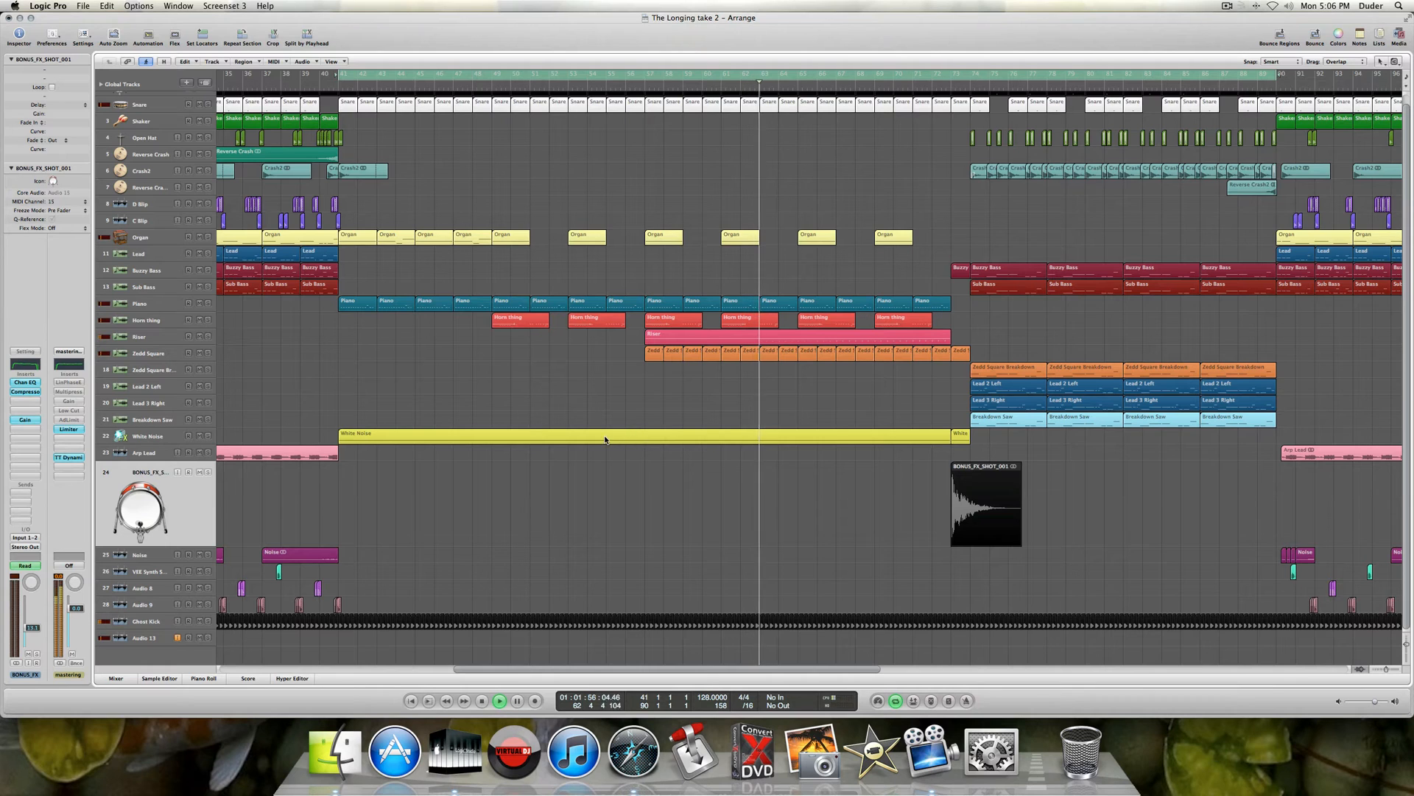
- Activate the mastering output's LinPhase EQ, Multipressor, Gain, Low Cut and AdLimit inserts and bypass its Limiter during playback
{"action": "left_click", "coordinate": [67, 383], "text": "alt"}
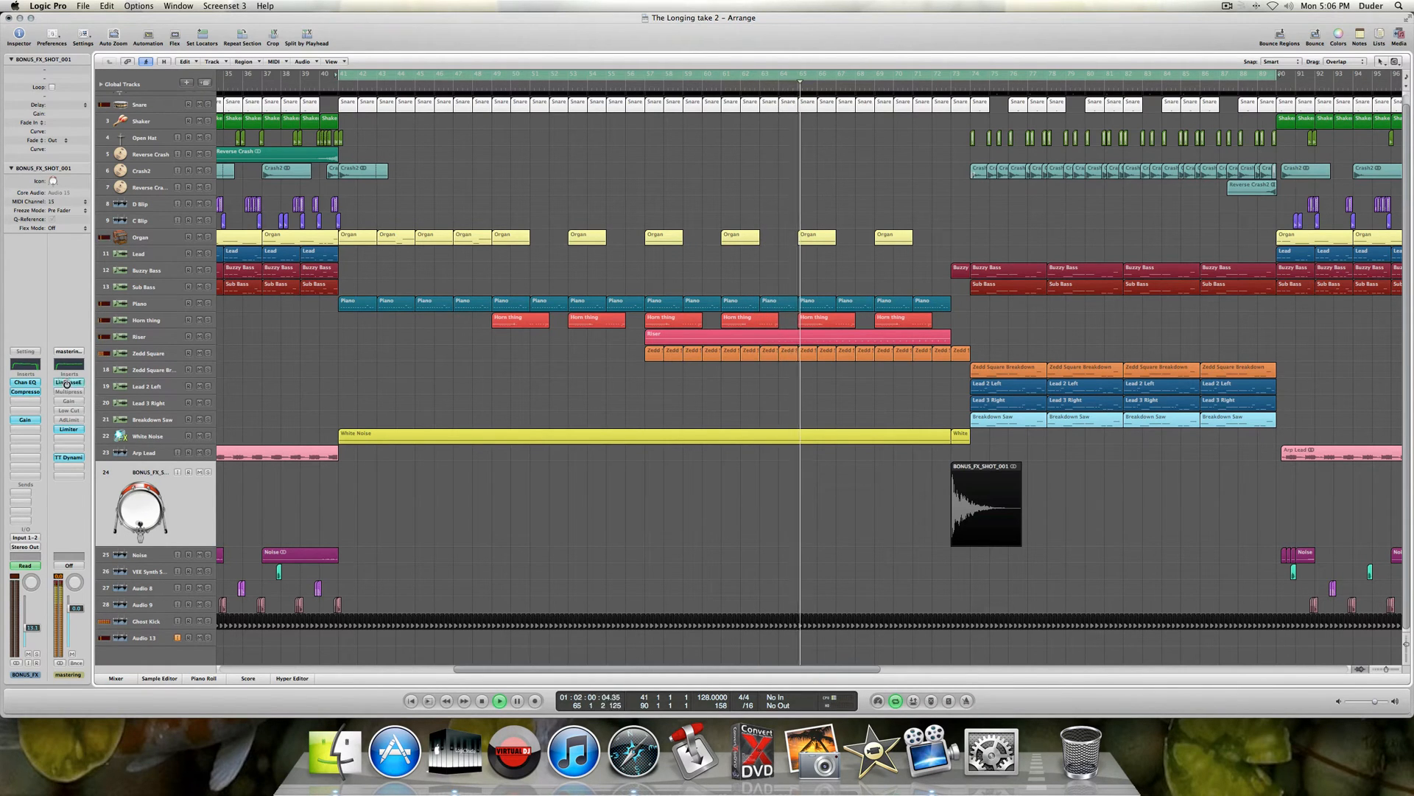
{"action": "left_click", "coordinate": [69, 401], "text": "alt"}
{"action": "left_click", "coordinate": [69, 410], "text": "alt"}
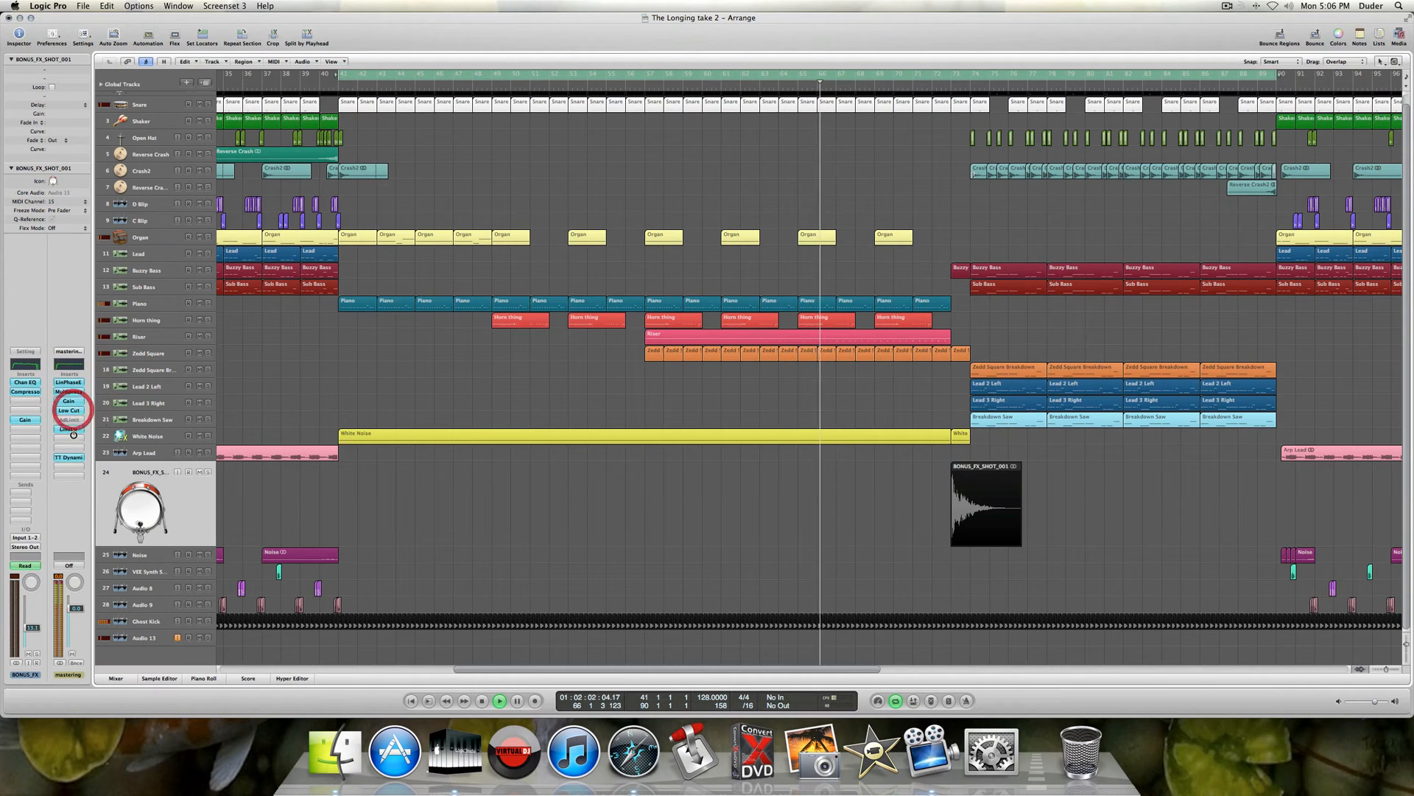
{"action": "left_click", "coordinate": [69, 419], "text": "alt"}
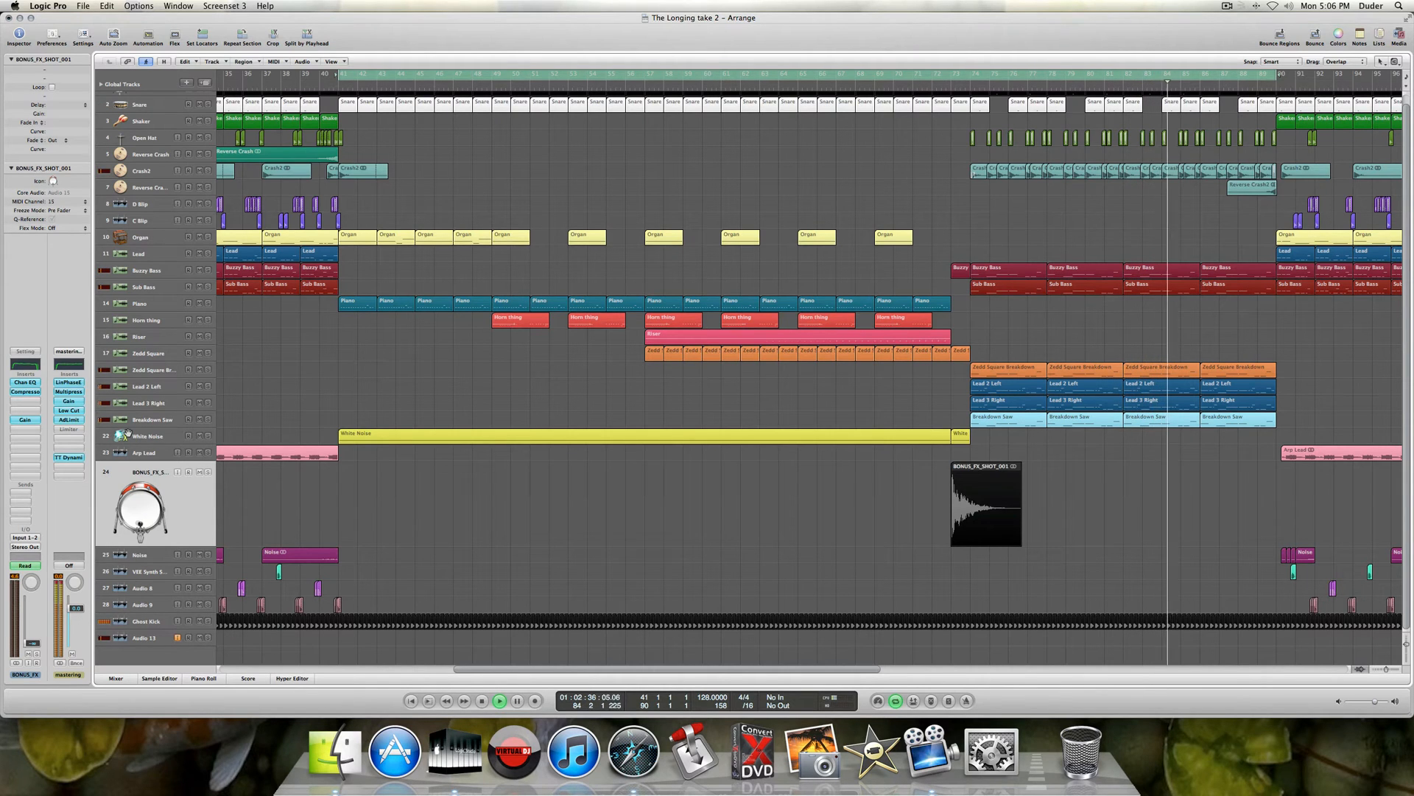
- Set the cycle range to bars 74 to 90, covering the section after the breakdown
{"action": "scroll", "coordinate": [536, 422], "scroll_direction": "up", "scroll_amount": 1}
{"action": "scroll", "coordinate": [536, 423], "scroll_direction": "right", "scroll_amount": 10}
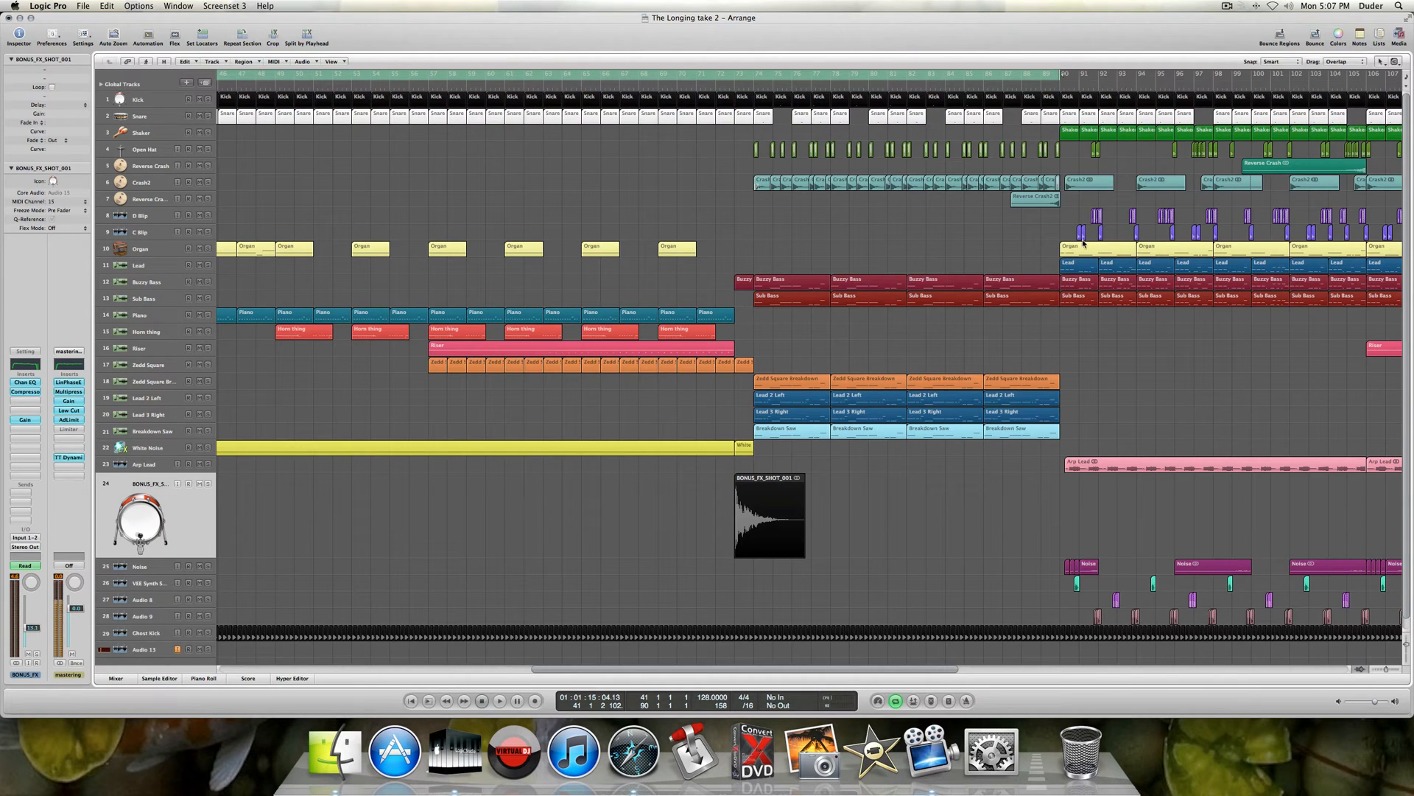
{"action": "left_click", "coordinate": [801, 76]}
{"action": "mouse_move", "coordinate": [753, 74]}
{"action": "left_mouse_down"}
{"action": "mouse_move", "coordinate": [1072, 82]}
{"action": "mouse_move", "coordinate": [1061, 79]}
{"action": "left_mouse_up"}
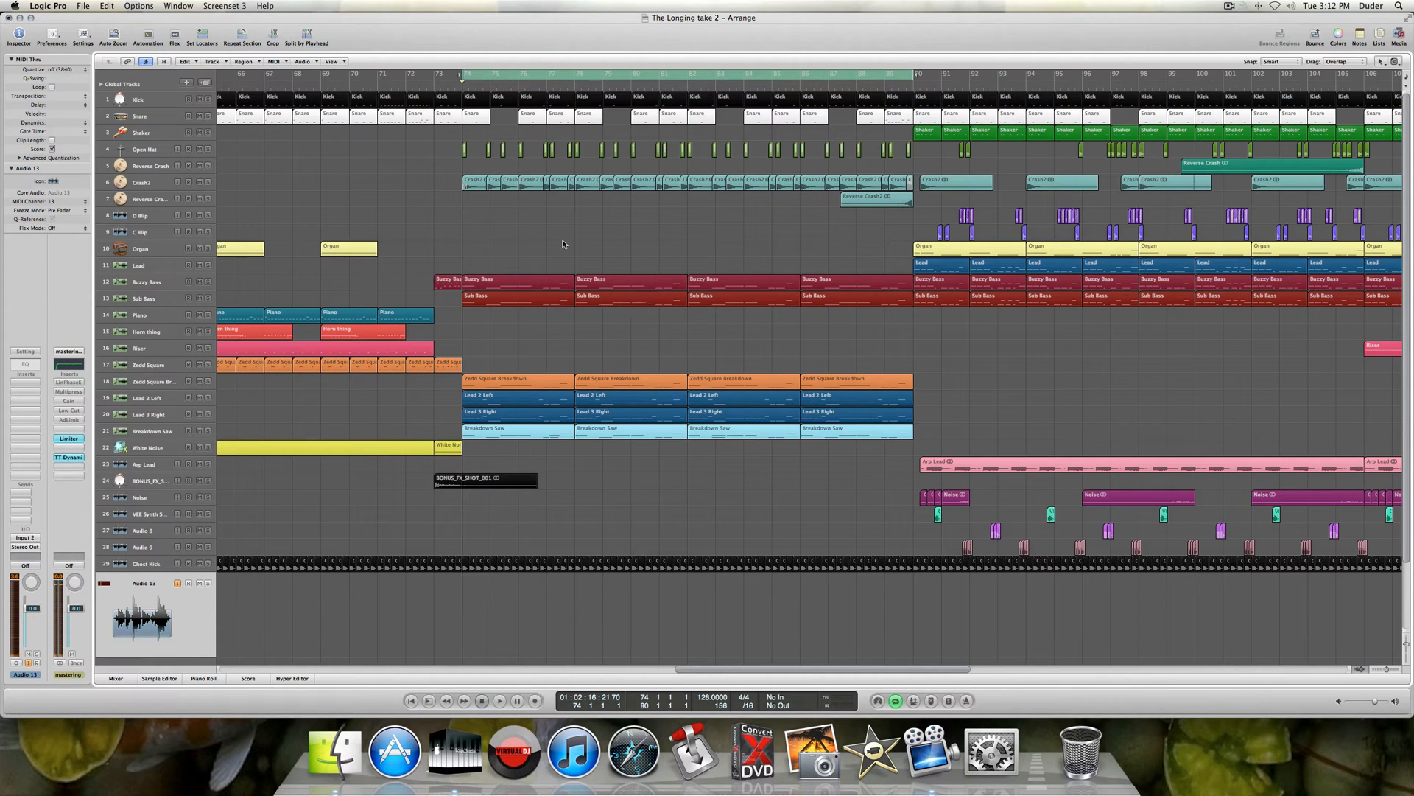
{"action": "scroll", "coordinate": [563, 241], "scroll_direction": "left", "scroll_amount": 2}
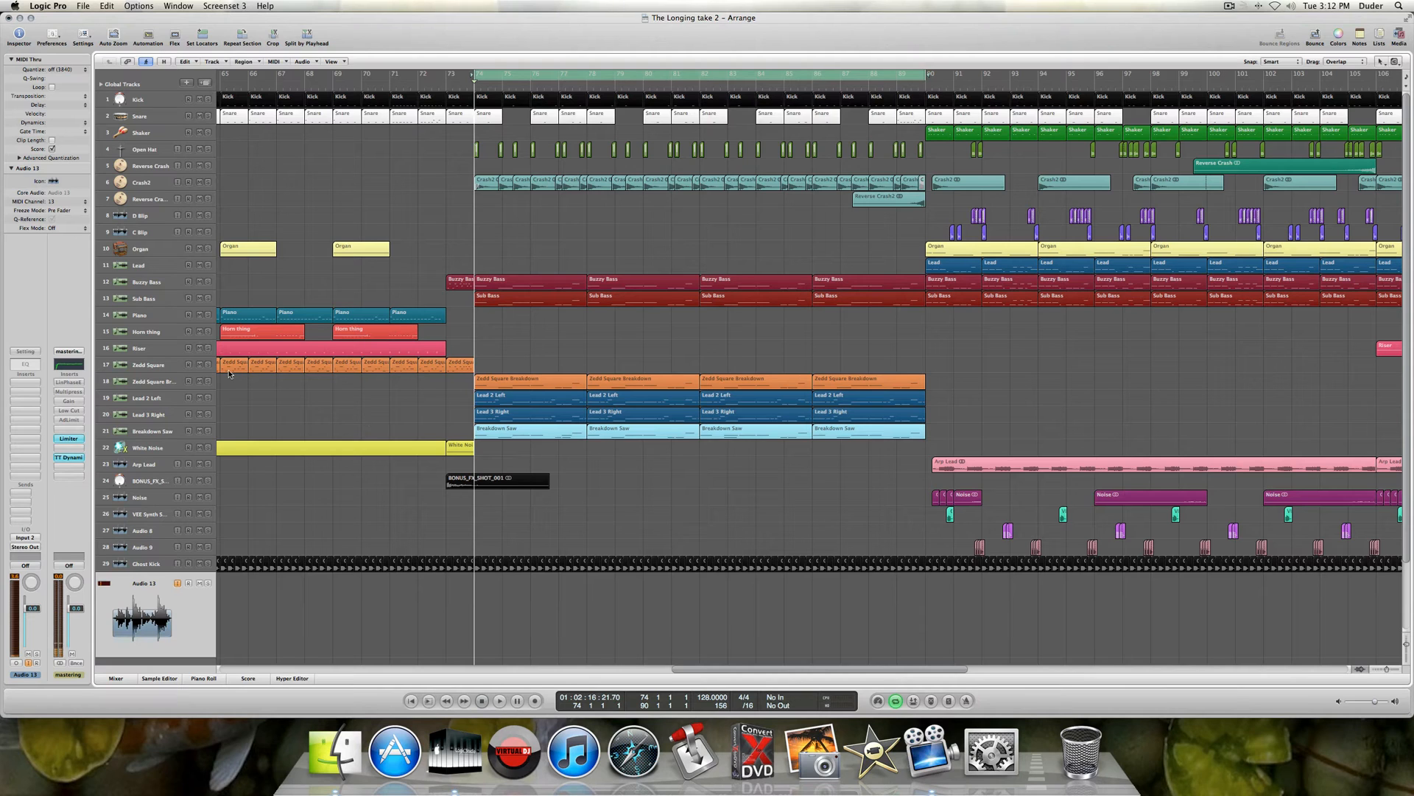
- Compare the Zedd Square and Zedd Square Breakdown tracks by selecting them alternately and examining their regions and channel strip
{"action": "left_click", "coordinate": [161, 384]}
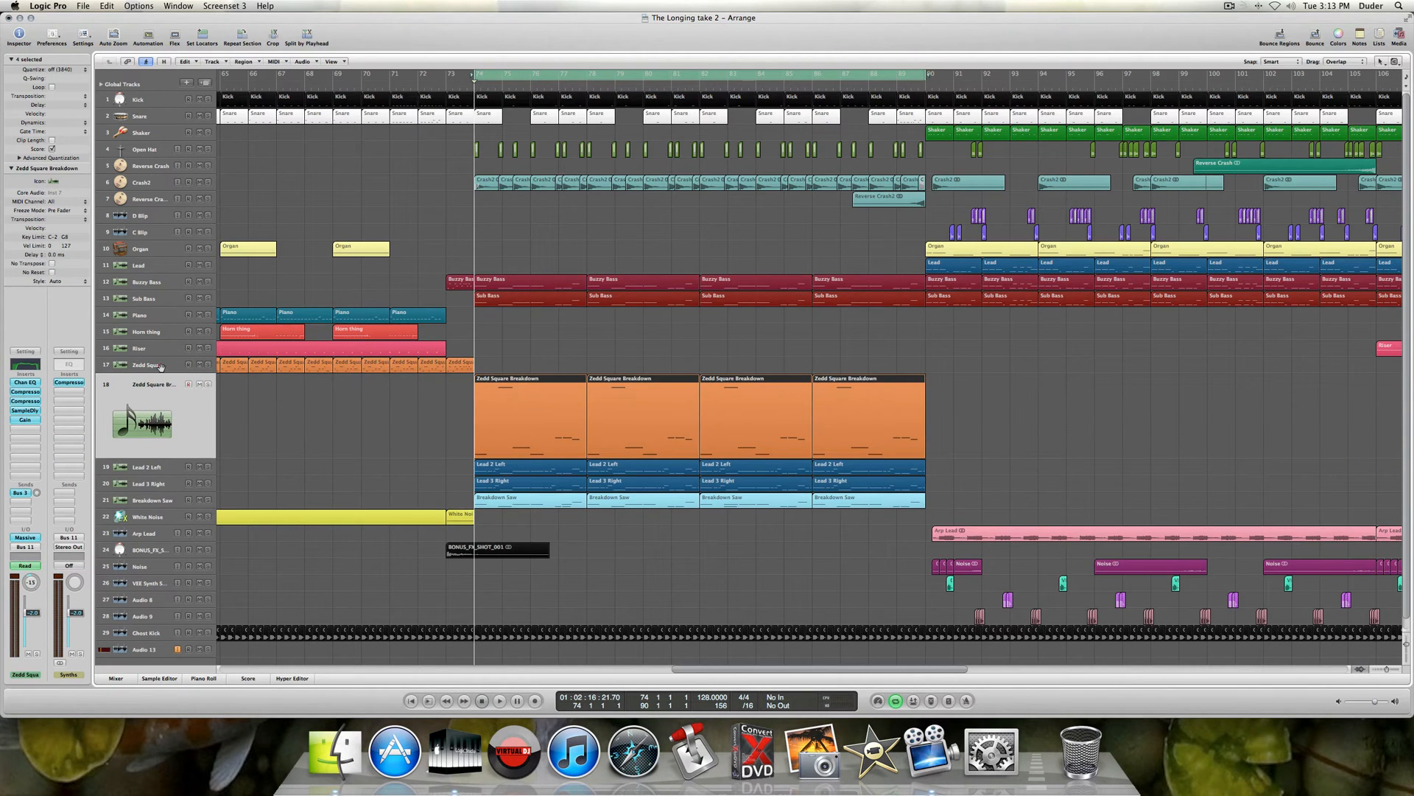
{"action": "left_click", "coordinate": [161, 366]}
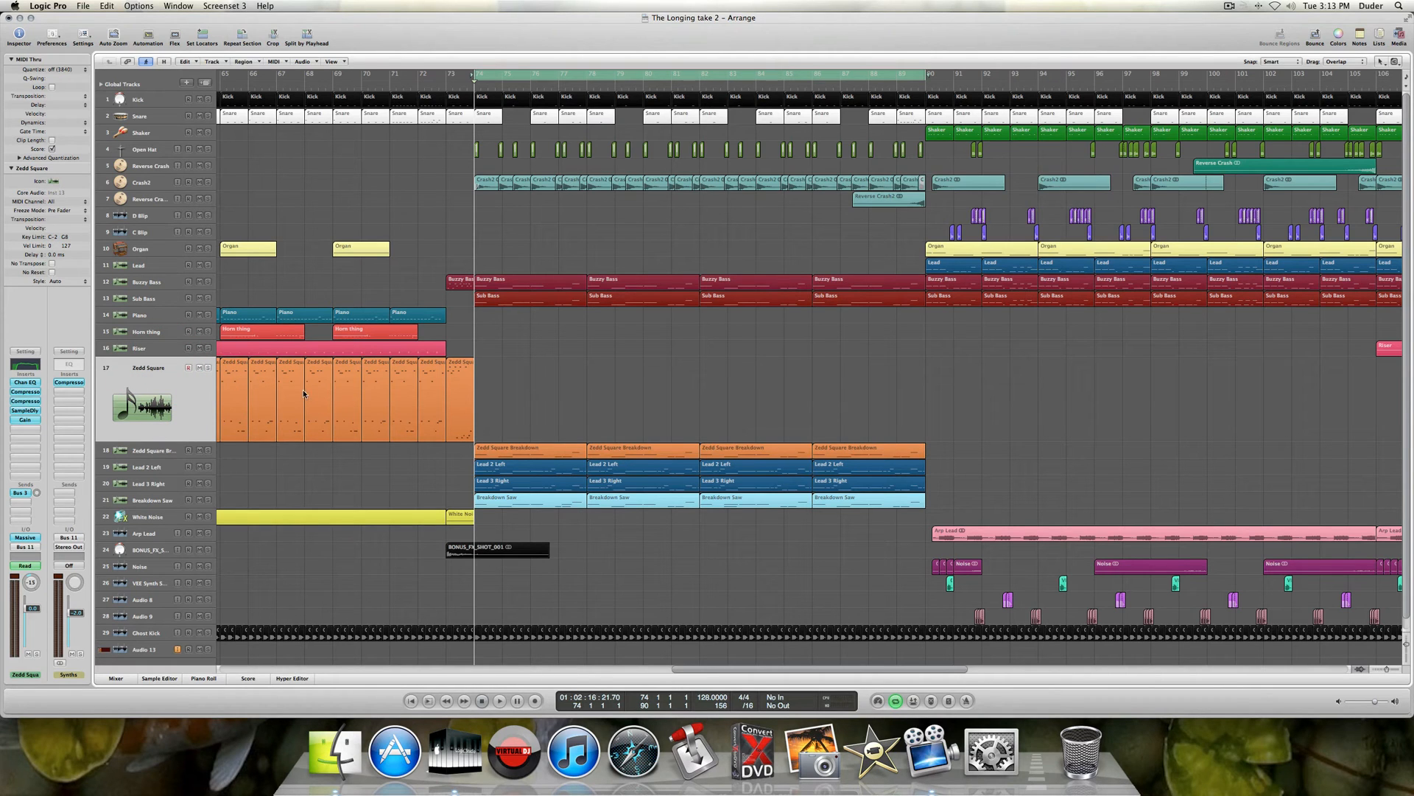
{"action": "left_click", "coordinate": [164, 451]}
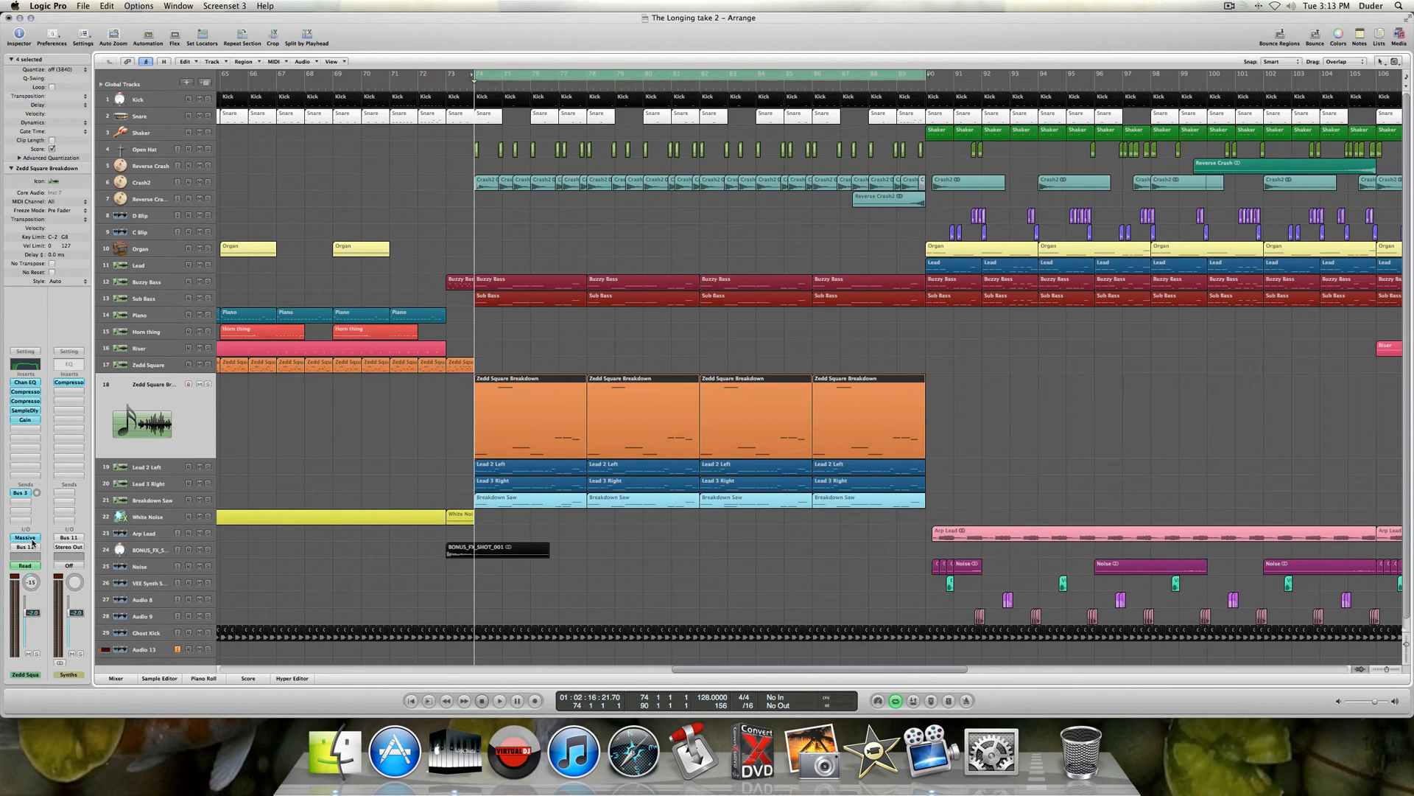
{"action": "left_click", "coordinate": [174, 366]}
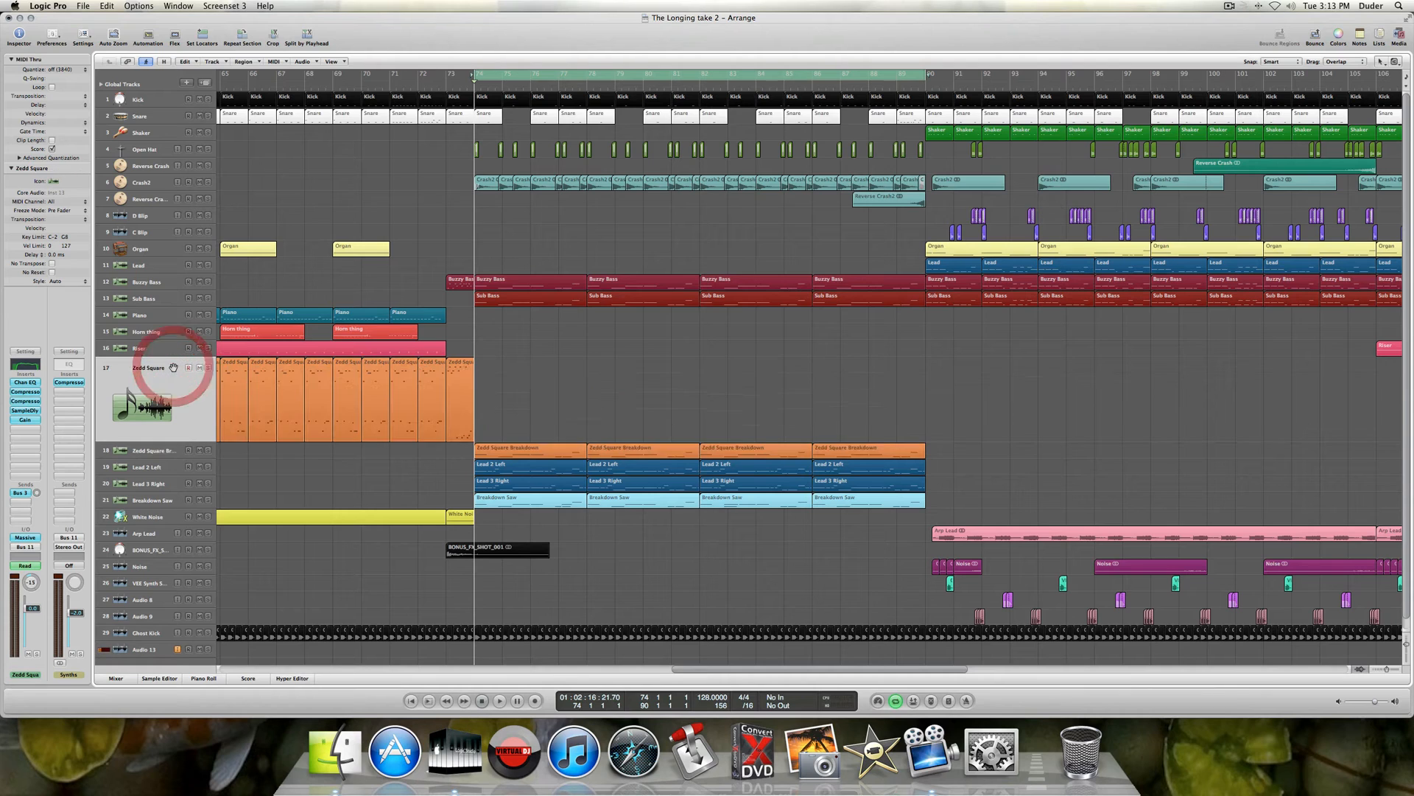
{"action": "left_click", "coordinate": [161, 452]}
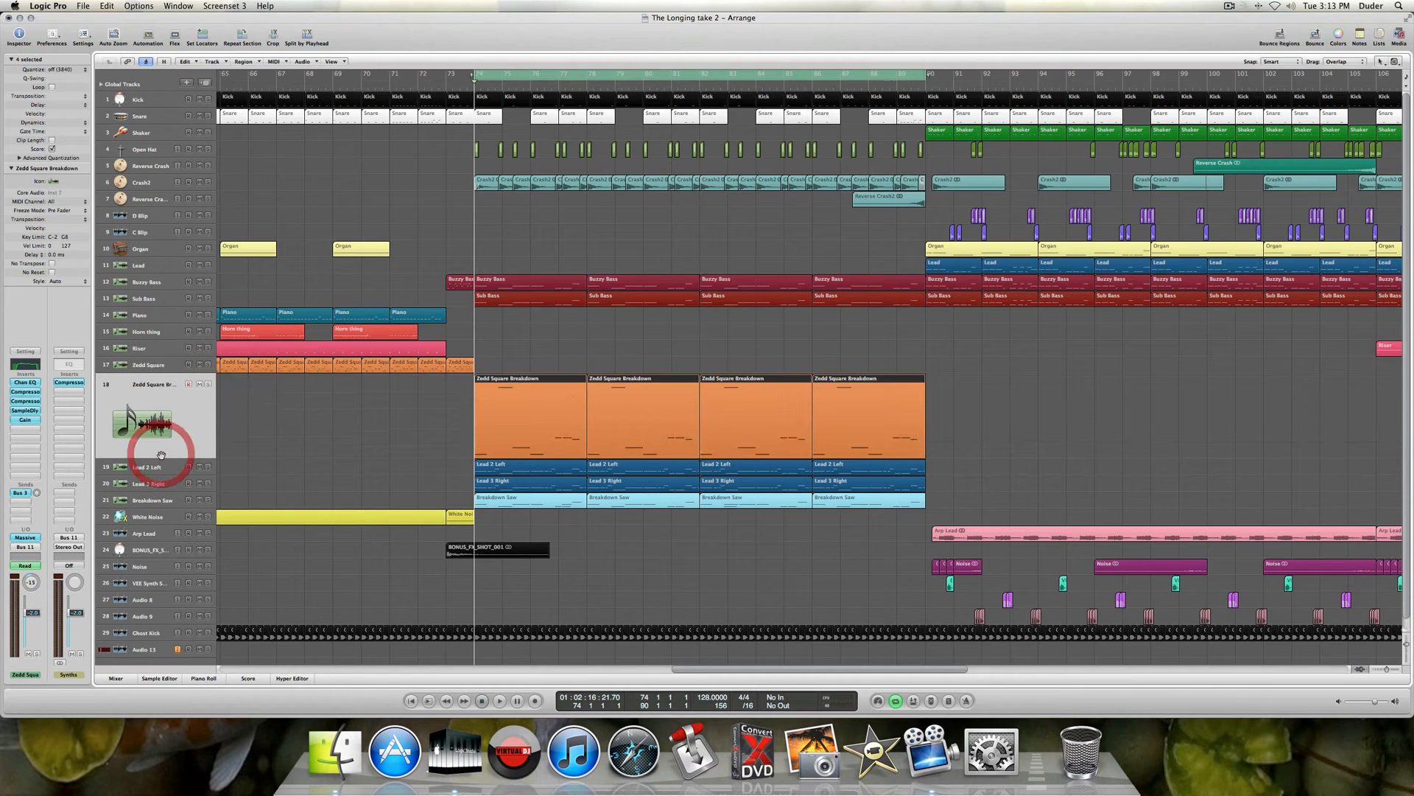
{"action": "left_click", "coordinate": [151, 366]}
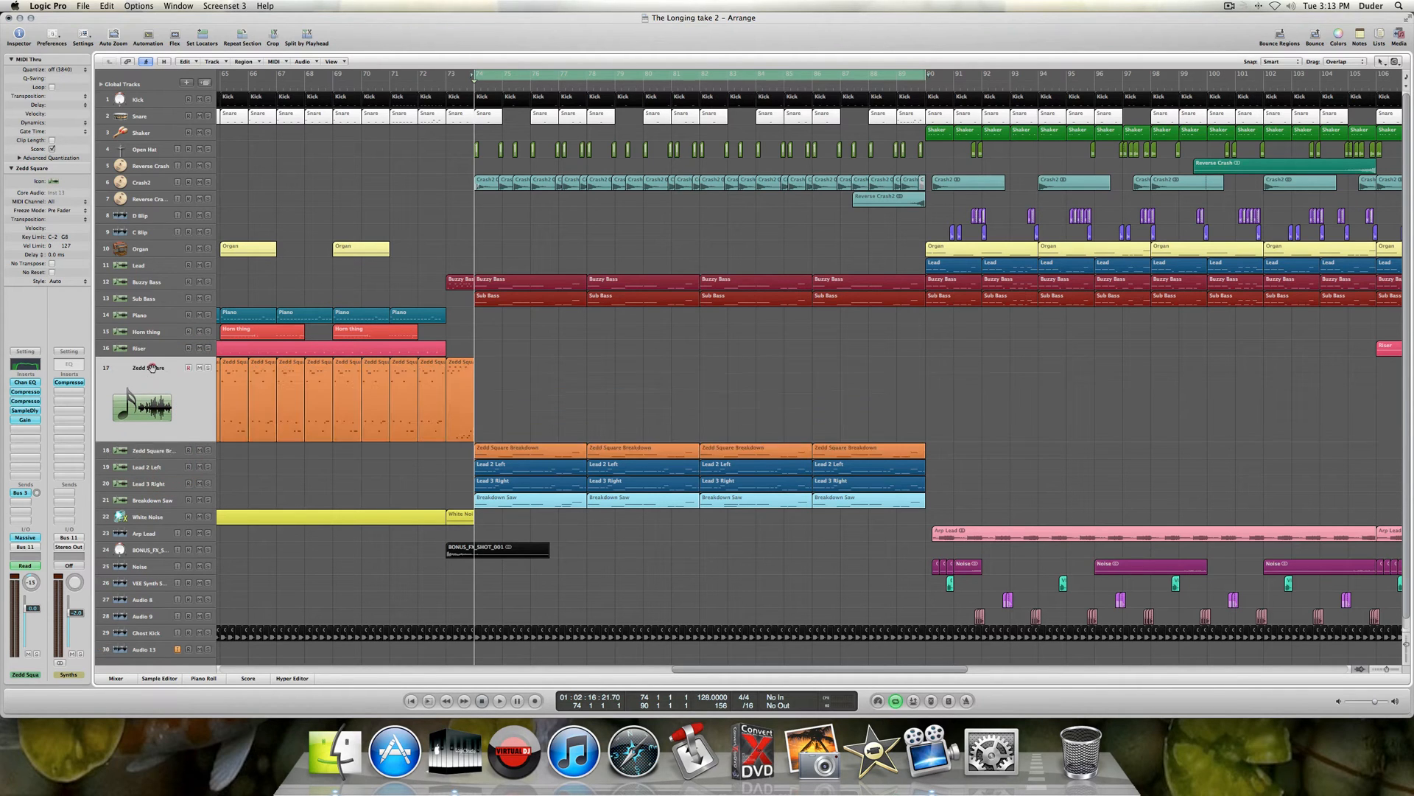
{"action": "left_click", "coordinate": [150, 453]}
{"action": "left_click", "coordinate": [152, 370]}
{"action": "left_click", "coordinate": [151, 455]}
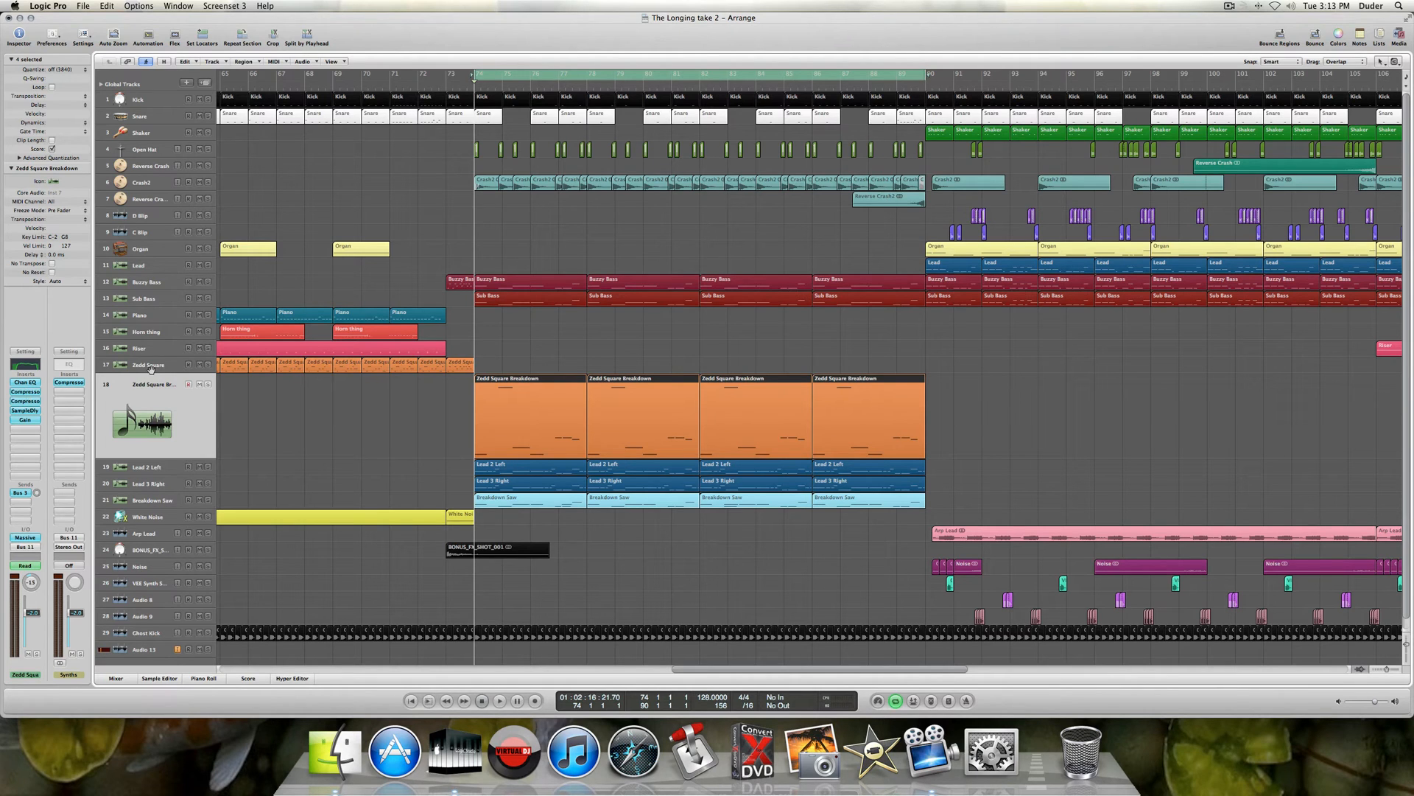
- Show Zedd Square Breakdown's notes for bars 74 to 90 in the Piano Roll, and solo that track together with Audio 13
{"action": "double_click", "coordinate": [507, 379]}
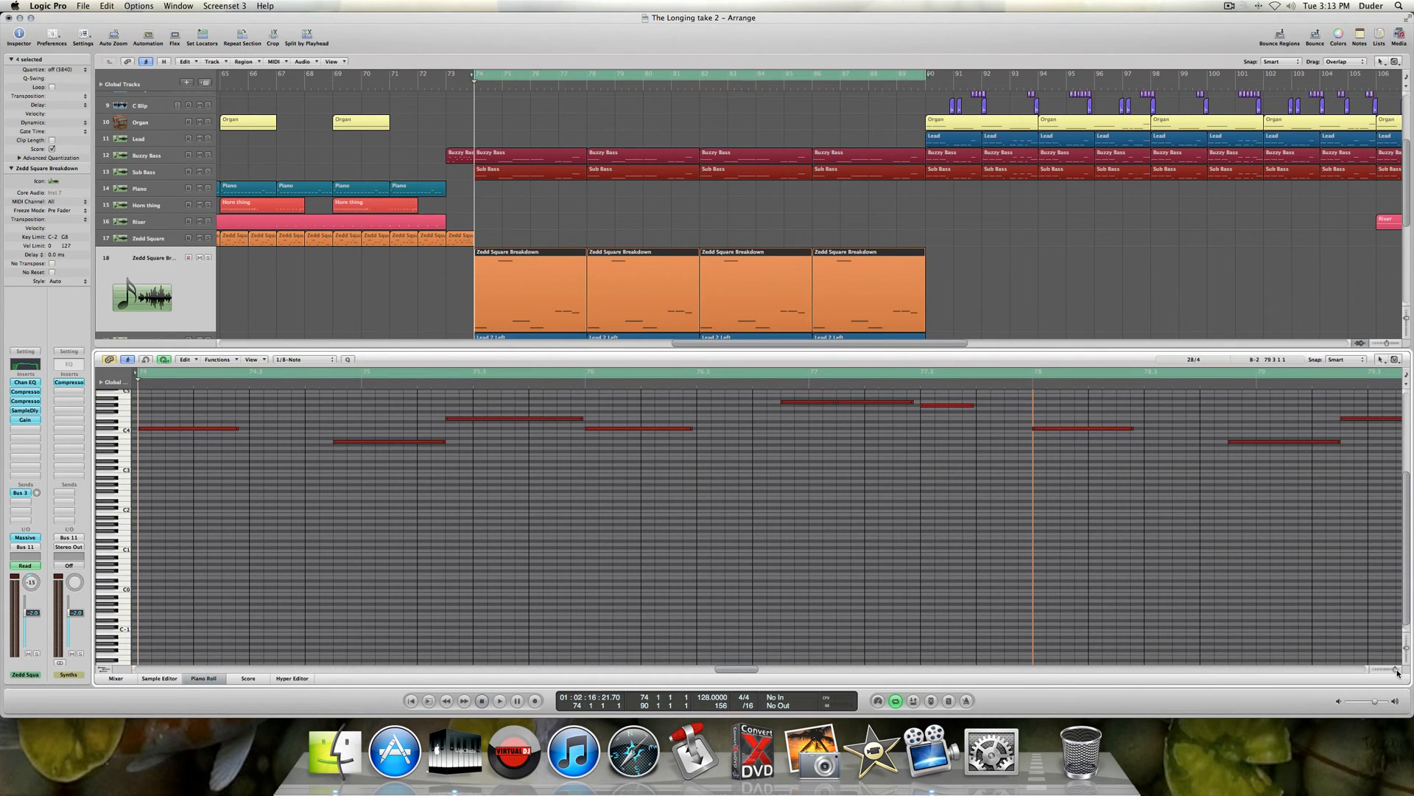
{"action": "left_click_drag", "start_coordinate": [1398, 672], "coordinate": [1390, 672]}
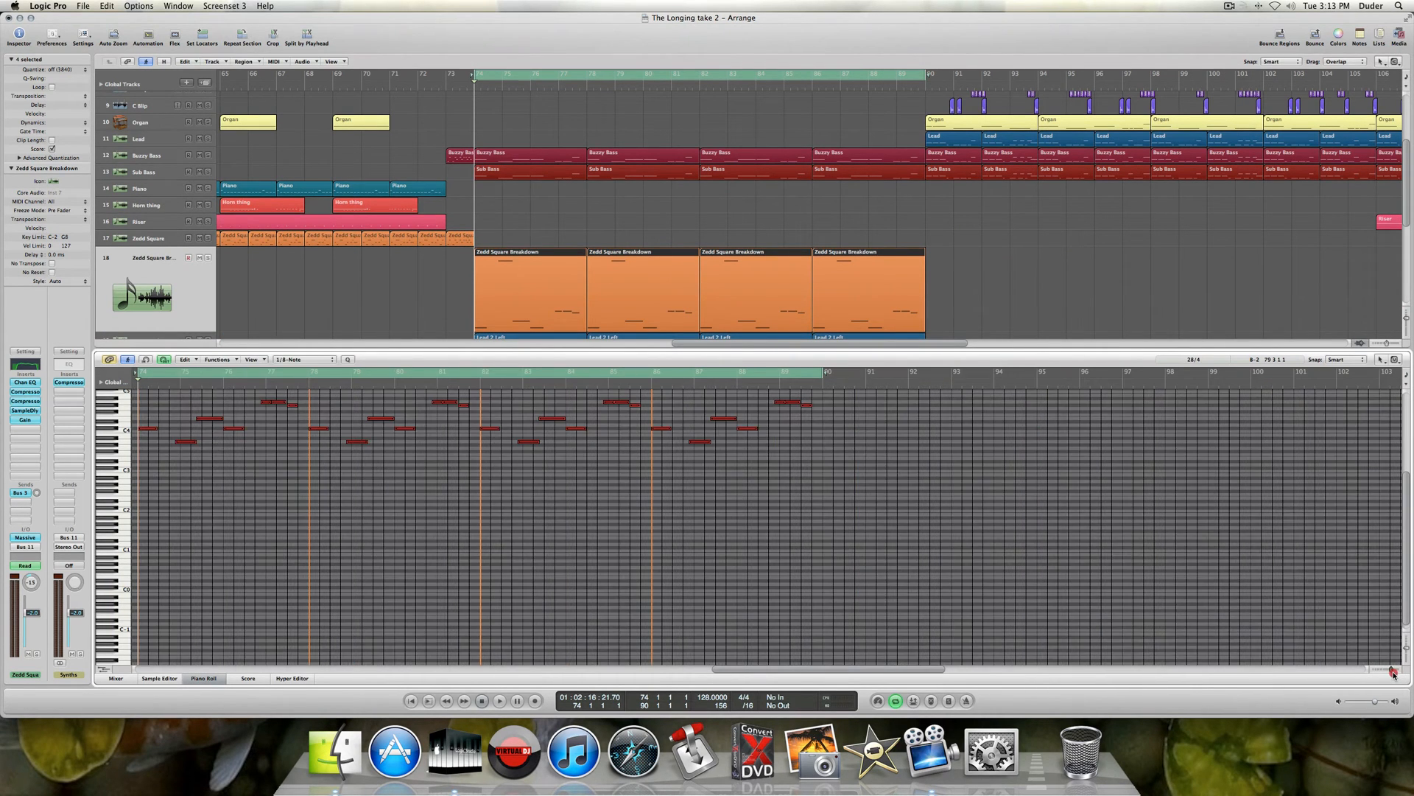
{"action": "scroll", "coordinate": [210, 261], "scroll_direction": "down", "scroll_amount": 5}
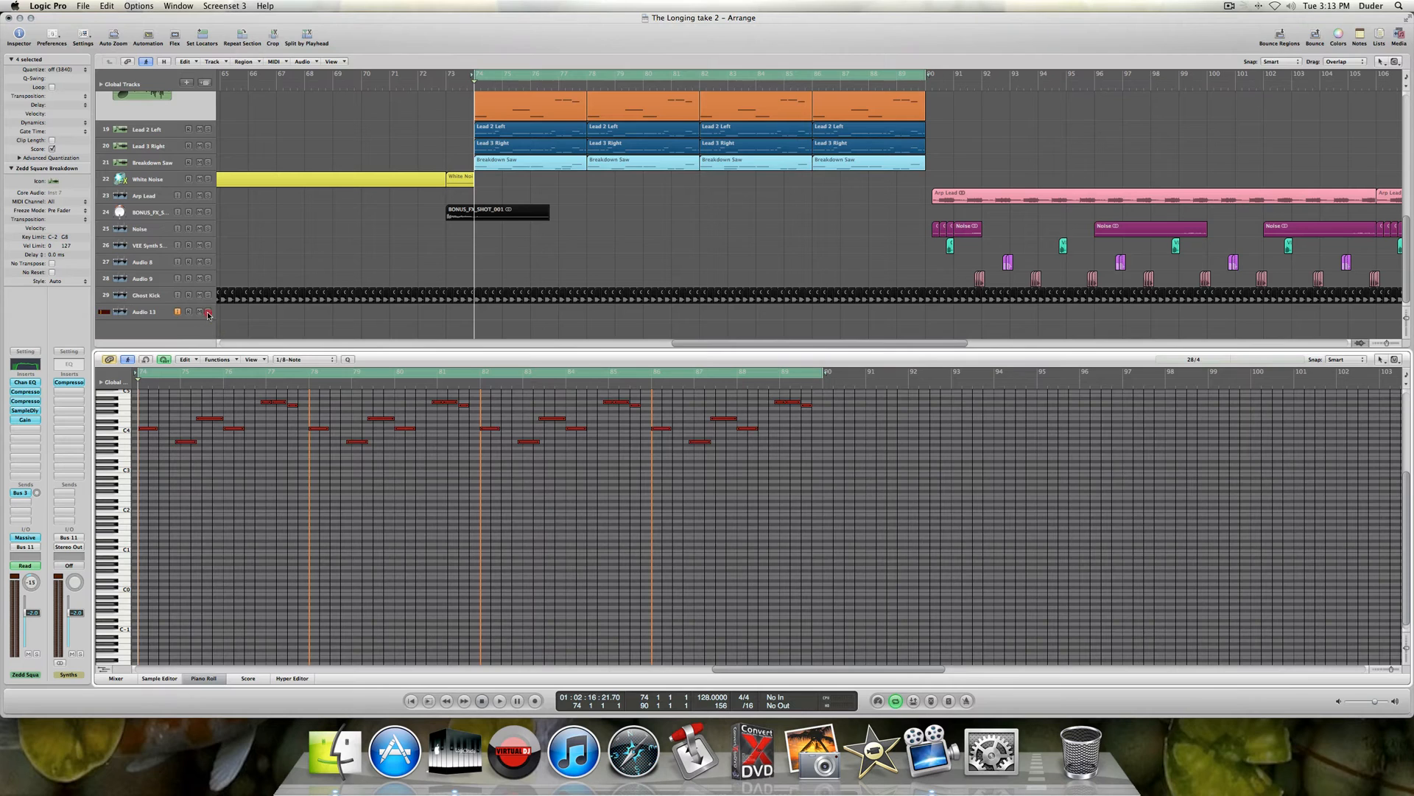
{"action": "left_click", "coordinate": [208, 313]}
{"action": "scroll", "coordinate": [201, 304], "scroll_direction": "up", "scroll_amount": 1}
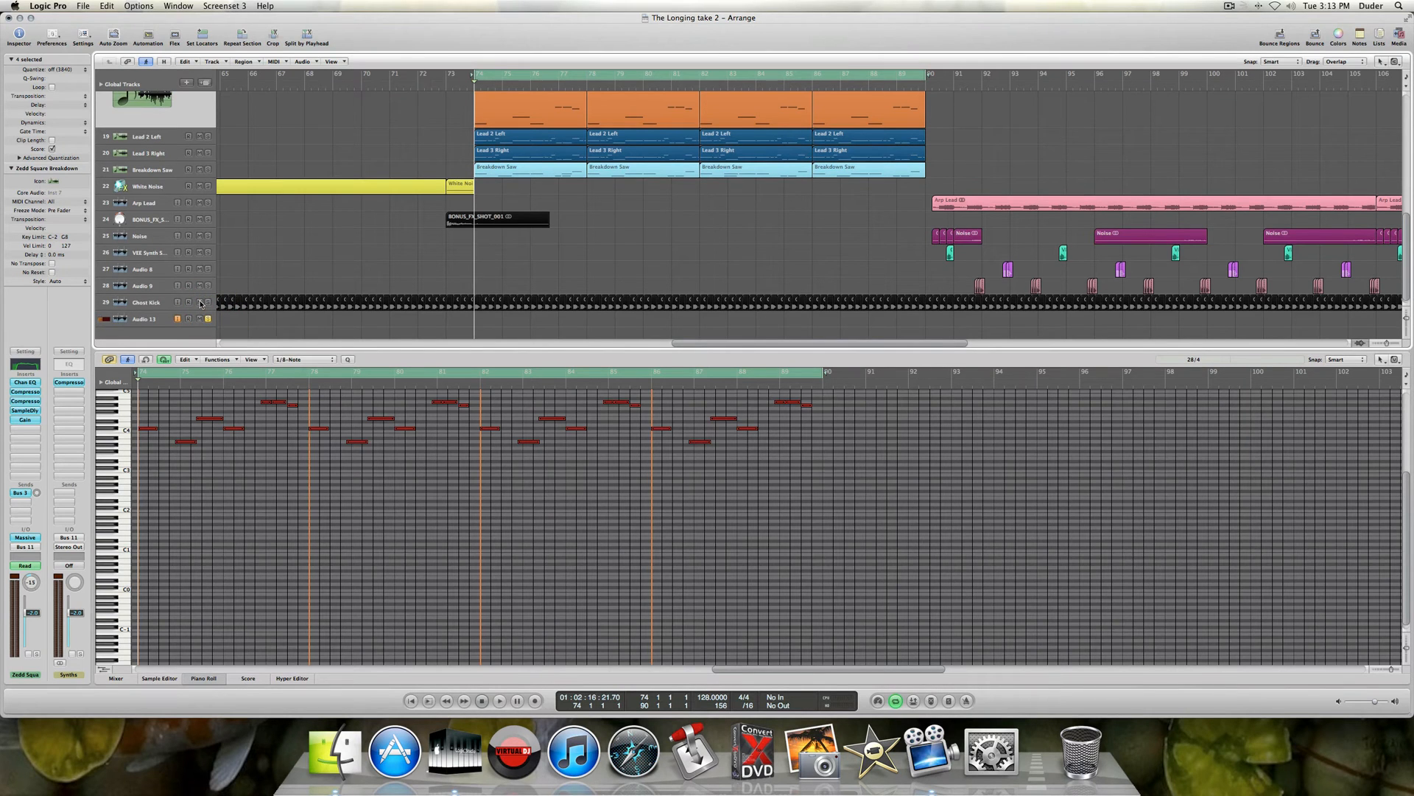
{"action": "scroll", "coordinate": [200, 302], "scroll_direction": "up", "scroll_amount": 4}
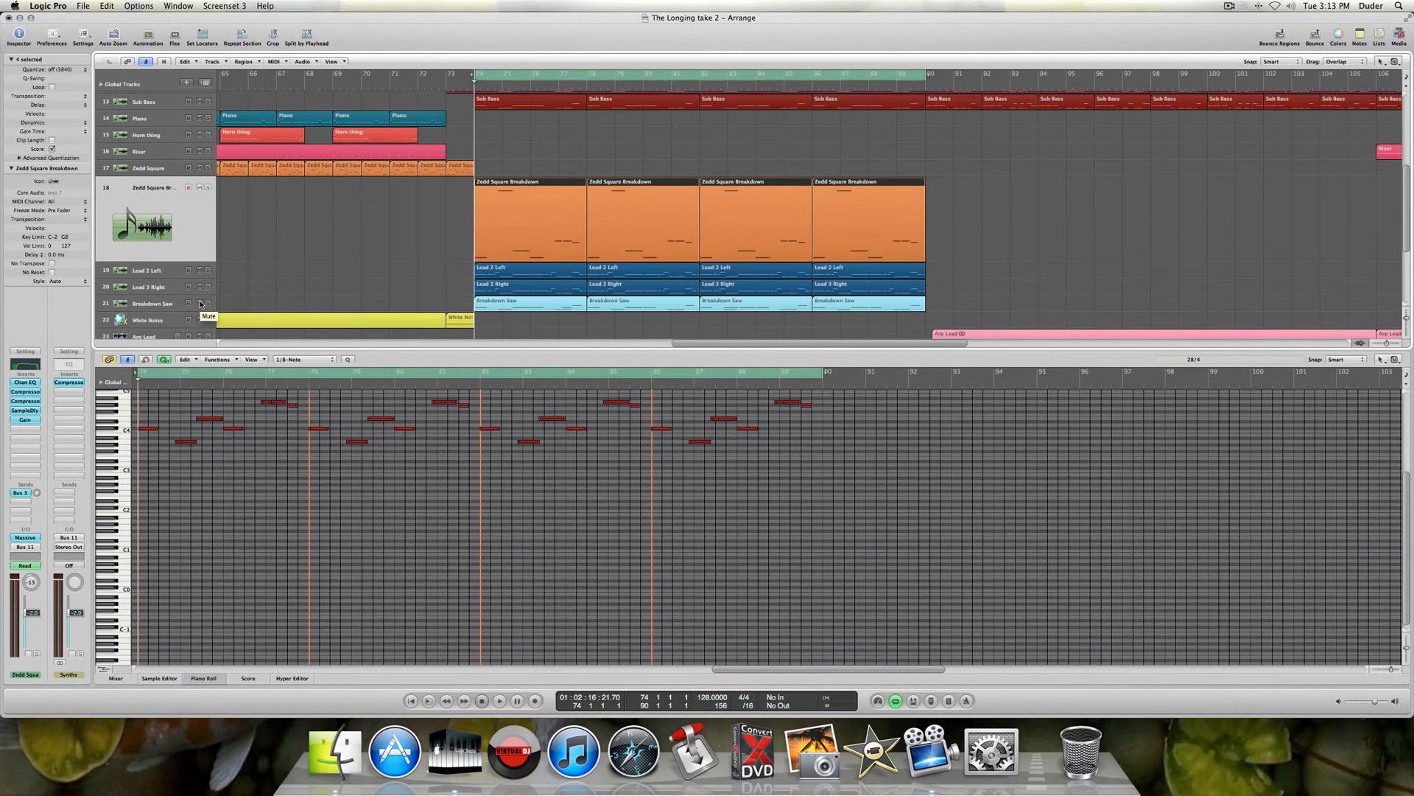
{"action": "left_click", "coordinate": [209, 187]}
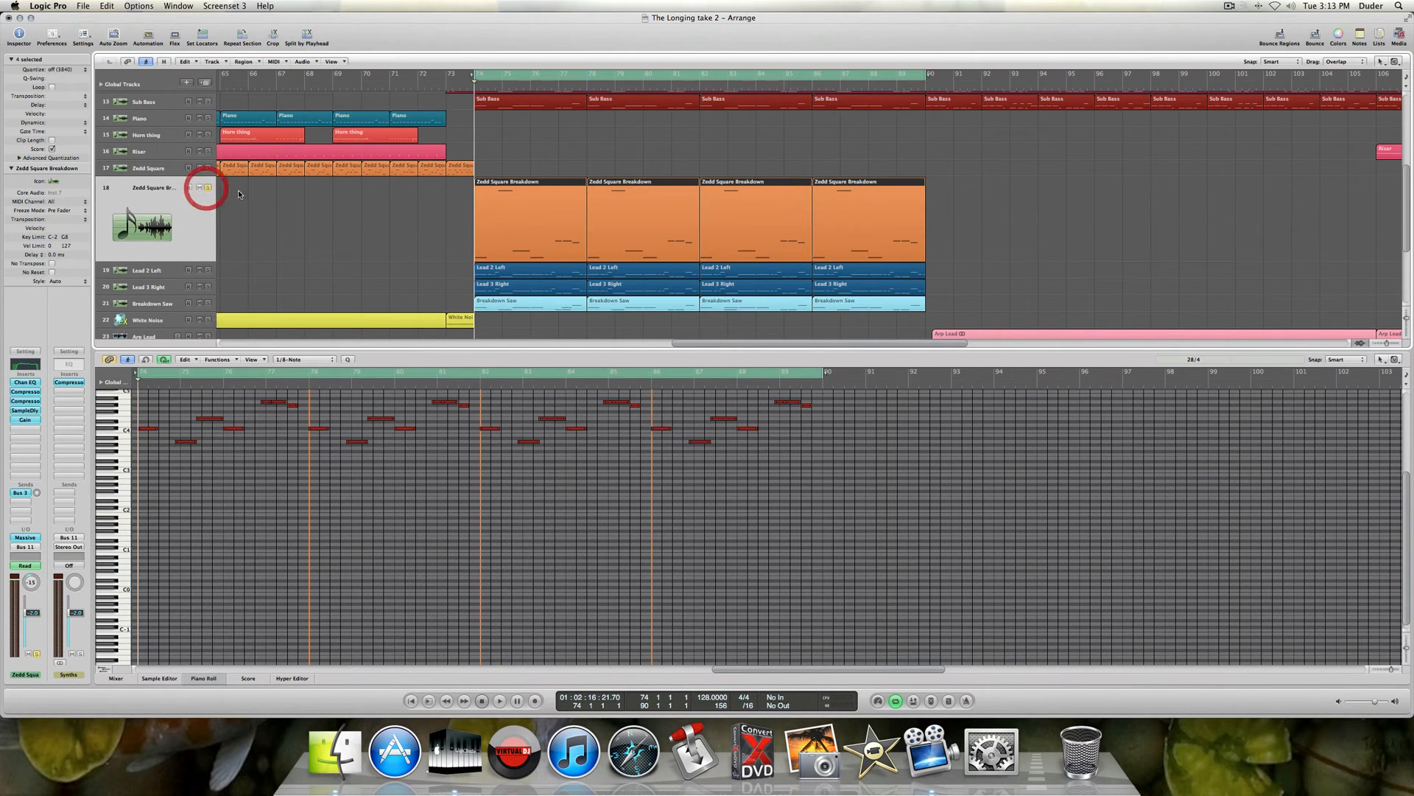
- Bypass Zedd Square Breakdown's Channel EQ, both Compressors, SampleDly and Gain inserts
{"action": "left_click", "coordinate": [31, 382], "text": "alt"}
{"action": "left_click", "coordinate": [32, 392], "text": "alt"}
{"action": "left_click", "coordinate": [31, 401], "text": "alt"}
{"action": "left_click", "coordinate": [30, 410], "text": "alt"}
{"action": "left_click", "coordinate": [27, 418], "text": "alt"}
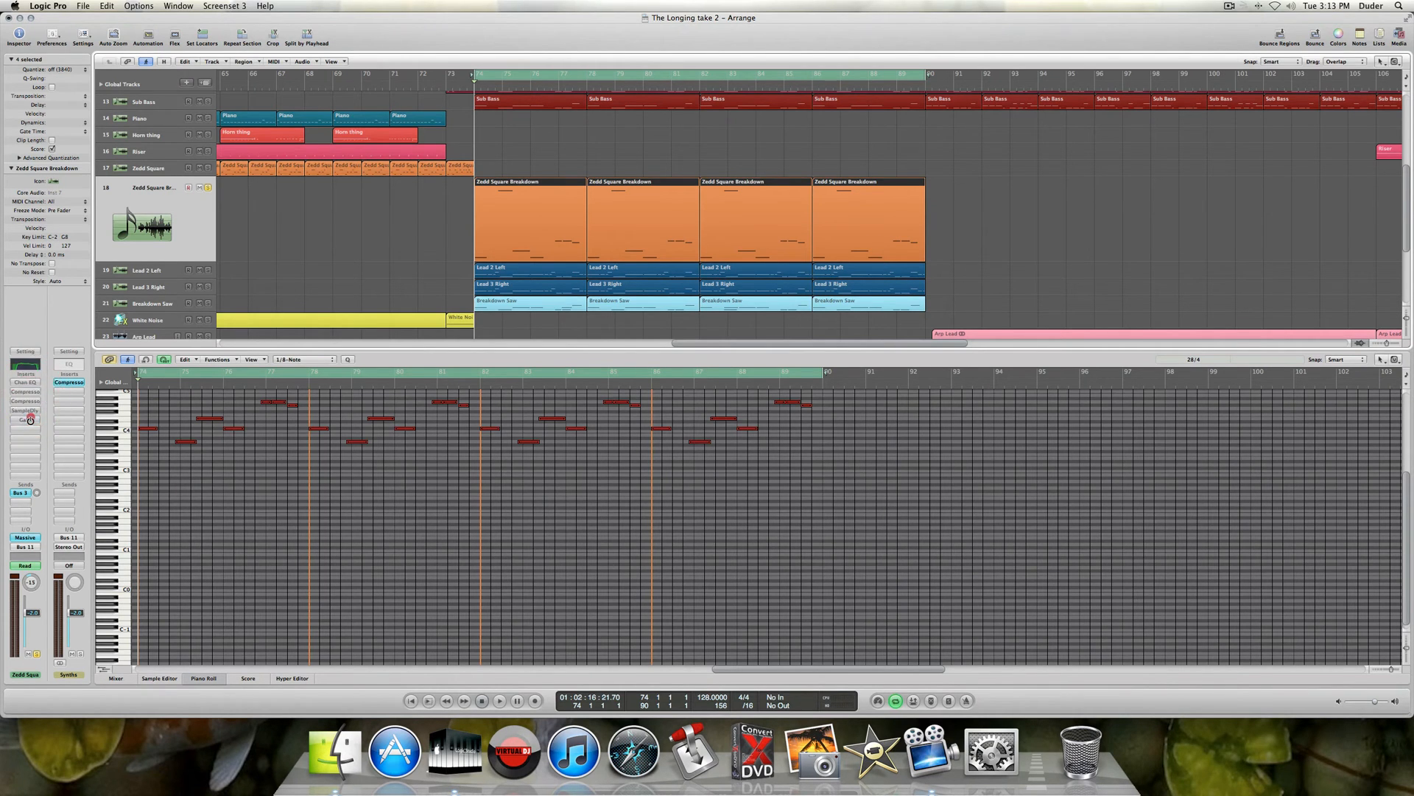
- View the mixer briefly, then play the soloed Zedd Square Breakdown from bar 74 with its notes displayed
{"action": "left_click", "coordinate": [116, 679]}
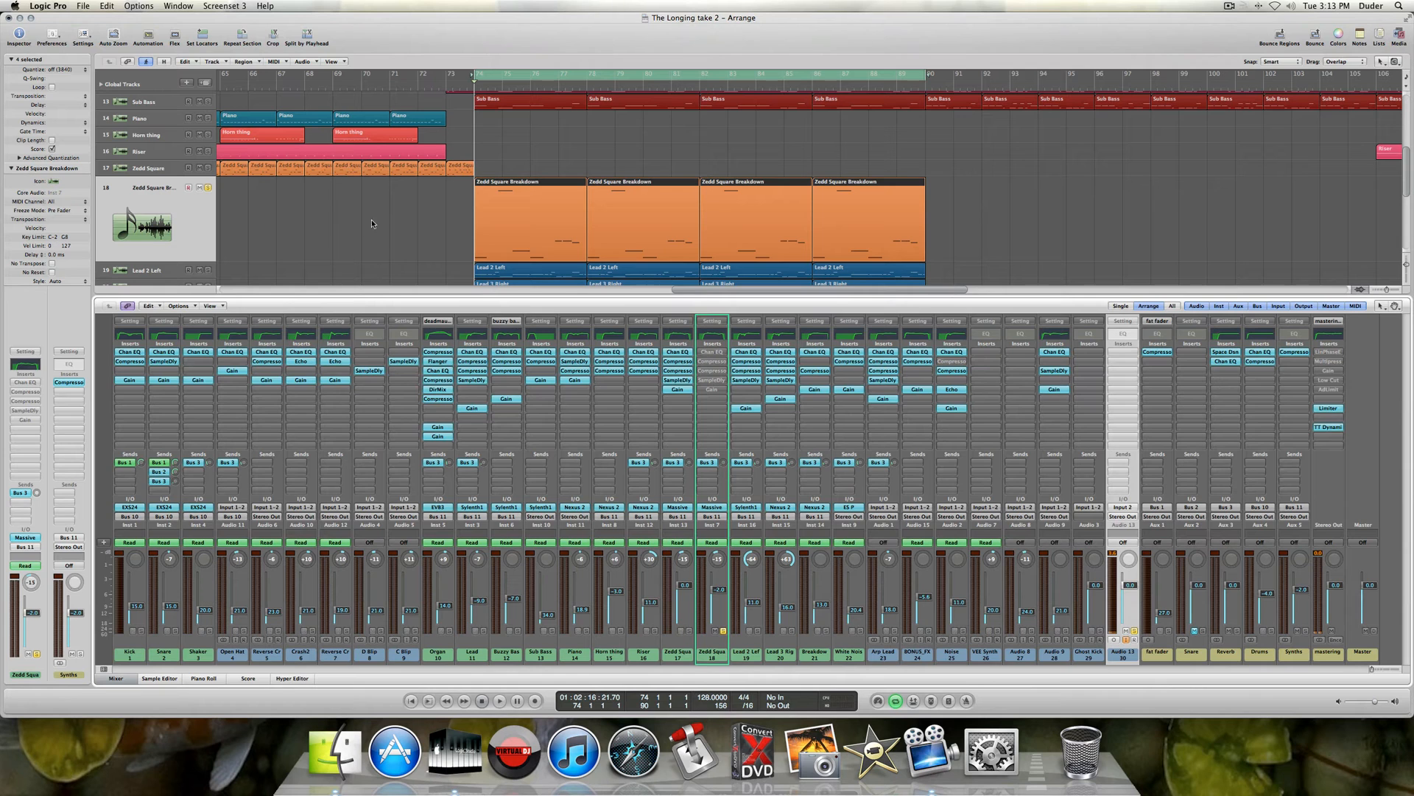
{"action": "left_click", "coordinate": [118, 677]}
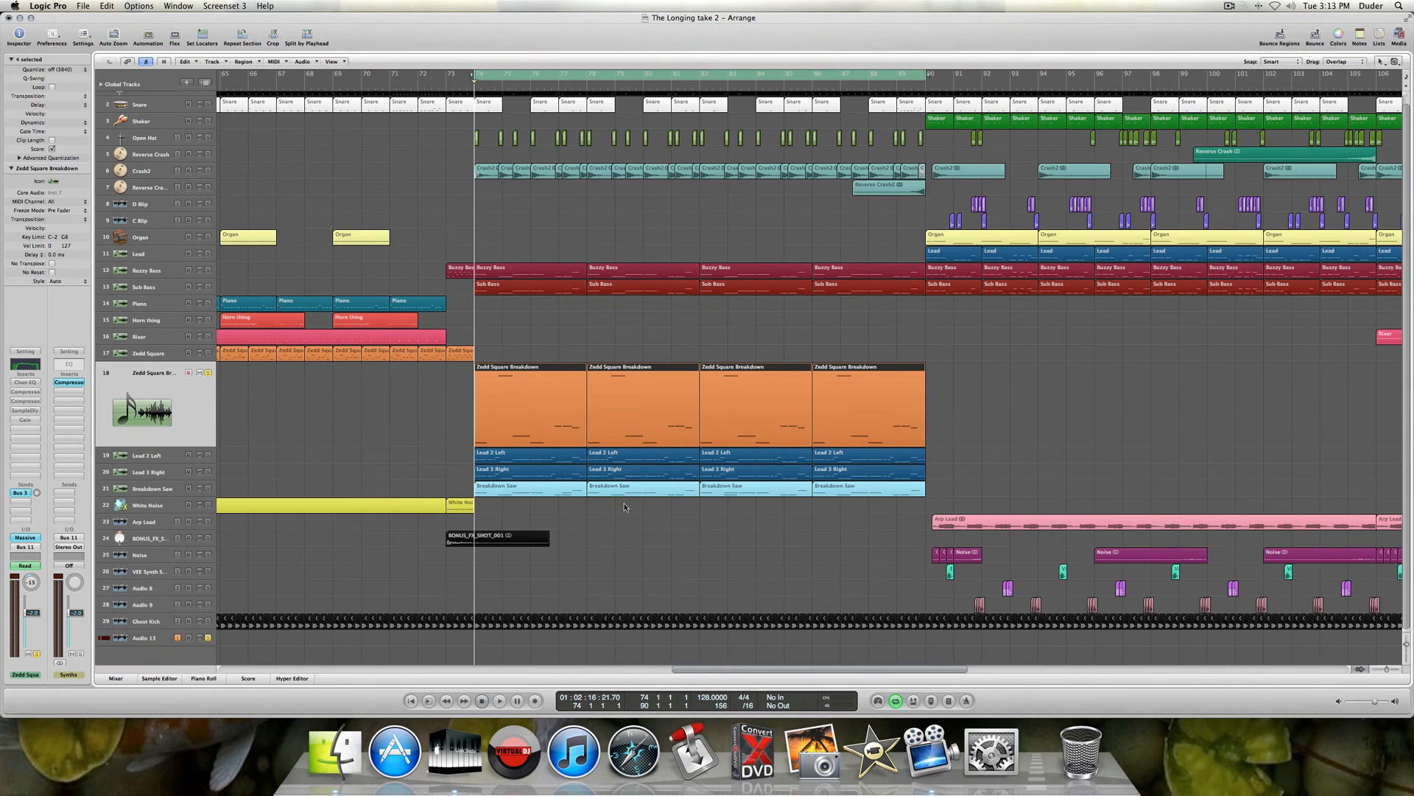
{"action": "double_click", "coordinate": [555, 411]}
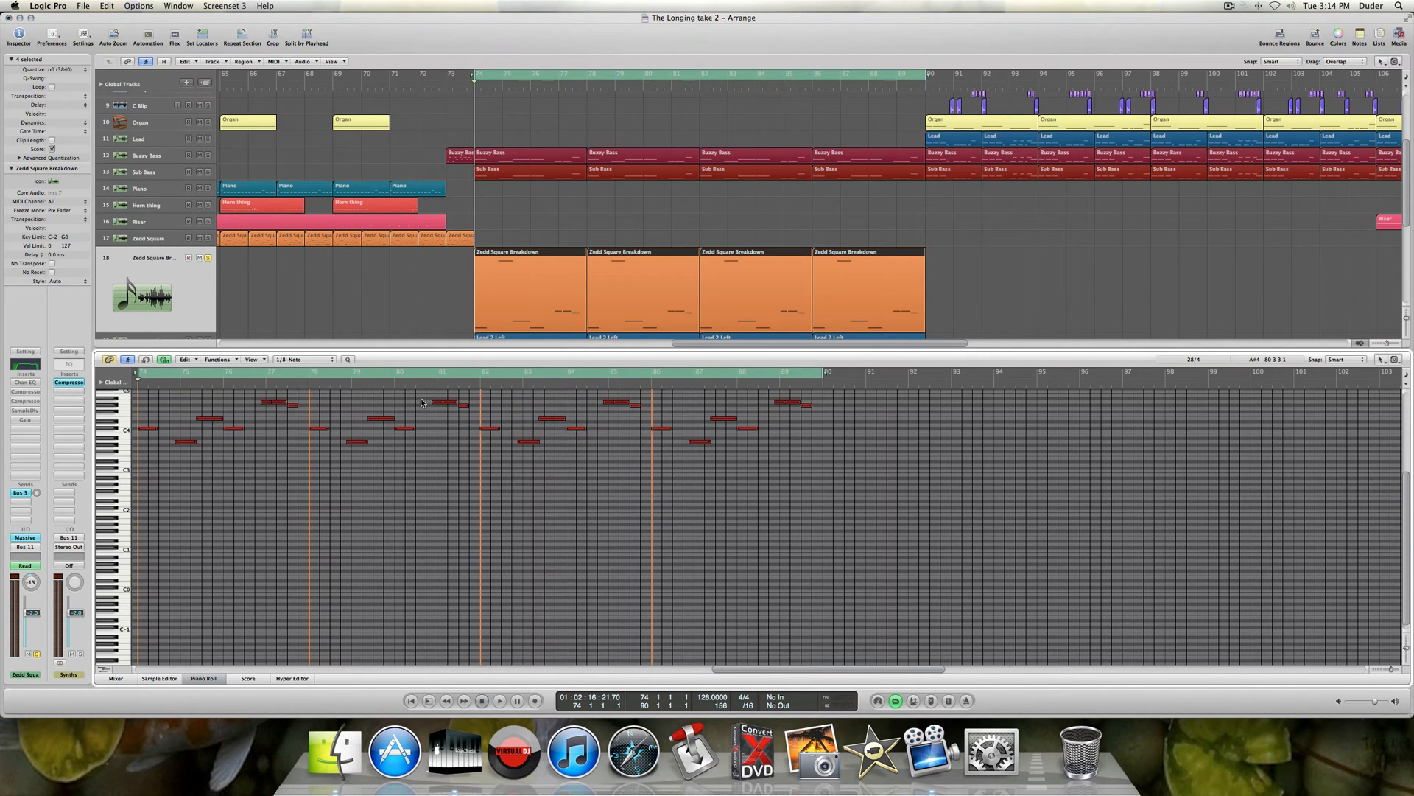
{"action": "key", "text": "space"}
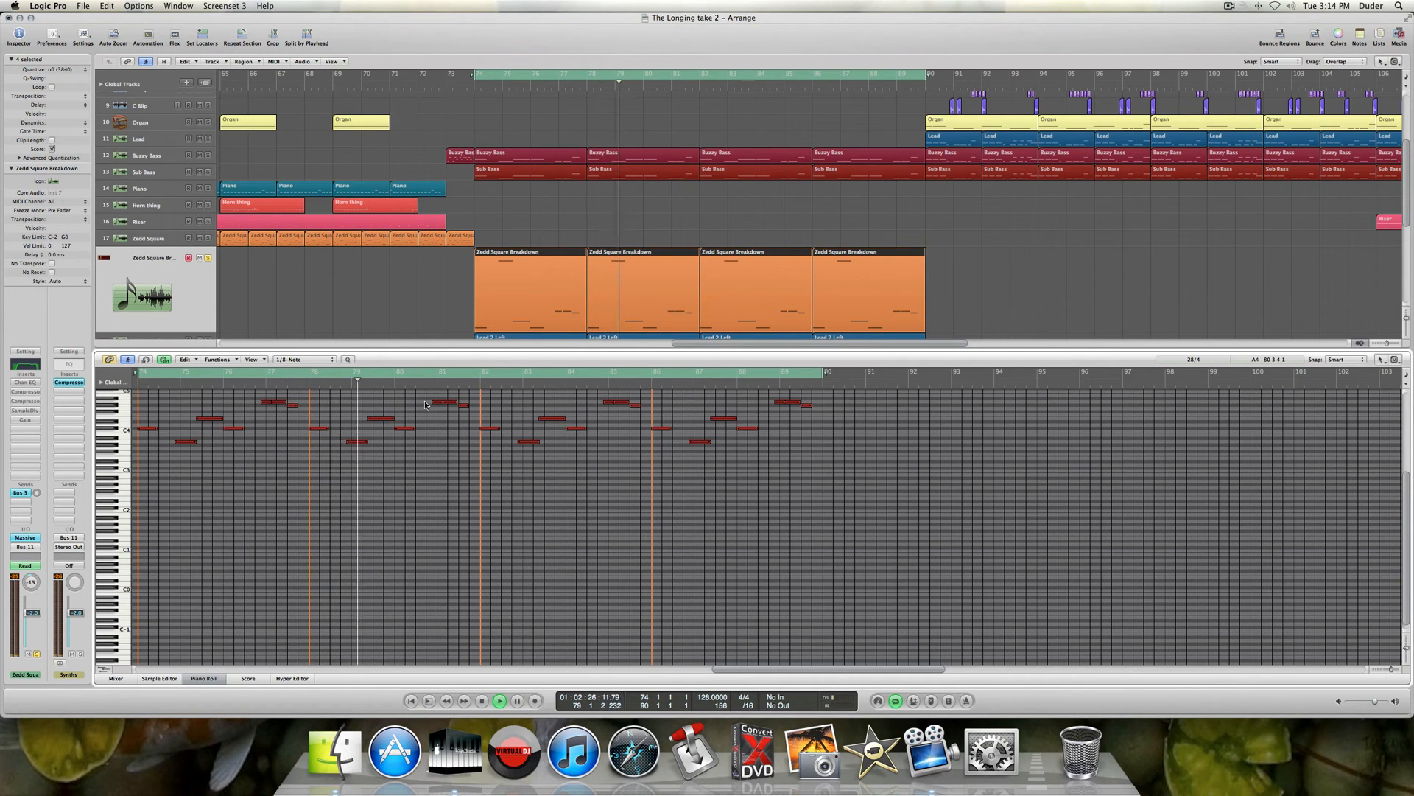
- Activate Zedd Square Breakdown's Channel EQ, compare it bypassed and active during playback, and stop playback
{"action": "left_click", "coordinate": [25, 382]}
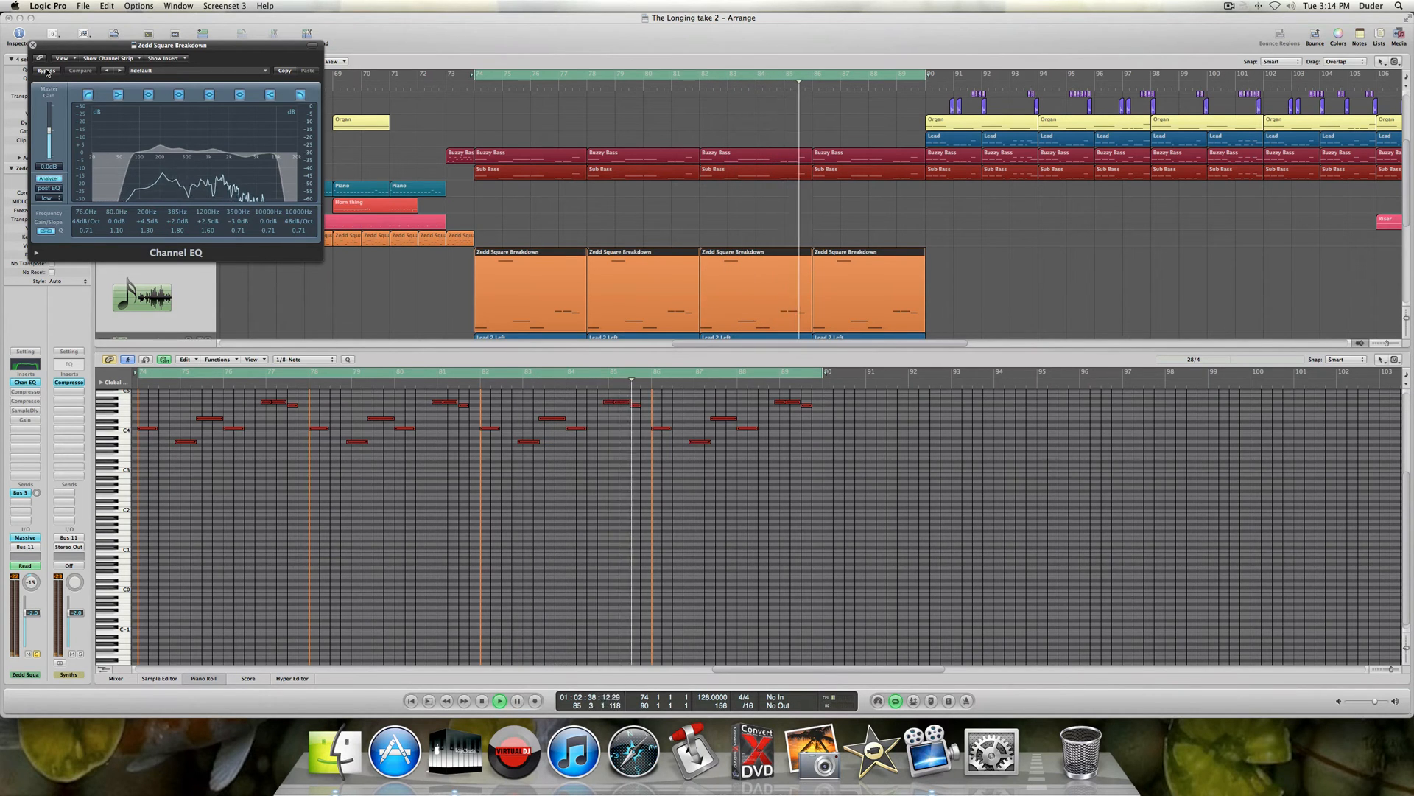
{"action": "left_click", "coordinate": [46, 70]}
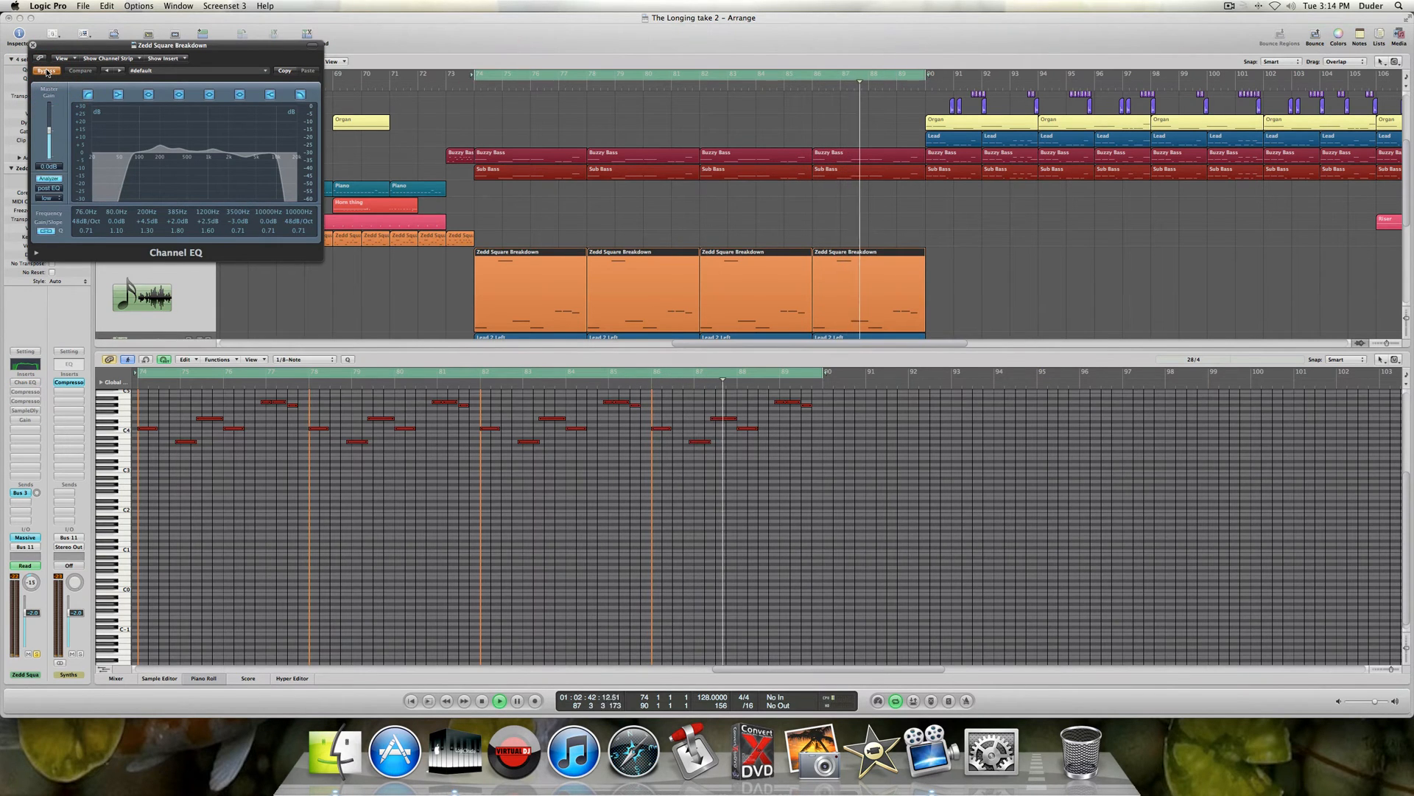
{"action": "left_click", "coordinate": [46, 70]}
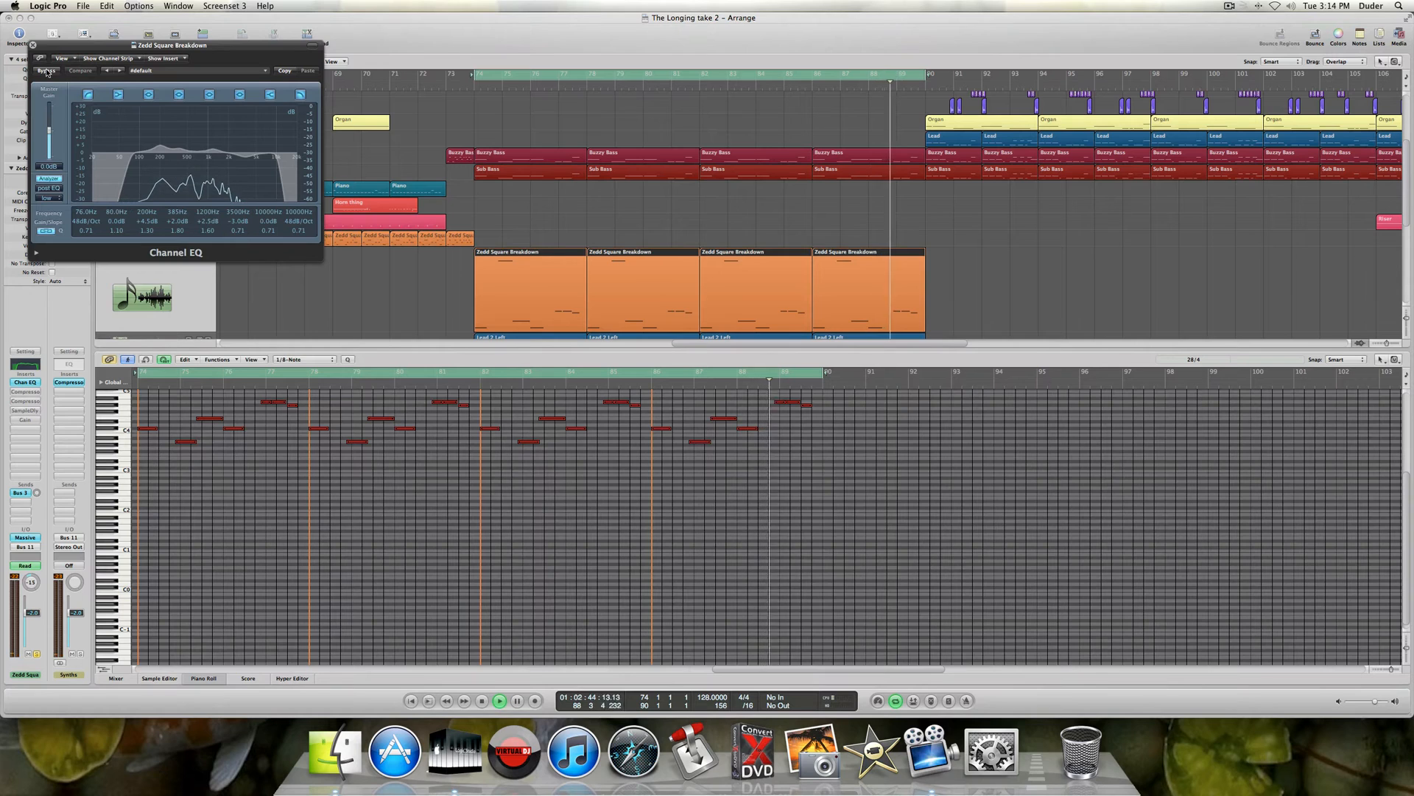
{"action": "key", "text": "space"}
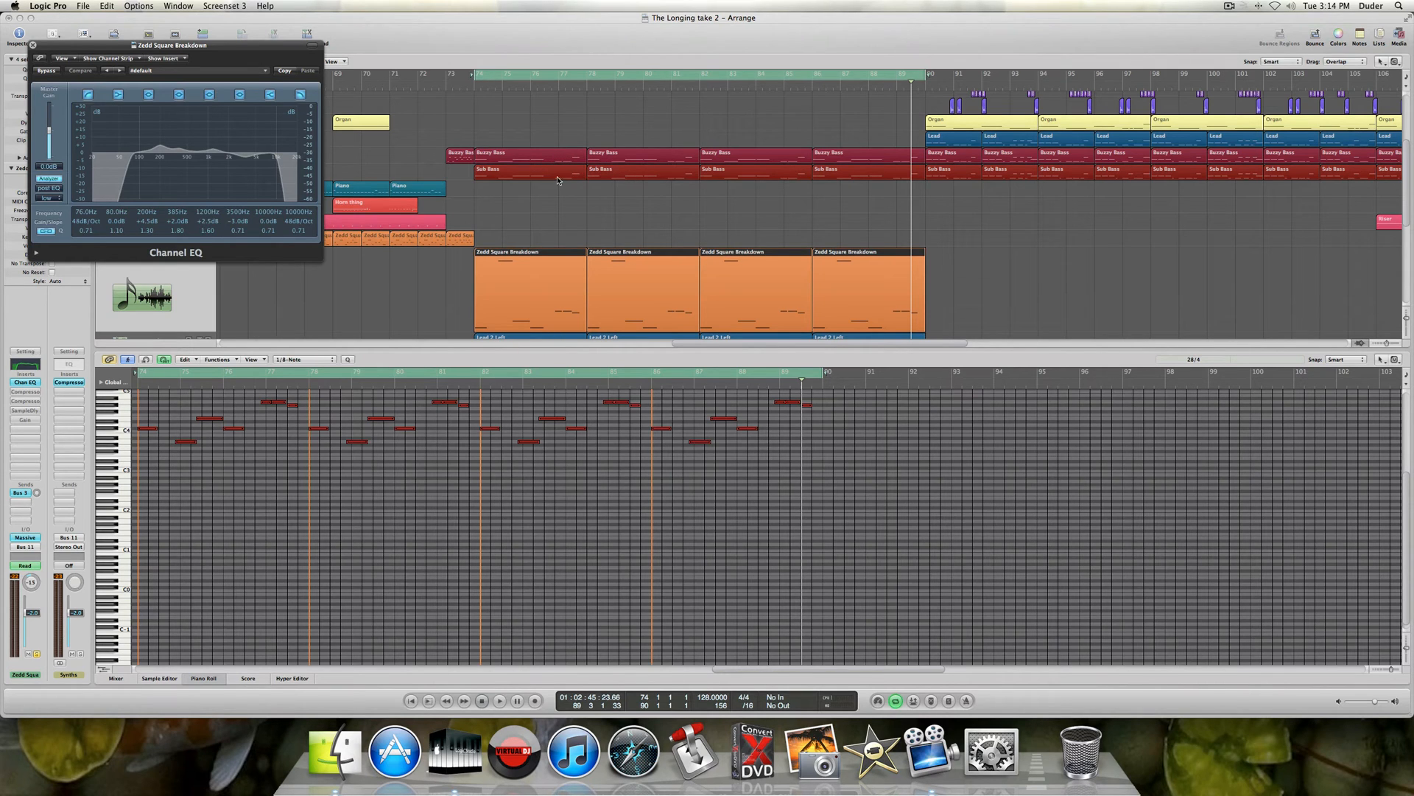
- Activate Zedd Square Breakdown's first Compressor and play the part briefly from bar 74
{"action": "scroll", "coordinate": [560, 176], "scroll_direction": "down", "scroll_amount": 4}
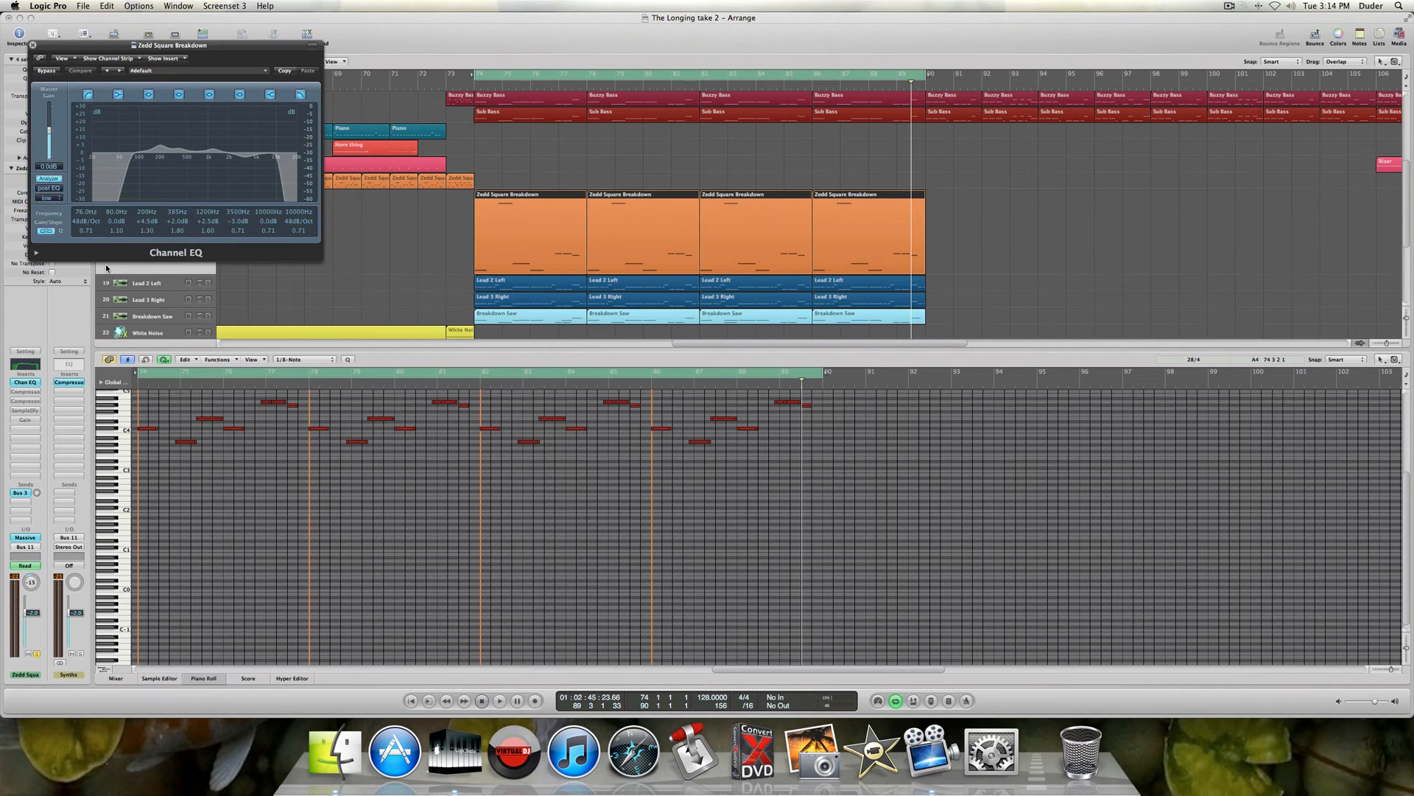
{"action": "left_click", "coordinate": [28, 394]}
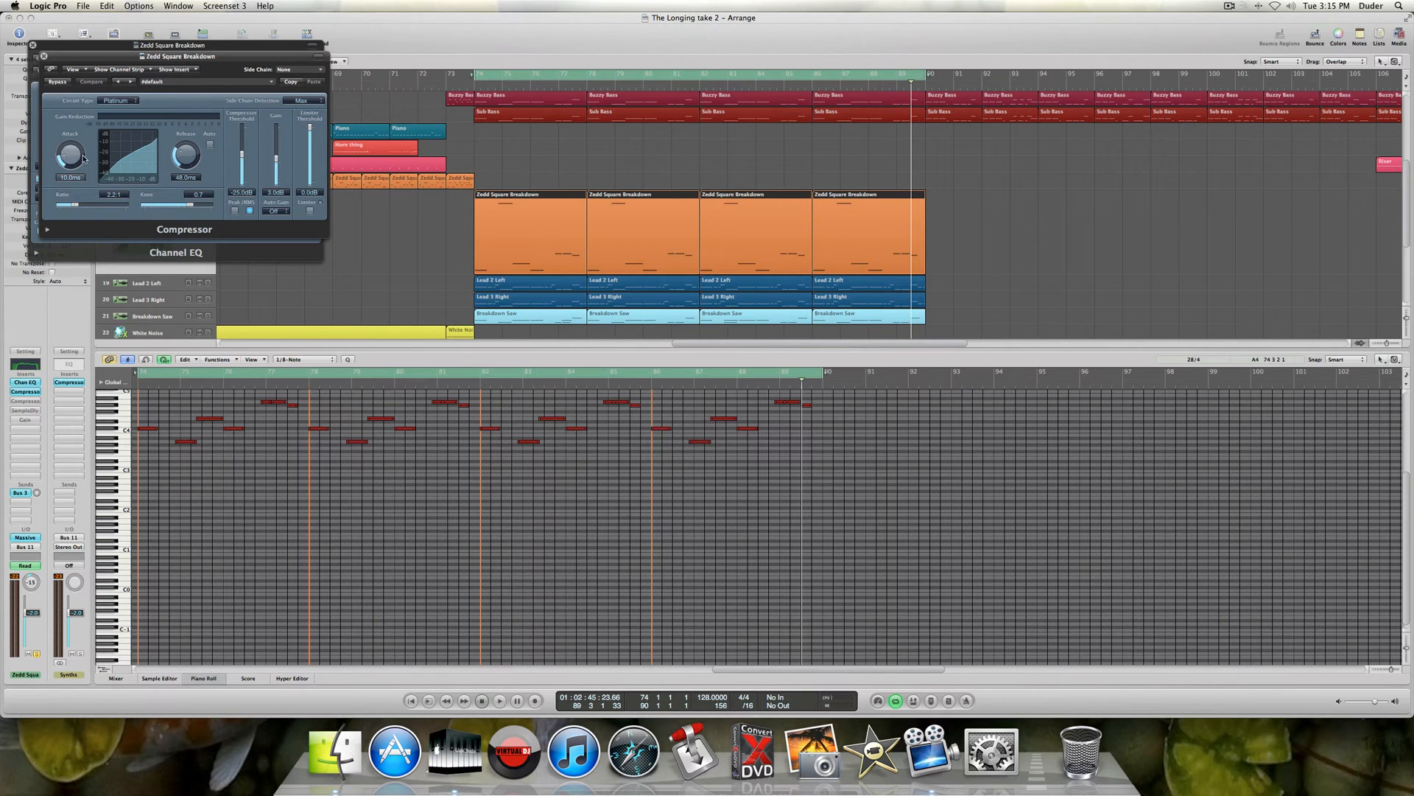
{"action": "key", "text": "space"}
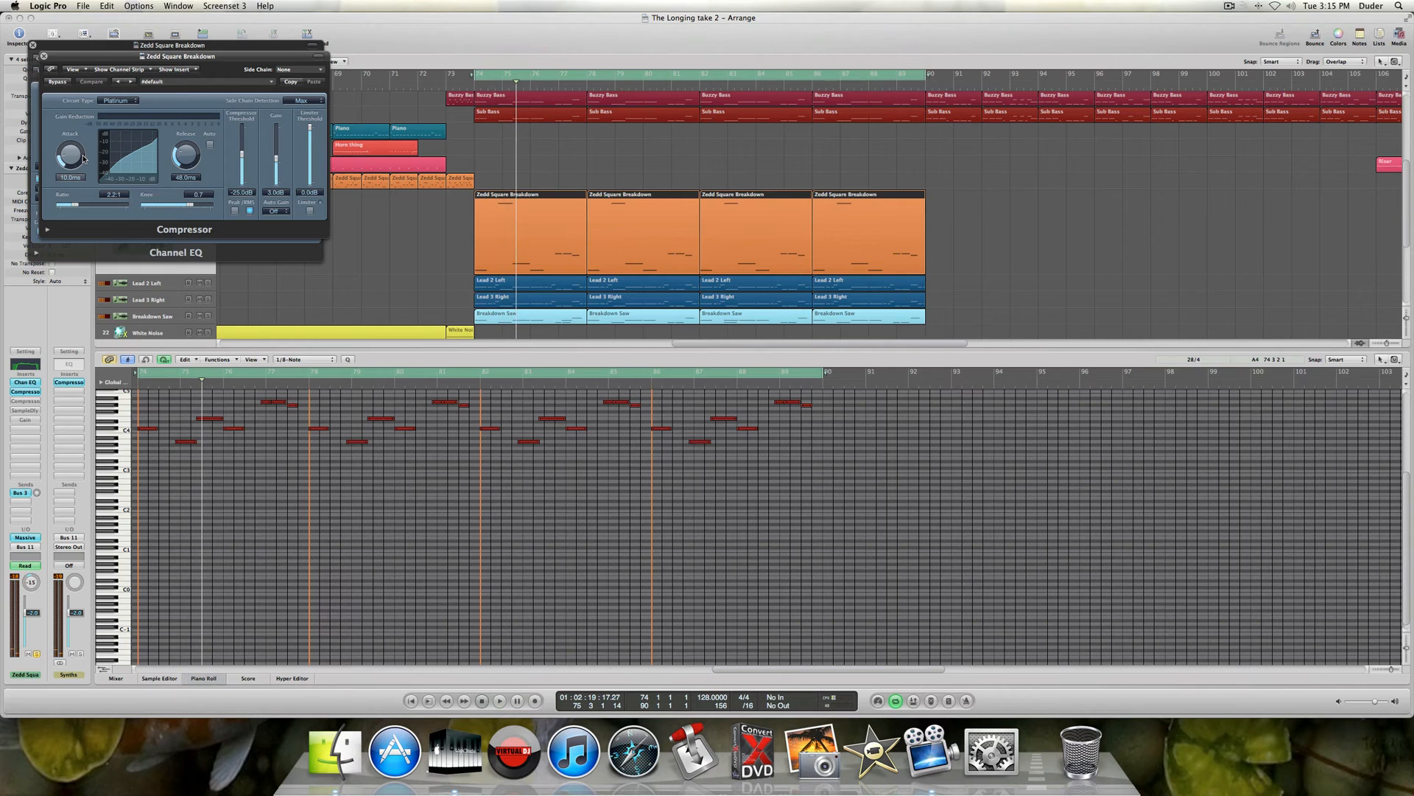
{"action": "key", "text": "space"}
- Open Zedd Square Breakdown's second Compressor and take it out of bypass
{"action": "left_click", "coordinate": [30, 402]}
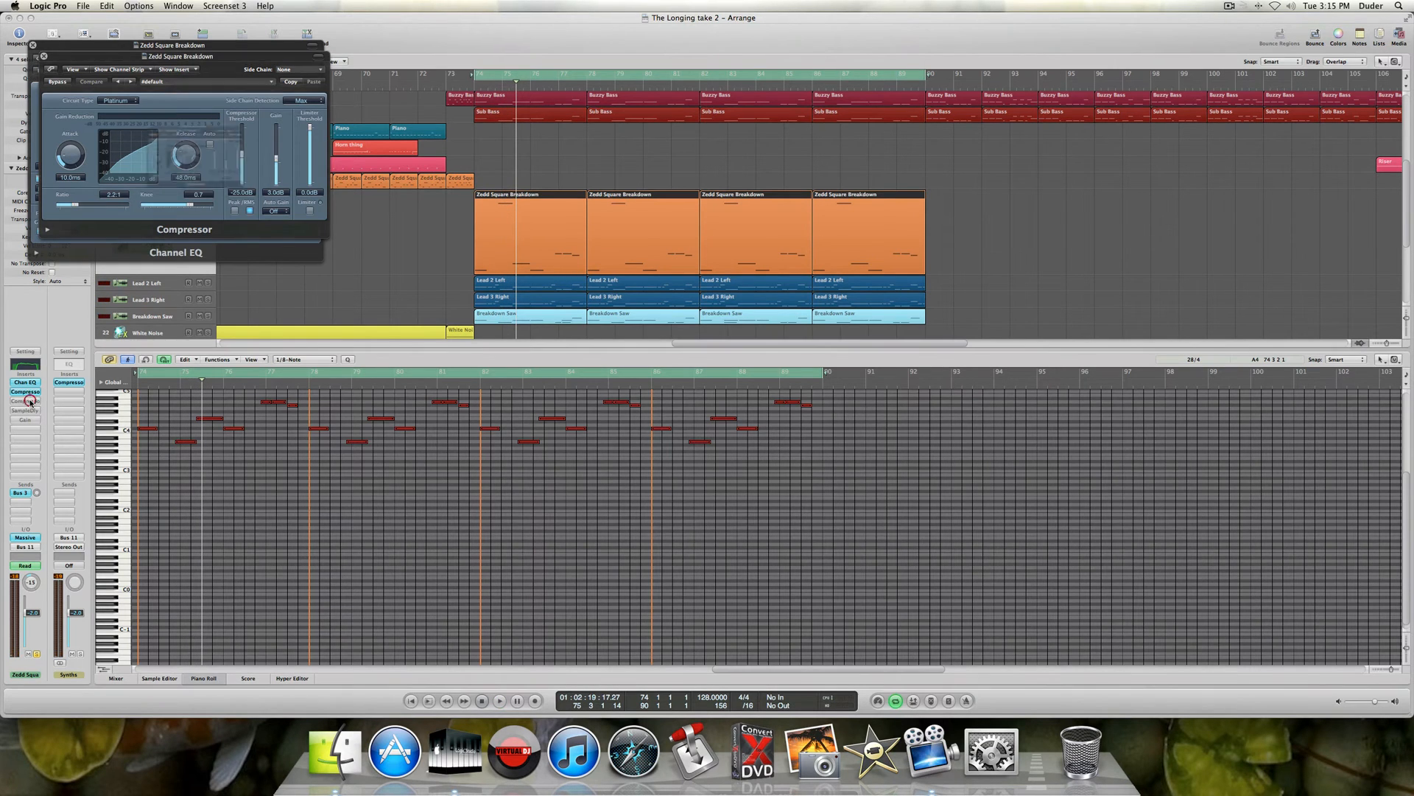
{"action": "left_click", "coordinate": [67, 93]}
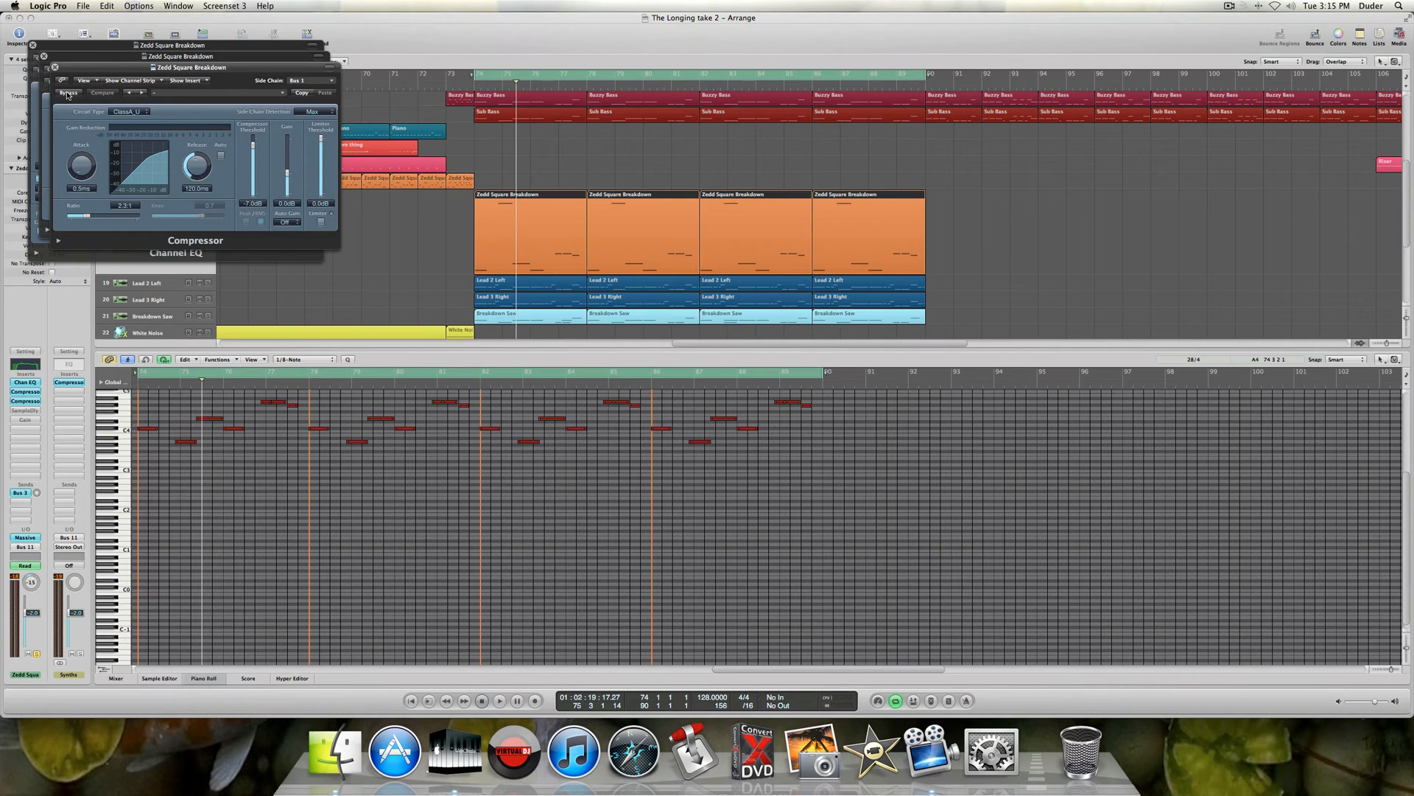
- Take Zedd Square Breakdown's Sample Delay and Gain inserts out of bypass, moving the Sample Delay window clear of the Compressor
{"action": "left_click", "coordinate": [24, 413]}
{"action": "left_click", "coordinate": [82, 104]}
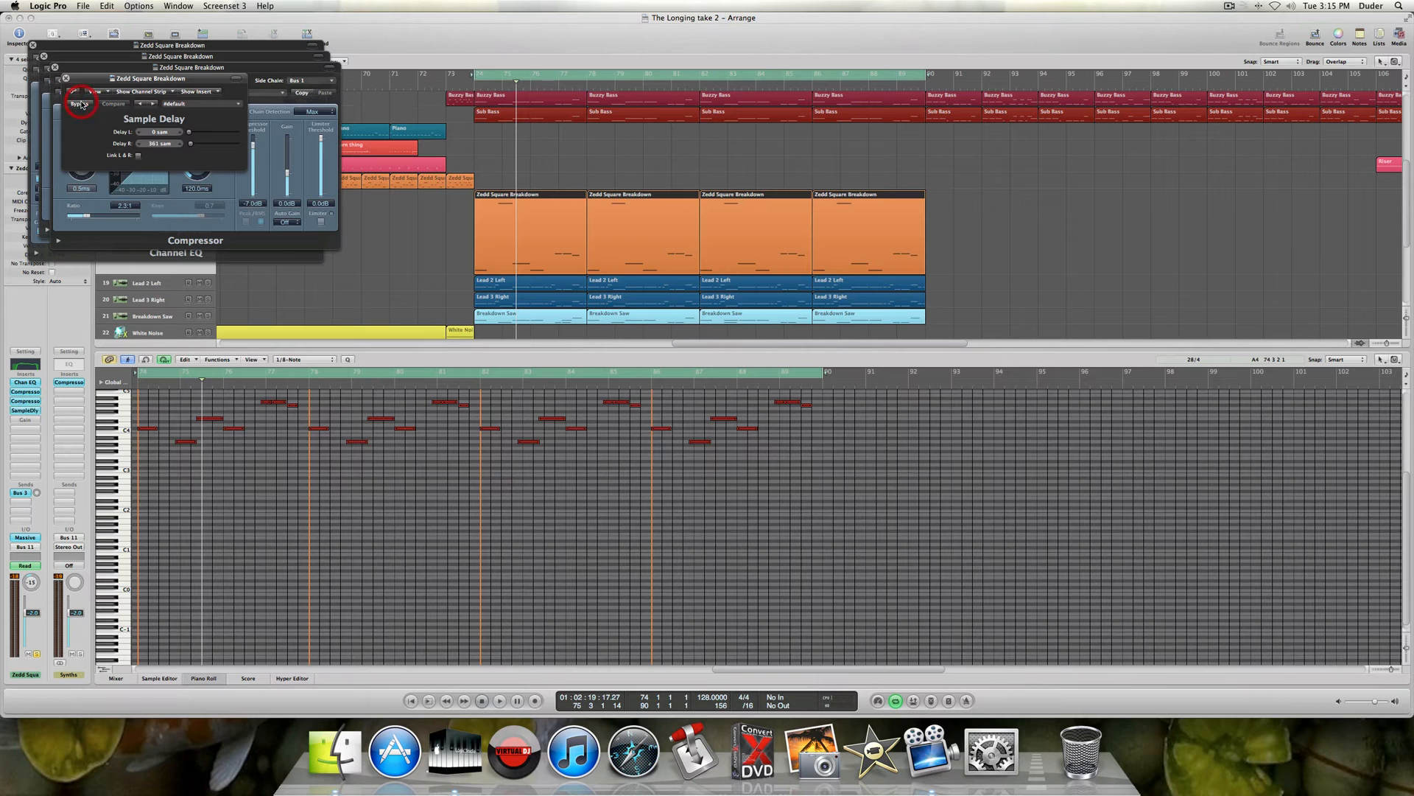
{"action": "left_click_drag", "start_coordinate": [75, 80], "coordinate": [211, 142]}
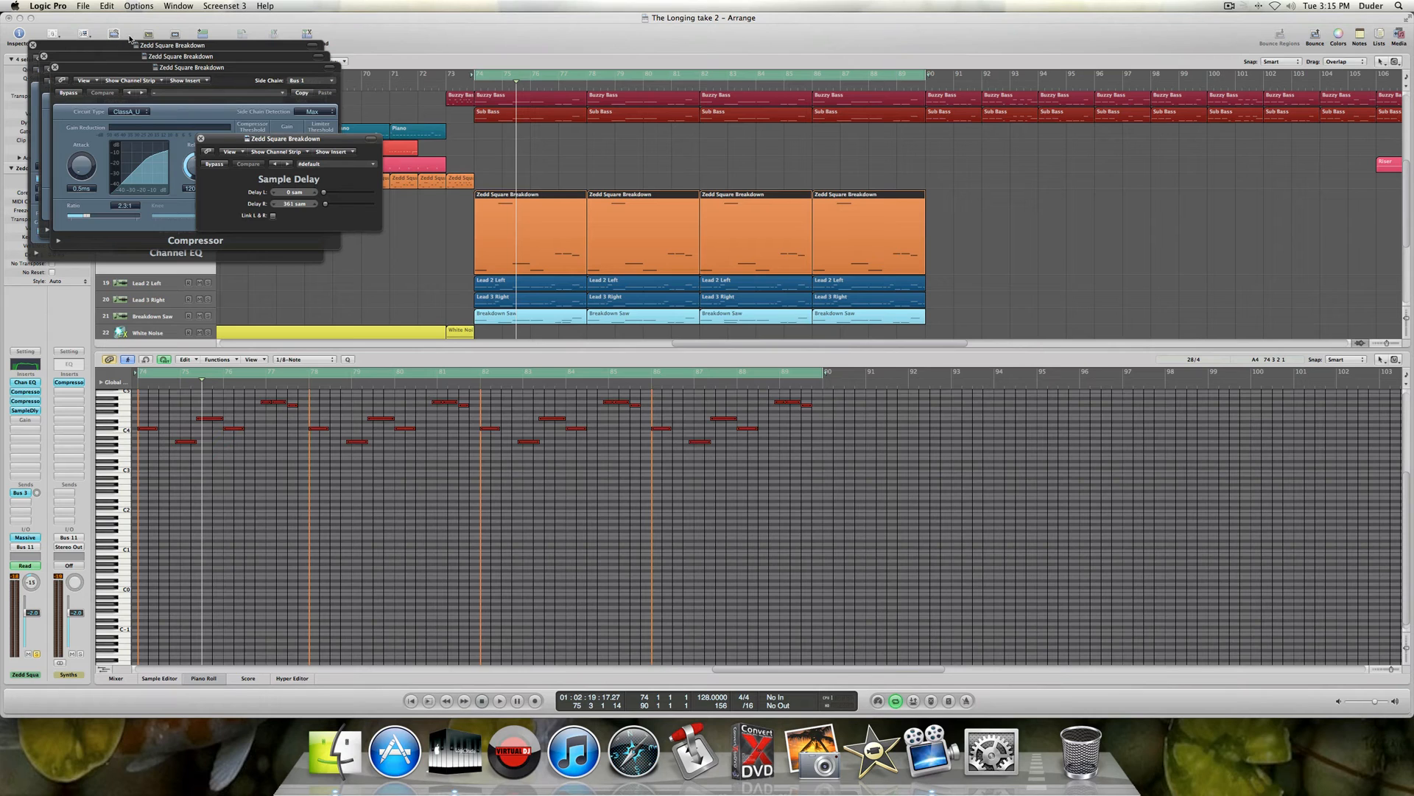
{"action": "left_click", "coordinate": [26, 422]}
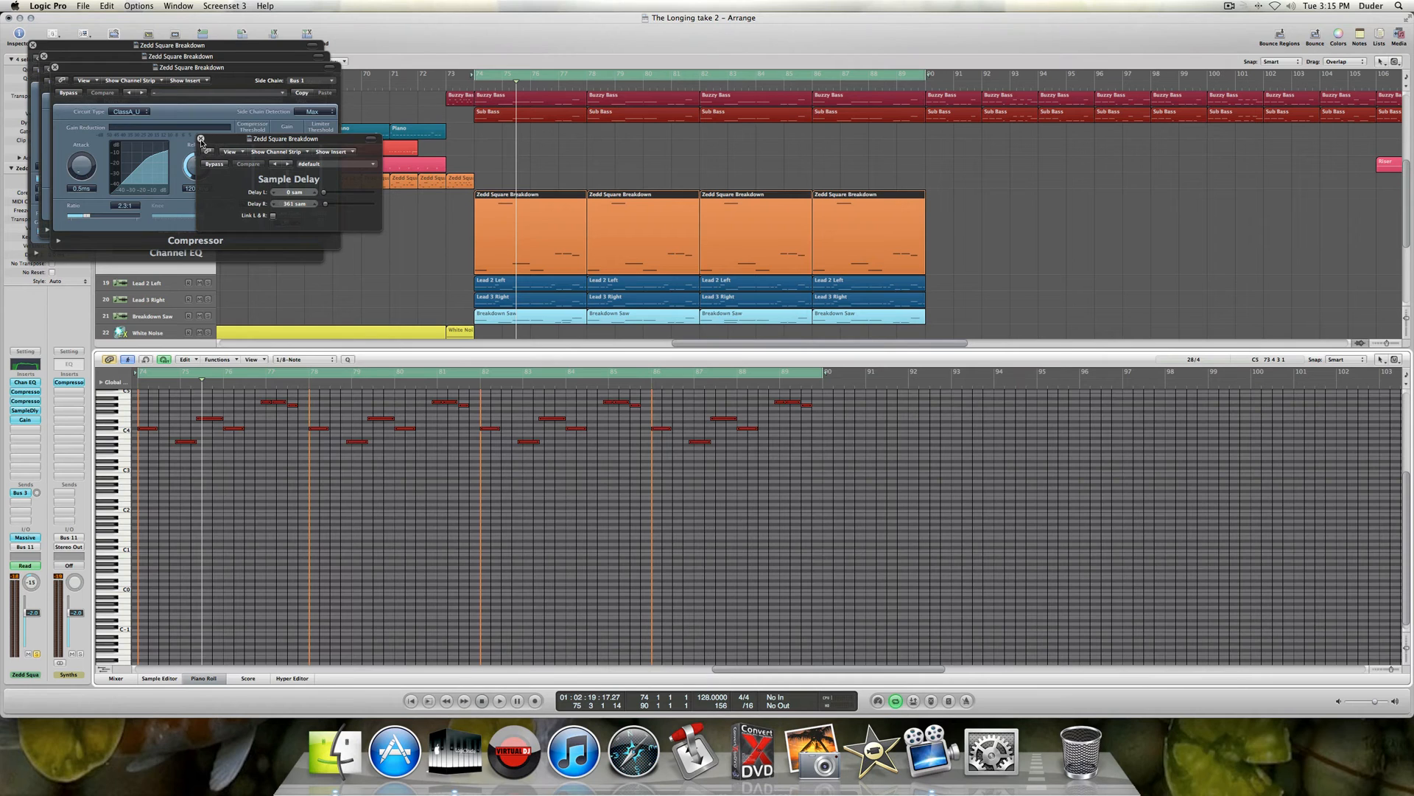
- Close Zedd Square Breakdown's Sample Delay, both Compressor windows and the Channel EQ
{"action": "left_click", "coordinate": [201, 139]}
{"action": "left_click", "coordinate": [55, 67]}
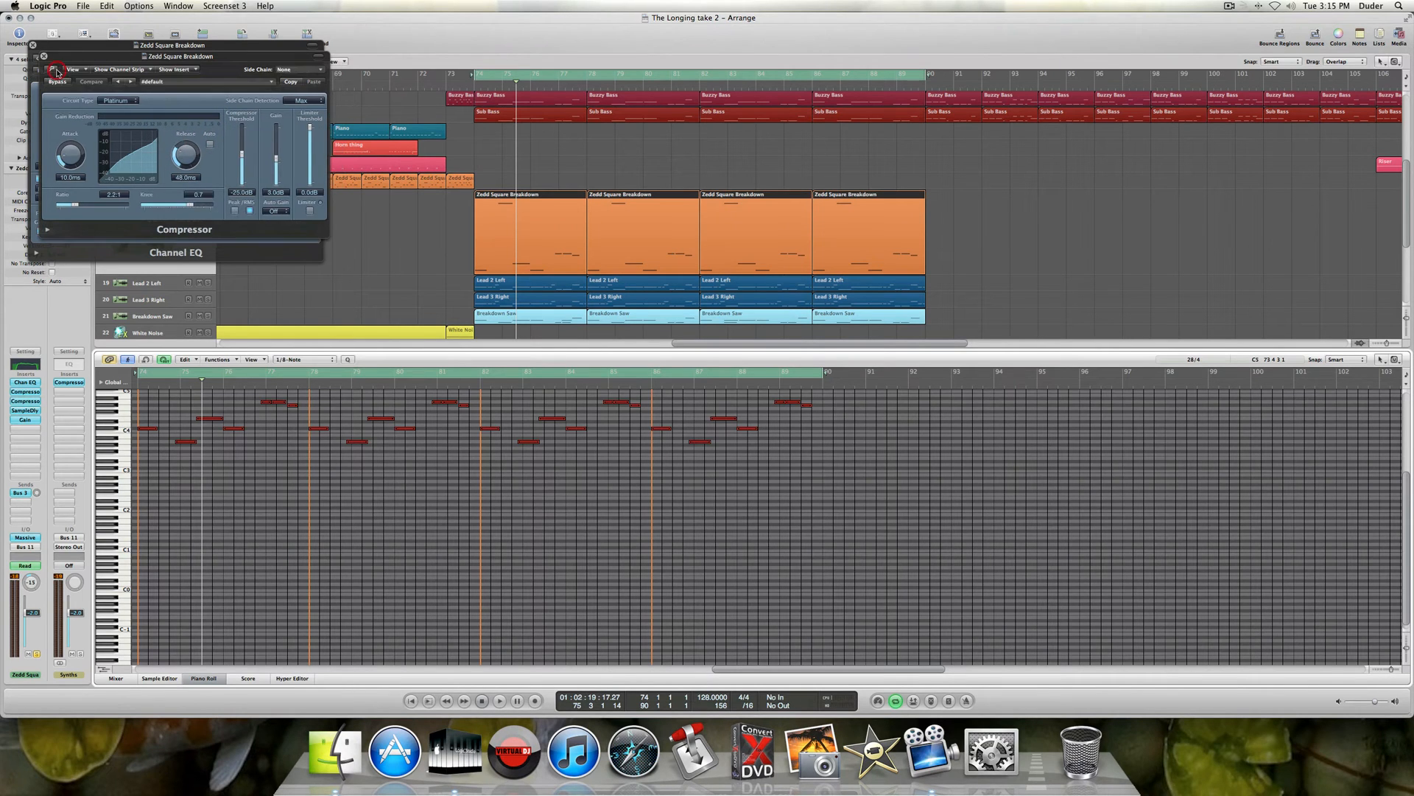
{"action": "left_click", "coordinate": [43, 56]}
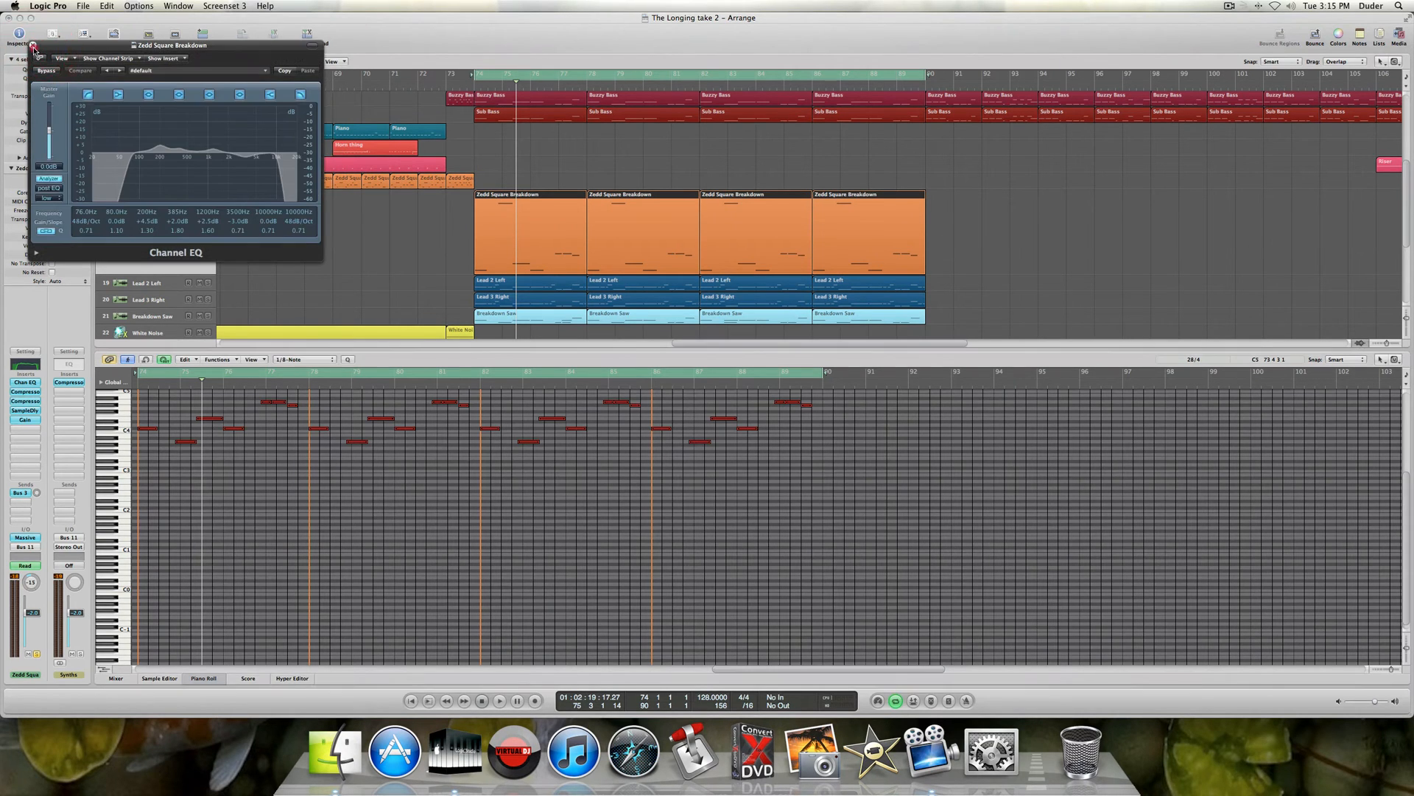
{"action": "left_click", "coordinate": [33, 46]}
- Solo Kick, Snare, Shaker, Open Hat, Reverse Crash and Crash2 alongside Zedd Square Breakdown, and start playback from bar 74
{"action": "scroll", "coordinate": [219, 118], "scroll_direction": "up", "scroll_amount": 5}
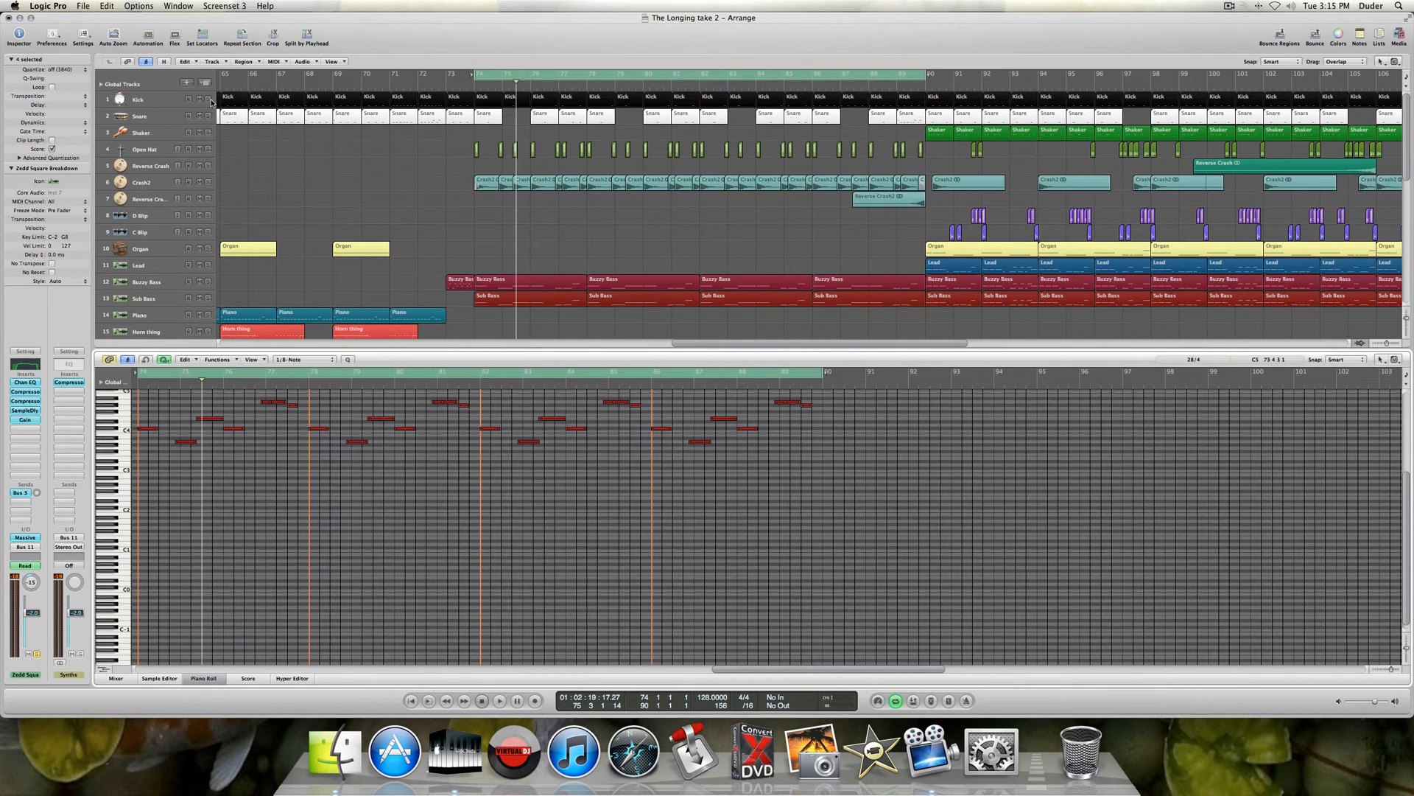
{"action": "left_click", "coordinate": [208, 99]}
{"action": "left_click", "coordinate": [208, 115]}
{"action": "scroll", "coordinate": [243, 138], "scroll_direction": "down", "scroll_amount": 4}
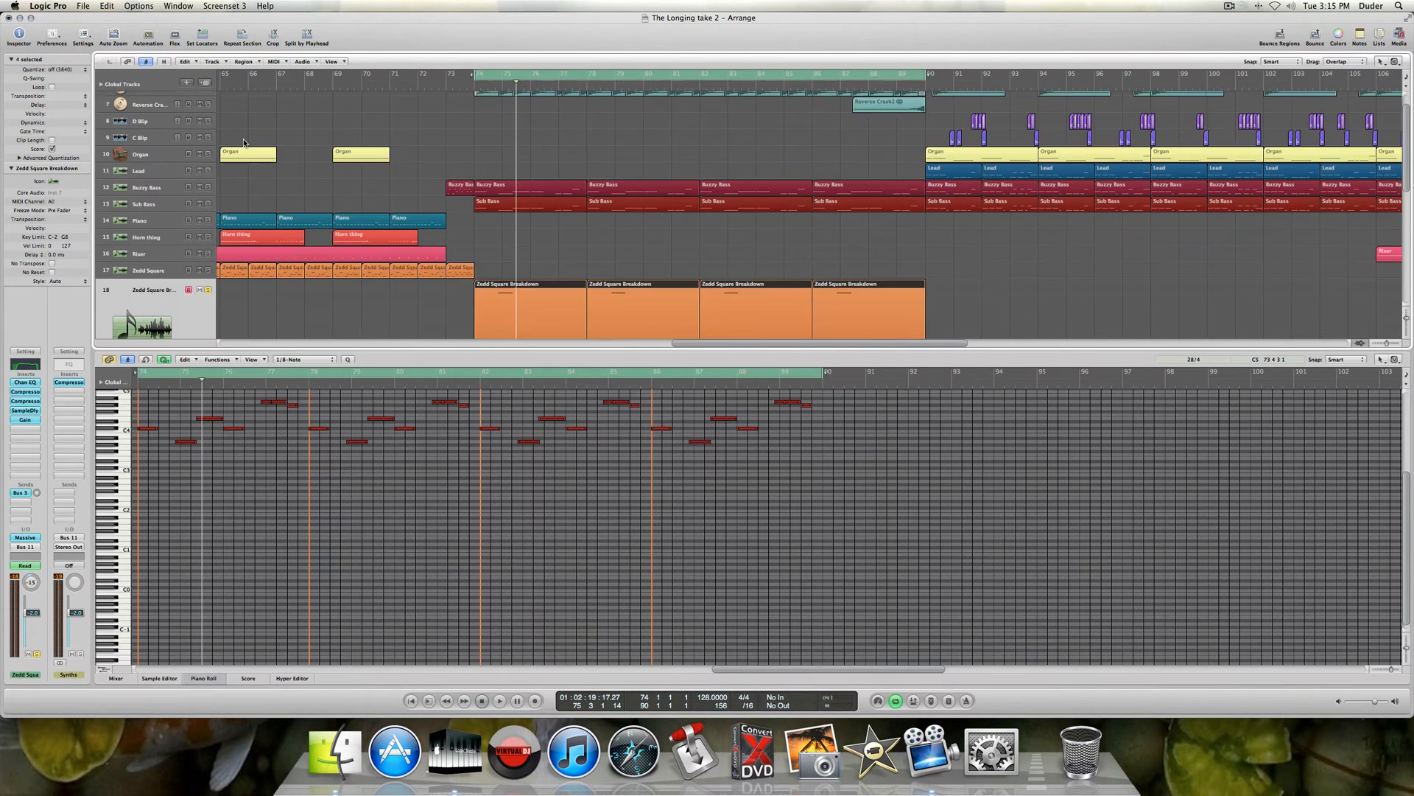
{"action": "scroll", "coordinate": [240, 139], "scroll_direction": "up", "scroll_amount": 3}
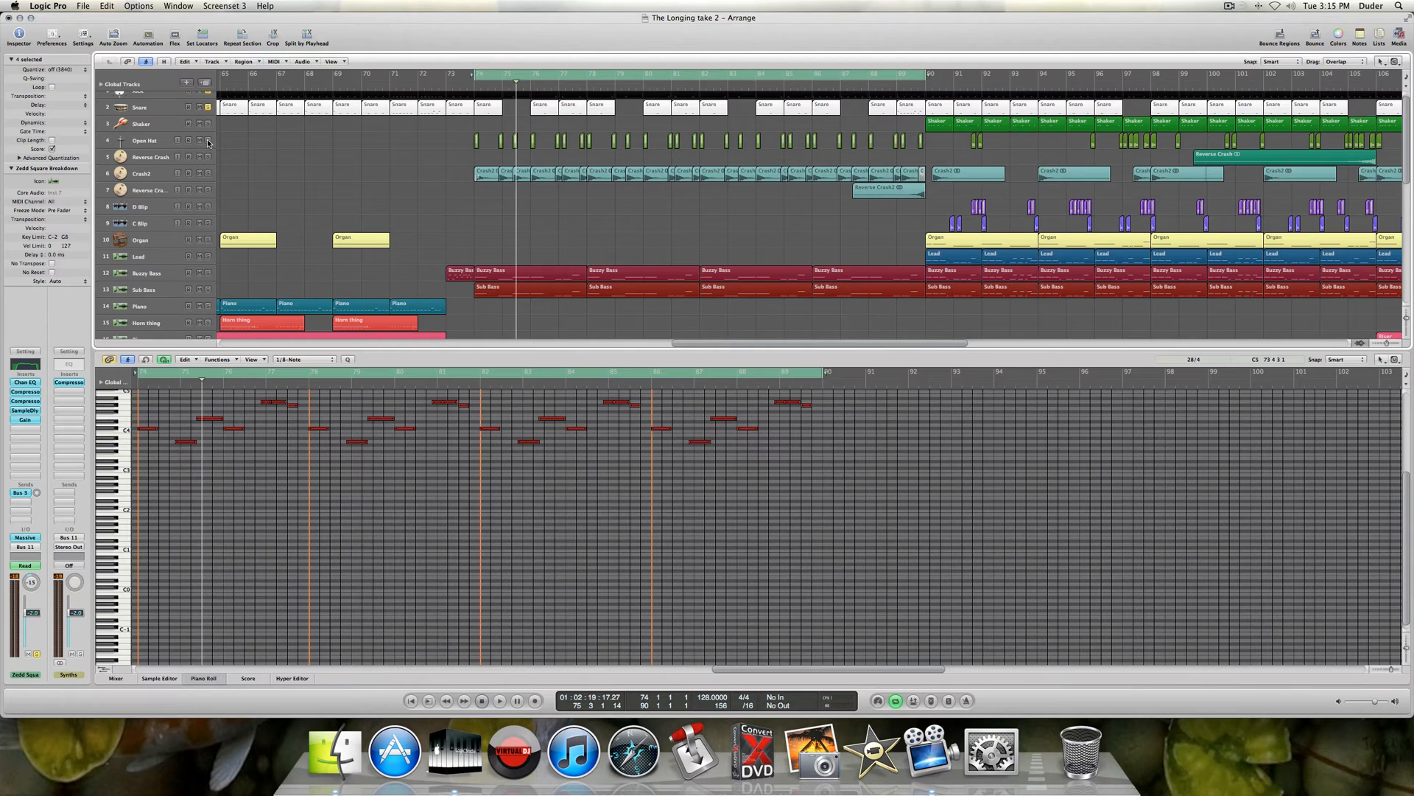
{"action": "left_click", "coordinate": [207, 140]}
{"action": "left_click", "coordinate": [209, 124]}
{"action": "left_click", "coordinate": [209, 157]}
{"action": "left_click", "coordinate": [207, 173]}
{"action": "key", "text": "space"}
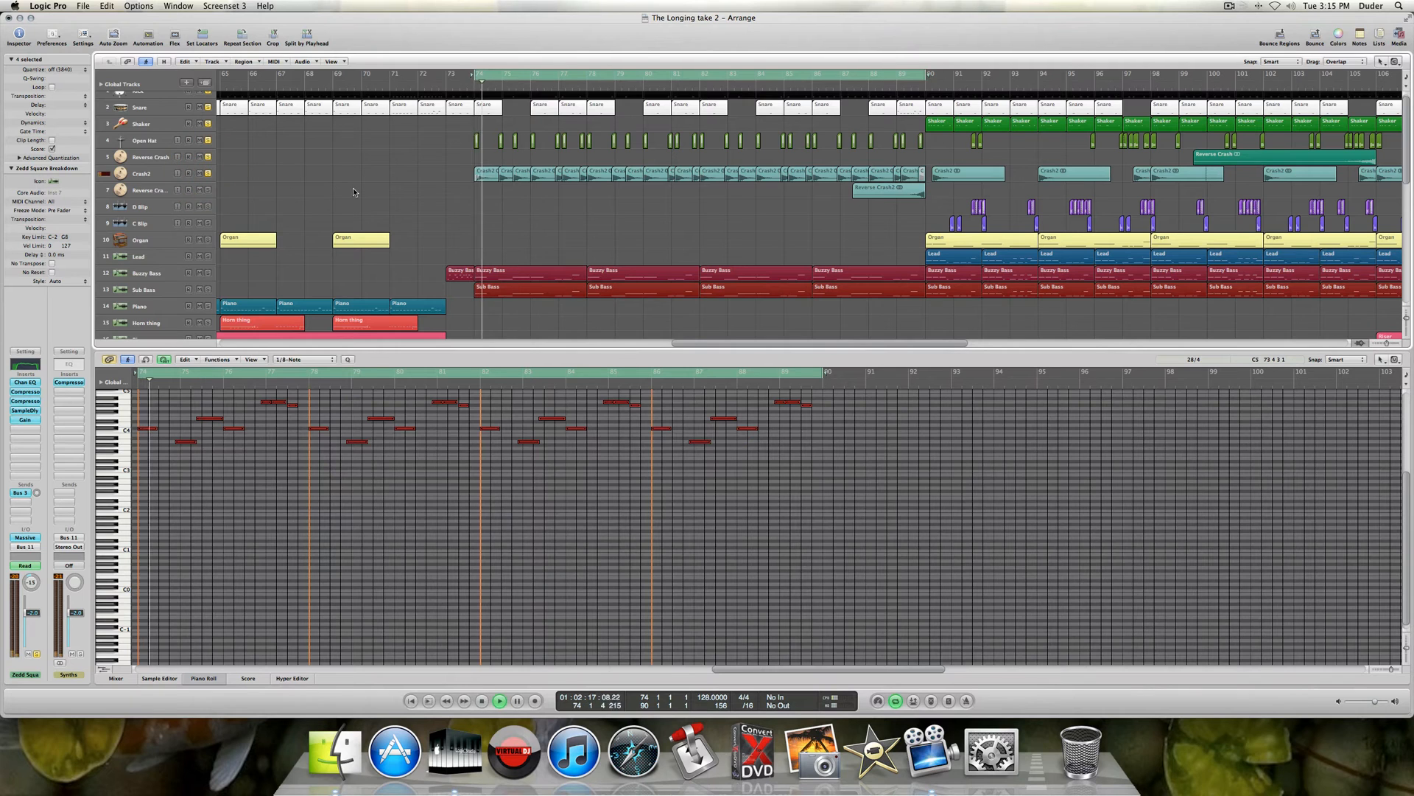
- Remove the solos from Crash2, Reverse Crash and Open Hat while the section plays
{"action": "scroll", "coordinate": [375, 196], "scroll_direction": "down", "scroll_amount": 4}
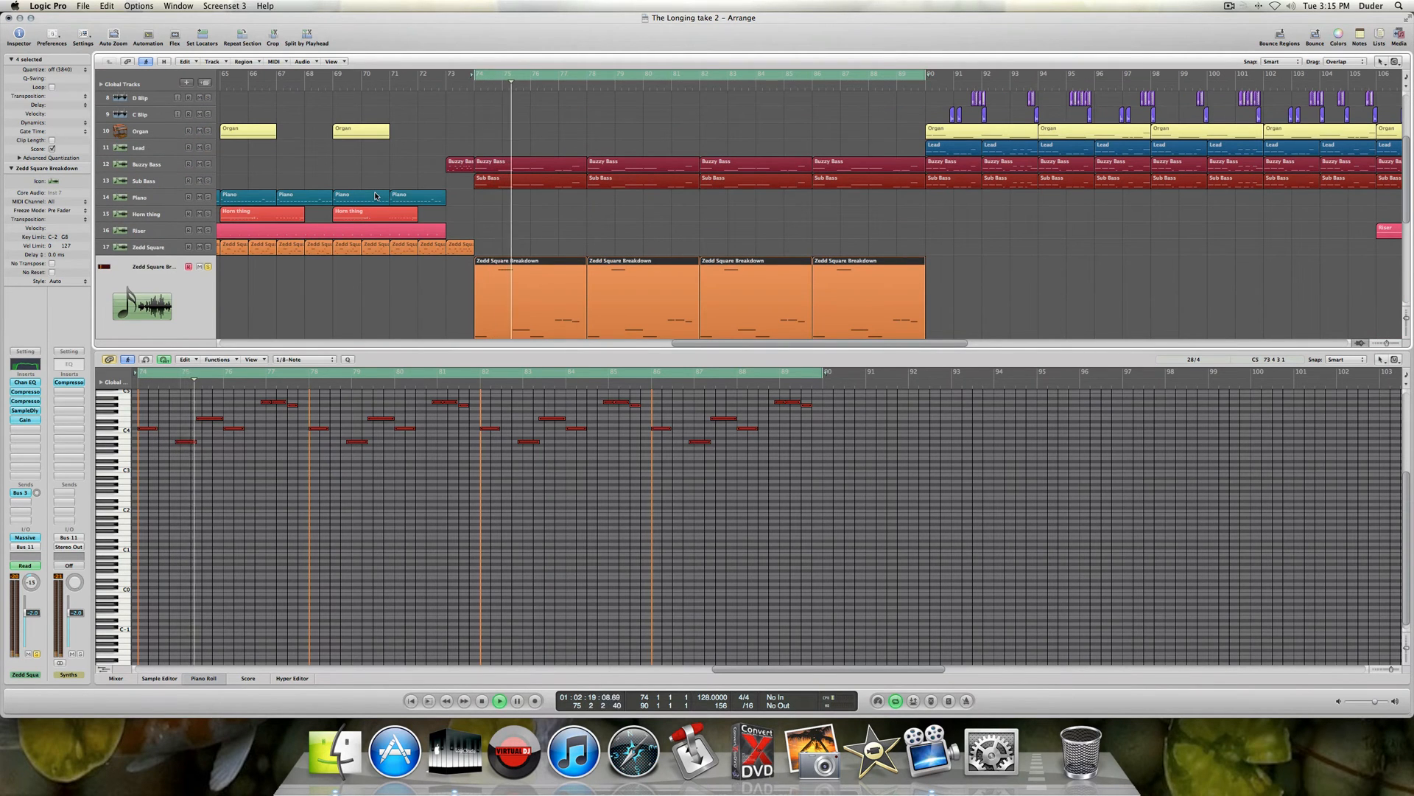
{"action": "scroll", "coordinate": [376, 195], "scroll_direction": "up", "scroll_amount": 3}
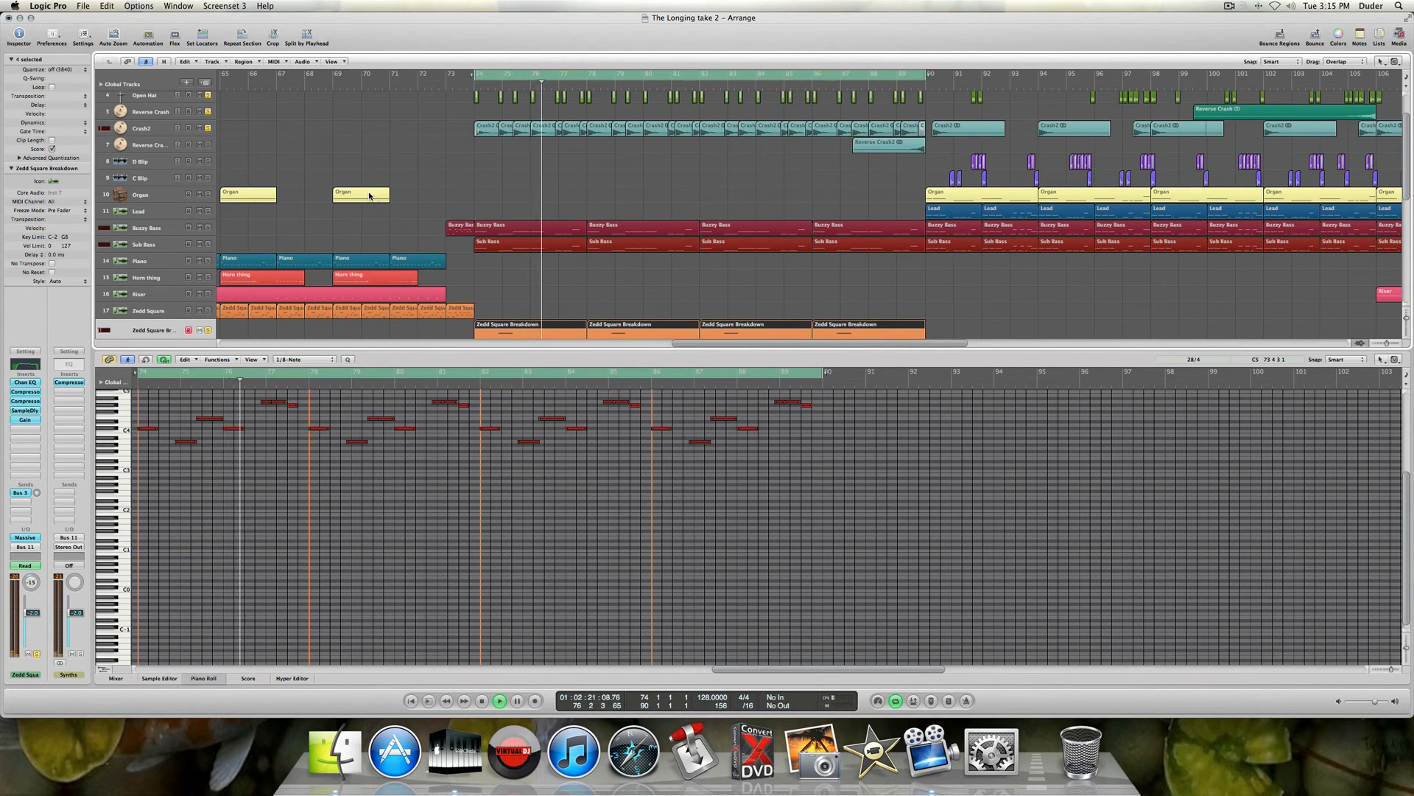
{"action": "left_click", "coordinate": [208, 128]}
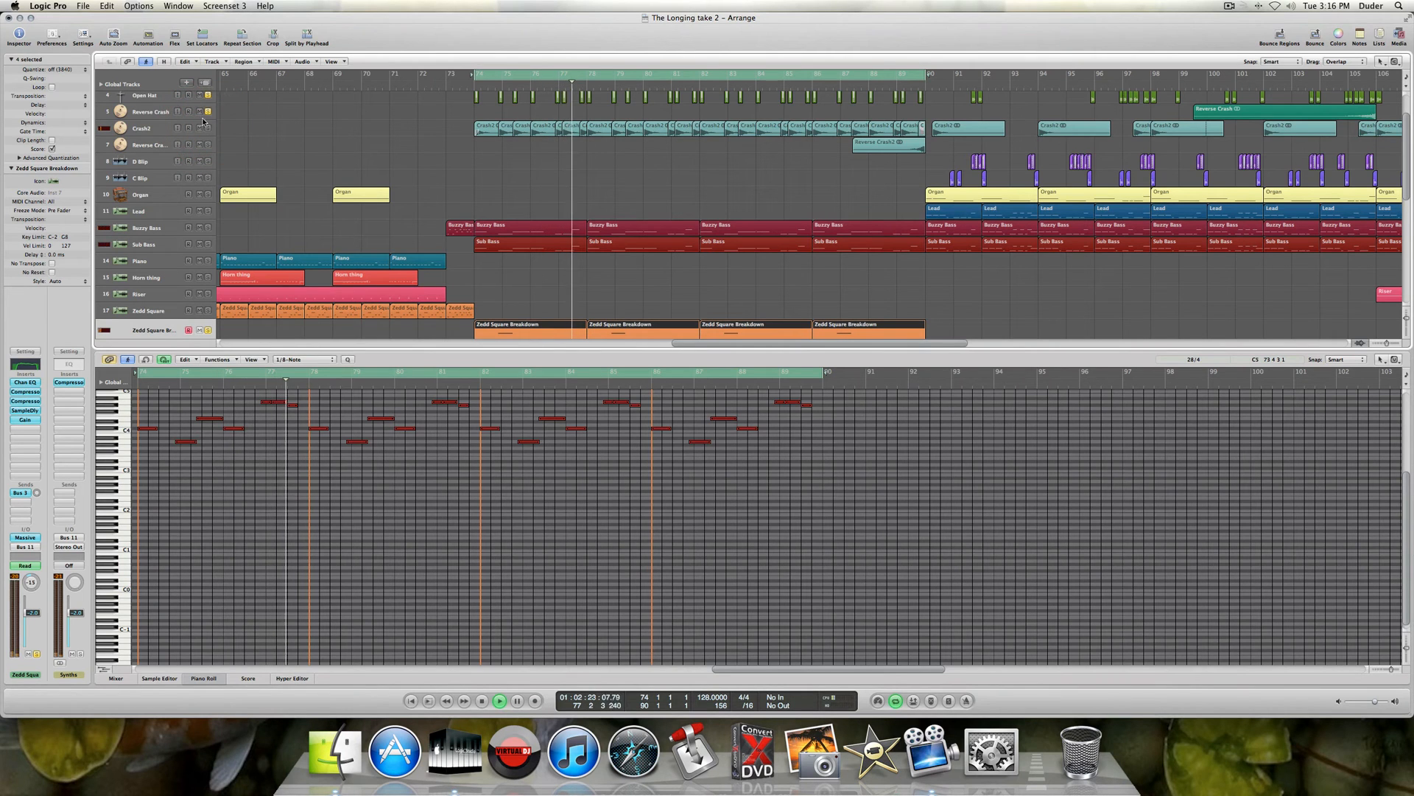
{"action": "scroll", "coordinate": [221, 116], "scroll_direction": "up", "scroll_amount": 3}
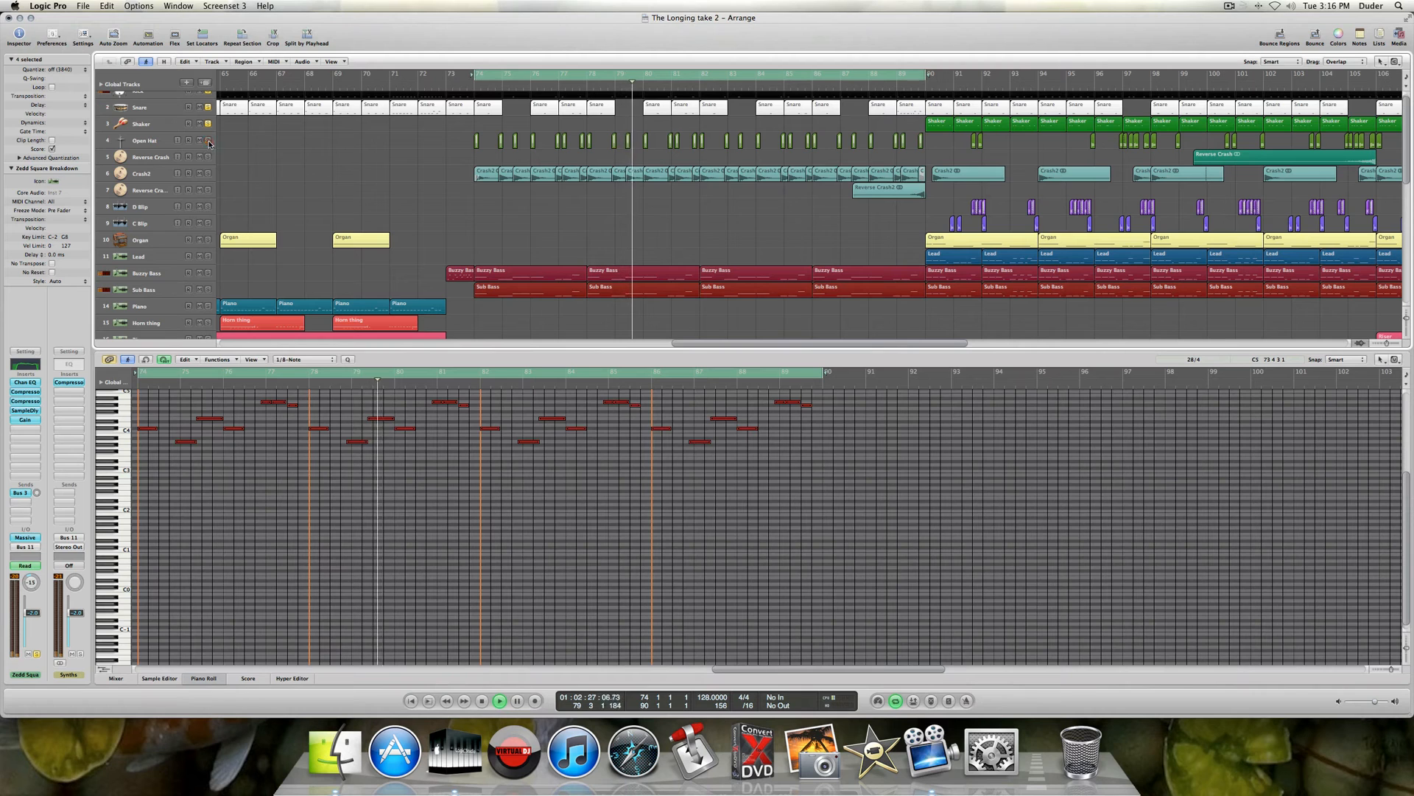
{"action": "left_click", "coordinate": [208, 140]}
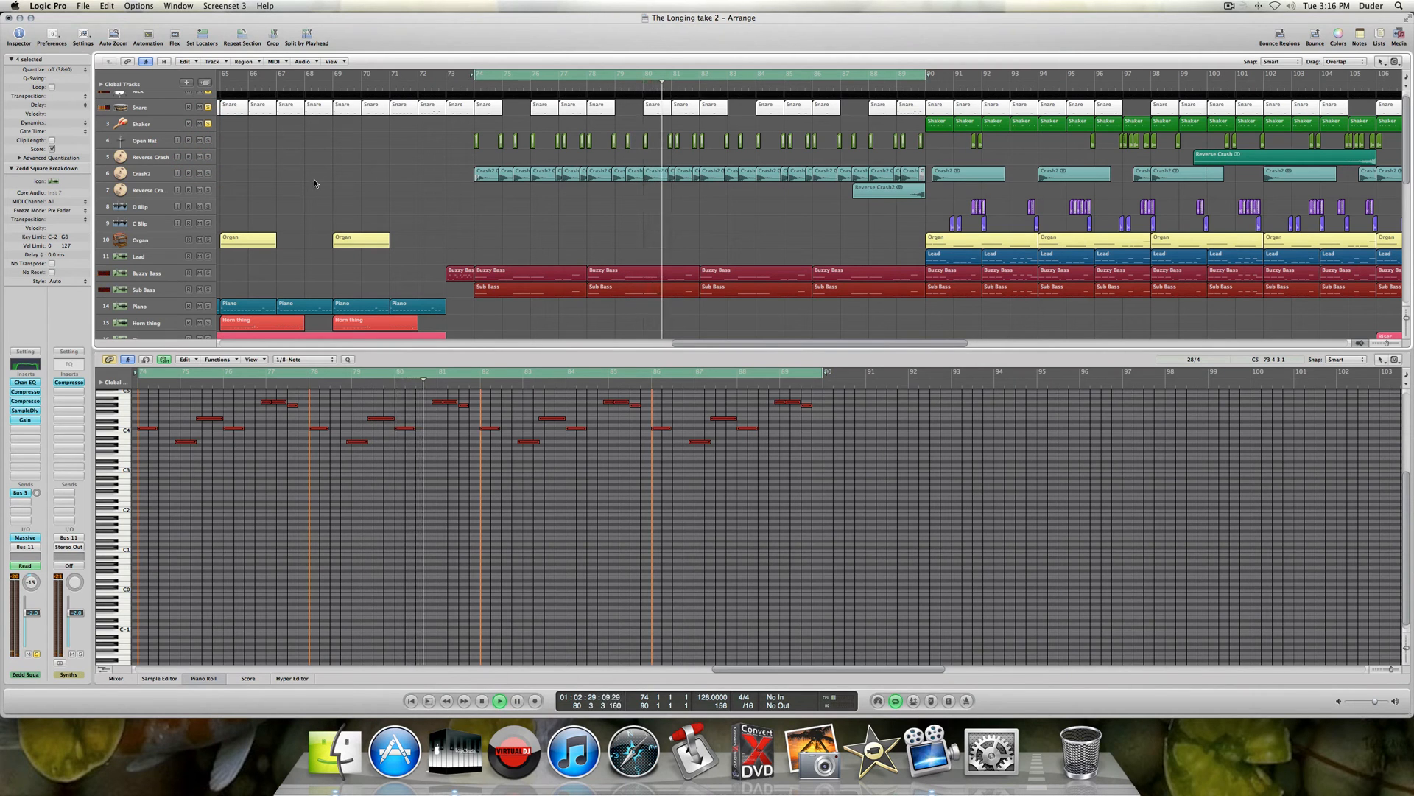
- Examine how the breakdown parts return across all tracks from bar 122 to bar 154, stopping playback and deselecting the regions
{"action": "scroll", "coordinate": [314, 183], "scroll_direction": "right", "scroll_amount": 5}
{"action": "scroll", "coordinate": [313, 182], "scroll_direction": "right", "scroll_amount": 12}
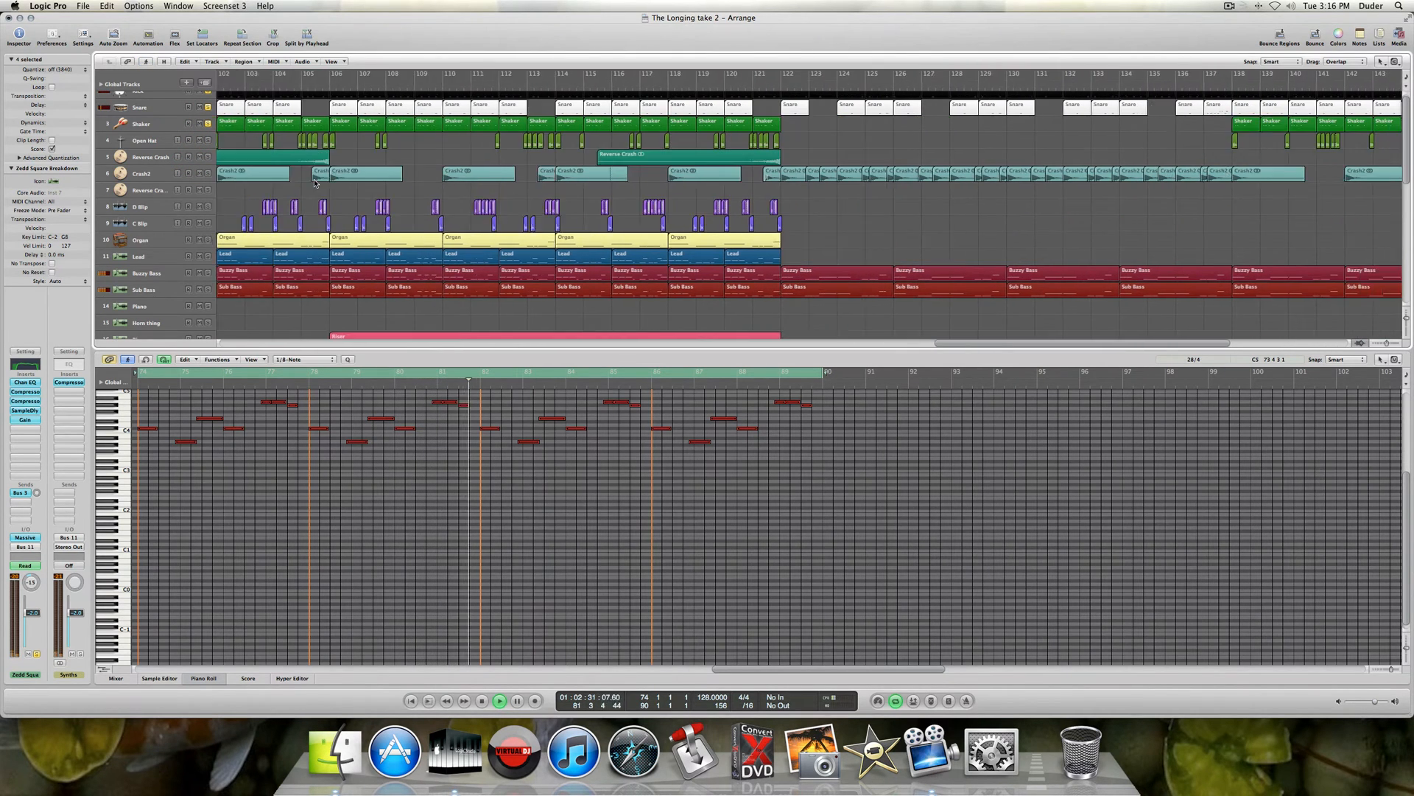
{"action": "scroll", "coordinate": [314, 183], "scroll_direction": "down", "scroll_amount": 6}
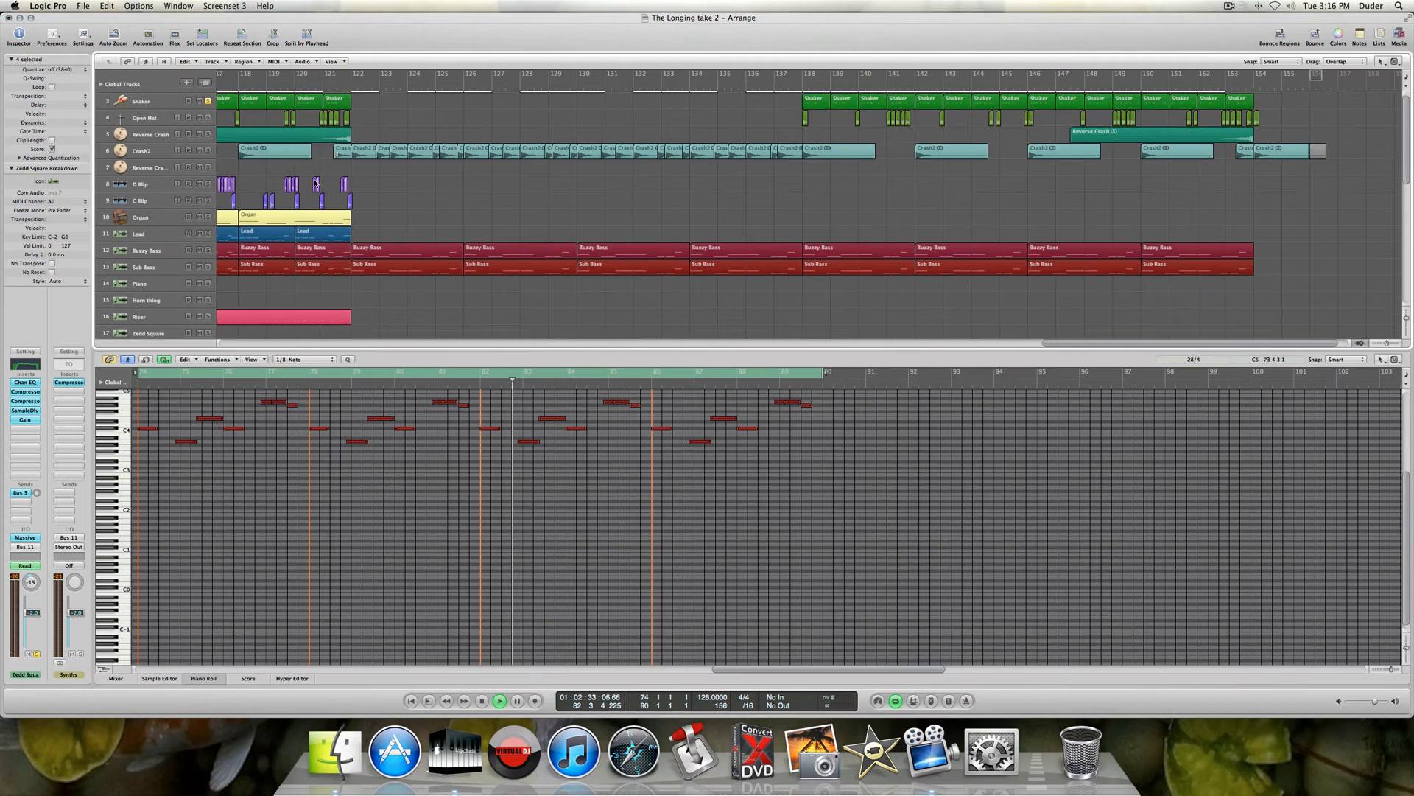
{"action": "scroll", "coordinate": [313, 183], "scroll_direction": "up", "scroll_amount": 6}
{"action": "scroll", "coordinate": [314, 183], "scroll_direction": "right", "scroll_amount": 1}
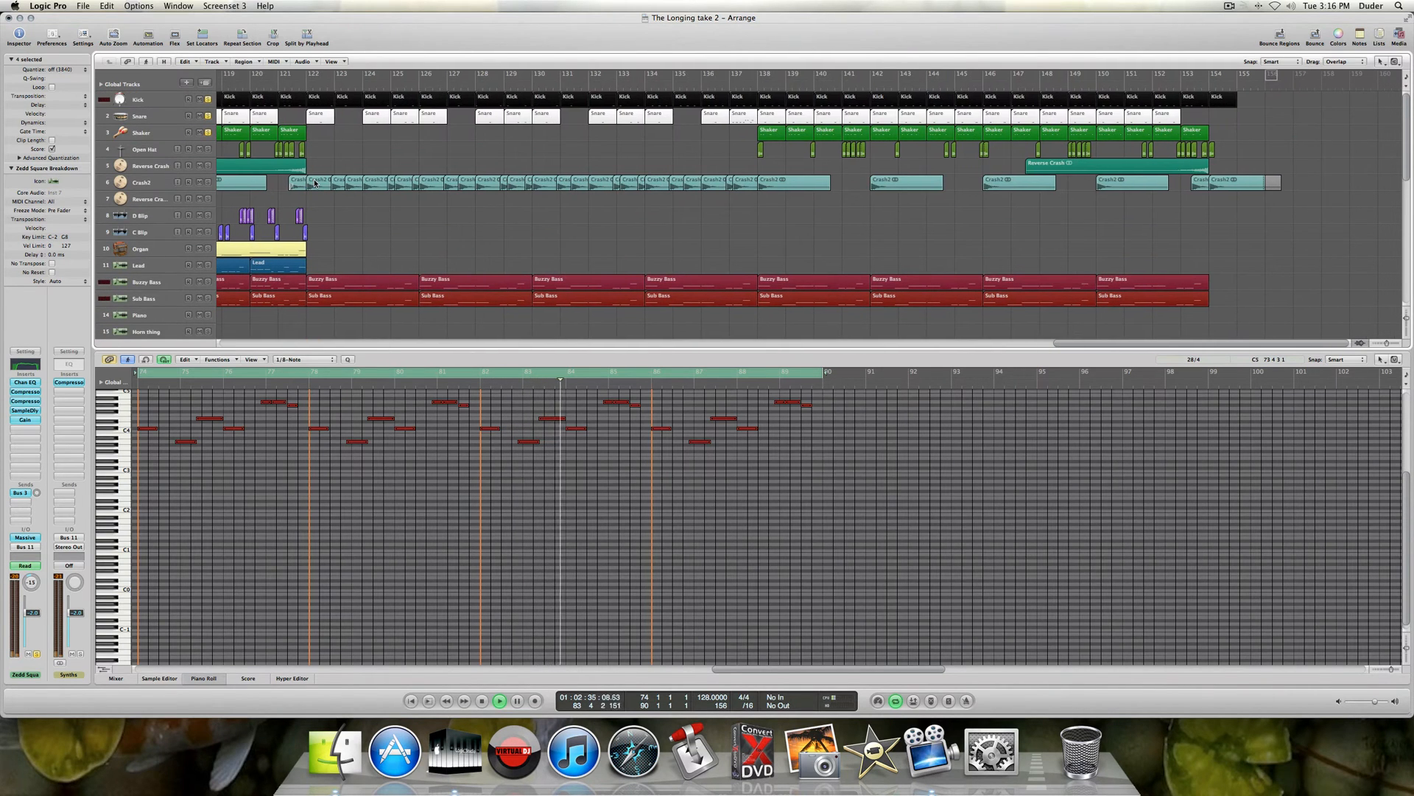
{"action": "scroll", "coordinate": [316, 181], "scroll_direction": "down", "scroll_amount": 1}
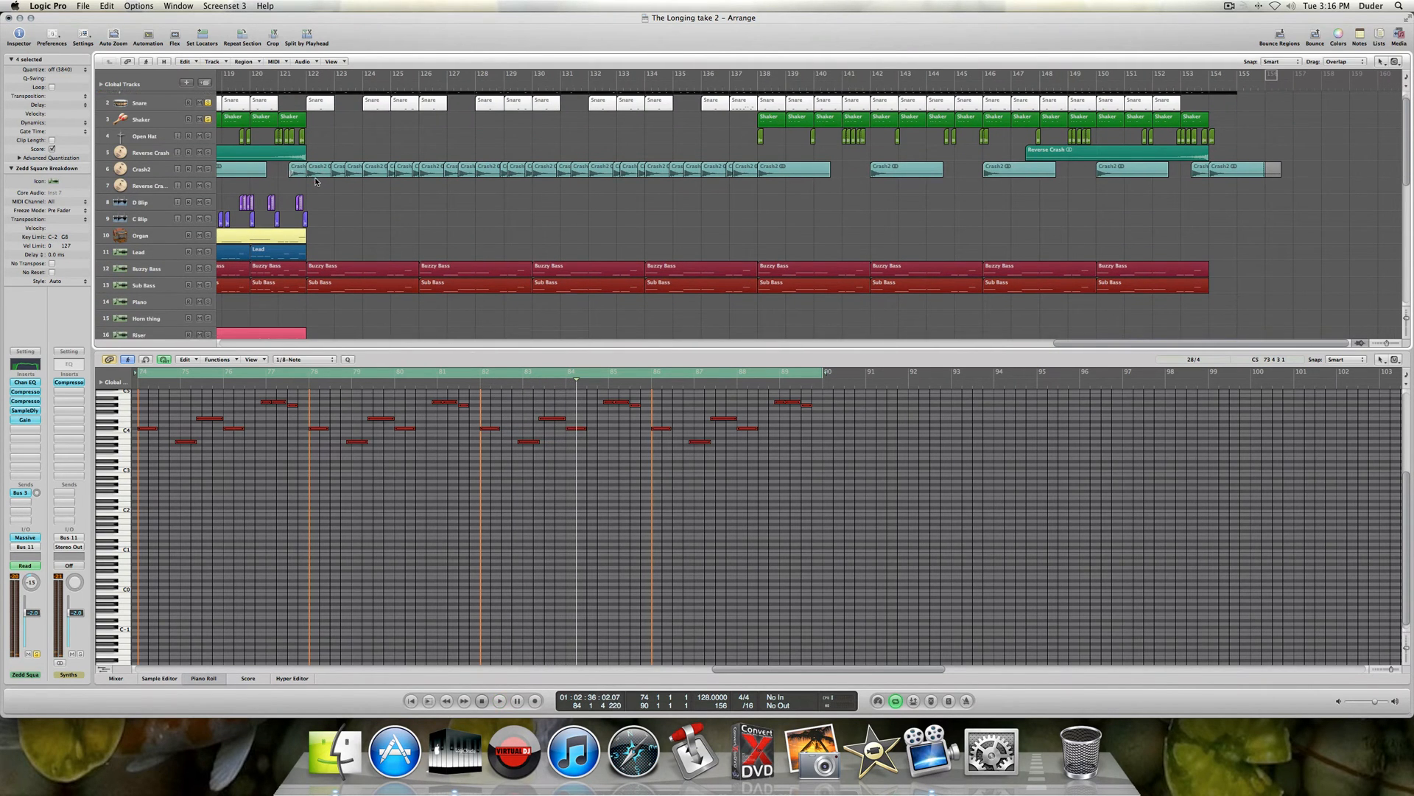
{"action": "scroll", "coordinate": [315, 181], "scroll_direction": "up", "scroll_amount": 1}
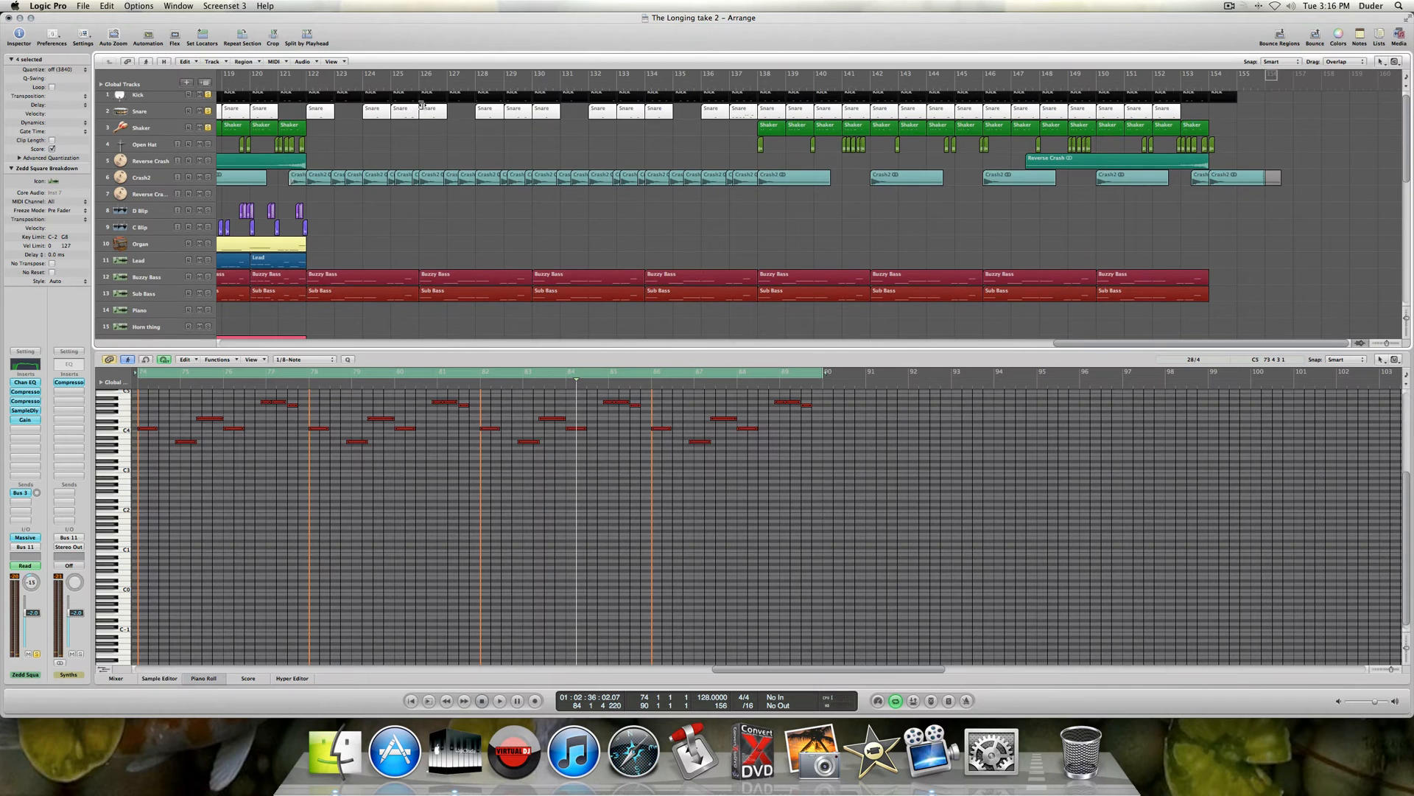
{"action": "left_click", "coordinate": [721, 148]}
{"action": "scroll", "coordinate": [720, 147], "scroll_direction": "down", "scroll_amount": 4}
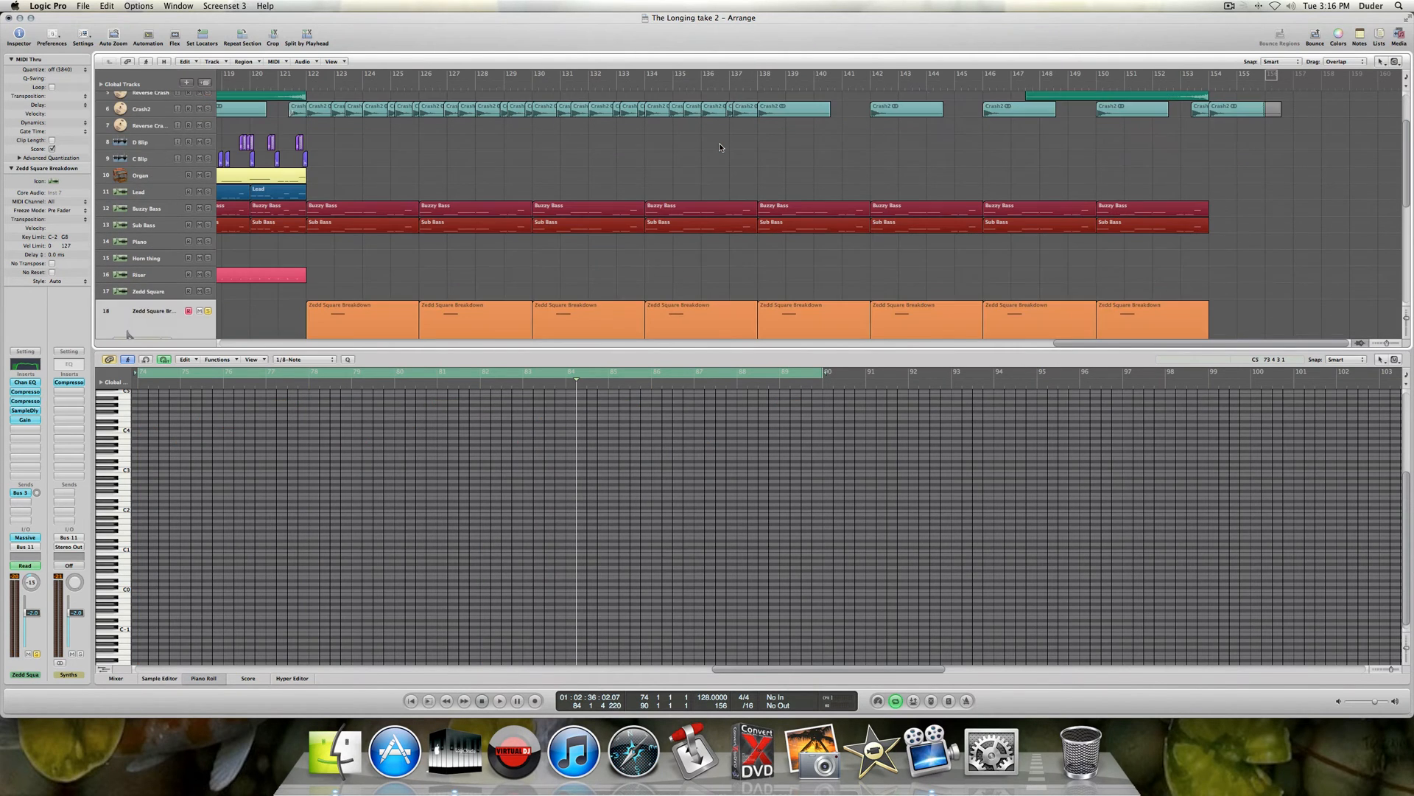
{"action": "scroll", "coordinate": [720, 147], "scroll_direction": "down", "scroll_amount": 5}
{"action": "scroll", "coordinate": [720, 146], "scroll_direction": "up", "scroll_amount": 7}
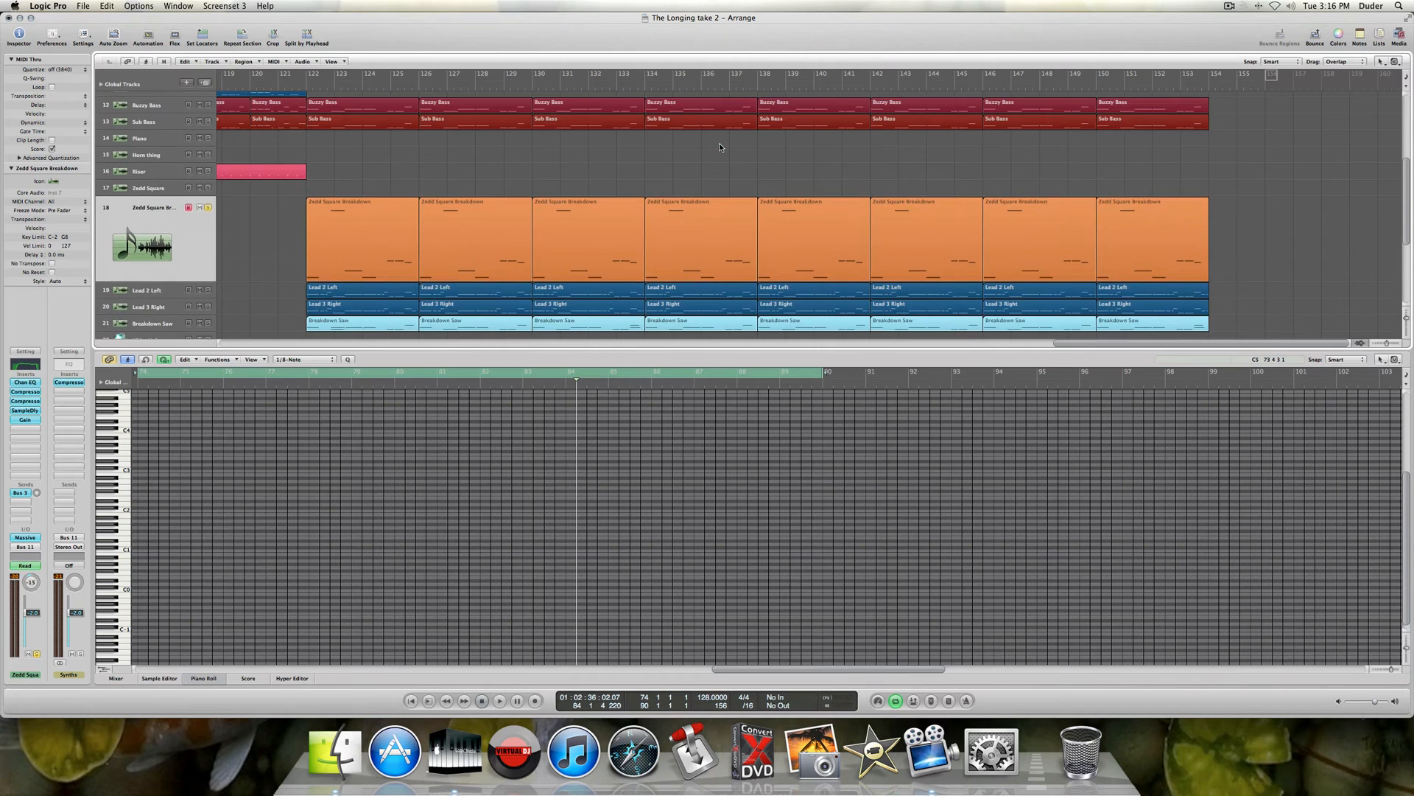
{"action": "scroll", "coordinate": [721, 147], "scroll_direction": "up", "scroll_amount": 2}
{"action": "scroll", "coordinate": [722, 146], "scroll_direction": "left", "scroll_amount": 10}
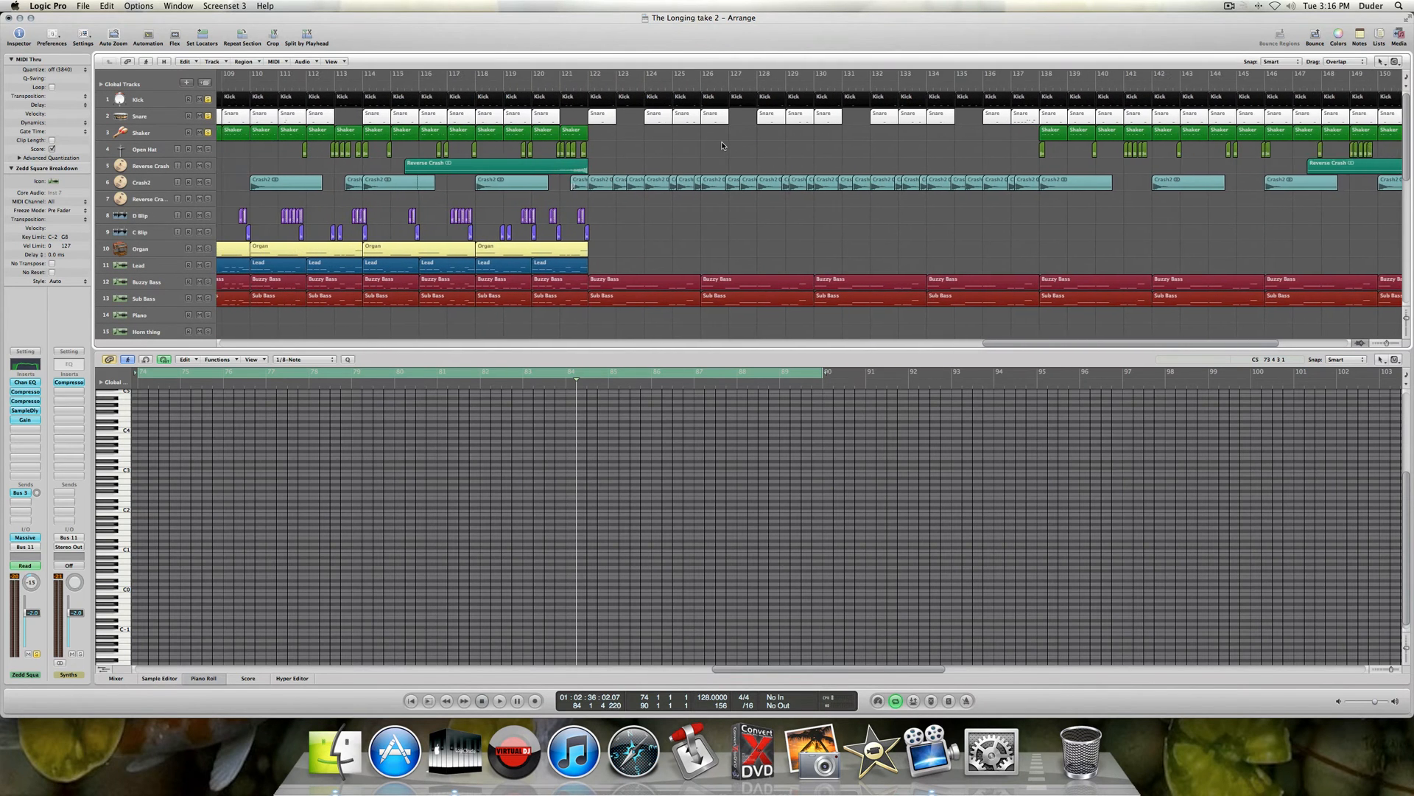
- Play the soloed parts briefly from bar 74, stop, and remove the solo from Zedd Square Breakdown
{"action": "scroll", "coordinate": [723, 145], "scroll_direction": "left", "scroll_amount": 9}
{"action": "key", "text": "space"}
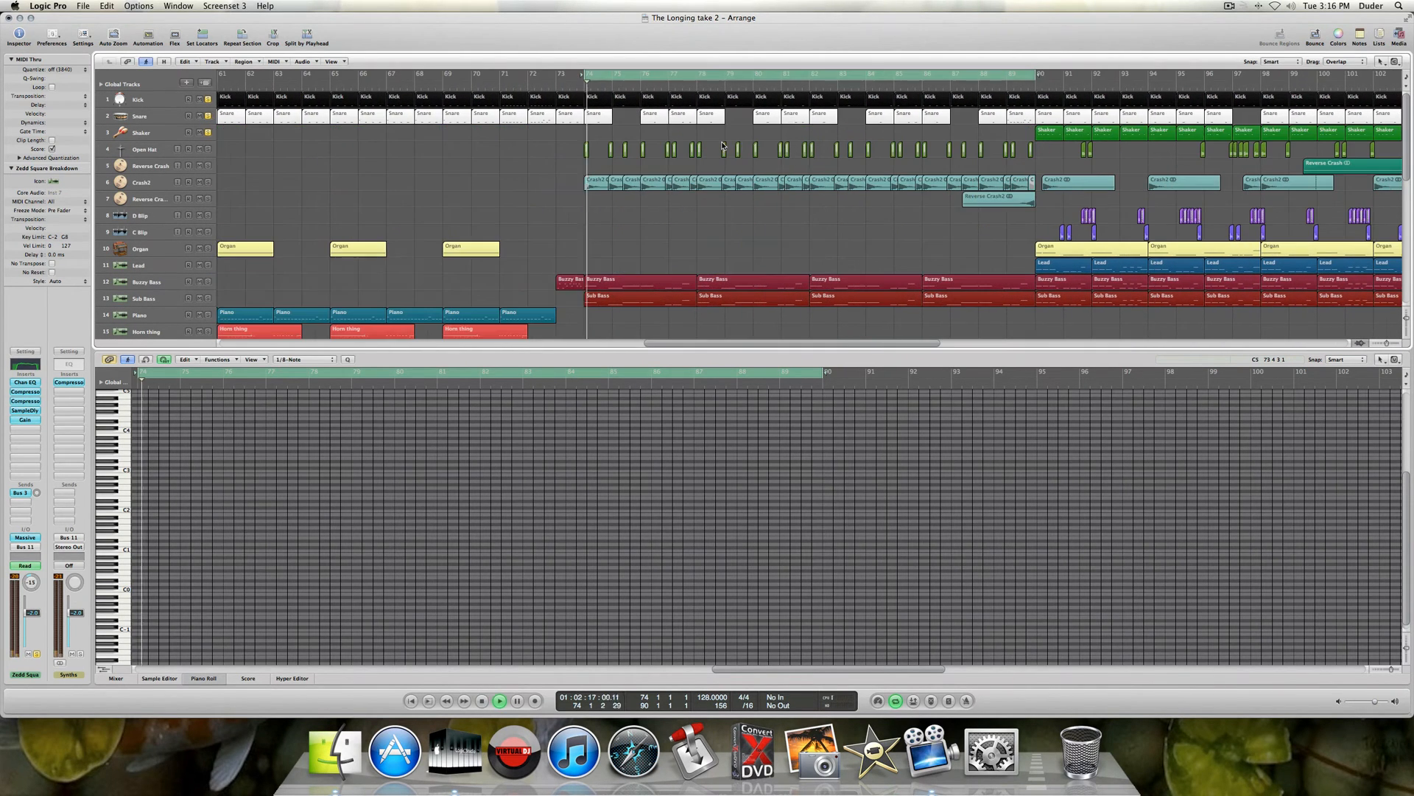
{"action": "scroll", "coordinate": [592, 286], "scroll_direction": "down", "scroll_amount": 5}
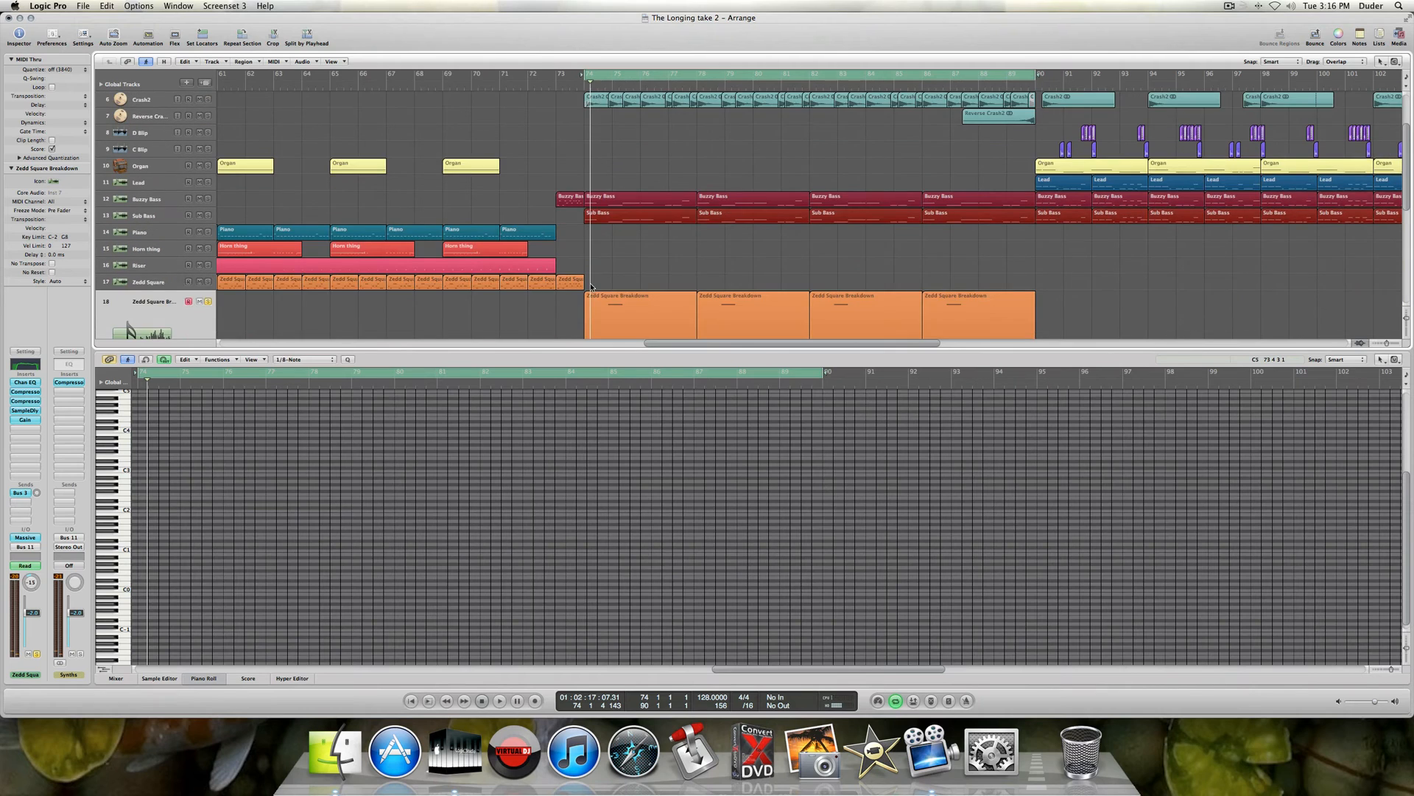
{"action": "scroll", "coordinate": [592, 286], "scroll_direction": "up", "scroll_amount": 5}
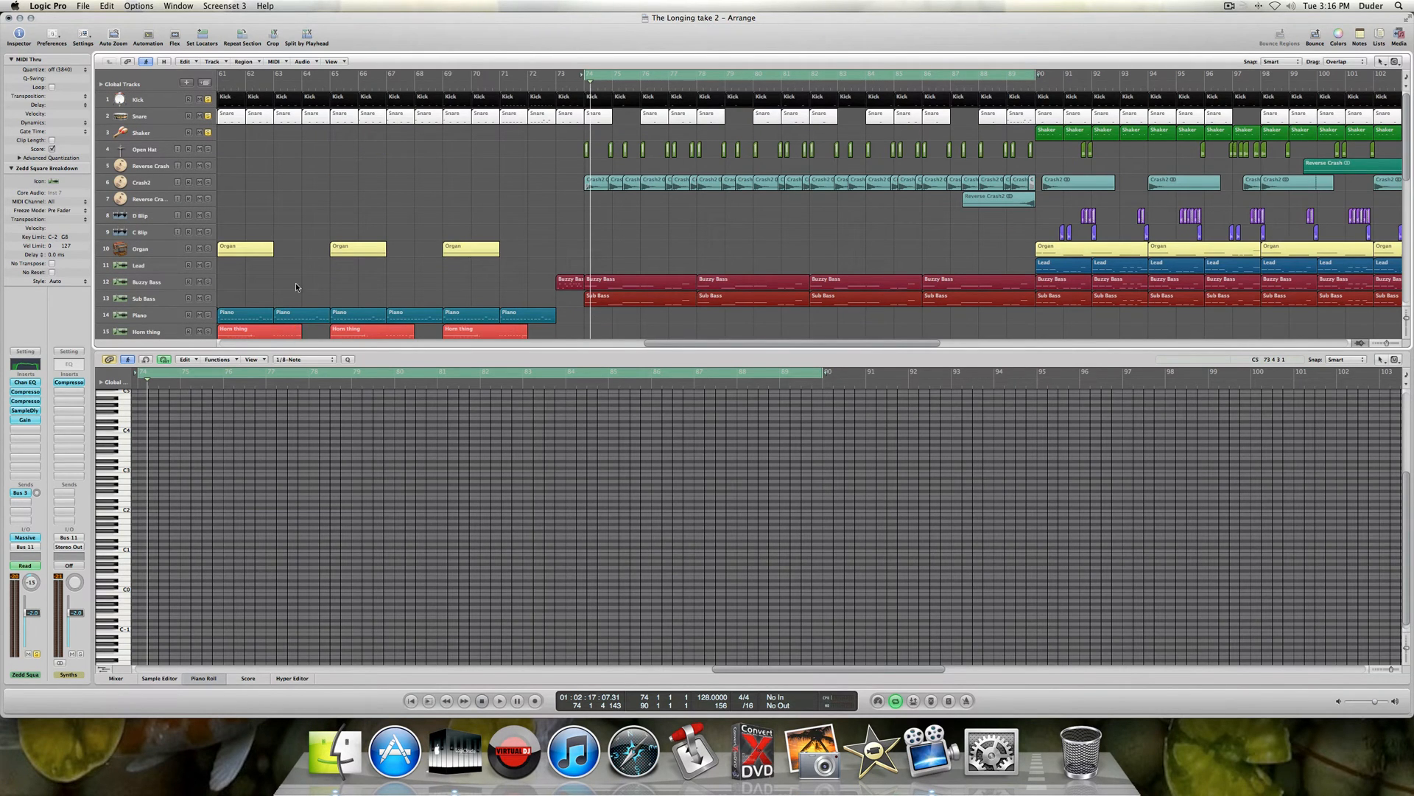
{"action": "scroll", "coordinate": [295, 283], "scroll_direction": "down", "scroll_amount": 5}
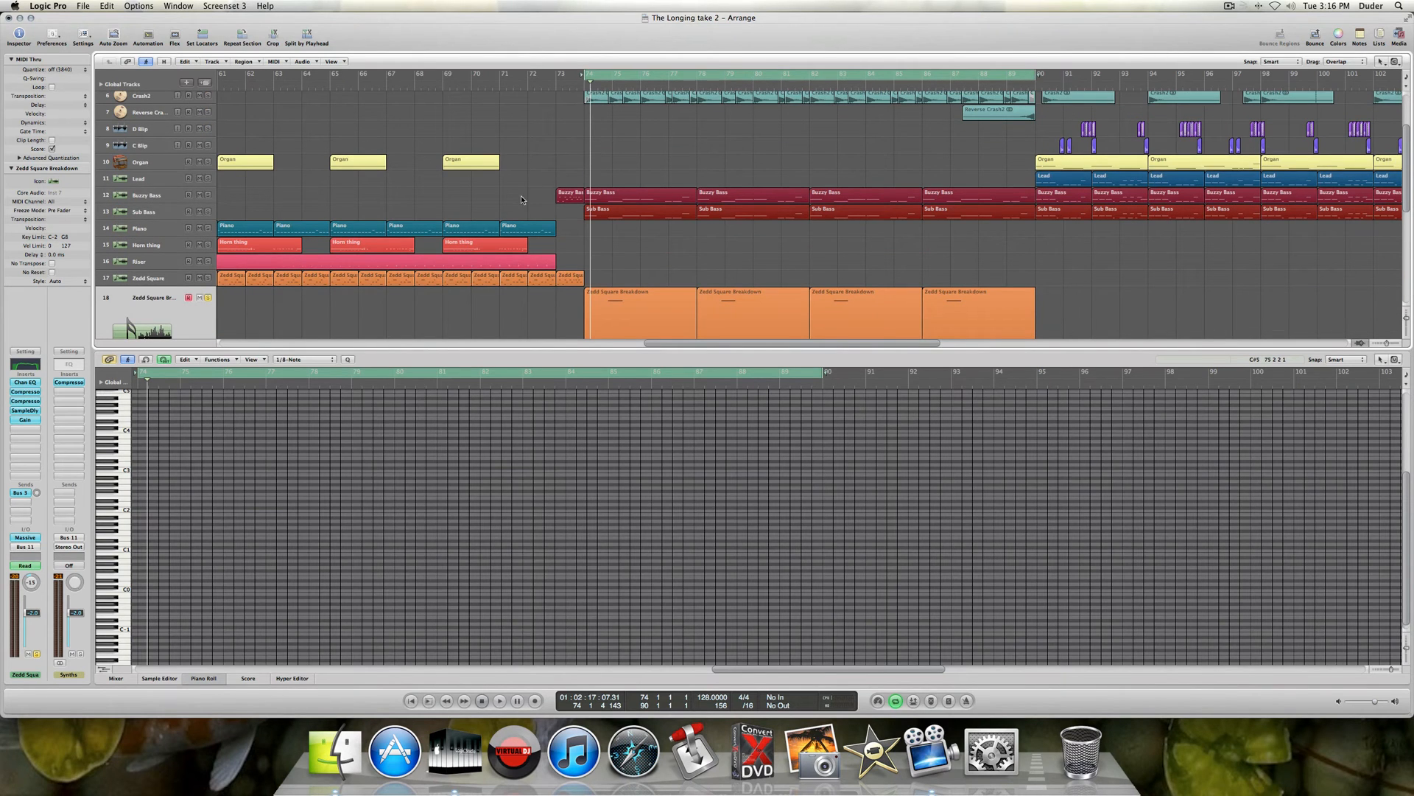
{"action": "scroll", "coordinate": [451, 240], "scroll_direction": "down", "scroll_amount": 3}
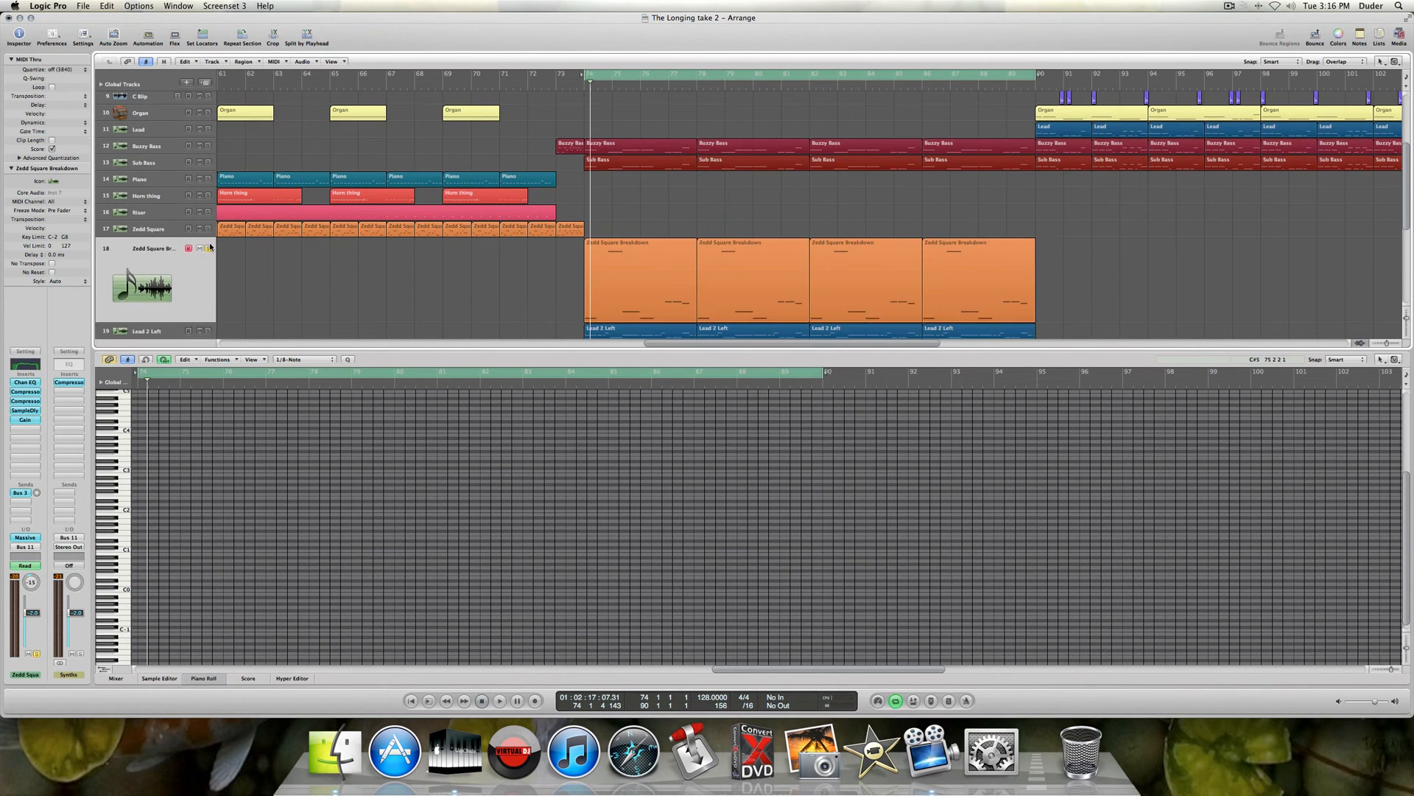
{"action": "scroll", "coordinate": [414, 249], "scroll_direction": "down", "scroll_amount": 1}
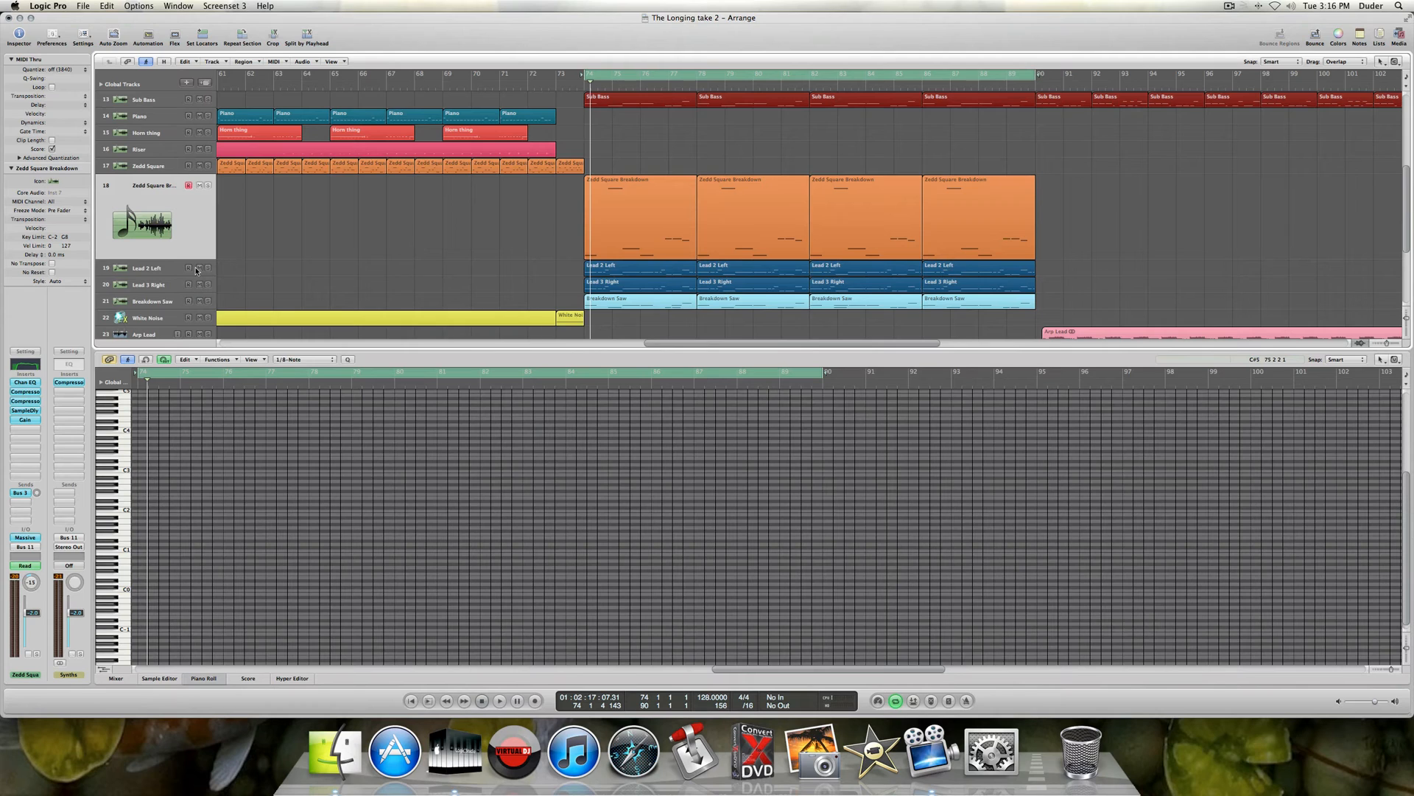
- Compare the Lead 2 Left and Lead channel strips by selecting each track alternately, ending on Lead 2 Left
{"action": "left_click", "coordinate": [144, 269]}
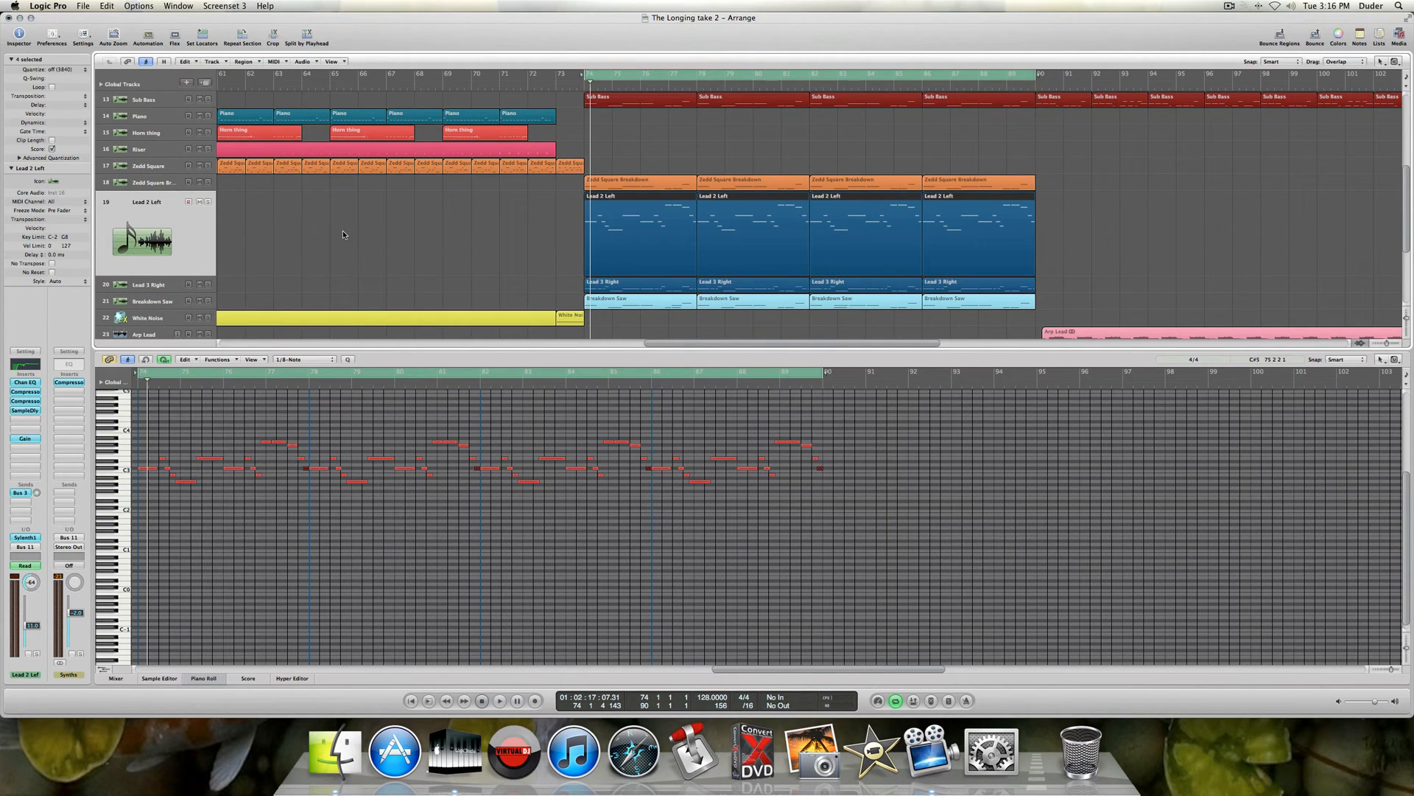
{"action": "scroll", "coordinate": [343, 234], "scroll_direction": "up", "scroll_amount": 4}
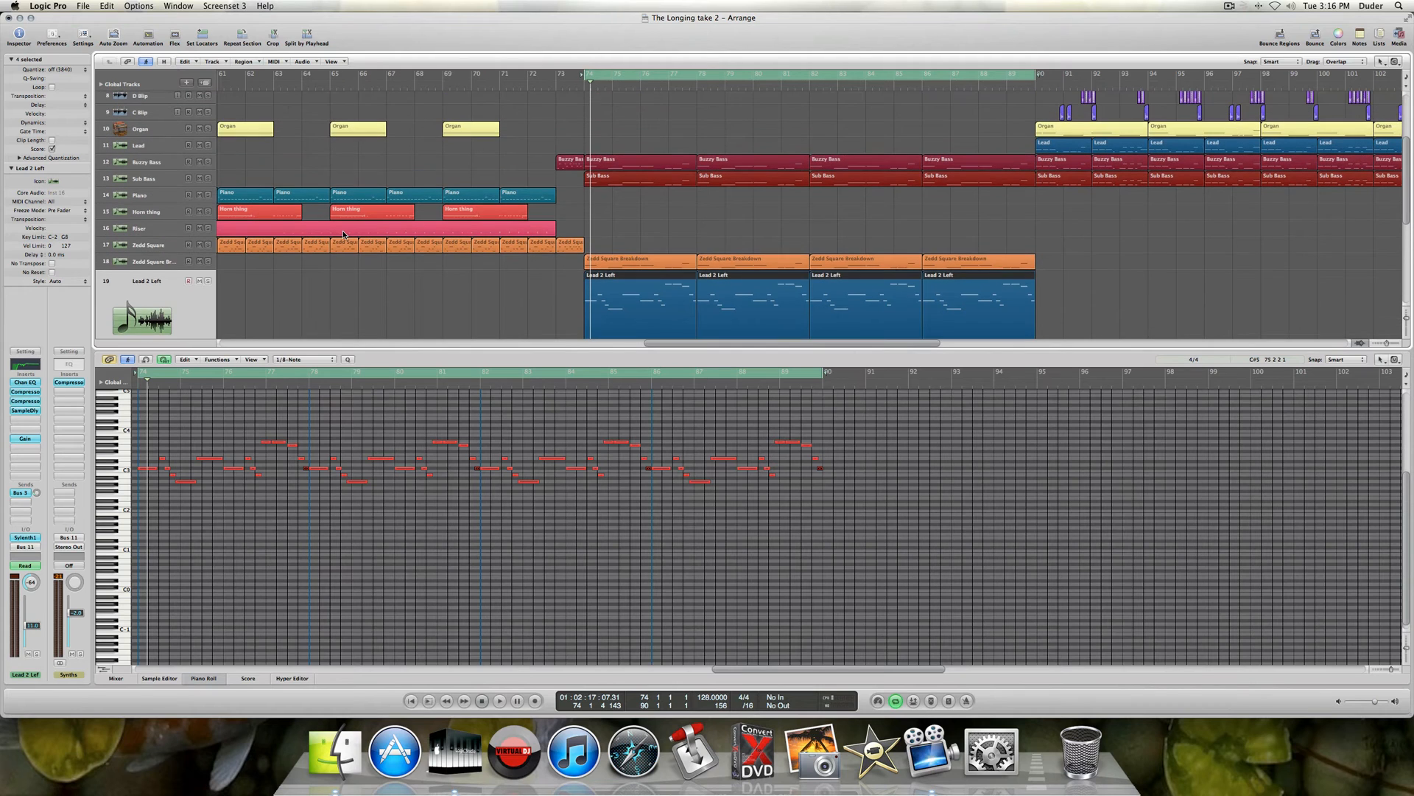
{"action": "left_click", "coordinate": [158, 151]}
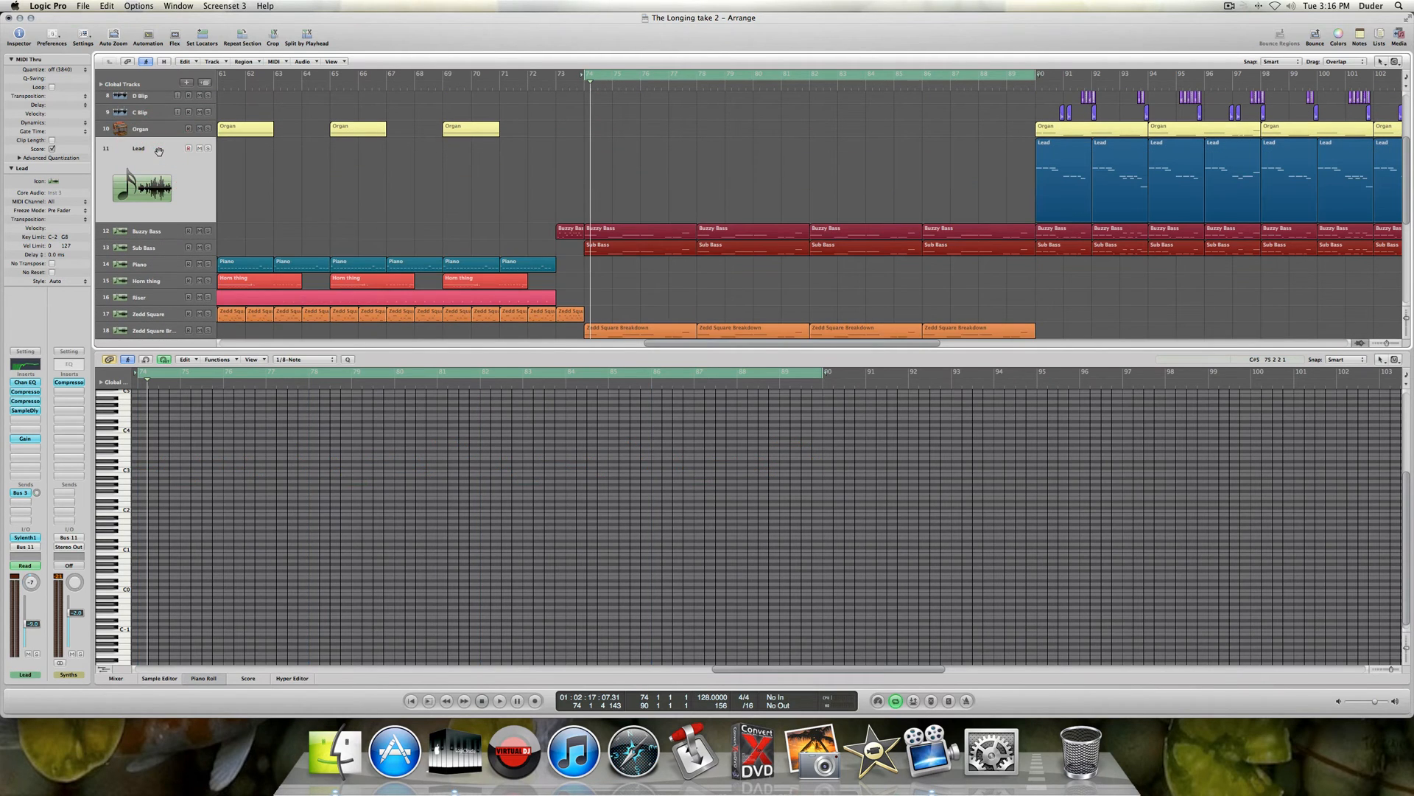
{"action": "scroll", "coordinate": [158, 153], "scroll_direction": "down", "scroll_amount": 2}
{"action": "left_click", "coordinate": [159, 320]}
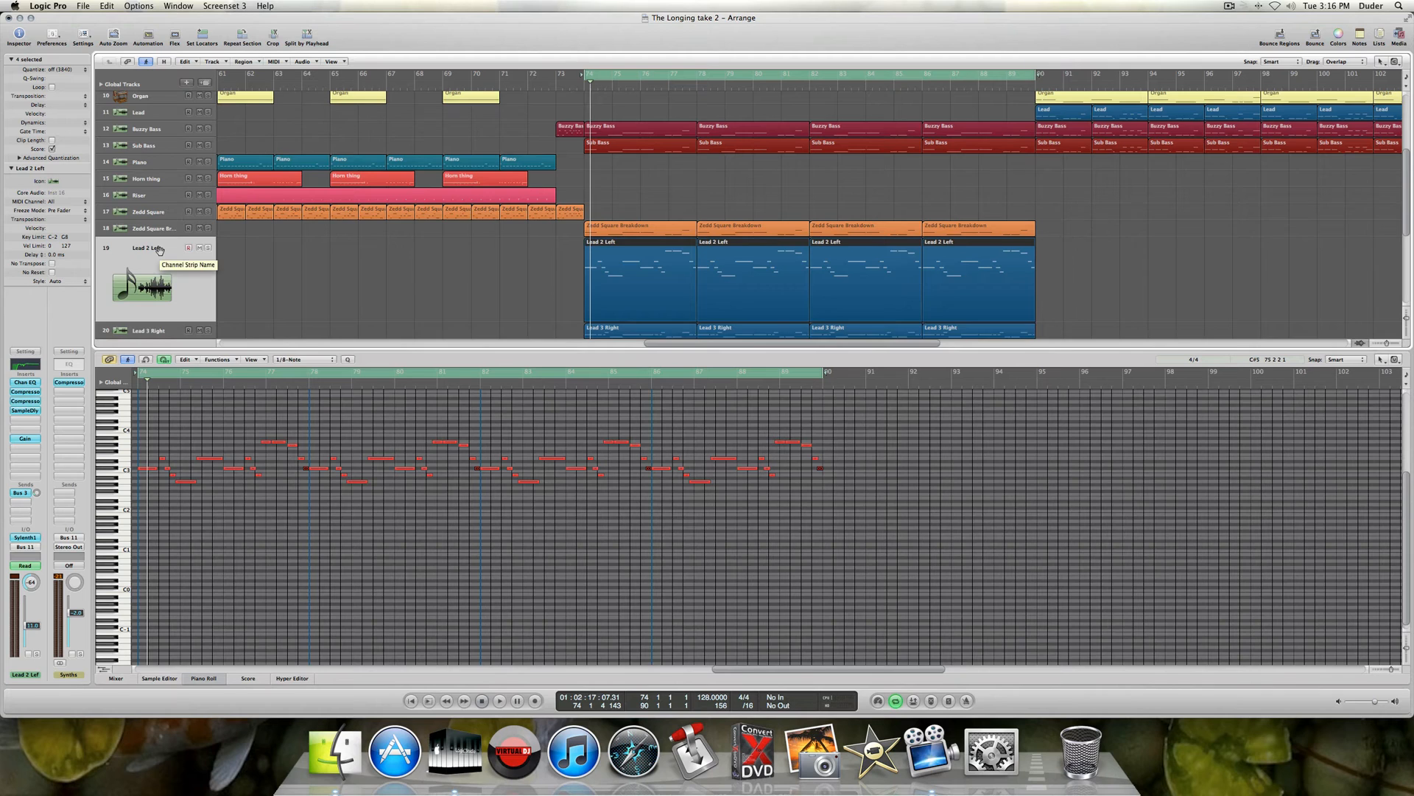
{"action": "scroll", "coordinate": [159, 249], "scroll_direction": "up", "scroll_amount": 2}
{"action": "left_click", "coordinate": [149, 152]}
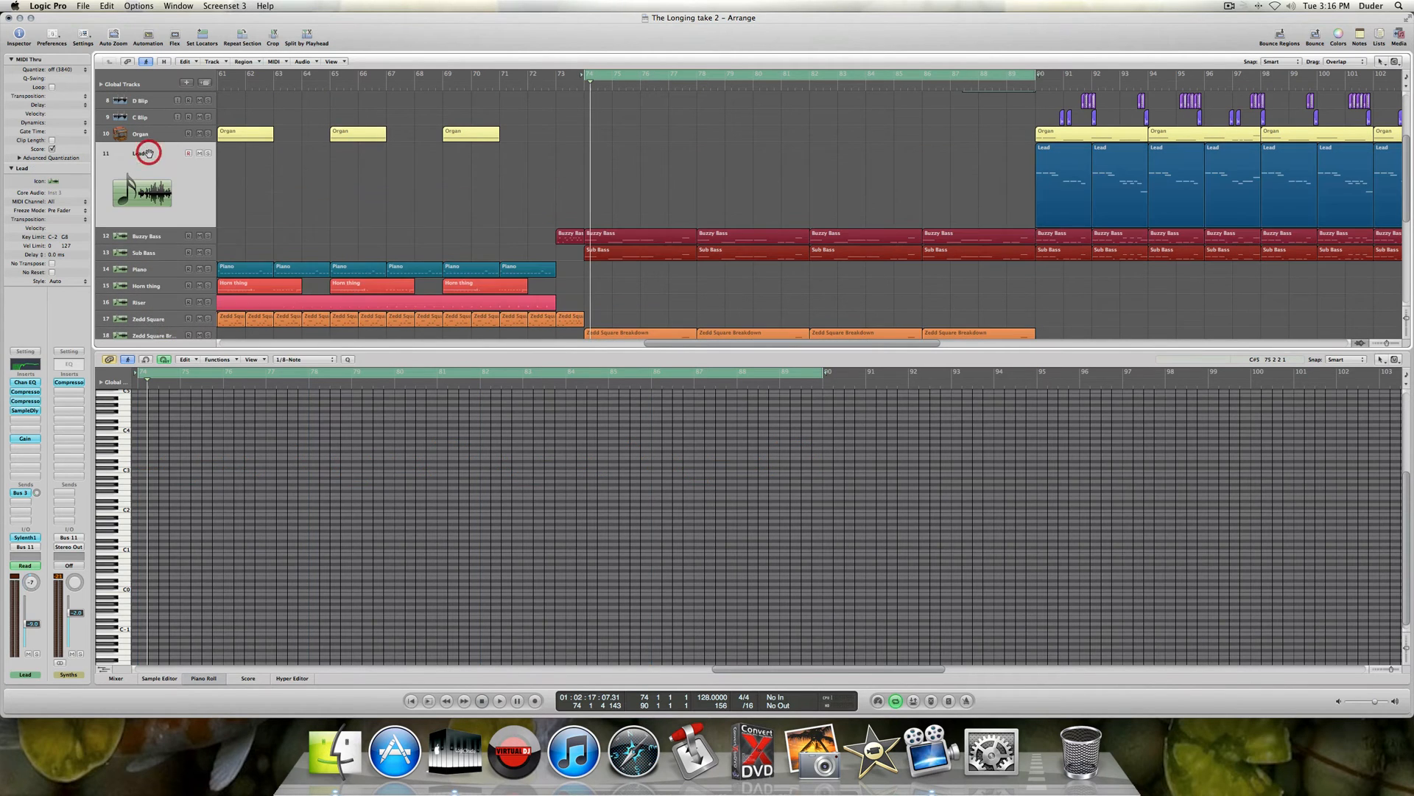
{"action": "scroll", "coordinate": [148, 152], "scroll_direction": "down", "scroll_amount": 3}
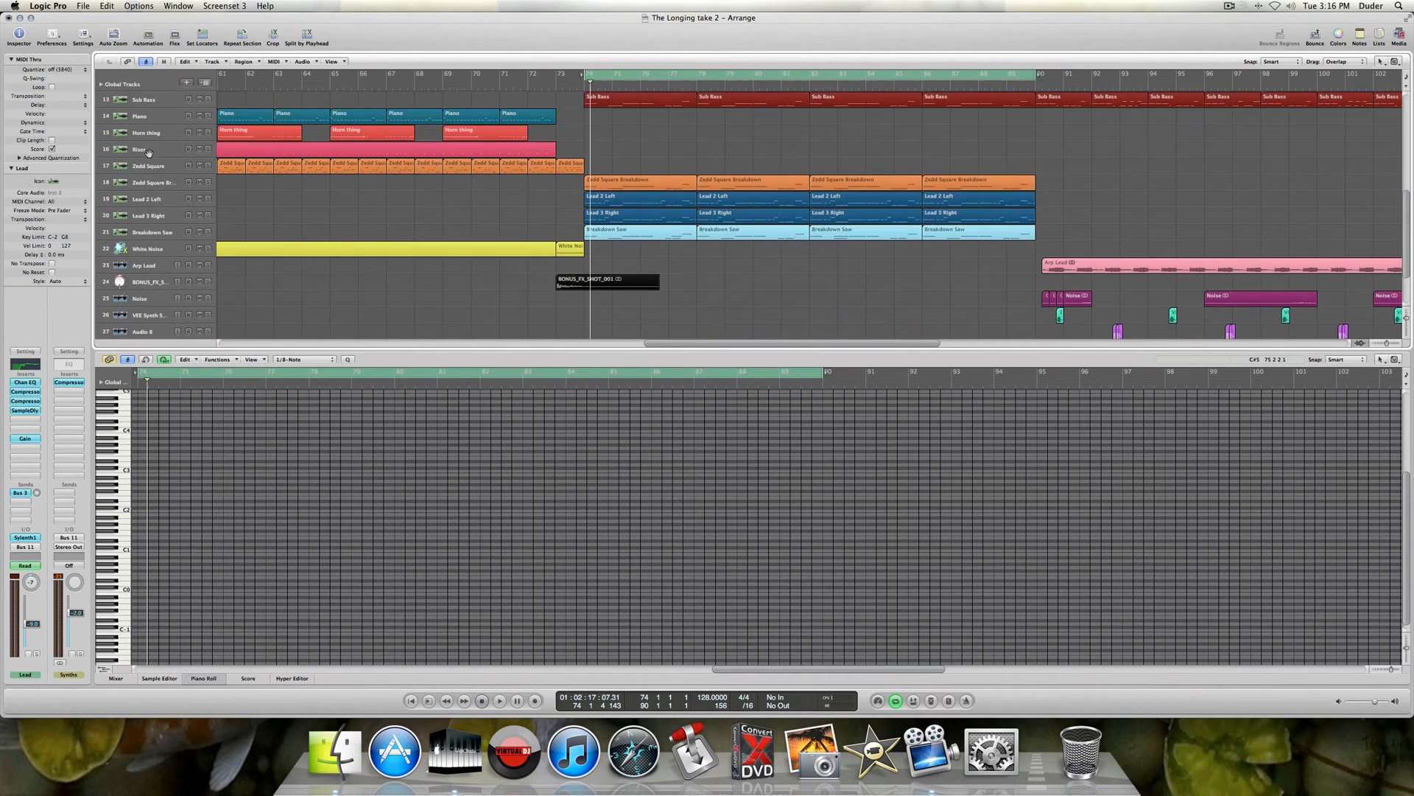
{"action": "left_click", "coordinate": [149, 202]}
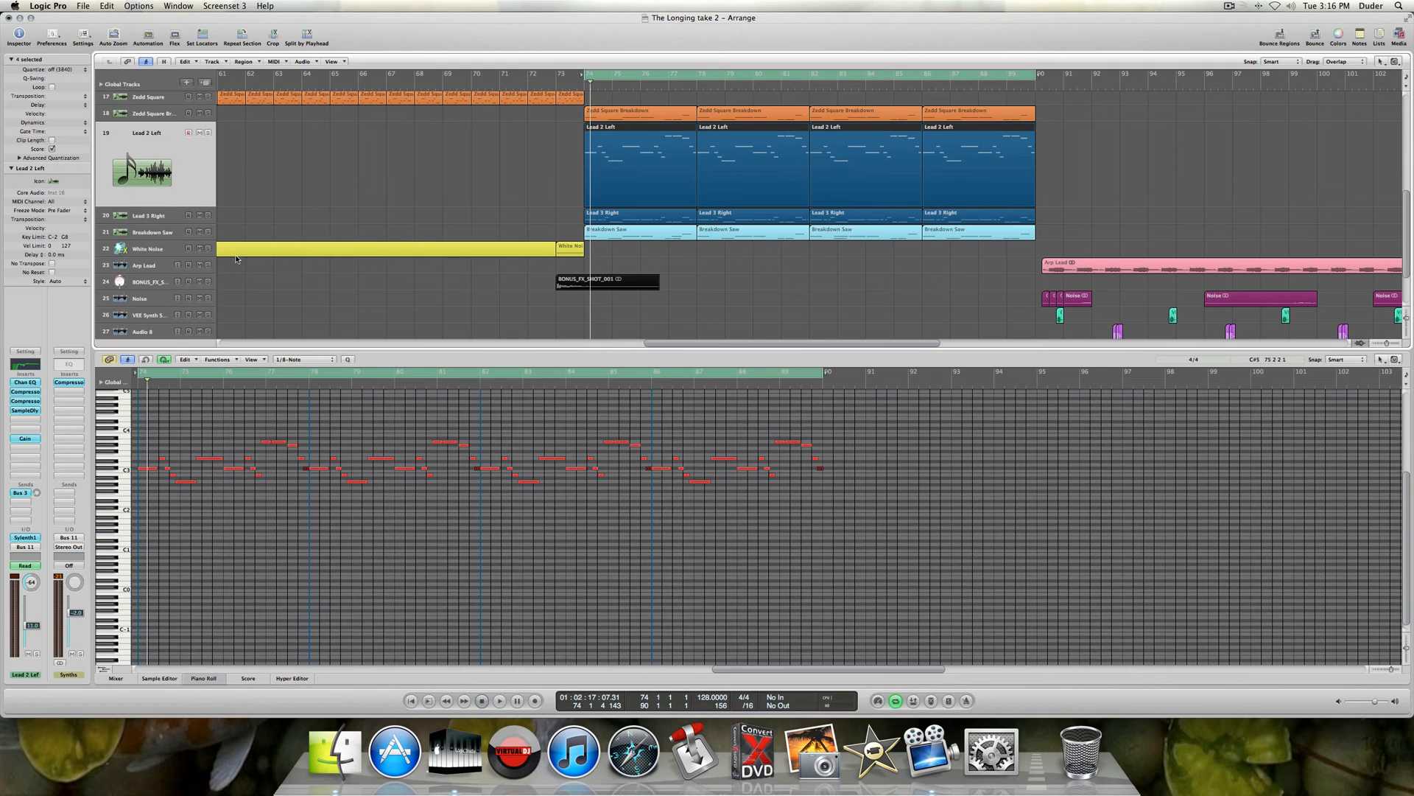
- Solo Lead 2 Left and audition its opening notes from bar 74 in short bursts
{"action": "left_click", "coordinate": [210, 133]}
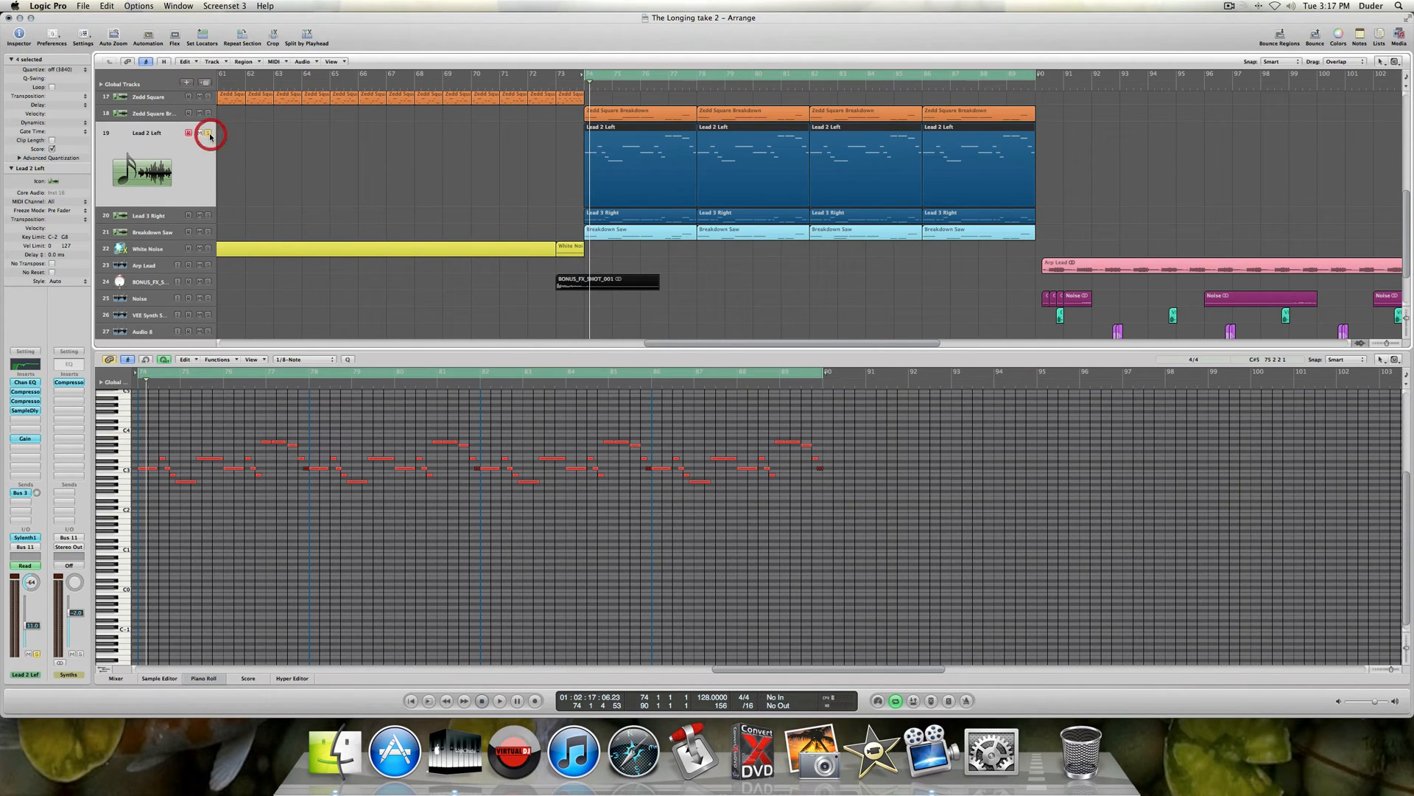
{"action": "key", "text": "space"}
{"action": "key", "text": "space"}
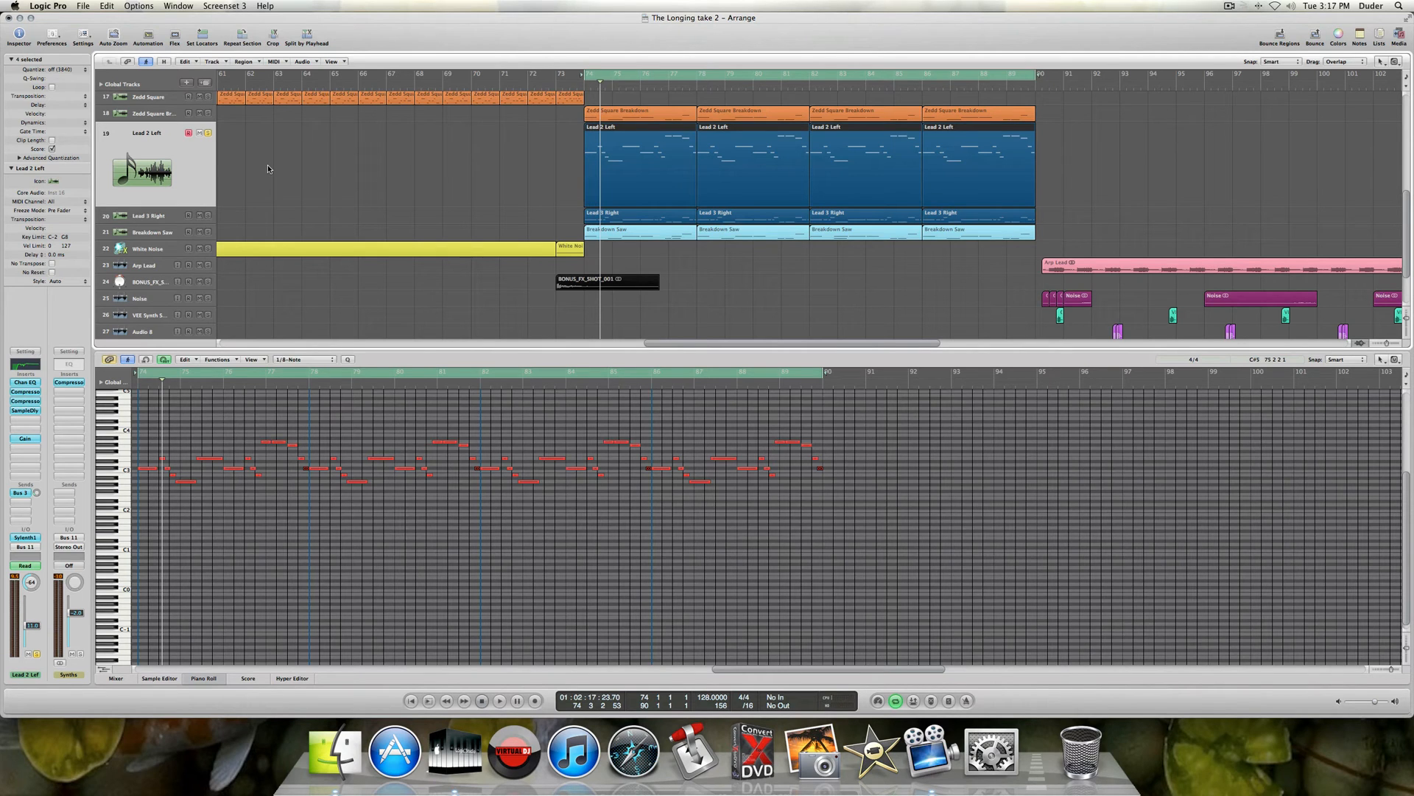
{"action": "key", "text": "space"}
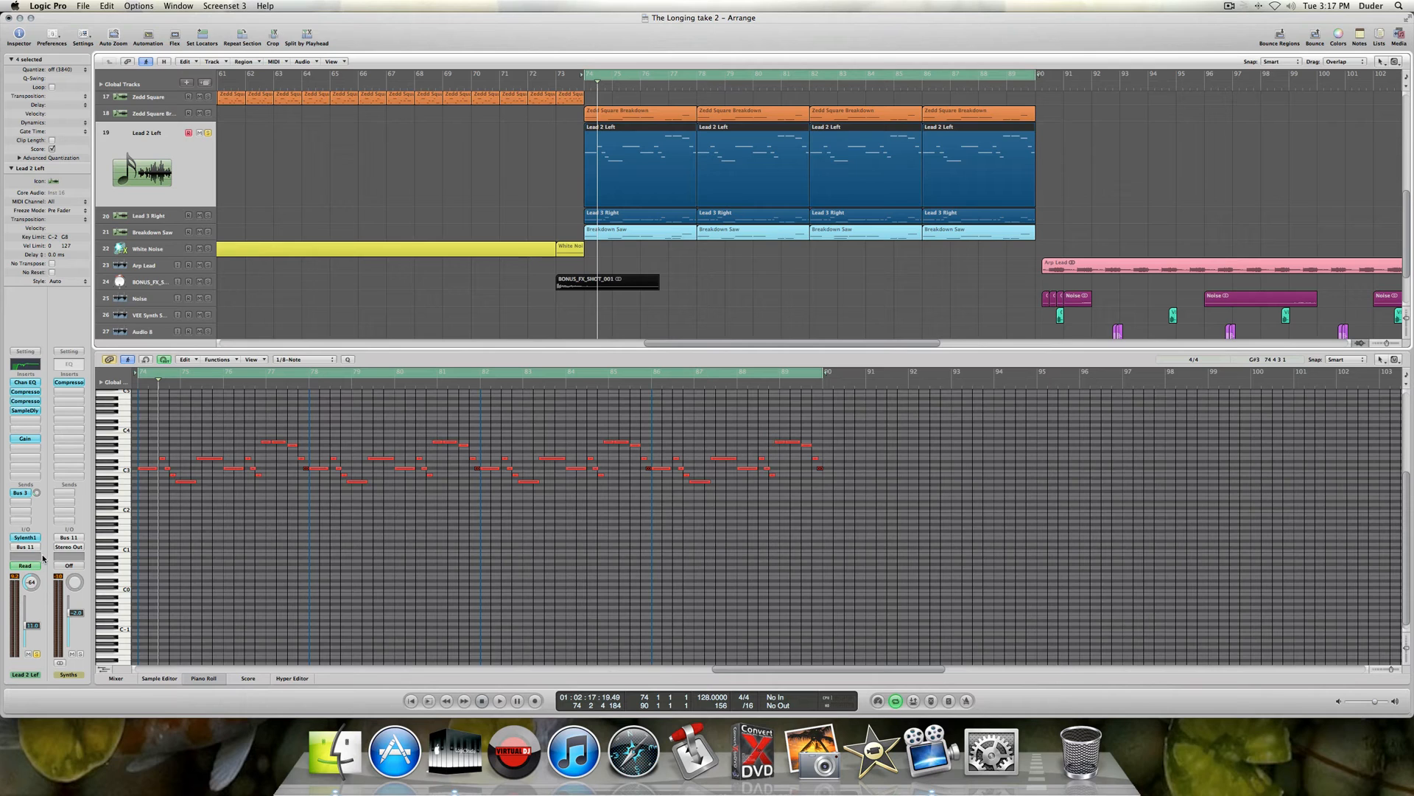
- Compare Lead 2 Left and Lead 3 Right by selecting each alternately, and play the soloed Lead 2 Left from bar 74
{"action": "left_click", "coordinate": [165, 217]}
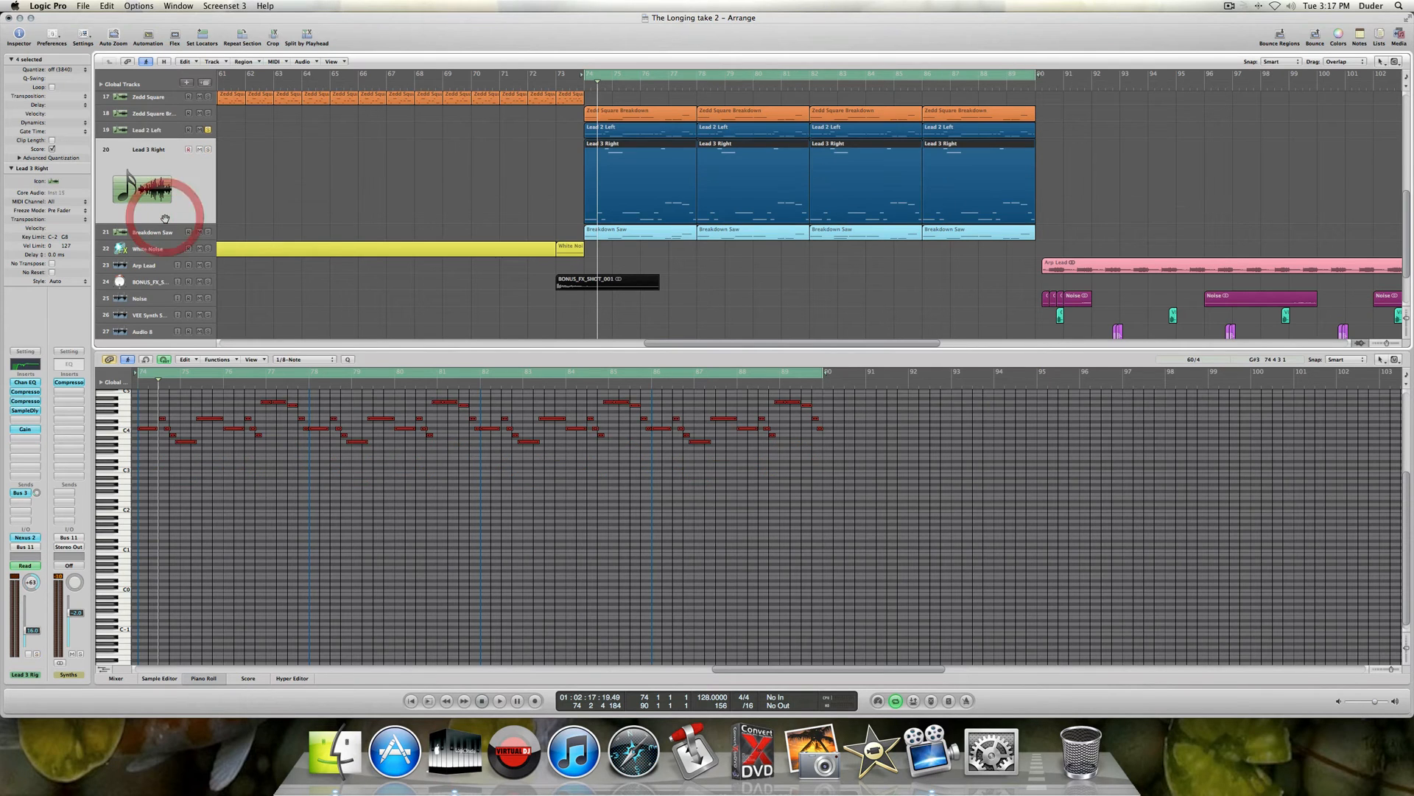
{"action": "left_click", "coordinate": [167, 135]}
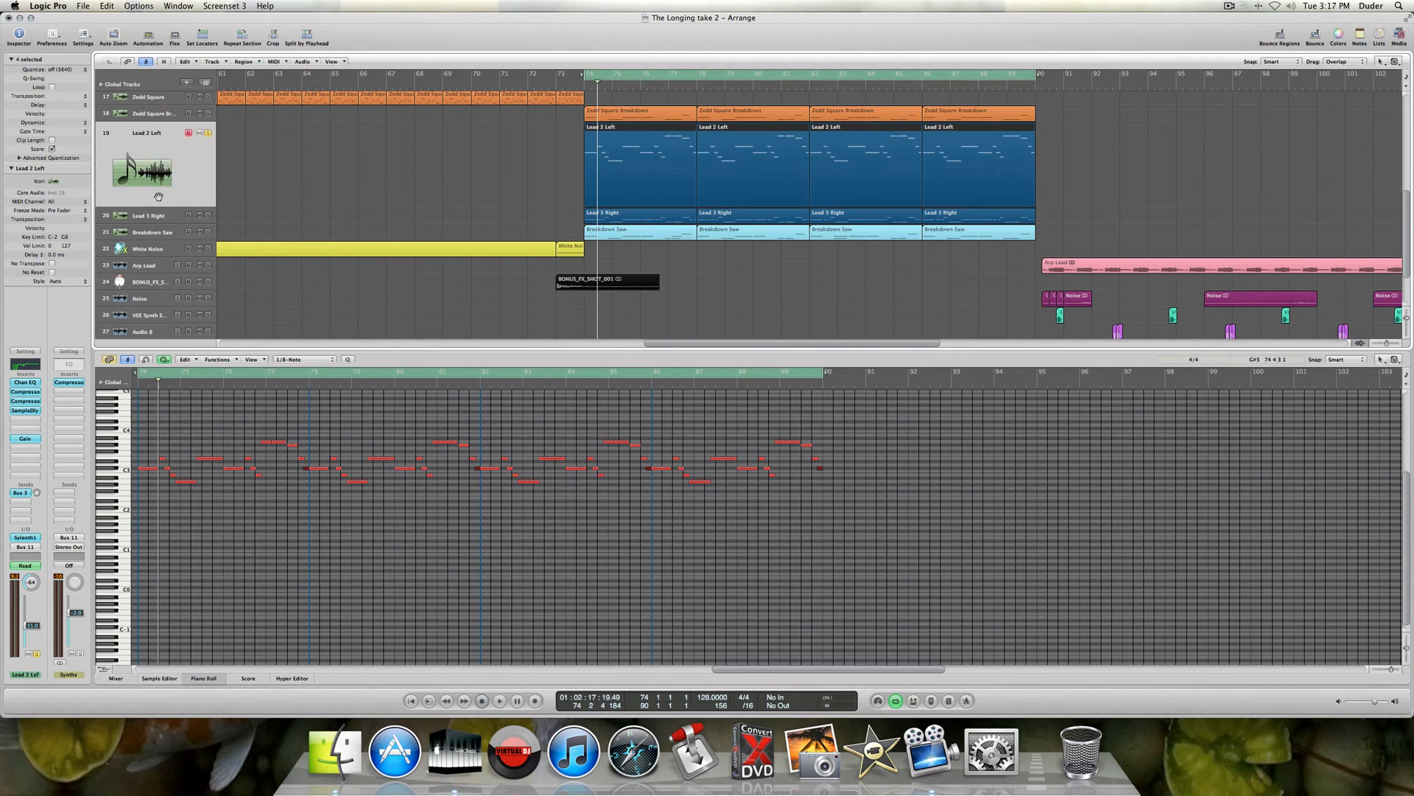
{"action": "left_click", "coordinate": [153, 216]}
{"action": "left_click", "coordinate": [158, 136]}
{"action": "left_click", "coordinate": [163, 220]}
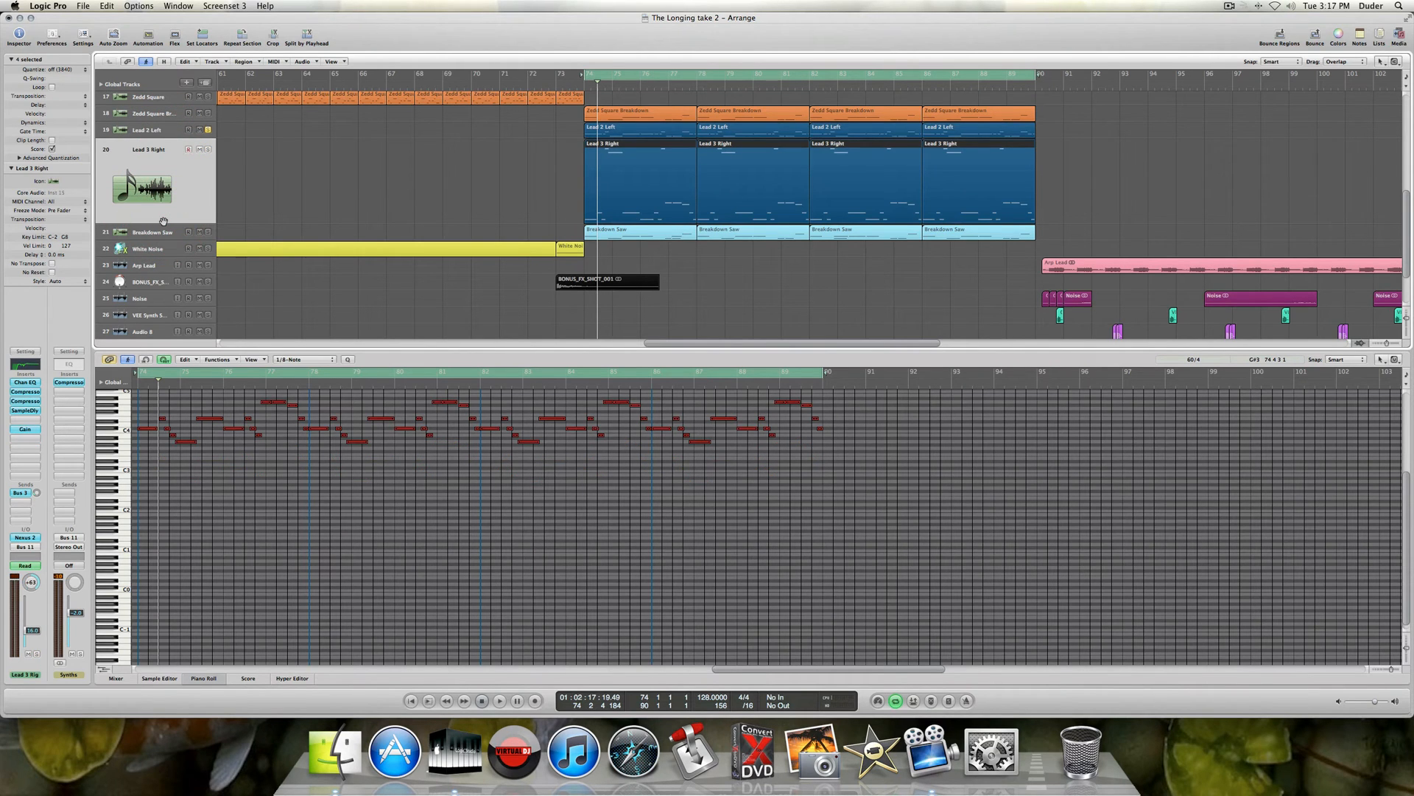
{"action": "left_click", "coordinate": [163, 134]}
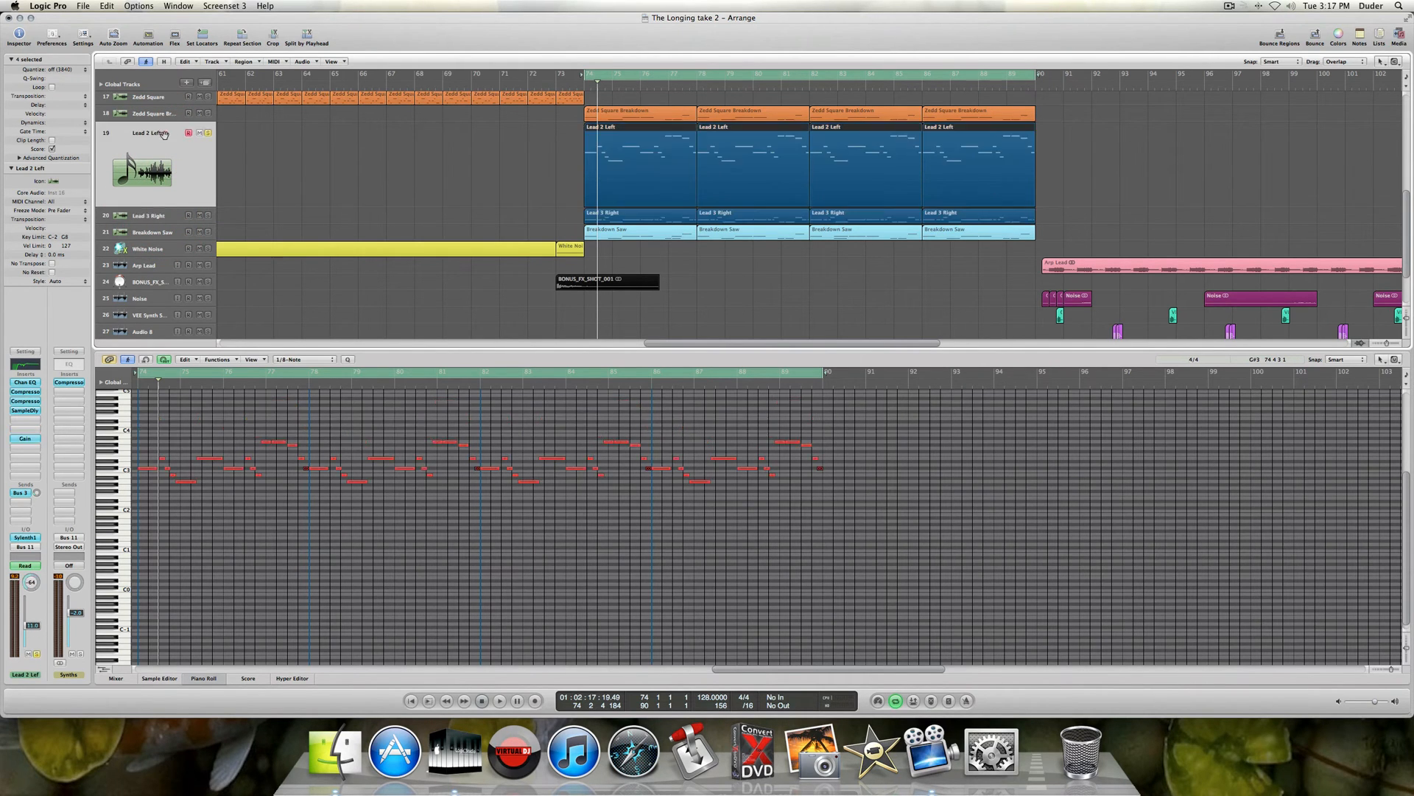
{"action": "left_click", "coordinate": [161, 217]}
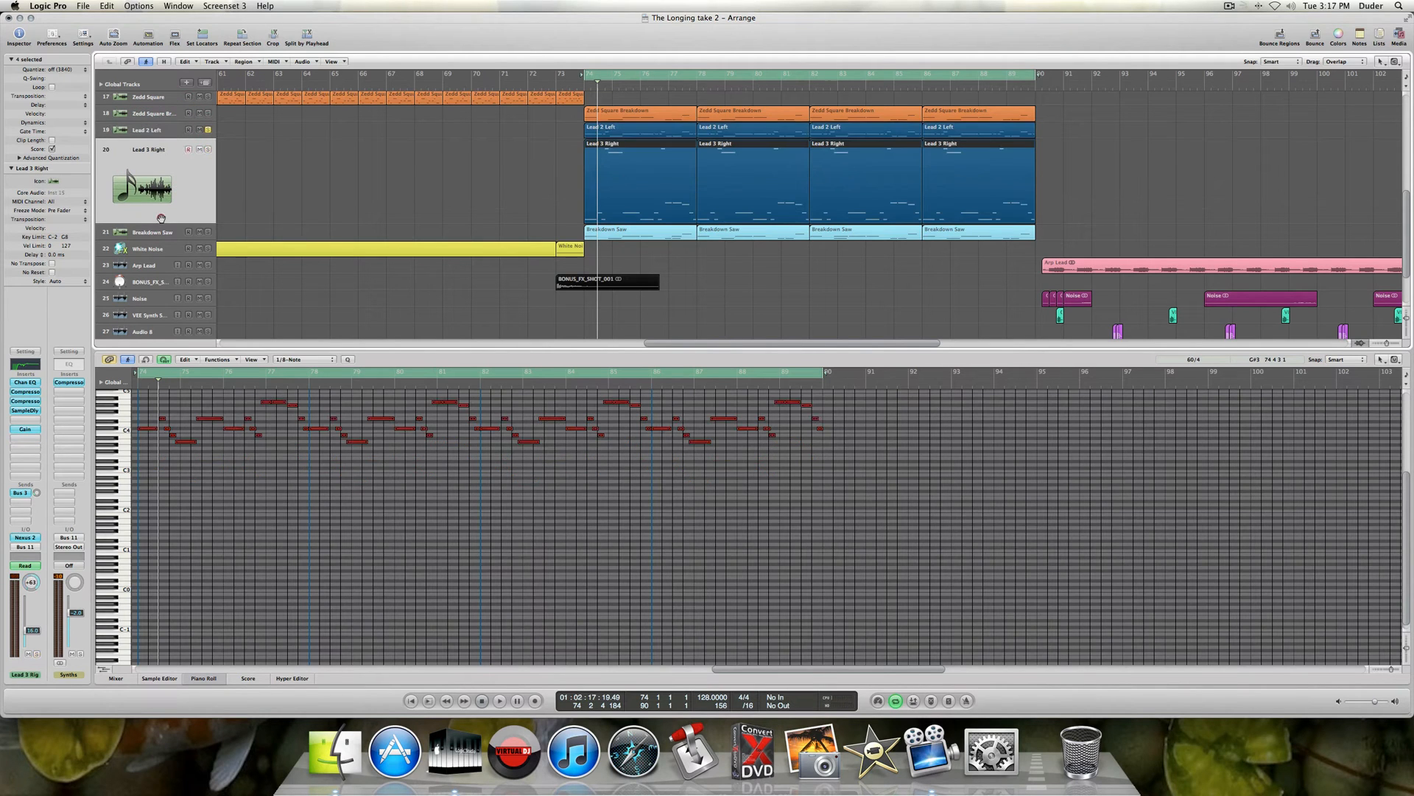
{"action": "left_click", "coordinate": [164, 131]}
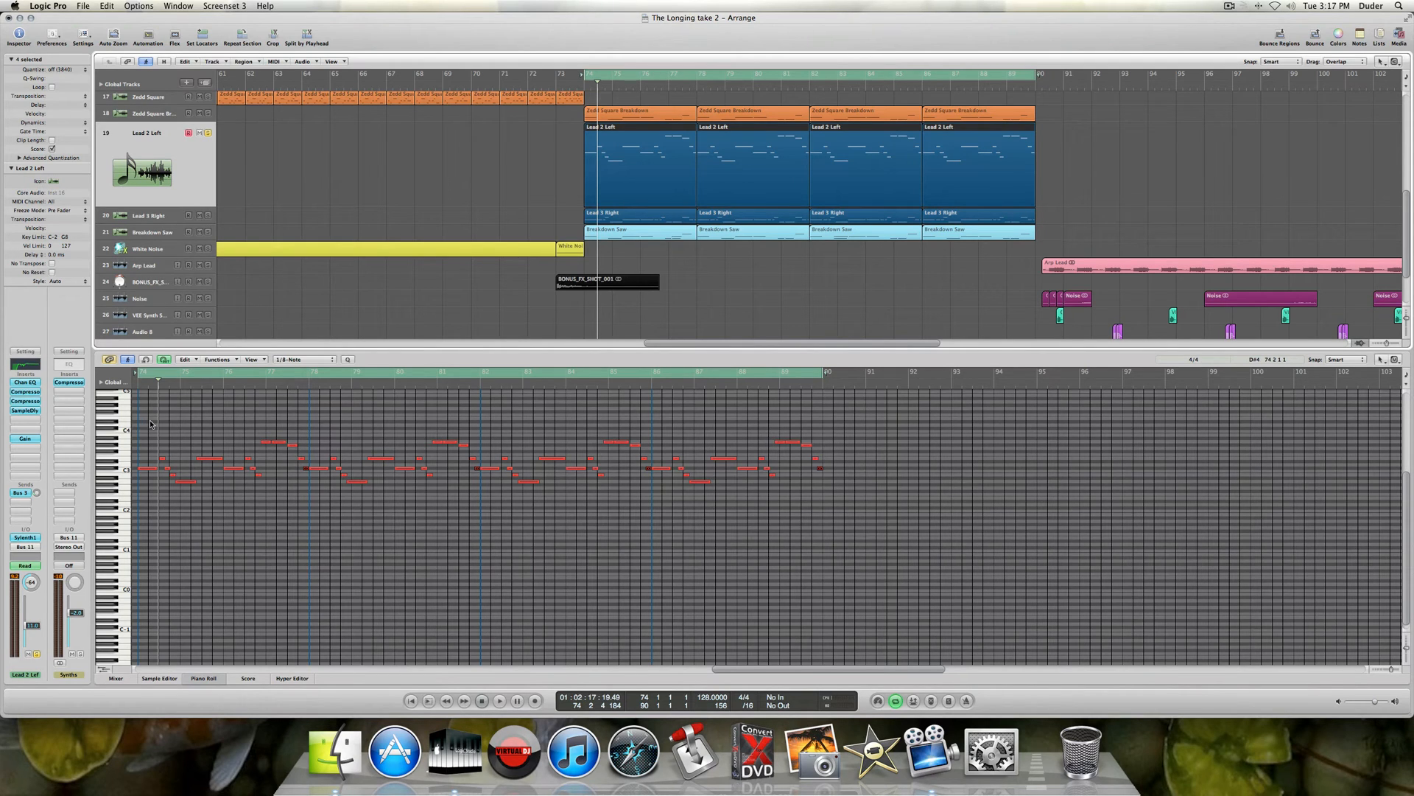
{"action": "key", "text": "space"}
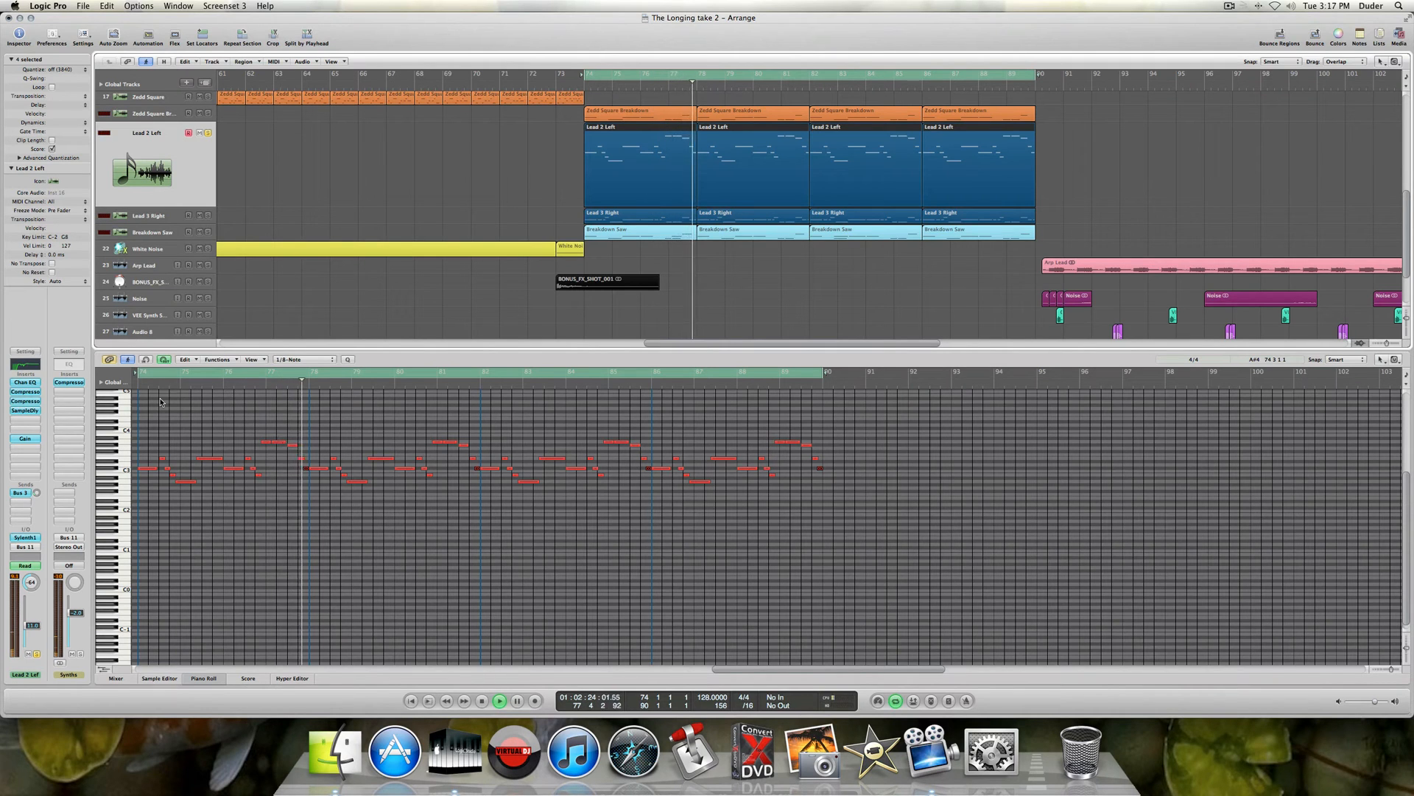
{"action": "key", "text": "space"}
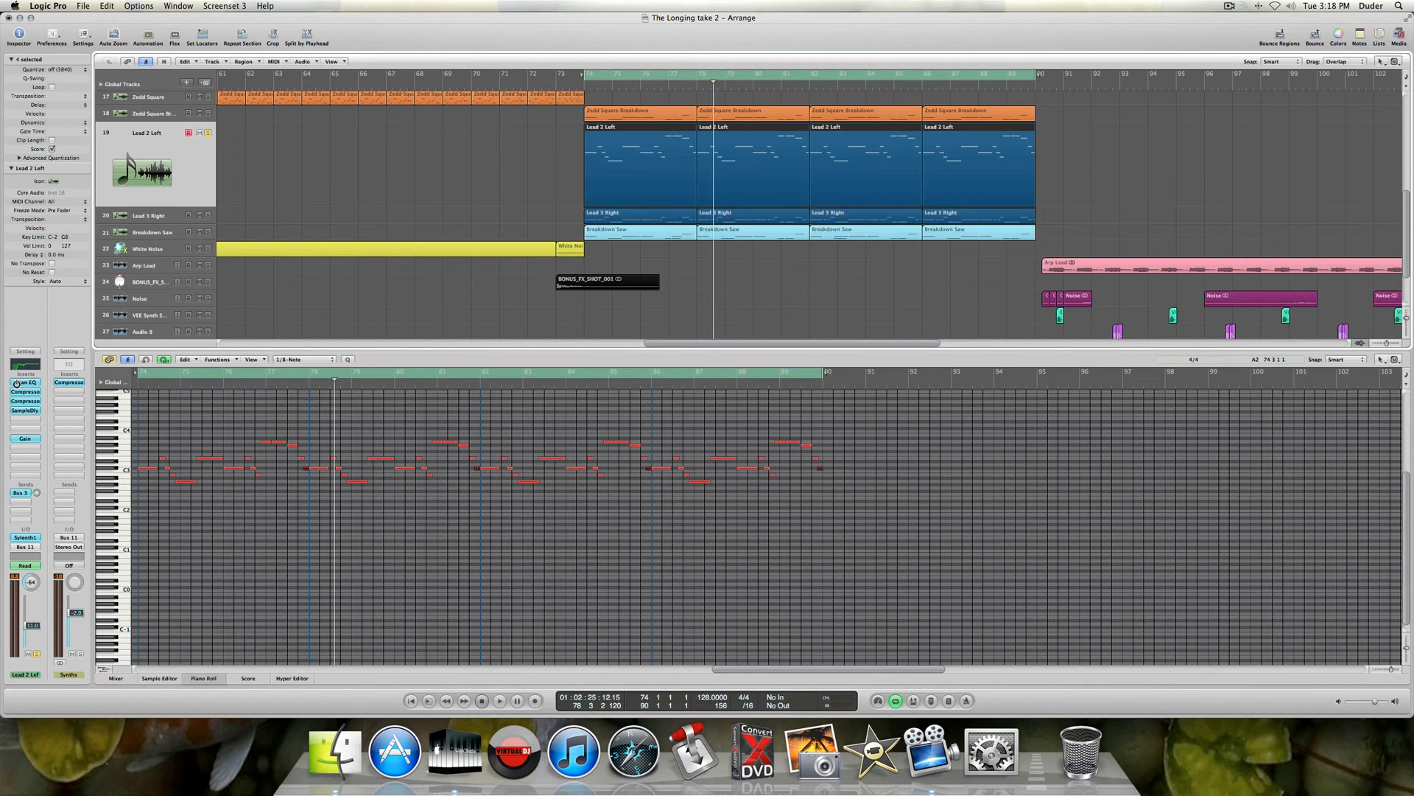
- Bypass Lead 2 Left's reverb send, both Compressors, the sample delay and the Channel EQ, keeping the Channel EQ window open
{"action": "left_click", "coordinate": [17, 382]}
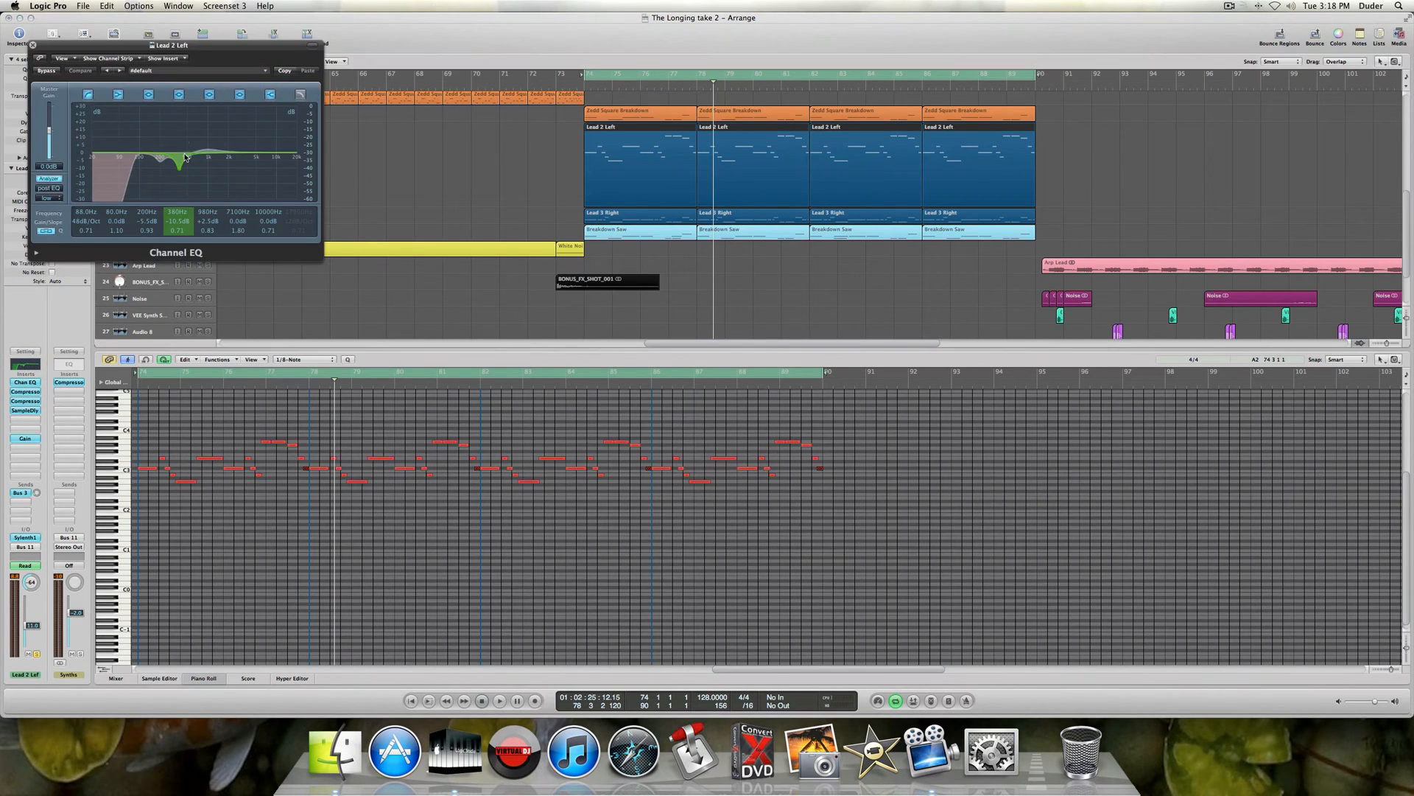
{"action": "left_click_drag", "start_coordinate": [170, 46], "coordinate": [252, 47]}
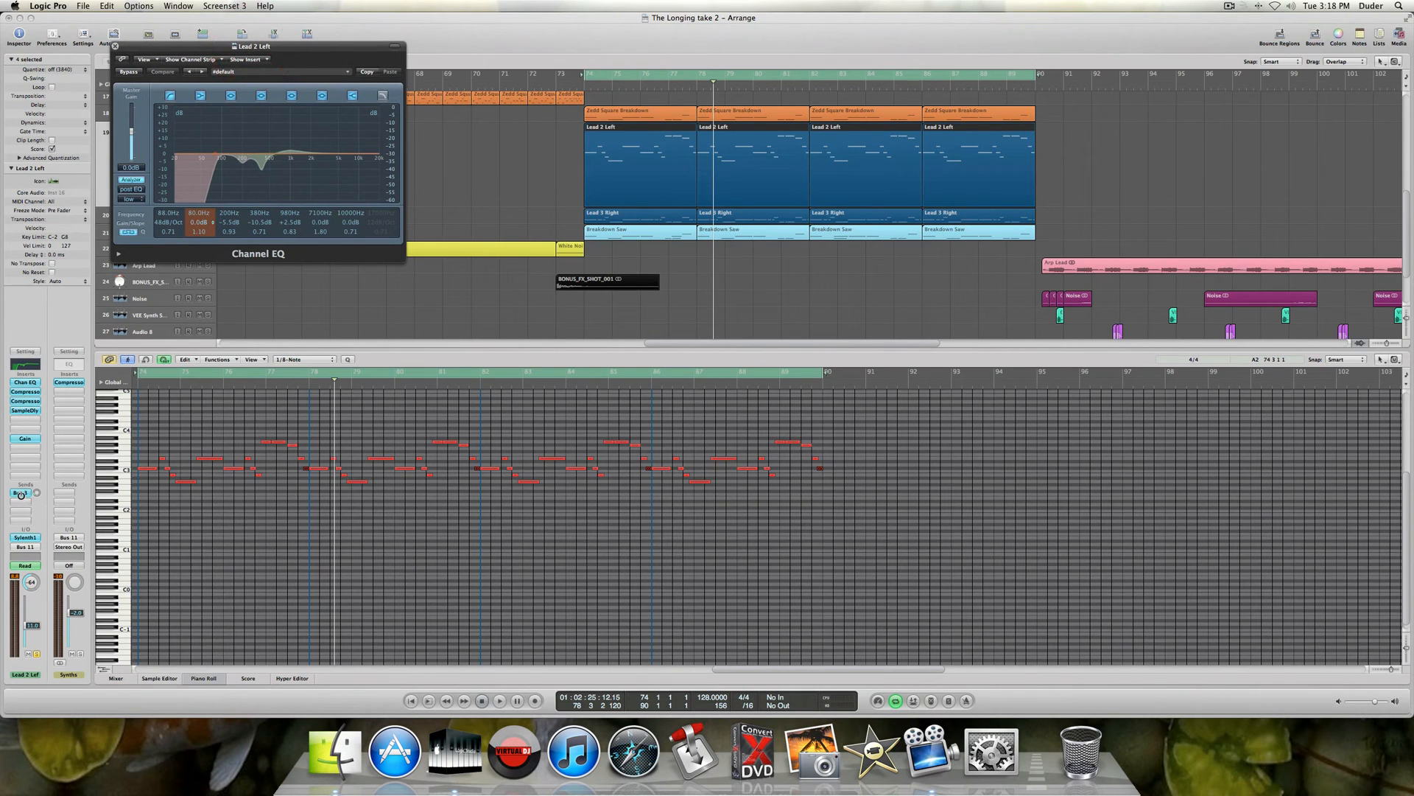
{"action": "left_click", "coordinate": [21, 494]}
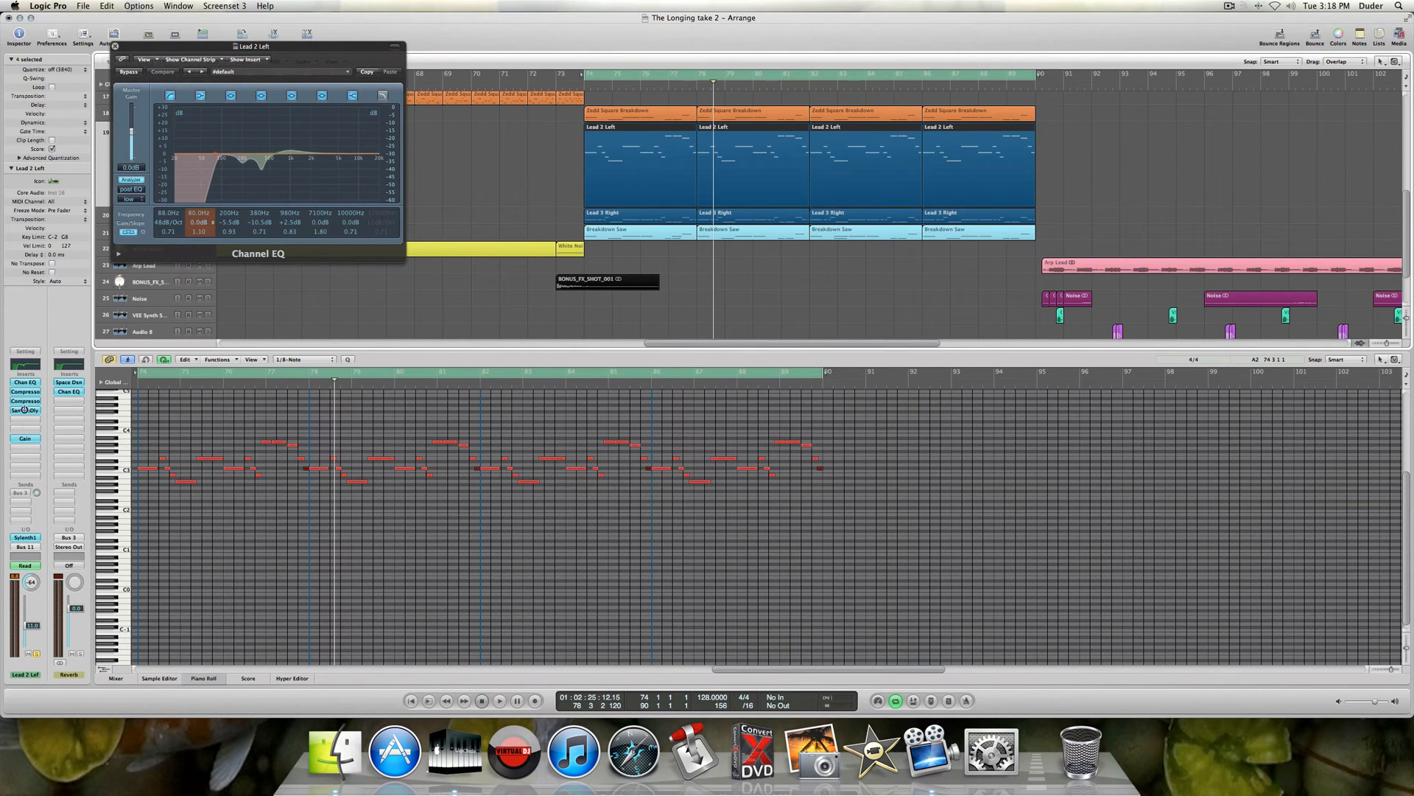
{"action": "left_click", "coordinate": [26, 391], "text": "alt"}
{"action": "left_click", "coordinate": [26, 401], "text": "alt"}
{"action": "left_click", "coordinate": [25, 410], "text": "alt"}
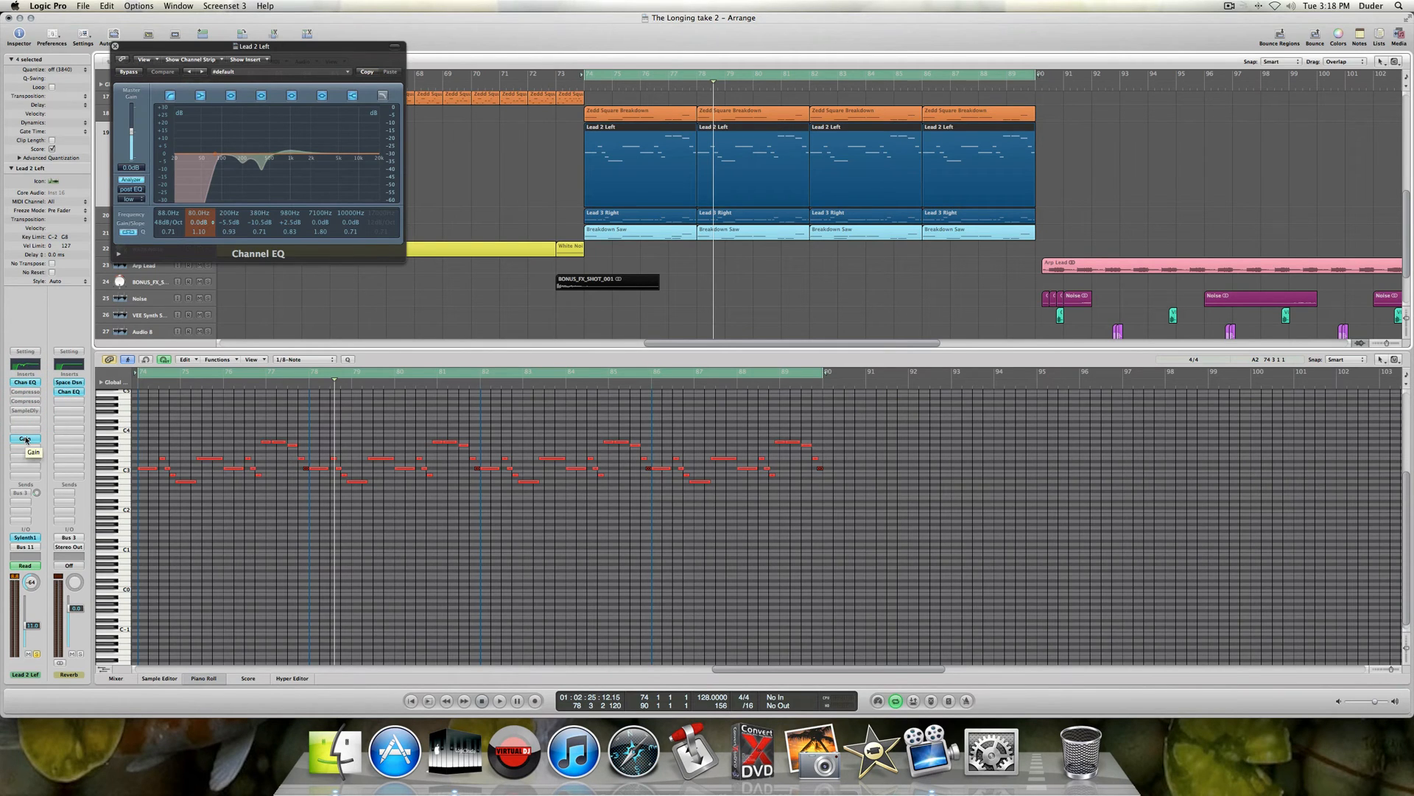
{"action": "left_click", "coordinate": [136, 73]}
- Play the dry Lead 2 Left and toggle the Channel EQ's bypass to compare the sound, leaving the EQ enabled
{"action": "key", "text": "space"}
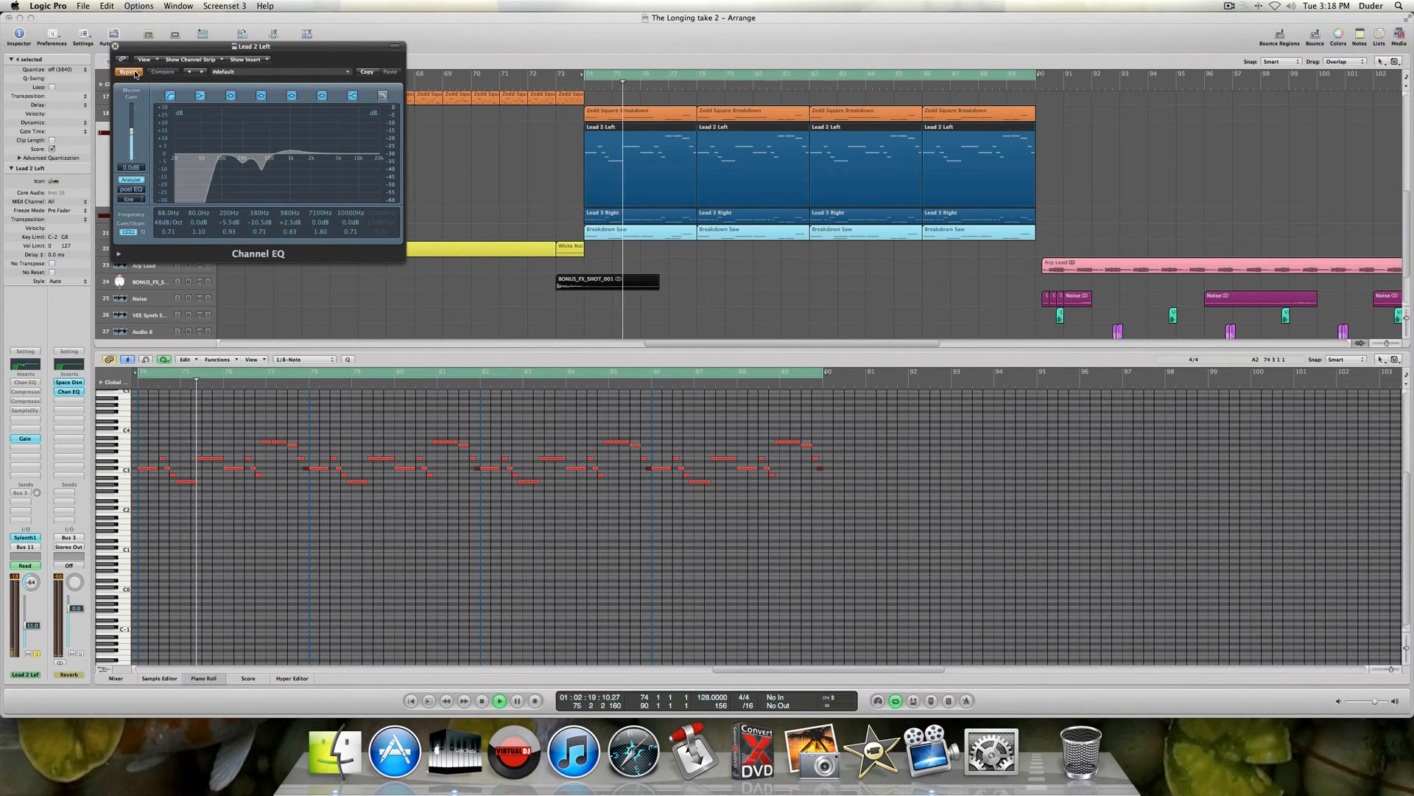
{"action": "key", "text": "space"}
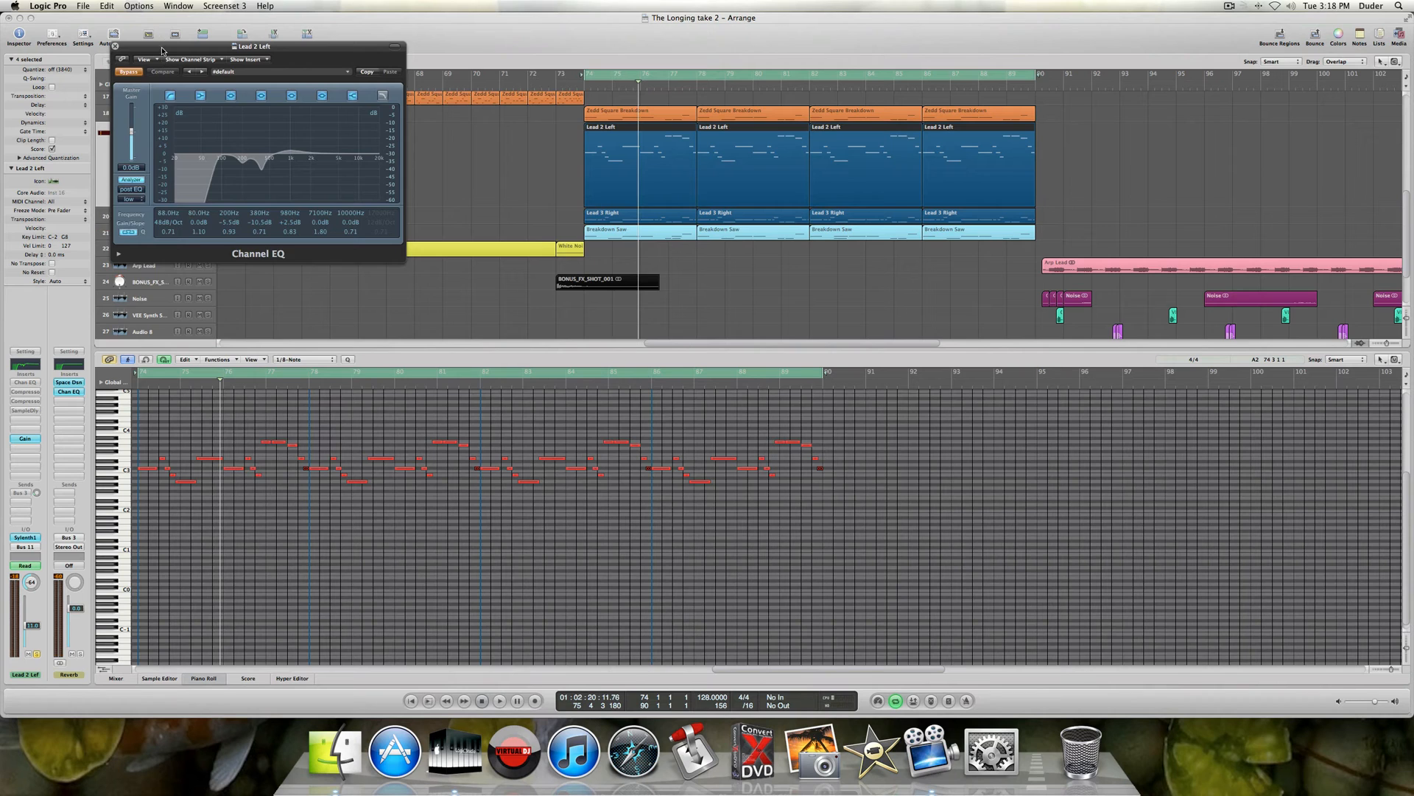
{"action": "left_click_drag", "start_coordinate": [140, 46], "coordinate": [334, 135]}
{"action": "scroll", "coordinate": [208, 152], "scroll_direction": "up", "scroll_amount": 5}
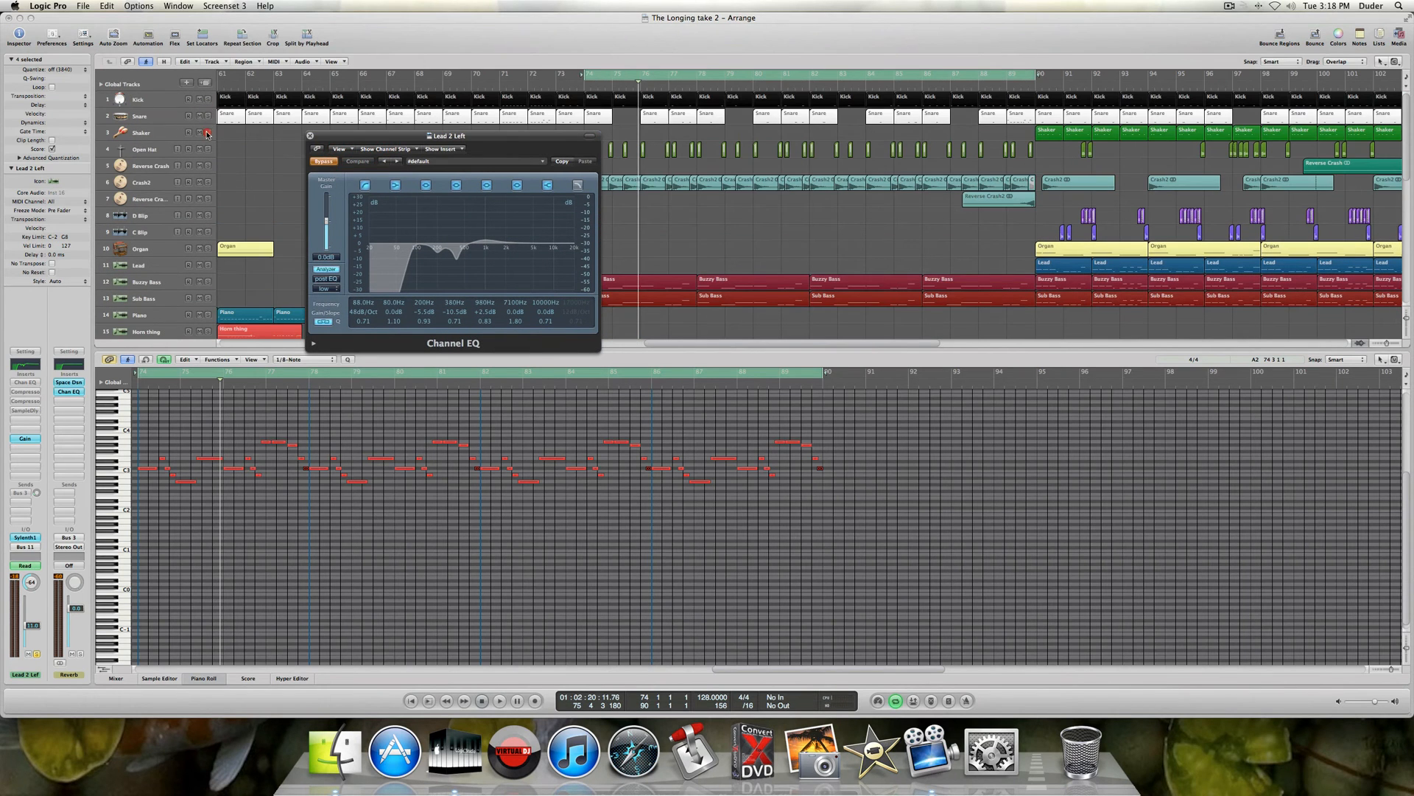
{"action": "scroll", "coordinate": [243, 143], "scroll_direction": "down", "scroll_amount": 5}
{"action": "key", "text": "space"}
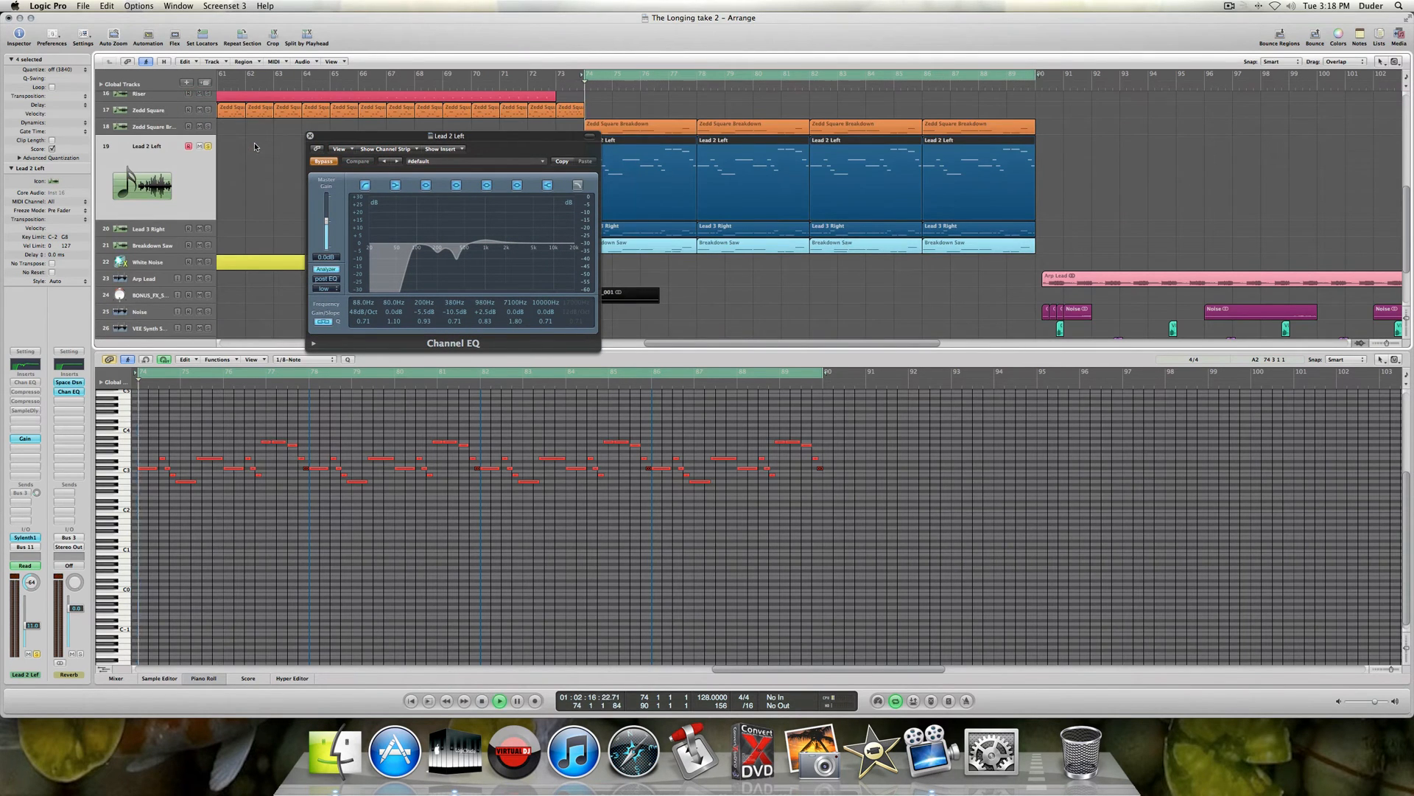
{"action": "left_click", "coordinate": [318, 163]}
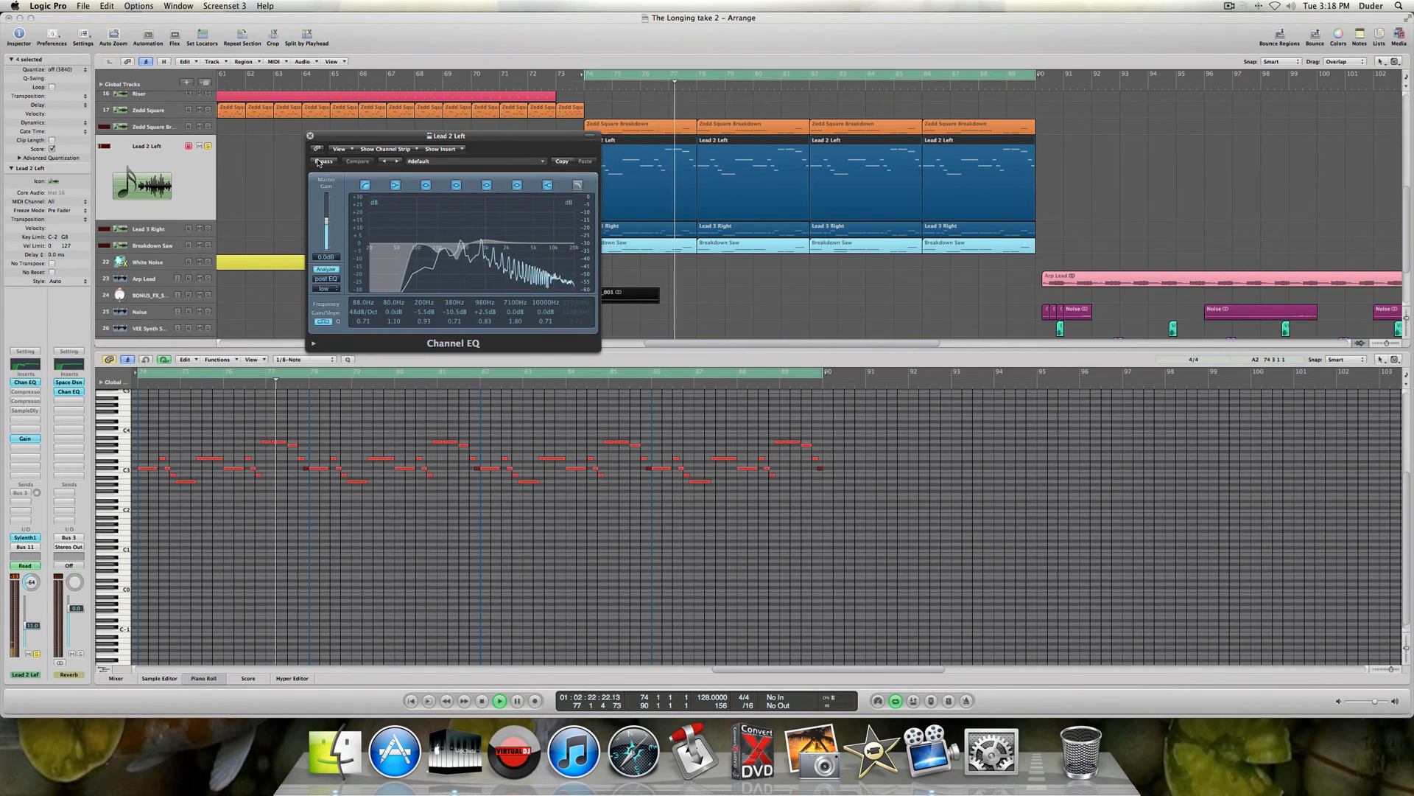
{"action": "left_click", "coordinate": [318, 163]}
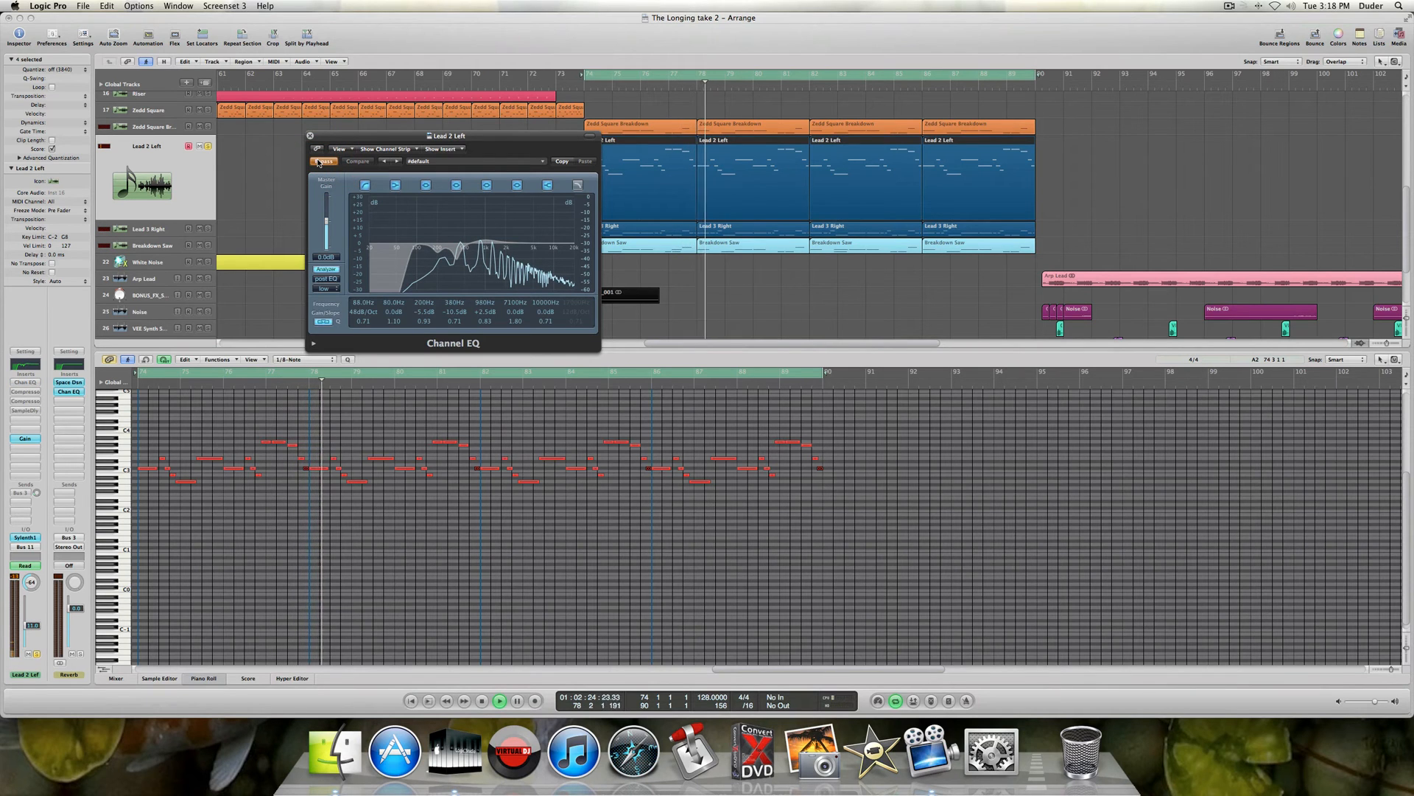
{"action": "left_click", "coordinate": [318, 163]}
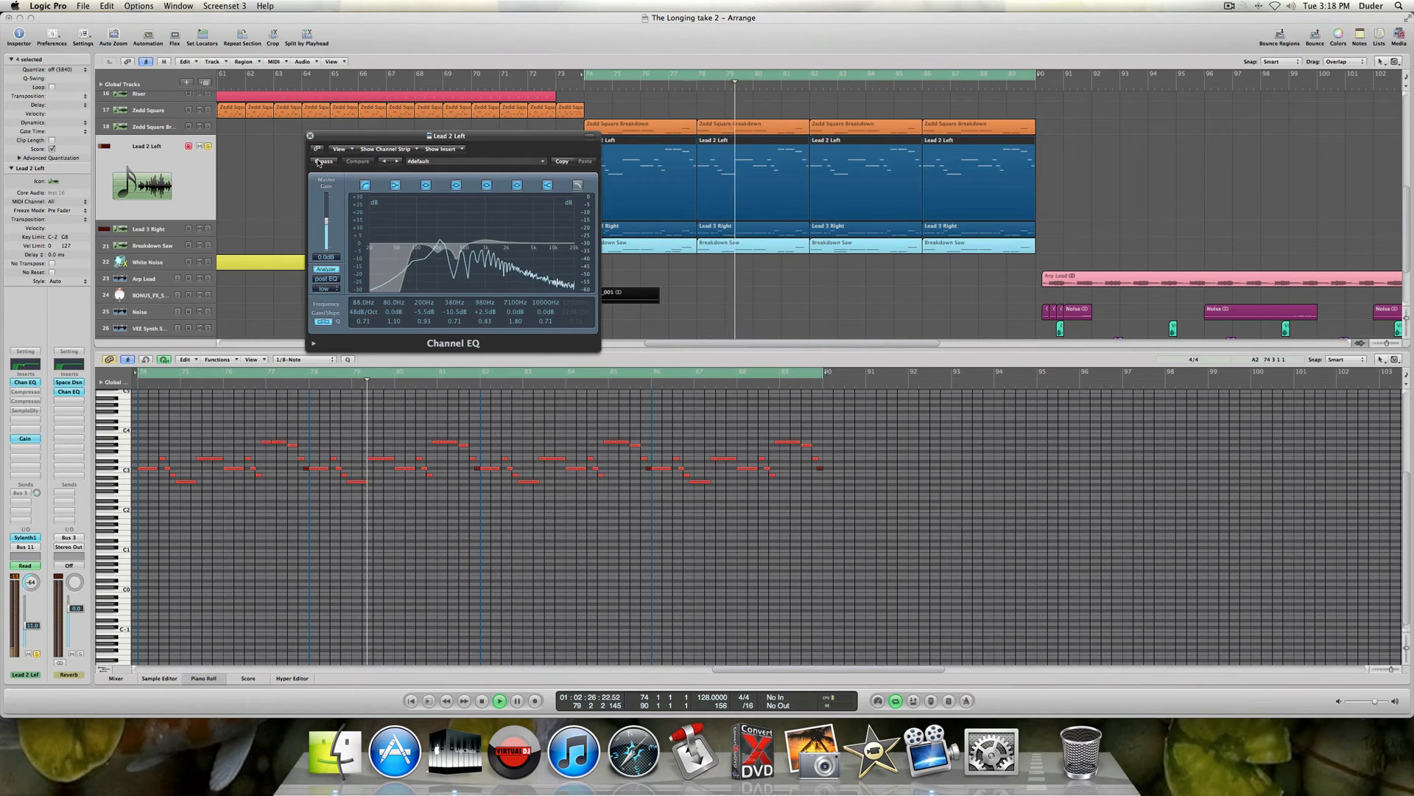
- Enable Lead 2 Left's first Compressor during playback, and close the Compressor and Channel EQ windows
{"action": "left_click", "coordinate": [27, 394]}
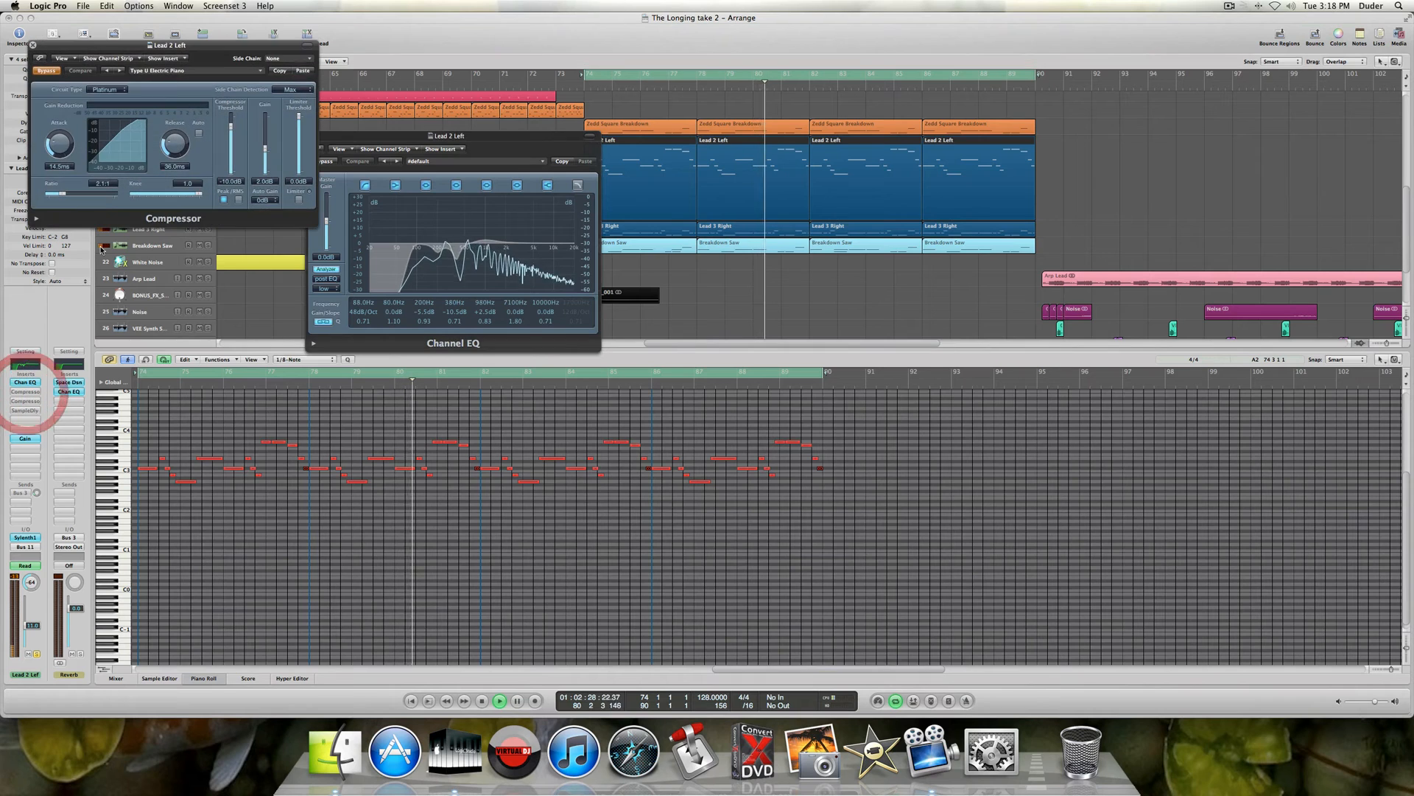
{"action": "left_click", "coordinate": [47, 71]}
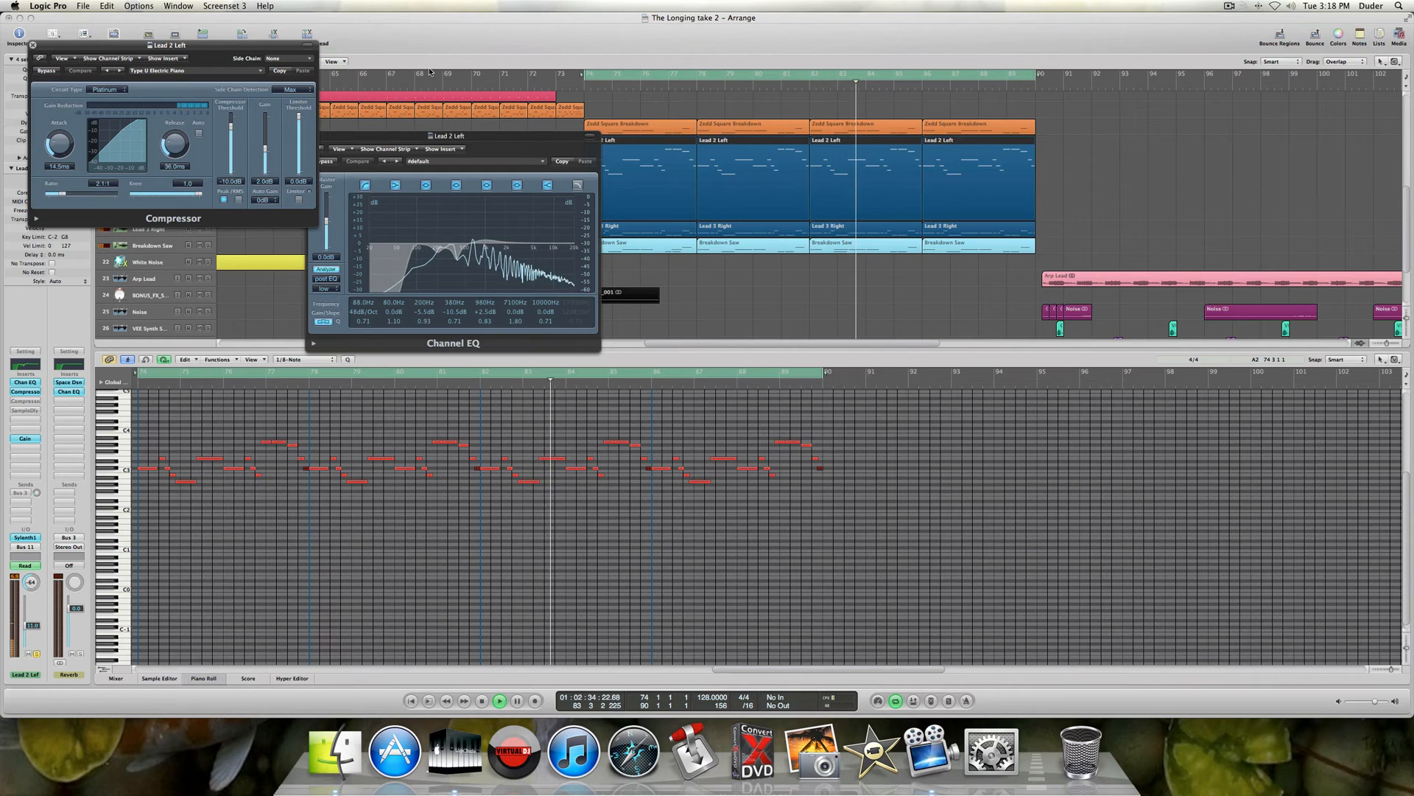
{"action": "left_click", "coordinate": [390, 137]}
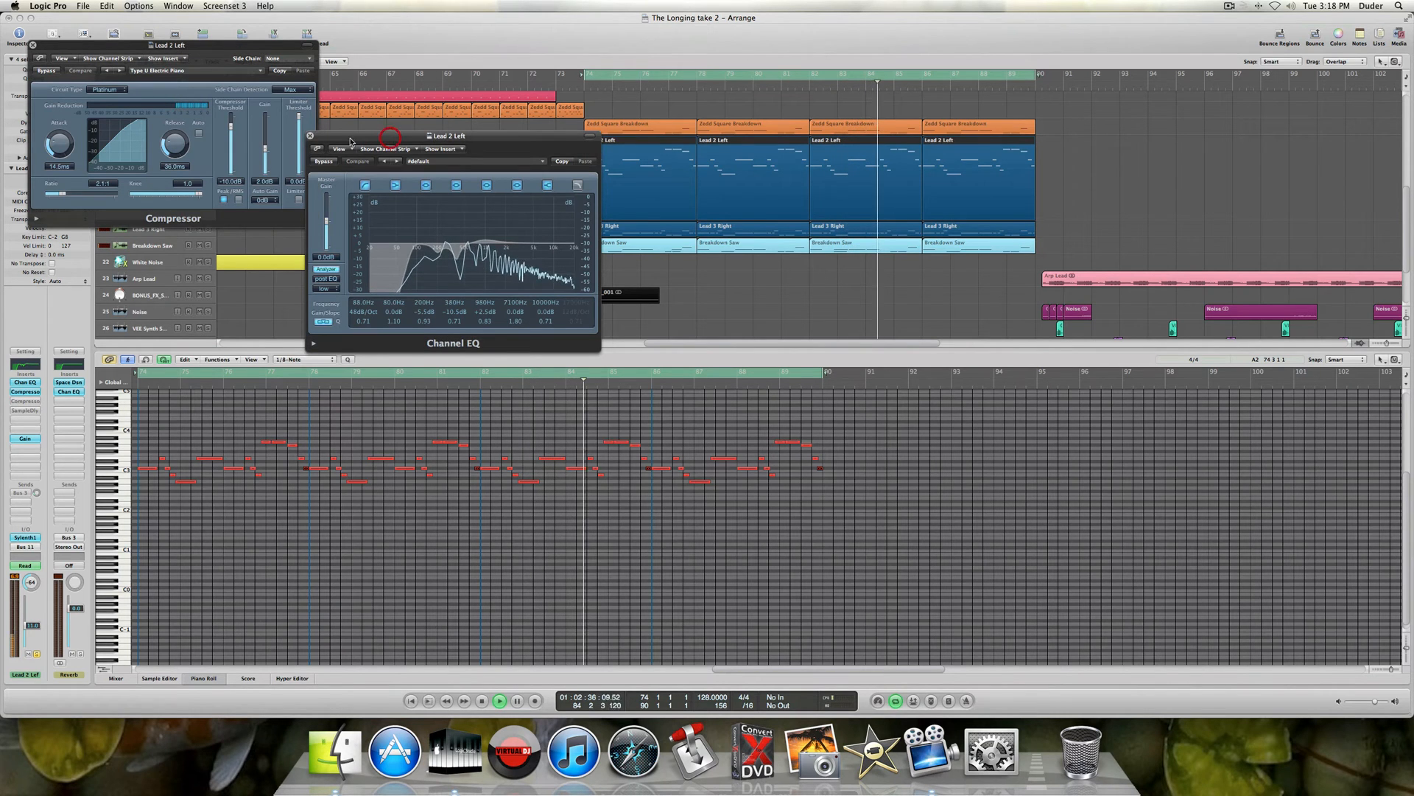
{"action": "left_click", "coordinate": [310, 136]}
{"action": "left_click", "coordinate": [32, 46]}
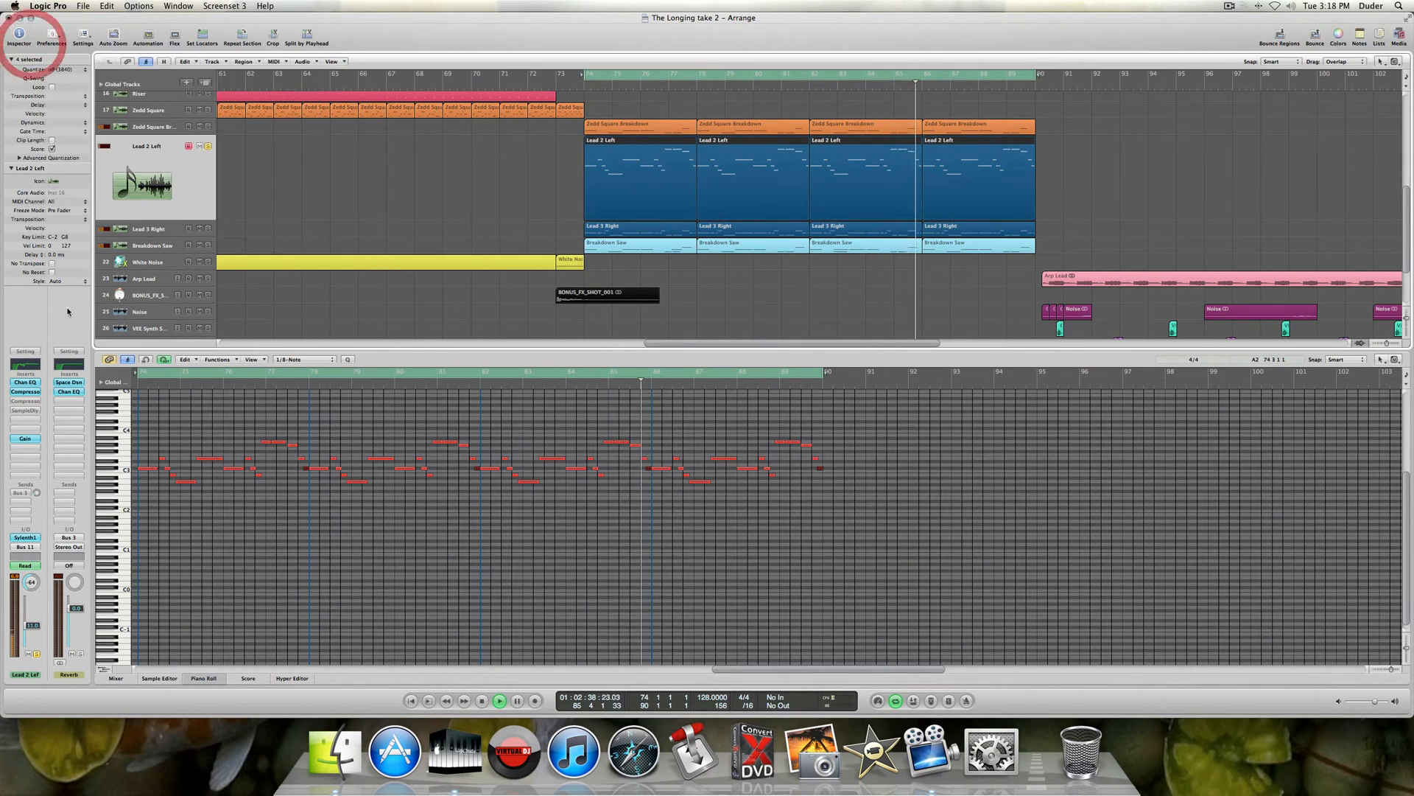
- Stop playback and enable Lead 2 Left's second Compressor, the one side-chained to Bus 1, keeping its window open
{"action": "double_click", "coordinate": [28, 401]}
{"action": "key", "text": "space"}
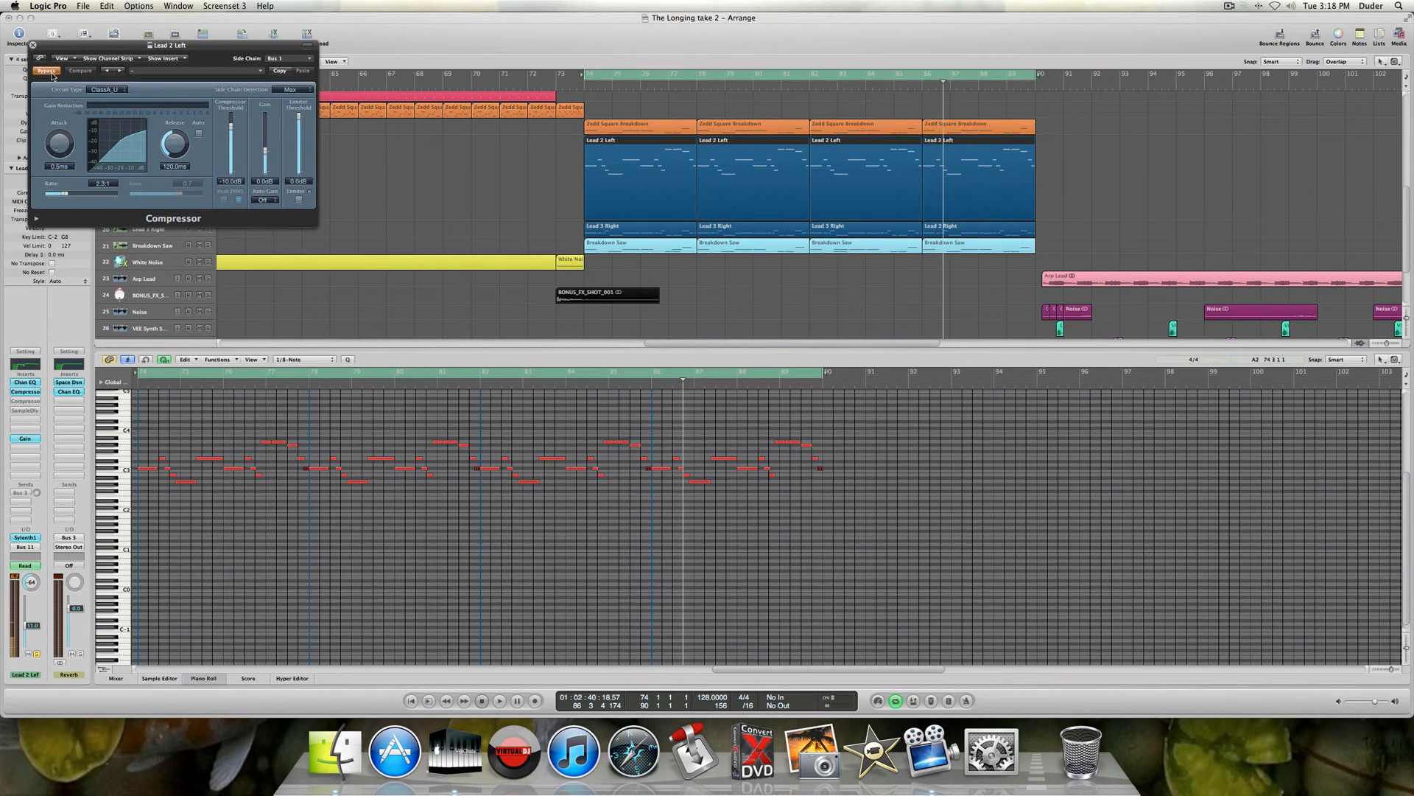
{"action": "left_click", "coordinate": [46, 70]}
{"action": "left_click_drag", "start_coordinate": [46, 48], "coordinate": [285, 137]}
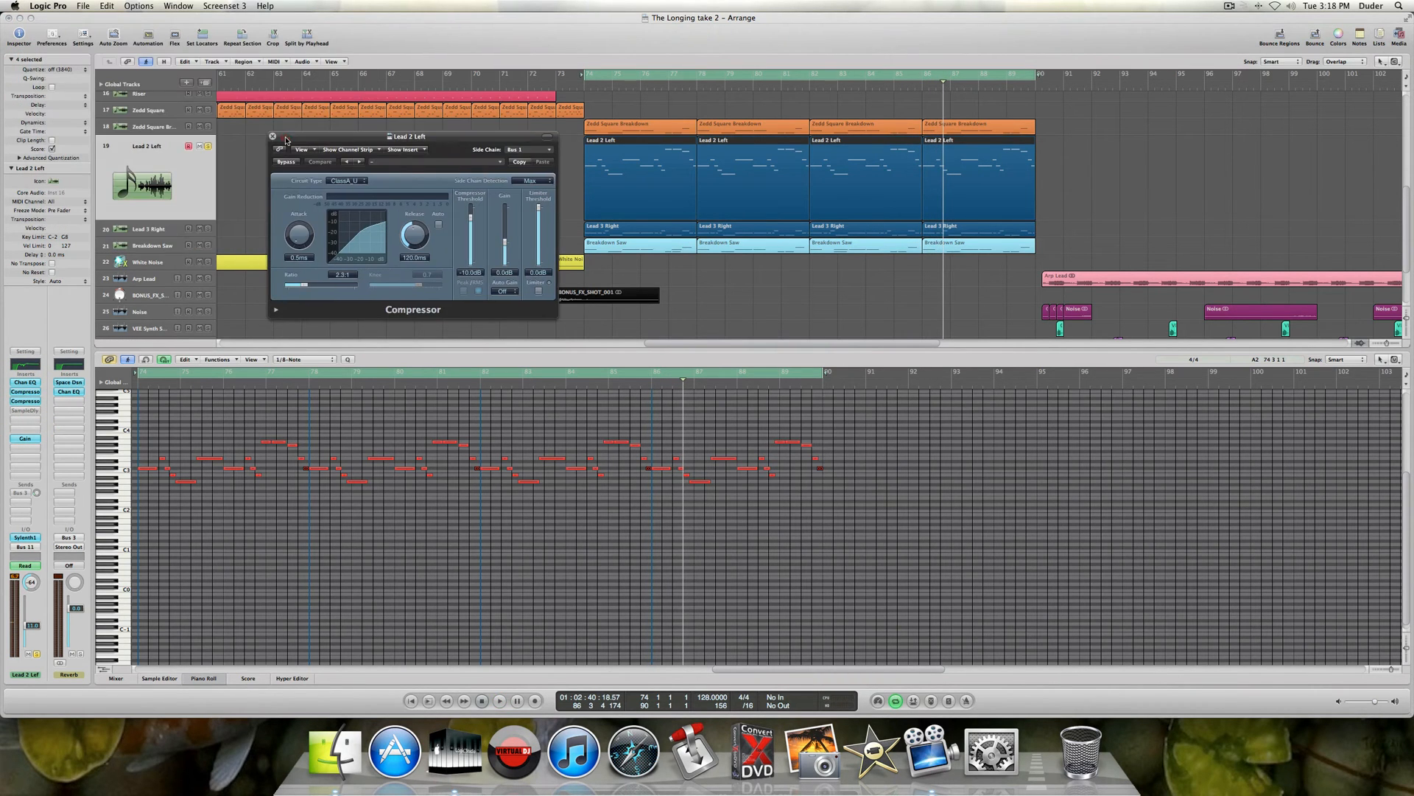
- Solo Kick and Snare and play from bar 74 to hear the side-chained Compressor working on Lead 2 Left
{"action": "scroll", "coordinate": [199, 98], "scroll_direction": "up", "scroll_amount": 8}
{"action": "left_click", "coordinate": [207, 99]}
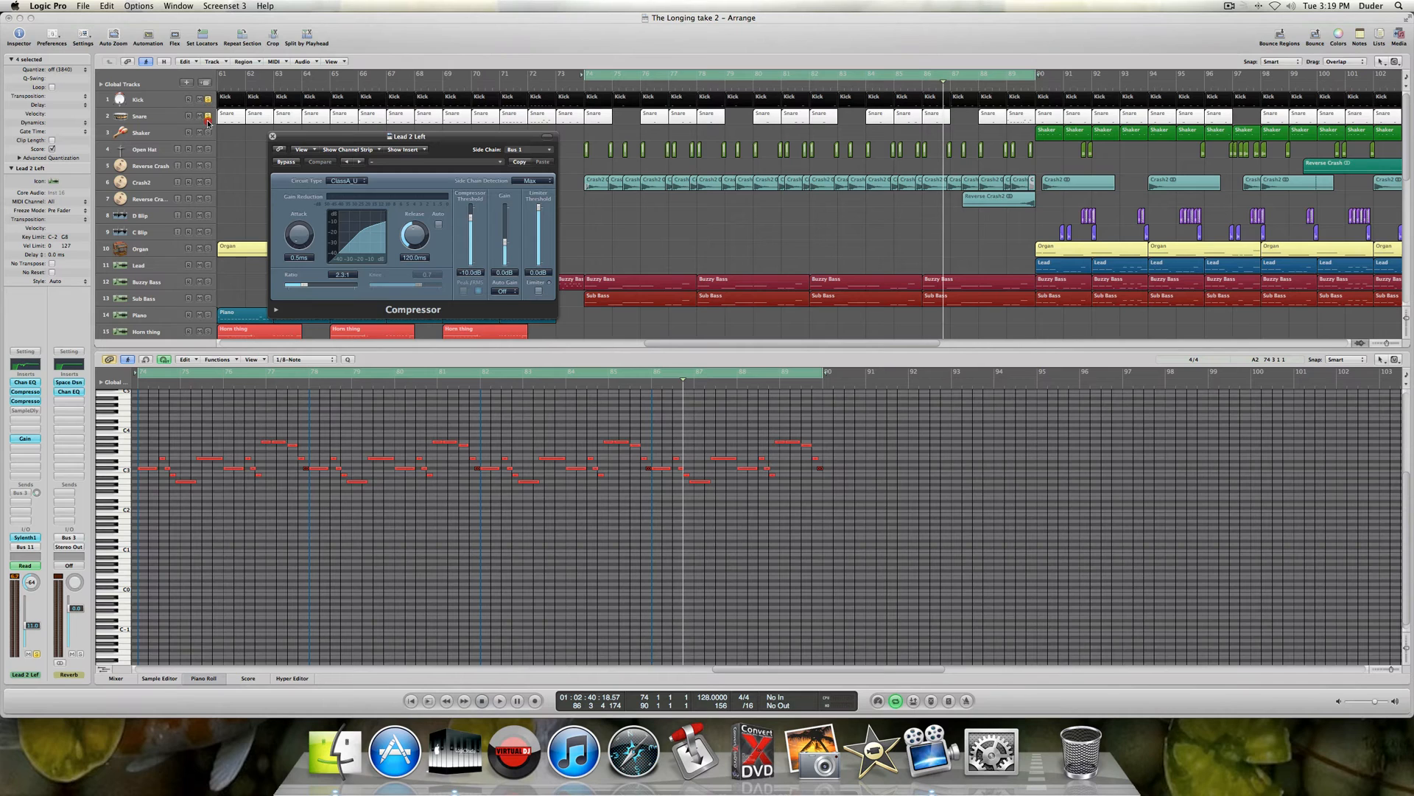
{"action": "left_click", "coordinate": [208, 116]}
{"action": "key", "text": "space"}
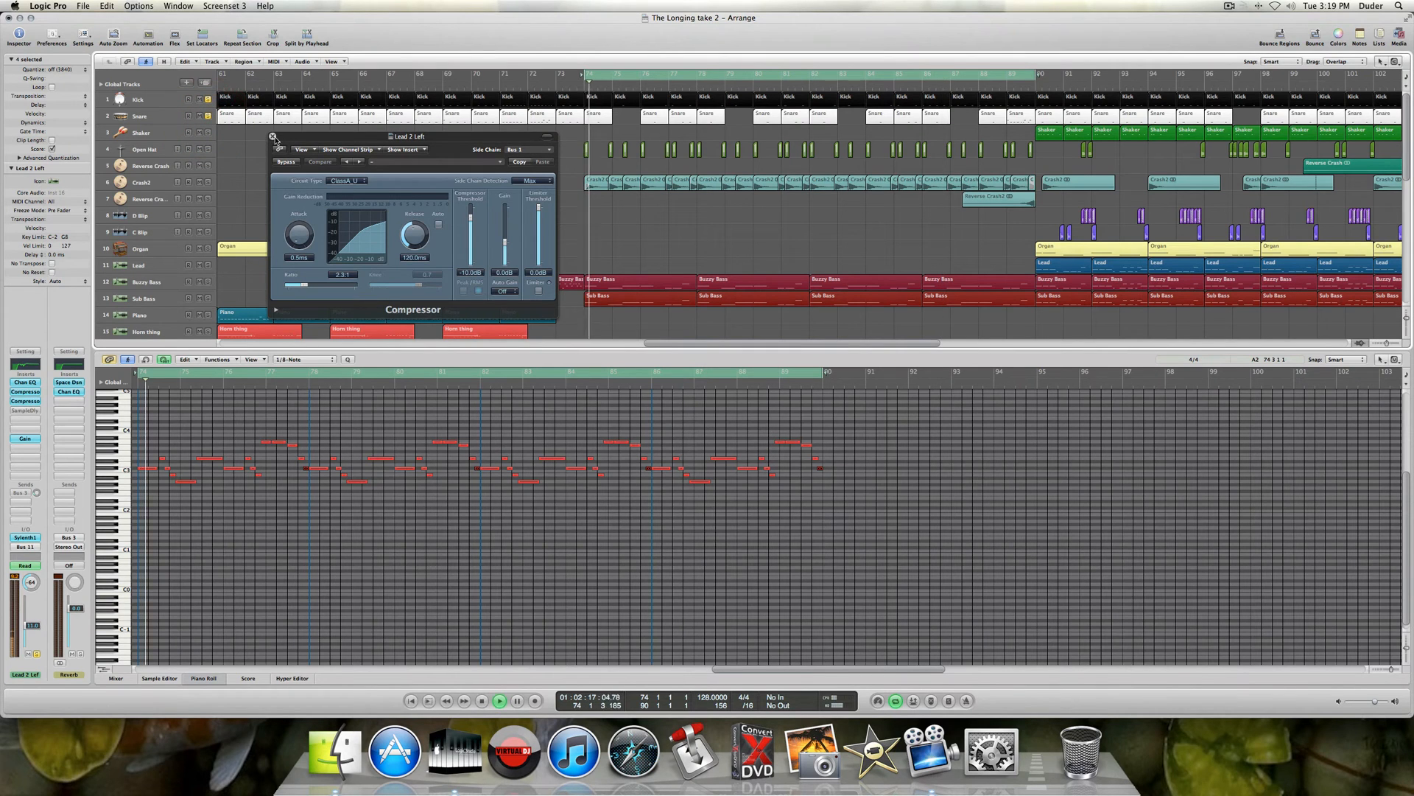
{"action": "left_click_drag", "start_coordinate": [281, 142], "coordinate": [233, 148]}
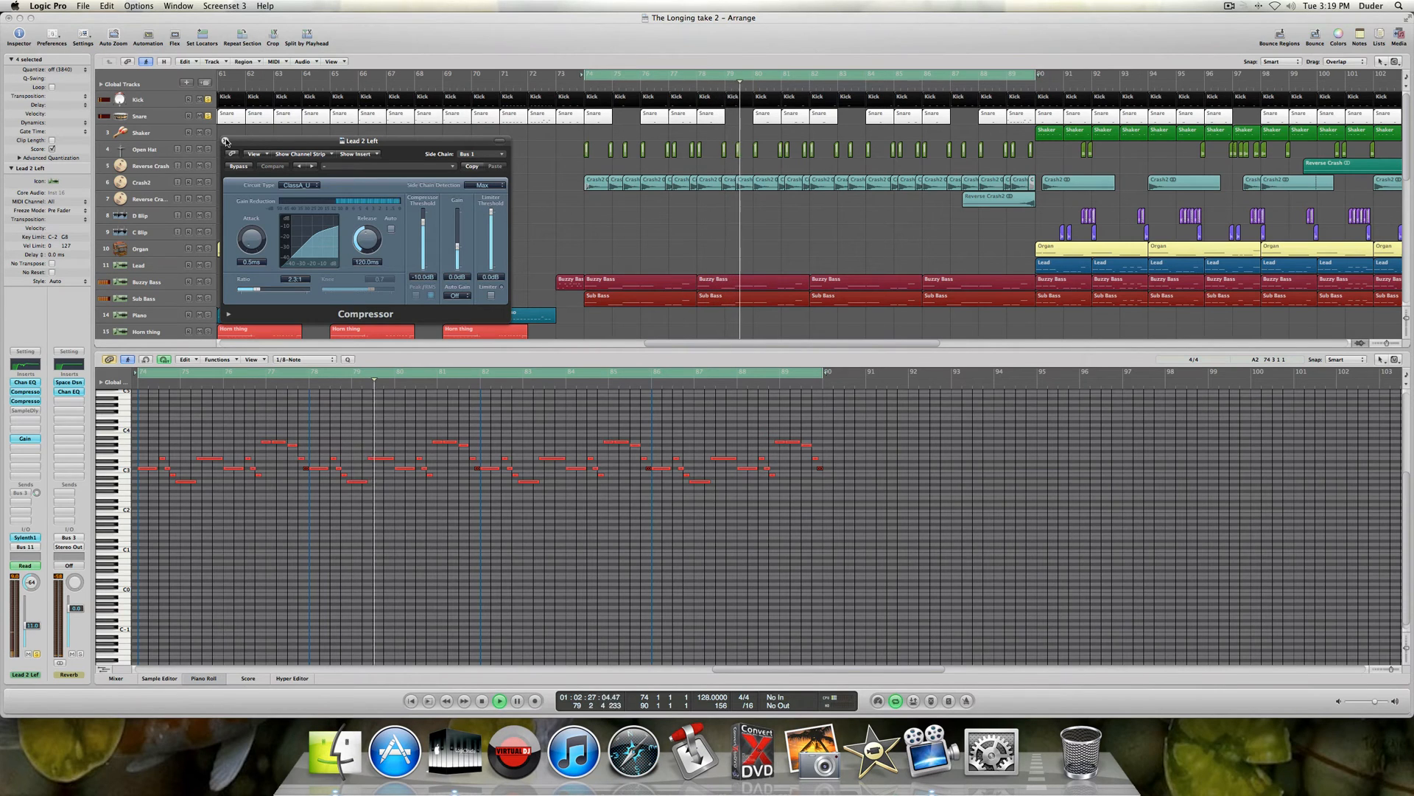
{"action": "key", "text": "space"}
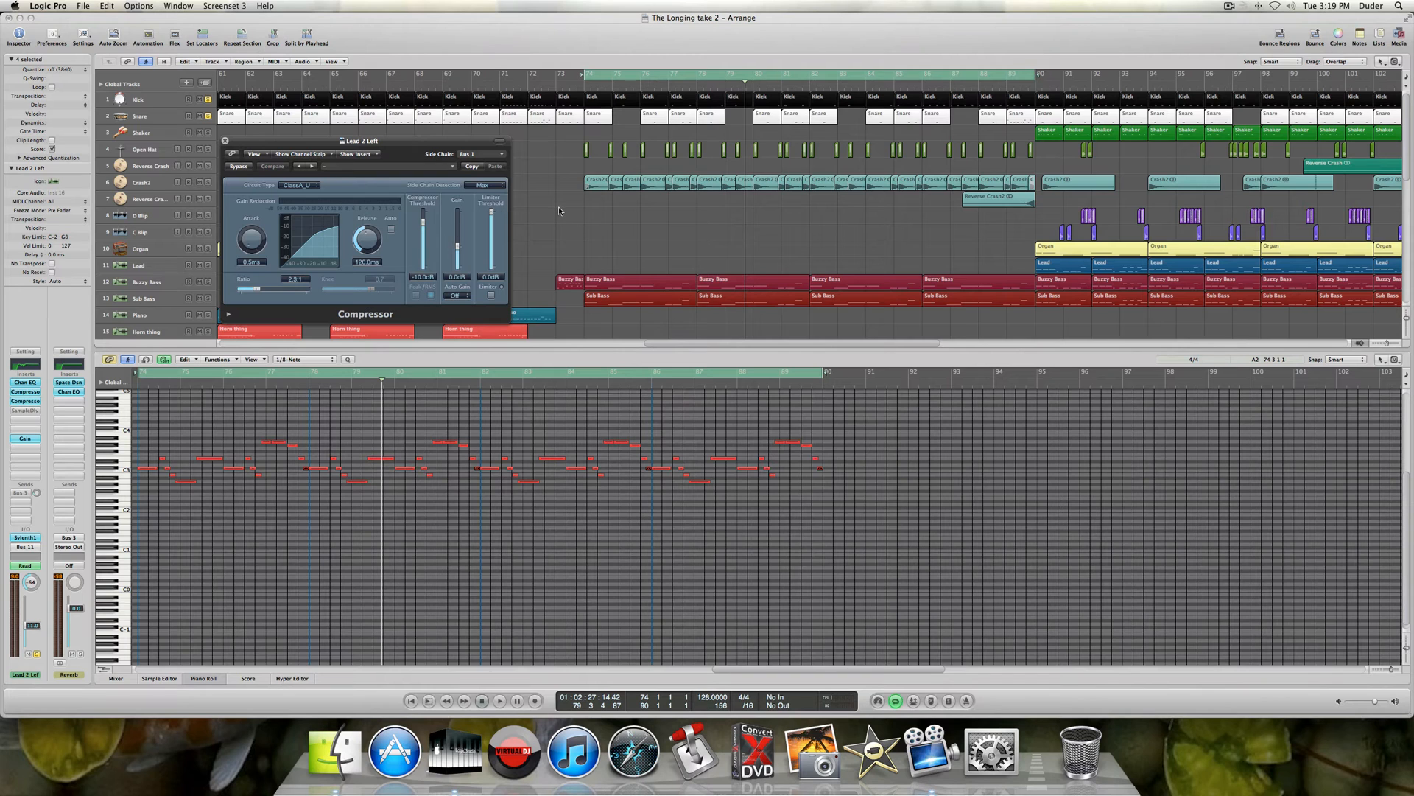
- Look over the Ghost Kick and Kick tracks, and return to Lead 2 Left
{"action": "scroll", "coordinate": [558, 211], "scroll_direction": "down", "scroll_amount": 10}
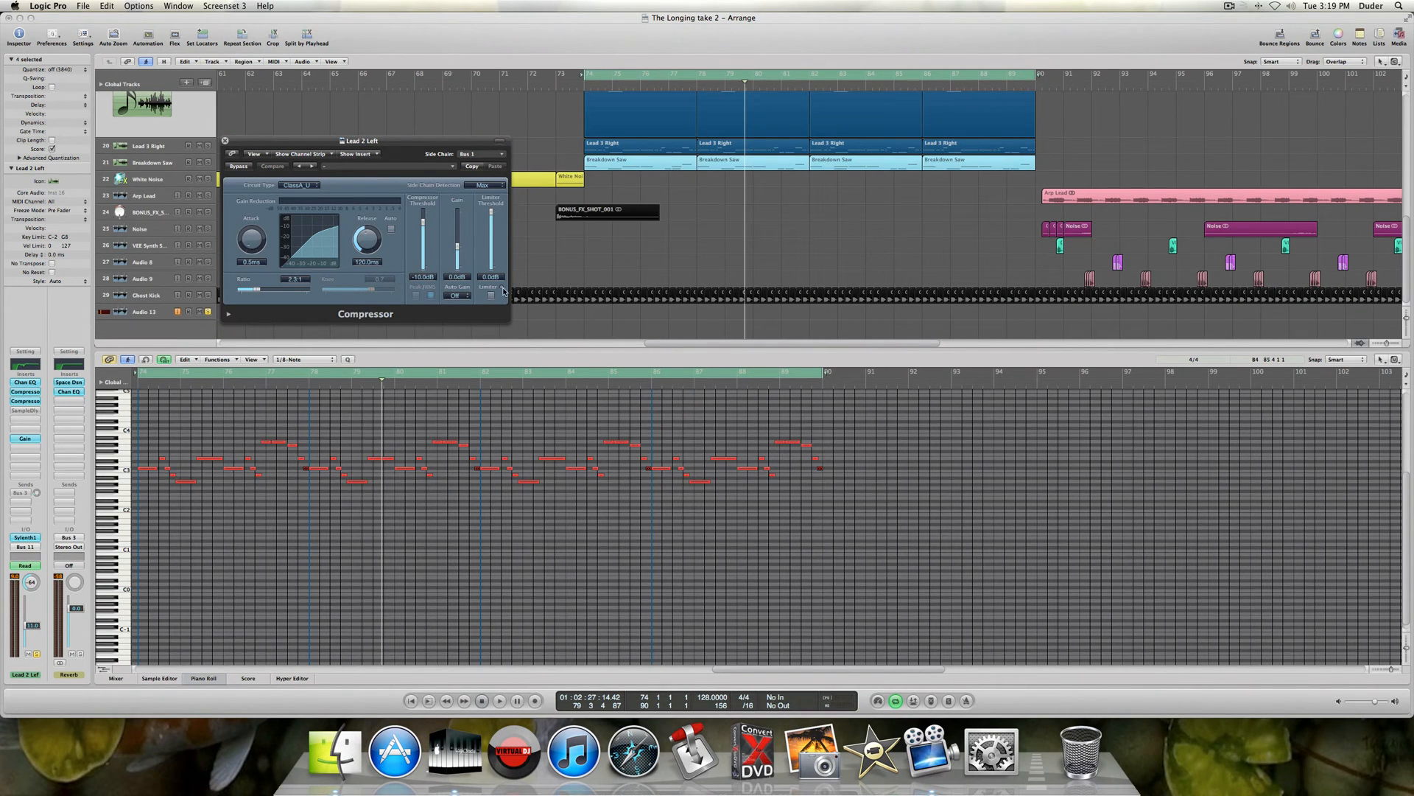
{"action": "scroll", "coordinate": [649, 119], "scroll_direction": "up", "scroll_amount": 10}
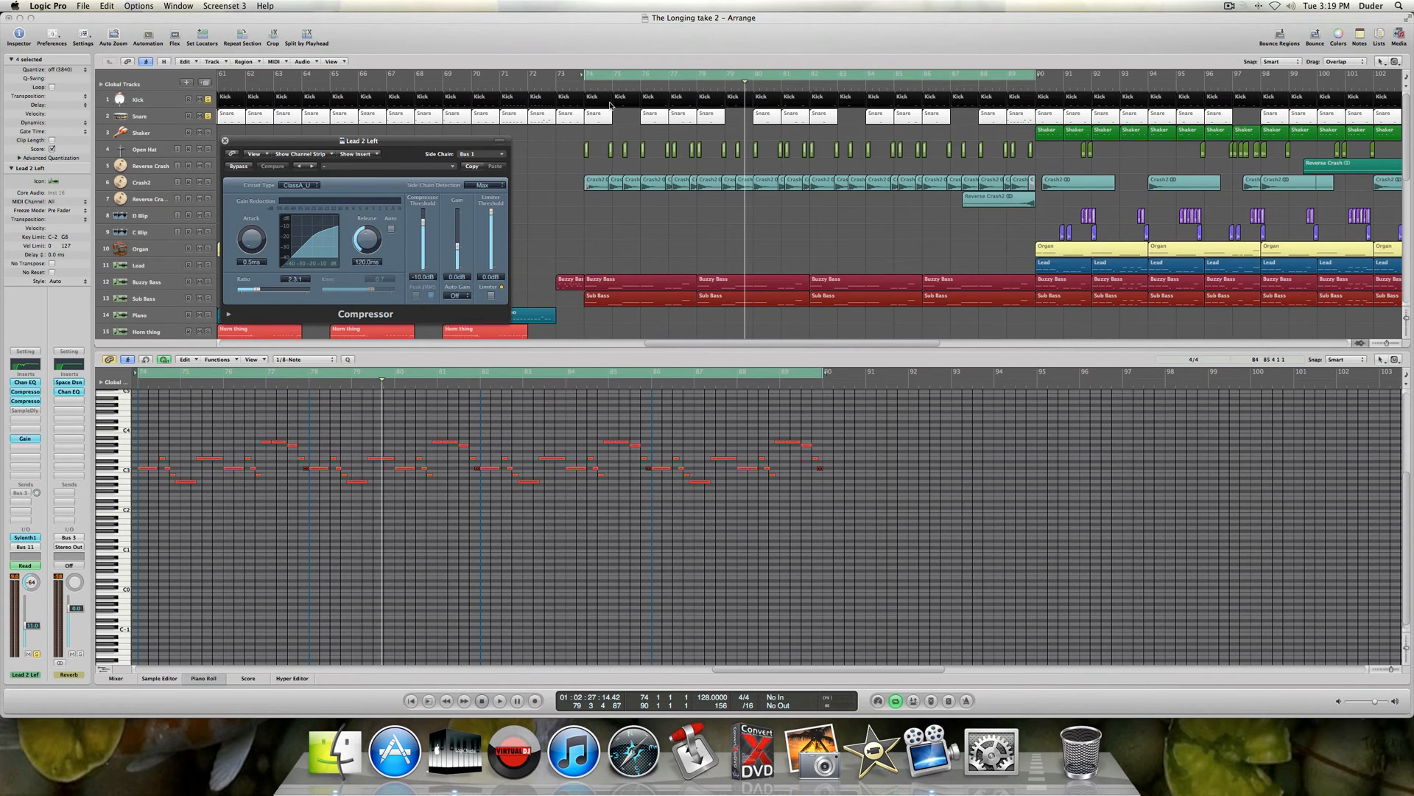
{"action": "scroll", "coordinate": [649, 184], "scroll_direction": "down", "scroll_amount": 6}
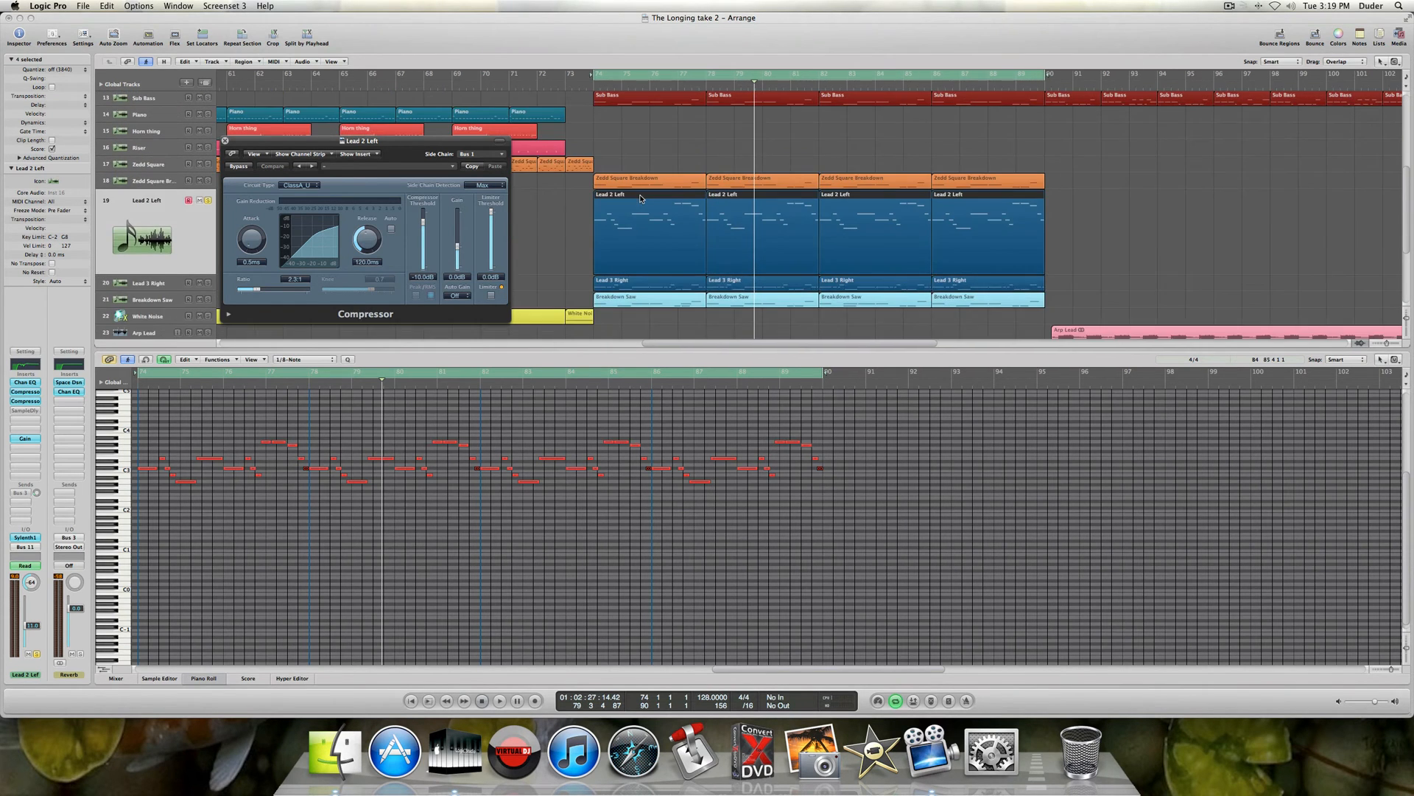
- Close the Compressor, enable Lead 2 Left's Sample Delay during playback, and check its settings once more with playback stopped
{"action": "scroll", "coordinate": [619, 214], "scroll_direction": "down", "scroll_amount": 2}
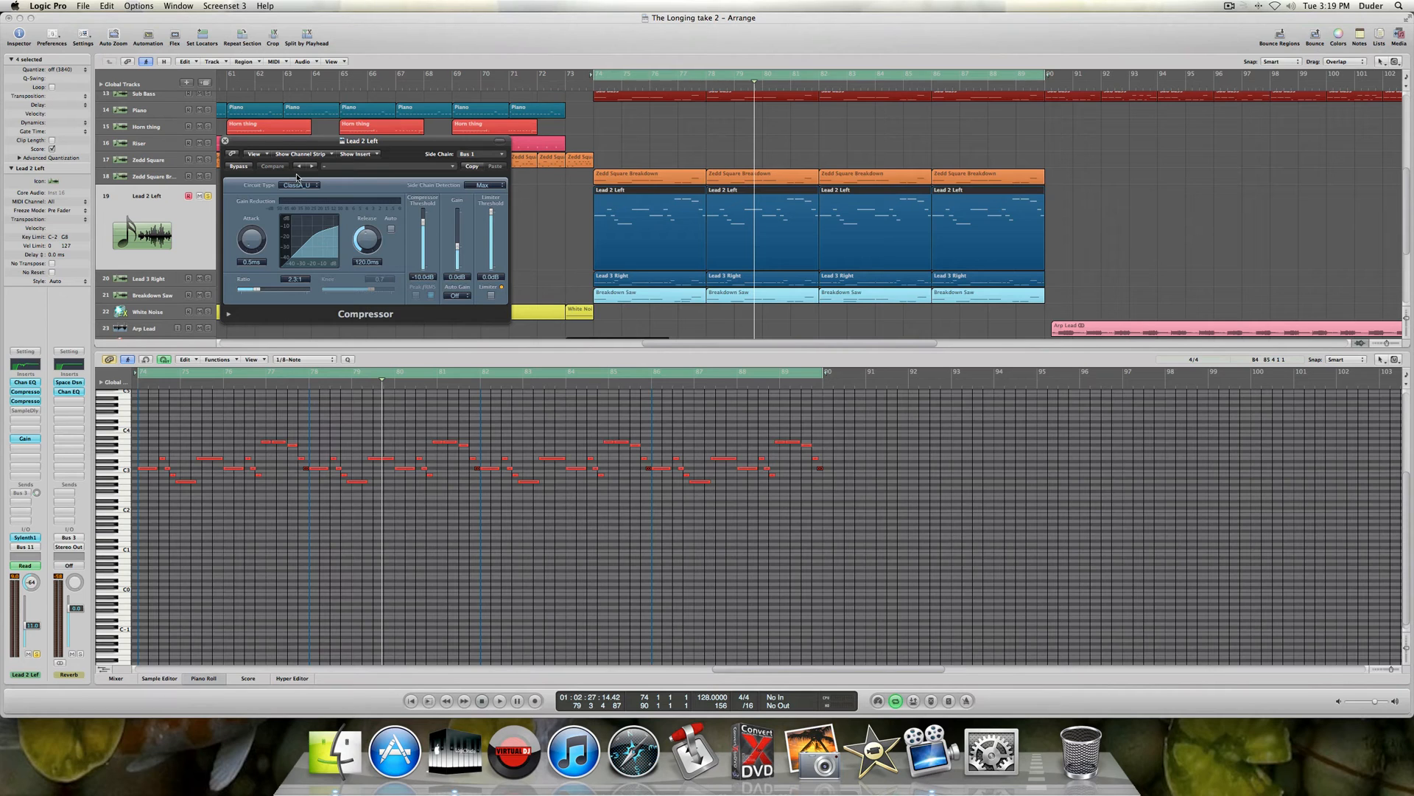
{"action": "left_click", "coordinate": [225, 142]}
{"action": "left_click", "coordinate": [23, 411]}
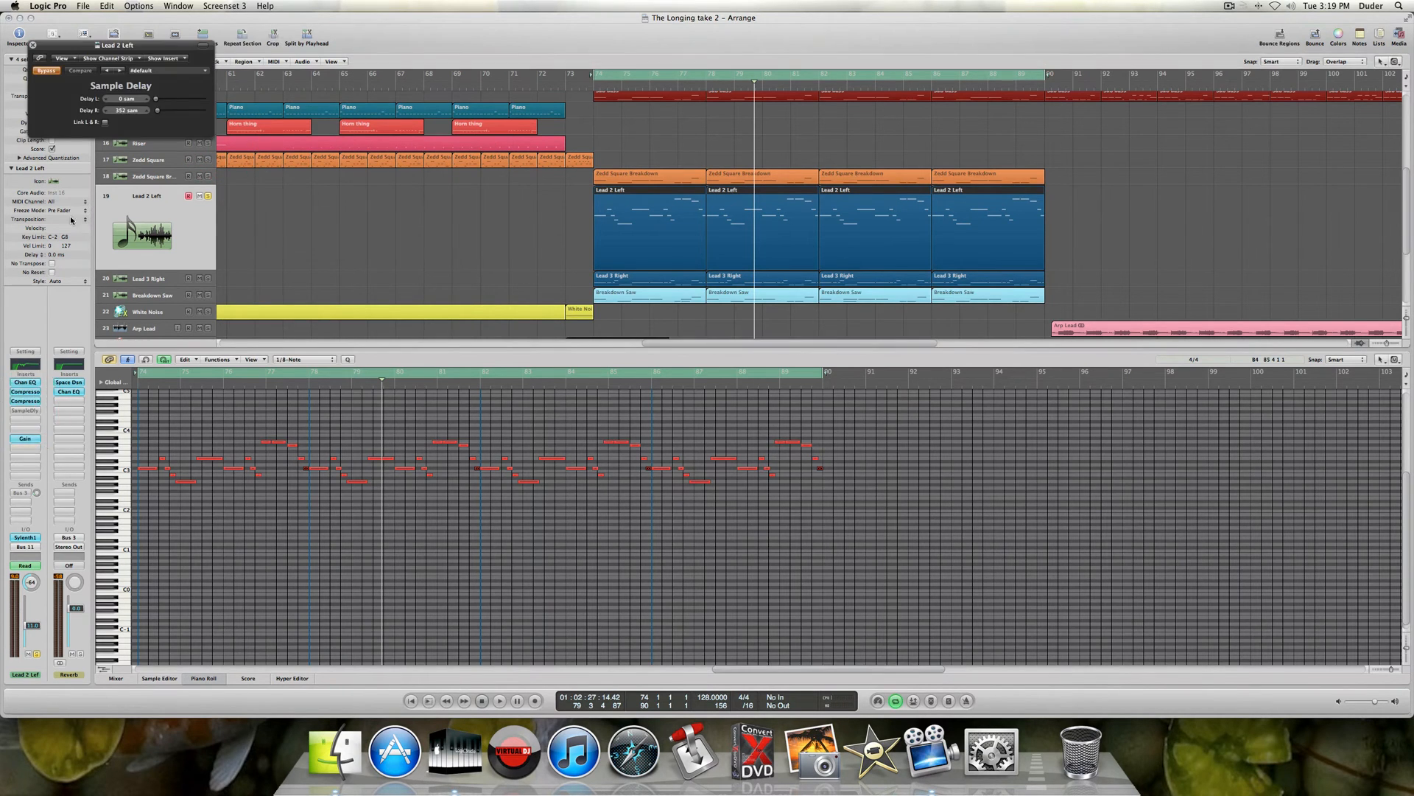
{"action": "key", "text": "space"}
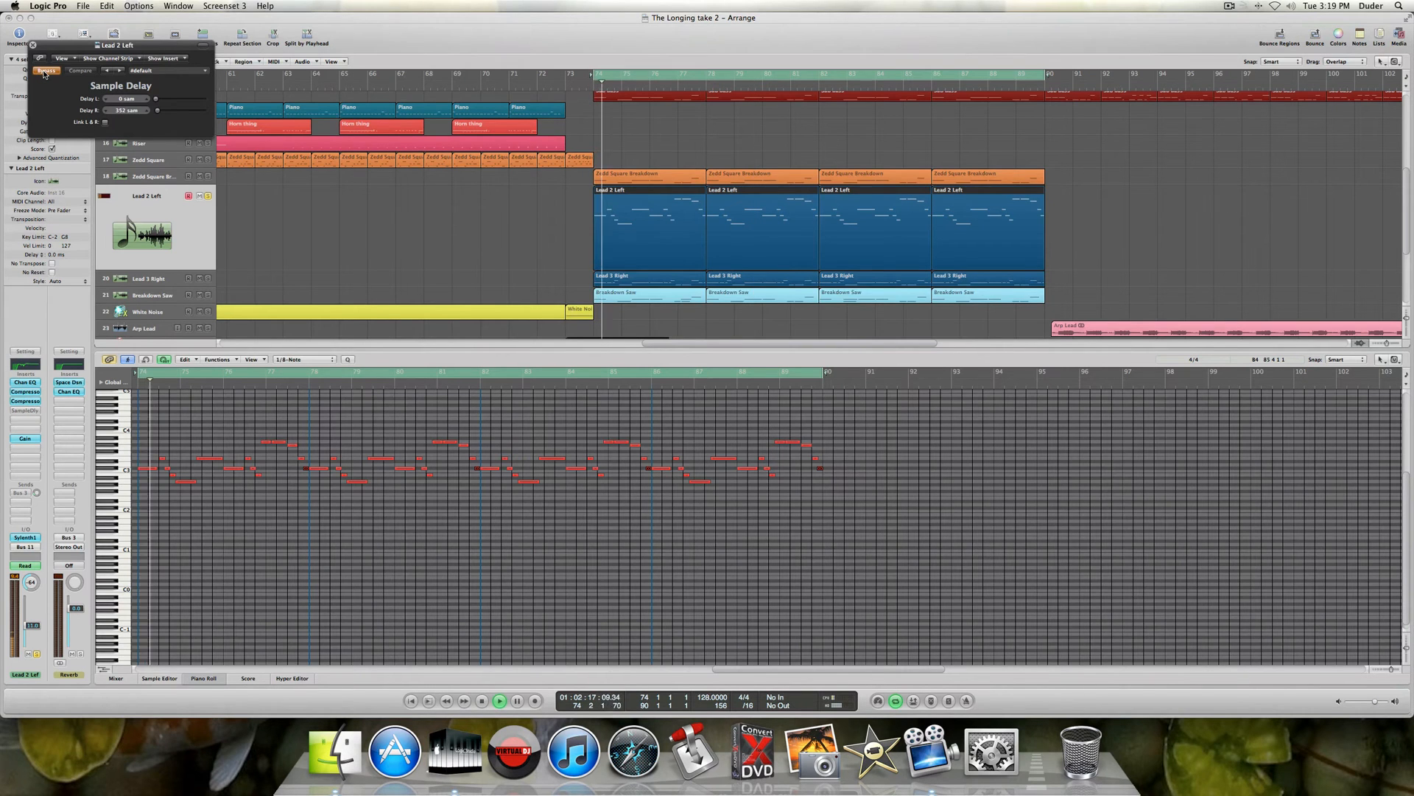
{"action": "left_click", "coordinate": [46, 71]}
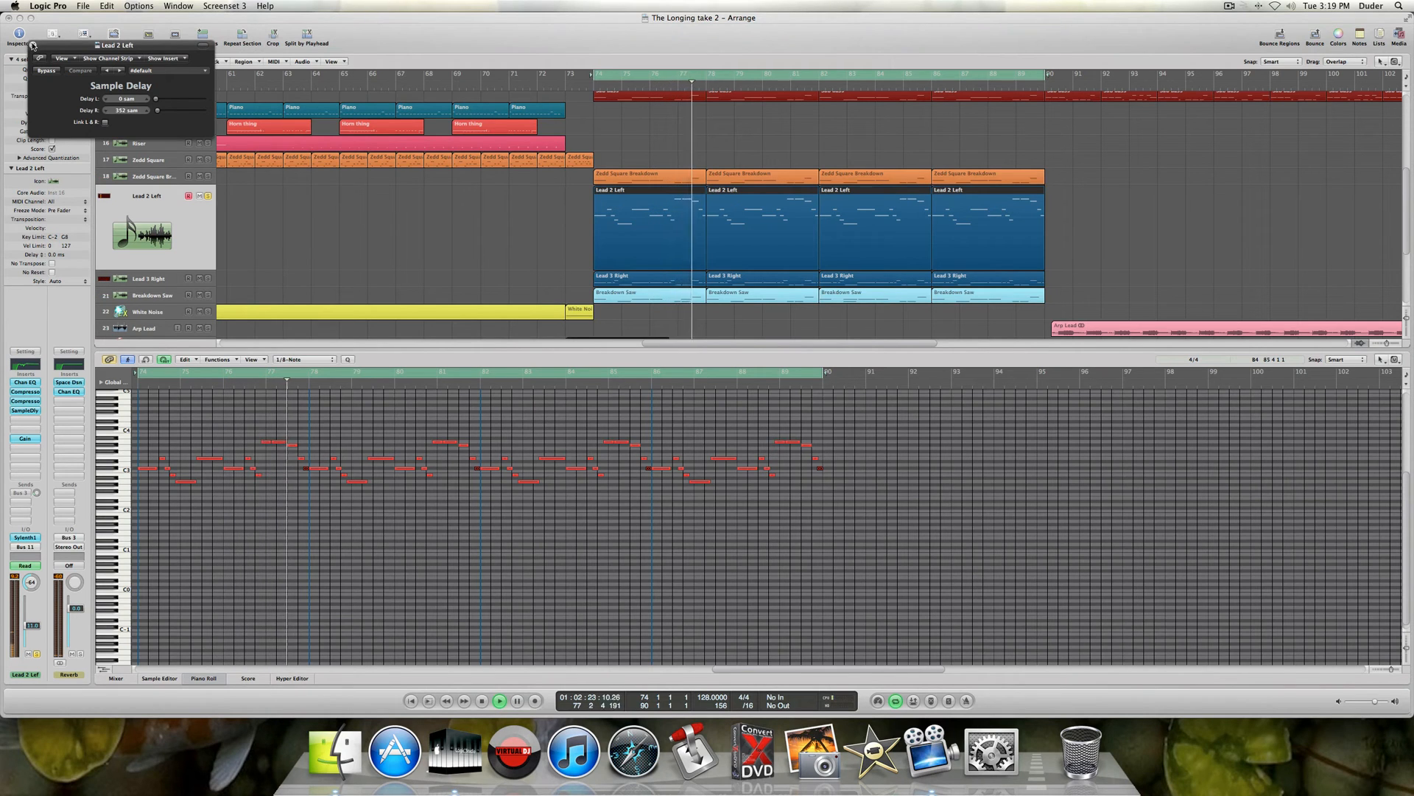
{"action": "left_click", "coordinate": [32, 45]}
{"action": "key", "text": "space"}
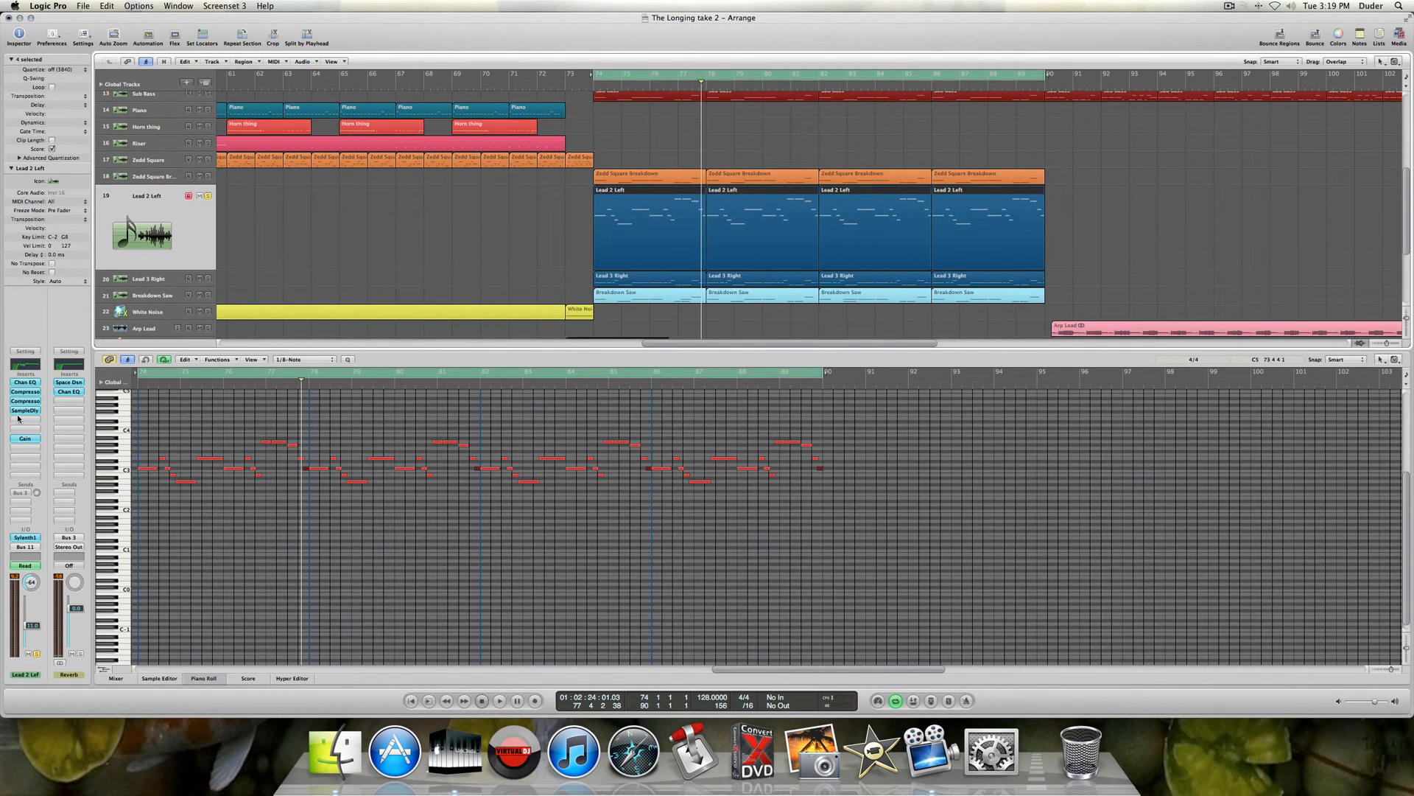
{"action": "left_click", "coordinate": [20, 411]}
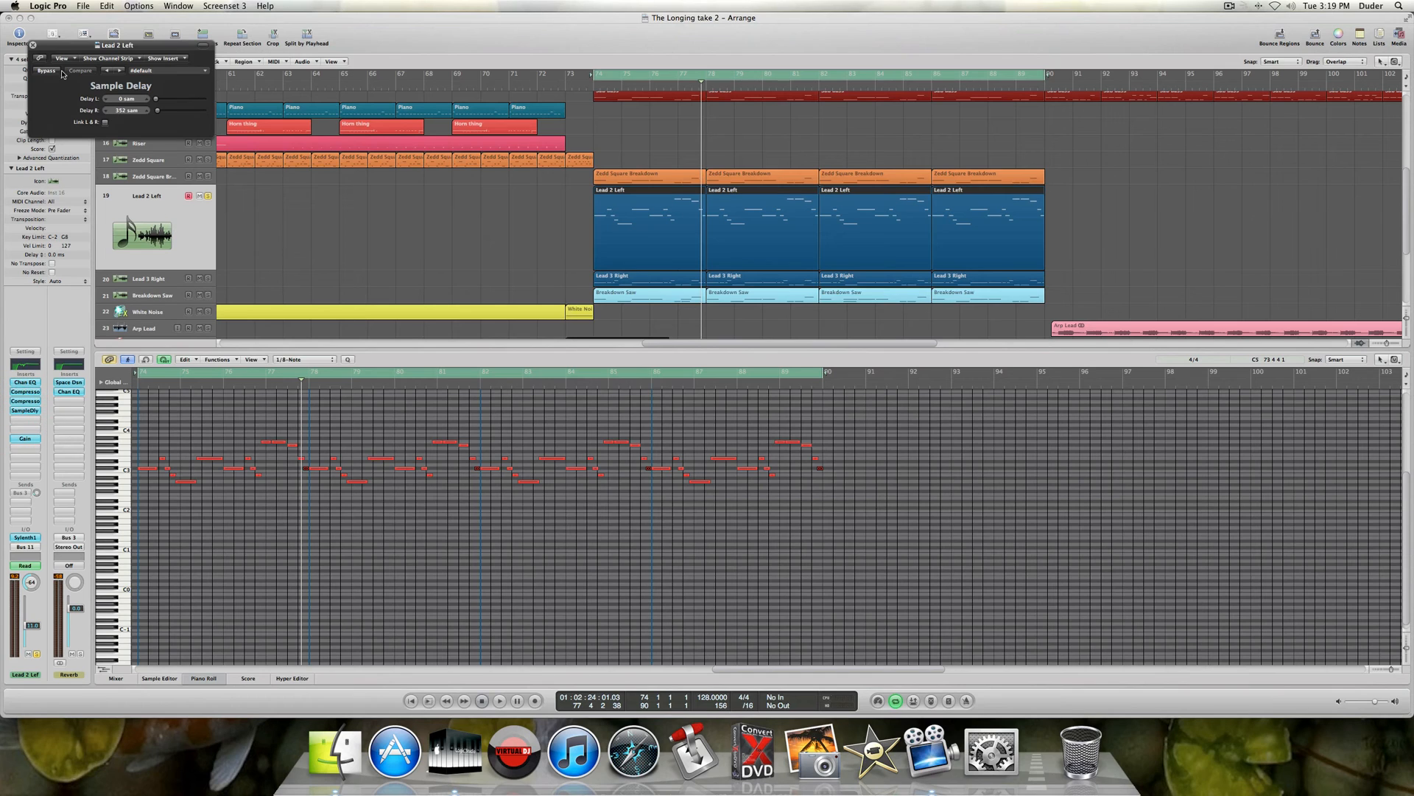
{"action": "left_click", "coordinate": [32, 46]}
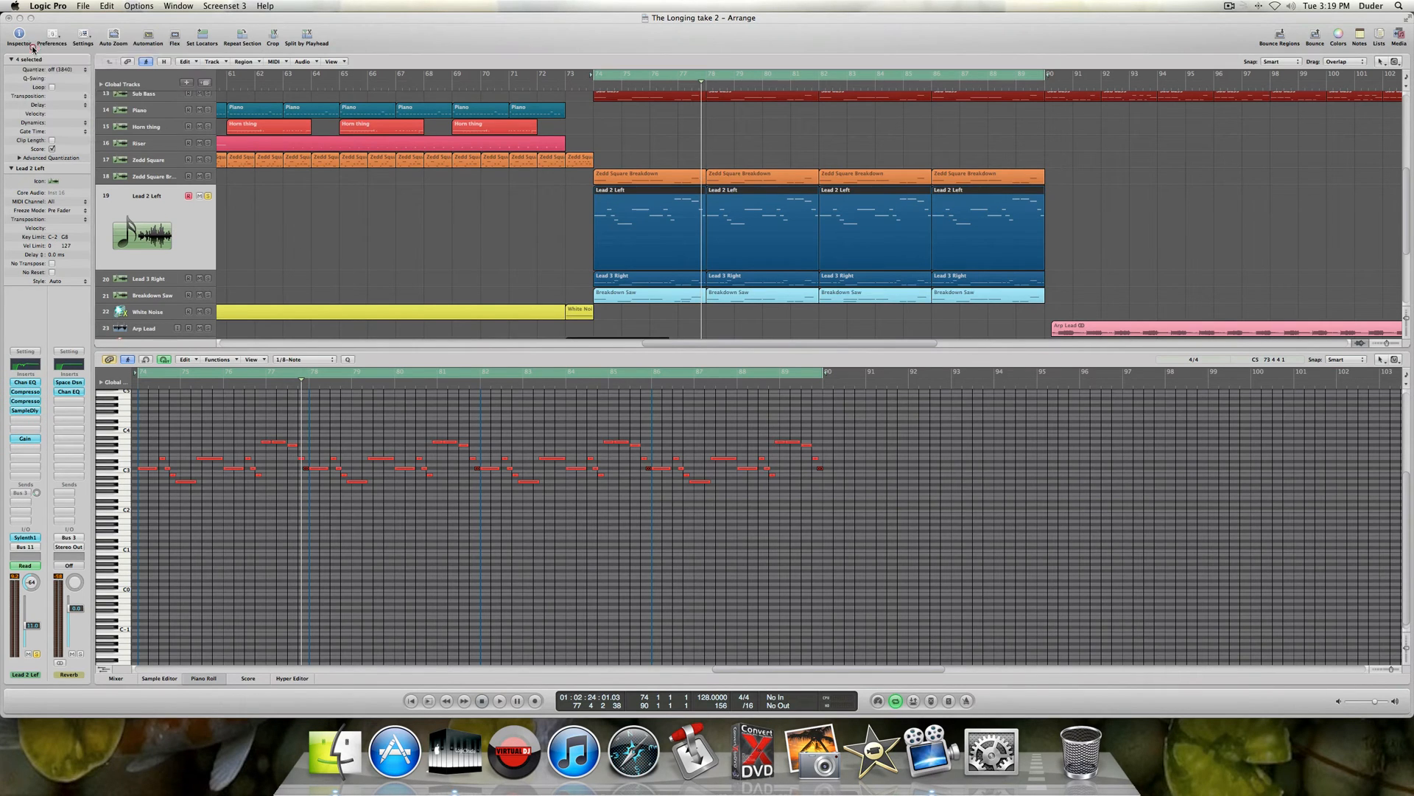
- Take Lead 2 Left out of solo and solo Lead 3 Right instead
{"action": "scroll", "coordinate": [258, 235], "scroll_direction": "down", "scroll_amount": 1}
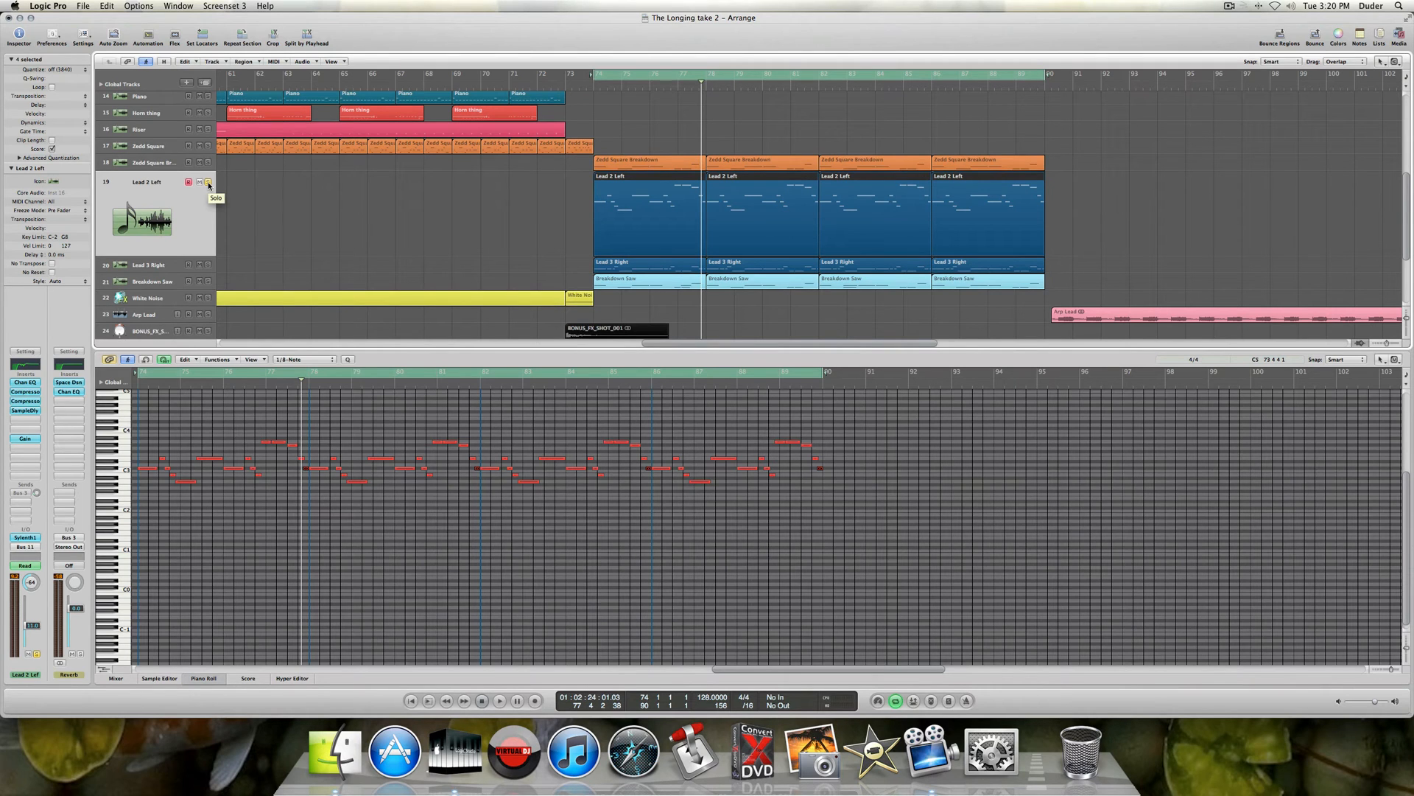
{"action": "left_click", "coordinate": [209, 183]}
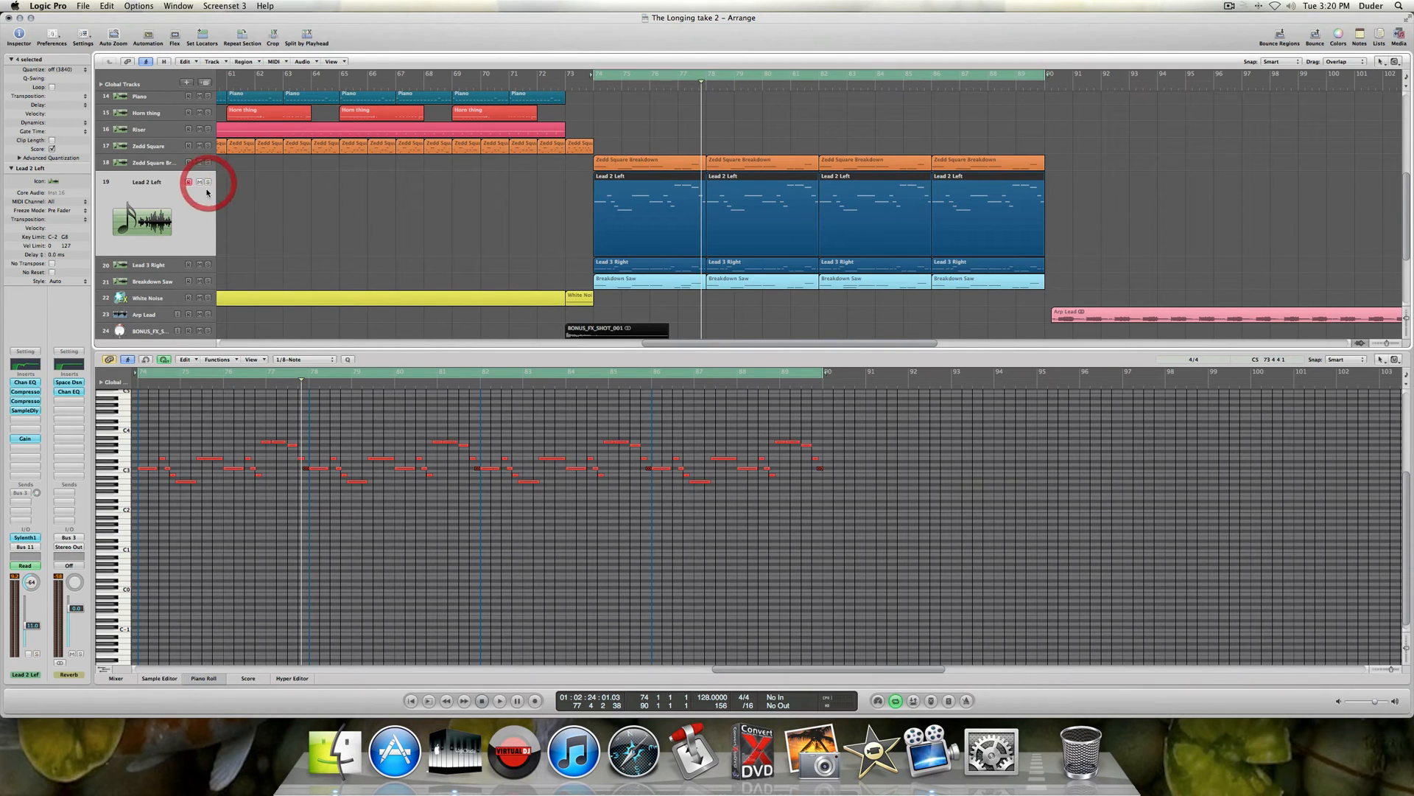
{"action": "left_click", "coordinate": [161, 265]}
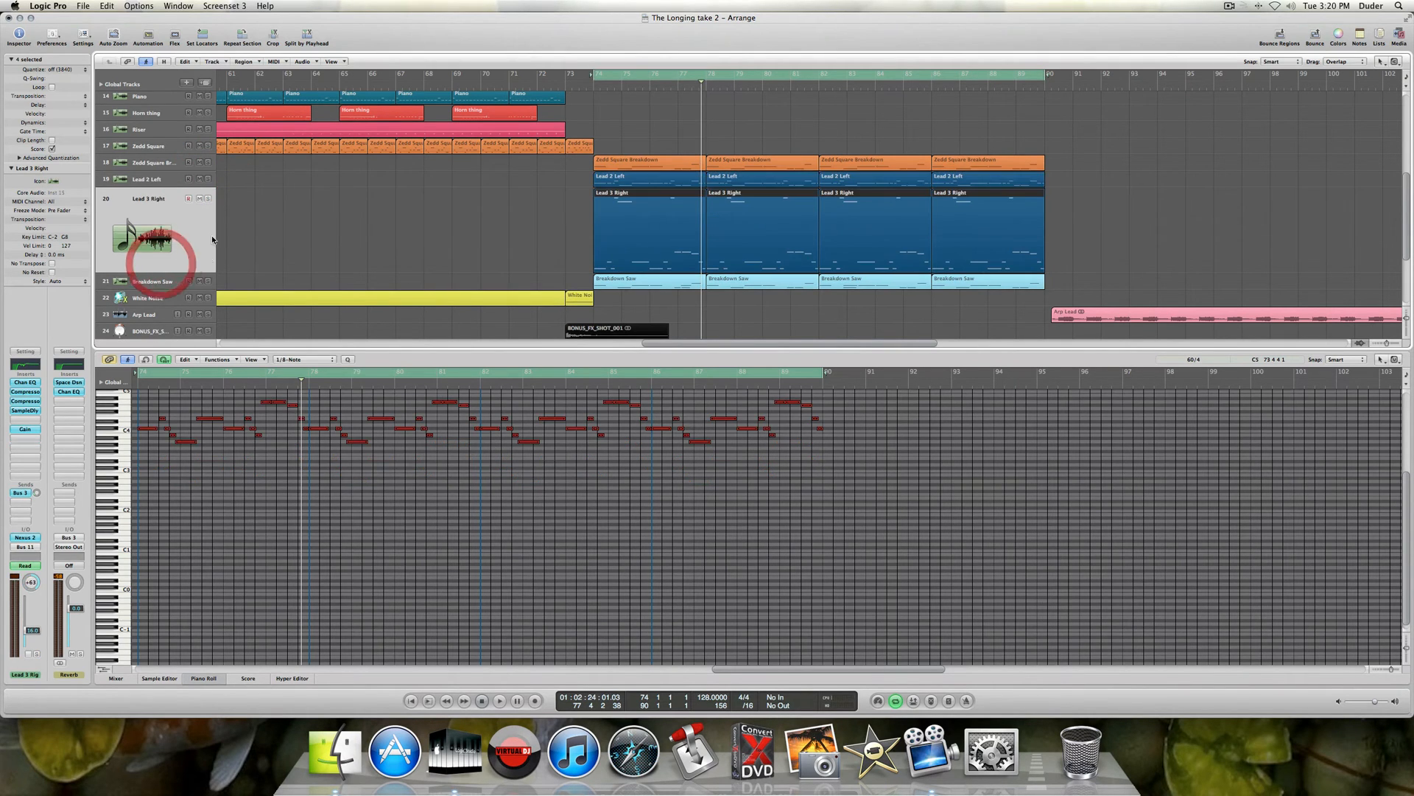
{"action": "left_click", "coordinate": [209, 199]}
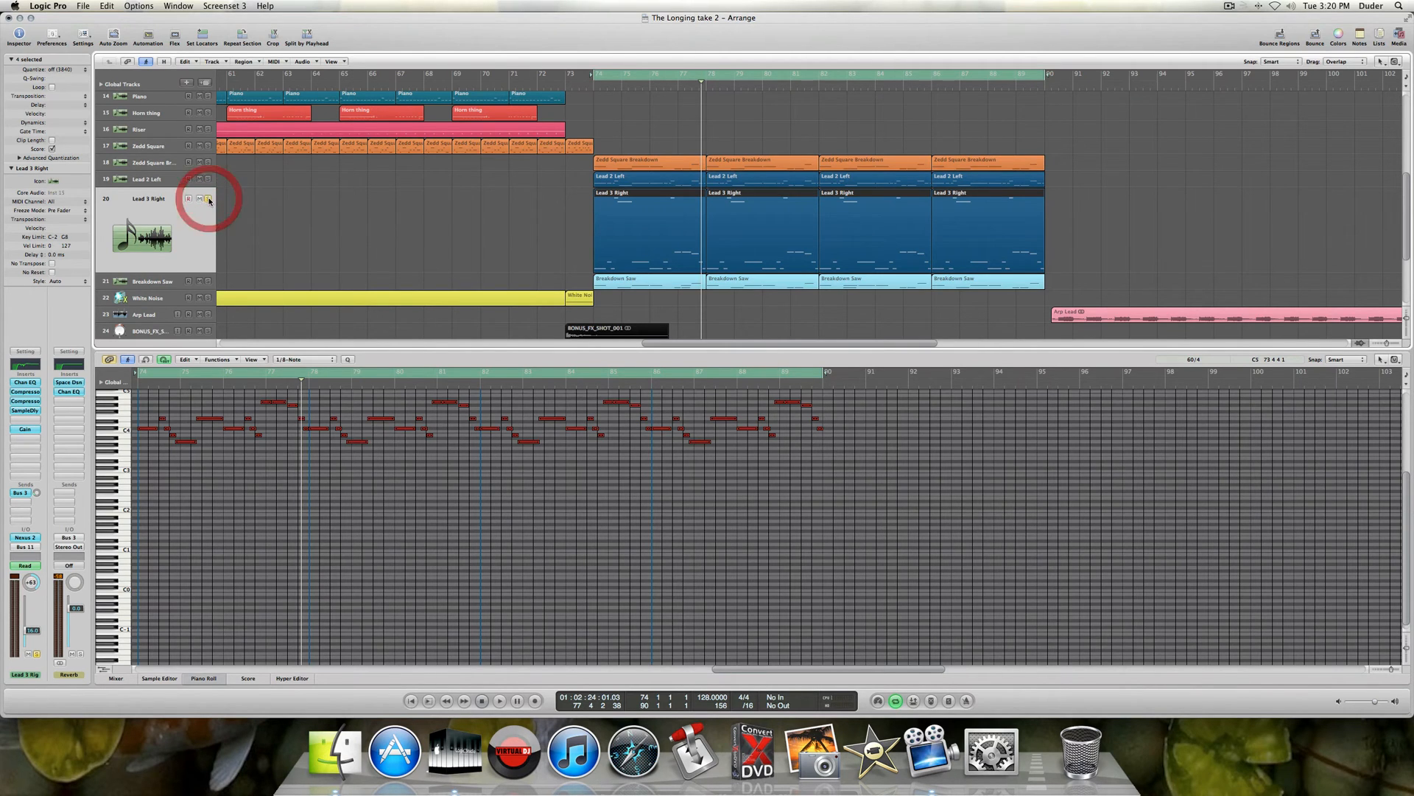
- Compare the notes of Lead 2 Left and Lead 3 Right, checking the pitch of Lead 2 Left's first note
{"action": "left_click", "coordinate": [170, 179]}
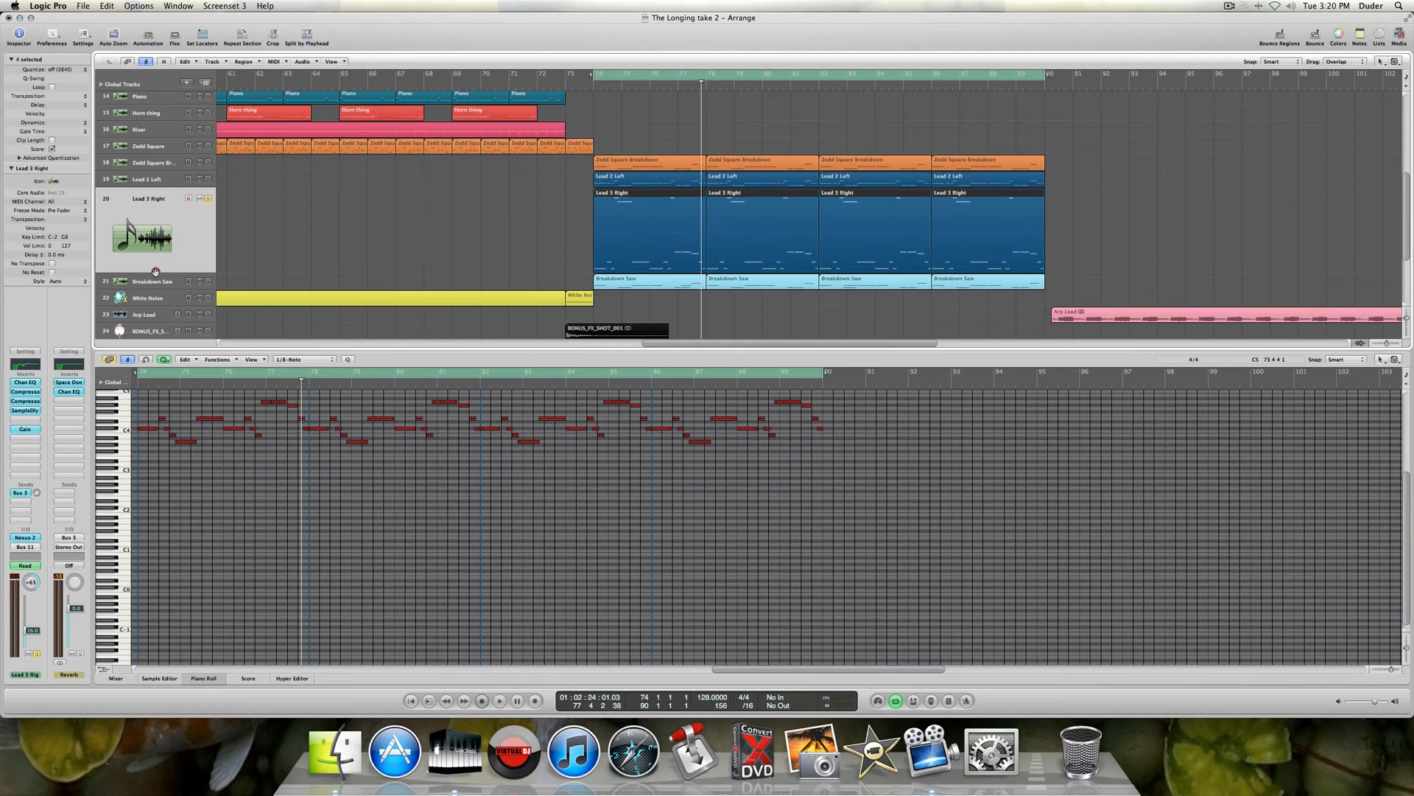
{"action": "left_click", "coordinate": [156, 272]}
{"action": "scroll", "coordinate": [198, 436], "scroll_direction": "up", "scroll_amount": 2}
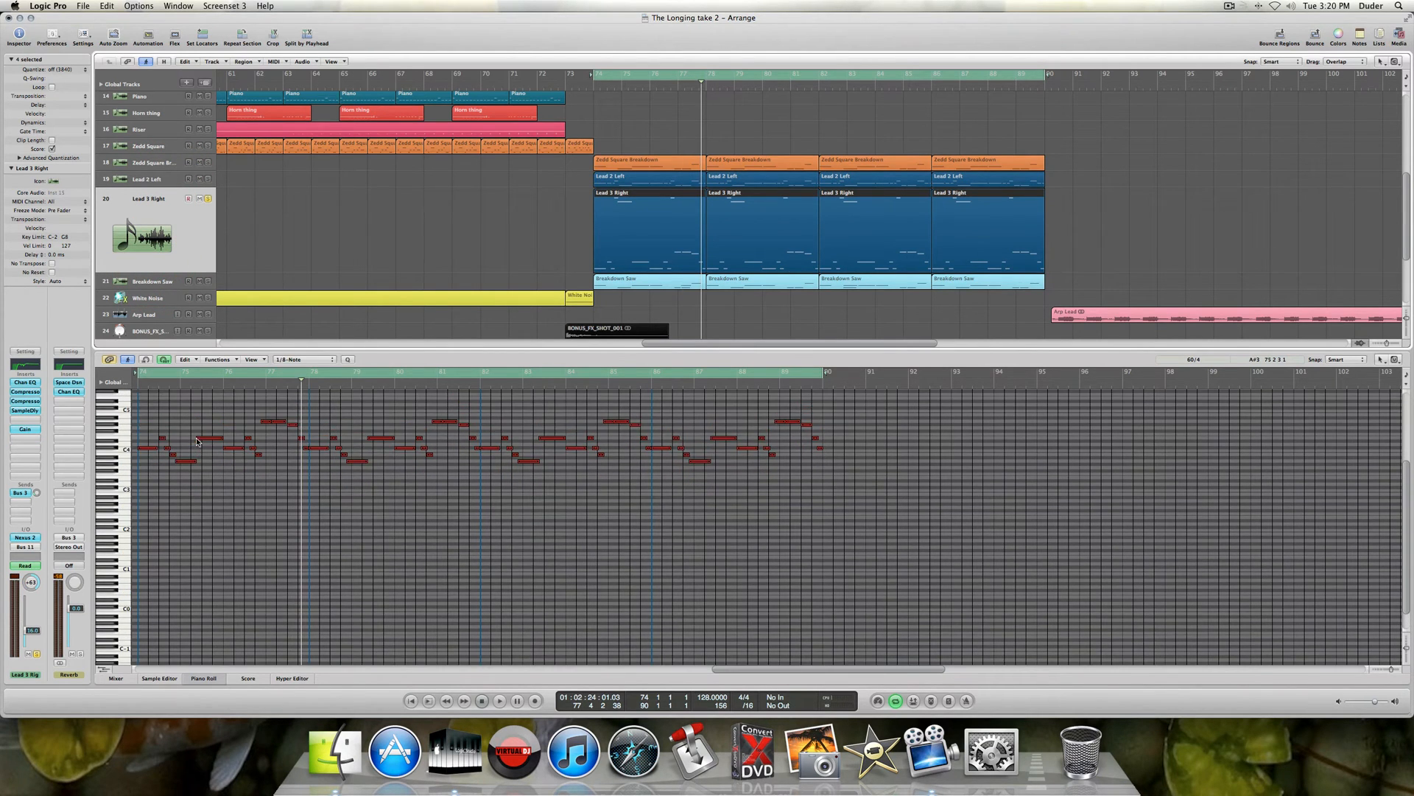
{"action": "left_click", "coordinate": [170, 180]}
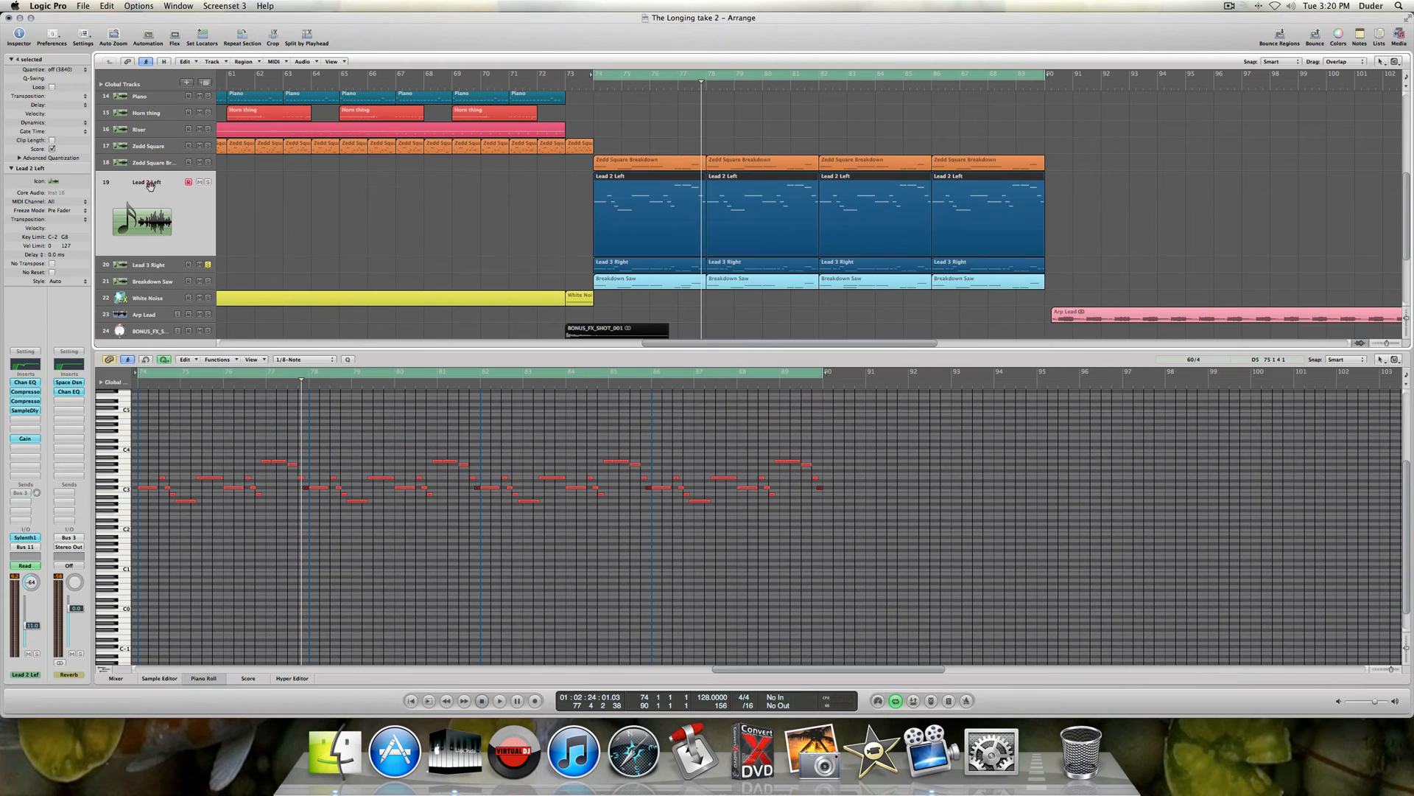
{"action": "left_click", "coordinate": [147, 488]}
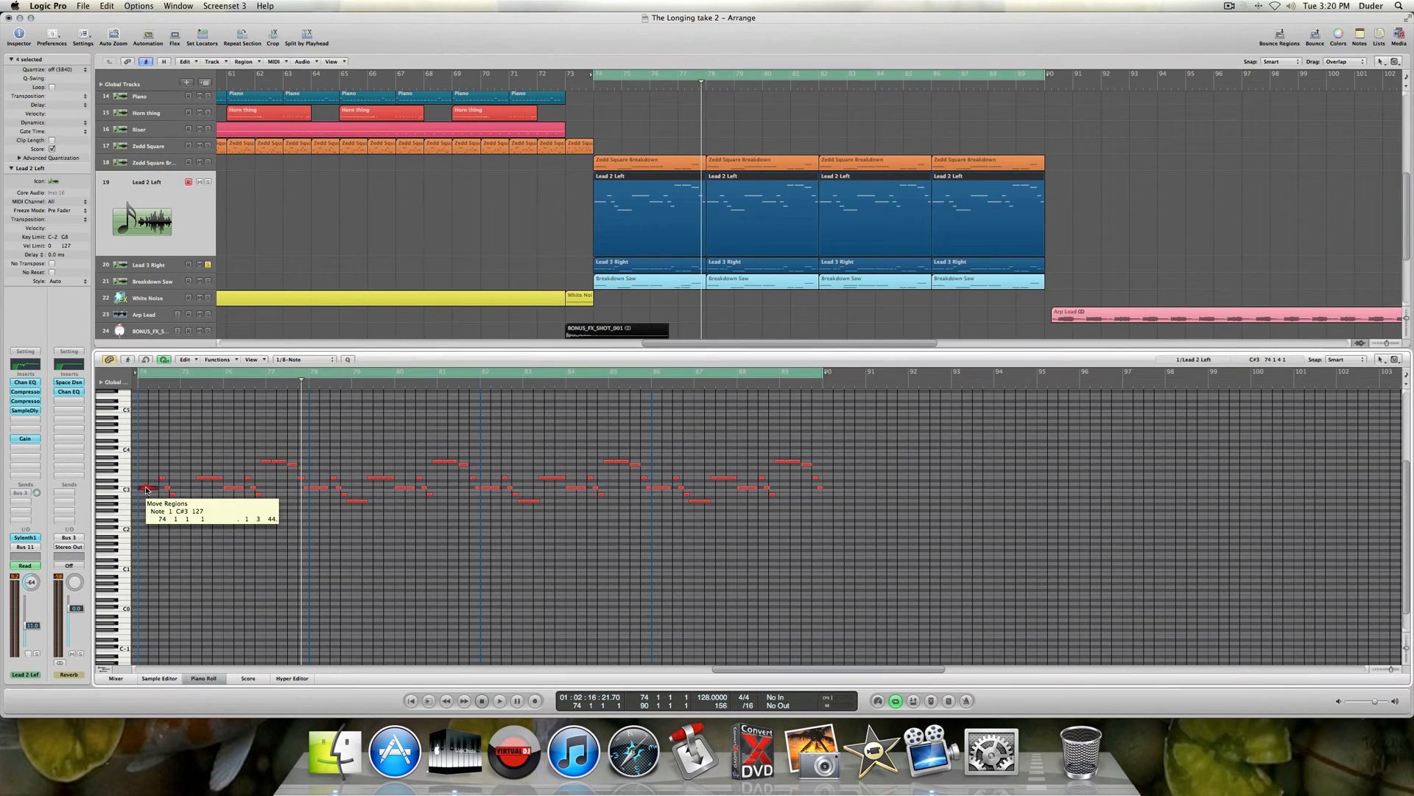
{"action": "left_click", "coordinate": [137, 262]}
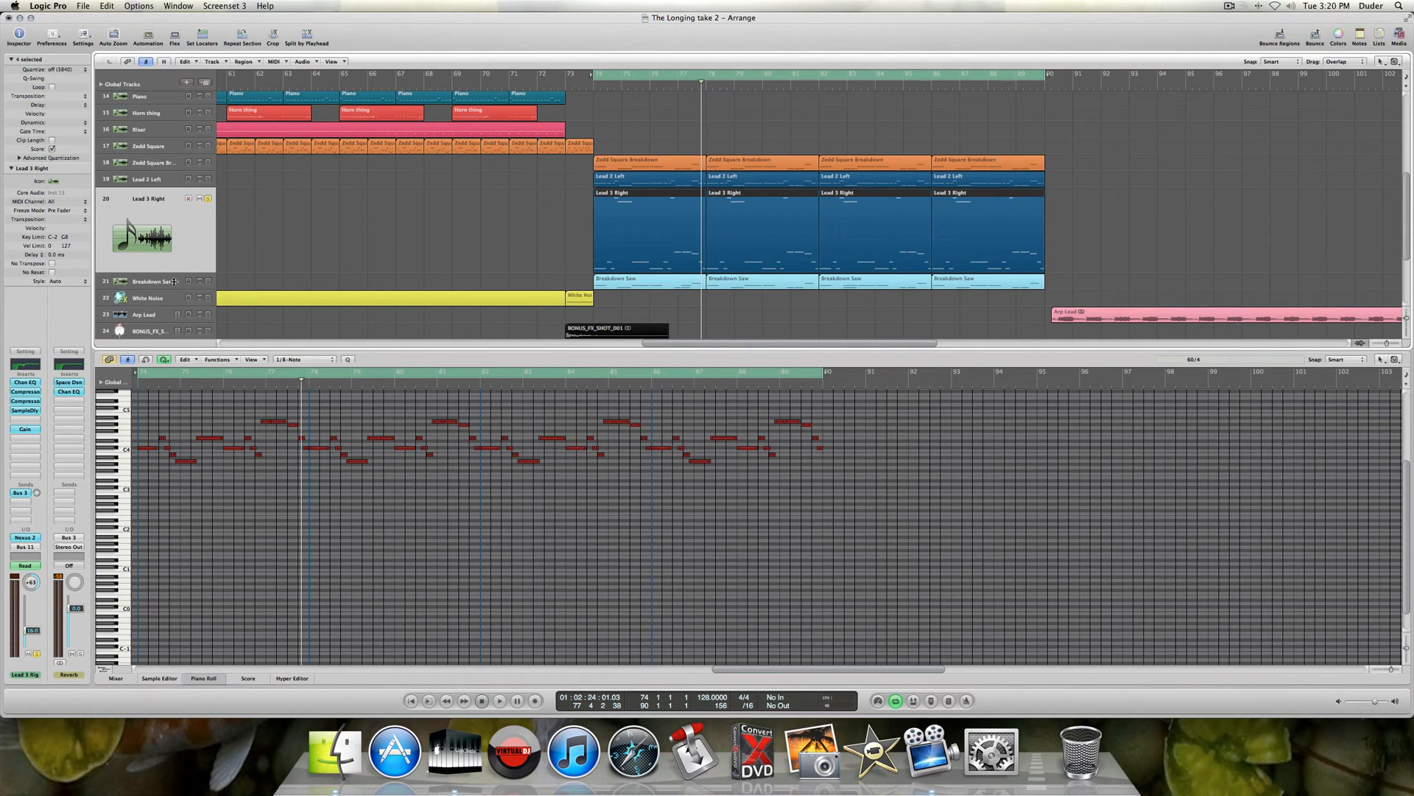
- Look over the main Lead track that starts at bar 90
{"action": "scroll", "coordinate": [177, 281], "scroll_direction": "up", "scroll_amount": 3}
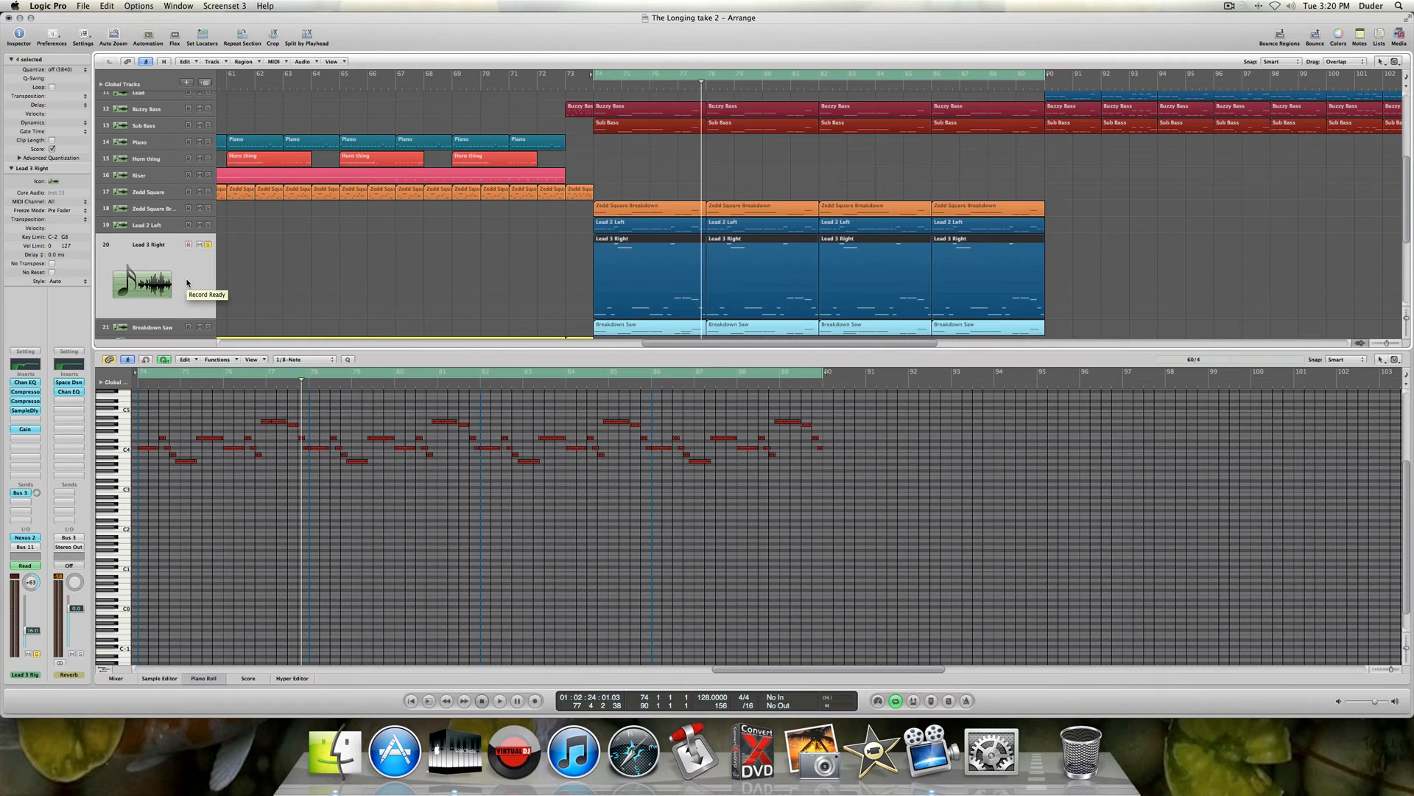
{"action": "scroll", "coordinate": [187, 282], "scroll_direction": "up", "scroll_amount": 6}
{"action": "left_click", "coordinate": [135, 190]}
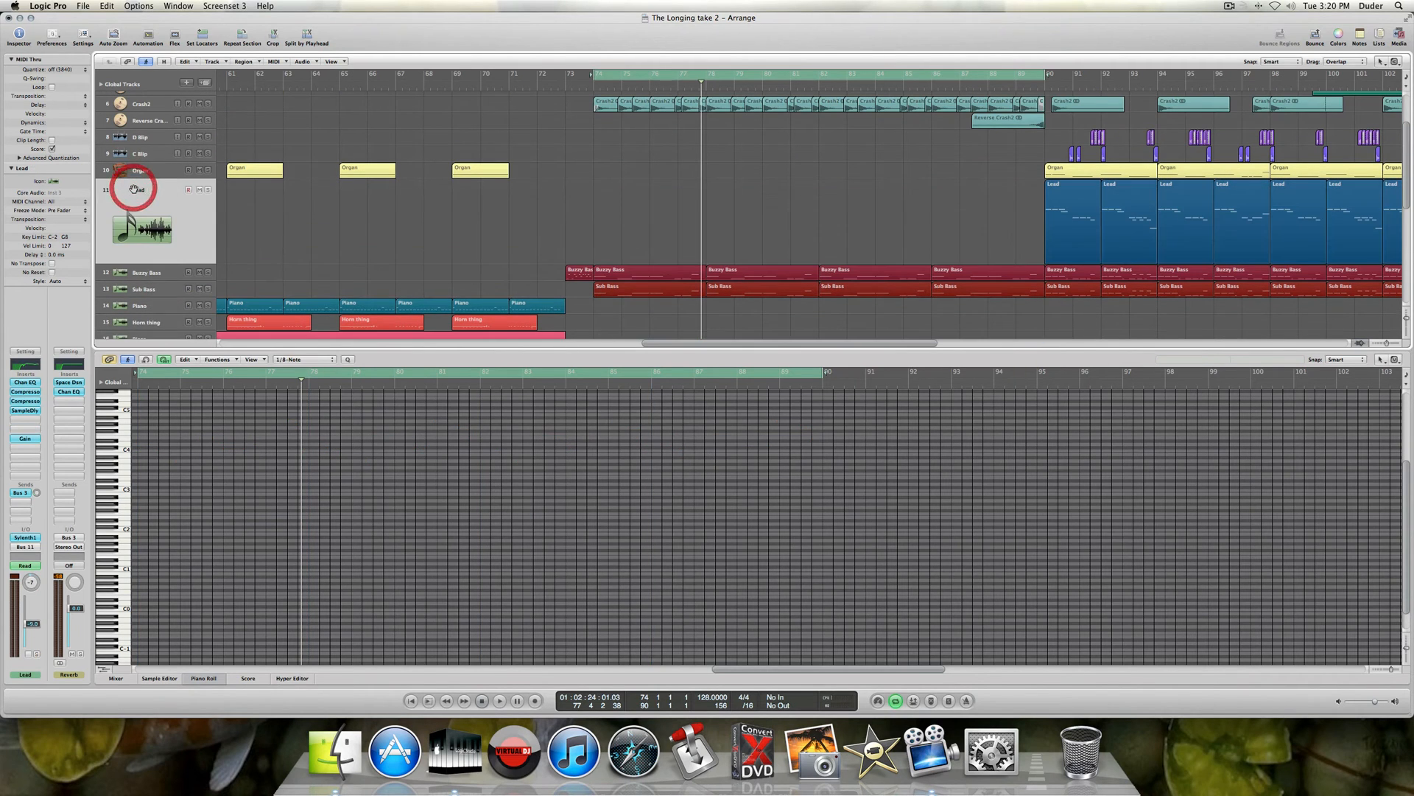
{"action": "scroll", "coordinate": [132, 188], "scroll_direction": "down", "scroll_amount": 2}
{"action": "scroll", "coordinate": [133, 187], "scroll_direction": "down", "scroll_amount": 5}
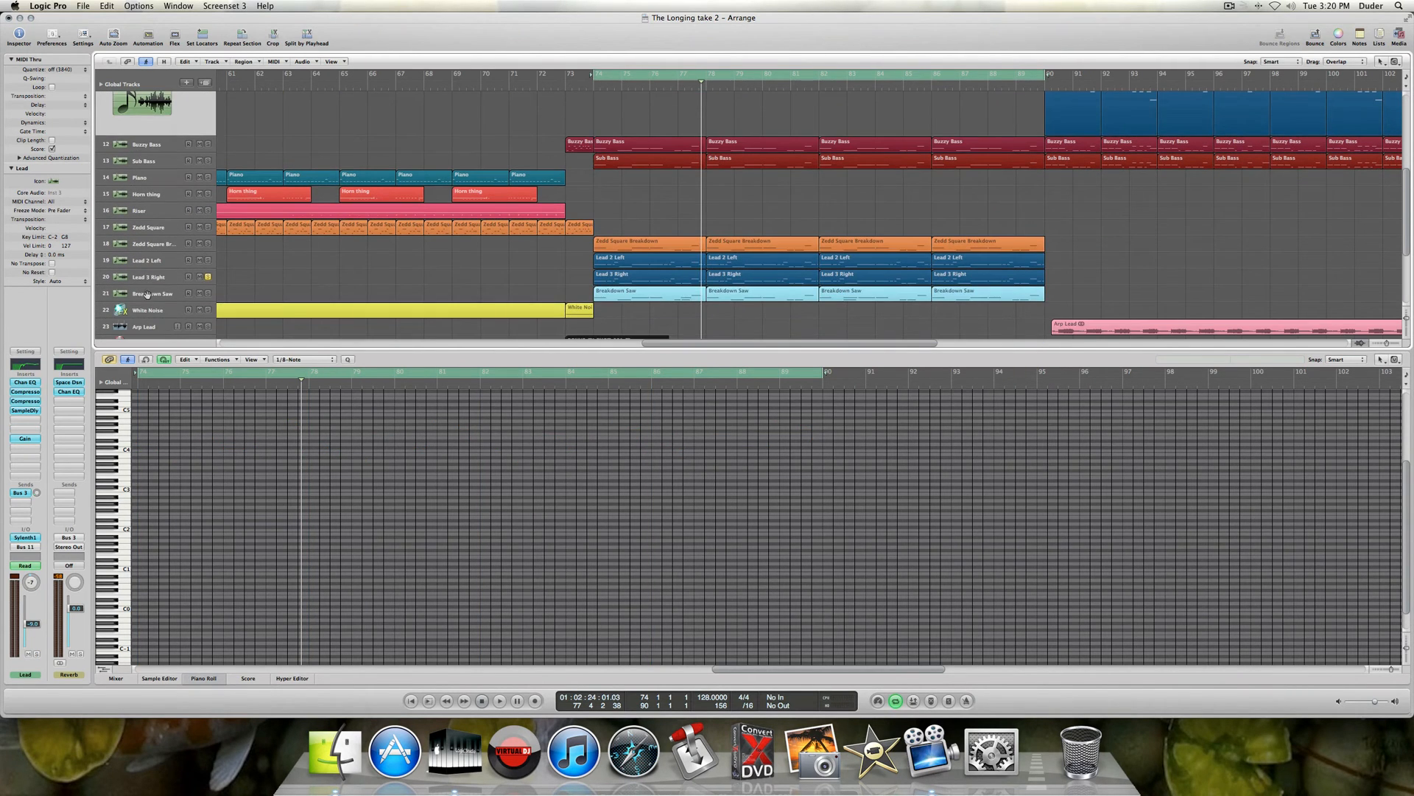
- View the Sylenth1 instrument on Lead 2 Left and close its window
{"action": "left_click", "coordinate": [148, 261]}
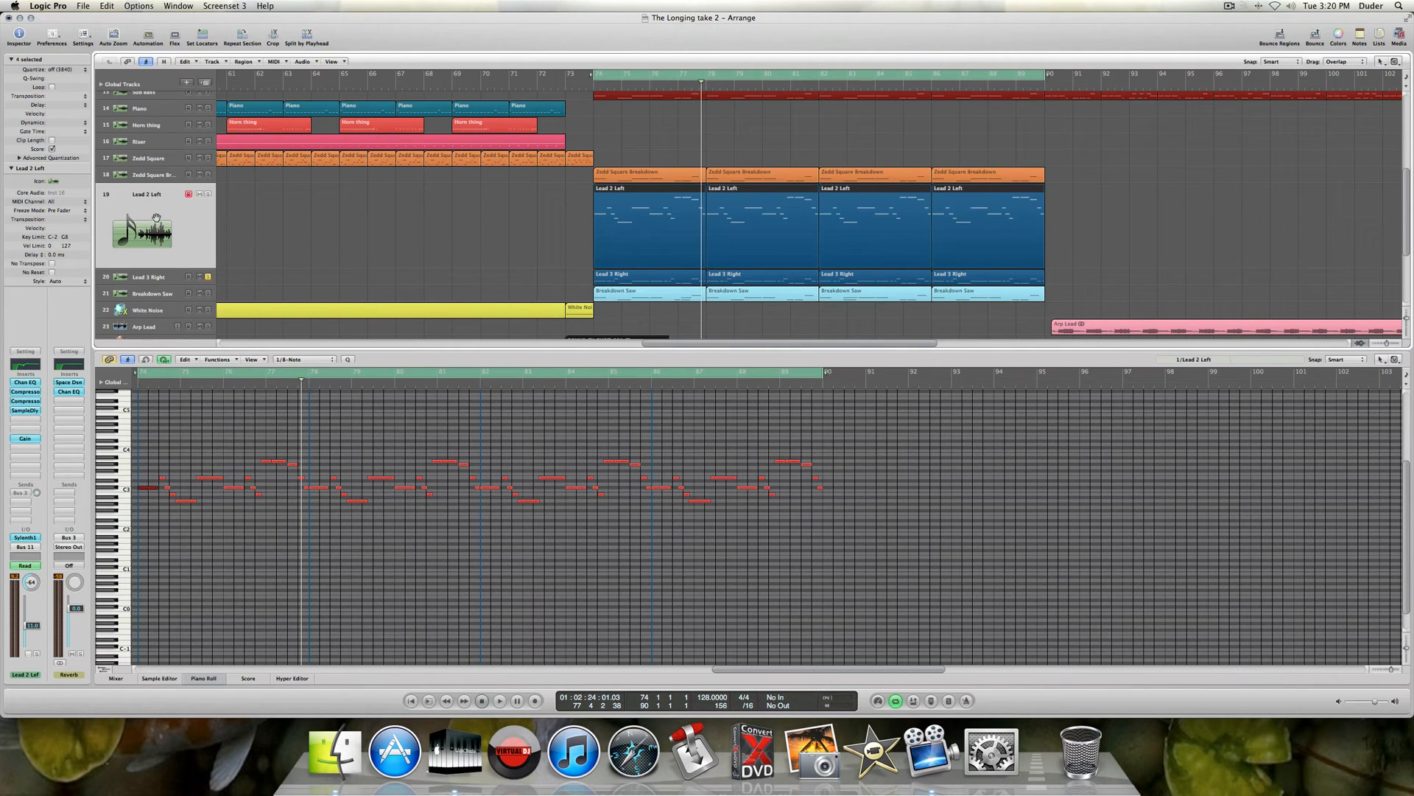
{"action": "left_click", "coordinate": [30, 538]}
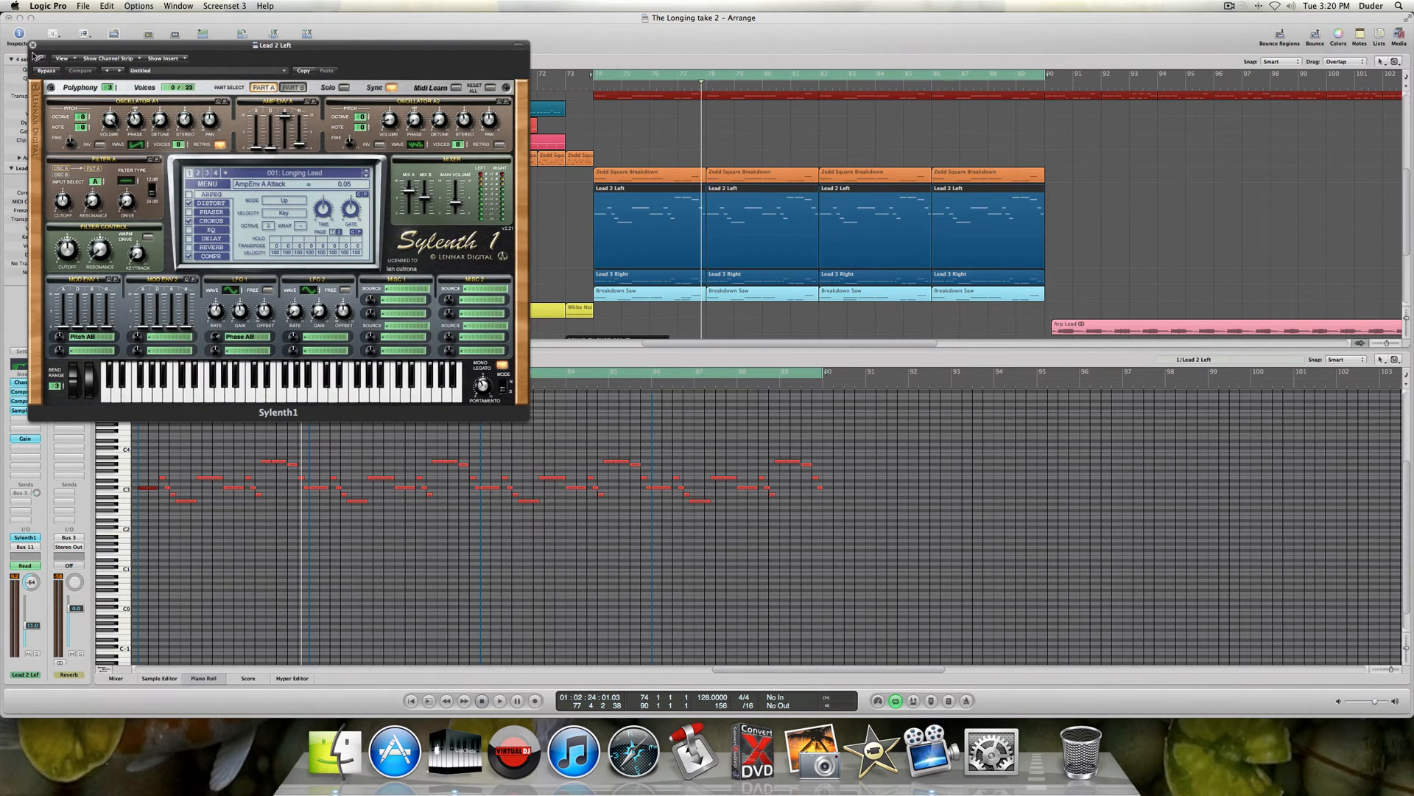
{"action": "left_click", "coordinate": [32, 46]}
- Look at the main Lead track's channel strip again, and return to Lead 3 Right
{"action": "scroll", "coordinate": [146, 184], "scroll_direction": "up", "scroll_amount": 3}
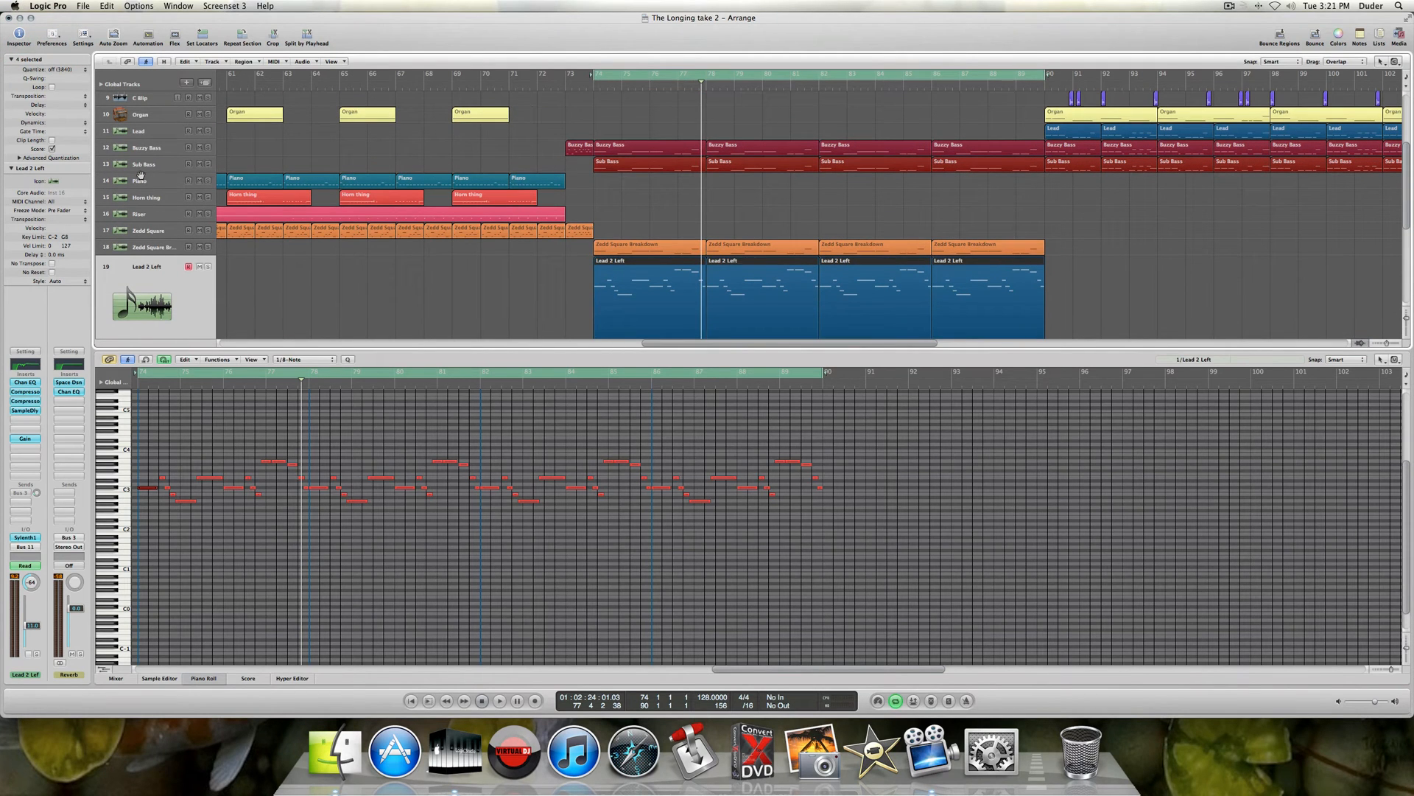
{"action": "left_click", "coordinate": [143, 133]}
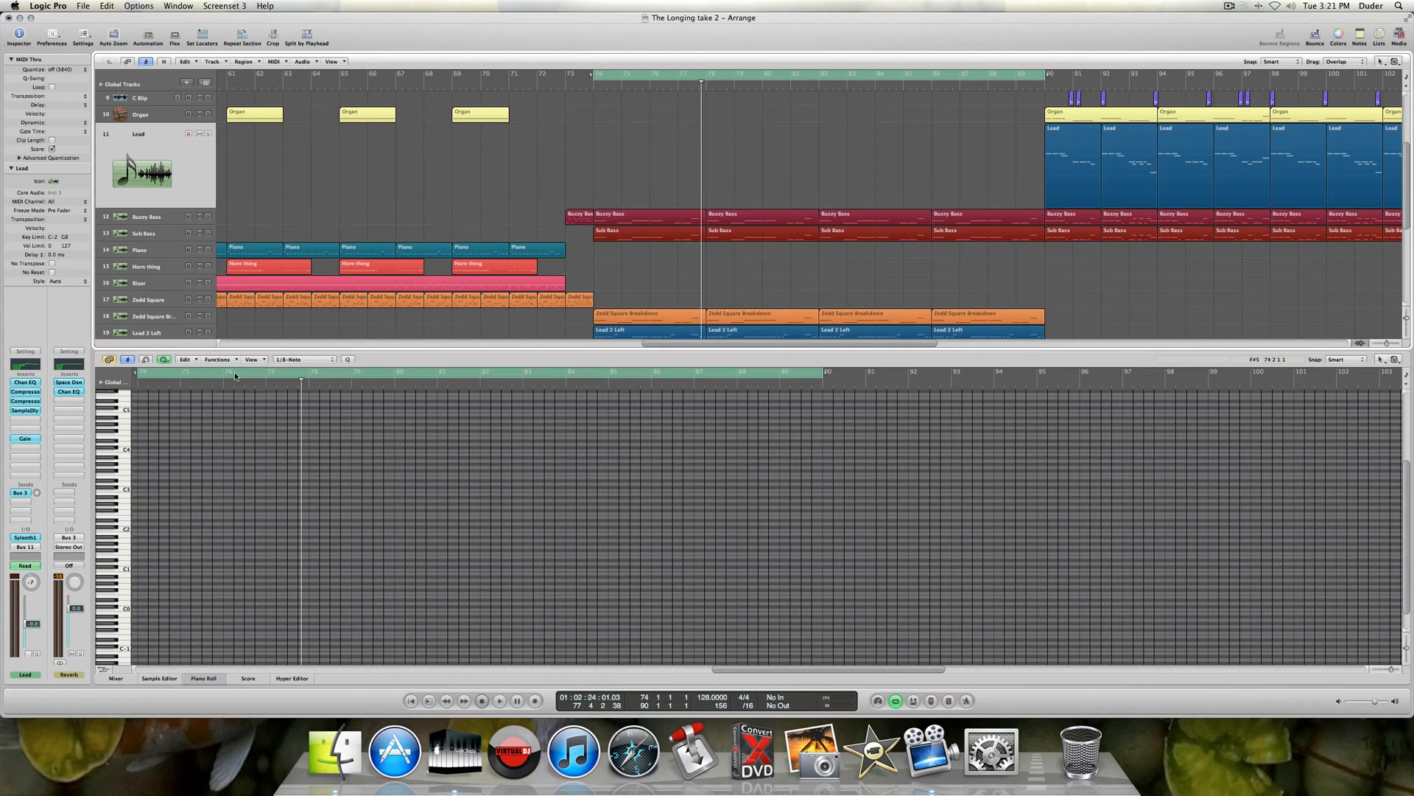
{"action": "scroll", "coordinate": [266, 280], "scroll_direction": "down", "scroll_amount": 3}
{"action": "scroll", "coordinate": [202, 291], "scroll_direction": "down", "scroll_amount": 4}
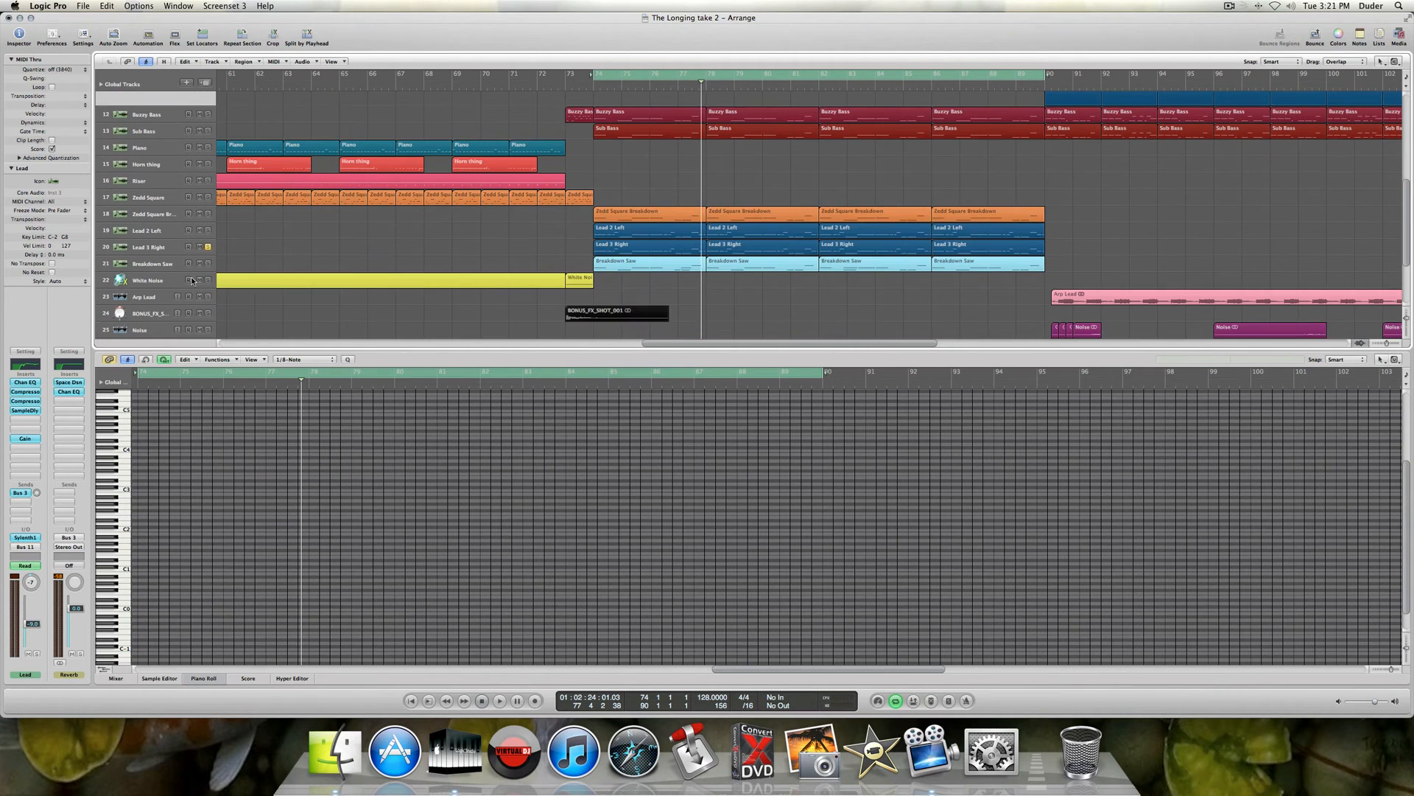
{"action": "left_click", "coordinate": [146, 248]}
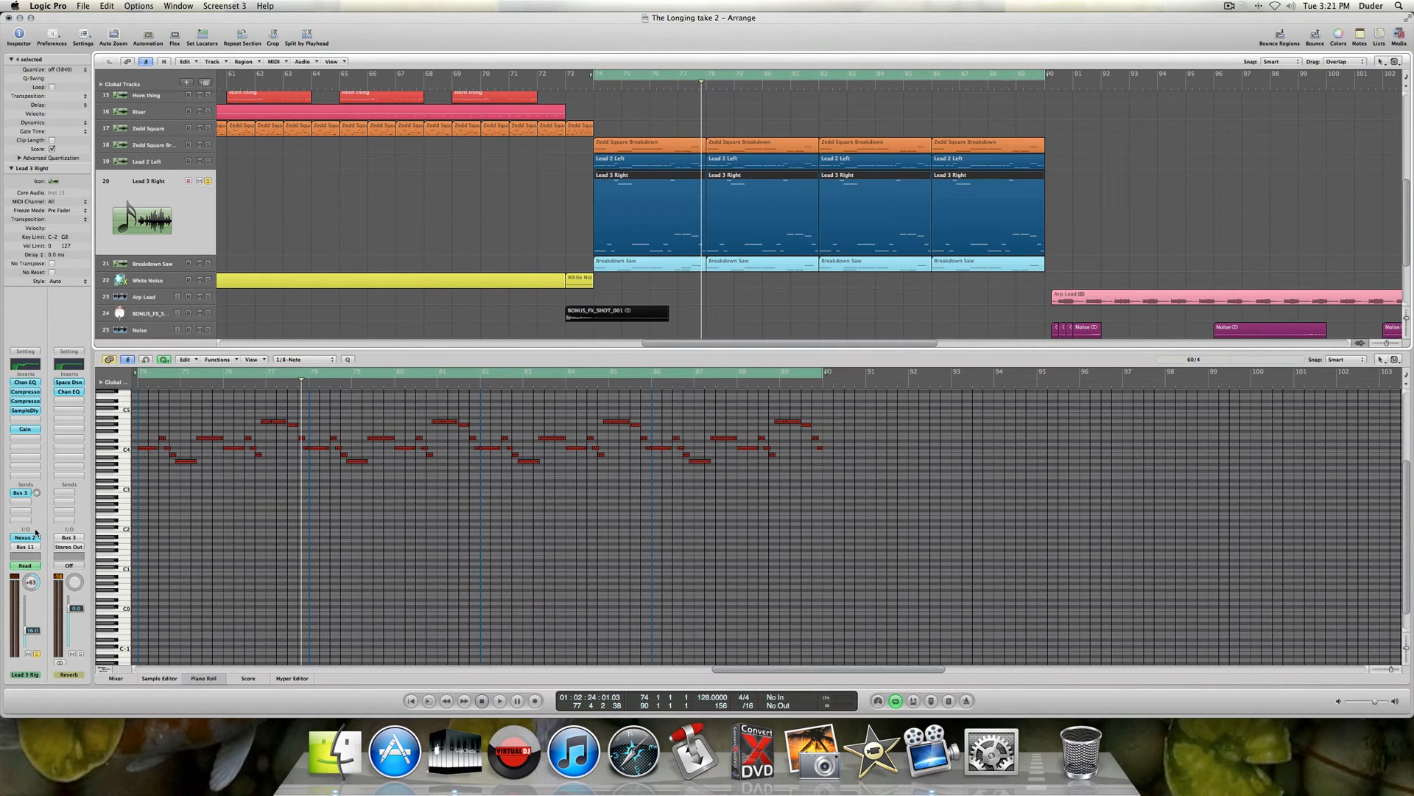
- Play Lead 3 Right briefly from bar 74 and view its LD Egopunk preset and the categories in Nexus 2
{"action": "key", "text": "space"}
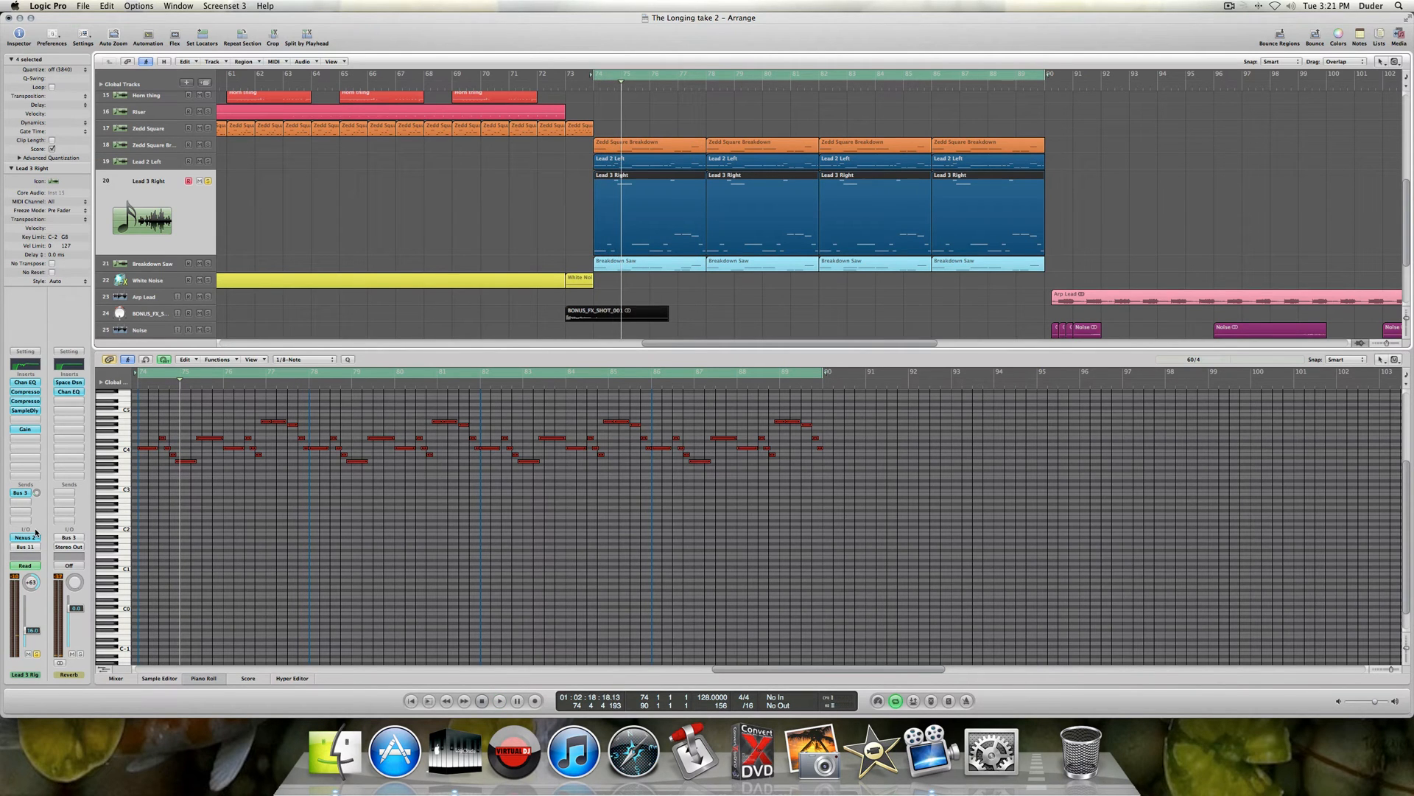
{"action": "left_click", "coordinate": [29, 540]}
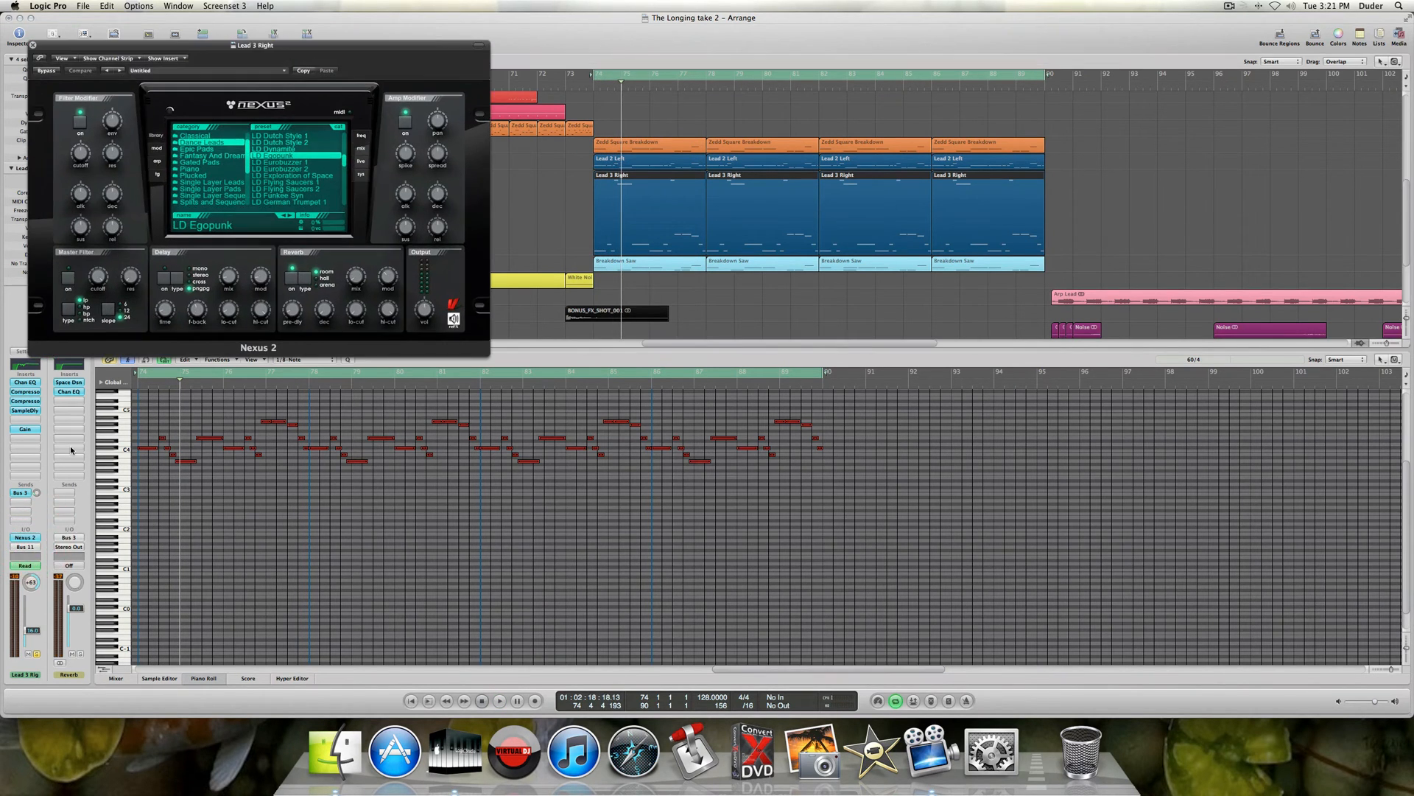
{"action": "scroll", "coordinate": [213, 188], "scroll_direction": "up", "scroll_amount": 2}
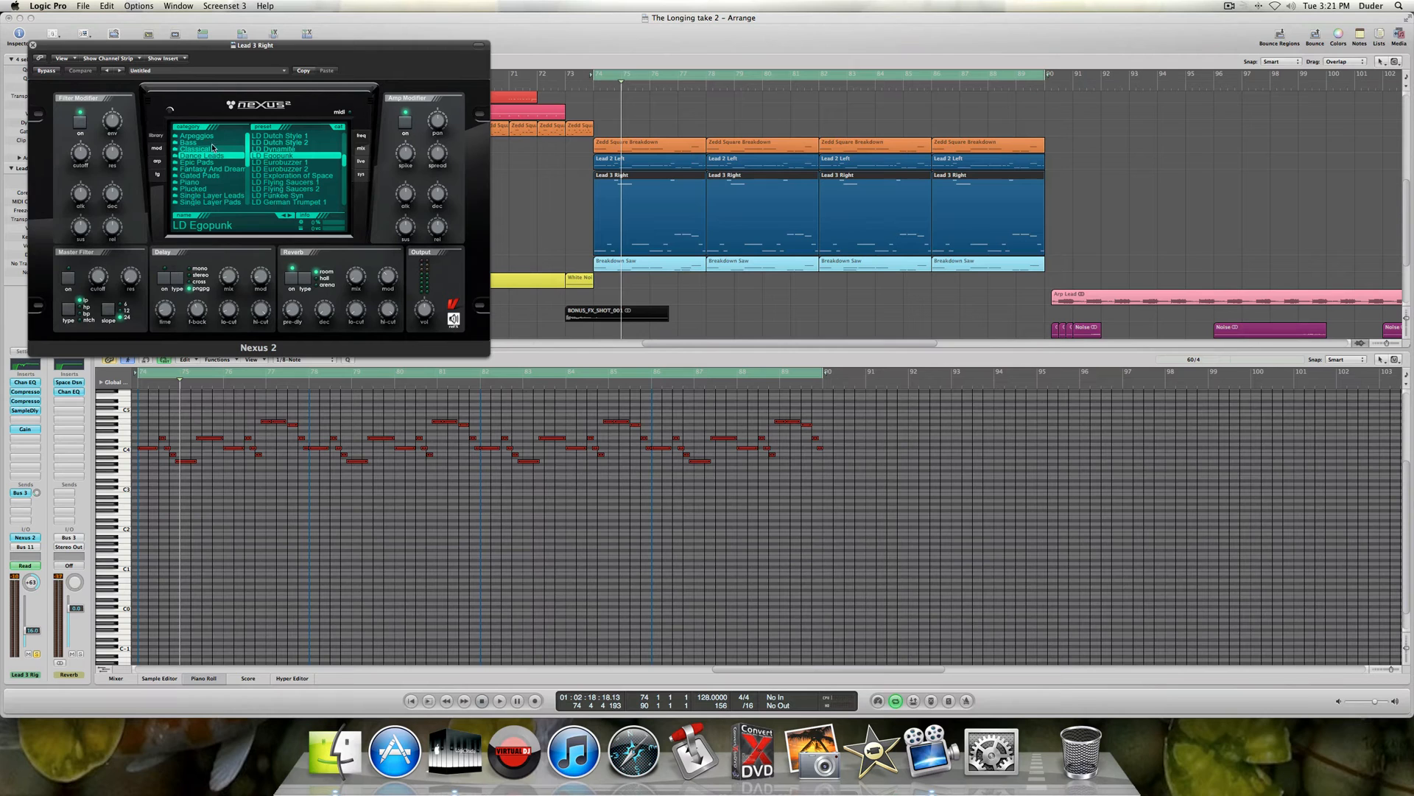
{"action": "left_click", "coordinate": [32, 45]}
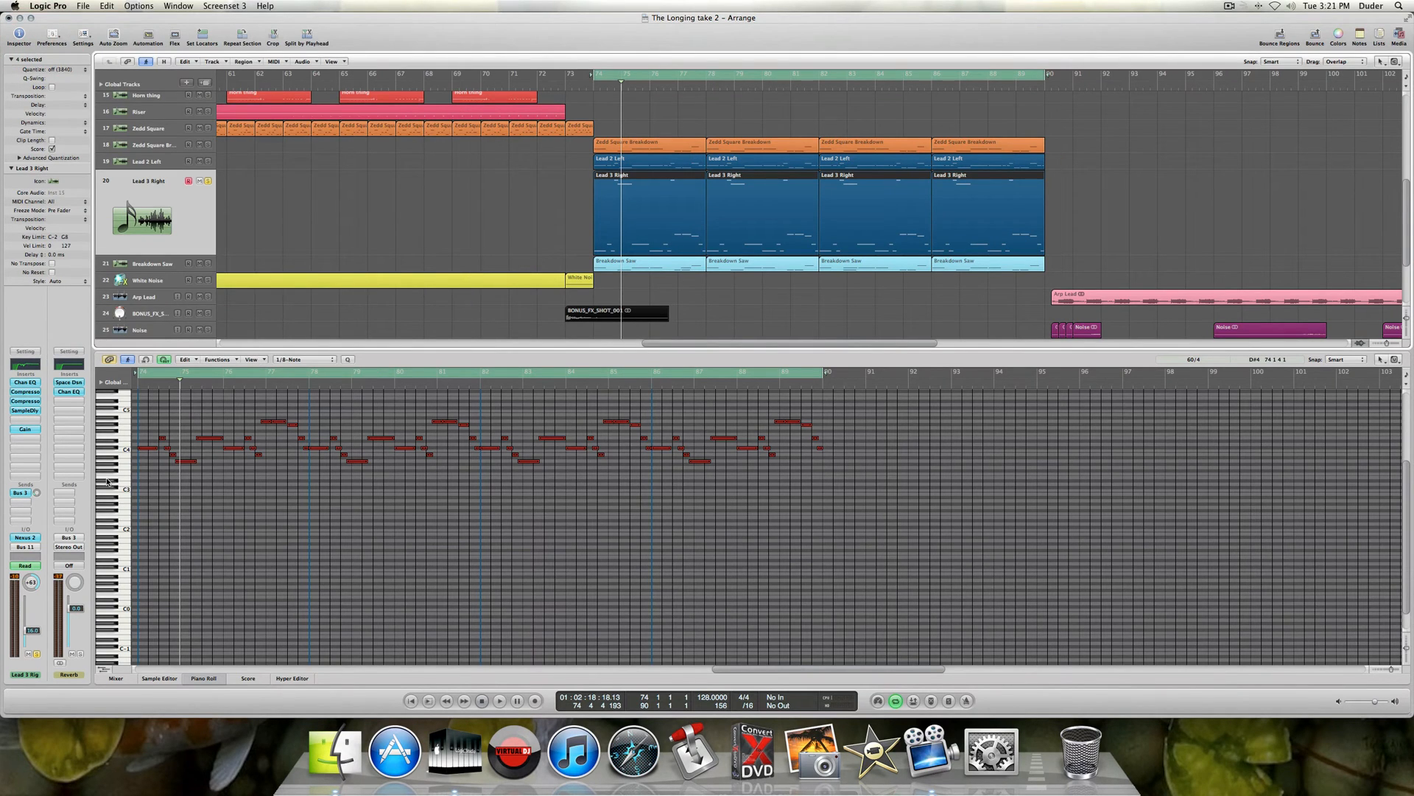
- Bypass Lead 3 Right's Channel EQ, both Compressors and Sample Delay, keeping the Channel EQ window open clear of the track list
{"action": "left_click", "coordinate": [22, 383]}
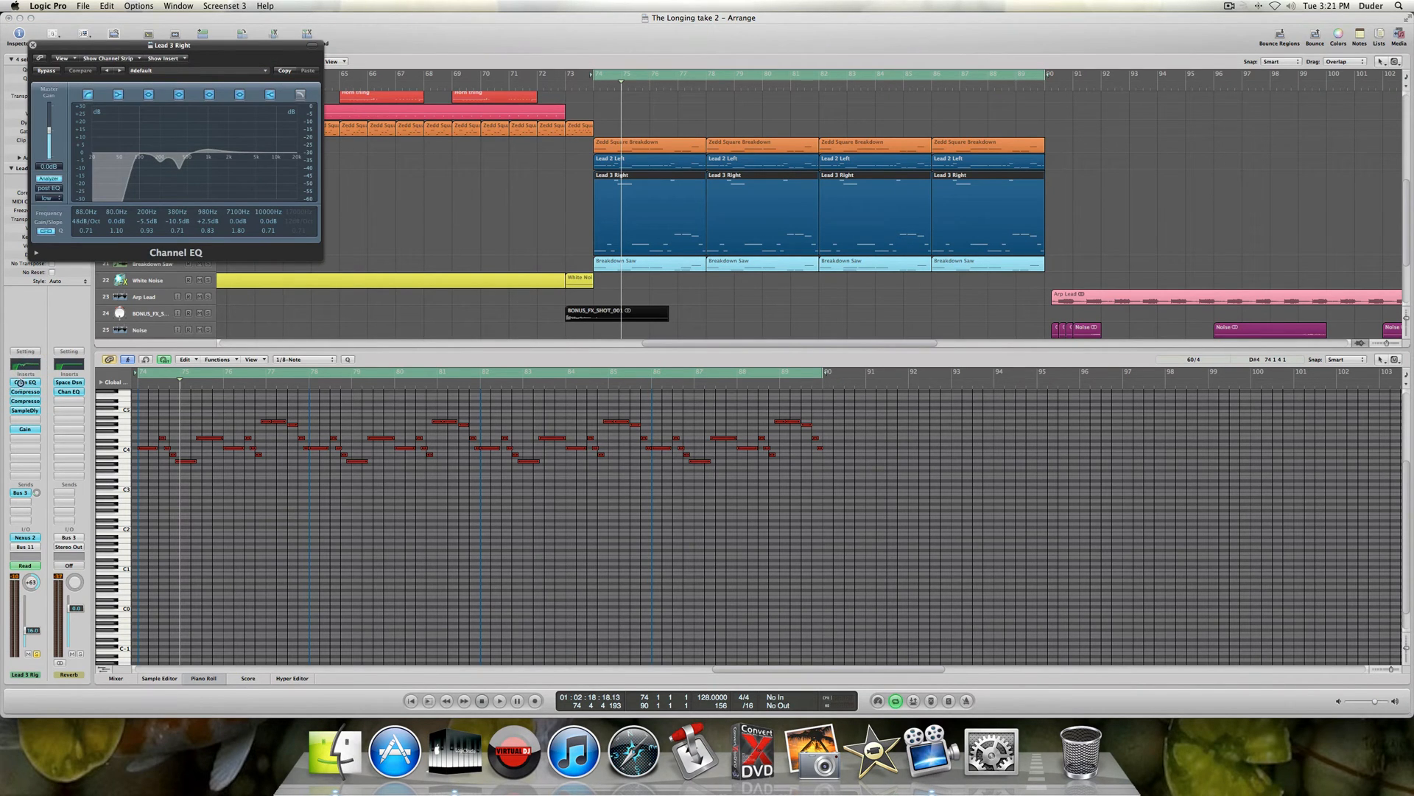
{"action": "left_click", "coordinate": [21, 383], "text": "alt"}
{"action": "left_click", "coordinate": [20, 392], "text": "alt"}
{"action": "left_click", "coordinate": [26, 408], "text": "alt"}
{"action": "left_click", "coordinate": [26, 400], "text": "alt"}
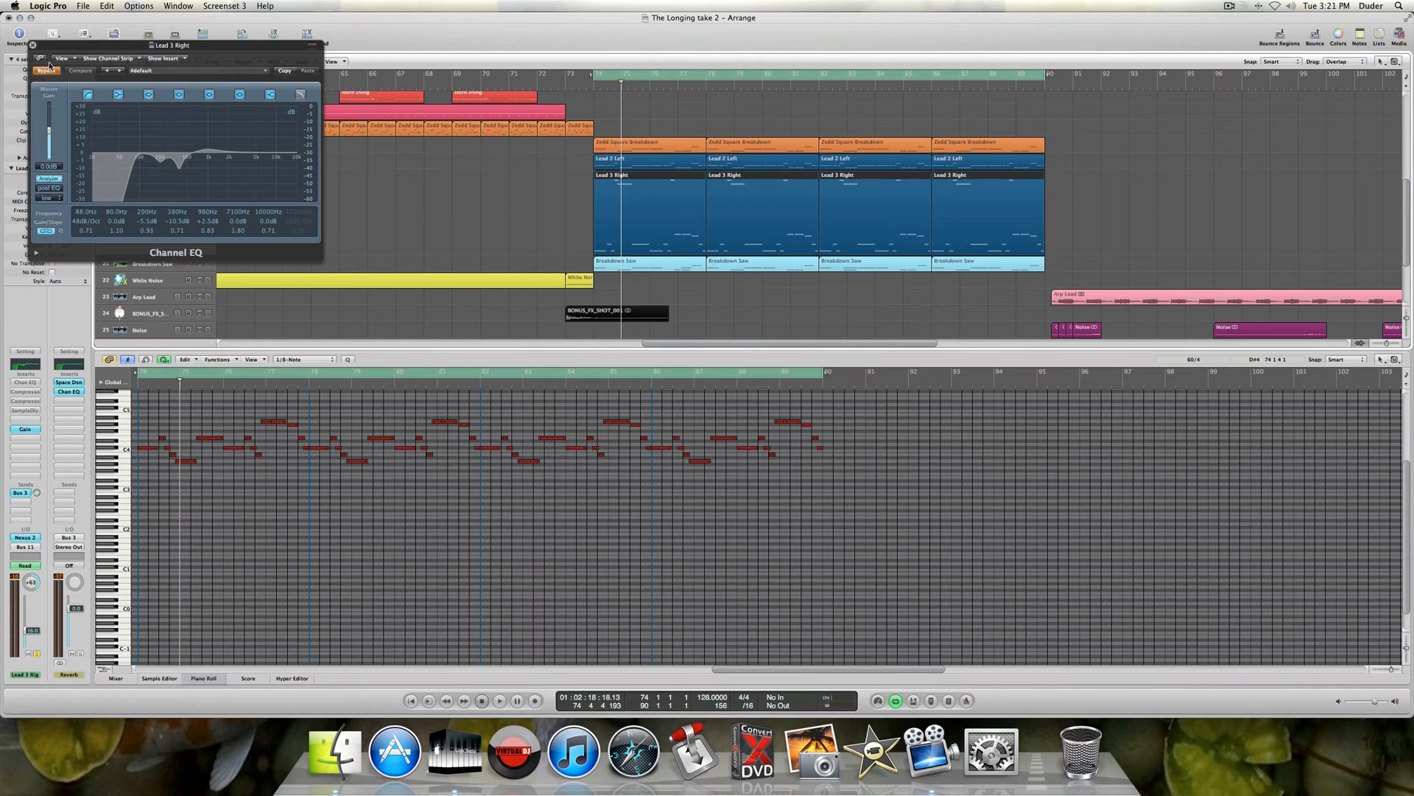
{"action": "left_click", "coordinate": [276, 77]}
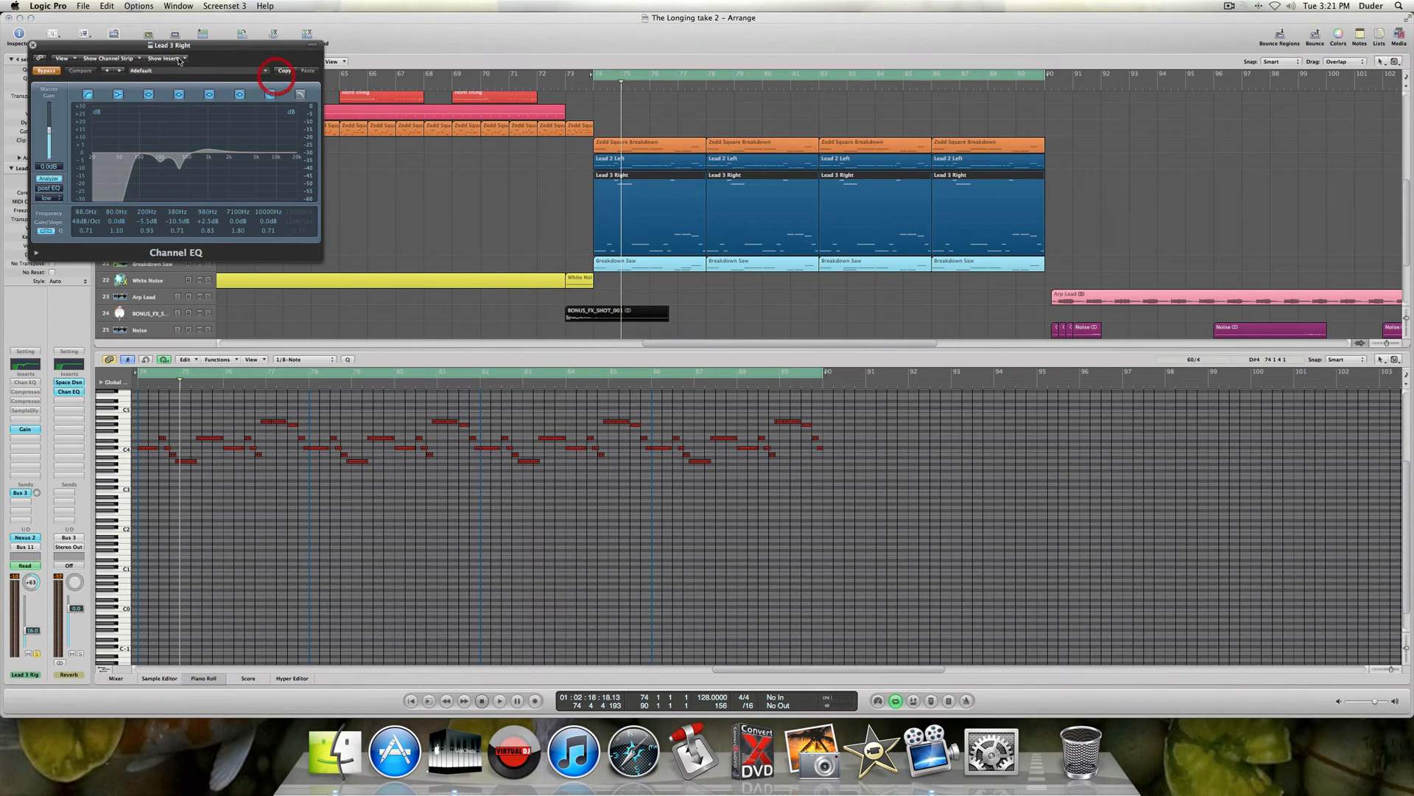
{"action": "left_click_drag", "start_coordinate": [116, 51], "coordinate": [353, 74]}
- Turn on Lead 2 Left's Bus 3 send, and return to Lead 3 Right
{"action": "left_click", "coordinate": [132, 158]}
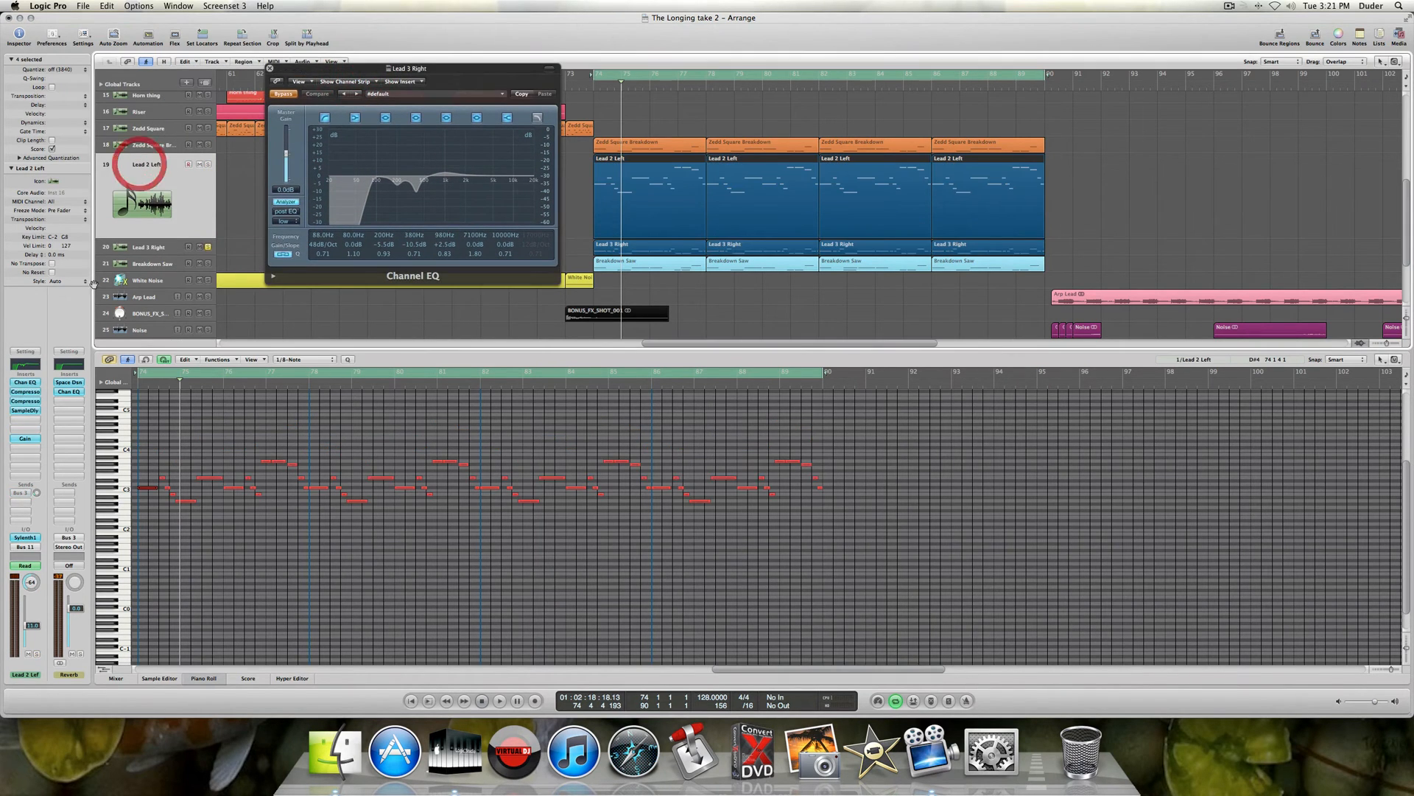
{"action": "left_click", "coordinate": [21, 489]}
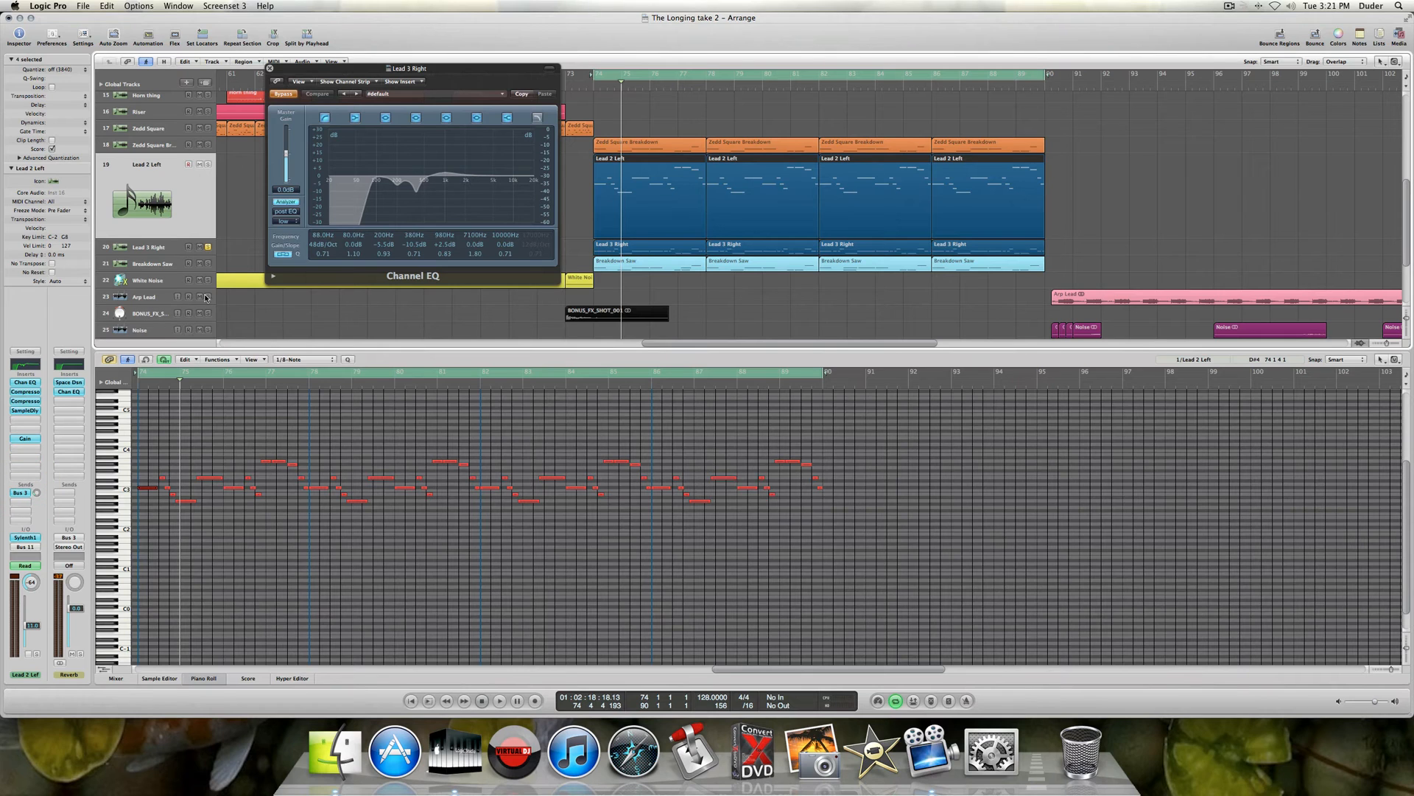
{"action": "left_click", "coordinate": [162, 253]}
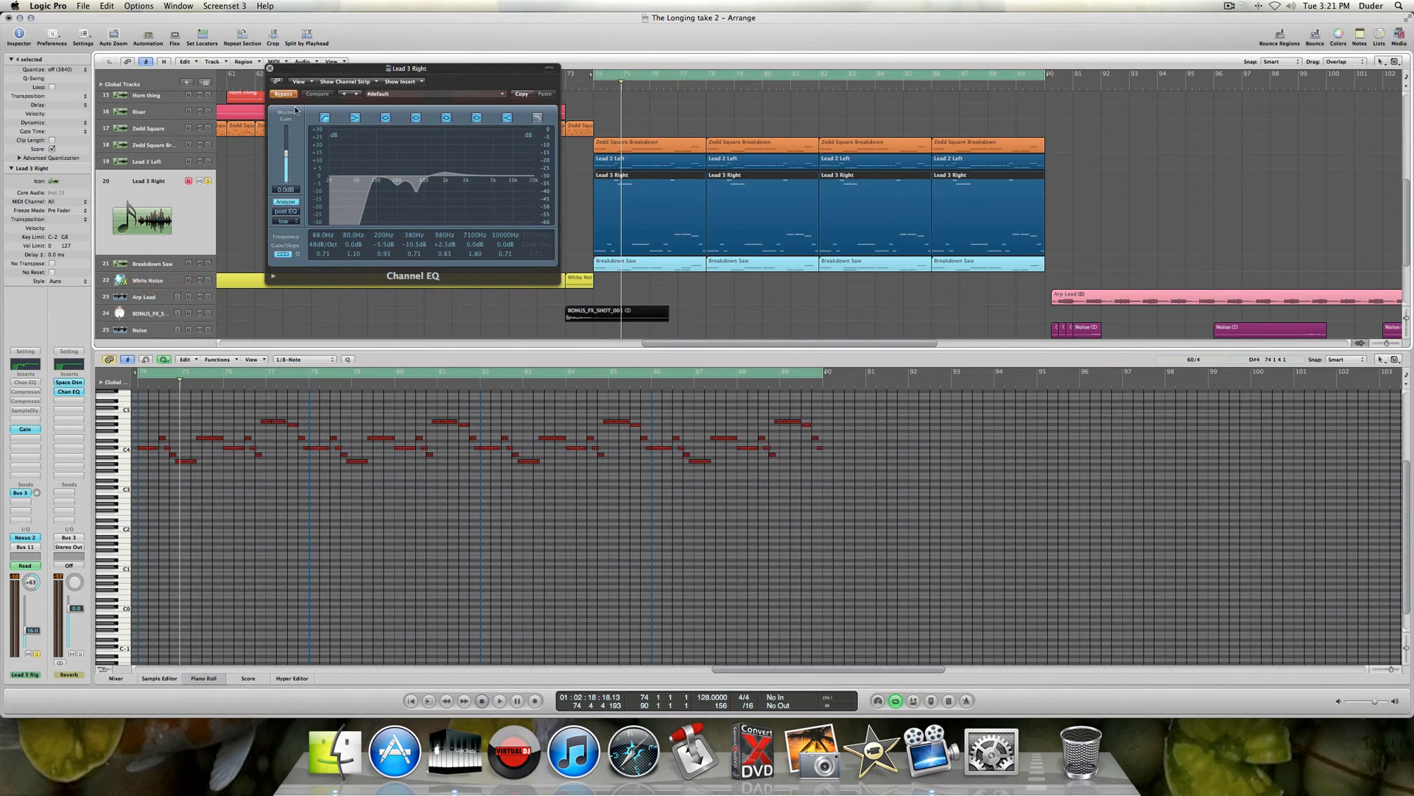
- Turn off Lead 3 Right's Bus 3 send during playback, compare its Channel EQ on and off, and leave the EQ enabled with its window closed
{"action": "key", "text": "space"}
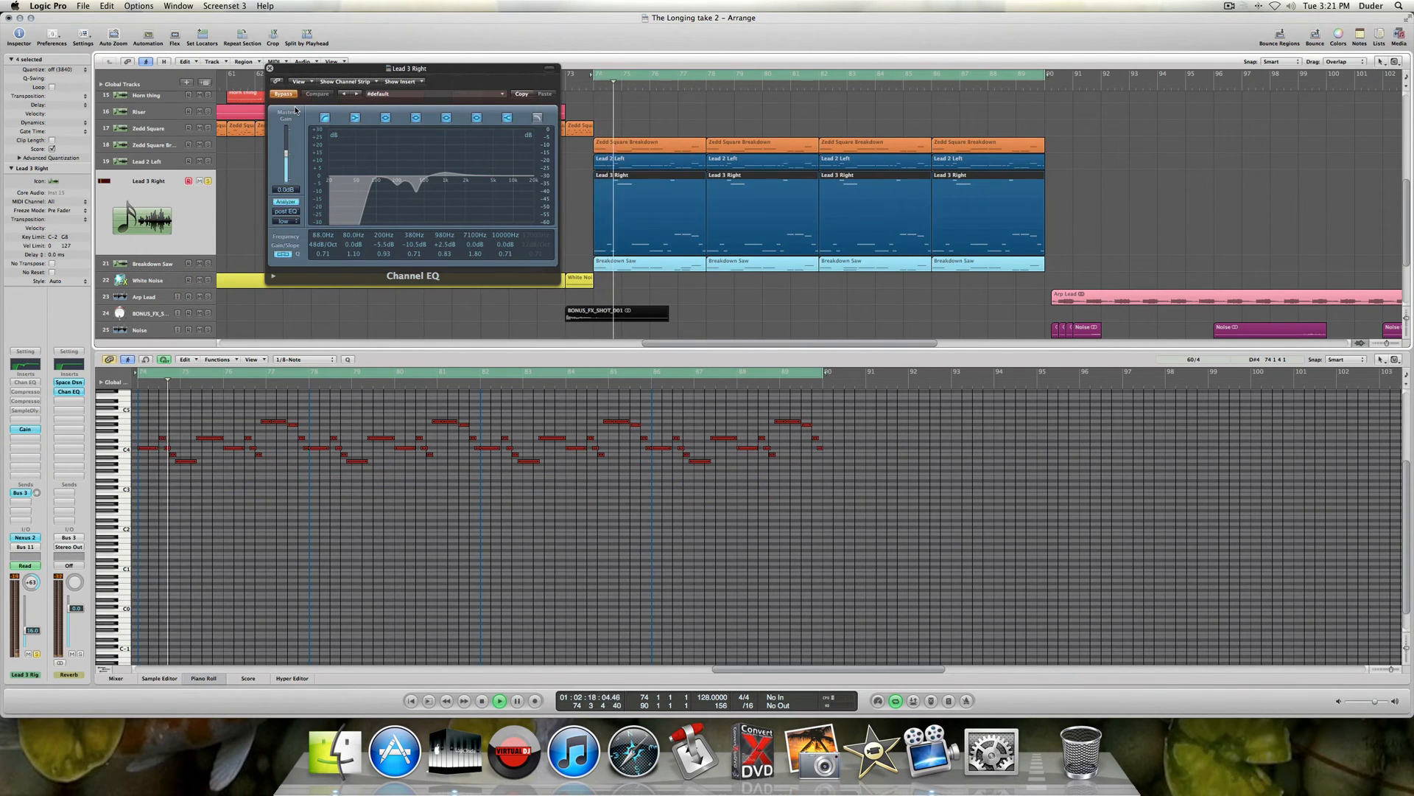
{"action": "left_click", "coordinate": [19, 492]}
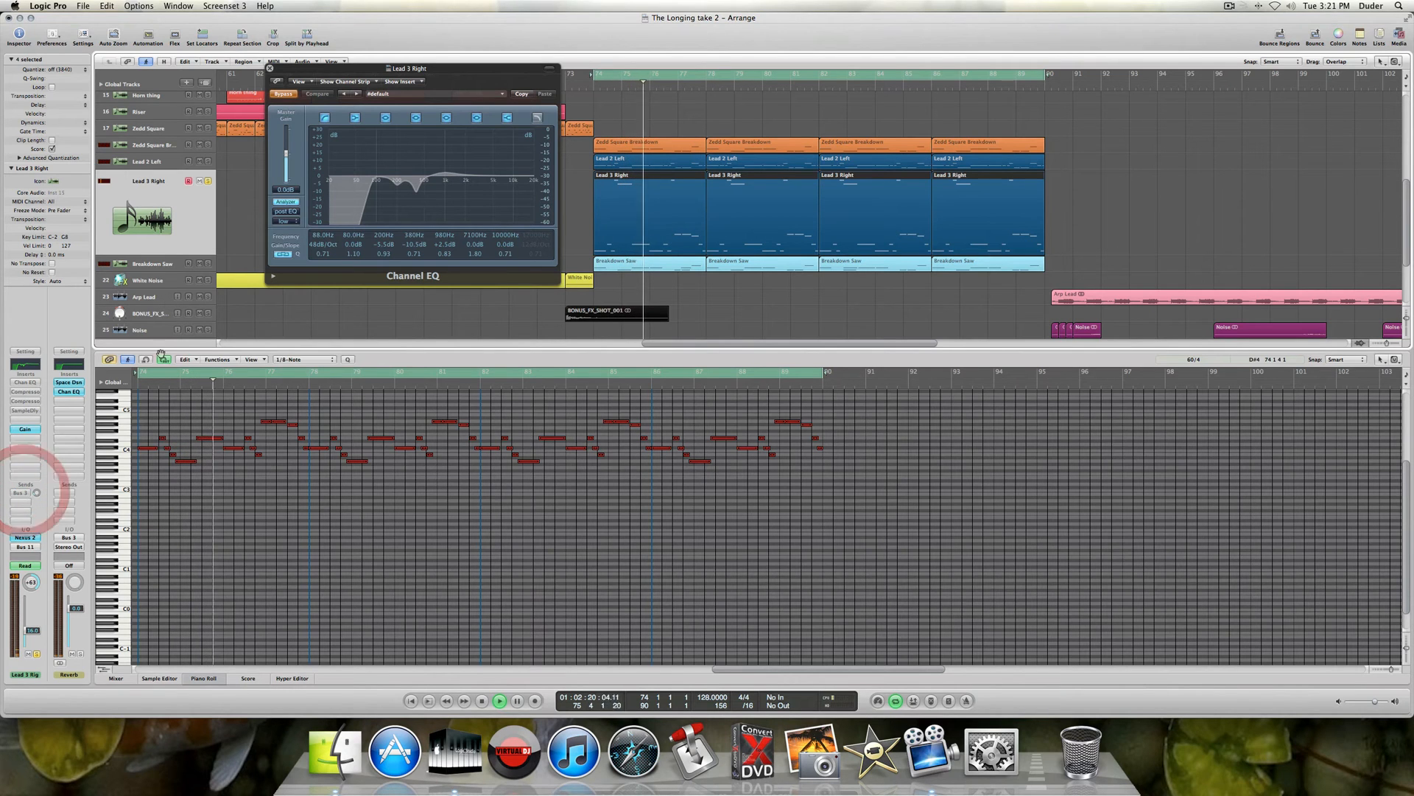
{"action": "left_click", "coordinate": [290, 95]}
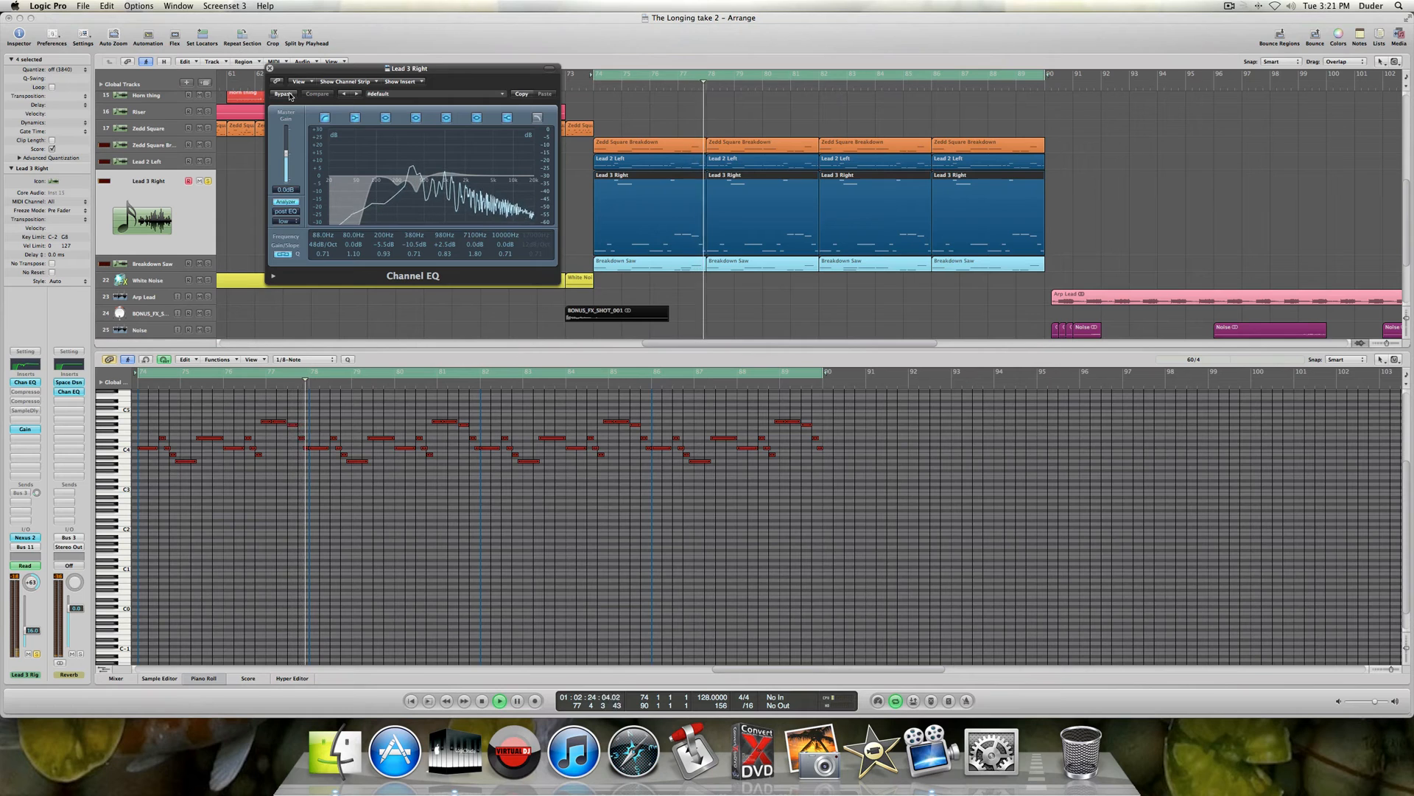
{"action": "left_click", "coordinate": [283, 94]}
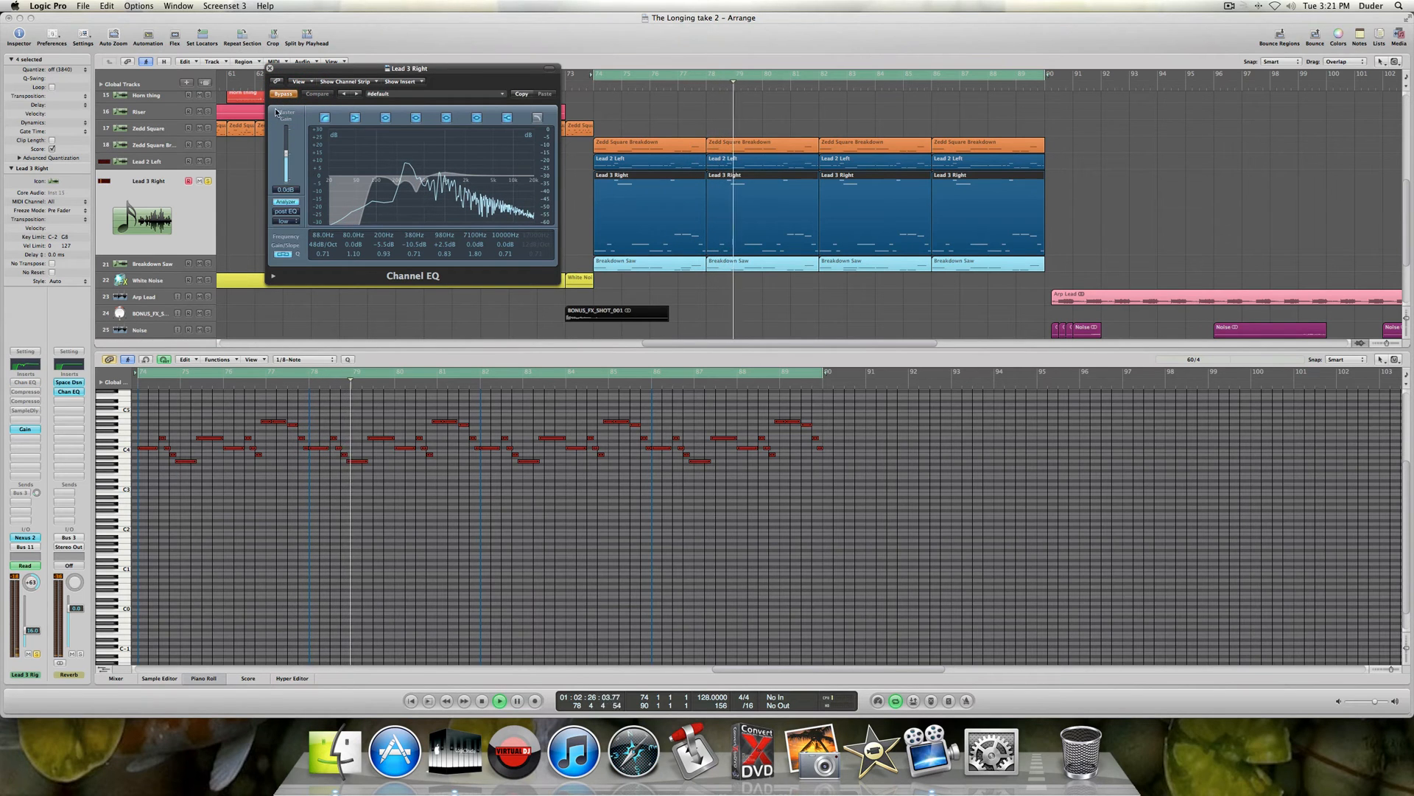
{"action": "left_click", "coordinate": [280, 96]}
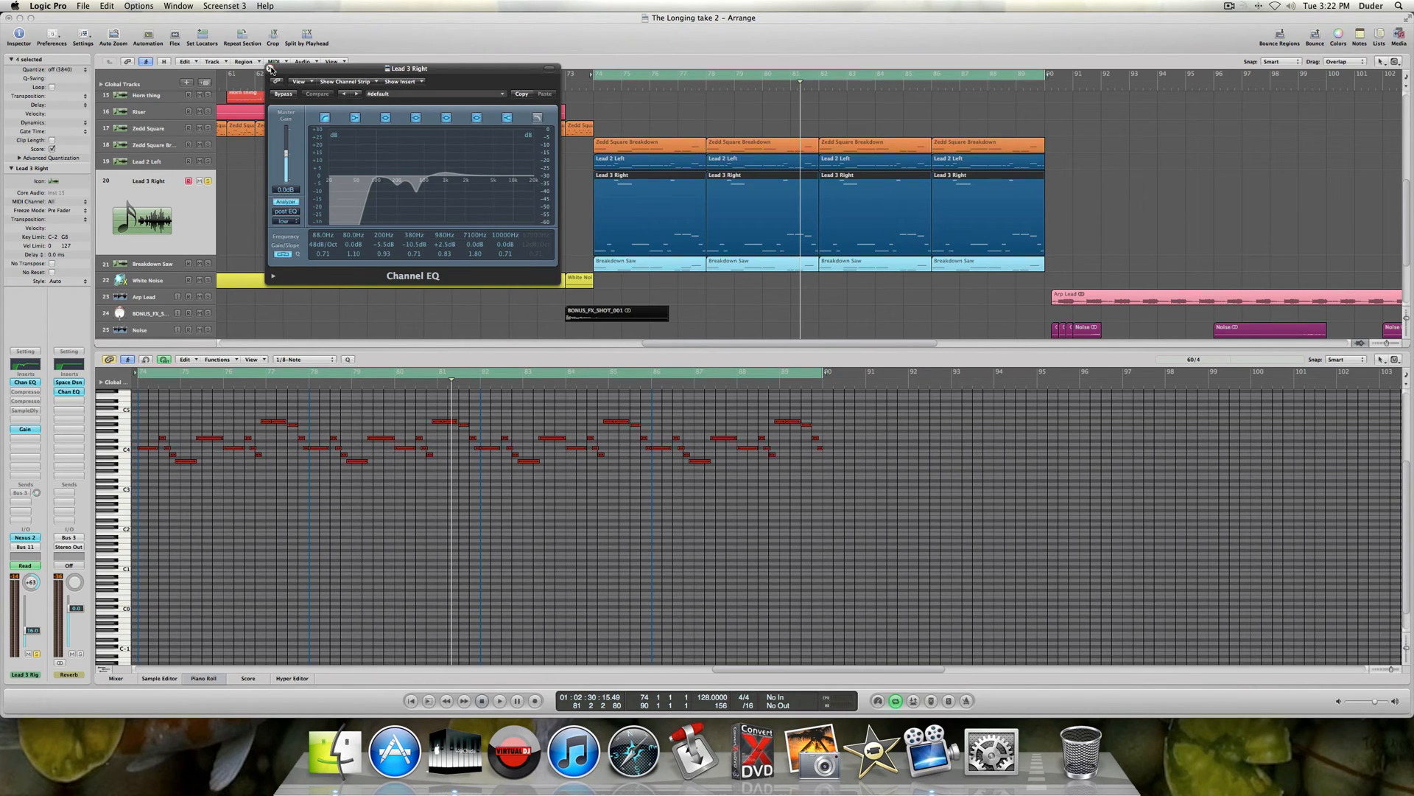
{"action": "left_click", "coordinate": [270, 68]}
- Re-enable Lead 3 Right's first Compressor and compare the sound with and without it during playback from bar 74, leaving it active
{"action": "left_click", "coordinate": [17, 391]}
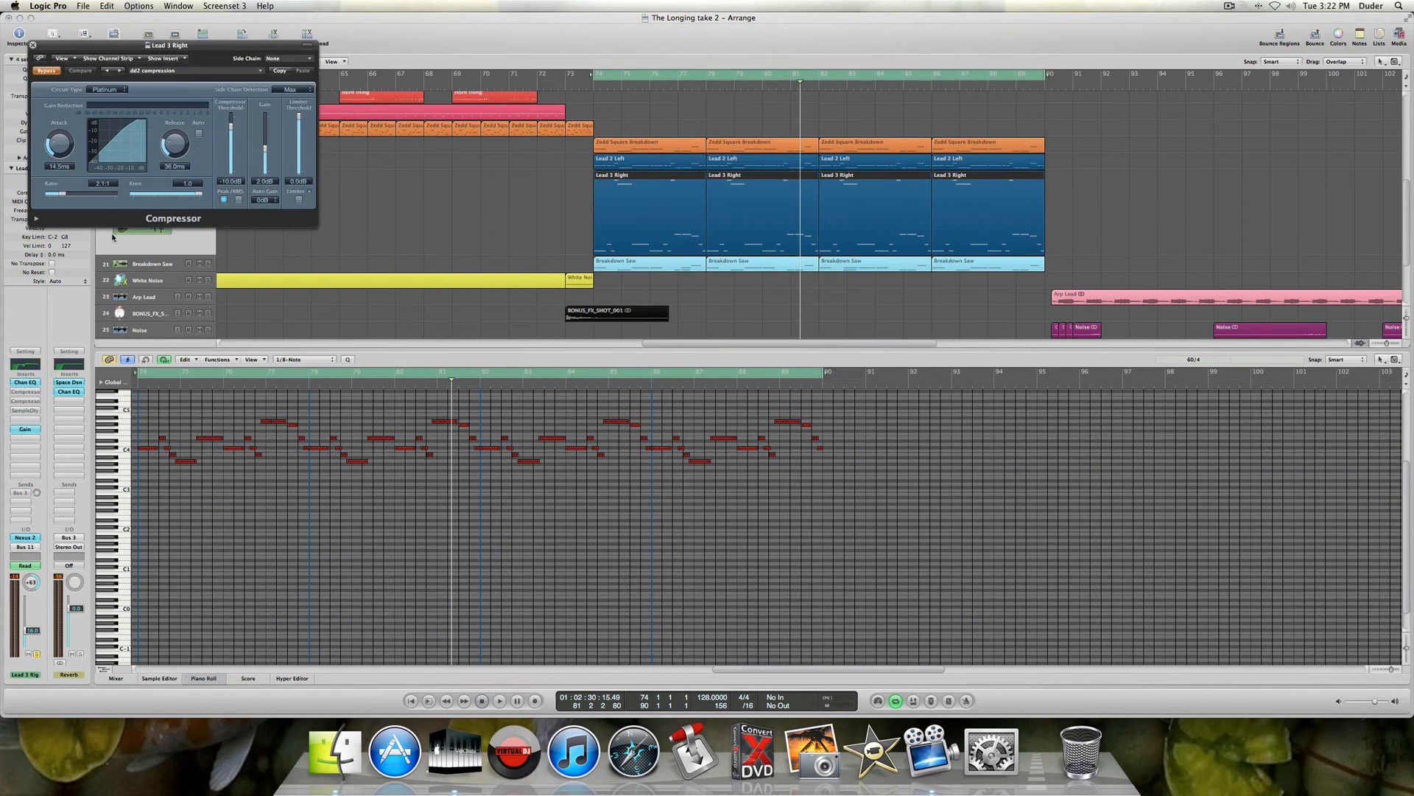
{"action": "left_click", "coordinate": [41, 70]}
{"action": "key", "text": "space"}
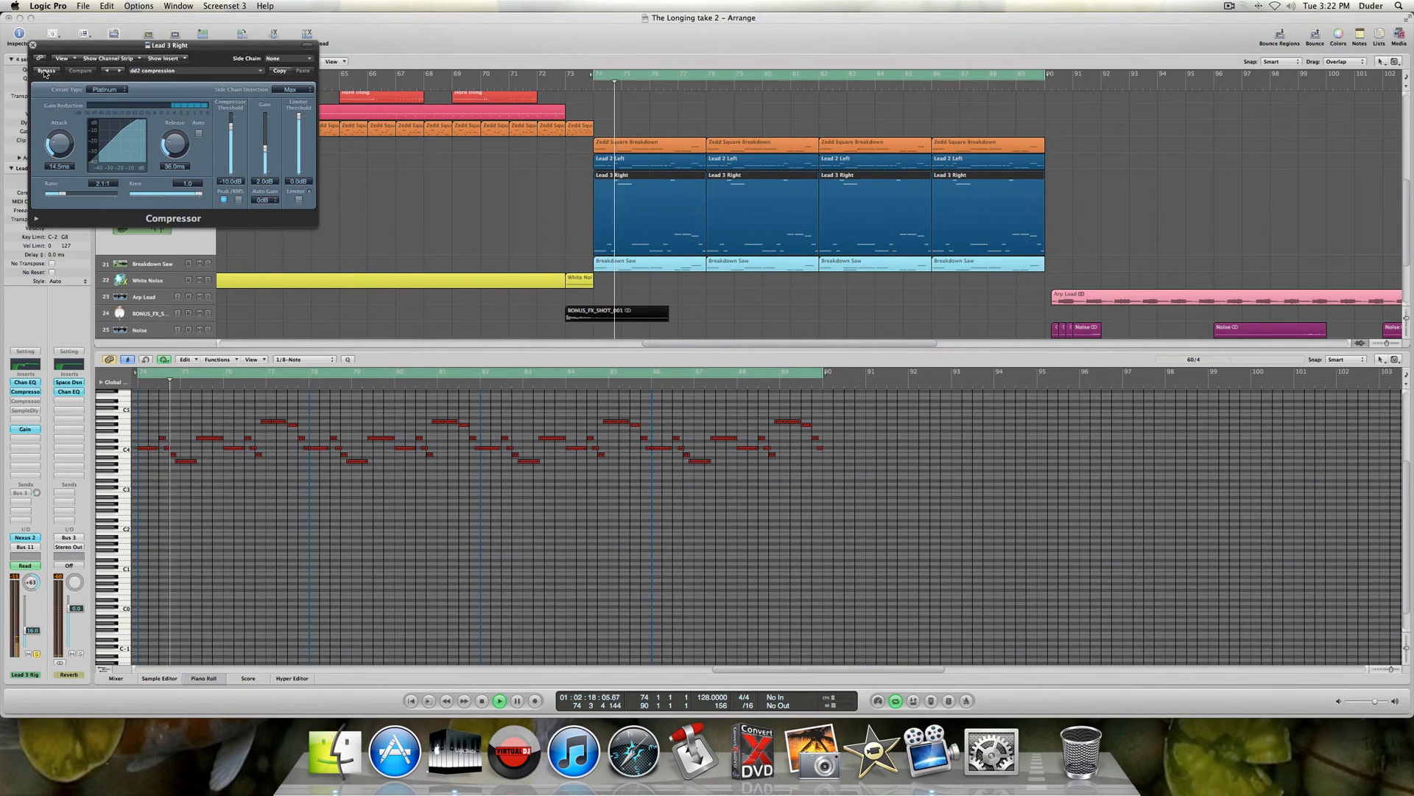
{"action": "left_click", "coordinate": [44, 71]}
{"action": "left_click", "coordinate": [44, 71]}
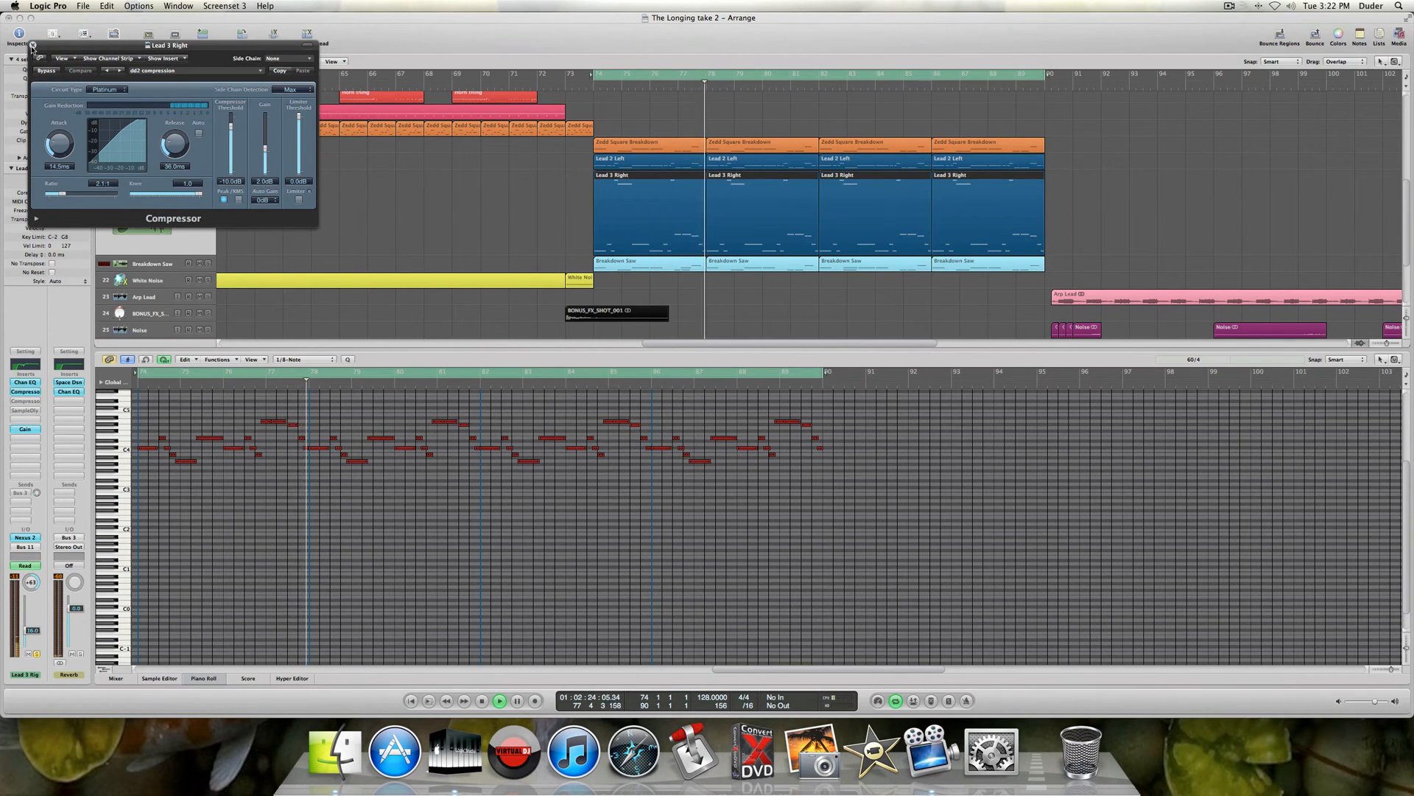
- Close the first Compressor of Lead 3 Right and switch on the second, bypassed Compressor on the same channel
{"action": "left_click", "coordinate": [33, 44]}
{"action": "left_click", "coordinate": [30, 402]}
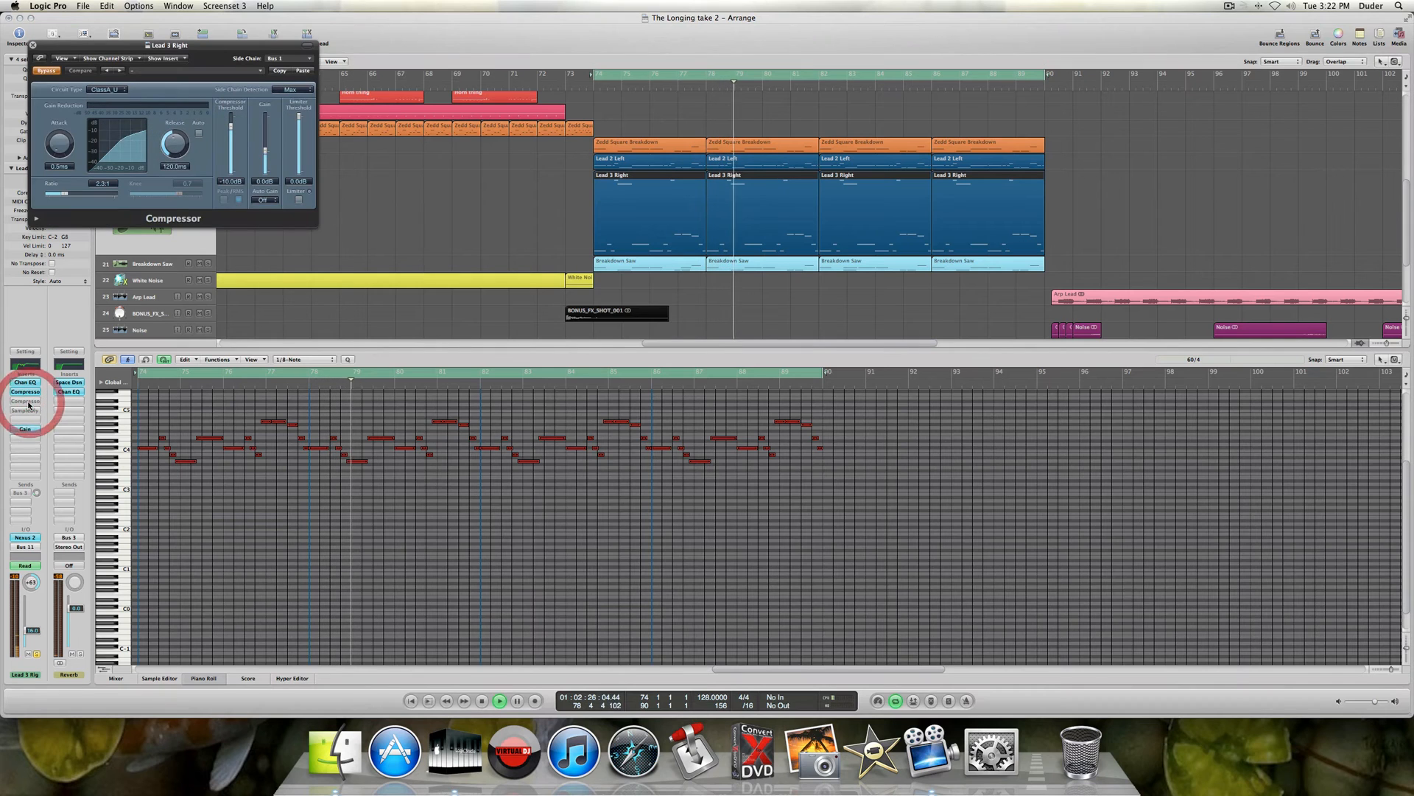
{"action": "left_click", "coordinate": [45, 71]}
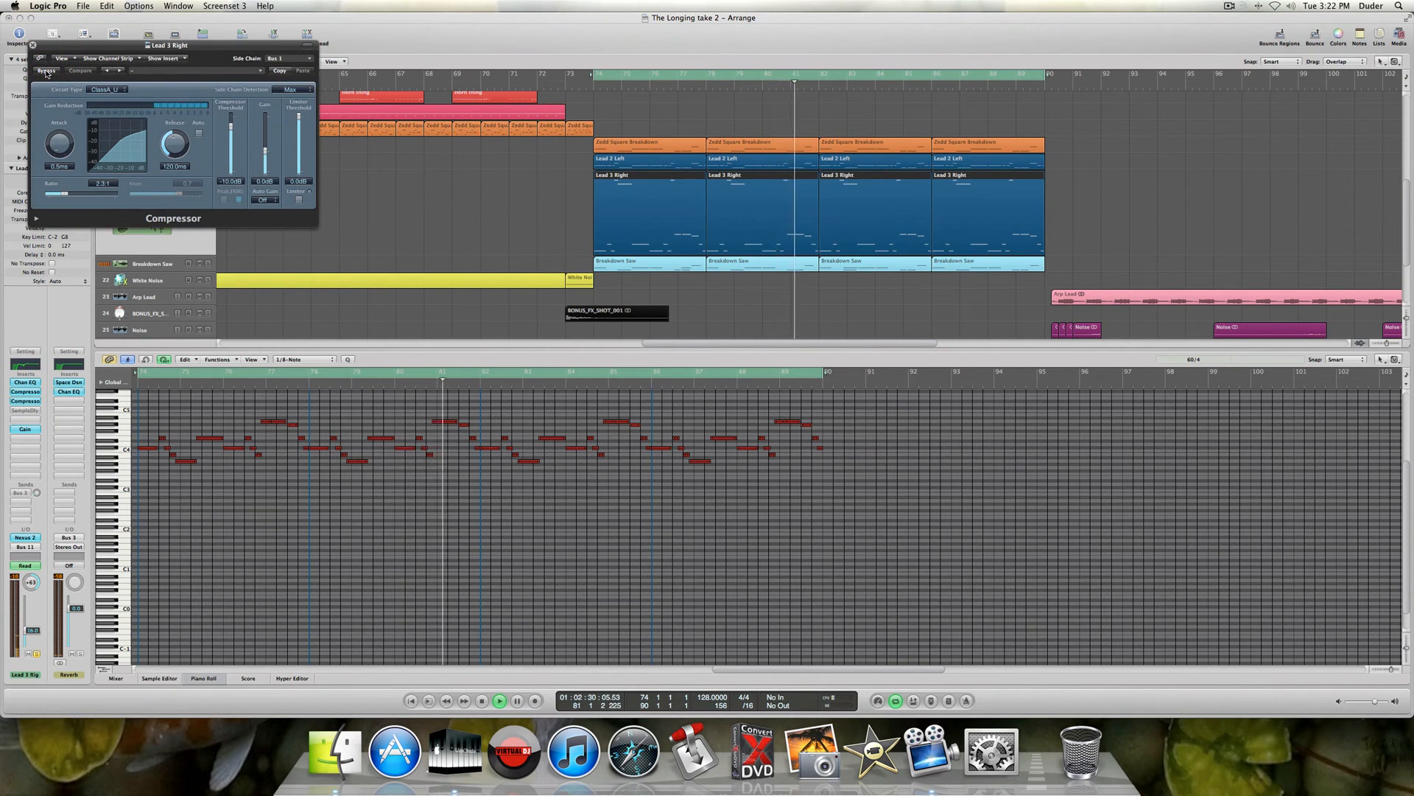
- Switch on the bypassed Sample Delay on Lead 3 Right, close the open plug-in windows and stop playback
{"action": "left_click", "coordinate": [25, 410]}
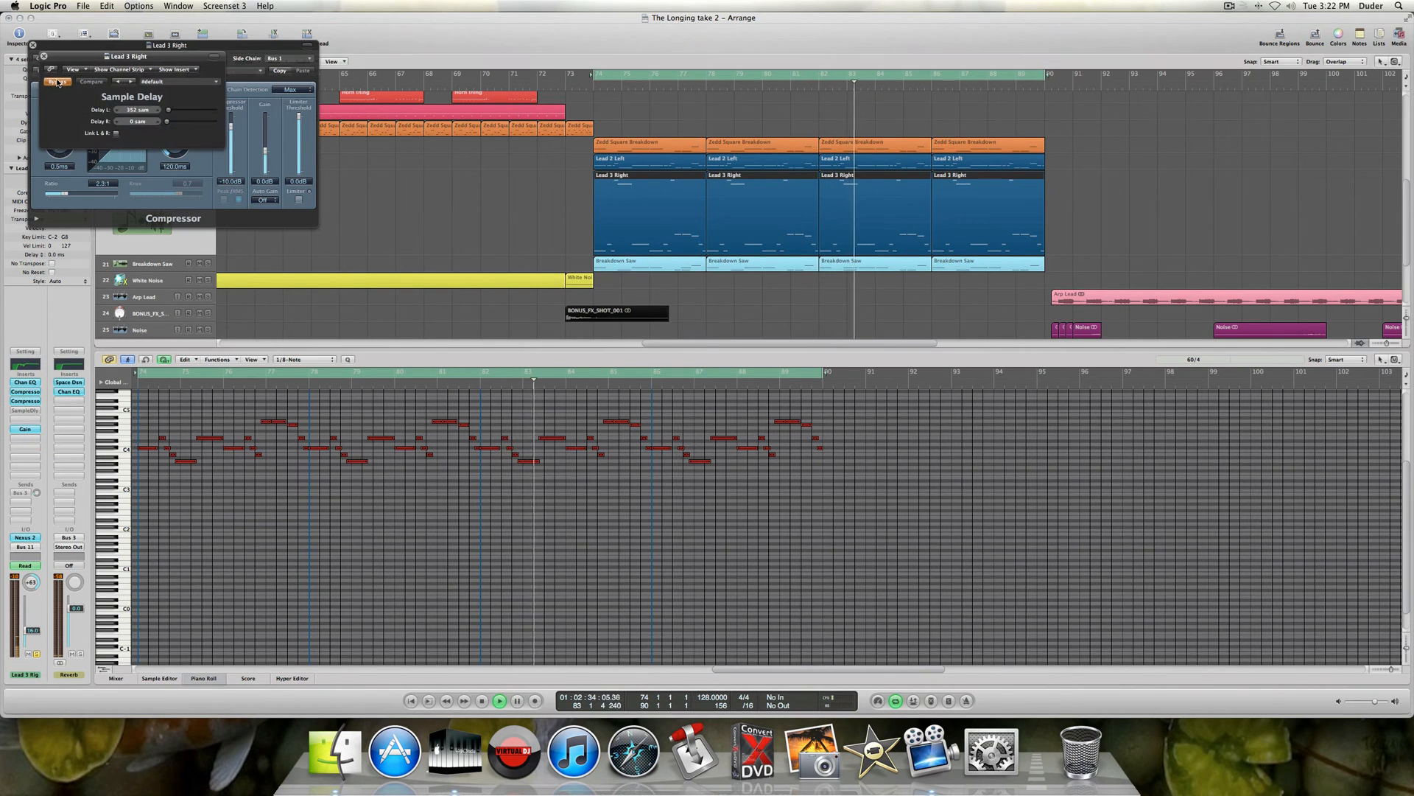
{"action": "left_click", "coordinate": [57, 81]}
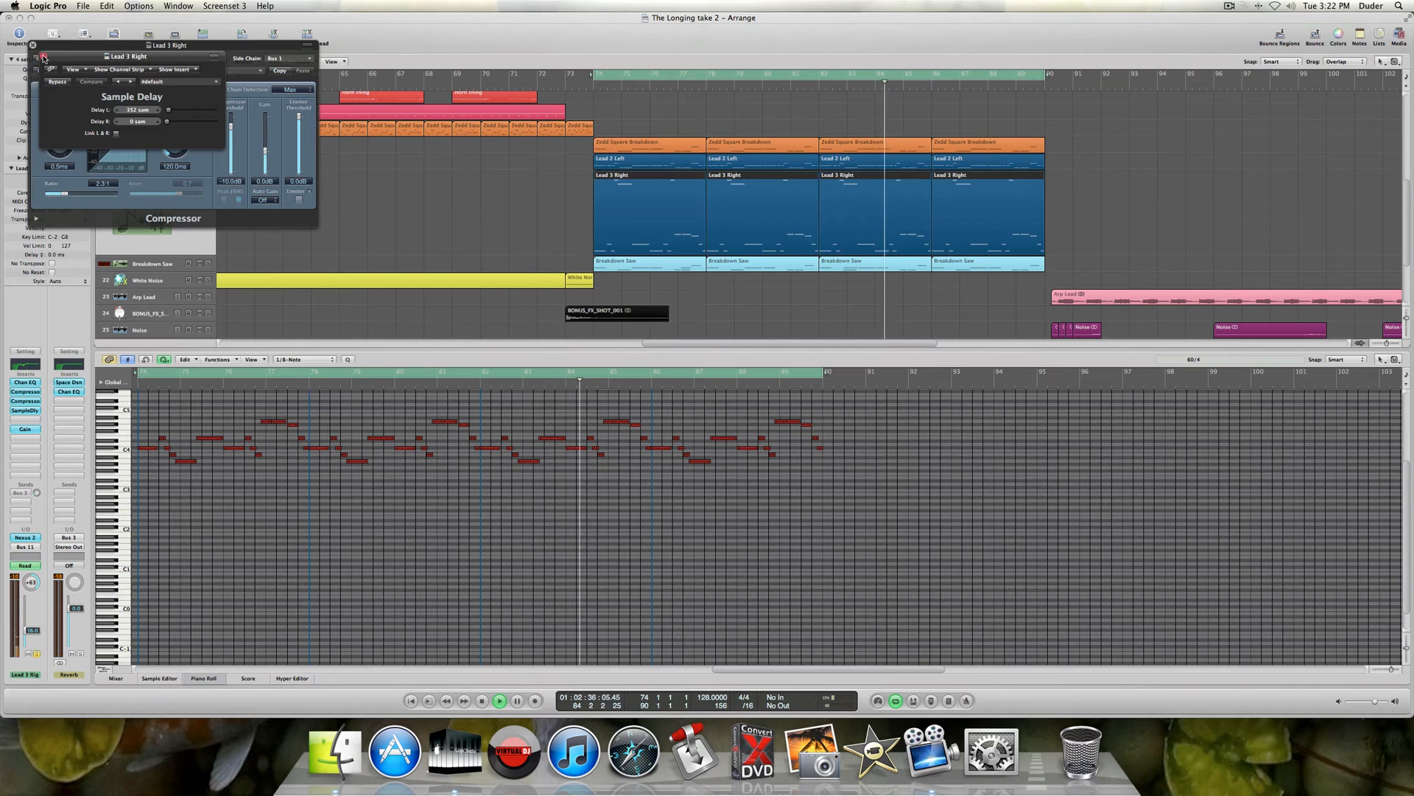
{"action": "left_click", "coordinate": [33, 45]}
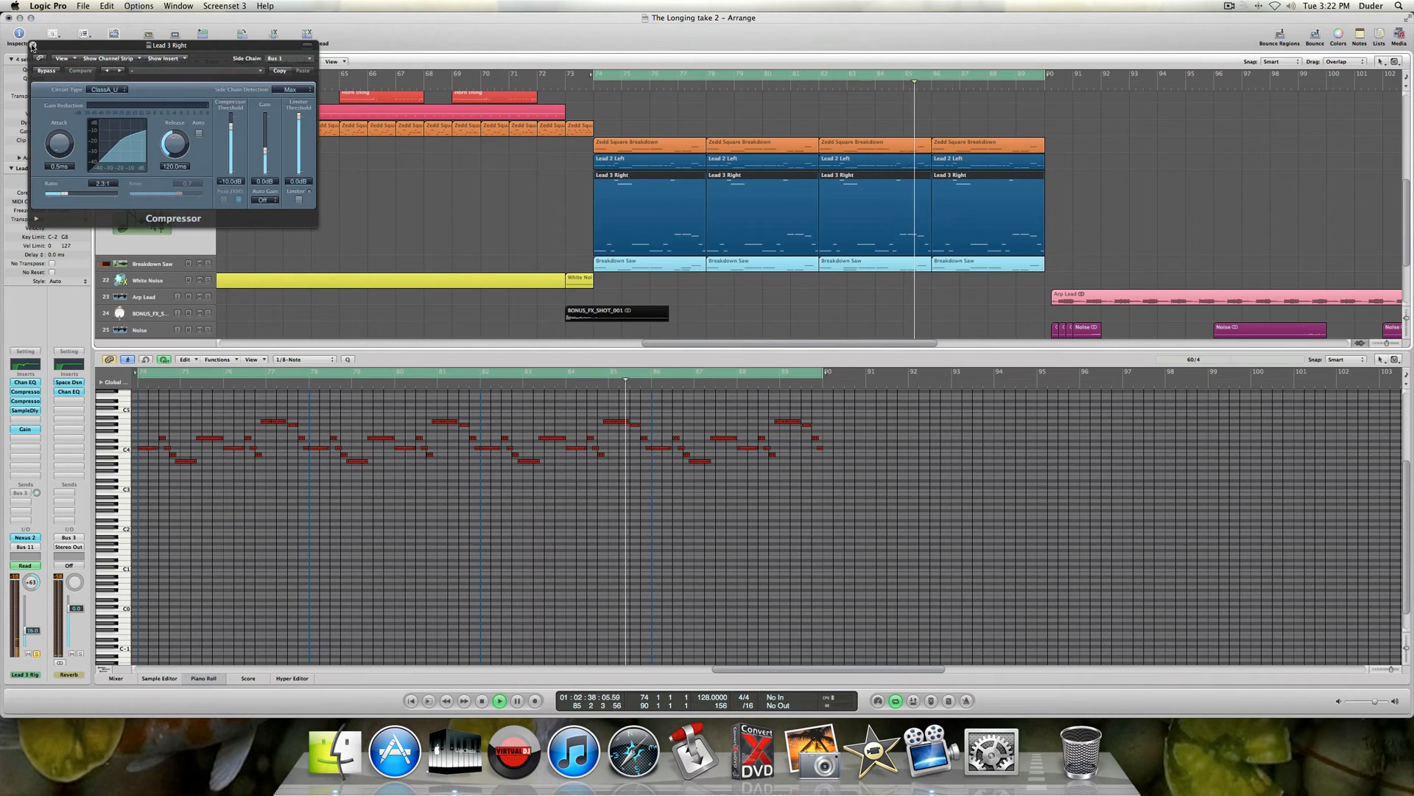
{"action": "left_click", "coordinate": [32, 45]}
{"action": "key", "text": "space"}
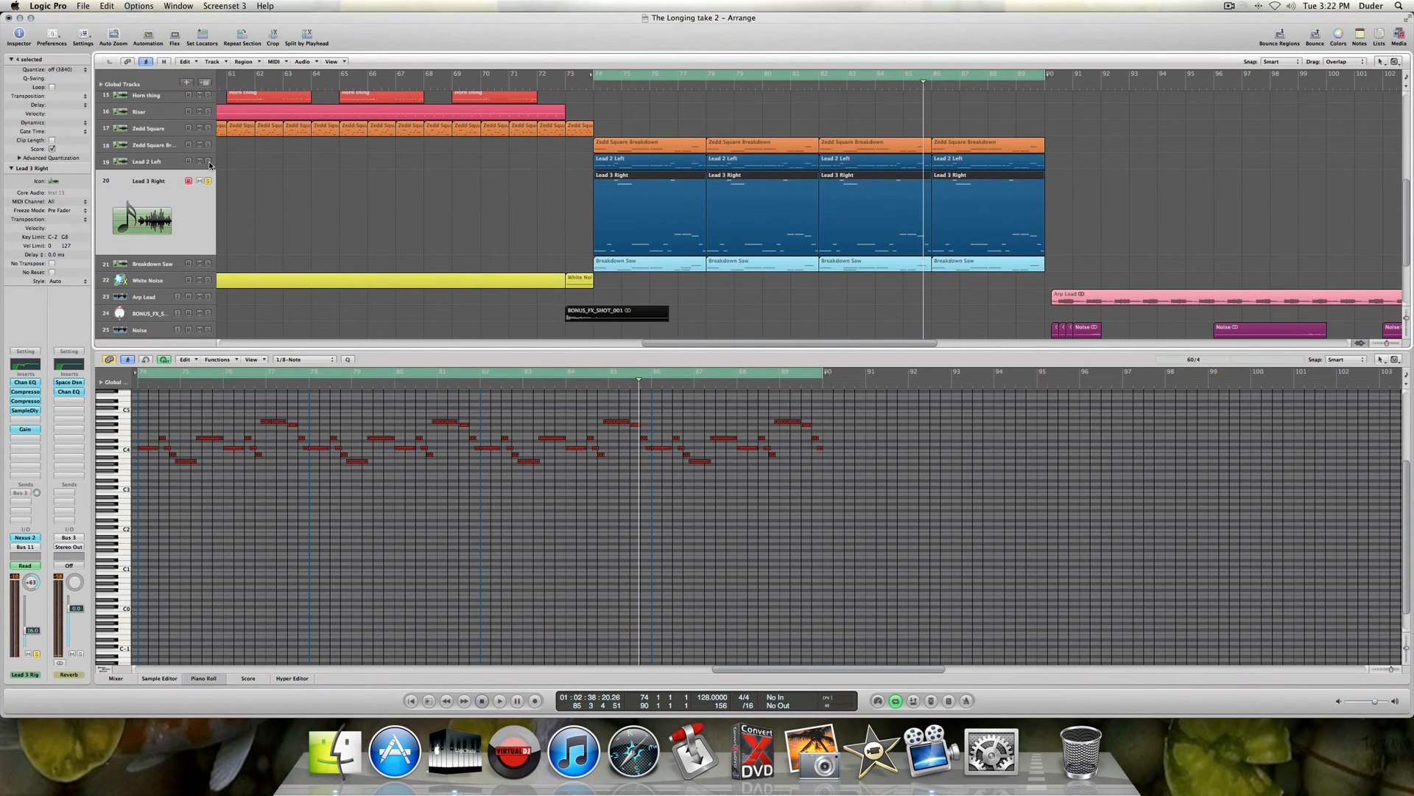
- Solo Lead 2 Left alongside Lead 3 Right and audition the looped section, toggling the solo of the Audio 13 track
{"action": "left_click", "coordinate": [208, 161]}
{"action": "key", "text": "space"}
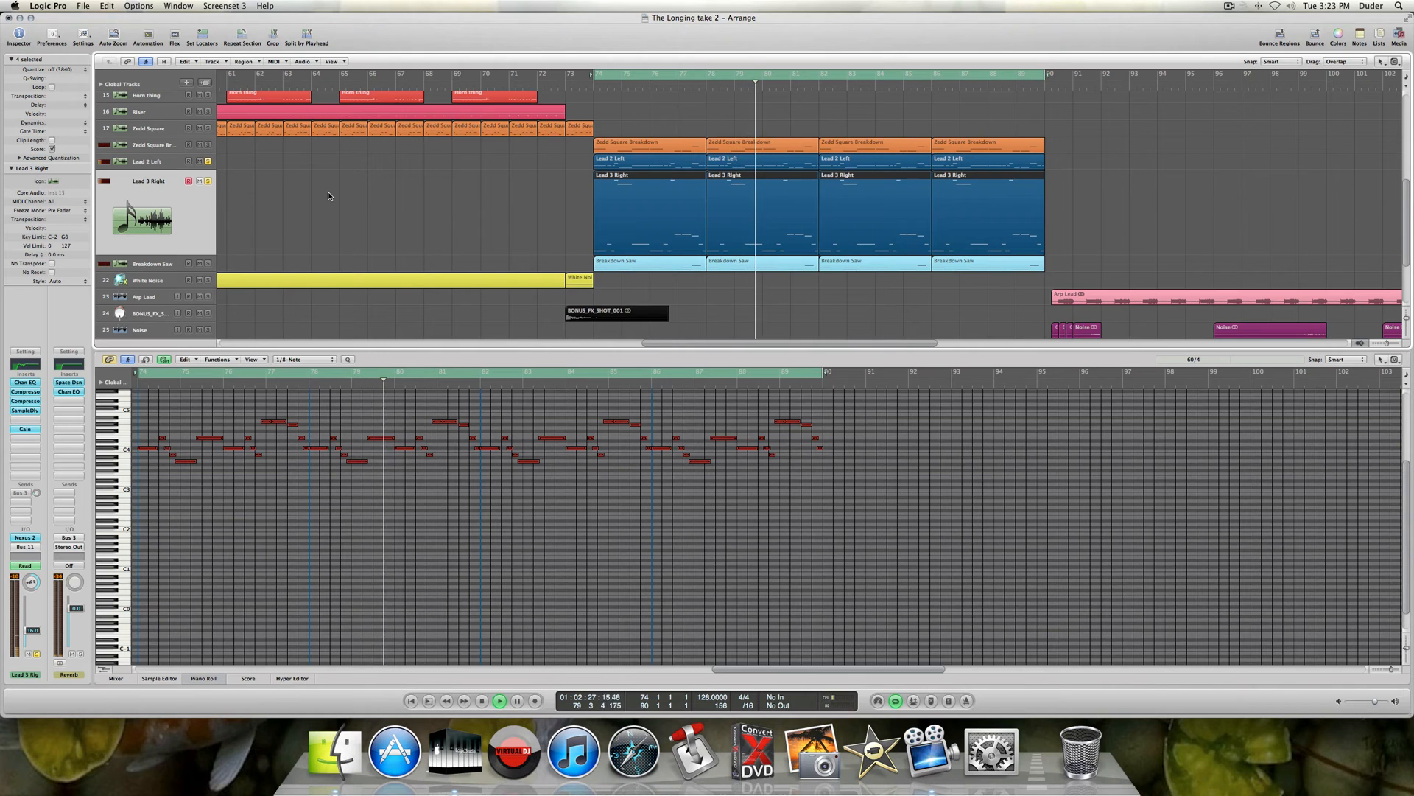
{"action": "scroll", "coordinate": [329, 196], "scroll_direction": "down", "scroll_amount": 5}
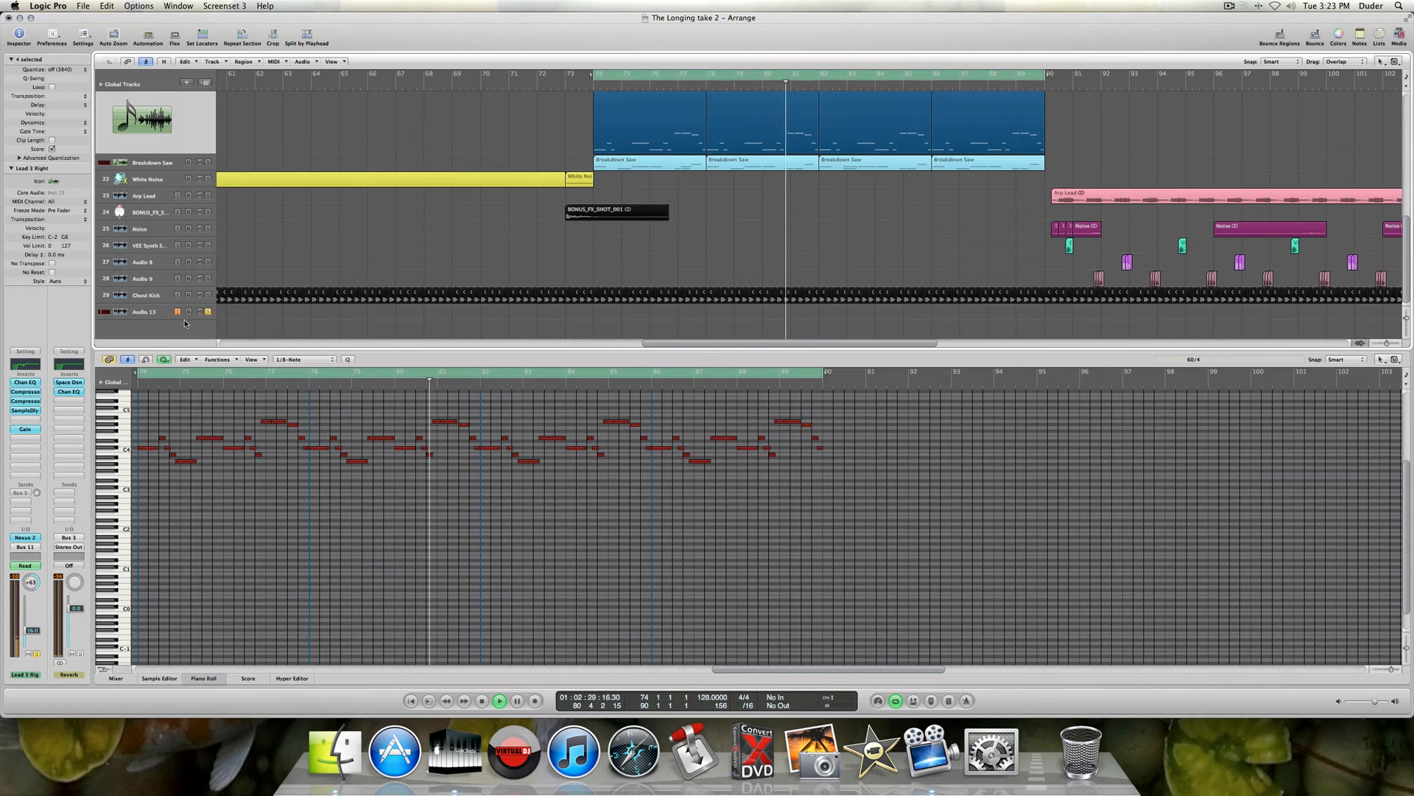
{"action": "left_click", "coordinate": [208, 312]}
{"action": "scroll", "coordinate": [229, 265], "scroll_direction": "up", "scroll_amount": 4}
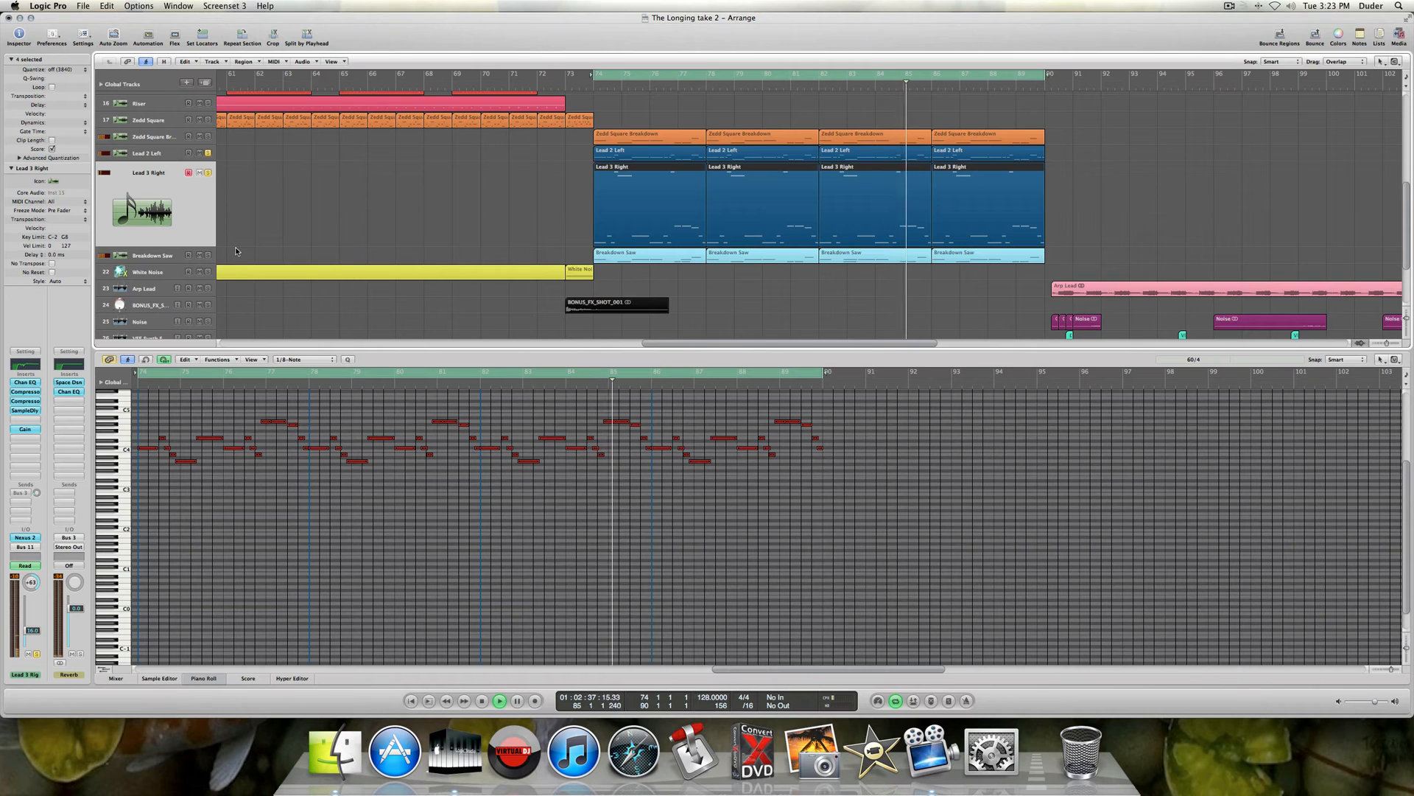
{"action": "key", "text": "space"}
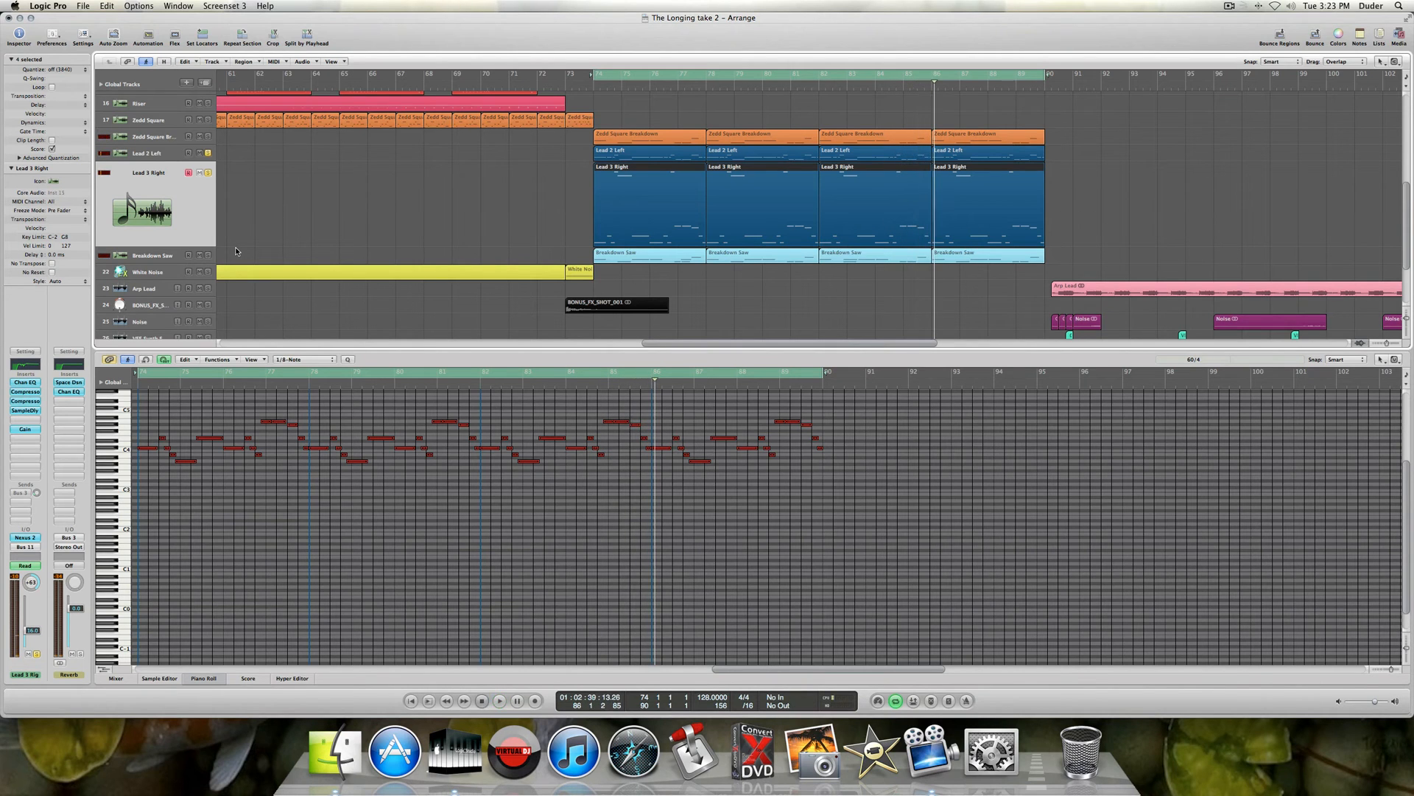
- Play the loop and toggle the solos of Lead 3 Right and Lead 2 Left to compare each lead alone and both together
{"action": "scroll", "coordinate": [222, 280], "scroll_direction": "down", "scroll_amount": 3}
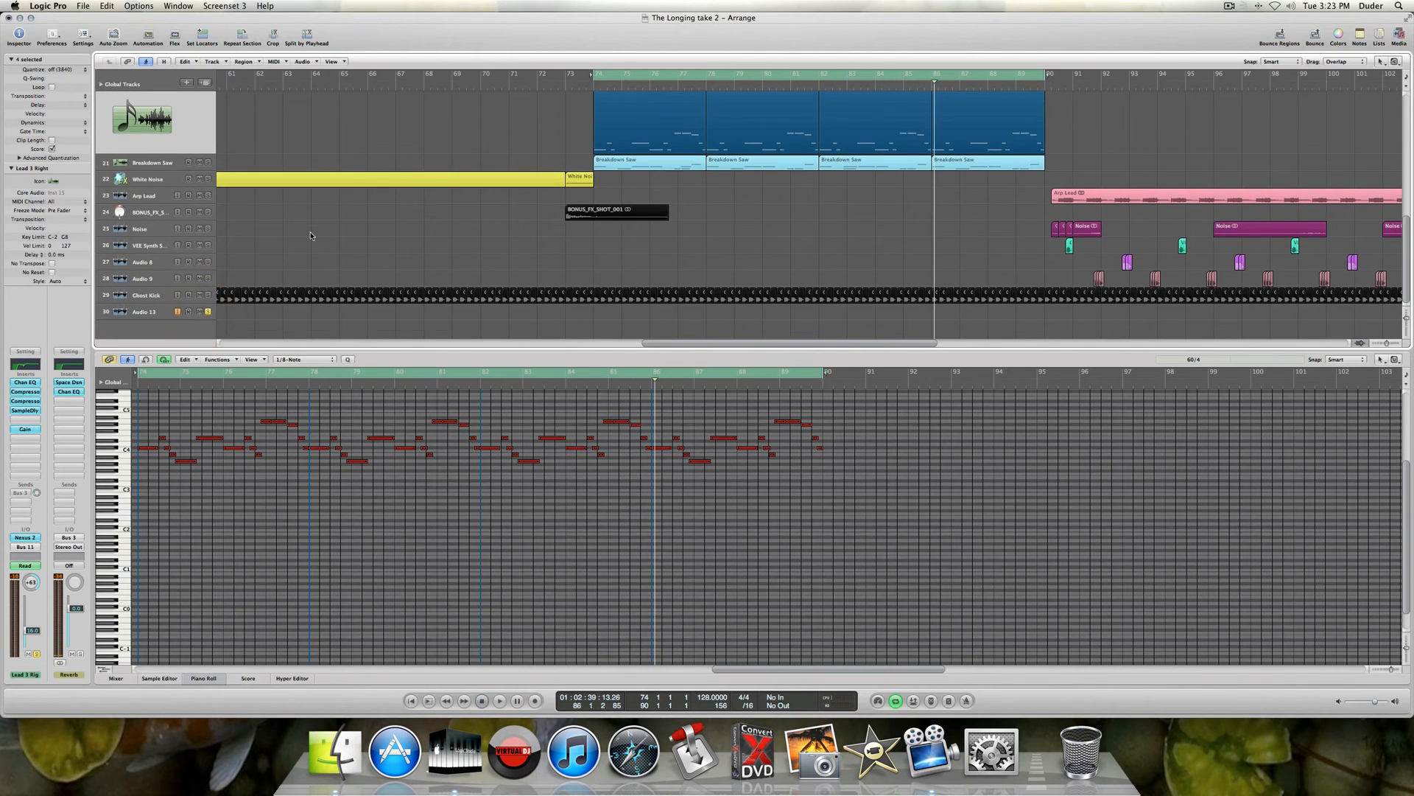
{"action": "scroll", "coordinate": [311, 236], "scroll_direction": "up", "scroll_amount": 3}
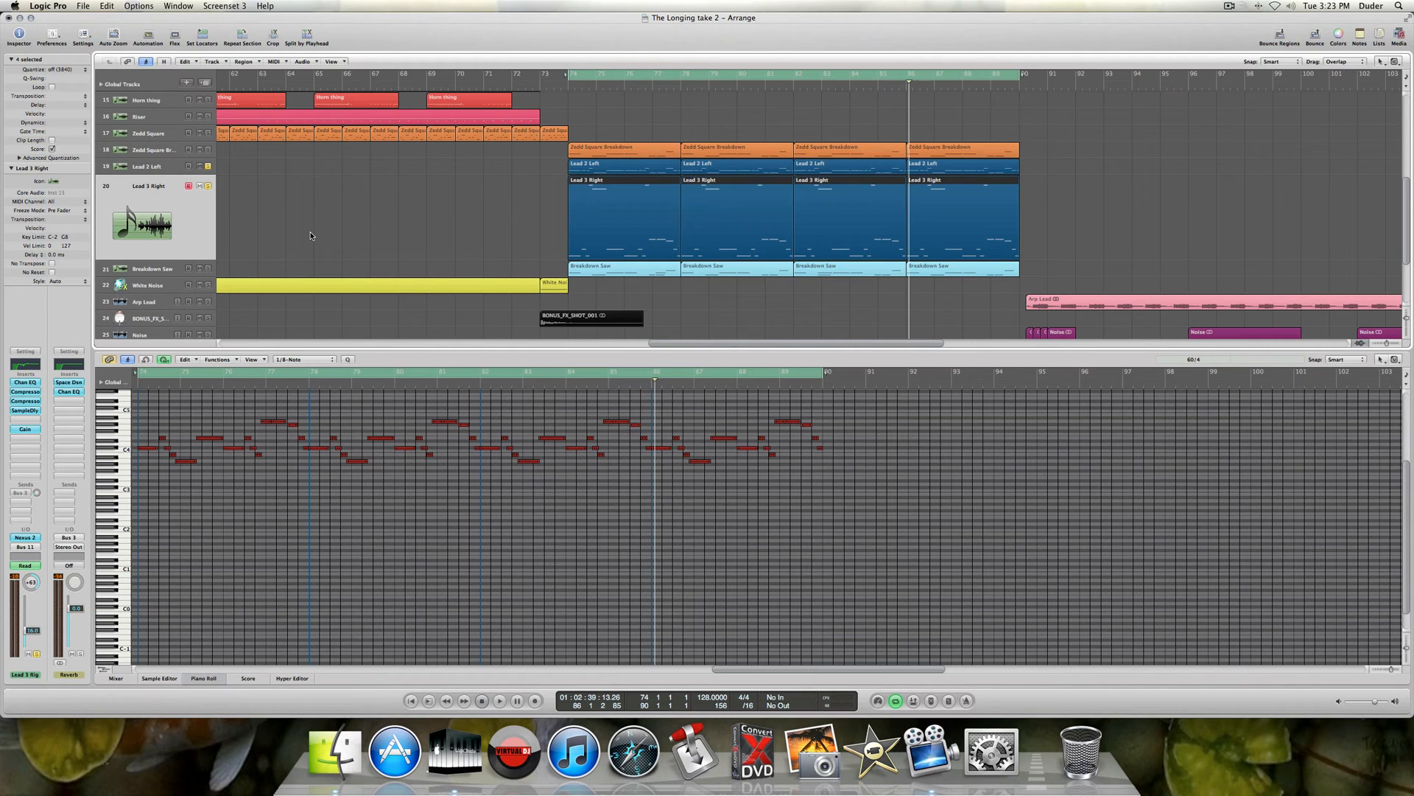
{"action": "key", "text": "space"}
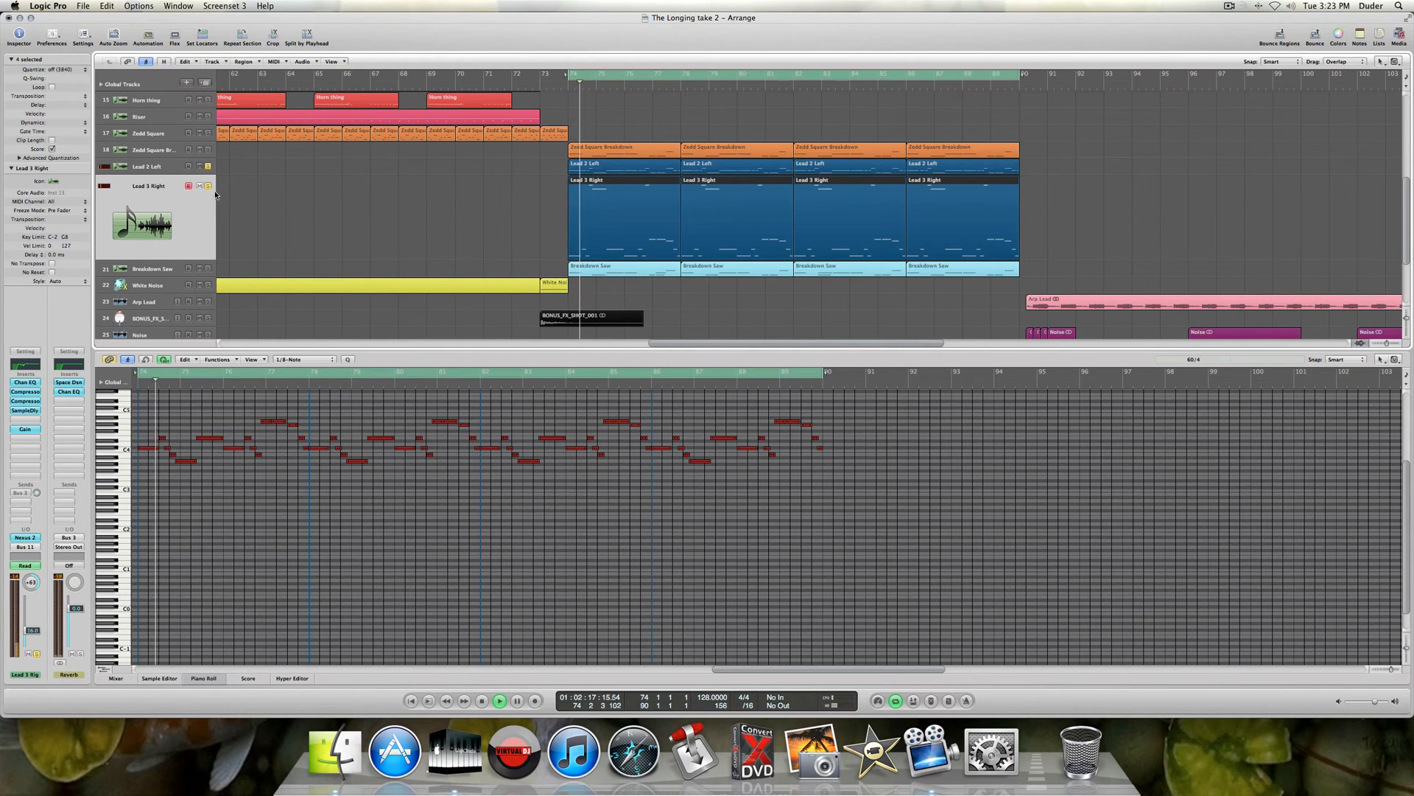
{"action": "left_click", "coordinate": [209, 186]}
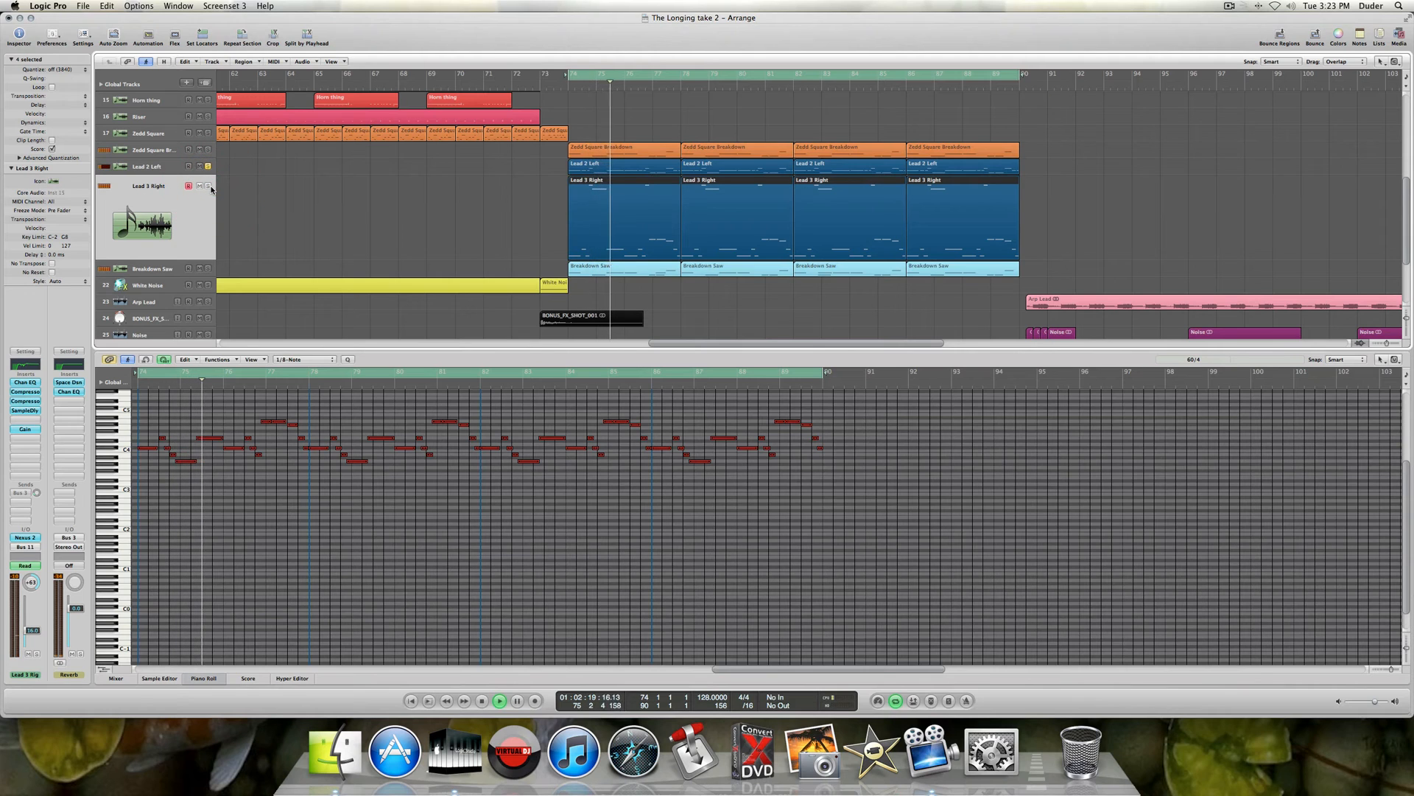
{"action": "left_click", "coordinate": [209, 168]}
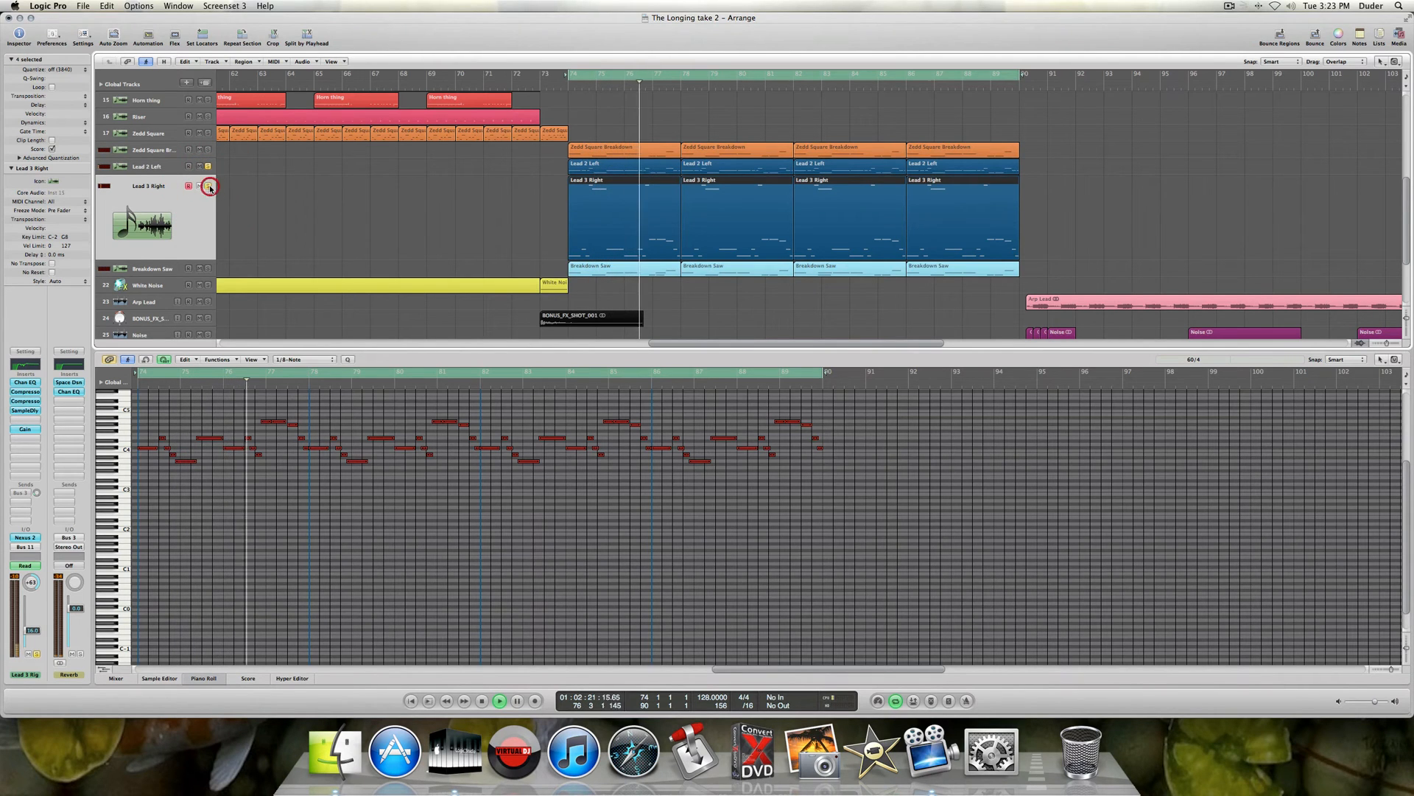
{"action": "left_click", "coordinate": [210, 167]}
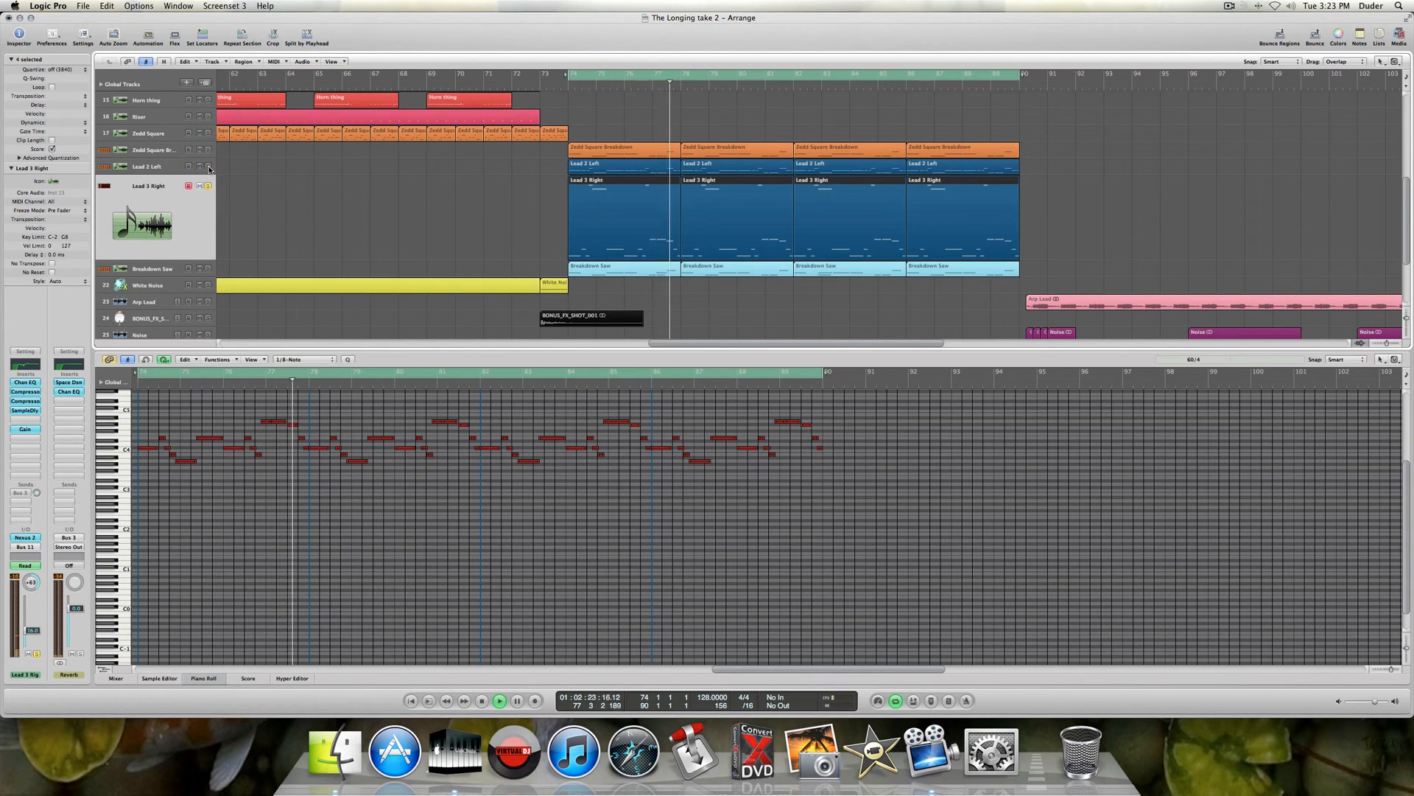
{"action": "left_click", "coordinate": [209, 167]}
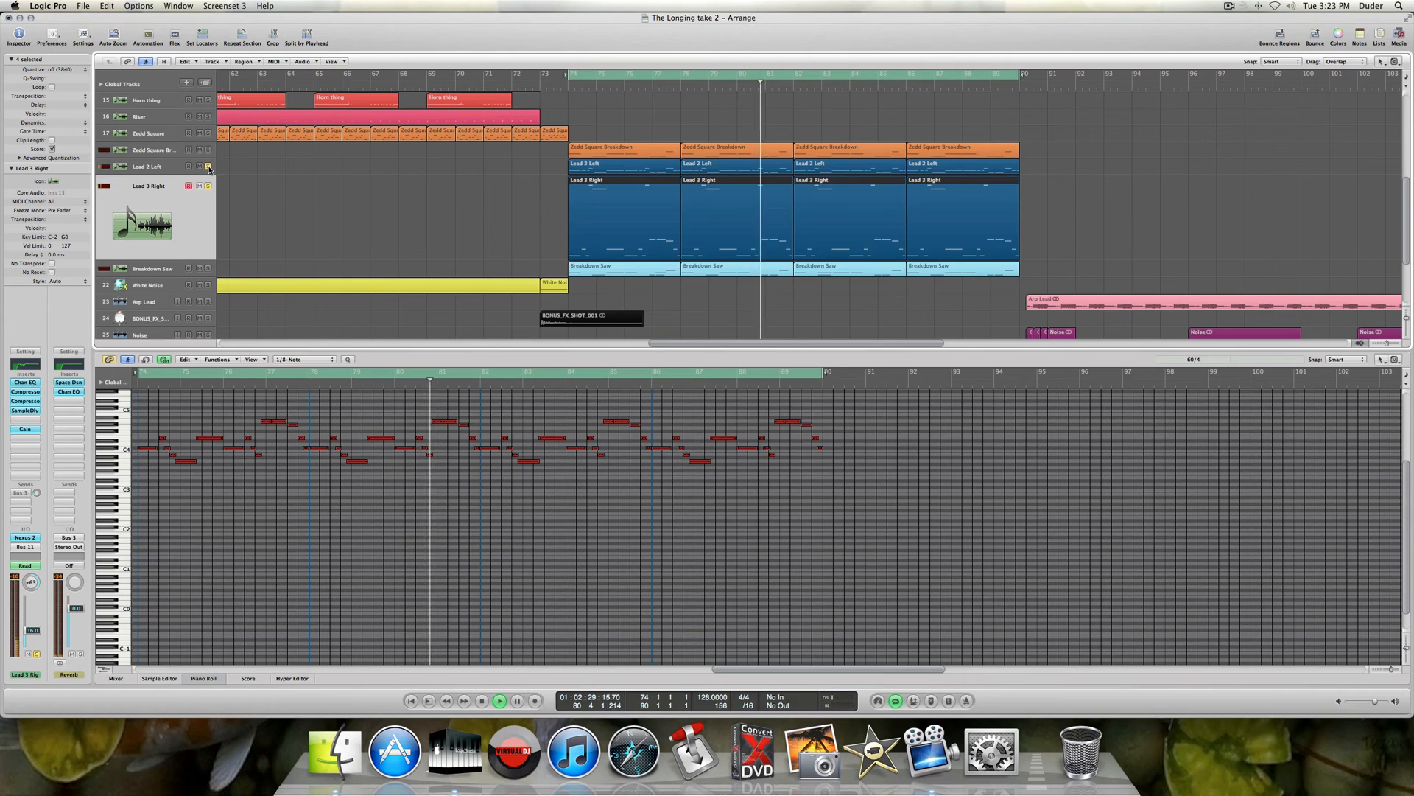
- Create one mono audio track below Audio 9 with Input 2 as its source and enable input monitoring on it
{"action": "left_click", "coordinate": [145, 620]}
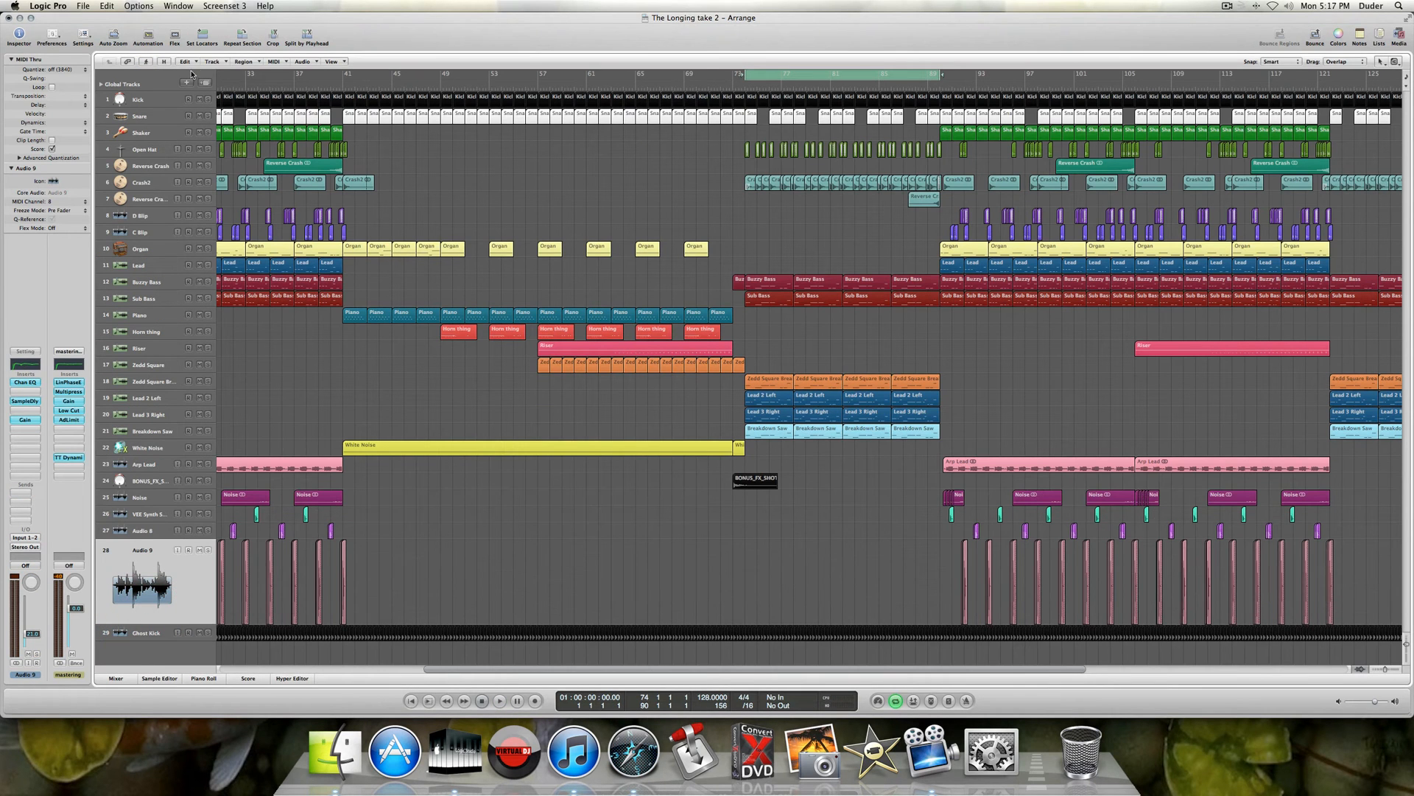
{"action": "left_click", "coordinate": [211, 62]}
{"action": "left_click", "coordinate": [213, 70]}
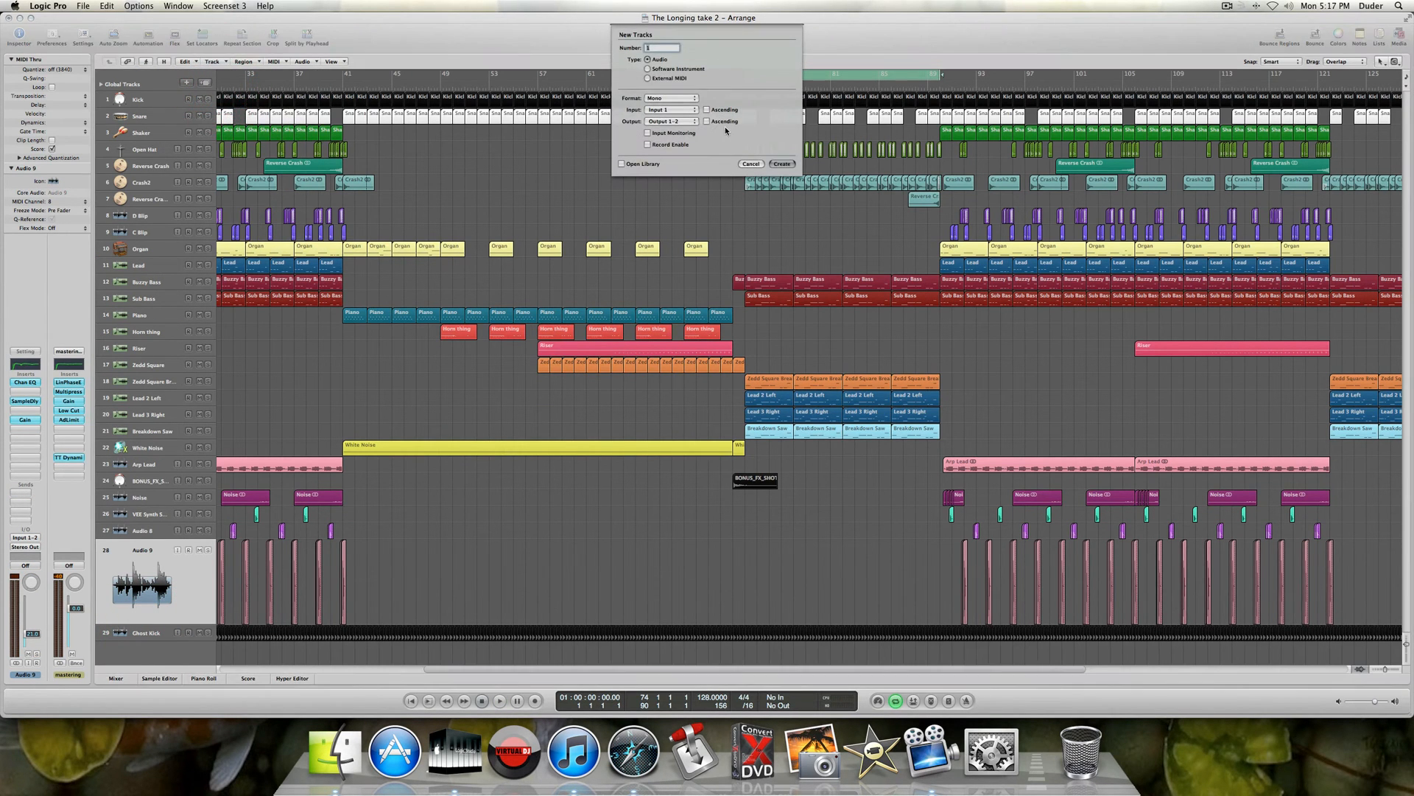
{"action": "left_click", "coordinate": [672, 110]}
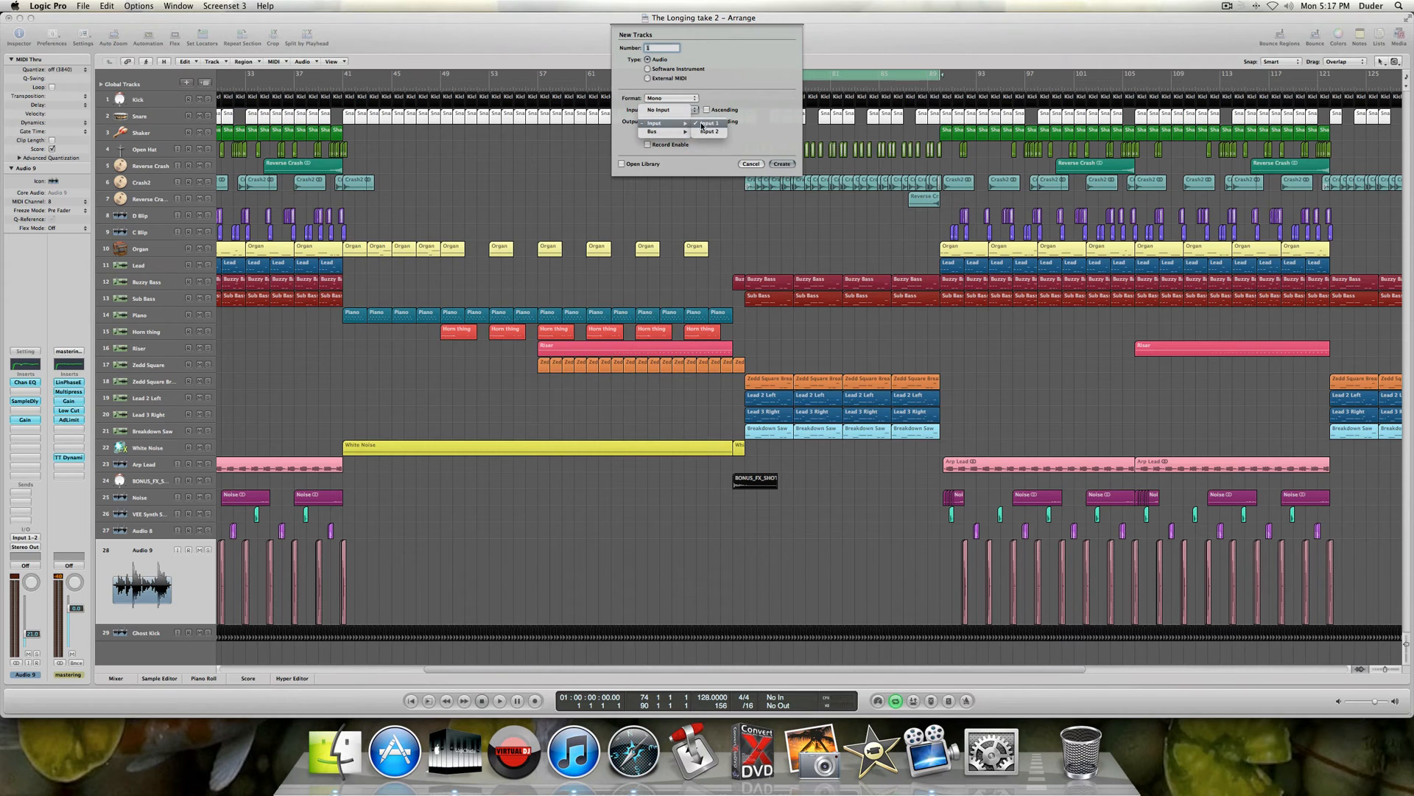
{"action": "left_click", "coordinate": [709, 131]}
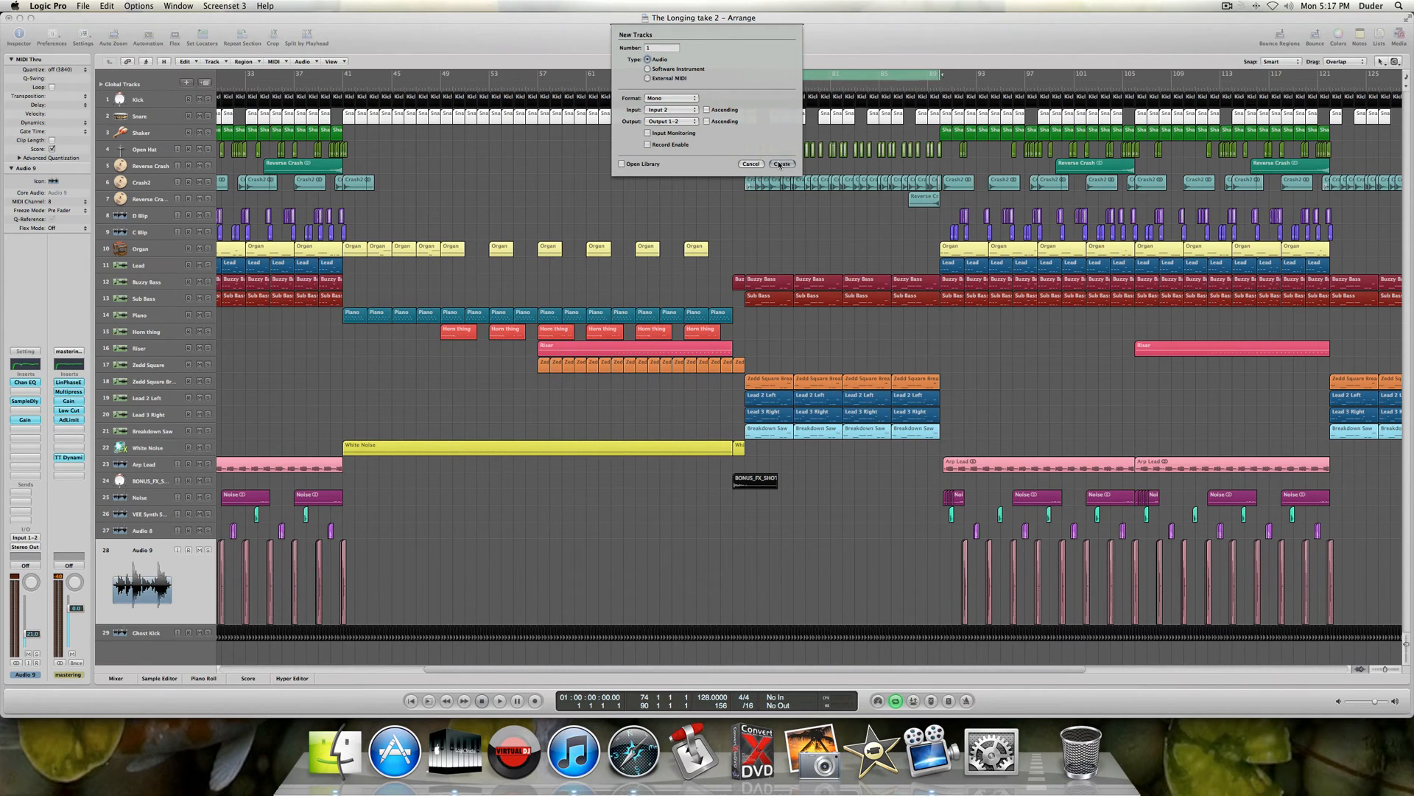
{"action": "left_click", "coordinate": [781, 163]}
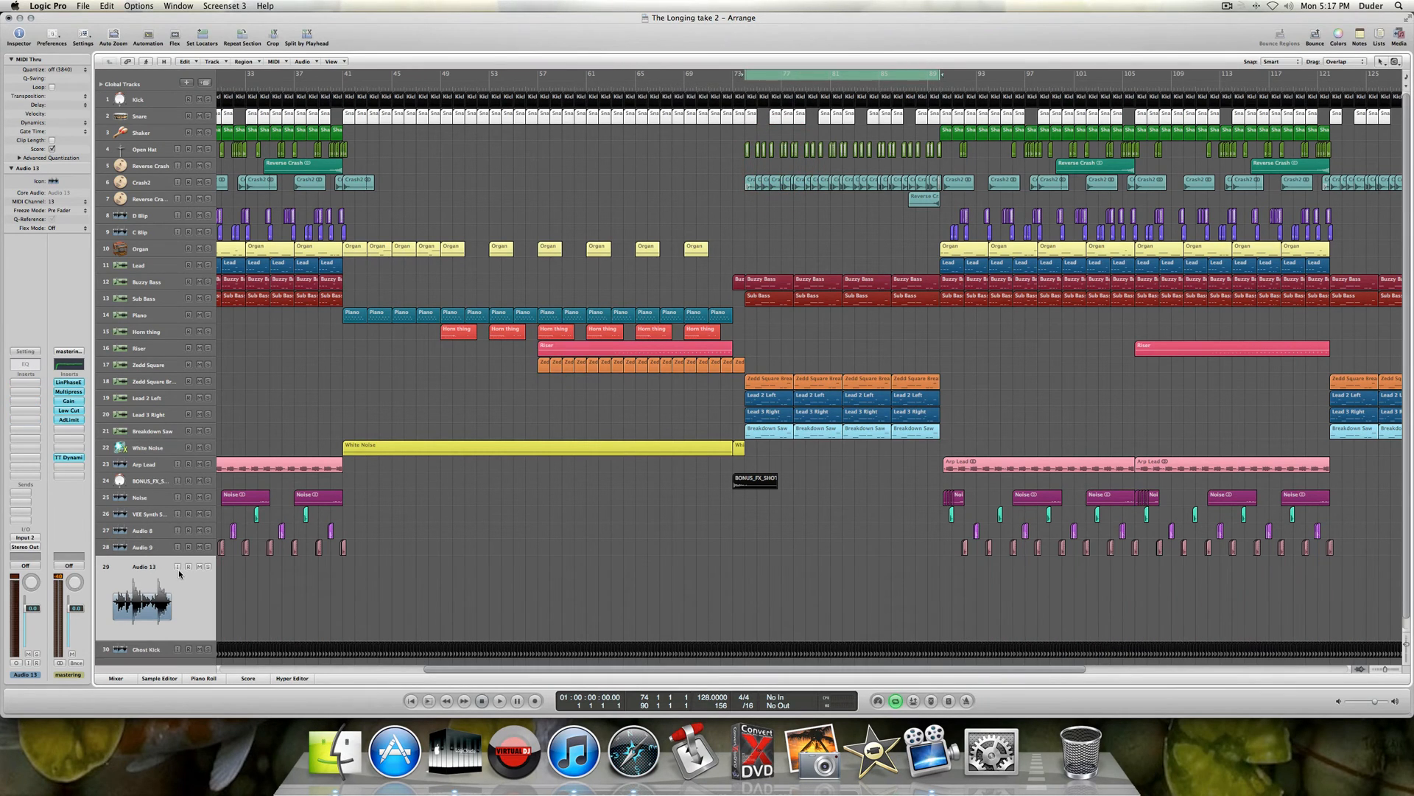
{"action": "left_click", "coordinate": [178, 567]}
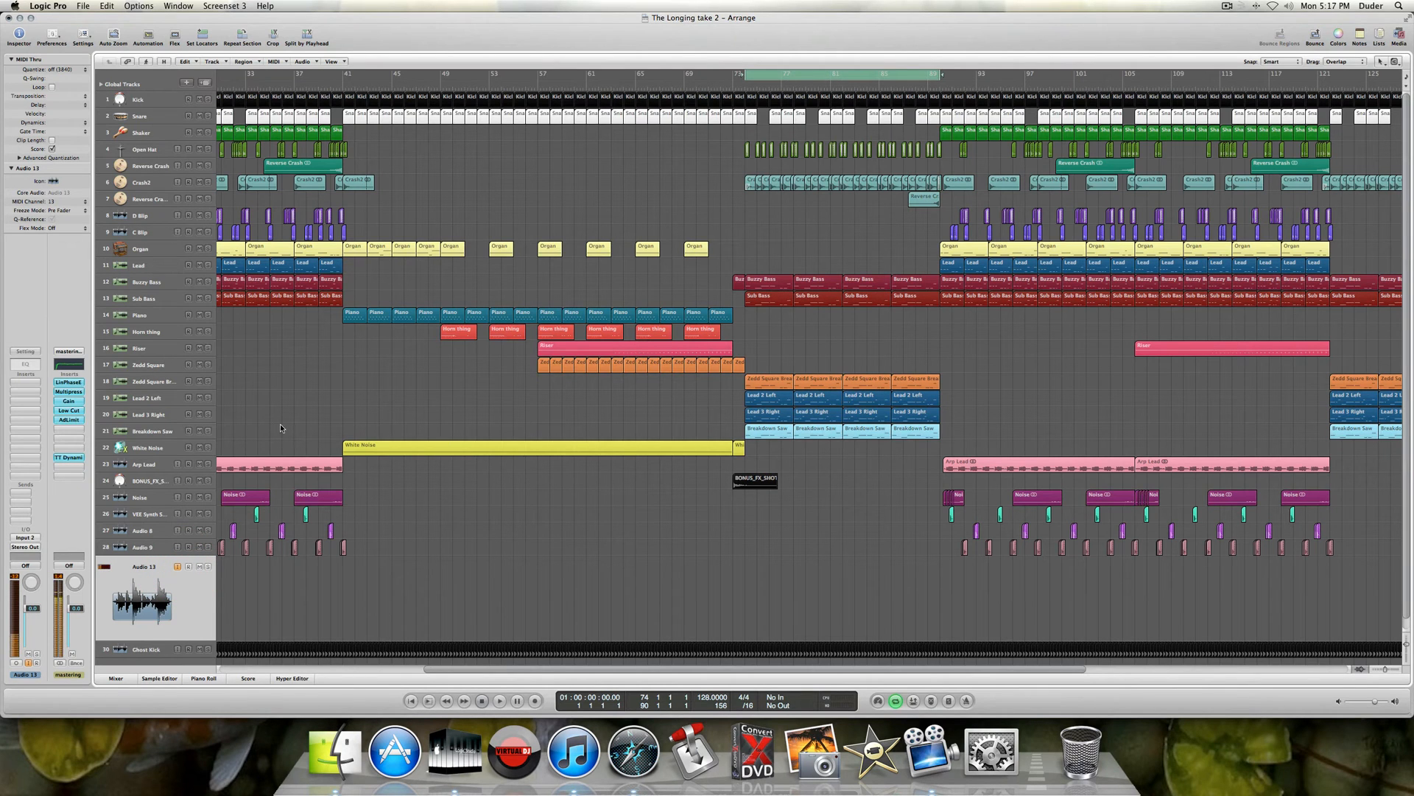
- Bypass the linear phase EQ, Multipressor, Gain, Low Cut and adaptive limiter plug-ins on the mastering channel
{"action": "scroll", "coordinate": [641, 498], "scroll_direction": "right", "scroll_amount": 5}
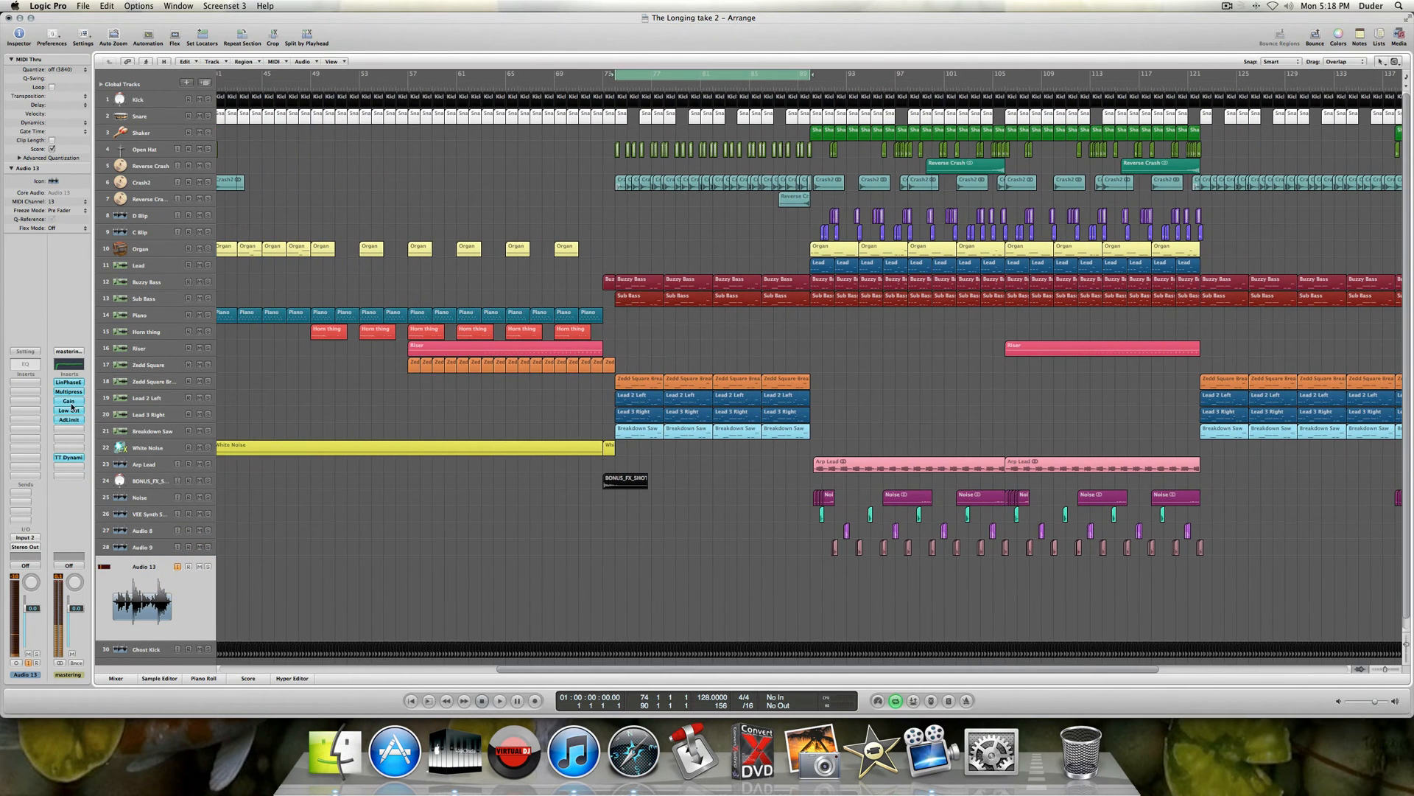
{"action": "left_click", "coordinate": [65, 382], "text": "alt"}
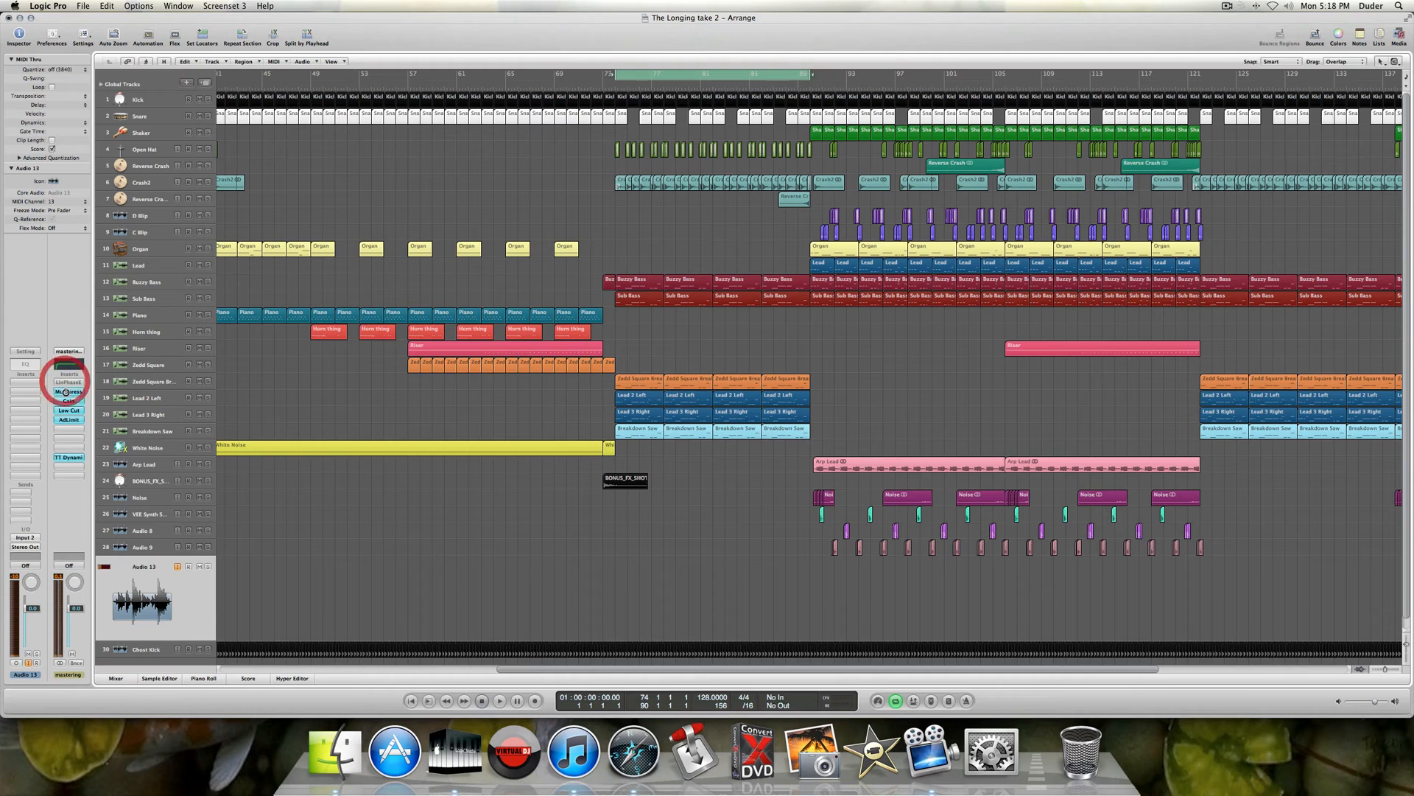
{"action": "left_click", "coordinate": [65, 391], "text": "alt"}
{"action": "left_click", "coordinate": [71, 400], "text": "alt"}
{"action": "left_click", "coordinate": [71, 412], "text": "alt"}
{"action": "left_click", "coordinate": [73, 419], "text": "alt"}
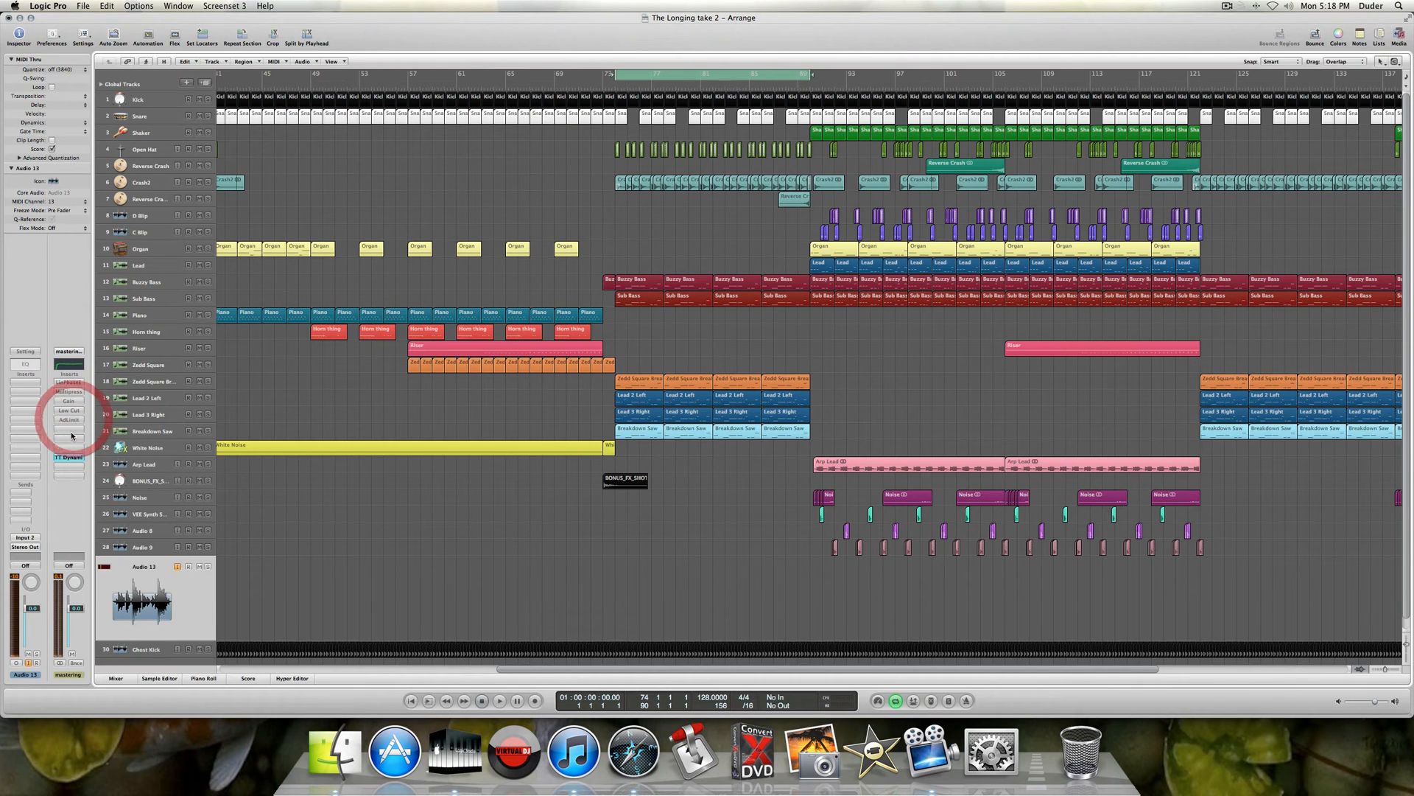
- Insert a stereo Limiter in the mastering channel's free slot below the bypassed plug-ins and raise its gain to +11.0 dB
{"action": "left_click", "coordinate": [68, 430]}
{"action": "mouse_move", "coordinate": [76, 551]}
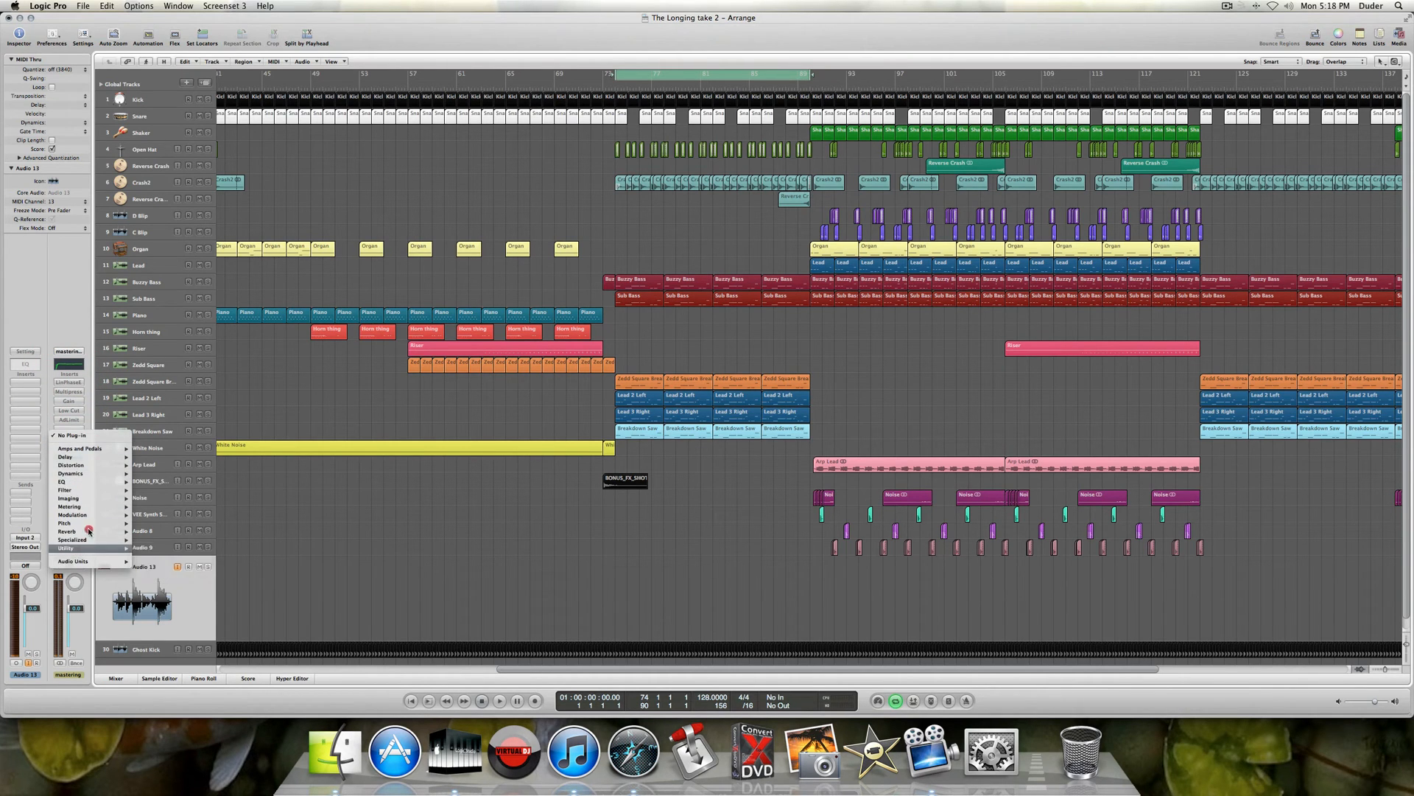
{"action": "mouse_move", "coordinate": [74, 473]}
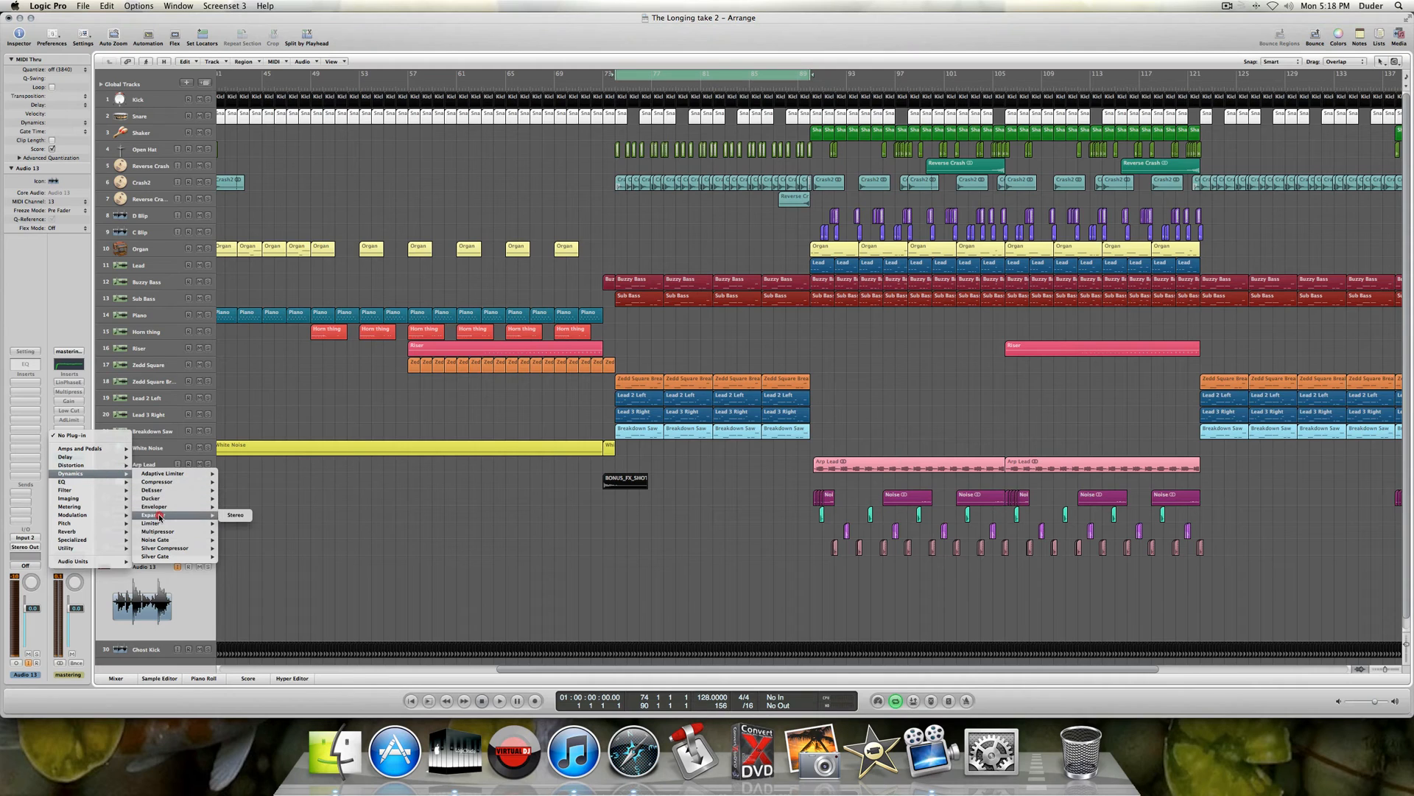
{"action": "mouse_move", "coordinate": [171, 523]}
{"action": "left_click", "coordinate": [236, 523]}
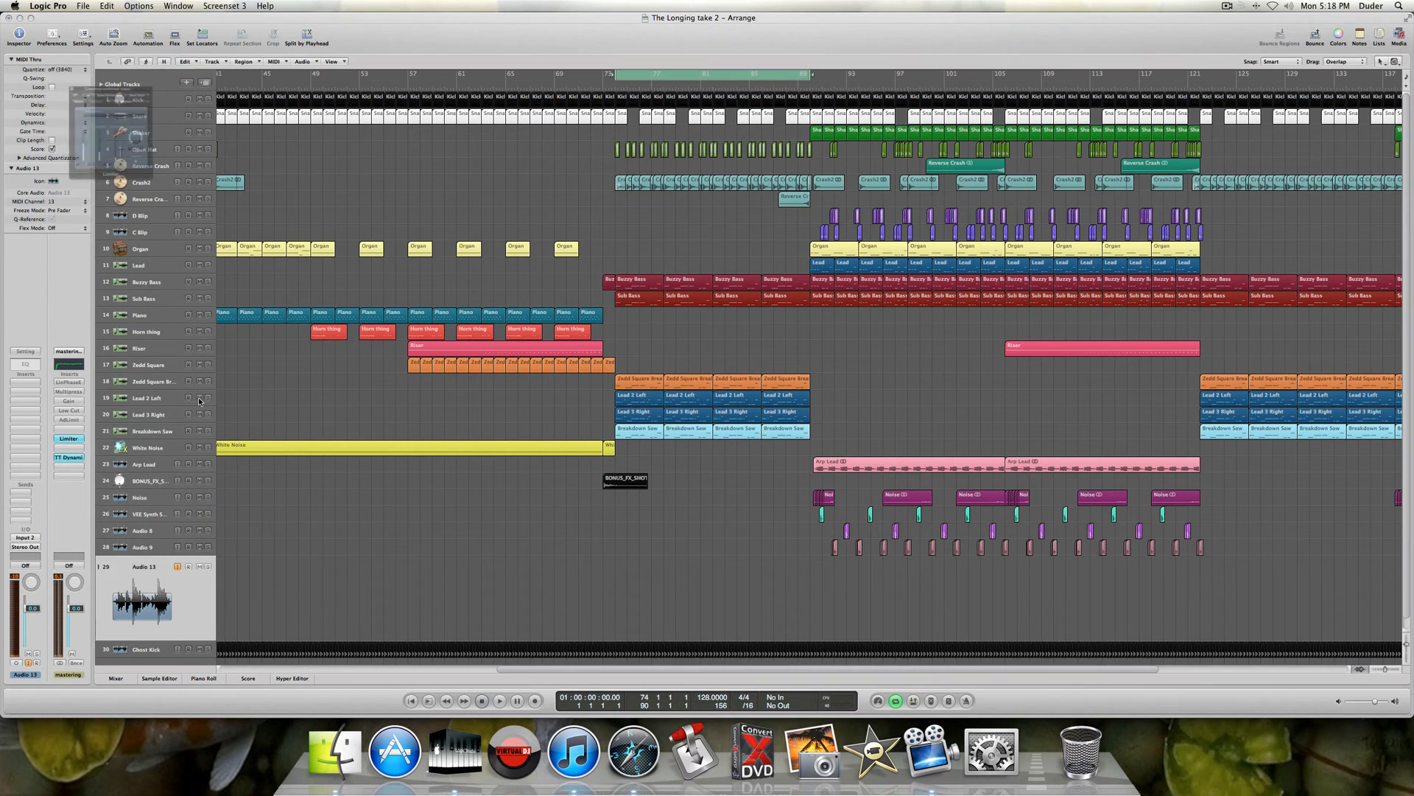
{"action": "left_click_drag", "start_coordinate": [56, 165], "coordinate": [58, 156]}
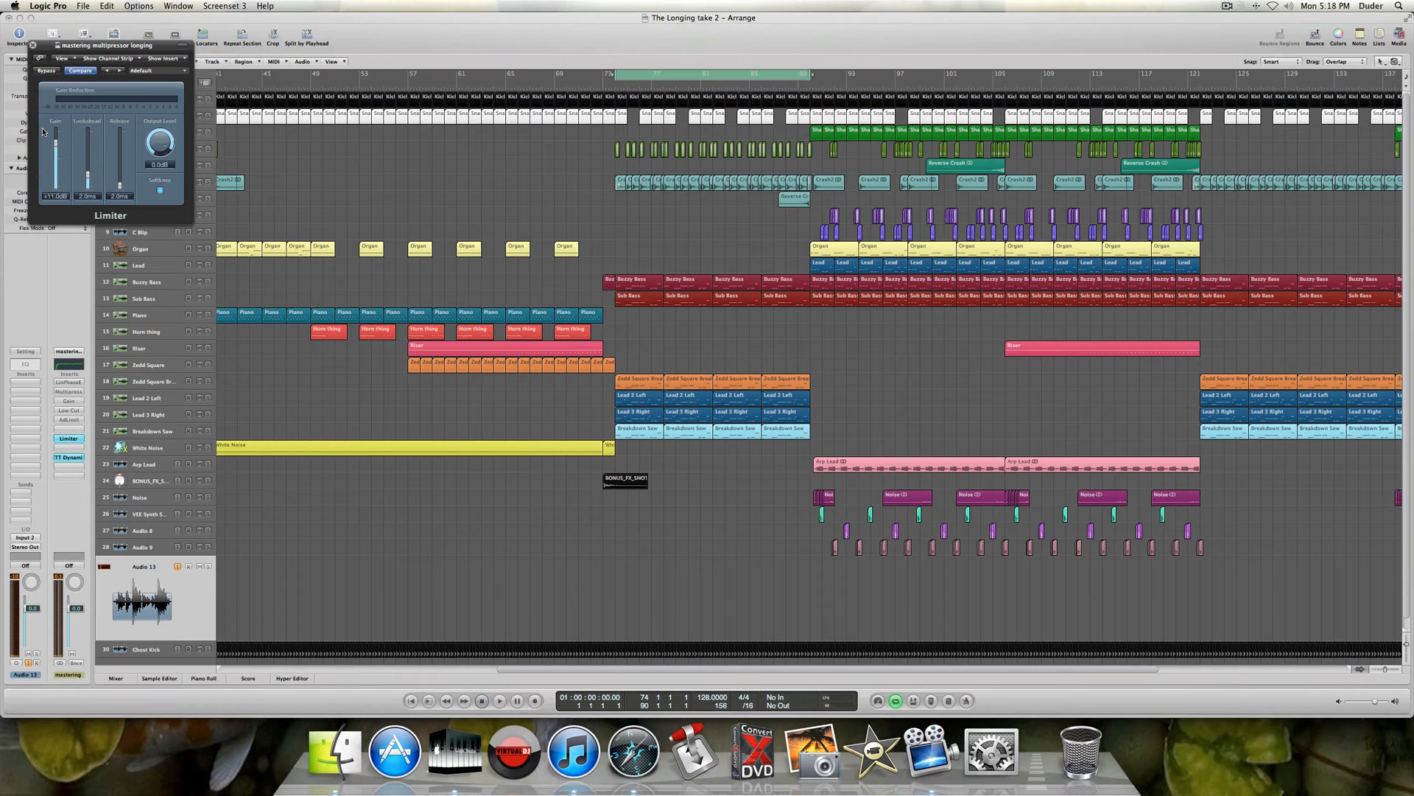
{"action": "left_click", "coordinate": [33, 45]}
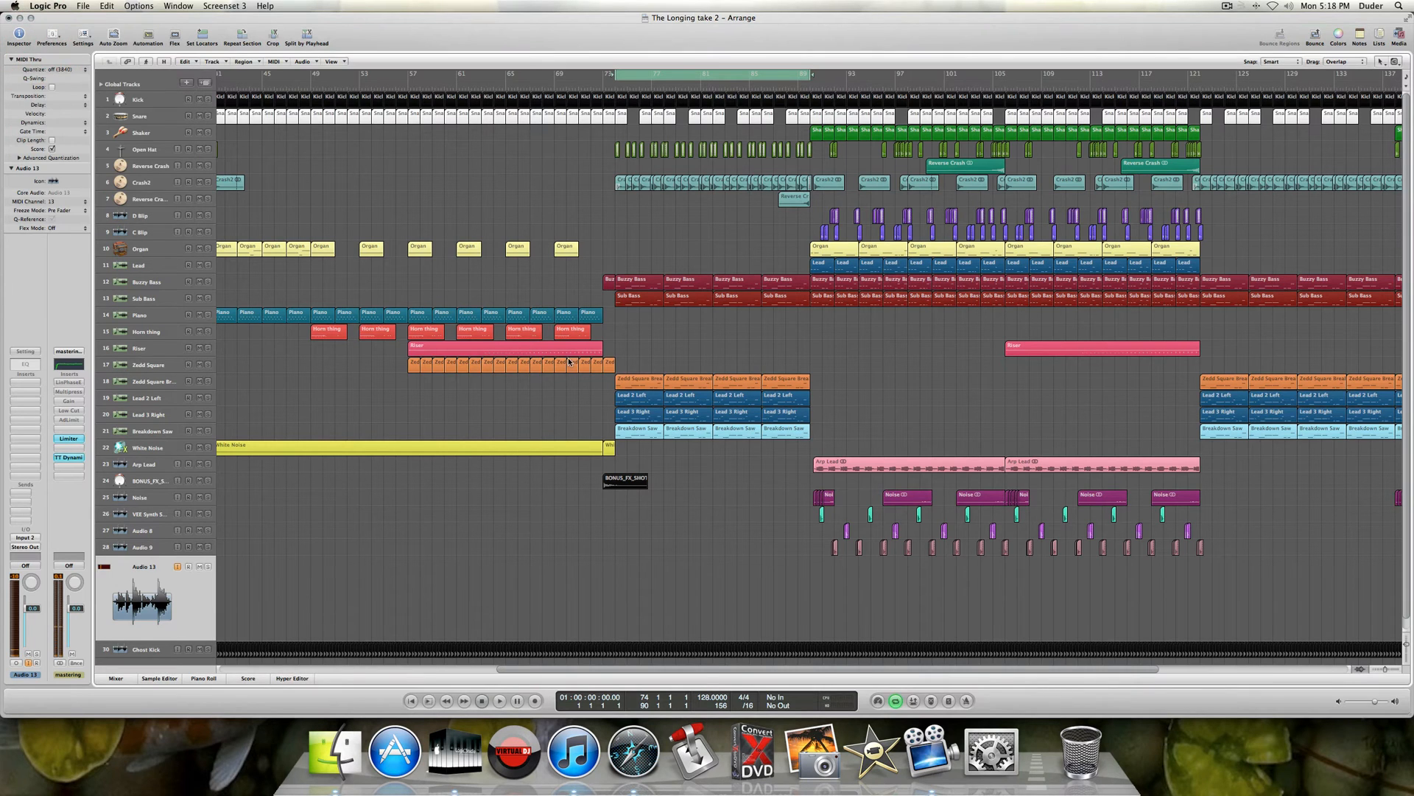
- Open the Nexus 2 instrument of the Breakdown Saw track and play the section with Breakdown Saw and Audio 13 soloed
{"action": "left_click", "coordinate": [156, 434]}
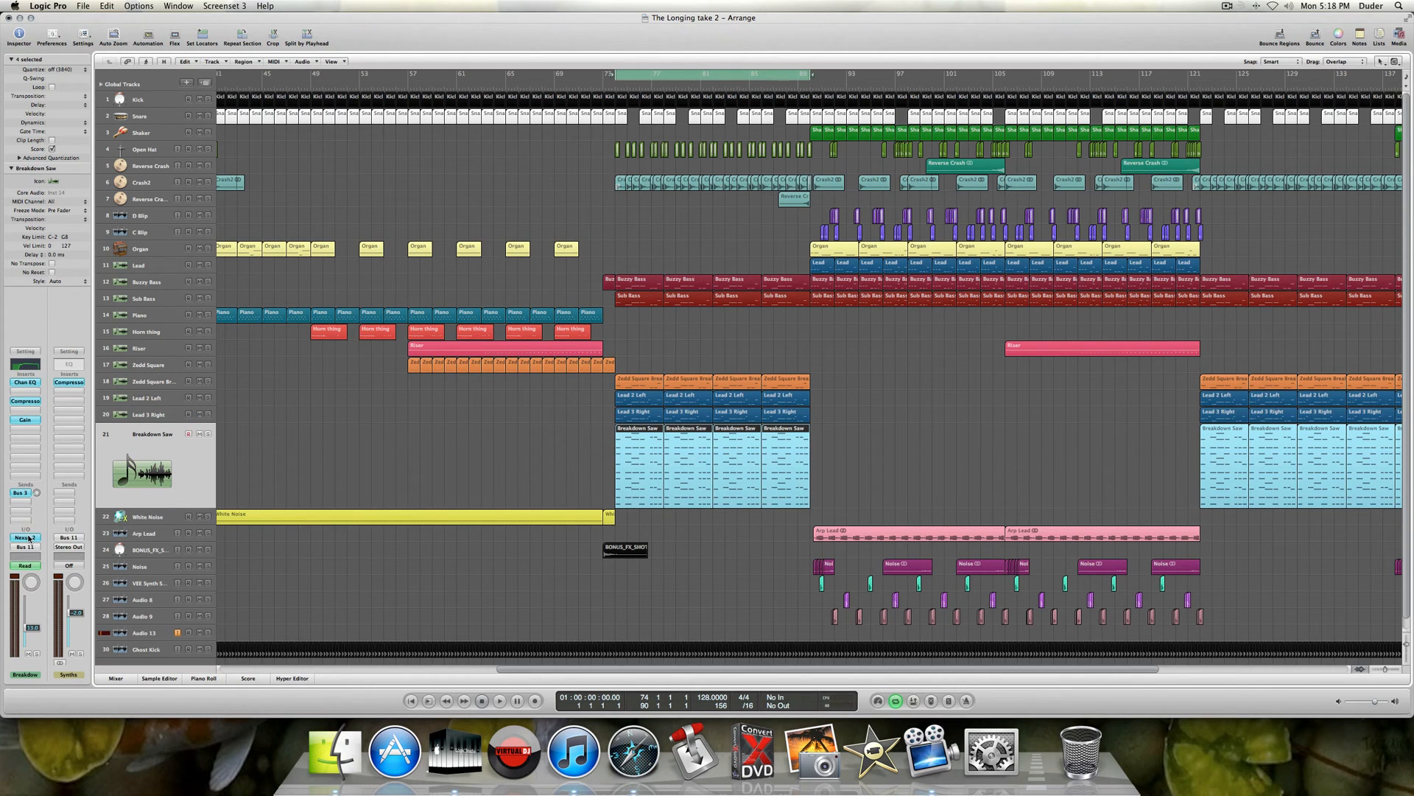
{"action": "left_click", "coordinate": [28, 537]}
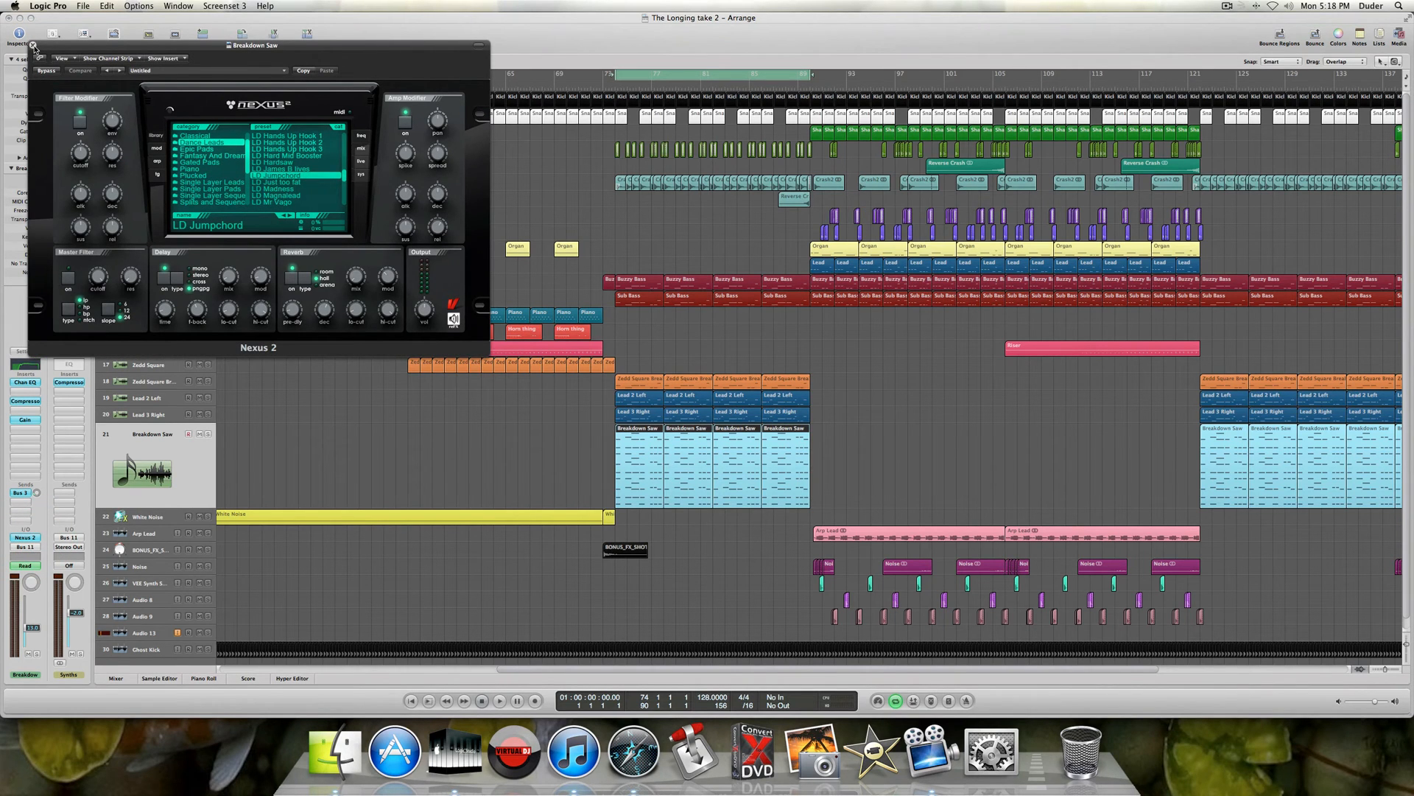
{"action": "left_click", "coordinate": [210, 633]}
{"action": "left_click", "coordinate": [208, 434]}
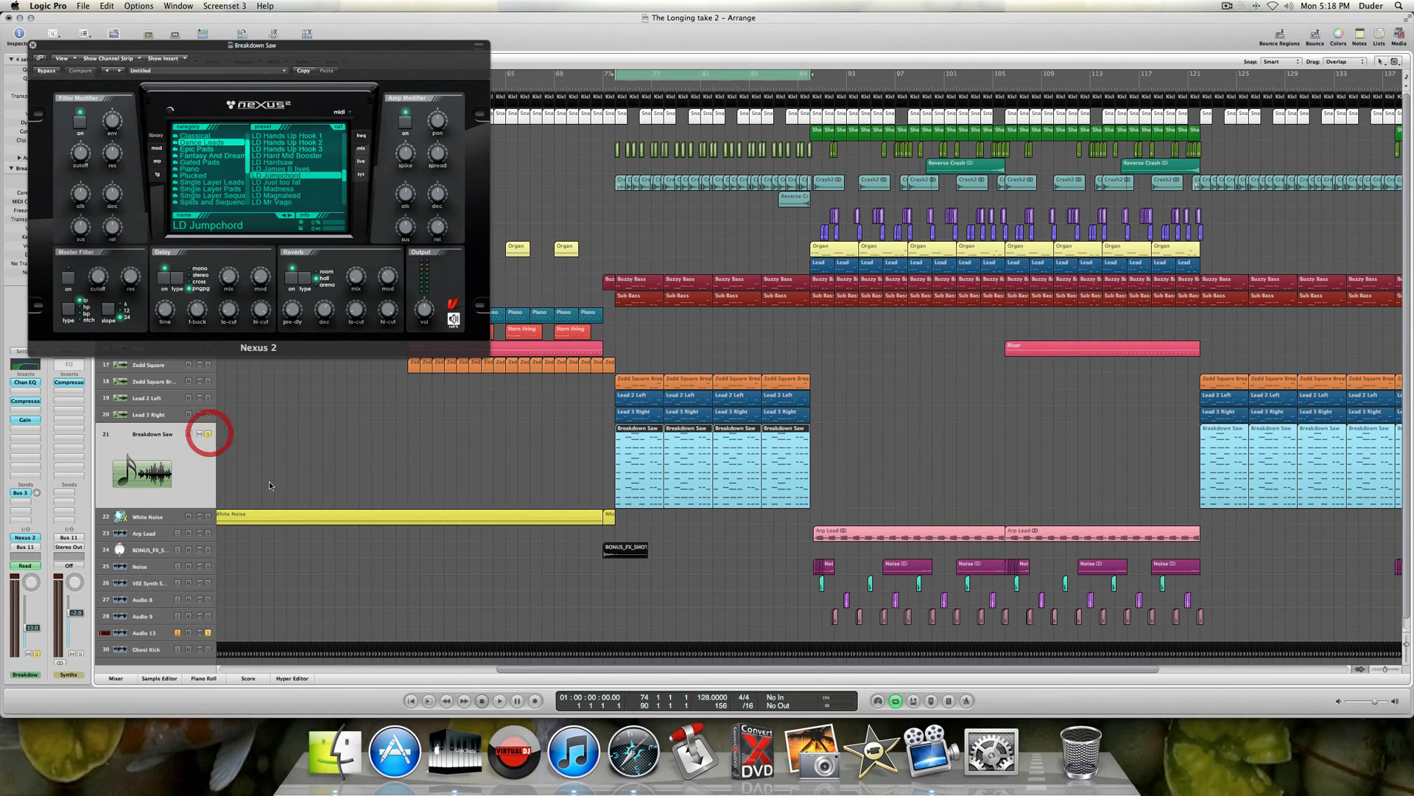
{"action": "key", "text": "space"}
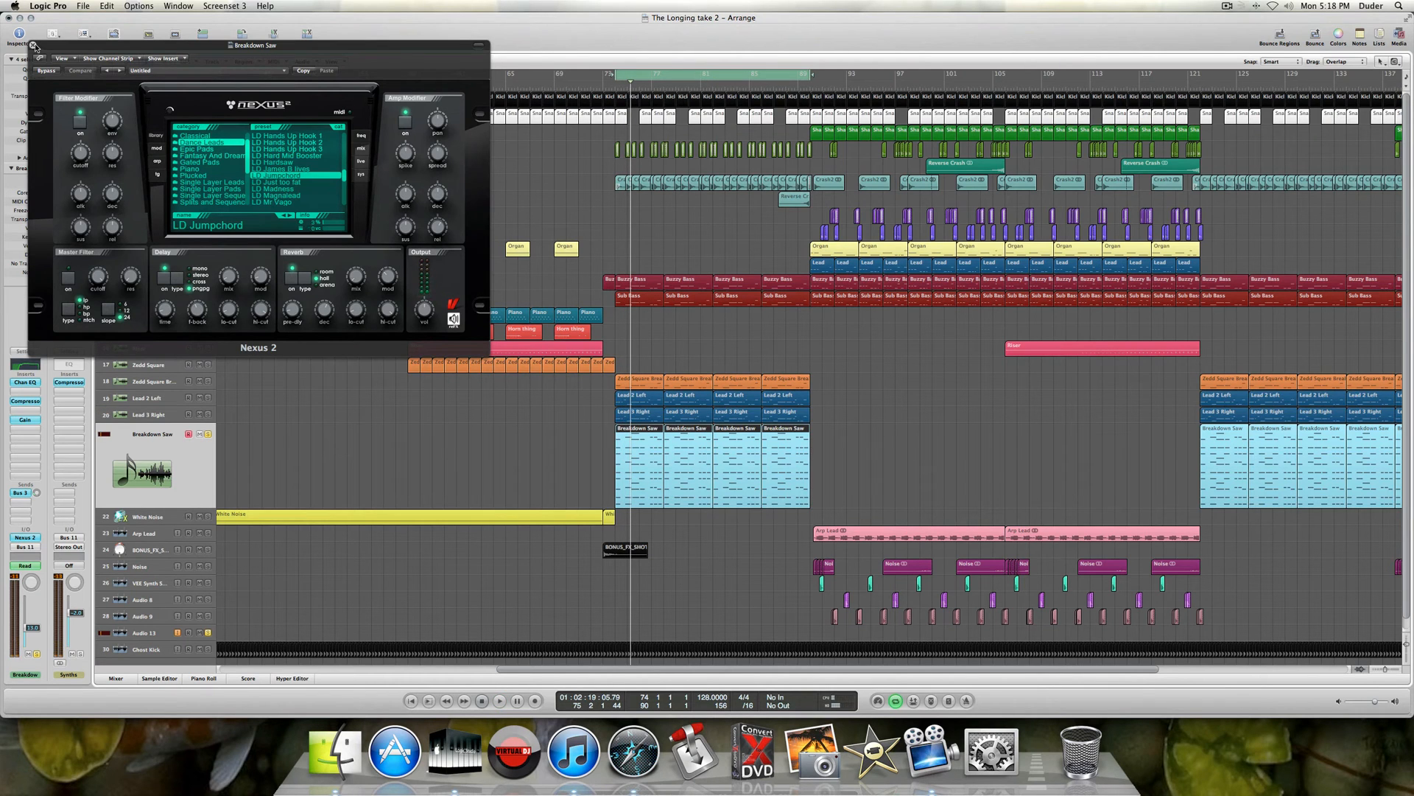
- Close the Nexus 2 window, bypass Breakdown Saw's Bus 3 send, Channel EQ and Compressor, and play the dry sound
{"action": "left_click", "coordinate": [32, 46]}
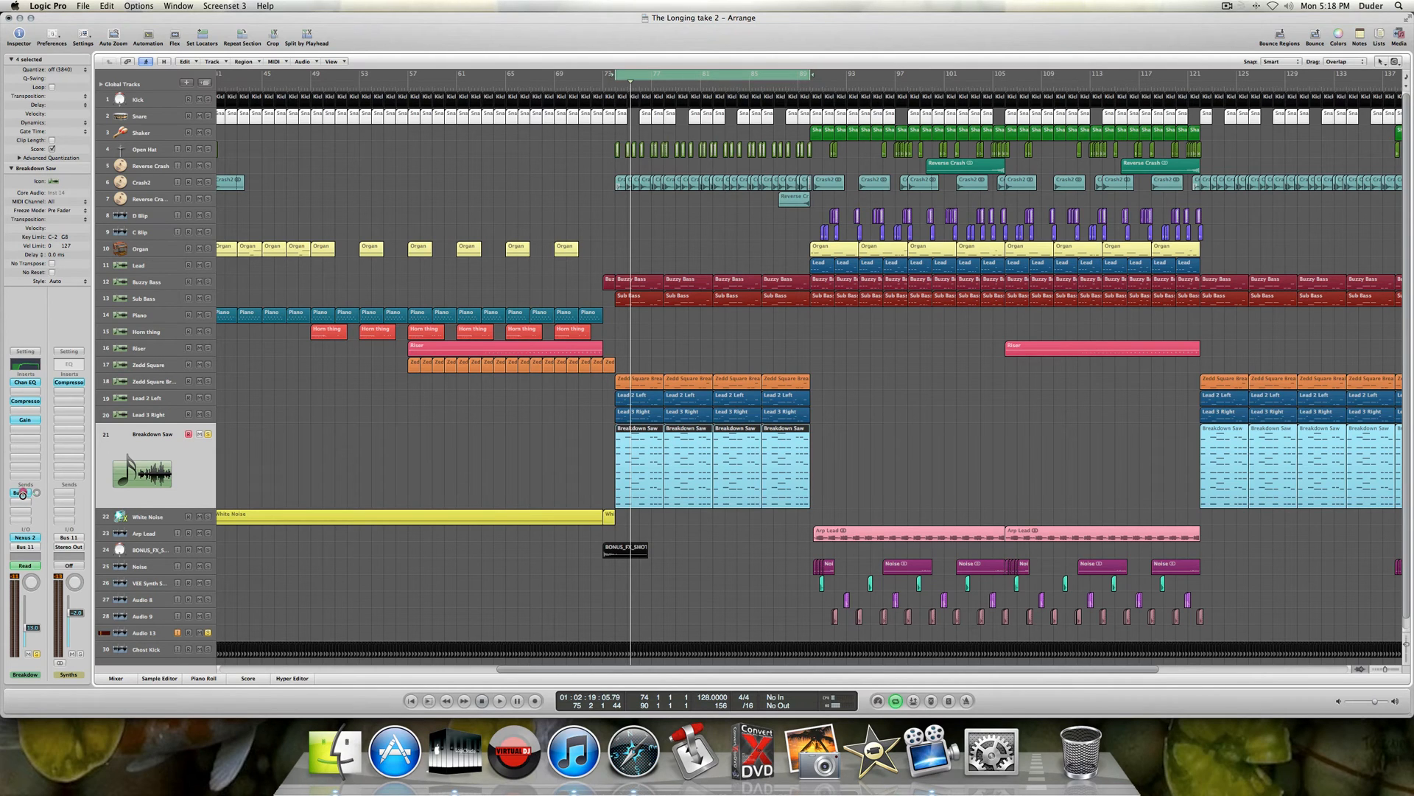
{"action": "left_click", "coordinate": [22, 493]}
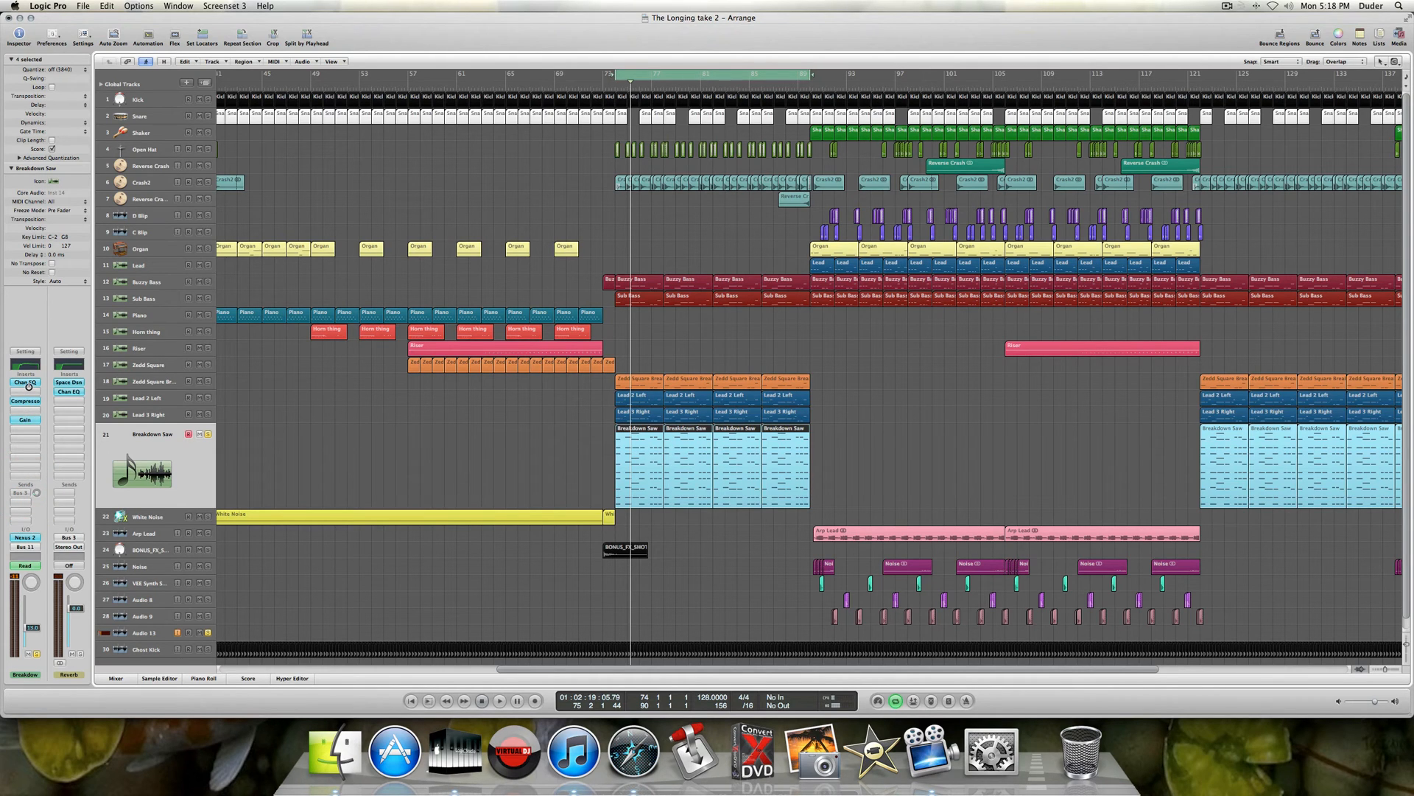
{"action": "left_click", "coordinate": [28, 383], "text": "alt"}
{"action": "left_click", "coordinate": [29, 404], "text": "alt"}
{"action": "key", "text": "space"}
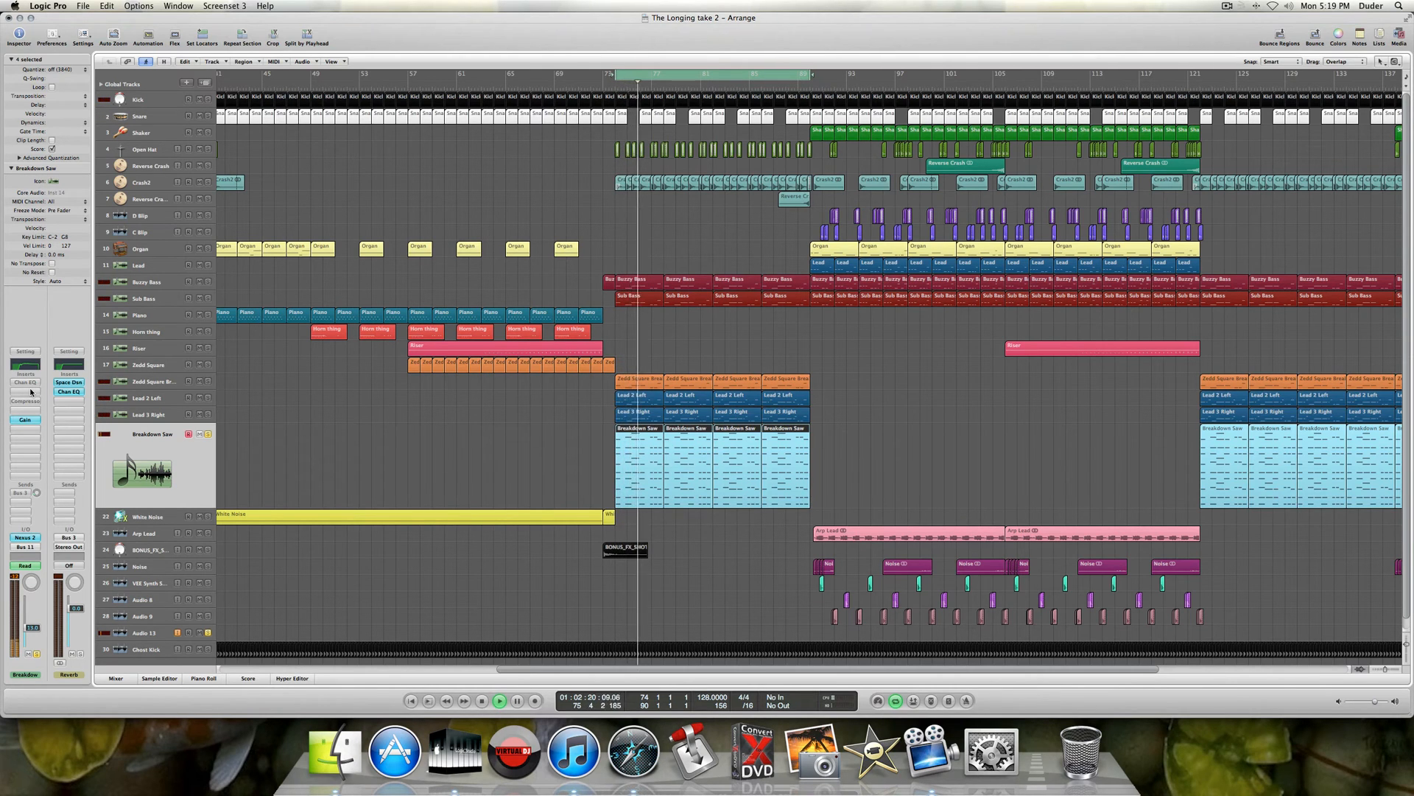
- Open the Channel EQ of the Breakdown Saw track, take it out of bypass and play the track through it
{"action": "left_click", "coordinate": [28, 384]}
{"action": "key", "text": "space"}
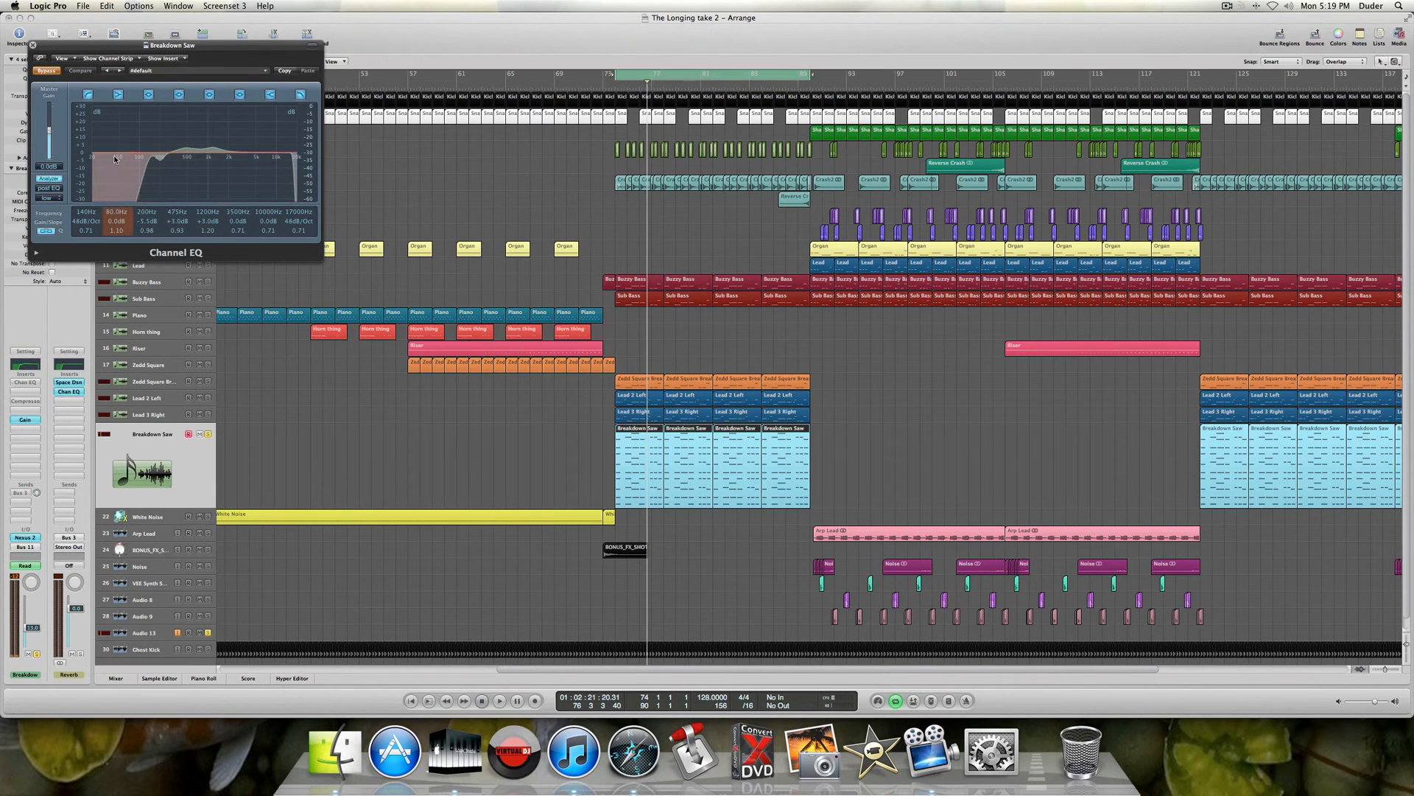
{"action": "left_click", "coordinate": [45, 71]}
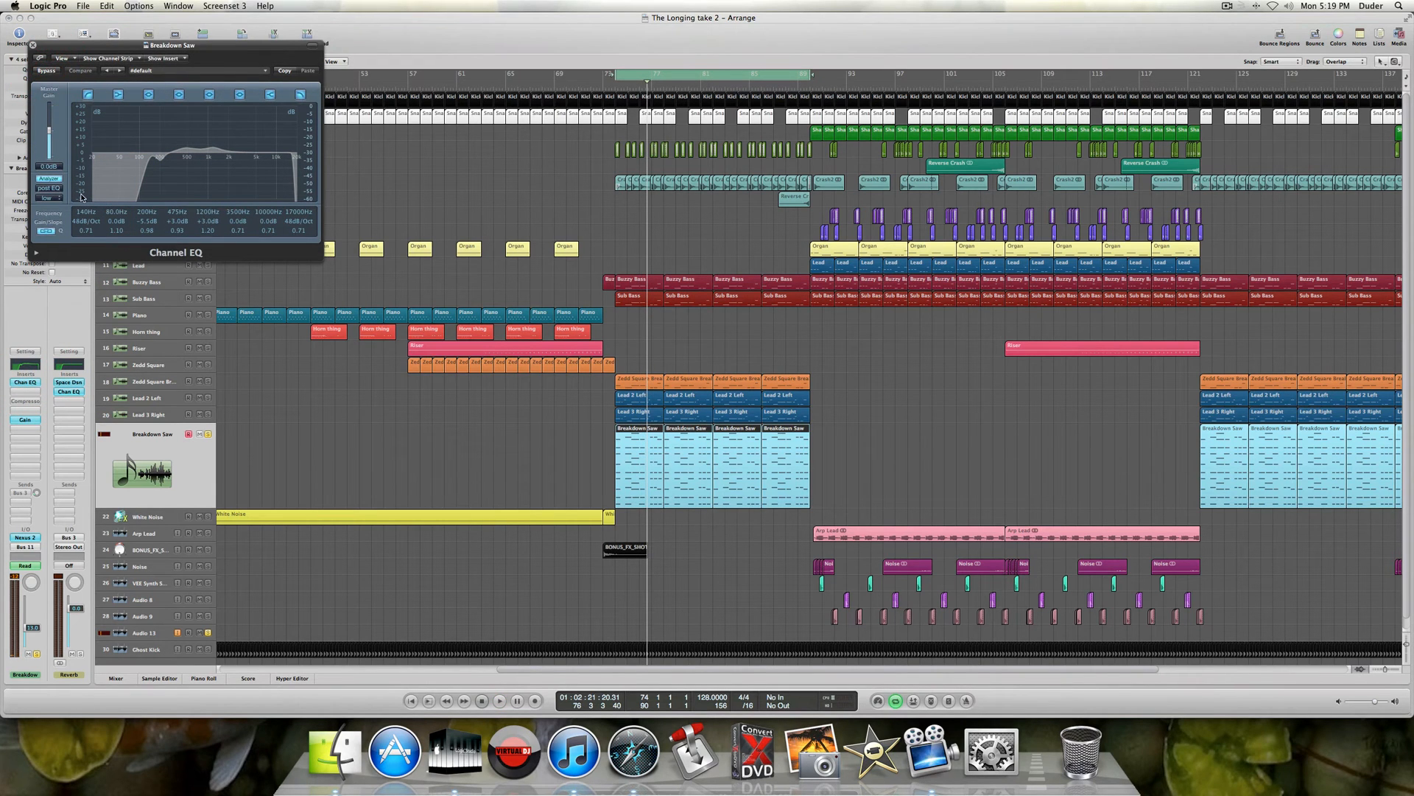
{"action": "left_click", "coordinate": [48, 179]}
{"action": "key", "text": "space"}
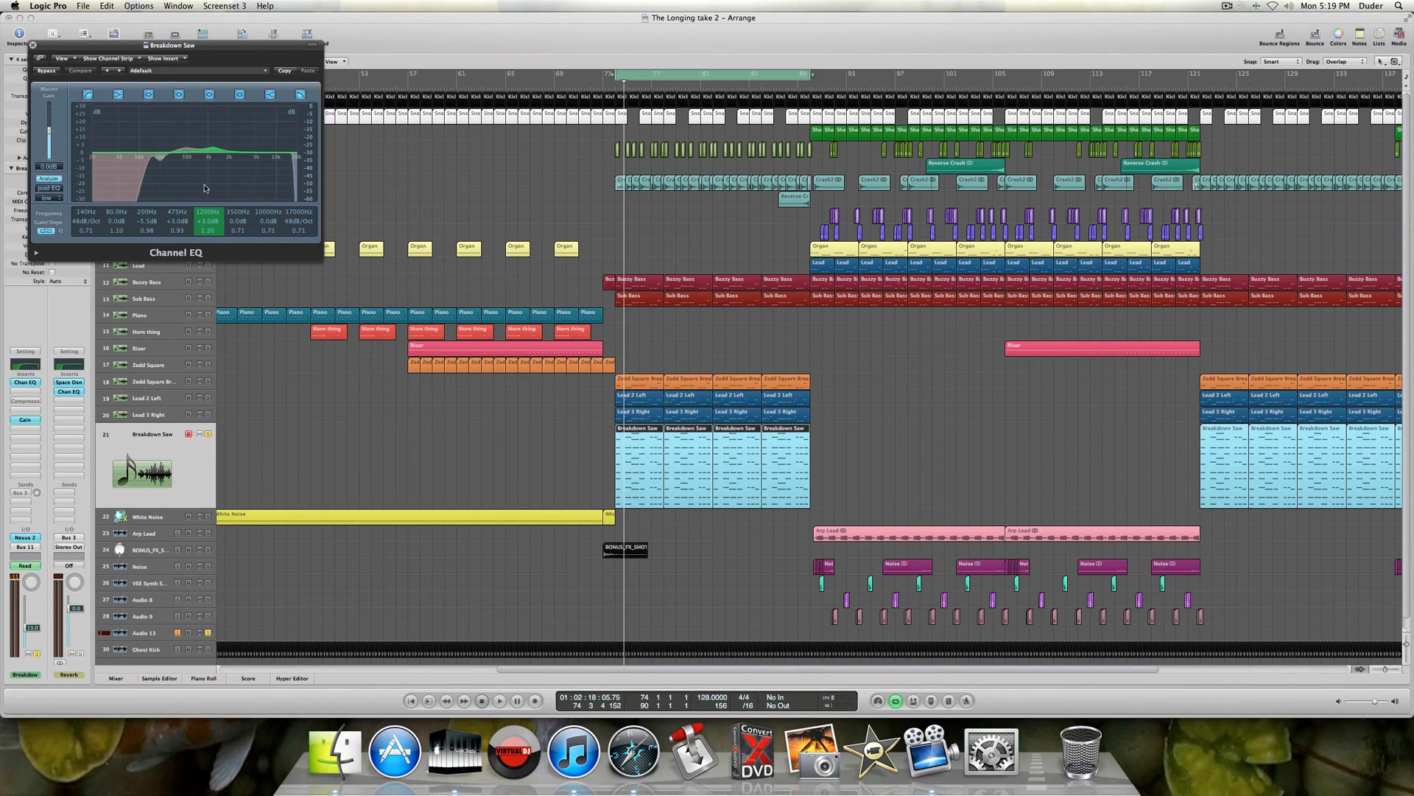
- Take Breakdown Saw's Compressor out of bypass, play the track briefly, and close the Compressor and Channel EQ windows
{"action": "left_click", "coordinate": [28, 401]}
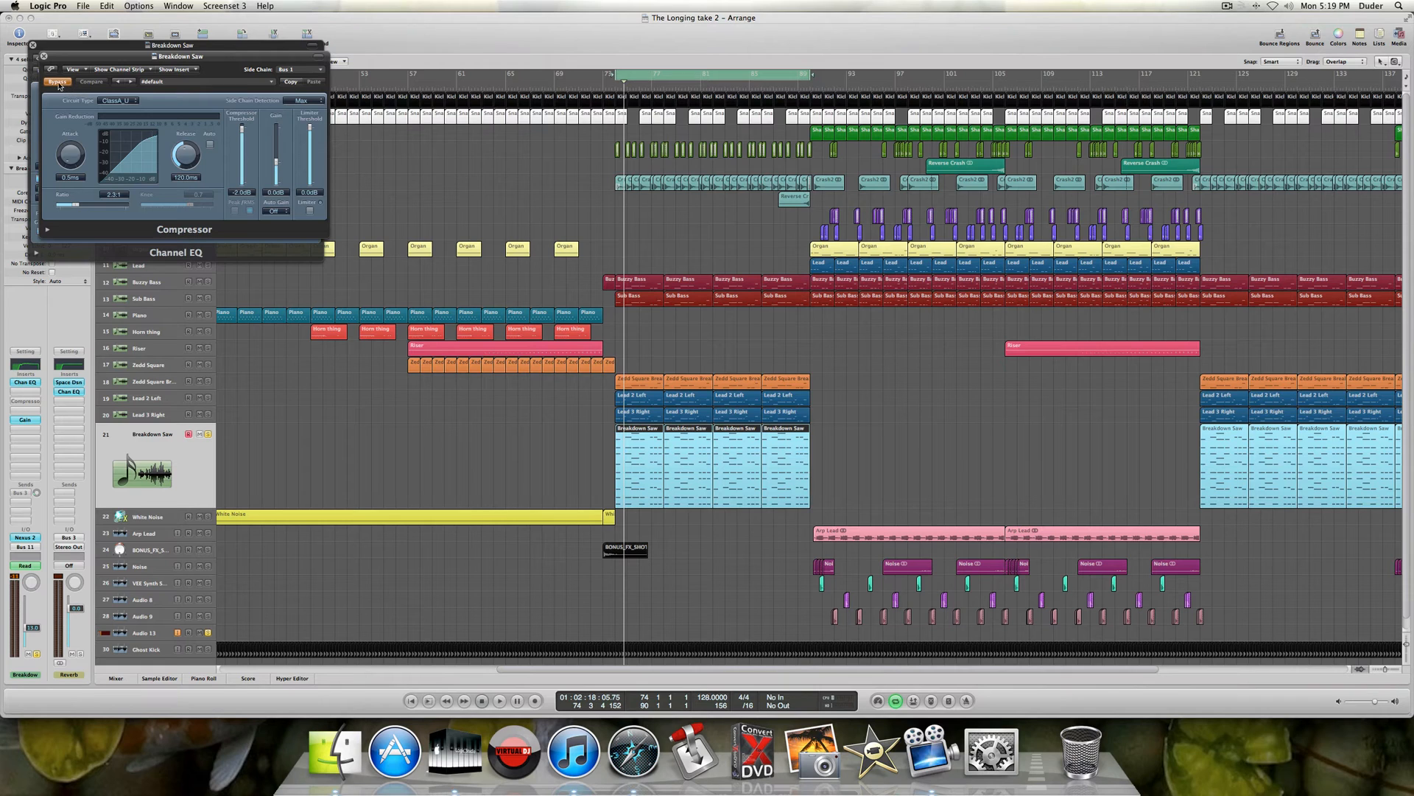
{"action": "left_click_drag", "start_coordinate": [51, 56], "coordinate": [131, 80]}
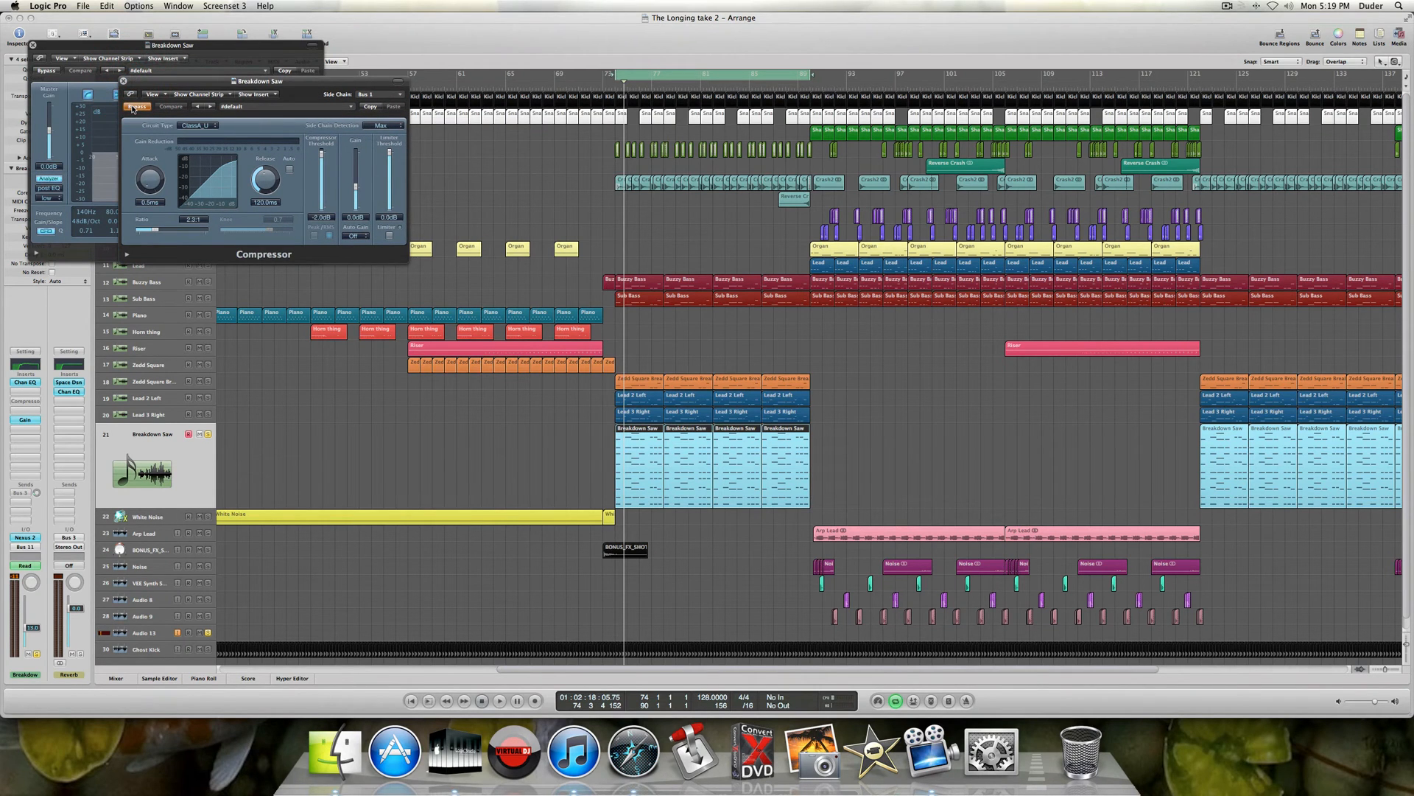
{"action": "left_click", "coordinate": [134, 109]}
{"action": "key", "text": "space"}
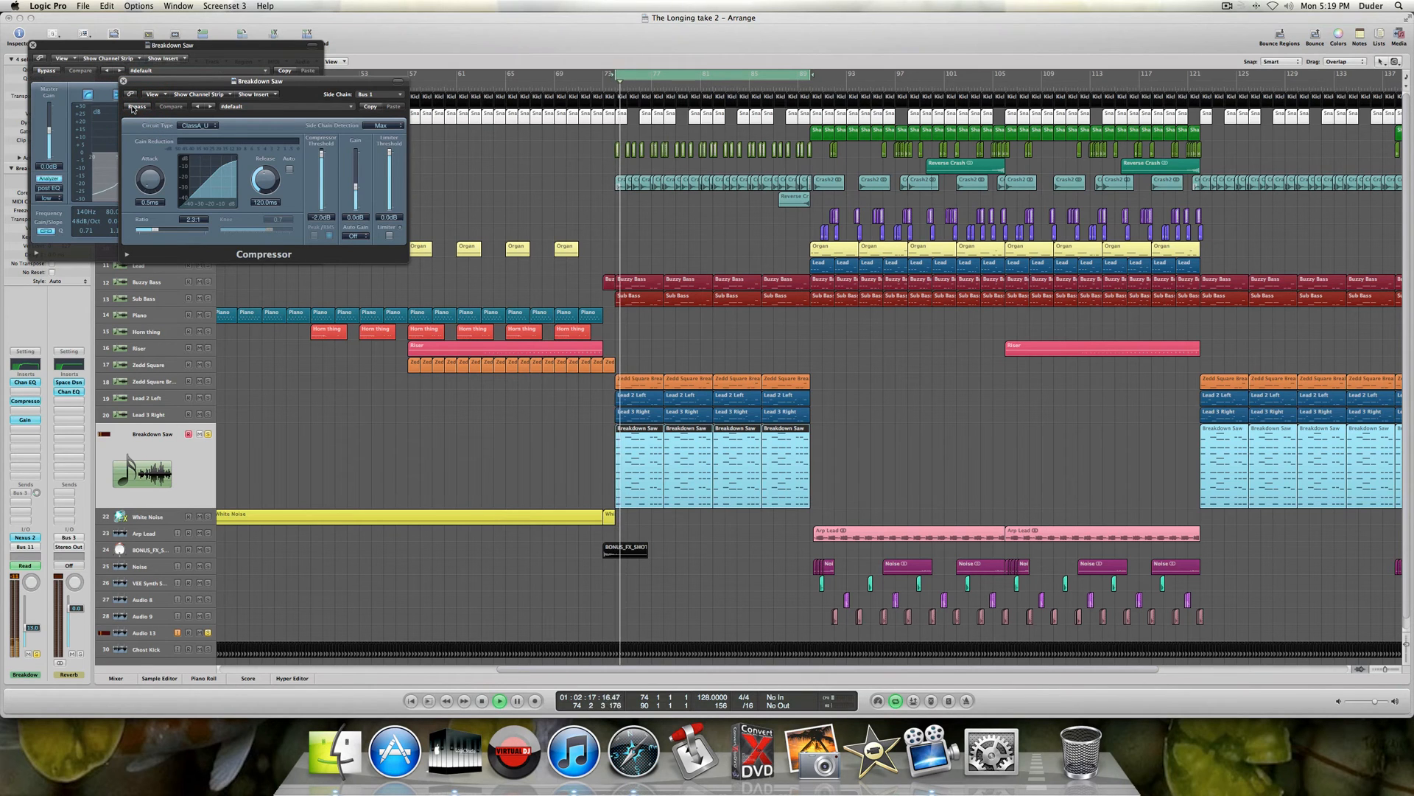
{"action": "key", "text": "space"}
{"action": "left_click_drag", "start_coordinate": [157, 46], "coordinate": [392, 128]}
{"action": "left_click_drag", "start_coordinate": [143, 81], "coordinate": [231, 116]}
{"action": "left_click", "coordinate": [213, 117]}
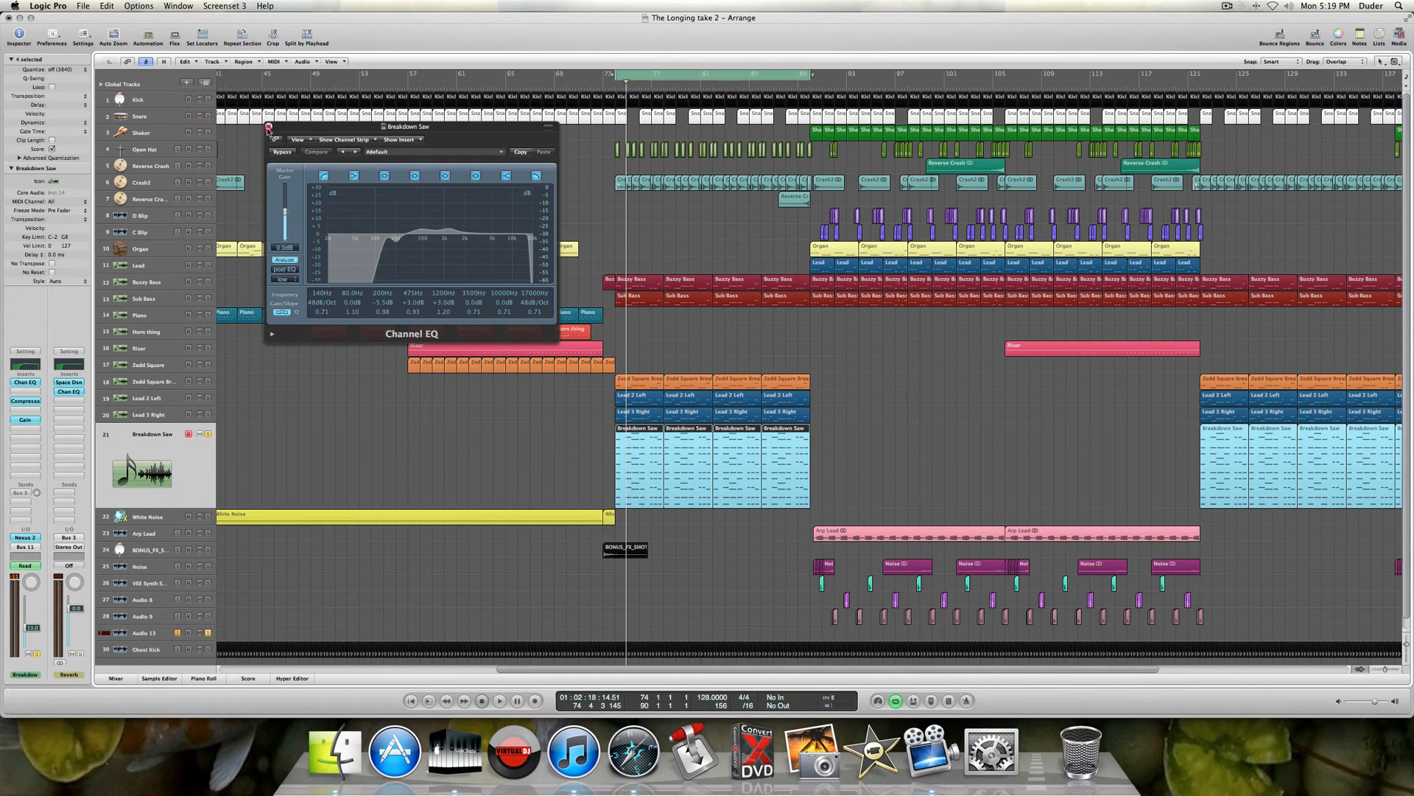
{"action": "left_click", "coordinate": [268, 129]}
- Solo Kick and Snare alongside Breakdown Saw and play the section with the saw's sidechained Compressor open
{"action": "left_click_drag", "start_coordinate": [208, 98], "coordinate": [207, 115]}
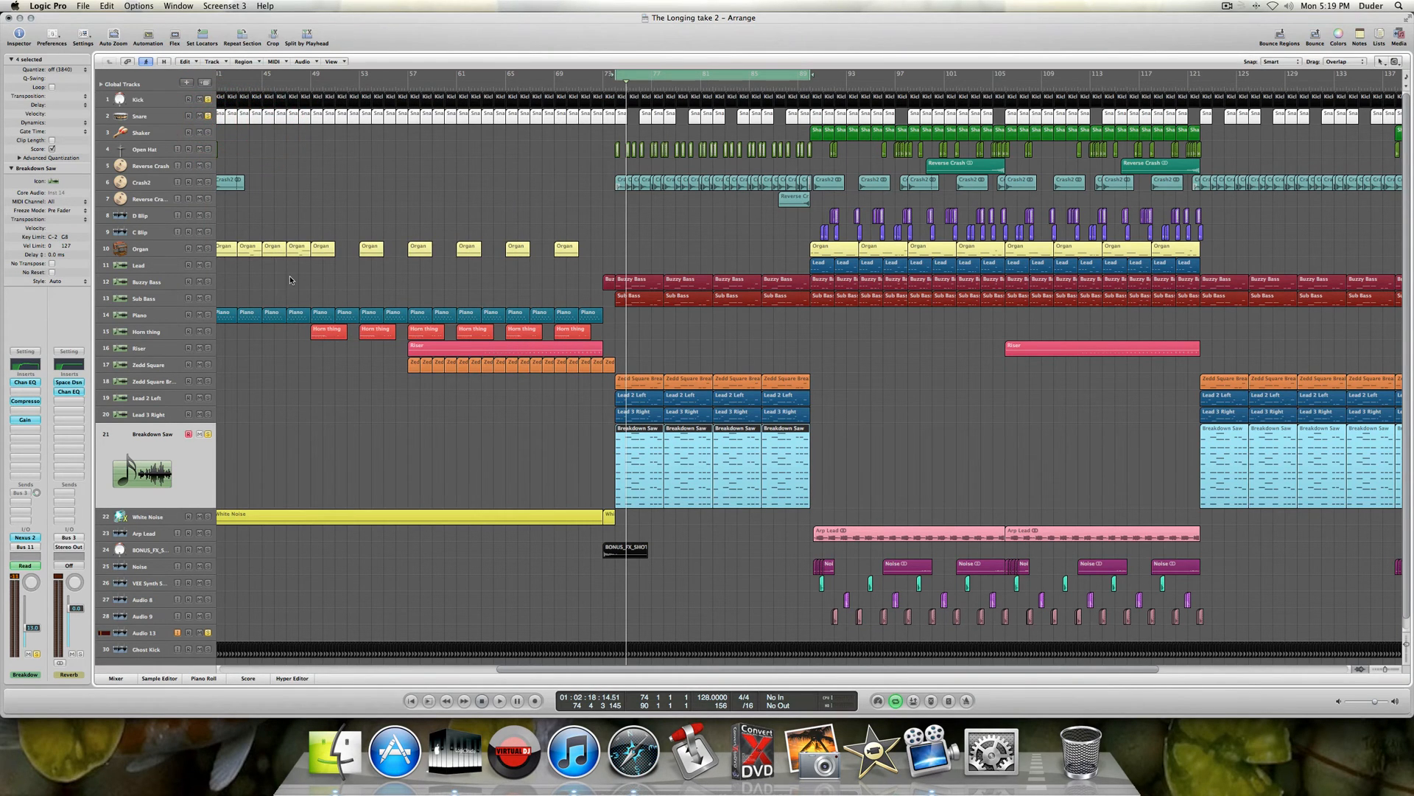
{"action": "left_click", "coordinate": [36, 401]}
{"action": "key", "text": "space"}
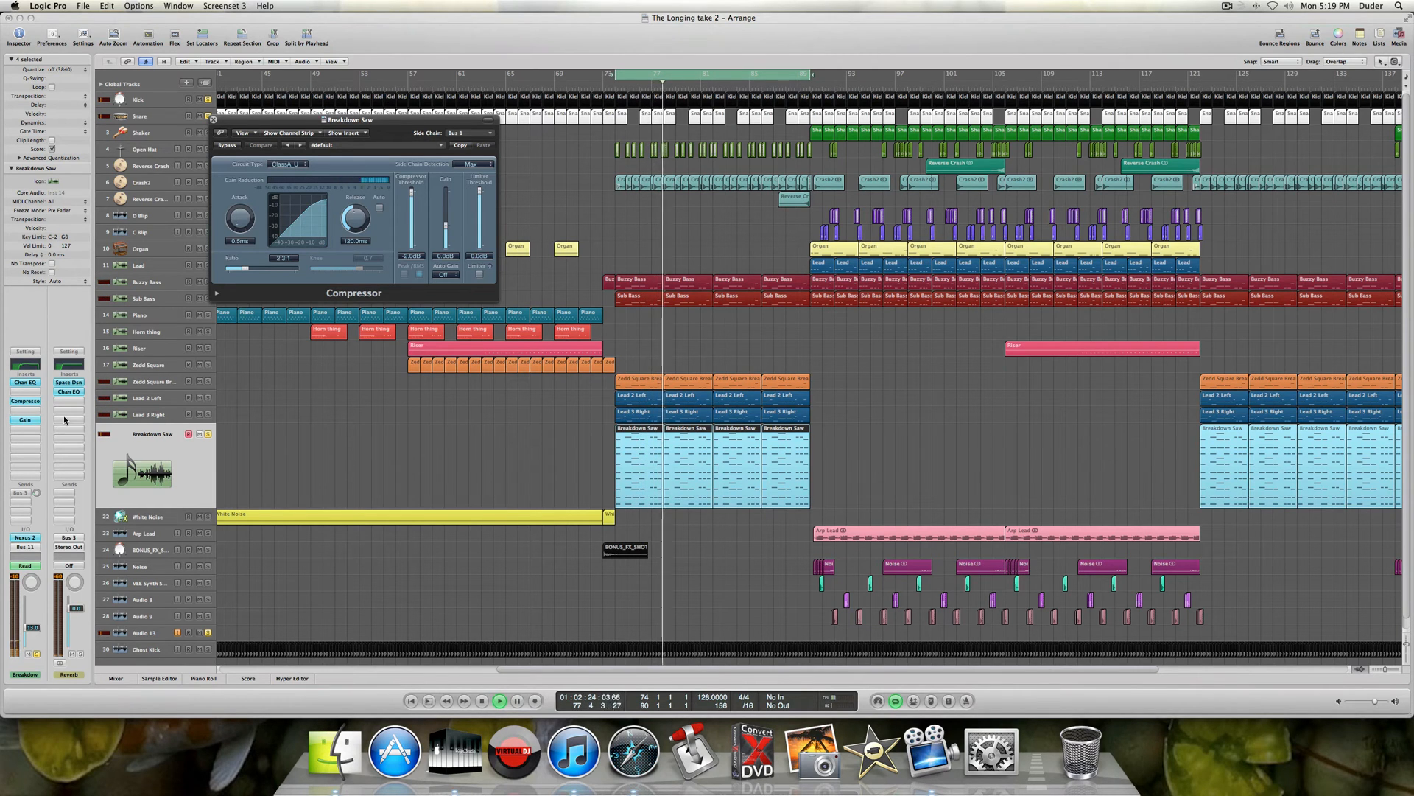
{"action": "key", "text": "space"}
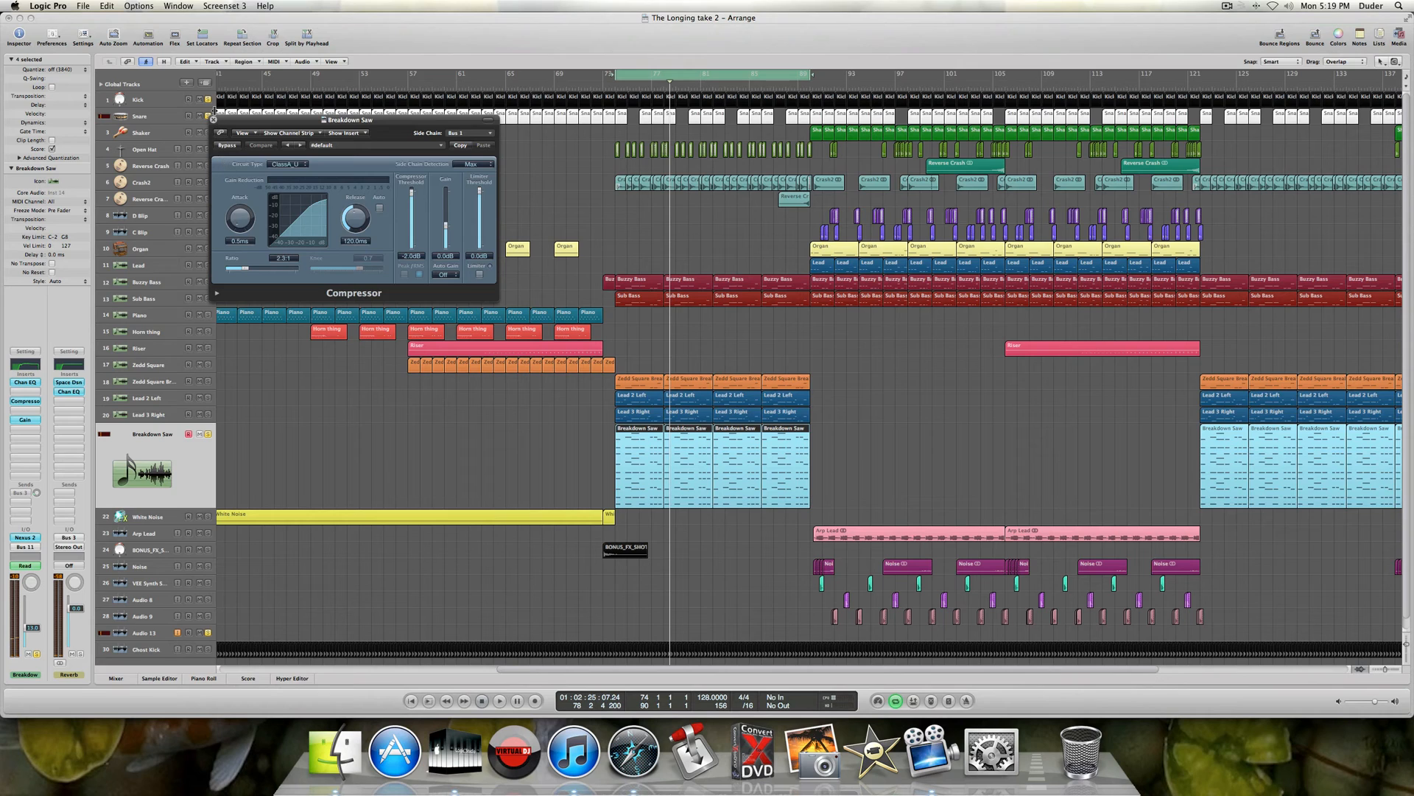
- Close the Compressor window and turn off solo on the Kick, Snare and Breakdown Saw tracks
{"action": "left_click", "coordinate": [214, 118]}
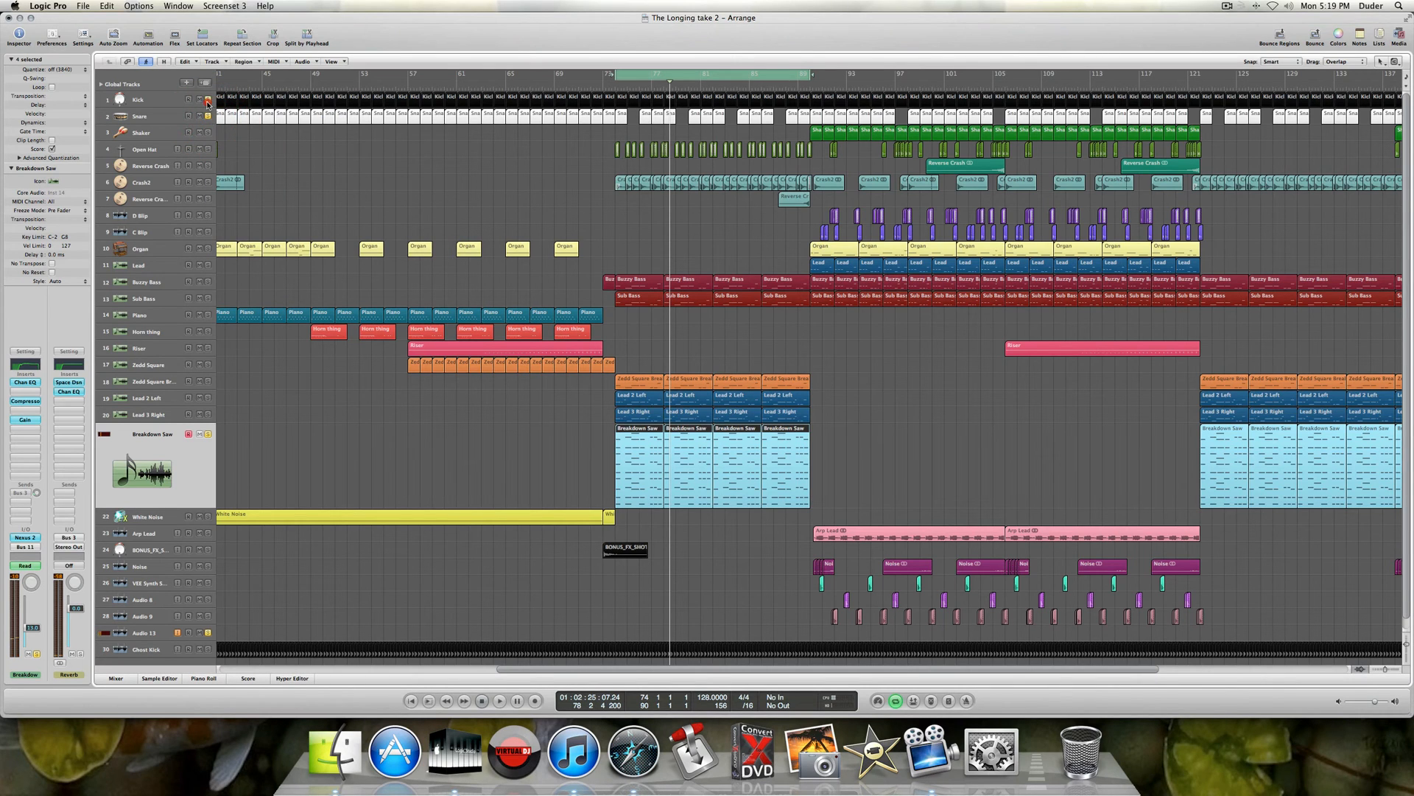
{"action": "left_click", "coordinate": [208, 116]}
{"action": "left_click", "coordinate": [208, 435]}
- Open the first Breakdown Saw region in the Piano Roll and examine its chord notes during a short playback
{"action": "scroll", "coordinate": [440, 498], "scroll_direction": "right", "scroll_amount": 5}
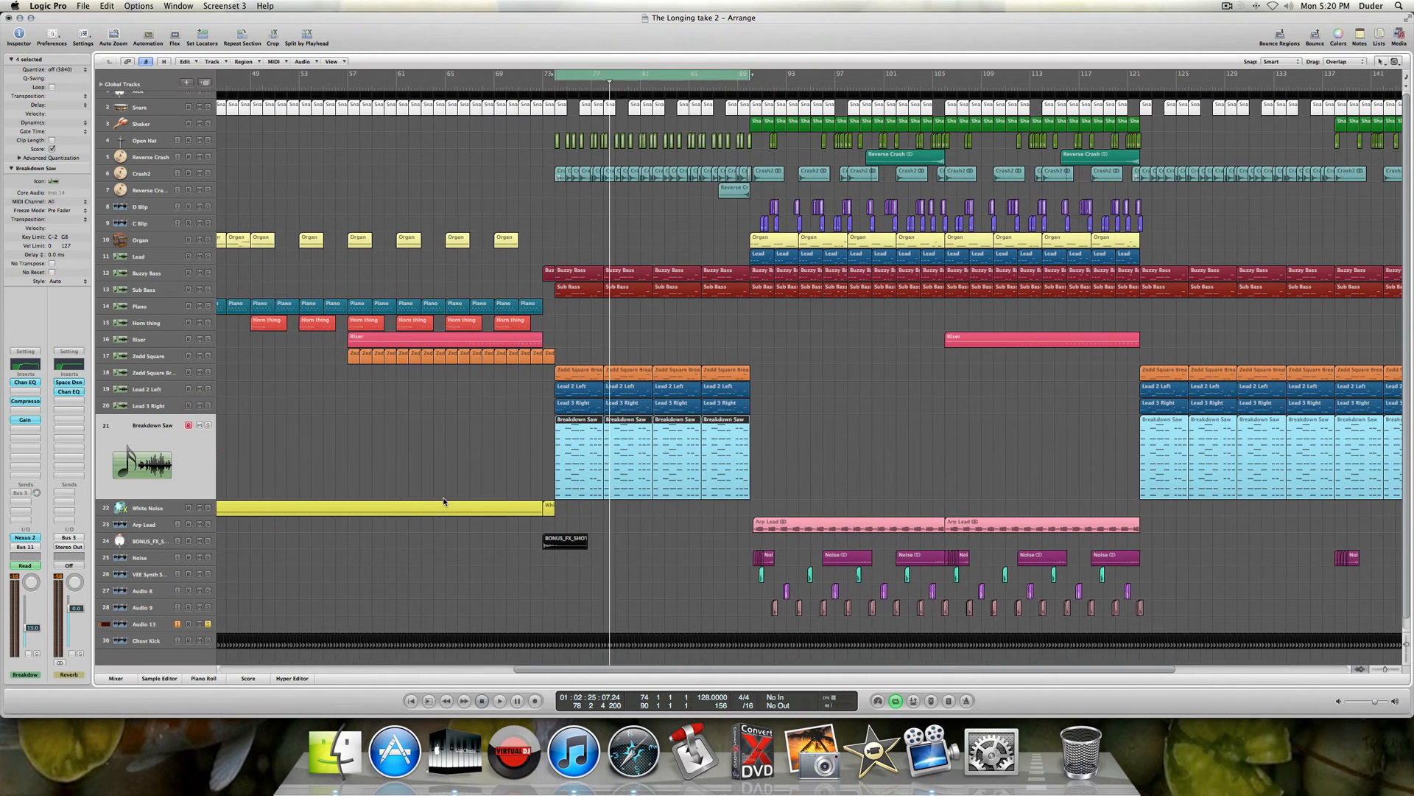
{"action": "scroll", "coordinate": [443, 500], "scroll_direction": "right", "scroll_amount": 3}
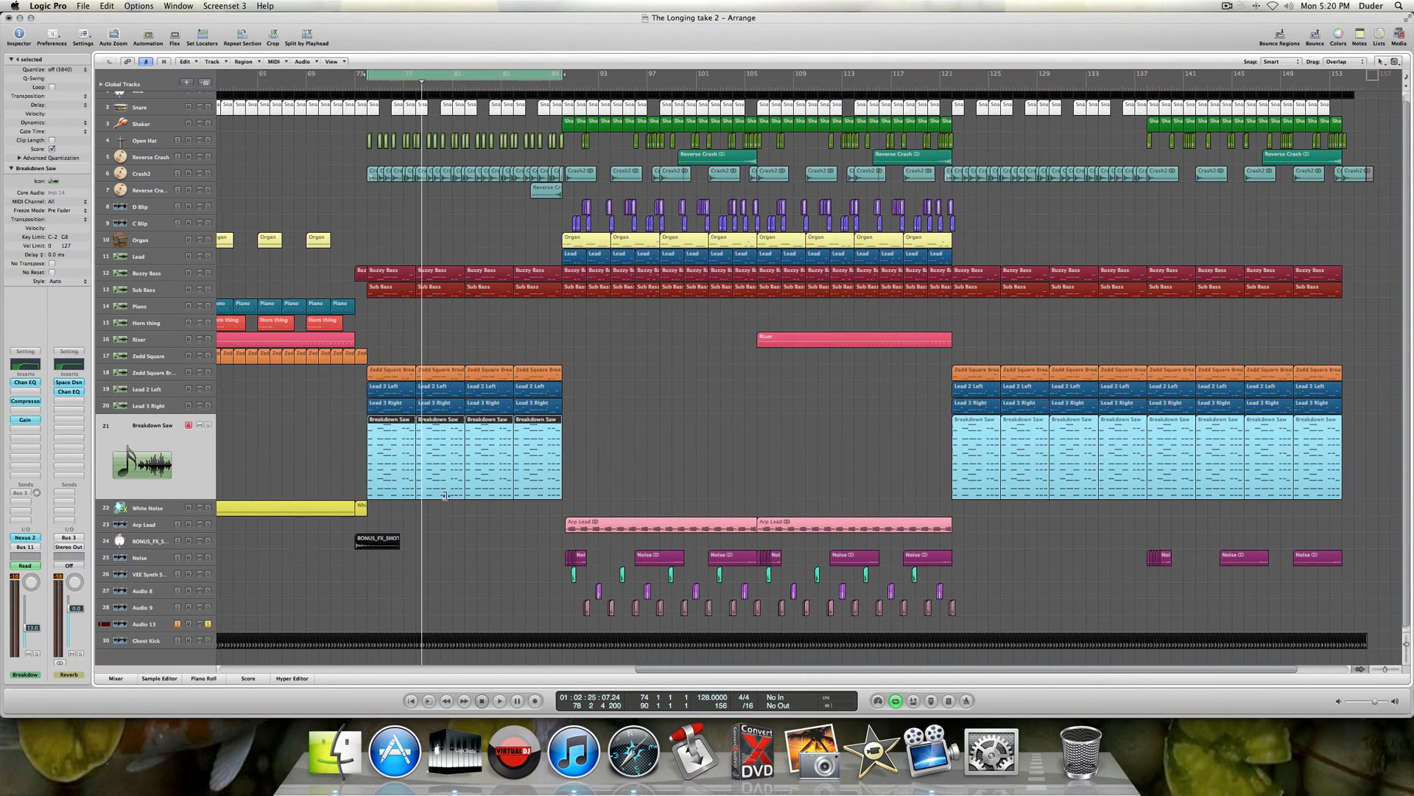
{"action": "scroll", "coordinate": [445, 495], "scroll_direction": "up", "scroll_amount": 1}
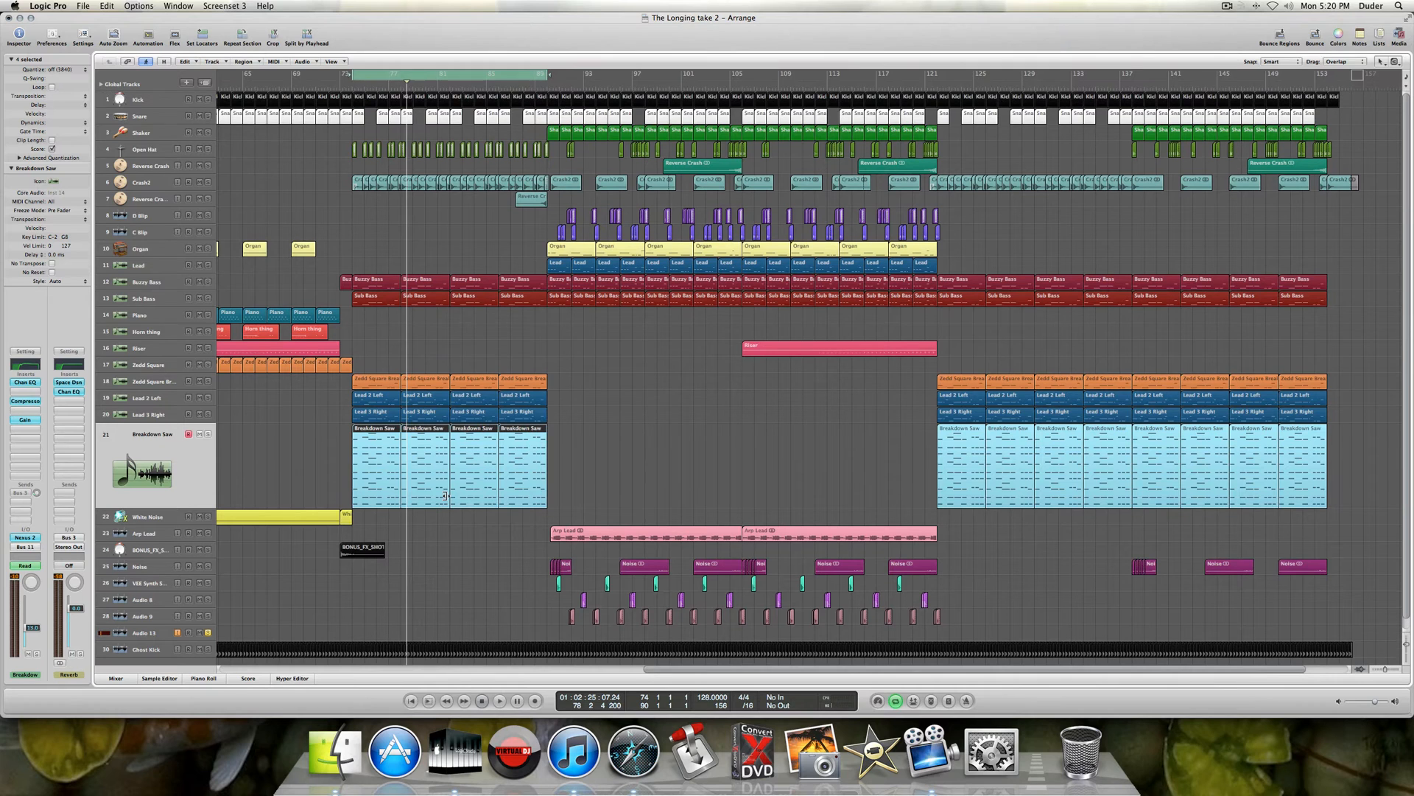
{"action": "double_click", "coordinate": [372, 463]}
{"action": "scroll", "coordinate": [482, 595], "scroll_direction": "up", "scroll_amount": 3}
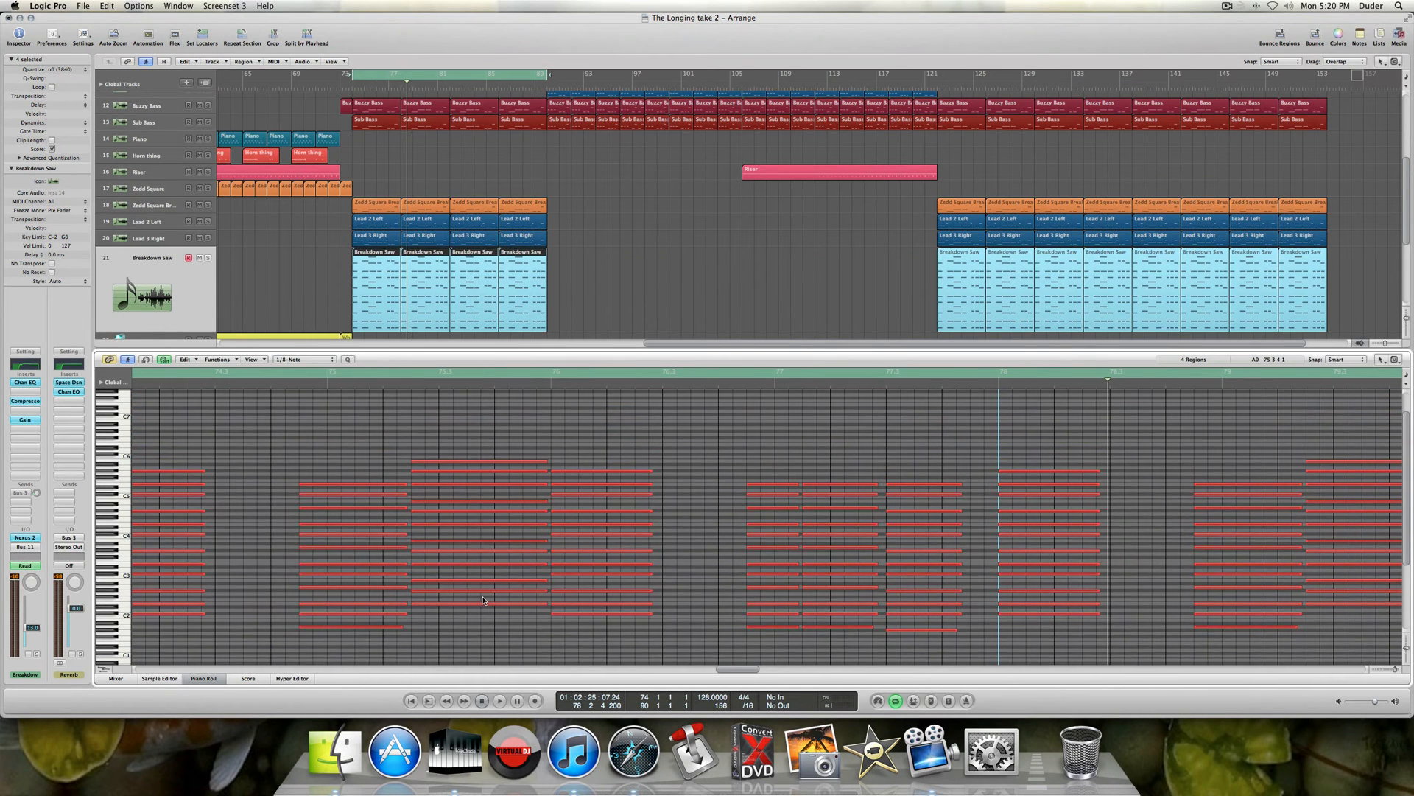
{"action": "key", "text": "space"}
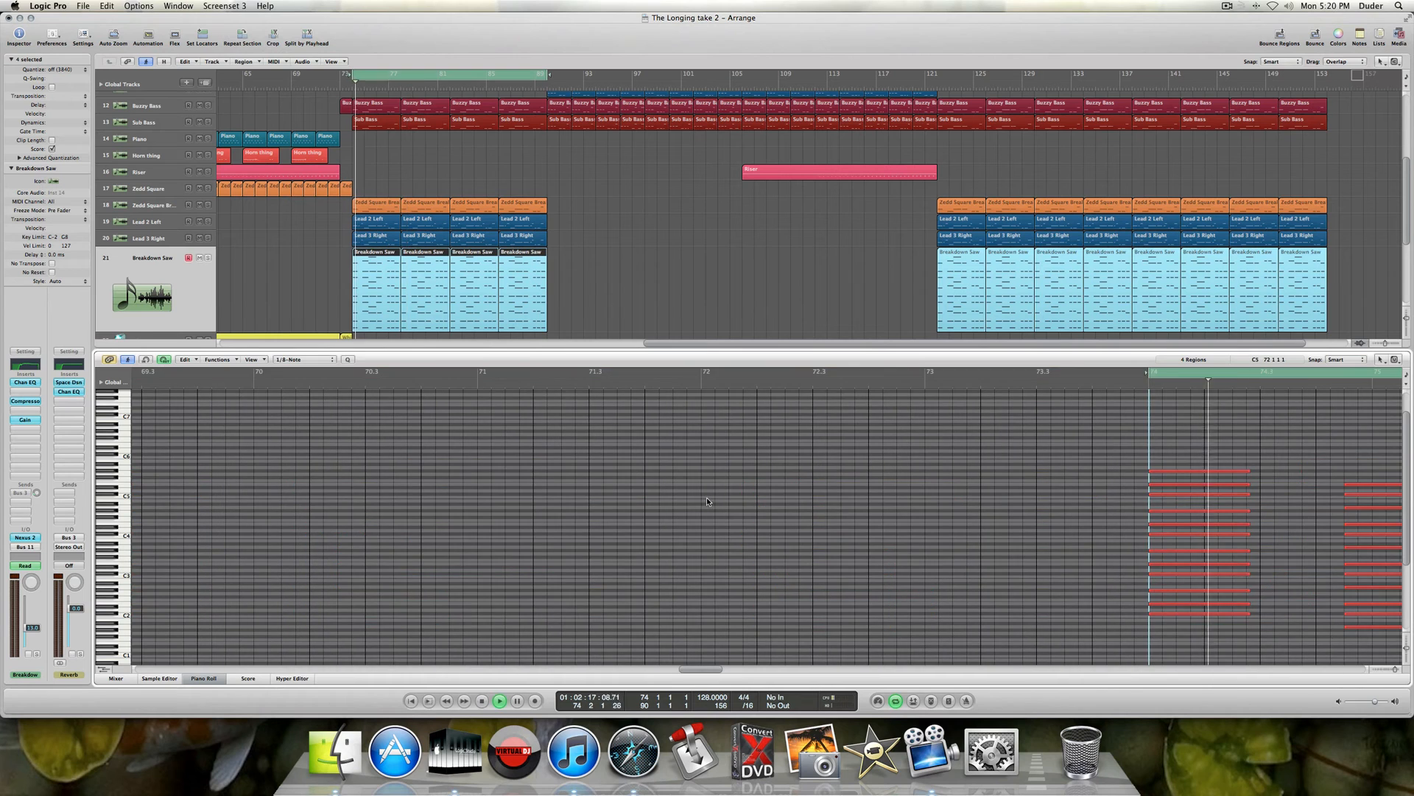
{"action": "scroll", "coordinate": [774, 508], "scroll_direction": "right", "scroll_amount": 5}
{"action": "key", "text": "space"}
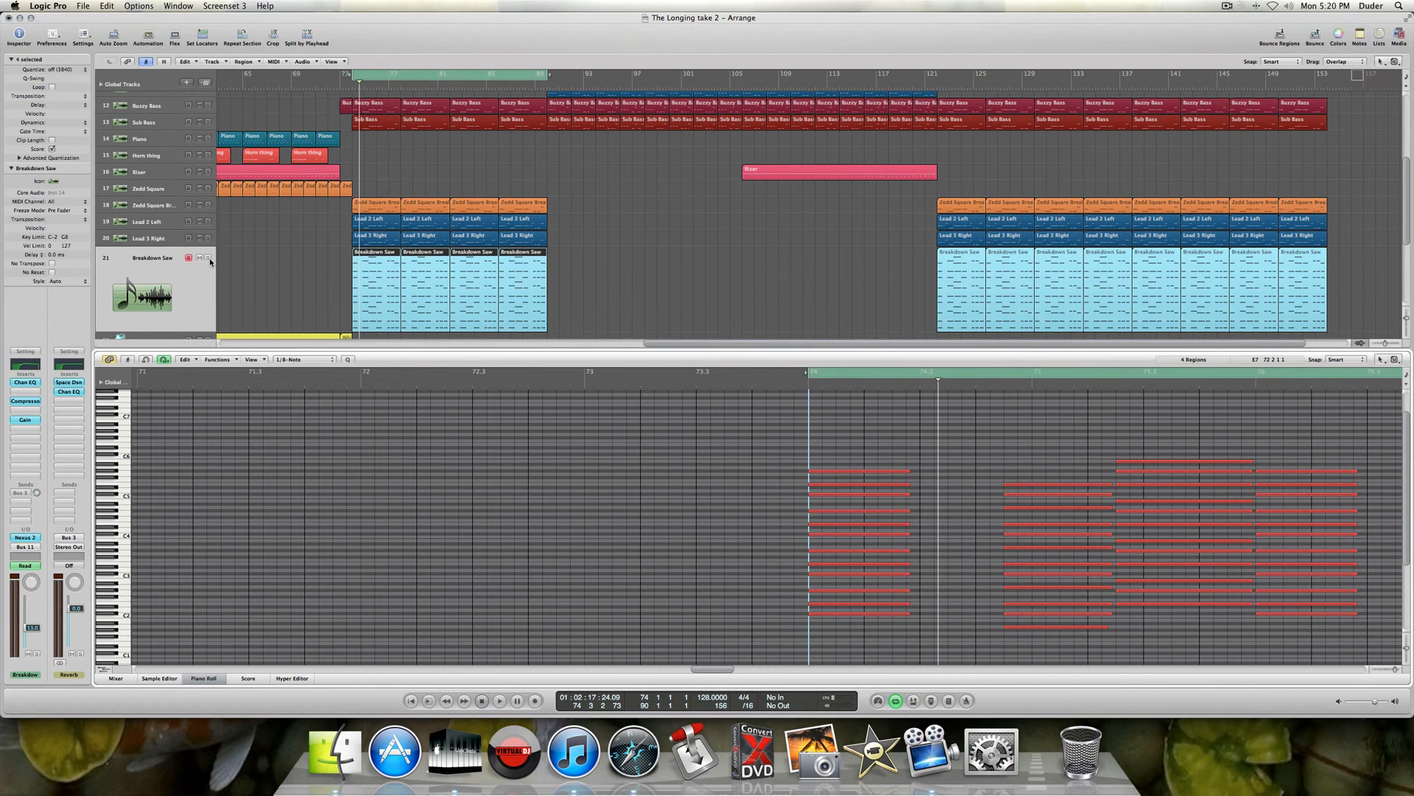
- Solo the Breakdown Saw track and play its chords while following the notes in the Piano Roll
{"action": "left_click", "coordinate": [209, 258]}
{"action": "key", "text": "space"}
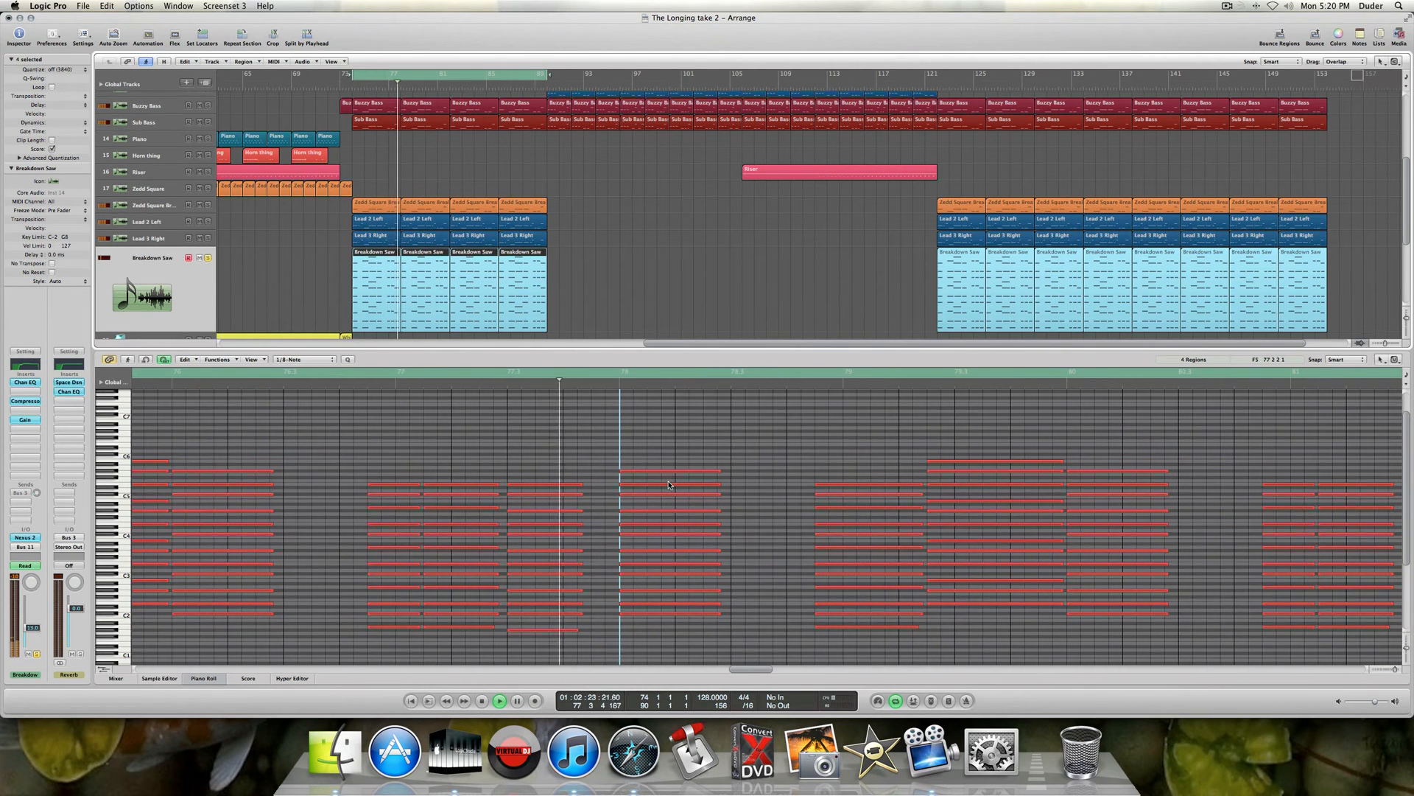
{"action": "key", "text": "space"}
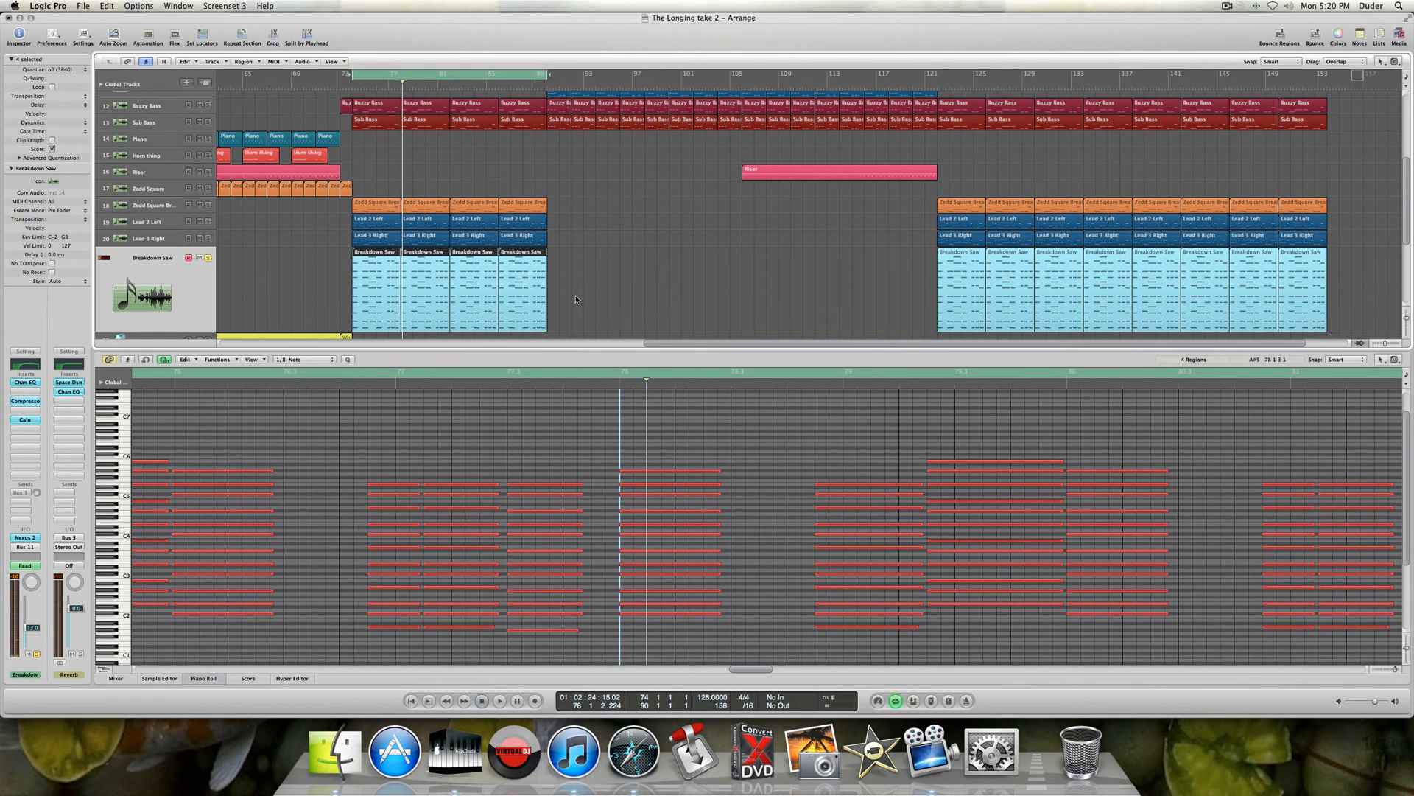
- Unsolo Breakdown Saw, reactivate its Bus 3 reverb send and close the Piano Roll
{"action": "left_click", "coordinate": [208, 258]}
{"action": "left_click", "coordinate": [20, 495]}
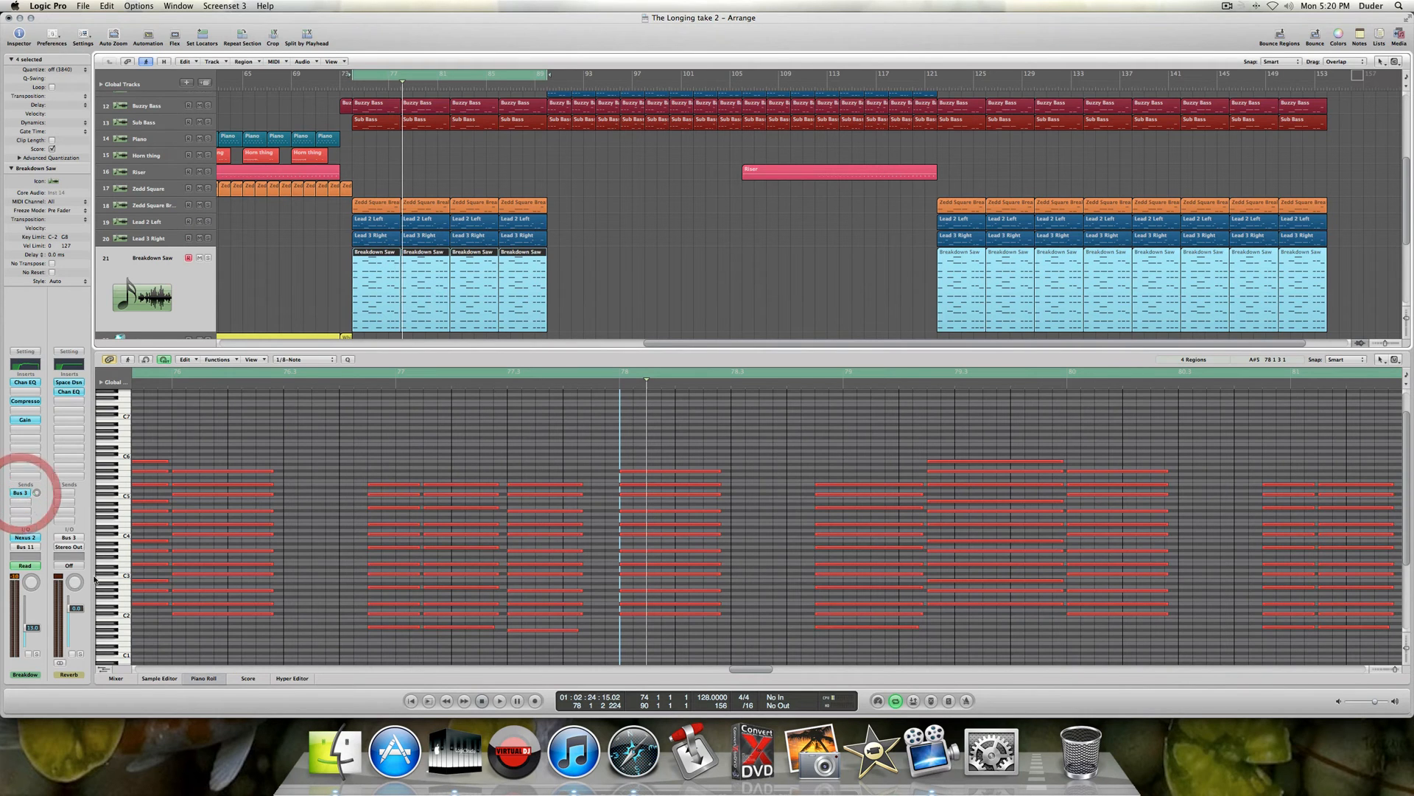
{"action": "left_click", "coordinate": [195, 679]}
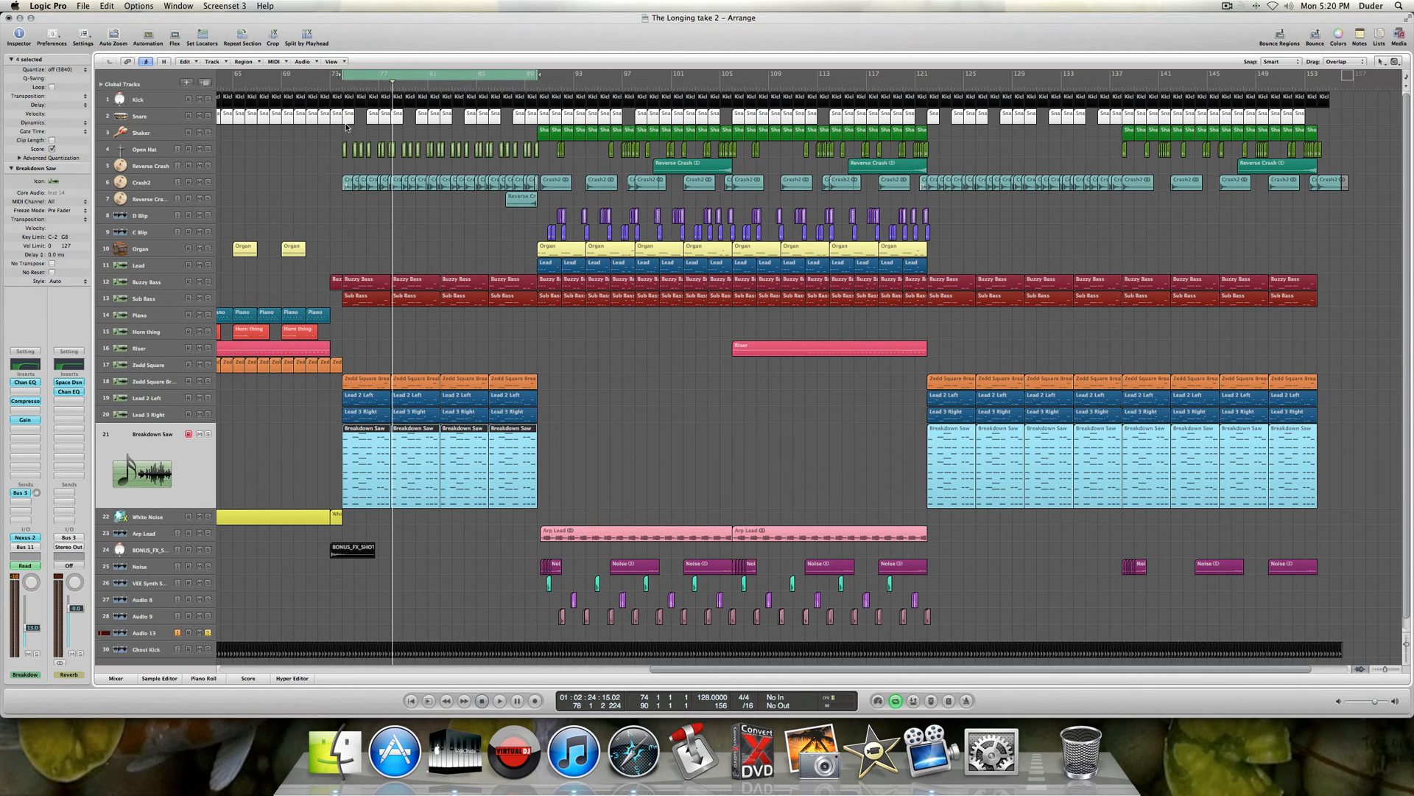
- Turn off solo on Audio 13 and play the full breakdown section with all tracks sounding
{"action": "key", "text": "space"}
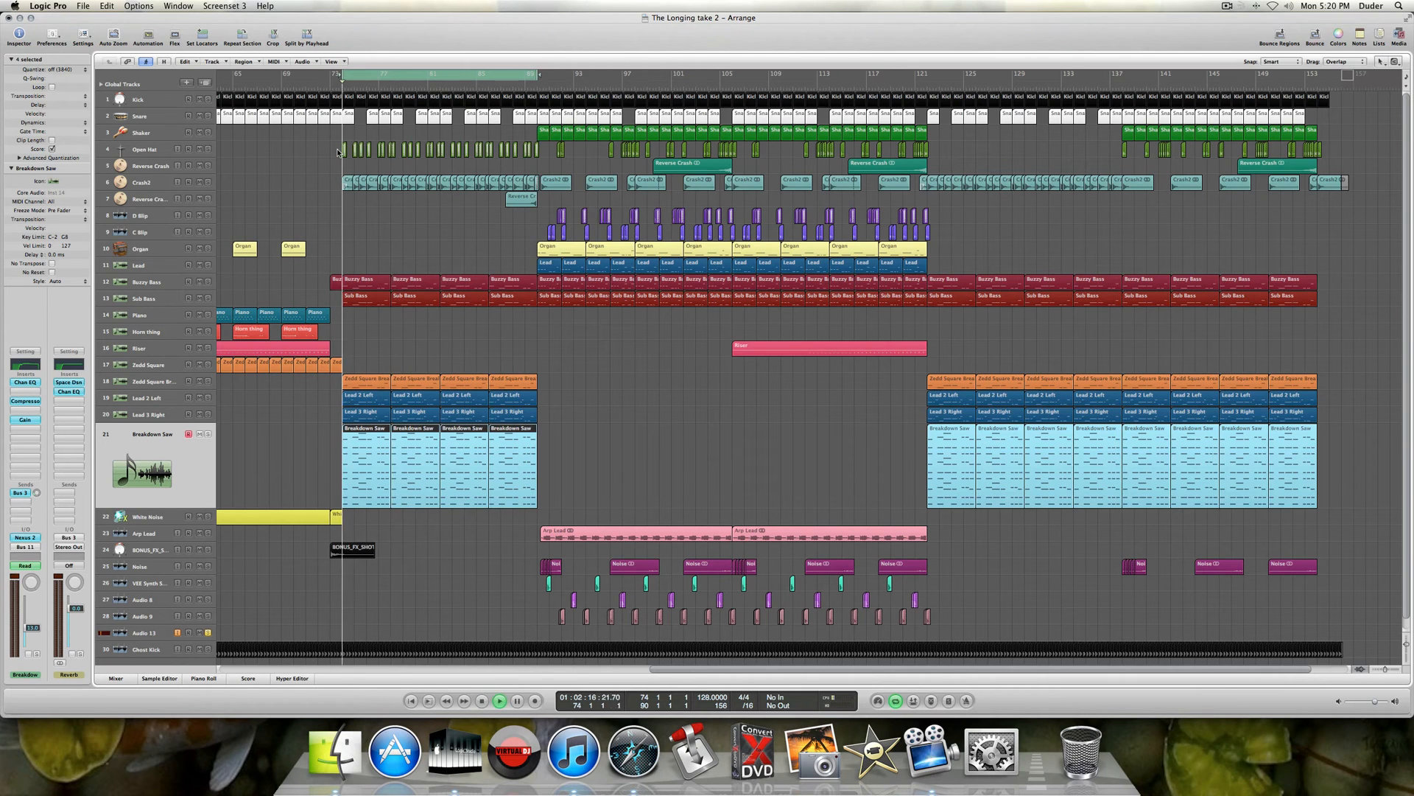
{"action": "key", "text": "space"}
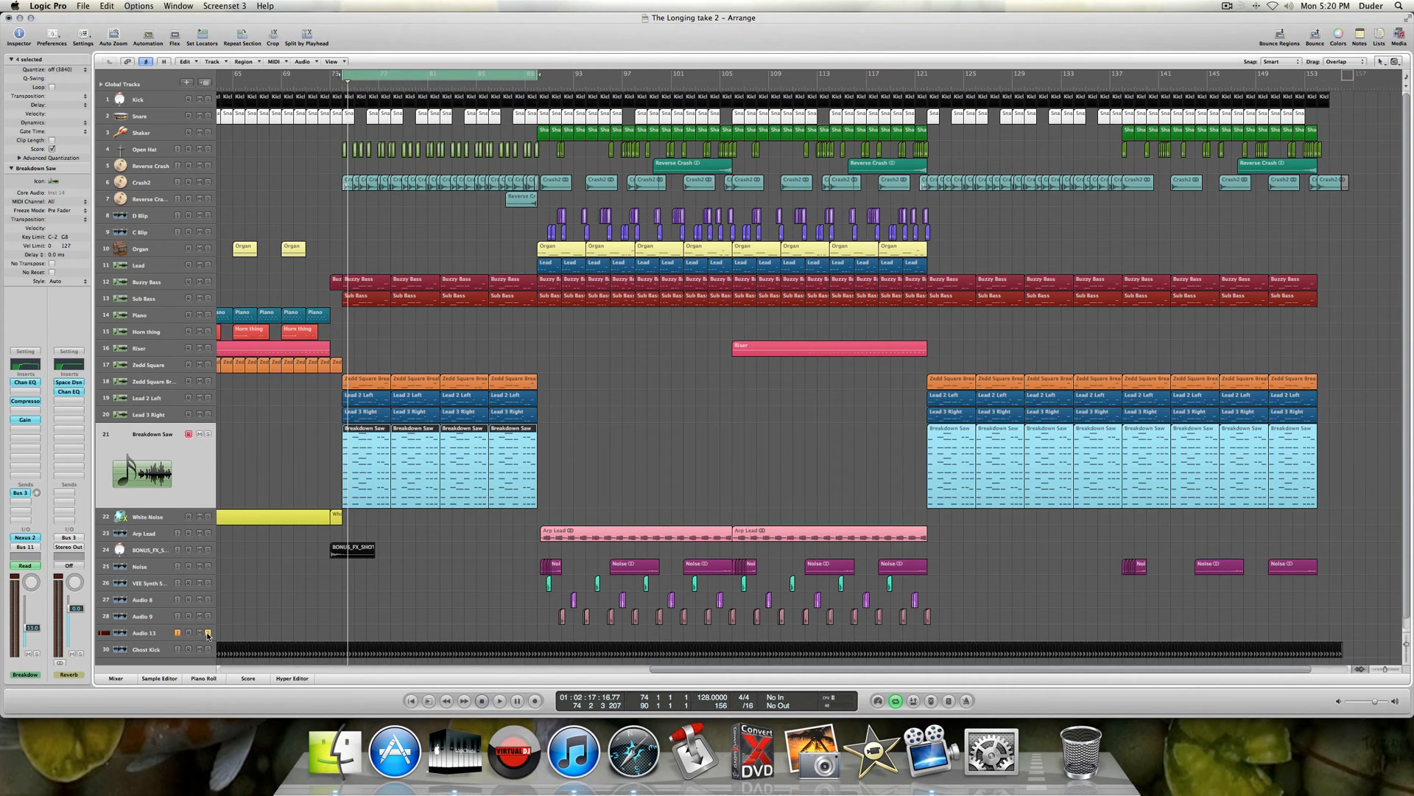
{"action": "left_click", "coordinate": [208, 634]}
{"action": "key", "text": "space"}
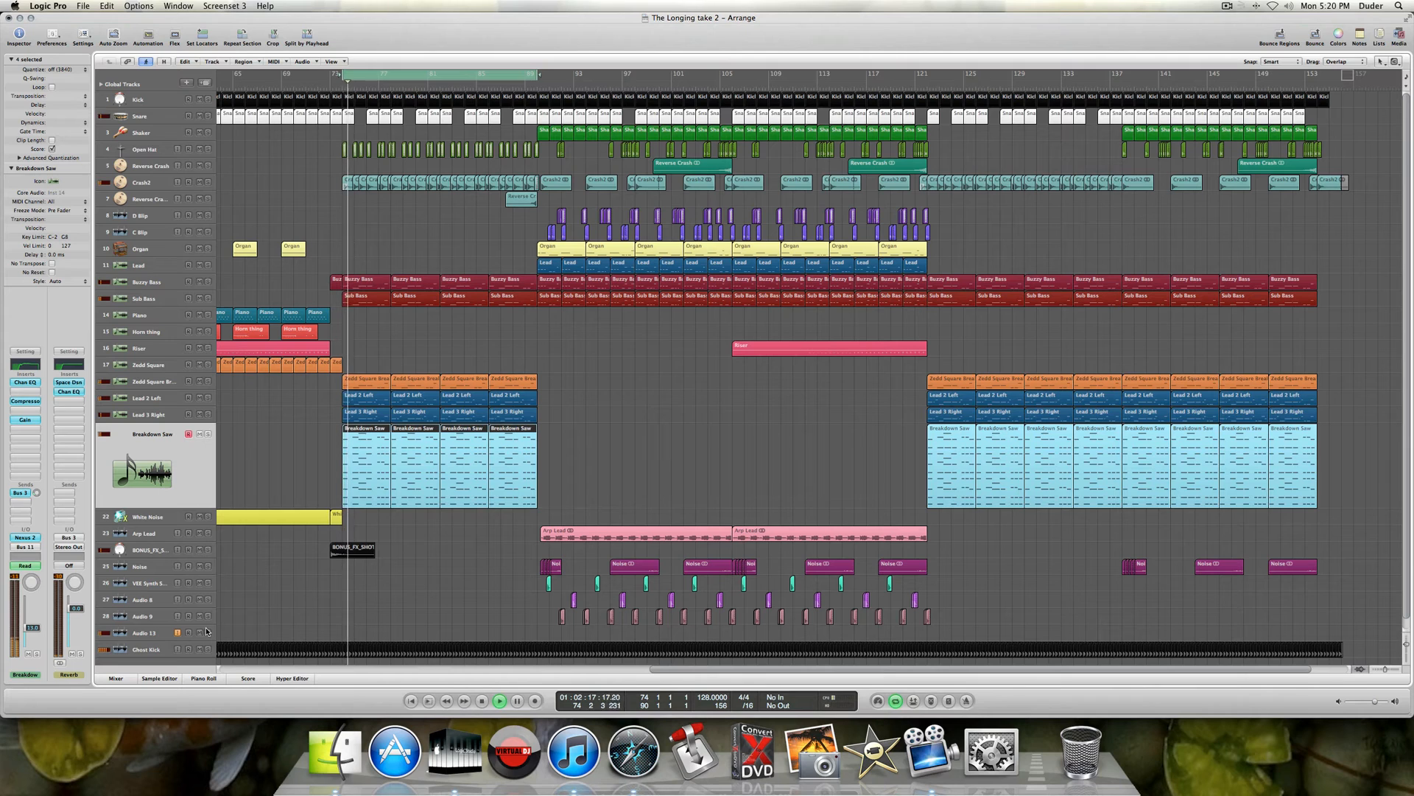
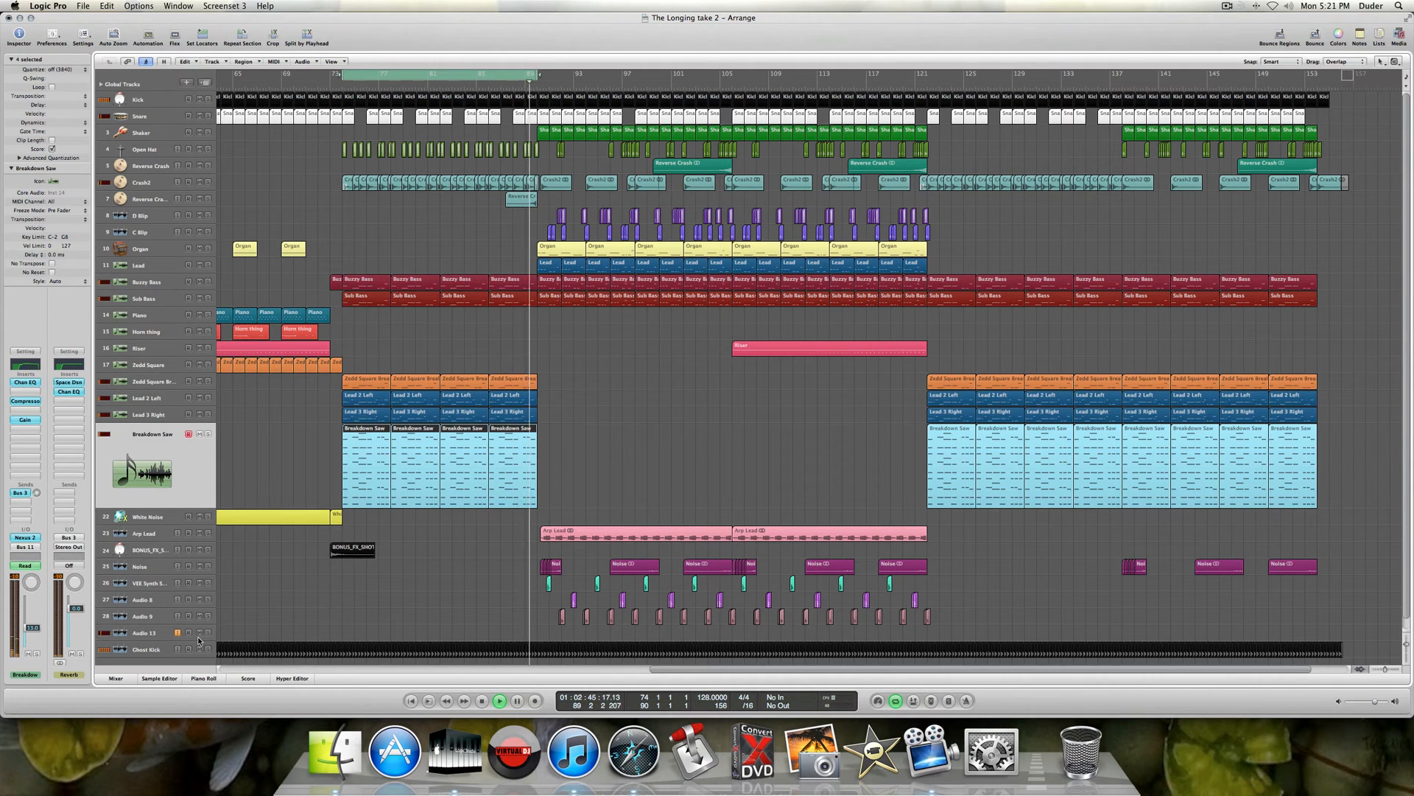
{"action": "key", "text": "space"}
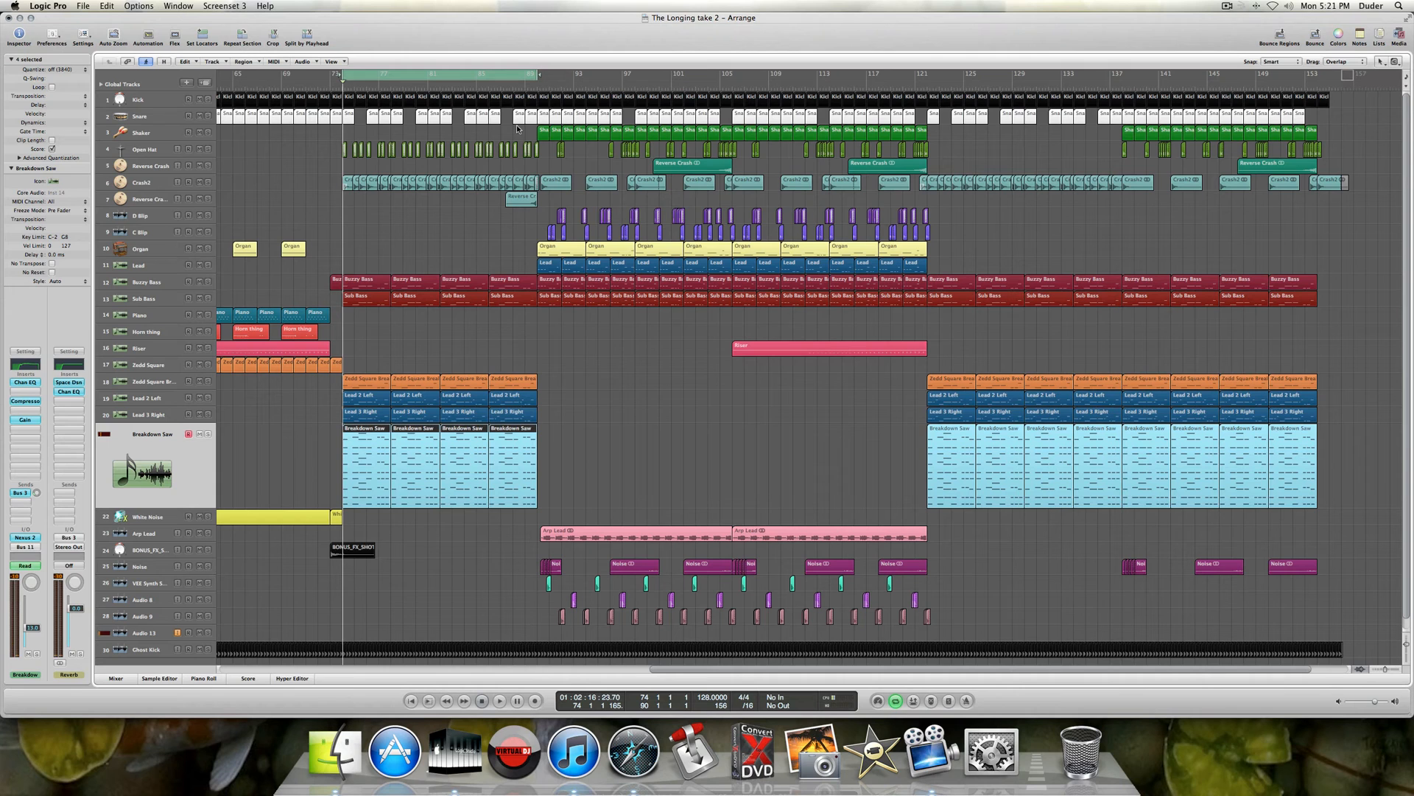
- Move the cycle range to start at bar 90, and redraw it over the earlier section from bar 25 to 41
{"action": "left_click_drag", "start_coordinate": [452, 76], "coordinate": [647, 76]}
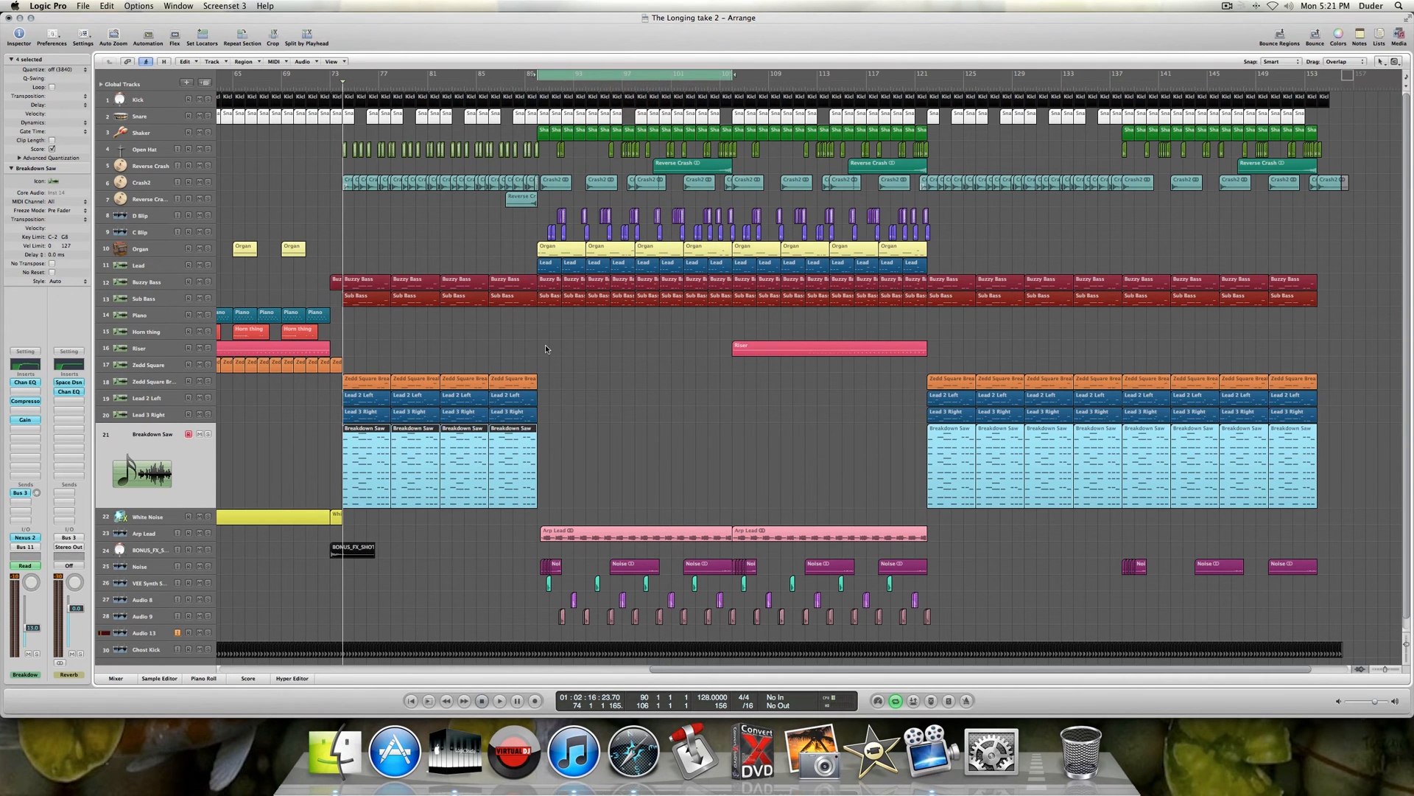
{"action": "scroll", "coordinate": [546, 348], "scroll_direction": "left", "scroll_amount": 10}
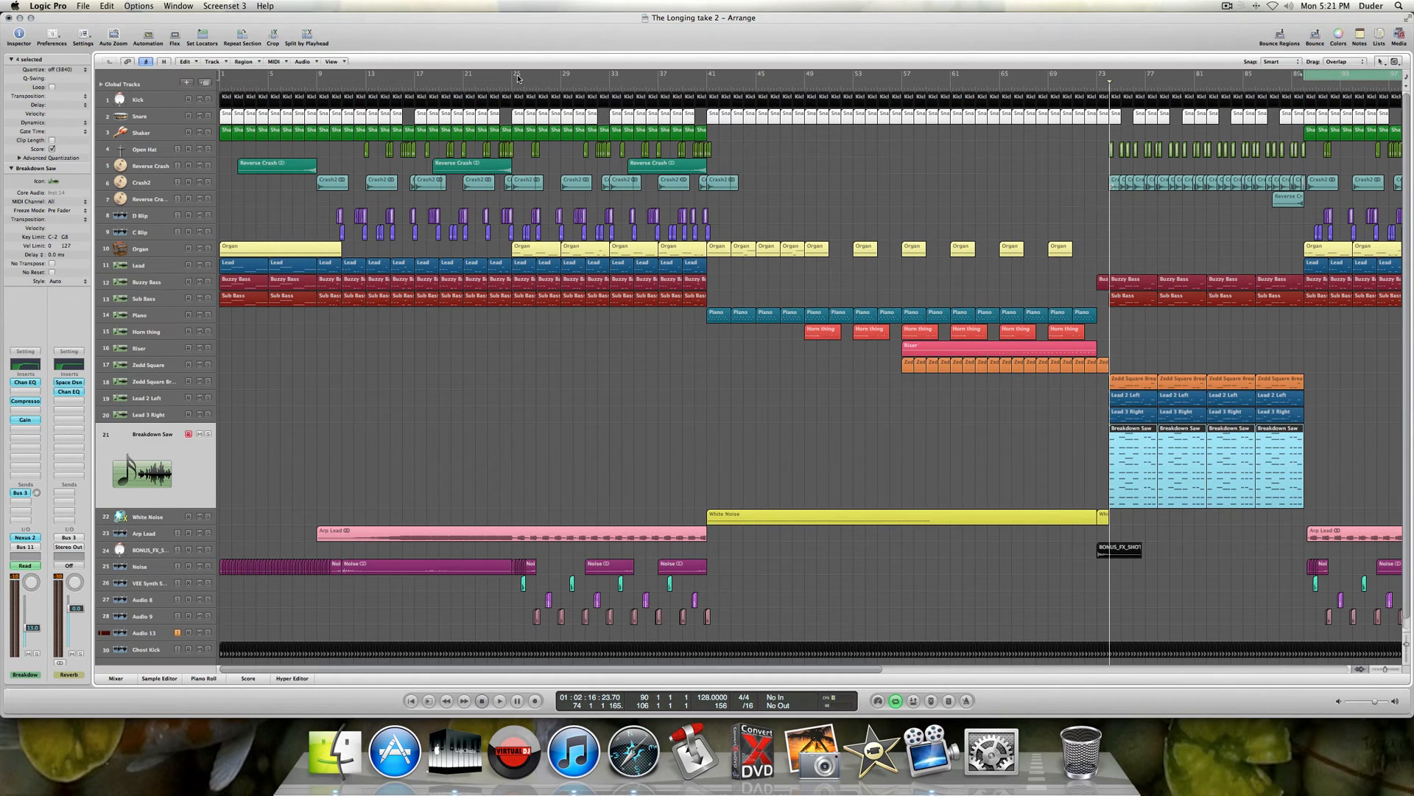
{"action": "left_click_drag", "start_coordinate": [518, 79], "coordinate": [712, 92]}
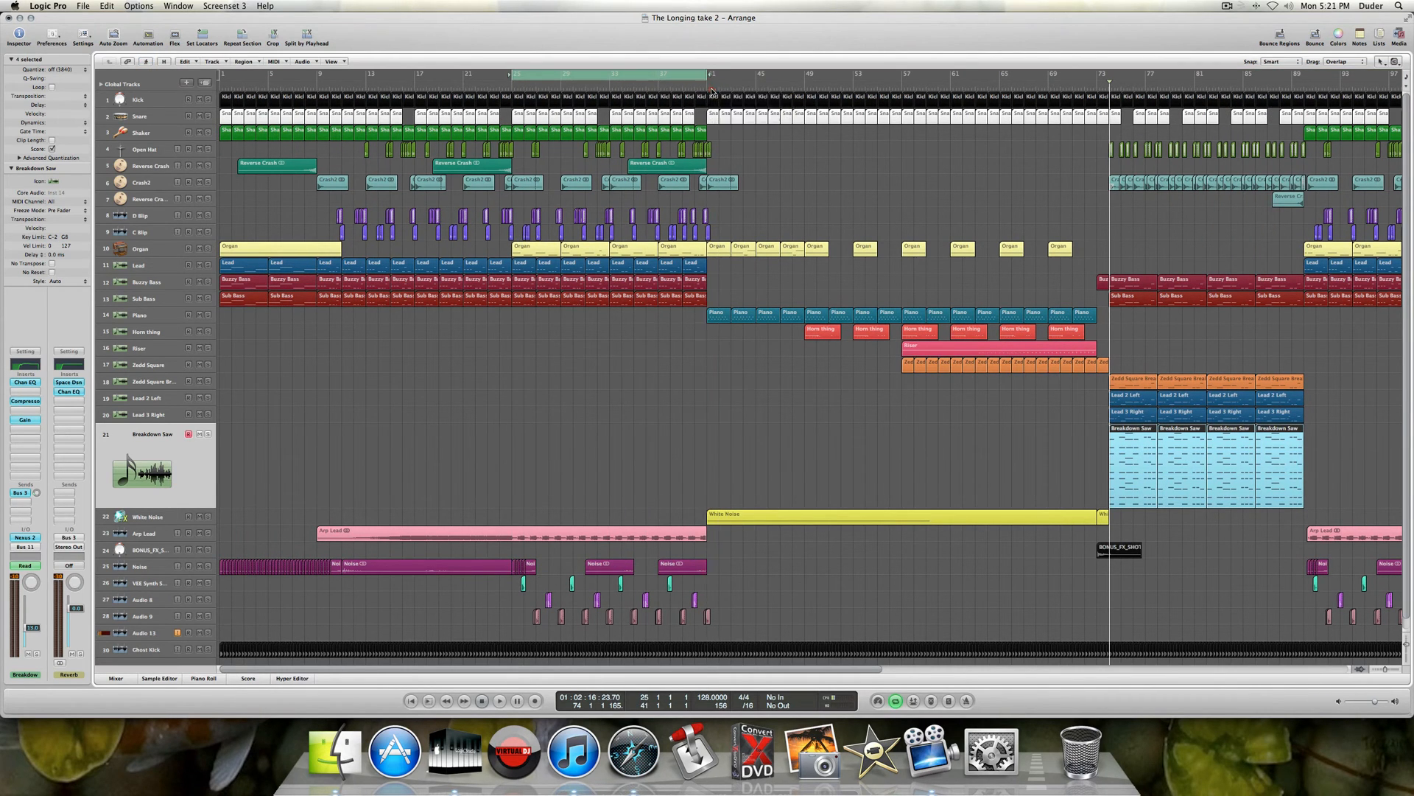
{"action": "scroll", "coordinate": [630, 95], "scroll_direction": "right", "scroll_amount": 10}
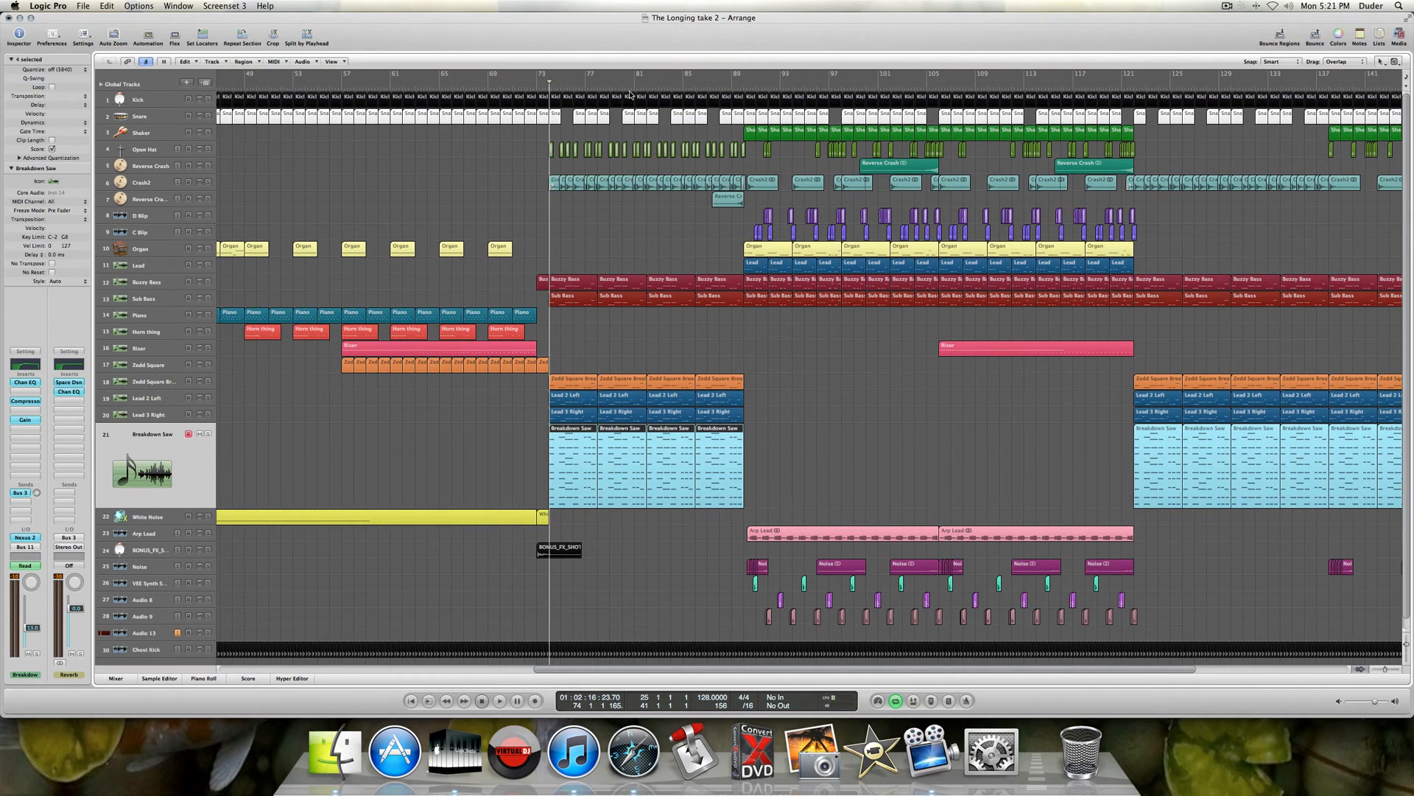
- Set the cycle range to the section after the breakdown, from bar 90 to bar 122
{"action": "left_click_drag", "start_coordinate": [733, 77], "coordinate": [1139, 101]}
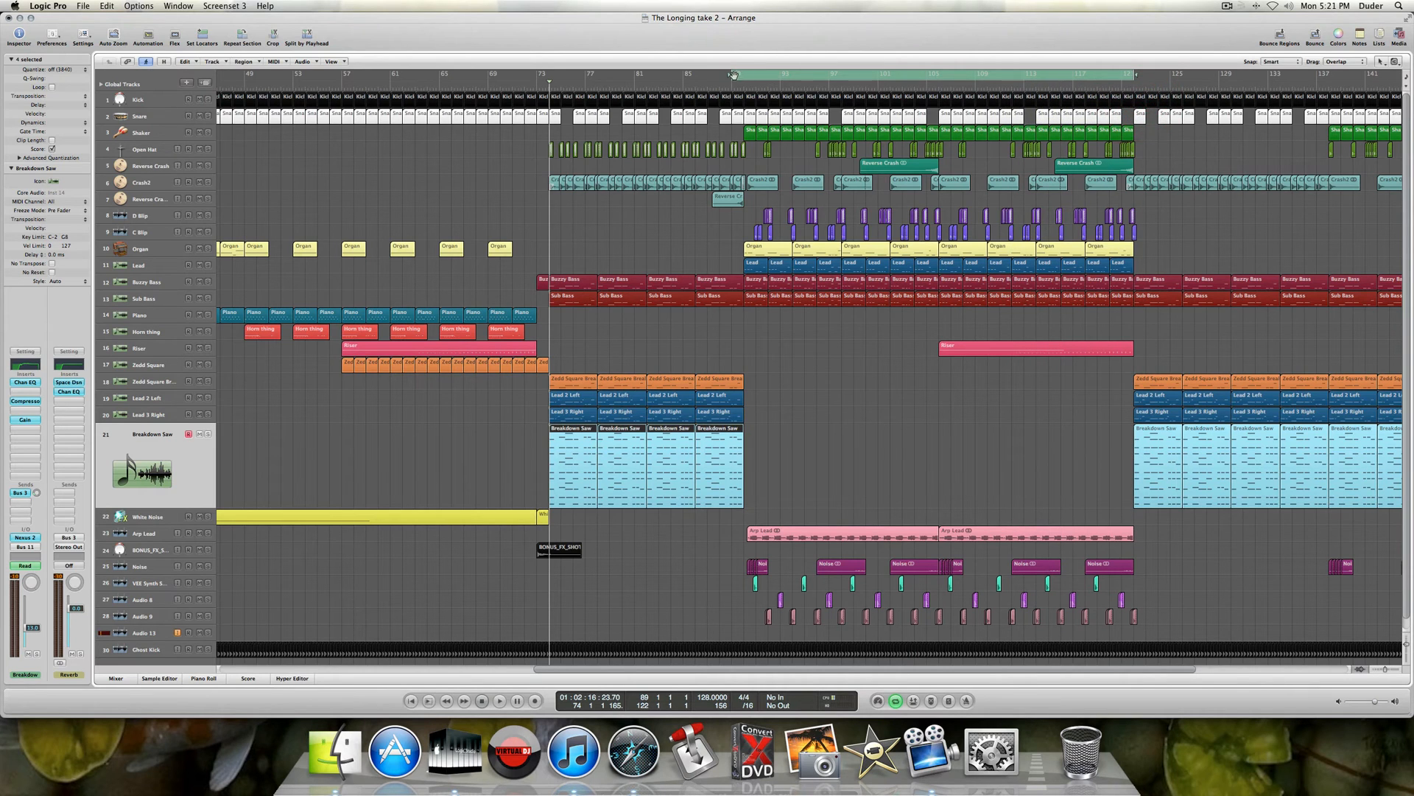
{"action": "left_click_drag", "start_coordinate": [734, 75], "coordinate": [744, 75]}
{"action": "scroll", "coordinate": [932, 383], "scroll_direction": "right", "scroll_amount": 3}
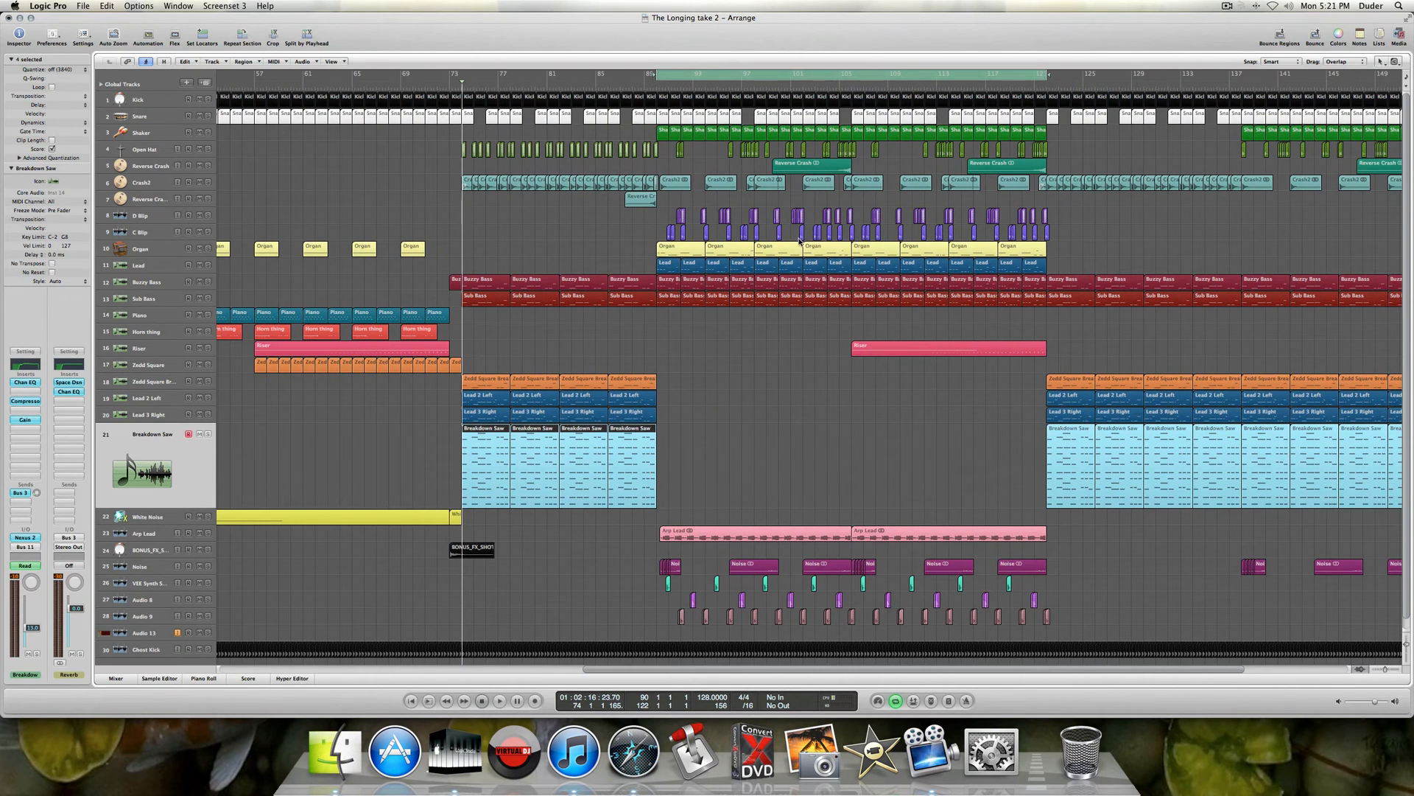
- Play the section from bar 90 with all tracks sounding and examine the Kick notes in the Piano Roll
{"action": "key", "text": "space"}
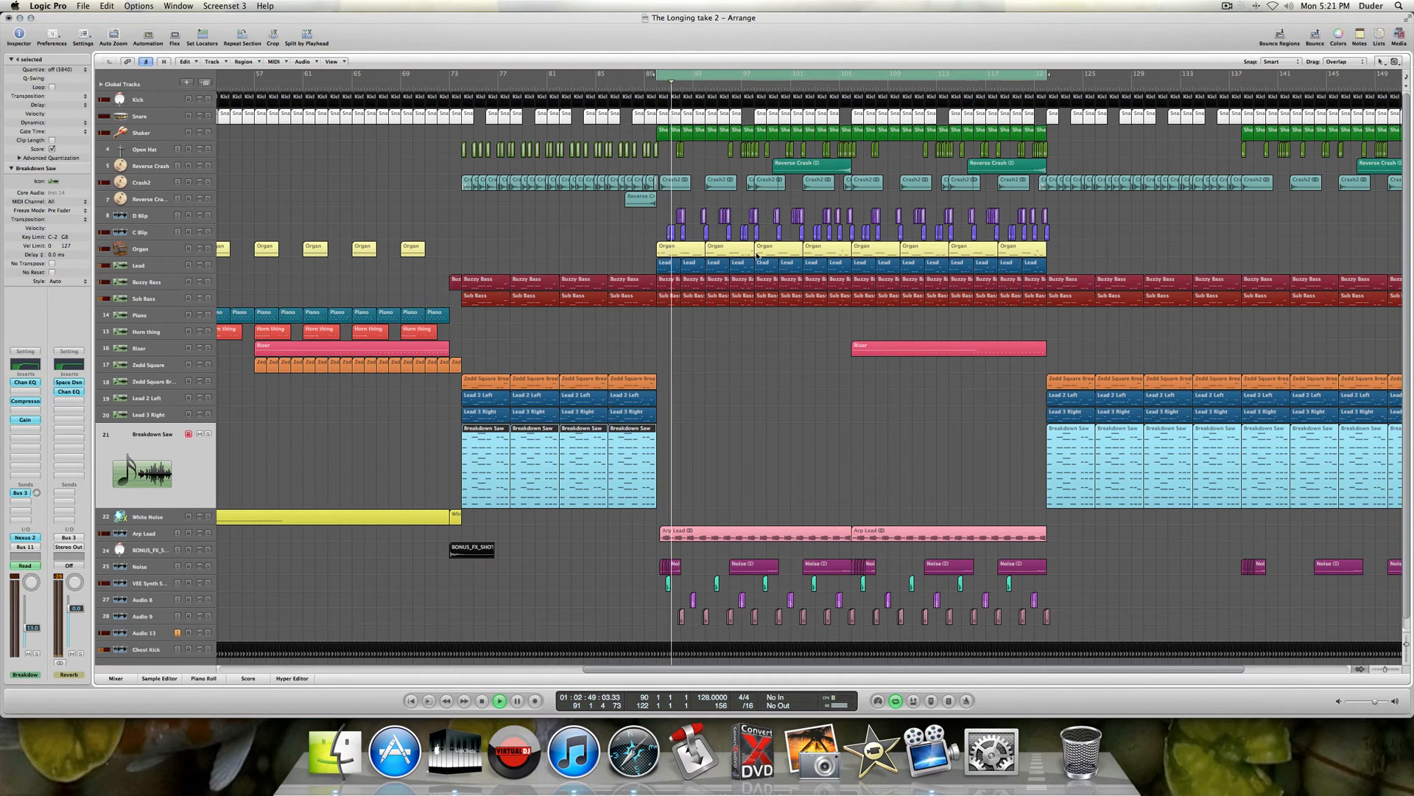
{"action": "left_click", "coordinate": [749, 103]}
{"action": "double_click", "coordinate": [749, 104]}
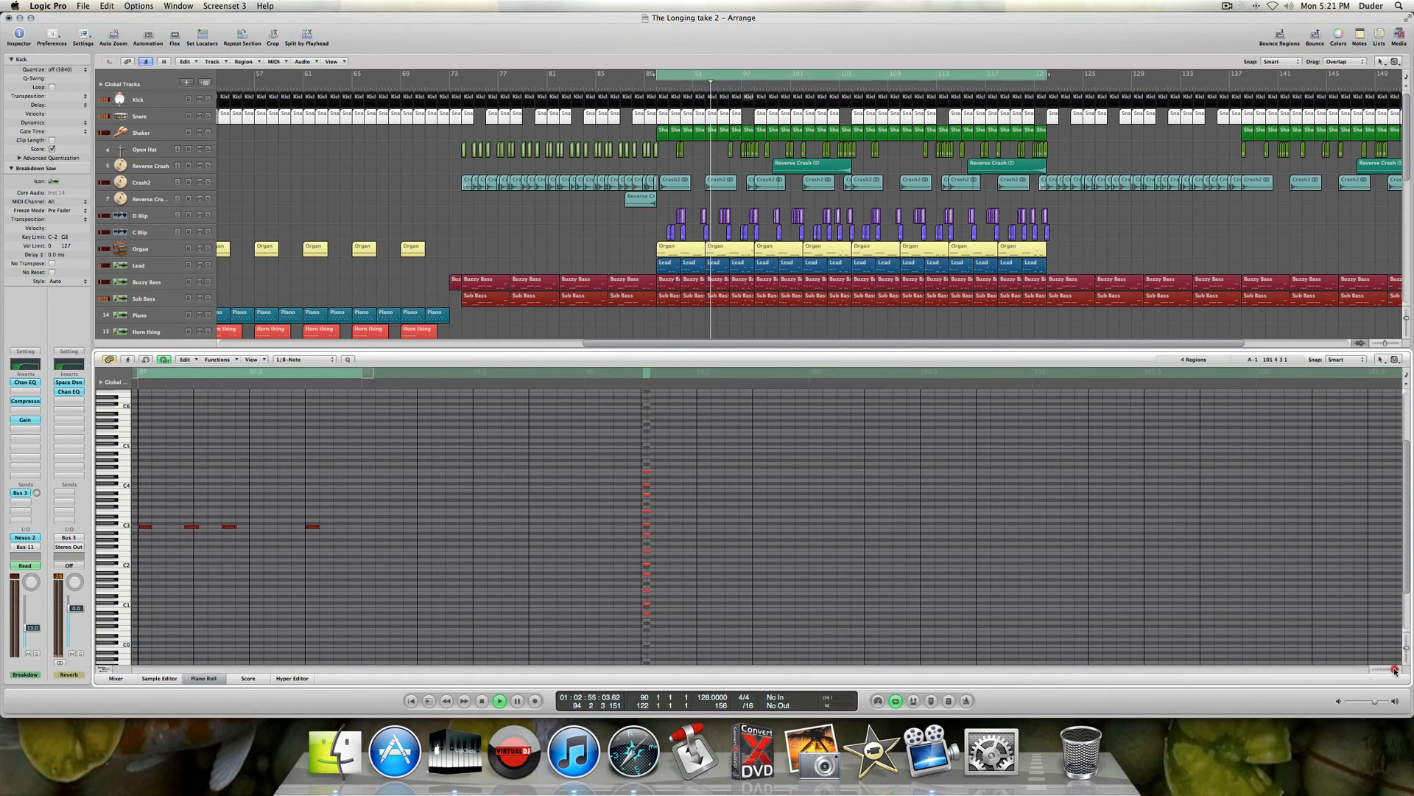
{"action": "left_click_drag", "start_coordinate": [1394, 672], "coordinate": [1395, 672]}
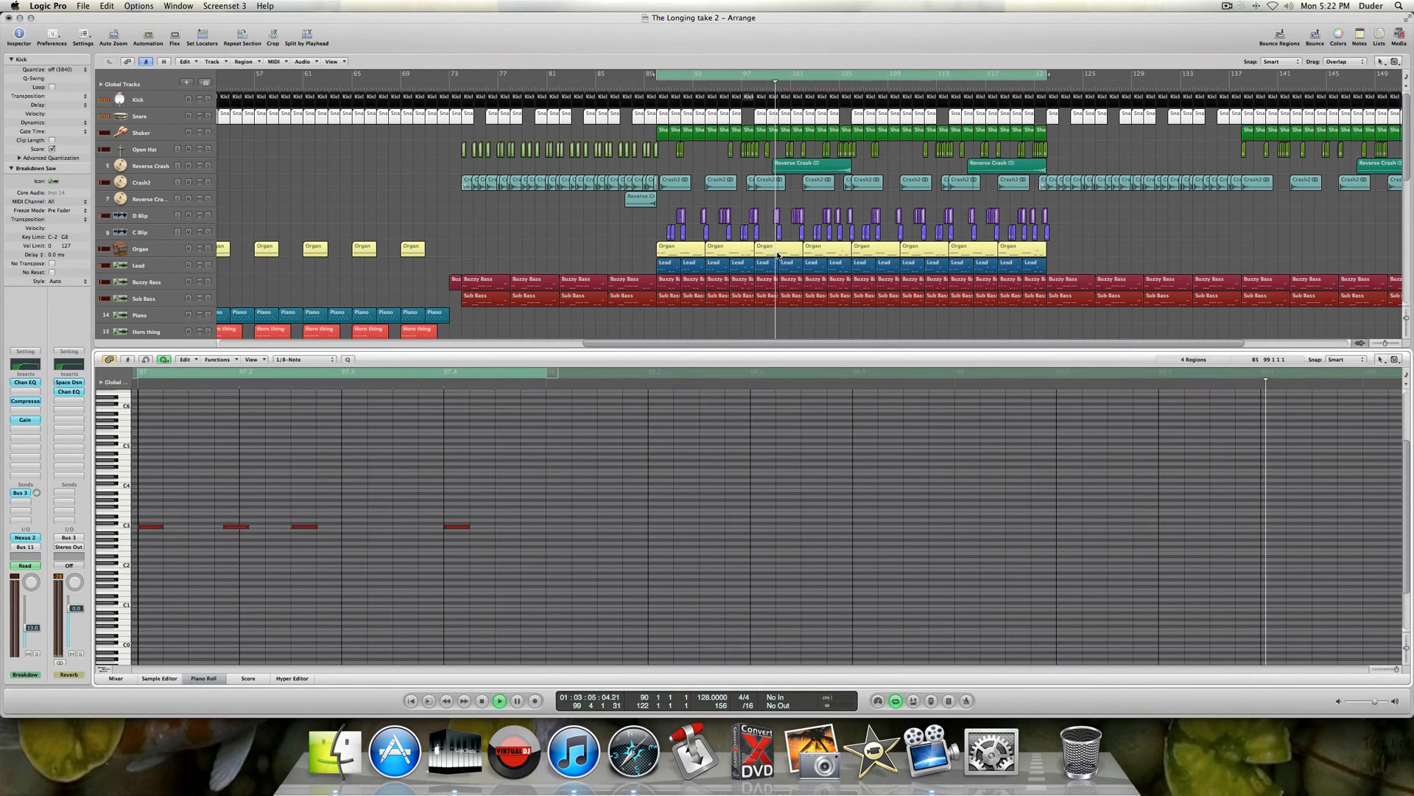
{"action": "key", "text": "space"}
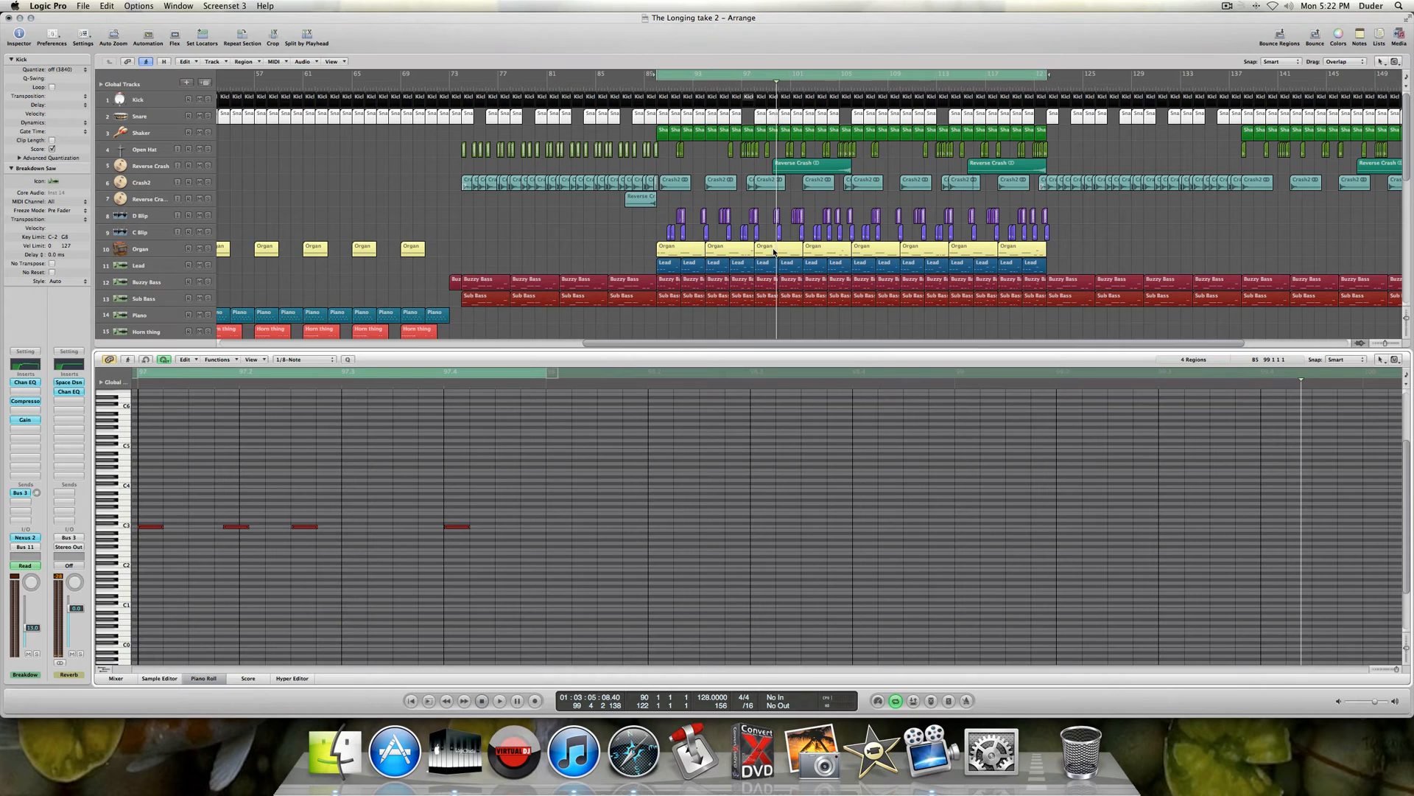
- Show the chords of the third Organ region after bar 90 in the Piano Roll, fitting all of them in view
{"action": "left_click", "coordinate": [773, 252]}
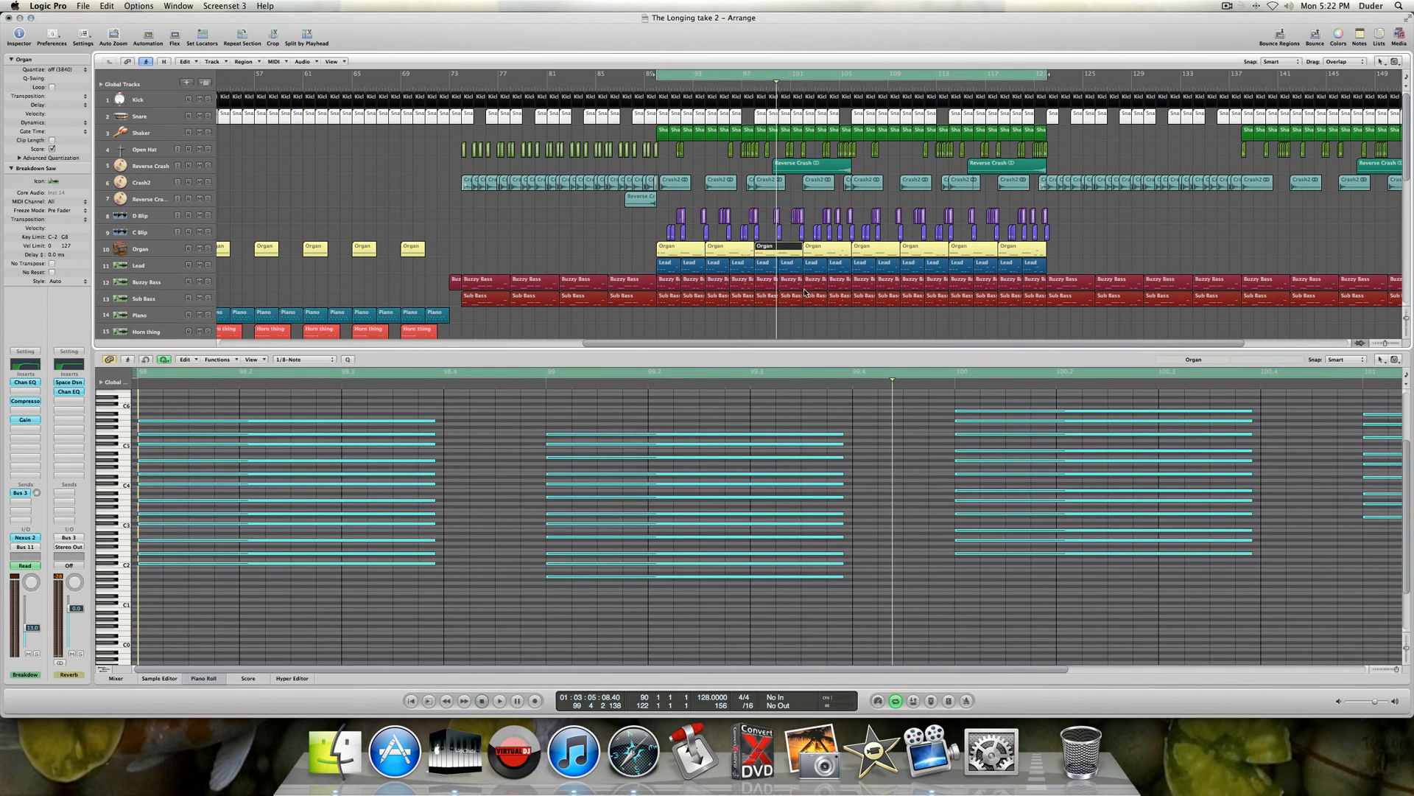
{"action": "left_click_drag", "start_coordinate": [1397, 672], "coordinate": [1393, 670]}
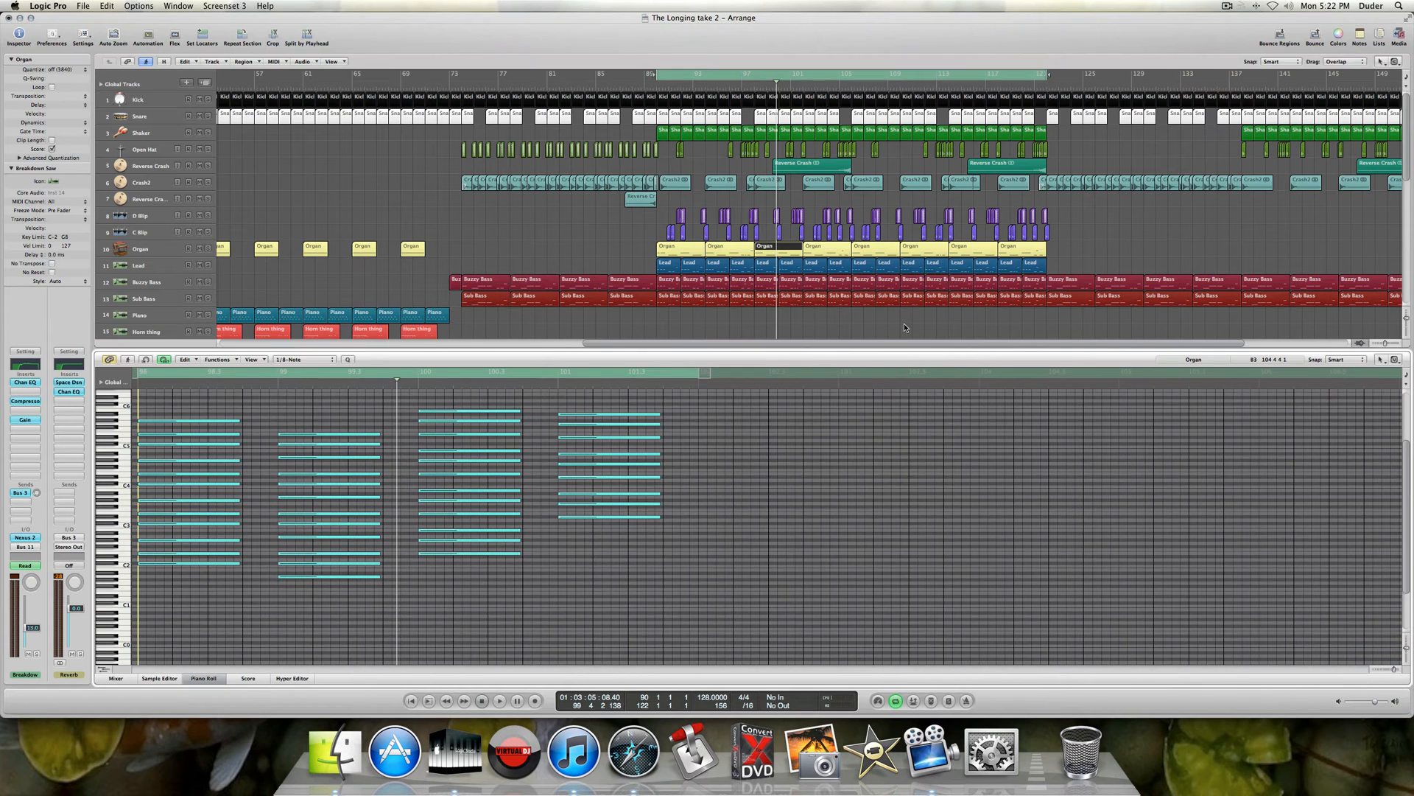
{"action": "scroll", "coordinate": [906, 324], "scroll_direction": "down", "scroll_amount": 3}
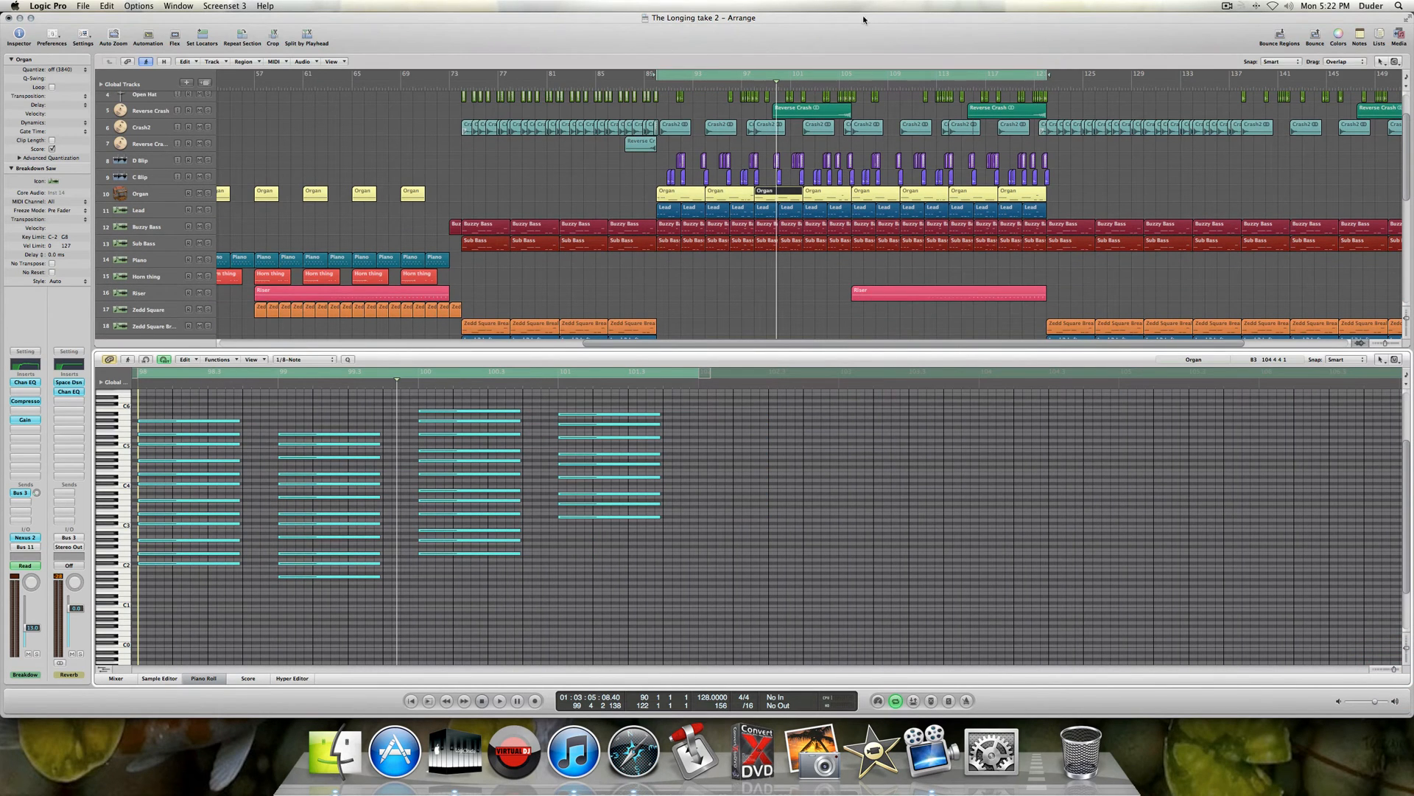
- Play the second half of the section from about bar 105 and close the Piano Roll
{"action": "key", "text": "space"}
{"action": "left_click", "coordinate": [841, 78]}
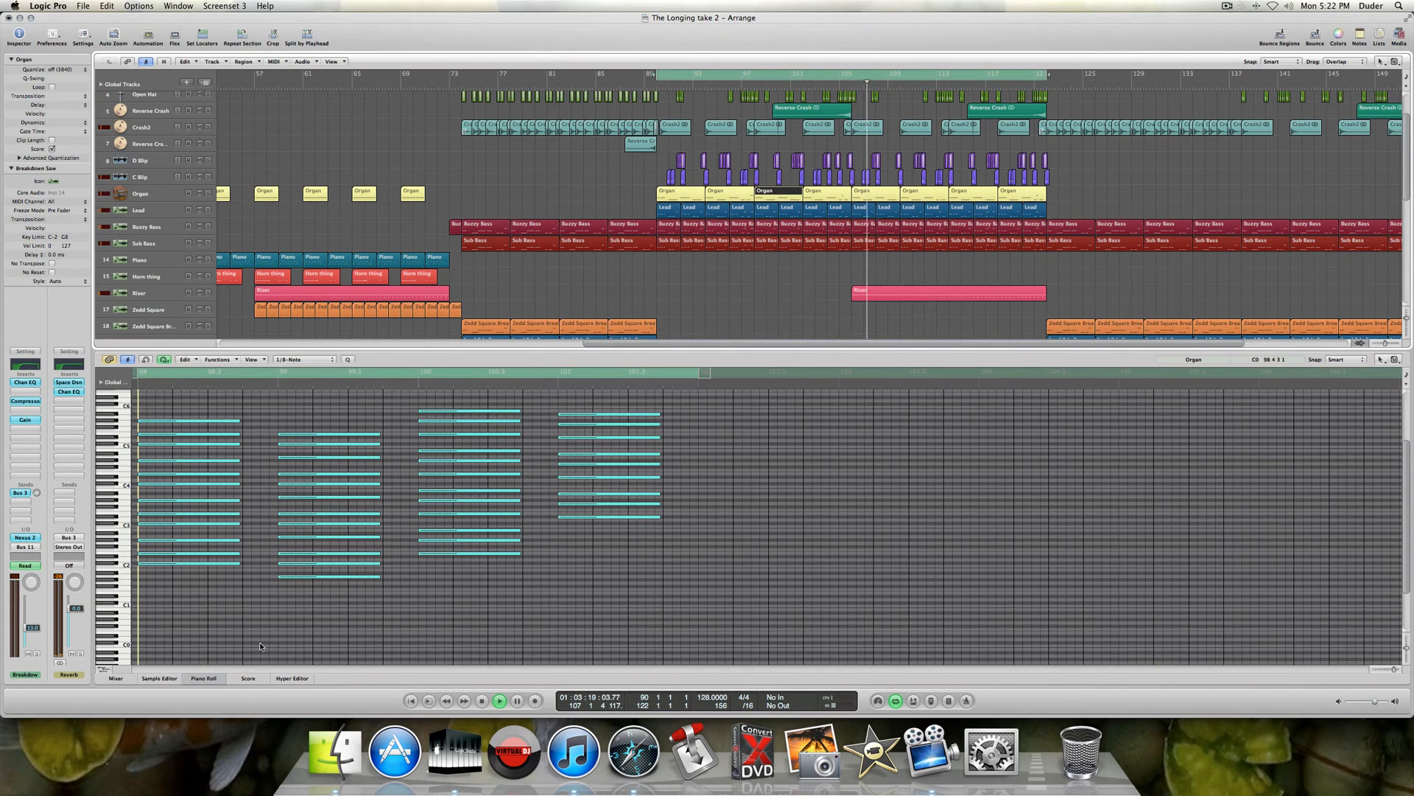
{"action": "left_click", "coordinate": [204, 677]}
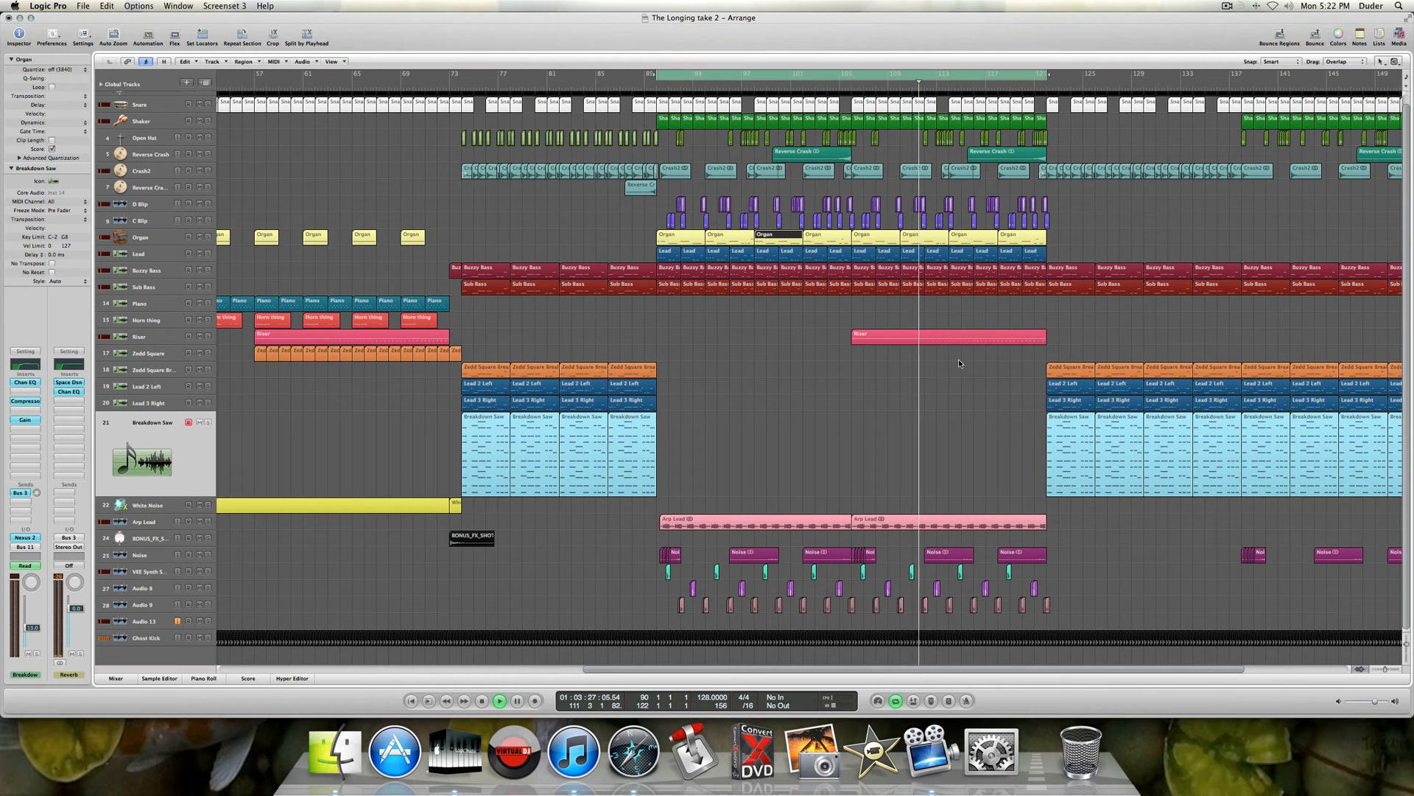
- Examine the second Riser region's long note and full controller curve in the Piano Roll, closing the editor and stopping playback when done
{"action": "left_click", "coordinate": [939, 340]}
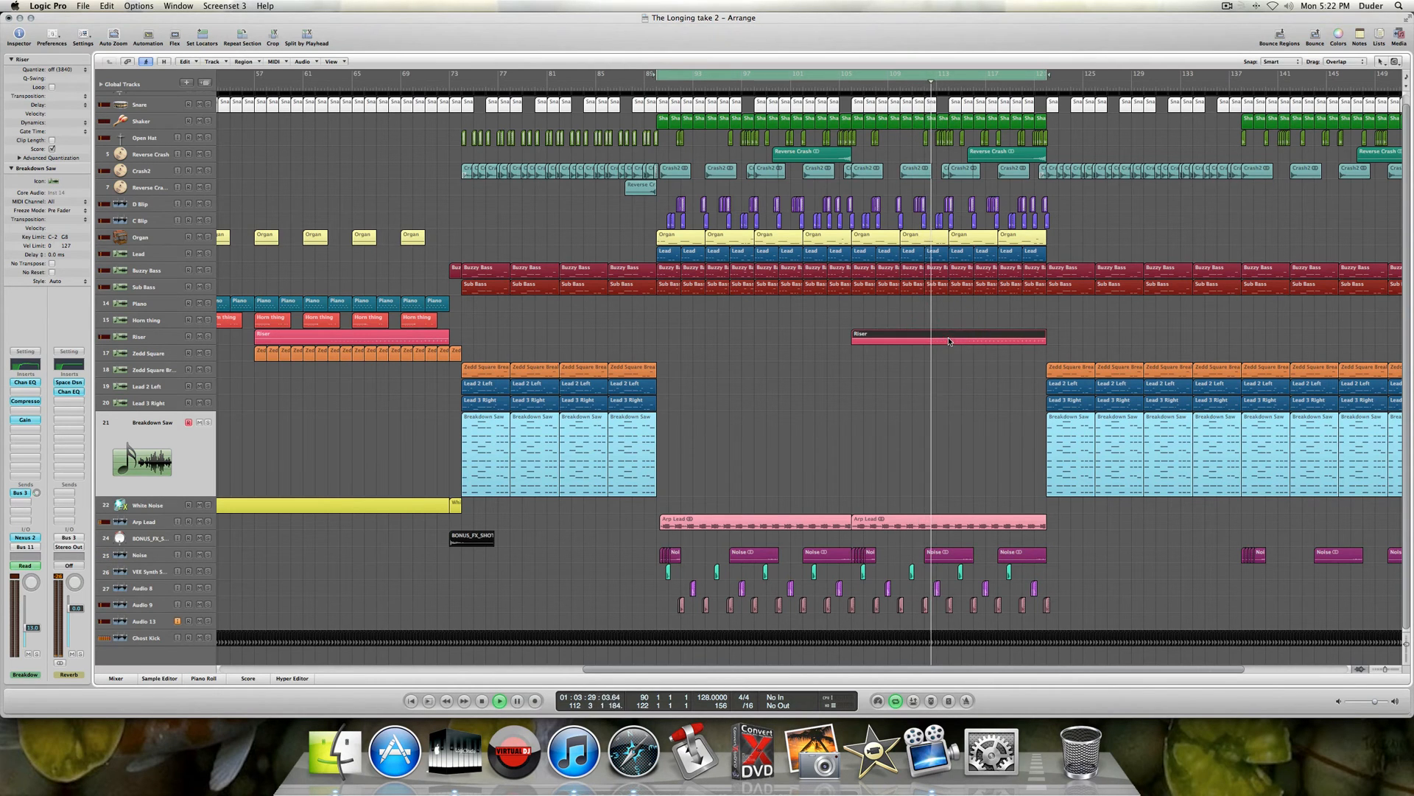
{"action": "double_click", "coordinate": [949, 341]}
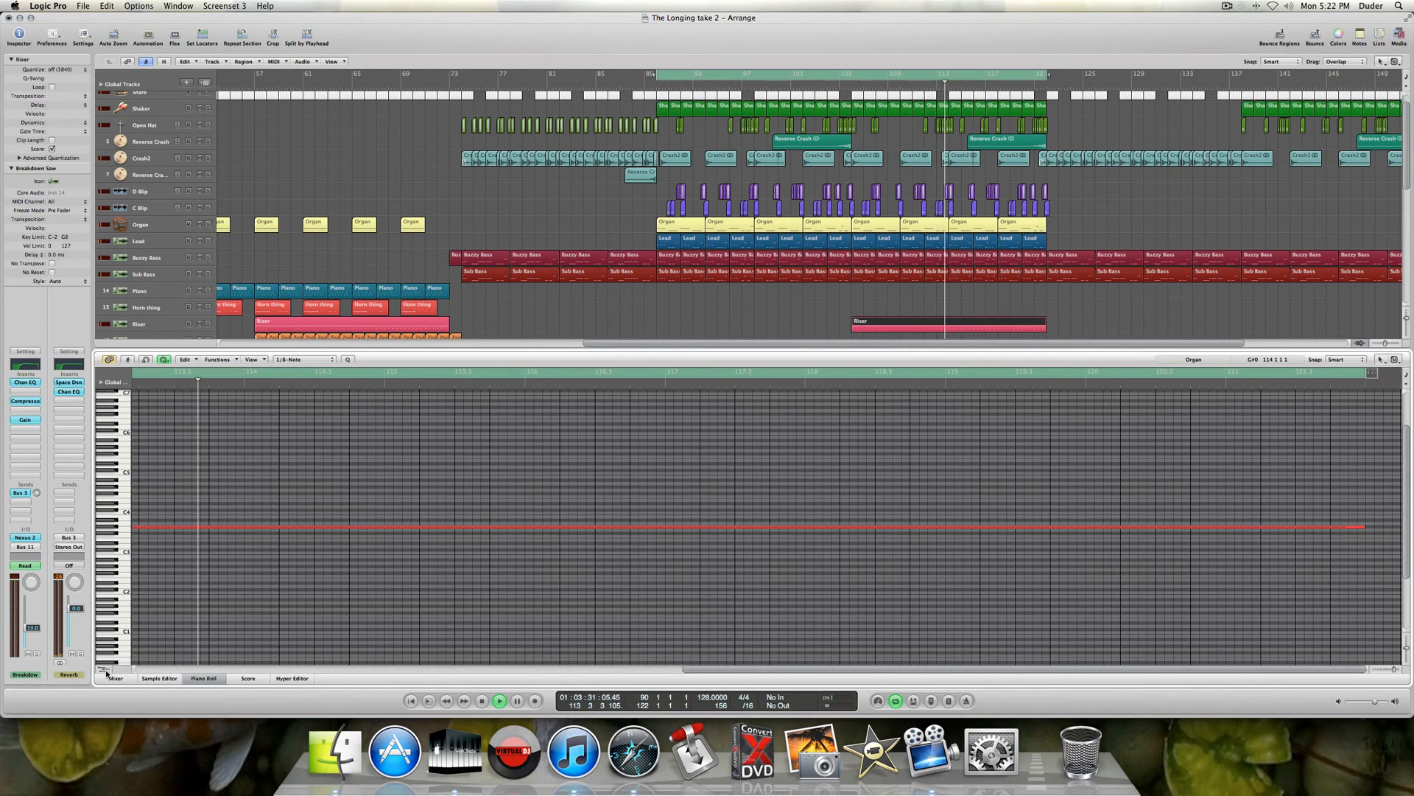
{"action": "left_click", "coordinate": [104, 669]}
{"action": "scroll", "coordinate": [737, 449], "scroll_direction": "down", "scroll_amount": 3}
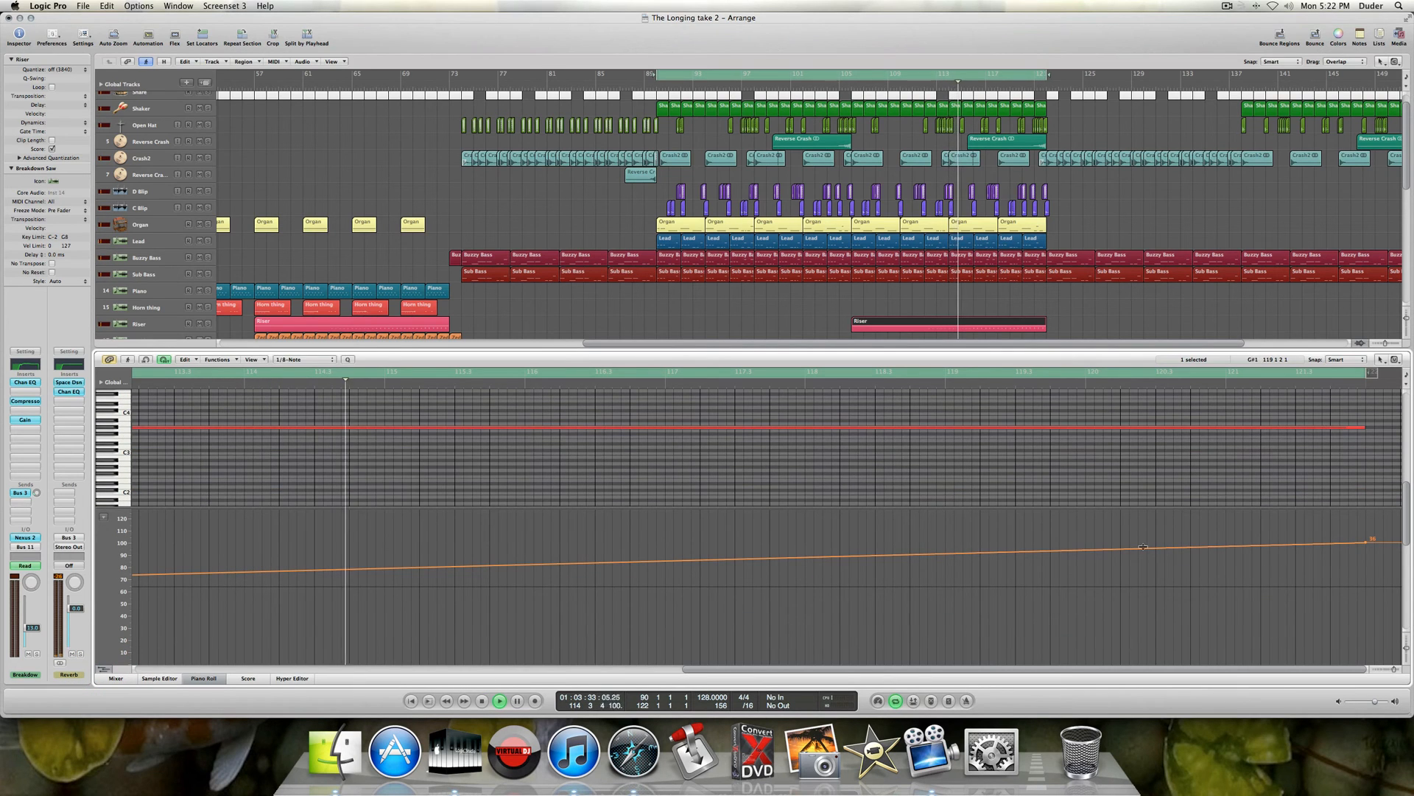
{"action": "left_click_drag", "start_coordinate": [1395, 670], "coordinate": [1390, 671]}
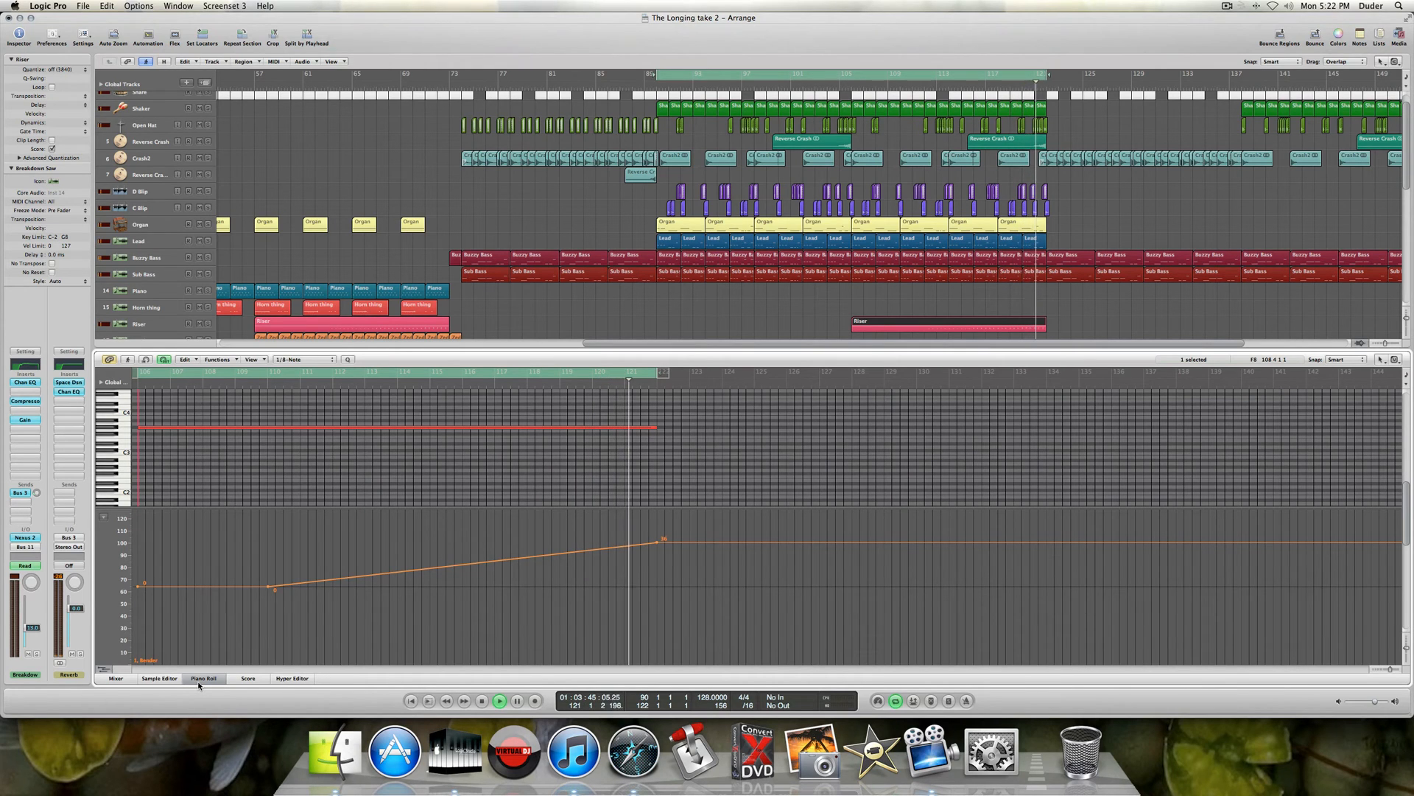
{"action": "key", "text": "space"}
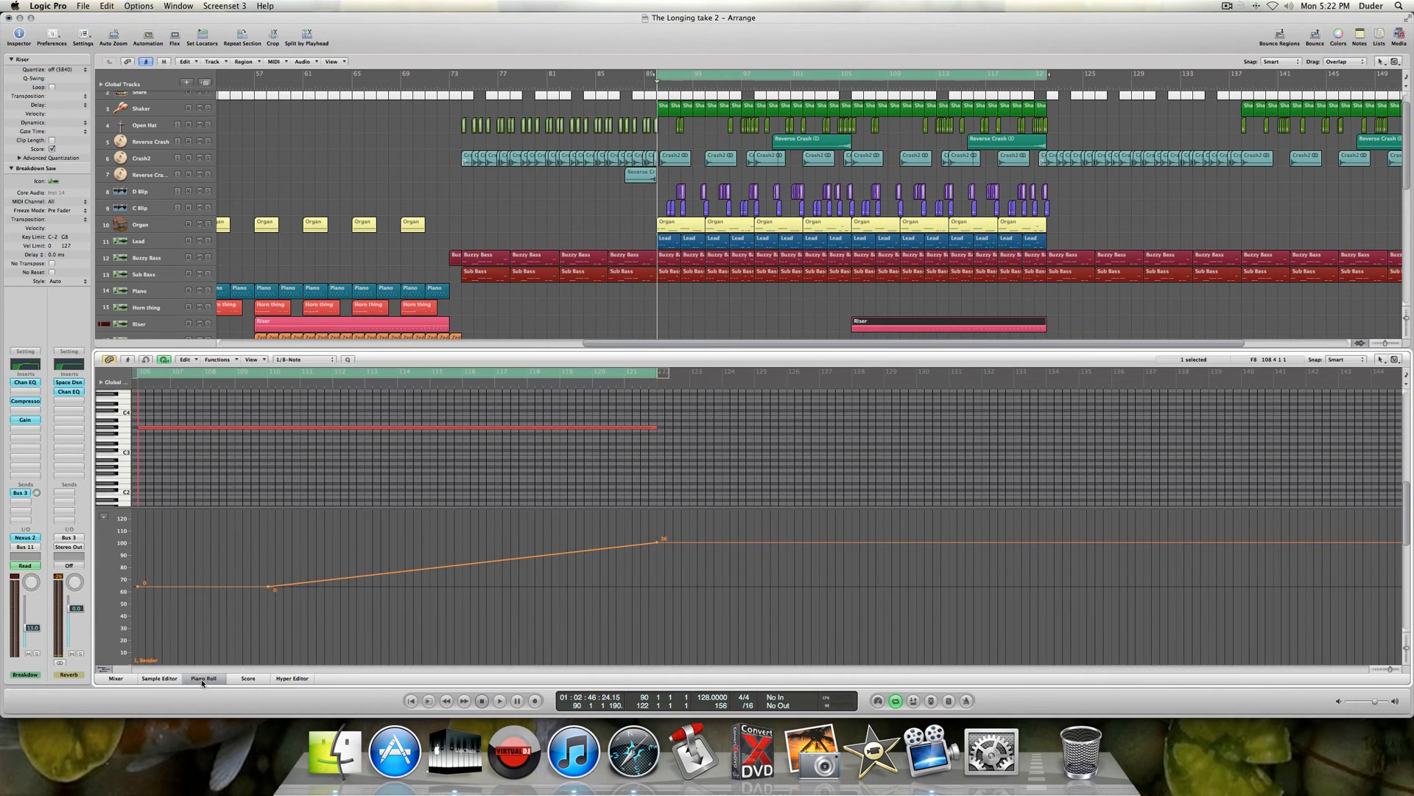
{"action": "left_click", "coordinate": [202, 680]}
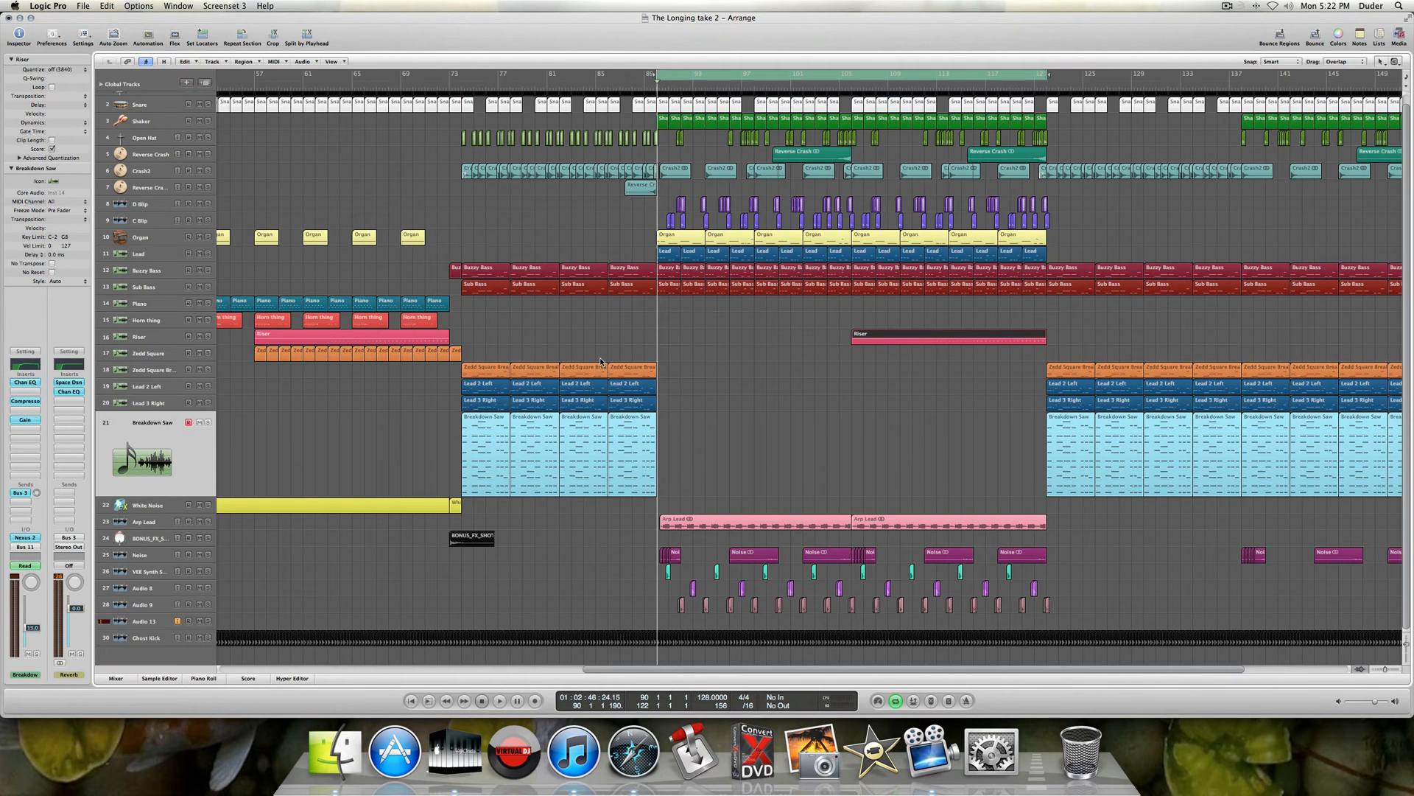
- Show automation for the Riser track and display its Pan curve
{"action": "scroll", "coordinate": [600, 361], "scroll_direction": "left", "scroll_amount": 15}
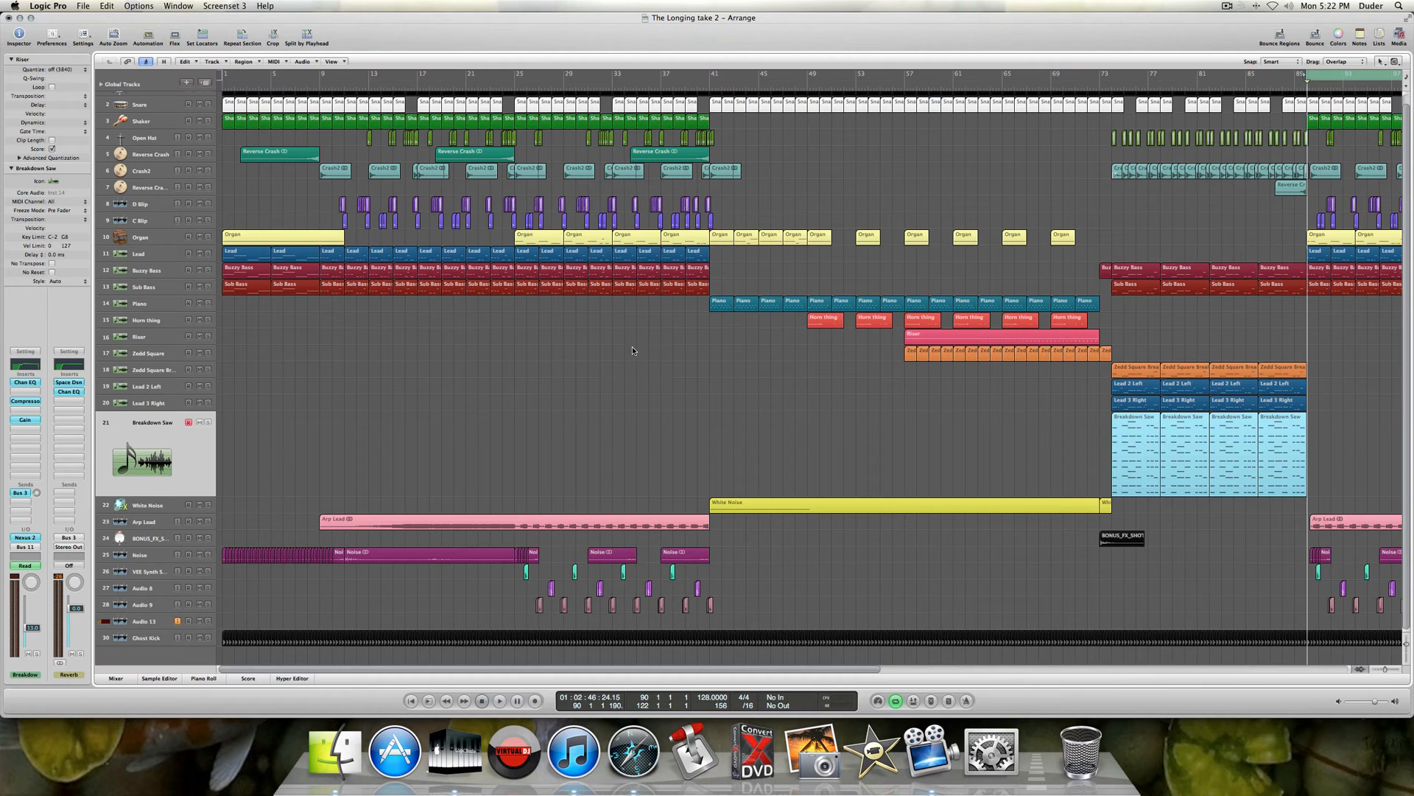
{"action": "scroll", "coordinate": [632, 351], "scroll_direction": "right", "scroll_amount": 15}
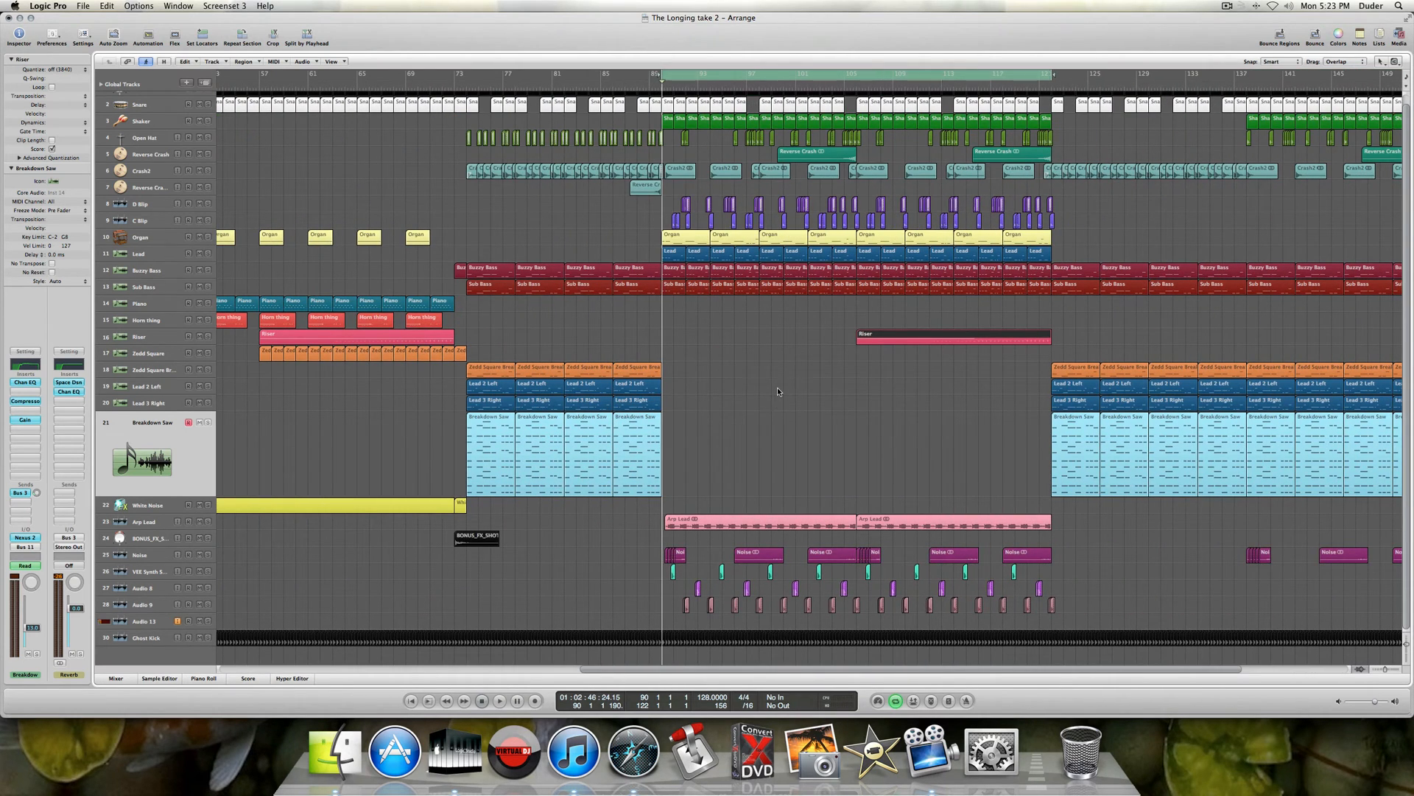
{"action": "scroll", "coordinate": [778, 391], "scroll_direction": "right", "scroll_amount": 1}
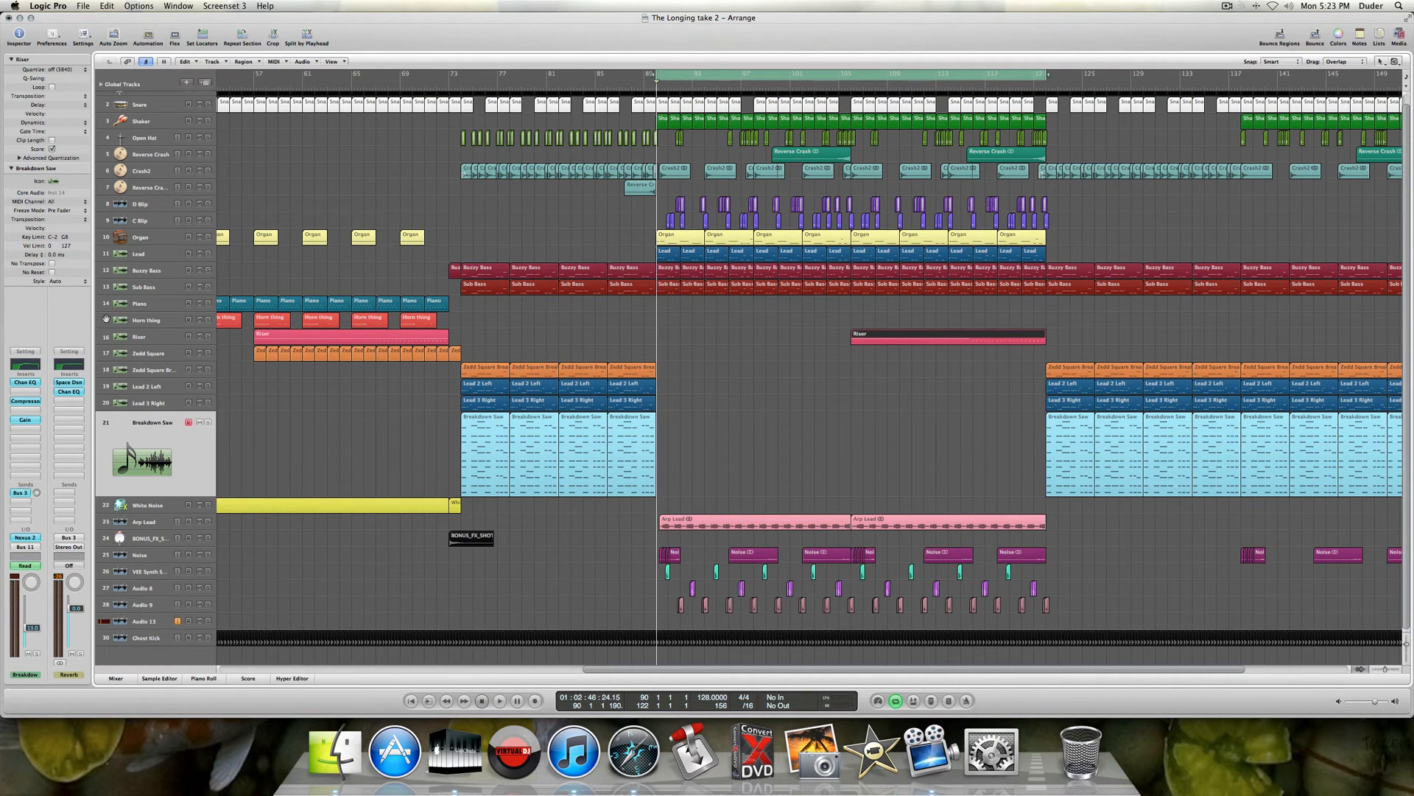
{"action": "left_click", "coordinate": [145, 343]}
{"action": "key", "text": "a"}
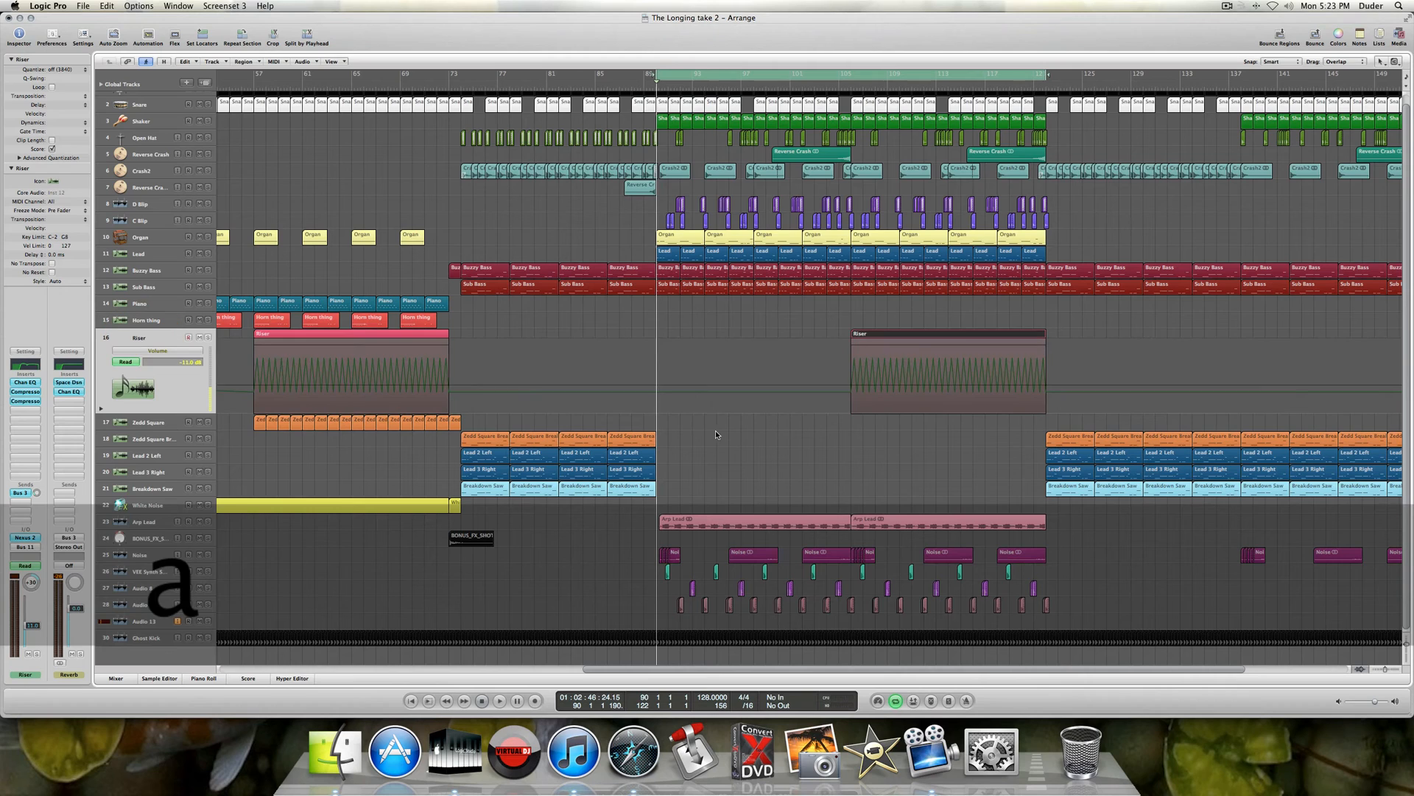
{"action": "left_click", "coordinate": [157, 351]}
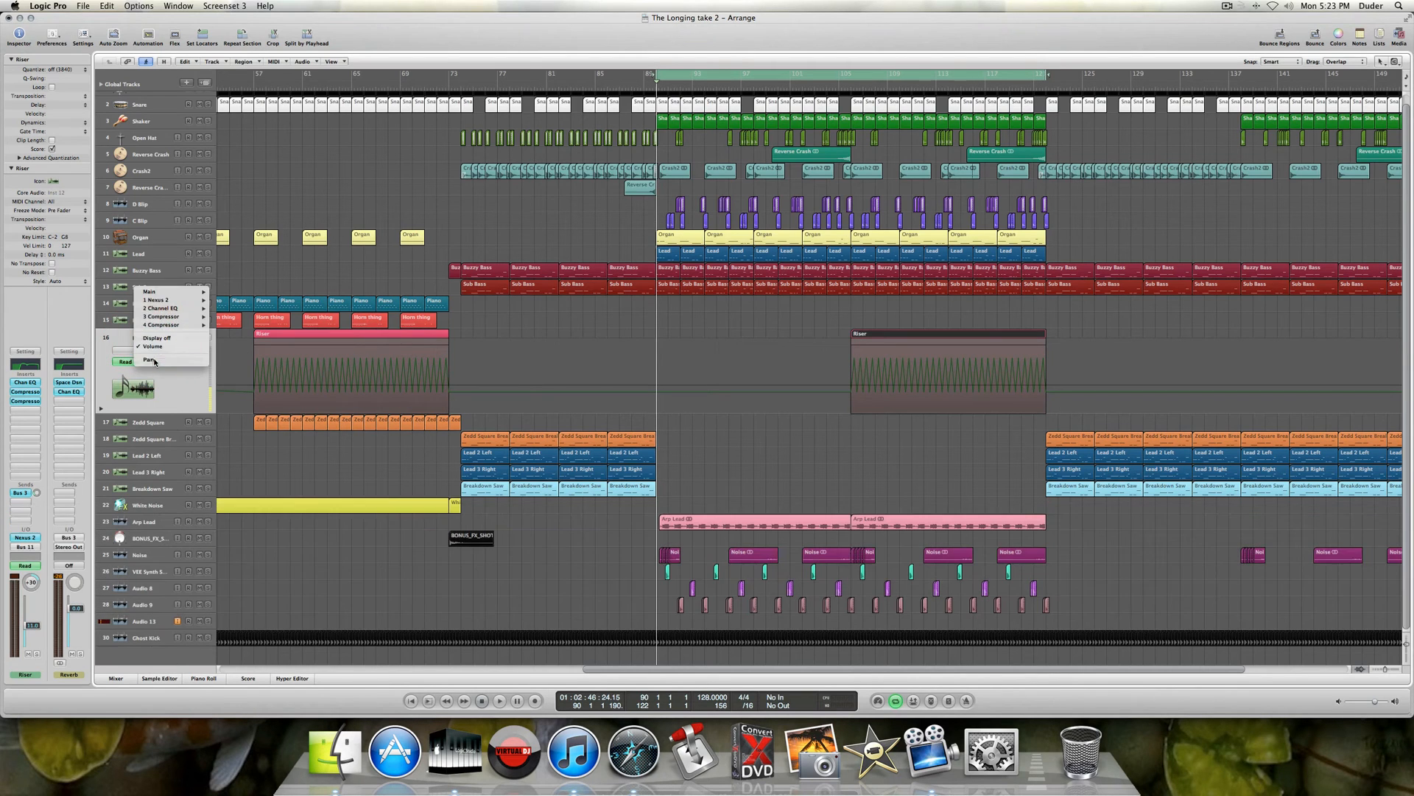
{"action": "left_click", "coordinate": [151, 361]}
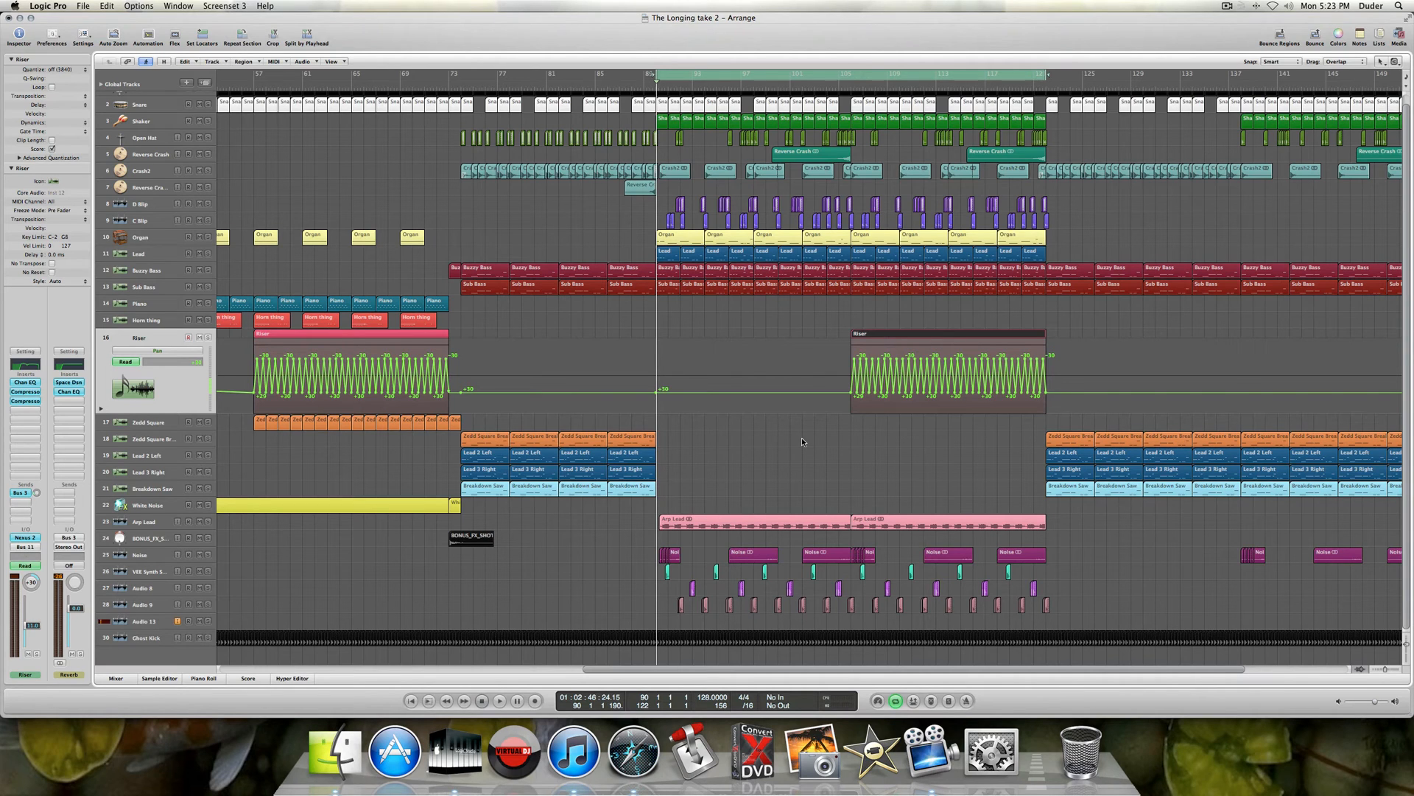
- Insert a Tremolo plug-in on the Riser channel strip and try lower depths before returning the depth to 100%
{"action": "left_click", "coordinate": [21, 429]}
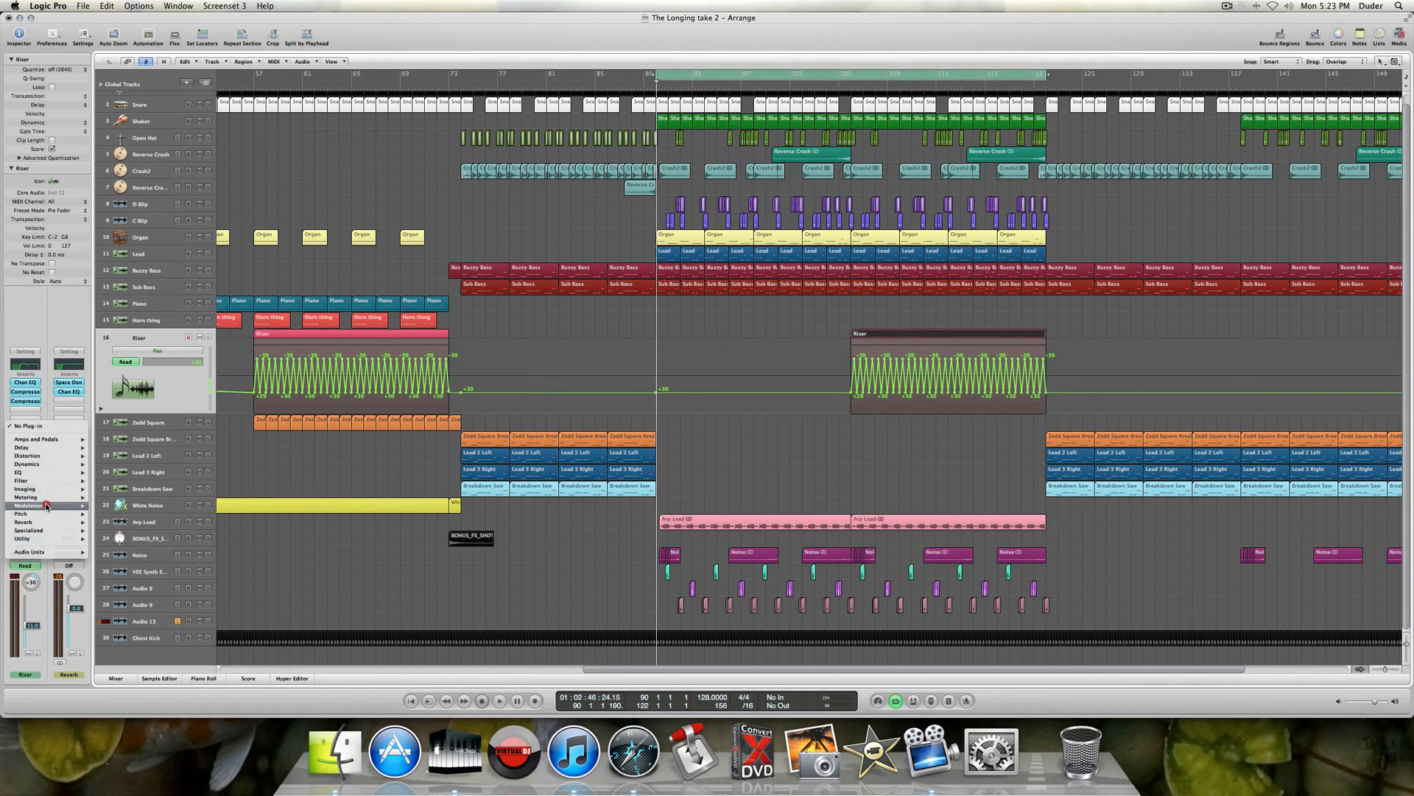
{"action": "mouse_move", "coordinate": [46, 505]}
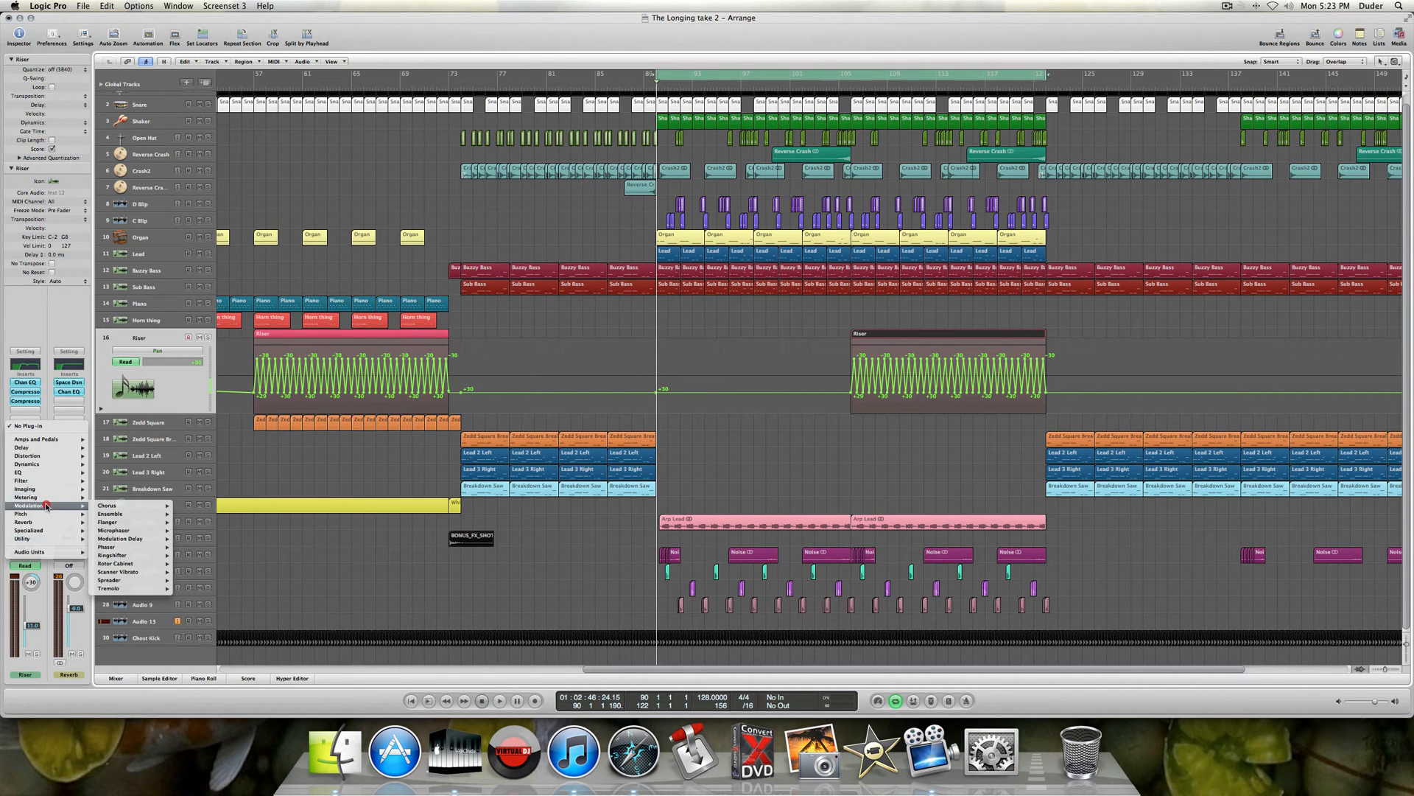
{"action": "left_click", "coordinate": [158, 588]}
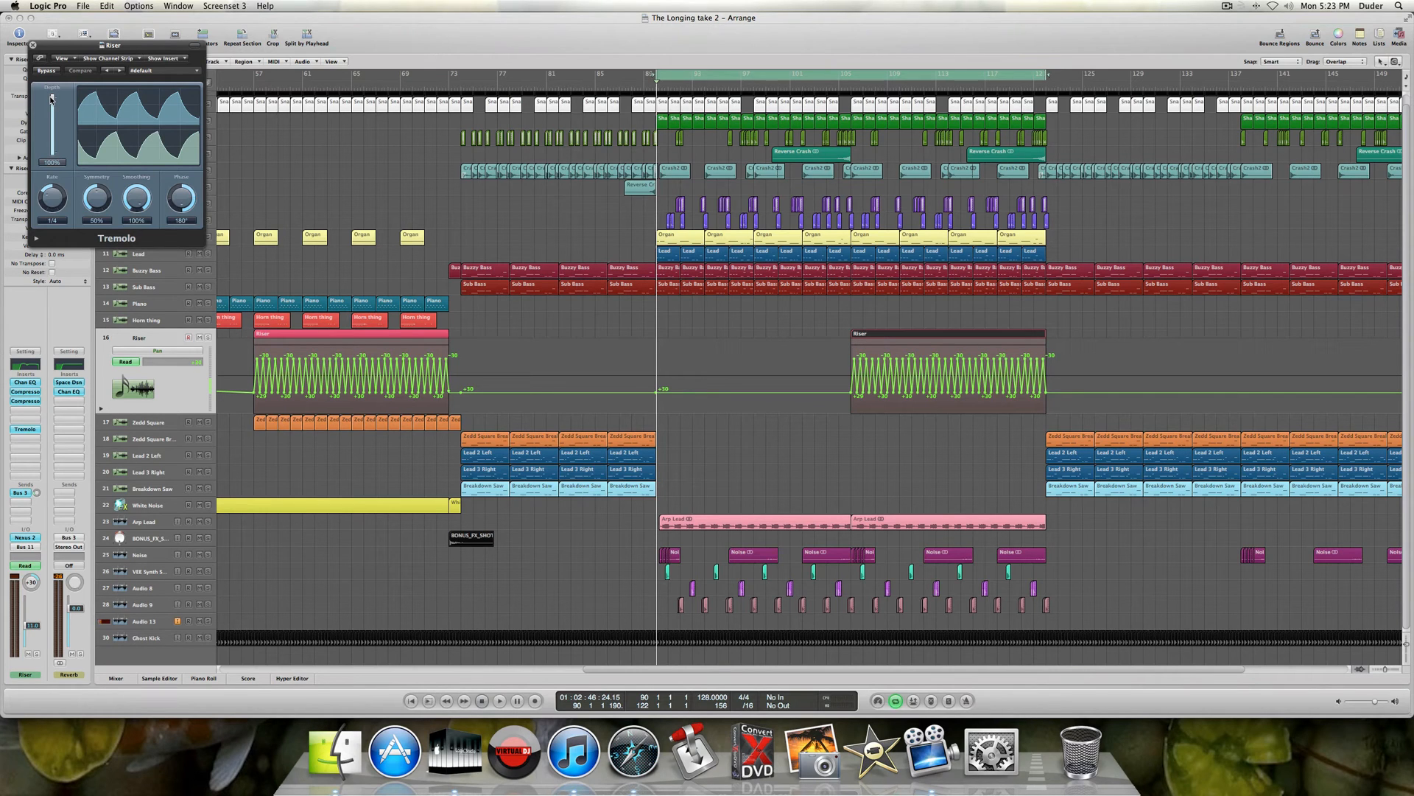
{"action": "left_click_drag", "start_coordinate": [52, 98], "coordinate": [51, 110]}
{"action": "left_click_drag", "start_coordinate": [55, 100], "coordinate": [54, 89]}
{"action": "left_click_drag", "start_coordinate": [51, 96], "coordinate": [52, 117]}
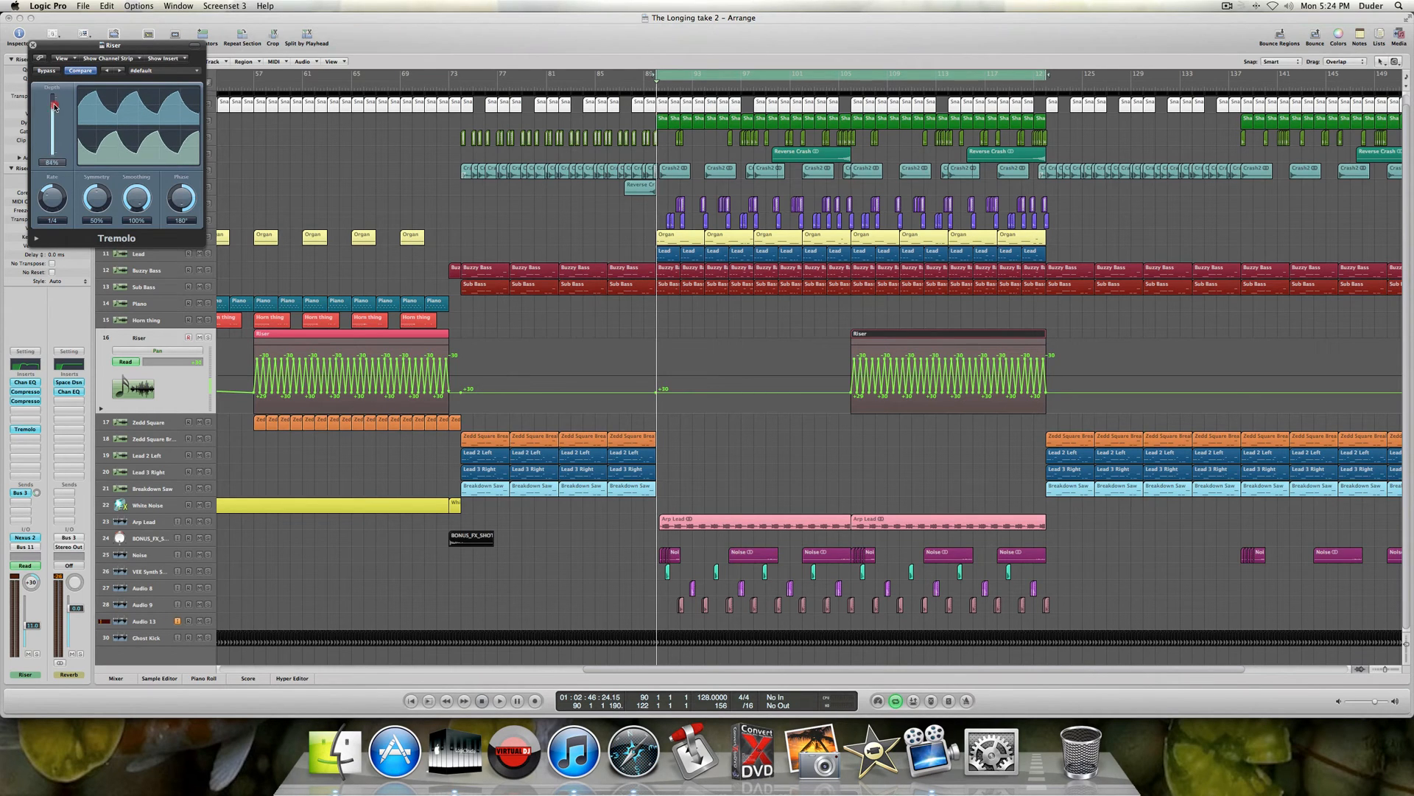
{"action": "left_click_drag", "start_coordinate": [53, 114], "coordinate": [52, 94]}
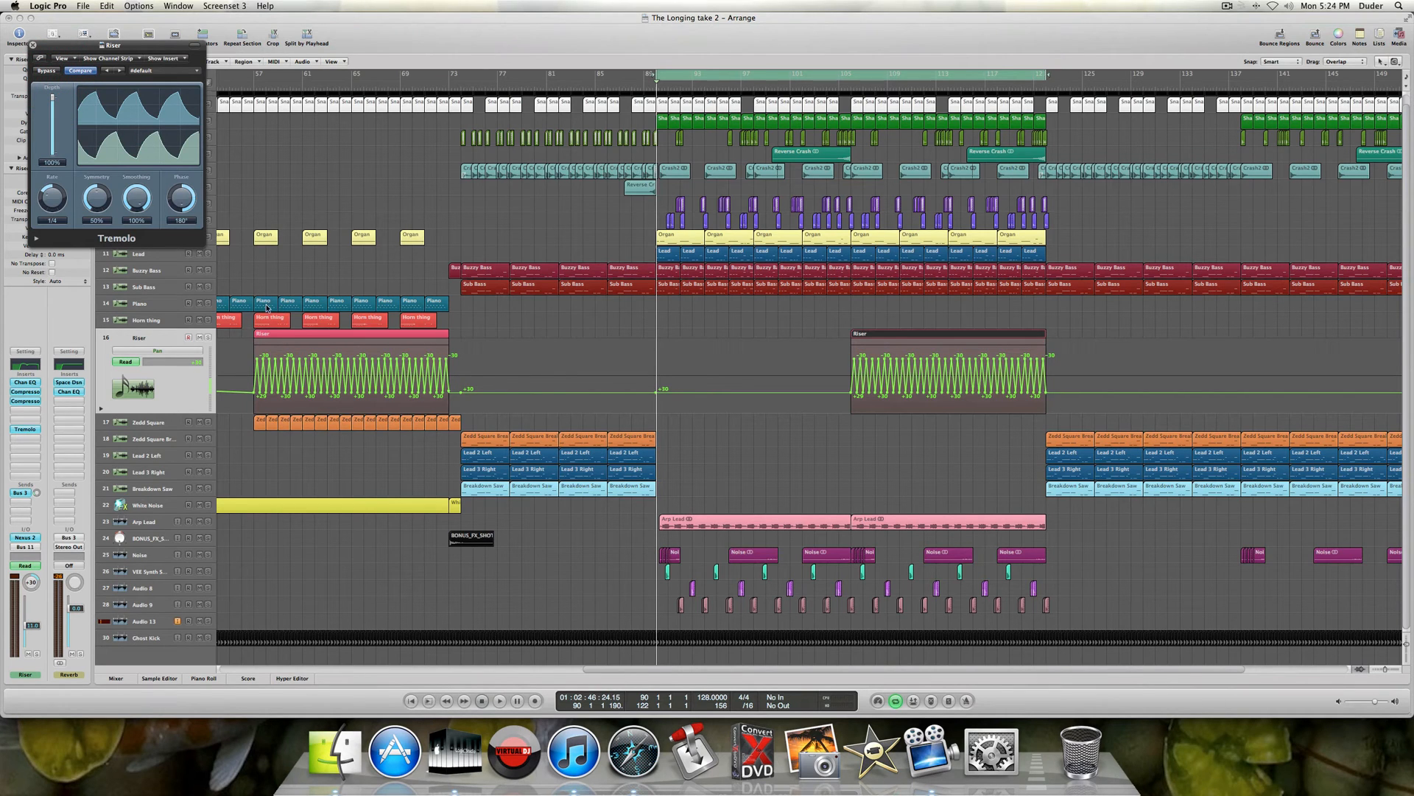
- Remove the Tremolo plug-in from the Riser channel strip and hide the track automation
{"action": "left_click", "coordinate": [33, 45]}
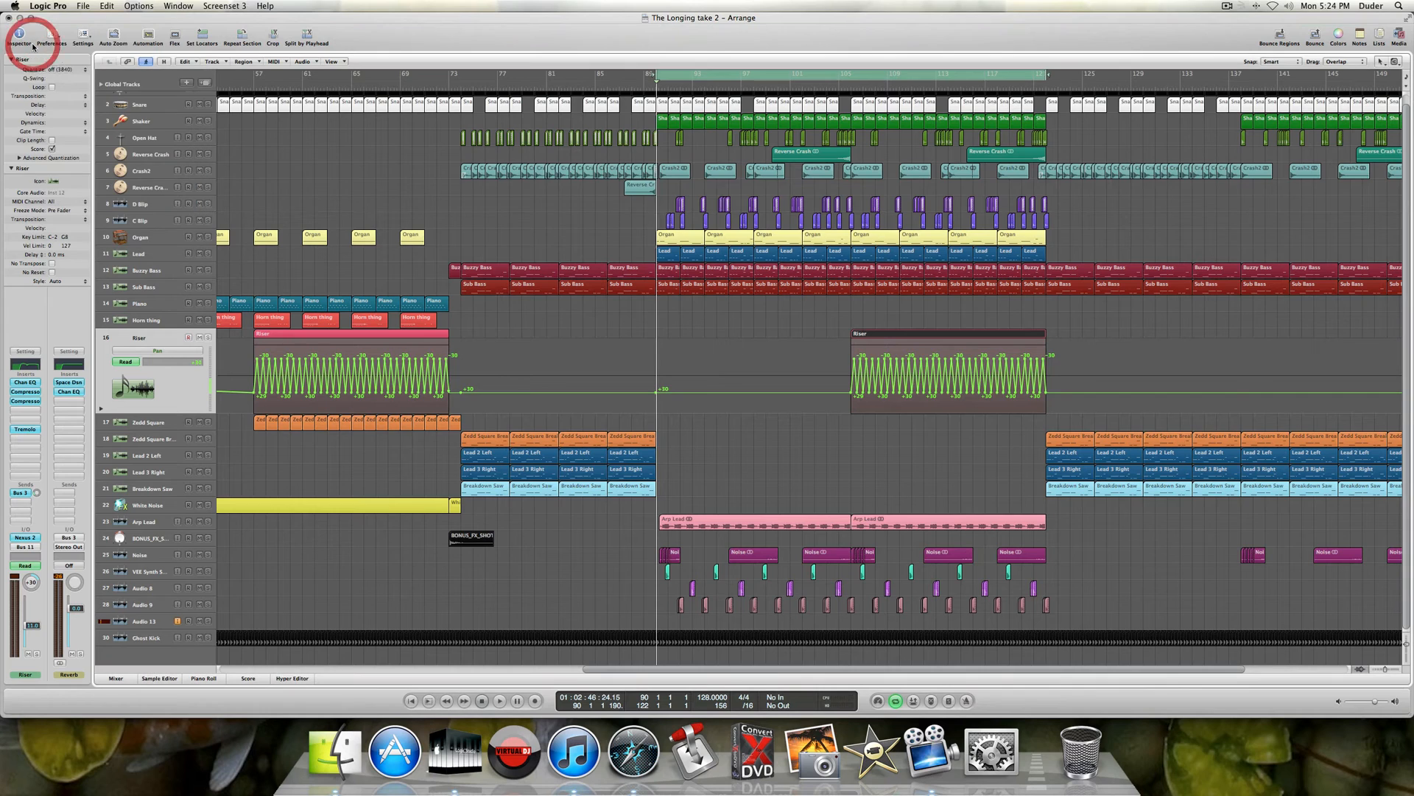
{"action": "left_click", "coordinate": [32, 430]}
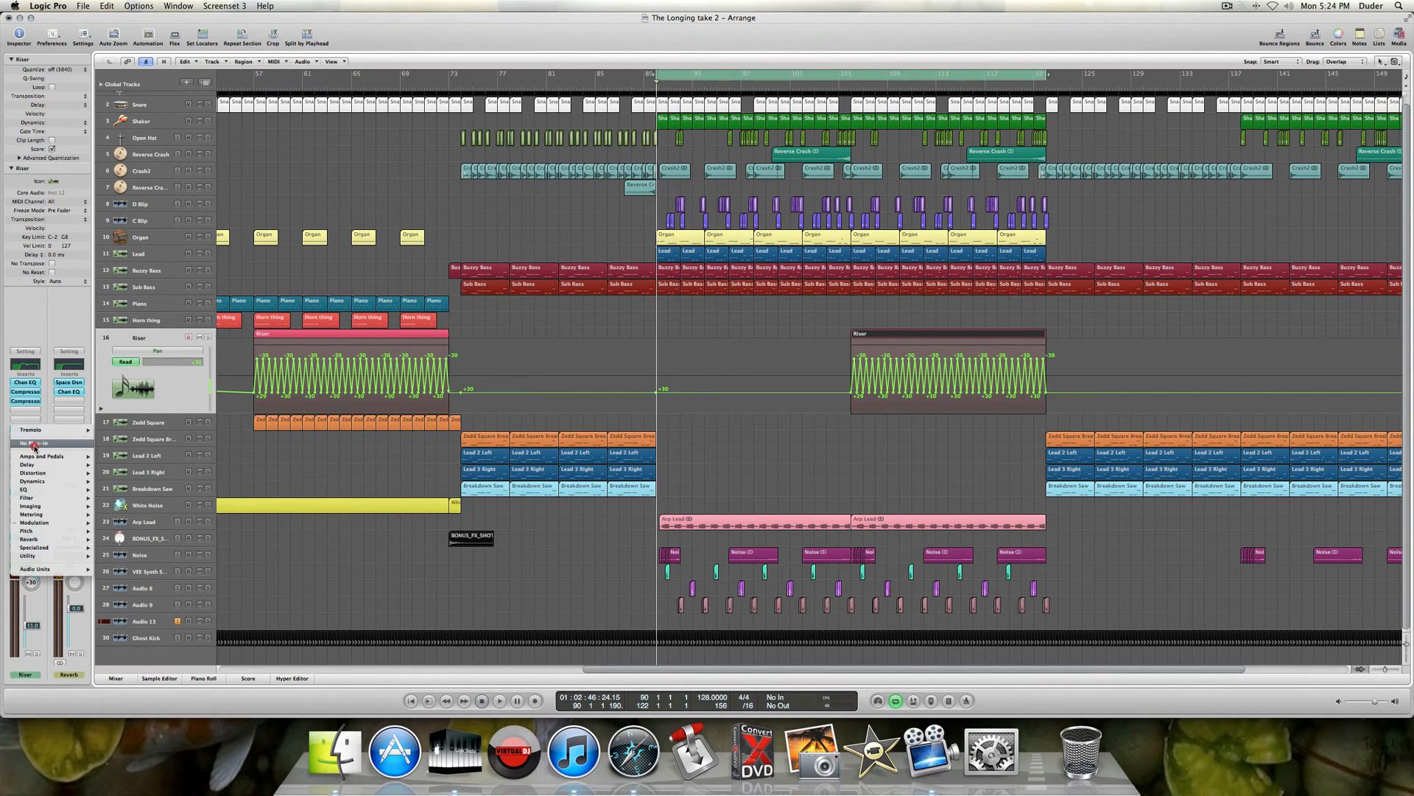
{"action": "left_click", "coordinate": [34, 443]}
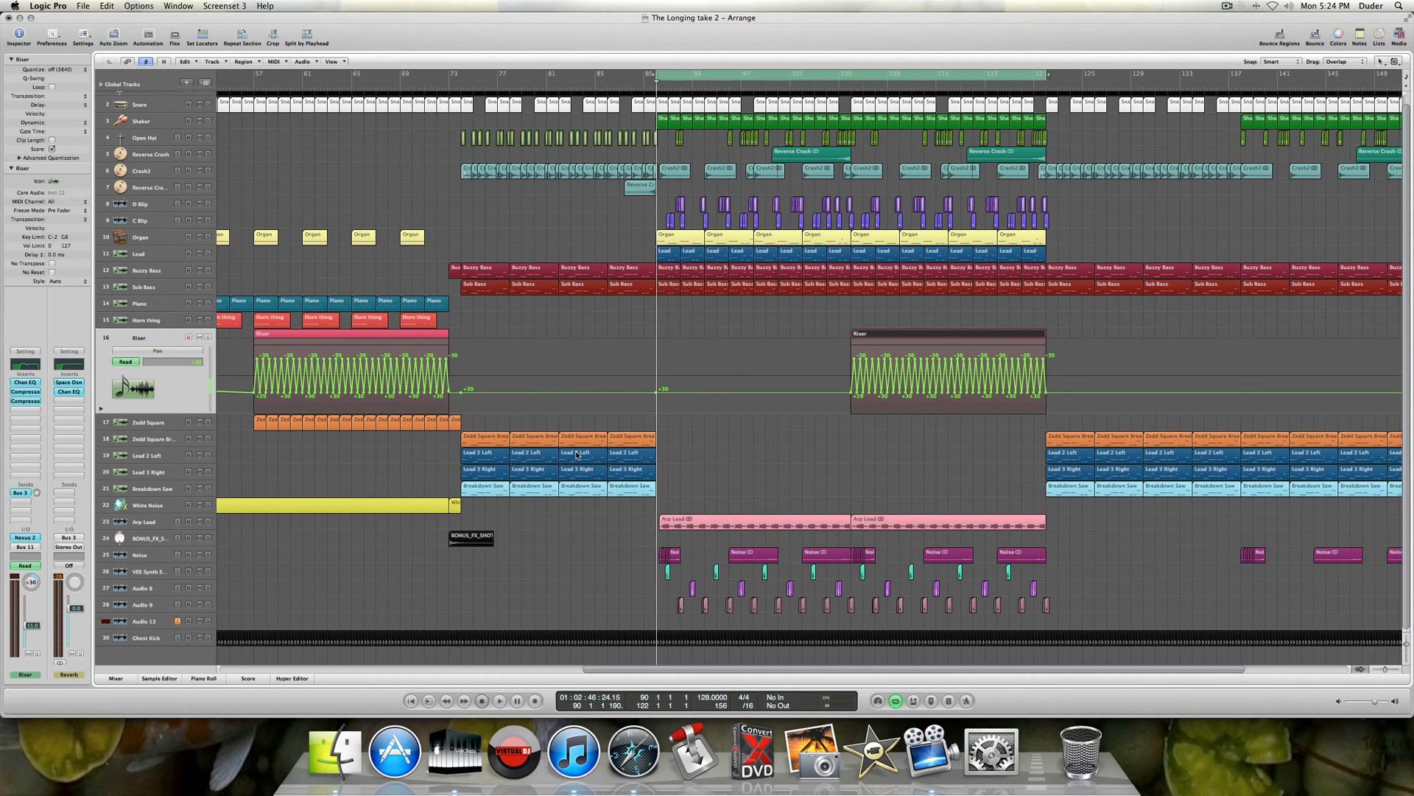
{"action": "key", "text": "a"}
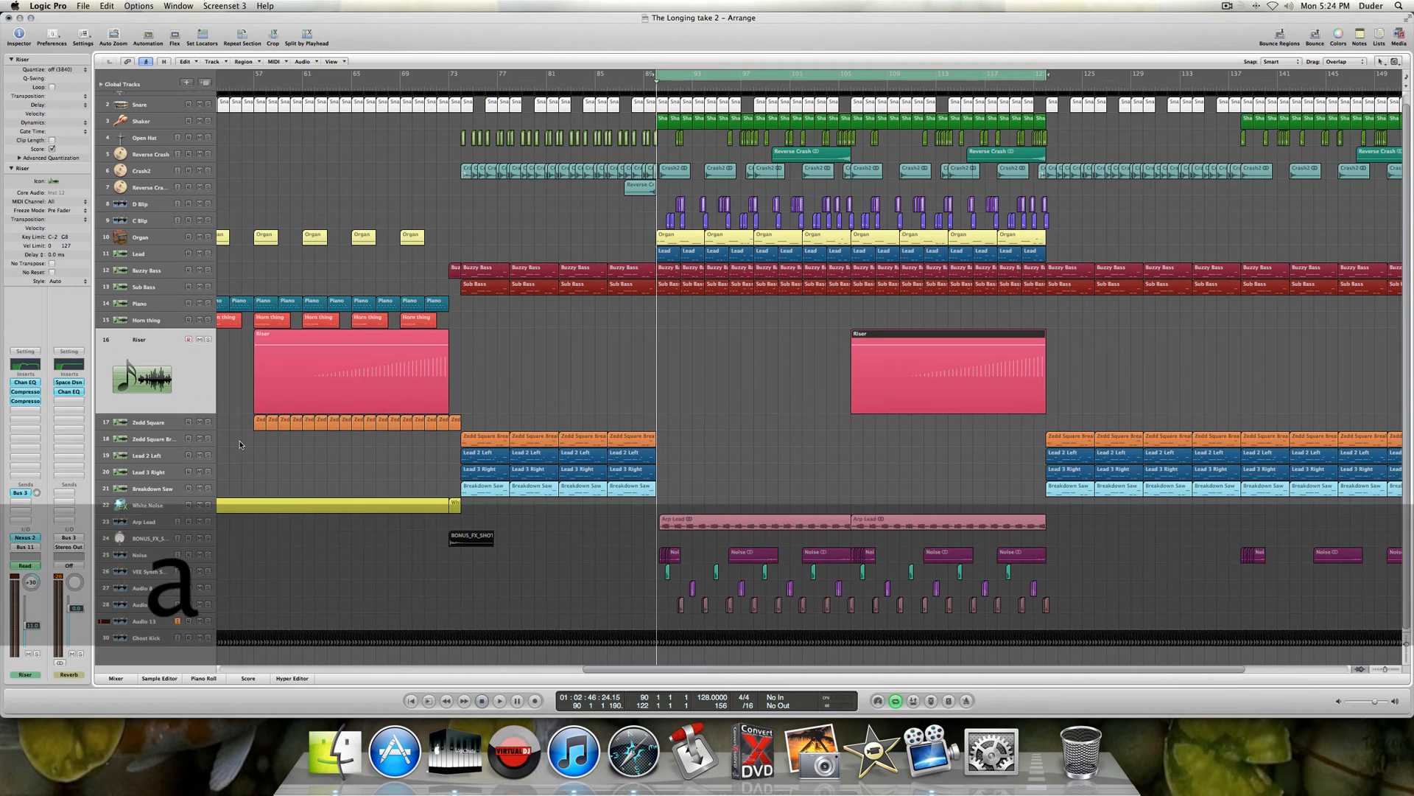
- Set the cycle range to the song's final section, from bar 122 to bar 154
{"action": "scroll", "coordinate": [707, 391], "scroll_direction": "right", "scroll_amount": 3}
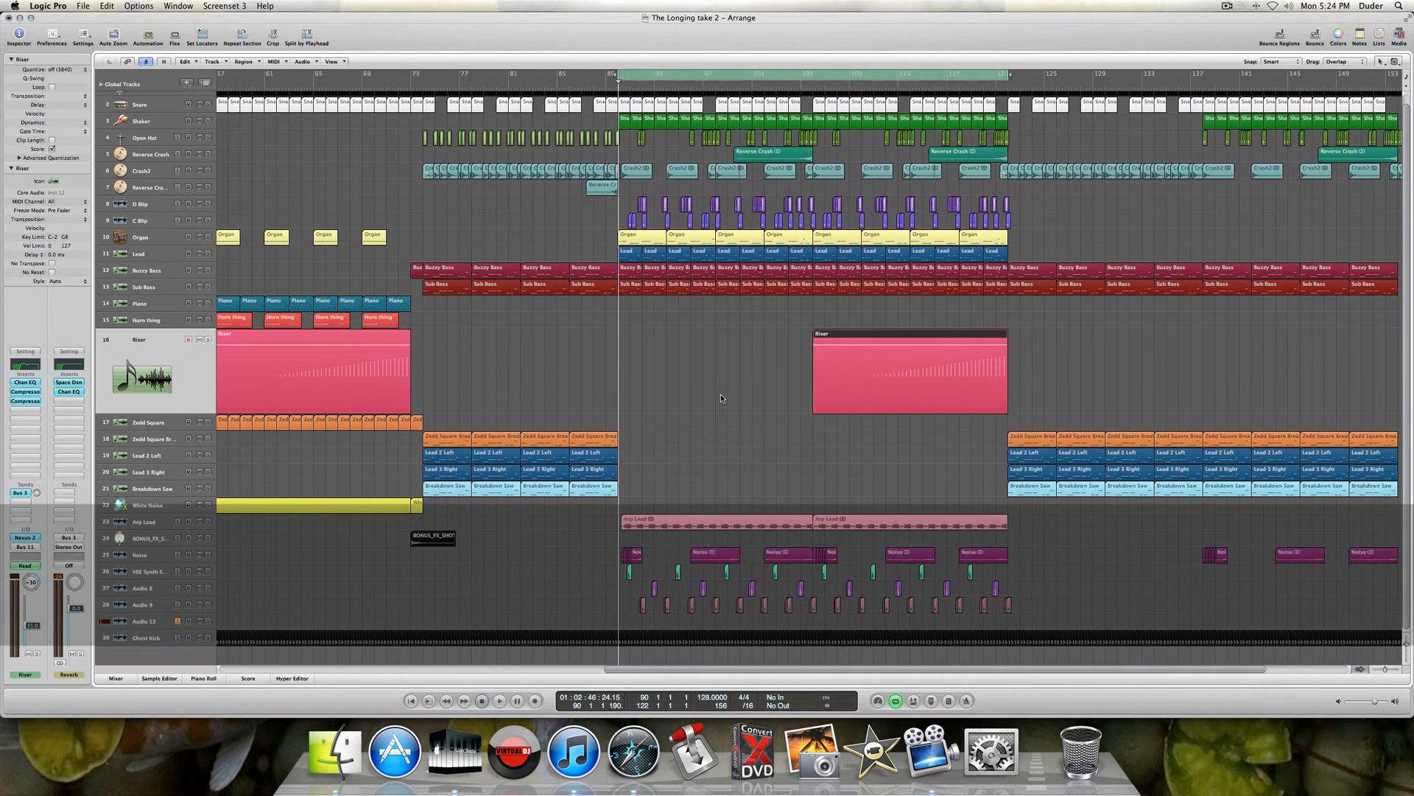
{"action": "scroll", "coordinate": [722, 398], "scroll_direction": "right", "scroll_amount": 5}
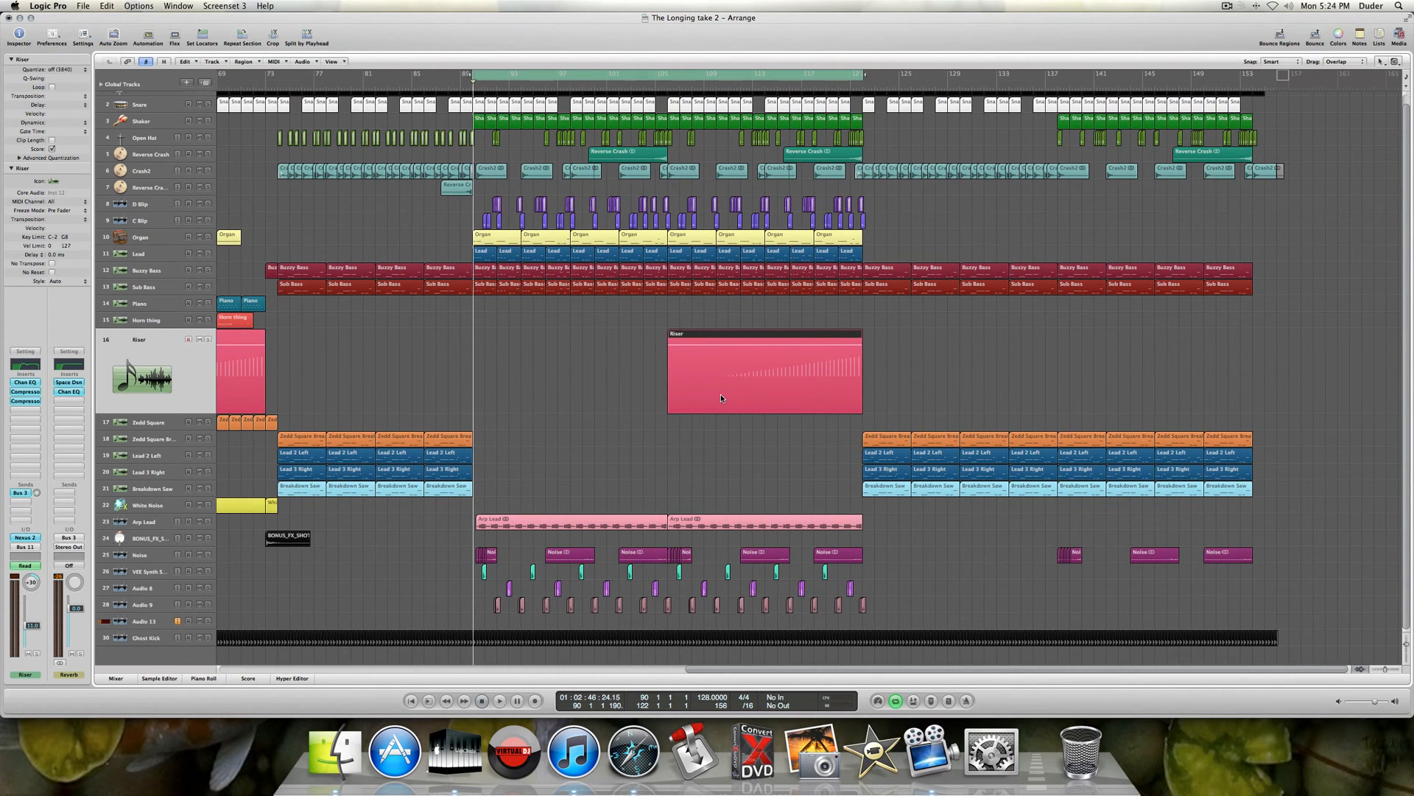
{"action": "scroll", "coordinate": [721, 393], "scroll_direction": "right", "scroll_amount": 1}
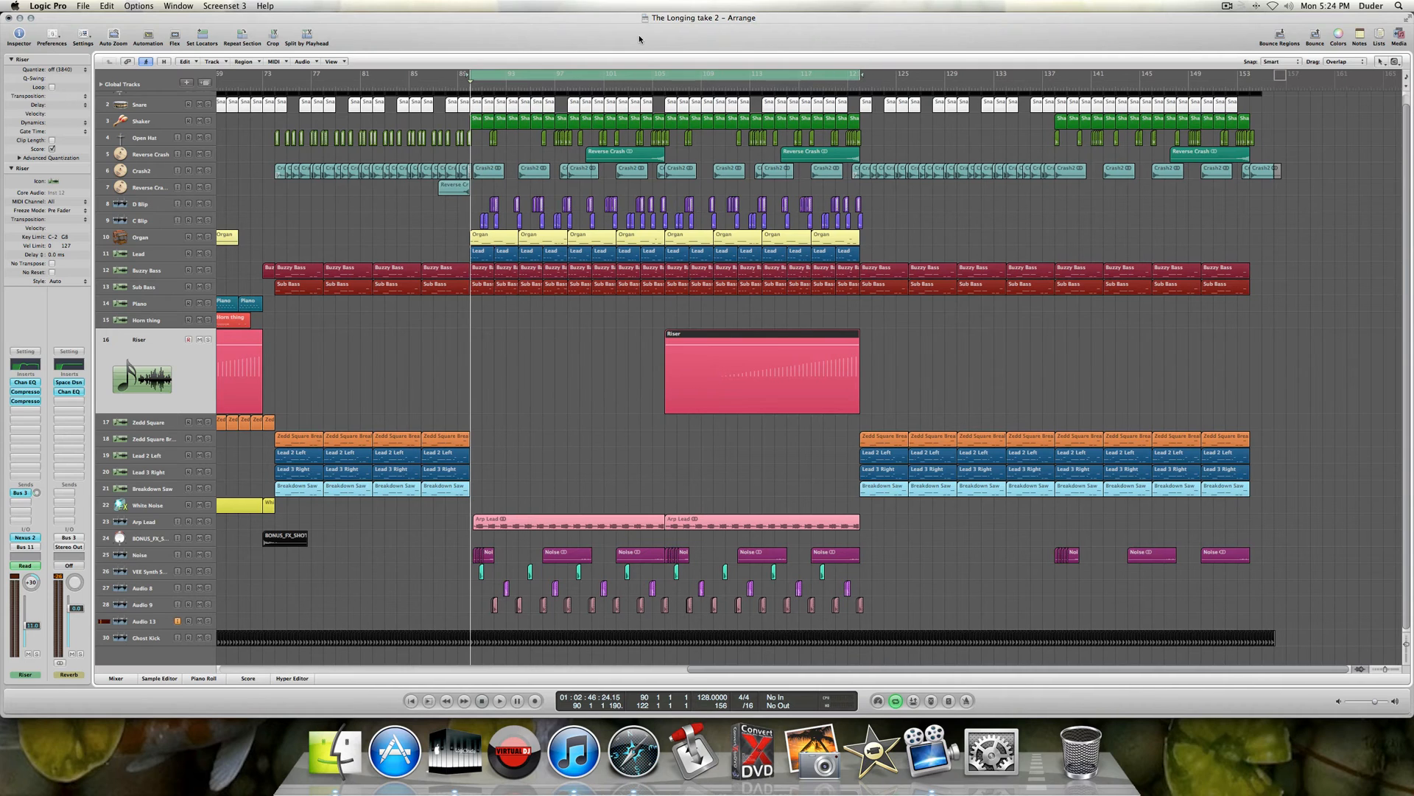
{"action": "left_click", "coordinate": [643, 71]}
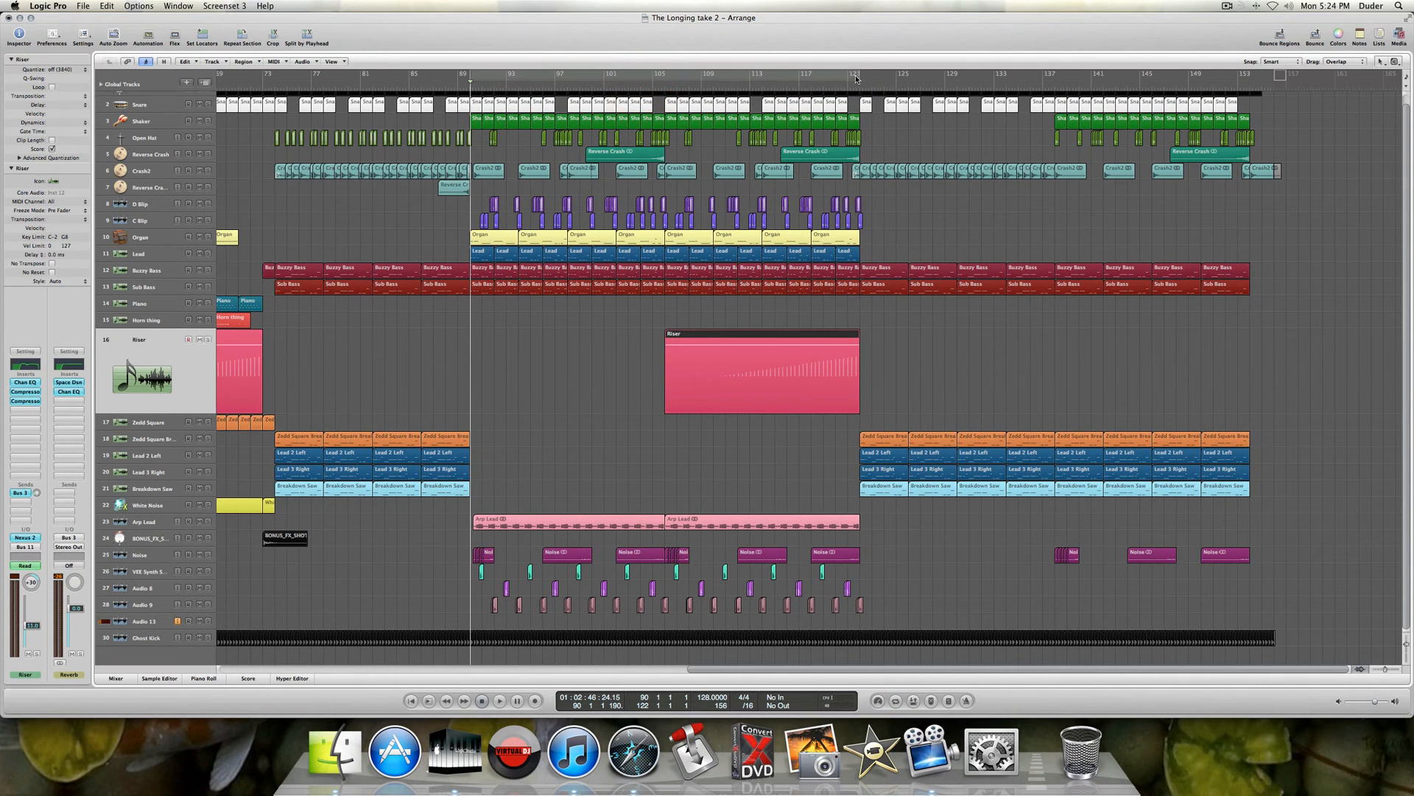
{"action": "left_click_drag", "start_coordinate": [857, 77], "coordinate": [1250, 79]}
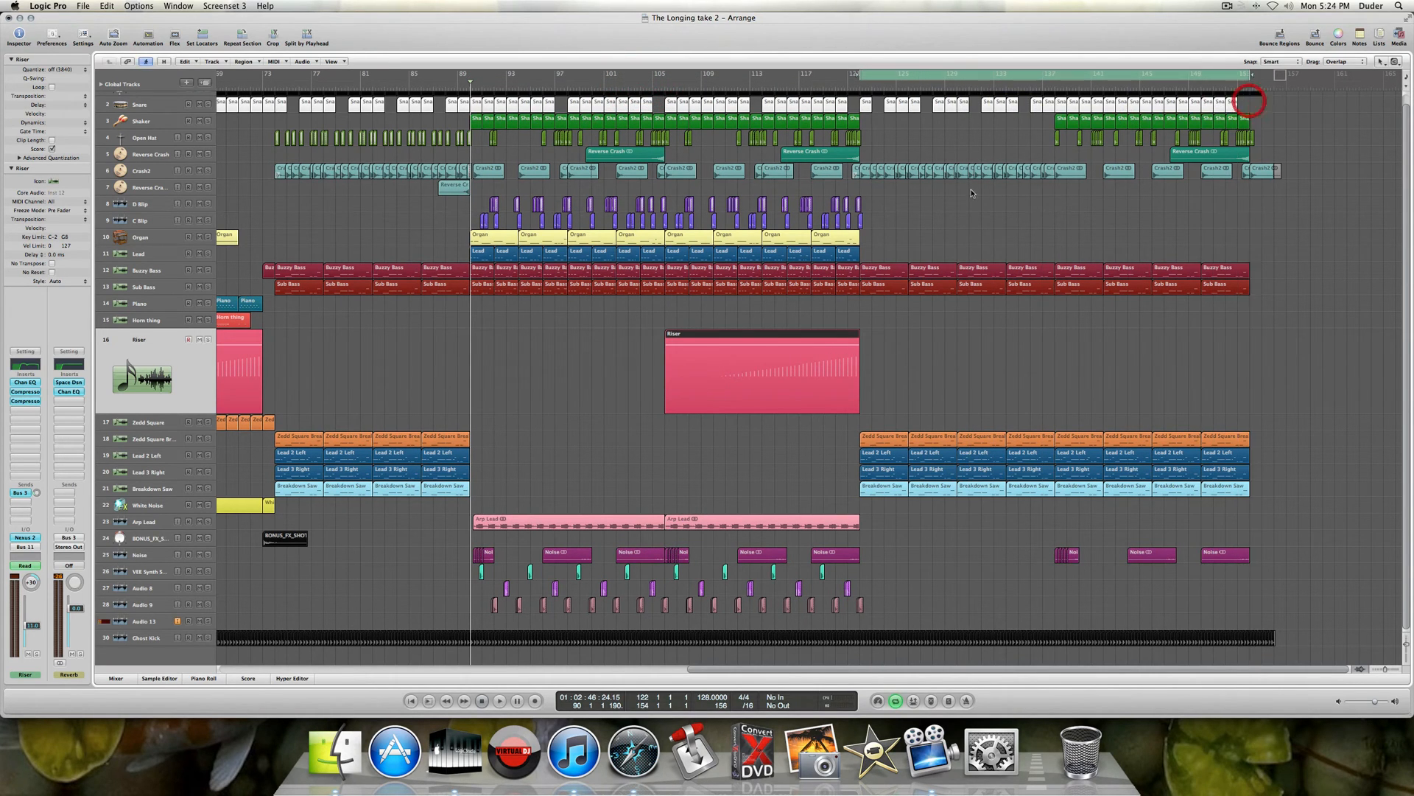
- Set the cycle range to the breakdown section, from bar 73 to bar 90
{"action": "scroll", "coordinate": [971, 193], "scroll_direction": "left", "scroll_amount": 10}
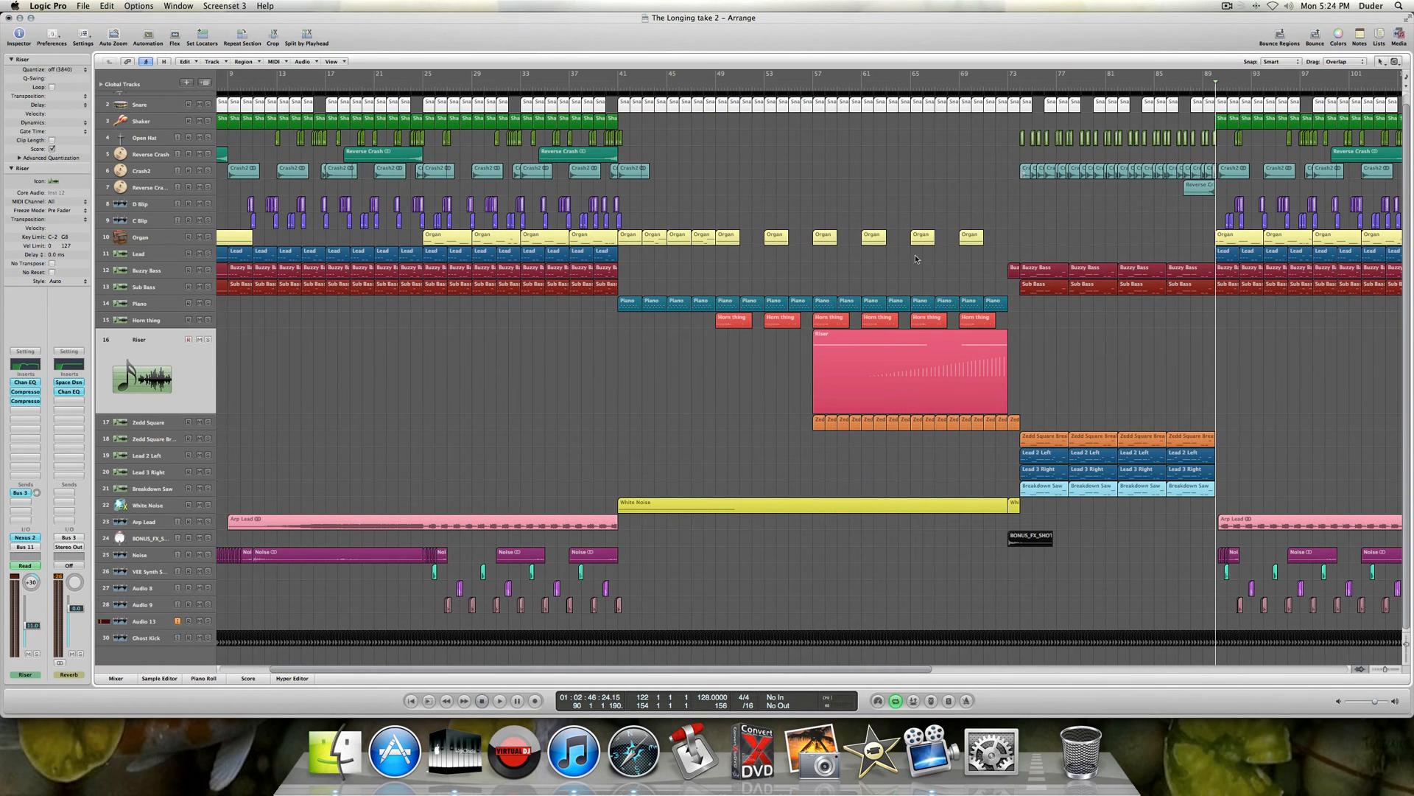
{"action": "left_click_drag", "start_coordinate": [1012, 77], "coordinate": [1217, 77]}
{"action": "scroll", "coordinate": [1067, 210], "scroll_direction": "right", "scroll_amount": 10}
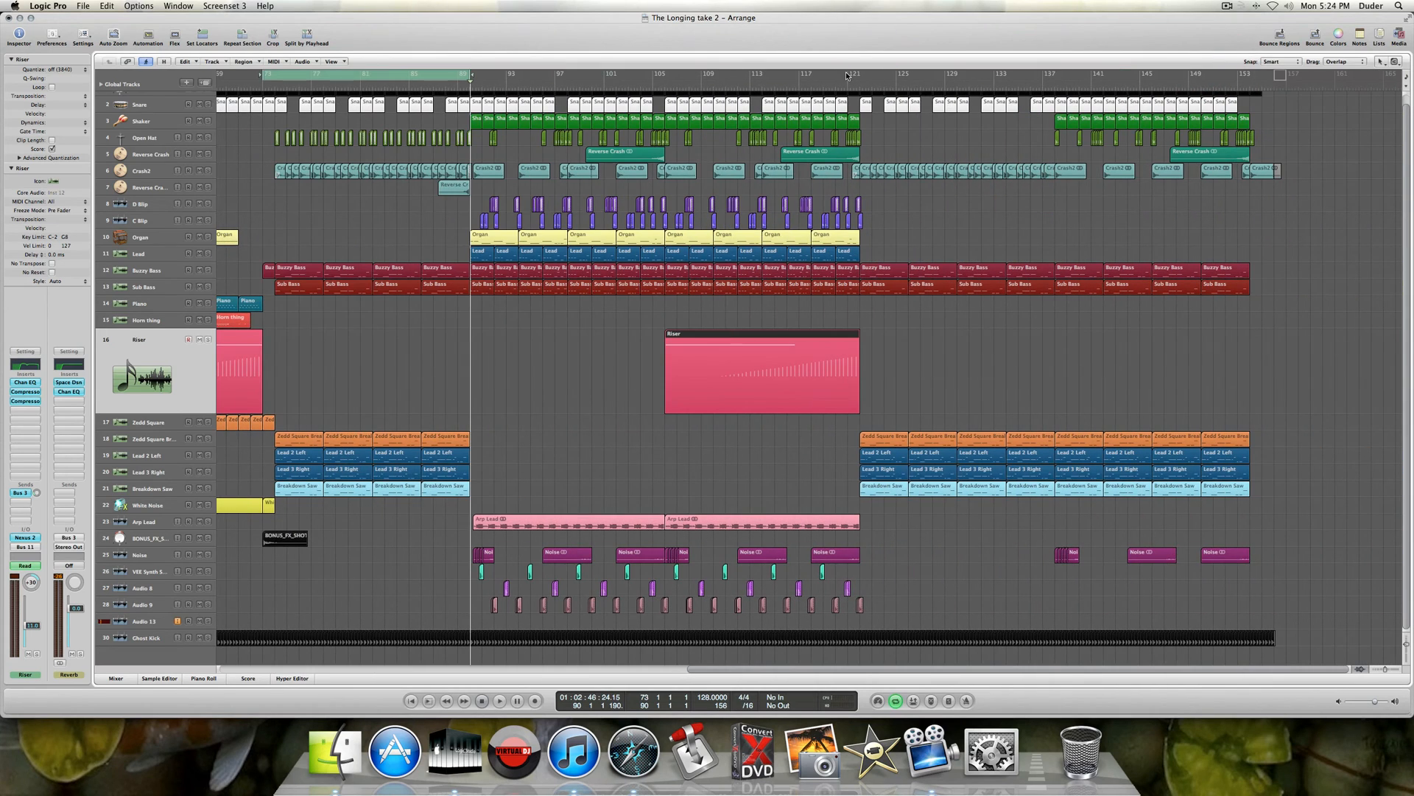
- Set the cycle range from bar 122 to bar 157 and listen to that section, skipping ahead to around bar 138 and selecting the Noise track
{"action": "left_click_drag", "start_coordinate": [859, 77], "coordinate": [1282, 113]}
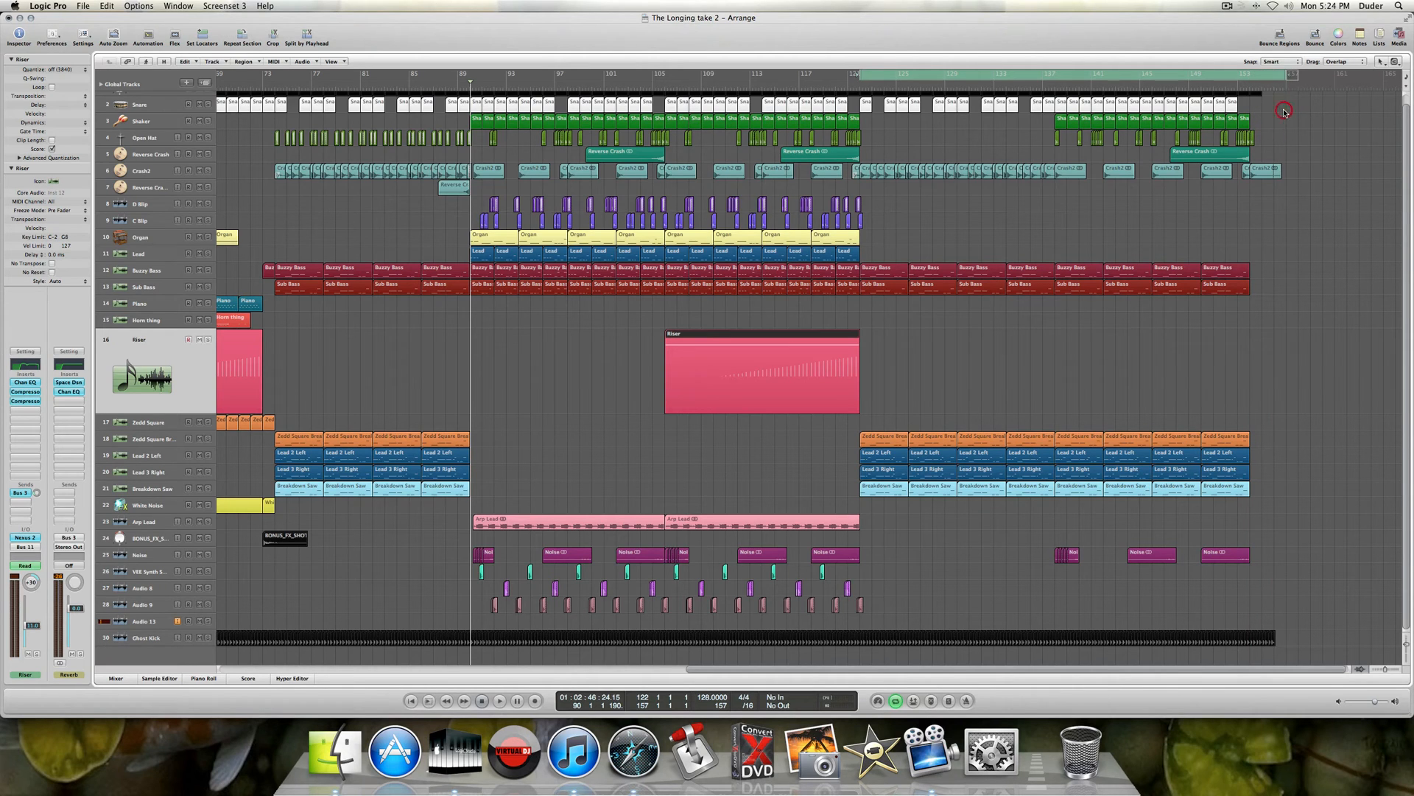
{"action": "key", "text": "space"}
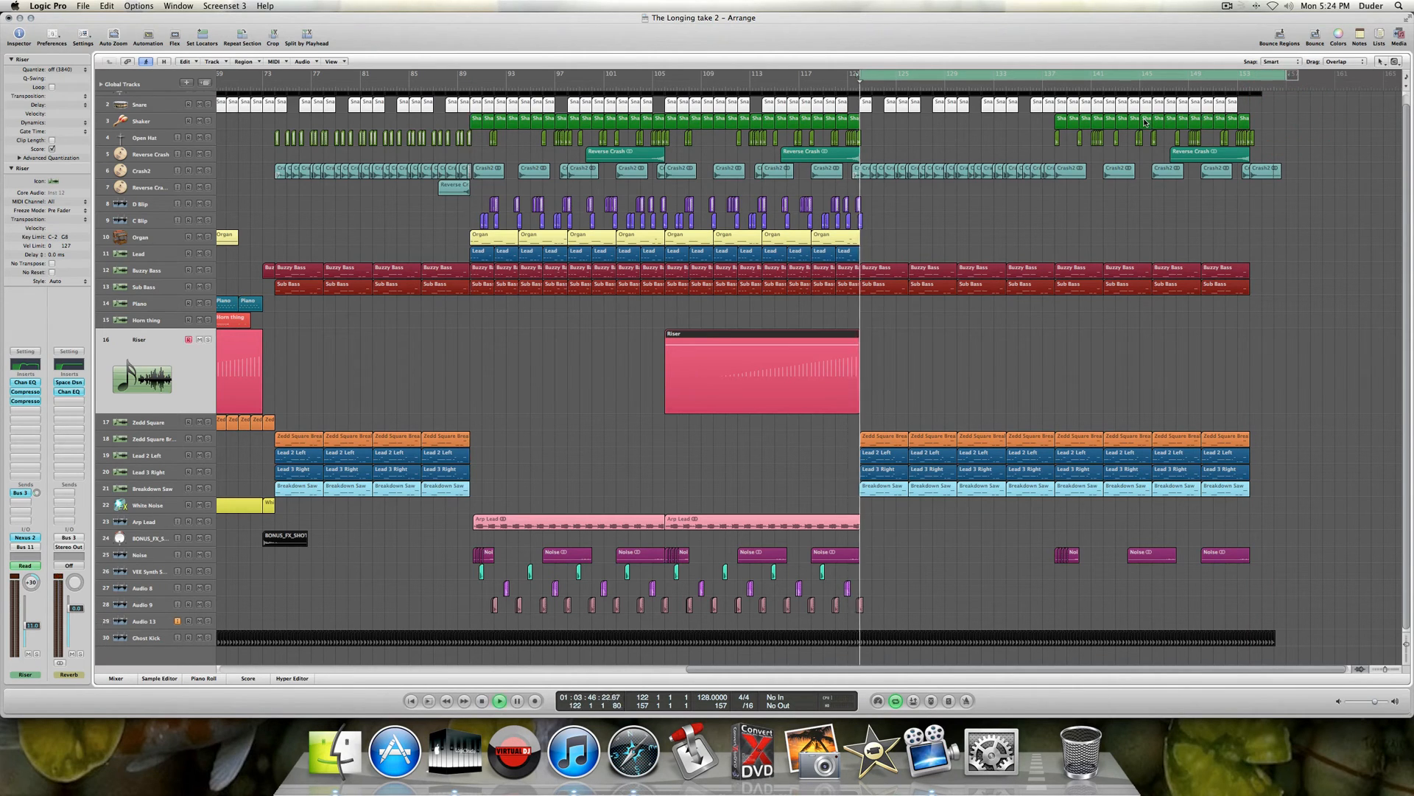
{"action": "left_click", "coordinate": [1050, 87]}
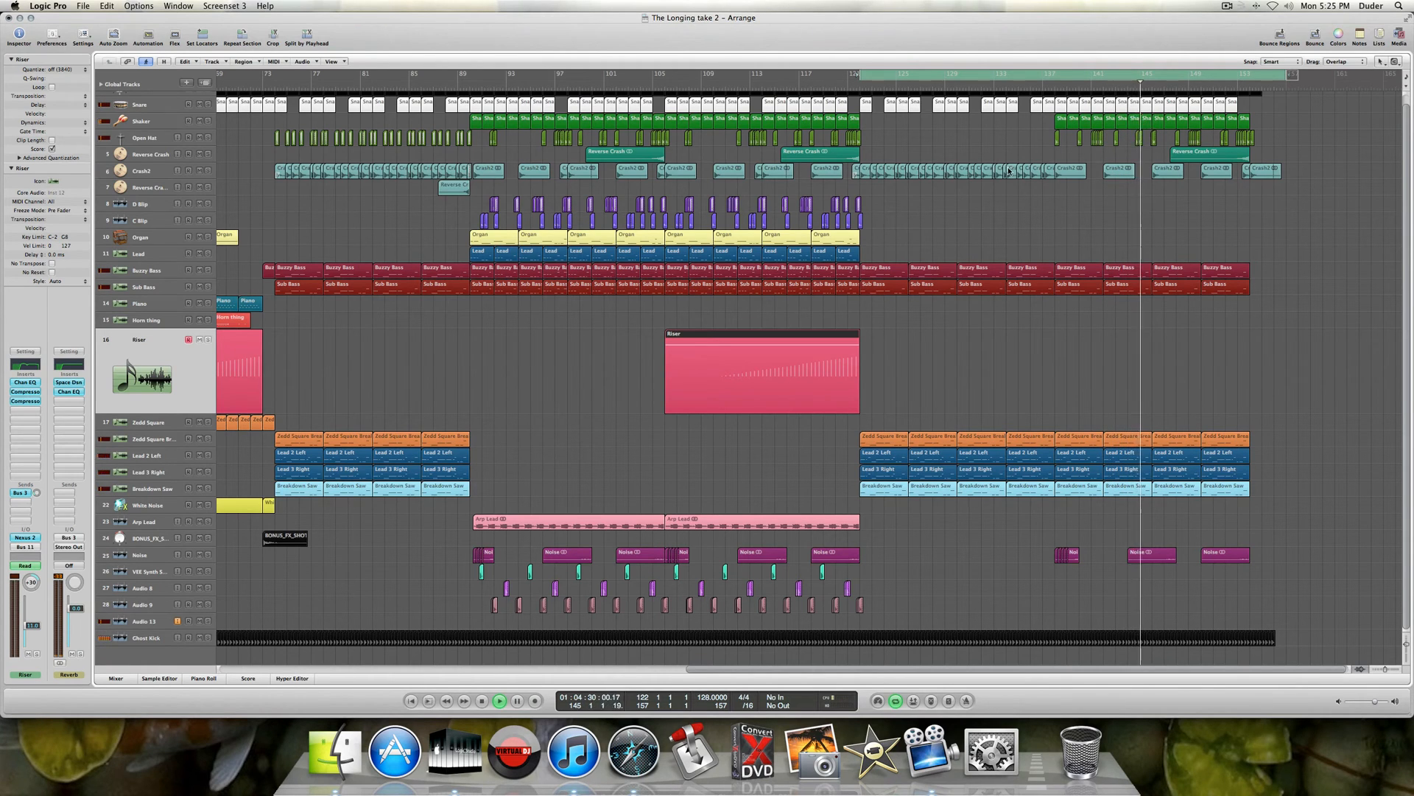
{"action": "left_click", "coordinate": [137, 556]}
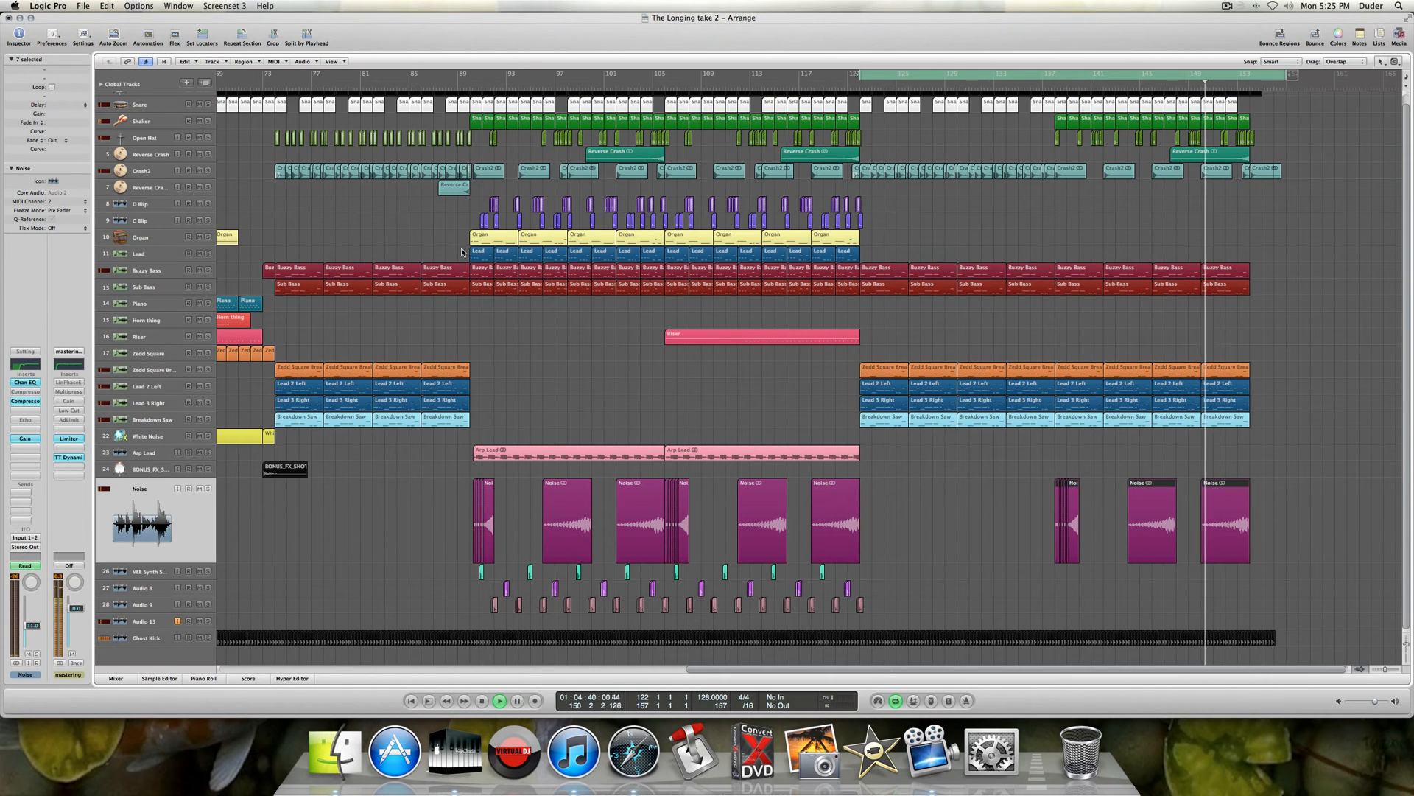
{"action": "scroll", "coordinate": [578, 336], "scroll_direction": "up", "scroll_amount": 1}
{"action": "key", "text": "space"}
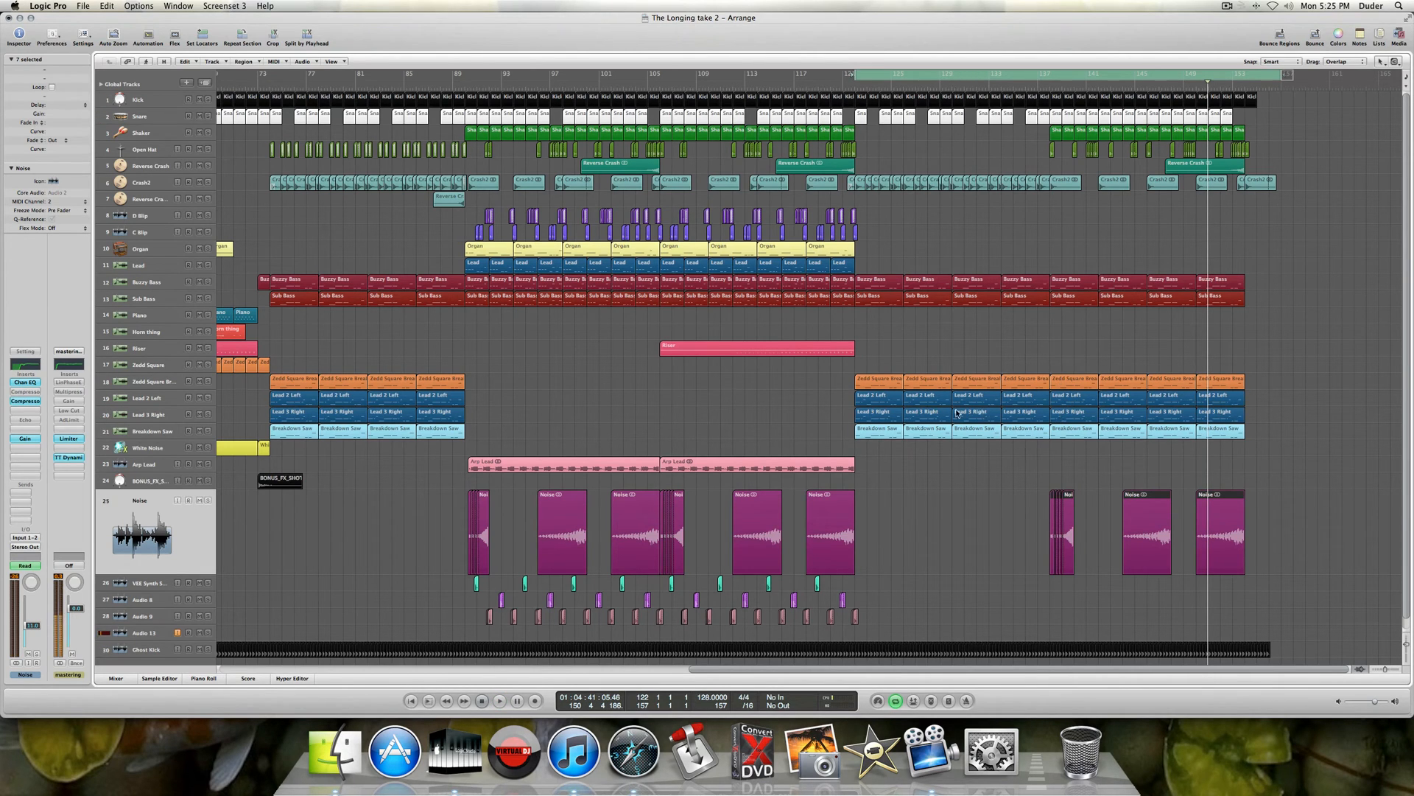
- Examine the Gain automation fade-outs on the Zedd Square Breakdown, Lead 2 Left, Lead 3 Right and Breakdown Saw tracks, and hide the automation
{"action": "left_click", "coordinate": [177, 381]}
{"action": "key", "text": "a"}
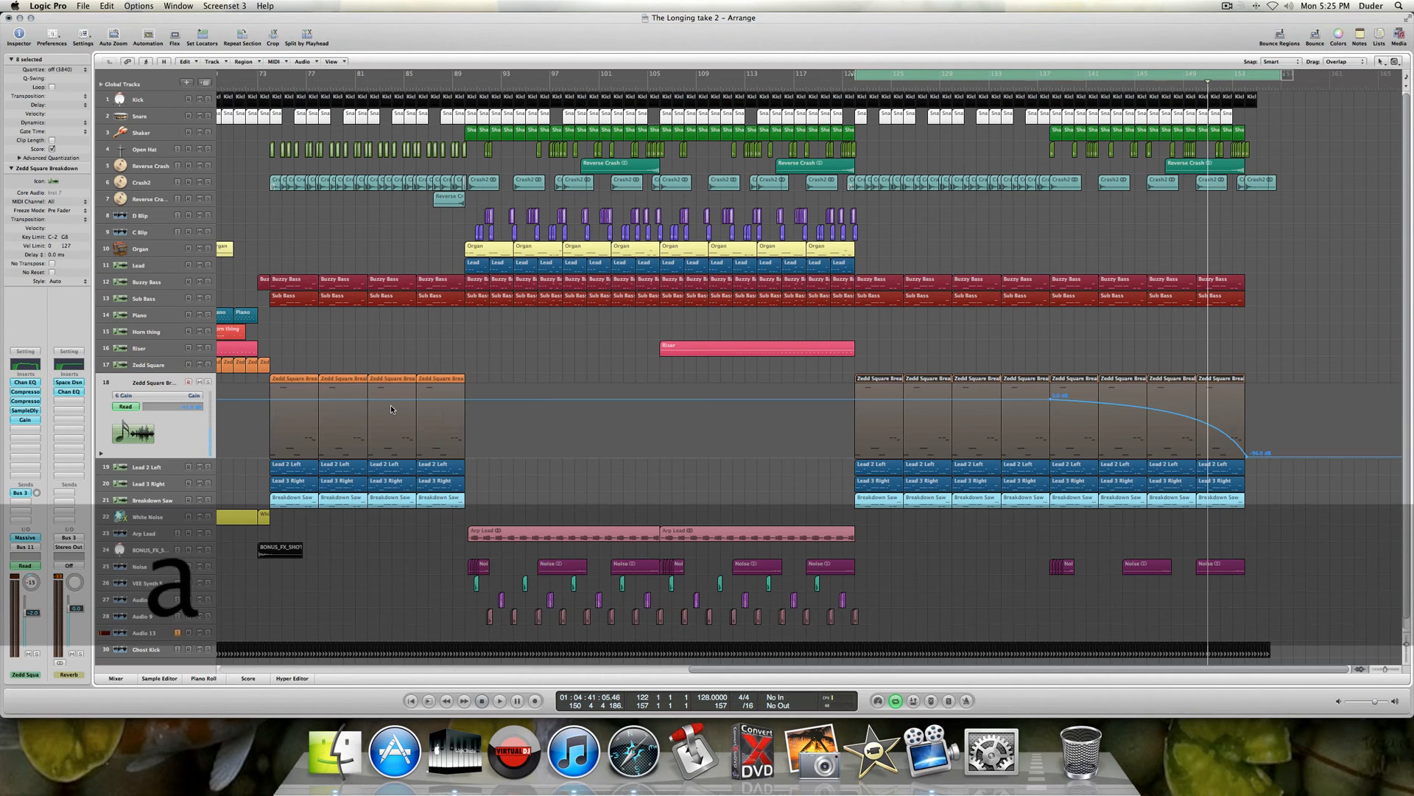
{"action": "left_click", "coordinate": [166, 467]}
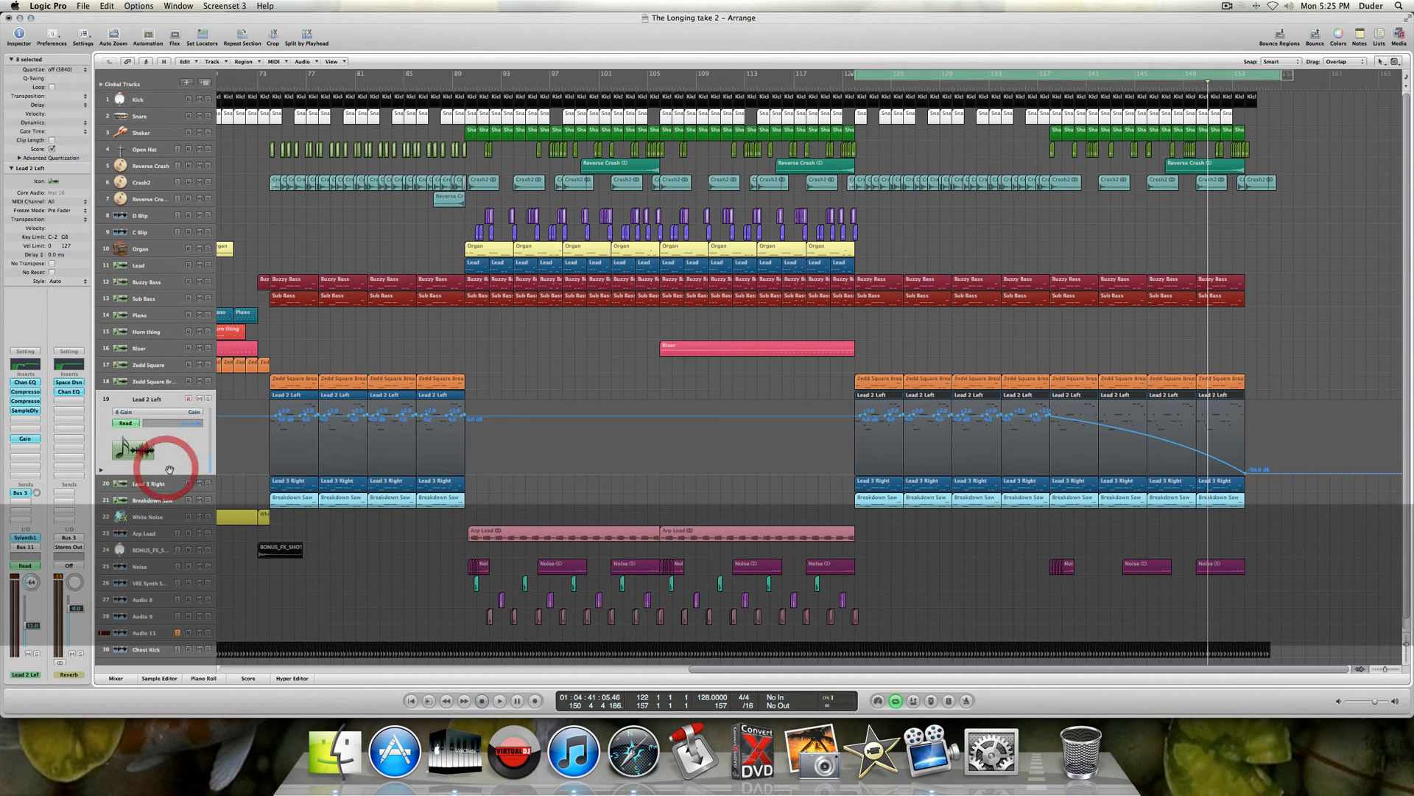
{"action": "key", "text": "Down"}
{"action": "key", "text": "Down"}
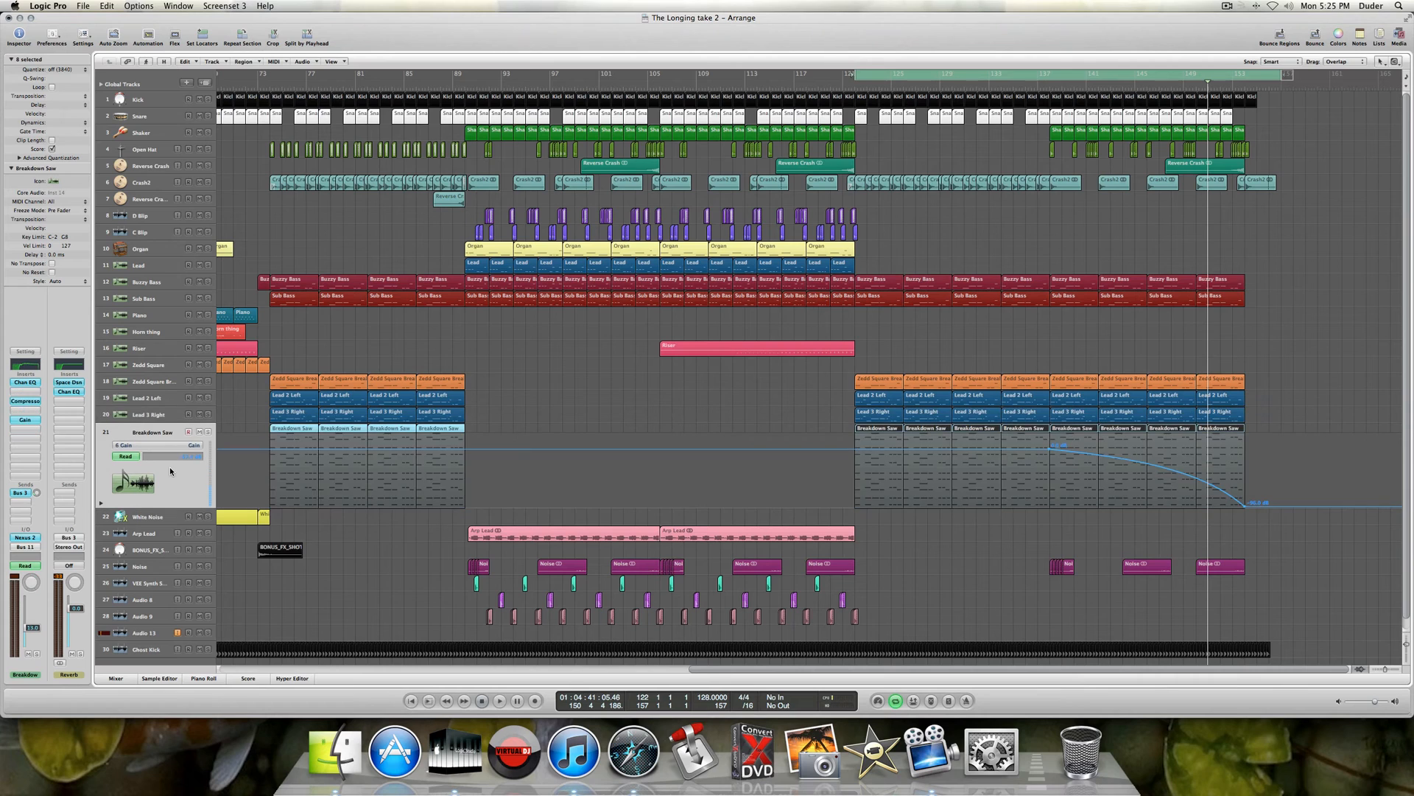
{"action": "key", "text": "Up"}
{"action": "key", "text": "Up"}
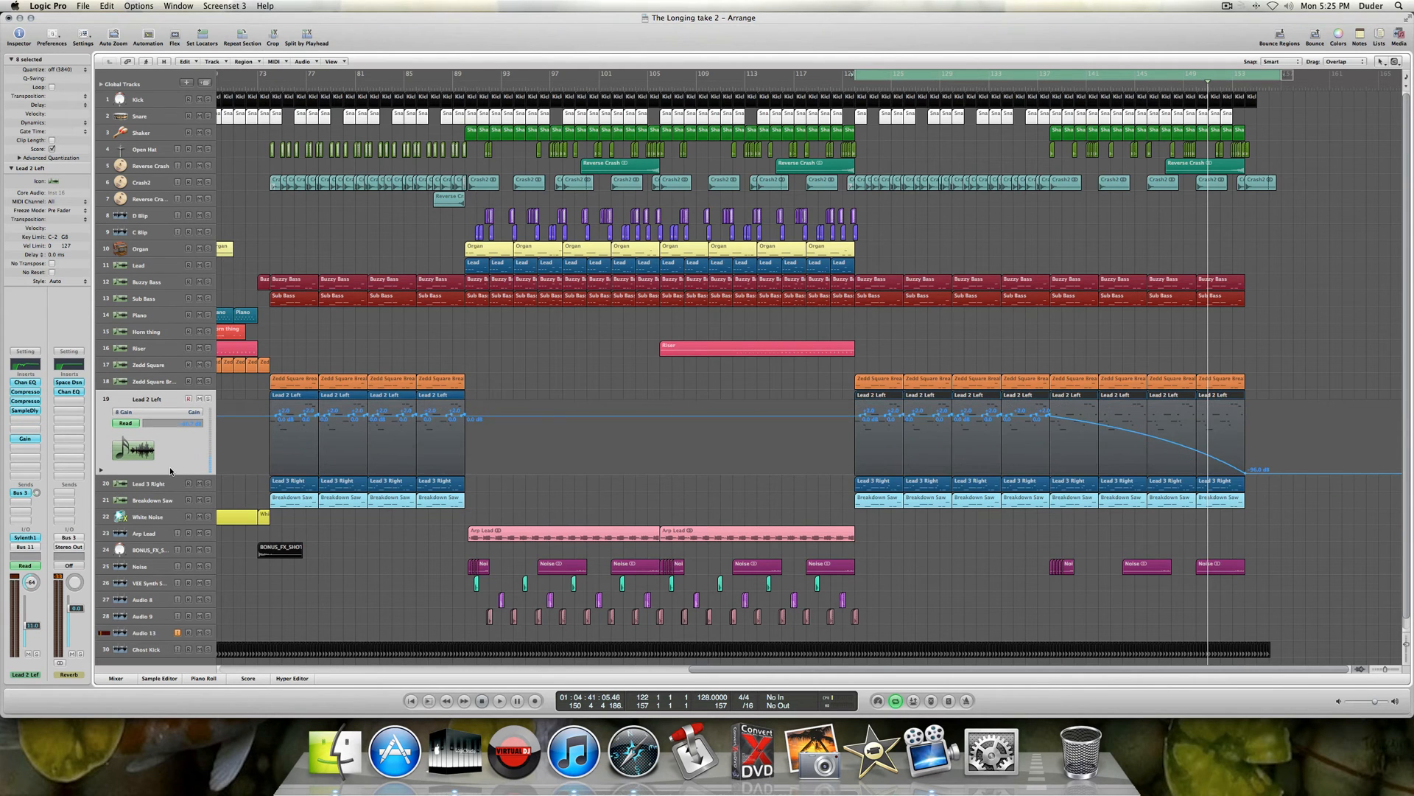
{"action": "key", "text": "Up"}
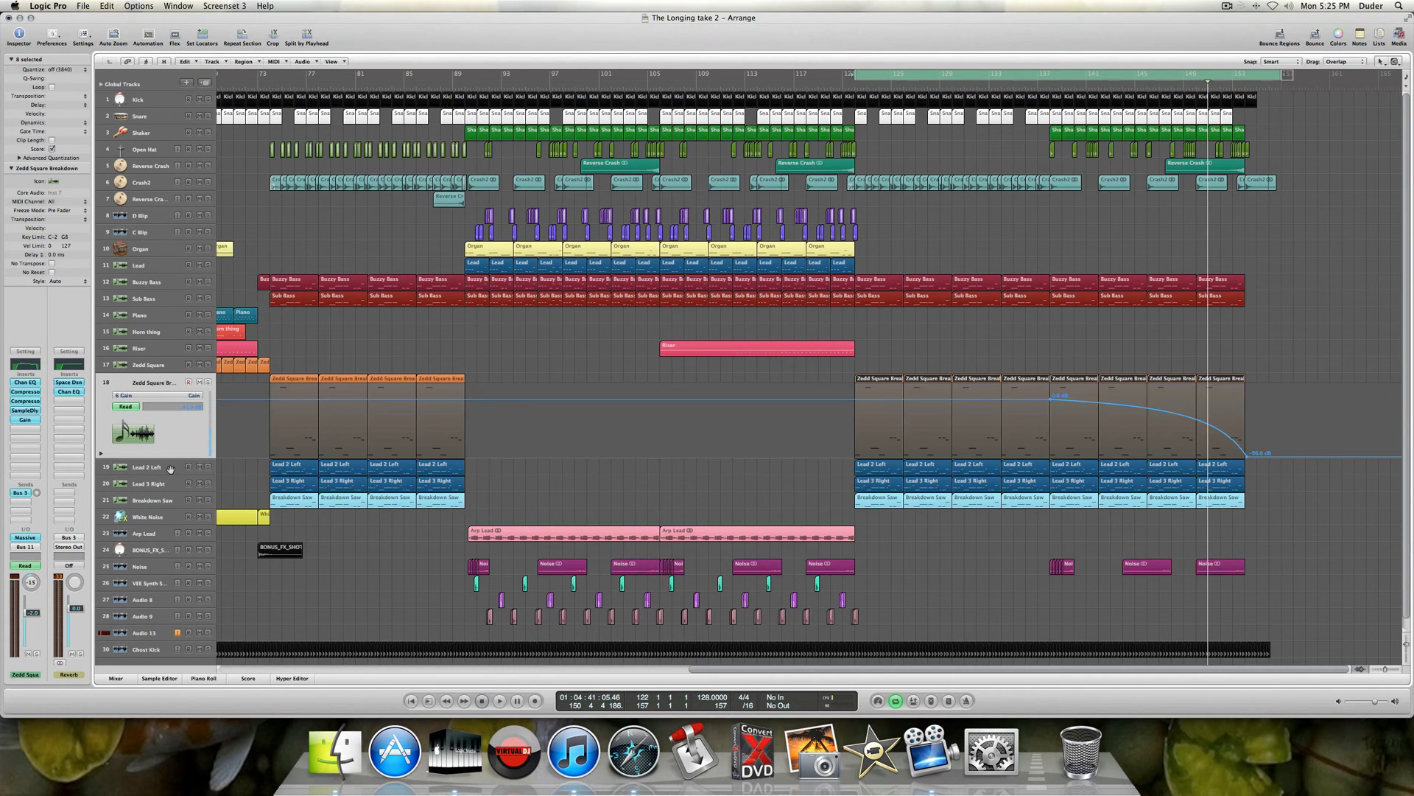
{"action": "key", "text": "a"}
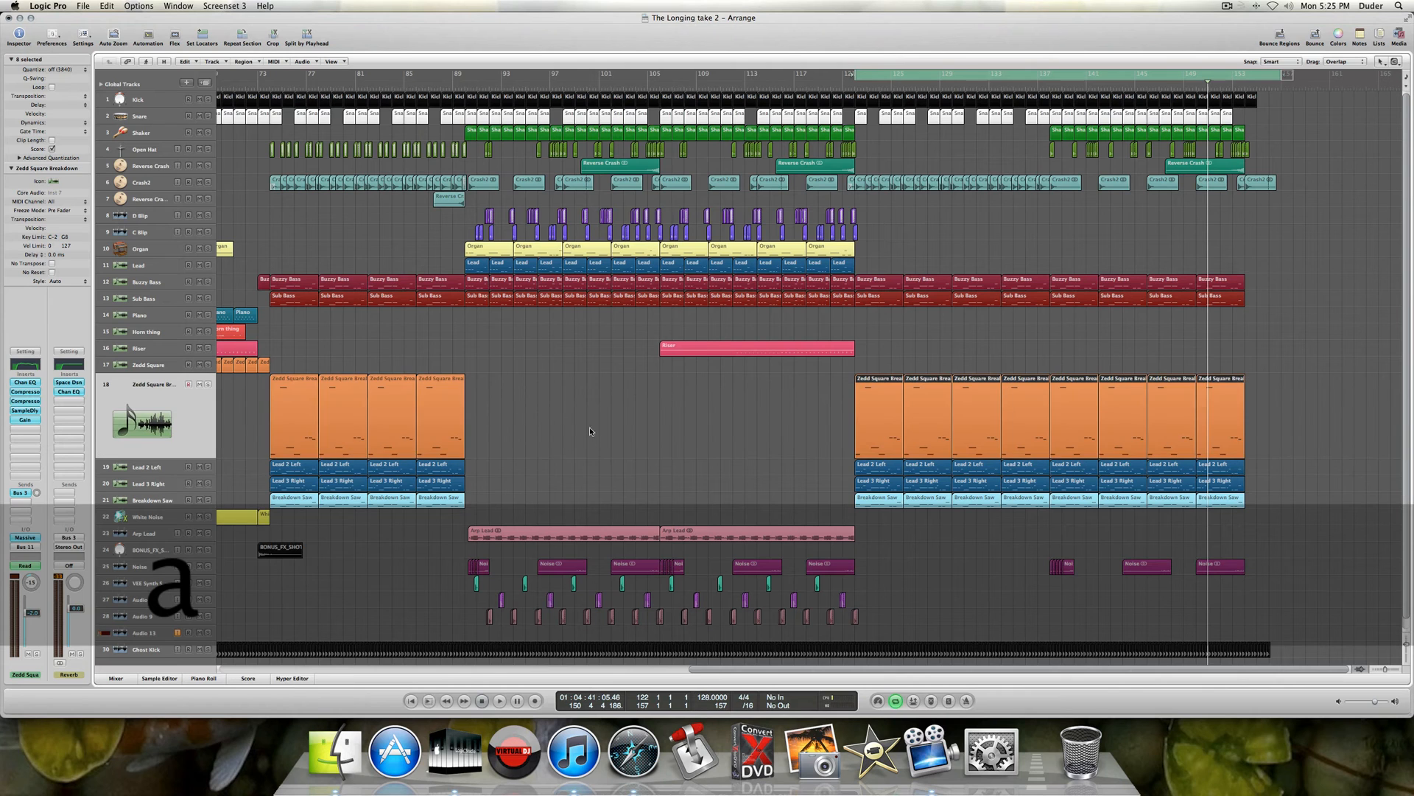
- Turn off cycle mode for the final section and show the mixer
{"action": "scroll", "coordinate": [591, 428], "scroll_direction": "left", "scroll_amount": 10}
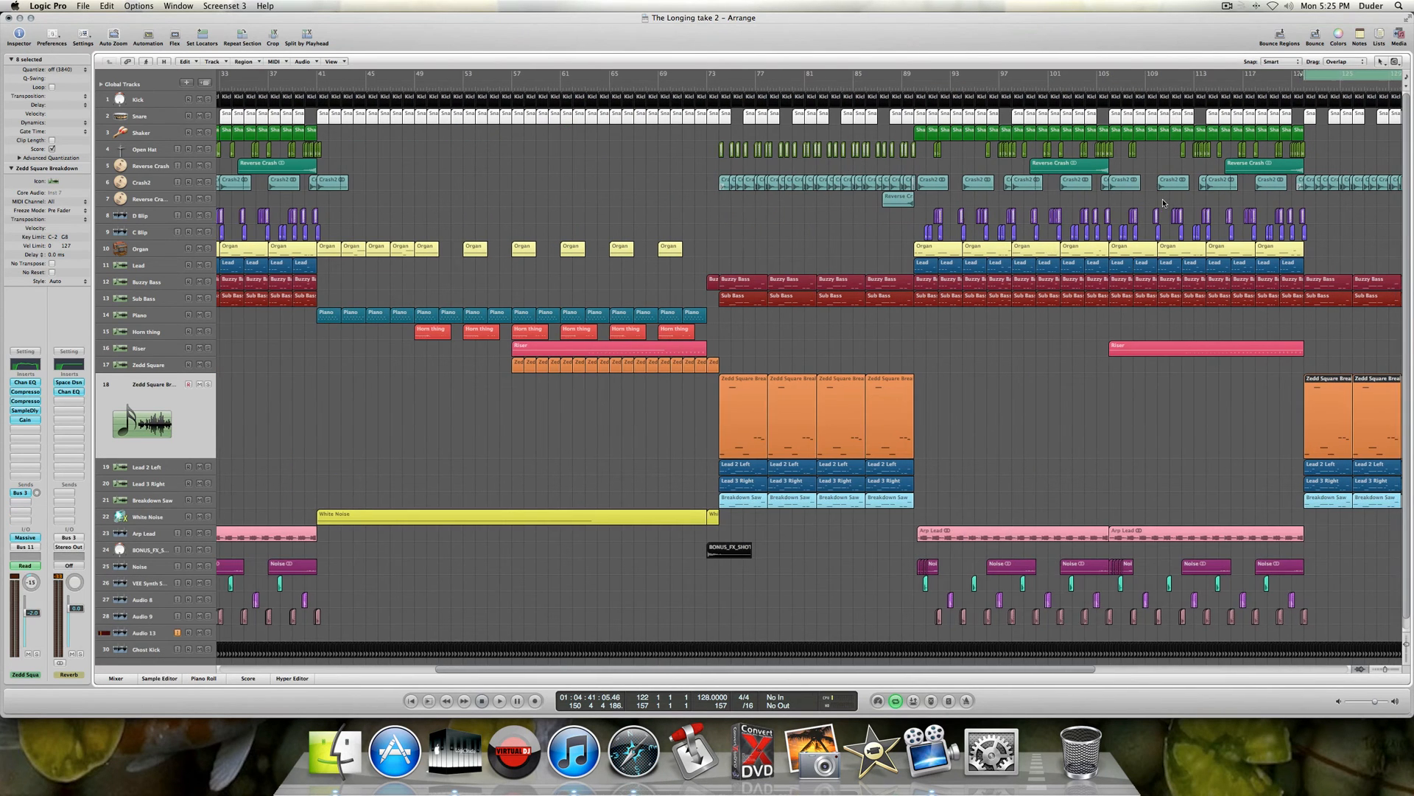
{"action": "scroll", "coordinate": [1164, 203], "scroll_direction": "right", "scroll_amount": 5}
{"action": "left_click", "coordinate": [1159, 77]}
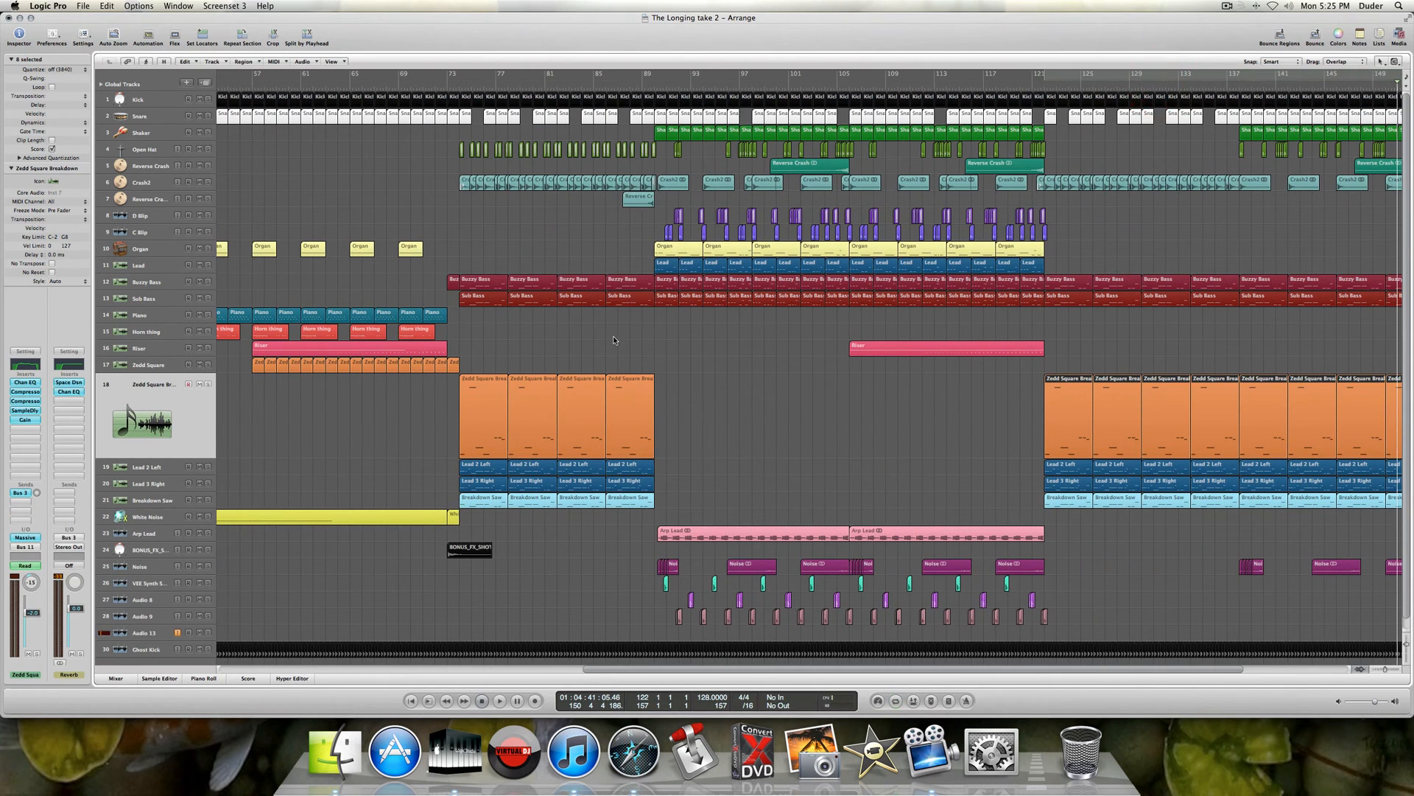
{"action": "scroll", "coordinate": [448, 487], "scroll_direction": "right", "scroll_amount": 4}
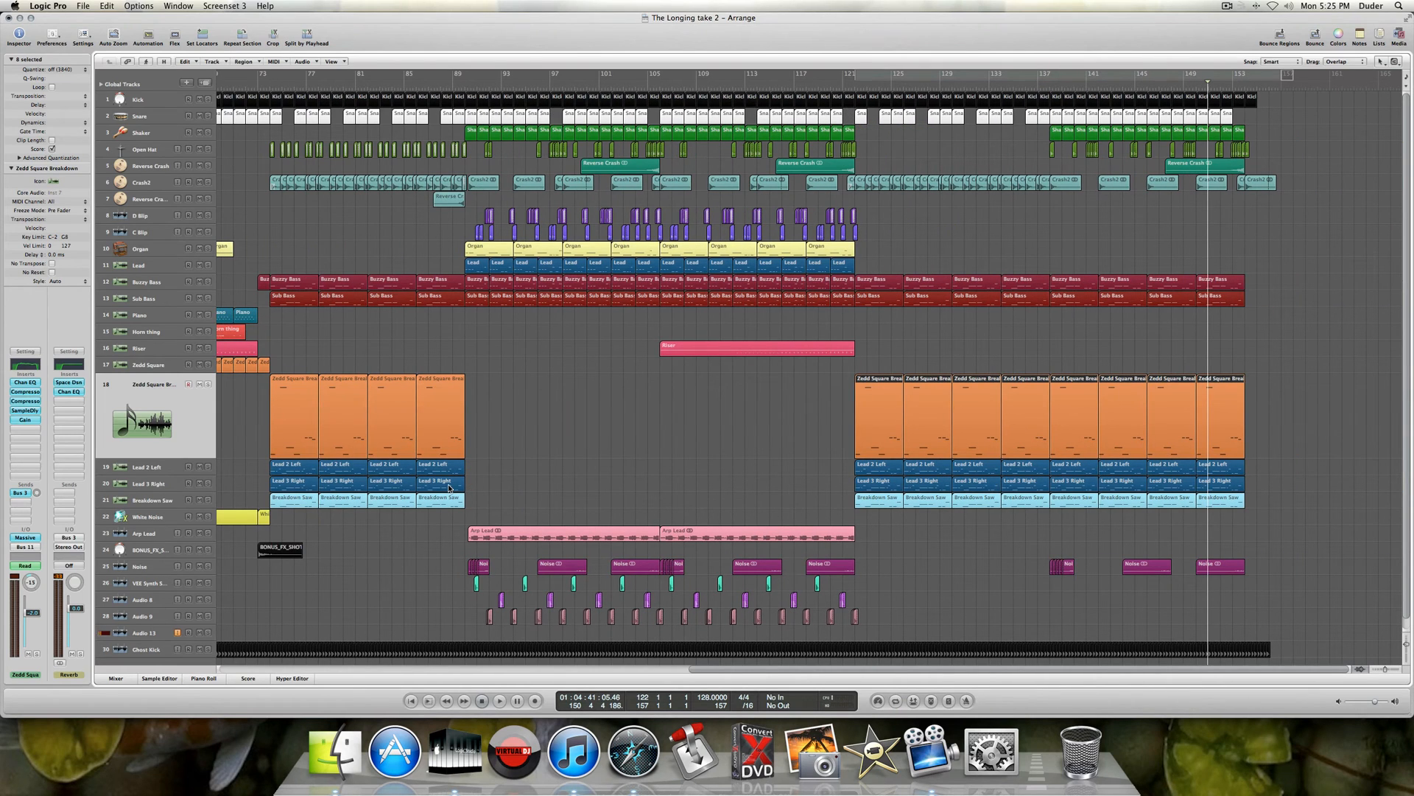
{"action": "left_click", "coordinate": [116, 678]}
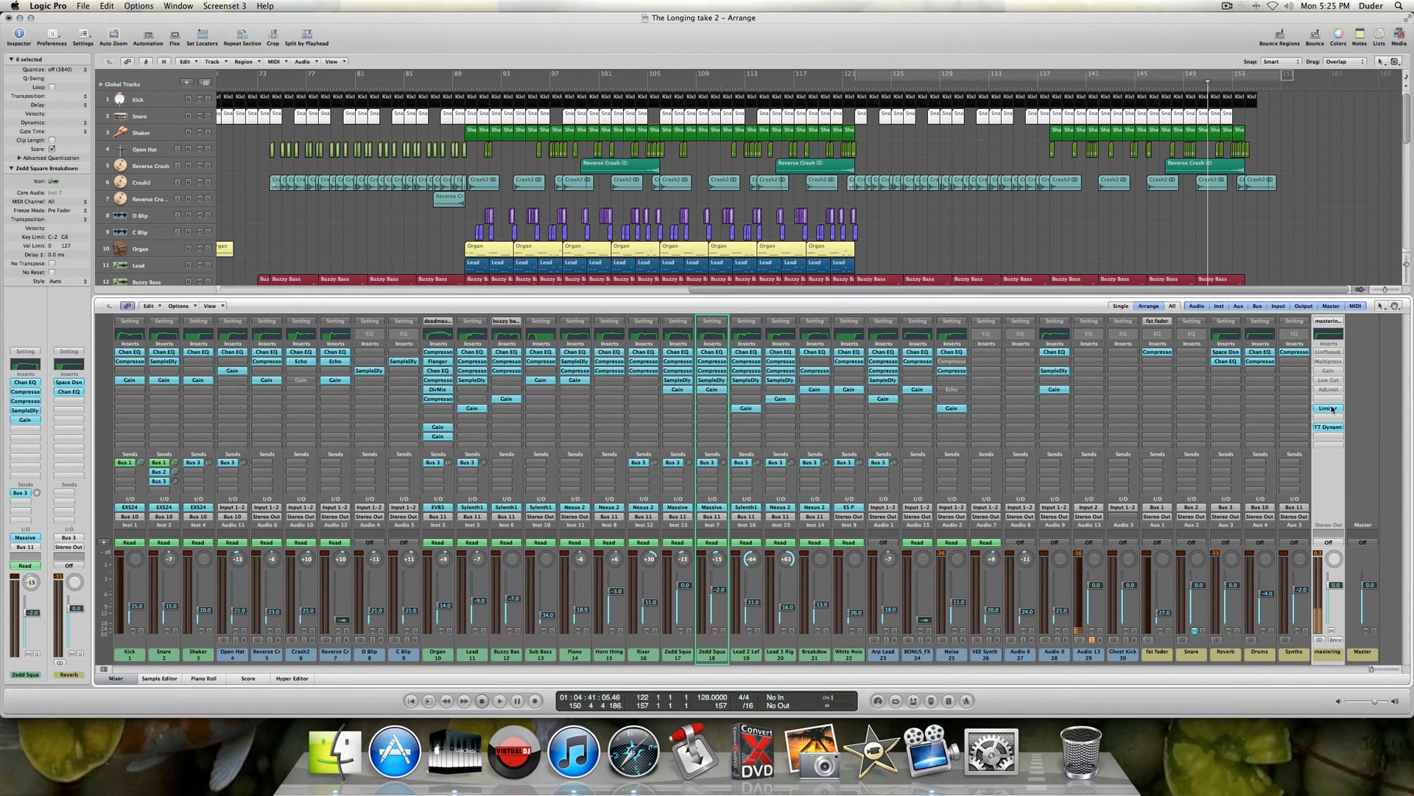
- Remove the Limiter from the mastering channel strip and re-enable its bypassed linear phase EQ, Multipressor, Gain, Low Cut and AdLimit plug-ins
{"action": "left_click", "coordinate": [1332, 408]}
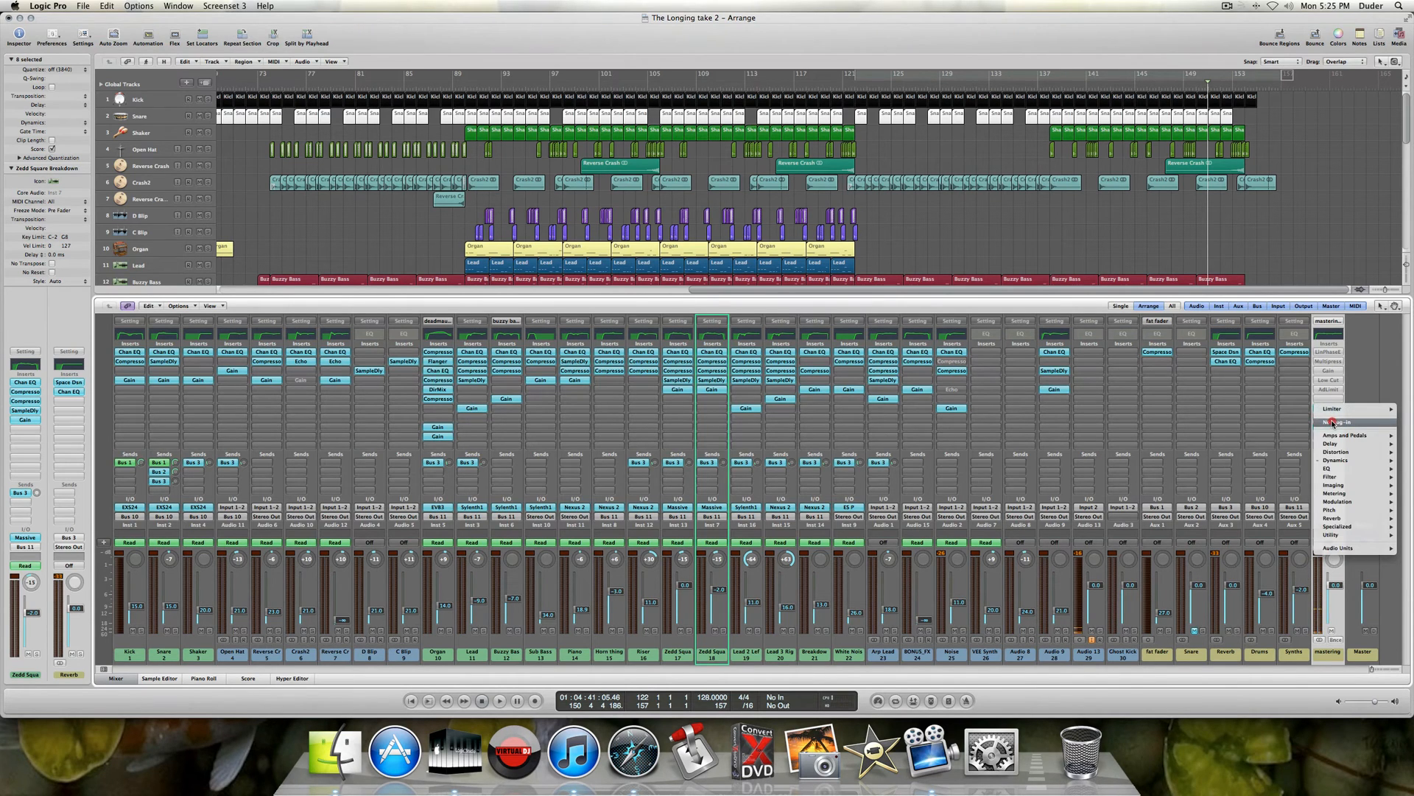
{"action": "left_click", "coordinate": [1332, 422]}
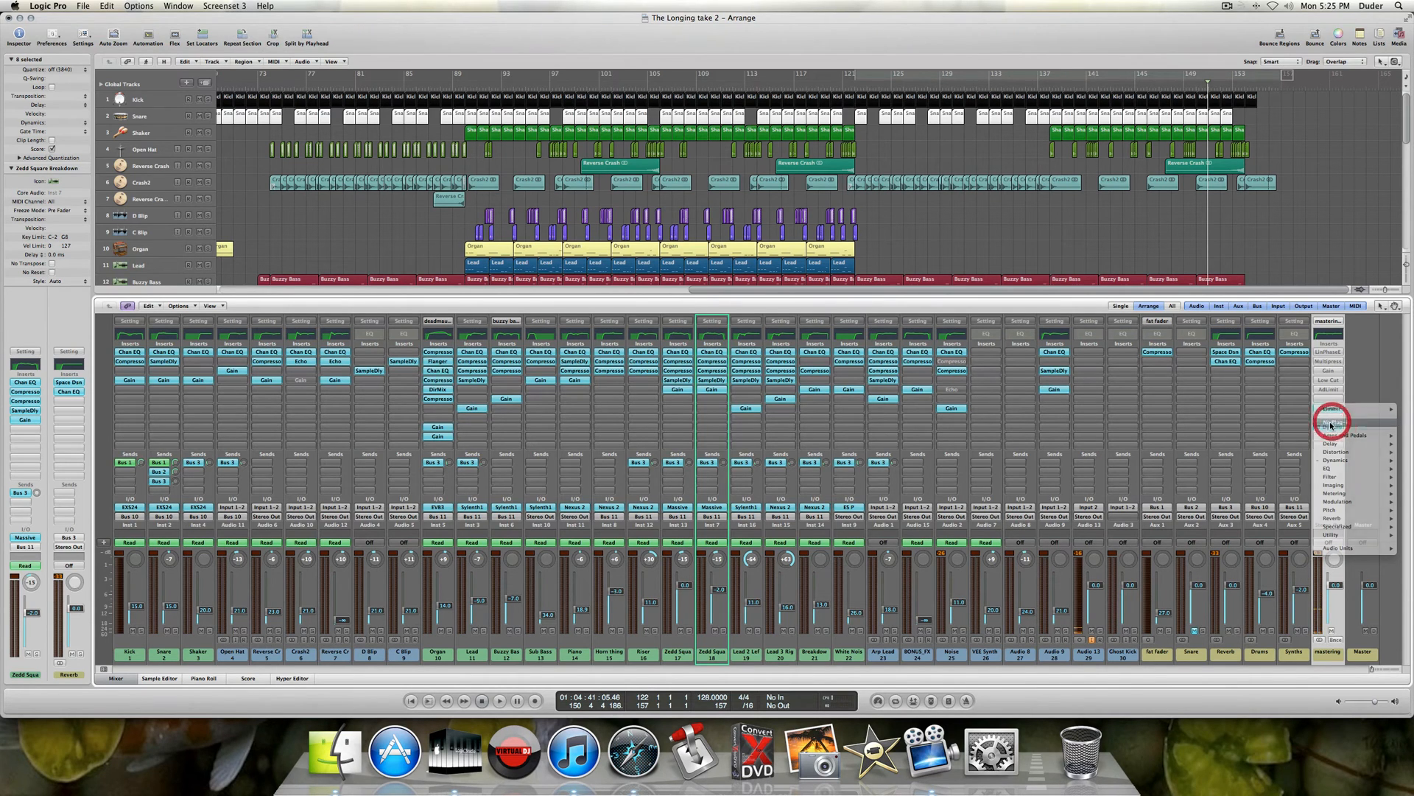
{"action": "left_click", "coordinate": [1327, 362], "text": "alt"}
{"action": "left_click", "coordinate": [1327, 370], "text": "alt"}
{"action": "left_click", "coordinate": [1329, 380], "text": "alt"}
{"action": "left_click", "coordinate": [1329, 388], "text": "alt"}
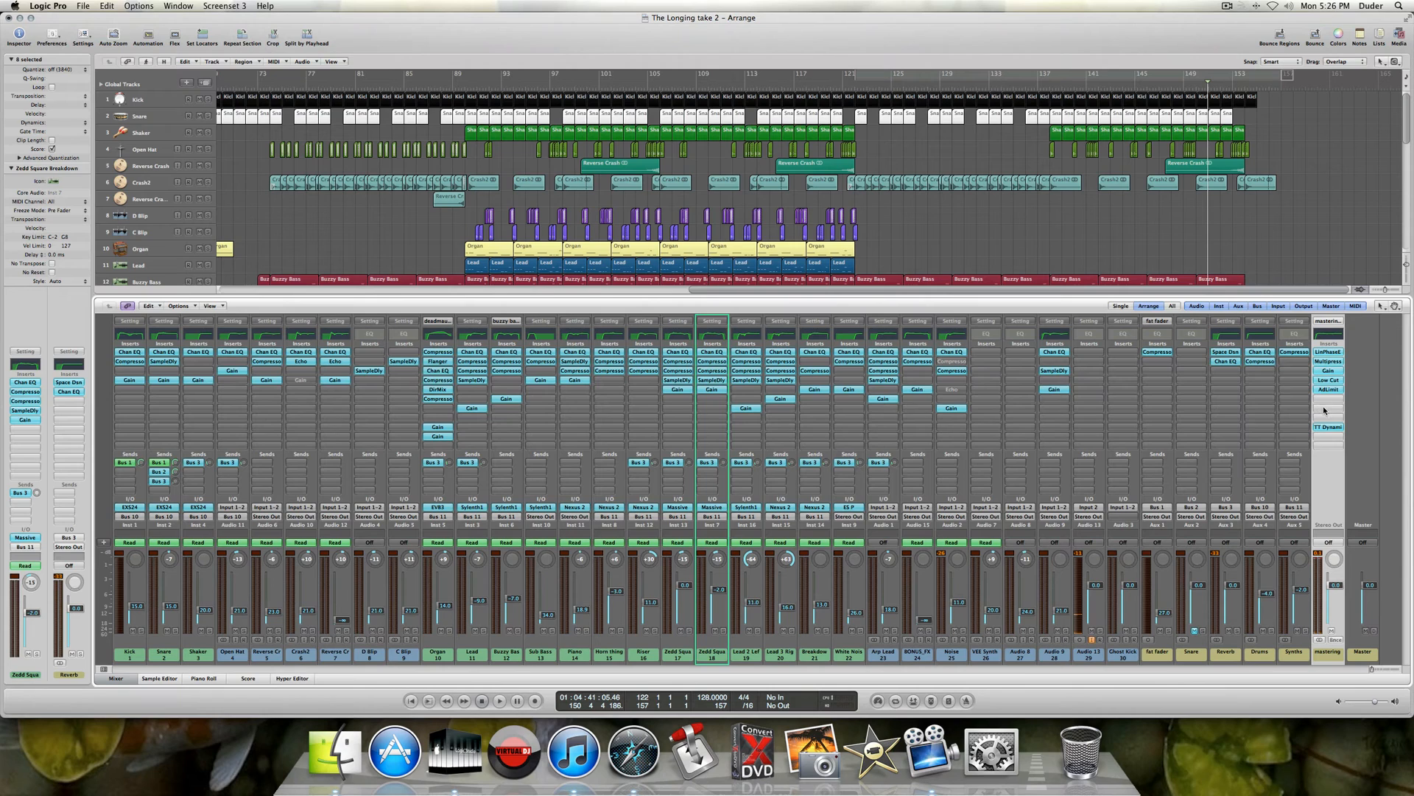
- Undo the Limiter's removal and bypass the linear phase EQ, Multipressor, Gain, Low Cut and AdLimit on the mastering strip
{"action": "key", "text": "super+z"}
{"action": "left_click", "coordinate": [1331, 352], "text": "alt"}
{"action": "left_click", "coordinate": [1330, 361], "text": "alt"}
{"action": "left_click", "coordinate": [1330, 371], "text": "alt"}
{"action": "left_click", "coordinate": [1331, 381], "text": "alt"}
{"action": "left_click", "coordinate": [1331, 390], "text": "alt"}
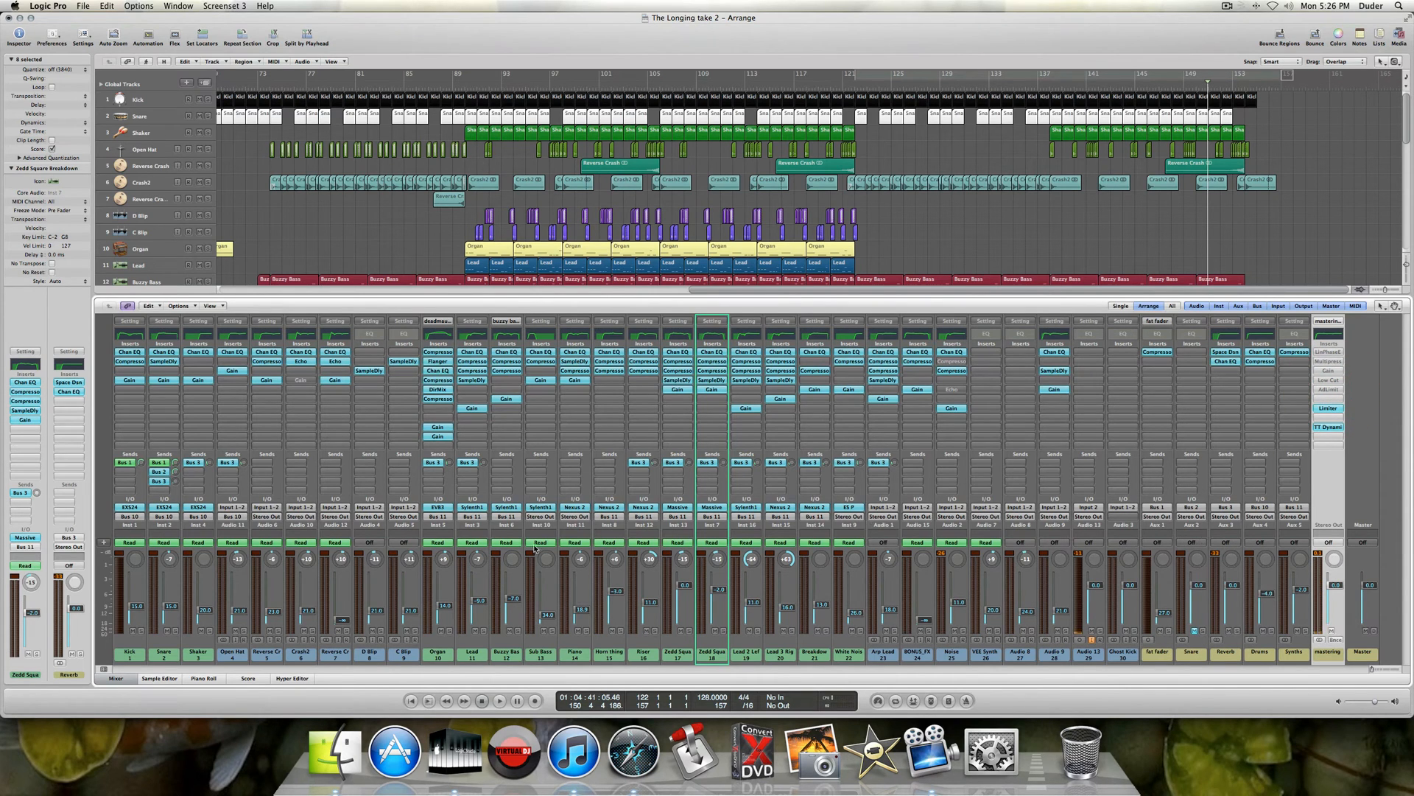
- Solo the Kick, Snare, Shaker, Open Hat, audio track 29 and Drums bus channels and play them briefly
{"action": "left_click", "coordinate": [141, 631]}
{"action": "left_click", "coordinate": [175, 631]}
{"action": "left_click", "coordinate": [210, 631]}
{"action": "left_click", "coordinate": [244, 631]}
{"action": "left_click", "coordinate": [1101, 631]}
{"action": "left_click", "coordinate": [1271, 631]}
{"action": "key", "text": "space"}
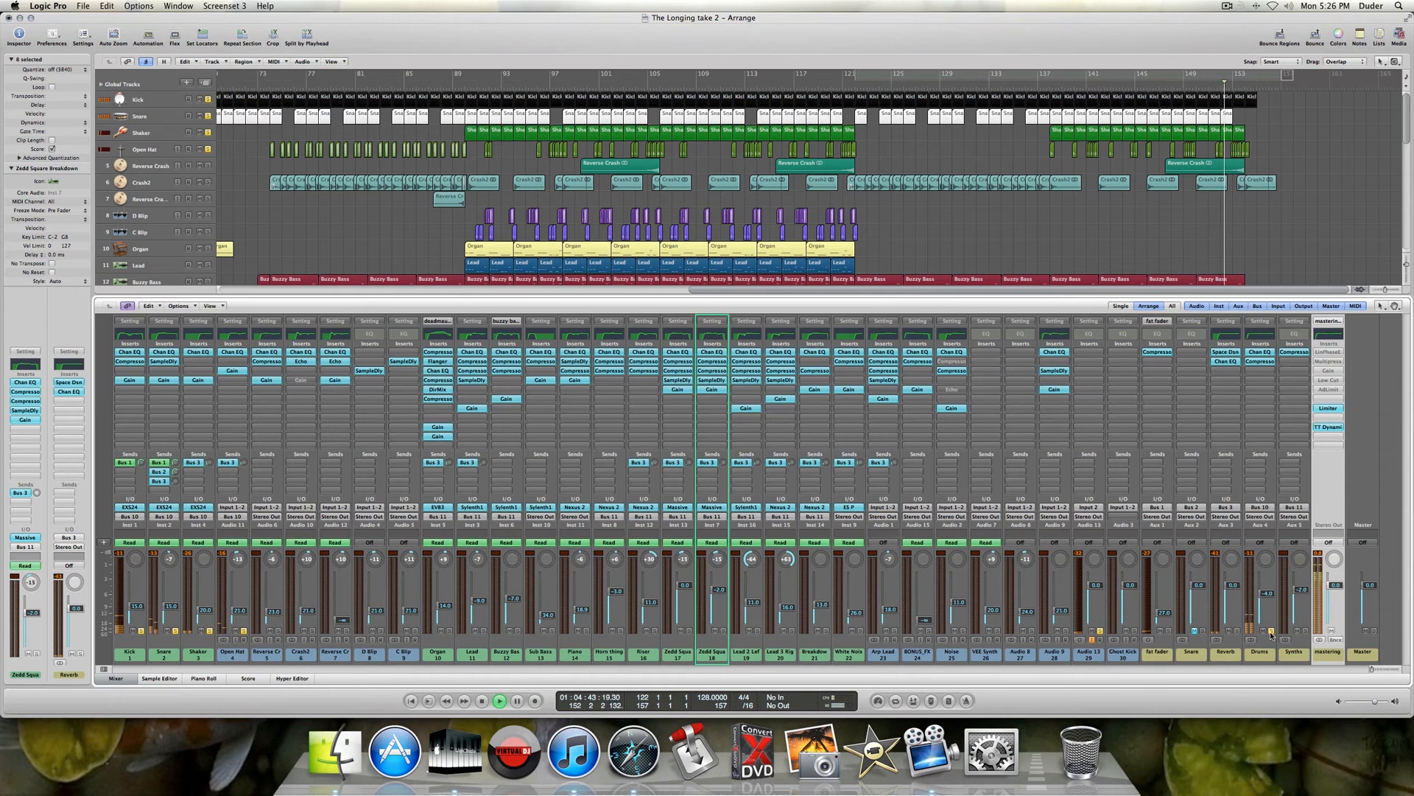
{"action": "key", "text": "space"}
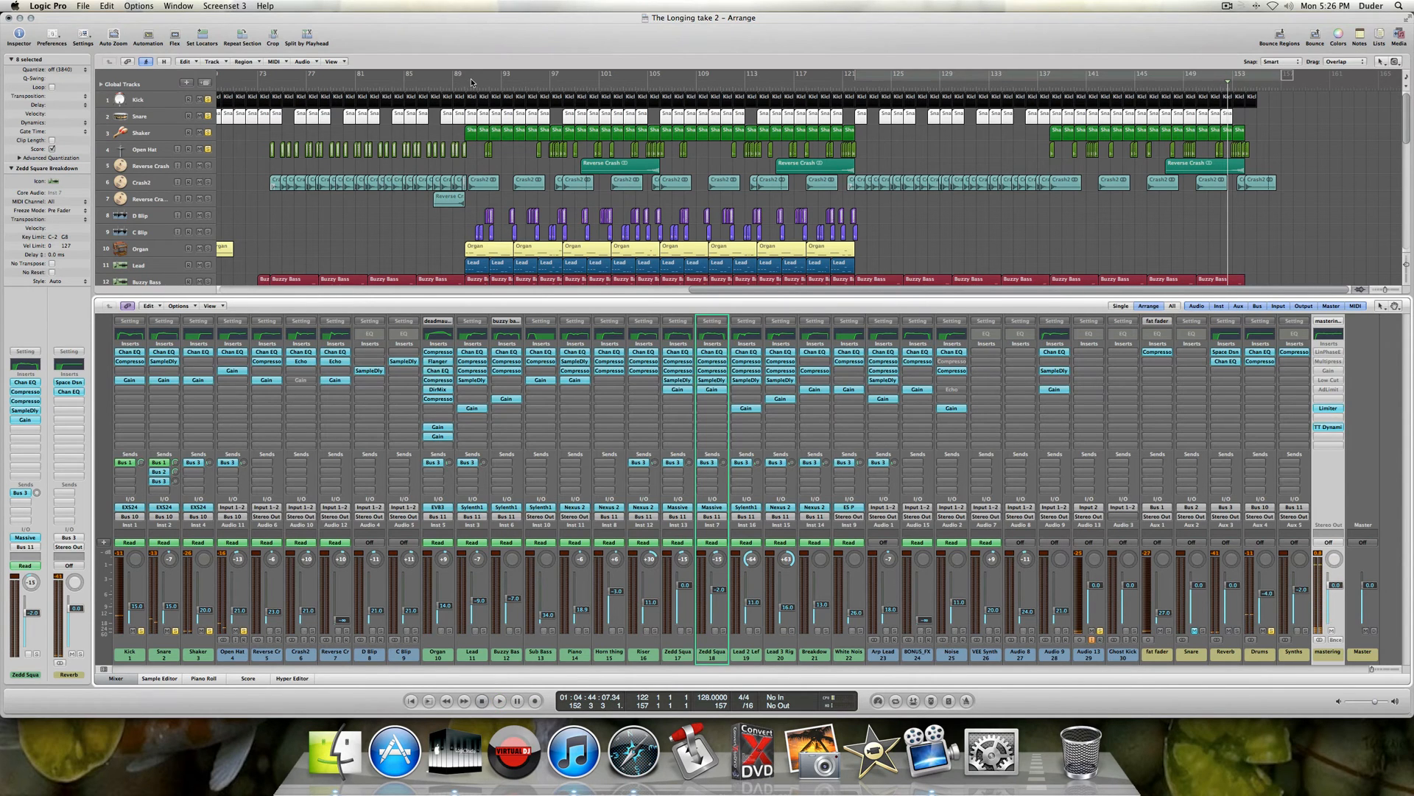
- Set the cycle range from bar 90 to bar 97 and listen to the soloed drums
{"action": "left_click_drag", "start_coordinate": [477, 79], "coordinate": [552, 71]}
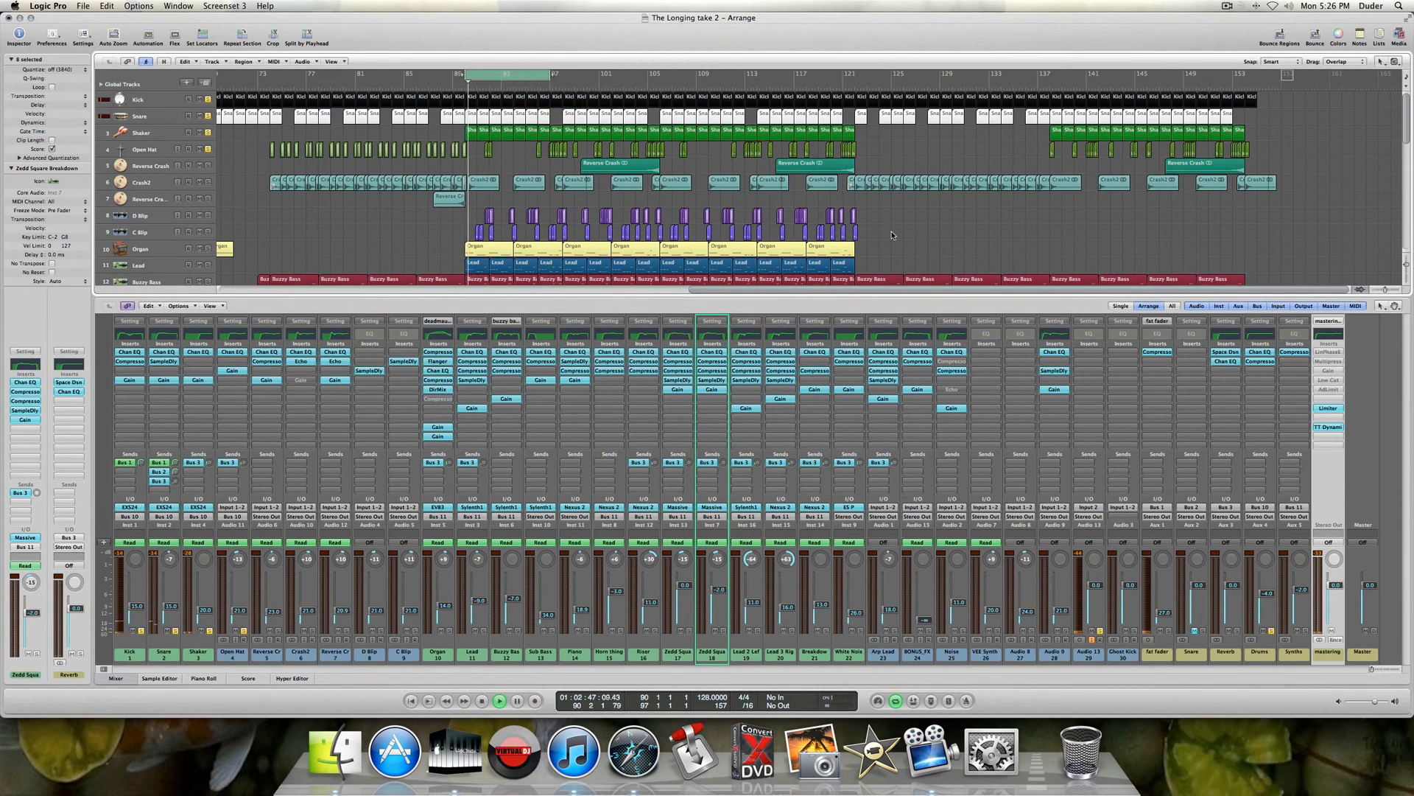
{"action": "key", "text": "space"}
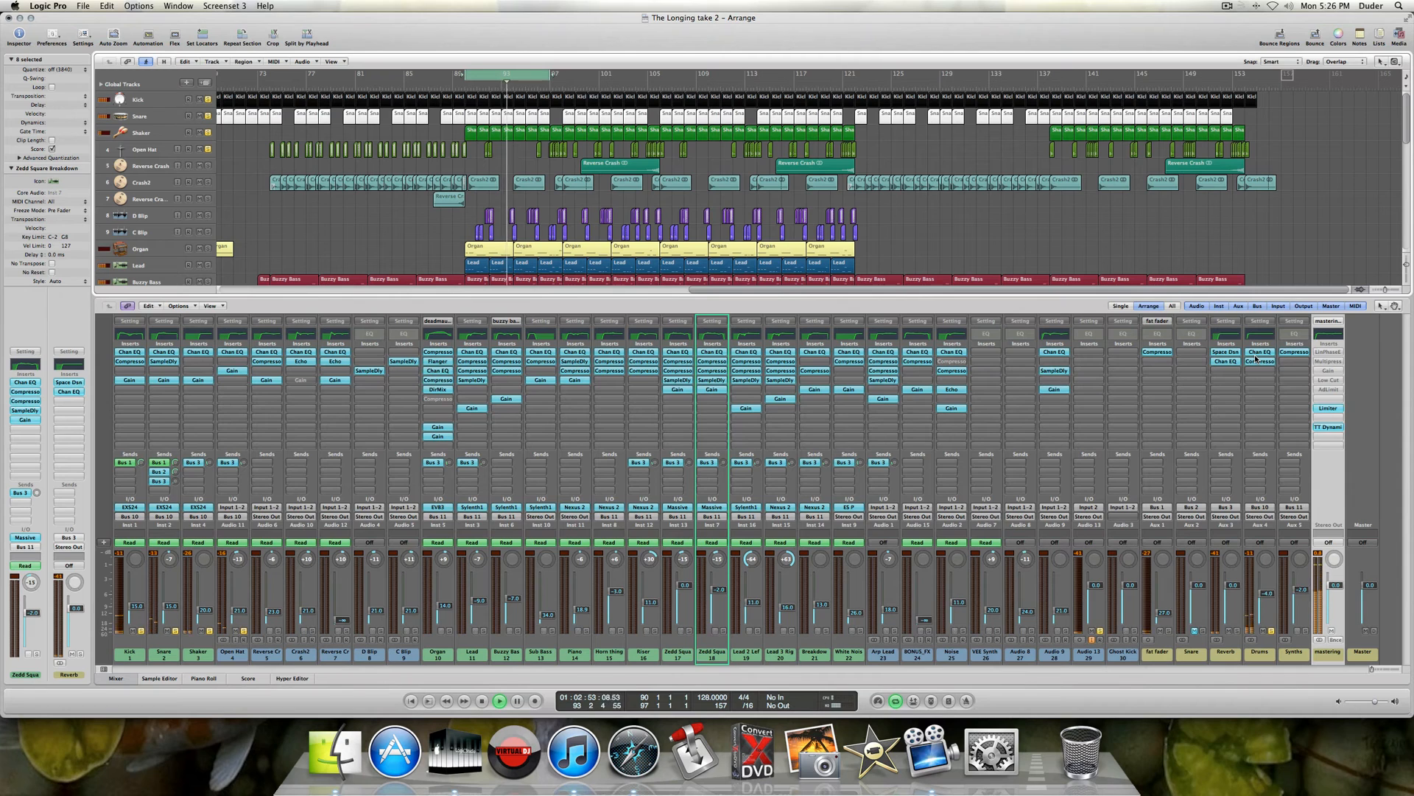
{"action": "key", "text": "space"}
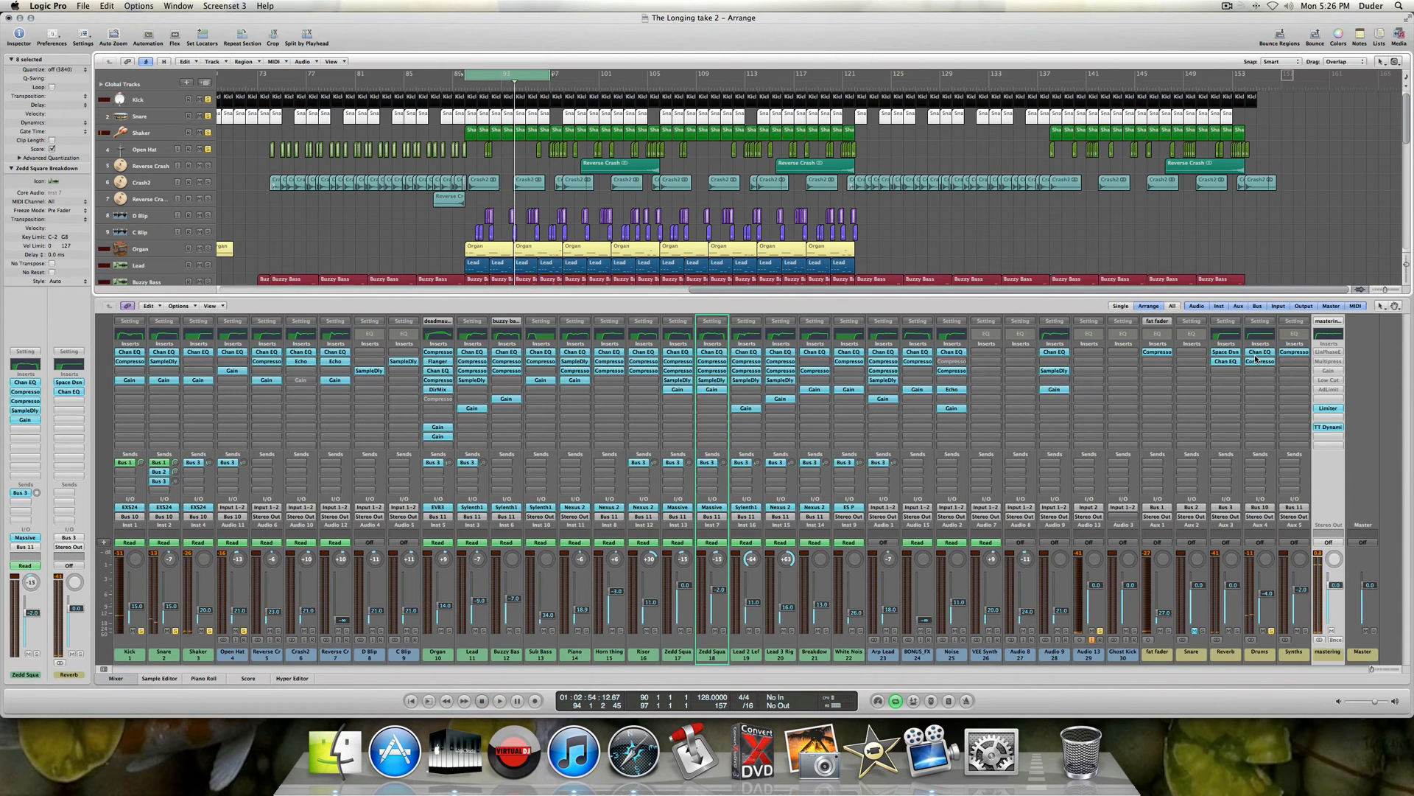
- Open the Compressor on the Drums bus, move its window clear of the track headers to inspect its settings, and close it
{"action": "left_click", "coordinate": [1258, 357]}
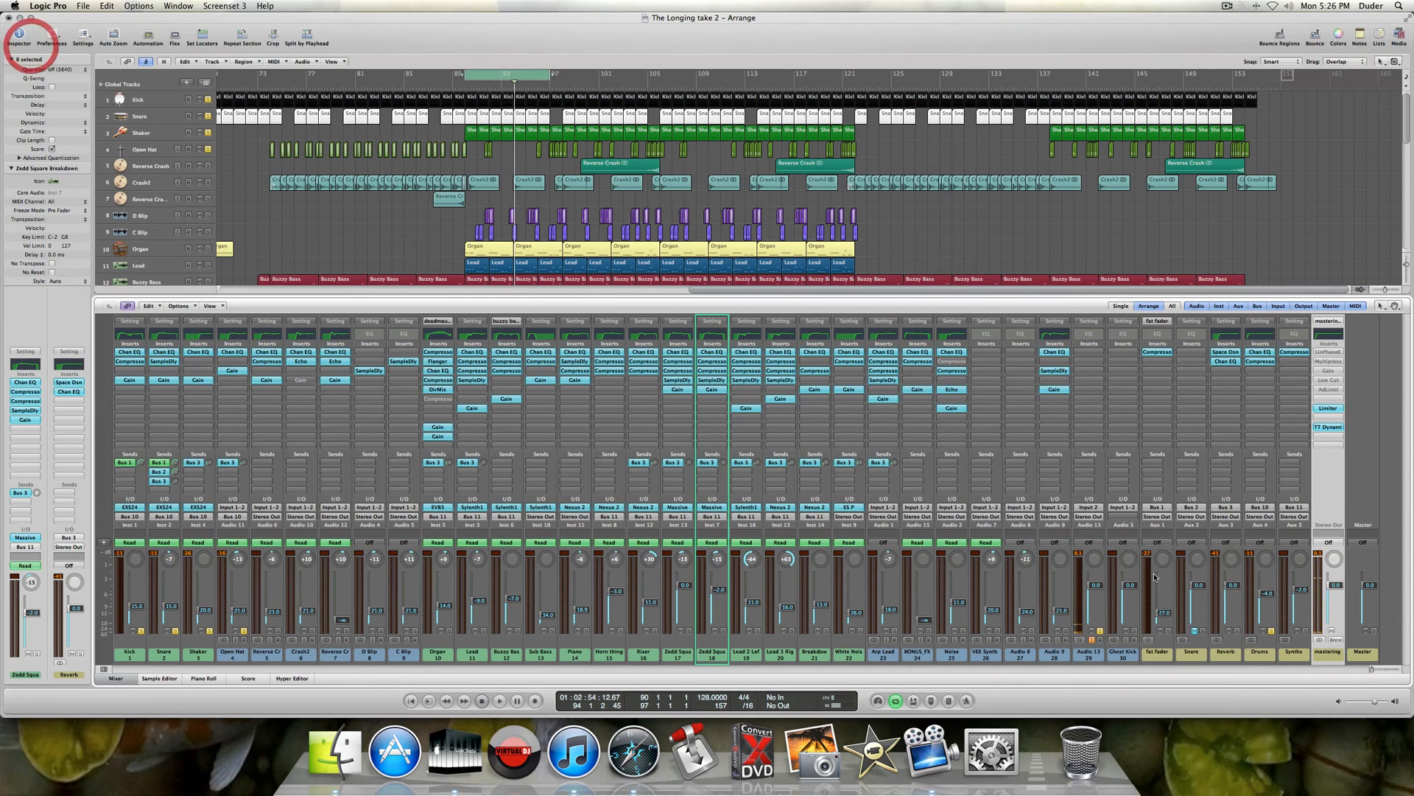
{"action": "left_click", "coordinate": [32, 45]}
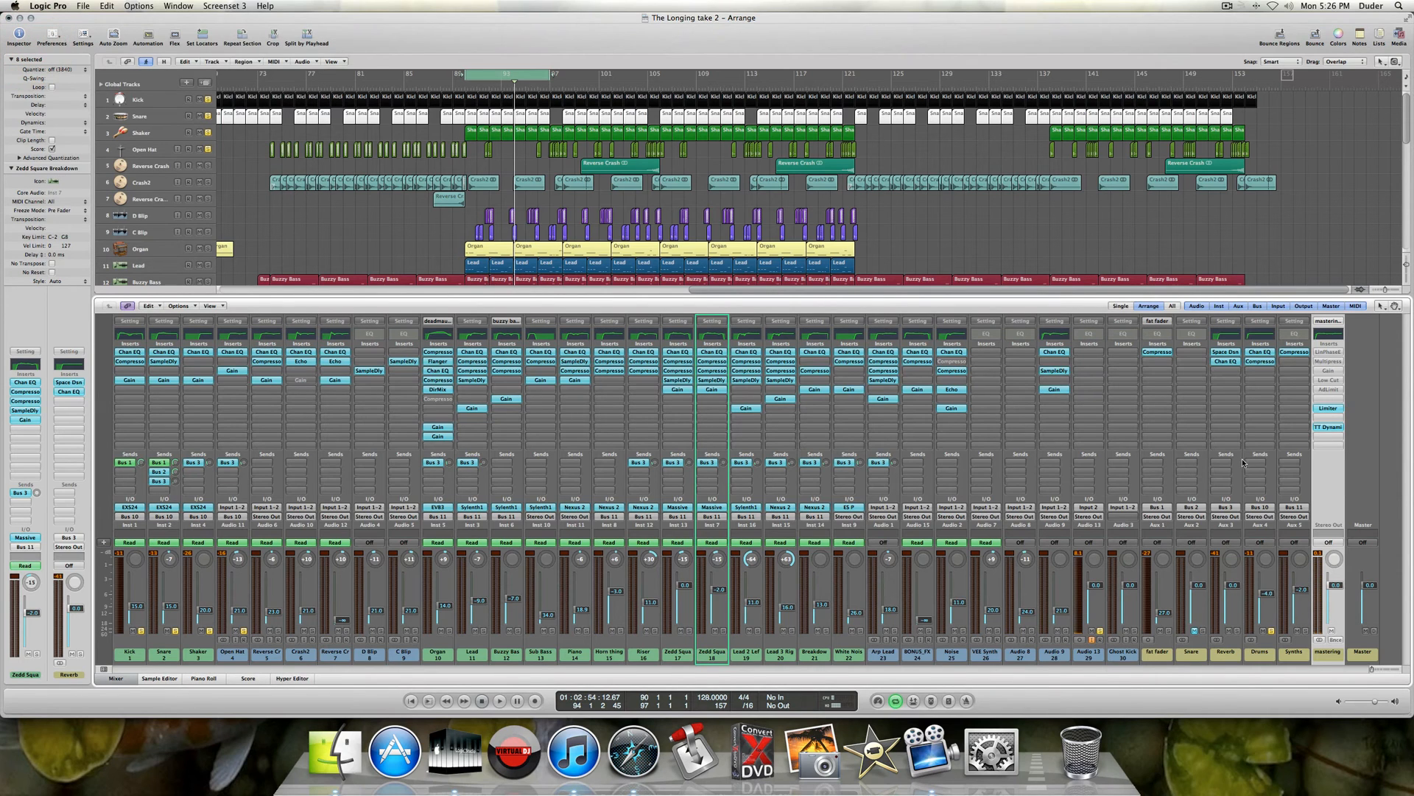
{"action": "left_click", "coordinate": [1257, 362]}
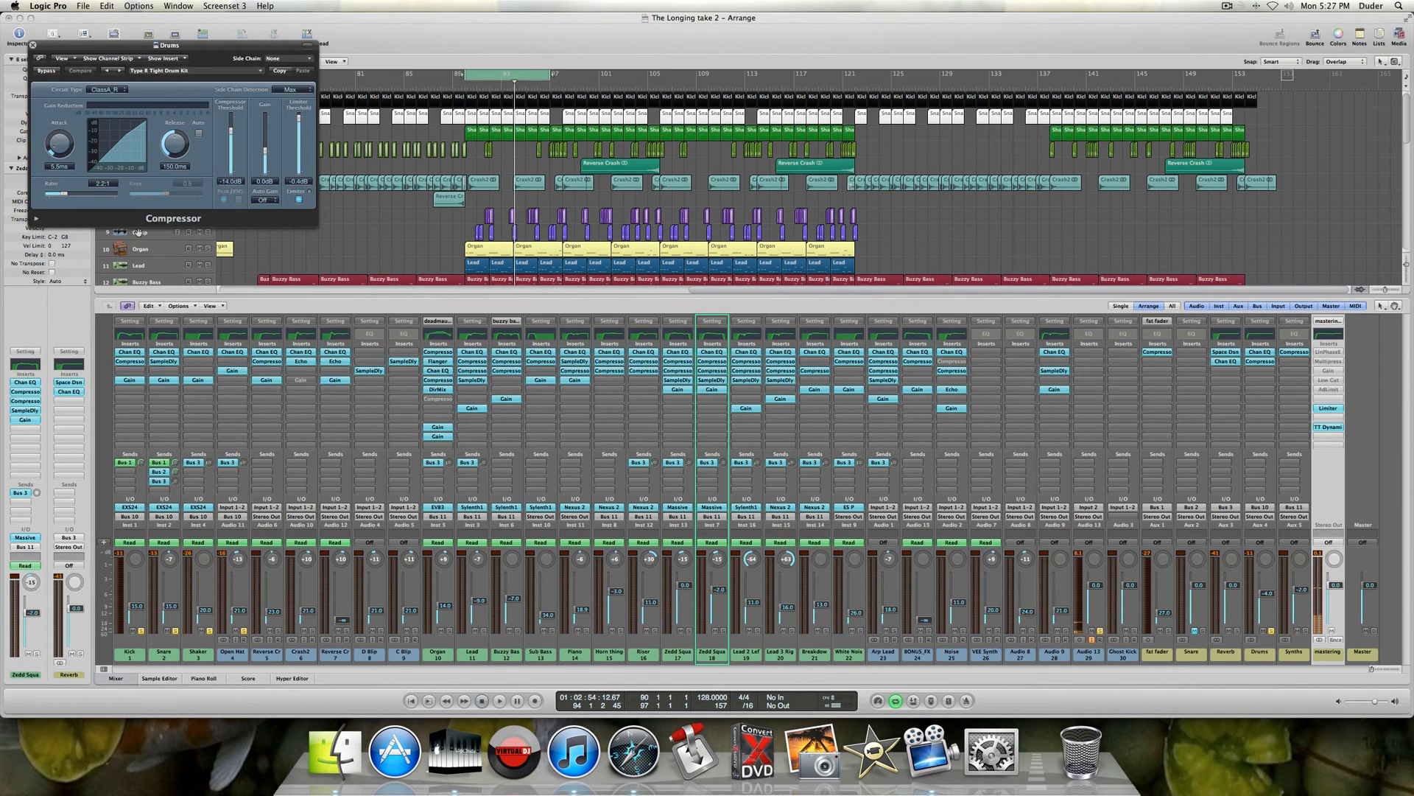
{"action": "left_click_drag", "start_coordinate": [83, 47], "coordinate": [400, 120]}
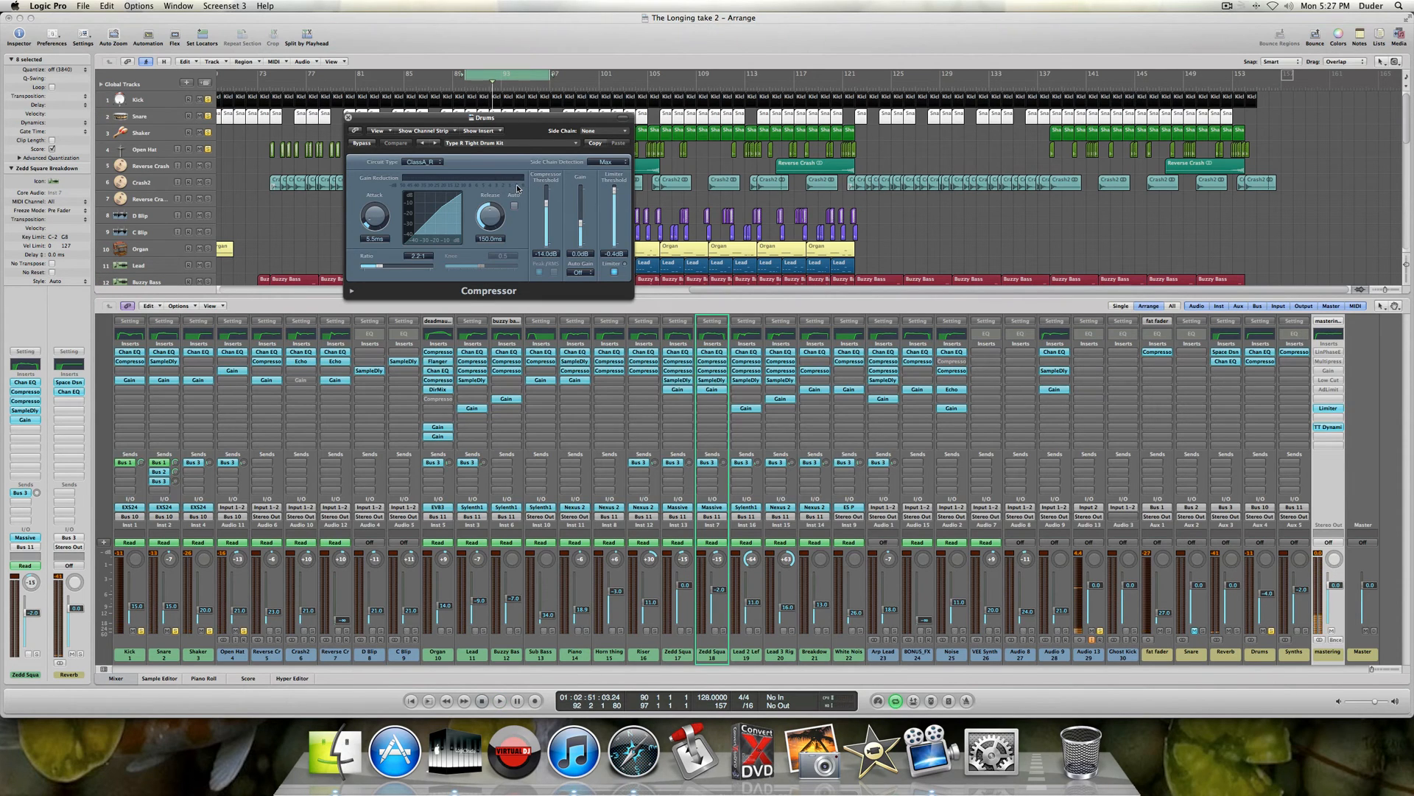
{"action": "left_click", "coordinate": [349, 117]}
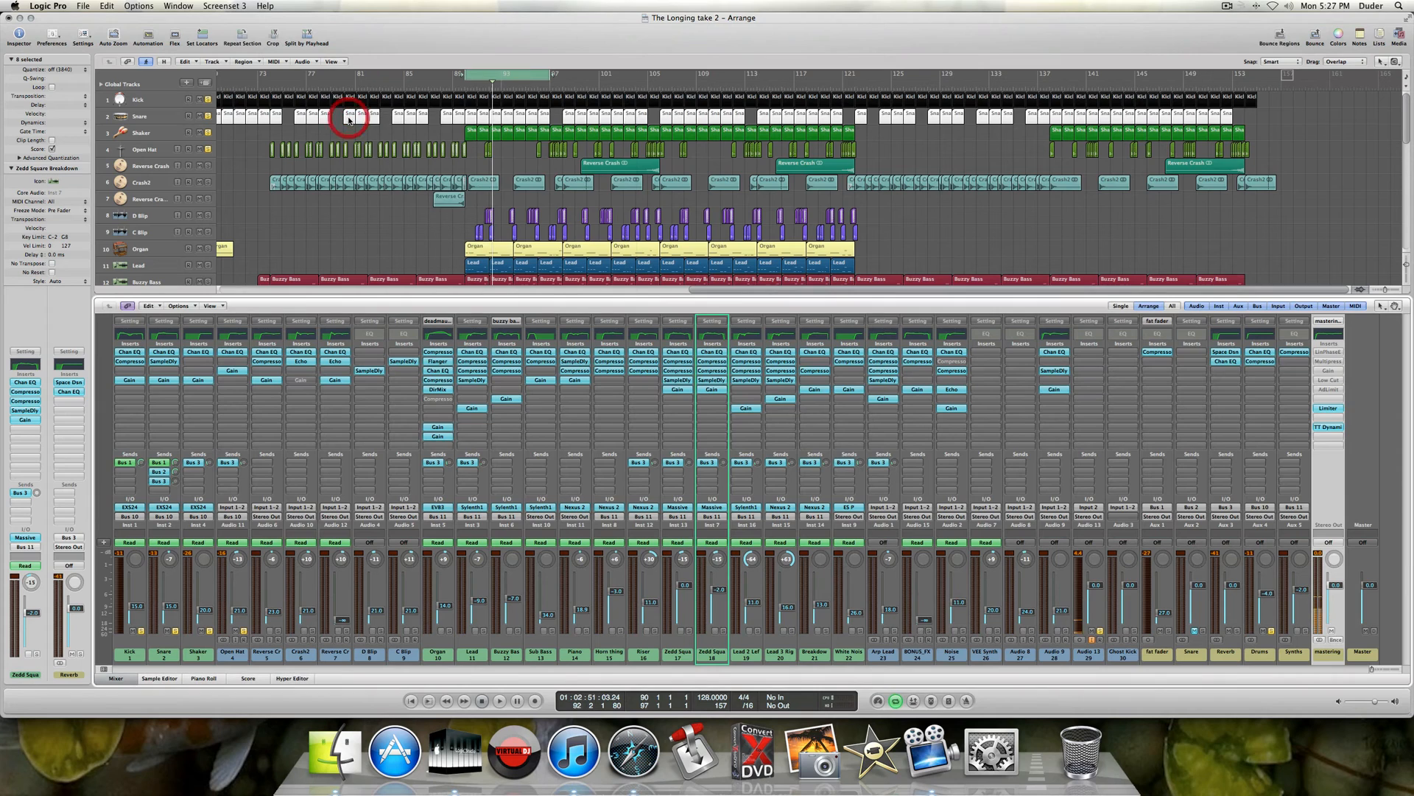
- Open the Compressor on the Synths bus and unsolo the Drums bus and the Kick, Snare, Shaker and Open Hat channels
{"action": "left_click", "coordinate": [1272, 632]}
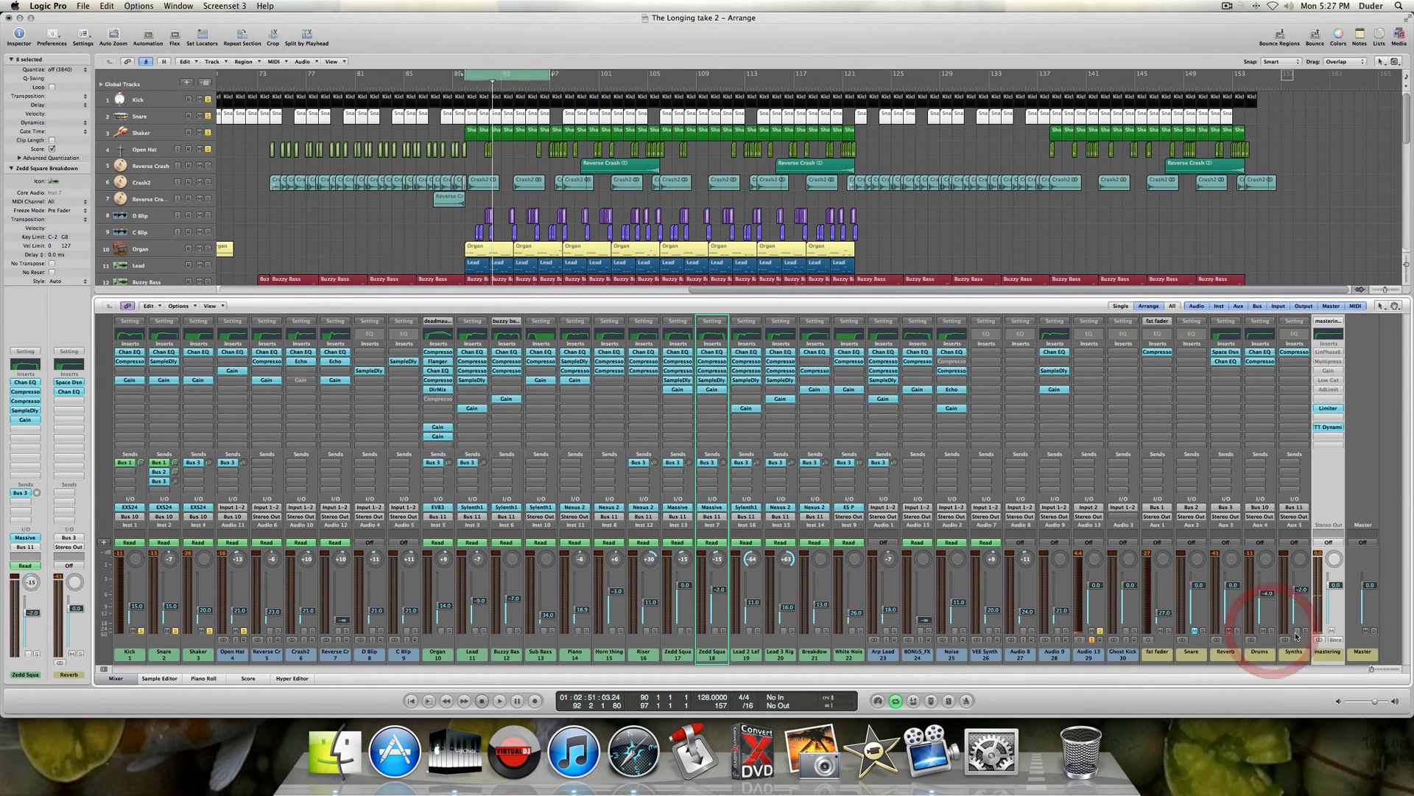
{"action": "left_click", "coordinate": [1287, 354]}
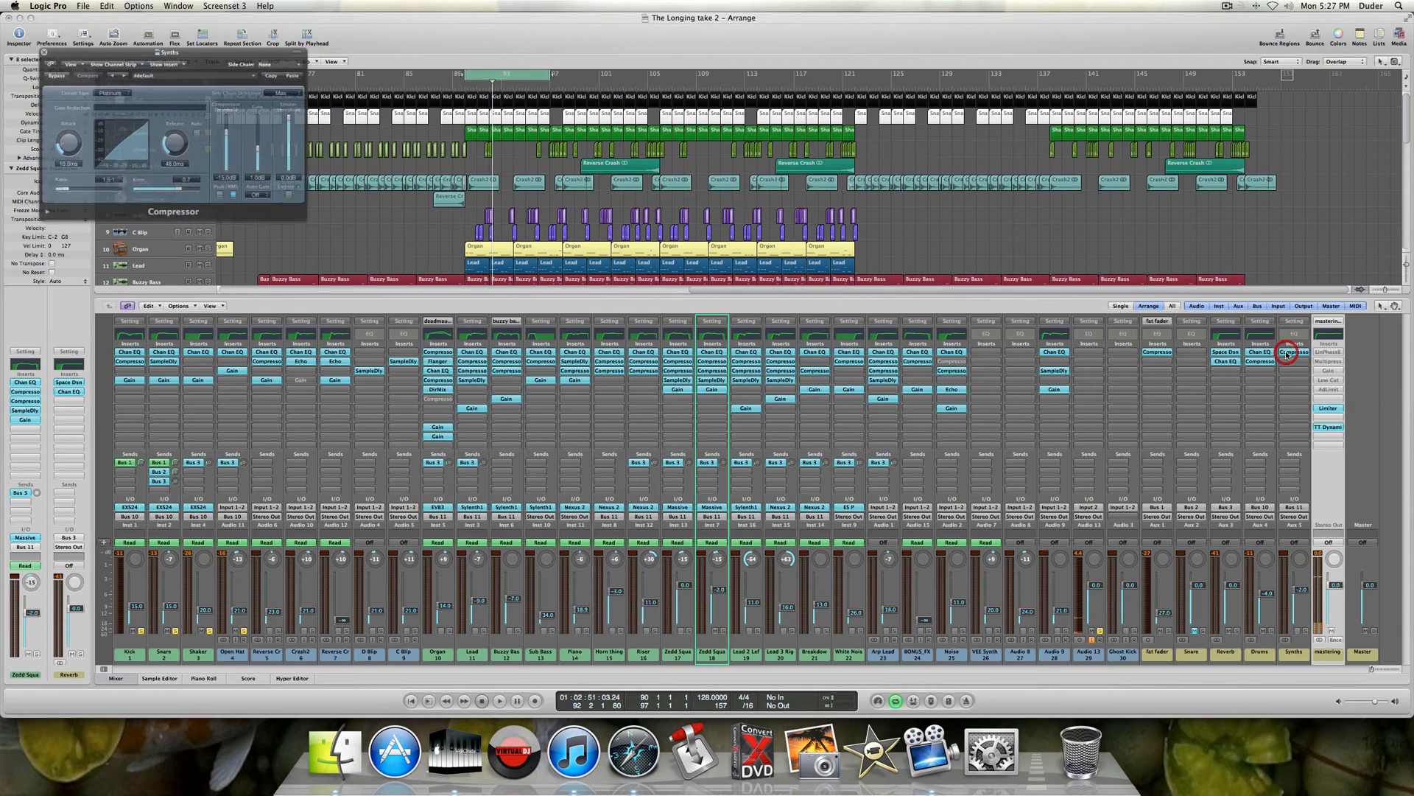
{"action": "left_click", "coordinate": [139, 631]}
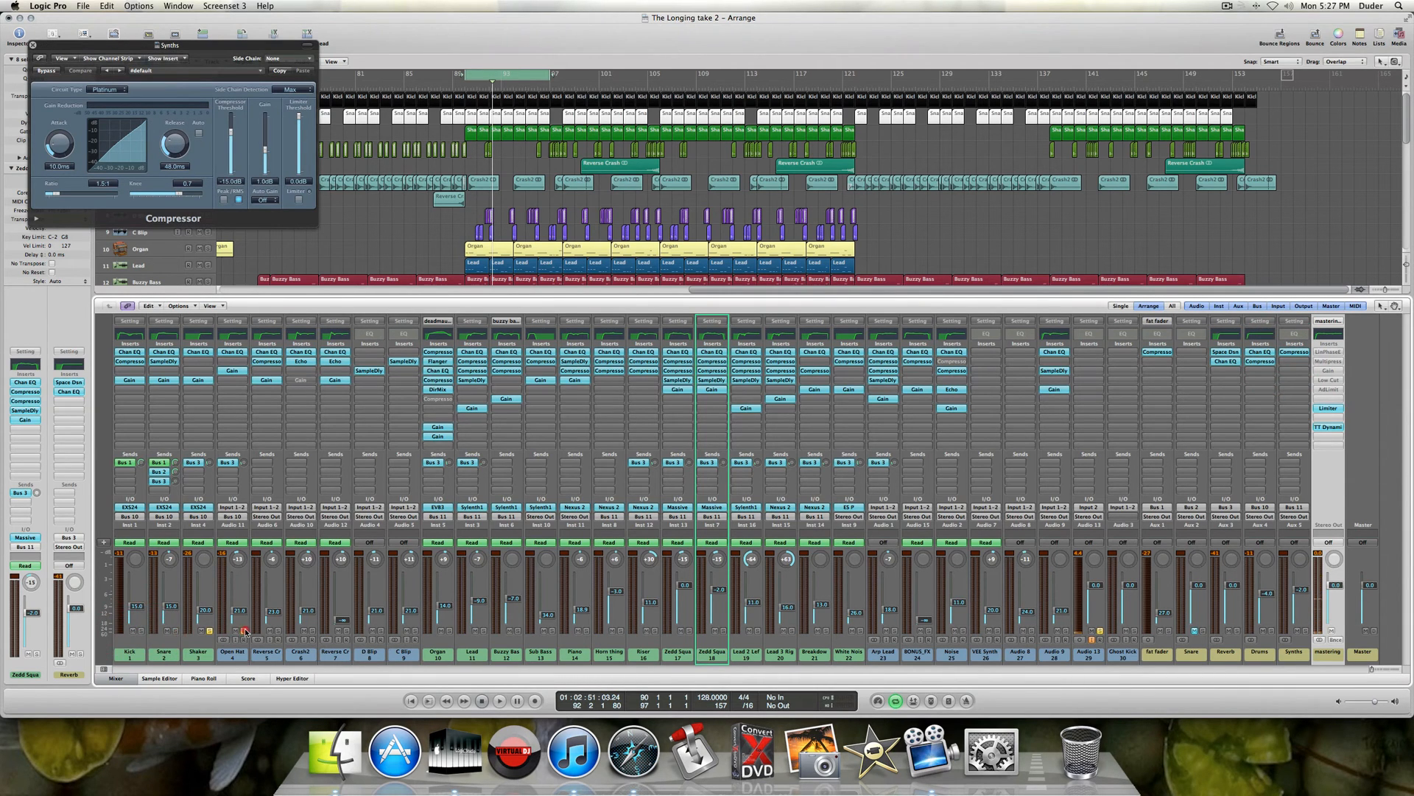
{"action": "left_click", "coordinate": [246, 632]}
{"action": "left_click", "coordinate": [209, 631]}
- Solo the synth channels from Organ to Breakdown Saw, leaving out Sub Bass and Piano, together with the Synths bus
{"action": "left_click", "coordinate": [448, 631]}
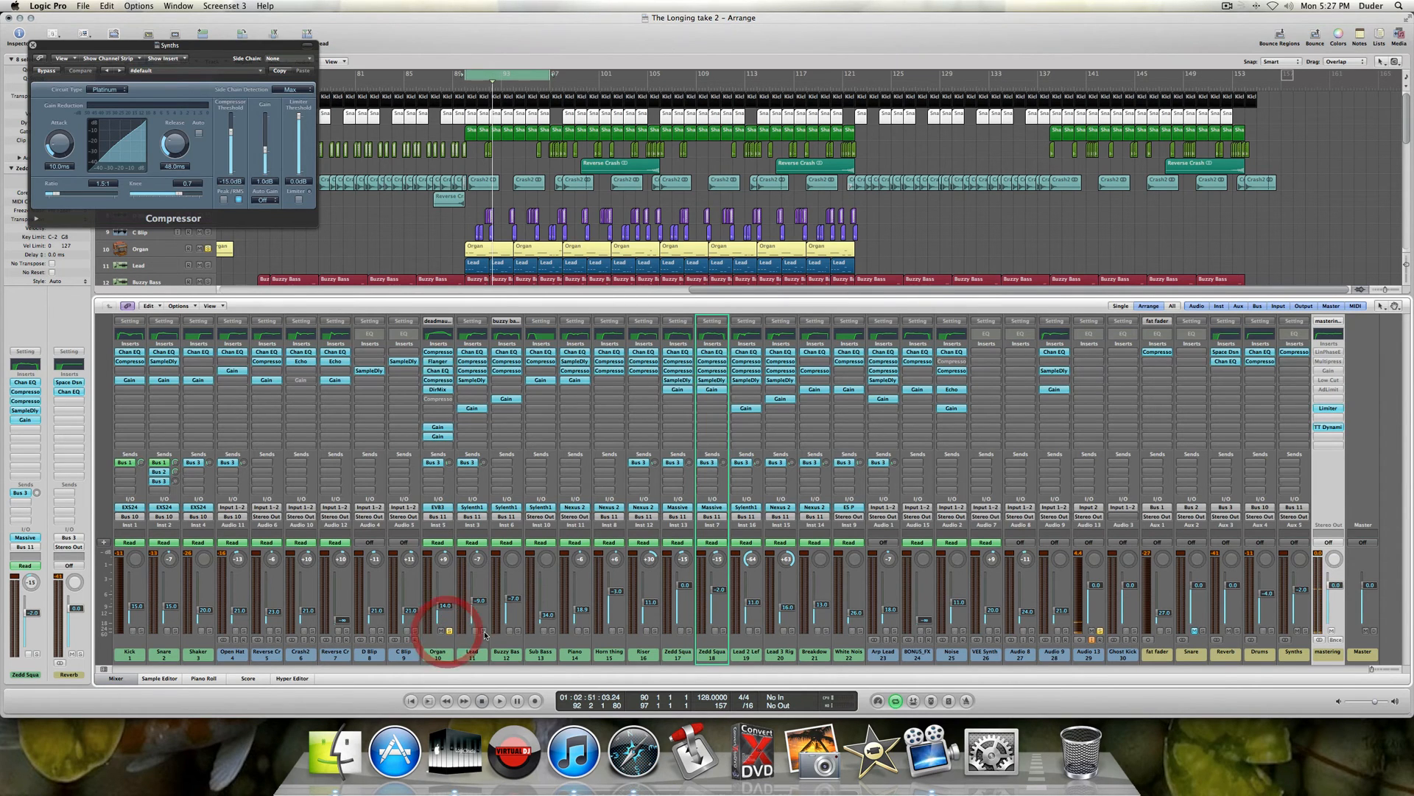
{"action": "left_click", "coordinate": [484, 631]}
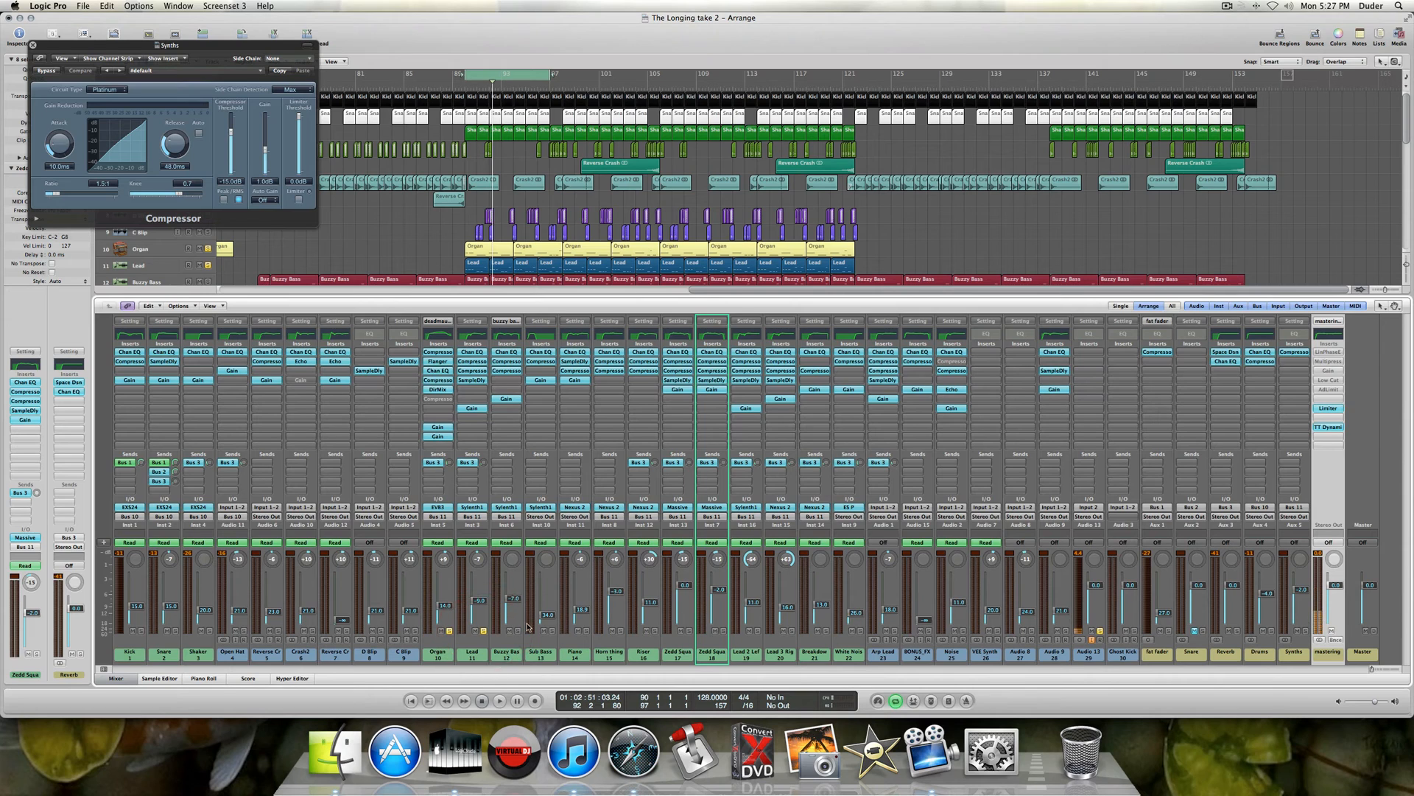
{"action": "left_click", "coordinate": [518, 631]}
{"action": "left_click", "coordinate": [621, 631]}
{"action": "left_click", "coordinate": [655, 632]}
{"action": "left_click", "coordinate": [689, 631]}
{"action": "left_click", "coordinate": [723, 631]}
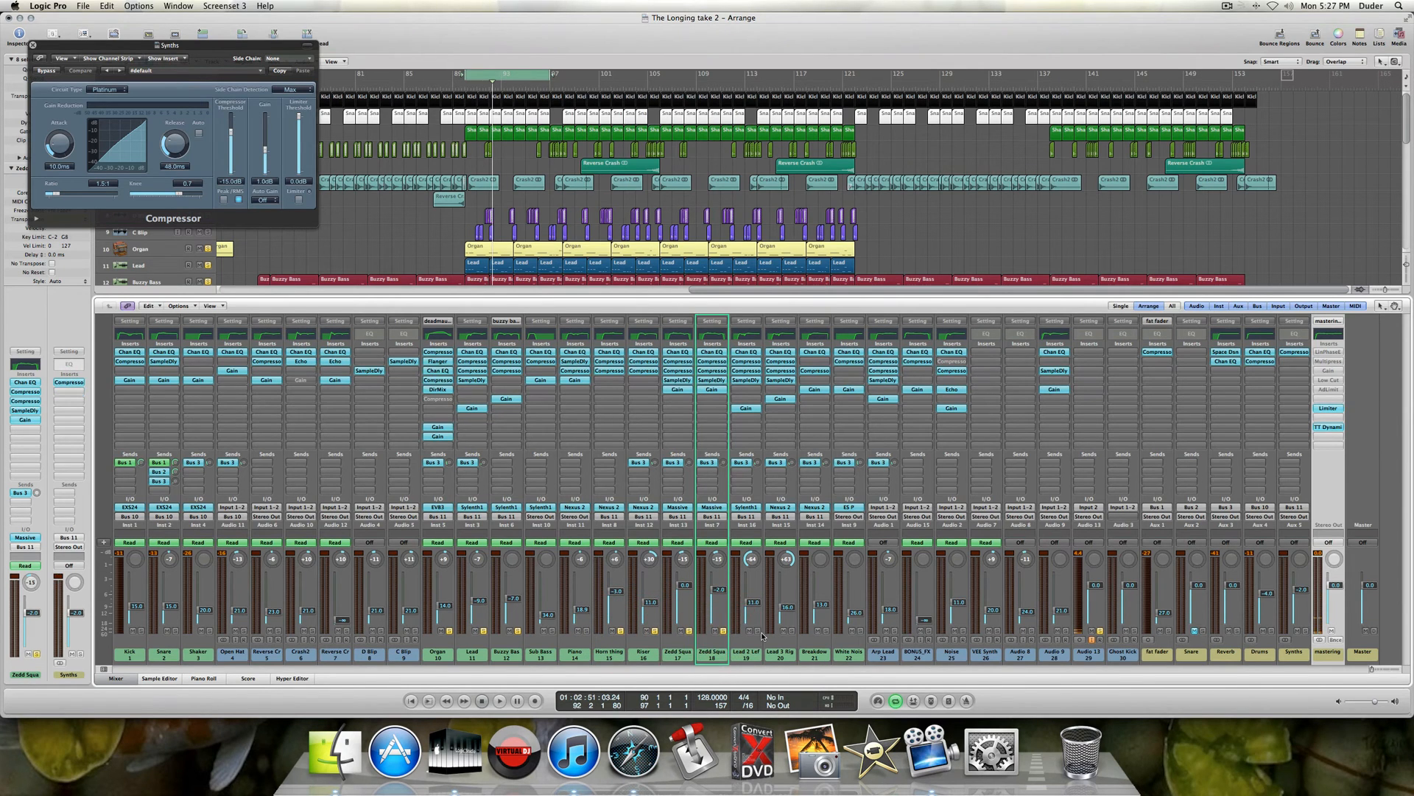
{"action": "left_click", "coordinate": [758, 631]}
{"action": "left_click", "coordinate": [792, 631]}
{"action": "left_click", "coordinate": [827, 631]}
{"action": "left_click", "coordinate": [1307, 631]}
- Move the Synths bus Compressor window clear of the track headers, play the soloed synths briefly, and close it
{"action": "left_click_drag", "start_coordinate": [55, 47], "coordinate": [271, 121]}
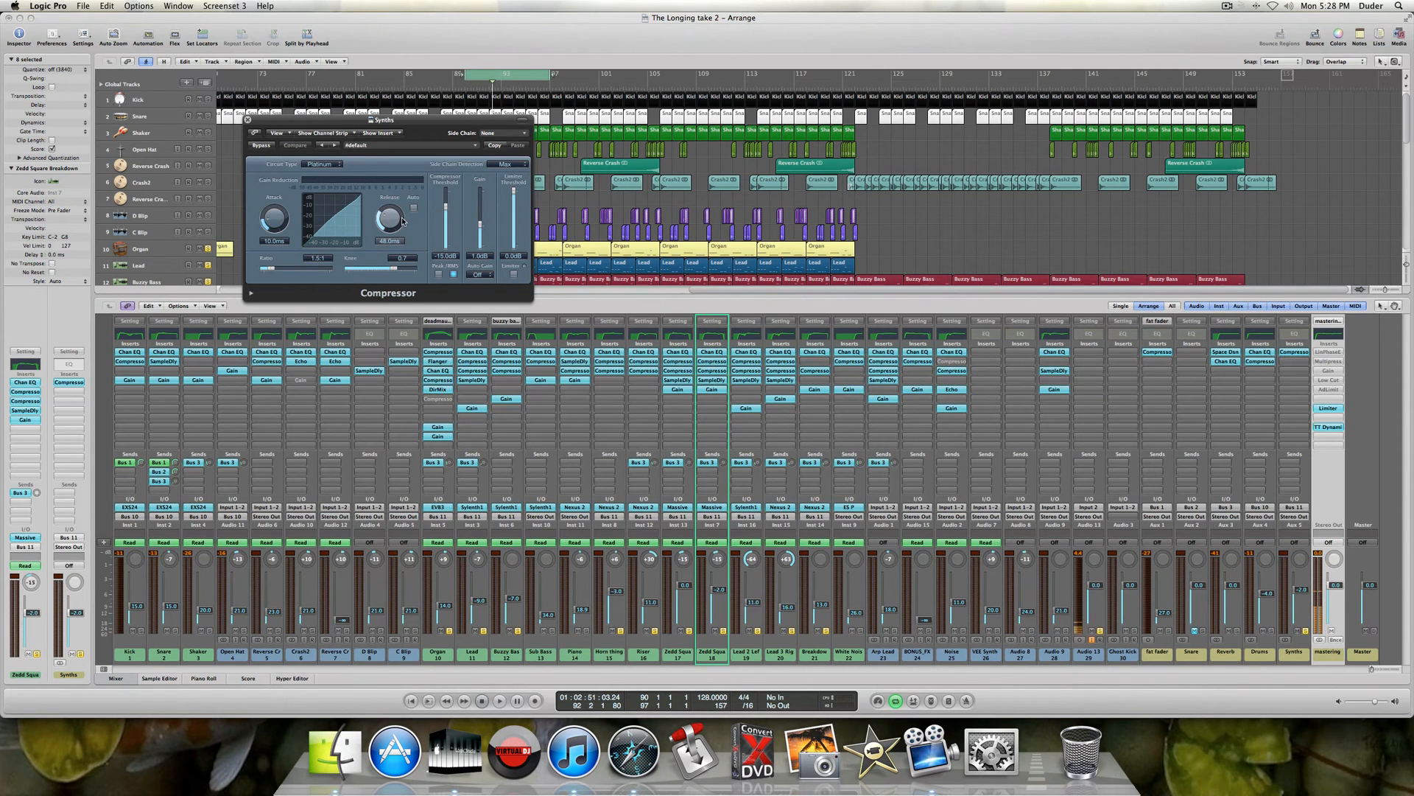
{"action": "key", "text": "space"}
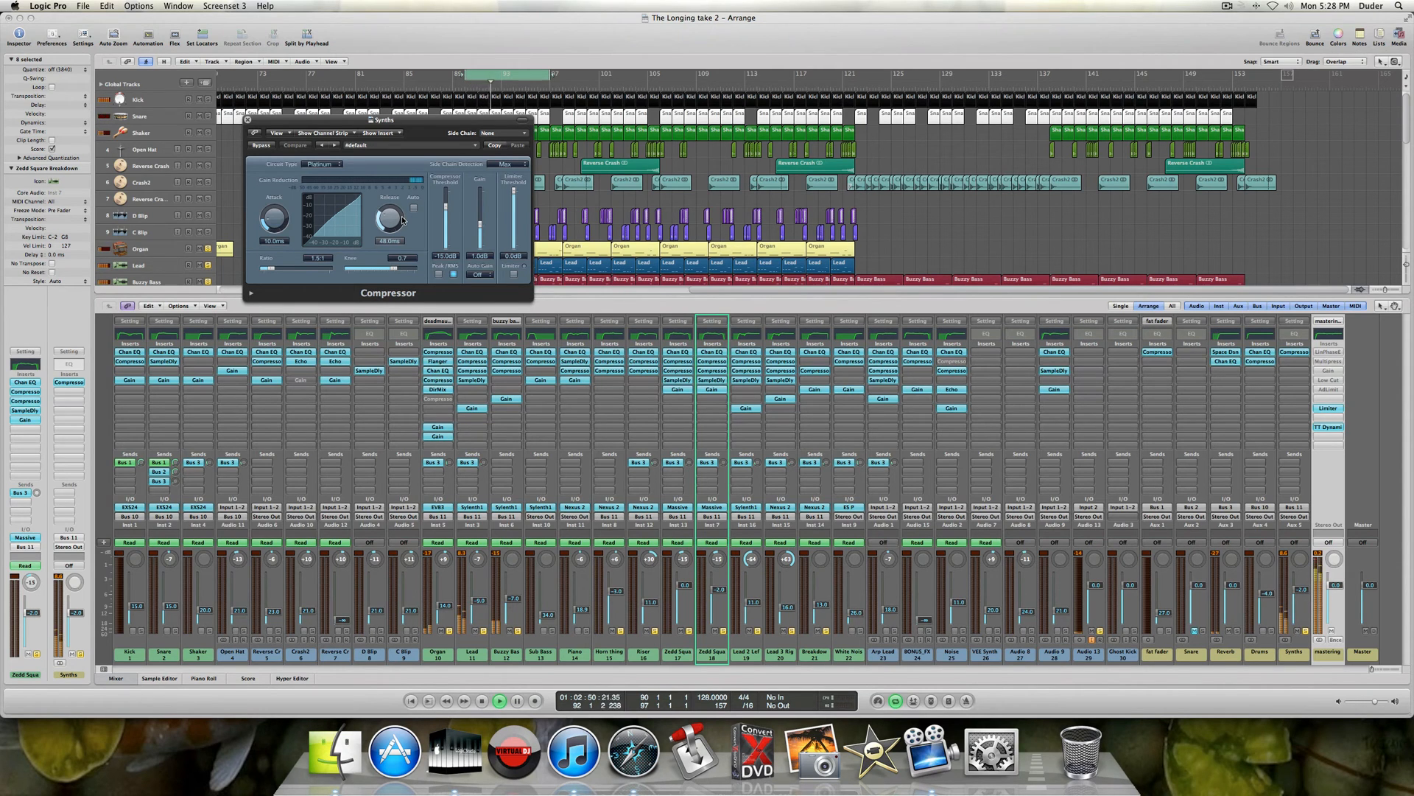
{"action": "key", "text": "space"}
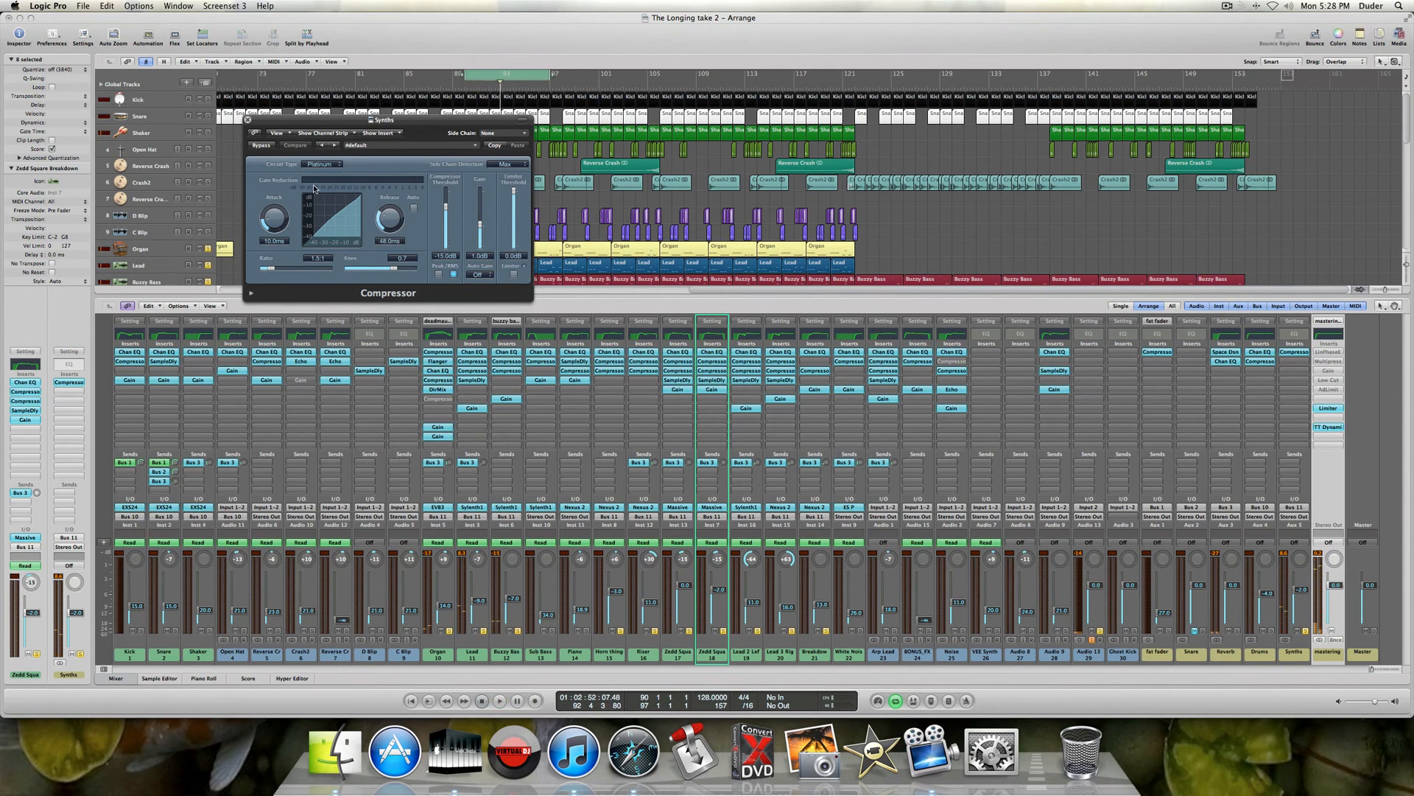
{"action": "left_click", "coordinate": [248, 119]}
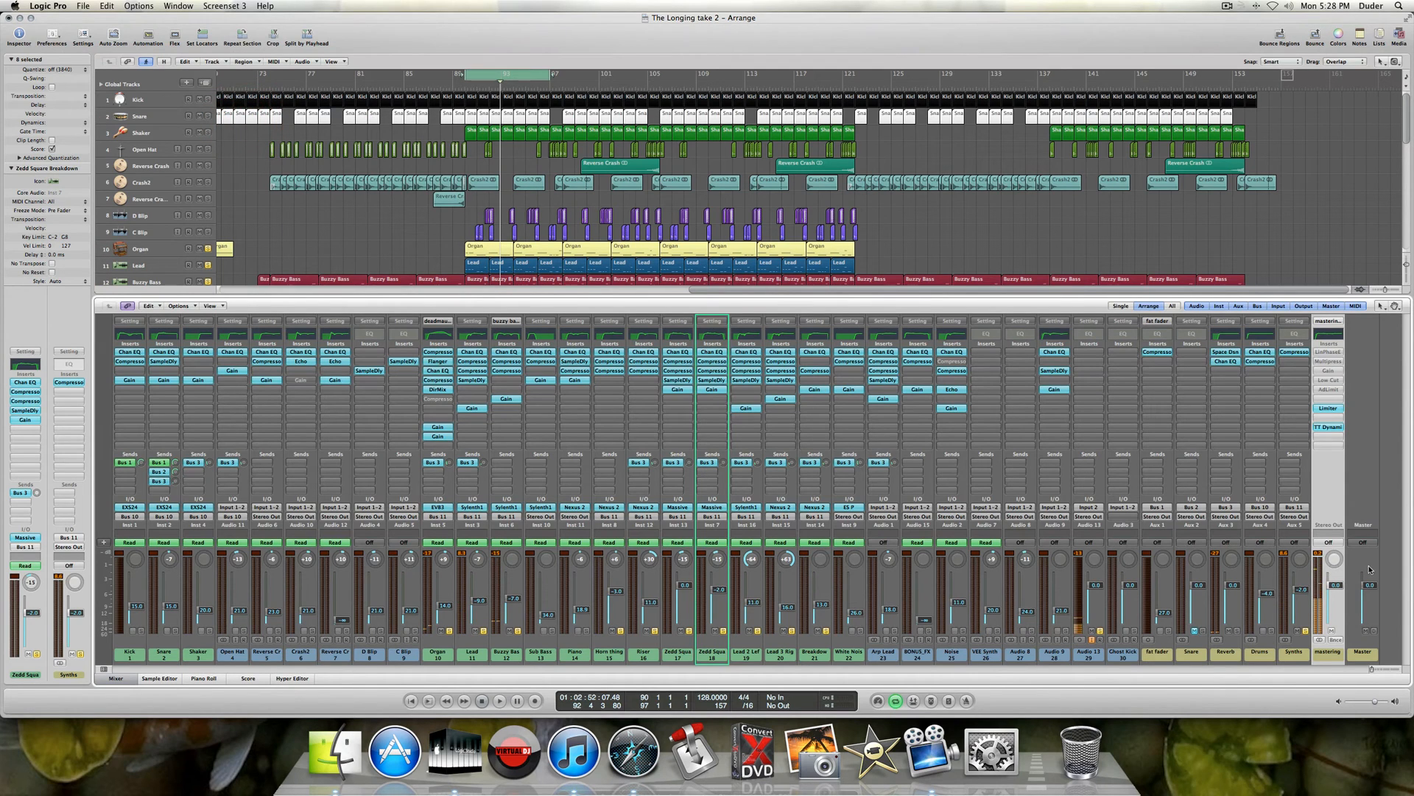
- Compare the soloed synths during playback with the Synths bus Compressor bypassed and active, leave it active, and close its window
{"action": "key", "text": "space"}
{"action": "left_click", "coordinate": [1295, 352]}
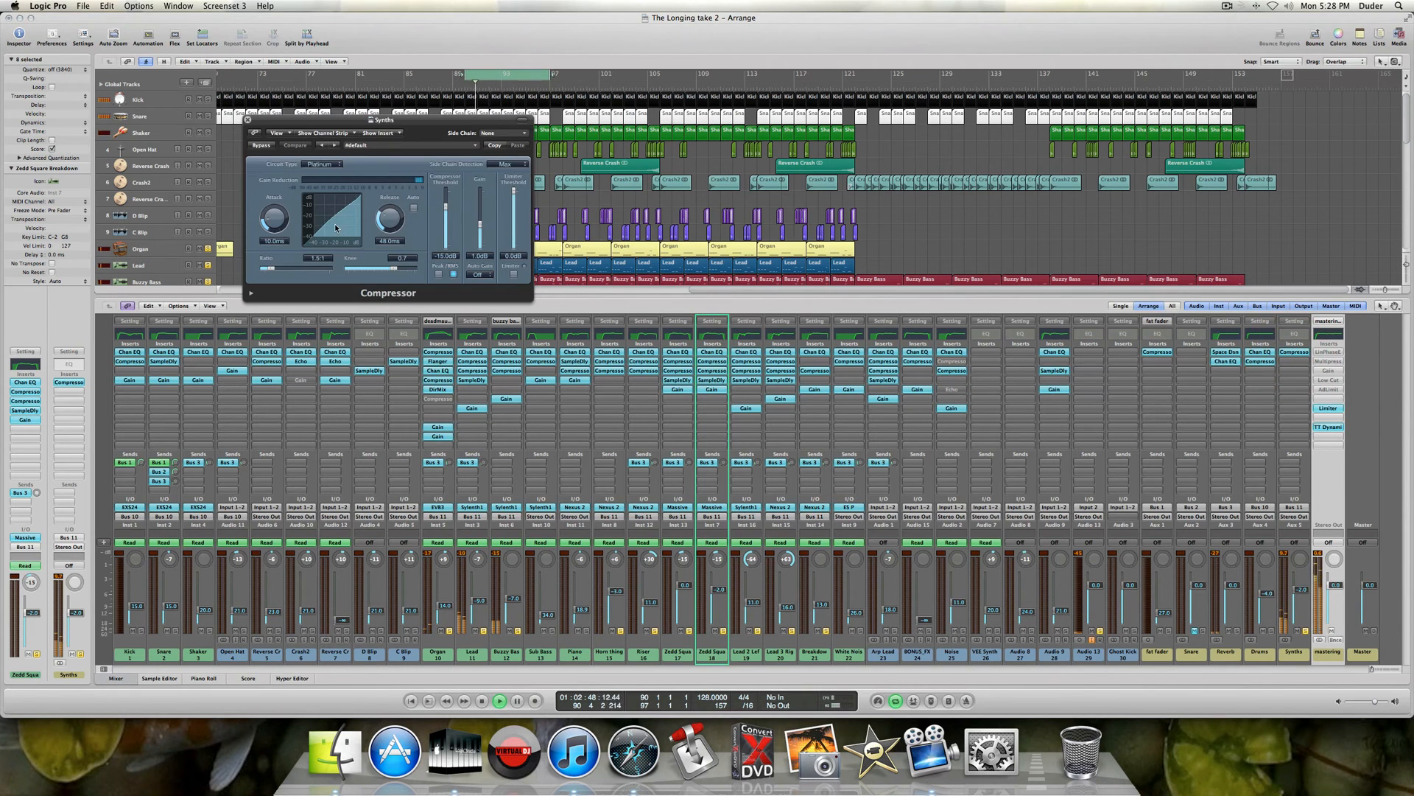
{"action": "left_click", "coordinate": [259, 146]}
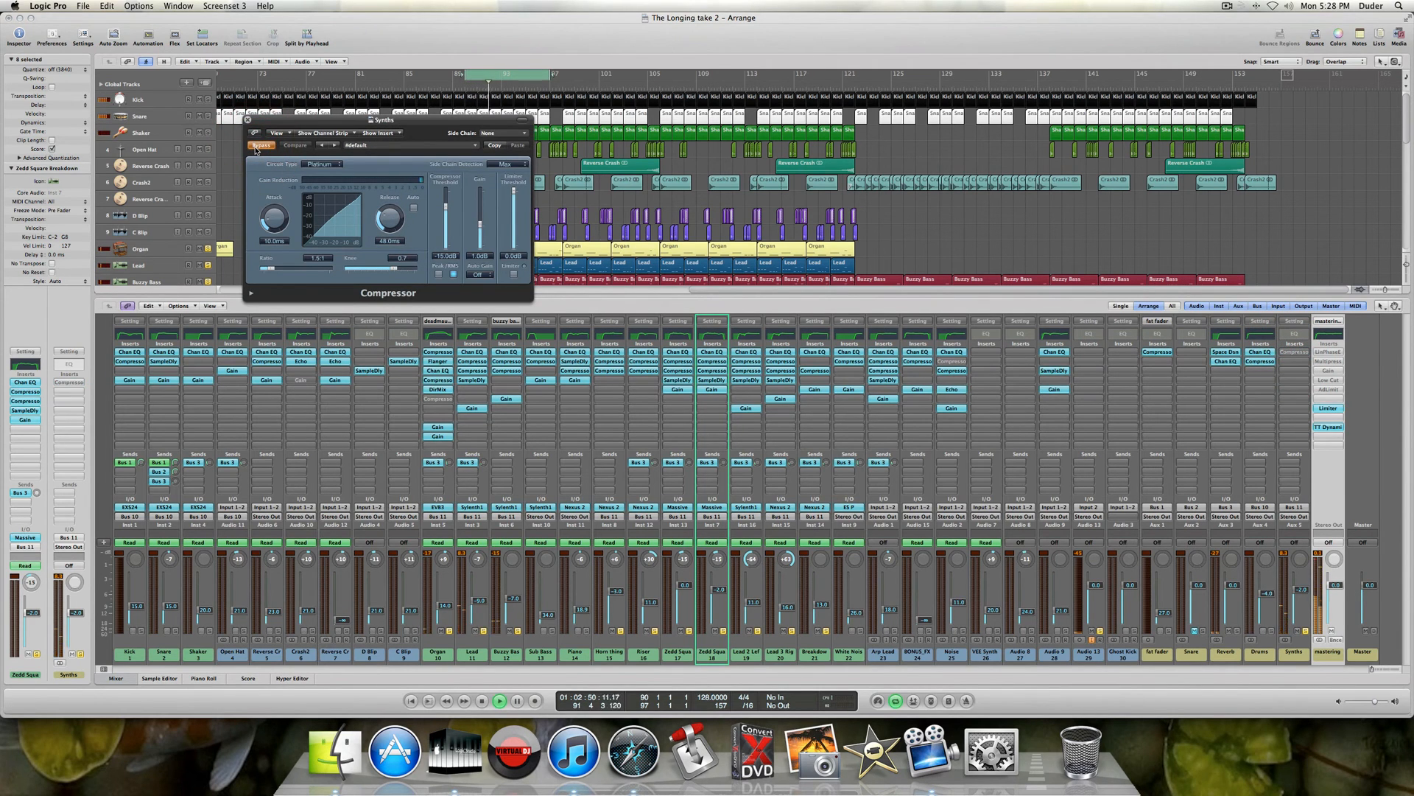
{"action": "left_click", "coordinate": [259, 146]}
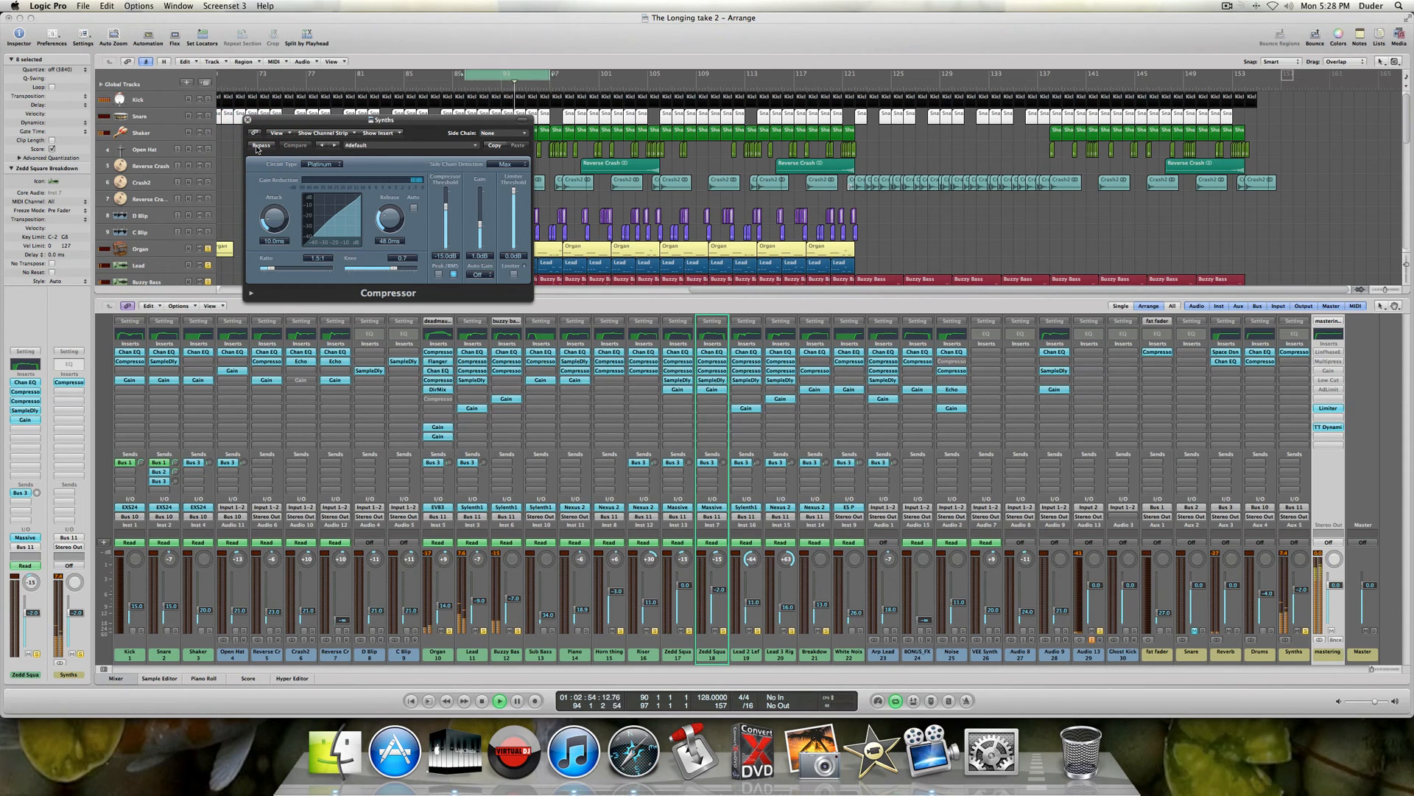
{"action": "left_click", "coordinate": [258, 146]}
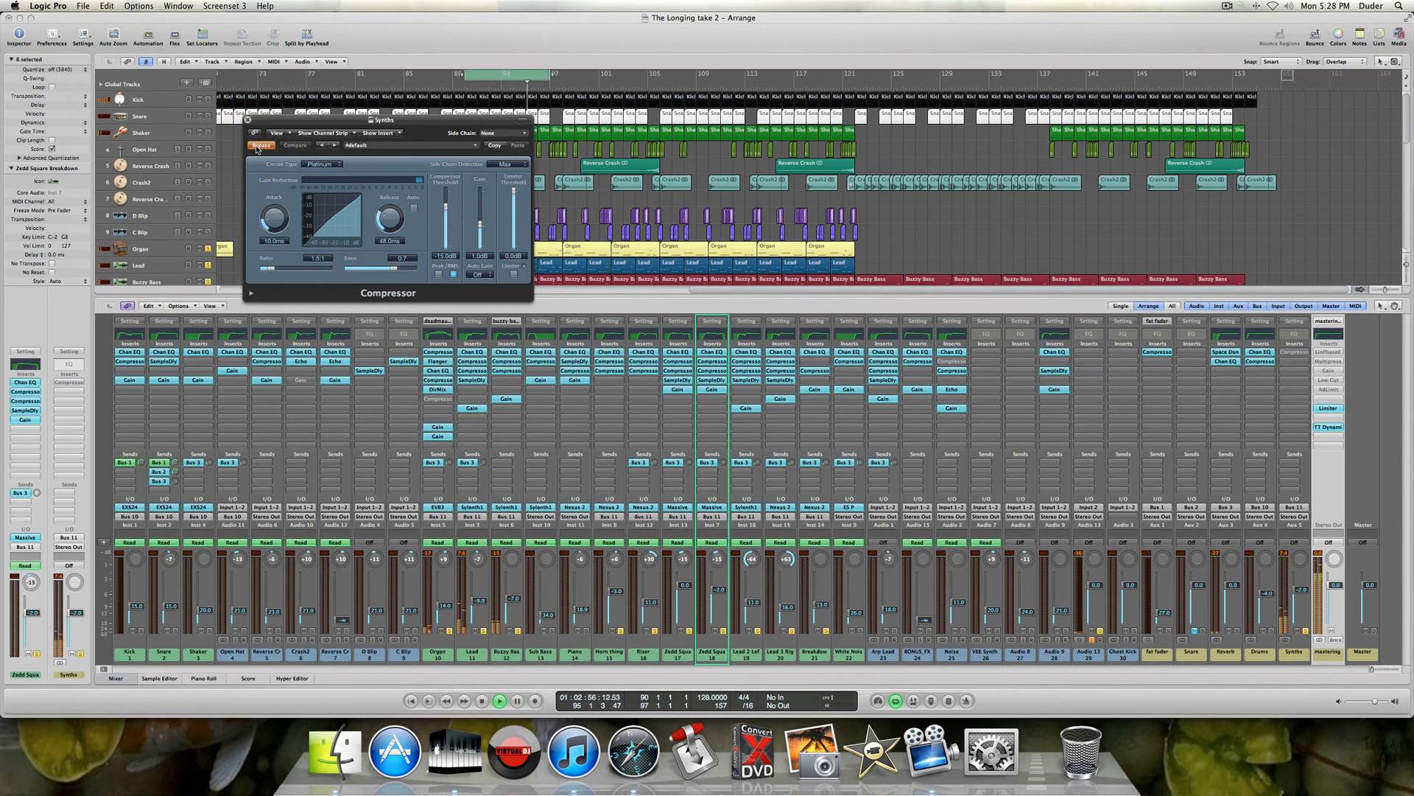
{"action": "left_click", "coordinate": [258, 146]}
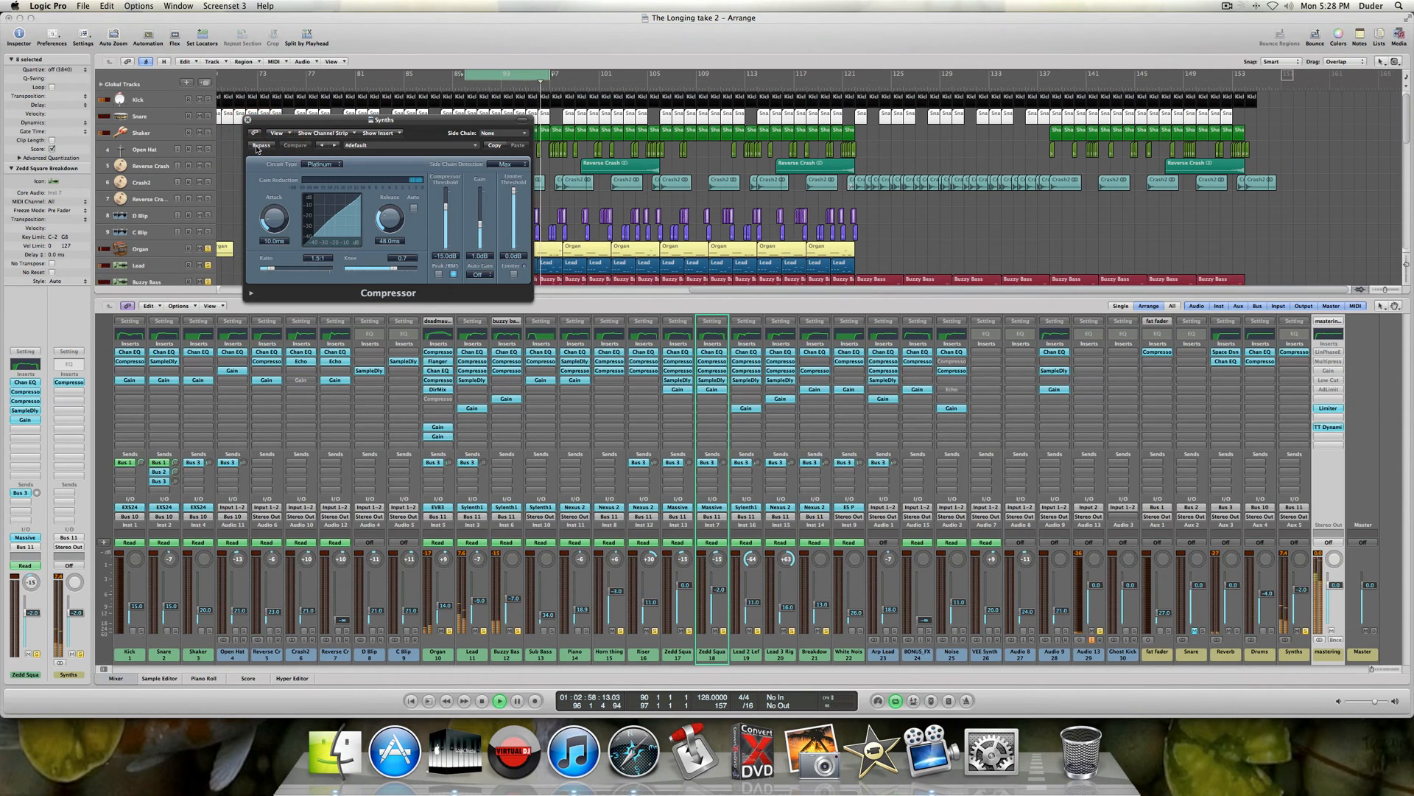
{"action": "left_click", "coordinate": [258, 146]}
{"action": "left_click", "coordinate": [259, 146]}
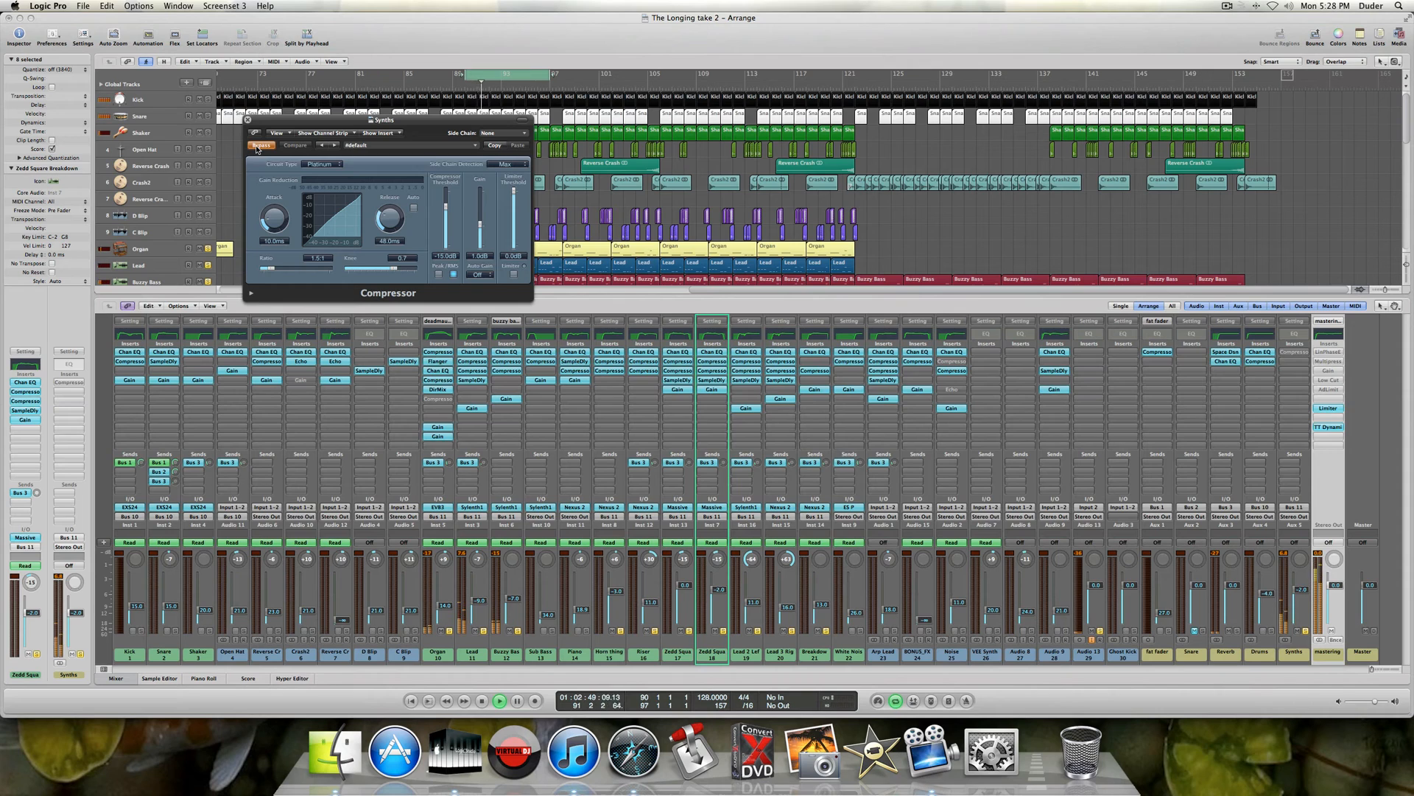
{"action": "left_click", "coordinate": [259, 146]}
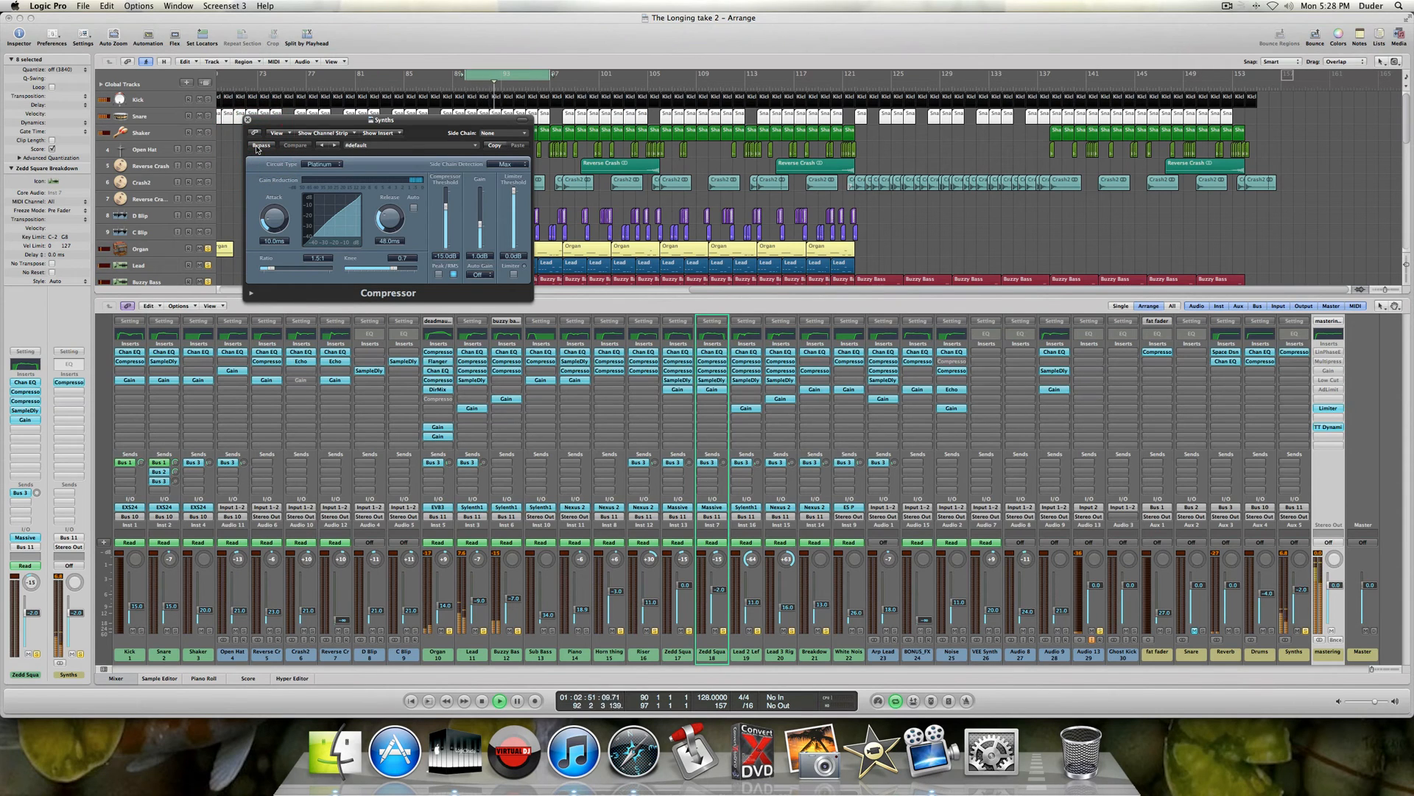
{"action": "key", "text": "space"}
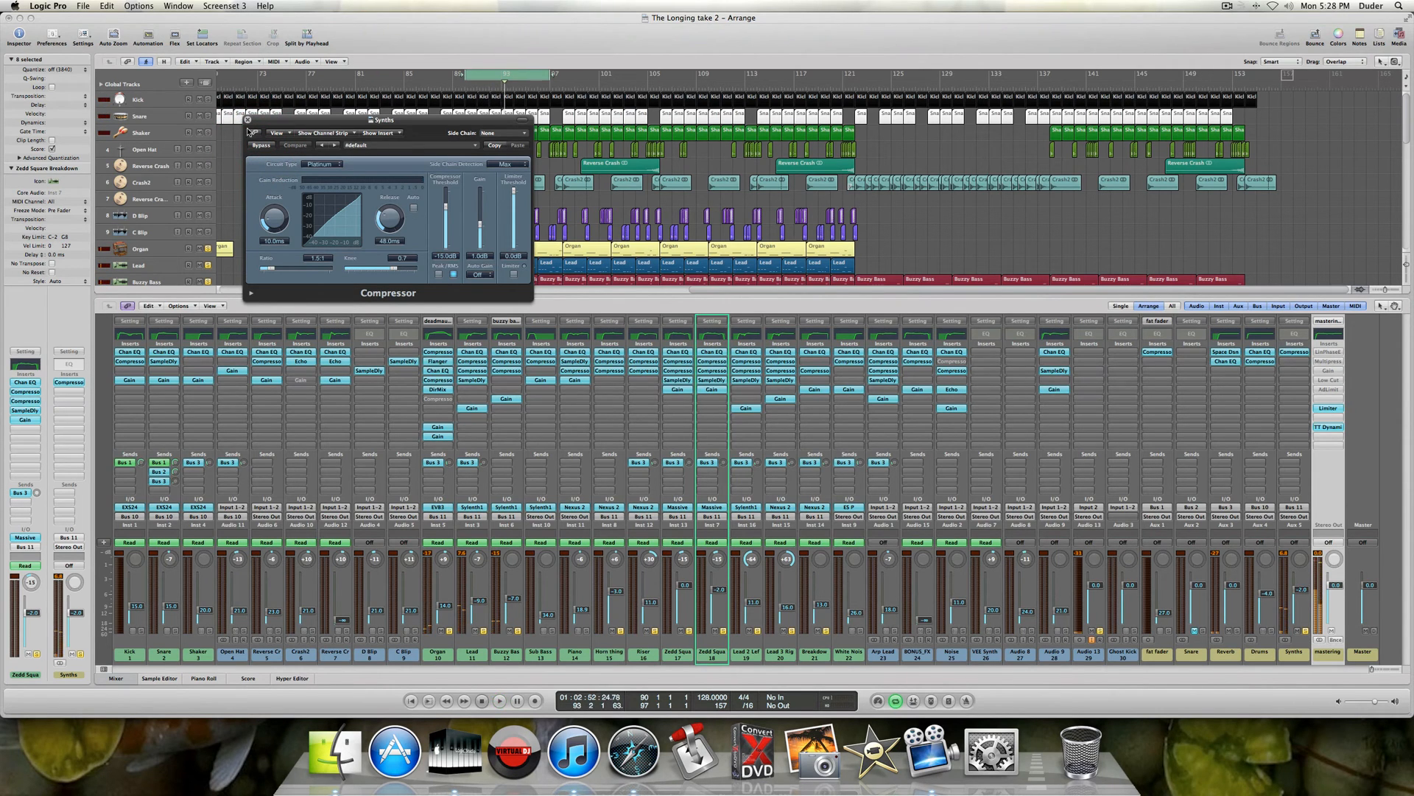
{"action": "left_click", "coordinate": [247, 119]}
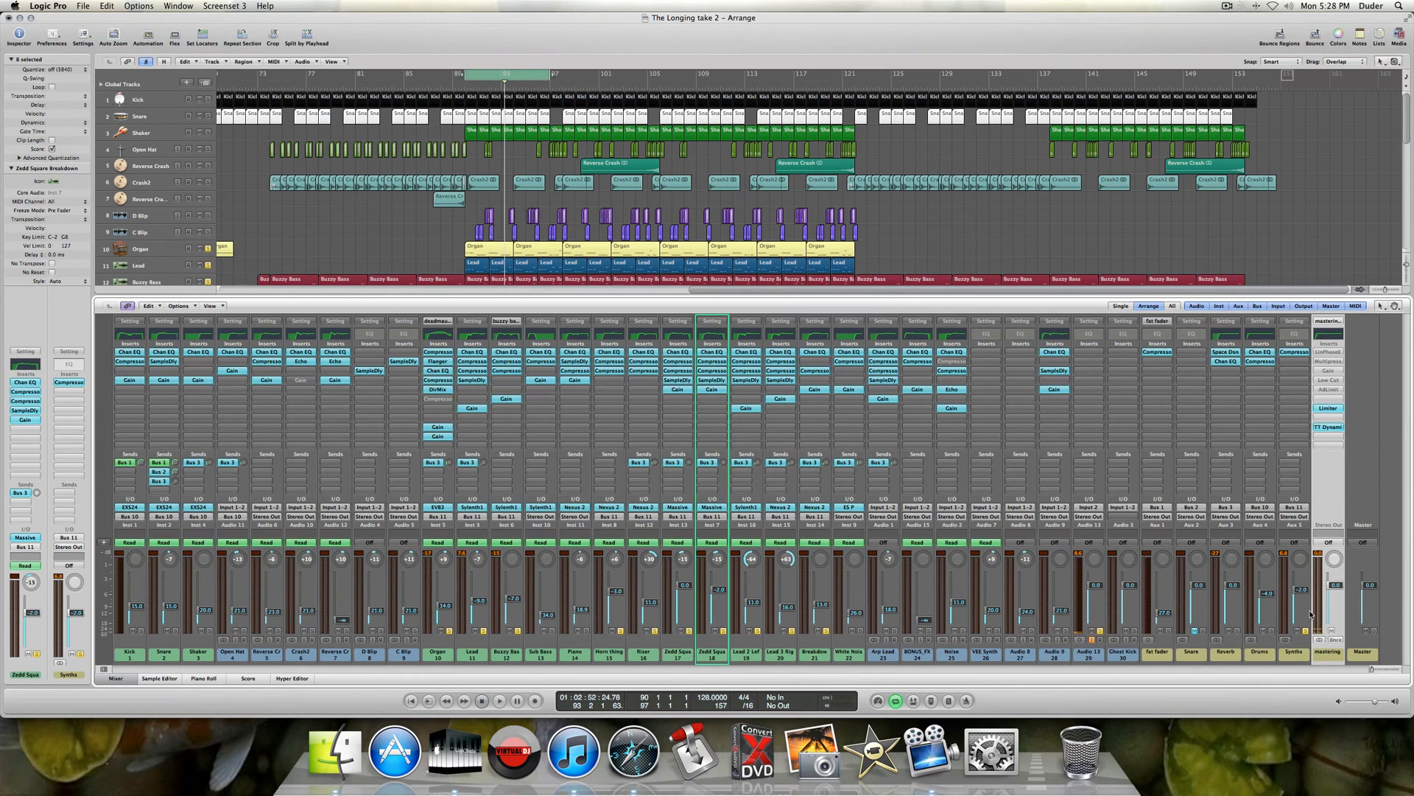
- Unsolo all the synth tracks and the Synths bus so the full mix can be heard
{"action": "scroll", "coordinate": [203, 172], "scroll_direction": "down", "scroll_amount": 5}
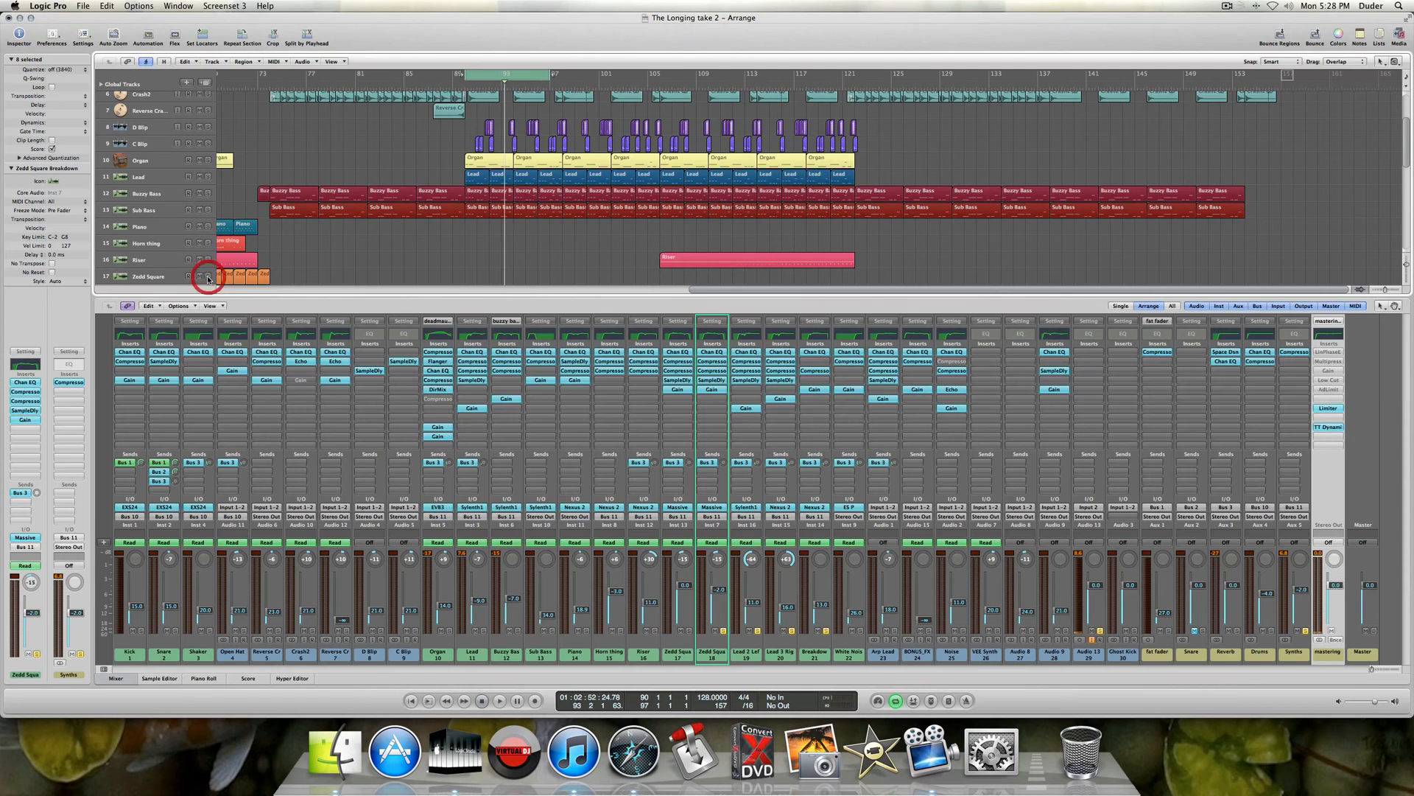
{"action": "scroll", "coordinate": [205, 221], "scroll_direction": "down", "scroll_amount": 5}
{"action": "left_click_drag", "start_coordinate": [204, 158], "coordinate": [209, 191]}
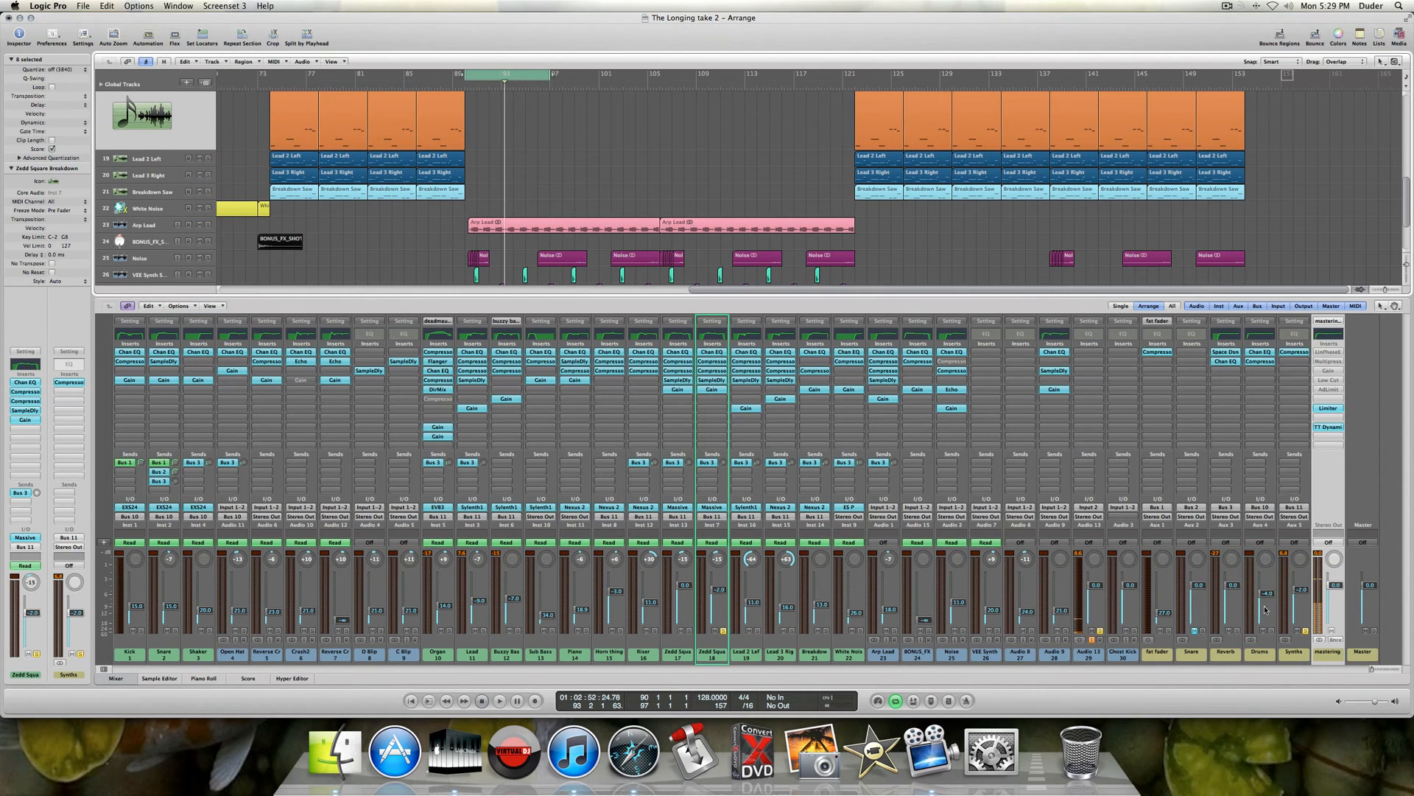
{"action": "left_click", "coordinate": [1306, 630]}
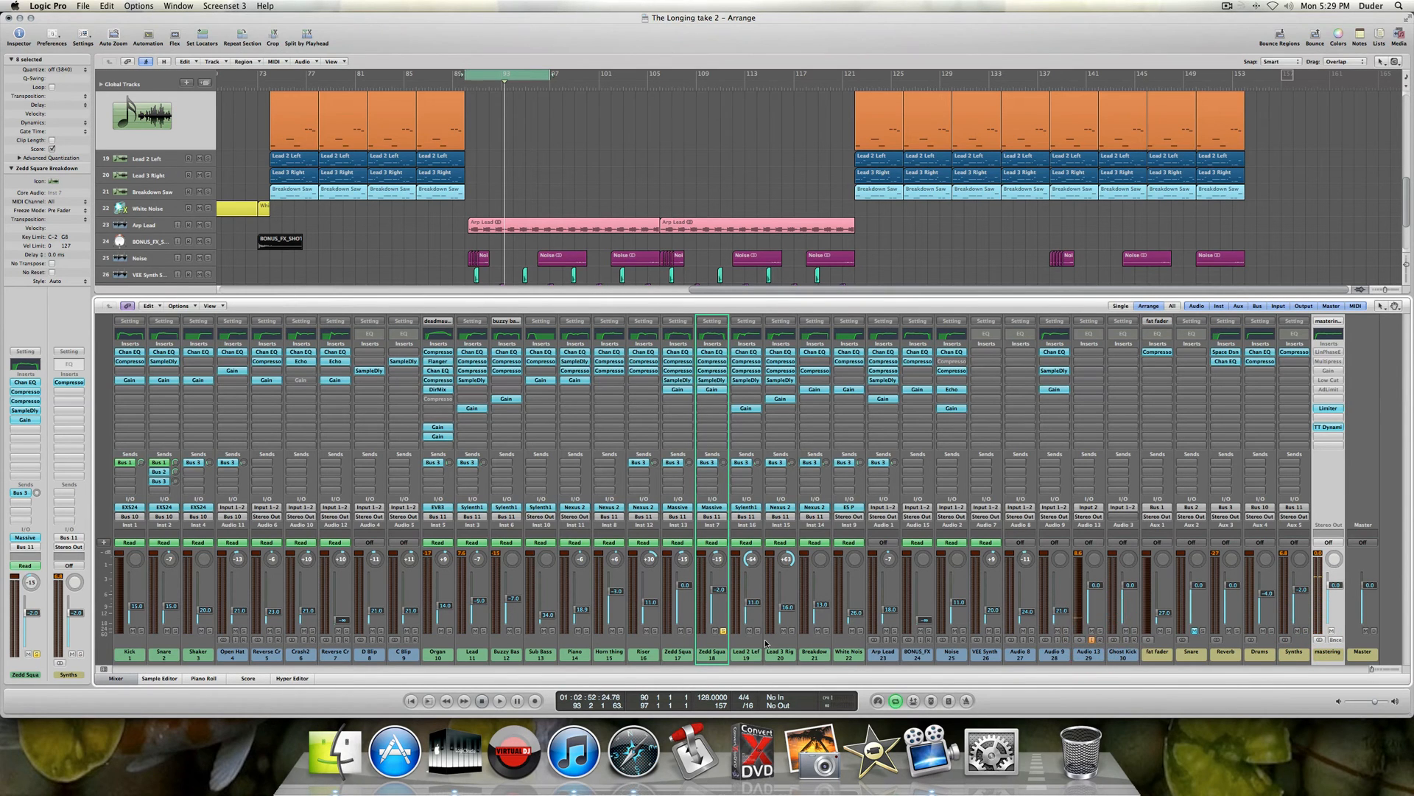
{"action": "left_click", "coordinate": [723, 631]}
- Bypass the Limiter on the mastering strip, keep the linear phase EQ bypassed, and listen to the unprocessed mix
{"action": "left_click", "coordinate": [1334, 408], "text": "alt"}
{"action": "left_click", "coordinate": [1324, 352], "text": "alt"}
{"action": "left_click", "coordinate": [1323, 352], "text": "alt"}
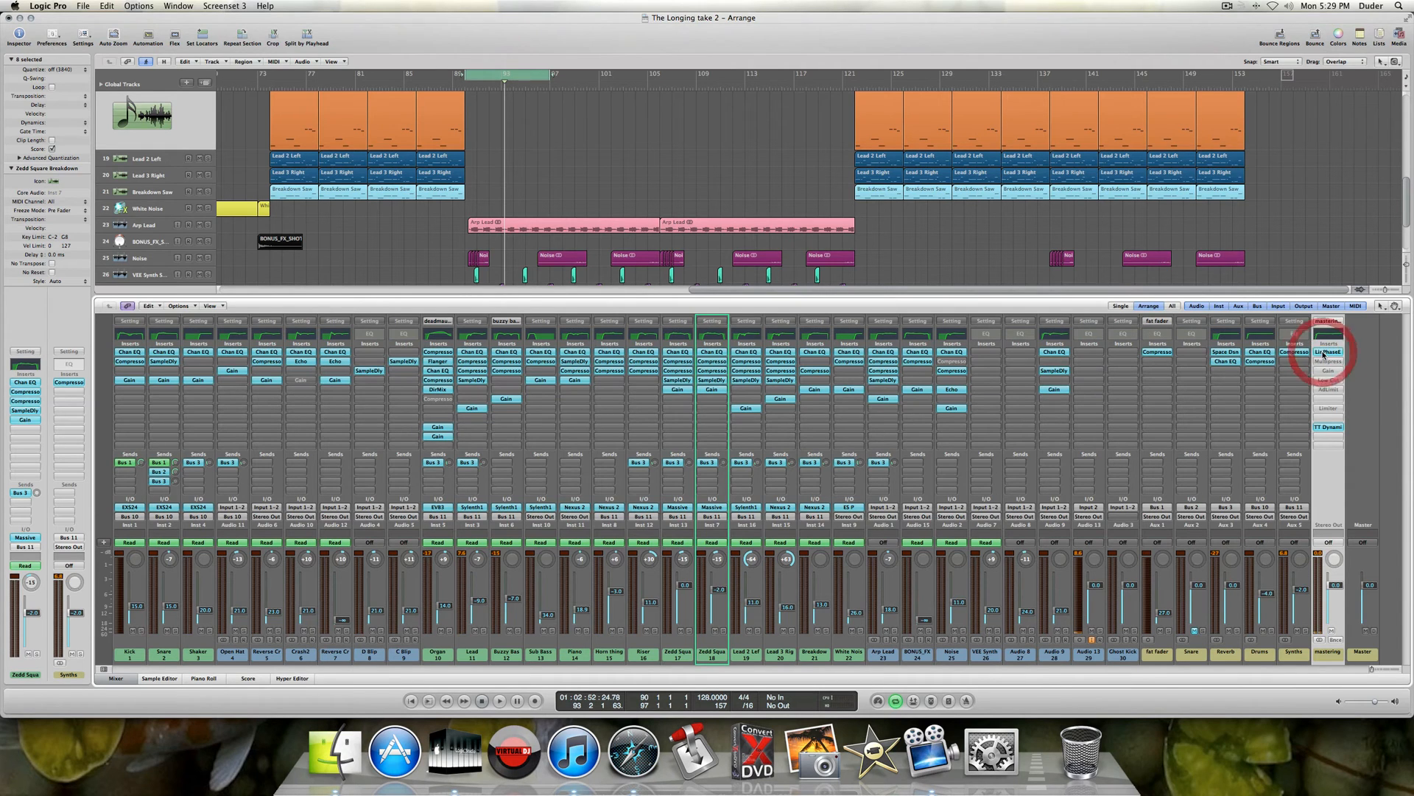
{"action": "key", "text": "space"}
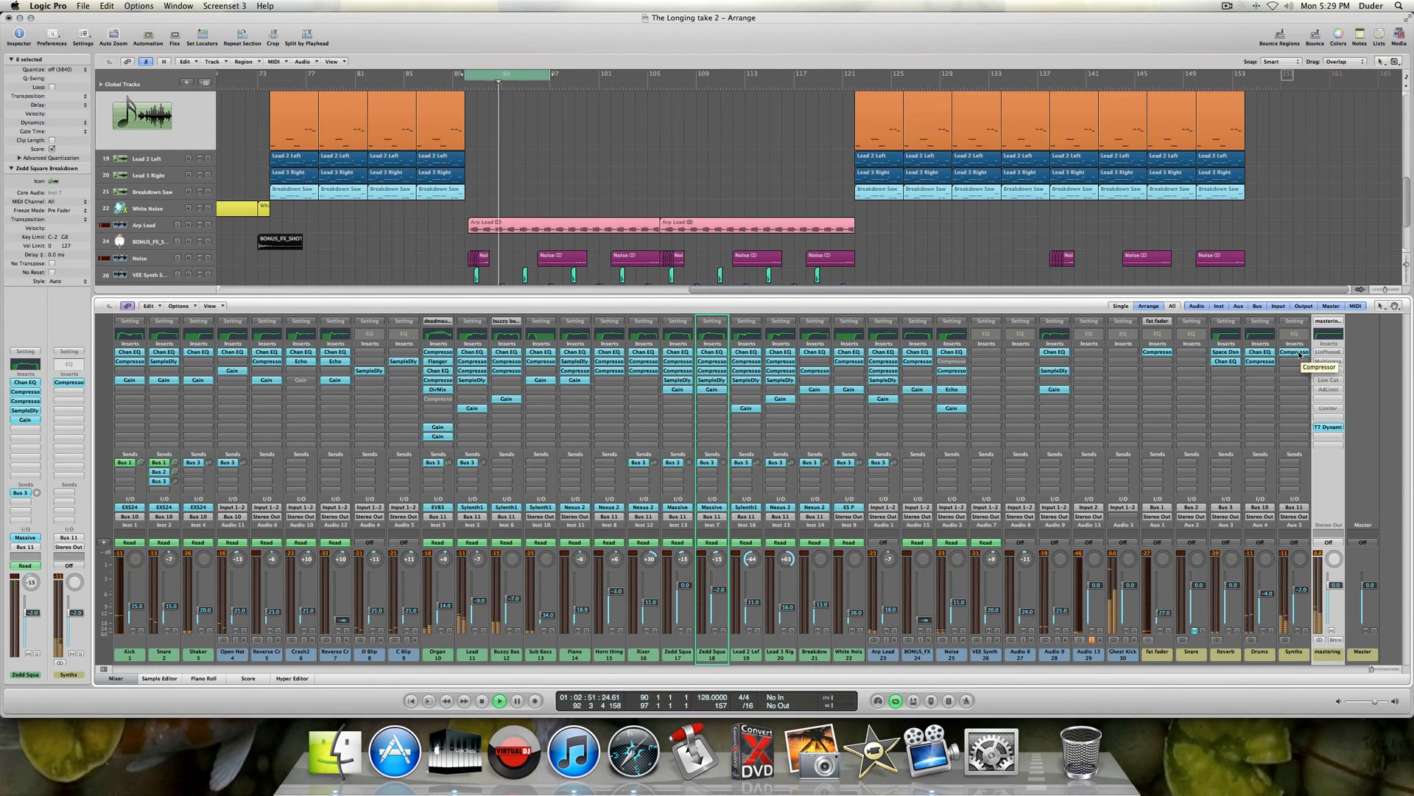
{"action": "key", "text": "space"}
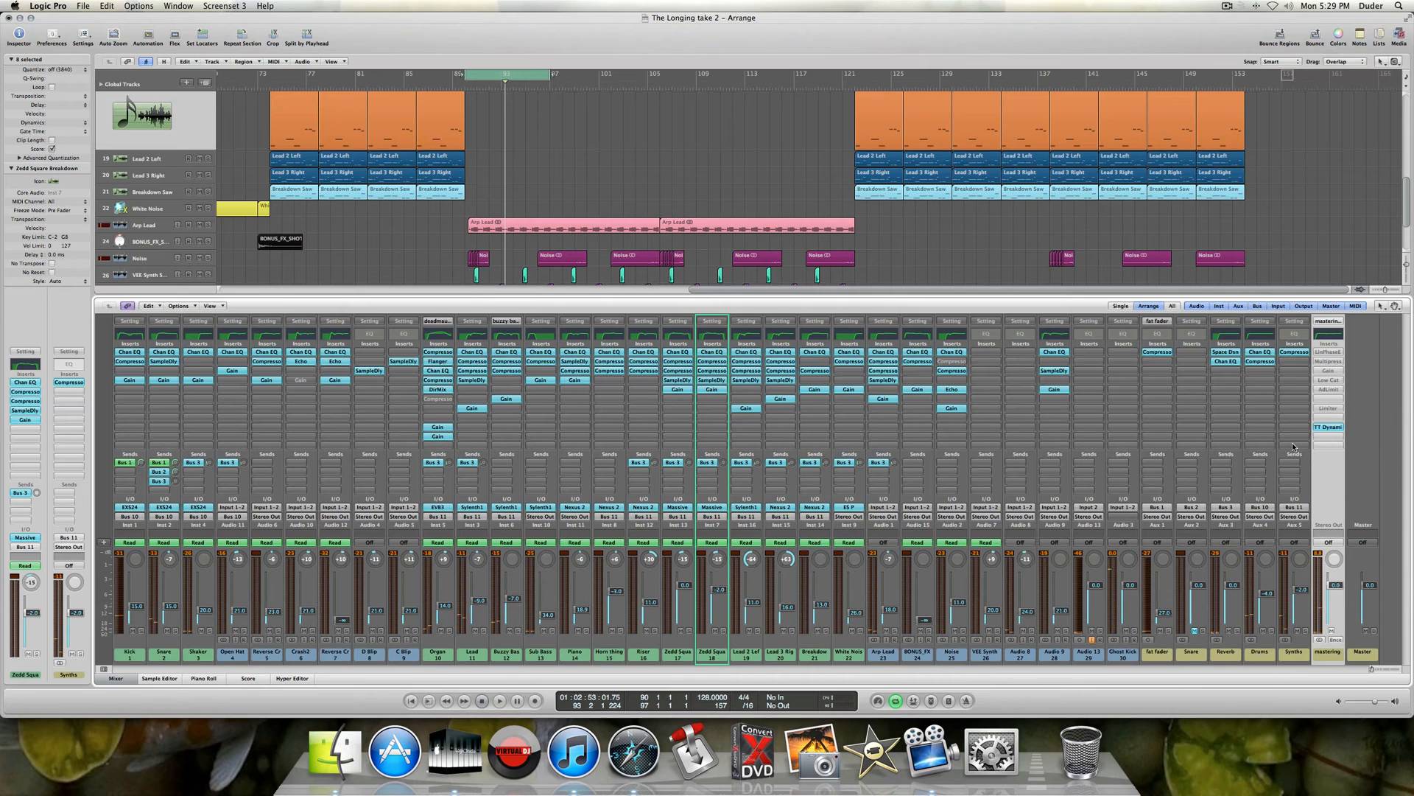
{"action": "key", "text": "space"}
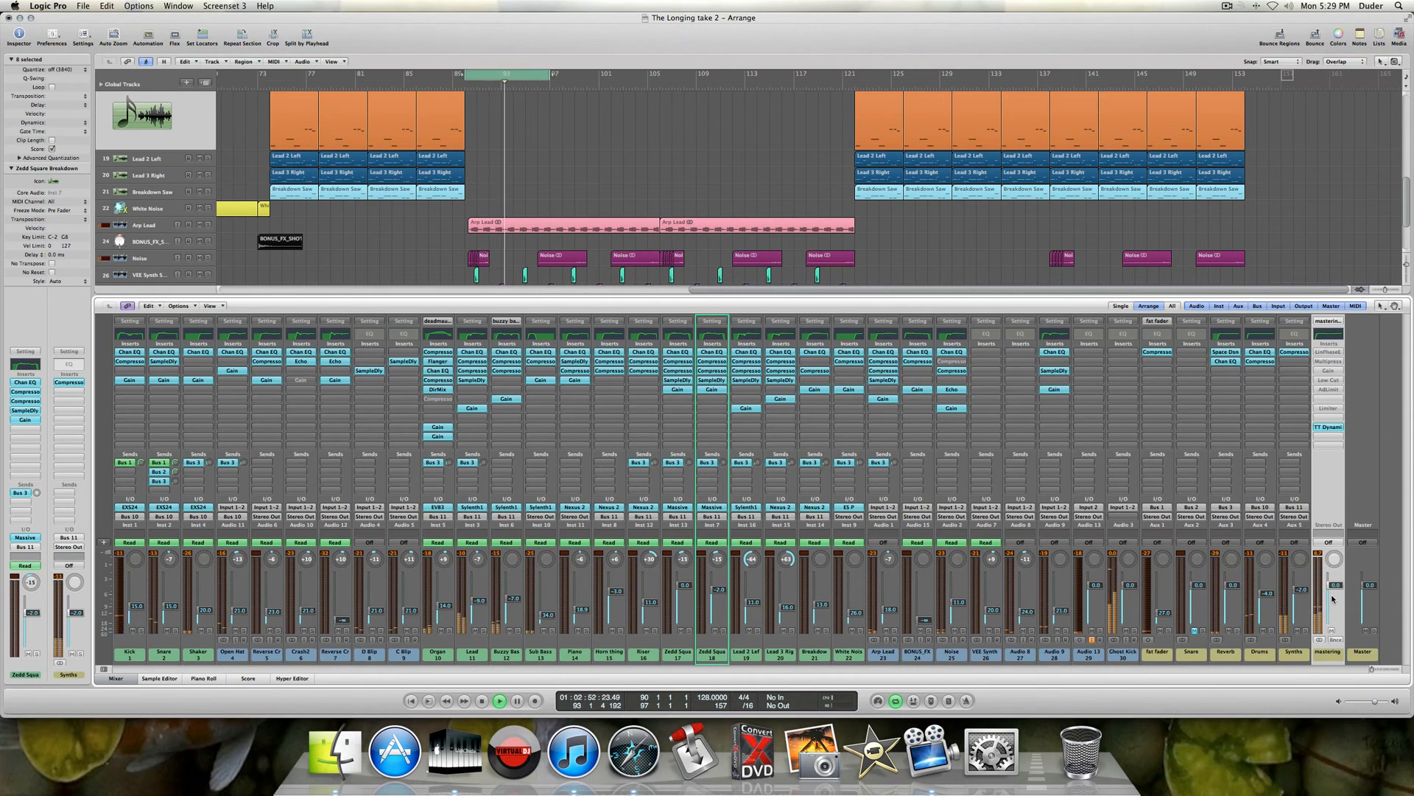
{"action": "key", "text": "space"}
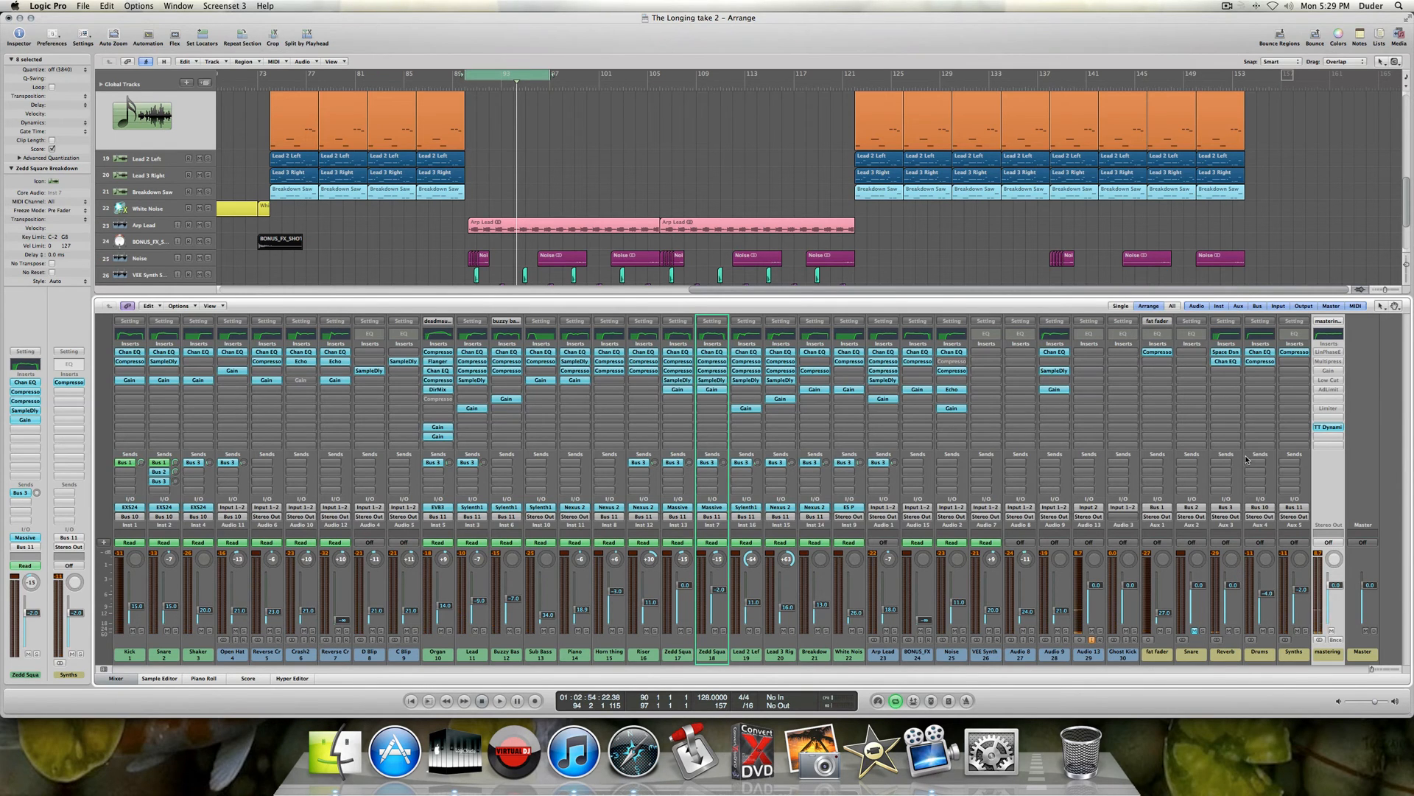
- Open the mastering strip's Linear Phase EQ, compare the playing mix with it bypassed and active, leave it active, and close its window
{"action": "left_click", "coordinate": [1323, 353]}
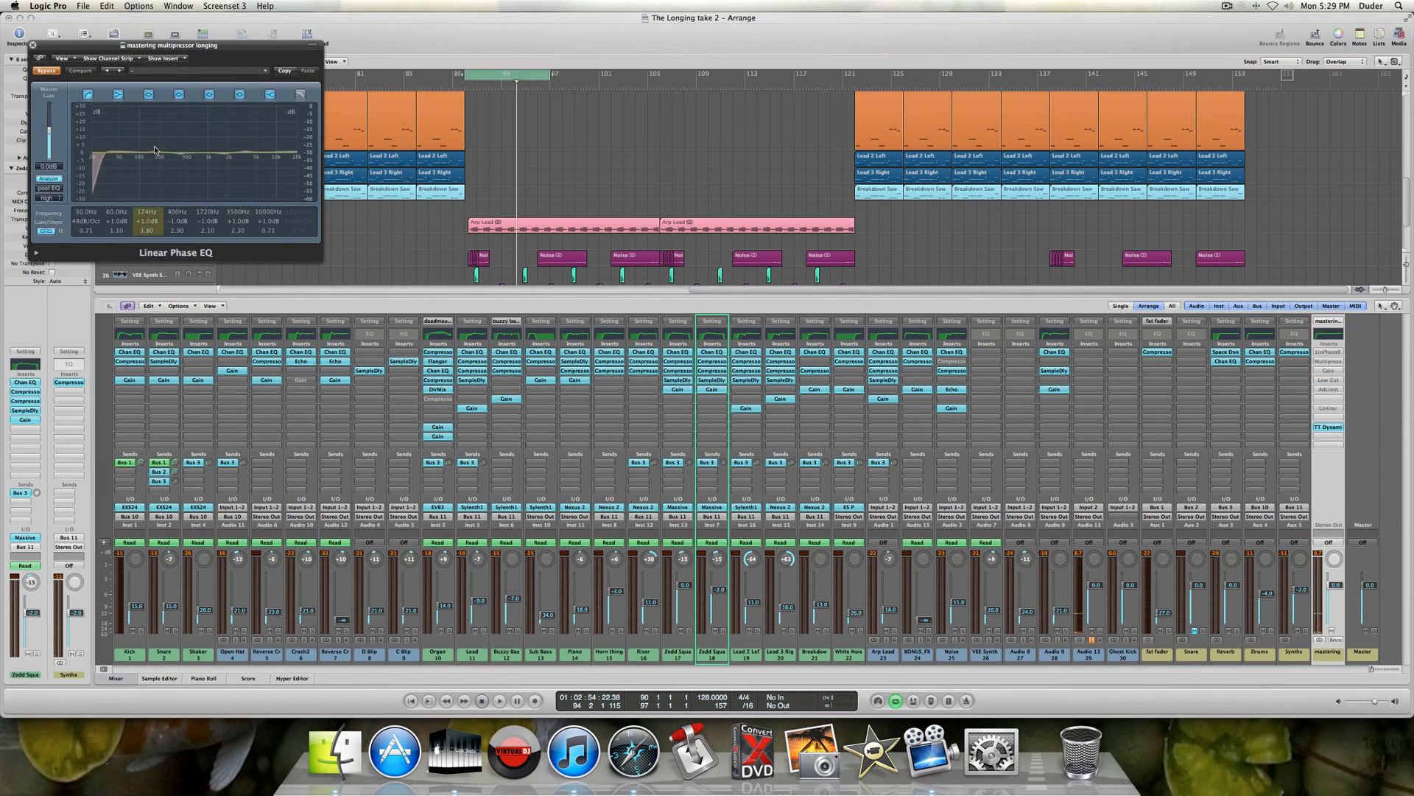
{"action": "left_click_drag", "start_coordinate": [63, 46], "coordinate": [213, 98]}
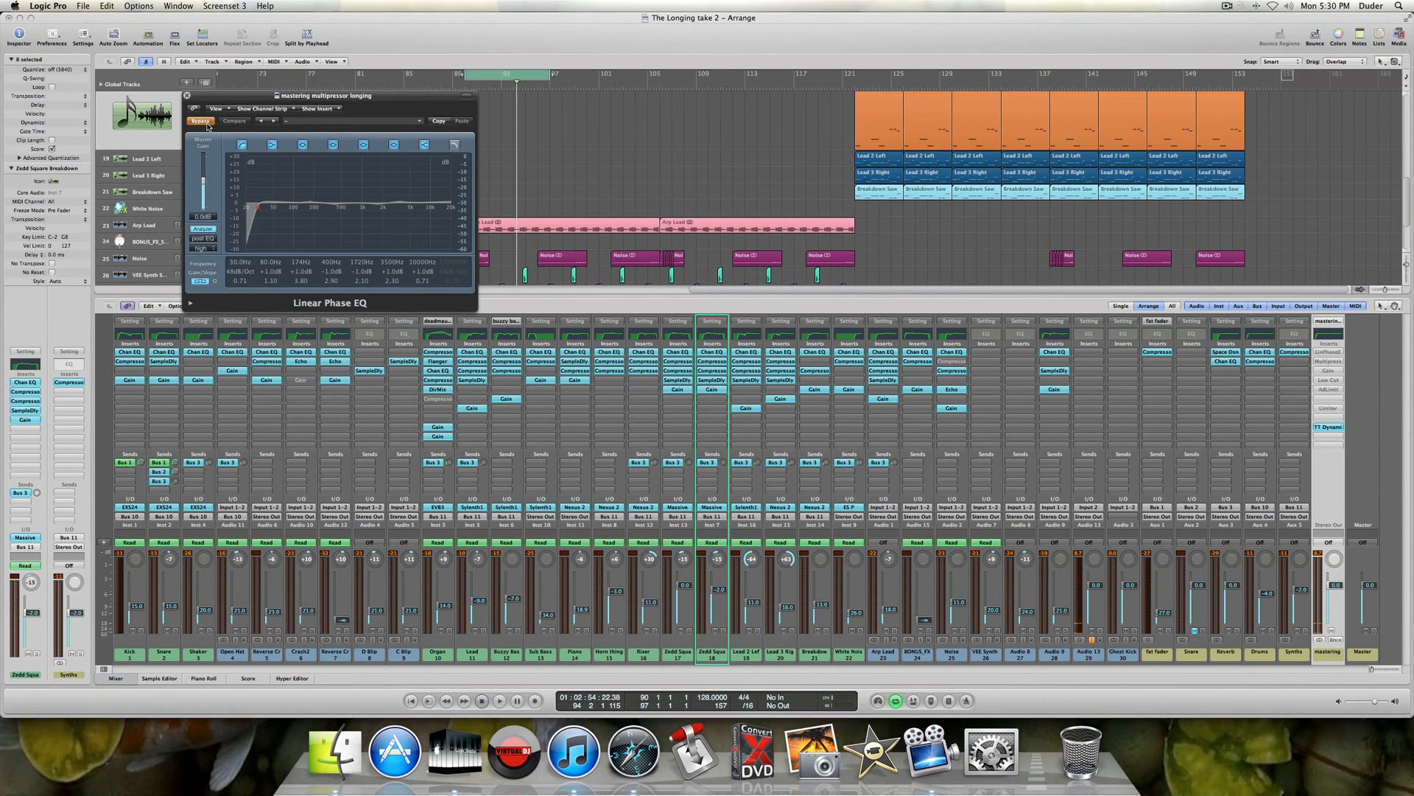
{"action": "key", "text": "space"}
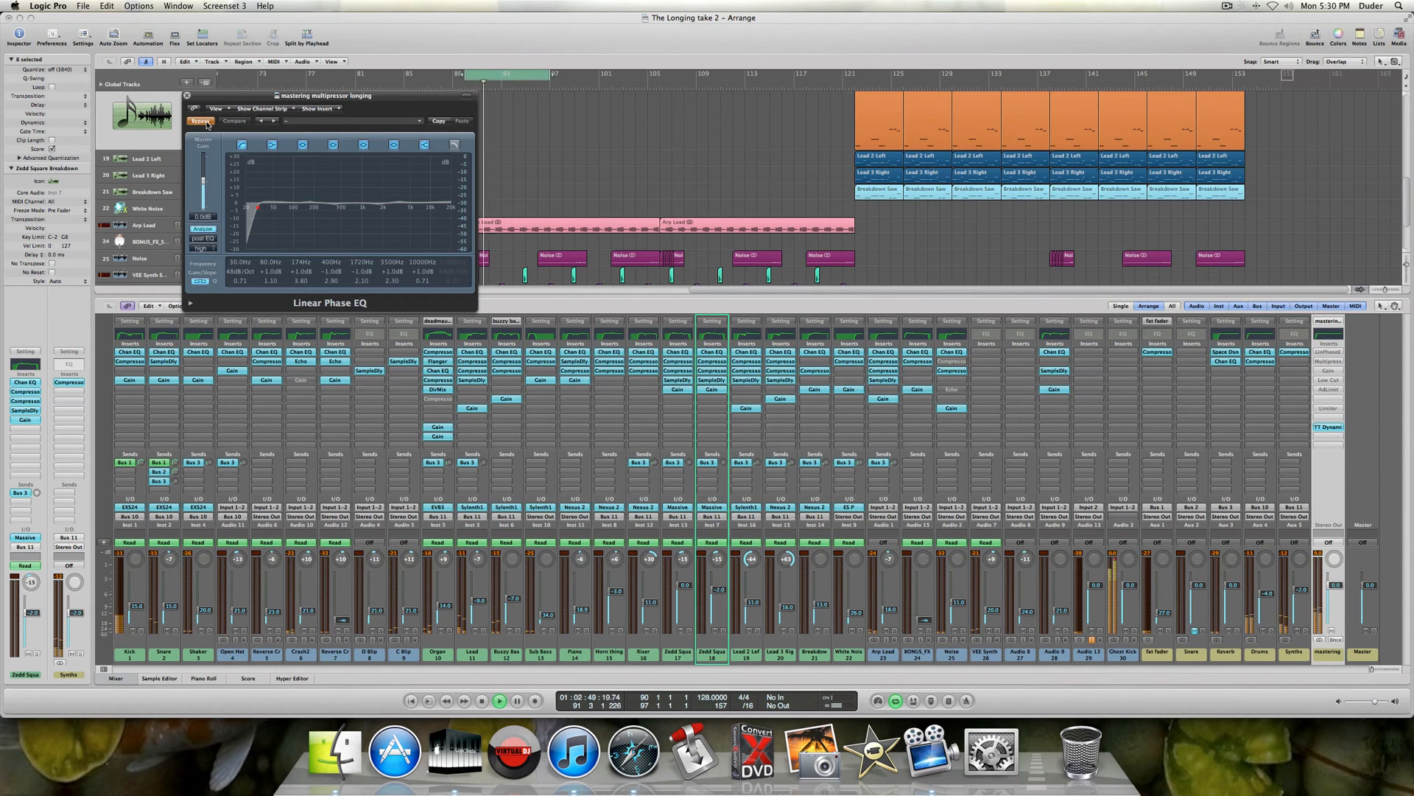
{"action": "left_click", "coordinate": [201, 121]}
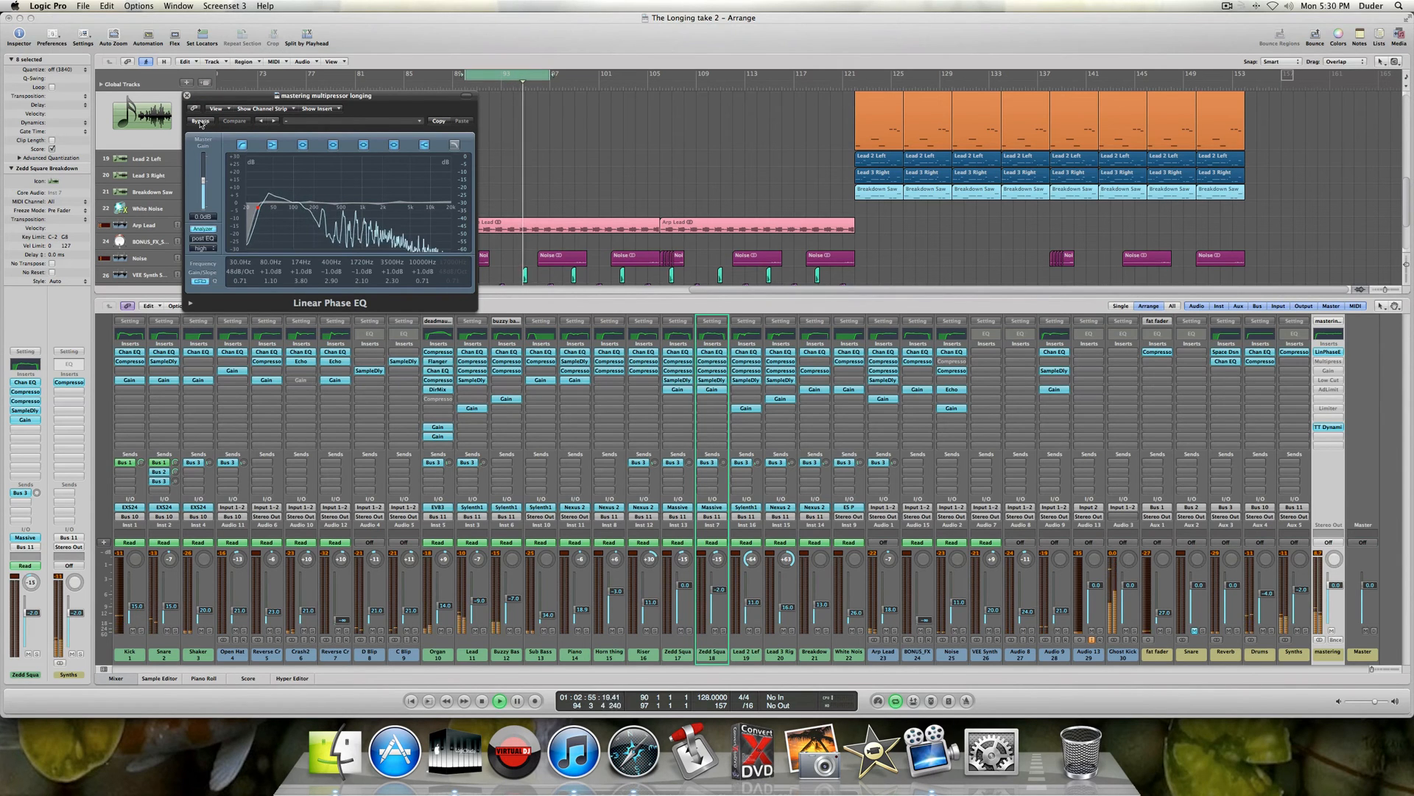
{"action": "left_click", "coordinate": [201, 122]}
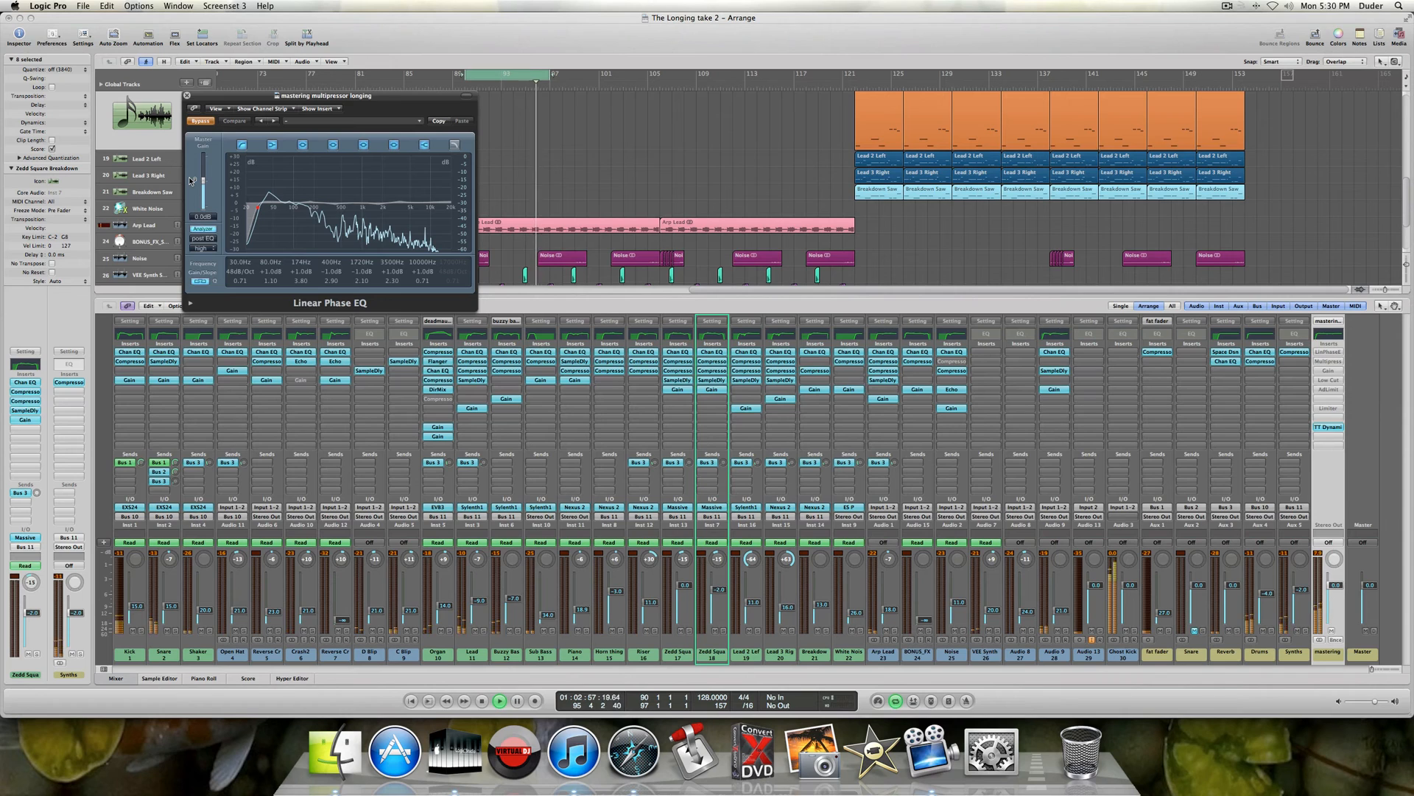
{"action": "left_click", "coordinate": [201, 122]}
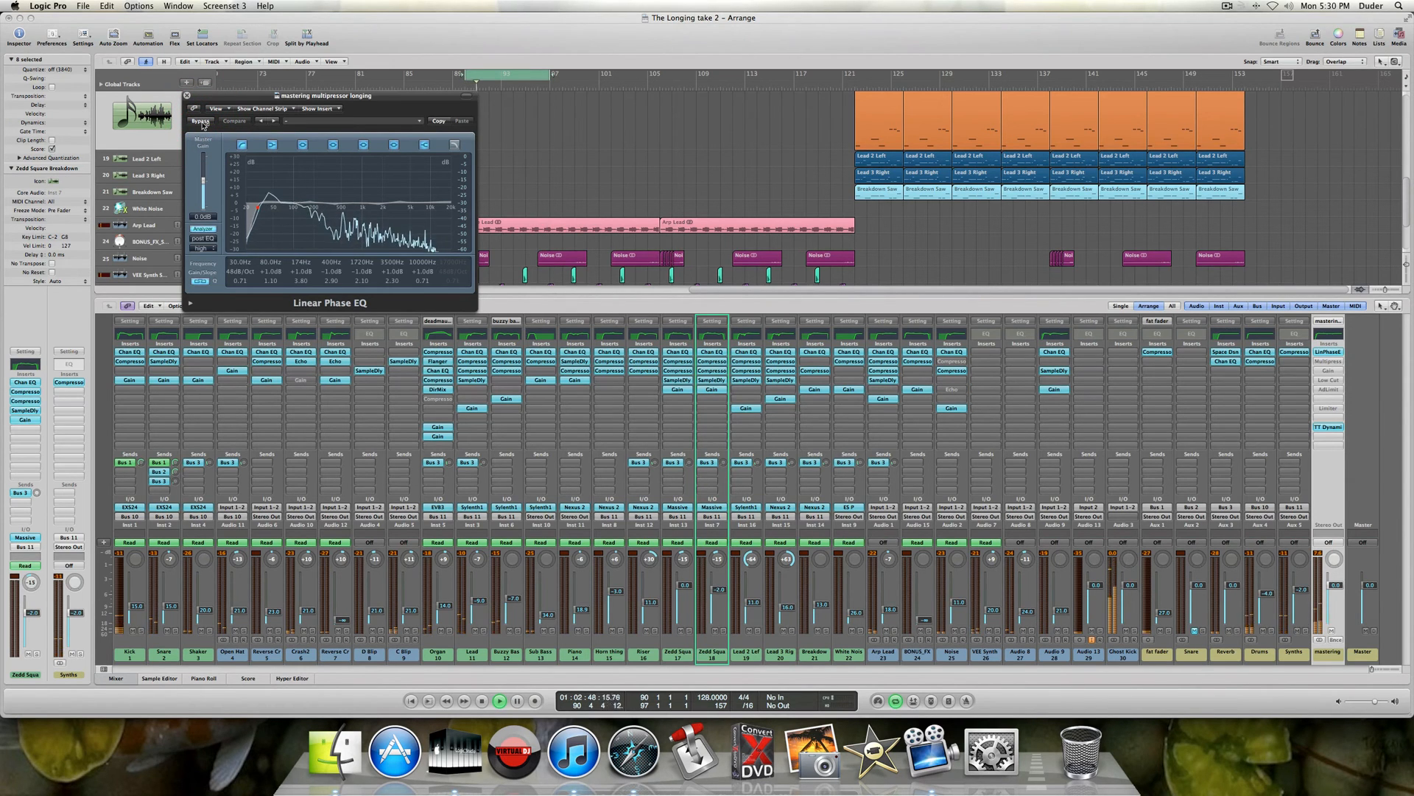
{"action": "left_click", "coordinate": [201, 121]}
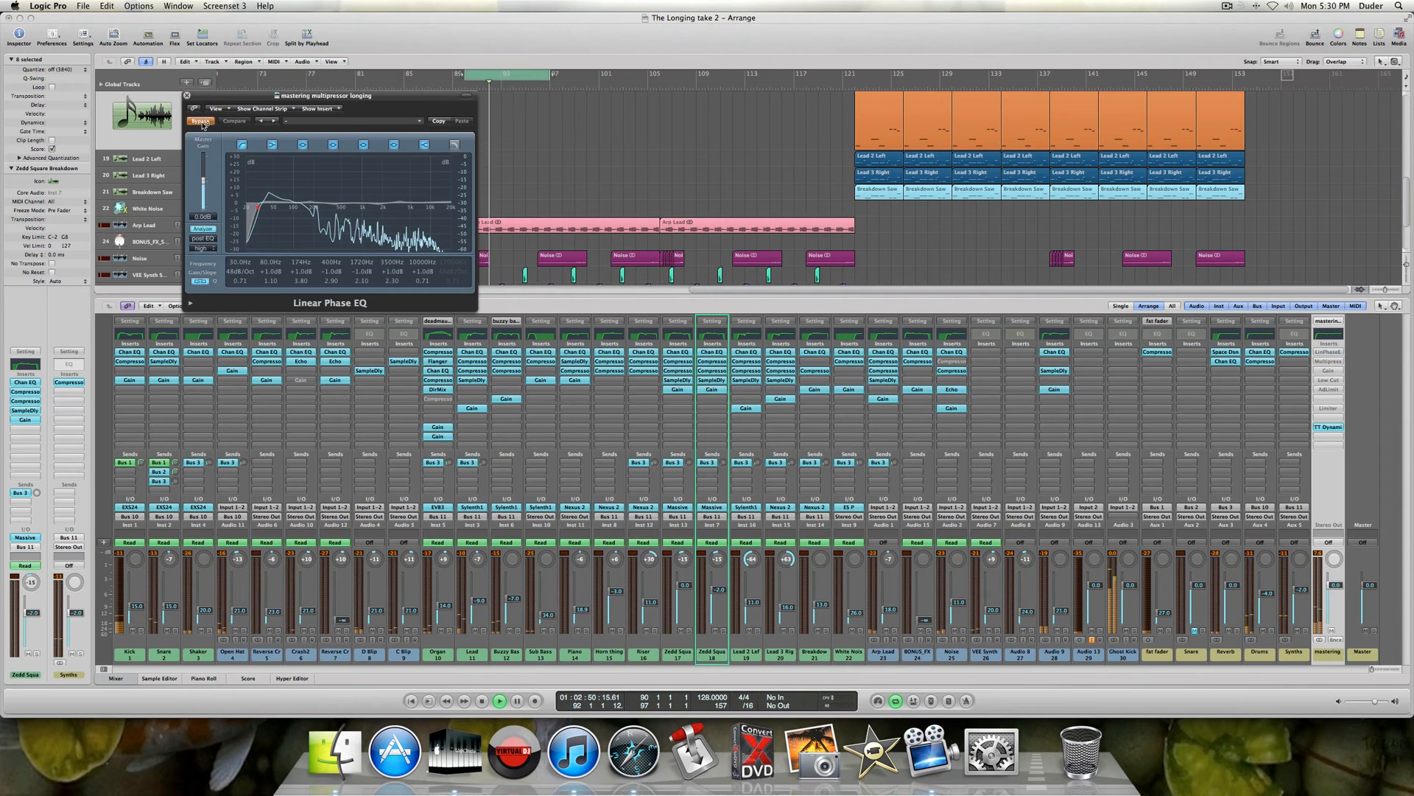
{"action": "left_click", "coordinate": [201, 121]}
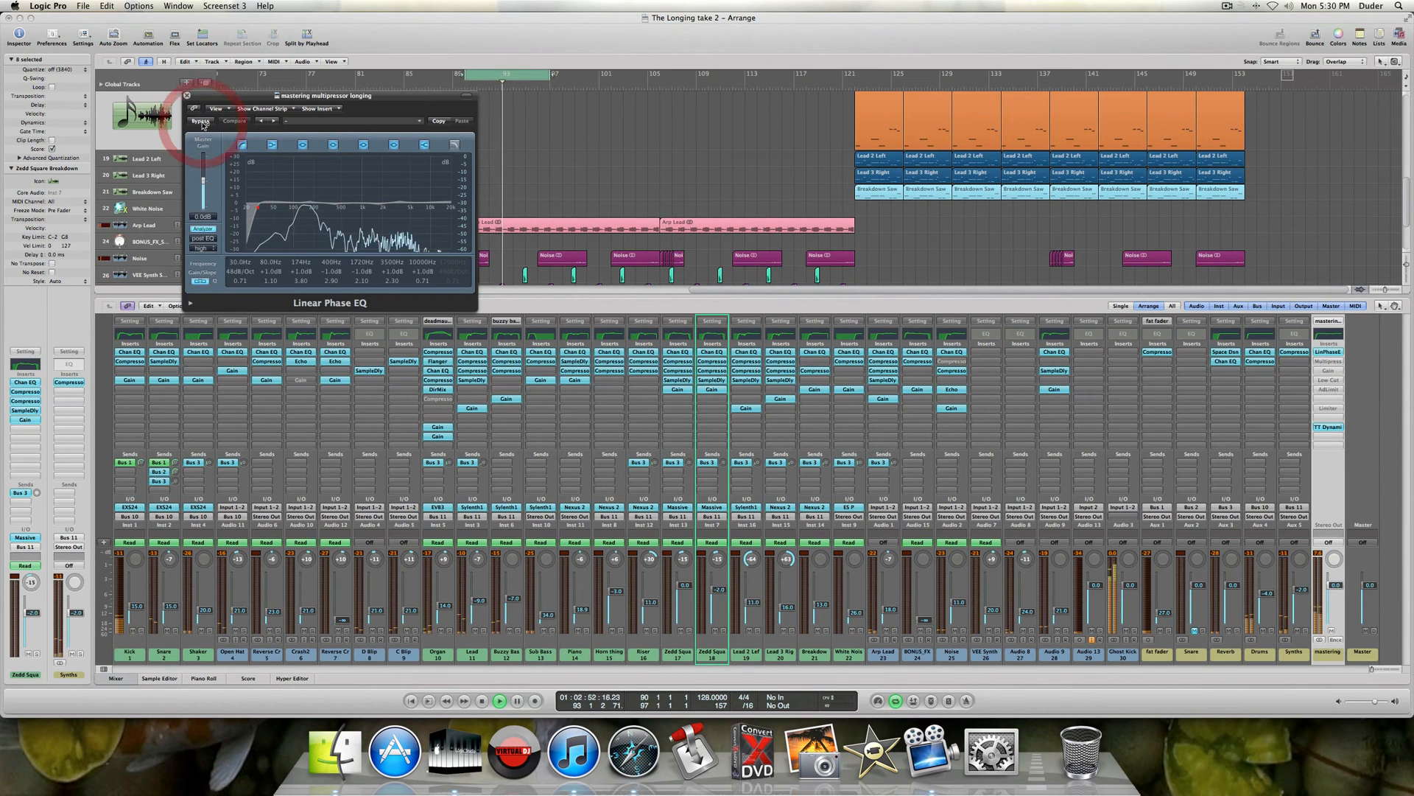
{"action": "key", "text": "space"}
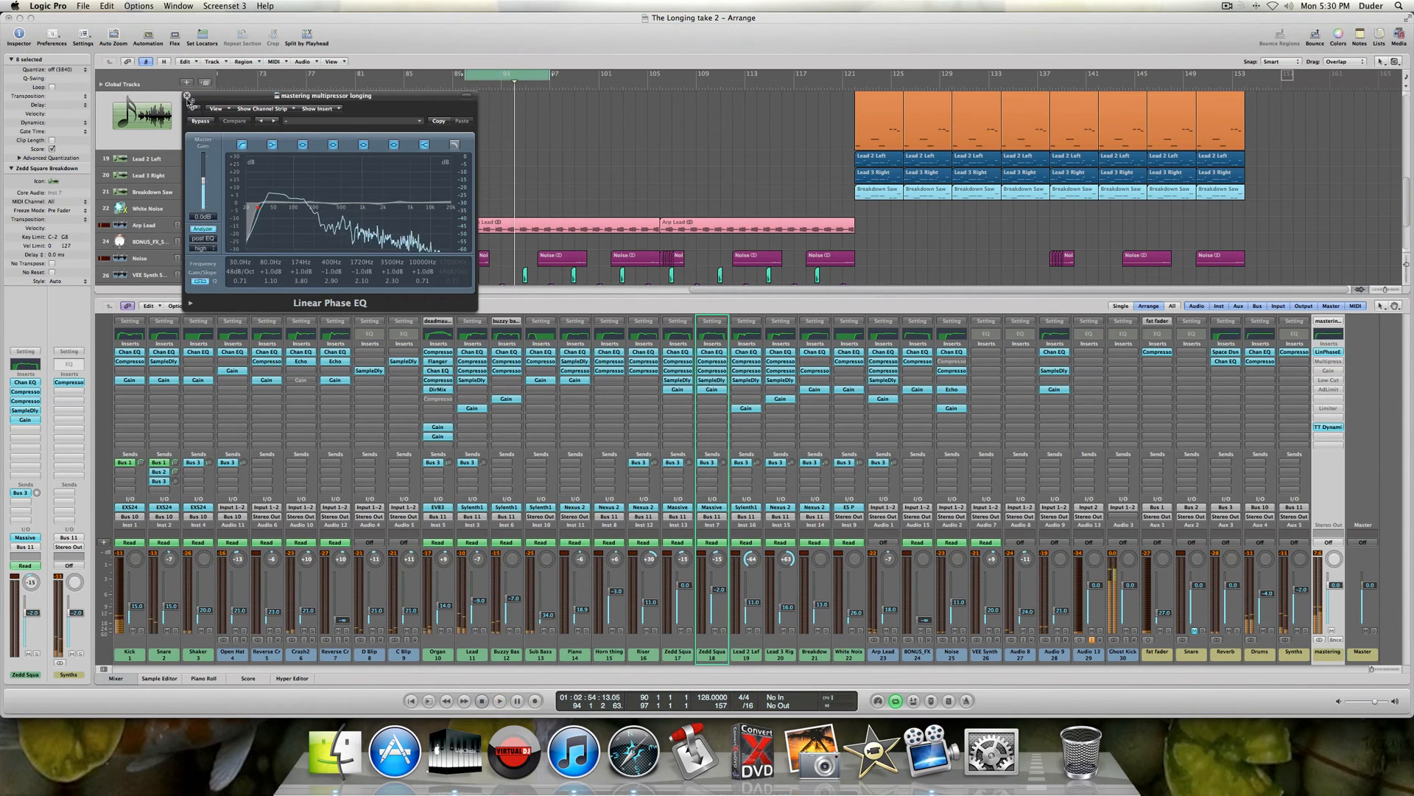
{"action": "left_click", "coordinate": [188, 96]}
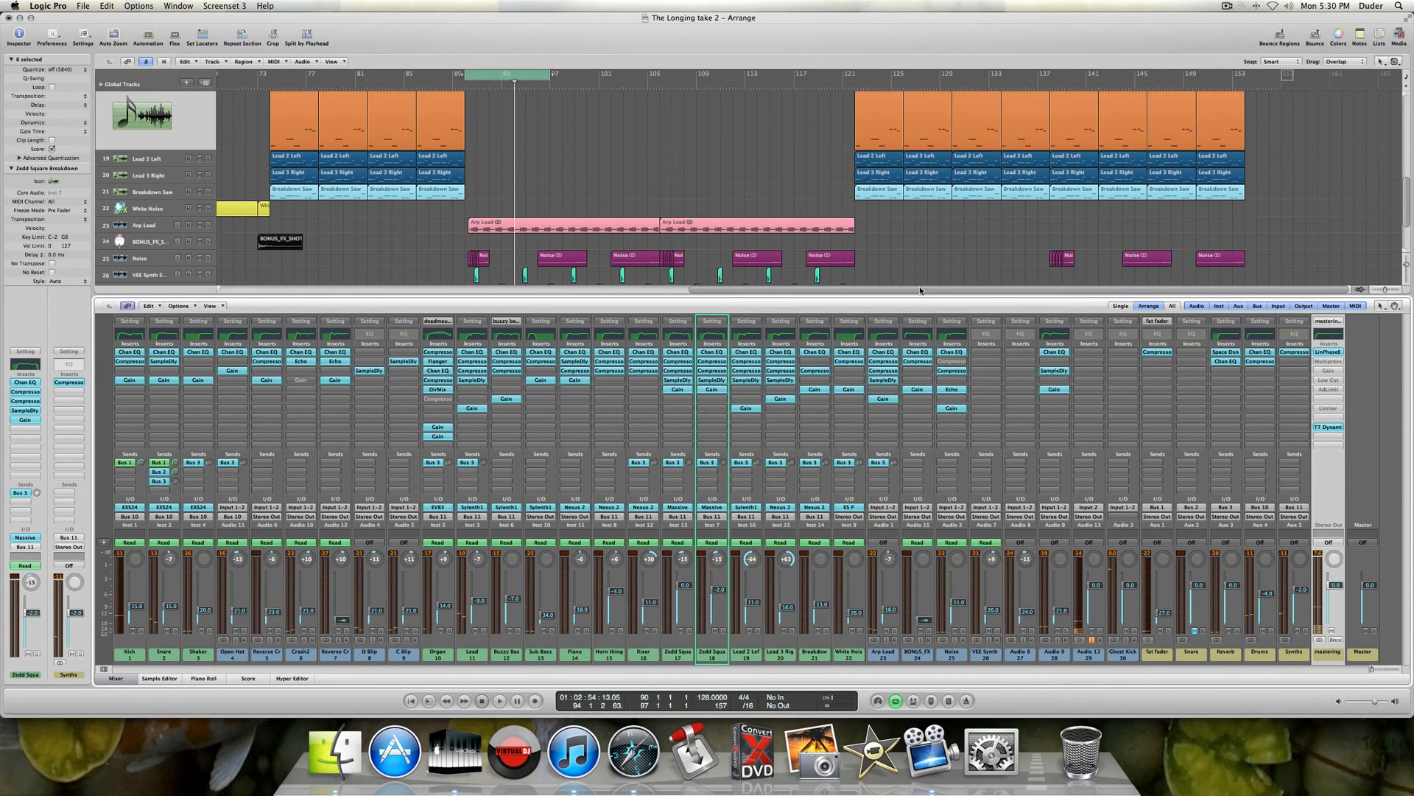
- Open the bypassed Multipressor on the mastering strip and reposition its window to examine its settings
{"action": "left_click", "coordinate": [1328, 361]}
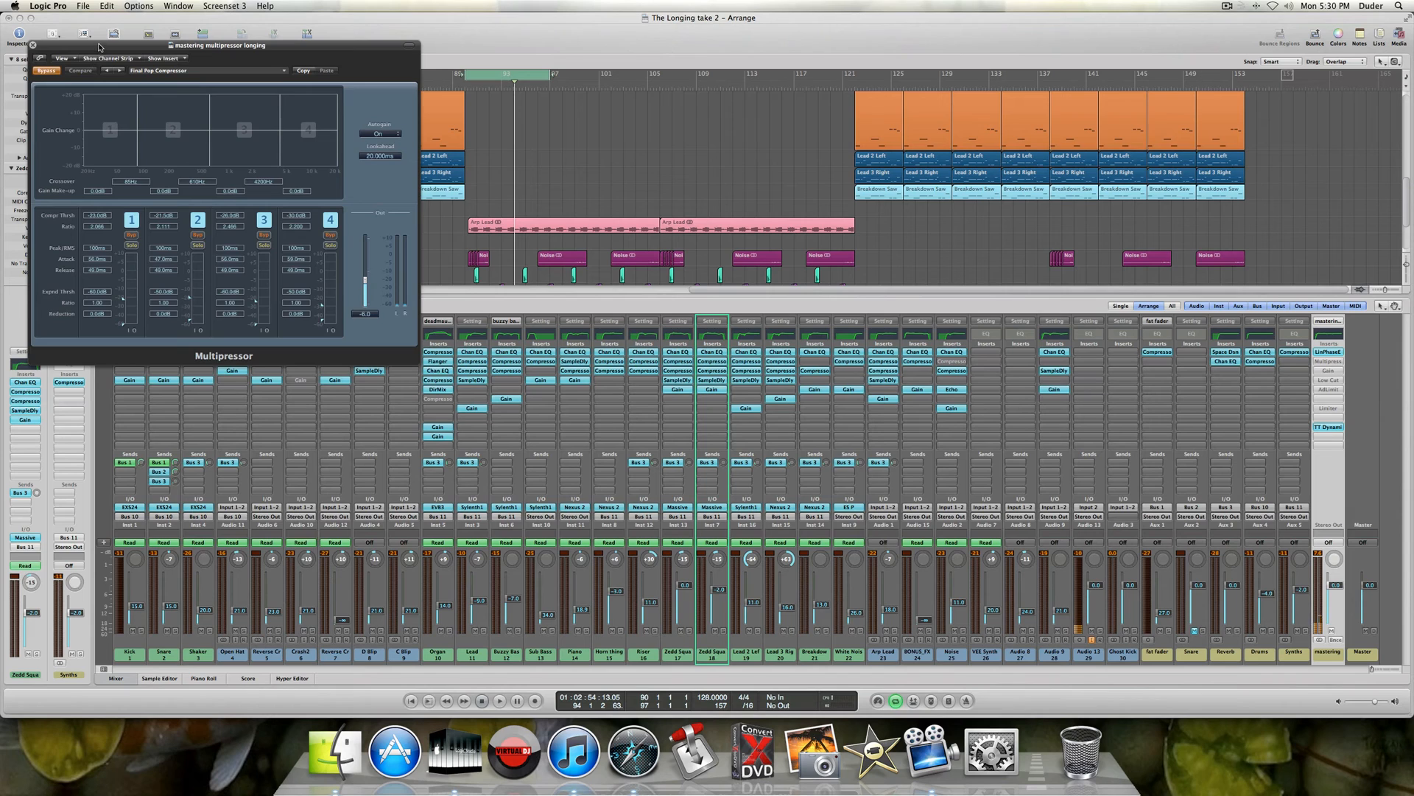
{"action": "left_click_drag", "start_coordinate": [100, 48], "coordinate": [196, 68]}
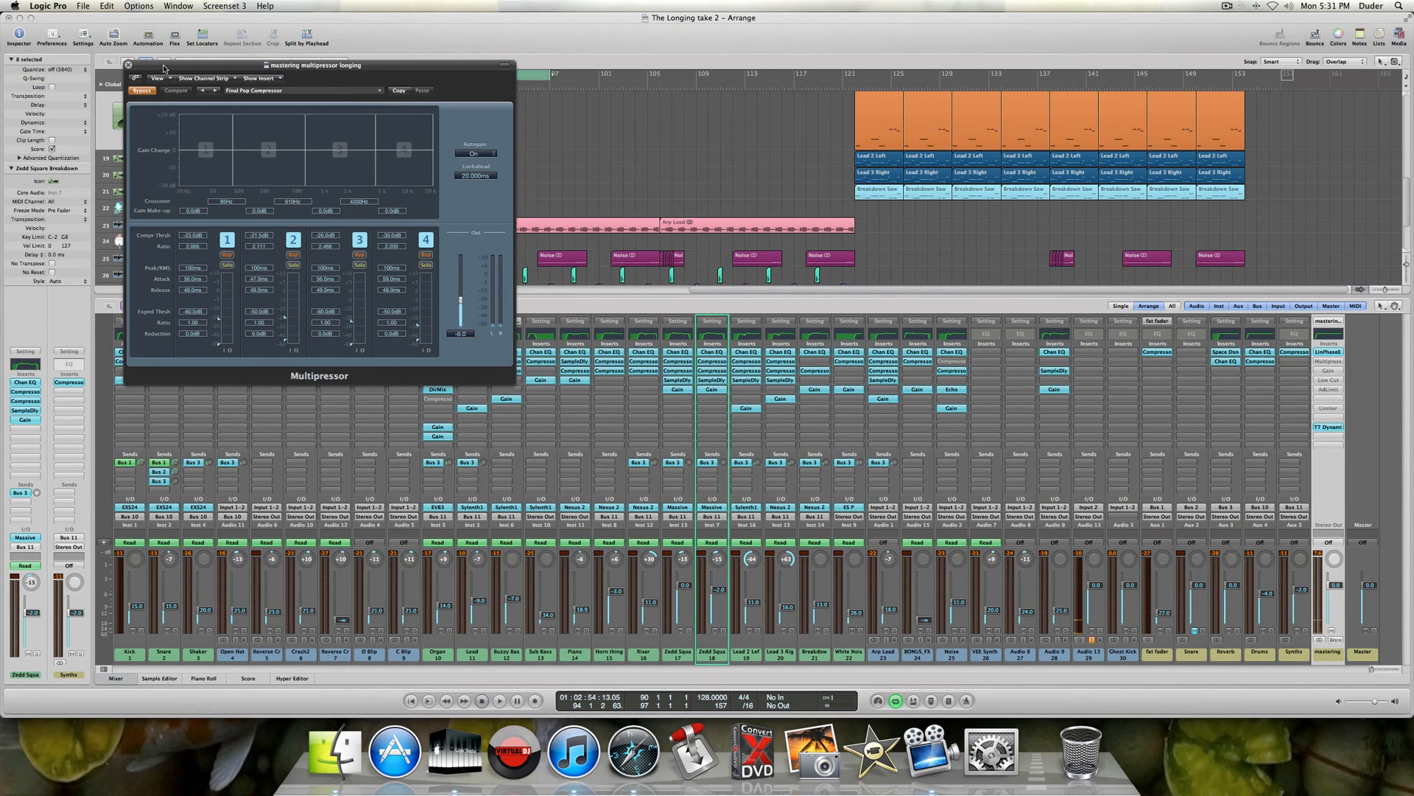
{"action": "left_click", "coordinate": [163, 67]}
{"action": "left_click", "coordinate": [146, 90]}
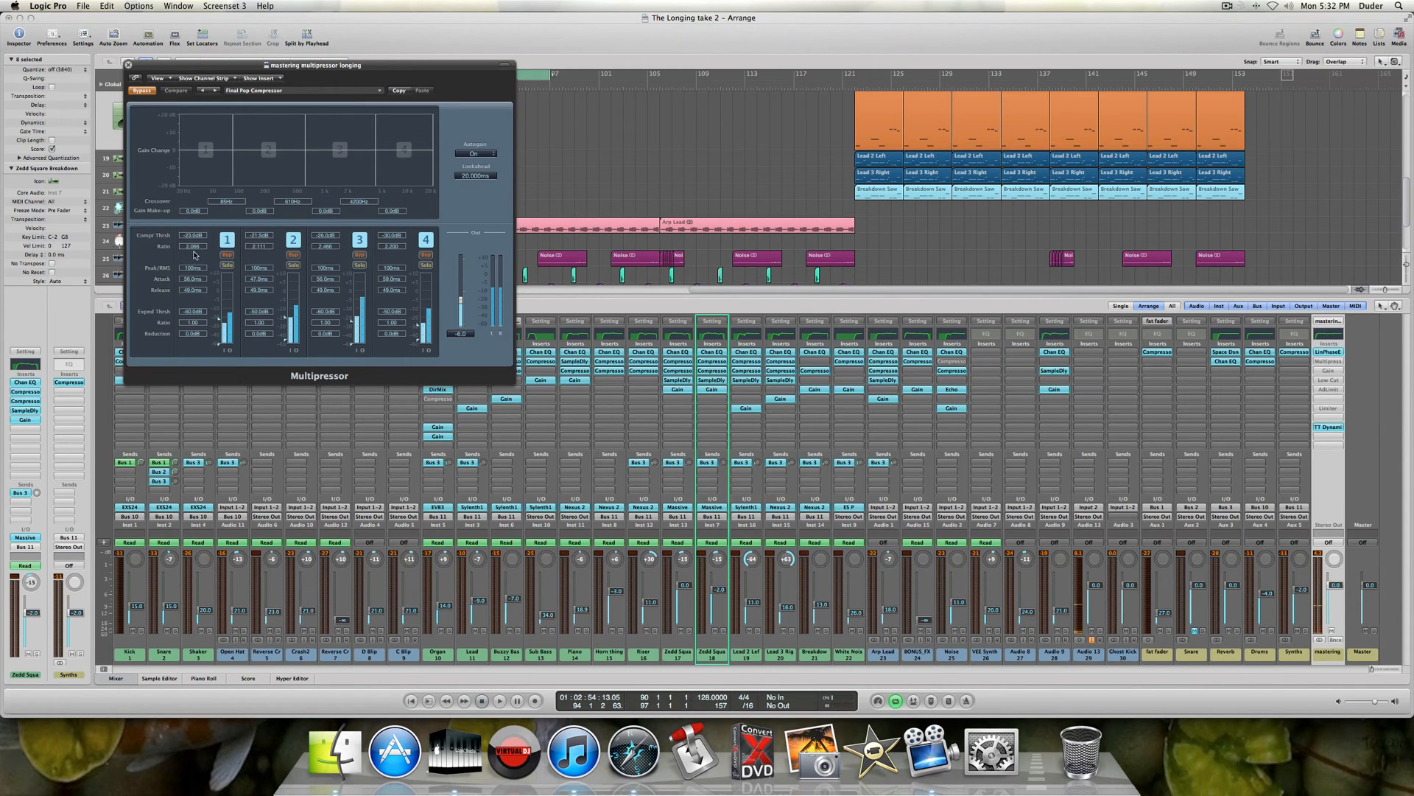
- Copy band 1's compression ratio of 2.066 to bands 2, 3 and 4 of the Multipressor
{"action": "double_click", "coordinate": [193, 246]}
{"action": "key", "text": "super+c"}
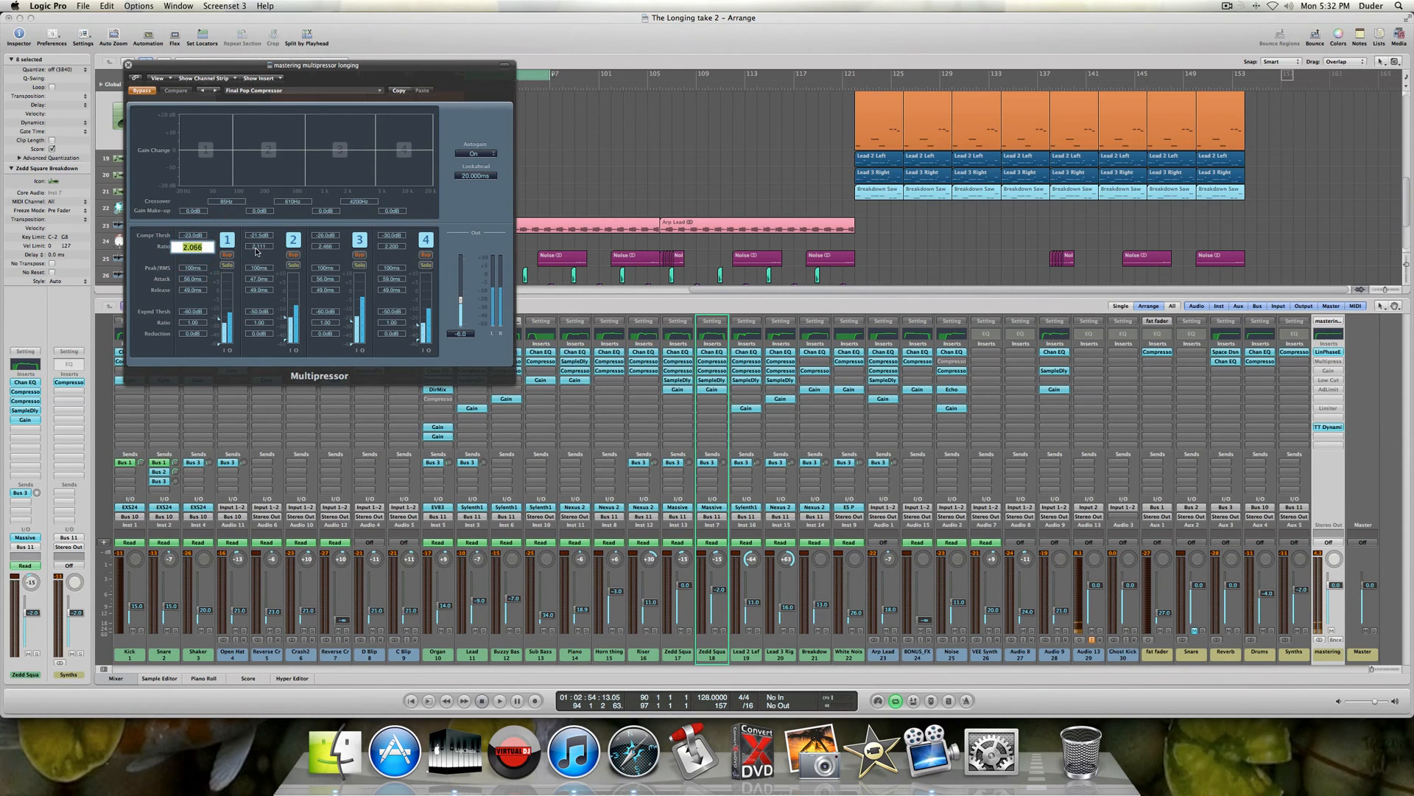
{"action": "double_click", "coordinate": [258, 248]}
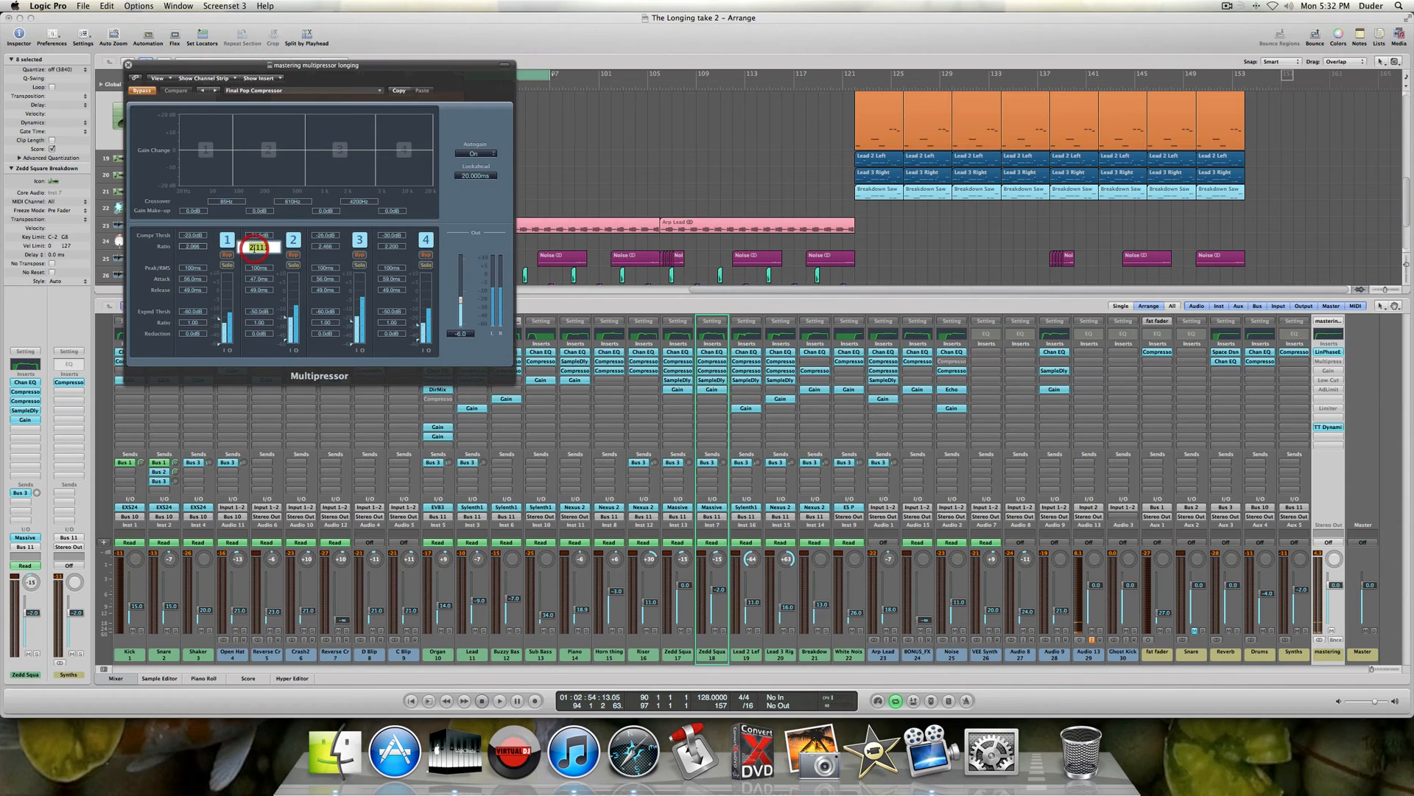
{"action": "key", "text": "super+v"}
{"action": "double_click", "coordinate": [326, 247]}
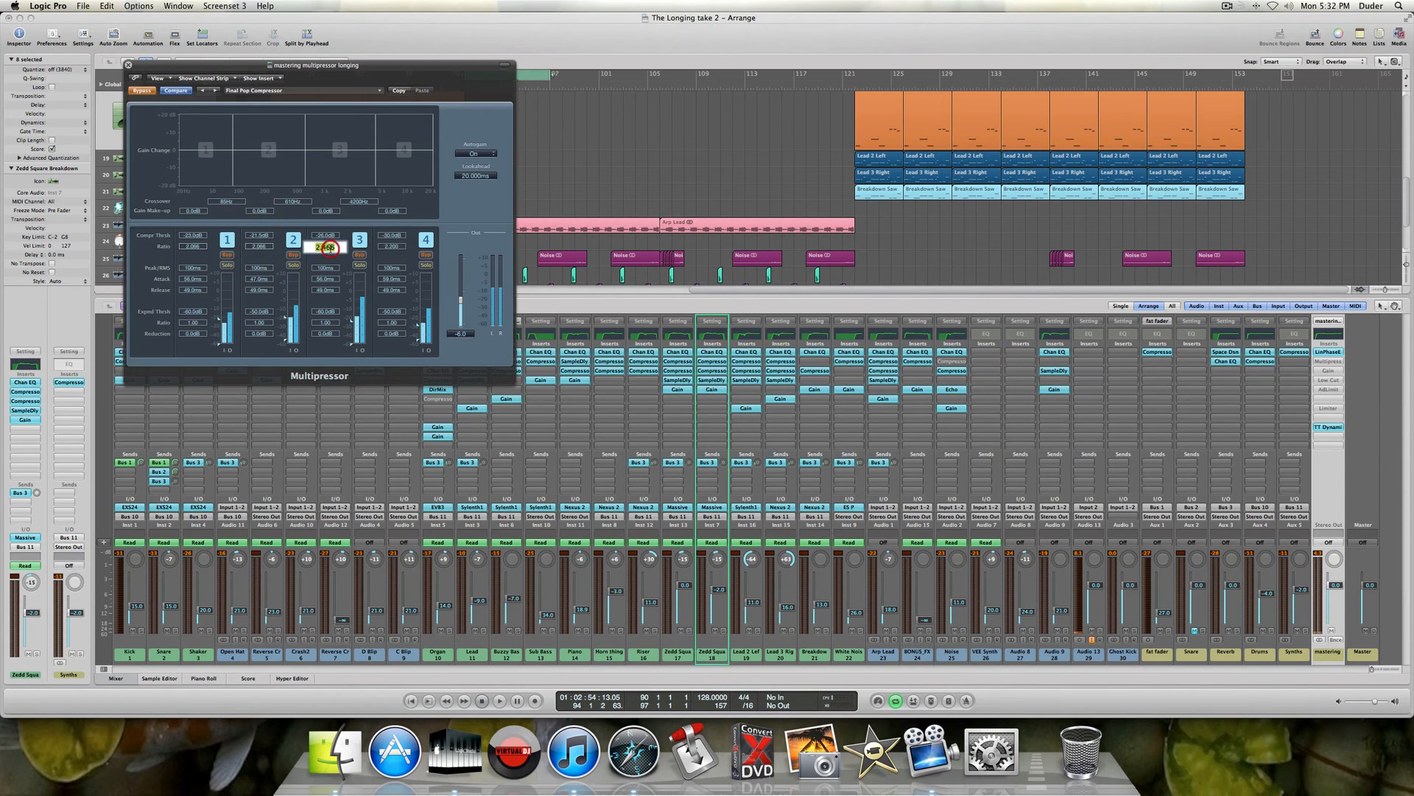
{"action": "key", "text": "super+v"}
{"action": "double_click", "coordinate": [391, 248]}
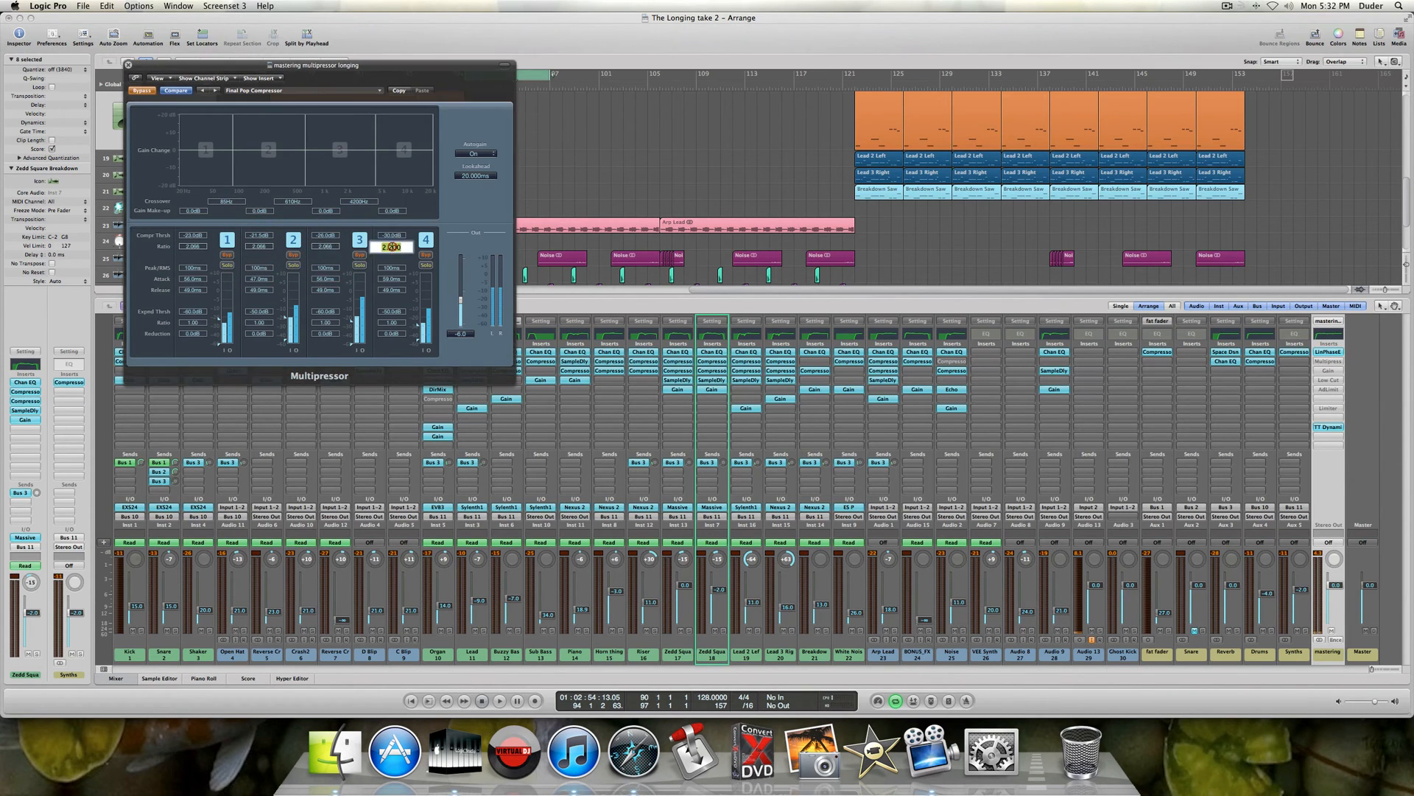
{"action": "key", "text": "super+v"}
{"action": "left_click", "coordinate": [274, 258]}
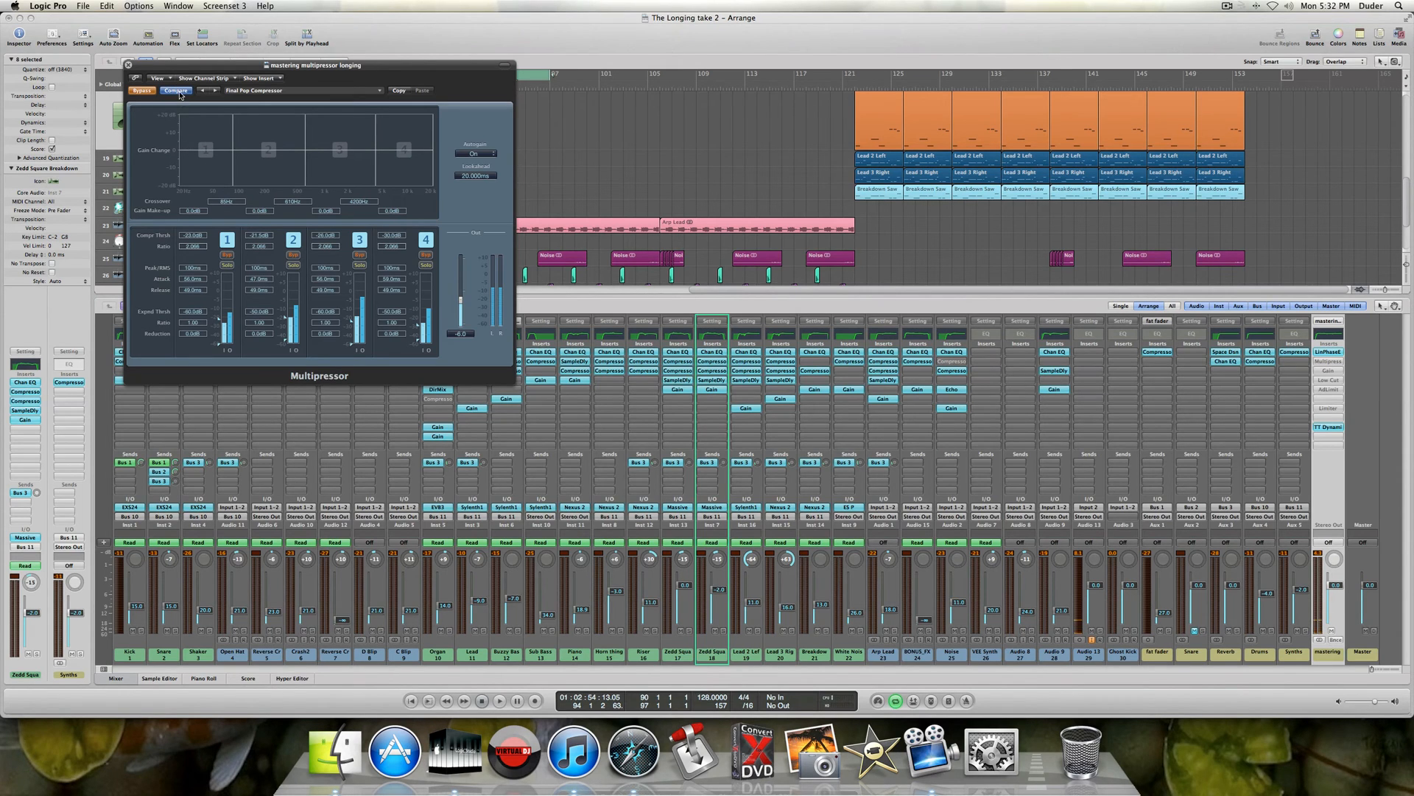
- Set the compression threshold of all four Multipressor bands to 0 dB
{"action": "double_click", "coordinate": [192, 235]}
{"action": "type", "text": "0"}
{"action": "key", "text": "Return"}
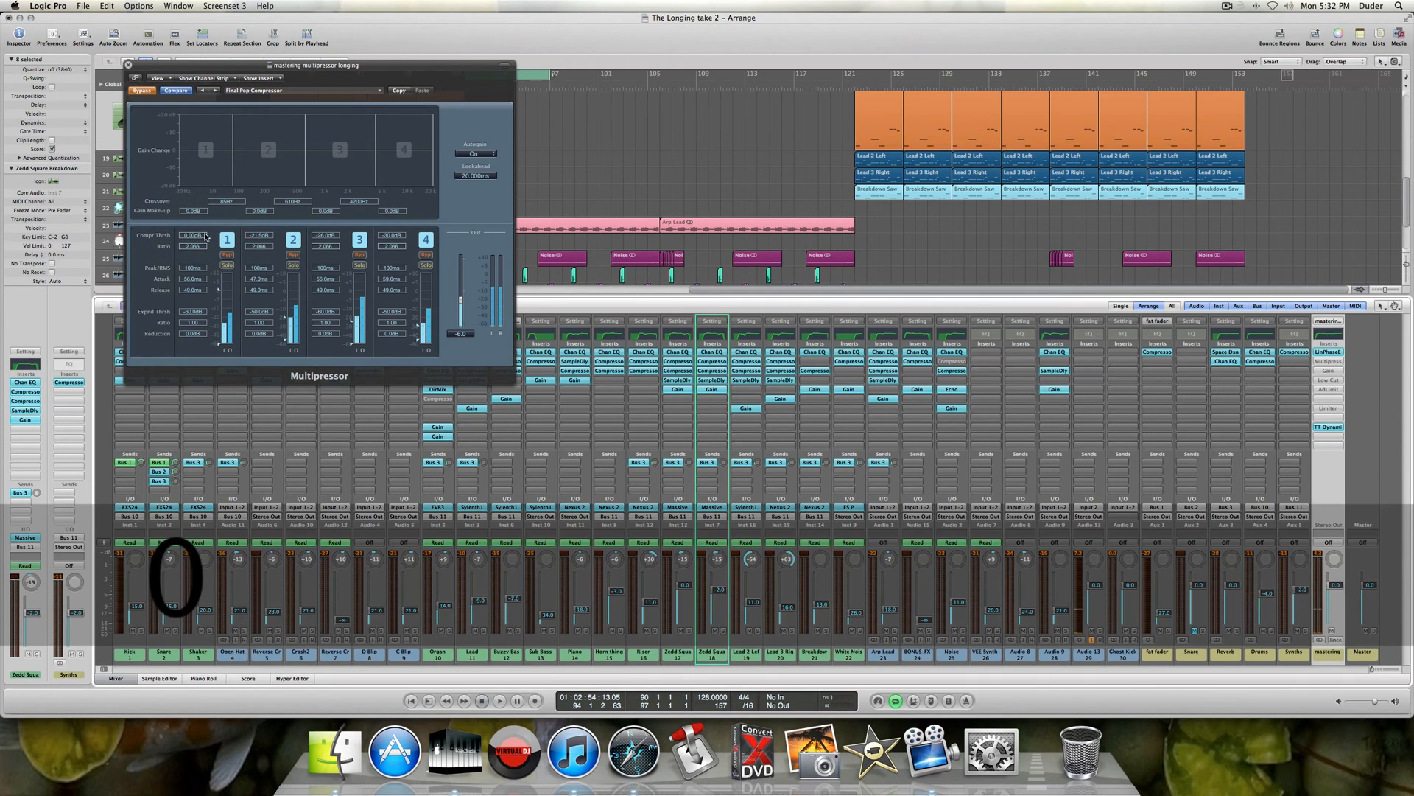
{"action": "double_click", "coordinate": [257, 235]}
{"action": "type", "text": "0"}
{"action": "key", "text": "Return"}
{"action": "double_click", "coordinate": [325, 236]}
{"action": "type", "text": "0"}
{"action": "key", "text": "Return"}
{"action": "double_click", "coordinate": [391, 236]}
{"action": "type", "text": "0"}
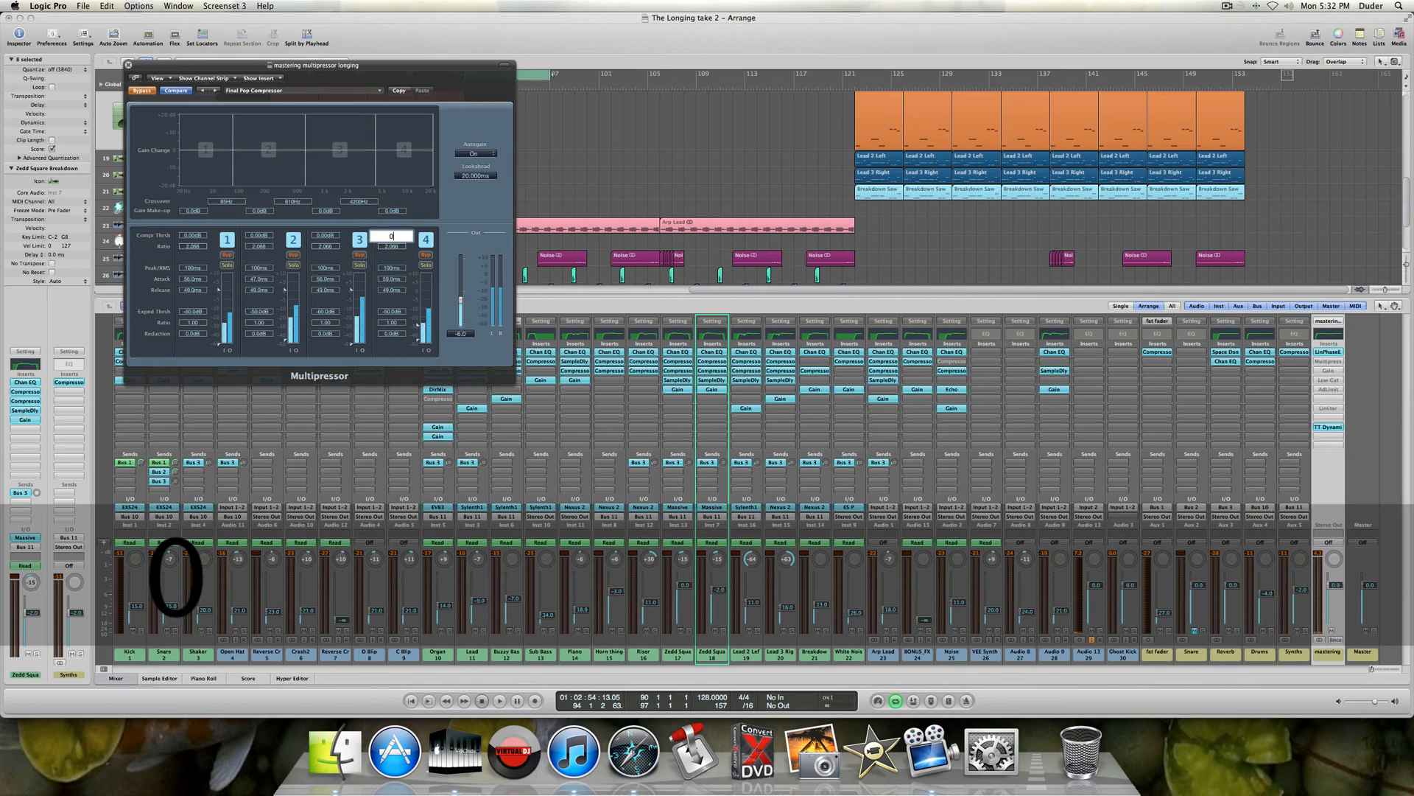
{"action": "key", "text": "Return"}
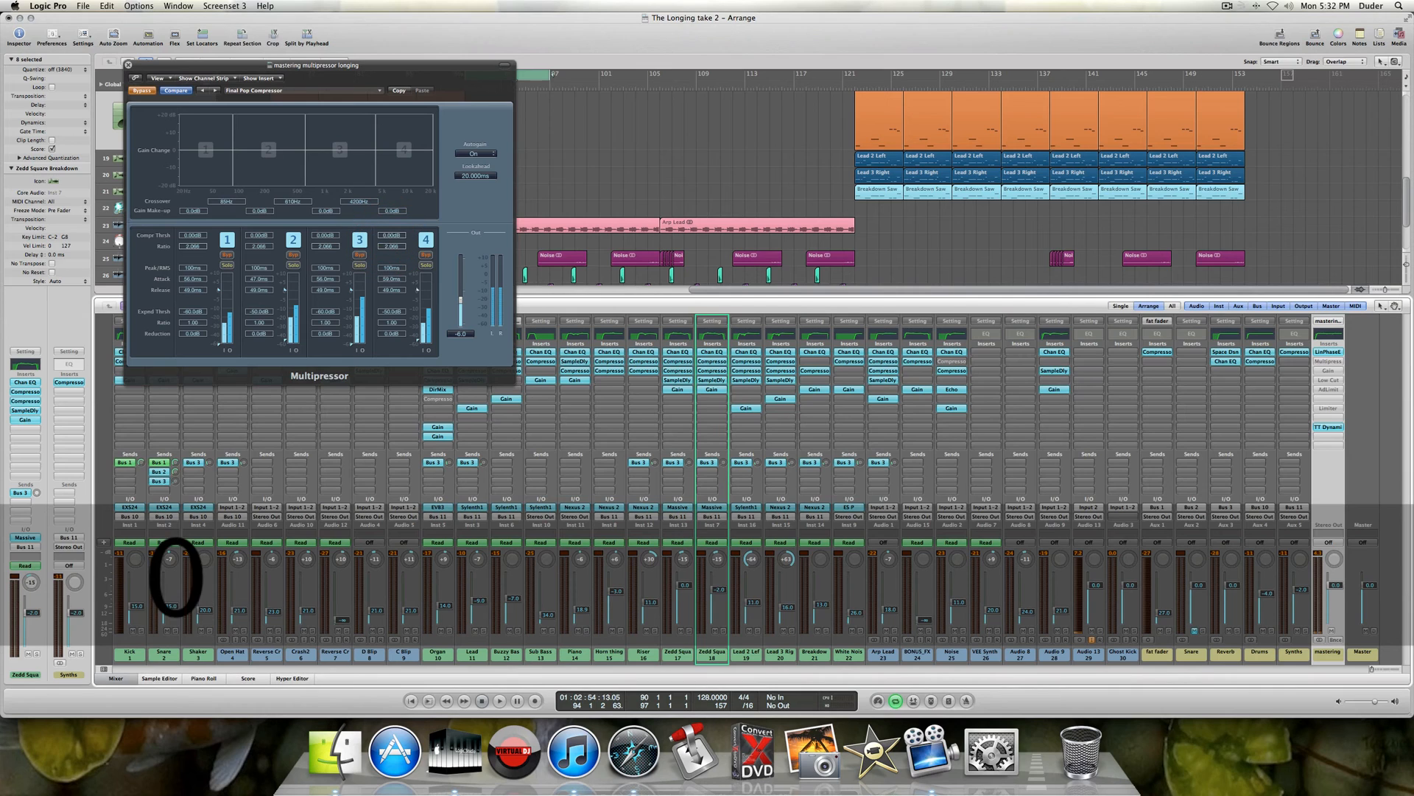
- Turn off the Multipressor's Autogain and set its output gain to 0 dB
{"action": "left_click", "coordinate": [475, 153]}
{"action": "left_click", "coordinate": [470, 144]}
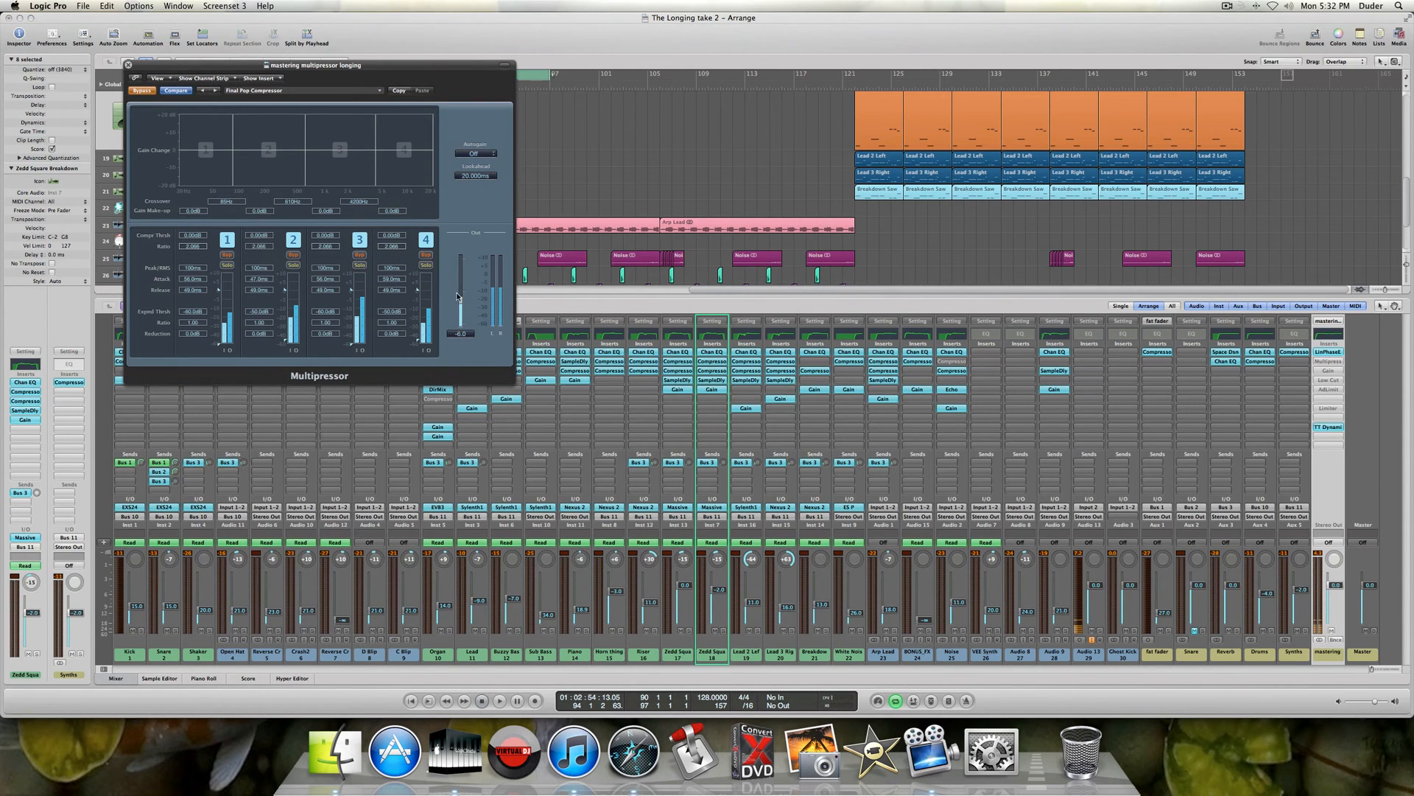
{"action": "double_click", "coordinate": [461, 334]}
{"action": "type", "text": "0"}
{"action": "key", "text": "Return"}
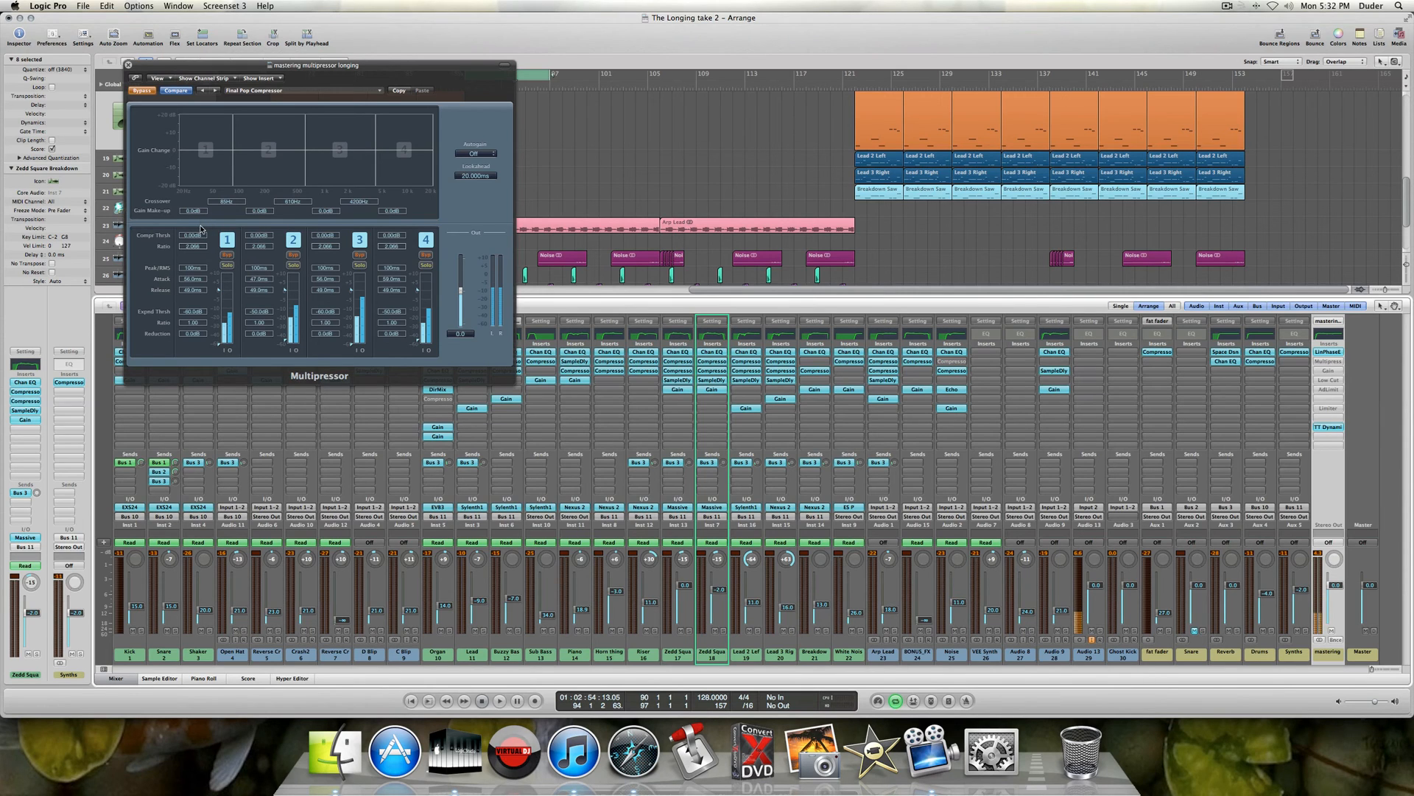
- Activate the Multipressor and, during playback, lower the compression threshold of each of the four bands to about -20 dB
{"action": "left_click", "coordinate": [142, 90]}
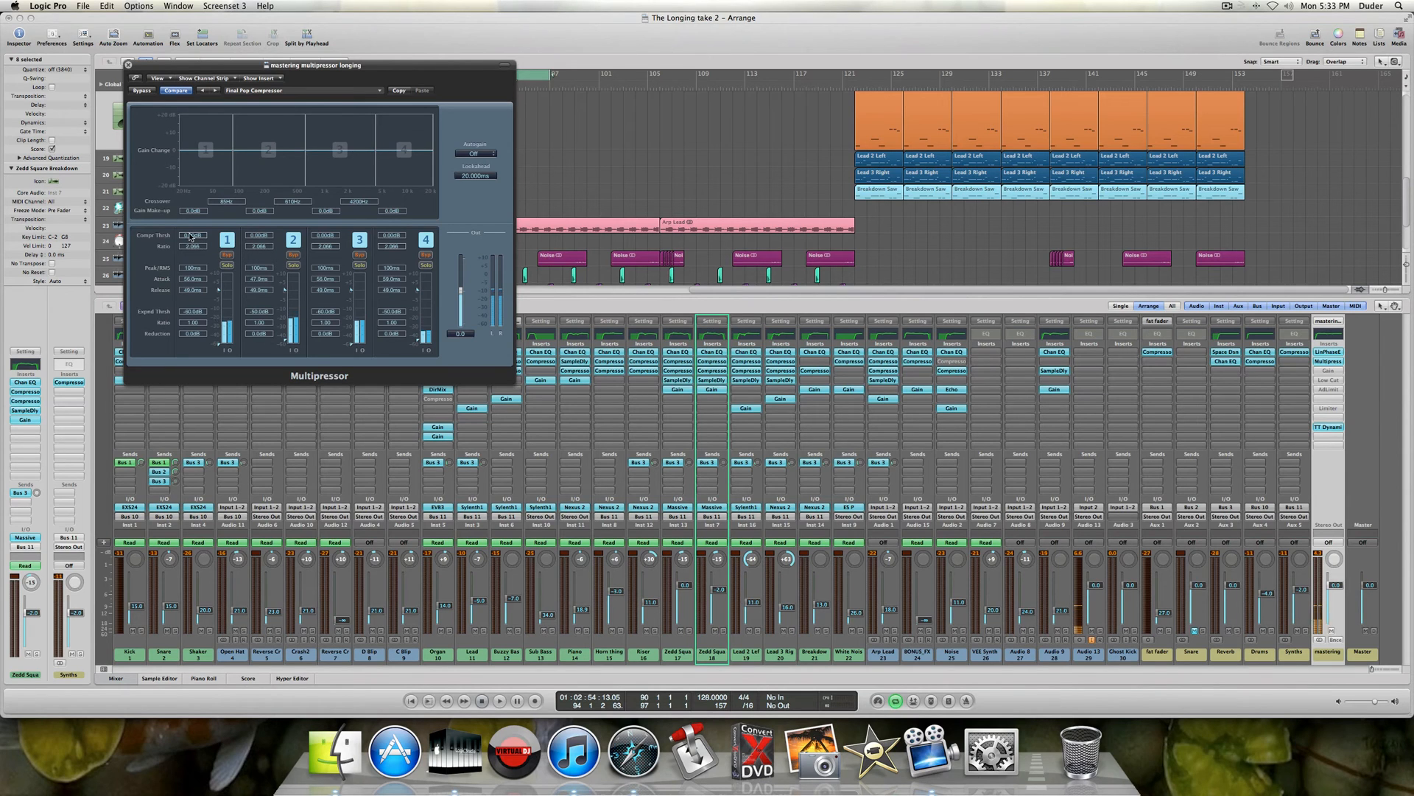
{"action": "key", "text": "space"}
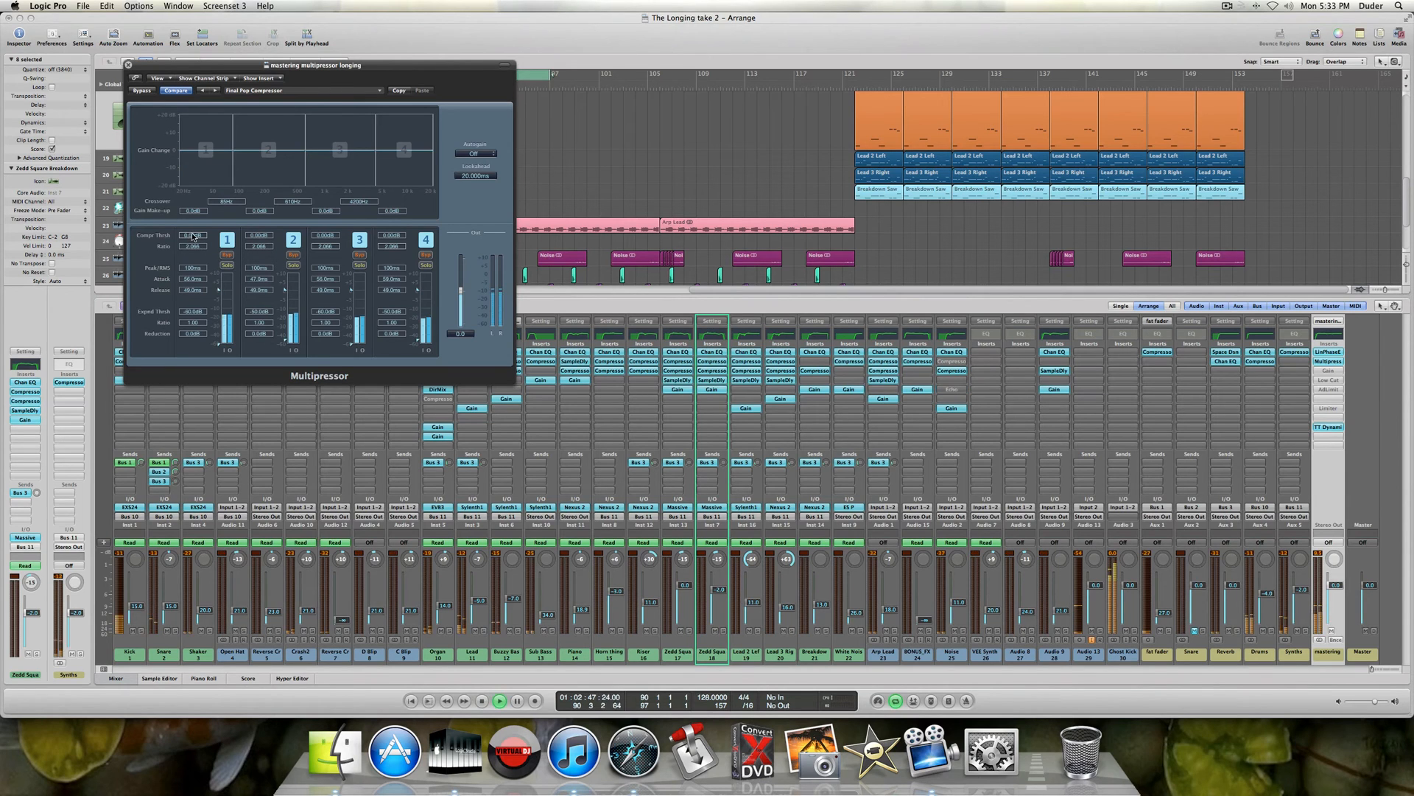
{"action": "left_click_drag", "start_coordinate": [195, 236], "coordinate": [193, 282]}
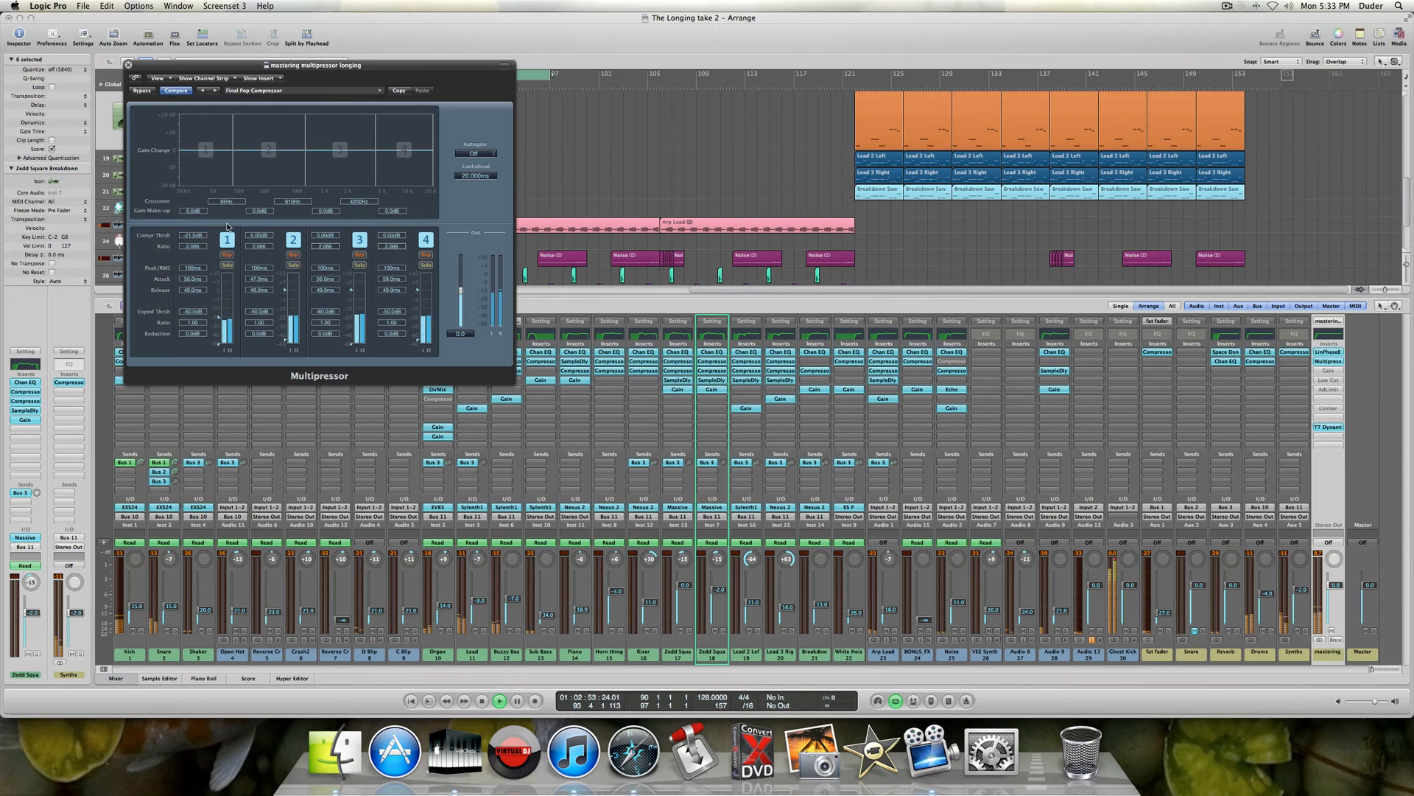
{"action": "left_click_drag", "start_coordinate": [260, 236], "coordinate": [254, 275]}
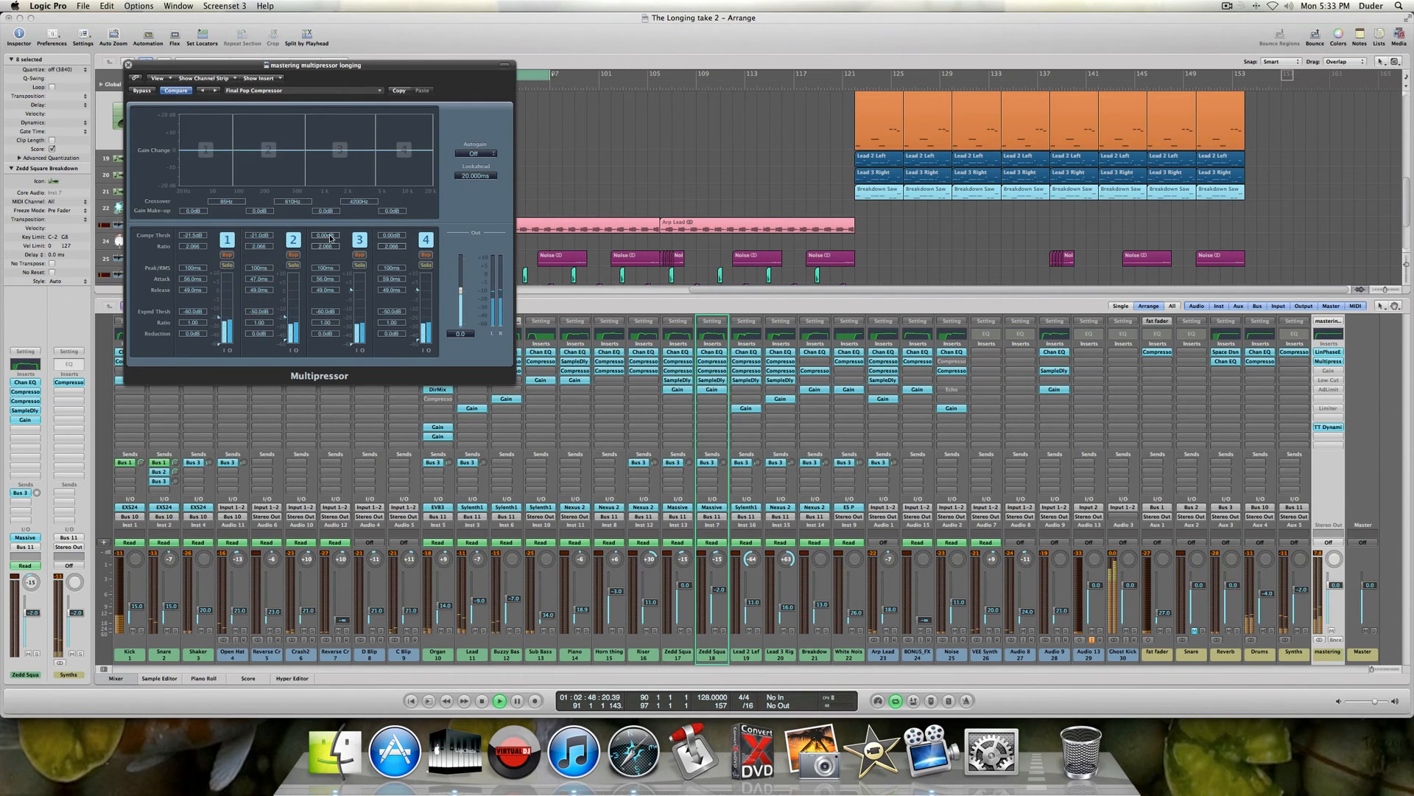
{"action": "left_click_drag", "start_coordinate": [328, 235], "coordinate": [322, 291]}
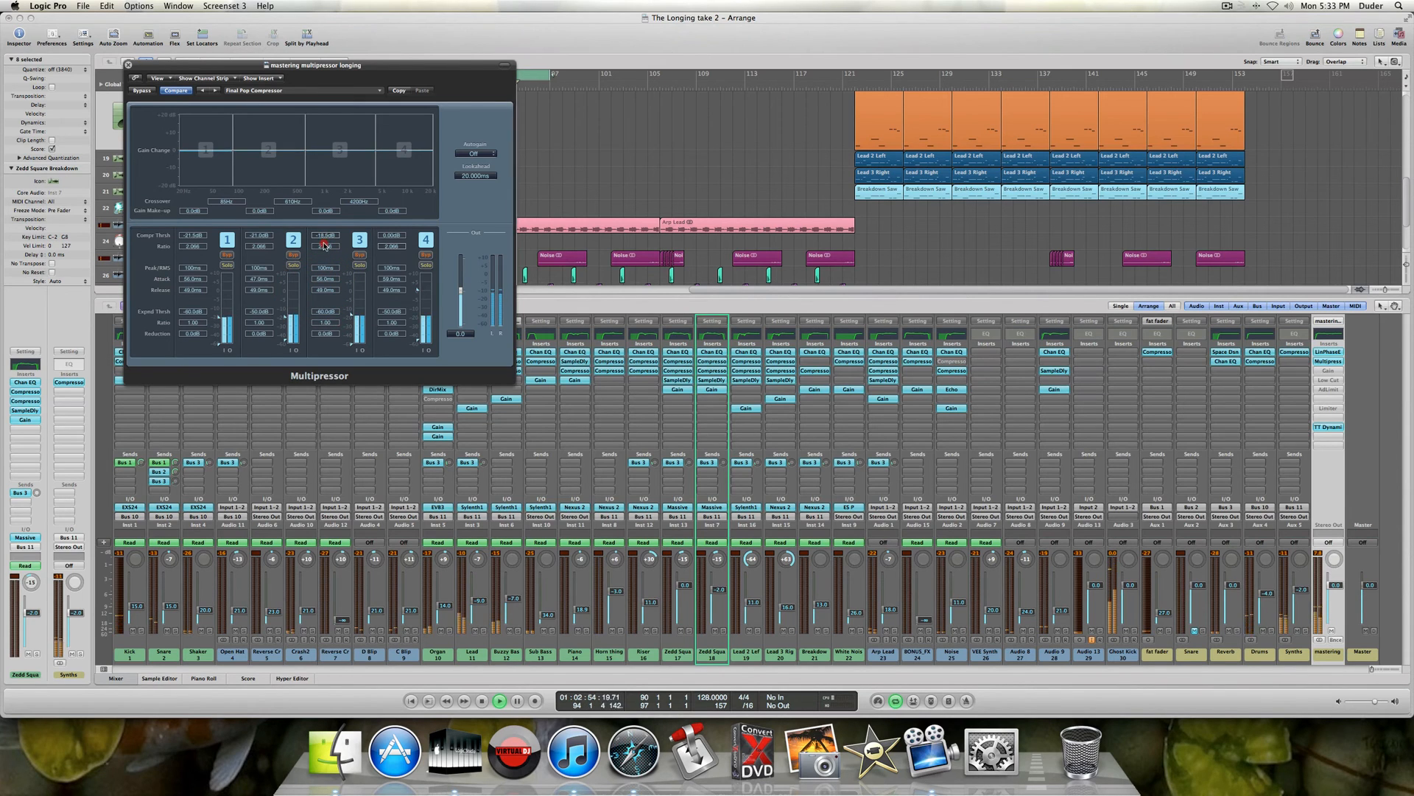
{"action": "left_click_drag", "start_coordinate": [325, 240], "coordinate": [392, 294]}
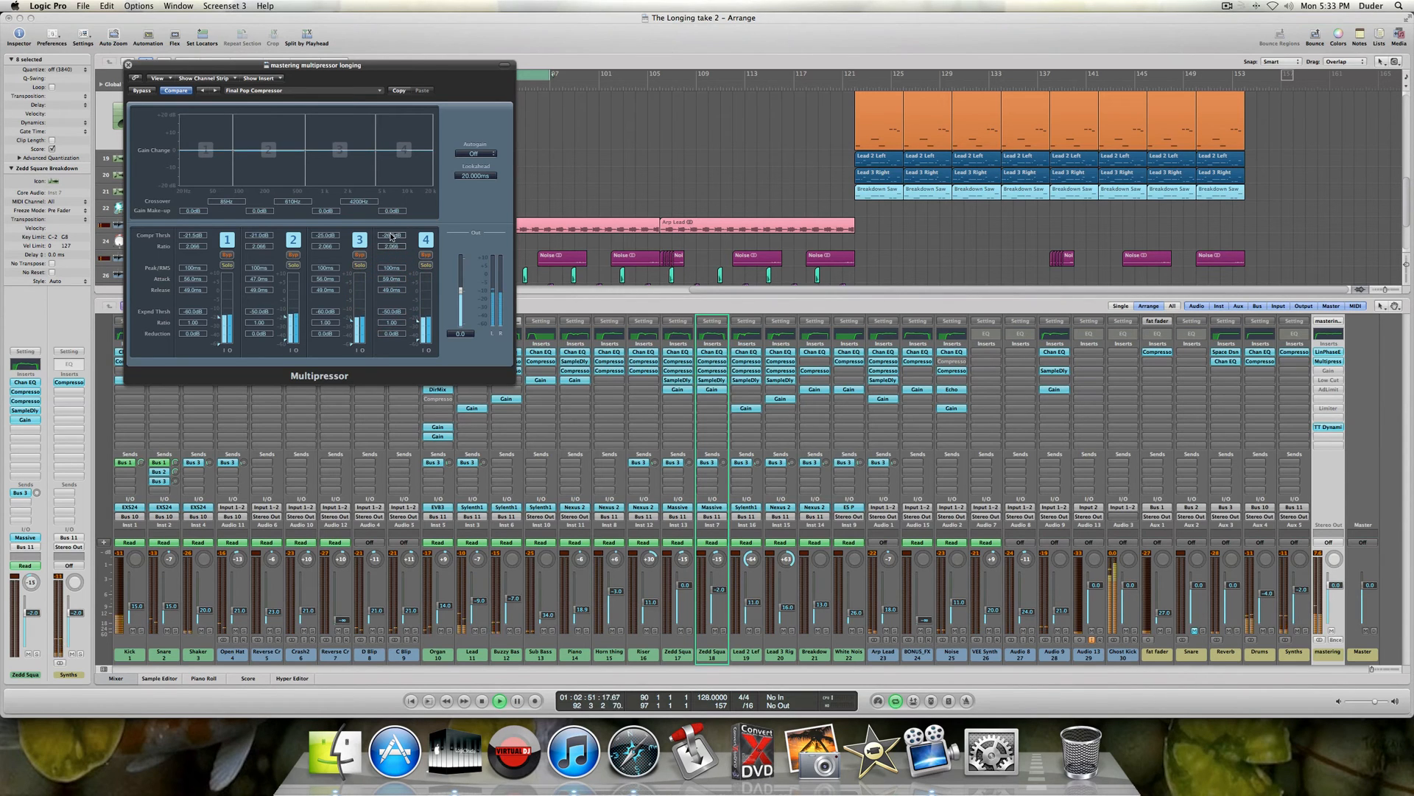
{"action": "left_click_drag", "start_coordinate": [392, 237], "coordinate": [392, 239]}
{"action": "key", "text": "space"}
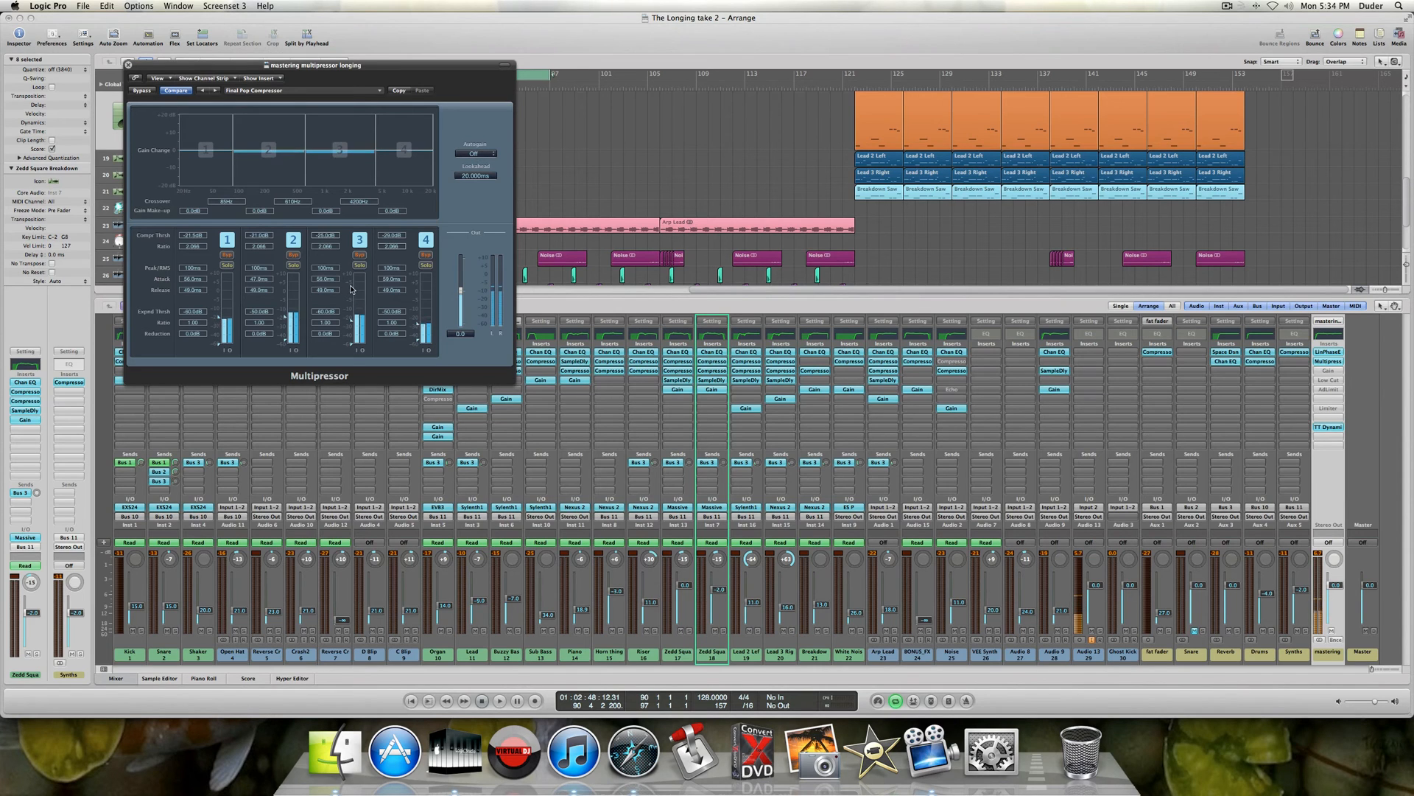
- Turn on the Multipressor's Autogain and switch back to its stored settings with Compare
{"action": "left_click", "coordinate": [472, 153]}
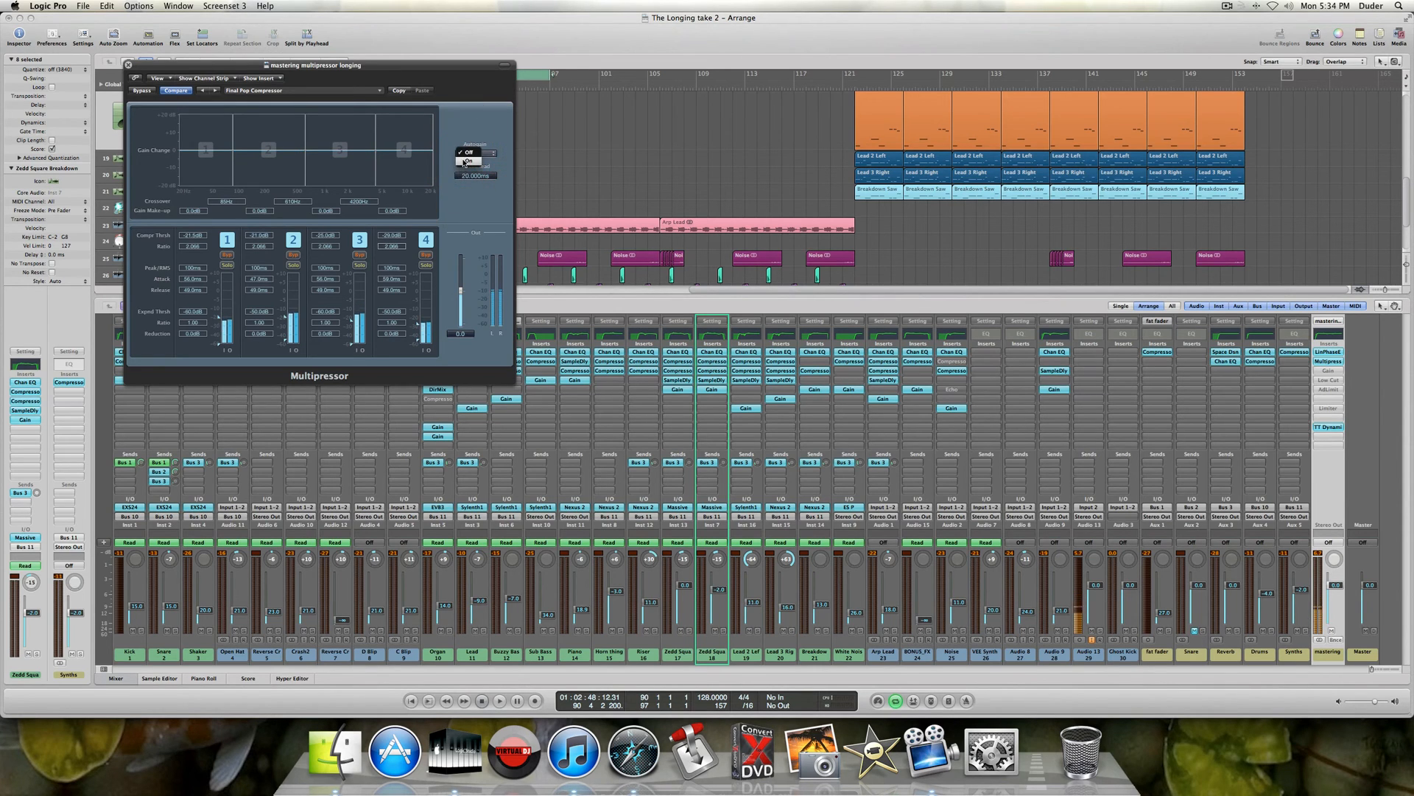
{"action": "left_click", "coordinate": [468, 161]}
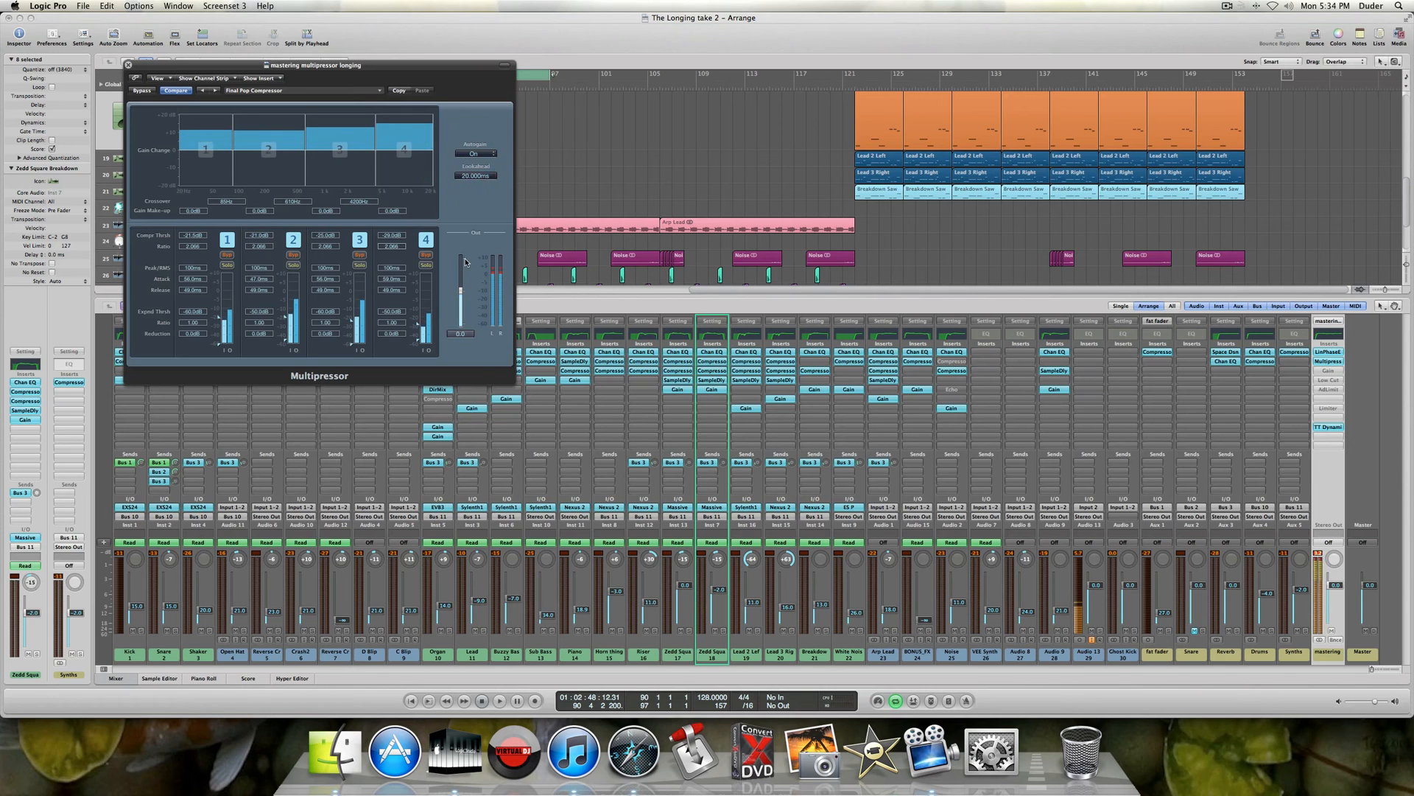
{"action": "left_click", "coordinate": [175, 91]}
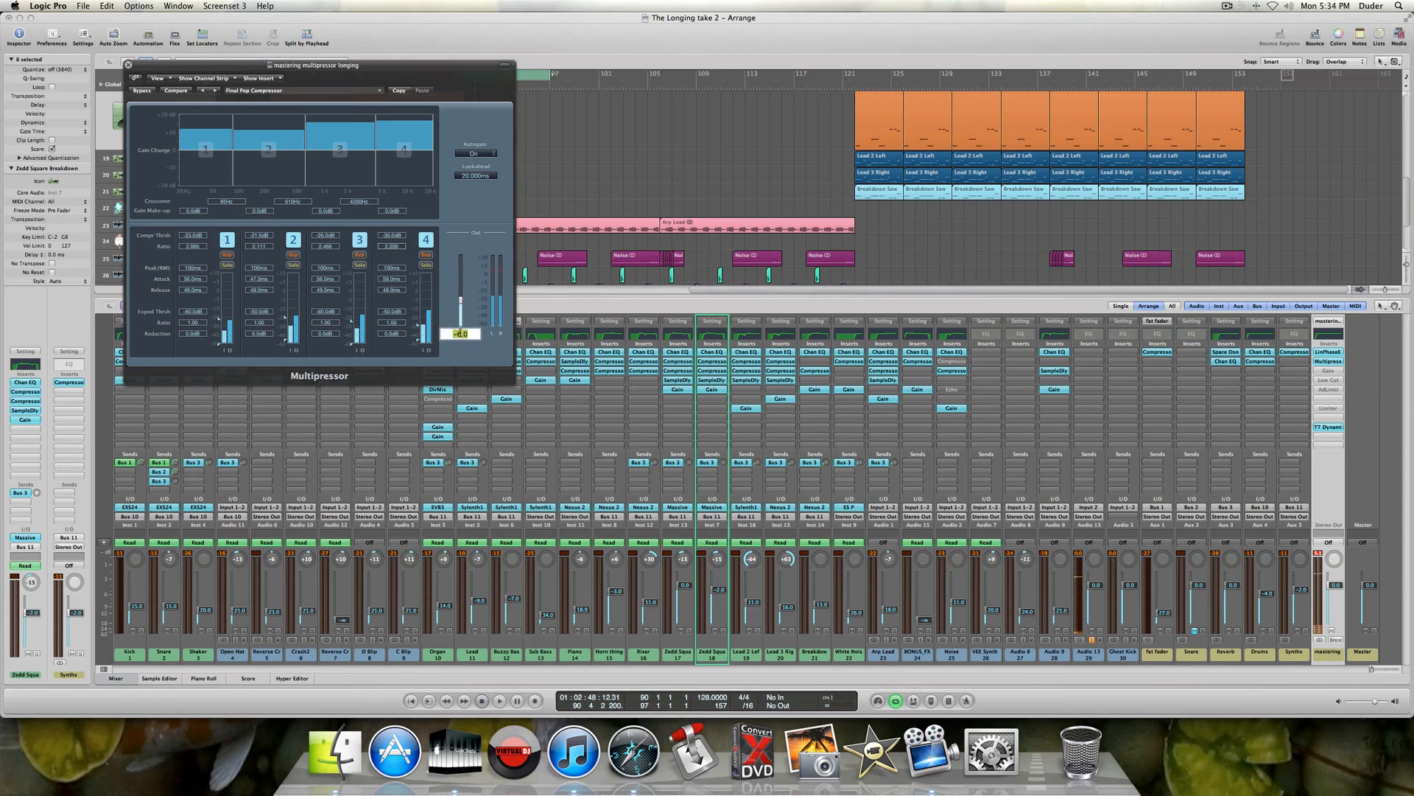
- Set the output gain of the restored Multipressor setting to 0 dB
{"action": "double_click", "coordinate": [460, 334]}
{"action": "type", "text": "0"}
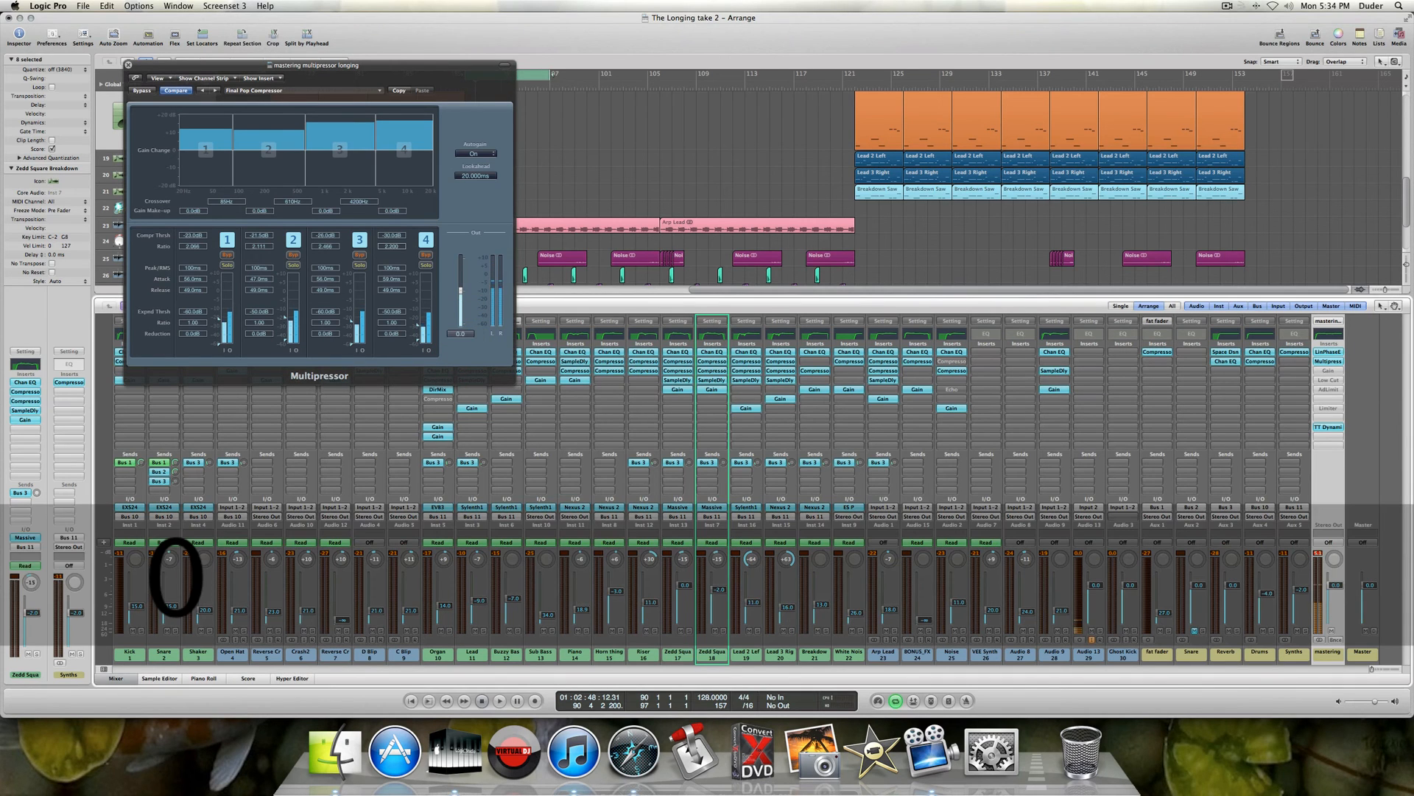
{"action": "key", "text": "Return"}
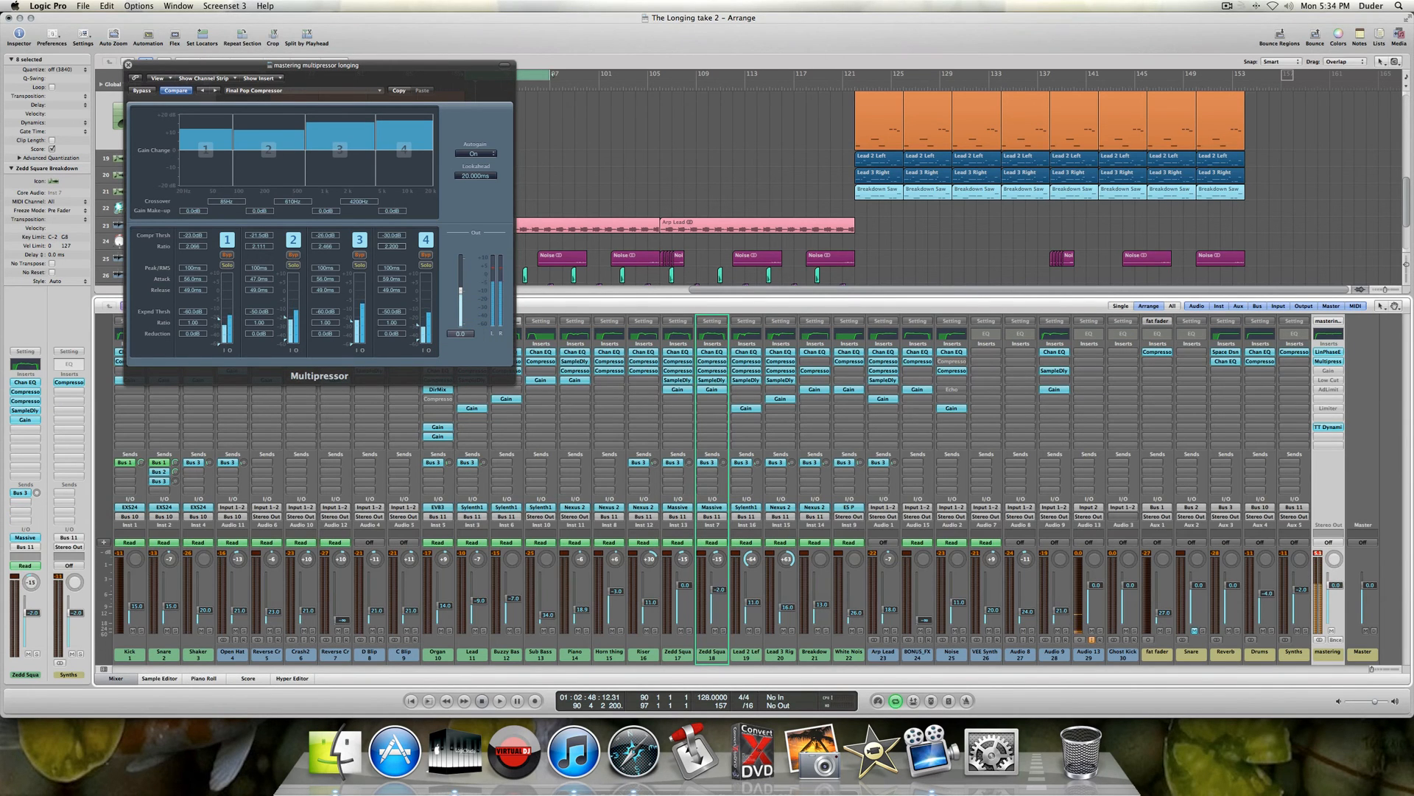
- Set the Multipressor's output gain to -6 dB and play the song to audition it
{"action": "key", "text": "space"}
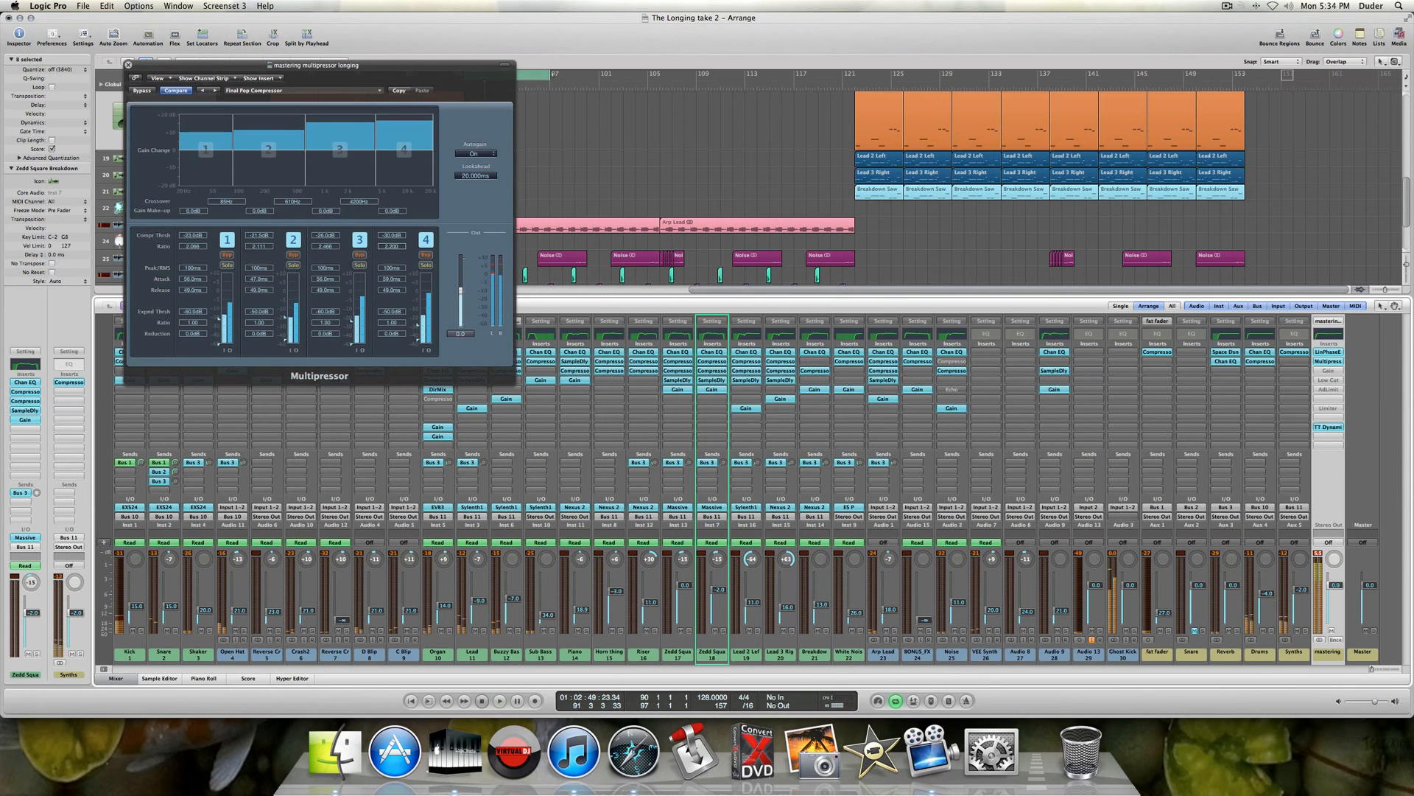
{"action": "double_click", "coordinate": [461, 334]}
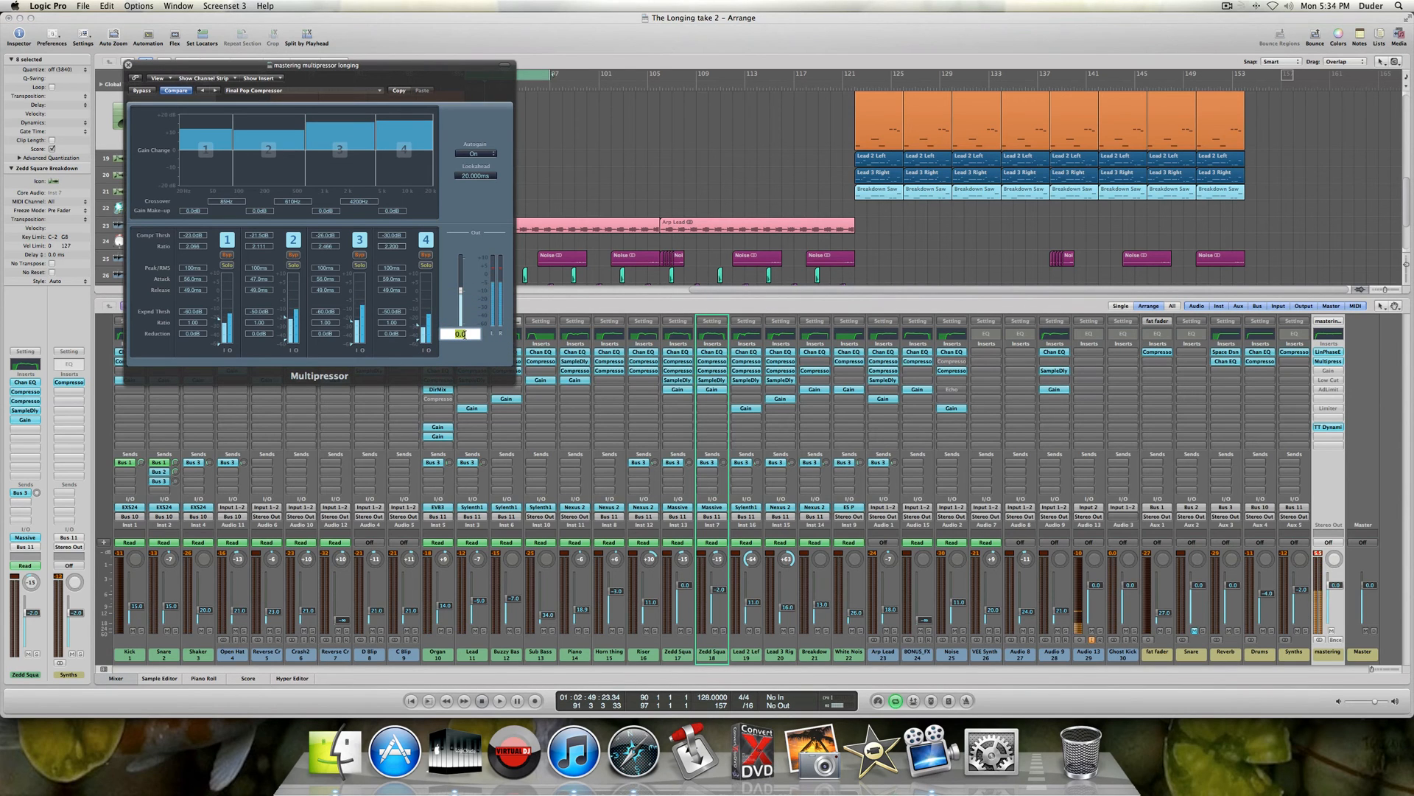
{"action": "type", "text": "-6"}
{"action": "key", "text": "Return"}
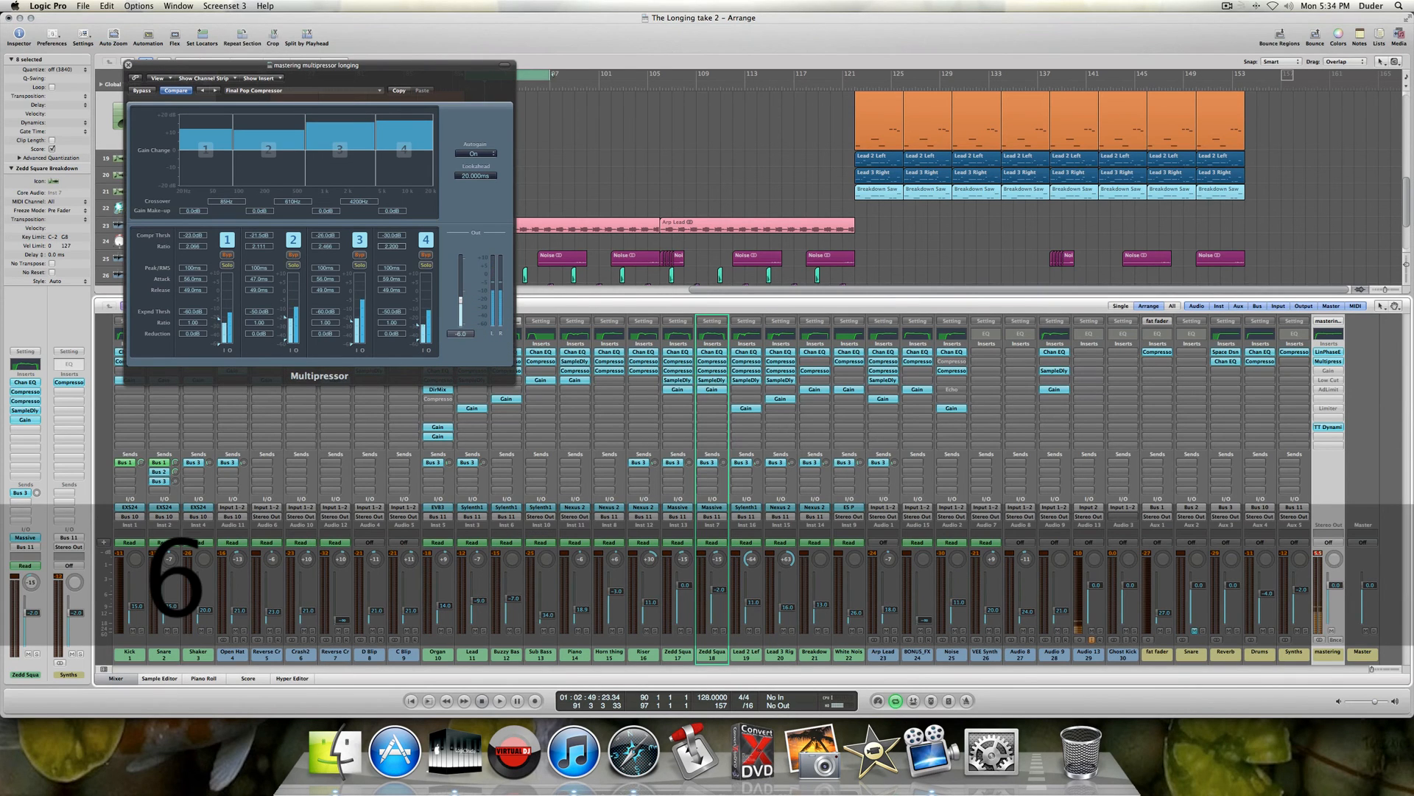
{"action": "key", "text": "space"}
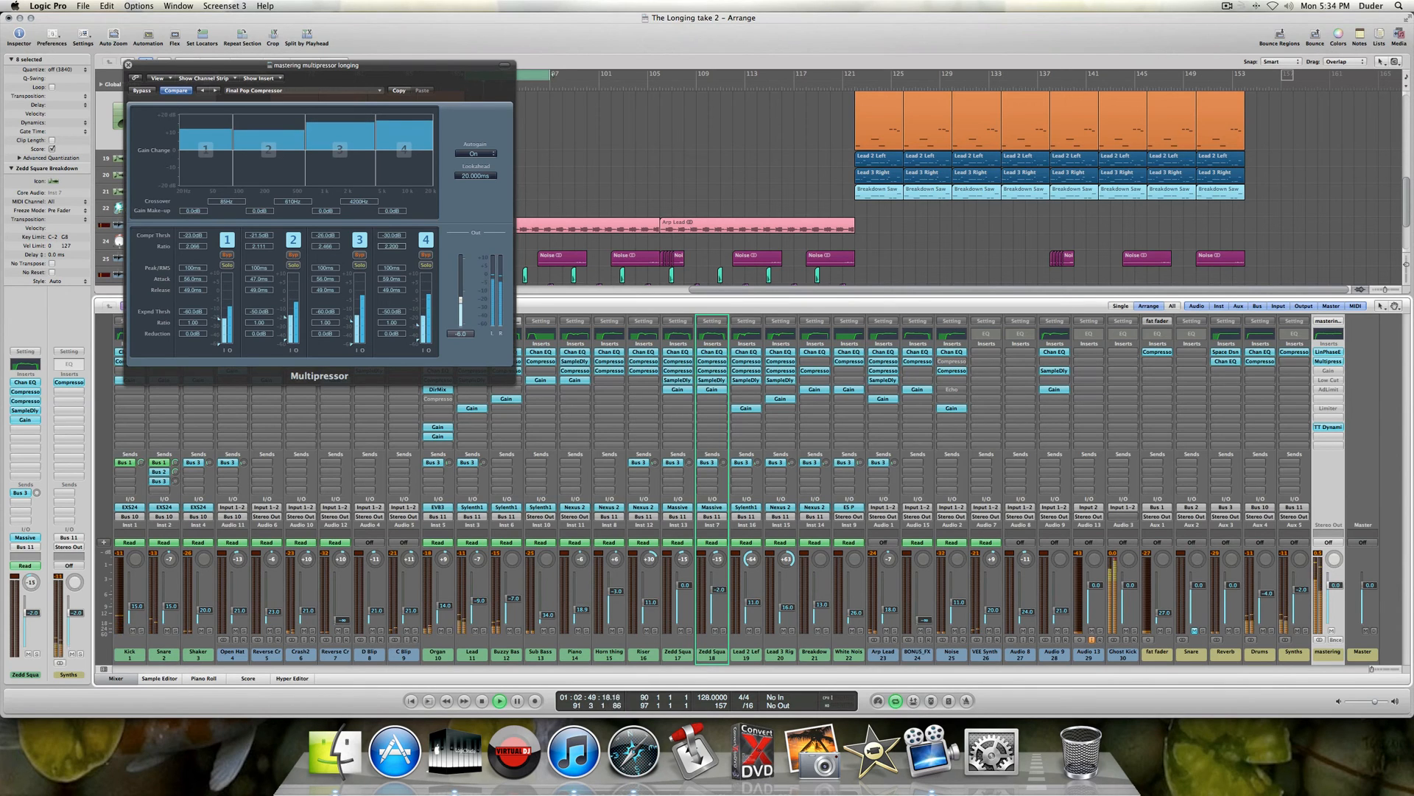
- Compare the song with the Multipressor bypassed and active, and close the plug-in's window
{"action": "key", "text": "space"}
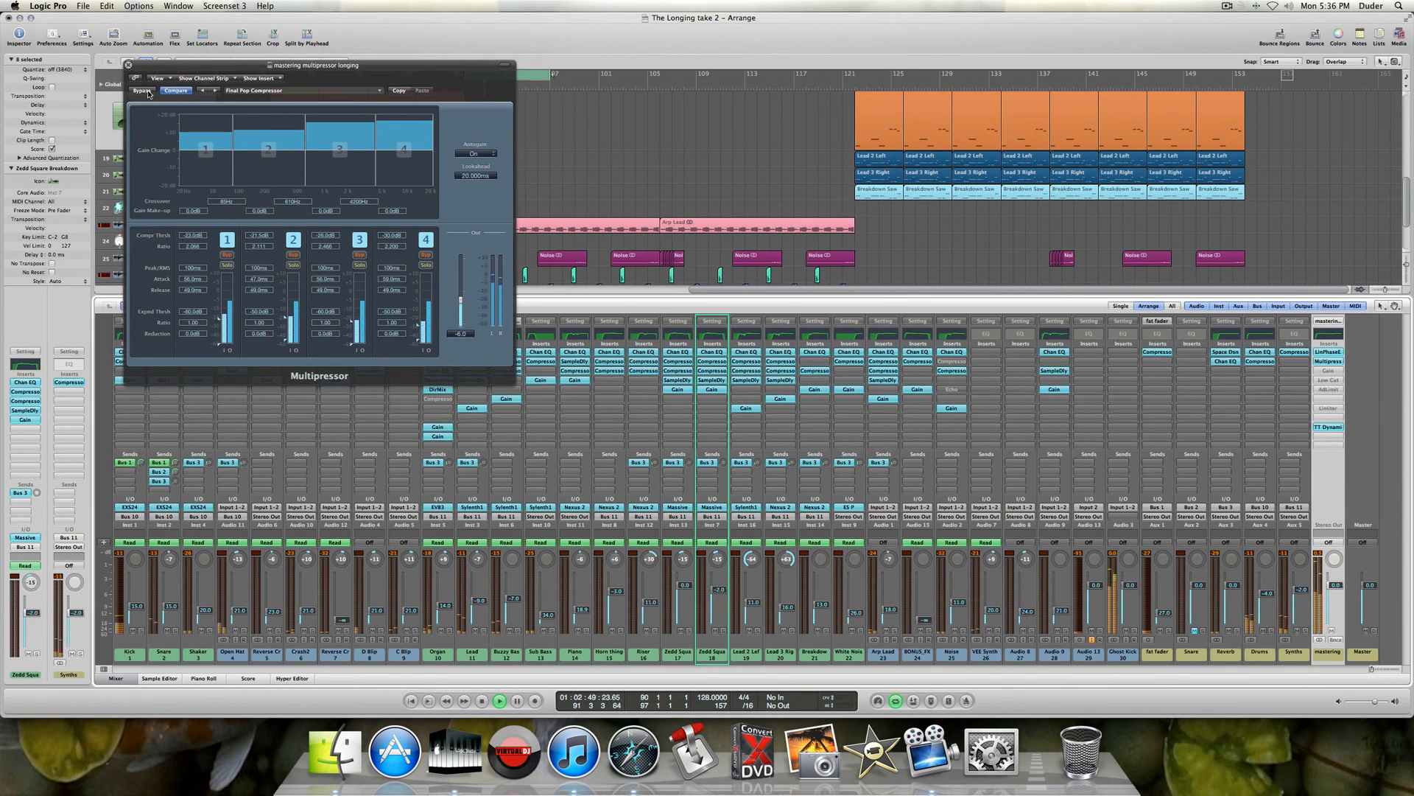
{"action": "left_click", "coordinate": [143, 91]}
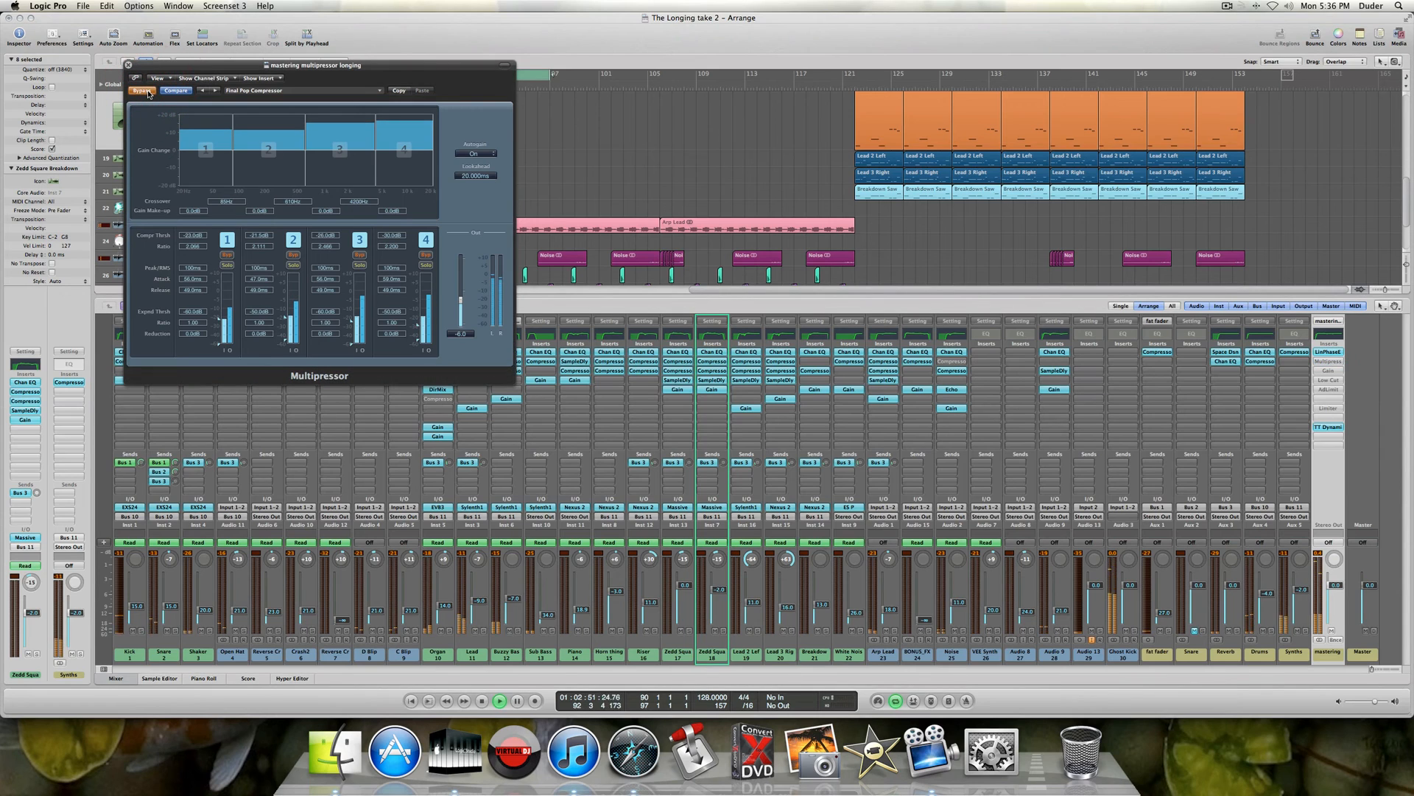
{"action": "left_click", "coordinate": [142, 91]}
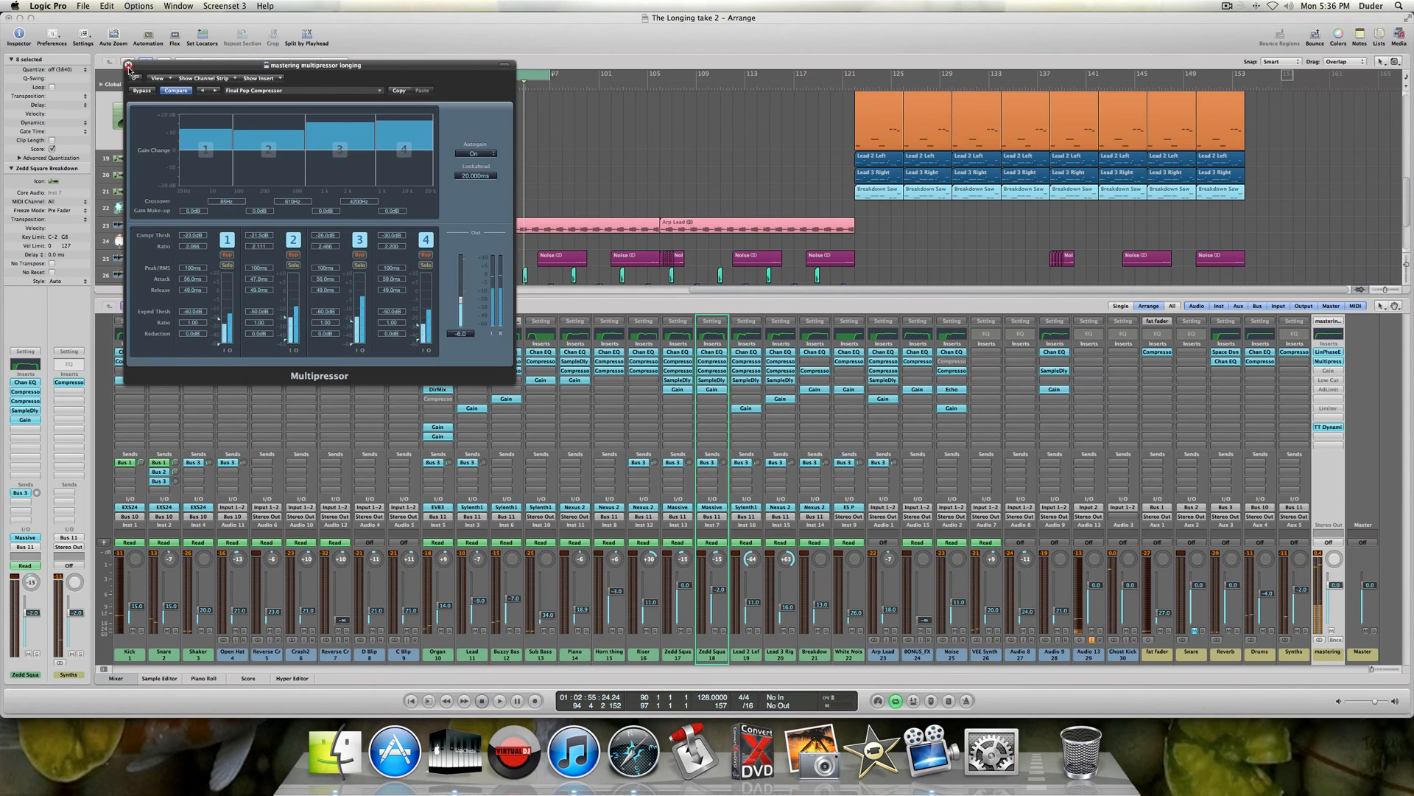
{"action": "left_click", "coordinate": [128, 64]}
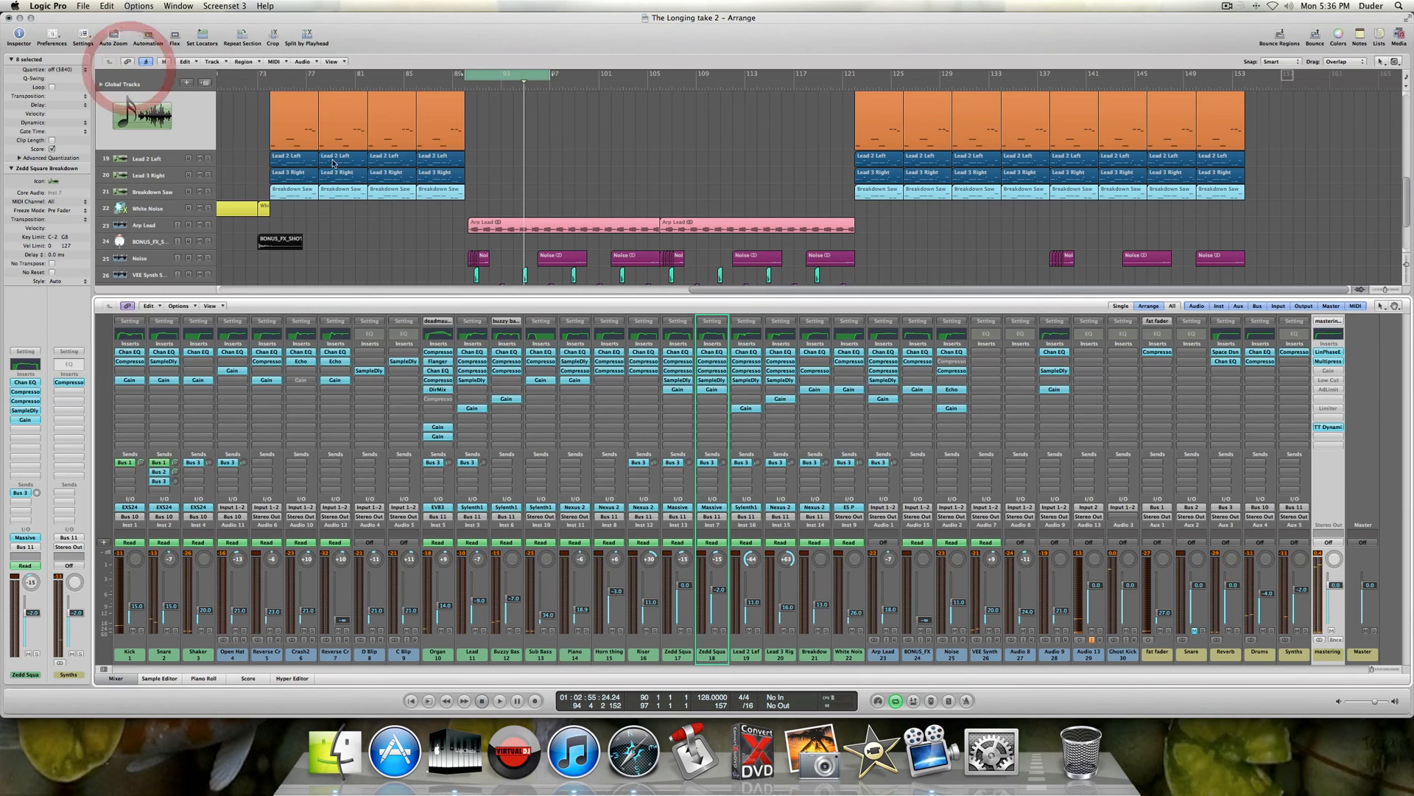
- Activate the Gain and Low Cut plug-ins on the mastering channel and close their windows
{"action": "left_click", "coordinate": [1329, 370]}
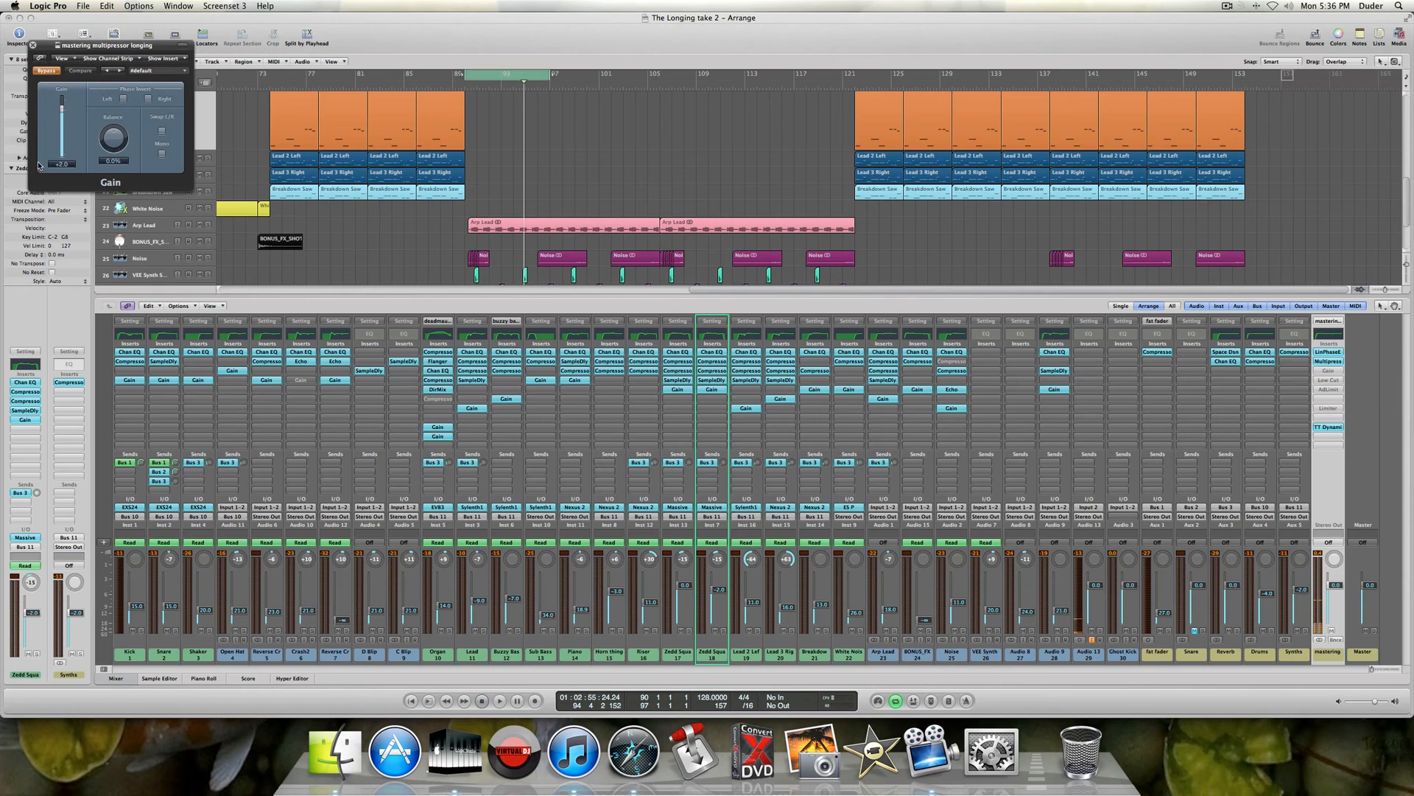
{"action": "left_click", "coordinate": [38, 69]}
{"action": "left_click", "coordinate": [33, 46]}
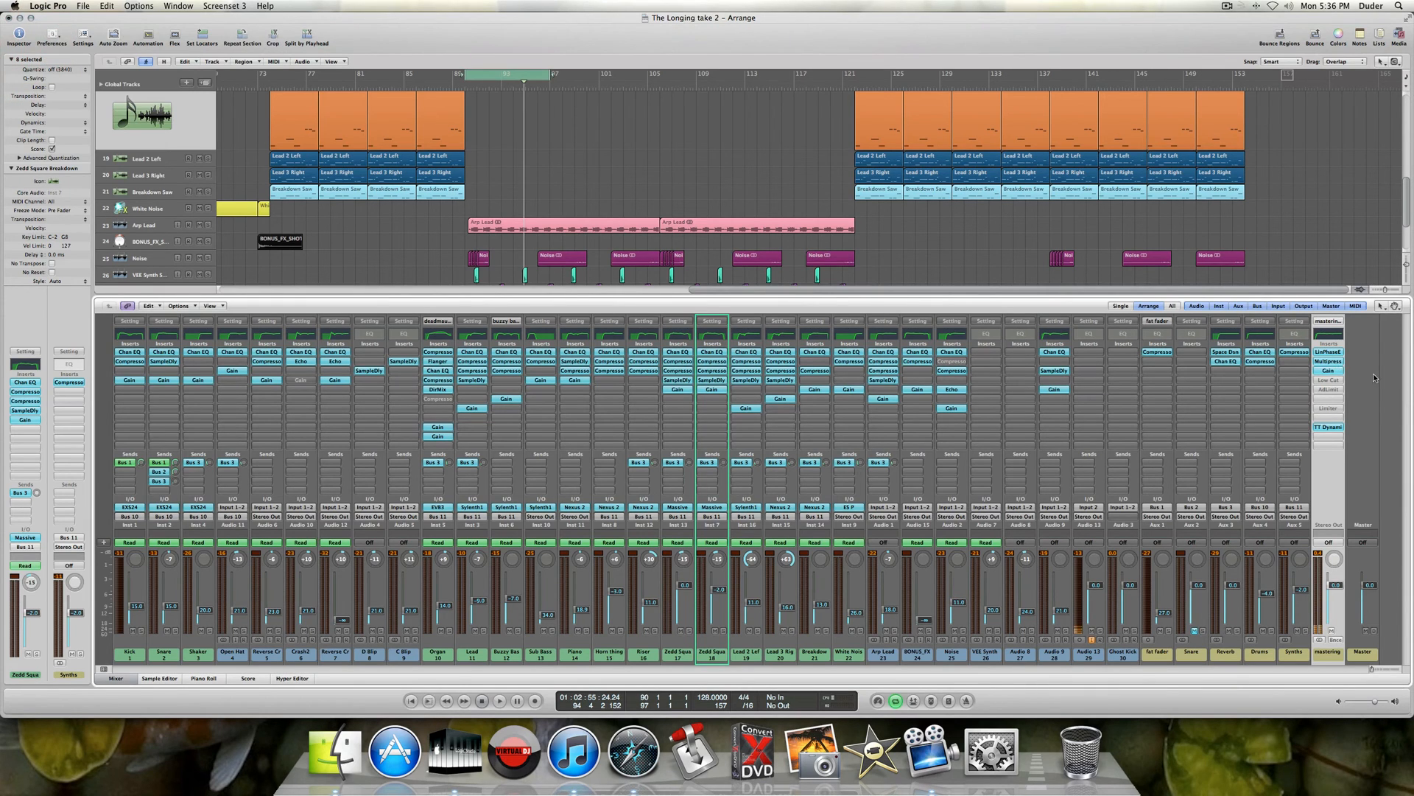
{"action": "left_click", "coordinate": [1324, 380]}
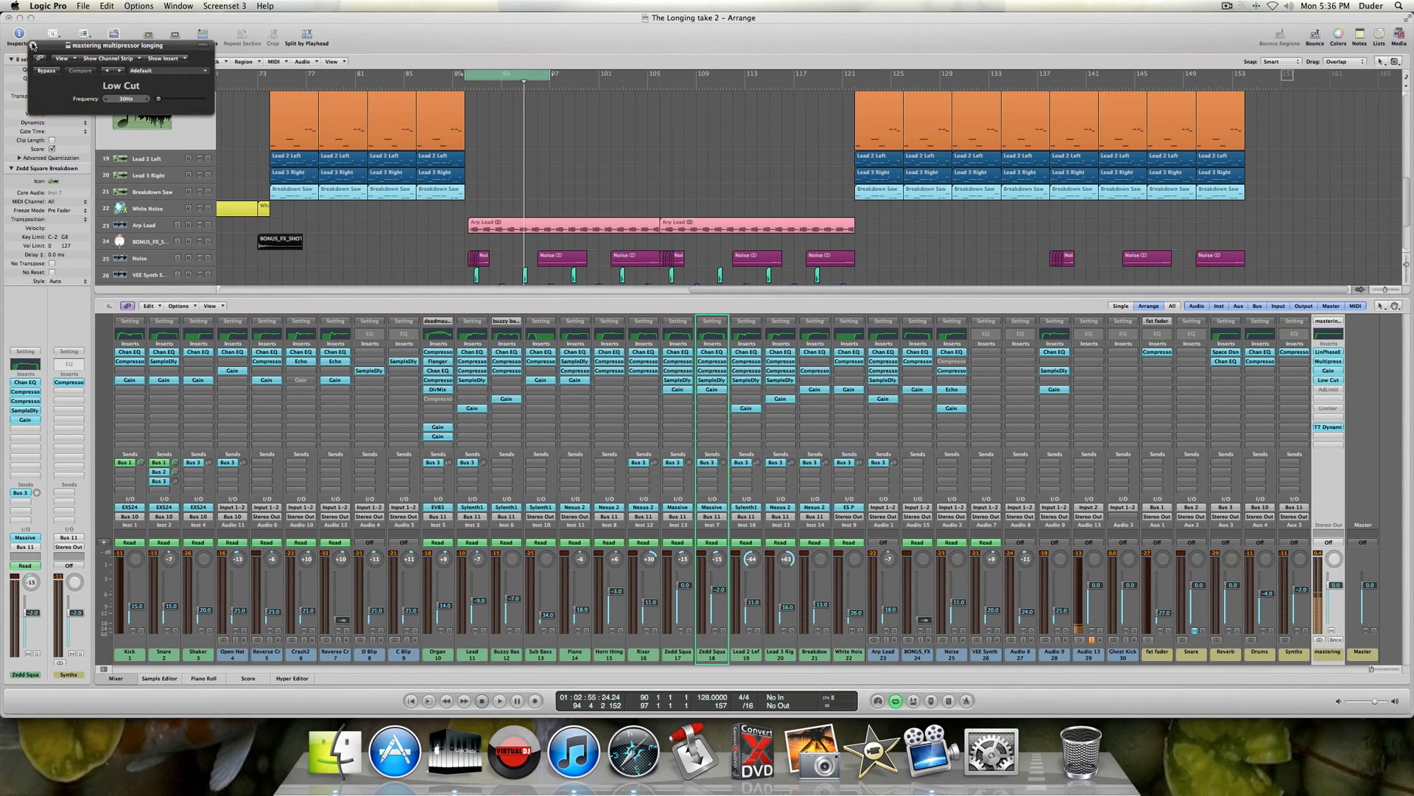
{"action": "left_click", "coordinate": [32, 45]}
- Open the Adaptive Limiter and look through the Waves limiters available for an empty insert slot on the mastering channel
{"action": "left_click", "coordinate": [1338, 394]}
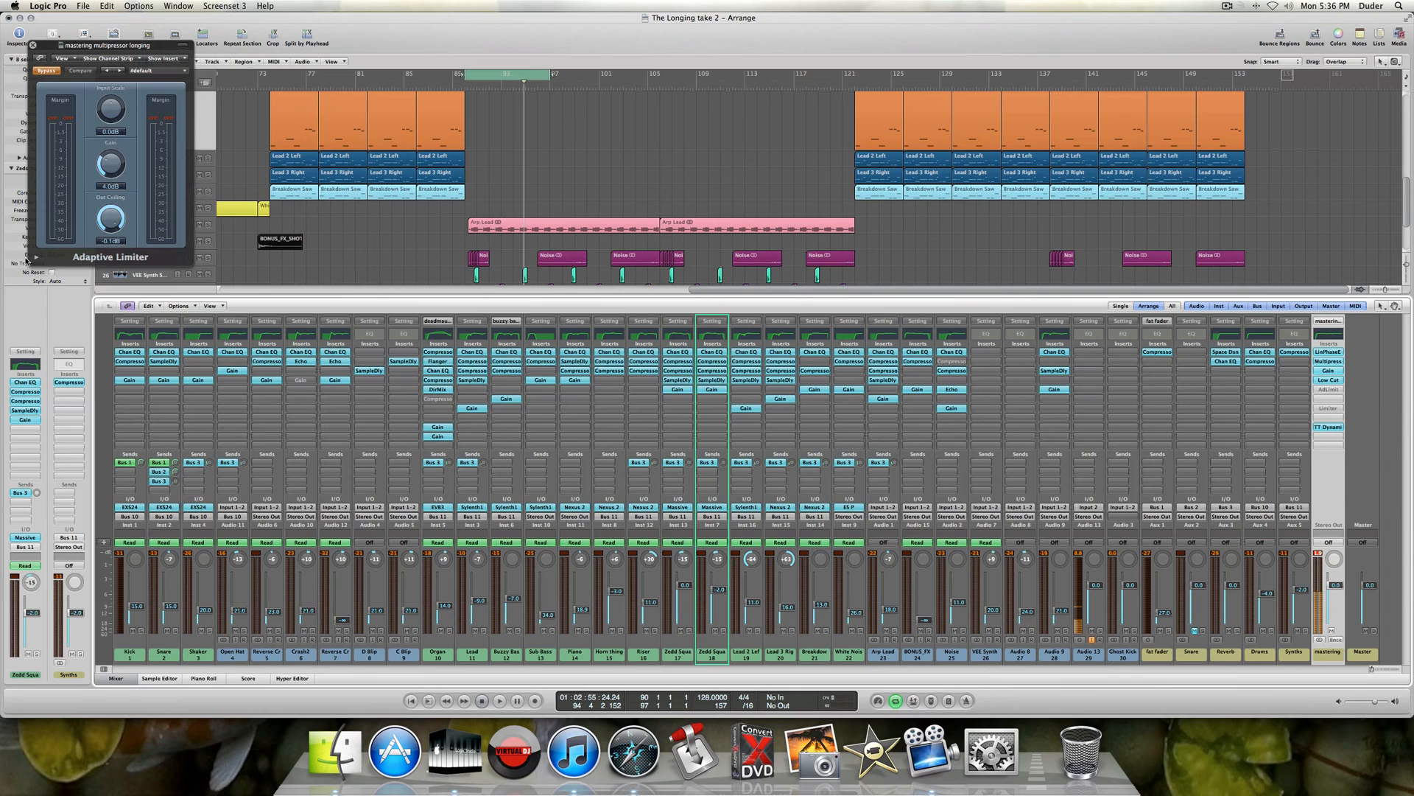
{"action": "left_click", "coordinate": [1330, 418]}
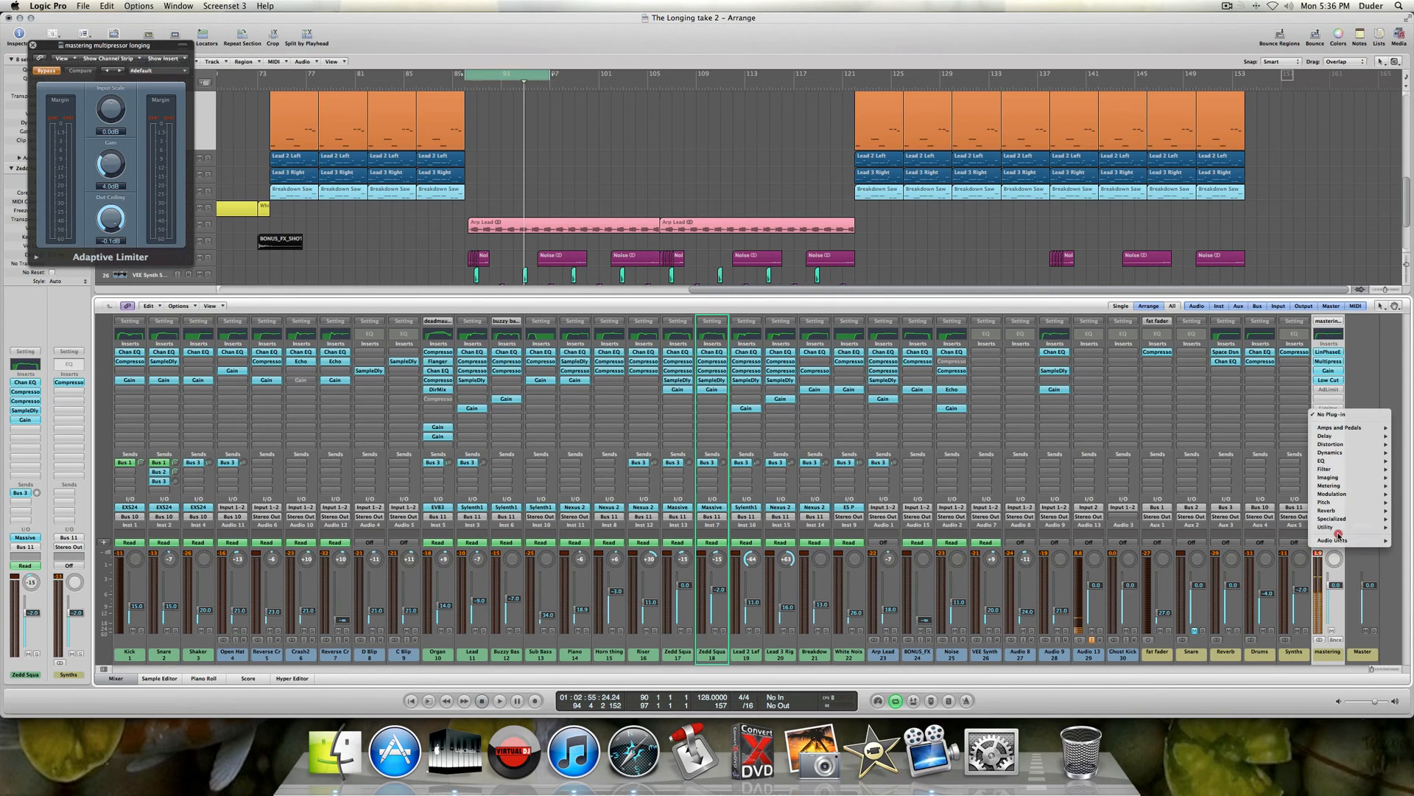
{"action": "mouse_move", "coordinate": [1342, 529]}
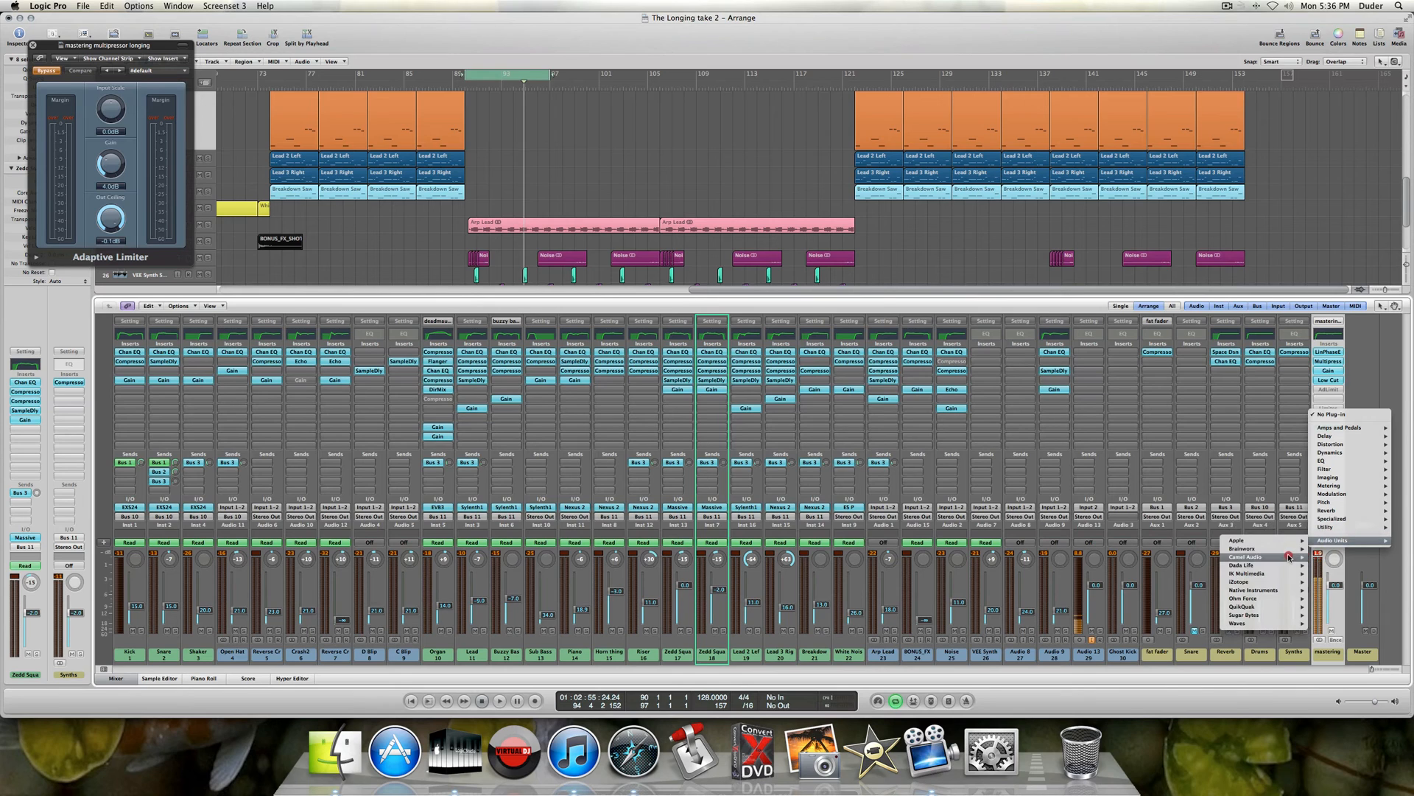
{"action": "mouse_move", "coordinate": [1260, 631]}
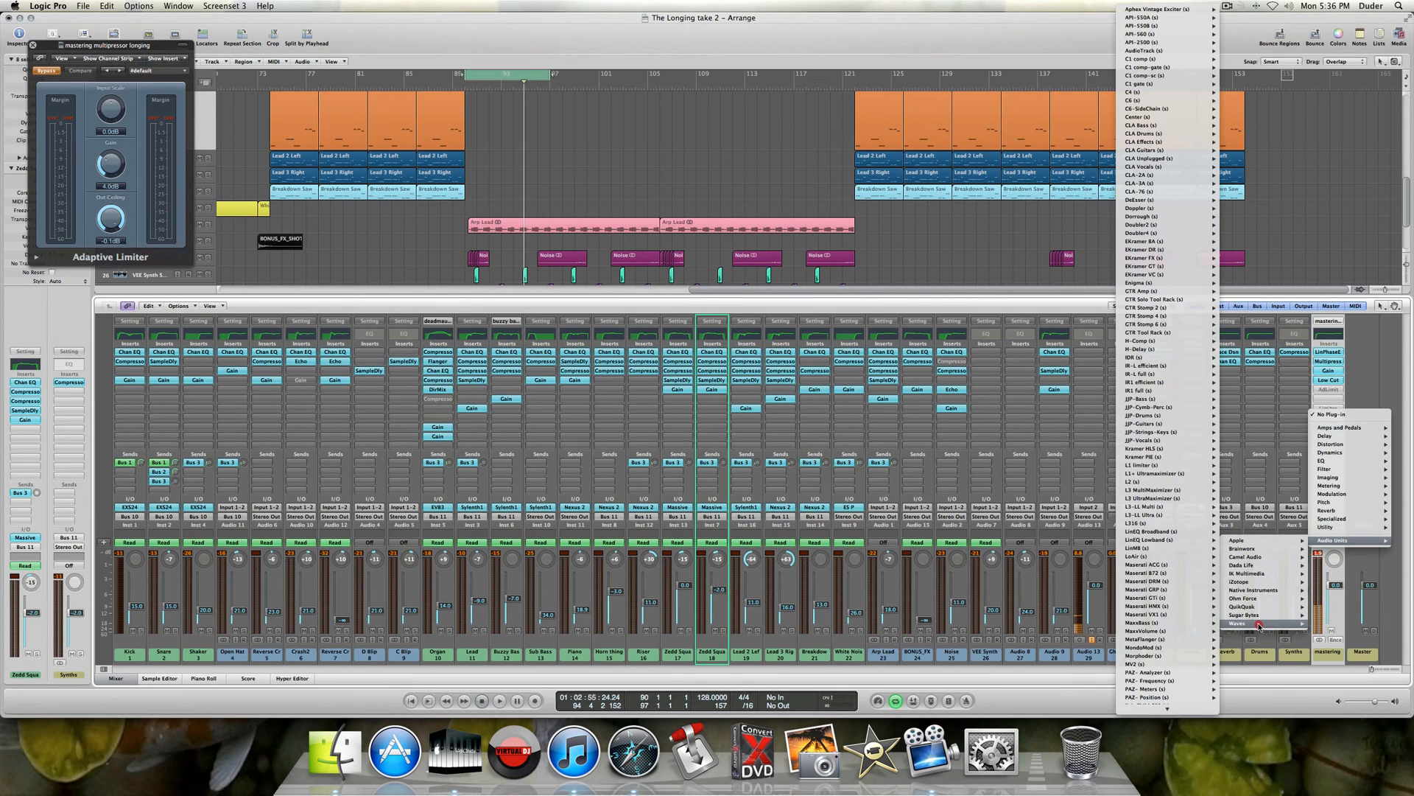
{"action": "mouse_move", "coordinate": [1143, 483]}
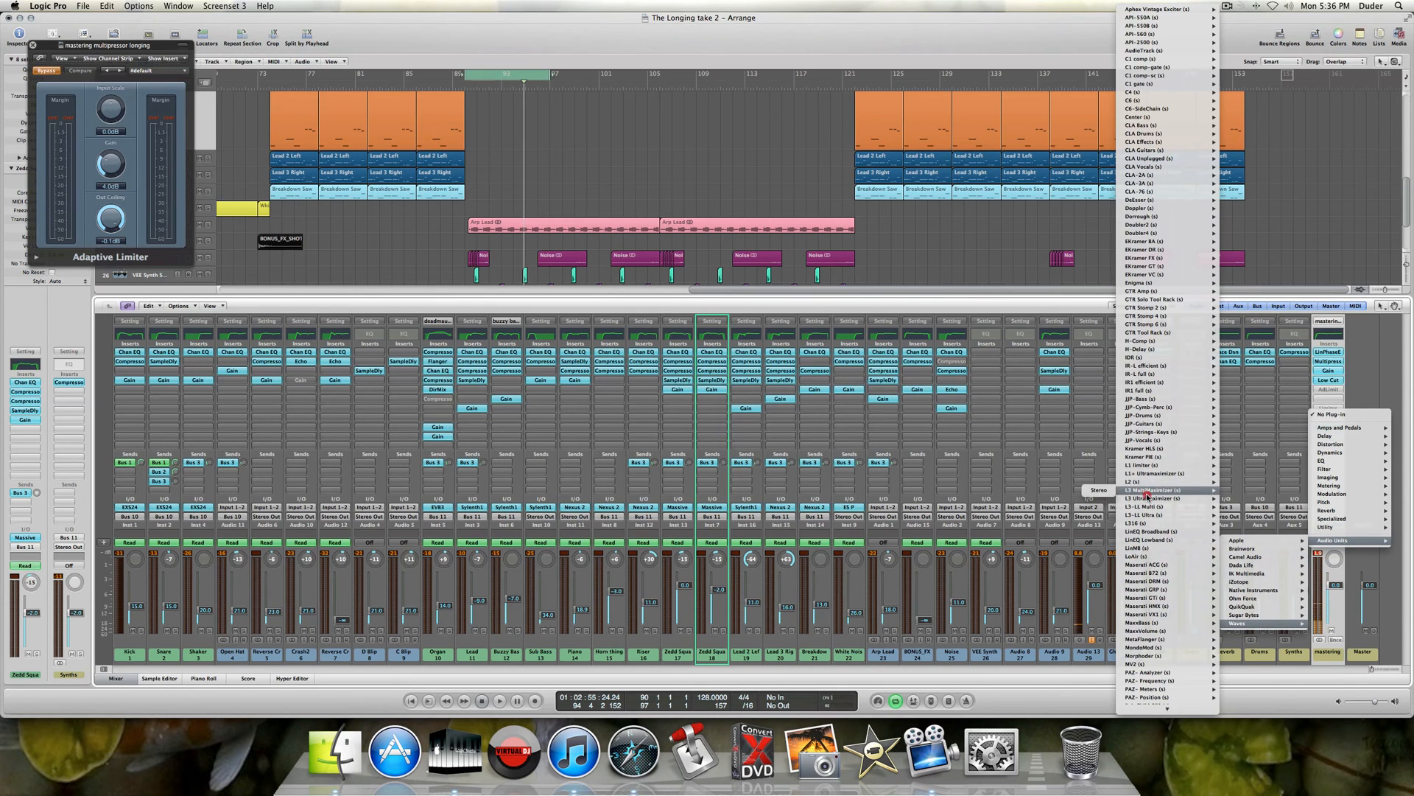
{"action": "left_click", "coordinate": [1371, 354]}
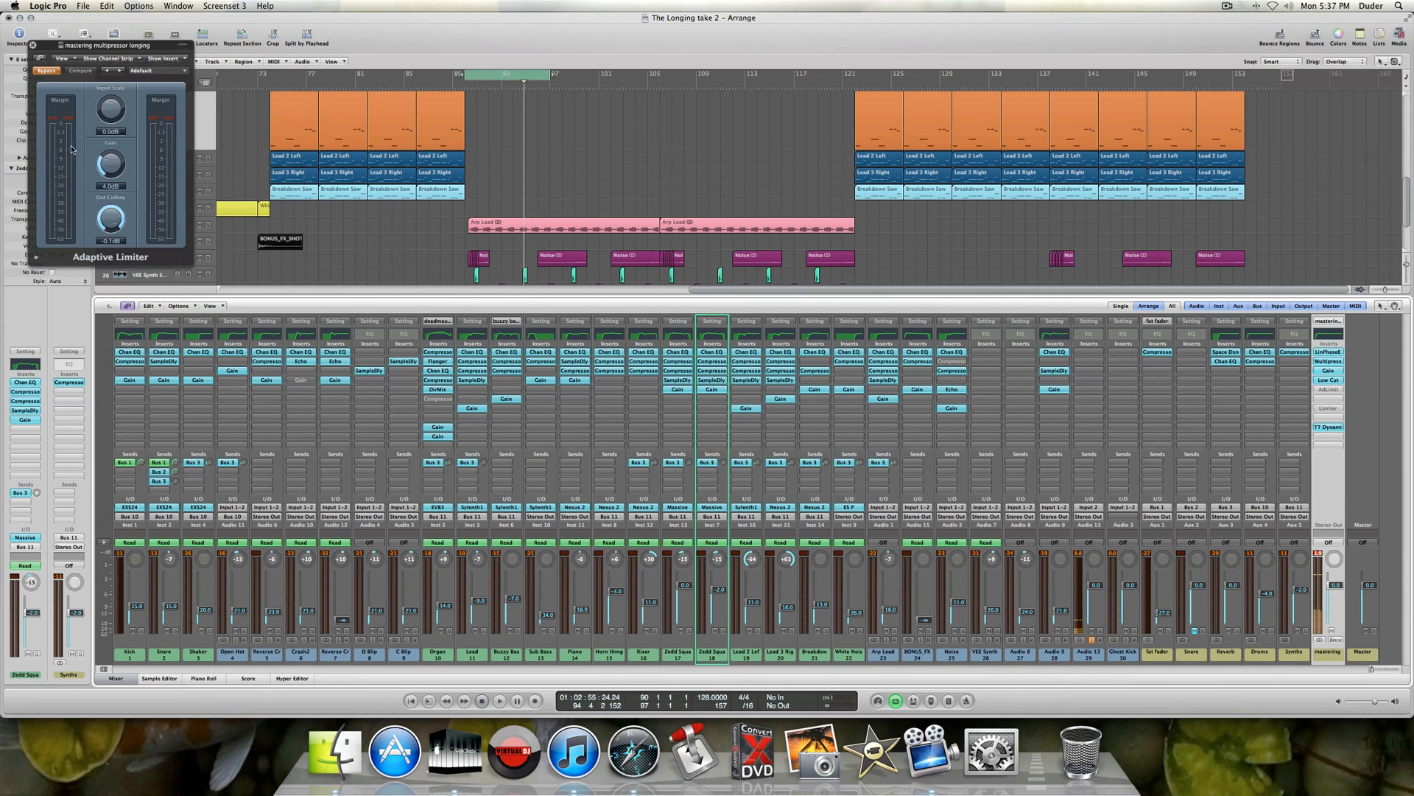
- Show the Adaptive Limiter's extended parameters and play the song briefly with the limiter bypassed
{"action": "left_click", "coordinate": [35, 258]}
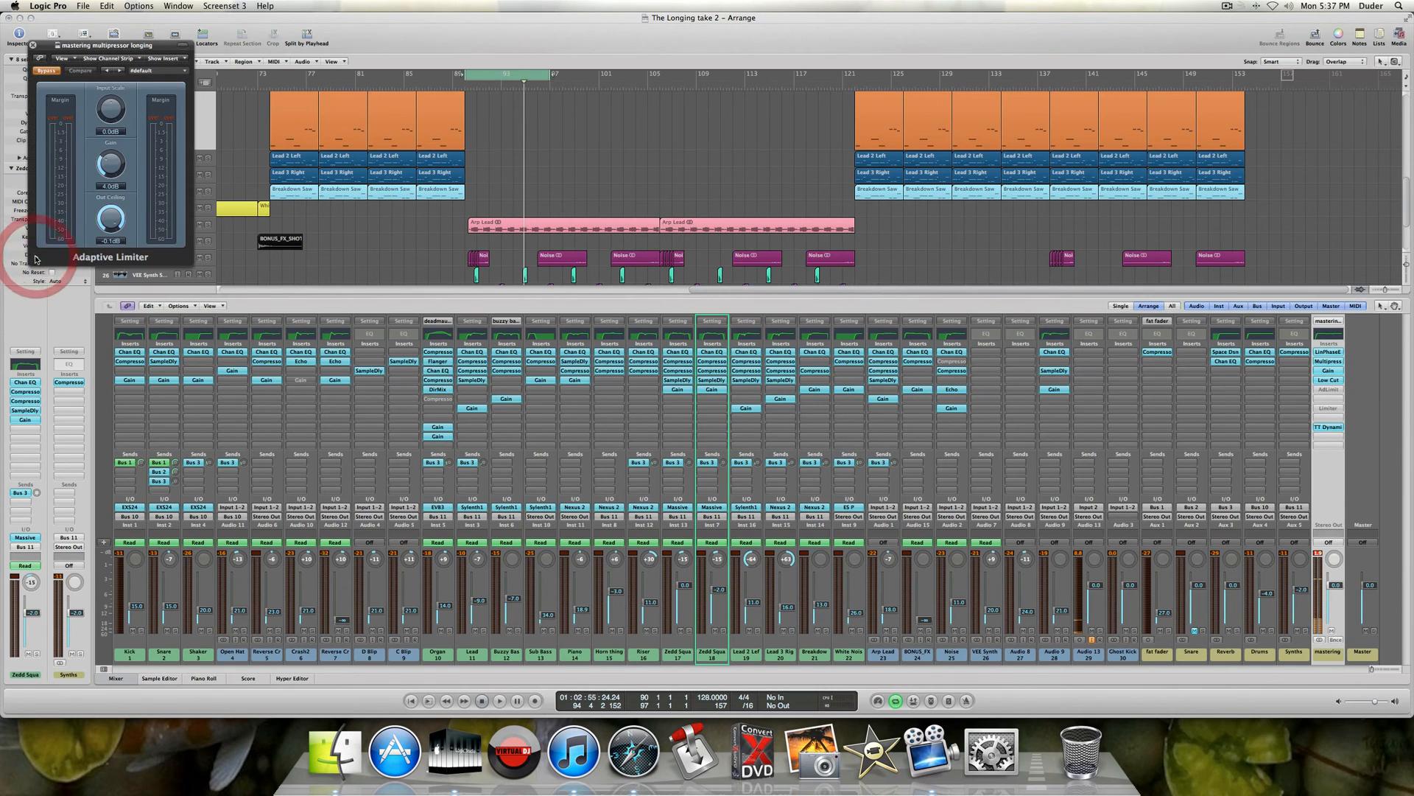
{"action": "left_click", "coordinate": [35, 257]}
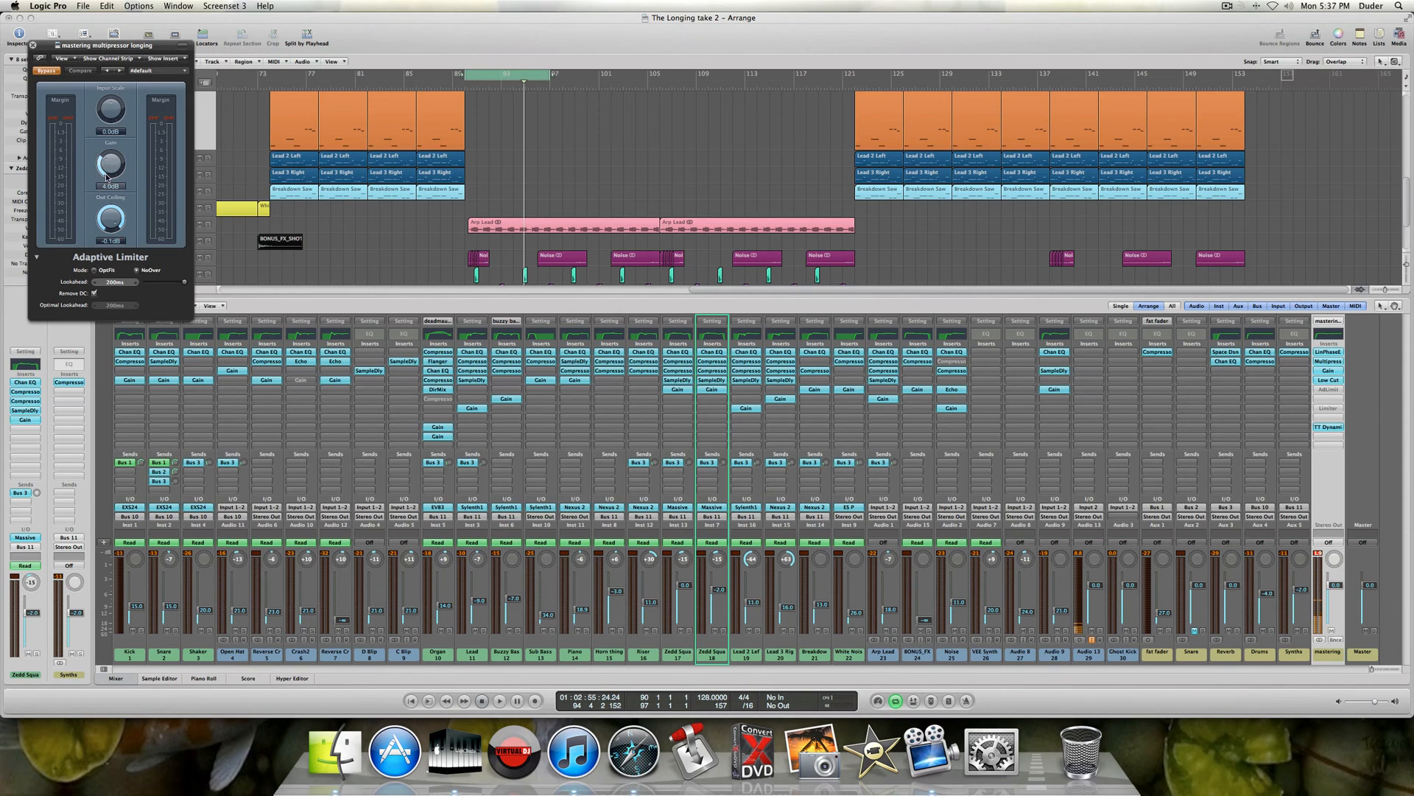
{"action": "left_click", "coordinate": [45, 72]}
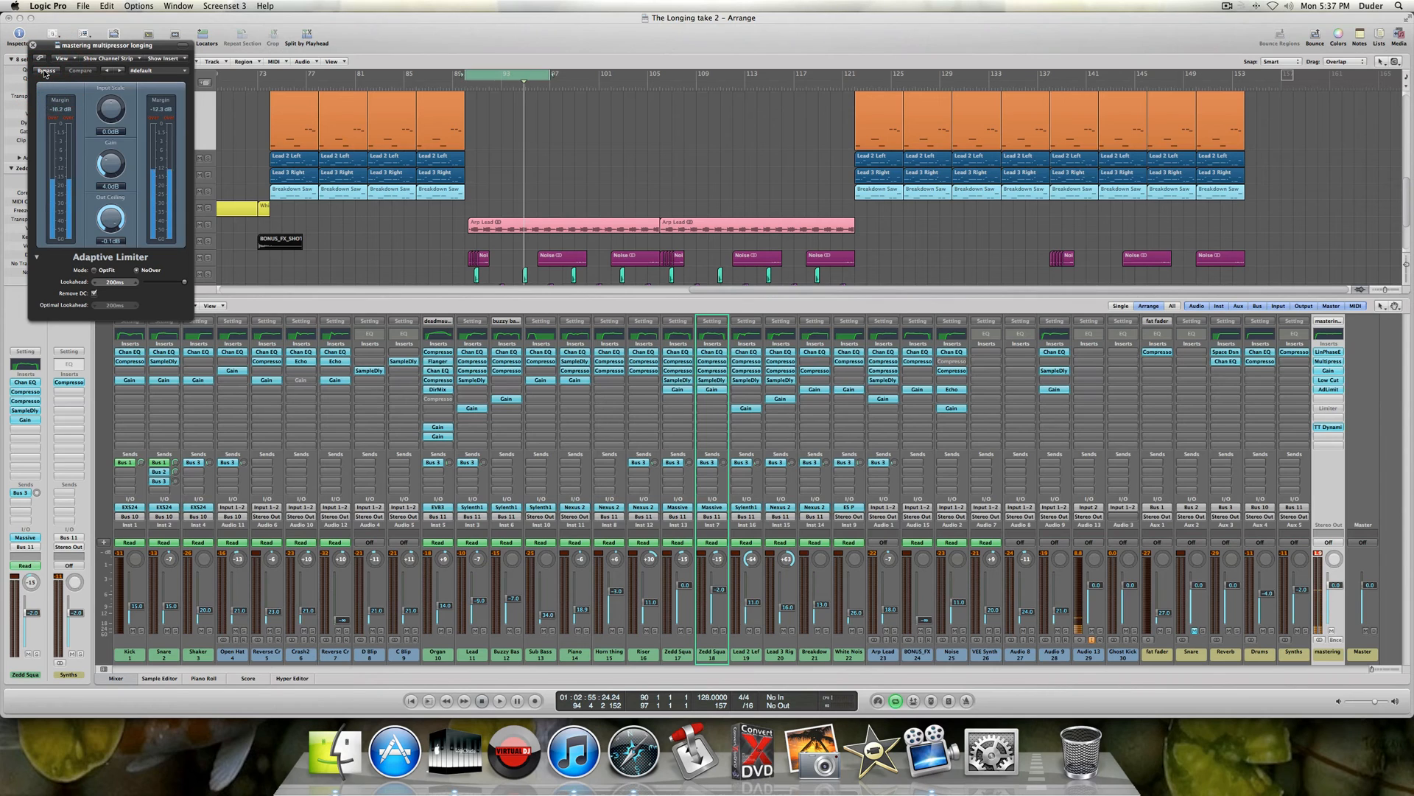
{"action": "left_click", "coordinate": [45, 73]}
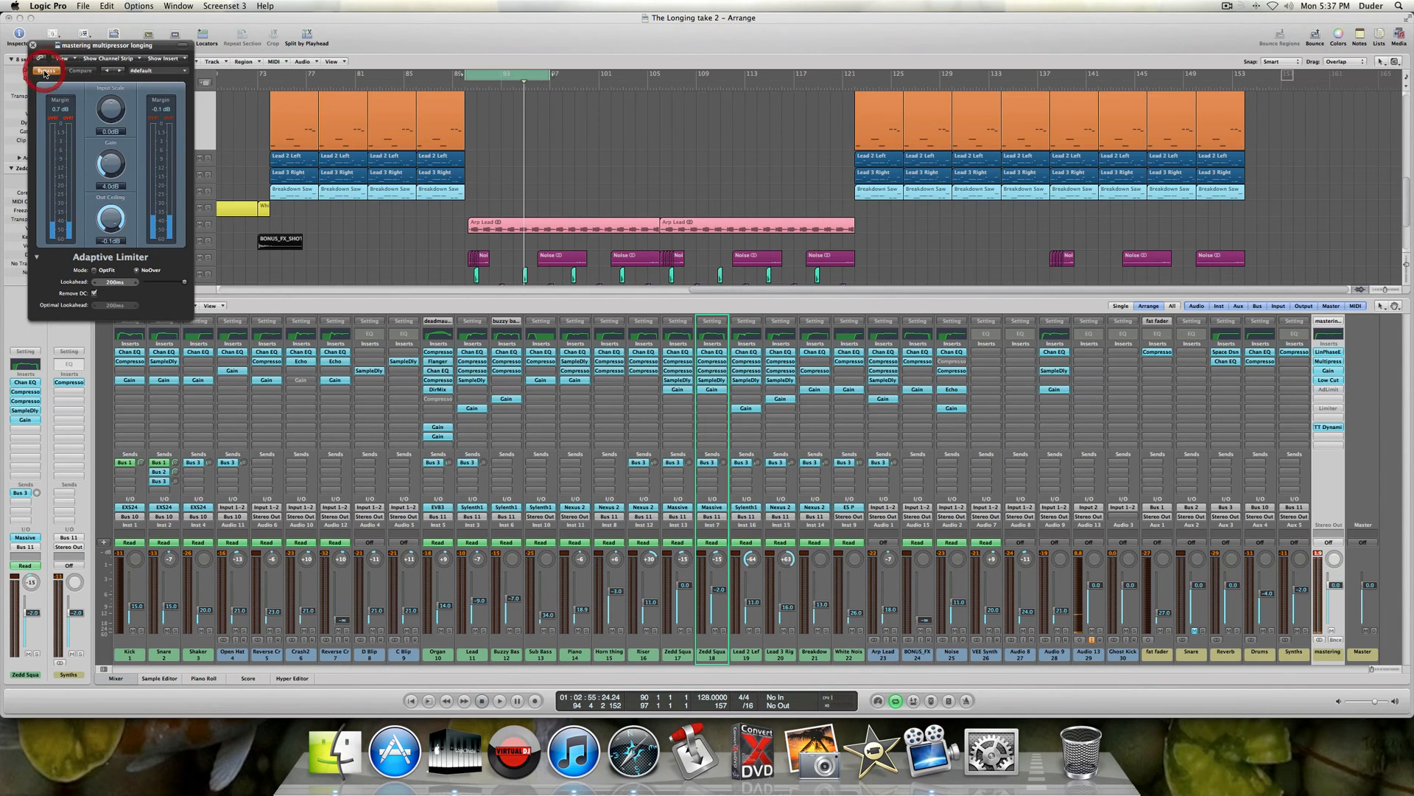
{"action": "key", "text": "space"}
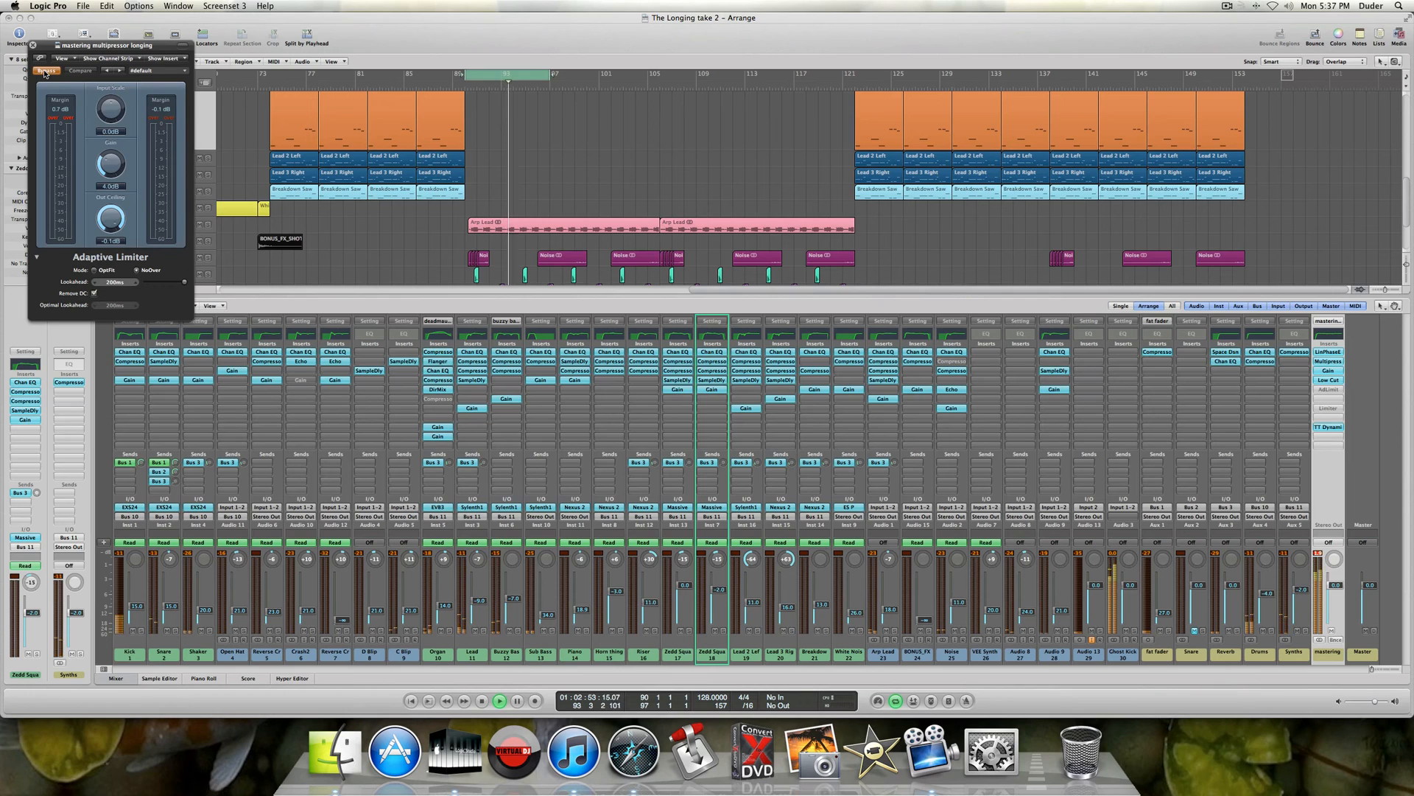
{"action": "key", "text": "space"}
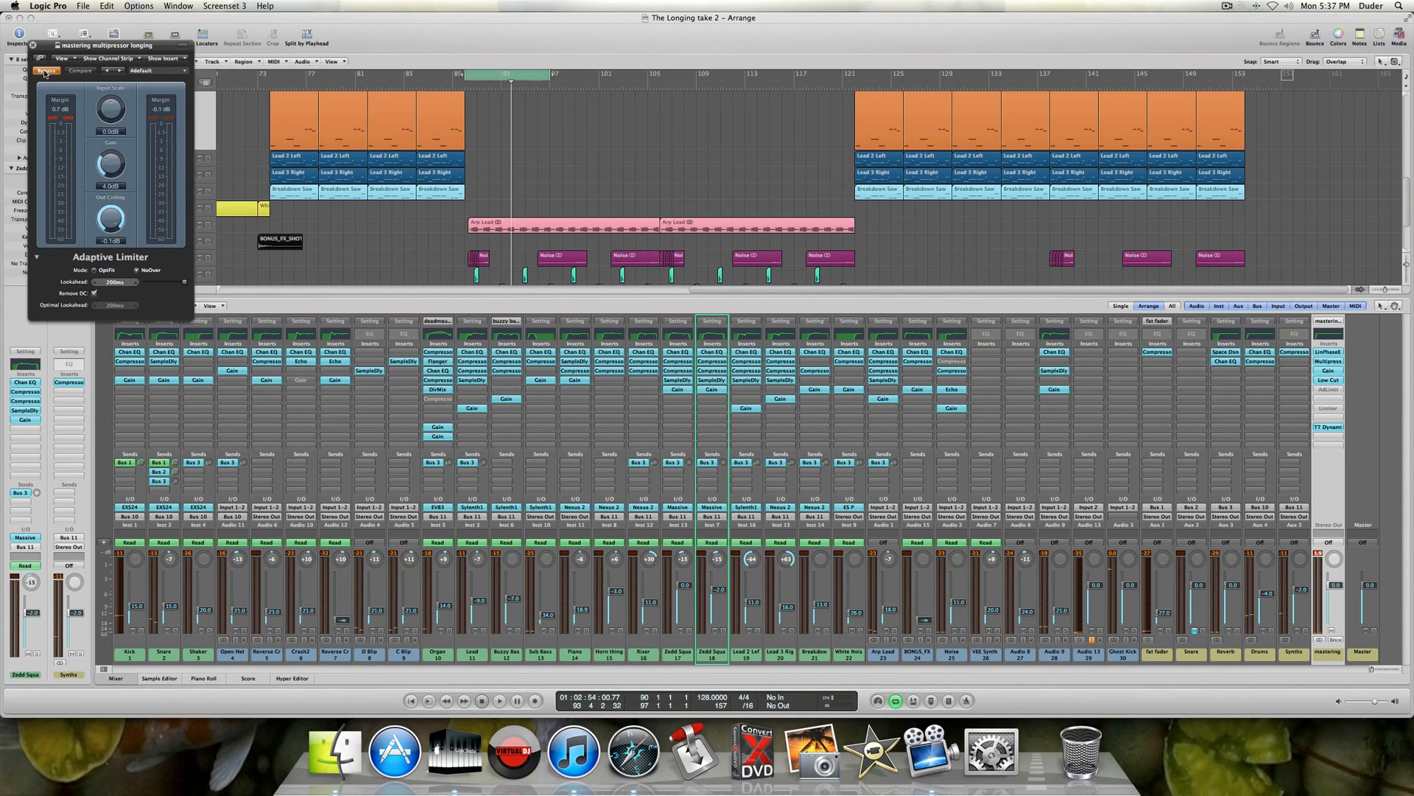
- Set the Adaptive Limiter's gain to 0 dB, take the limiter out of bypass and play the song through it
{"action": "double_click", "coordinate": [114, 185]}
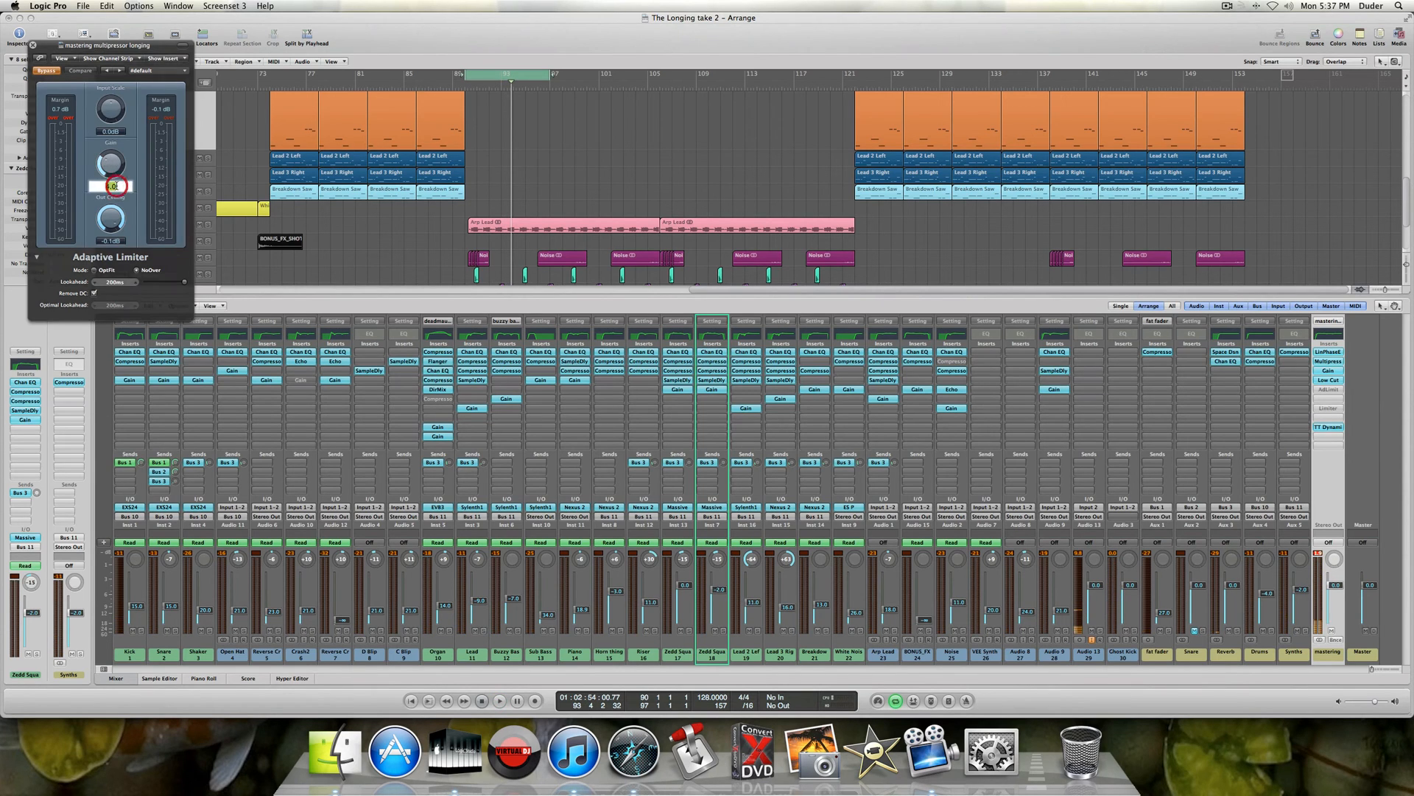
{"action": "type", "text": "0"}
{"action": "left_click", "coordinate": [59, 74]}
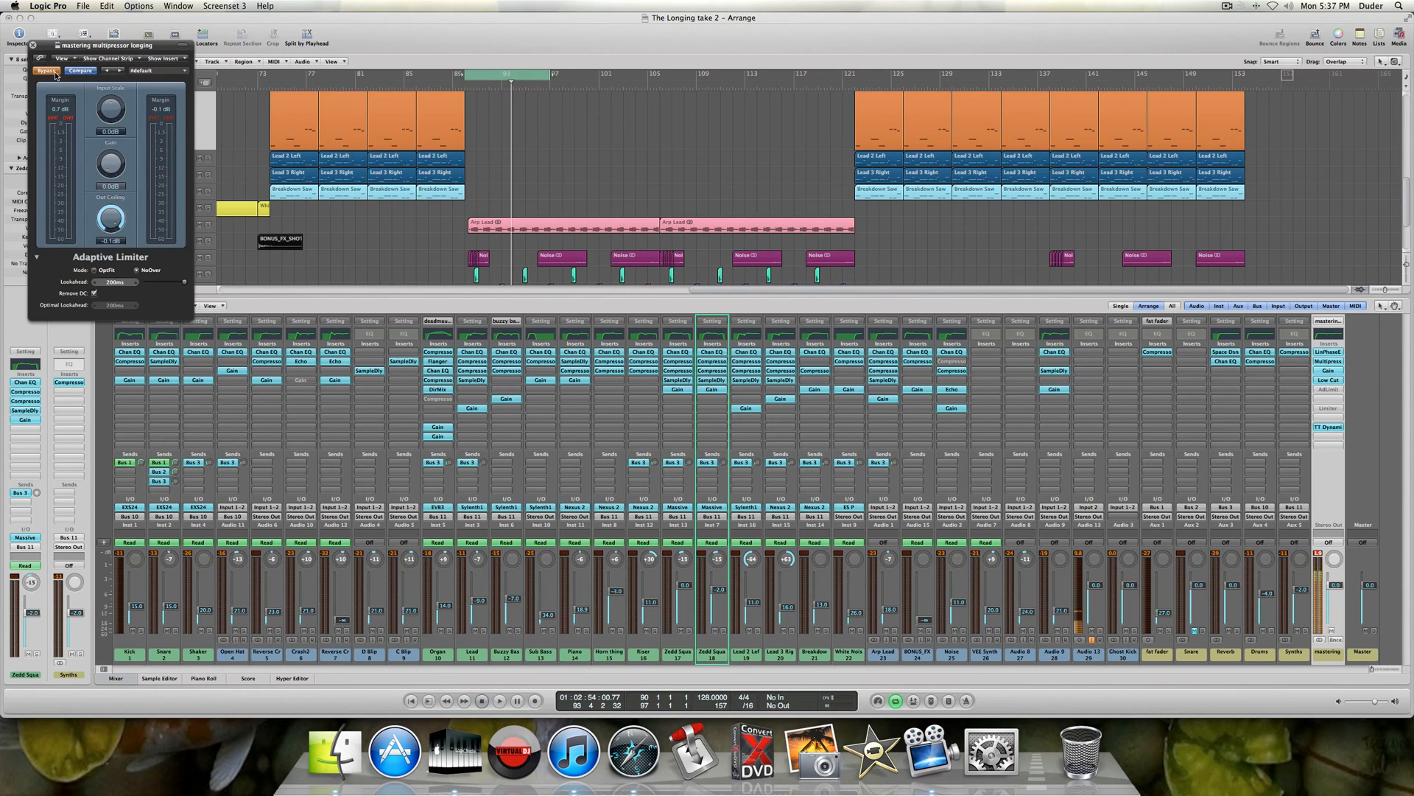
{"action": "left_click", "coordinate": [54, 74]}
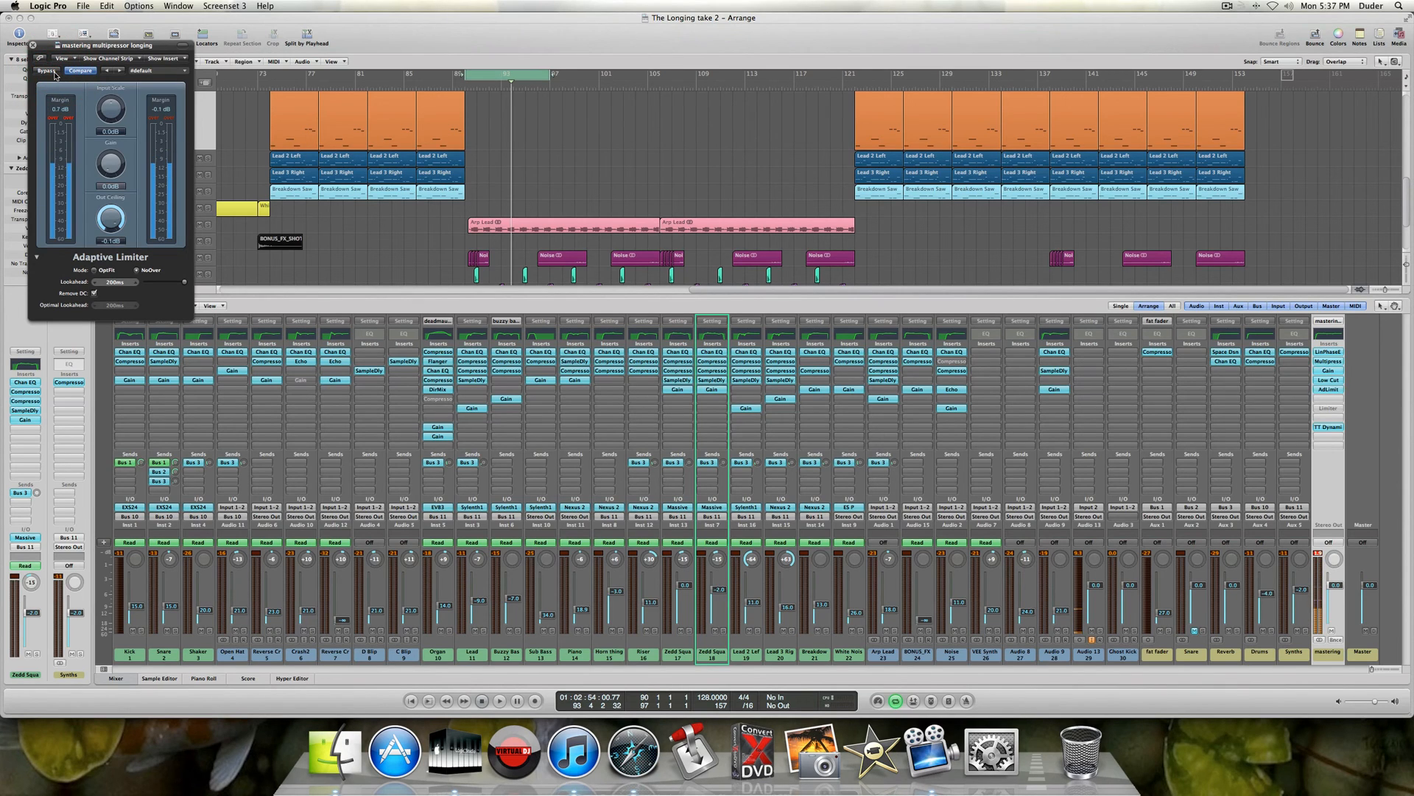
{"action": "key", "text": "space"}
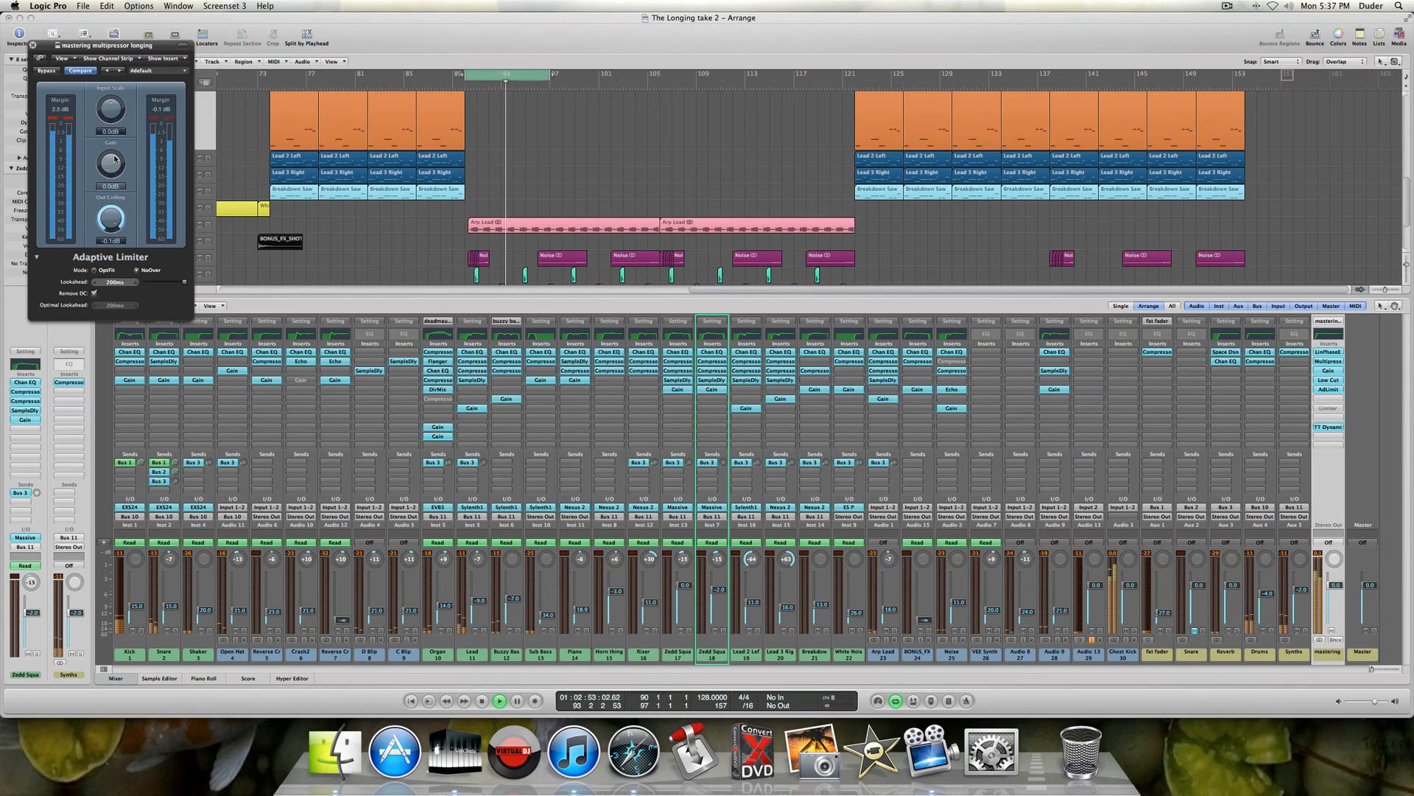
{"action": "key", "text": "space"}
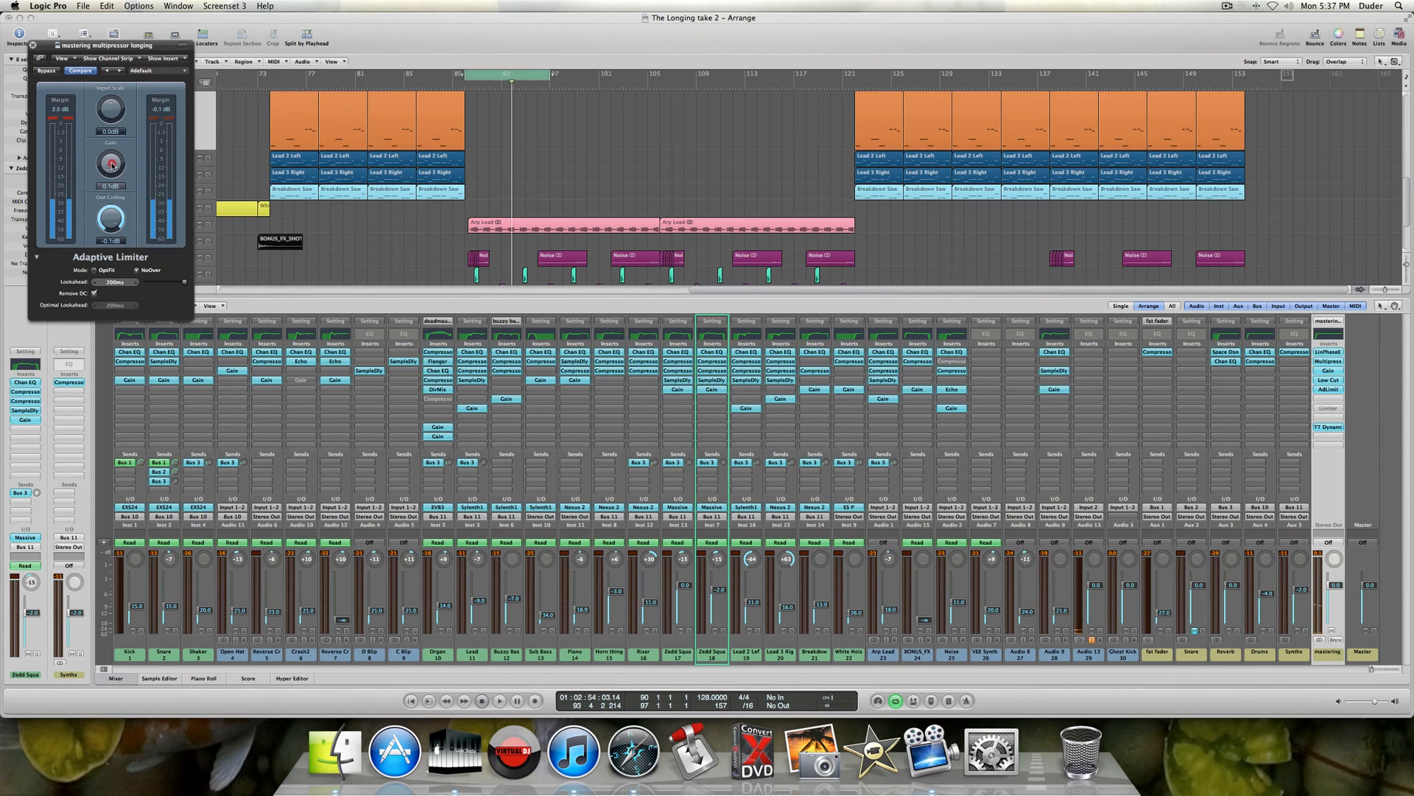
- Raise the Adaptive Limiter's gain to 4 dB and play the song to check its level
{"action": "mouse_move", "coordinate": [111, 165]}
{"action": "left_mouse_down"}
{"action": "mouse_move", "coordinate": [113, 146]}
{"action": "mouse_move", "coordinate": [111, 160]}
{"action": "left_mouse_up"}
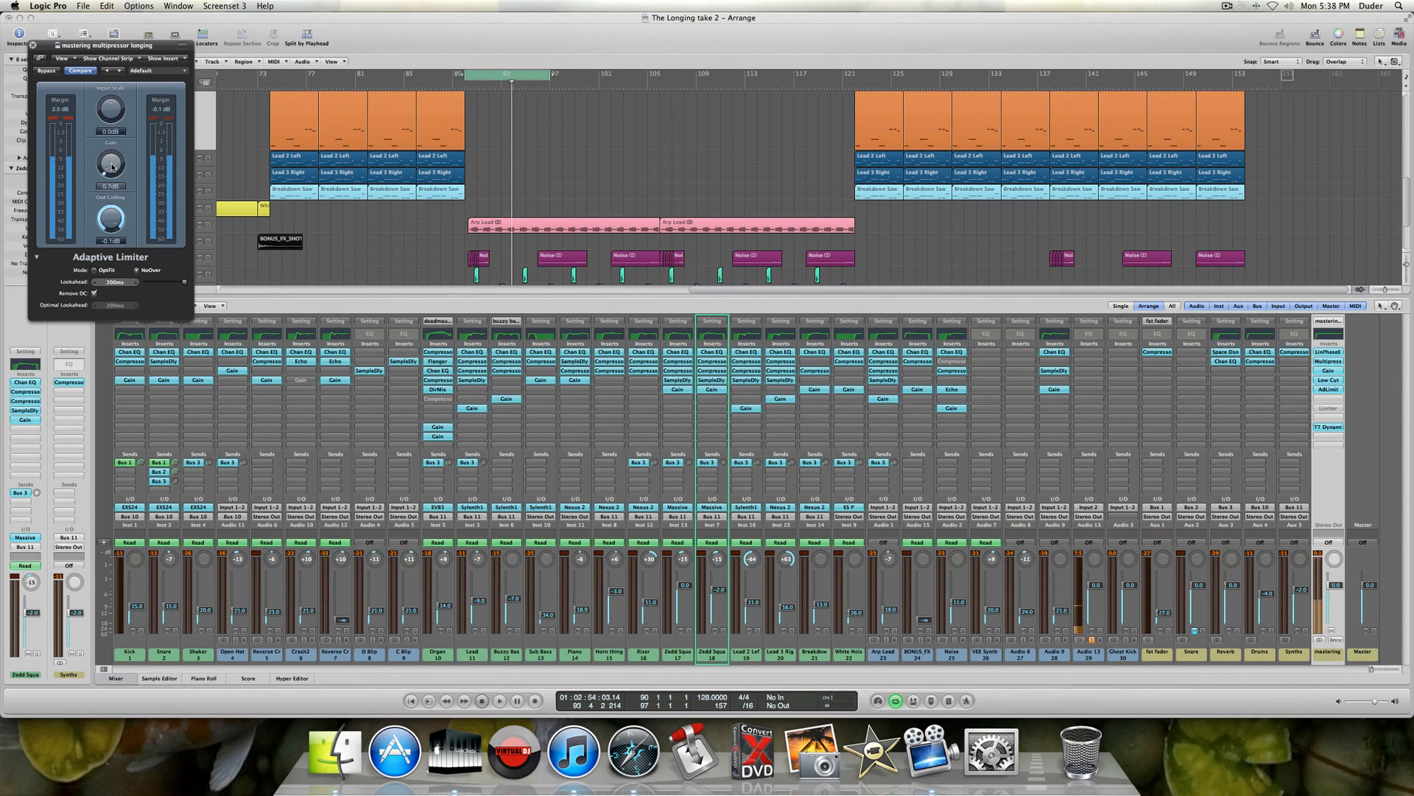
{"action": "left_click_drag", "start_coordinate": [112, 168], "coordinate": [111, 145]}
{"action": "key", "text": "space"}
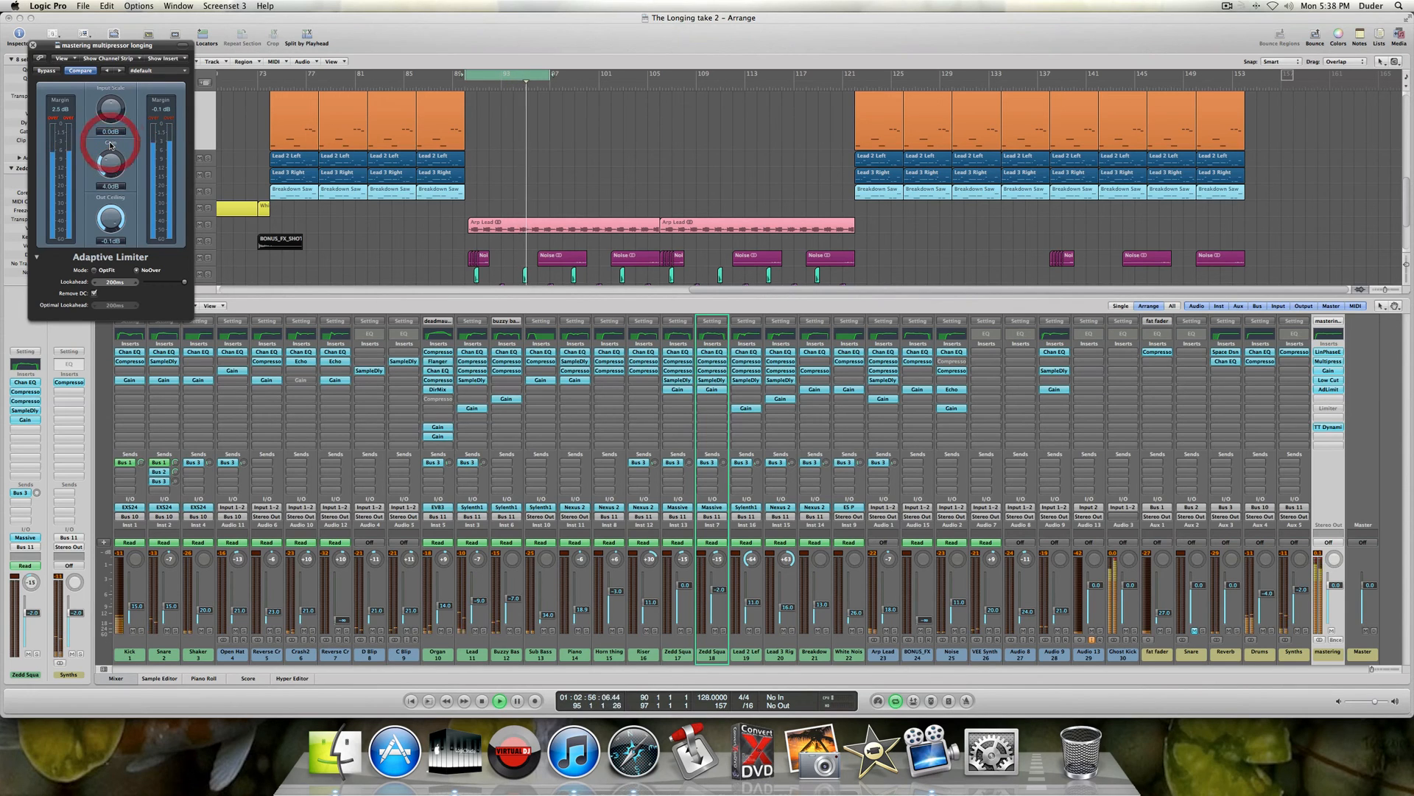
{"action": "key", "text": "space"}
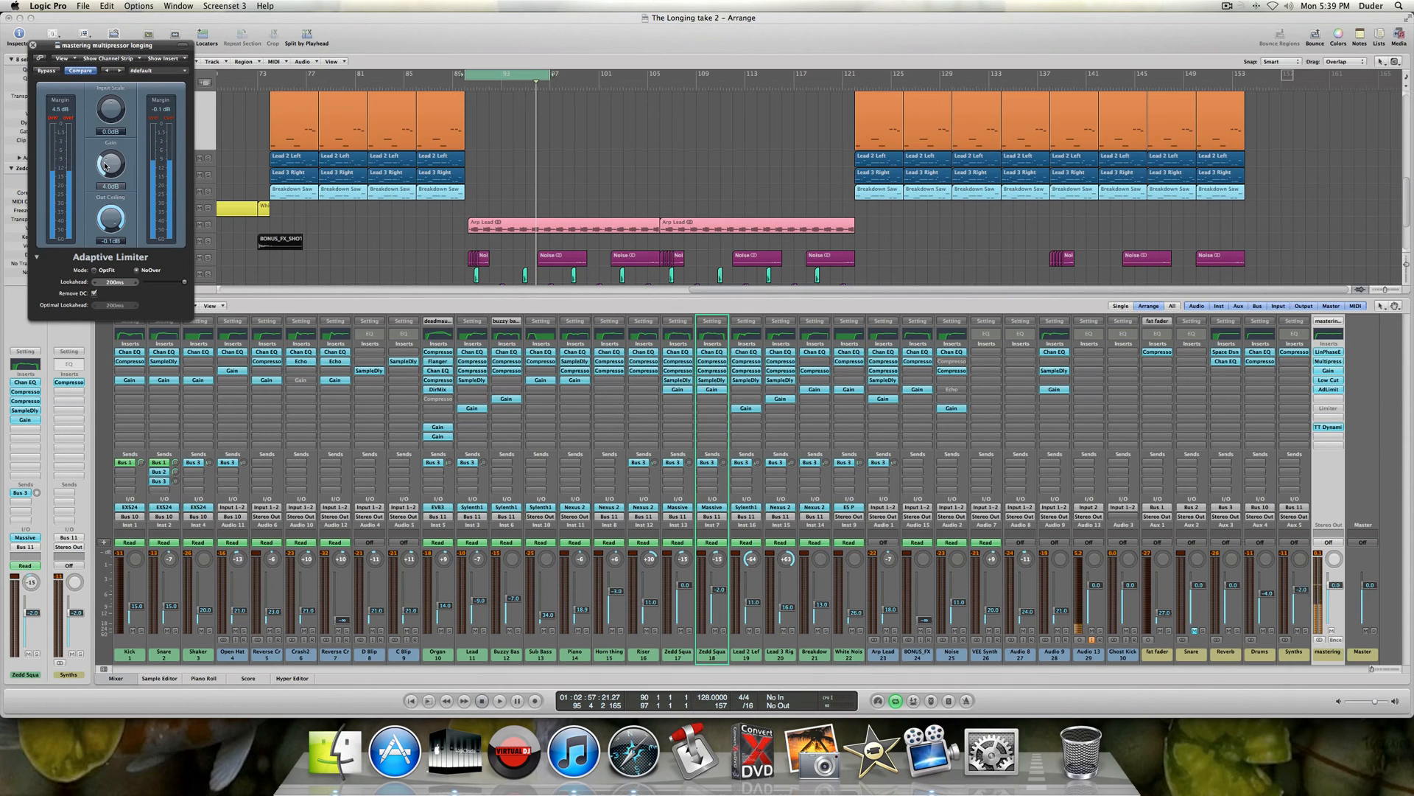
- Play the song again to watch the Adaptive Limiter's input and output meters, and close the limiter's window
{"action": "key", "text": "space"}
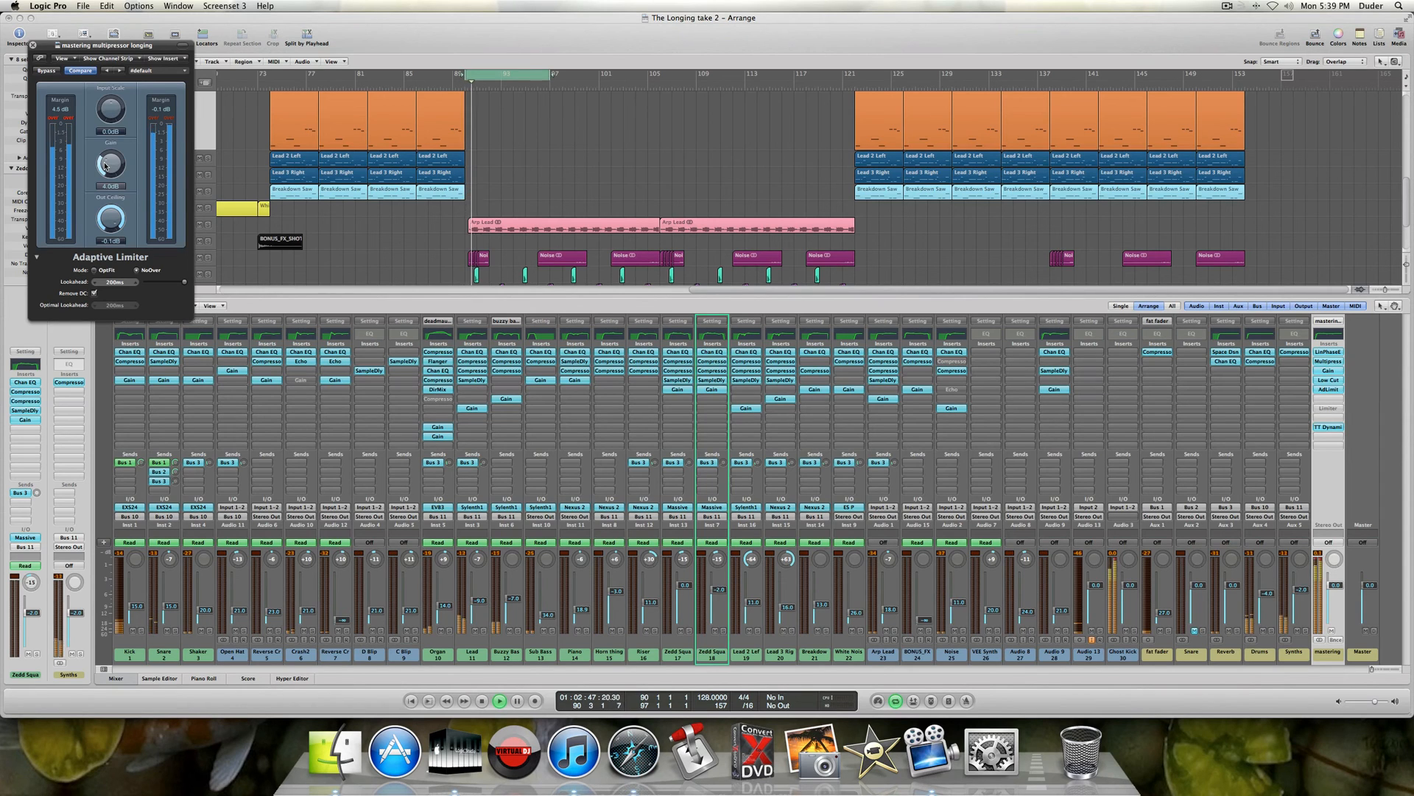
{"action": "mouse_move", "coordinate": [105, 166]}
{"action": "left_mouse_down"}
{"action": "mouse_move", "coordinate": [111, 124]}
{"action": "mouse_move", "coordinate": [108, 166]}
{"action": "left_mouse_up"}
{"action": "key", "text": "space"}
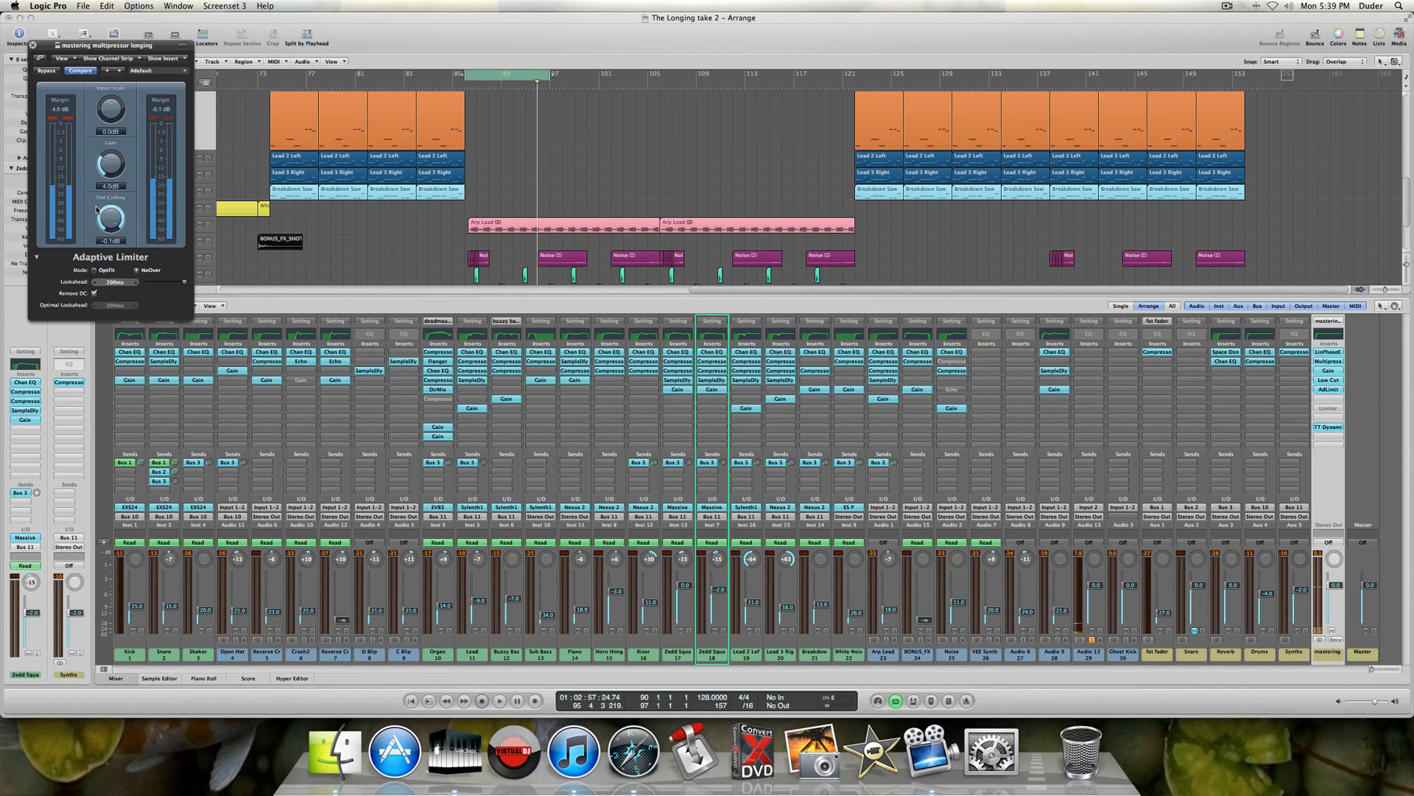
{"action": "left_click_drag", "start_coordinate": [97, 191], "coordinate": [103, 182]}
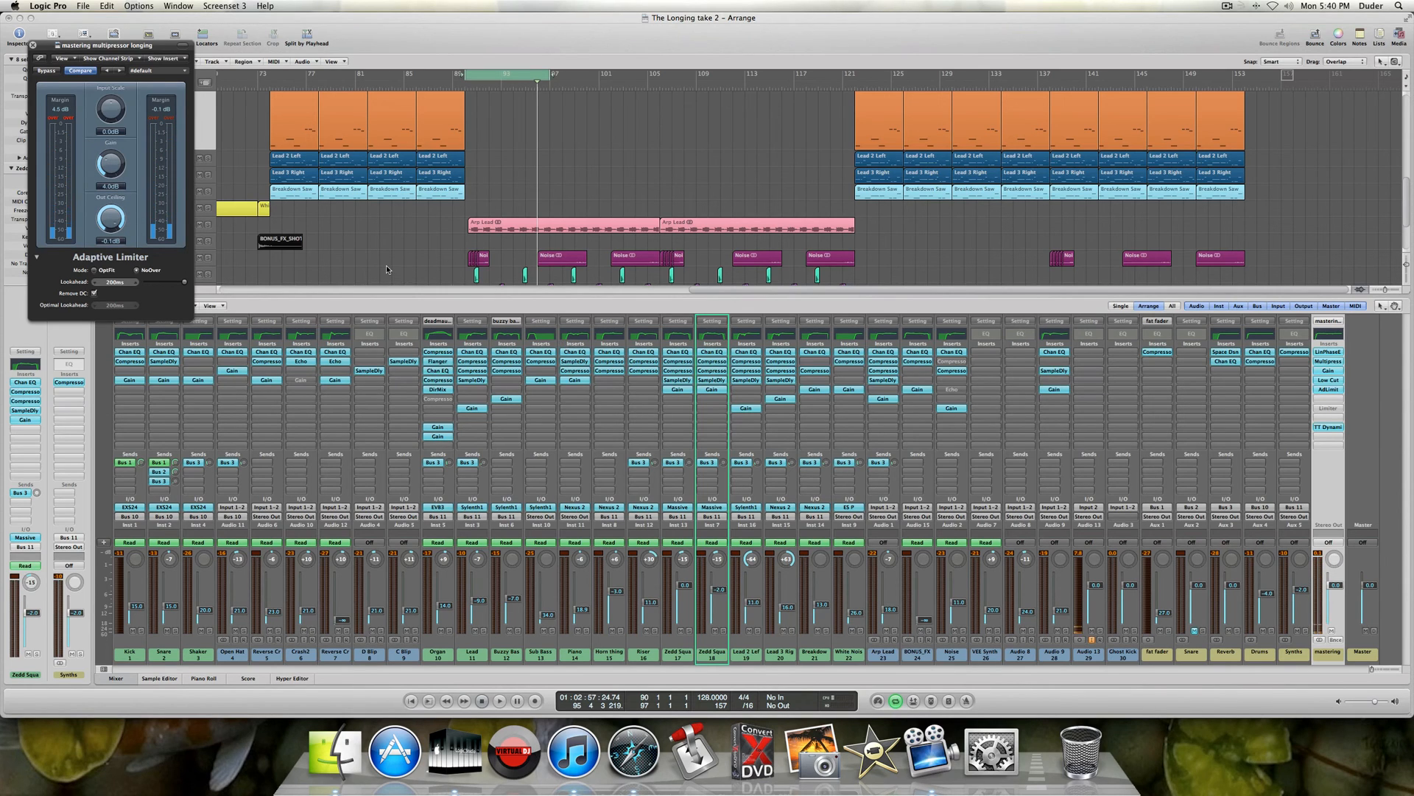
{"action": "left_click", "coordinate": [32, 45]}
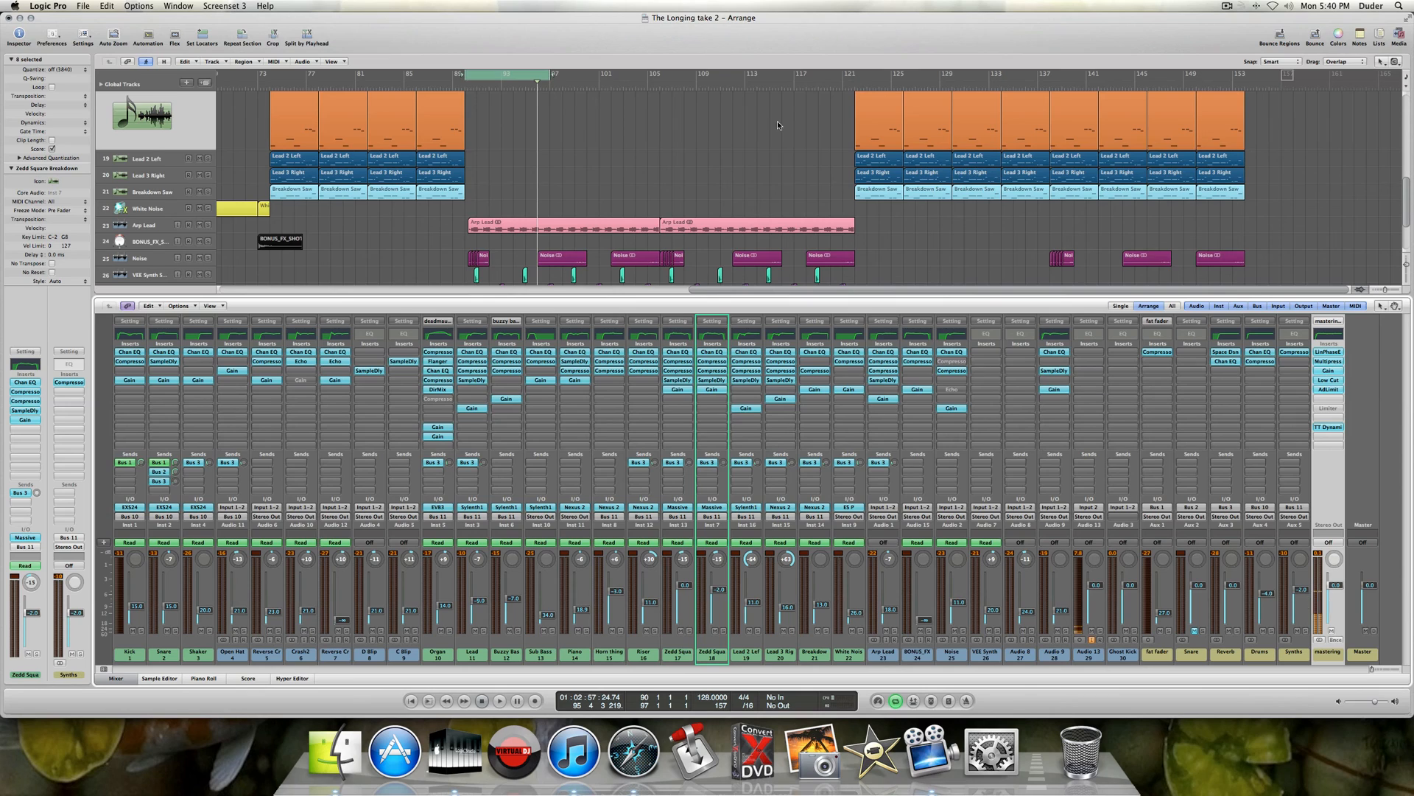
- Open the TT Dynamic Range Meter on the mastering channel, move its window clear of the mixer inserts, and close it
{"action": "scroll", "coordinate": [774, 127], "scroll_direction": "down", "scroll_amount": 1}
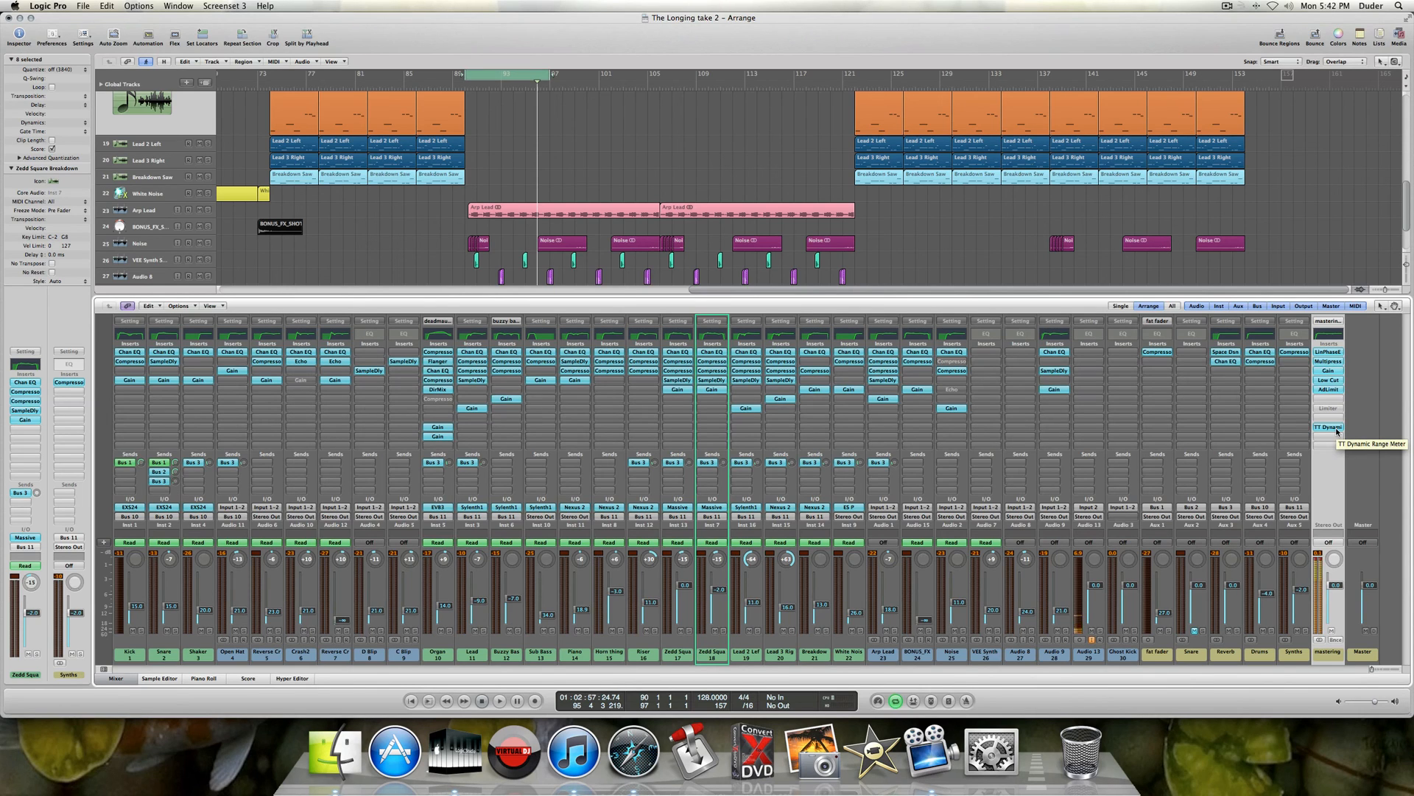
{"action": "left_click", "coordinate": [1335, 428]}
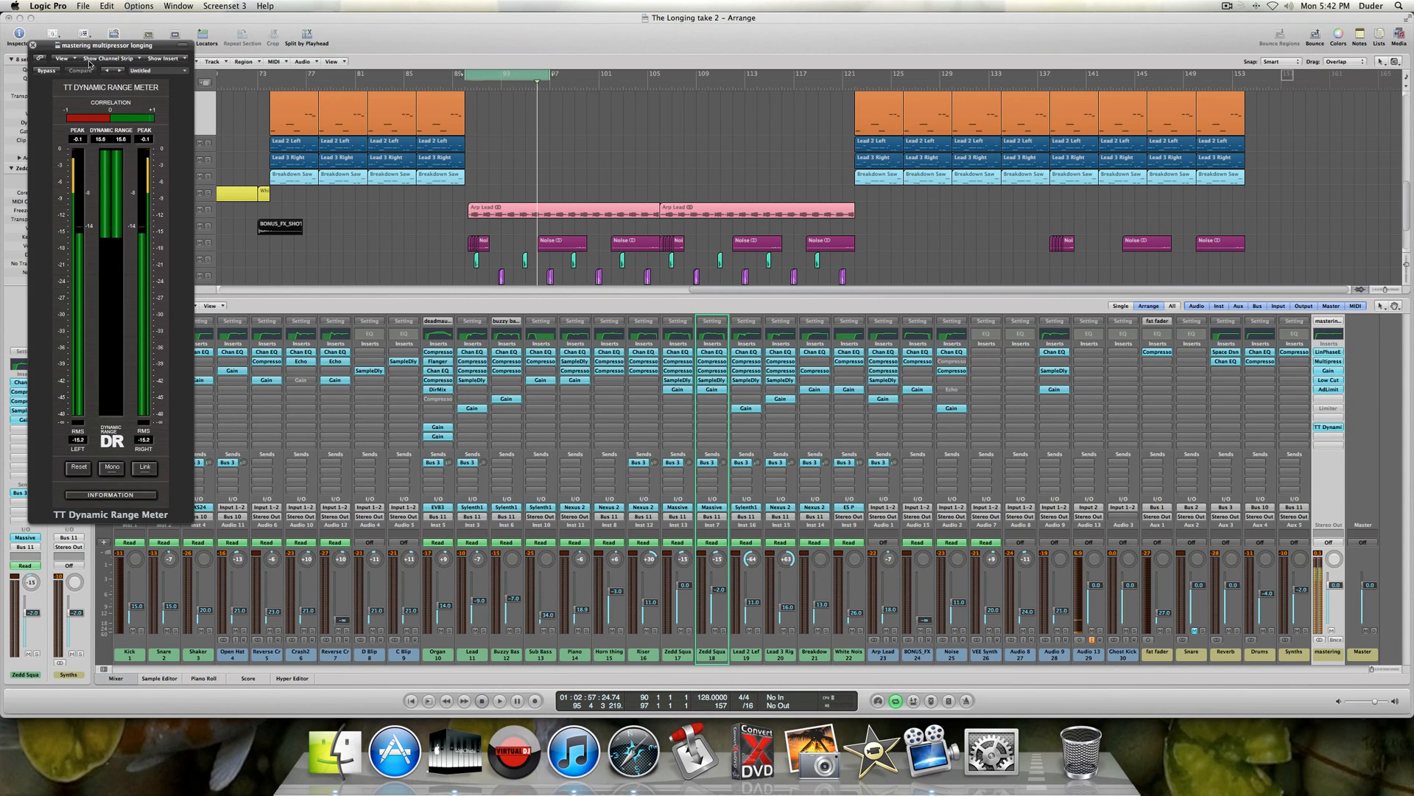
{"action": "left_click_drag", "start_coordinate": [139, 61], "coordinate": [817, 173]}
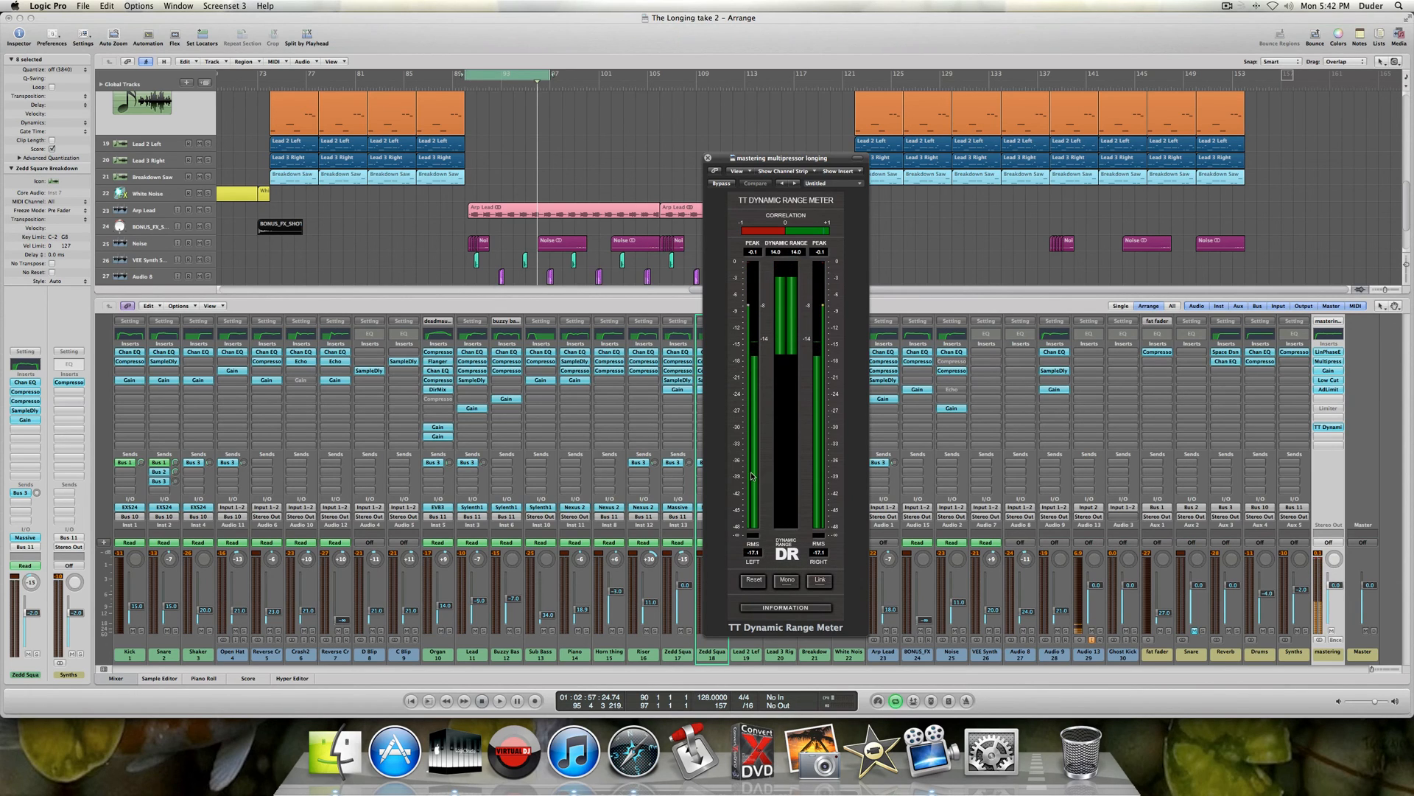
{"action": "left_click", "coordinate": [708, 158]}
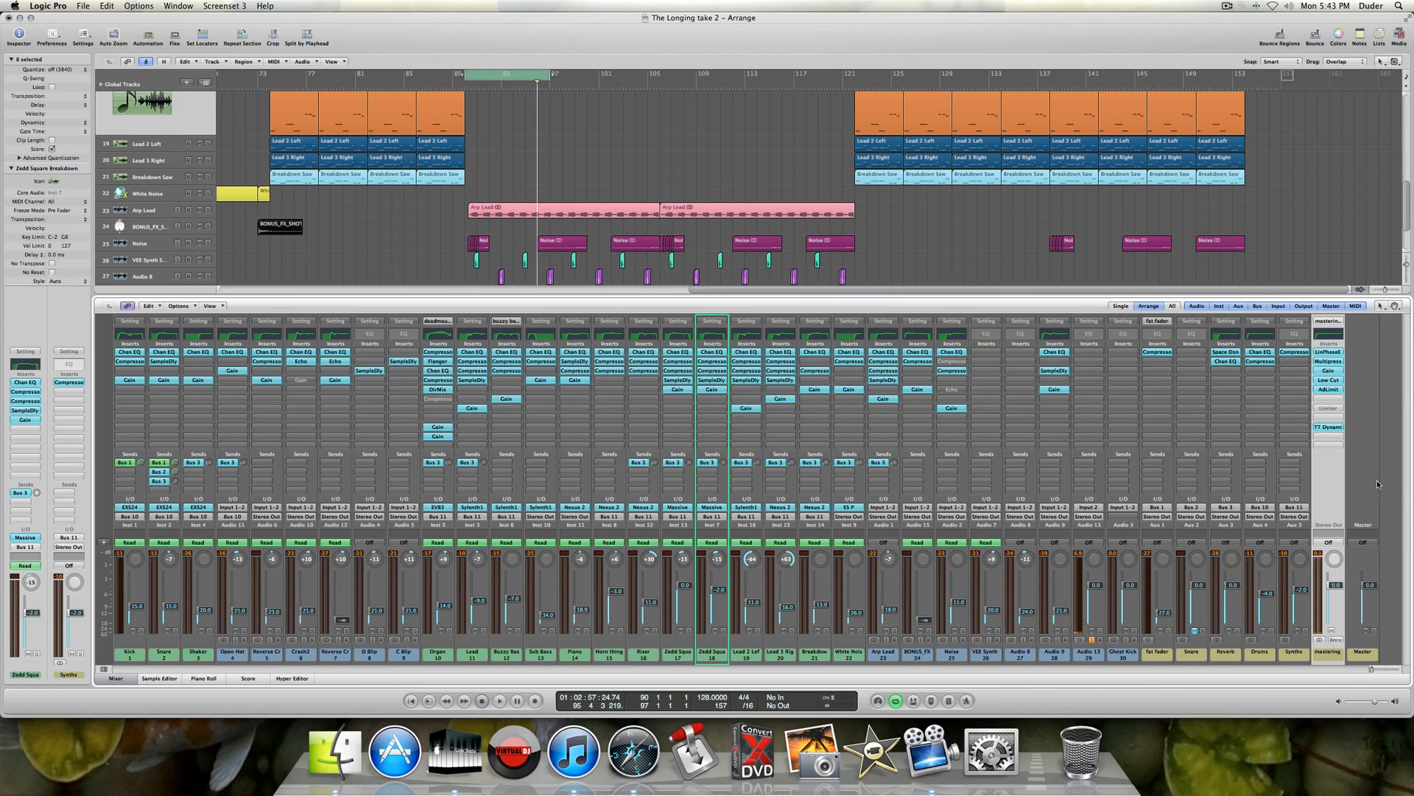
- Reopen the TT Dynamic Range Meter to check its peak, RMS and dynamic range meters again, and close it
{"action": "left_click", "coordinate": [1327, 428]}
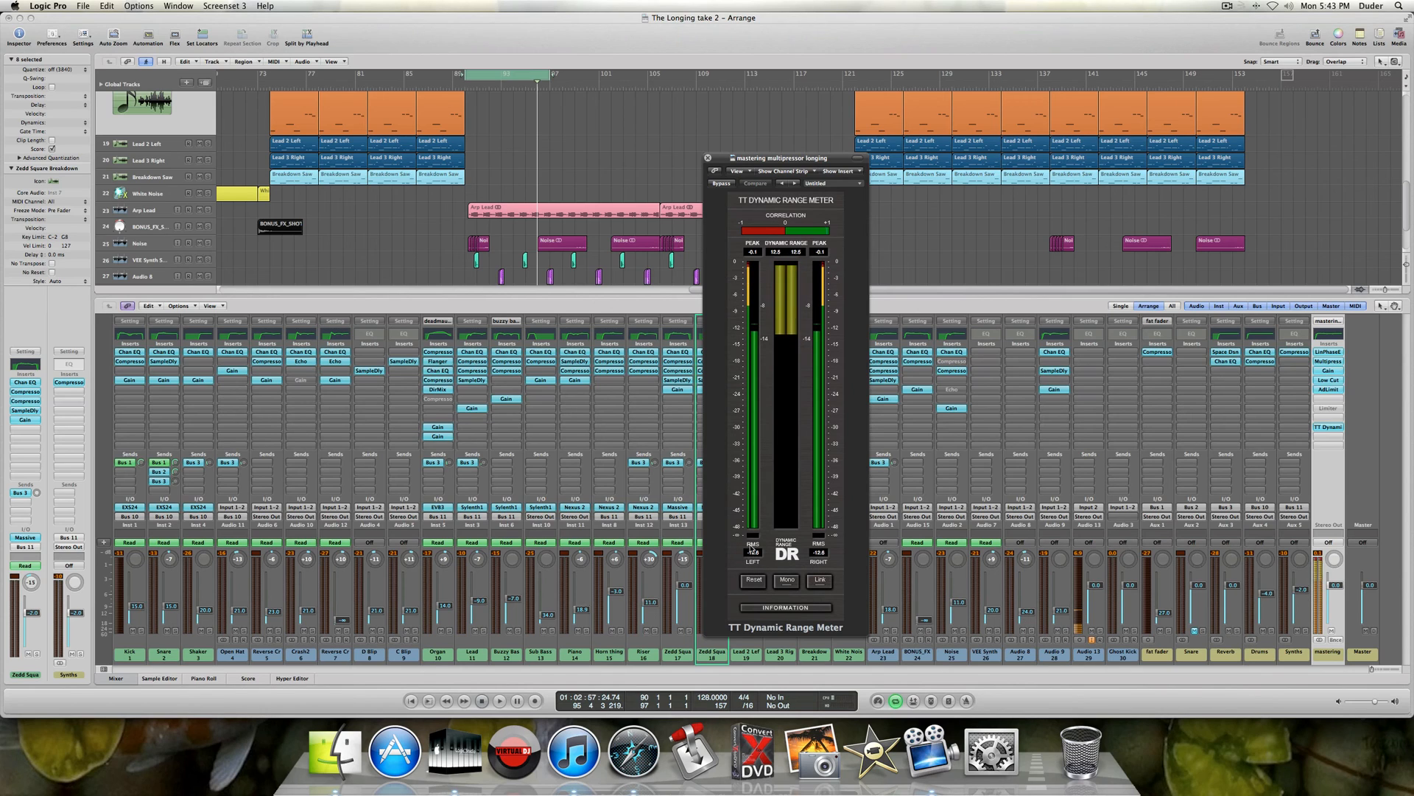
{"action": "left_click", "coordinate": [708, 158]}
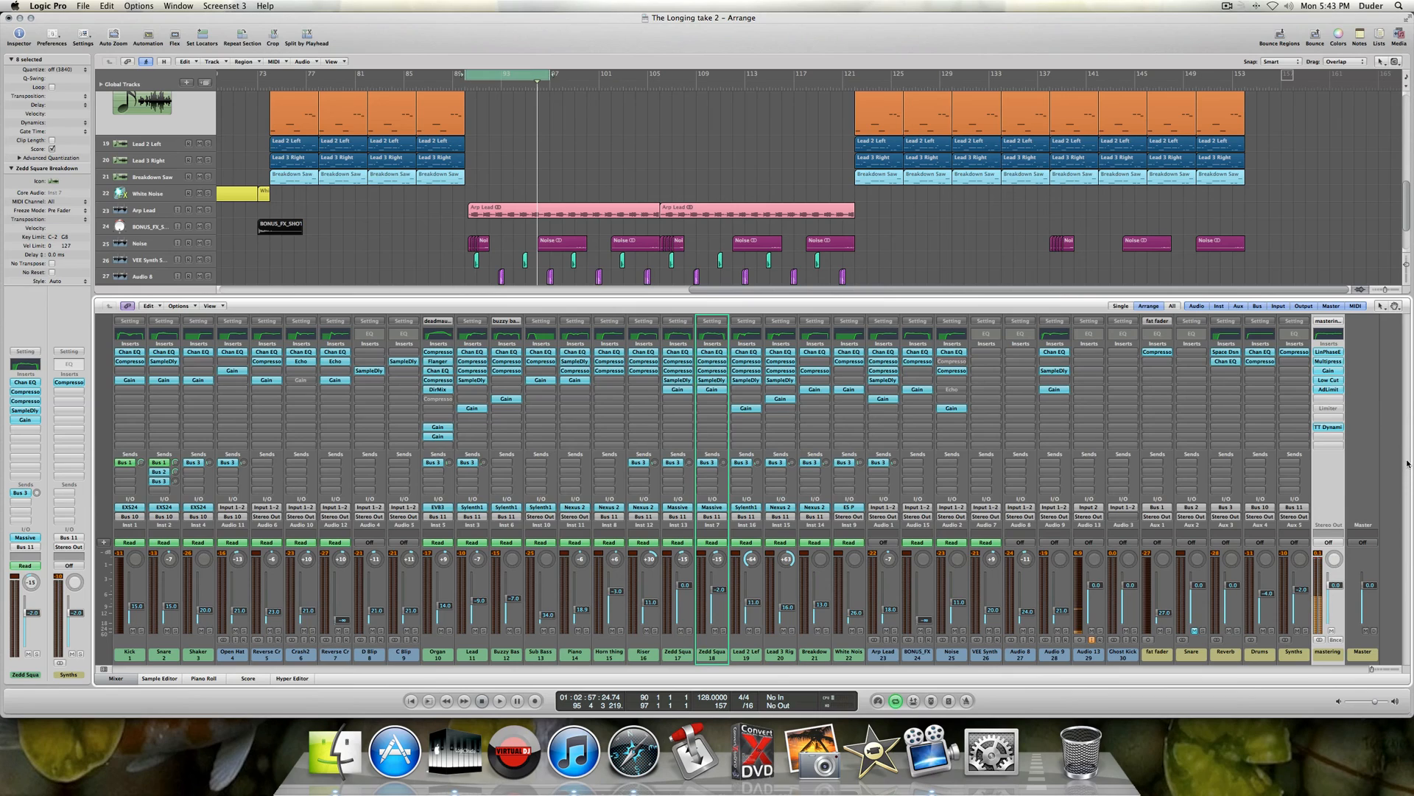
{"action": "left_click", "coordinate": [1358, 477]}
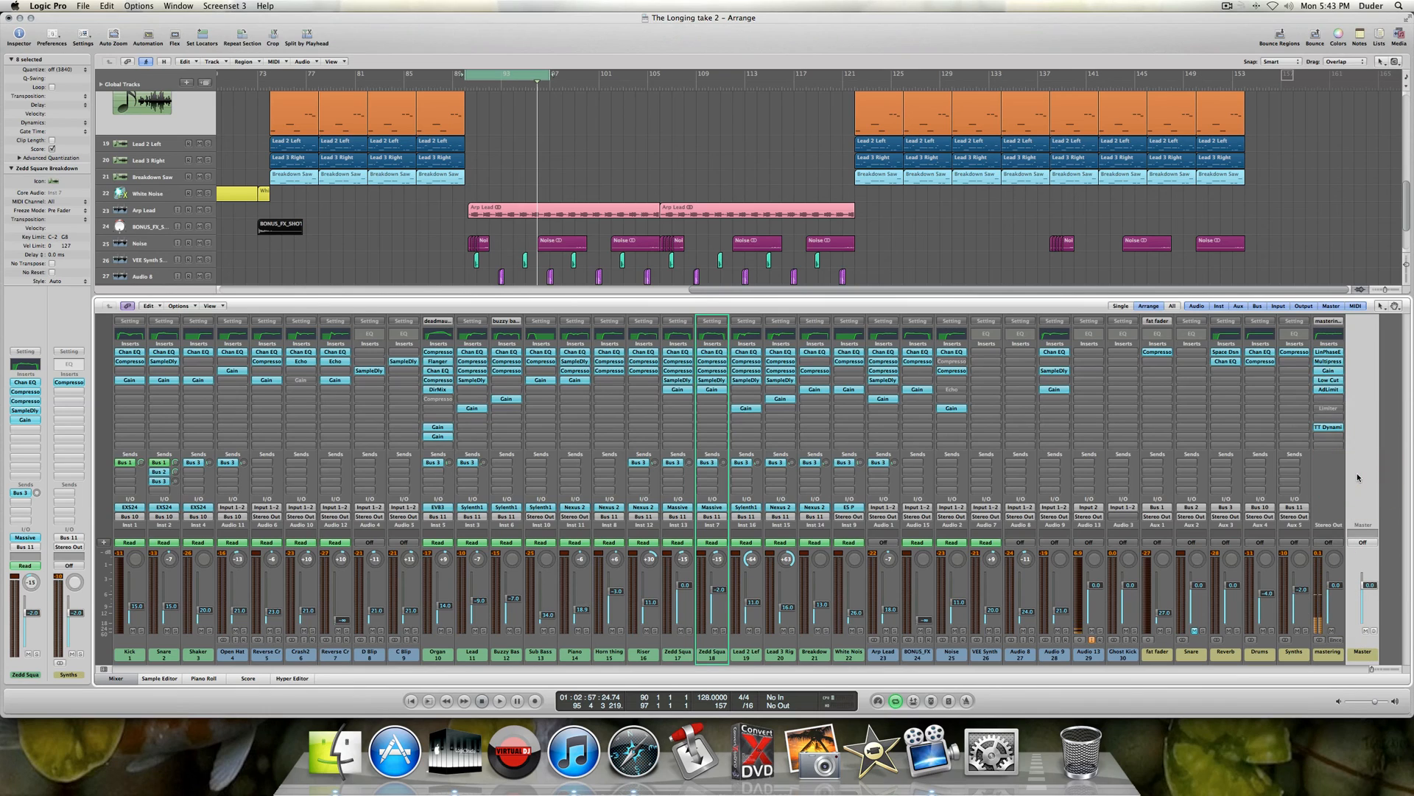
{"action": "left_click", "coordinate": [1322, 427]}
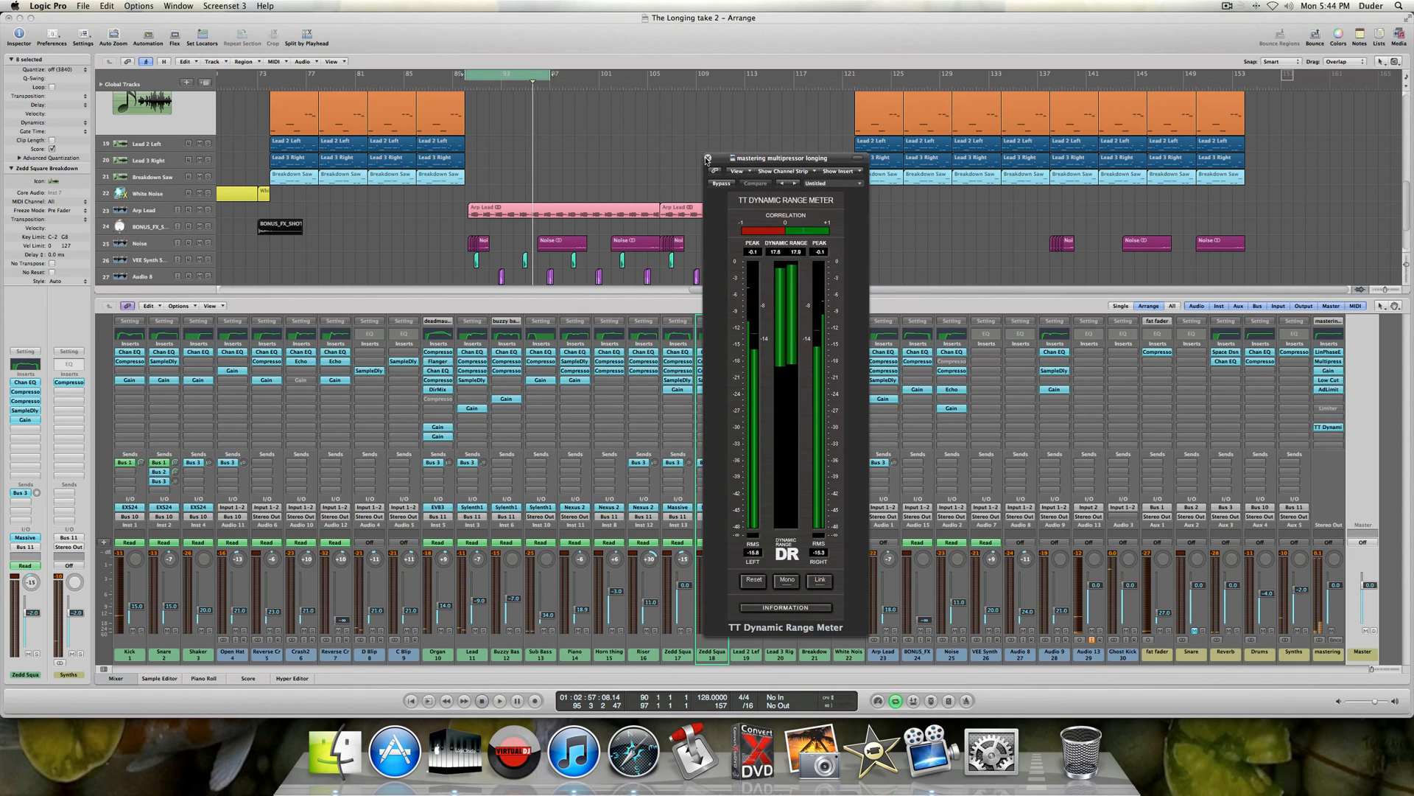
{"action": "left_click", "coordinate": [708, 157]}
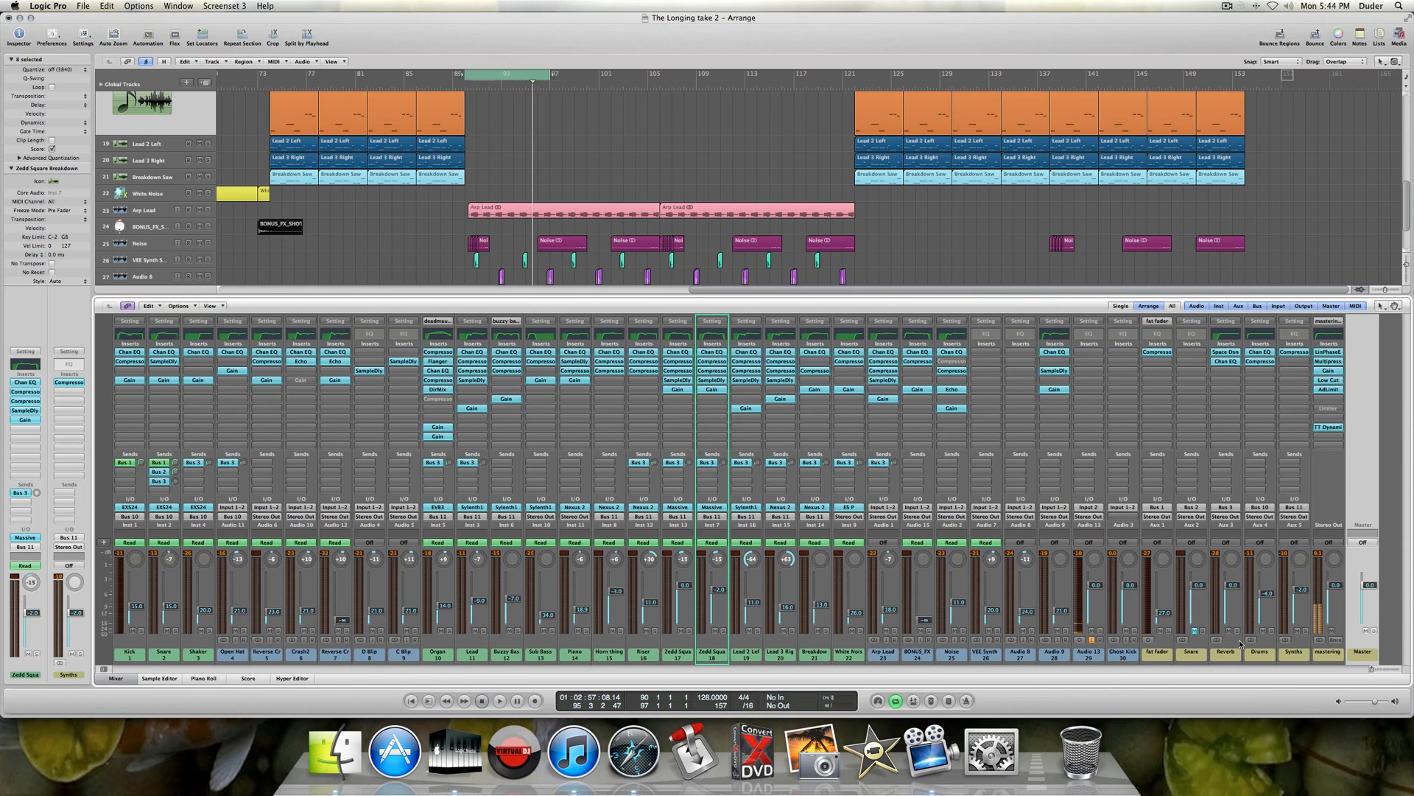
- Hide the mixer, set the cycle range to bars 1 to 11 at the song's start, and switch cycle mode off
{"action": "left_click", "coordinate": [1348, 471]}
{"action": "left_click", "coordinate": [112, 679]}
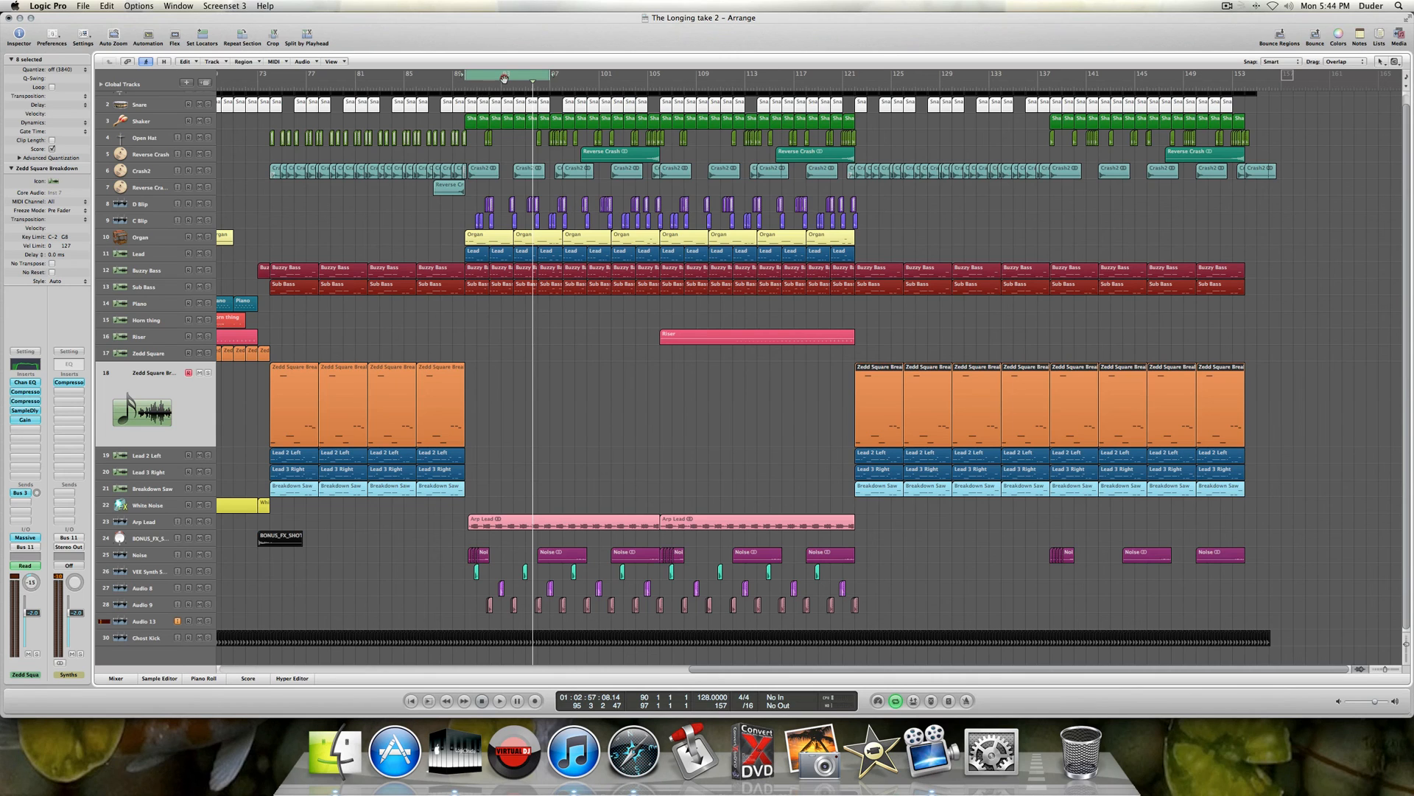
{"action": "left_click", "coordinate": [505, 79]}
{"action": "scroll", "coordinate": [282, 93], "scroll_direction": "left", "scroll_amount": 15}
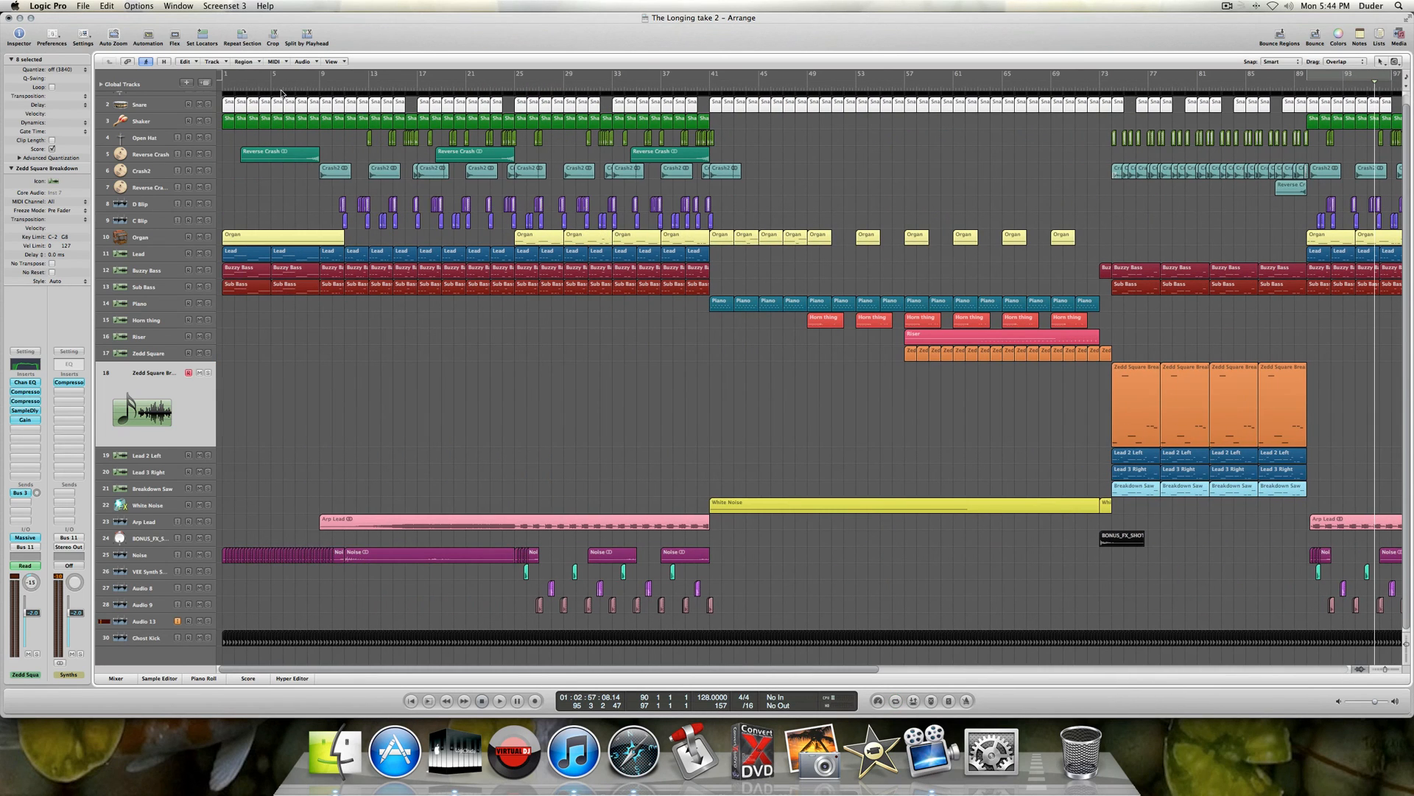
{"action": "left_click_drag", "start_coordinate": [232, 77], "coordinate": [348, 158]}
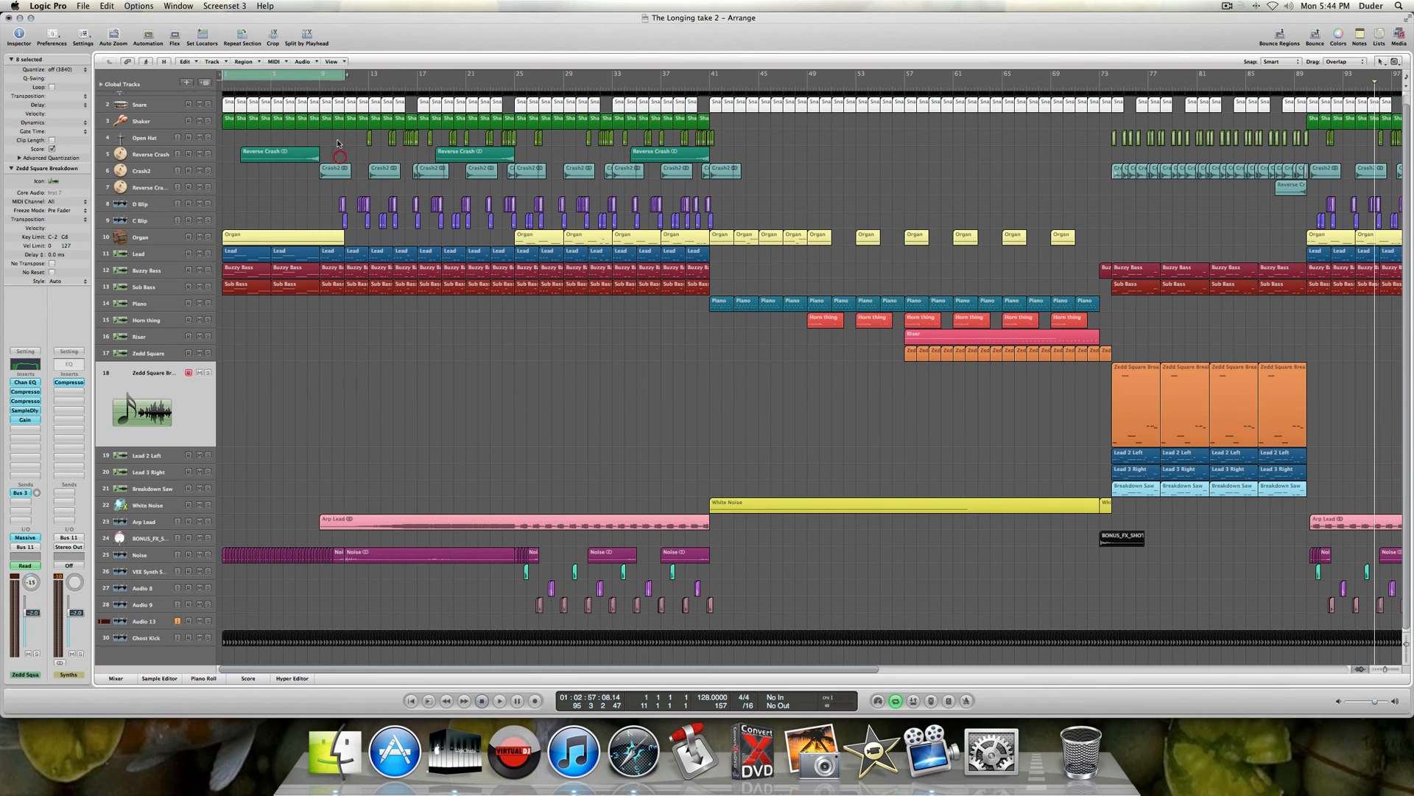
{"action": "left_click", "coordinate": [309, 79]}
- Play the song from the beginning and mute the Audio 13 track
{"action": "key", "text": "Return"}
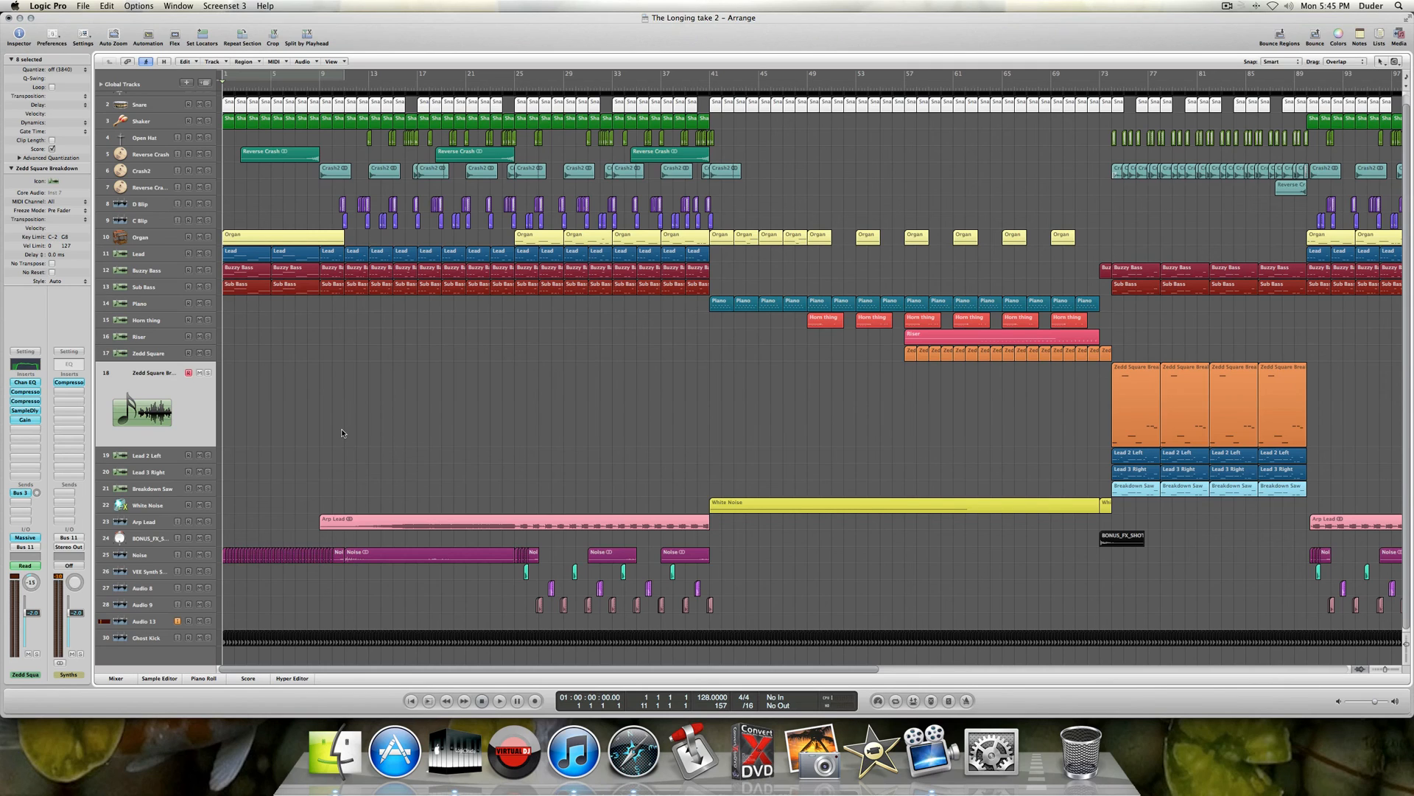
{"action": "key", "text": "space"}
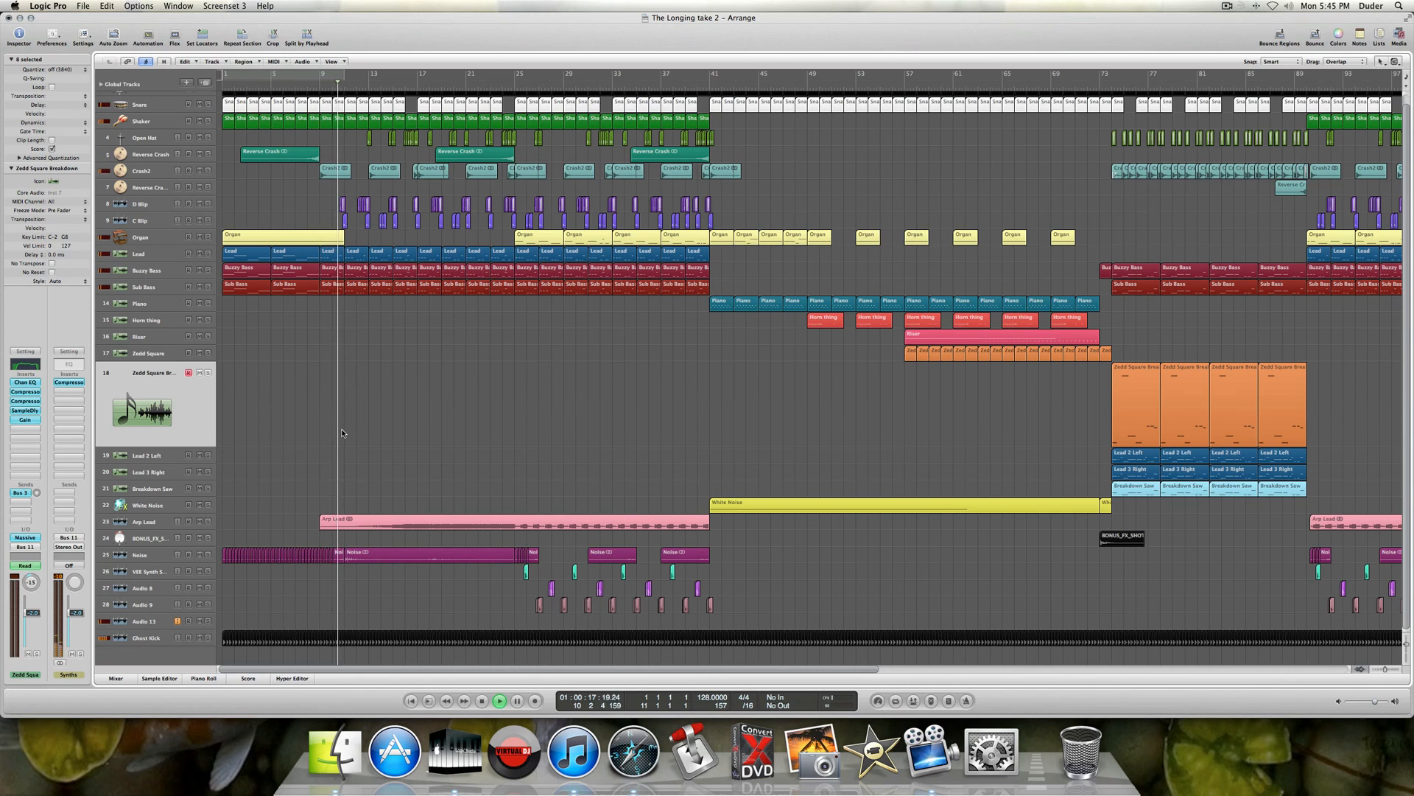
{"action": "left_click", "coordinate": [198, 621]}
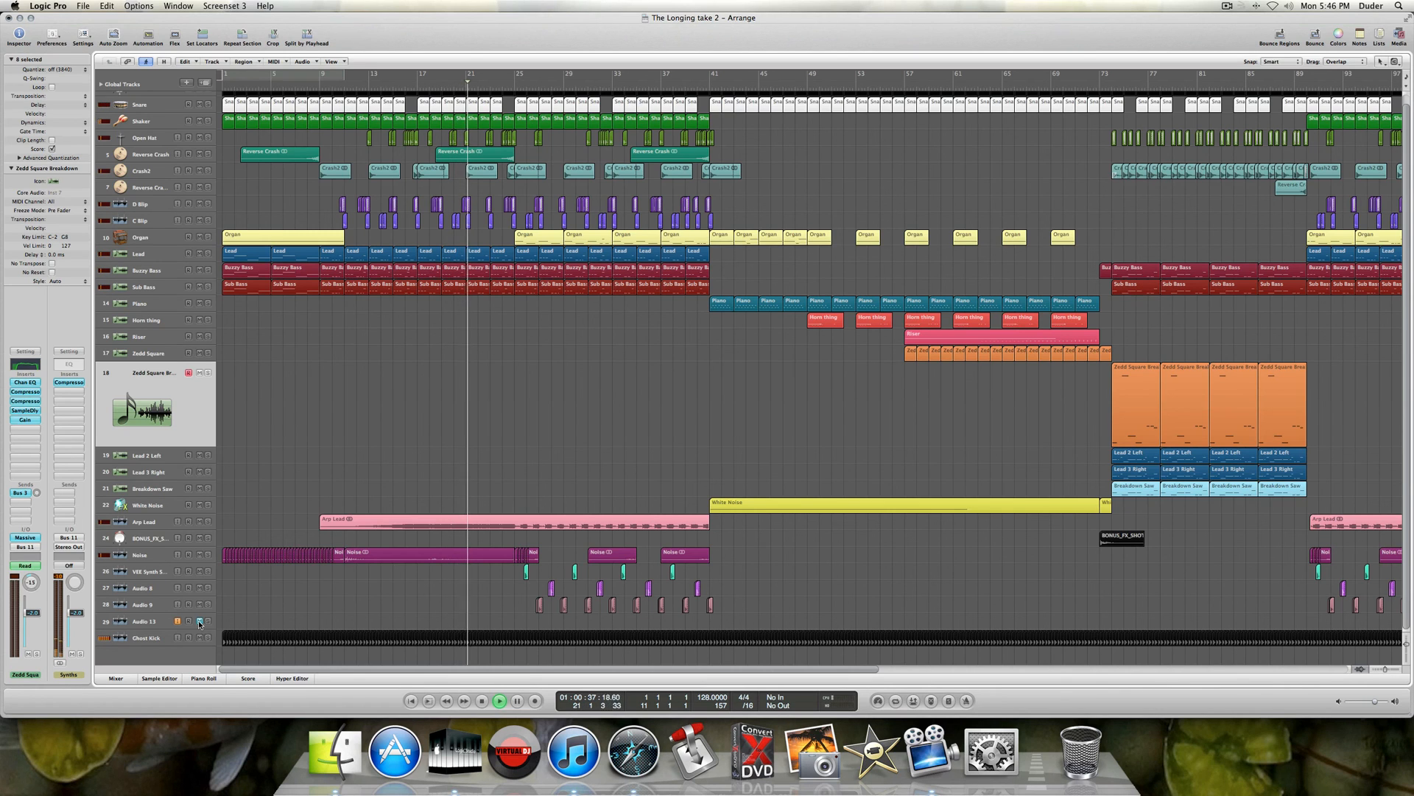
- Show the mixer and view the mastering channel's Multipressor and Adaptive Limiter during playback, closing each plug-in window
{"action": "left_click", "coordinate": [116, 678]}
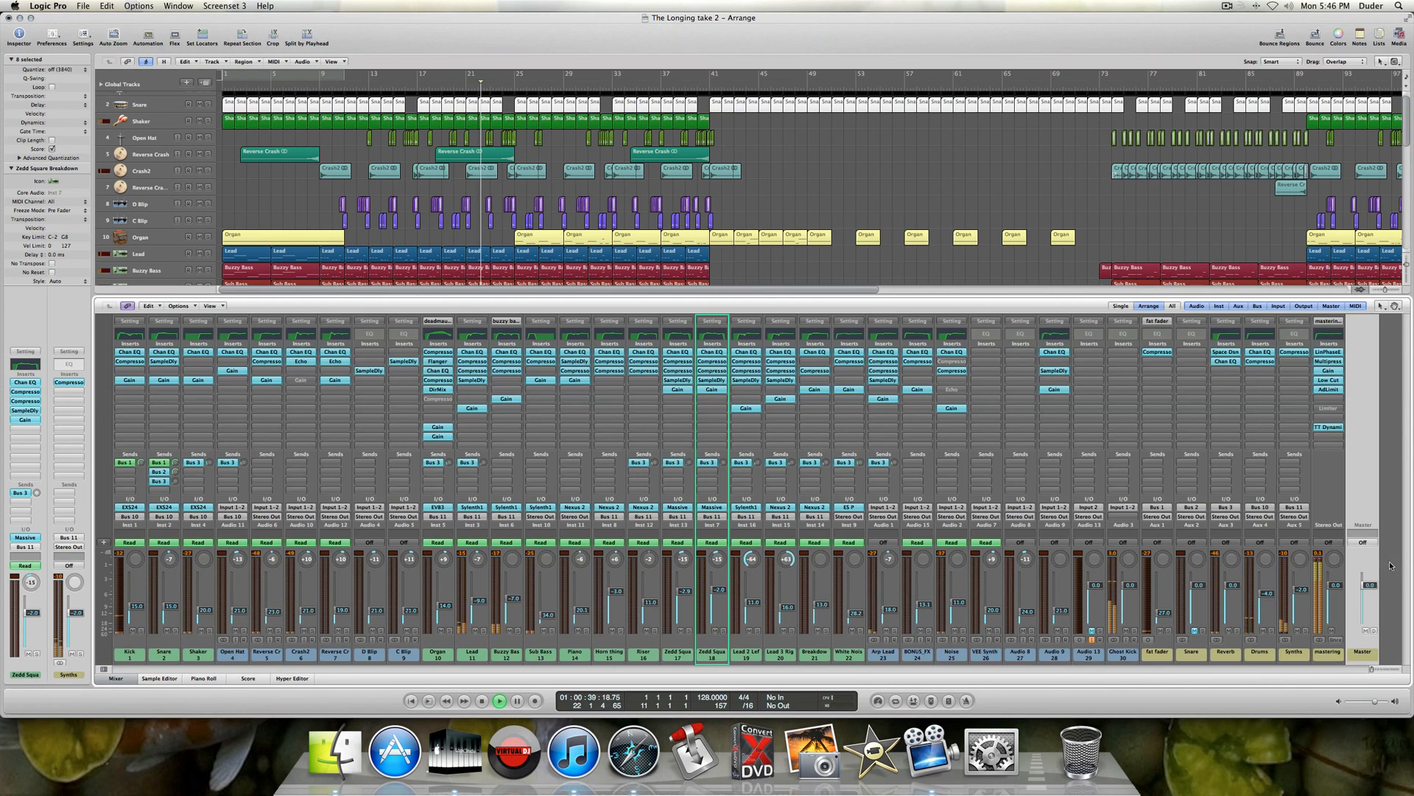
{"action": "left_click", "coordinate": [1328, 361]}
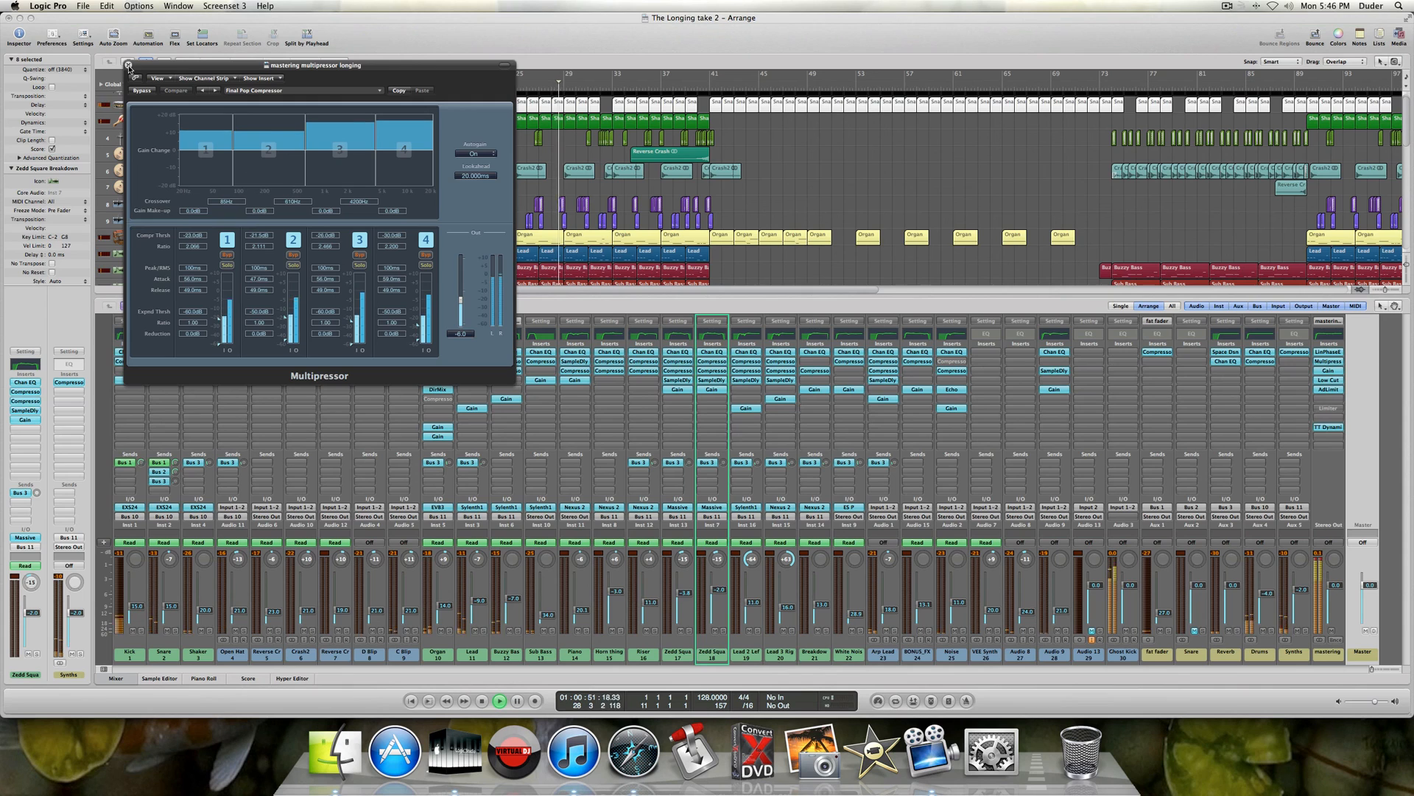
{"action": "left_click", "coordinate": [128, 65]}
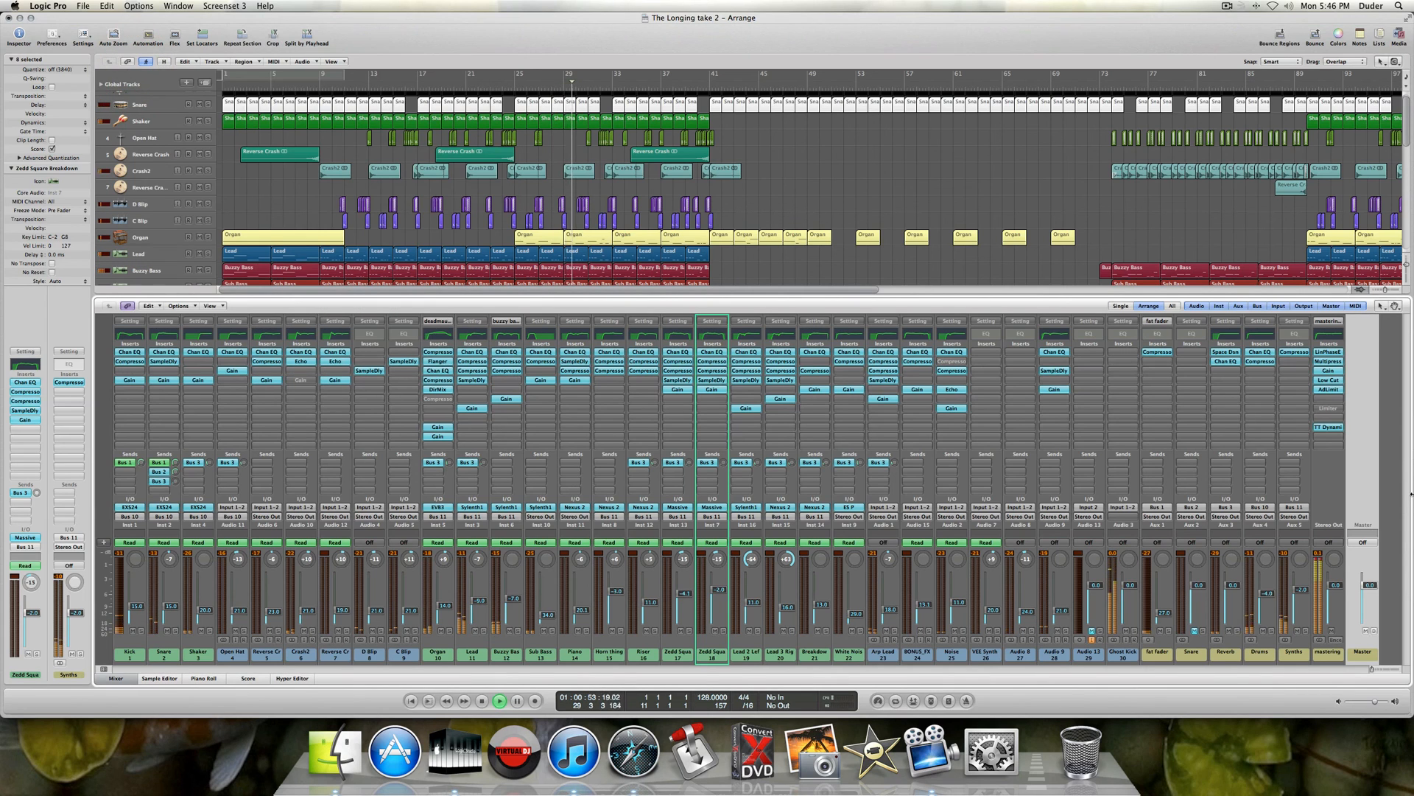
{"action": "left_click", "coordinate": [1338, 390]}
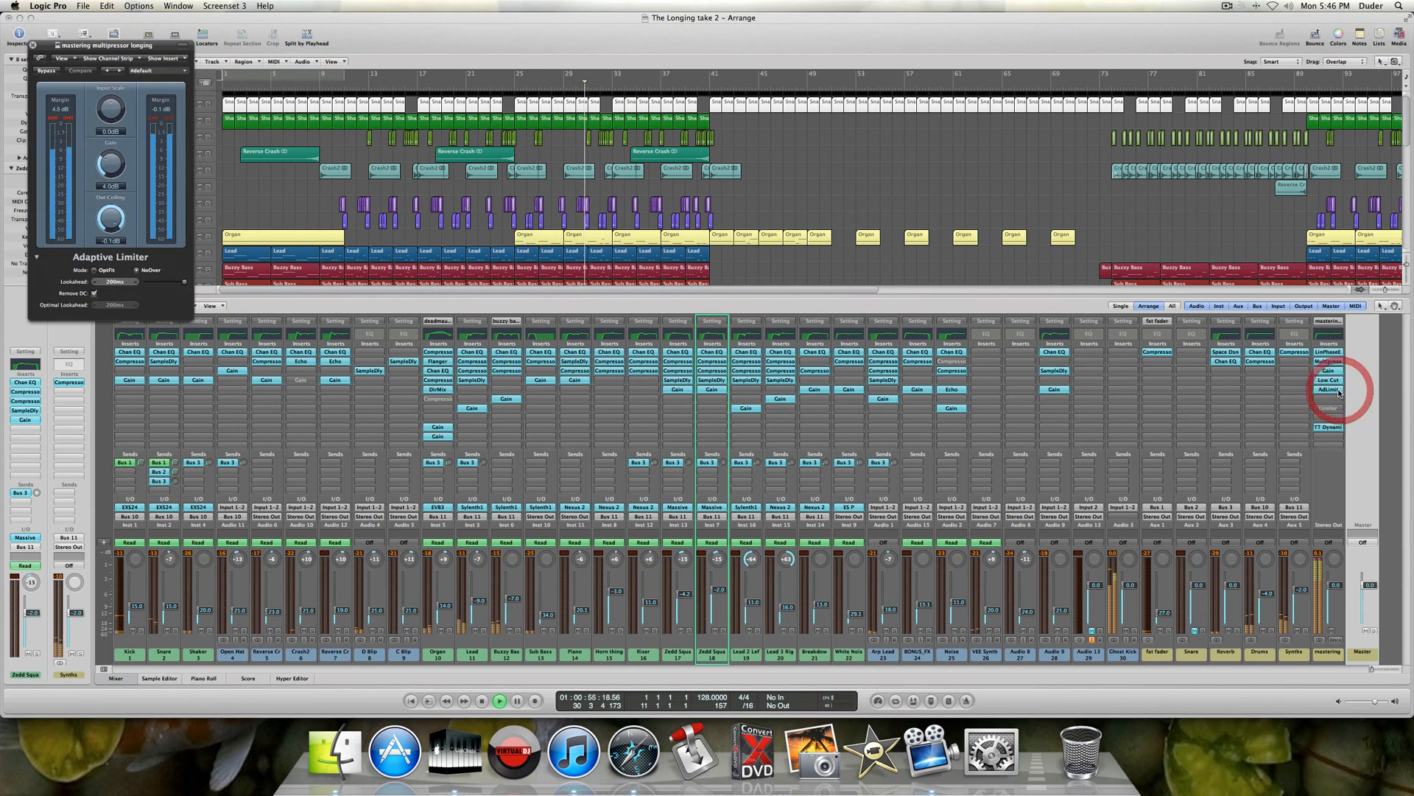
{"action": "left_click", "coordinate": [32, 46]}
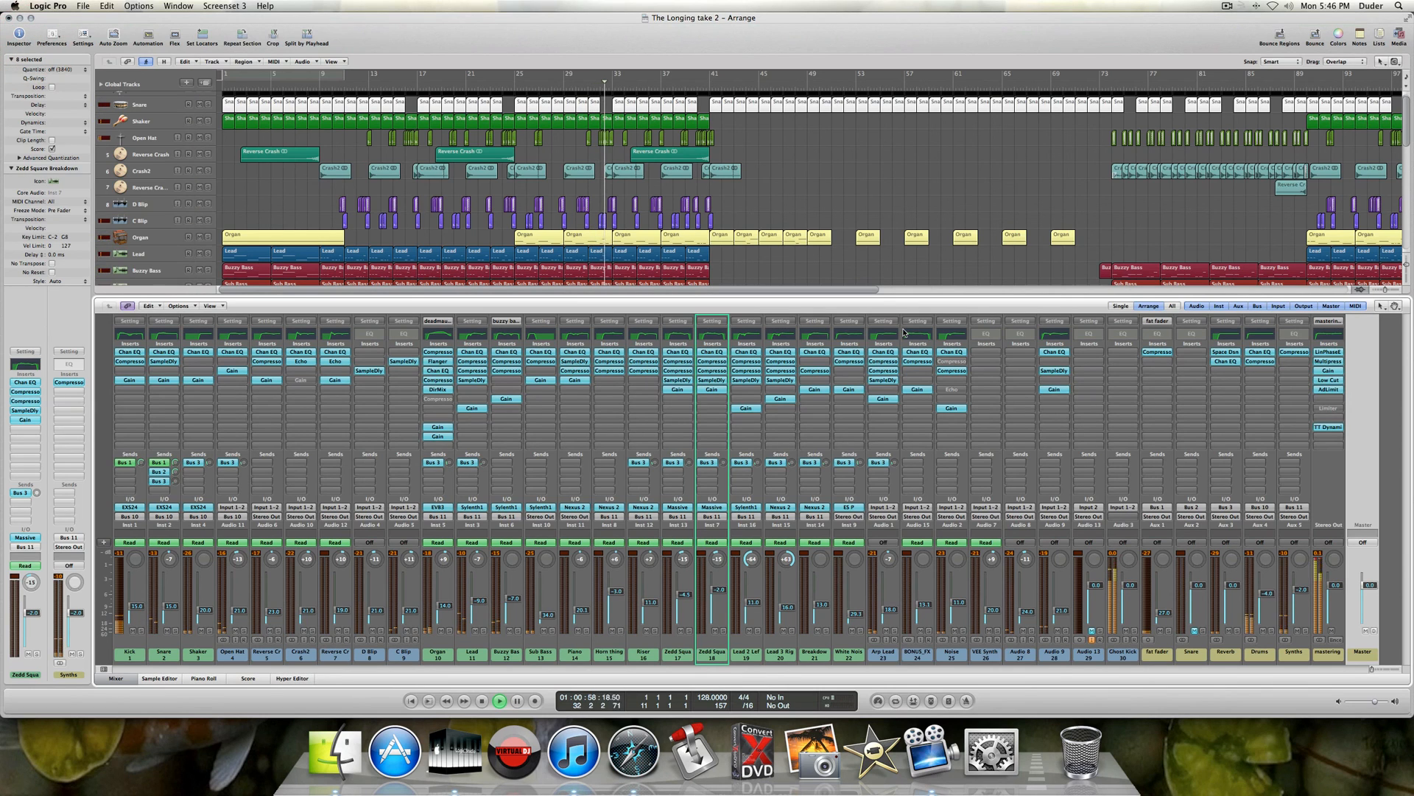
- Watch the mastering channel's TT Dynamic Range Meter beside the arrangement and mixer during playback, and close the meter
{"action": "left_click", "coordinate": [1322, 426]}
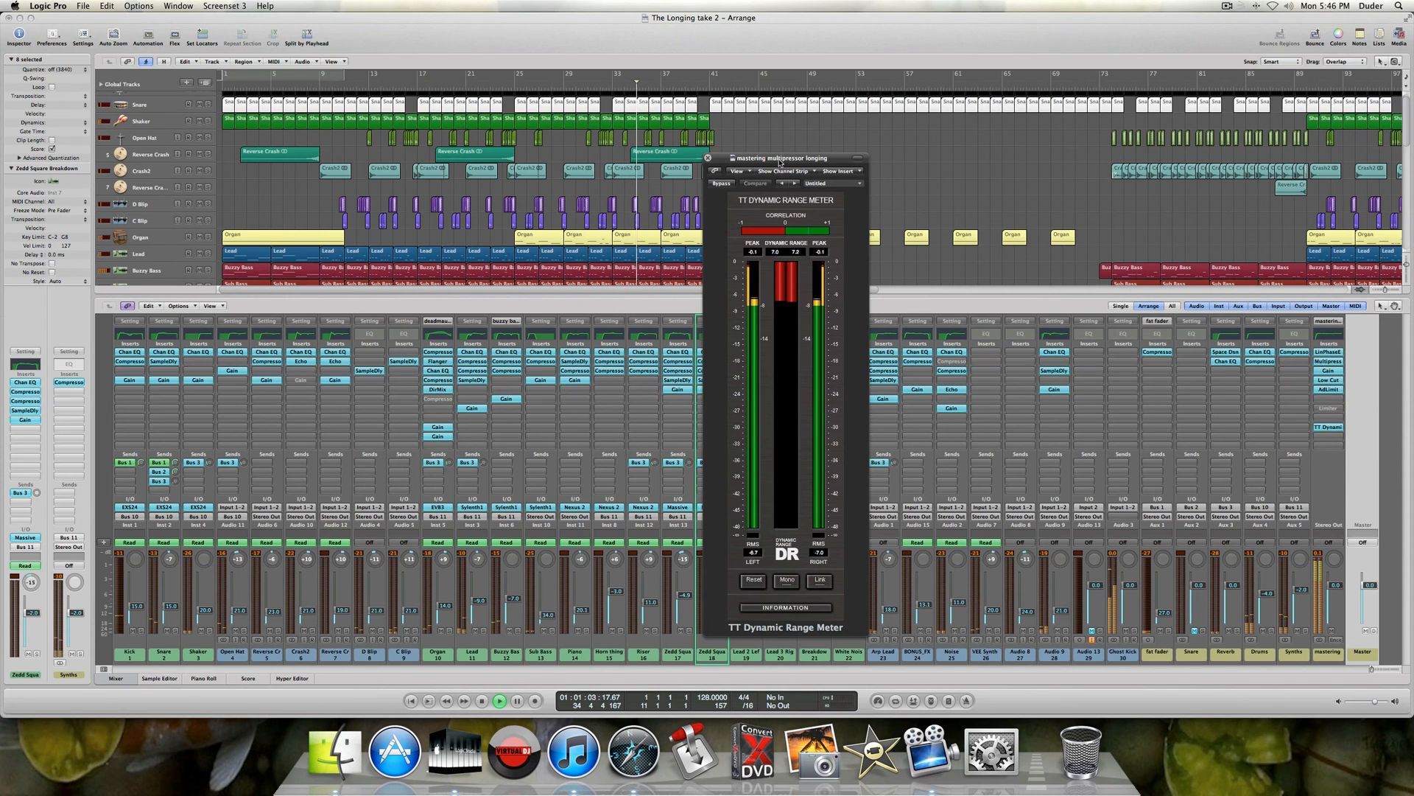
{"action": "left_click_drag", "start_coordinate": [779, 162], "coordinate": [1118, 75]}
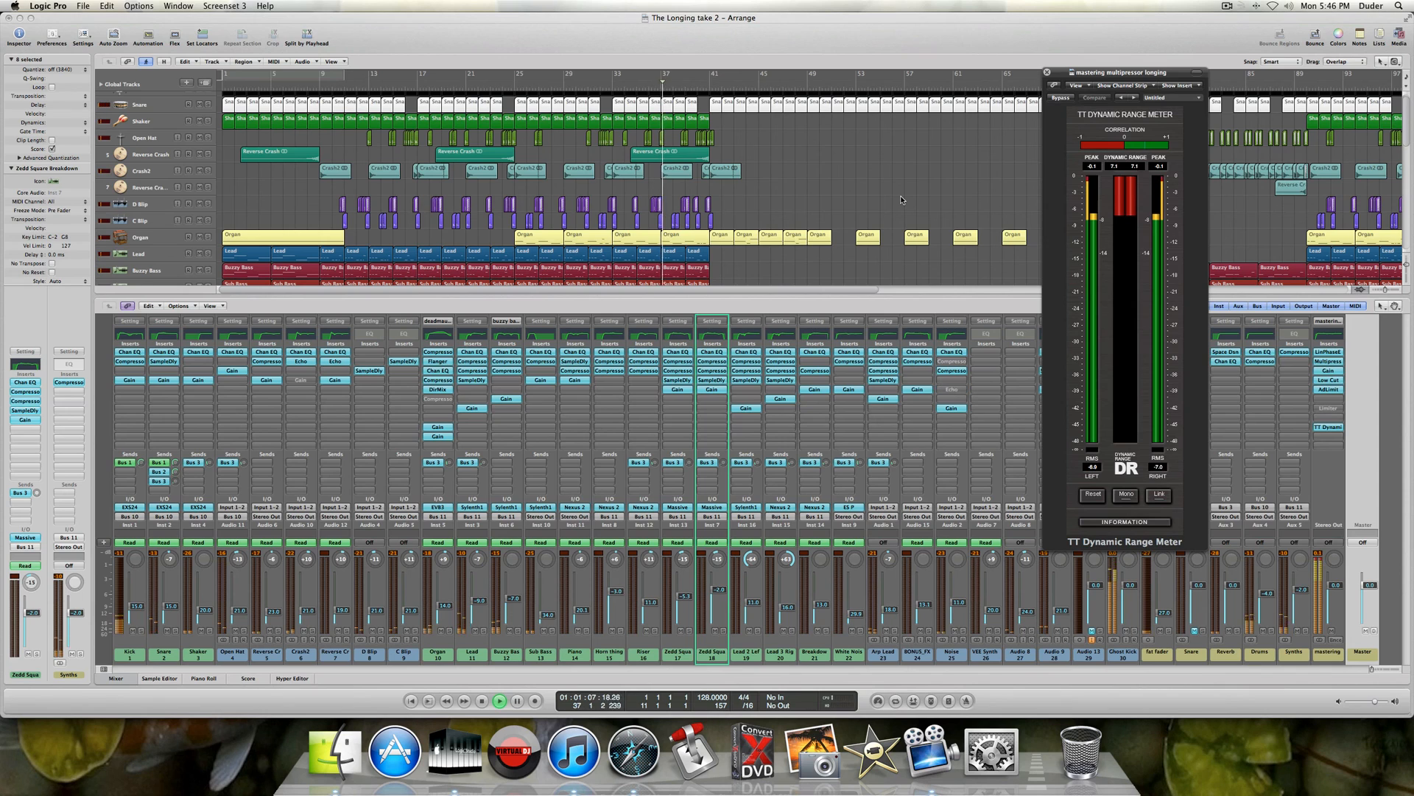
{"action": "left_click", "coordinate": [115, 678]}
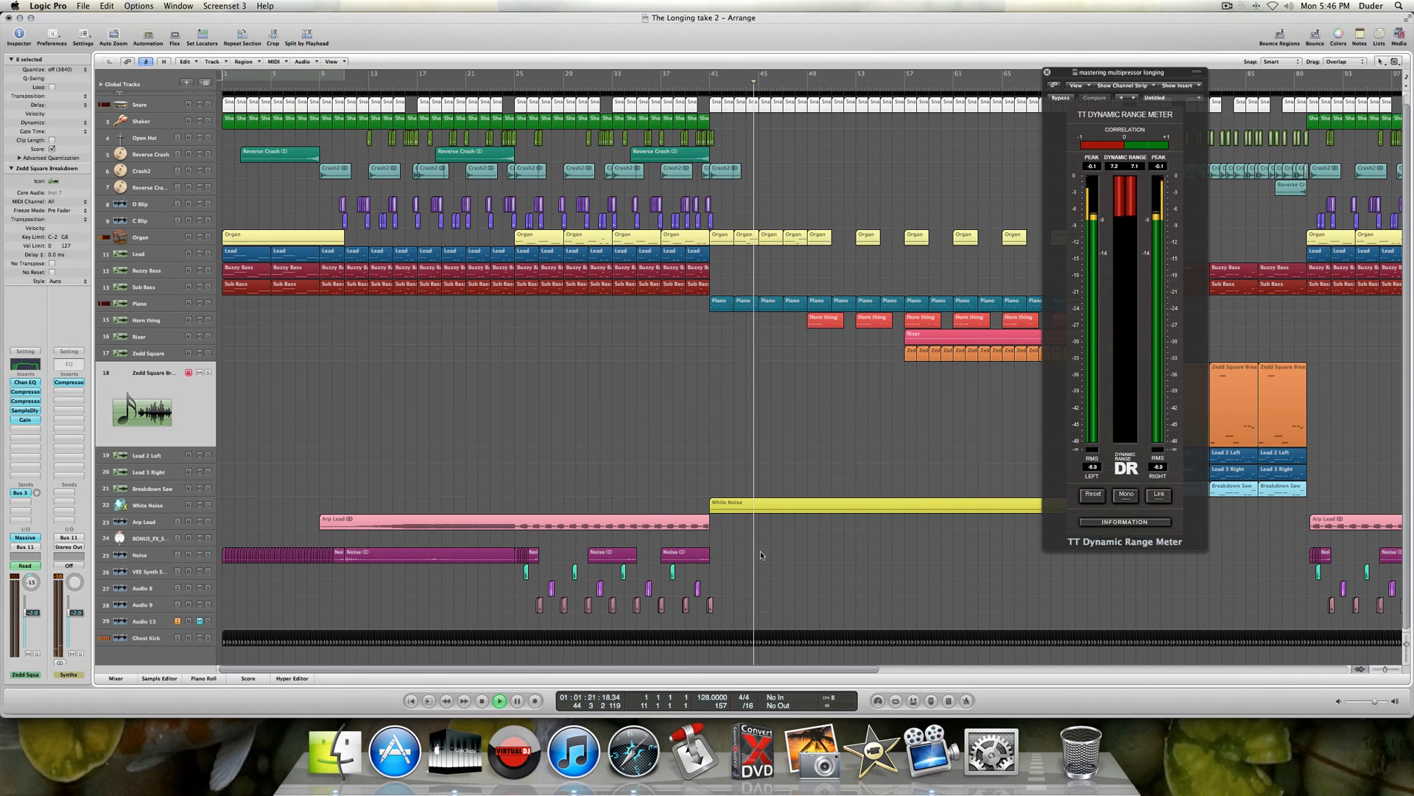
{"action": "left_click", "coordinate": [124, 678]}
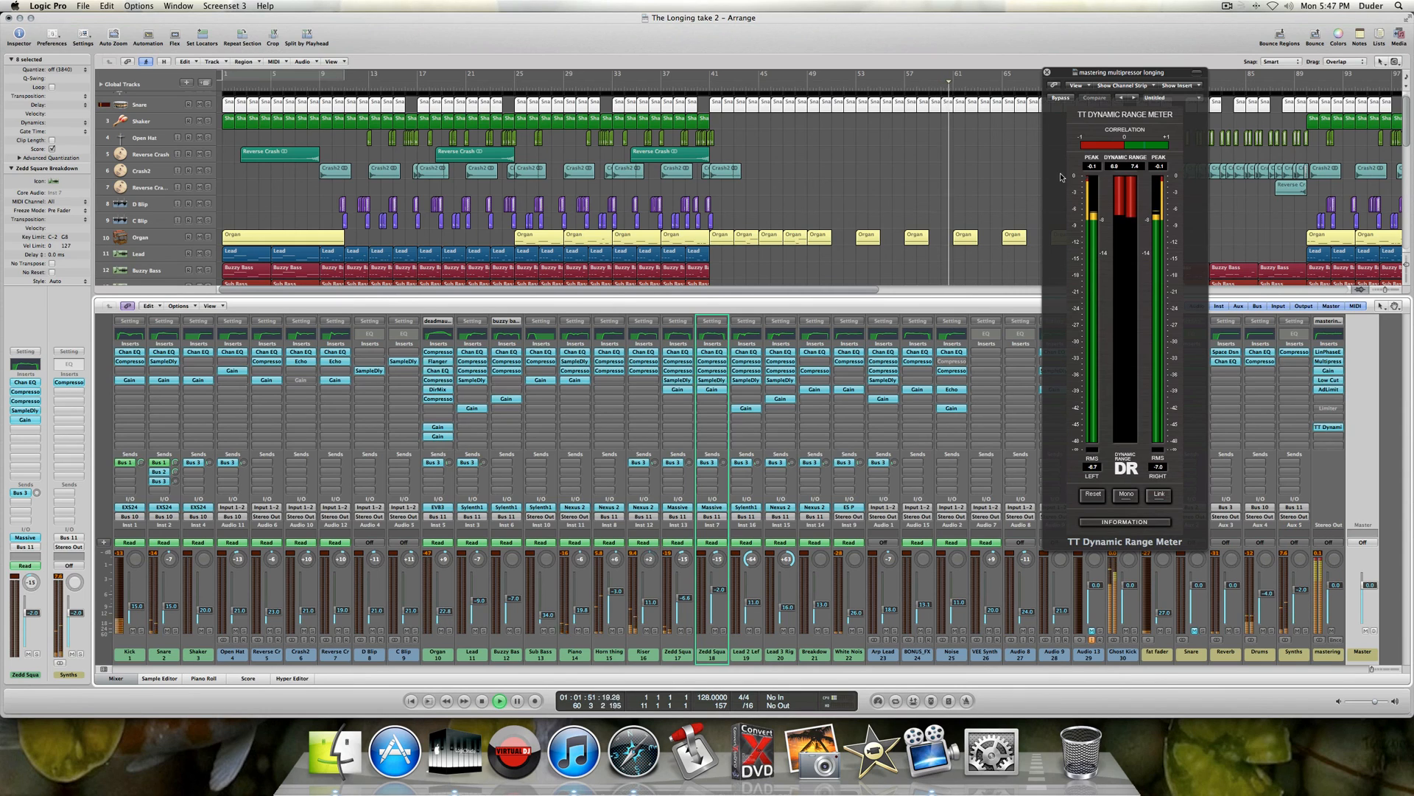
{"action": "left_click", "coordinate": [1047, 73]}
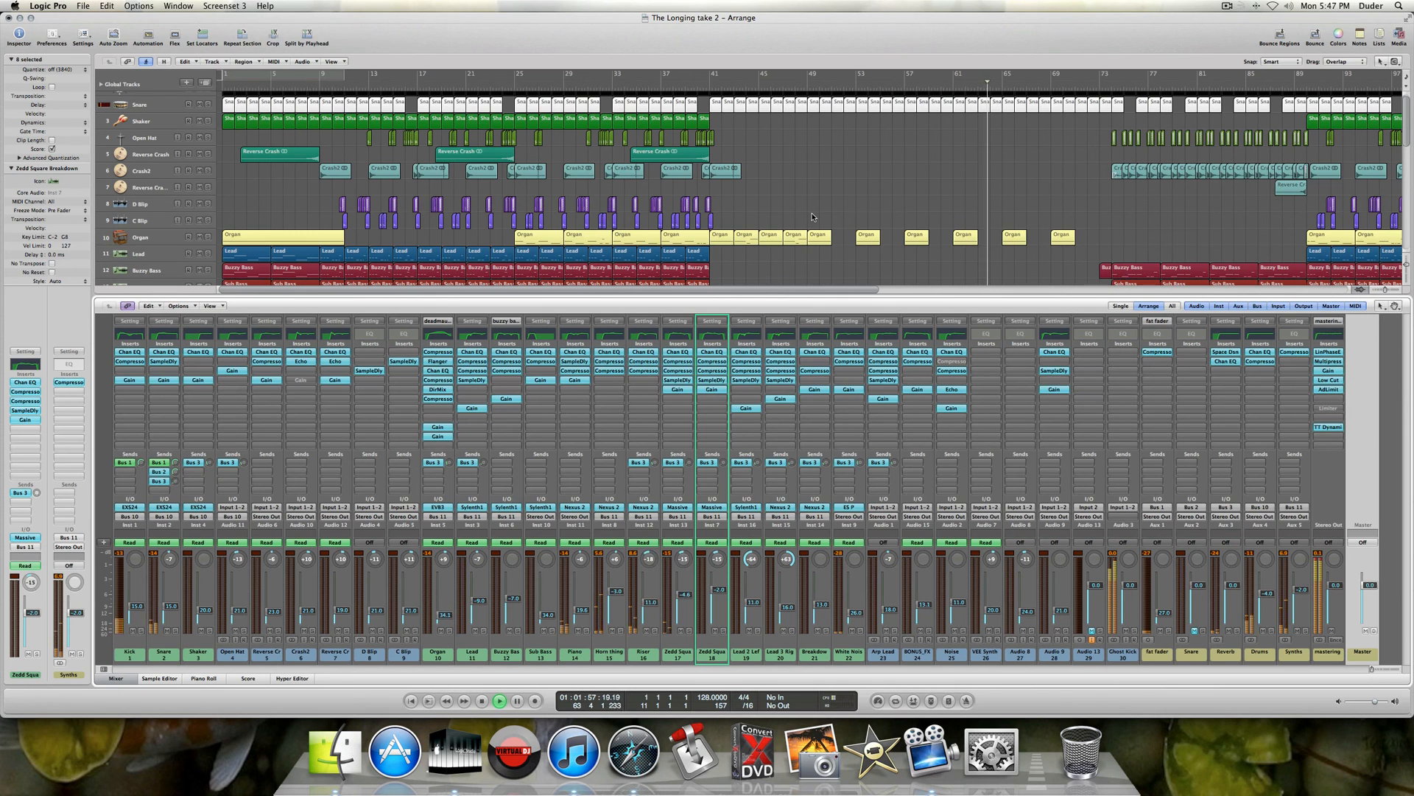
- Show the notes of the Zedd Square track's last region in the Piano Roll, magnified horizontally
{"action": "scroll", "coordinate": [813, 217], "scroll_direction": "down", "scroll_amount": 5}
{"action": "scroll", "coordinate": [812, 217], "scroll_direction": "down", "scroll_amount": 3}
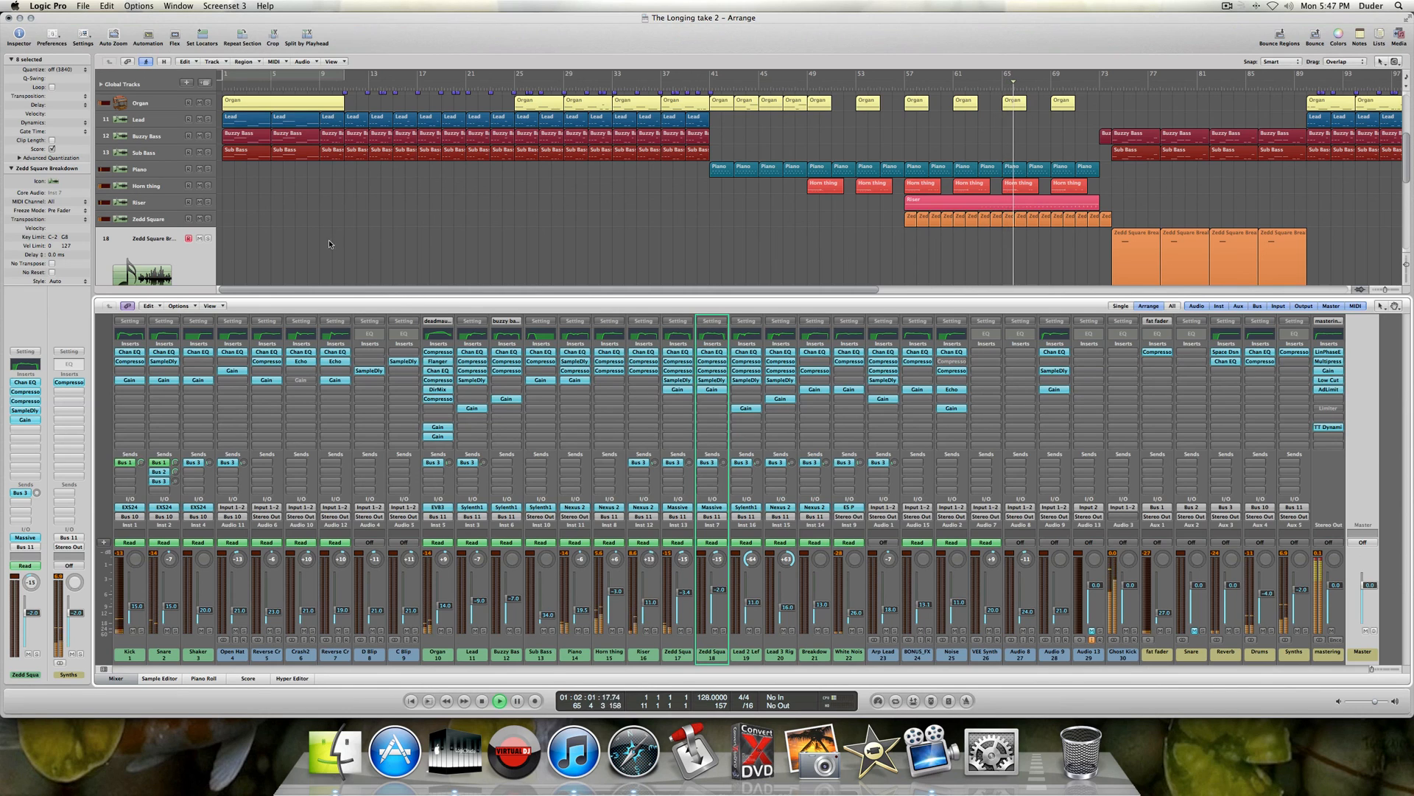
{"action": "scroll", "coordinate": [434, 249], "scroll_direction": "down", "scroll_amount": 2}
{"action": "scroll", "coordinate": [435, 250], "scroll_direction": "down", "scroll_amount": 3}
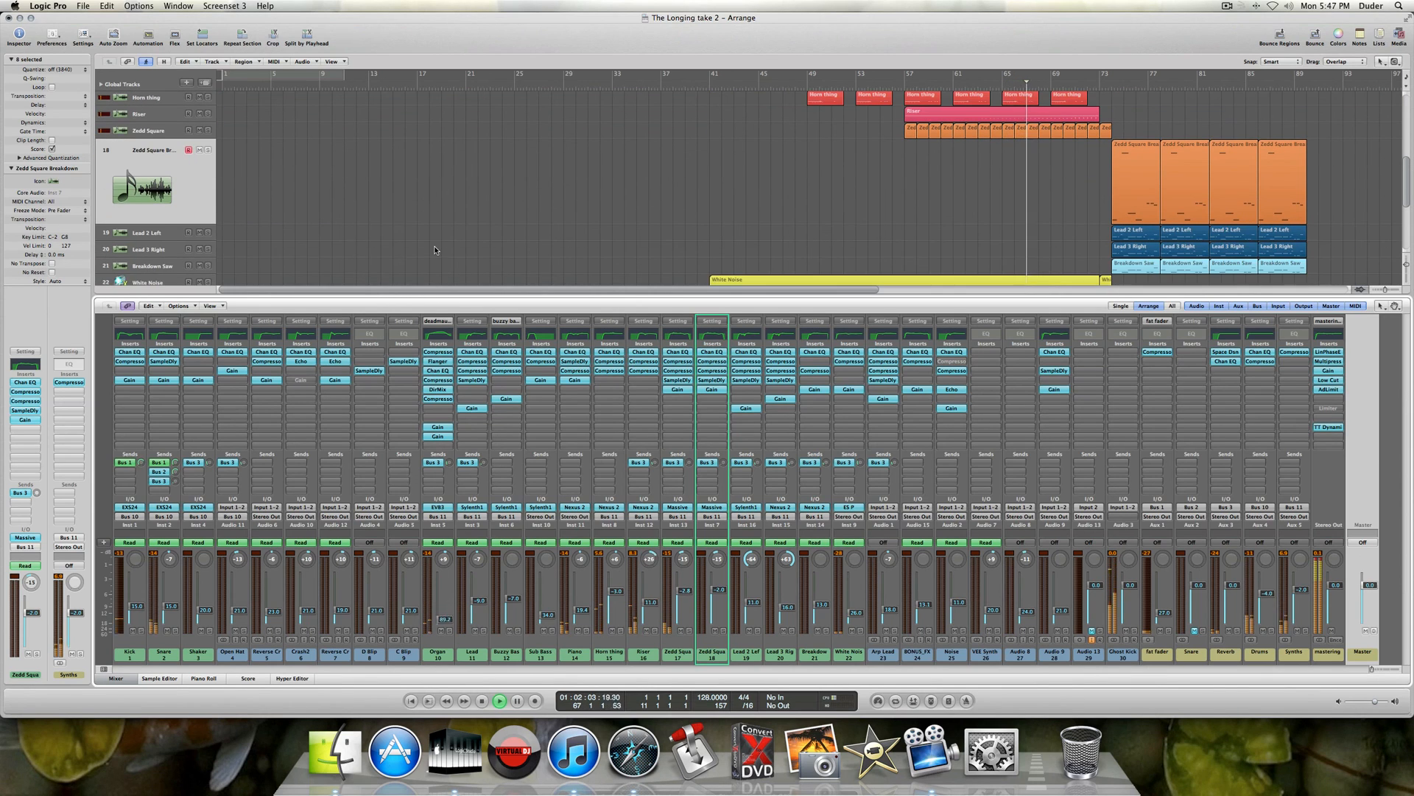
{"action": "left_click", "coordinate": [149, 132]}
{"action": "left_click", "coordinate": [1168, 149]}
{"action": "left_click", "coordinate": [1107, 157]}
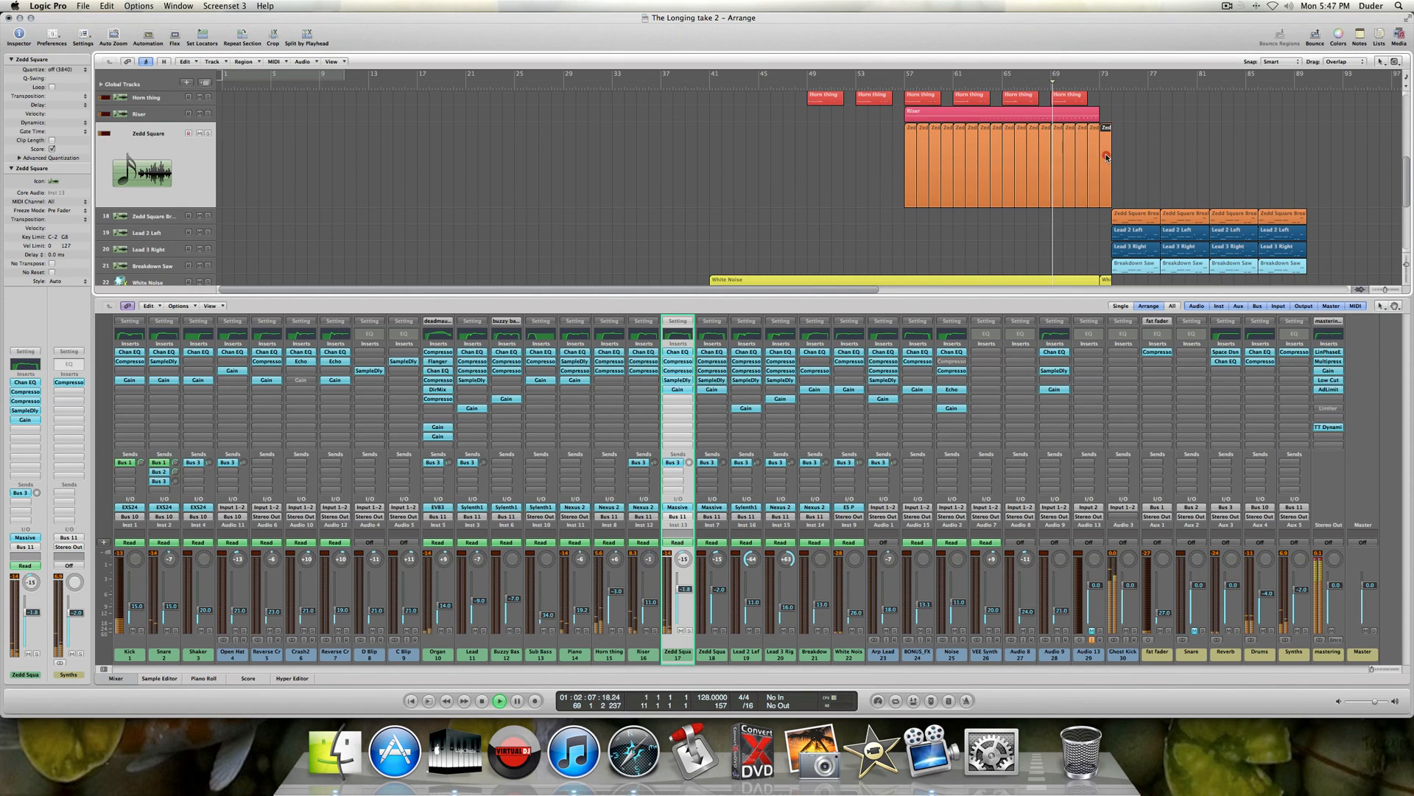
{"action": "double_click", "coordinate": [1106, 157]}
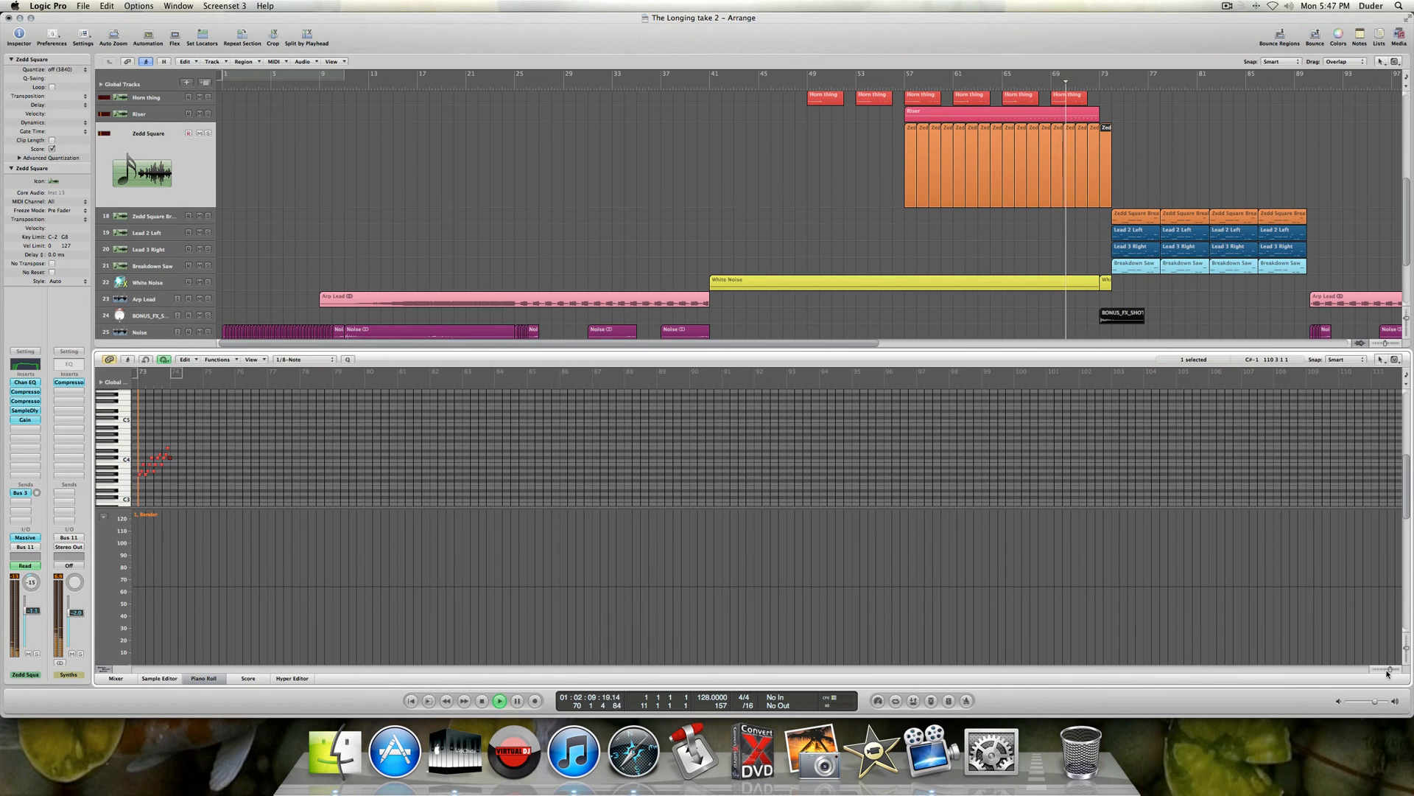
{"action": "left_click_drag", "start_coordinate": [1390, 670], "coordinate": [1396, 669]}
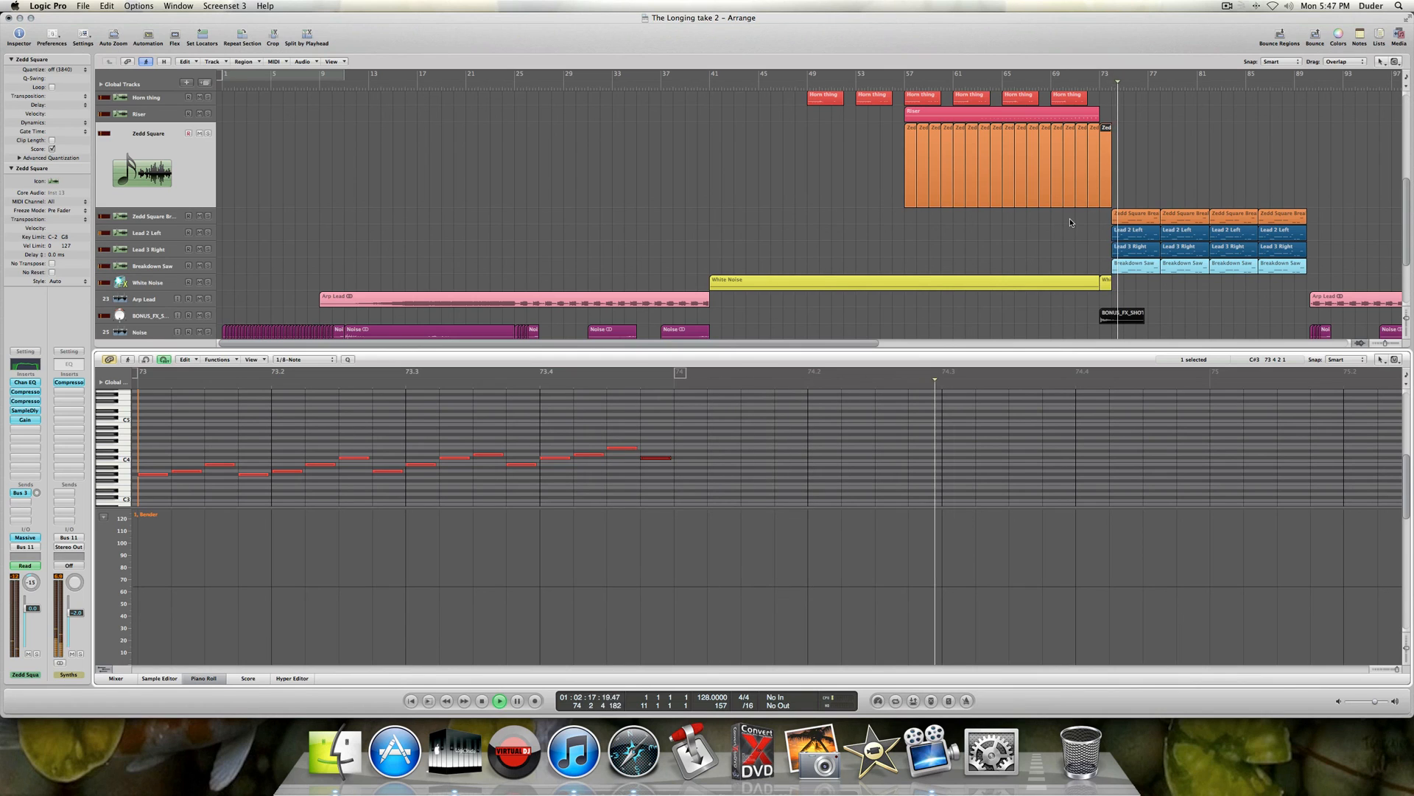
- Show the Breakdown Saw track's notes in the Piano Roll with Hyper Draw hidden and the horizontal magnification reduced to fit all regions
{"action": "left_click", "coordinate": [145, 267]}
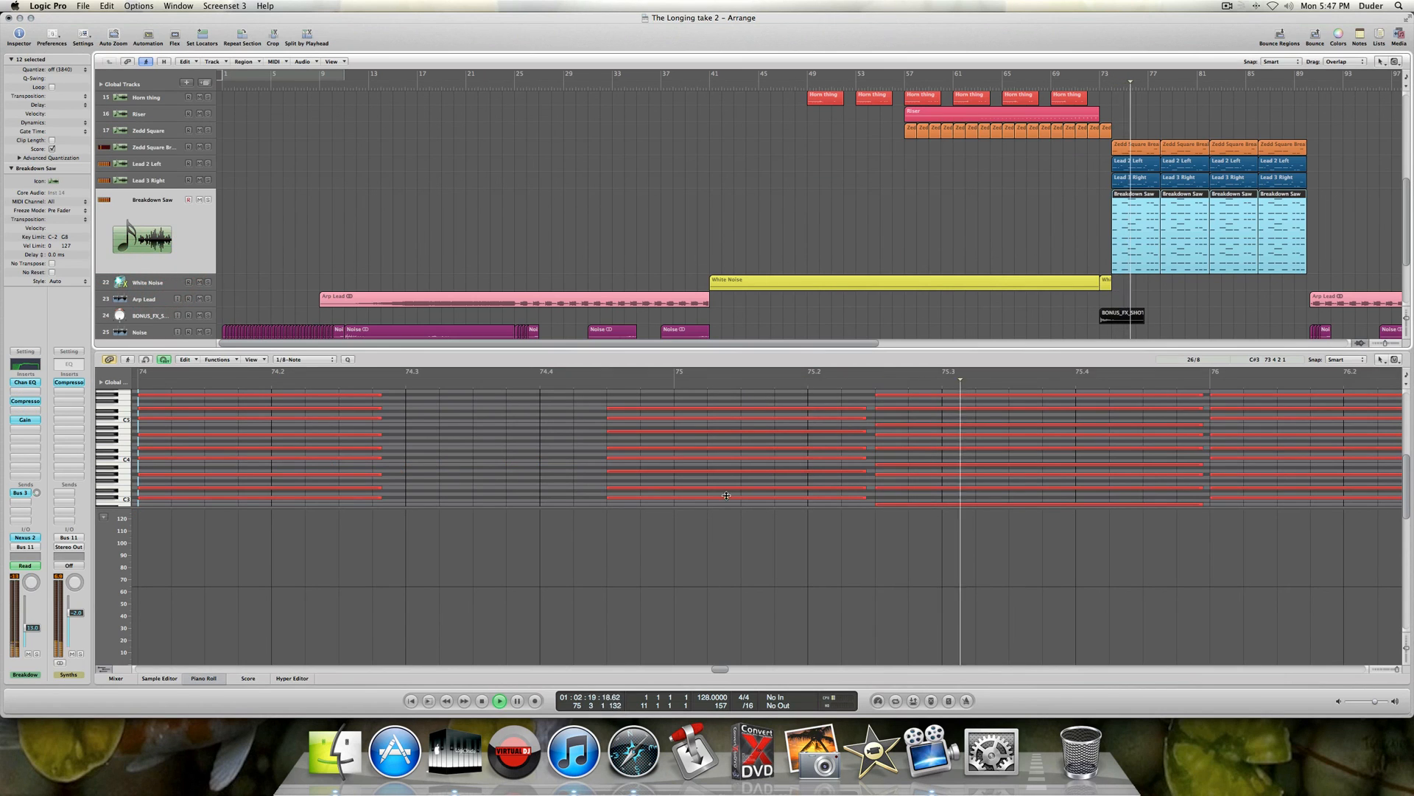
{"action": "left_click", "coordinate": [104, 668]}
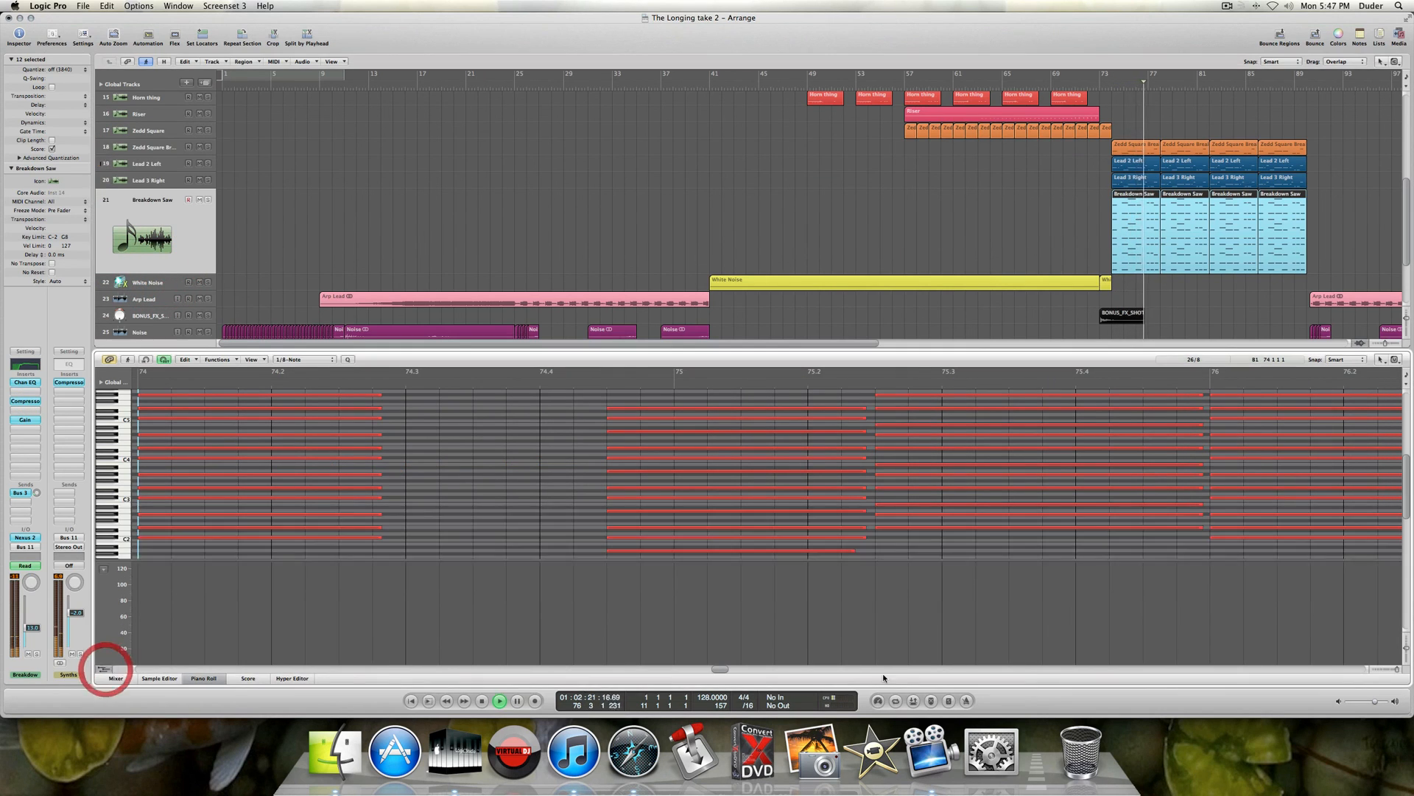
{"action": "left_click_drag", "start_coordinate": [1399, 672], "coordinate": [1391, 671]}
{"action": "scroll", "coordinate": [1086, 604], "scroll_direction": "right", "scroll_amount": 10}
{"action": "scroll", "coordinate": [1087, 604], "scroll_direction": "right", "scroll_amount": 5}
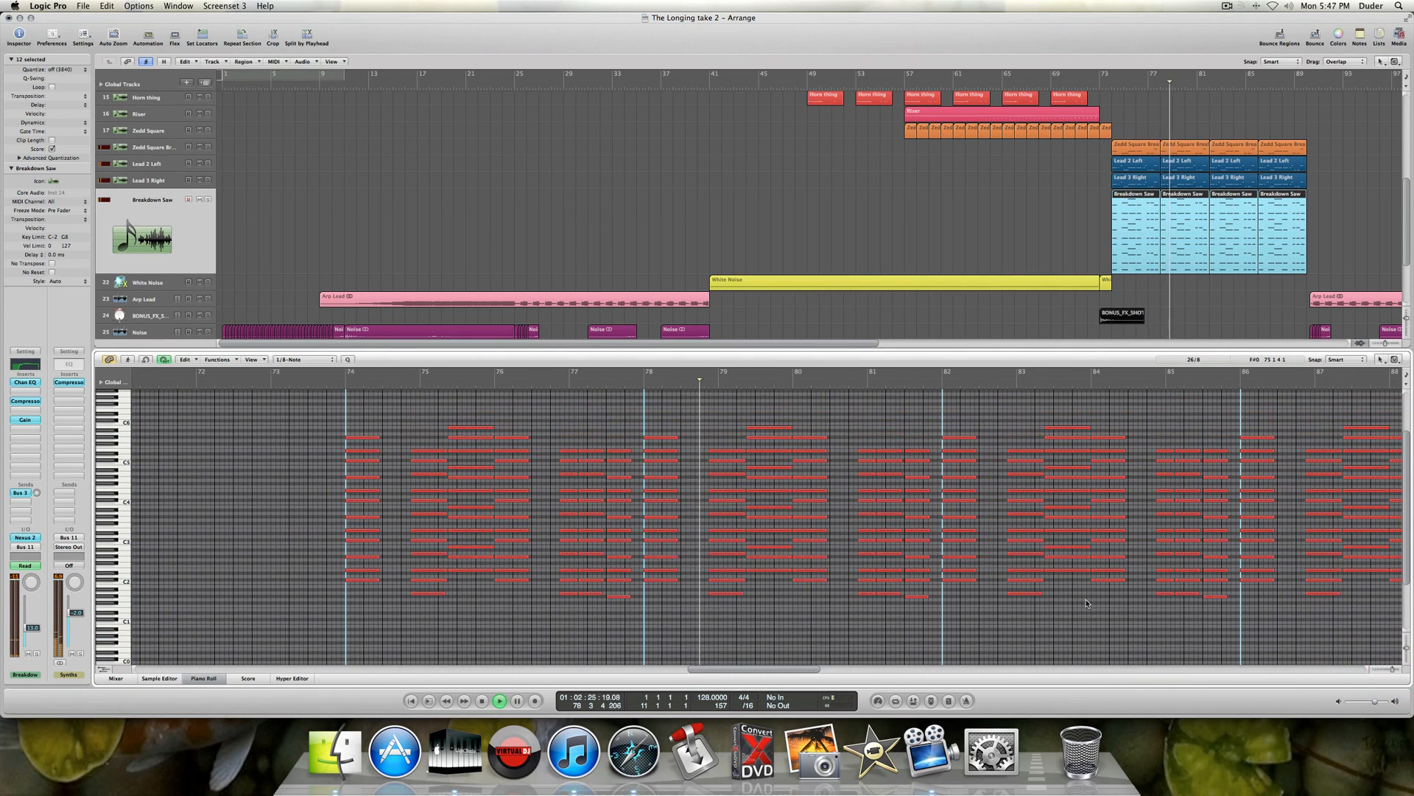
{"action": "scroll", "coordinate": [1086, 603], "scroll_direction": "up", "scroll_amount": 2}
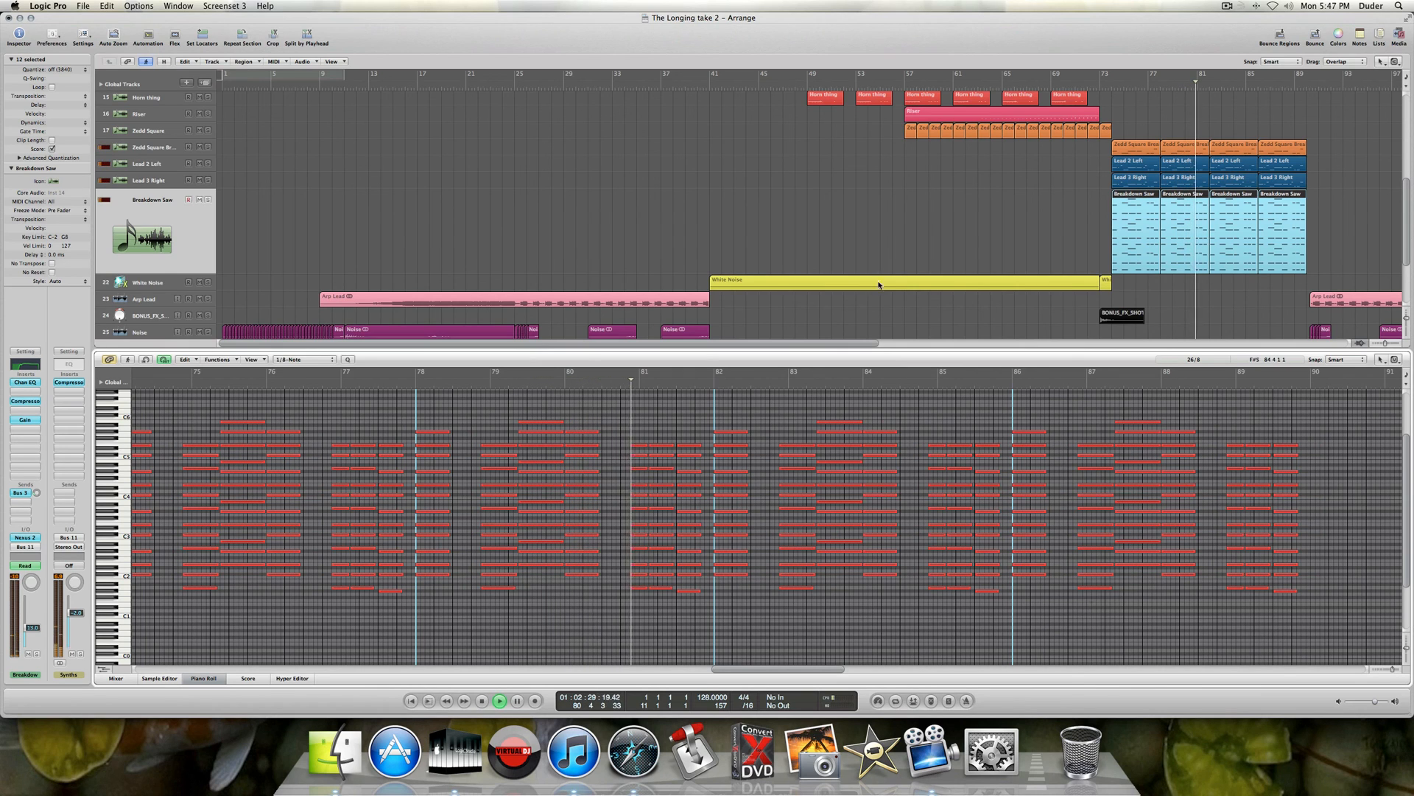
- View the notes of the Lead 2 Left, Lead 3 Right and Zedd Square Breakdown tracks in the Piano Roll one after another
{"action": "left_click", "coordinate": [151, 166]}
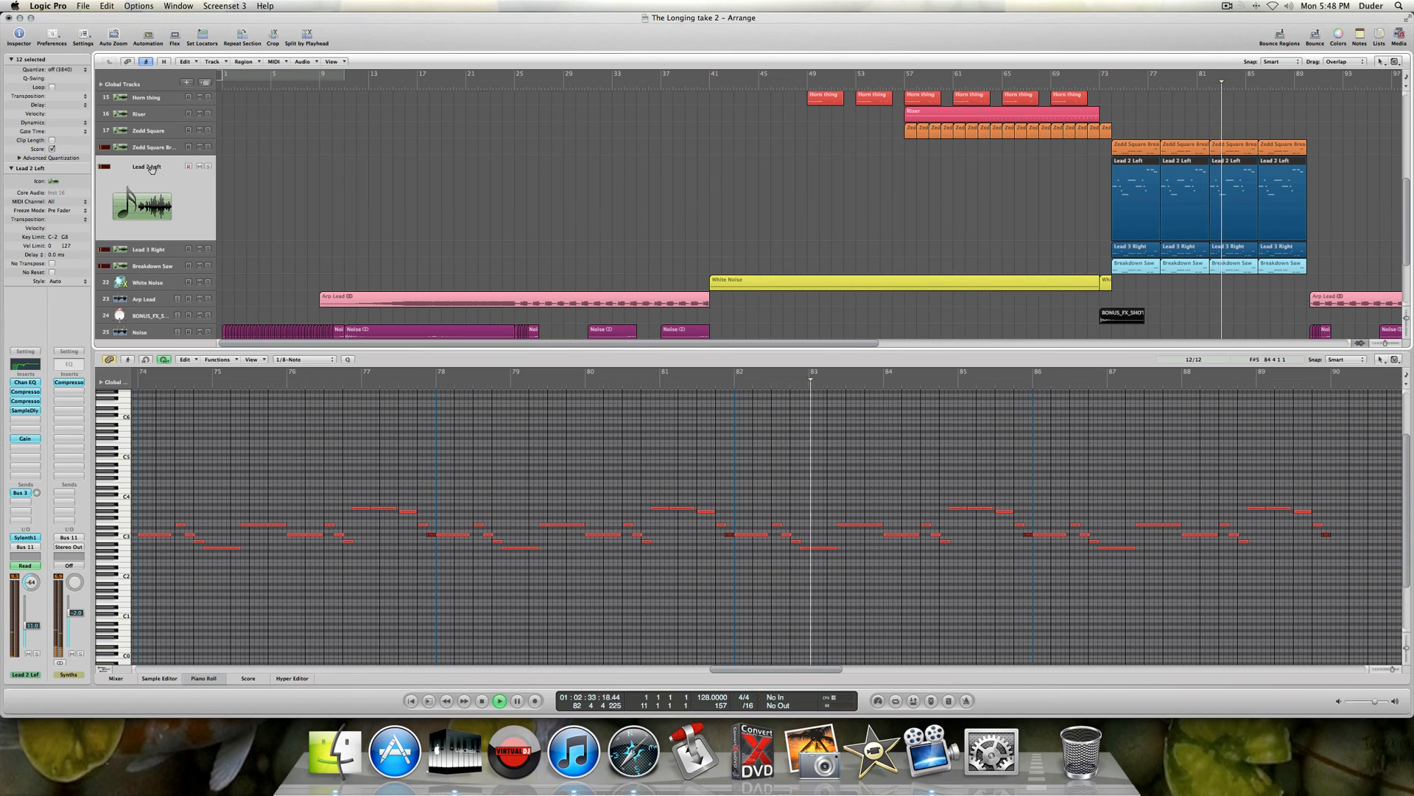
{"action": "left_click", "coordinate": [152, 250]}
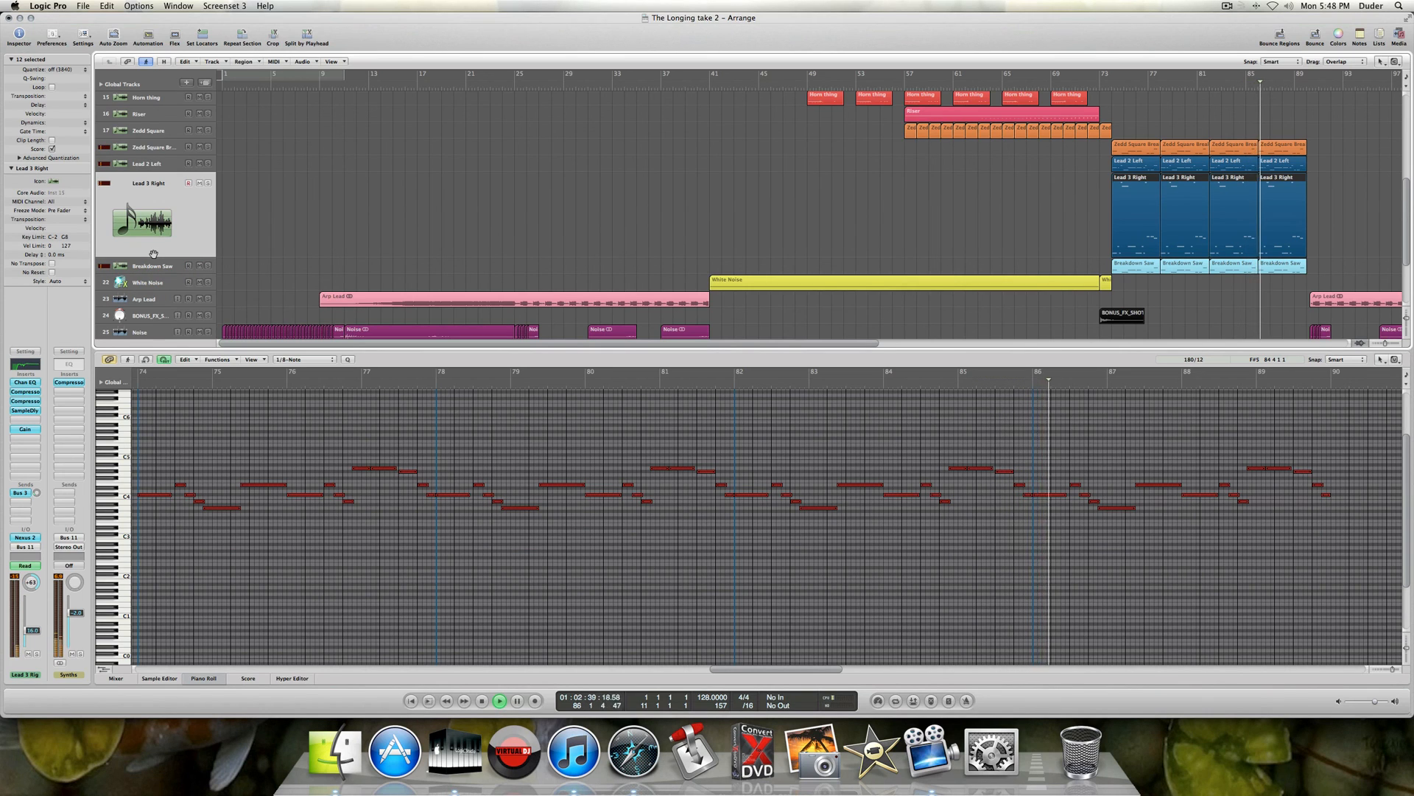
{"action": "left_click", "coordinate": [155, 148]}
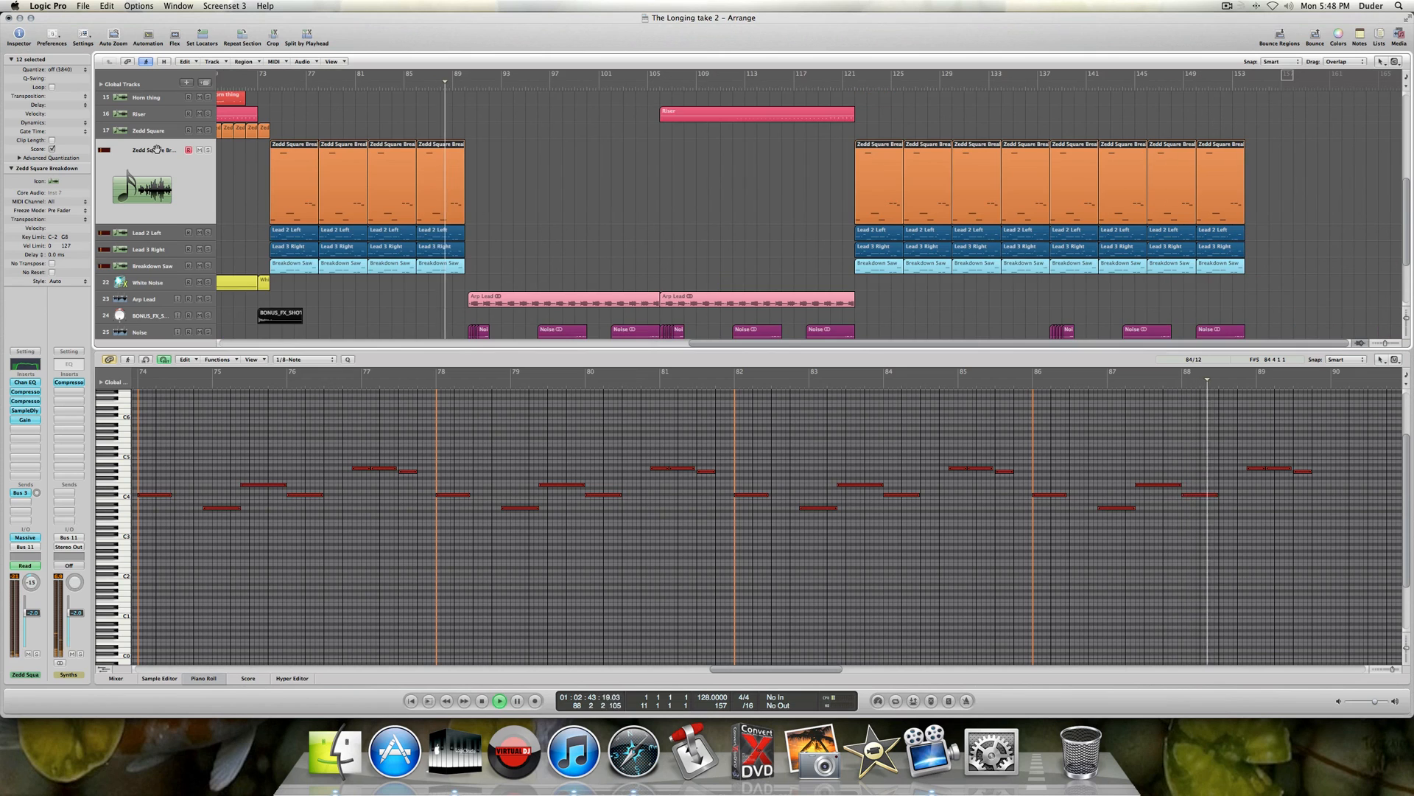
- Show the notes of the Organ track's second region in the section from bar 90 in the Piano Roll
{"action": "scroll", "coordinate": [595, 197], "scroll_direction": "down", "scroll_amount": 2}
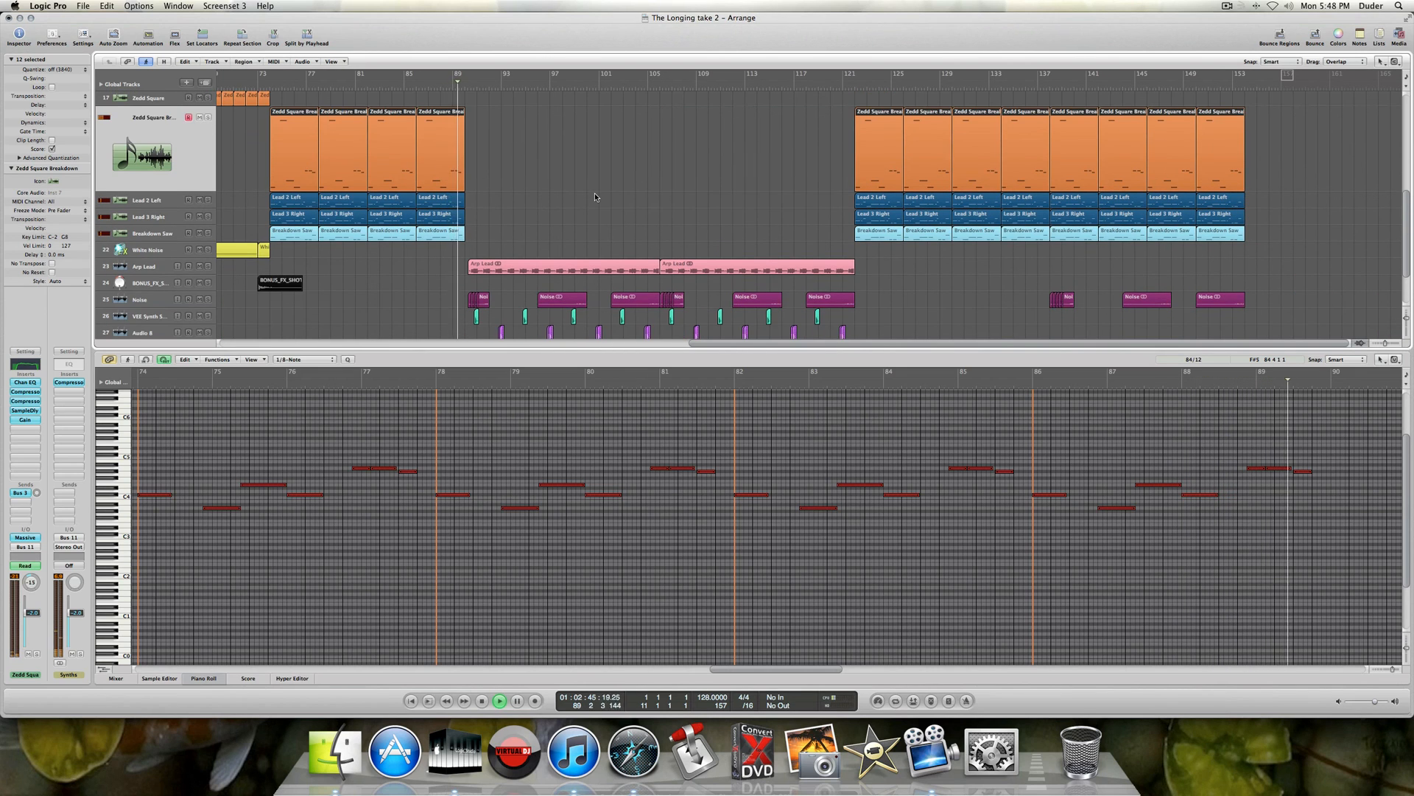
{"action": "scroll", "coordinate": [590, 198], "scroll_direction": "down", "scroll_amount": 4}
{"action": "scroll", "coordinate": [587, 197], "scroll_direction": "up", "scroll_amount": 6}
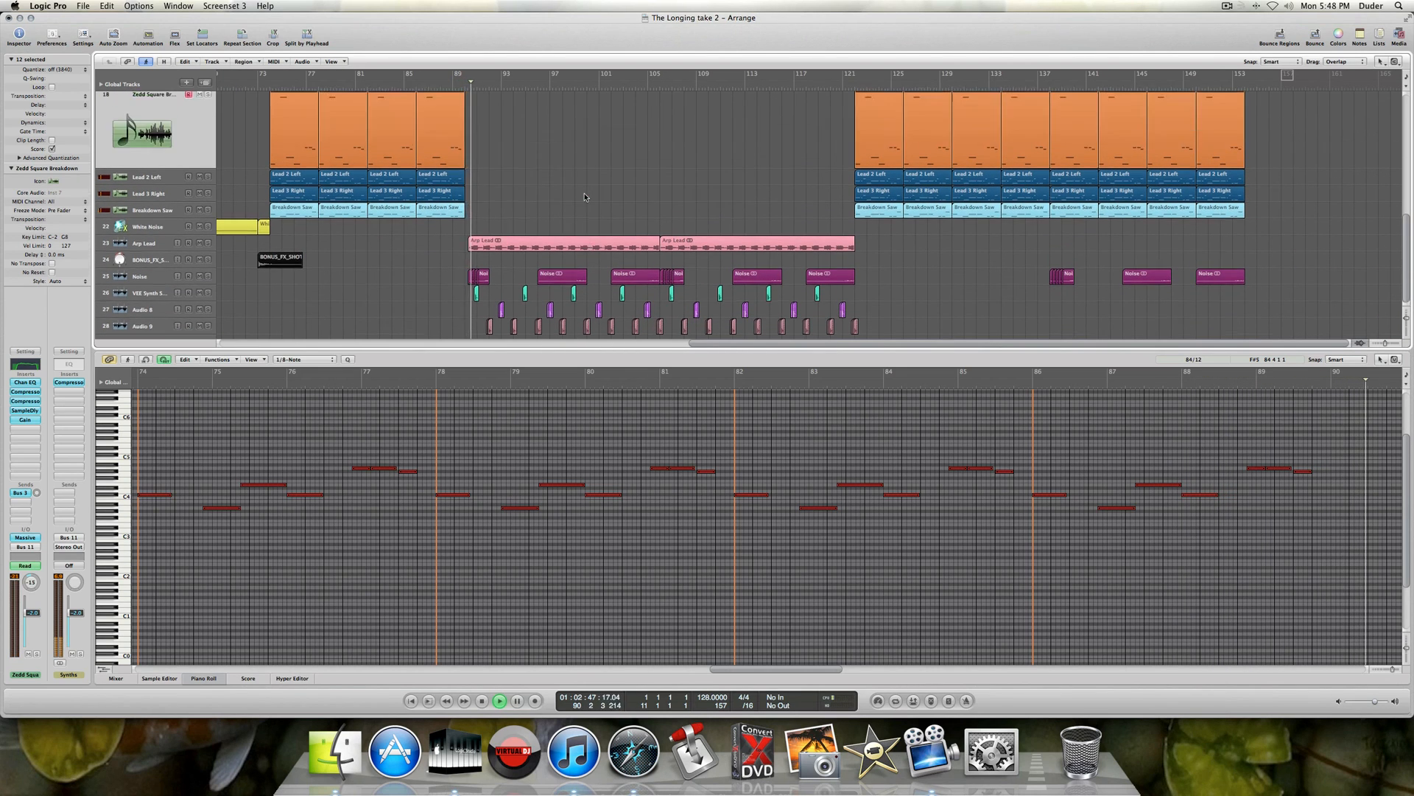
{"action": "left_click", "coordinate": [154, 197]}
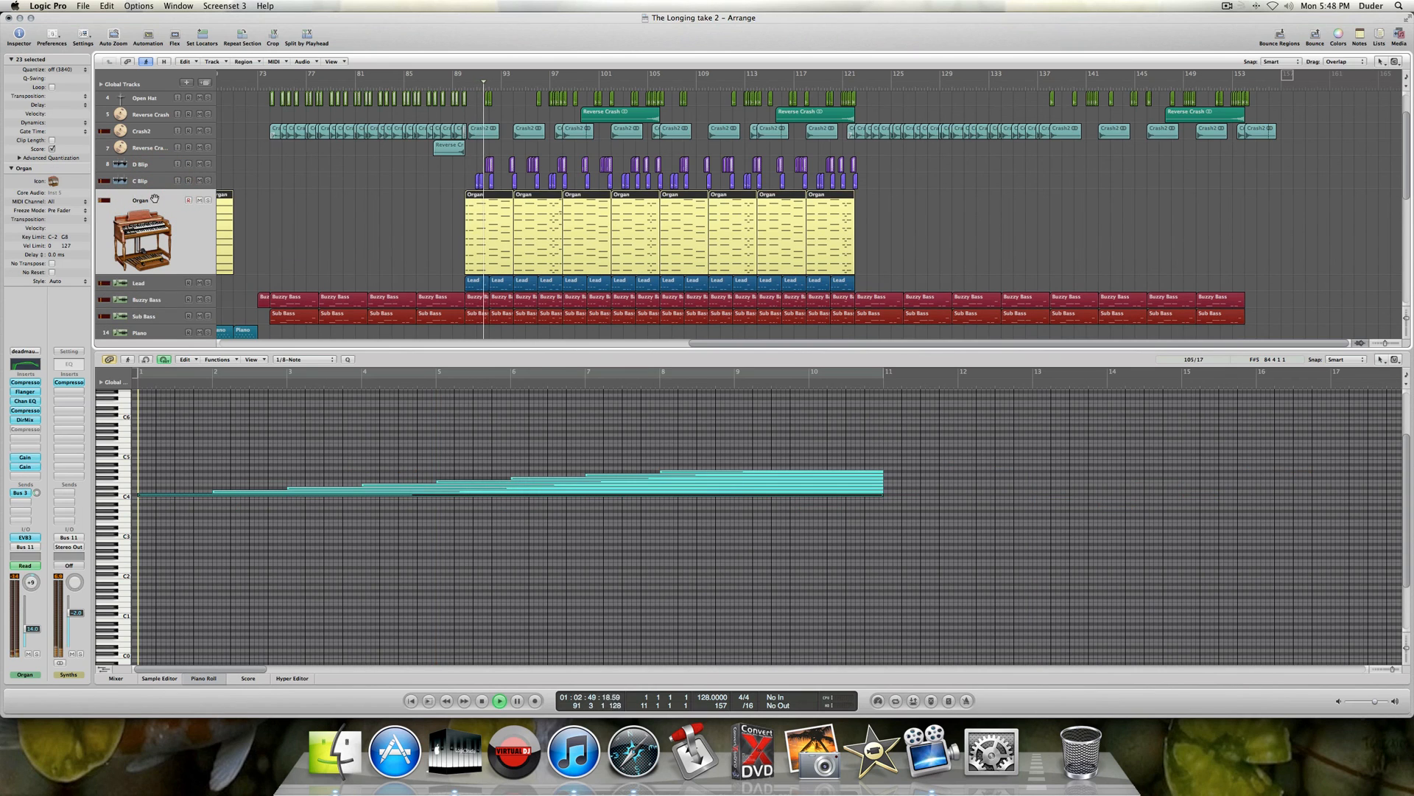
{"action": "left_click", "coordinate": [508, 439]}
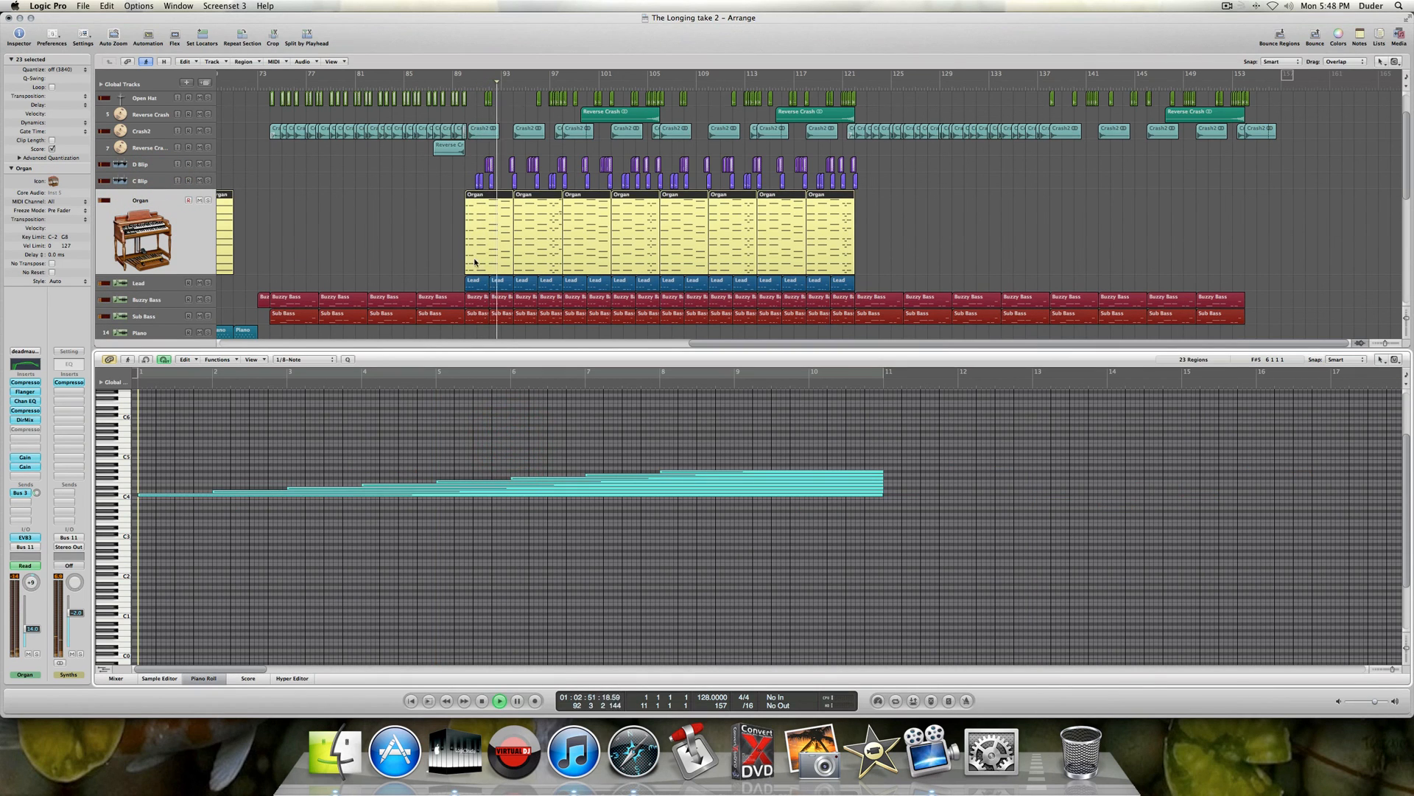
{"action": "left_click", "coordinate": [420, 244]}
{"action": "left_click", "coordinate": [537, 222]}
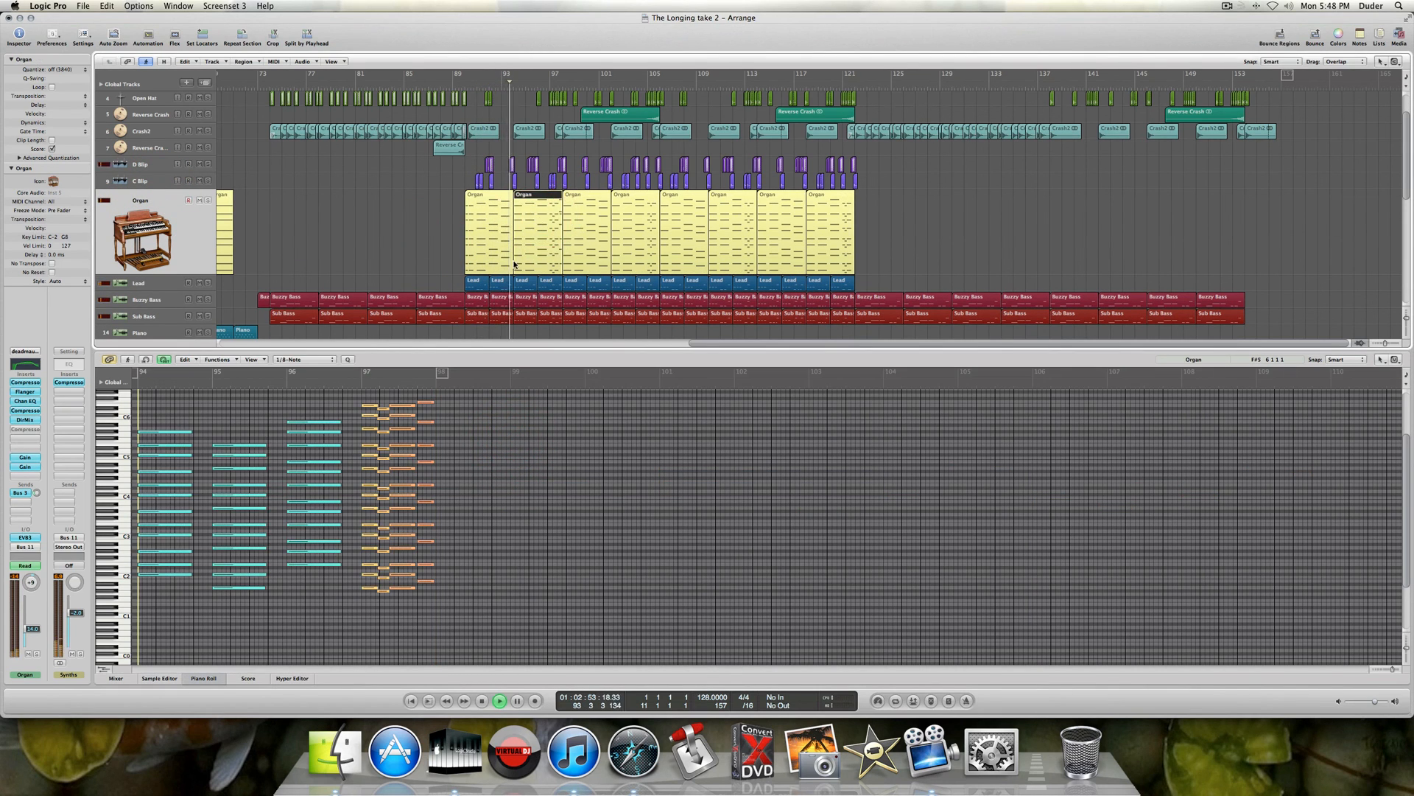
{"action": "scroll", "coordinate": [476, 451], "scroll_direction": "up", "scroll_amount": 1}
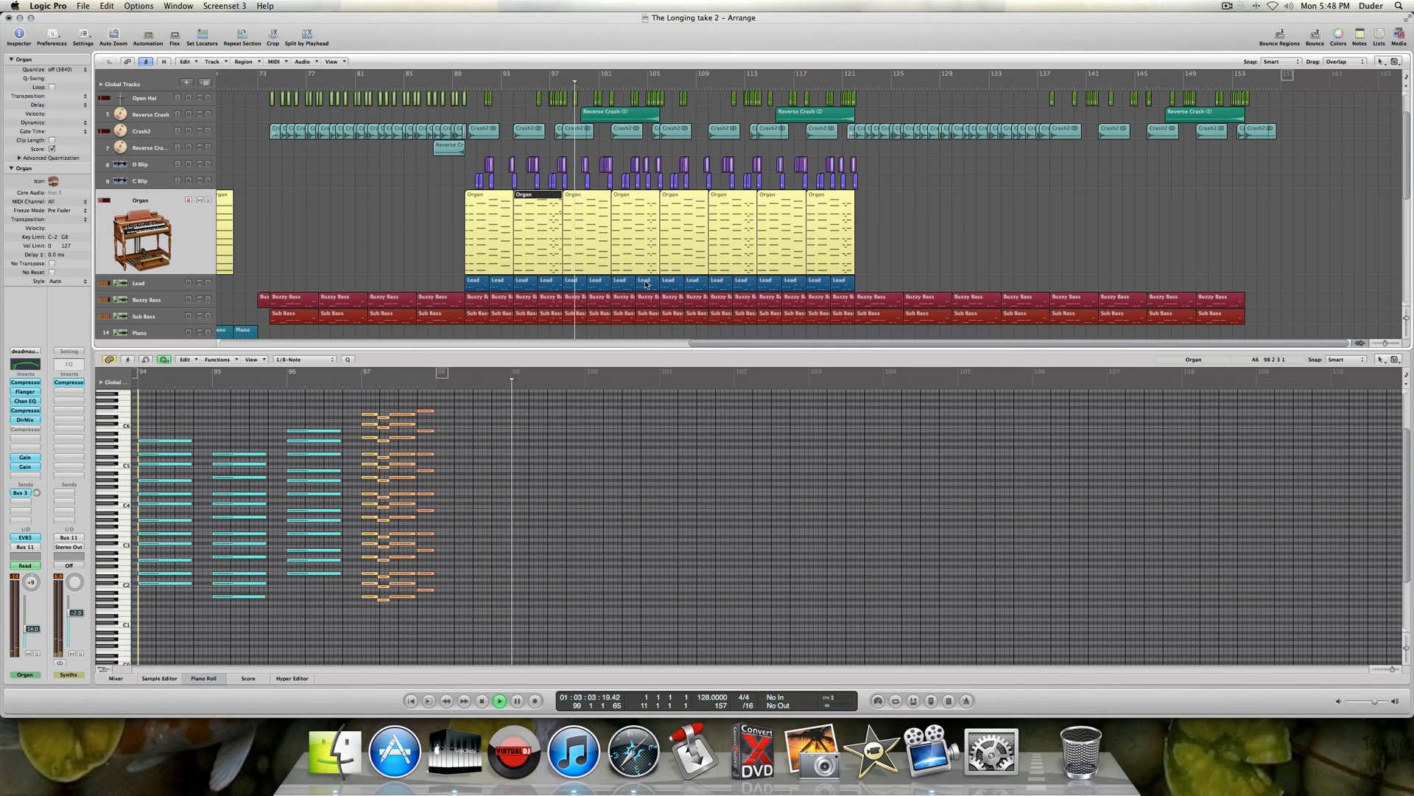
- View the notes of successive Lead regions, a Buzzy Bass region and a Sub Bass region in the Piano Roll during playback
{"action": "left_click", "coordinate": [598, 283]}
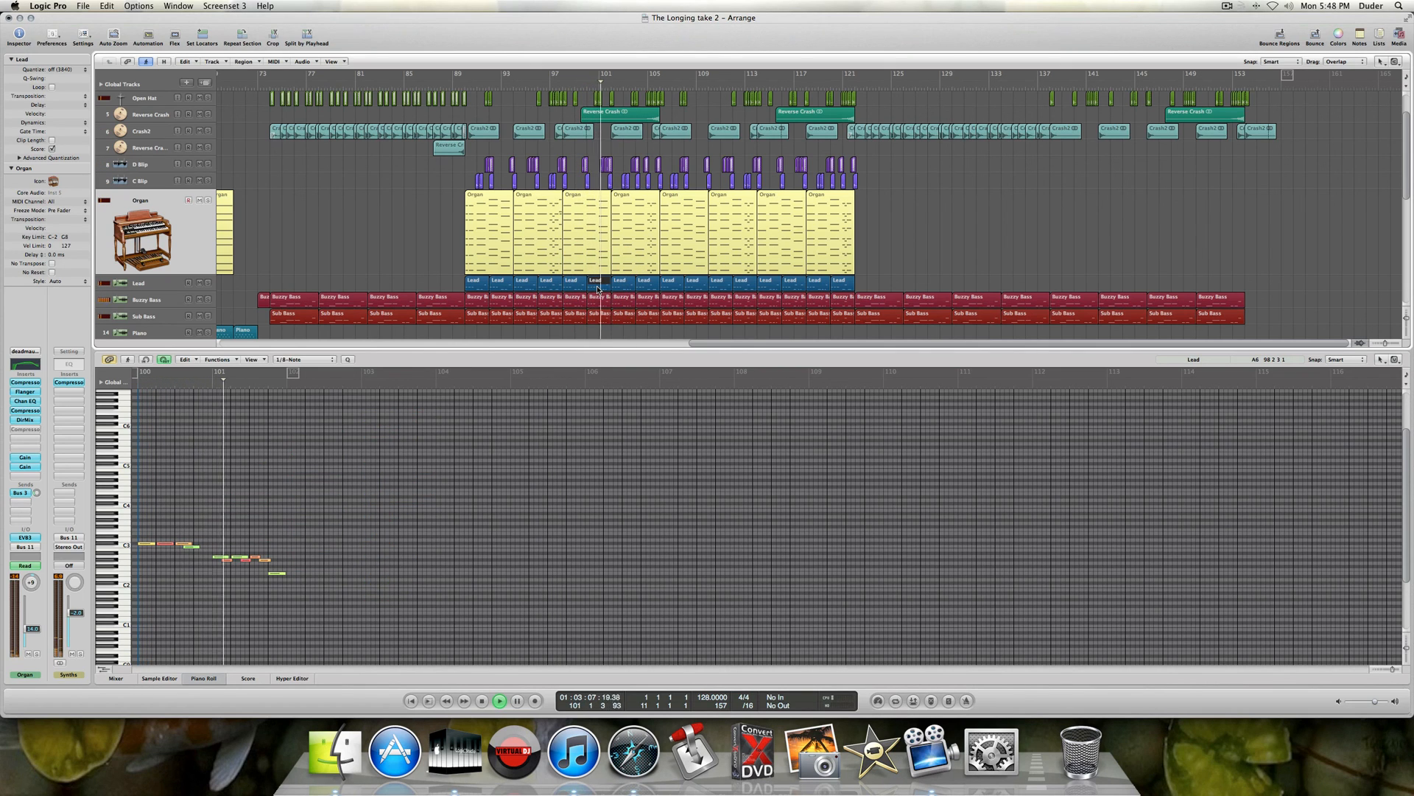
{"action": "left_click", "coordinate": [619, 286]}
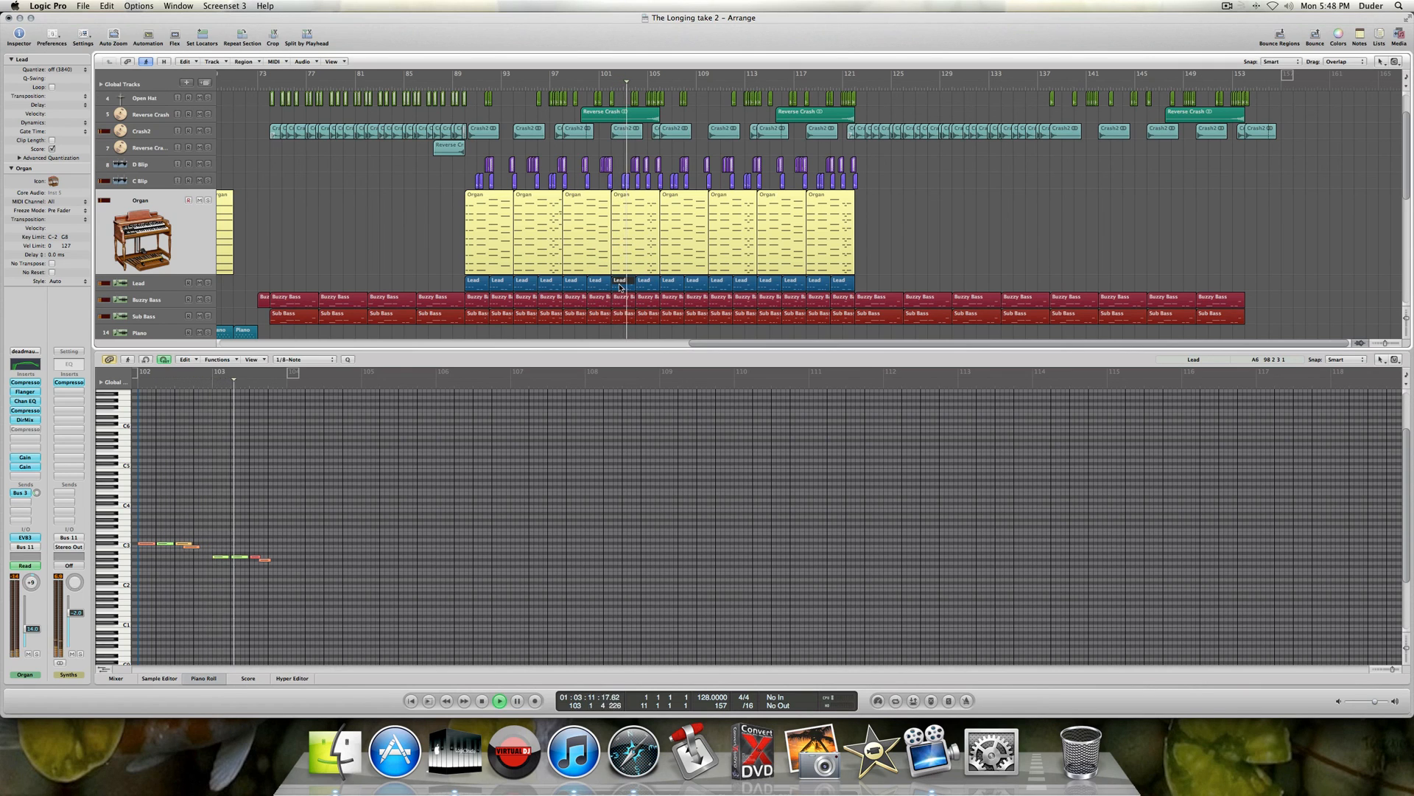
{"action": "left_click", "coordinate": [647, 284]}
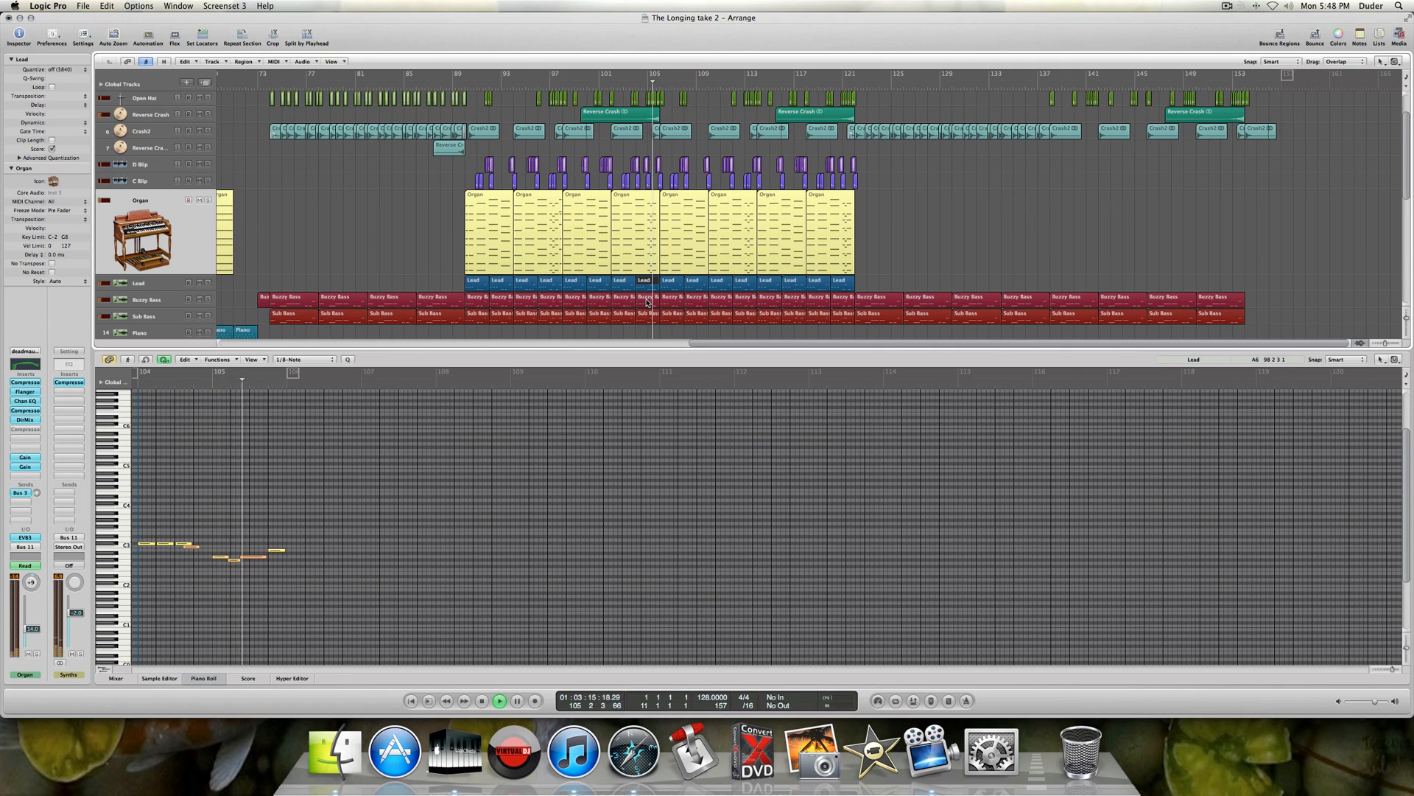
{"action": "left_click", "coordinate": [682, 299]}
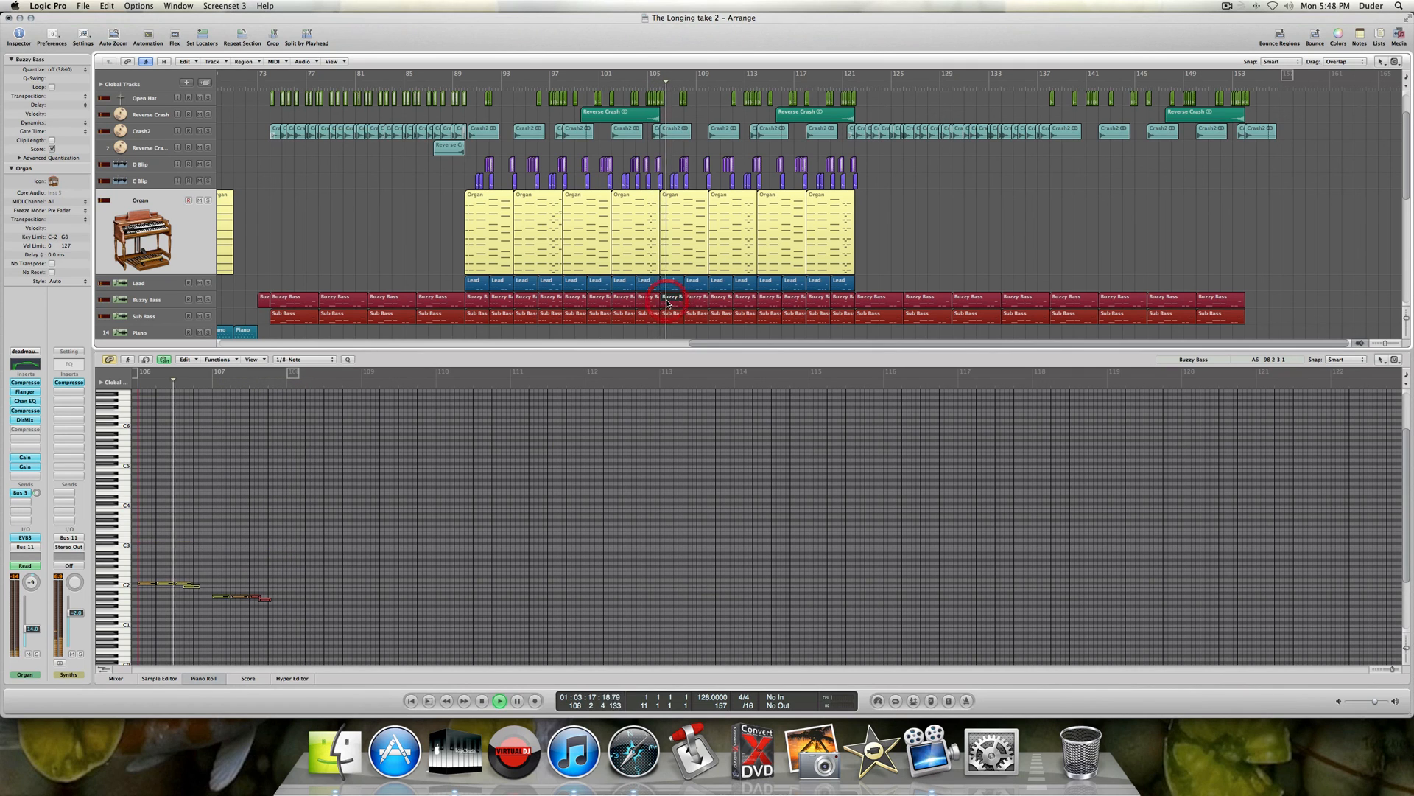
{"action": "left_click", "coordinate": [700, 316]}
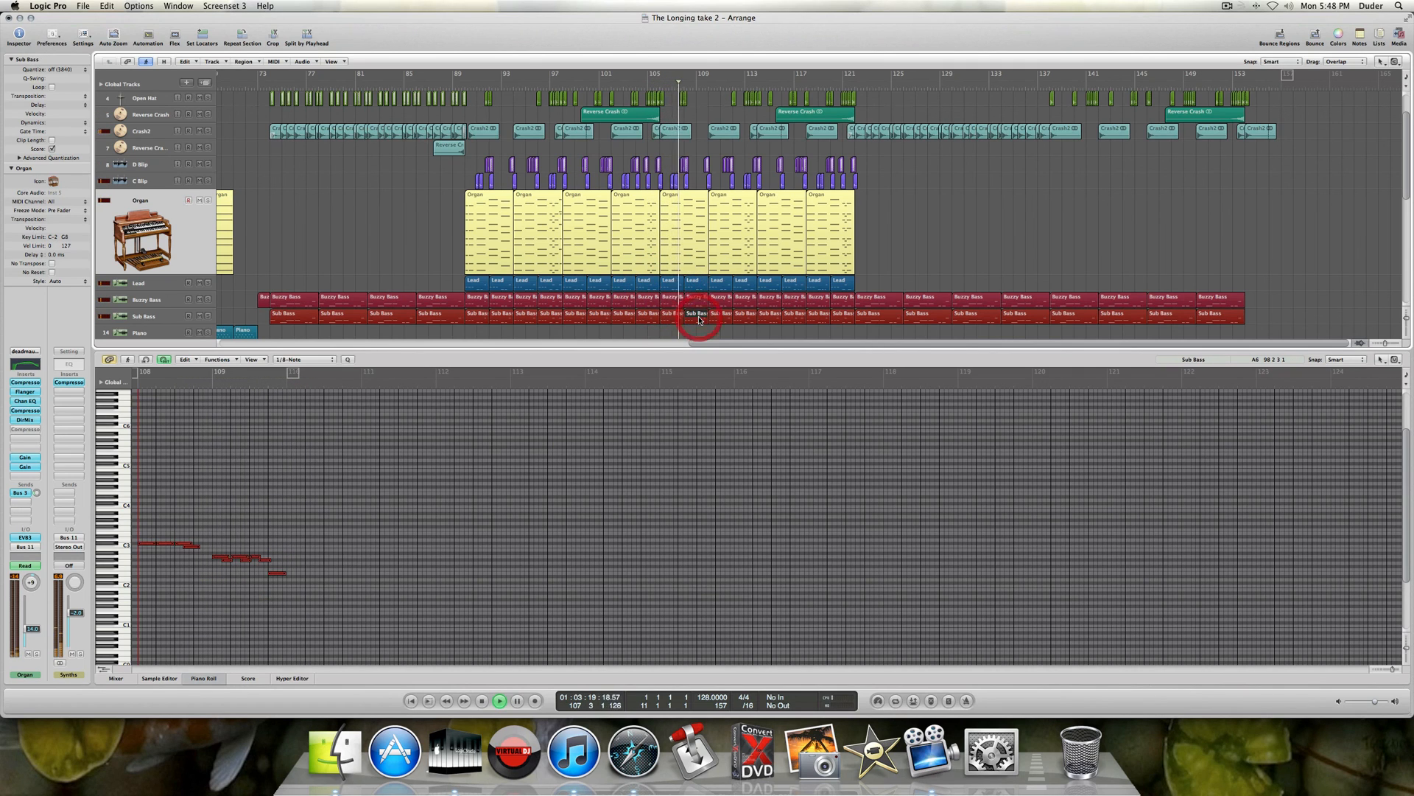
- Show the second Riser region's note and its Hyper Draw curve in the Piano Roll, with the horizontal magnification reduced
{"action": "scroll", "coordinate": [719, 298], "scroll_direction": "down", "scroll_amount": 4}
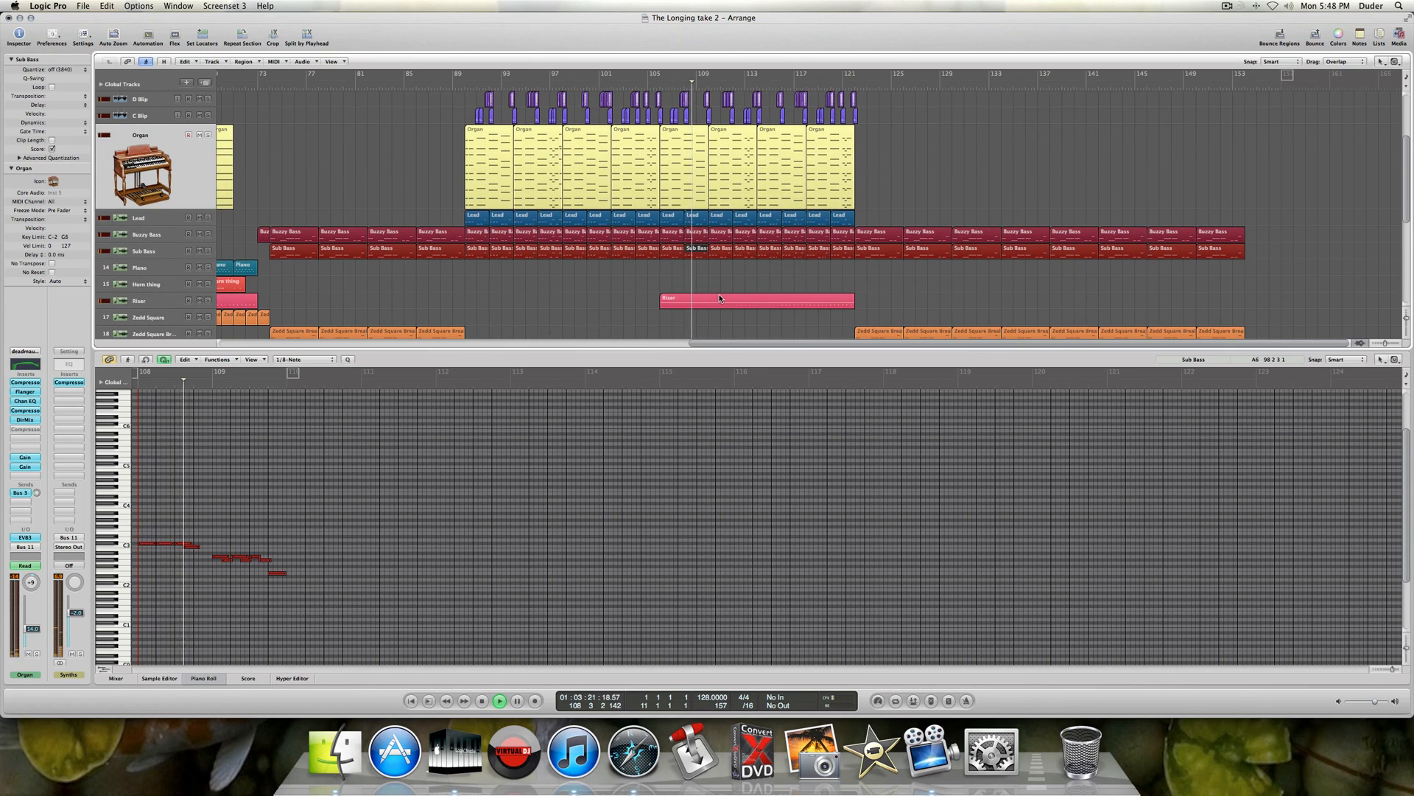
{"action": "left_click", "coordinate": [719, 299]}
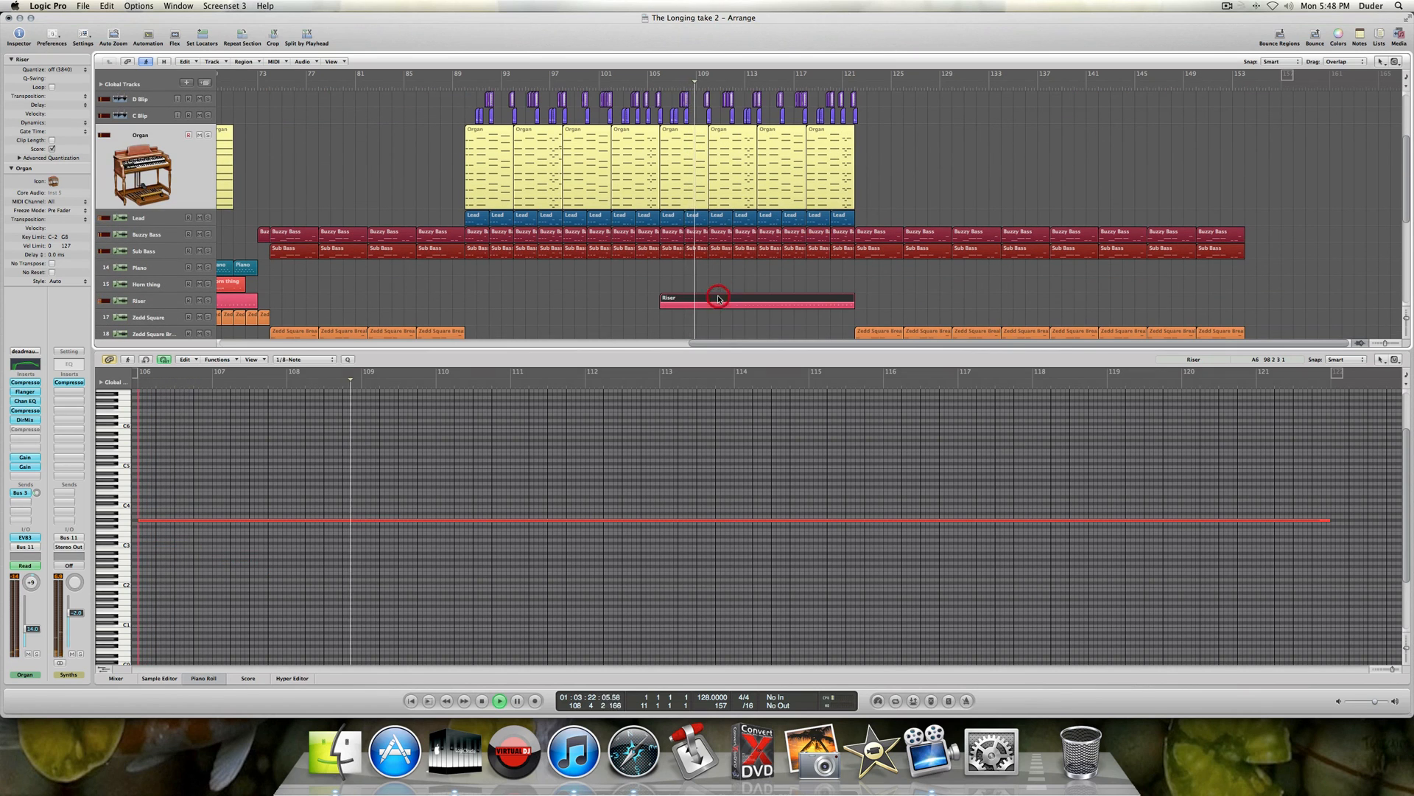
{"action": "left_click", "coordinate": [105, 669]}
{"action": "scroll", "coordinate": [1103, 454], "scroll_direction": "down", "scroll_amount": 5}
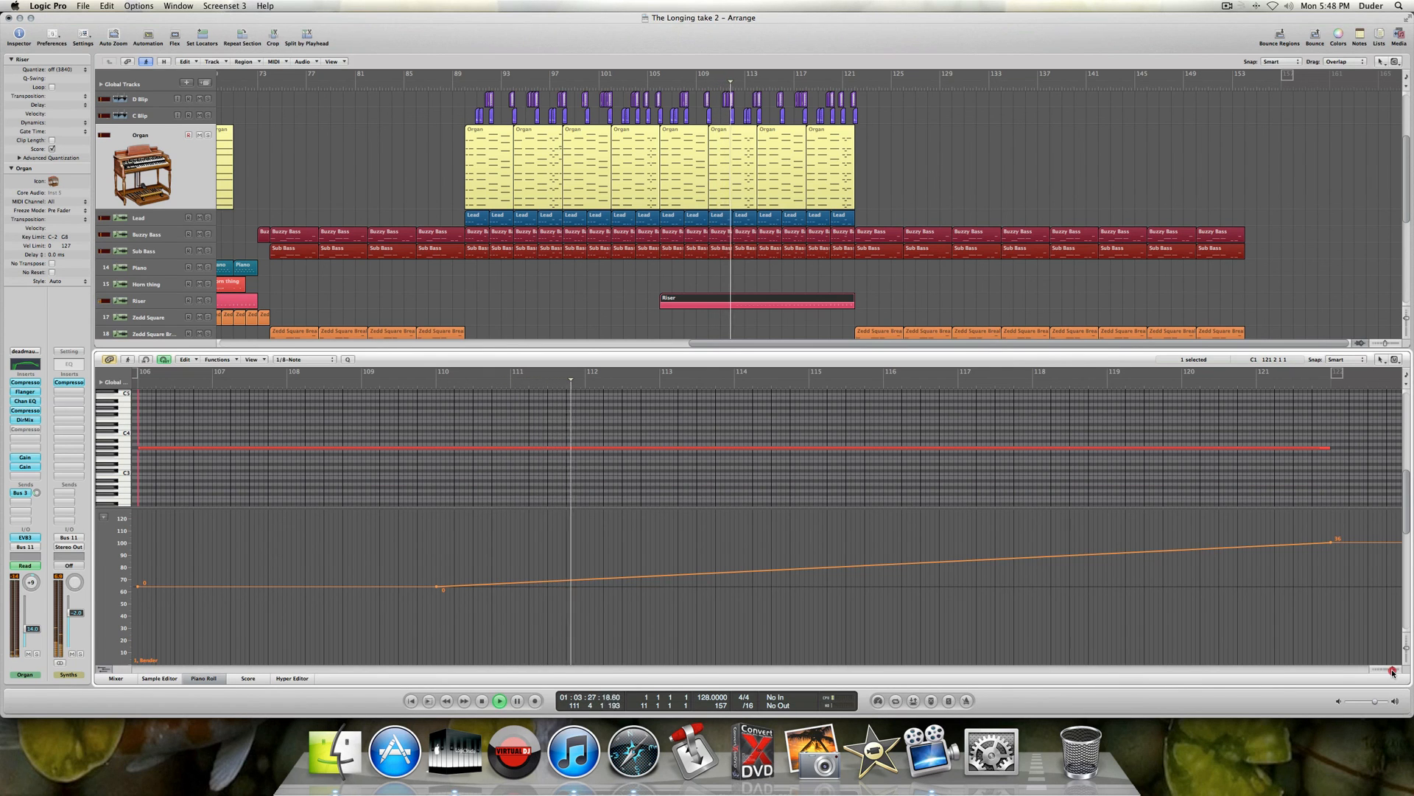
{"action": "left_click_drag", "start_coordinate": [1392, 669], "coordinate": [1387, 671]}
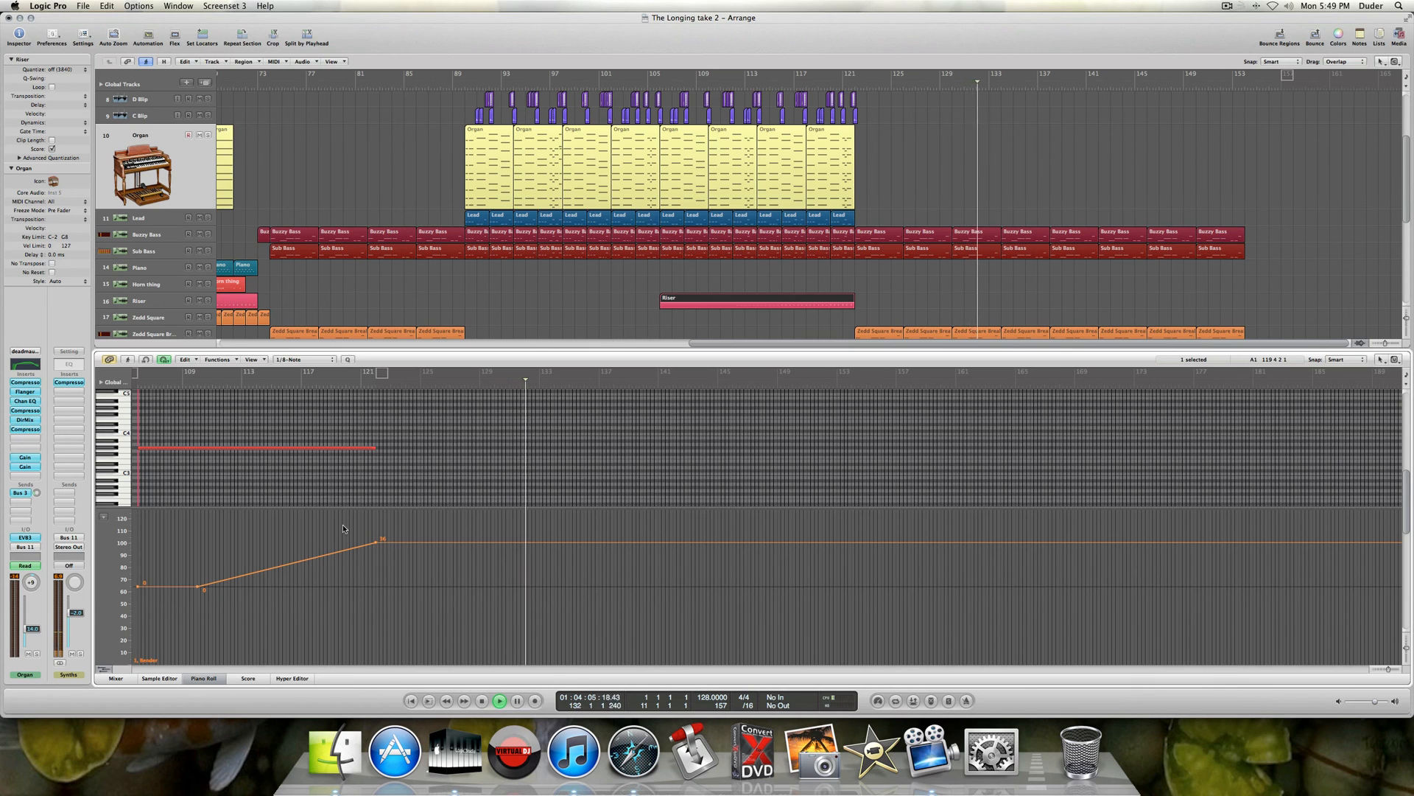
- Show the notes of the Breakdown Saw region starting at bar 138 in the Piano Roll, slightly magnified horizontally
{"action": "scroll", "coordinate": [898, 279], "scroll_direction": "down", "scroll_amount": 4}
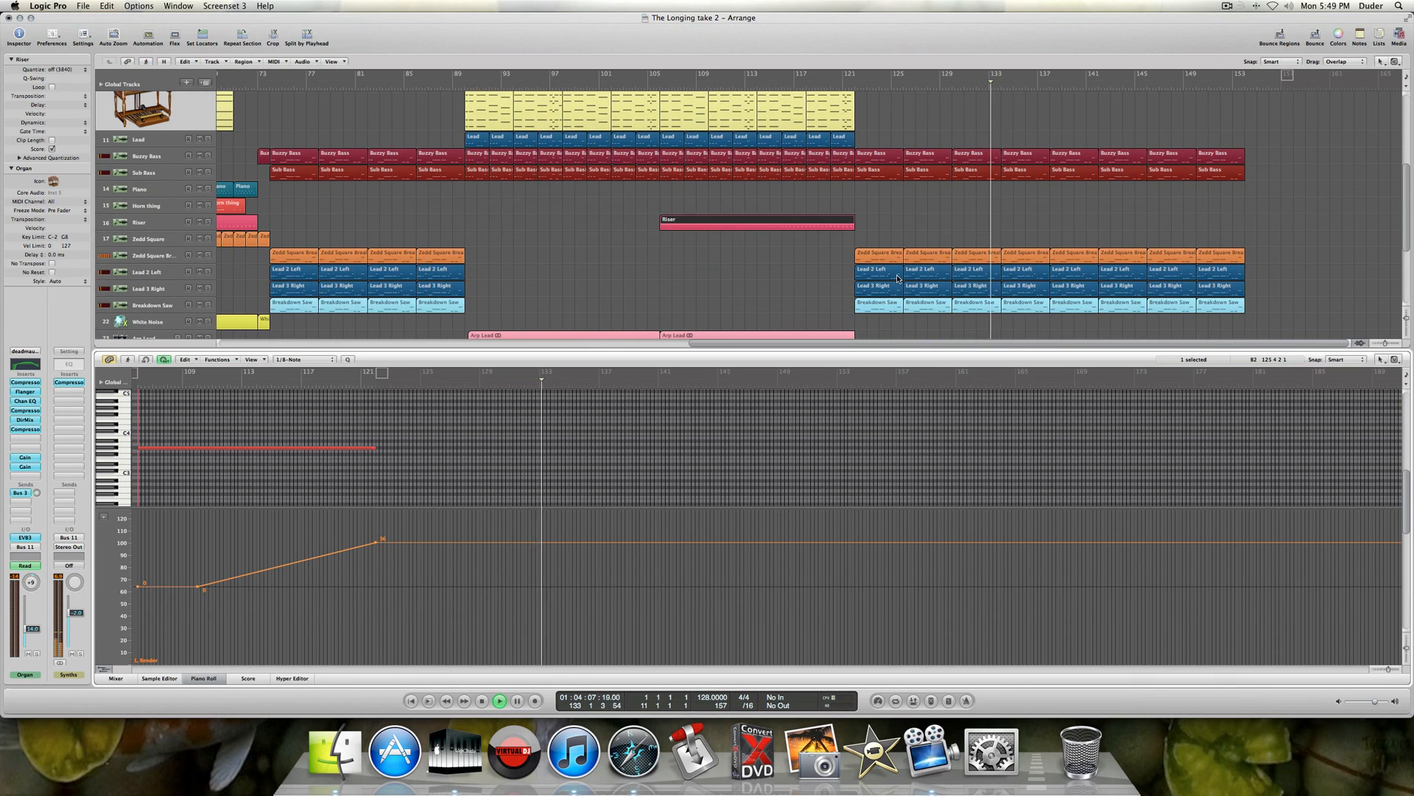
{"action": "left_click", "coordinate": [164, 305]}
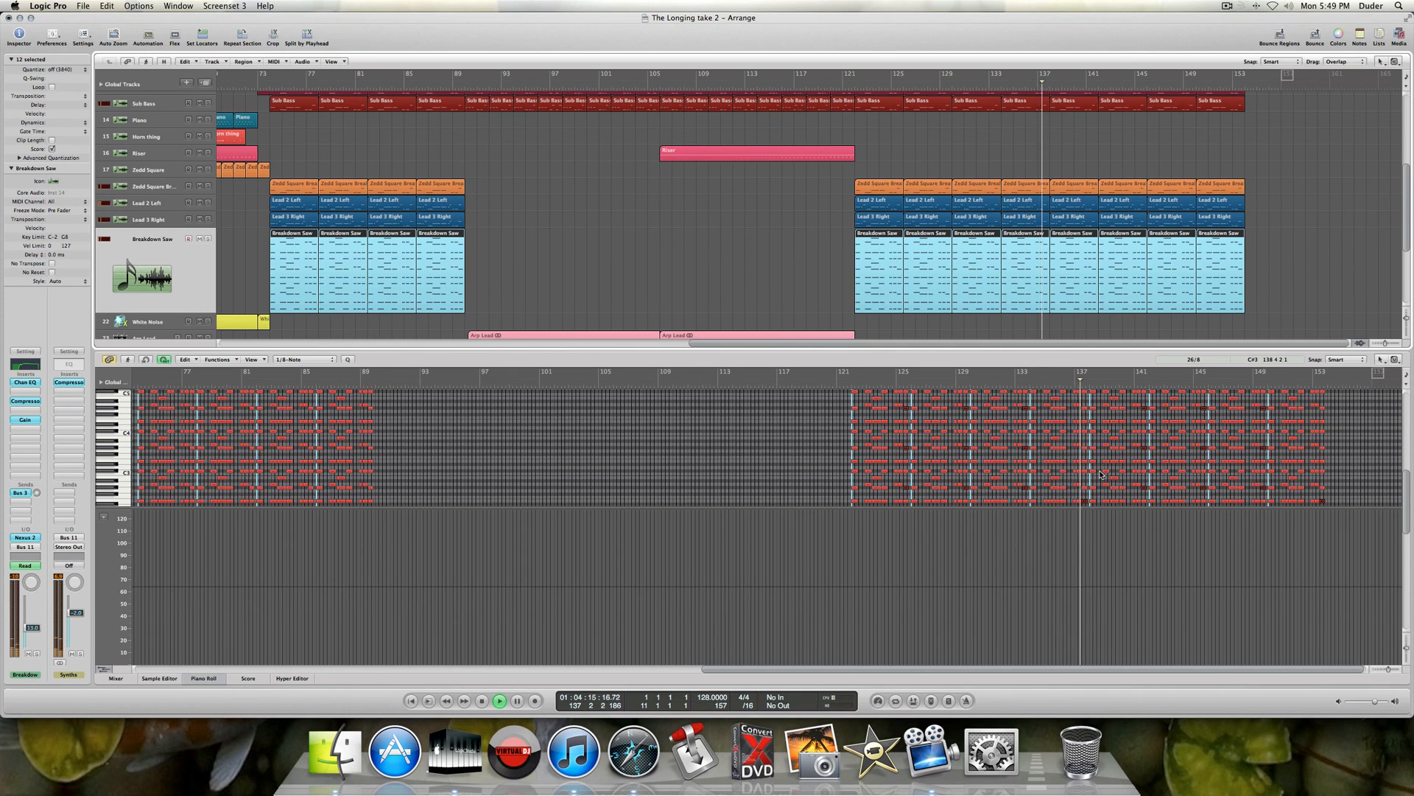
{"action": "left_click", "coordinate": [760, 260]}
{"action": "left_click", "coordinate": [1074, 247]}
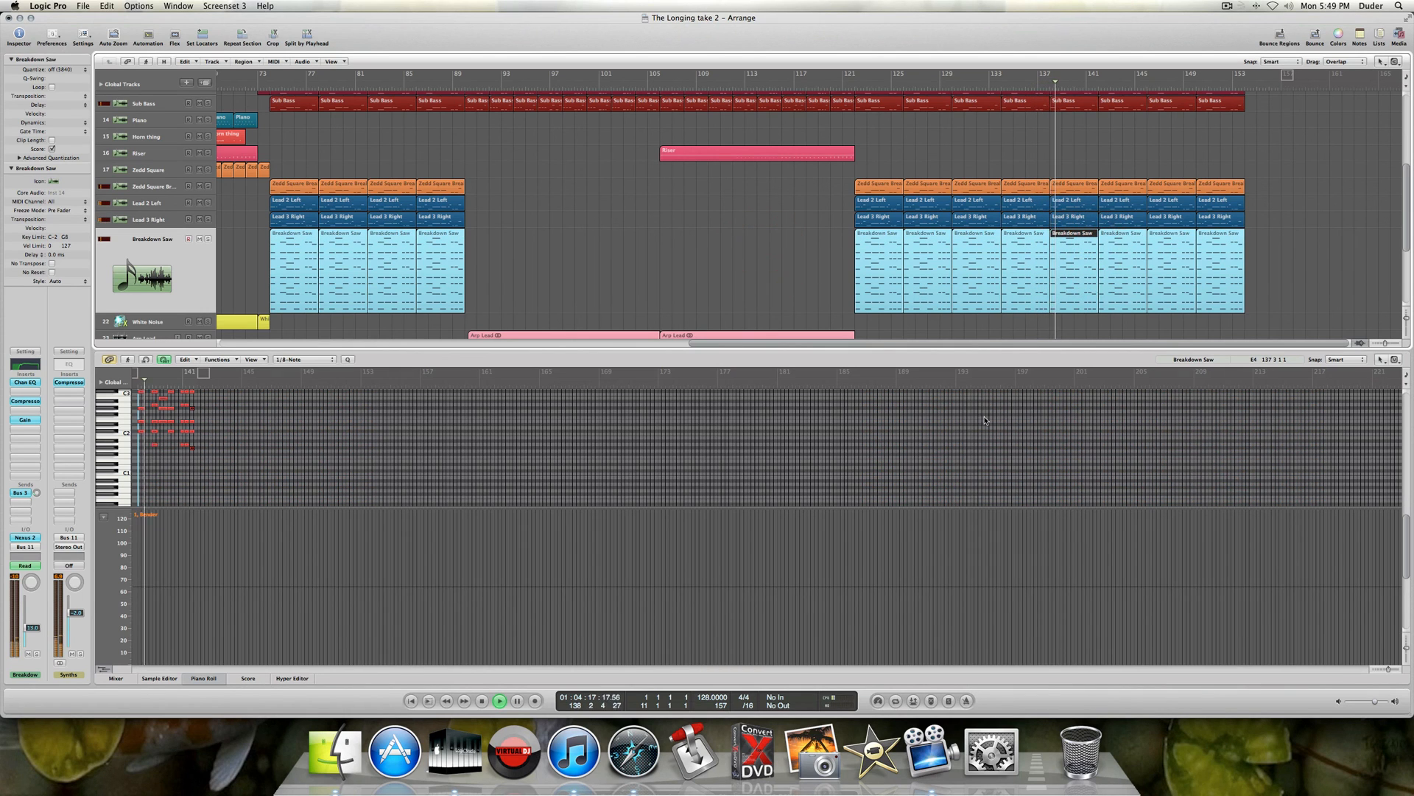
{"action": "left_click_drag", "start_coordinate": [1388, 669], "coordinate": [1390, 669]}
{"action": "scroll", "coordinate": [432, 475], "scroll_direction": "up", "scroll_amount": 3}
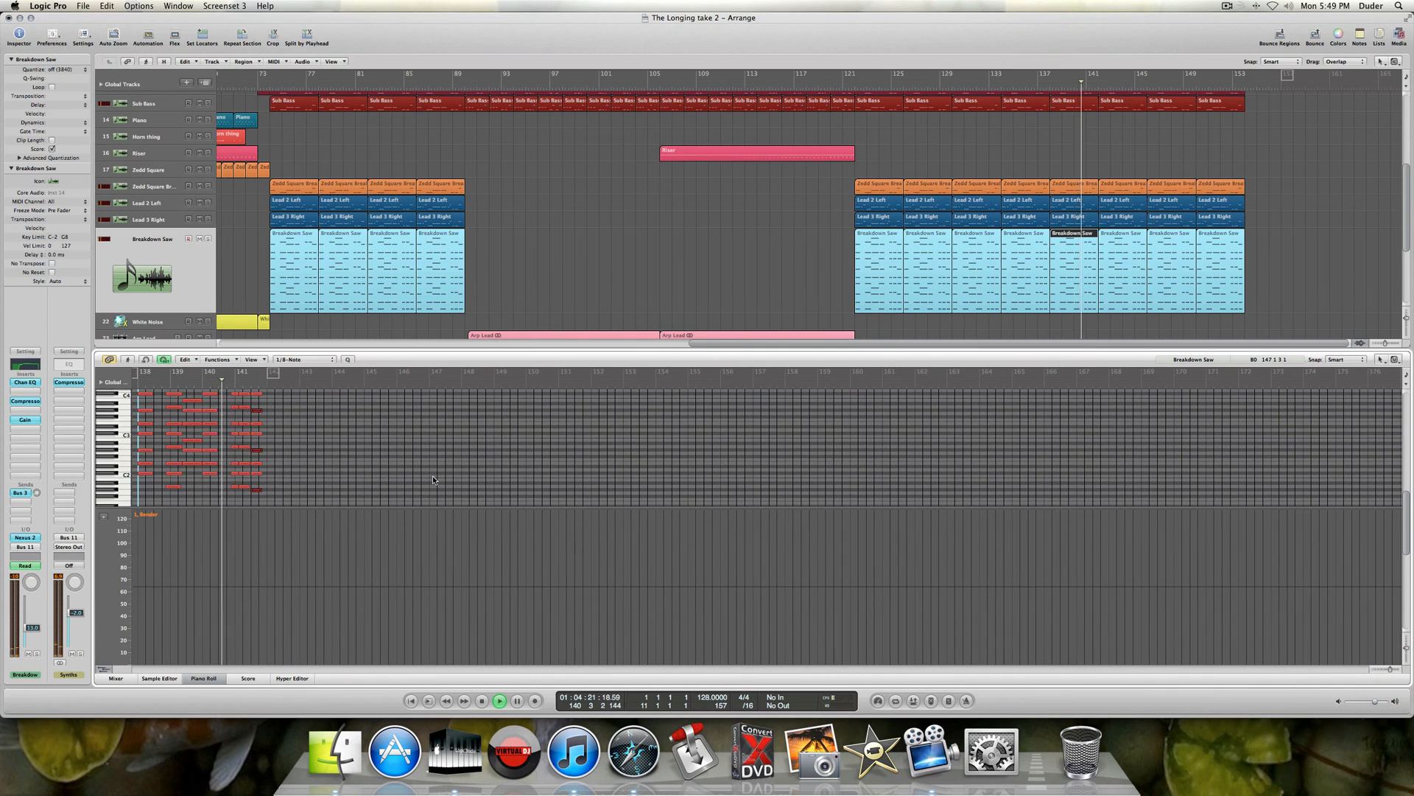
- Display track automation and view the Gain curves of the Breakdown Saw, Lead 3 Right, Lead 2 Left and Zedd Square Breakdown tracks
{"action": "key", "text": "a"}
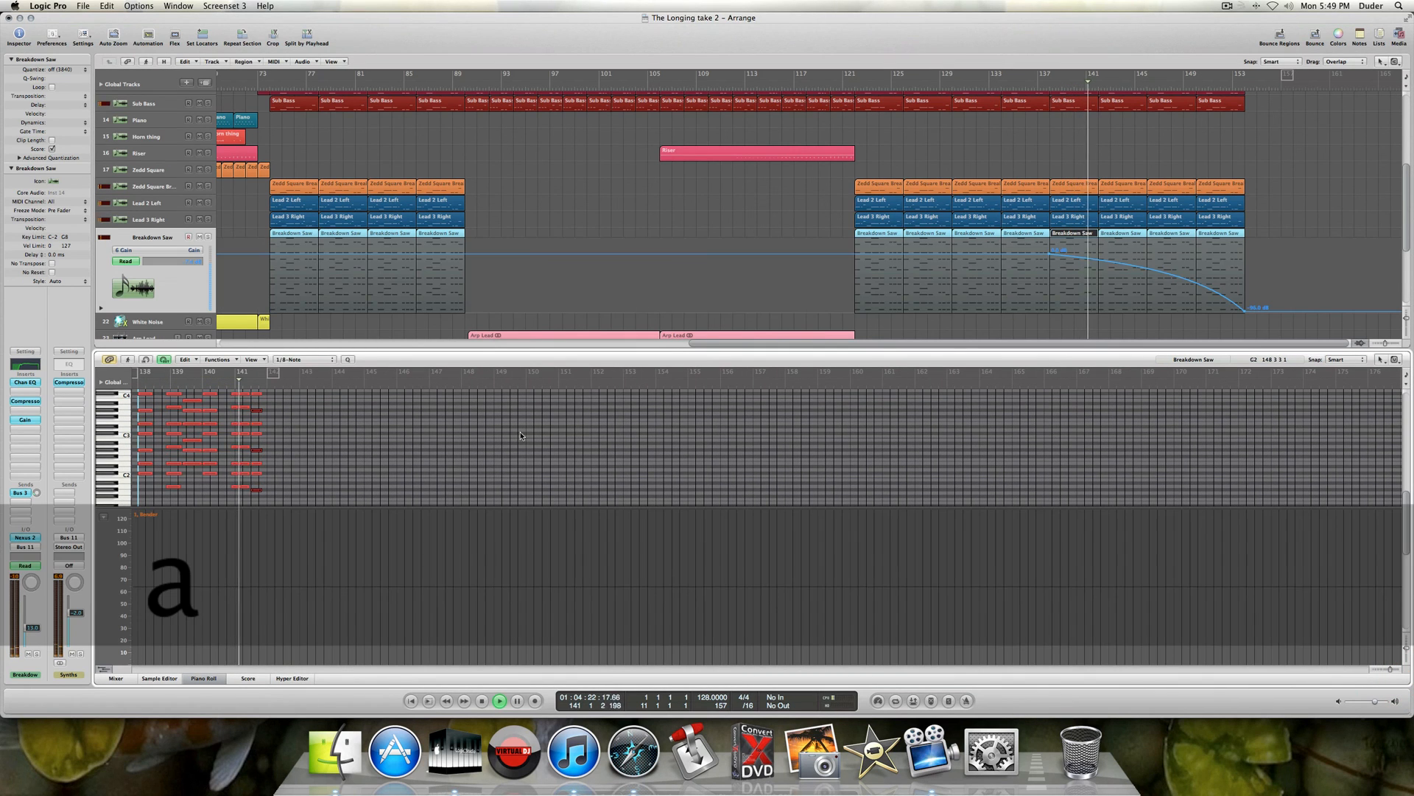
{"action": "left_click", "coordinate": [169, 221]}
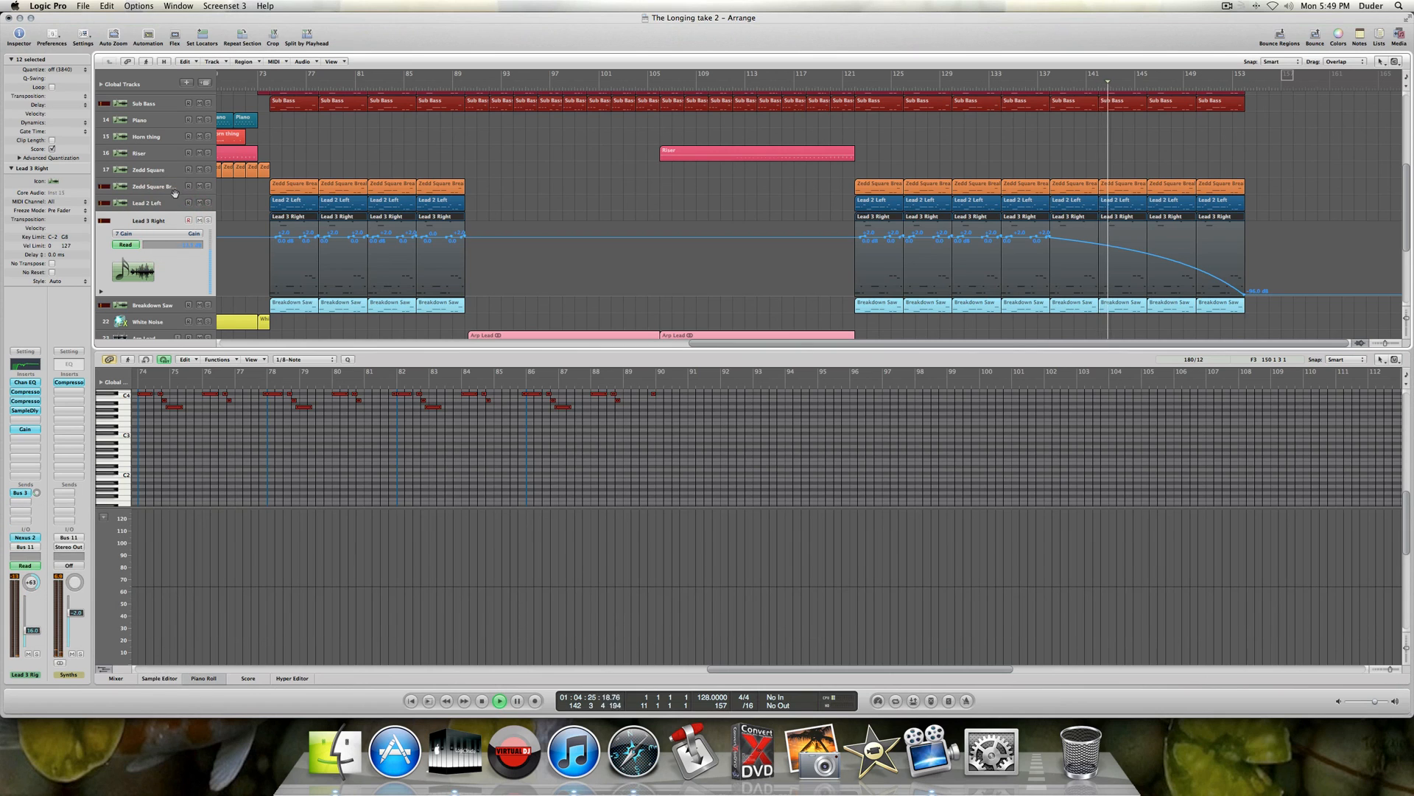
{"action": "left_click", "coordinate": [163, 201]}
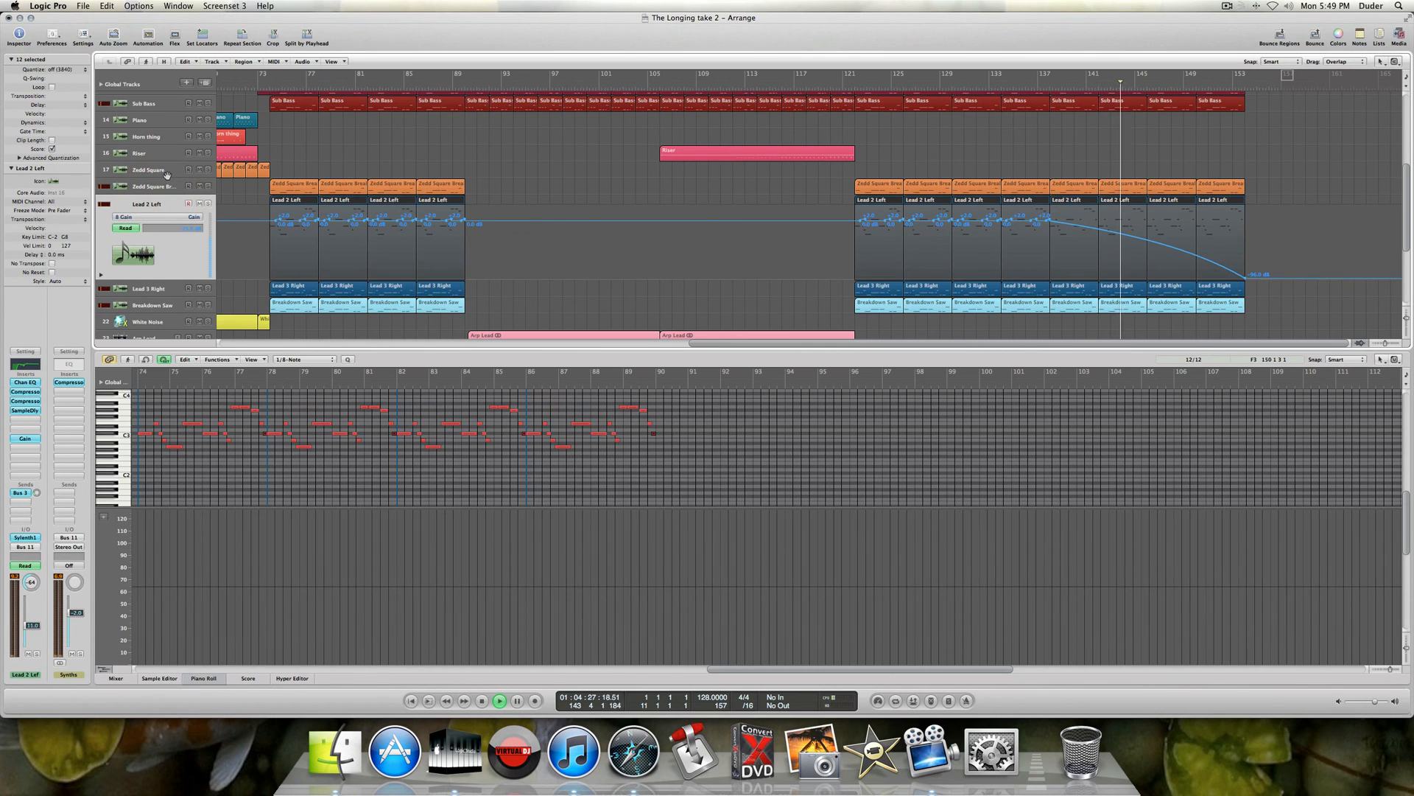
{"action": "left_click", "coordinate": [156, 186]}
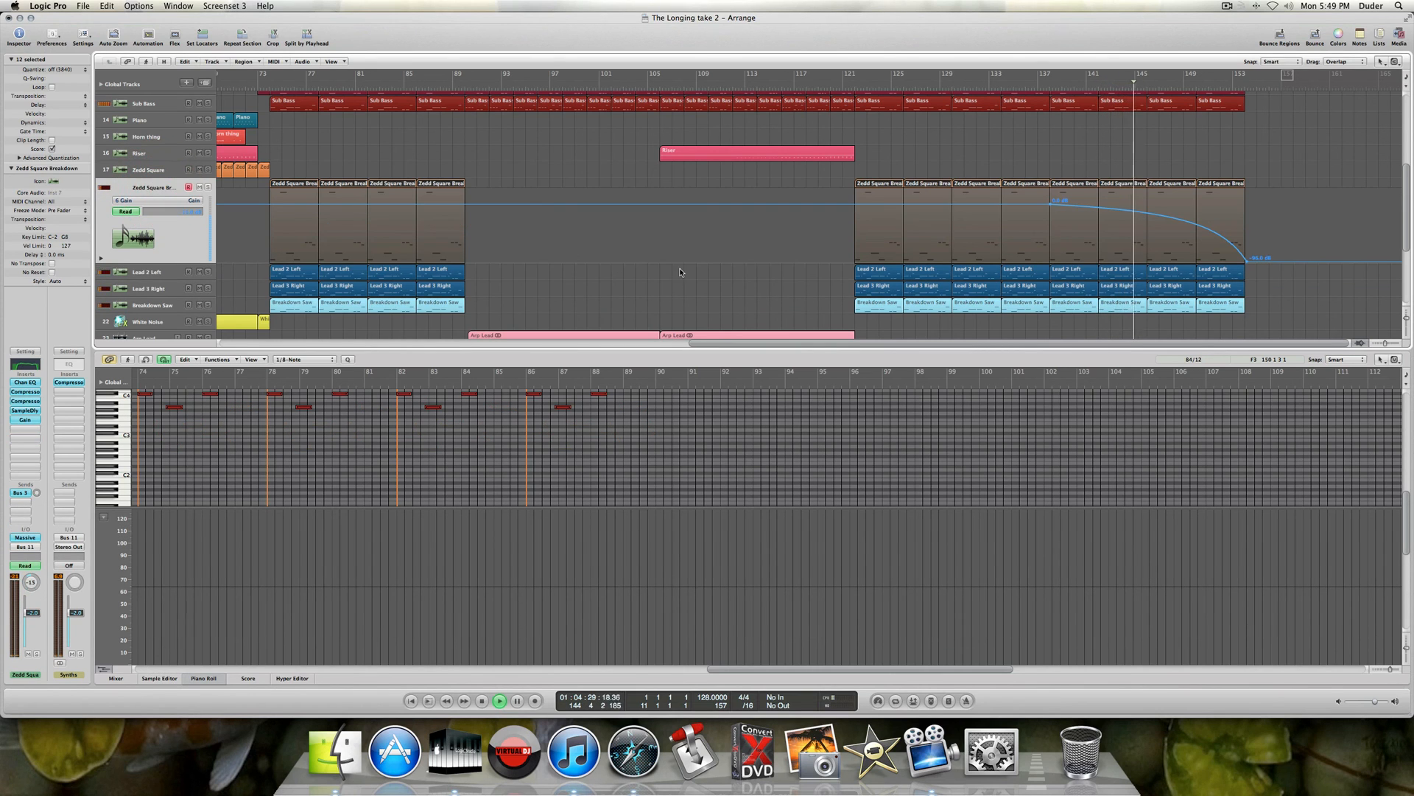
{"action": "scroll", "coordinate": [680, 272], "scroll_direction": "up", "scroll_amount": 1}
{"action": "scroll", "coordinate": [674, 433], "scroll_direction": "up", "scroll_amount": 3}
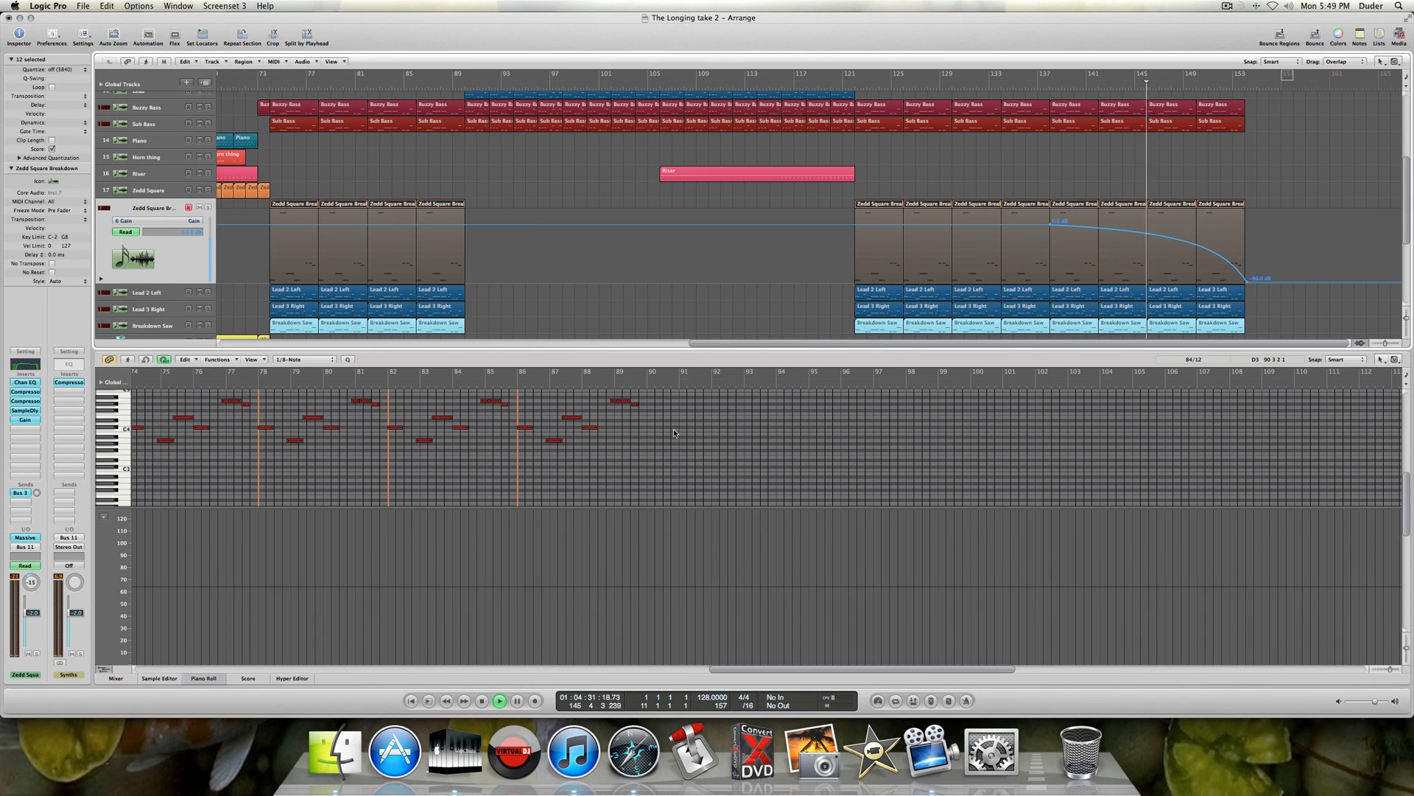
{"action": "scroll", "coordinate": [748, 243], "scroll_direction": "up", "scroll_amount": 9}
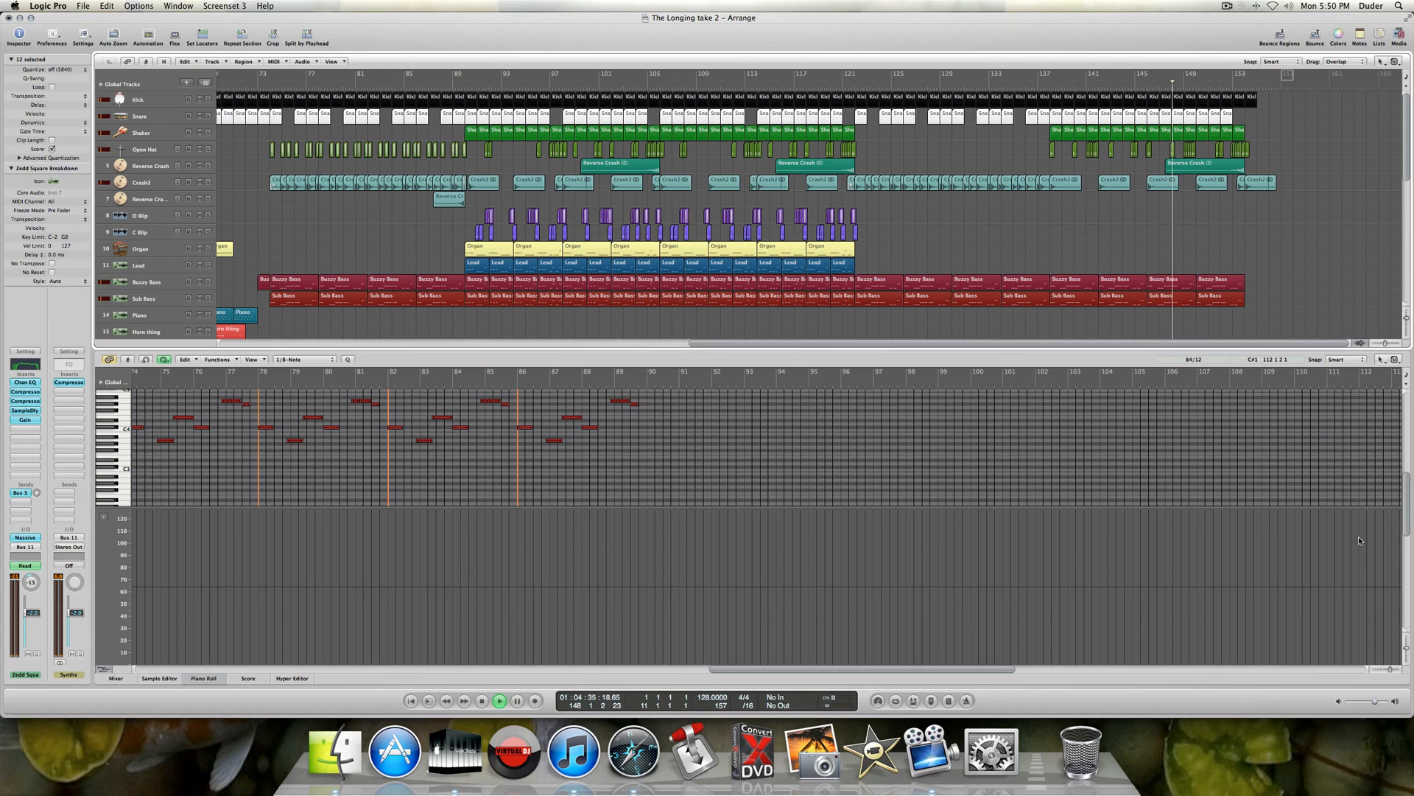
- Unmute the Audio 13 channel in the mixer and hide the mixer to reveal the full arrangement
{"action": "left_click", "coordinate": [205, 677]}
{"action": "left_click", "coordinate": [116, 677]}
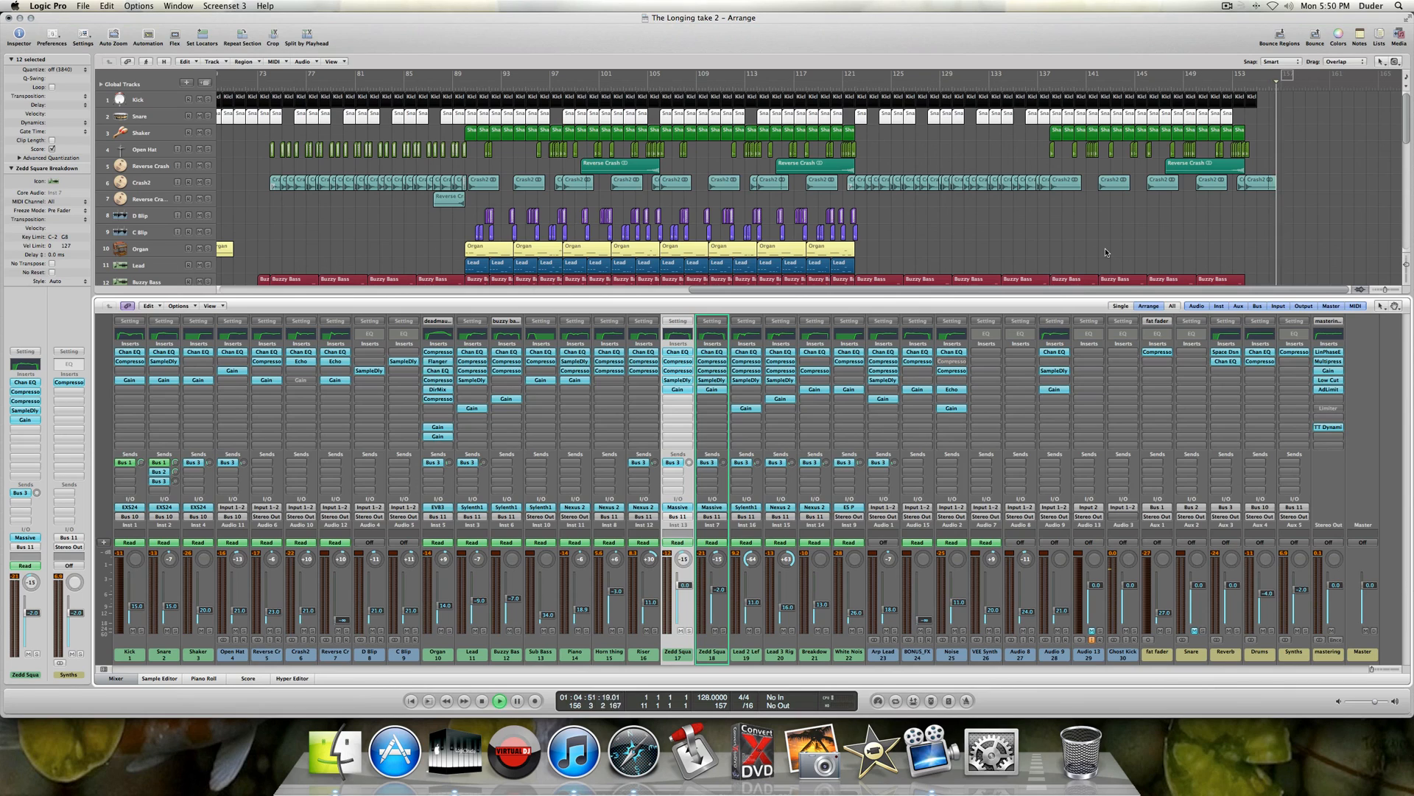
{"action": "left_click", "coordinate": [1092, 632]}
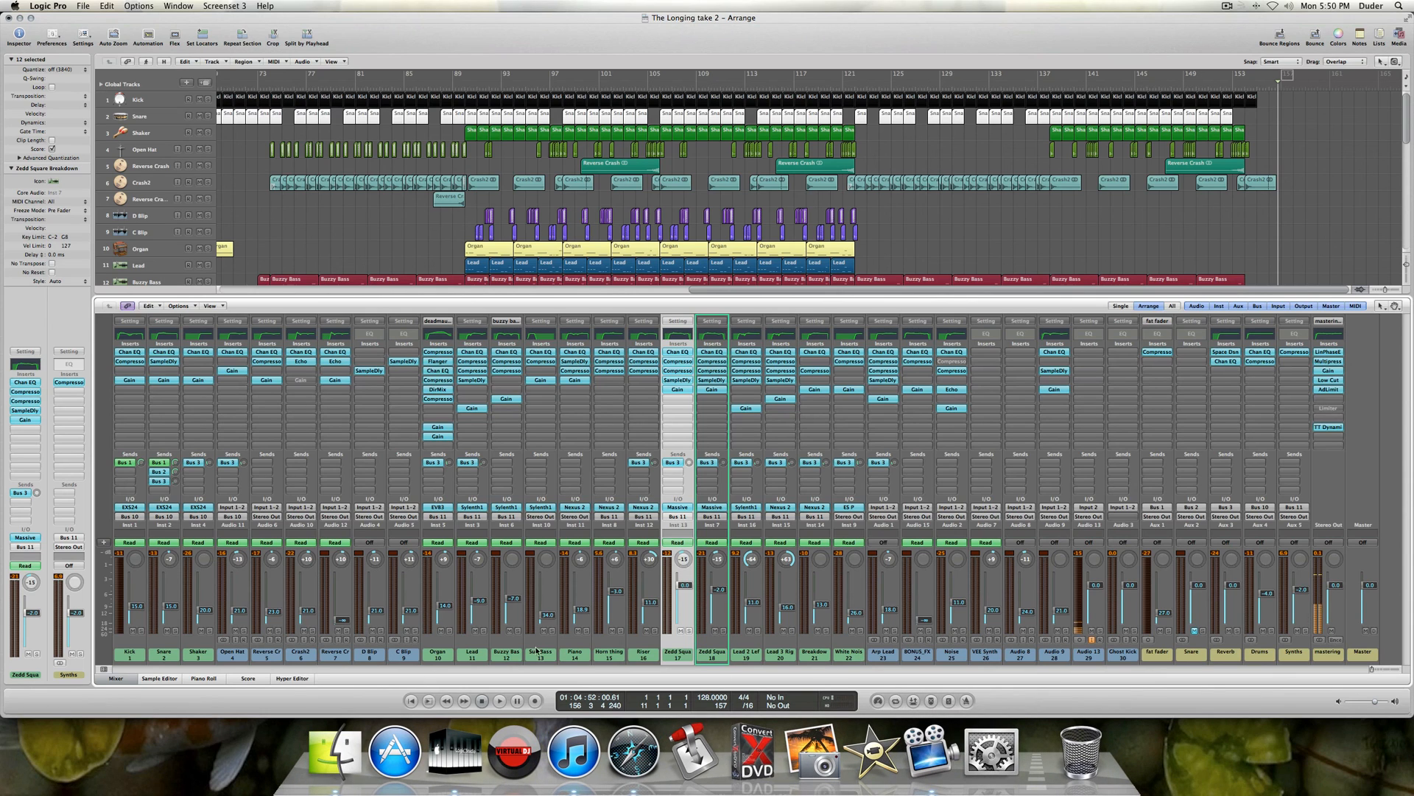
{"action": "left_click", "coordinate": [115, 679]}
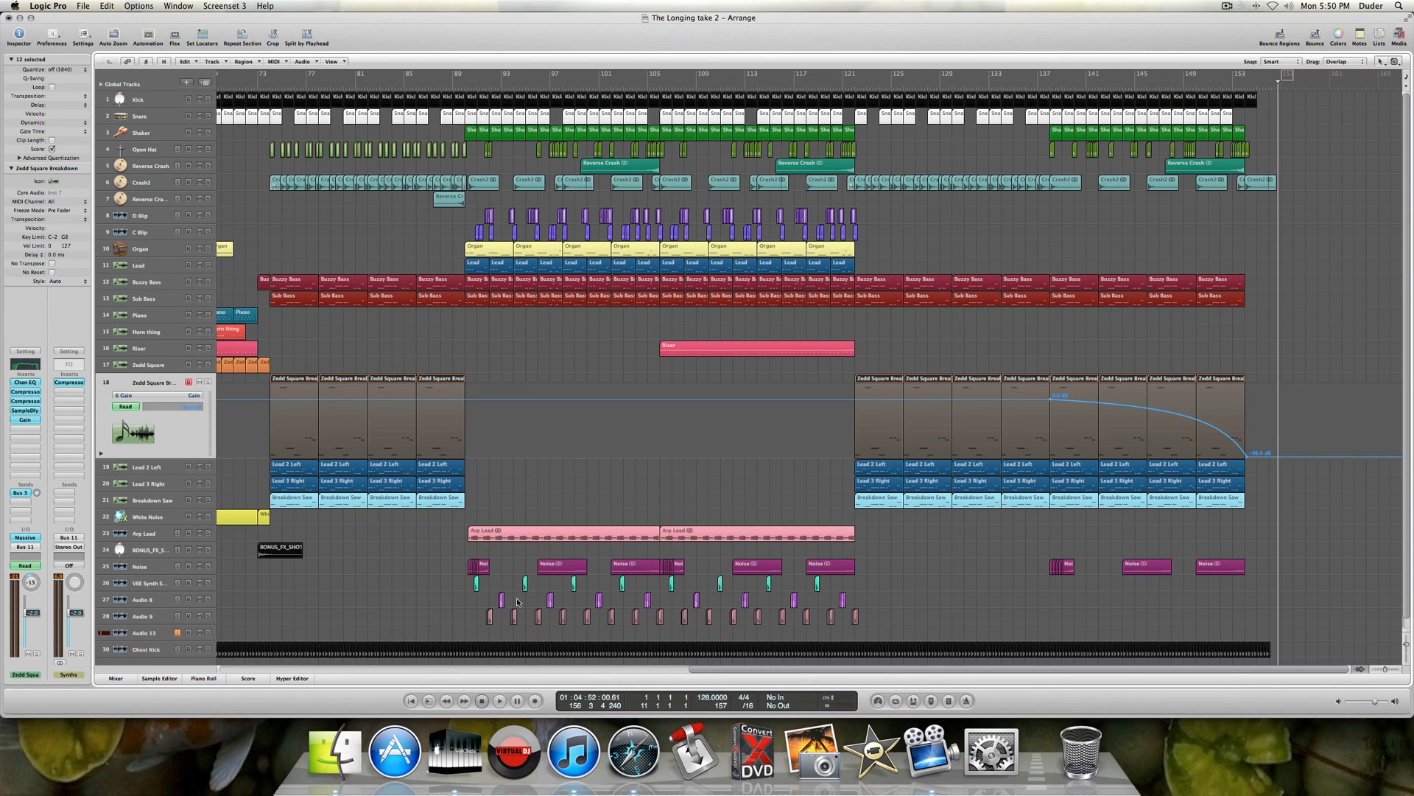
- Hide the track automation and show the arrangement from its first bars
{"action": "key", "text": "a"}
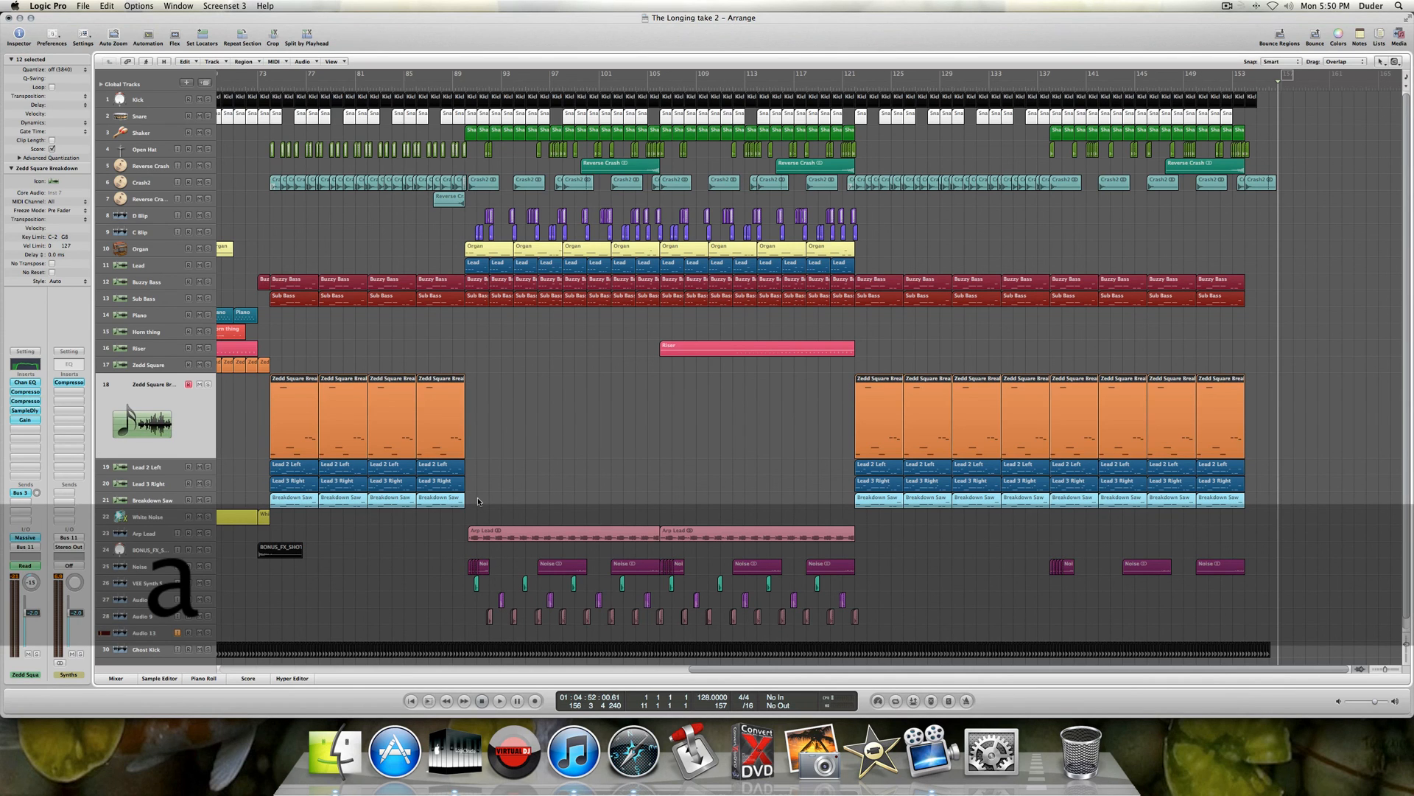
{"action": "scroll", "coordinate": [628, 501], "scroll_direction": "left", "scroll_amount": 3}
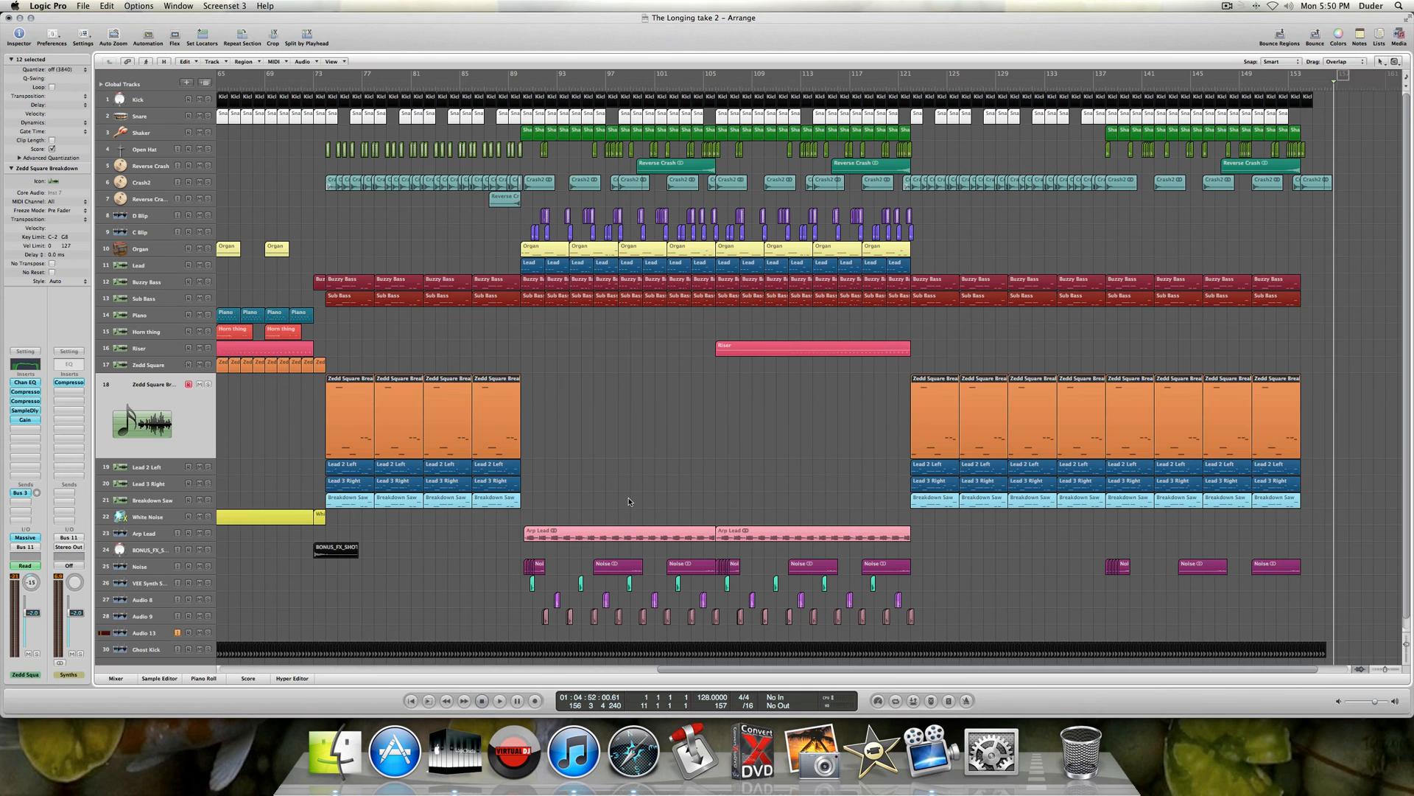
{"action": "scroll", "coordinate": [629, 502], "scroll_direction": "left", "scroll_amount": 15}
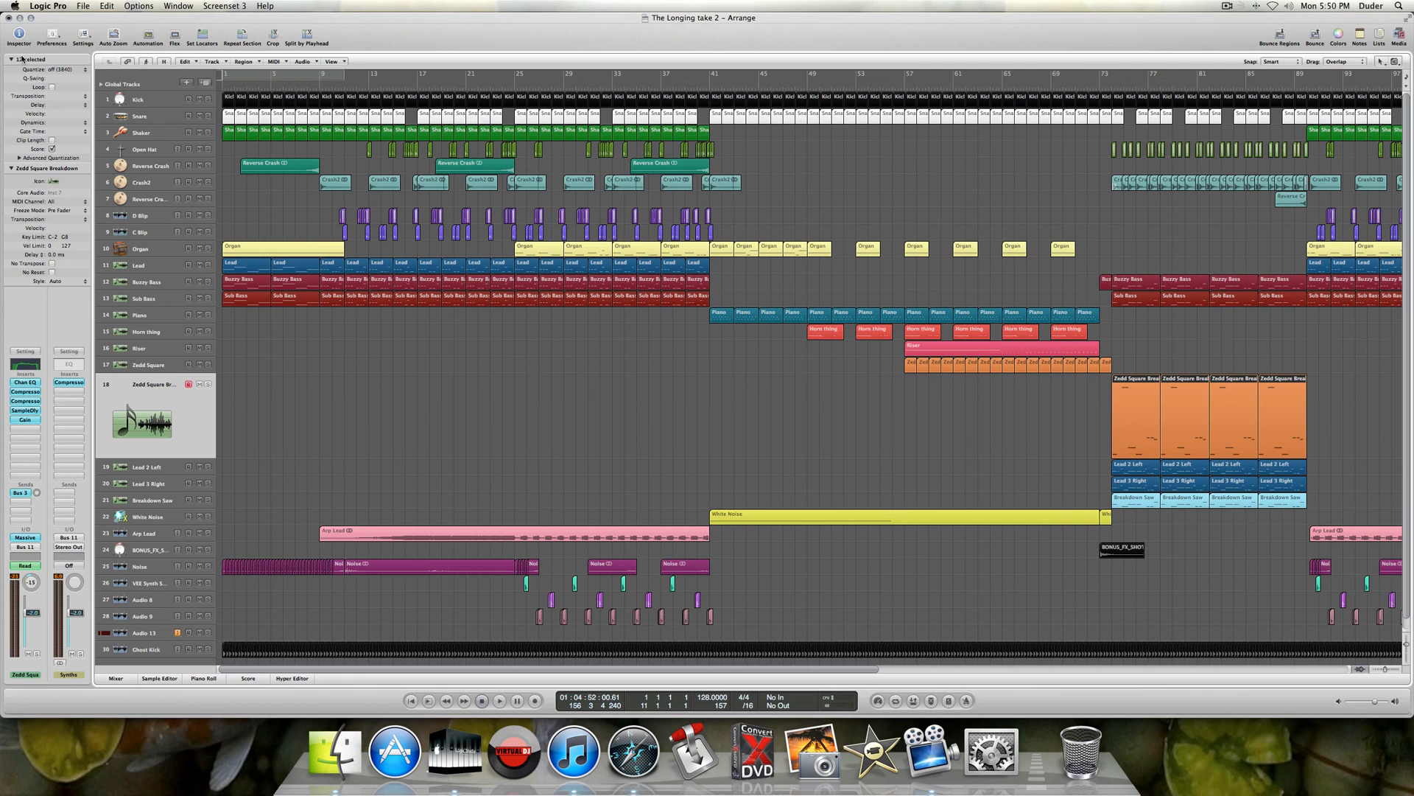
- Close The Longing take 2 project and bring up the Binobalies arrangement
{"action": "left_click", "coordinate": [8, 19]}
{"action": "left_click", "coordinate": [638, 232]}
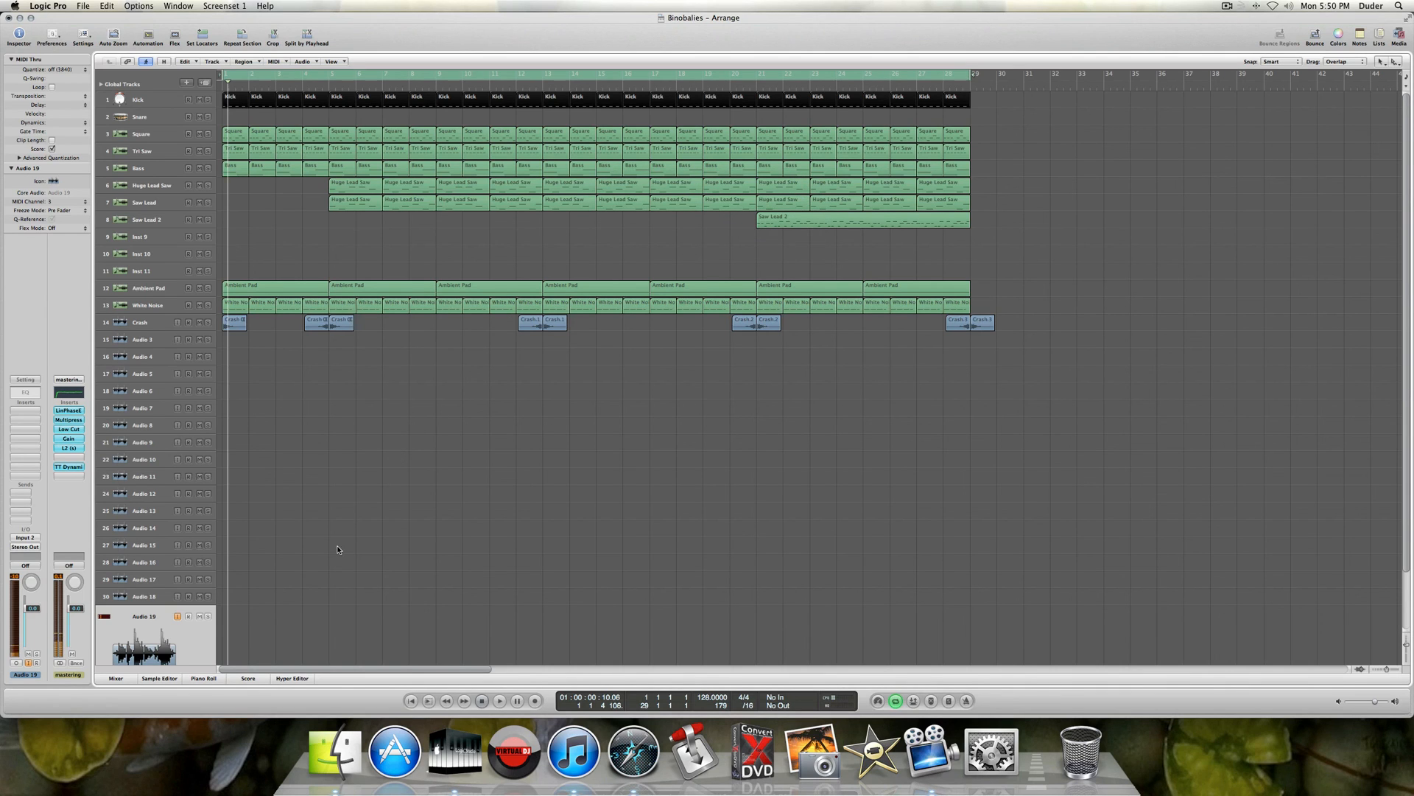
- Create one mono audio track with Input 2 as its source and turn off input monitoring on Audio 19
{"action": "scroll", "coordinate": [280, 471], "scroll_direction": "down", "scroll_amount": 4}
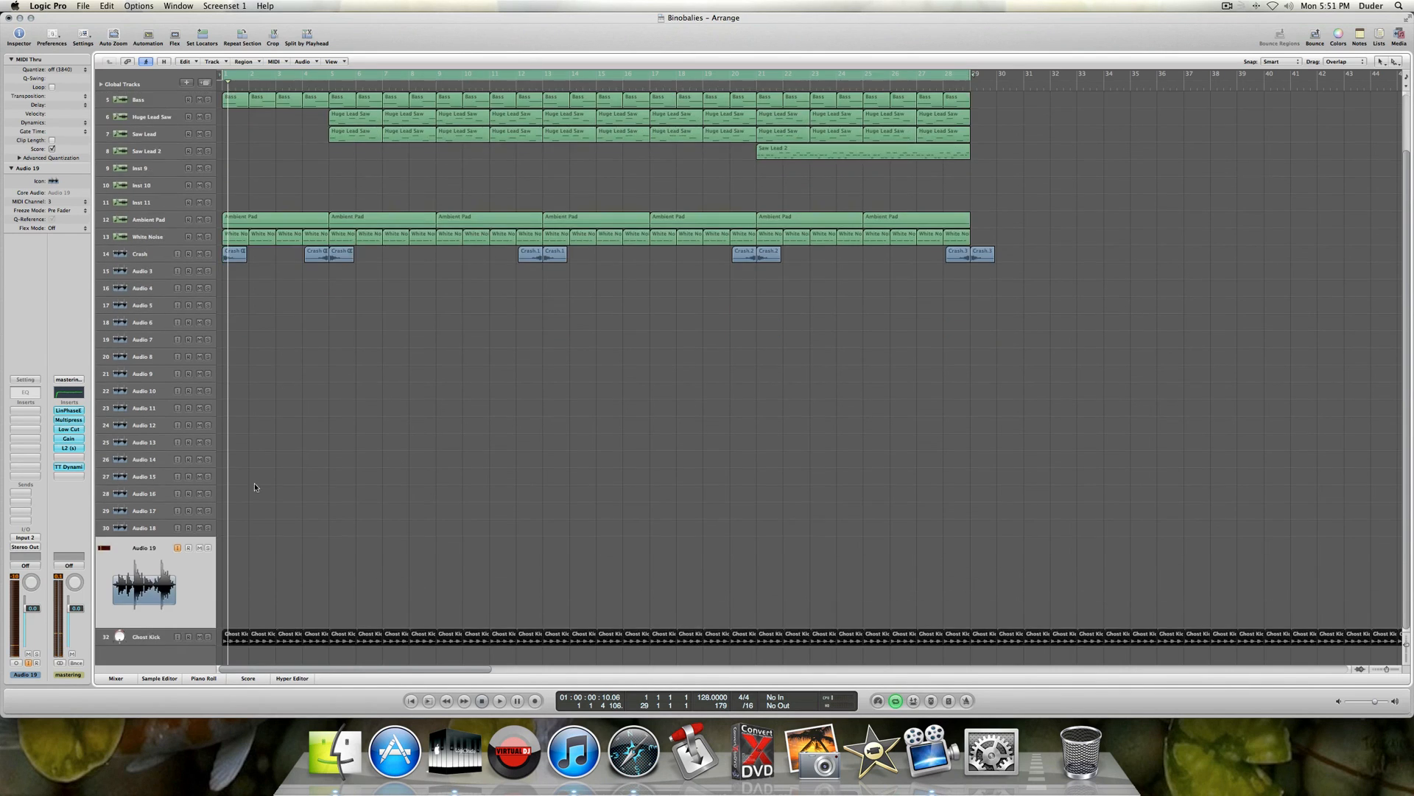
{"action": "left_click", "coordinate": [213, 62]}
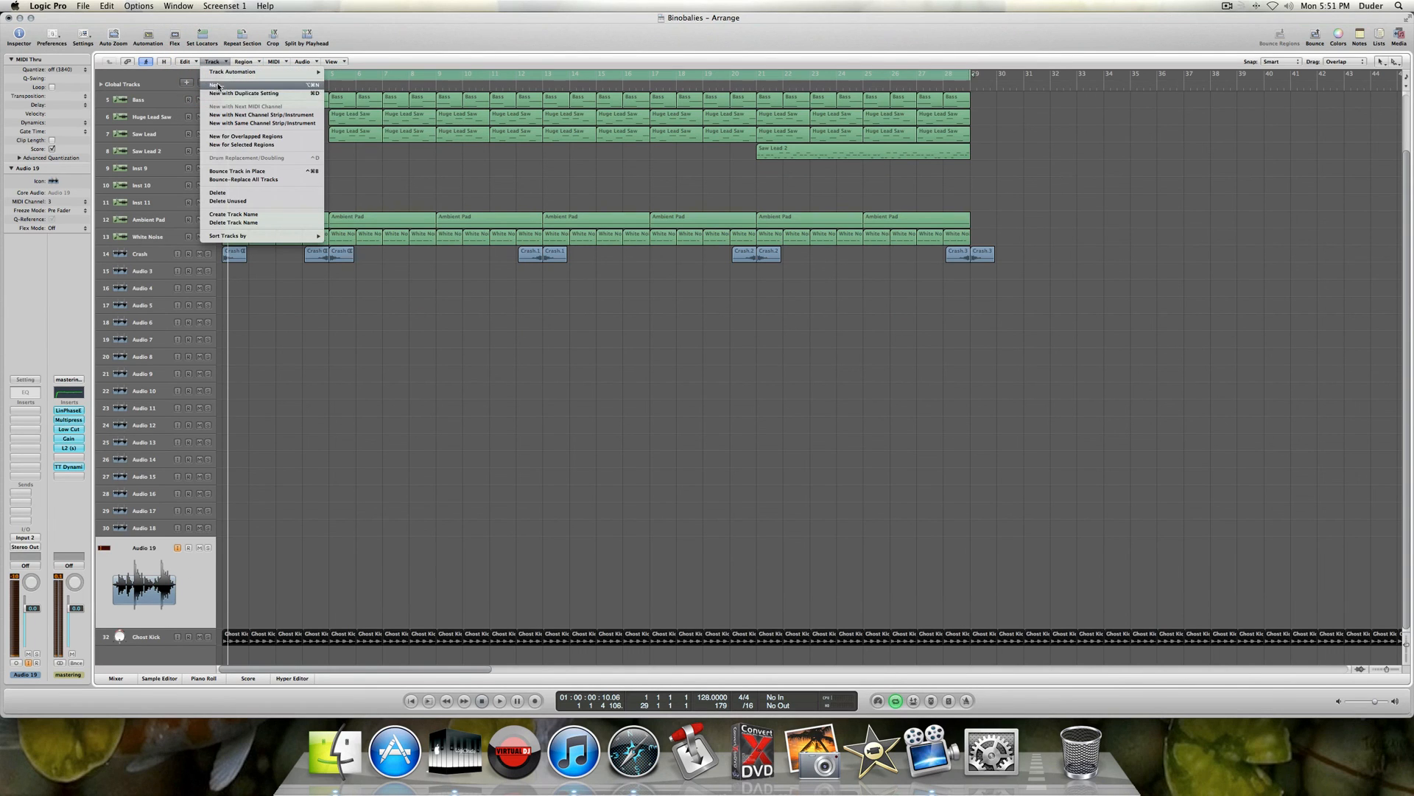
{"action": "left_click", "coordinate": [215, 86]}
{"action": "left_click", "coordinate": [680, 101]}
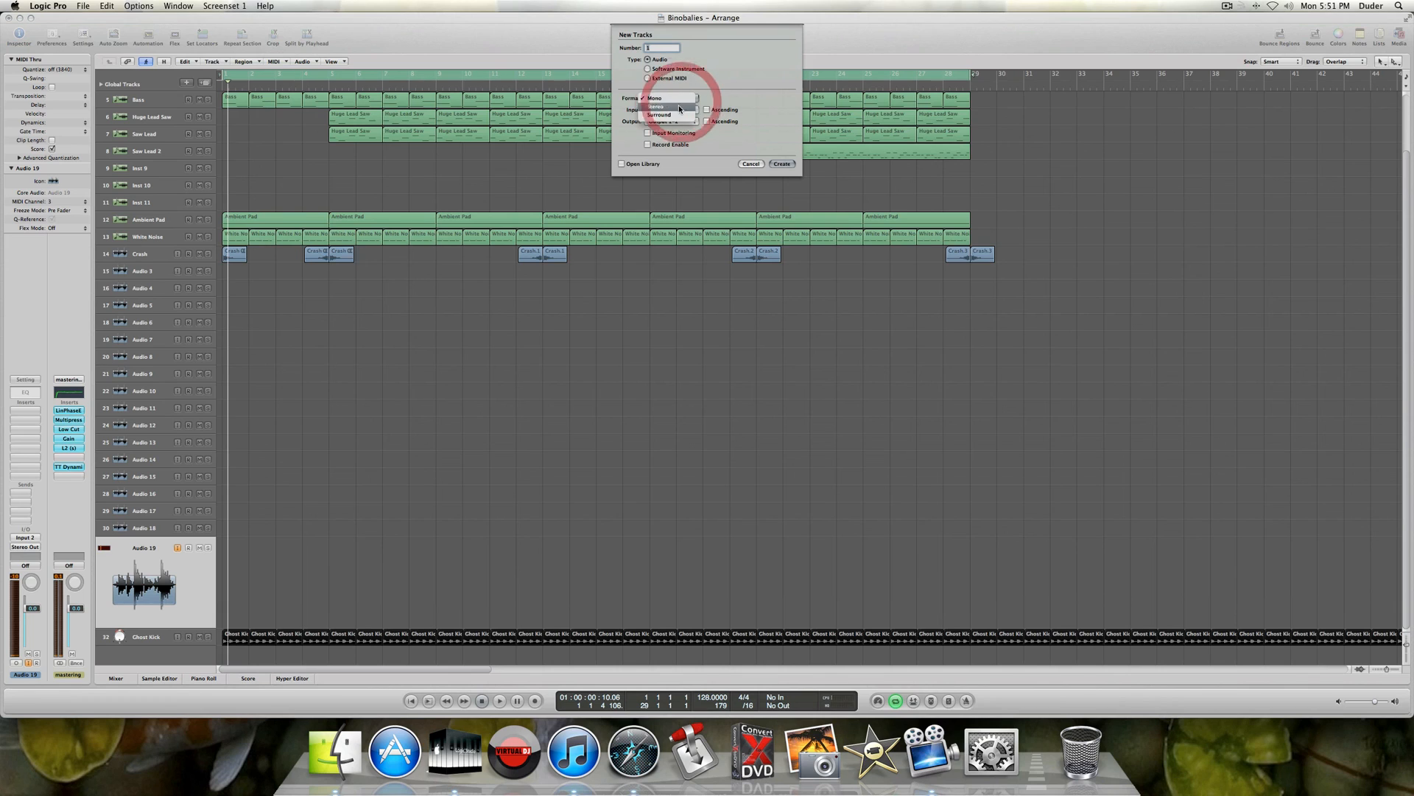
{"action": "left_click", "coordinate": [746, 86]}
{"action": "left_click", "coordinate": [674, 111]}
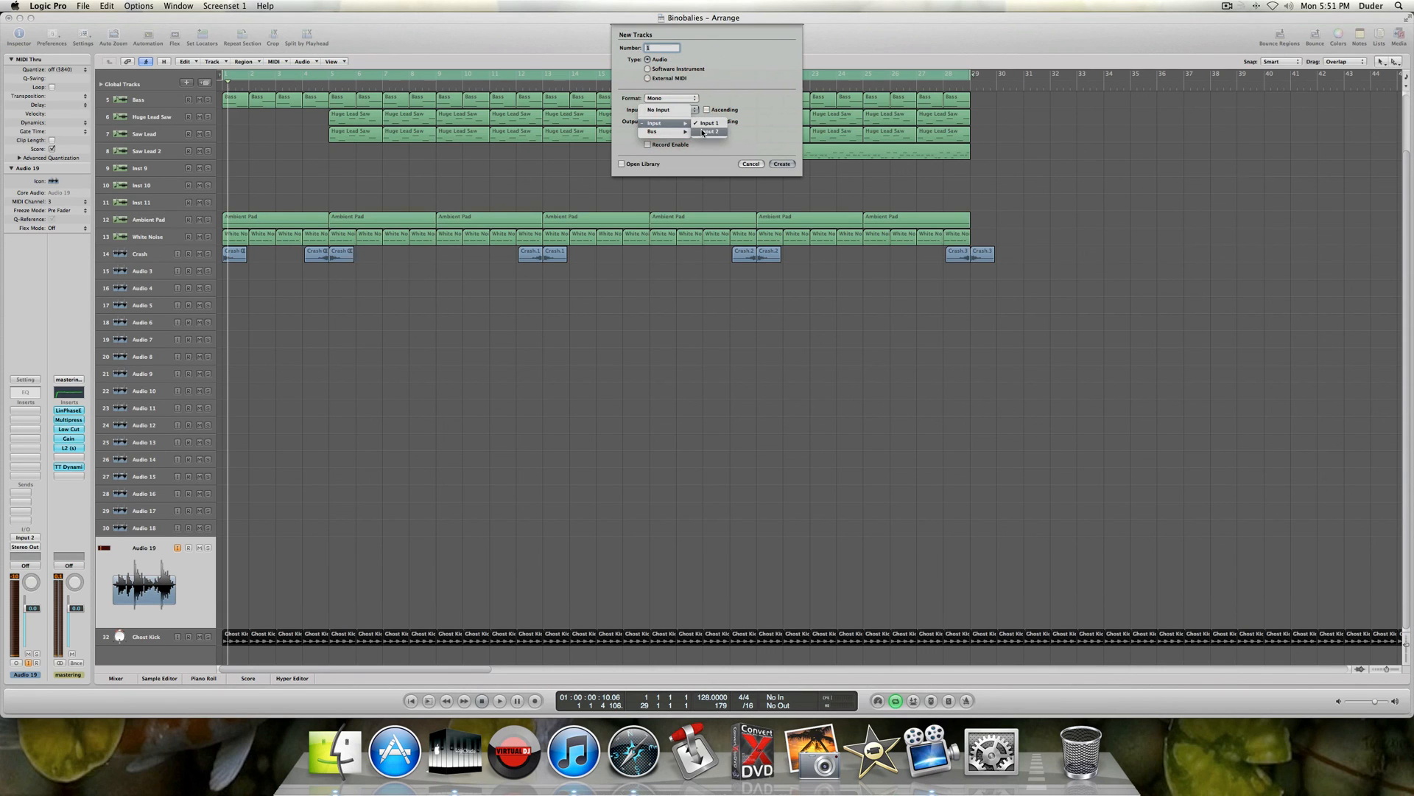
{"action": "left_click", "coordinate": [701, 131]}
{"action": "left_click", "coordinate": [777, 165]}
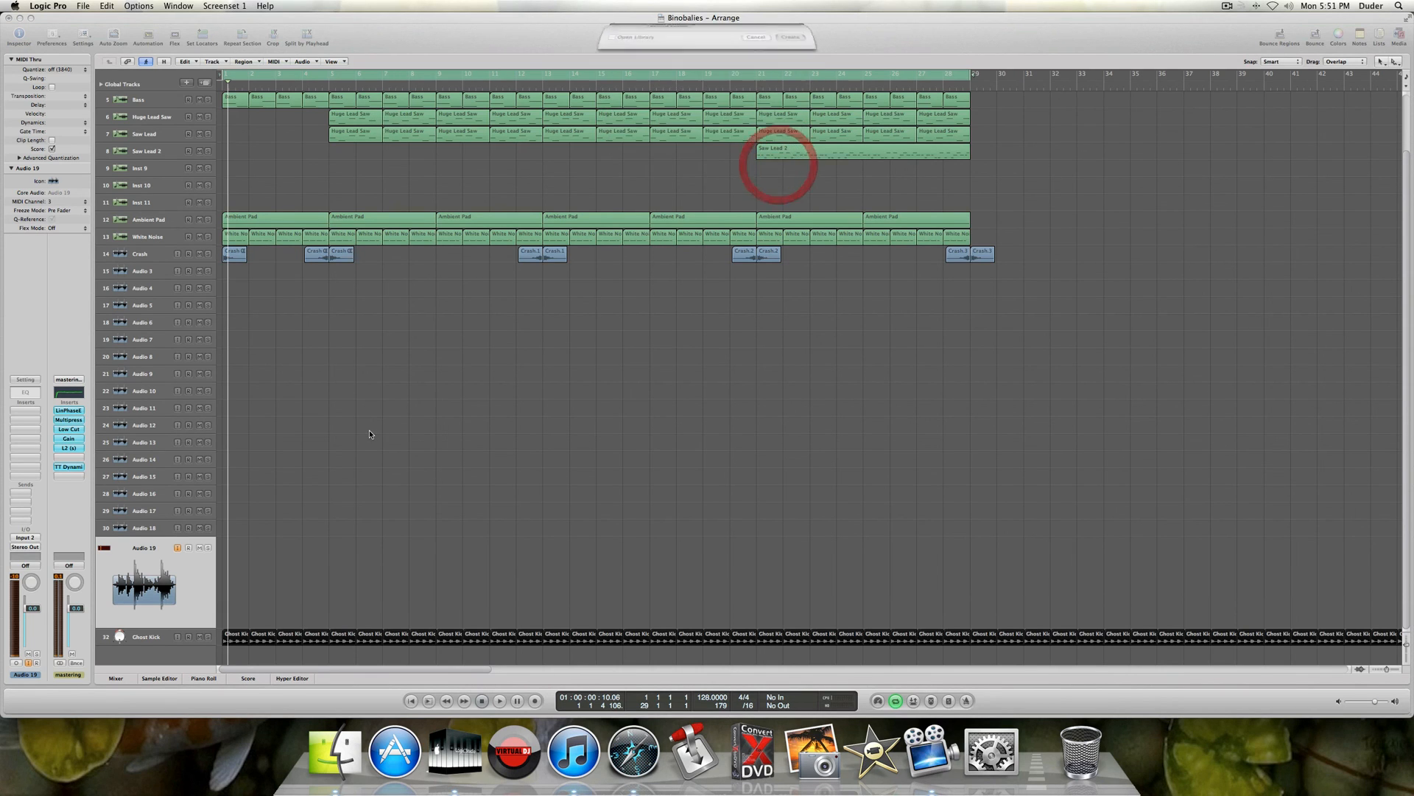
{"action": "left_click", "coordinate": [177, 549]}
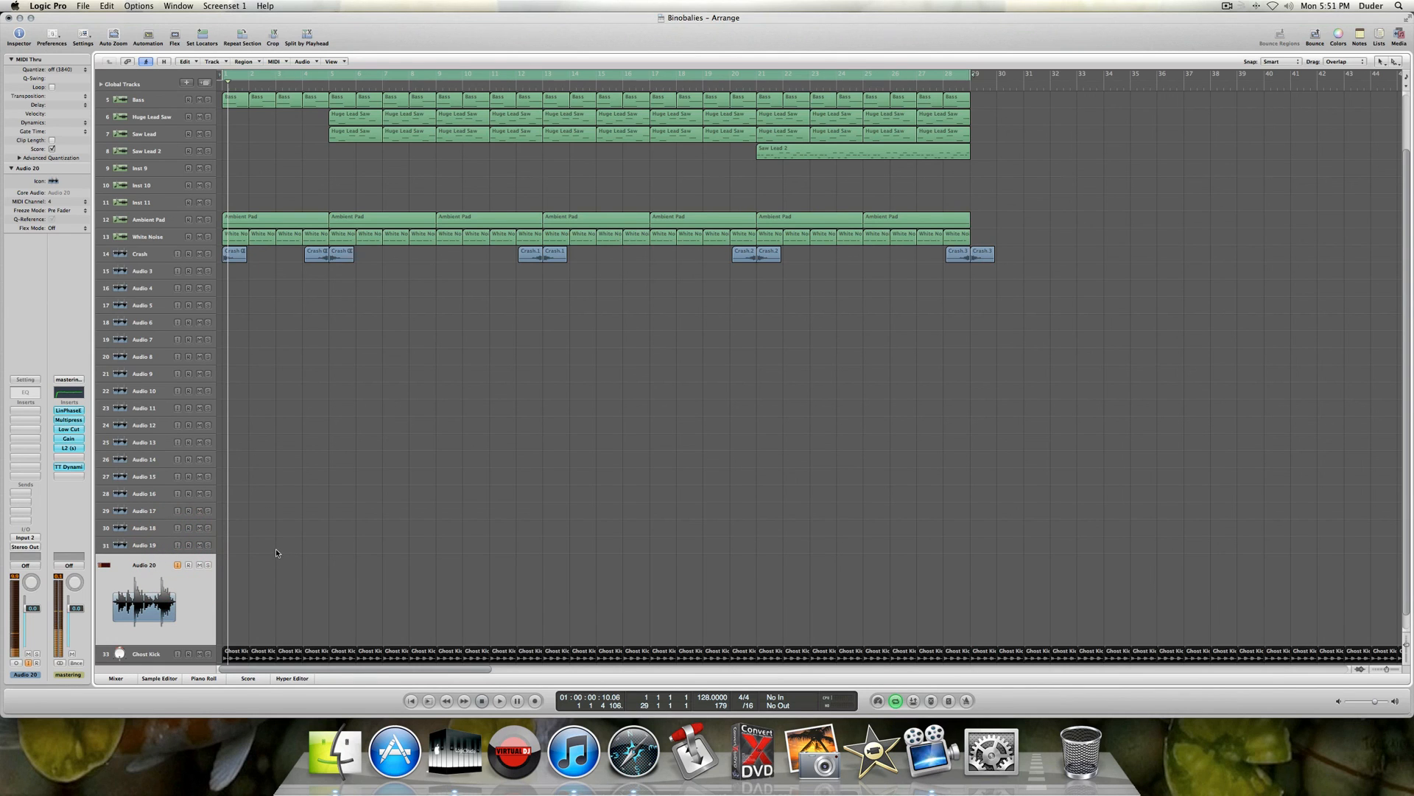
- Play the Binobalies arrangement and view the Saw Lead 2 region's notes in the Piano Roll, closing the editor when done
{"action": "scroll", "coordinate": [289, 521], "scroll_direction": "up", "scroll_amount": 3}
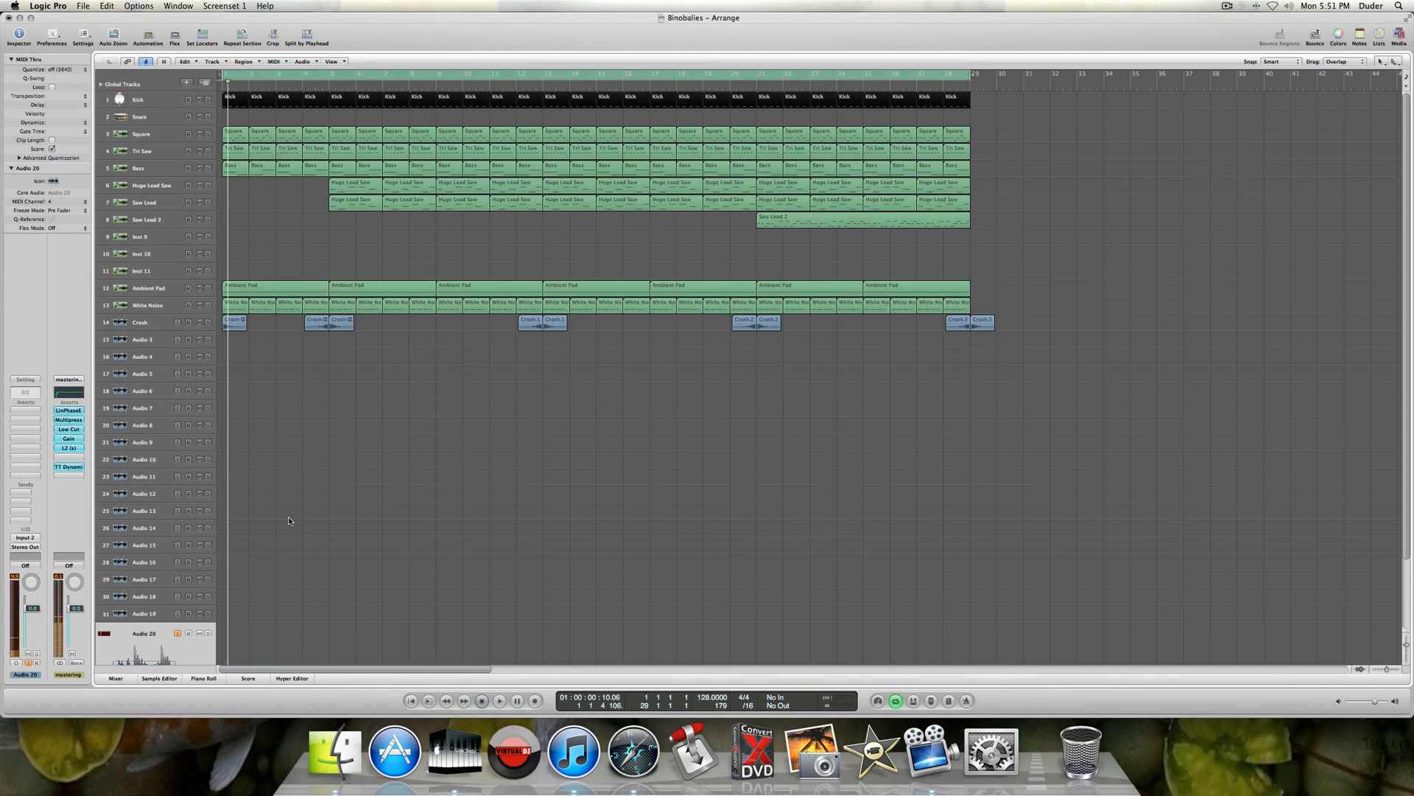
{"action": "key", "text": "space"}
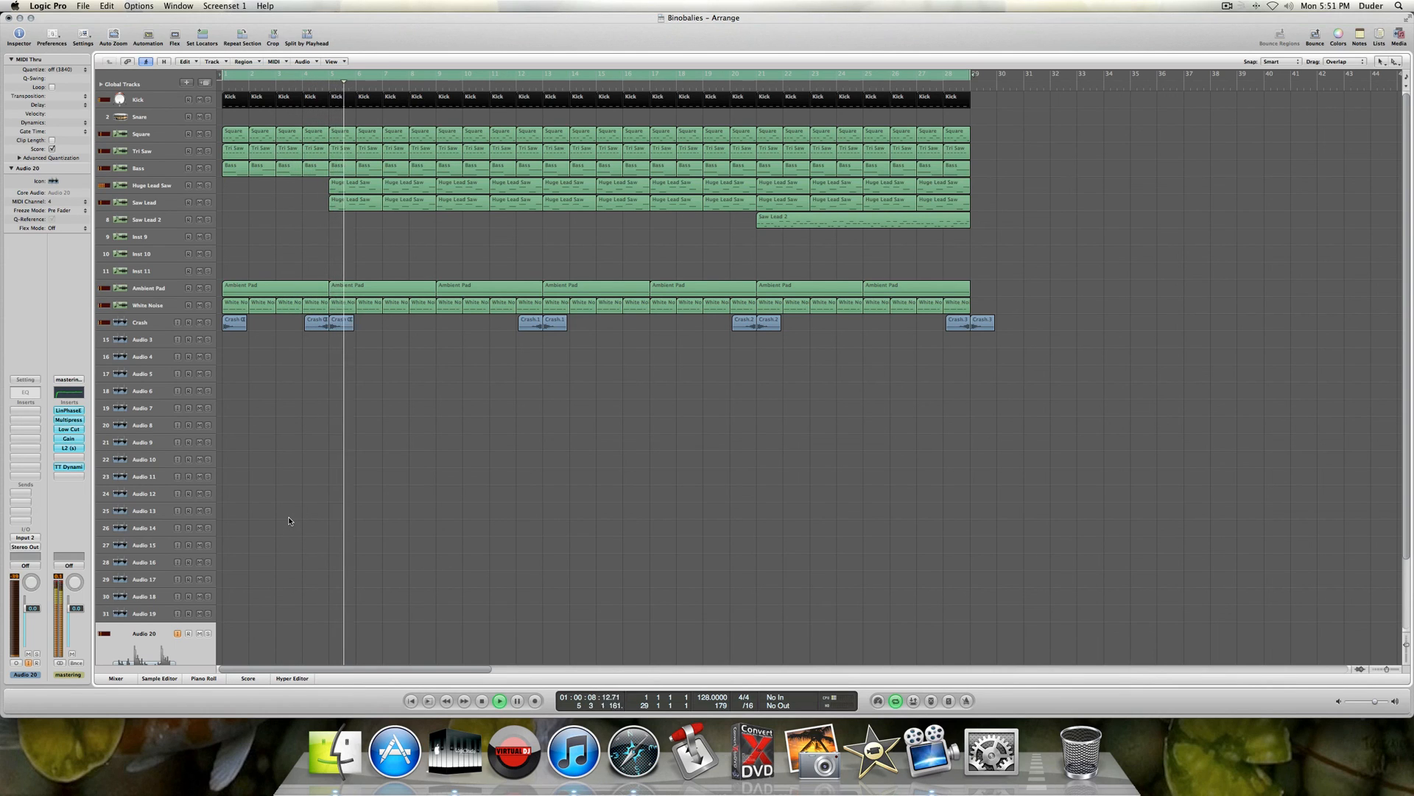
{"action": "left_click", "coordinate": [771, 224]}
{"action": "double_click", "coordinate": [772, 225]}
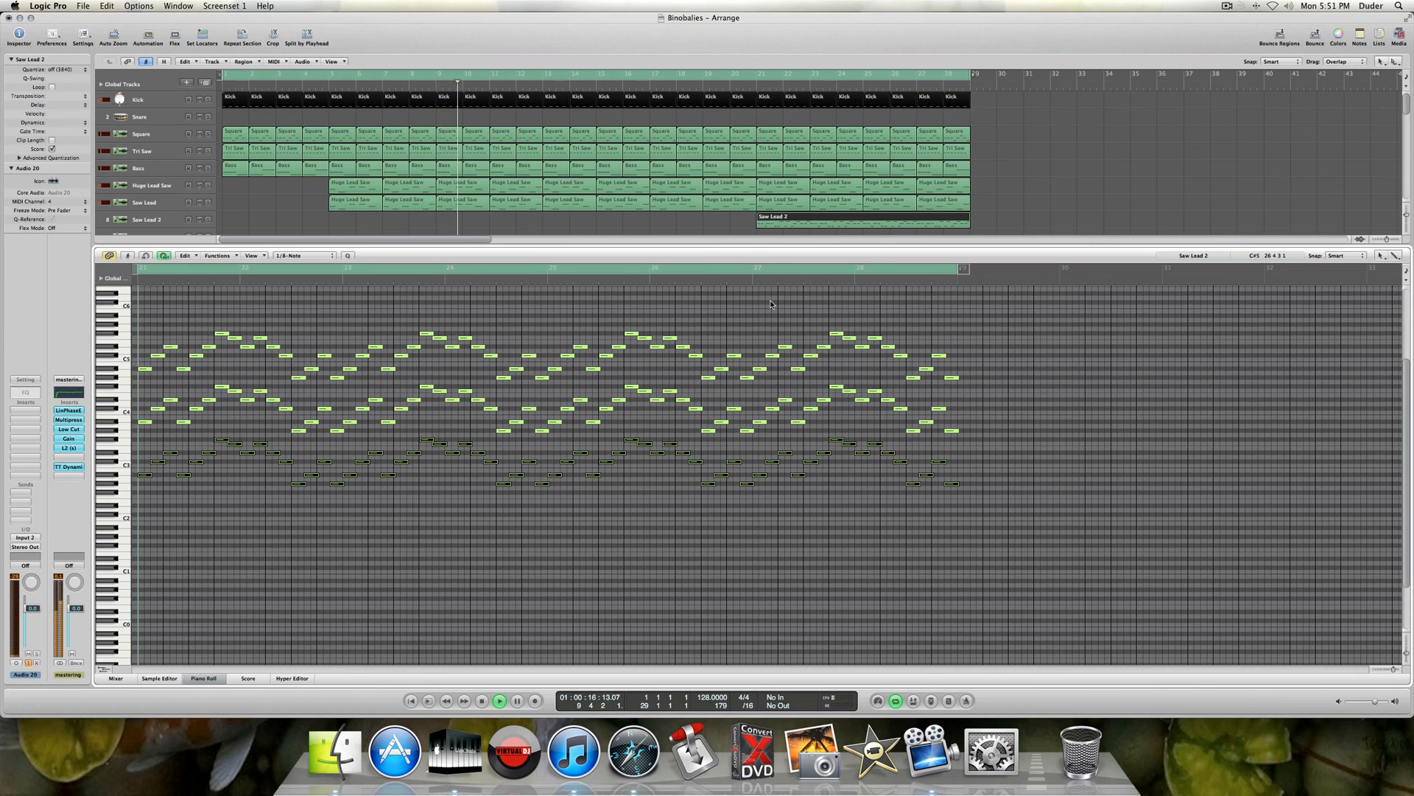
{"action": "left_click", "coordinate": [198, 677]}
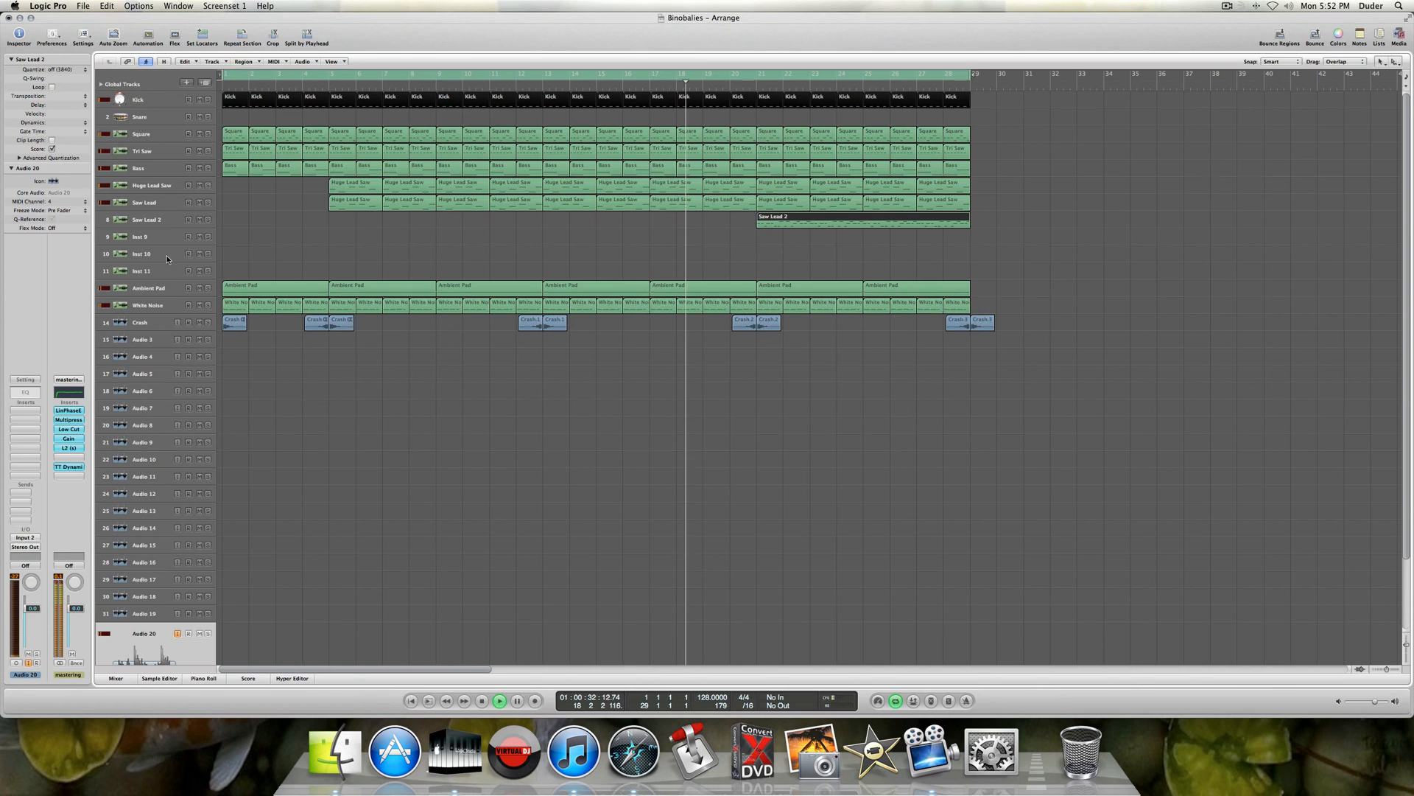
- View the Gain automation of the Saw Lead track, check Saw Lead 2 for automation, and leave the automation view hidden
{"action": "left_click", "coordinate": [164, 206]}
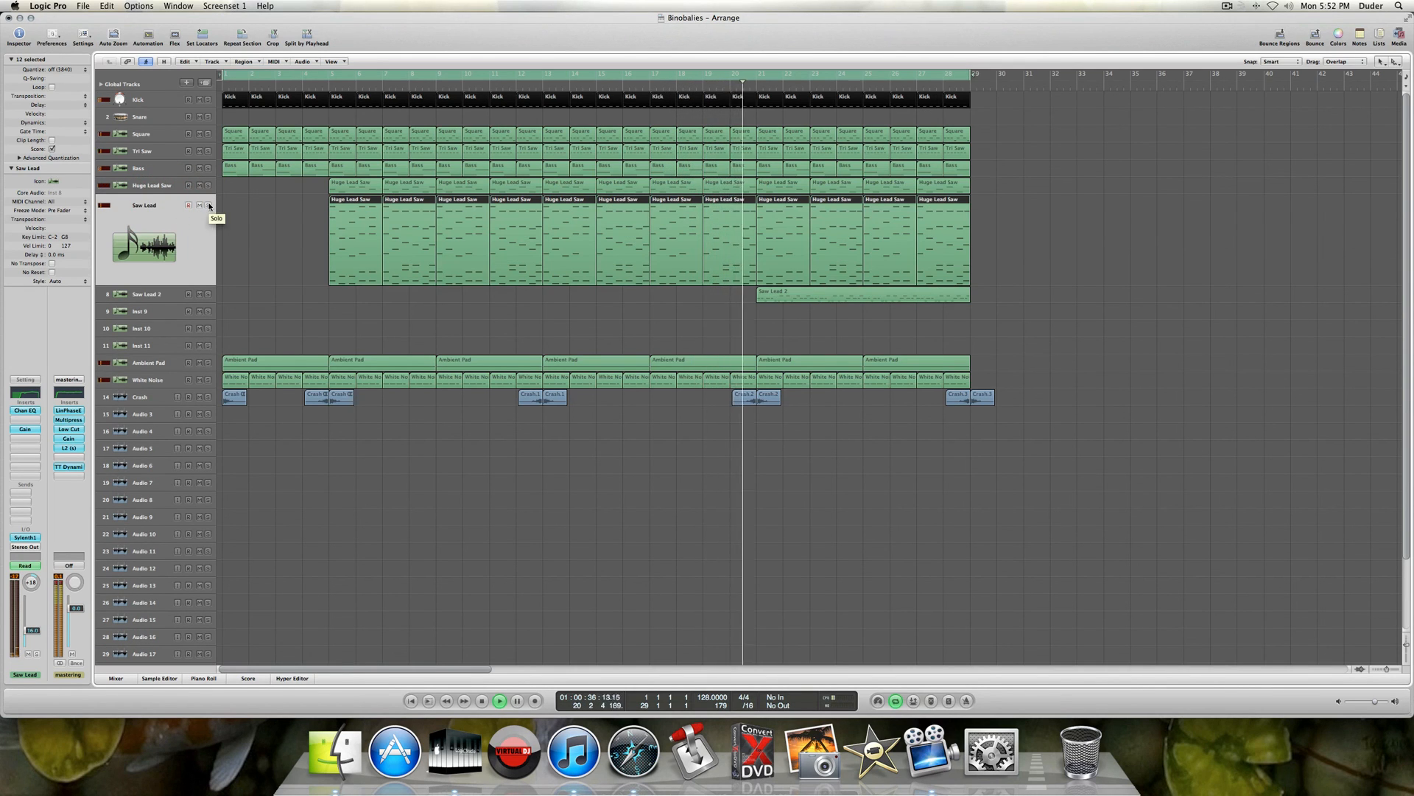
{"action": "key", "text": "a"}
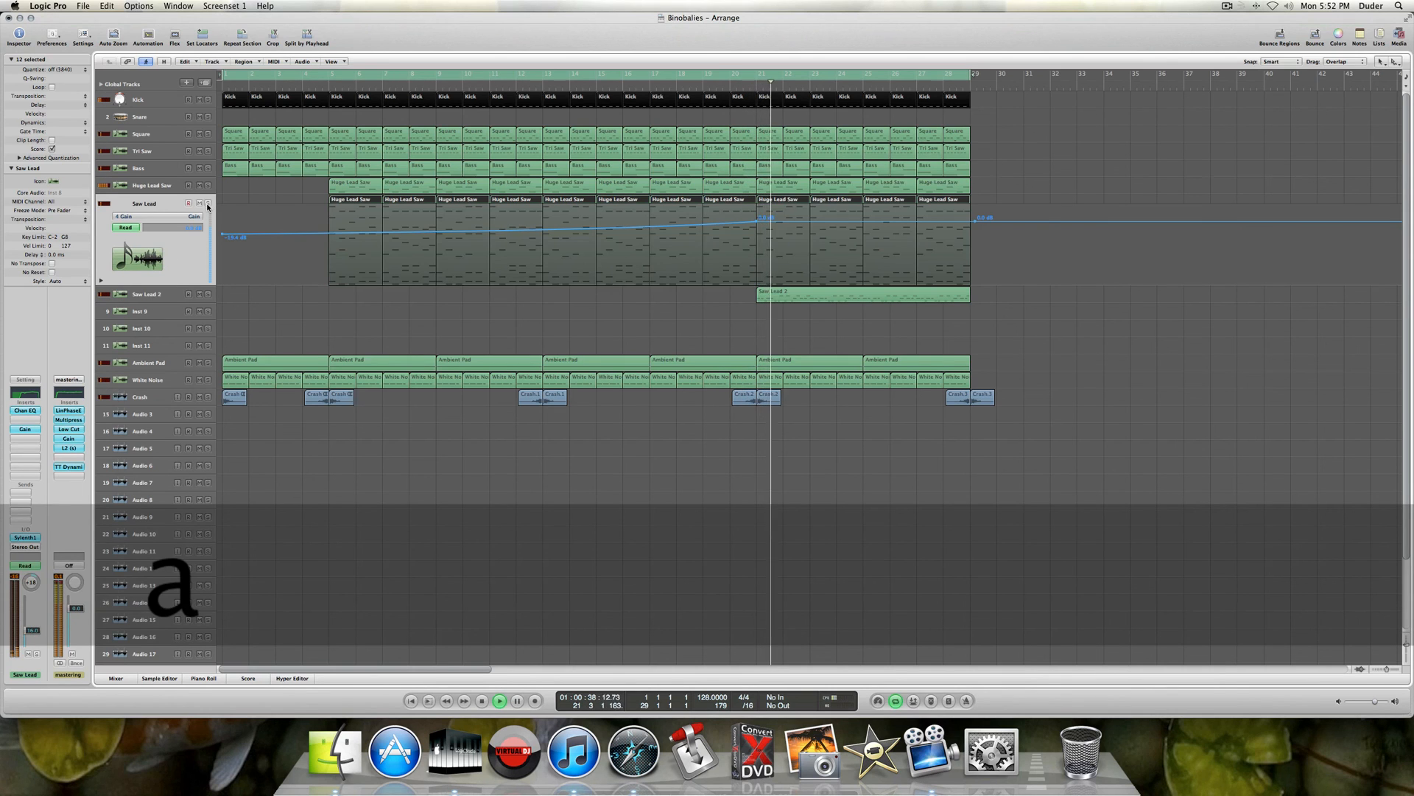
{"action": "key", "text": "a"}
{"action": "left_click", "coordinate": [156, 294]}
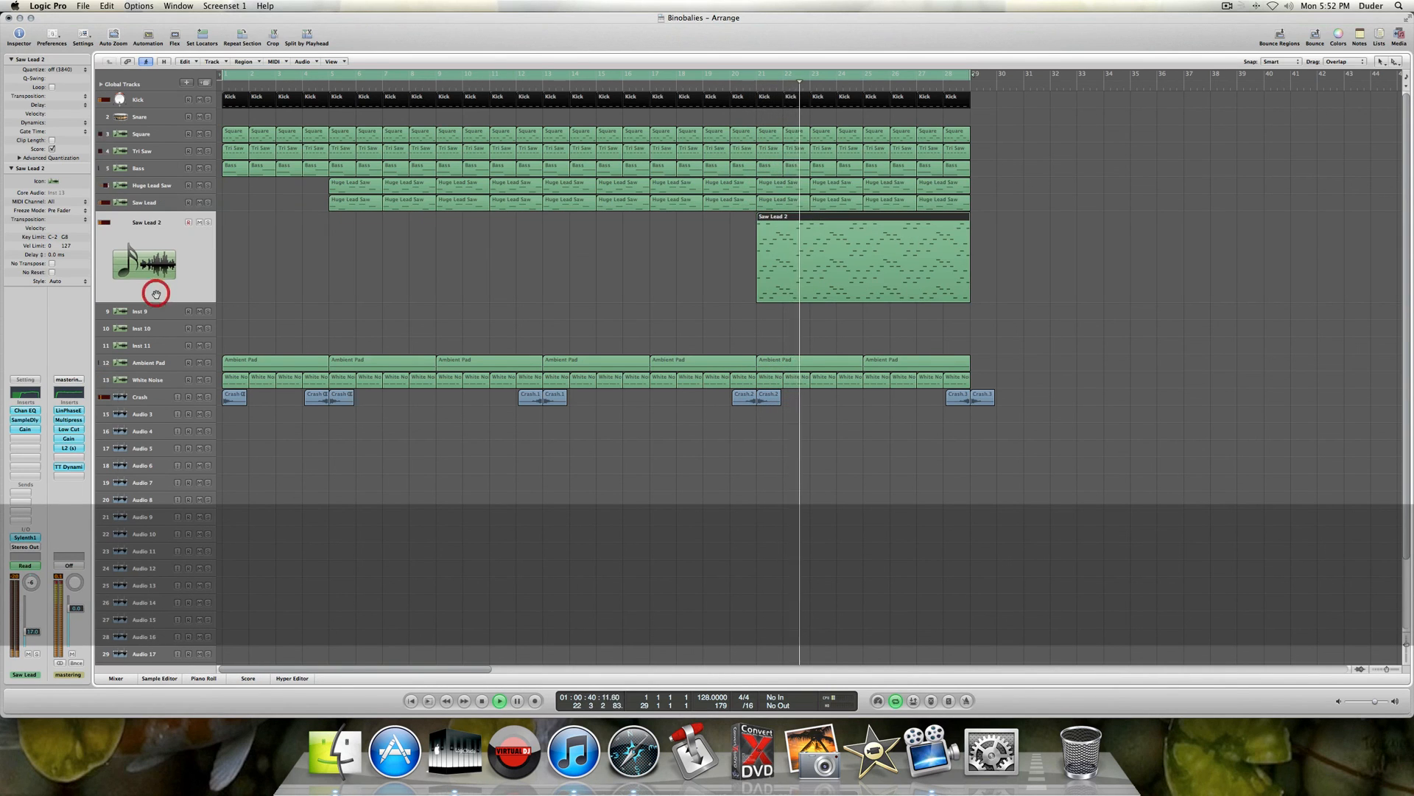
{"action": "key", "text": "a"}
{"action": "key", "text": "a"}
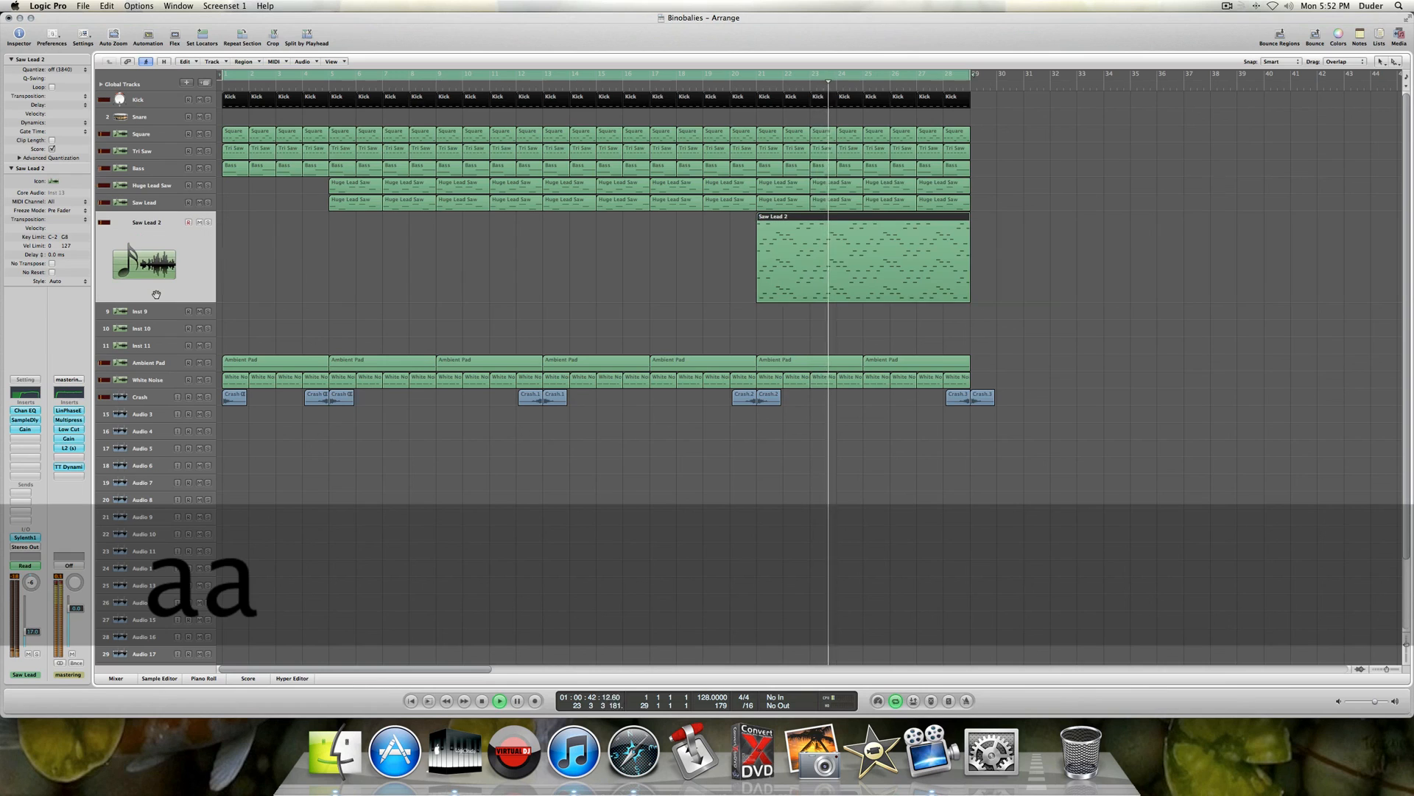
- Show the Saw Lead 2 notes in the Piano Roll again, stop playback and close the editor
{"action": "left_click", "coordinate": [794, 263]}
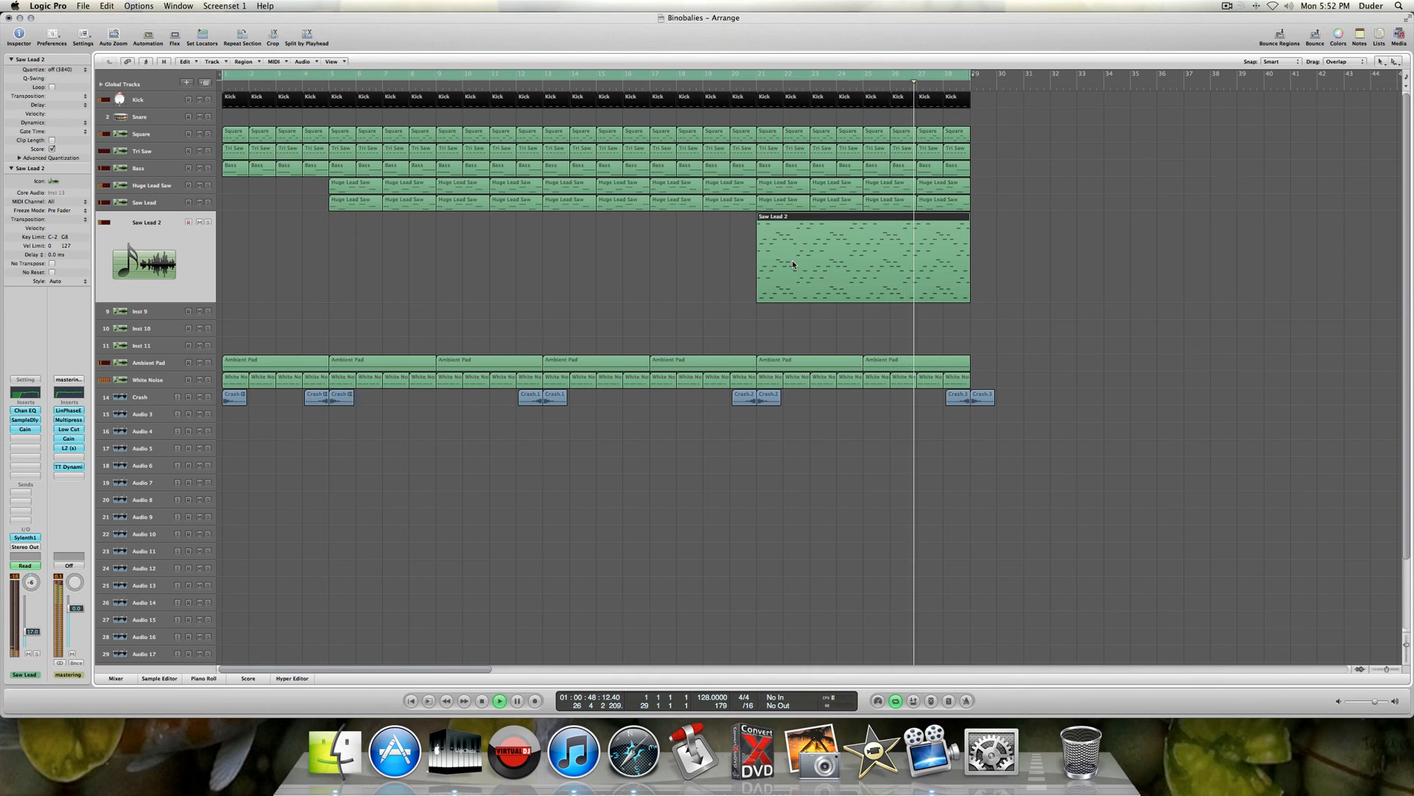
{"action": "double_click", "coordinate": [793, 264]}
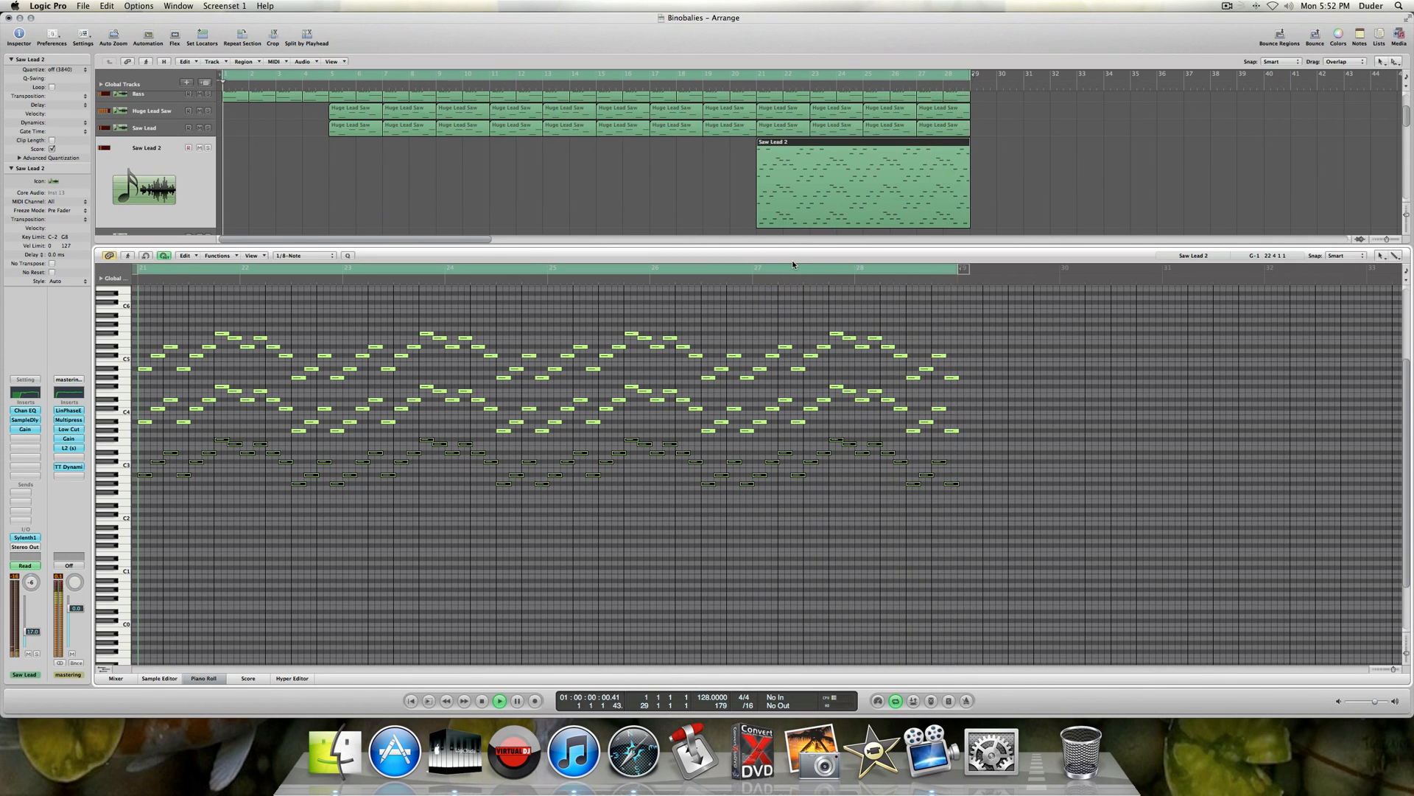
{"action": "key", "text": "space"}
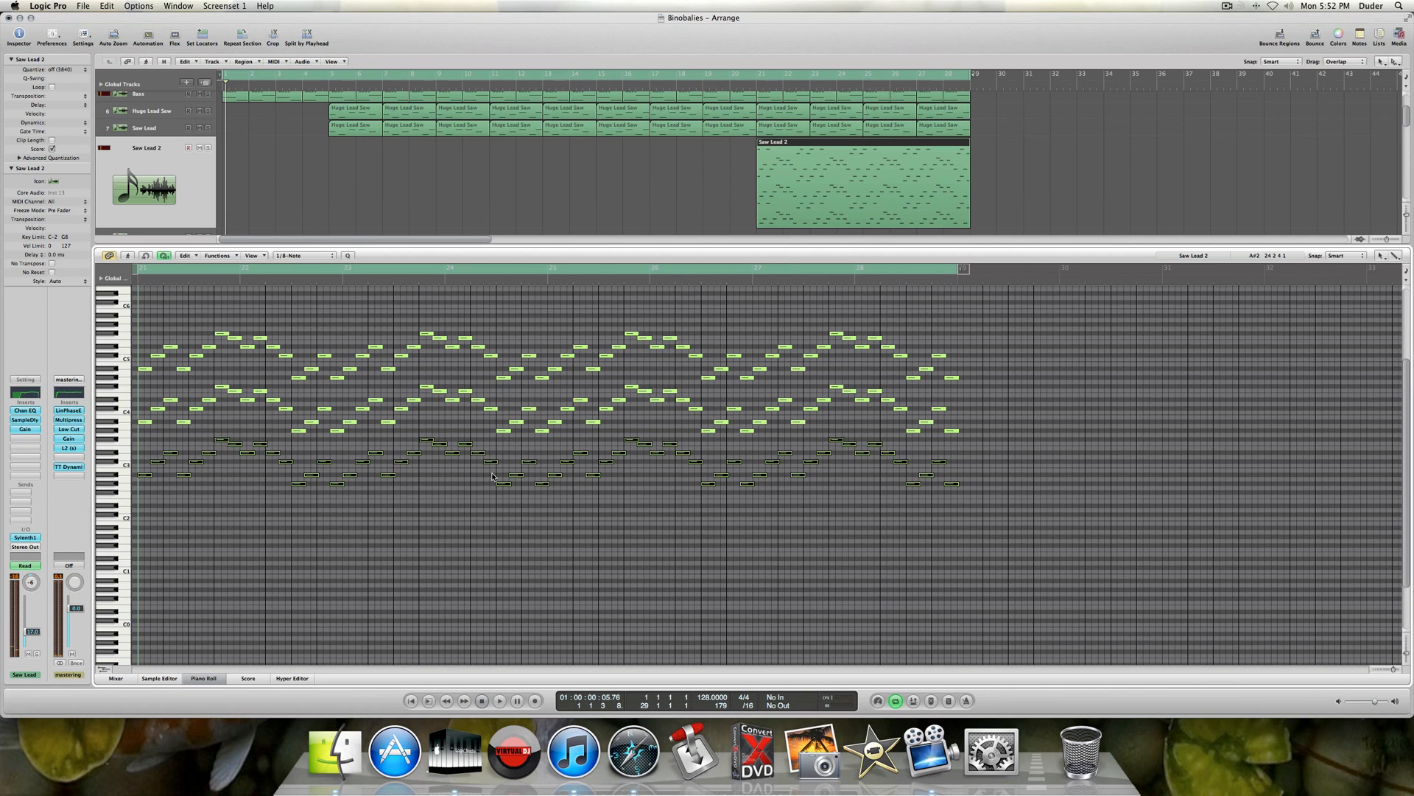
{"action": "left_click", "coordinate": [203, 678]}
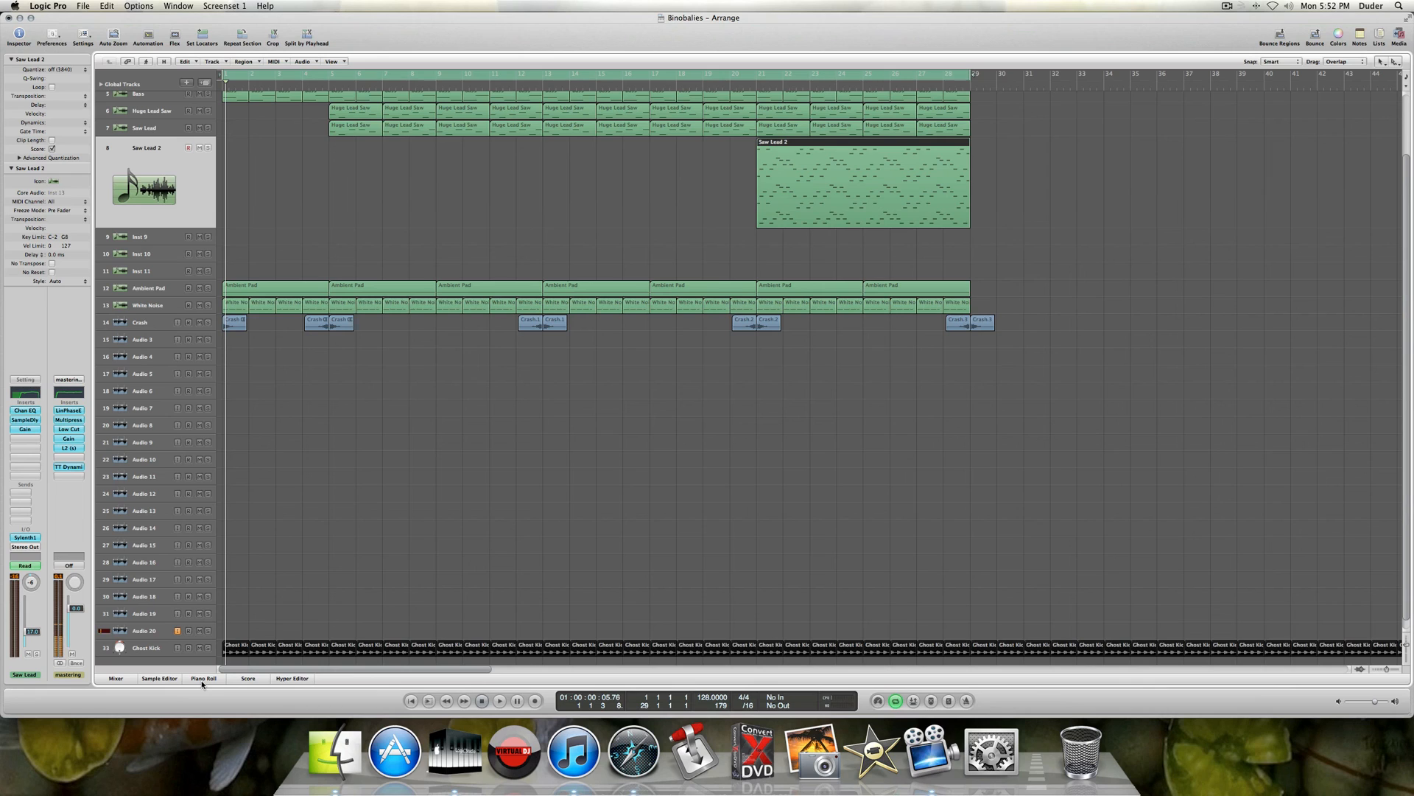
{"action": "scroll", "coordinate": [364, 543], "scroll_direction": "up", "scroll_amount": 4}
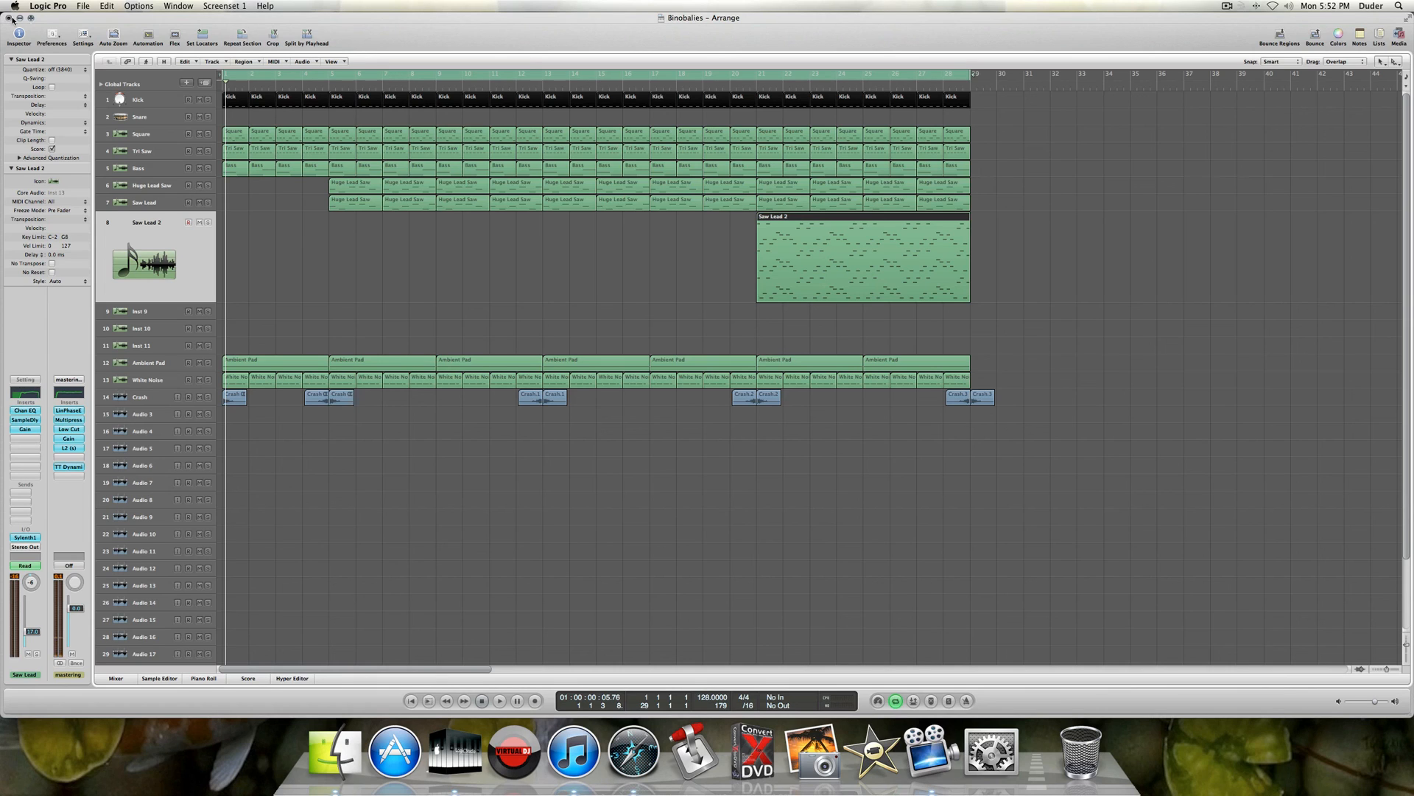
{"action": "scroll", "coordinate": [523, 446], "scroll_direction": "down", "scroll_amount": 5}
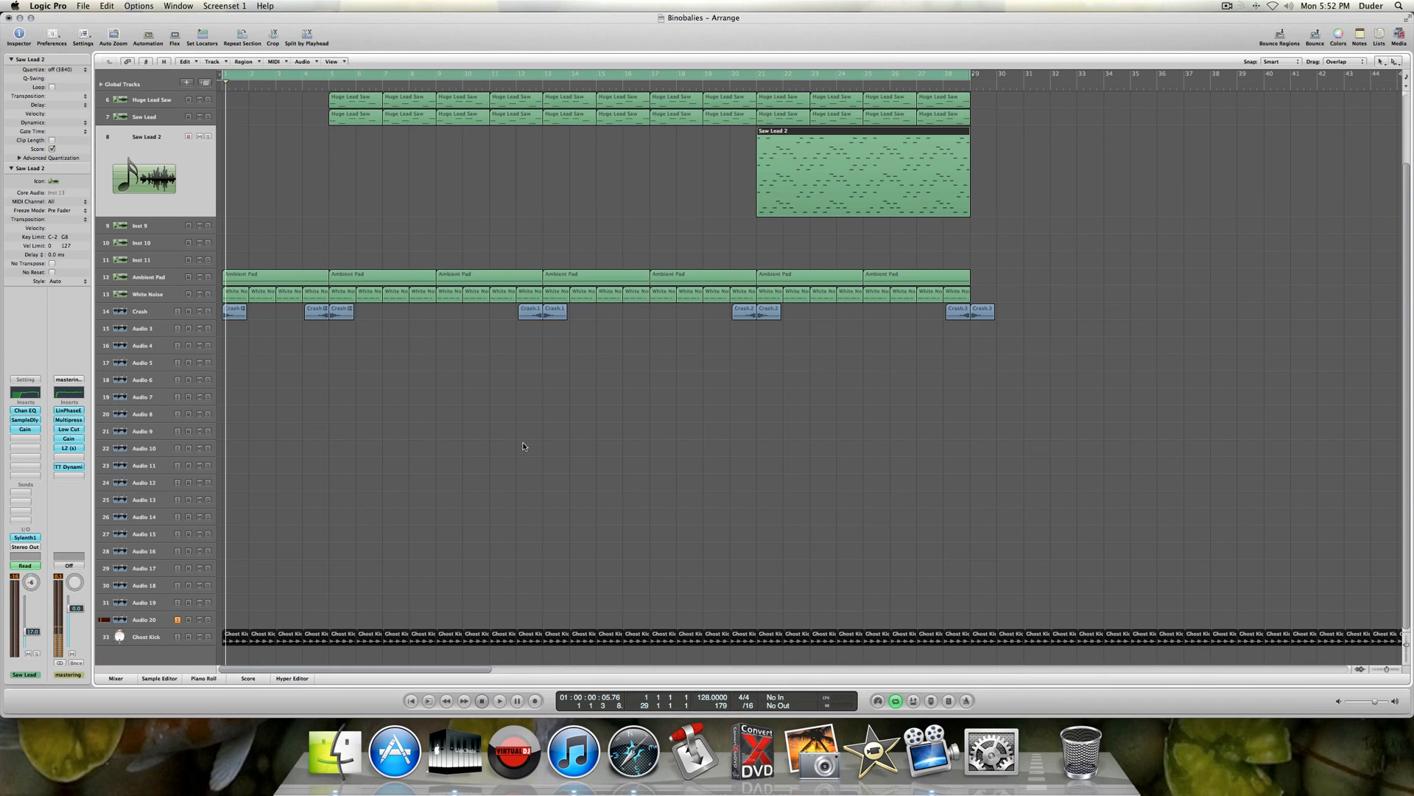
{"action": "scroll", "coordinate": [523, 446], "scroll_direction": "up", "scroll_amount": 2}
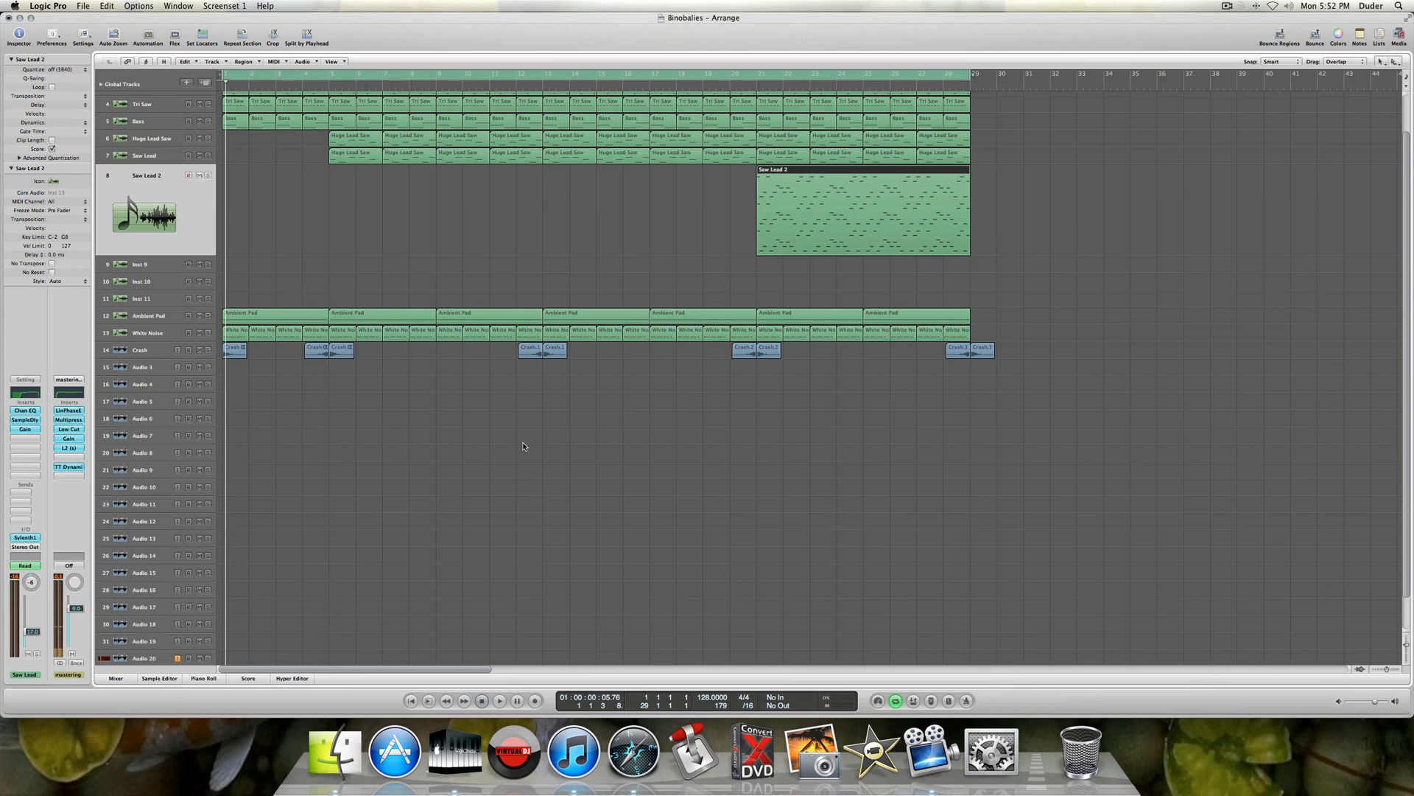